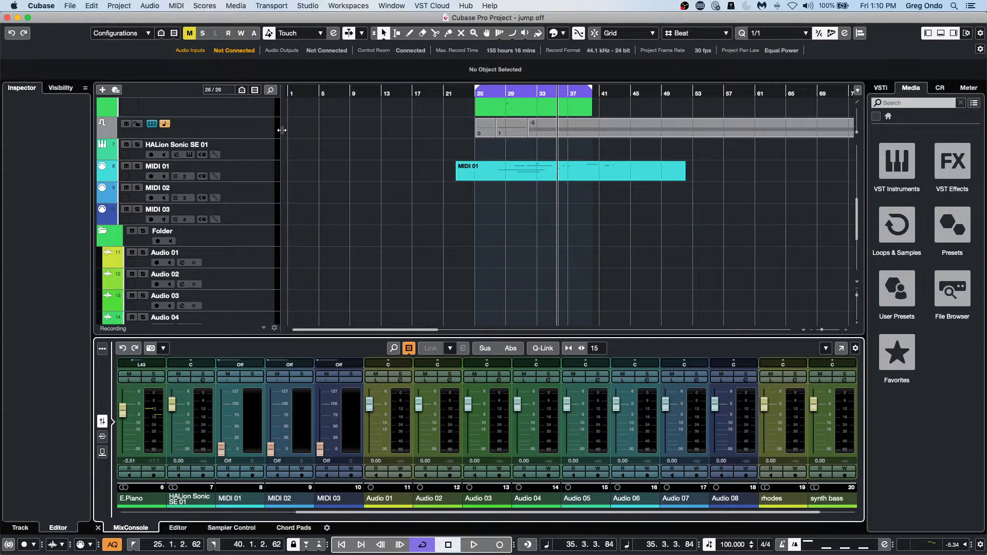
Return the cursor to the project start and add an Arranger track below the HALion Sonic SE 01 track.
{"action": "left_click", "coordinate": [265, 154]}
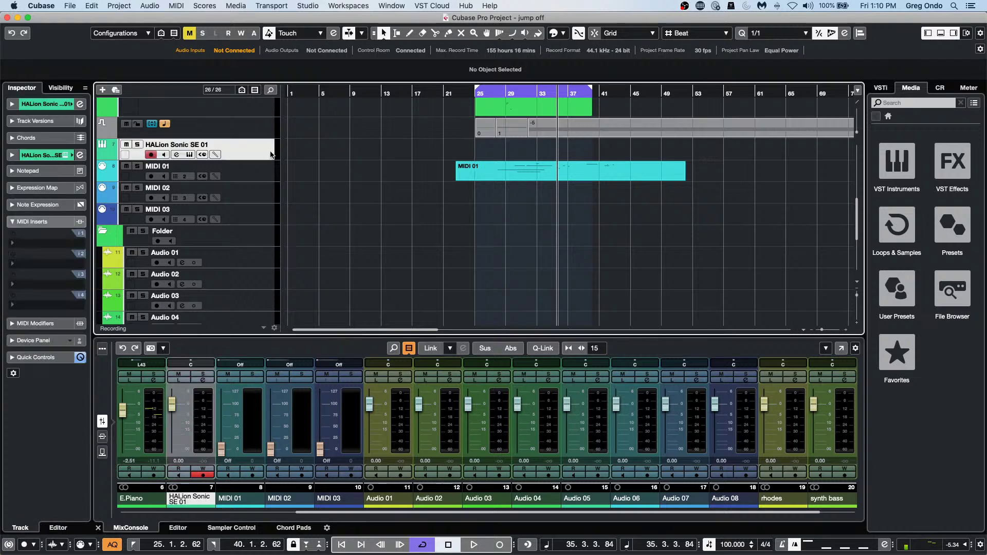
{"action": "left_click", "coordinate": [320, 90]}
{"action": "key", "text": "Home"}
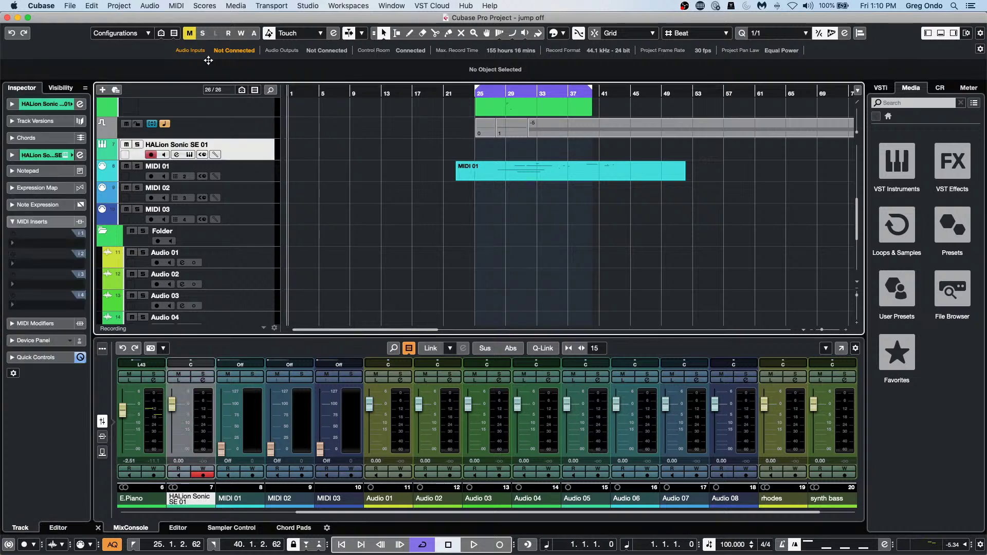
{"action": "right_click", "coordinate": [263, 157]}
{"action": "mouse_move", "coordinate": [314, 161]}
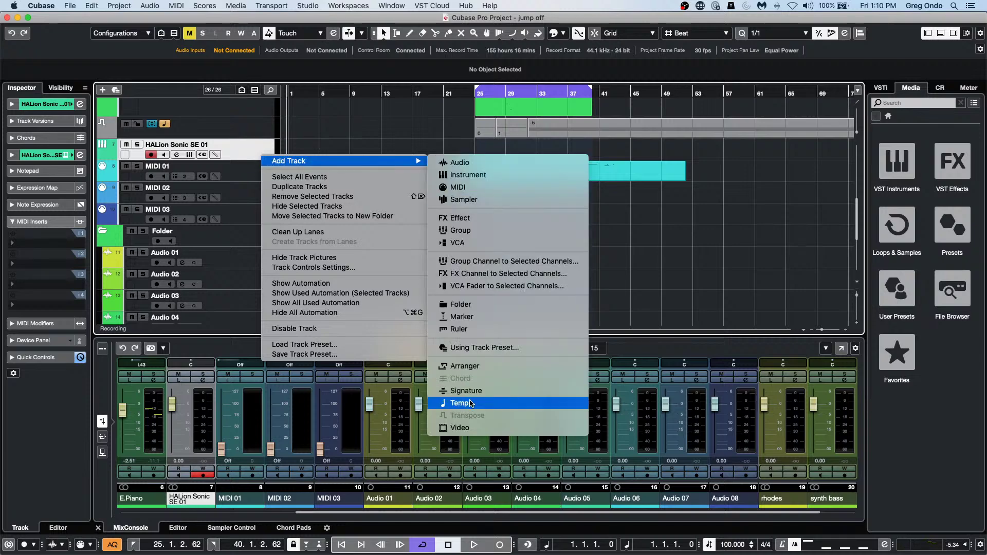
{"action": "left_click", "coordinate": [455, 366]}
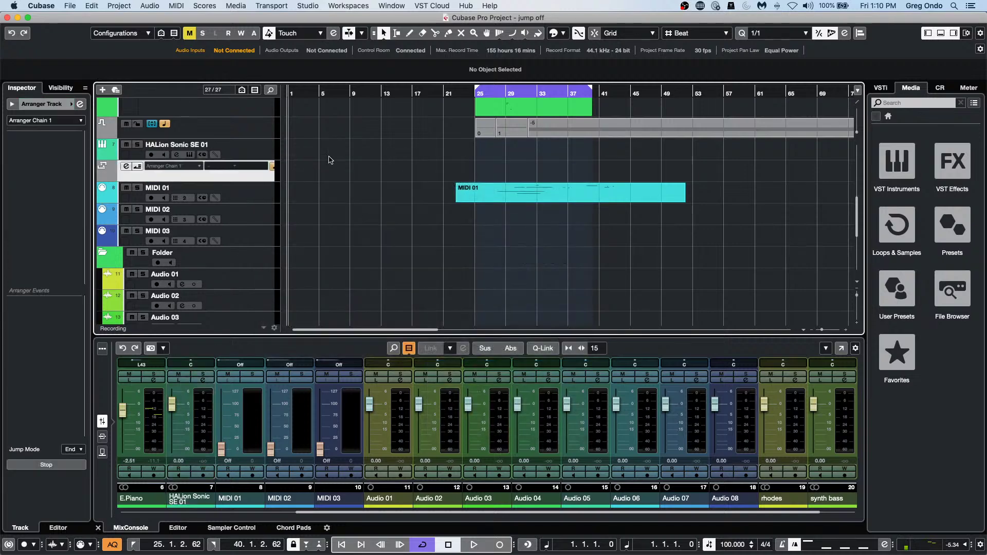
Draw six consecutive arranger events on the Arranger track, covering bar 1 to about bar 52.
{"action": "key", "text": "8"}
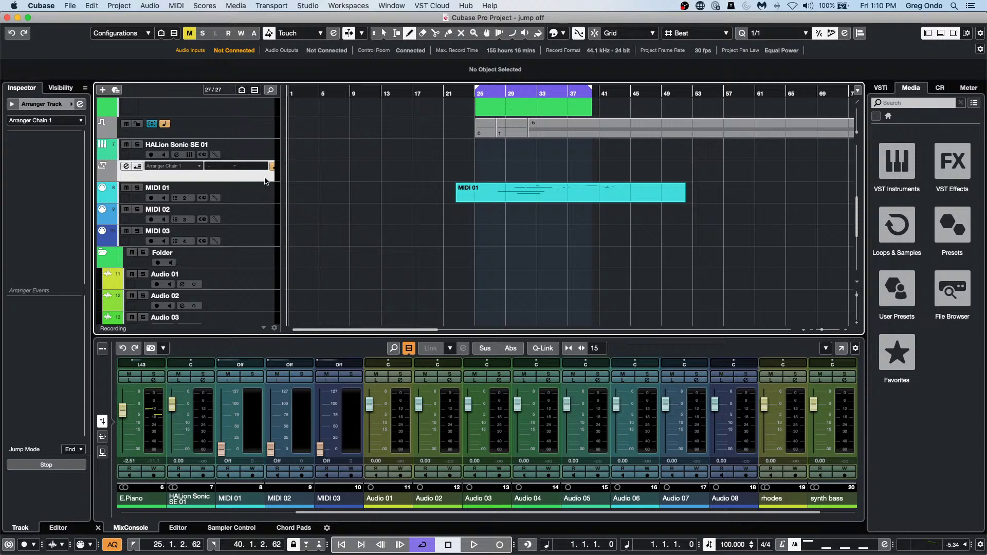
{"action": "left_click_drag", "start_coordinate": [288, 172], "coordinate": [539, 170]}
{"action": "left_click_drag", "start_coordinate": [539, 170], "coordinate": [694, 171]}
Rename arranger event A as "intro" and arranger event B as "verse".
{"action": "left_click", "coordinate": [37, 306]}
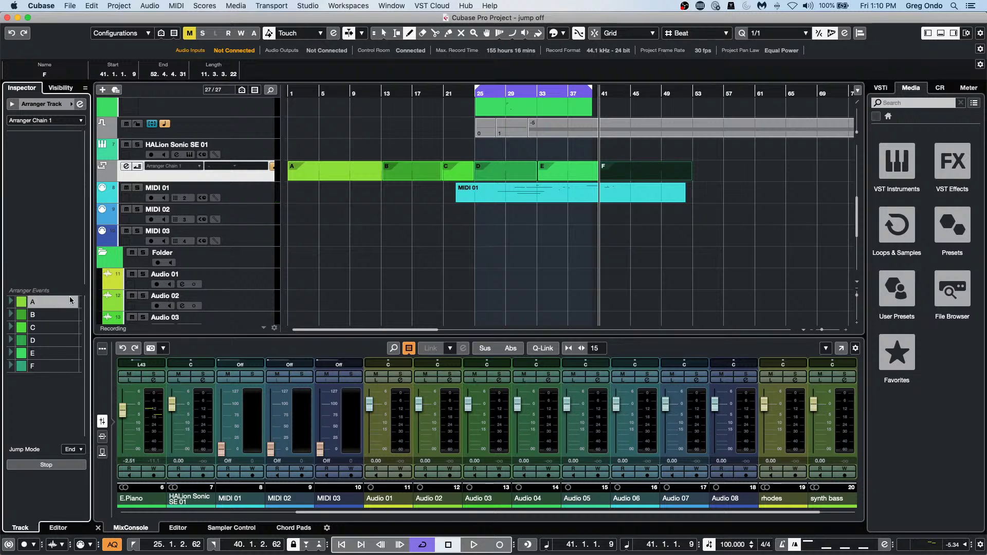
{"action": "double_click", "coordinate": [42, 306]}
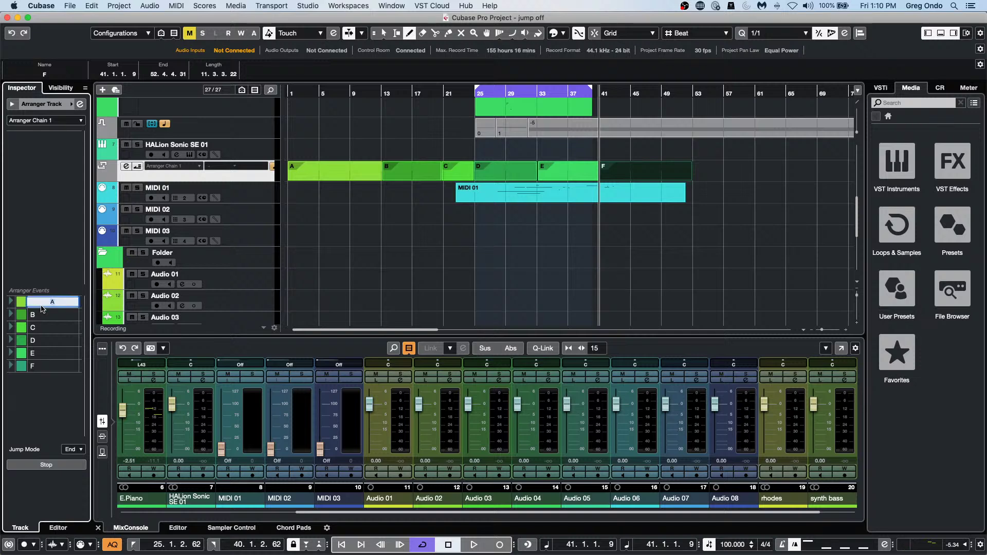
{"action": "type", "text": "intro"}
{"action": "key", "text": "Return"}
{"action": "key", "text": "space"}
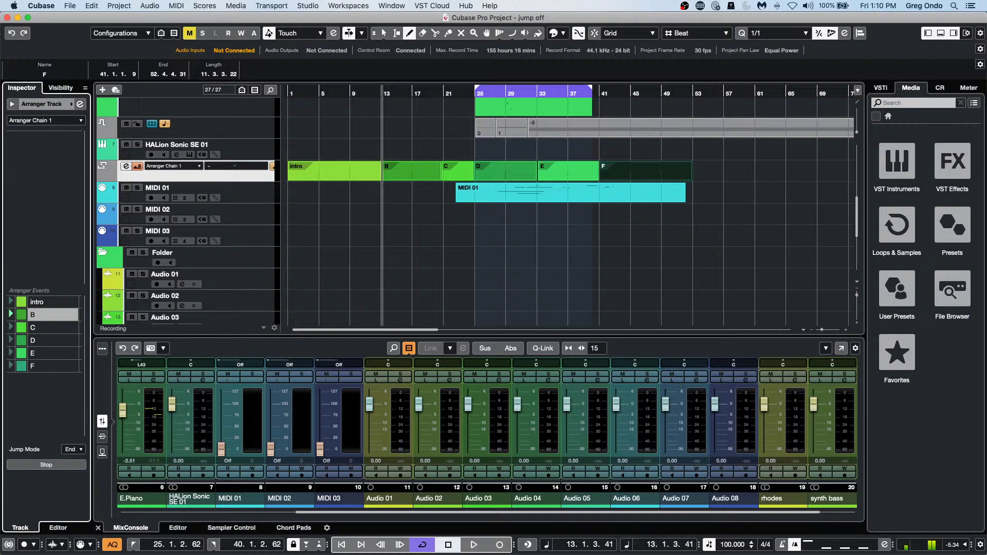
{"action": "double_click", "coordinate": [42, 315]}
{"action": "left_click", "coordinate": [42, 315]}
{"action": "type", "text": "ver"}
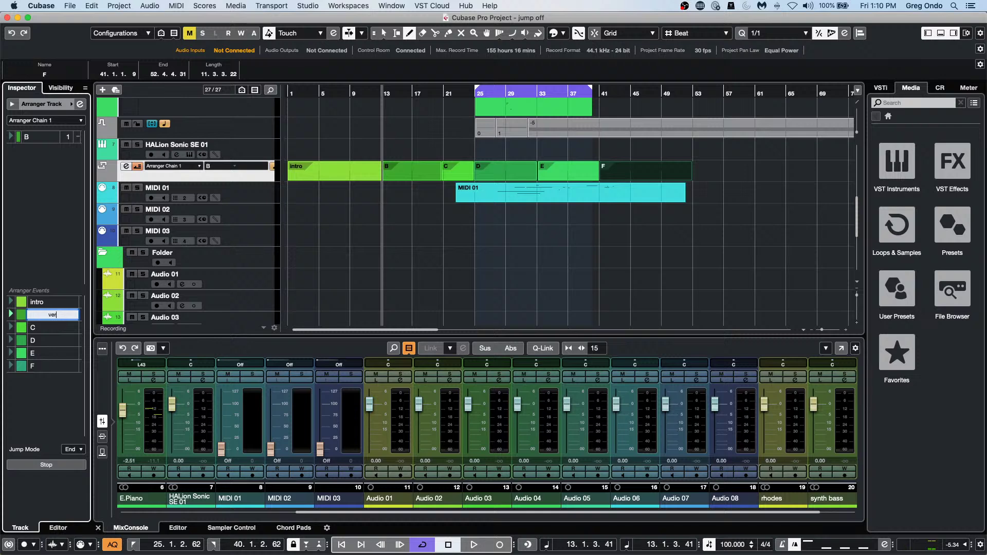
{"action": "type", "text": "se"}
{"action": "key", "text": "Return"}
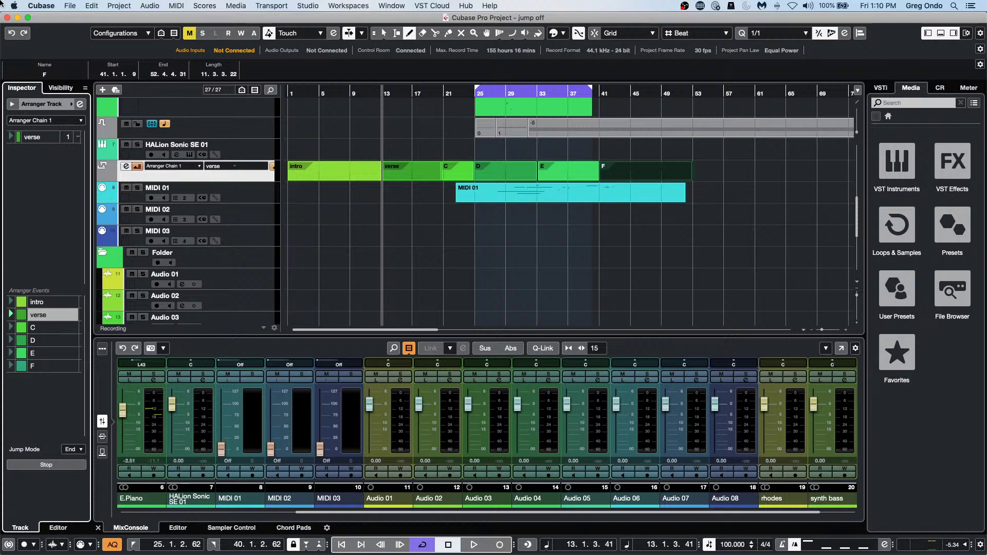
Rename arranger event C as "chorus" and arranger event D as "verse 2".
{"action": "double_click", "coordinate": [45, 333]}
{"action": "left_click", "coordinate": [46, 329]}
{"action": "type", "text": "c"}
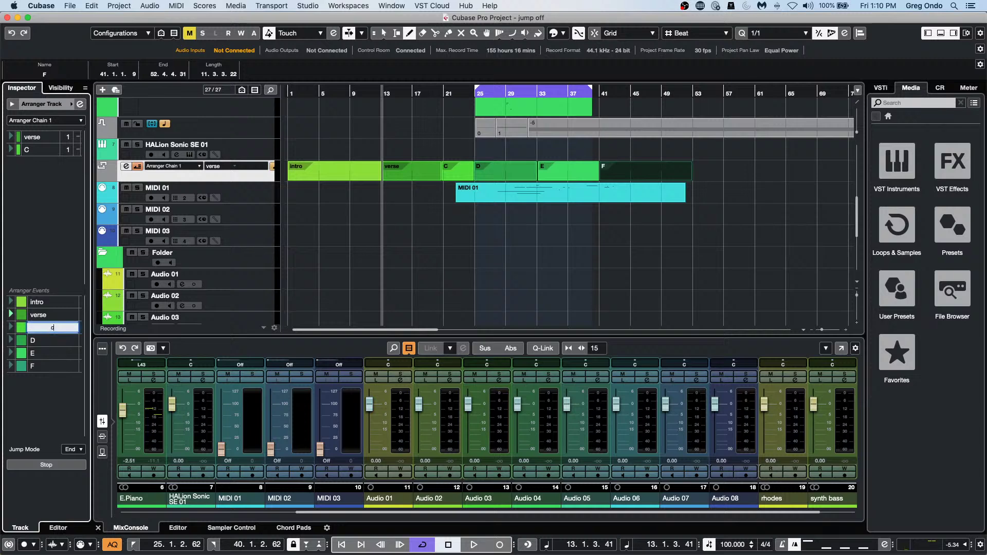
{"action": "type", "text": "horus"}
{"action": "left_click", "coordinate": [49, 340]}
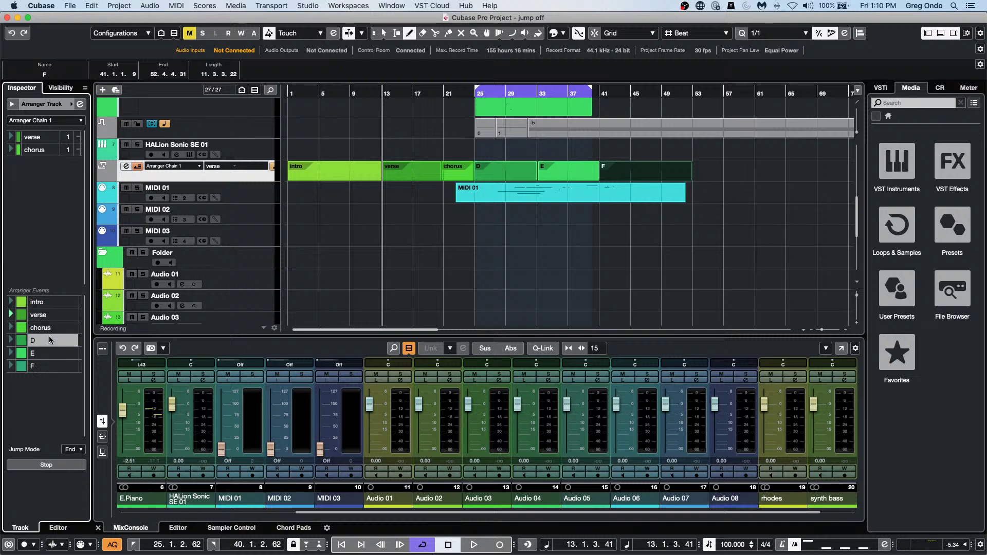
{"action": "double_click", "coordinate": [46, 341]}
{"action": "left_click", "coordinate": [46, 341]}
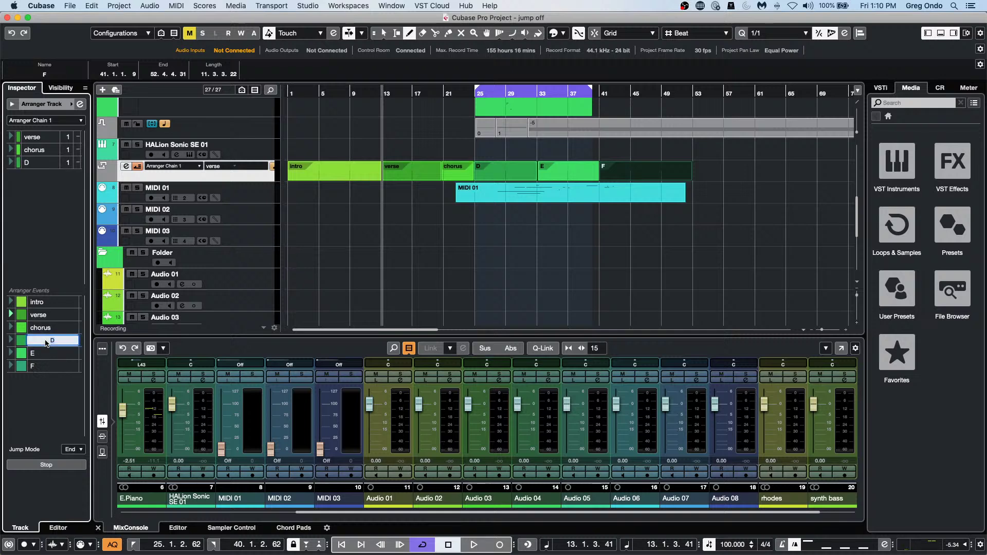
{"action": "type", "text": "verse 2"}
{"action": "key", "text": "Return"}
Rename arranger event E as "bridge" and arranger event F as "solo".
{"action": "left_click", "coordinate": [43, 355]}
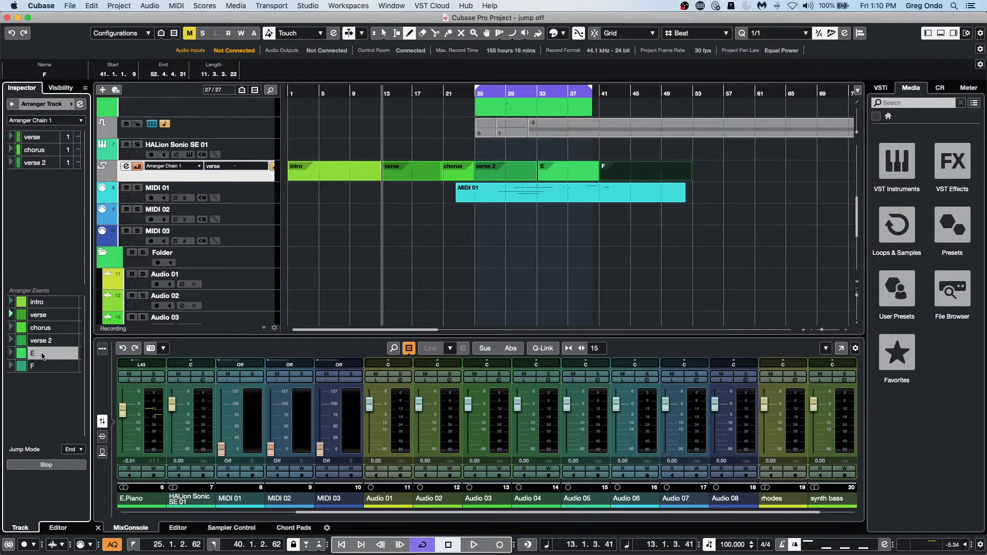
{"action": "left_click", "coordinate": [42, 355]}
{"action": "type", "text": "b"}
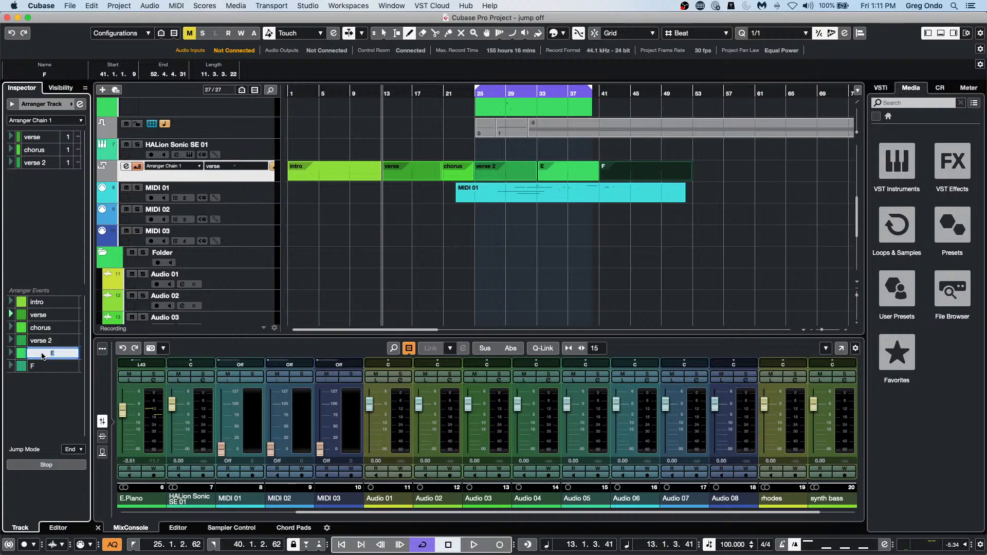
{"action": "type", "text": "ridge"}
{"action": "left_click", "coordinate": [39, 367]}
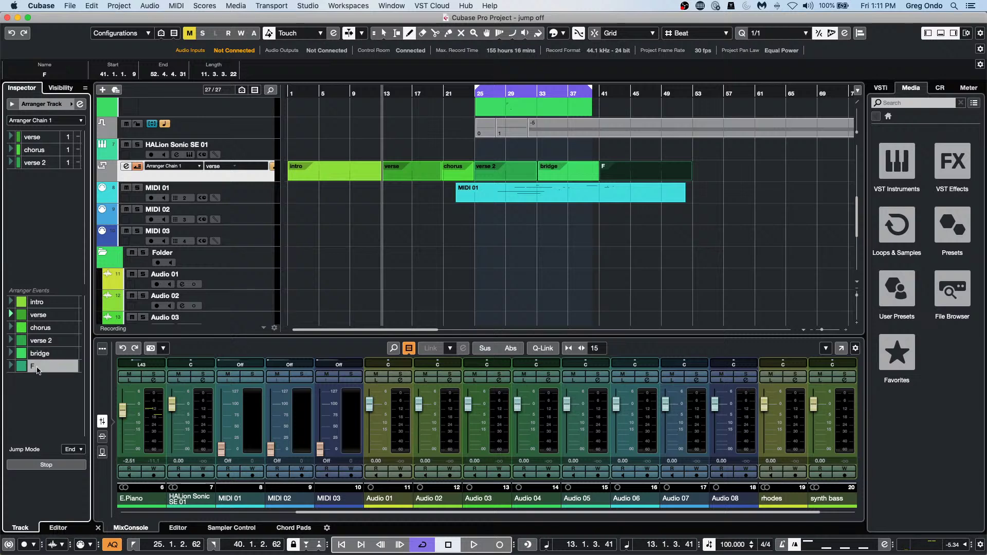
{"action": "left_click", "coordinate": [39, 366]}
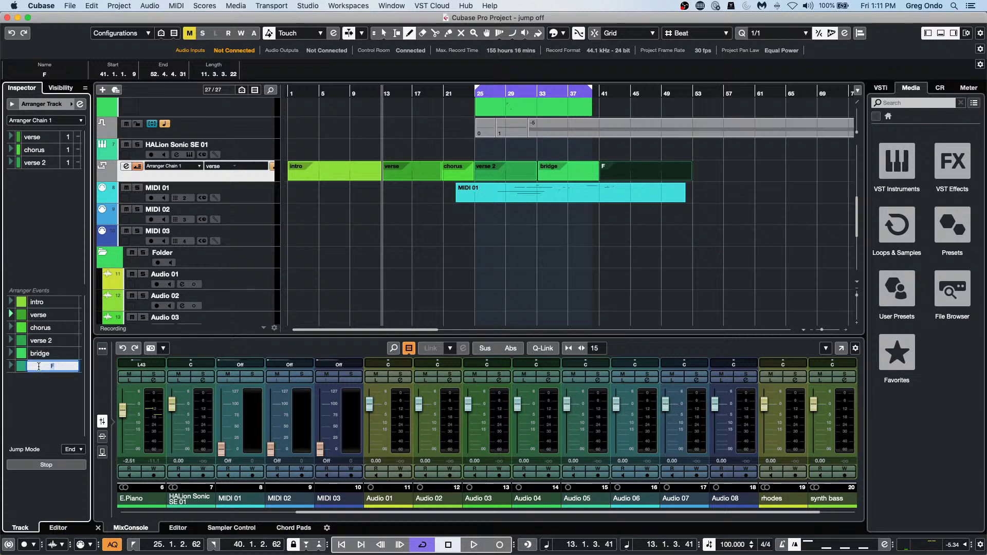
{"action": "type", "text": "solo"}
{"action": "key", "text": "Return"}
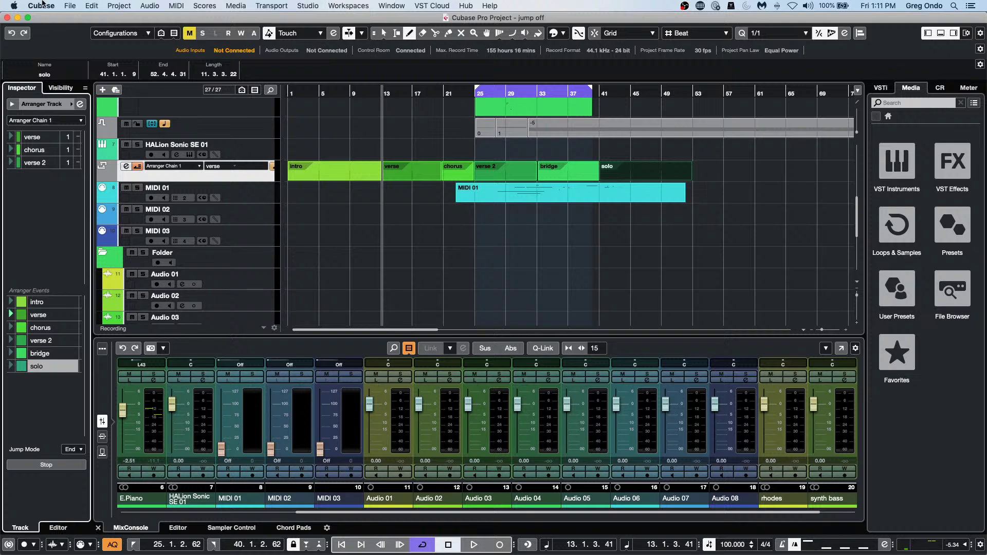
Start saving the project under a new name and choose the March 26 2021 folder inside Hangouts as its location.
{"action": "left_click", "coordinate": [73, 10]}
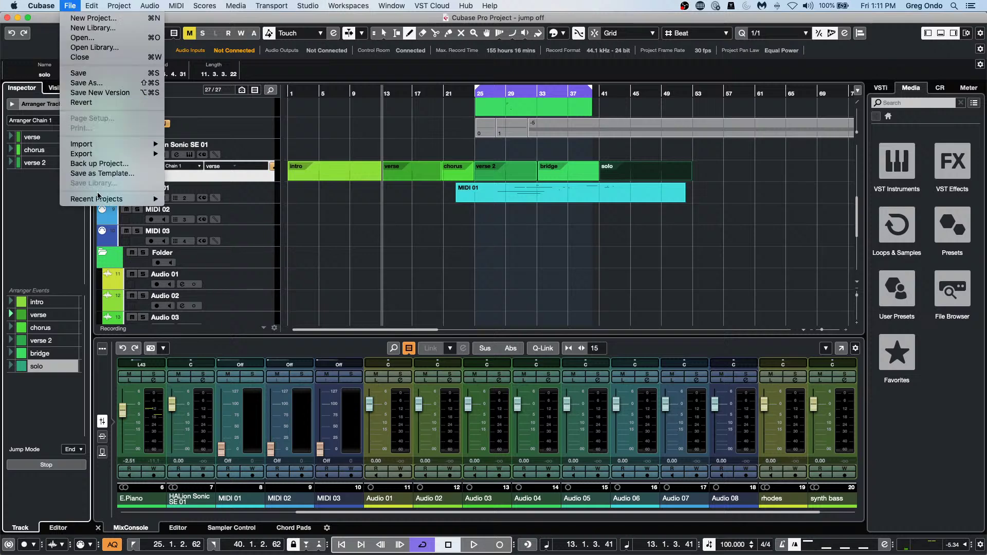
{"action": "mouse_move", "coordinate": [114, 158]}
{"action": "left_click", "coordinate": [121, 85]}
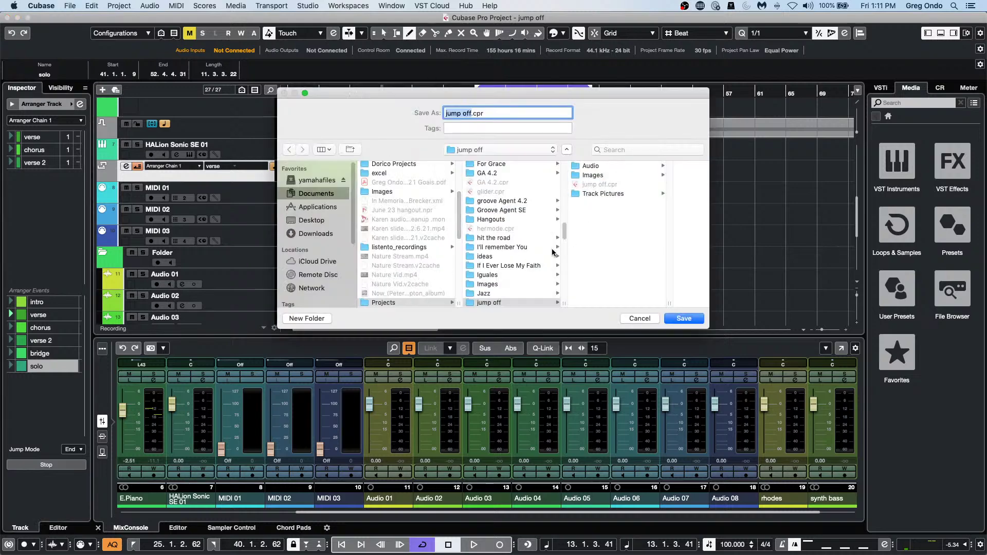
{"action": "scroll", "coordinate": [536, 263], "scroll_direction": "down", "scroll_amount": 1}
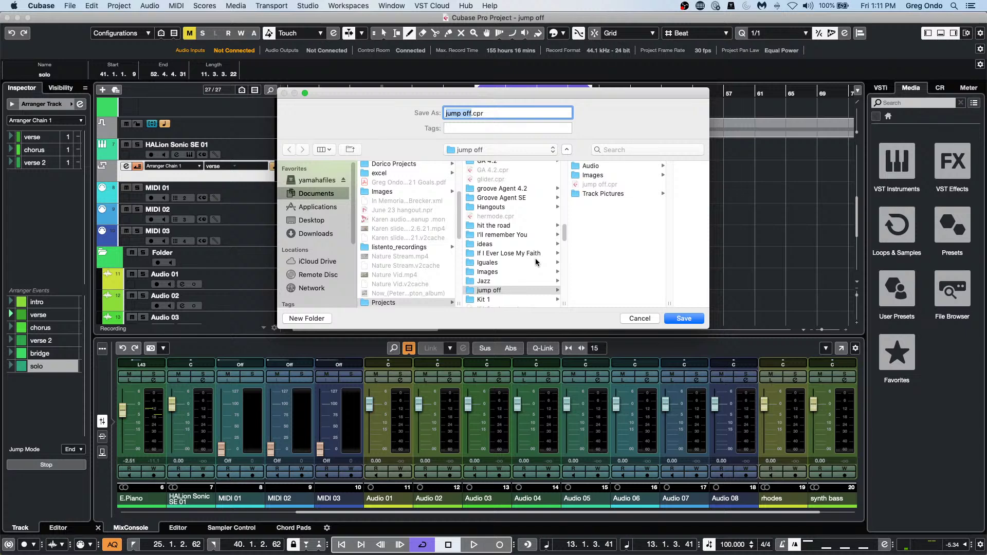
{"action": "scroll", "coordinate": [535, 263], "scroll_direction": "down", "scroll_amount": 4}
{"action": "scroll", "coordinate": [535, 262], "scroll_direction": "up", "scroll_amount": 2}
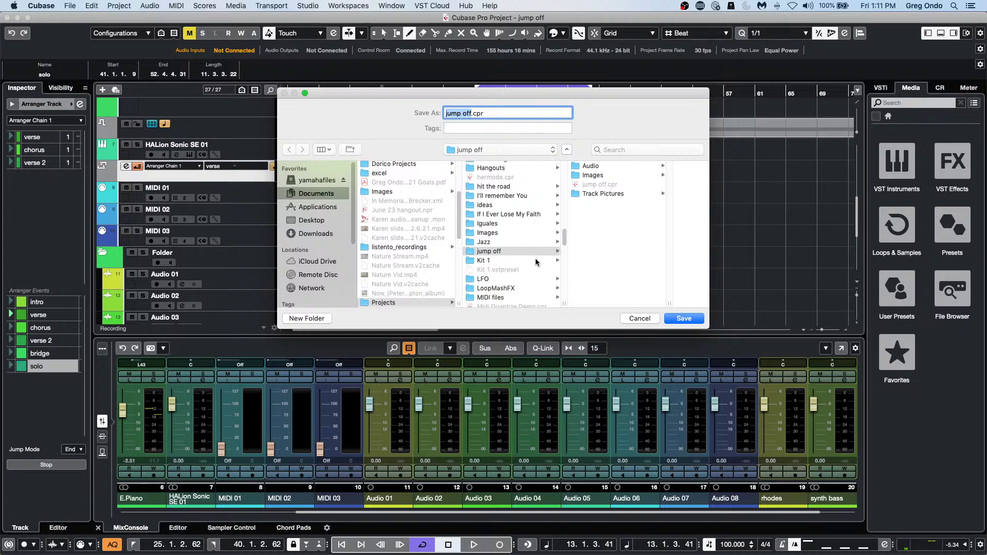
{"action": "left_click", "coordinate": [482, 181]}
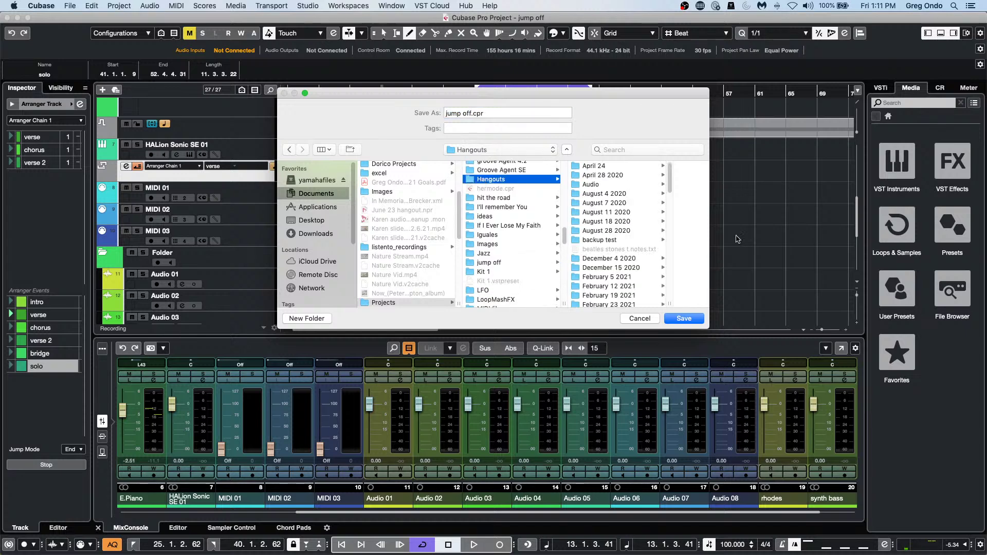
{"action": "scroll", "coordinate": [591, 256], "scroll_direction": "down", "scroll_amount": 1}
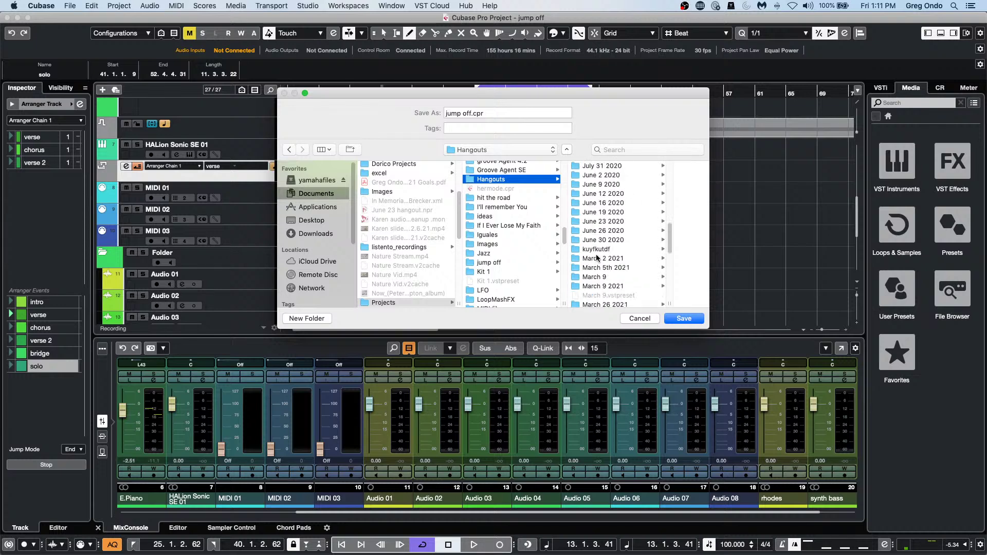
{"action": "scroll", "coordinate": [597, 258], "scroll_direction": "down", "scroll_amount": 10}
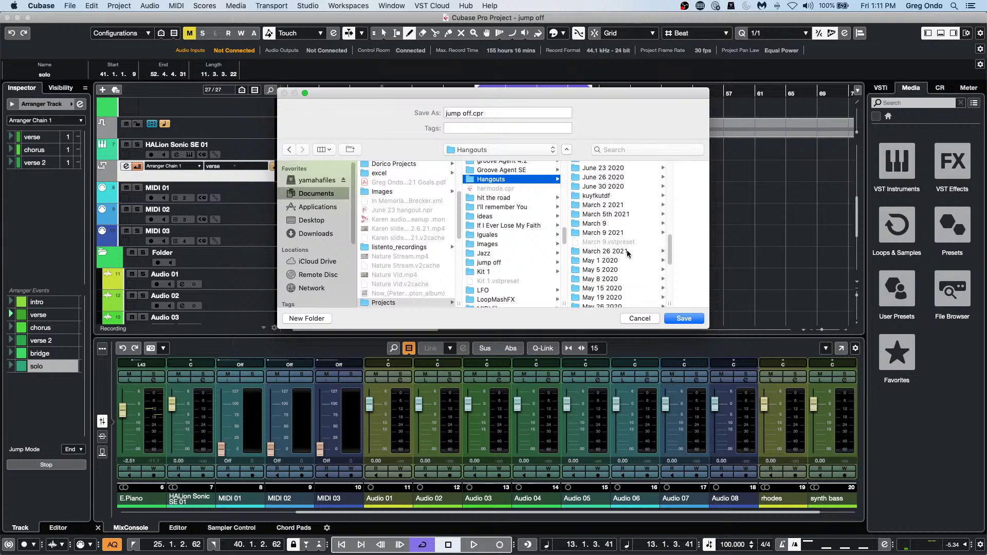
{"action": "left_click", "coordinate": [628, 250]}
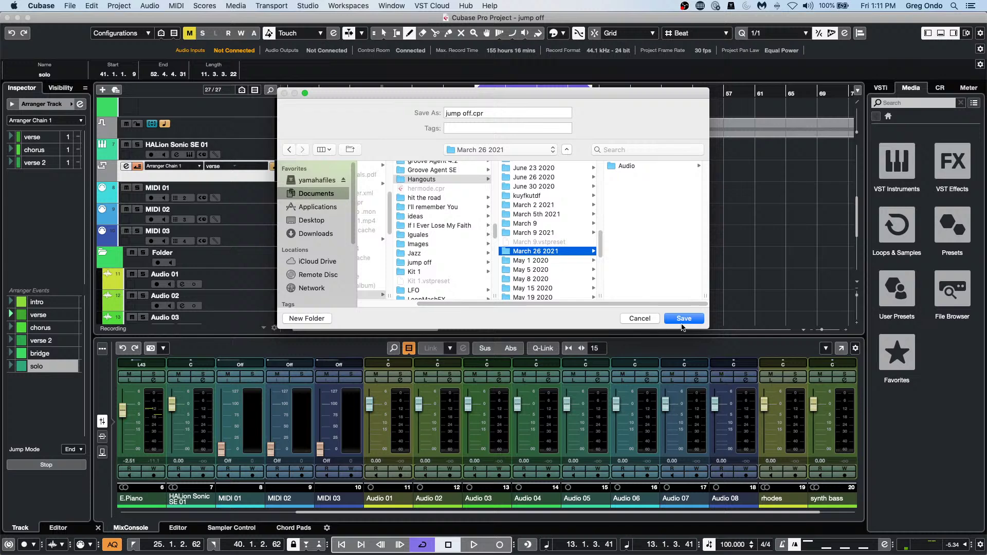
Name the project file "jump off arranger.cpr" and save it.
{"action": "left_click", "coordinate": [472, 112]}
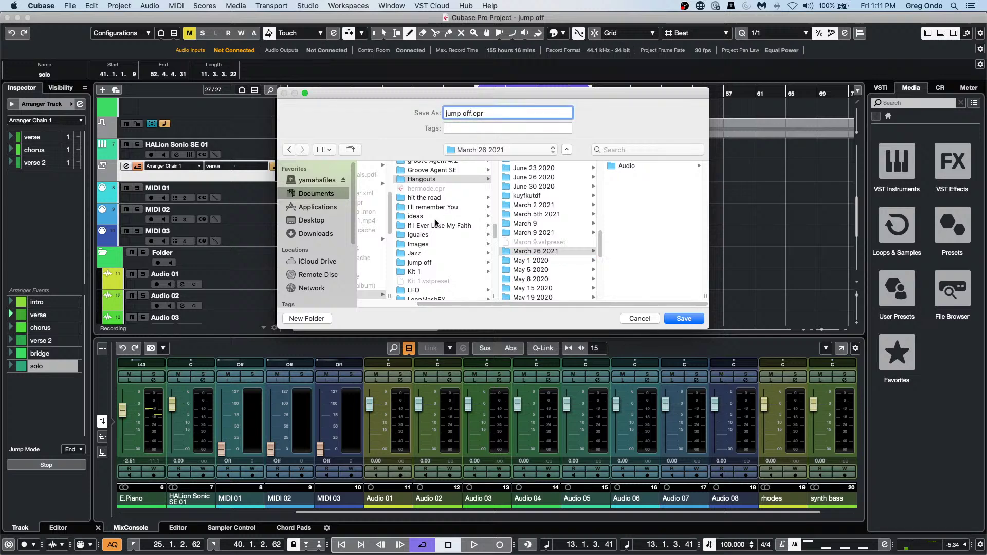
{"action": "type", "text": "arranger"}
{"action": "key", "text": "Return"}
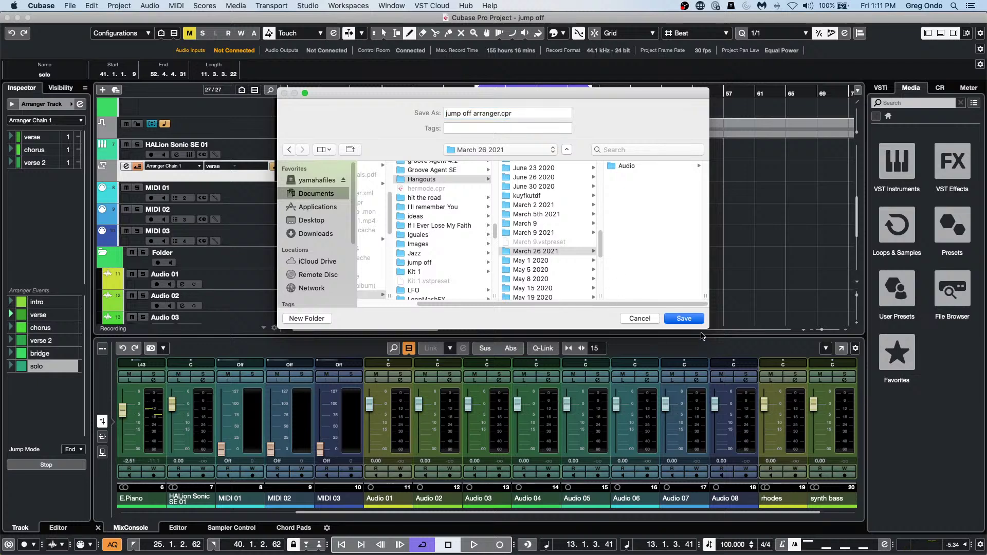
{"action": "left_click", "coordinate": [695, 318]}
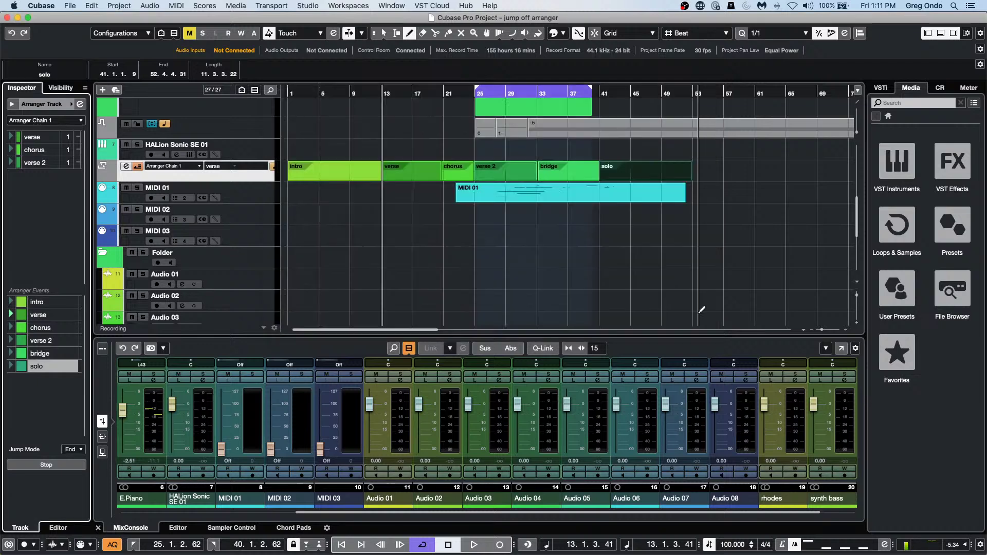
Create a new empty project in the March 26 2021 folder.
{"action": "left_click", "coordinate": [69, 5]}
{"action": "left_click", "coordinate": [72, 18]}
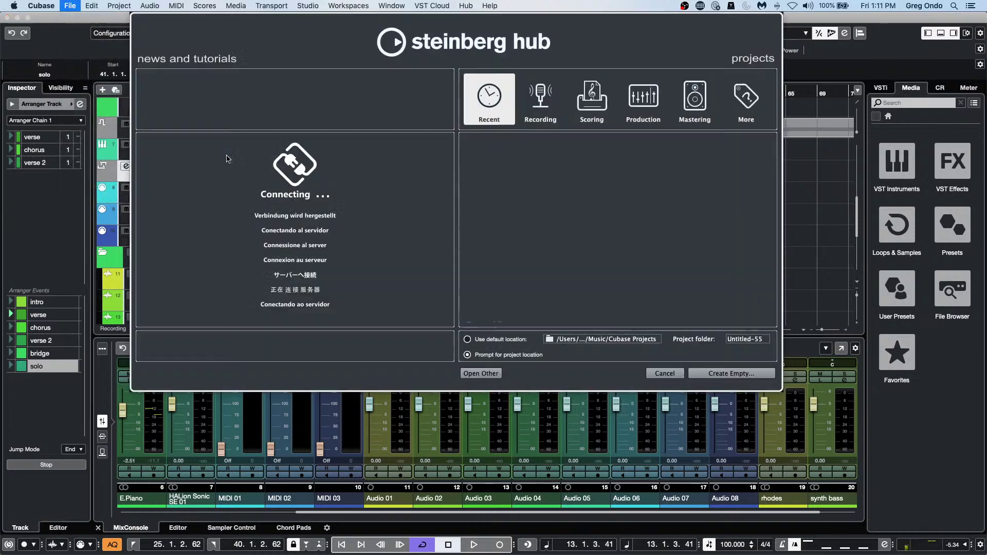
{"action": "left_click", "coordinate": [732, 375]}
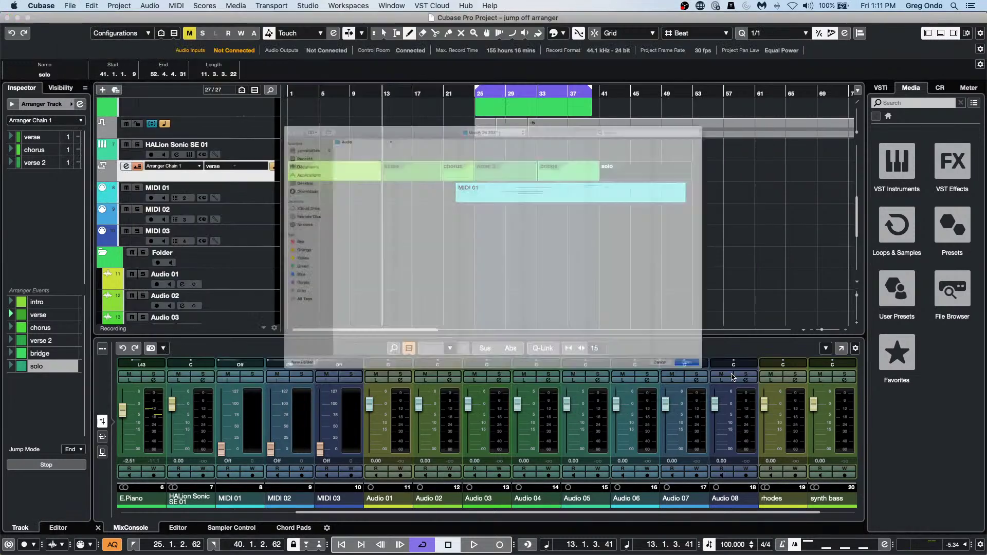
{"action": "left_click", "coordinate": [819, 436]}
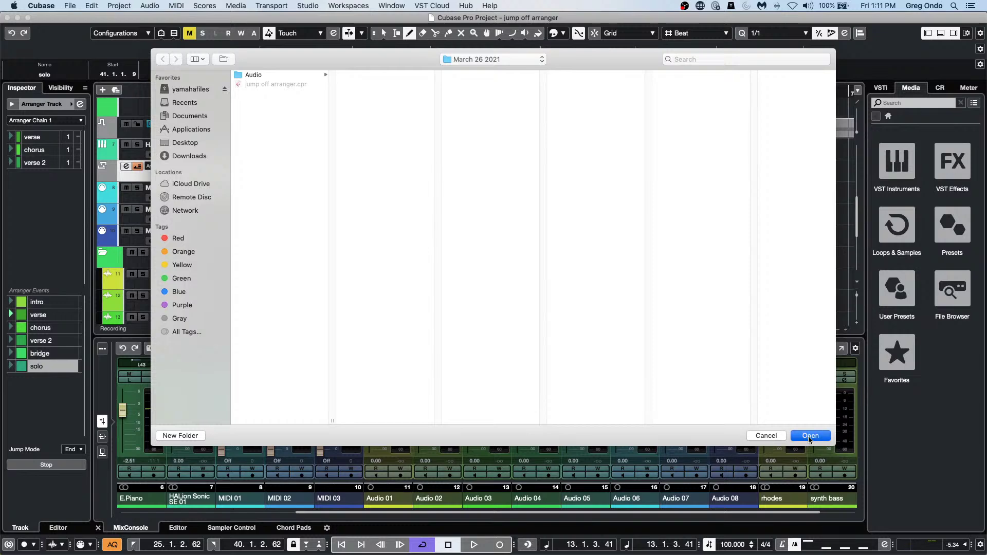
{"action": "left_click", "coordinate": [810, 437]}
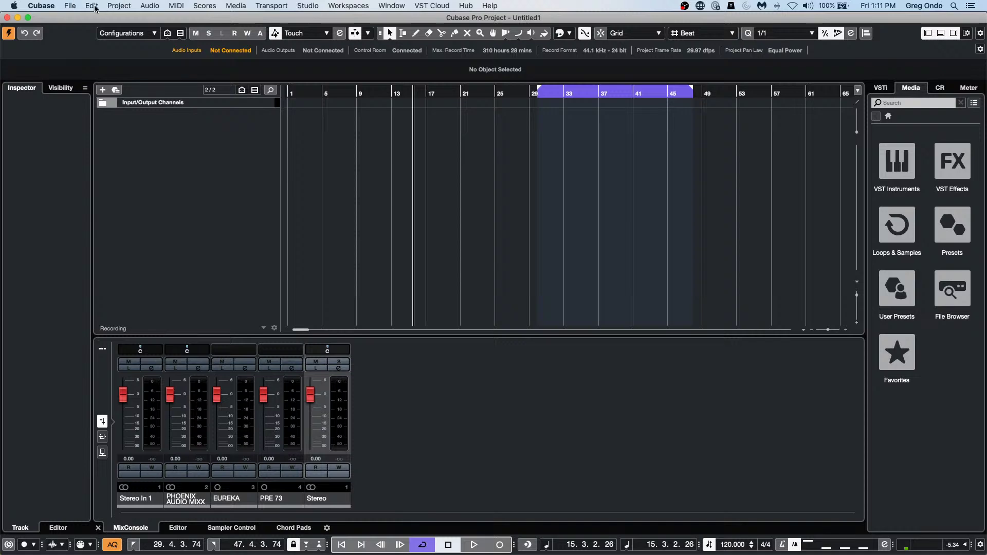
{"action": "left_click", "coordinate": [66, 7]}
{"action": "mouse_move", "coordinate": [94, 147]}
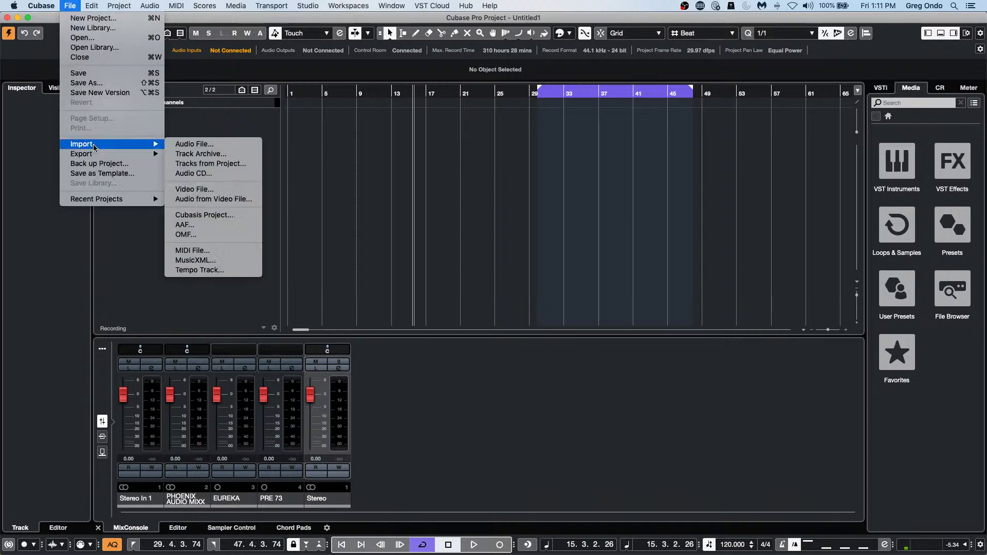
{"action": "left_click", "coordinate": [226, 154]}
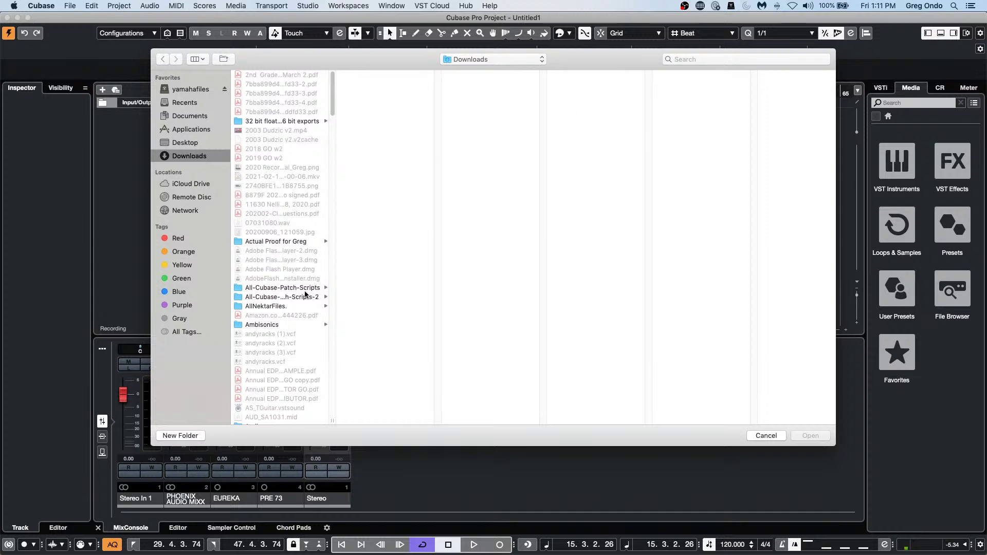
{"action": "left_click", "coordinate": [475, 58]}
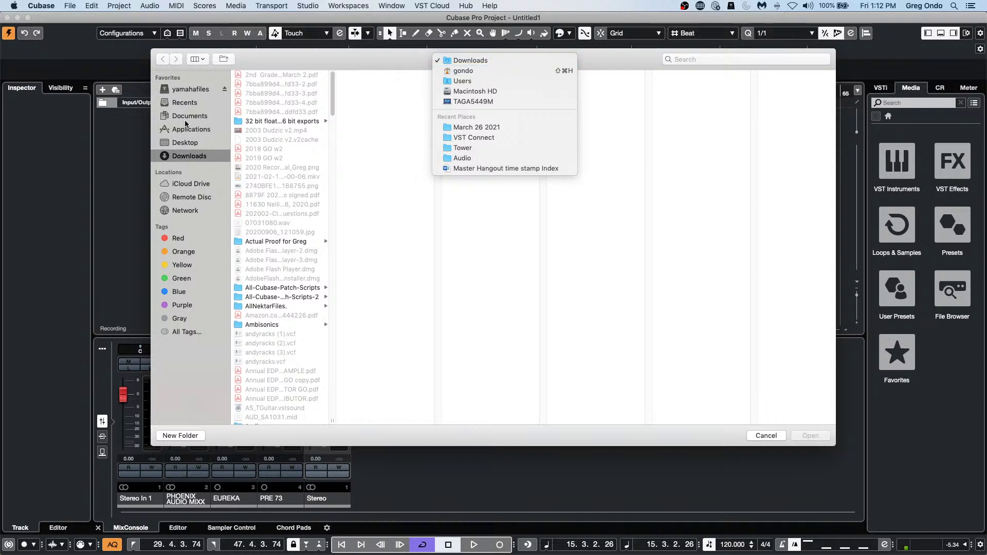
{"action": "left_click", "coordinate": [200, 116]}
{"action": "left_click", "coordinate": [200, 116]}
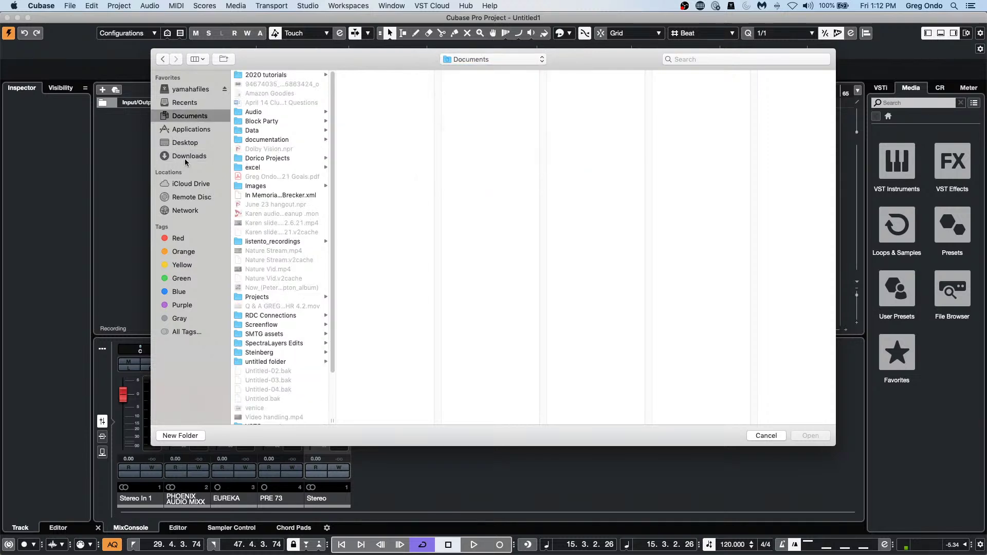
{"action": "left_click", "coordinate": [258, 298]}
{"action": "scroll", "coordinate": [384, 323], "scroll_direction": "down", "scroll_amount": 8}
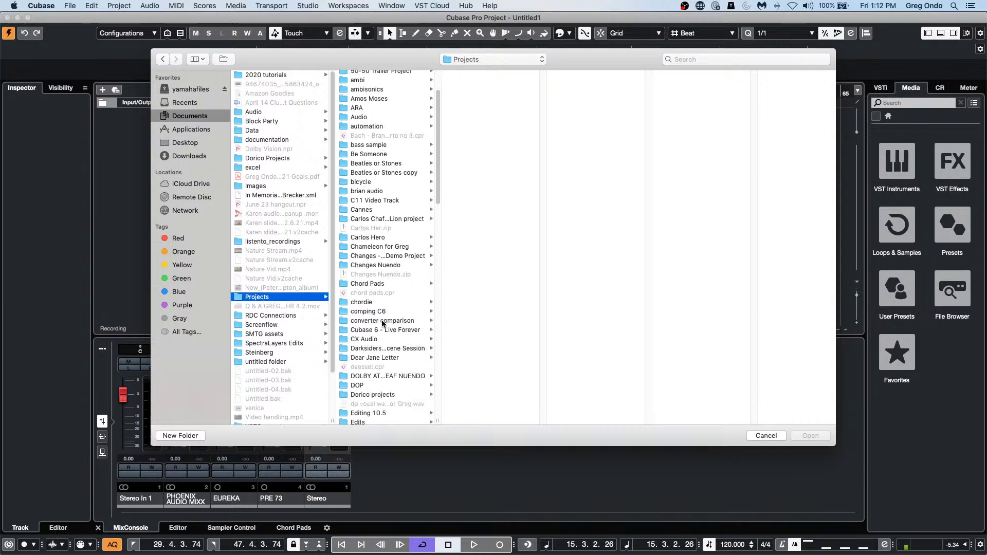
{"action": "left_click", "coordinate": [364, 390]}
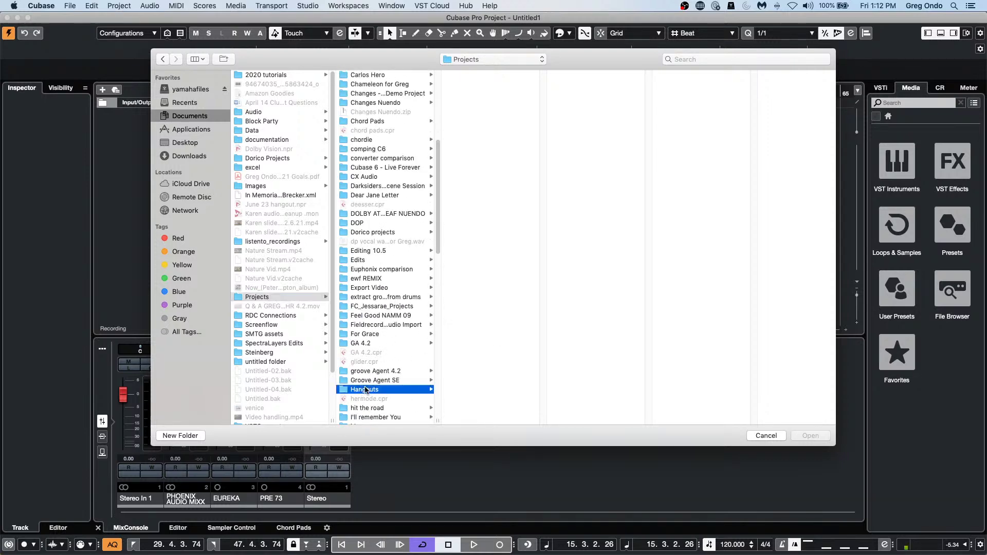
{"action": "scroll", "coordinate": [470, 396], "scroll_direction": "down", "scroll_amount": 6}
{"action": "scroll", "coordinate": [474, 396], "scroll_direction": "down", "scroll_amount": 4}
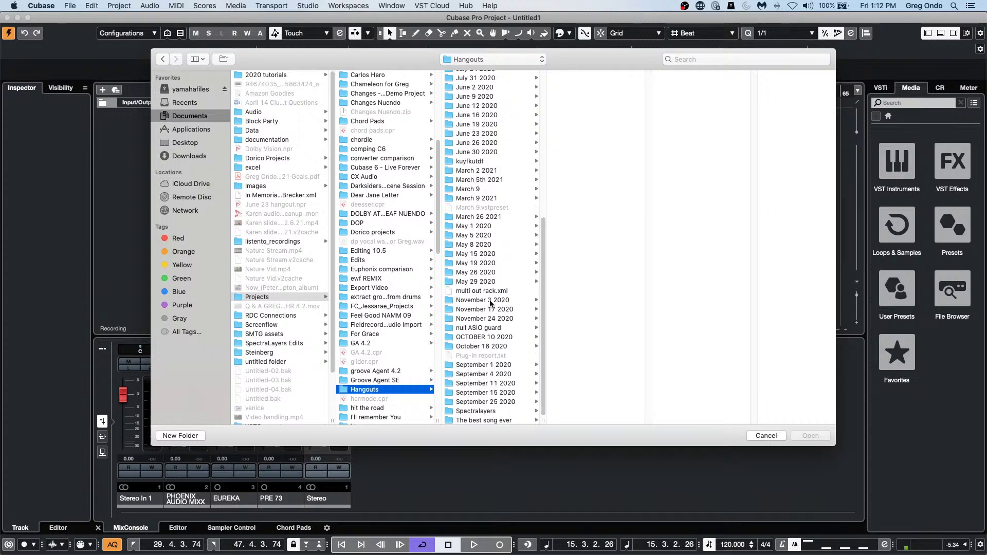
{"action": "left_click", "coordinate": [490, 219]}
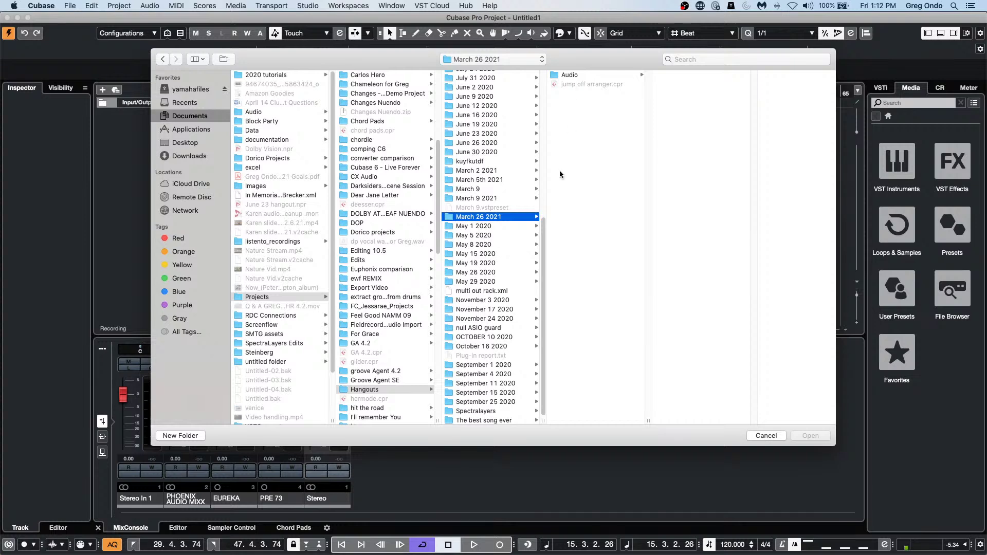
{"action": "left_click", "coordinate": [576, 77]}
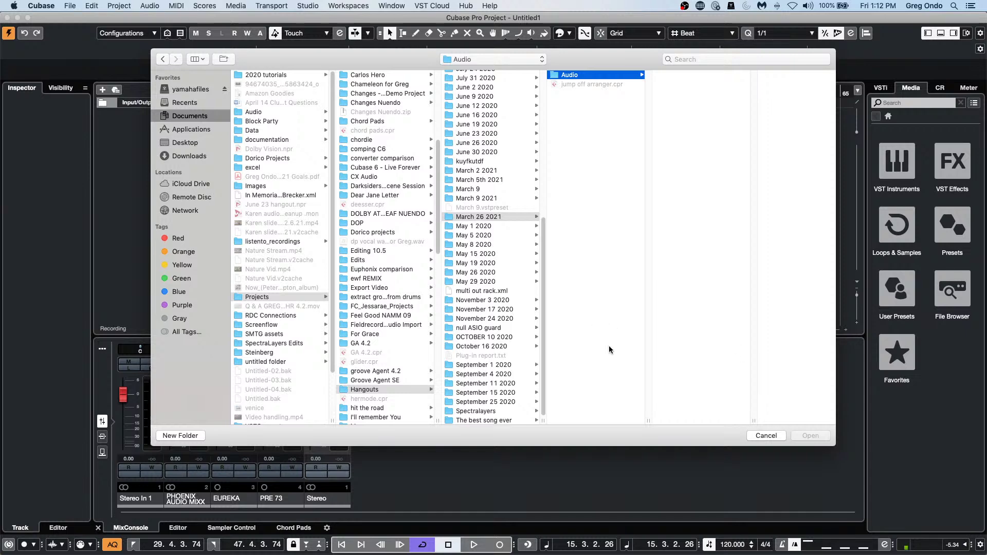
{"action": "left_click", "coordinate": [764, 436]}
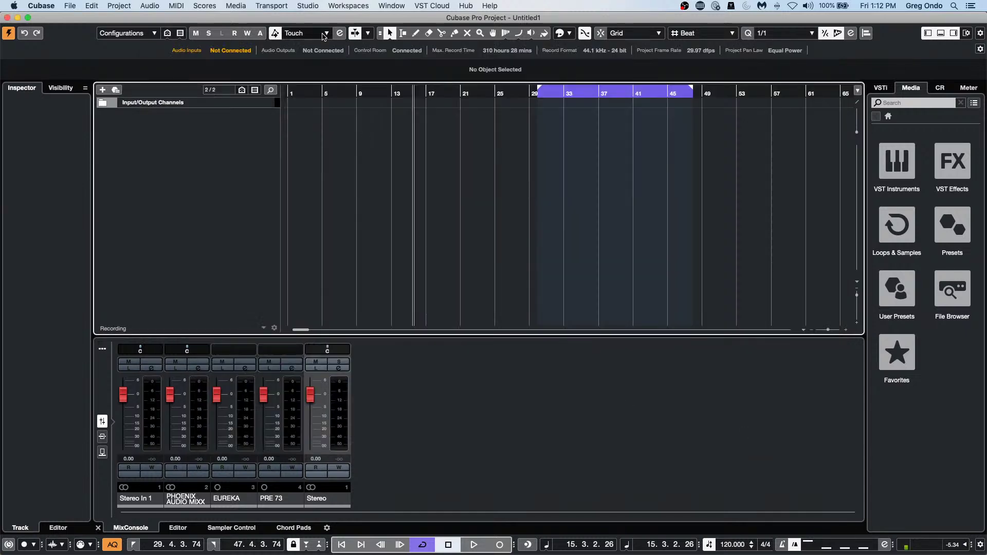
Open the track import options for jump off arranger.cpr in the Hangouts March 26 2021 folder, review its source tracks, and cancel the import.
{"action": "left_click", "coordinate": [70, 6]}
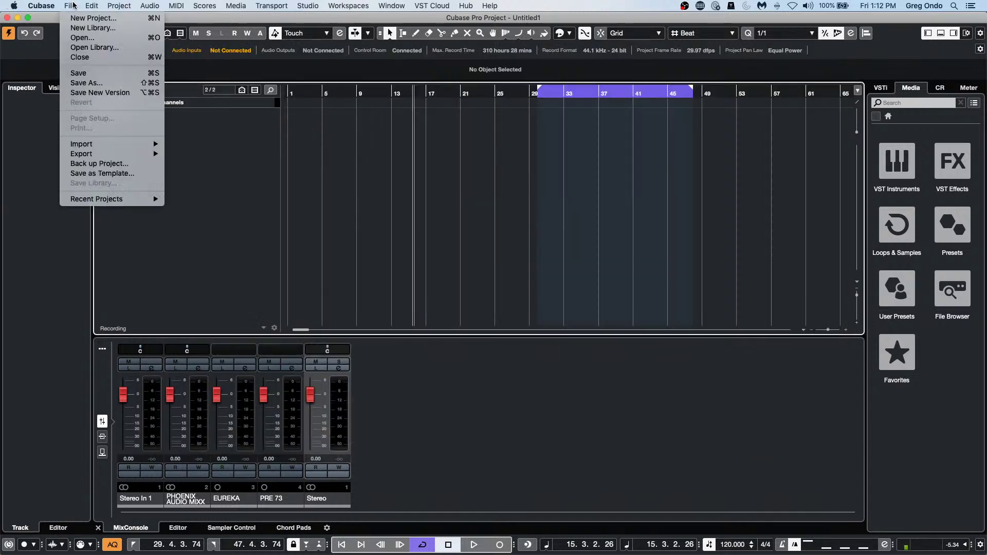
{"action": "mouse_move", "coordinate": [129, 144]}
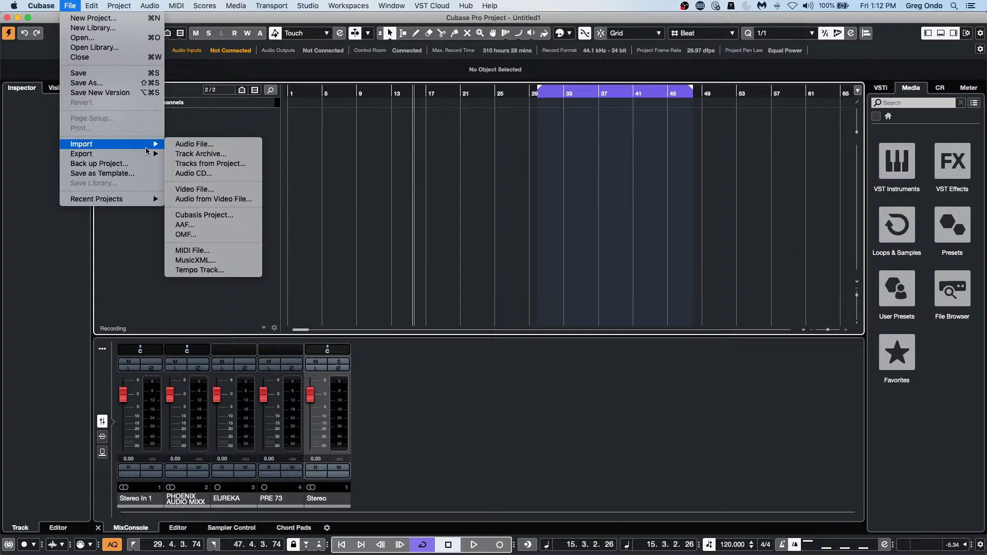
{"action": "left_click", "coordinate": [203, 163]}
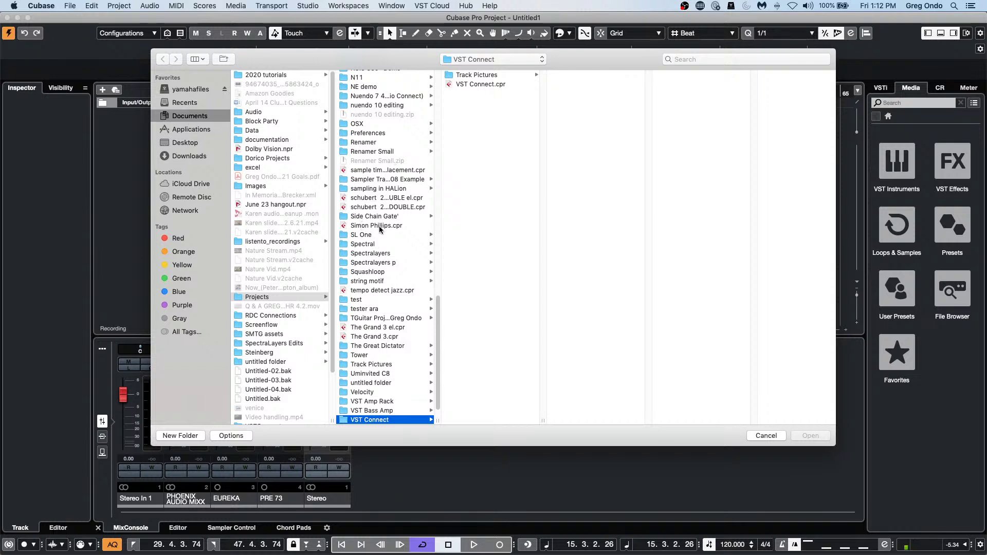
{"action": "scroll", "coordinate": [385, 237], "scroll_direction": "up", "scroll_amount": 2}
{"action": "scroll", "coordinate": [385, 238], "scroll_direction": "up", "scroll_amount": 4}
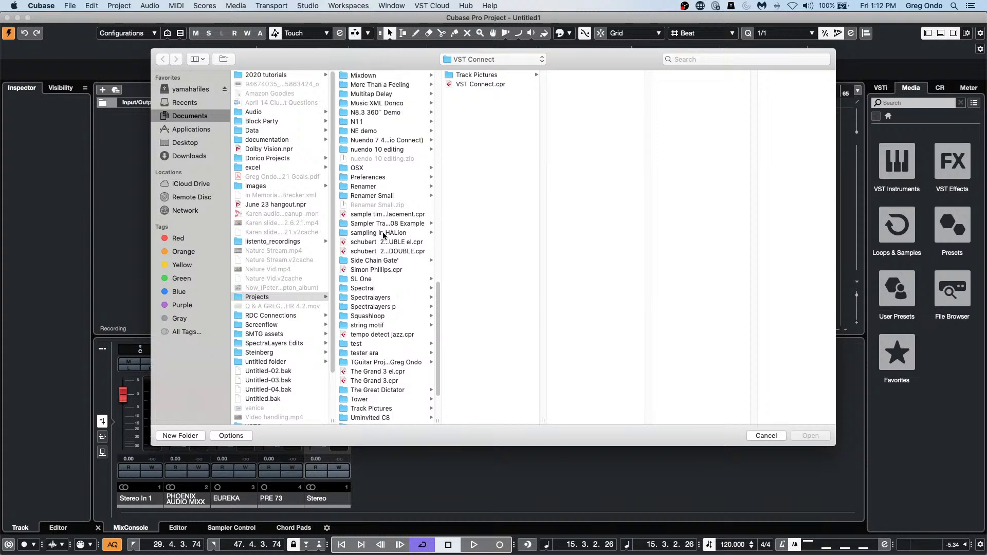
{"action": "scroll", "coordinate": [390, 138], "scroll_direction": "up", "scroll_amount": 10}
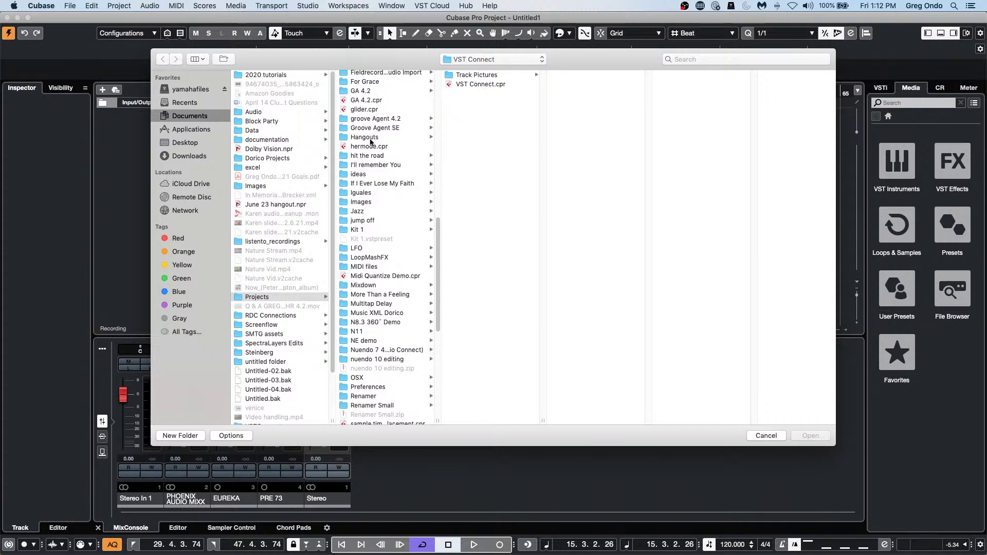
{"action": "left_click", "coordinate": [375, 137]}
{"action": "scroll", "coordinate": [502, 229], "scroll_direction": "down", "scroll_amount": 15}
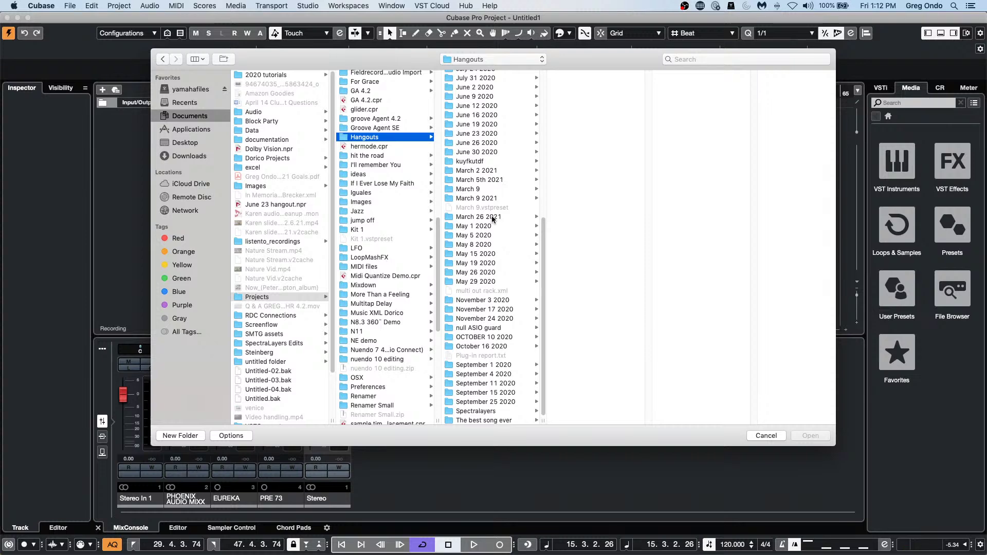
{"action": "left_click", "coordinate": [494, 218]}
{"action": "left_click", "coordinate": [578, 85]}
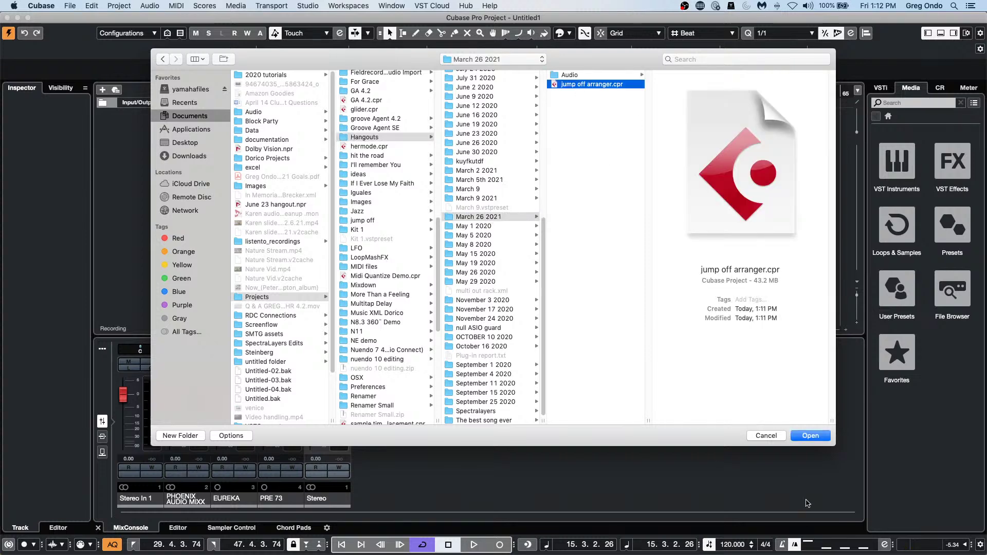
{"action": "left_click", "coordinate": [816, 436]}
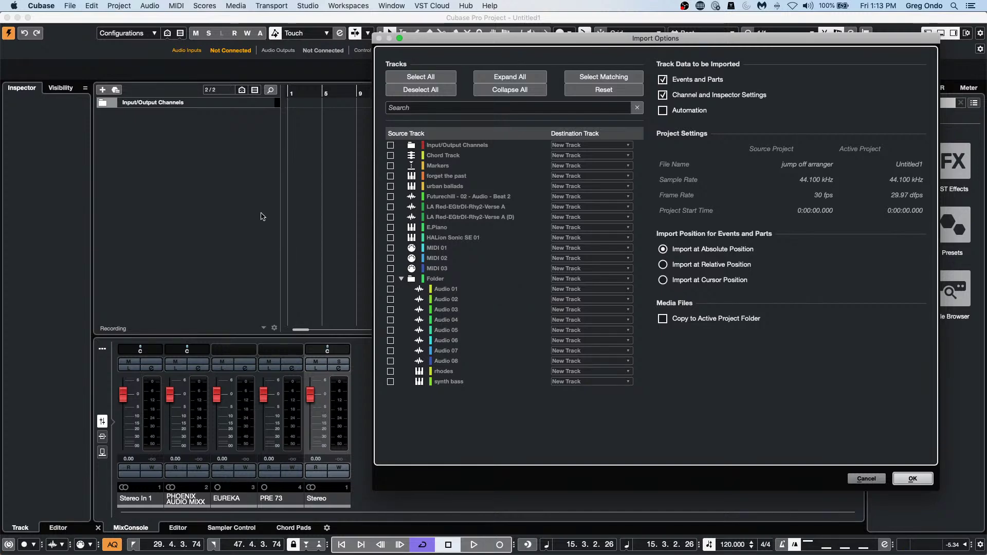
{"action": "left_click", "coordinate": [867, 479]}
Move the Untitled1 project window aside to check the arranger track in the jump off arranger project, and bring the window back.
{"action": "left_click_drag", "start_coordinate": [44, 20], "coordinate": [428, 74]}
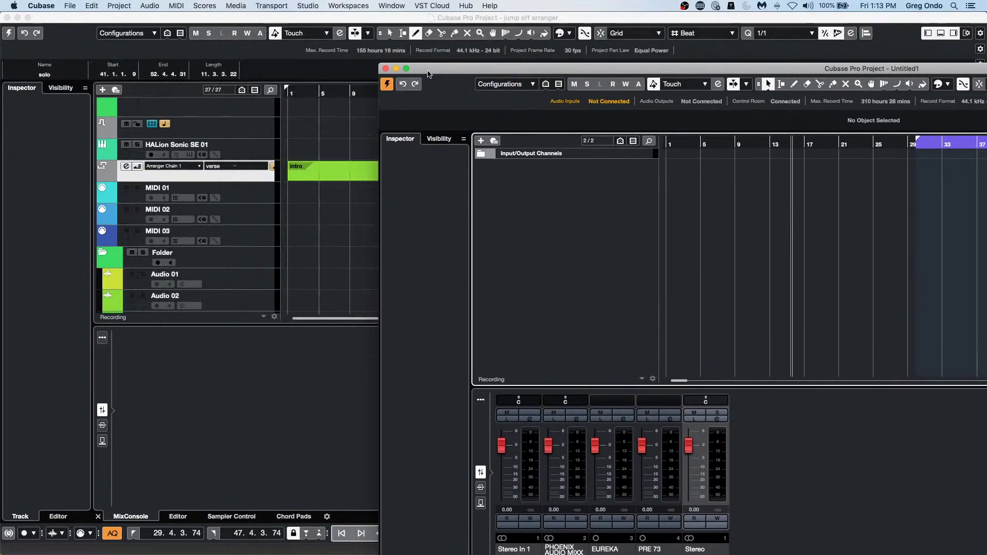
{"action": "left_click_drag", "start_coordinate": [428, 74], "coordinate": [236, 47]}
{"action": "double_click", "coordinate": [237, 45]}
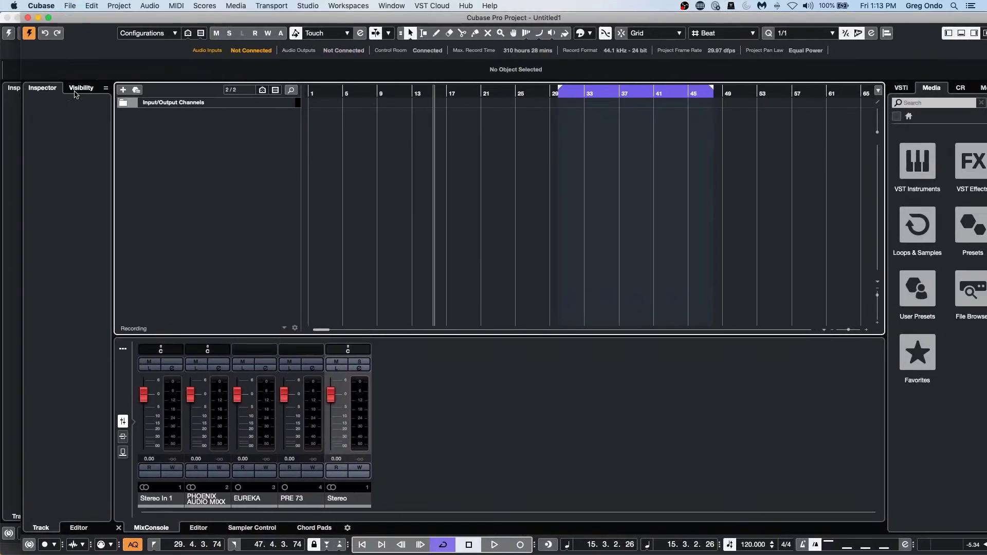
Reopen the import options for the jump off arranger tracks, collapse and expand the Folder entry to examine the list, and close the dialog.
{"action": "left_click", "coordinate": [71, 6]}
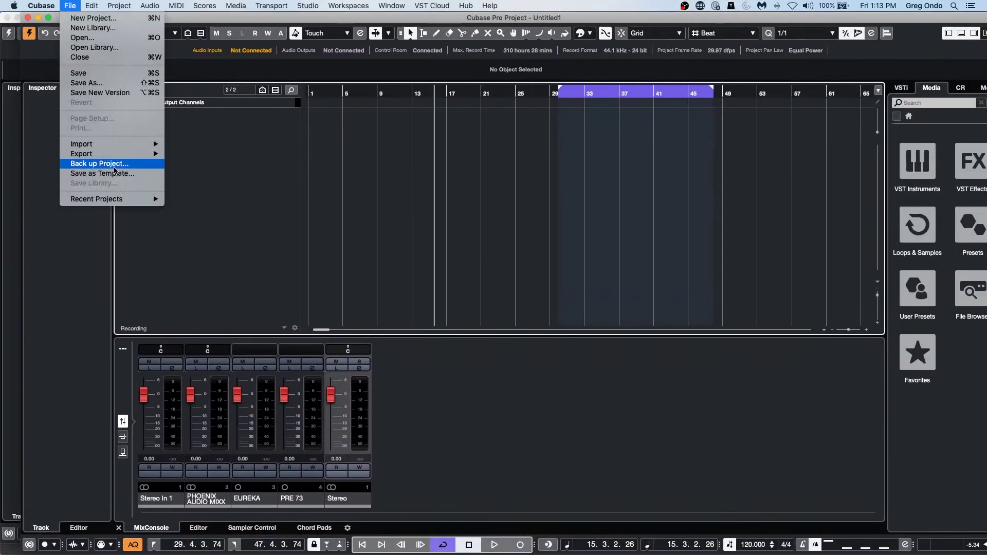
{"action": "mouse_move", "coordinate": [131, 144]}
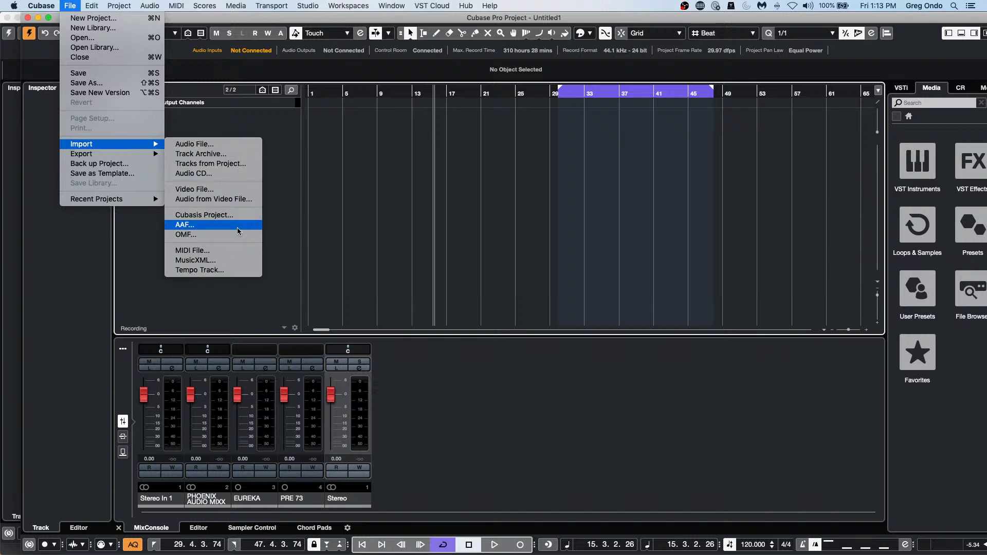
{"action": "left_click", "coordinate": [248, 164]}
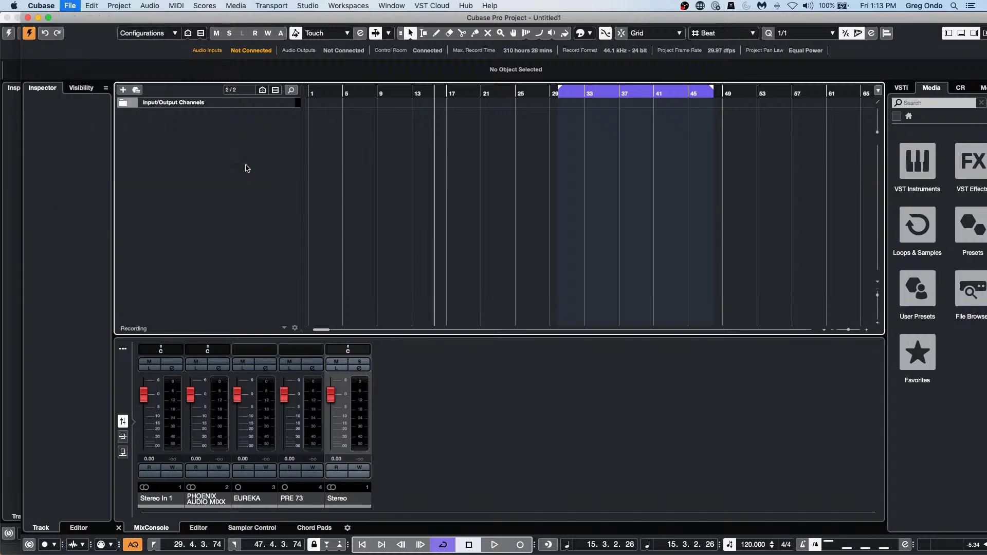
{"action": "double_click", "coordinate": [293, 85]}
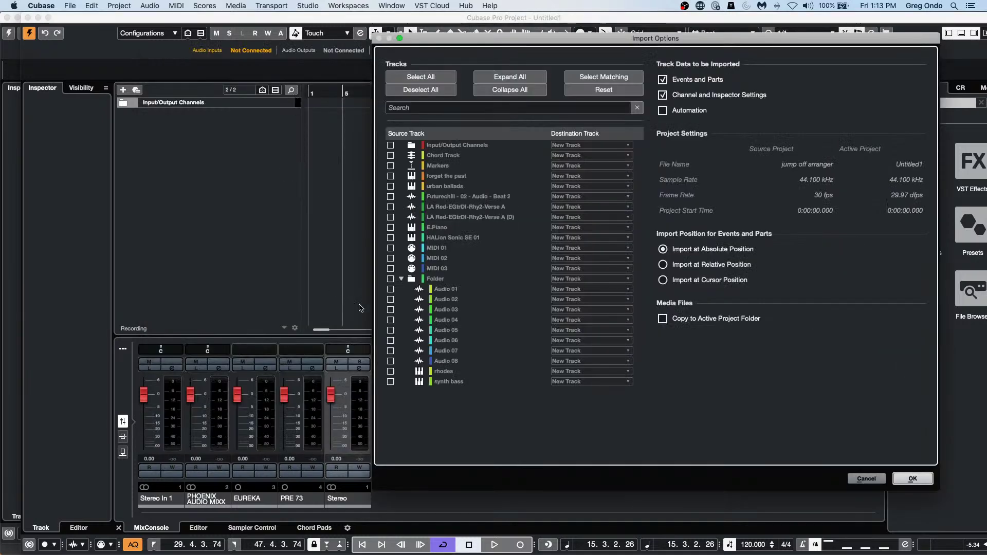
{"action": "left_click", "coordinate": [401, 279]}
{"action": "left_click", "coordinate": [401, 279]}
{"action": "left_click", "coordinate": [905, 480]}
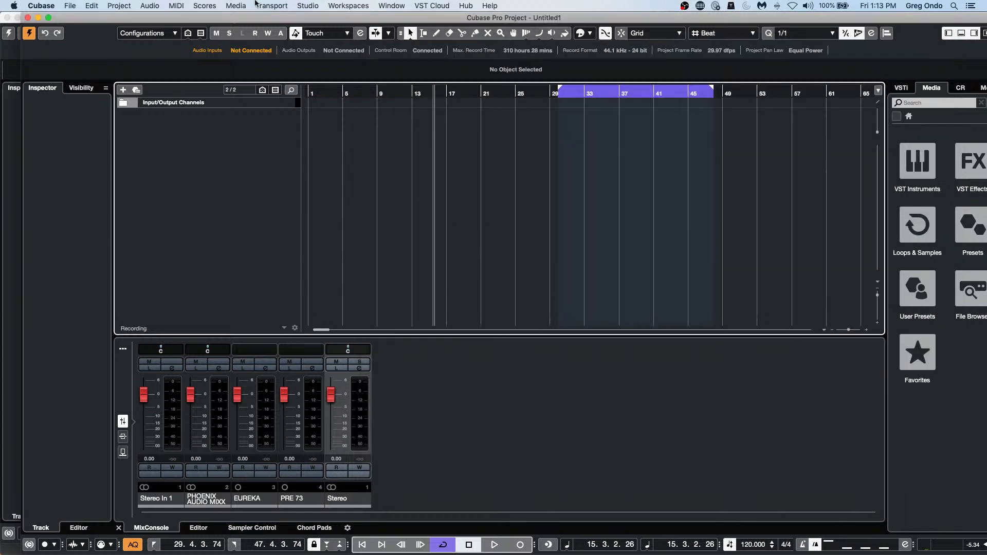
{"action": "left_click", "coordinate": [72, 5]}
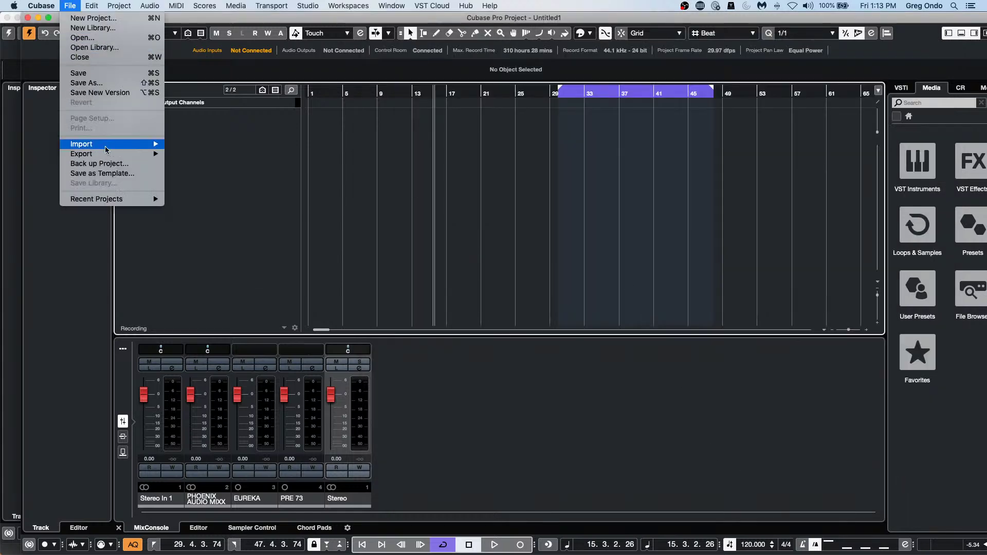
{"action": "mouse_move", "coordinate": [107, 149]}
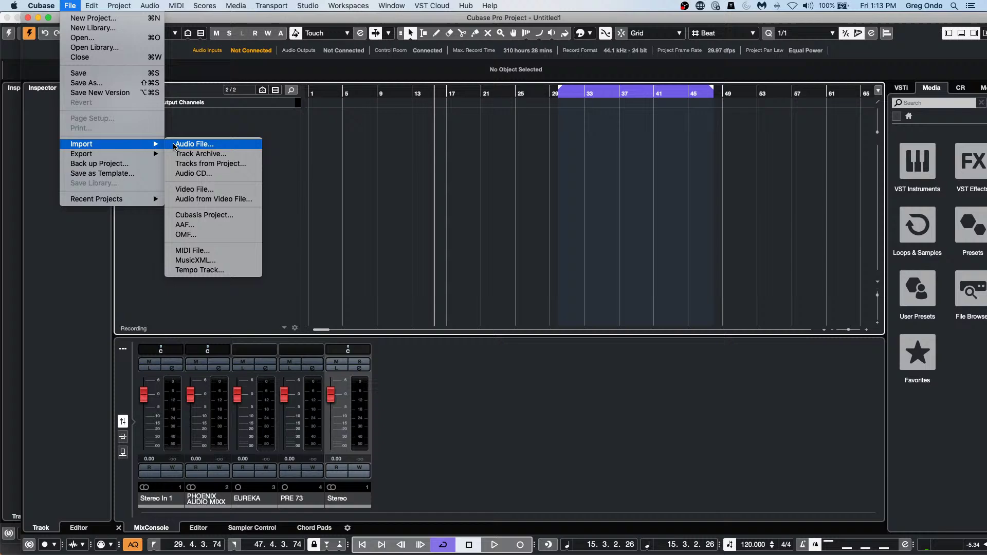
{"action": "left_click", "coordinate": [204, 155]}
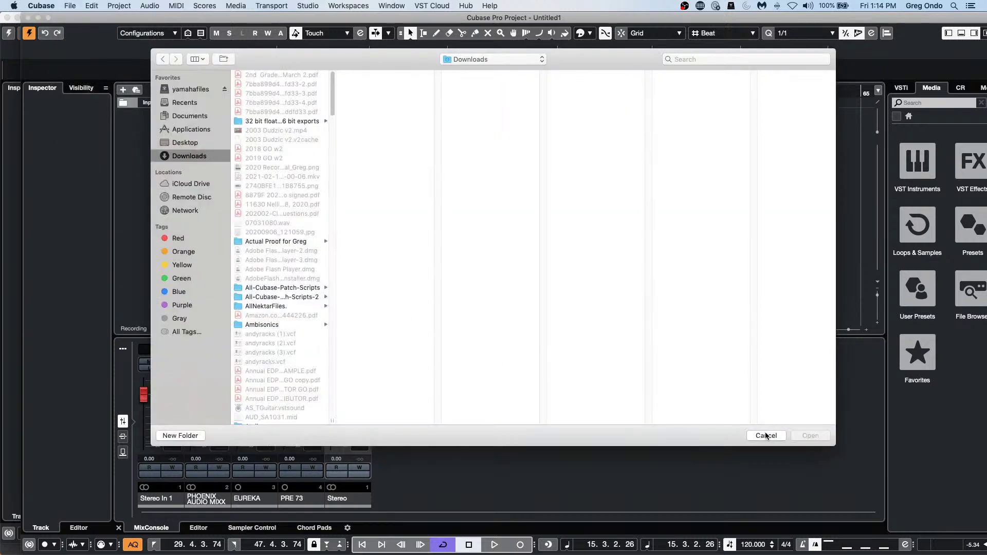
{"action": "left_click", "coordinate": [766, 436]}
Open the track import options for Feel Good c7.cpr in the Feel Good NAMM 09 folder and look through its source tracks.
{"action": "left_click", "coordinate": [70, 6]}
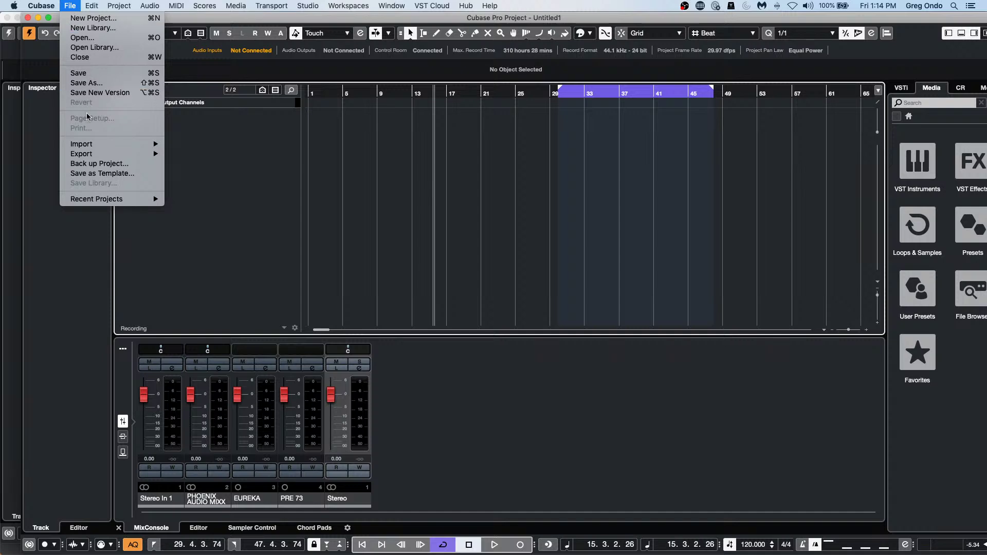
{"action": "mouse_move", "coordinate": [88, 145]}
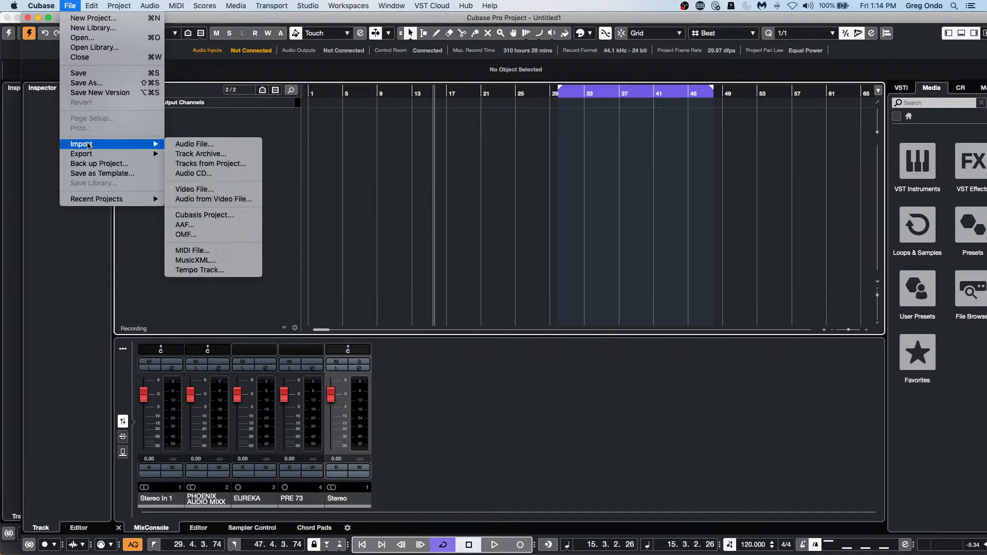
{"action": "left_click", "coordinate": [215, 163]}
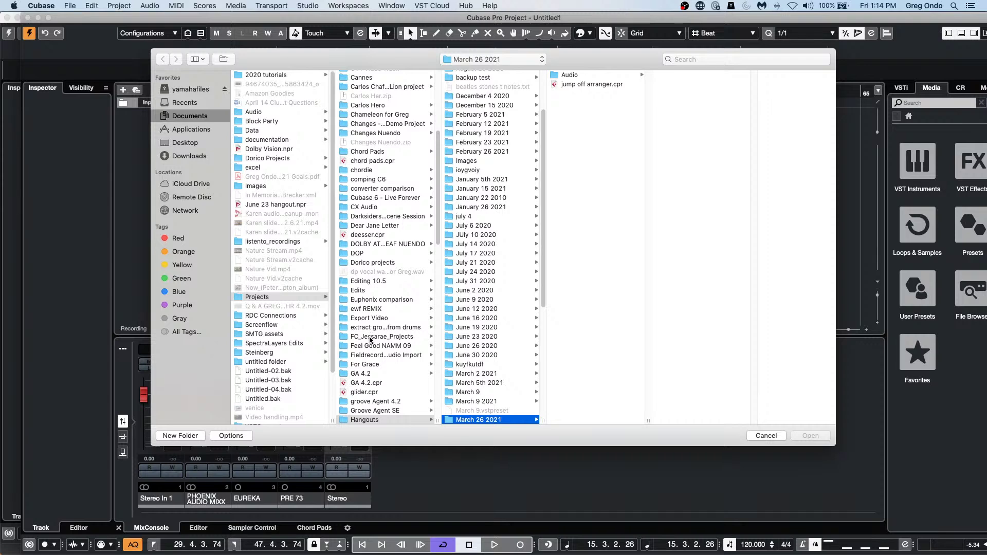
{"action": "left_click_drag", "start_coordinate": [373, 345], "coordinate": [373, 348]}
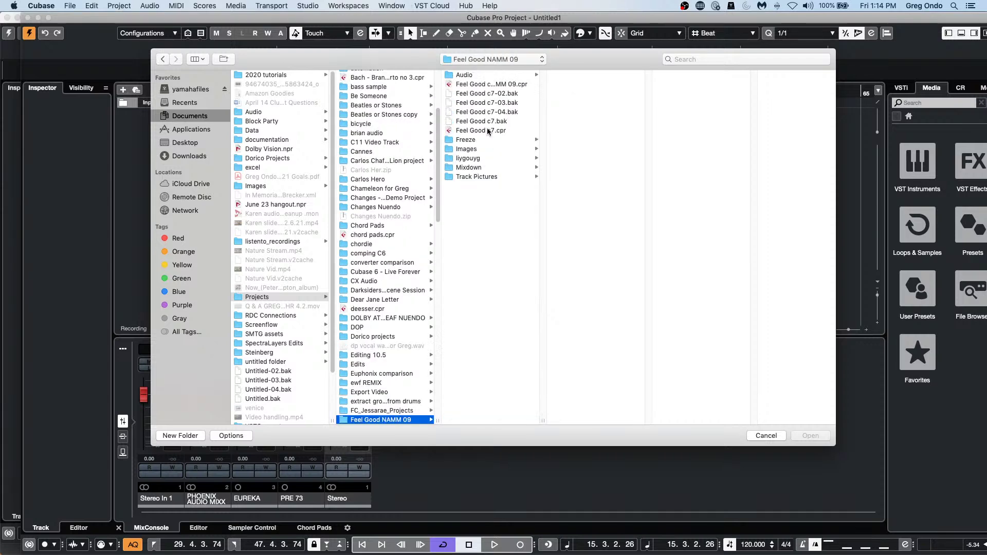
{"action": "left_click", "coordinate": [473, 131]}
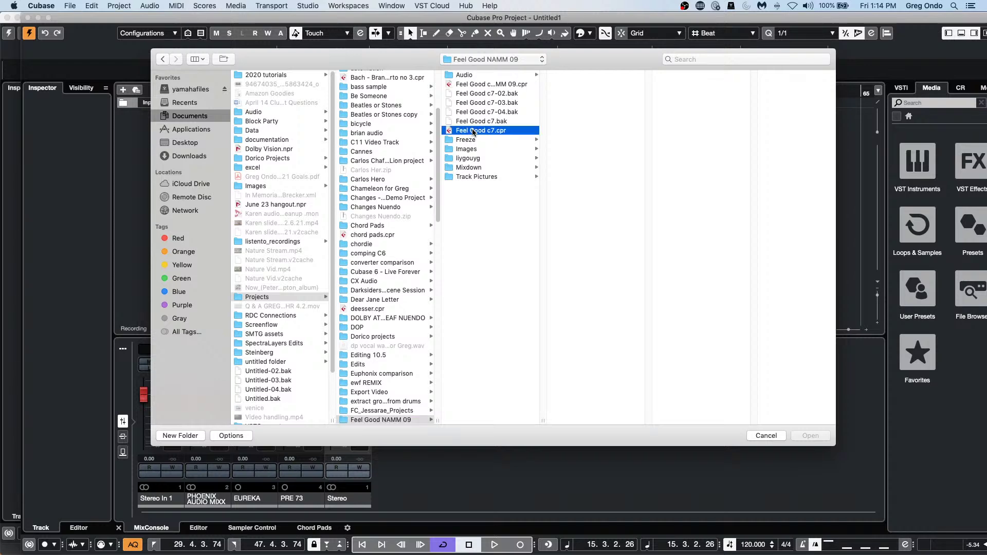
{"action": "double_click", "coordinate": [473, 131]}
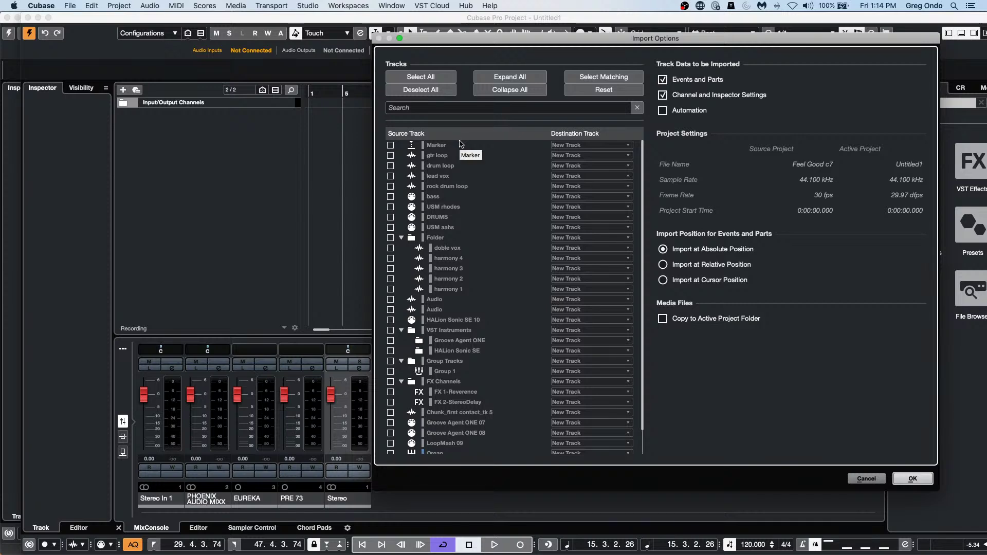
{"action": "scroll", "coordinate": [452, 206], "scroll_direction": "down", "scroll_amount": 2}
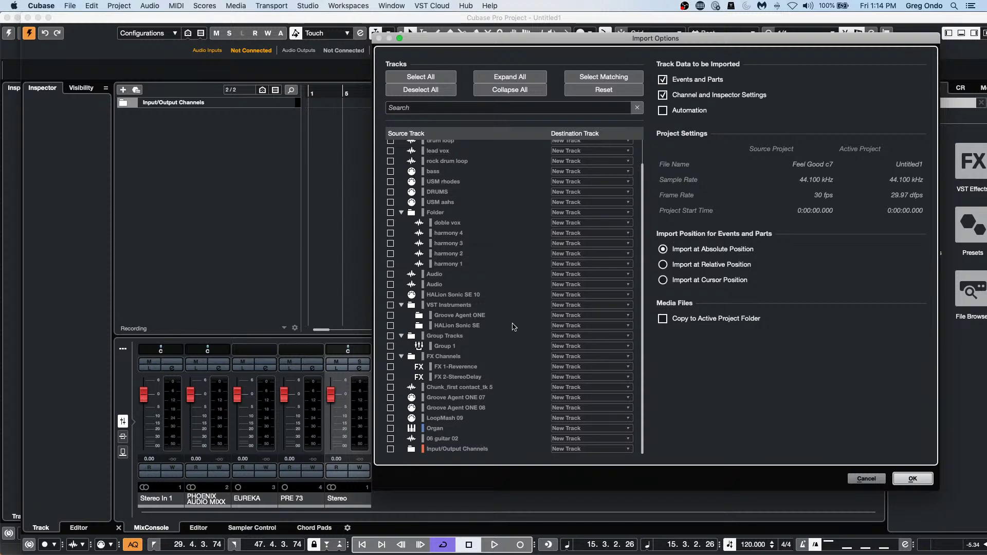
Cancel the Feel Good c7 track import and activate the jump off arranger project with its arranger track selected.
{"action": "scroll", "coordinate": [507, 288], "scroll_direction": "up", "scroll_amount": 2}
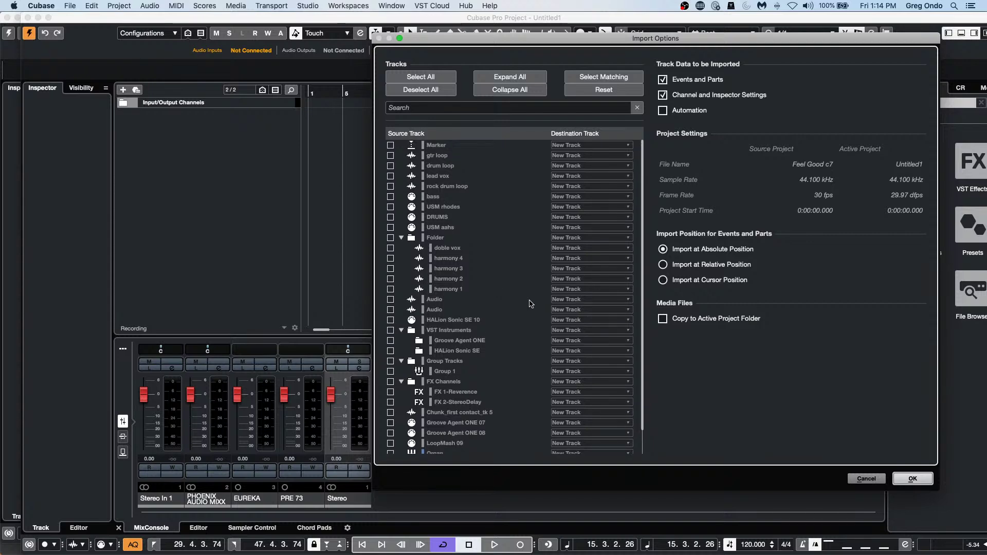
{"action": "left_click", "coordinate": [861, 479]}
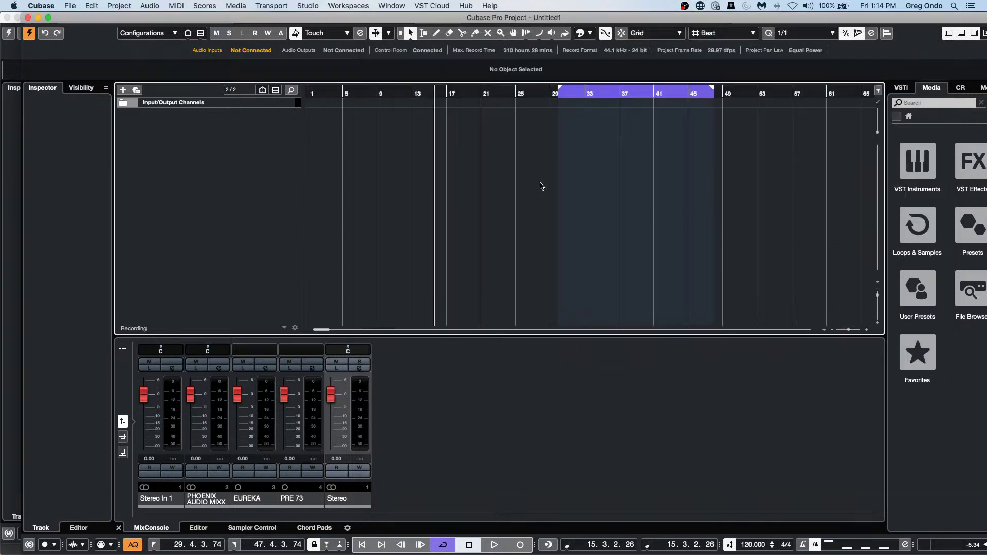
{"action": "left_click_drag", "start_coordinate": [150, 19], "coordinate": [414, 50]}
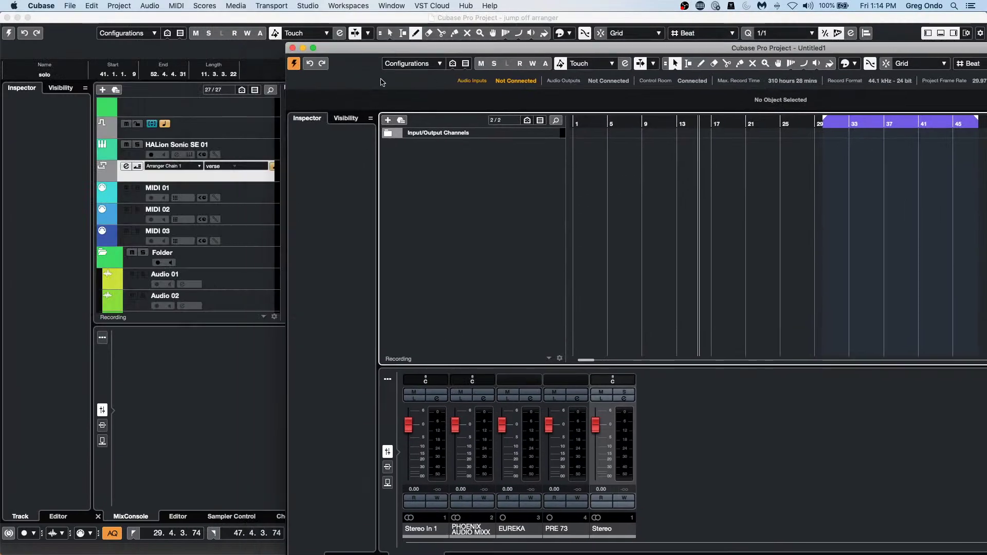
{"action": "left_click", "coordinate": [204, 178]}
{"action": "left_click", "coordinate": [7, 36]}
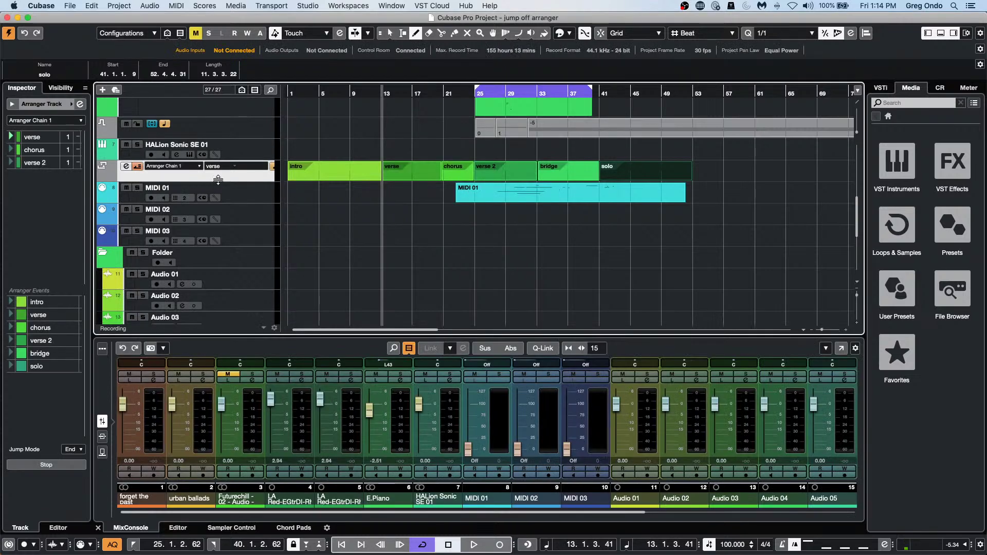
Try to export the selected arranger track to the Desktop as "arranger" with referenced media files.
{"action": "left_click", "coordinate": [70, 6]}
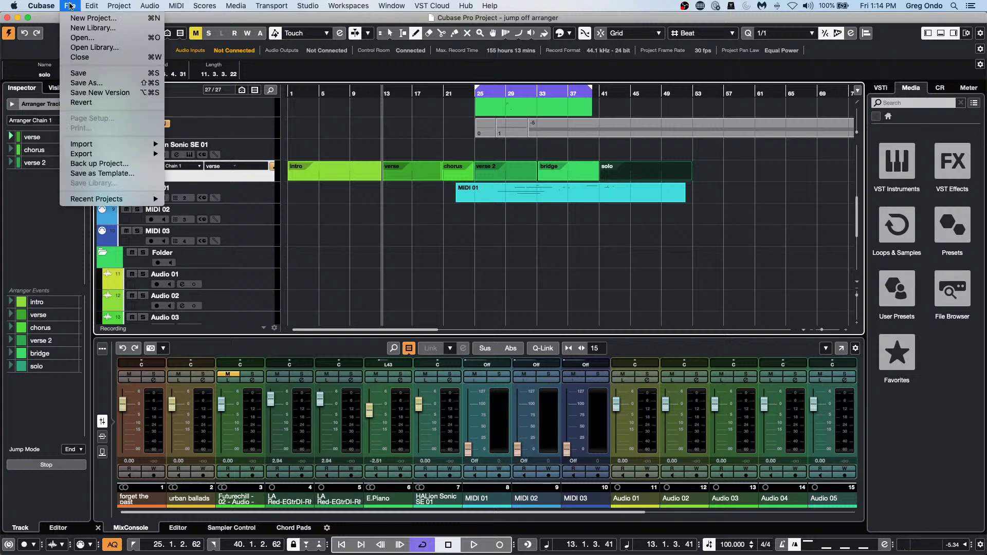
{"action": "mouse_move", "coordinate": [85, 154]}
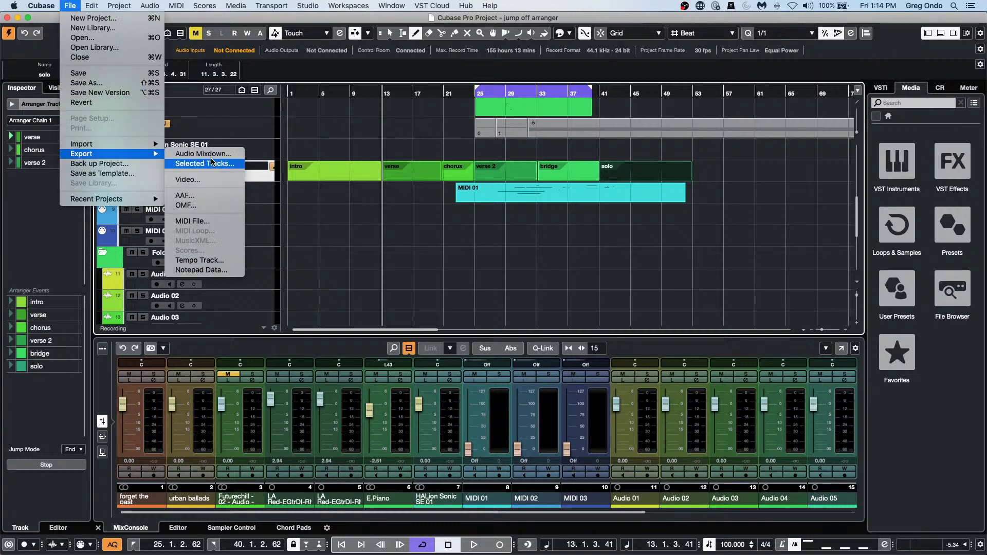
{"action": "left_click", "coordinate": [212, 166]}
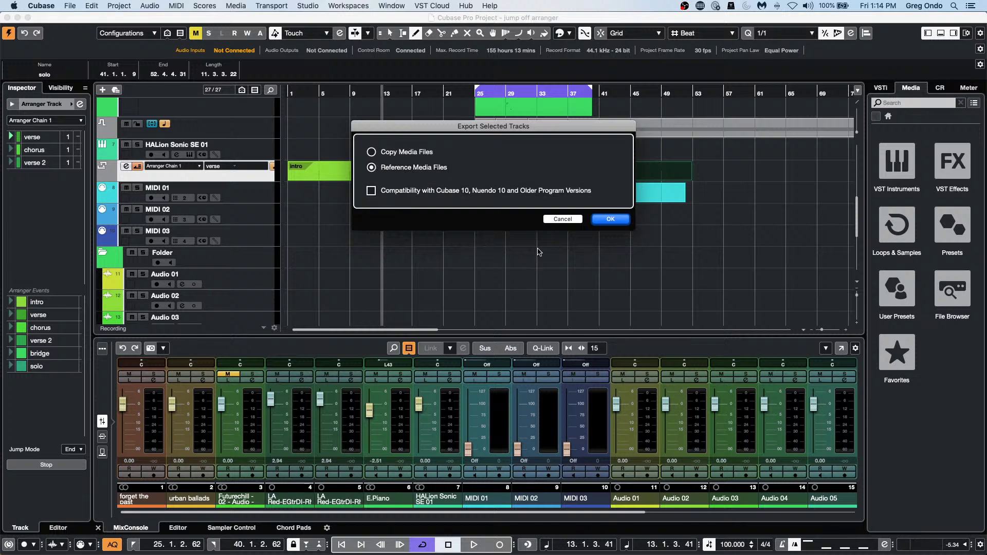
{"action": "left_click", "coordinate": [624, 220]}
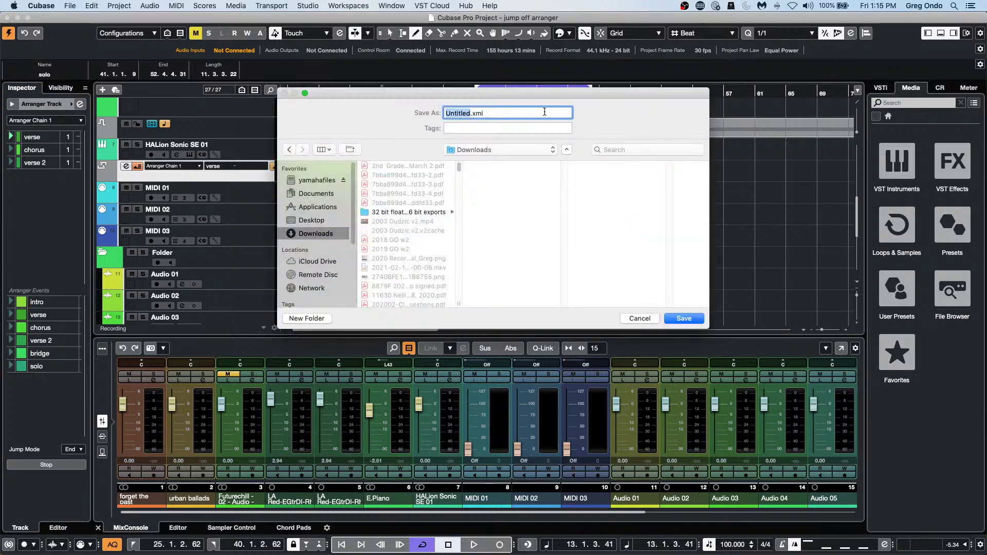
{"action": "type", "text": "arranger"}
{"action": "left_click", "coordinate": [317, 221]}
{"action": "left_click", "coordinate": [684, 318]}
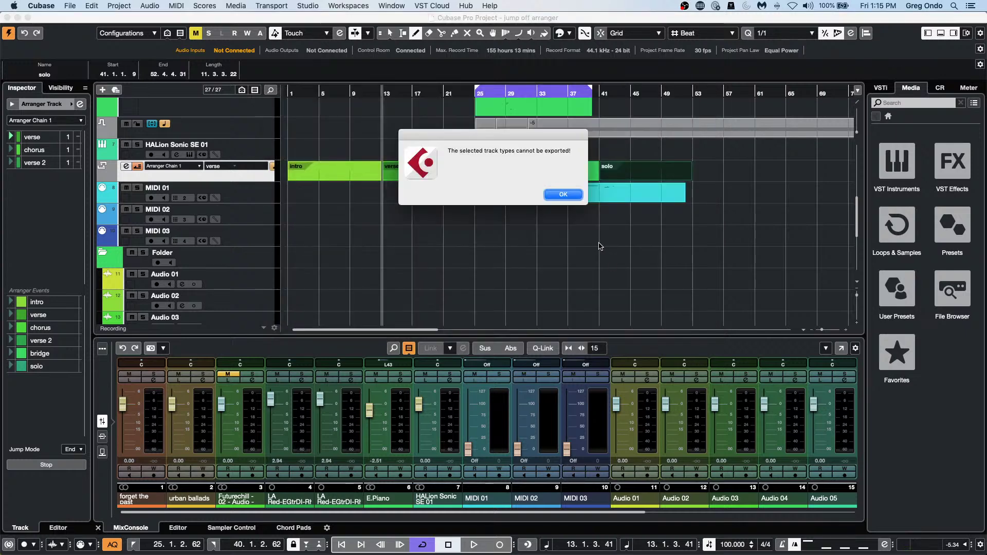
{"action": "left_click", "coordinate": [564, 195]}
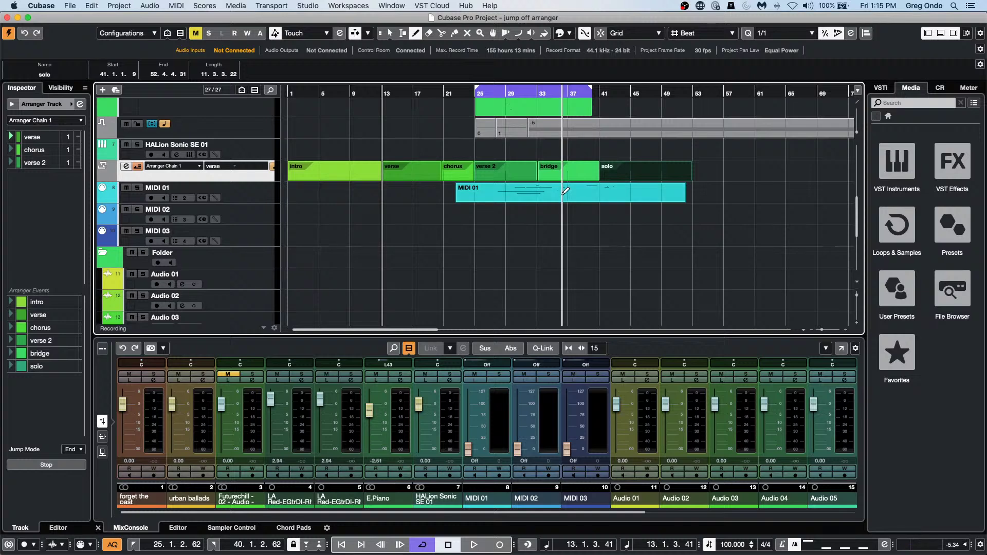
{"action": "left_click", "coordinate": [414, 204]}
{"action": "left_click", "coordinate": [531, 211]}
{"action": "left_click", "coordinate": [486, 214]}
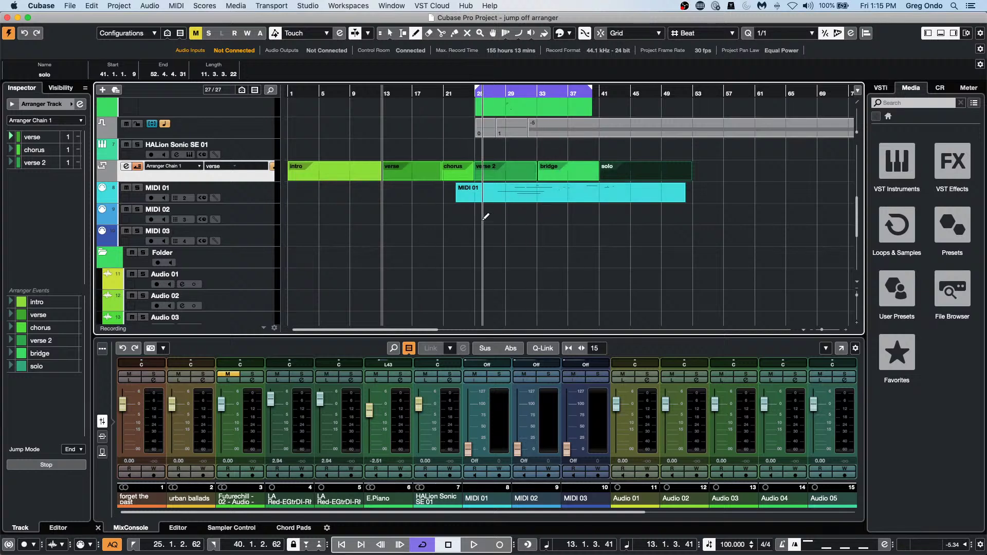
{"action": "left_click", "coordinate": [425, 203]}
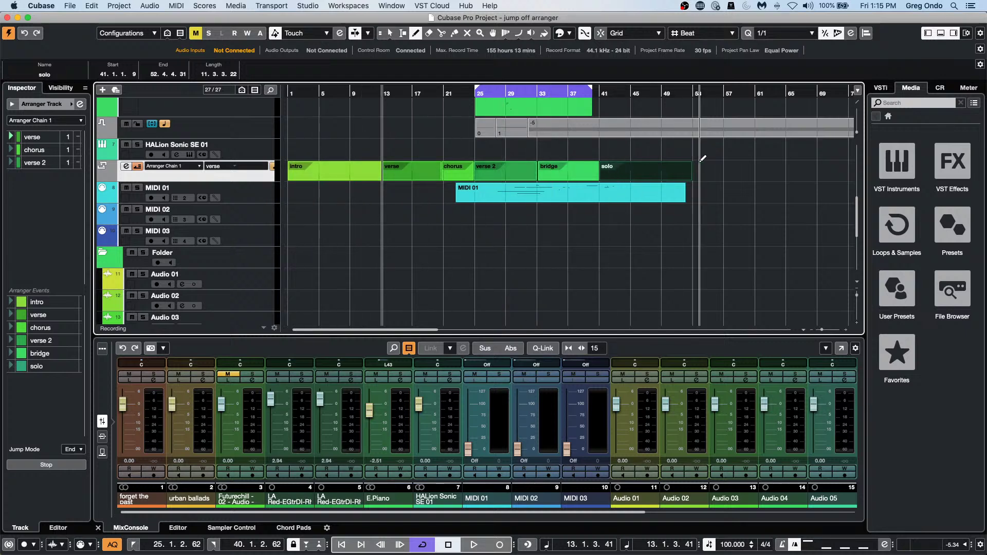
Switch to the Object Selection tool and select all arranger events from intro to solo.
{"action": "key", "text": "1"}
{"action": "key", "text": "Home"}
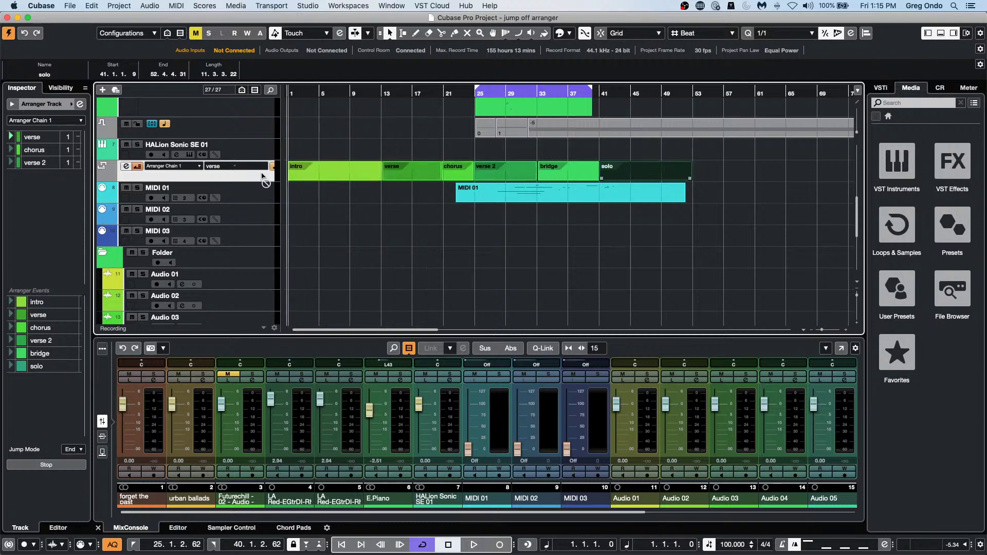
{"action": "left_click", "coordinate": [716, 176]}
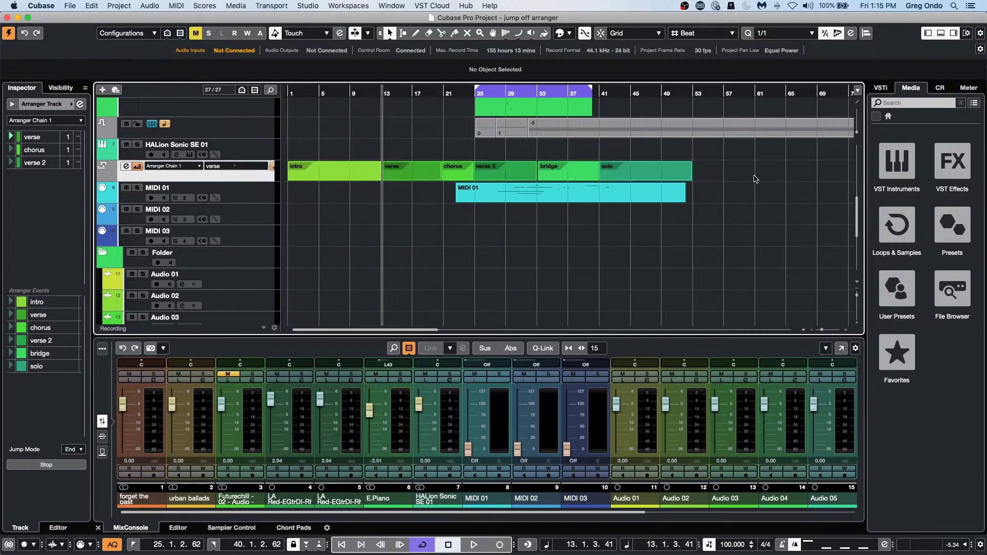
{"action": "left_click_drag", "start_coordinate": [723, 172], "coordinate": [364, 162]}
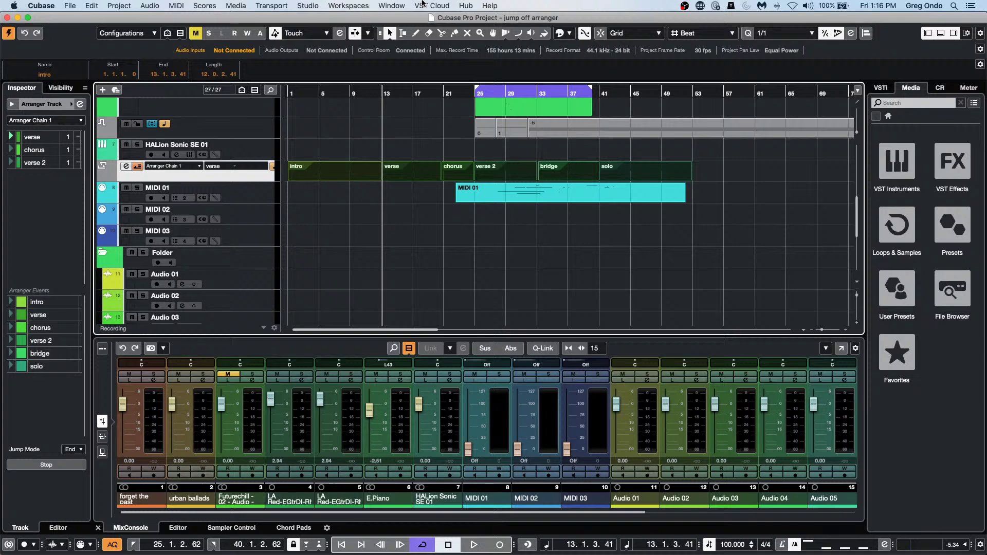
Check the MIDI Port Setup in Studio Setup and close the dialog without changing anything.
{"action": "left_click", "coordinate": [394, 6]}
{"action": "mouse_move", "coordinate": [357, 6]}
{"action": "mouse_move", "coordinate": [308, 6]}
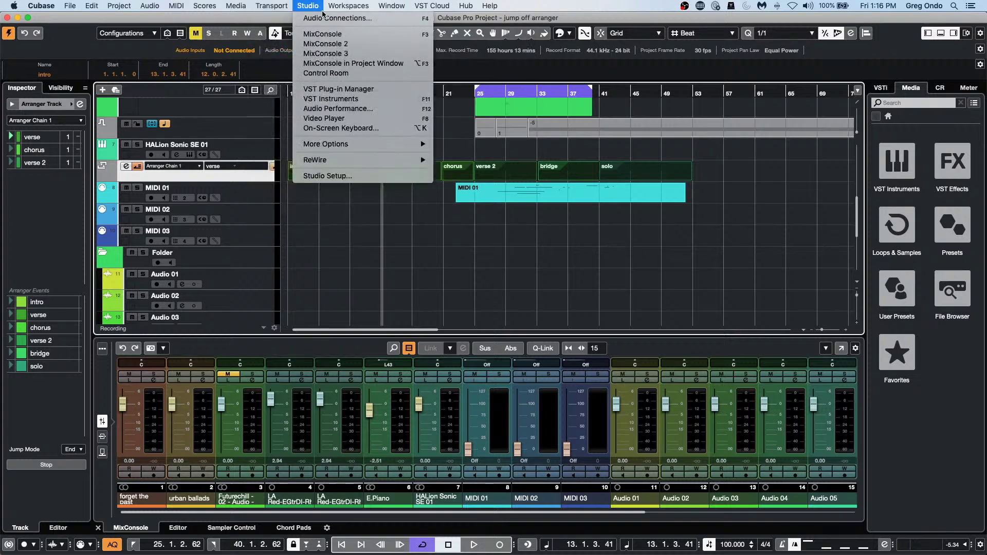
{"action": "left_click", "coordinate": [379, 180]}
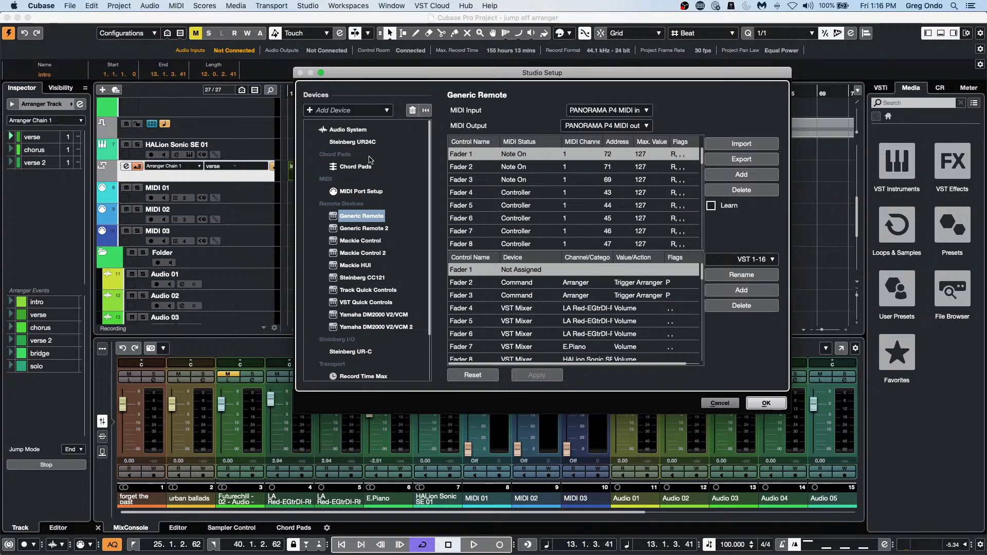
{"action": "left_click", "coordinate": [350, 191]}
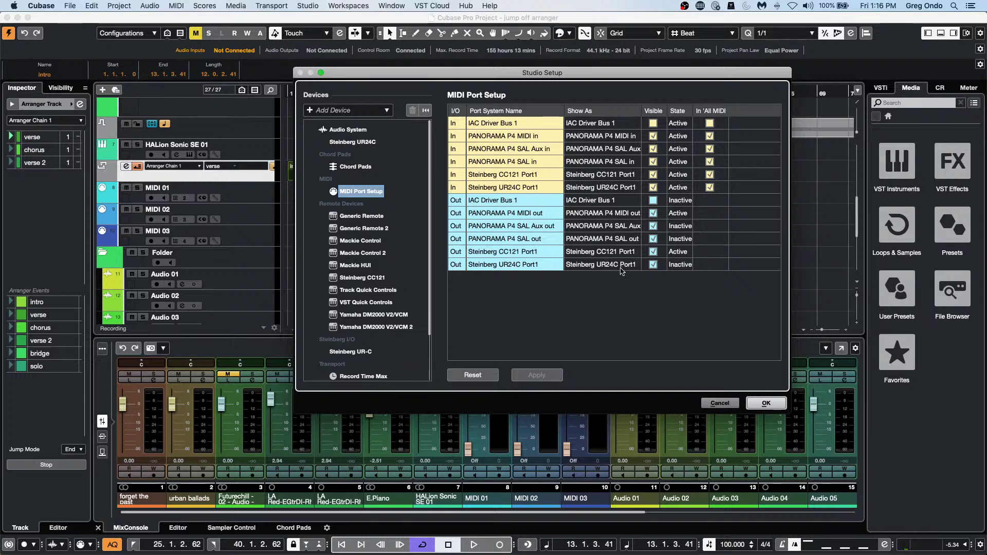
{"action": "left_click", "coordinate": [715, 406]}
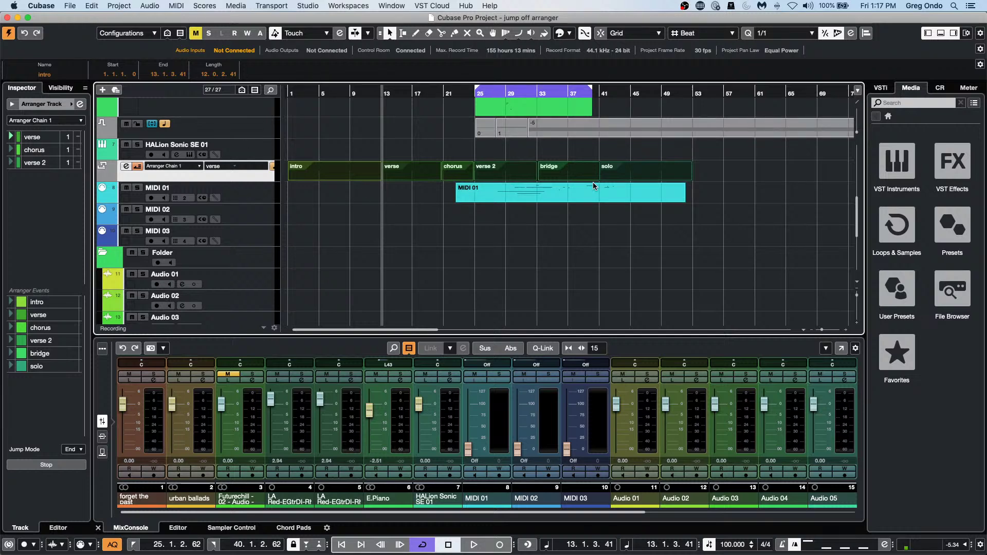
Select the LA Red-EGtrDI-Rhy2-Verse A audio event and set its transpose to -24.
{"action": "scroll", "coordinate": [595, 190], "scroll_direction": "up", "scroll_amount": 3}
{"action": "scroll", "coordinate": [596, 190], "scroll_direction": "up", "scroll_amount": 1}
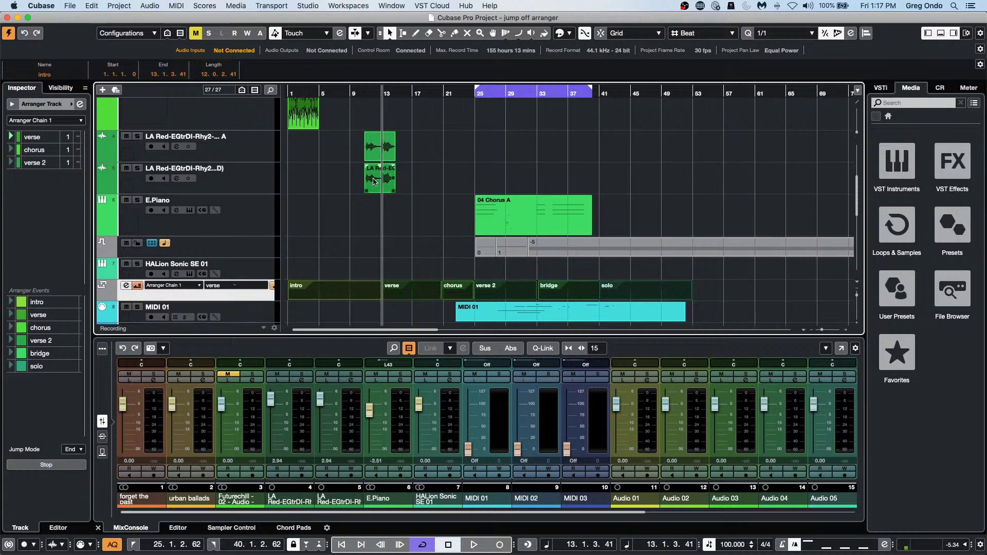
{"action": "left_click", "coordinate": [375, 139]}
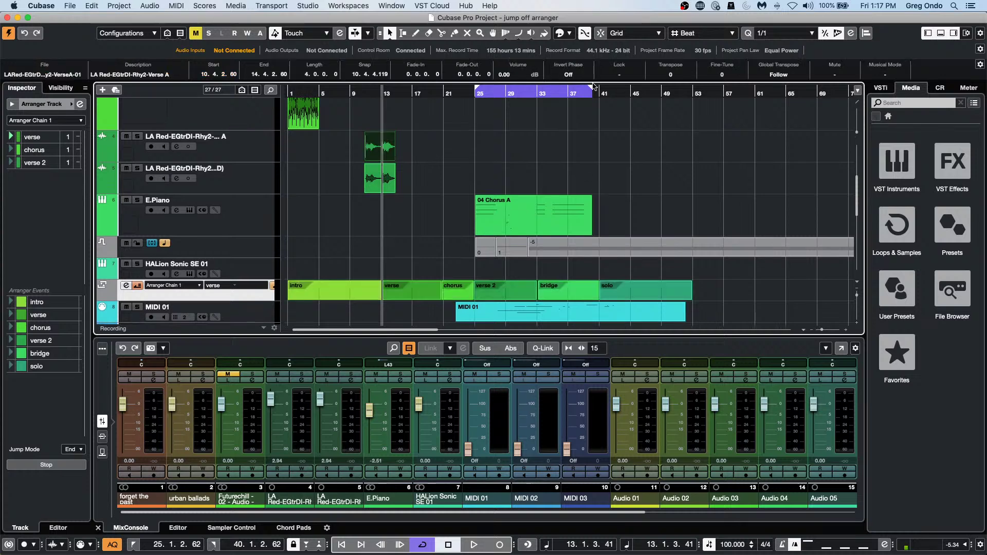
{"action": "left_click", "coordinate": [677, 76]}
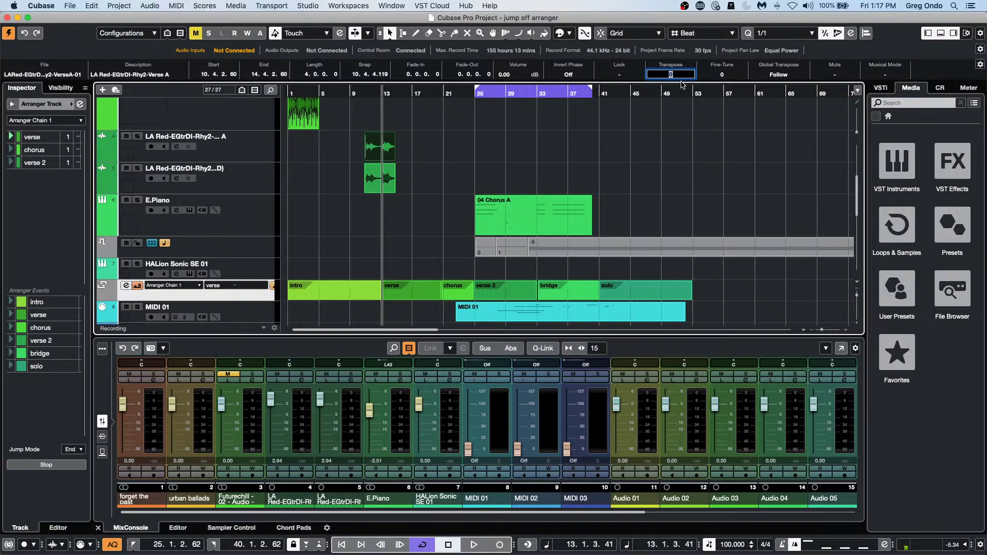
{"action": "type", "text": "-10"}
{"action": "left_click", "coordinate": [363, 94]}
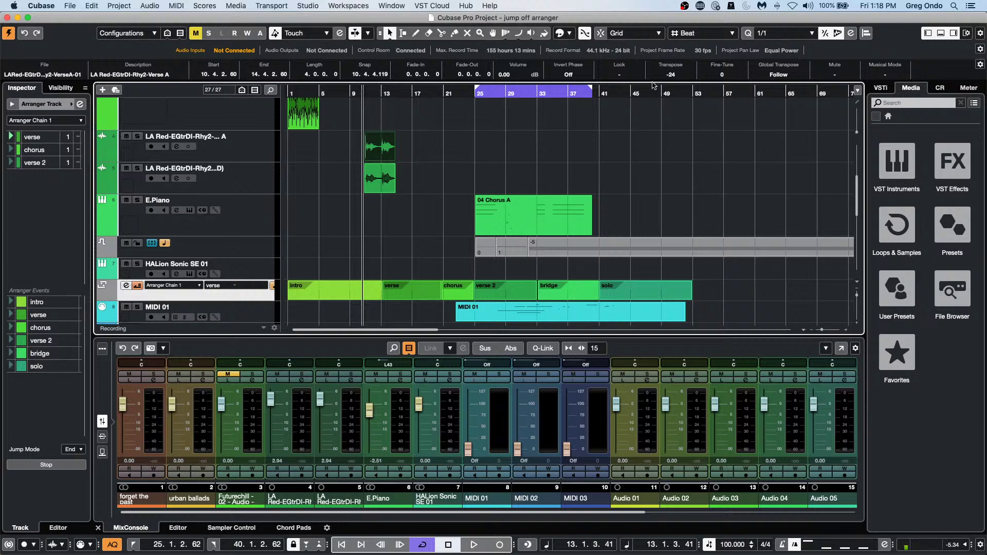
Reset the Verse A guitar event's transpose to 0 and play the project from the start of the event.
{"action": "left_click", "coordinate": [670, 77]}
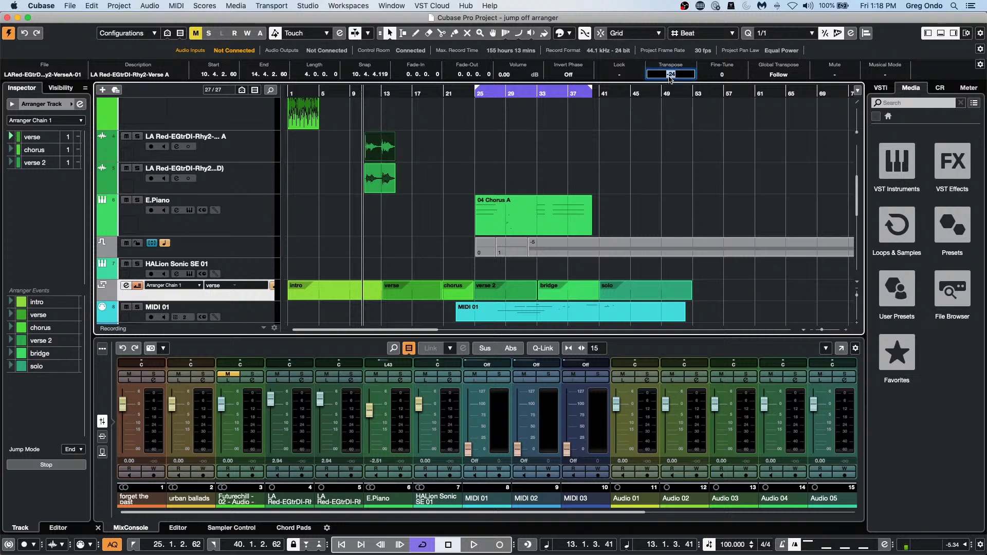
{"action": "type", "text": "0"}
{"action": "key", "text": "Return"}
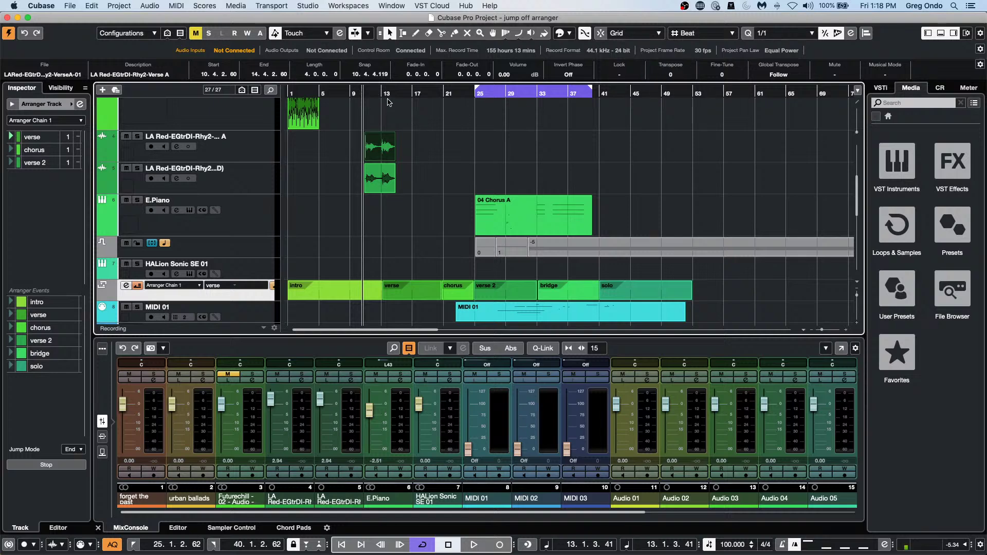
{"action": "left_click", "coordinate": [363, 91]}
{"action": "key", "text": "space"}
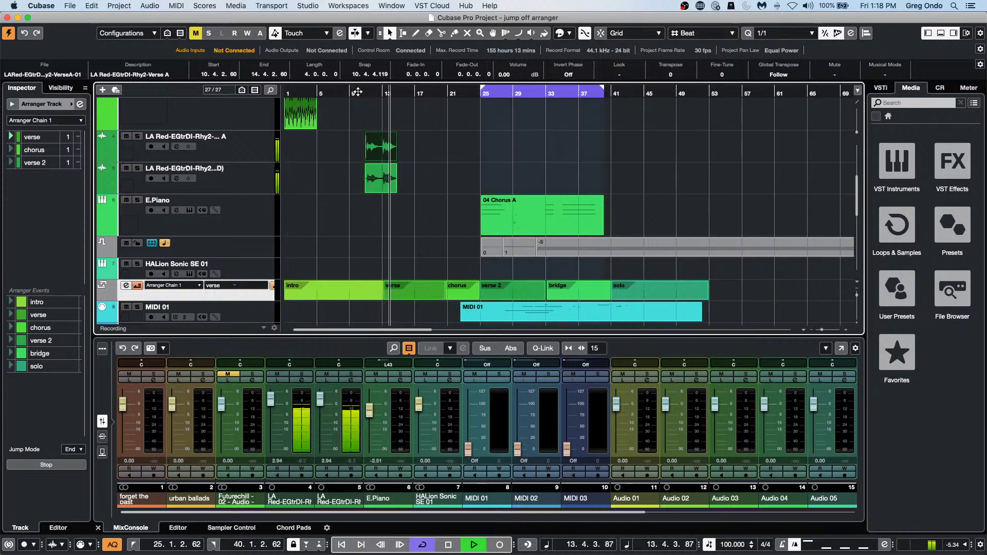
Solo the Verse A guitar track, replay its event from the start, and stop playback.
{"action": "left_click", "coordinate": [137, 137]}
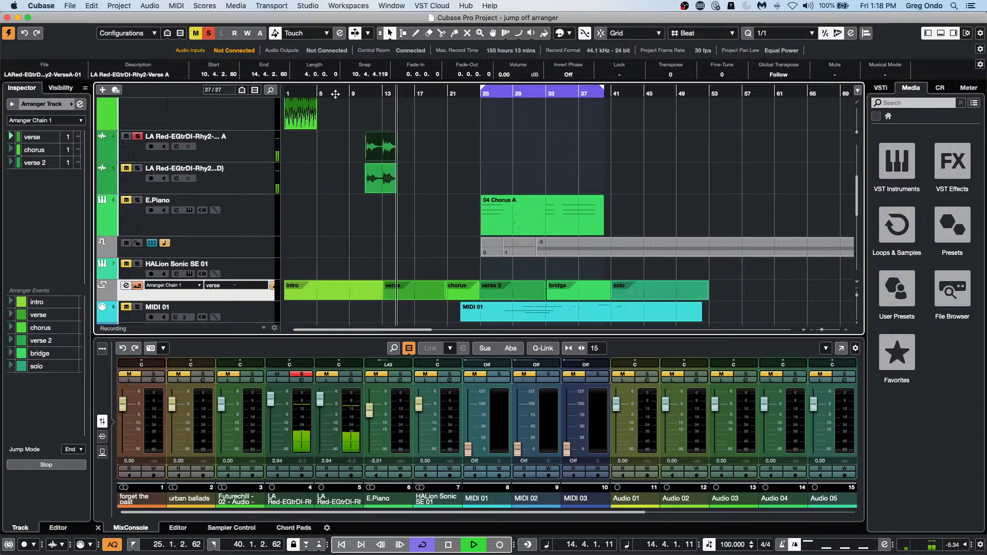
{"action": "left_click", "coordinate": [362, 93]}
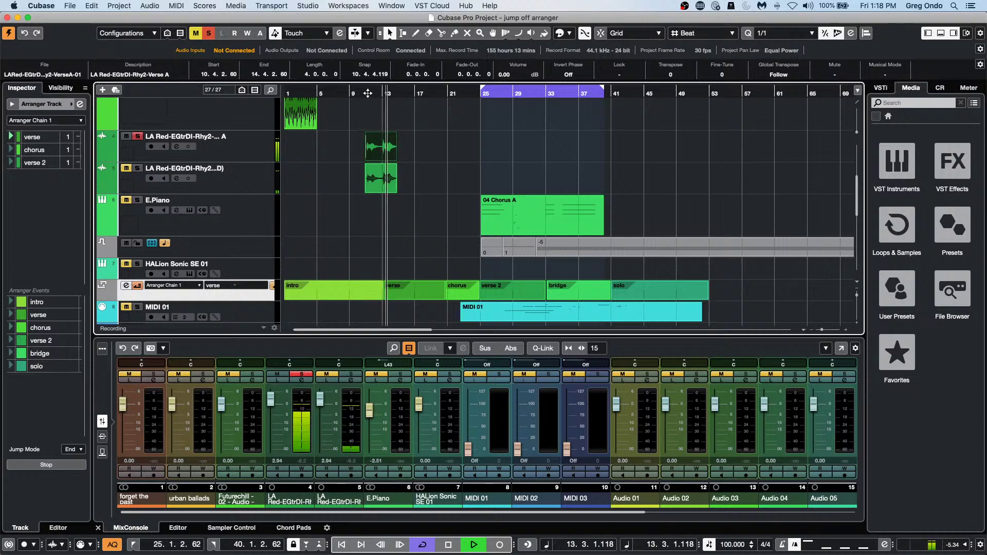
{"action": "key", "text": "space"}
Set the Verse A guitar event's transpose to -24 and audition the soloed track.
{"action": "scroll", "coordinate": [660, 78], "scroll_direction": "down", "scroll_amount": 20}
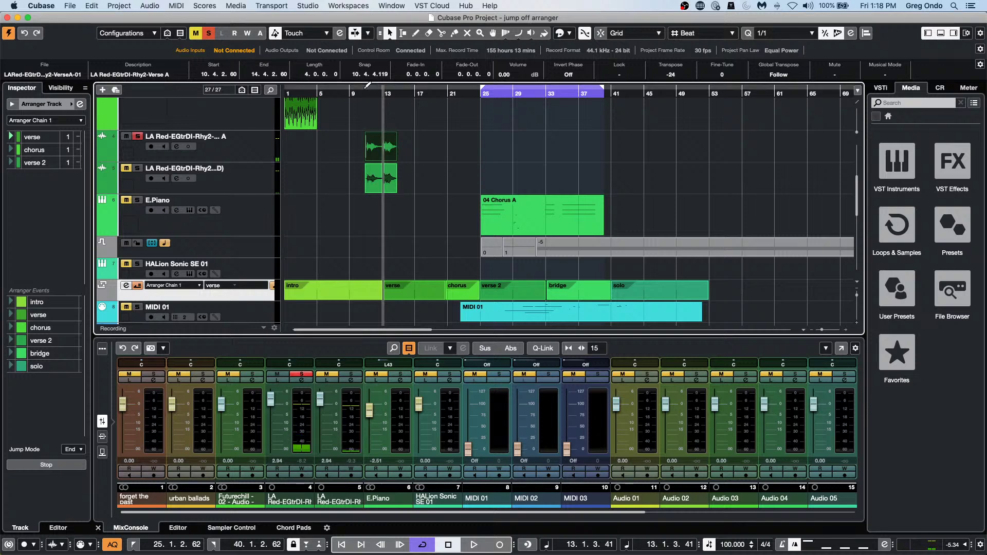
{"action": "key", "text": "space"}
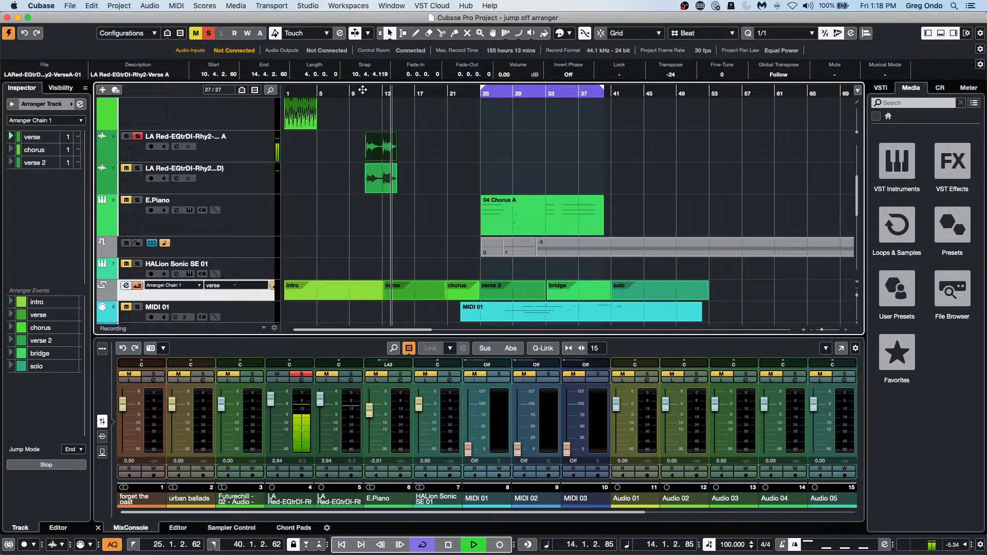
{"action": "key", "text": "space"}
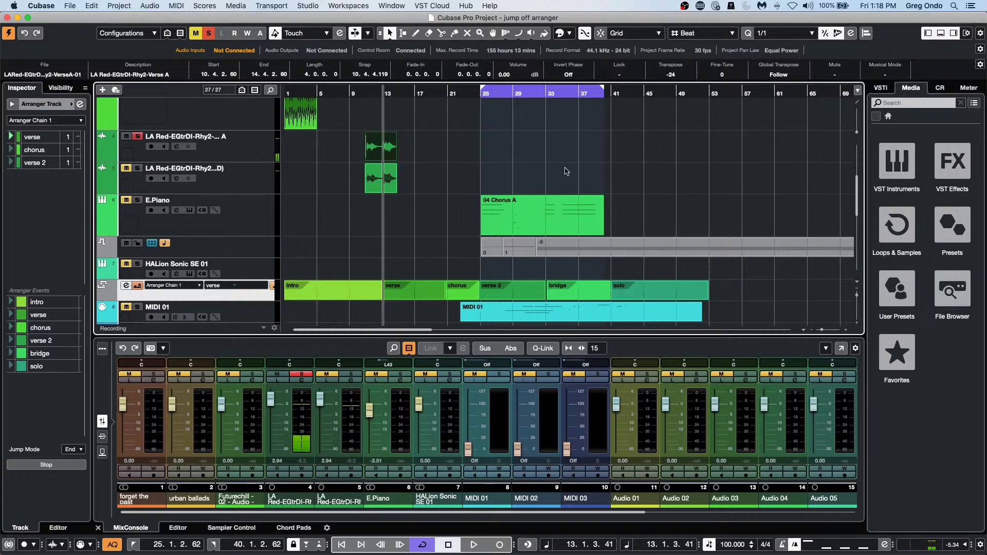
{"action": "left_click", "coordinate": [176, 6]}
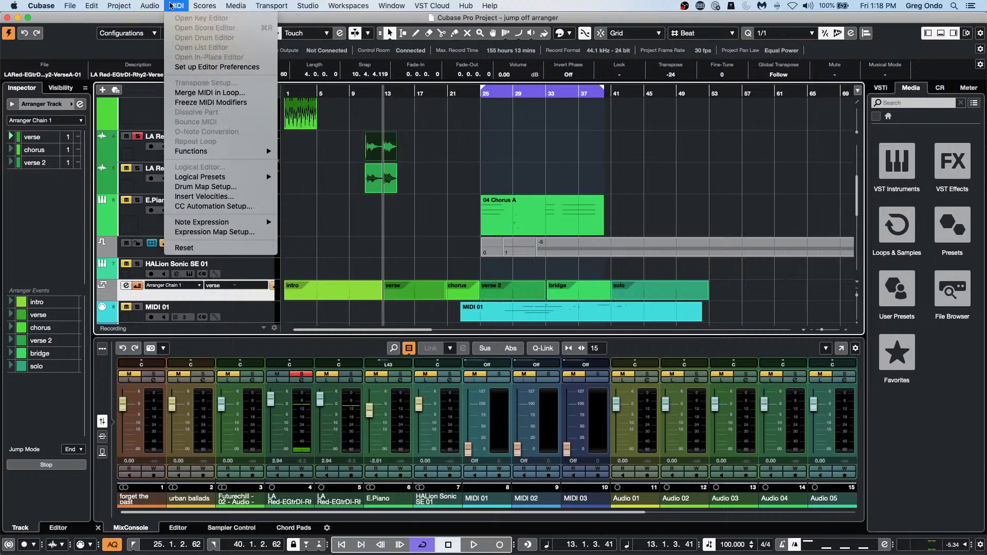
{"action": "mouse_move", "coordinate": [194, 227]}
{"action": "mouse_move", "coordinate": [204, 5]}
{"action": "left_click", "coordinate": [414, 181]}
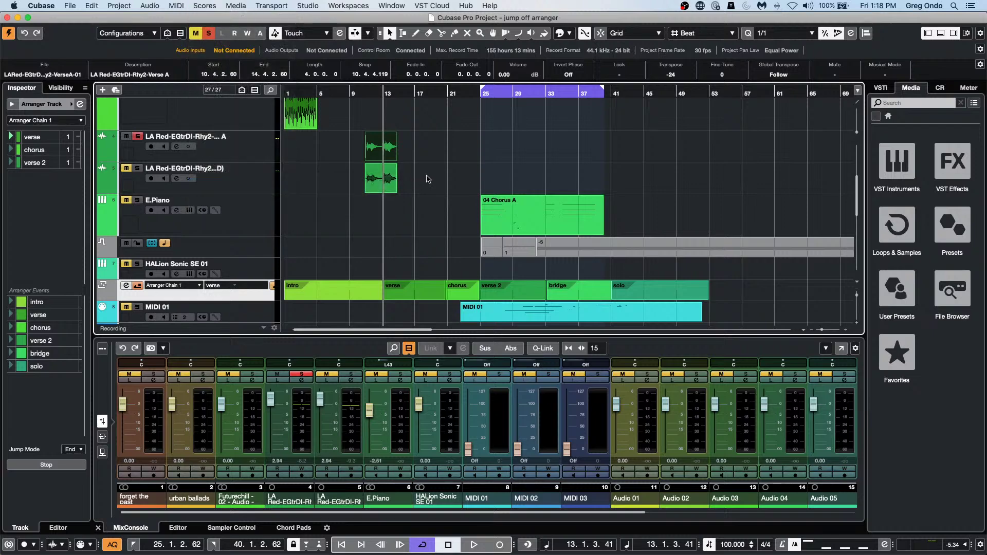
Open Direct Offline Processing for the LA Red-EGtrDI-Rhy2-Verse A (D) event and add a Pitch Shift process.
{"action": "left_click", "coordinate": [205, 5]}
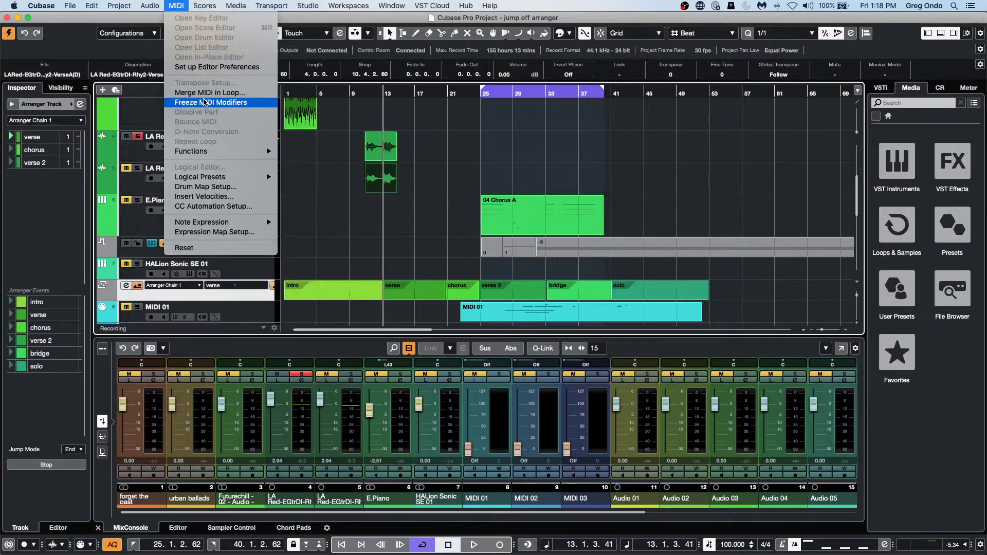
{"action": "mouse_move", "coordinate": [150, 6]}
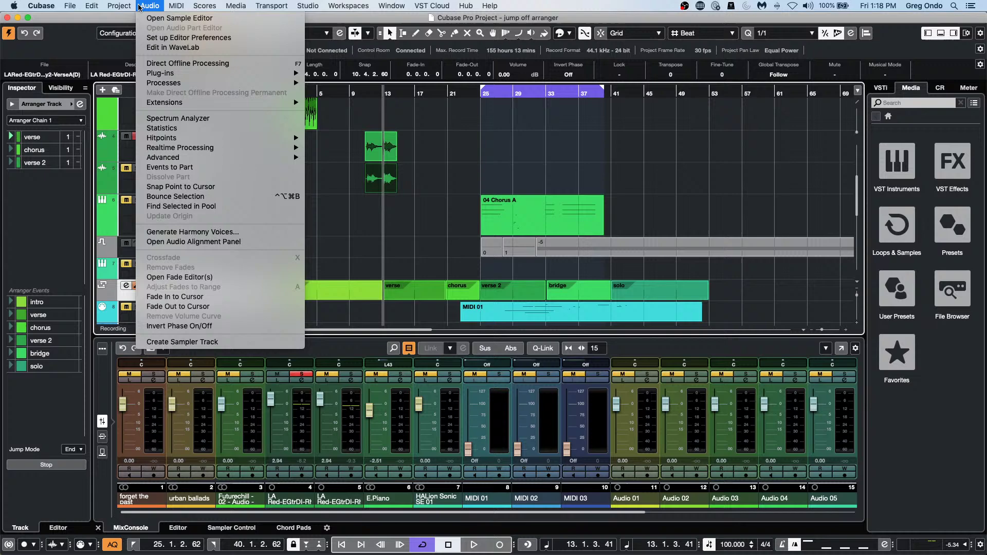
{"action": "left_click", "coordinate": [273, 67]}
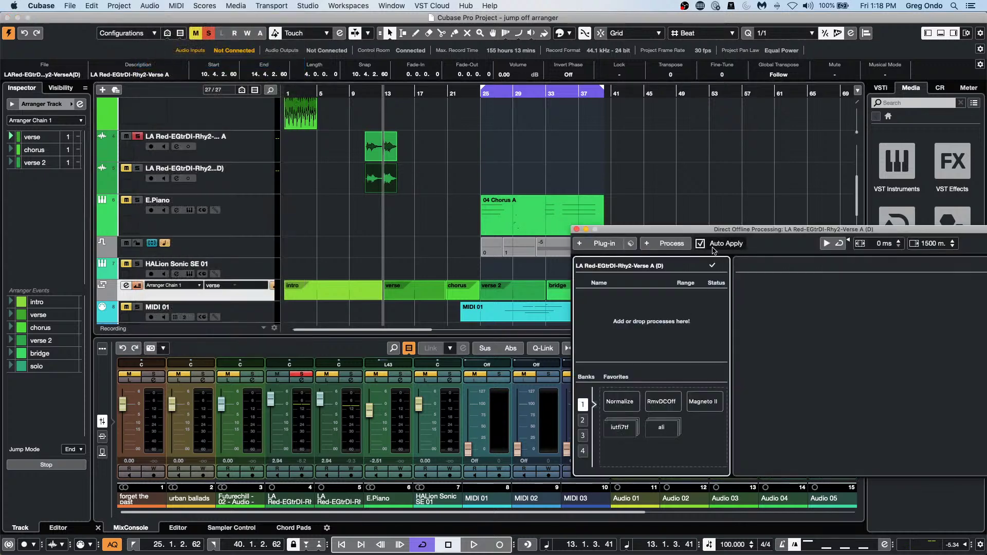
{"action": "left_click", "coordinate": [647, 244]}
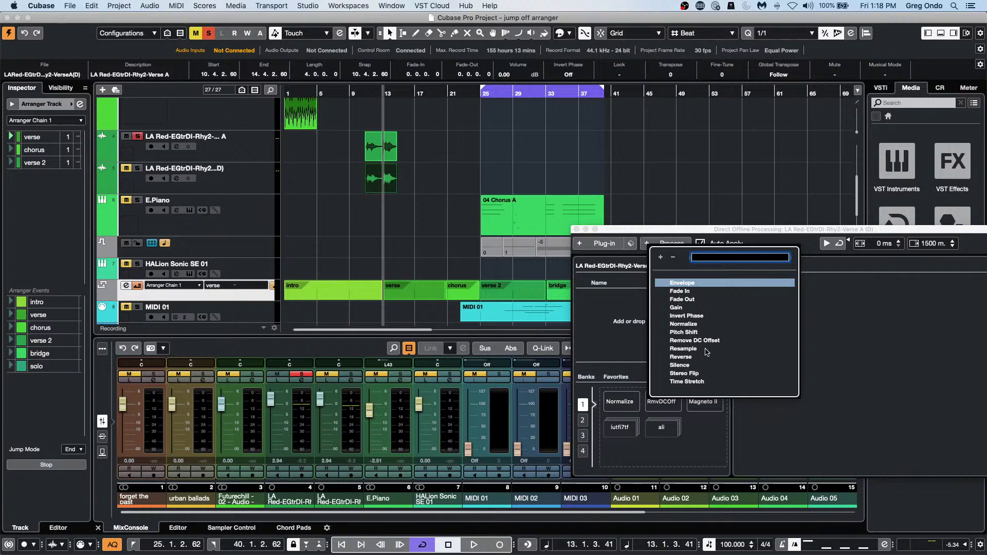
{"action": "left_click", "coordinate": [706, 334]}
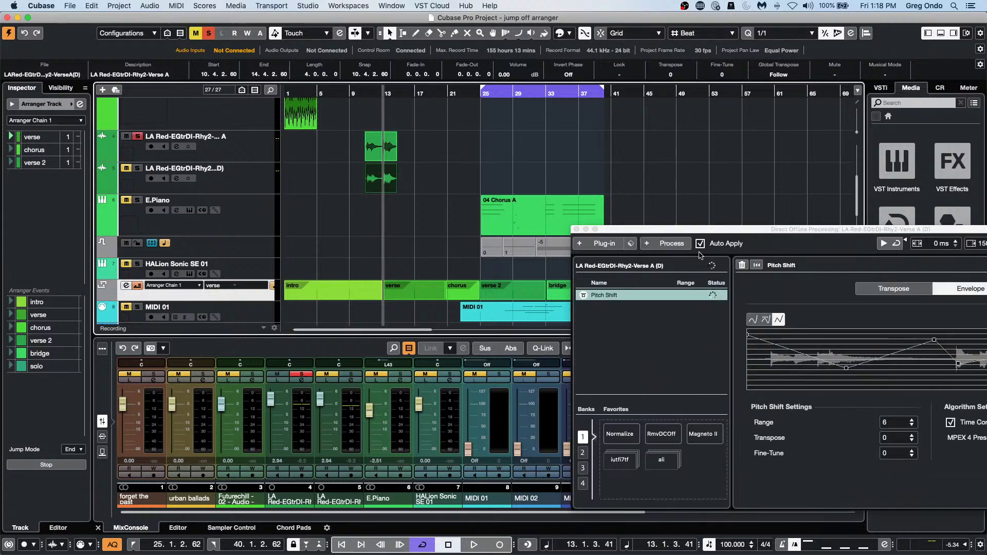
Switch the Pitch Shift process from Envelope to Transpose mode and set its transpose to -16.
{"action": "left_click_drag", "start_coordinate": [712, 233], "coordinate": [554, 197]}
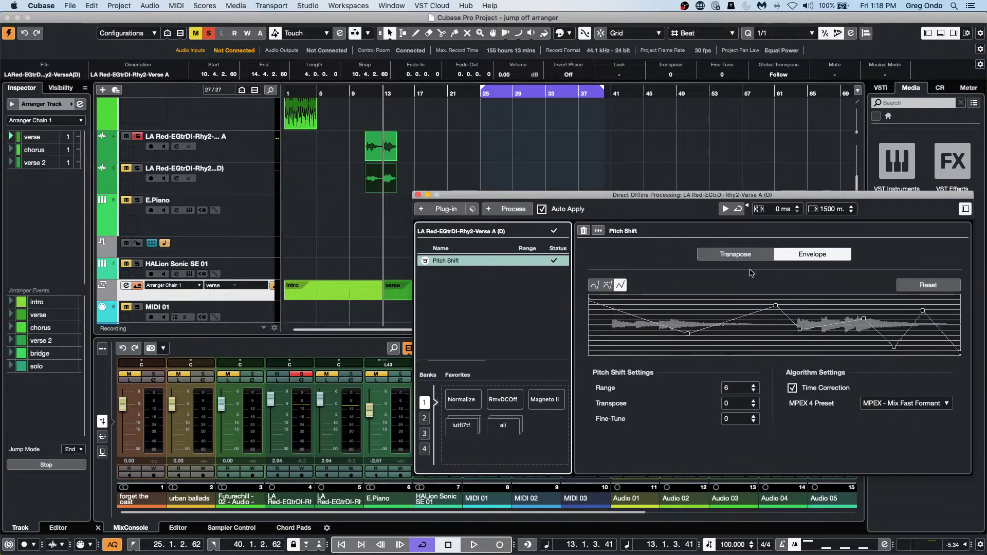
{"action": "left_click", "coordinate": [736, 254]}
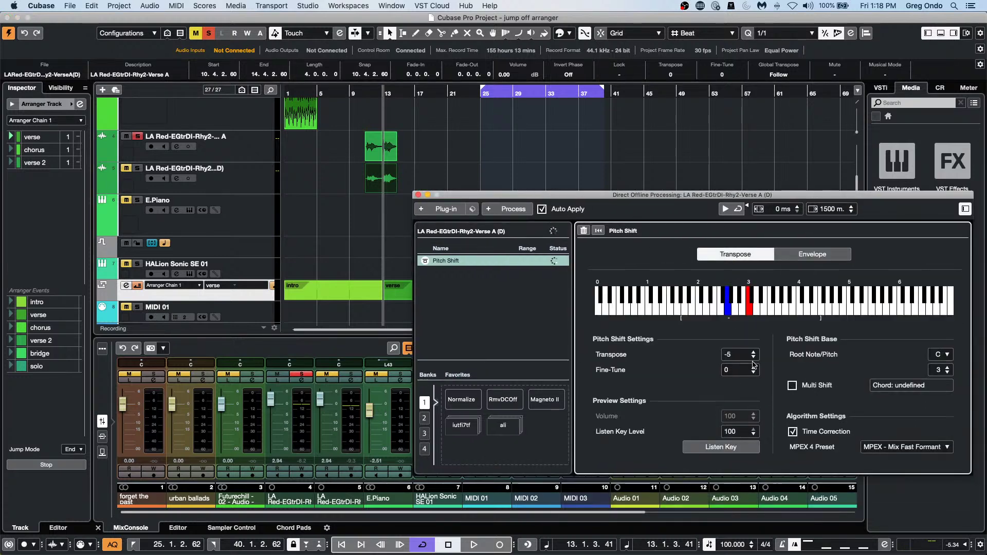
{"action": "scroll", "coordinate": [752, 360], "scroll_direction": "down", "scroll_amount": 7}
{"action": "scroll", "coordinate": [752, 360], "scroll_direction": "down", "scroll_amount": 4}
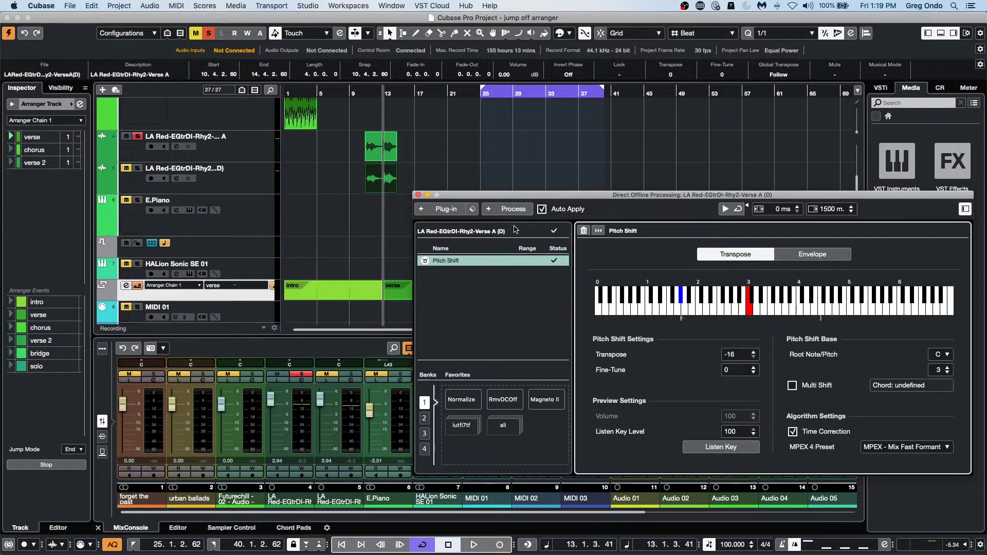
Add a second Pitch Shift process to the Verse A (D) event and audition the event with the Play tool.
{"action": "left_click", "coordinate": [489, 209]}
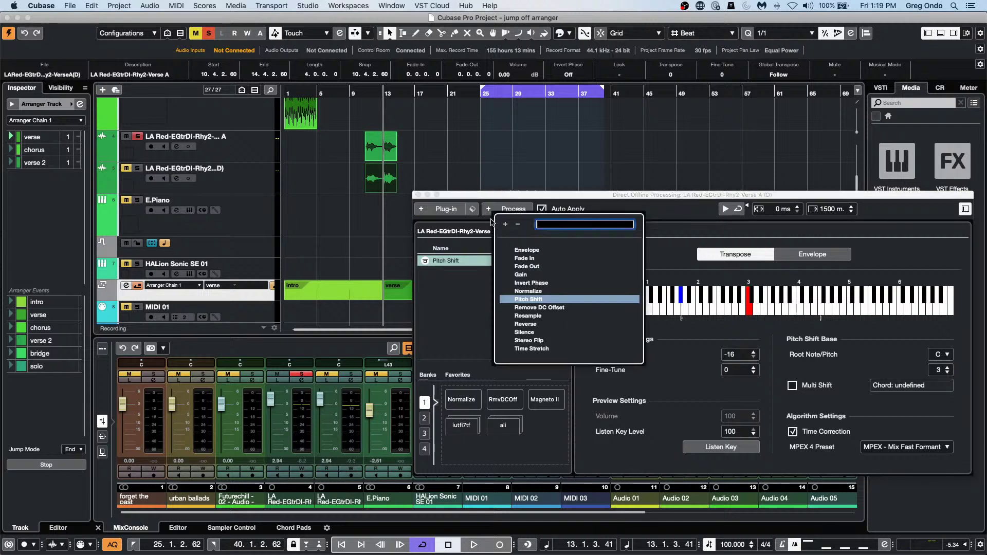
{"action": "left_click", "coordinate": [544, 301]}
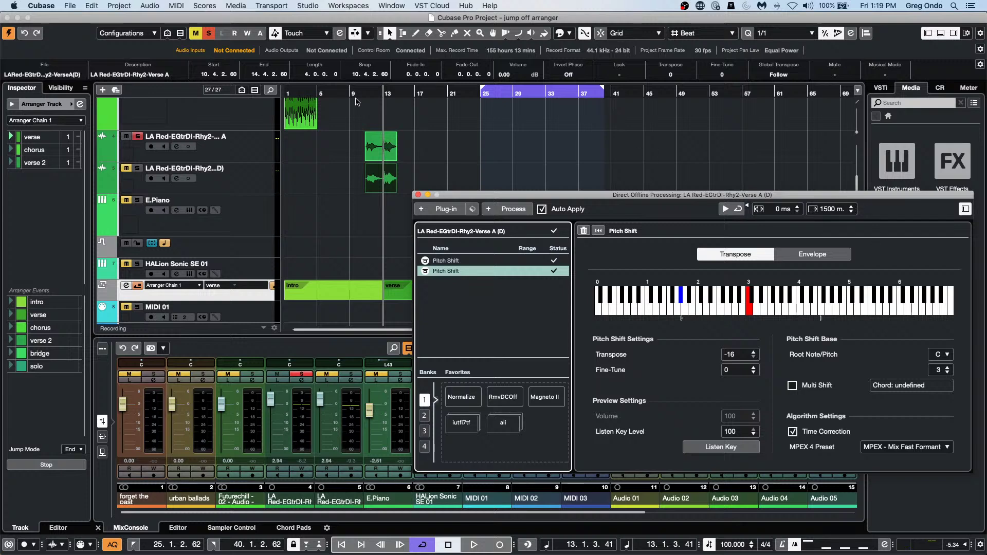
{"action": "right_click", "coordinate": [387, 178]}
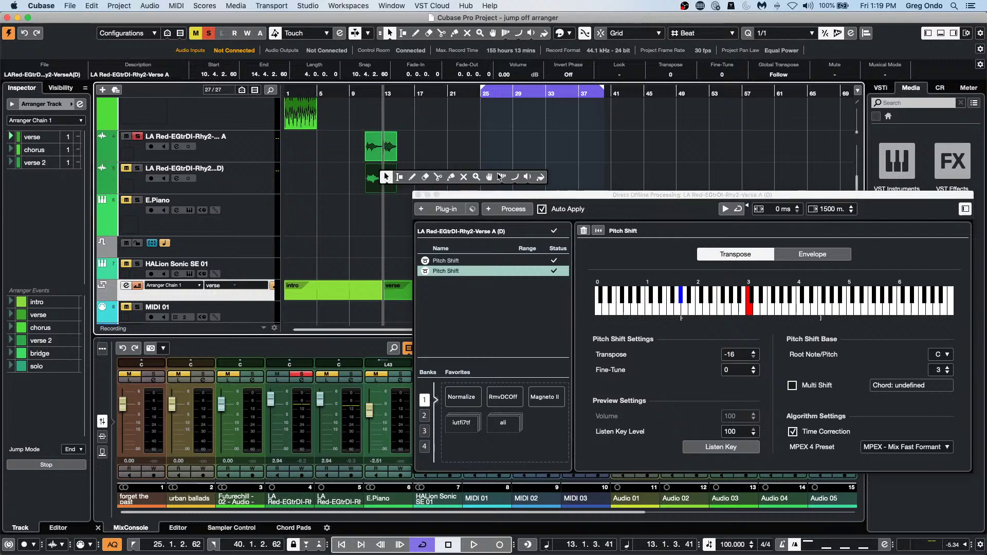
{"action": "left_click", "coordinate": [527, 177]}
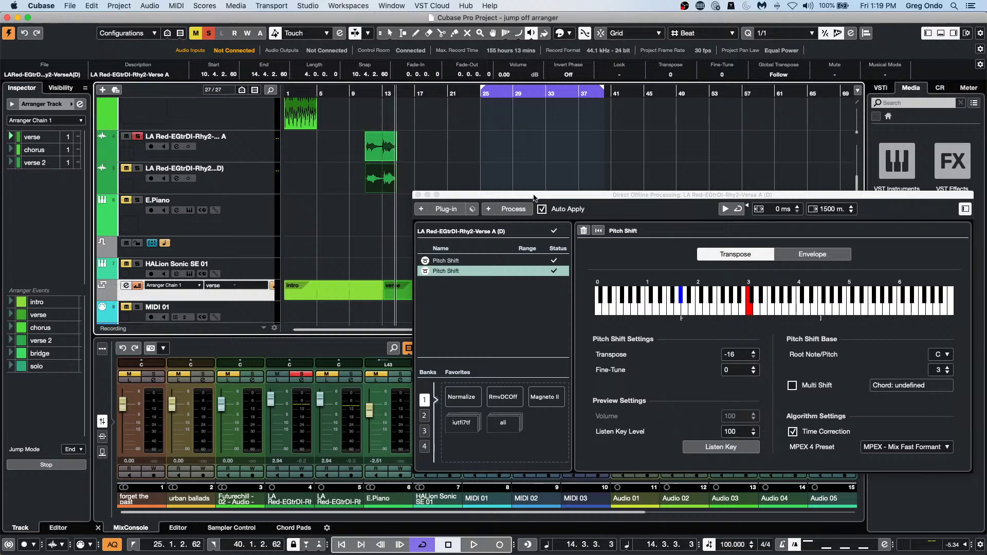
Delete the second Pitch Shift process and audition the Verse A (D) event again.
{"action": "right_click", "coordinate": [473, 272]}
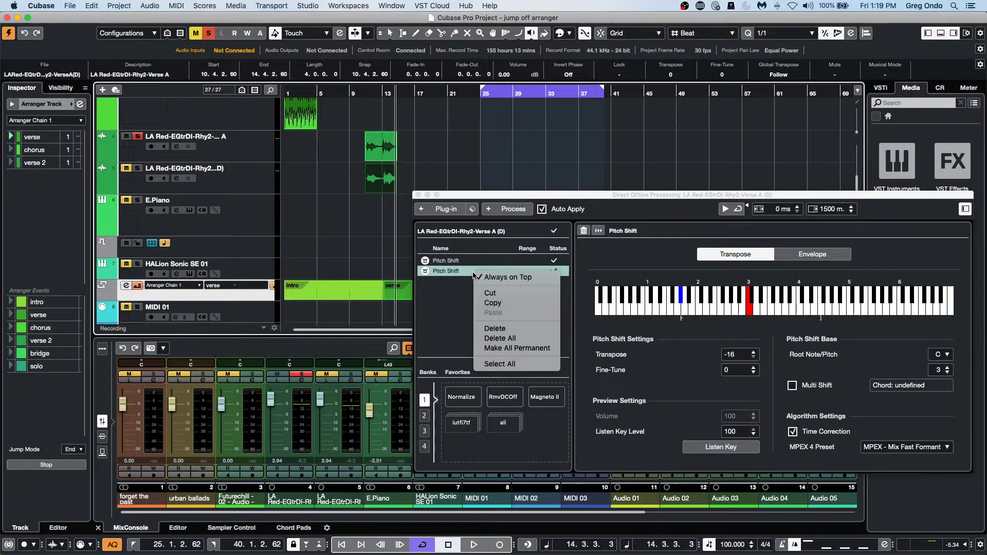
{"action": "left_click", "coordinate": [511, 333]}
{"action": "left_click", "coordinate": [378, 180]}
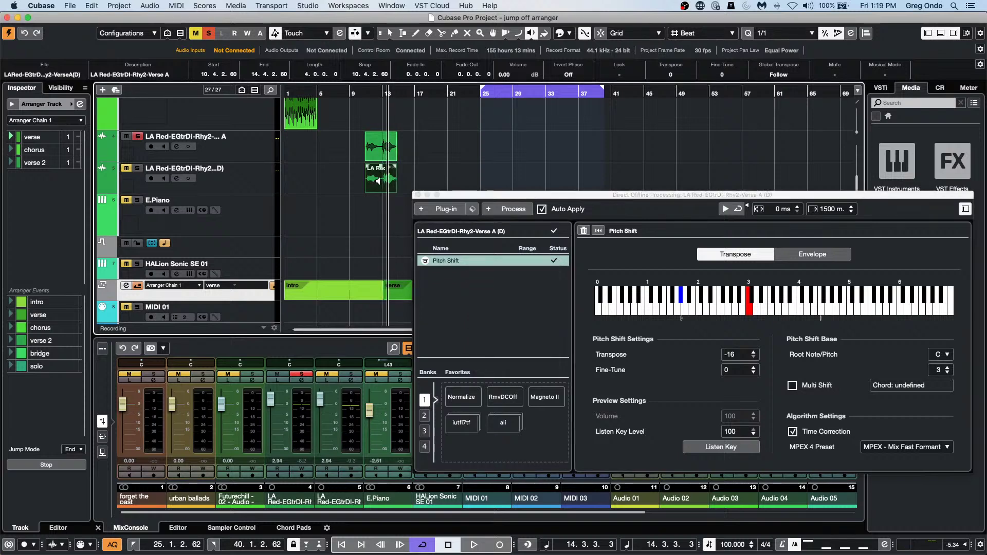
{"action": "key", "text": "space"}
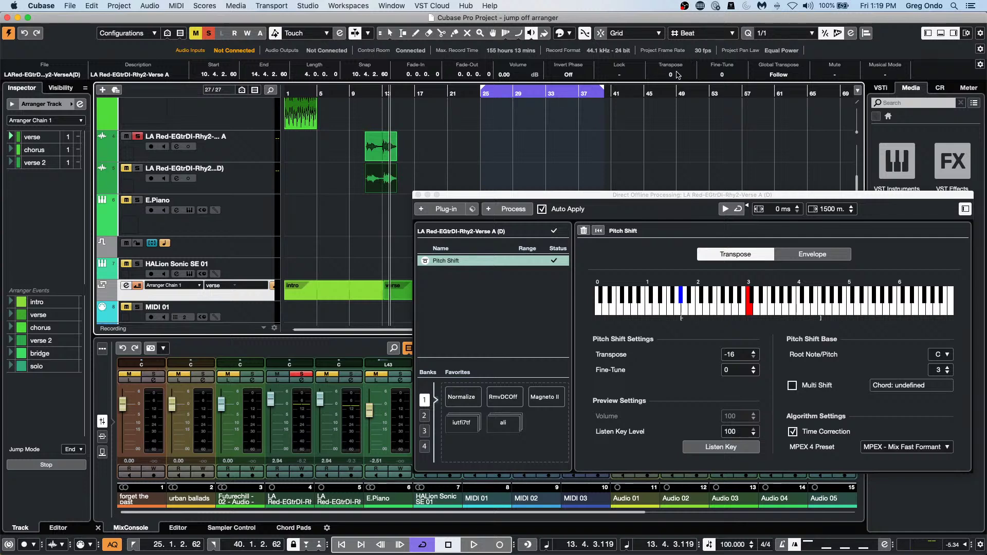
Reopen Direct Offline Processing, delete the remaining Pitch Shift process, and audition the Verse A (D) event.
{"action": "left_click", "coordinate": [418, 195]}
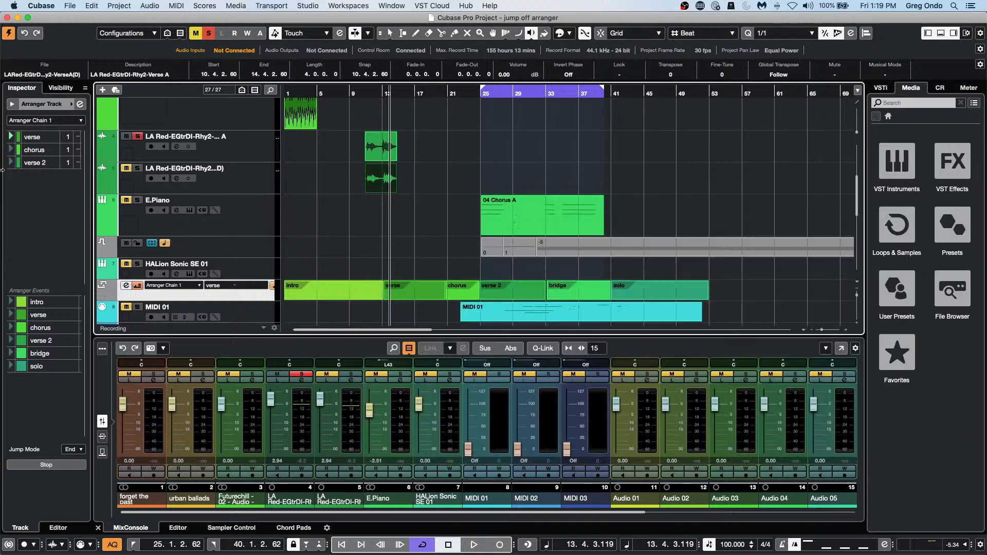
{"action": "key", "text": "F7"}
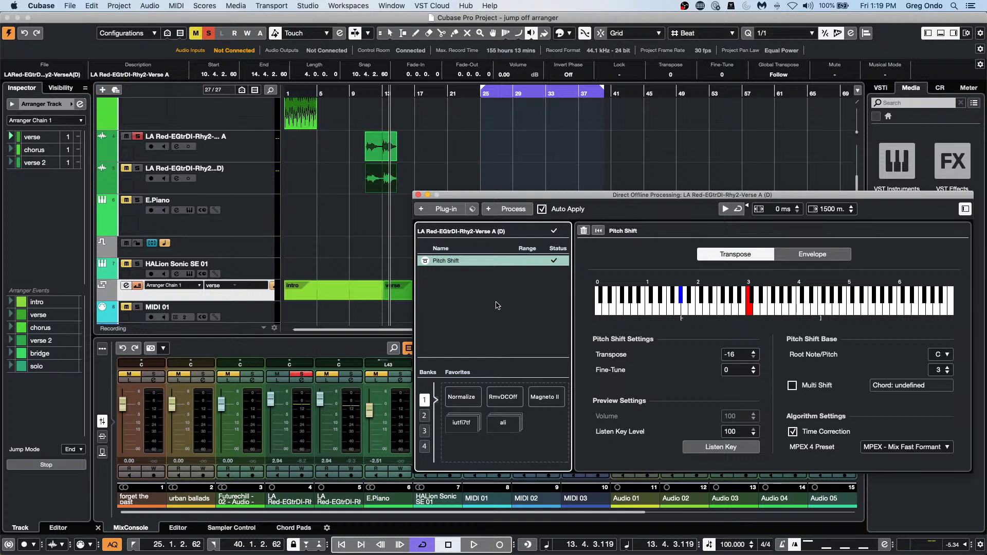
{"action": "right_click", "coordinate": [478, 265]}
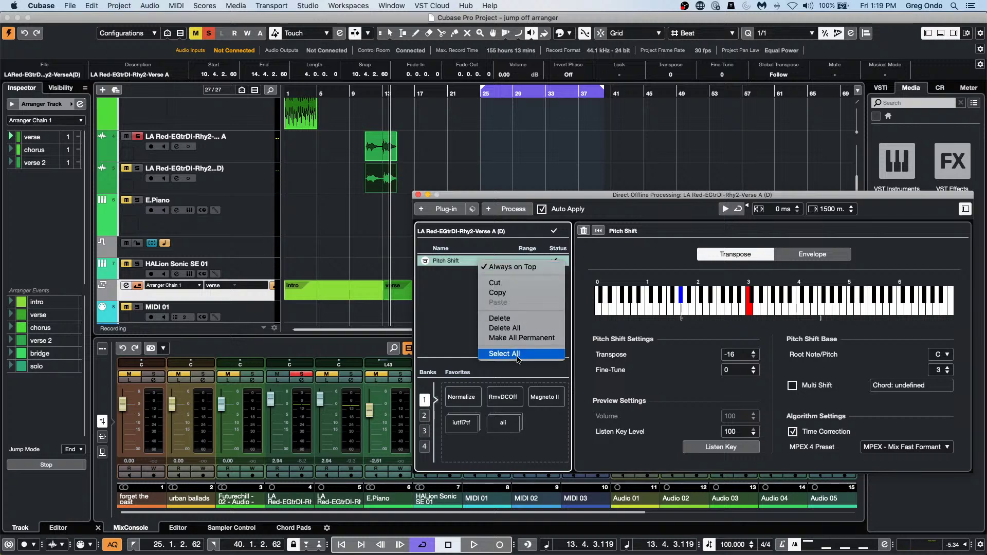
{"action": "left_click", "coordinate": [547, 320]}
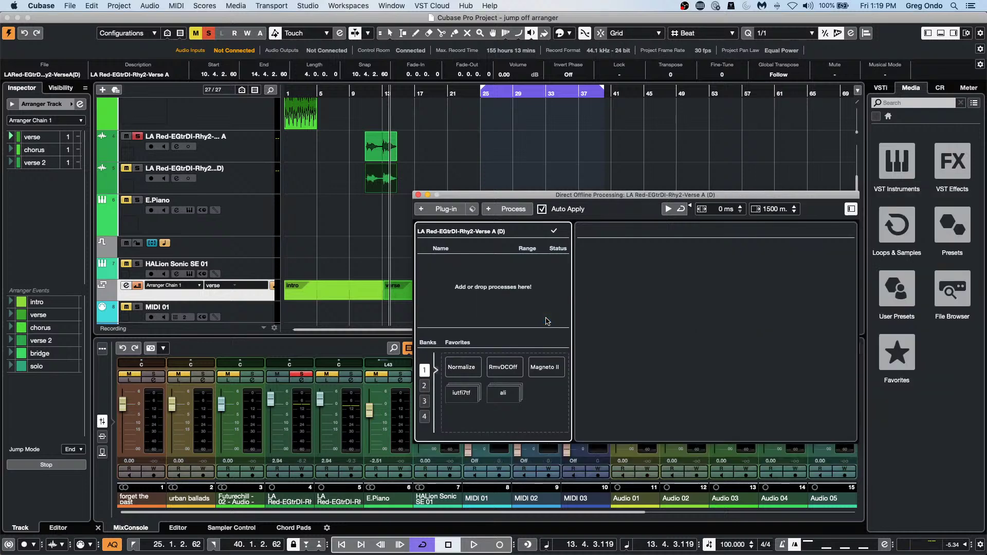
{"action": "left_click", "coordinate": [379, 176]}
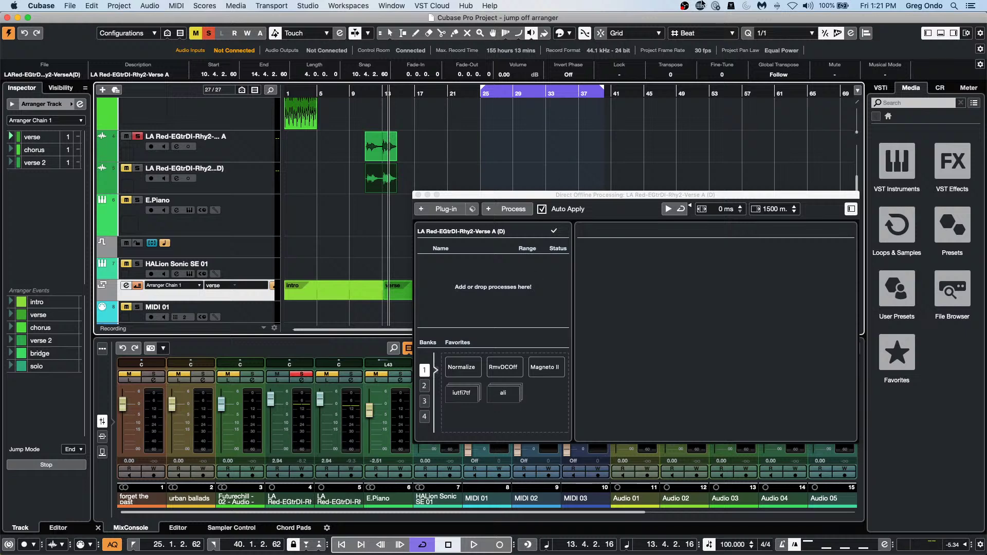
{"action": "left_click", "coordinate": [418, 196]}
Open Studio Setup and show the Steinberg UR24C audio device settings.
{"action": "left_click", "coordinate": [391, 5]}
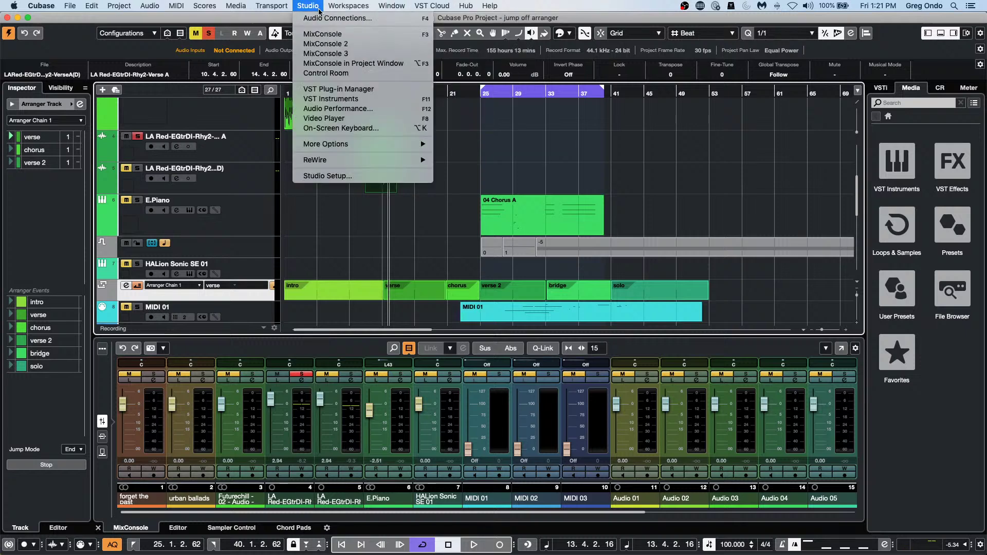
{"action": "mouse_move", "coordinate": [354, 3]}
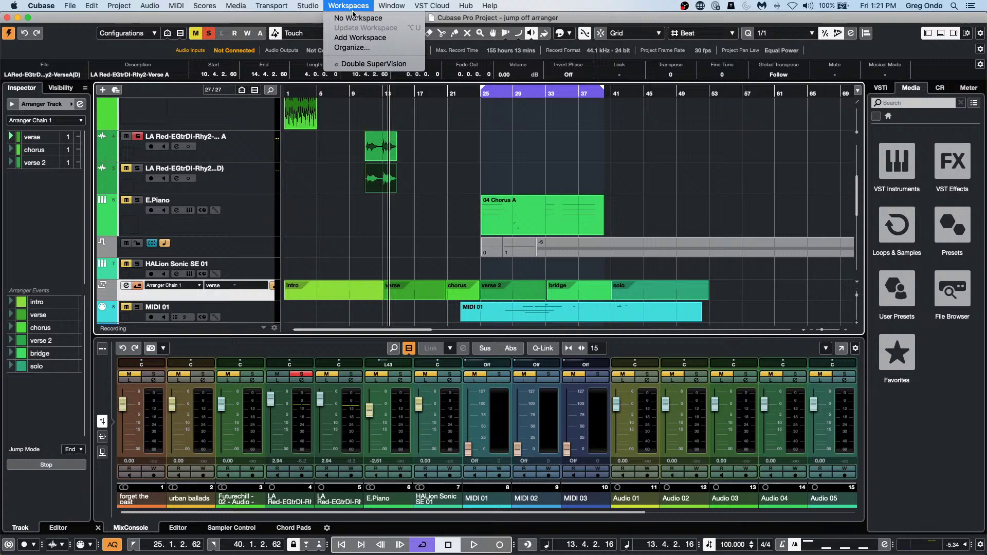
{"action": "mouse_move", "coordinate": [321, 10]}
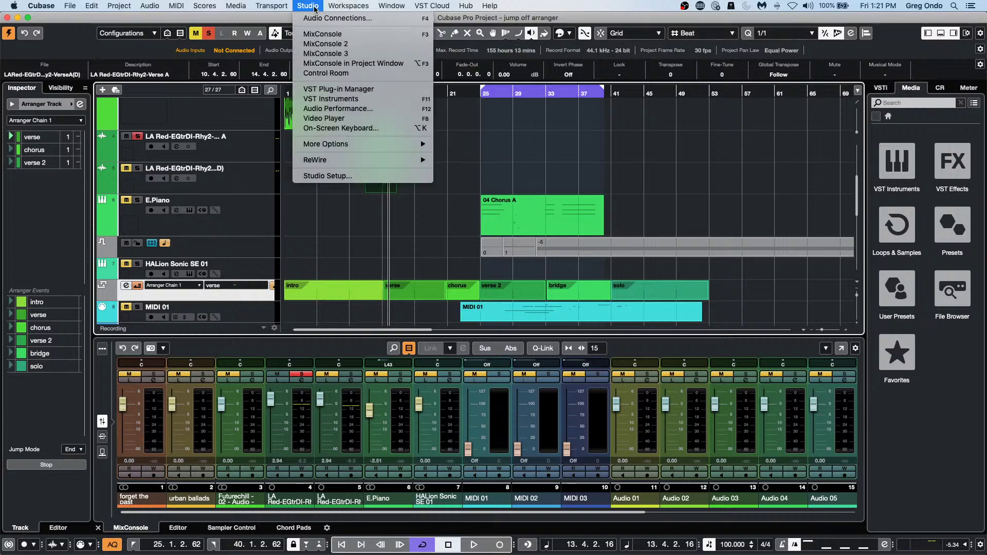
{"action": "left_click", "coordinate": [354, 176]}
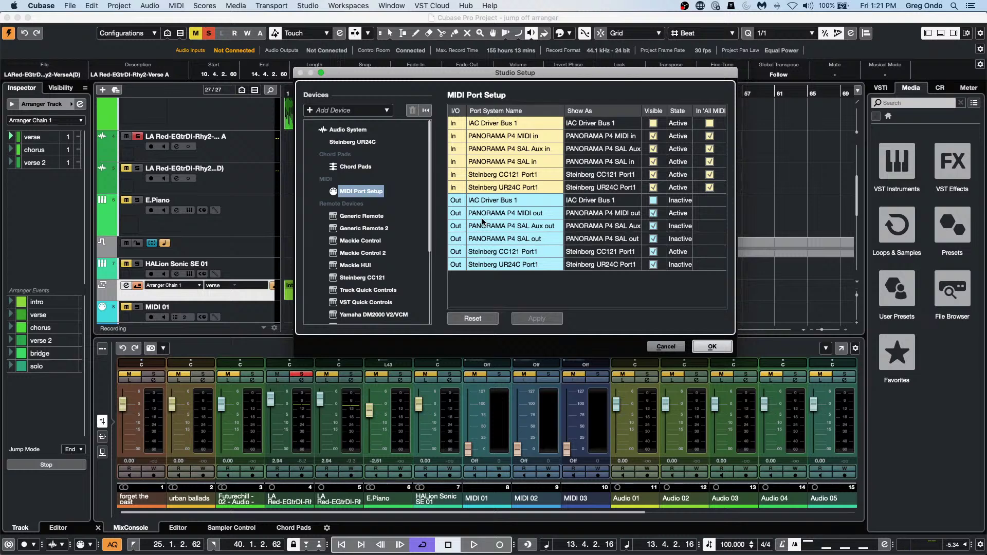
{"action": "left_click", "coordinate": [371, 143]}
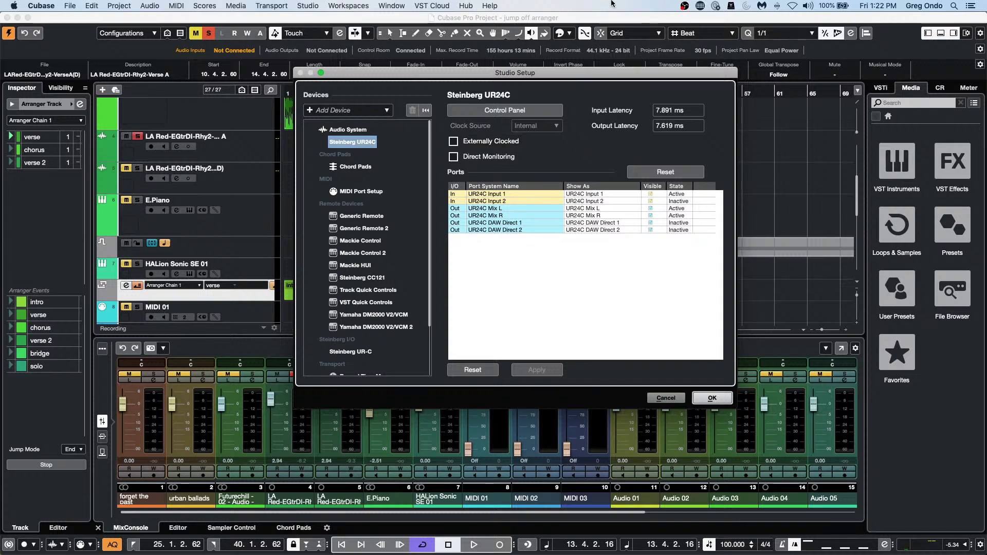
Try the Steinberg UR24C's Externally Clocked option on and off, and cancel Studio Setup.
{"action": "left_click", "coordinate": [454, 142]}
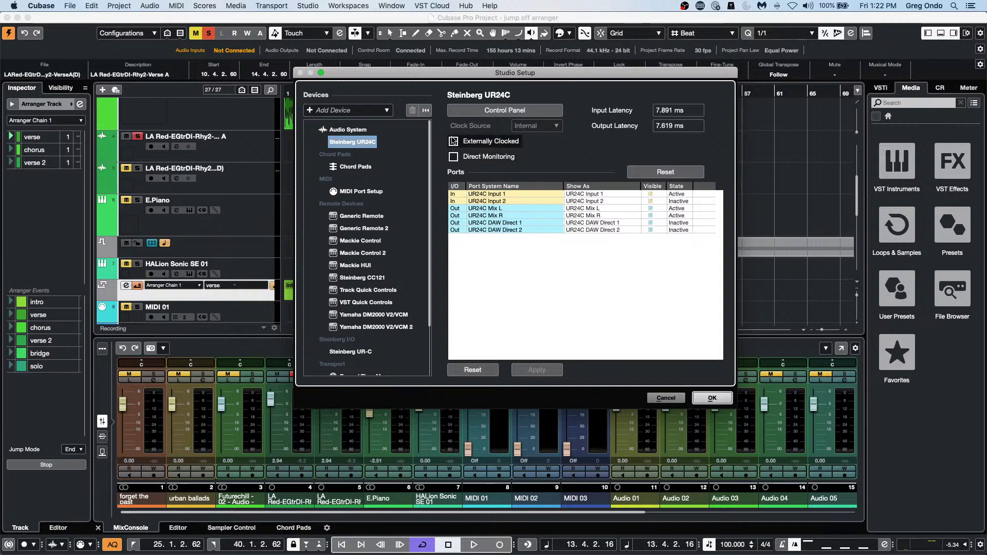
{"action": "left_click", "coordinate": [501, 146]}
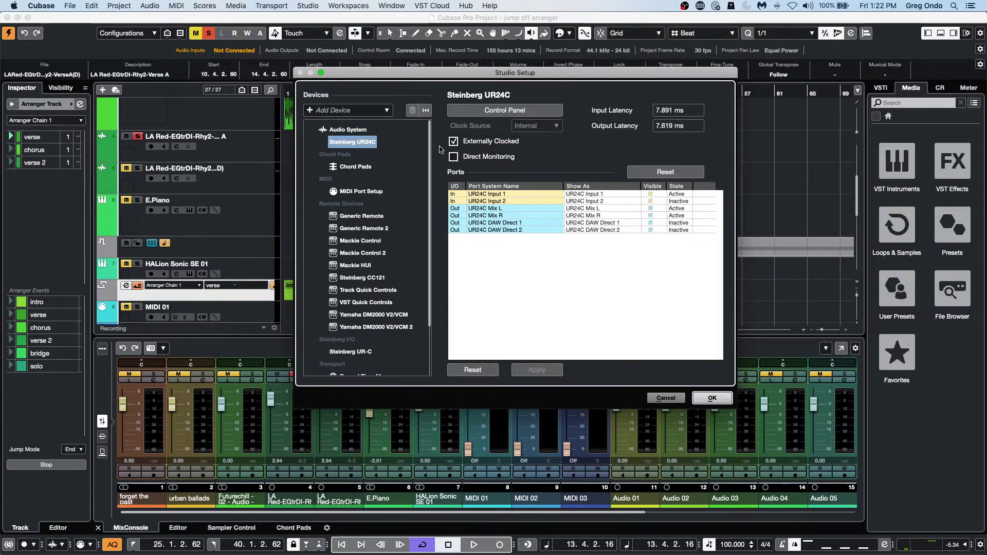
{"action": "left_click", "coordinate": [453, 142]}
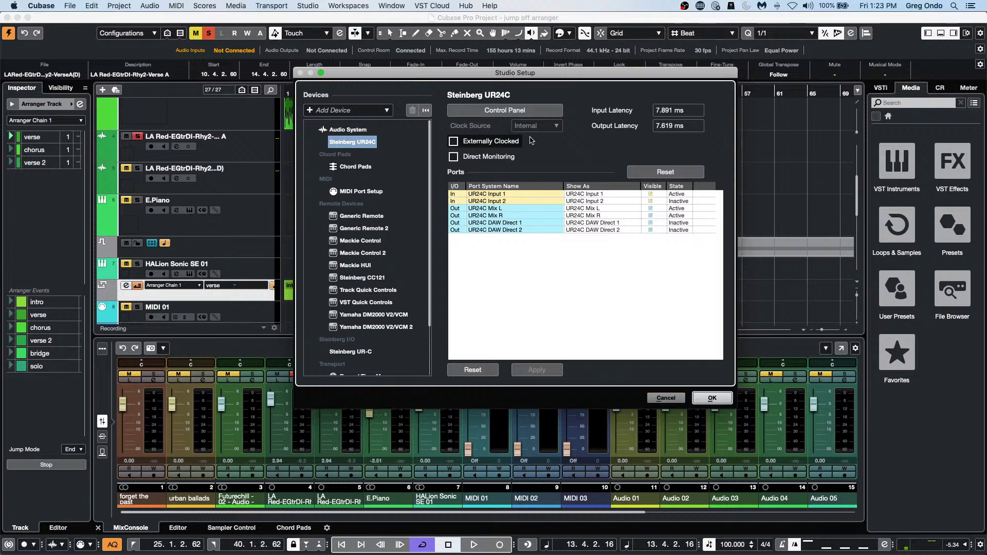
{"action": "left_click", "coordinate": [453, 142]}
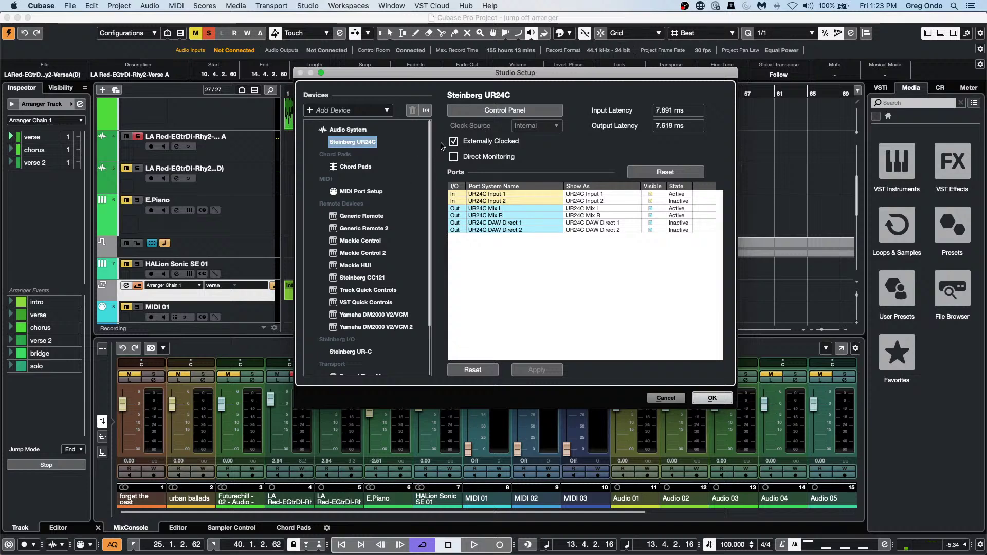
{"action": "left_click", "coordinate": [454, 142]}
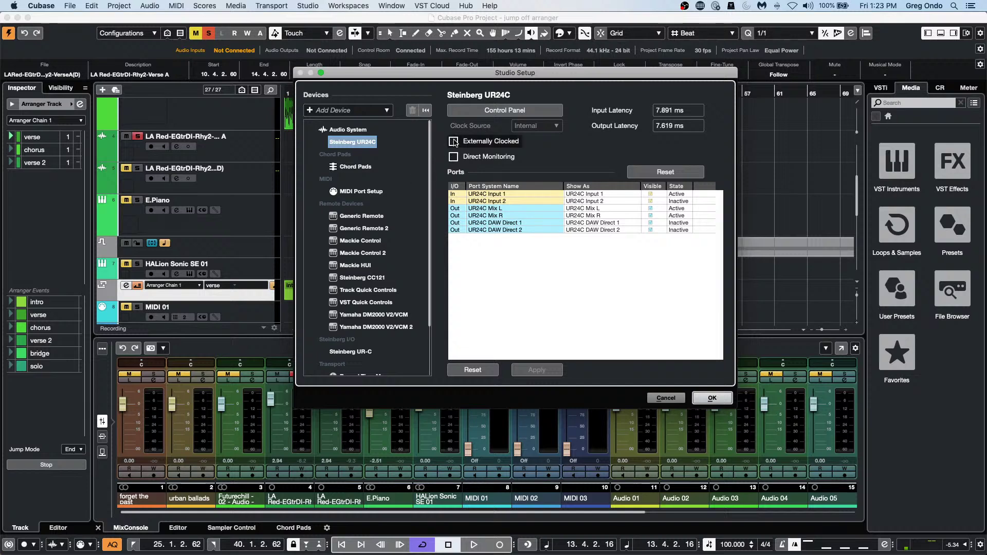
{"action": "left_click", "coordinate": [453, 142]}
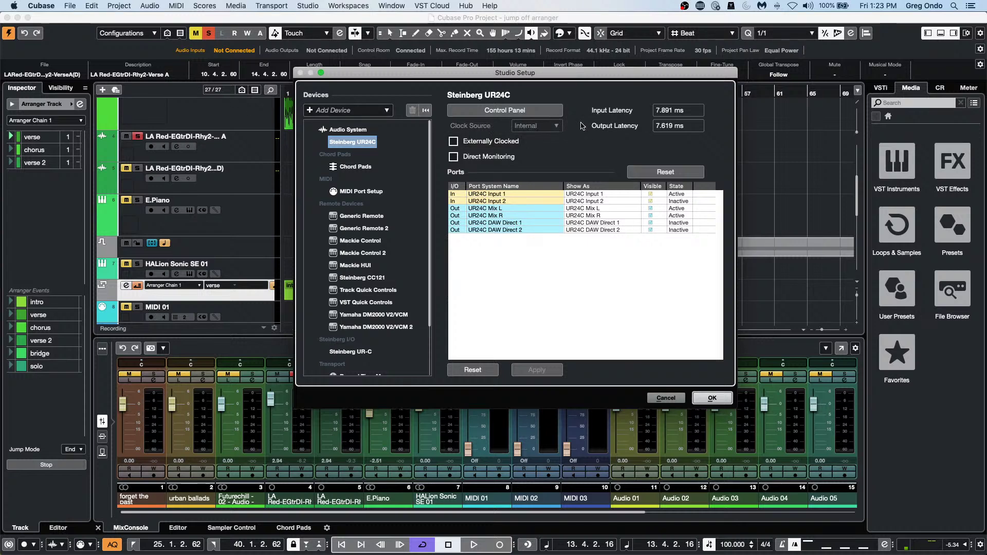
{"action": "left_click", "coordinate": [454, 141]}
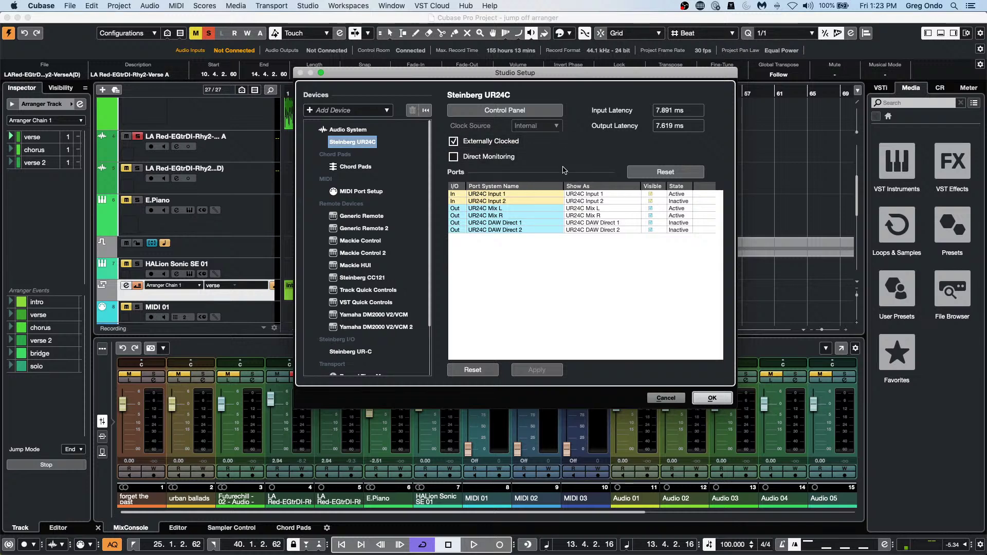
{"action": "left_click", "coordinate": [672, 398]}
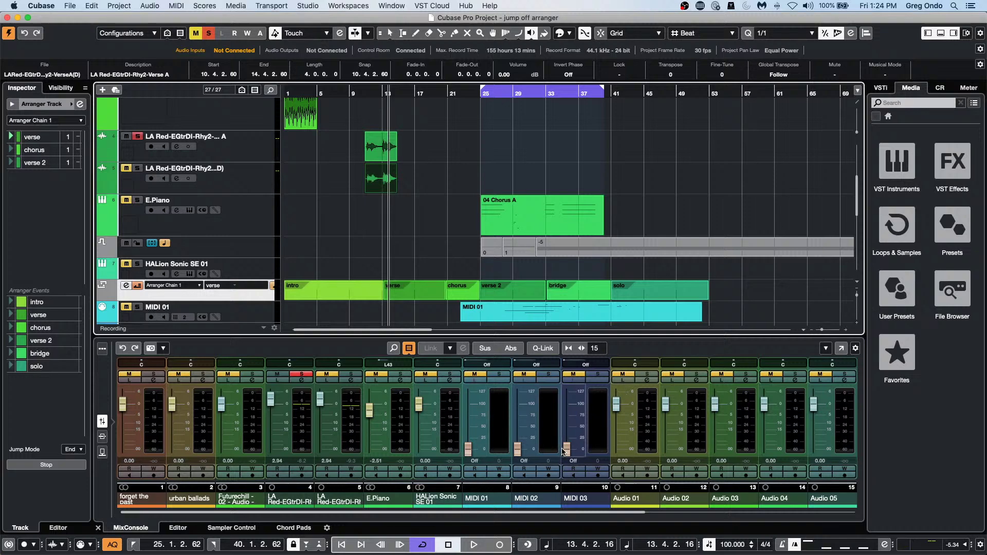
Lower and pan the Audio 01 to Audio 03 channels, and reset their faders to 0.00 and their panners to centre.
{"action": "left_click_drag", "start_coordinate": [618, 414], "coordinate": [718, 428]}
{"action": "left_click_drag", "start_coordinate": [715, 366], "coordinate": [617, 367]}
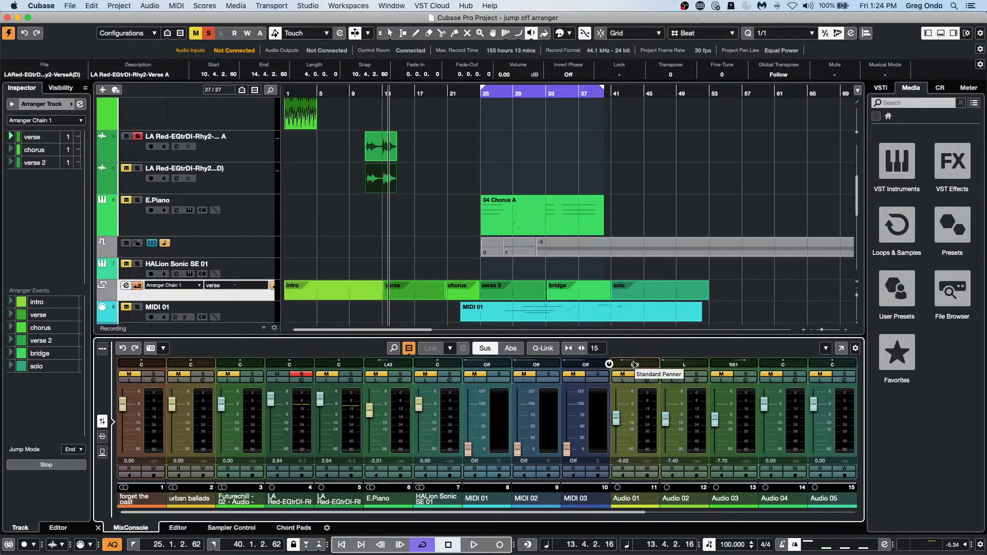
{"action": "left_click", "coordinate": [617, 419], "text": "super"}
{"action": "left_click", "coordinate": [666, 419], "text": "super"}
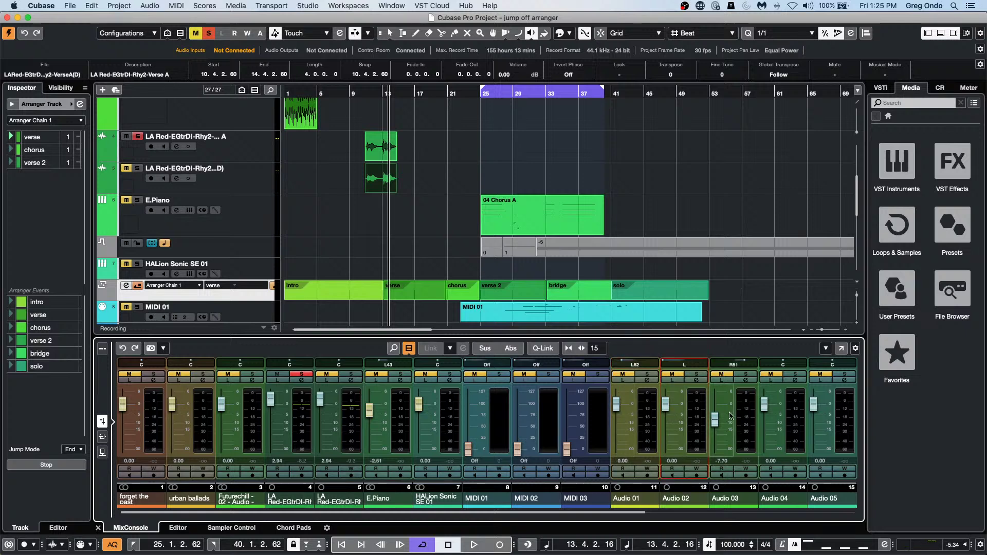
{"action": "left_click", "coordinate": [714, 420], "text": "super"}
{"action": "left_click", "coordinate": [734, 364], "text": "super"}
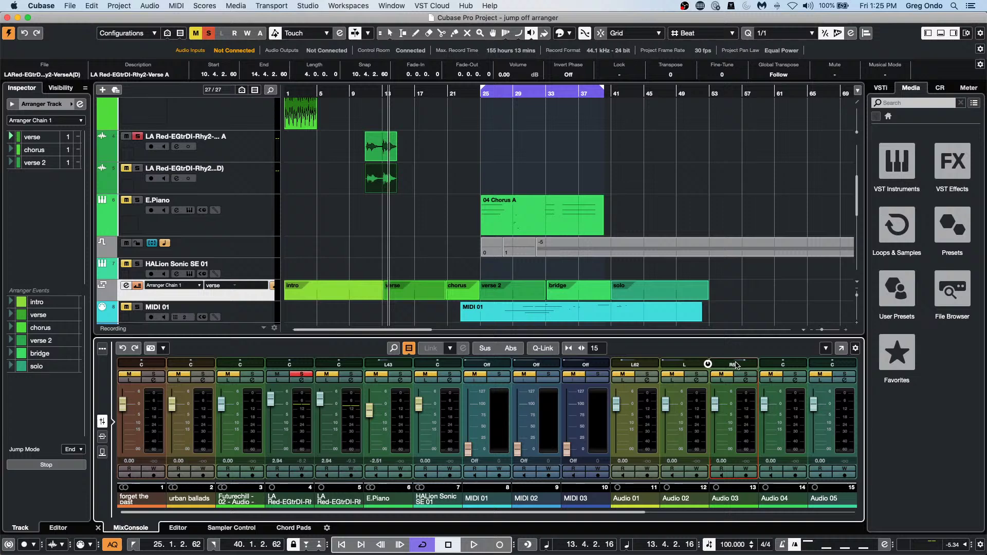
{"action": "left_click", "coordinate": [684, 364], "text": "super"}
{"action": "left_click", "coordinate": [635, 365], "text": "super"}
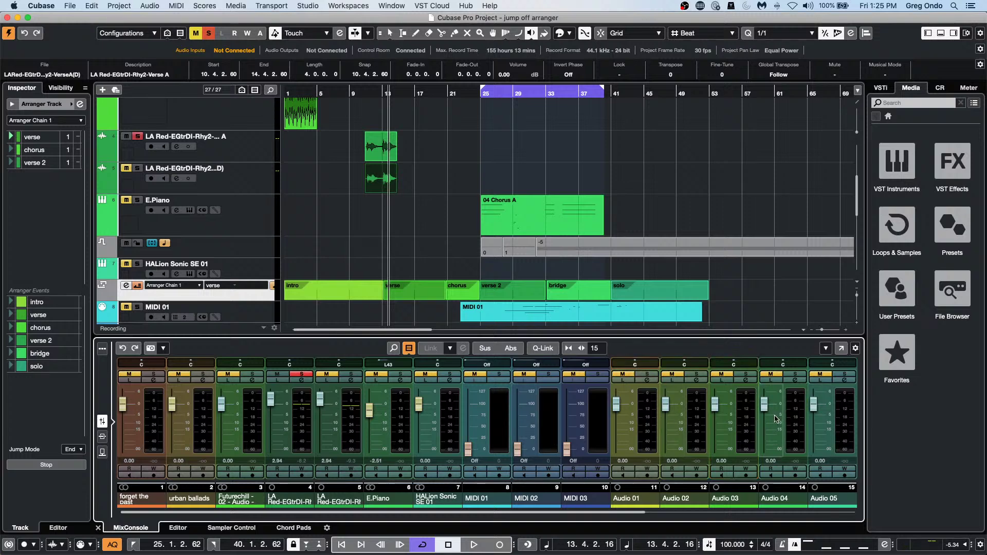
Set the Audio 01, 02, 03 and 04 faders individually to about -18.6, -8.20, -10.0 and -24.5 dB.
{"action": "left_click", "coordinate": [618, 433]}
{"action": "left_click", "coordinate": [670, 423]}
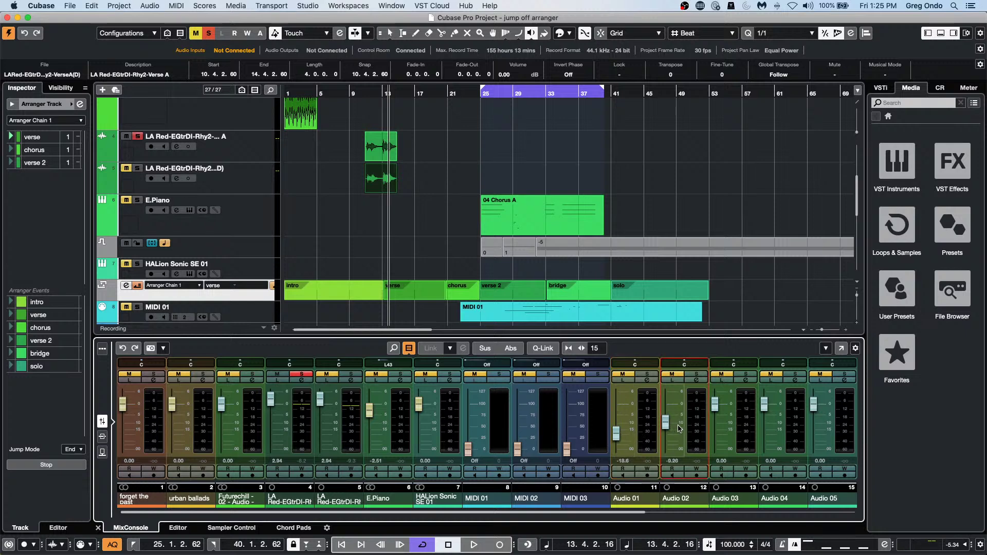
{"action": "left_click", "coordinate": [715, 430]}
{"action": "left_click", "coordinate": [765, 438]}
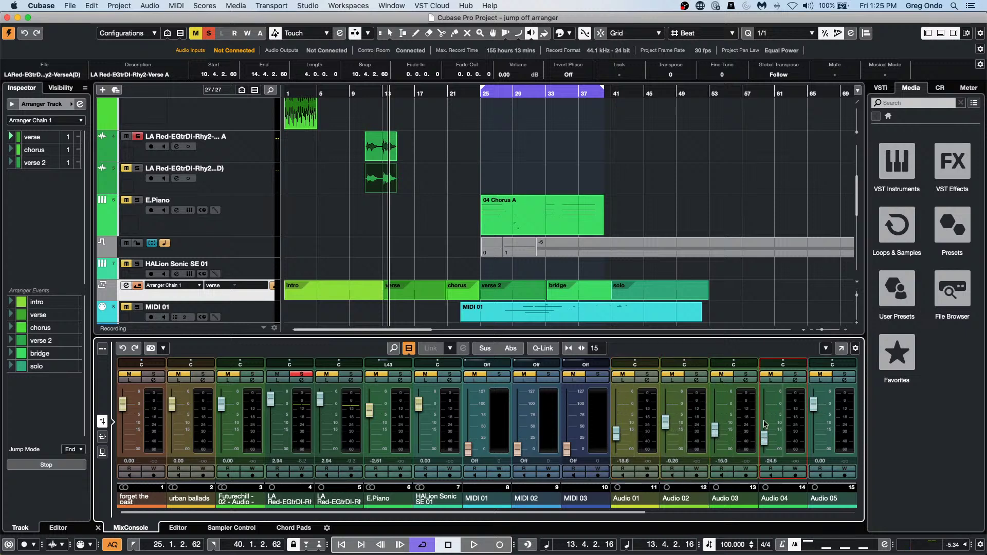
Reset the faders of Audio 04, 03, 02 and 01 to 0.00 dB.
{"action": "left_click", "coordinate": [764, 439], "text": "super"}
{"action": "left_click", "coordinate": [715, 430], "text": "super"}
{"action": "left_click", "coordinate": [665, 423], "text": "super"}
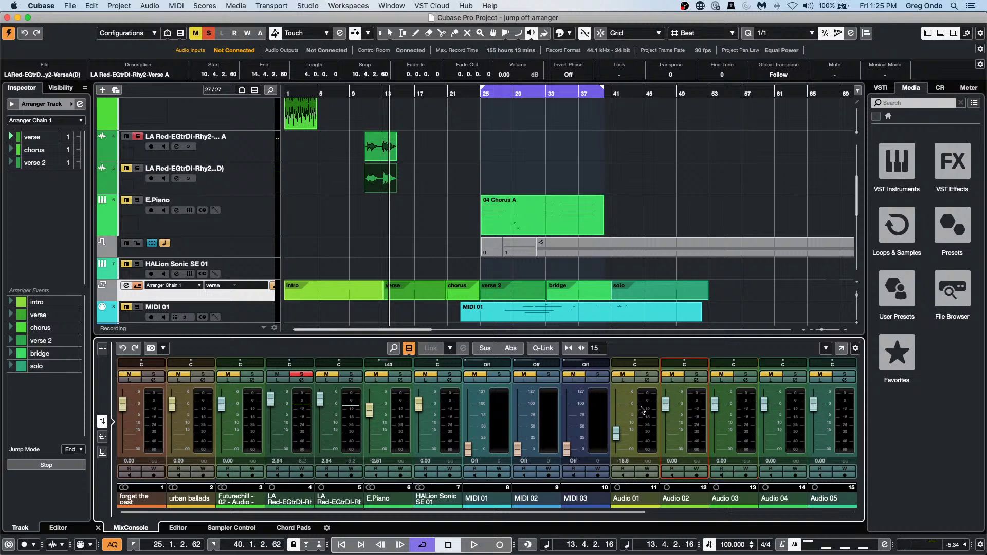
{"action": "left_click", "coordinate": [616, 433], "text": "super"}
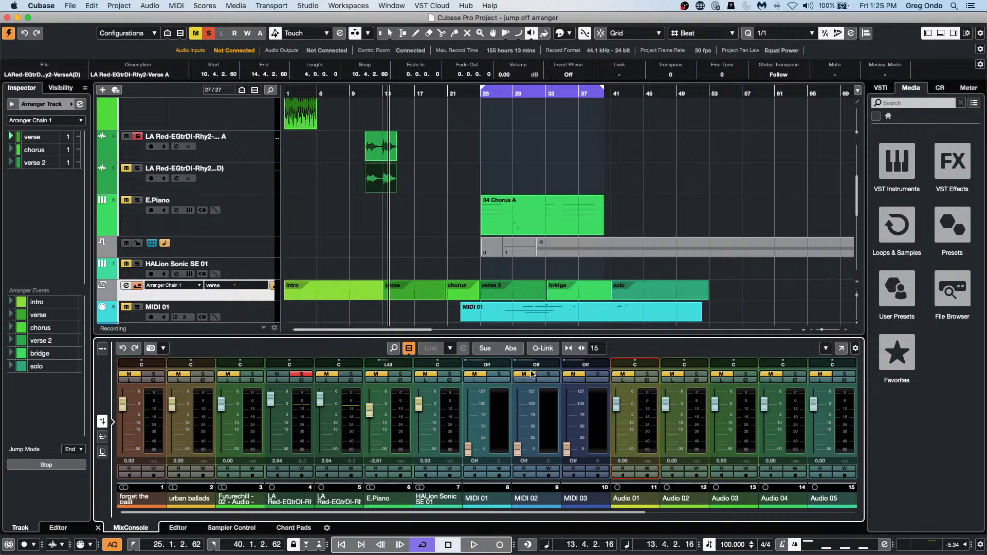
Set staggered fader levels of about -11.4, -22.3, -19 and -8.59 dB on Audio 01 to Audio 04.
{"action": "left_click_drag", "start_coordinate": [616, 405], "coordinate": [620, 437]}
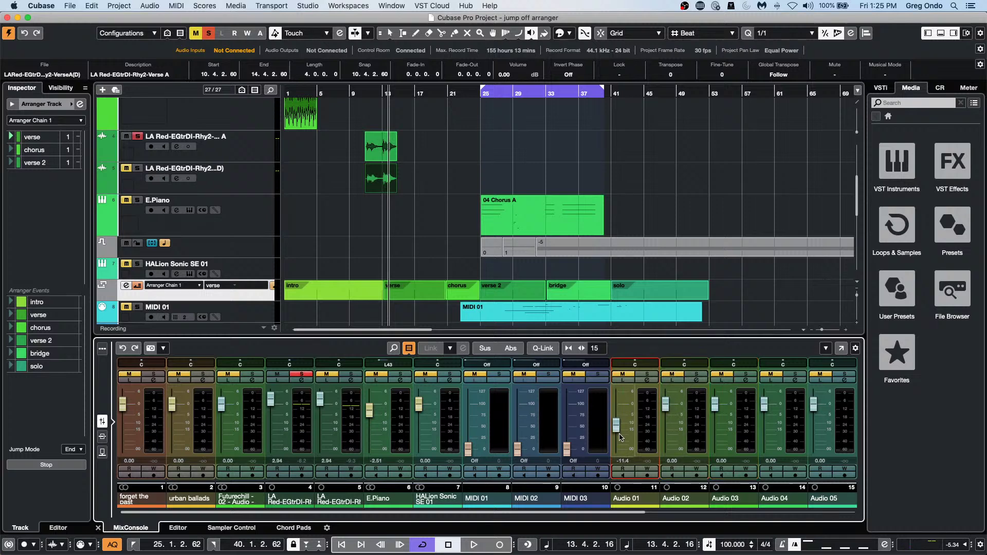
{"action": "left_click_drag", "start_coordinate": [666, 404], "coordinate": [667, 436]}
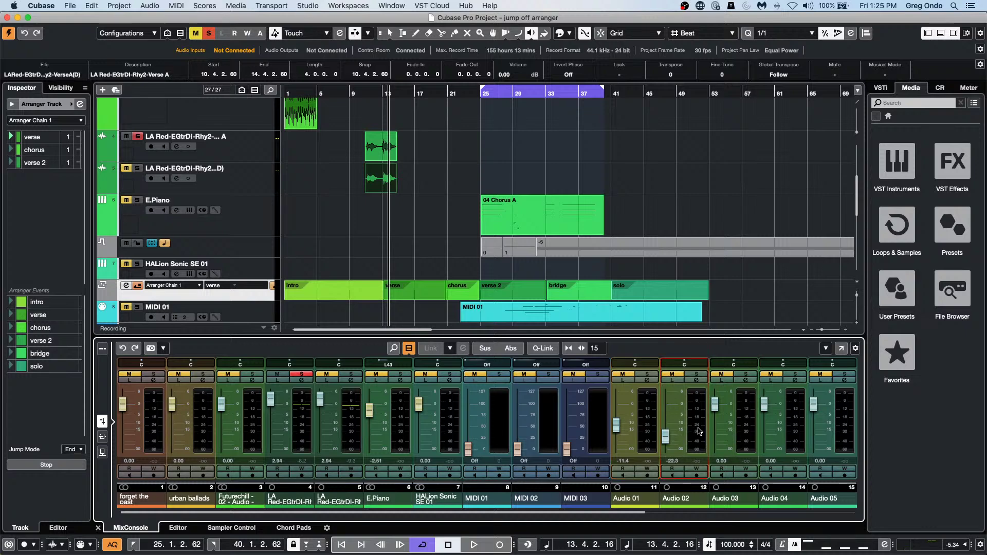
{"action": "left_click_drag", "start_coordinate": [715, 405], "coordinate": [716, 435]}
{"action": "mouse_move", "coordinate": [765, 405]}
{"action": "left_mouse_down"}
{"action": "mouse_move", "coordinate": [765, 427]}
{"action": "mouse_move", "coordinate": [764, 418]}
{"action": "left_mouse_up"}
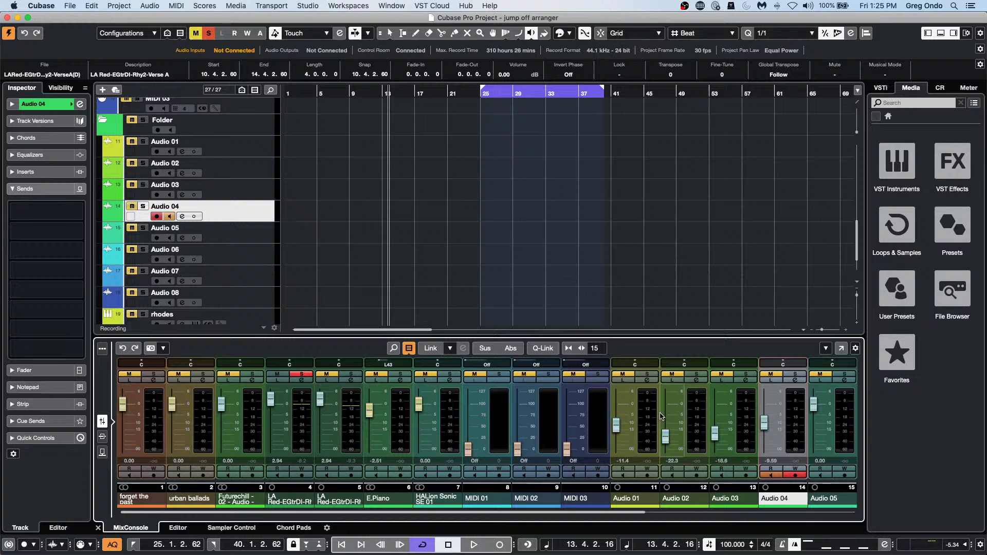
Select Audio 01 to Audio 04, raise them together via Q-Link until Audio 01 reads 0.00, and switch Q-Link off.
{"action": "left_click", "coordinate": [643, 416], "text": "shift"}
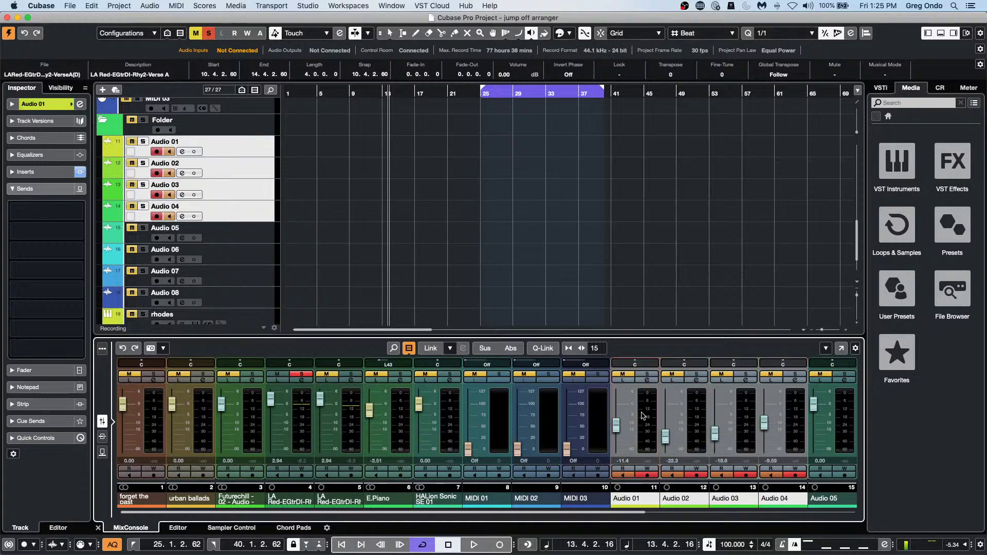
{"action": "left_click", "coordinate": [543, 349]}
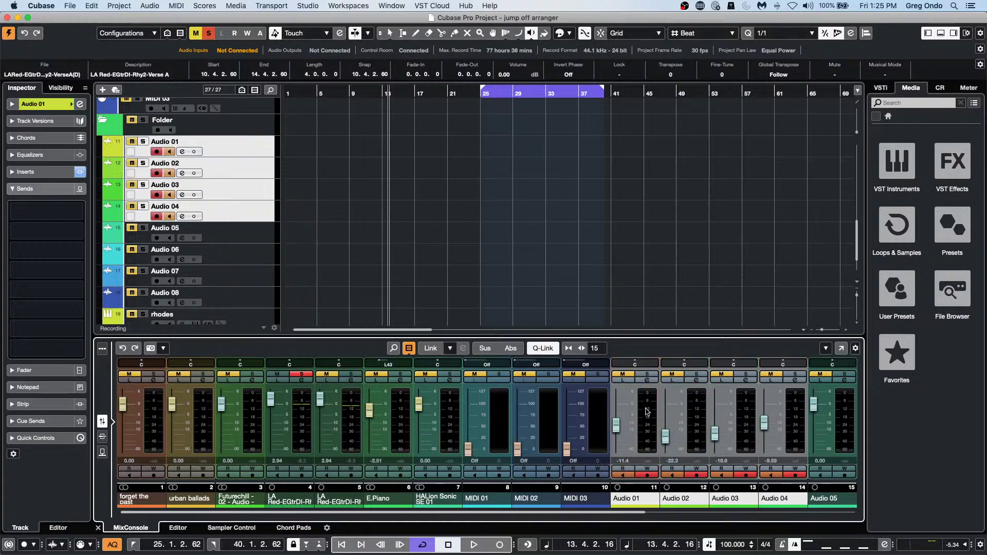
{"action": "left_click", "coordinate": [616, 409]}
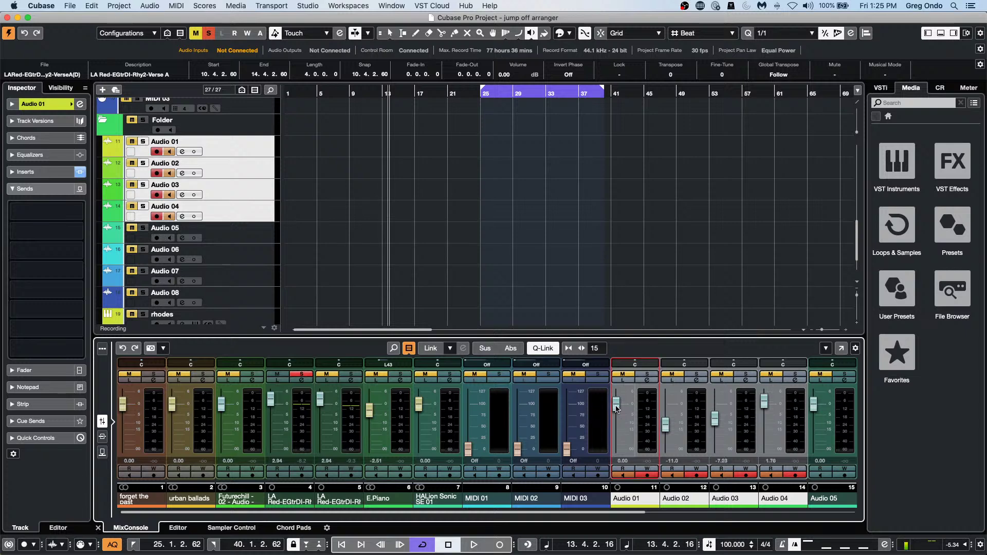
{"action": "left_click", "coordinate": [543, 348]}
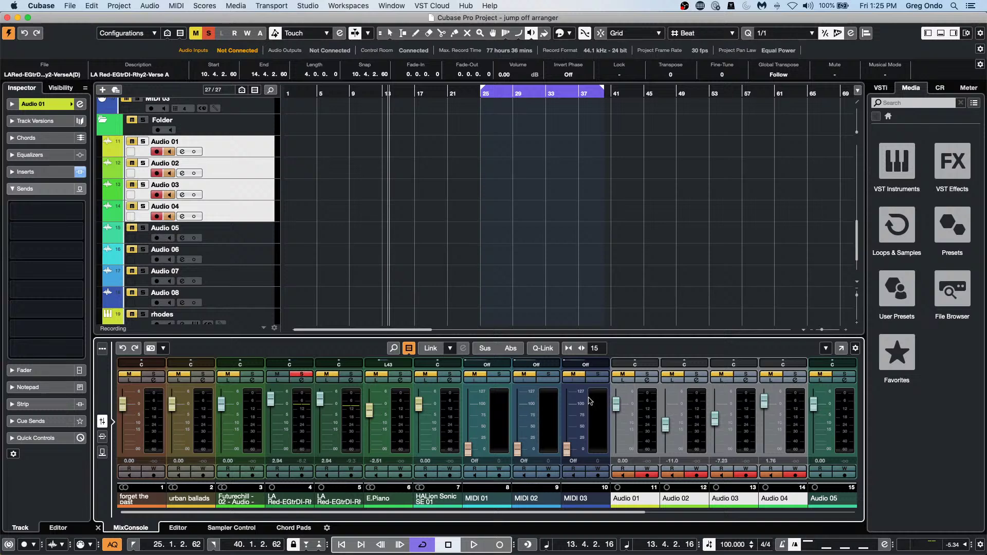
Enable absolute mode, try lowering the Audio 01 fader to -7.11 dB, and reset it to 0.00.
{"action": "left_click", "coordinate": [511, 348]}
{"action": "left_click", "coordinate": [618, 408]}
{"action": "left_click_drag", "start_coordinate": [617, 427], "coordinate": [618, 420]}
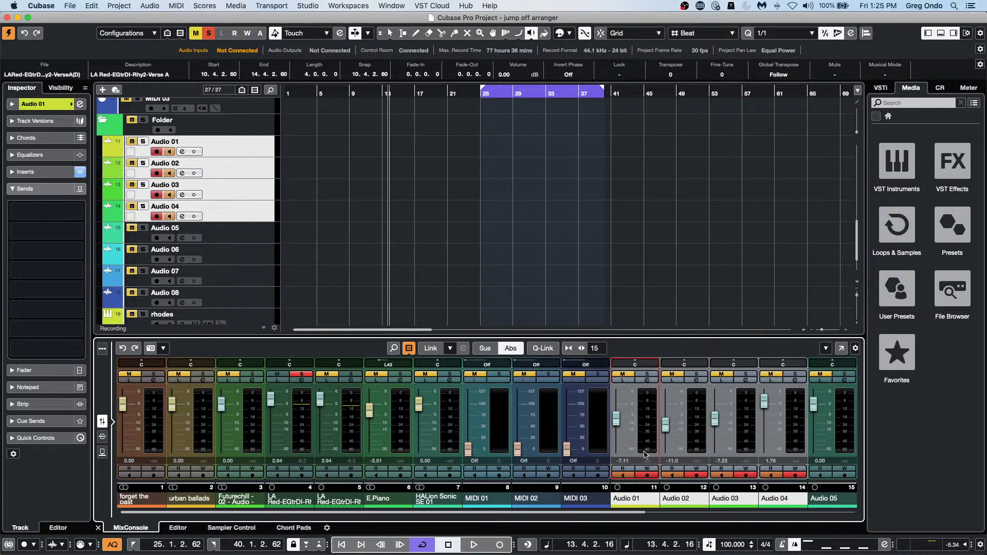
{"action": "left_click", "coordinate": [621, 421], "text": "super"}
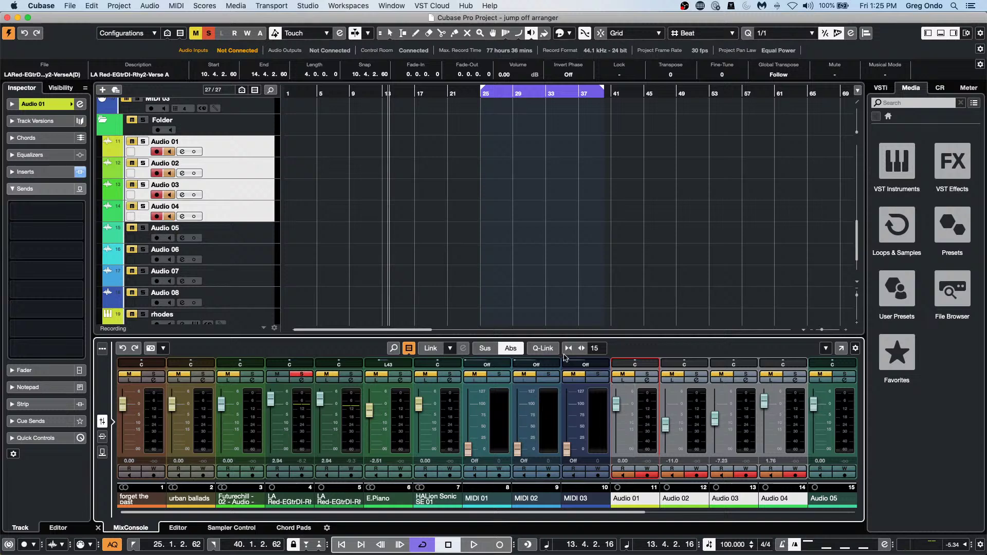
Enable Q-Link with absolute mode, lower the four selected faders together, and bring them all to 0.00.
{"action": "left_click", "coordinate": [543, 348]}
{"action": "left_click_drag", "start_coordinate": [616, 405], "coordinate": [616, 451]}
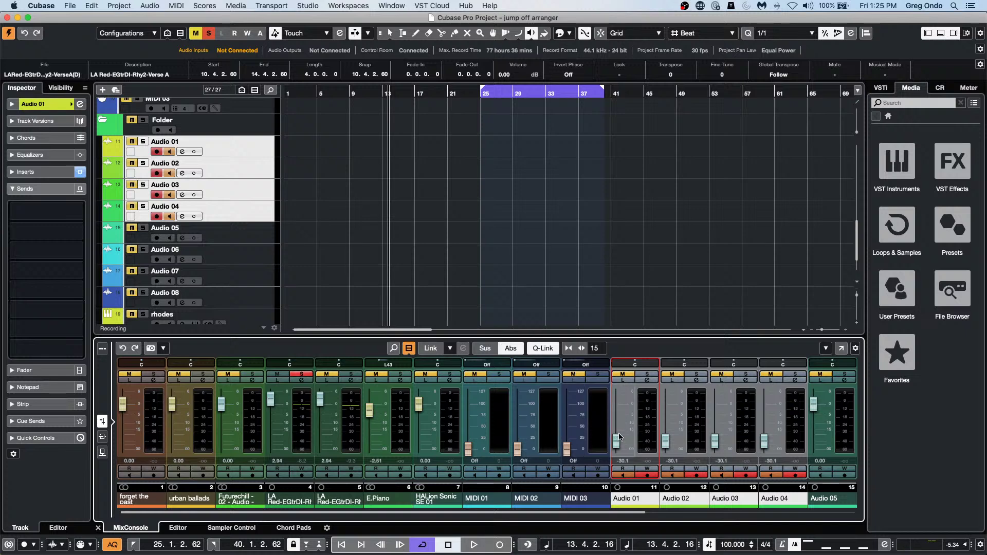
{"action": "left_click", "coordinate": [612, 406]}
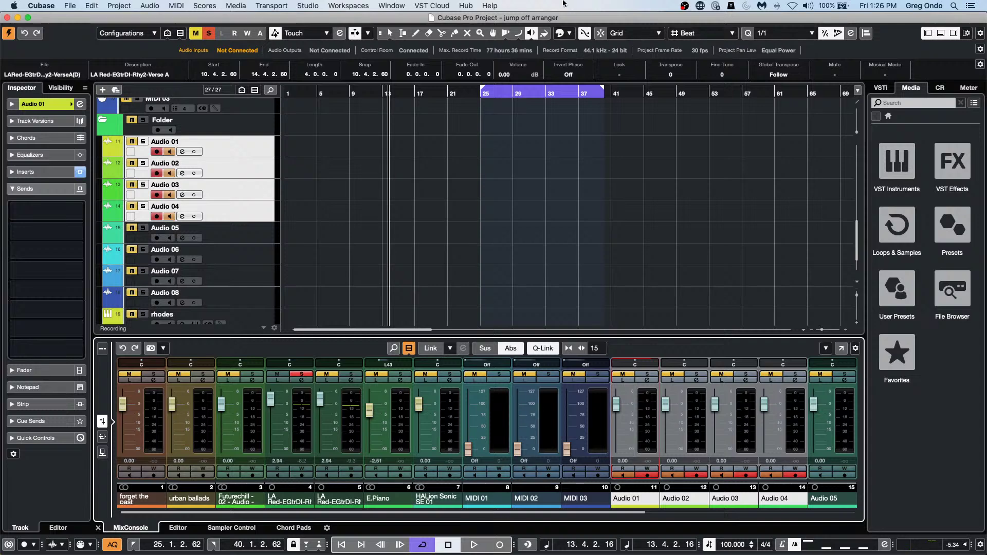
Select only the Audio 01 track and show the Audio System settings in Studio Setup.
{"action": "left_click", "coordinate": [263, 143]}
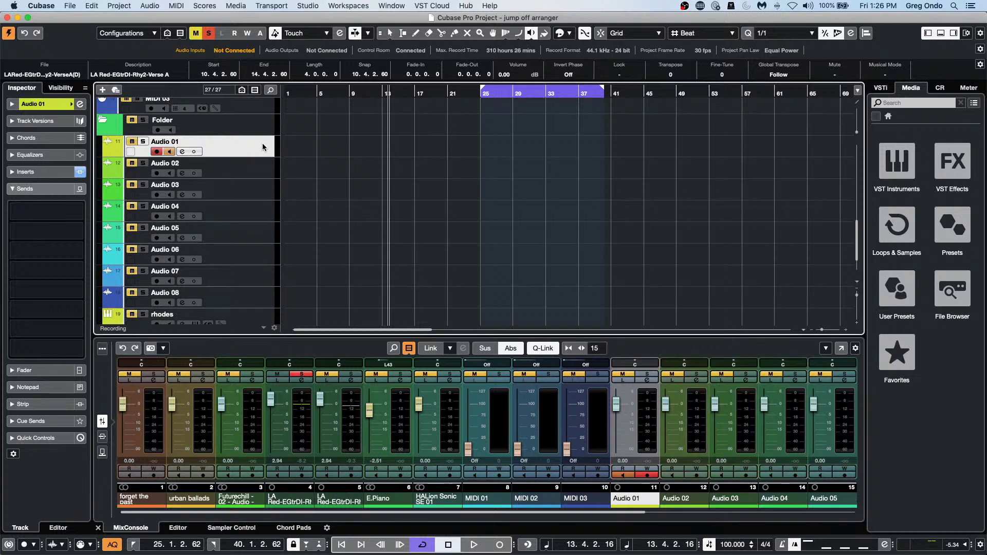
{"action": "left_click", "coordinate": [307, 6]}
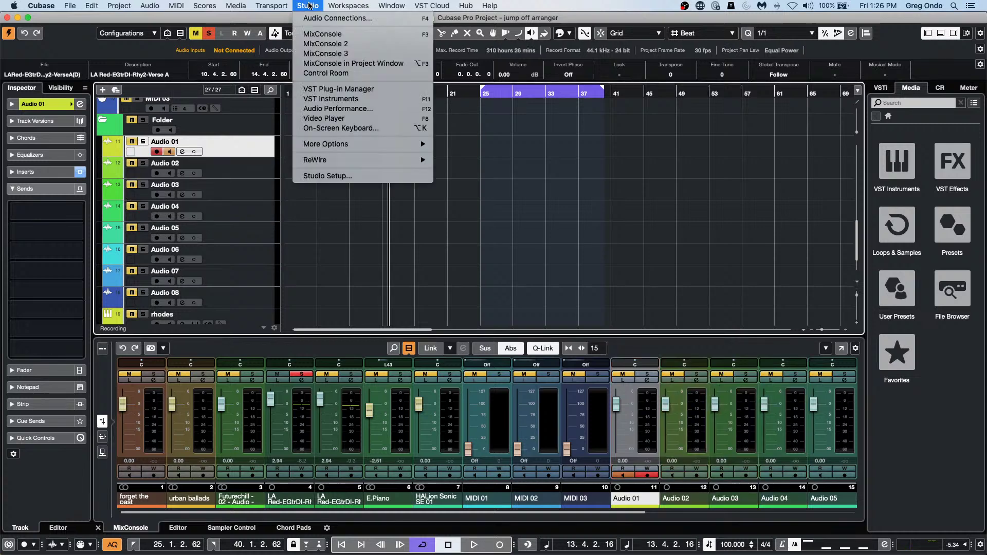
{"action": "left_click", "coordinate": [324, 177]}
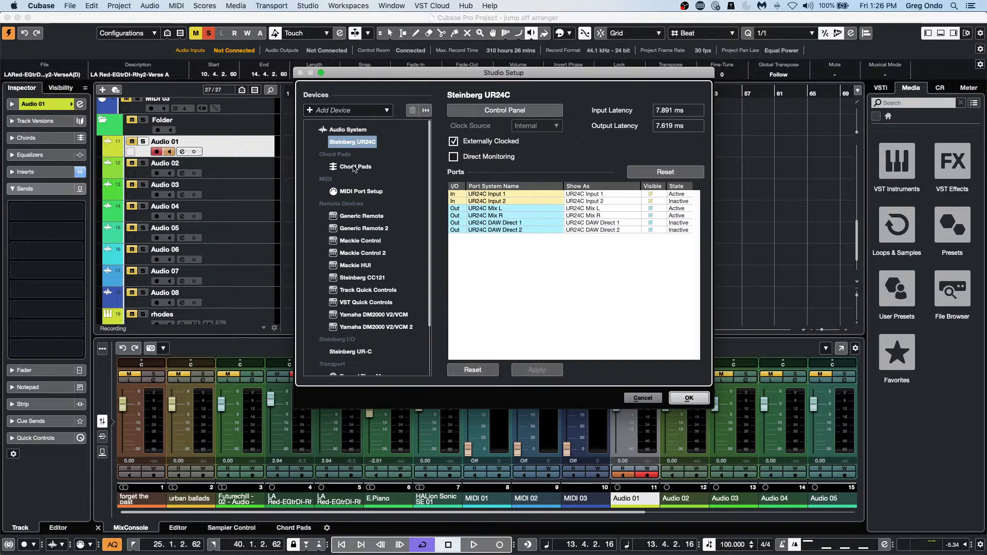
{"action": "left_click", "coordinate": [360, 130]}
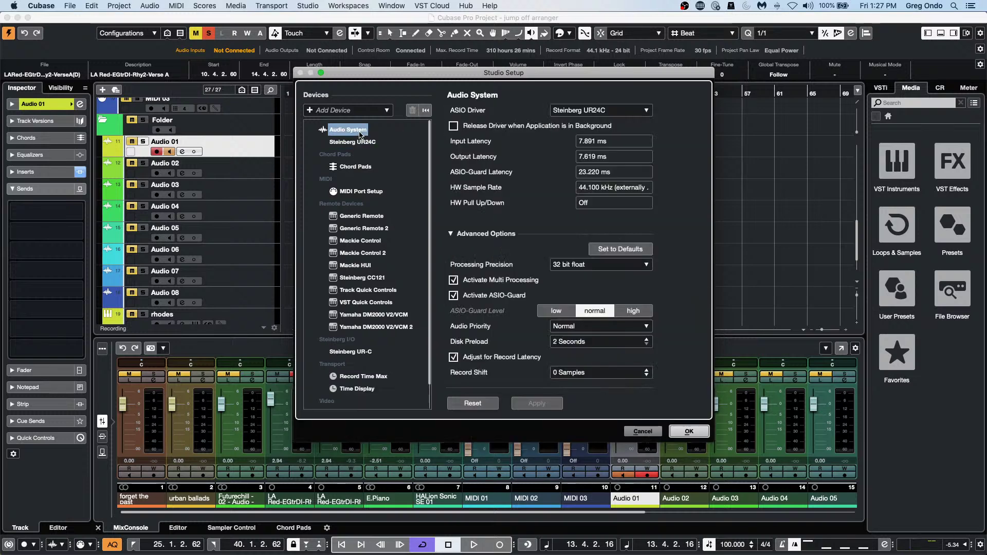
View the buffer size choices in the Steinberg UR24C control panel, keep 256 samples, and close Studio Setup.
{"action": "left_click", "coordinate": [362, 145]}
{"action": "left_click", "coordinate": [491, 112]}
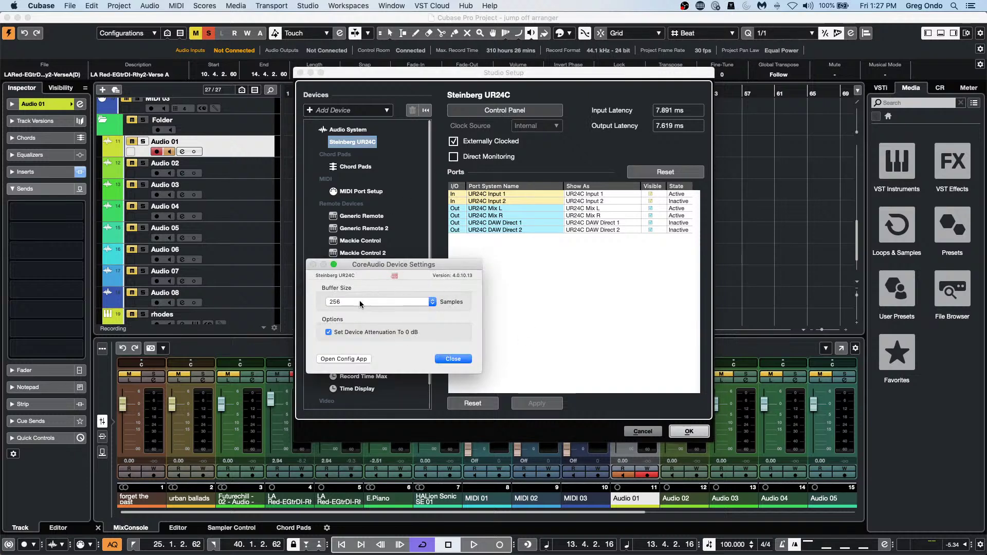
{"action": "left_click", "coordinate": [410, 303]}
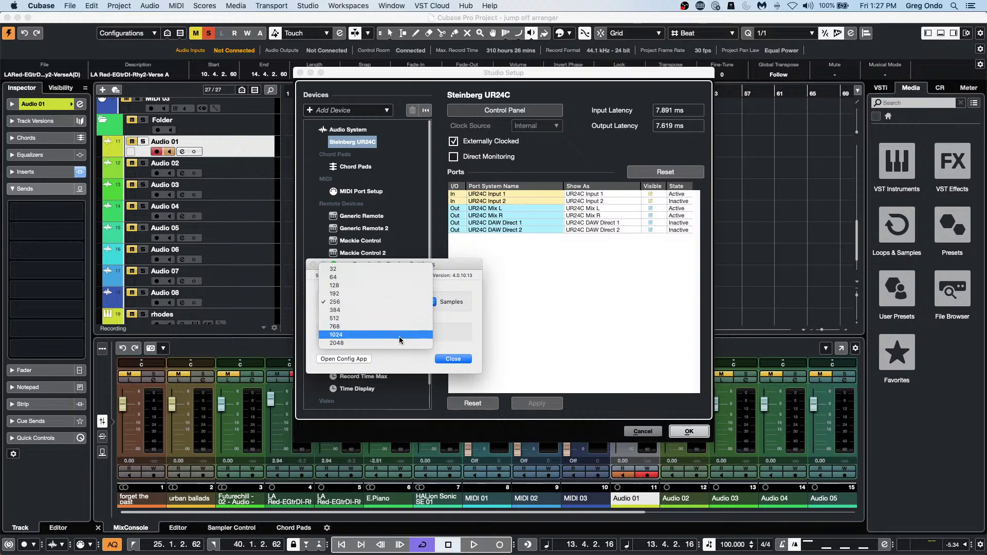
{"action": "left_click", "coordinate": [522, 280]}
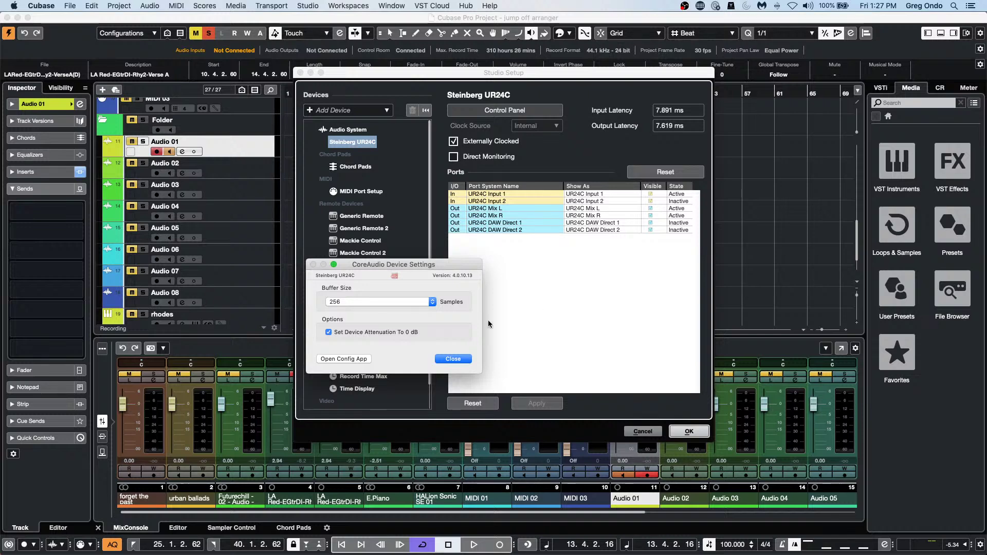
{"action": "left_click", "coordinate": [453, 359]}
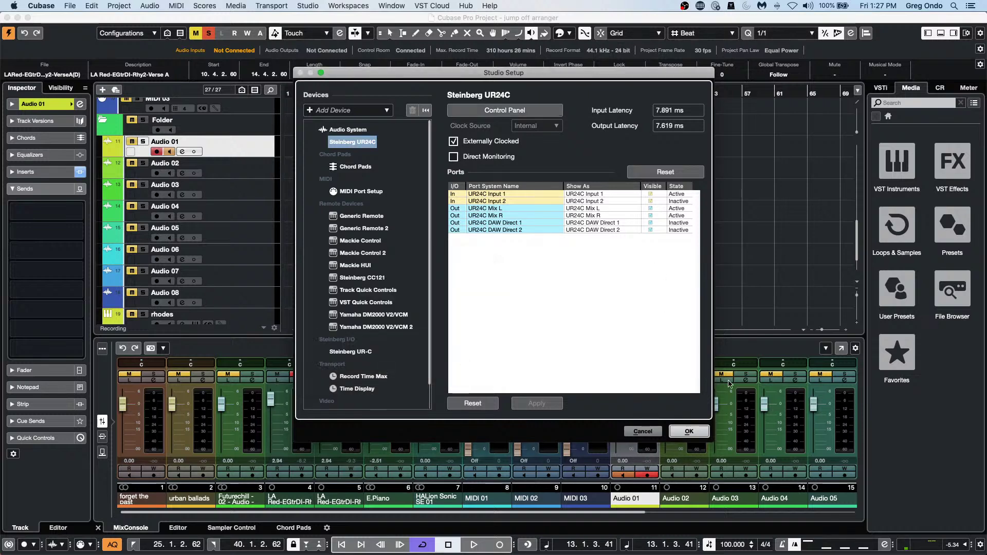
{"action": "left_click", "coordinate": [689, 432]}
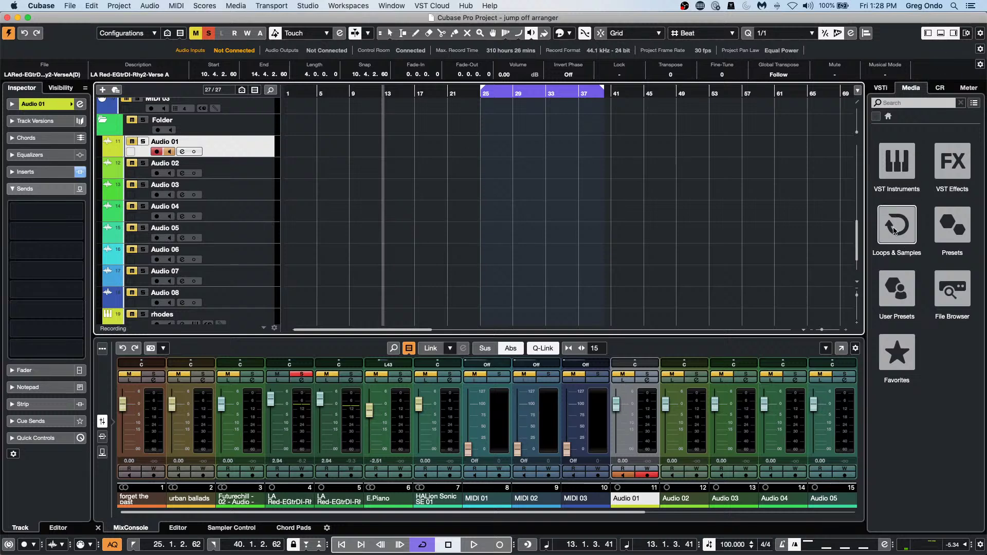
Browse the existing projects to open, examining the Hangouts folder and its july 4 and MIDI Features 11 subfolders.
{"action": "left_click", "coordinate": [70, 6]}
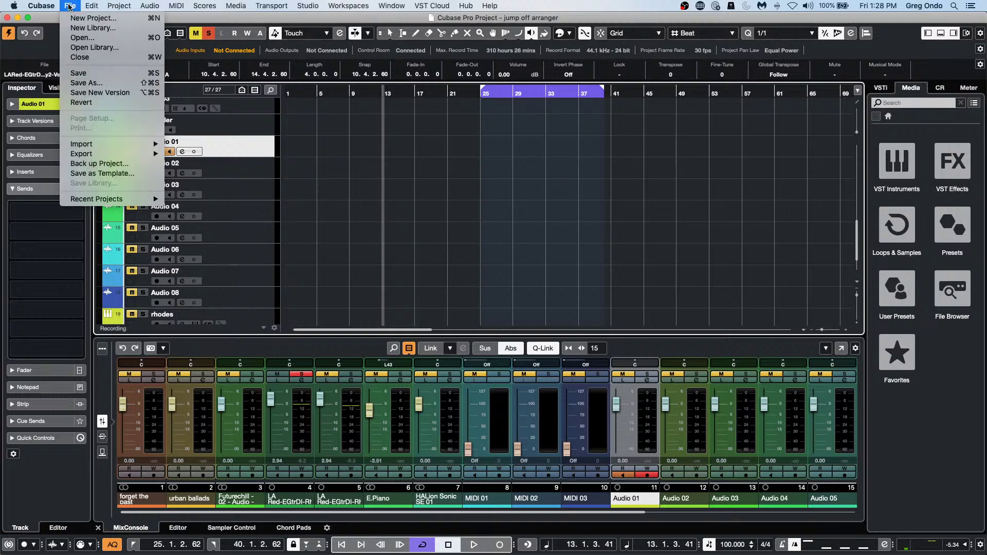
{"action": "mouse_move", "coordinate": [137, 155]}
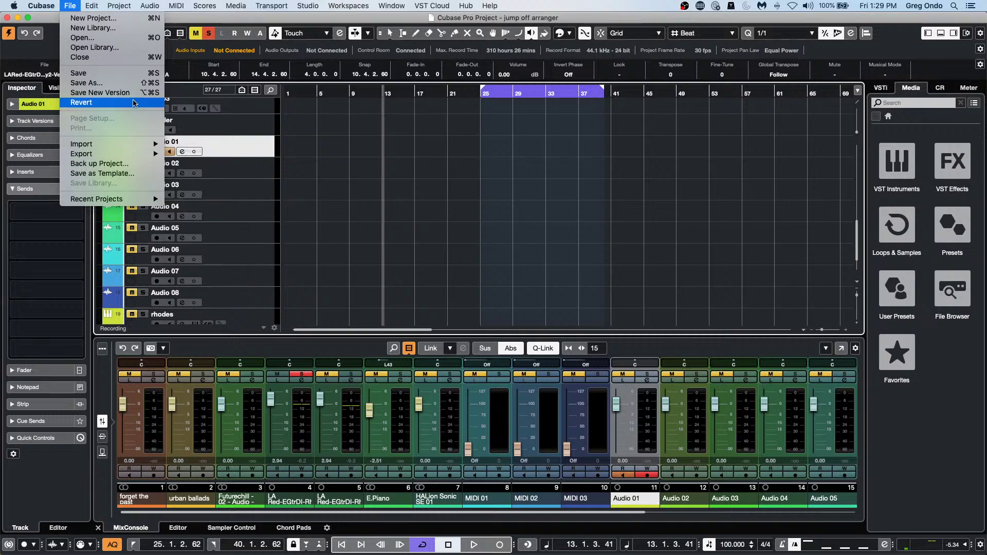
{"action": "left_click", "coordinate": [120, 39]}
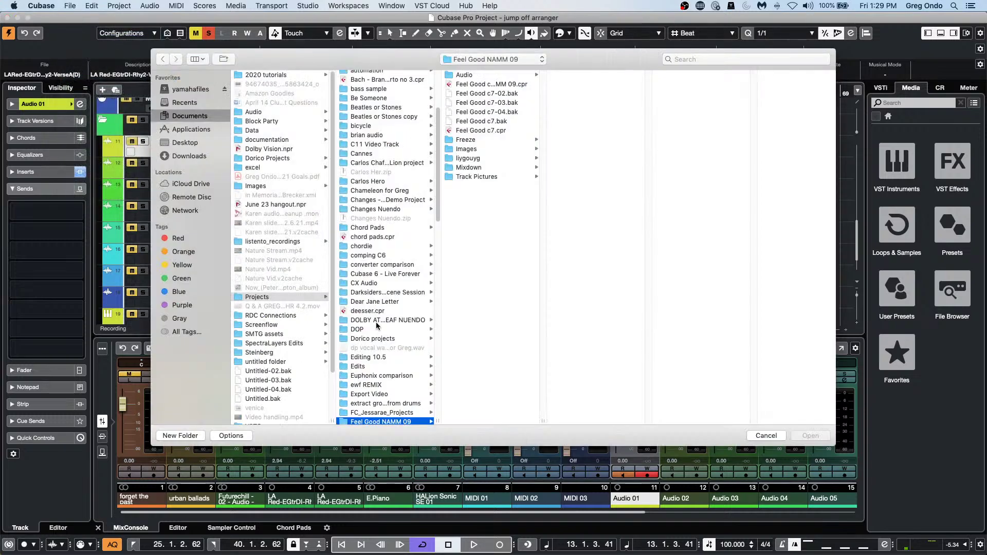
{"action": "scroll", "coordinate": [375, 322], "scroll_direction": "up", "scroll_amount": 5}
{"action": "scroll", "coordinate": [375, 210], "scroll_direction": "down", "scroll_amount": 5}
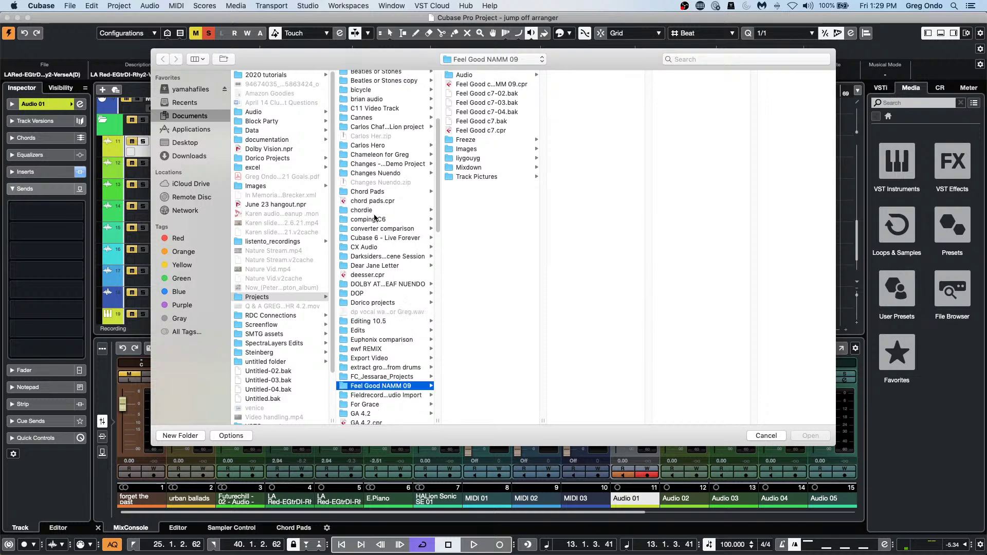
{"action": "scroll", "coordinate": [374, 221], "scroll_direction": "down", "scroll_amount": 3}
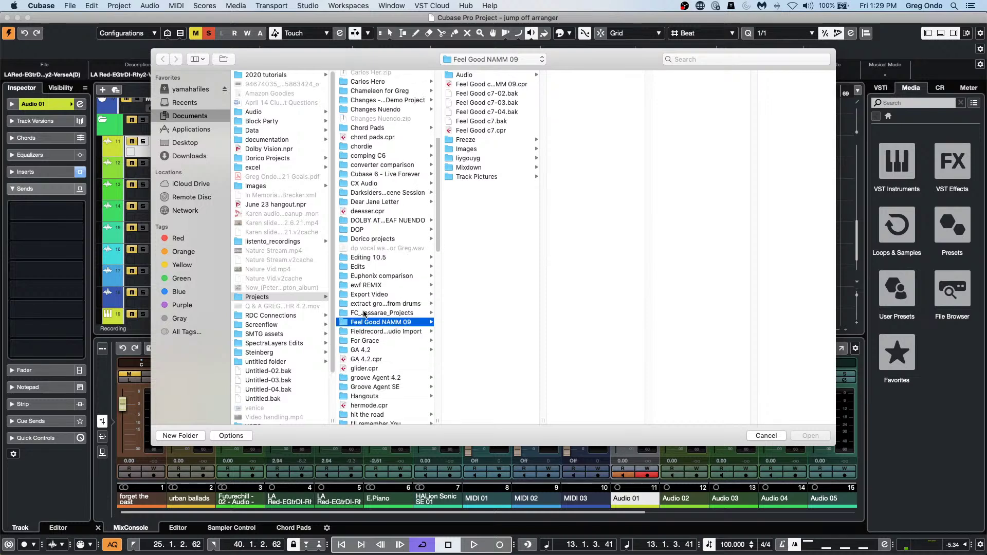
{"action": "left_click", "coordinate": [372, 396]}
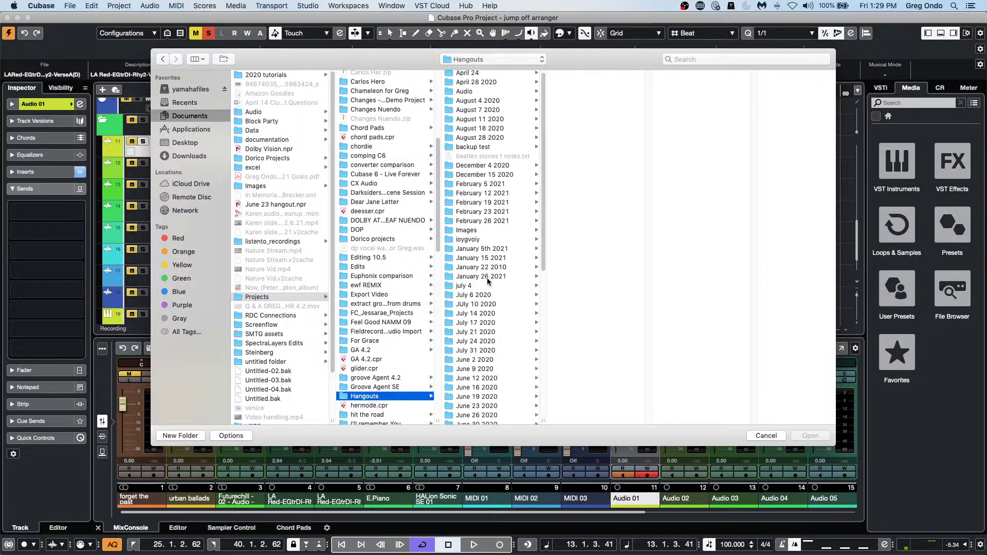
{"action": "left_click", "coordinate": [486, 286]}
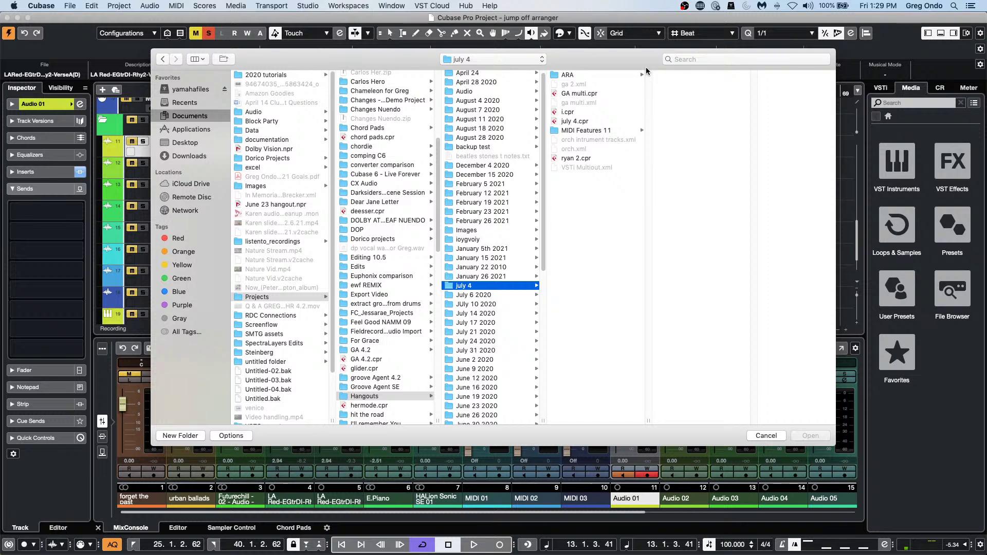
{"action": "left_click", "coordinate": [578, 132]}
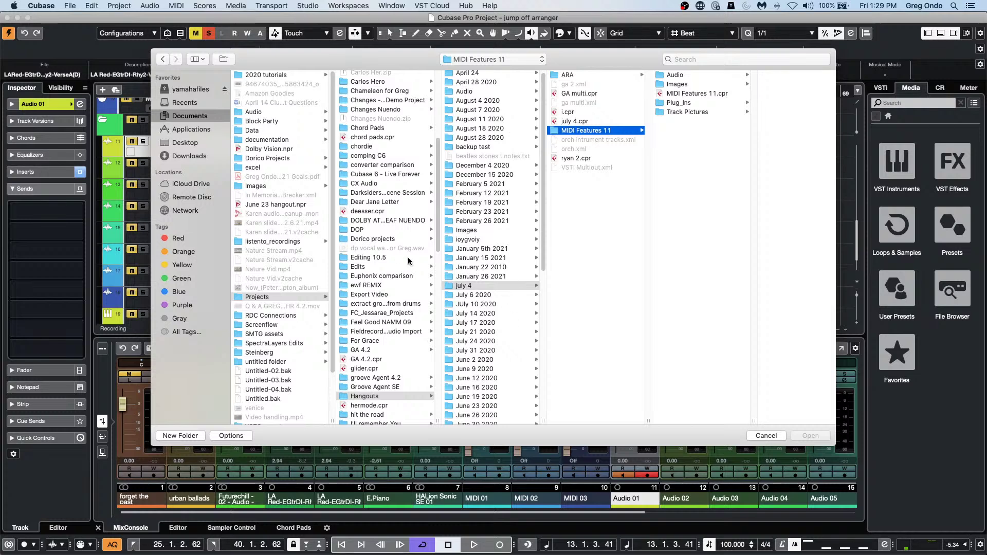
Open the 808 Glide Example.cpr project from the Sampler Track 808 Example folder within Projects.
{"action": "scroll", "coordinate": [398, 263], "scroll_direction": "down", "scroll_amount": 1}
{"action": "scroll", "coordinate": [397, 263], "scroll_direction": "down", "scroll_amount": 10}
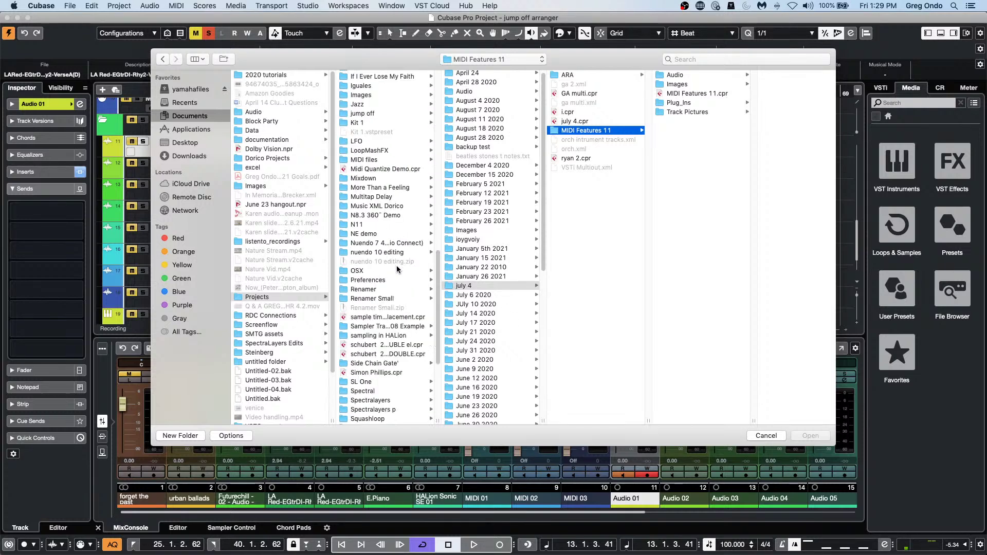
{"action": "left_click", "coordinate": [402, 327]}
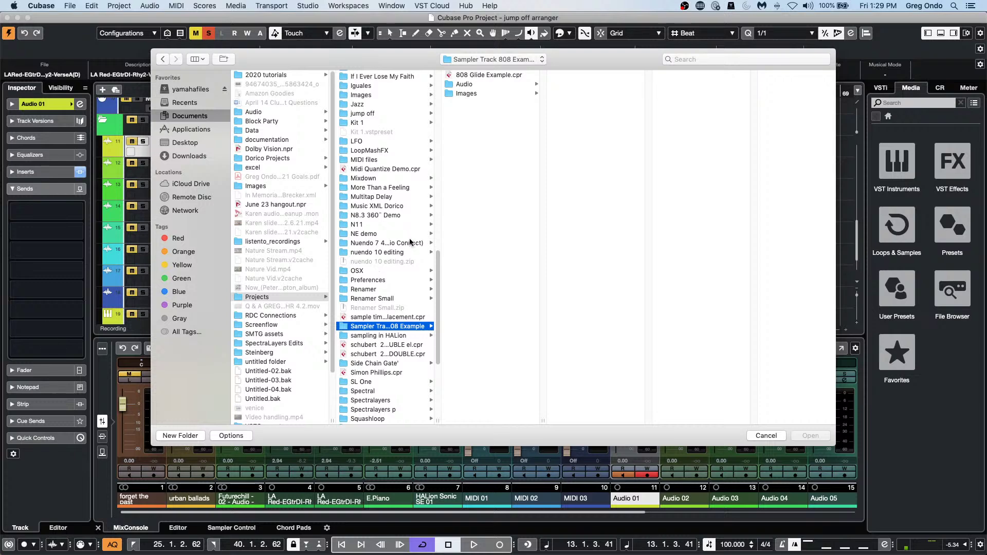
{"action": "scroll", "coordinate": [386, 311], "scroll_direction": "down", "scroll_amount": 3}
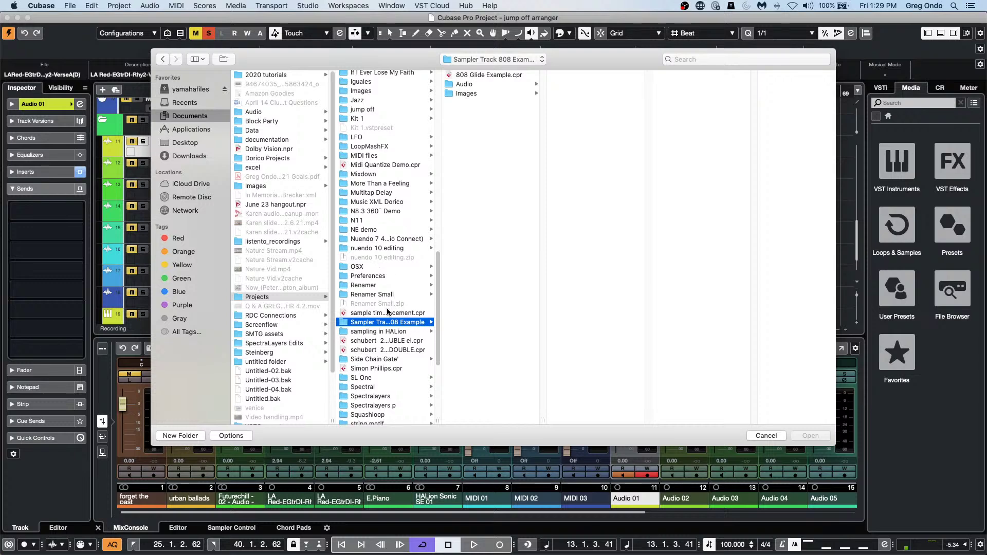
{"action": "scroll", "coordinate": [388, 312], "scroll_direction": "up", "scroll_amount": 10}
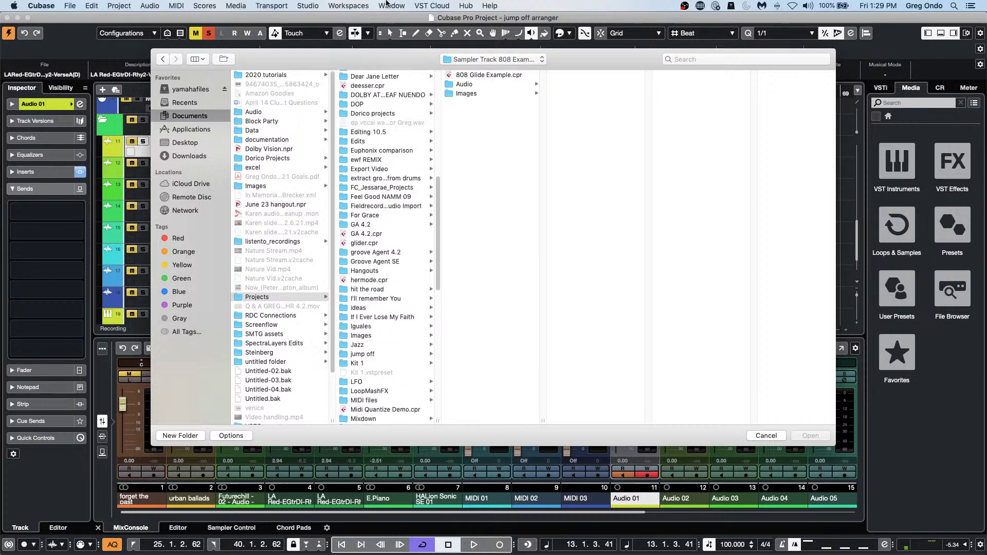
{"action": "left_click", "coordinate": [496, 76]}
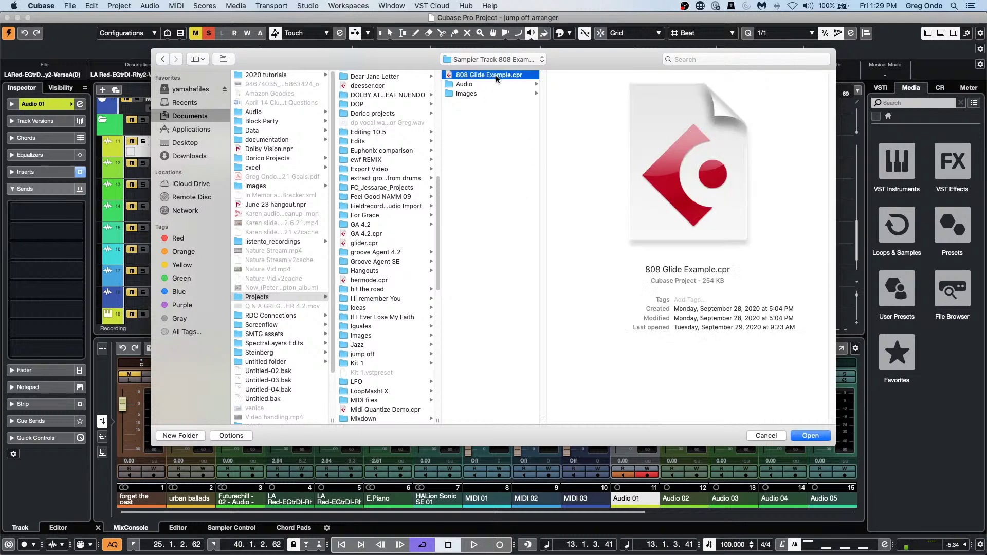
{"action": "double_click", "coordinate": [496, 75]}
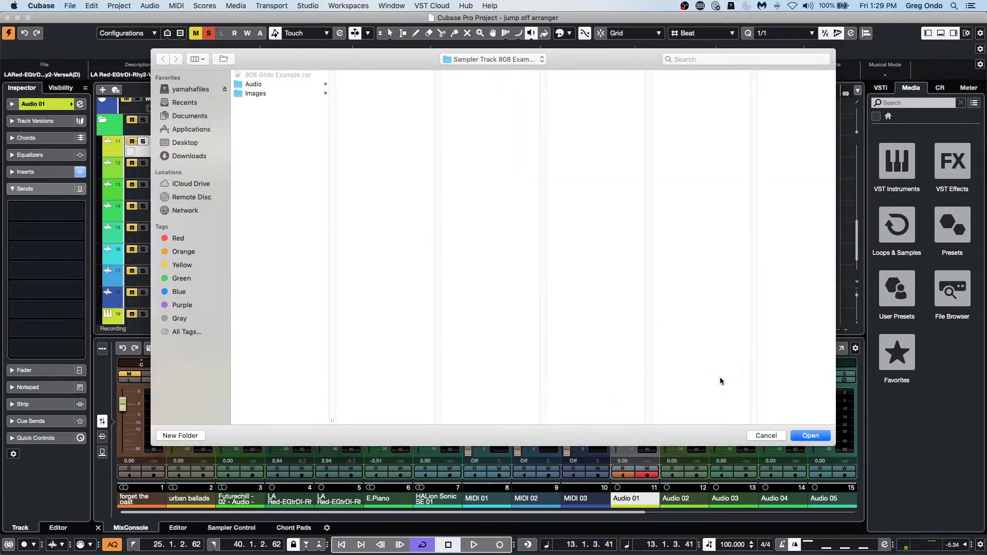
Accept the suggested project folder and activate the project, leaving the missing UR22mkII Input 1 port unmapped.
{"action": "left_click", "coordinate": [808, 436]}
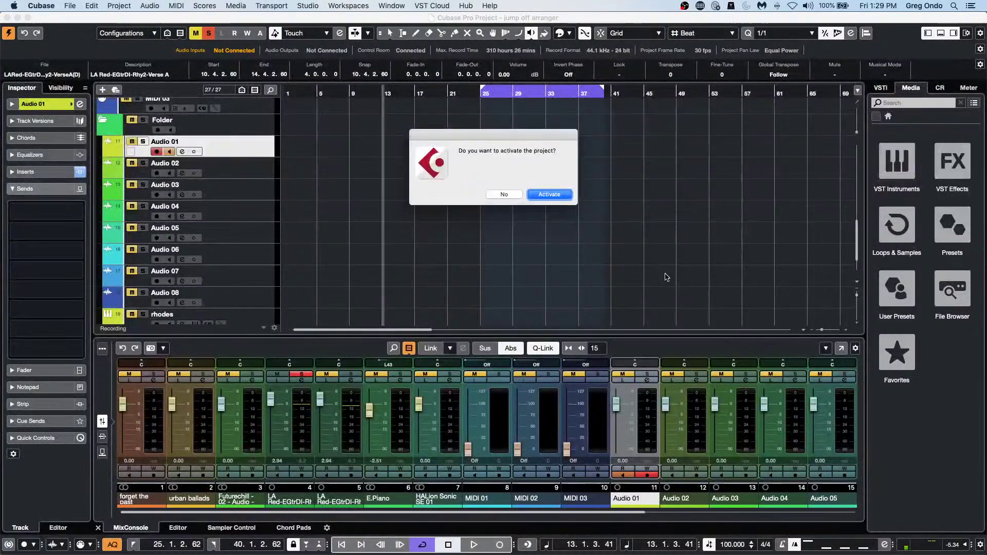
{"action": "left_click", "coordinate": [550, 194]}
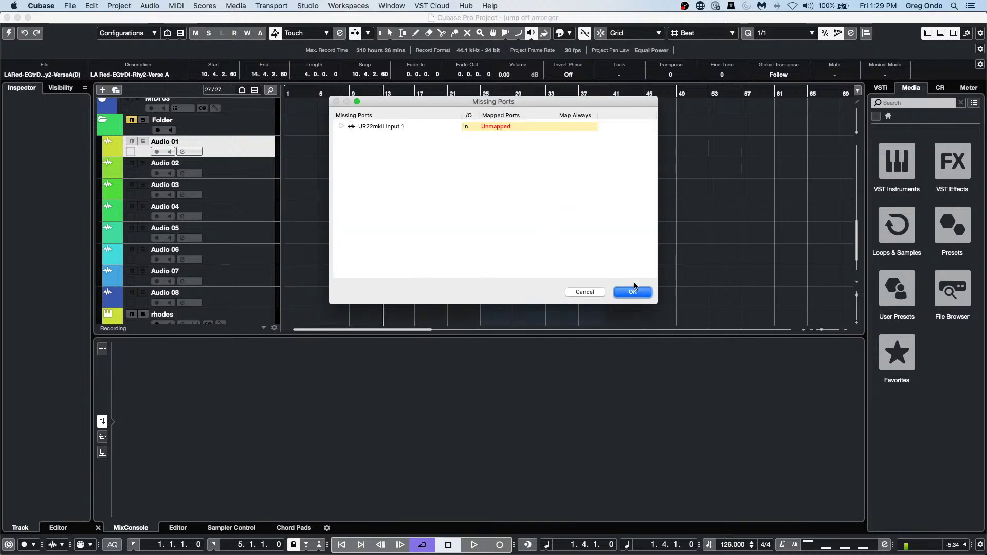
{"action": "left_click", "coordinate": [634, 287]}
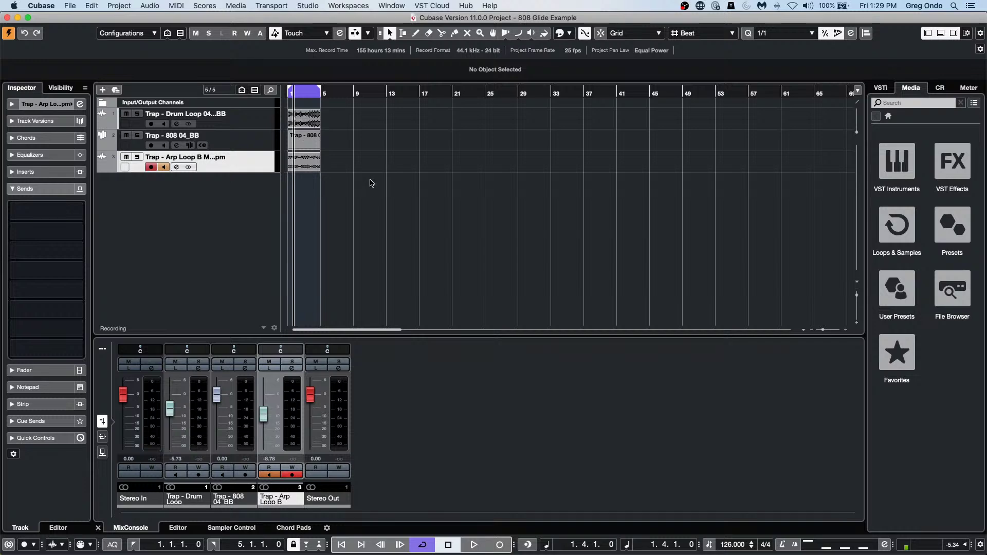
Select the Trap - 808 04_BB sampler track and show its sample in Sampler Control.
{"action": "left_click", "coordinate": [260, 148]}
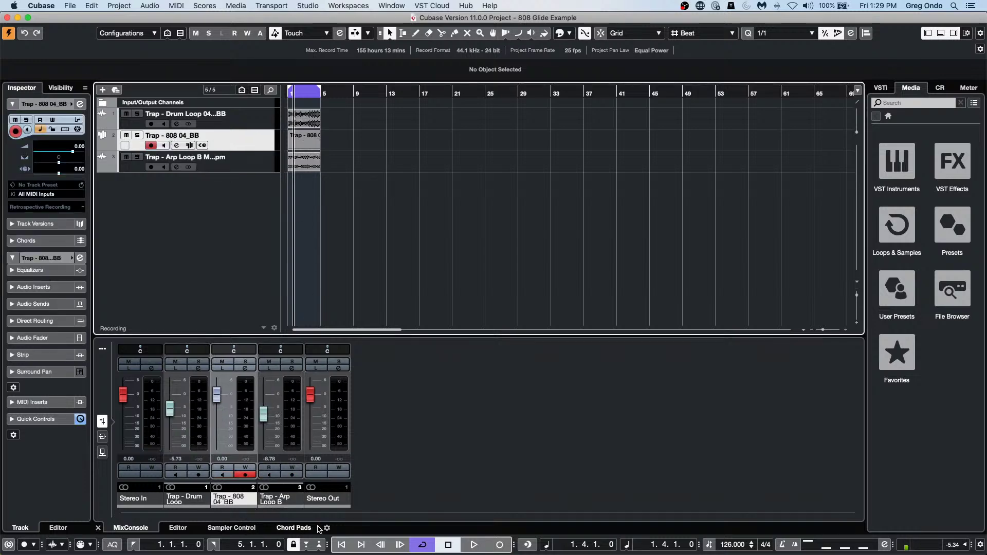
{"action": "left_click", "coordinate": [241, 529]}
{"action": "left_click", "coordinate": [240, 530]}
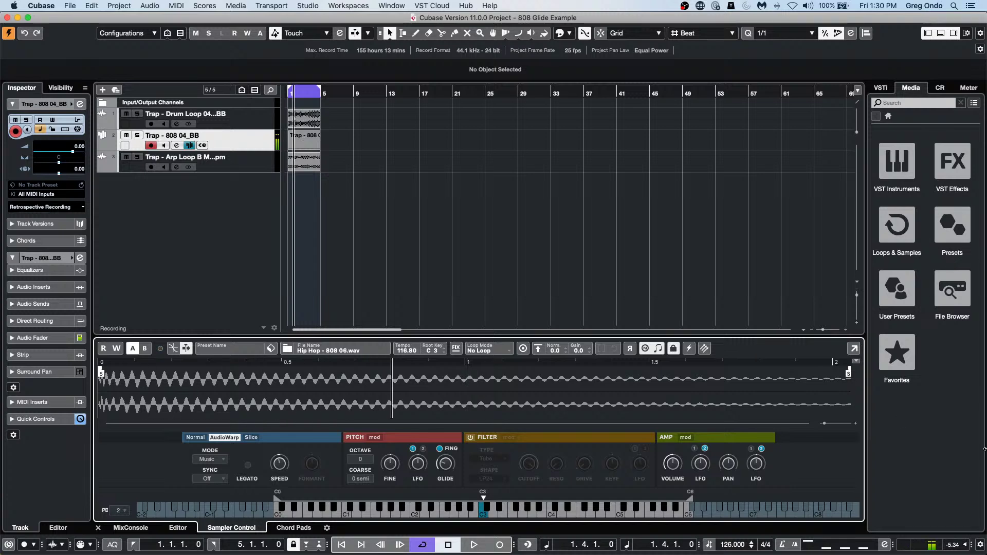
{"action": "left_click", "coordinate": [646, 349]}
Select the audio event on the Trap - Arp Loop B track and add a Pitch Shift process in Direct Offline Processing.
{"action": "left_click", "coordinate": [304, 159]}
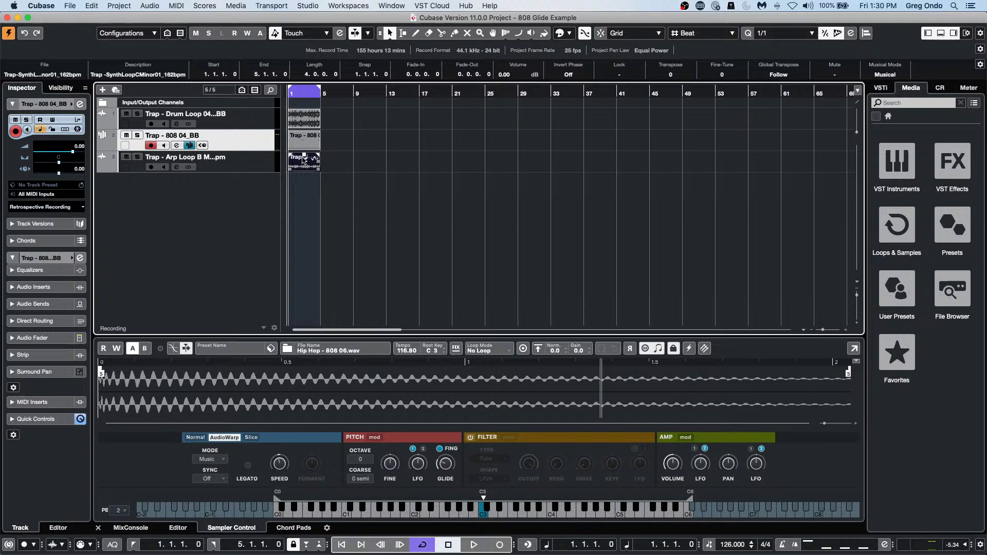
{"action": "left_click", "coordinate": [176, 5]}
{"action": "mouse_move", "coordinate": [203, 4]}
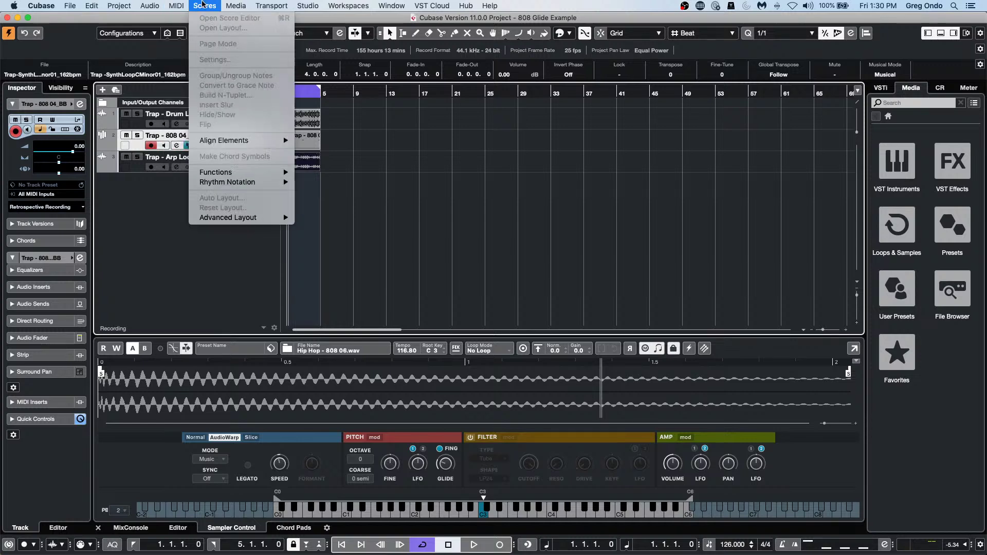
{"action": "mouse_move", "coordinate": [151, 5]}
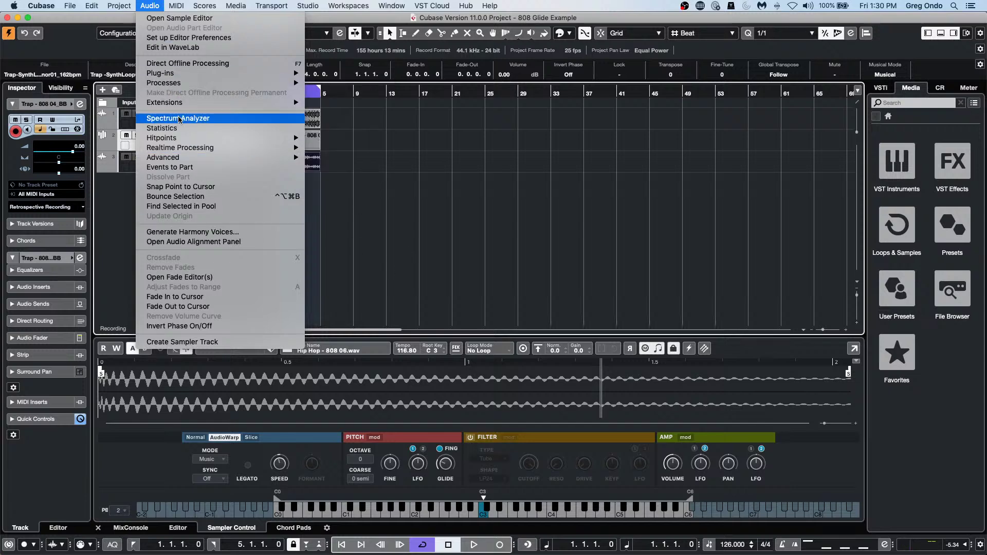
{"action": "left_click", "coordinate": [187, 64]}
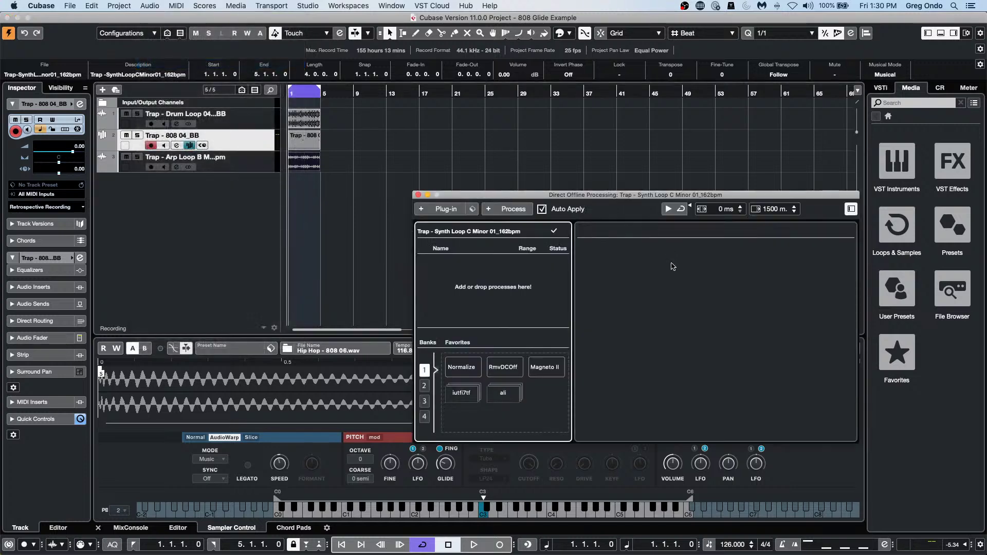
{"action": "left_click", "coordinate": [291, 166]}
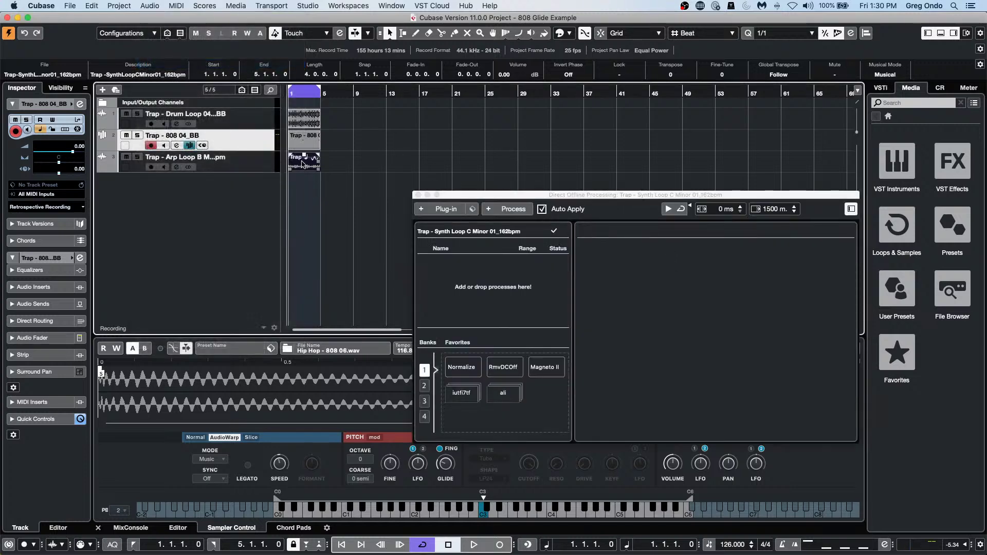
{"action": "left_click", "coordinate": [510, 209]}
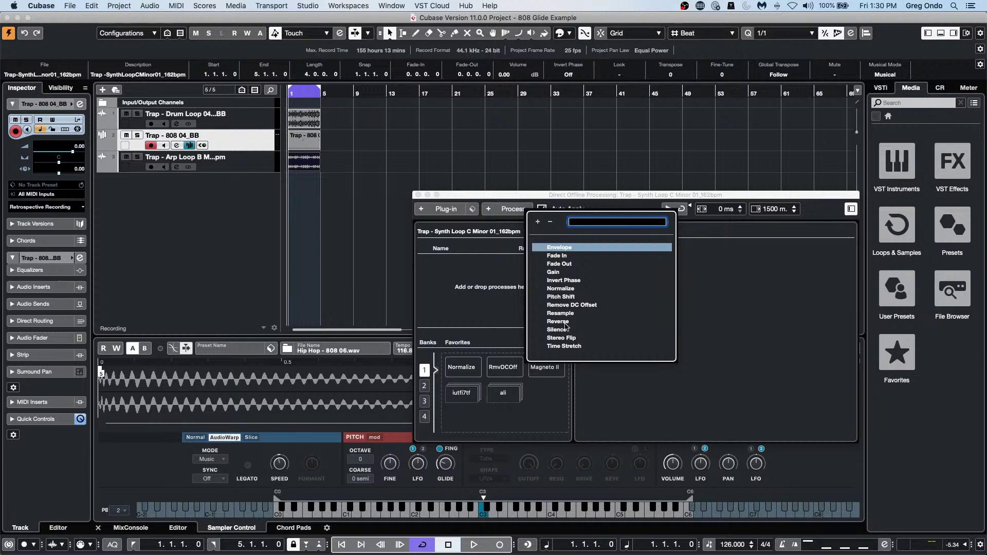
{"action": "left_click", "coordinate": [574, 297]}
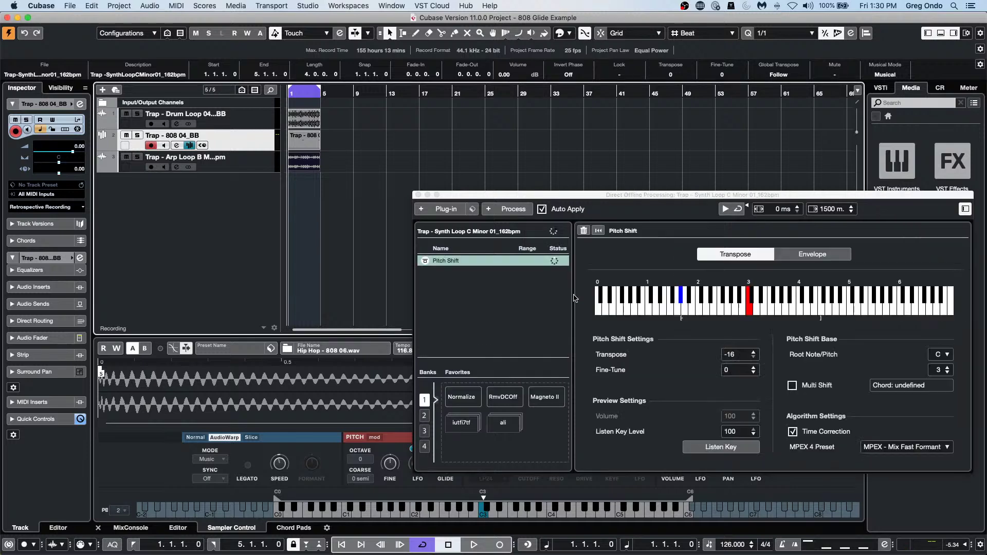
Switch Pitch Shift to Envelope mode with the curve reset and the range set to 3.
{"action": "left_click", "coordinate": [812, 254]}
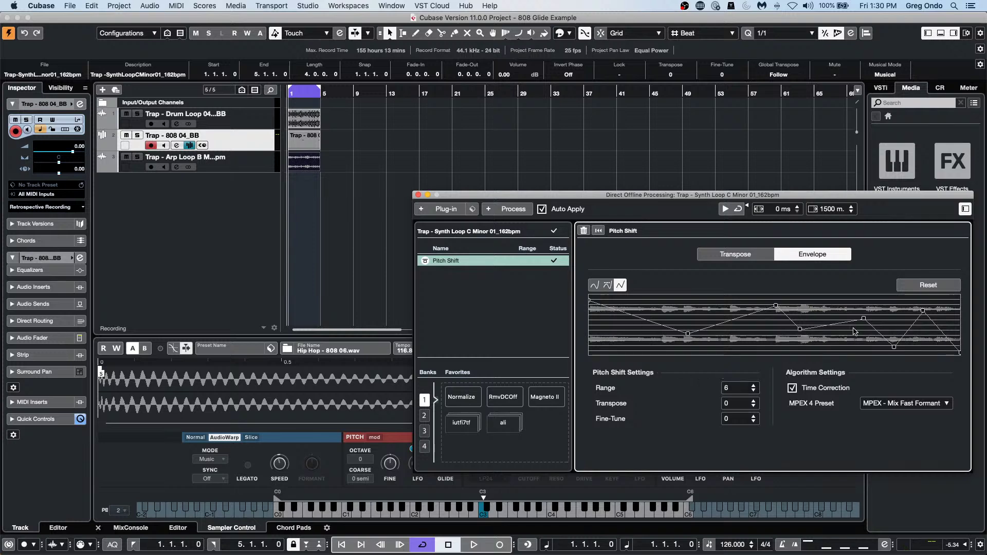
{"action": "left_click", "coordinate": [939, 288]}
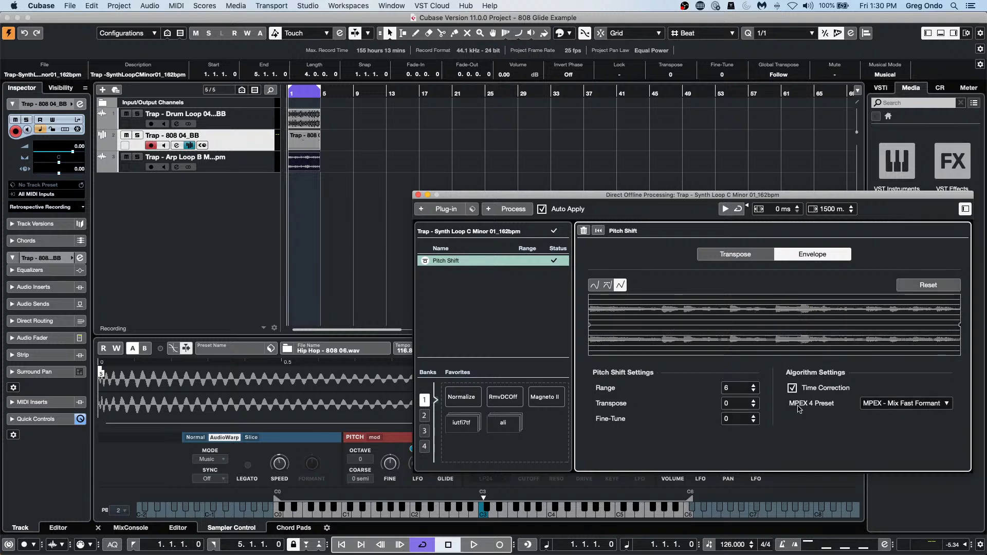
{"action": "scroll", "coordinate": [742, 391], "scroll_direction": "down", "scroll_amount": 4}
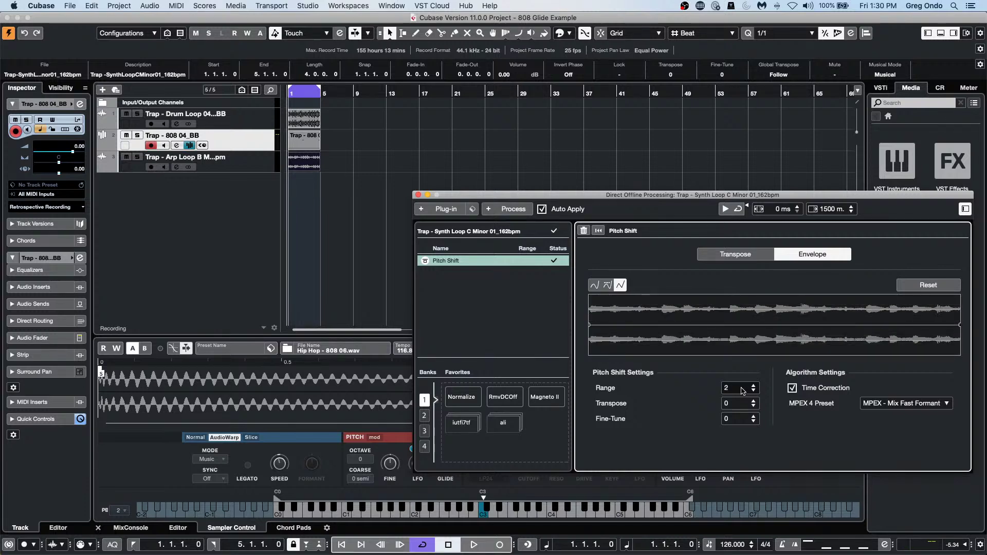
{"action": "scroll", "coordinate": [743, 390], "scroll_direction": "up", "scroll_amount": 1}
Draw a six-point pitch envelope that swings above and below the centre line, and set the range to 4.
{"action": "left_click_drag", "start_coordinate": [679, 325], "coordinate": [682, 314]}
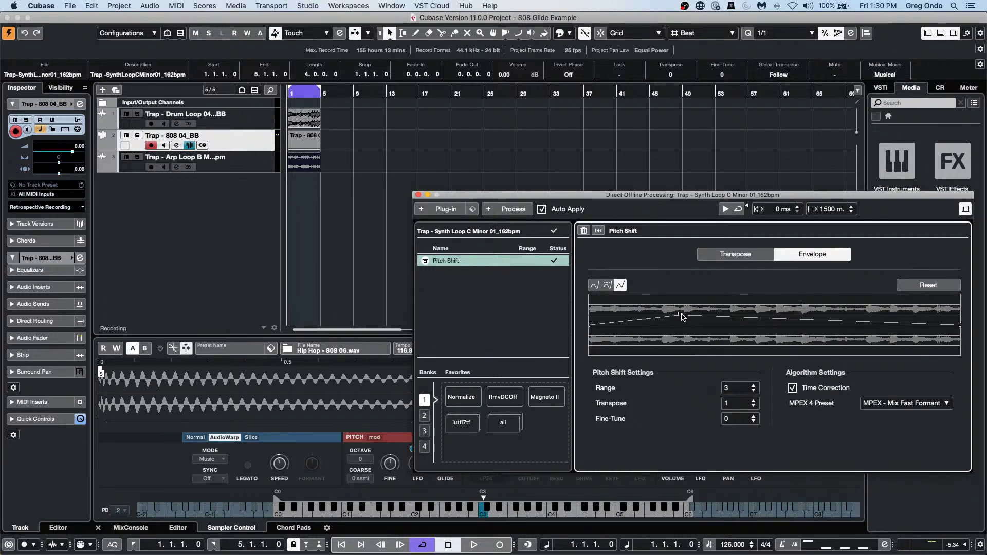
{"action": "left_click_drag", "start_coordinate": [771, 325], "coordinate": [771, 347]}
{"action": "left_click", "coordinate": [799, 323]}
{"action": "mouse_move", "coordinate": [842, 323]}
{"action": "left_mouse_down"}
{"action": "mouse_move", "coordinate": [843, 313]}
{"action": "mouse_move", "coordinate": [885, 337]}
{"action": "mouse_move", "coordinate": [919, 315]}
{"action": "left_mouse_up"}
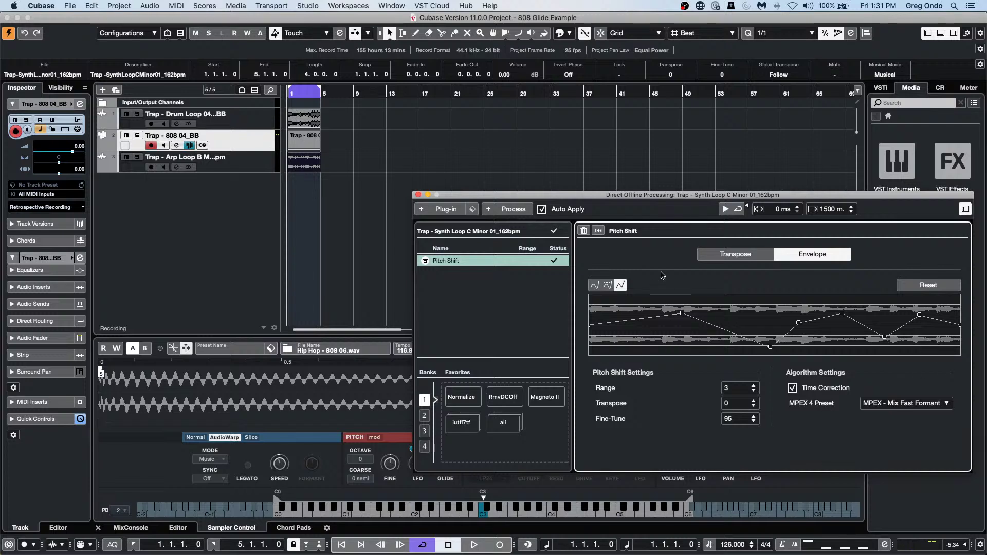
{"action": "left_click", "coordinate": [753, 386]}
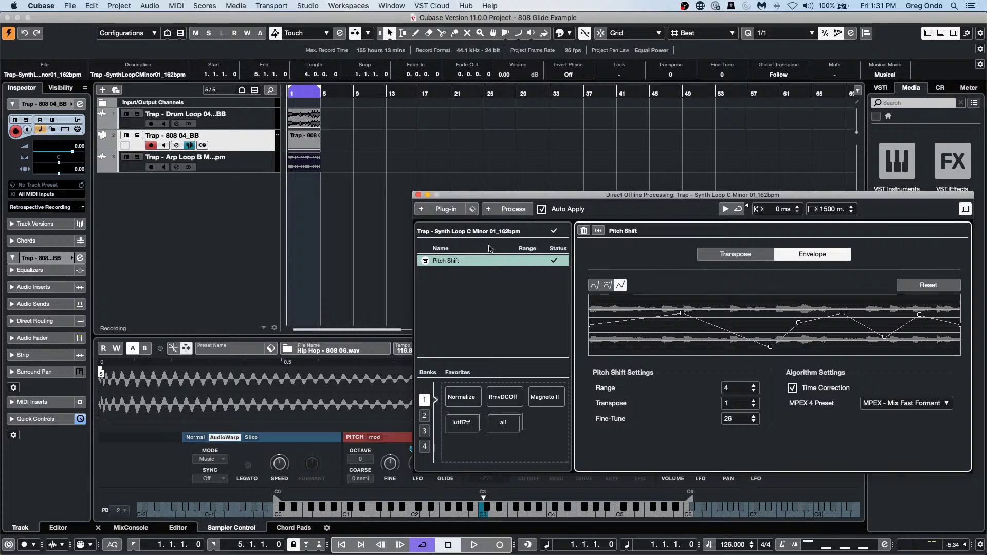
Delete the Pitch Shift process from the synth loop and close Direct Offline Processing.
{"action": "right_click", "coordinate": [492, 261]}
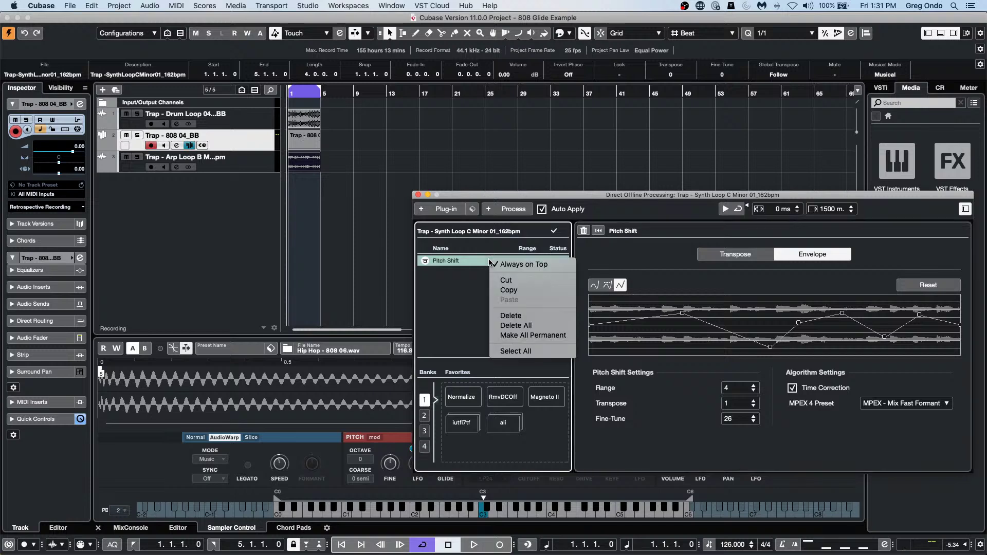
{"action": "left_click", "coordinate": [516, 315]}
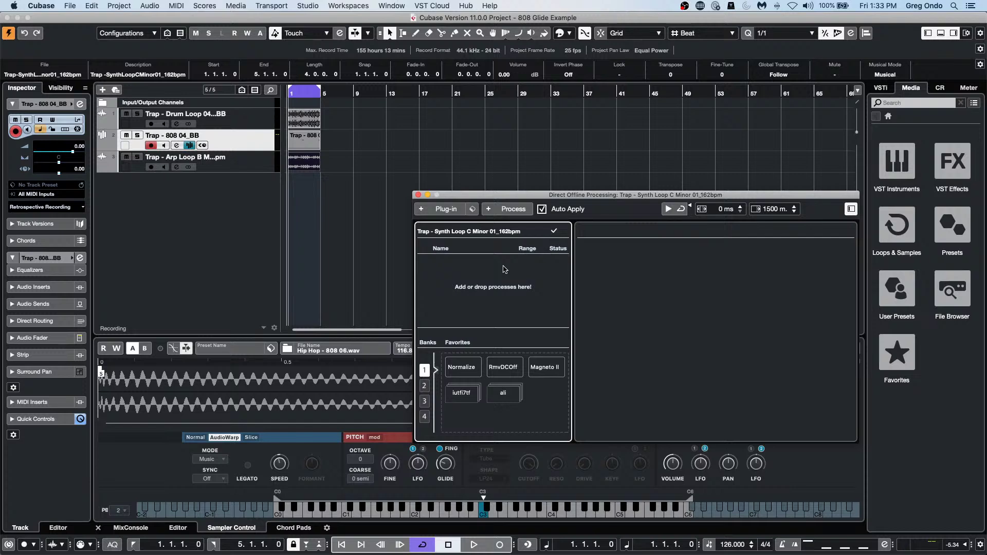
{"action": "left_click", "coordinate": [418, 195]}
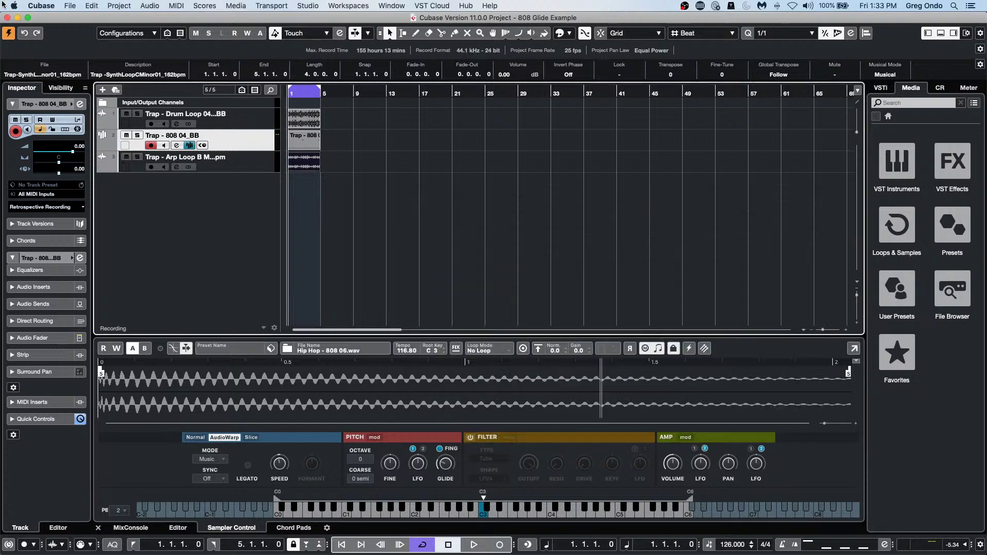
Close the 808 Glide Example project without saving and activate the jump off arranger project.
{"action": "left_click", "coordinate": [7, 17]}
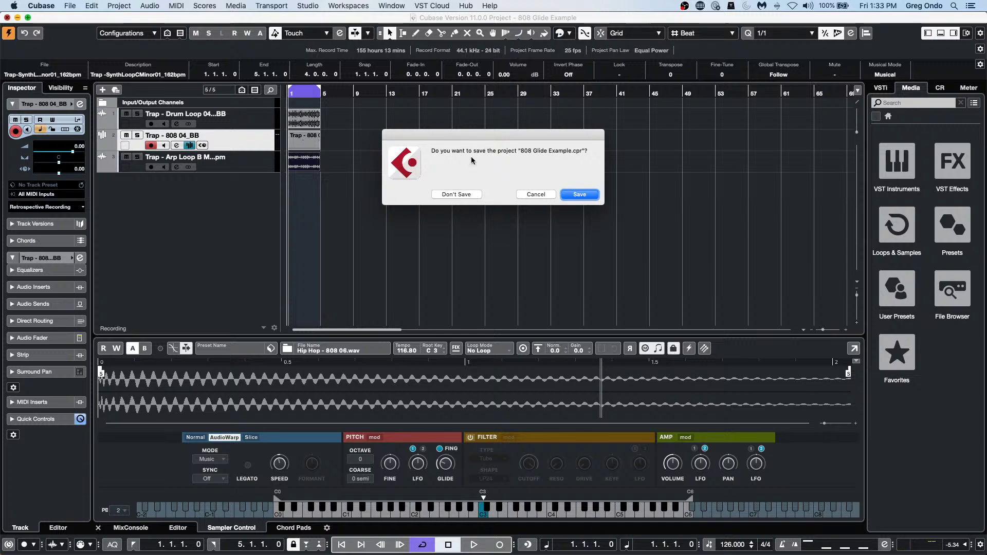
{"action": "left_click", "coordinate": [471, 195]}
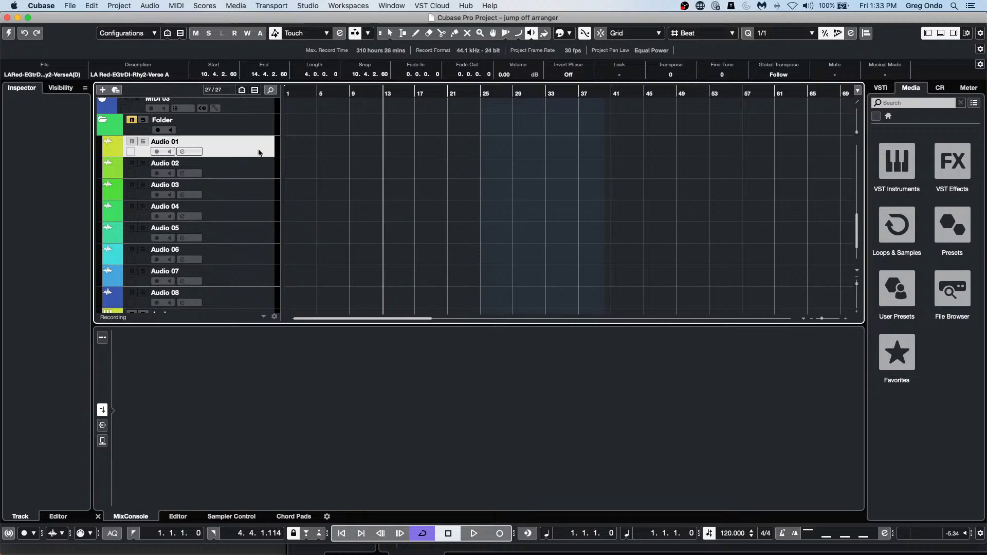
{"action": "scroll", "coordinate": [259, 153], "scroll_direction": "up", "scroll_amount": 10}
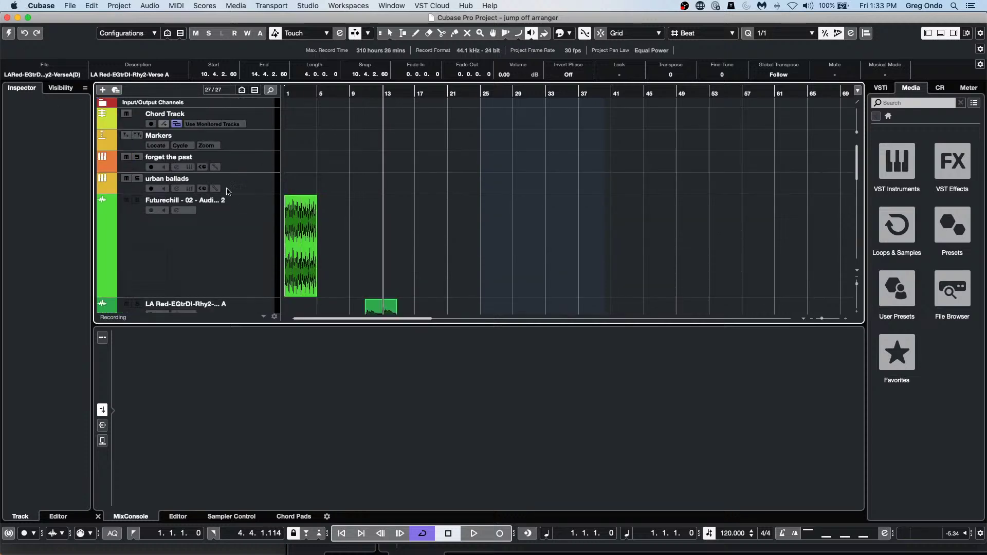
{"action": "scroll", "coordinate": [247, 199], "scroll_direction": "down", "scroll_amount": 1}
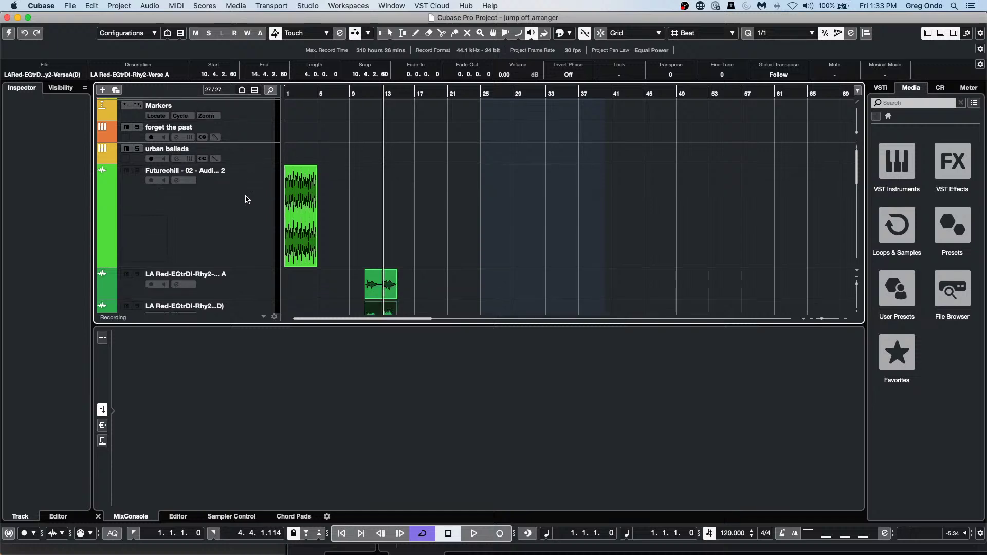
{"action": "left_click", "coordinate": [8, 33]}
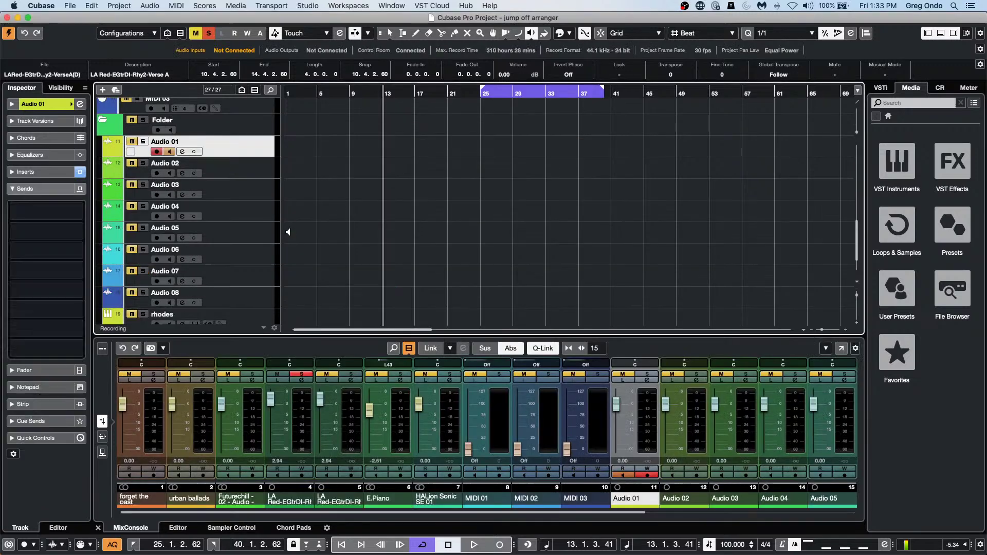
Select the E.Piano instrument track and solo it.
{"action": "scroll", "coordinate": [247, 202], "scroll_direction": "up", "scroll_amount": 10}
{"action": "scroll", "coordinate": [249, 202], "scroll_direction": "down", "scroll_amount": 1}
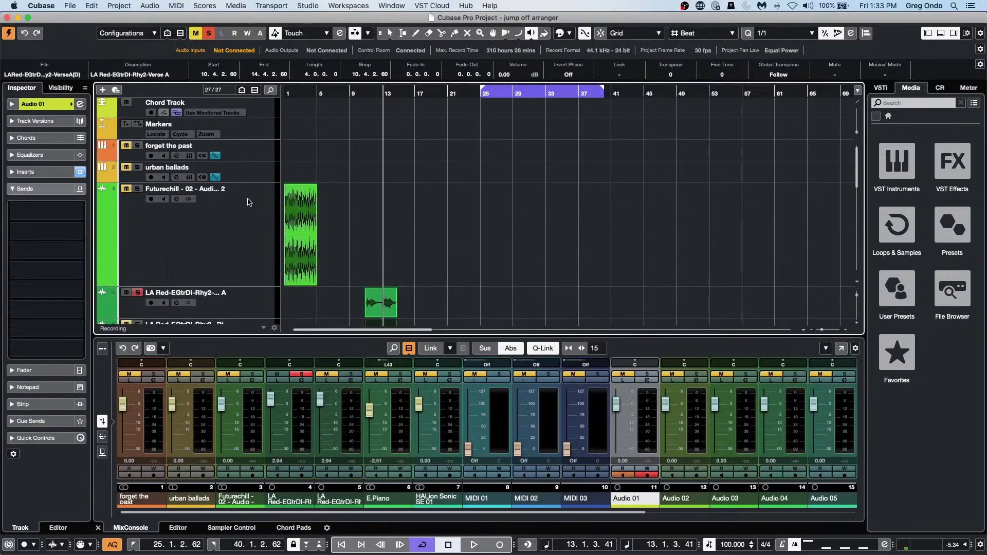
{"action": "scroll", "coordinate": [247, 202], "scroll_direction": "down", "scroll_amount": 3}
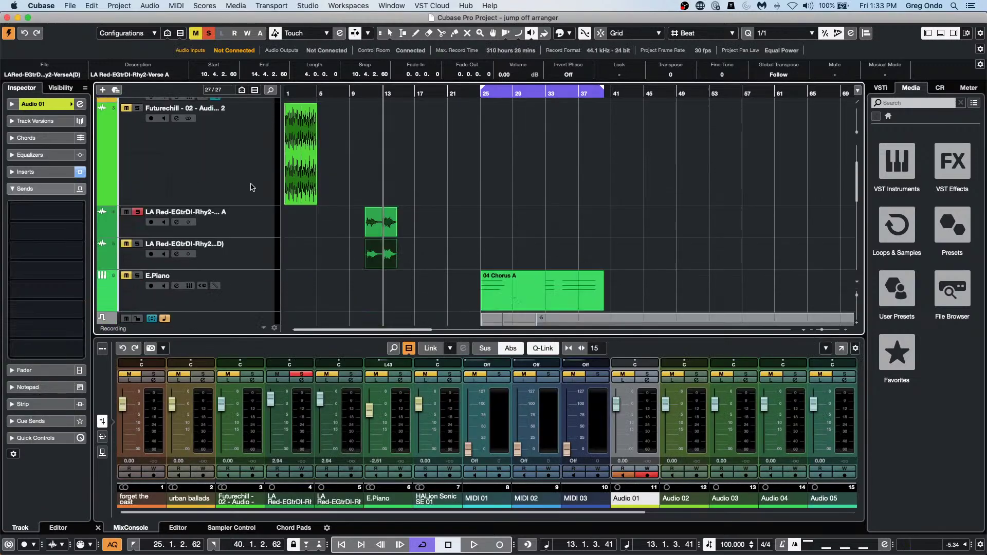
{"action": "left_click", "coordinate": [230, 301]}
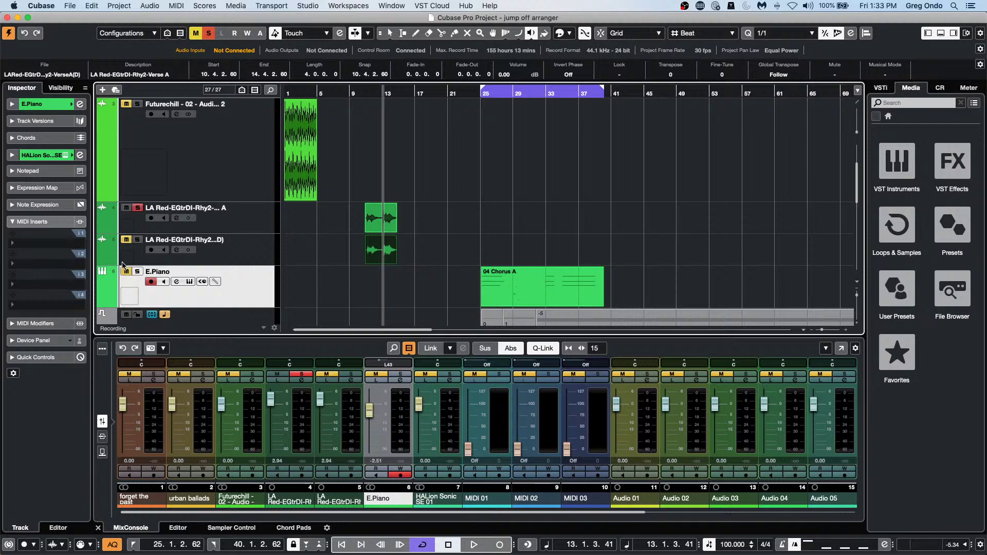
{"action": "left_click", "coordinate": [138, 271]}
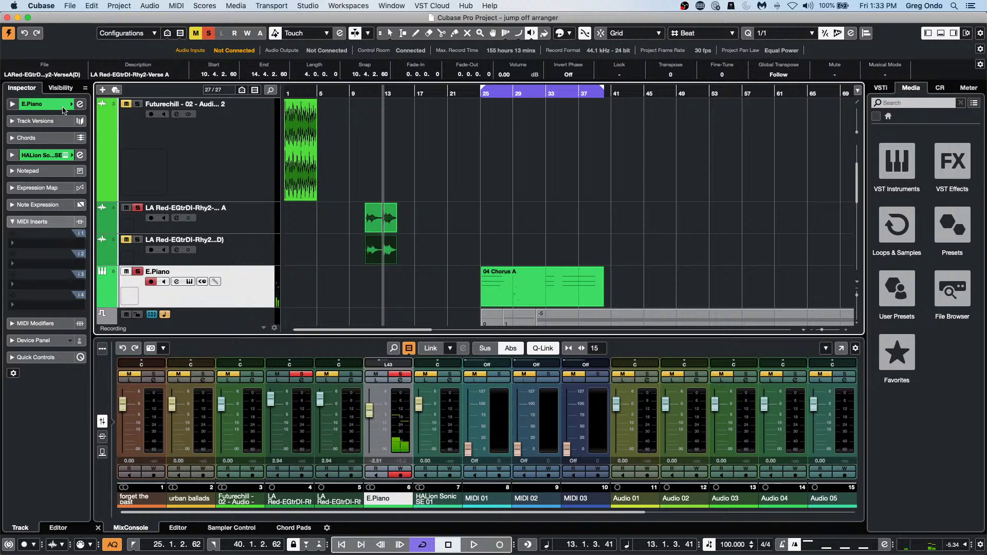
Inspect the E.Piano track's channel settings, its track routing details and its HALion Sonic SE instrument window.
{"action": "left_click", "coordinate": [79, 104]}
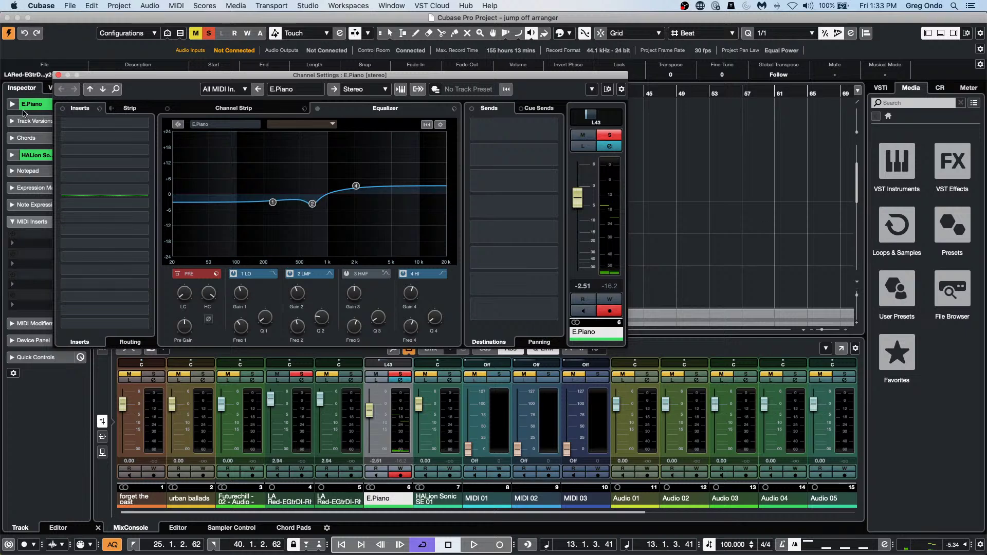
{"action": "left_click", "coordinate": [58, 75]}
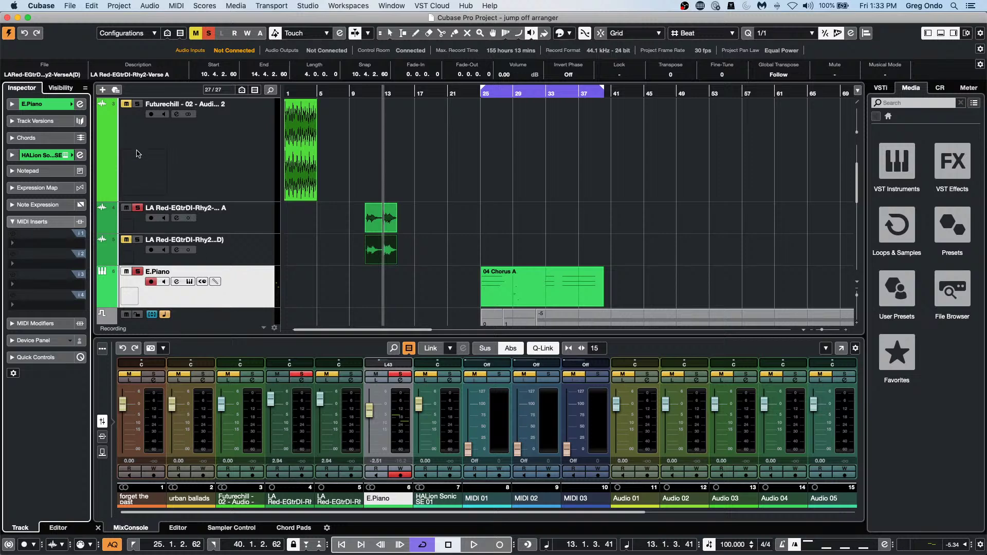
{"action": "left_click", "coordinate": [12, 103]}
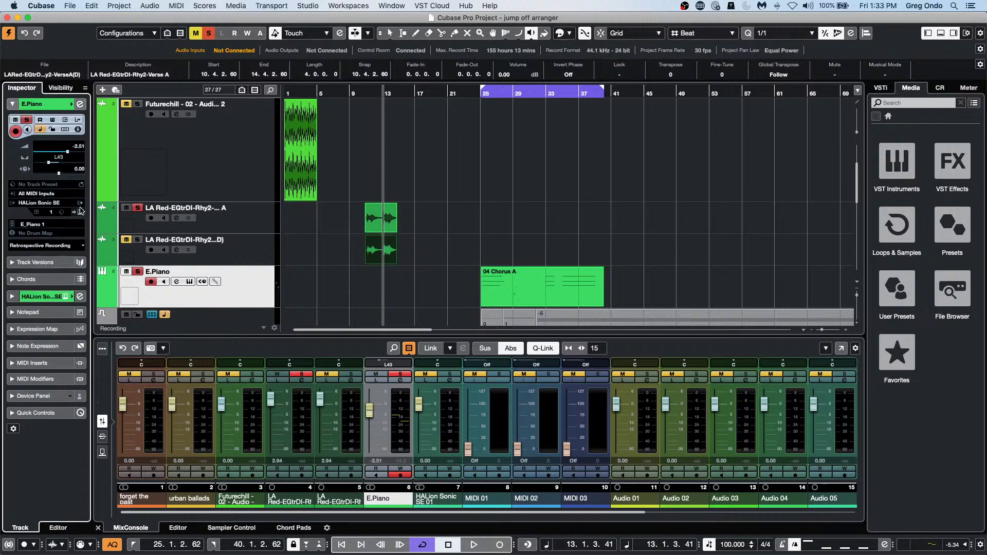
{"action": "left_click", "coordinate": [80, 213]}
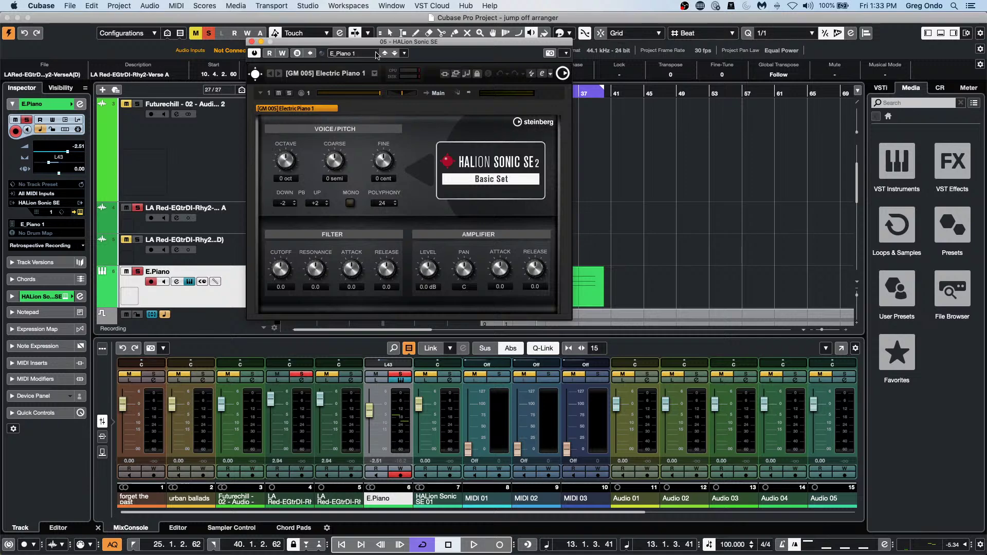
{"action": "left_click", "coordinate": [252, 41]}
Add one HALion Sonic SE instrument track with stereo output below E.Piano and close its instrument window.
{"action": "right_click", "coordinate": [257, 290]}
{"action": "mouse_move", "coordinate": [390, 295]}
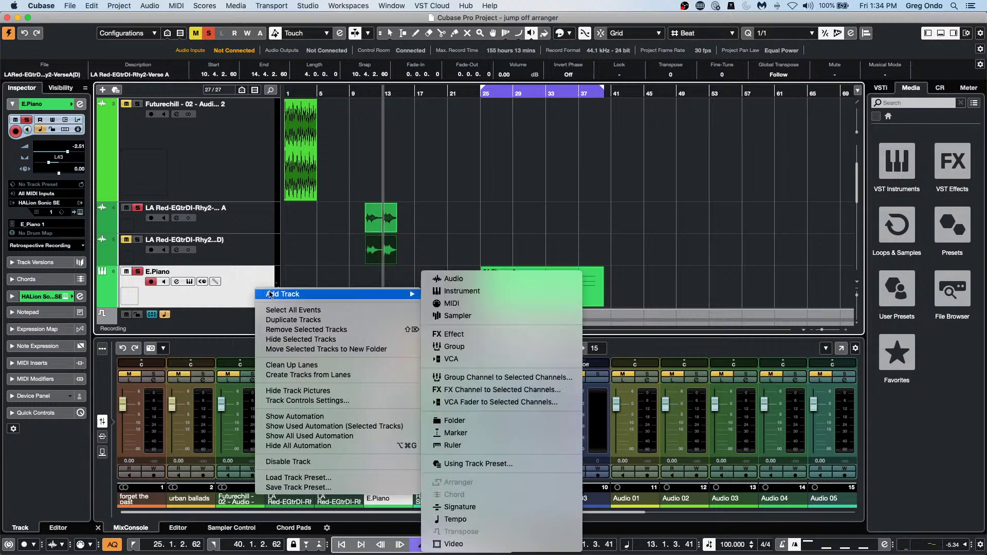
{"action": "left_click", "coordinate": [512, 291]}
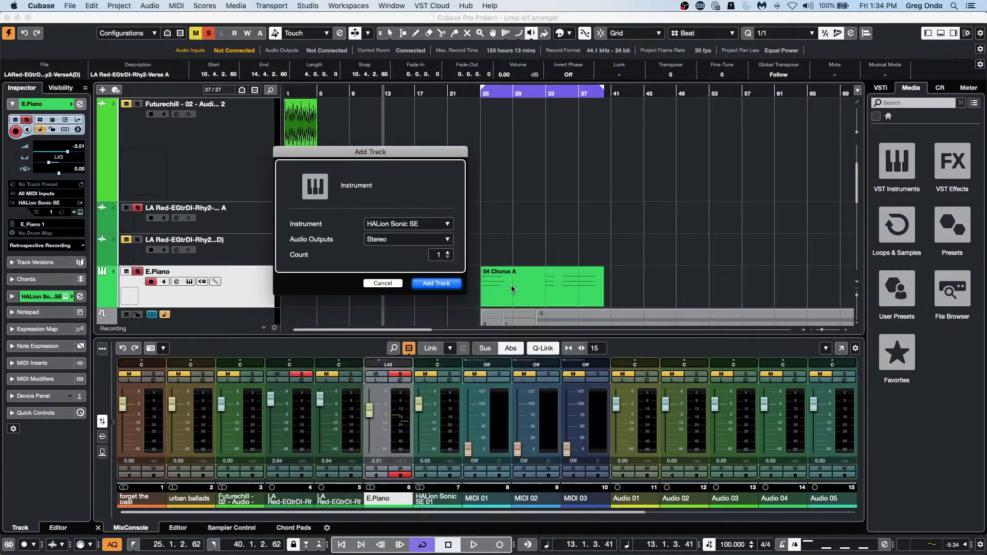
{"action": "left_click", "coordinate": [442, 283]}
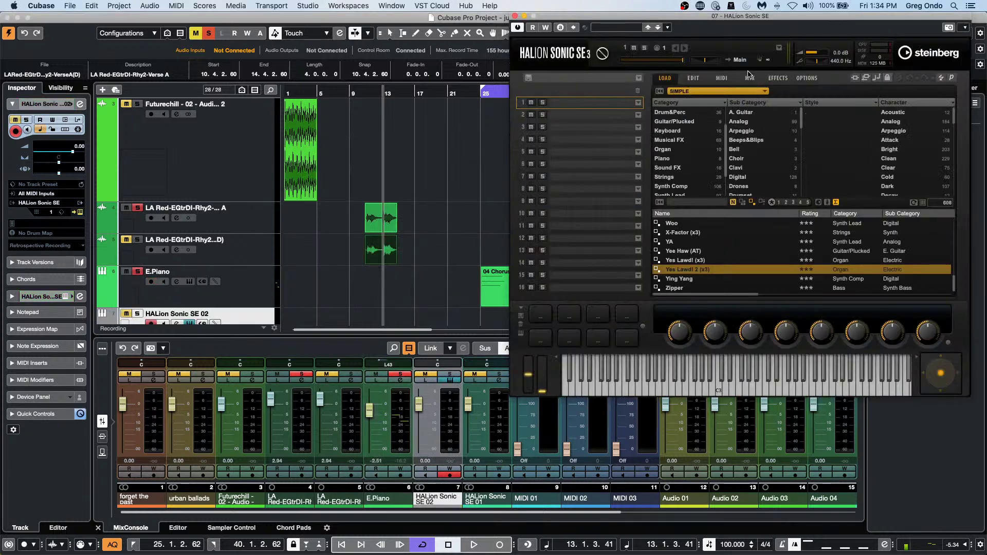
{"action": "left_click_drag", "start_coordinate": [756, 15], "coordinate": [444, 38]}
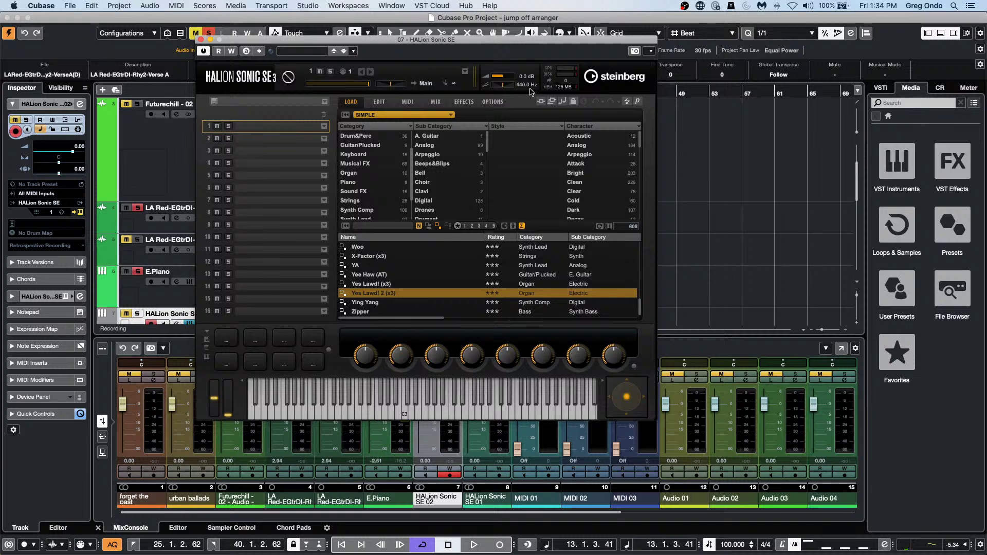
{"action": "left_click", "coordinate": [200, 40]}
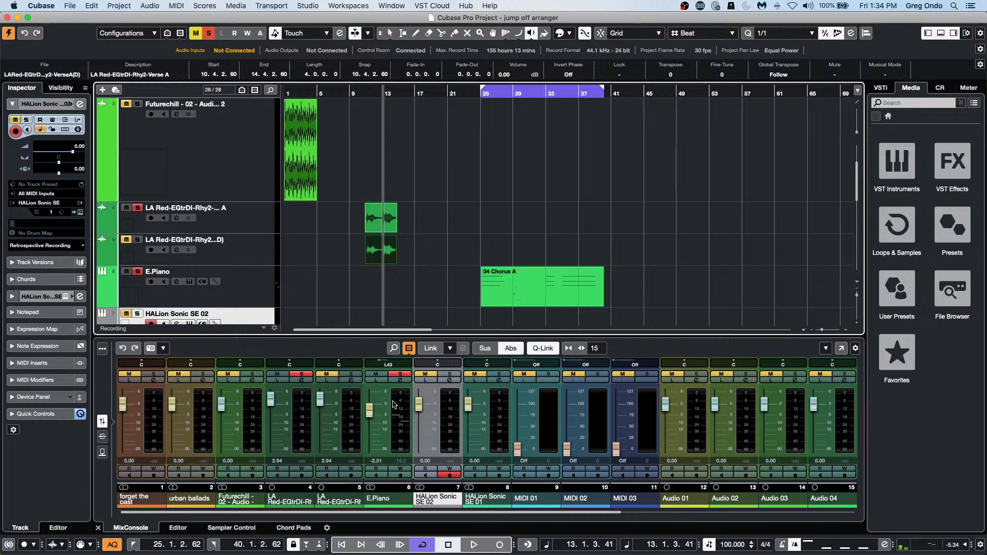
Select the 04 Chorus A part with the Object Selection tool and examine its events in the List Editor.
{"action": "right_click", "coordinate": [527, 300]}
{"action": "left_click", "coordinate": [531, 303]}
{"action": "left_click", "coordinate": [531, 303]}
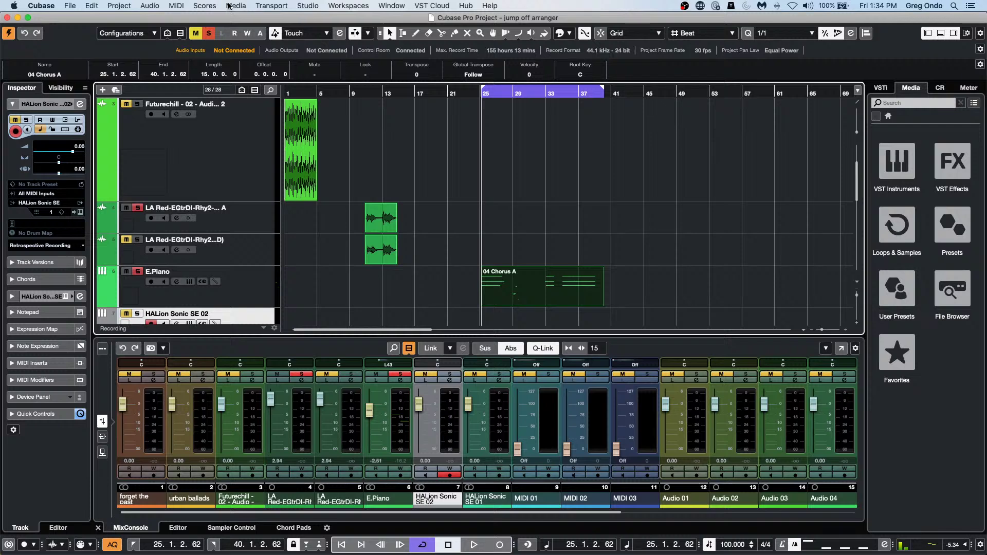
{"action": "left_click", "coordinate": [208, 6]}
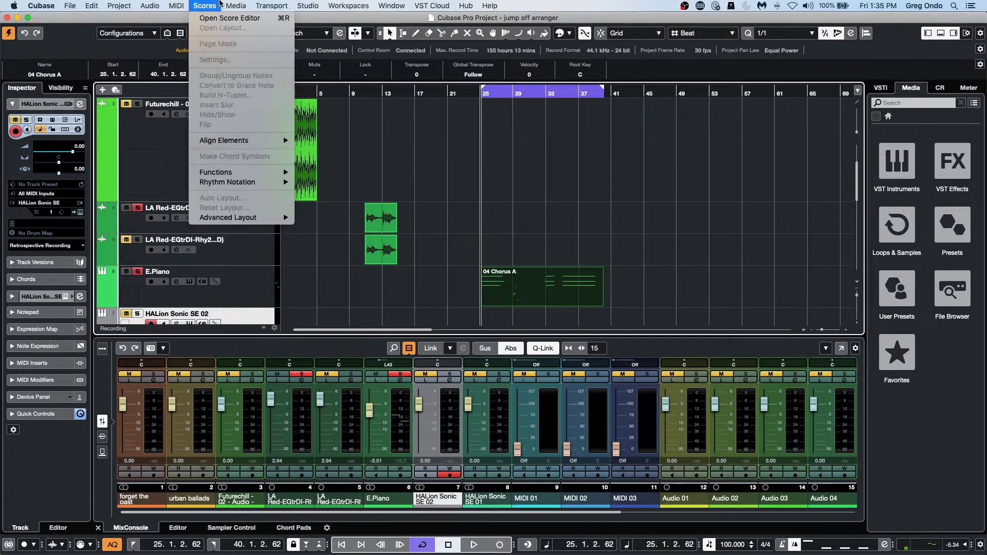
{"action": "mouse_move", "coordinate": [160, 6]}
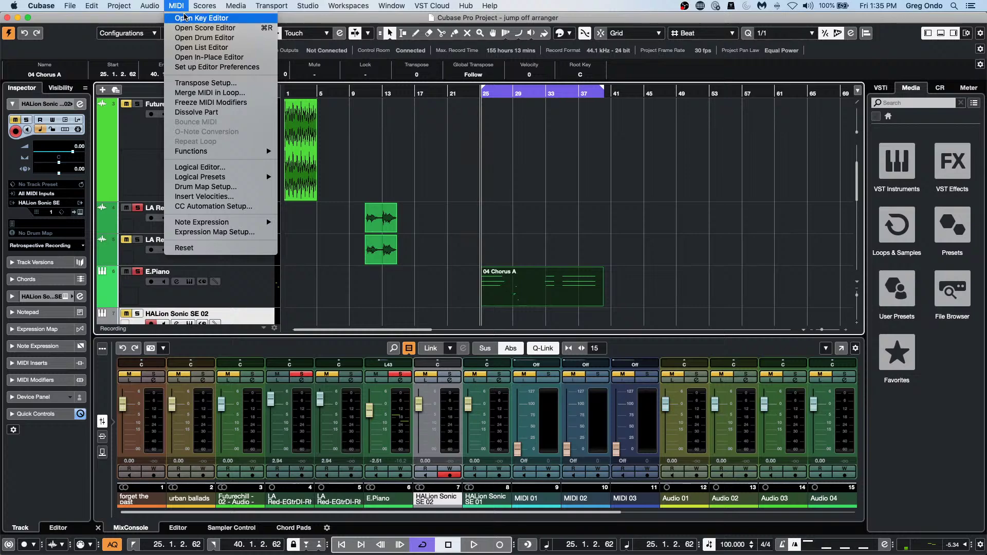
{"action": "left_click", "coordinate": [196, 48]}
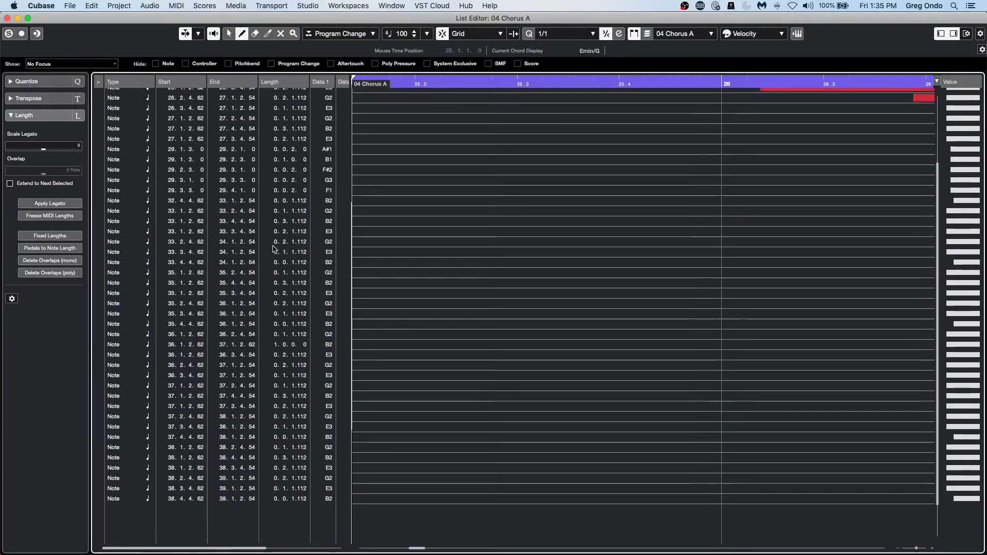
{"action": "scroll", "coordinate": [275, 249], "scroll_direction": "down", "scroll_amount": 5}
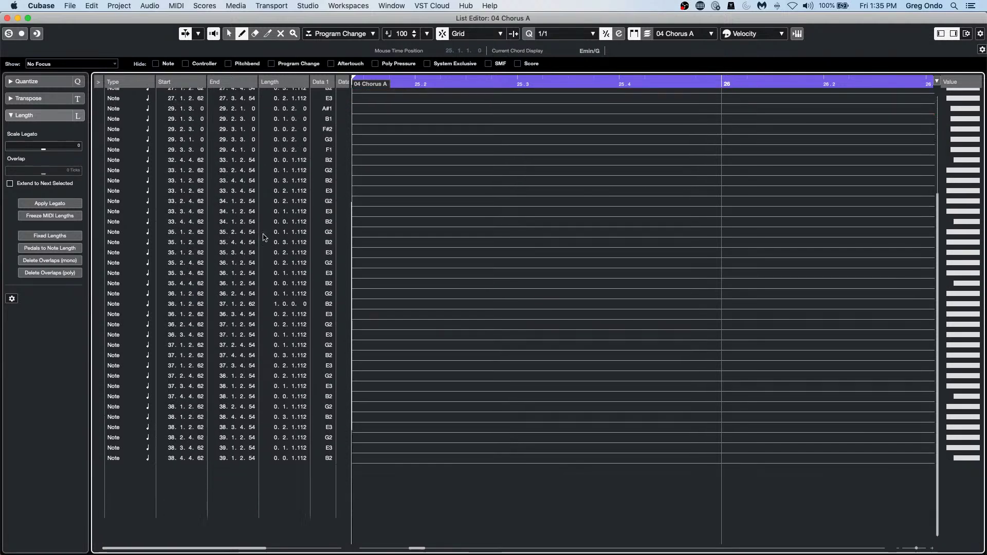
{"action": "left_click", "coordinate": [6, 18]}
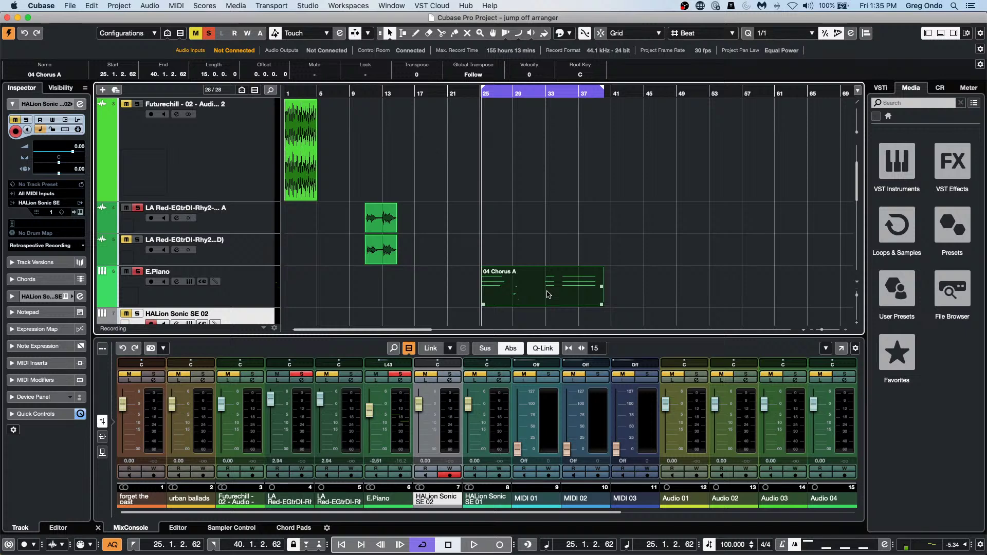
Show the CC 1 (Modulation) lane for 04 Chorus A in the lower-zone editor and draw a freehand modulation curve ending at about 61.
{"action": "left_click", "coordinate": [178, 528]}
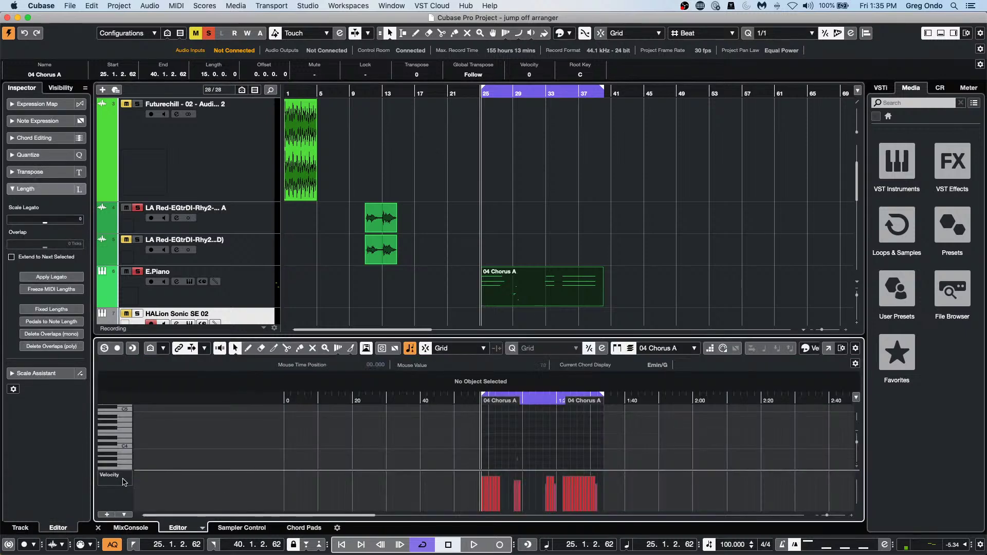
{"action": "left_click", "coordinate": [124, 482]}
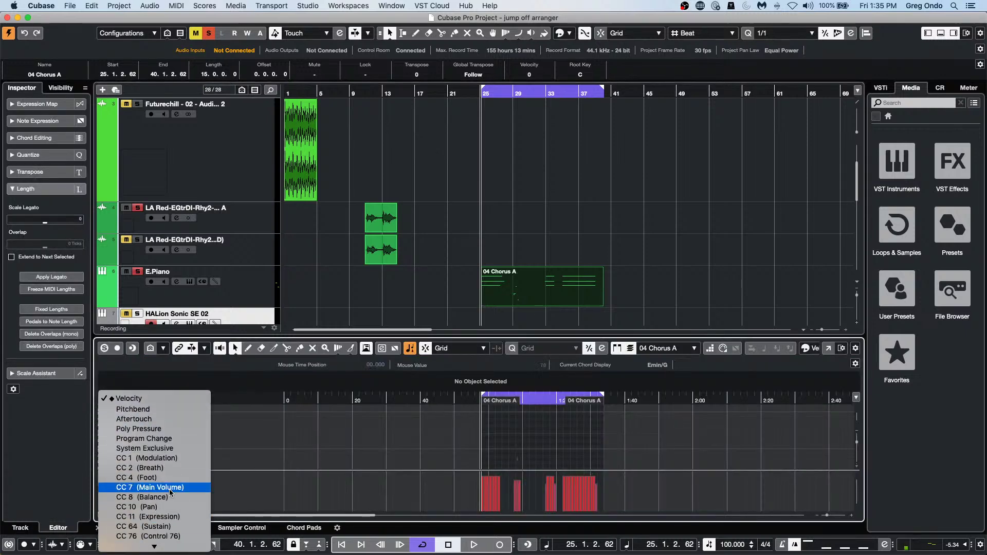
{"action": "left_click", "coordinate": [149, 458]}
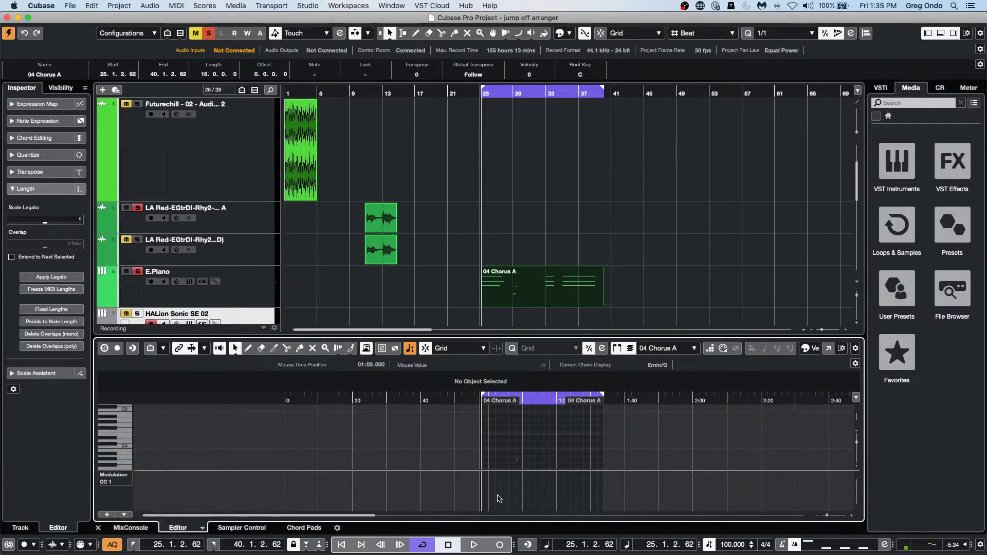
{"action": "key", "text": "8"}
{"action": "left_click_drag", "start_coordinate": [504, 495], "coordinate": [612, 490]}
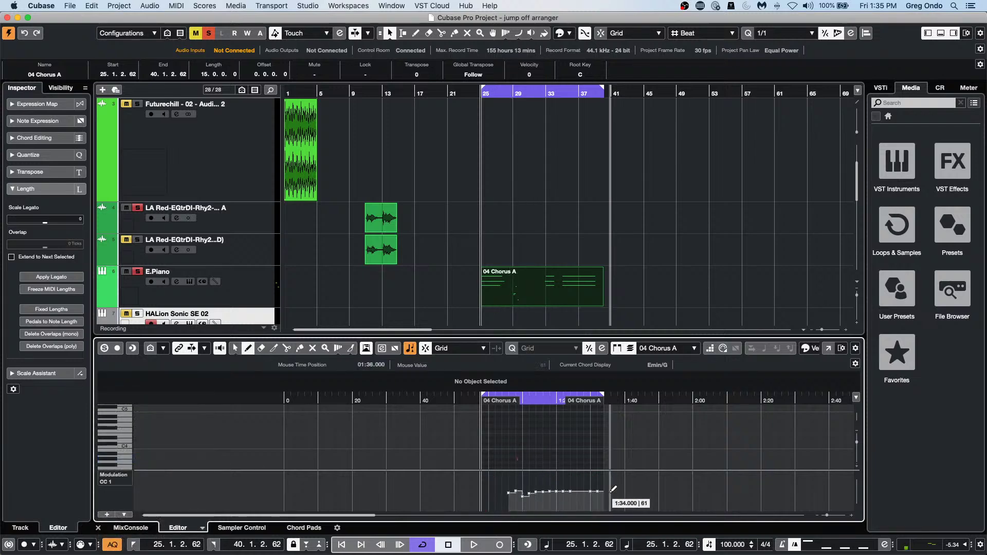
Switch the controller lane to Pitchbend and draw a stepped pitchbend curve through the rest of 04 Chorus A.
{"action": "left_click", "coordinate": [124, 479]}
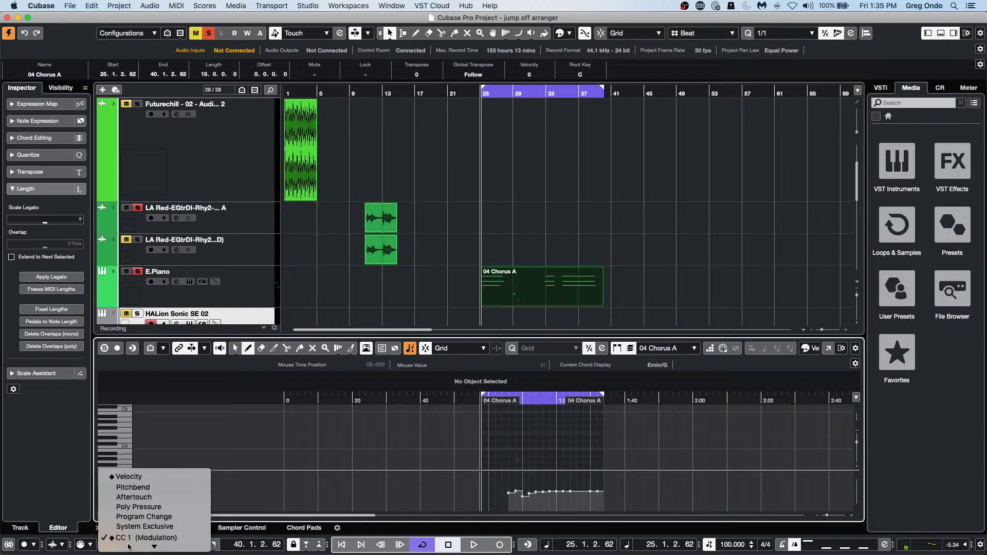
{"action": "mouse_move", "coordinate": [129, 547]}
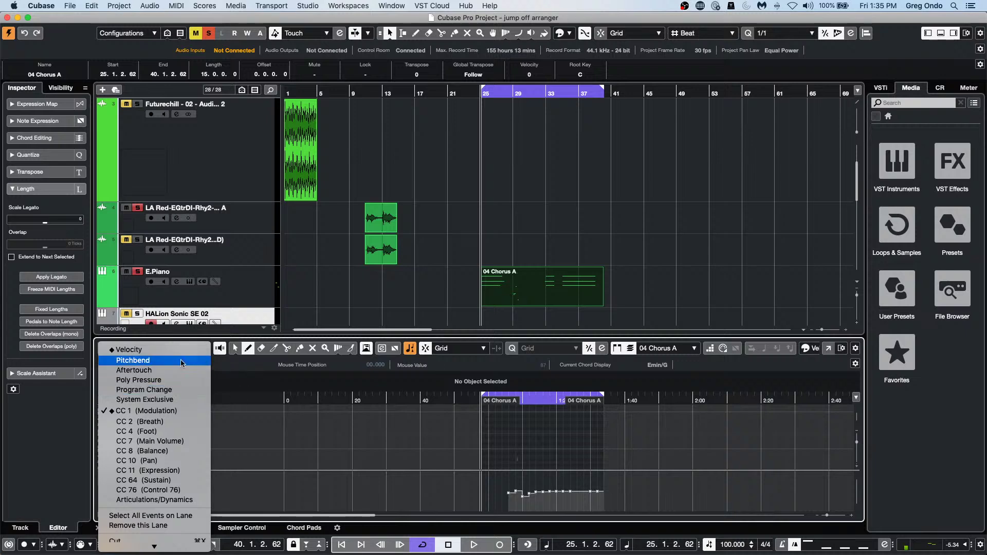
{"action": "left_click", "coordinate": [136, 360]}
{"action": "left_click_drag", "start_coordinate": [511, 495], "coordinate": [603, 492]}
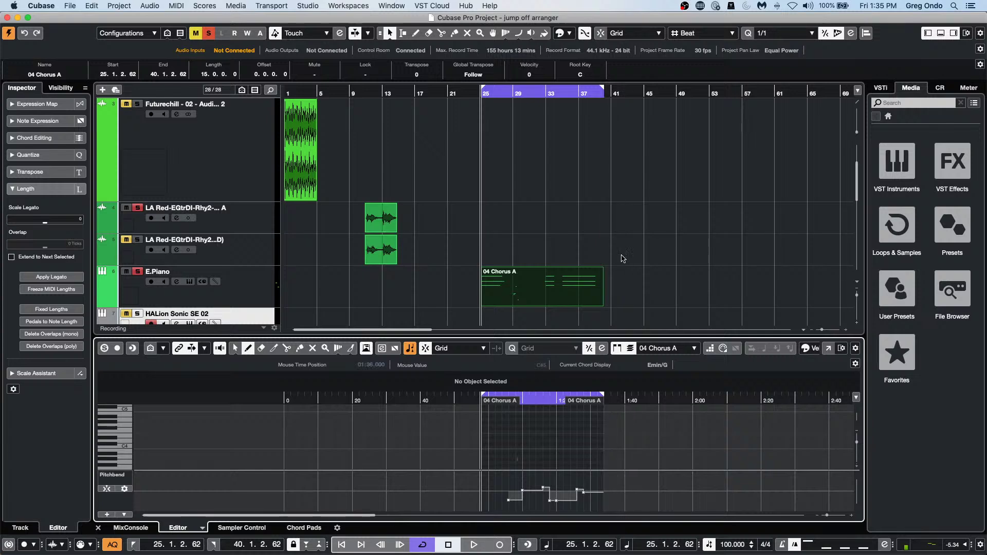
Return the controller lane to Velocity and refocus on the 04 Chorus A part in the project.
{"action": "left_click", "coordinate": [541, 303]}
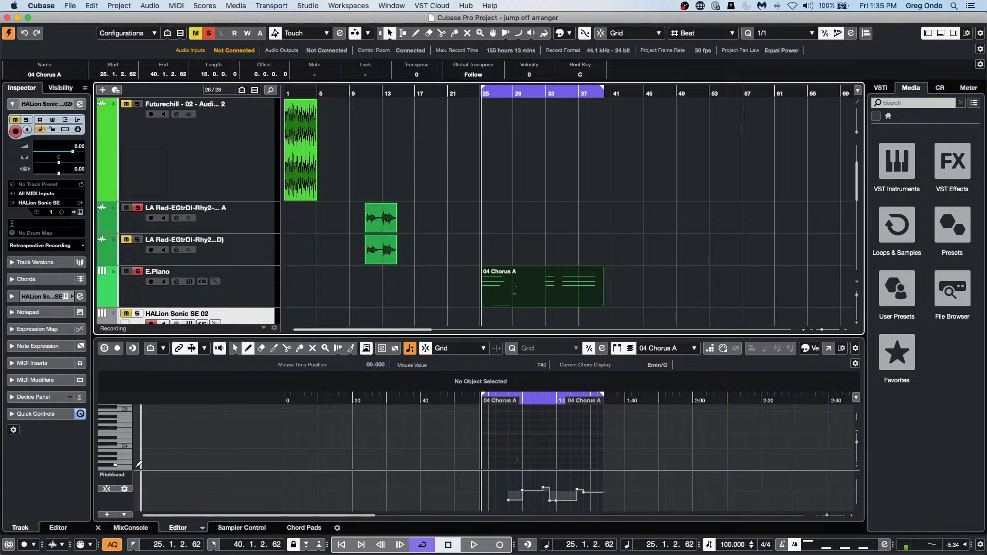
{"action": "left_click", "coordinate": [116, 475]}
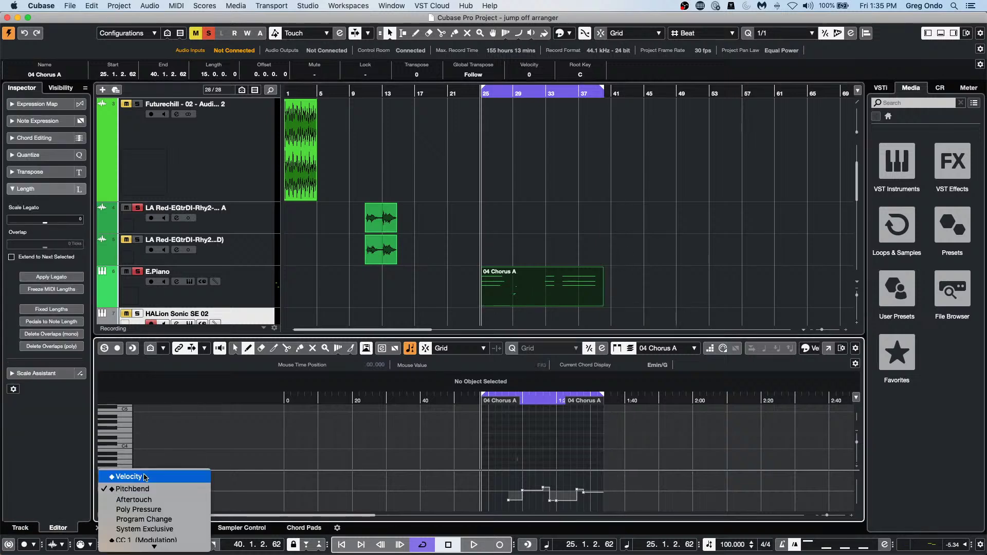
{"action": "left_click", "coordinate": [129, 477]}
{"action": "left_click", "coordinate": [558, 296]}
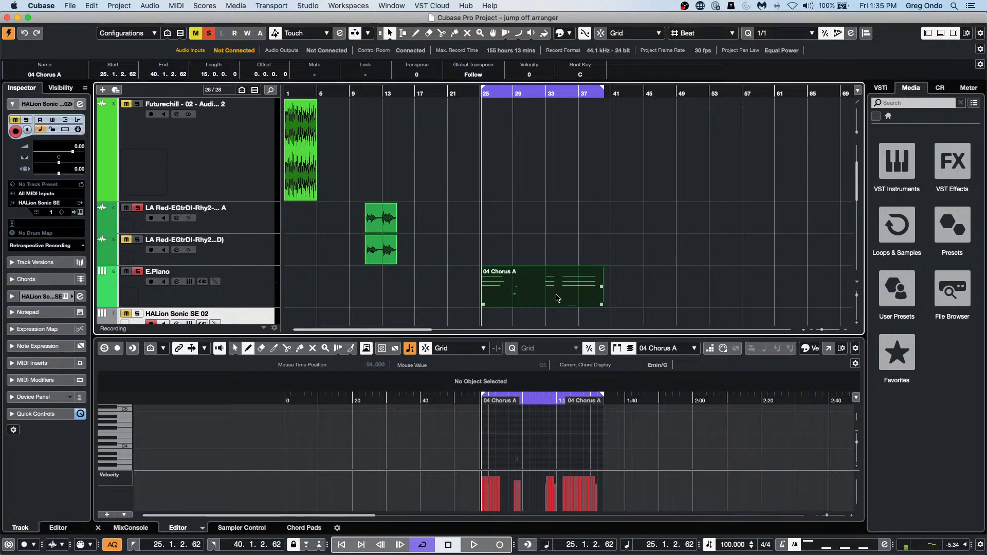
{"action": "scroll", "coordinate": [519, 432], "scroll_direction": "up", "scroll_amount": 5}
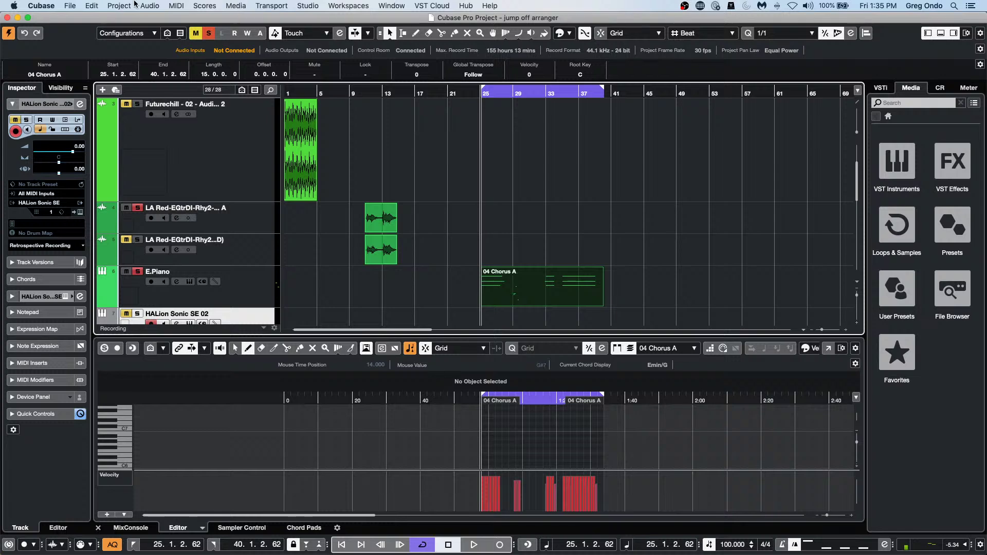
Open the 04 Chorus A part in the List Editor, examine its controller and pitchbend events around bar 34, and close the editor.
{"action": "left_click", "coordinate": [131, 5]}
{"action": "mouse_move", "coordinate": [161, 5]}
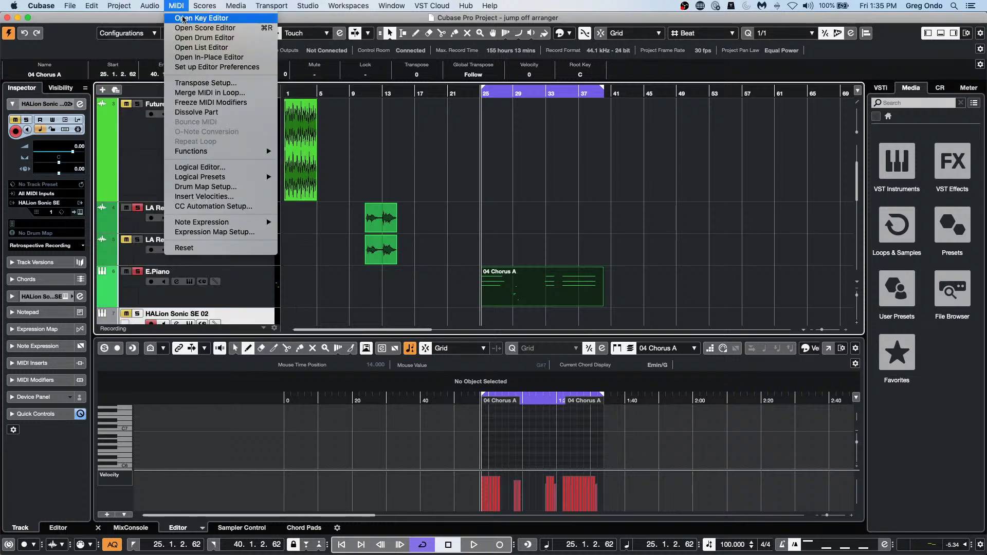
{"action": "left_click", "coordinate": [184, 47]}
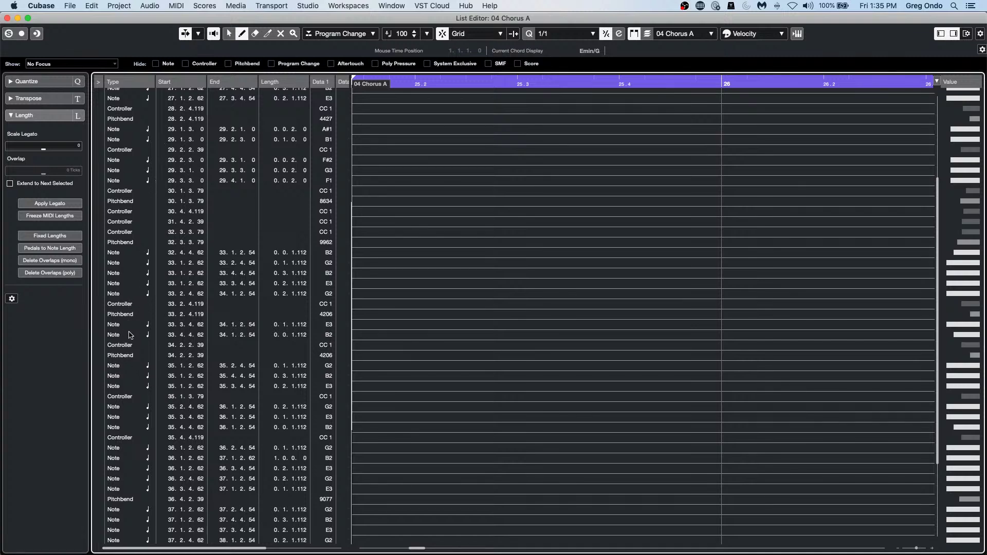
{"action": "left_click", "coordinate": [124, 357]}
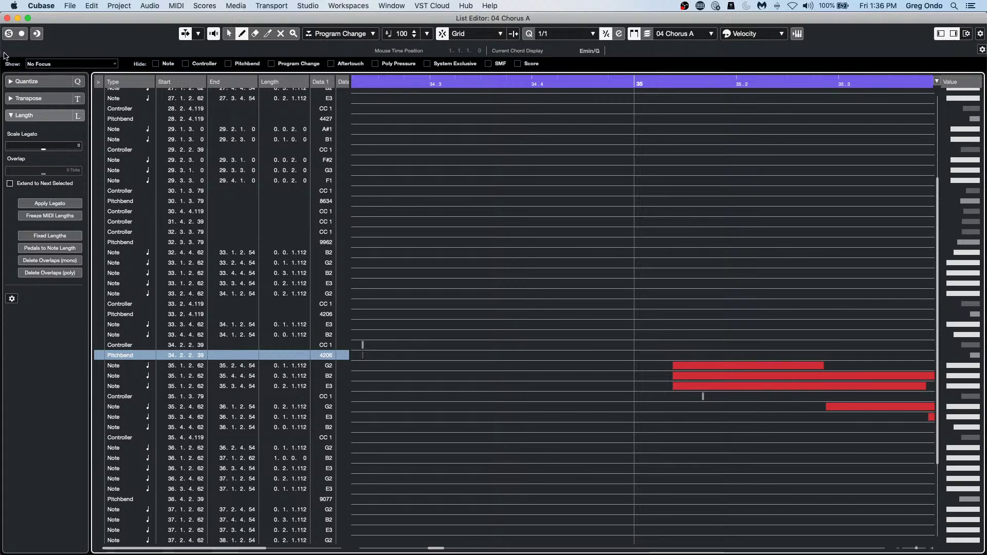
{"action": "left_click", "coordinate": [7, 19]}
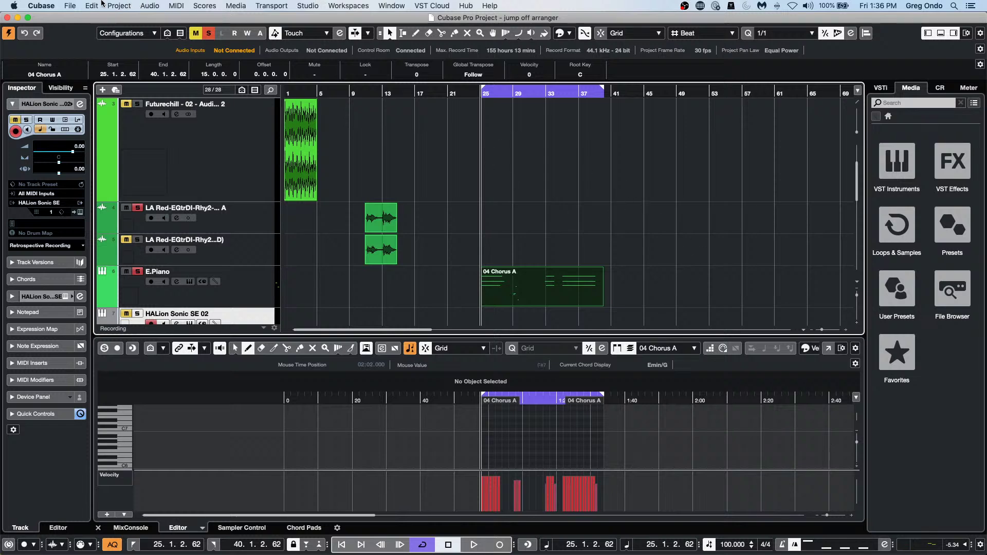
{"action": "left_click", "coordinate": [70, 6]}
{"action": "key", "text": "Escape"}
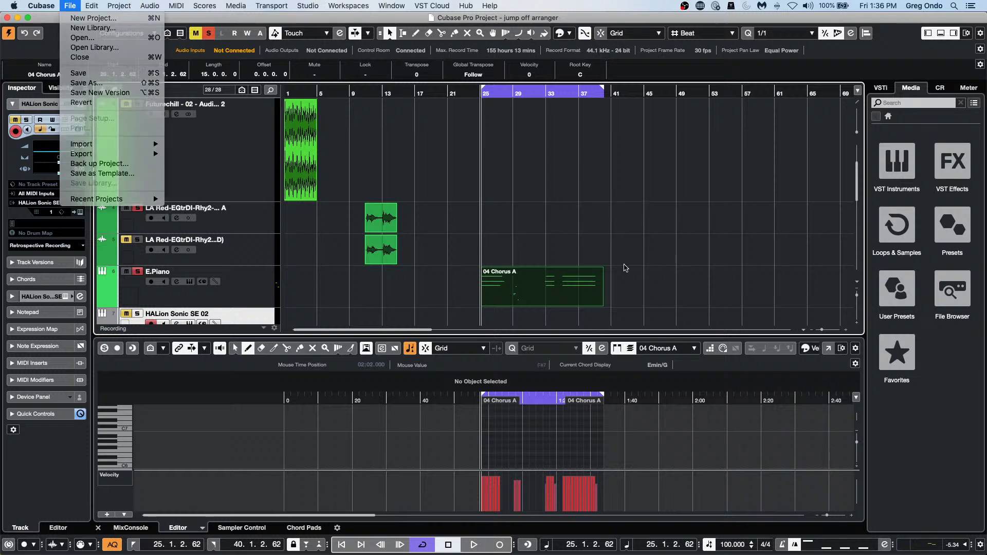
{"action": "left_click", "coordinate": [70, 5]}
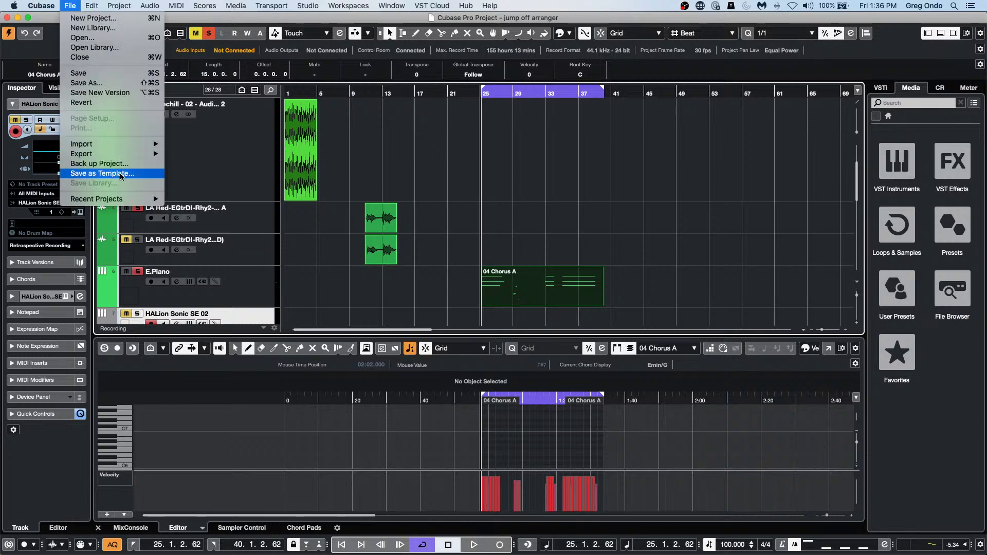
{"action": "mouse_move", "coordinate": [123, 204]}
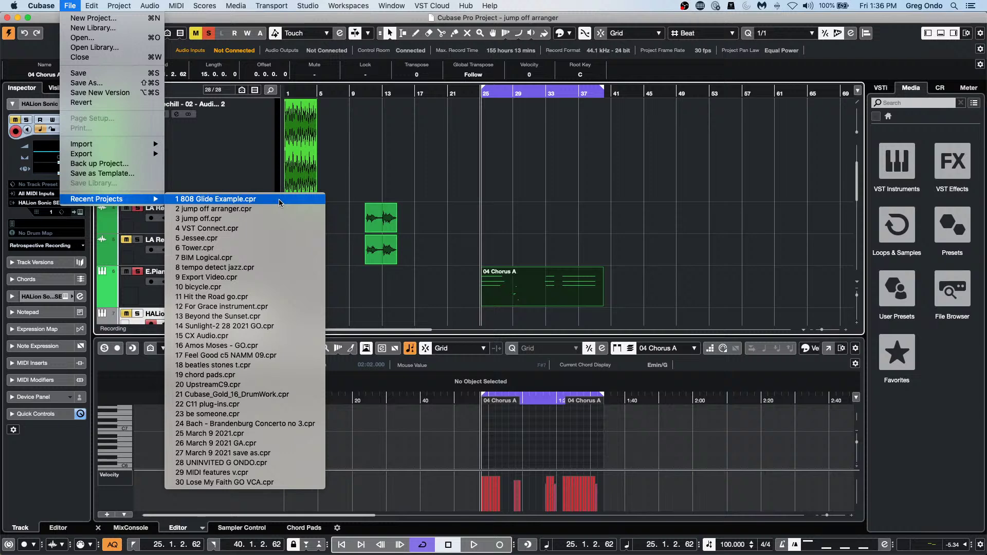
{"action": "left_click", "coordinate": [257, 40]}
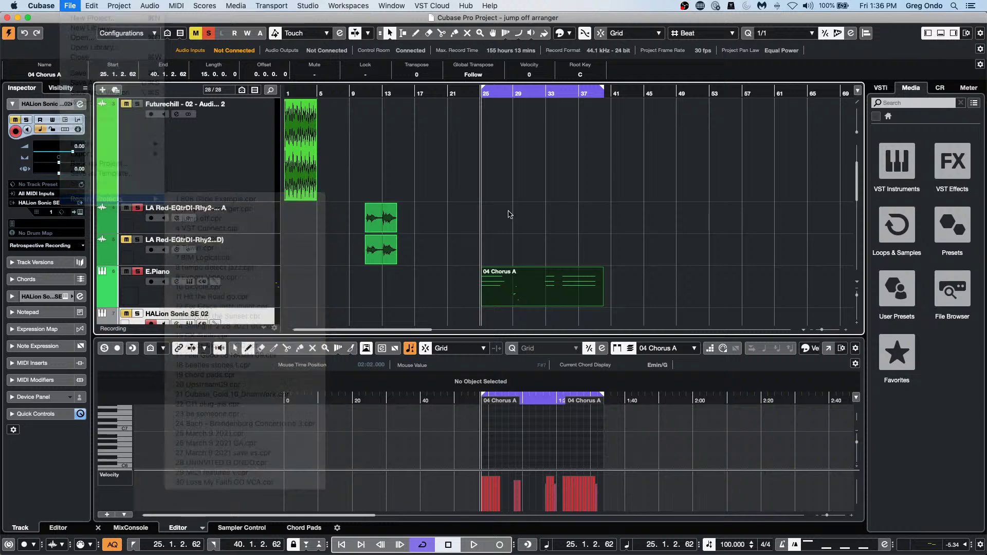
Switch to the Untitled1 project window and close that project.
{"action": "left_click", "coordinate": [432, 5]}
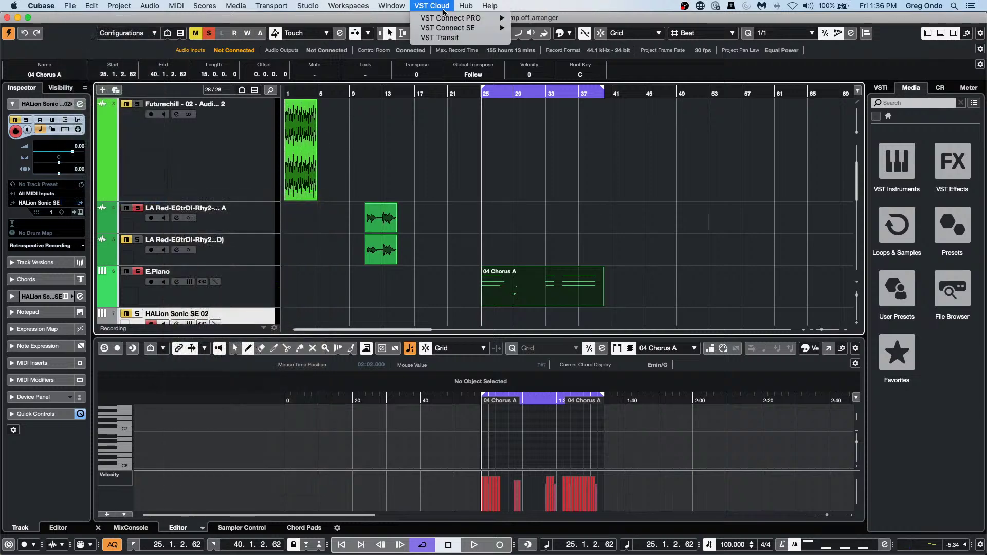
{"action": "mouse_move", "coordinate": [468, 7]}
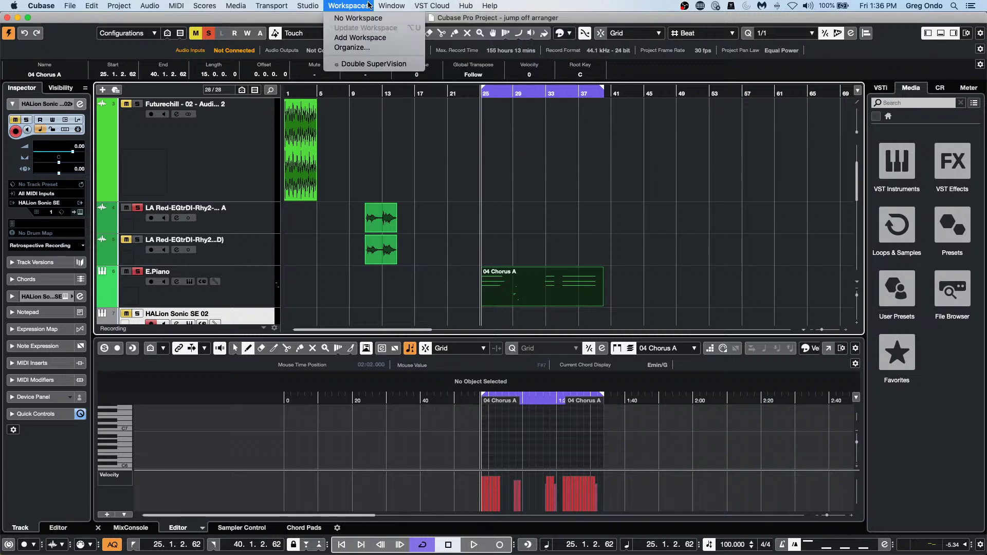
{"action": "mouse_move", "coordinate": [417, 6]}
{"action": "mouse_move", "coordinate": [381, 4]}
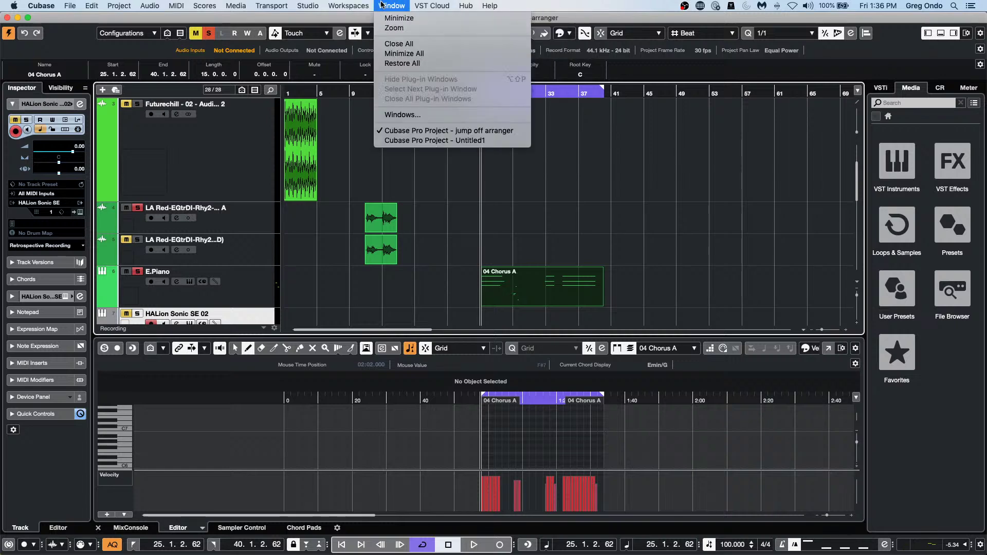
{"action": "left_click", "coordinate": [439, 141]}
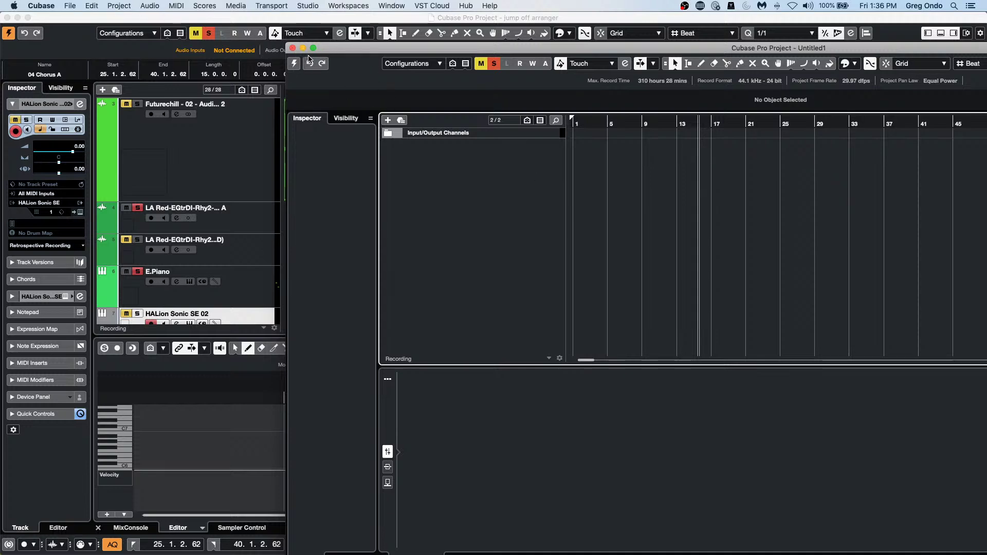
{"action": "left_click", "coordinate": [292, 48]}
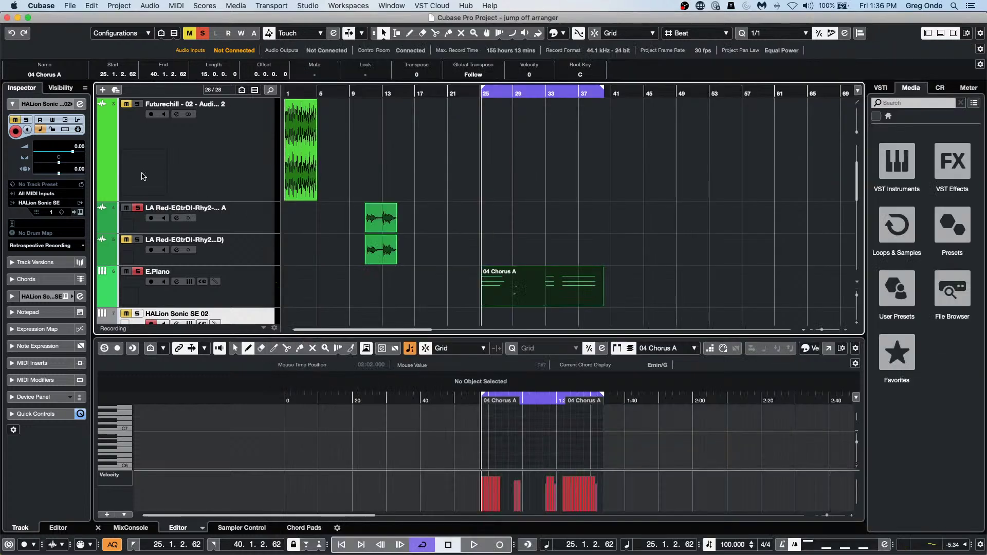
Add one instrument track with HALion Sonic SE and stereo audio outputs below the Futurechill - 02 audio track.
{"action": "right_click", "coordinate": [215, 168]}
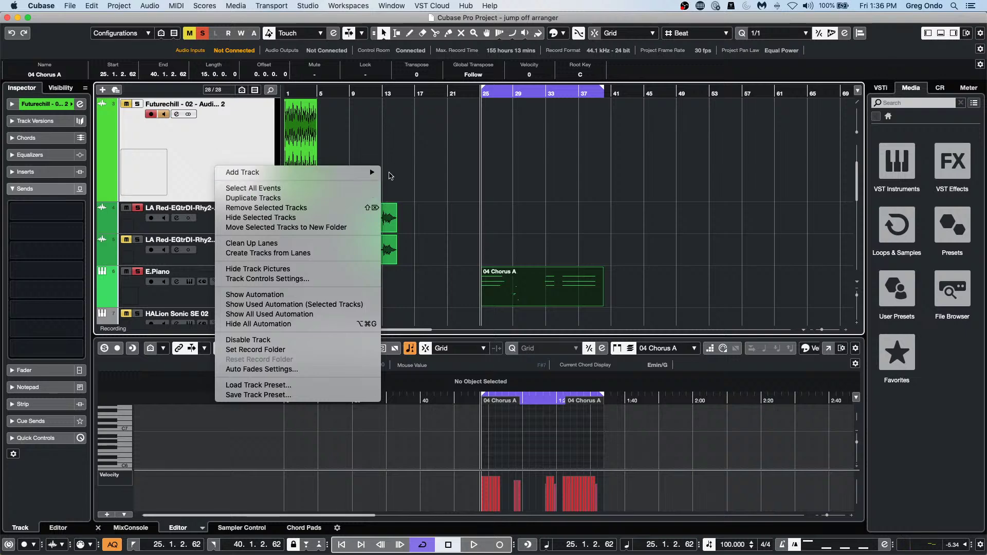
{"action": "mouse_move", "coordinate": [366, 170]}
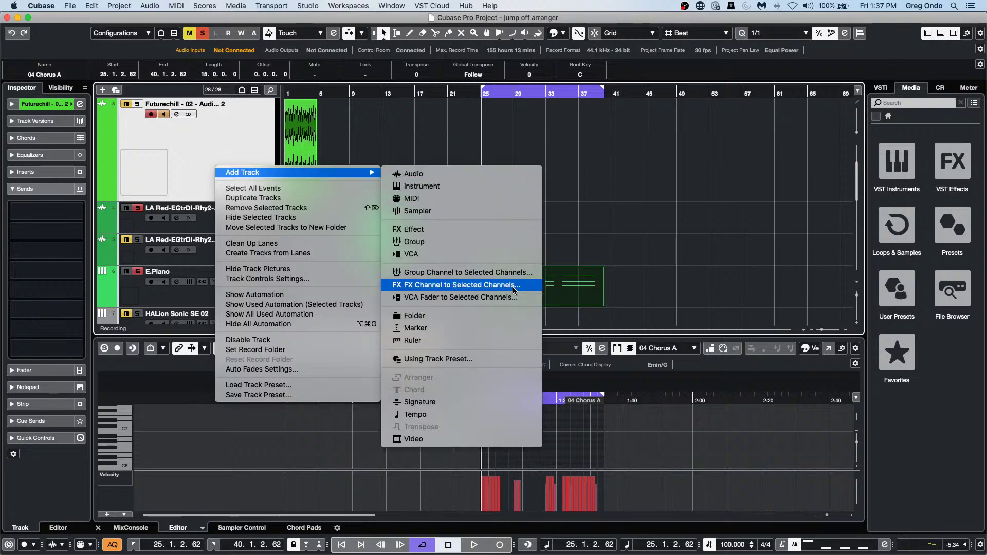
{"action": "left_click", "coordinate": [487, 188]}
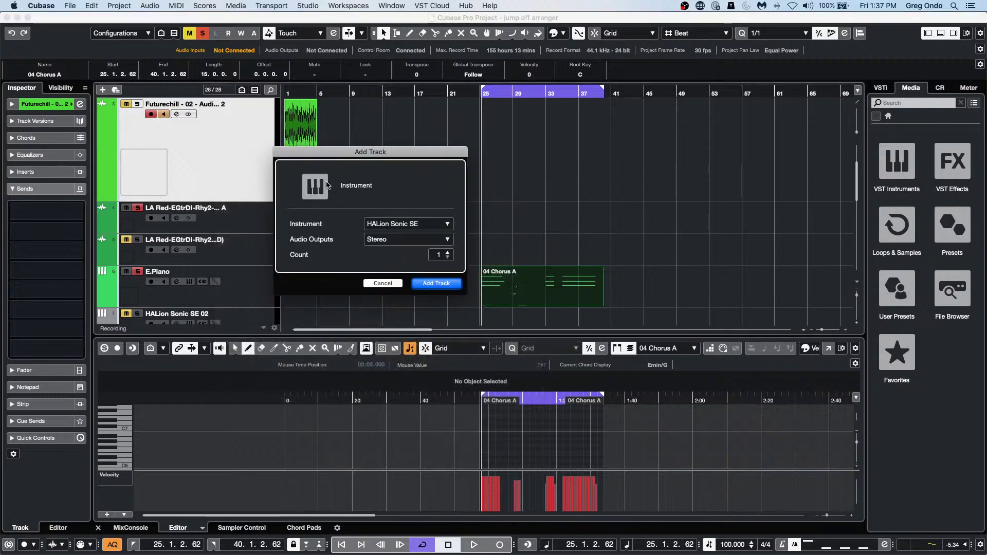
{"action": "left_click", "coordinate": [440, 284]}
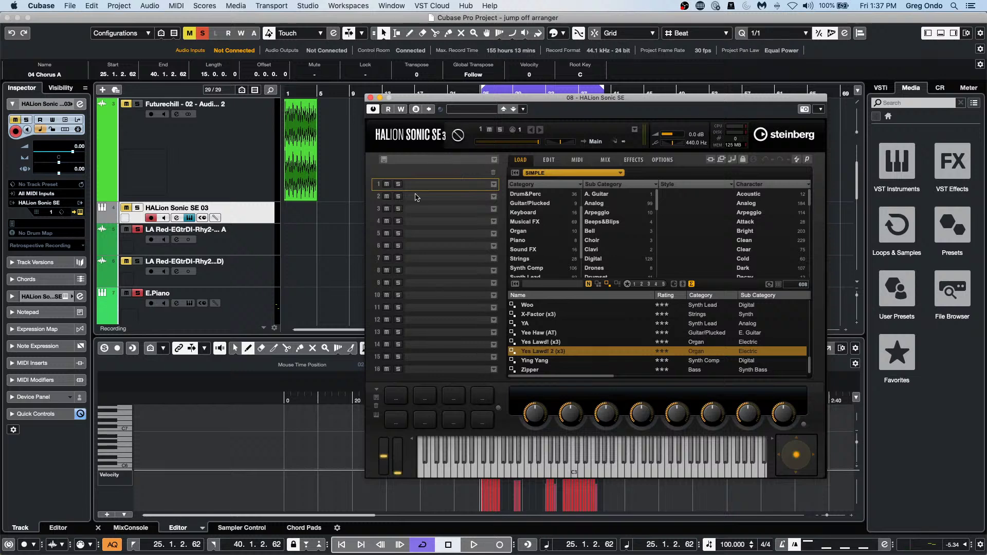
Search all HALion Sonic SE instrument sets for "nylon" and load the Hybrid Nylon program into the first slot.
{"action": "left_click", "coordinate": [549, 176]}
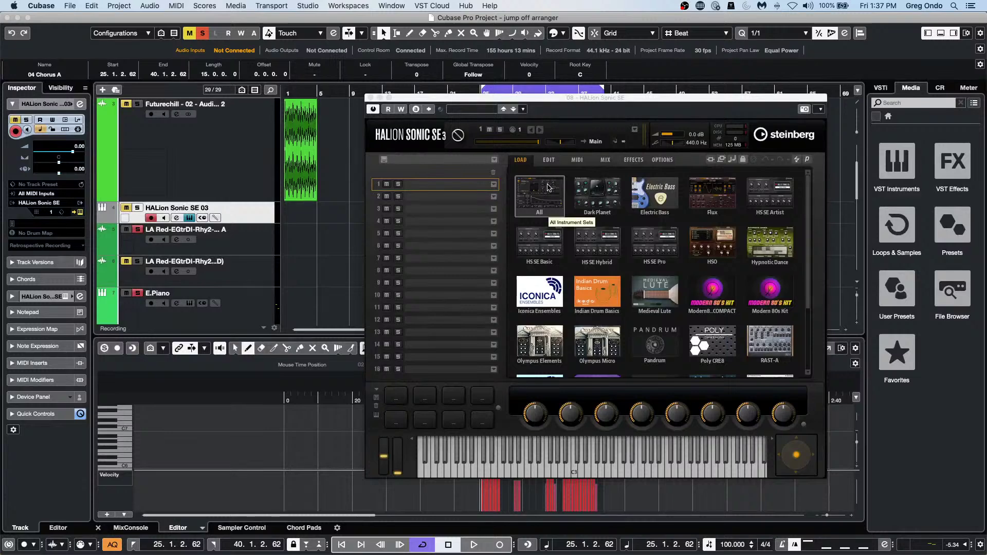
{"action": "left_click", "coordinate": [545, 194]}
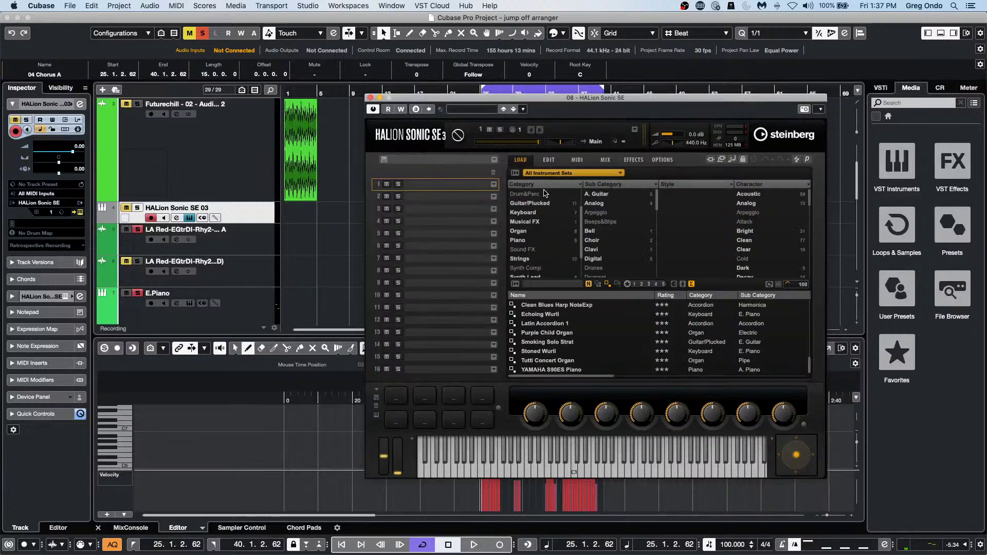
{"action": "left_click", "coordinate": [531, 283]}
{"action": "type", "text": "nylon"}
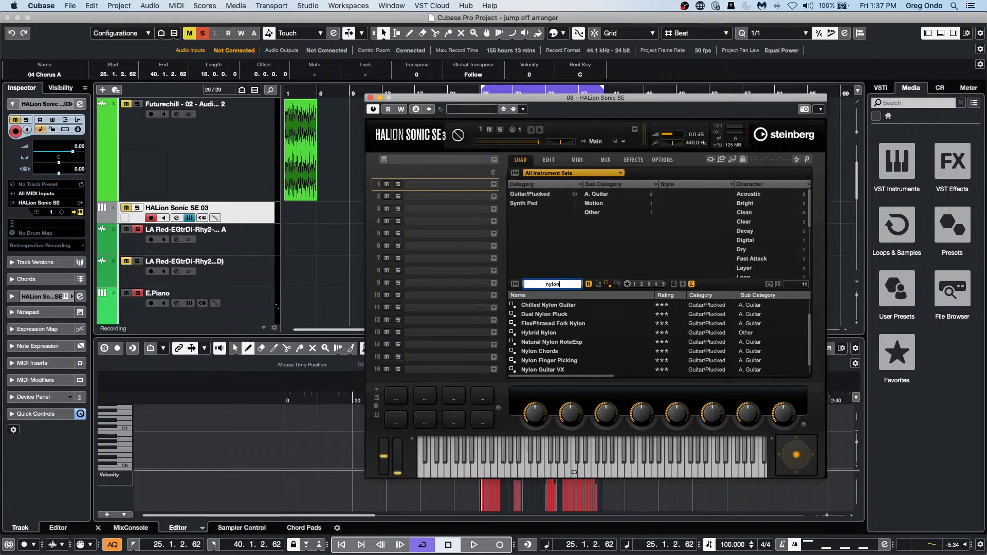
{"action": "key", "text": "Return"}
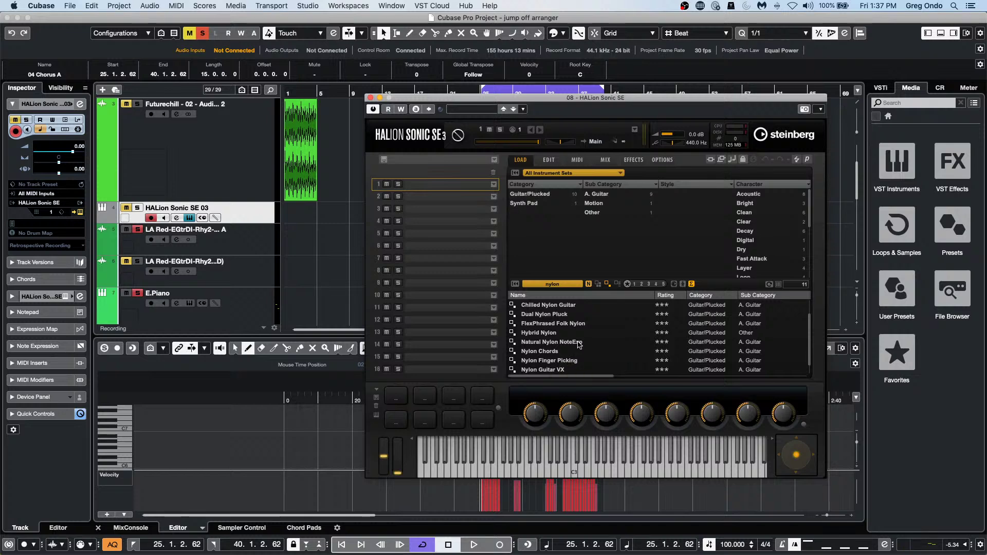
{"action": "double_click", "coordinate": [553, 334]}
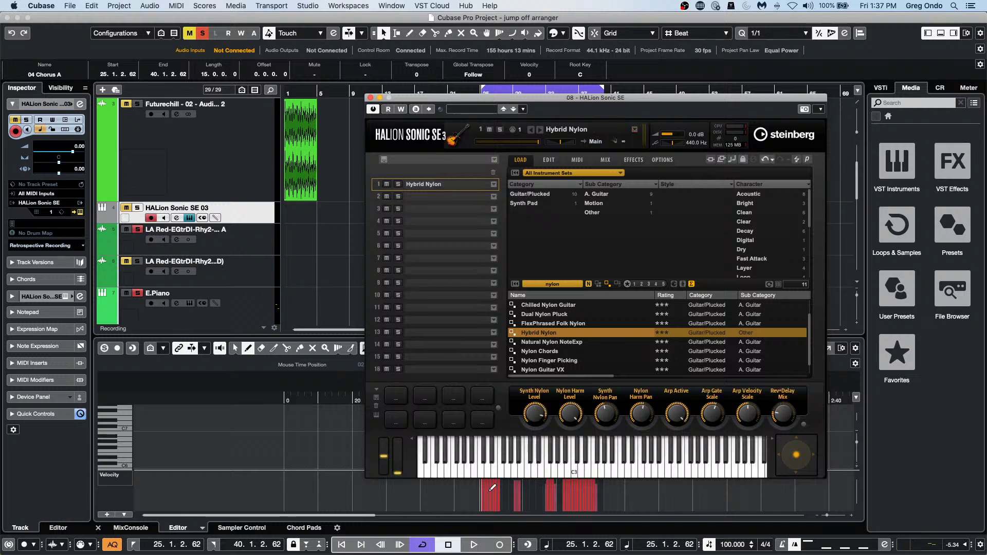
Solo the HALion Sonic SE 03 track and load the Nylon Guitar VX program instead.
{"action": "left_click", "coordinate": [126, 210]}
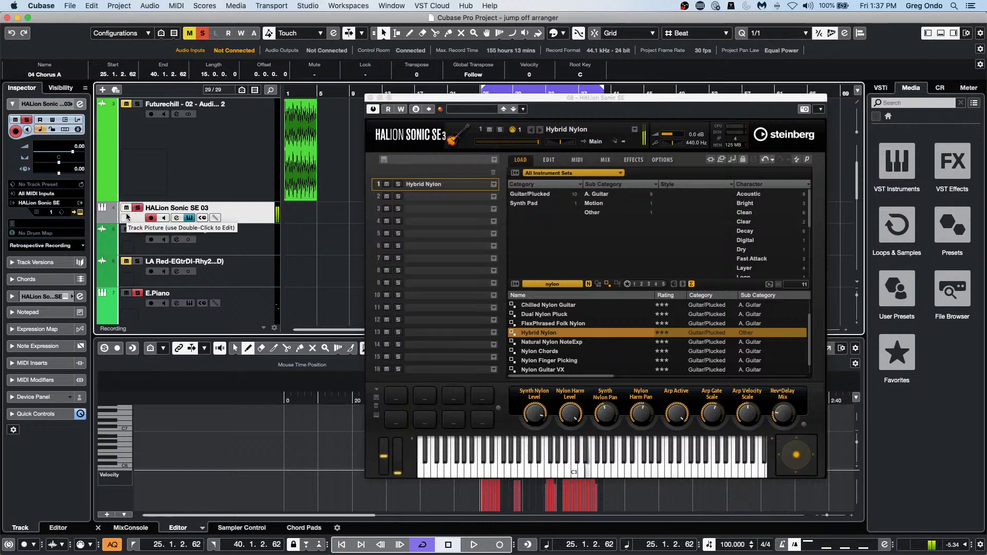
{"action": "left_click", "coordinate": [560, 371]}
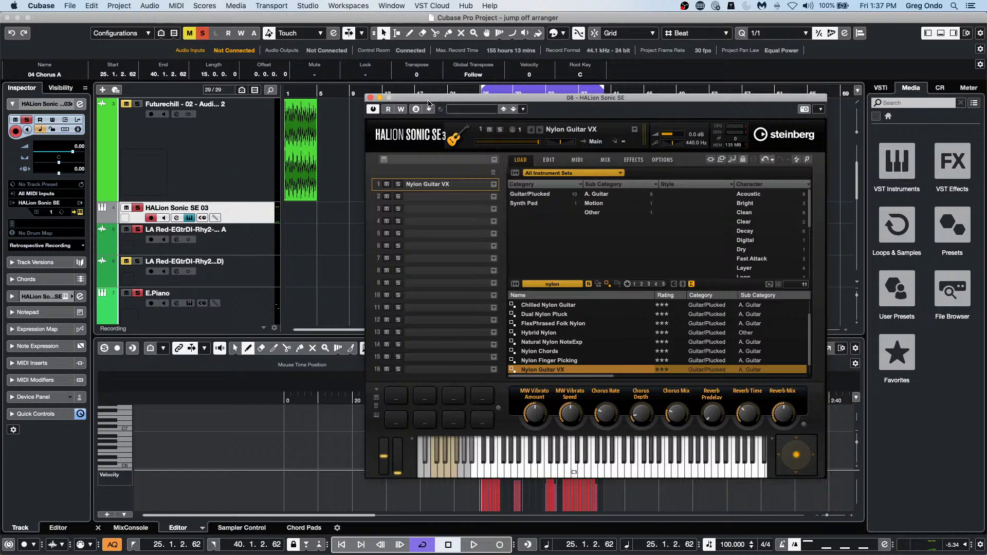
Uncover the timeline and record a three-bar chord part from bar 24 on the HALion Sonic SE 03 track.
{"action": "left_click_drag", "start_coordinate": [428, 103], "coordinate": [34, 229]}
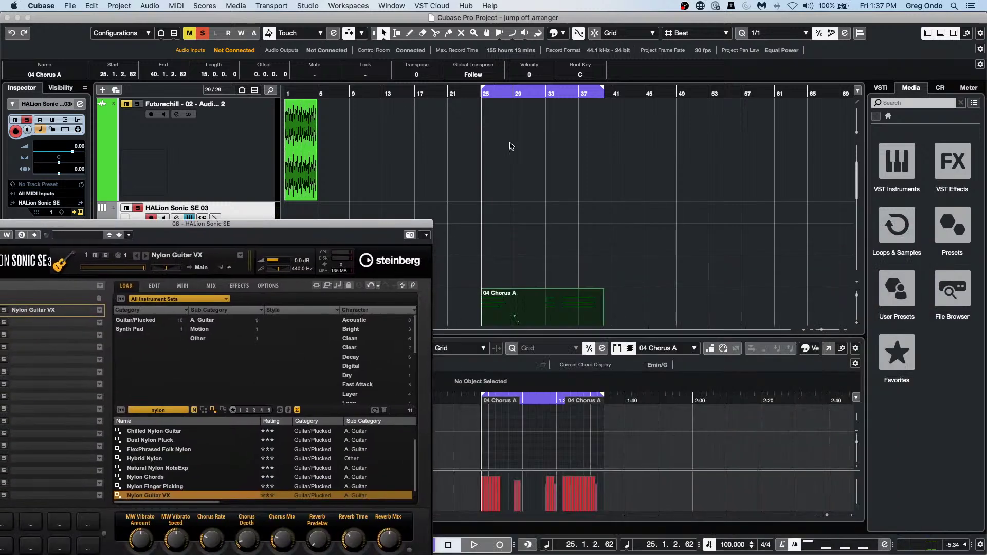
{"action": "left_click_drag", "start_coordinate": [632, 93], "coordinate": [642, 92]}
{"action": "key", "text": "KP_1"}
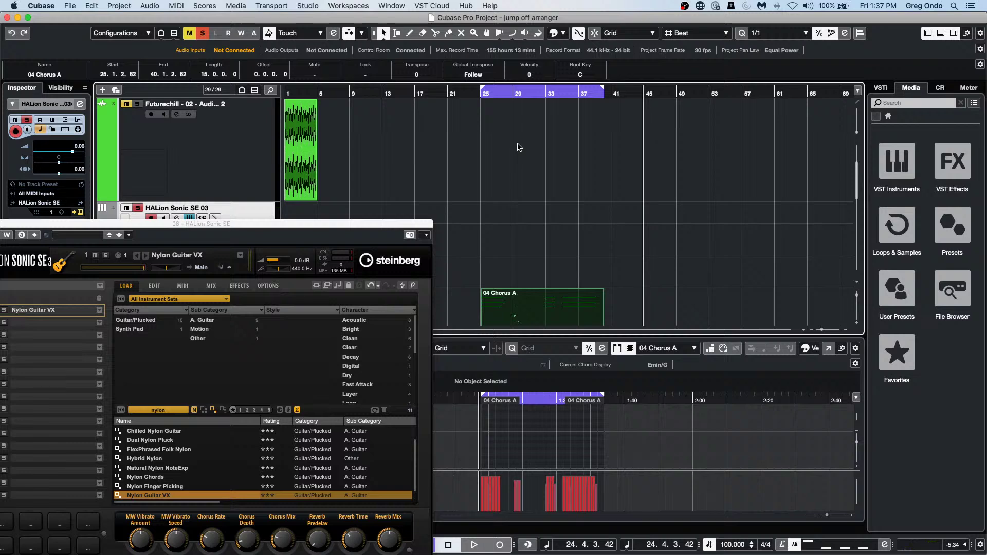
{"action": "key", "text": "KP_Multiply"}
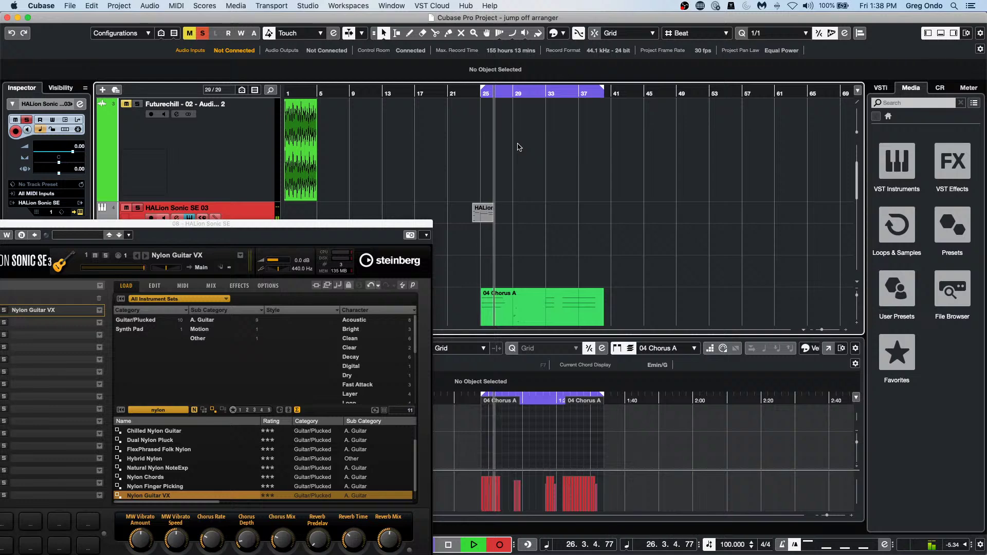
{"action": "key", "text": "space"}
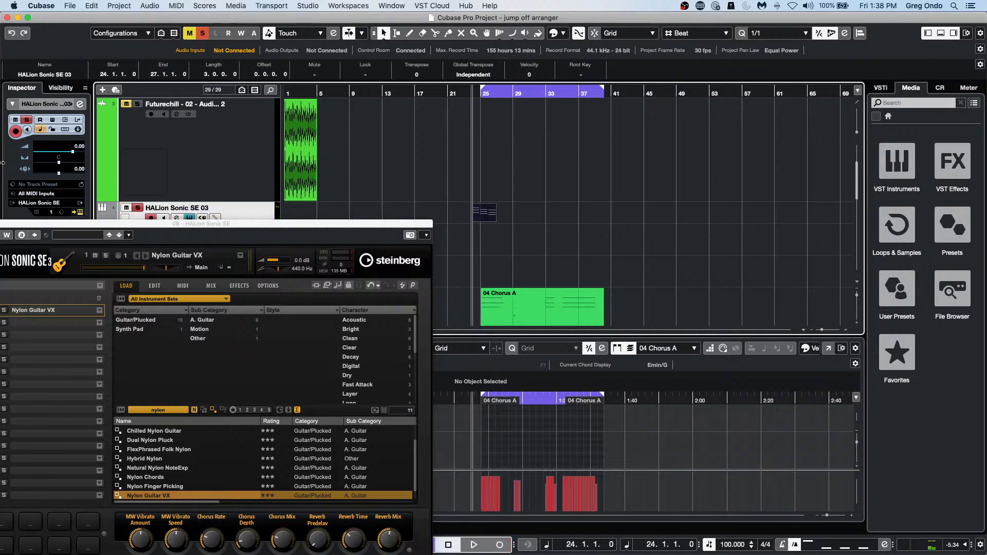
Turn off solo on the E.Piano track and open the recorded HALion Sonic SE 03 part in a separate Key Editor window.
{"action": "left_click_drag", "start_coordinate": [235, 228], "coordinate": [583, 354]}
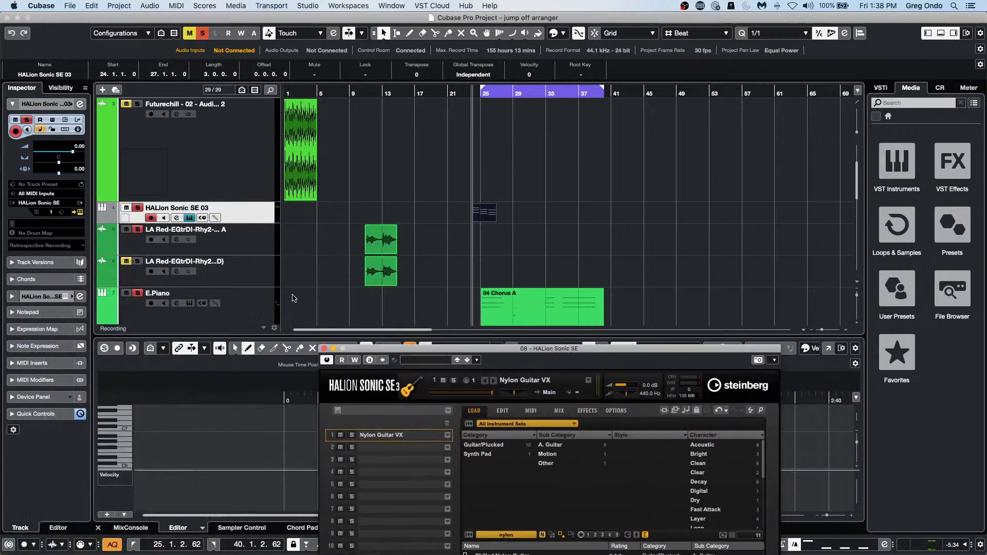
{"action": "left_click", "coordinate": [136, 293]}
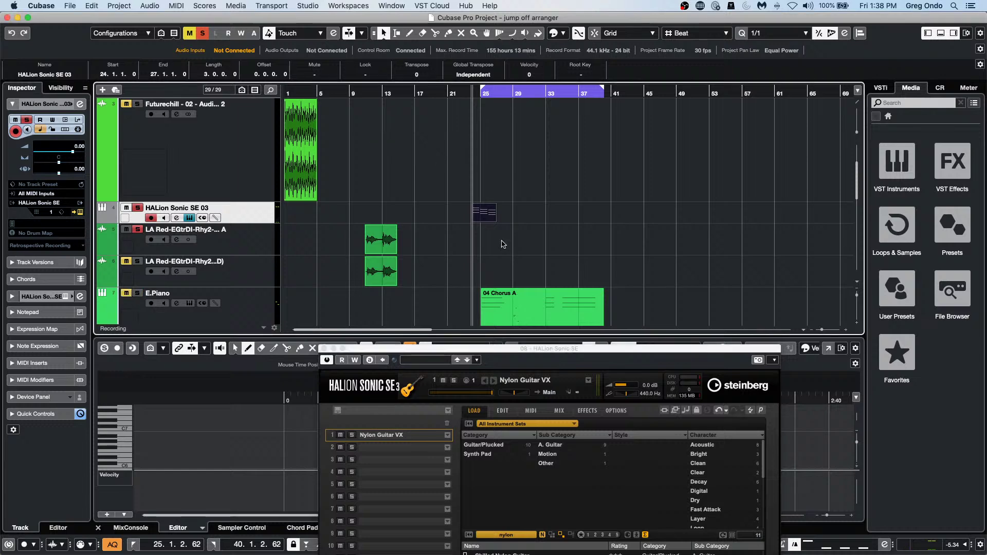
{"action": "left_click", "coordinate": [488, 211]}
{"action": "double_click", "coordinate": [486, 216]}
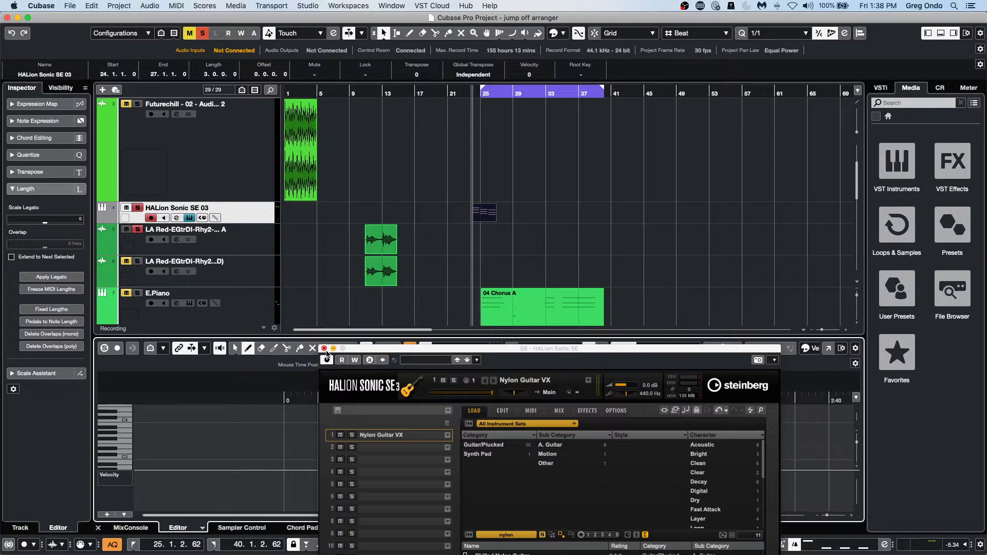
{"action": "left_click", "coordinate": [324, 348]}
{"action": "left_click", "coordinate": [483, 217]}
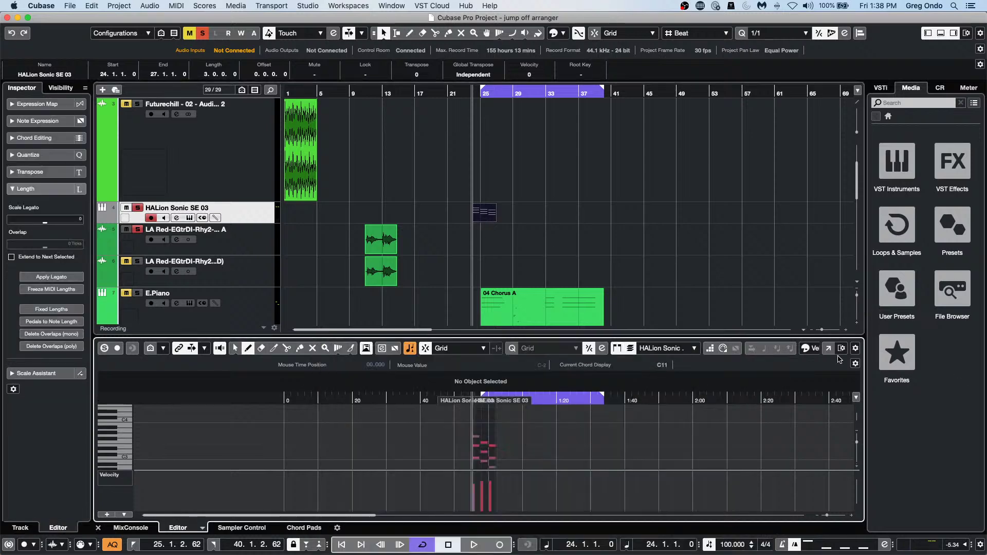
{"action": "left_click", "coordinate": [829, 348]}
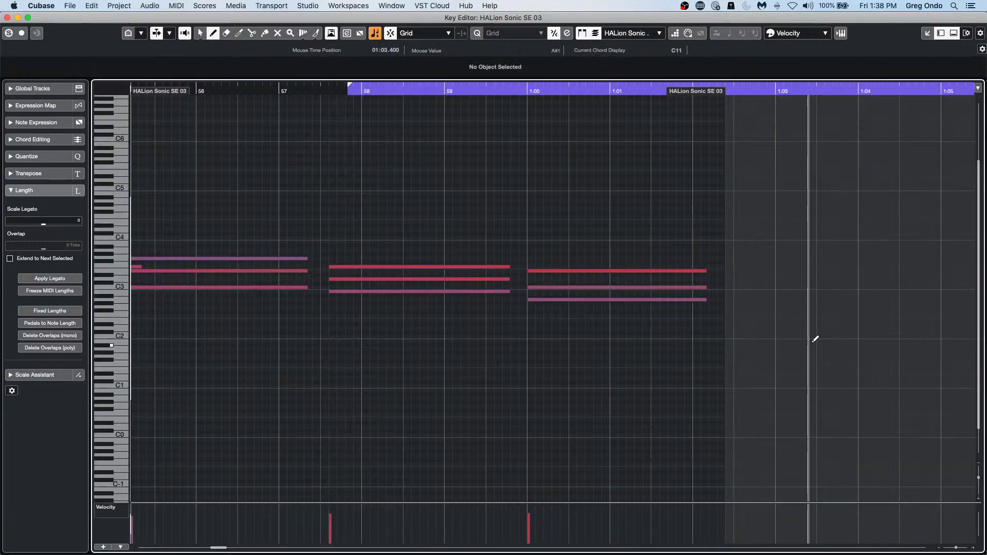
Open the Logical Editor for the HALion Sonic SE 03 part and remove its default filter and action lines.
{"action": "left_click", "coordinate": [242, 6]}
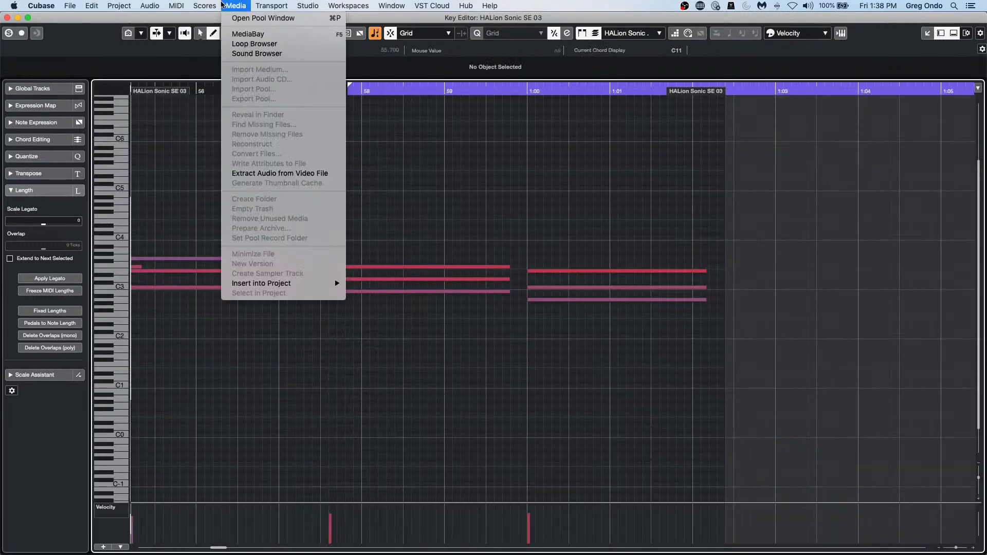
{"action": "mouse_move", "coordinate": [169, 7]}
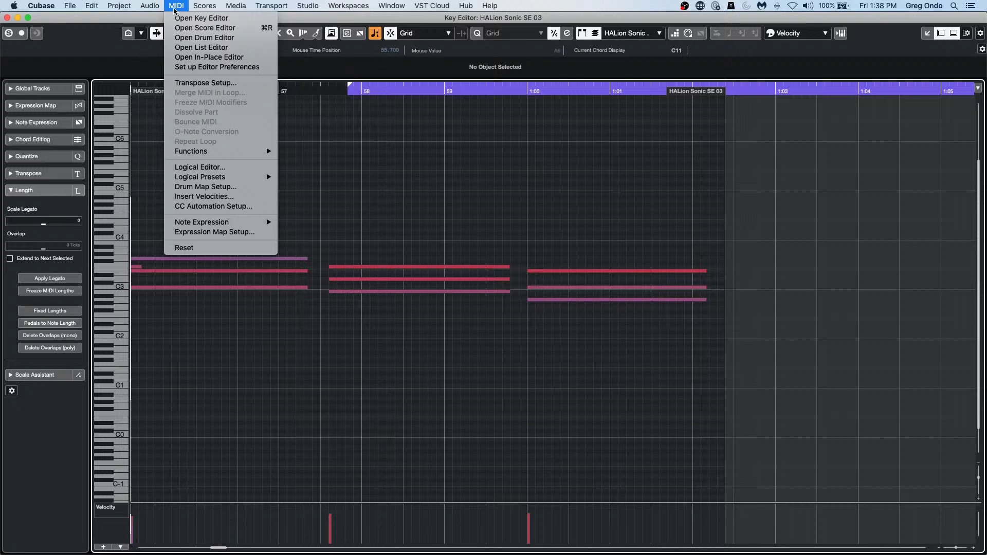
{"action": "mouse_move", "coordinate": [205, 151]}
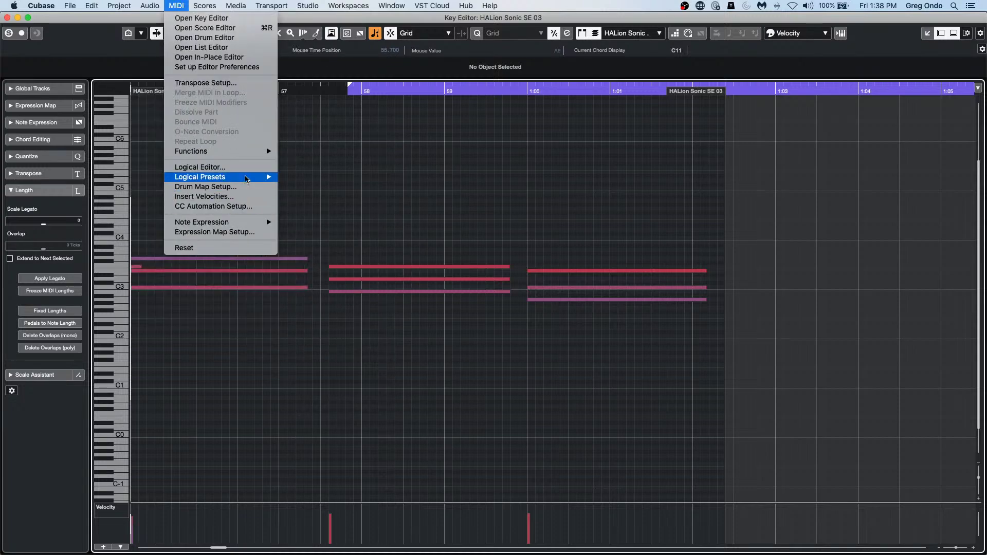
{"action": "left_click", "coordinate": [438, 201]}
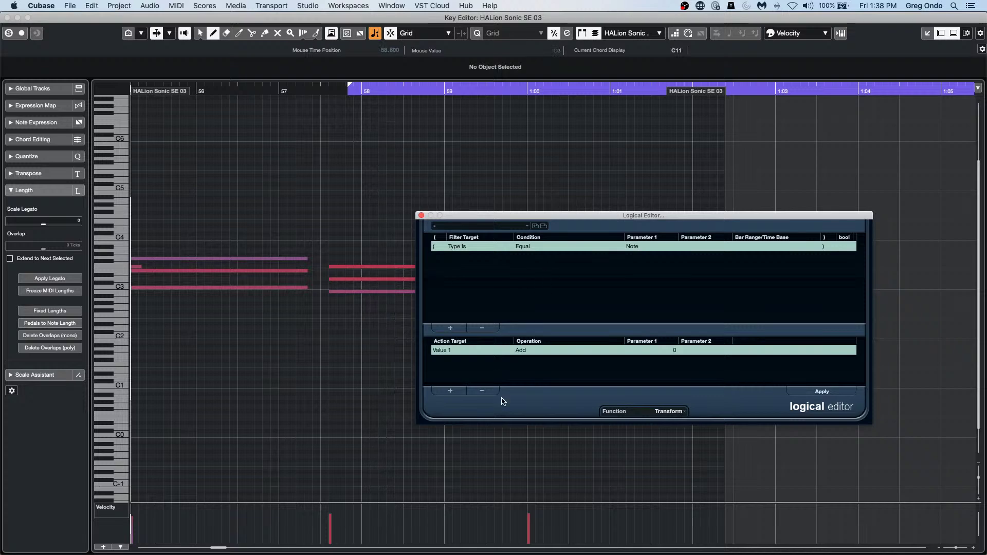
{"action": "left_click", "coordinate": [483, 390]}
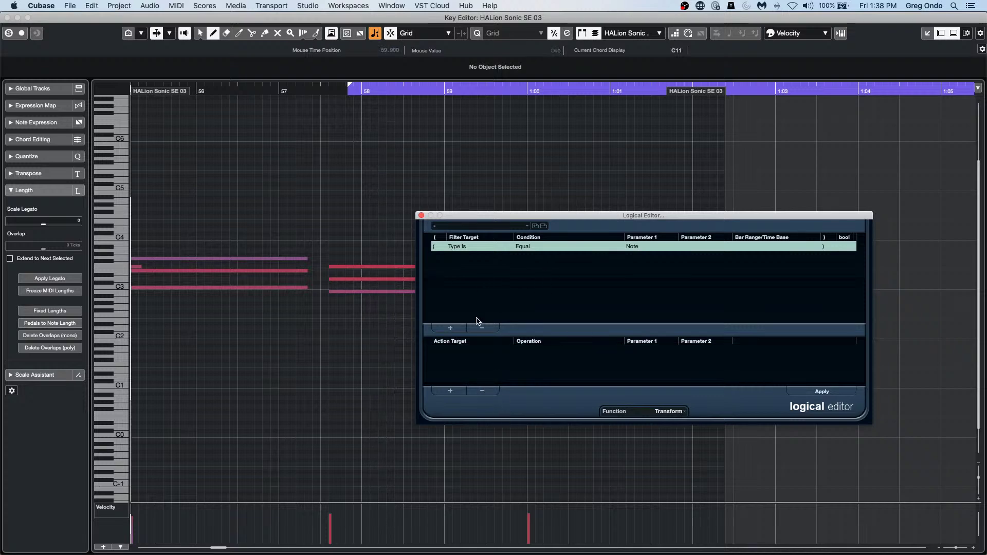
{"action": "left_click", "coordinate": [483, 328]}
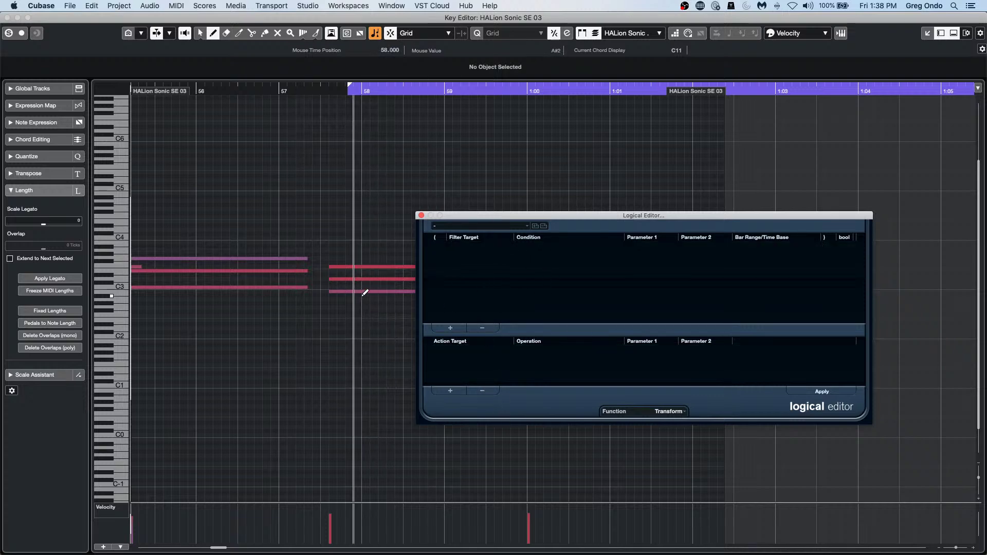
Erase the short stray note at the start of the first chord.
{"action": "right_click", "coordinate": [207, 274]}
{"action": "left_click", "coordinate": [240, 278]}
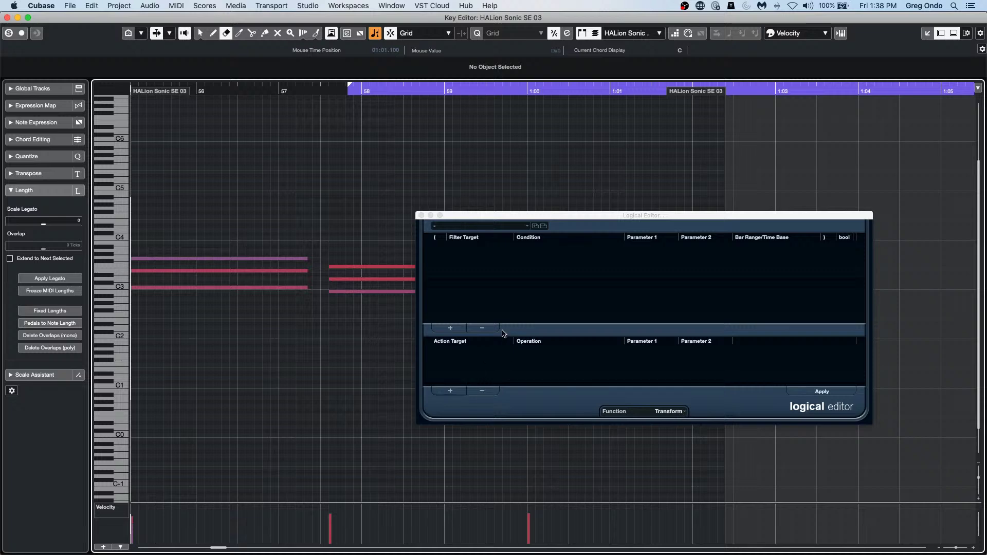
Add two Logical Editor filters: Type Is Equal Note, and Context Variable Inside Range with Note Number in Chord (lowest = 0) and Parameter 2 of 1.
{"action": "left_click", "coordinate": [450, 328]}
{"action": "left_click", "coordinate": [450, 328]}
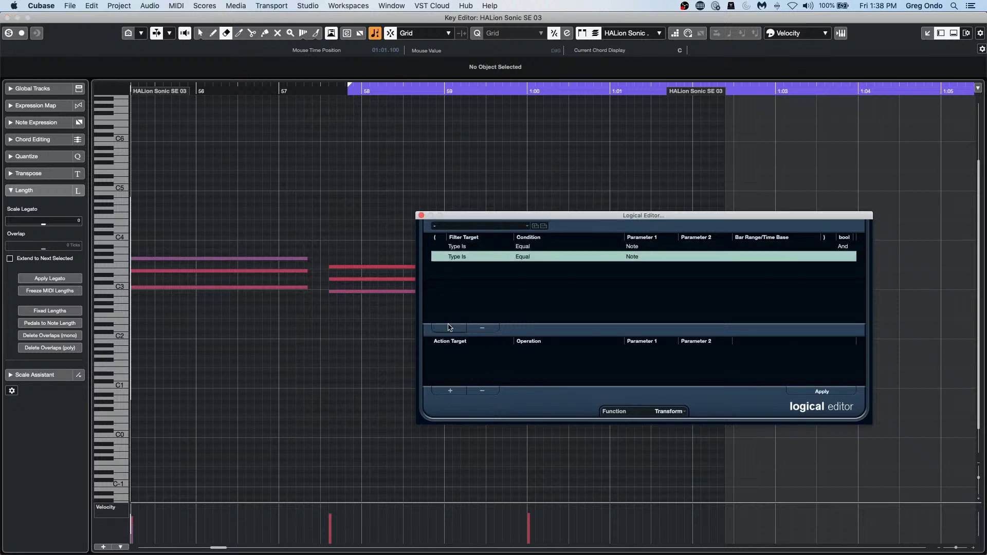
{"action": "left_click", "coordinate": [470, 262]}
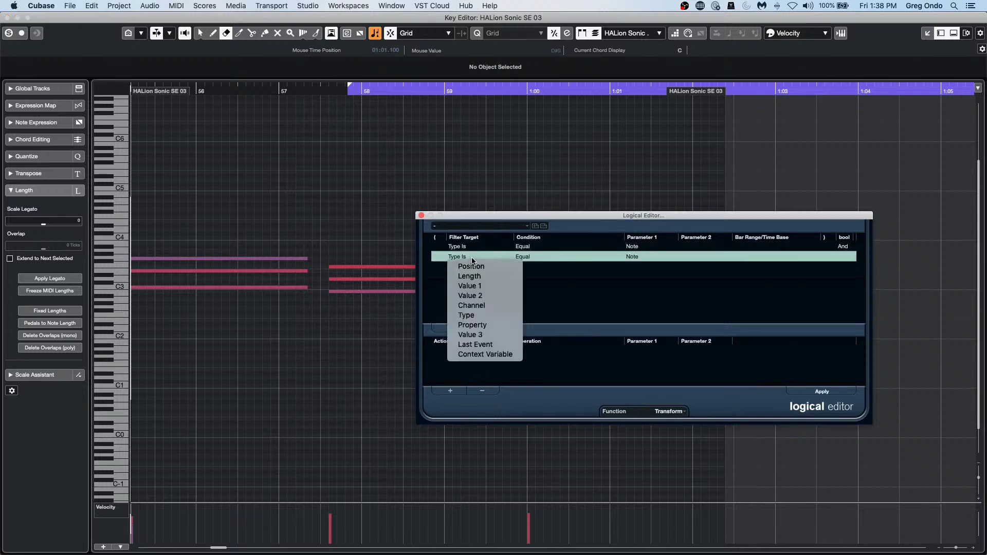
{"action": "left_click", "coordinate": [492, 355]}
{"action": "left_click", "coordinate": [531, 258]}
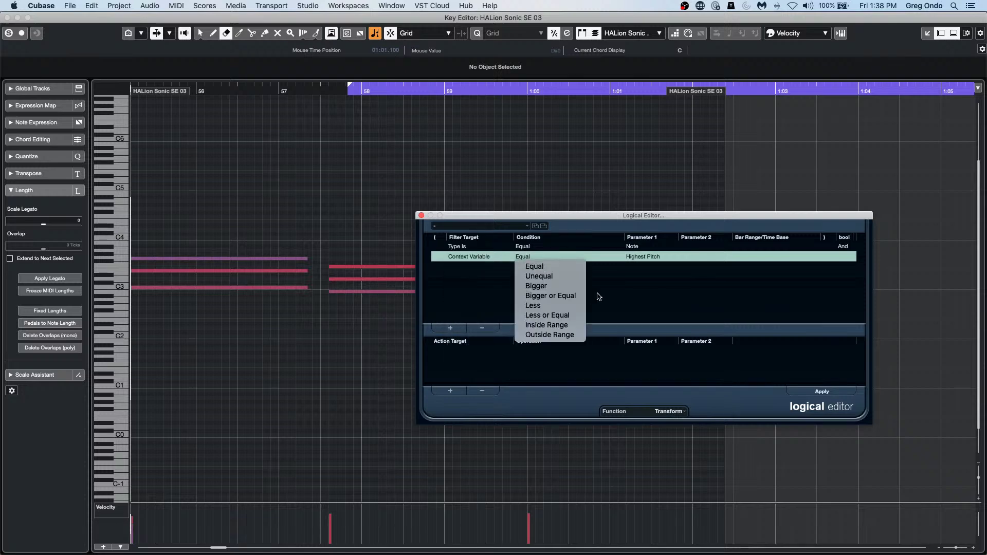
{"action": "left_click", "coordinate": [578, 325]}
{"action": "left_click", "coordinate": [651, 258]}
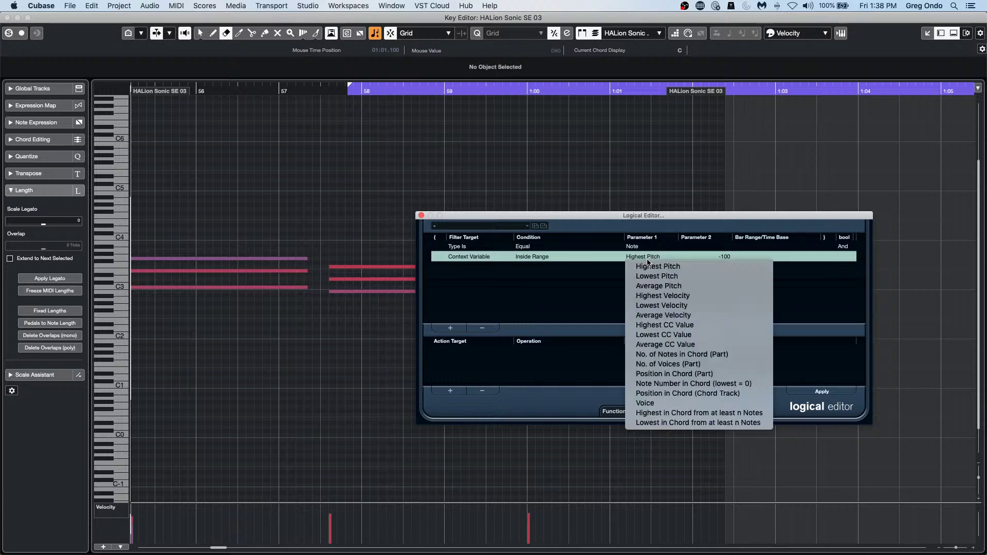
{"action": "left_click", "coordinate": [705, 390]}
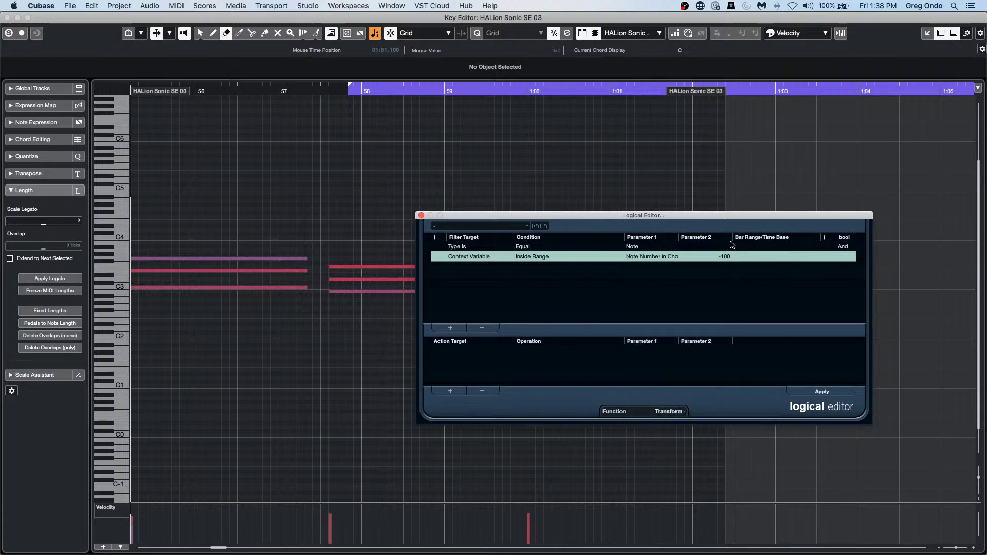
{"action": "left_click", "coordinate": [726, 259]}
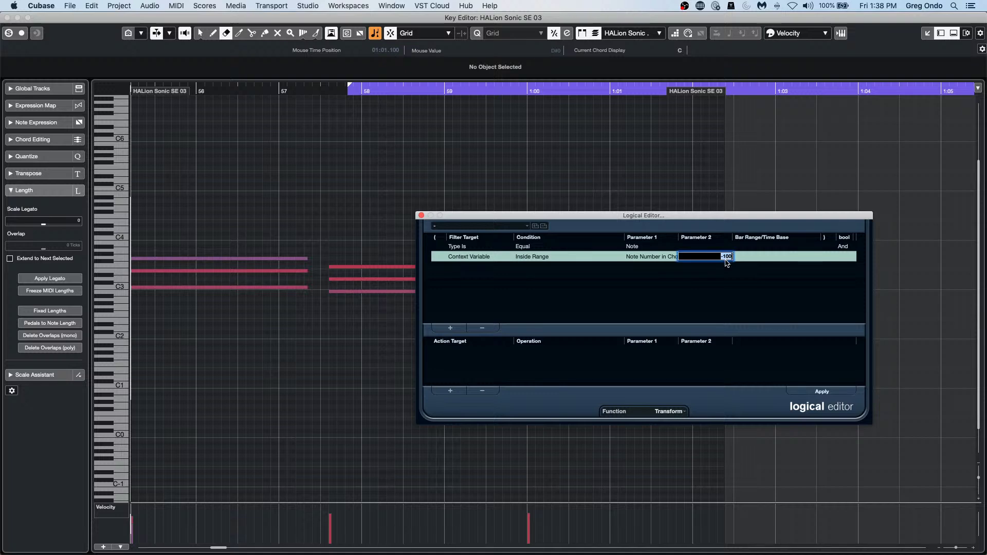
{"action": "key", "text": "Return"}
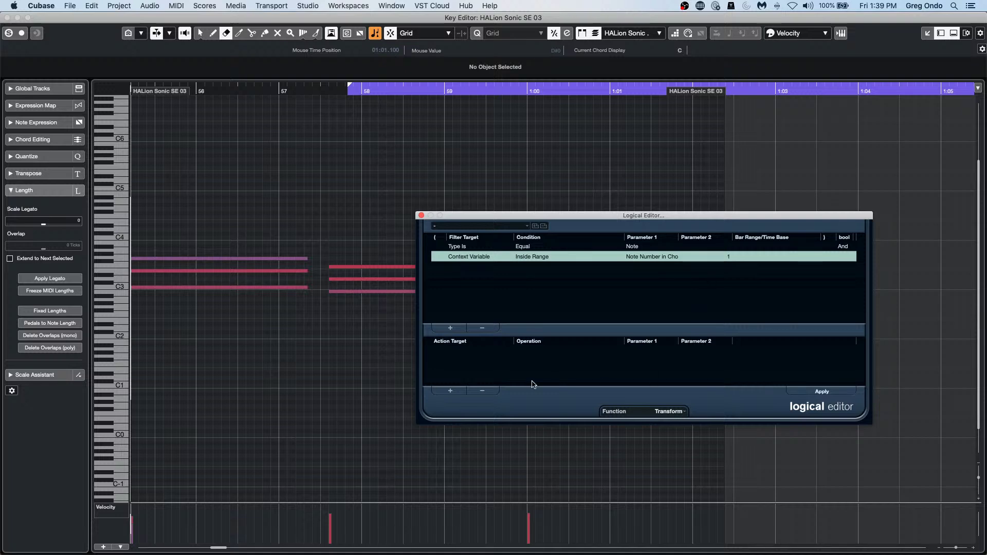
Add an action that adds 0.0.0.60 PPQ to the Position, and try applying it to the chords.
{"action": "left_click", "coordinate": [449, 392]}
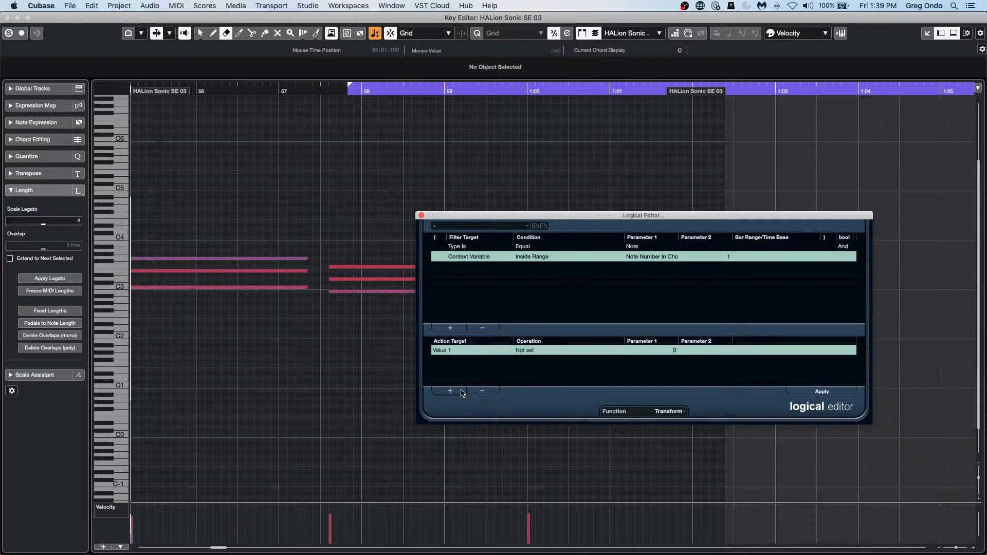
{"action": "left_click", "coordinate": [456, 352]}
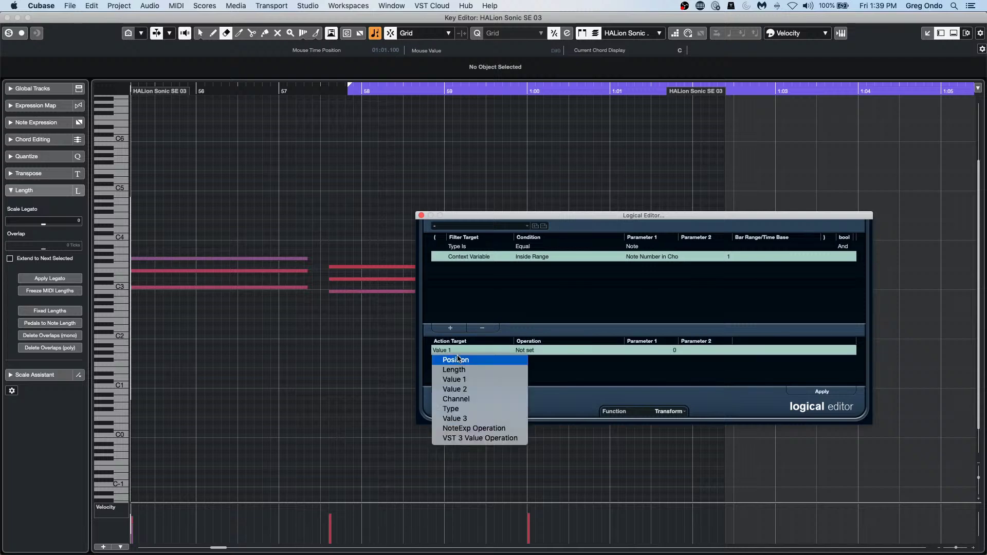
{"action": "left_click", "coordinate": [458, 360]}
{"action": "left_click", "coordinate": [537, 349]}
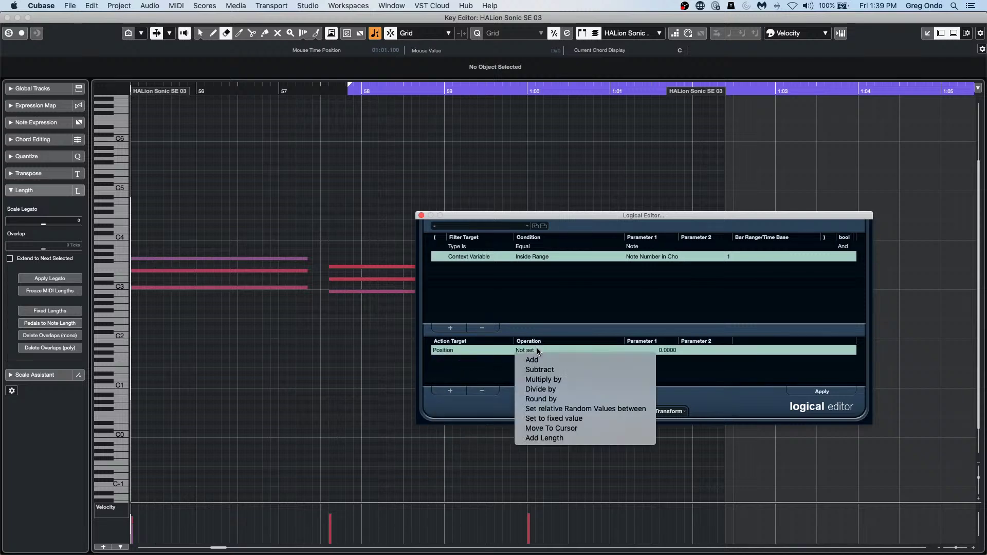
{"action": "left_click", "coordinate": [625, 359]}
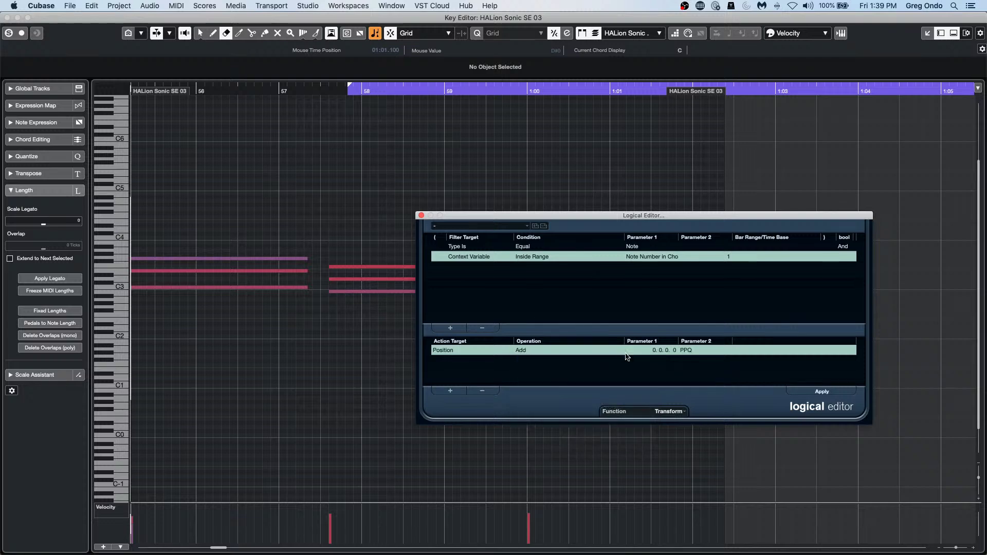
{"action": "left_click", "coordinate": [676, 351]}
{"action": "key", "text": "Return"}
{"action": "left_click", "coordinate": [830, 391]}
Pick the Object Selection tool, move the left locator to the start of the part, and try applying the transformation again.
{"action": "right_click", "coordinate": [200, 247]}
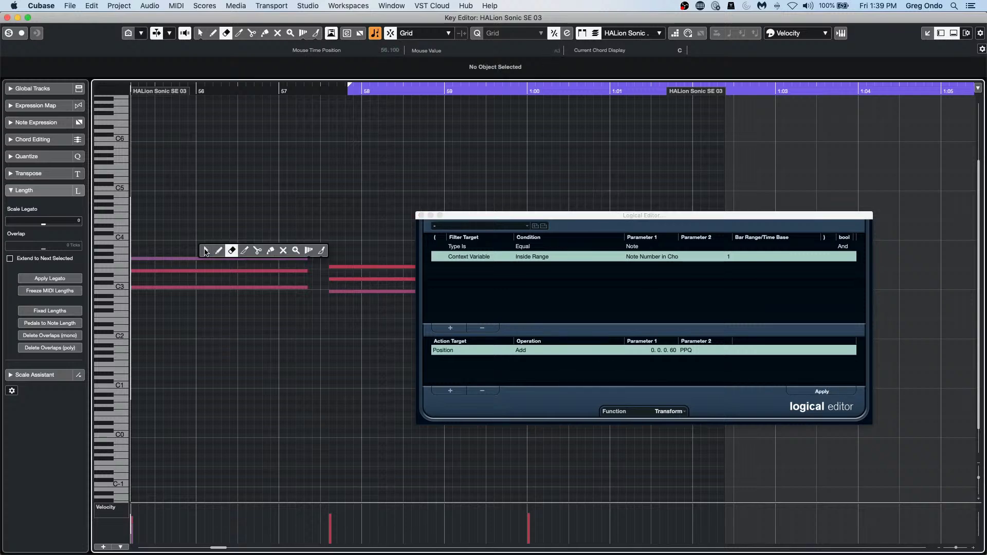
{"action": "left_click", "coordinate": [206, 251]}
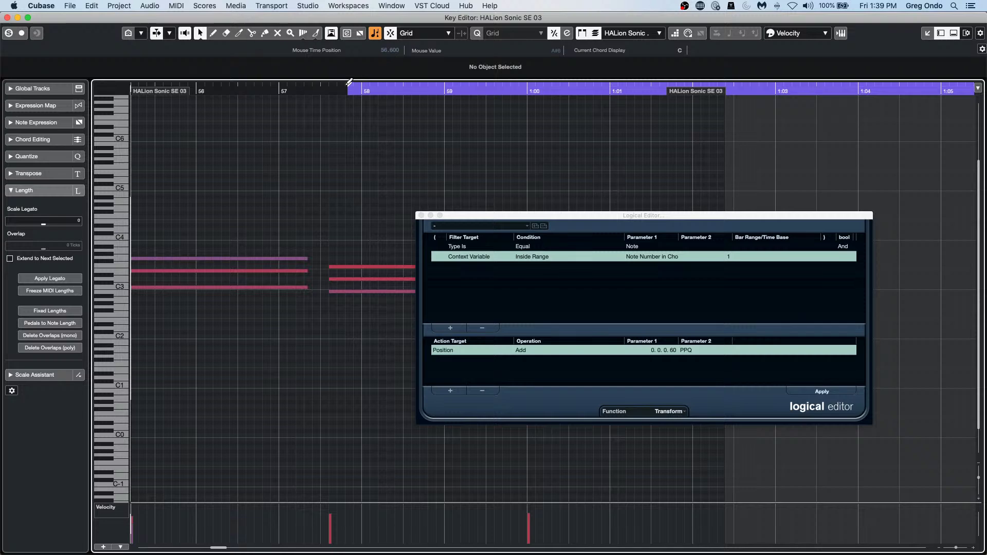
{"action": "left_click_drag", "start_coordinate": [349, 86], "coordinate": [132, 87]}
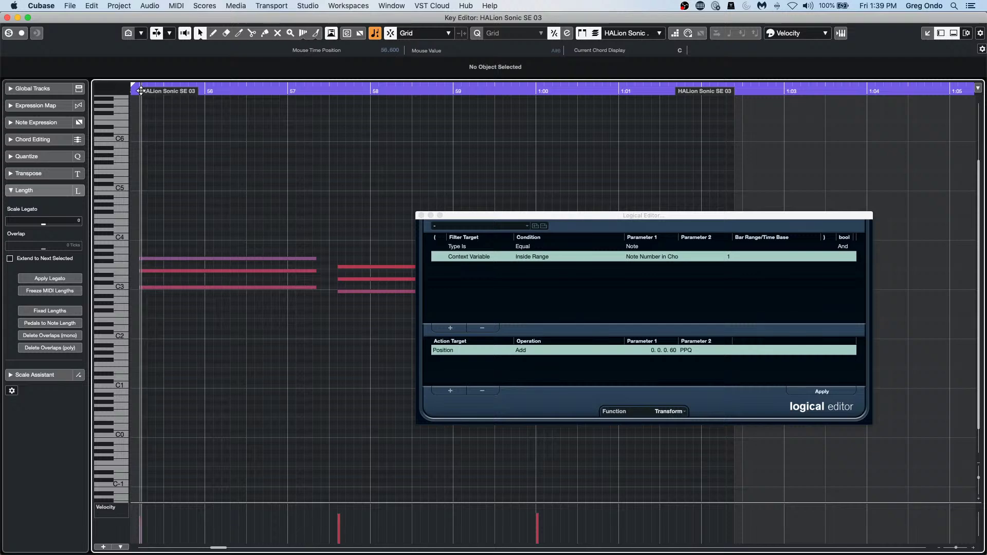
{"action": "left_click", "coordinate": [818, 393]}
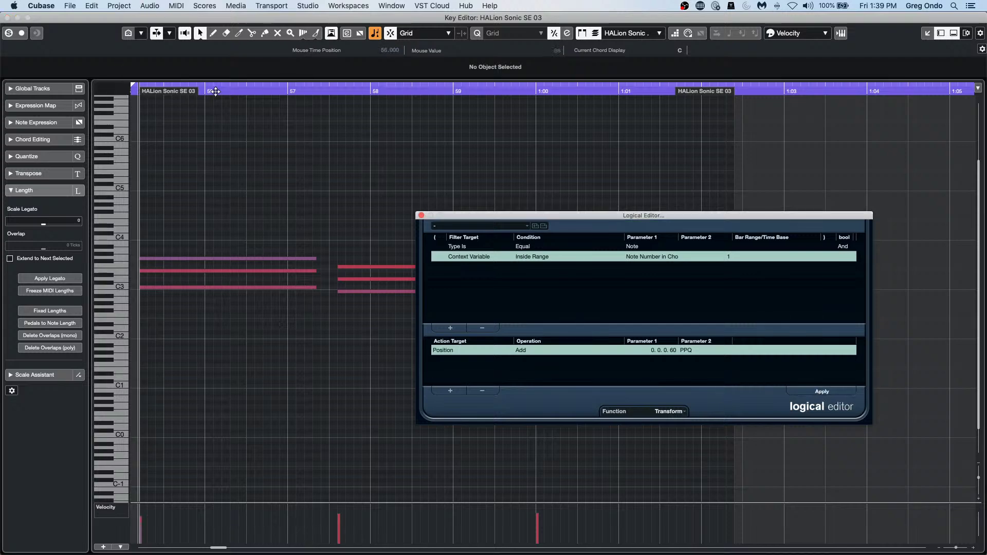
Load the Logical Editor's strum preset and apply it to the chords.
{"action": "left_click_drag", "start_coordinate": [209, 91], "coordinate": [420, 122]}
{"action": "left_click", "coordinate": [484, 226]}
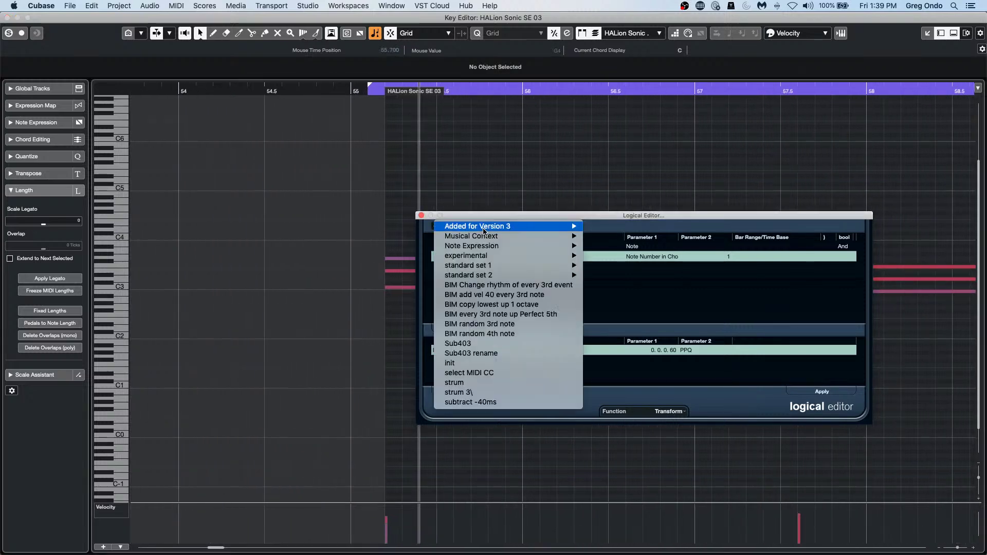
{"action": "left_click", "coordinate": [515, 384]}
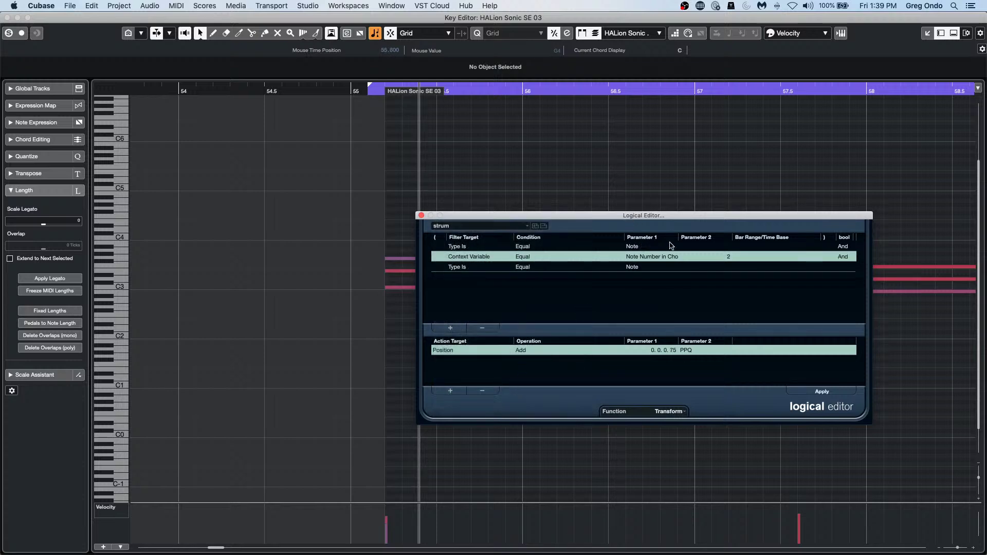
{"action": "left_click", "coordinate": [822, 391]}
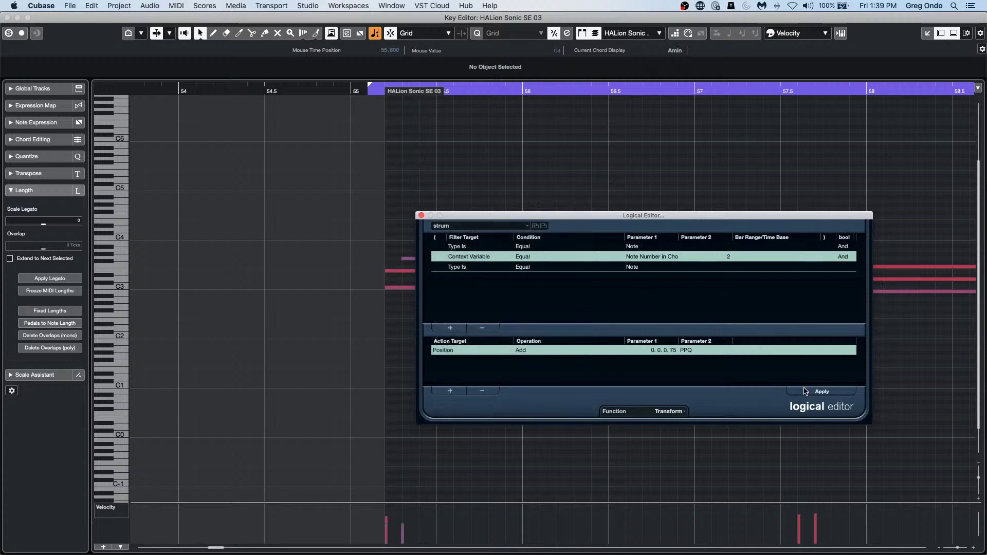
Play back the strummed chords from the start of the part, then close the Logical Editor.
{"action": "left_click_drag", "start_coordinate": [521, 212], "coordinate": [622, 265]}
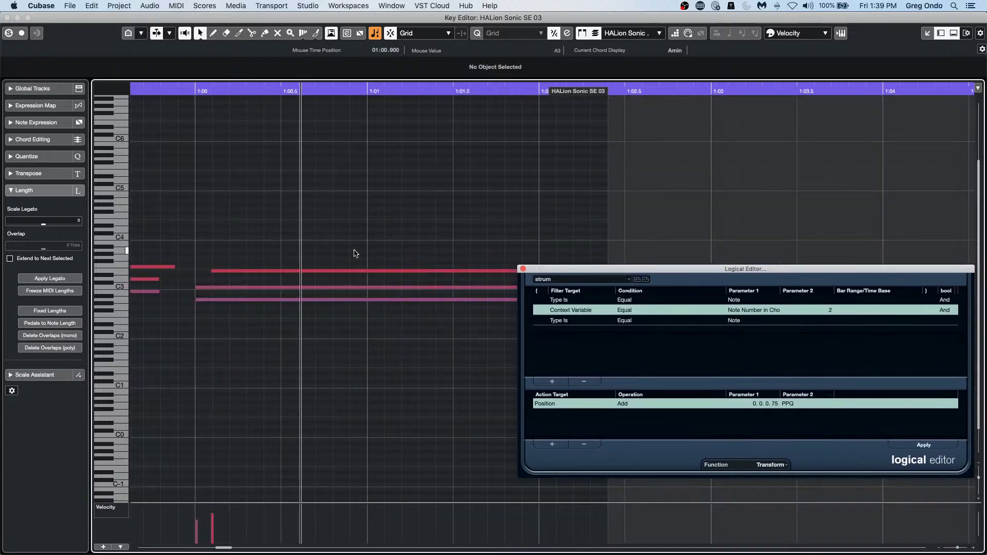
{"action": "left_click_drag", "start_coordinate": [452, 99], "coordinate": [276, 101]}
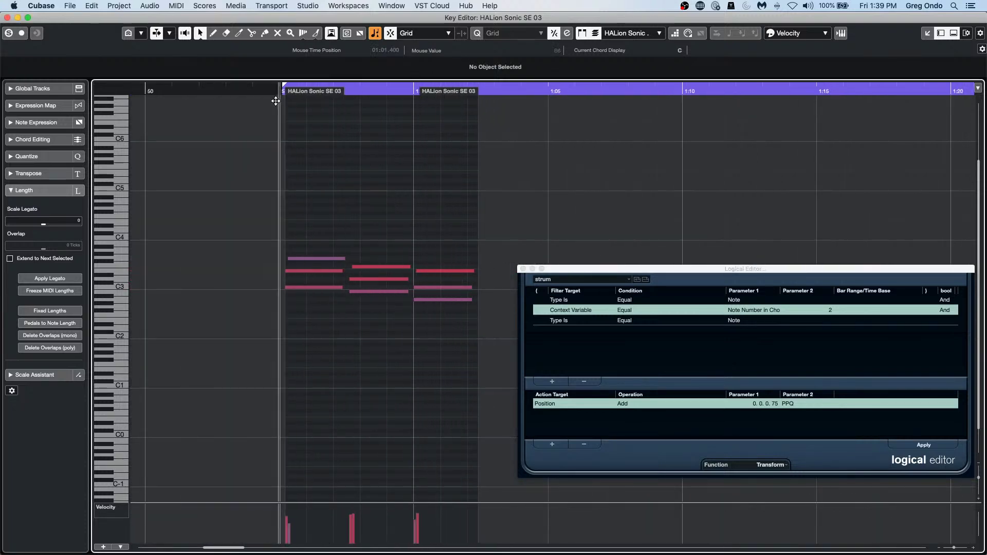
{"action": "key", "text": "space"}
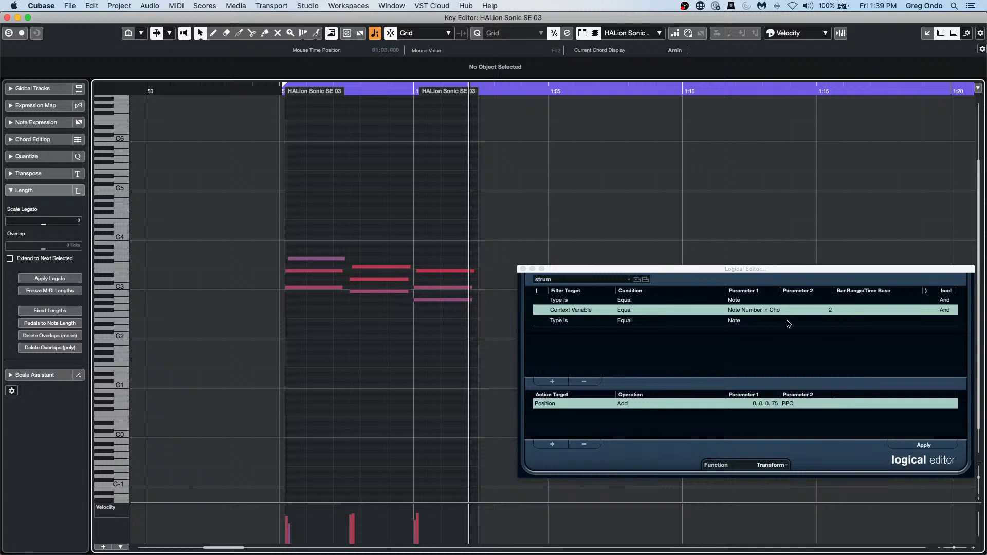
{"action": "left_click", "coordinate": [646, 281]}
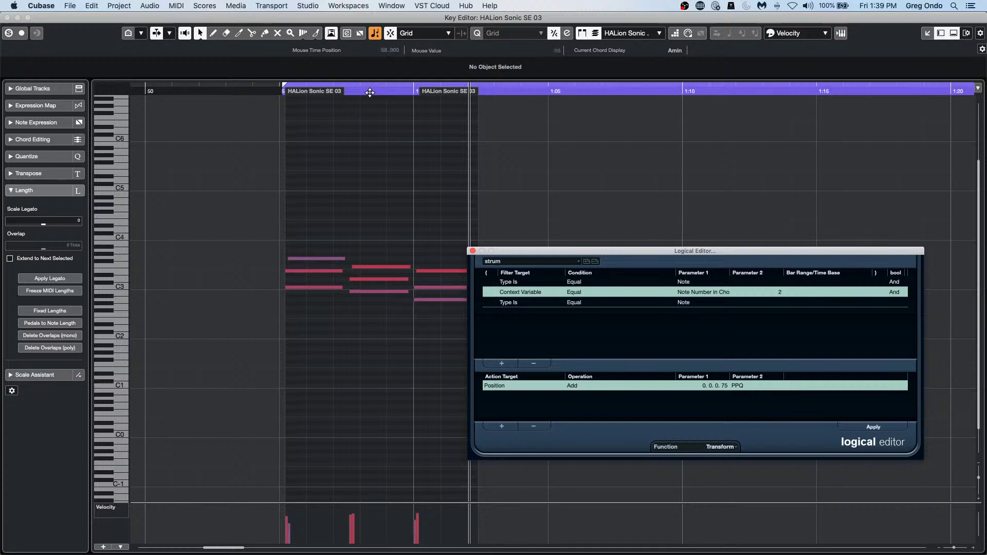
{"action": "left_click", "coordinate": [357, 107]}
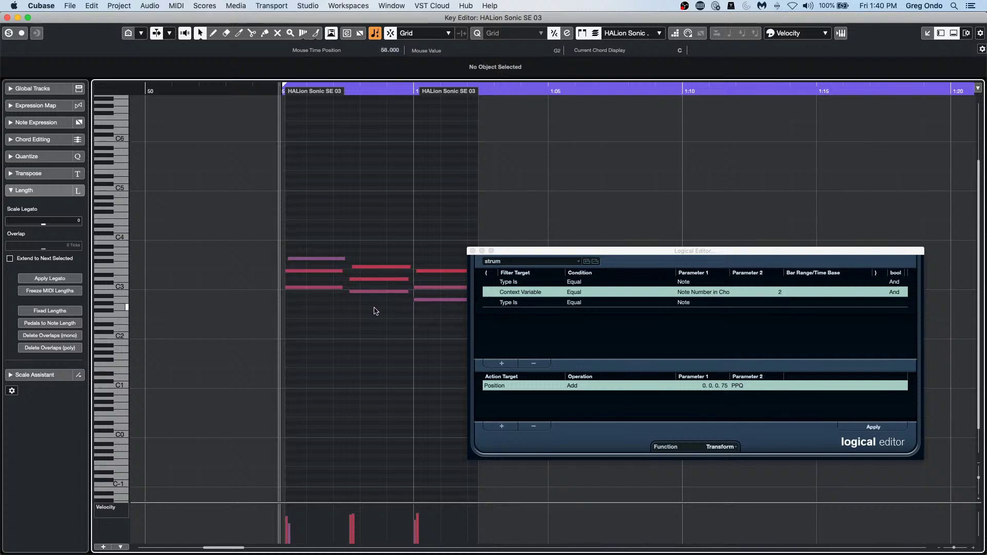
{"action": "key", "text": "space"}
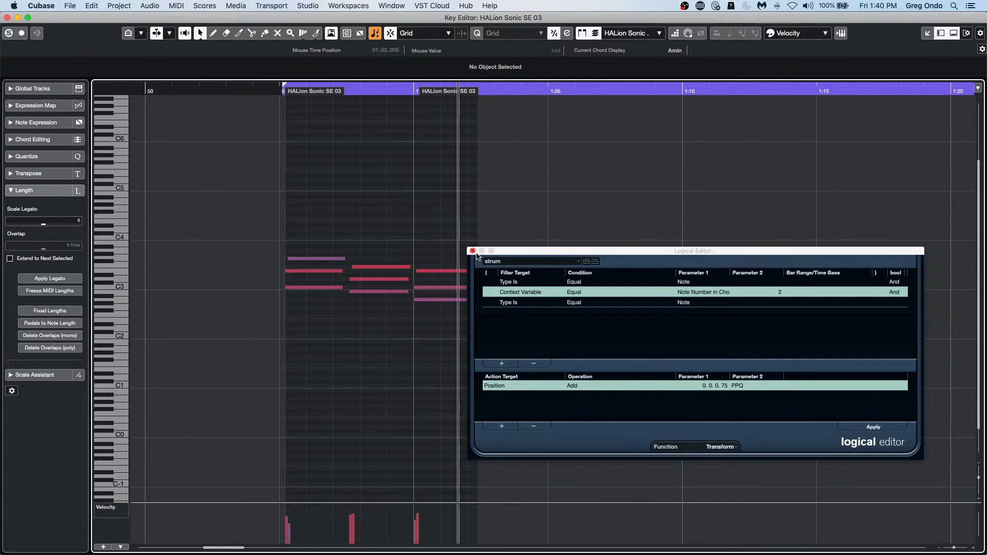
{"action": "left_click", "coordinate": [473, 250]}
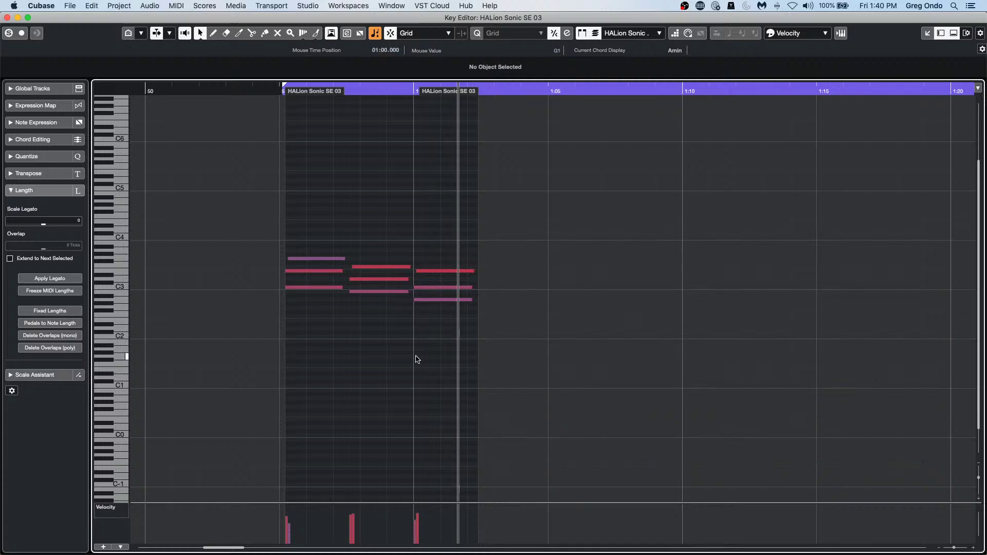
Use the Trim tool to cut the starts of the second chord's three notes along a diagonal, staggering them from lowest to highest.
{"action": "right_click", "coordinate": [336, 209]}
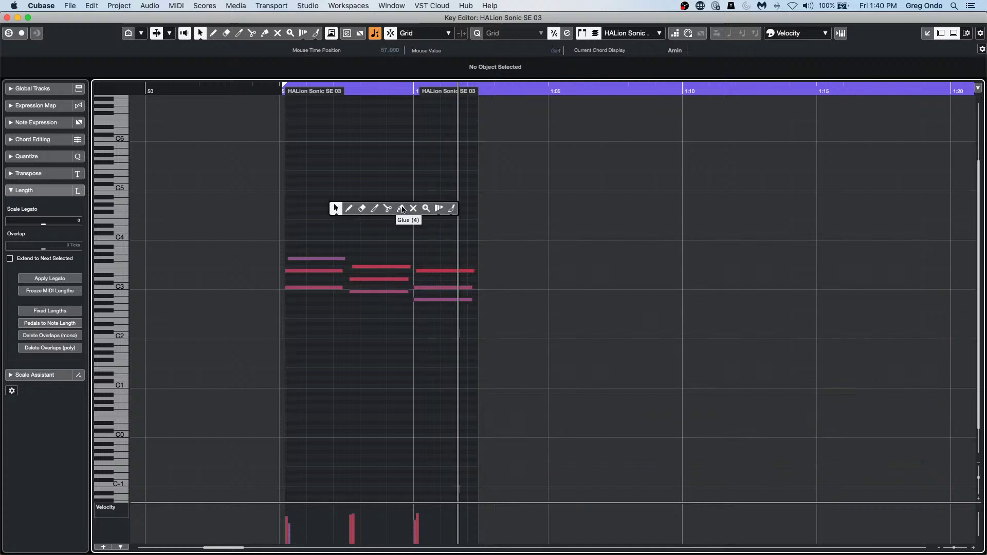
{"action": "left_click", "coordinate": [375, 208]}
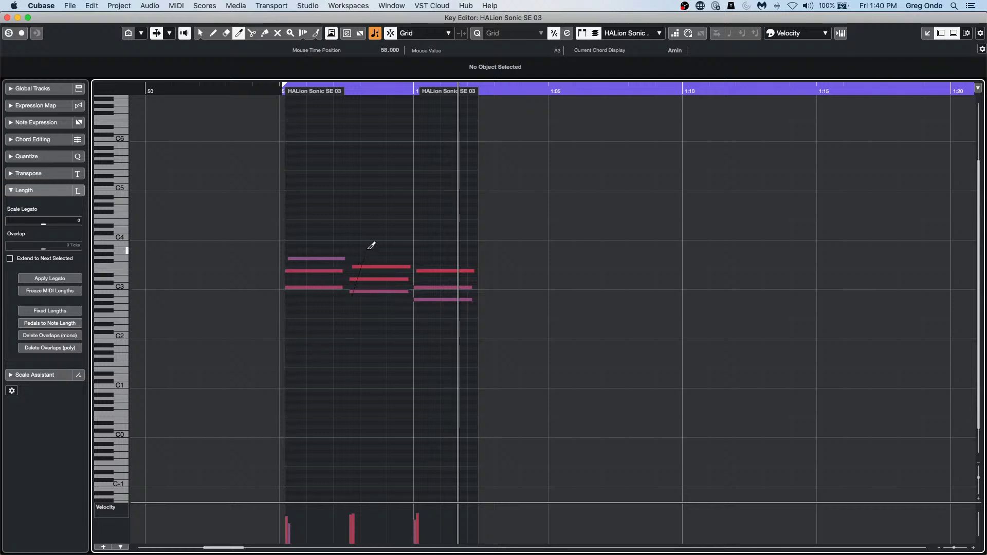
{"action": "left_click_drag", "start_coordinate": [371, 246], "coordinate": [373, 246]}
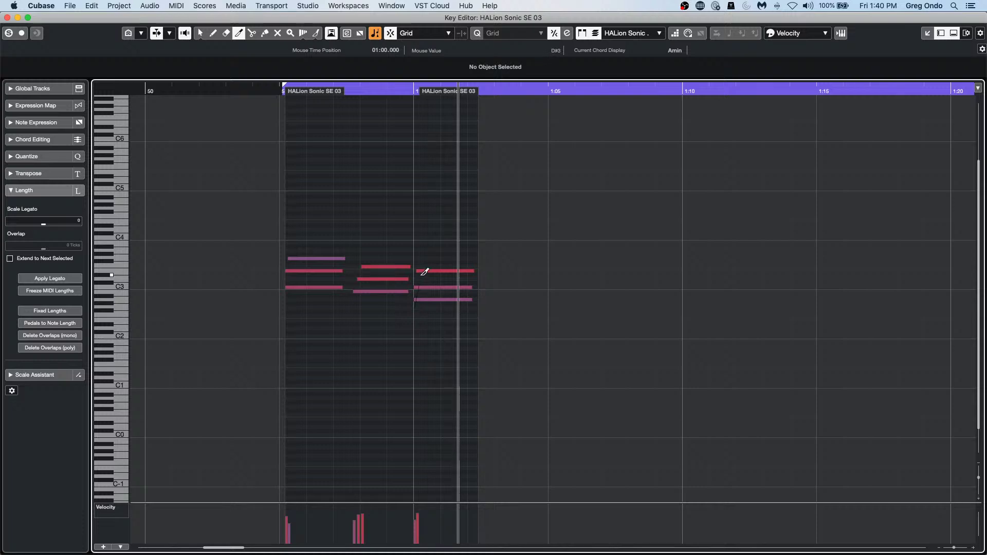
Use the Trim tool to stagger the note starts of the third and first chords along diagonals, and play back the result.
{"action": "left_click_drag", "start_coordinate": [433, 257], "coordinate": [433, 257]}
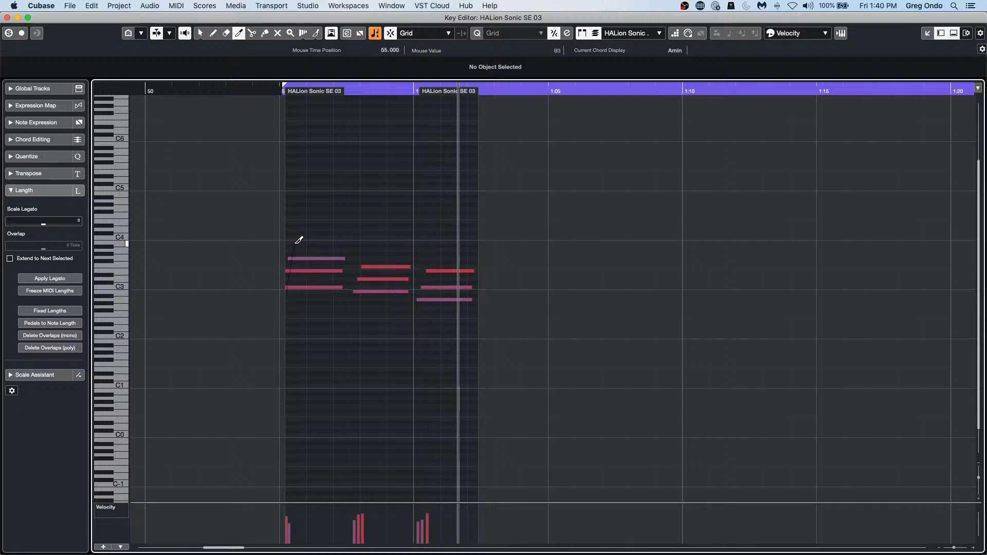
{"action": "left_click_drag", "start_coordinate": [298, 240], "coordinate": [299, 240]}
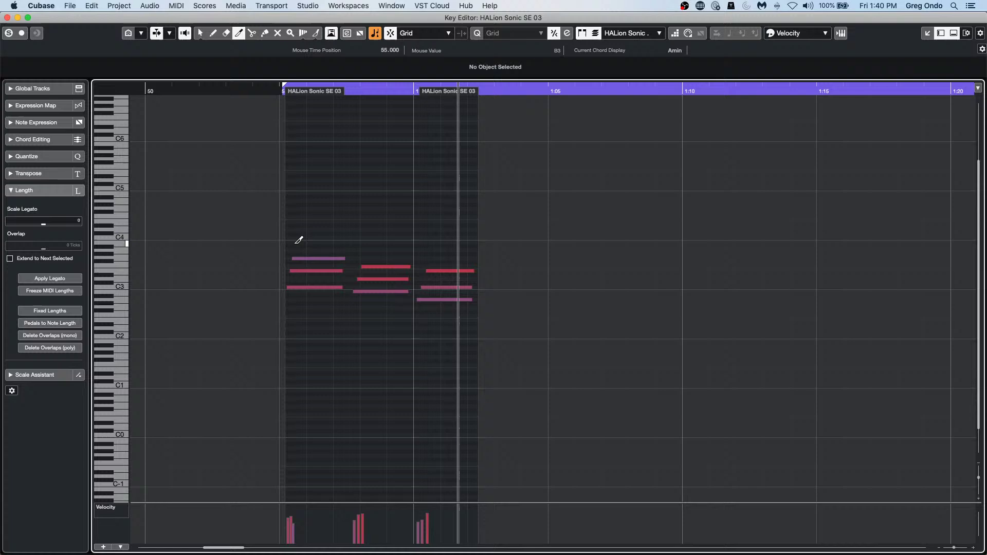
{"action": "left_click", "coordinate": [267, 90]}
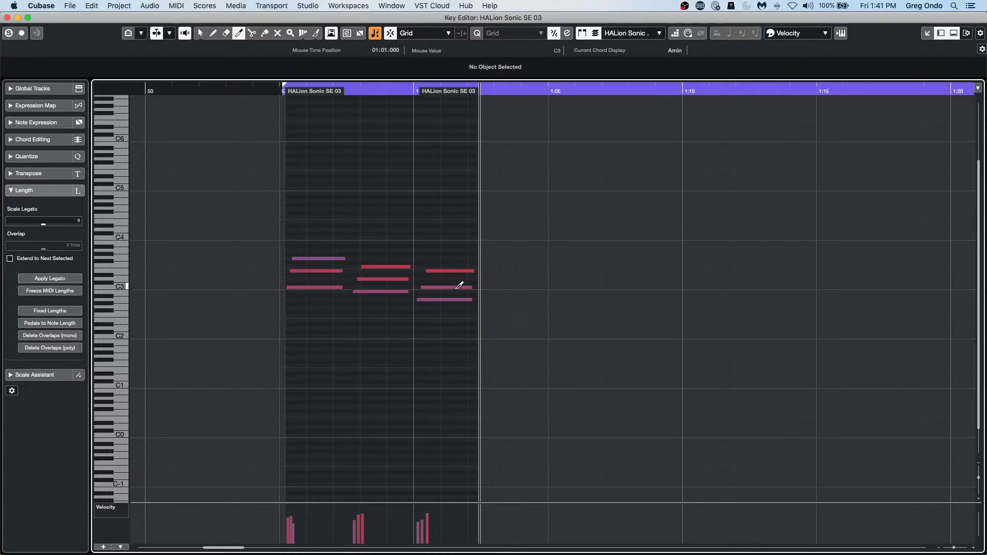
Try cutting off the ends of the second chord's notes along a diagonal with the Trim tool, and undo the cut.
{"action": "right_click", "coordinate": [369, 230]}
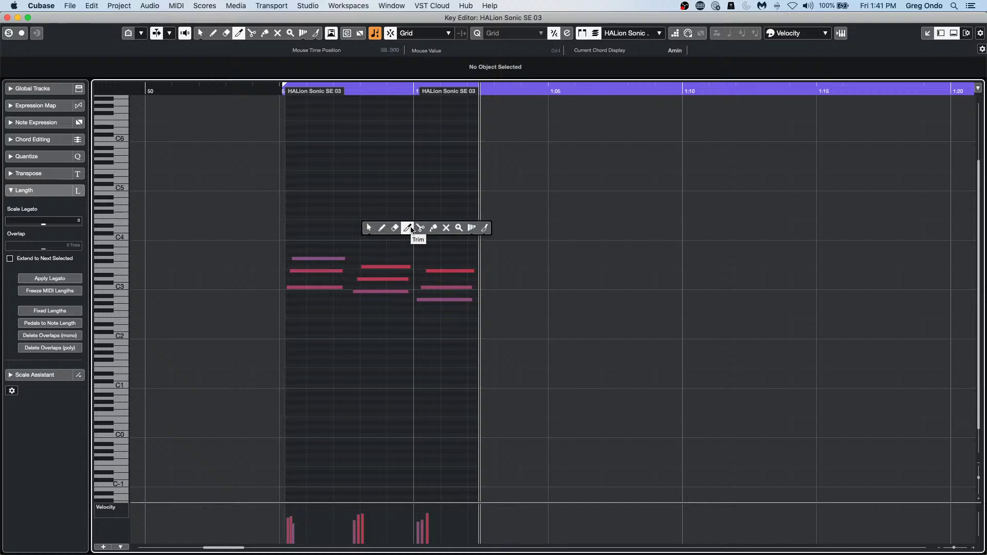
{"action": "left_click", "coordinate": [408, 228]}
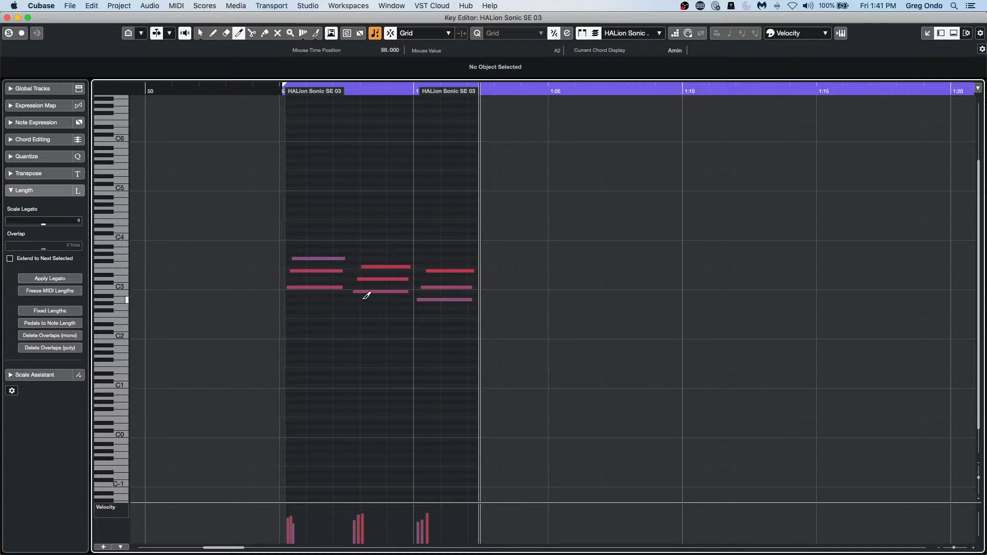
{"action": "left_click_drag", "start_coordinate": [366, 296], "coordinate": [406, 223]}
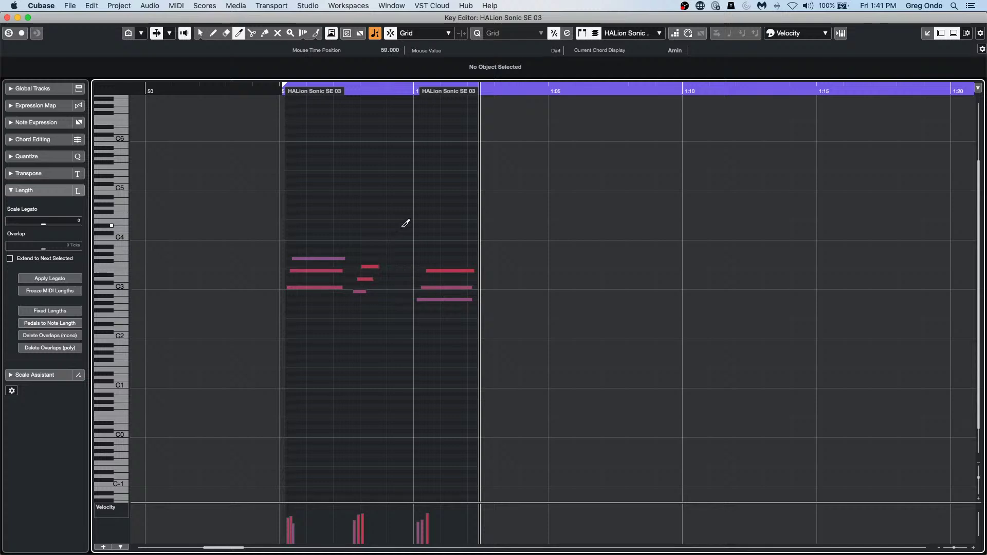
{"action": "key", "text": "super+z"}
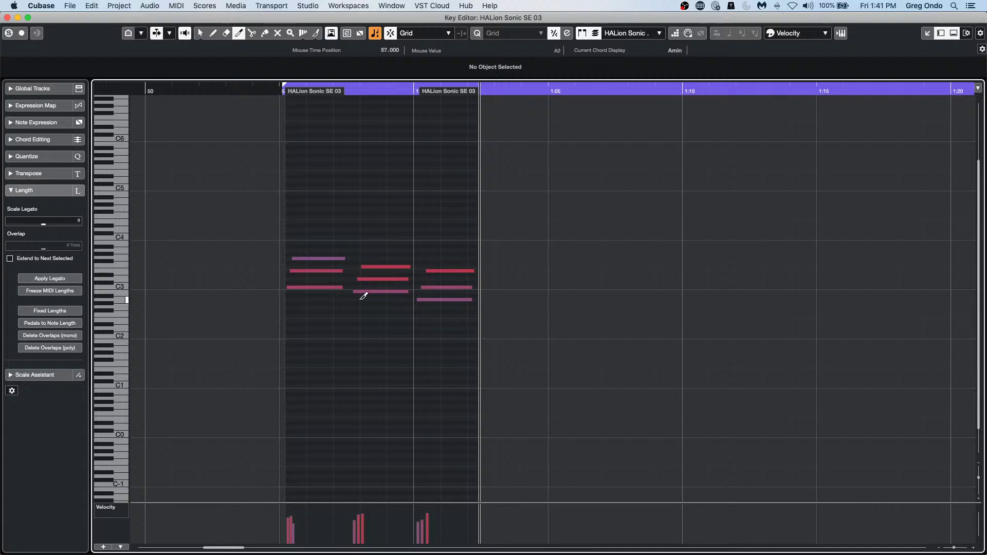
Trim the note starts of the second and third chords along shallower diagonals for a slower strum, and play back the chords.
{"action": "left_click_drag", "start_coordinate": [359, 297], "coordinate": [391, 245]}
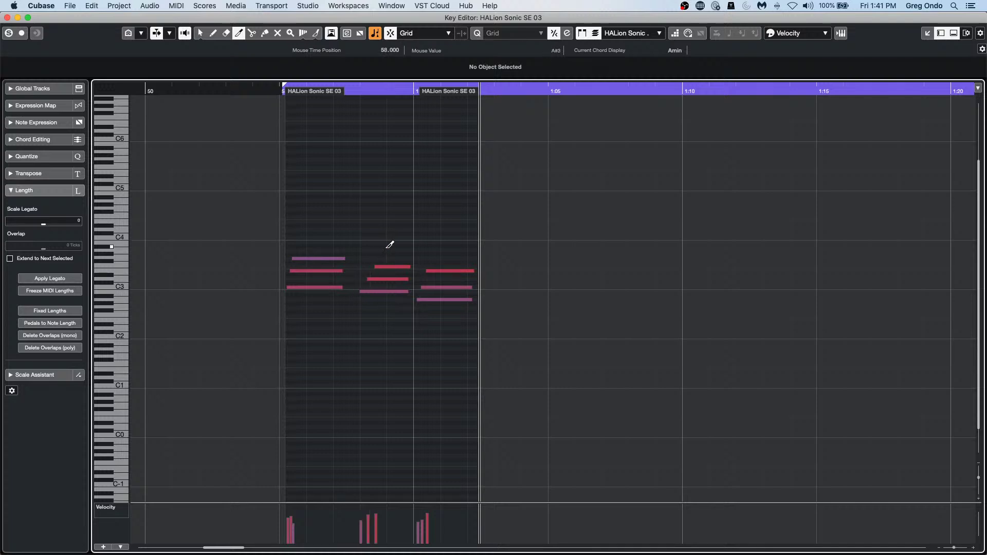
{"action": "left_click_drag", "start_coordinate": [419, 304], "coordinate": [453, 260]}
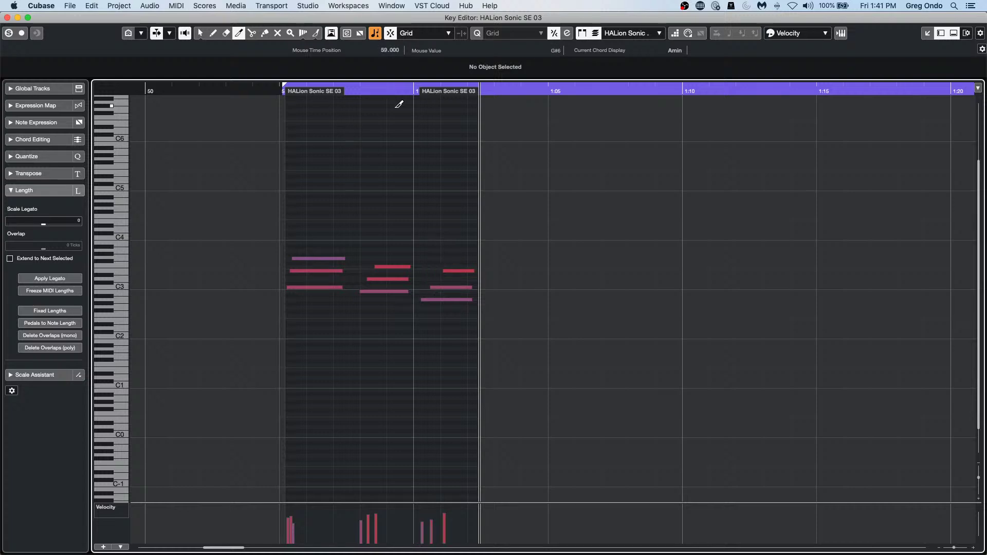
{"action": "left_click_drag", "start_coordinate": [392, 91], "coordinate": [282, 92]}
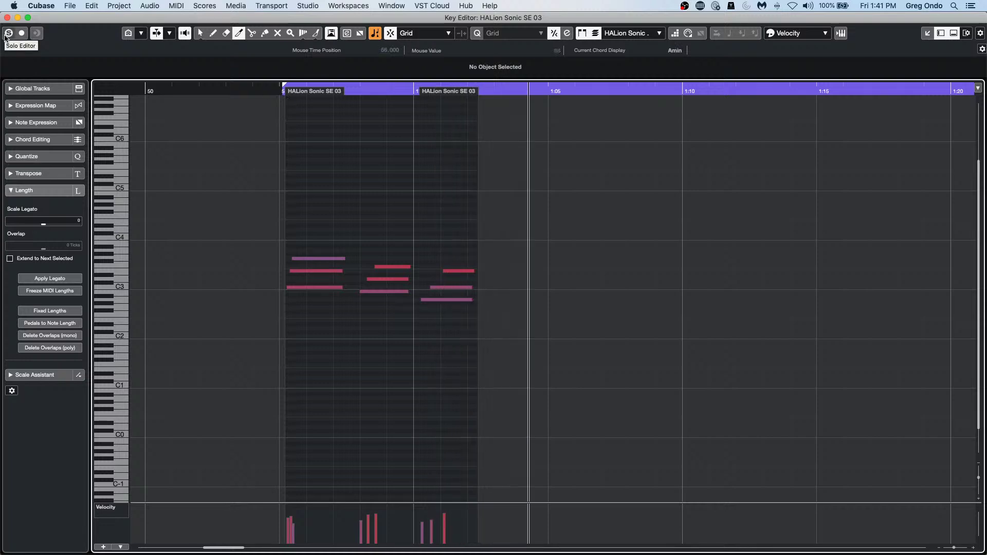
{"action": "key", "text": "space"}
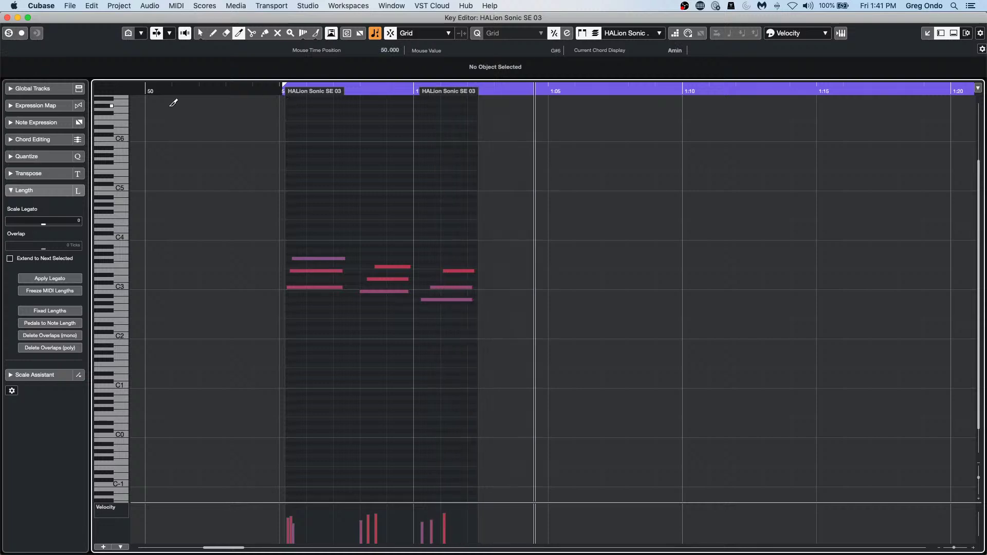
Remove the redundant last Type Is Equal Note condition in the Logical Editor, review the remaining filter and position action, and close it.
{"action": "left_click", "coordinate": [176, 6]}
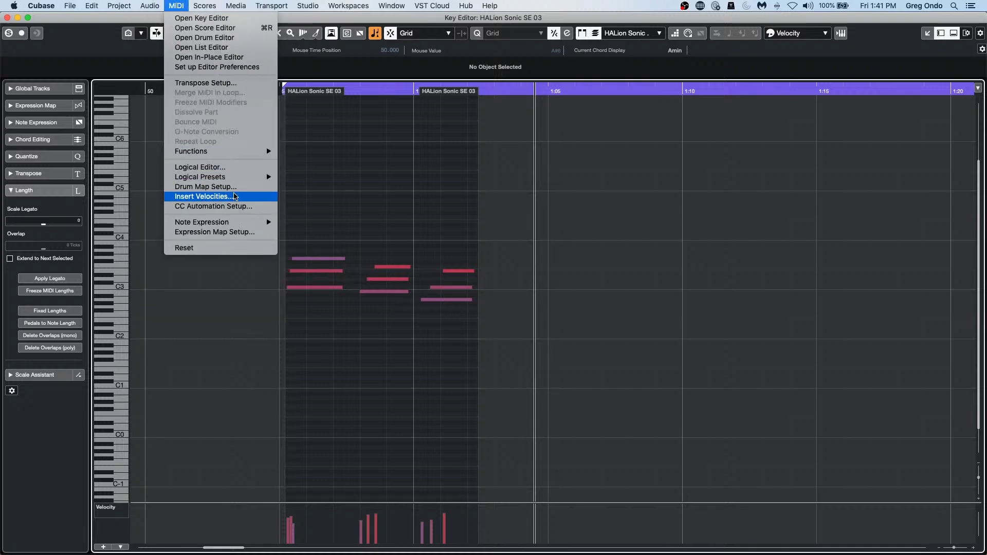
{"action": "left_click", "coordinate": [239, 172]}
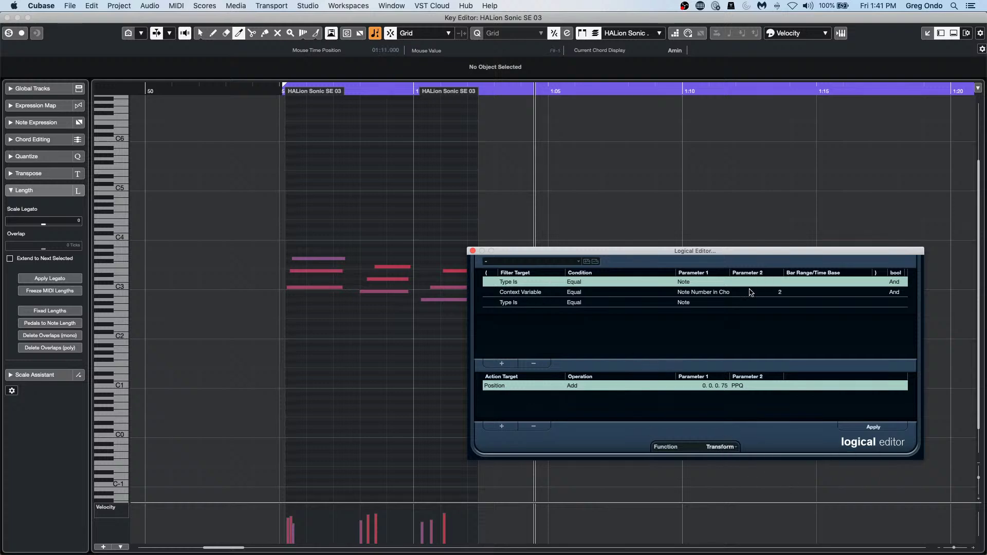
{"action": "left_click", "coordinate": [601, 303]}
{"action": "left_click", "coordinate": [526, 364]}
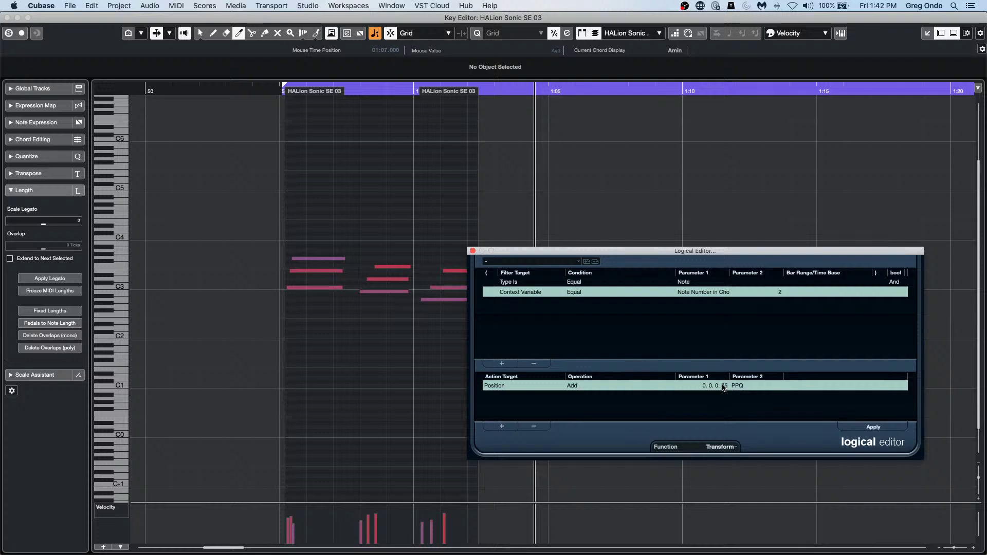
{"action": "left_click", "coordinate": [473, 251]}
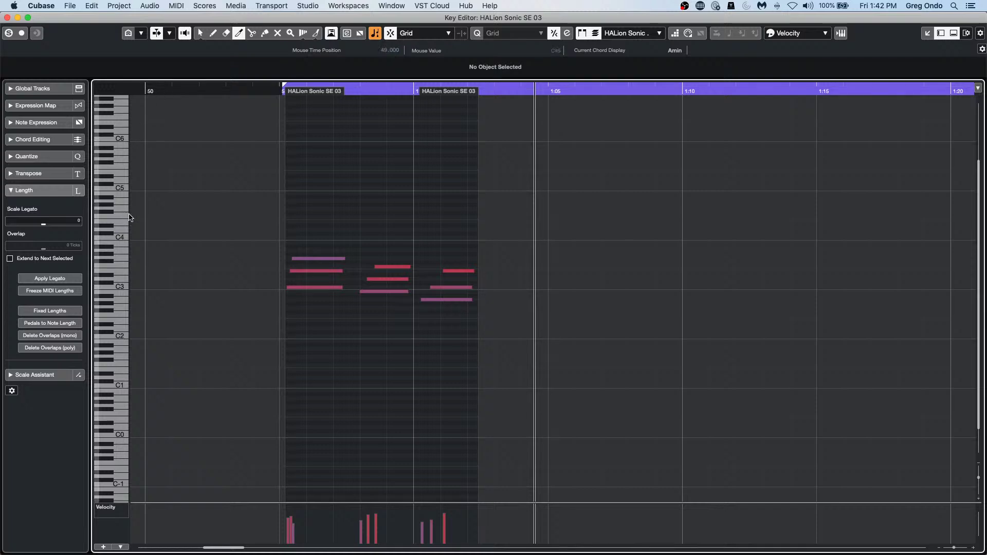
Close the Key Editor and review the Activate Multi Processing option in the Studio Setup's Audio System settings.
{"action": "left_click", "coordinate": [7, 17]}
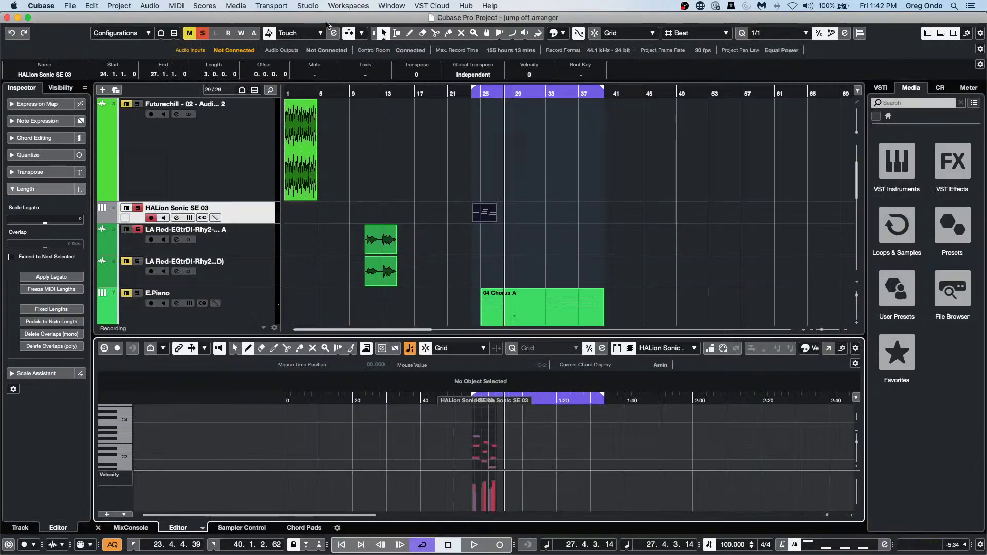
{"action": "left_click", "coordinate": [317, 6]}
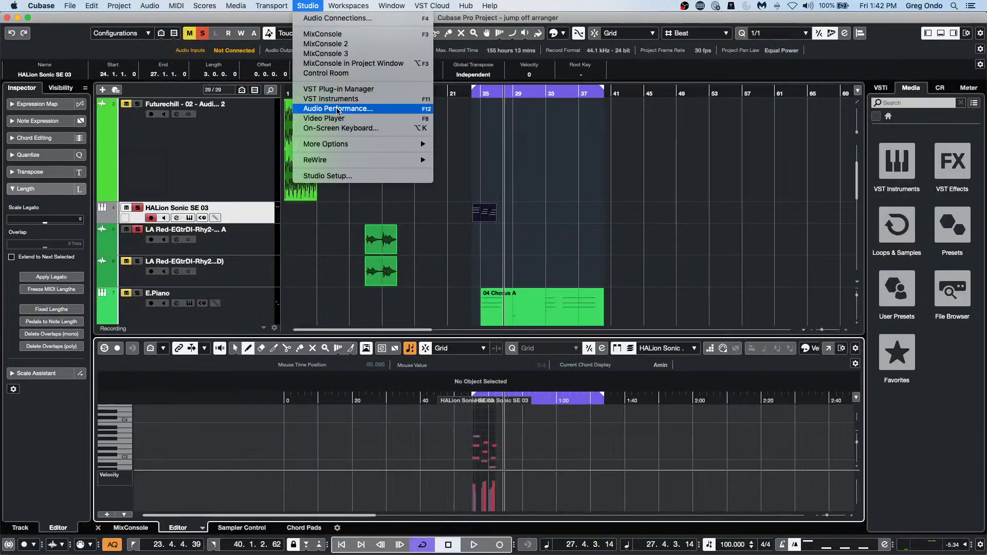
{"action": "left_click", "coordinate": [343, 174]}
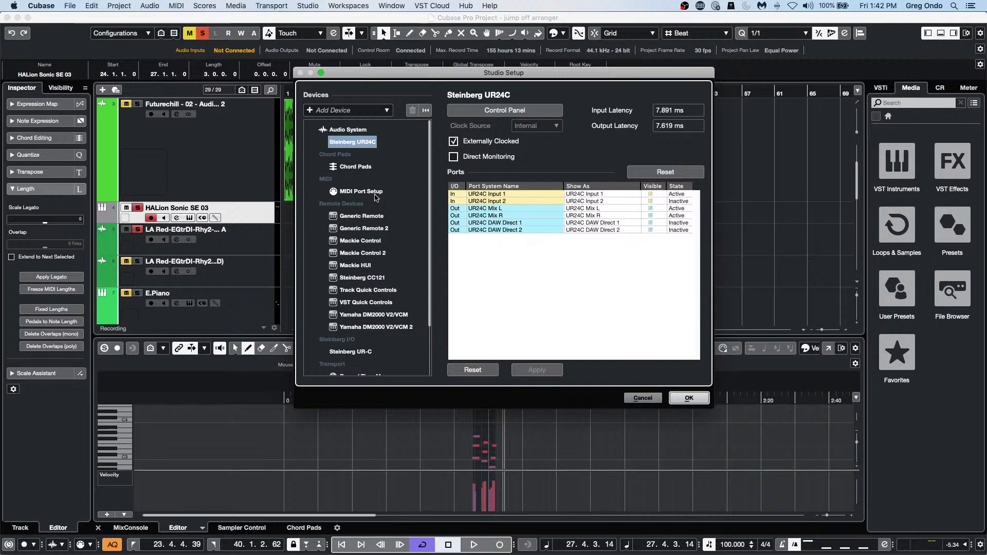
{"action": "left_click", "coordinate": [352, 130]}
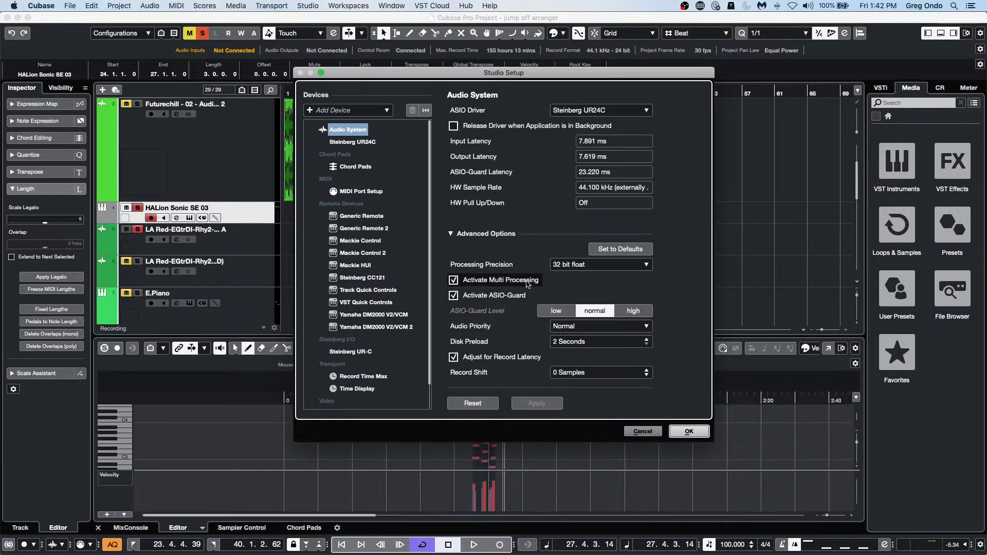
{"action": "left_click", "coordinate": [453, 280]}
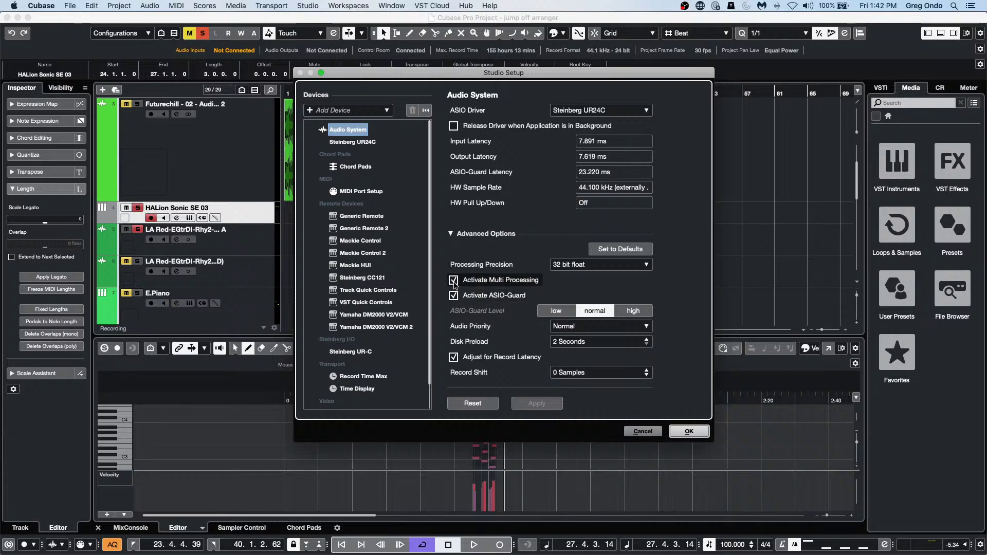
{"action": "left_click", "coordinate": [453, 280]}
{"action": "left_click", "coordinate": [689, 432]}
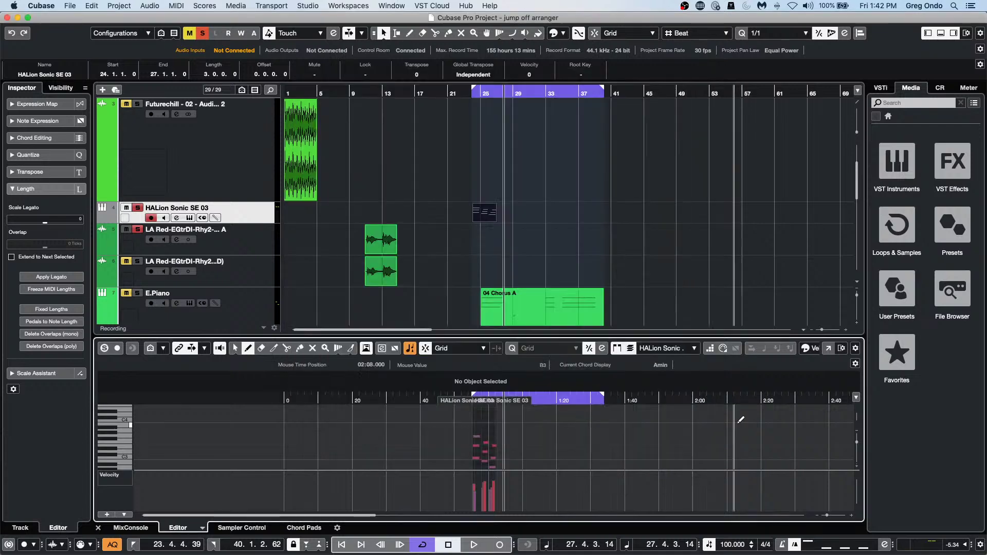
Show the VST instruments rack and examine the ASIO-Guard options in the Studio Setup's Audio System settings.
{"action": "left_click", "coordinate": [891, 90]}
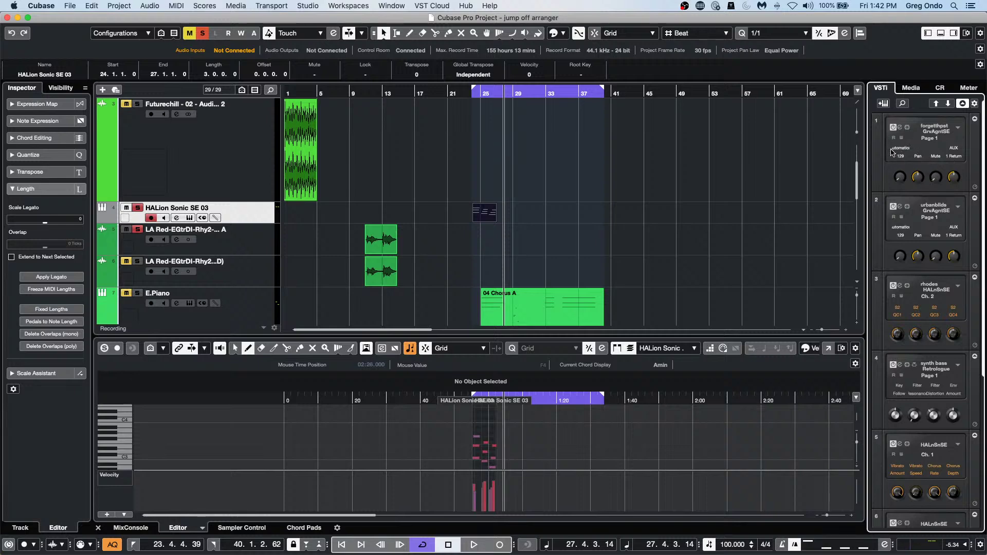
{"action": "mouse_move", "coordinate": [906, 182]}
{"action": "left_click", "coordinate": [303, 6]}
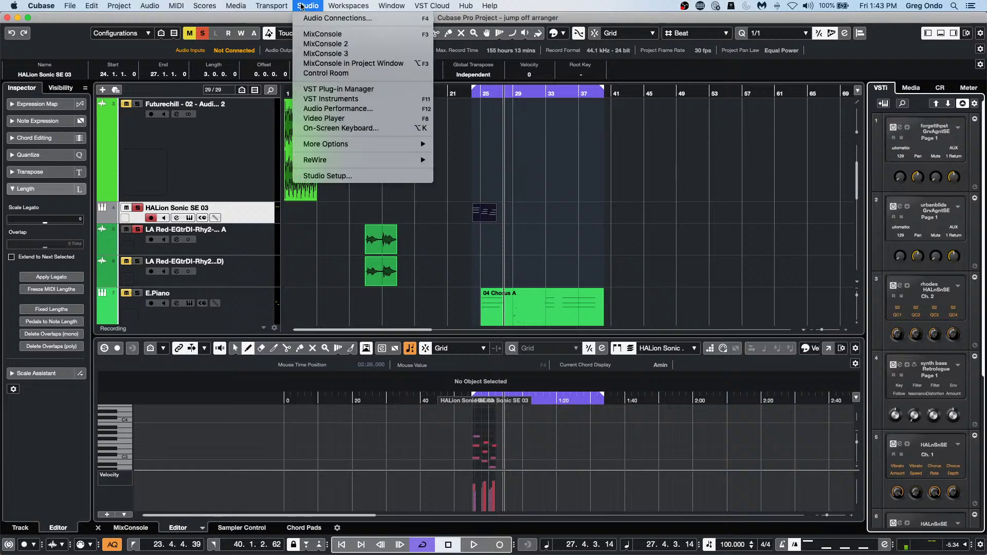
{"action": "left_click", "coordinate": [328, 176]}
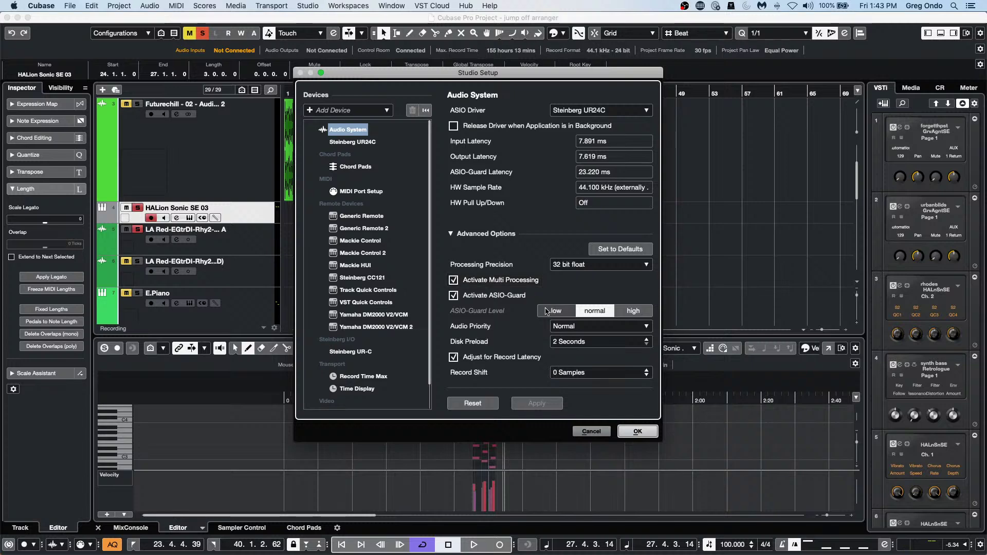
{"action": "left_click", "coordinate": [640, 433]}
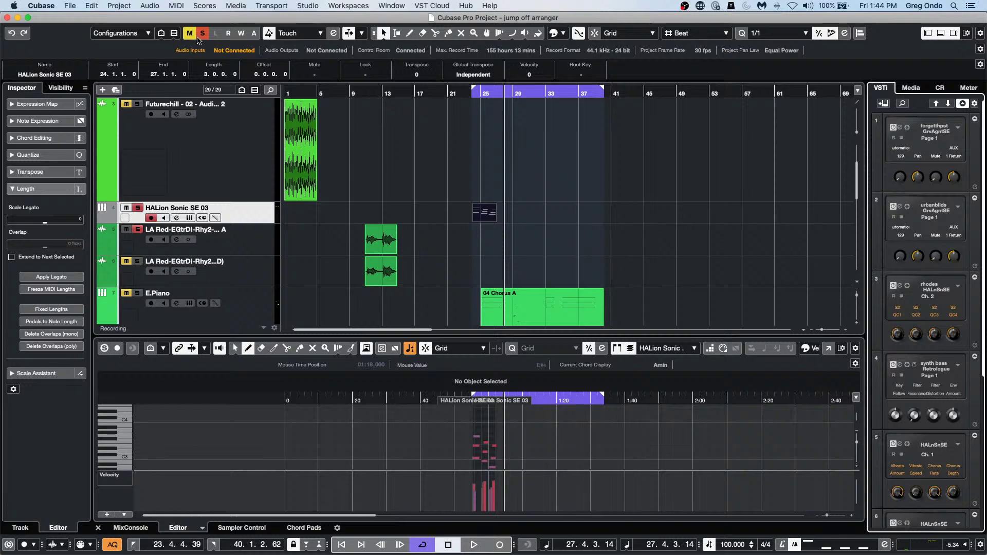
Open the VST Plug-in Manager and switch from the Default collection to the uyvivuyv collection.
{"action": "left_click", "coordinate": [304, 7]}
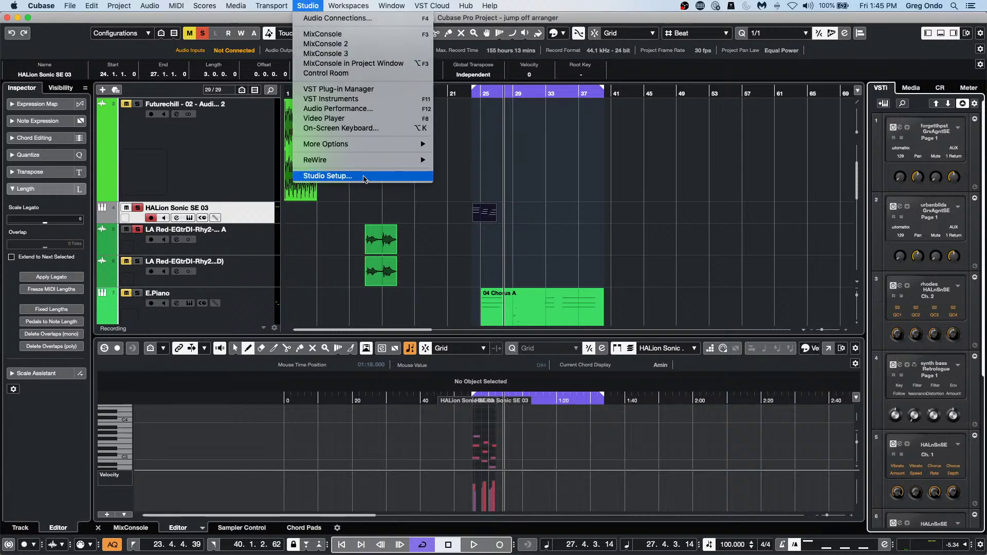
{"action": "left_click", "coordinate": [371, 89]}
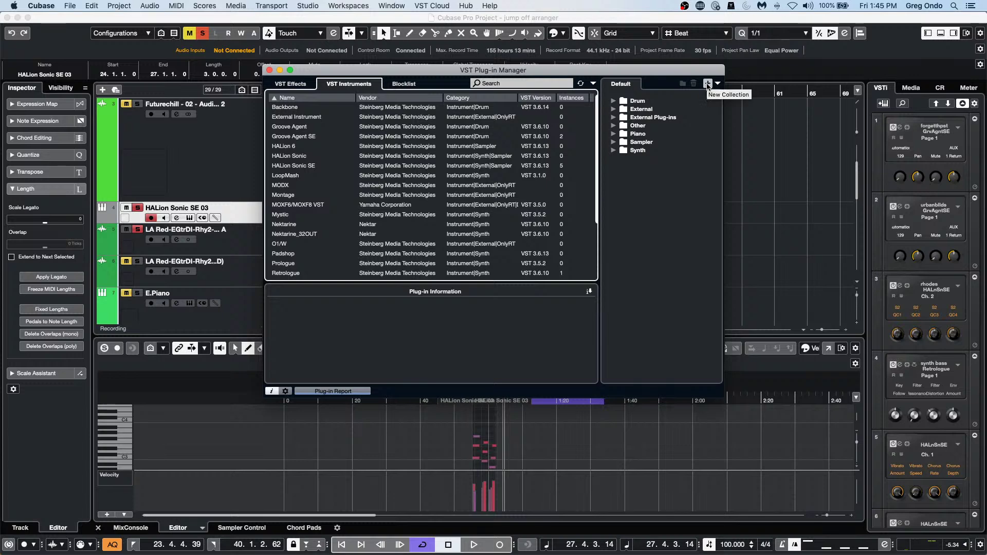
{"action": "left_click", "coordinate": [718, 83]}
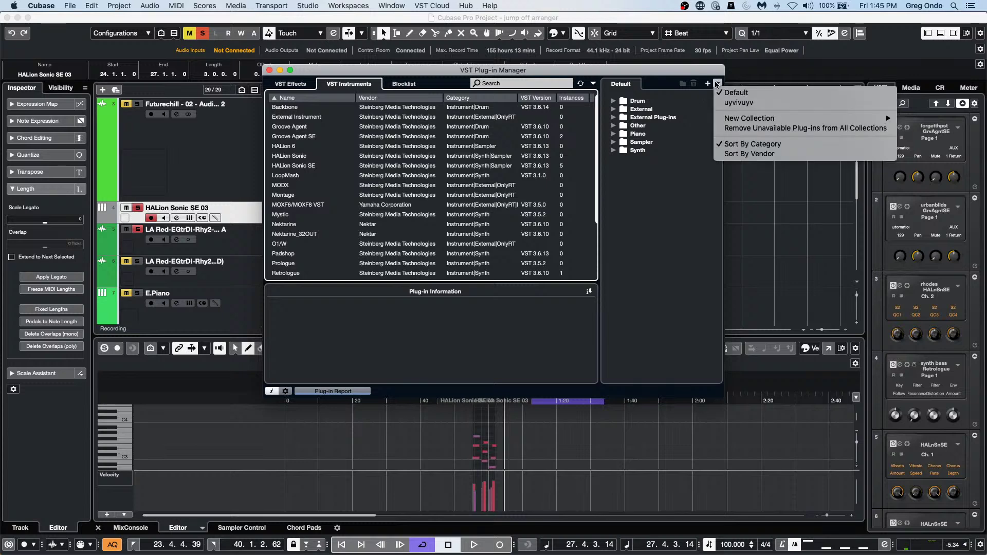
{"action": "left_click", "coordinate": [739, 103]}
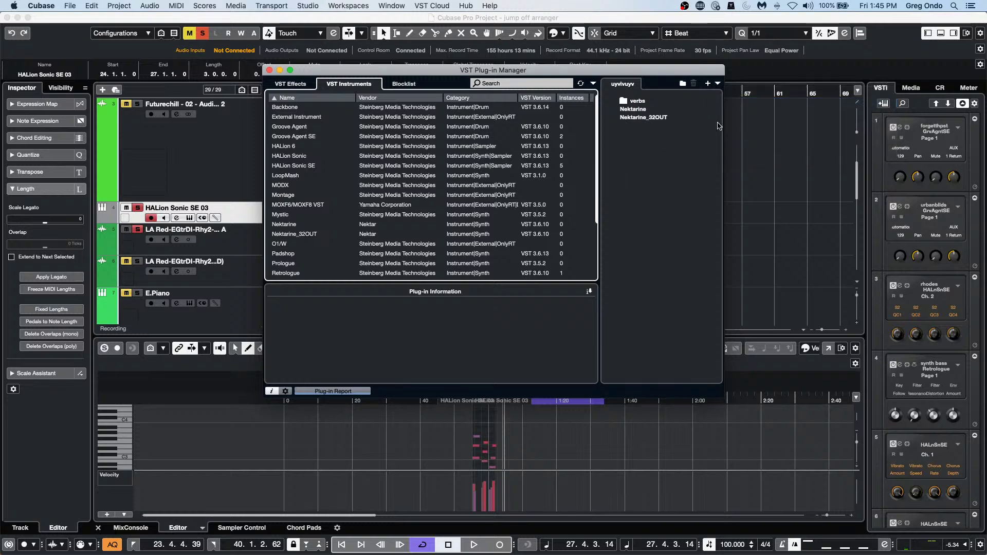
Add the Montage instrument to the uyvivuyv plug-in collection.
{"action": "right_click", "coordinate": [624, 152]}
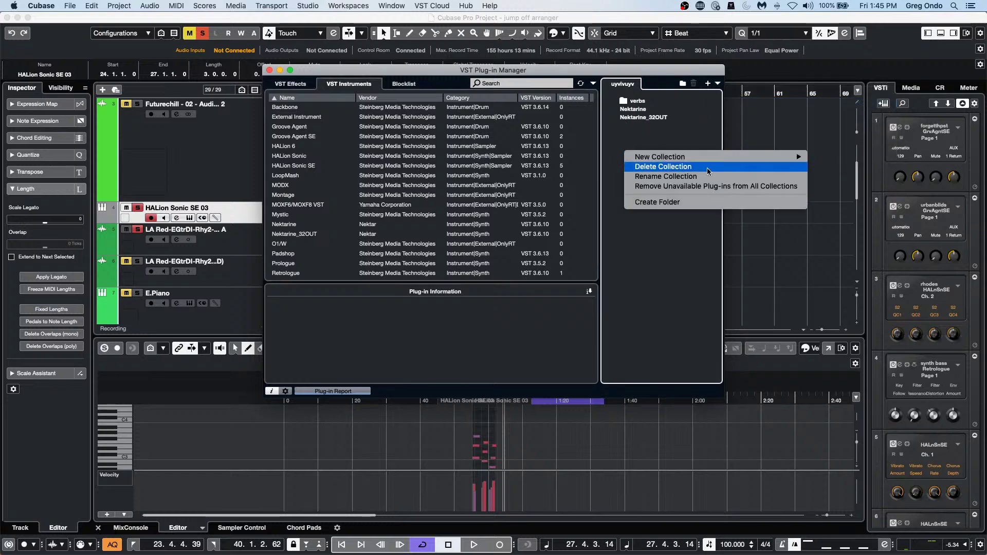
{"action": "mouse_move", "coordinate": [704, 160]}
{"action": "left_click", "coordinate": [275, 197]}
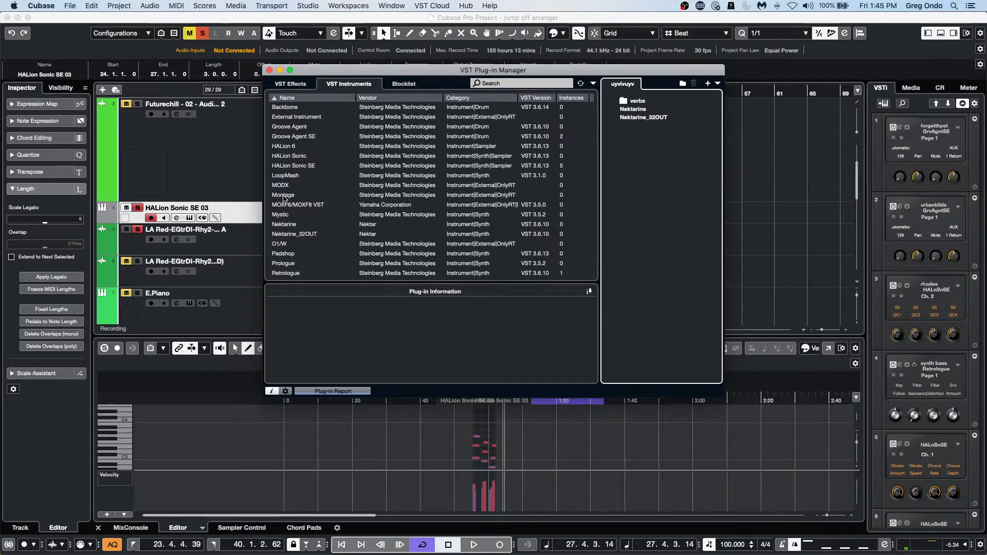
{"action": "left_click_drag", "start_coordinate": [275, 197], "coordinate": [622, 175]}
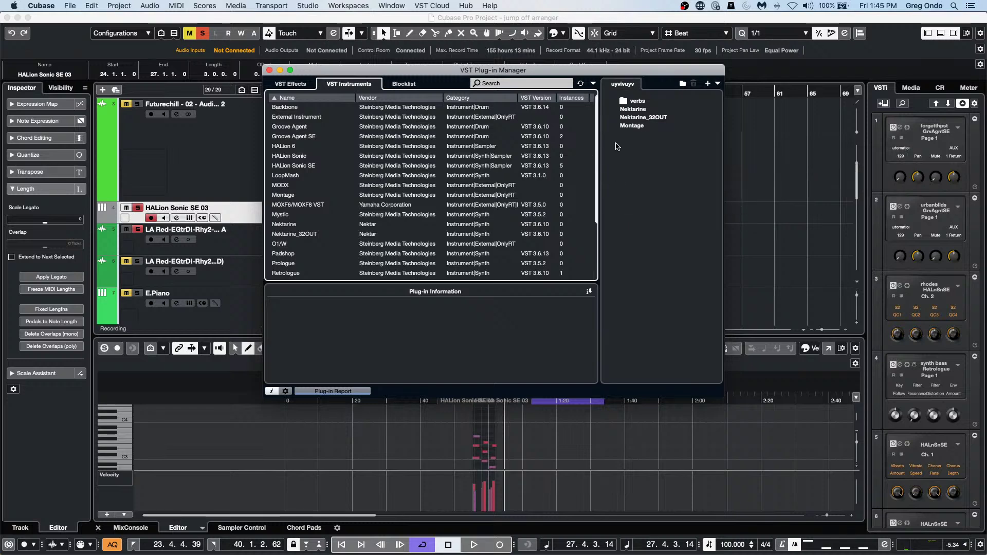
Create a folder named "UAD I own" in the uyvivuyv plug-in collection.
{"action": "right_click", "coordinate": [612, 149]}
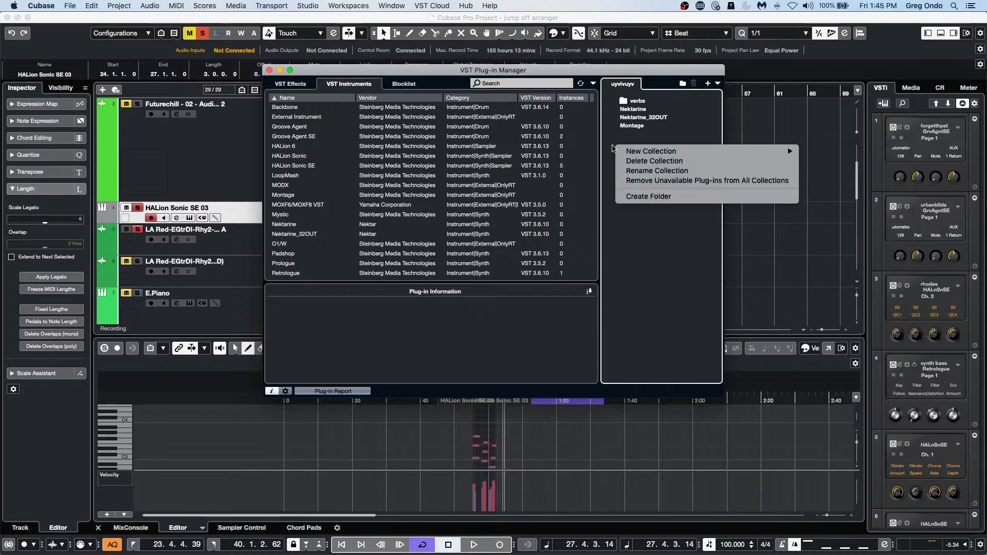
{"action": "left_click", "coordinate": [683, 84]}
{"action": "left_click", "coordinate": [683, 84]}
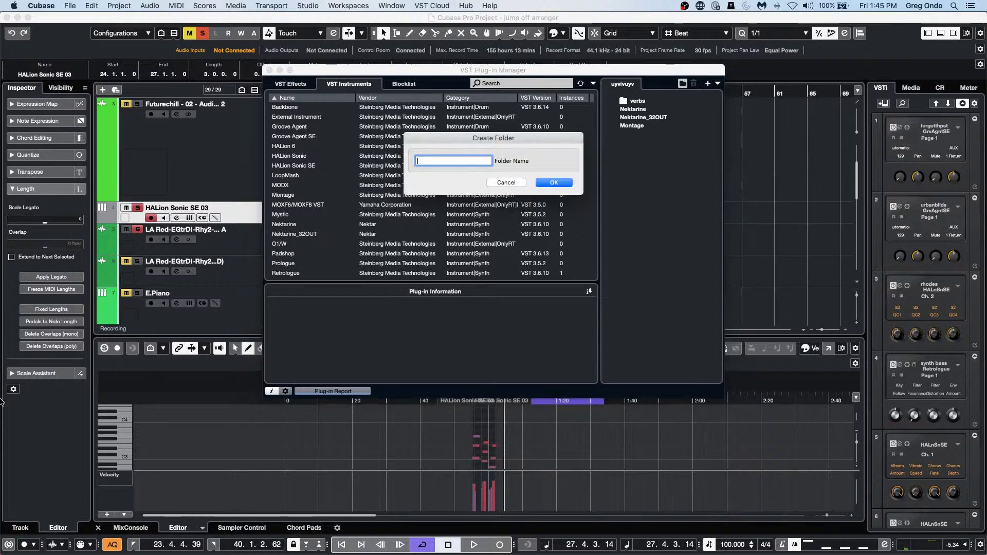
{"action": "type", "text": "UAD l"}
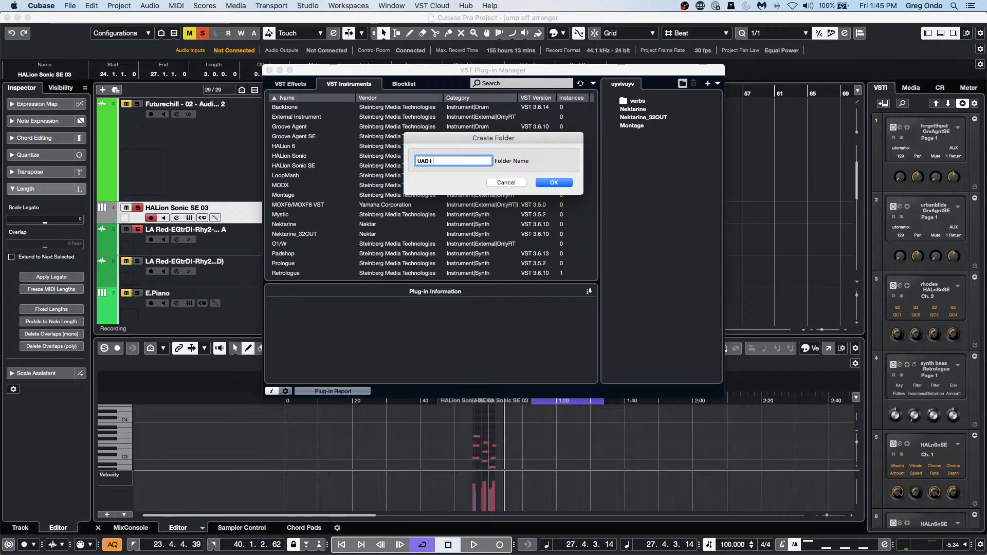
{"action": "type", "text": "I own"}
{"action": "key", "text": "Return"}
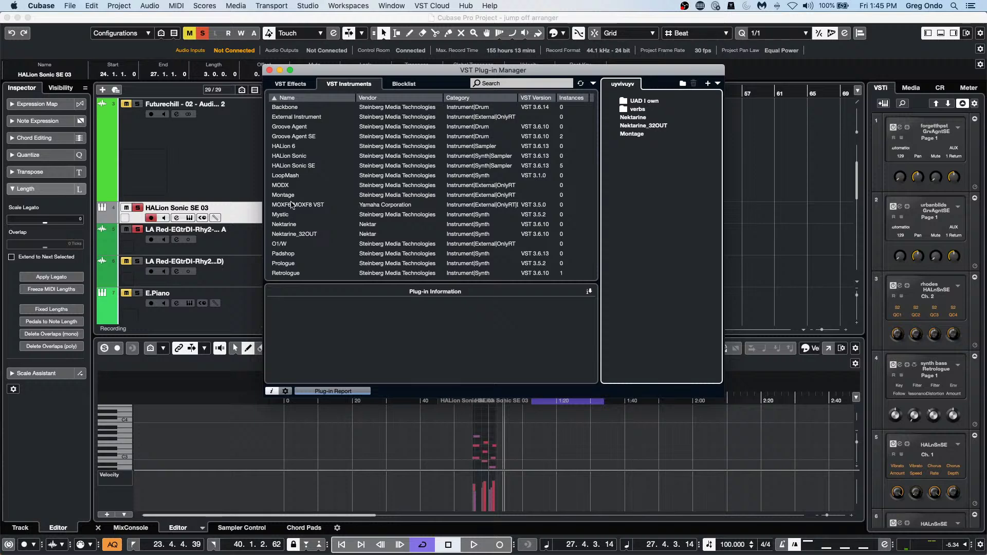
Compare the VST effects collection with the instruments collection and add the Mystic instrument to the UAD I own folder.
{"action": "left_click", "coordinate": [291, 85]}
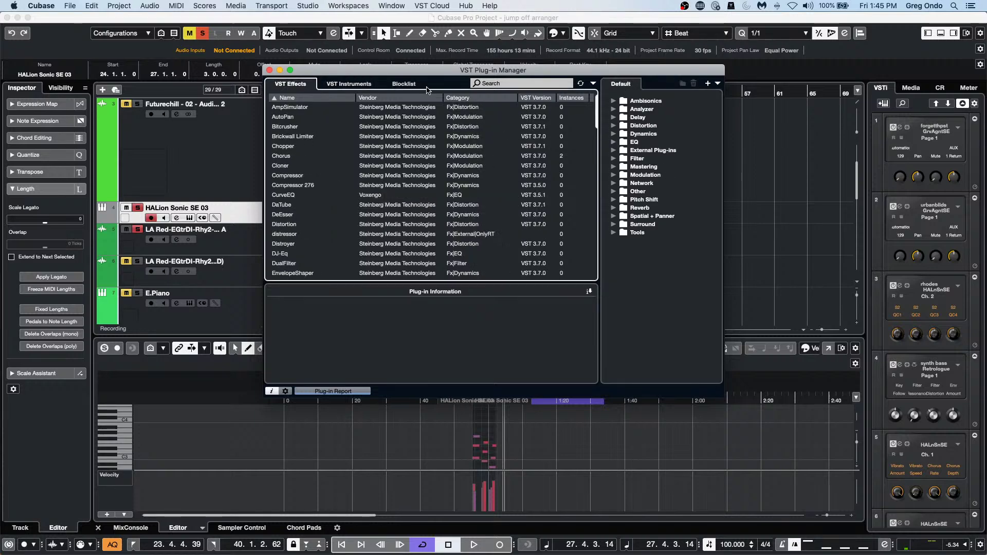
{"action": "left_click", "coordinate": [346, 83]}
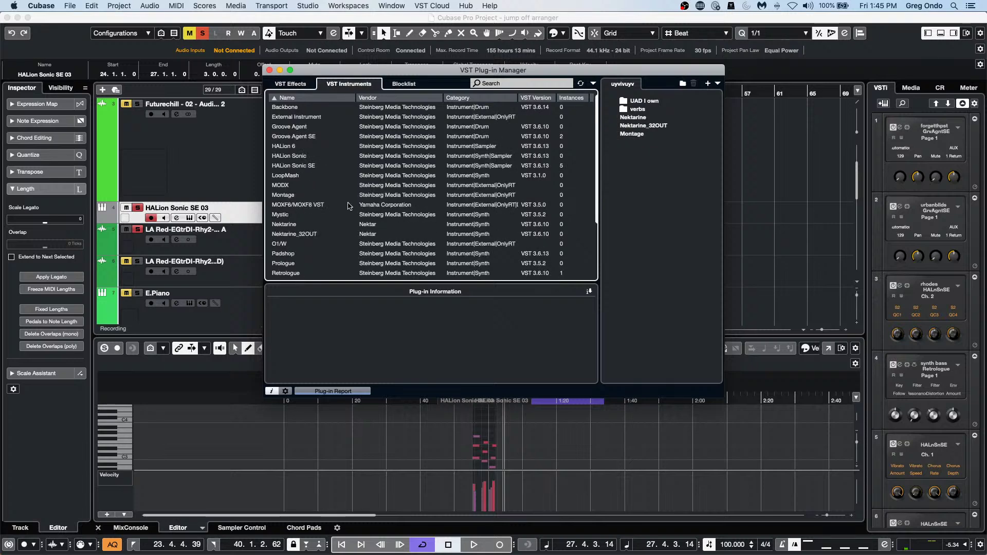
{"action": "left_click", "coordinate": [651, 103]}
{"action": "left_click_drag", "start_coordinate": [652, 106], "coordinate": [651, 106]}
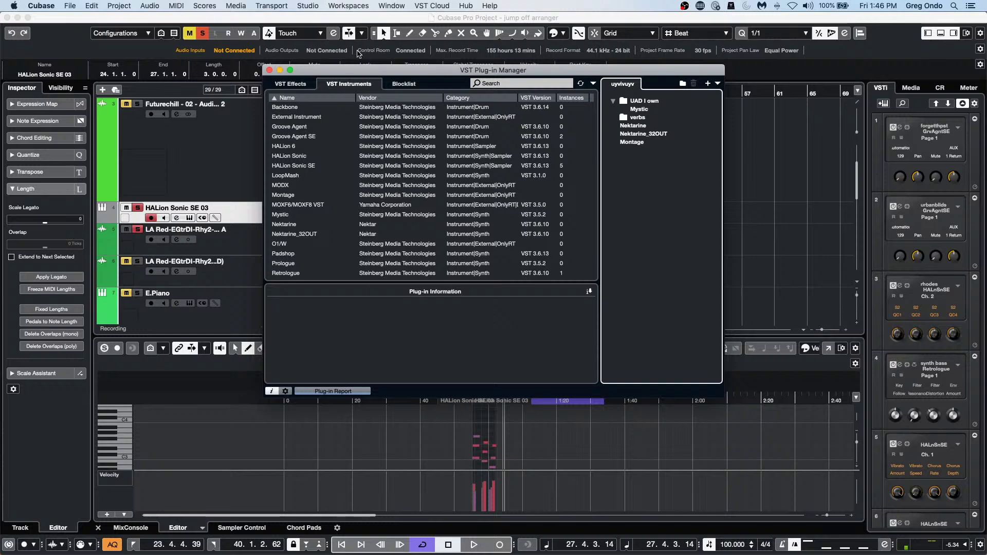
Close the VST Plug-in Manager, then open and activate the recent project Hit the Road go.cpr.
{"action": "left_click", "coordinate": [270, 70]}
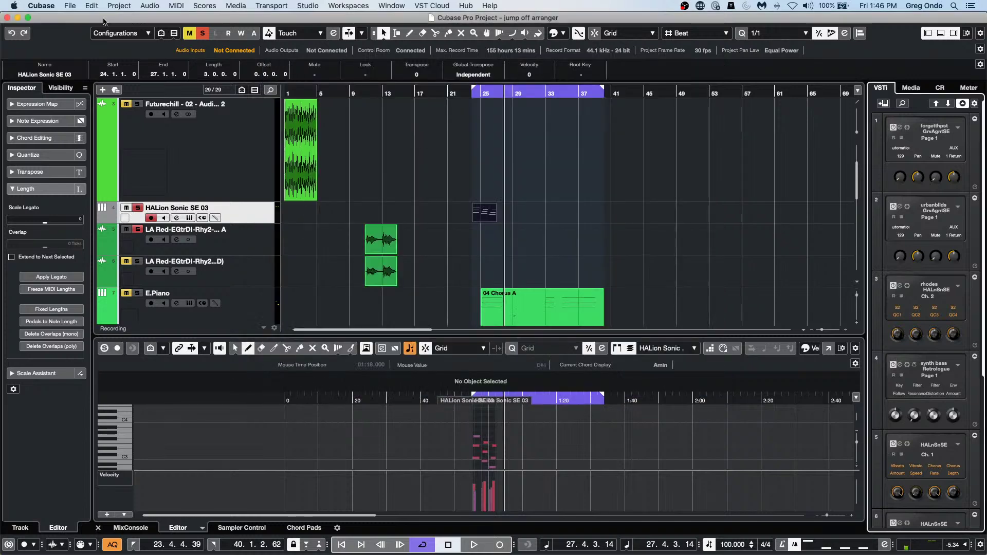
{"action": "left_click", "coordinate": [70, 6]}
{"action": "mouse_move", "coordinate": [118, 200]}
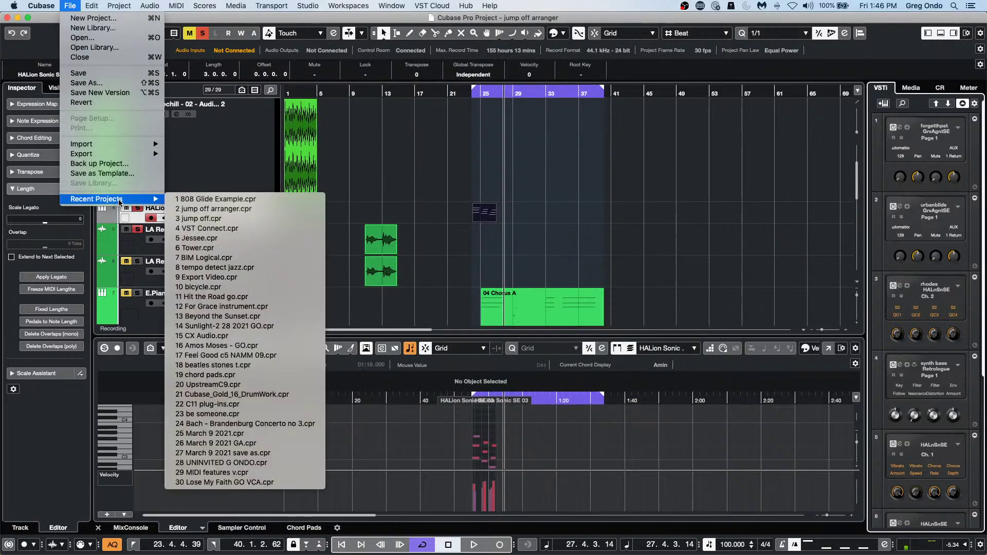
{"action": "left_click", "coordinate": [310, 297]}
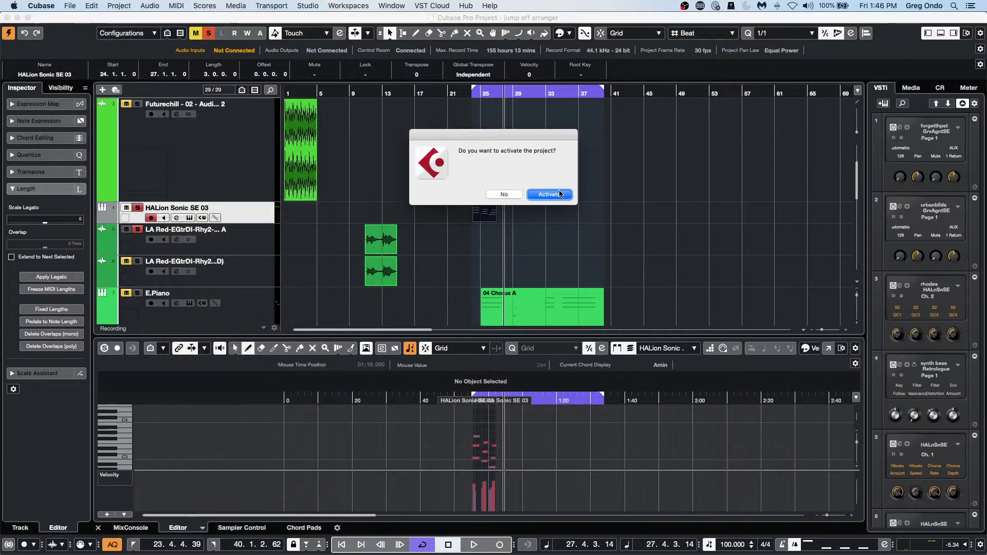
{"action": "left_click", "coordinate": [558, 195]}
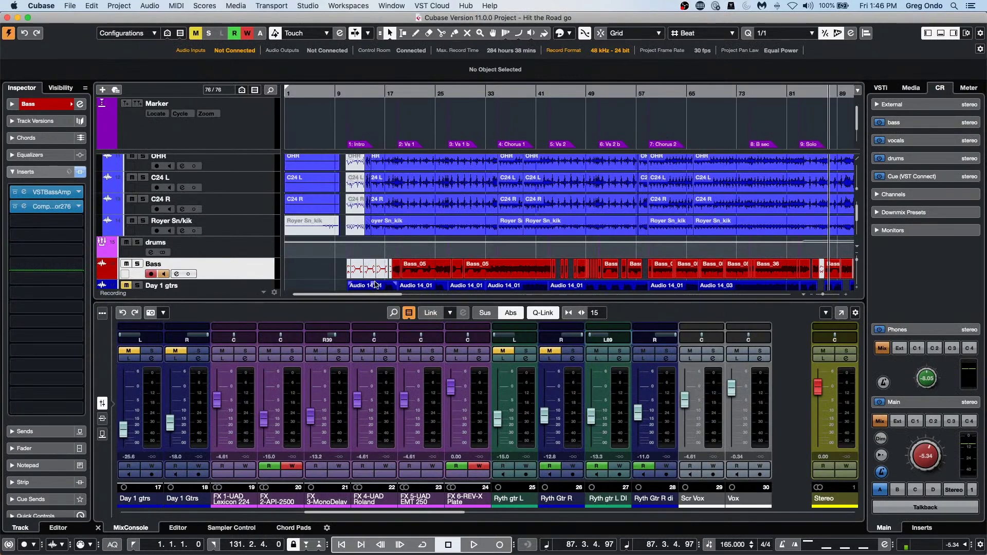
Reduce the height of the lower-zone MixConsole and narrow its channels so that 28 fit.
{"action": "left_click_drag", "start_coordinate": [371, 299], "coordinate": [370, 334]}
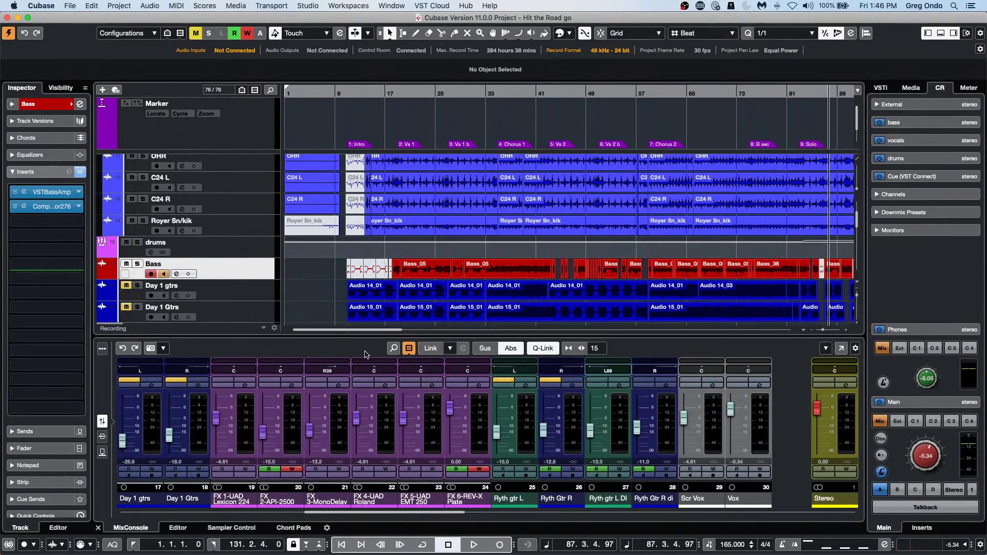
{"action": "left_click", "coordinate": [481, 433]}
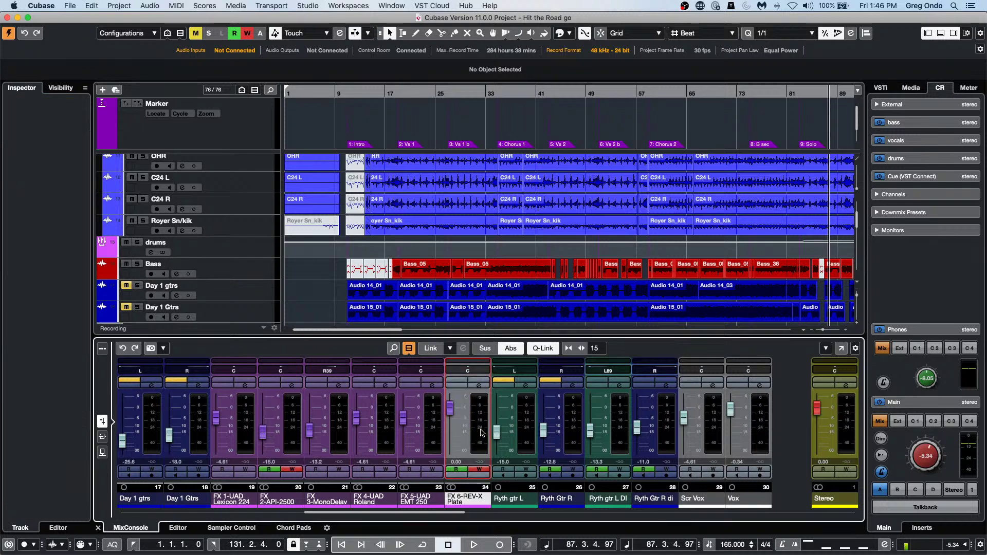
{"action": "scroll", "coordinate": [482, 433], "scroll_direction": "down", "scroll_amount": 6}
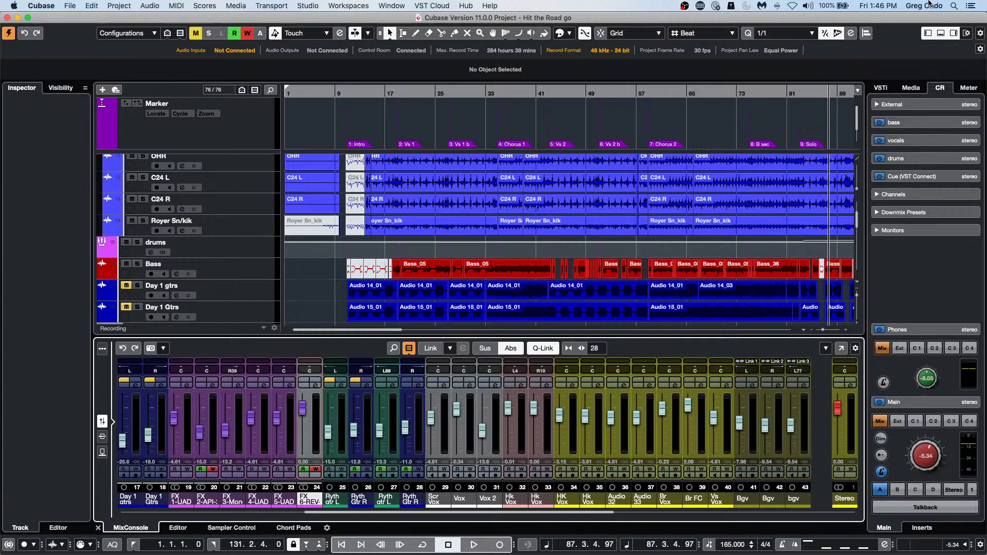
Lower the Control Room main level to about -12.3 dB and play the song from around bar 87.
{"action": "scroll", "coordinate": [925, 456], "scroll_direction": "down", "scroll_amount": 7}
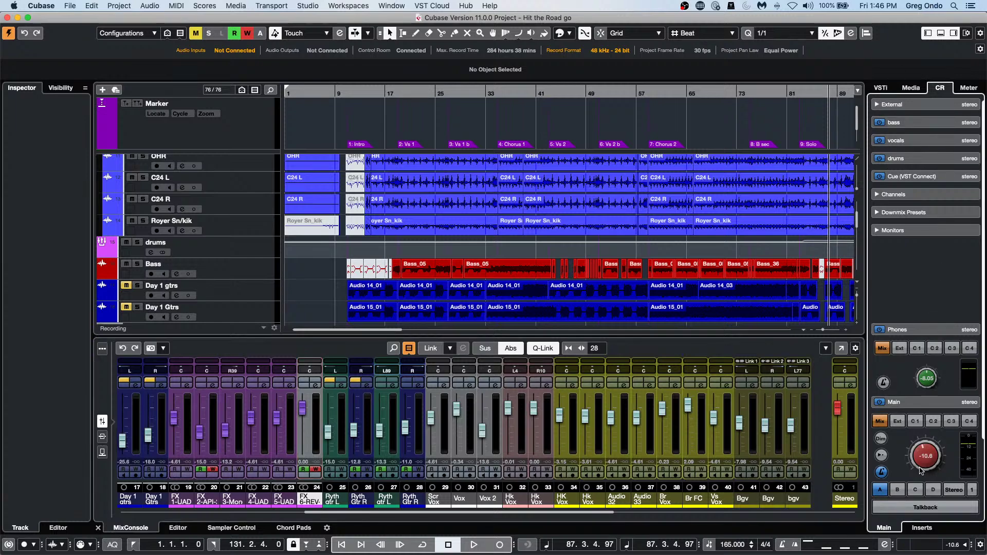
{"action": "key", "text": "space"}
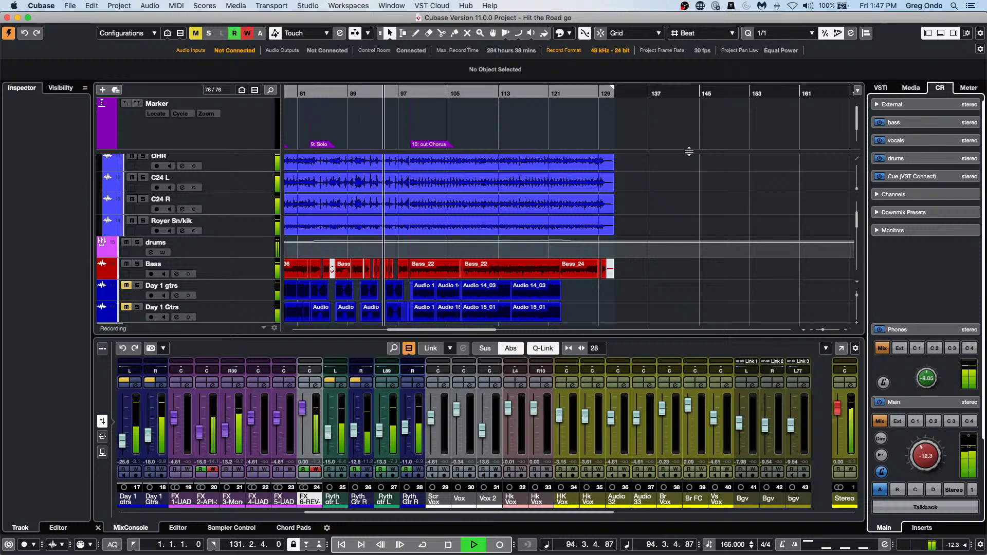
{"action": "key", "text": "space"}
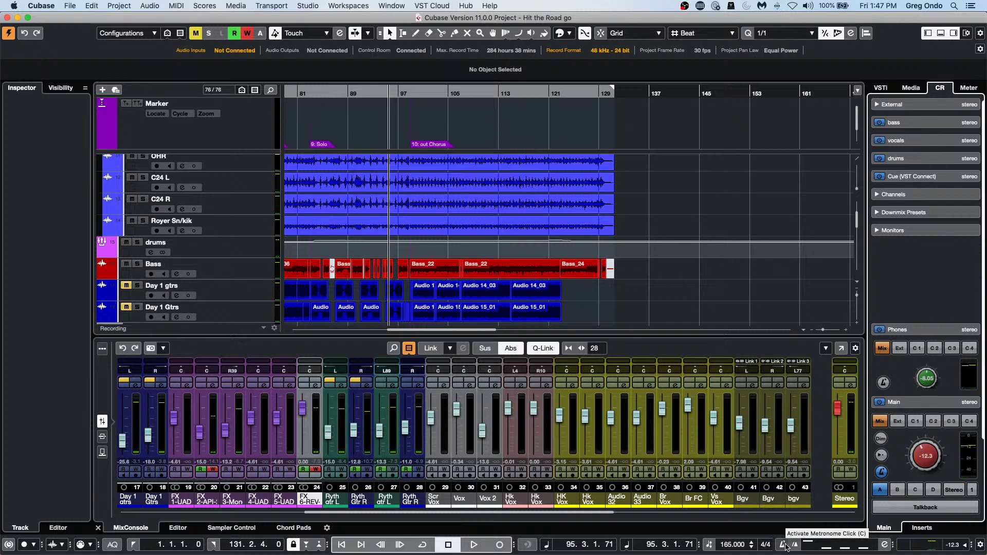
Activate the metronome click and play from the song's start, then from the intro around bar 11.
{"action": "left_click", "coordinate": [784, 544]}
{"action": "key", "text": "period"}
{"action": "key", "text": "space"}
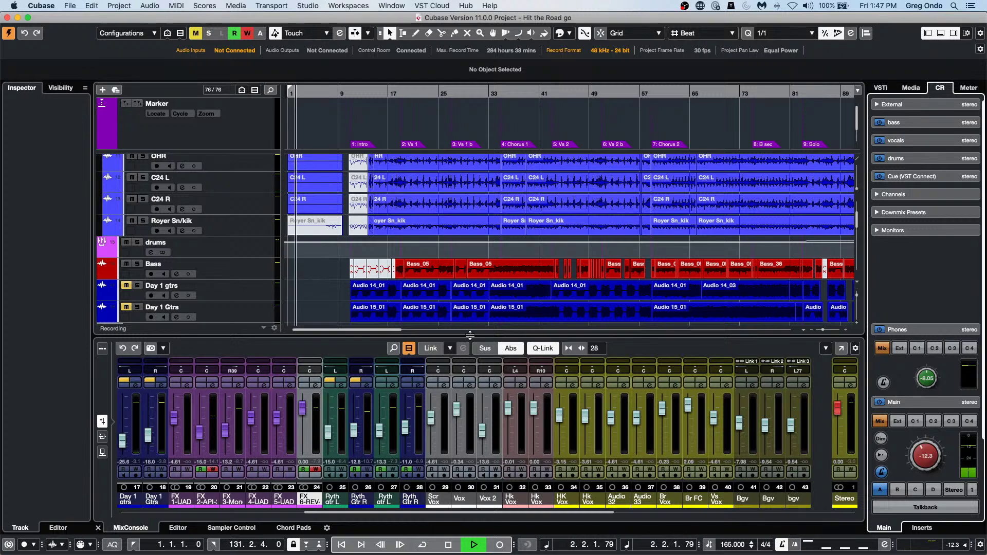
{"action": "left_click", "coordinate": [354, 93]}
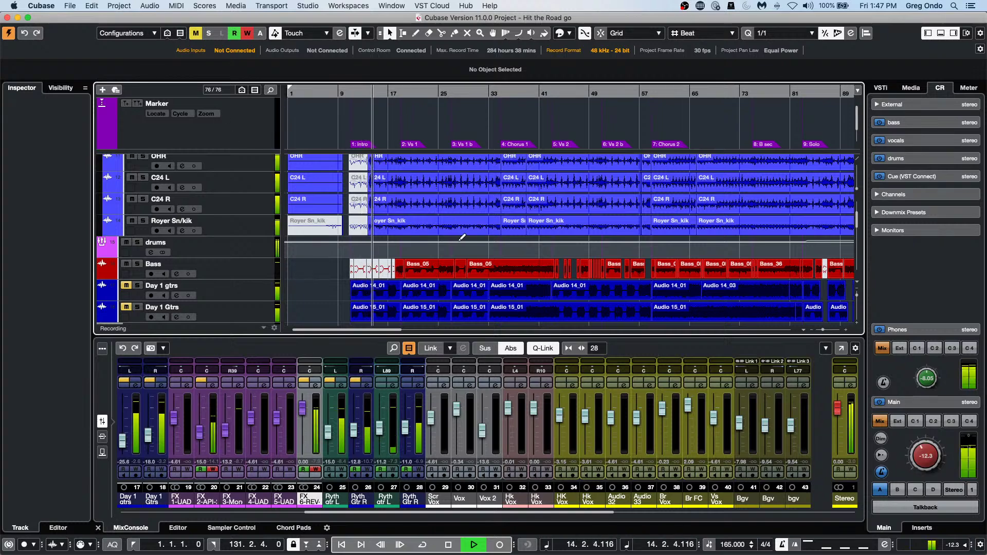
{"action": "key", "text": "space"}
Select all mixer channels from Kik through the last bgv channel.
{"action": "scroll", "coordinate": [460, 231], "scroll_direction": "up", "scroll_amount": 5}
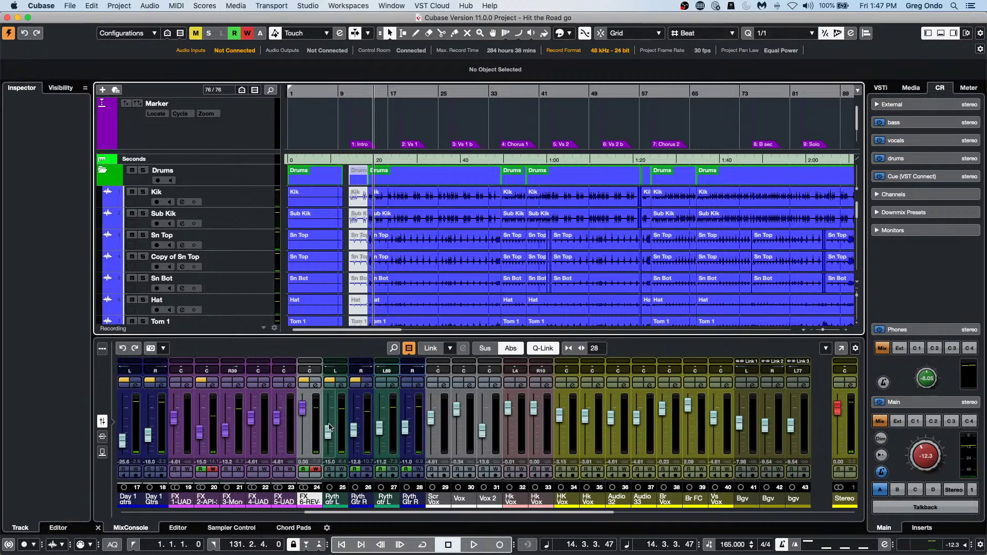
{"action": "left_click_drag", "start_coordinate": [383, 514], "coordinate": [128, 510]}
{"action": "left_click", "coordinate": [136, 417]}
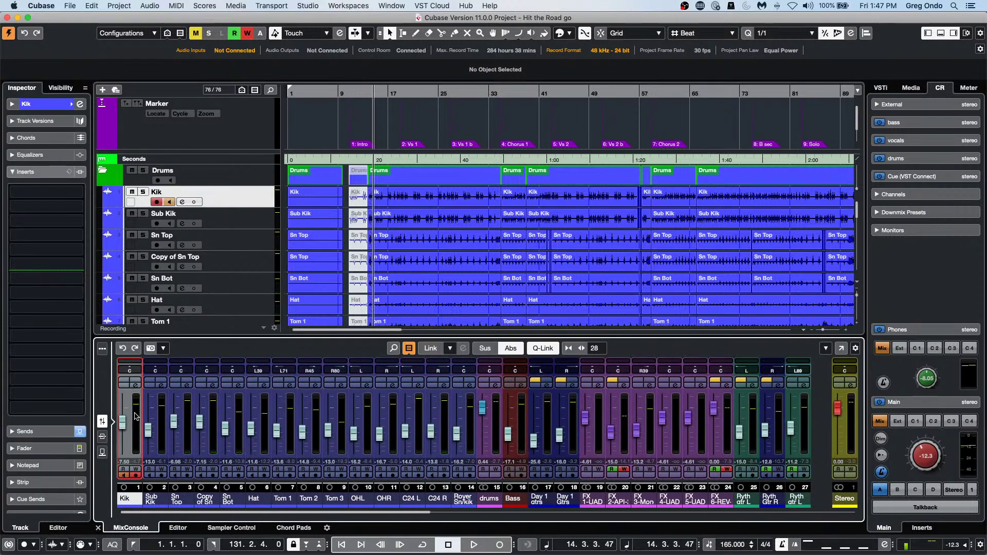
{"action": "left_click_drag", "start_coordinate": [251, 513], "coordinate": [734, 509]}
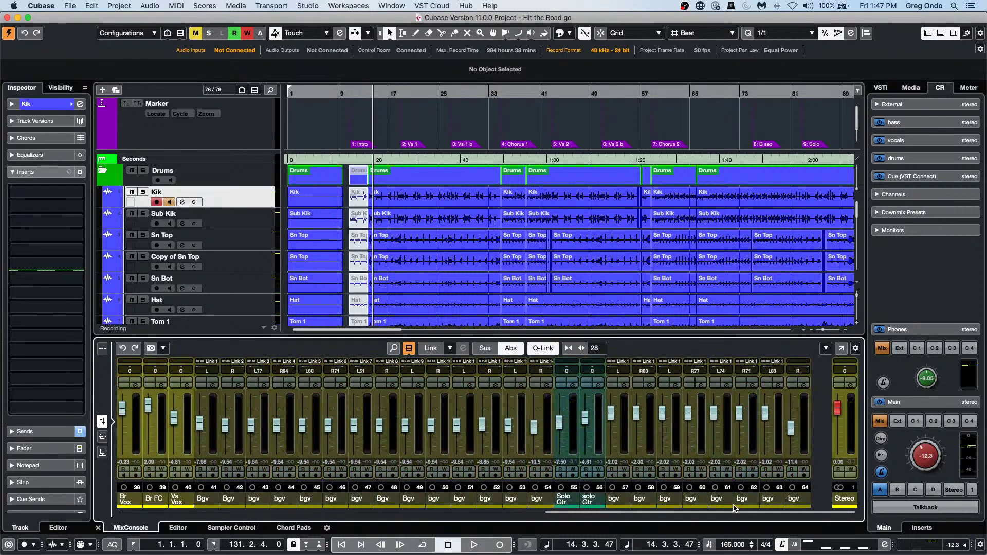
{"action": "left_click", "coordinate": [734, 506]}
{"action": "left_click", "coordinate": [789, 352]}
{"action": "left_click", "coordinate": [804, 430], "text": "shift"}
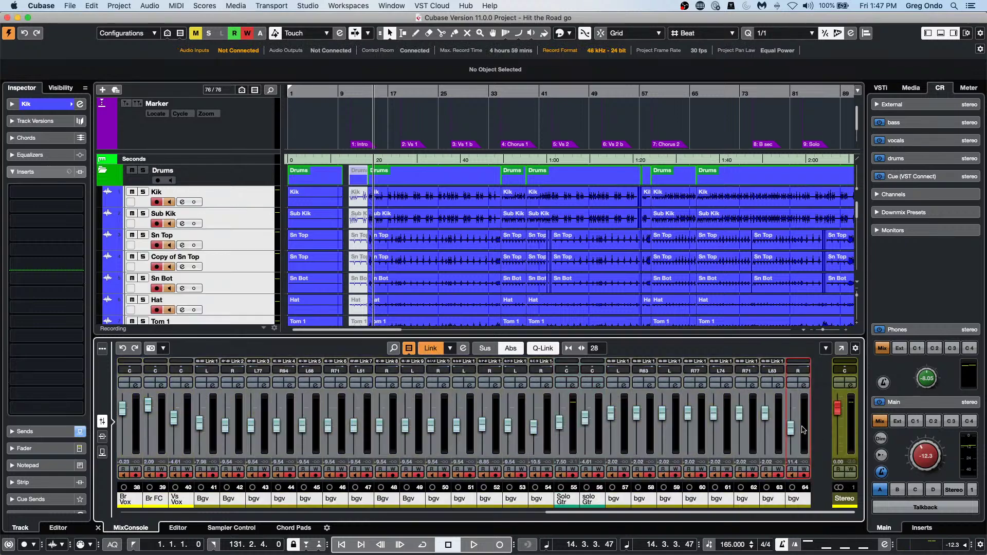
Open the MixConsole in a separate window and check the rack types selected for display, including Cue Sends.
{"action": "left_click", "coordinate": [842, 349]}
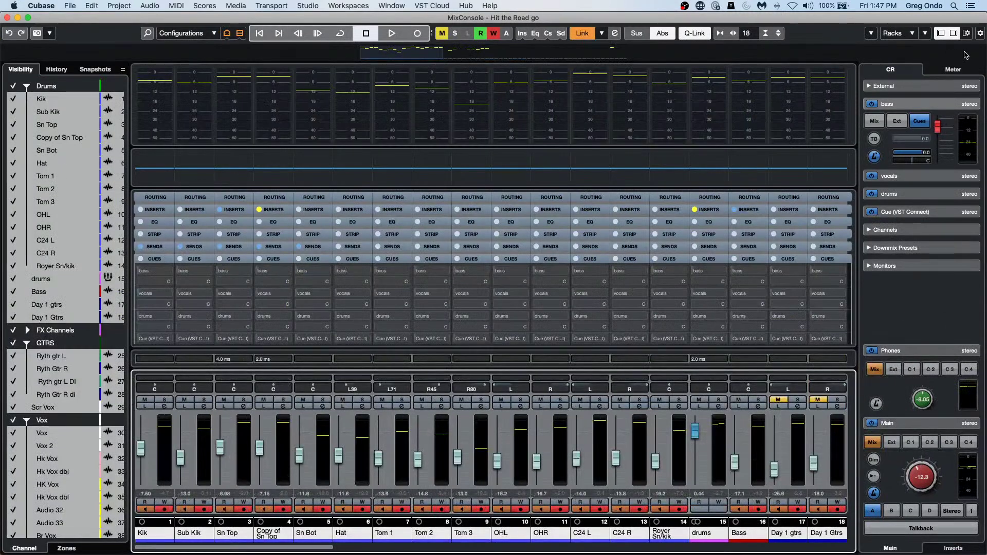
{"action": "left_click", "coordinate": [903, 34]}
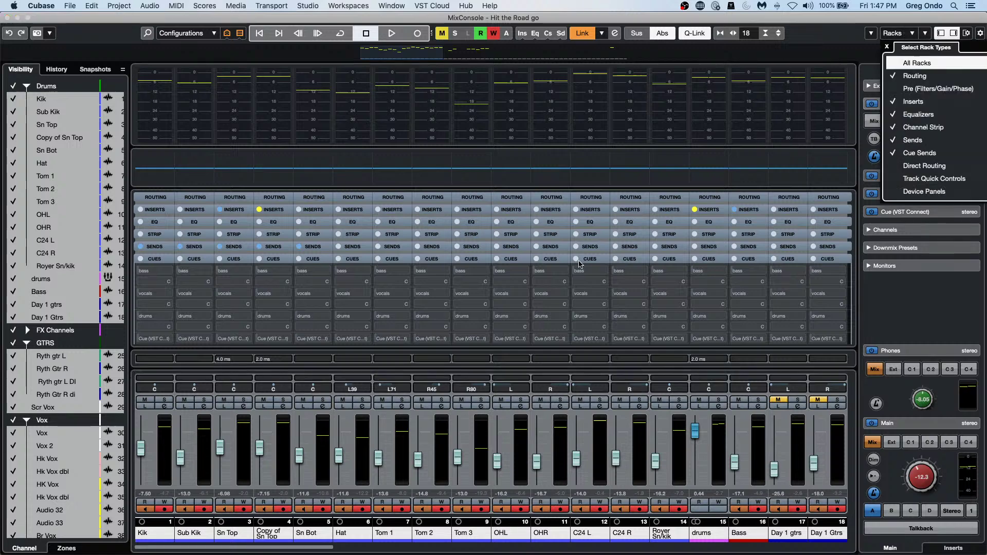
{"action": "left_click", "coordinate": [476, 268]}
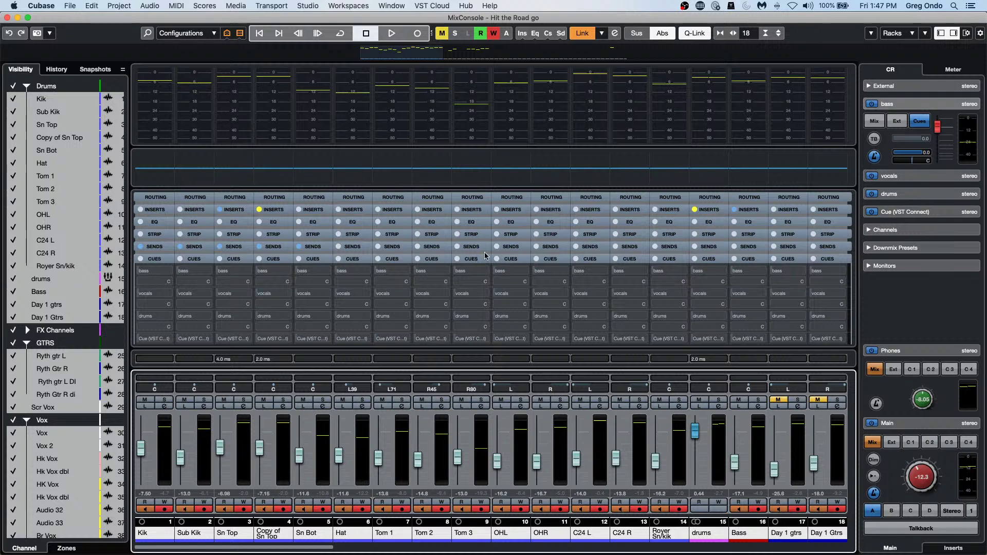
Assign the current mix levels of the selected channels to all cue sends.
{"action": "right_click", "coordinate": [945, 116]}
{"action": "mouse_move", "coordinate": [945, 119]}
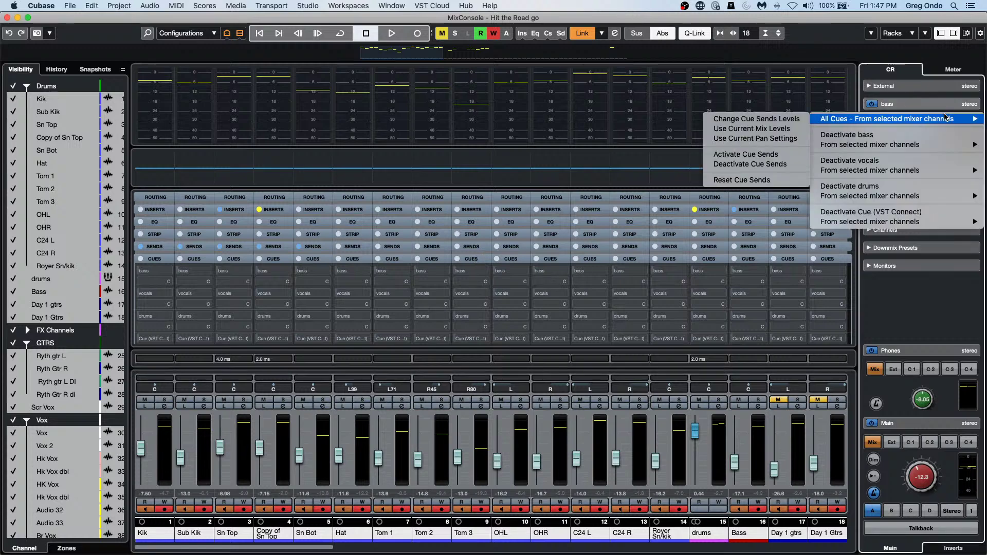
{"action": "left_click", "coordinate": [762, 131]}
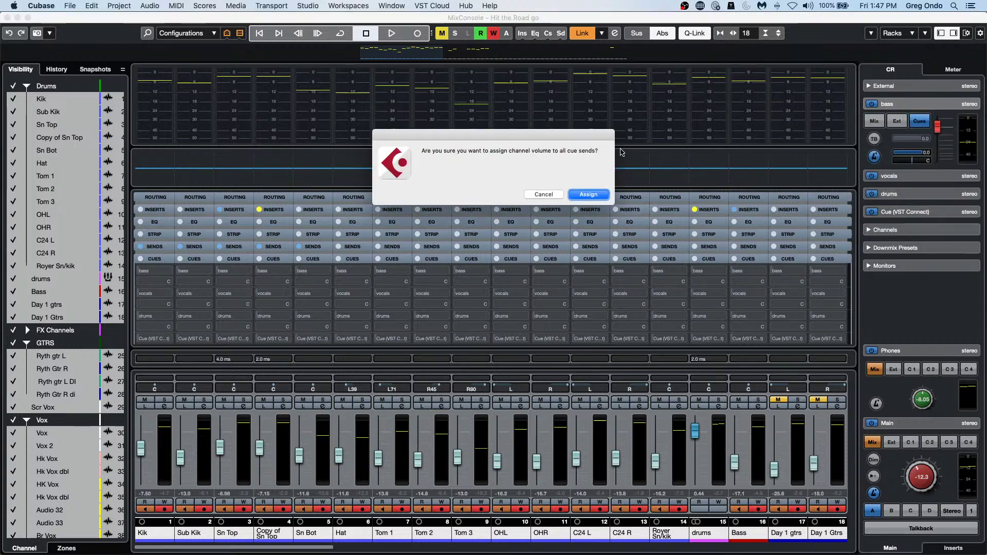
{"action": "left_click", "coordinate": [588, 195]}
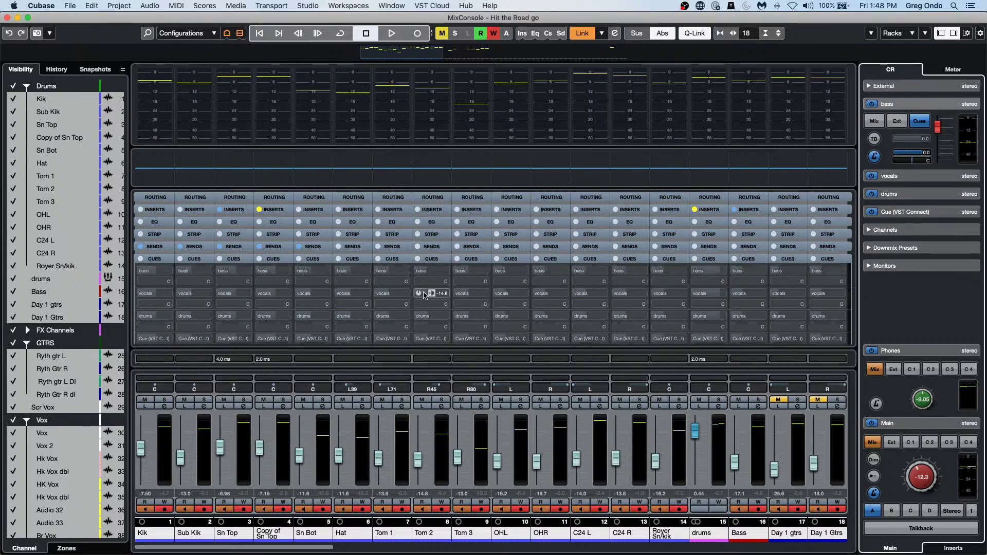
Activate all cue sends for the selected mixer channels.
{"action": "left_click_drag", "start_coordinate": [223, 548], "coordinate": [185, 548]}
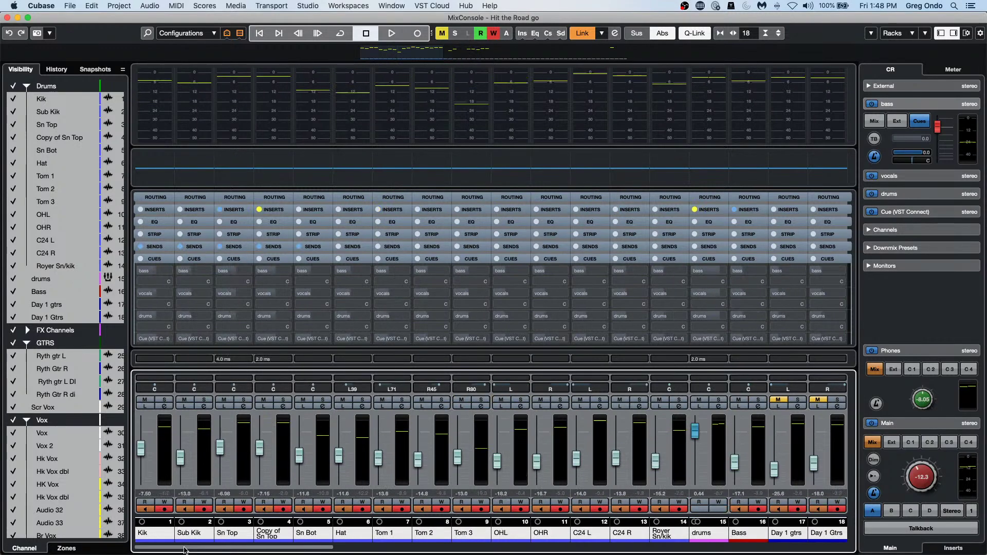
{"action": "right_click", "coordinate": [888, 167]}
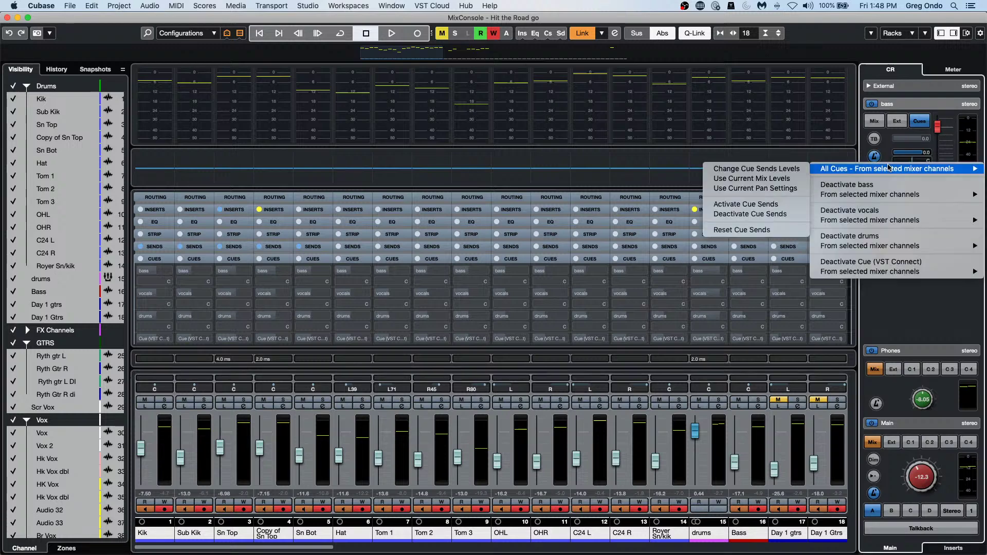
{"action": "left_click", "coordinate": [775, 206]}
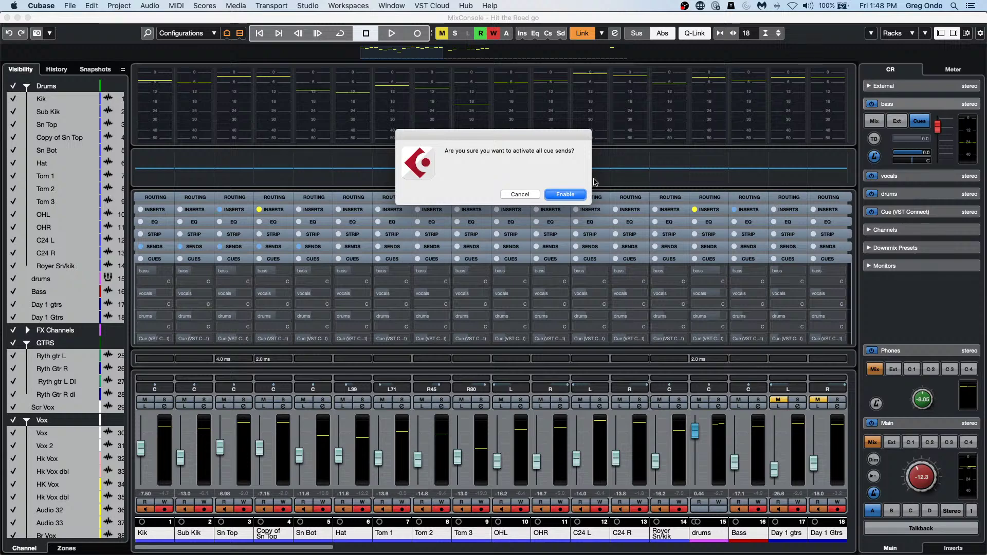
Activate all cue sends and raise the Bass channel's send level to the bass cue.
{"action": "left_click", "coordinate": [566, 194]}
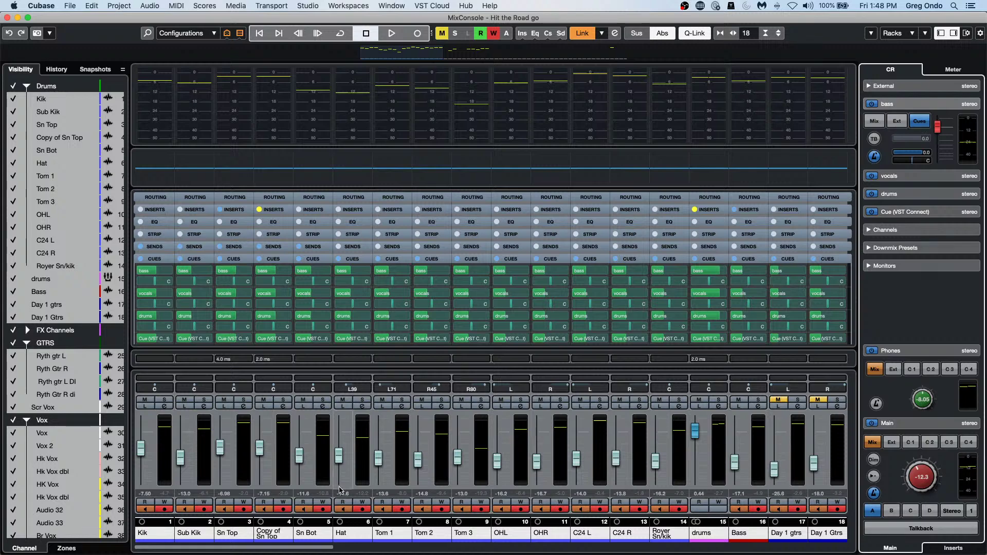
{"action": "left_click_drag", "start_coordinate": [311, 548], "coordinate": [370, 548]}
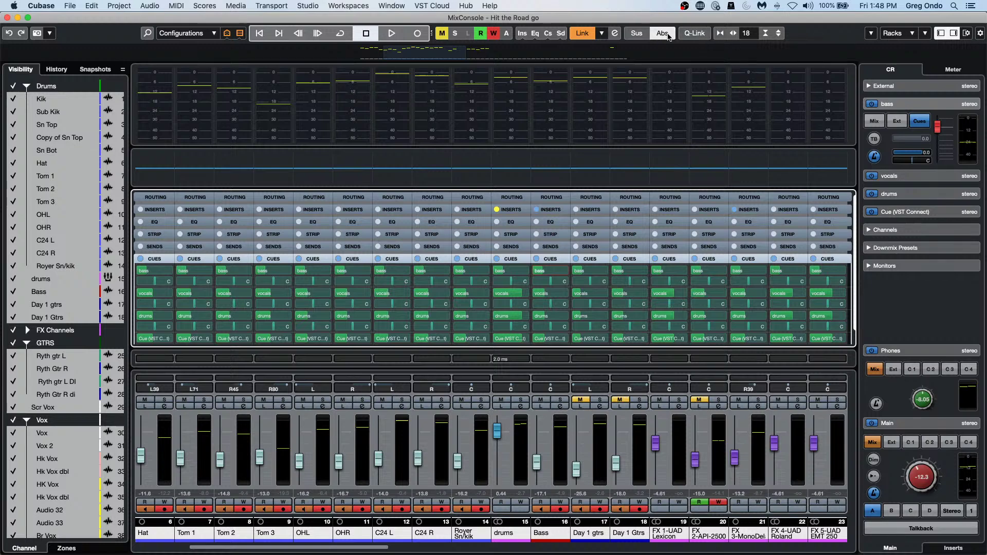
{"action": "mouse_move", "coordinate": [548, 274]}
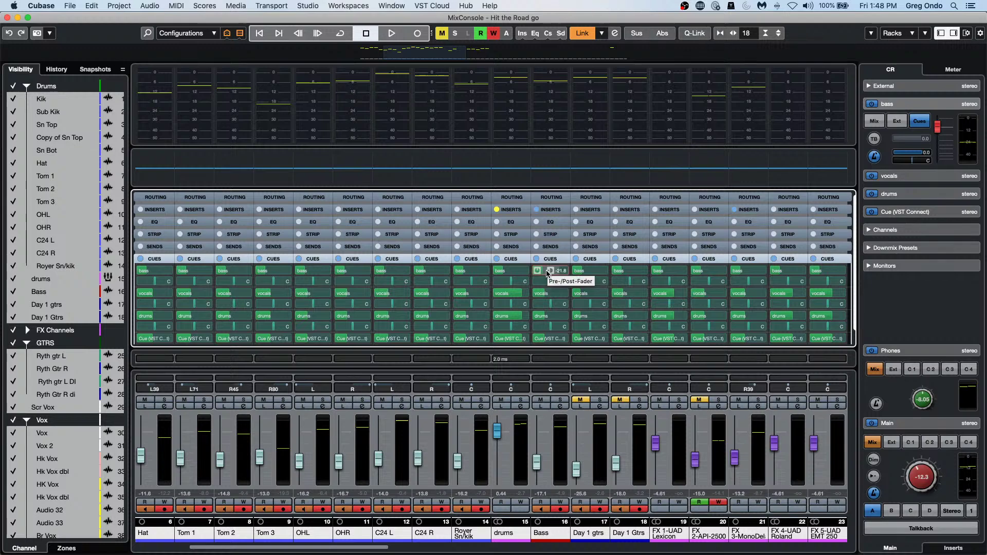
{"action": "left_click_drag", "start_coordinate": [549, 275], "coordinate": [575, 267]}
Play the song and set the monitoring source of both Phones and Main to Cue 1.
{"action": "key", "text": "space"}
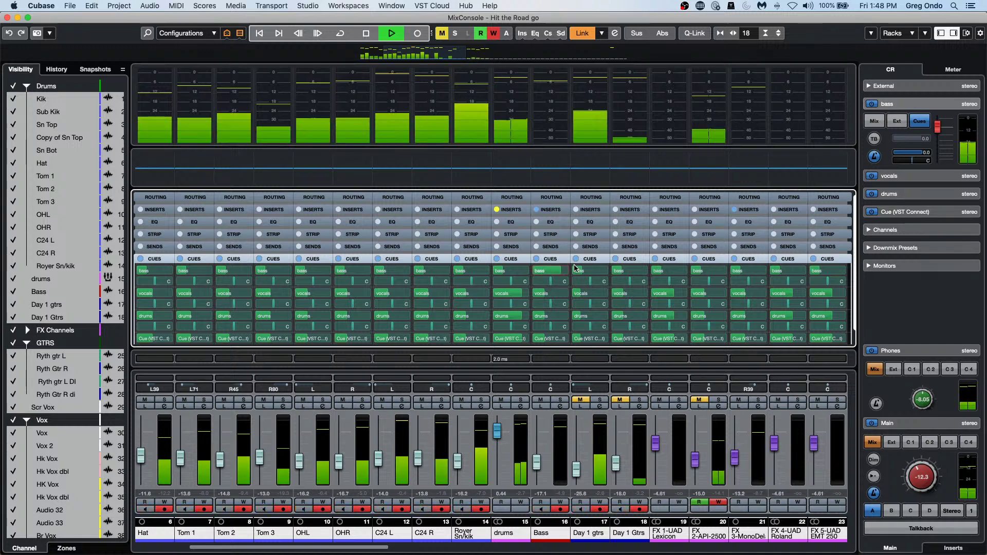
{"action": "left_click", "coordinate": [911, 372]}
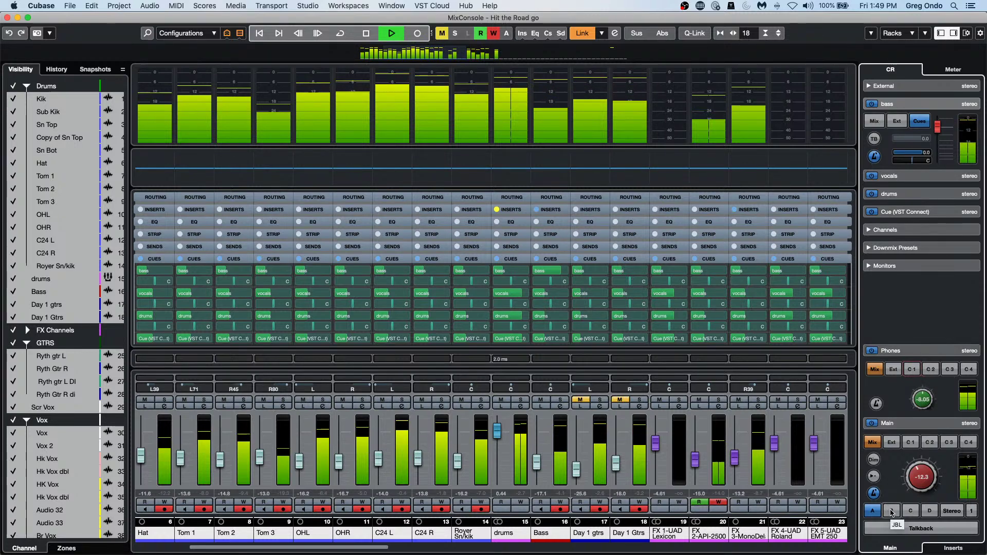
{"action": "left_click", "coordinate": [913, 371]}
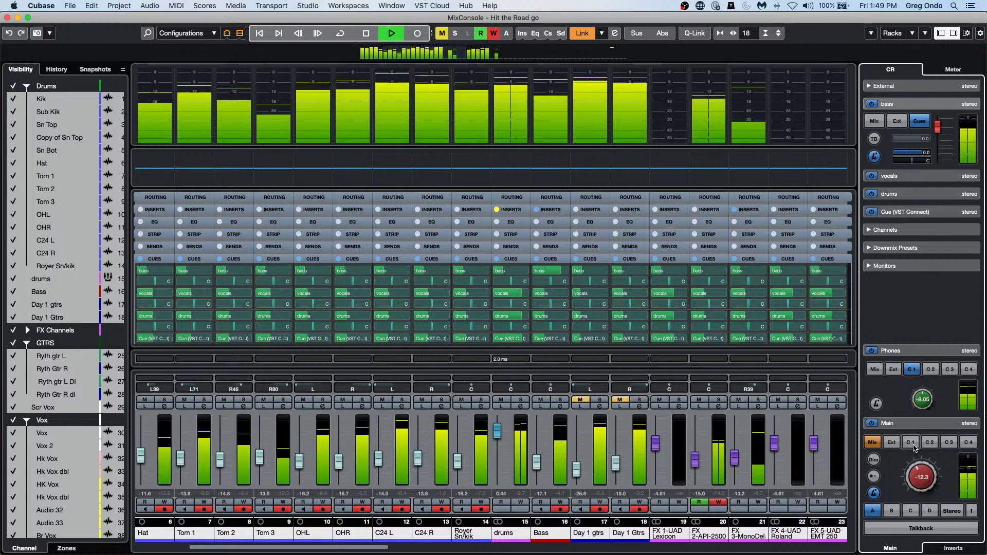
{"action": "left_click", "coordinate": [914, 447]}
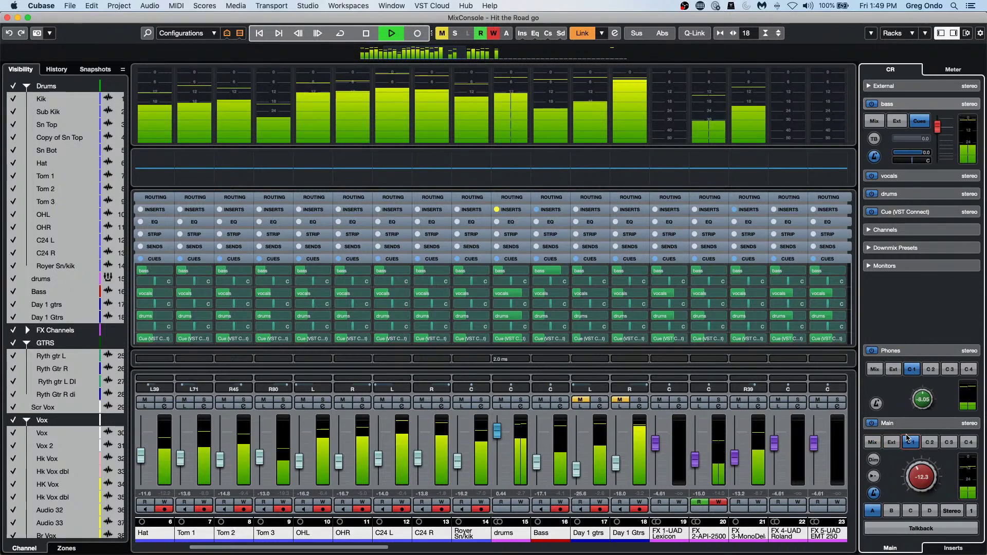
Lower the Bass channel's send to the bass cue and raise the Main monitoring level to about -6.55.
{"action": "mouse_move", "coordinate": [558, 274]}
{"action": "left_click_drag", "start_coordinate": [558, 274], "coordinate": [539, 274]}
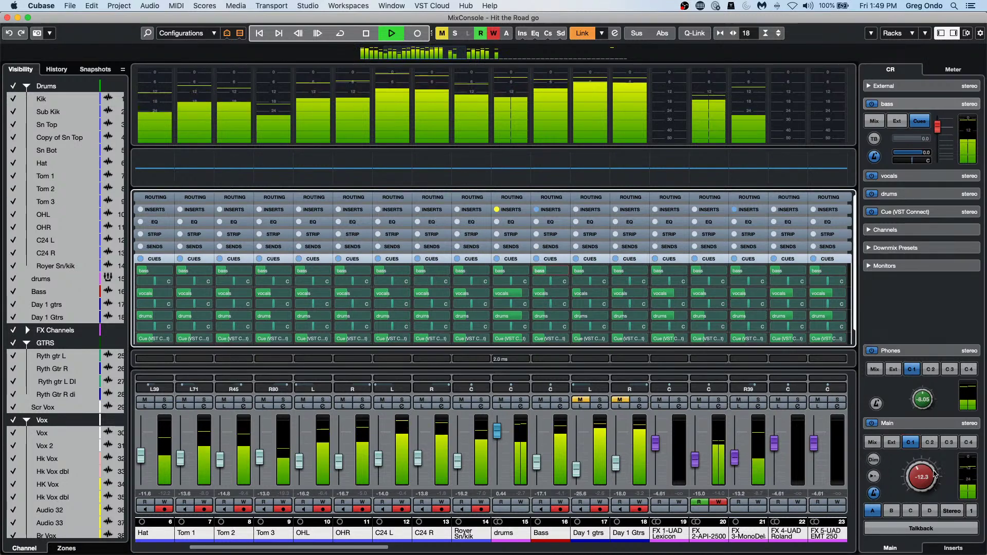
{"action": "left_click_drag", "start_coordinate": [935, 474], "coordinate": [934, 464]}
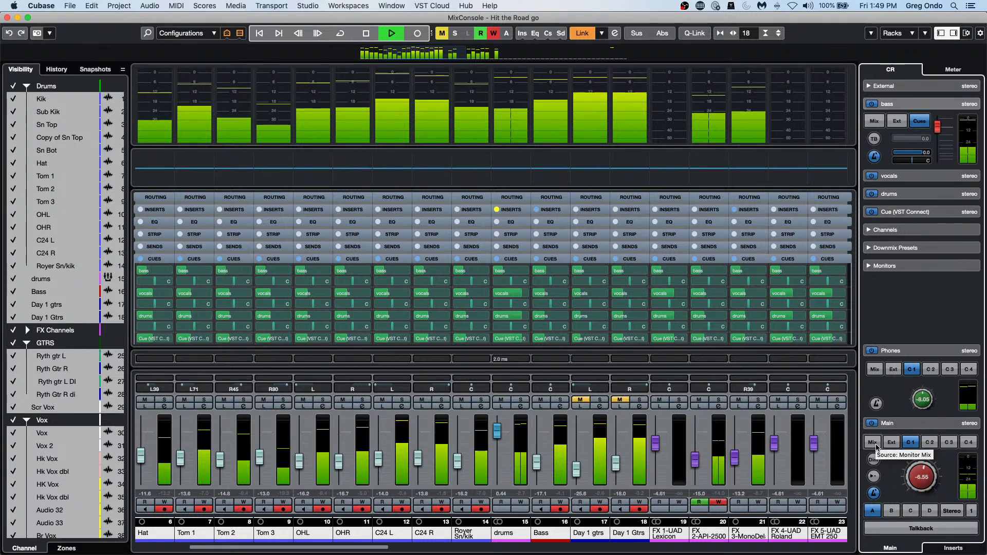
Compare the monitor mix with Cue 1 on Main at level -11.0, and deactivate the bass cue's metronome click before stopping playback.
{"action": "left_click", "coordinate": [873, 443]}
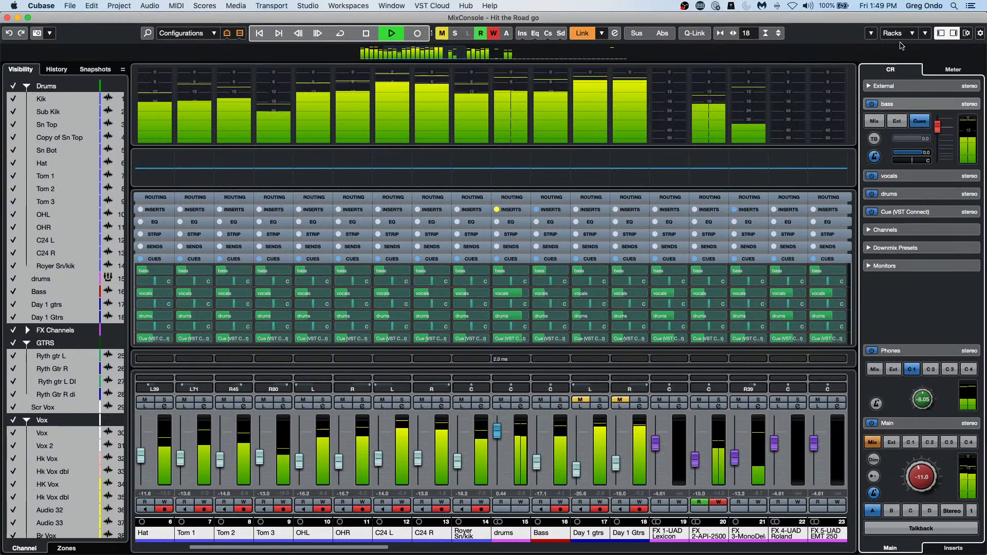
{"action": "left_click", "coordinate": [911, 442]}
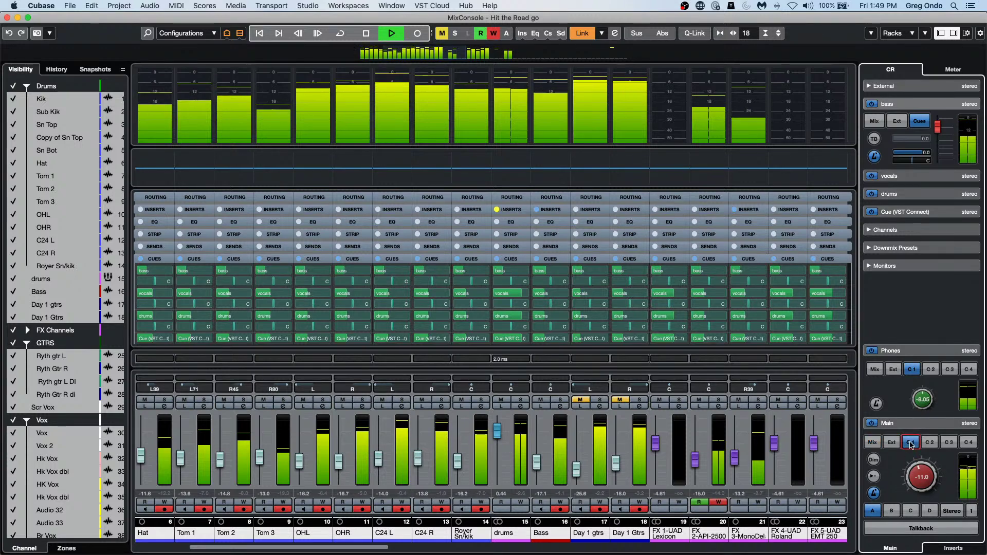
{"action": "left_click", "coordinate": [875, 157]}
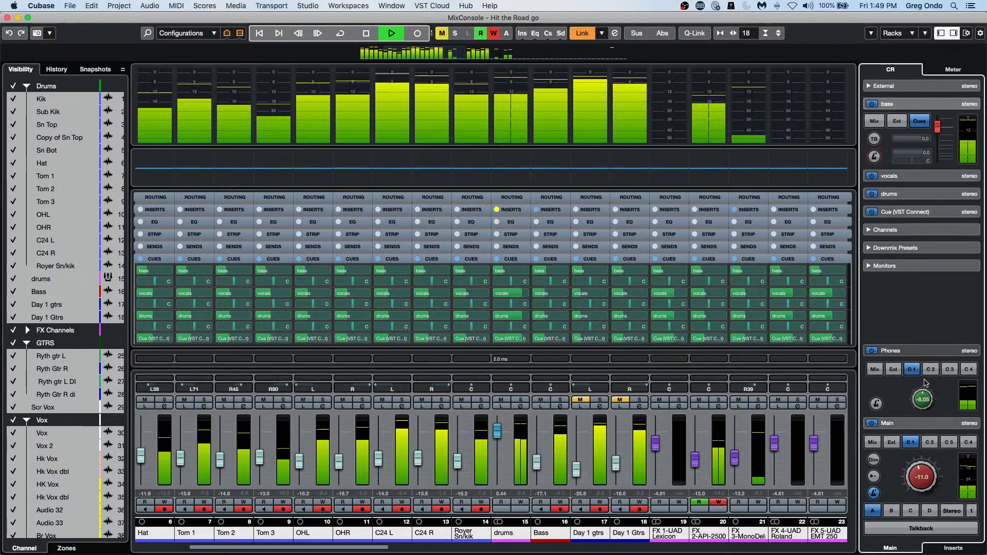
{"action": "key", "text": "space"}
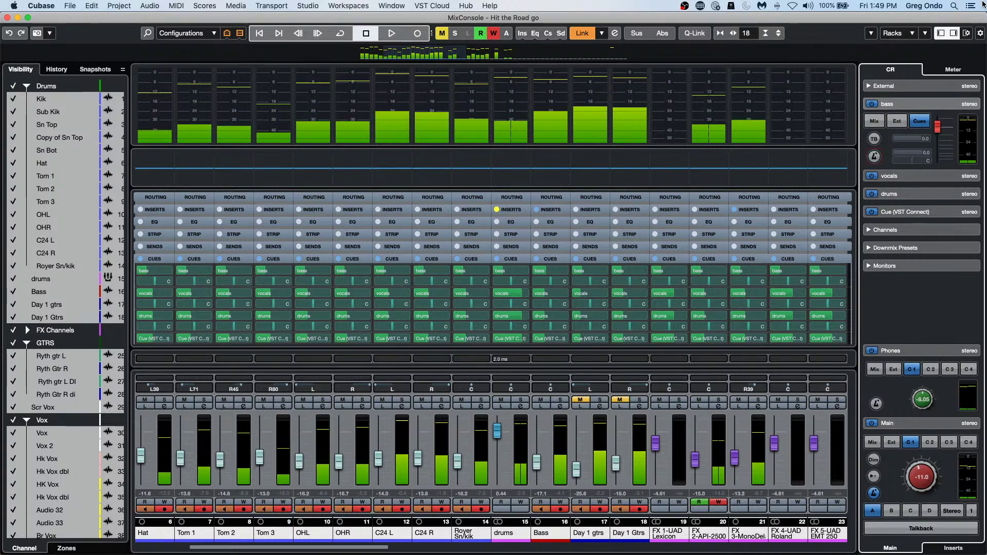
Return the Phones source to the mix and play a passage with Main monitoring Cue 1.
{"action": "left_click", "coordinate": [877, 369]}
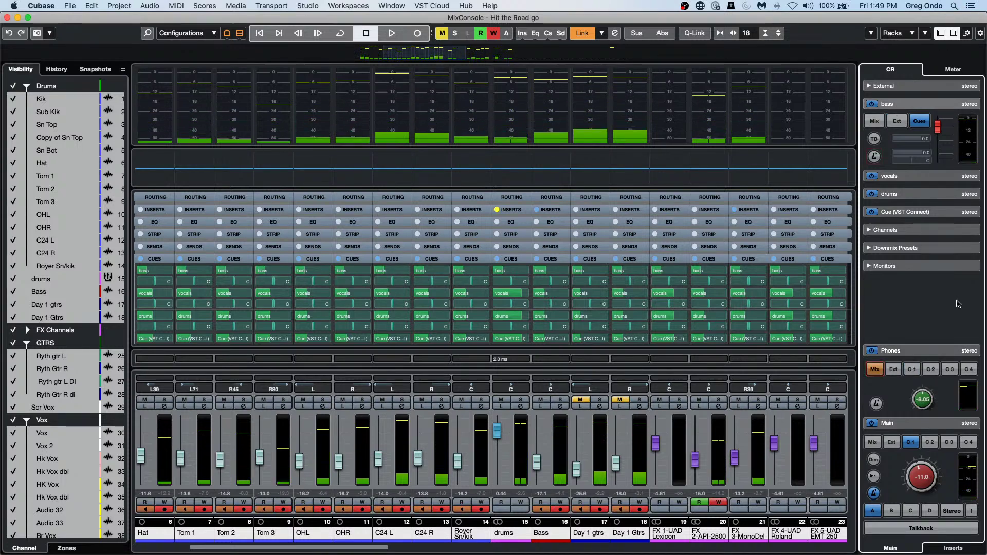
{"action": "key", "text": "space"}
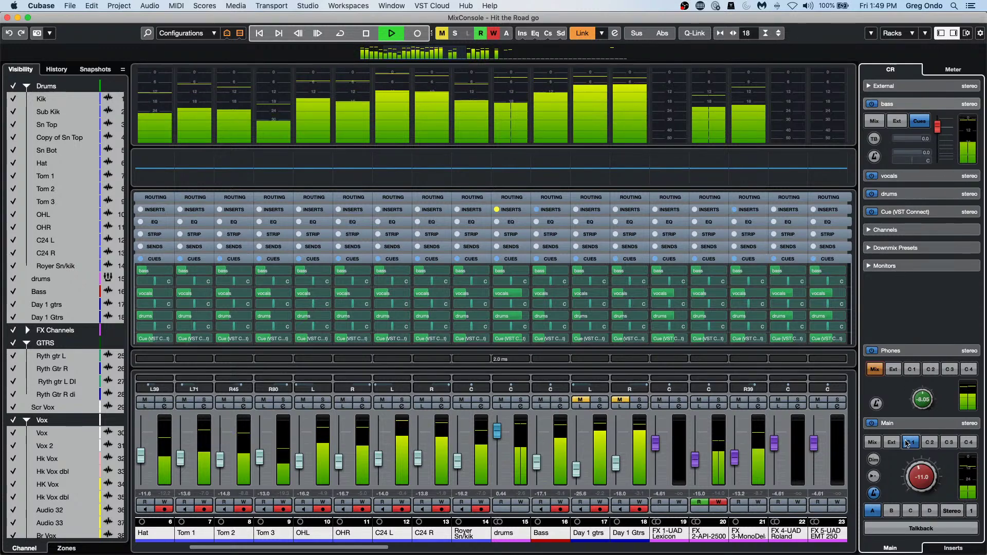
{"action": "left_click", "coordinate": [928, 442]}
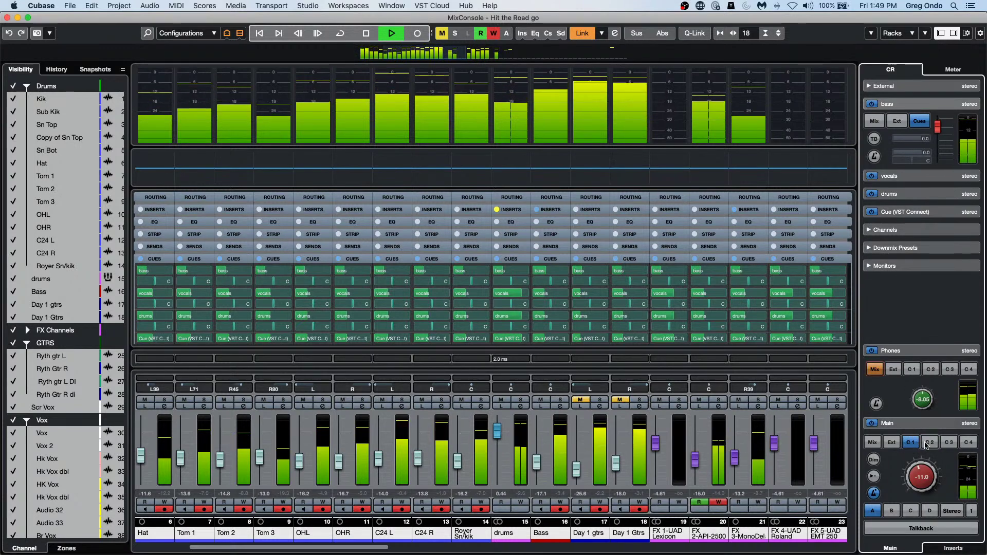
{"action": "left_click", "coordinate": [913, 443]}
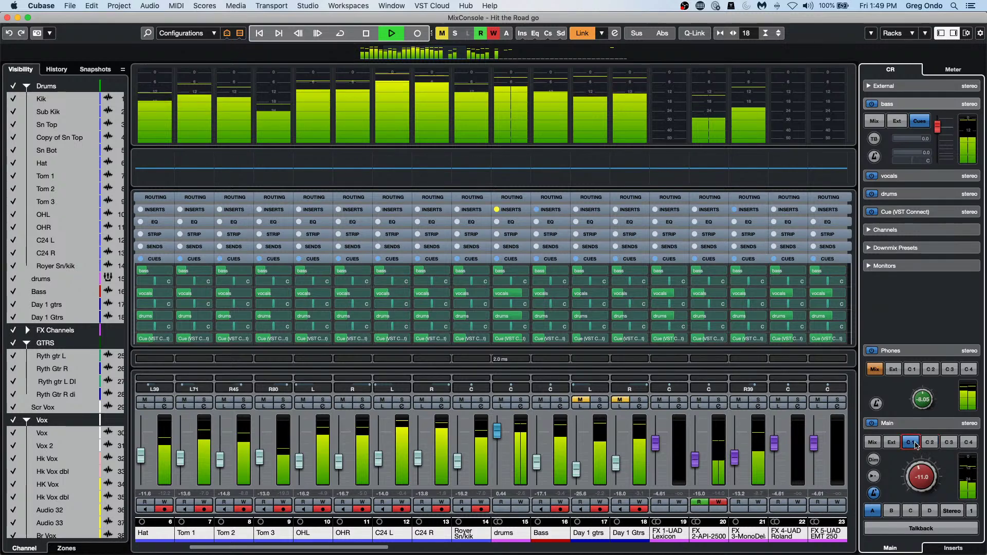
{"action": "key", "text": "space"}
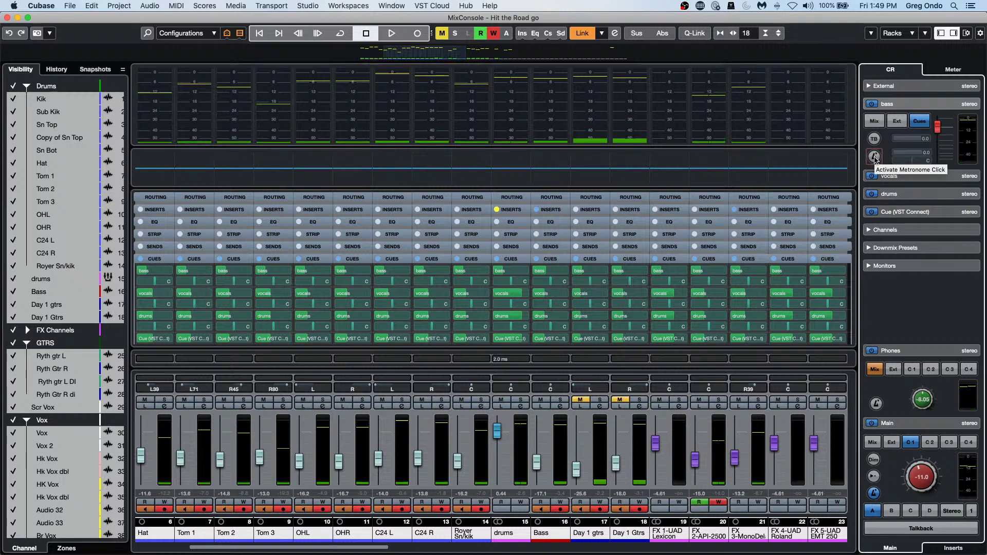
Activate the metronome click for the bass cue and set Main to the monitor mix with its click off.
{"action": "left_click", "coordinate": [874, 157]}
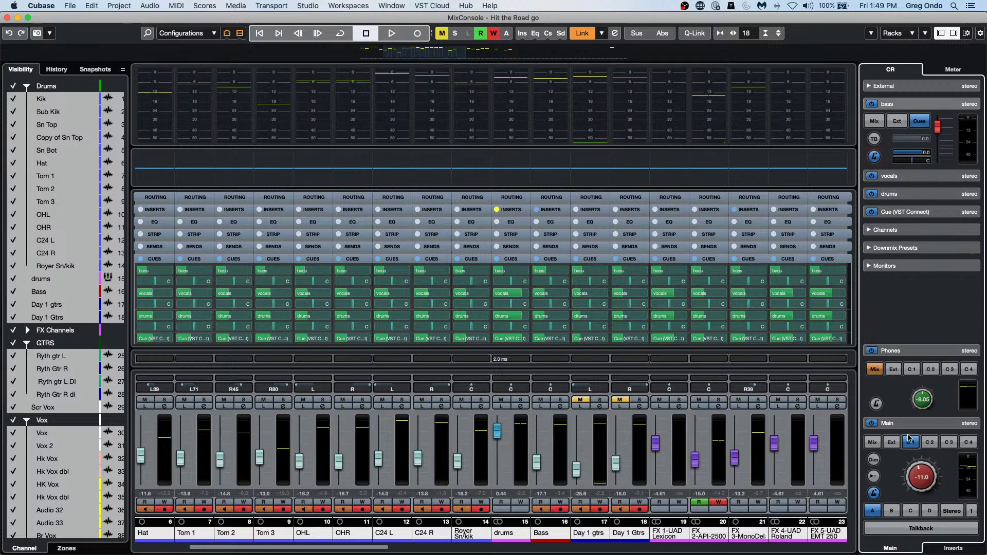
{"action": "left_click", "coordinate": [910, 440]}
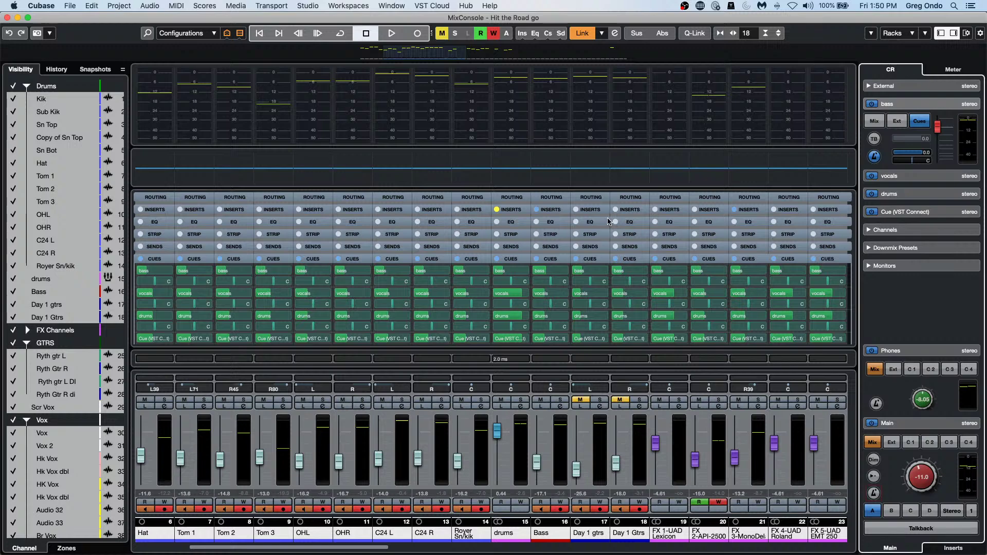
Play the song, comparing Cue 1 with the mix on Main and toggling Main's metronome click on and off.
{"action": "key", "text": "space"}
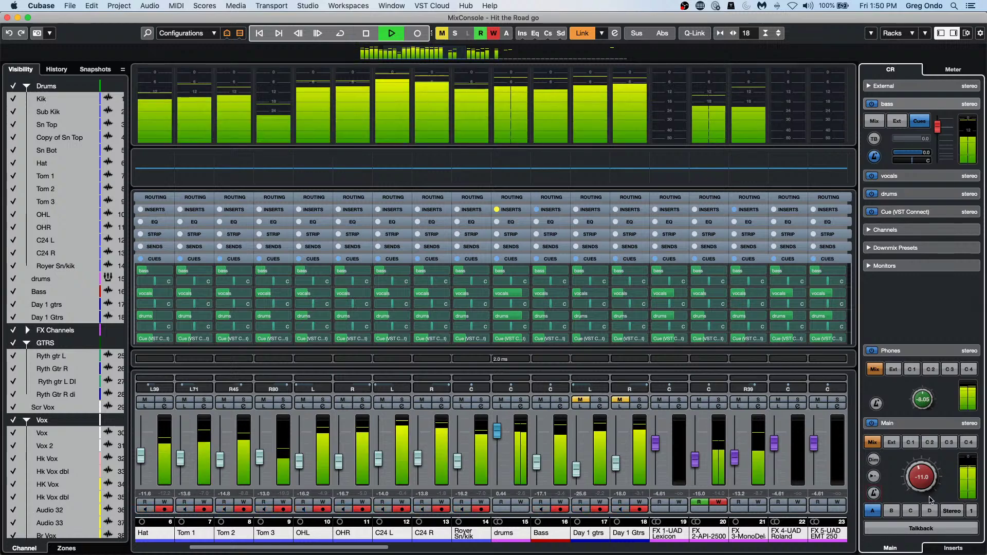
{"action": "left_click", "coordinate": [911, 442]}
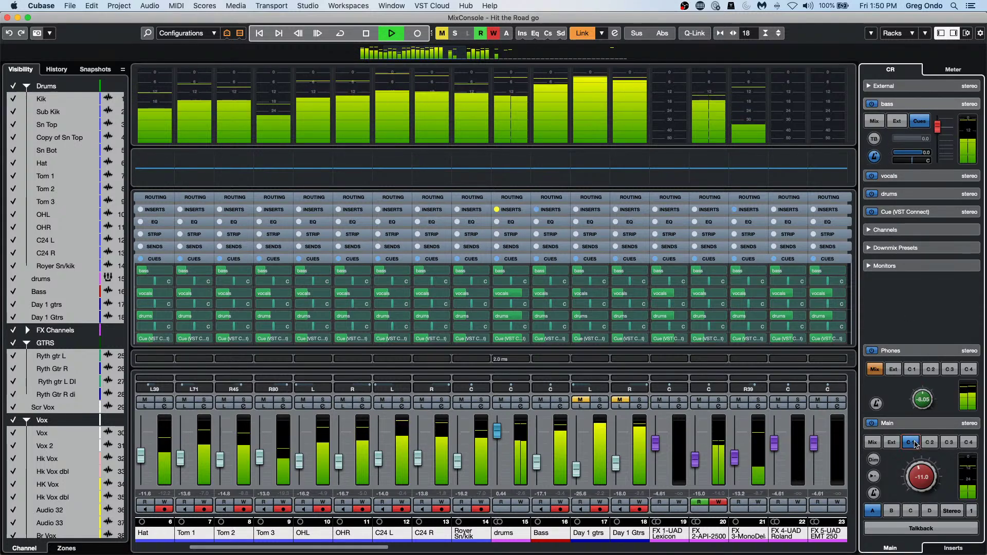
{"action": "left_click", "coordinate": [915, 444]}
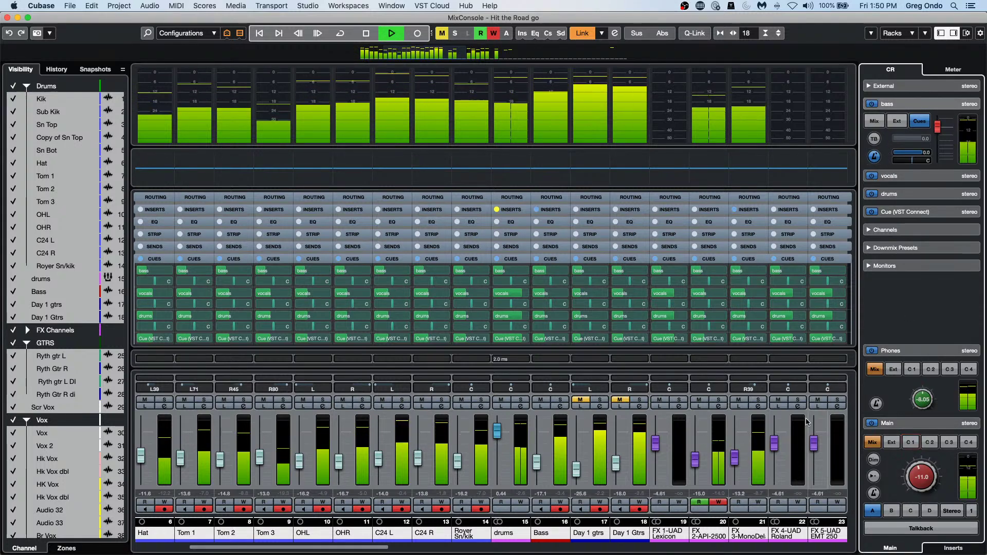
{"action": "left_click", "coordinate": [875, 493]}
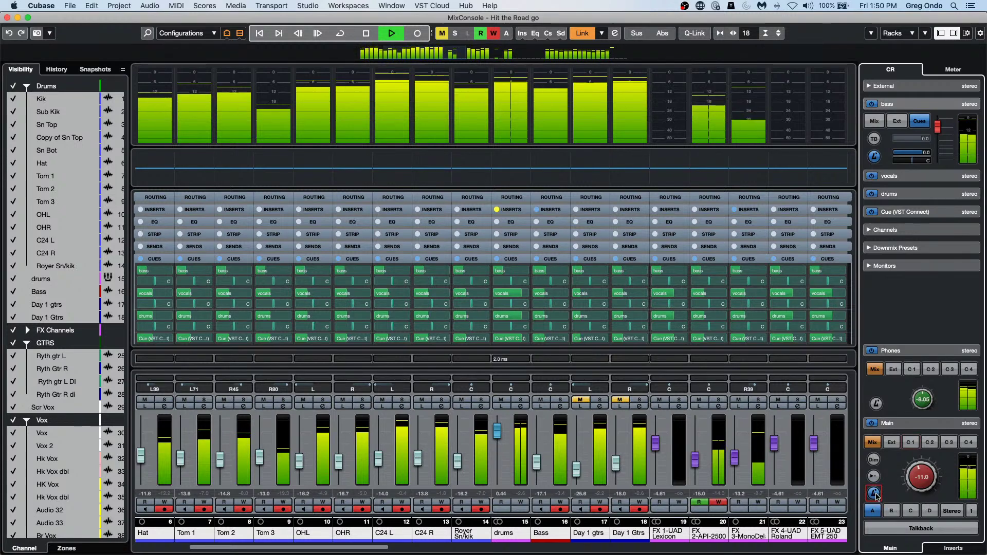
{"action": "left_click", "coordinate": [876, 496]}
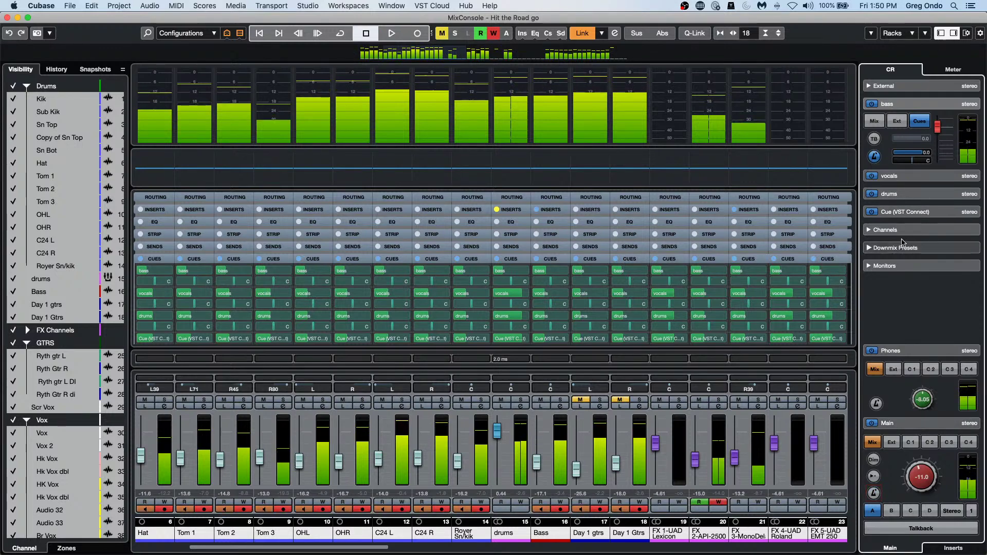
Stop playback and review the talkback and click settings of the vocals, drums and bass cues.
{"action": "left_click", "coordinate": [890, 176]}
{"action": "key", "text": "space"}
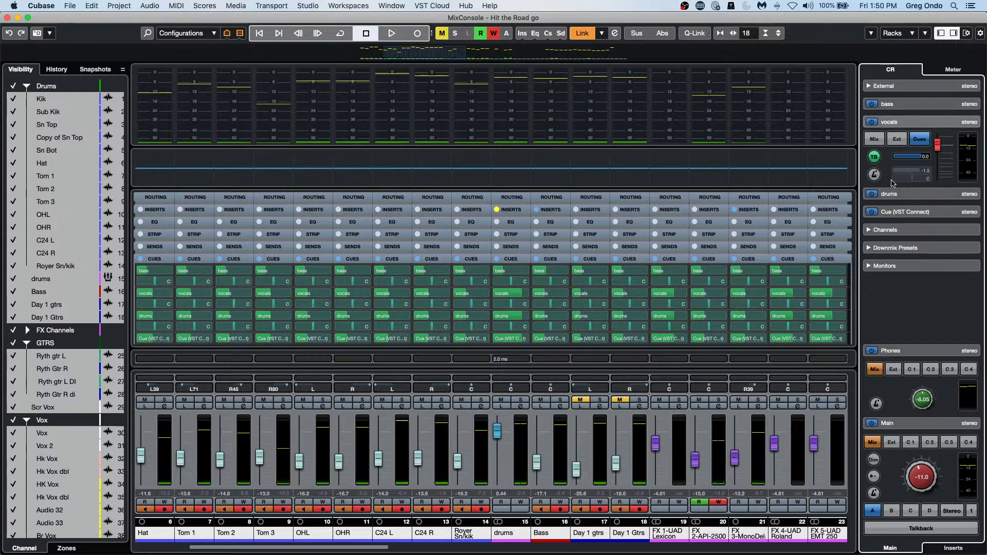
{"action": "left_click", "coordinate": [906, 194]}
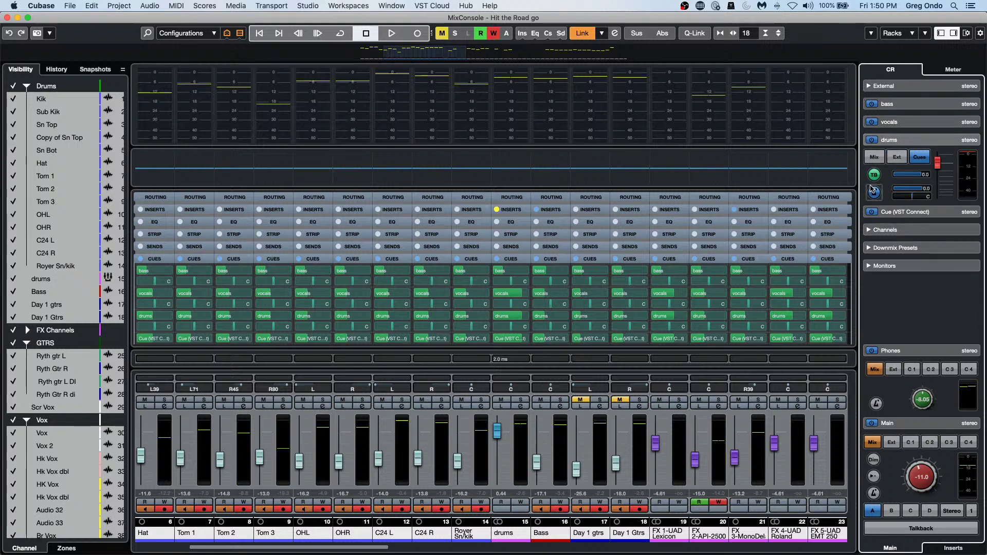
{"action": "left_click", "coordinate": [895, 104]}
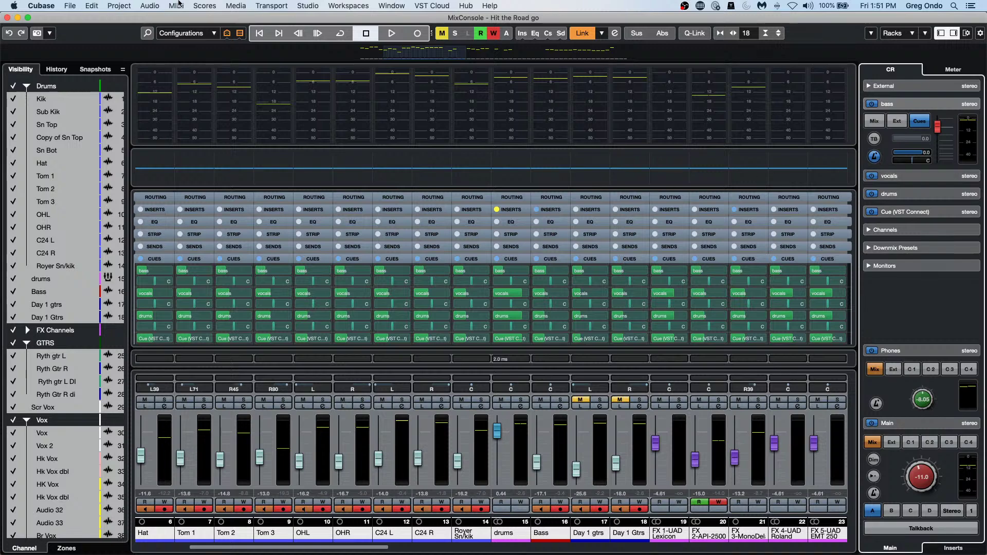
Close the MixConsole window and open the recent project jump off arranger.cpr.
{"action": "left_click", "coordinate": [7, 17]}
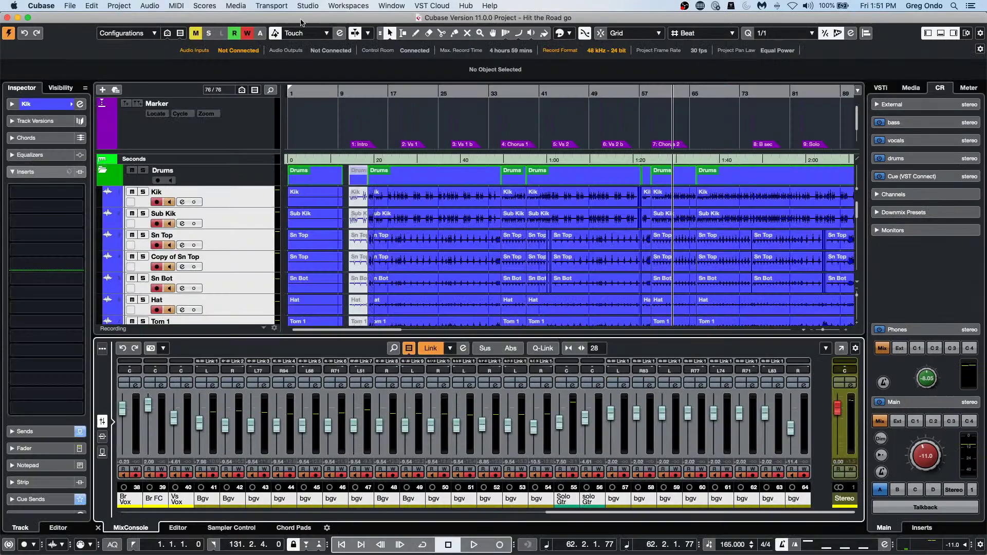
{"action": "left_click", "coordinate": [79, 8]}
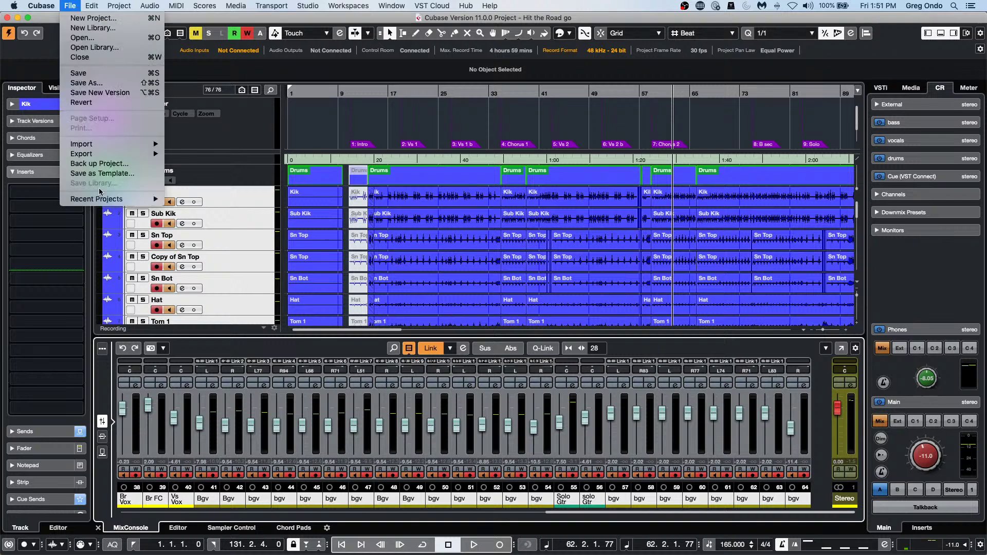
{"action": "mouse_move", "coordinate": [134, 199]}
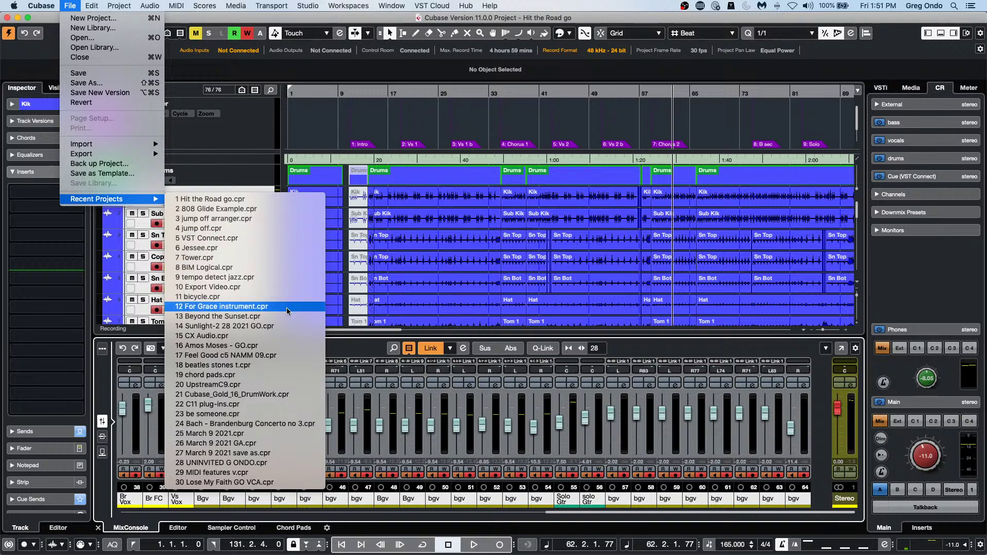
{"action": "left_click", "coordinate": [266, 219]}
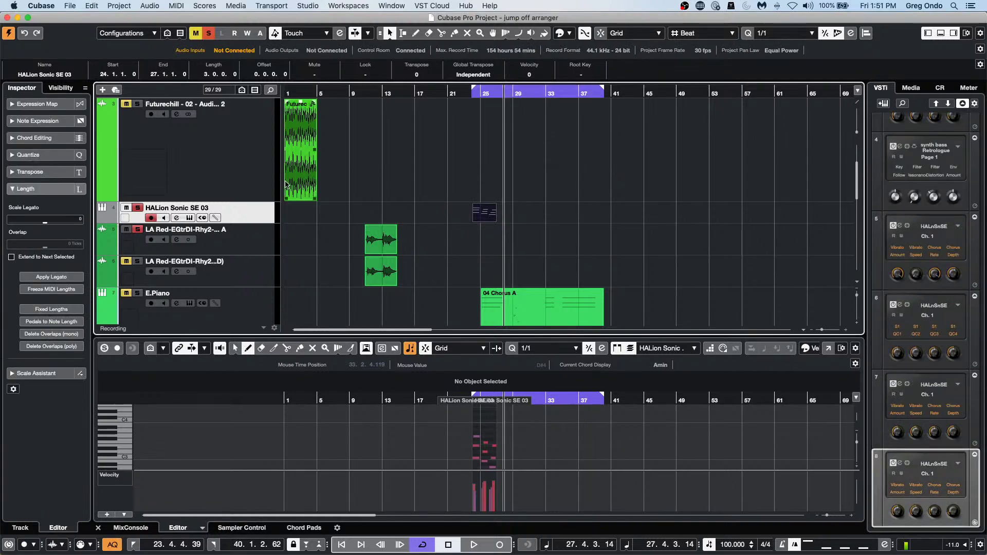
Revert the jump off arranger project to its previously saved version.
{"action": "left_click", "coordinate": [69, 5]}
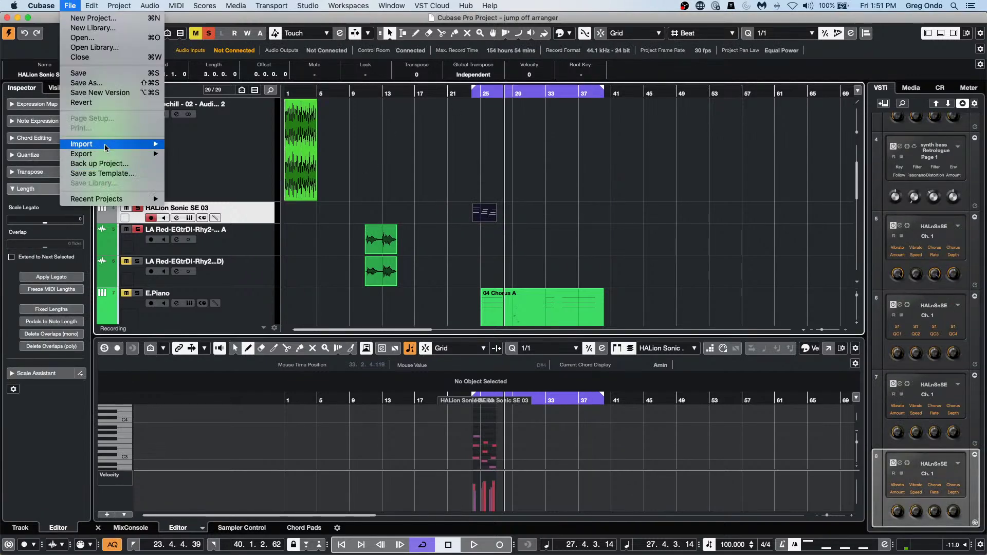
{"action": "mouse_move", "coordinate": [56, 4]}
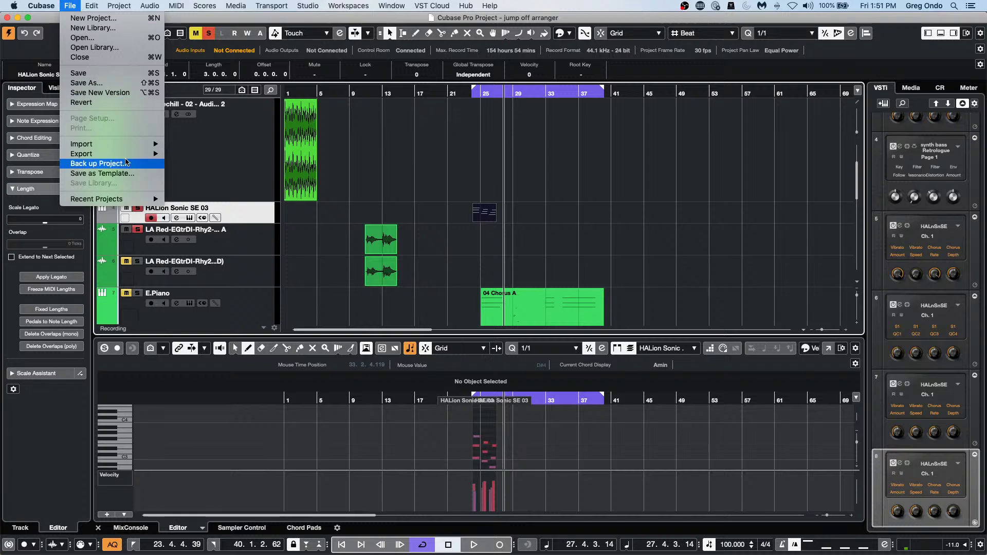
{"action": "left_click", "coordinate": [131, 105]}
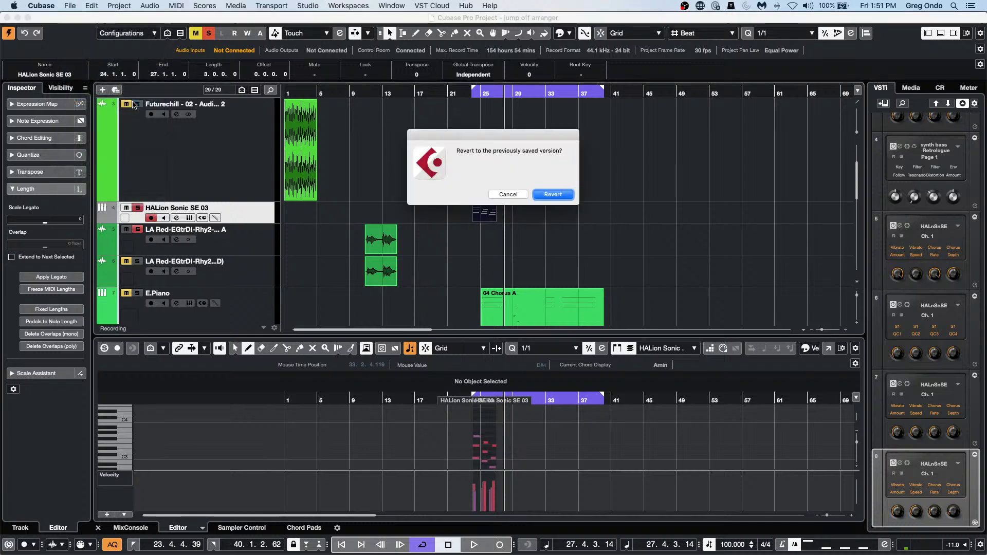
{"action": "left_click", "coordinate": [545, 194]}
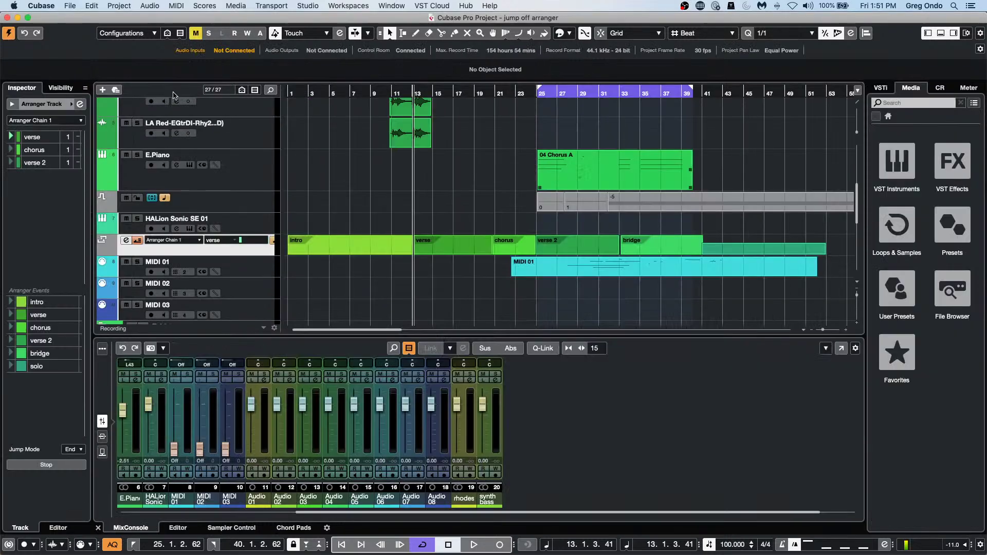
{"action": "scroll", "coordinate": [328, 181], "scroll_direction": "up", "scroll_amount": 5}
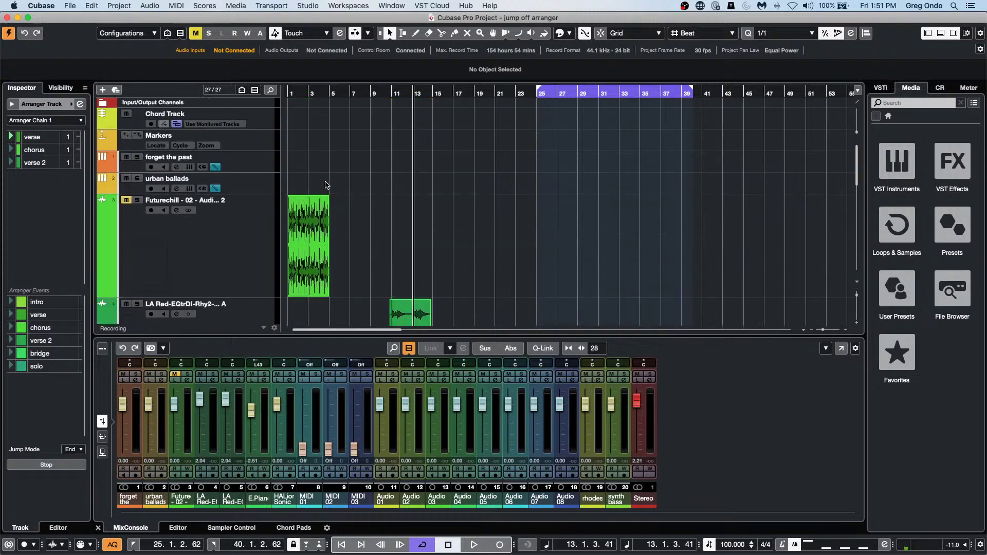
Examine the auto save and maximum backup files settings in the General preferences, then close the preferences.
{"action": "left_click", "coordinate": [13, 6]}
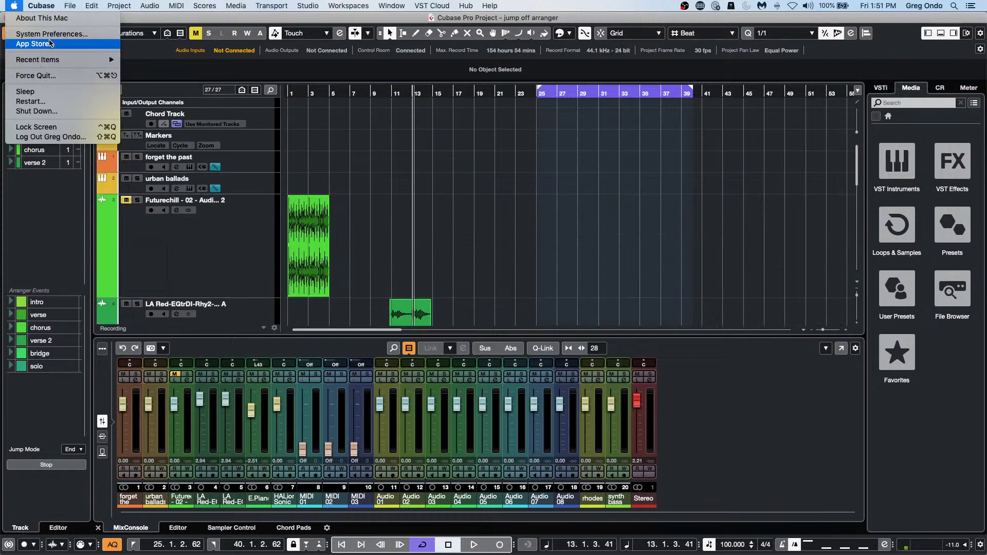
{"action": "mouse_move", "coordinate": [49, 7]}
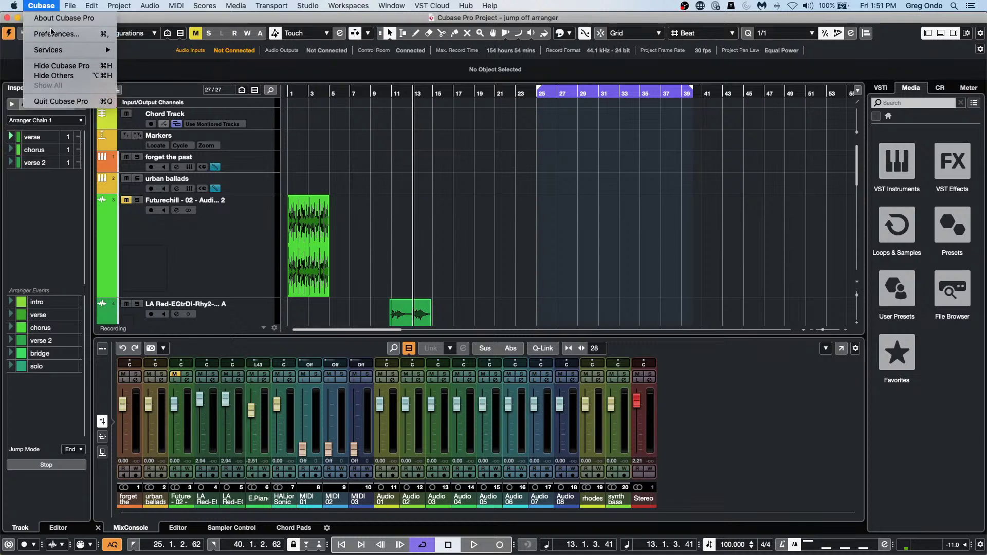
{"action": "left_click", "coordinate": [53, 34]}
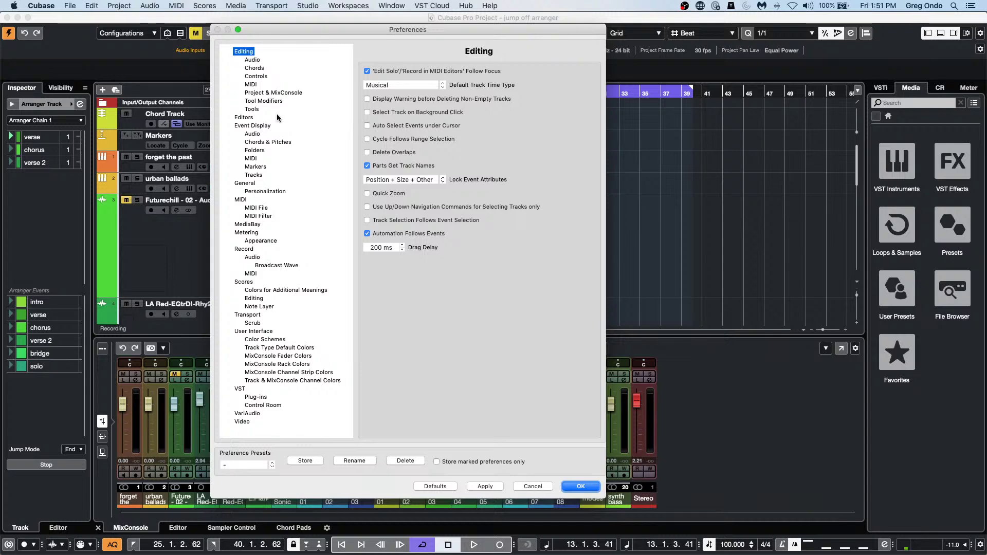
{"action": "left_click", "coordinate": [245, 183]}
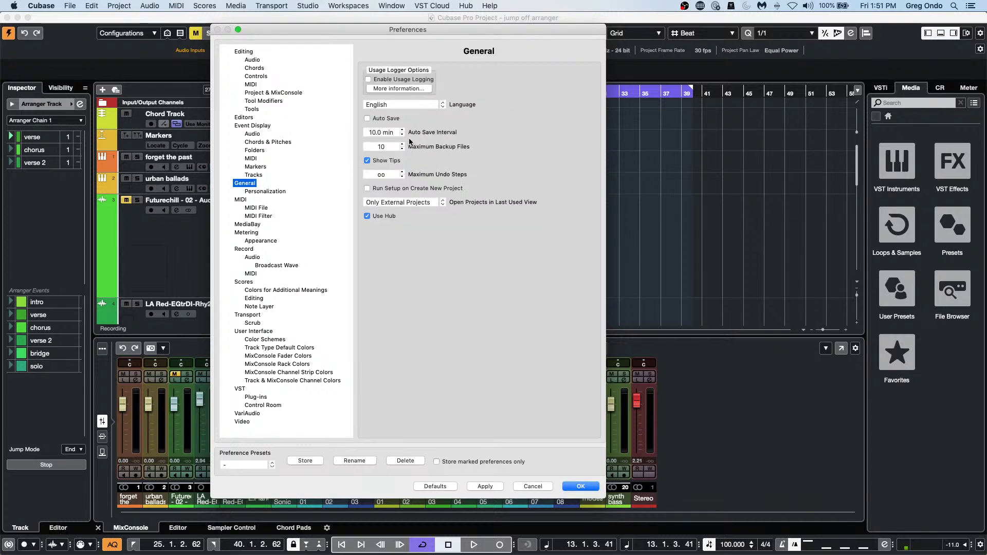
{"action": "left_click", "coordinate": [581, 486]}
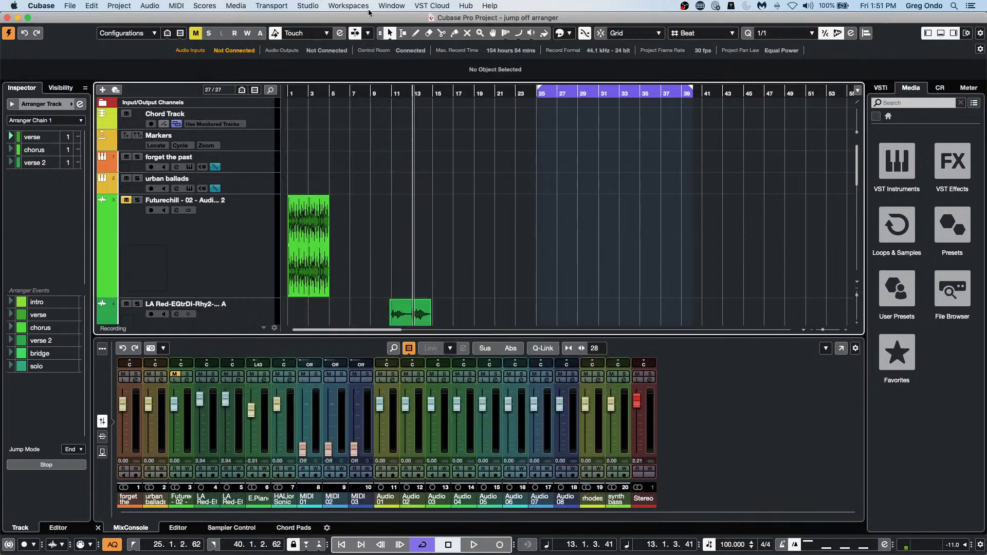
Draw an empty MIDI part on the urban ballads track from about bar 11 to bar 23.
{"action": "left_click", "coordinate": [408, 189]}
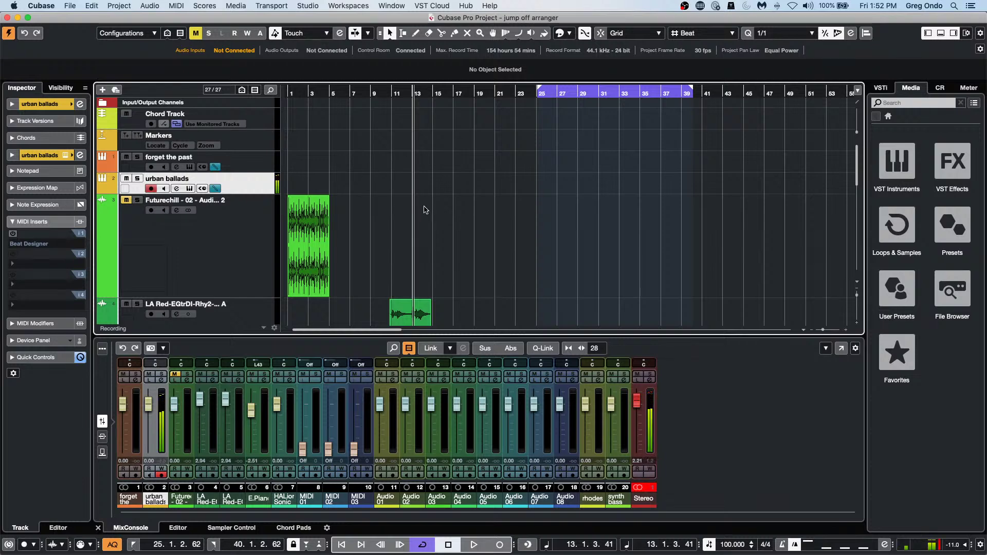
{"action": "right_click", "coordinate": [394, 189]}
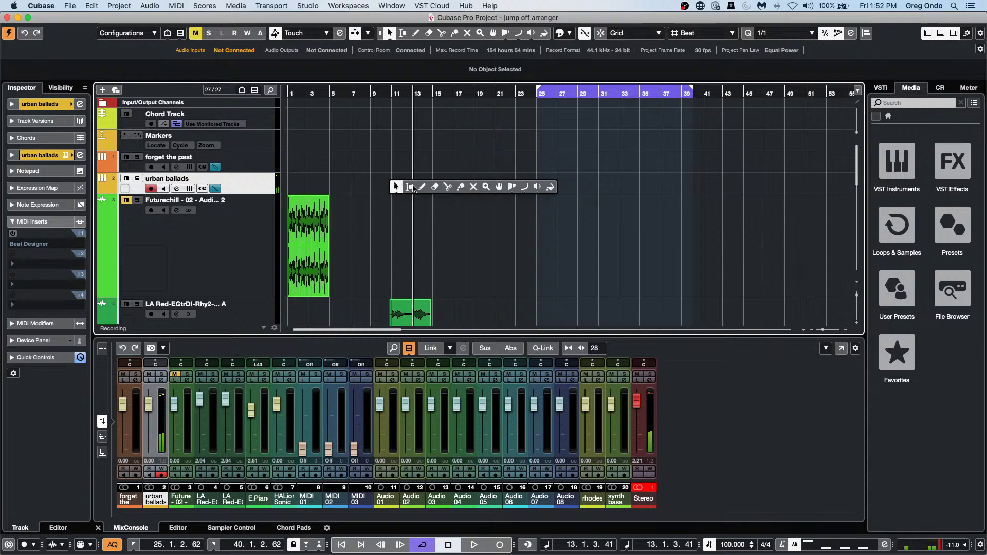
{"action": "left_click", "coordinate": [421, 187]}
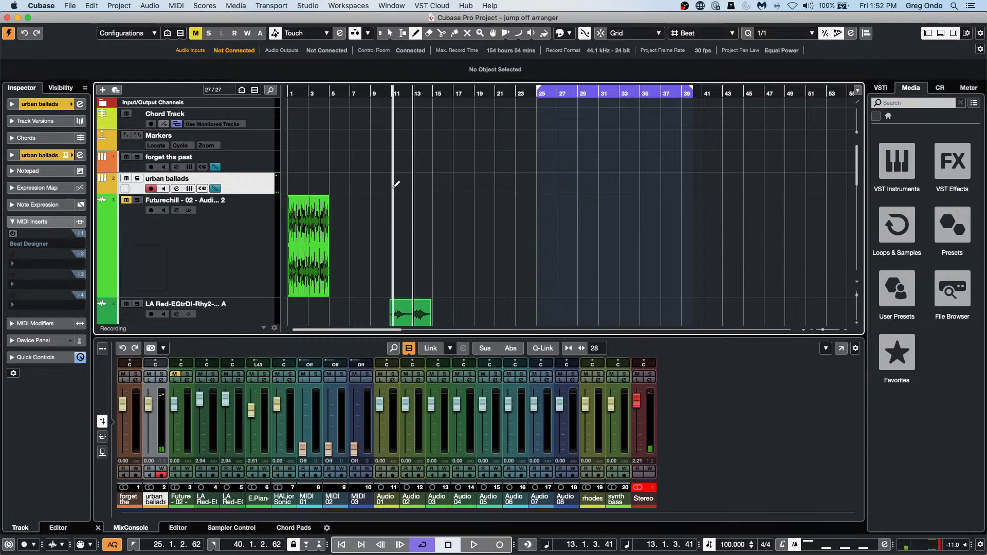
{"action": "mouse_move", "coordinate": [396, 184]}
{"action": "left_mouse_down"}
{"action": "mouse_move", "coordinate": [584, 184]}
{"action": "mouse_move", "coordinate": [496, 184]}
{"action": "mouse_move", "coordinate": [517, 183]}
{"action": "left_mouse_up"}
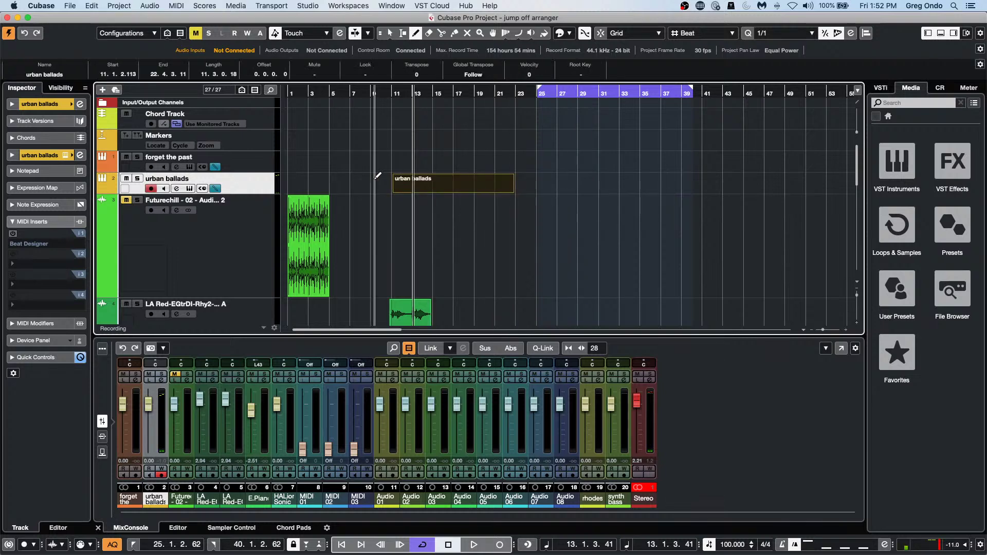
Return to the selection tool and open the new urban ballads part in the Drum Editor.
{"action": "right_click", "coordinate": [408, 190]}
{"action": "left_click", "coordinate": [416, 191]}
{"action": "double_click", "coordinate": [415, 192]}
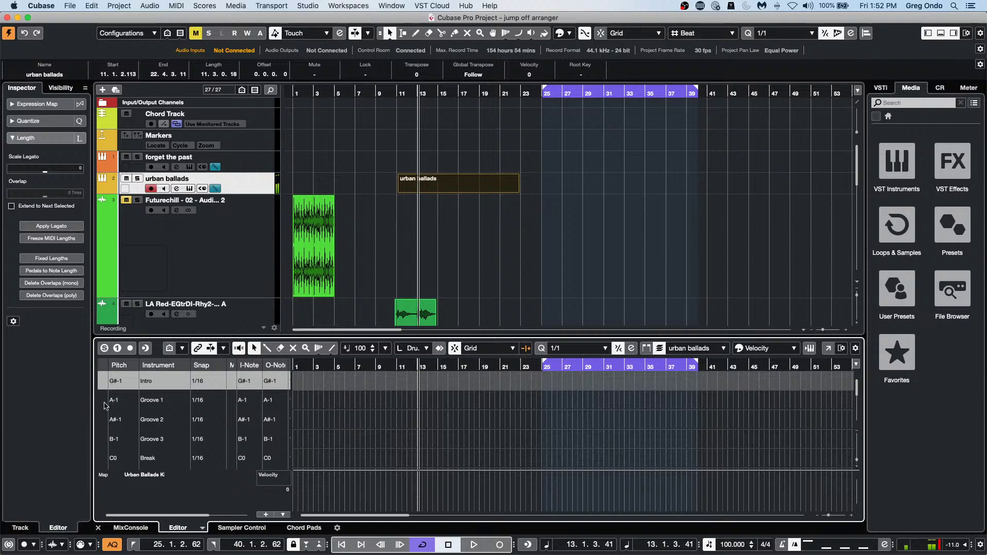
Look through the drum map's sounds and select the Snare 2 lane at pitch E1.
{"action": "scroll", "coordinate": [173, 420], "scroll_direction": "down", "scroll_amount": 3}
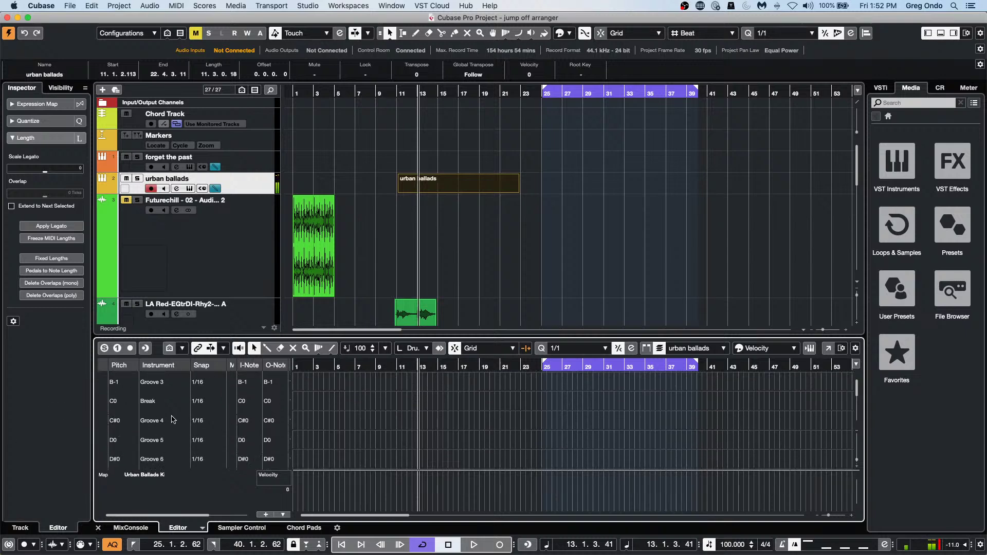
{"action": "scroll", "coordinate": [174, 421], "scroll_direction": "down", "scroll_amount": 3}
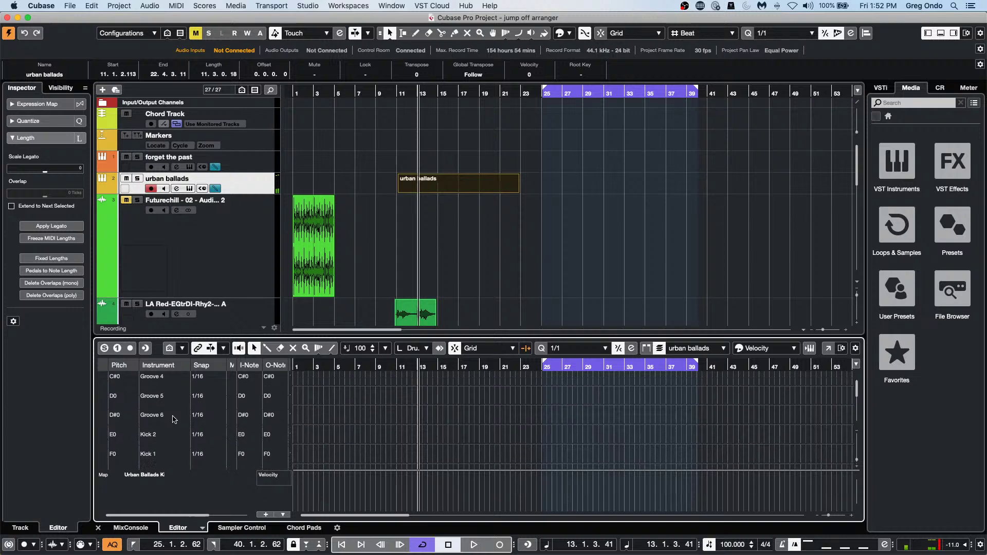
{"action": "scroll", "coordinate": [173, 420], "scroll_direction": "down", "scroll_amount": 1}
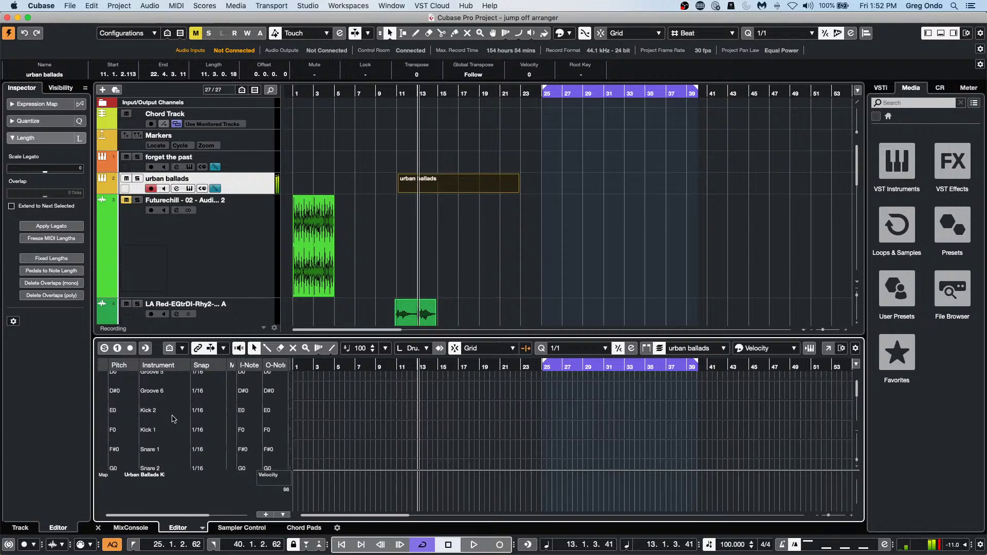
{"action": "scroll", "coordinate": [173, 419], "scroll_direction": "down", "scroll_amount": 8}
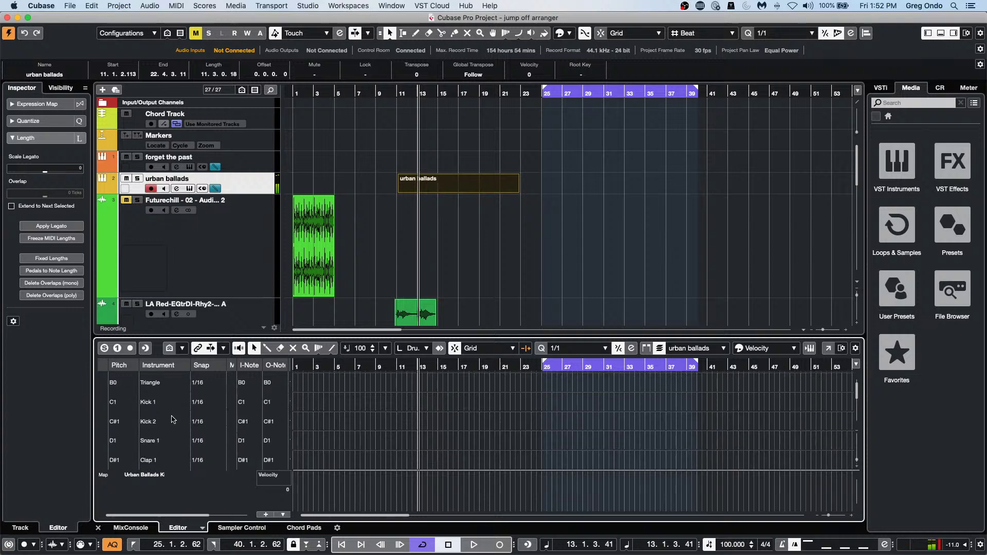
{"action": "scroll", "coordinate": [173, 419], "scroll_direction": "down", "scroll_amount": 6}
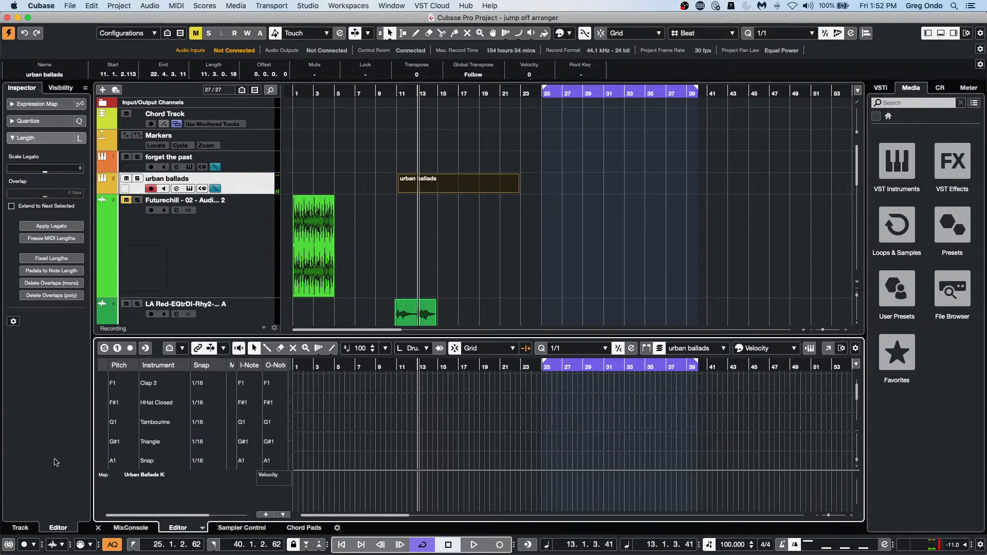
{"action": "scroll", "coordinate": [165, 424], "scroll_direction": "up", "scroll_amount": 1}
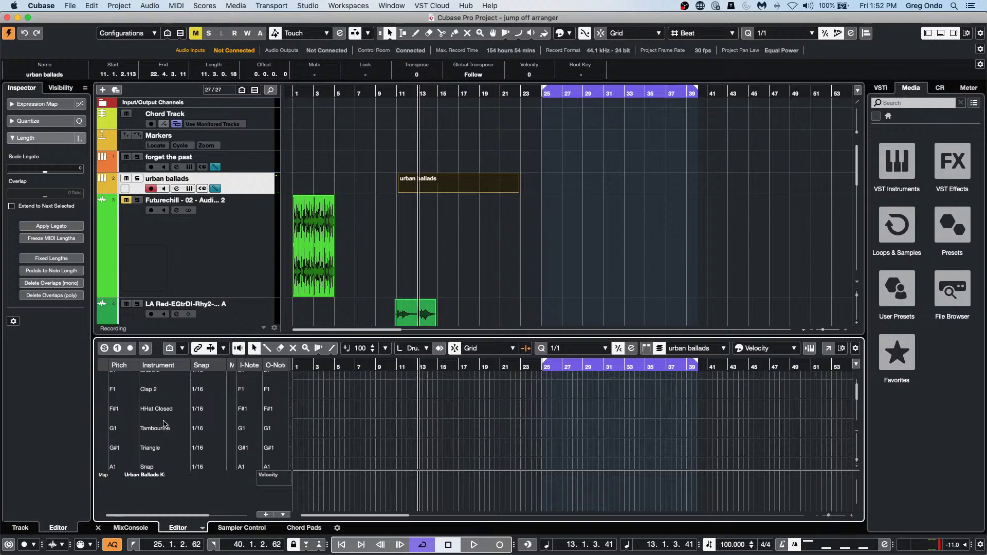
{"action": "scroll", "coordinate": [166, 425], "scroll_direction": "up", "scroll_amount": 1}
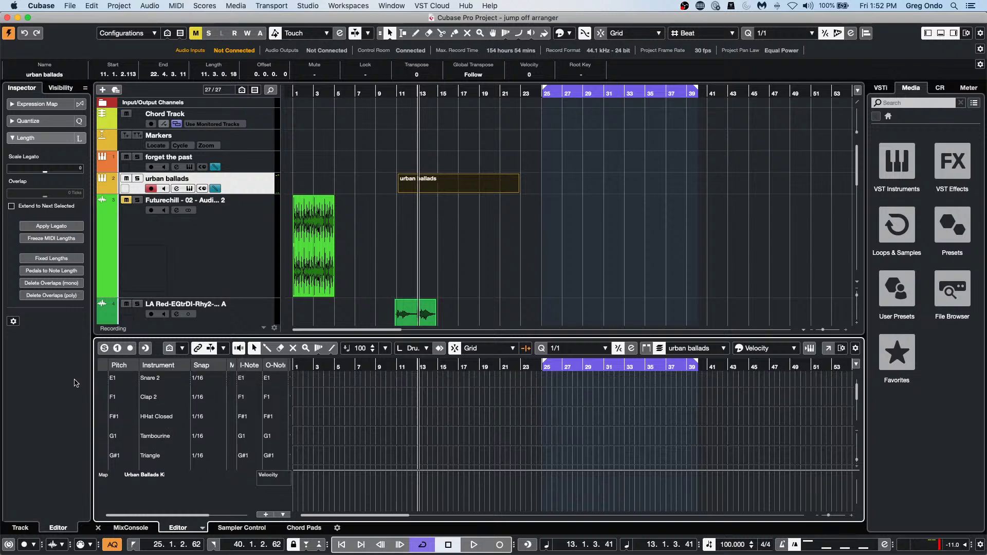
{"action": "left_click", "coordinate": [106, 381]}
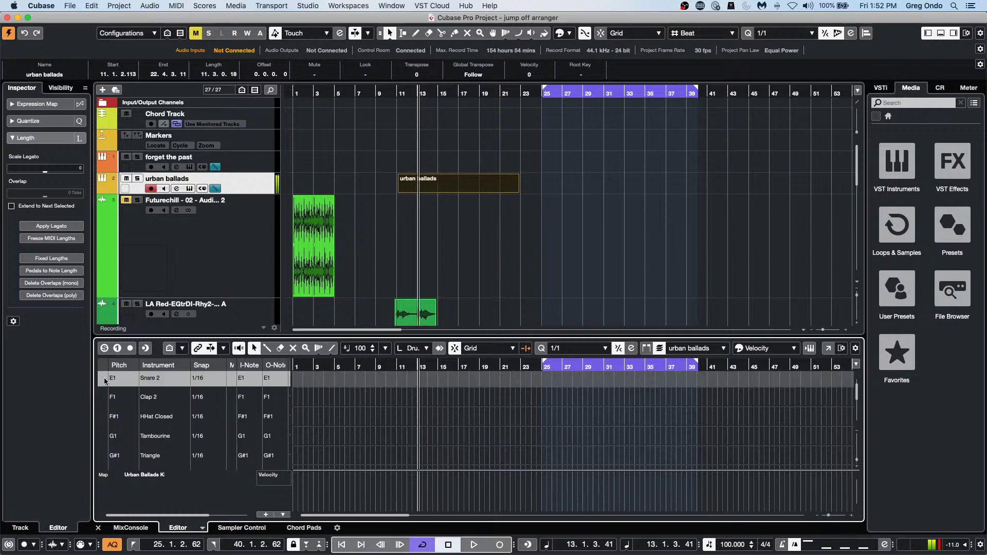
Add quarter-note hits on all four beats of bar 11 in the Snare 2 lane.
{"action": "left_click_drag", "start_coordinate": [396, 366], "coordinate": [397, 414]}
{"action": "right_click", "coordinate": [417, 389]}
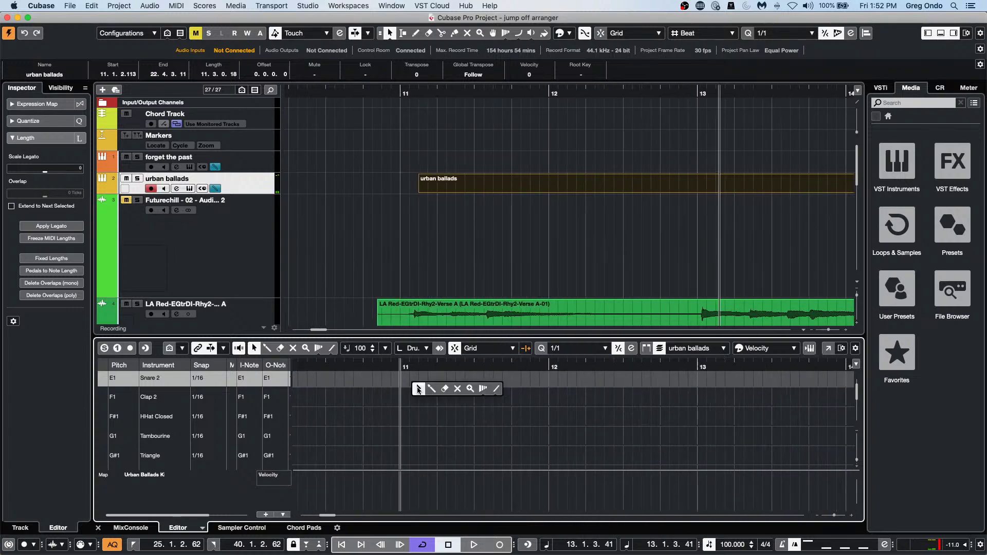
{"action": "left_click", "coordinate": [430, 389]}
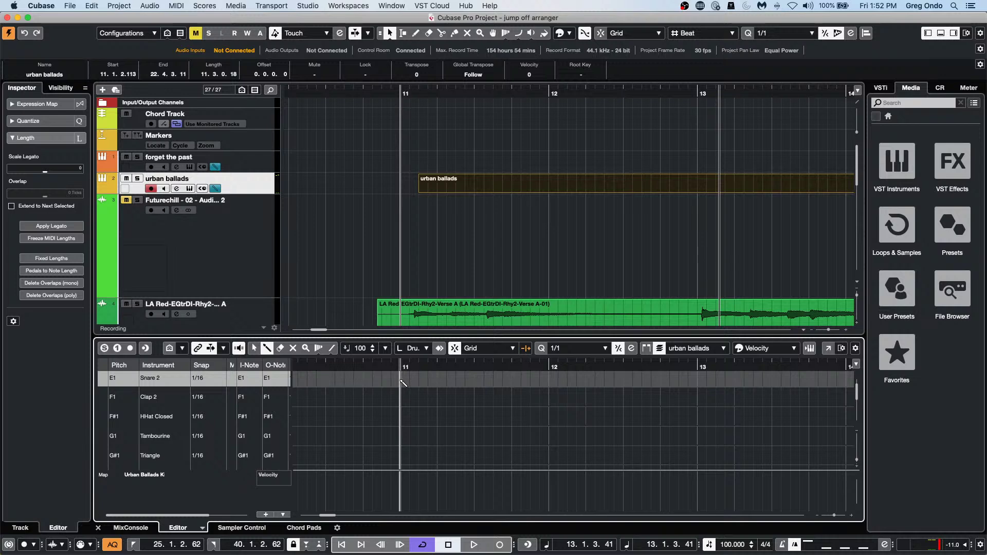
{"action": "left_click", "coordinate": [437, 378]}
{"action": "left_click", "coordinate": [400, 378]}
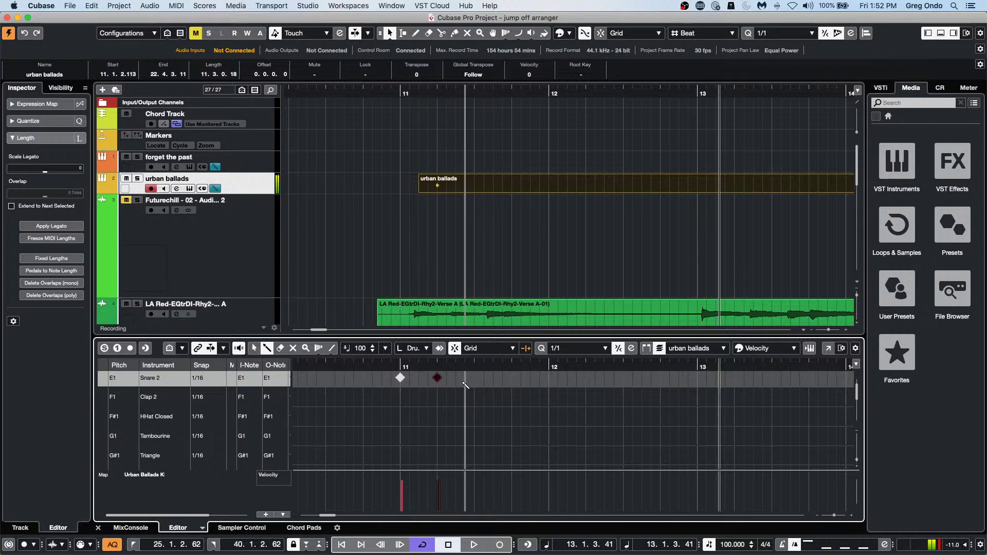
{"action": "left_click", "coordinate": [475, 378]}
{"action": "left_click", "coordinate": [512, 378]}
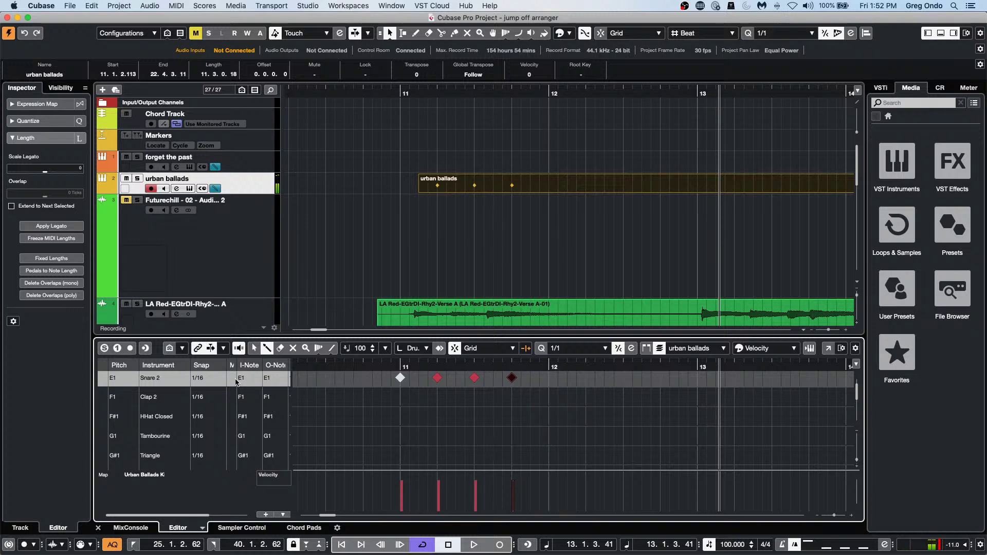
Fill bar 12 of the Snare 2 lane with eighth-note hits.
{"action": "left_click", "coordinate": [549, 378]}
{"action": "left_click", "coordinate": [567, 378]}
{"action": "left_click", "coordinate": [587, 378]}
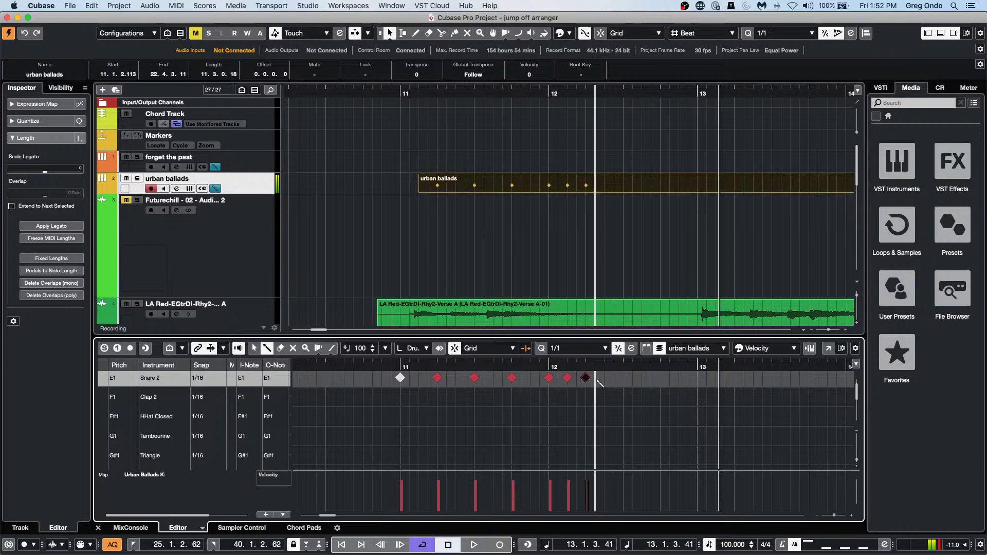
{"action": "left_click", "coordinate": [605, 378]}
{"action": "left_click", "coordinate": [623, 378]}
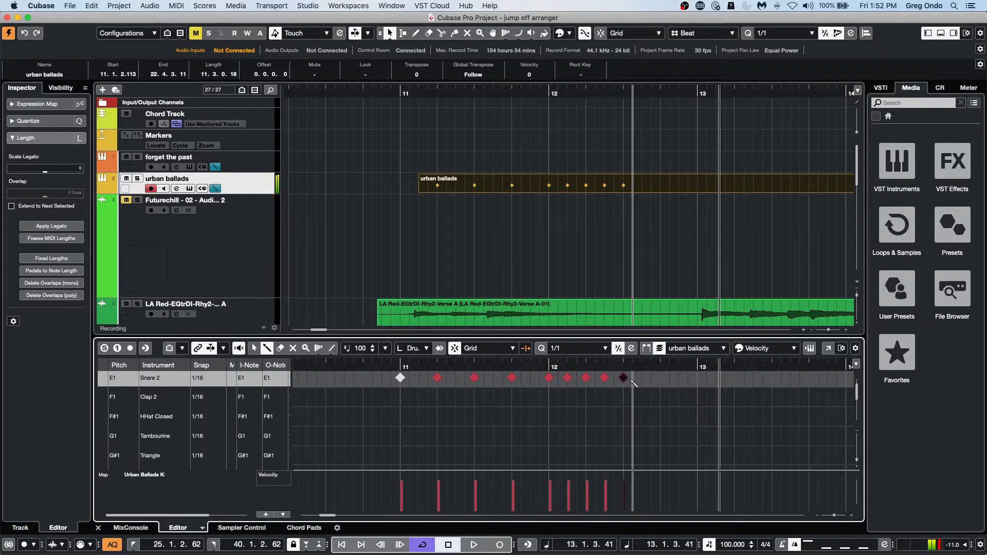
{"action": "left_click", "coordinate": [642, 378]}
{"action": "left_click", "coordinate": [661, 378]}
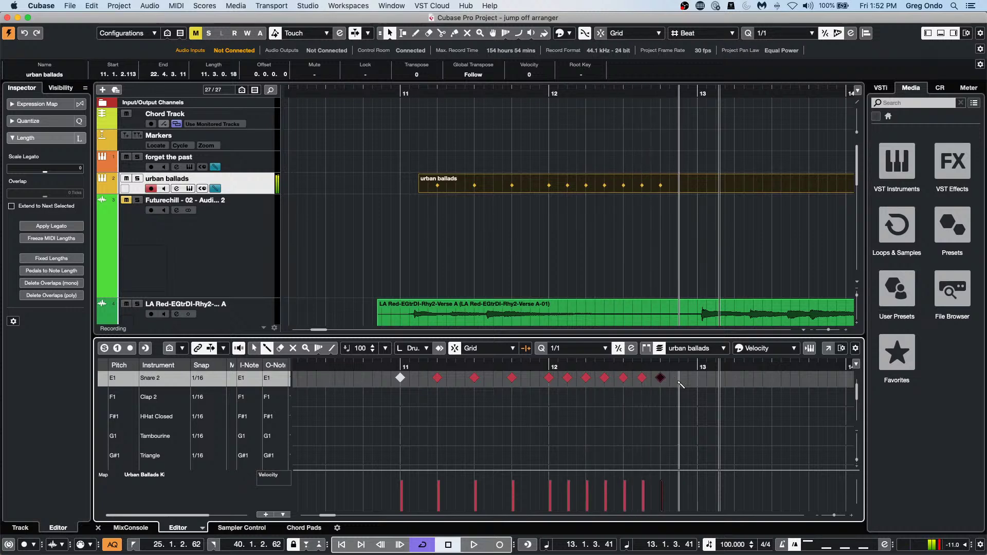
{"action": "left_click", "coordinate": [679, 378]}
Fill bar 13 of the Snare 2 lane with sixteenth-note hits up to the start of bar 14.
{"action": "left_click", "coordinate": [698, 379]}
{"action": "left_click", "coordinate": [707, 378]}
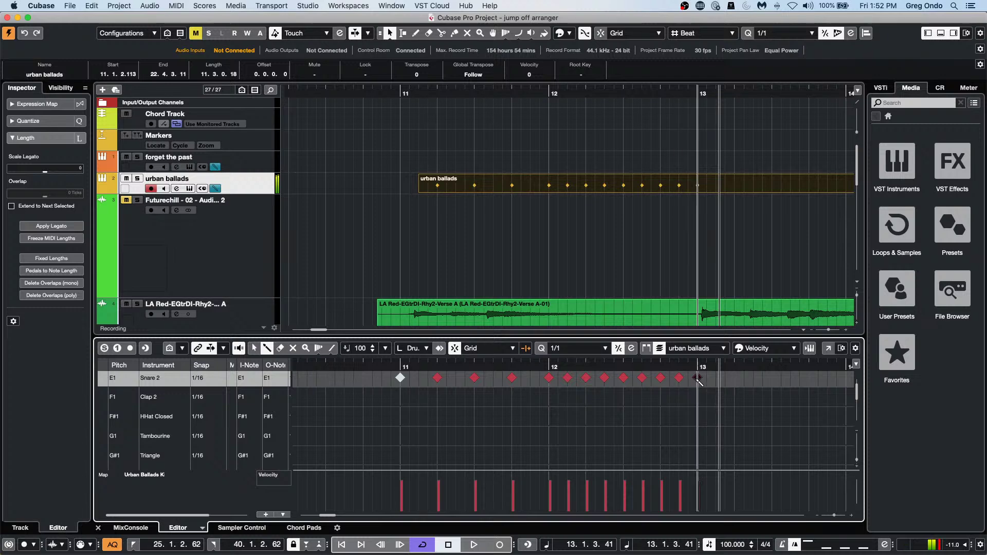
{"action": "left_click", "coordinate": [716, 378]}
{"action": "left_click", "coordinate": [726, 379]}
{"action": "left_click_drag", "start_coordinate": [726, 378], "coordinate": [847, 379]}
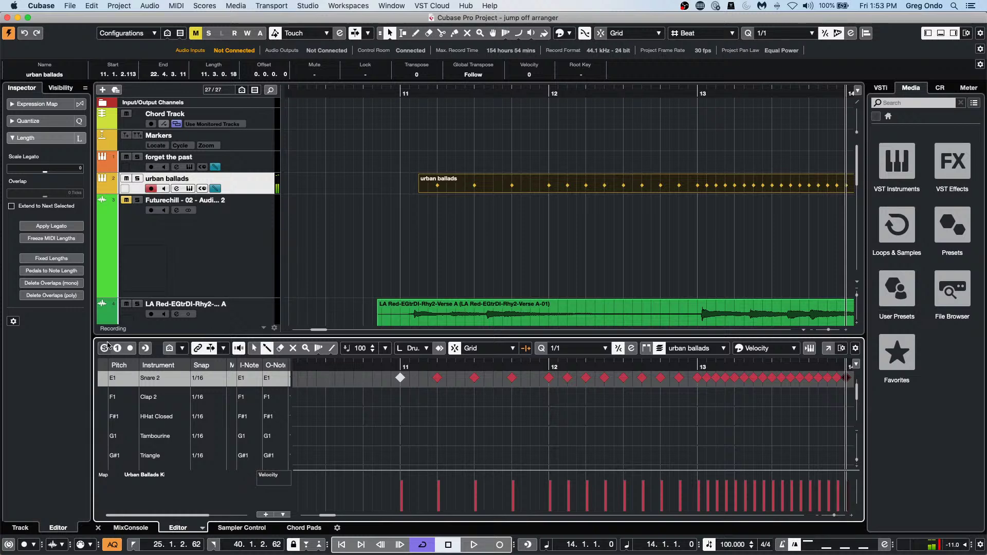
Solo the urban ballads track and play the snare pattern from about bar 11.
{"action": "left_click", "coordinate": [137, 178]}
{"action": "left_click_drag", "start_coordinate": [403, 90], "coordinate": [403, 97]}
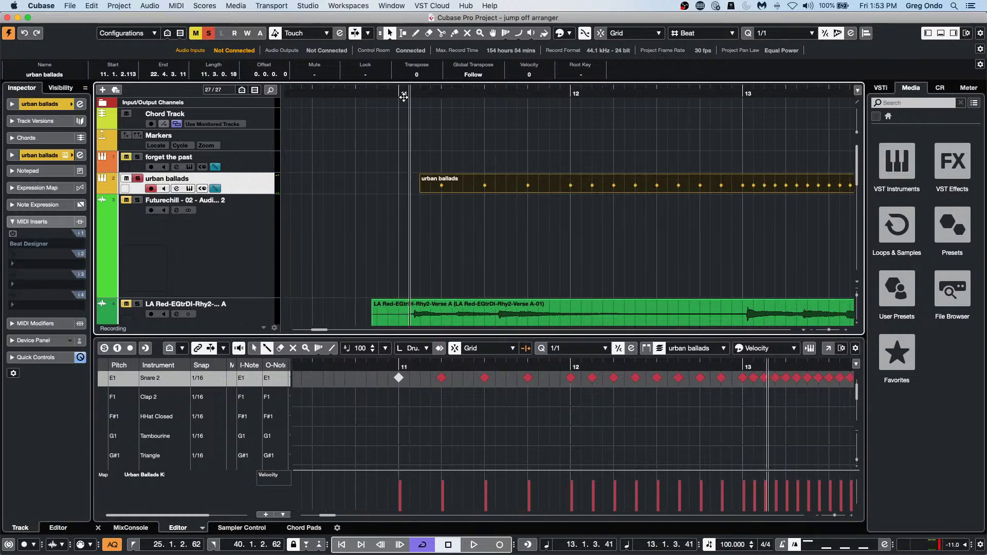
{"action": "key", "text": "space"}
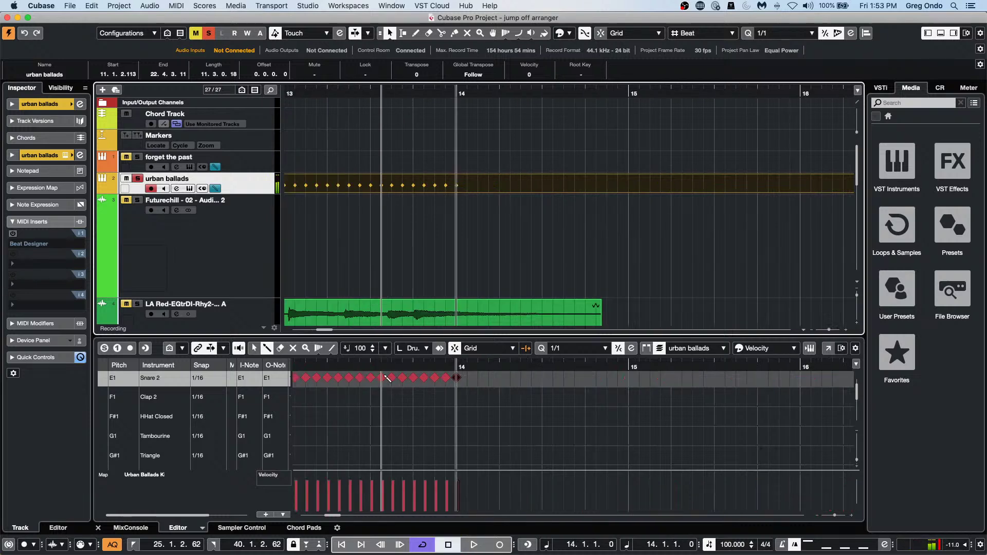
Set the Snare 2 snap value to 1/32 and fill bar 14 with thirty-second-note hits up to bar 15.
{"action": "left_click", "coordinate": [196, 378]}
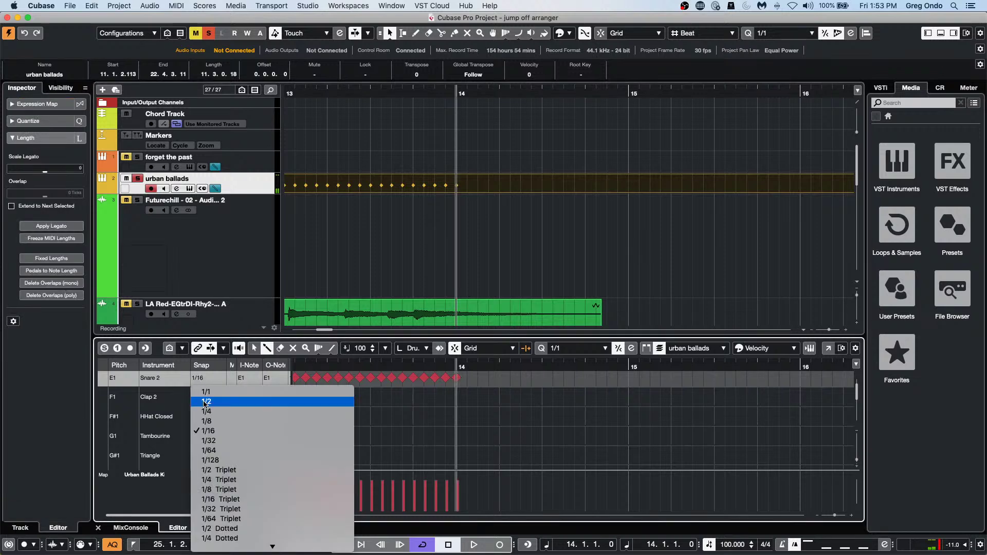
{"action": "left_click", "coordinate": [231, 445]}
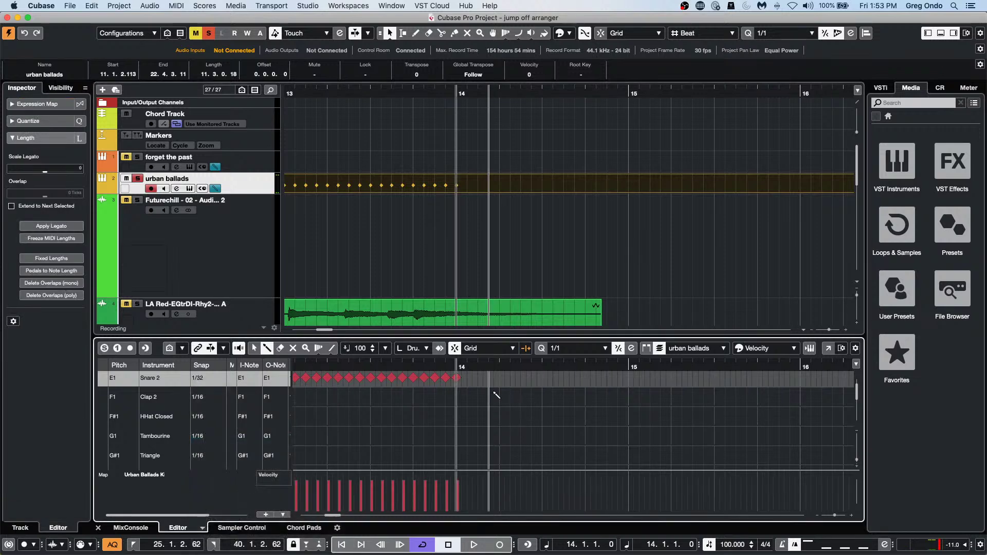
{"action": "left_click_drag", "start_coordinate": [459, 378], "coordinate": [628, 379]}
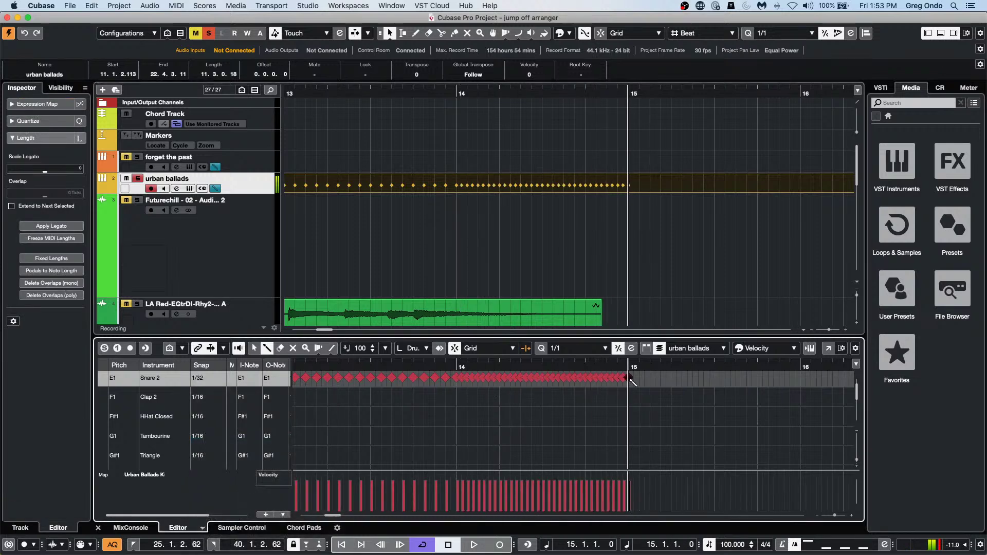
Play the complete snare build-up from about bar 11 through to the start of bar 15.
{"action": "left_click", "coordinate": [488, 85]}
{"action": "left_click_drag", "start_coordinate": [488, 82], "coordinate": [421, 113]}
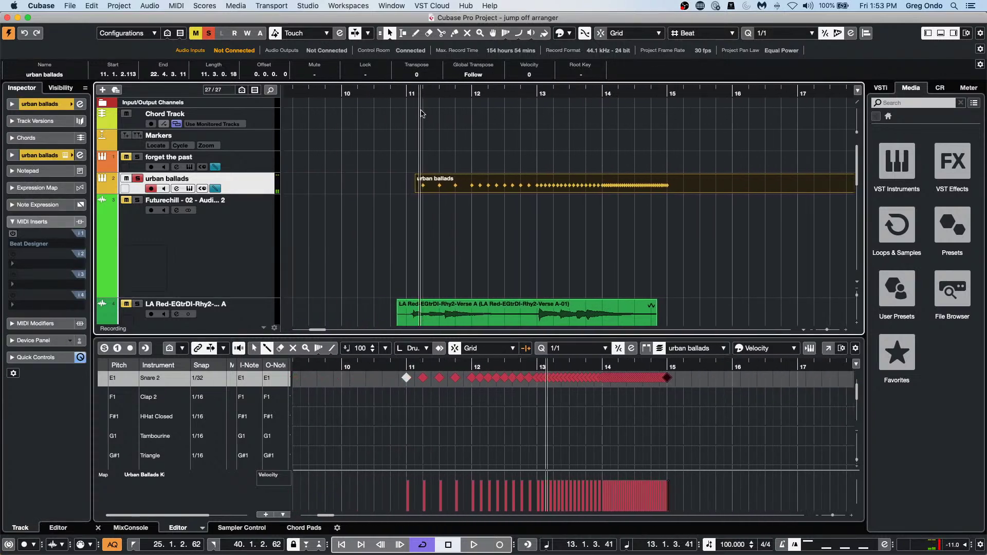
{"action": "key", "text": "space"}
{"action": "key", "text": "space"}
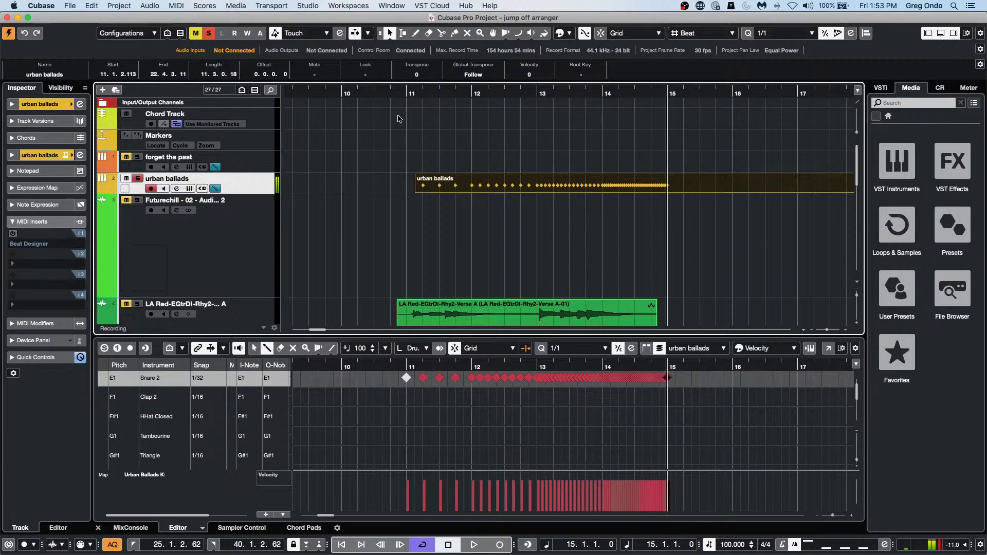
{"action": "left_click", "coordinate": [411, 97]}
{"action": "key", "text": "space"}
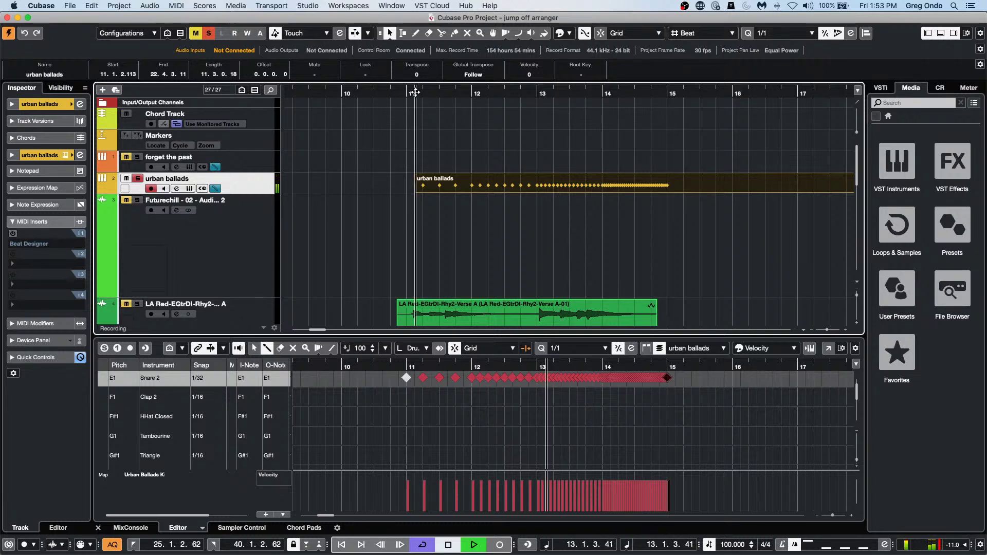
{"action": "left_click", "coordinate": [388, 97]}
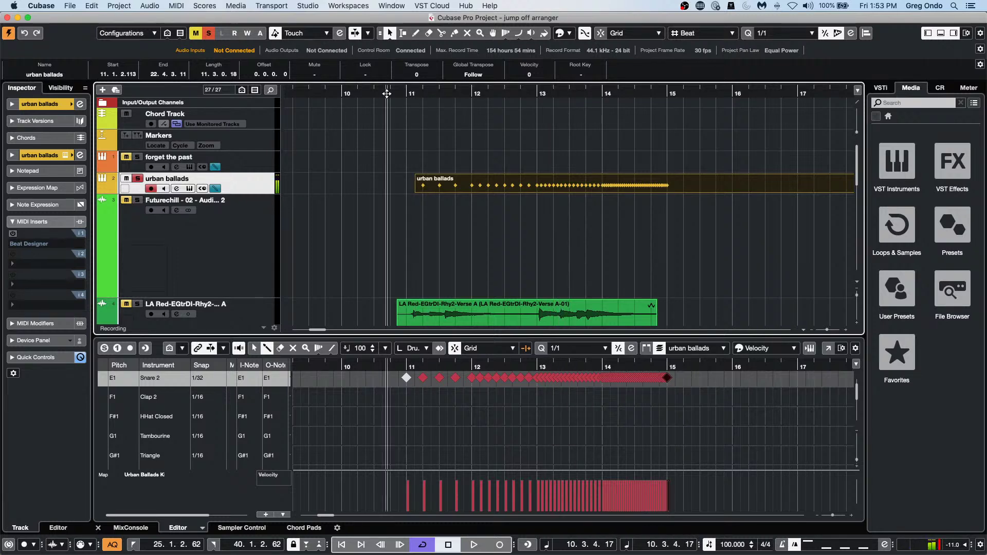
{"action": "key", "text": "space"}
{"action": "left_click", "coordinate": [387, 193]}
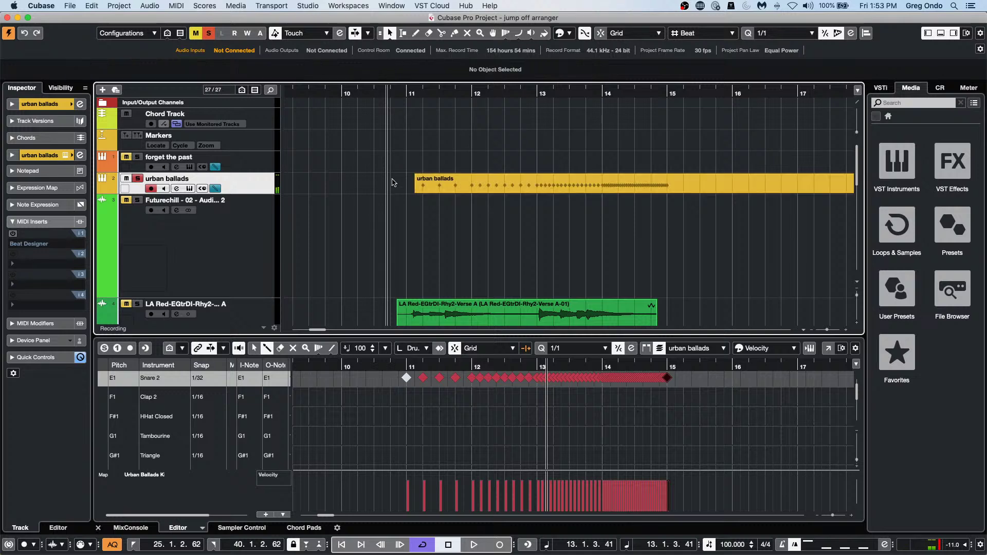
{"action": "key", "text": "space"}
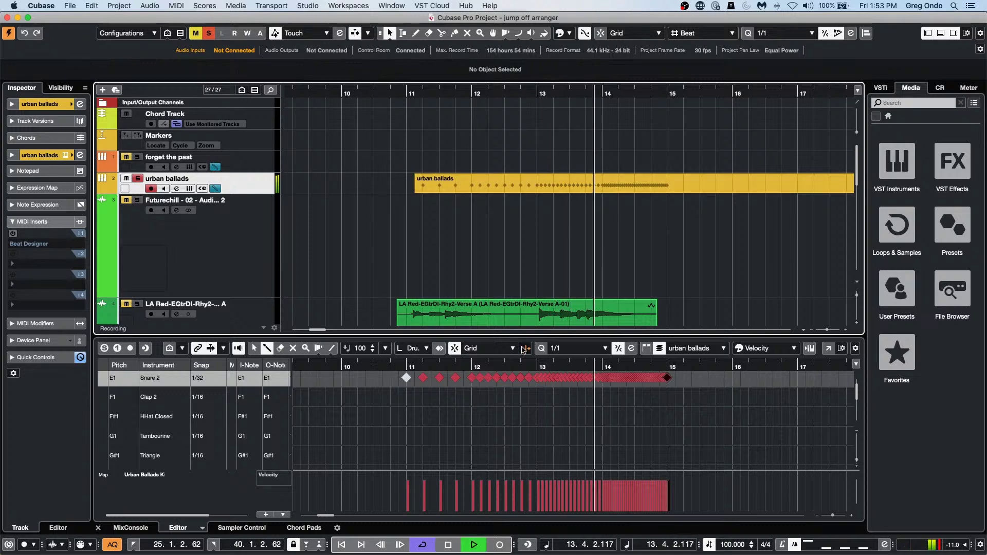
{"action": "key", "text": "space"}
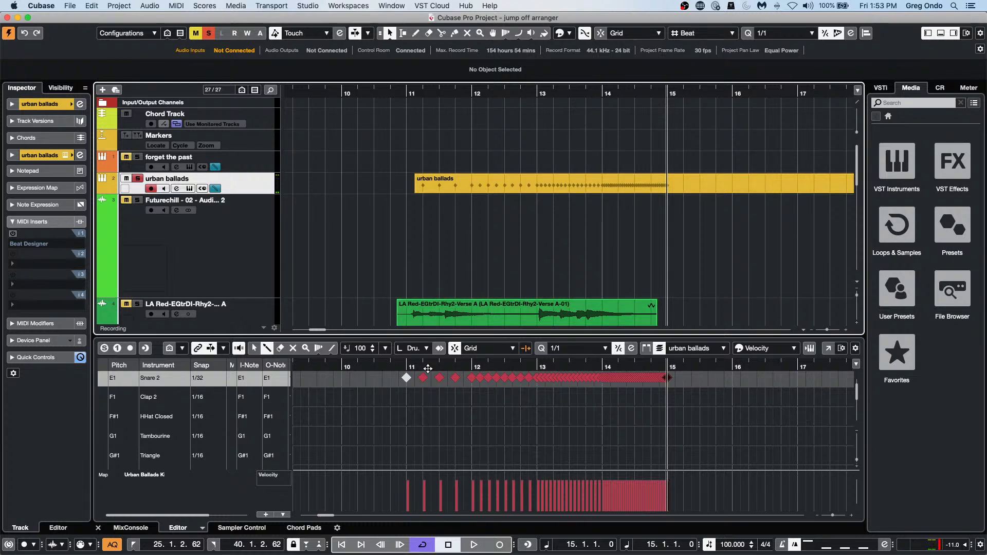
{"action": "left_click_drag", "start_coordinate": [434, 366], "coordinate": [395, 365]}
{"action": "left_click", "coordinate": [394, 365]}
{"action": "key", "text": "space"}
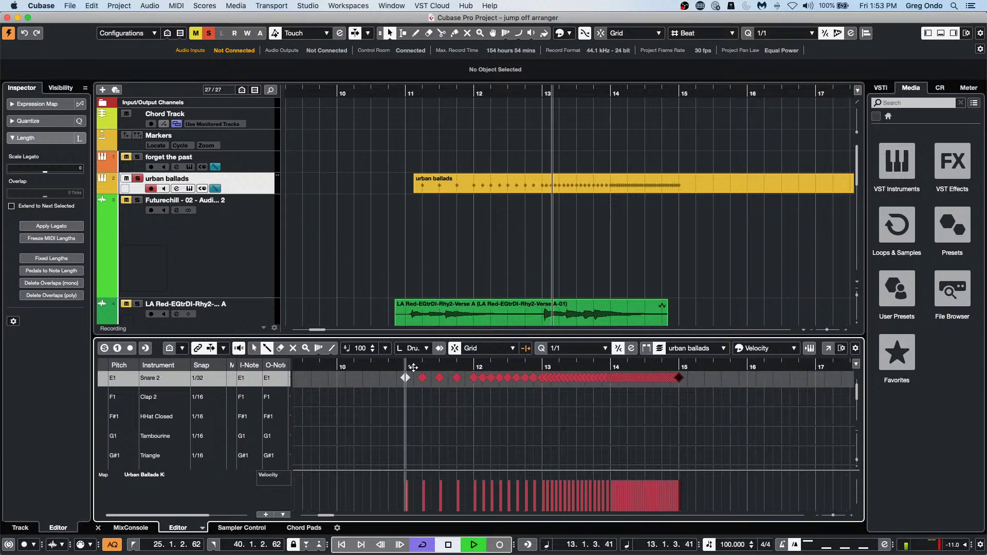
{"action": "key", "text": "space"}
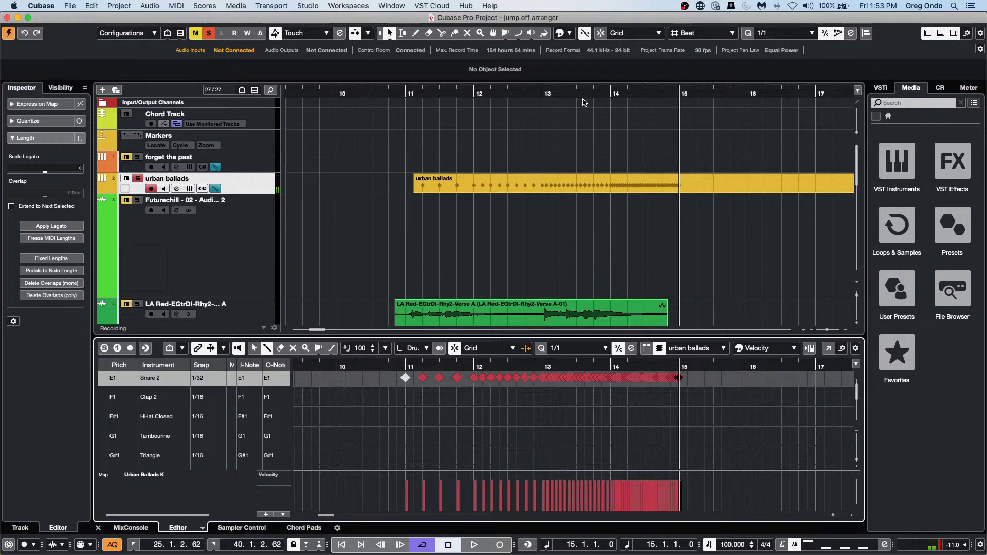
Move the urban ballads part later so it starts at about bar 13, and play it from its new position.
{"action": "left_click_drag", "start_coordinate": [482, 186], "coordinate": [612, 186]}
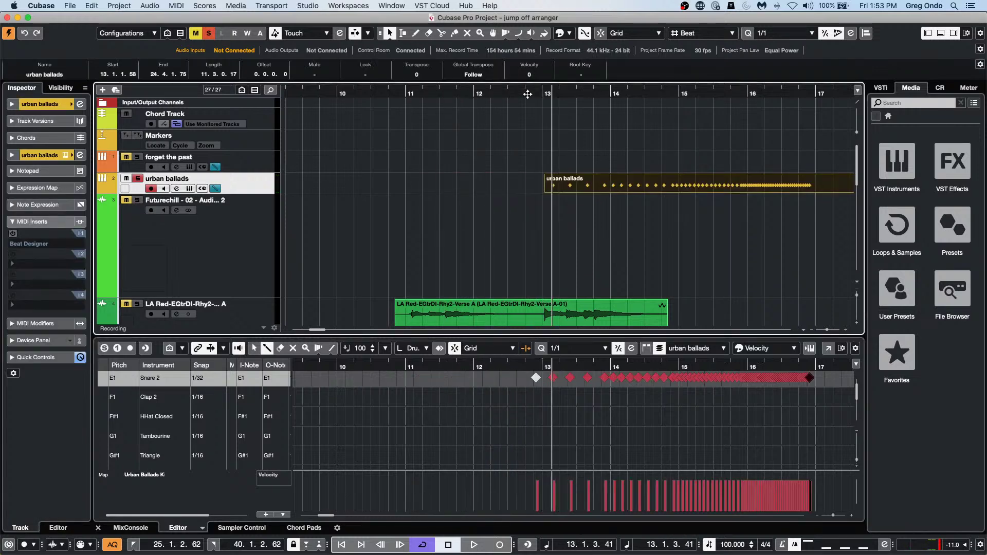
{"action": "left_click_drag", "start_coordinate": [527, 94], "coordinate": [518, 93]}
{"action": "key", "text": "space"}
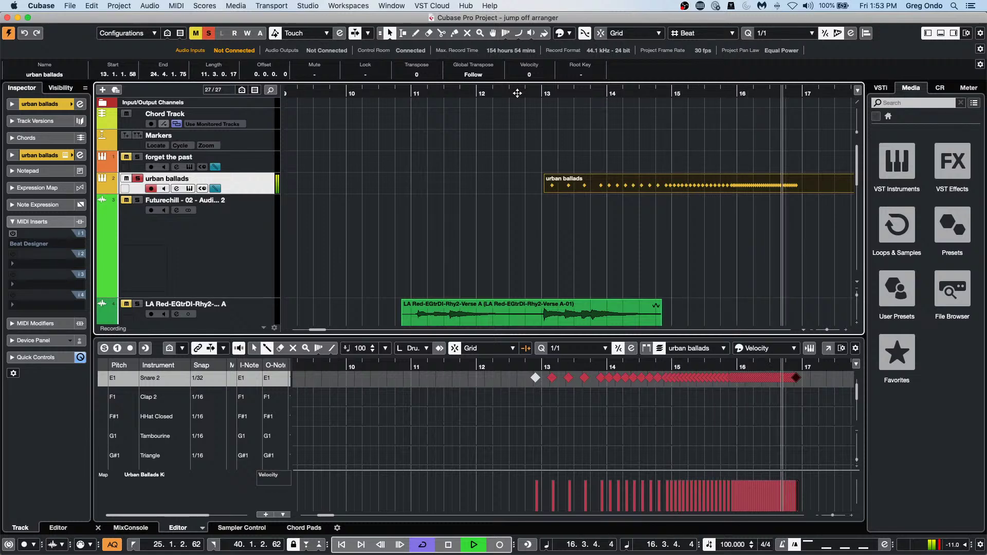
{"action": "key", "text": "space"}
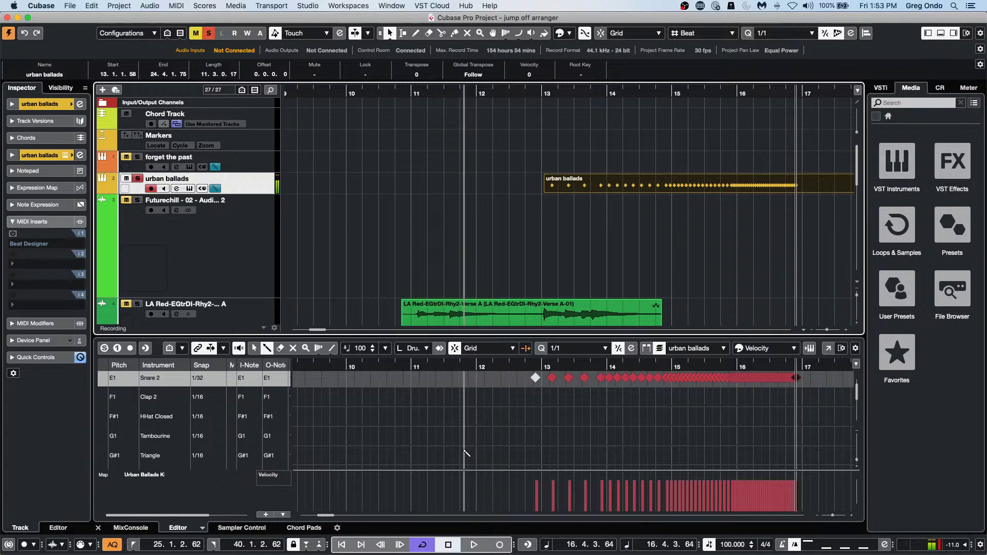
Switch the Drum Editor's controller lane to Pitchbend and enlarge the lane.
{"action": "left_click", "coordinate": [153, 476]}
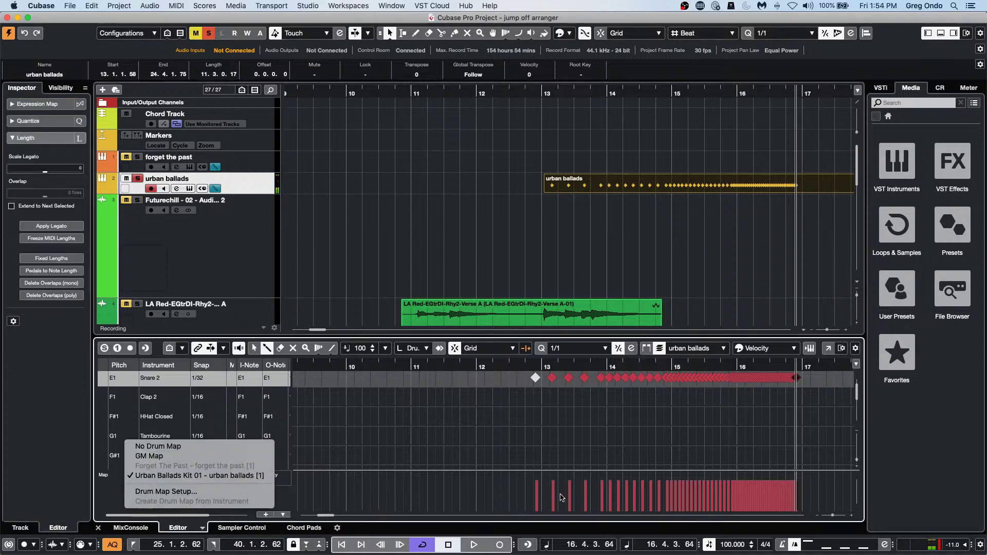
{"action": "left_click", "coordinate": [400, 457]}
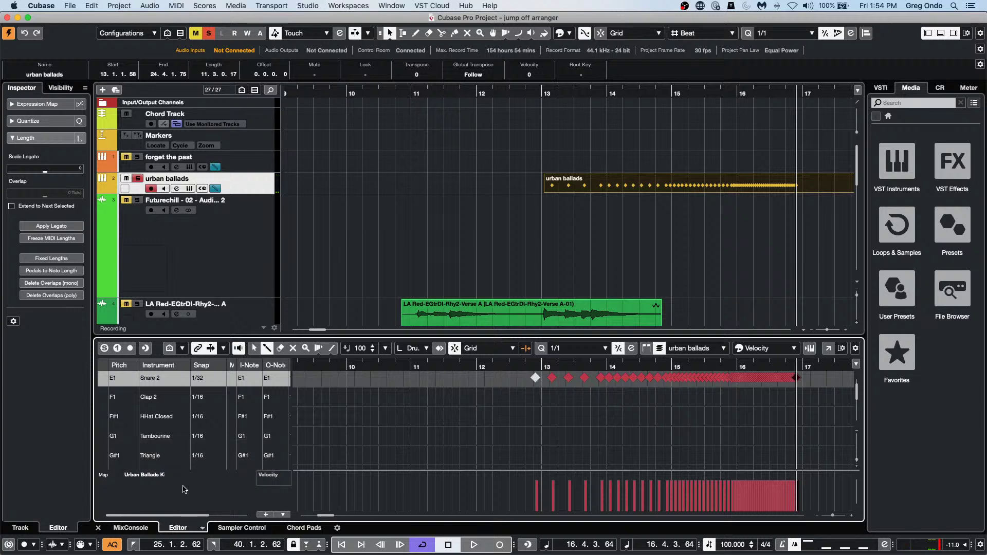
{"action": "left_click", "coordinate": [282, 476]}
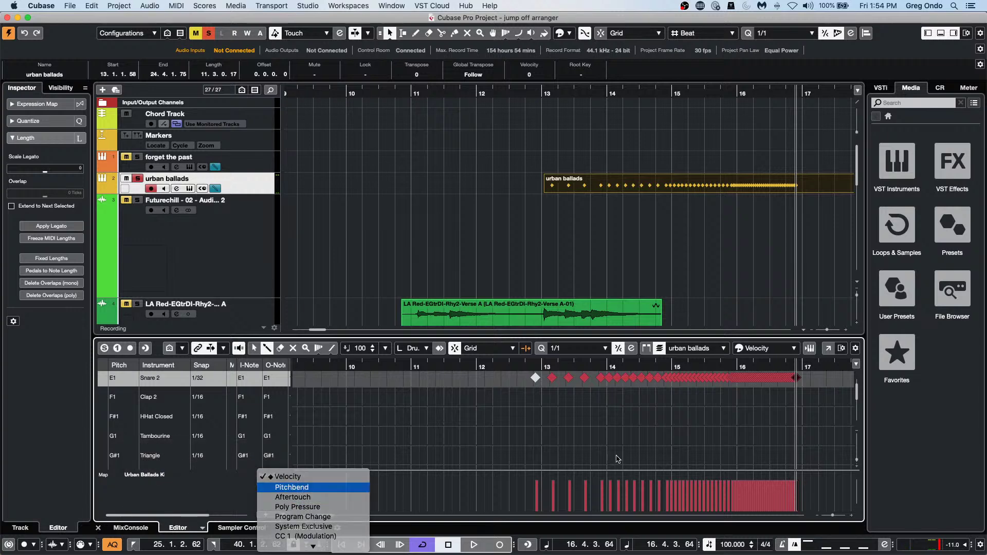
{"action": "left_click", "coordinate": [286, 483]}
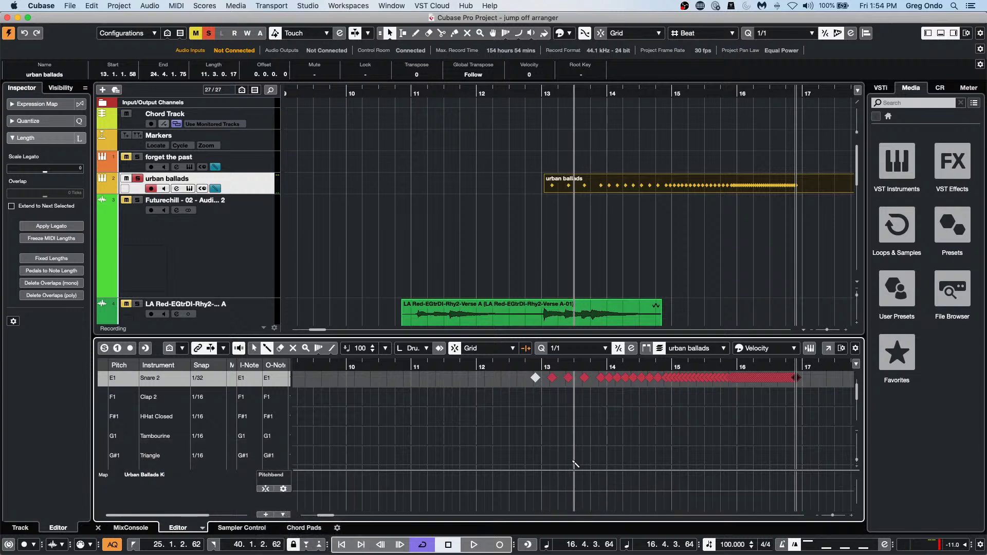
{"action": "left_click_drag", "start_coordinate": [569, 471], "coordinate": [564, 427]}
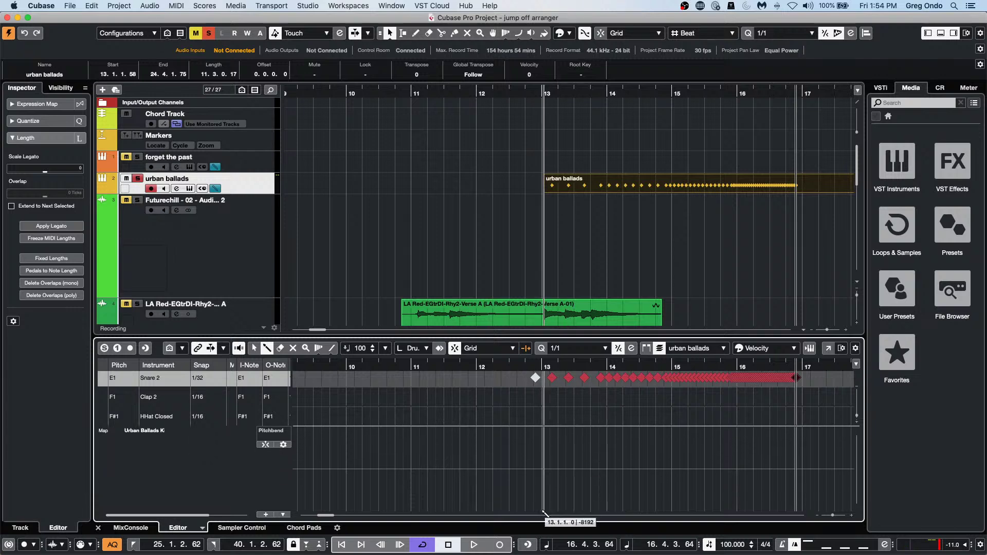
Try drawing a rising pitchbend from bar 13 to near bar 17, and turn on the lane's semitone grid.
{"action": "left_click_drag", "start_coordinate": [545, 513], "coordinate": [676, 492]}
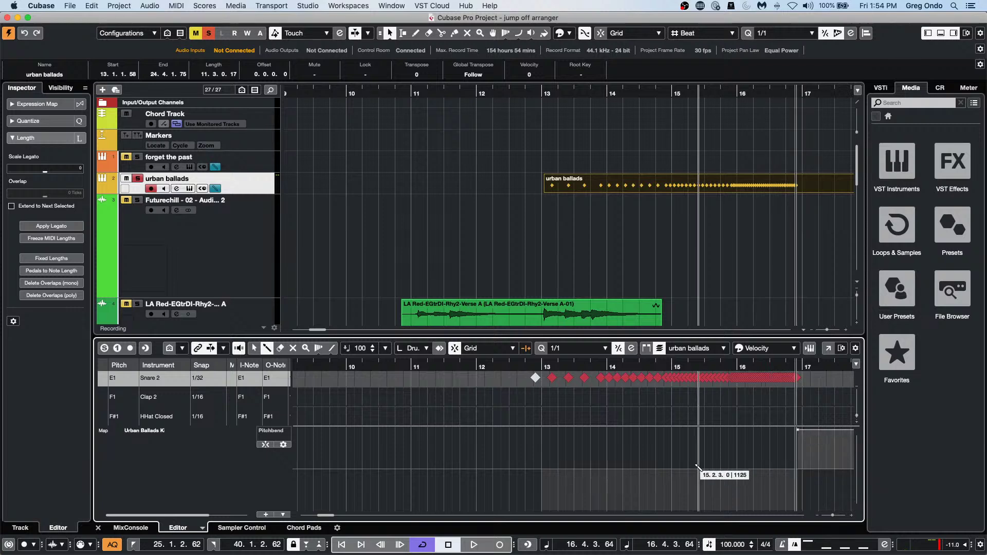
{"action": "key", "text": "1"}
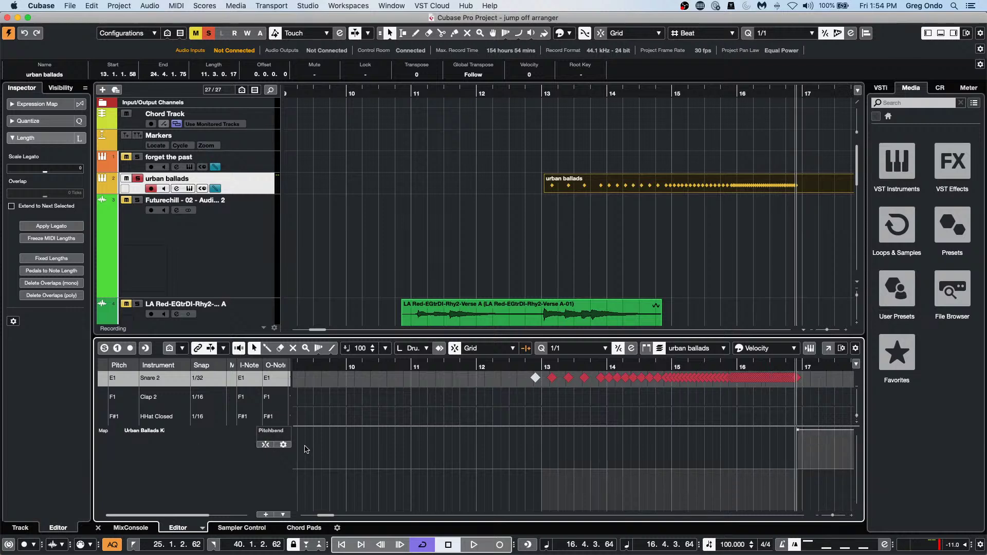
{"action": "left_click", "coordinate": [283, 445]}
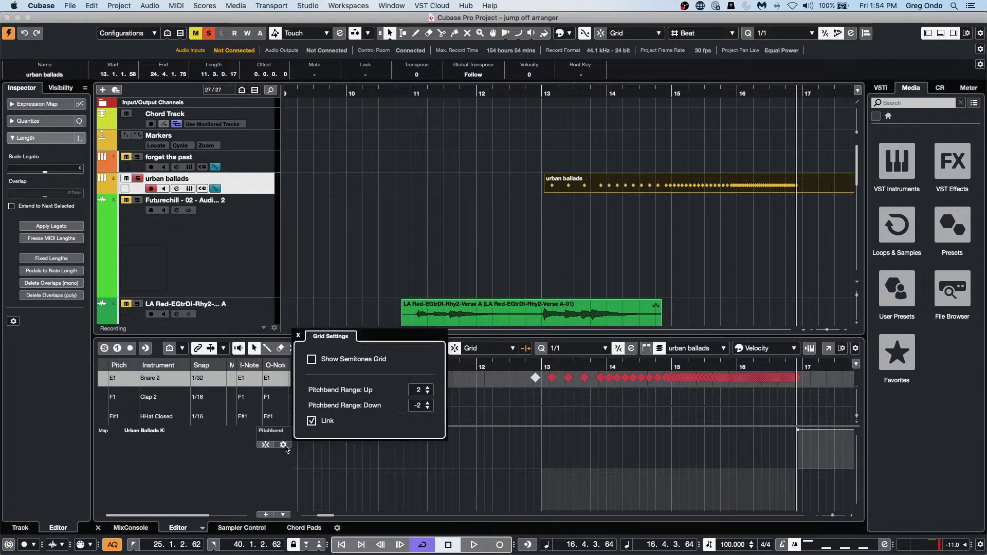
{"action": "left_click", "coordinate": [280, 469]}
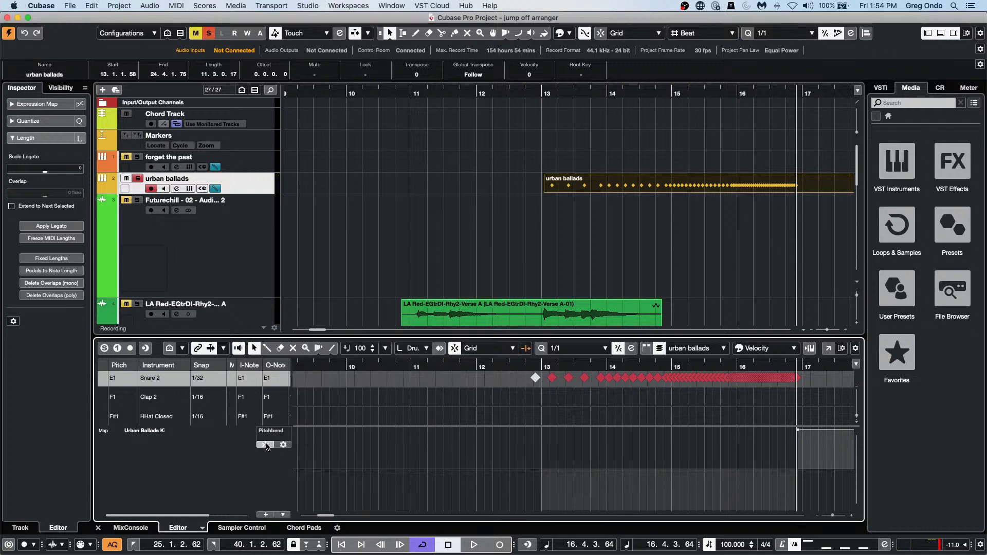
{"action": "left_click", "coordinate": [266, 445]}
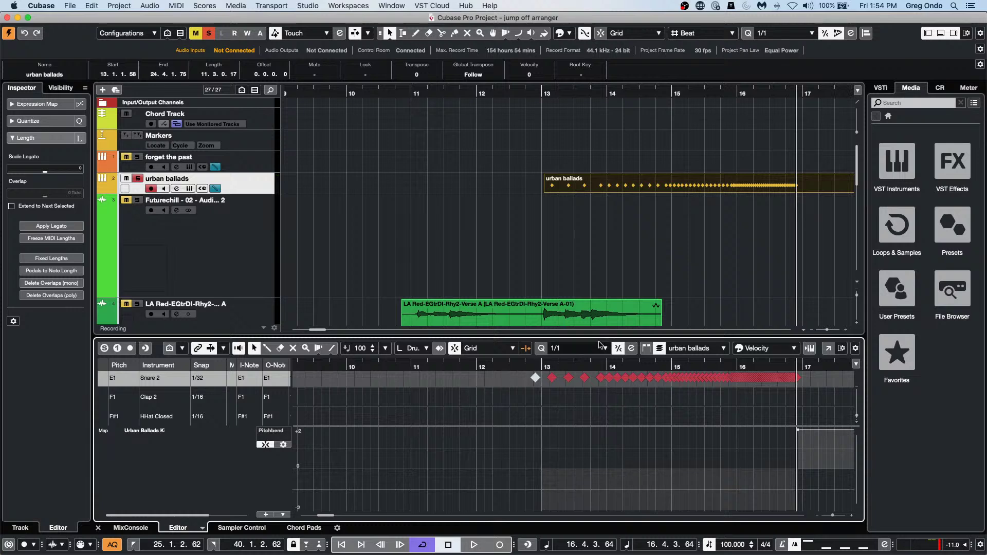
Set the quantize value to 1/32 and draw a straight pitchbend ramp from -2 at bar 13 up to about +2 near bar 17.
{"action": "left_click", "coordinate": [585, 349]}
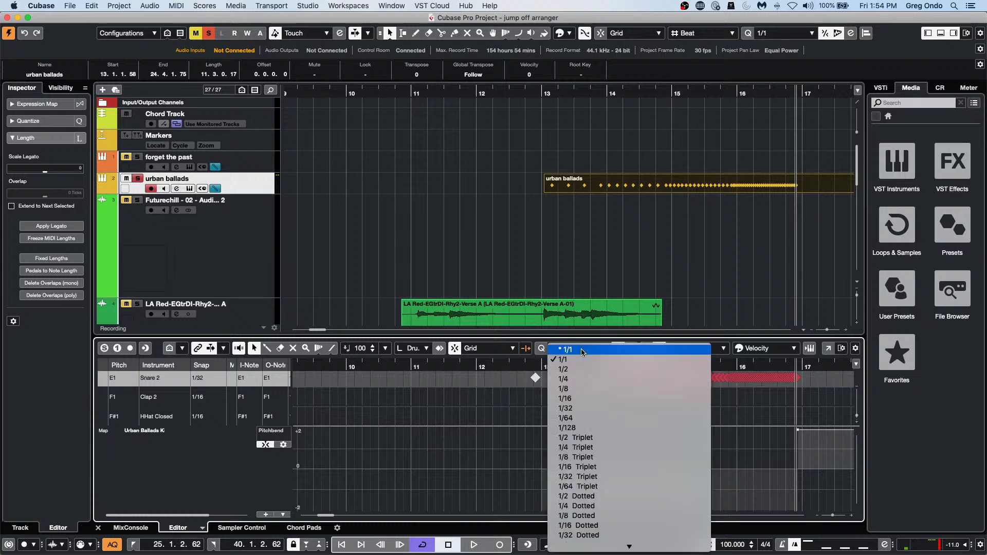
{"action": "left_click", "coordinate": [585, 409]}
{"action": "right_click", "coordinate": [575, 506]}
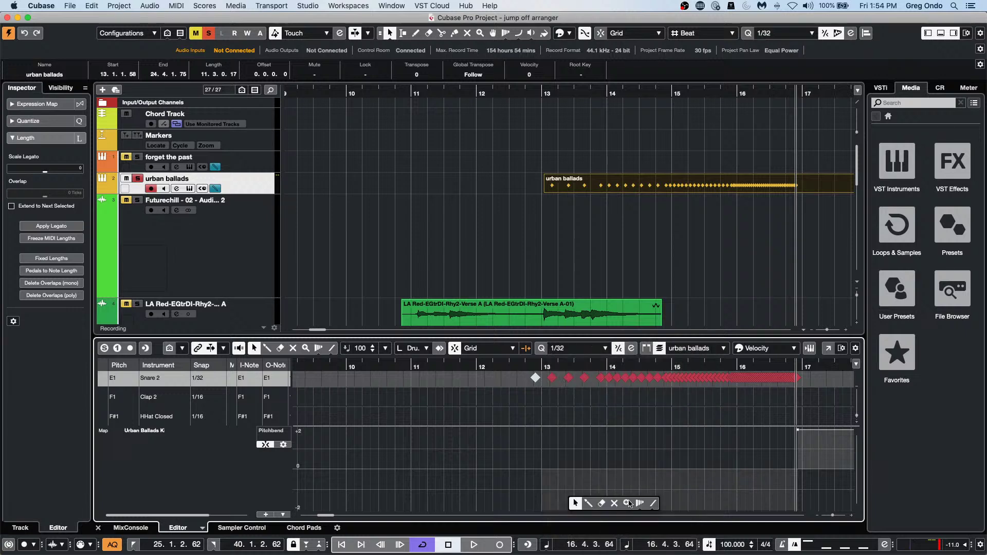
{"action": "left_click", "coordinate": [650, 504]}
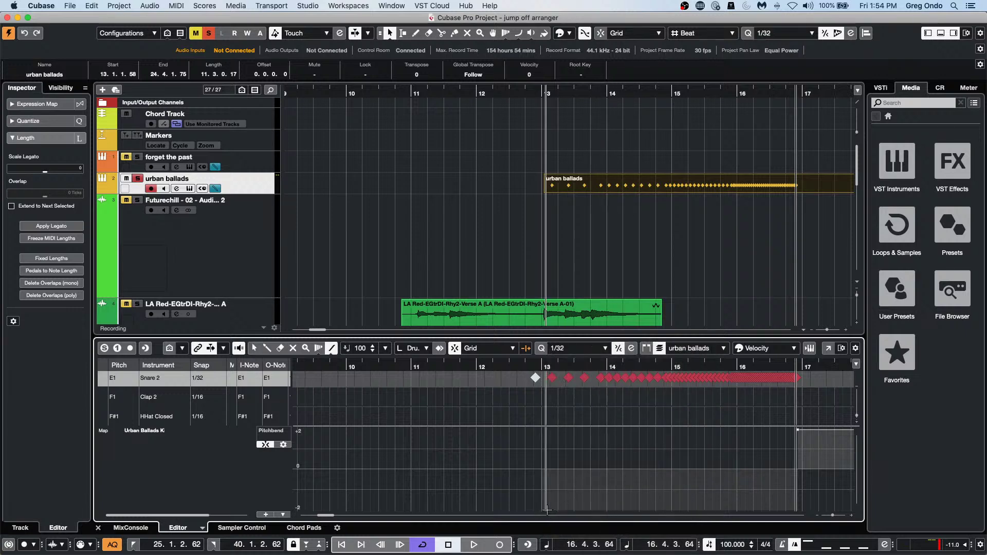
{"action": "mouse_move", "coordinate": [544, 510]}
{"action": "left_mouse_down"}
{"action": "mouse_move", "coordinate": [787, 432]}
{"action": "mouse_move", "coordinate": [798, 390]}
{"action": "left_mouse_up"}
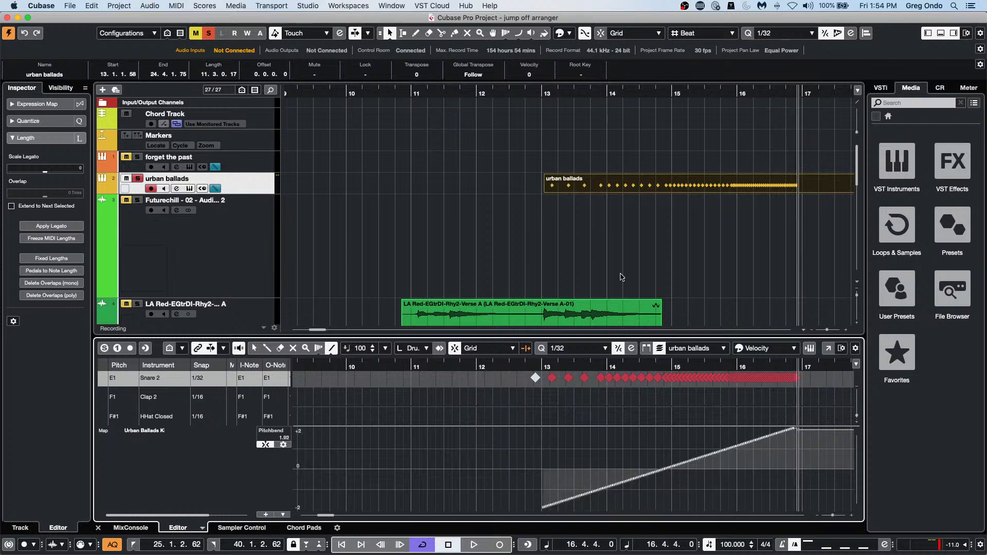
Play the snare build-up with its pitchbend ramp from about bar 13.
{"action": "left_click", "coordinate": [538, 88]}
{"action": "key", "text": "space"}
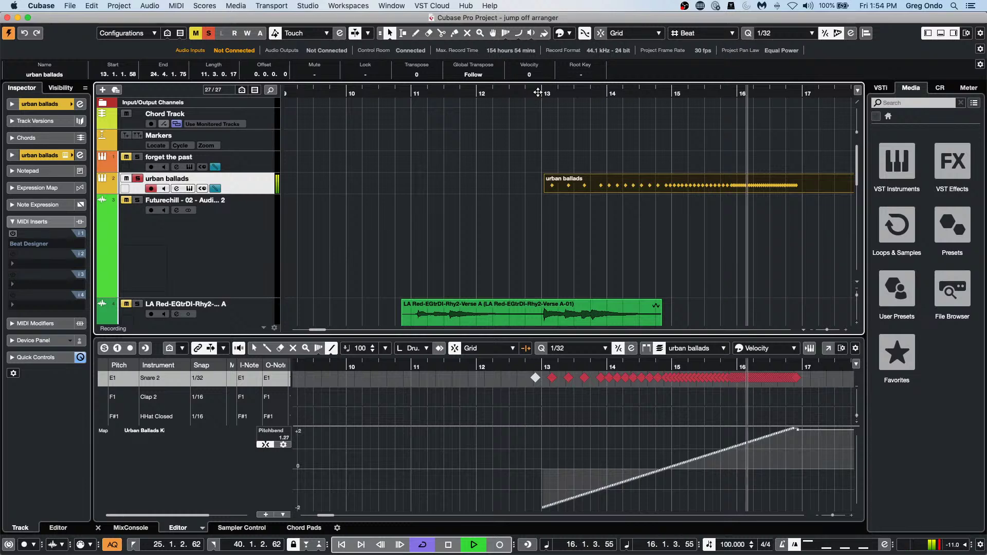
{"action": "key", "text": "space"}
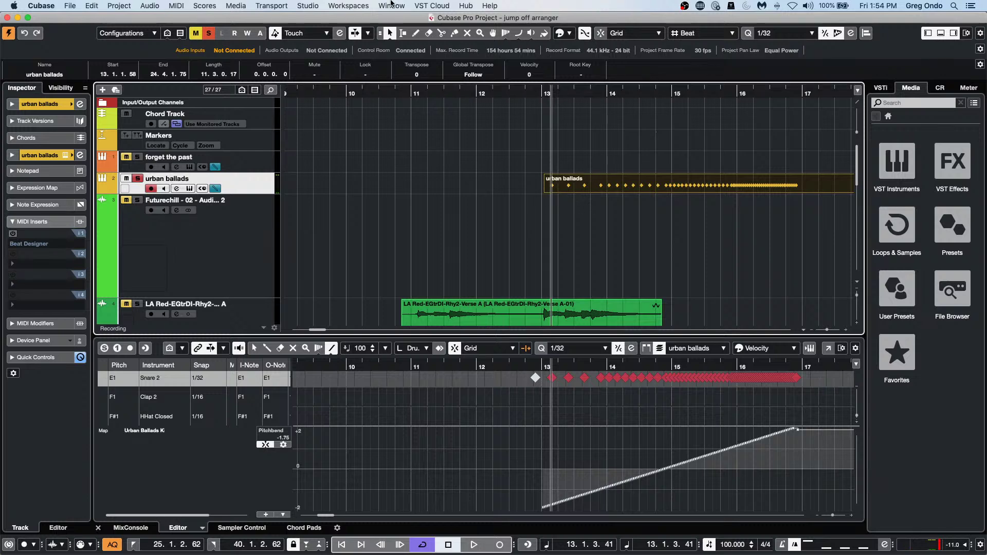
Render the urban ballads part in place to a new audio track with the current settings.
{"action": "left_click", "coordinate": [118, 6]}
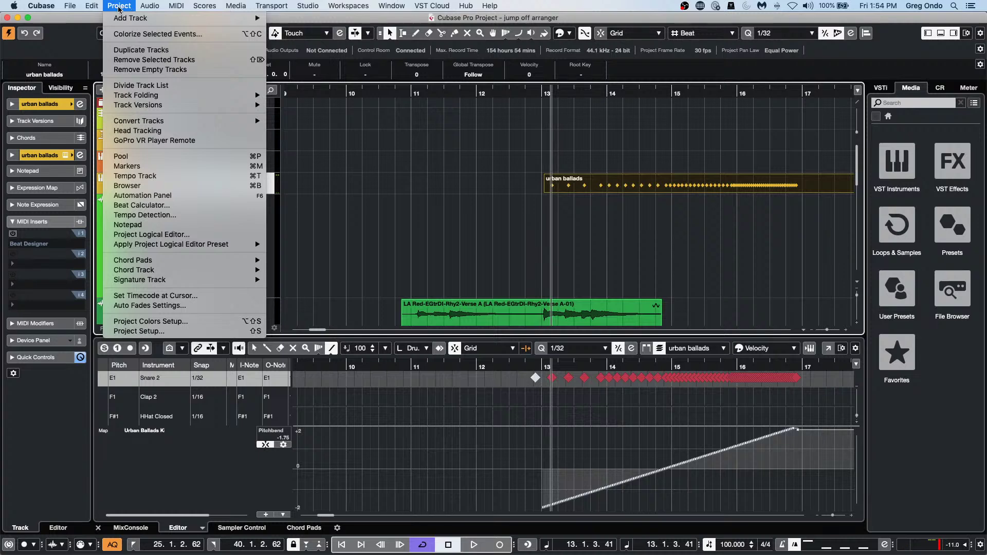
{"action": "mouse_move", "coordinate": [149, 7]}
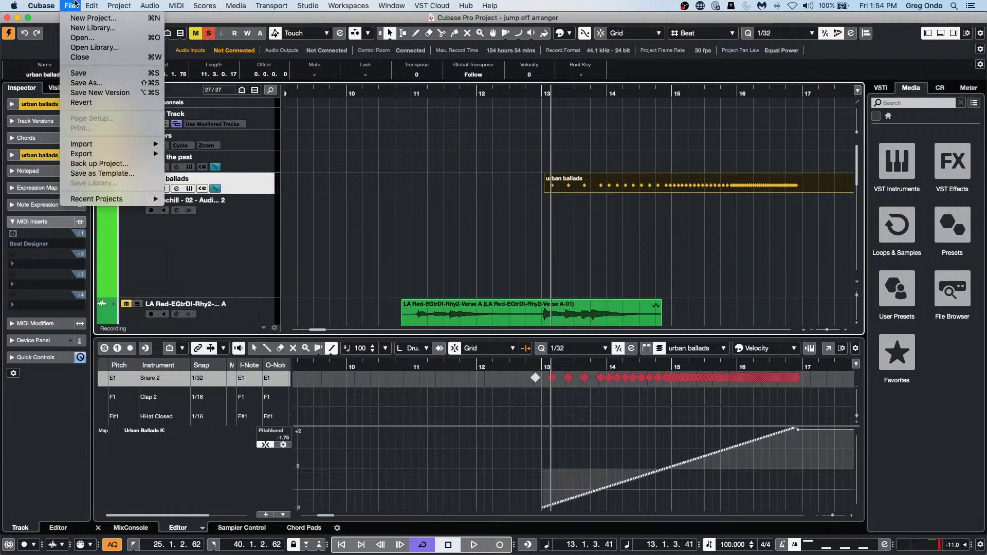
{"action": "mouse_move", "coordinate": [92, 5]}
{"action": "mouse_move", "coordinate": [110, 102]}
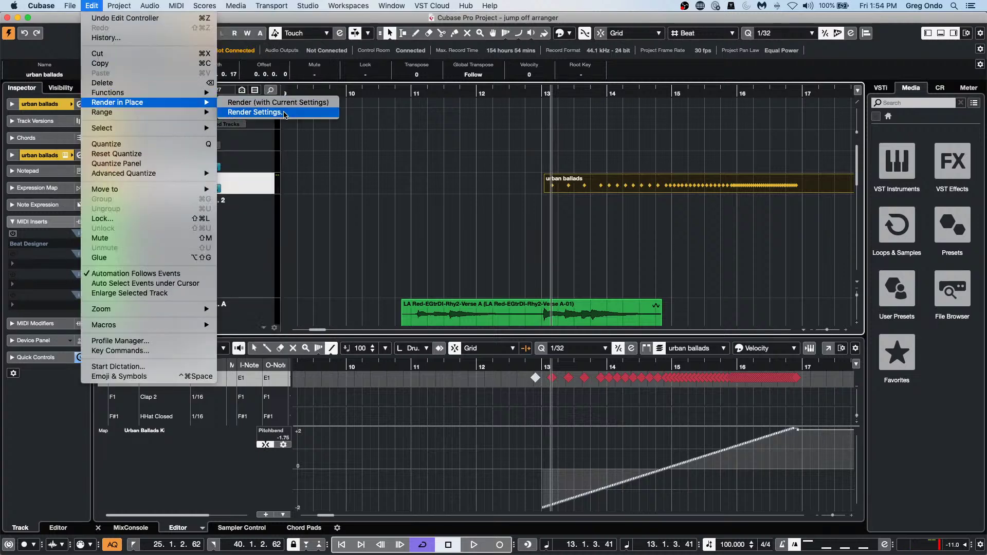
{"action": "left_click", "coordinate": [321, 101]}
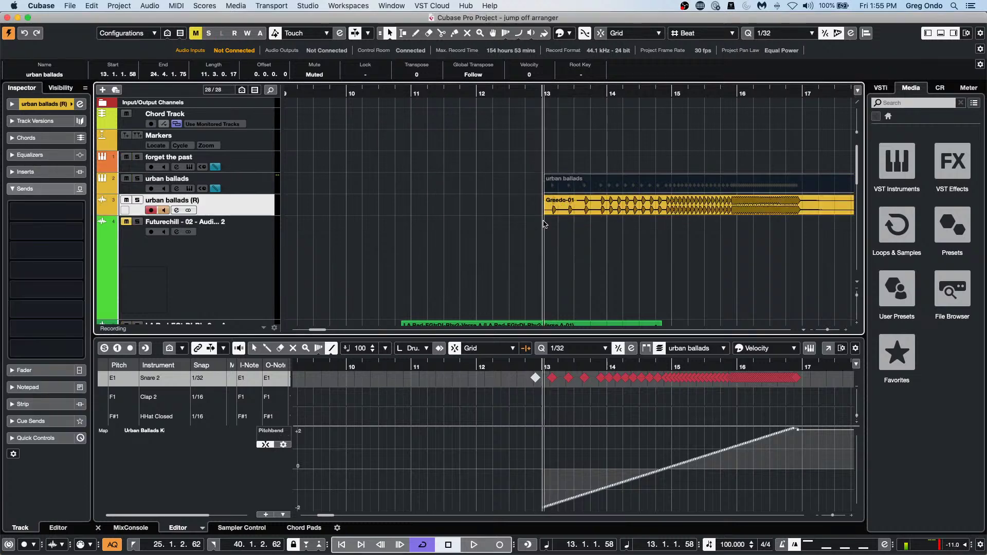
Audition the rendered Greedo-01 audio event from about bar 13 with the Play tool, then return to object selection.
{"action": "right_click", "coordinate": [564, 215]}
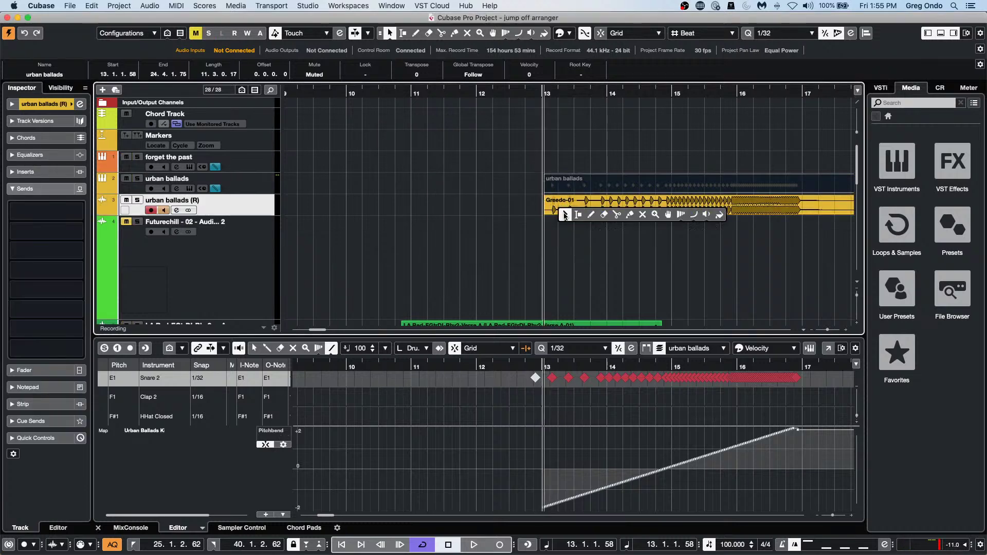
{"action": "left_click", "coordinate": [706, 215]}
{"action": "left_click", "coordinate": [550, 206]}
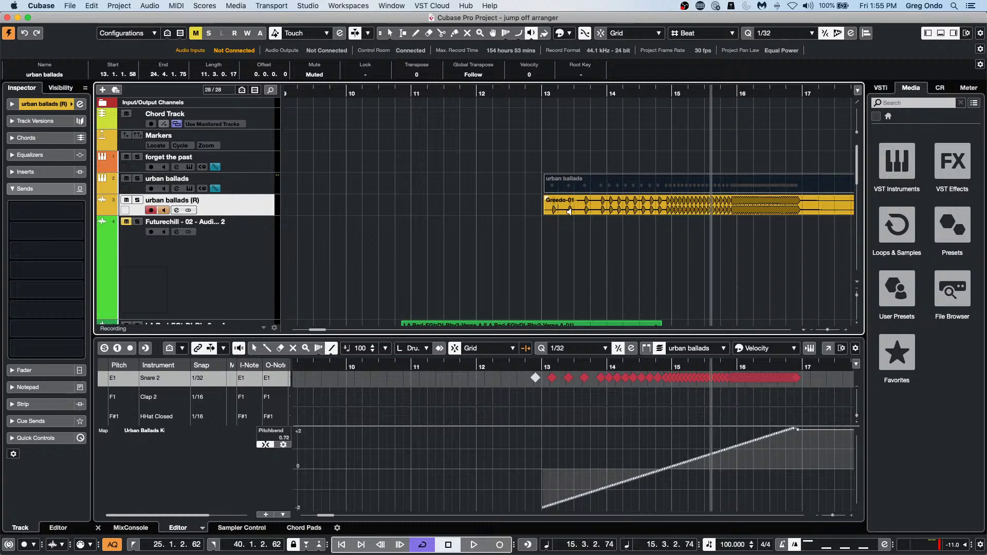
{"action": "right_click", "coordinate": [572, 211]}
{"action": "left_click", "coordinate": [574, 212]}
Add a Pitch Shift process to the rendered Greedo-01 audio event through Direct Offline Processing.
{"action": "left_click", "coordinate": [616, 211]}
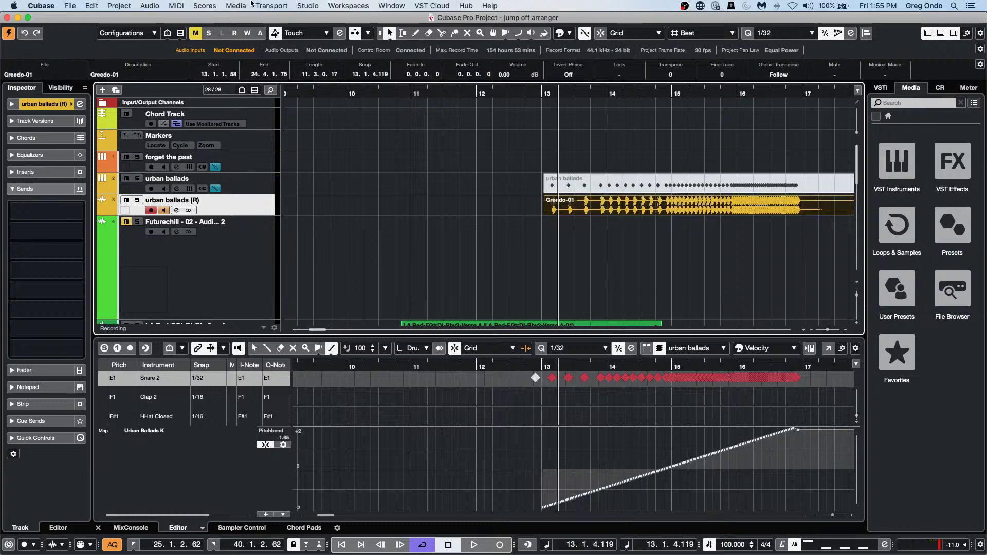
{"action": "left_click", "coordinate": [157, 5]}
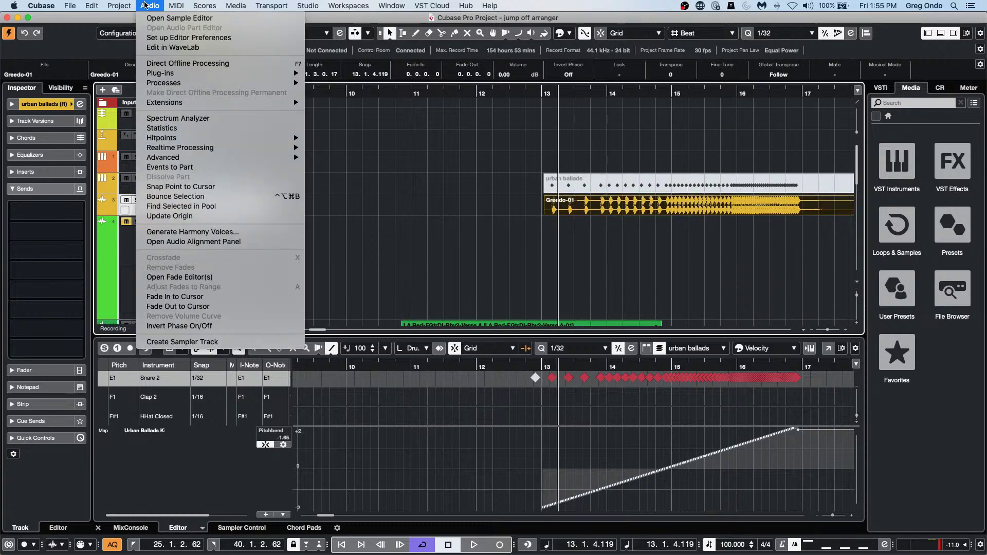
{"action": "left_click", "coordinate": [216, 62]}
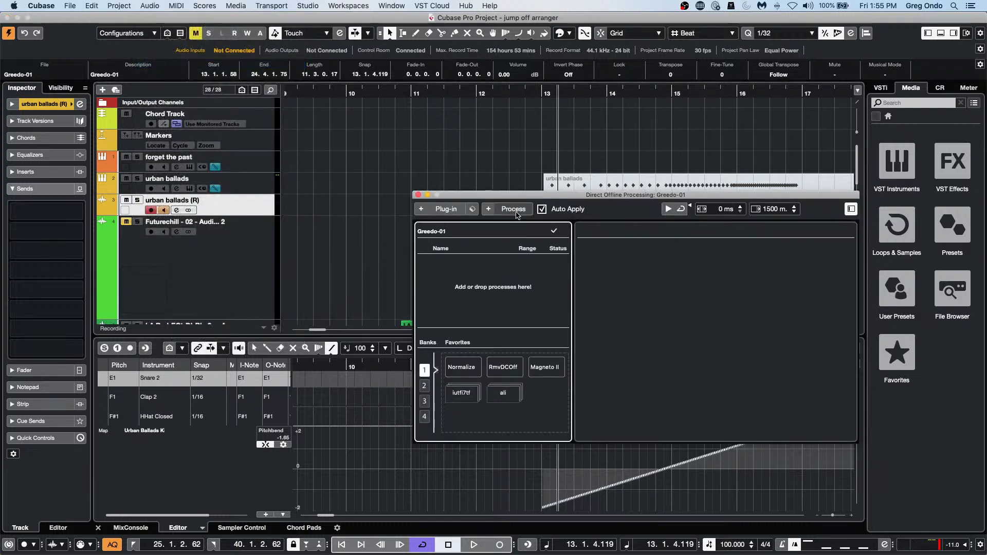
{"action": "left_click", "coordinate": [513, 210]}
{"action": "left_click", "coordinate": [552, 301]}
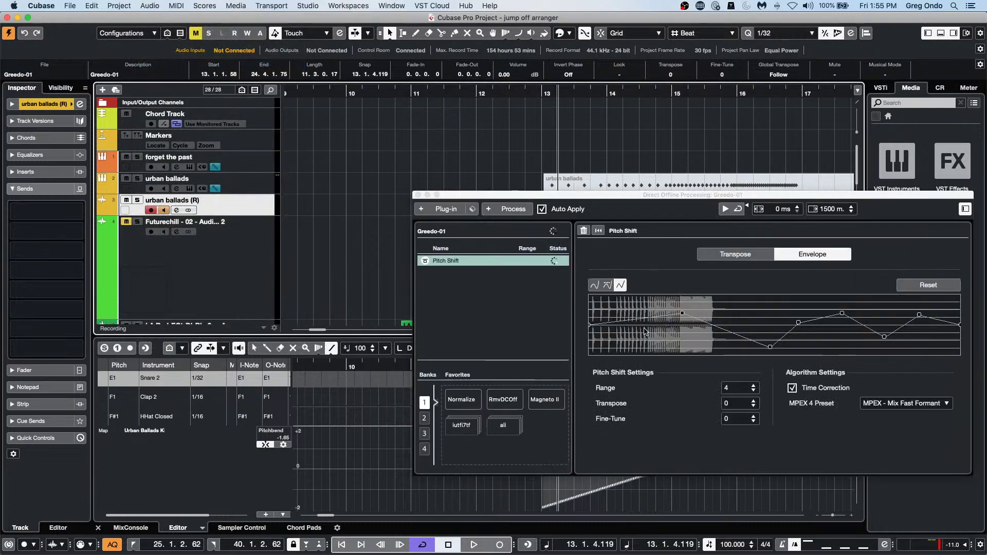
Reset the Pitch Shift envelope and draw a rise from about -3 semitones at the start to about +3 at the last snare hits.
{"action": "left_click", "coordinate": [921, 286]}
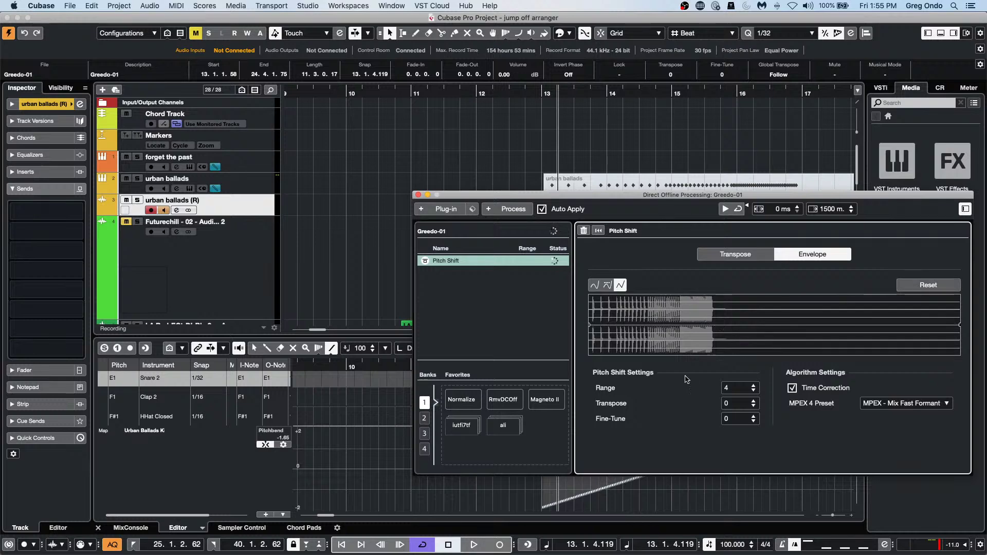
{"action": "left_click_drag", "start_coordinate": [590, 327], "coordinate": [647, 351]}
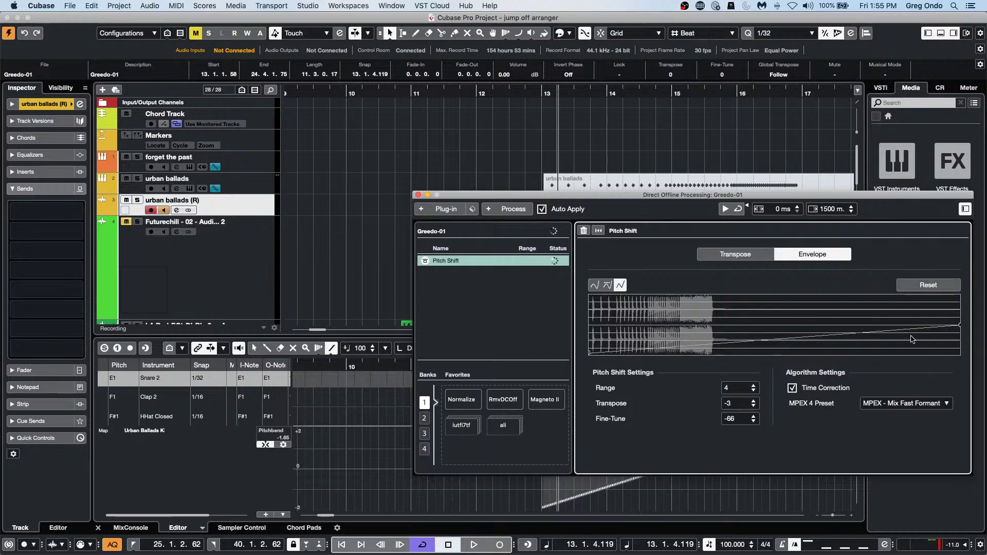
{"action": "left_click_drag", "start_coordinate": [911, 339], "coordinate": [714, 300]}
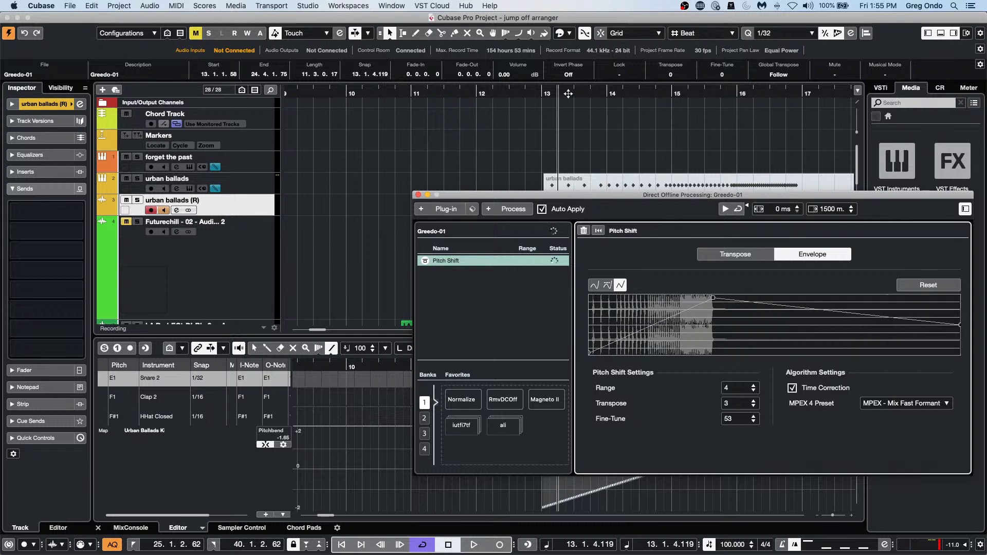
Play the pitch-shifted snare build-up from bar 13 with the urban ballads (R) track soloed, and close the Direct Offline Processing window.
{"action": "left_click", "coordinate": [539, 95]}
{"action": "key", "text": "space"}
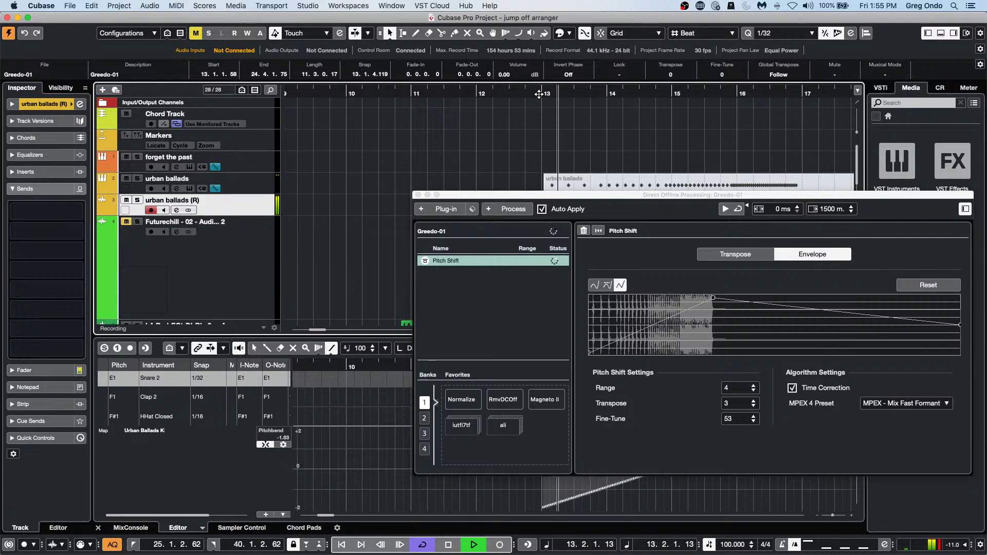
{"action": "left_click", "coordinate": [138, 200]}
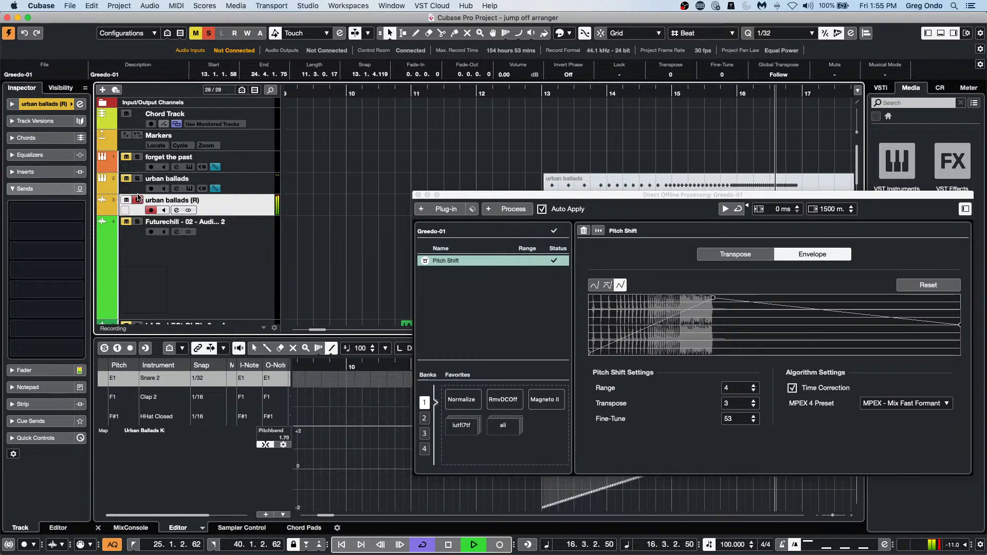
{"action": "key", "text": "space"}
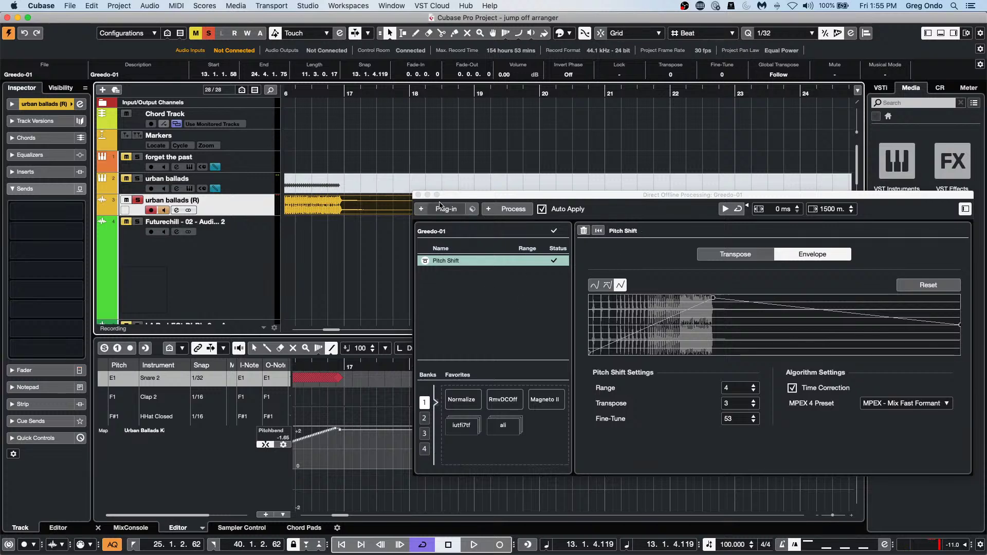
{"action": "left_click", "coordinate": [418, 195]}
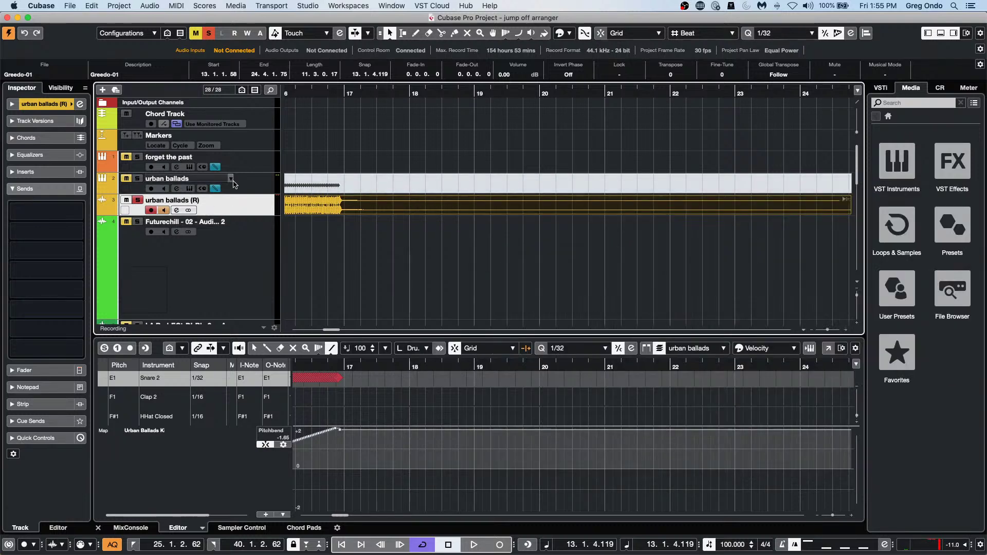
{"action": "right_click", "coordinate": [278, 180]}
{"action": "key", "text": "Escape"}
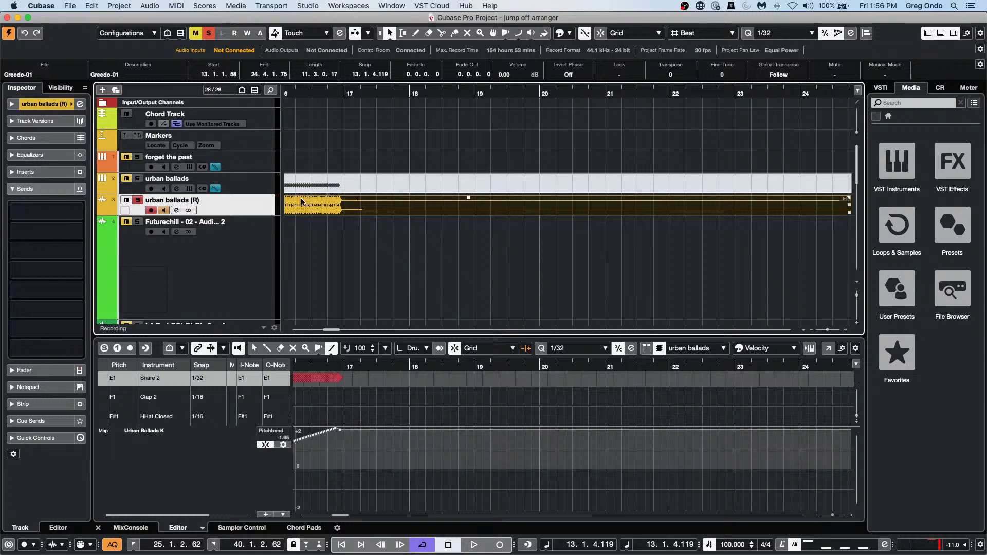
Split the rendered Greedo-01 event at about 13.3.3.28 and 13.4.1.106 to isolate a single snare hit.
{"action": "left_click_drag", "start_coordinate": [312, 96], "coordinate": [280, 127]}
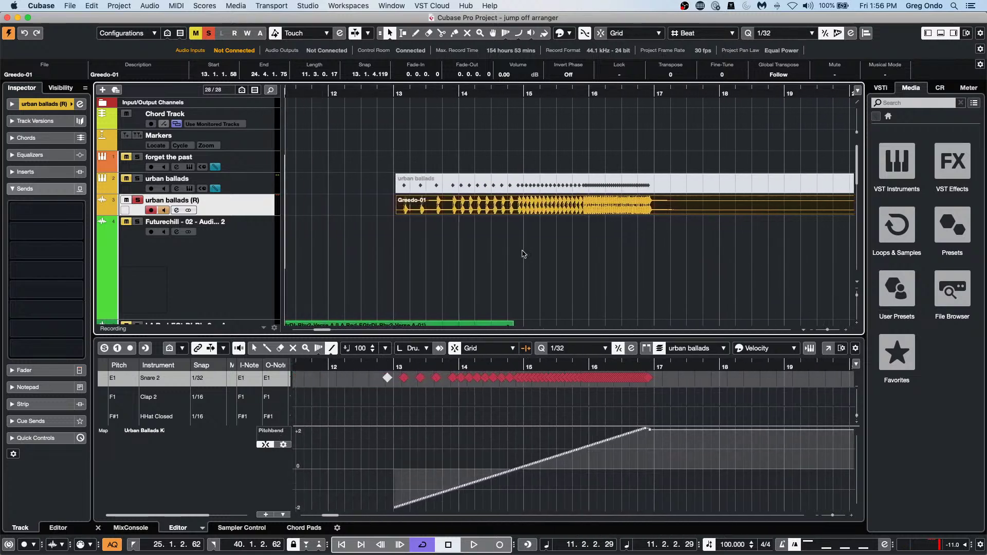
{"action": "right_click", "coordinate": [421, 232]}
{"action": "left_click", "coordinate": [448, 231]}
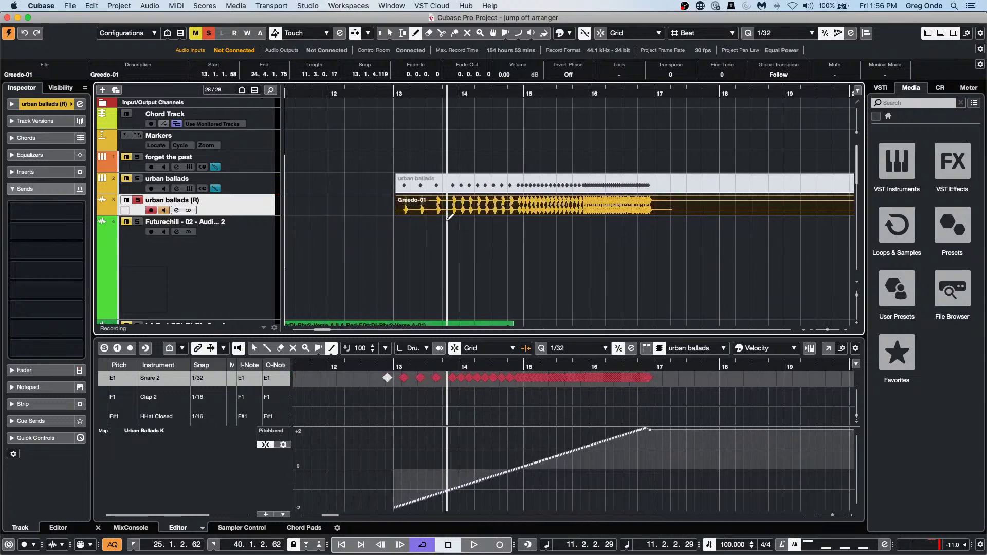
{"action": "right_click", "coordinate": [466, 215]}
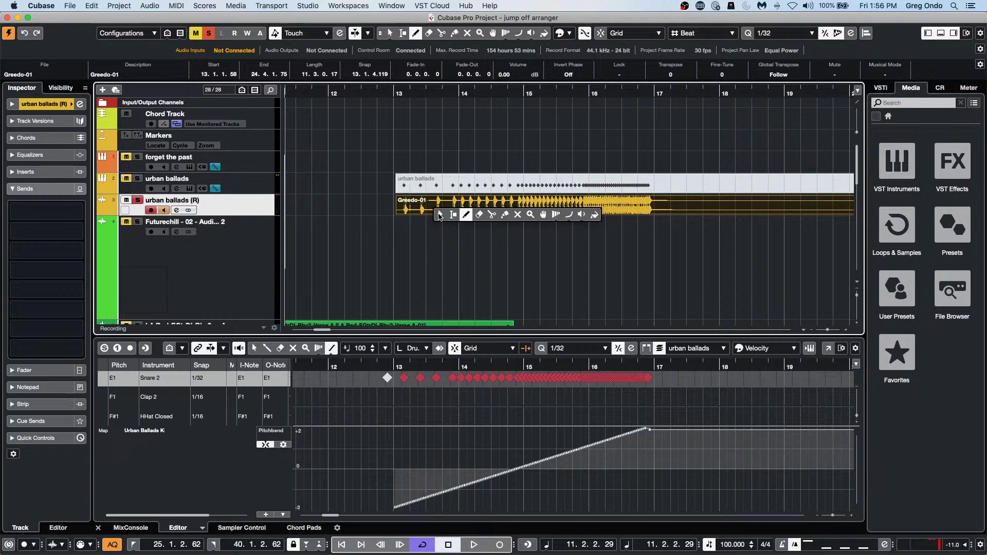
{"action": "left_click", "coordinate": [490, 216]}
{"action": "left_click", "coordinate": [446, 206]}
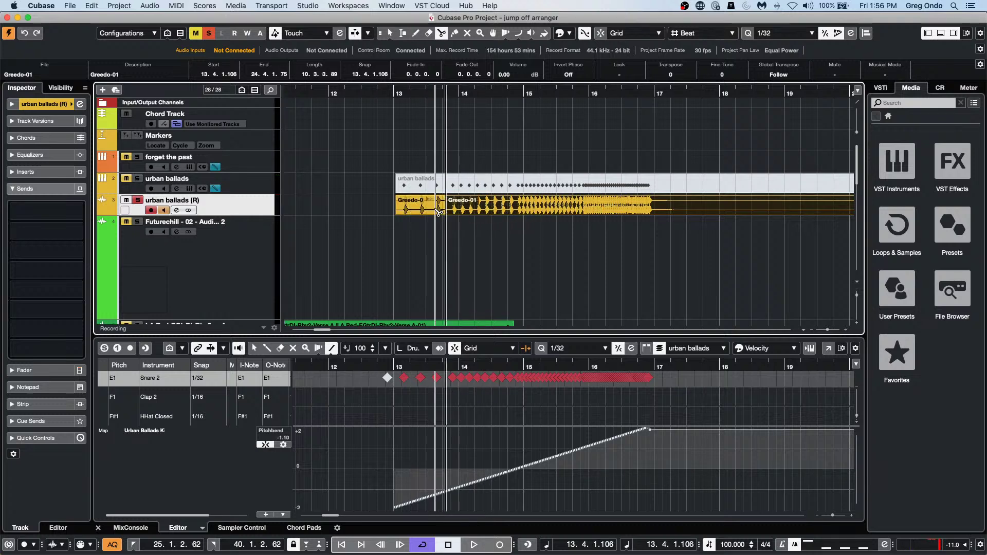
{"action": "left_click", "coordinate": [437, 207]}
{"action": "key", "text": "1"}
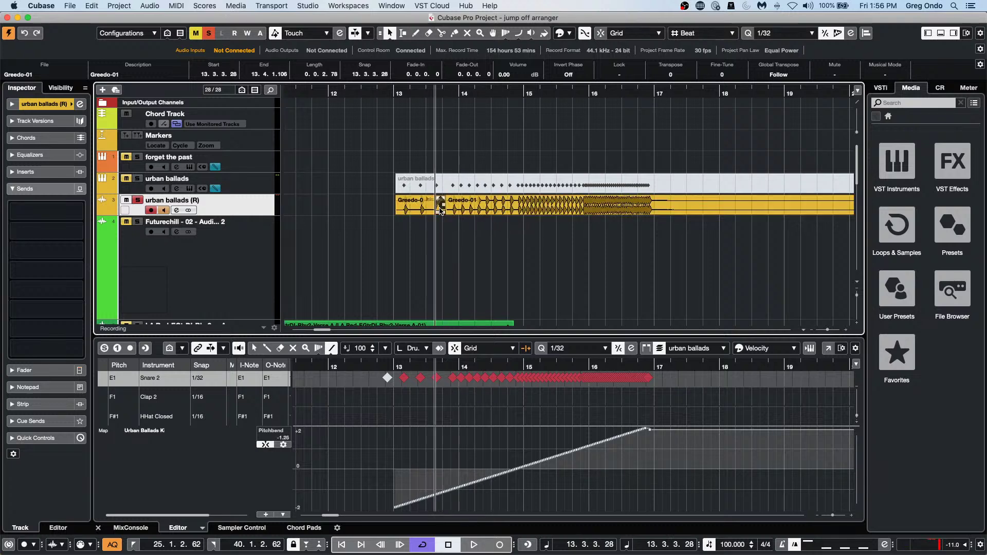
Load the isolated snare slice into Sampler Control as a new sampler track.
{"action": "left_click", "coordinate": [239, 528]}
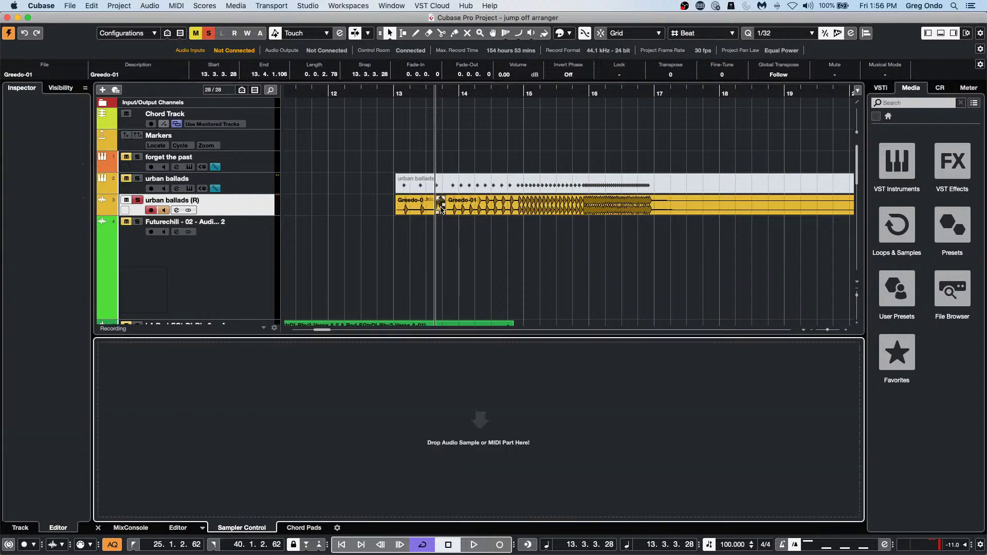
{"action": "left_click", "coordinate": [441, 206]}
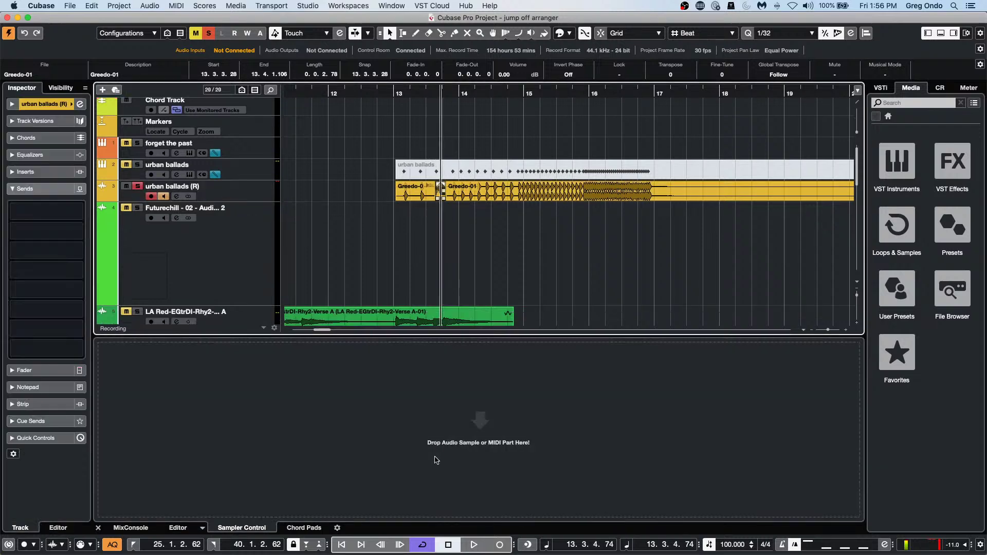
{"action": "left_click_drag", "start_coordinate": [436, 460], "coordinate": [436, 460]}
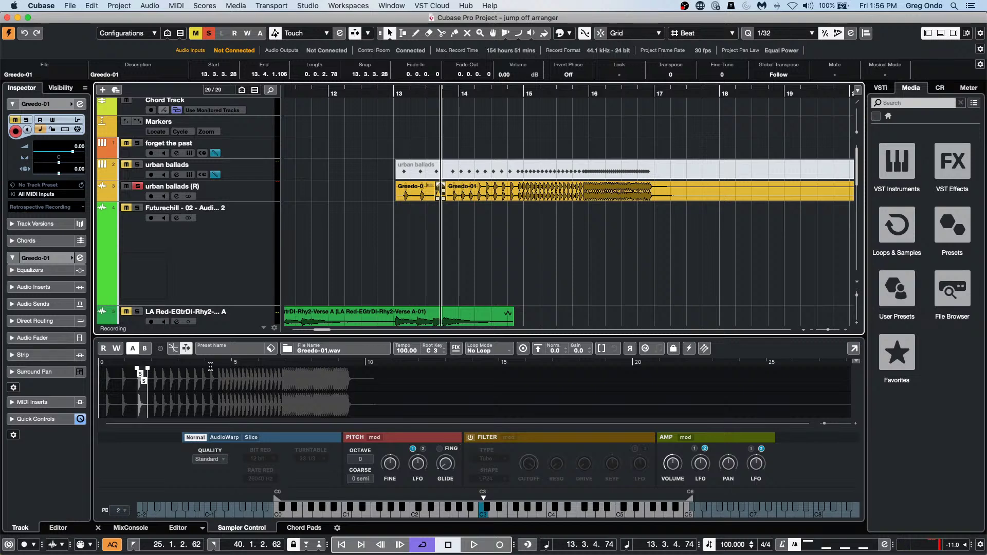
Trim the sample start to the snare's attack and the sample end to just after its decay.
{"action": "scroll", "coordinate": [179, 391], "scroll_direction": "up", "scroll_amount": 2}
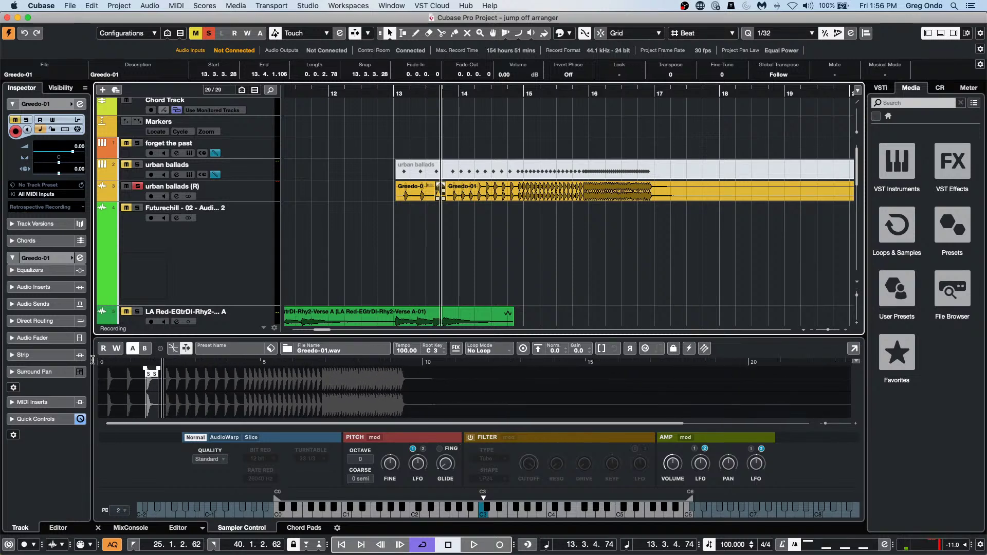
{"action": "scroll", "coordinate": [147, 366], "scroll_direction": "up", "scroll_amount": 6}
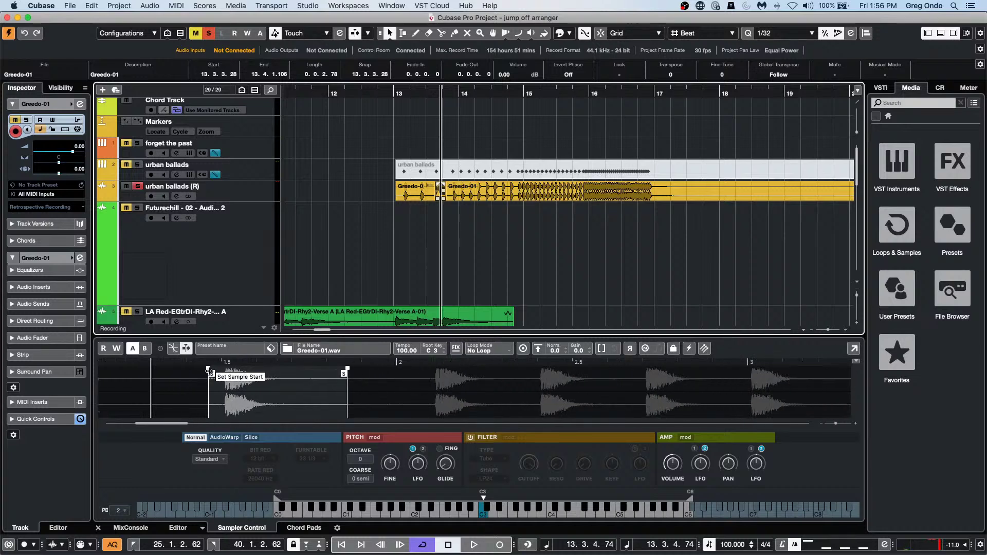
{"action": "mouse_move", "coordinate": [208, 368]}
{"action": "left_mouse_down"}
{"action": "mouse_move", "coordinate": [247, 368]}
{"action": "mouse_move", "coordinate": [222, 369]}
{"action": "left_mouse_up"}
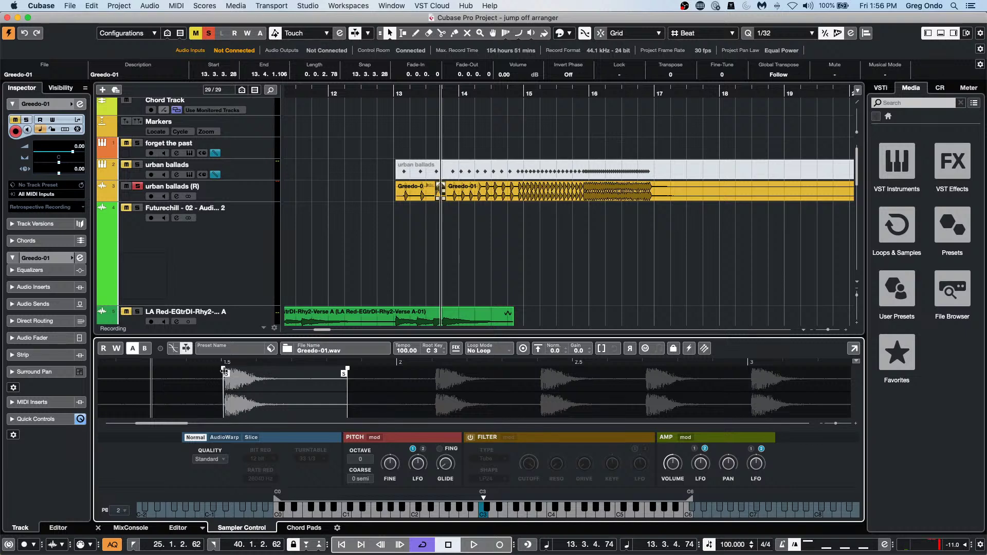
{"action": "left_click_drag", "start_coordinate": [347, 370], "coordinate": [280, 377]}
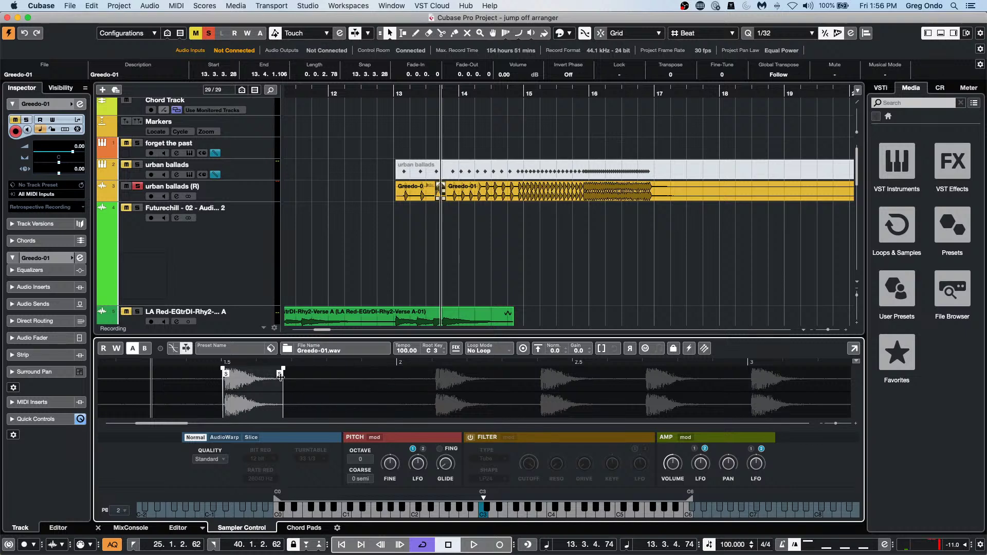
Audition the trimmed snare sample at C3 and other pitches on the keyboard, and clear all track solos.
{"action": "left_click", "coordinate": [488, 516]}
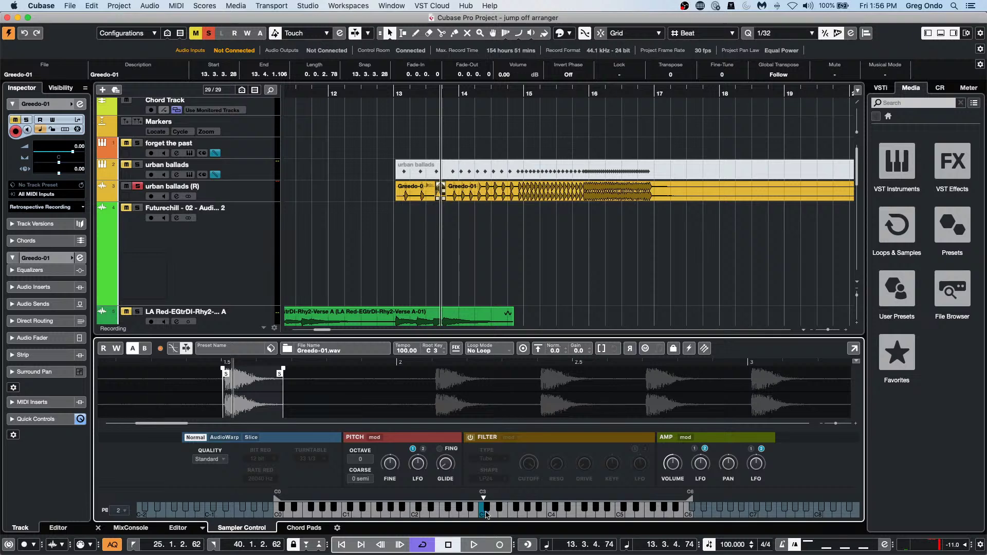
{"action": "left_click", "coordinate": [488, 516]}
{"action": "left_click", "coordinate": [209, 34]}
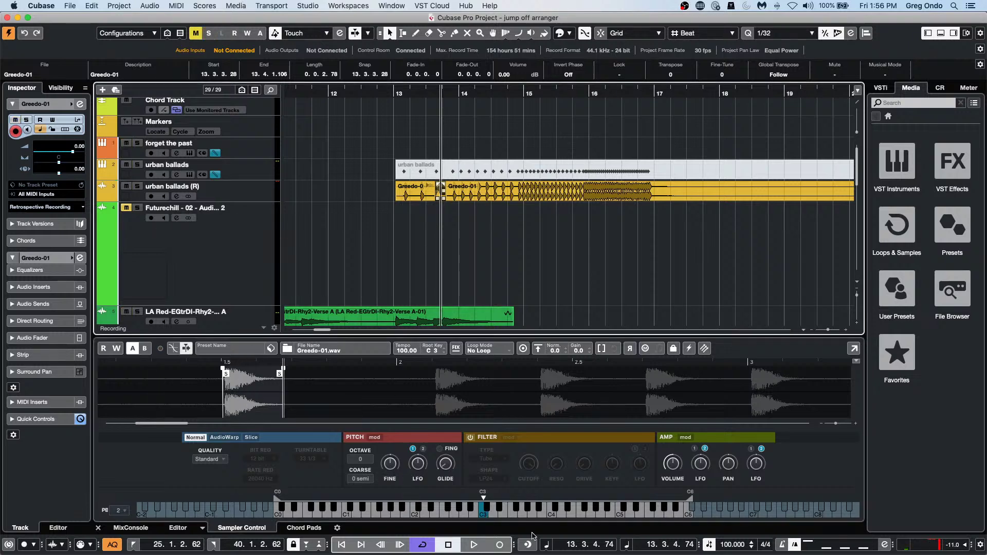
{"action": "left_click", "coordinate": [483, 510]}
{"action": "left_click", "coordinate": [544, 514]}
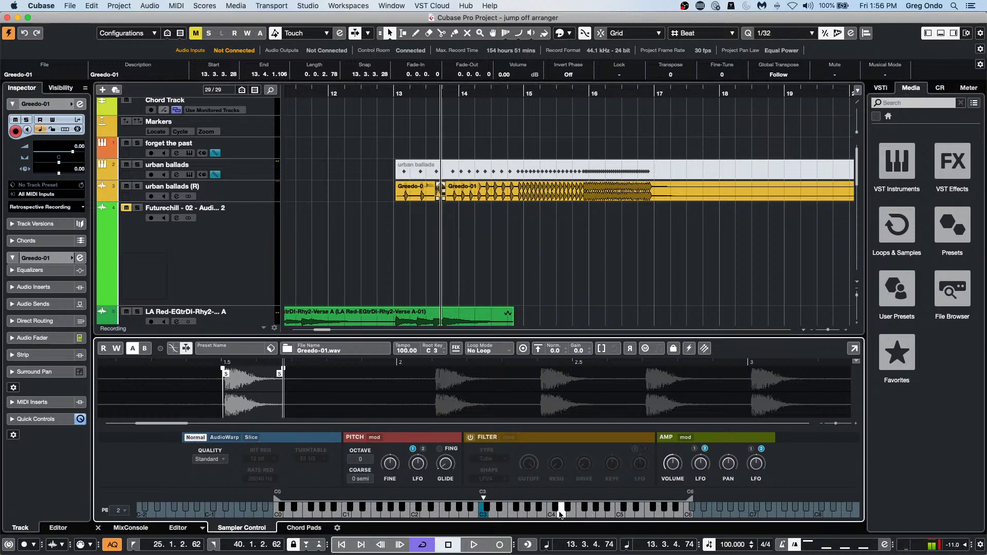
{"action": "left_click", "coordinate": [481, 511]}
{"action": "left_click", "coordinate": [494, 511]}
{"action": "left_click", "coordinate": [486, 516]}
Draw a MIDI part on the Greedo-01 sampler track from about 13.3.4.74 to bar 17.
{"action": "right_click", "coordinate": [475, 236]}
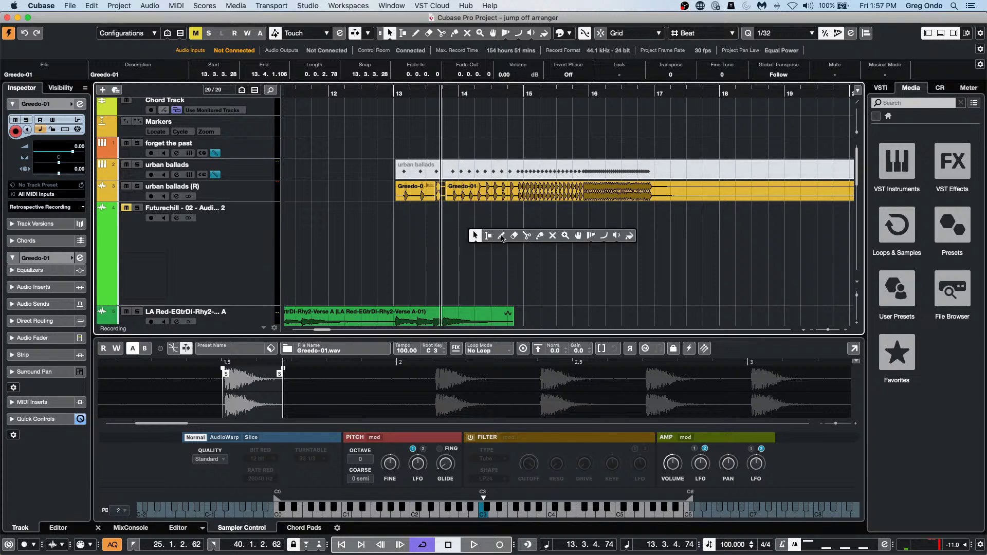
{"action": "left_click", "coordinate": [502, 236]}
{"action": "scroll", "coordinate": [446, 309], "scroll_direction": "down", "scroll_amount": 10}
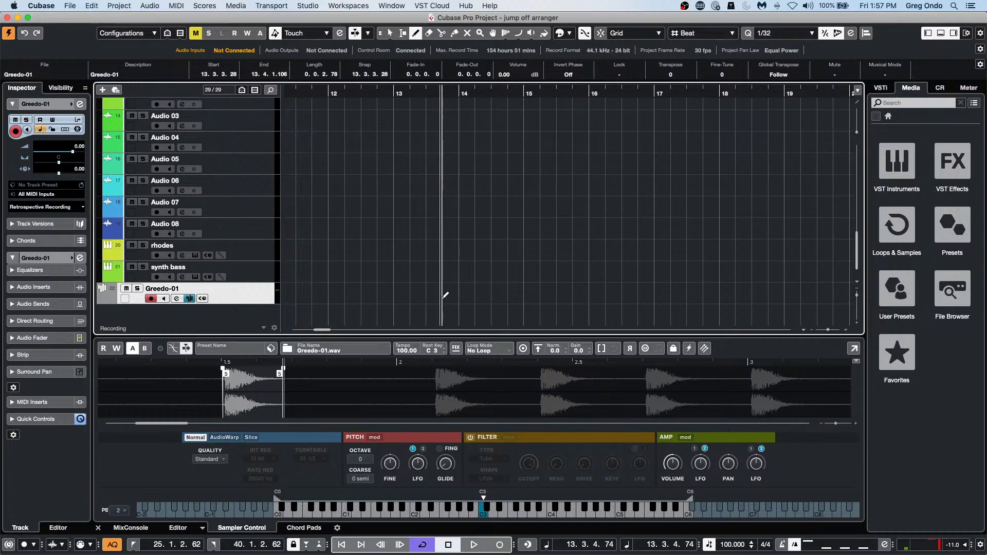
{"action": "mouse_move", "coordinate": [441, 296]}
{"action": "left_mouse_down"}
{"action": "mouse_move", "coordinate": [668, 292]}
{"action": "mouse_move", "coordinate": [654, 290]}
{"action": "left_mouse_up"}
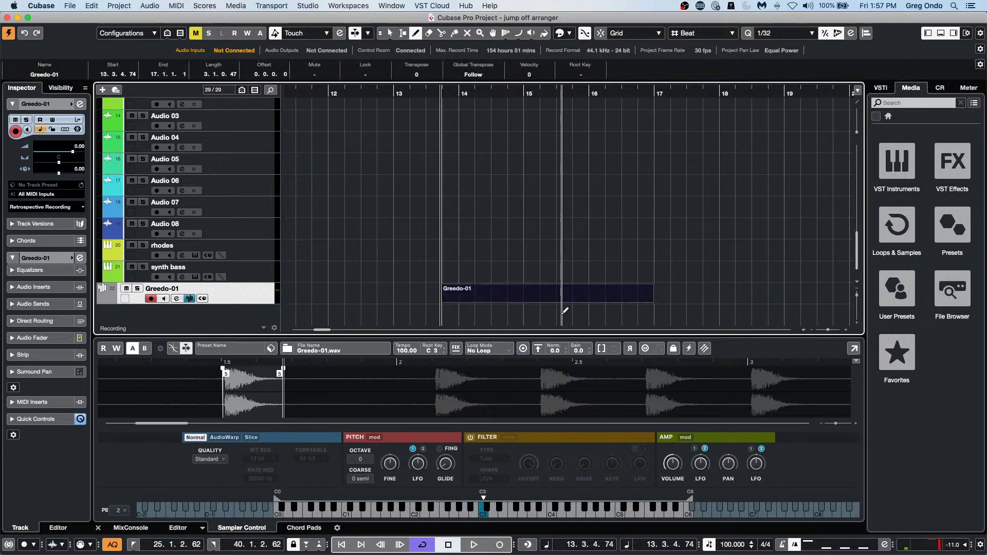
Open the Greedo-01 MIDI part in the Key Editor and set the quantize grid to 1/4.
{"action": "right_click", "coordinate": [469, 302]}
{"action": "left_click", "coordinate": [469, 302]}
{"action": "double_click", "coordinate": [468, 297]}
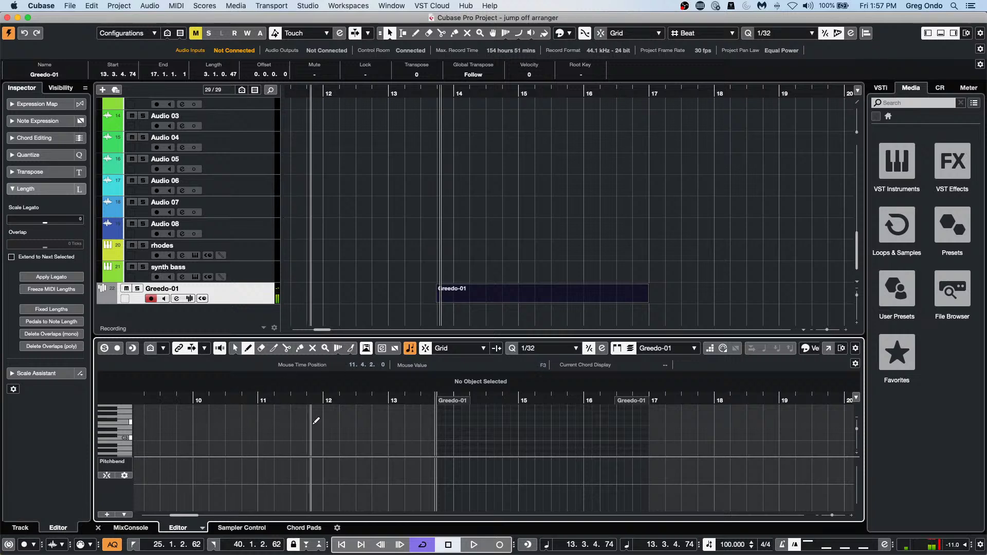
{"action": "right_click", "coordinate": [453, 440]}
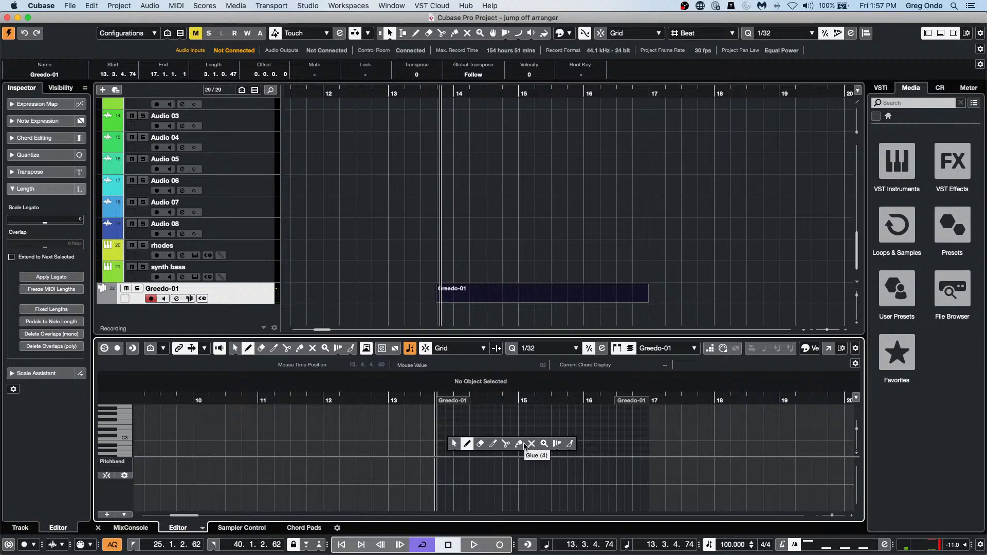
{"action": "left_click", "coordinate": [520, 445]}
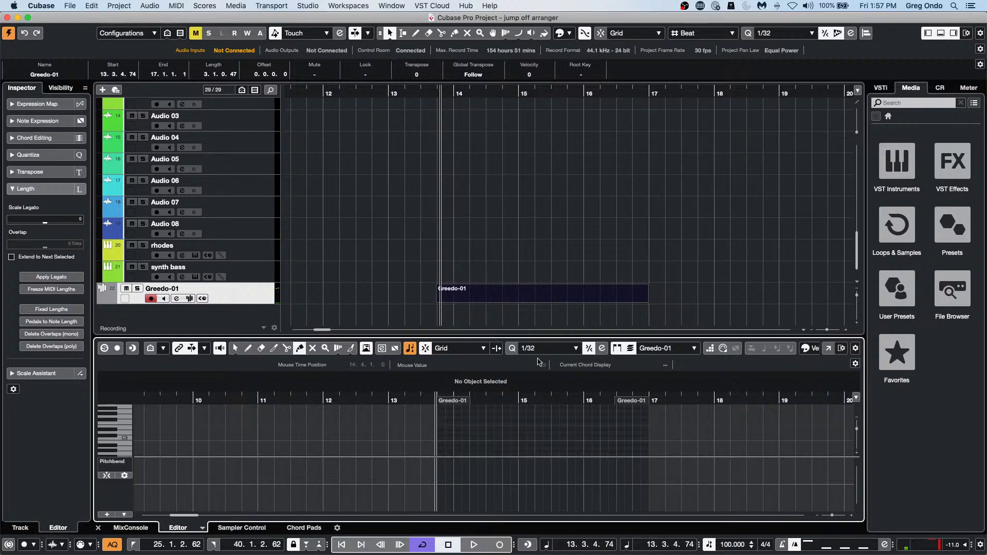
{"action": "left_click", "coordinate": [540, 349]}
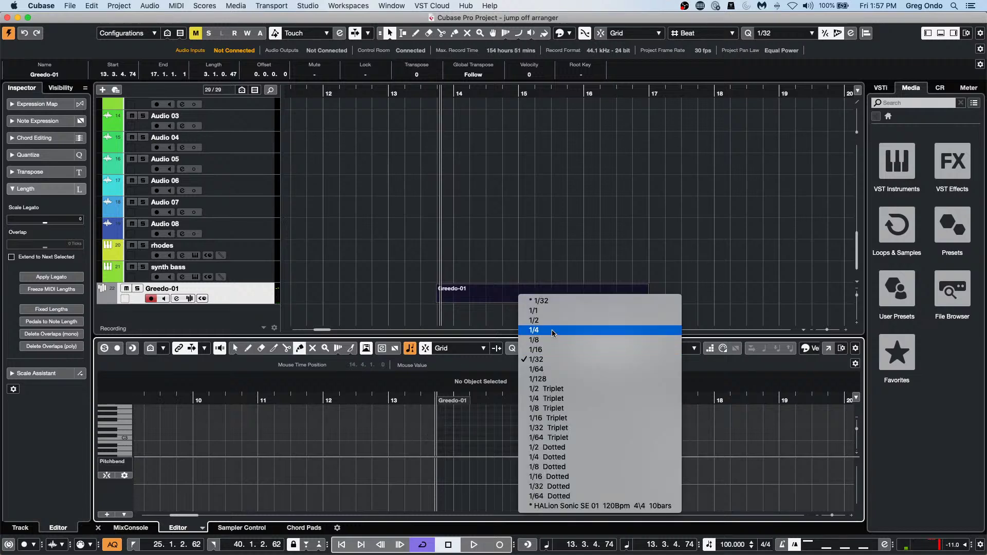
{"action": "left_click", "coordinate": [550, 331]}
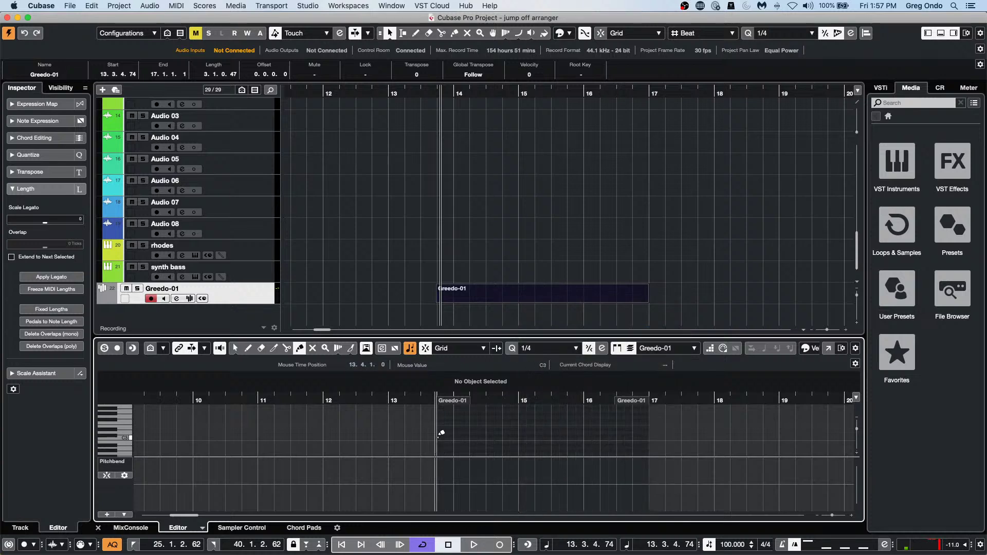
{"action": "mouse_move", "coordinate": [505, 429]}
{"action": "left_mouse_down"}
{"action": "mouse_move", "coordinate": [551, 428]}
{"action": "mouse_move", "coordinate": [516, 429]}
{"action": "mouse_move", "coordinate": [527, 427]}
{"action": "left_mouse_up"}
{"action": "key", "text": "1"}
{"action": "right_click", "coordinate": [529, 436]}
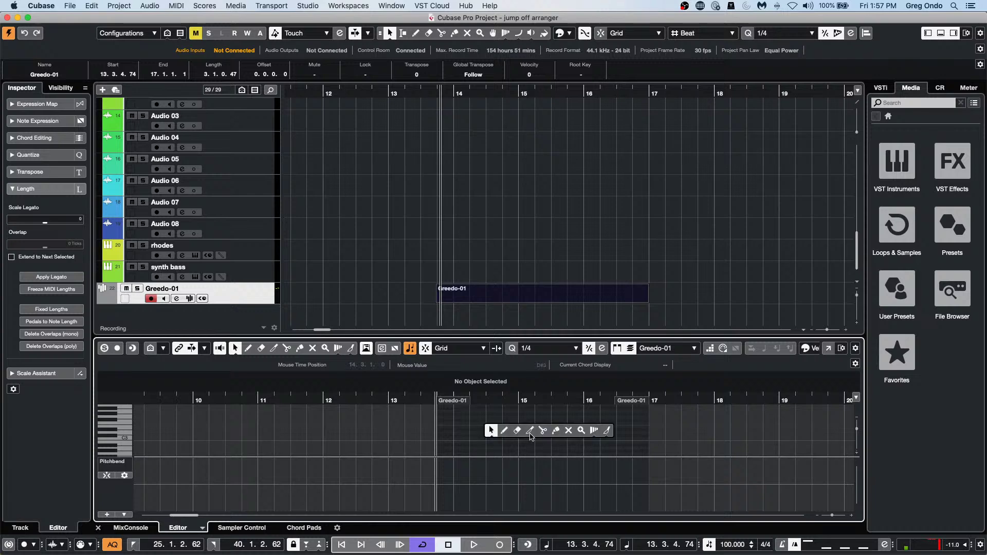
{"action": "left_click", "coordinate": [556, 431]}
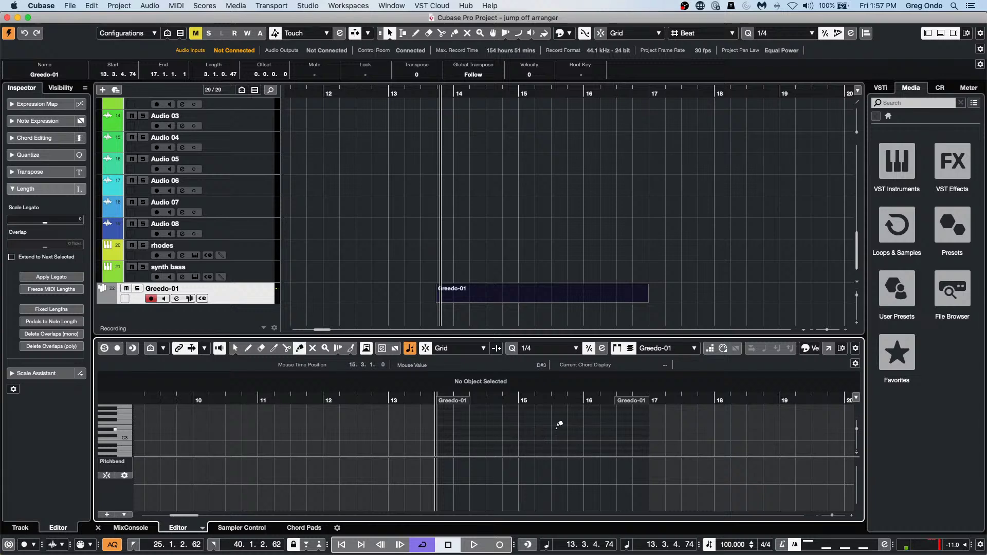
Draw one long C#3 note across the whole Greedo-01 part, from 13.4.1.0 to bar 17.
{"action": "right_click", "coordinate": [443, 430]}
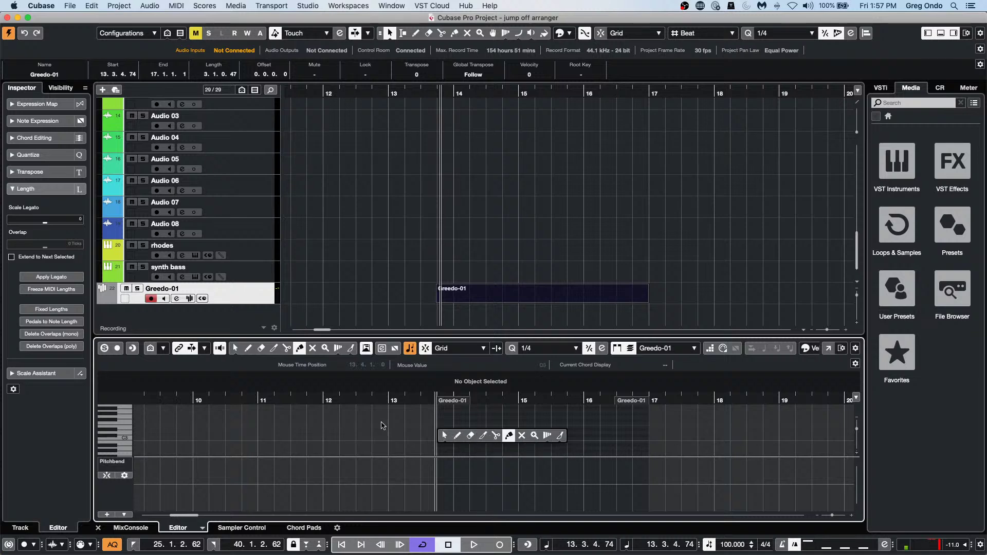
{"action": "left_click", "coordinate": [458, 435]}
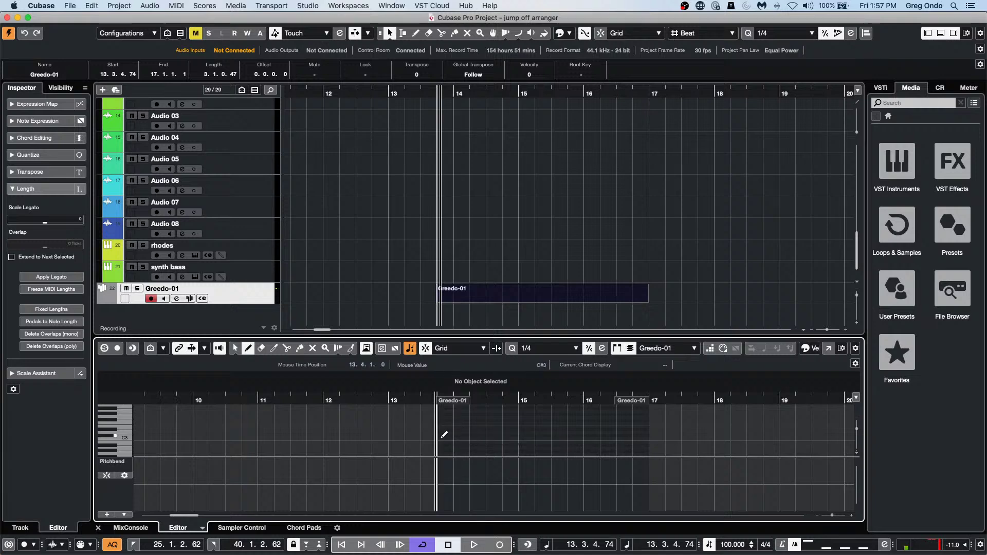
{"action": "left_click_drag", "start_coordinate": [441, 436], "coordinate": [650, 437]}
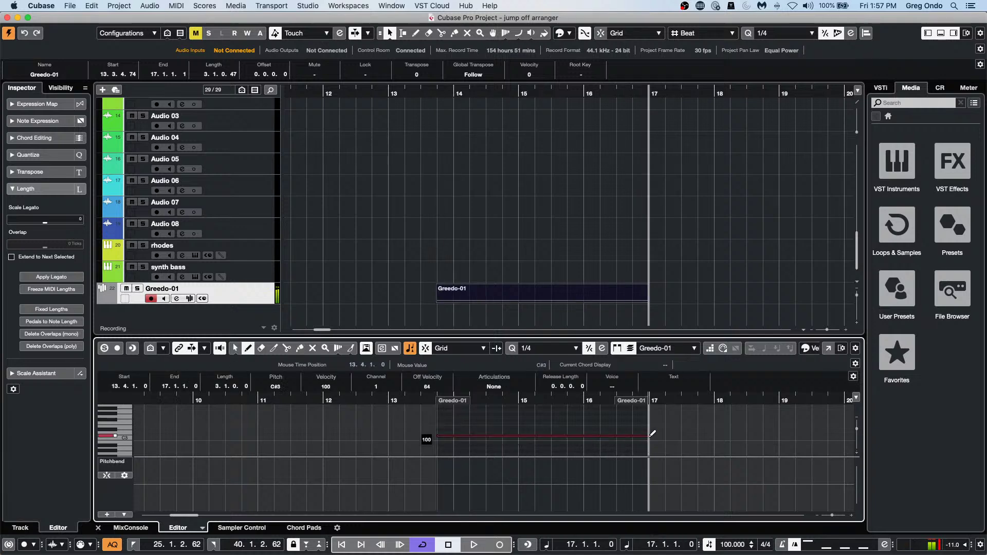
{"action": "key", "text": "1"}
{"action": "left_click", "coordinate": [528, 449]}
Split the long C#3 note into quarter notes and, with quantize at 1/8, split notes in bar 15 into eighths.
{"action": "right_click", "coordinate": [478, 446]}
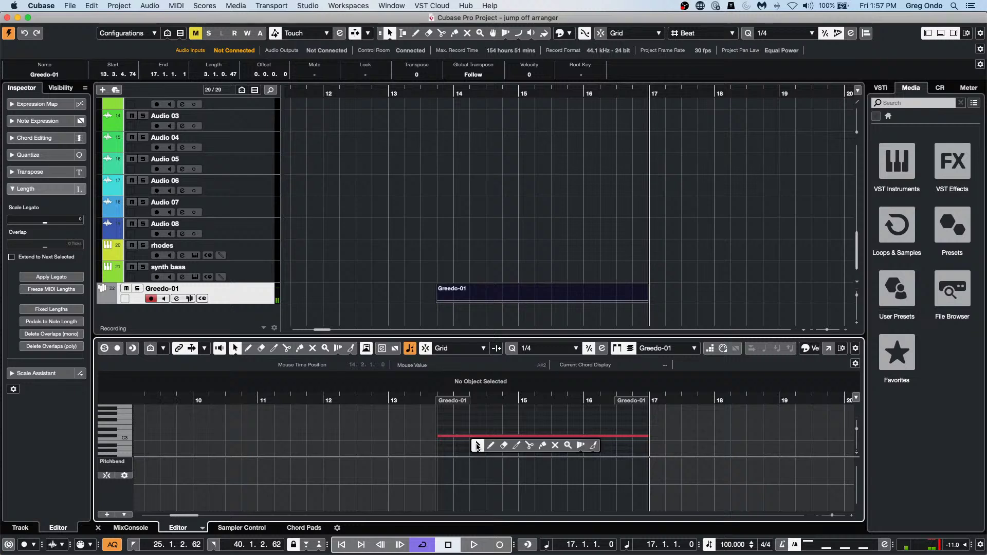
{"action": "left_click", "coordinate": [530, 446]}
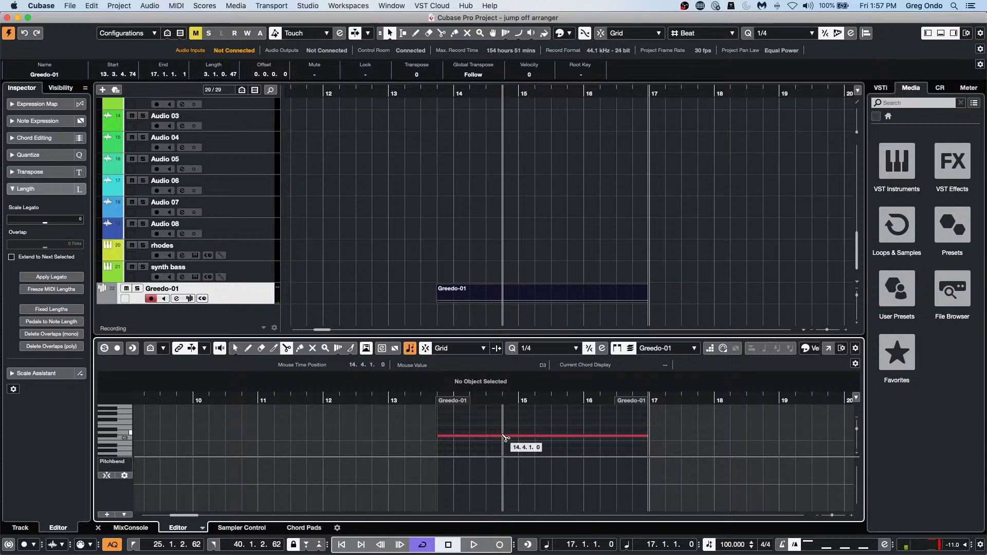
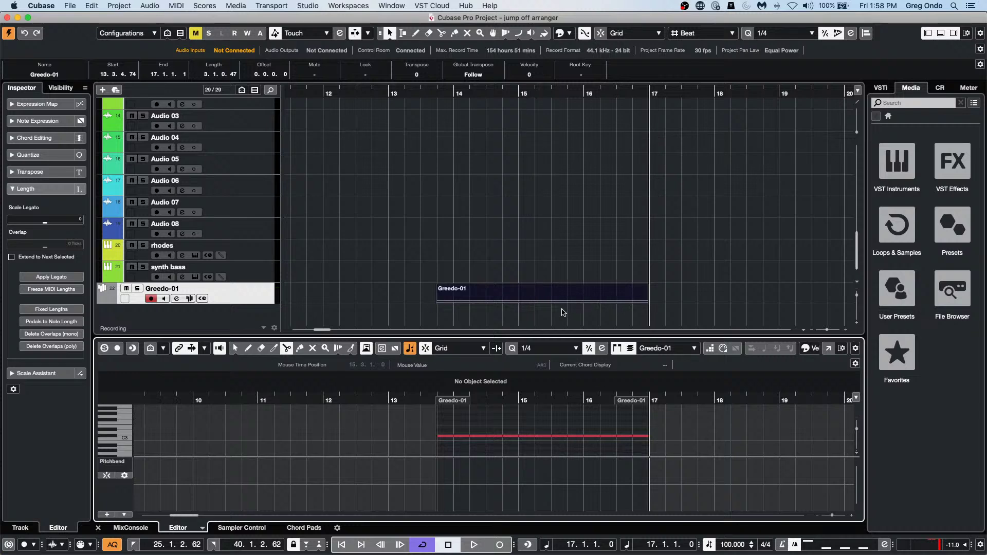
{"action": "left_click", "coordinate": [567, 352]}
{"action": "left_click", "coordinate": [565, 370]}
Set the quantize grid to 1/16 and show note velocities in the controller lane instead of Pitchbend.
{"action": "left_click", "coordinate": [576, 348]}
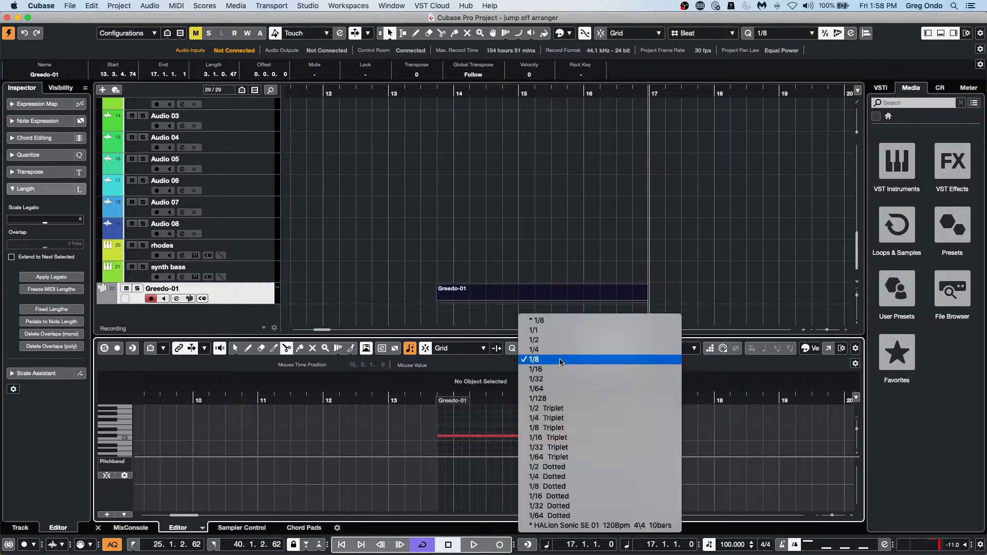
{"action": "left_click", "coordinate": [545, 346]}
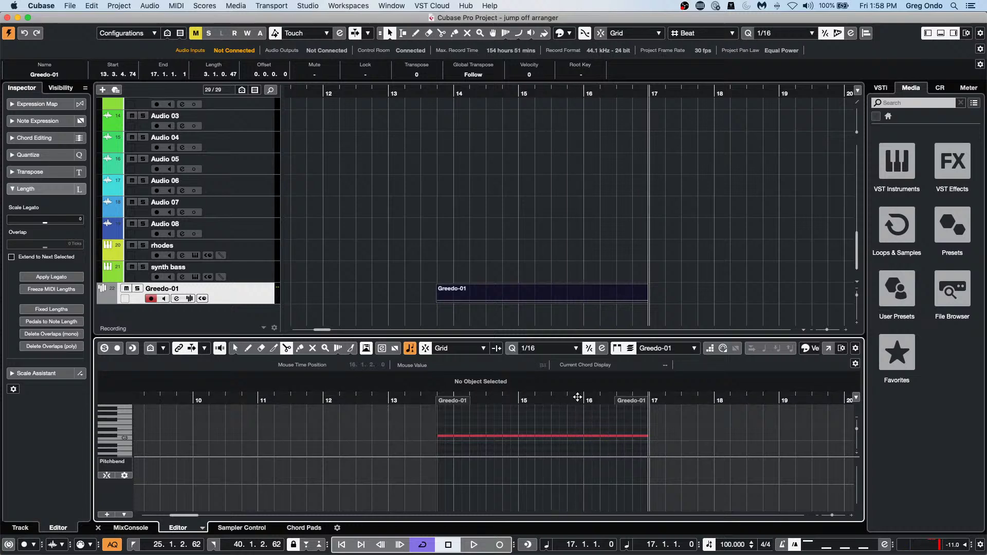
{"action": "left_click", "coordinate": [110, 462]}
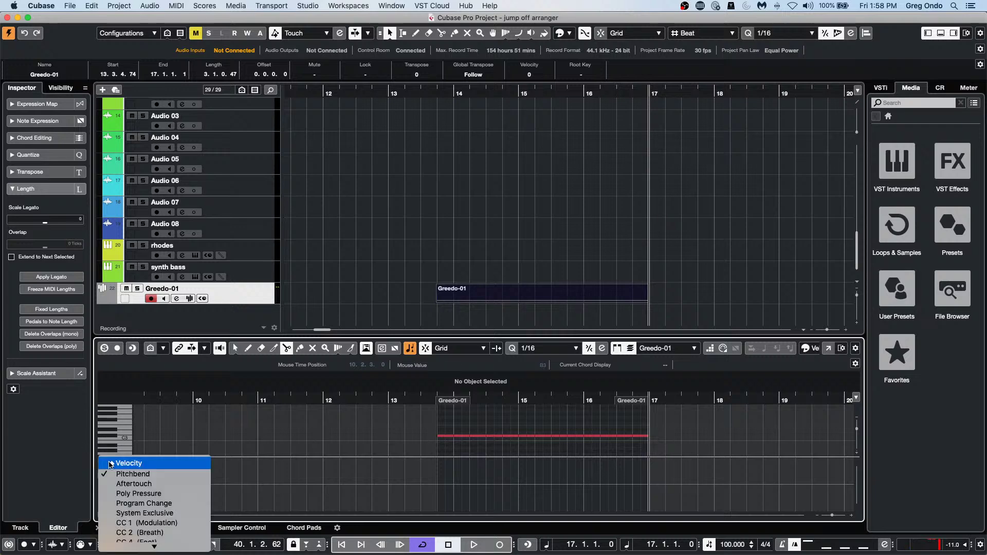
{"action": "left_click", "coordinate": [110, 464]}
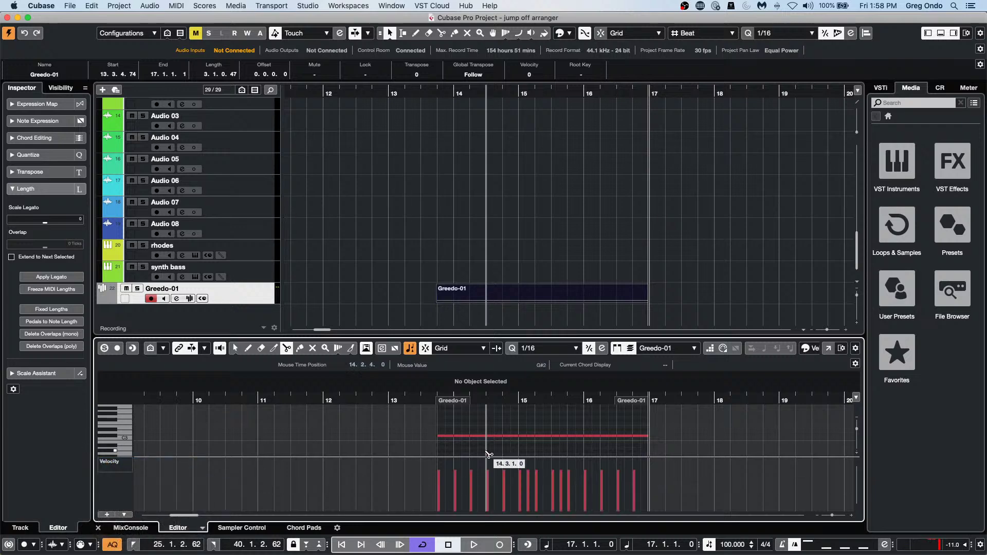
Try to split the quarter notes in bar 16 into sixteenths with the Split tool.
{"action": "right_click", "coordinate": [593, 447]}
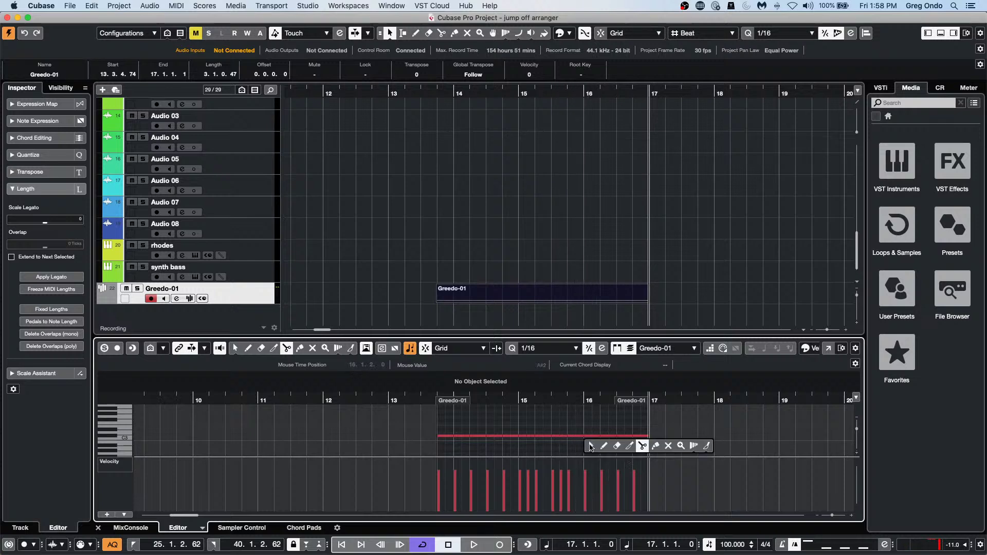
{"action": "left_click", "coordinate": [643, 446]}
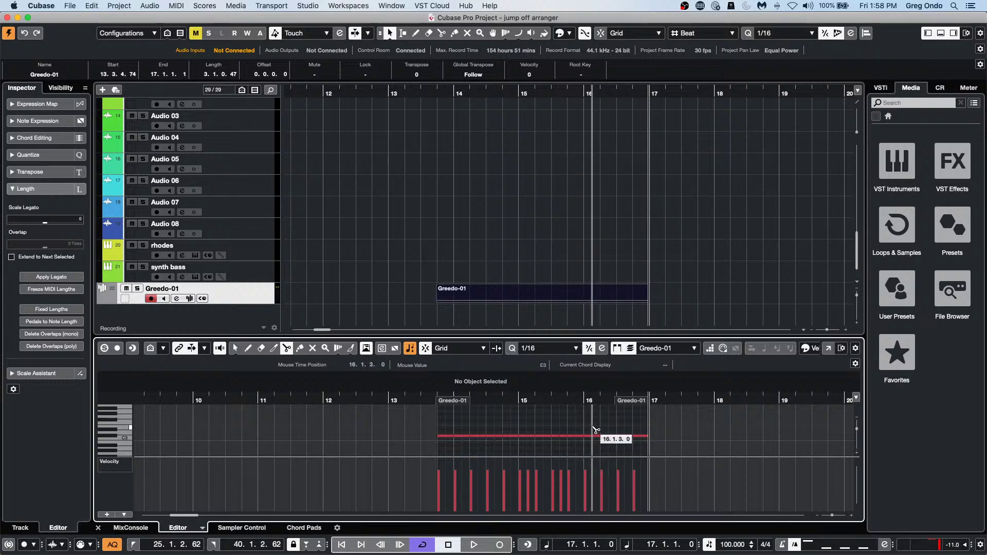
{"action": "right_click", "coordinate": [595, 429]}
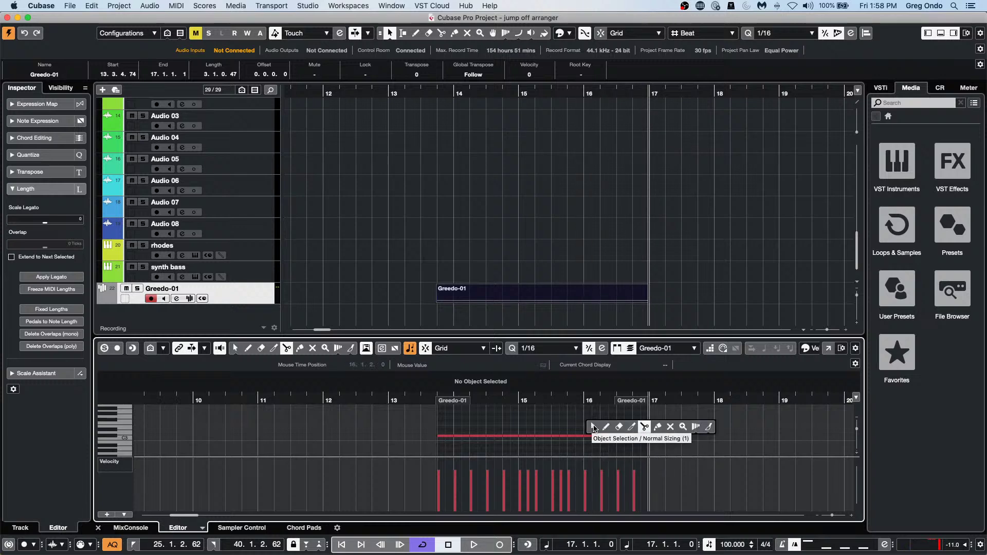
{"action": "left_click", "coordinate": [594, 430]}
{"action": "right_click", "coordinate": [591, 436]}
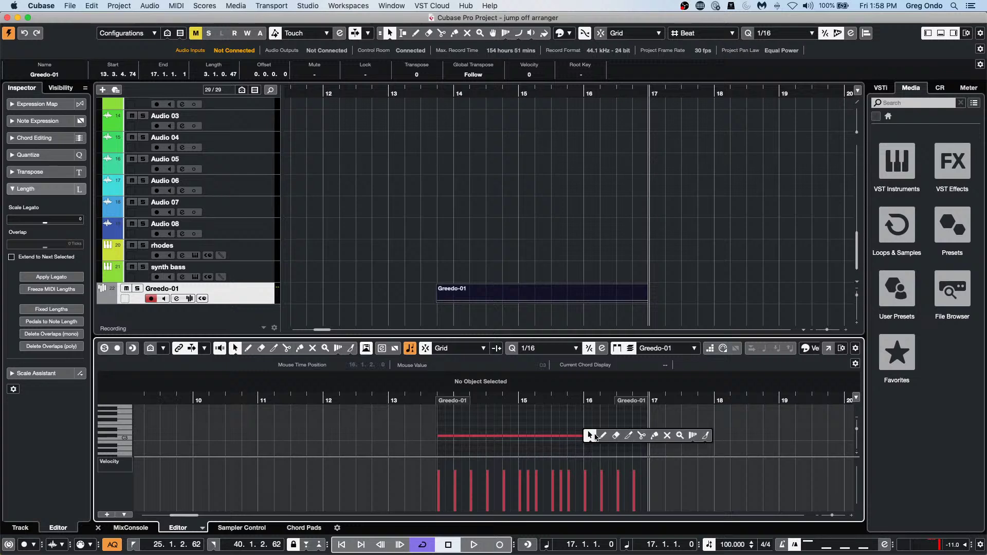
{"action": "left_click", "coordinate": [641, 436]}
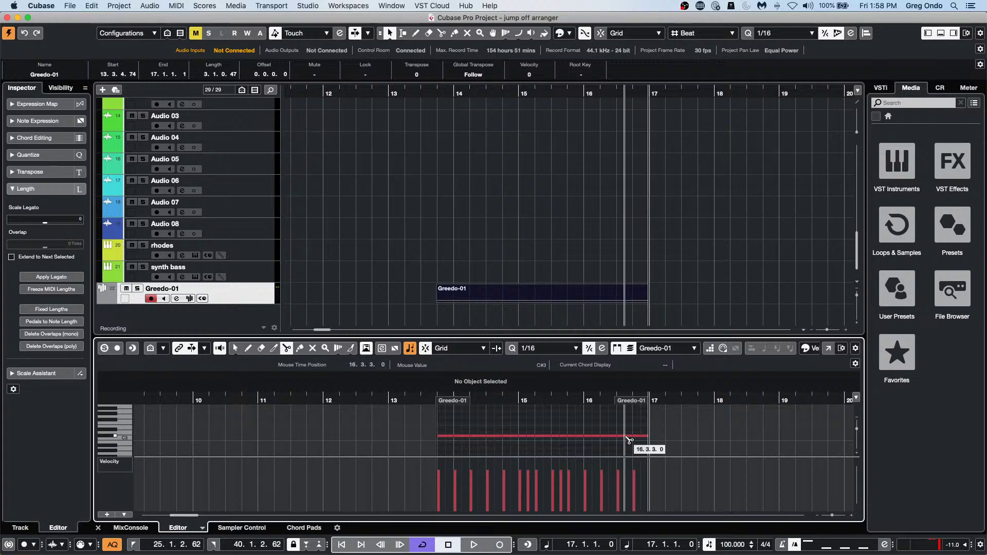
{"action": "right_click", "coordinate": [592, 436]}
{"action": "left_click", "coordinate": [591, 436]}
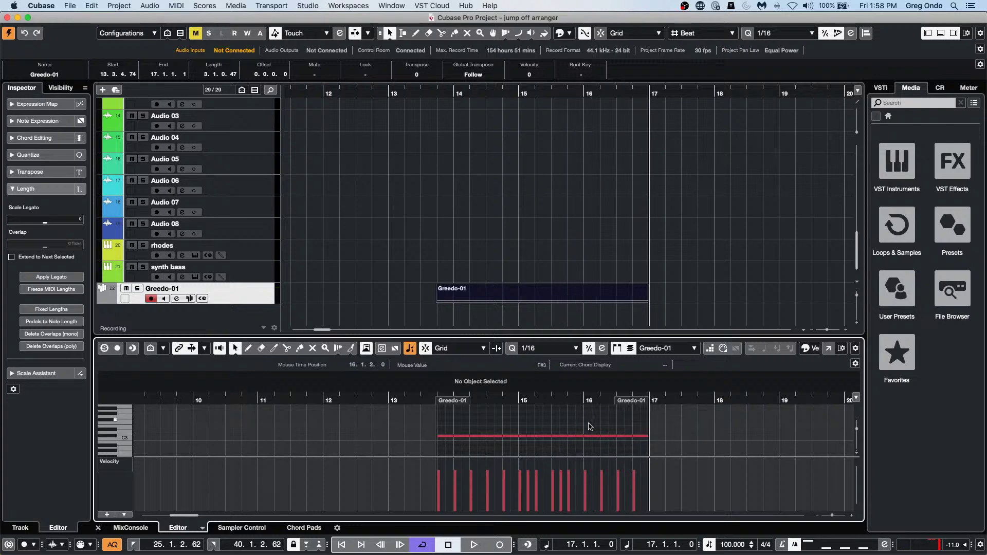
Delete the C#3 notes from bar 16 onward and set the quantize grid to 1/32.
{"action": "left_click_drag", "start_coordinate": [589, 422], "coordinate": [657, 452]}
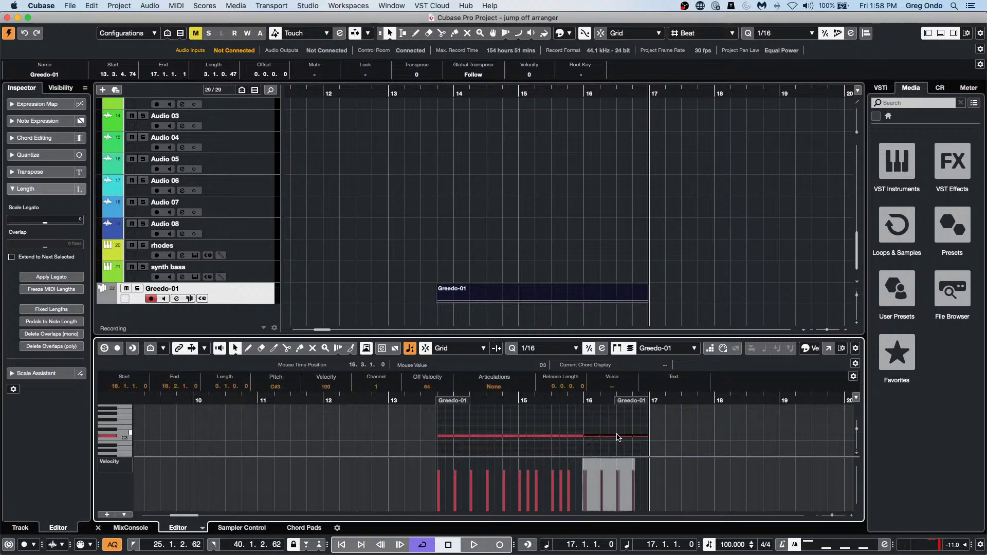
{"action": "key", "text": "Delete"}
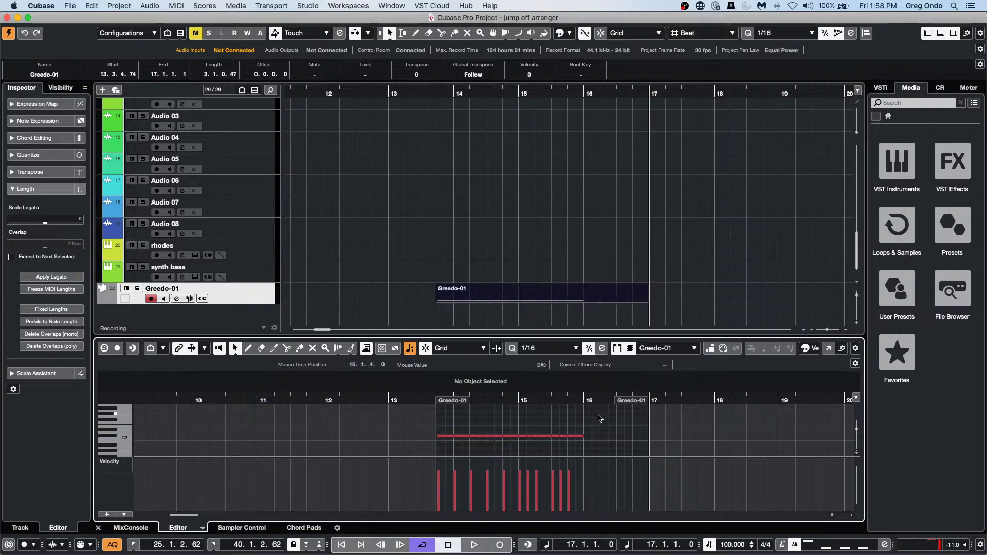
{"action": "left_click", "coordinate": [555, 351]}
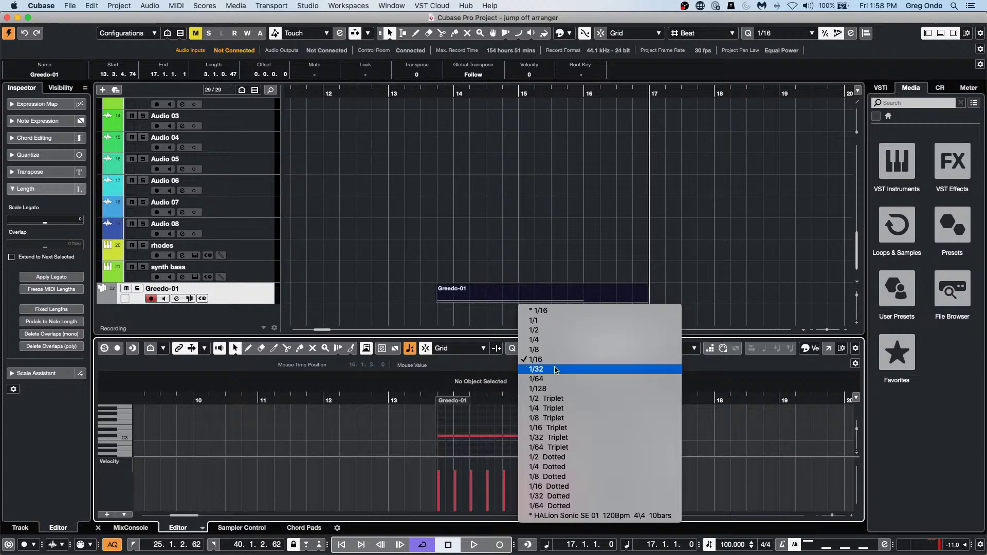
{"action": "left_click", "coordinate": [555, 369]}
{"action": "right_click", "coordinate": [598, 441]}
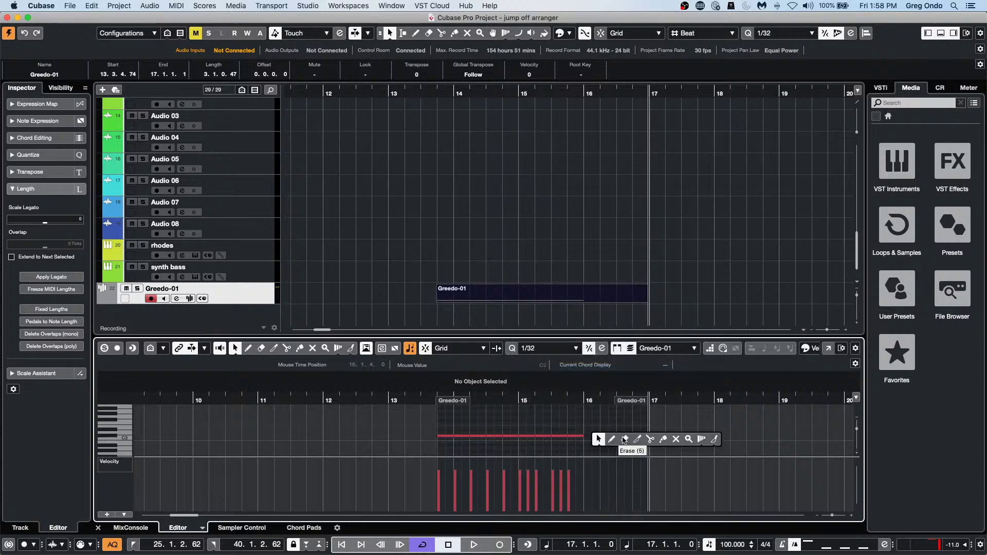
{"action": "left_click", "coordinate": [642, 440]}
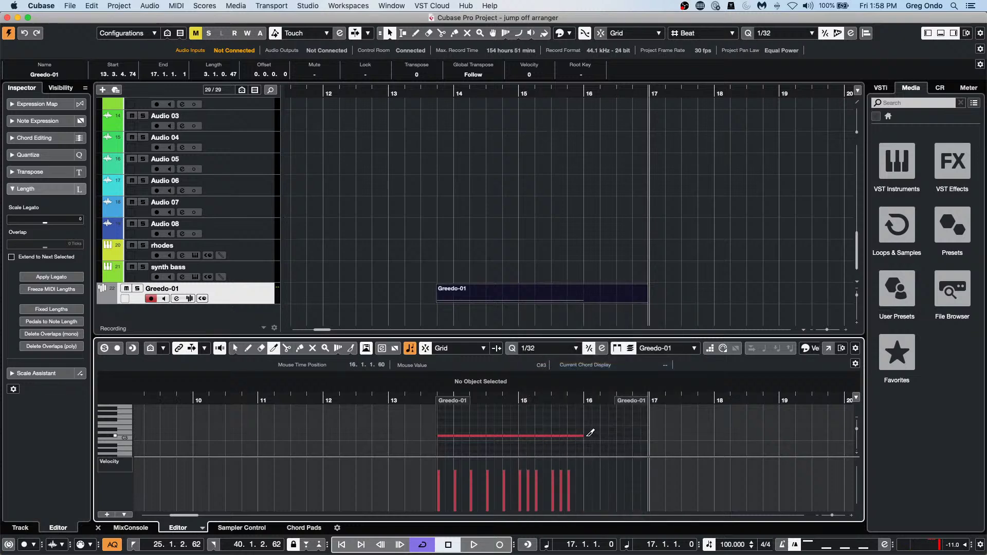
{"action": "left_click_drag", "start_coordinate": [623, 435], "coordinate": [656, 432]}
{"action": "right_click", "coordinate": [636, 425]}
{"action": "left_click", "coordinate": [631, 430]}
Paint a continuous run of 1/32 notes around C#3 from bar 16 to just past bar 17.
{"action": "right_click", "coordinate": [610, 429]}
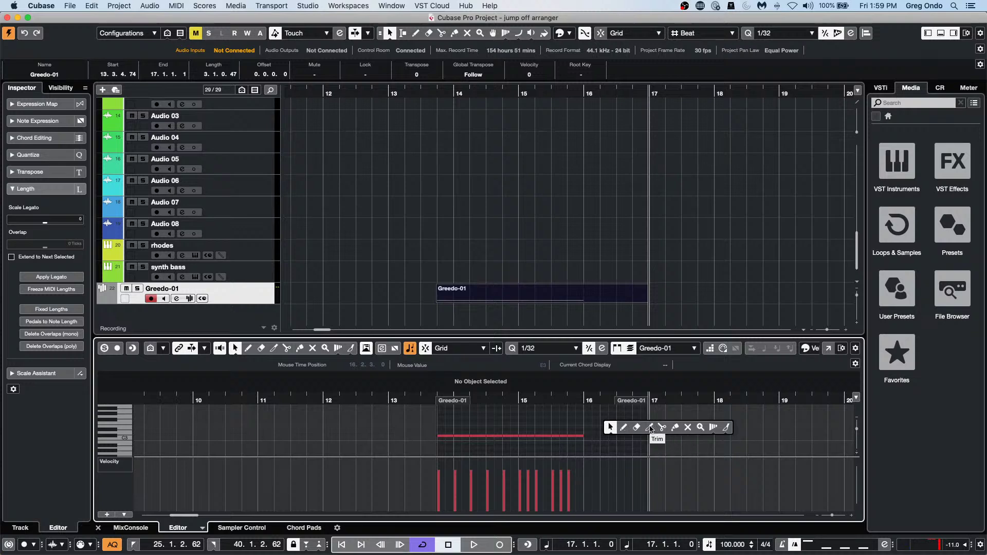
{"action": "left_click", "coordinate": [726, 429]}
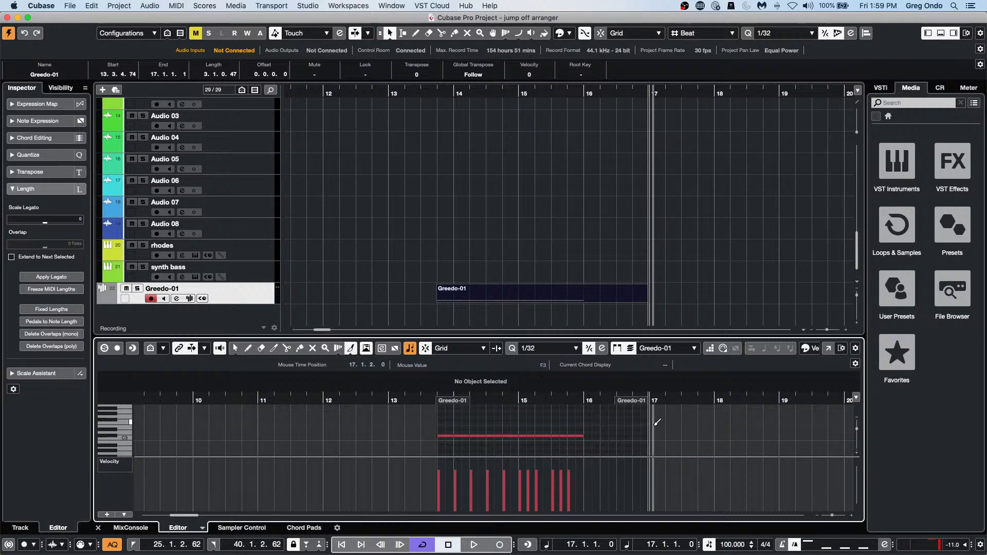
{"action": "left_click_drag", "start_coordinate": [589, 432], "coordinate": [678, 438]}
{"action": "right_click", "coordinate": [663, 451]}
{"action": "left_click", "coordinate": [663, 451]}
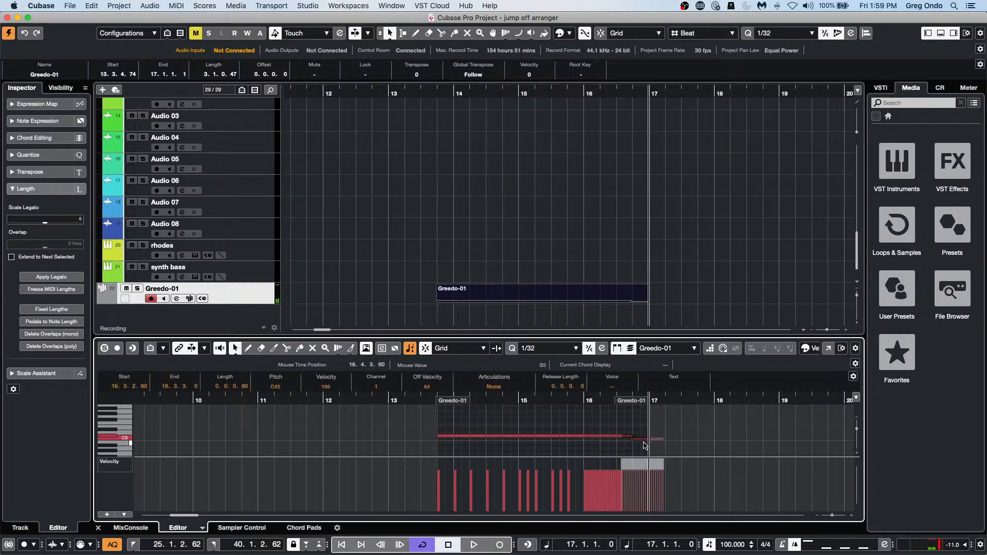
Set the pitch of the selected snare notes from mid bar 16 onward to C3.
{"action": "left_click", "coordinate": [278, 386]}
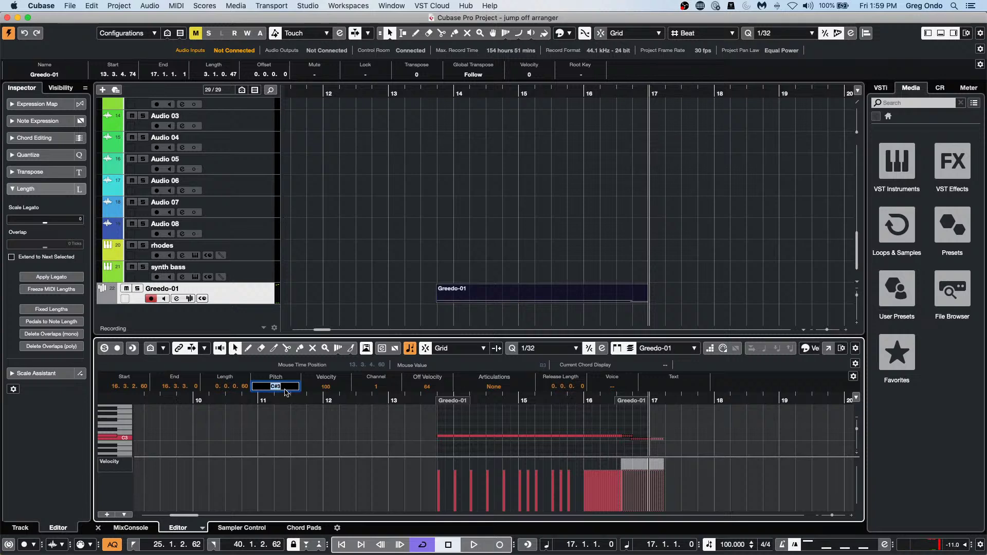
{"action": "type", "text": "c3"}
{"action": "key", "text": "Return"}
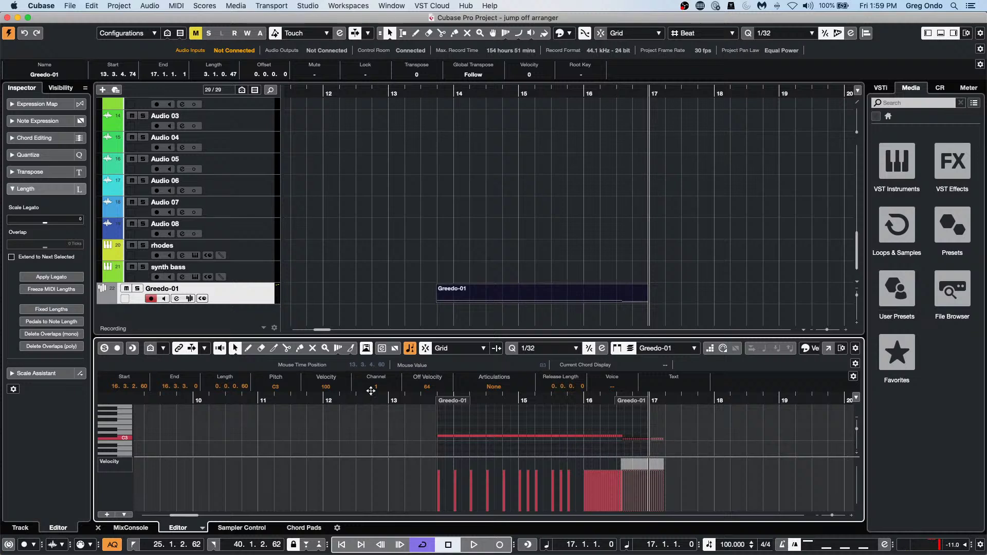
{"action": "left_click", "coordinate": [638, 451]}
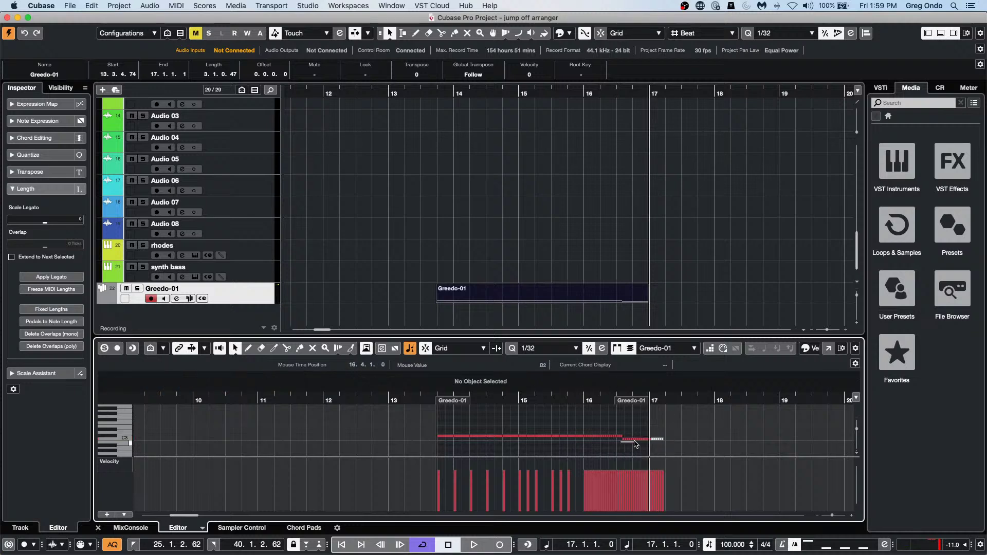
{"action": "left_click_drag", "start_coordinate": [620, 435], "coordinate": [668, 446]}
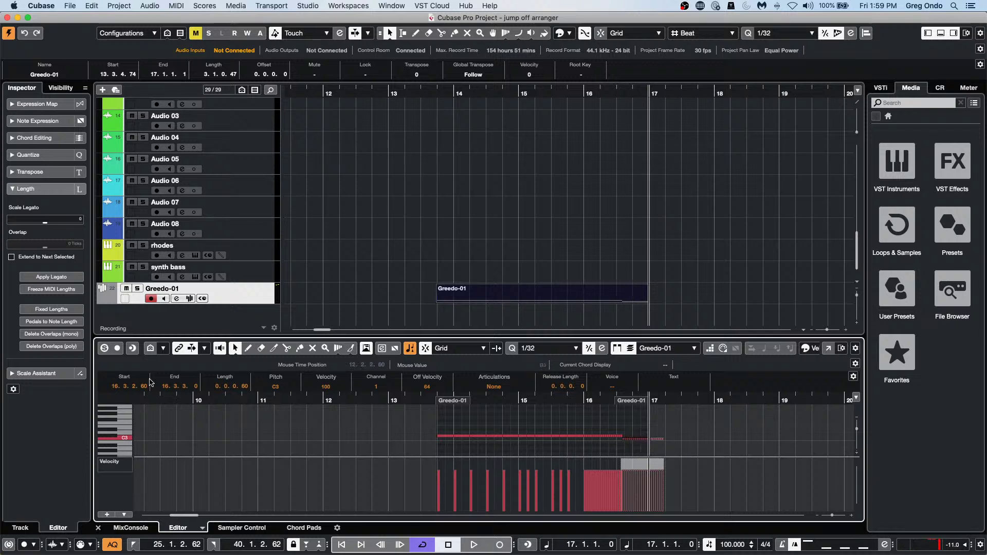
{"action": "left_click", "coordinate": [547, 453]}
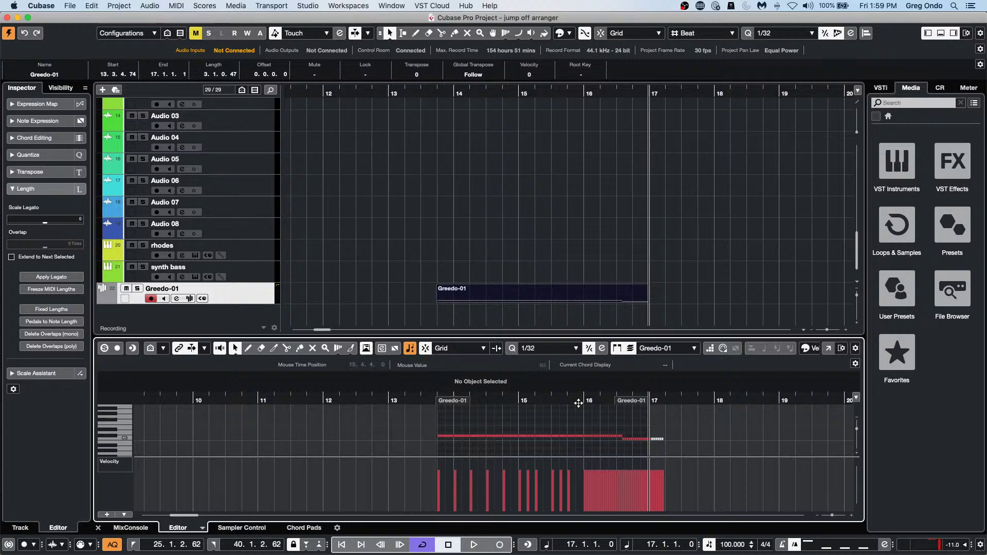
Play the snare pattern from late bar 15 through the dense 1/32 notes in bar 16.
{"action": "left_click", "coordinate": [555, 421]}
{"action": "key", "text": "space"}
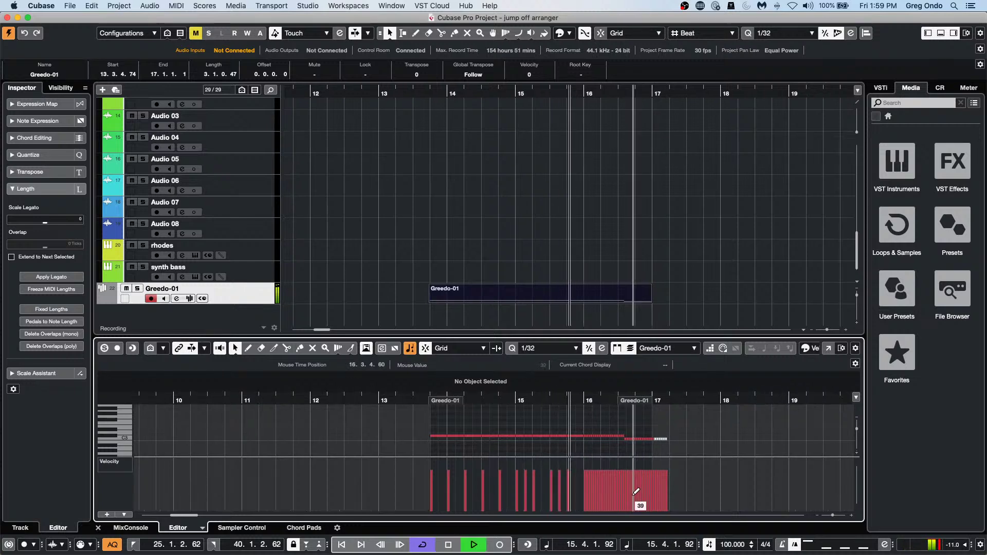
{"action": "key", "text": "space"}
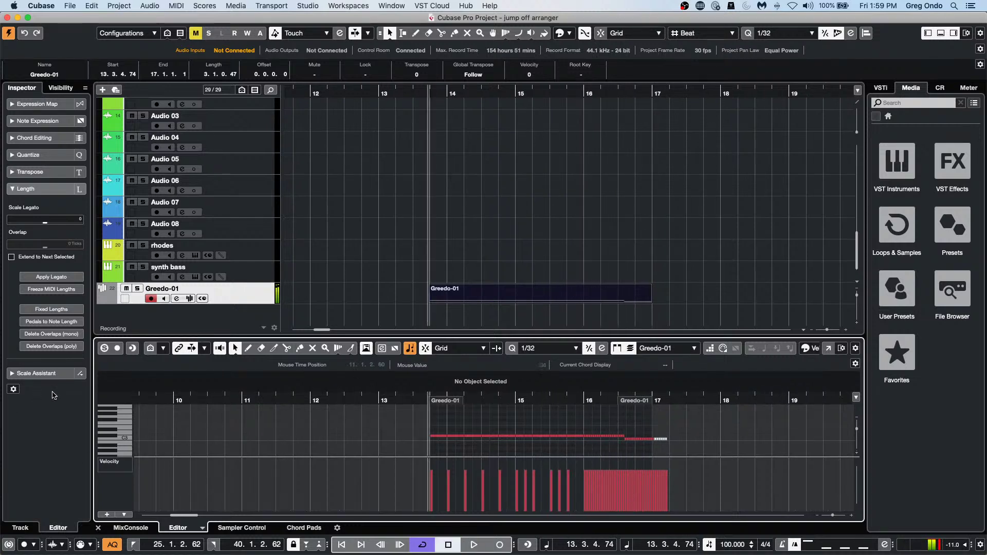
Show Pitchbend in the controller lane and draw a rising curve from early bar 15 to late bar 16.
{"action": "left_click", "coordinate": [122, 464]}
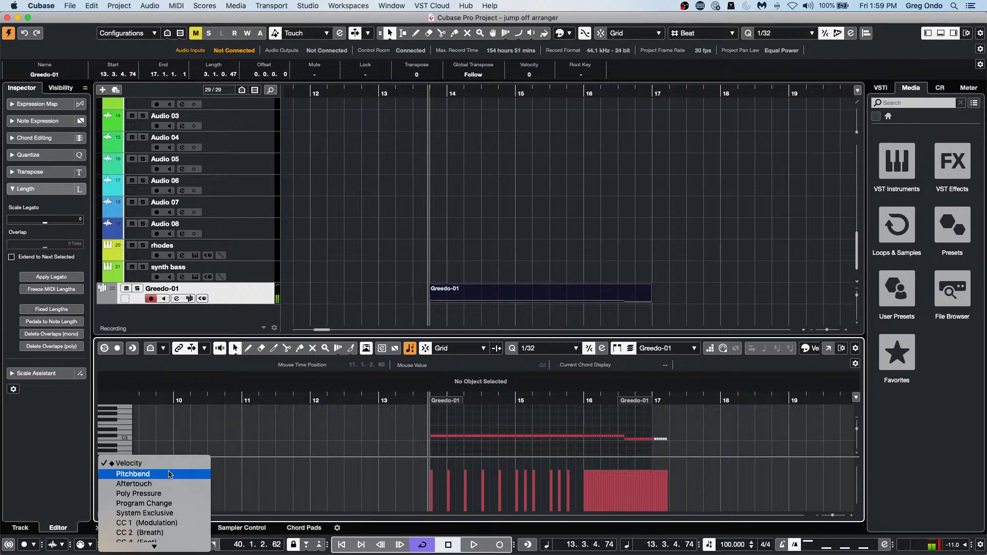
{"action": "left_click", "coordinate": [323, 289]}
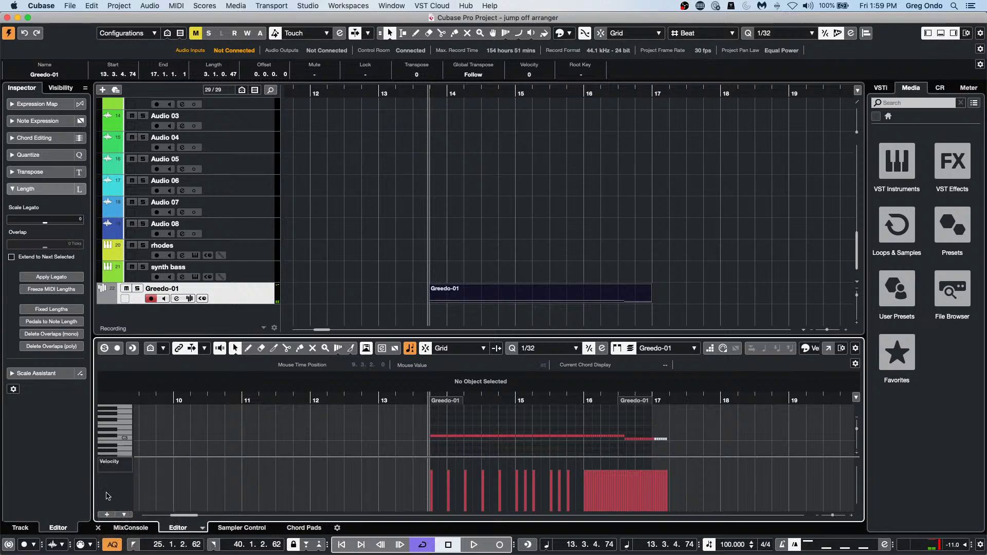
{"action": "left_click", "coordinate": [120, 462]}
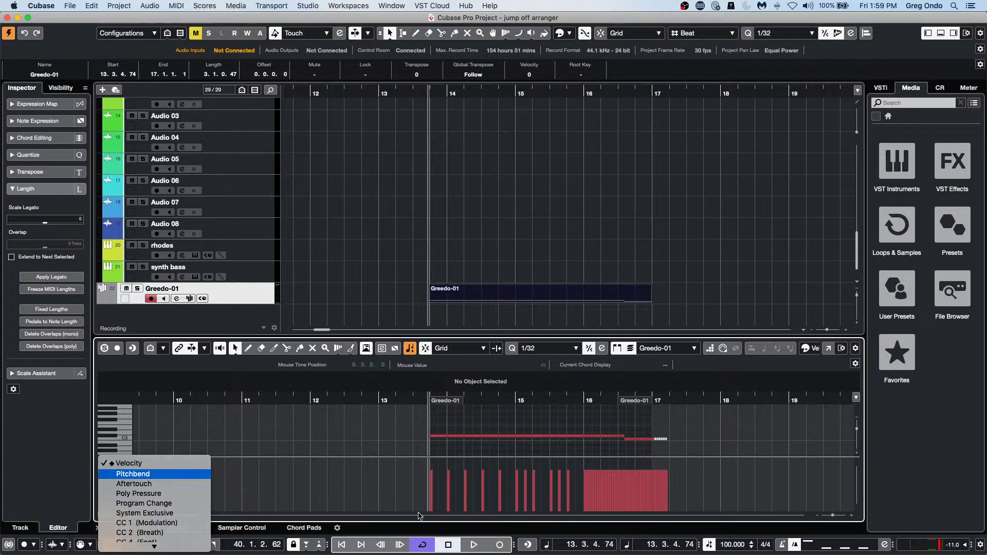
{"action": "key", "text": "Return"}
{"action": "right_click", "coordinate": [572, 502]}
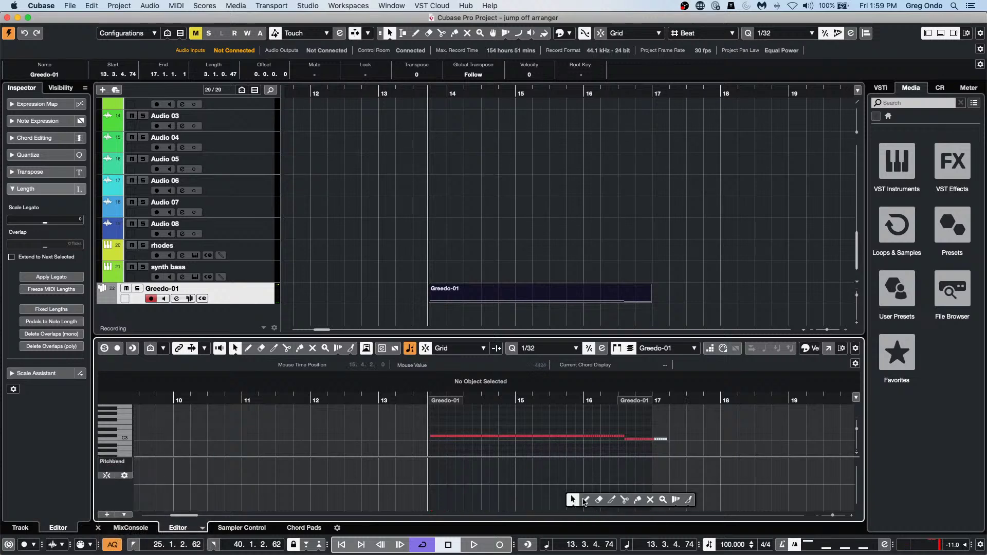
{"action": "left_click", "coordinate": [586, 501]}
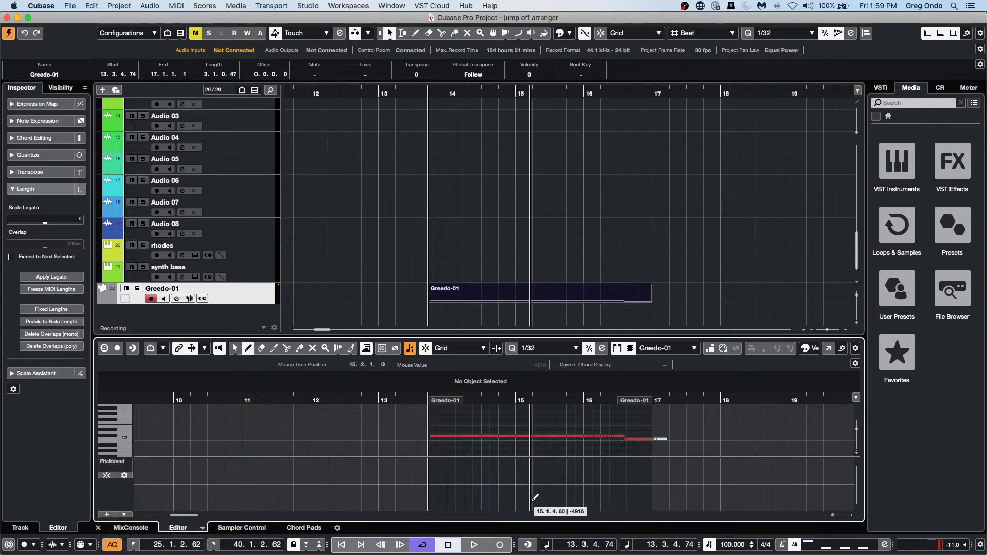
{"action": "left_click_drag", "start_coordinate": [538, 504], "coordinate": [634, 463]}
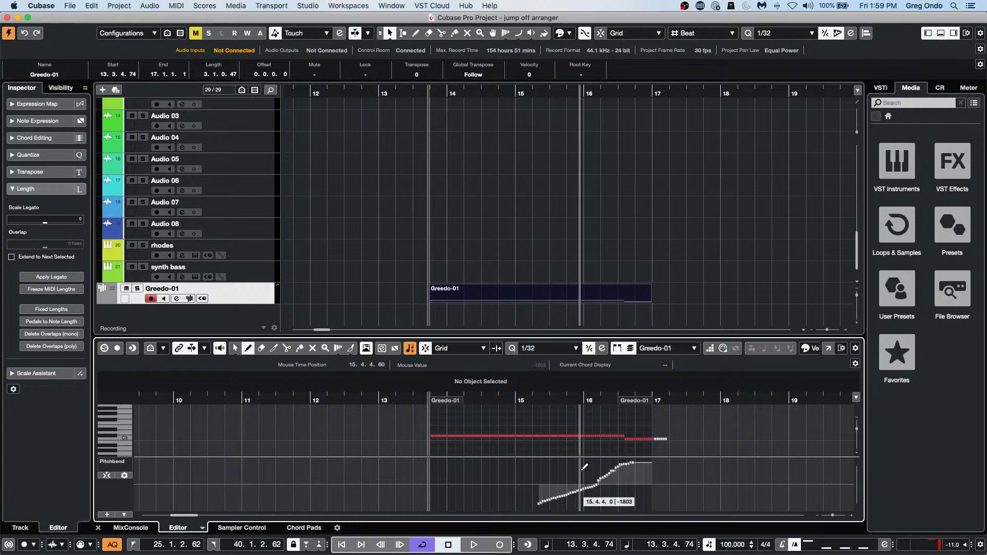
Play the pitch-bent snare build-up and show the track's Sampler Control.
{"action": "left_click", "coordinate": [565, 395]}
{"action": "key", "text": "space"}
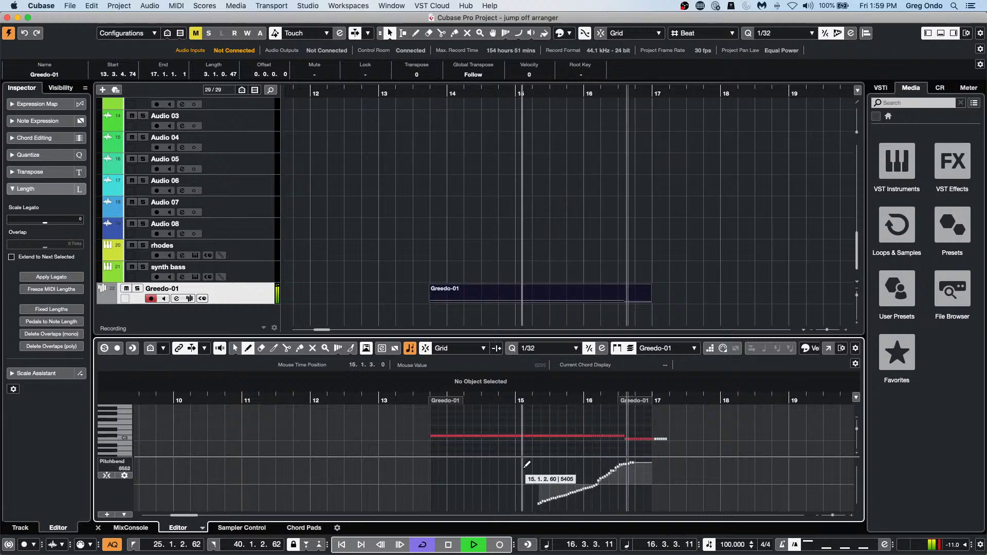
{"action": "key", "text": "space"}
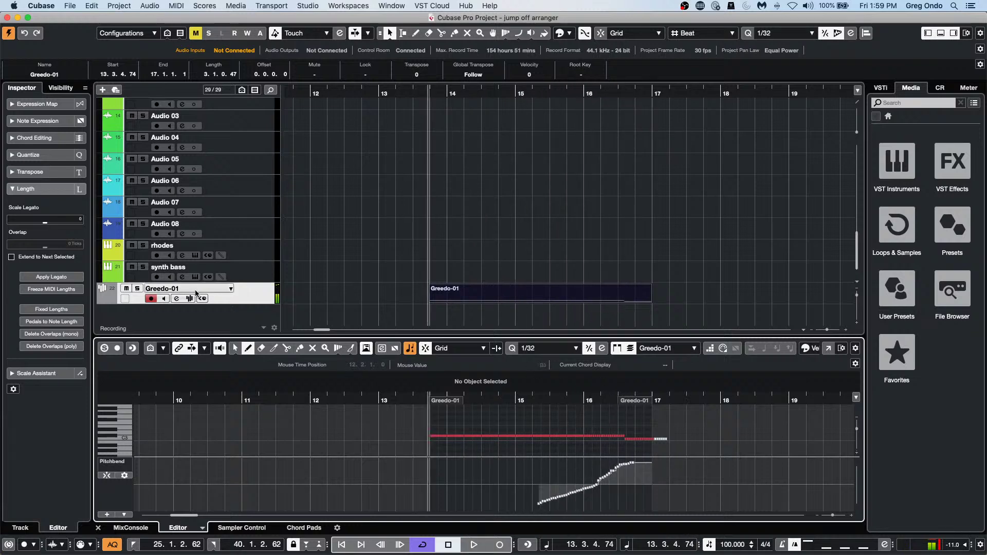
{"action": "left_click", "coordinate": [242, 528]}
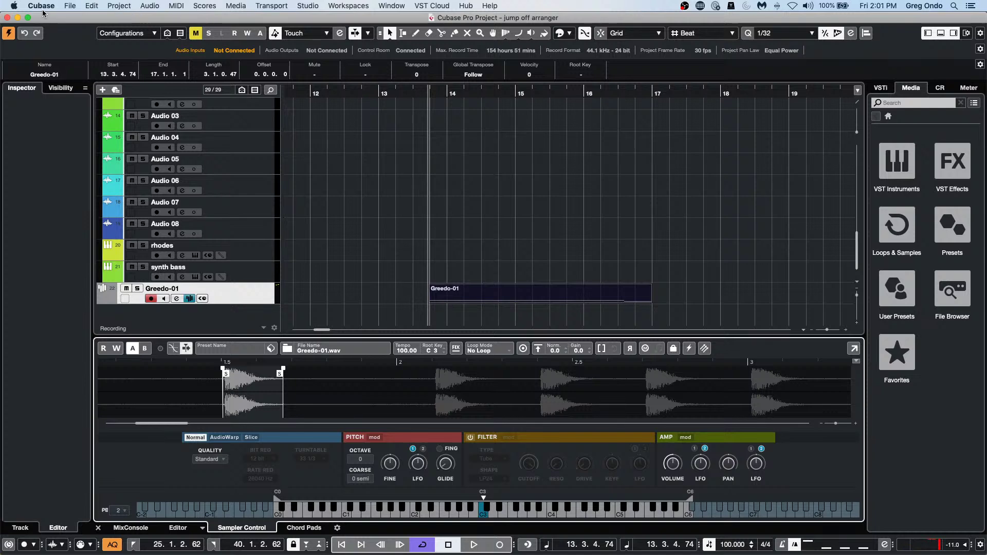
Open the recent project jump off.cpr and activate it.
{"action": "left_click", "coordinate": [70, 5]}
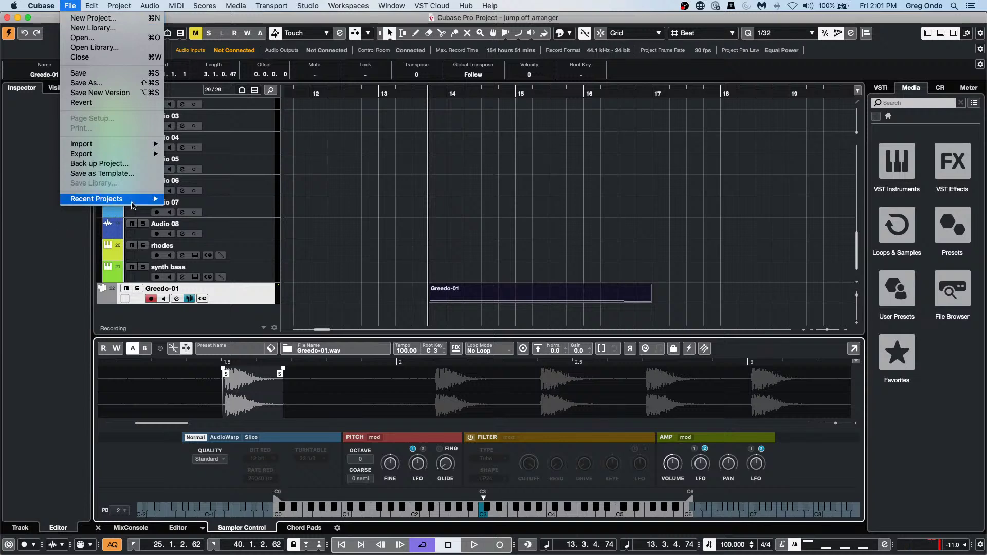
{"action": "mouse_move", "coordinate": [133, 206]}
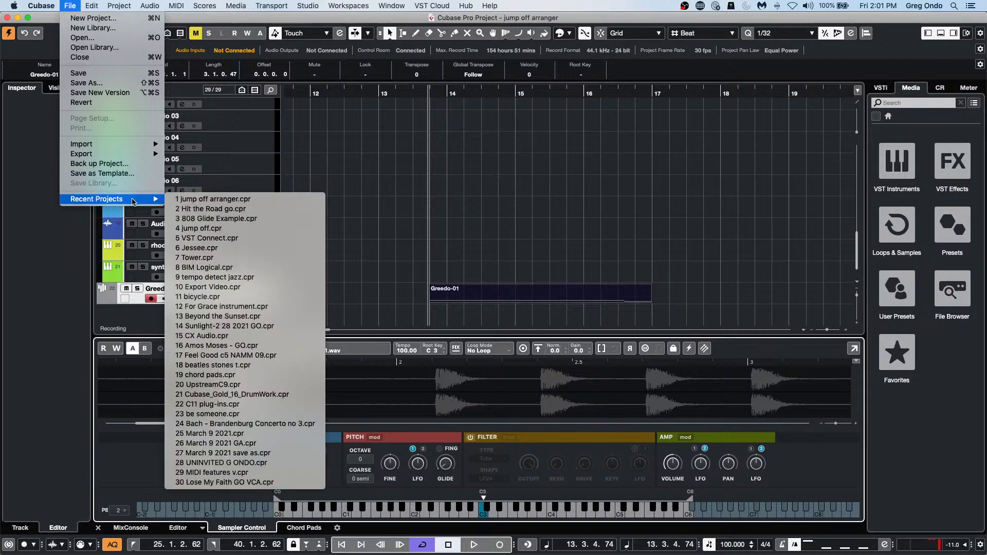
{"action": "left_click", "coordinate": [255, 228]}
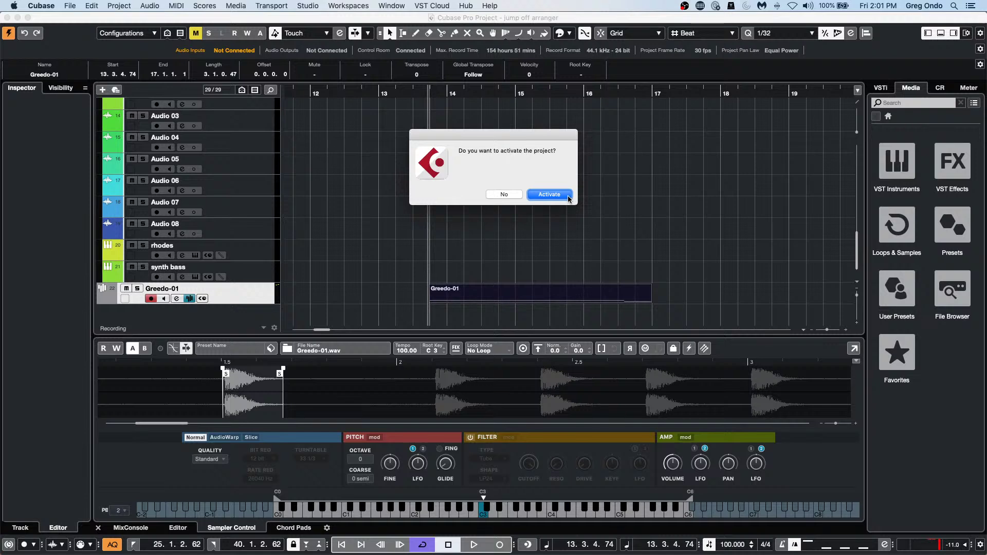
{"action": "left_click", "coordinate": [564, 194]}
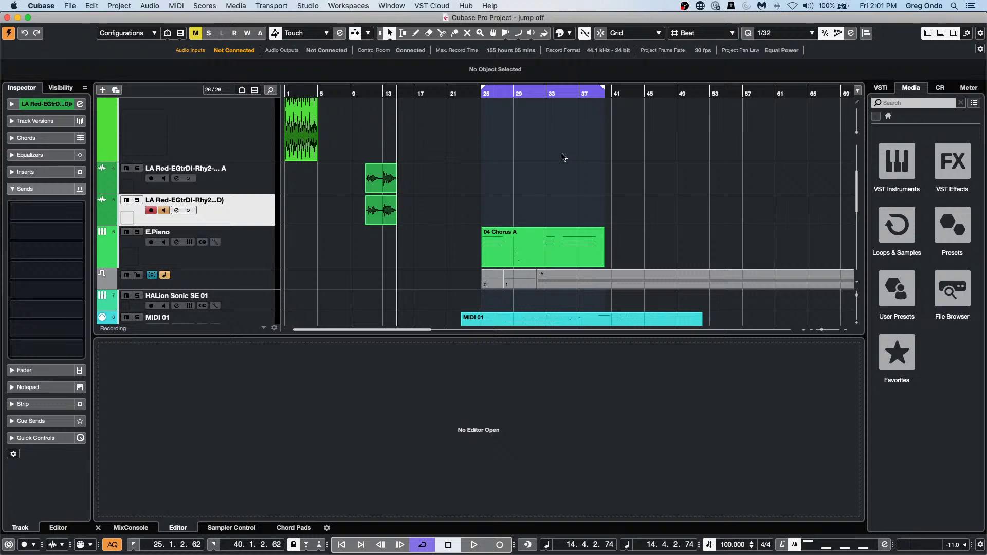
Return the project cursor to bar 1, then clear all mutes and solo the Futurechill beat audio track.
{"action": "left_click", "coordinate": [295, 92]}
{"action": "key", "text": "Home"}
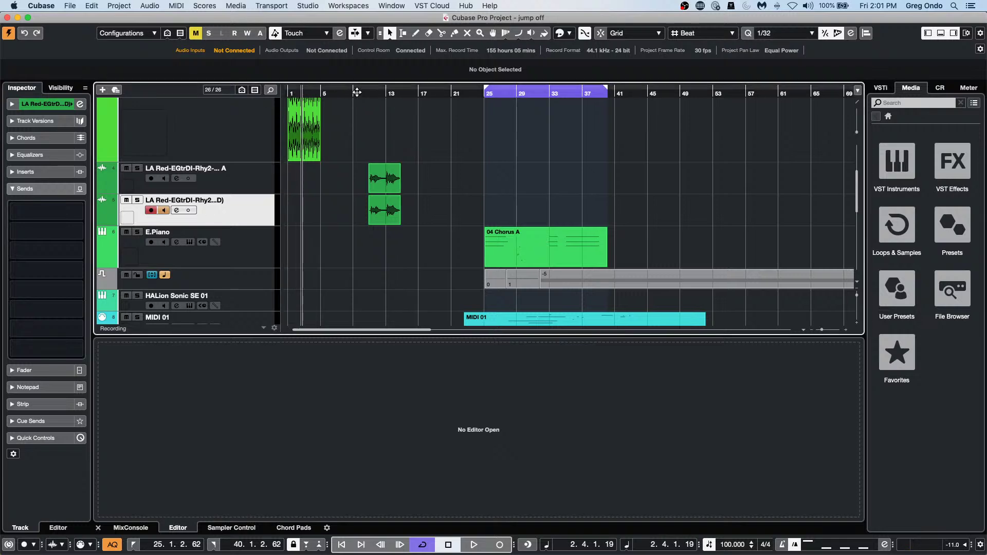
{"action": "key", "text": "h"}
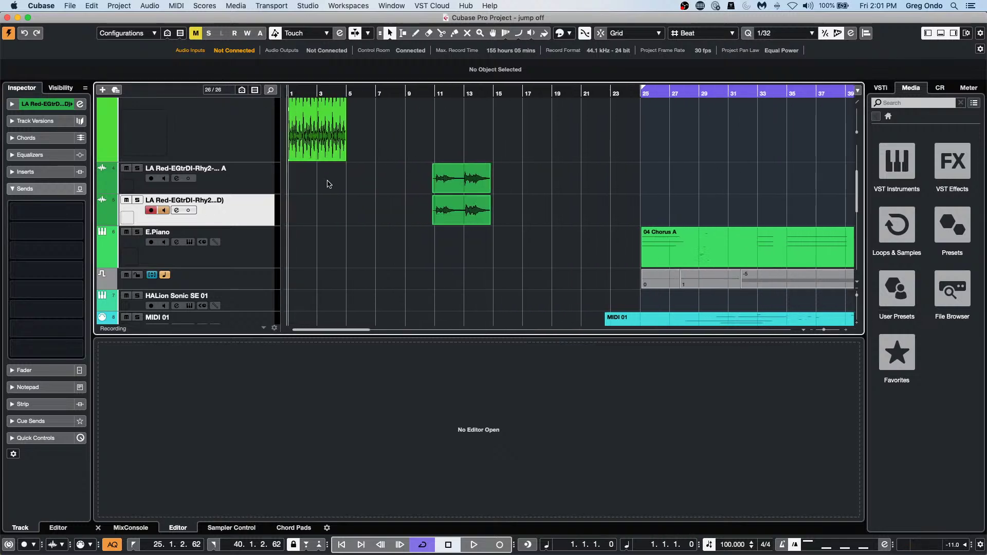
{"action": "scroll", "coordinate": [329, 186], "scroll_direction": "down", "scroll_amount": 6}
{"action": "scroll", "coordinate": [329, 184], "scroll_direction": "up", "scroll_amount": 8}
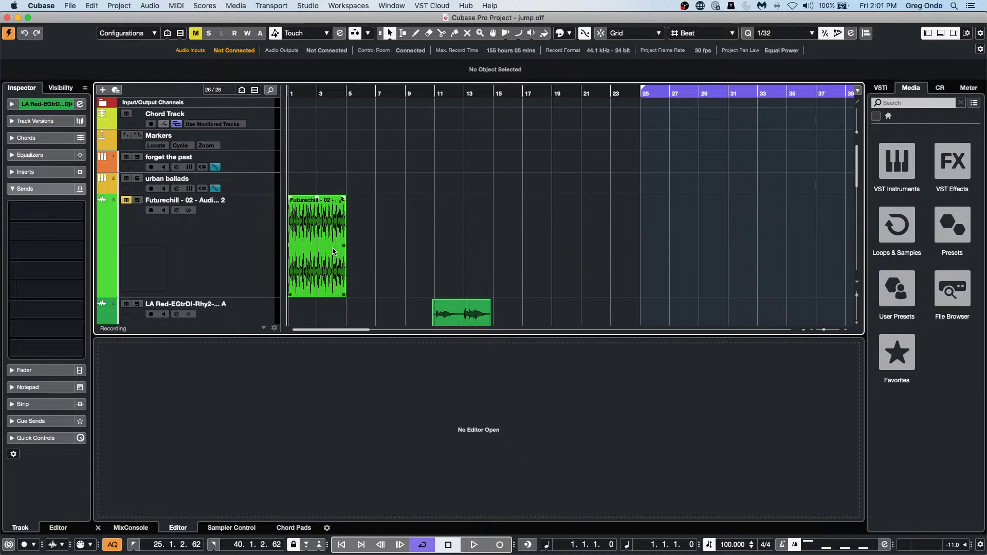
{"action": "left_click", "coordinate": [138, 200]}
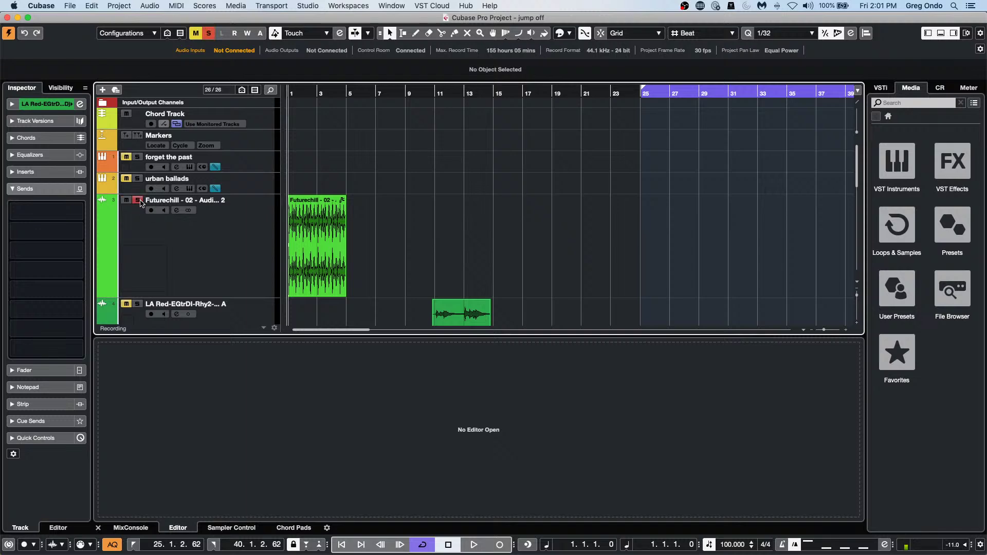
{"action": "left_click", "coordinate": [208, 33]}
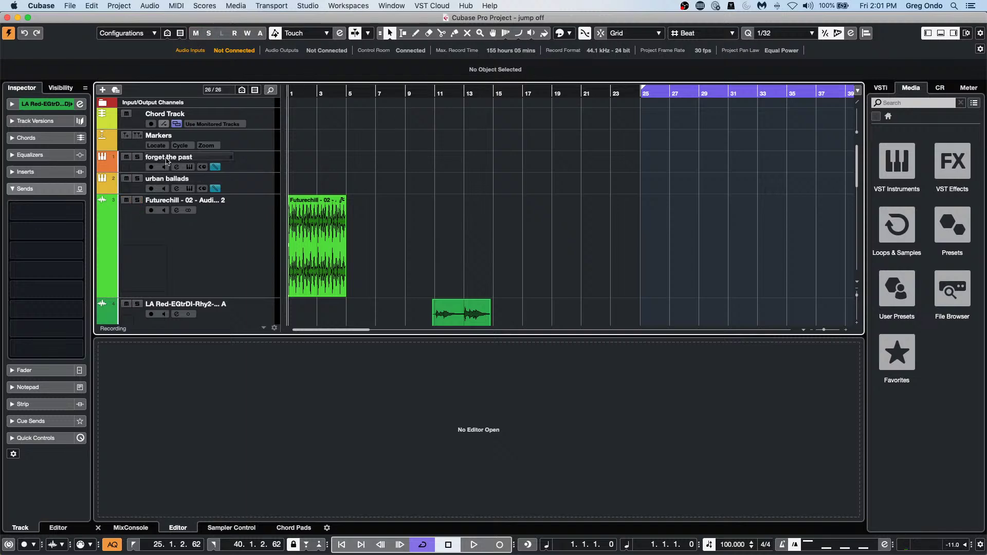
{"action": "left_click", "coordinate": [163, 229]}
{"action": "left_click", "coordinate": [137, 200]}
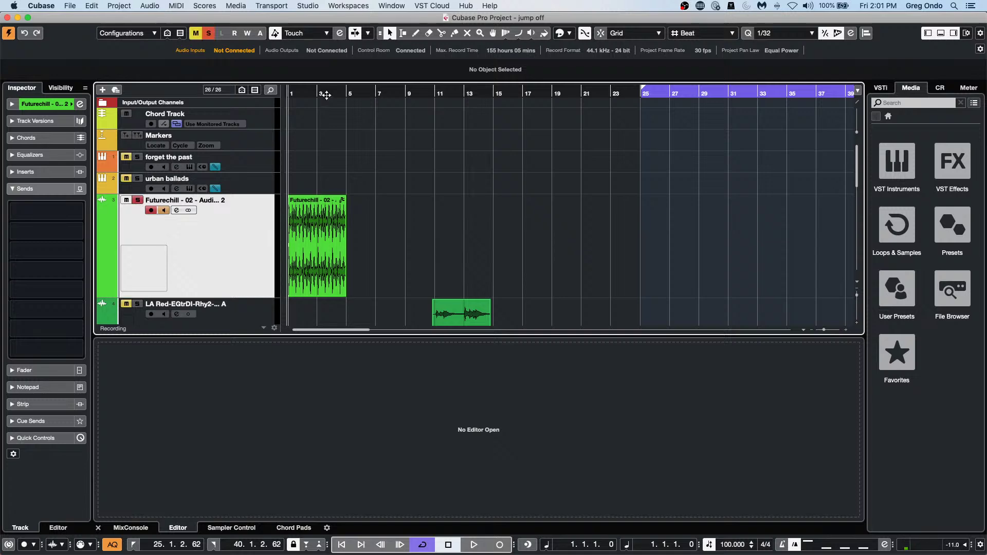
Enable Musical Mode for the Futurechill beat audio event in bars 1 to 4.
{"action": "left_click_drag", "start_coordinate": [316, 93], "coordinate": [462, 238]}
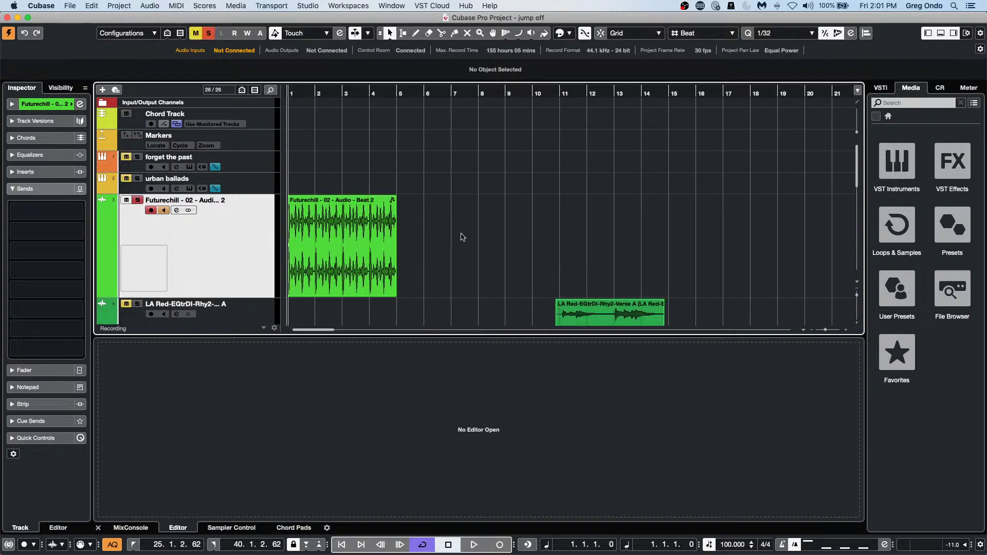
{"action": "left_click", "coordinate": [343, 242]}
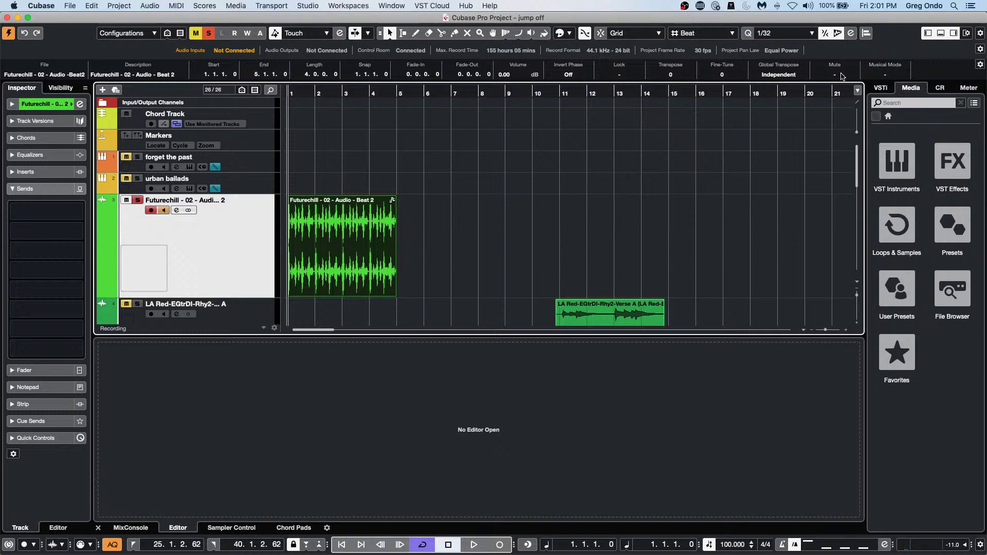
{"action": "left_click", "coordinate": [892, 76]}
Play the Futurechill beat while lowering the project tempo to 83 BPM, restarting playback from bar 1.
{"action": "key", "text": "space"}
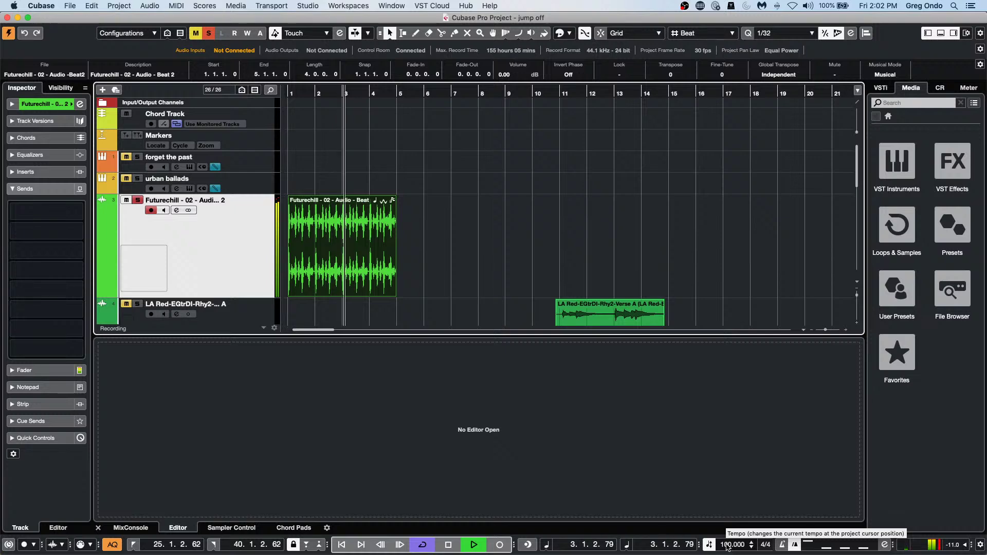
{"action": "scroll", "coordinate": [389, 226], "scroll_direction": "down", "scroll_amount": 1}
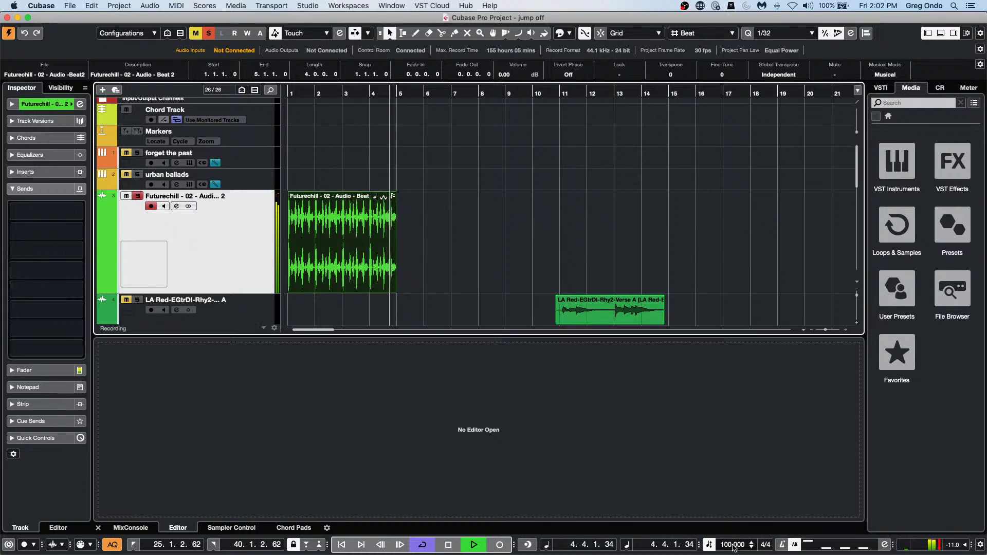
{"action": "scroll", "coordinate": [734, 546], "scroll_direction": "down", "scroll_amount": 5}
{"action": "scroll", "coordinate": [734, 547], "scroll_direction": "down", "scroll_amount": 12}
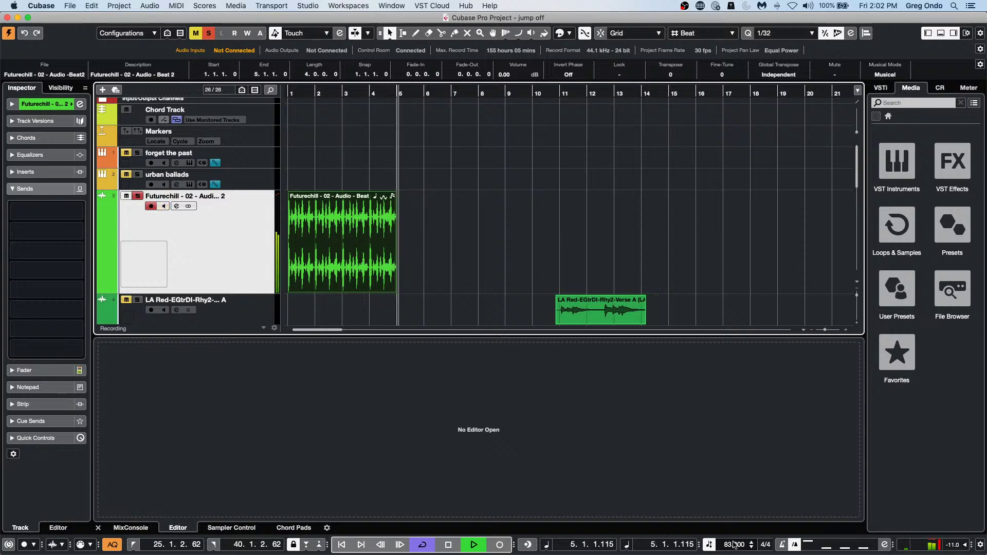
{"action": "left_click", "coordinate": [289, 92]}
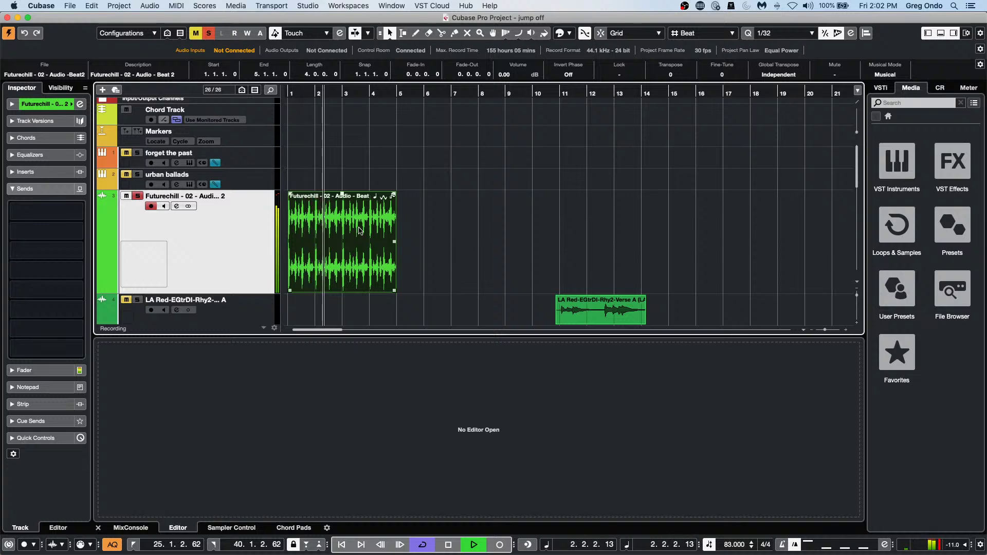
Set the cycle range around the Futurechill beat event and raise the tempo to 175 BPM during playback.
{"action": "key", "text": "p"}
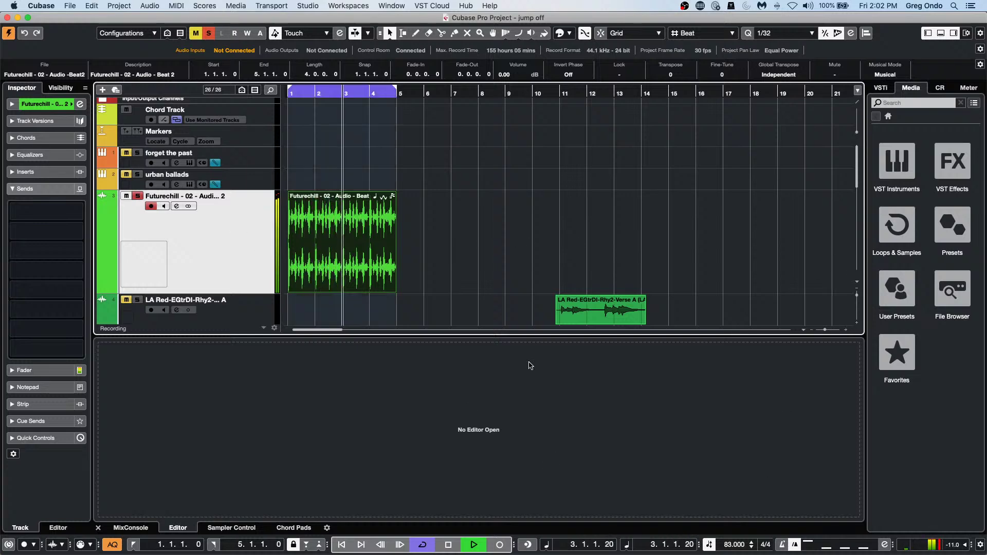
{"action": "left_click_drag", "start_coordinate": [733, 544], "coordinate": [571, 363]}
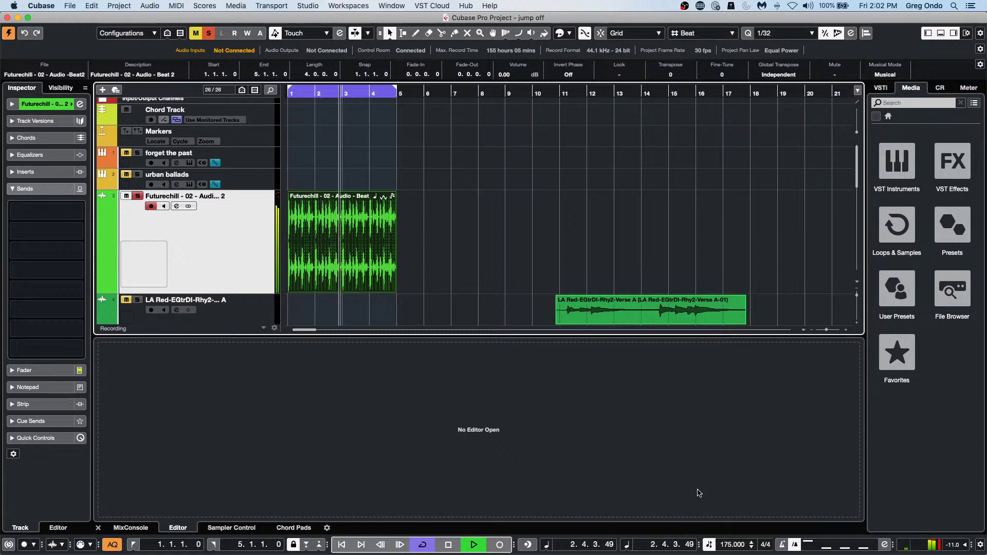
{"action": "key", "text": "space"}
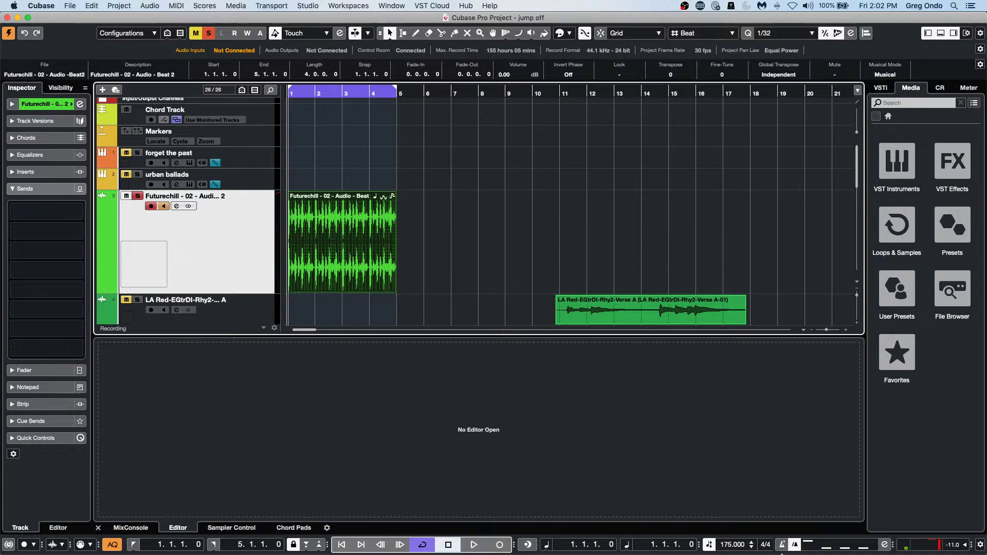
Set the project tempo to 120 BPM and start playing the Futurechill beat loop.
{"action": "double_click", "coordinate": [735, 545]}
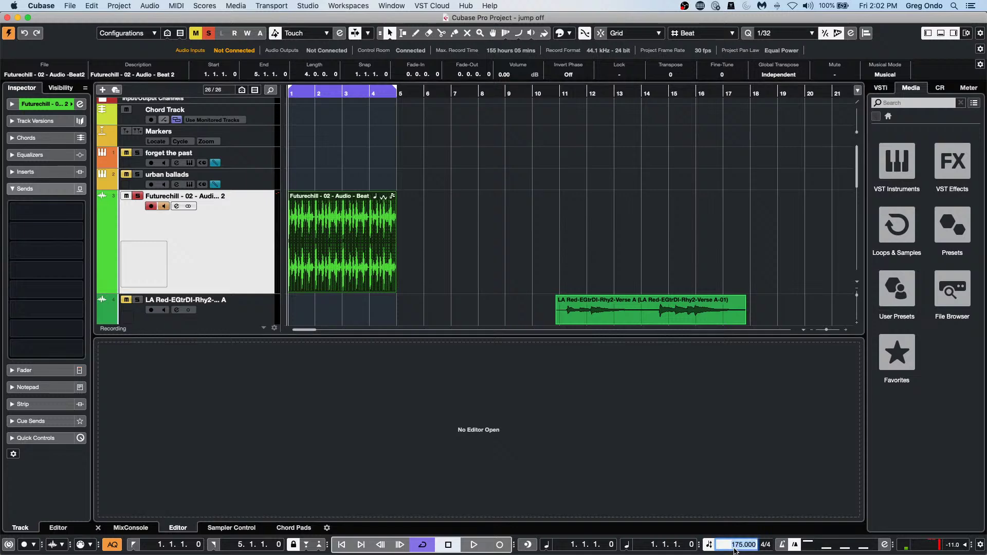
{"action": "type", "text": "120"}
{"action": "key", "text": "Return"}
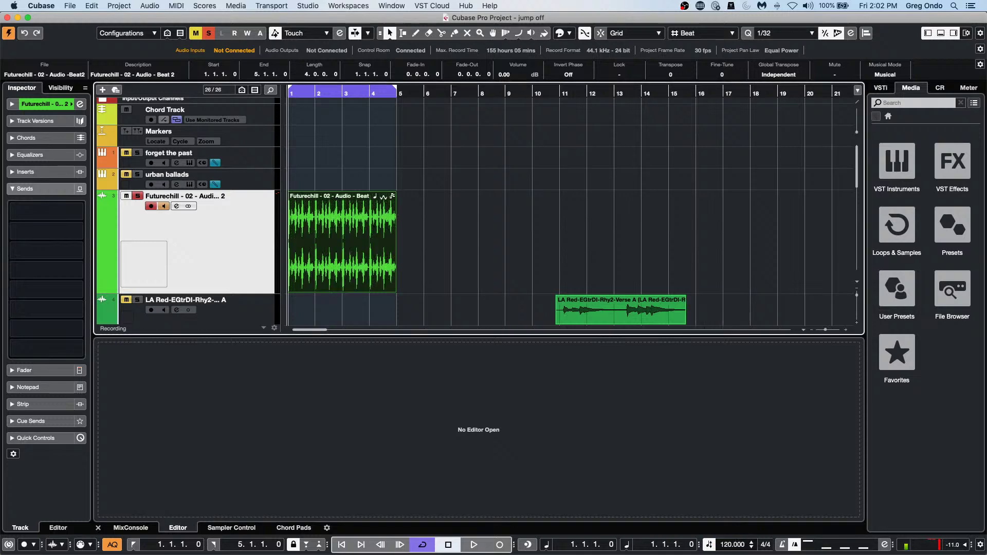
{"action": "key", "text": "space"}
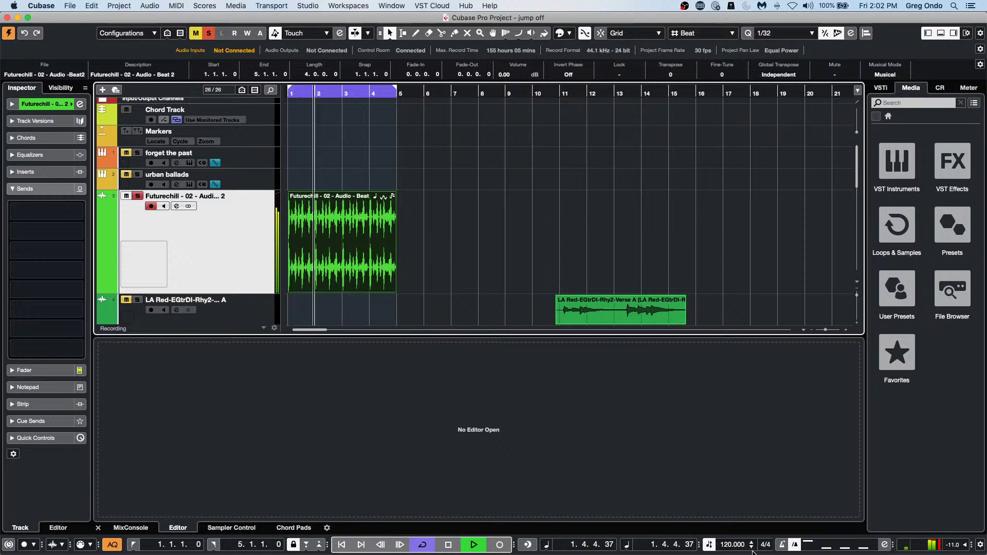
Lower the project tempo to 100 BPM while the Futurechill beat plays, and stop playback.
{"action": "double_click", "coordinate": [736, 545]}
{"action": "type", "text": "100"}
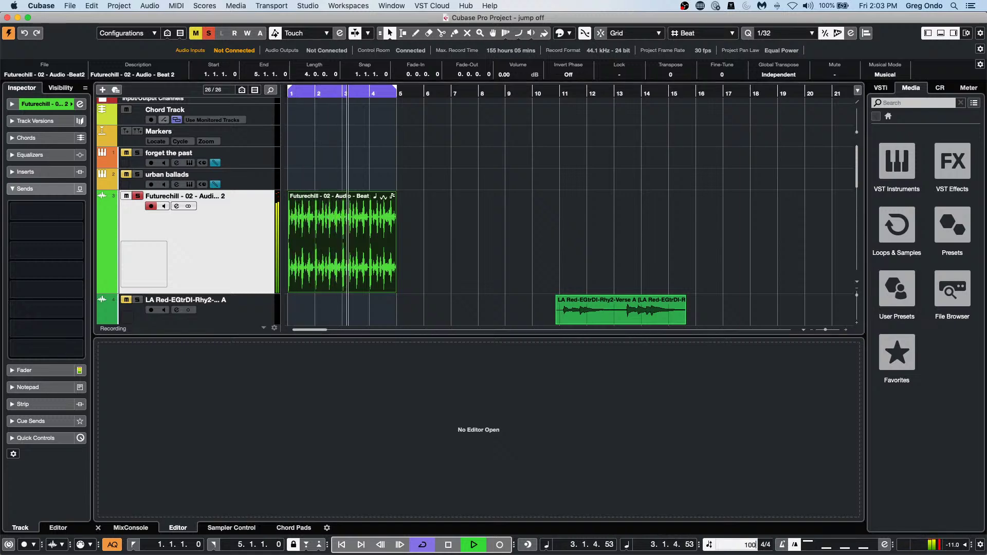
{"action": "key", "text": "Return"}
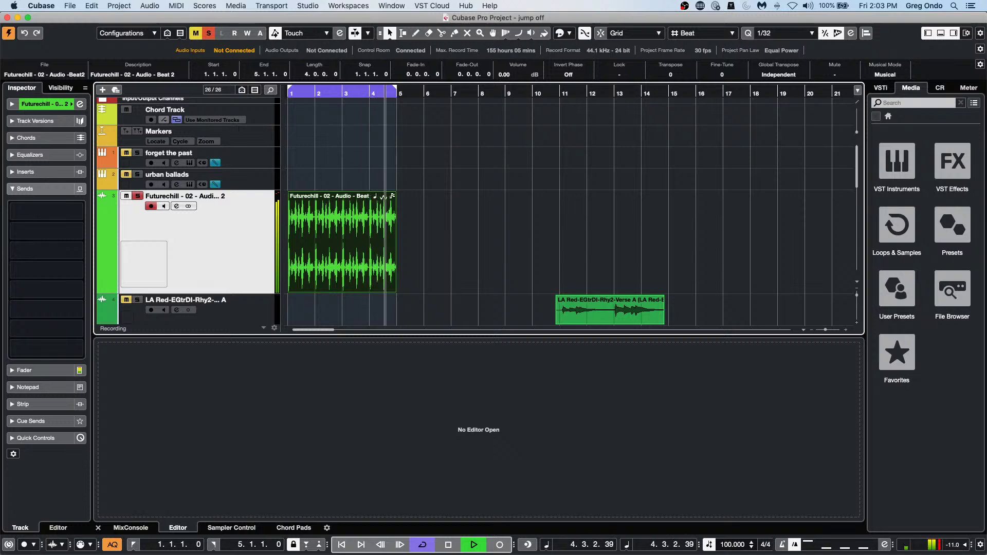
{"action": "key", "text": "space"}
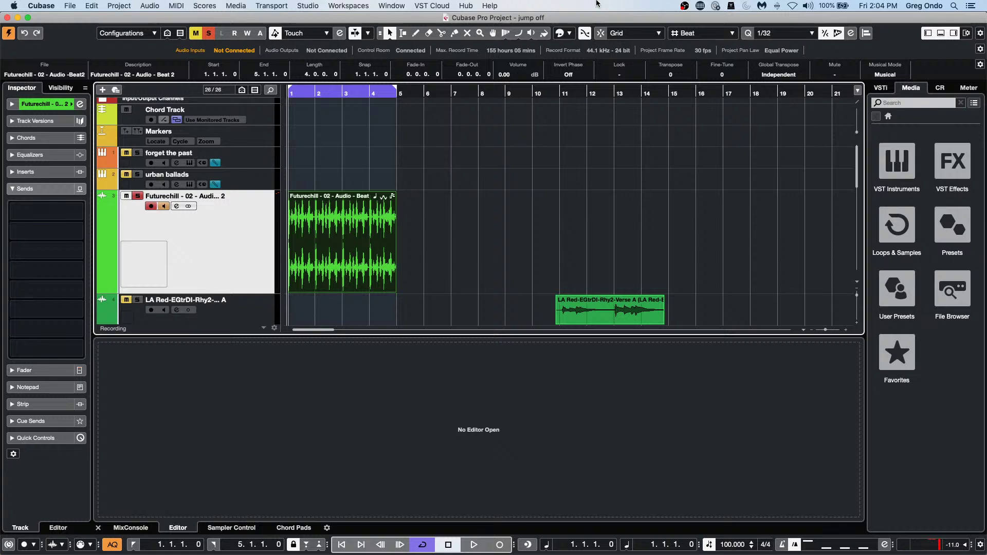
Switch the VST Plug-in Manager to the Default collection and select HALion Sonic SE in its Synth folder.
{"action": "left_click", "coordinate": [399, 7]}
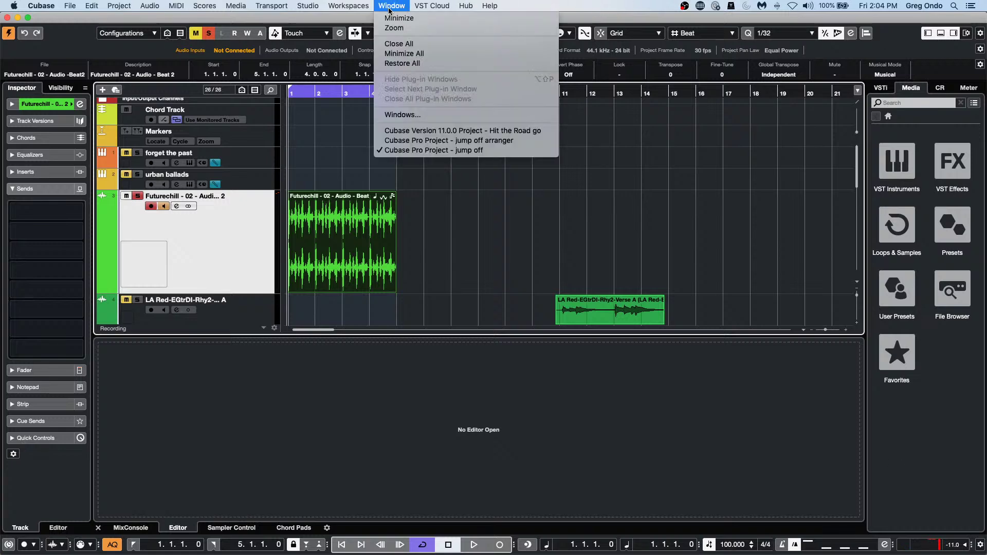
{"action": "mouse_move", "coordinate": [353, 8]}
{"action": "mouse_move", "coordinate": [308, 7]}
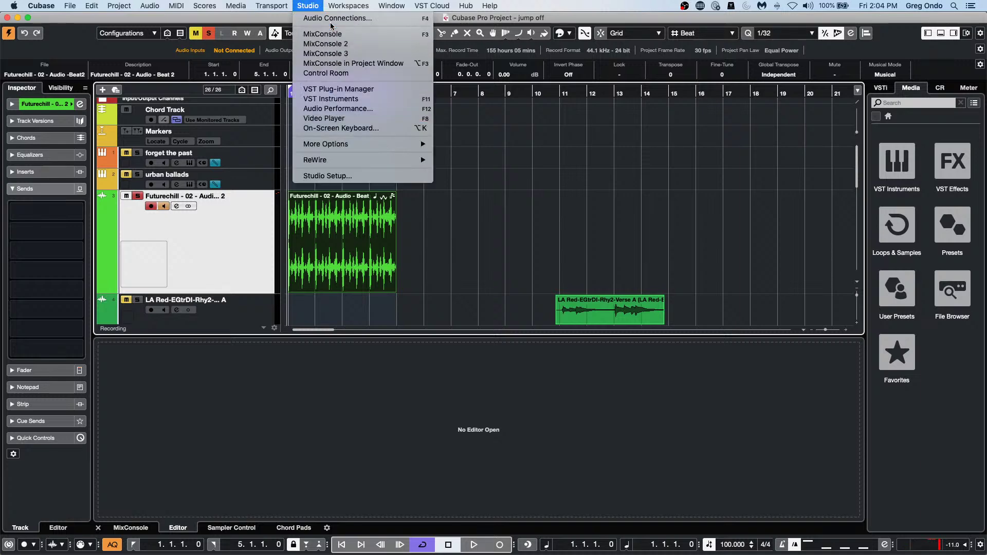
{"action": "left_click", "coordinate": [363, 89]}
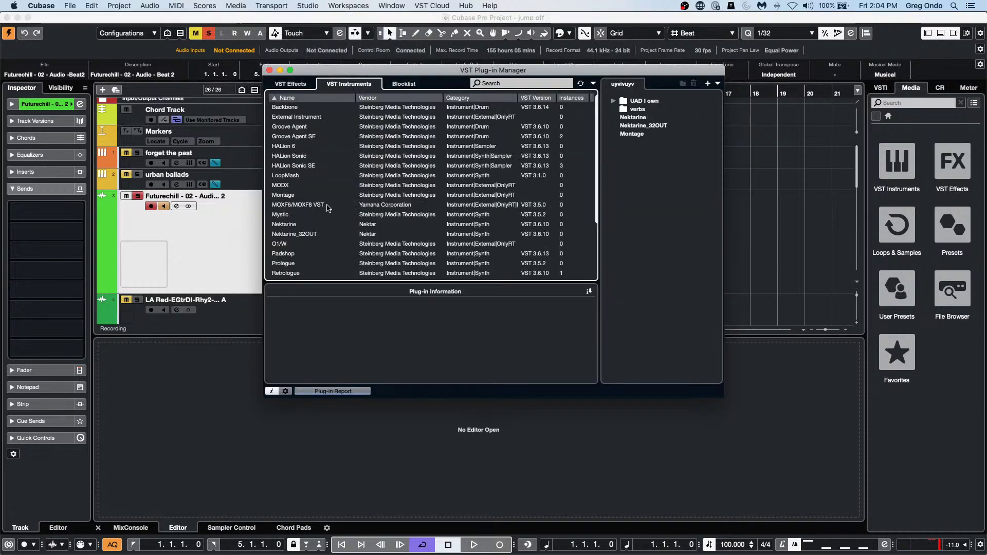
{"action": "left_click", "coordinate": [718, 84]}
{"action": "left_click", "coordinate": [725, 94]}
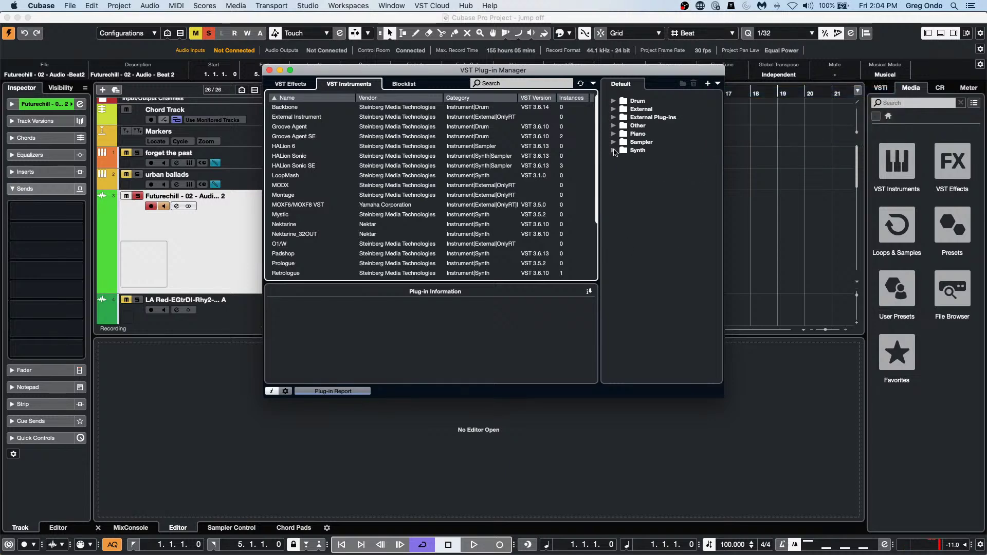
{"action": "left_click", "coordinate": [613, 150]}
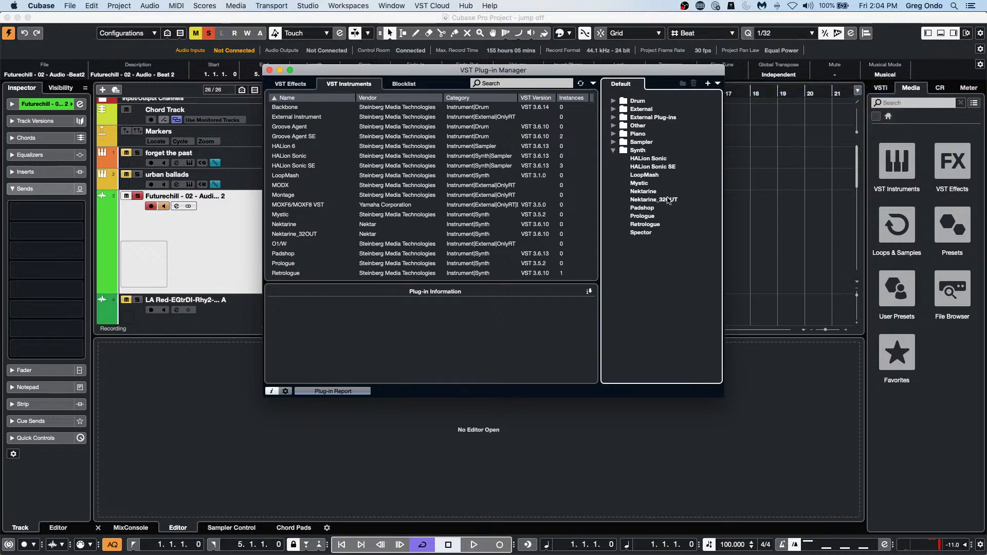
{"action": "left_click", "coordinate": [662, 169]}
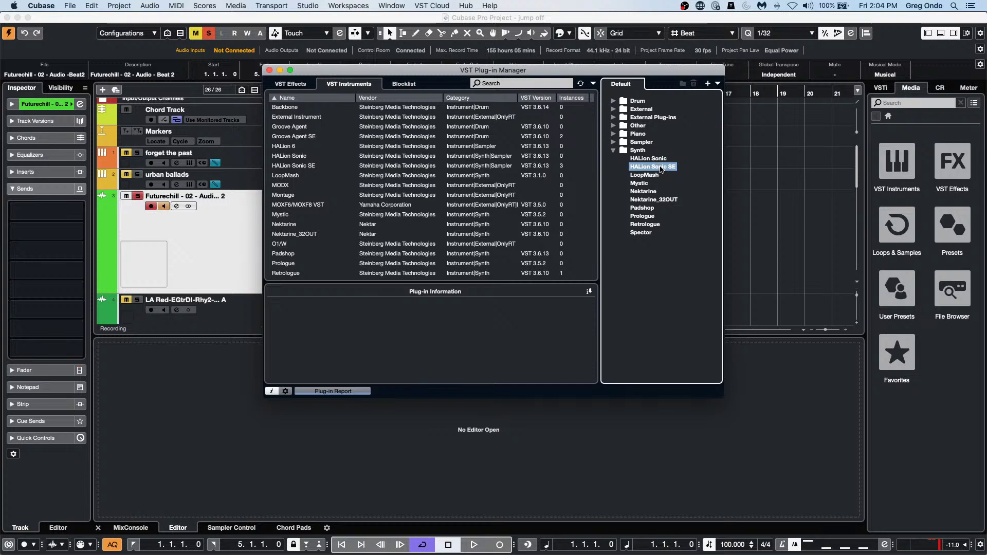
Create a new plug-in collection as a copy of the current one, entering the person's first name as the collection name.
{"action": "left_click", "coordinate": [718, 84]}
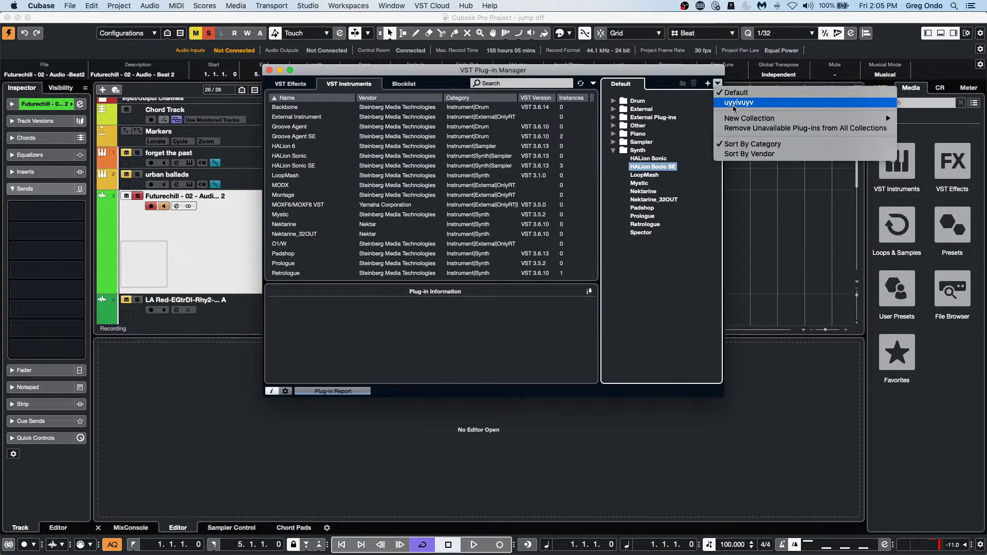
{"action": "mouse_move", "coordinate": [762, 121]}
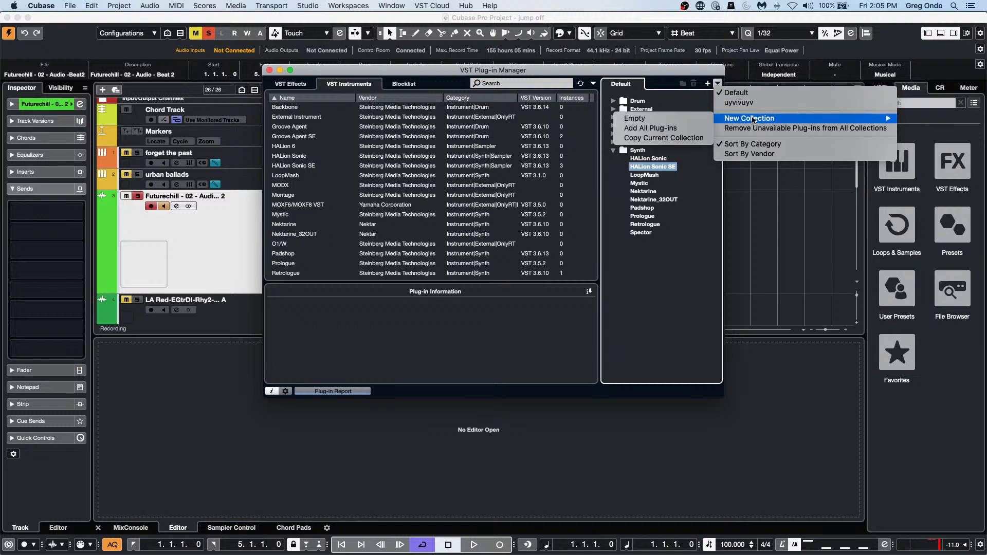
{"action": "left_click", "coordinate": [674, 137]}
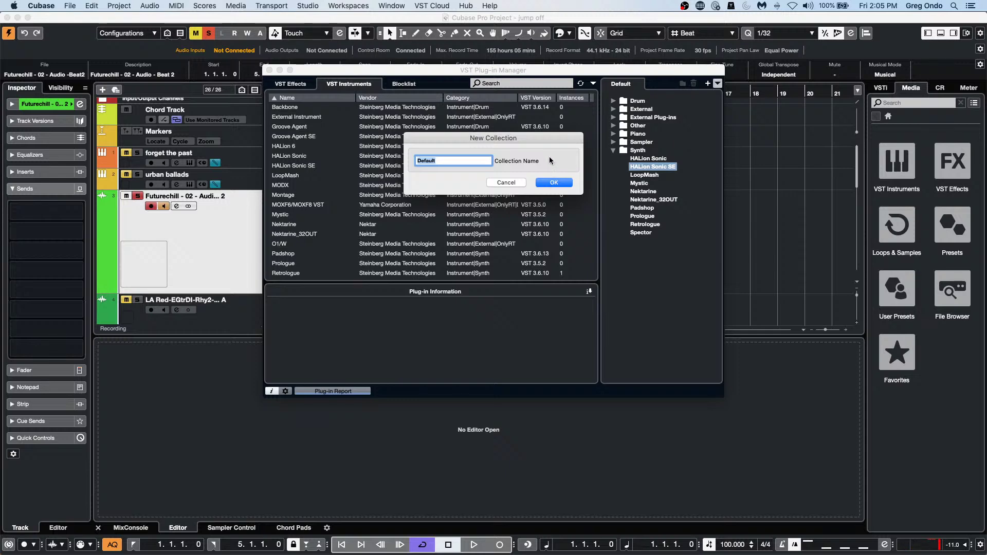
{"action": "type", "text": "Marek"}
{"action": "key", "text": "Return"}
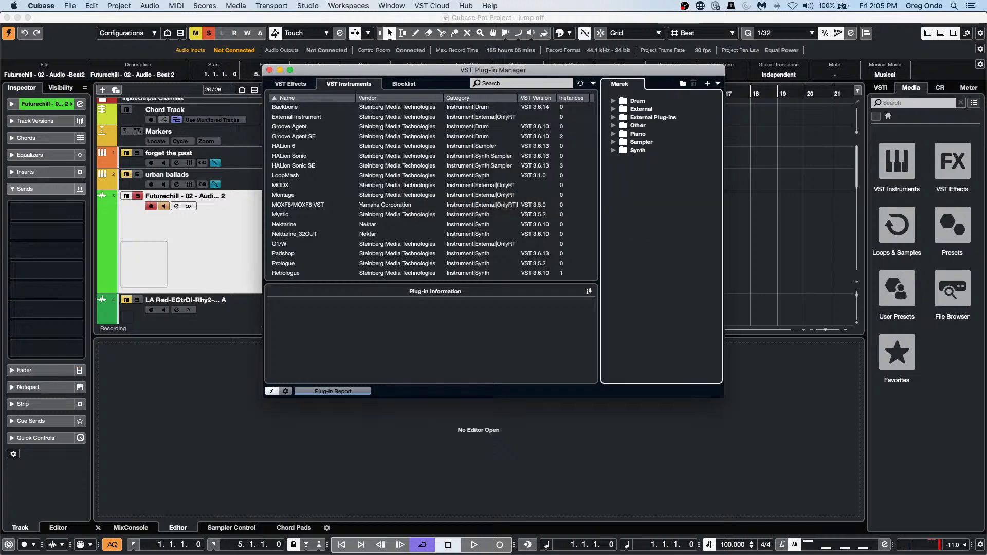
Delete Groove Agent SE from the new collection's Drum folder and return to the project window.
{"action": "left_click", "coordinate": [614, 151]}
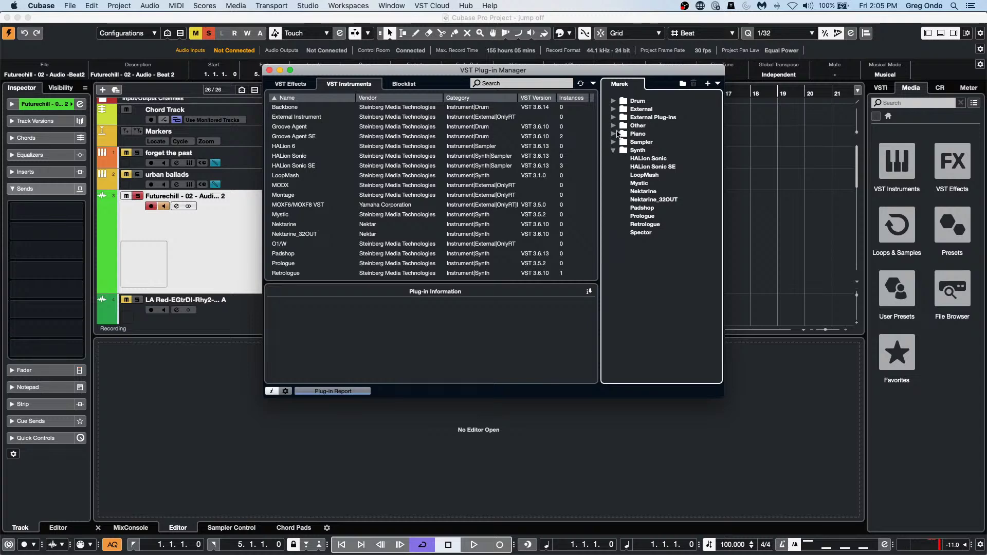
{"action": "left_click", "coordinate": [613, 102]}
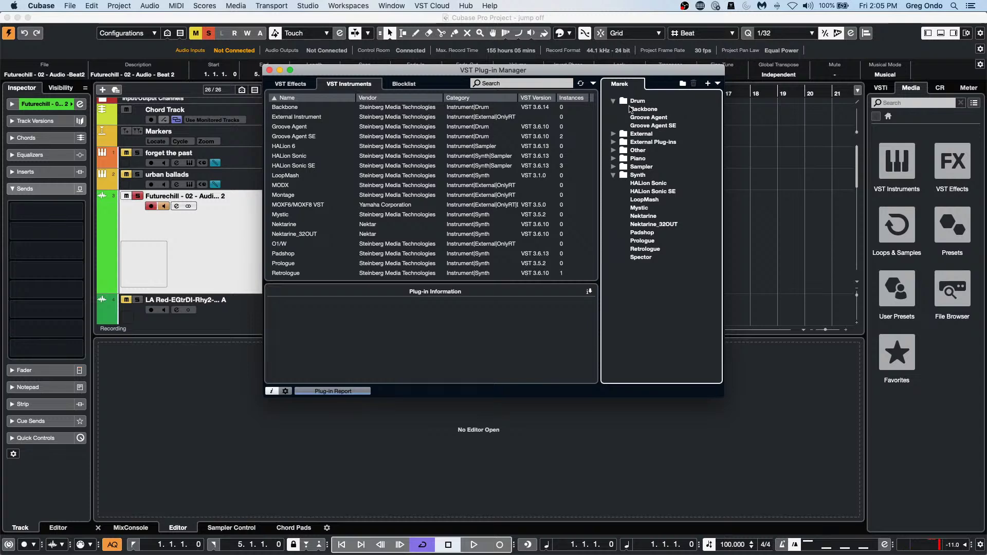
{"action": "left_click", "coordinate": [672, 127]}
{"action": "right_click", "coordinate": [672, 126]}
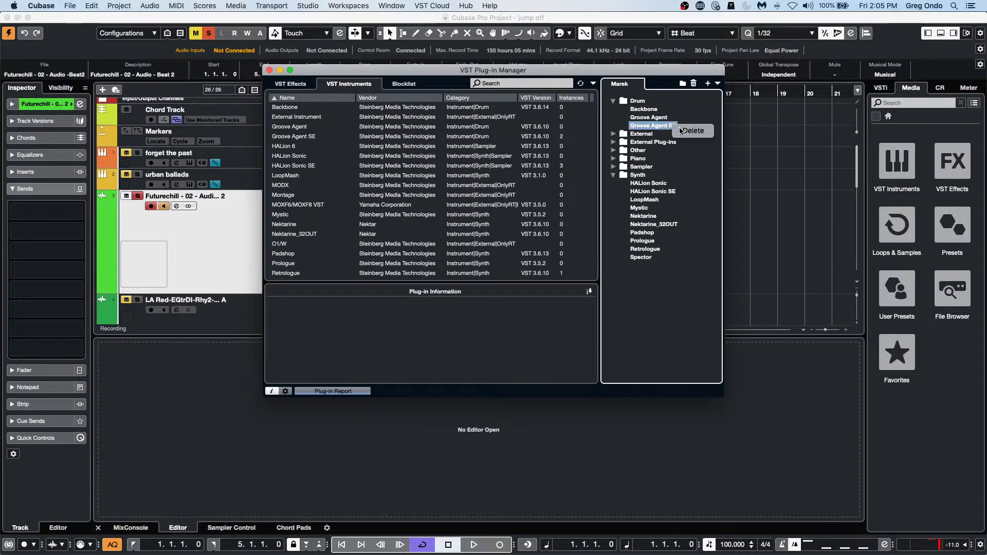
{"action": "left_click", "coordinate": [682, 132]}
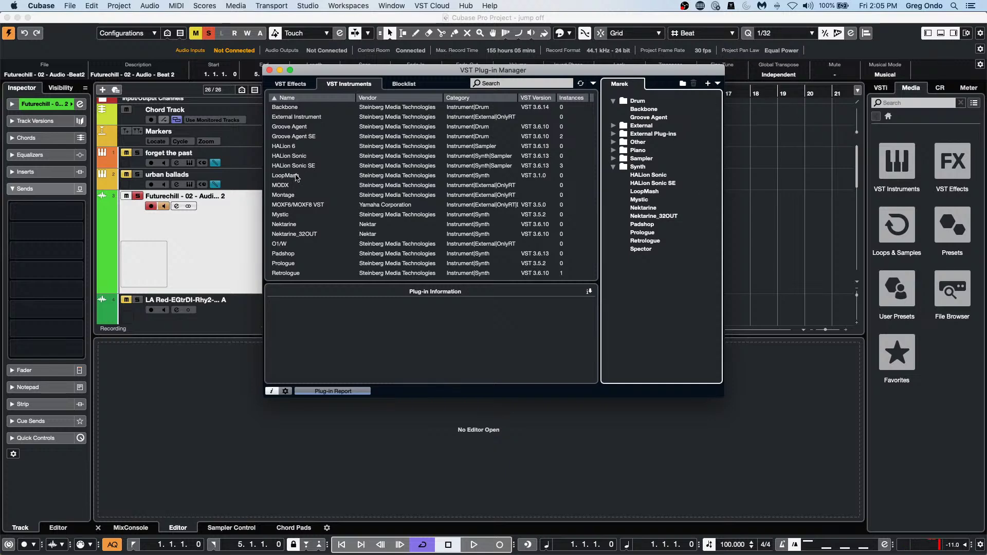
{"action": "left_click", "coordinate": [768, 234]}
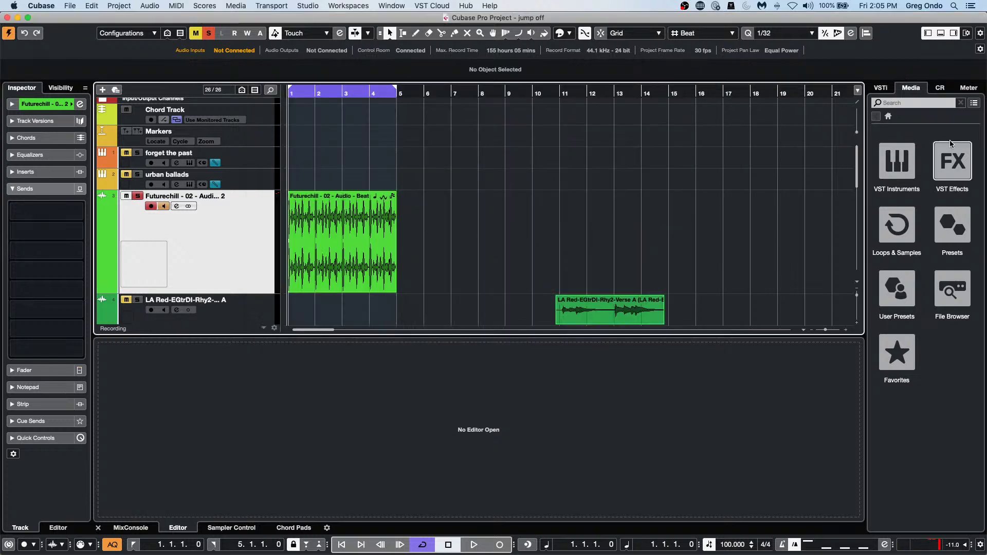
Check the instrument choices offered for a new instrument track under the new collection, without adding a track.
{"action": "left_click", "coordinate": [103, 90]}
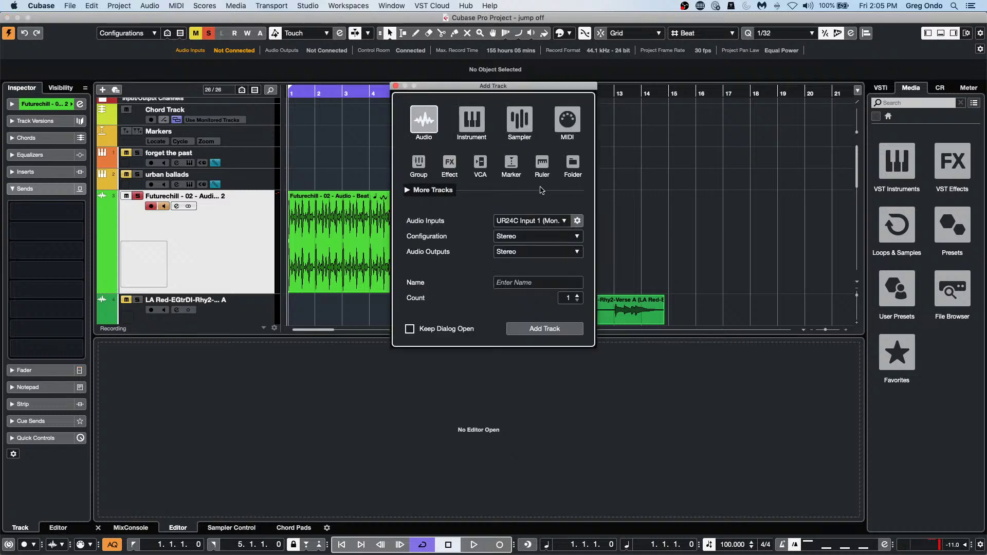
{"action": "left_click", "coordinate": [474, 122]}
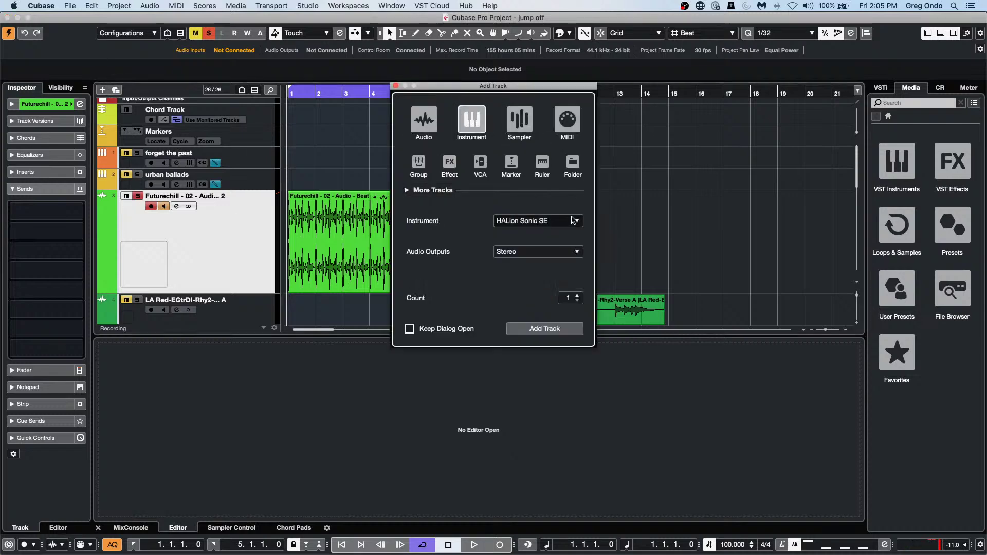
{"action": "left_click", "coordinate": [569, 221]}
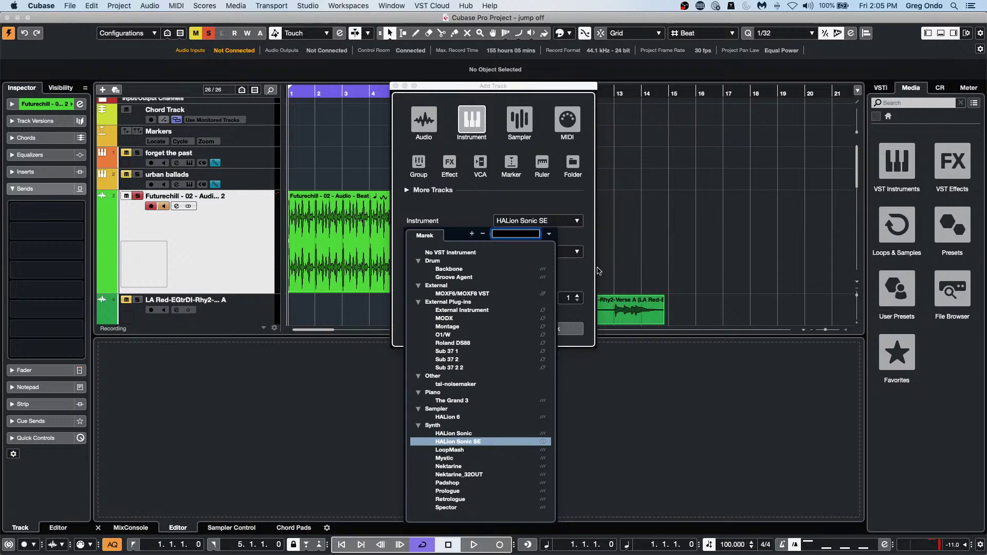
{"action": "left_click", "coordinate": [599, 271]}
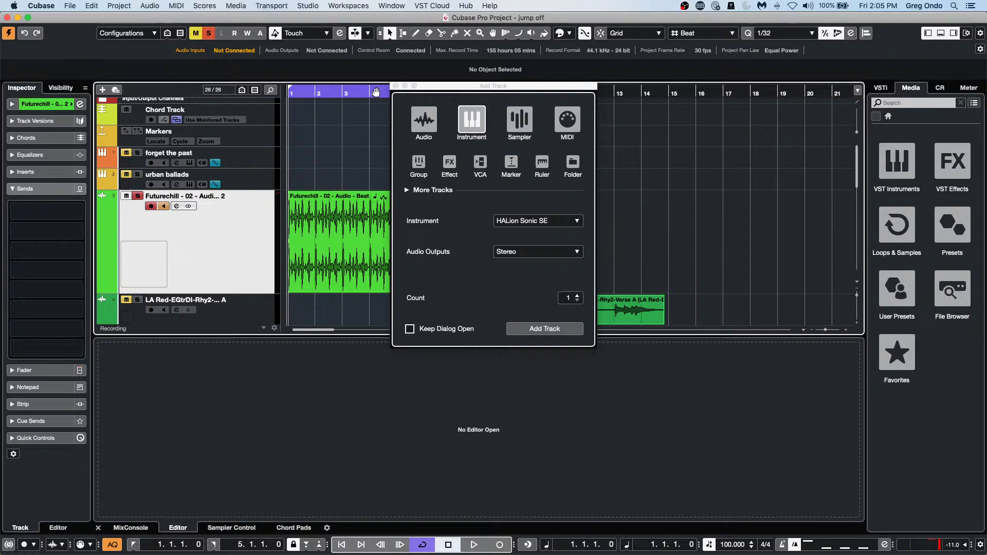
{"action": "left_click", "coordinate": [395, 86]}
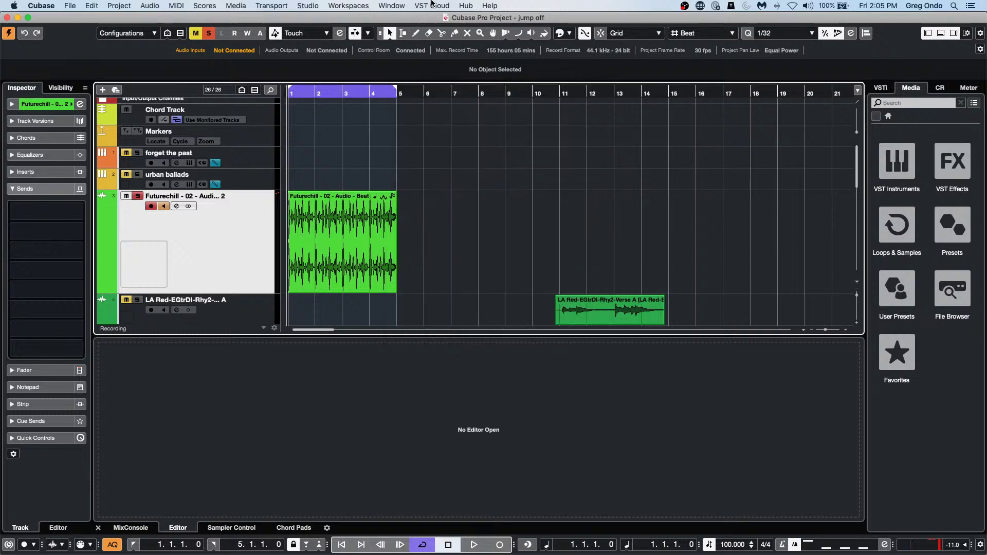
View the Audio System settings in Studio Setup and close the dialog.
{"action": "left_click", "coordinate": [339, 4]}
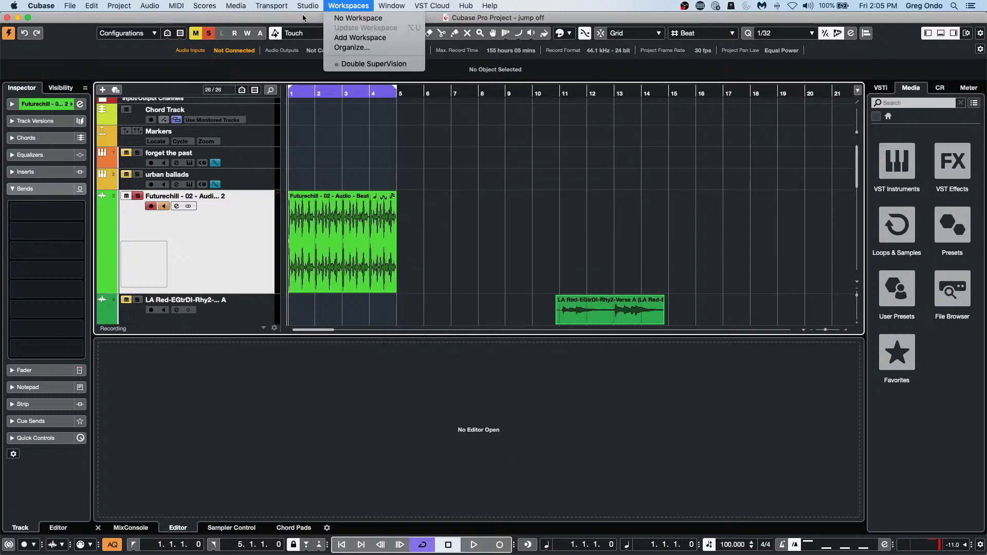
{"action": "mouse_move", "coordinate": [308, 5]}
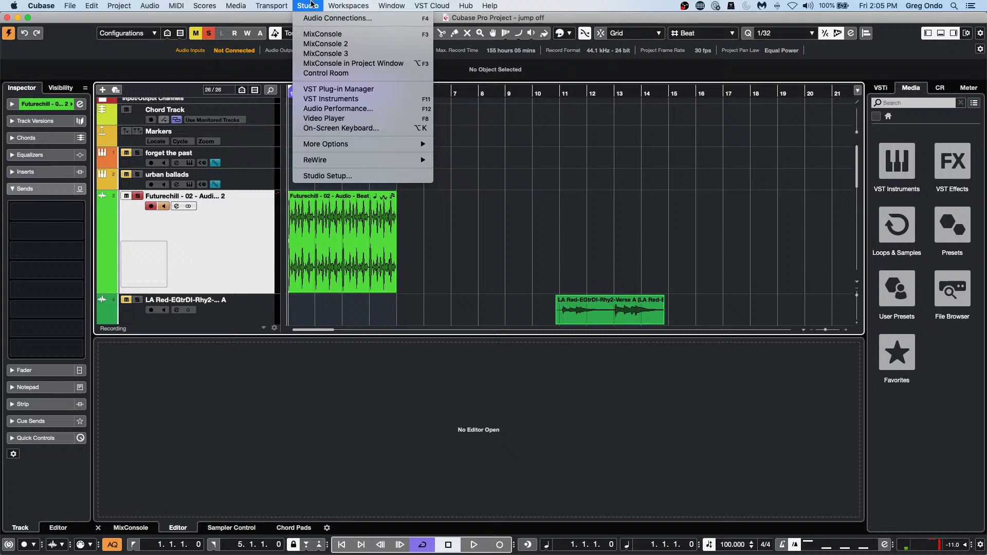
{"action": "left_click", "coordinate": [384, 179]}
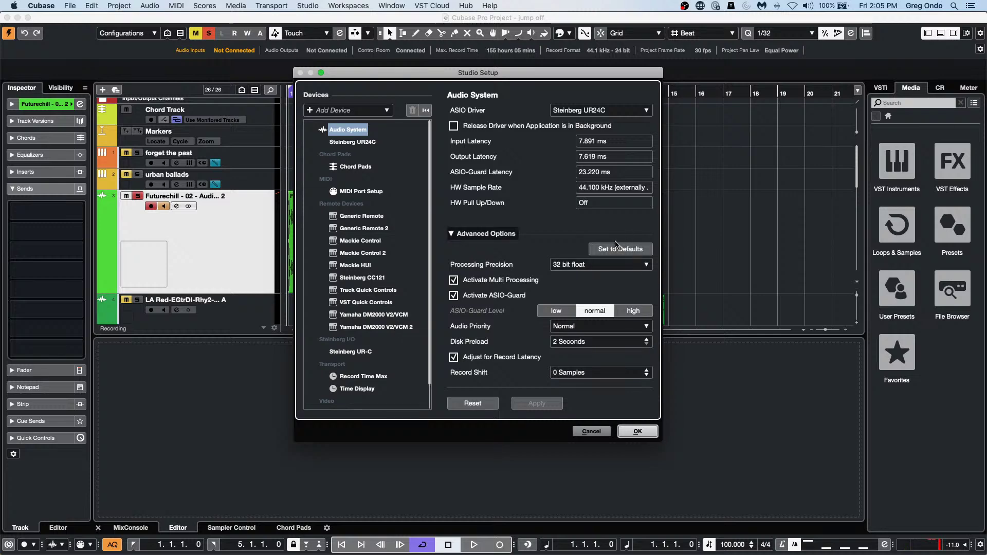
{"action": "left_click", "coordinate": [630, 434]}
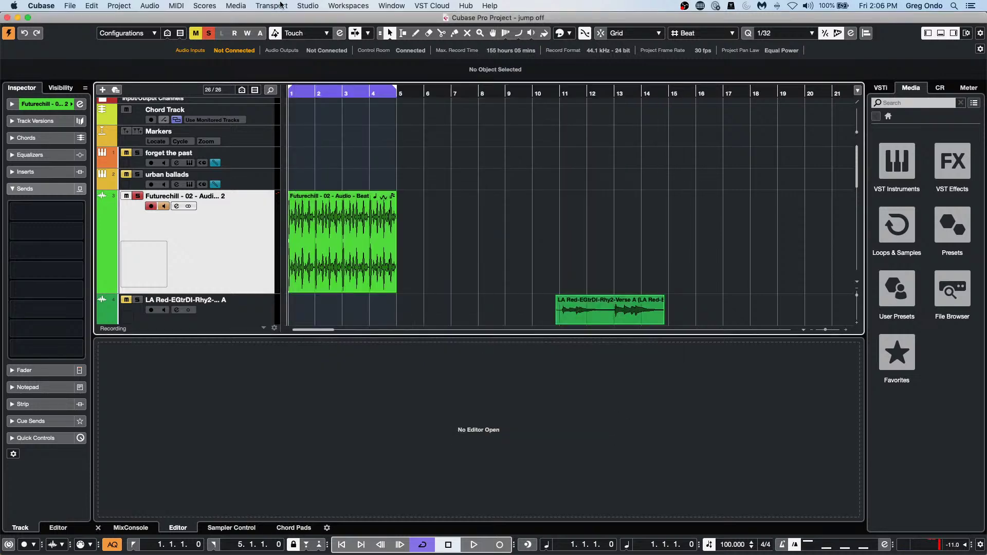
Set the VST Plug-in Manager back to the Default collection and close it.
{"action": "left_click", "coordinate": [308, 6]}
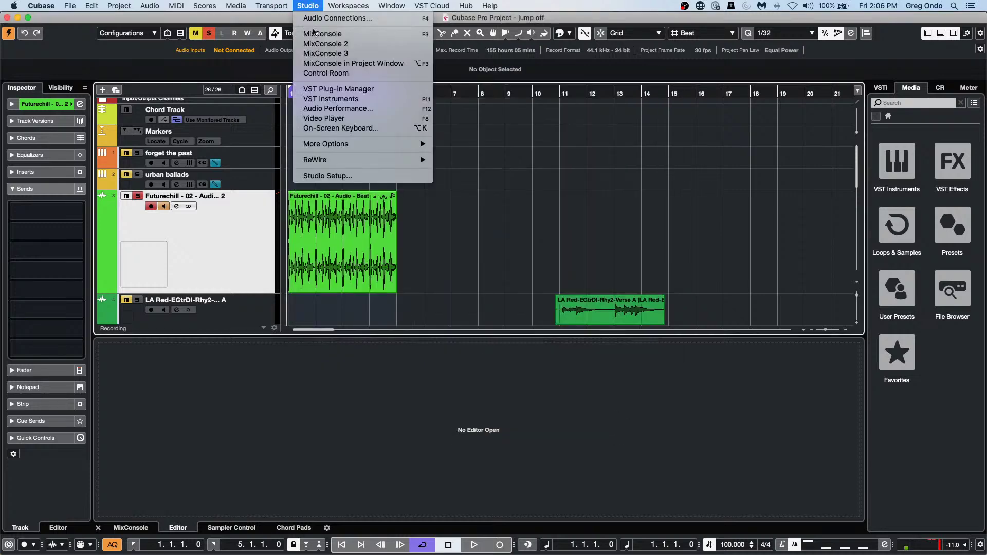
{"action": "left_click", "coordinate": [368, 91]}
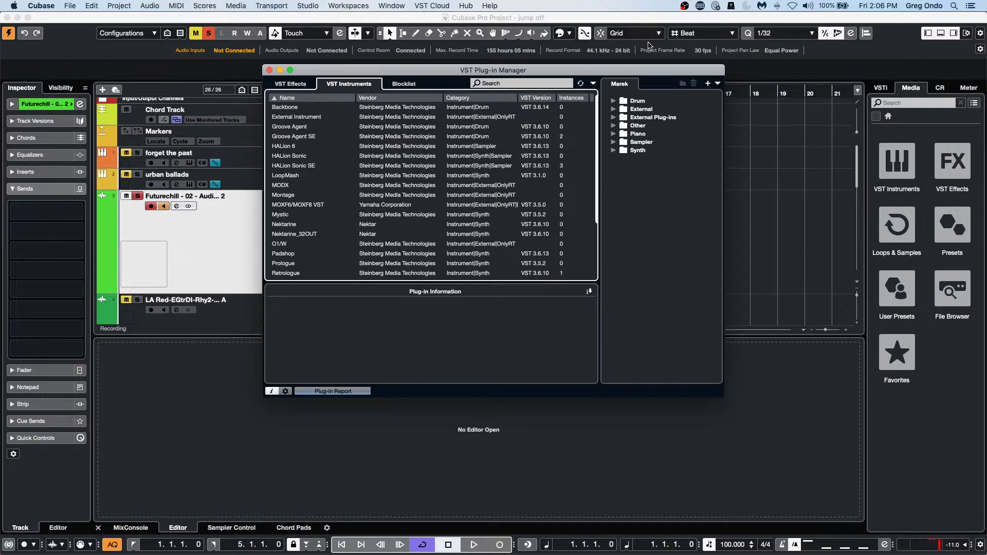
{"action": "left_click", "coordinate": [718, 84]}
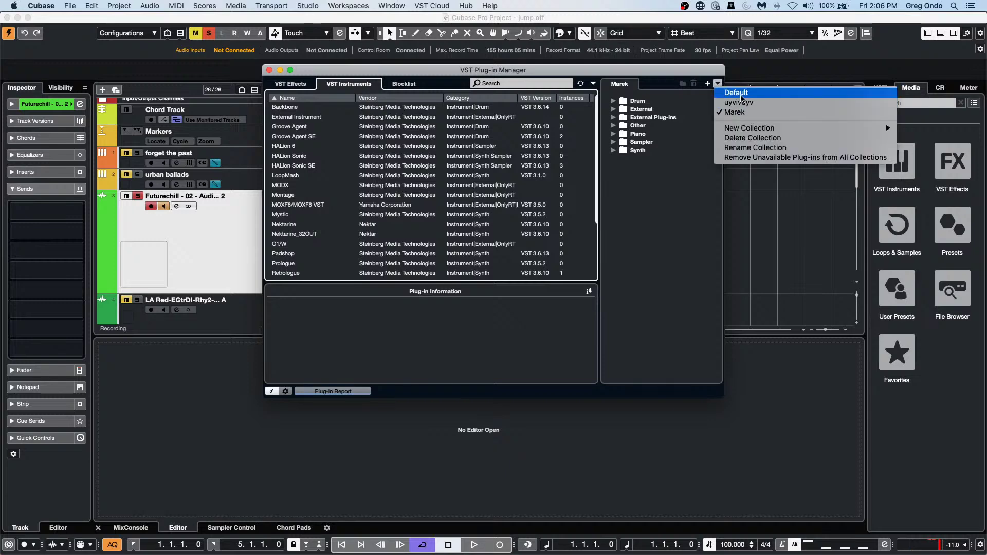
{"action": "left_click", "coordinate": [741, 94]}
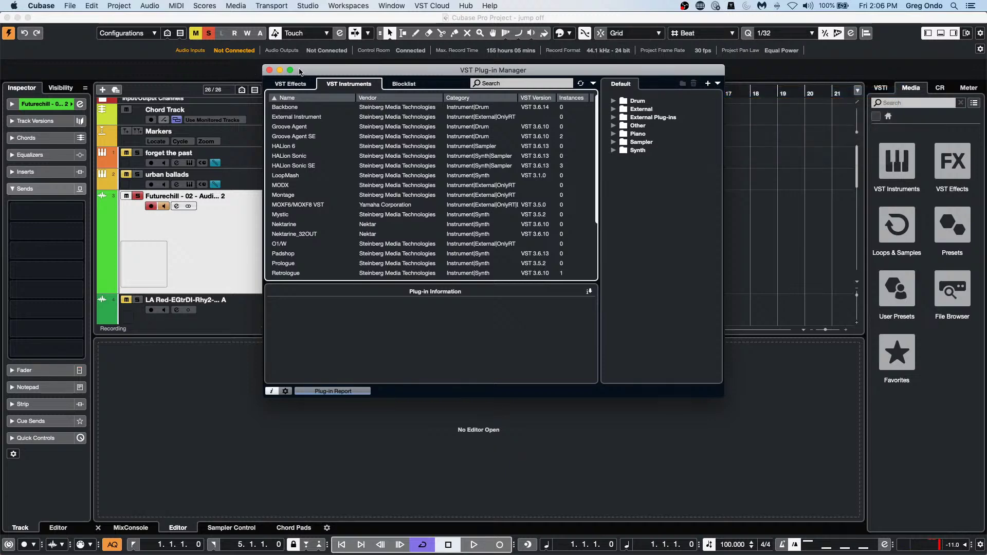
{"action": "left_click", "coordinate": [269, 70]}
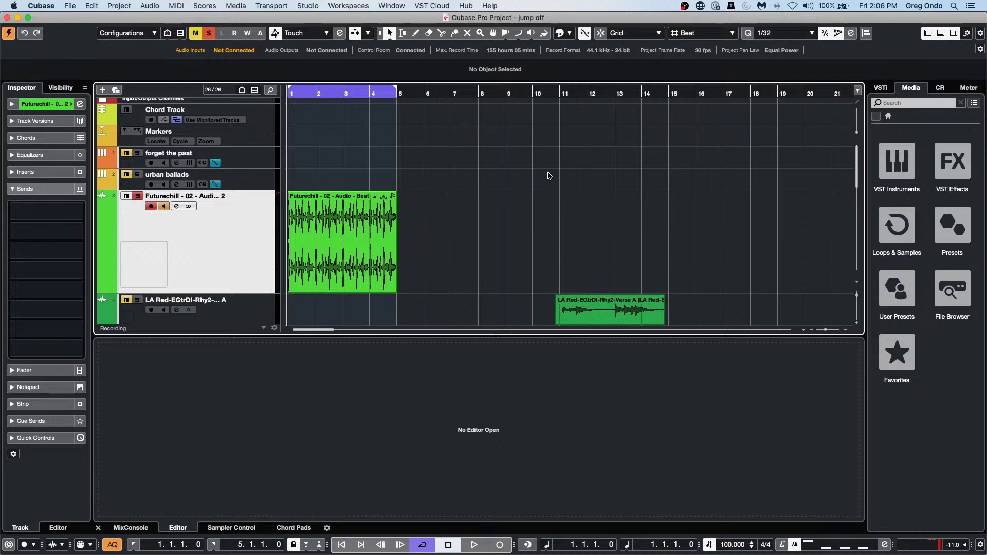
Open the Beat Designer MIDI insert of the urban ballads track and switch it to the empty pattern F.
{"action": "left_click", "coordinate": [241, 180]}
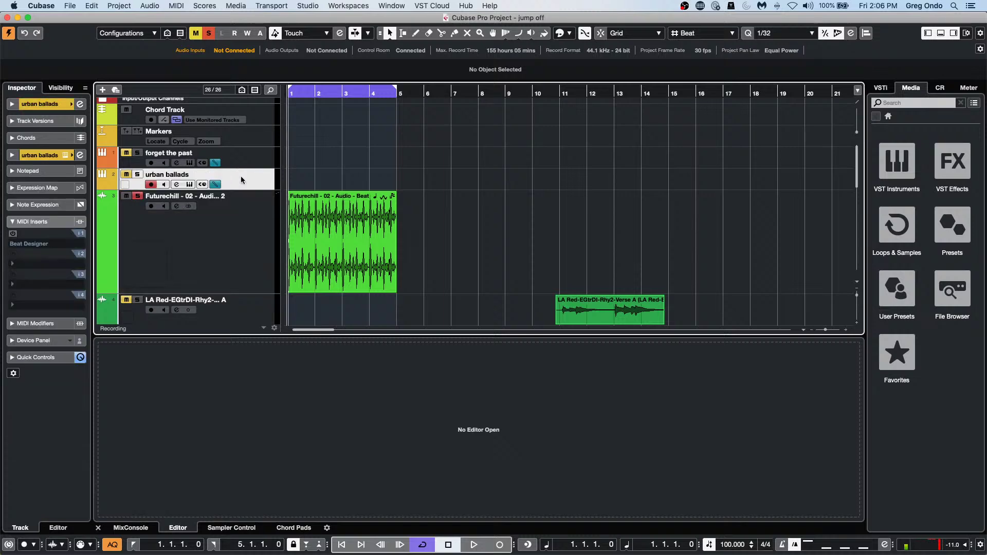
{"action": "left_click", "coordinate": [30, 238]}
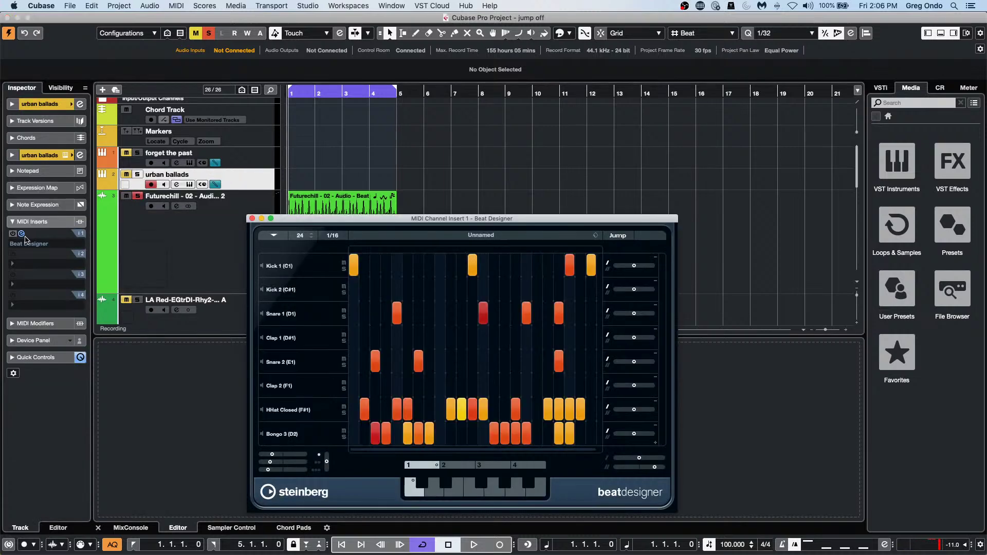
{"action": "left_click_drag", "start_coordinate": [480, 221], "coordinate": [661, 100]}
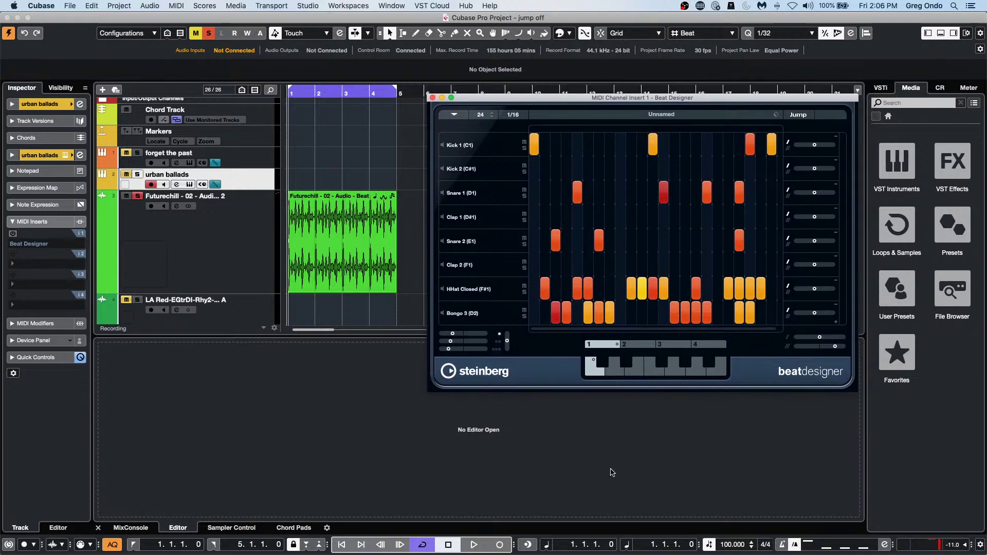
{"action": "left_click", "coordinate": [651, 375]}
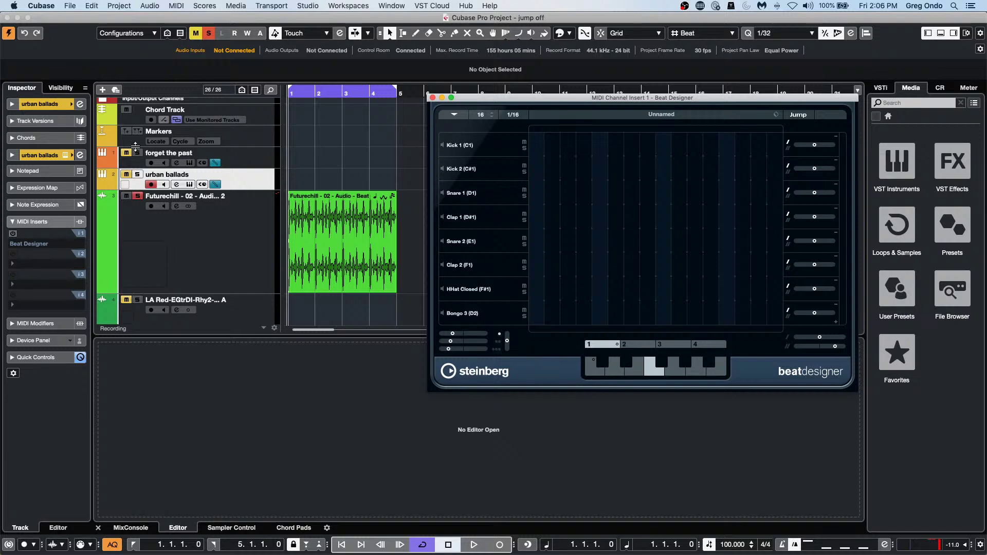
Unsolo the Futurechill track, solo the forget the past track, and start playback with the Beat Designer window in view.
{"action": "left_click", "coordinate": [137, 196]}
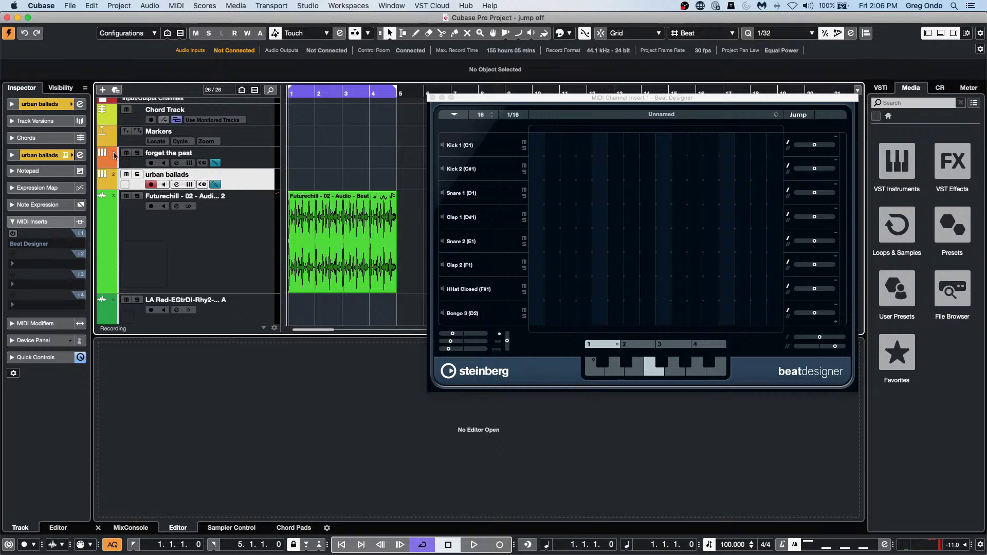
{"action": "left_click", "coordinate": [137, 154]}
{"action": "mouse_move", "coordinate": [507, 352]}
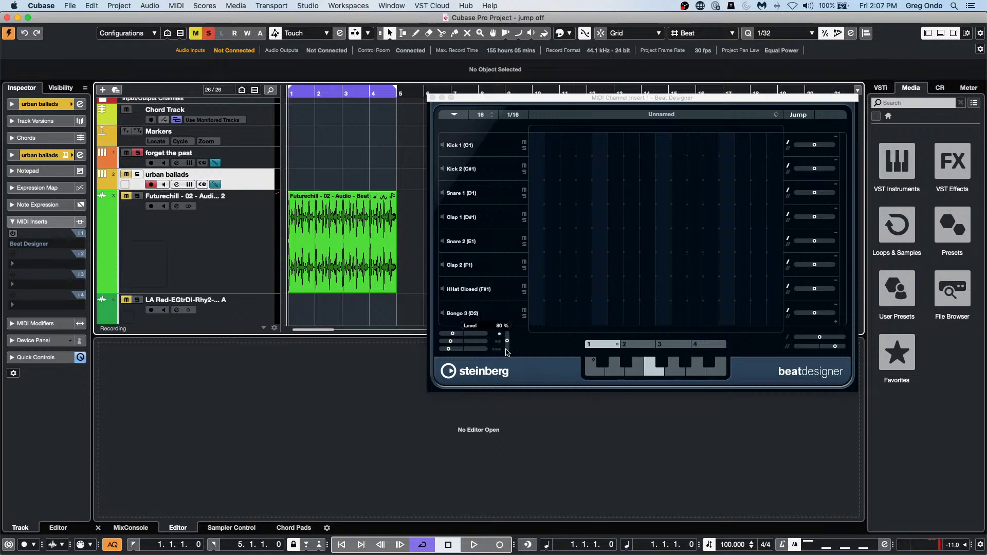
{"action": "key", "text": "space"}
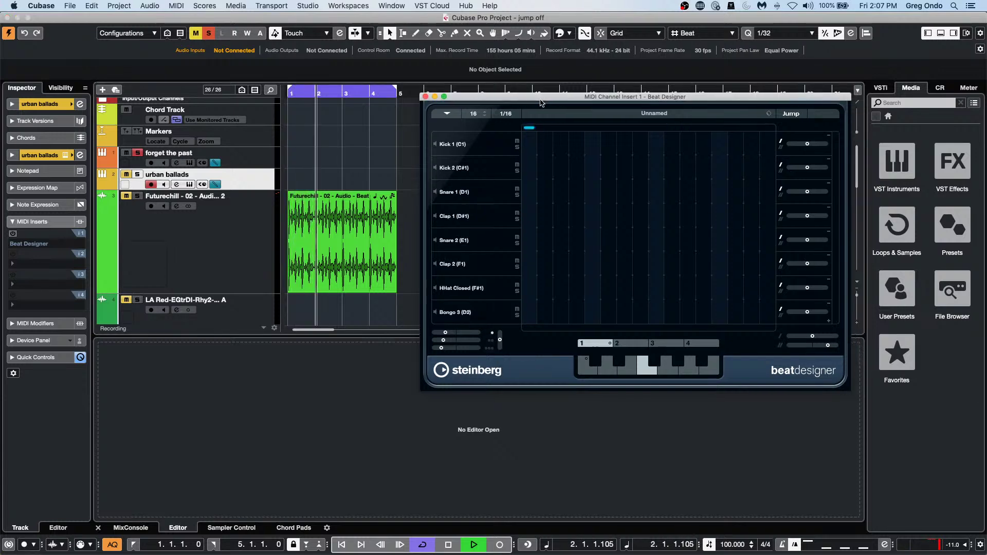
{"action": "left_click_drag", "start_coordinate": [552, 98], "coordinate": [445, 112]}
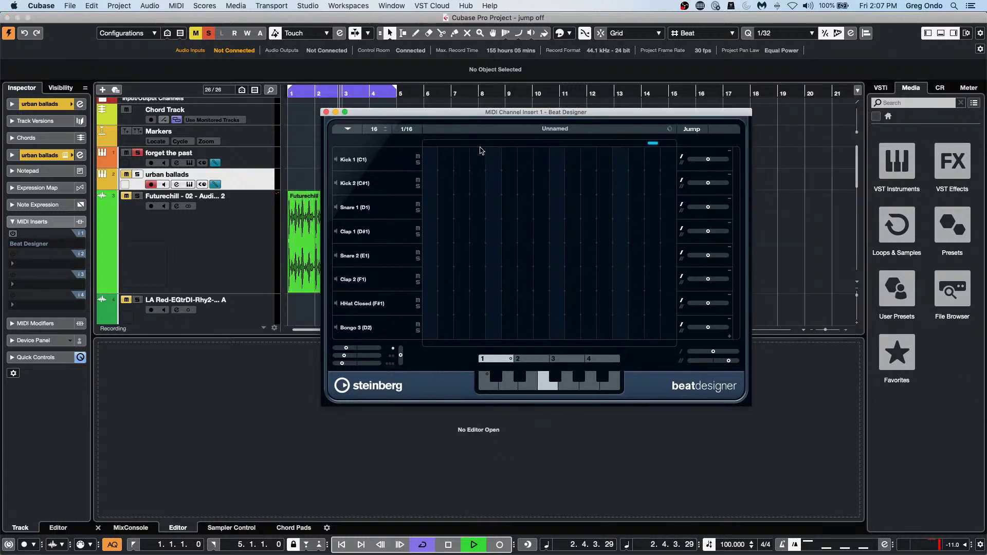
Set the number of steps for the Beat Designer pattern to 32.
{"action": "left_click", "coordinate": [383, 130]}
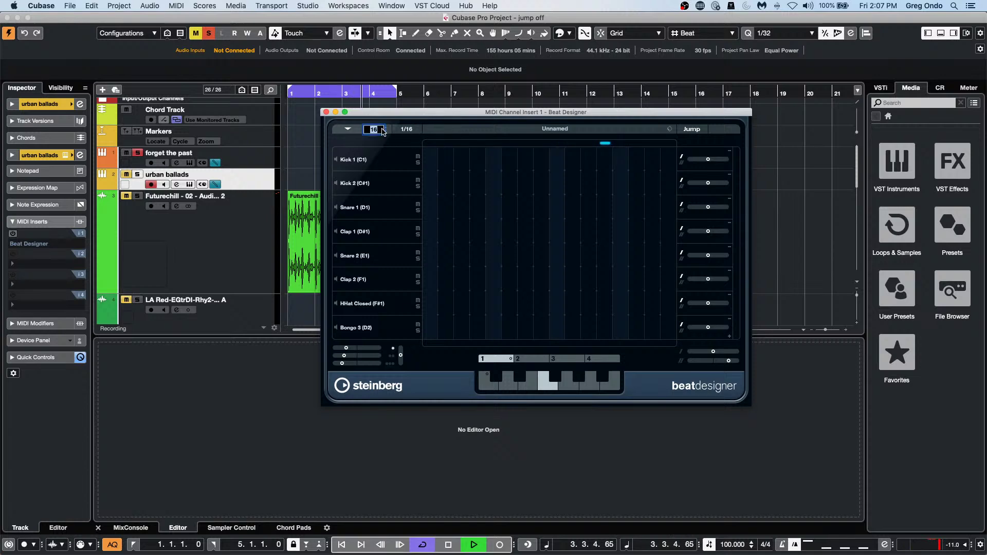
{"action": "key", "text": "Up"}
{"action": "key", "text": "Up"}
{"action": "key", "text": "Up"}
{"action": "key", "text": "Up"}
{"action": "key", "text": "Up"}
{"action": "key", "text": "Up"}
{"action": "key", "text": "Up"}
{"action": "key", "text": "Up"}
{"action": "key", "text": "Up"}
{"action": "key", "text": "Up"}
{"action": "key", "text": "Up"}
{"action": "key", "text": "Up"}
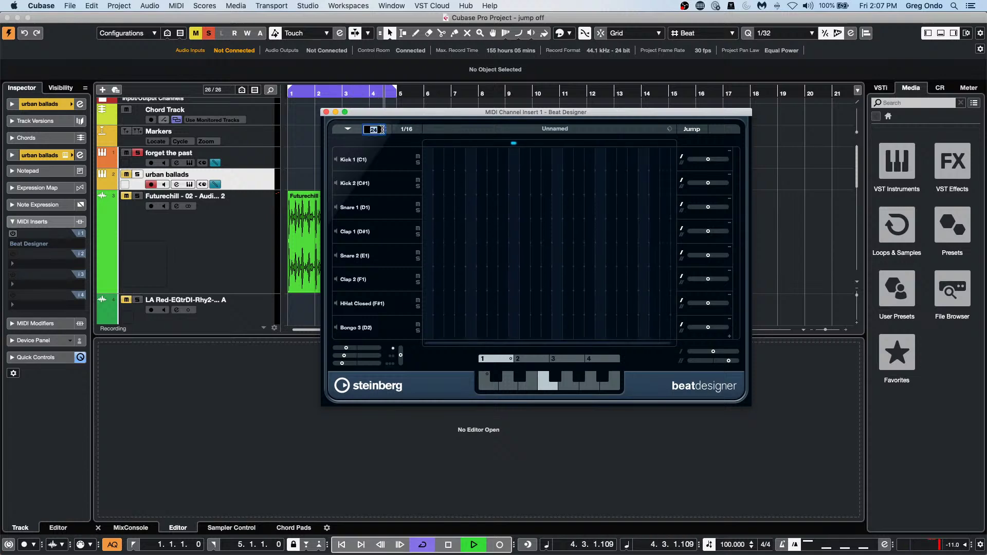
{"action": "key", "text": "Up"}
{"action": "key", "text": "Up"}
{"action": "key", "text": "Up"}
{"action": "key", "text": "Up"}
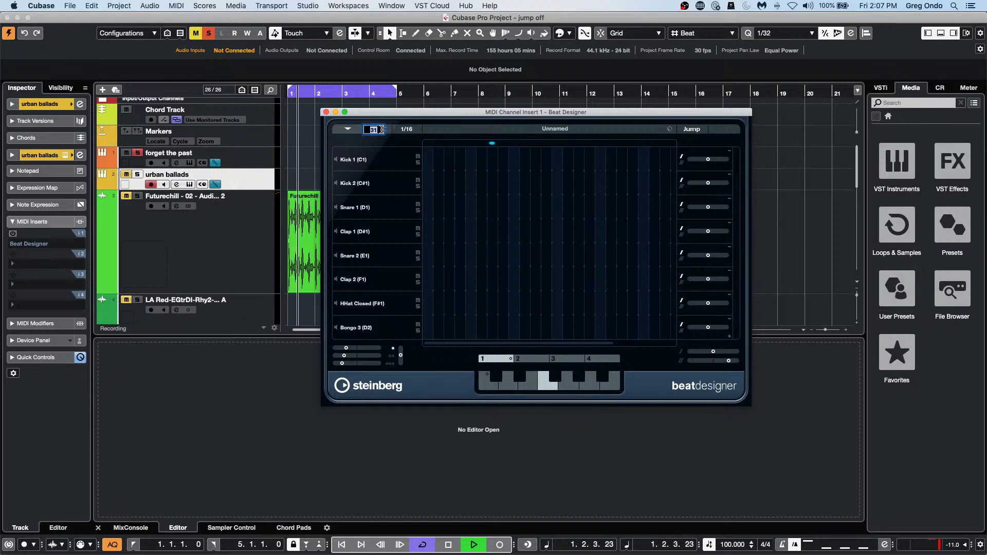
Place a Kick 1 hit on the first step of the pattern, leaving the second step empty.
{"action": "left_click", "coordinate": [438, 159]}
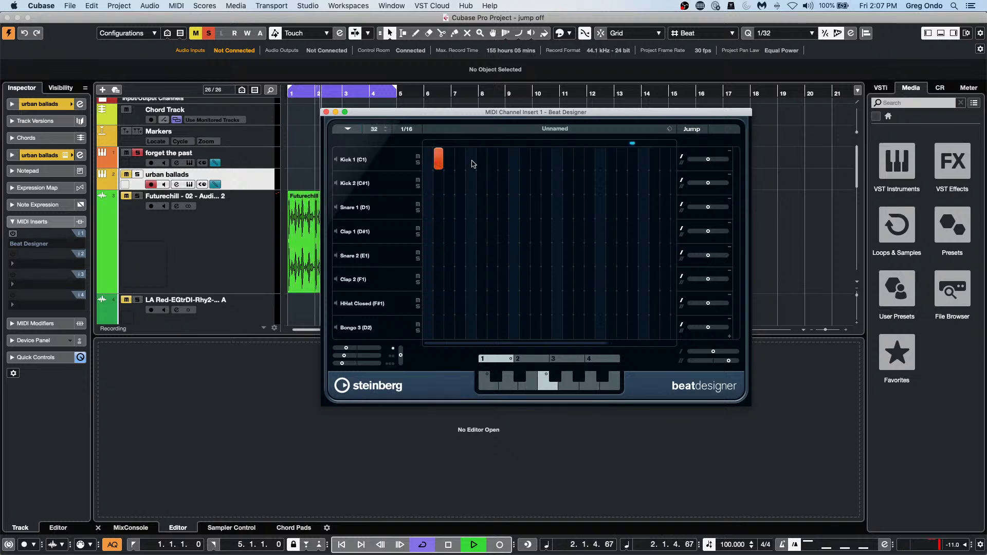
{"action": "left_click", "coordinate": [428, 158]}
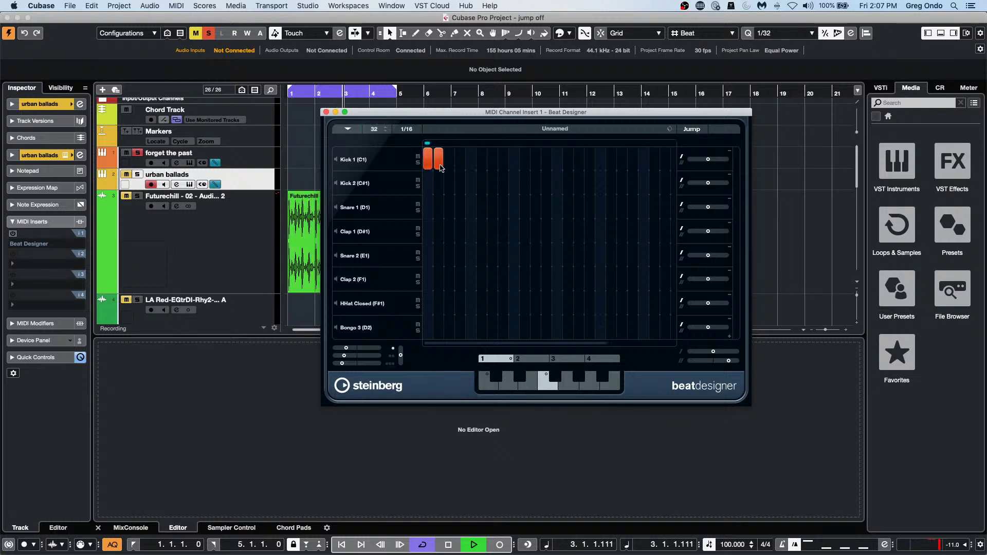
{"action": "left_click", "coordinate": [439, 159]}
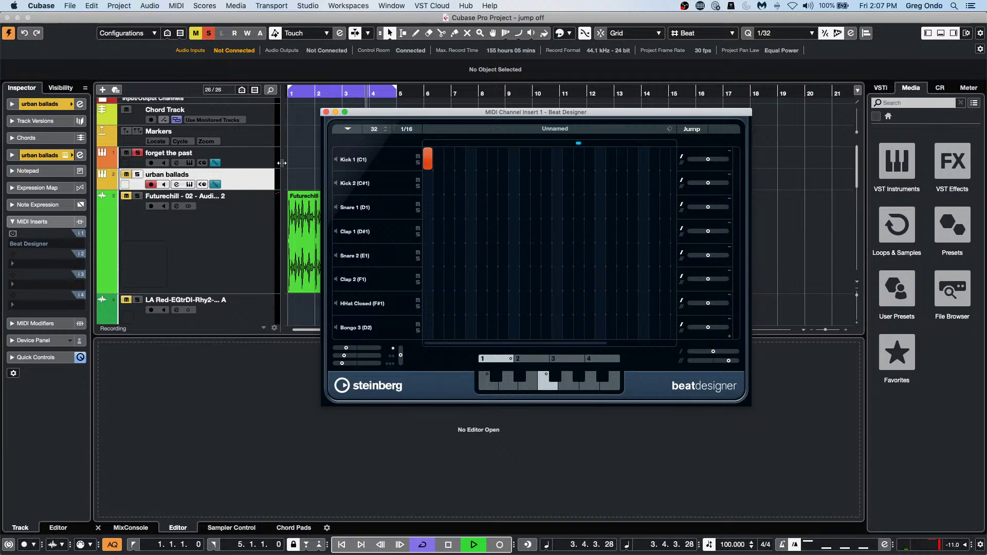
Solo urban ballads instead of forget the past, add Kick 1 hits on steps 5 and 8, and stop playback.
{"action": "left_click", "coordinate": [138, 174]}
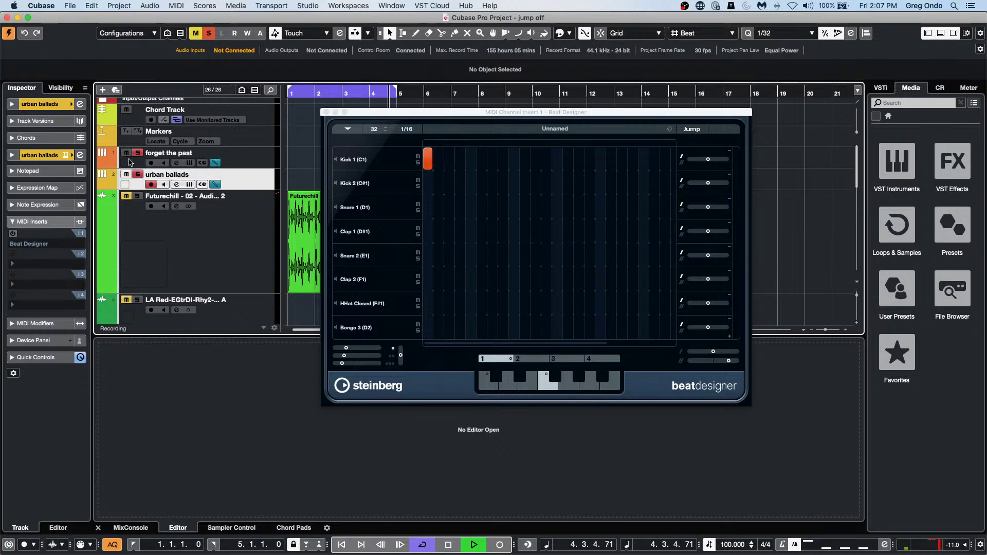
{"action": "left_click", "coordinate": [138, 153]}
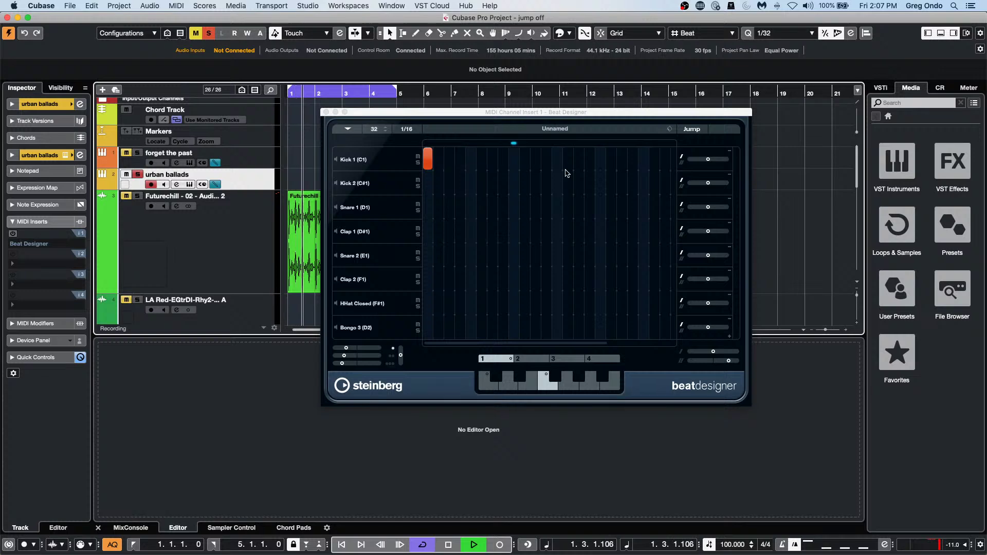
{"action": "left_click", "coordinate": [471, 160]}
{"action": "left_click", "coordinate": [503, 161]}
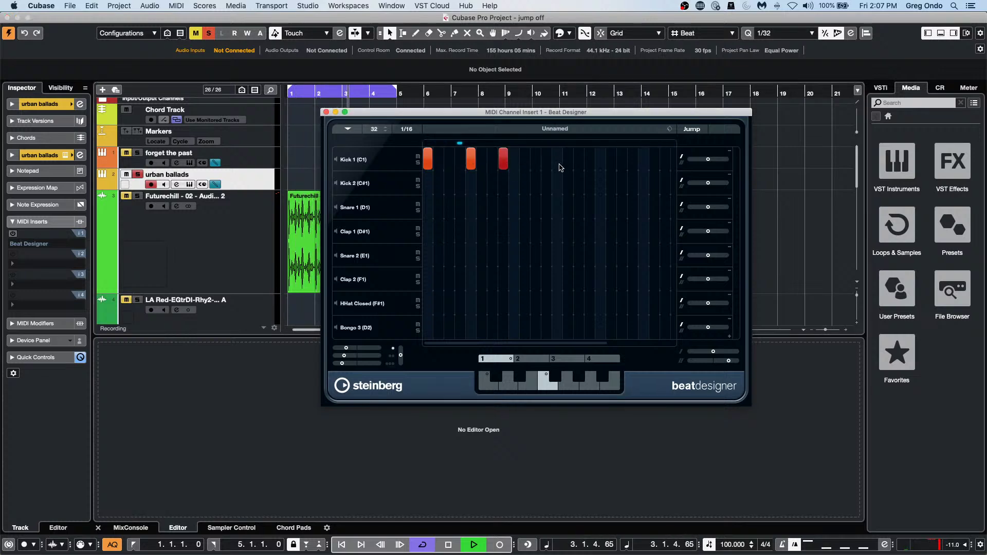
{"action": "key", "text": "space"}
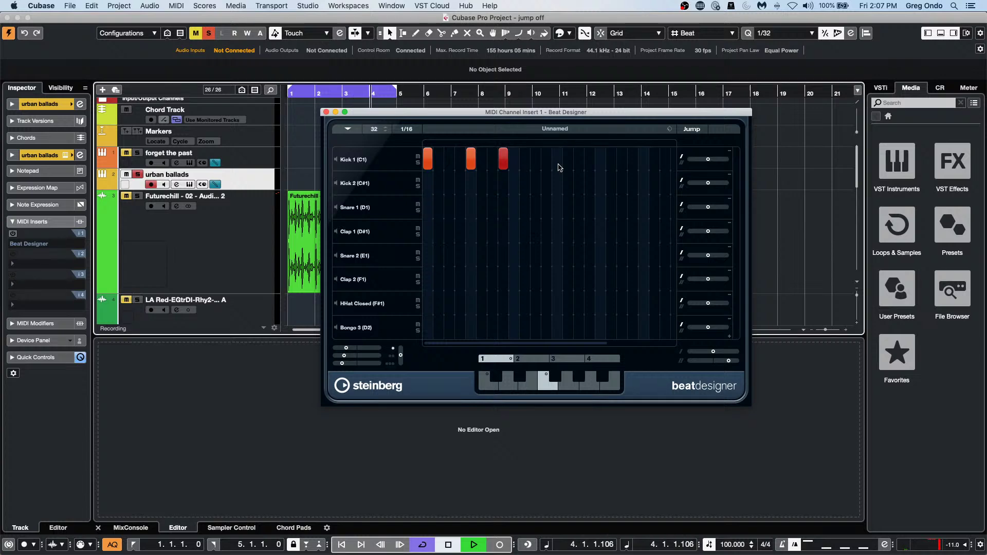
Reselect the urban ballads track and activate its Beat Designer MIDI insert, keeping the pattern editor open.
{"action": "left_click", "coordinate": [248, 158]}
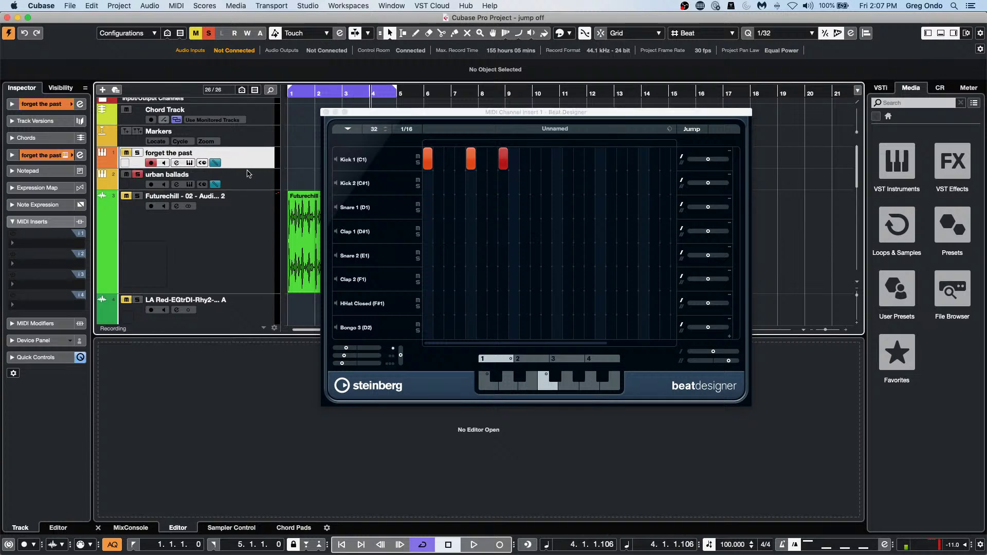
{"action": "left_click", "coordinate": [247, 182]}
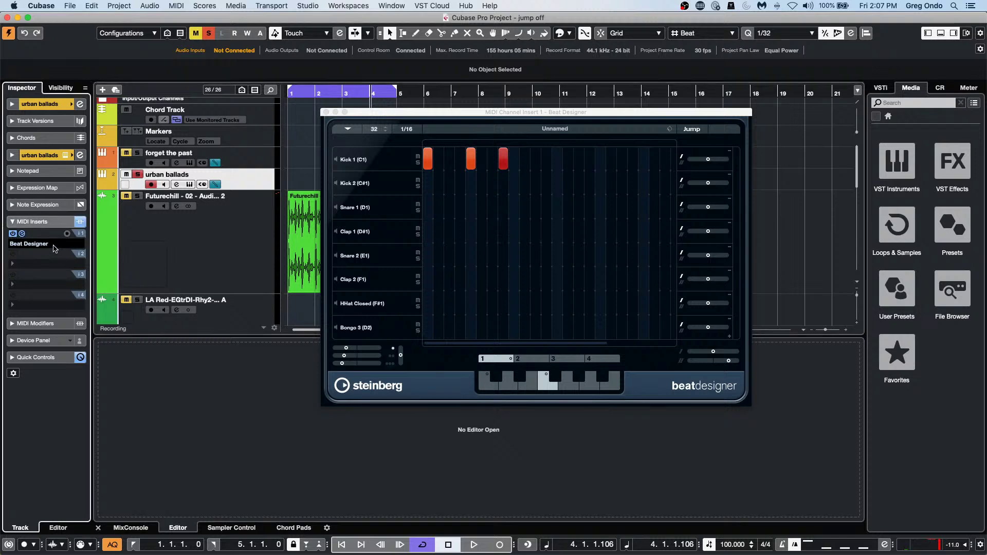
{"action": "left_click", "coordinate": [22, 234]}
{"action": "left_click", "coordinate": [22, 234]}
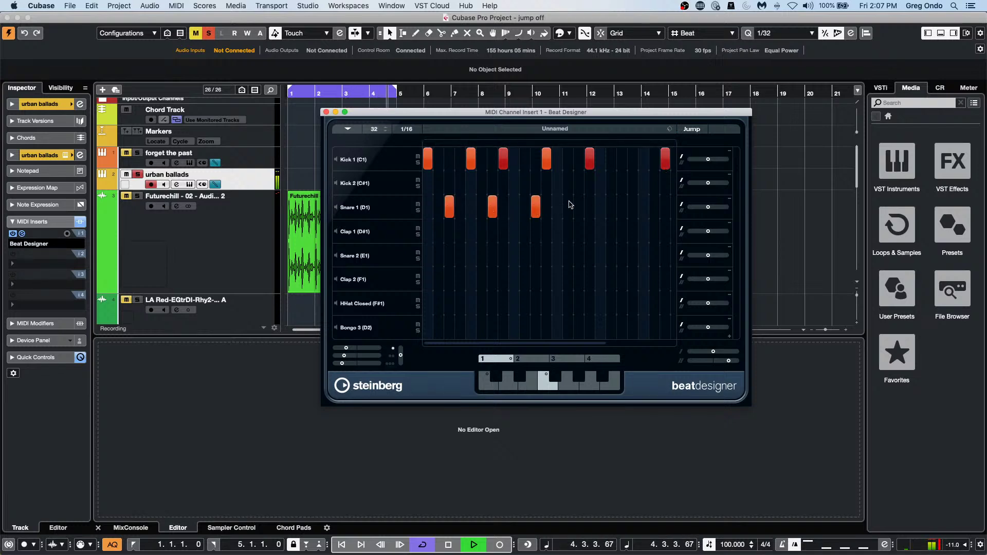
Add Snare 1 hits on steps 15 and 19, try a length of 8 steps, and set the pattern to 16 steps.
{"action": "left_click", "coordinate": [622, 208]}
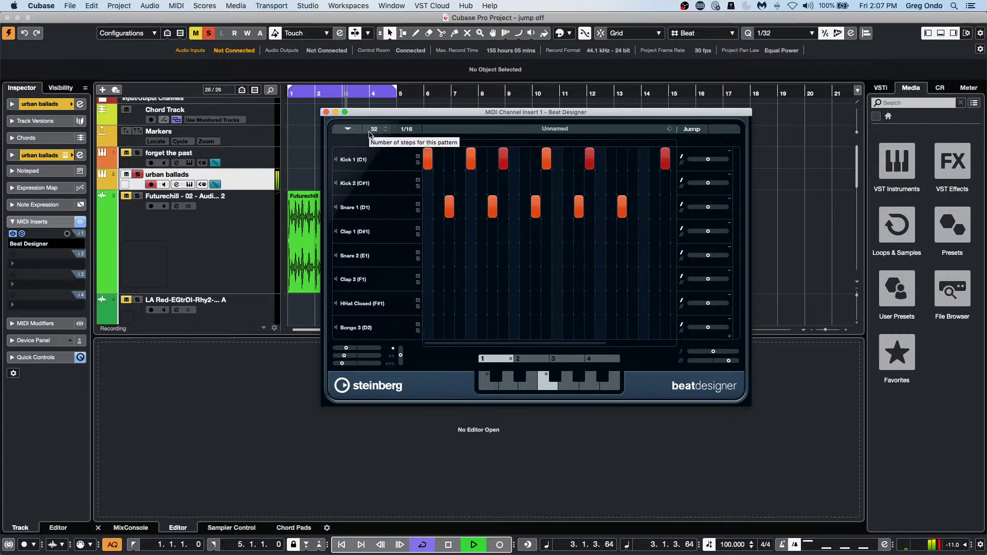
{"action": "scroll", "coordinate": [374, 135], "scroll_direction": "down", "scroll_amount": 15}
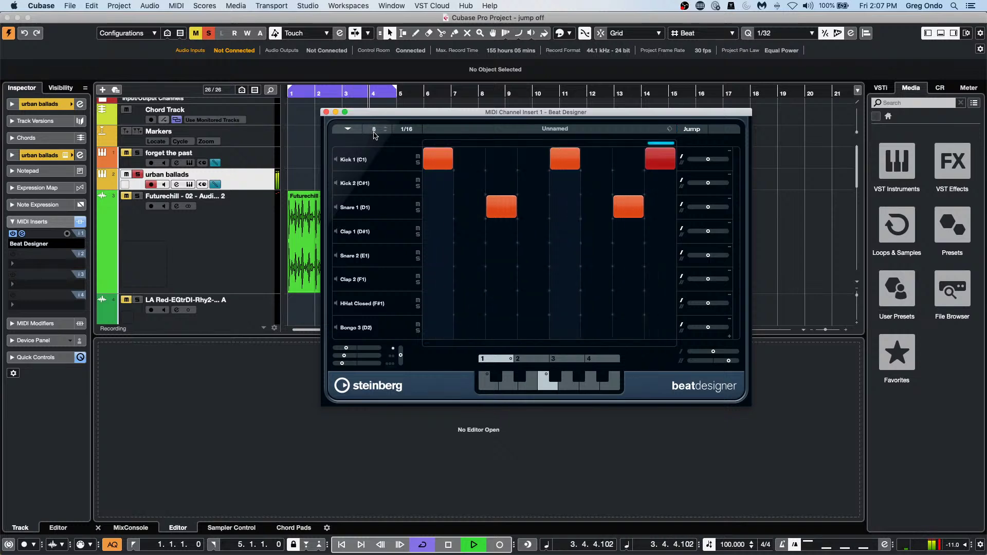
{"action": "scroll", "coordinate": [377, 134], "scroll_direction": "up", "scroll_amount": 5}
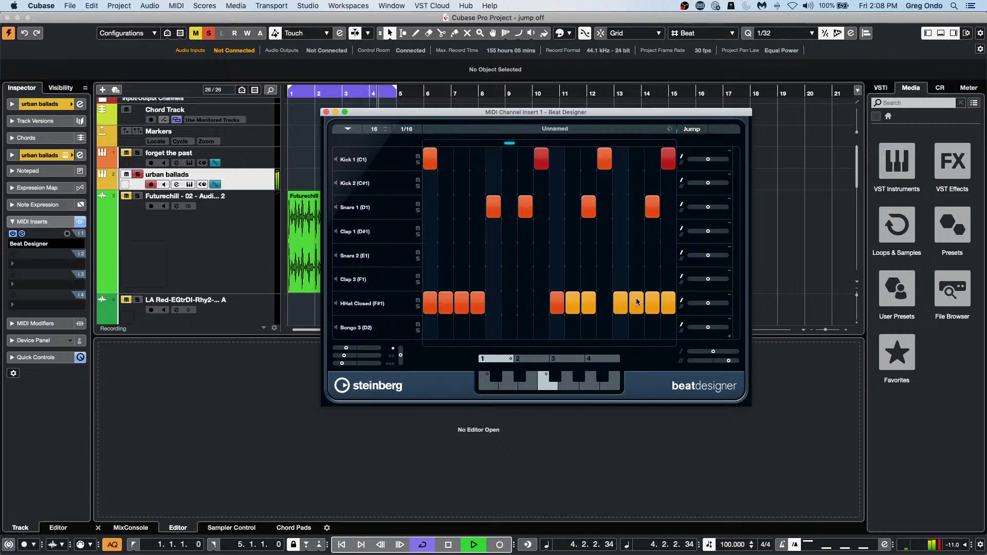
Lower the velocity of the first HHat Closed hit and remove the HHat Closed hit on step 3.
{"action": "left_click", "coordinate": [427, 303]}
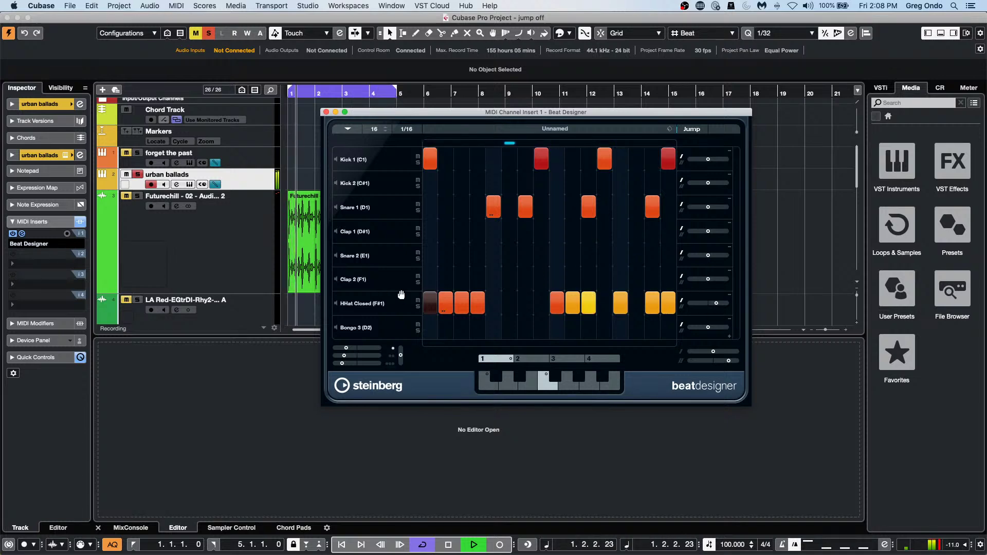
{"action": "left_click_drag", "start_coordinate": [477, 303], "coordinate": [462, 303]}
{"action": "left_click", "coordinate": [478, 303]}
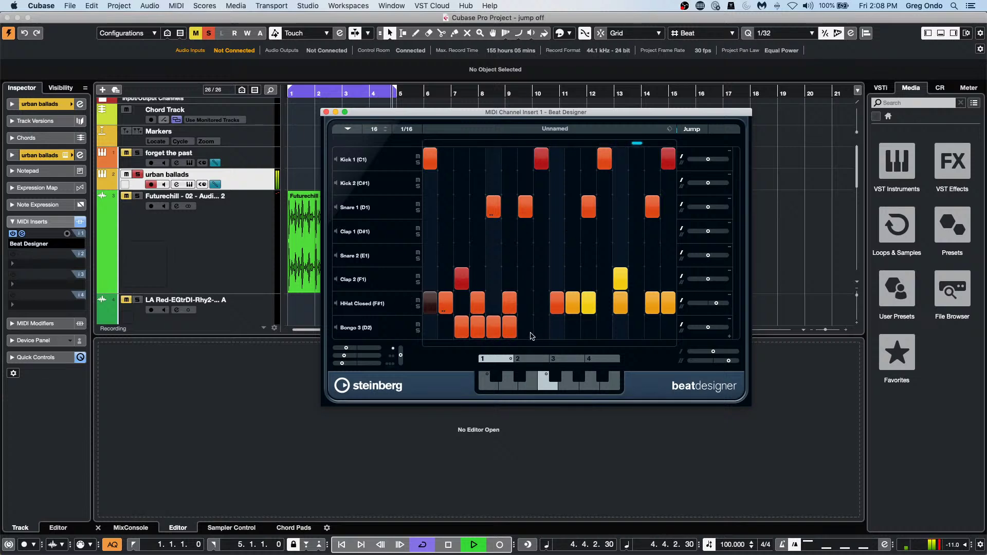
Add Bongo 3 hits on steps 12, 13 and 15 of the pattern.
{"action": "left_click", "coordinate": [605, 327]}
{"action": "left_click", "coordinate": [621, 328]}
{"action": "left_click", "coordinate": [652, 328]}
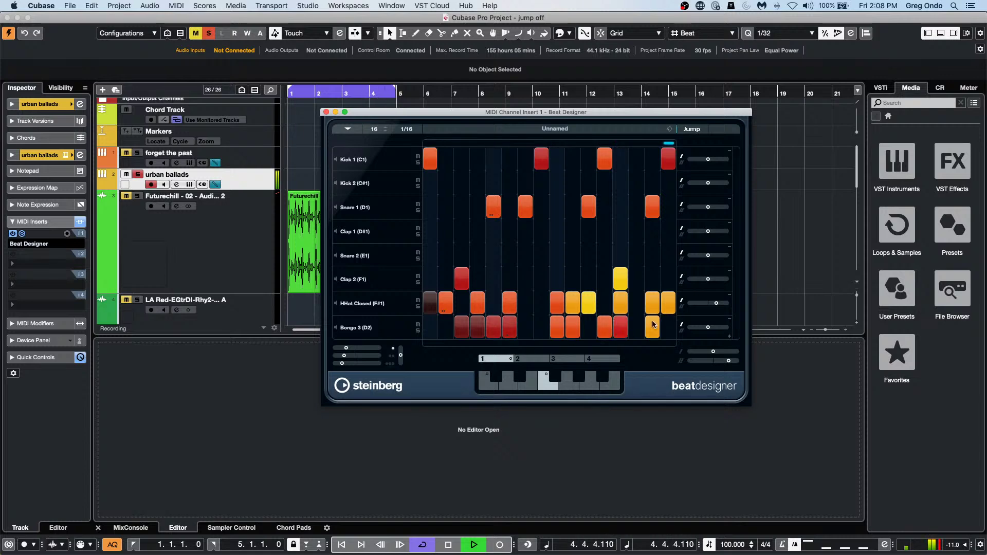
Stop playback, close the Beat Designer window, and deactivate the Beat Designer insert on the urban ballads track.
{"action": "key", "text": "space"}
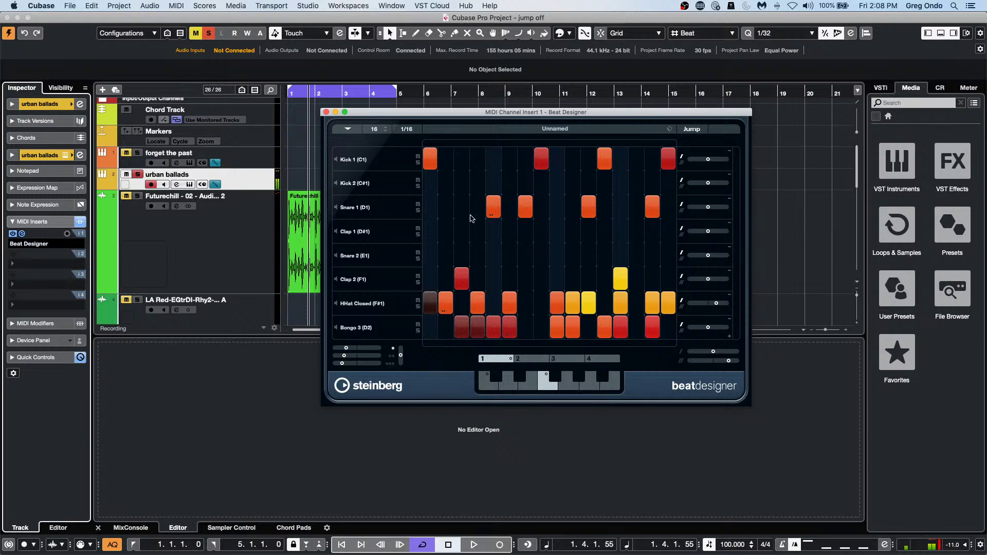
{"action": "left_click", "coordinate": [326, 112]}
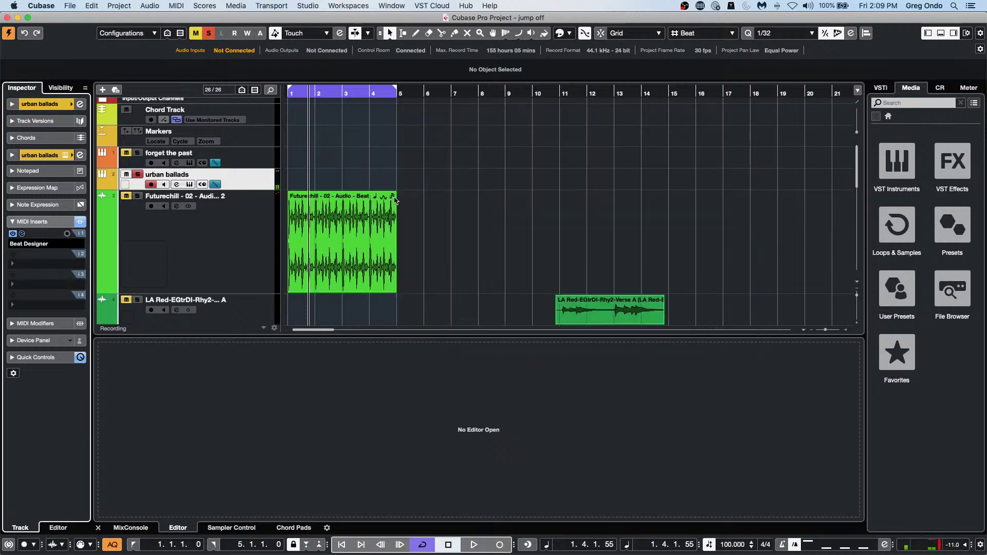
{"action": "left_click", "coordinate": [32, 246]}
{"action": "left_click", "coordinate": [184, 269]}
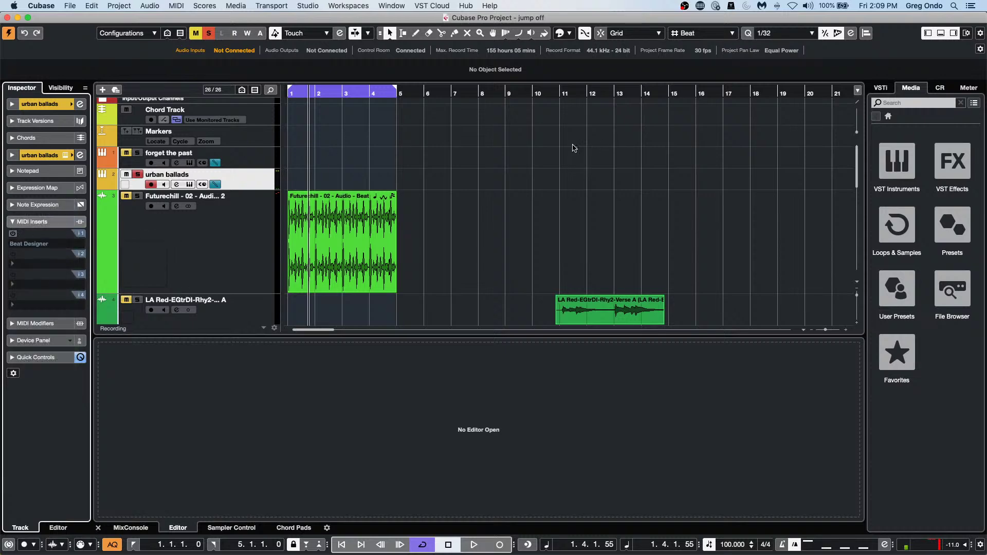
Create a four-bar MIDI part on the urban ballads track and open it in a separate Drum Editor window.
{"action": "double_click", "coordinate": [332, 173]}
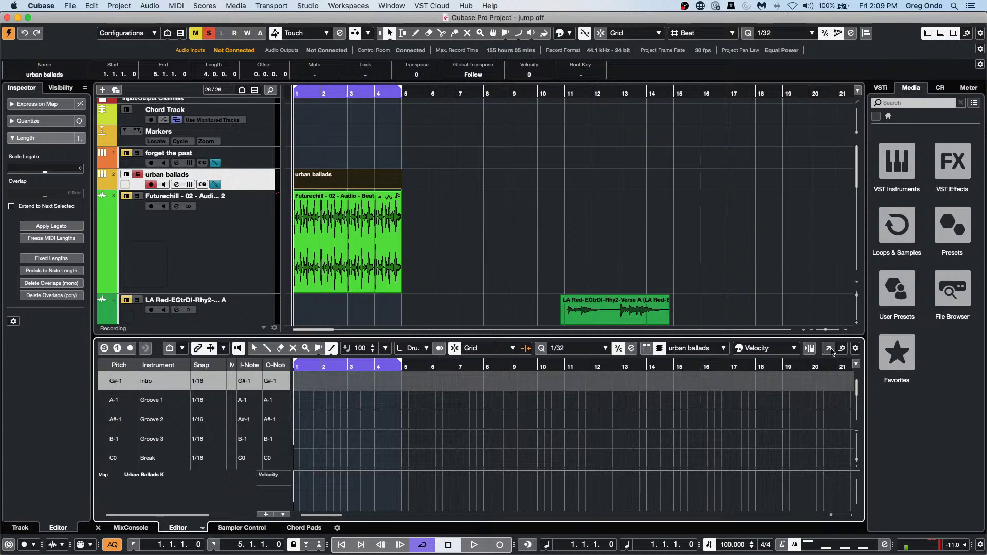
{"action": "left_click", "coordinate": [830, 349]}
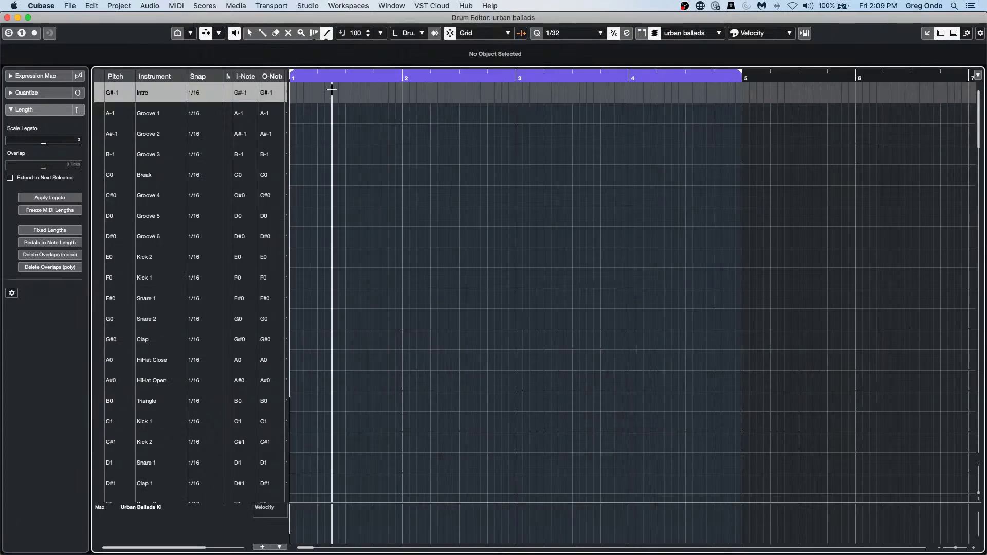
Shorten the cycle range to the first bar, enlarge that bar horizontally, and switch to the Drumstick tool for entering hits.
{"action": "left_click", "coordinate": [409, 77], "text": "alt"}
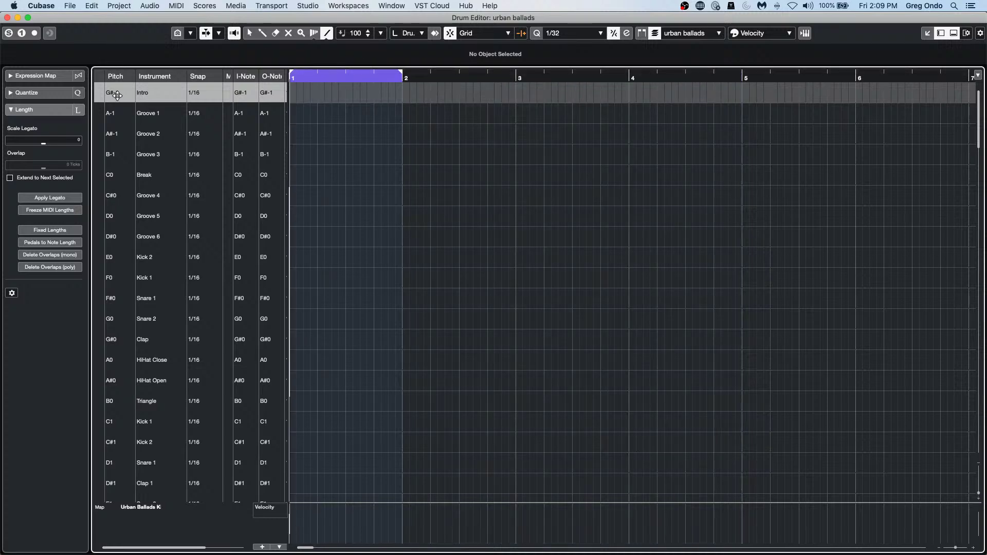
{"action": "key", "text": "h"}
{"action": "key", "text": "h"}
{"action": "key", "text": "h"}
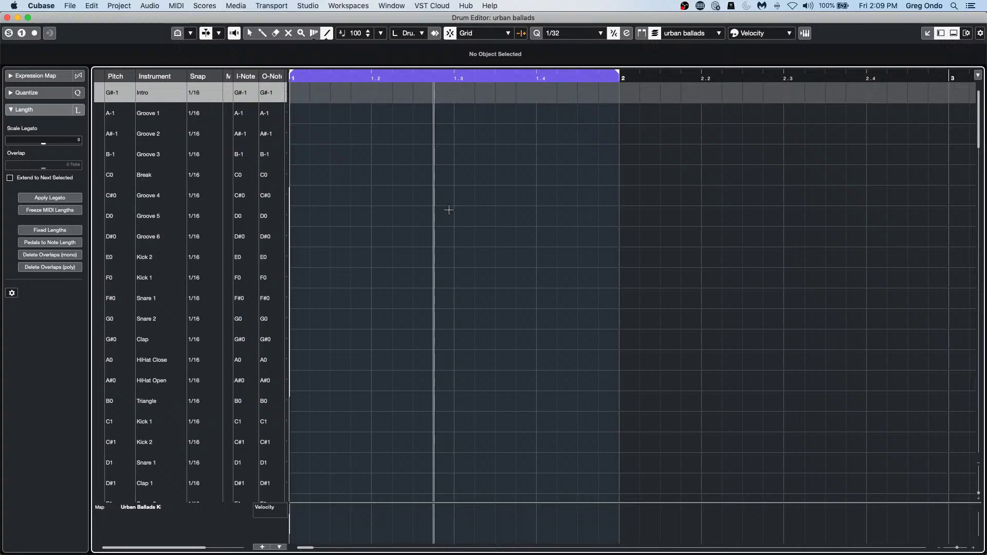
{"action": "right_click", "coordinate": [476, 271]}
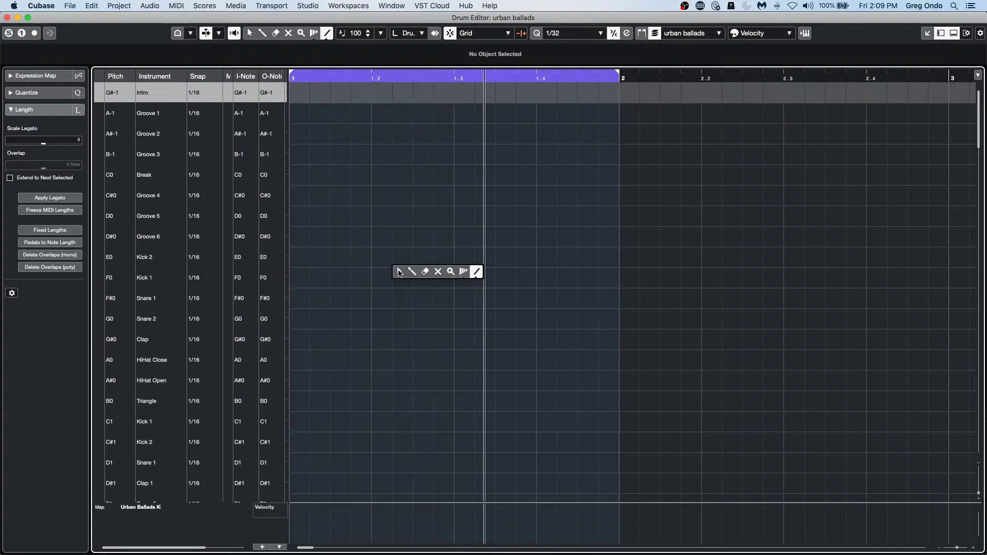
{"action": "left_click", "coordinate": [412, 271]}
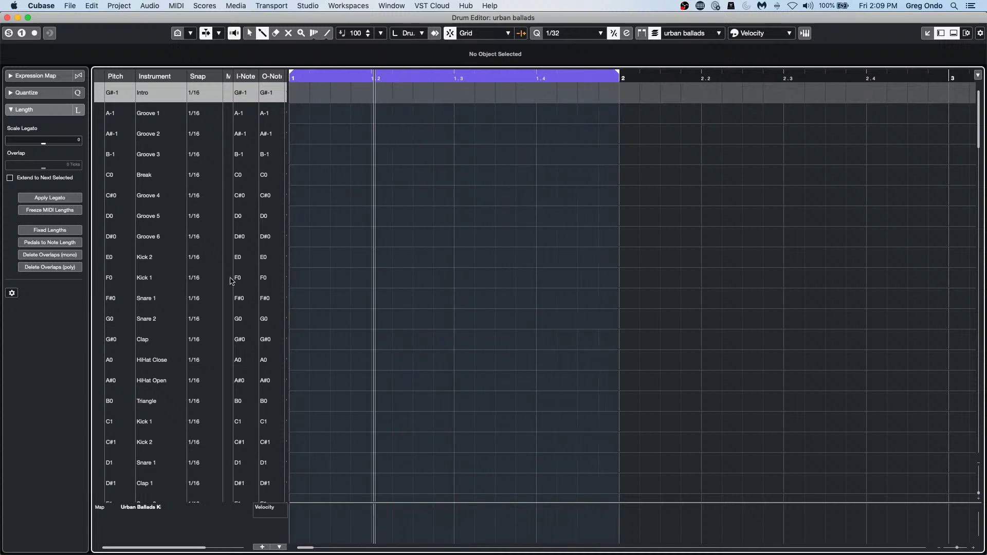
Enter Kick 1 (F0) hits on beats 1 and 3 of the first bar.
{"action": "left_click", "coordinate": [291, 282]}
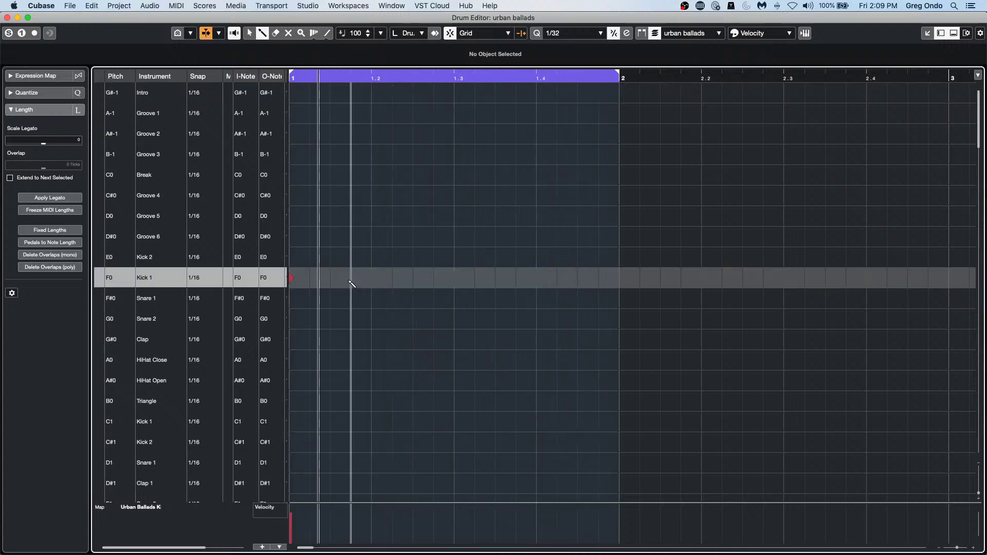
{"action": "left_click", "coordinate": [454, 278]}
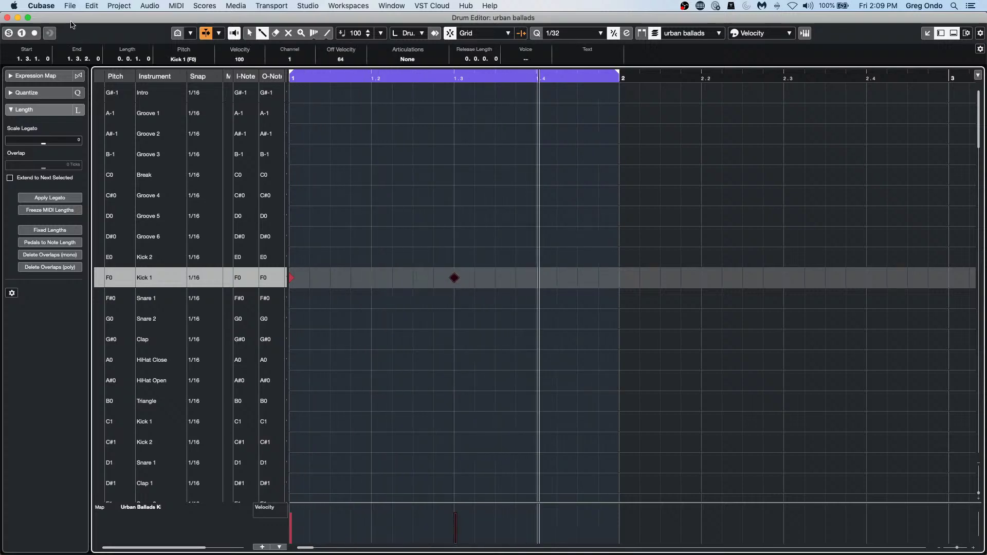
Move the Drum Editor window aside to reveal the project window behind it, and solo the editor.
{"action": "double_click", "coordinate": [221, 17]}
{"action": "left_click_drag", "start_coordinate": [221, 33], "coordinate": [195, 18]}
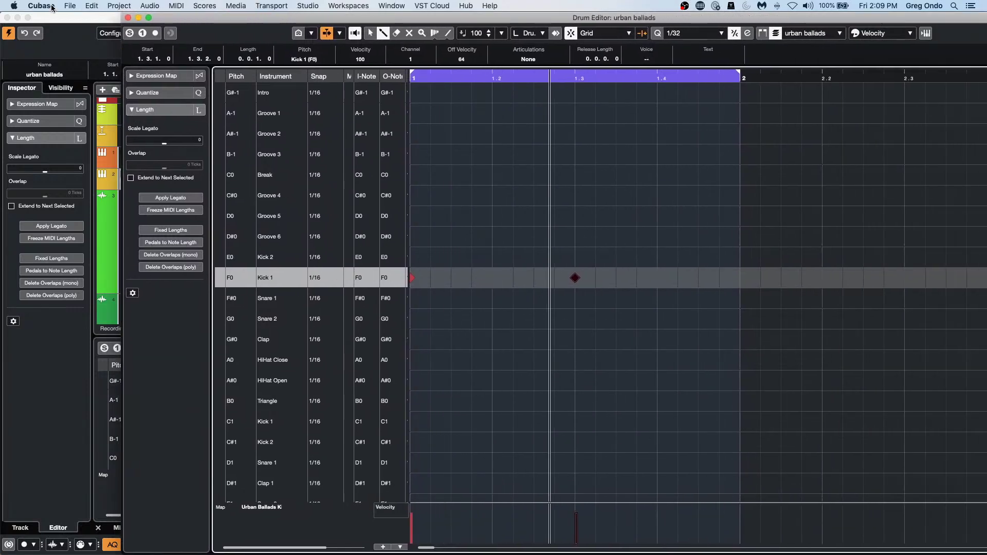
{"action": "left_click", "coordinate": [129, 33]}
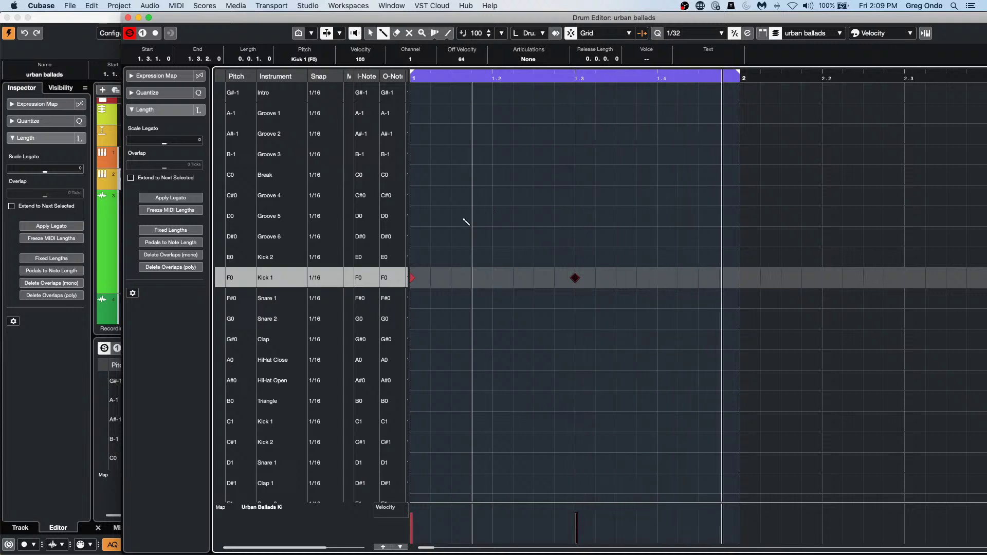
Enter Snare 2 (G0) hits on 1.2.1 and 1.3.3, a run of HiHat Open hits, and Kick 2 (C#1) hits on 1.2.1 and 1.2.2.
{"action": "left_click", "coordinate": [492, 319]}
{"action": "left_click", "coordinate": [616, 319]}
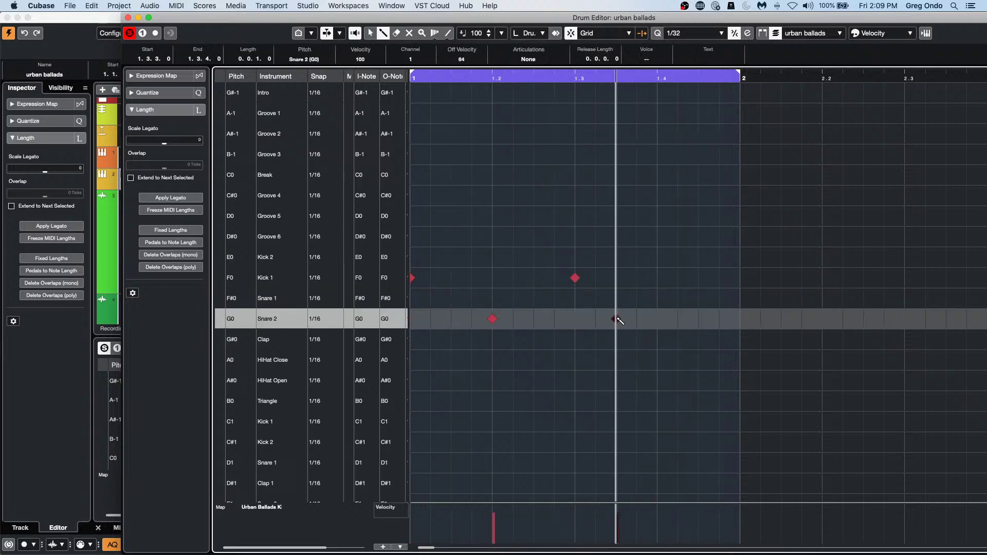
{"action": "left_click_drag", "start_coordinate": [431, 381], "coordinate": [823, 381]}
{"action": "left_click", "coordinate": [492, 443]}
{"action": "left_click", "coordinate": [513, 442]}
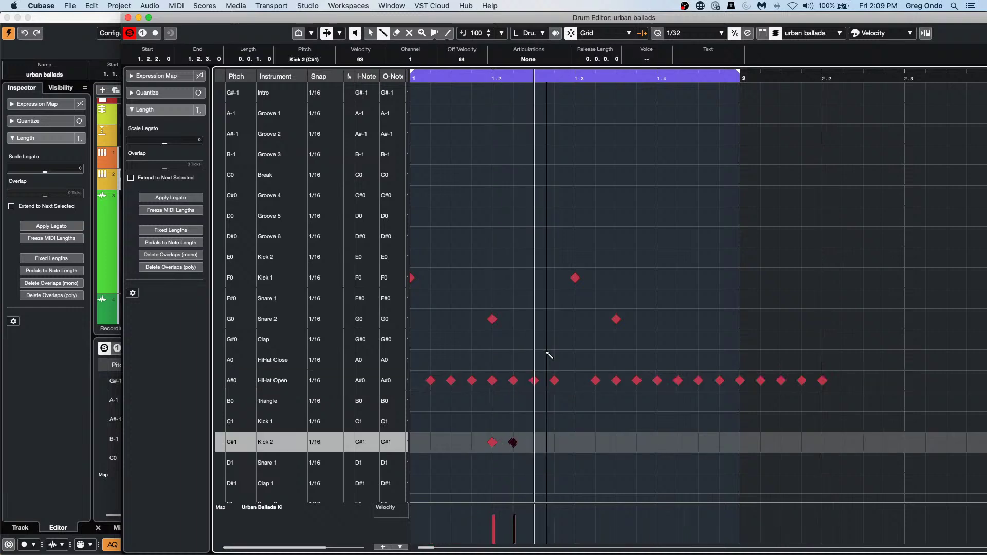
Undo all the kick, snare and hi-hat hits entered in the part so far.
{"action": "key", "text": "super+z"}
{"action": "key", "text": "super+z"}
{"action": "key", "text": "super+z"}
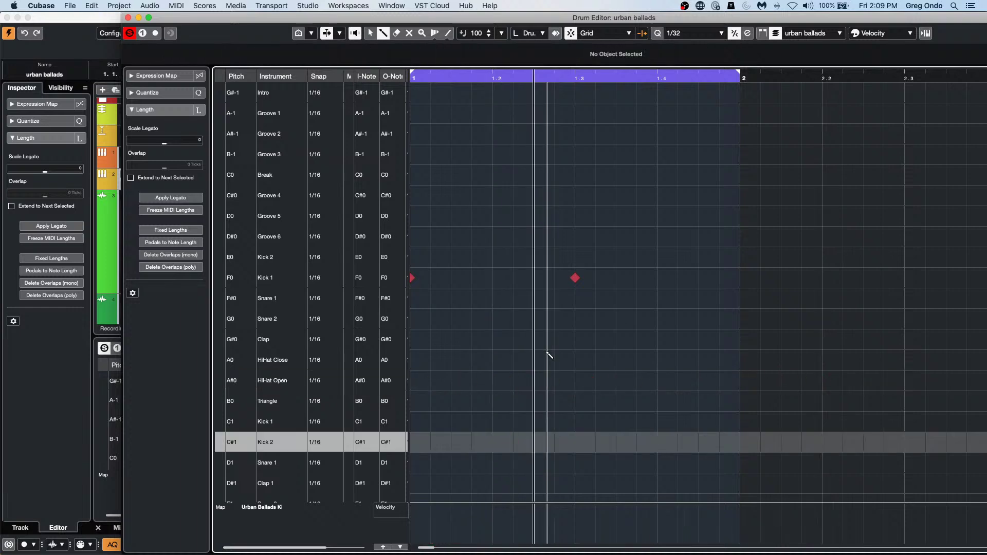
{"action": "key", "text": "space"}
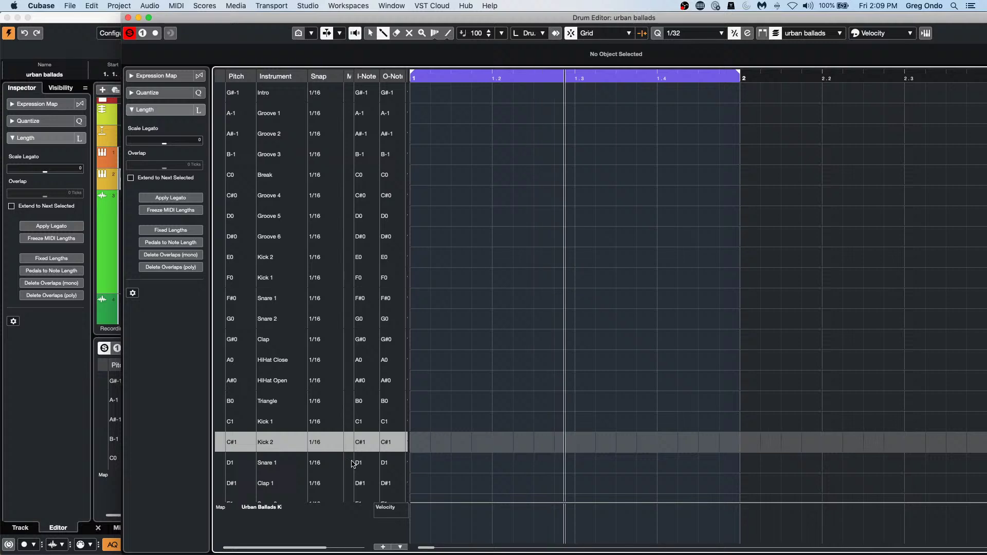
Enter Kick 2 (C#1) hits on beats 1 and 3, Clap 1 hits on beats 2 and 4, and a Clap 2 hit on beat 4.
{"action": "left_click", "coordinate": [414, 442]}
{"action": "left_click", "coordinate": [575, 442]}
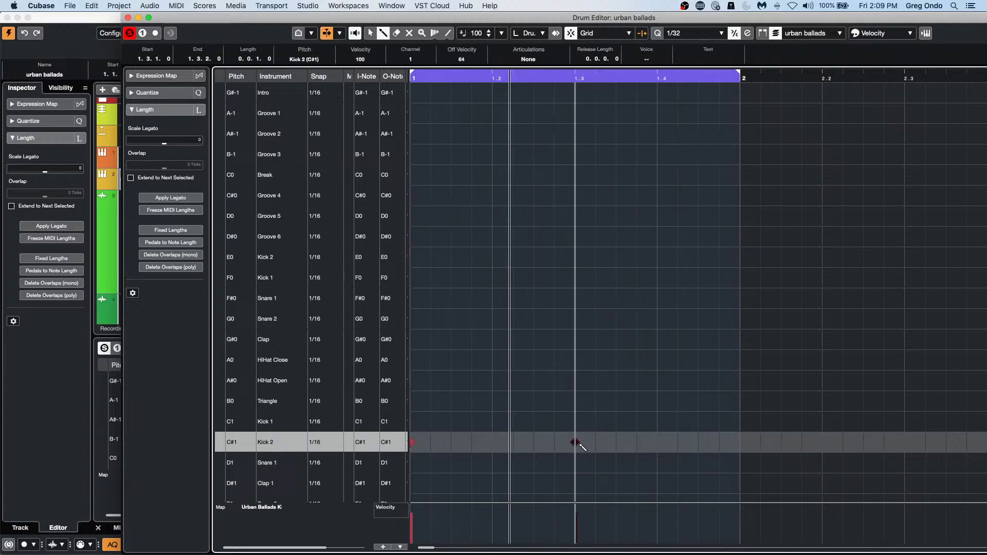
{"action": "scroll", "coordinate": [560, 225], "scroll_direction": "down", "scroll_amount": 1}
{"action": "scroll", "coordinate": [562, 225], "scroll_direction": "down", "scroll_amount": 9}
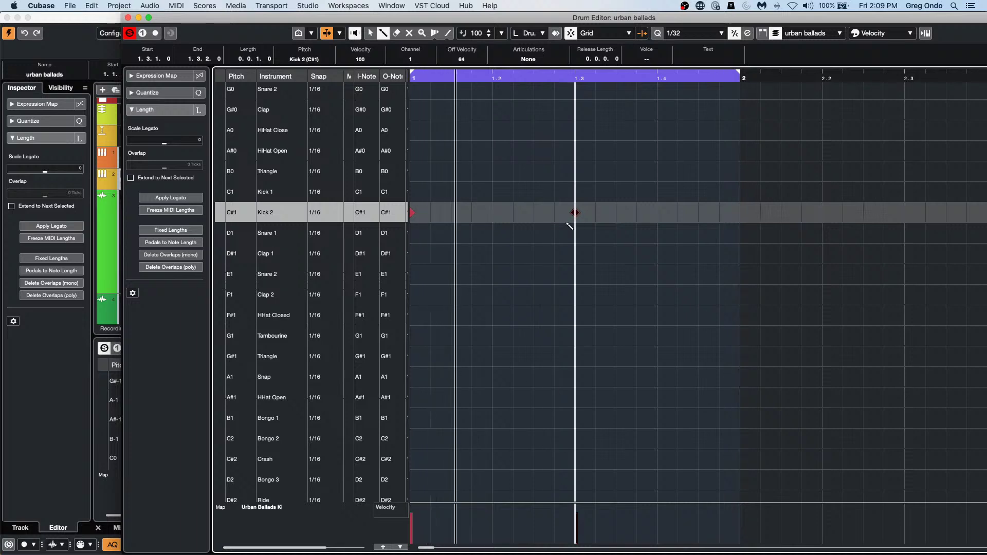
{"action": "left_click", "coordinate": [494, 254]}
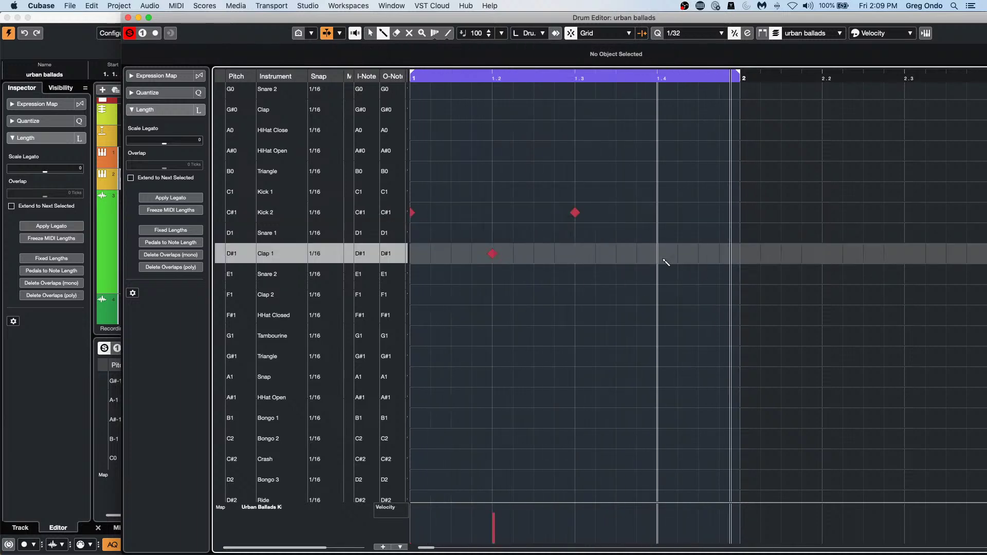
{"action": "left_click", "coordinate": [657, 254]}
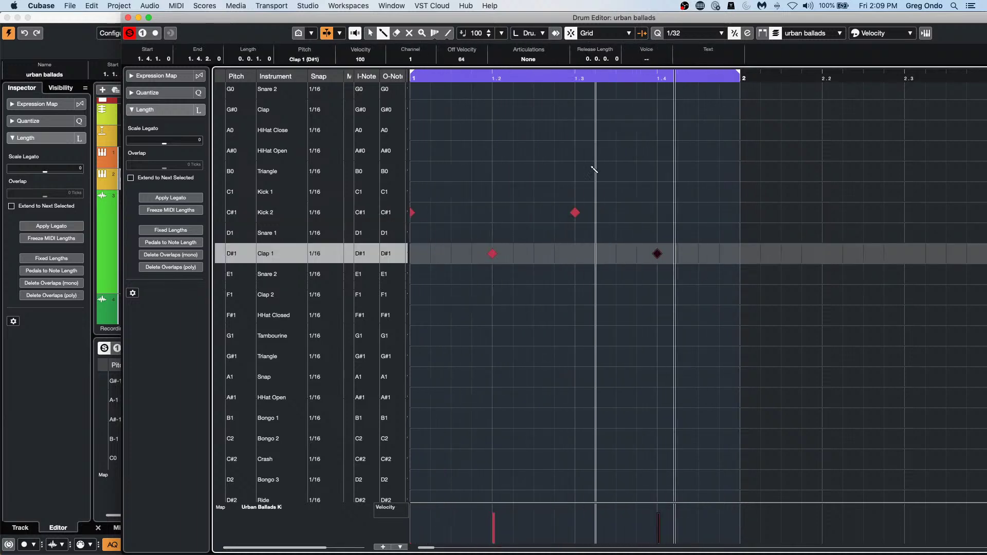
{"action": "left_click", "coordinate": [657, 295]}
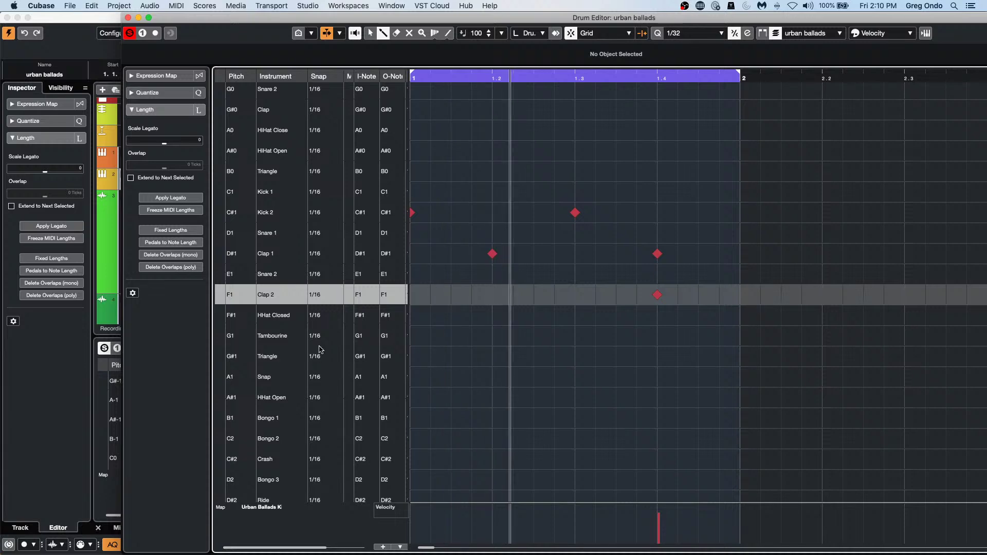
Fill the HHat Closed row with sixteenth-note hits from 1.1.1 to 2.2.1 and vary their velocities within the first bar.
{"action": "left_click_drag", "start_coordinate": [412, 315], "coordinate": [823, 315]}
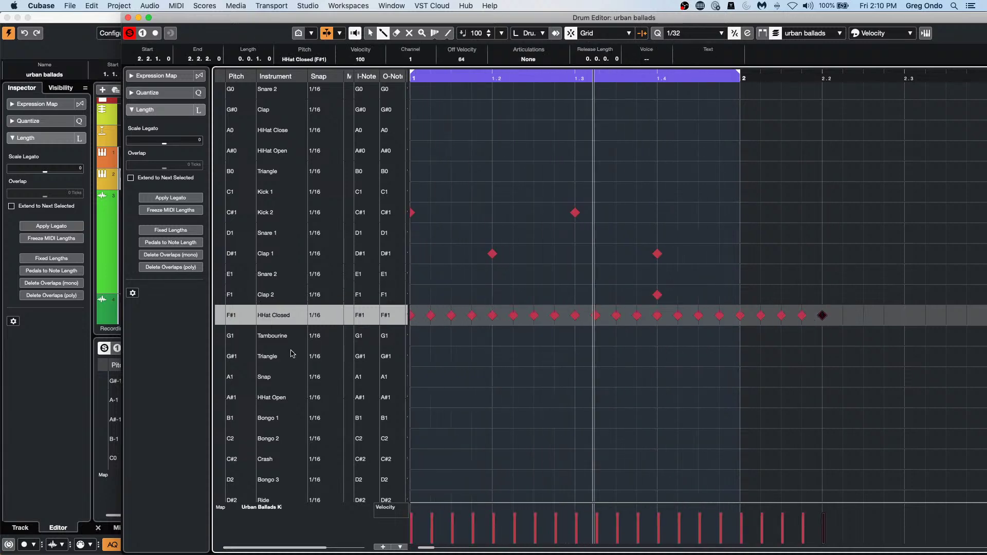
{"action": "left_click", "coordinate": [432, 531]}
{"action": "left_click", "coordinate": [494, 534]}
{"action": "left_click", "coordinate": [514, 527]}
{"action": "left_click_drag", "start_coordinate": [544, 512], "coordinate": [752, 529]}
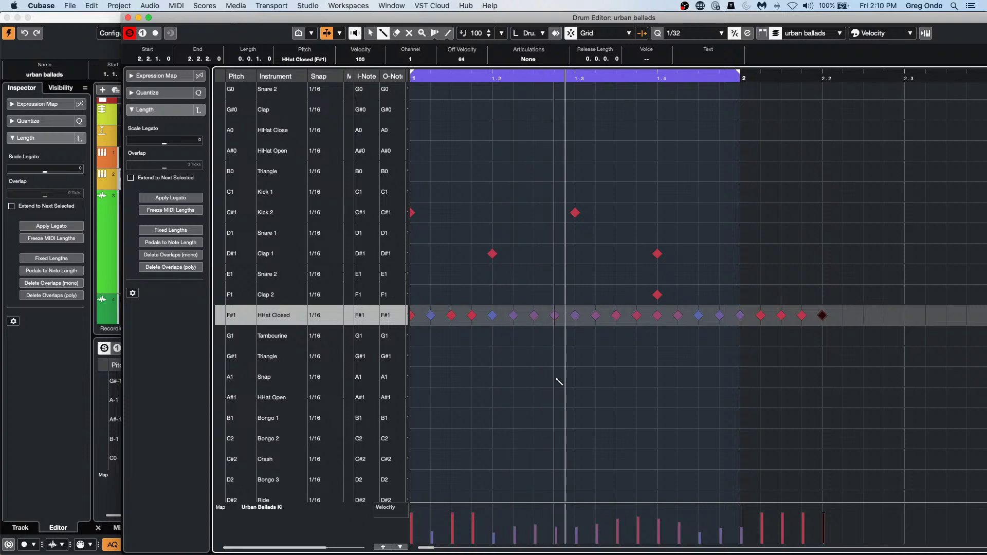
Select all the HHat Closed hits and set the quantize swing to 36 % on the 1/32 grid.
{"action": "right_click", "coordinate": [472, 343]}
{"action": "left_click", "coordinate": [471, 343]}
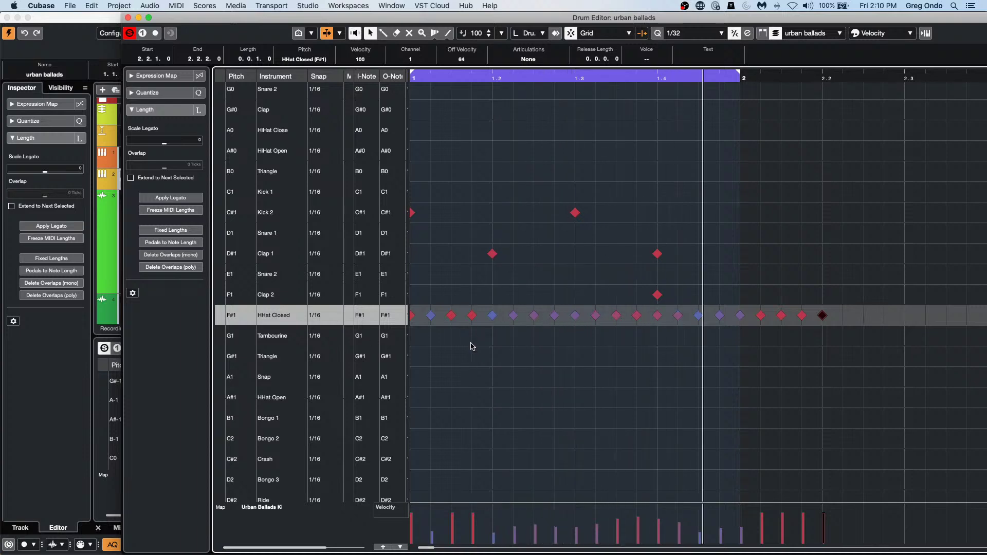
{"action": "double_click", "coordinate": [414, 318], "text": "shift"}
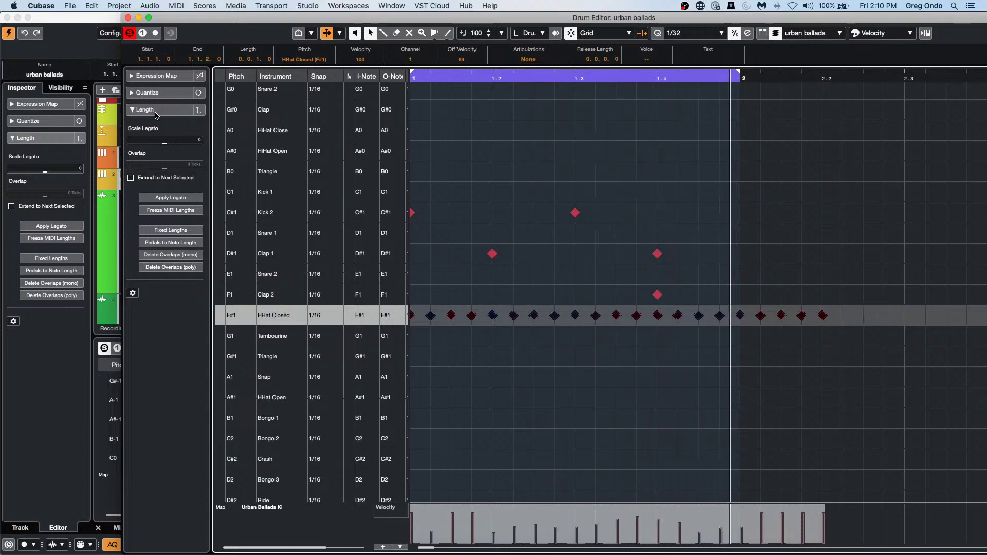
{"action": "left_click", "coordinate": [160, 93]}
{"action": "left_click", "coordinate": [198, 178]}
{"action": "left_click", "coordinate": [199, 179]}
{"action": "left_click", "coordinate": [198, 179]}
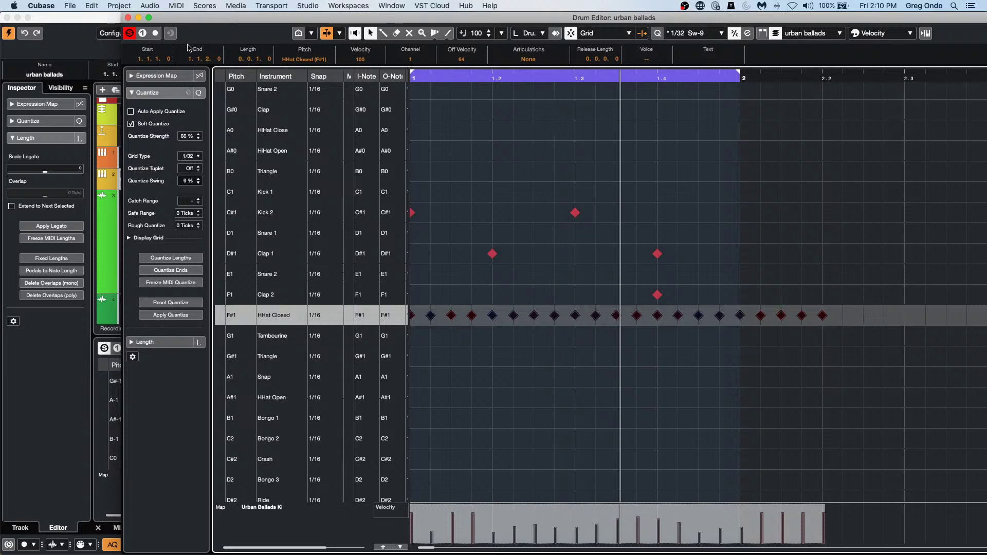
{"action": "left_click_drag", "start_coordinate": [198, 181], "coordinate": [191, 169]}
{"action": "scroll", "coordinate": [186, 181], "scroll_direction": "up", "scroll_amount": 20}
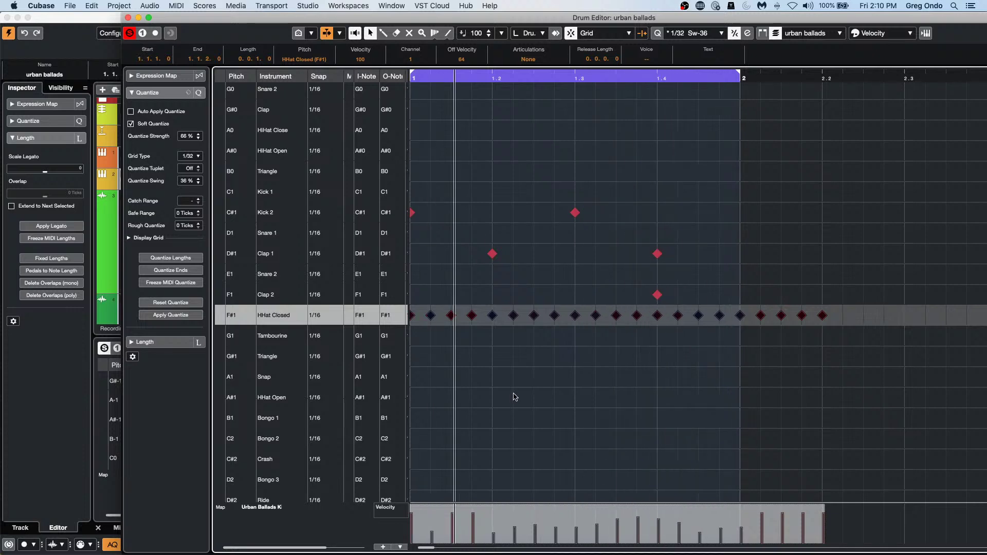
Enter Bongo 3 hits from 1.1.3 to 1.2.1 and Bongo 2 hits from 1.1.4 to 1.2.3 and on 1.3.1.
{"action": "scroll", "coordinate": [514, 396], "scroll_direction": "down", "scroll_amount": 3}
{"action": "scroll", "coordinate": [515, 396], "scroll_direction": "up", "scroll_amount": 6}
{"action": "scroll", "coordinate": [515, 396], "scroll_direction": "down", "scroll_amount": 5}
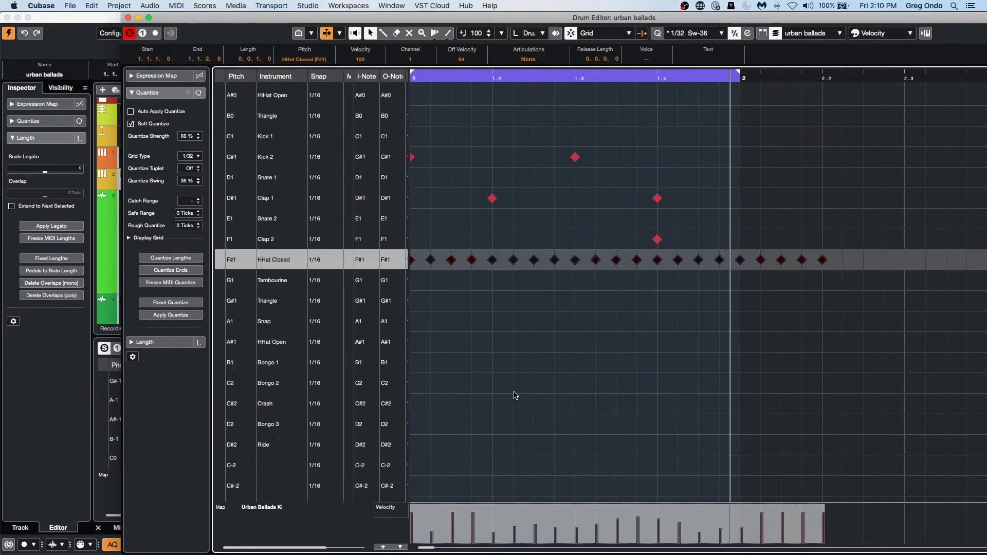
{"action": "right_click", "coordinate": [453, 364]}
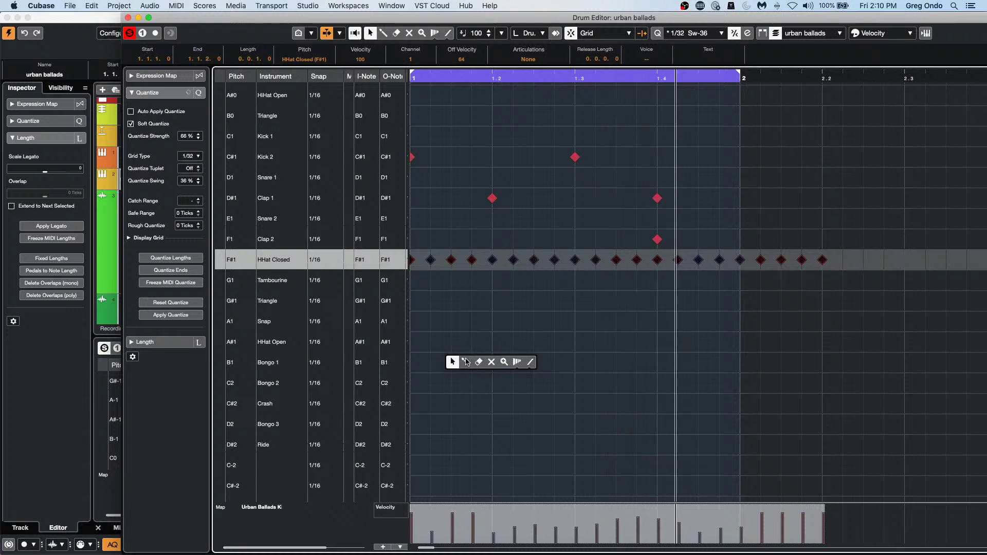
{"action": "left_click", "coordinate": [466, 360]}
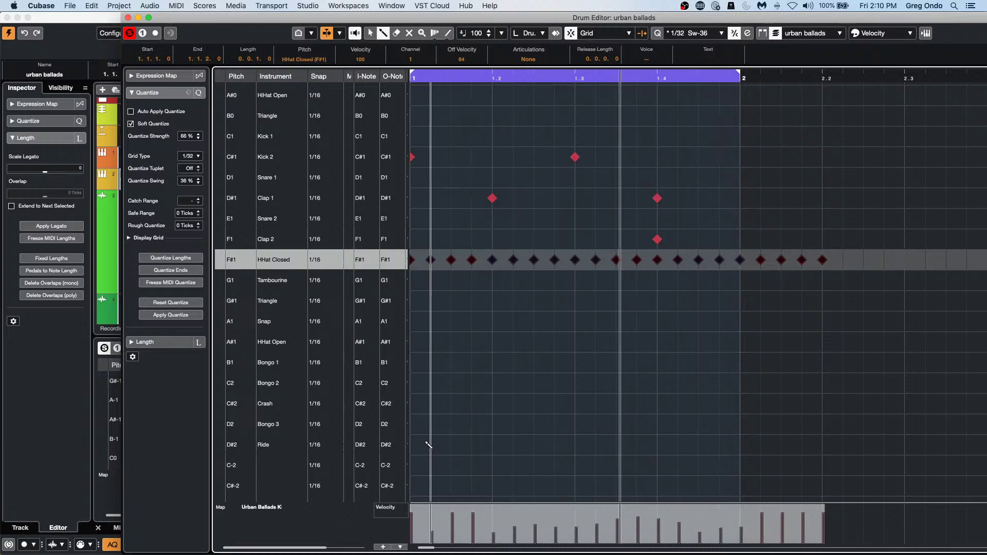
{"action": "left_click_drag", "start_coordinate": [451, 424], "coordinate": [492, 424]}
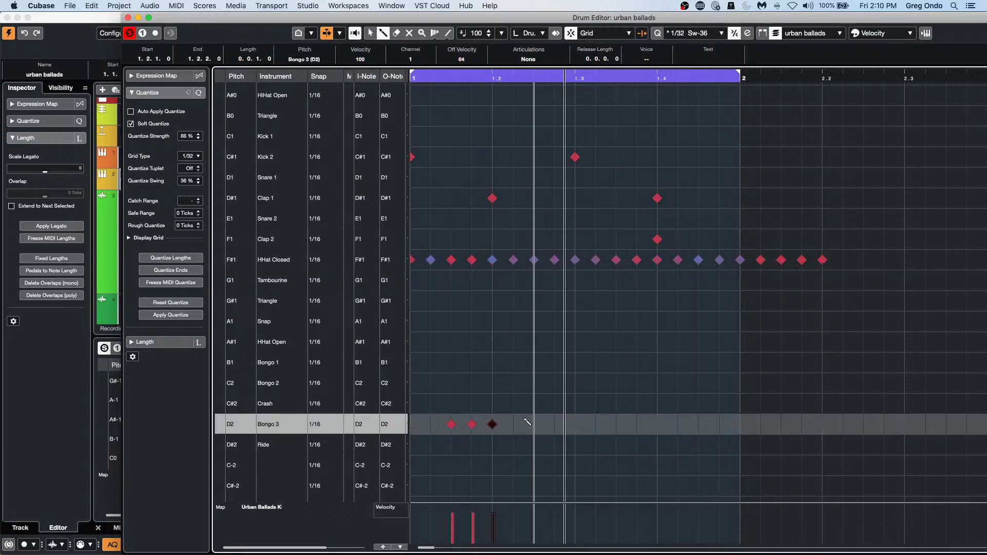
{"action": "left_click", "coordinate": [575, 383]}
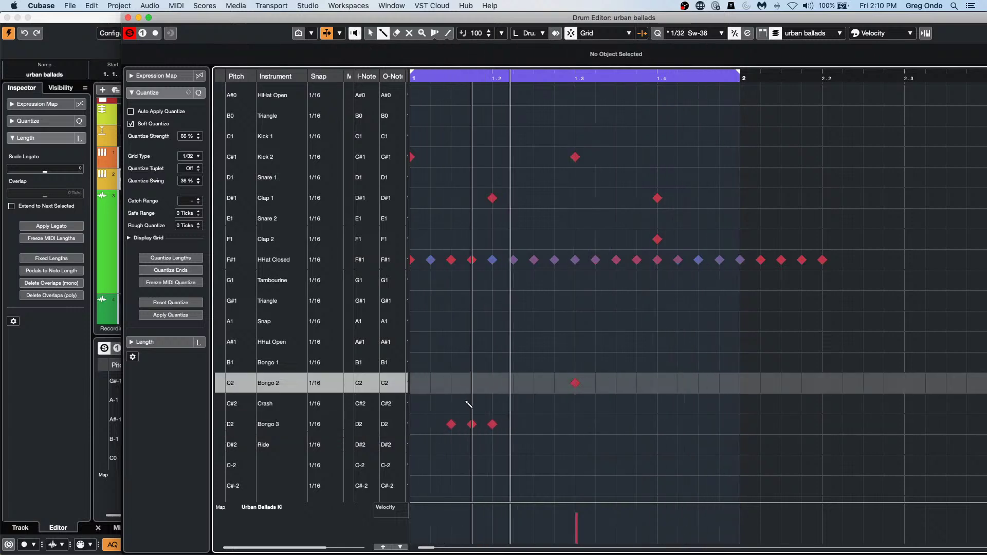
{"action": "left_click_drag", "start_coordinate": [472, 384], "coordinate": [533, 383]}
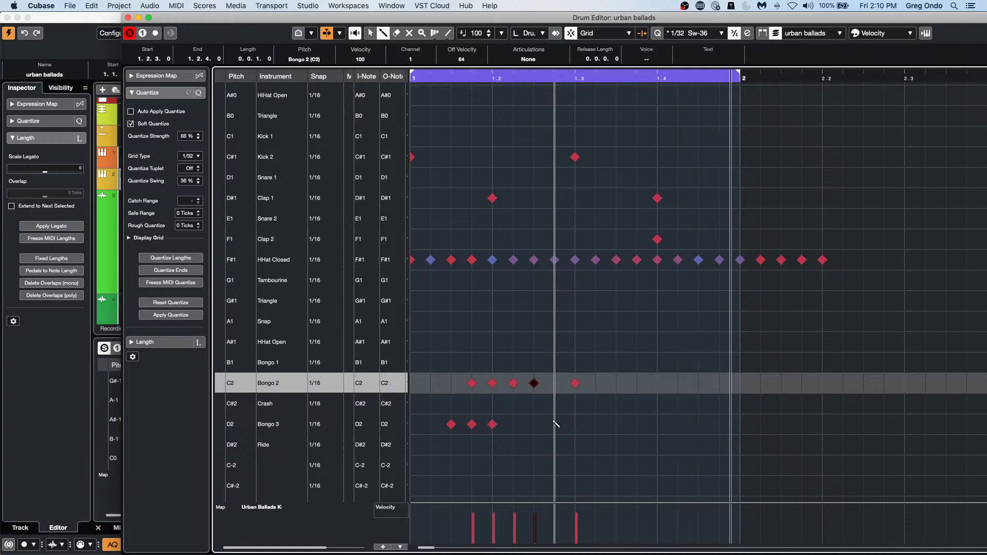
Enter Bongo 1 hits on 1.1.4, 1.2.2, 1.3.2 and 1.3.3, and Bongo 2 hits from 1.3.3 to 1.4.1.
{"action": "left_click_drag", "start_coordinate": [595, 363], "coordinate": [616, 363]}
{"action": "left_click_drag", "start_coordinate": [616, 383], "coordinate": [657, 383]}
{"action": "left_click", "coordinate": [513, 363]}
{"action": "left_click", "coordinate": [480, 362]}
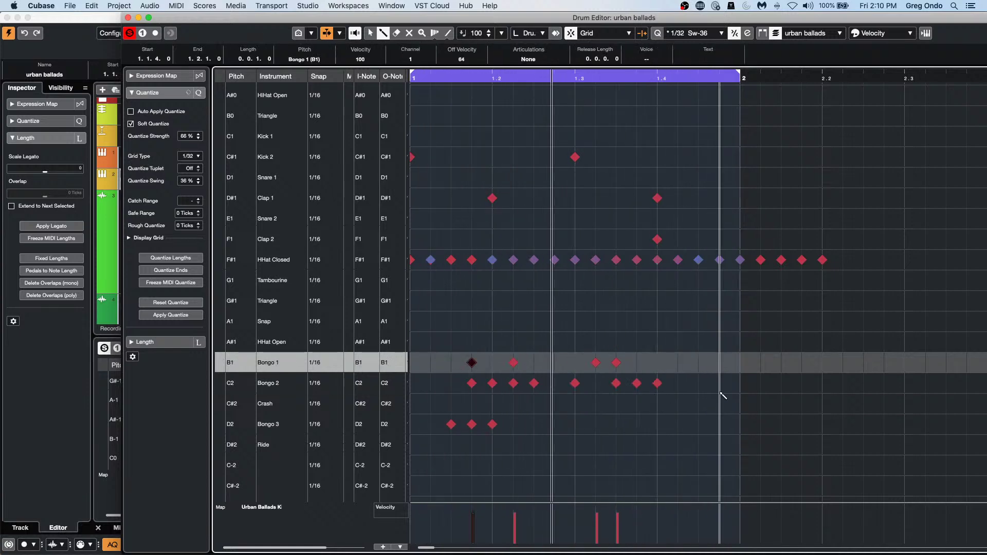
Enter Bongo 3 hits from 1.4.2 to 1.4.4, Bongo 1 hits on 1.4.2 and 1.4.3, and Snap hits on 1.3.1 and 1.3.2.
{"action": "left_click", "coordinate": [678, 424]}
{"action": "left_click", "coordinate": [698, 424]}
{"action": "left_click", "coordinate": [720, 424]}
{"action": "left_click", "coordinate": [678, 362]}
{"action": "left_click", "coordinate": [698, 363]}
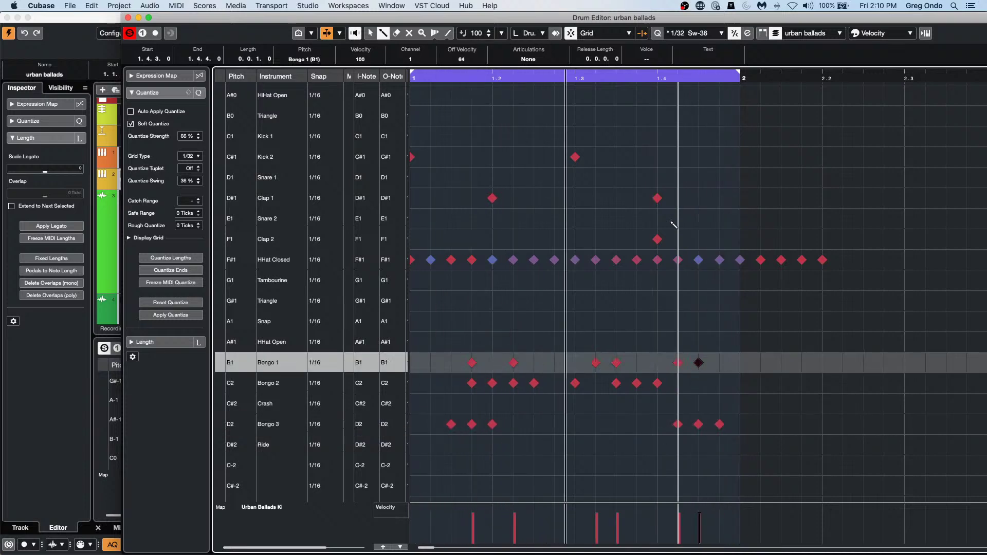
{"action": "left_click", "coordinate": [279, 386]}
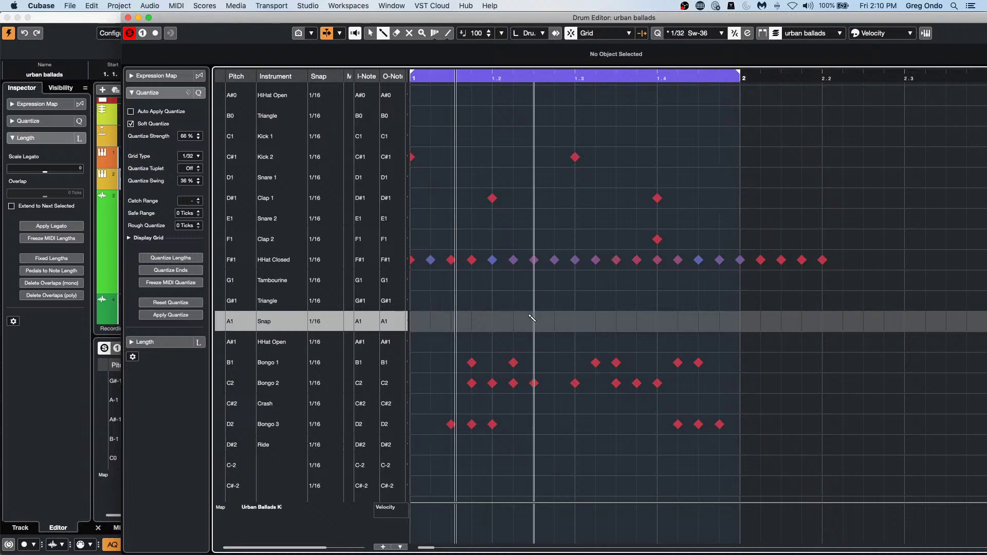
{"action": "left_click_drag", "start_coordinate": [575, 322], "coordinate": [597, 322]}
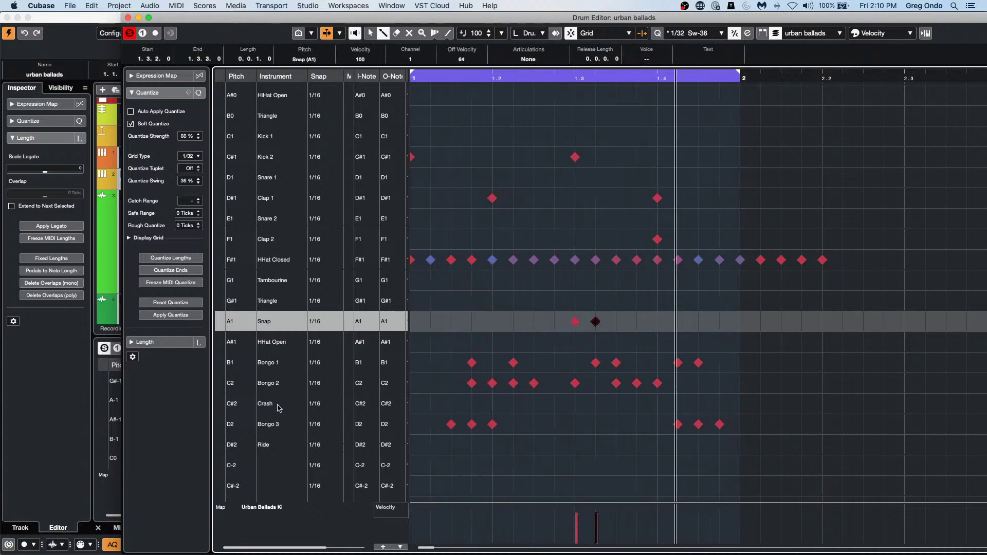
Lower the velocities of the Bongo 3 hits on 1.1.4 and 1.4.2 and the Bongo 2 hits on 1.2.2 and 1.2.3.
{"action": "left_click", "coordinate": [270, 425]}
{"action": "left_click", "coordinate": [474, 525]}
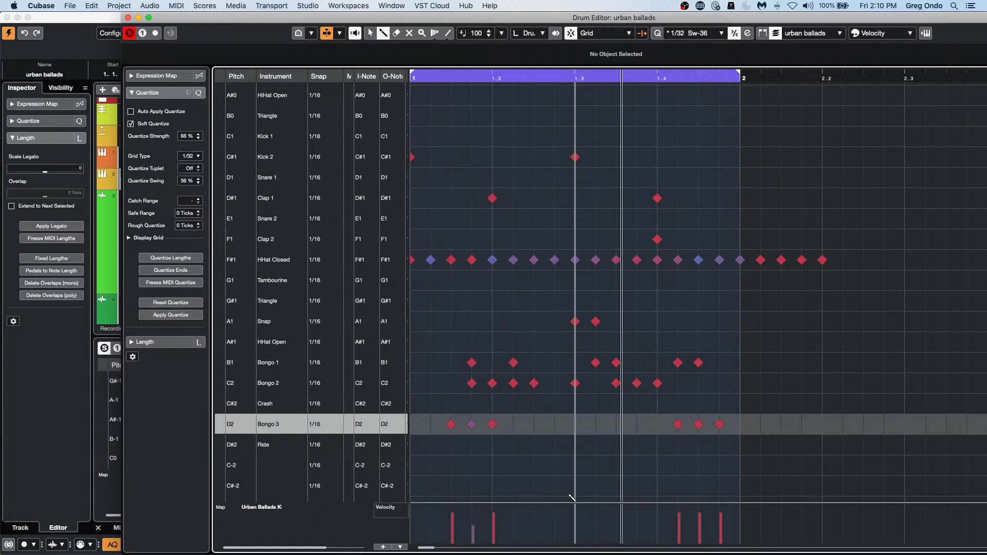
{"action": "left_click", "coordinate": [678, 527]}
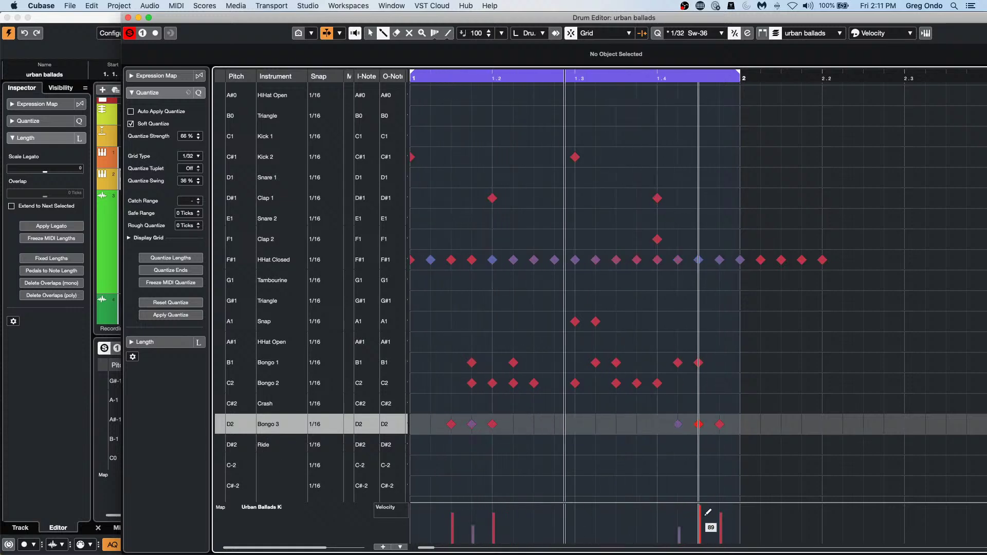
{"action": "left_click", "coordinate": [279, 385]}
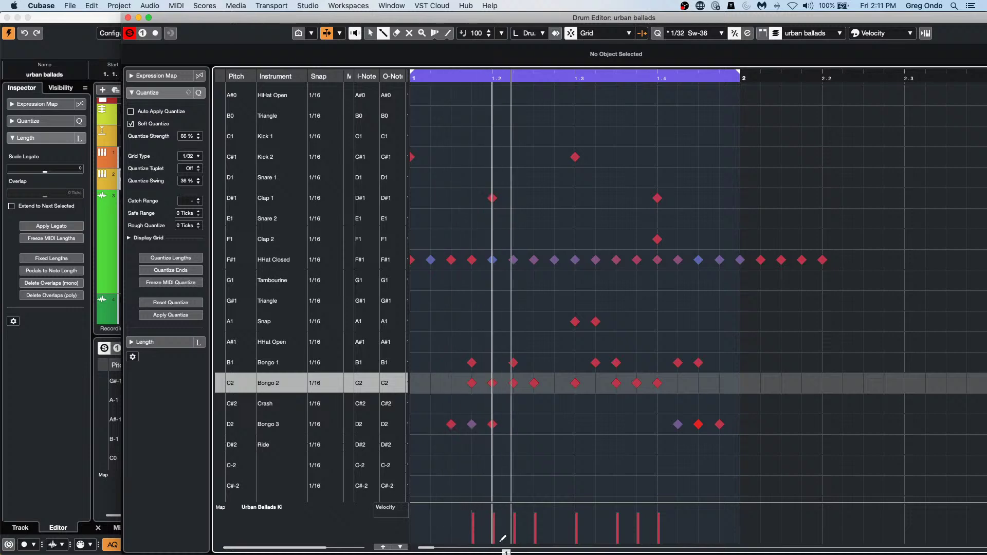
{"action": "left_click_drag", "start_coordinate": [512, 539], "coordinate": [536, 539]}
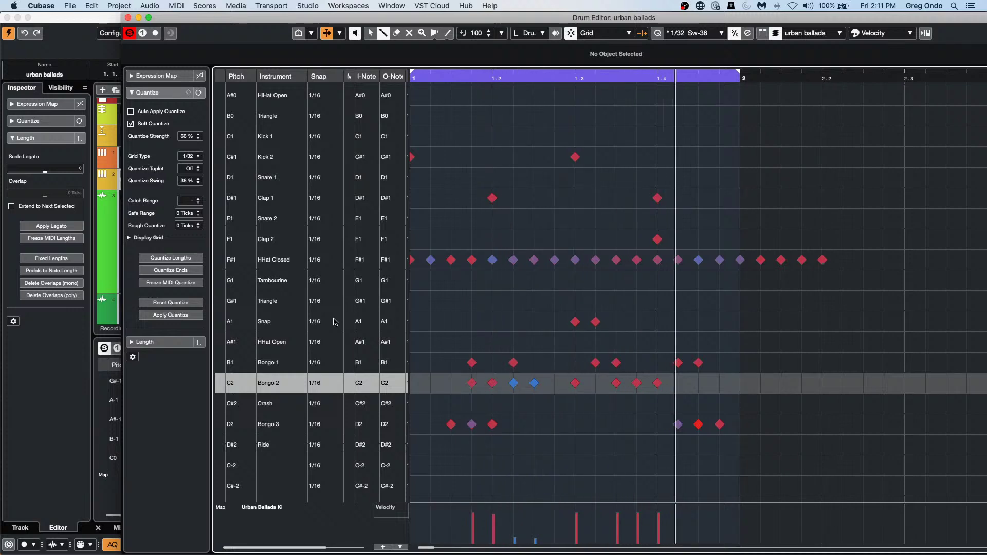
Set the snap value of the Bongo 1 lane to 1/8 Triplet.
{"action": "left_click", "coordinate": [315, 323]}
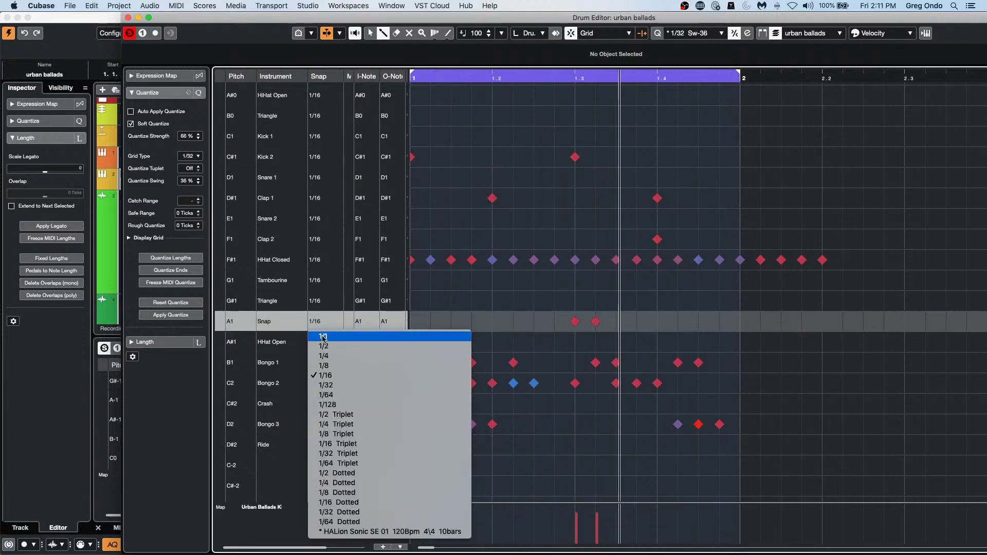
{"action": "left_click", "coordinate": [529, 440]}
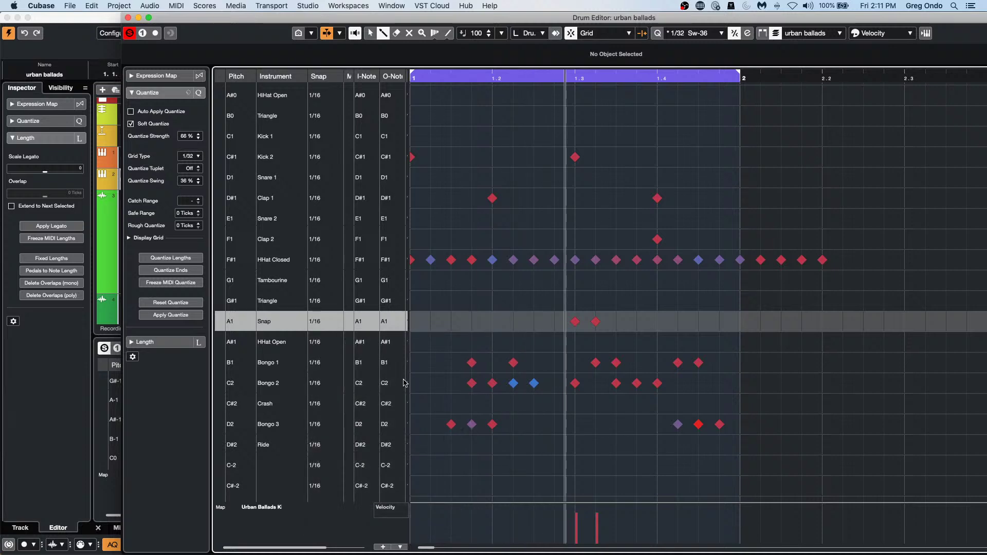
{"action": "left_click", "coordinate": [315, 363]}
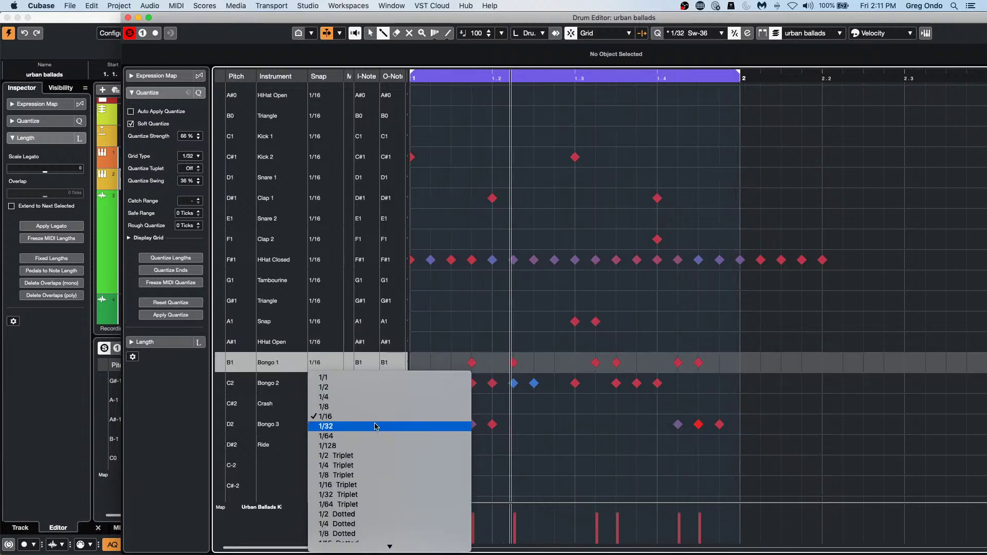
{"action": "left_click", "coordinate": [387, 476]}
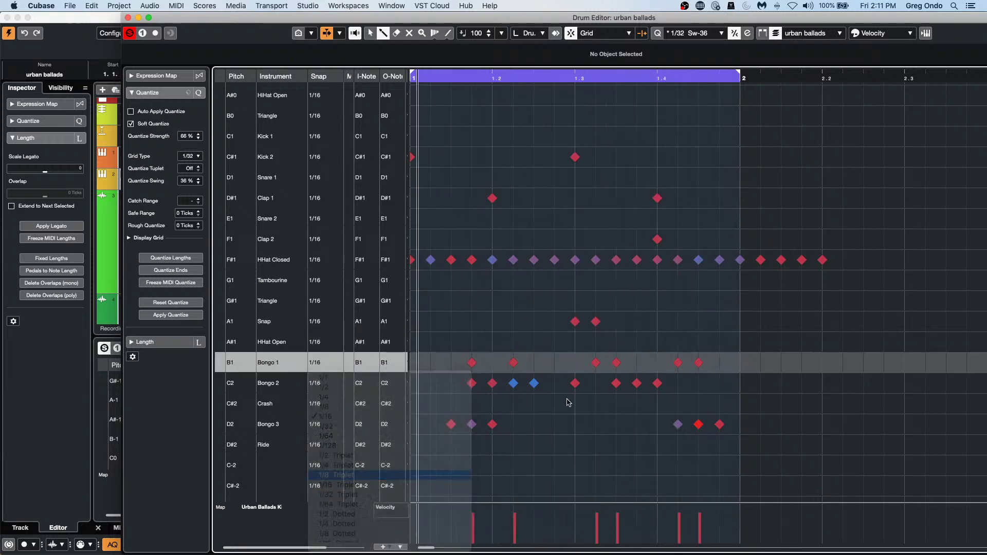
Erase the Bongo 1 hits on 1.1.4, 1.2.2 and 1.4.2, keeping the hits in the other lanes.
{"action": "right_click", "coordinate": [492, 370]}
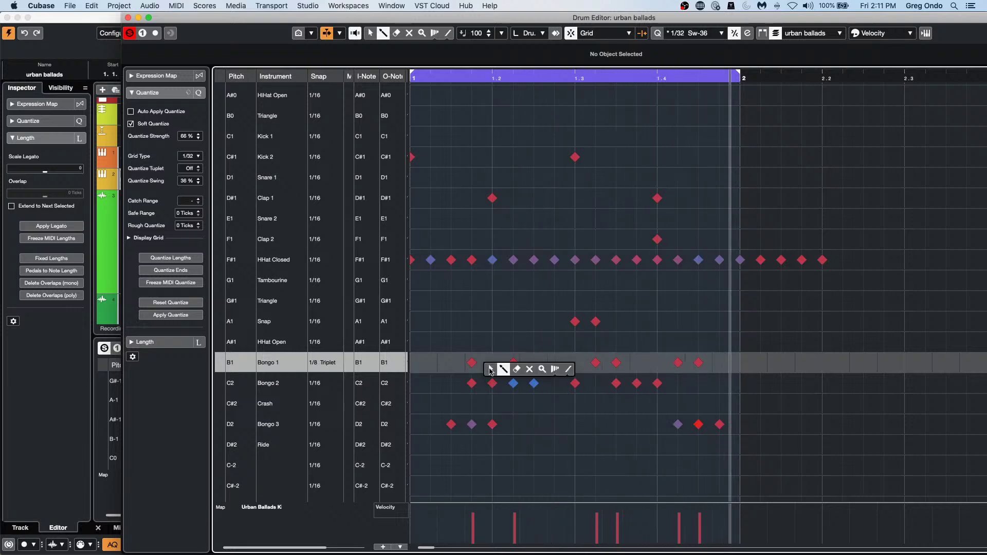
{"action": "left_click", "coordinate": [488, 369]}
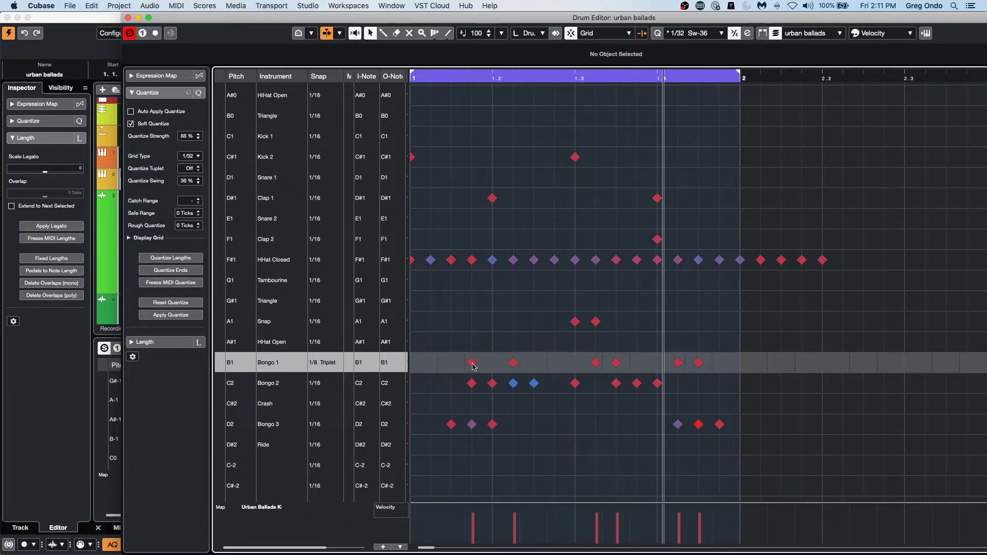
{"action": "left_click", "coordinate": [473, 363]}
{"action": "right_click", "coordinate": [474, 366]}
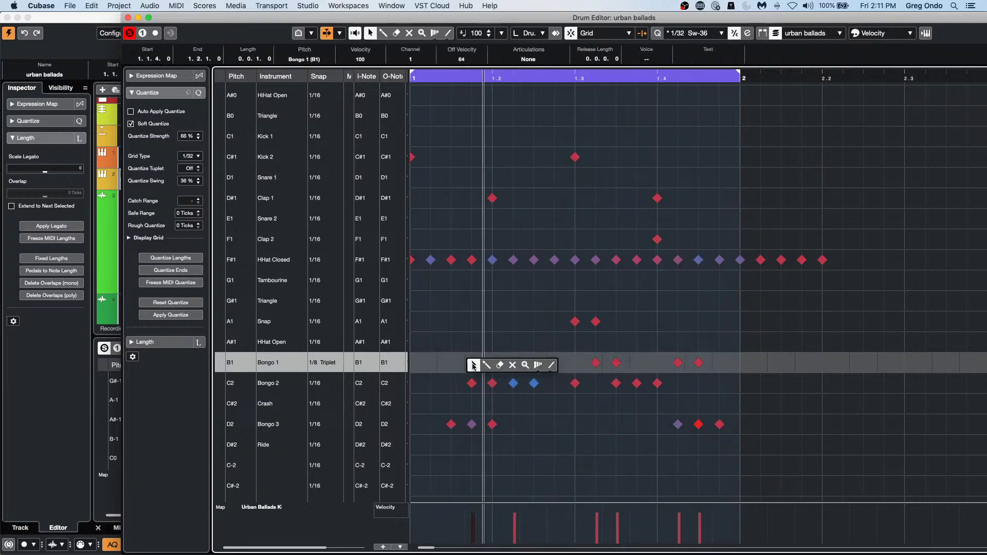
{"action": "left_click", "coordinate": [501, 365]}
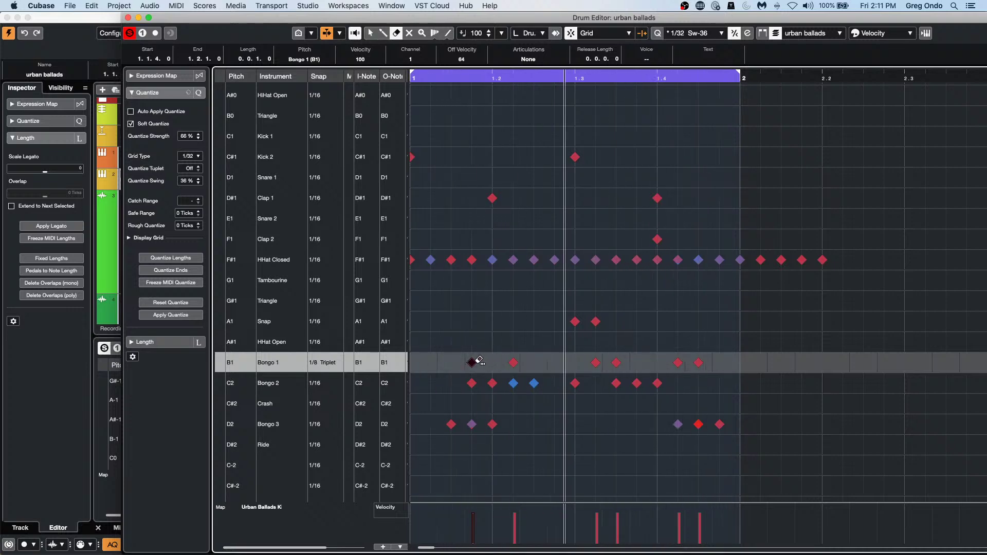
{"action": "left_click", "coordinate": [474, 363], "text": "alt"}
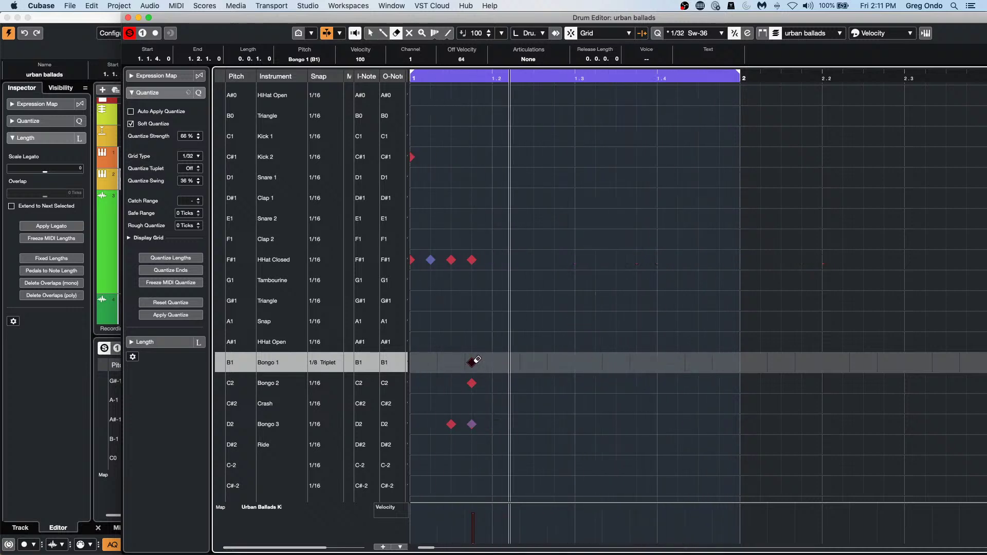
{"action": "key", "text": "super+z"}
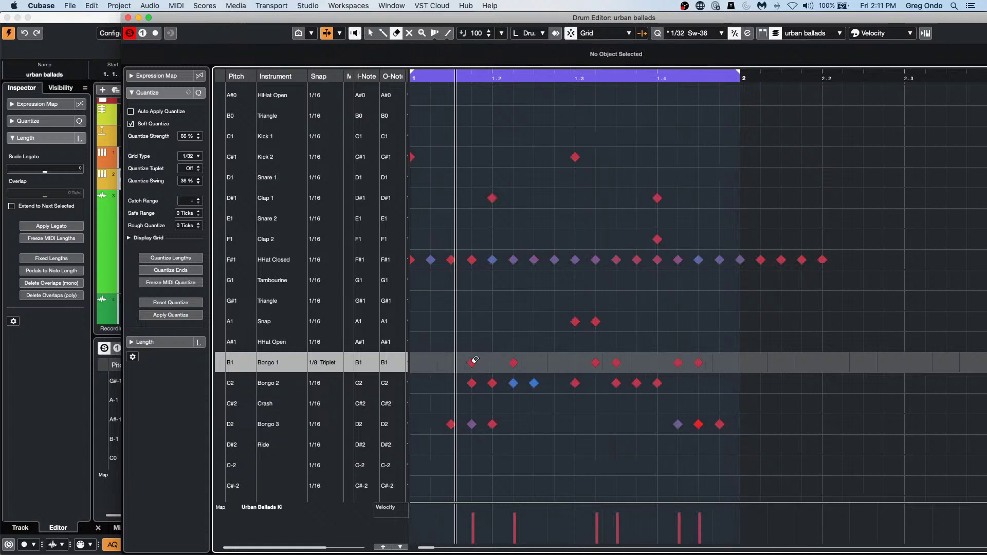
{"action": "left_click", "coordinate": [473, 362]}
{"action": "left_click", "coordinate": [514, 363]}
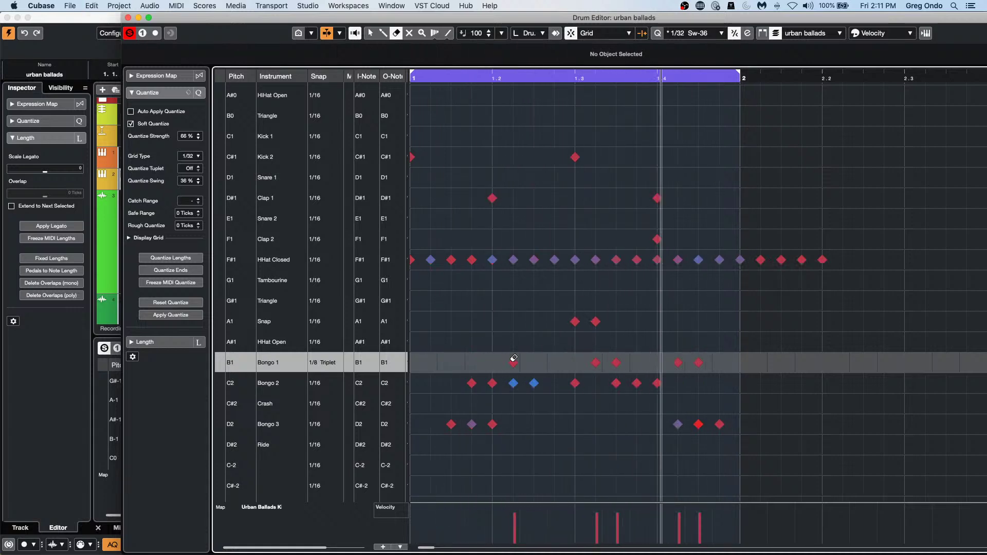
{"action": "left_click", "coordinate": [679, 363]}
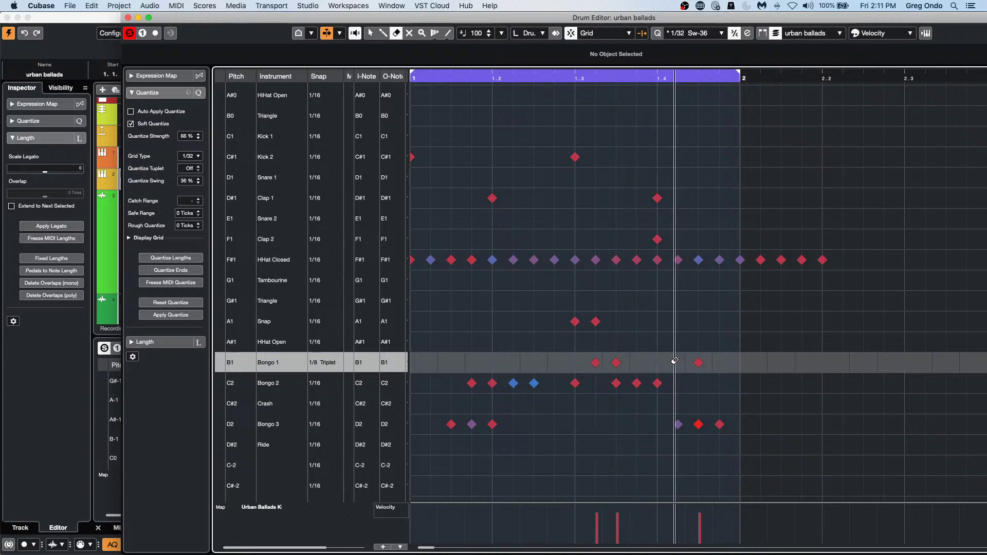
Select and delete the remaining Bongo 1 hits on 1.3.2, 1.3.3 and 1.4.3.
{"action": "right_click", "coordinate": [583, 372]}
{"action": "left_click", "coordinate": [582, 371]}
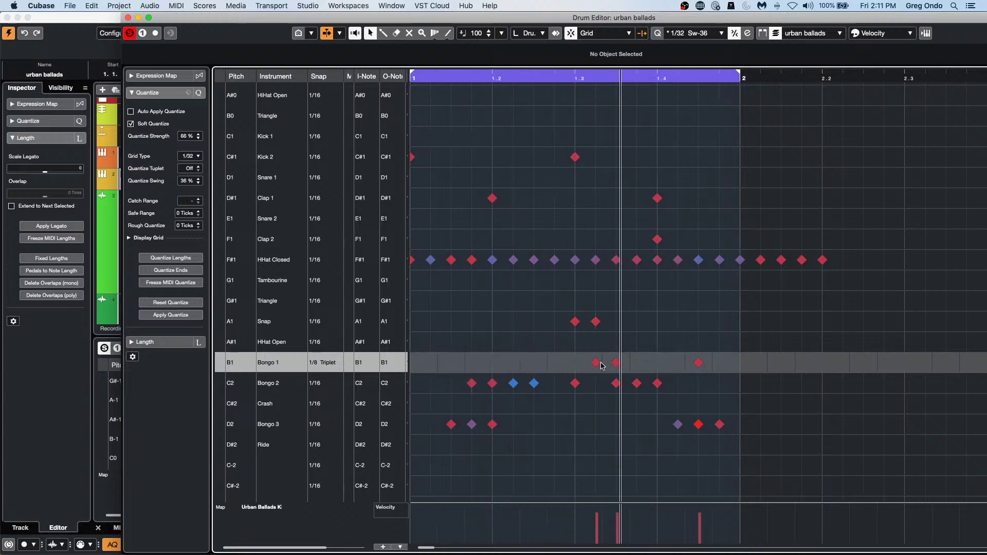
{"action": "double_click", "coordinate": [595, 363], "text": "shift"}
{"action": "key", "text": "Delete"}
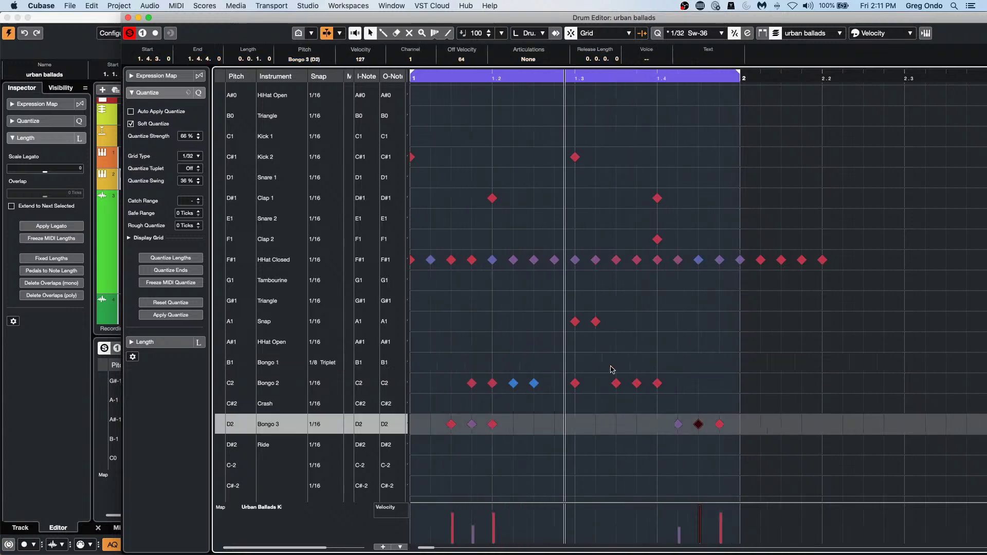
Draw Bongo 1 eighth-note triplet hits from 1.1.2.40 to 1.2.3.80 and from 1.3.3.80 to 1.4.2.40.
{"action": "right_click", "coordinate": [468, 359]}
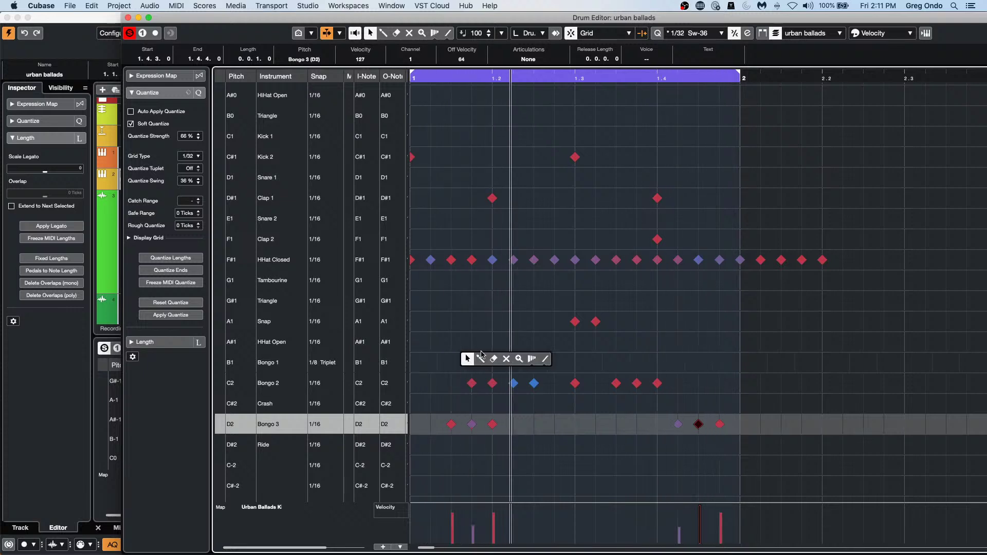
{"action": "left_click", "coordinate": [481, 359]}
{"action": "left_click_drag", "start_coordinate": [436, 363], "coordinate": [546, 364]}
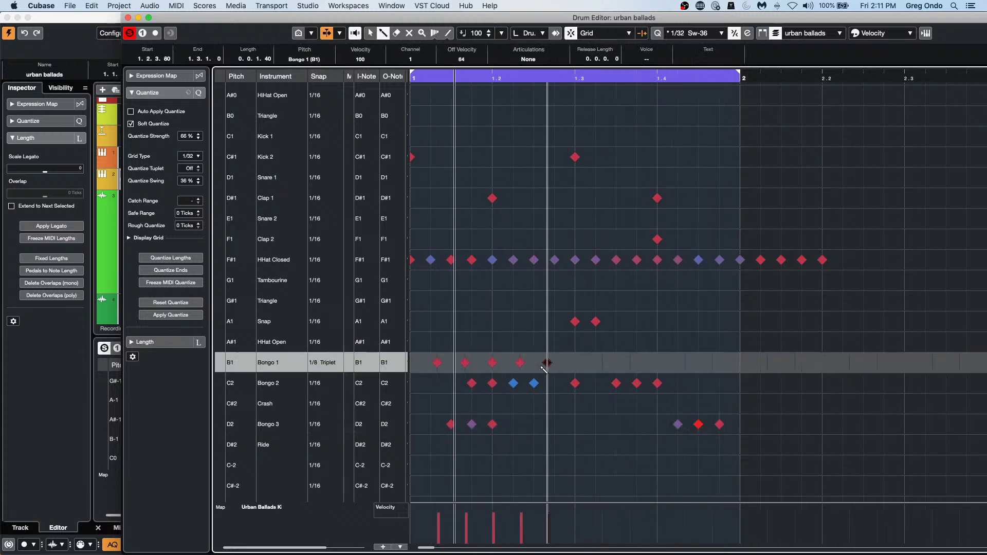
{"action": "left_click", "coordinate": [630, 363]}
{"action": "left_click", "coordinate": [658, 362]}
{"action": "left_click", "coordinate": [686, 362]}
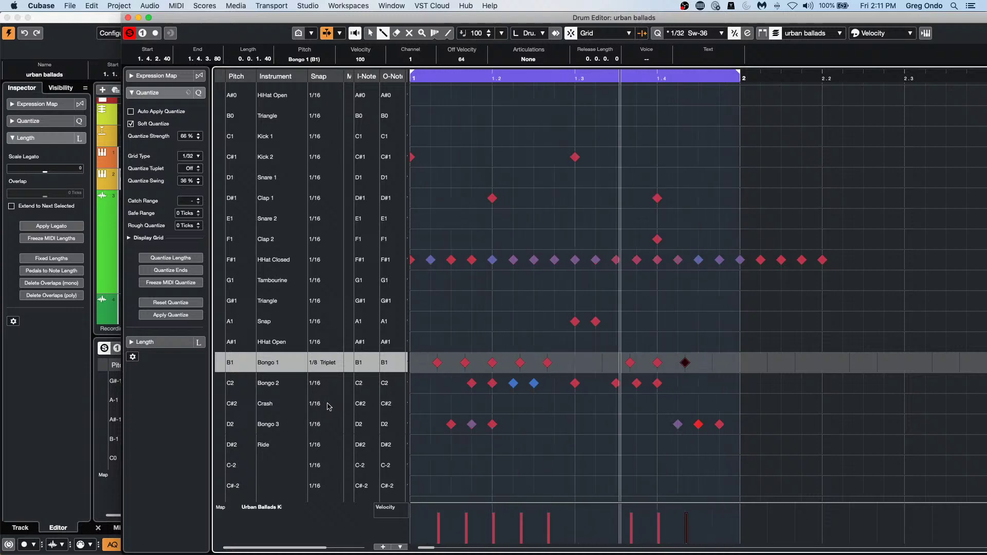
Set the Bongo 2 lane's snap to 1/16 Triplet and draw a run of hits from 1.2.3.80 to 1.4.3.80.
{"action": "left_click", "coordinate": [329, 407]}
{"action": "left_click", "coordinate": [320, 383]}
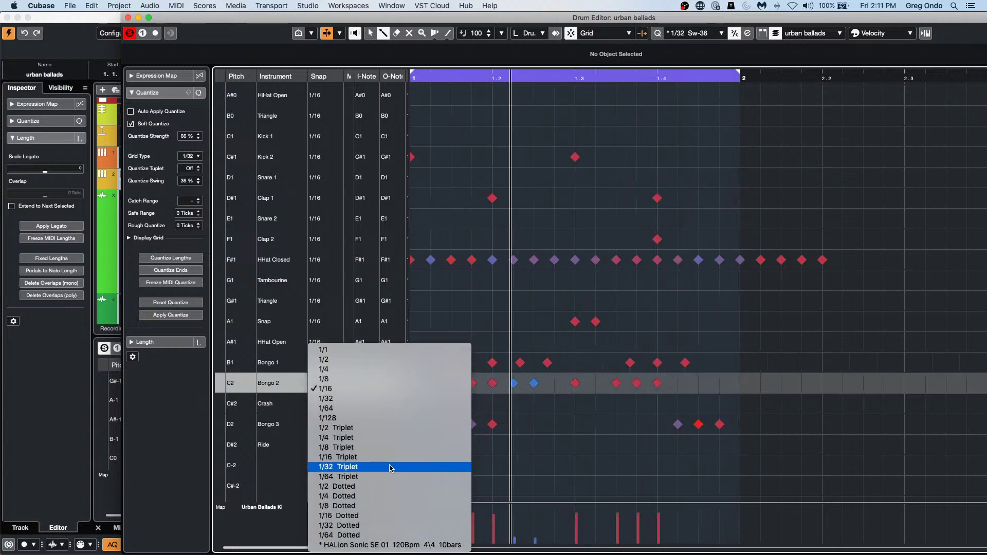
{"action": "left_click", "coordinate": [391, 457]}
{"action": "left_click_drag", "start_coordinate": [547, 383], "coordinate": [712, 383]}
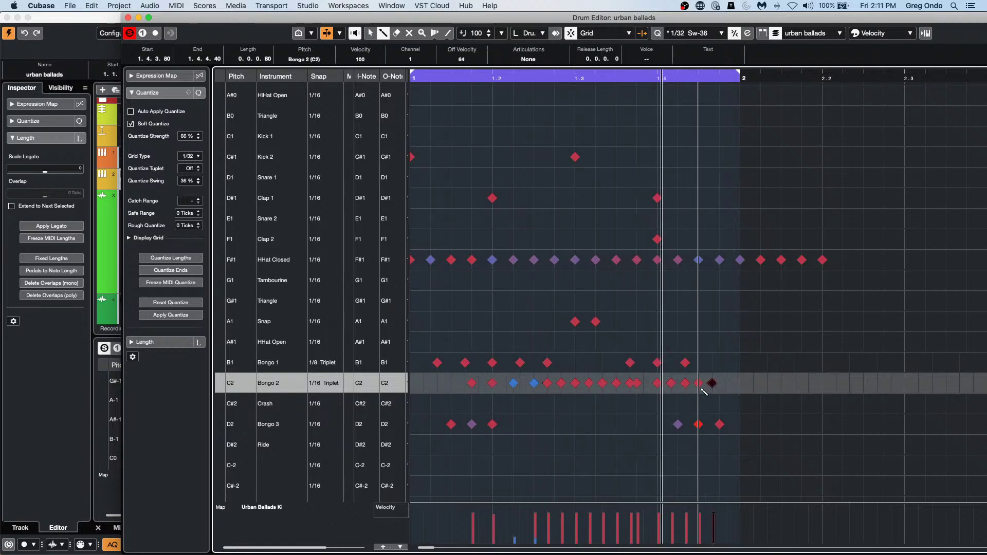
Use the Line tool on the Bongo 2 velocities to lower the last hit, on 1.4.3.80, to 3.
{"action": "right_click", "coordinate": [548, 515]}
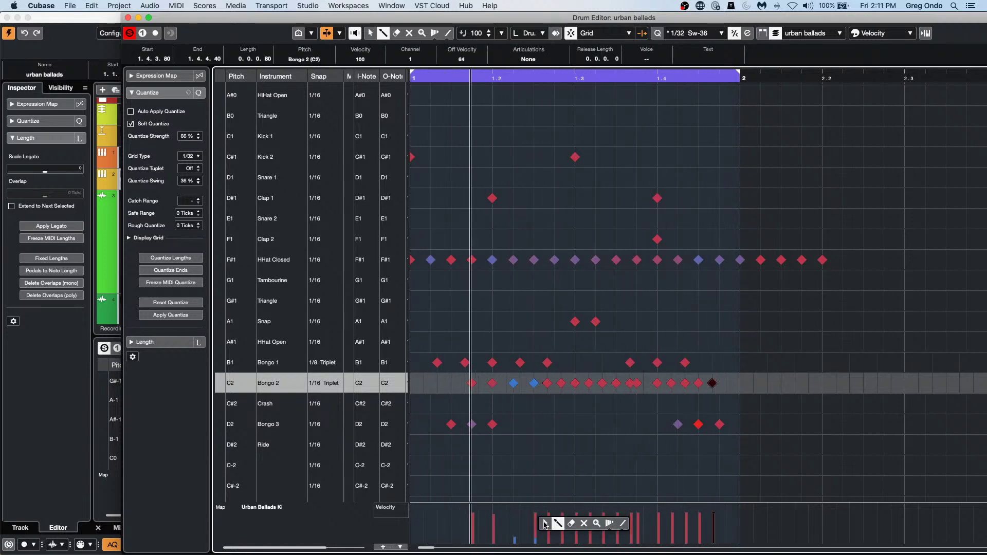
{"action": "left_click", "coordinate": [622, 523]}
{"action": "mouse_move", "coordinate": [535, 536]}
{"action": "left_mouse_down"}
{"action": "mouse_move", "coordinate": [666, 500]}
{"action": "mouse_move", "coordinate": [717, 543]}
{"action": "left_mouse_up"}
{"action": "right_click", "coordinate": [732, 194]}
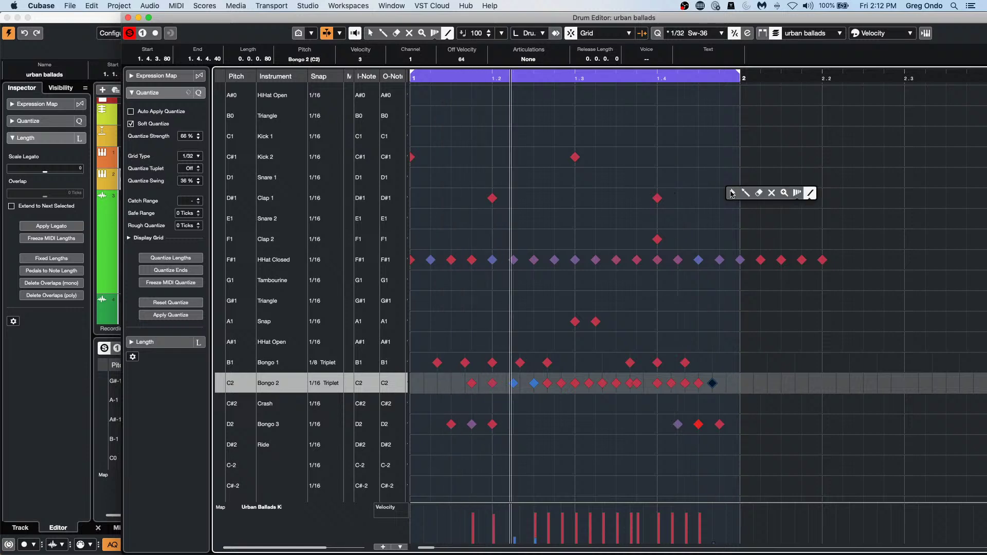
{"action": "left_click", "coordinate": [732, 194]}
{"action": "left_click", "coordinate": [723, 162]}
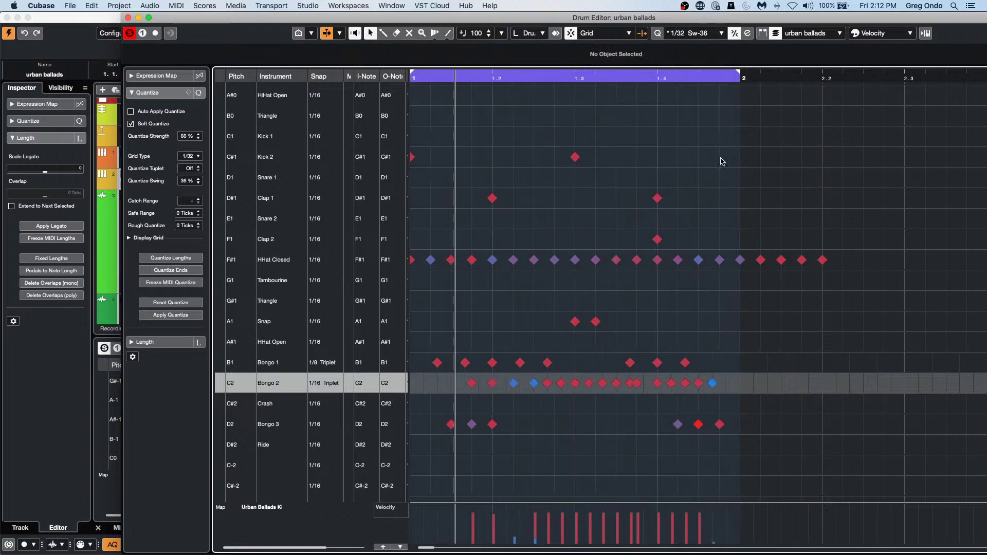
Enter a Kick 2 hit on 1.4.4 and Clap 1 hits on 1.4.3, 1.4.4 and 2.1.1.
{"action": "right_click", "coordinate": [728, 160]}
{"action": "left_click", "coordinate": [728, 161]}
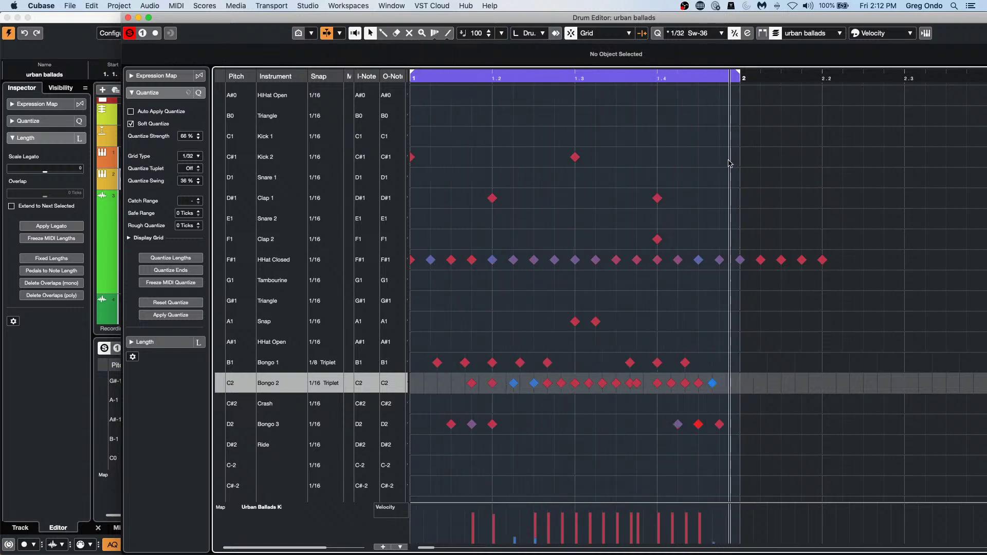
{"action": "right_click", "coordinate": [721, 167]}
{"action": "left_click", "coordinate": [729, 166]}
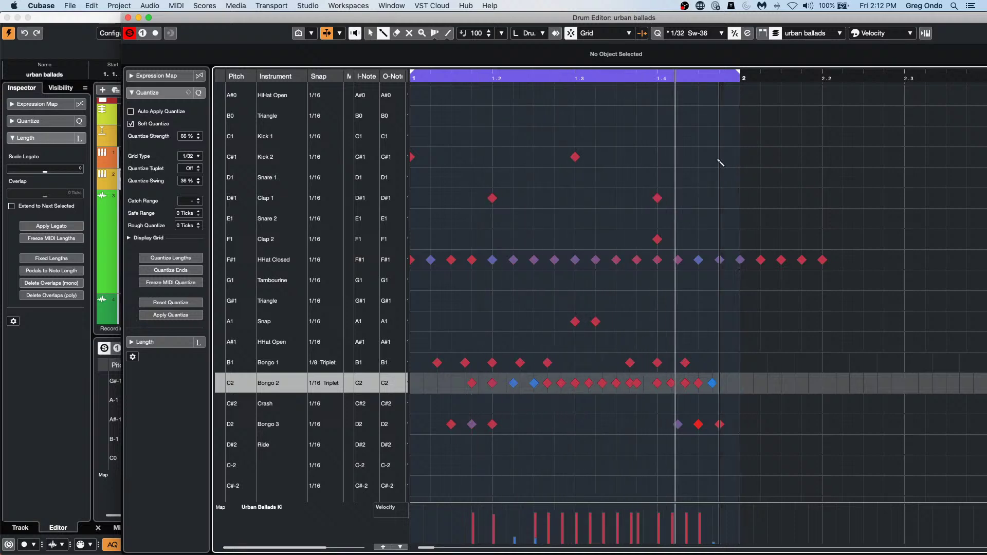
{"action": "left_click", "coordinate": [721, 162]}
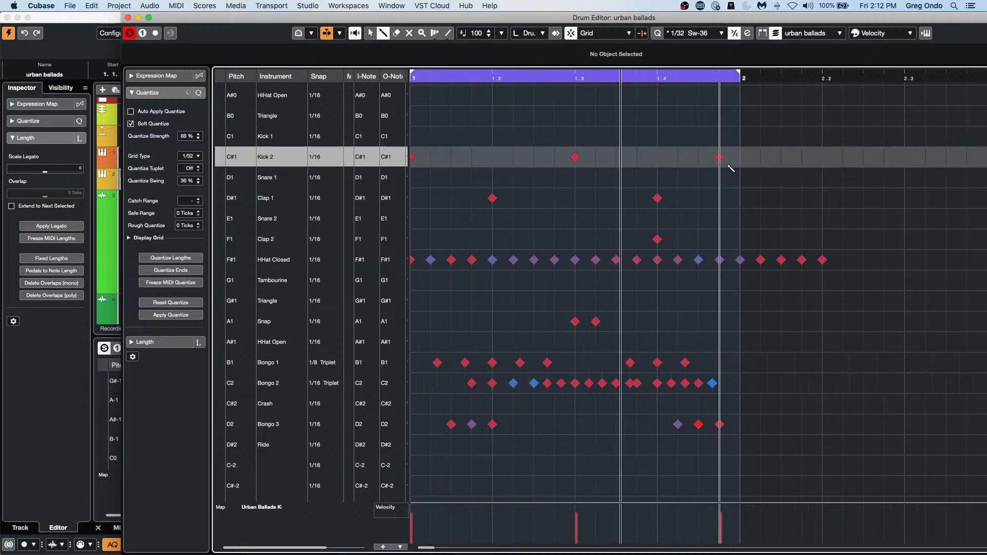
{"action": "left_click_drag", "start_coordinate": [696, 199], "coordinate": [740, 200]}
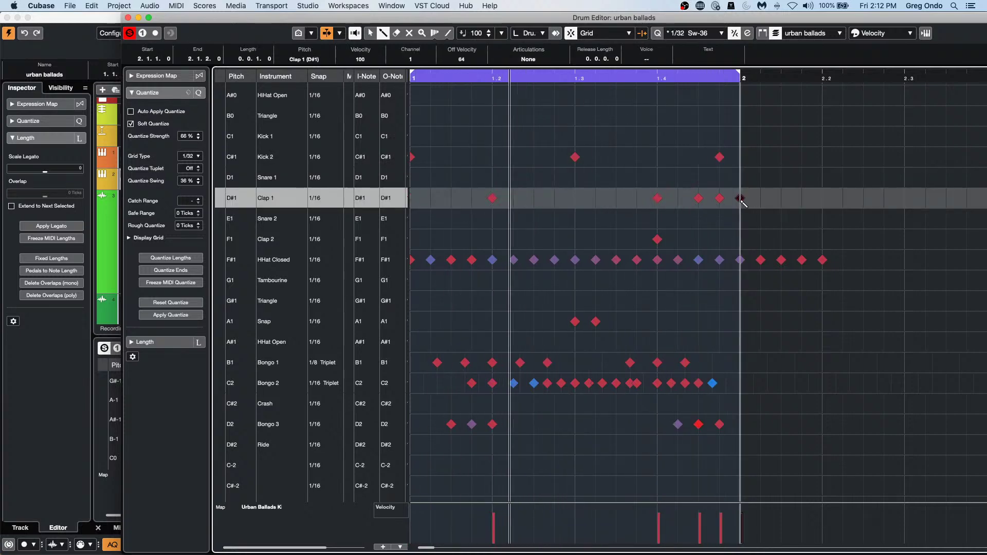
Erase the Clap 1 hit on 1.4.4.
{"action": "right_click", "coordinate": [718, 215]}
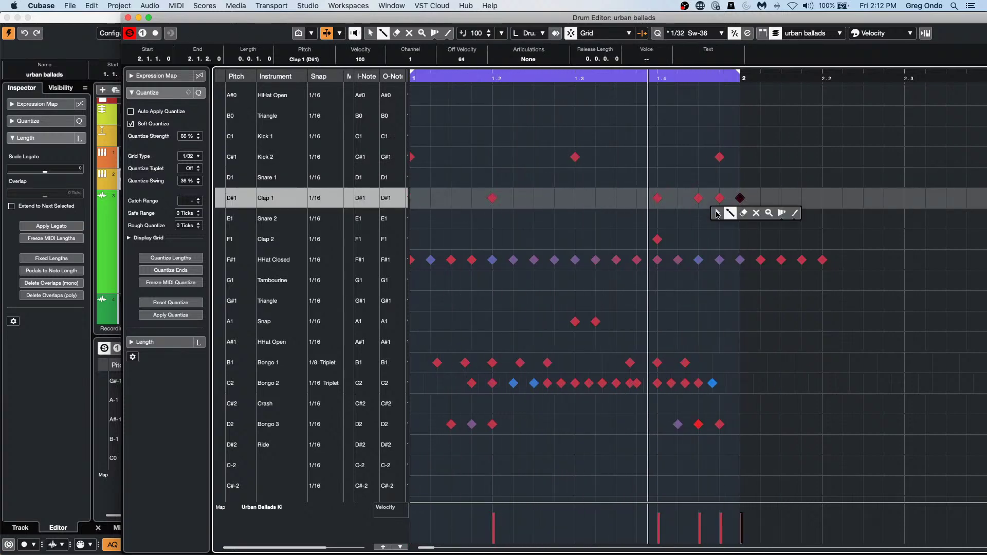
{"action": "left_click", "coordinate": [743, 212]}
{"action": "left_click", "coordinate": [720, 198]}
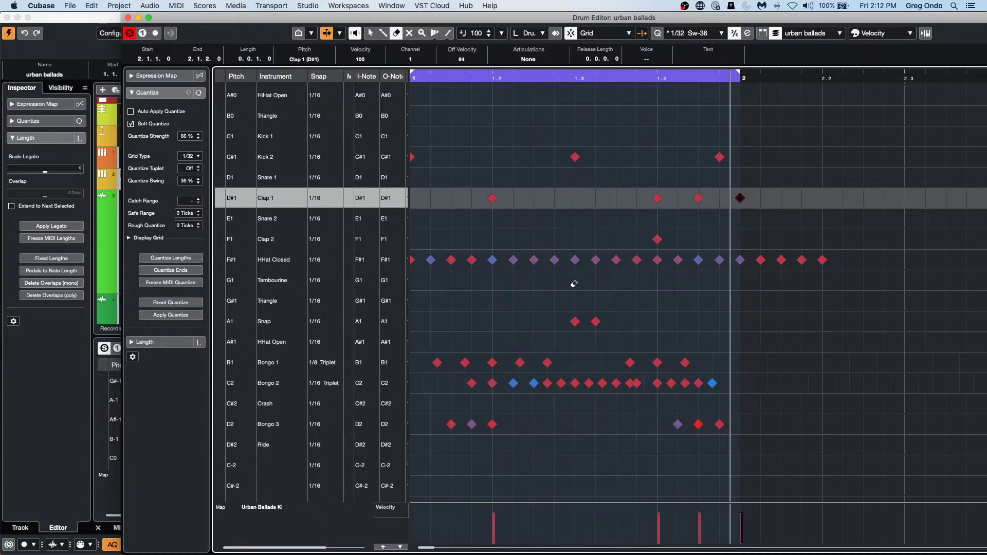
Enter Tambourine hits on 1.2.3 and 1.4.1.
{"action": "right_click", "coordinate": [511, 298]}
{"action": "left_click", "coordinate": [512, 298]}
{"action": "right_click", "coordinate": [531, 300]}
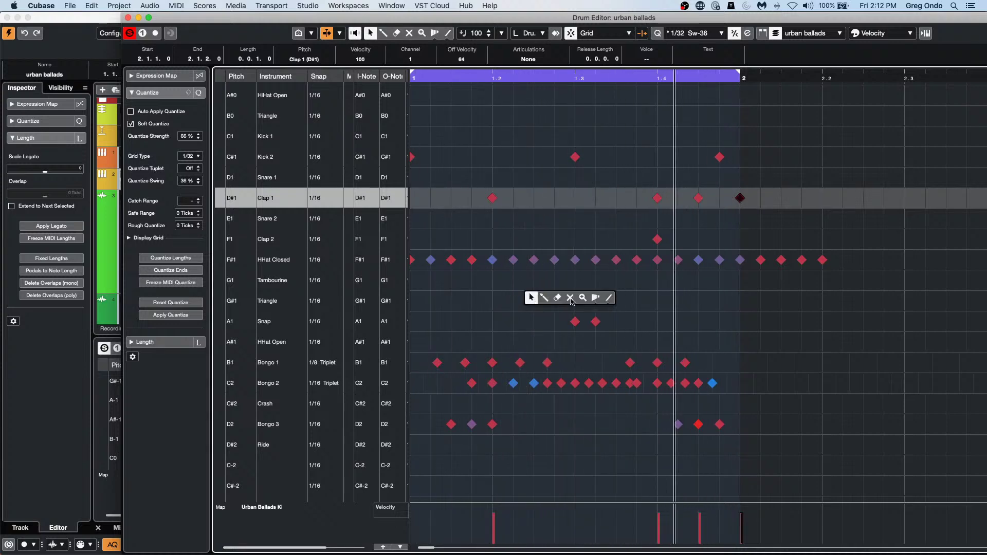
{"action": "left_click", "coordinate": [544, 298]}
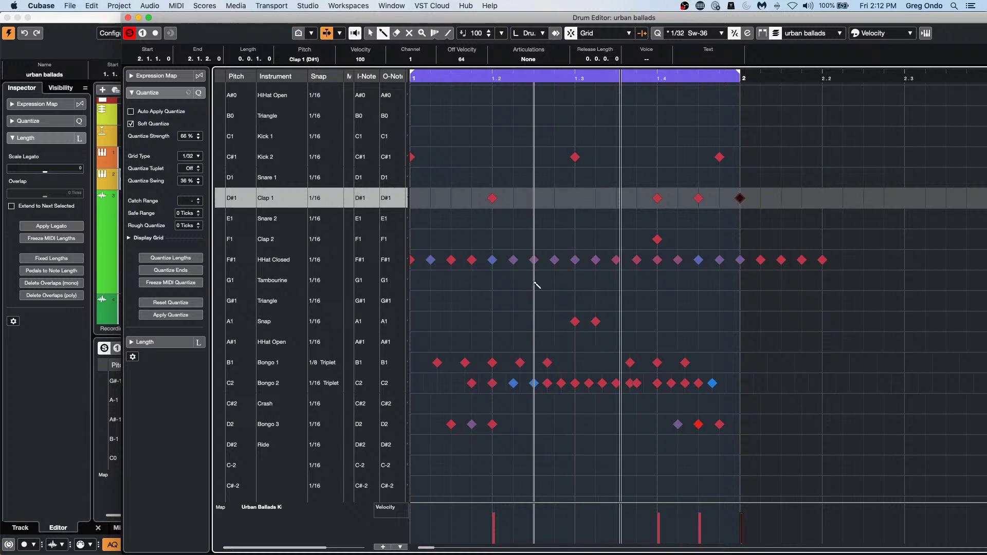
{"action": "left_click", "coordinate": [535, 281]}
{"action": "left_click", "coordinate": [658, 280]}
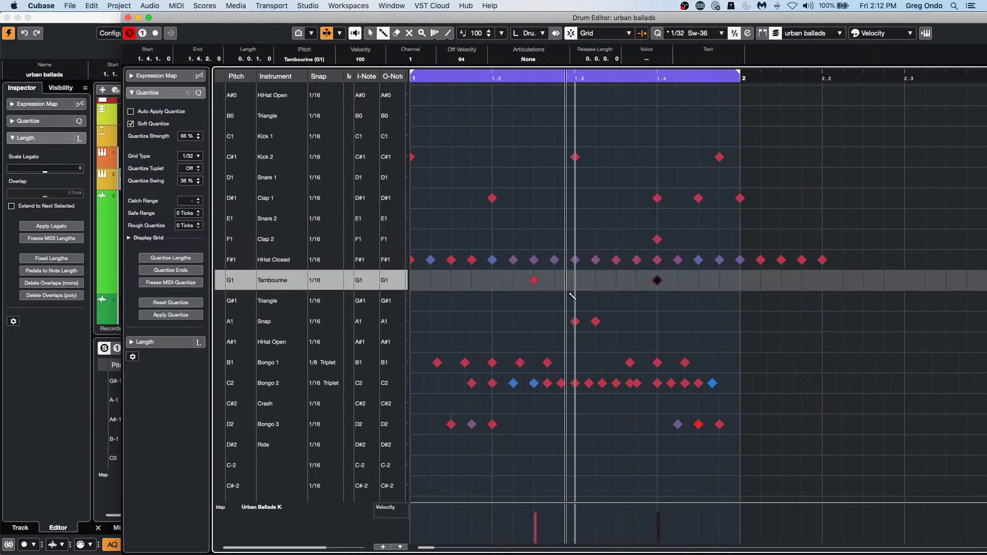
Lower the Tambourine hit velocities across 1.2.3 and 1.4.1, setting the hit on 1.4.1 to 58.
{"action": "mouse_move", "coordinate": [630, 527]}
{"action": "left_mouse_down"}
{"action": "mouse_move", "coordinate": [549, 535]}
{"action": "mouse_move", "coordinate": [720, 529]}
{"action": "left_mouse_up"}
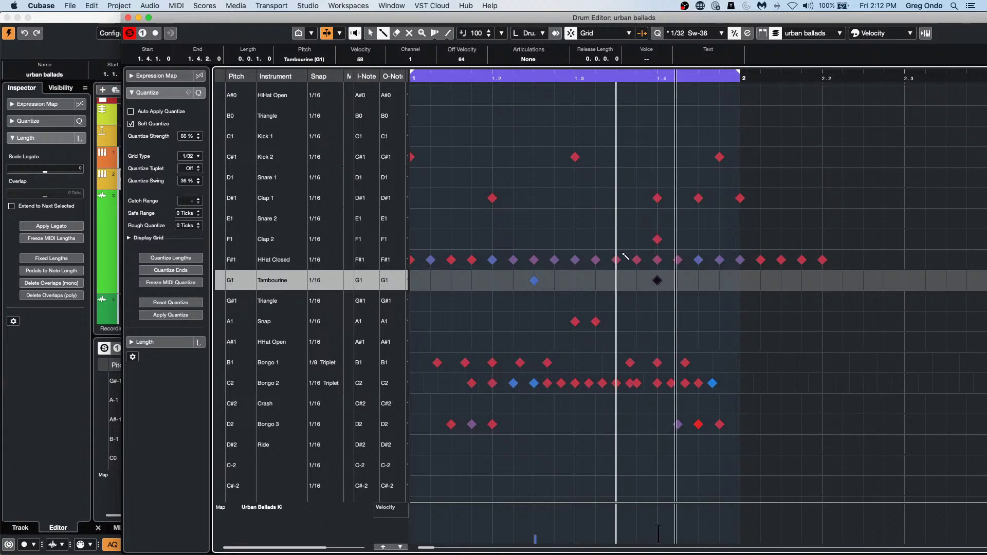
Enter Snare 2 hits on 1.2.1, 1.3.1, 1.3.2 and 1.3.3.
{"action": "left_click", "coordinate": [490, 219]}
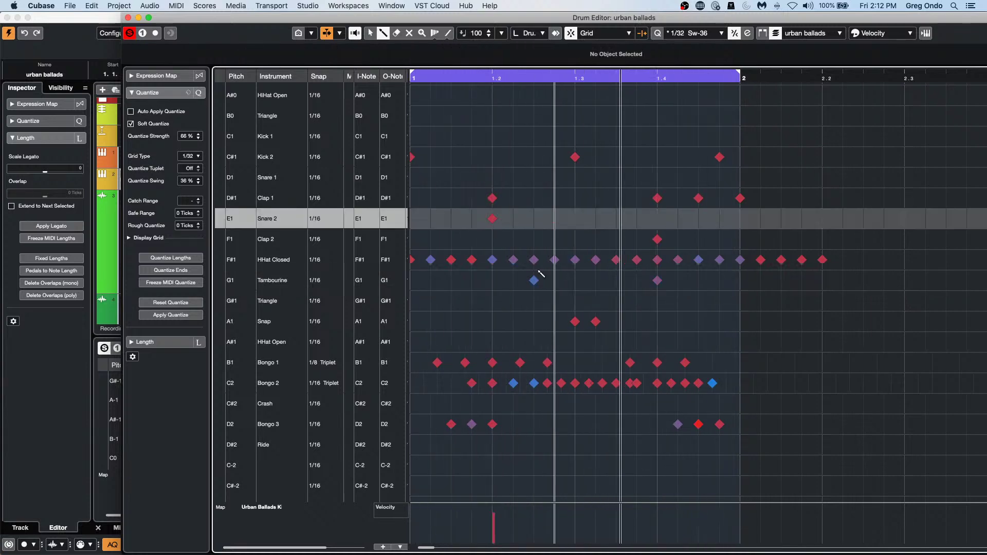
{"action": "left_click", "coordinate": [575, 219]}
{"action": "left_click", "coordinate": [596, 219]}
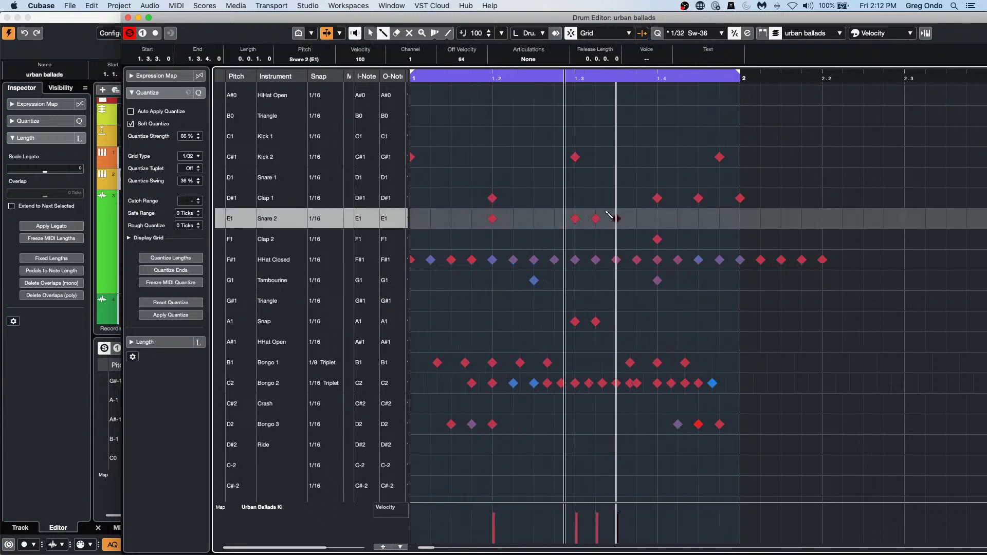
{"action": "left_click", "coordinate": [616, 218]}
Set Snare 2's snap to 1/32 and replace its beat 3 hits with a continuous roll from 1.3.1 to 1.4.1.60.
{"action": "left_click", "coordinate": [319, 220]}
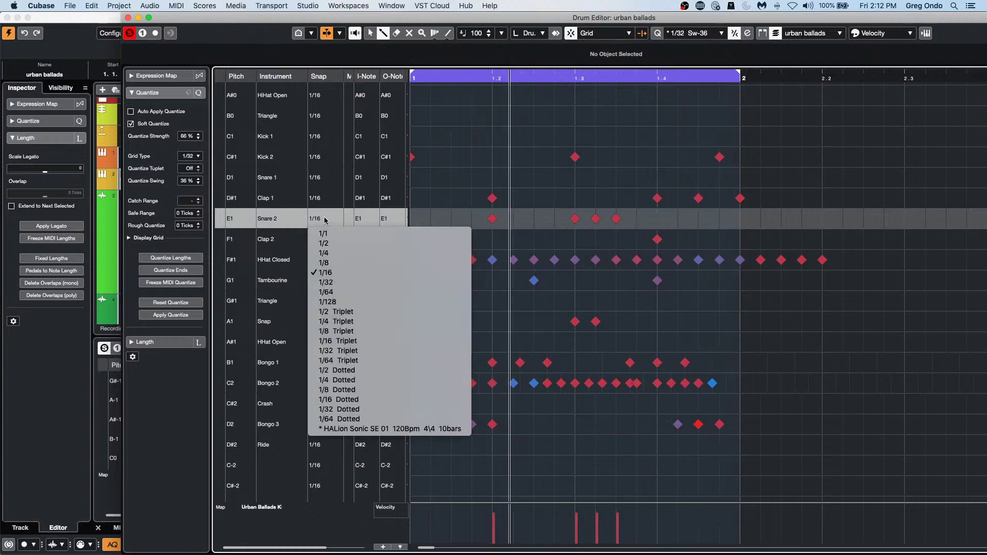
{"action": "key", "text": "Return"}
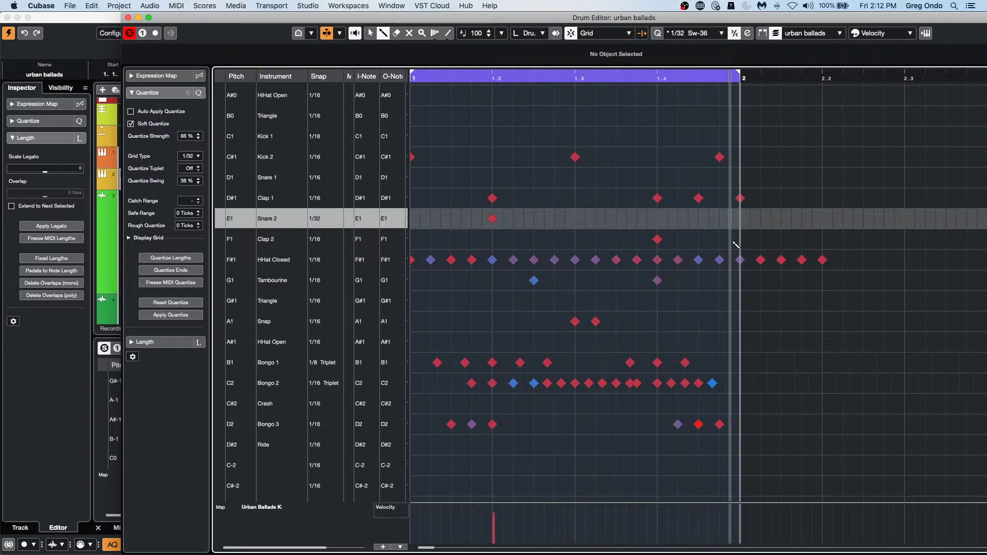
{"action": "left_click", "coordinate": [616, 218]}
{"action": "left_click", "coordinate": [596, 219]}
{"action": "left_click_drag", "start_coordinate": [577, 221], "coordinate": [667, 218]}
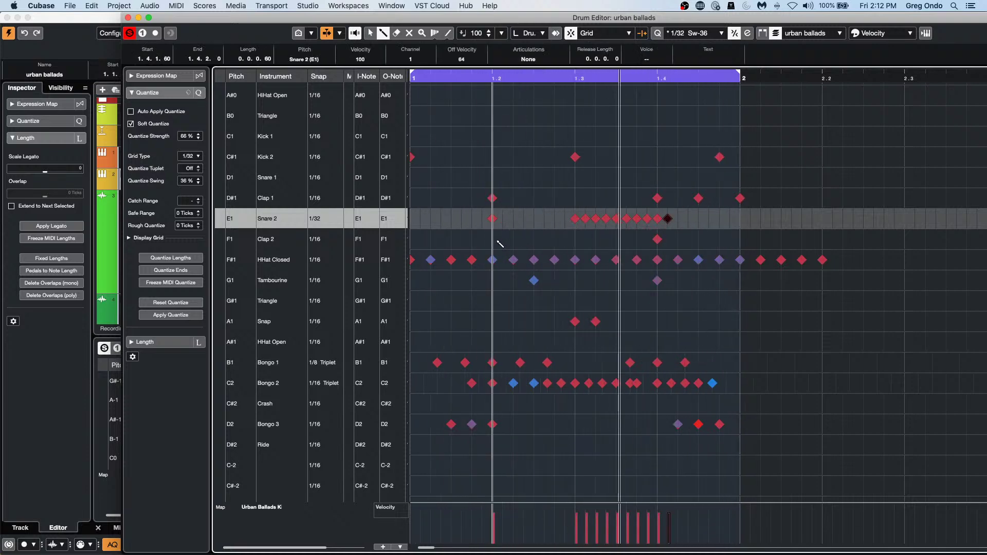
Try to draw a rising velocity ramp across the Snare 2 roll with the Line tool.
{"action": "right_click", "coordinate": [628, 455]}
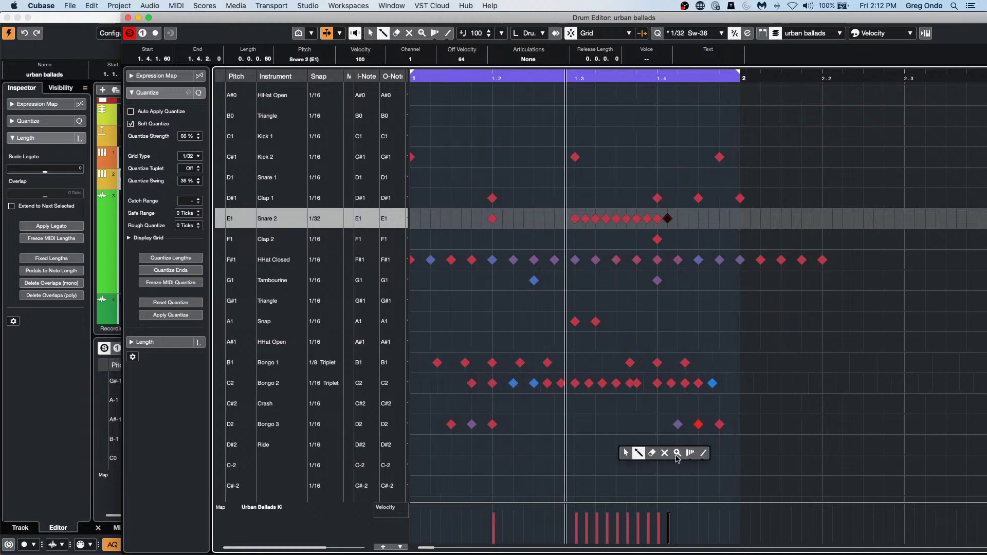
{"action": "left_click", "coordinate": [704, 452]}
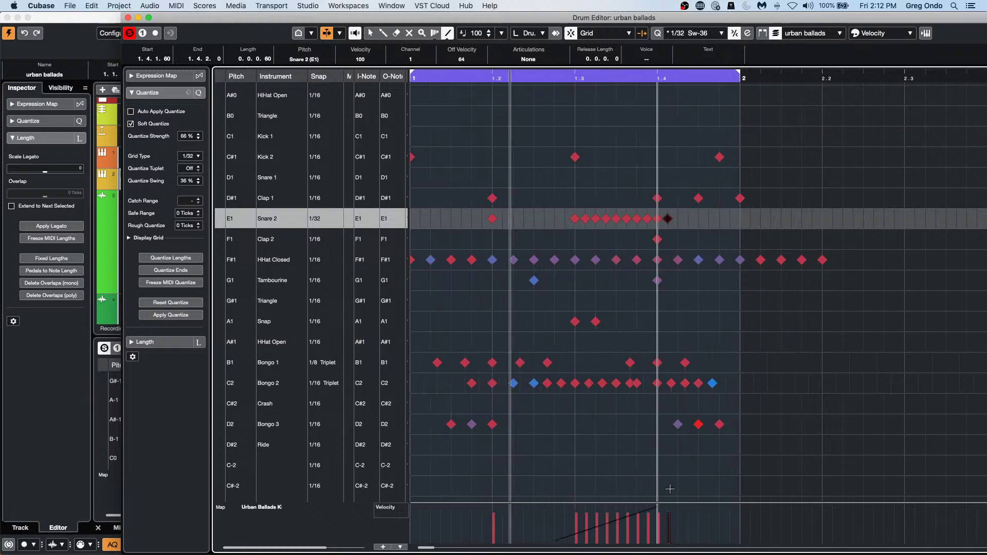
{"action": "left_click", "coordinate": [669, 507]}
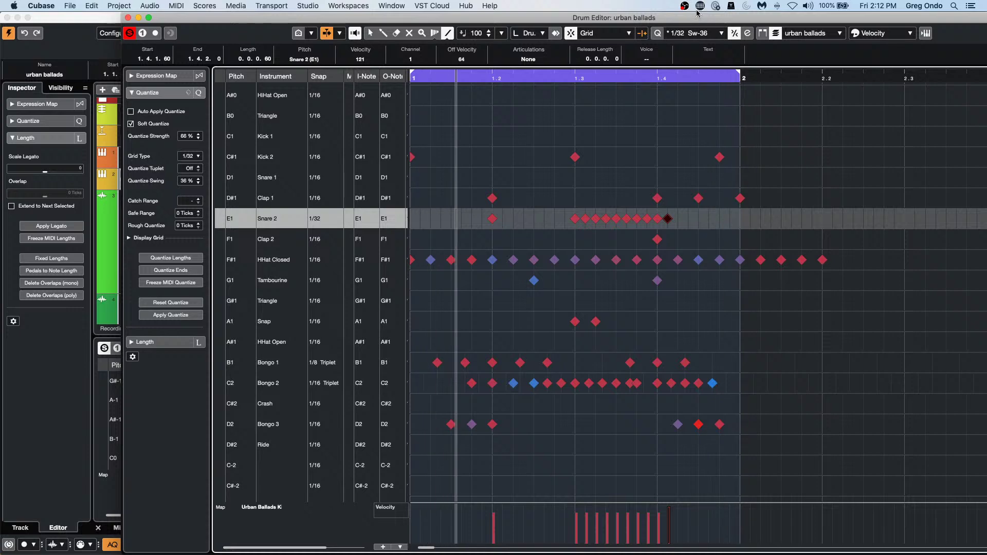
Ramp the Snare 2 roll velocities upward from about 20 on 1.3.1 to 127 on 1.4.1.60.
{"action": "right_click", "coordinate": [577, 530]}
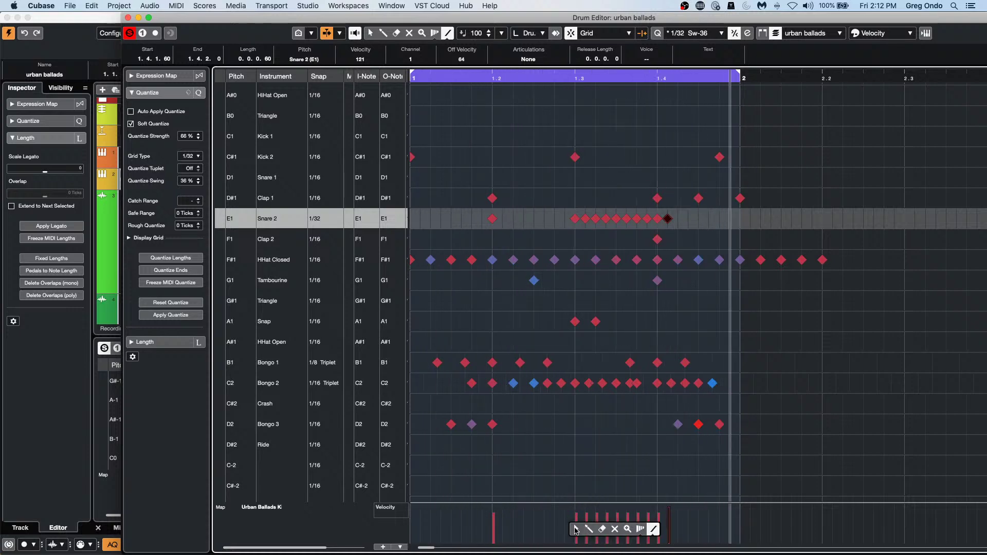
{"action": "left_click", "coordinate": [590, 529]}
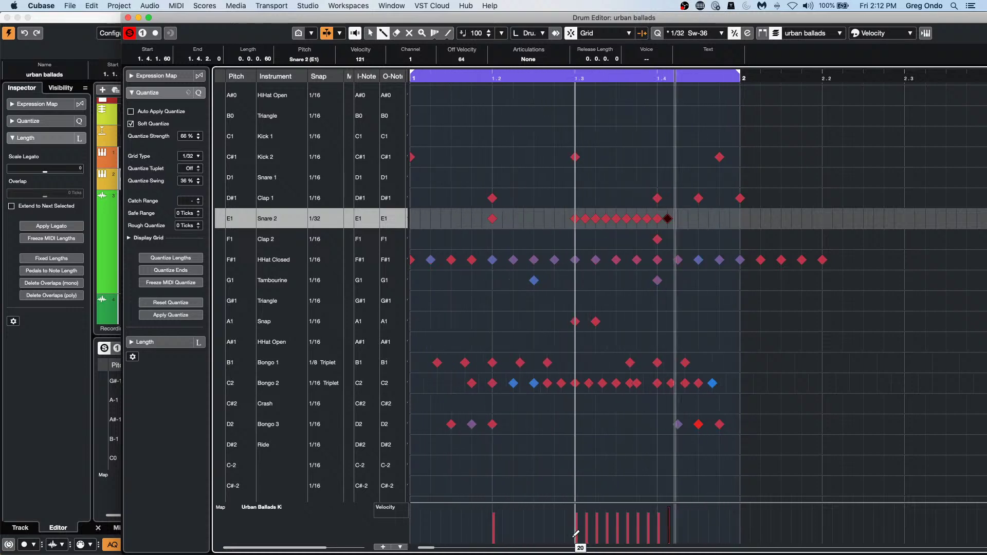
{"action": "left_click_drag", "start_coordinate": [575, 539], "coordinate": [670, 501]}
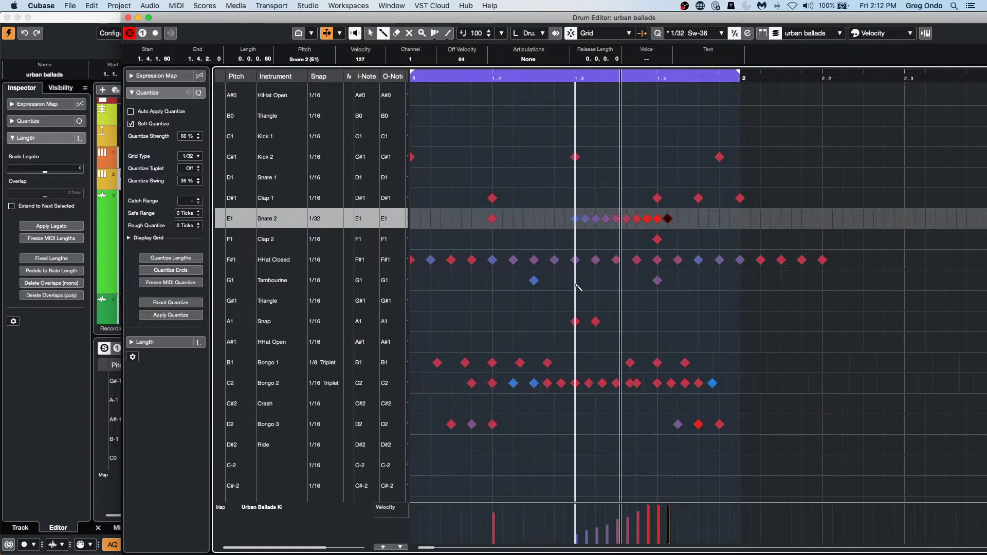
Close the separate Drum Editor window to return to the project.
{"action": "left_click", "coordinate": [669, 76]}
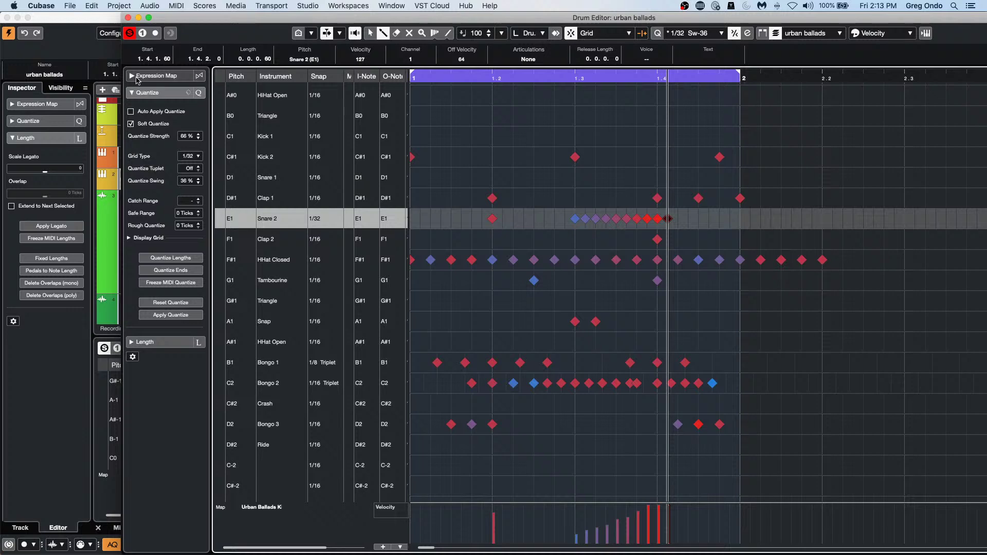
{"action": "left_click", "coordinate": [129, 18]}
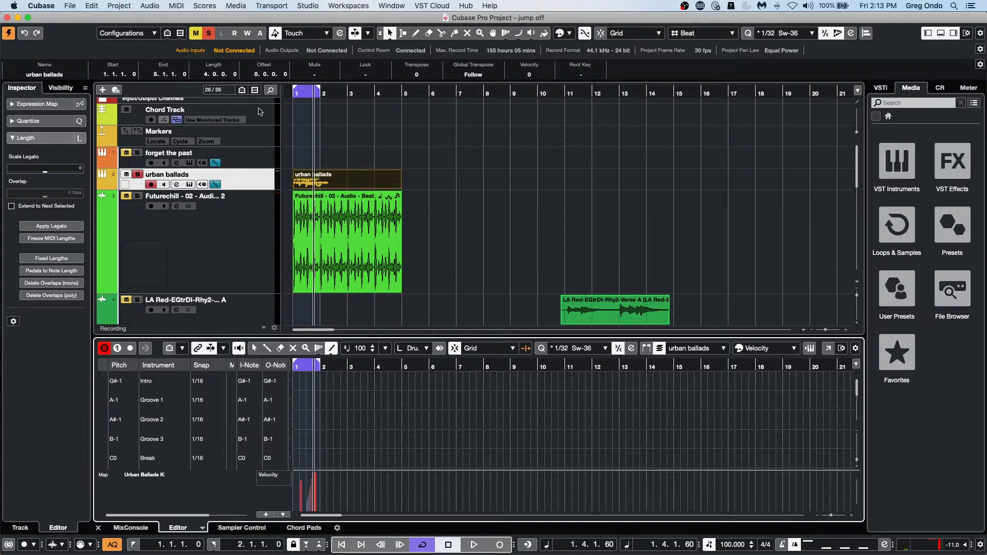
Open and activate the recent project Amos Moses - GO.cpr, and play it from about bar 5.
{"action": "left_click", "coordinate": [70, 6]}
{"action": "mouse_move", "coordinate": [129, 199]}
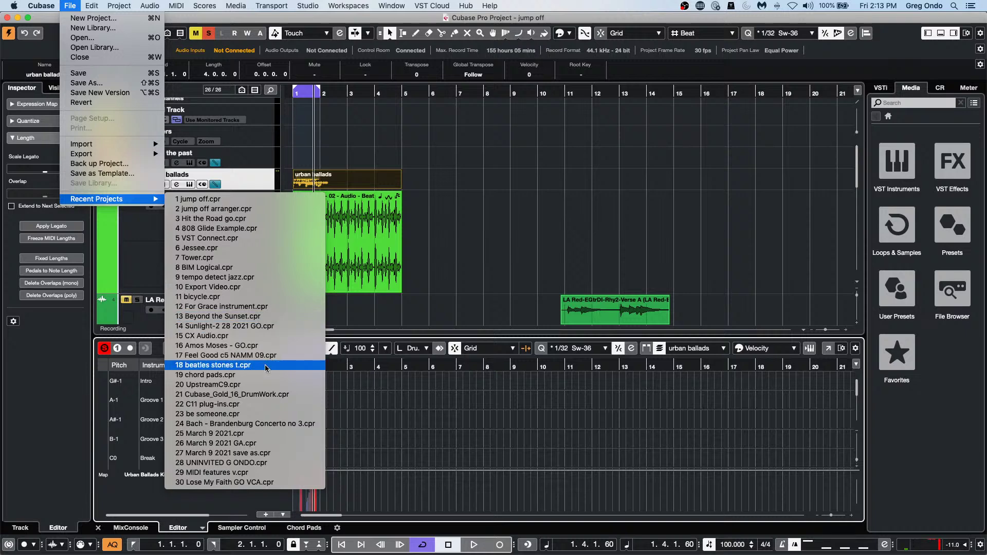
{"action": "left_click", "coordinate": [247, 345]}
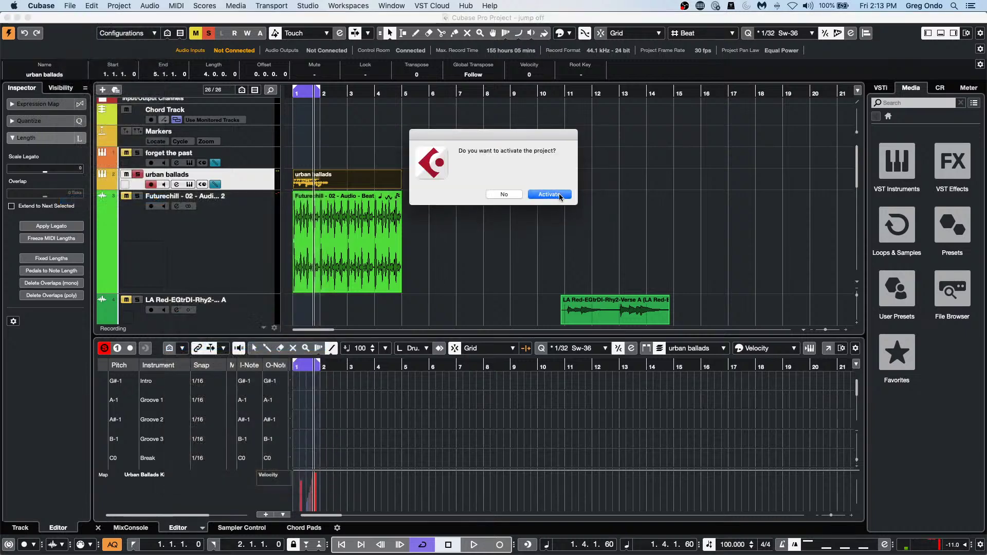
{"action": "left_click", "coordinate": [559, 194]}
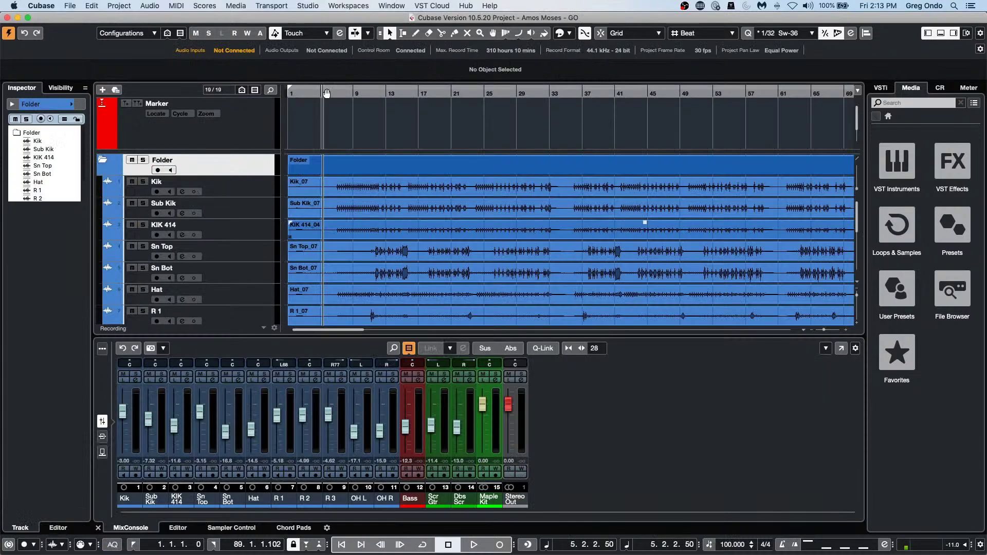
{"action": "left_click", "coordinate": [327, 93]}
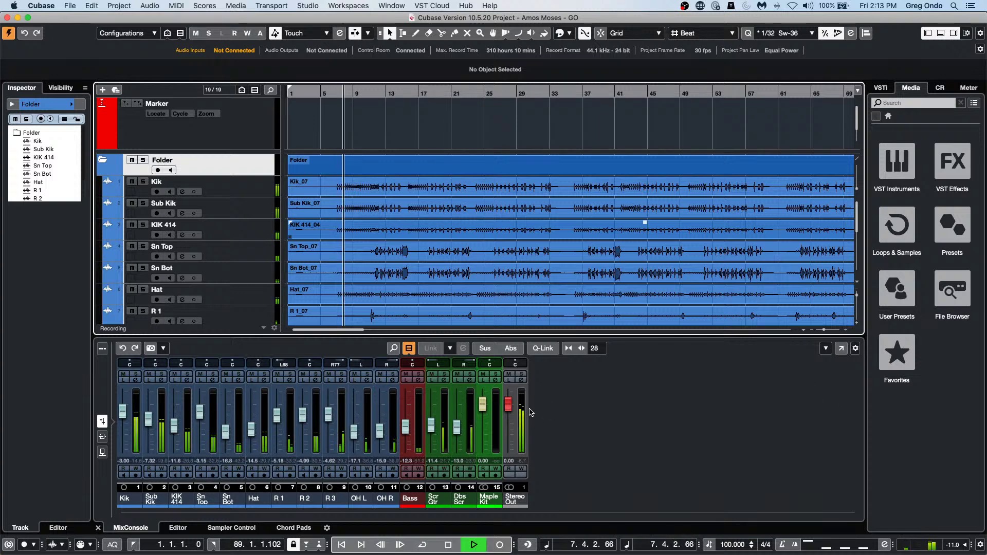
Add a Transpose track to the project and increase its height above the Bass track.
{"action": "right_click", "coordinate": [248, 164]}
{"action": "mouse_move", "coordinate": [358, 167]}
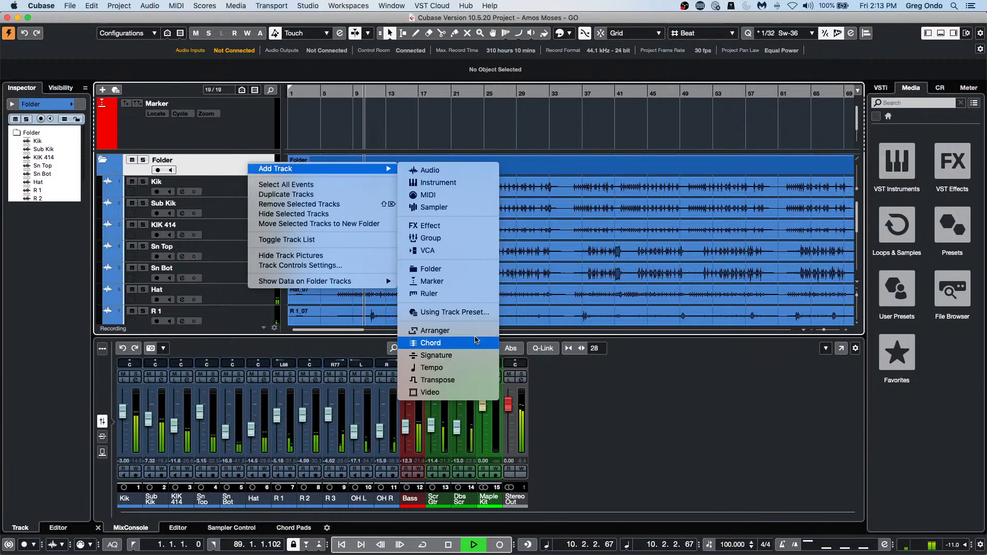
{"action": "left_click", "coordinate": [463, 380]}
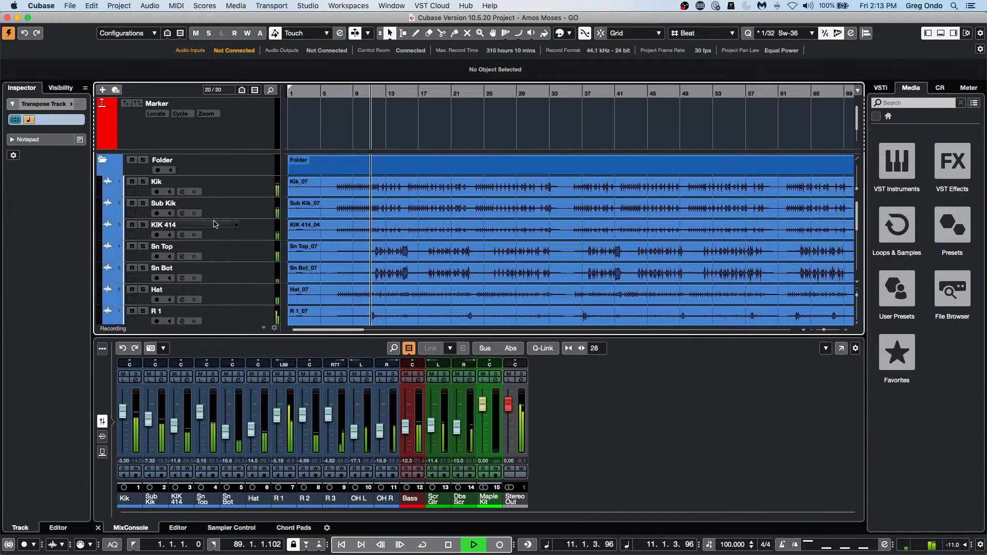
{"action": "scroll", "coordinate": [215, 224], "scroll_direction": "down", "scroll_amount": 10}
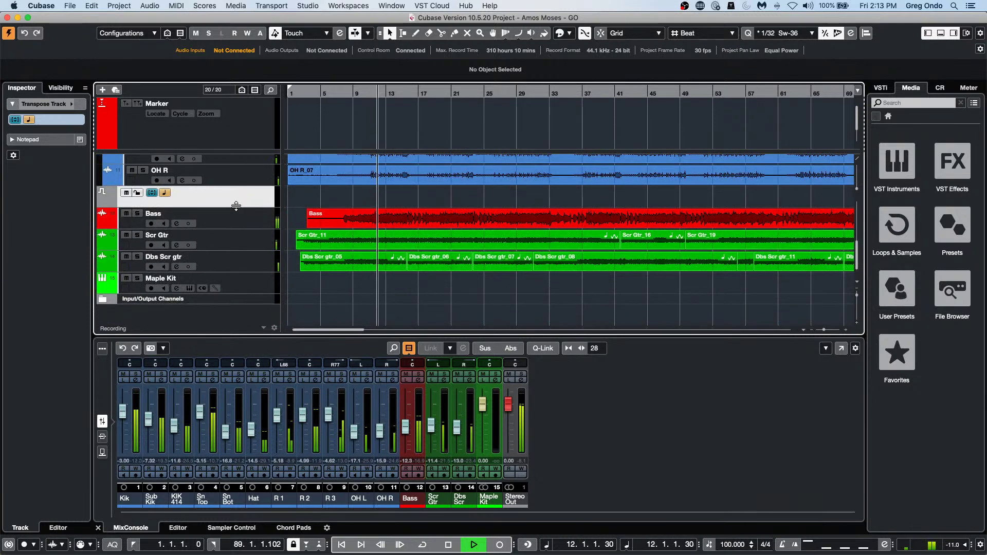
{"action": "left_click_drag", "start_coordinate": [236, 206], "coordinate": [240, 237]}
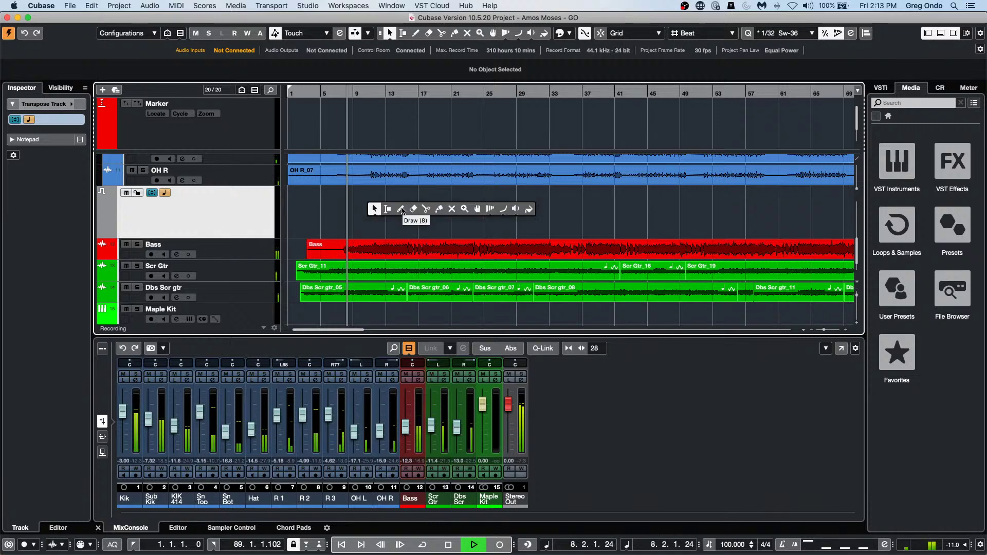
Draw transpose events at about bar 11 and at 12.4.4.15, and set the first one to -2.
{"action": "left_click", "coordinate": [401, 210]}
{"action": "left_click", "coordinate": [374, 215]}
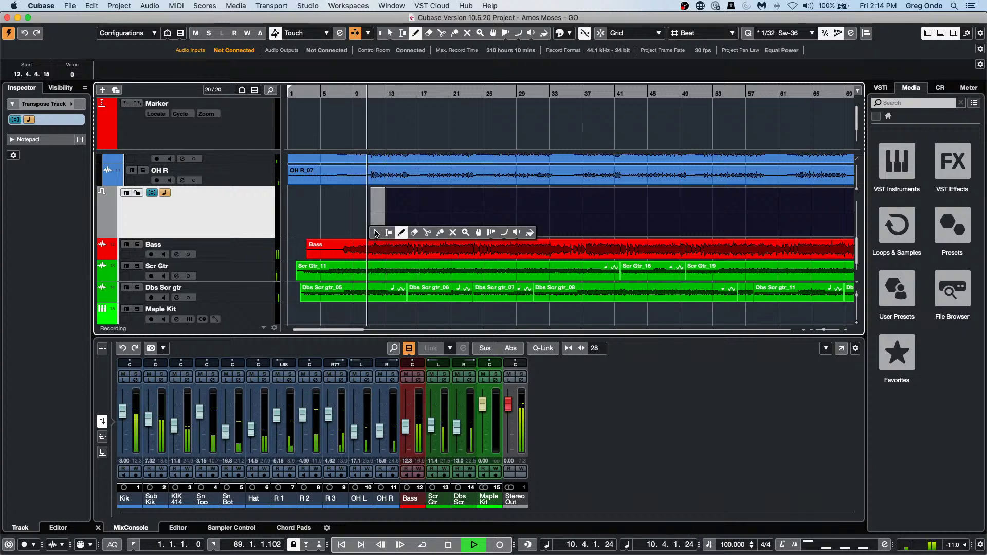
{"action": "key", "text": "1"}
{"action": "left_click", "coordinate": [377, 236]}
{"action": "left_click", "coordinate": [281, 203]}
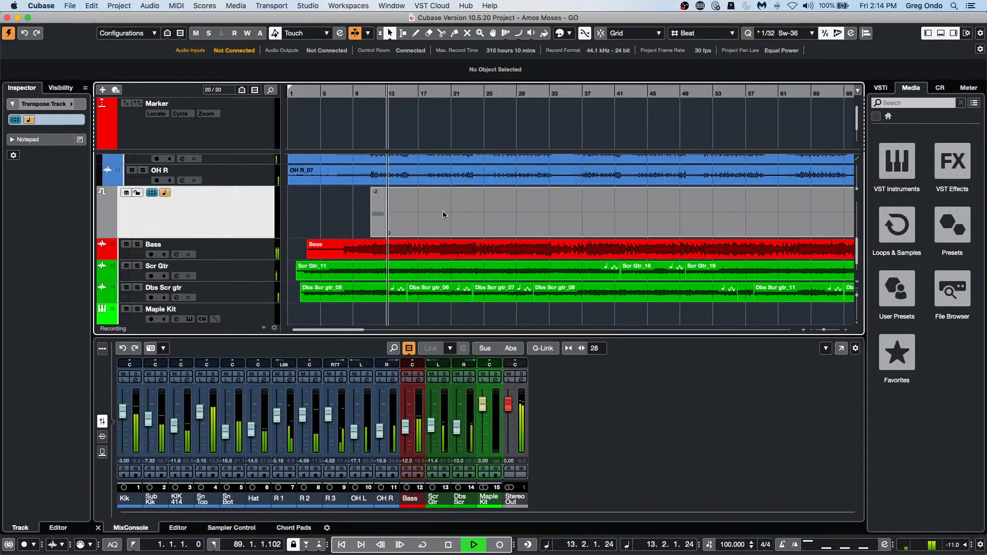
Draw a transpose event at 14.4.1.36 and set its value to 1.
{"action": "right_click", "coordinate": [410, 215]}
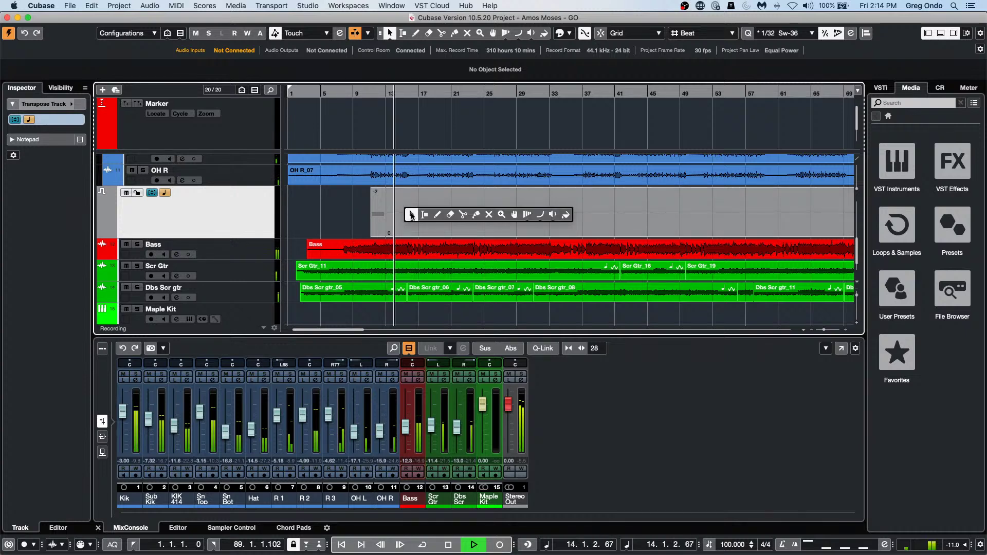
{"action": "left_click", "coordinate": [410, 217]}
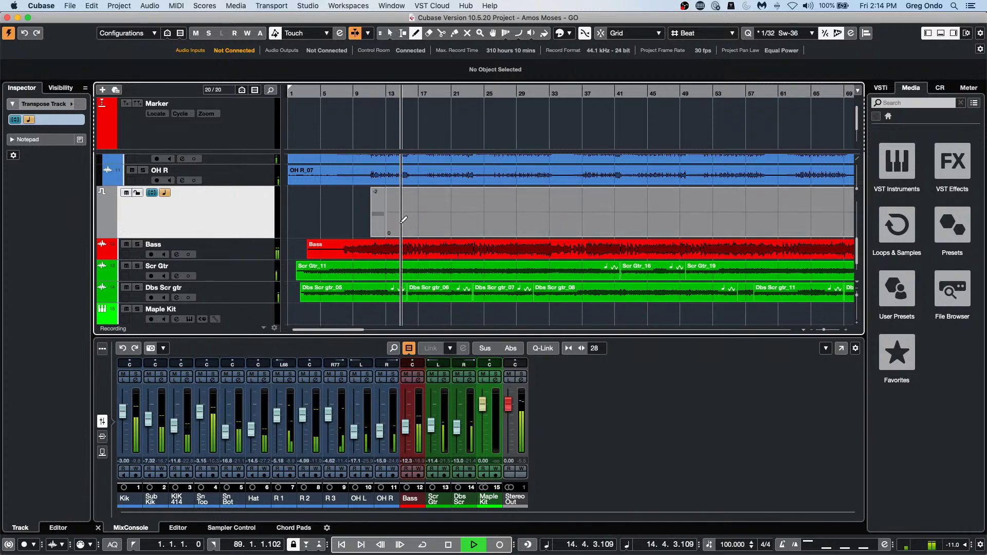
{"action": "left_click", "coordinate": [401, 222]}
{"action": "right_click", "coordinate": [406, 222]}
{"action": "left_click", "coordinate": [406, 226]}
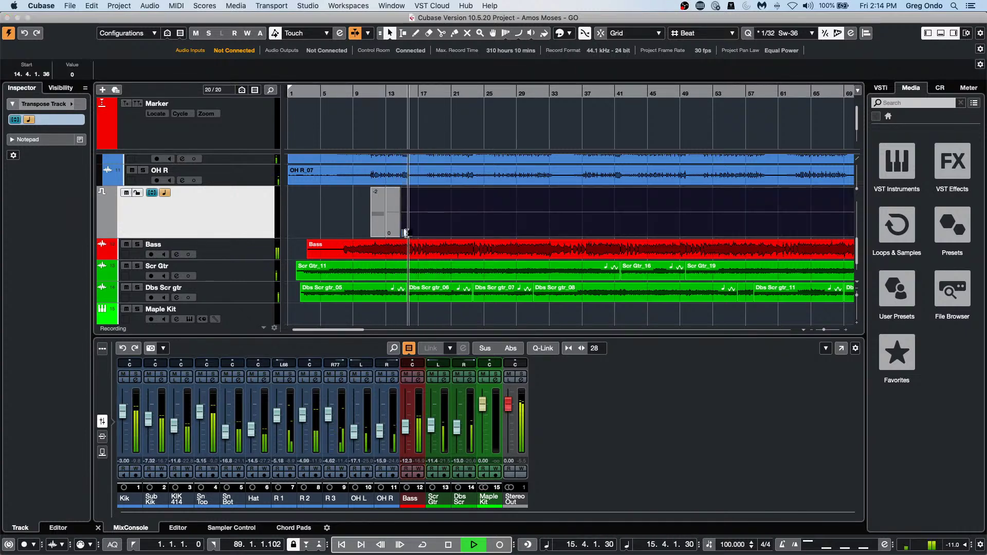
{"action": "left_click_drag", "start_coordinate": [408, 237], "coordinate": [422, 224]}
Draw a transpose event with value 0 at 17.1.4.63.
{"action": "right_click", "coordinate": [420, 224]}
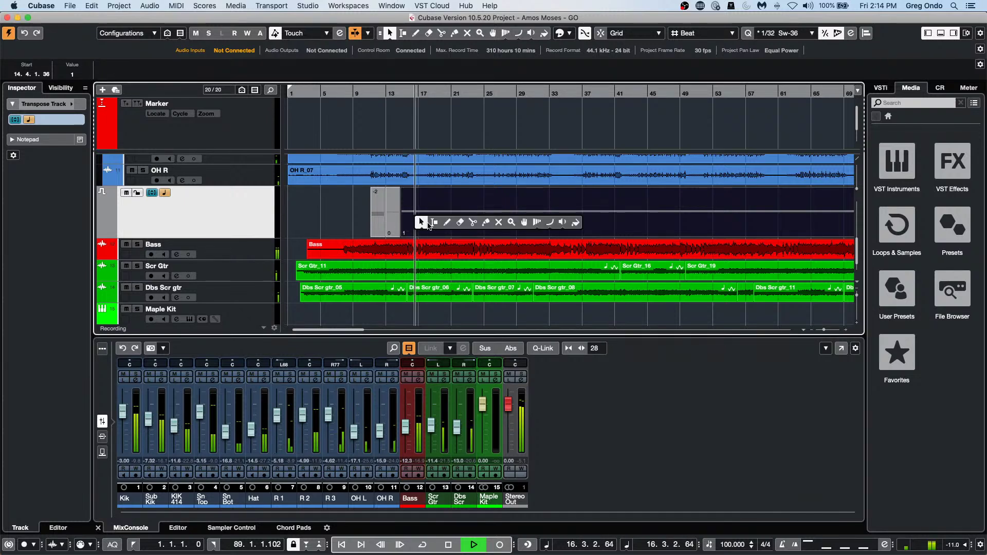
{"action": "left_click", "coordinate": [423, 227]}
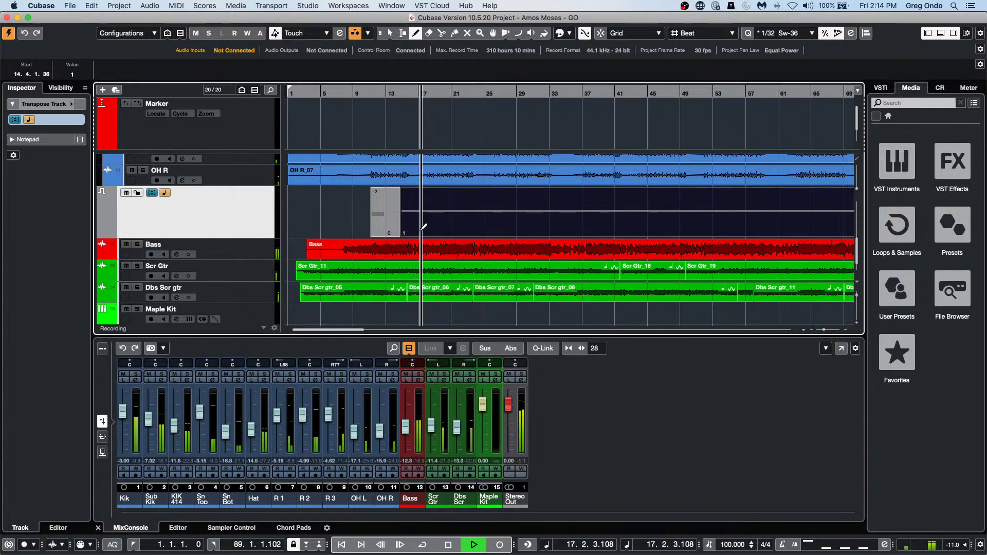
{"action": "left_click", "coordinate": [424, 225]}
{"action": "right_click", "coordinate": [425, 225]}
{"action": "left_click", "coordinate": [426, 230]}
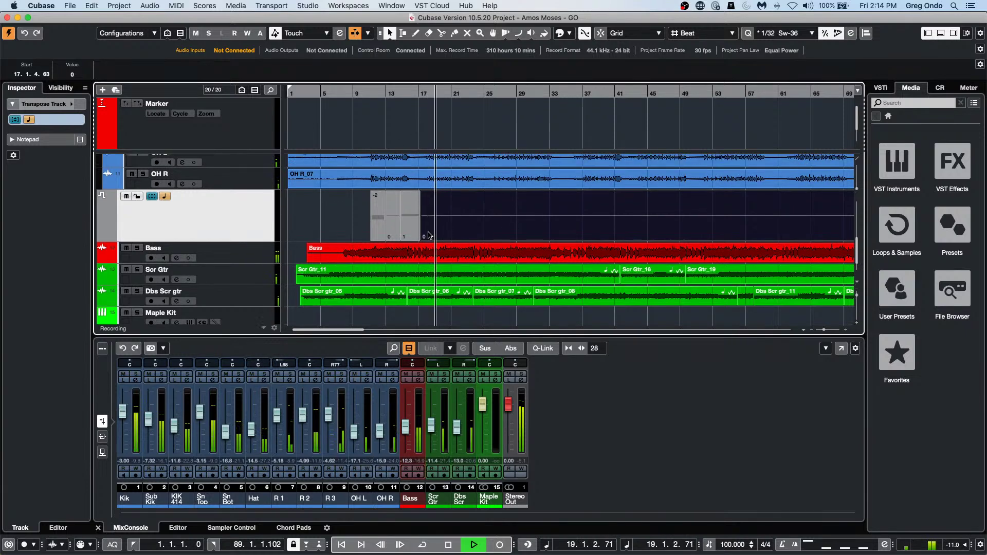
Try a transpose value of 2 on the event at bar 17 during playback, reset it to 0, and stop playback.
{"action": "scroll", "coordinate": [429, 239], "scroll_direction": "up", "scroll_amount": 1}
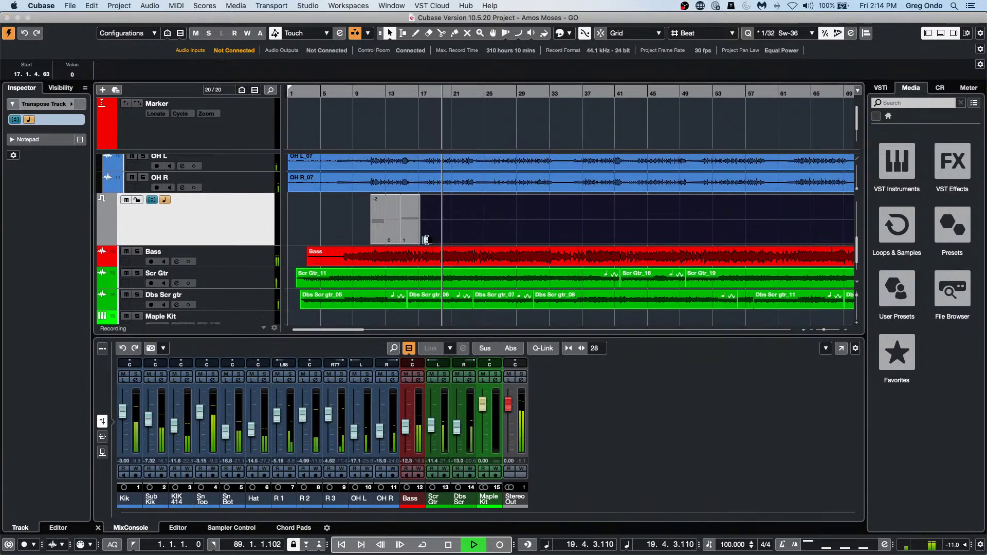
{"action": "left_click_drag", "start_coordinate": [430, 244], "coordinate": [426, 288]}
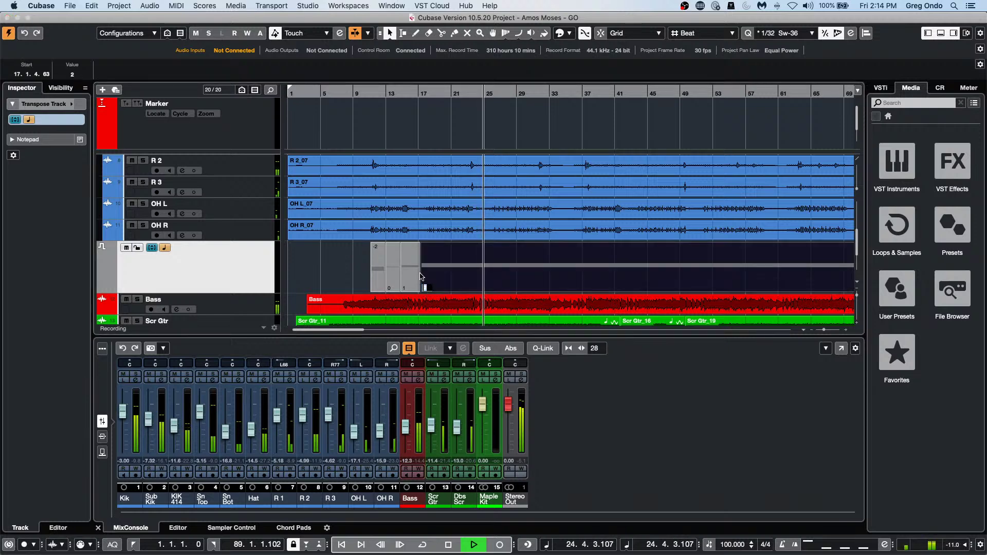
{"action": "type", "text": "0"}
{"action": "key", "text": "Return"}
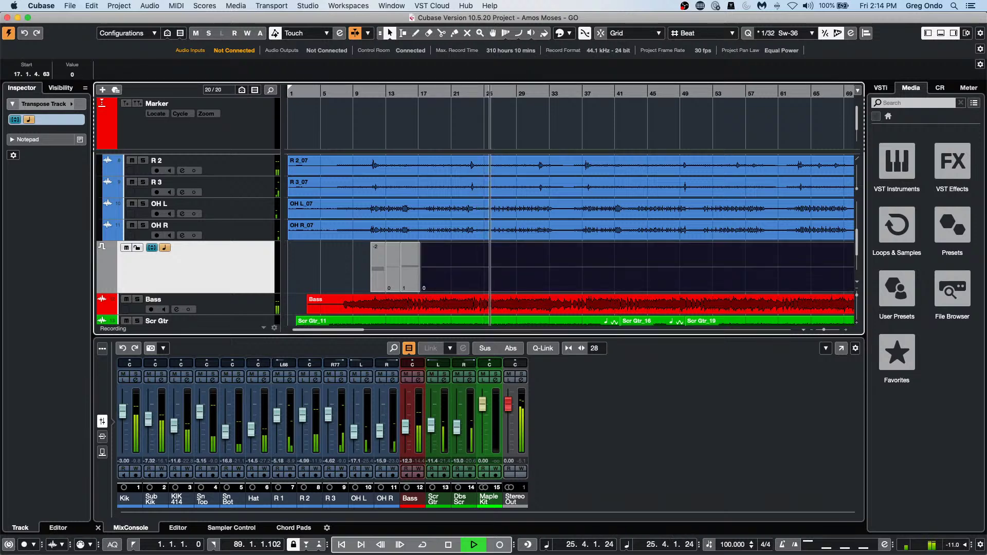
{"action": "key", "text": "space"}
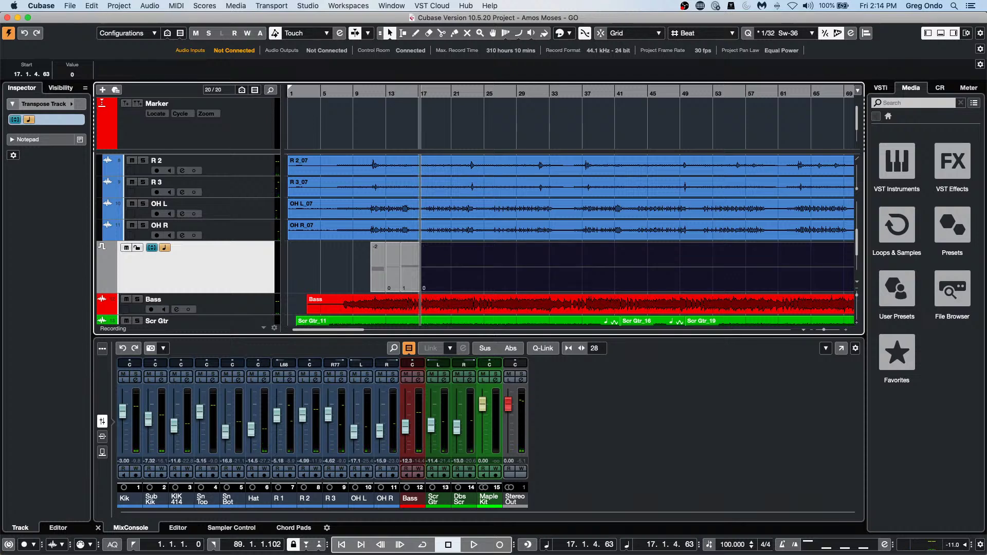
Delete the selected transpose event and undo the earlier transpose edits, including the creation of the transpose track.
{"action": "key", "text": "Delete"}
{"action": "key", "text": "super+z"}
{"action": "key", "text": "super+z"}
{"action": "key", "text": "super+z"}
{"action": "key", "text": "super+z"}
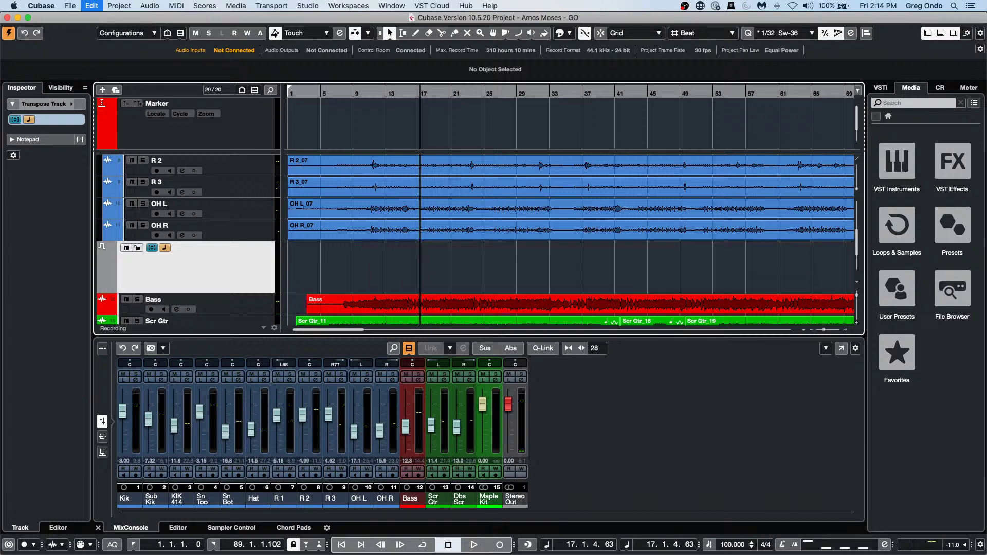
{"action": "left_click_drag", "start_coordinate": [432, 95], "coordinate": [430, 68]}
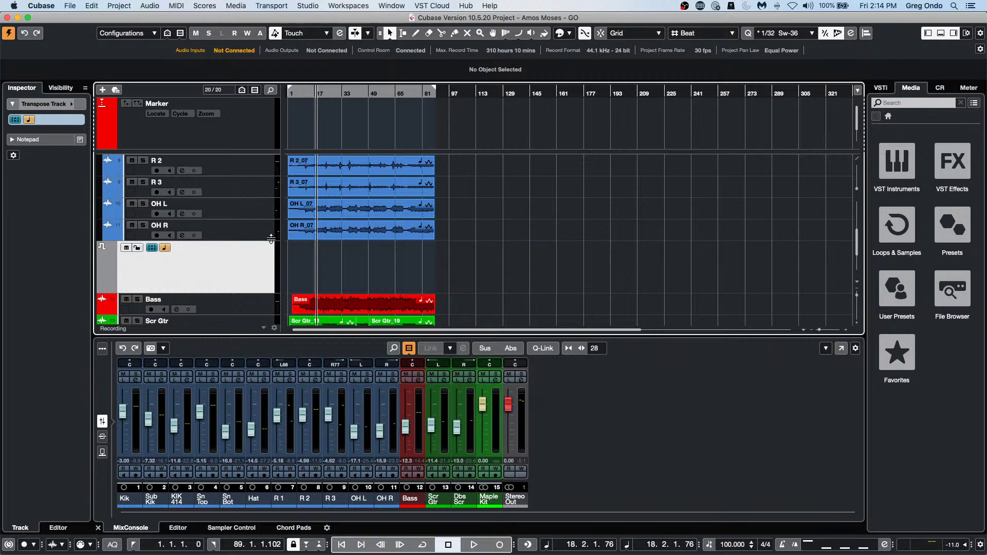
{"action": "key", "text": "super+z"}
Select the bass and guitar events, audition transpose values of -2 and -3 from about bar 17, reset to 0, and stop playback.
{"action": "left_click_drag", "start_coordinate": [455, 259], "coordinate": [298, 313]}
{"action": "key", "text": "space"}
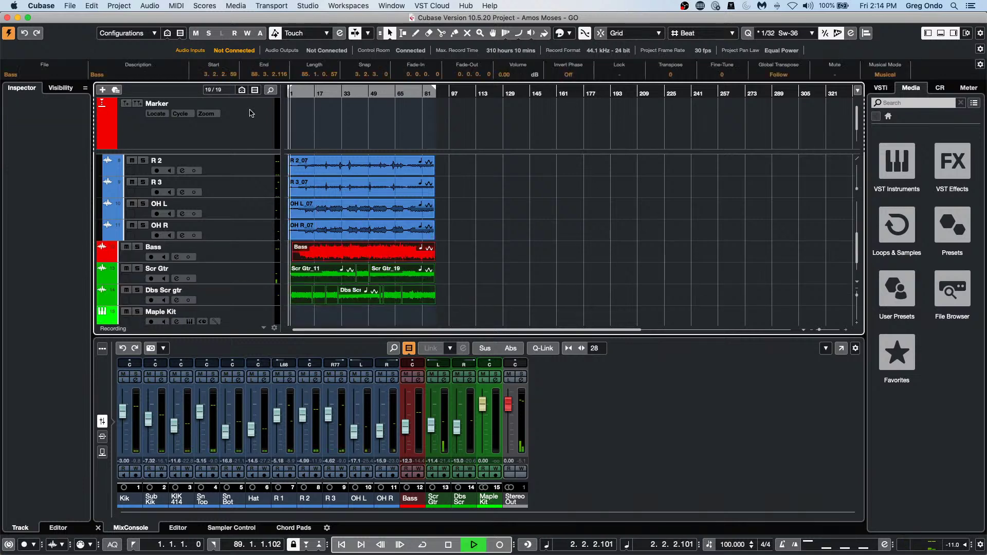
{"action": "left_click", "coordinate": [310, 95]}
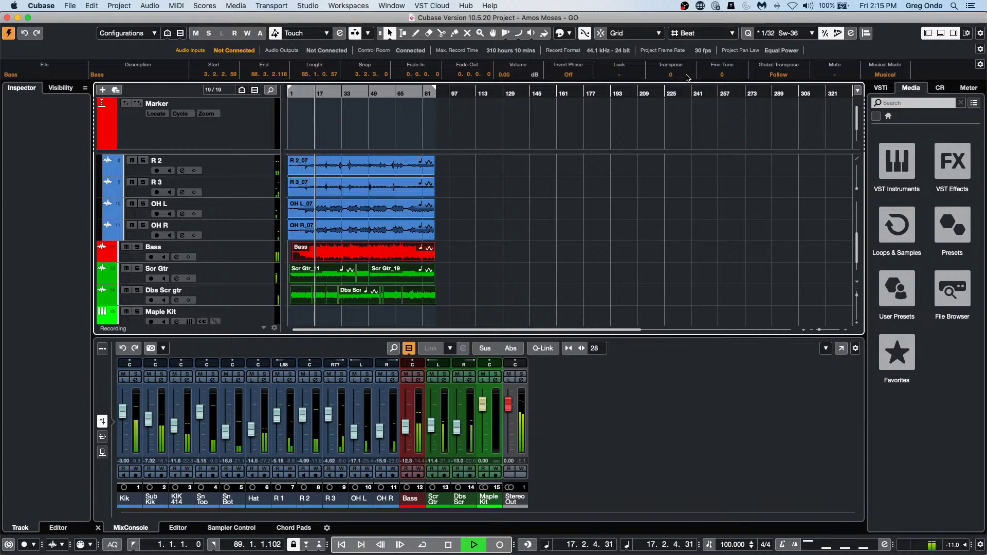
{"action": "scroll", "coordinate": [687, 77], "scroll_direction": "down", "scroll_amount": 2}
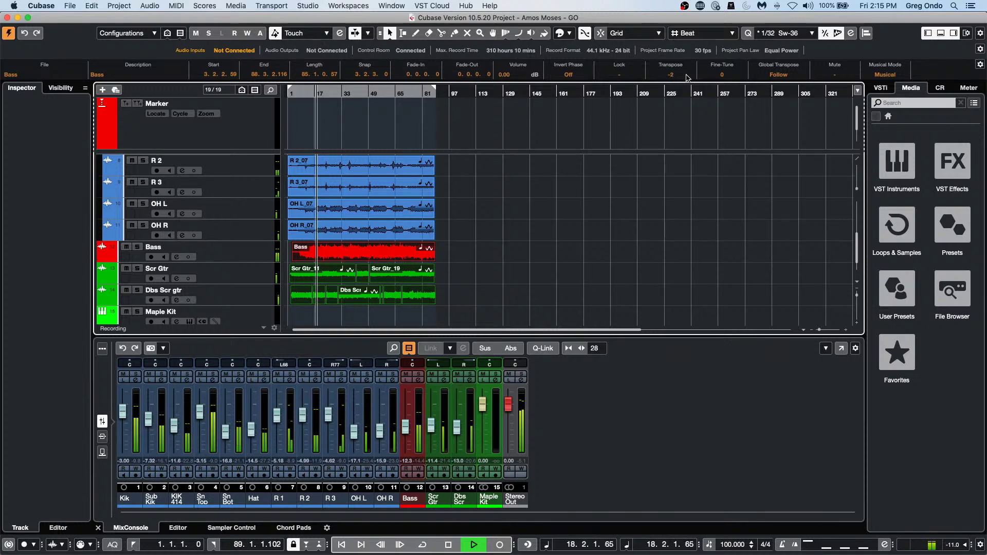
{"action": "scroll", "coordinate": [688, 77], "scroll_direction": "down", "scroll_amount": 1}
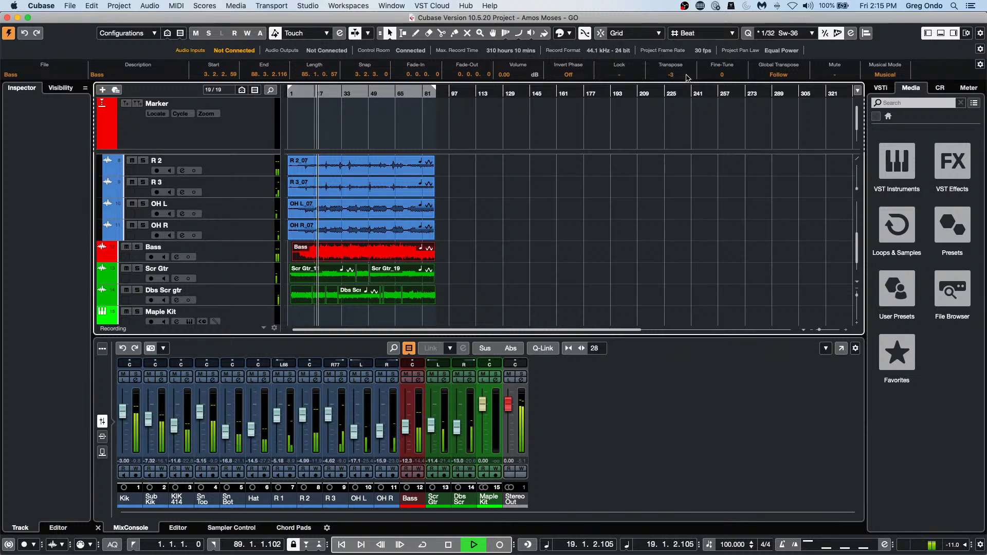
{"action": "scroll", "coordinate": [687, 77], "scroll_direction": "up", "scroll_amount": 3}
{"action": "scroll", "coordinate": [687, 78], "scroll_direction": "up", "scroll_amount": 1}
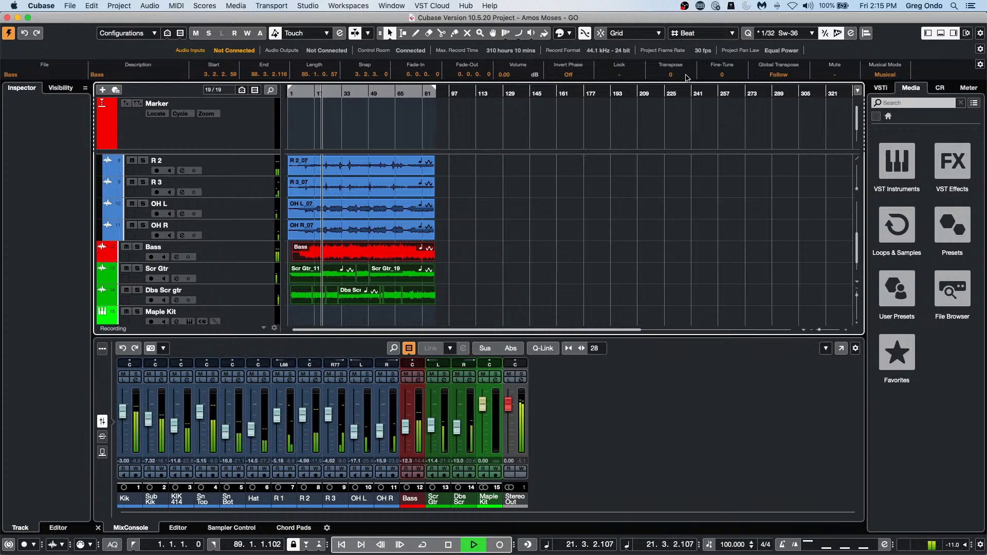
{"action": "key", "text": "space"}
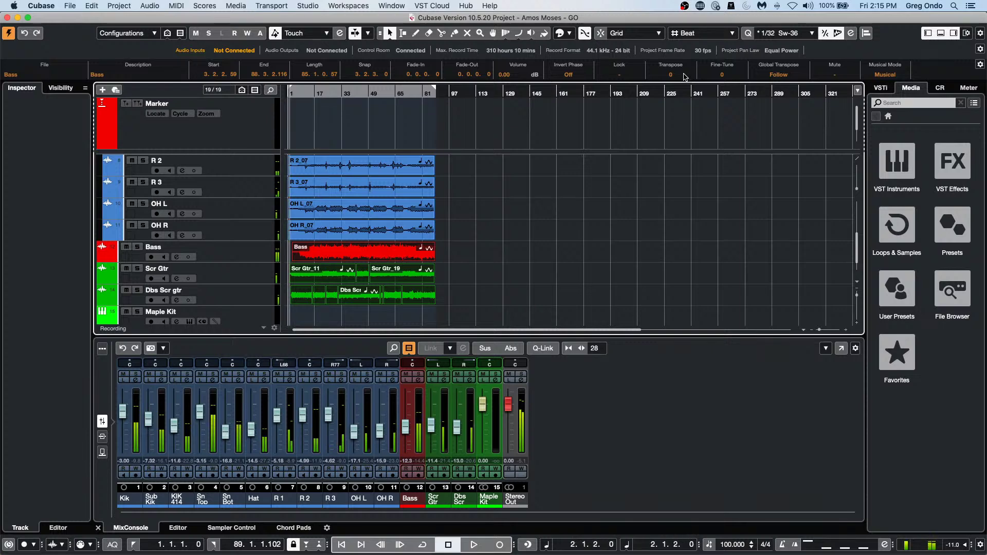
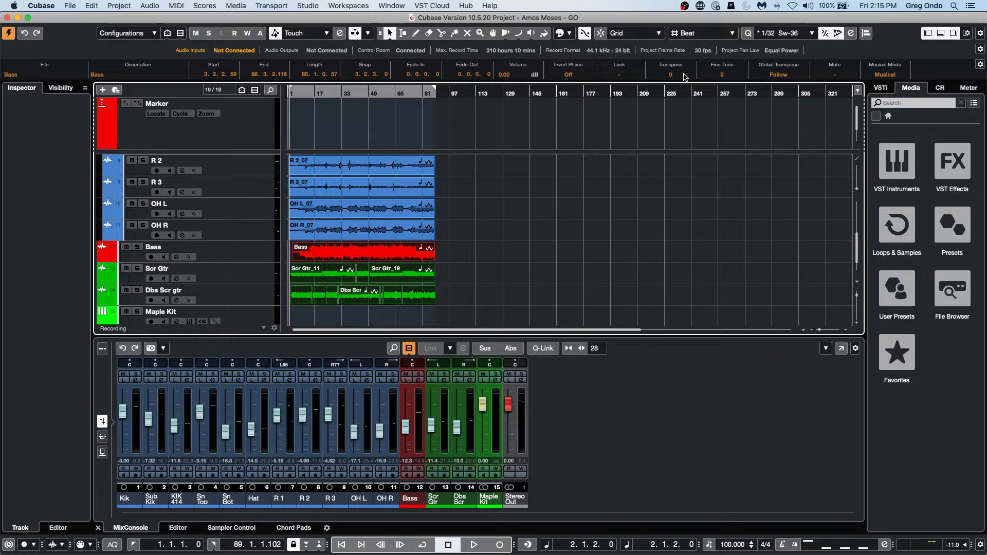
Open the recent project Feel Good c5 NAMM 09.cpr without activating it, and close its project window.
{"action": "left_click", "coordinate": [72, 6]}
{"action": "mouse_move", "coordinate": [92, 200]}
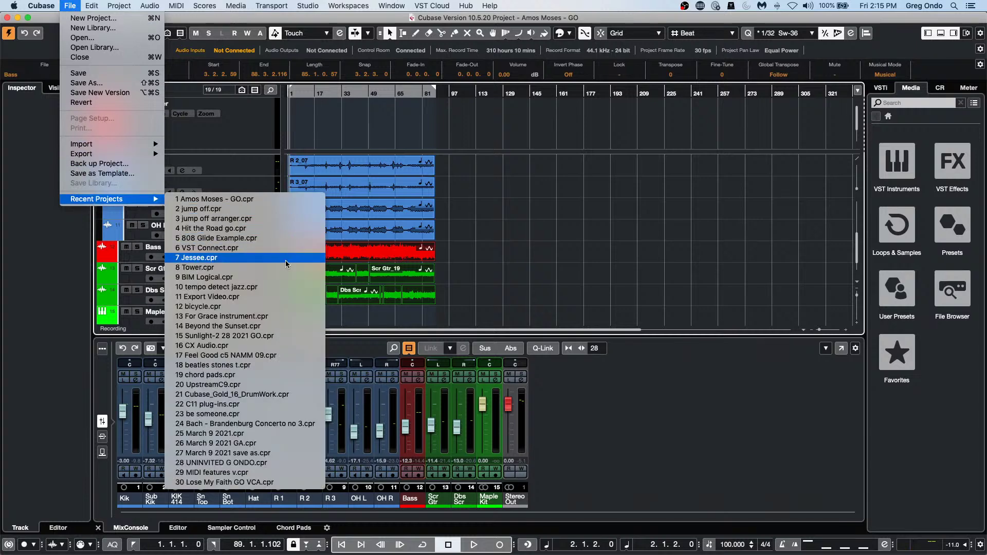
{"action": "left_click", "coordinate": [280, 359]}
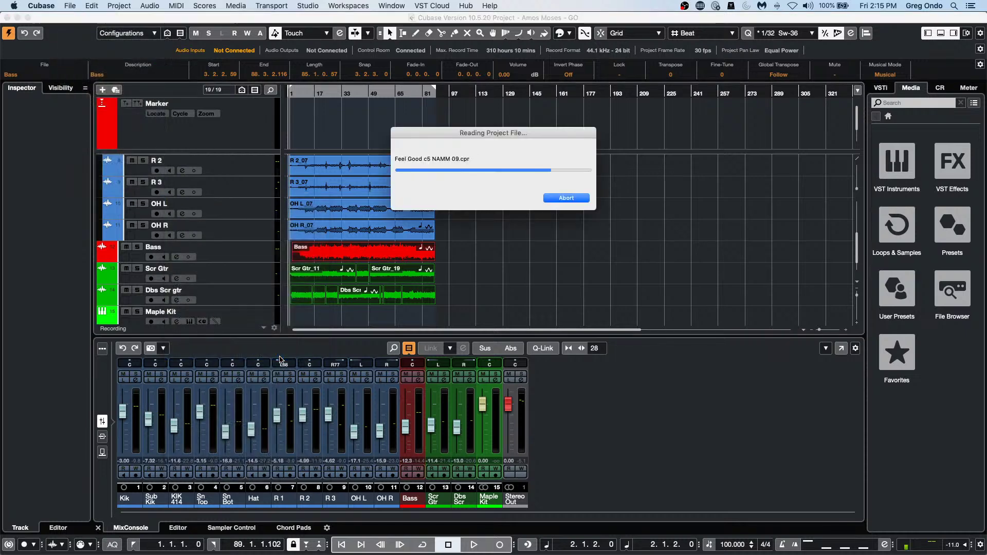
{"action": "left_click", "coordinate": [503, 195]}
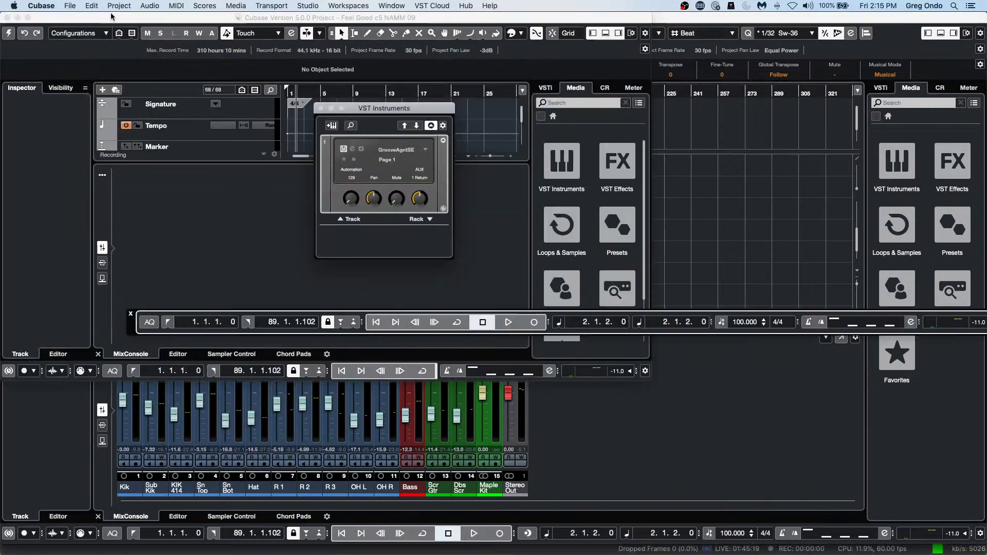
{"action": "left_click", "coordinate": [7, 17]}
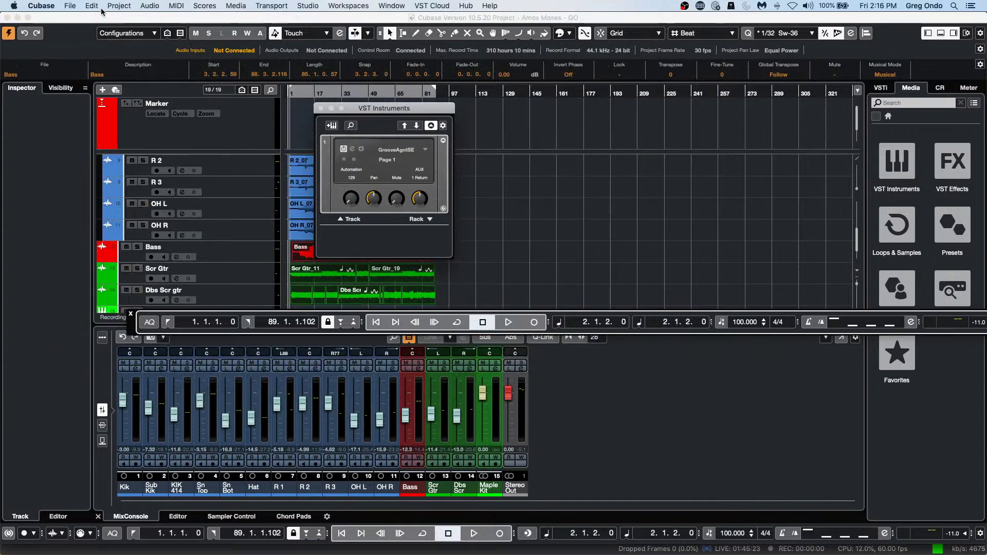
Open Feel Good c5 NAMM 09.cpr from the Feel Good NAMM 09 folder inside Projects and activate the project.
{"action": "left_click", "coordinate": [70, 5]}
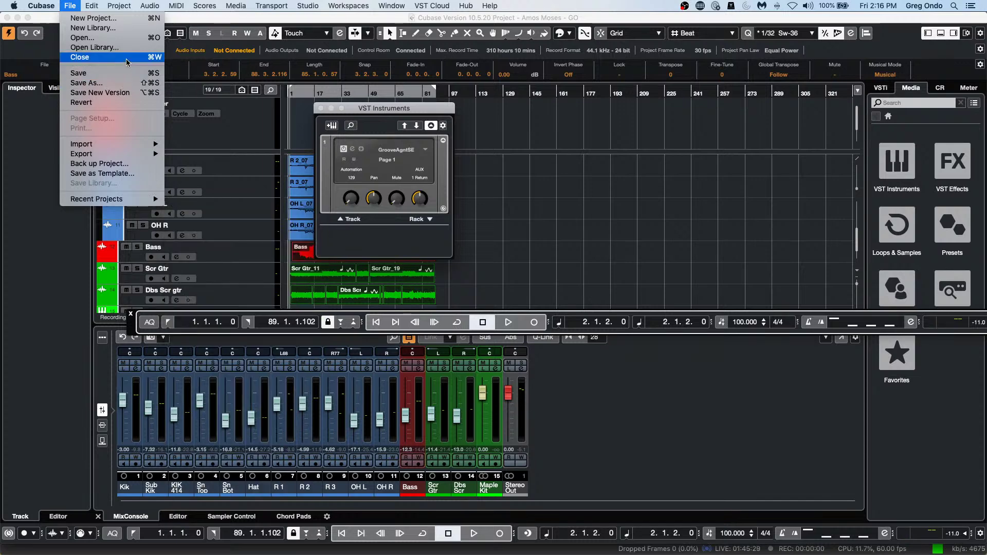
{"action": "left_click", "coordinate": [130, 41]}
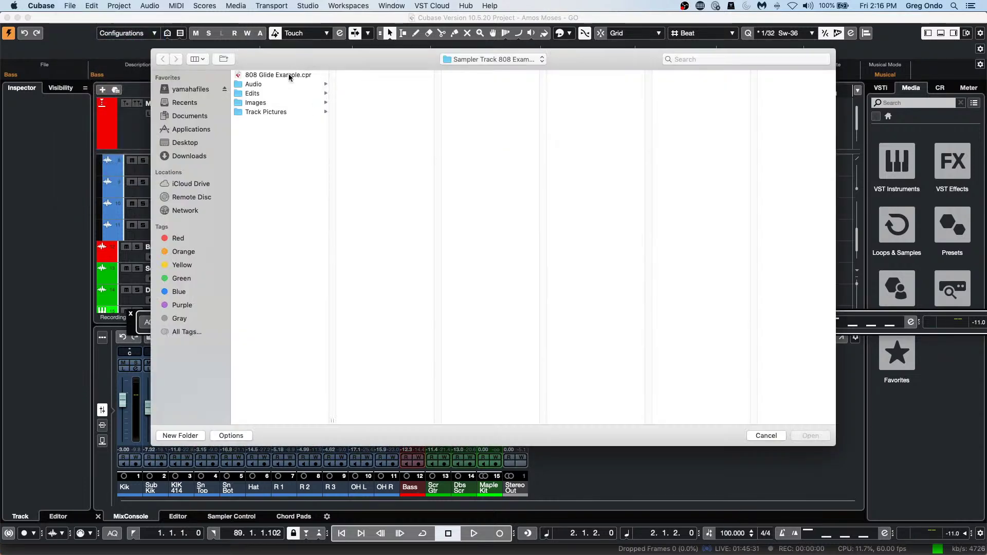
{"action": "left_click", "coordinate": [484, 61]}
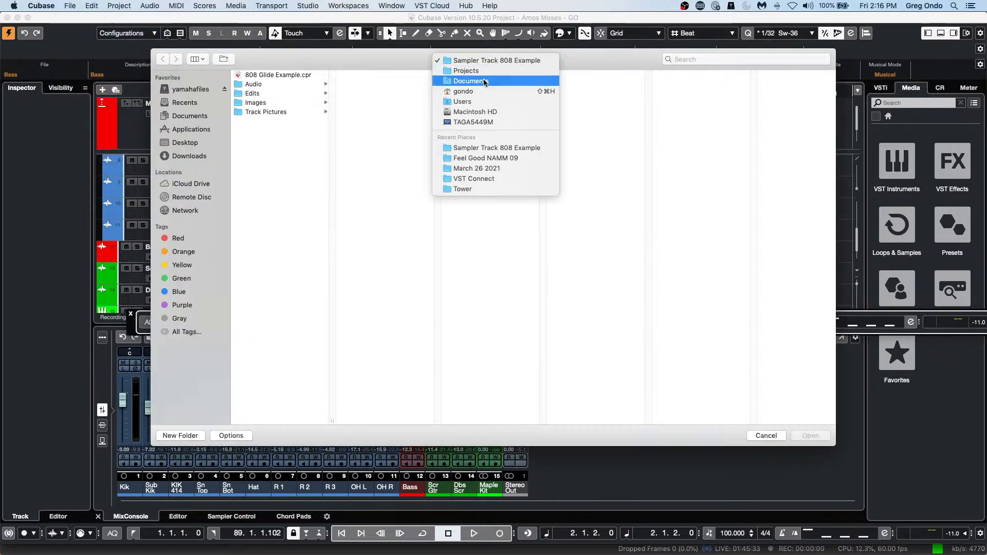
{"action": "left_click", "coordinate": [486, 75]}
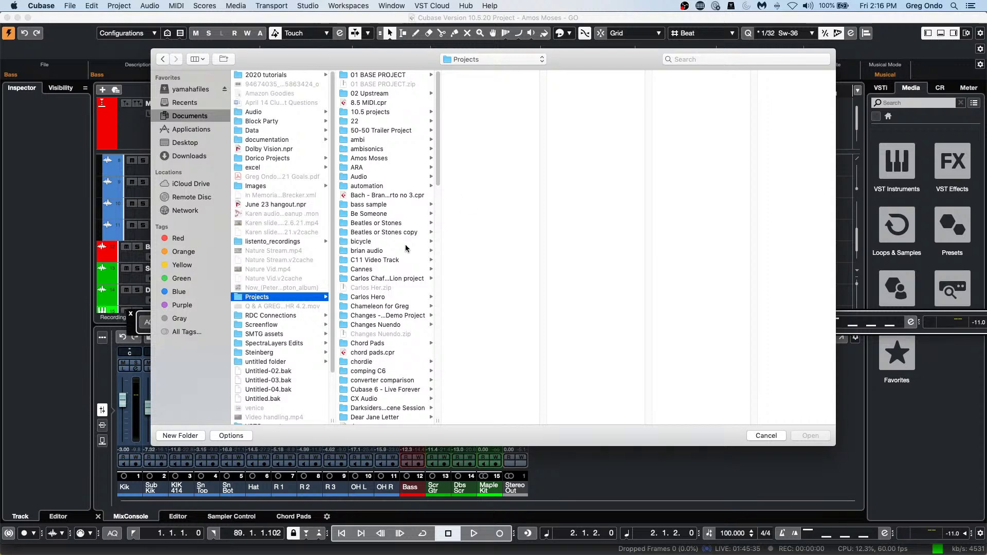
{"action": "scroll", "coordinate": [395, 273], "scroll_direction": "down", "scroll_amount": 1}
{"action": "scroll", "coordinate": [395, 273], "scroll_direction": "down", "scroll_amount": 6}
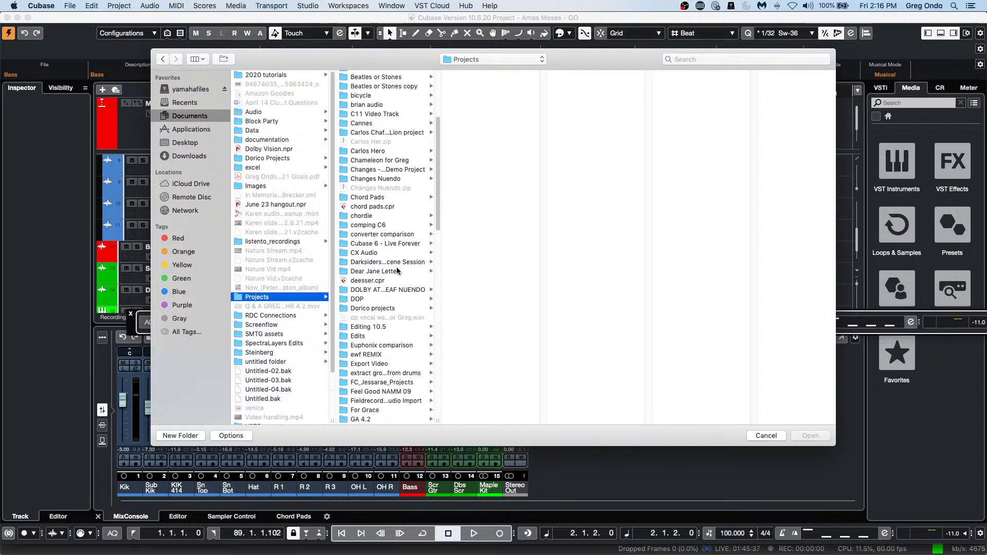
{"action": "left_click", "coordinate": [401, 391]}
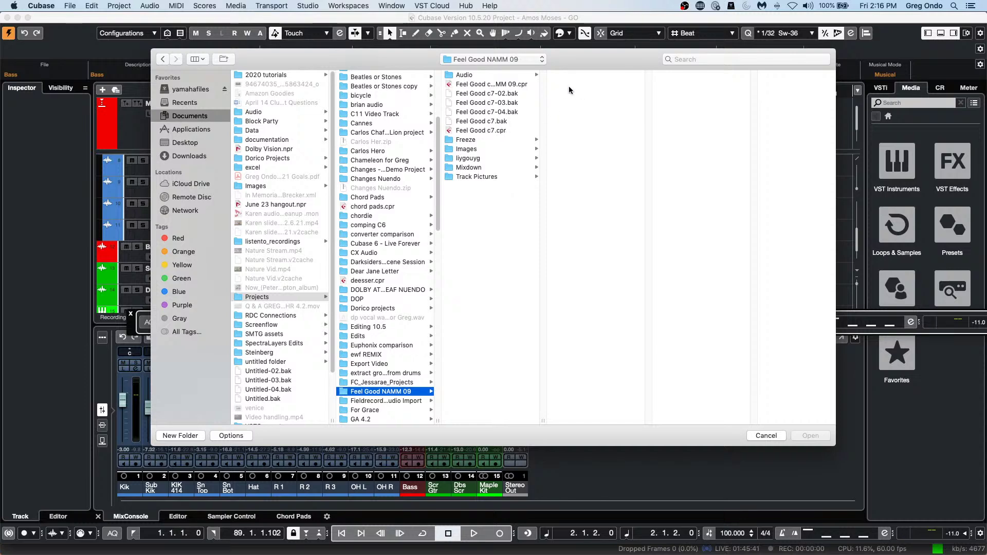
{"action": "double_click", "coordinate": [489, 86]}
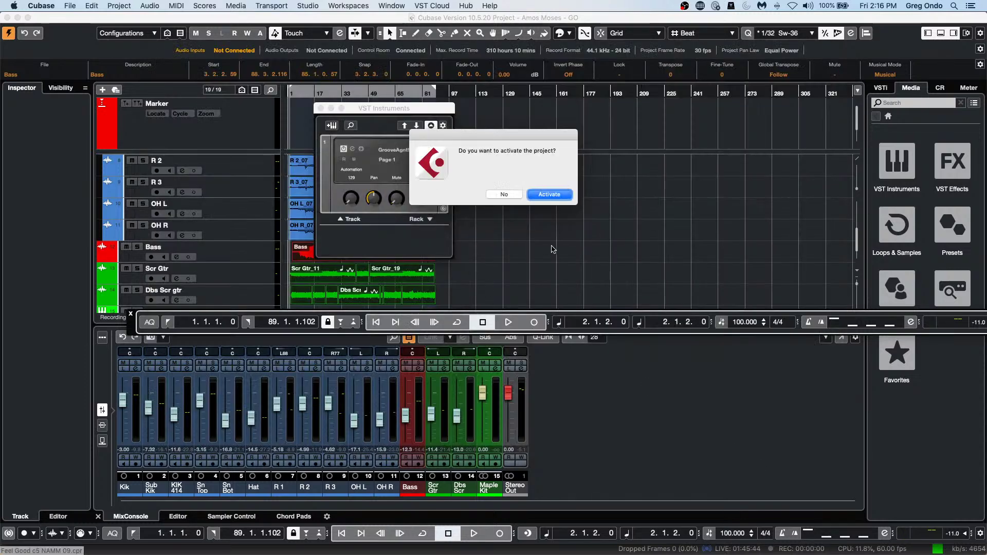
{"action": "left_click", "coordinate": [550, 194]}
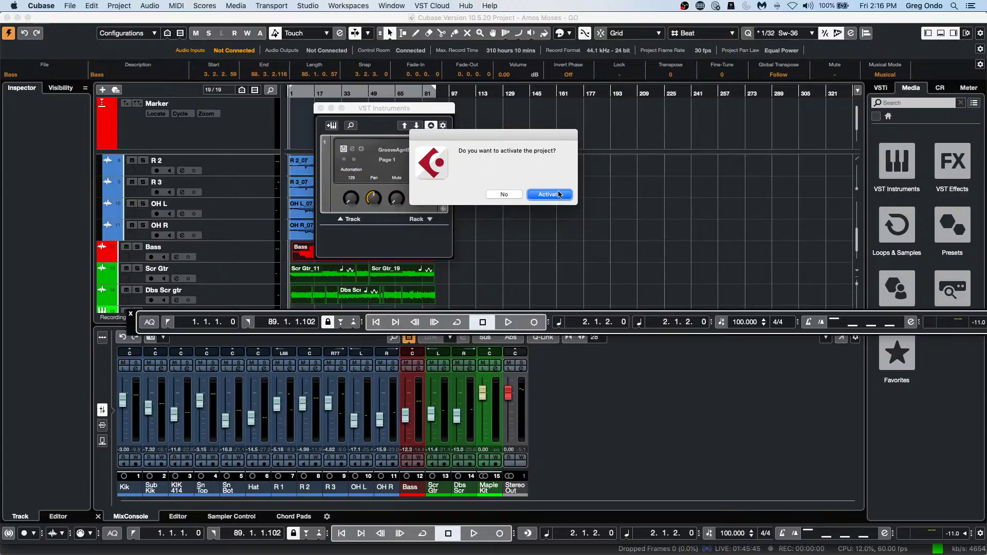
Relaunch Cubase 11 with the current program preferences and dismiss the crash report.
{"action": "key", "text": "super+Tab"}
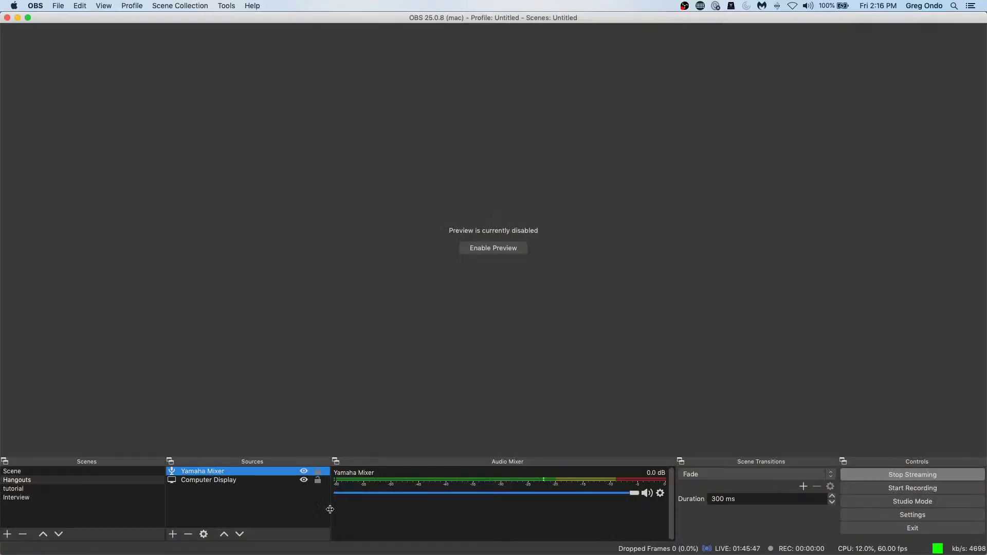
{"action": "mouse_move", "coordinate": [330, 553]}
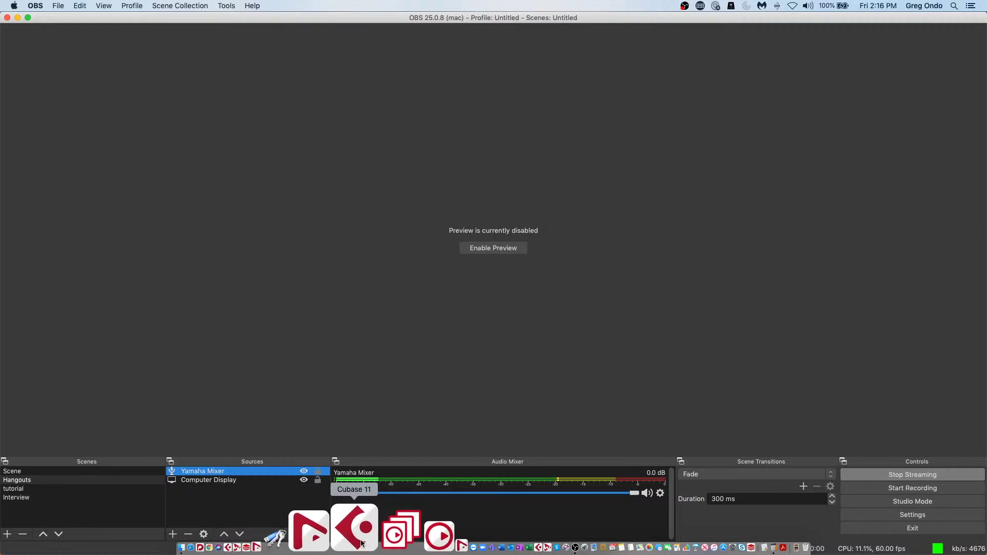
{"action": "left_click", "coordinate": [361, 543]}
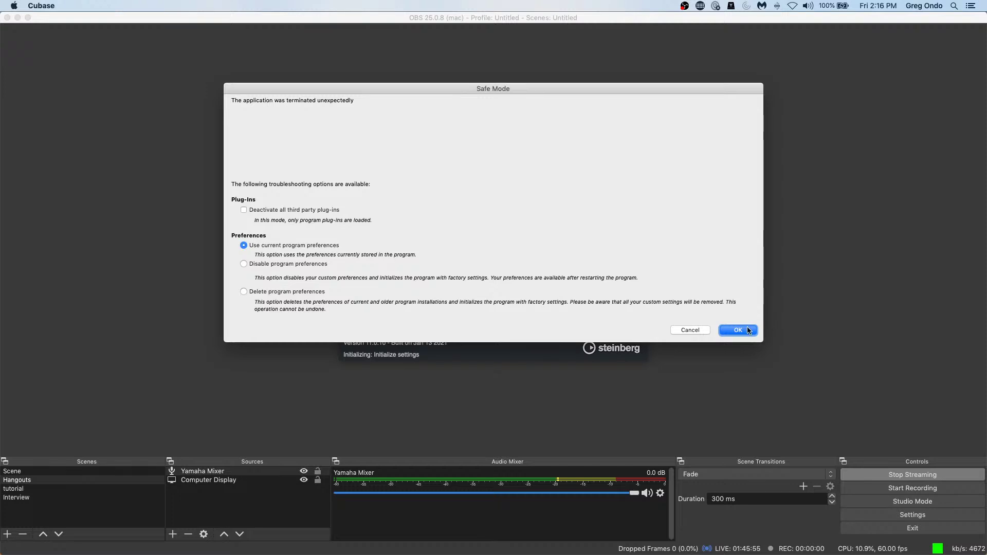
{"action": "left_click", "coordinate": [748, 330]}
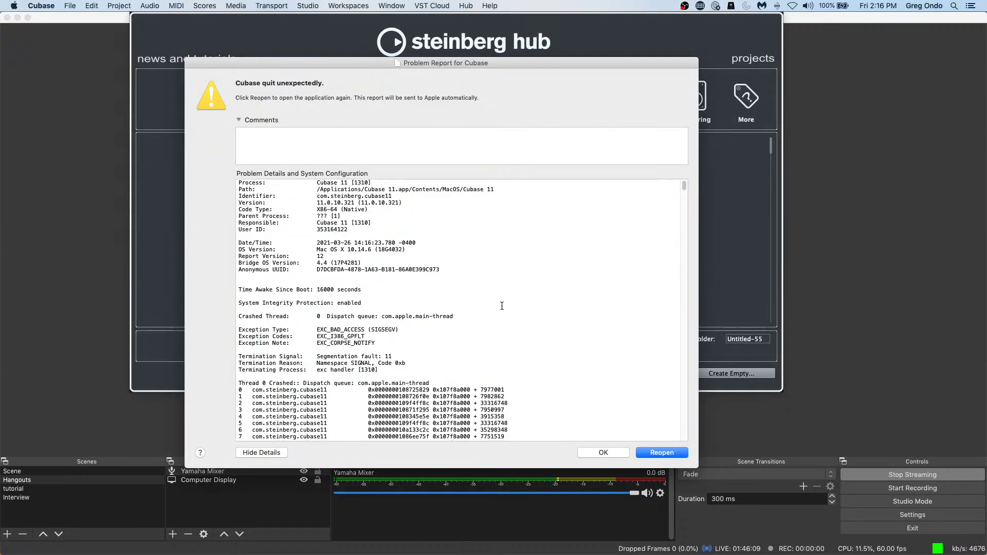
{"action": "left_click", "coordinate": [603, 452]}
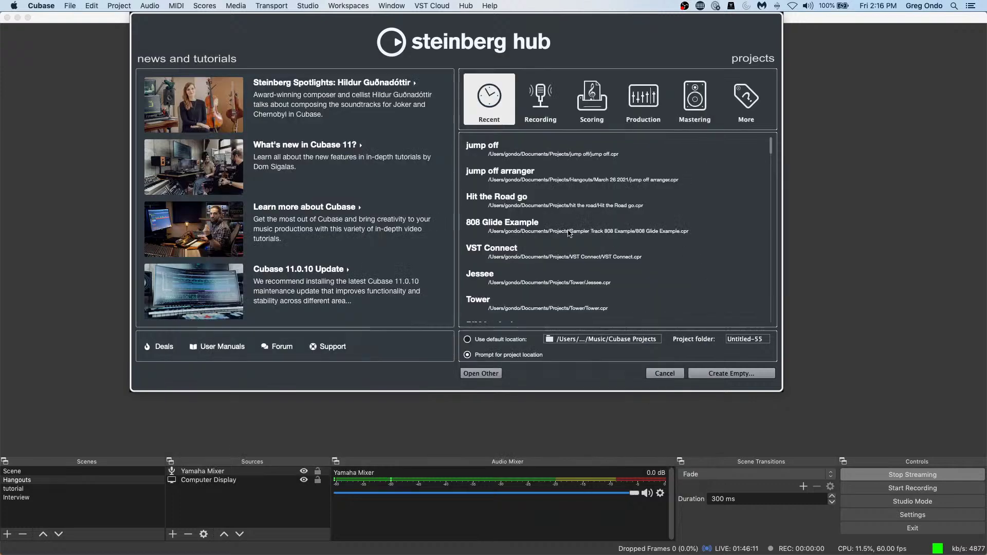
Create an empty project in the March 26 2021 folder.
{"action": "scroll", "coordinate": [543, 222], "scroll_direction": "down", "scroll_amount": 1}
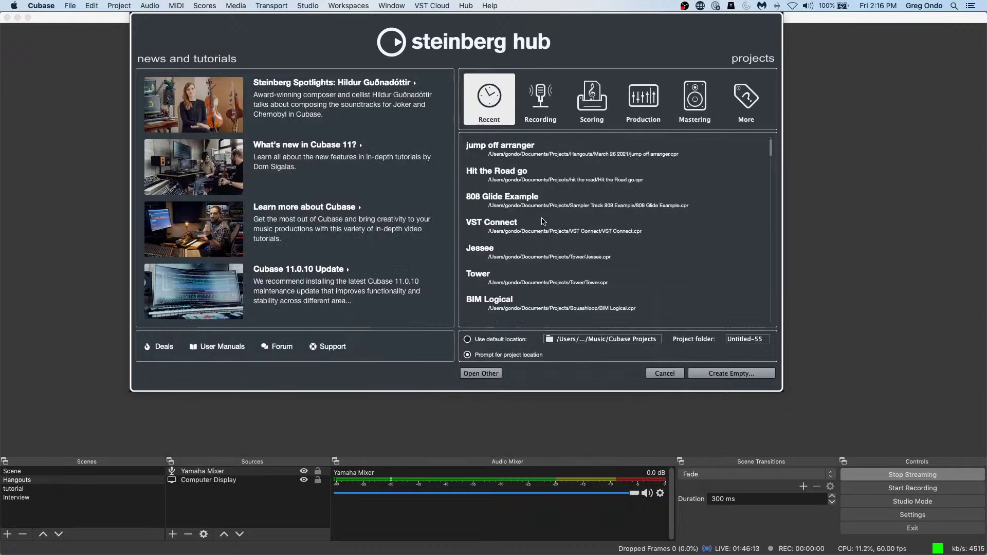
{"action": "left_click", "coordinate": [732, 374]}
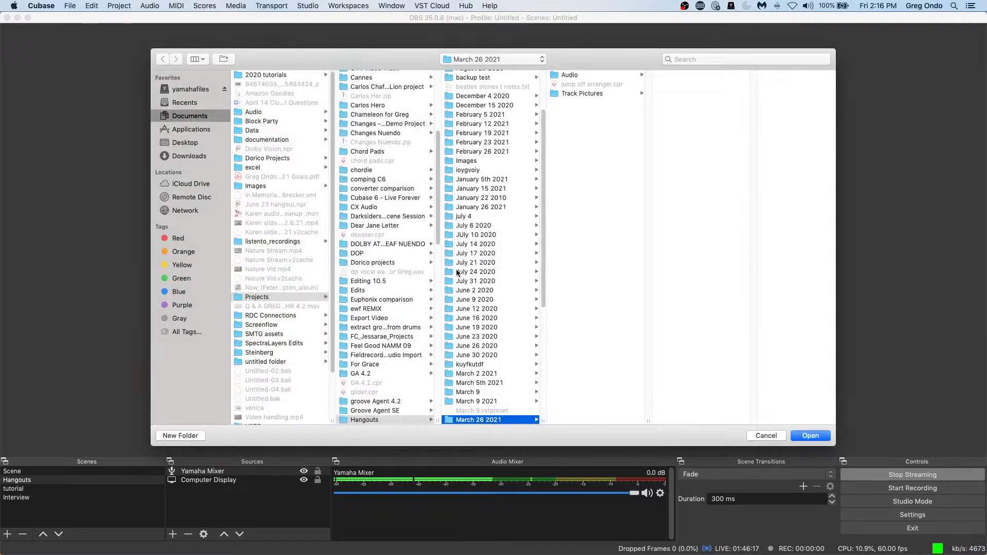
{"action": "left_click", "coordinate": [812, 436]}
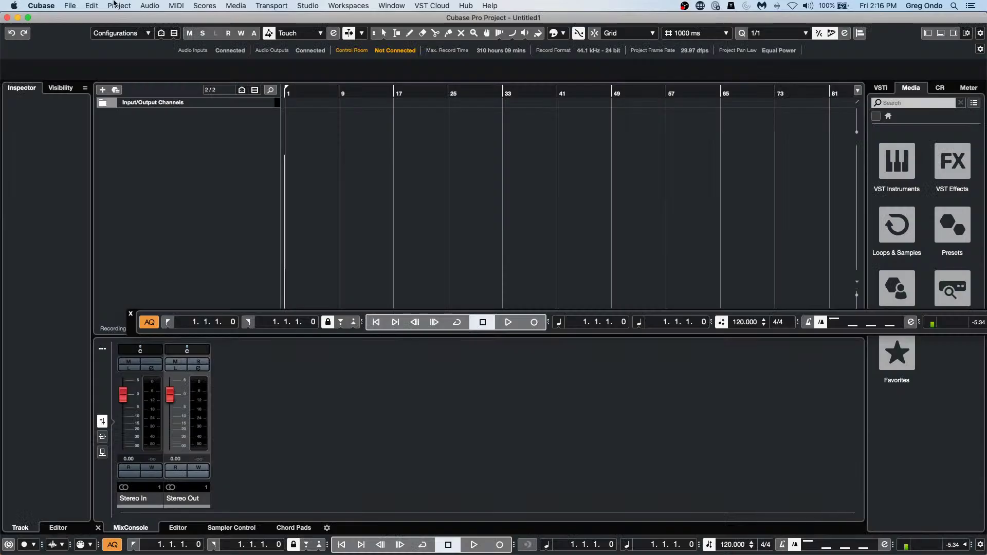
Open and activate the recent project Feel Good c5 NAMM 09.cpr, dismiss the missing plug-in warning, and close the VST Instruments window.
{"action": "left_click", "coordinate": [80, 7]}
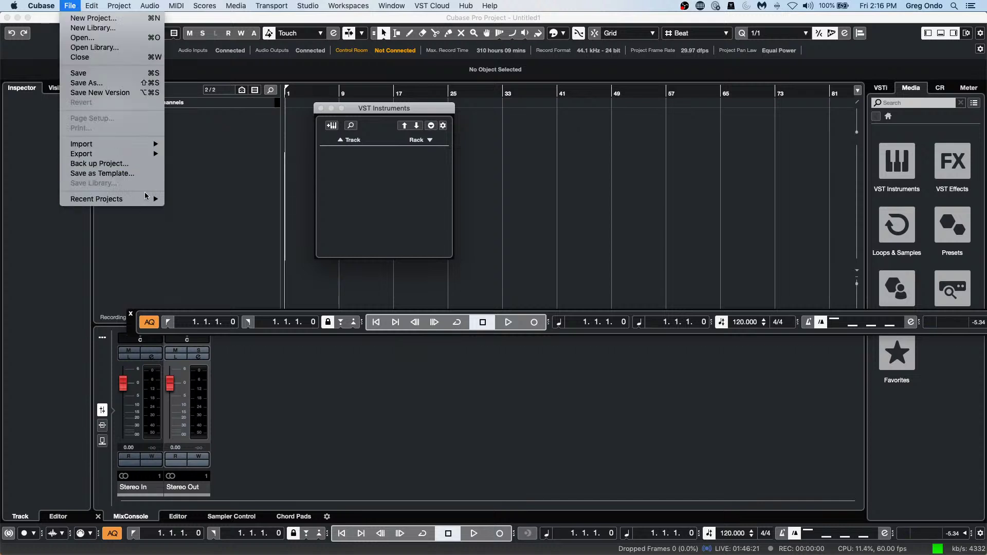
{"action": "mouse_move", "coordinate": [146, 198]}
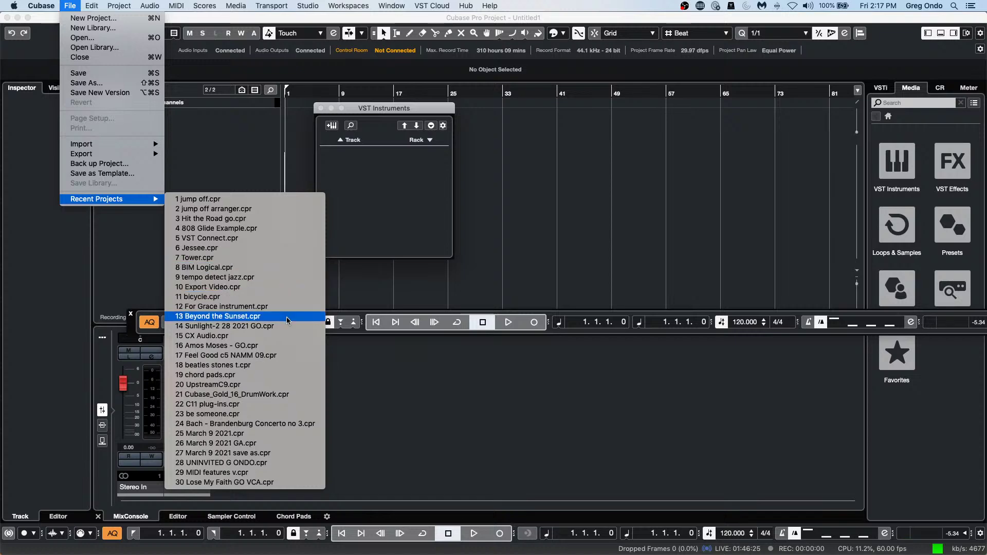
{"action": "left_click", "coordinate": [286, 355]}
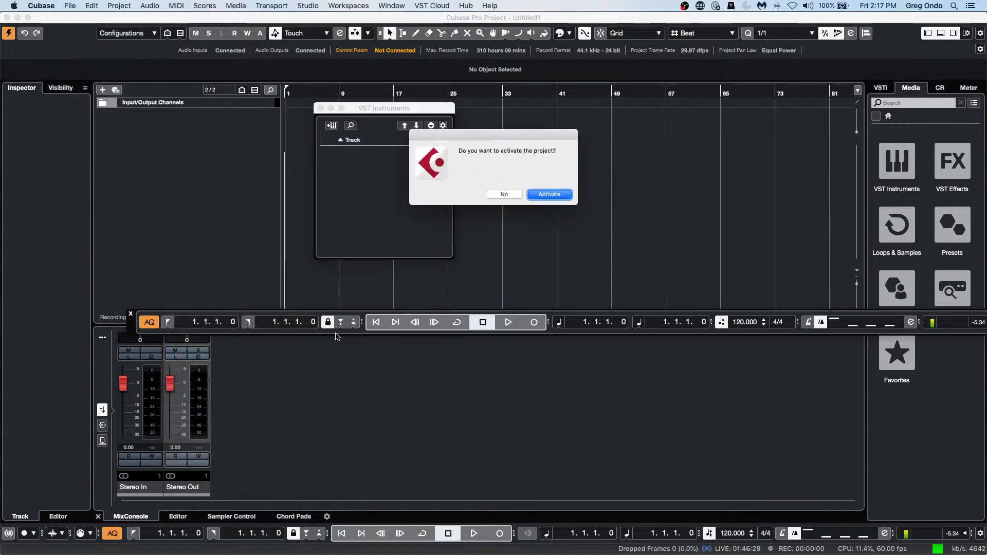
{"action": "left_click", "coordinate": [555, 200]}
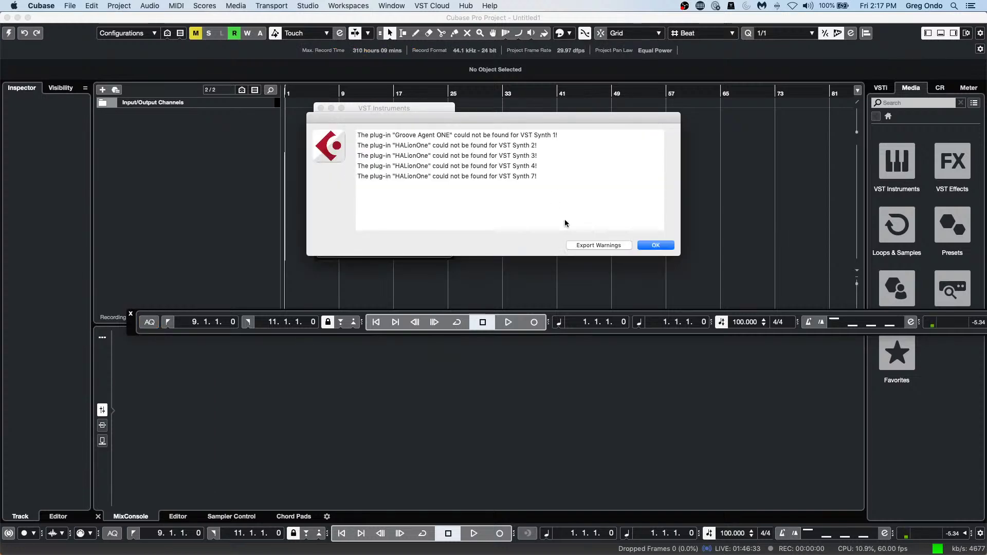
{"action": "left_click", "coordinate": [649, 245]}
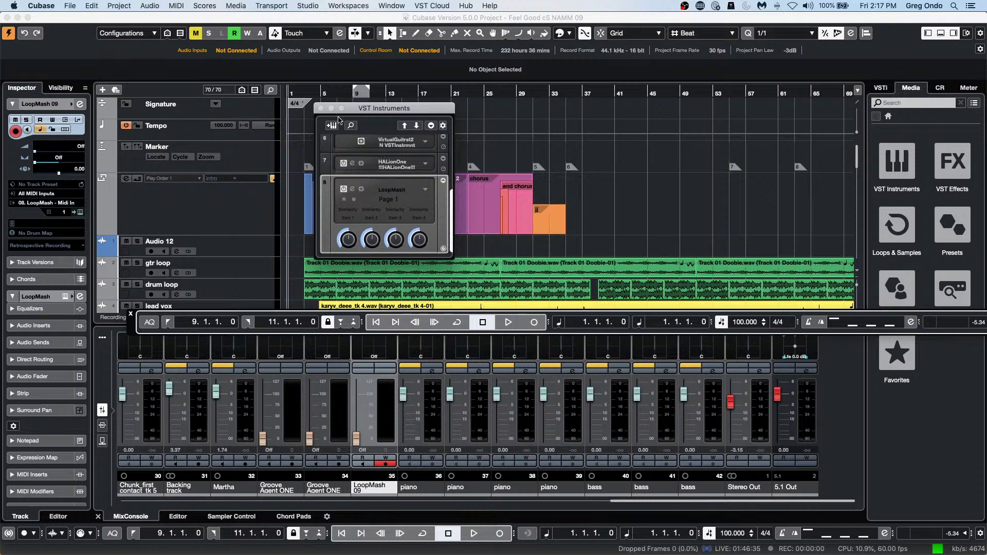
{"action": "left_click", "coordinate": [322, 109]}
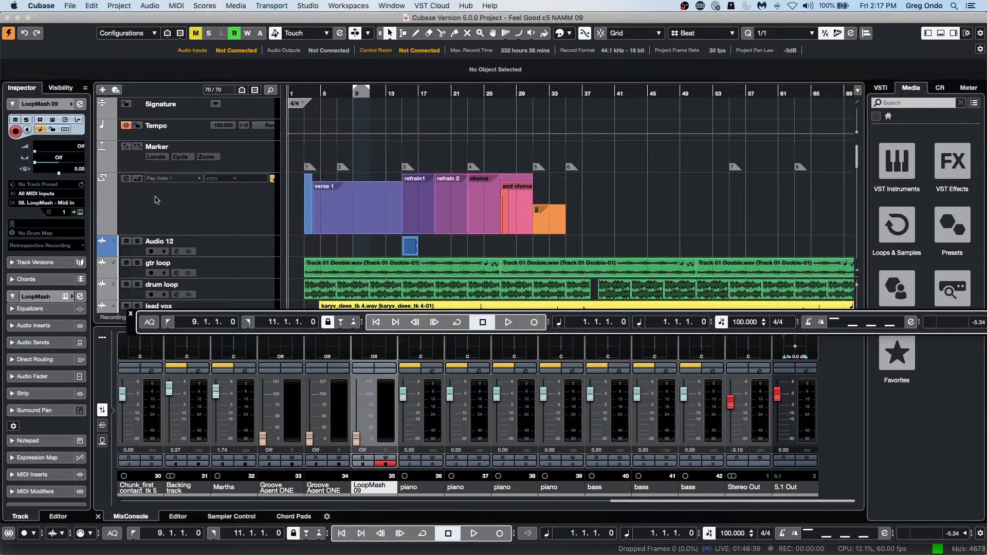
Activate Arranger Mode on the Play Order track and briefly play the project.
{"action": "left_click", "coordinate": [138, 178]}
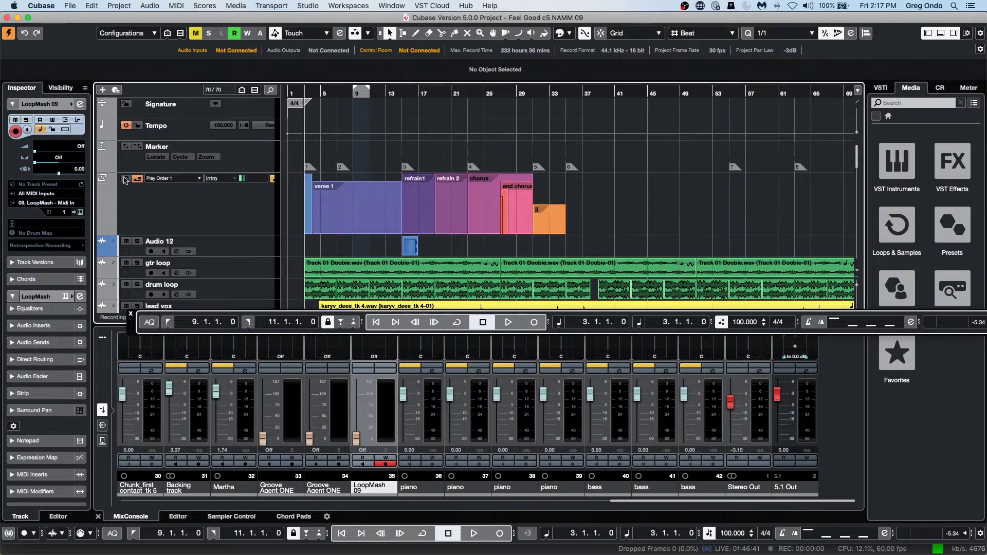
{"action": "key", "text": "space"}
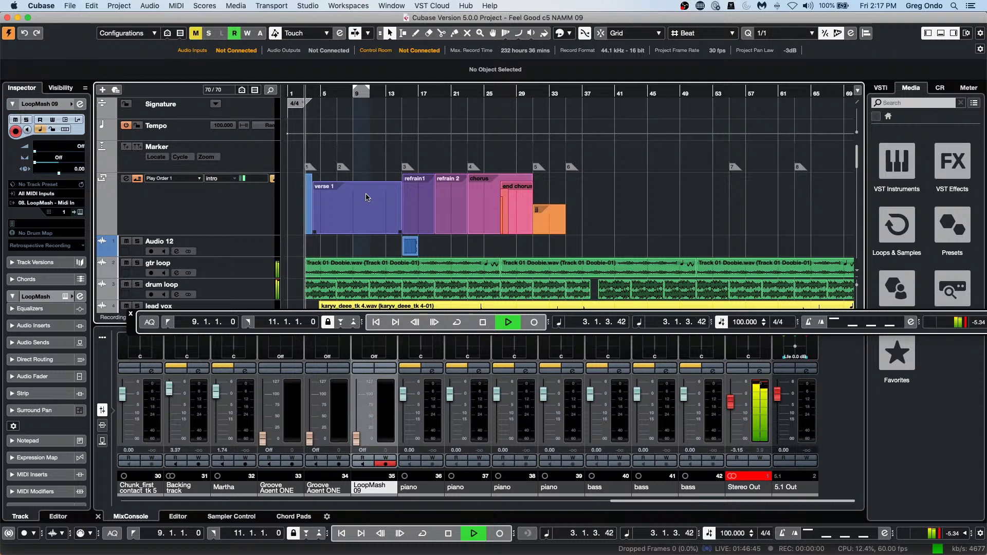
{"action": "key", "text": "space"}
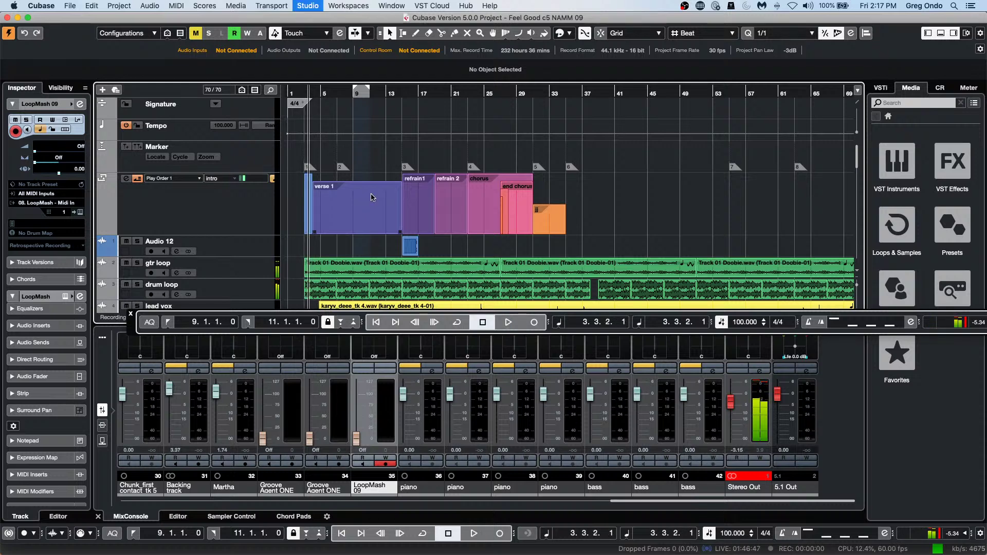
Close the floating Transport panel and assign the Control Room's Yamaha HS7 monitor to the Steinberg UR24C in Audio Connections.
{"action": "key", "text": "F4"}
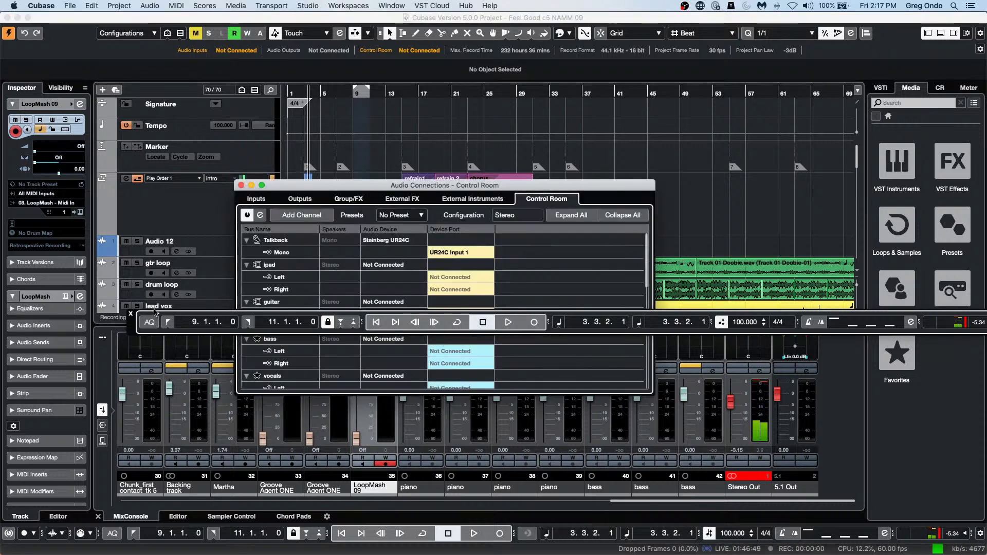
{"action": "left_click", "coordinate": [131, 314]}
{"action": "scroll", "coordinate": [390, 337], "scroll_direction": "down", "scroll_amount": 5}
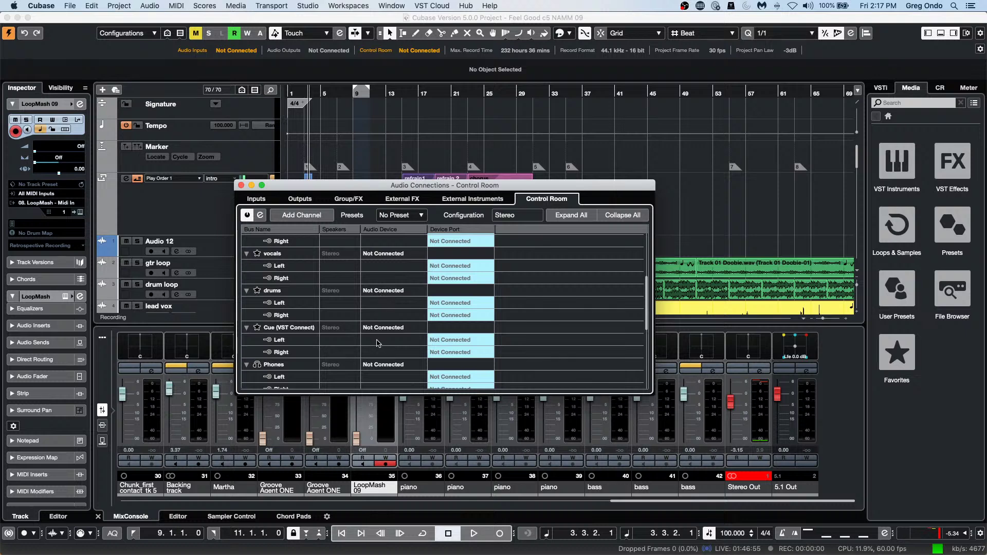
{"action": "scroll", "coordinate": [386, 348], "scroll_direction": "down", "scroll_amount": 4}
{"action": "scroll", "coordinate": [388, 340], "scroll_direction": "down", "scroll_amount": 1}
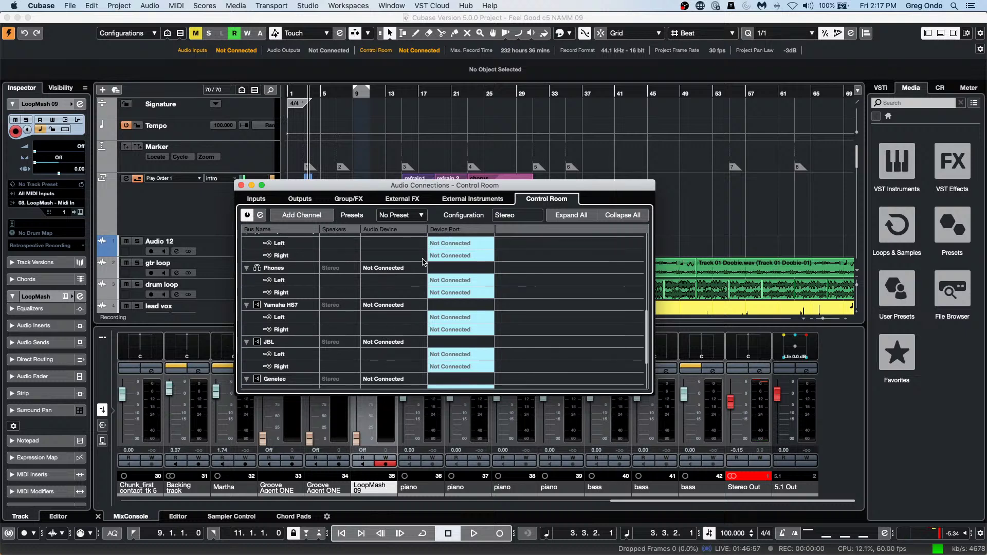
{"action": "left_click", "coordinate": [391, 308]}
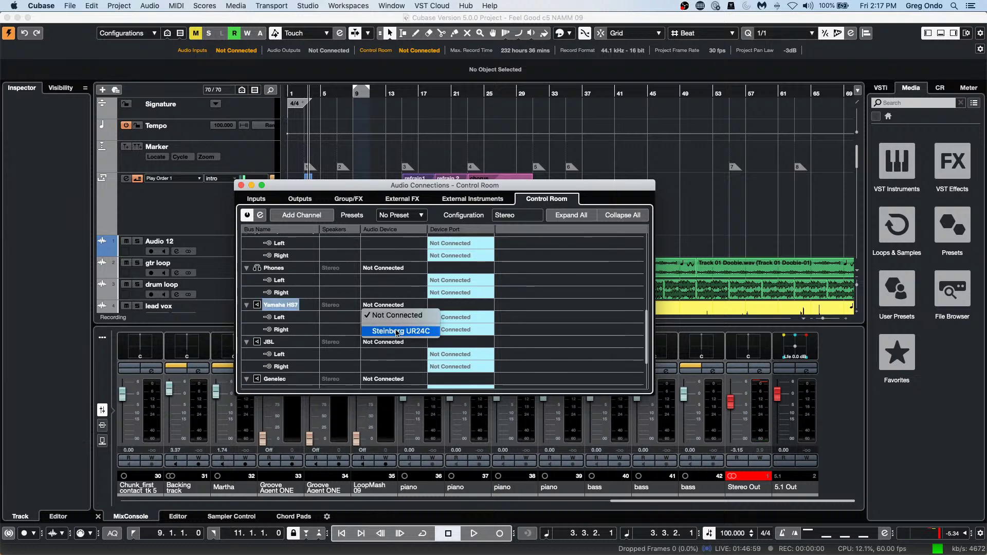
{"action": "left_click", "coordinate": [397, 331]}
{"action": "left_click", "coordinate": [241, 185]}
Play back the arrangement and select the arranger track to view its Play Order 1 chain, stopping playback.
{"action": "key", "text": "space"}
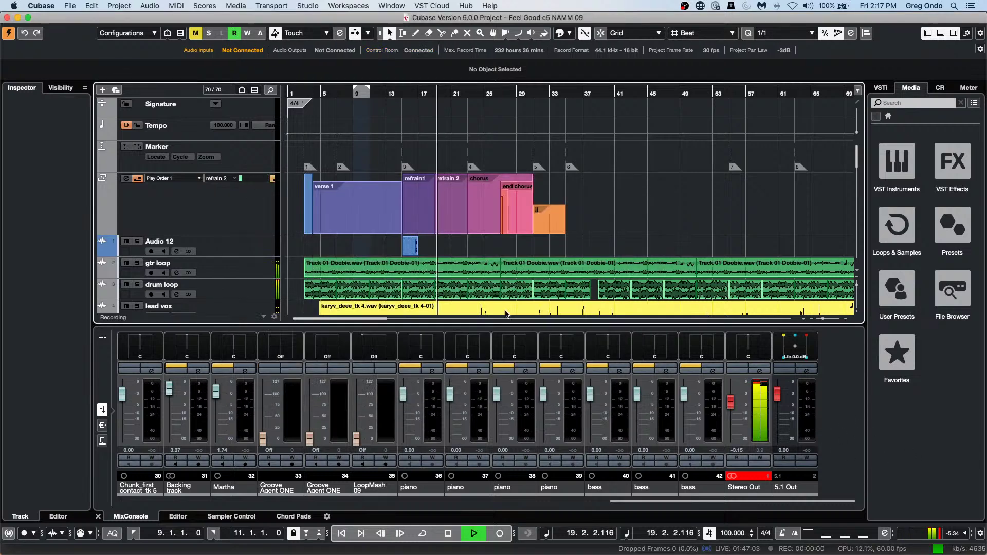
{"action": "key", "text": "space"}
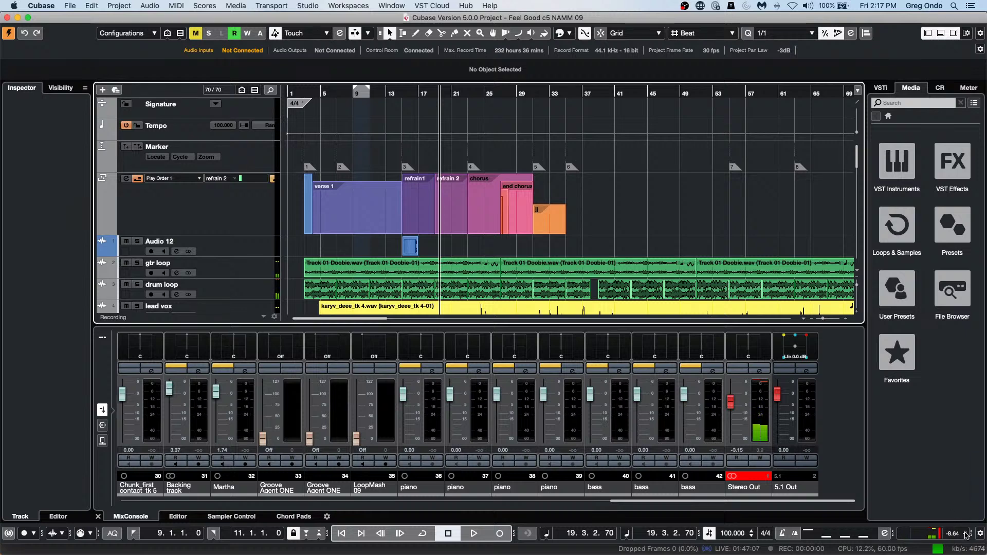
{"action": "key", "text": "space"}
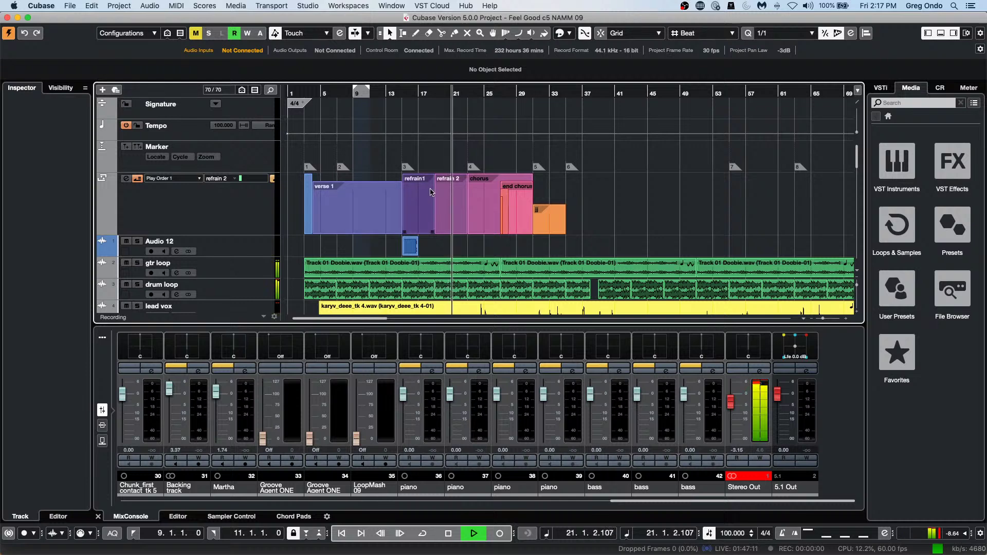
{"action": "left_click", "coordinate": [158, 205]}
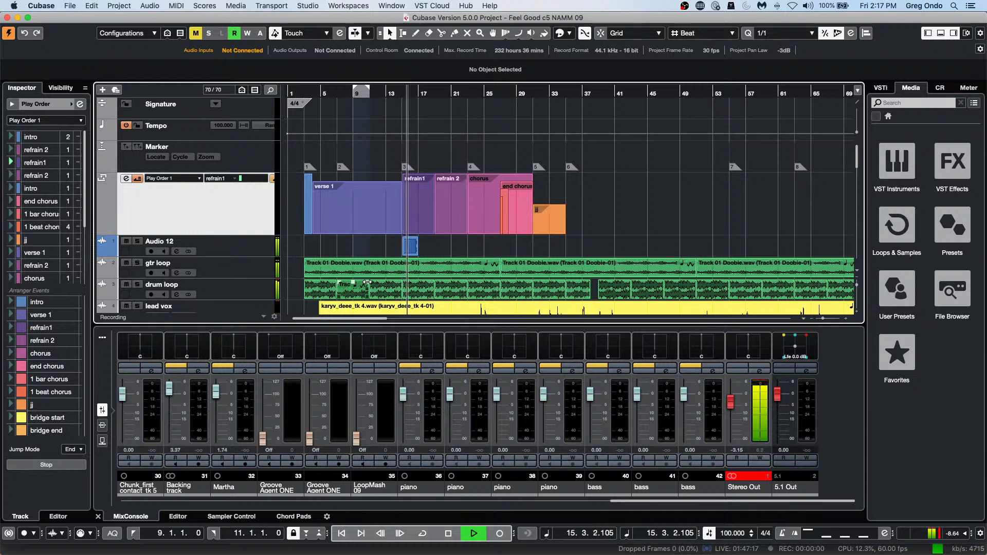
{"action": "key", "text": "space"}
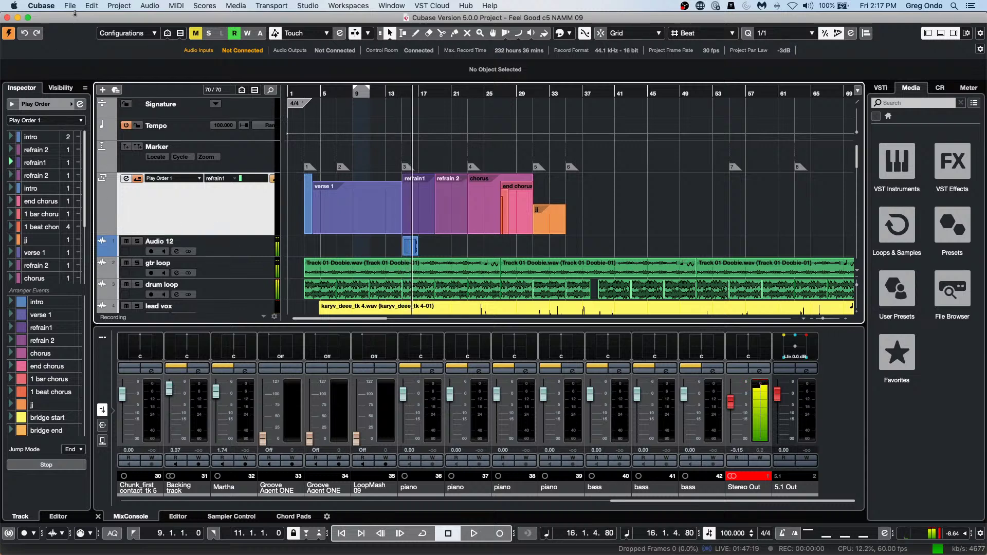
Queue a Stereo Out audio mixdown export of Feel Good c5 NAMM 09 and set the after-export action to Create Audio Track.
{"action": "left_click", "coordinate": [71, 6]}
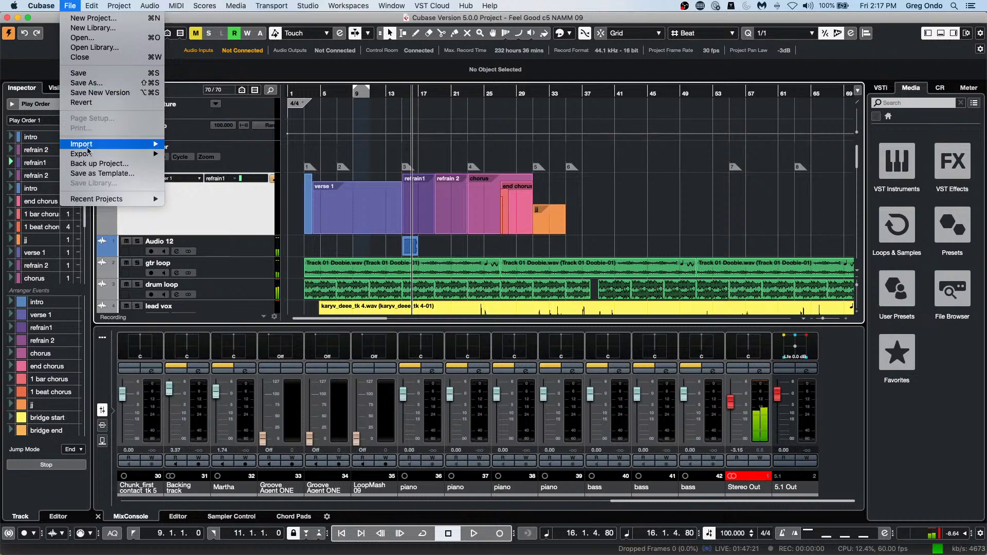
{"action": "mouse_move", "coordinate": [90, 154]}
{"action": "left_click", "coordinate": [177, 154]}
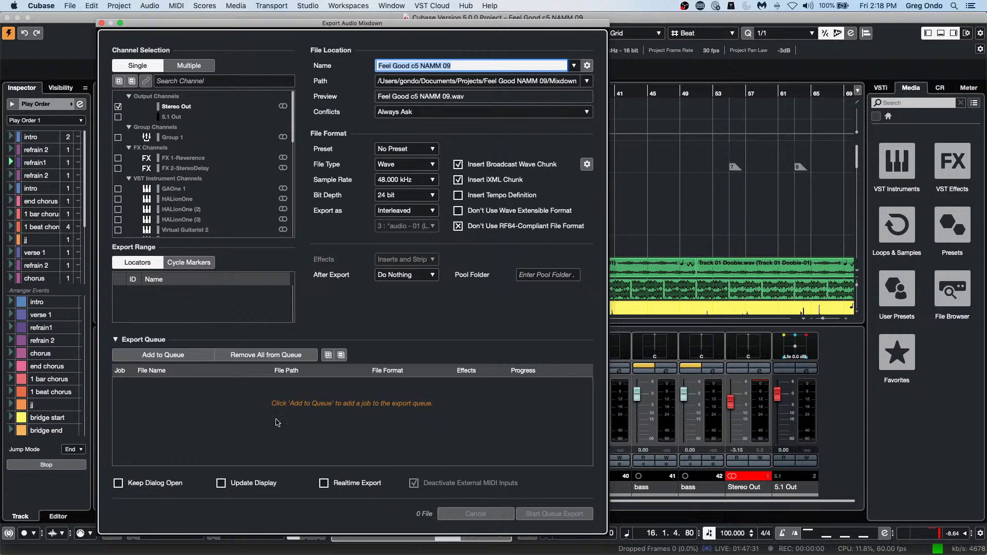
{"action": "left_click", "coordinate": [154, 356]}
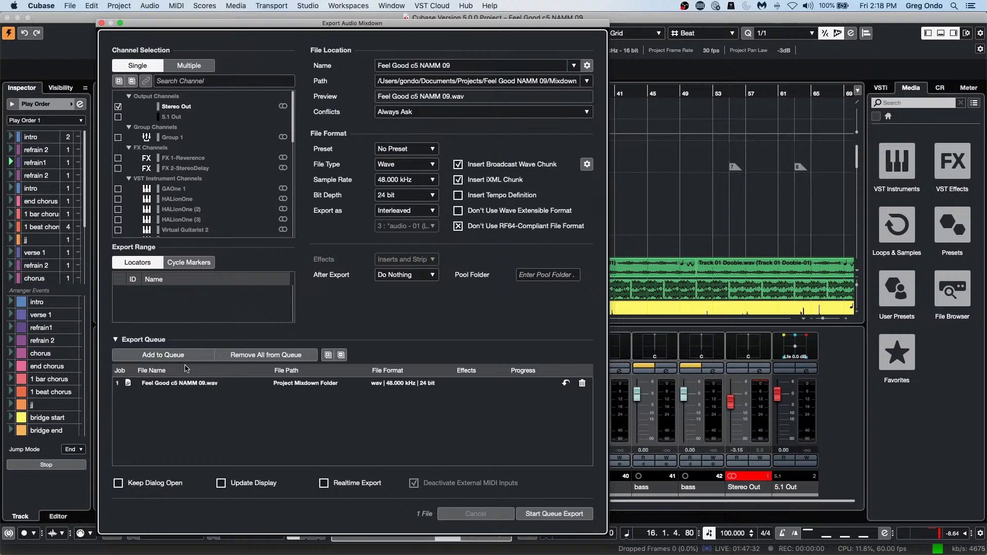
{"action": "left_click", "coordinate": [401, 276]}
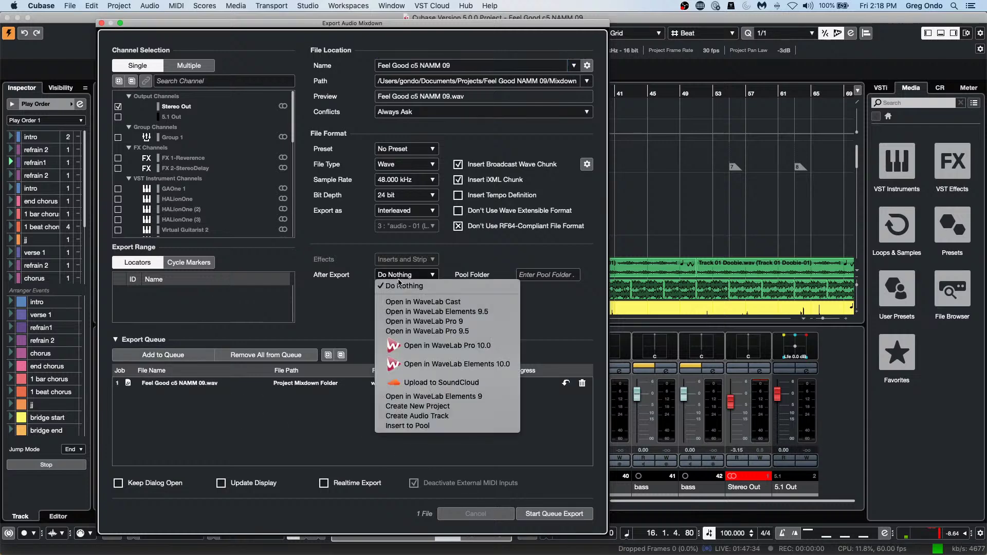
{"action": "left_click", "coordinate": [457, 416]}
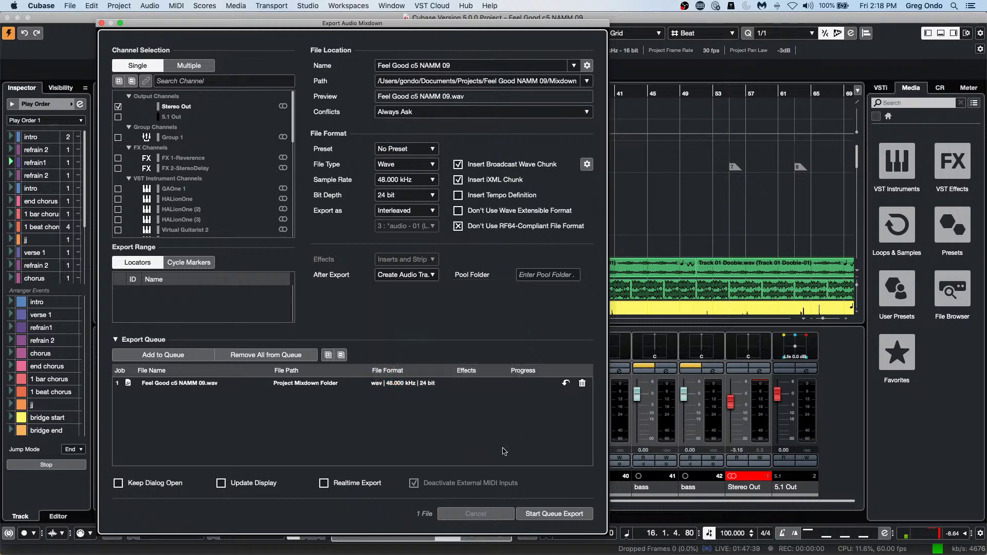
Run the queued mixdown export, move the export window aside, and cancel the import of the exported file.
{"action": "left_click", "coordinate": [561, 516]}
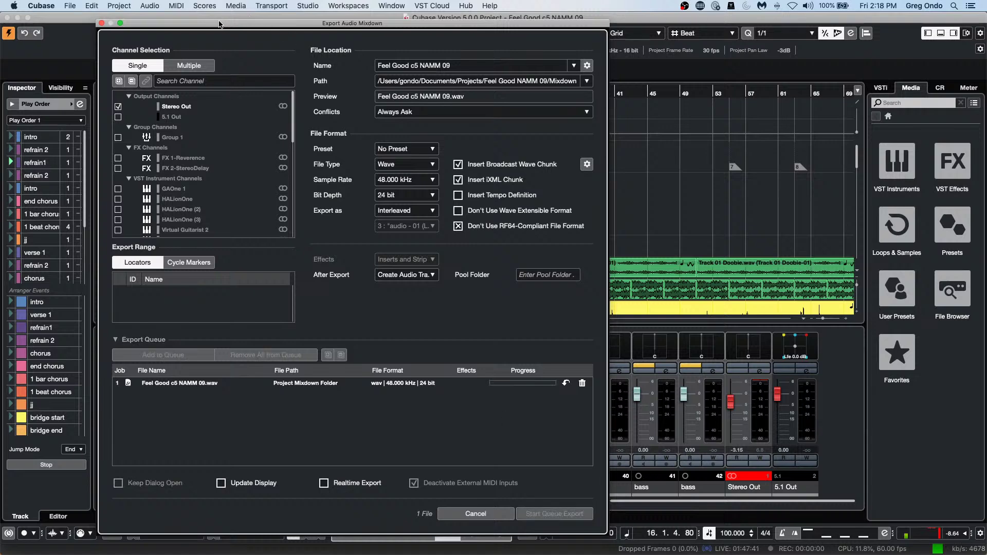
{"action": "left_click_drag", "start_coordinate": [217, 24], "coordinate": [569, 36]}
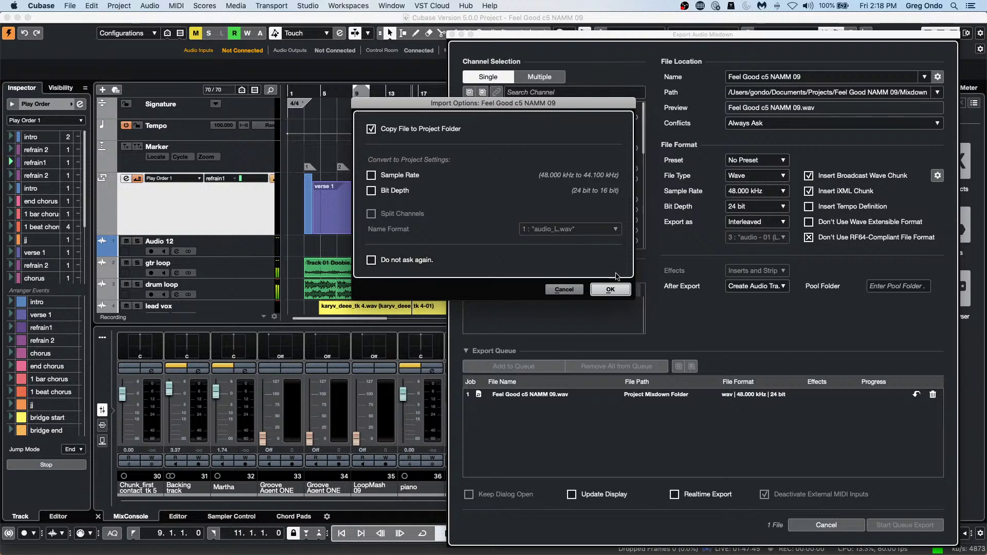
{"action": "left_click", "coordinate": [564, 288]}
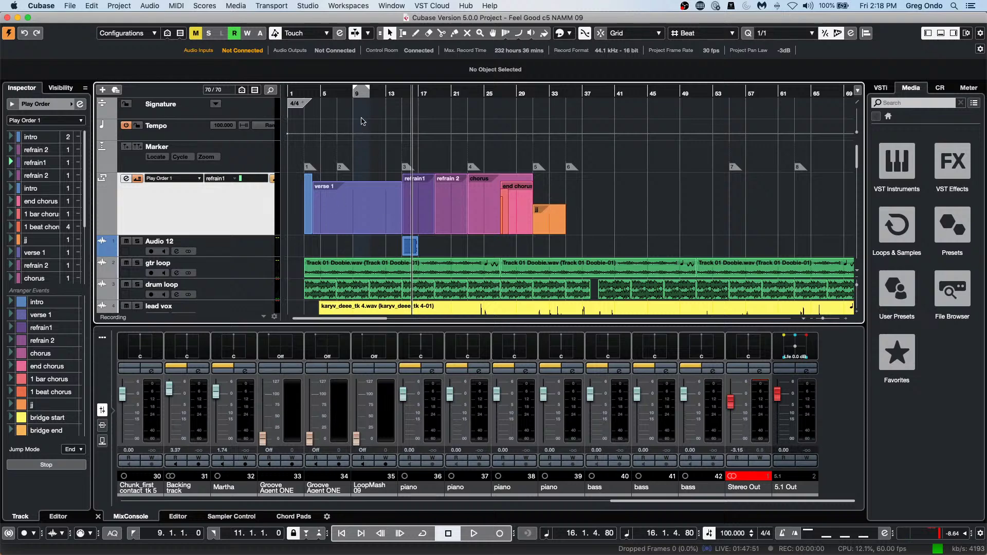
Select all the audio events on the gtr loop track and set the left and right locators to the selection.
{"action": "left_click", "coordinate": [347, 92]}
{"action": "key", "text": "g"}
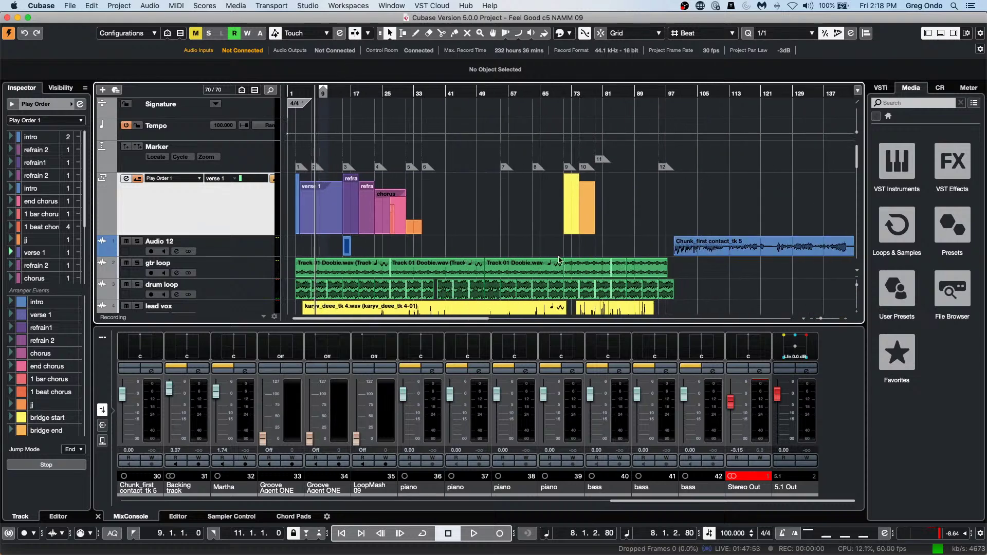
{"action": "left_click_drag", "start_coordinate": [670, 267], "coordinate": [290, 272]}
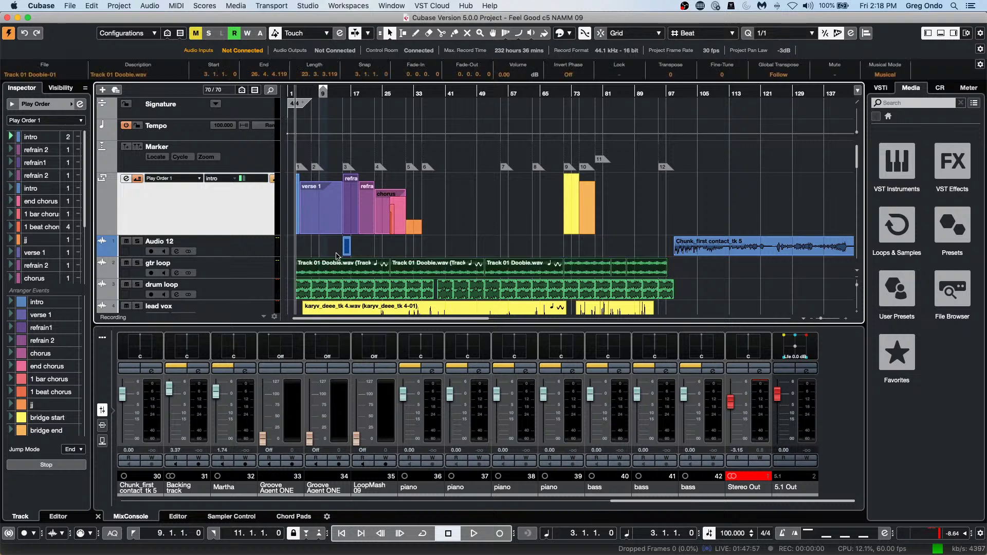
{"action": "key", "text": "p"}
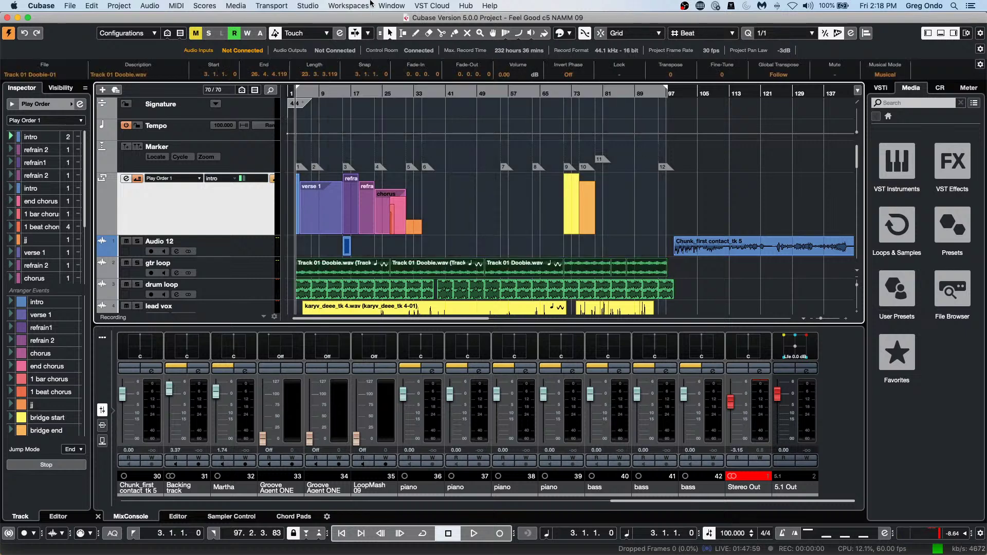
Replace the old Audio Mixdown queue job with a new one for the current locator range and start the queue export.
{"action": "left_click", "coordinate": [70, 5]}
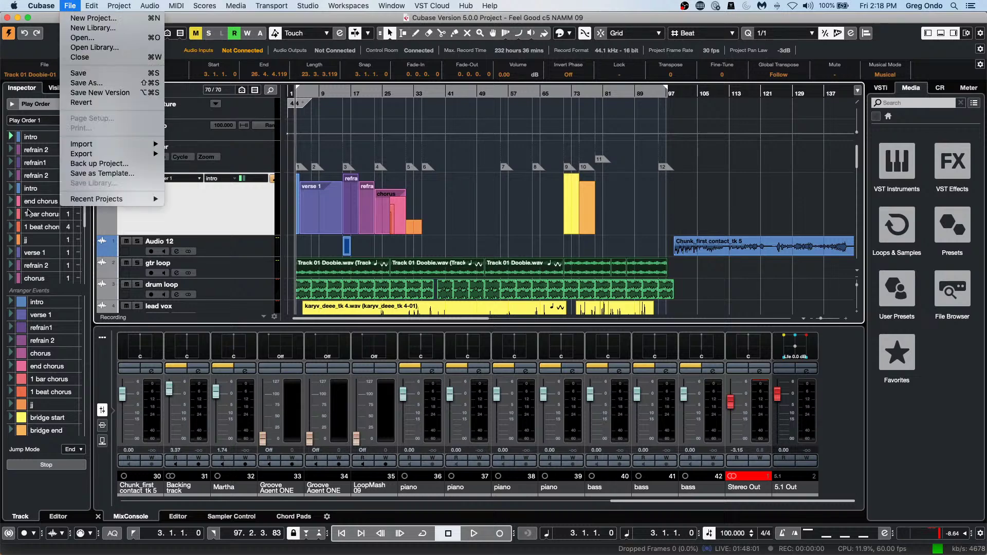
{"action": "mouse_move", "coordinate": [97, 154]}
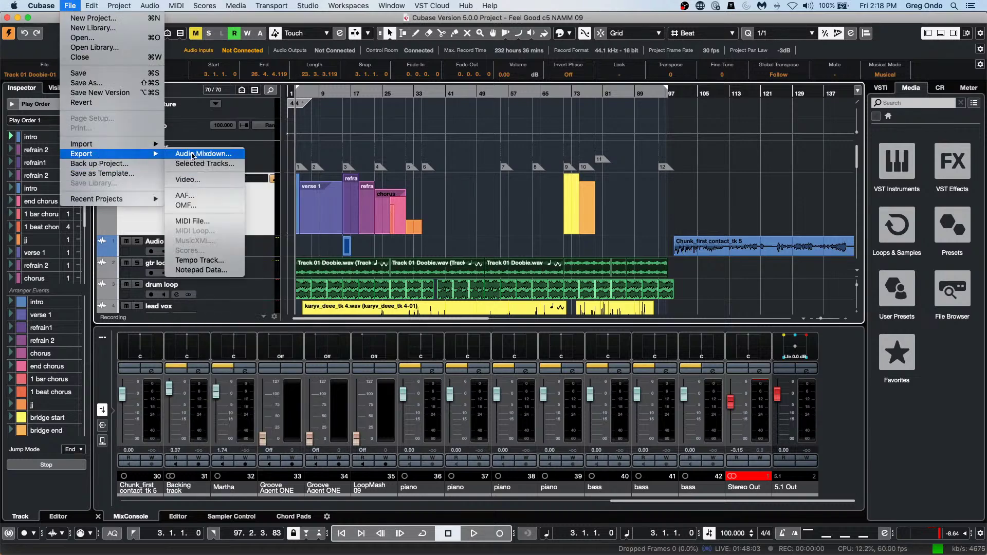
{"action": "left_click", "coordinate": [193, 154]}
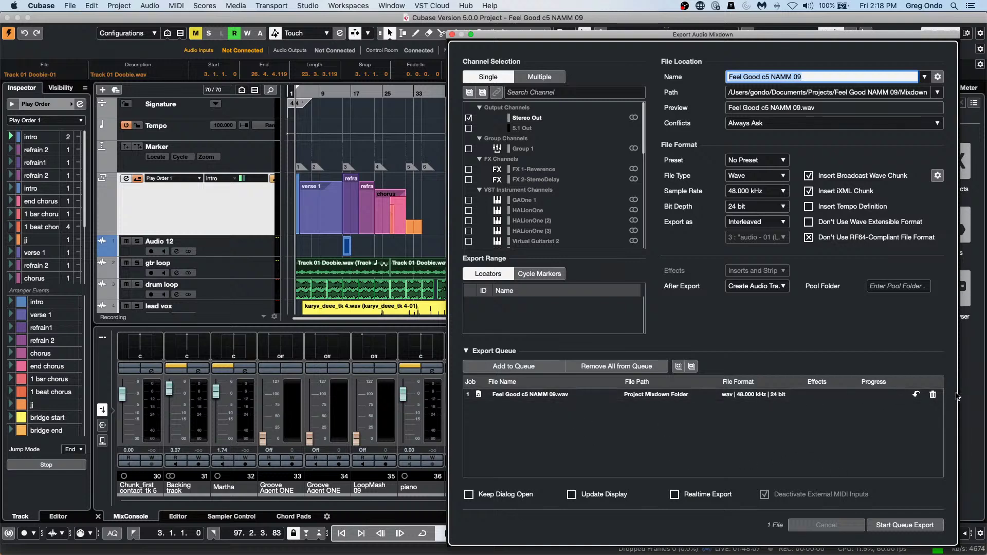
{"action": "left_click", "coordinate": [933, 395]}
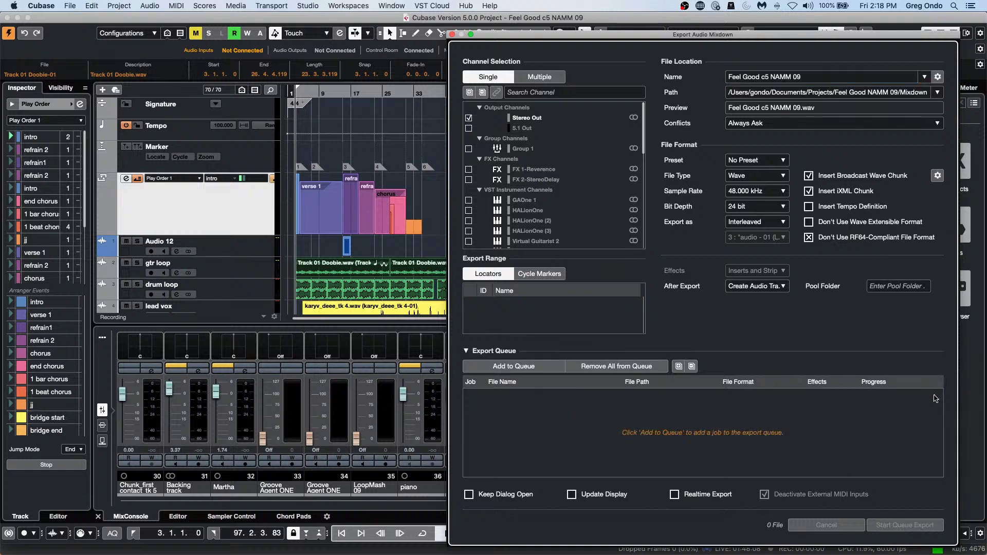
{"action": "left_click", "coordinate": [495, 373]}
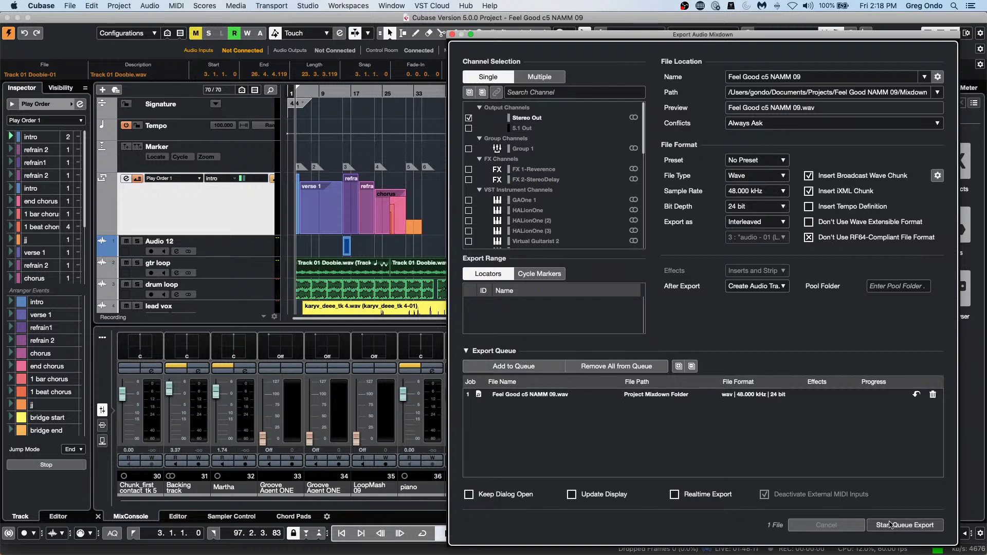
{"action": "left_click", "coordinate": [902, 526]}
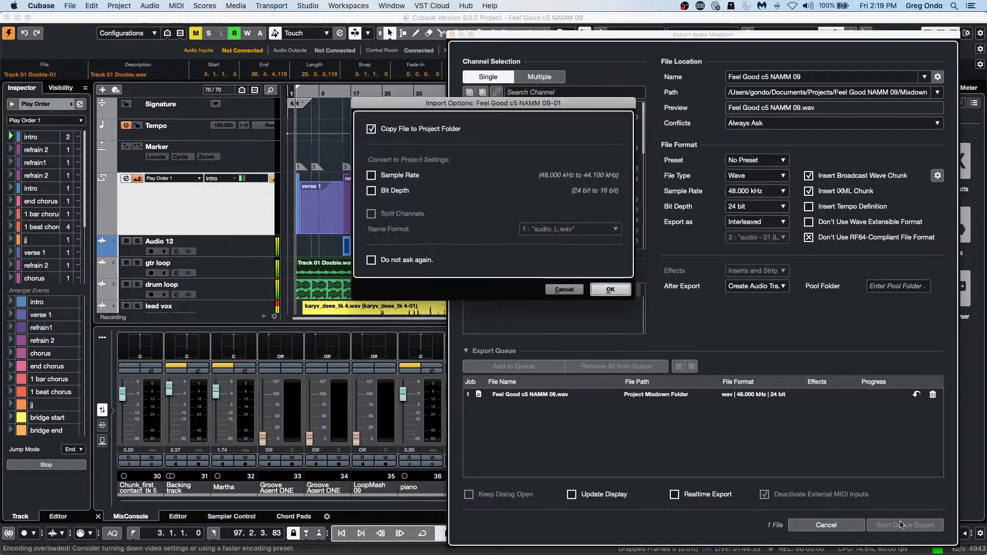
Import the exported mixdown with Copy File to Project Folder enabled and check its new track at the end of the track list.
{"action": "left_click", "coordinate": [607, 290]}
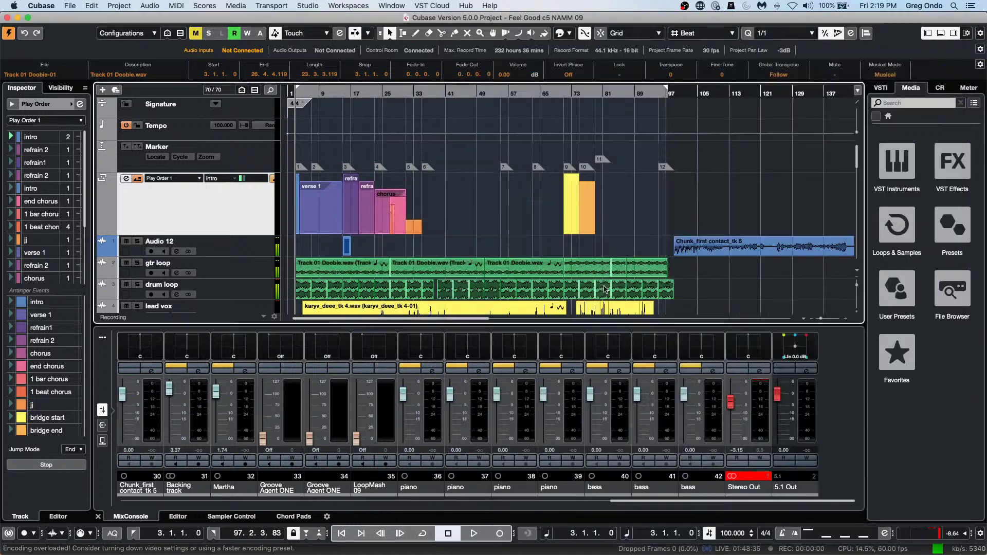
{"action": "scroll", "coordinate": [459, 174], "scroll_direction": "down", "scroll_amount": 10}
{"action": "scroll", "coordinate": [459, 175], "scroll_direction": "down", "scroll_amount": 2}
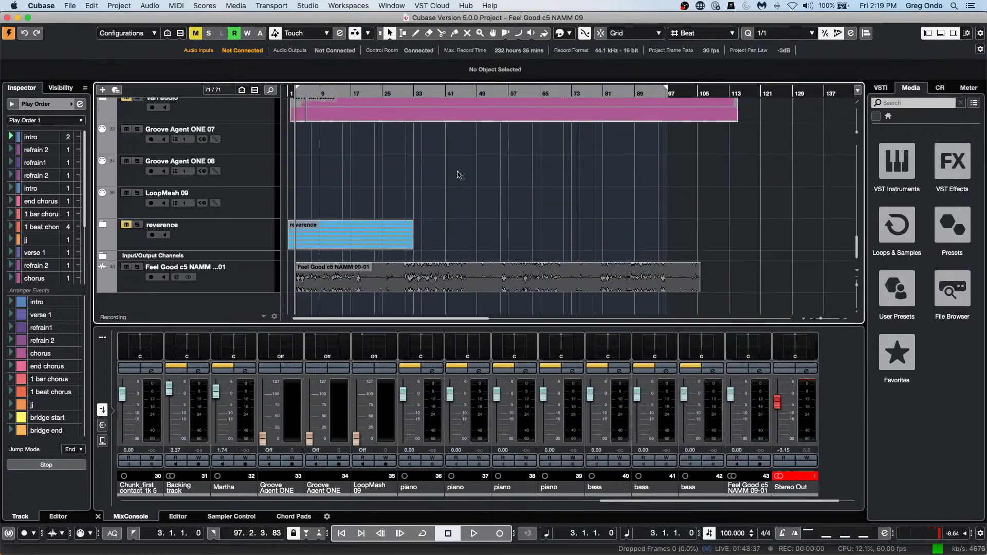
{"action": "scroll", "coordinate": [459, 175], "scroll_direction": "up", "scroll_amount": 15}
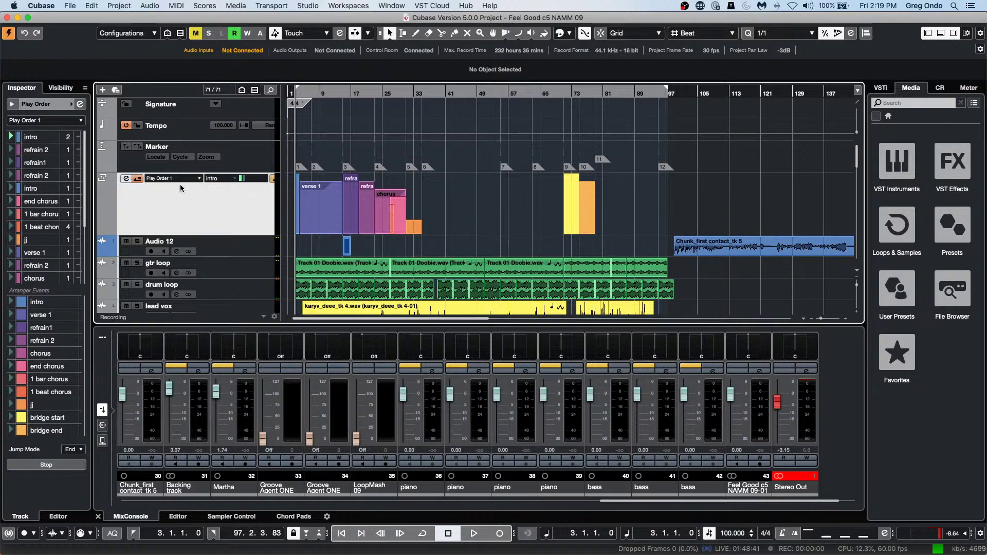
Try to flatten the Play Order 1 arranger chain and close the Arranger Editor.
{"action": "left_click", "coordinate": [80, 104]}
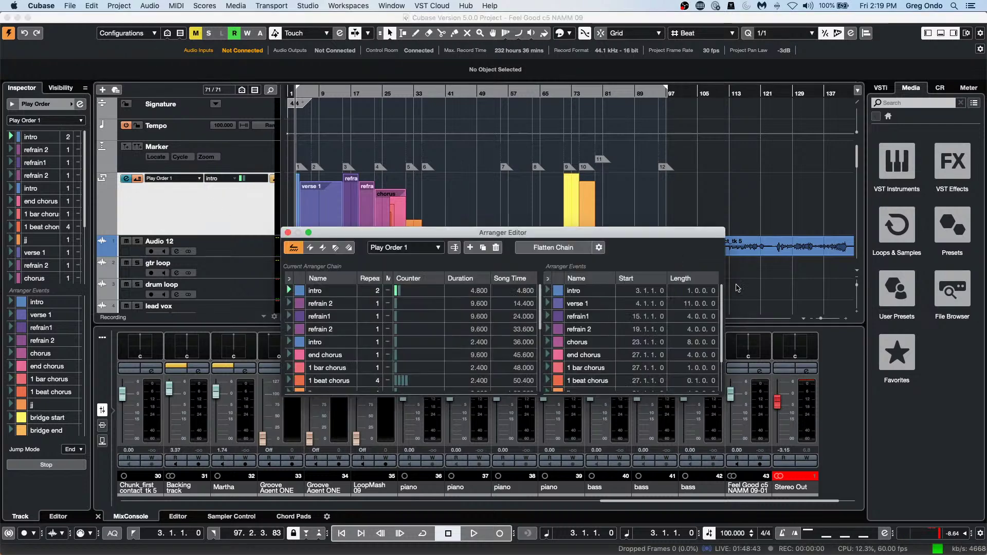
{"action": "left_click", "coordinate": [553, 248]}
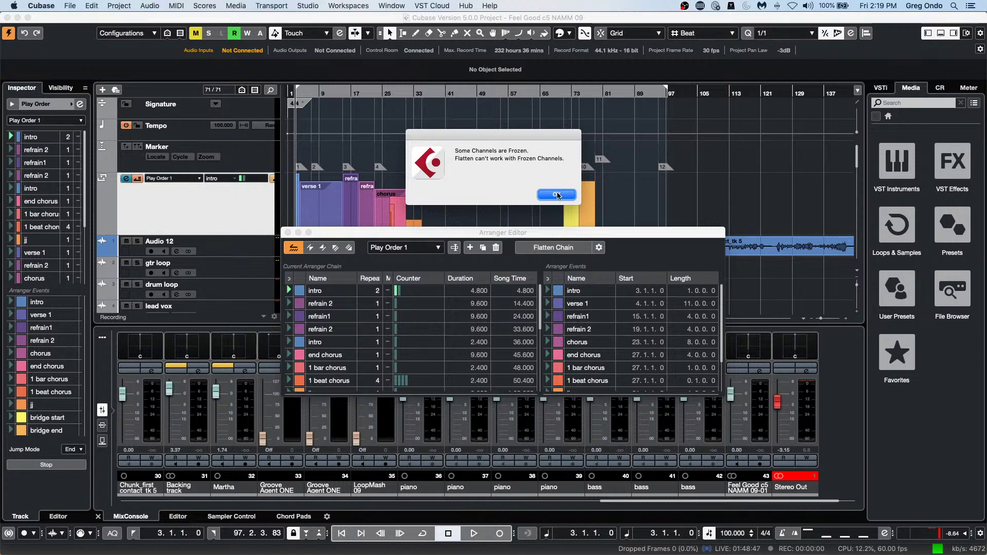
{"action": "left_click", "coordinate": [557, 195]}
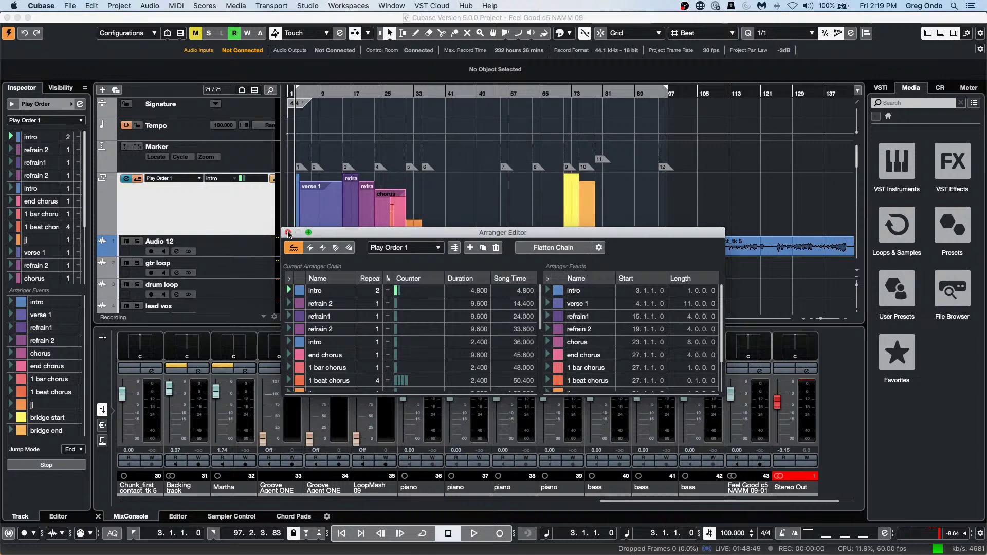
{"action": "left_click", "coordinate": [289, 234]}
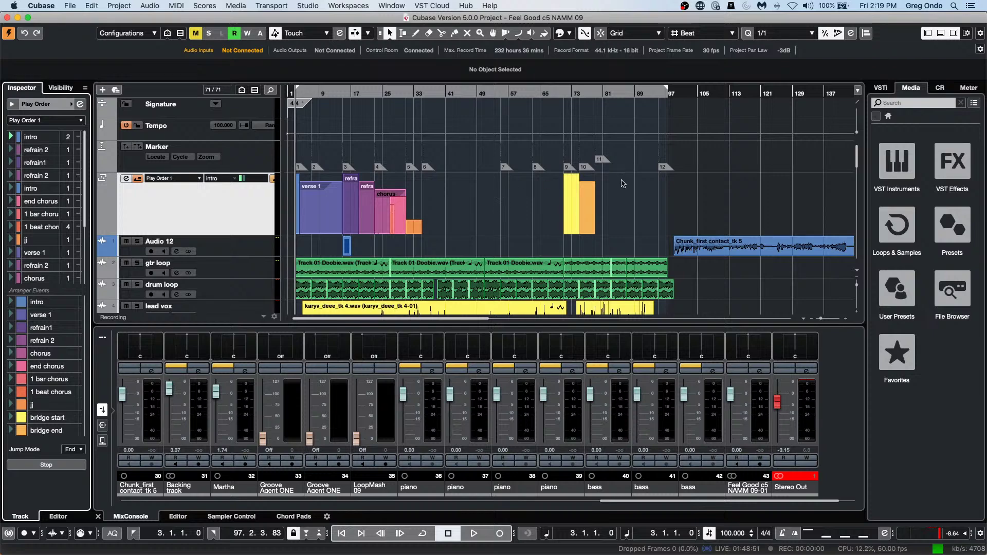
{"action": "scroll", "coordinate": [598, 208], "scroll_direction": "down", "scroll_amount": 5}
{"action": "scroll", "coordinate": [597, 208], "scroll_direction": "down", "scroll_amount": 15}
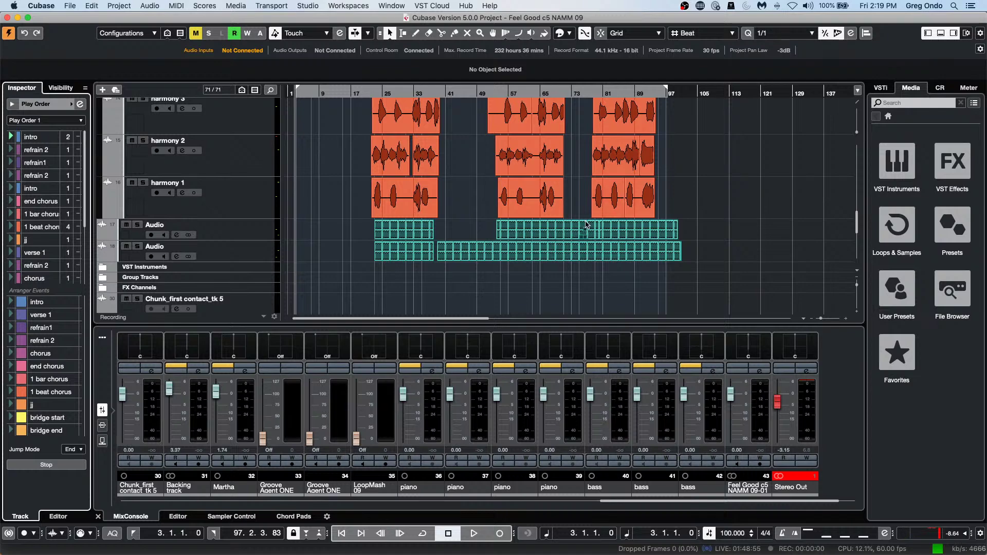
{"action": "scroll", "coordinate": [597, 206], "scroll_direction": "up", "scroll_amount": 20}
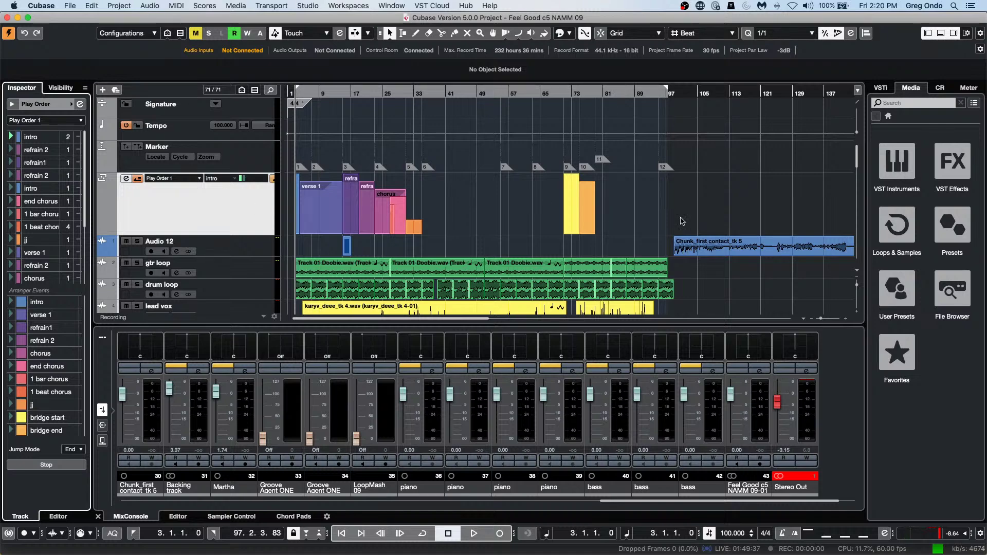
Select the Track 02 78-Deepknees audio event near bar 46 on the drum loop track.
{"action": "scroll", "coordinate": [633, 237], "scroll_direction": "down", "scroll_amount": 1}
{"action": "scroll", "coordinate": [633, 238], "scroll_direction": "down", "scroll_amount": 5}
{"action": "left_click", "coordinate": [478, 216]}
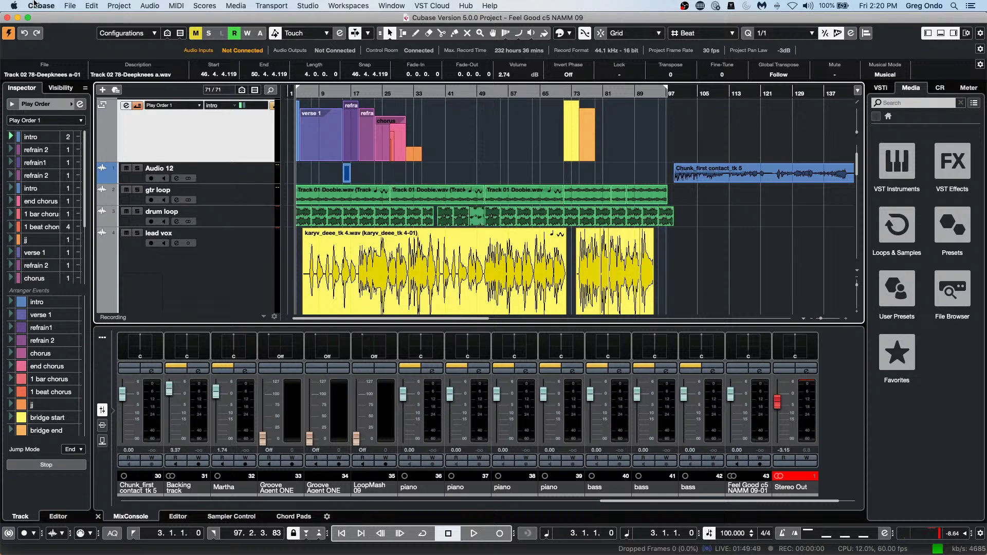
Set the Editing-Audio preference On Processing Shared Clips to Open Options Dialog and confirm the preferences.
{"action": "left_click", "coordinate": [37, 5]}
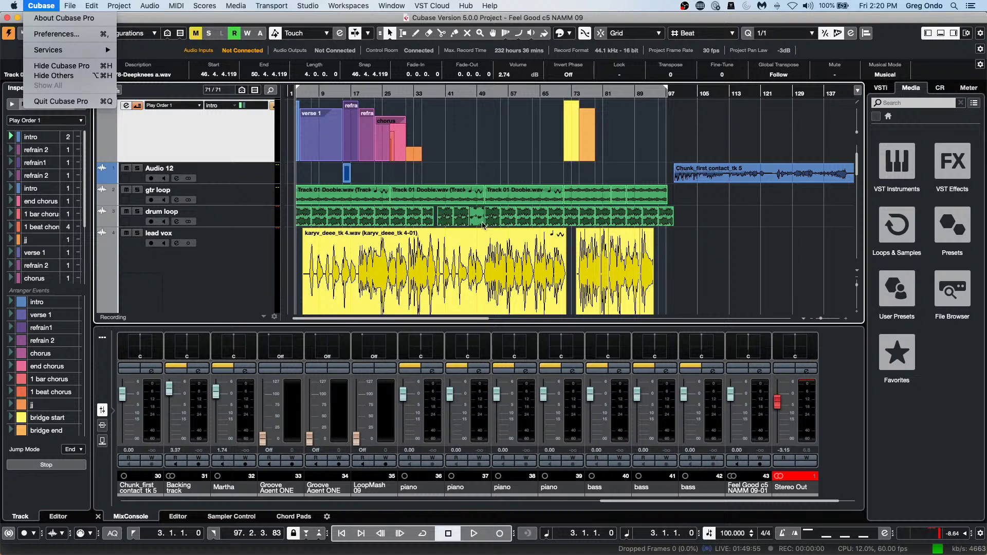
{"action": "left_click", "coordinate": [49, 35]}
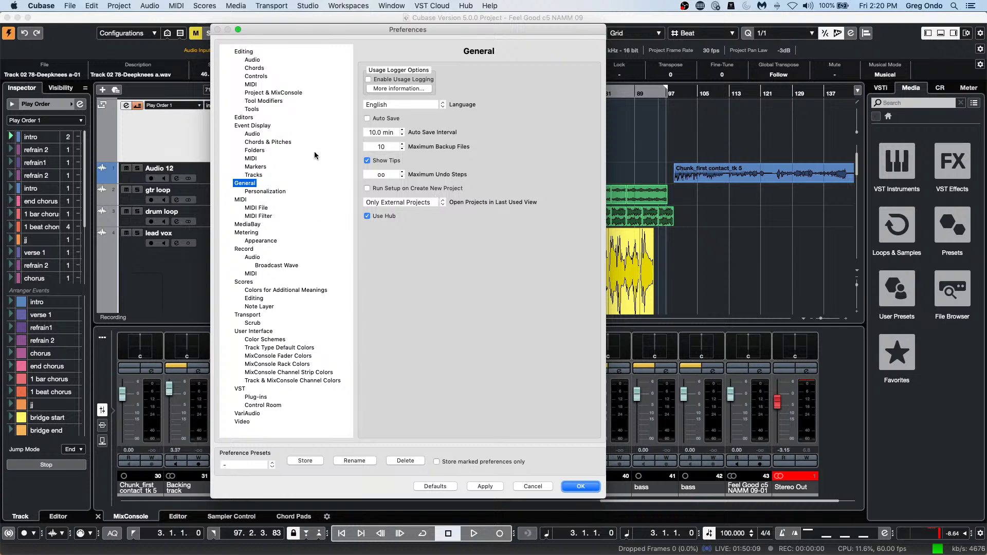
{"action": "left_click", "coordinate": [254, 60]}
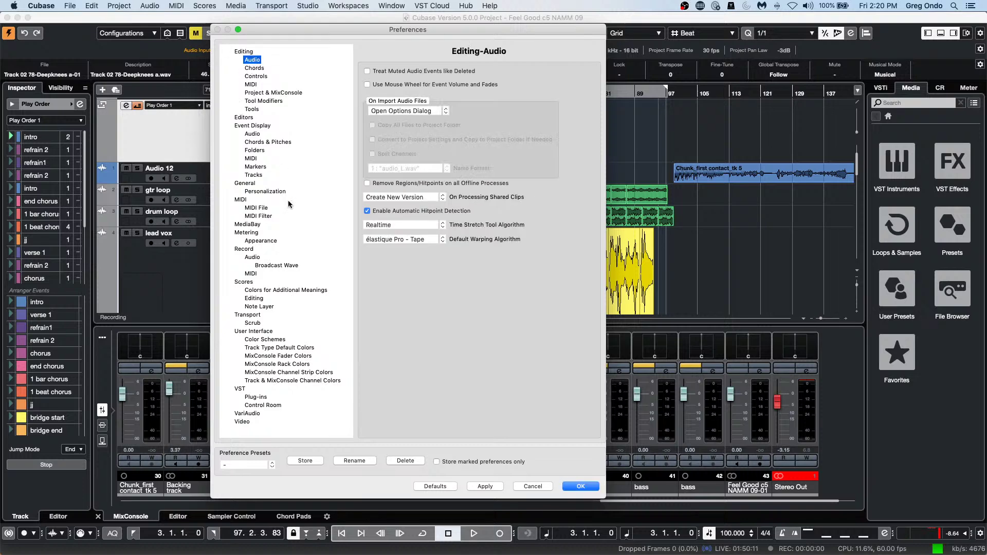
{"action": "left_click", "coordinate": [424, 198]}
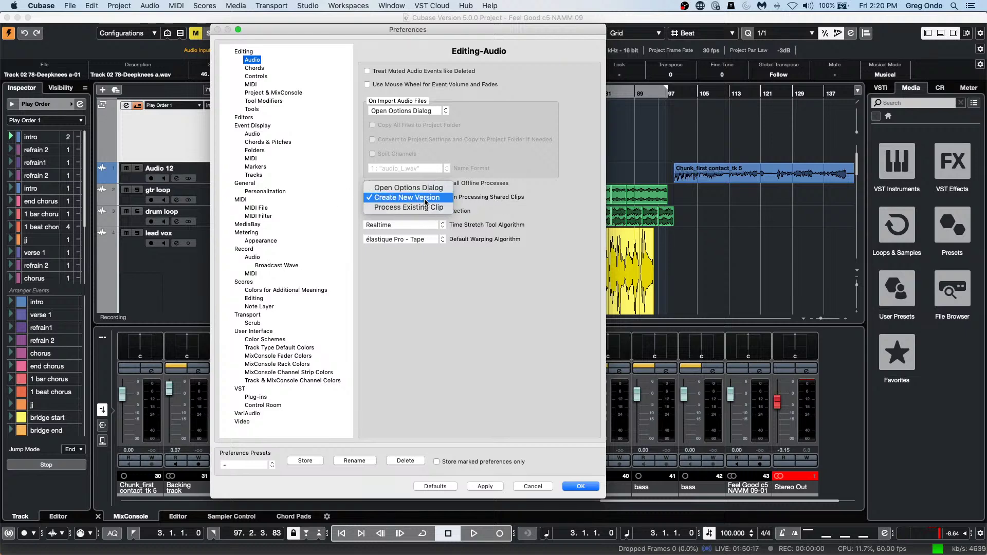
{"action": "left_click", "coordinate": [433, 188]}
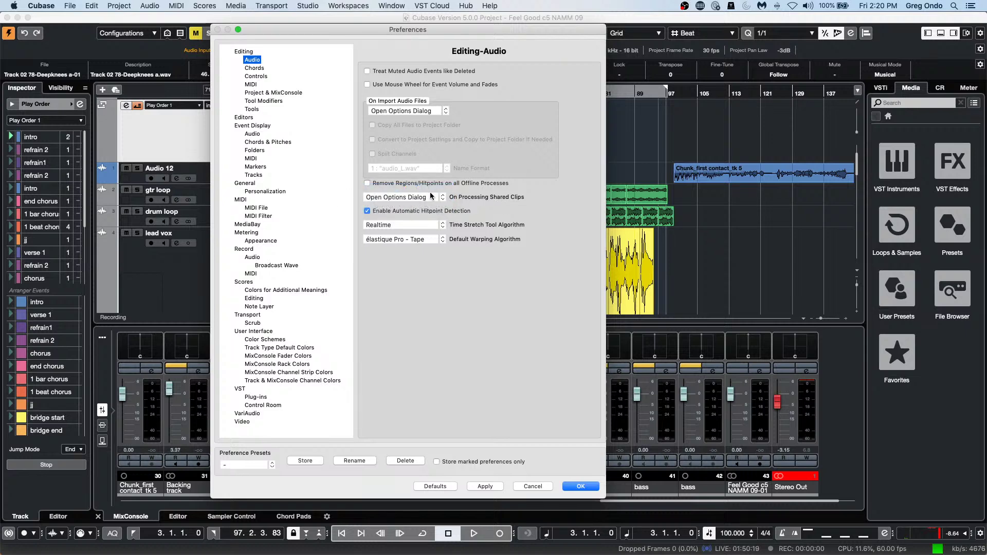
{"action": "left_click", "coordinate": [432, 198]}
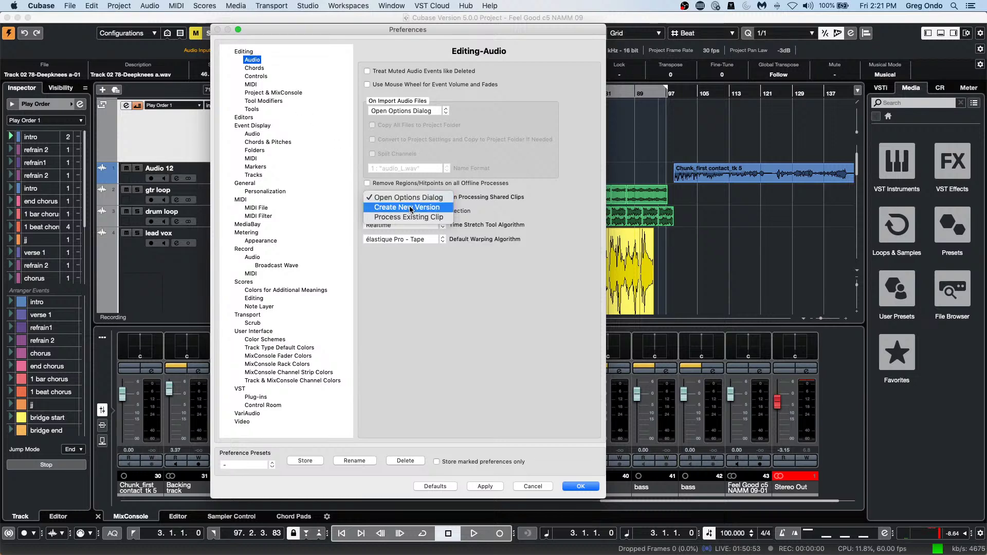
{"action": "left_click", "coordinate": [465, 398]}
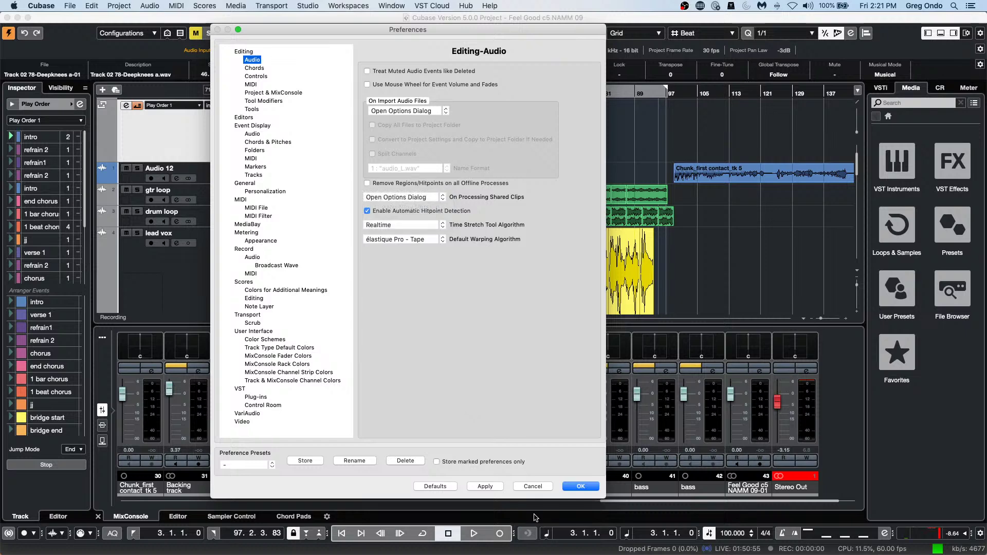
{"action": "left_click", "coordinate": [580, 486]}
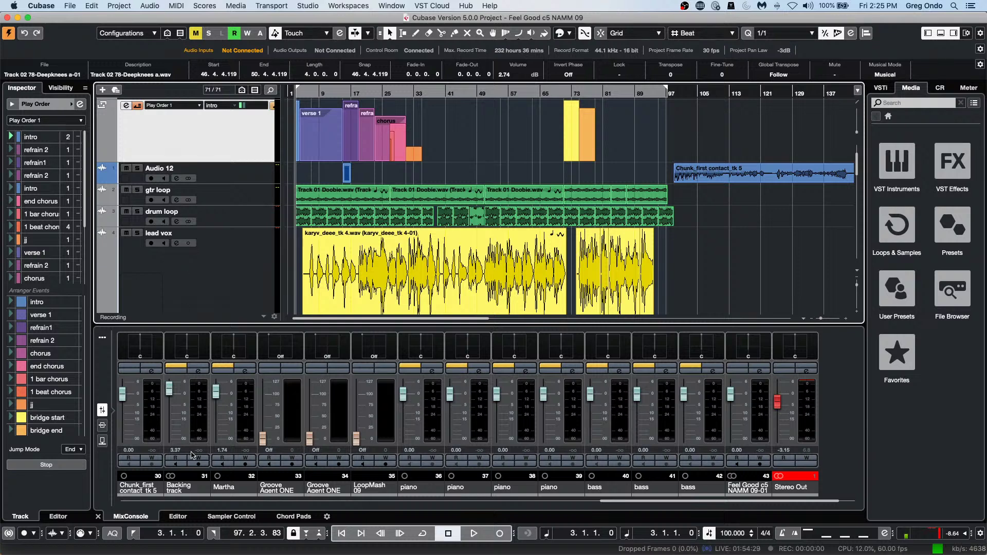
Open the VB 1 bass MIDI part in a separate Key Editor window.
{"action": "scroll", "coordinate": [421, 282], "scroll_direction": "down", "scroll_amount": 3}
{"action": "scroll", "coordinate": [421, 282], "scroll_direction": "down", "scroll_amount": 3}
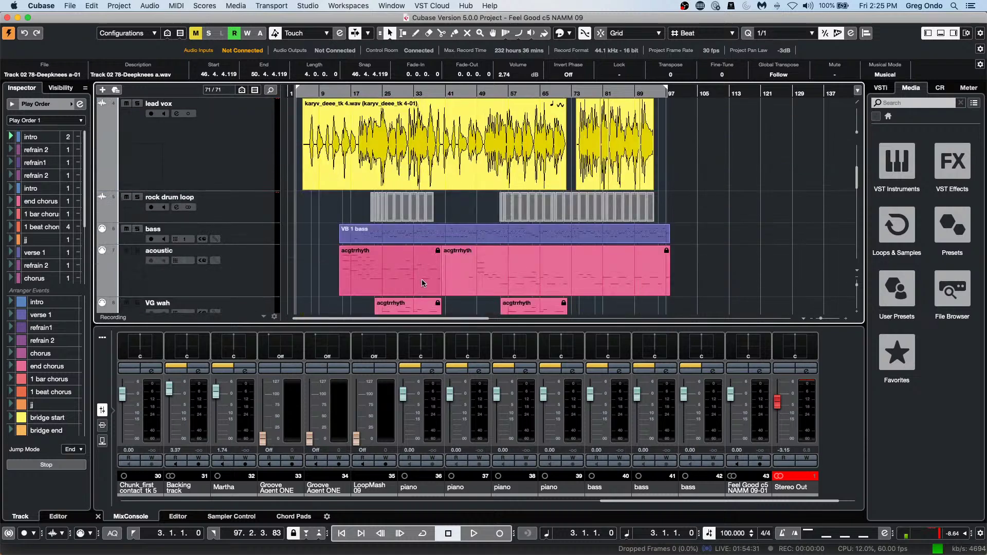
{"action": "double_click", "coordinate": [396, 232]}
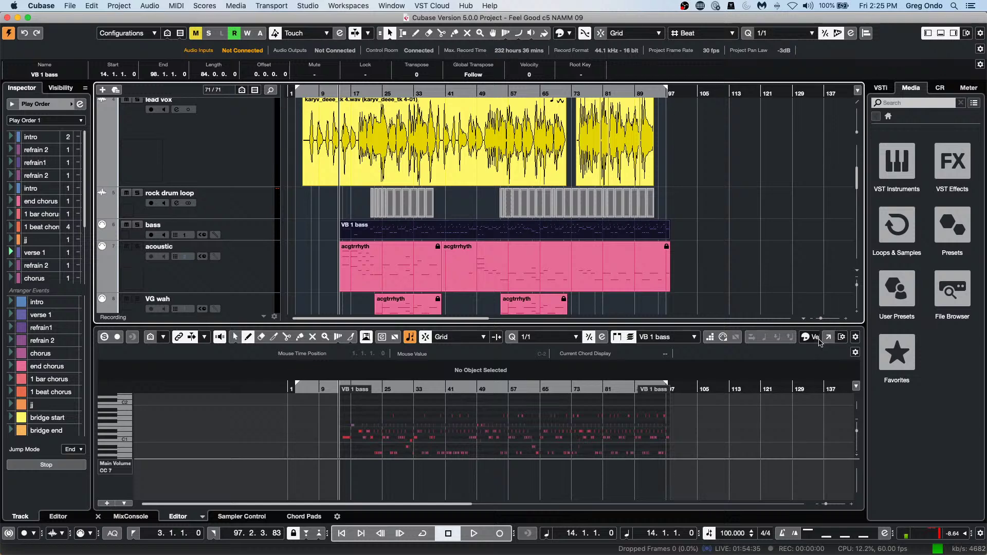
{"action": "left_click", "coordinate": [829, 337]}
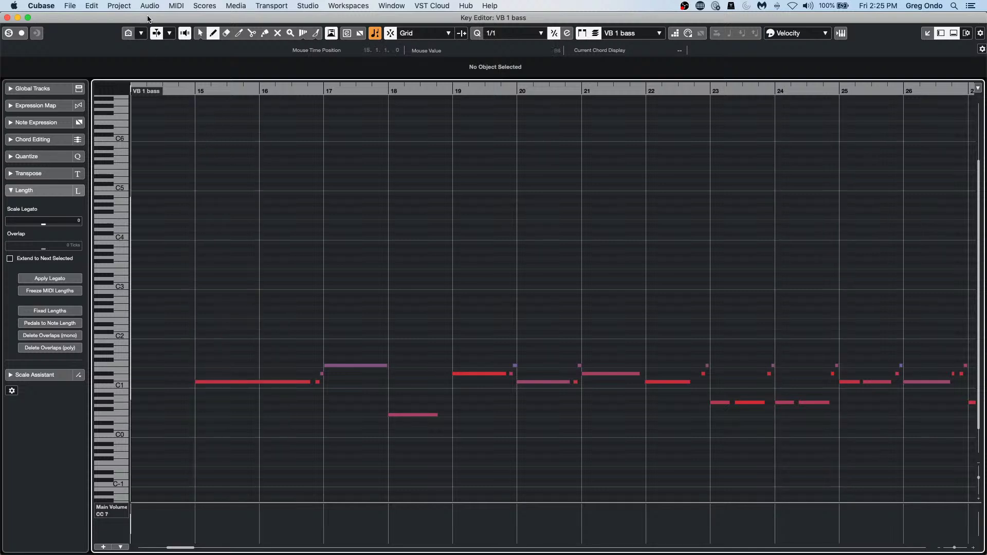
Try the MIDI Legato function on the VB 1 bass notes, undo it, and close the Key Editor window.
{"action": "left_click", "coordinate": [177, 6]}
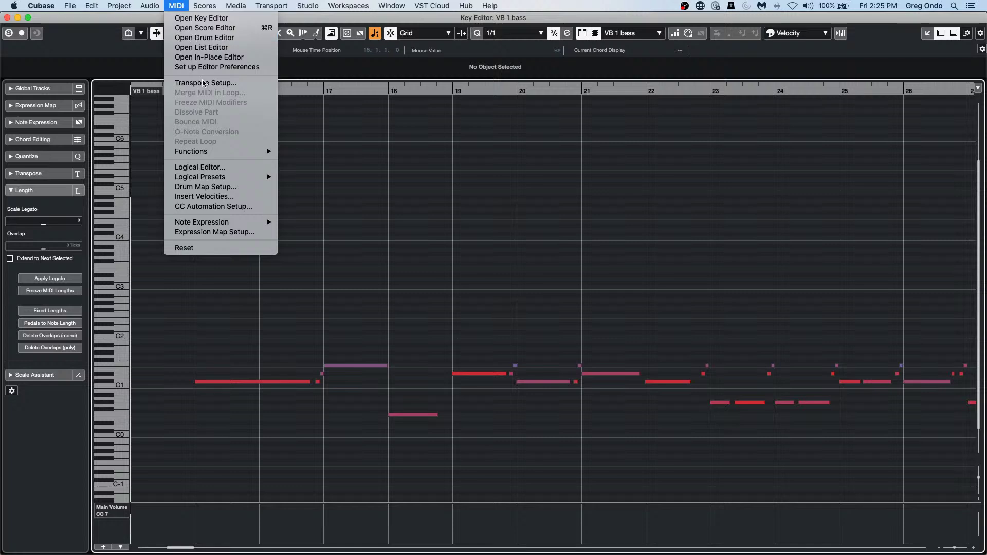
{"action": "mouse_move", "coordinate": [224, 153]}
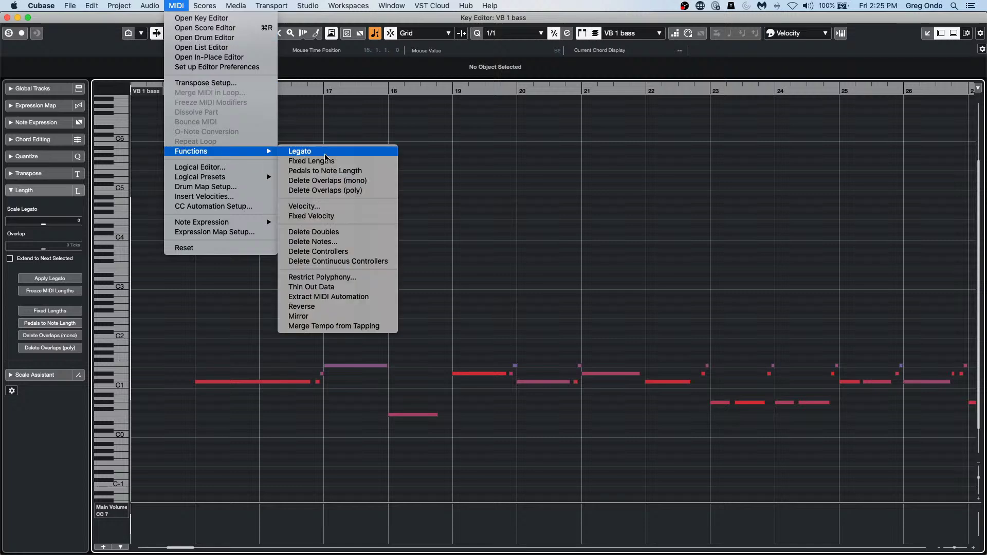
{"action": "left_click", "coordinate": [327, 156]}
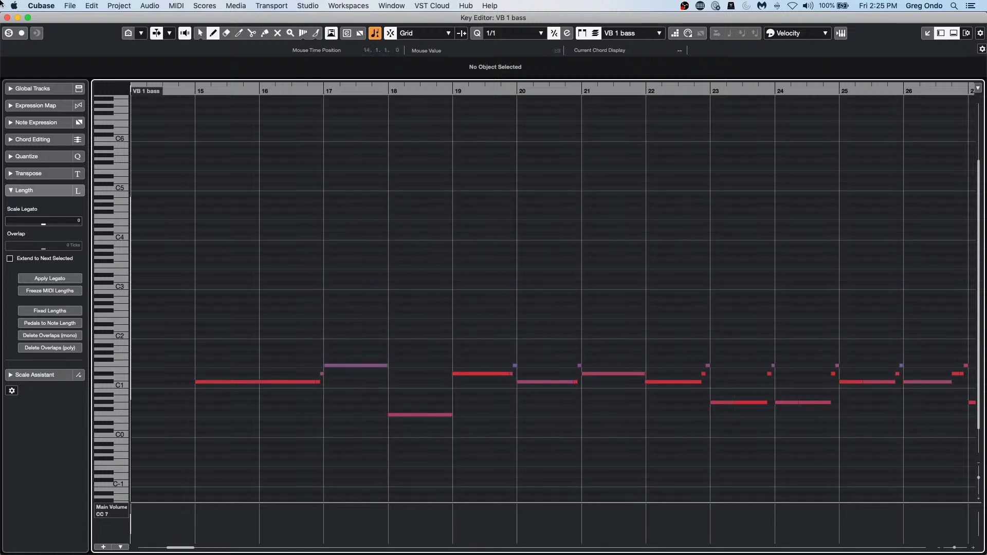
{"action": "key", "text": "super+z"}
{"action": "left_click", "coordinate": [7, 17]}
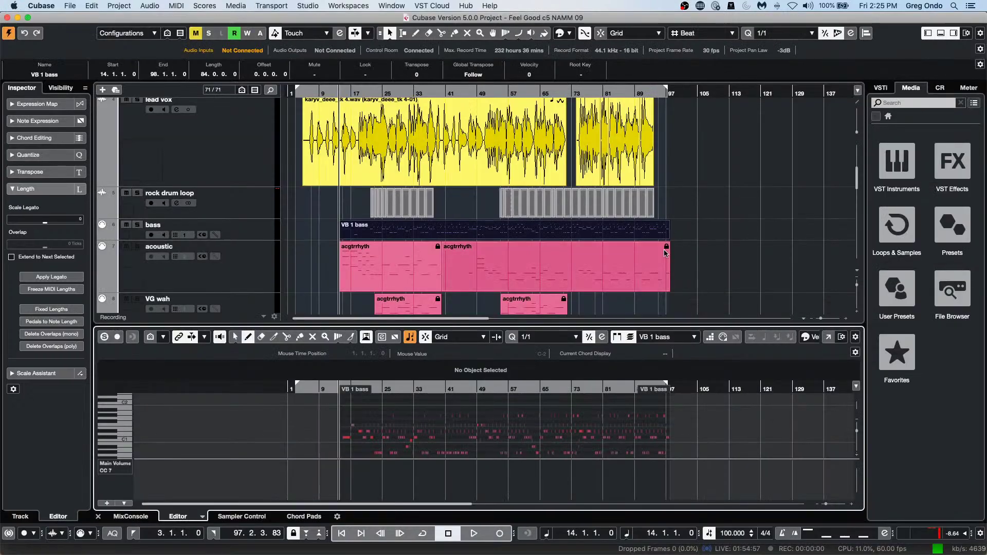
{"action": "right_click", "coordinate": [696, 274]}
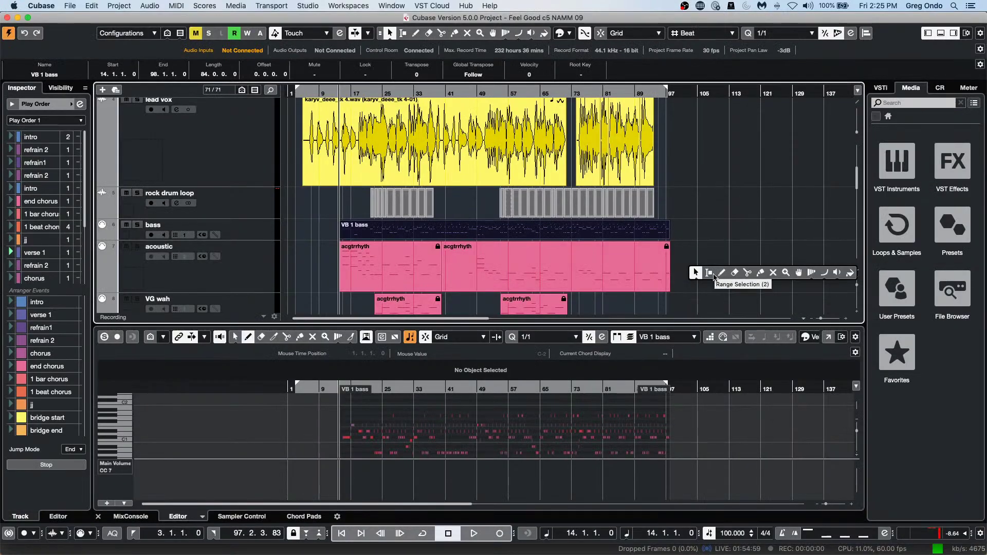
{"action": "left_click", "coordinate": [722, 272]}
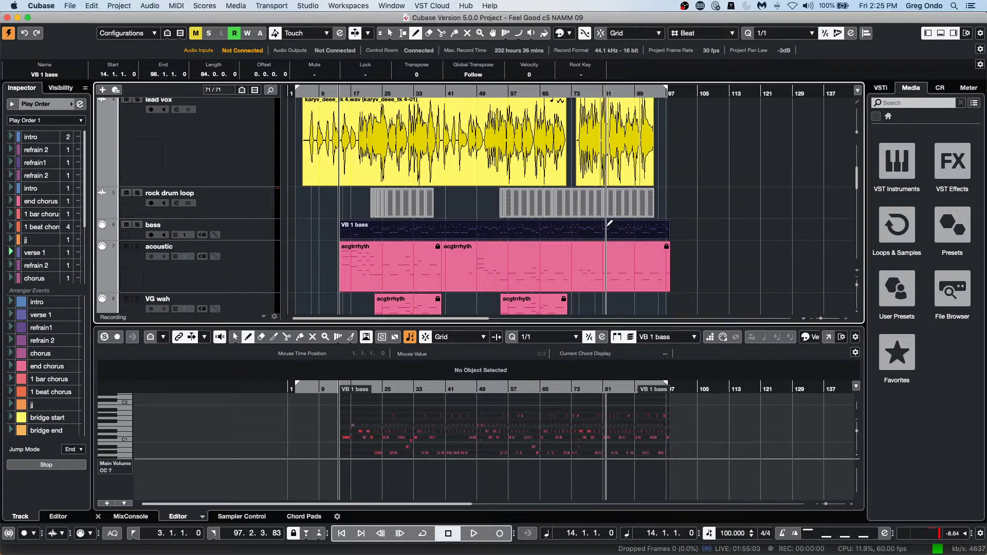
{"action": "right_click", "coordinate": [519, 264]}
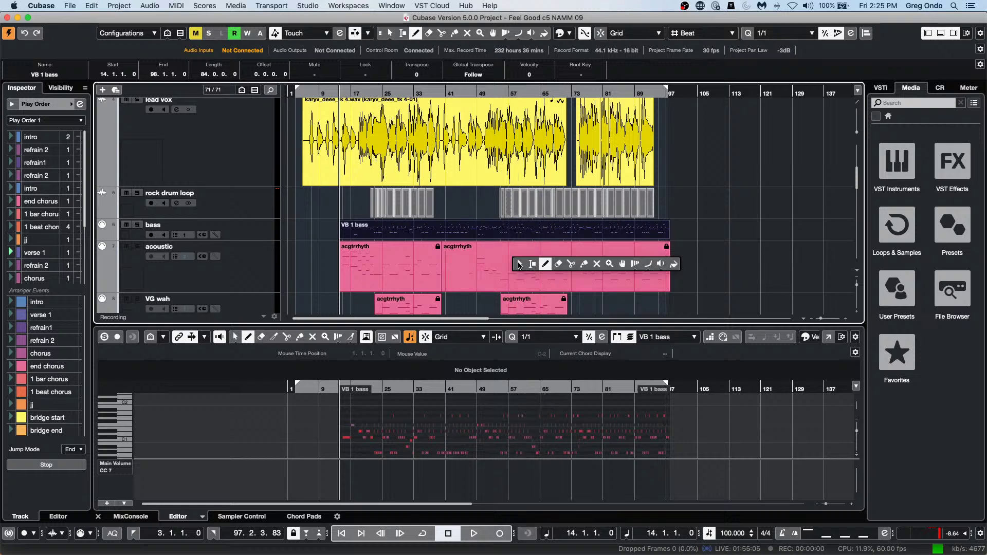
{"action": "left_click", "coordinate": [519, 264]}
Select the USM rhodes part with the Object Selection tool and open it in a separate Key Editor window.
{"action": "scroll", "coordinate": [607, 300], "scroll_direction": "down", "scroll_amount": 1}
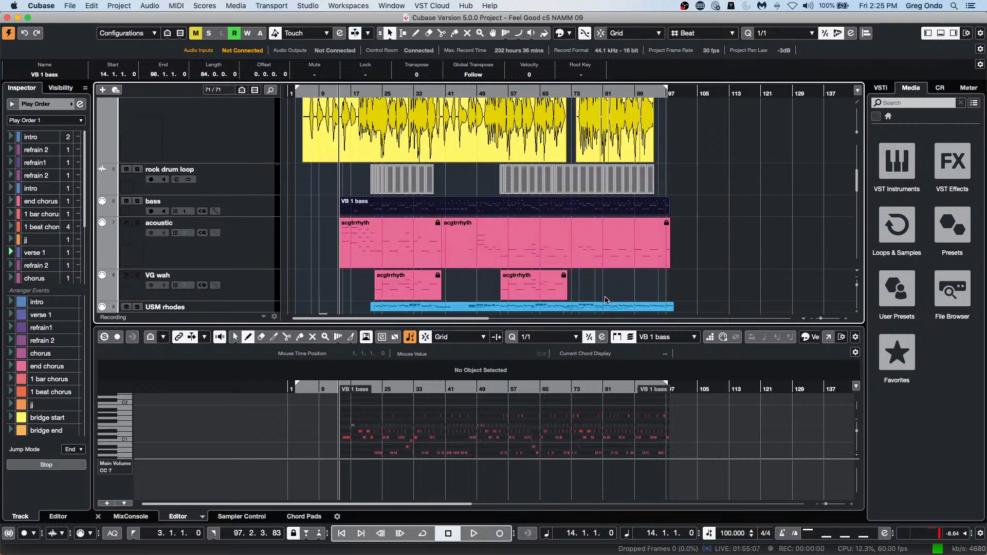
{"action": "scroll", "coordinate": [606, 301], "scroll_direction": "down", "scroll_amount": 3}
{"action": "right_click", "coordinate": [612, 206]}
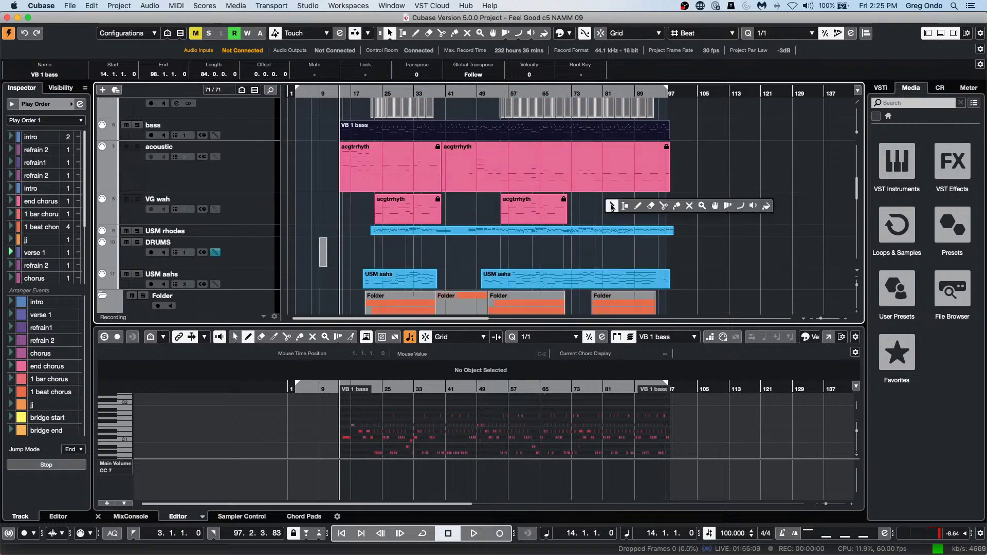
{"action": "left_click", "coordinate": [612, 206]}
{"action": "left_click", "coordinate": [615, 233]}
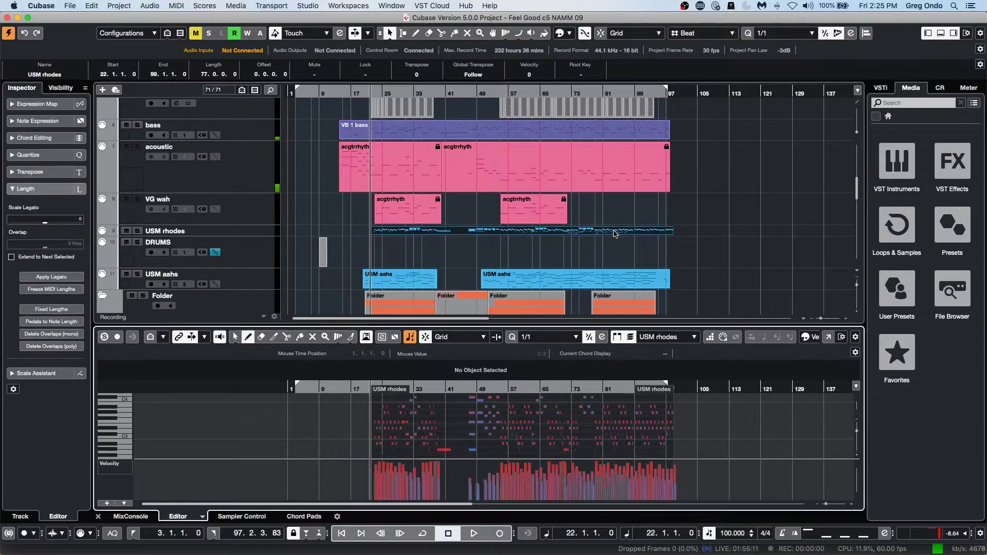
{"action": "left_click_drag", "start_coordinate": [525, 389], "coordinate": [524, 407]}
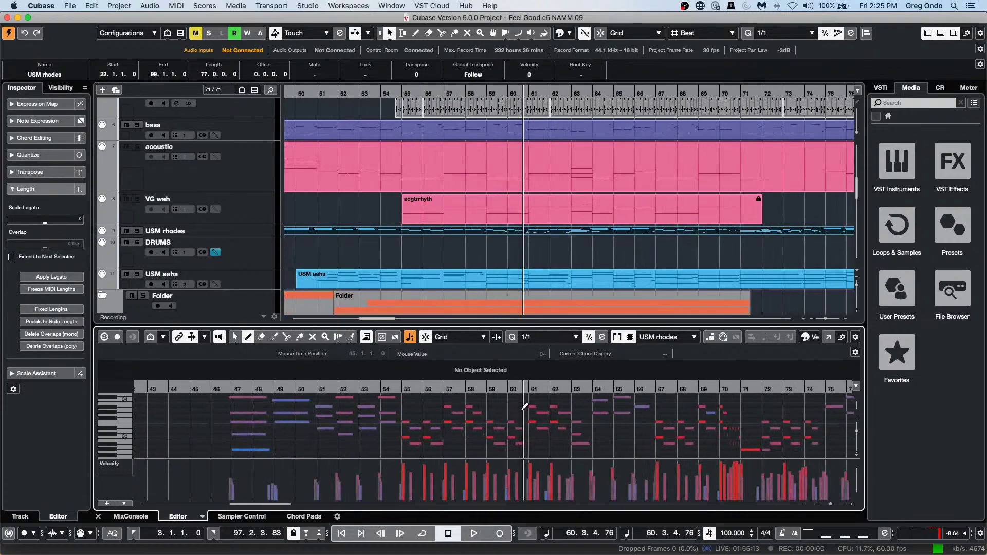
{"action": "left_click", "coordinate": [829, 338]}
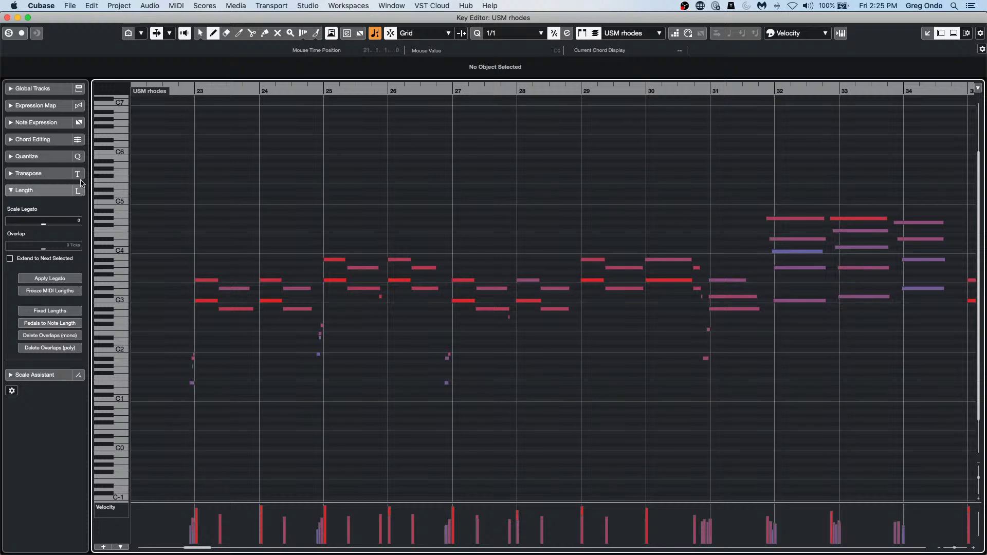
Set Scale Legato to 100 in the Length settings and apply legato to the USM rhodes notes.
{"action": "left_click", "coordinate": [41, 190]}
{"action": "left_click", "coordinate": [34, 191]}
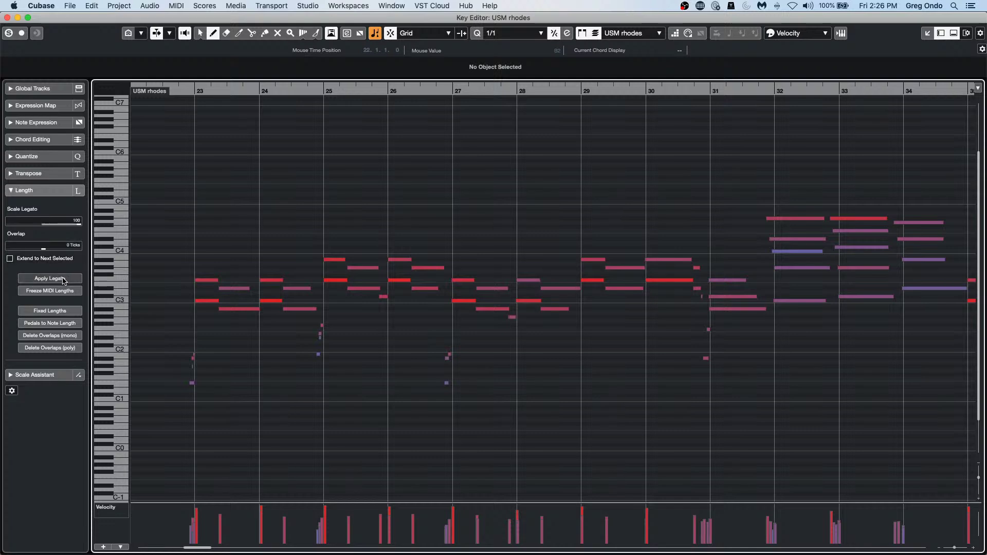
{"action": "left_click", "coordinate": [64, 281]}
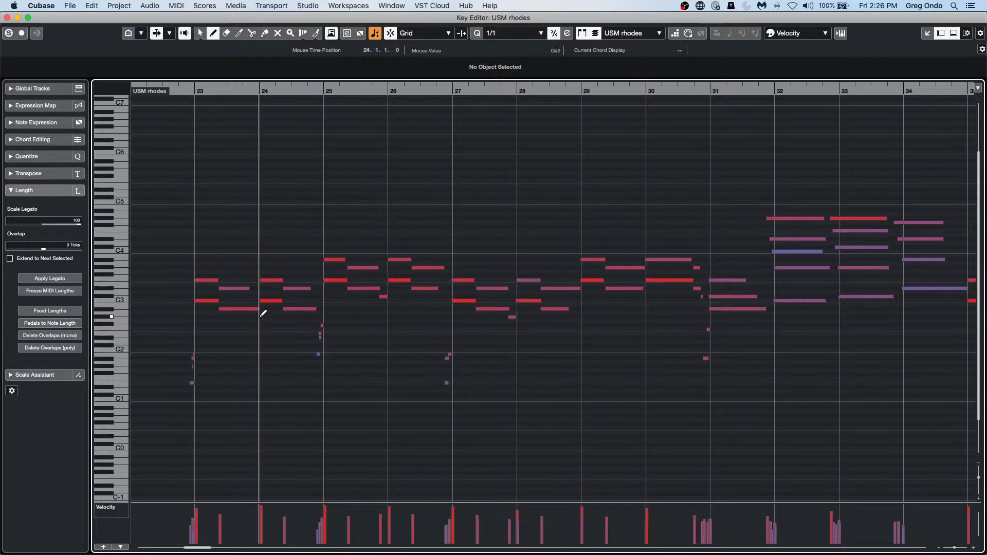
Undo the legato applied to the USM rhodes notes, keeping the Length settings open.
{"action": "left_click", "coordinate": [26, 194]}
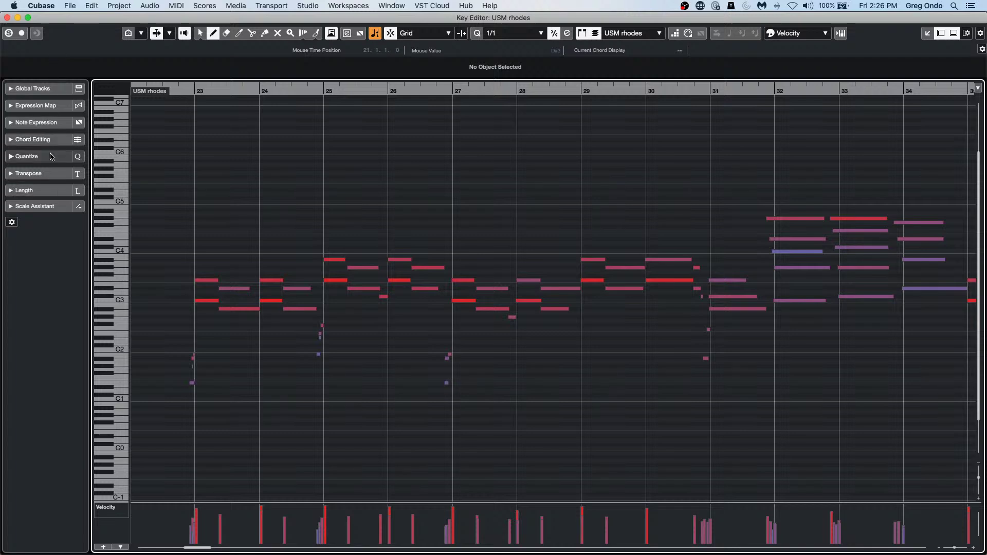
{"action": "left_click", "coordinate": [32, 191]}
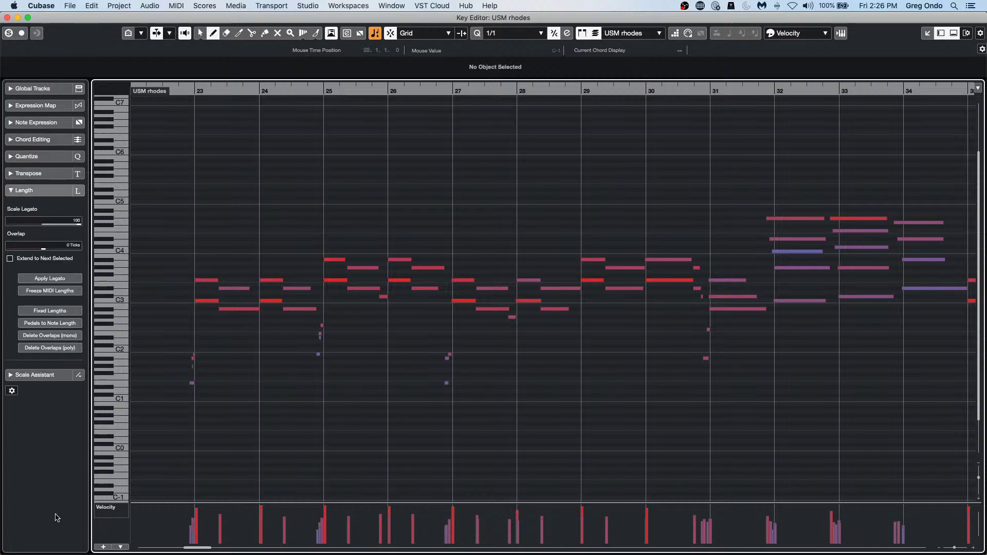
{"action": "key", "text": "super+z"}
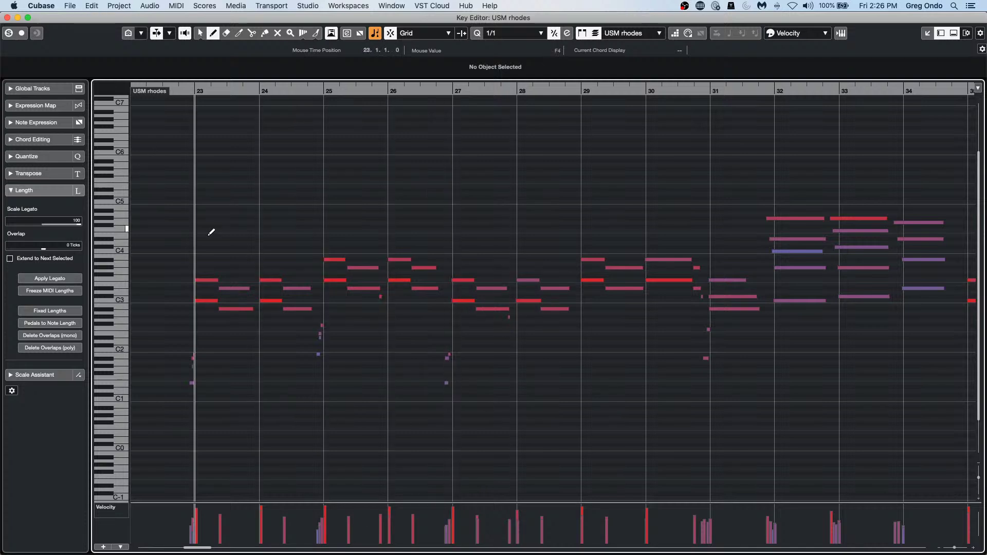
Select the rhodes notes between bars 25 and 33 with the Object Selection tool and shorten them slightly, bringing the first note's length to 0.1.1.51.
{"action": "right_click", "coordinate": [325, 219]}
{"action": "left_click", "coordinate": [327, 217]}
{"action": "left_click_drag", "start_coordinate": [324, 218], "coordinate": [877, 377]}
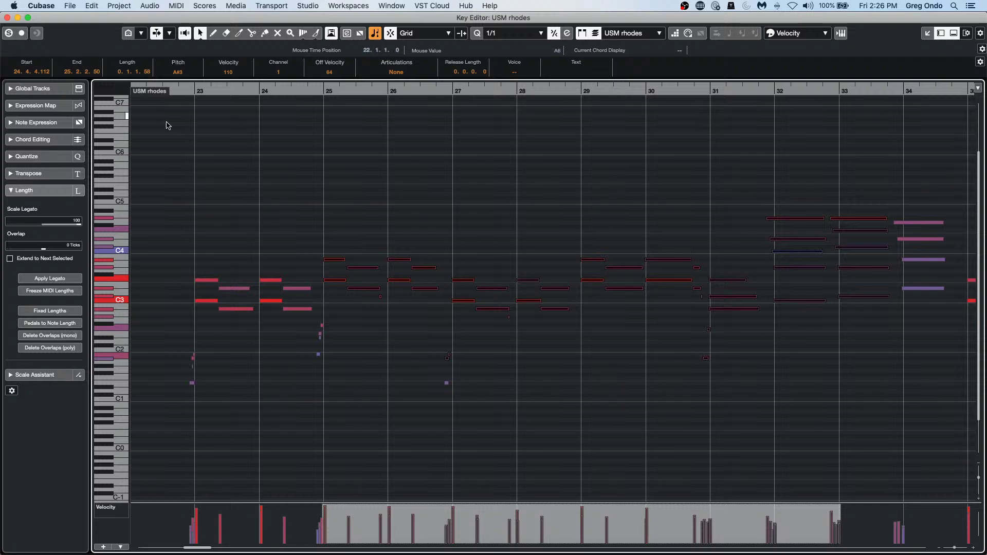
{"action": "scroll", "coordinate": [149, 73], "scroll_direction": "down", "scroll_amount": 18}
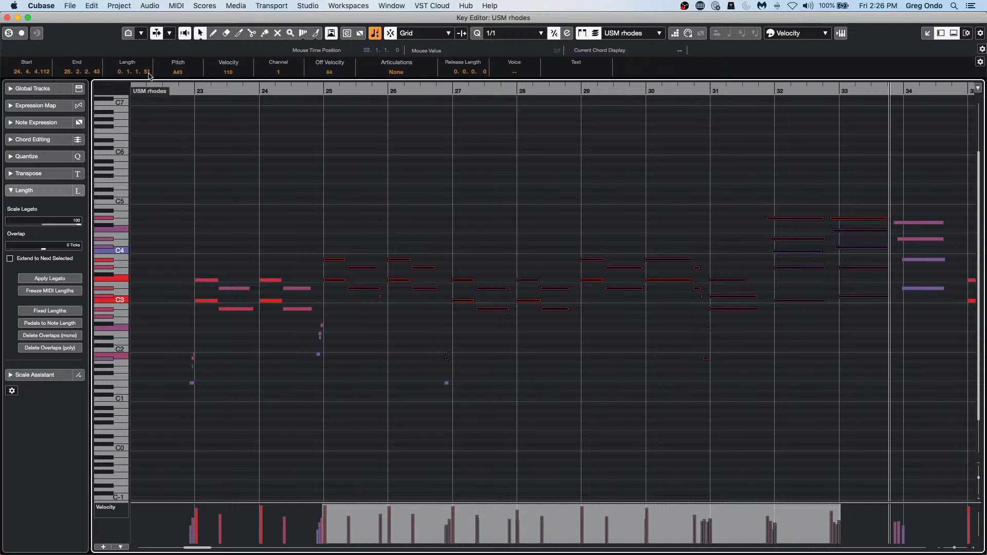
{"action": "left_click", "coordinate": [326, 129]}
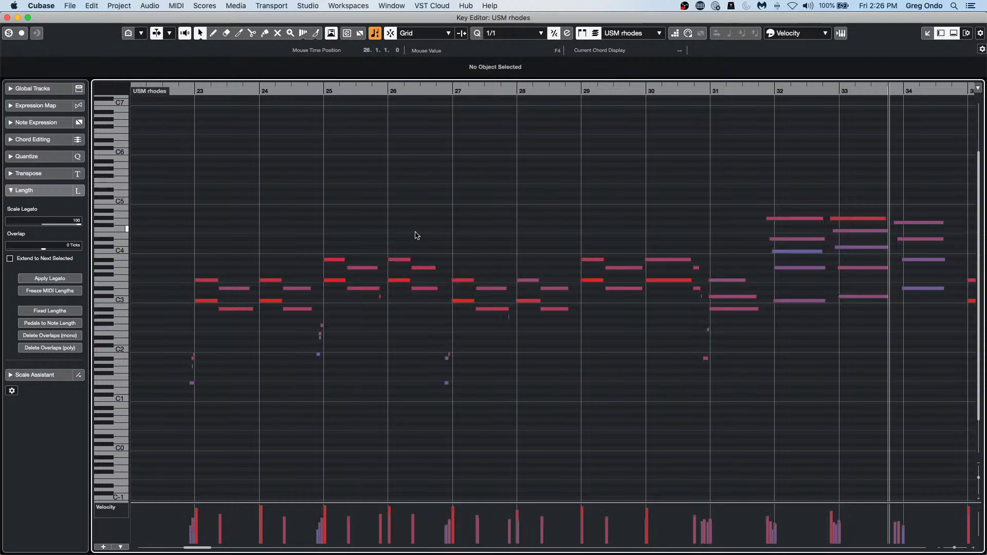
{"action": "left_click_drag", "start_coordinate": [291, 218], "coordinate": [757, 375]}
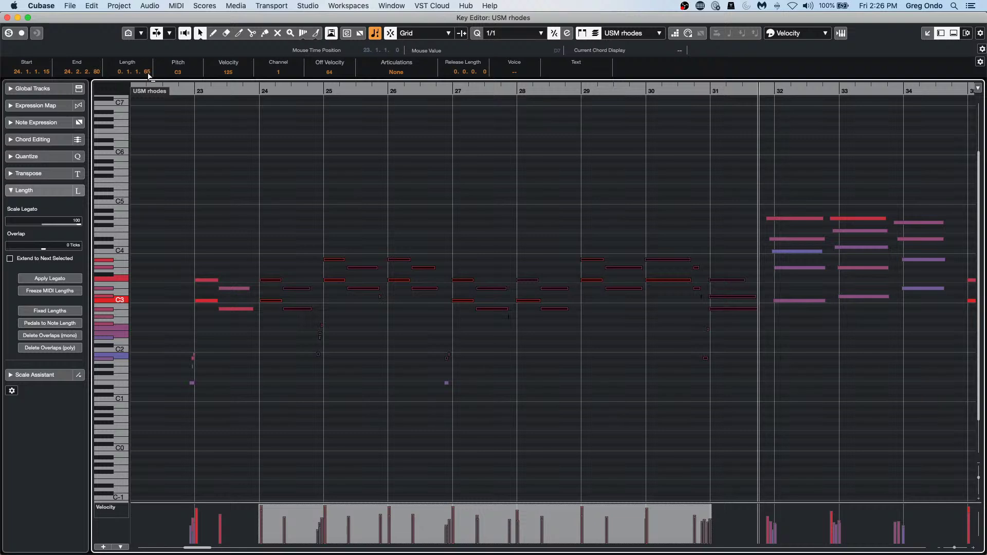
{"action": "left_click", "coordinate": [482, 217]}
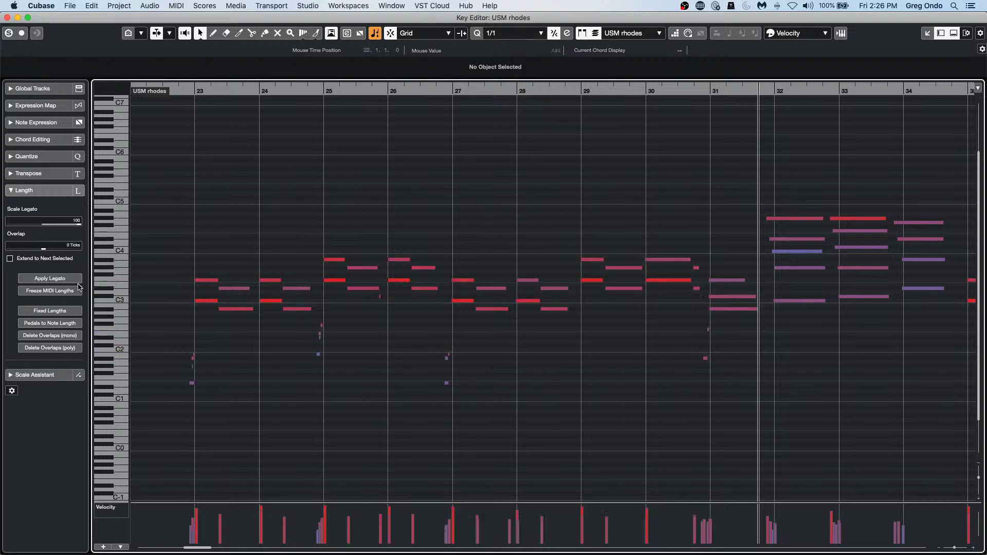
Apply legato at the current scale setting to the USM rhodes notes and close the Key Editor window.
{"action": "left_click", "coordinate": [60, 281]}
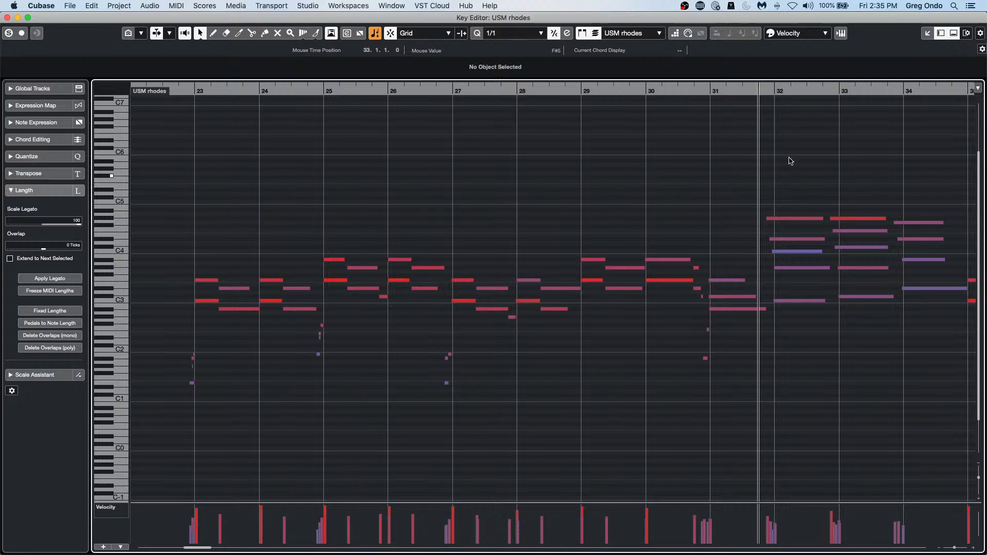
{"action": "left_click", "coordinate": [7, 18]}
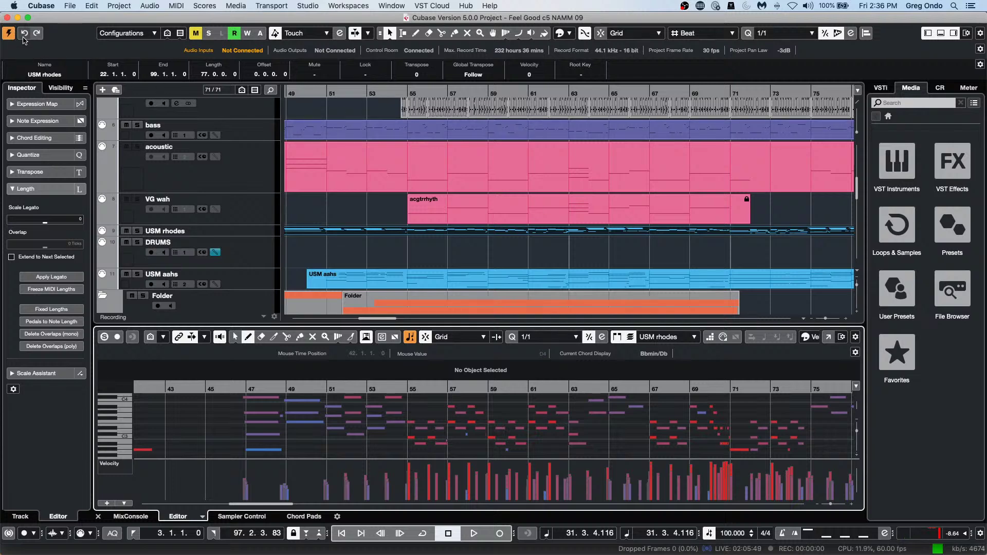
Open the recent project Tower.cpr without activating it, then return to the Feel Good c5 NAMM 09 project window.
{"action": "left_click_drag", "start_coordinate": [94, 18], "coordinate": [105, 29]}
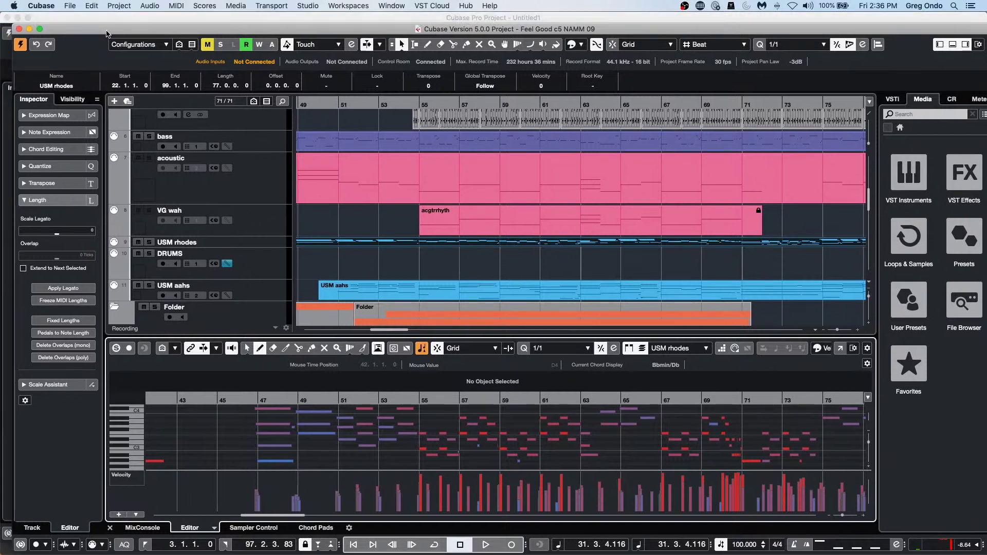
{"action": "left_click", "coordinate": [70, 6]}
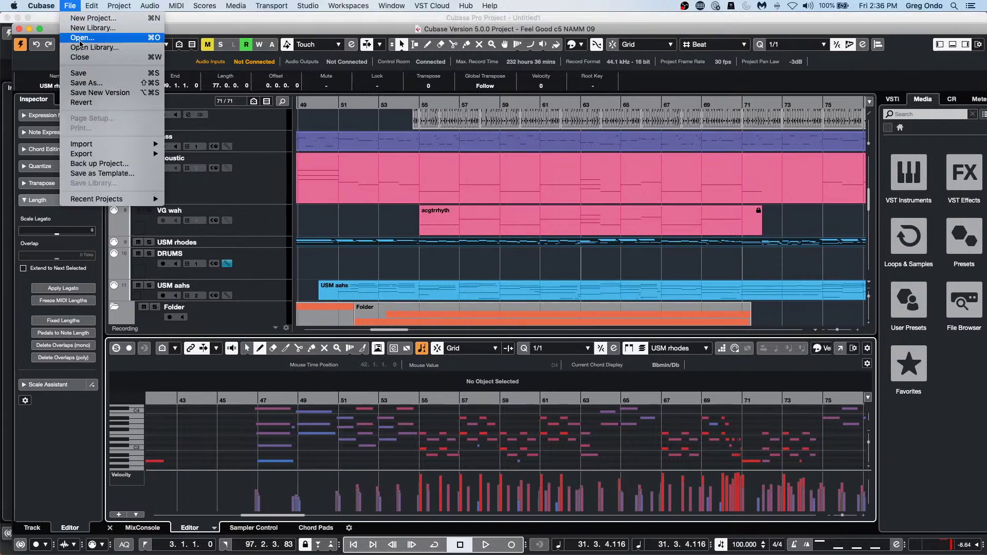
{"action": "mouse_move", "coordinate": [77, 201]}
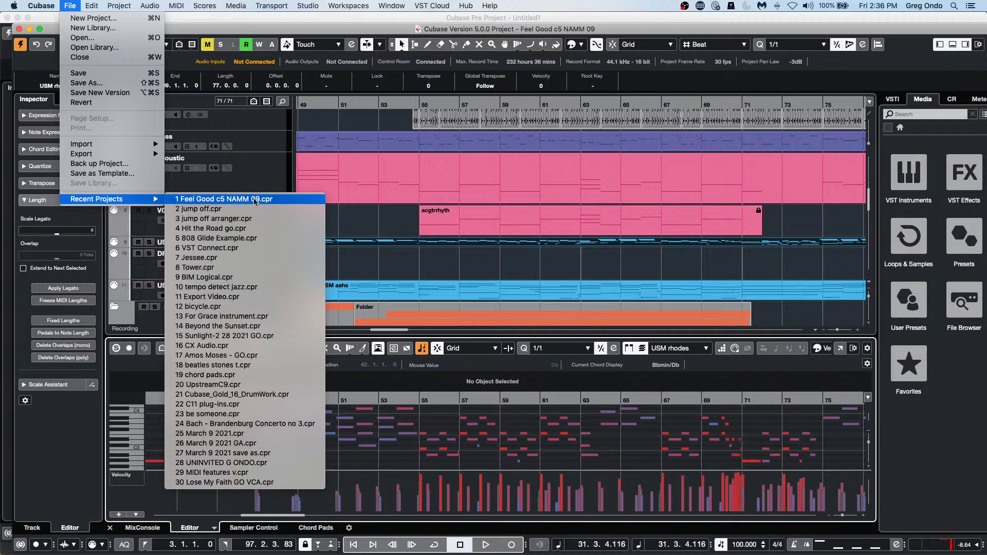
{"action": "left_click", "coordinate": [263, 268]}
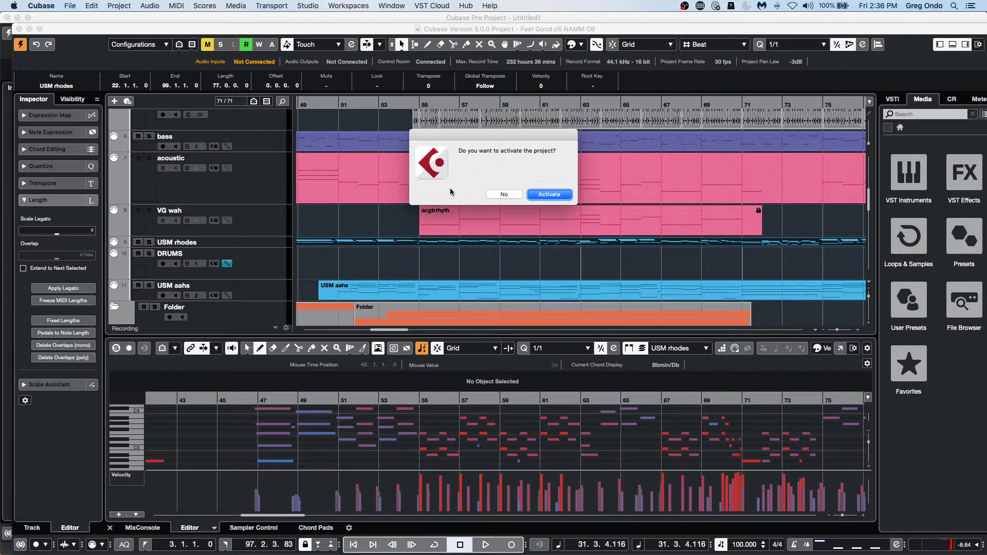
{"action": "left_click", "coordinate": [496, 195]}
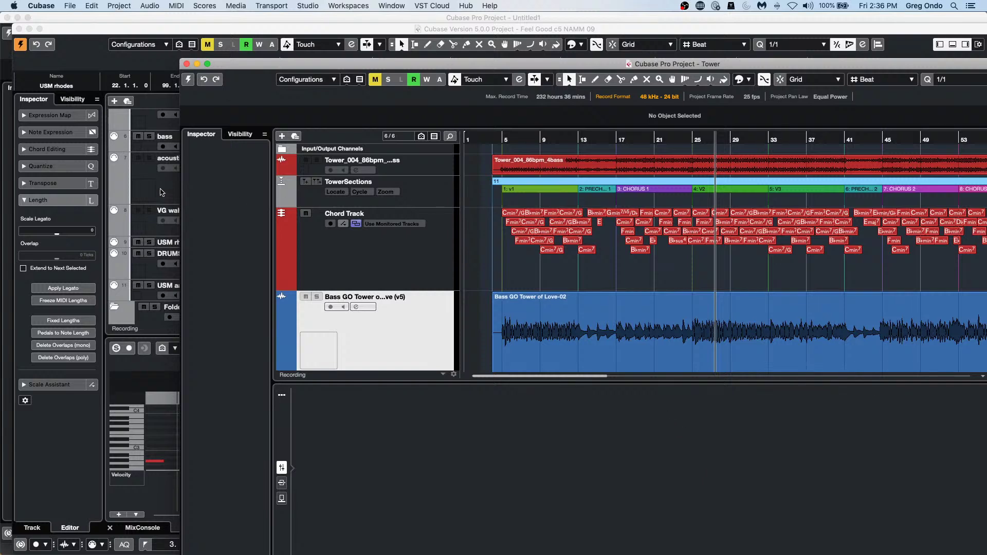
{"action": "left_click", "coordinate": [162, 194]}
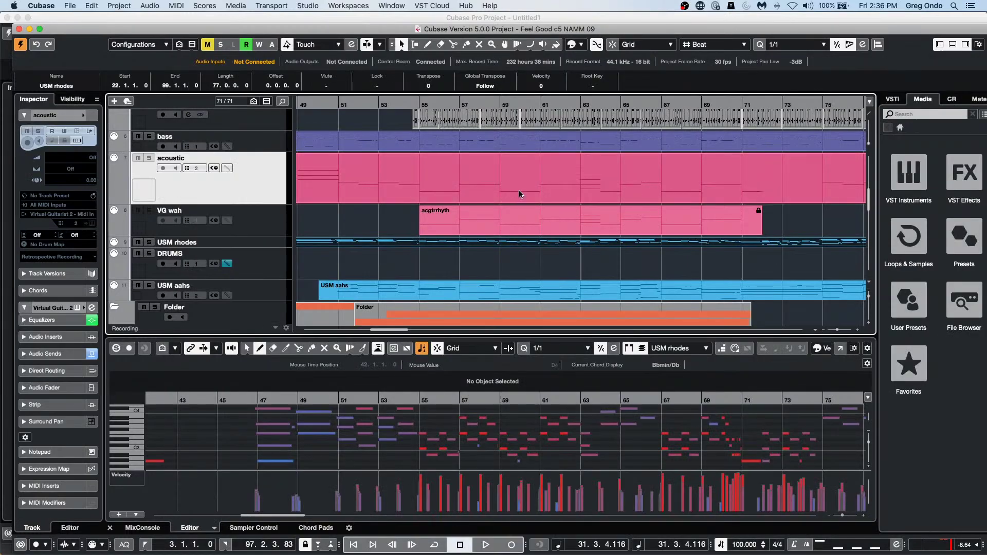
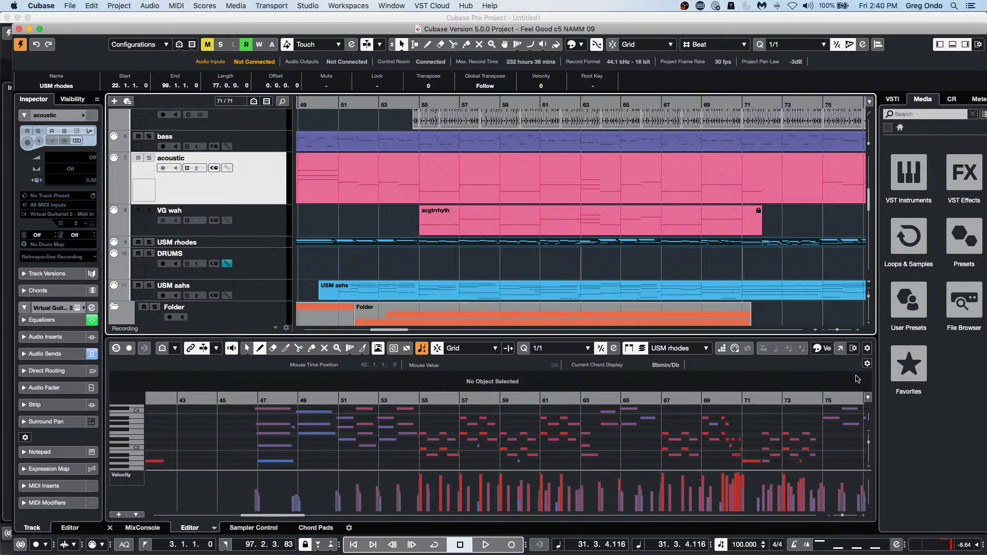
Open the recent project jump off.cpr and activate it.
{"action": "left_click", "coordinate": [70, 6]}
{"action": "mouse_move", "coordinate": [122, 154]}
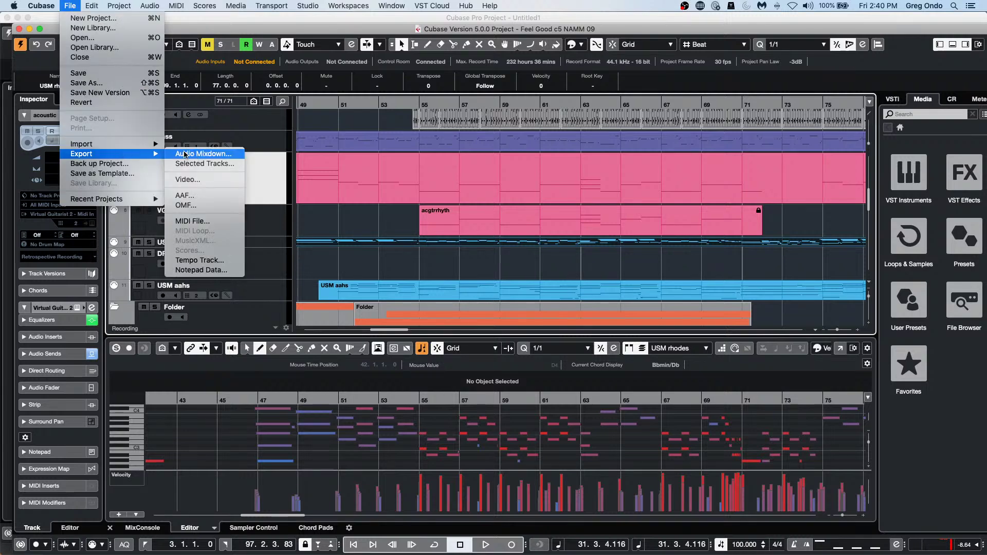
{"action": "mouse_move", "coordinate": [115, 202]}
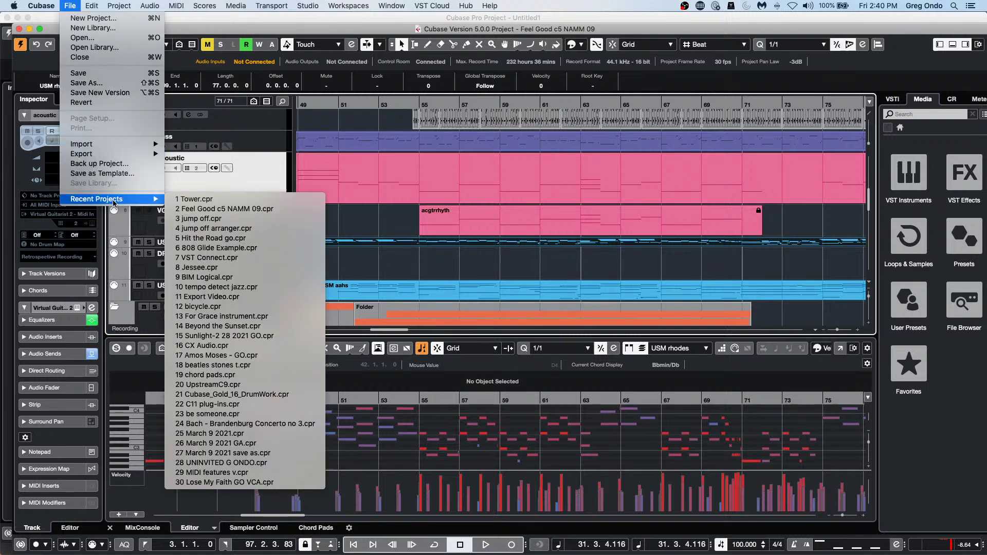
{"action": "left_click", "coordinate": [257, 220]}
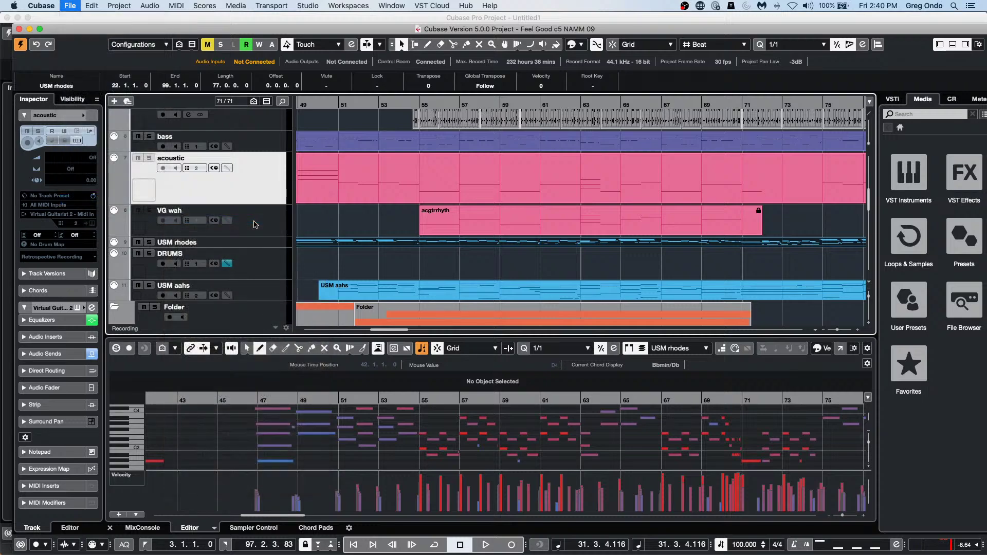
{"action": "left_click", "coordinate": [545, 194]}
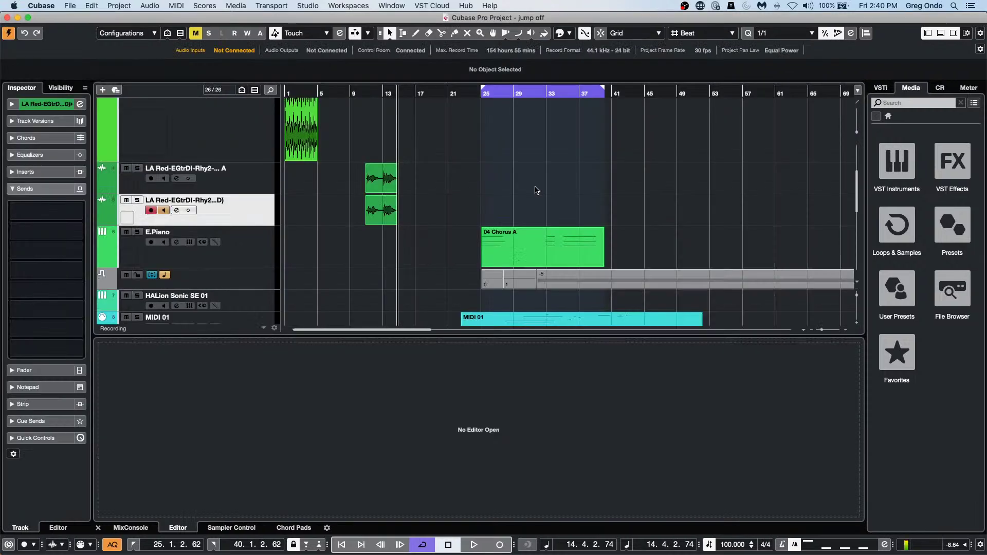
Solo the duplicate LA Red-EGtrDI-Rhy2 guitar track marked (D).
{"action": "left_click", "coordinate": [257, 186]}
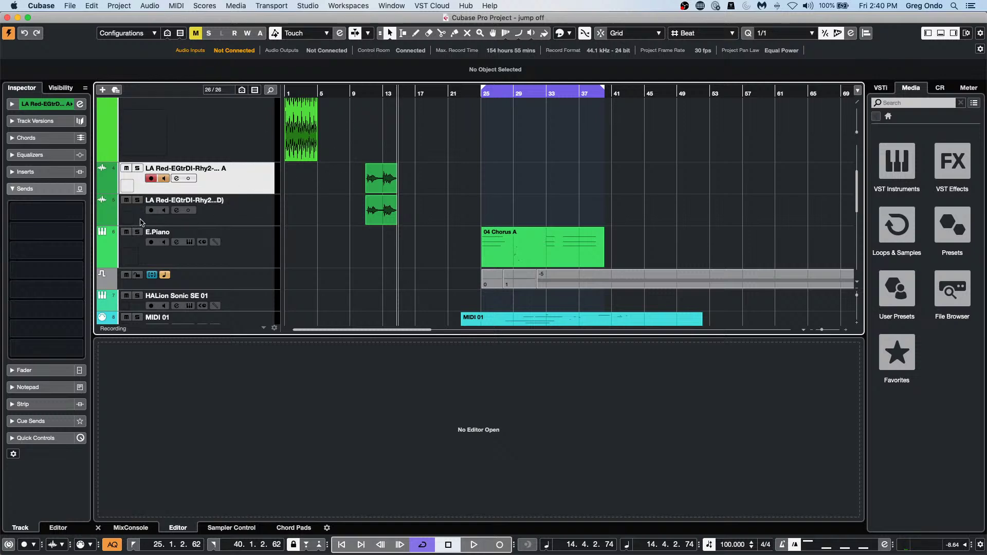
{"action": "left_click", "coordinate": [168, 220]}
{"action": "left_click", "coordinate": [138, 201]}
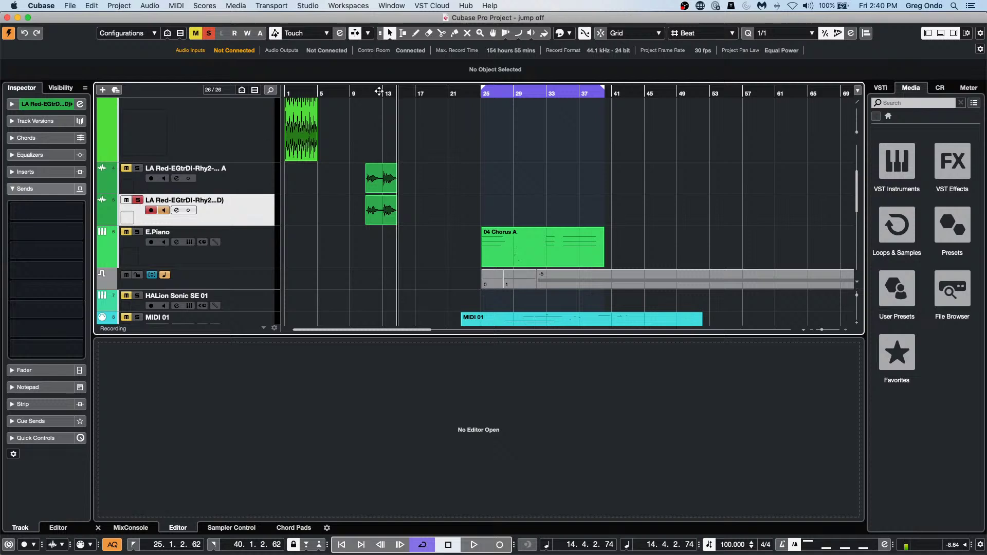
Move the guitar event on the soloed (D) track to bar 17 and play it briefly from there.
{"action": "left_click_drag", "start_coordinate": [372, 91], "coordinate": [343, 104]}
{"action": "left_click", "coordinate": [393, 201]}
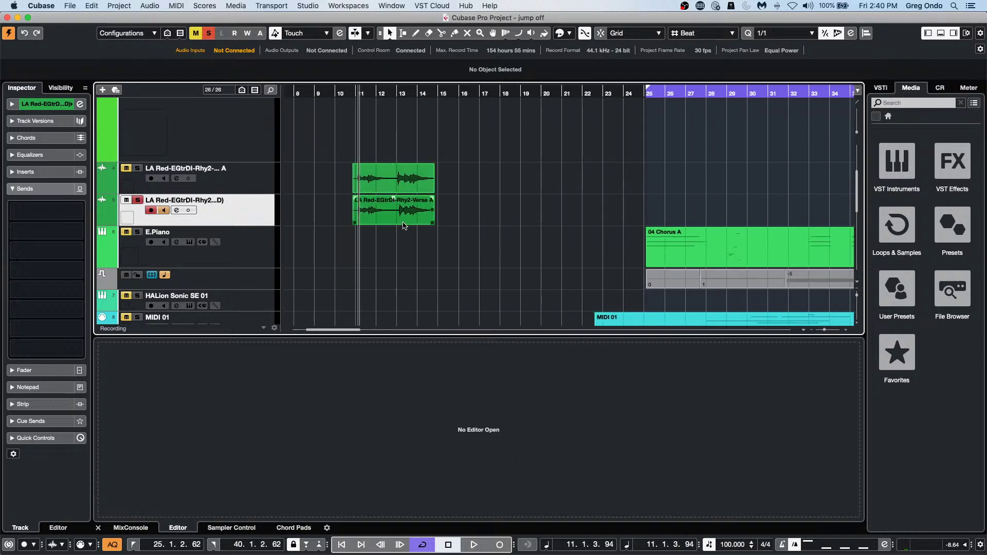
{"action": "left_click_drag", "start_coordinate": [405, 222], "coordinate": [528, 210]}
{"action": "left_click_drag", "start_coordinate": [487, 93], "coordinate": [477, 102]}
{"action": "key", "text": "space"}
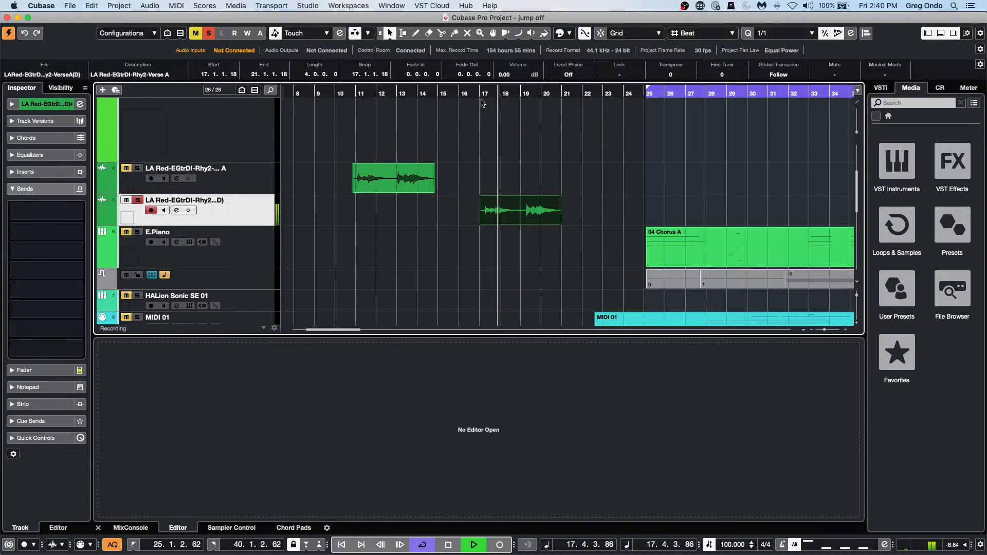
{"action": "key", "text": "space"}
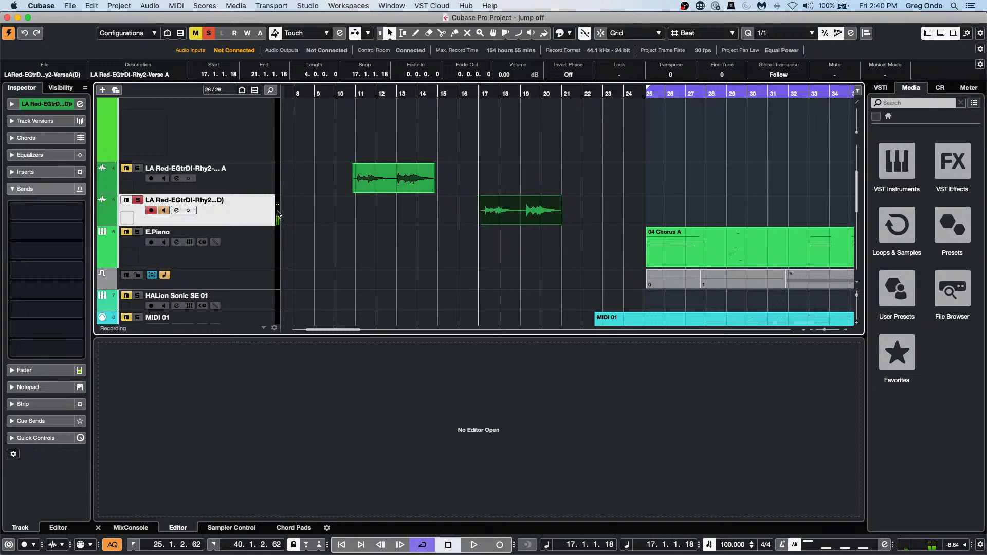
Show the (D) guitar track's channel settings in the Inspector and pan the track hard right.
{"action": "left_click", "coordinate": [13, 104]}
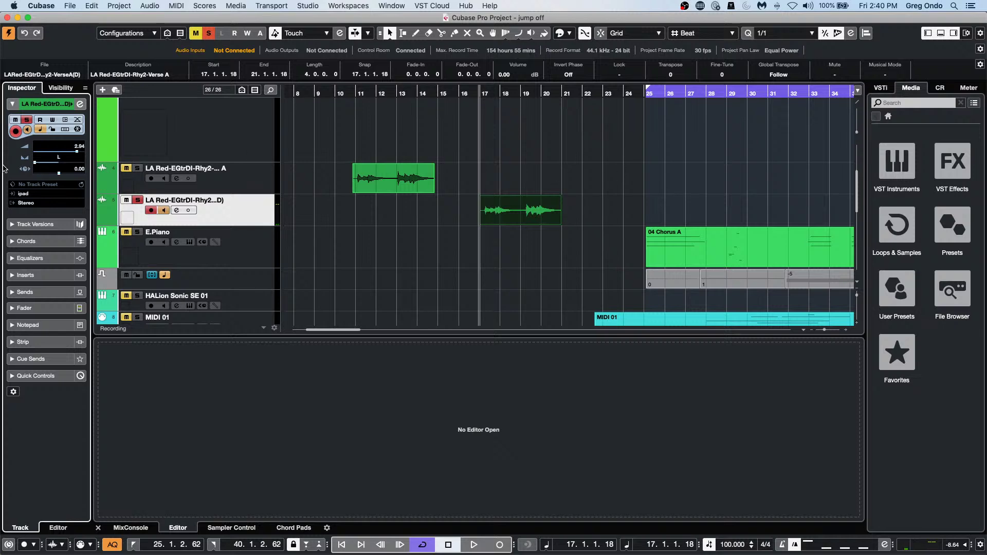
{"action": "left_click_drag", "start_coordinate": [37, 163], "coordinate": [170, 168]}
Copy the guitar event at bar 17 onto the original LA Red-EGtrDI-Rhy2 track directly above, at the same position.
{"action": "left_click", "coordinate": [545, 213]}
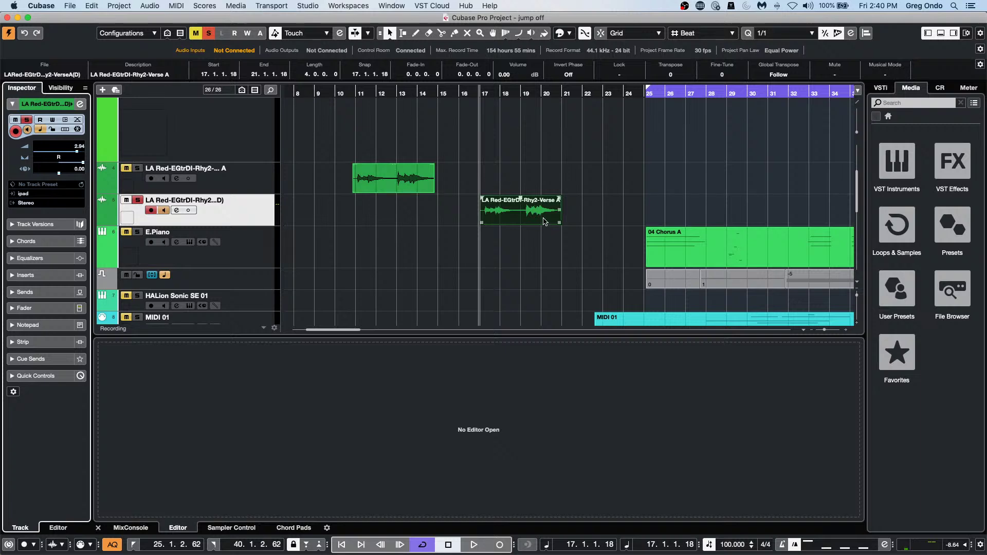
{"action": "left_click_drag", "start_coordinate": [545, 212], "coordinate": [544, 191]}
{"action": "key", "text": "alt"}
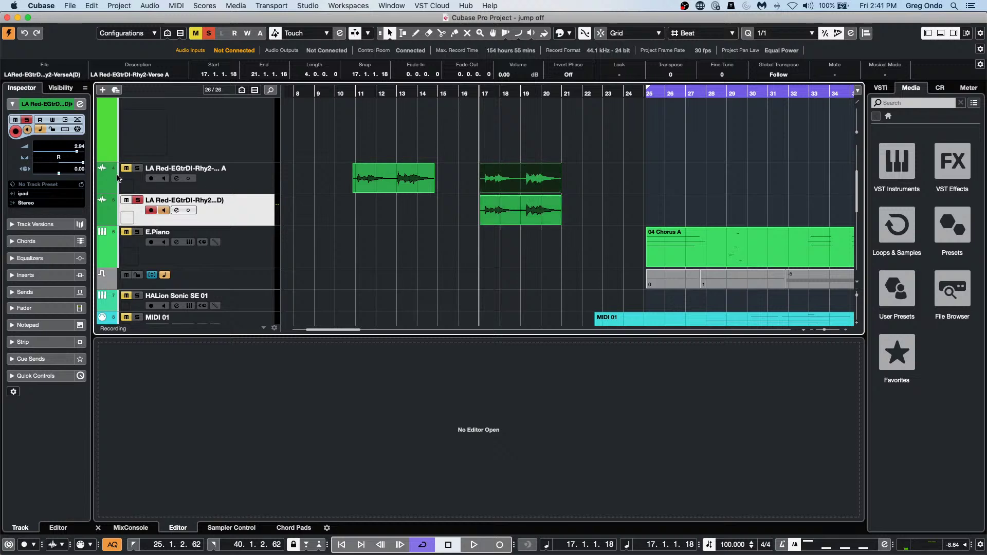
Pan the (D) guitar track hard left and play from bar 17, also soloing the original guitar track above.
{"action": "left_click_drag", "start_coordinate": [82, 164], "coordinate": [1, 165]}
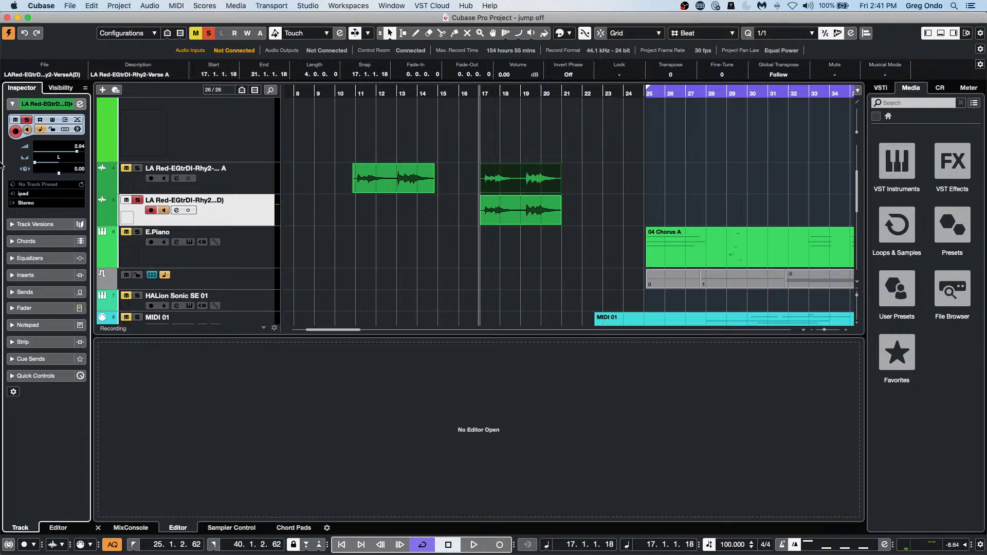
{"action": "key", "text": "space"}
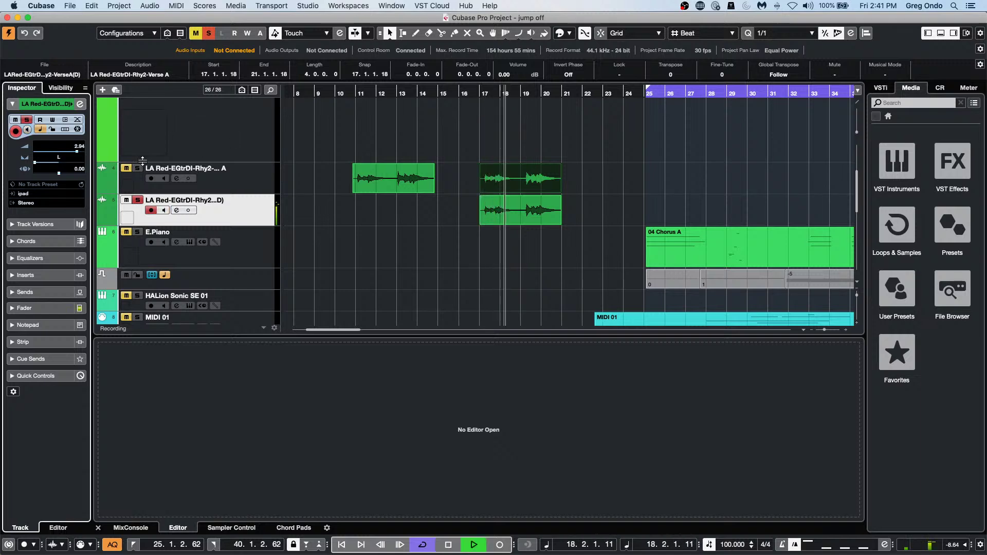
{"action": "left_click", "coordinate": [127, 169]}
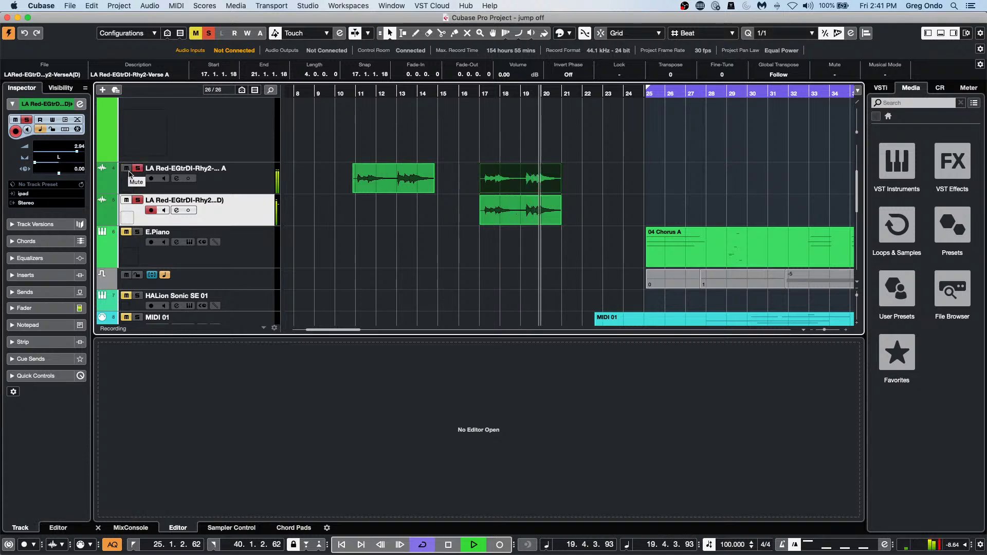
{"action": "key", "text": "space"}
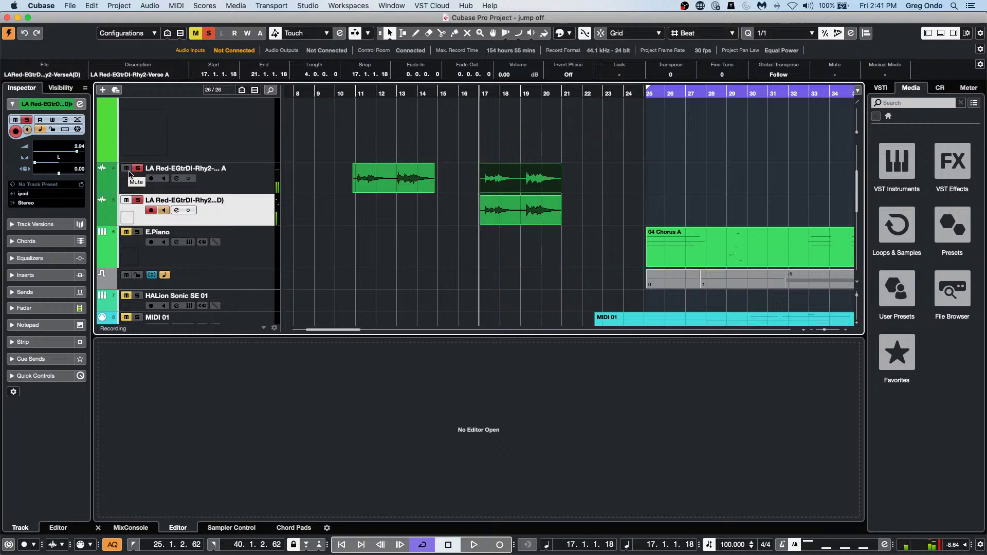
Set the (D) guitar track's delay to -0.04 and play both guitar tracks from bar 17.
{"action": "left_click", "coordinate": [59, 175]}
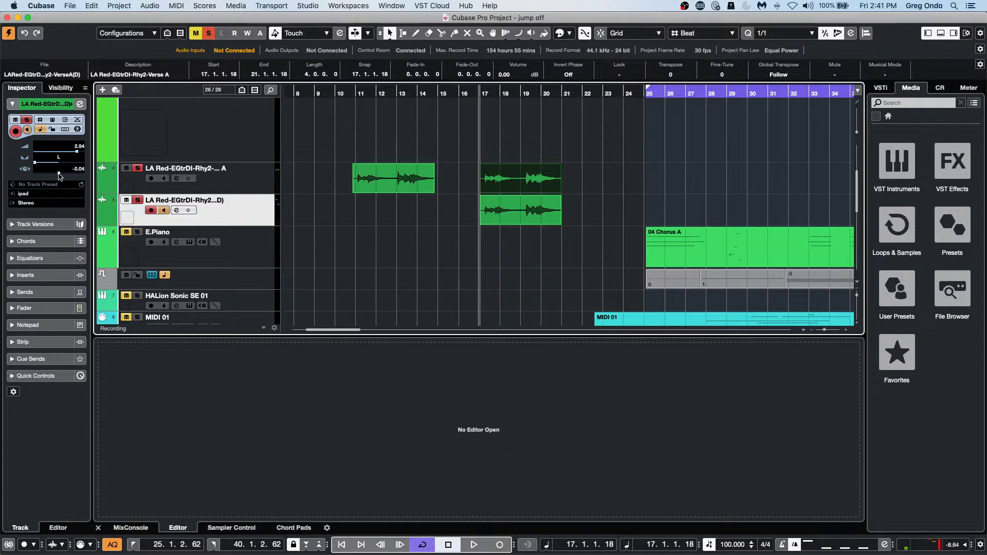
{"action": "key", "text": "space"}
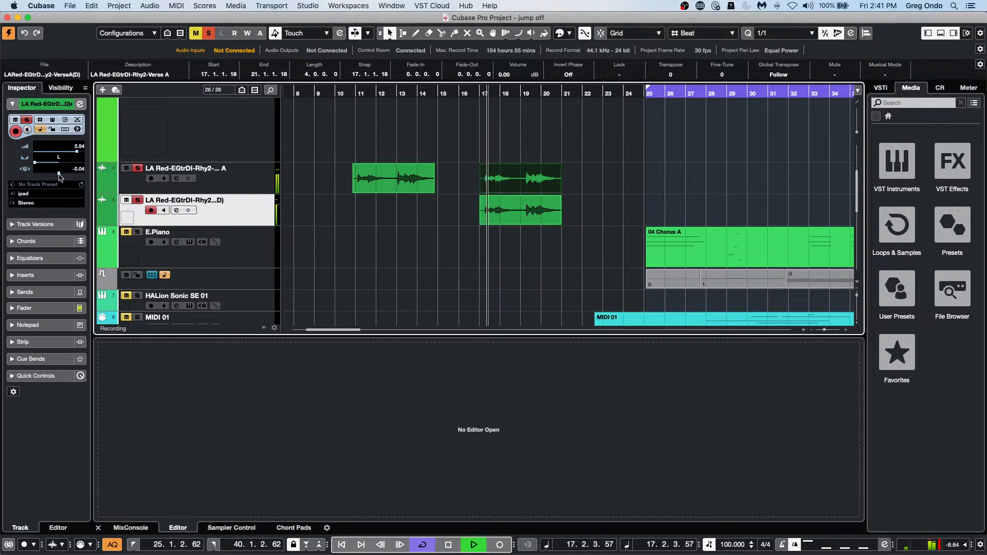
Set the (D) guitar track's delay to -0.10 and pan the original guitar track above it hard left, playing from bar 17.
{"action": "left_click_drag", "start_coordinate": [59, 177], "coordinate": [62, 175]}
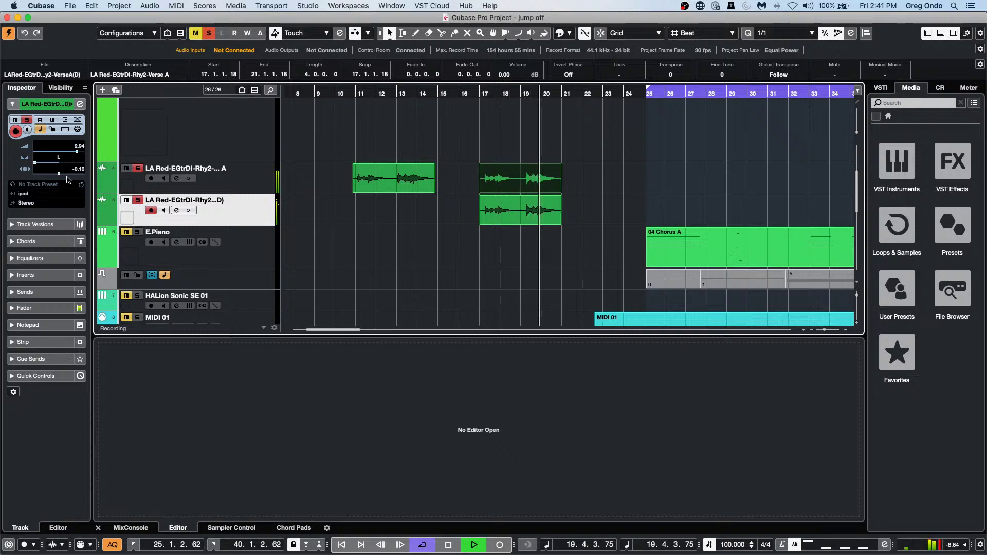
{"action": "key", "text": "Up"}
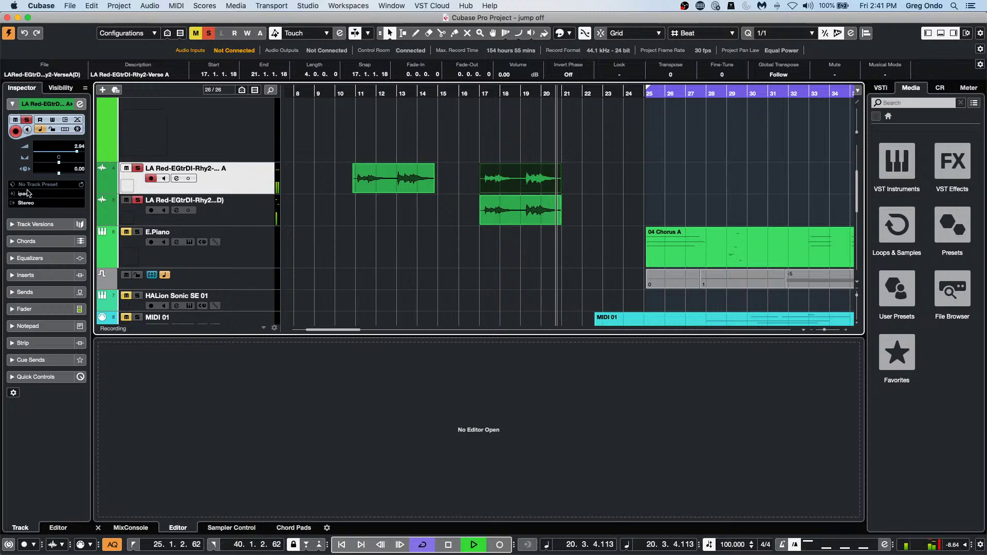
{"action": "left_click_drag", "start_coordinate": [55, 167], "coordinate": [1, 165]}
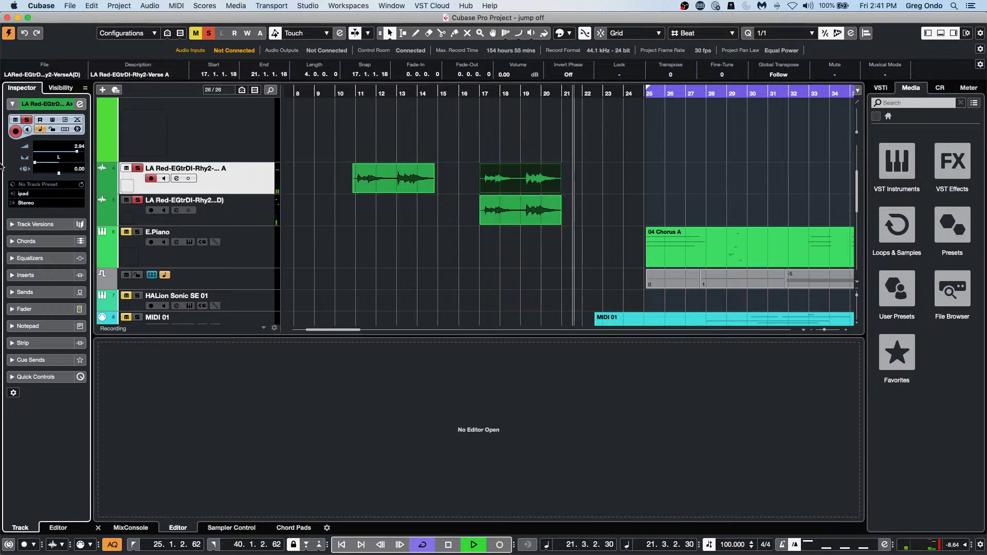
{"action": "left_click", "coordinate": [482, 95]}
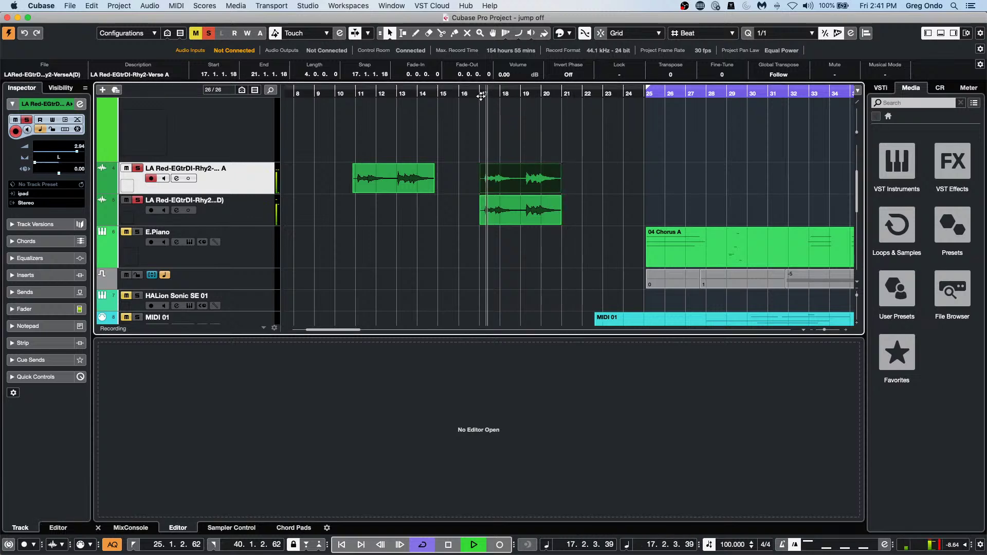
Pan the (D) guitar track hard right and play both guitar tracks from bar 17.
{"action": "left_click", "coordinate": [248, 212]}
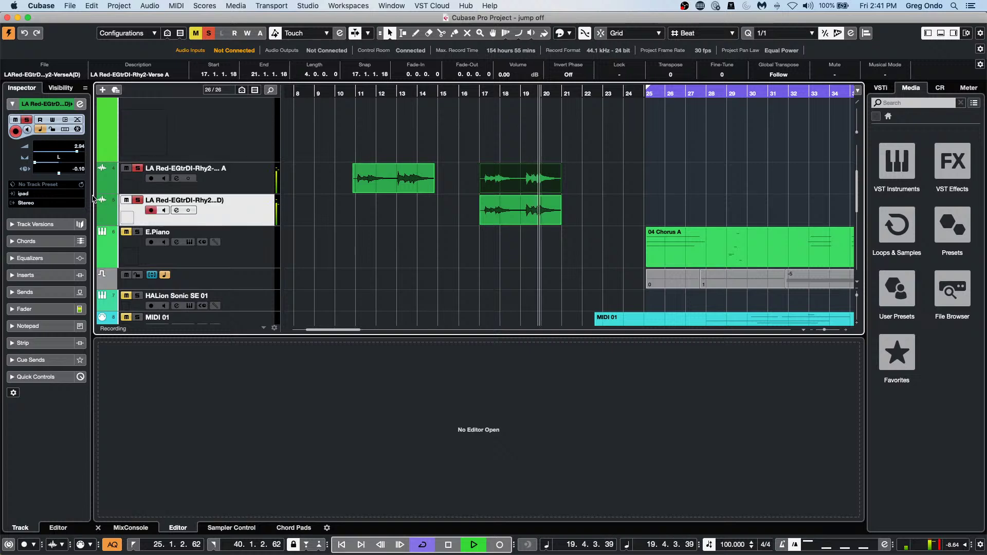
{"action": "left_click_drag", "start_coordinate": [41, 162], "coordinate": [98, 164]}
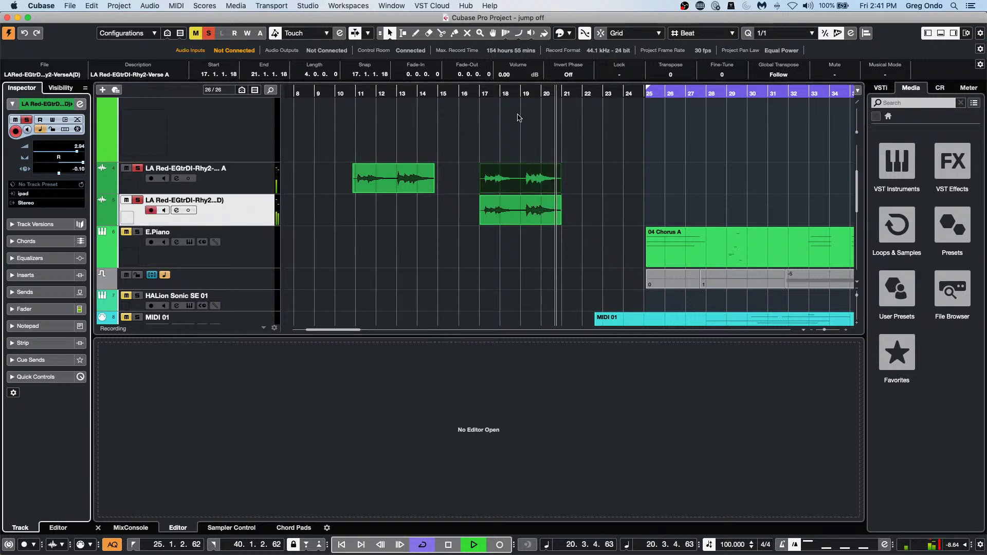
{"action": "left_click", "coordinate": [482, 93]}
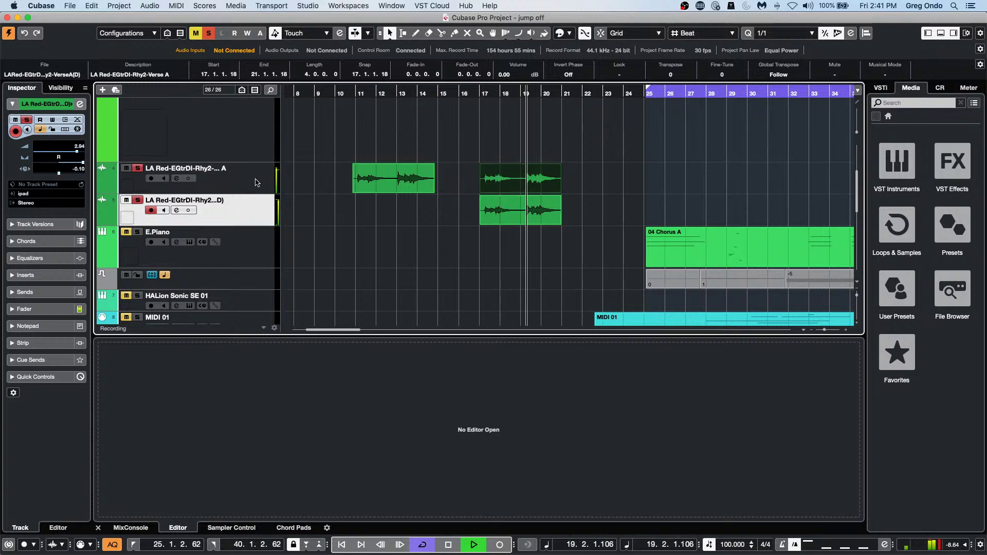
Set the original guitar track's delay to -42.55 and play both guitar tracks from the event start at bar 17.
{"action": "left_click", "coordinate": [248, 183]}
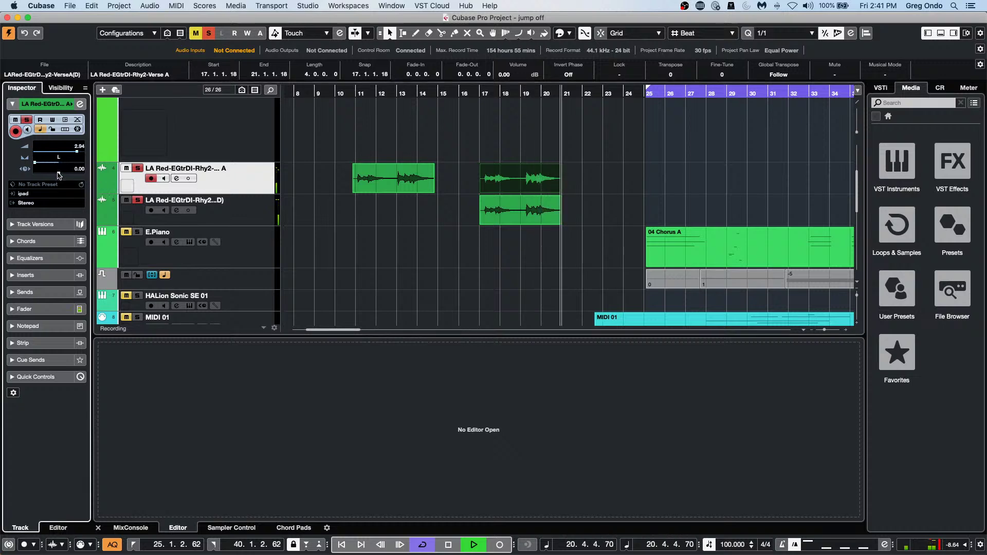
{"action": "left_click_drag", "start_coordinate": [58, 175], "coordinate": [57, 175]}
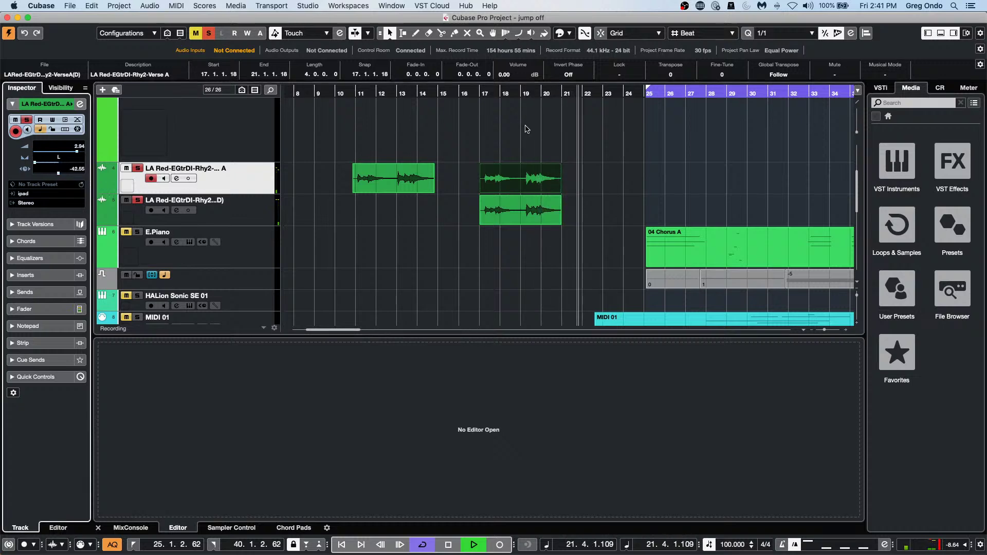
{"action": "key", "text": "l"}
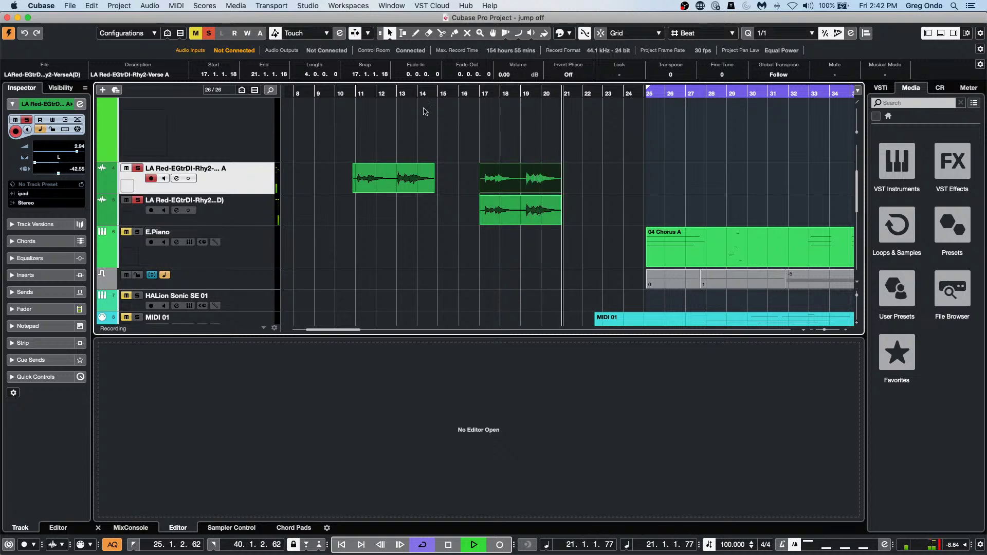
{"action": "left_click", "coordinate": [486, 93]}
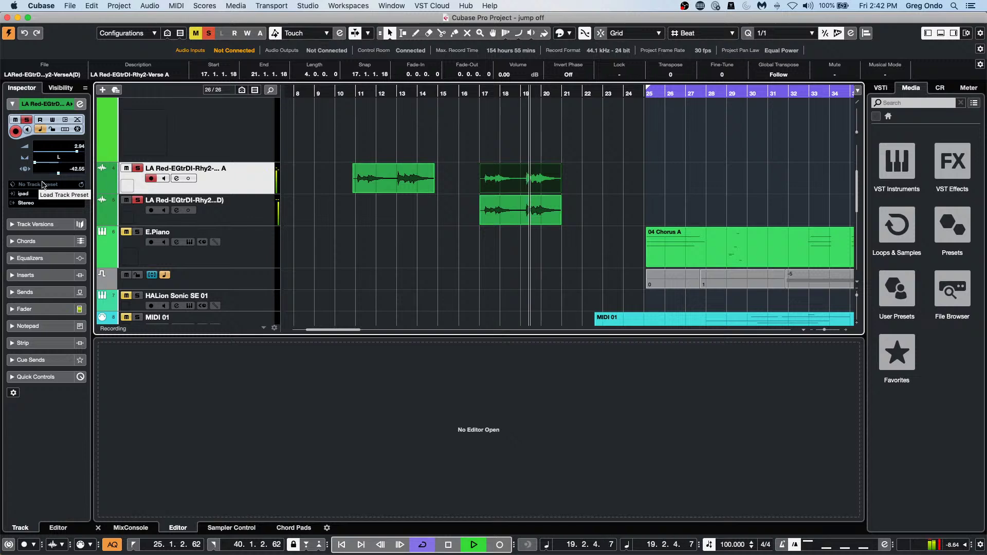
Reset the original guitar track's delay, set it to exactly -43, and stop playback after listening.
{"action": "left_click", "coordinate": [59, 175], "text": "super"}
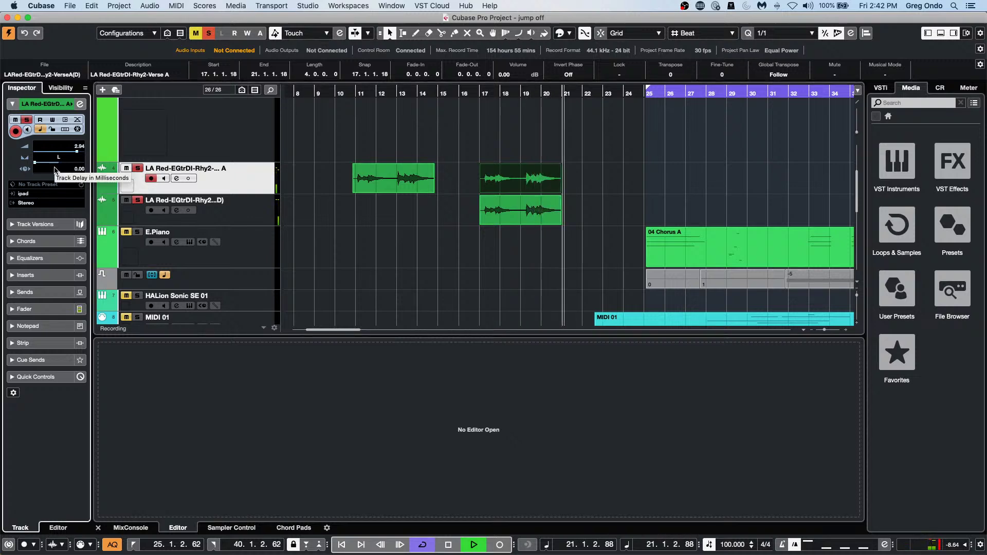
{"action": "key", "text": "minus"}
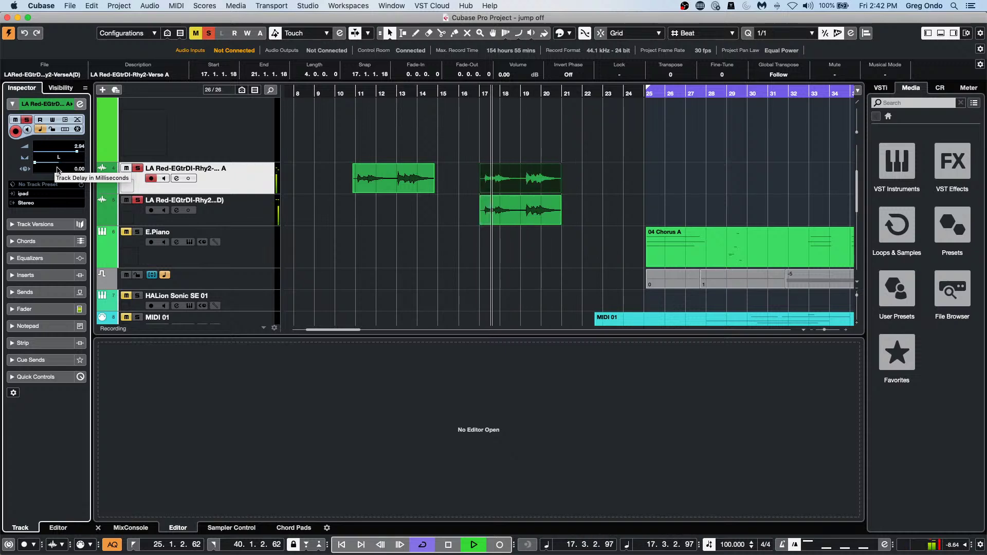
{"action": "double_click", "coordinate": [78, 169]}
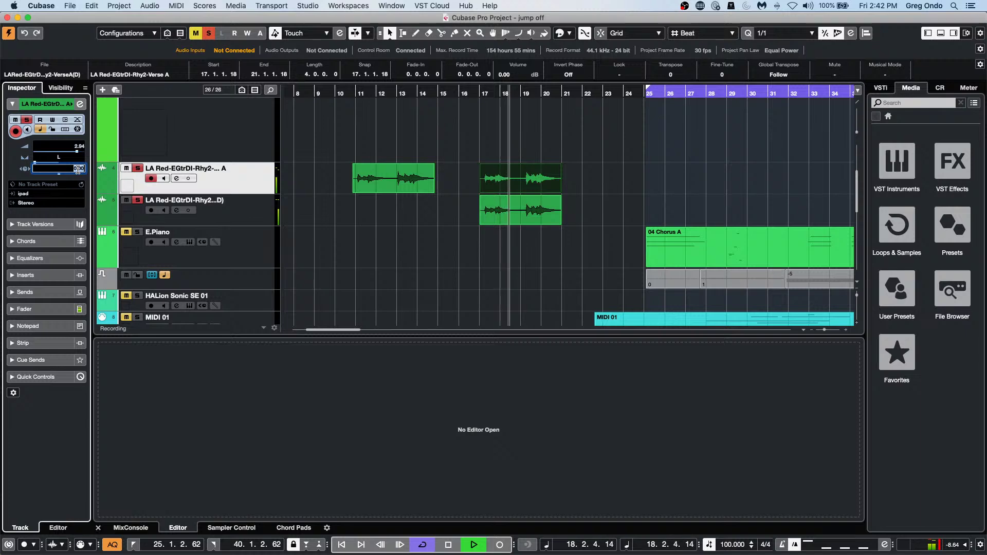
{"action": "type", "text": "-43"}
{"action": "key", "text": "Return"}
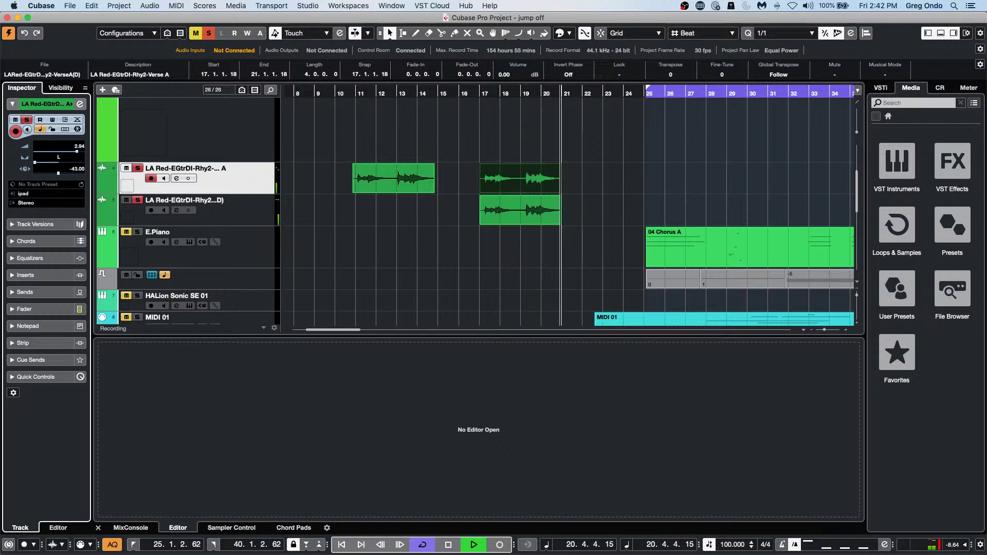
{"action": "key", "text": "space"}
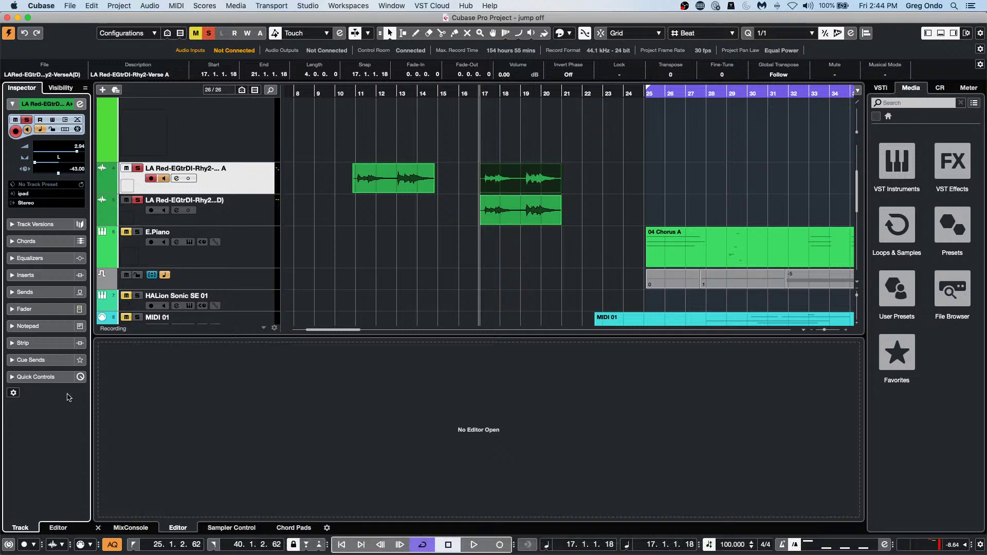
Show the MixConsole in the lower zone and open the channel settings of the original guitar on channel 4.
{"action": "left_click", "coordinate": [132, 528]}
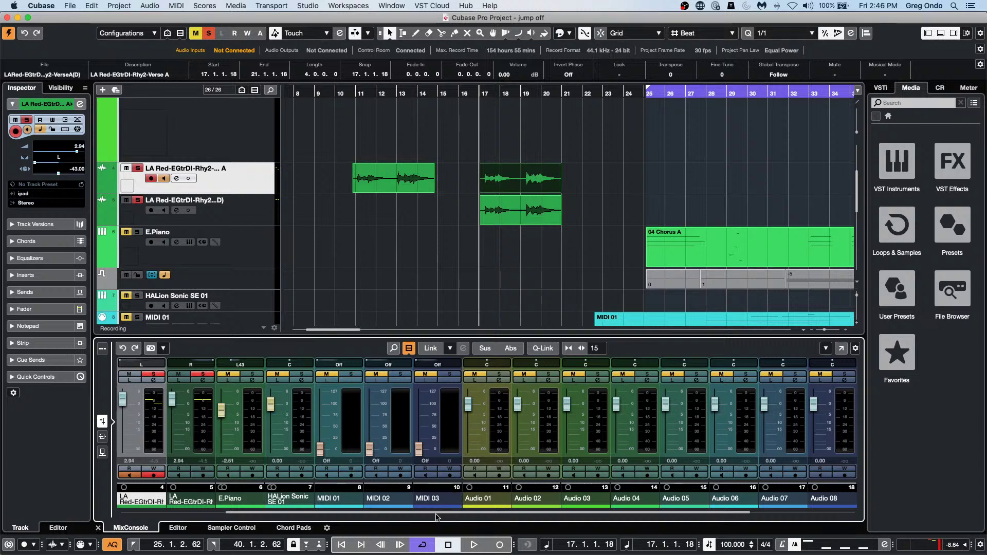
{"action": "scroll", "coordinate": [437, 517], "scroll_direction": "left", "scroll_amount": 3}
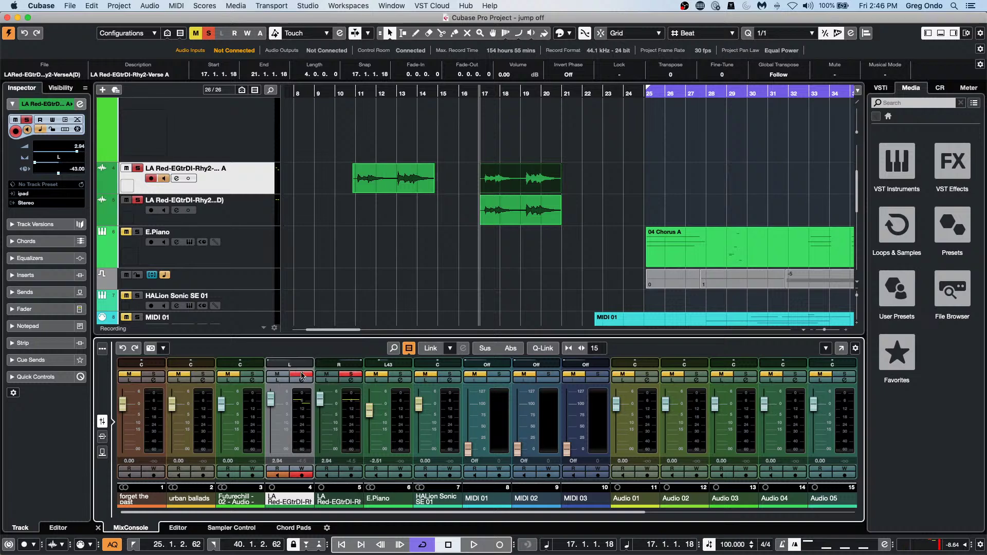
{"action": "left_click", "coordinate": [302, 380]}
Equalize the original guitar with a band 2 cut of about 6 dB near 127 Hz and a band 3 boost near 2.5 kHz, and close its channel settings.
{"action": "left_click", "coordinate": [255, 237]}
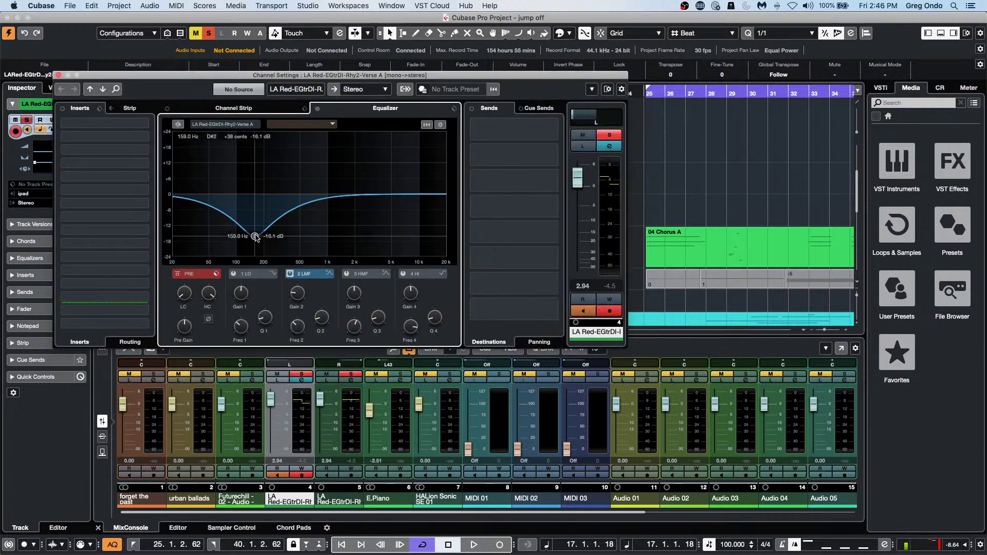
{"action": "left_click_drag", "start_coordinate": [333, 194], "coordinate": [363, 169]}
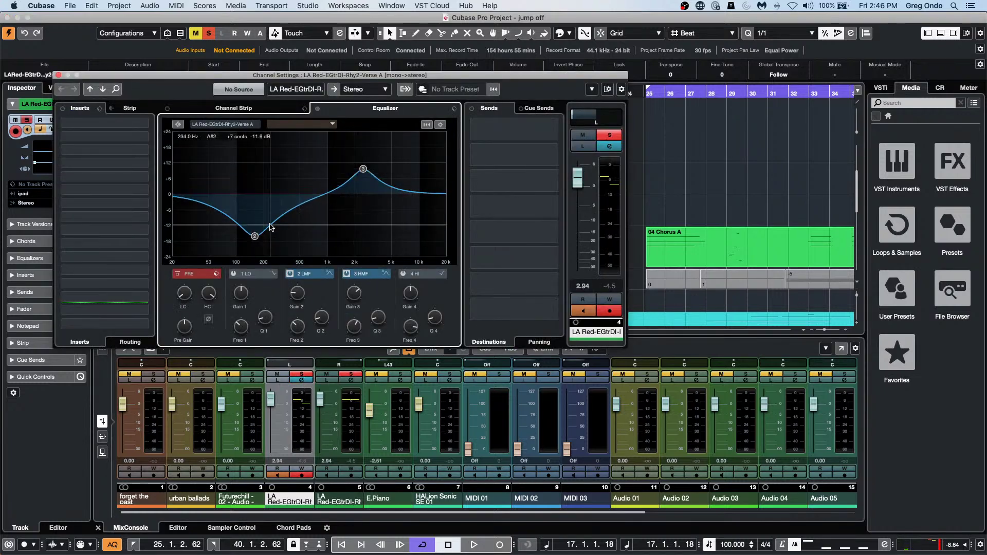
{"action": "left_click_drag", "start_coordinate": [254, 236], "coordinate": [246, 209]}
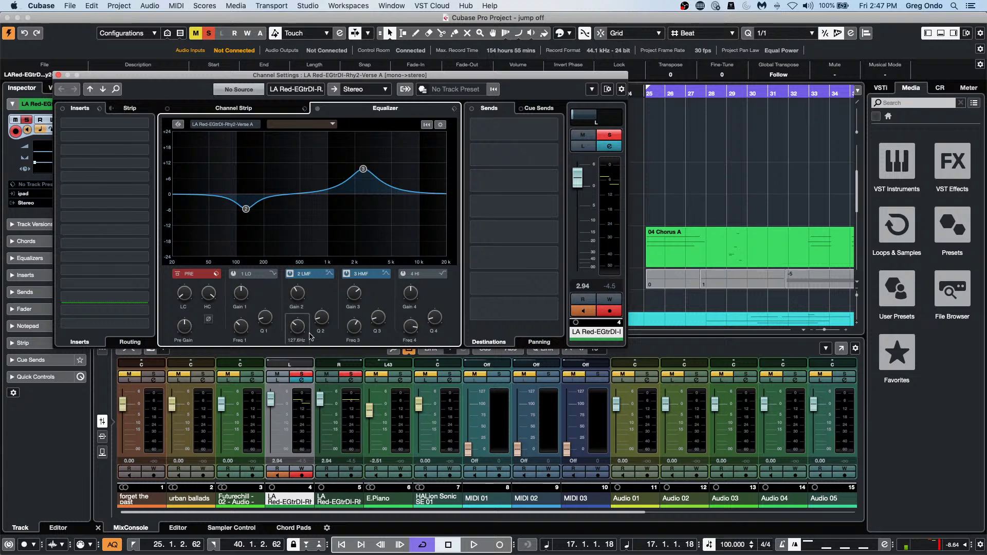
{"action": "left_click", "coordinate": [58, 75]}
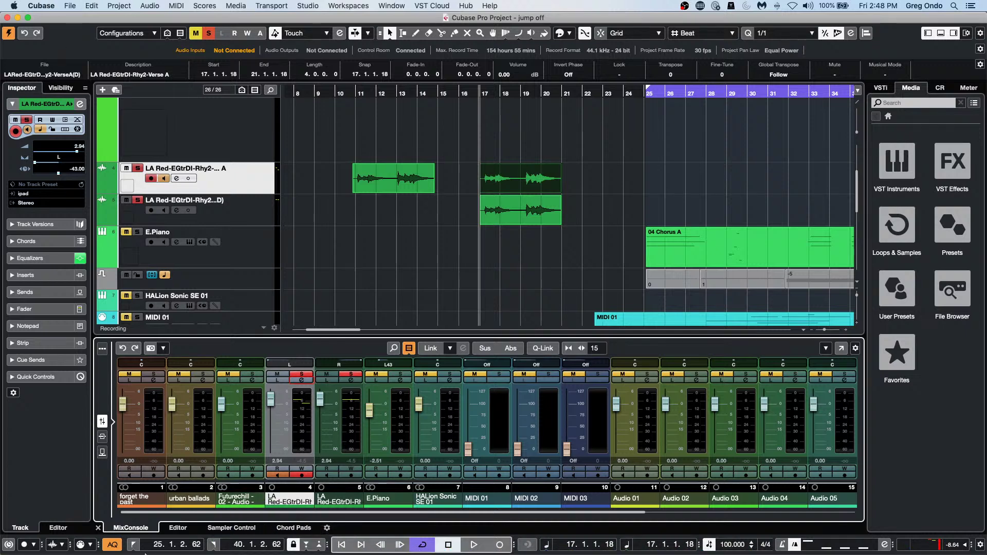
Switch to Finder and open the user Library folder.
{"action": "mouse_move", "coordinate": [257, 553]}
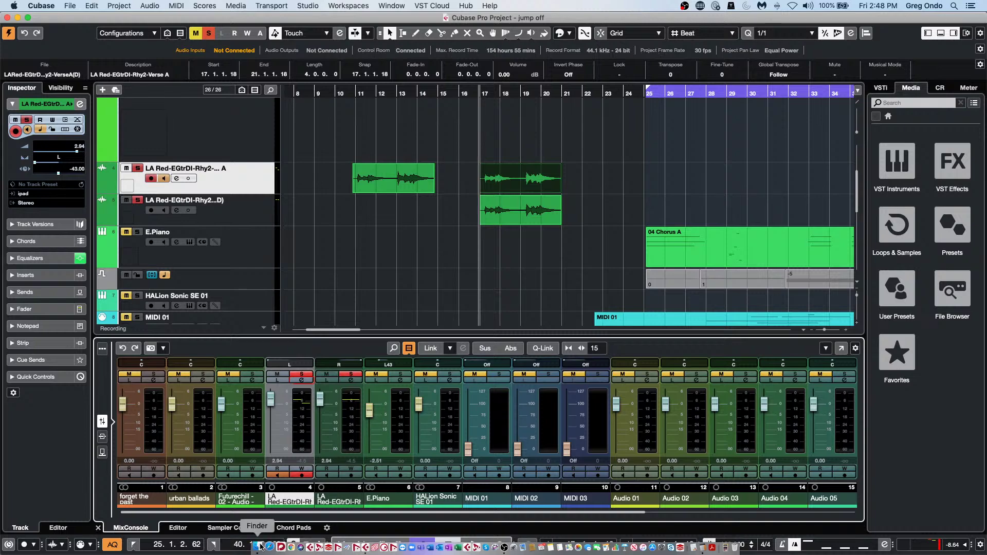
{"action": "left_click", "coordinate": [260, 542]}
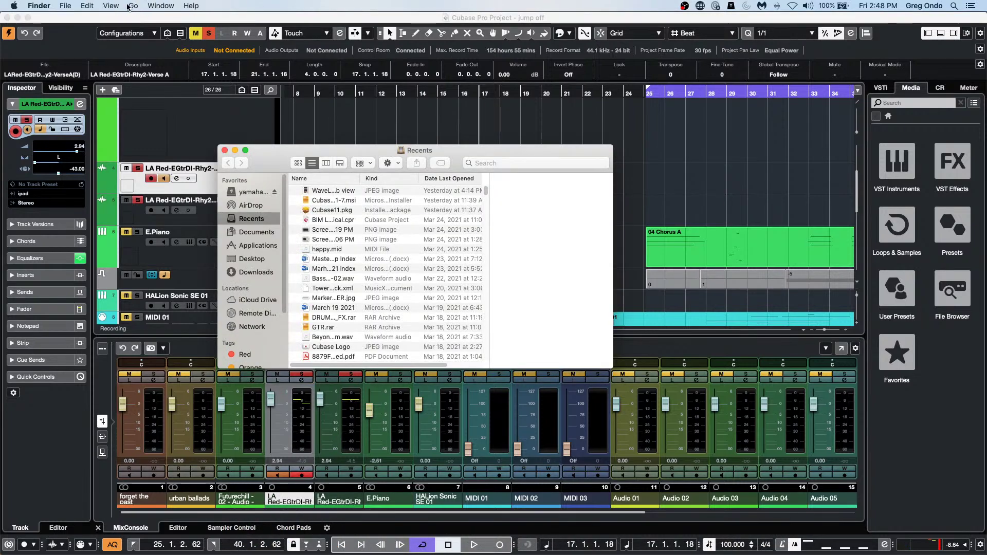
{"action": "left_click", "coordinate": [130, 6]}
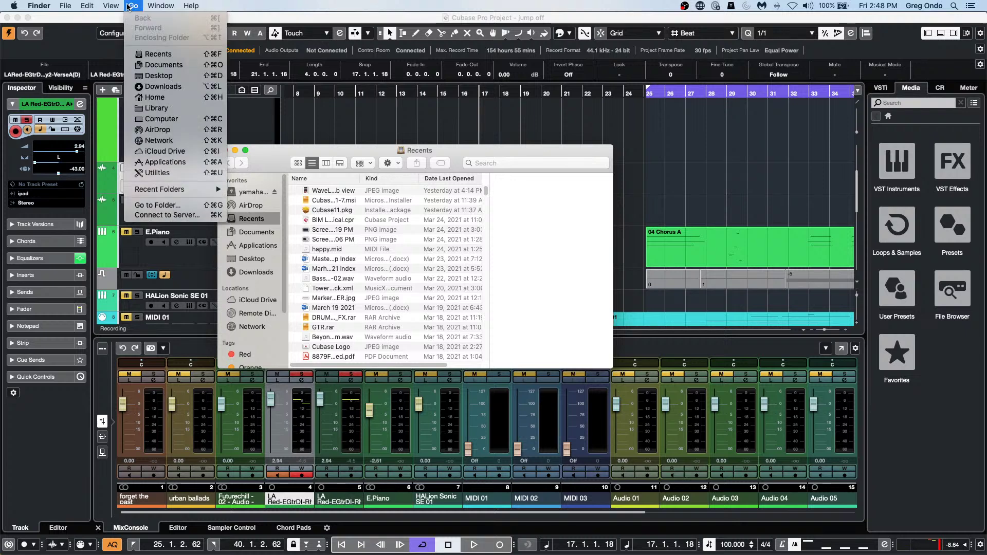
{"action": "left_click", "coordinate": [162, 109]}
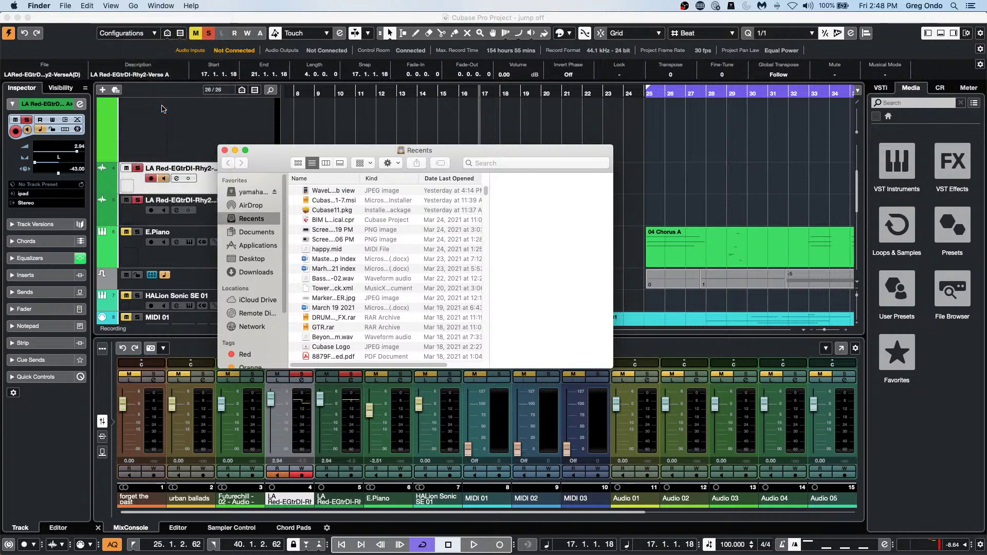
Look through the Preferences folder in the user Library to locate the Cubase 11 settings folder.
{"action": "scroll", "coordinate": [455, 234], "scroll_direction": "down", "scroll_amount": 10}
{"action": "scroll", "coordinate": [455, 234], "scroll_direction": "down", "scroll_amount": 15}
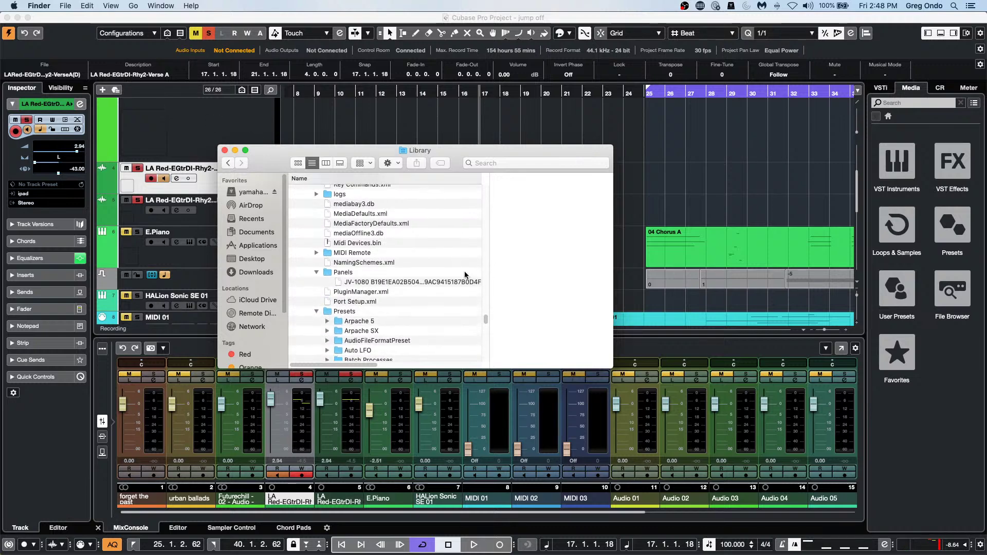
{"action": "scroll", "coordinate": [421, 280], "scroll_direction": "up", "scroll_amount": 15}
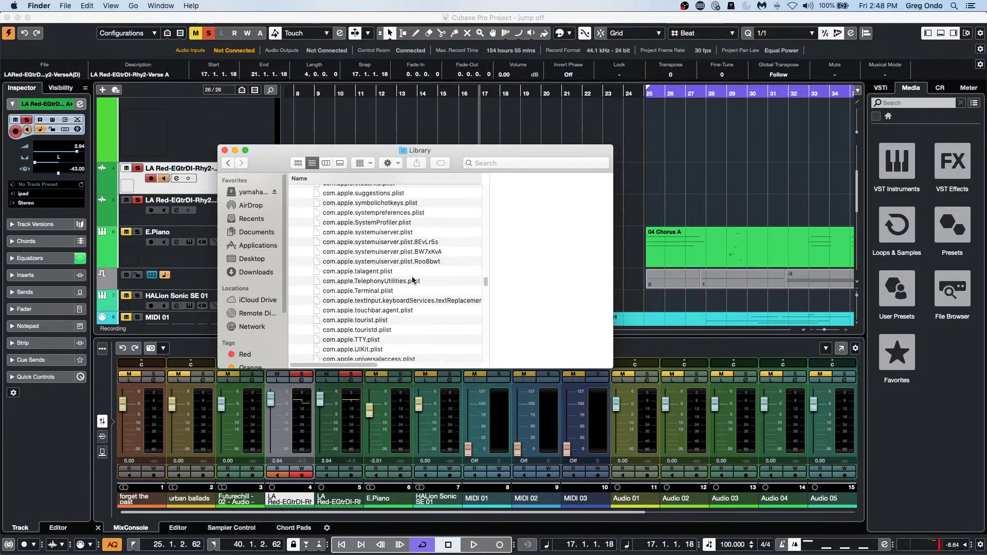
{"action": "scroll", "coordinate": [412, 271], "scroll_direction": "up", "scroll_amount": 12}
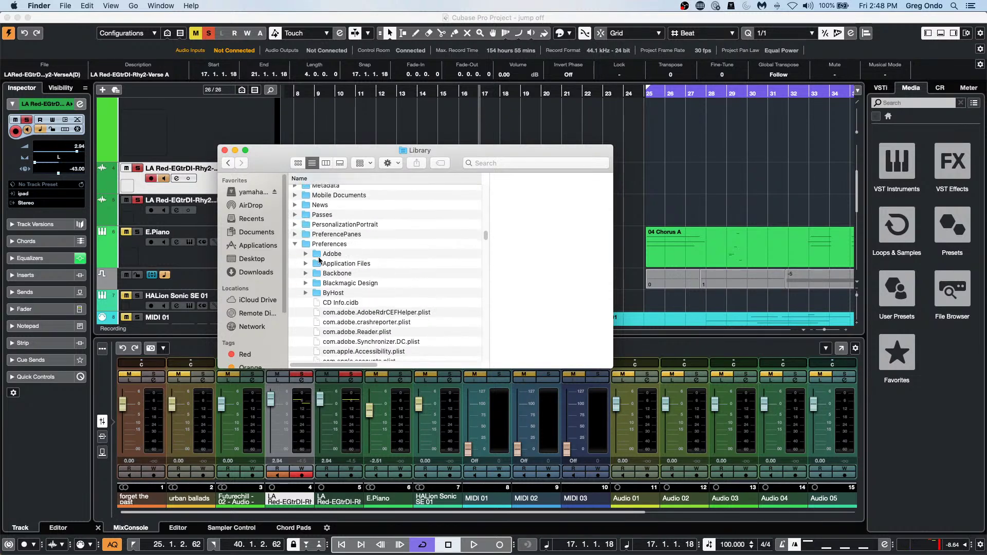
{"action": "scroll", "coordinate": [335, 289], "scroll_direction": "down", "scroll_amount": 15}
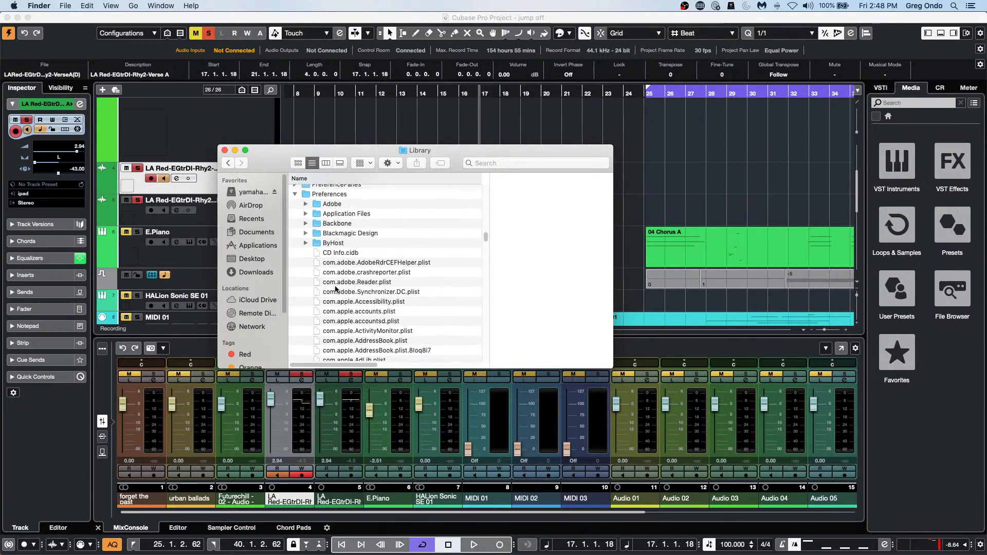
{"action": "scroll", "coordinate": [335, 289], "scroll_direction": "down", "scroll_amount": 20}
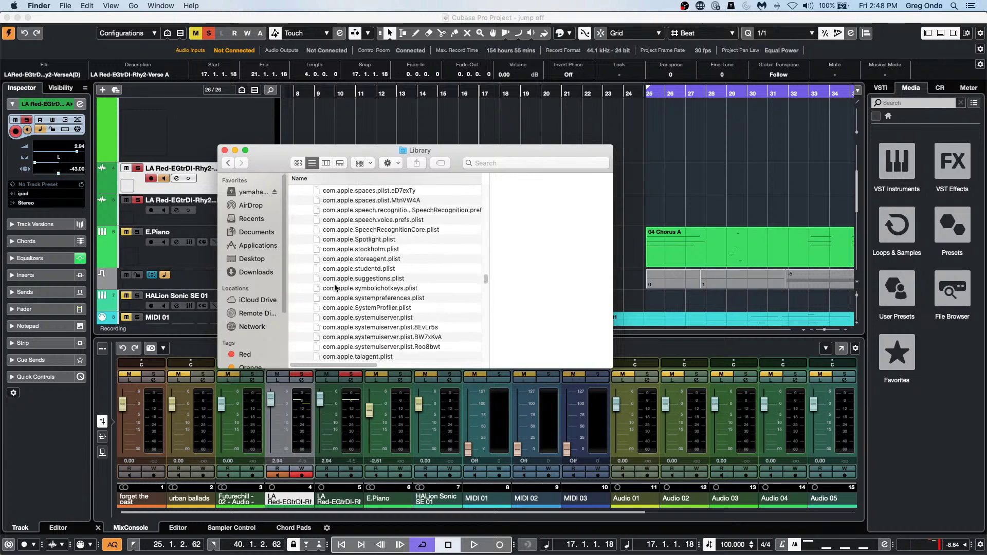
{"action": "scroll", "coordinate": [335, 288], "scroll_direction": "down", "scroll_amount": 4}
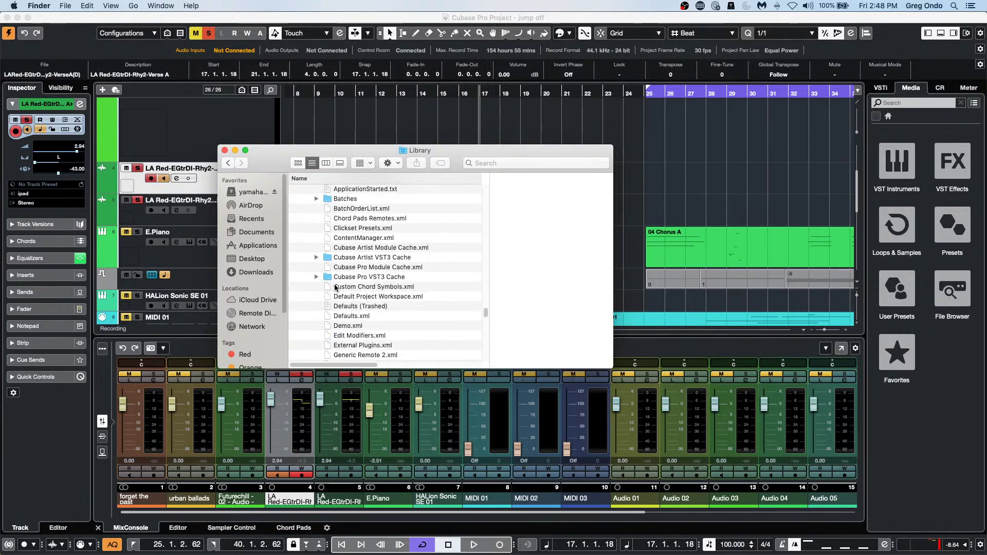
{"action": "scroll", "coordinate": [335, 288], "scroll_direction": "up", "scroll_amount": 10}
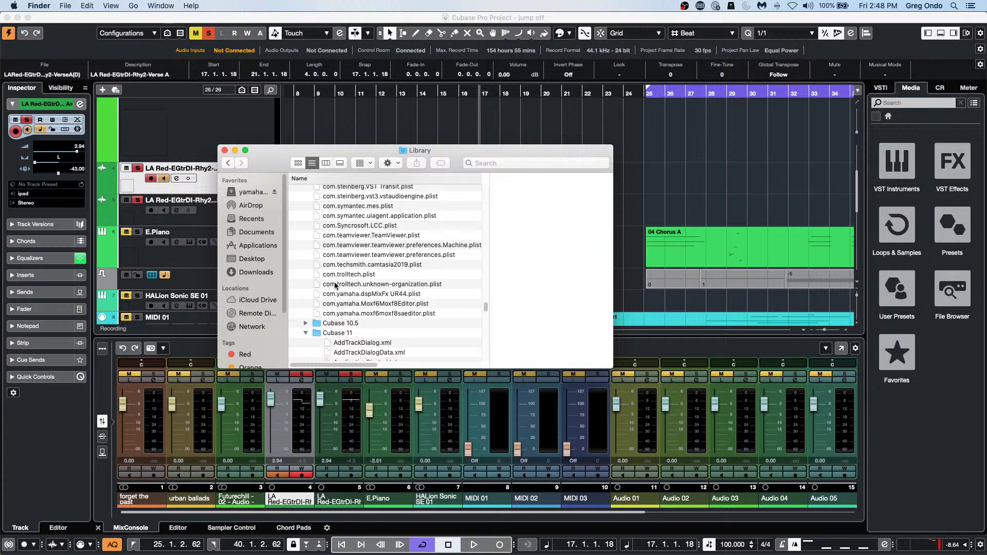
Look through the Cubase 11 folder's files and expand the Logical Edit folder inside its Presets folder.
{"action": "scroll", "coordinate": [393, 259], "scroll_direction": "down", "scroll_amount": 8}
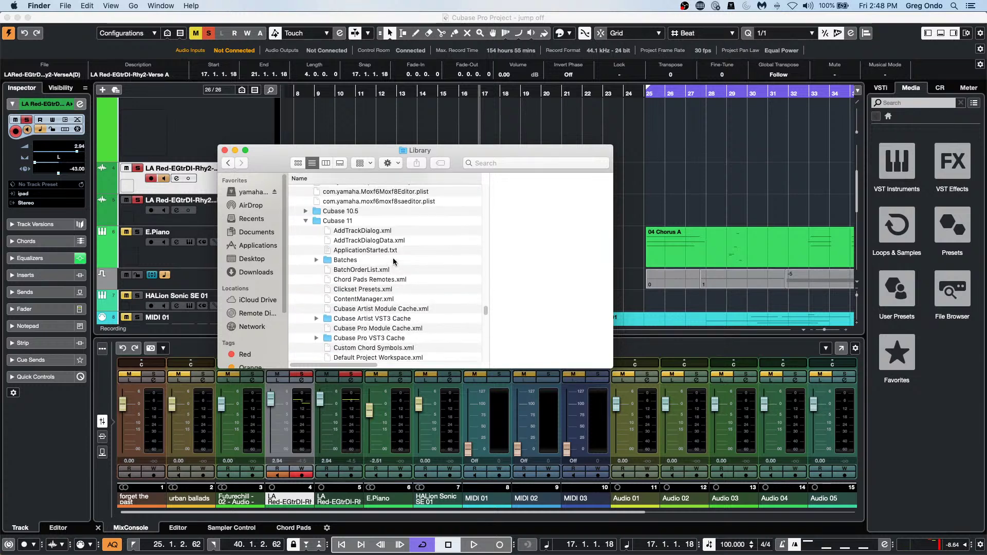
{"action": "scroll", "coordinate": [394, 261], "scroll_direction": "down", "scroll_amount": 6}
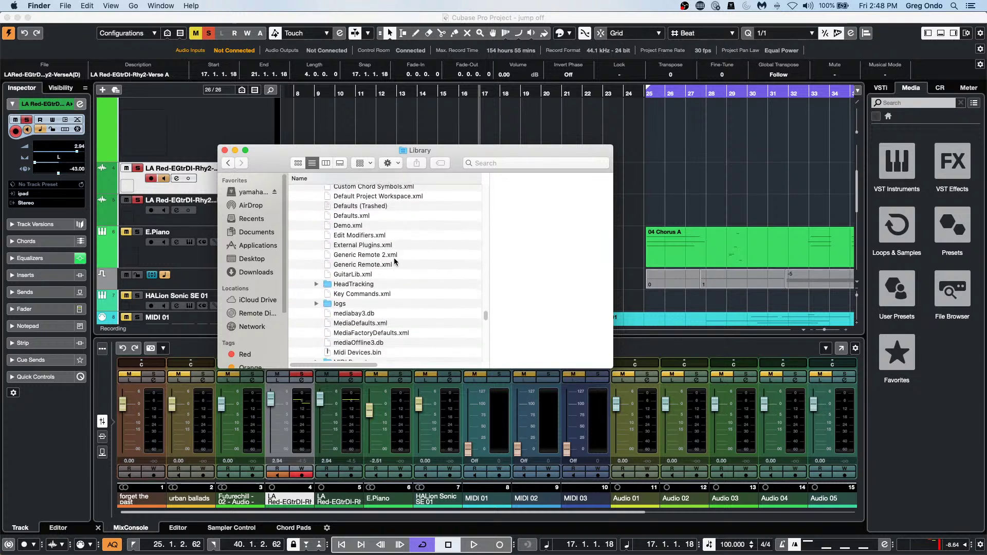
{"action": "scroll", "coordinate": [394, 261], "scroll_direction": "down", "scroll_amount": 2}
{"action": "scroll", "coordinate": [394, 262], "scroll_direction": "down", "scroll_amount": 3}
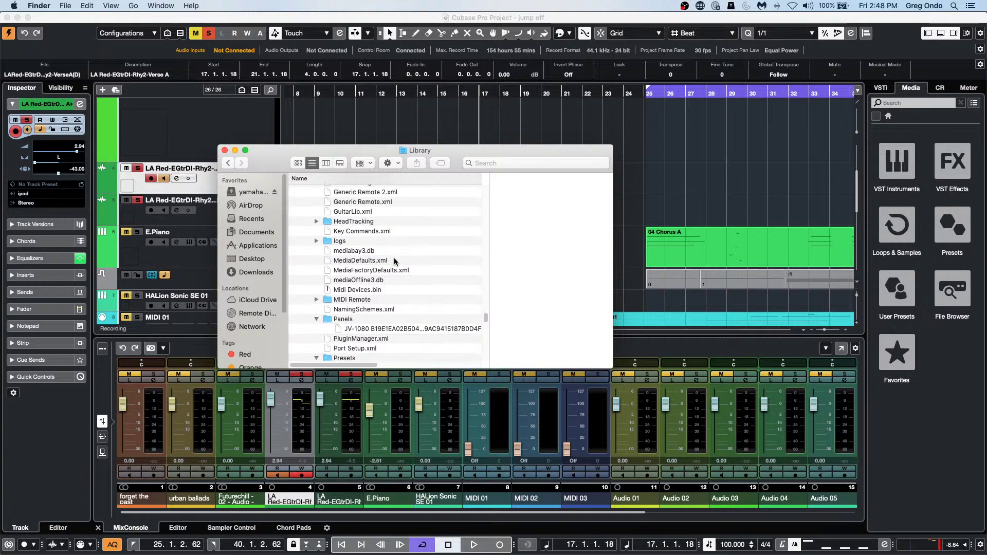
{"action": "scroll", "coordinate": [394, 257], "scroll_direction": "down", "scroll_amount": 6}
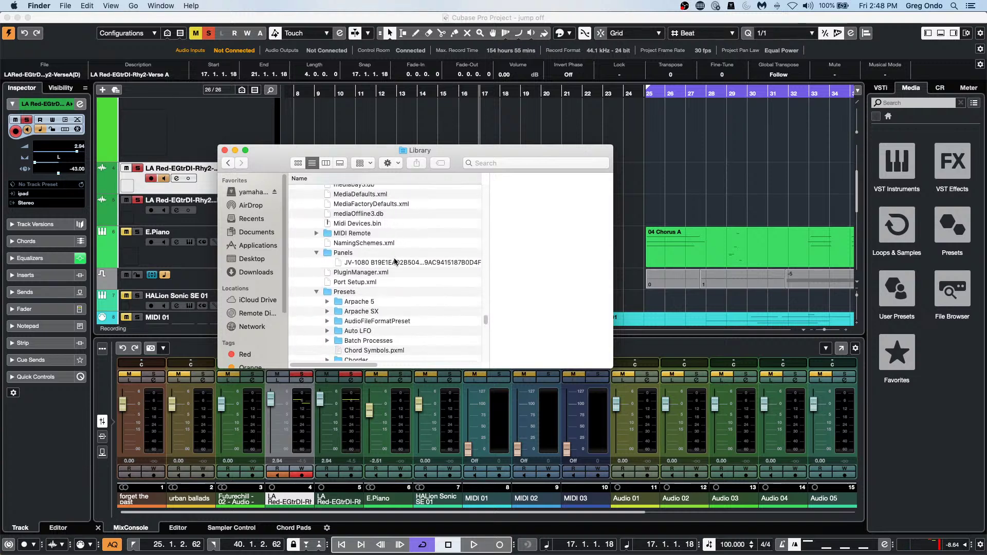
{"action": "scroll", "coordinate": [393, 257], "scroll_direction": "down", "scroll_amount": 6}
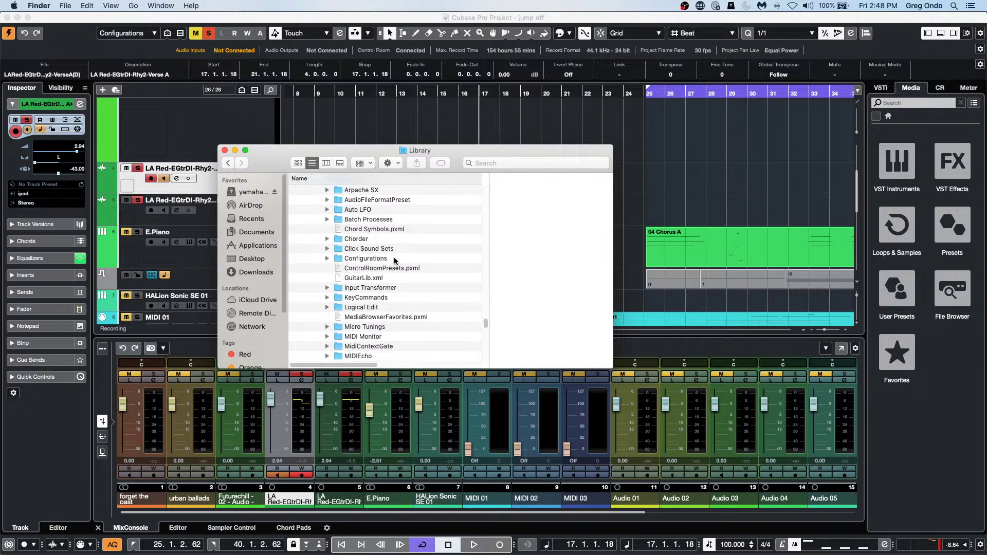
{"action": "left_click", "coordinate": [327, 306]}
{"action": "scroll", "coordinate": [395, 268], "scroll_direction": "down", "scroll_amount": 4}
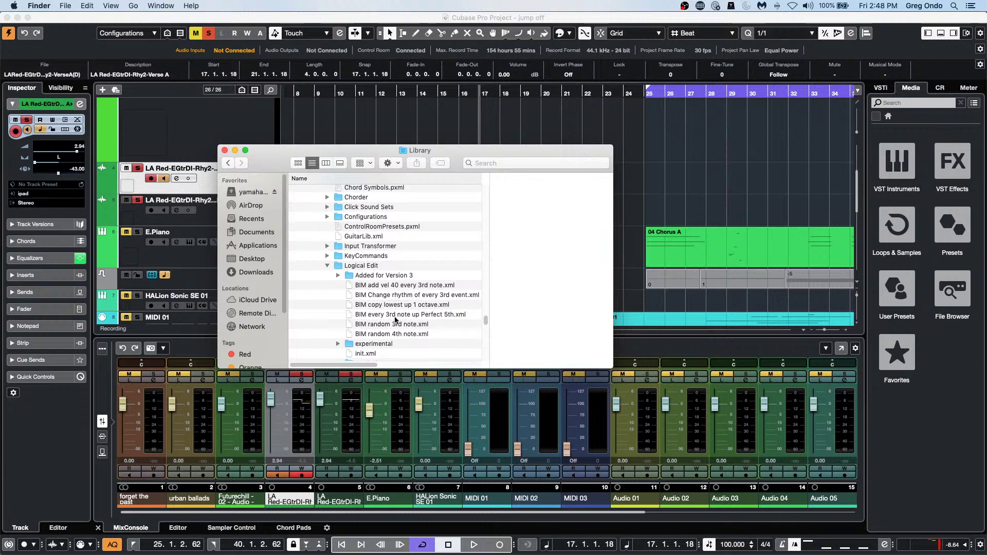
Review the Cubase 11 preference files and presets down to the BIM logical edit presets, and close the Finder window.
{"action": "scroll", "coordinate": [388, 328], "scroll_direction": "up", "scroll_amount": 2}
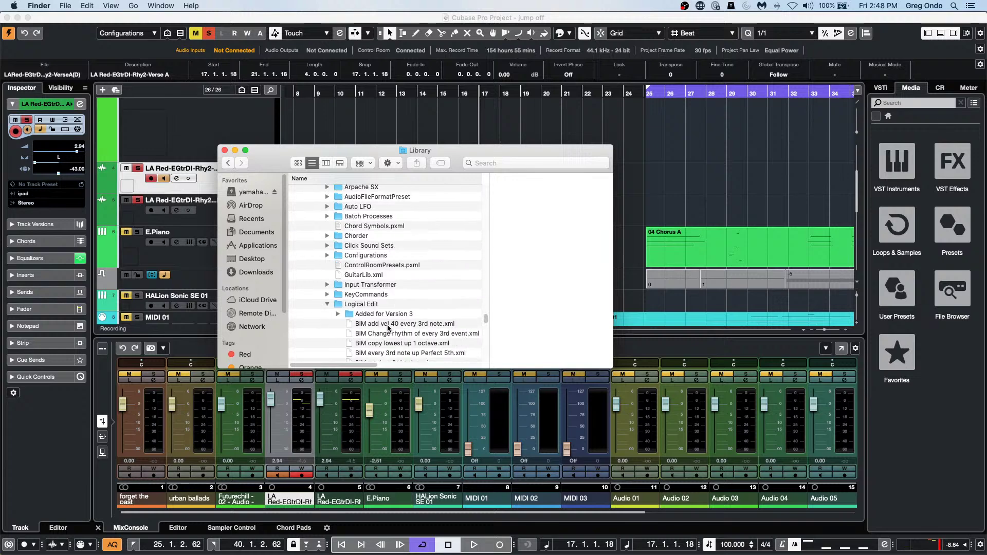
{"action": "scroll", "coordinate": [388, 328], "scroll_direction": "up", "scroll_amount": 10}
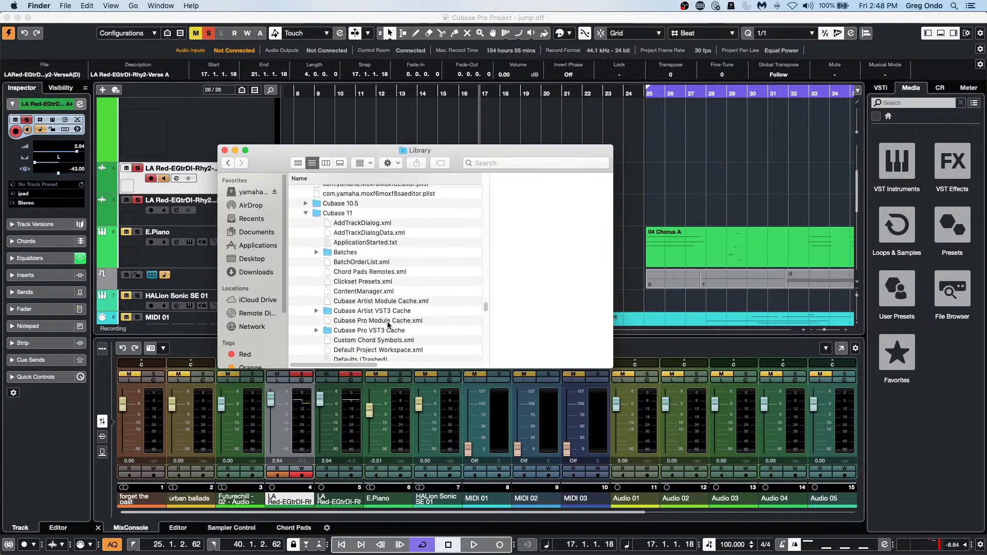
{"action": "scroll", "coordinate": [387, 323], "scroll_direction": "up", "scroll_amount": 12}
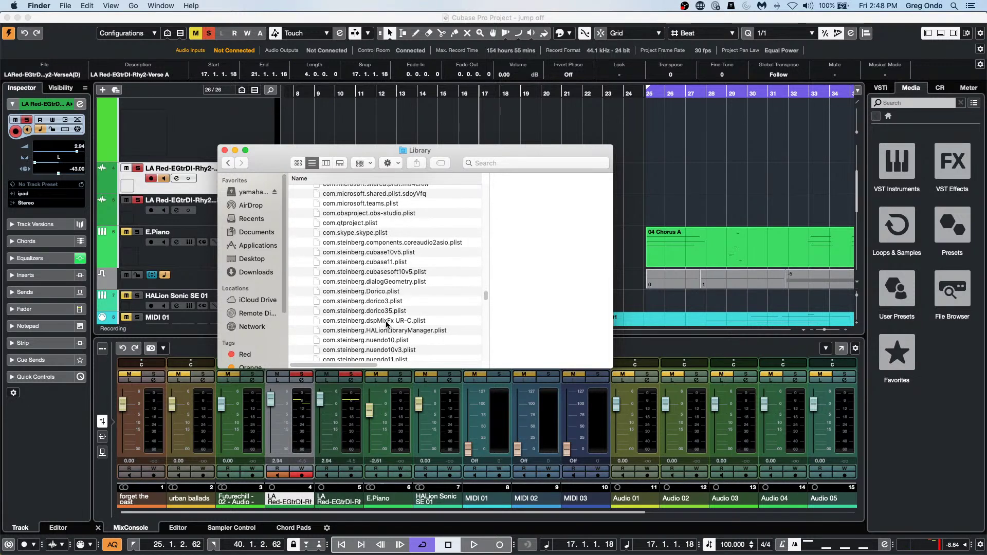
{"action": "scroll", "coordinate": [387, 323], "scroll_direction": "down", "scroll_amount": 12}
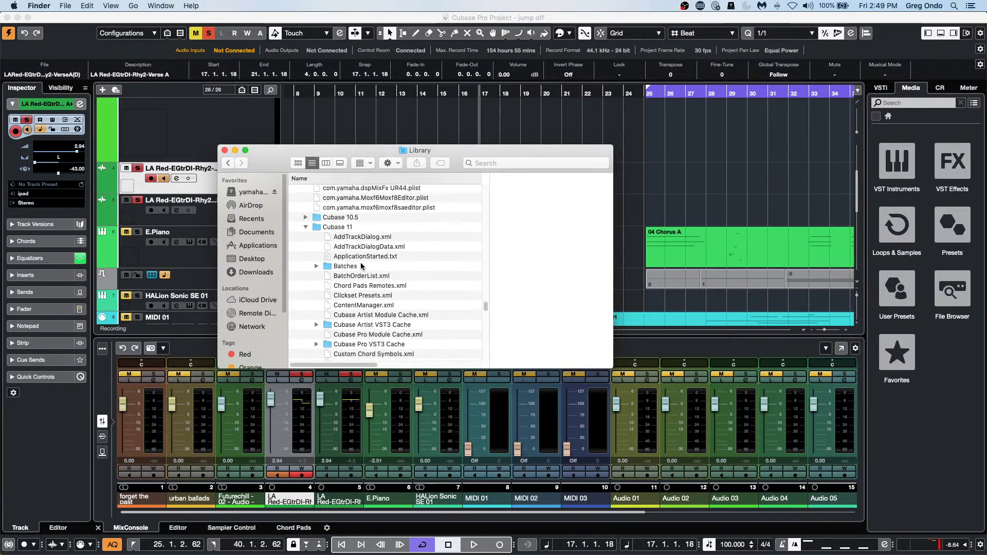
{"action": "scroll", "coordinate": [362, 266], "scroll_direction": "down", "scroll_amount": 8}
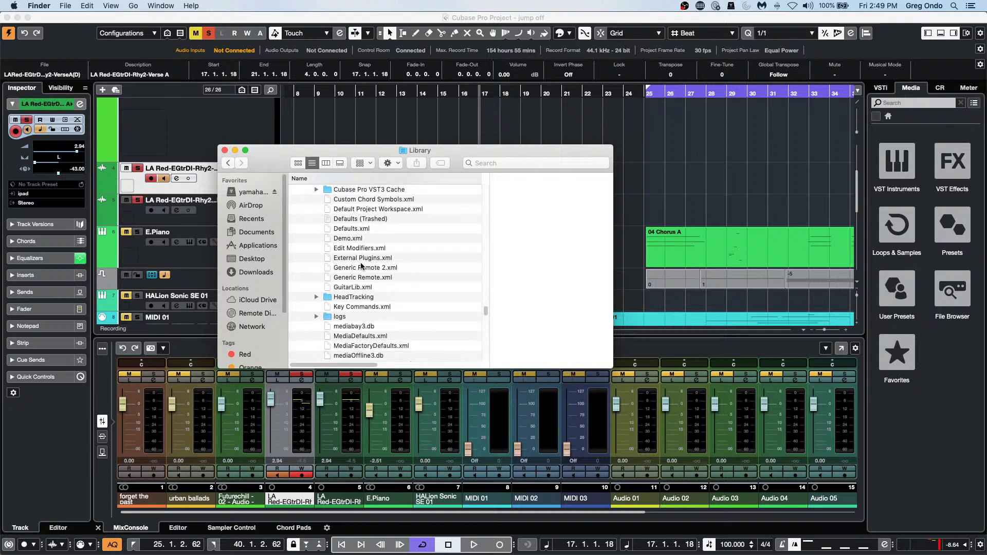
{"action": "scroll", "coordinate": [362, 266], "scroll_direction": "down", "scroll_amount": 10}
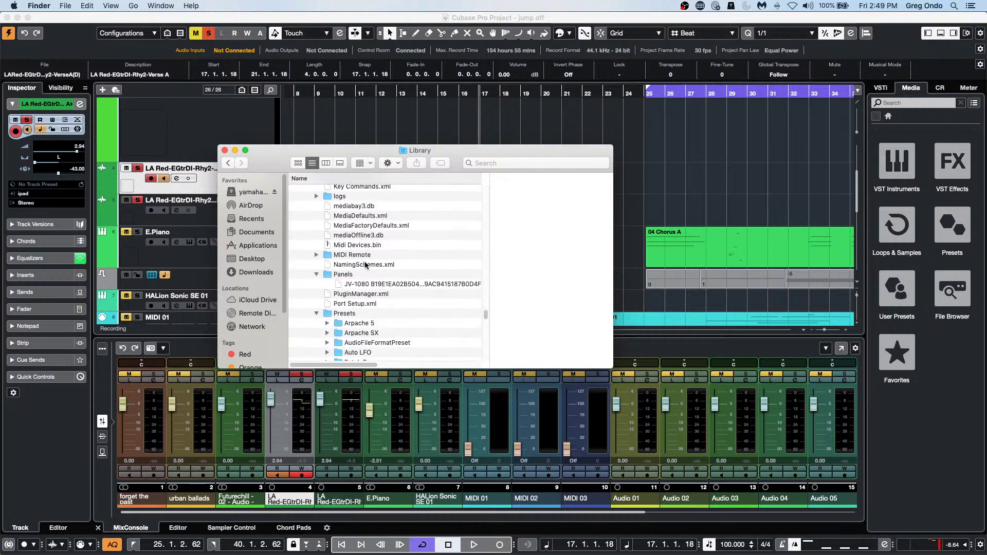
{"action": "scroll", "coordinate": [365, 264], "scroll_direction": "down", "scroll_amount": 6}
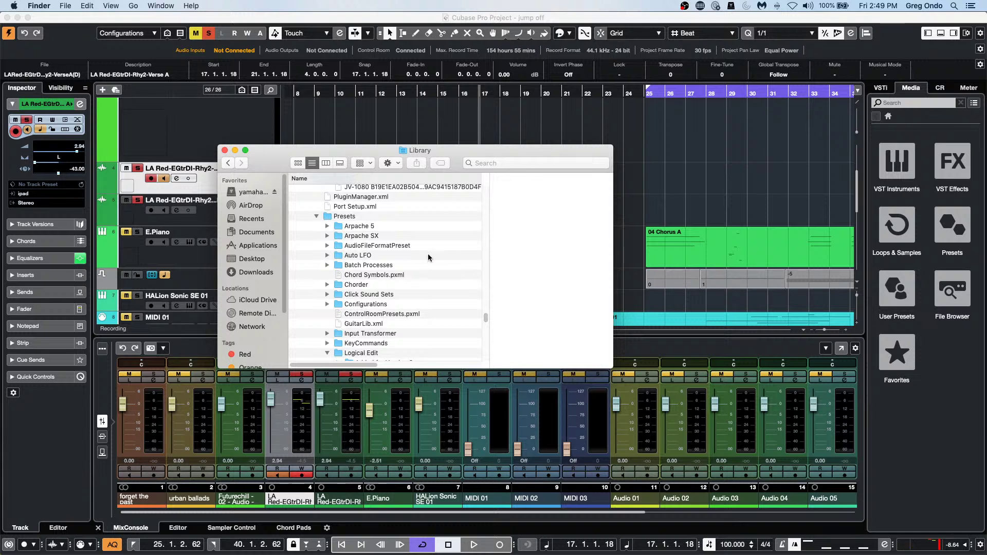
{"action": "scroll", "coordinate": [427, 254], "scroll_direction": "down", "scroll_amount": 3}
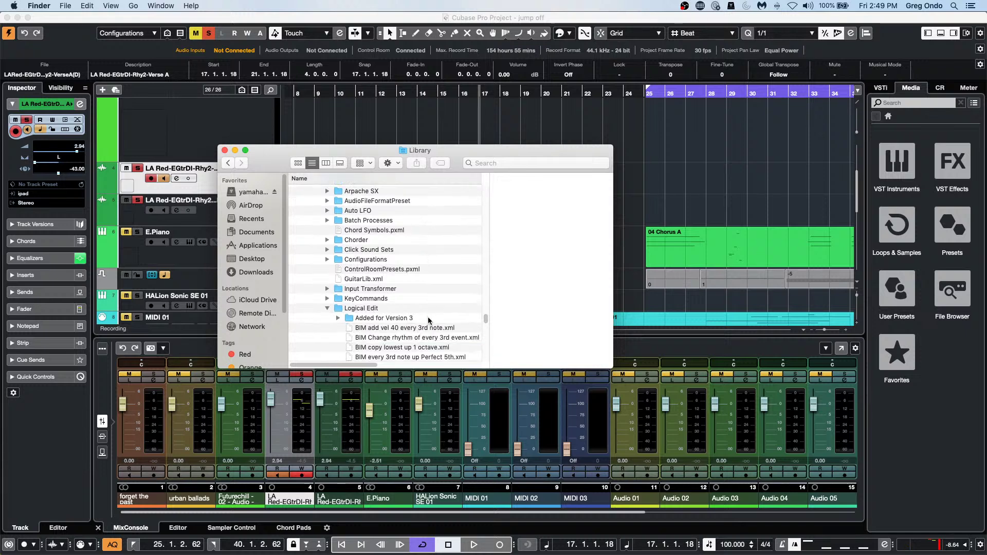
{"action": "scroll", "coordinate": [422, 324], "scroll_direction": "down", "scroll_amount": 1}
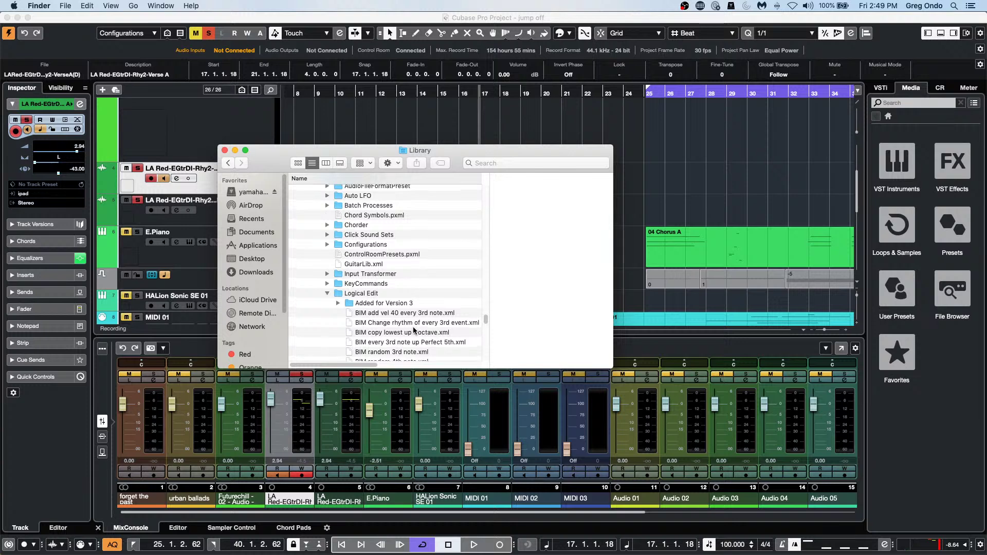
{"action": "scroll", "coordinate": [414, 331], "scroll_direction": "down", "scroll_amount": 2}
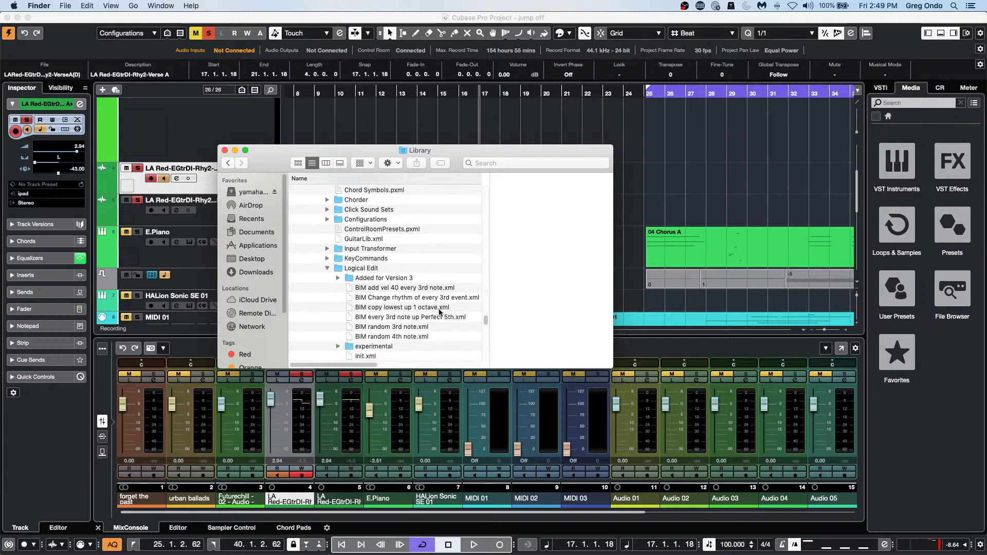
{"action": "left_click", "coordinate": [227, 151]}
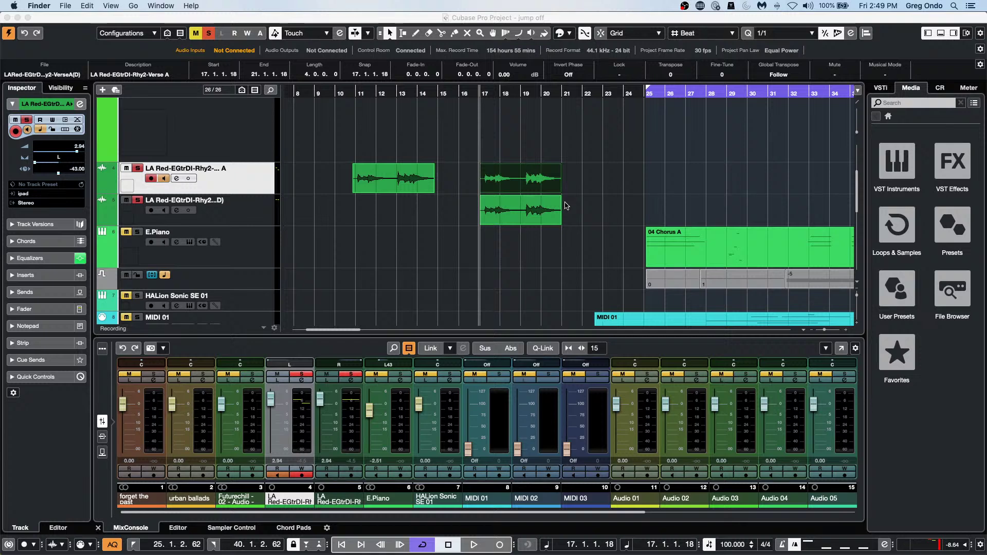
Switch back to Cubase and open MediaBay, expanding the Factory Content and VST Sound locations.
{"action": "left_click", "coordinate": [303, 127]}
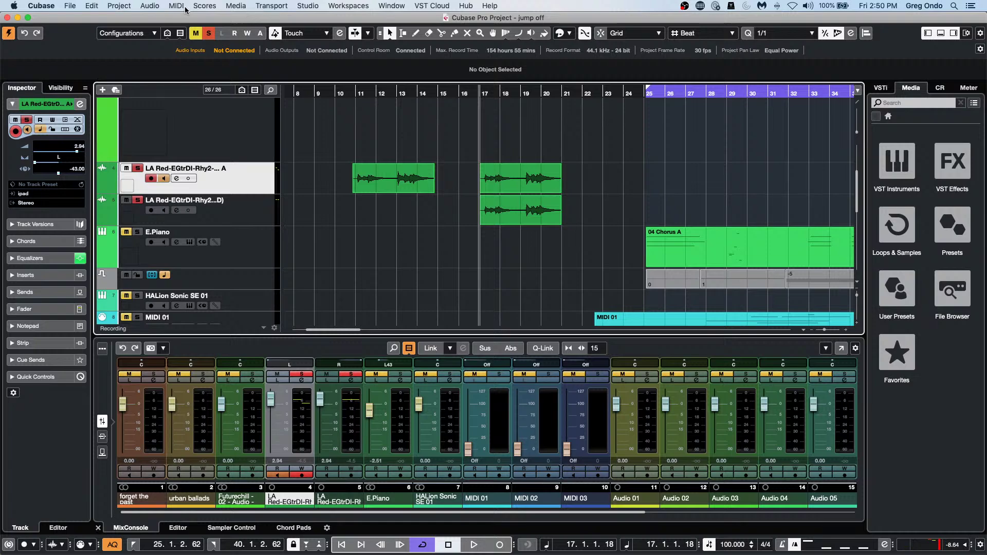
{"action": "left_click", "coordinate": [228, 6]}
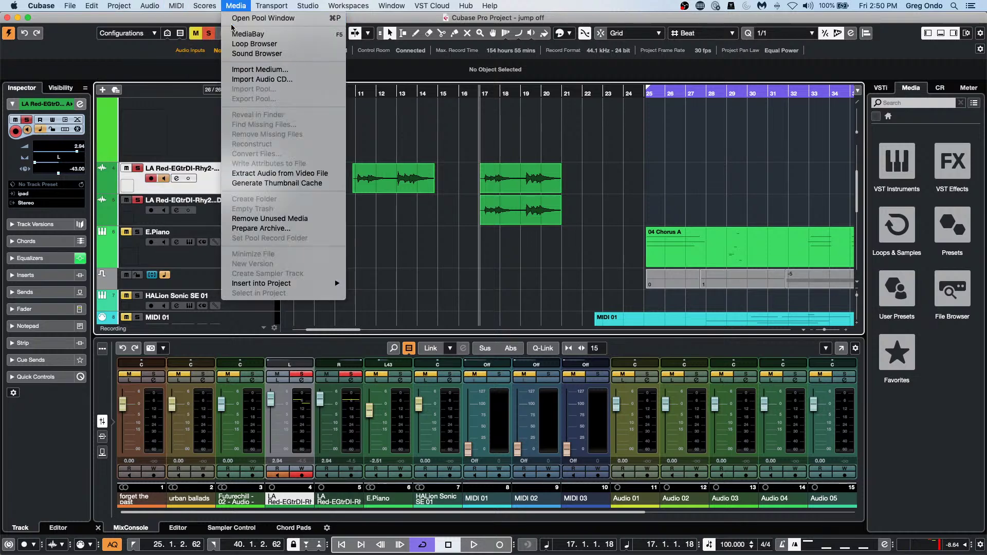
{"action": "left_click", "coordinate": [268, 55]}
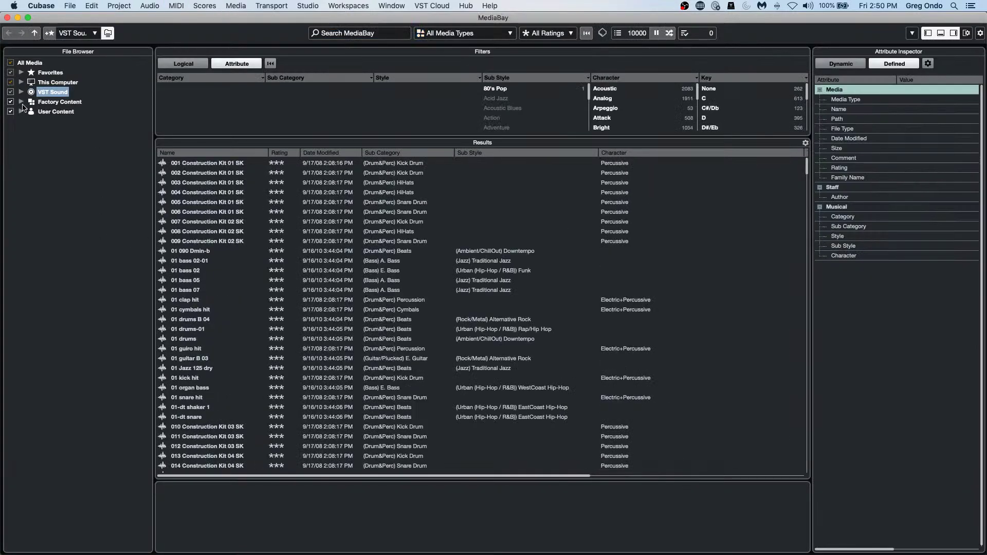
{"action": "left_click", "coordinate": [20, 102]}
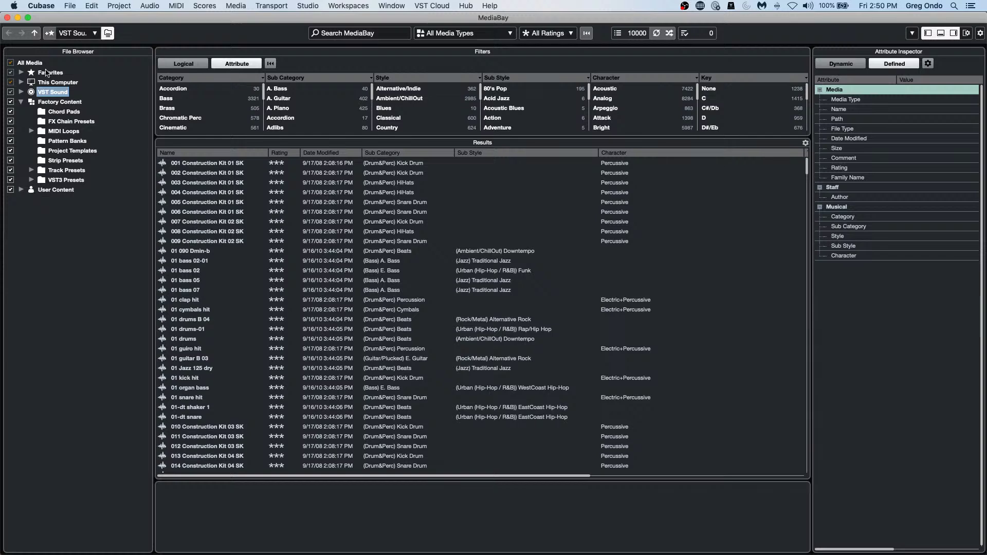
{"action": "left_click", "coordinate": [20, 92]}
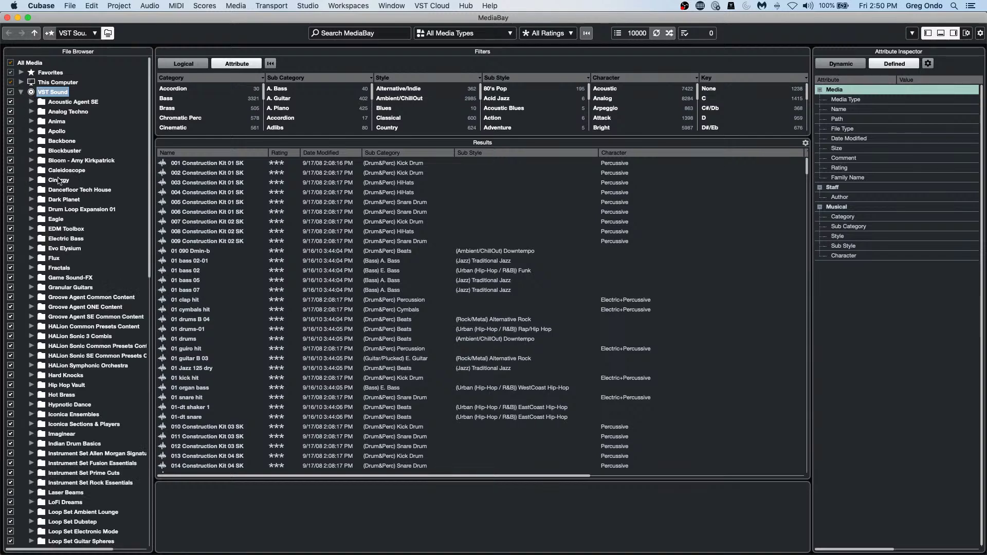
Browse several VST Sound content folders, including HALion Symphonic Orchestra, HALion Common Presets Content and Electric Bass, and close MediaBay.
{"action": "left_click", "coordinate": [60, 180]}
{"action": "left_click", "coordinate": [67, 297]}
{"action": "left_click", "coordinate": [66, 366]}
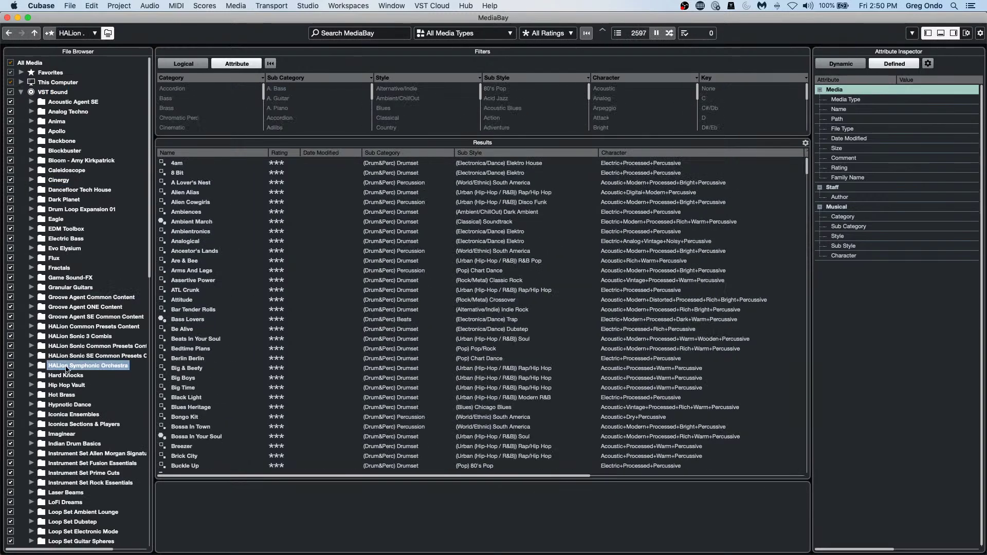
{"action": "left_click", "coordinate": [70, 434]}
{"action": "left_click", "coordinate": [73, 492]}
{"action": "left_click", "coordinate": [63, 324]}
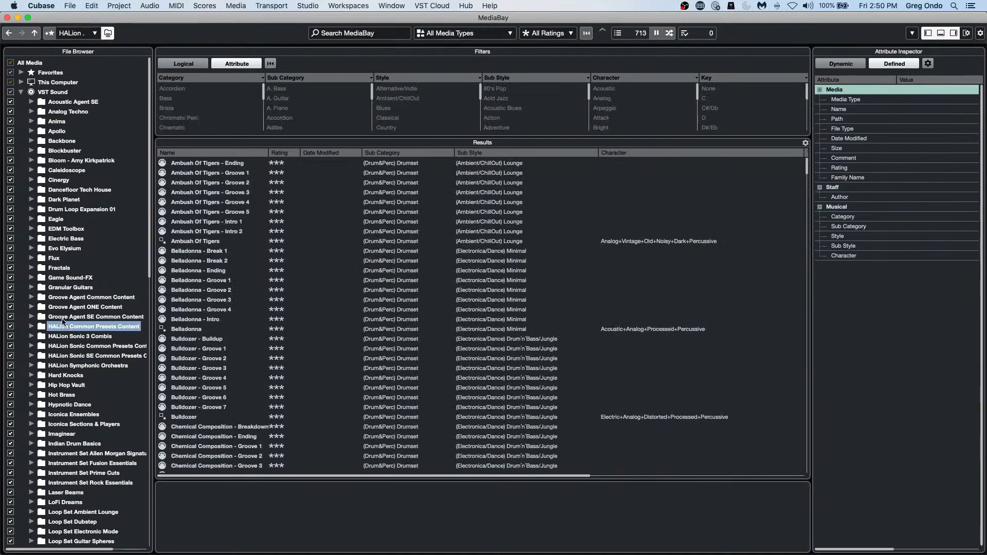
{"action": "left_click", "coordinate": [69, 278]}
{"action": "left_click", "coordinate": [66, 239]}
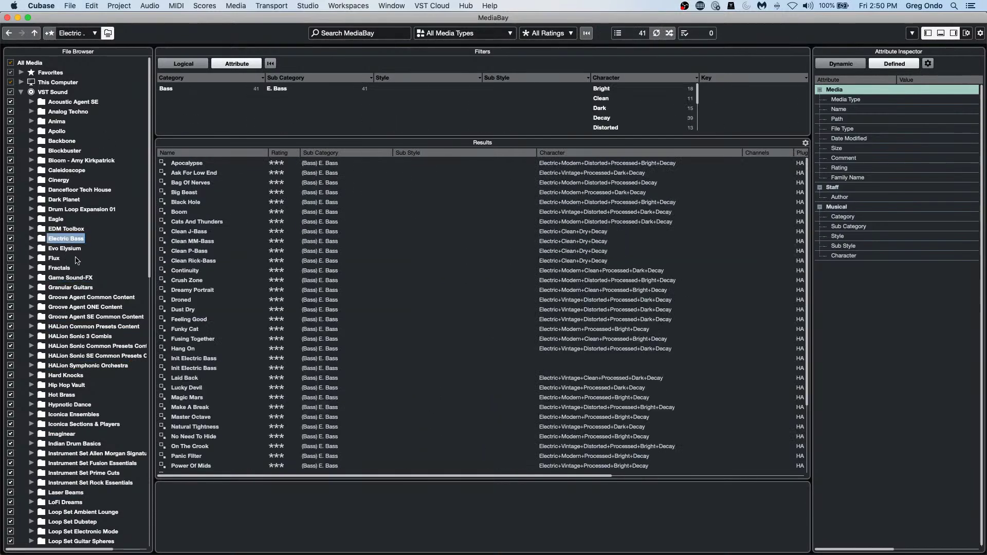
{"action": "left_click", "coordinate": [7, 18]}
Examine the MediaBay page of the Cubase preferences, including the maximum items in the results list, and close the dialog.
{"action": "left_click", "coordinate": [36, 5]}
{"action": "left_click", "coordinate": [47, 33]}
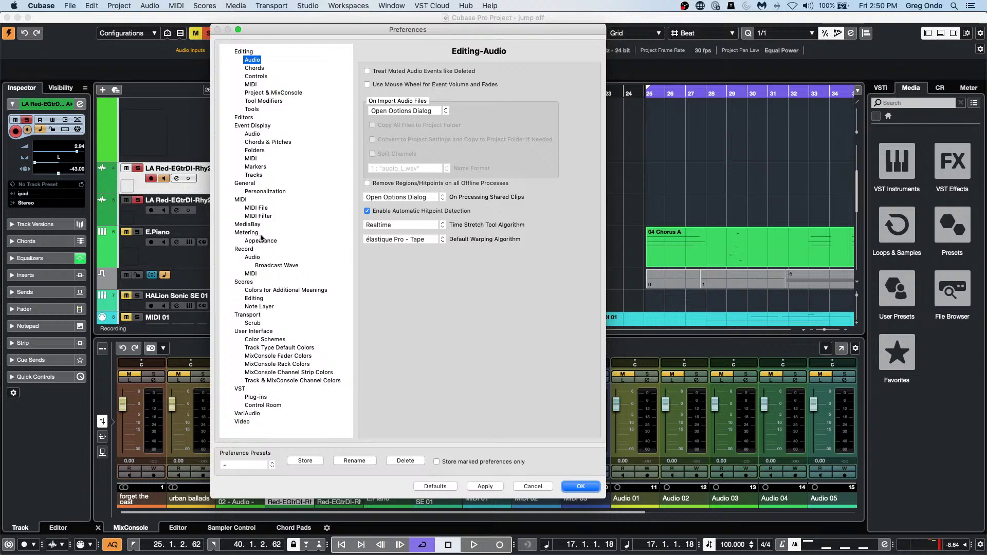
{"action": "left_click", "coordinate": [253, 225]}
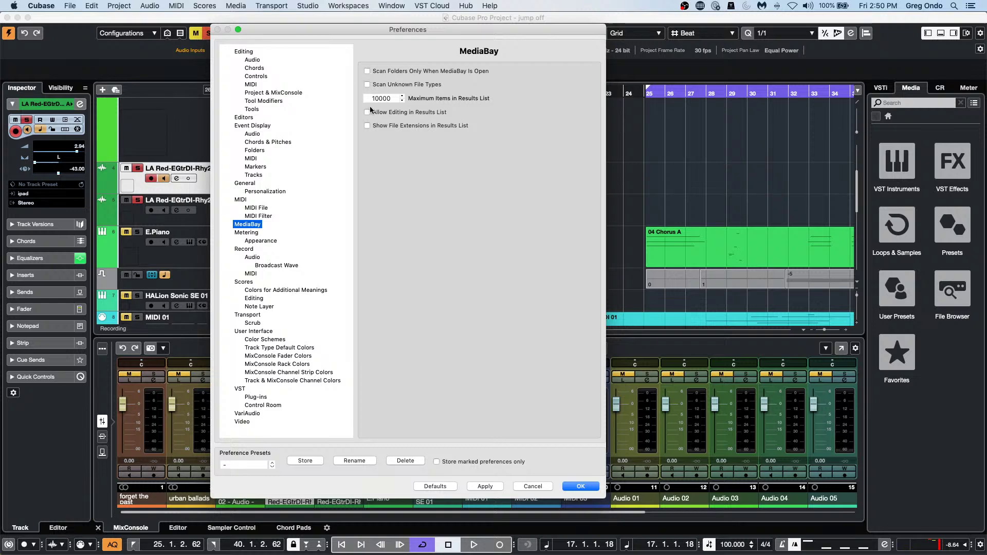
{"action": "left_click", "coordinate": [581, 486]}
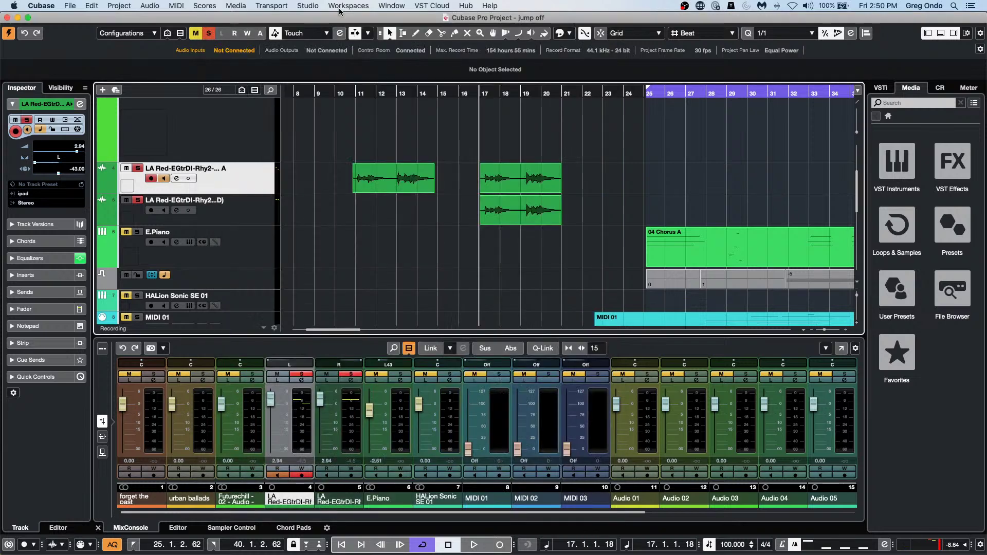
Reopen MediaBay, recheck the MediaBay page of the preferences, and close both the dialog and MediaBay.
{"action": "left_click", "coordinate": [272, 5]}
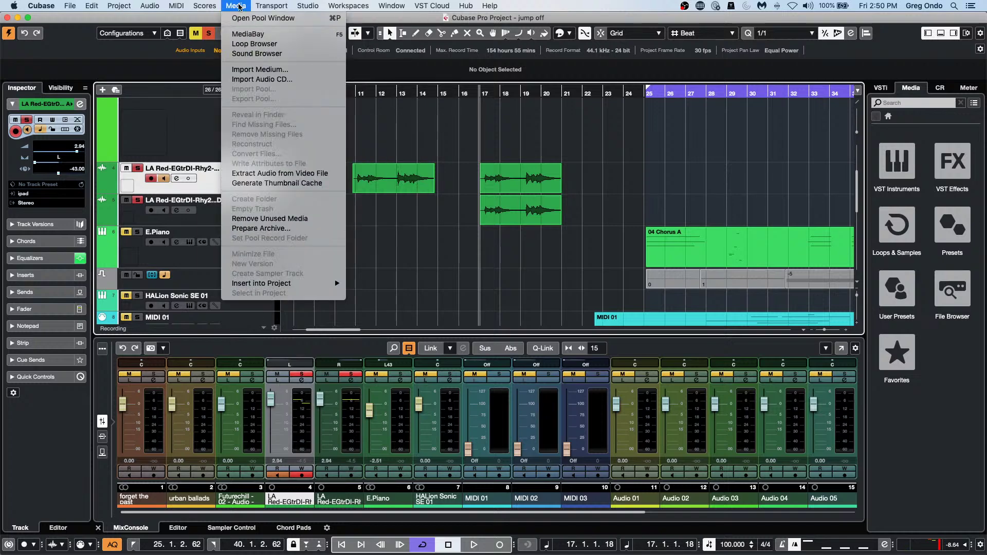
{"action": "left_click", "coordinate": [251, 35]}
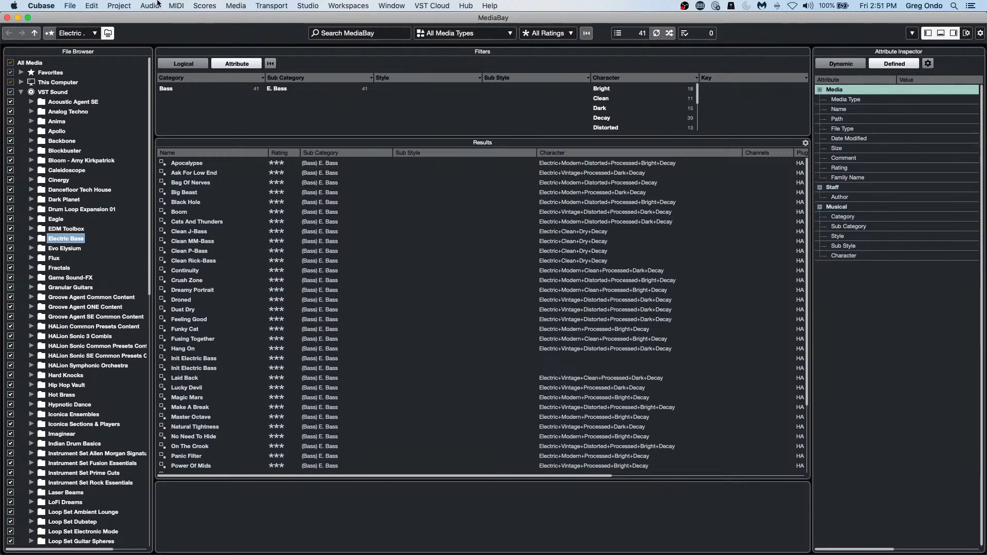
{"action": "left_click", "coordinate": [41, 6]}
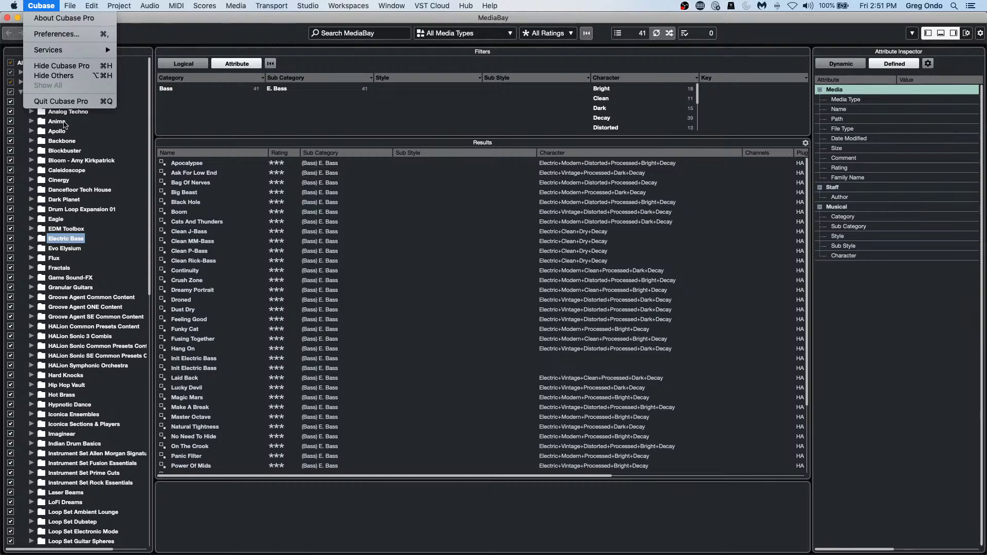
{"action": "left_click", "coordinate": [50, 35]}
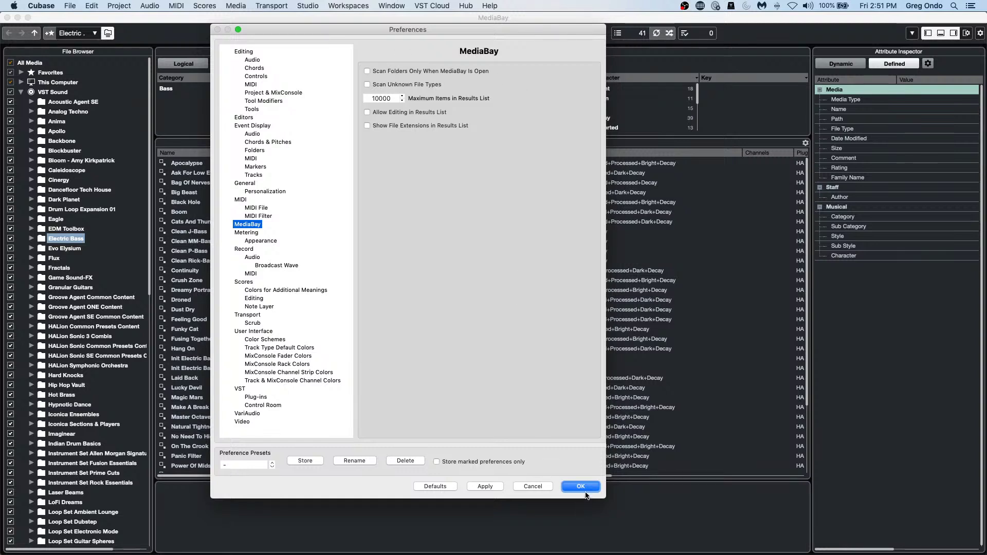
{"action": "left_click", "coordinate": [582, 487]}
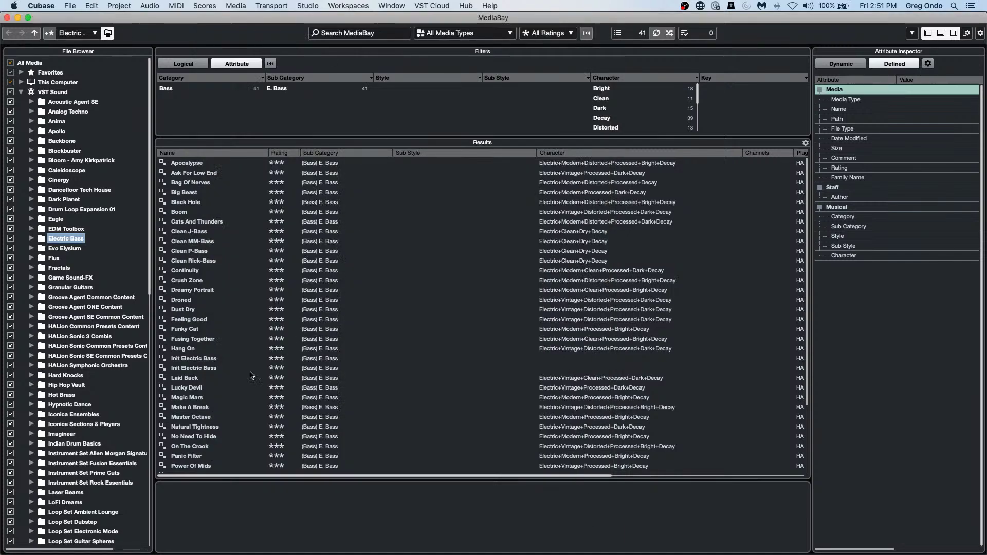
{"action": "left_click", "coordinate": [7, 17]}
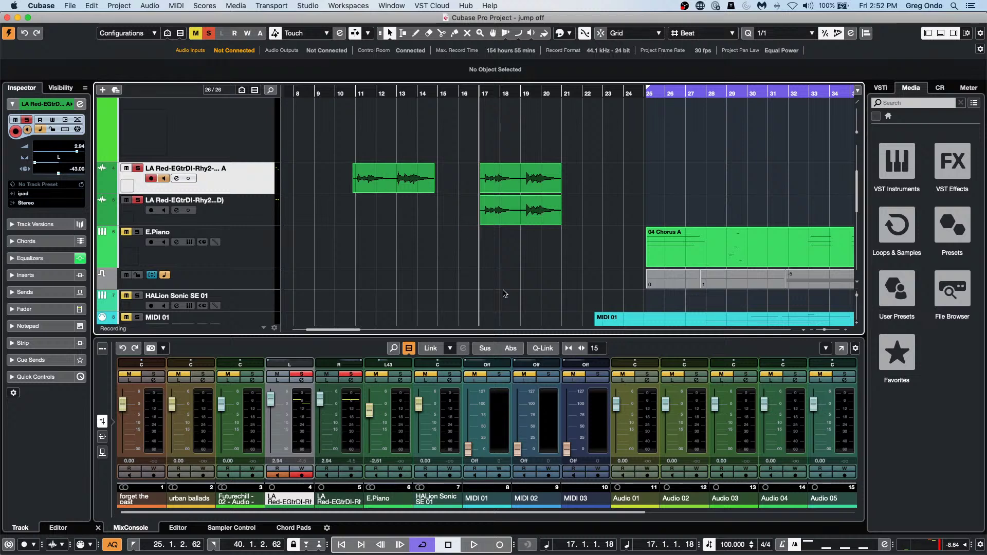
Add one instrument track with Groove Agent SE and stereo audio outputs after the first LA Red guitar track.
{"action": "right_click", "coordinate": [238, 182]}
{"action": "mouse_move", "coordinate": [325, 187]}
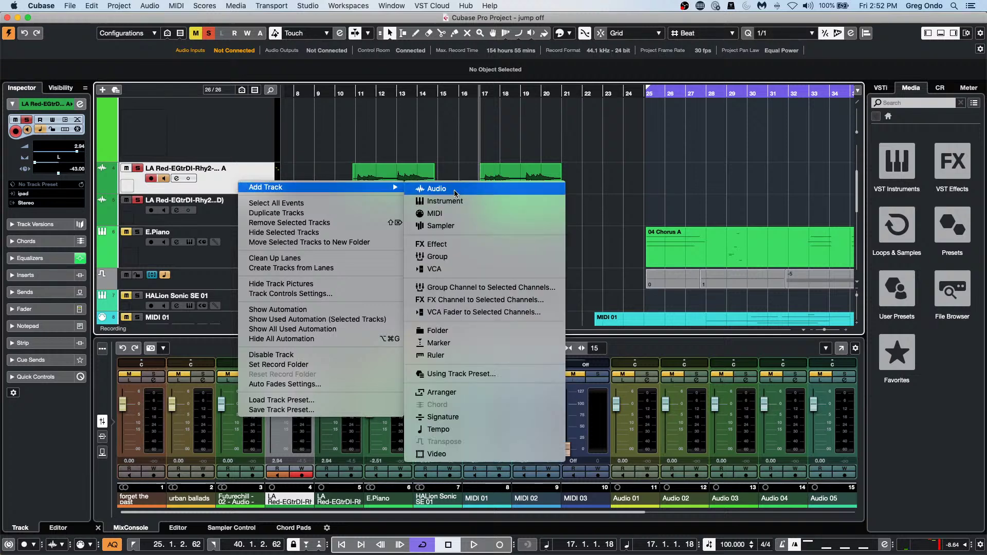
{"action": "left_click", "coordinate": [475, 199]}
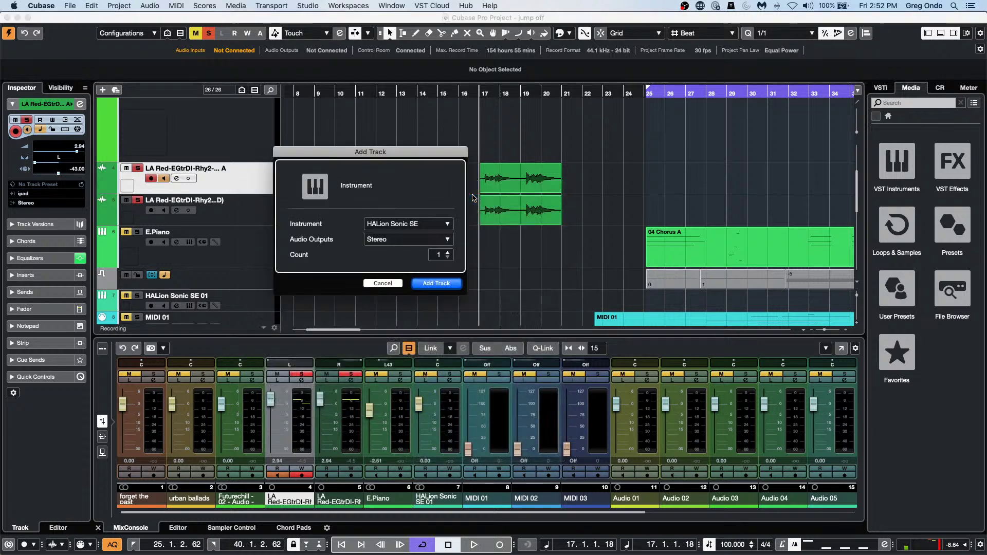
{"action": "left_click", "coordinate": [409, 227]}
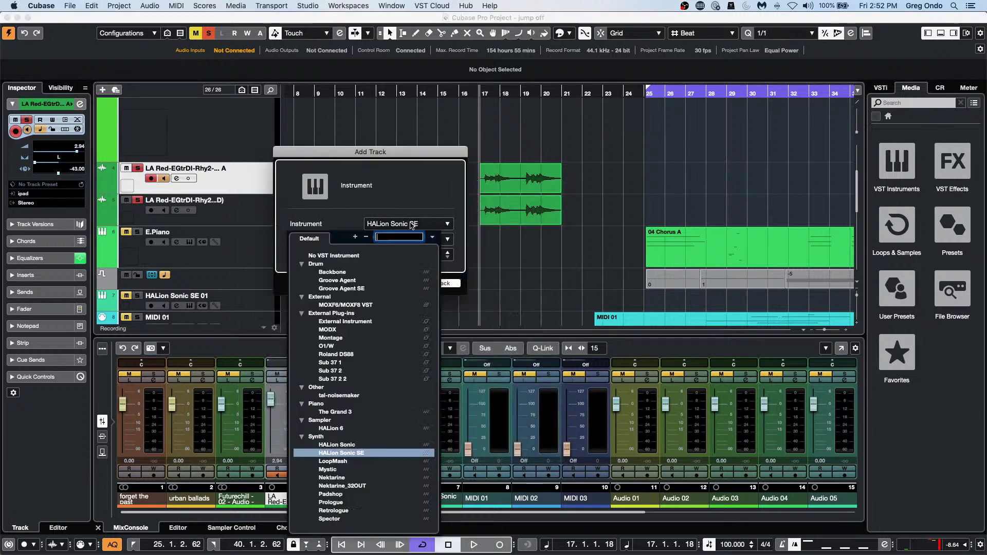
{"action": "left_click", "coordinate": [368, 289]}
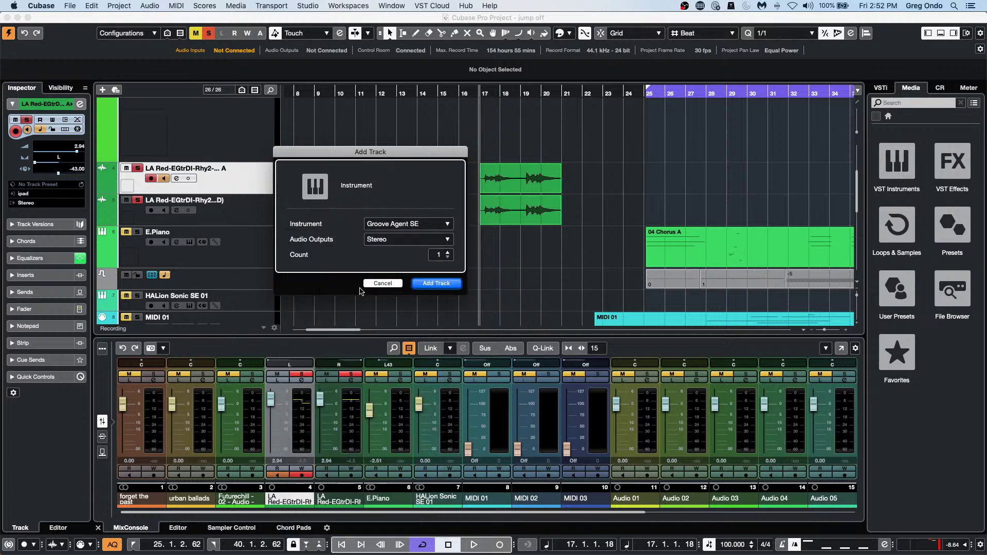
{"action": "left_click", "coordinate": [451, 284]}
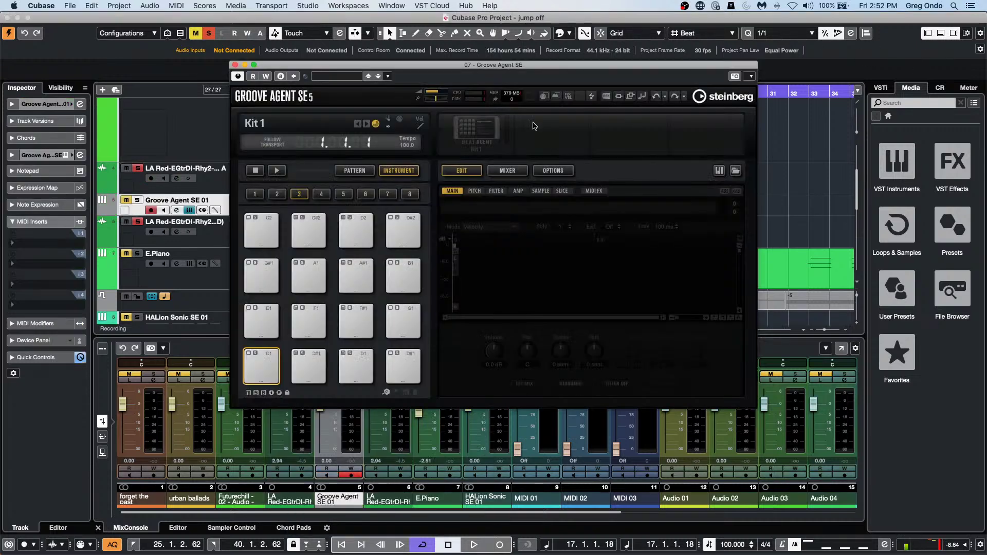
Load the kit Feel How Sweet It Is with its patterns into Groove Agent SE's slot and close the loading dialog.
{"action": "right_click", "coordinate": [499, 134]}
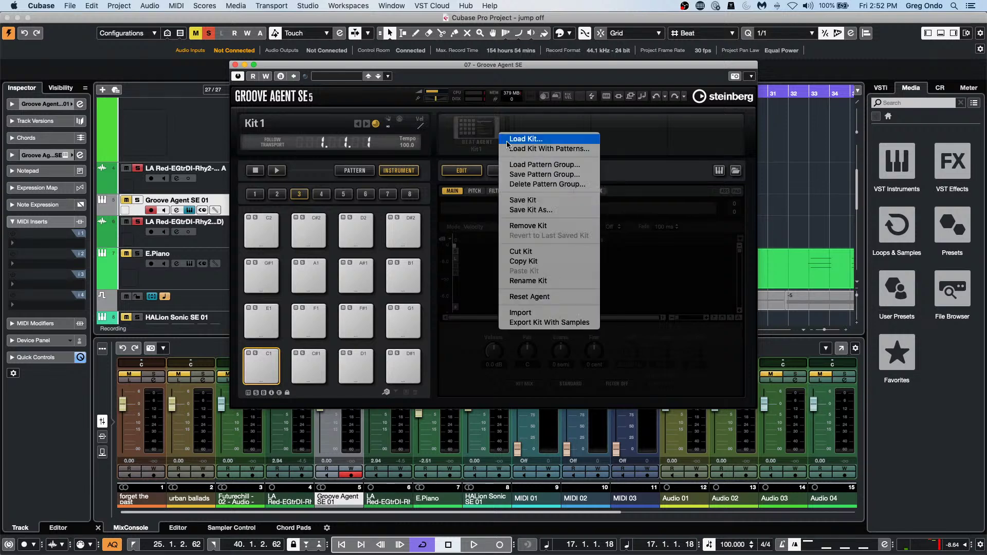
{"action": "left_click", "coordinate": [513, 149]}
{"action": "scroll", "coordinate": [302, 224], "scroll_direction": "down", "scroll_amount": 3}
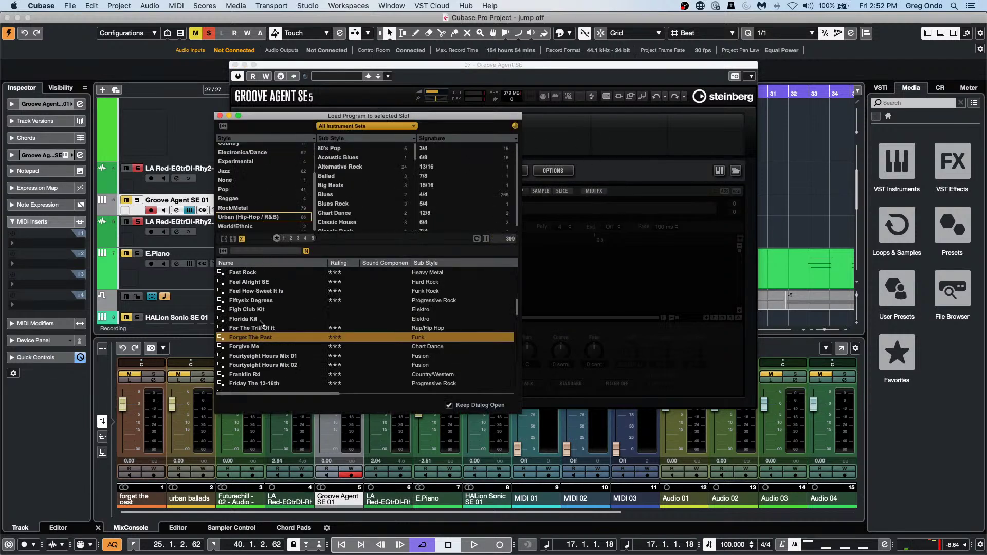
{"action": "double_click", "coordinate": [289, 293]}
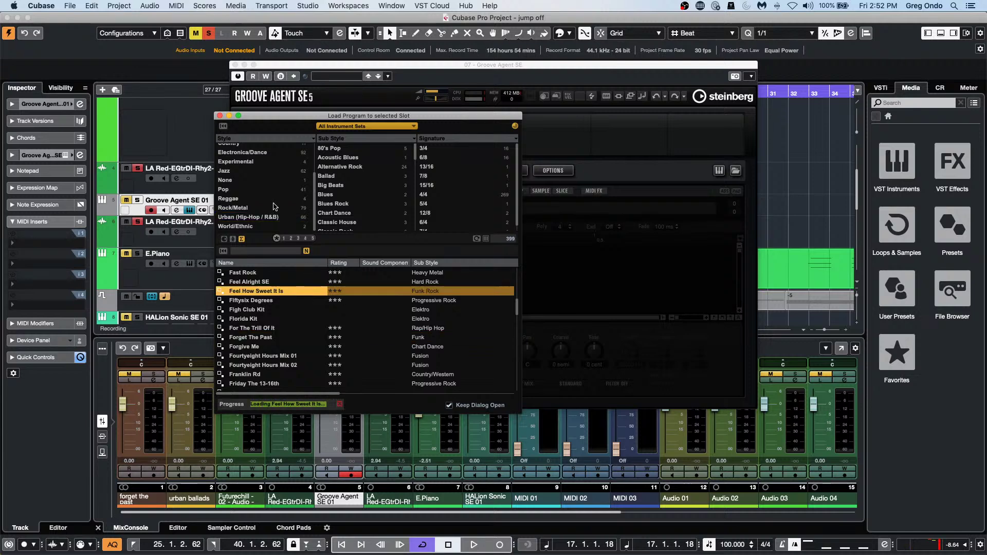
{"action": "left_click", "coordinate": [219, 115]}
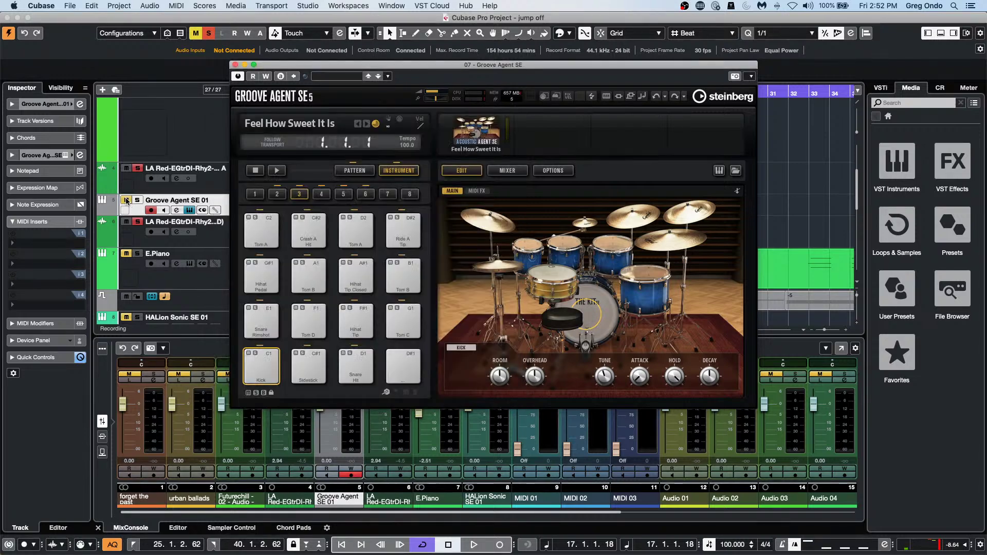
Unmute the Groove Agent SE 01 track and audition the kick drum and a tom of the kit.
{"action": "left_click", "coordinate": [126, 201]}
{"action": "left_click", "coordinate": [595, 307]}
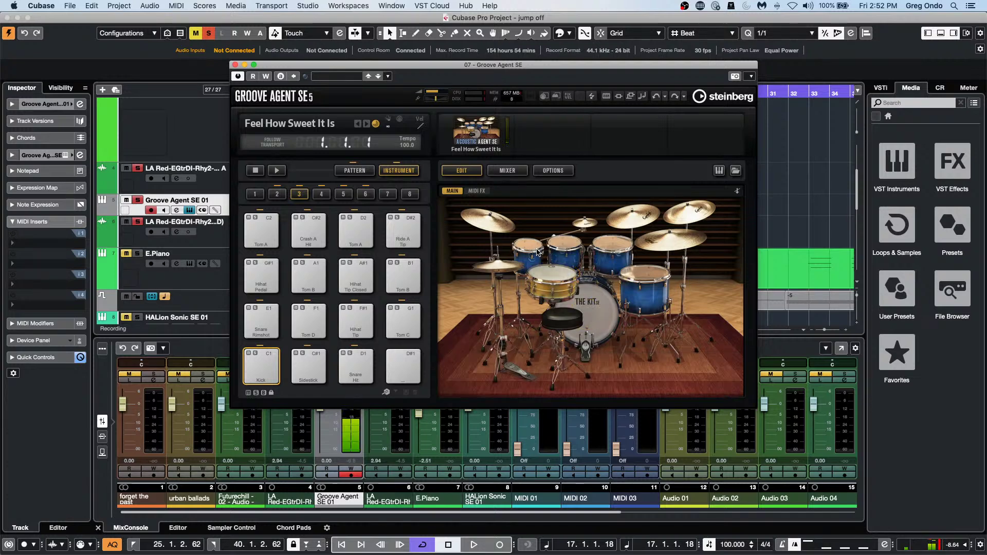
{"action": "left_click", "coordinate": [565, 246]}
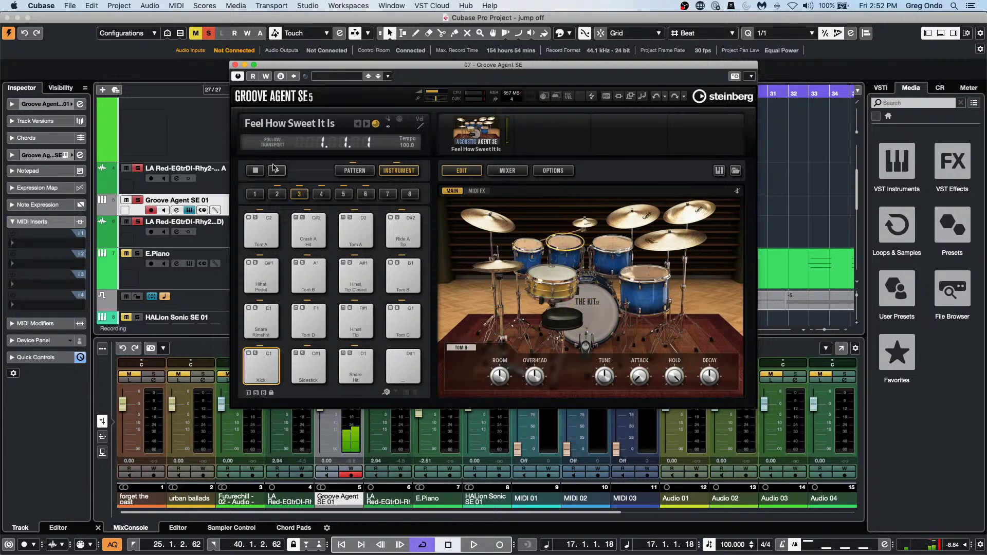
Show the basic settings of the Groove Agent SE 01 track and create a drum map from its instrument.
{"action": "left_click", "coordinate": [226, 211]}
{"action": "right_click", "coordinate": [227, 214]}
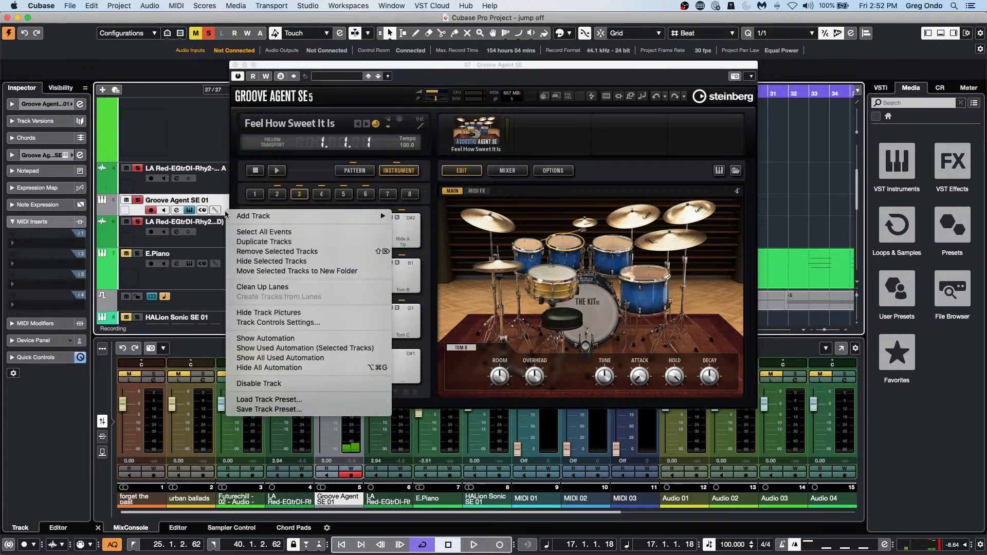
{"action": "right_click", "coordinate": [138, 215]}
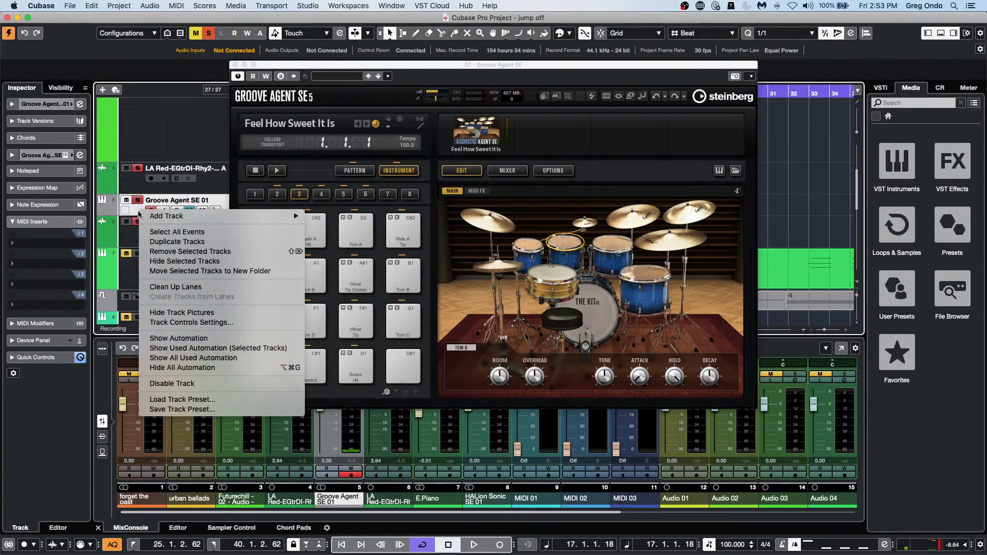
{"action": "left_click", "coordinate": [139, 215]}
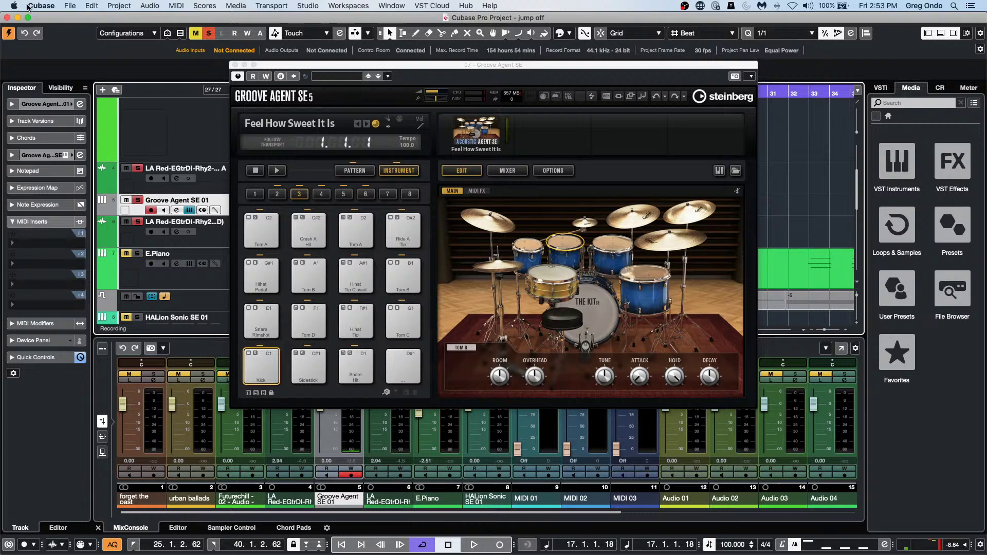
{"action": "left_click", "coordinate": [42, 103]}
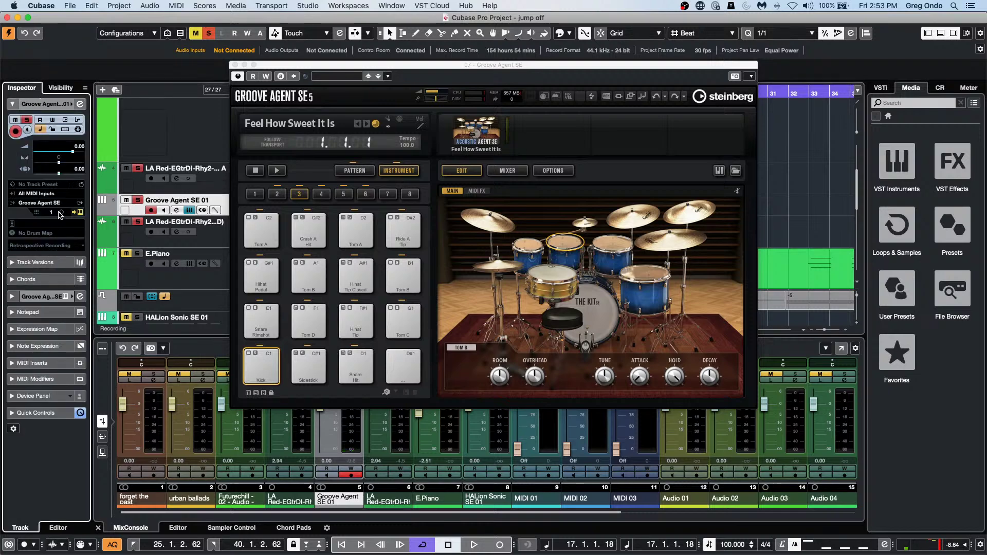
{"action": "left_click", "coordinate": [48, 235]}
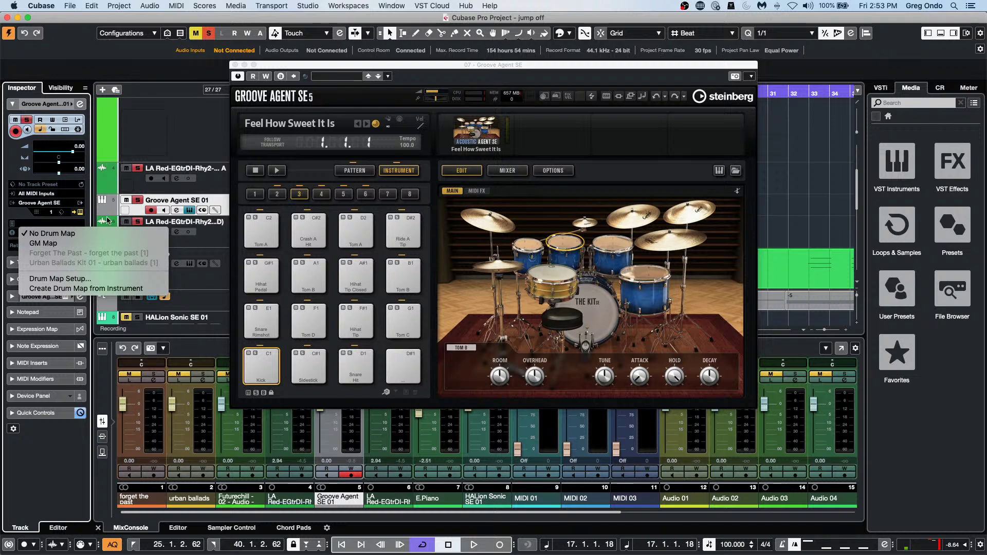
{"action": "left_click", "coordinate": [92, 289]}
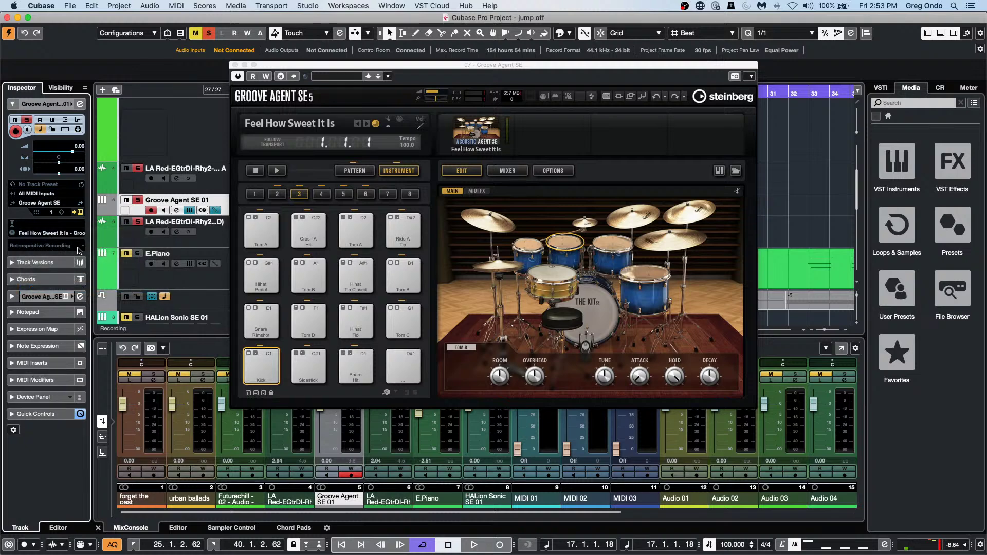
Move the Groove Agent window aside, draw a MIDI part about six bars long on its track from bar 10, and open it in the Drum Editor.
{"action": "left_click_drag", "start_coordinate": [320, 66], "coordinate": [712, 66]}
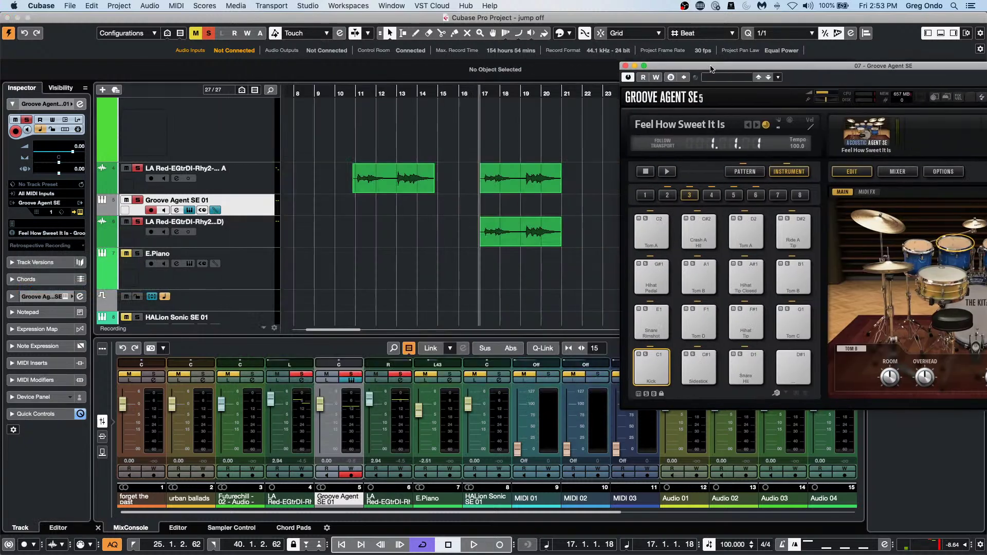
{"action": "right_click", "coordinate": [362, 218]}
{"action": "left_click", "coordinate": [408, 212]}
{"action": "left_click_drag", "start_coordinate": [353, 204], "coordinate": [482, 204]}
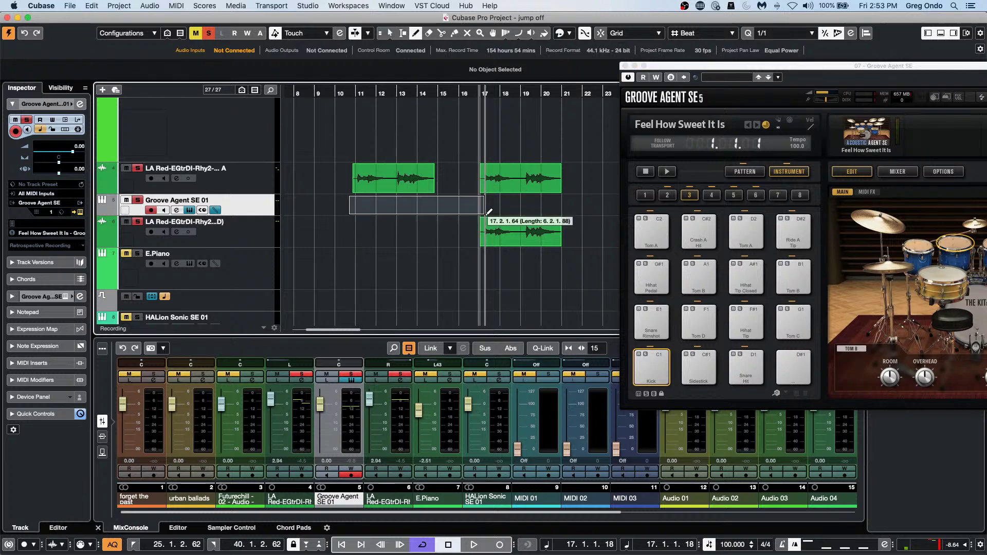
{"action": "right_click", "coordinate": [433, 221]}
{"action": "left_click", "coordinate": [434, 220]}
{"action": "double_click", "coordinate": [432, 204]}
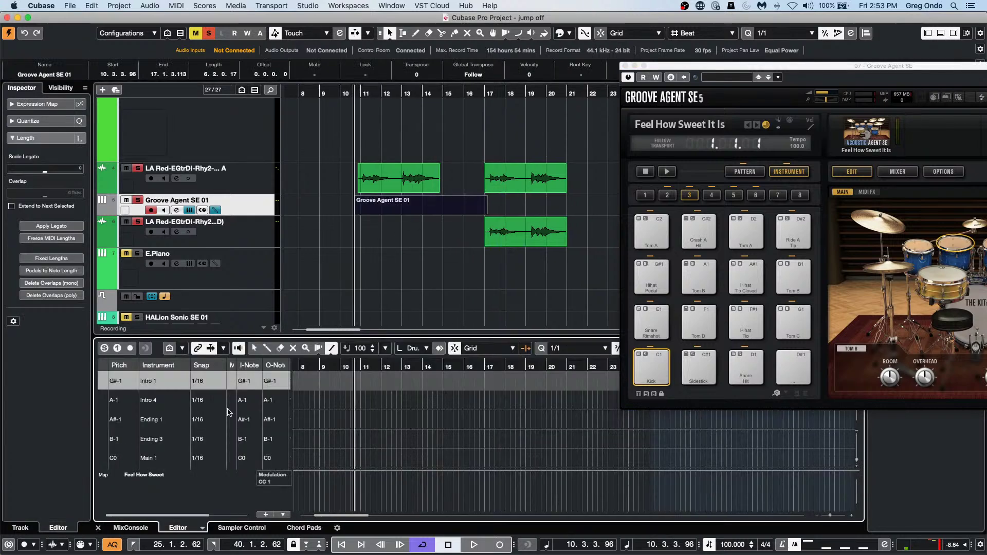
Look through the pitch and instrument names in the Drum Editor and return to the Groove Agent SE 01 track.
{"action": "scroll", "coordinate": [205, 419], "scroll_direction": "down", "scroll_amount": 5}
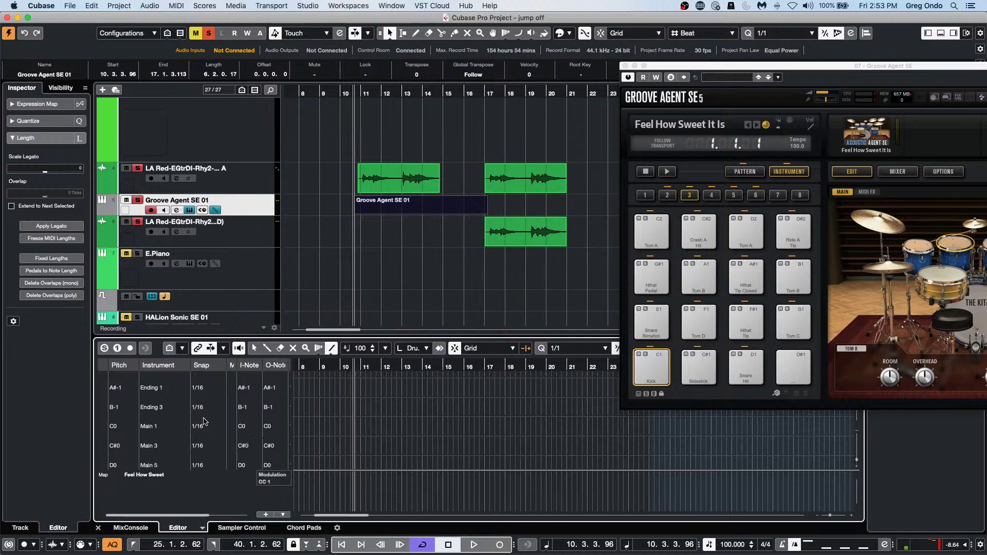
{"action": "scroll", "coordinate": [205, 422], "scroll_direction": "up", "scroll_amount": 3}
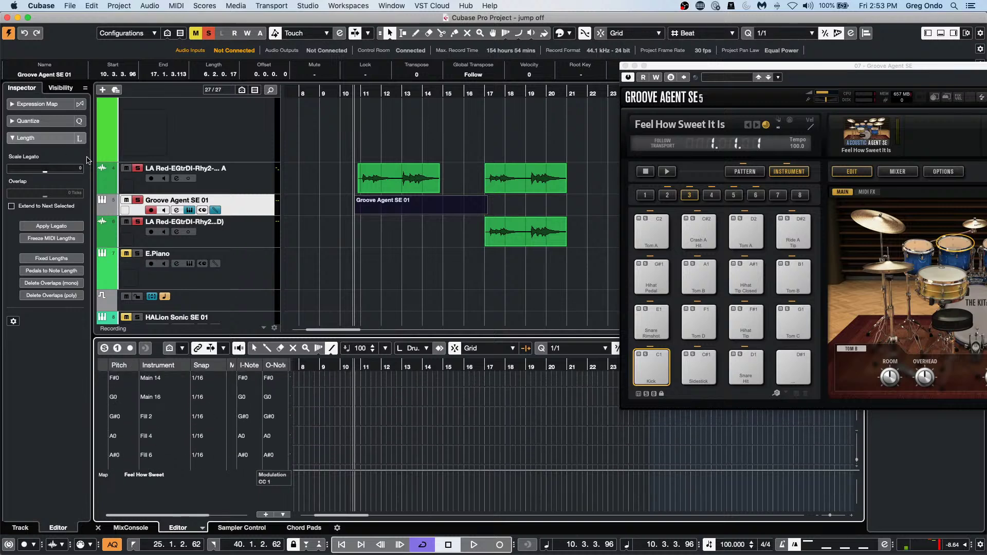
{"action": "left_click", "coordinate": [267, 210]}
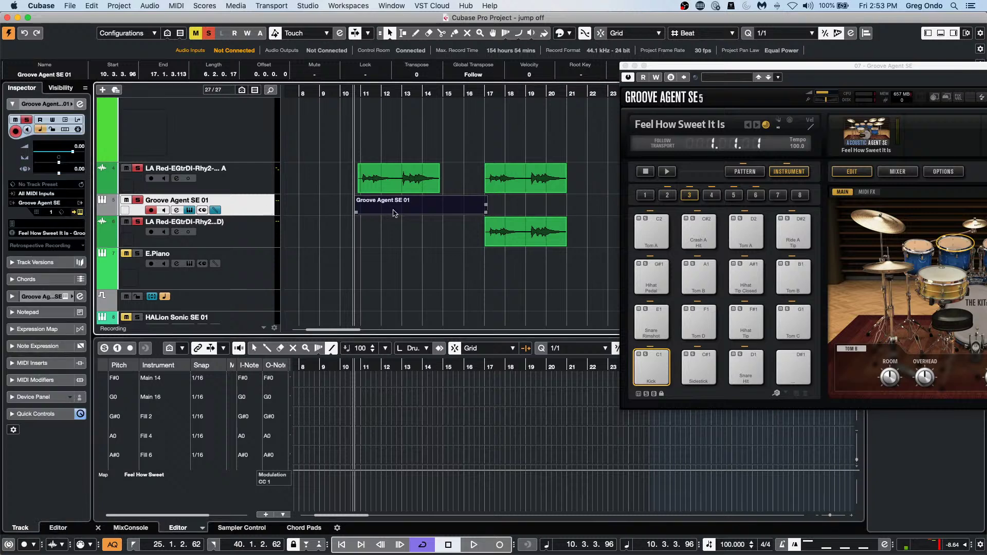
{"action": "scroll", "coordinate": [393, 213], "scroll_direction": "up", "scroll_amount": 3}
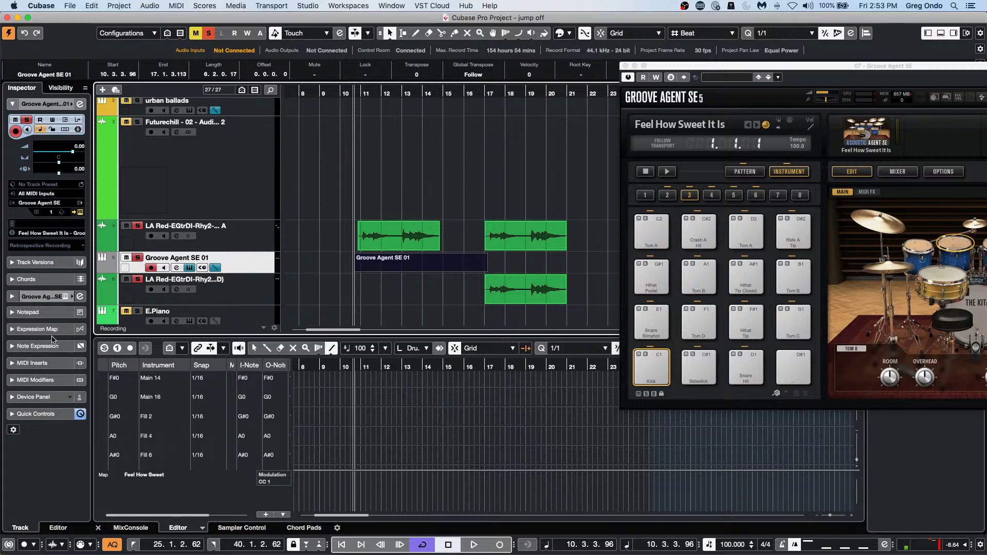
Open the Drum Map Setup, open the GM Map's Bass Drum name for editing, and audition the kick pad in Groove Agent.
{"action": "left_click", "coordinate": [53, 233]}
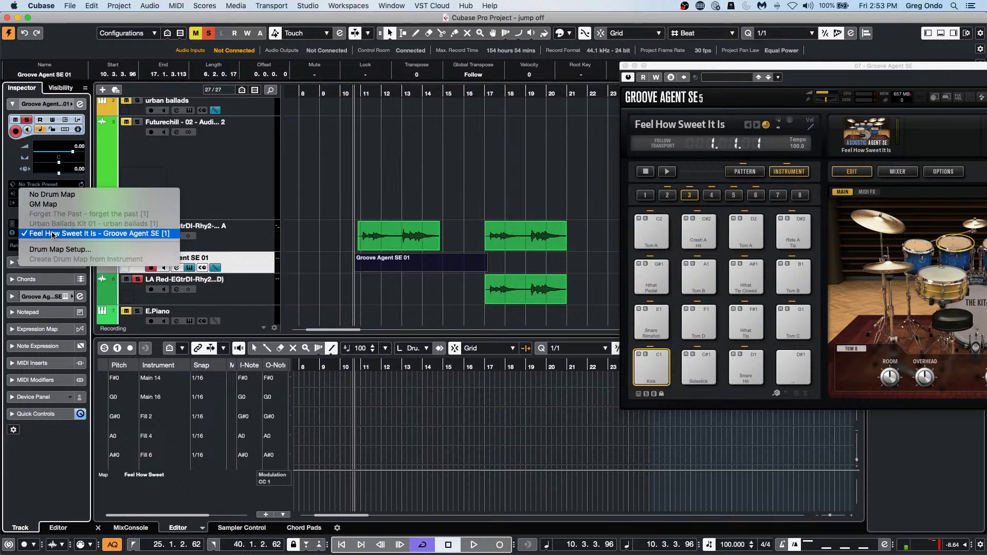
{"action": "left_click", "coordinate": [103, 250]}
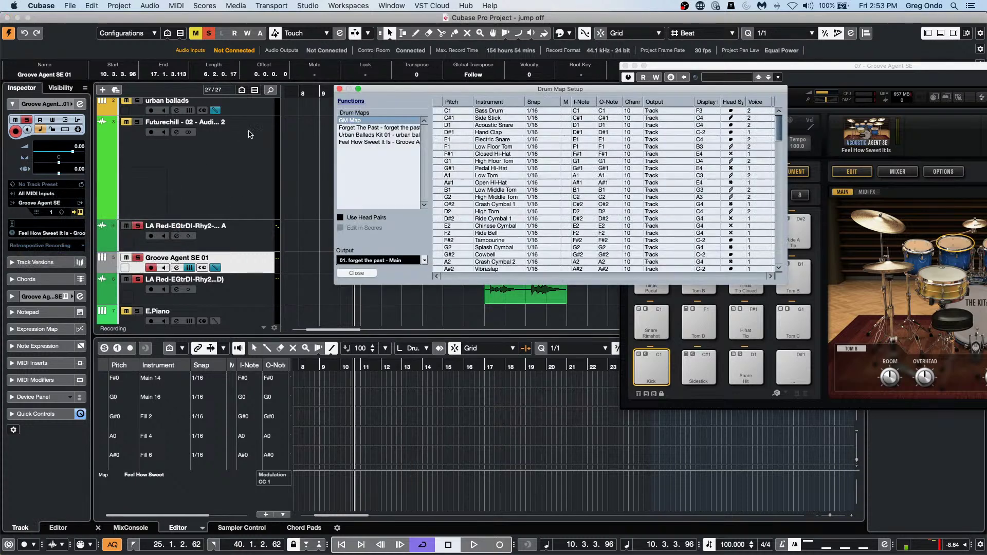
{"action": "double_click", "coordinate": [501, 110]}
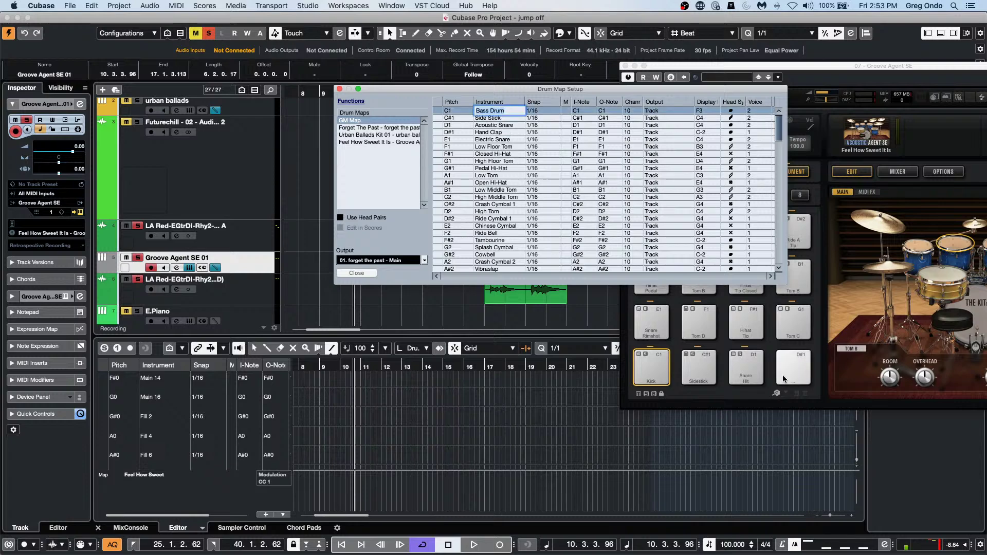
{"action": "left_click", "coordinate": [658, 373]}
{"action": "left_click", "coordinate": [658, 372]}
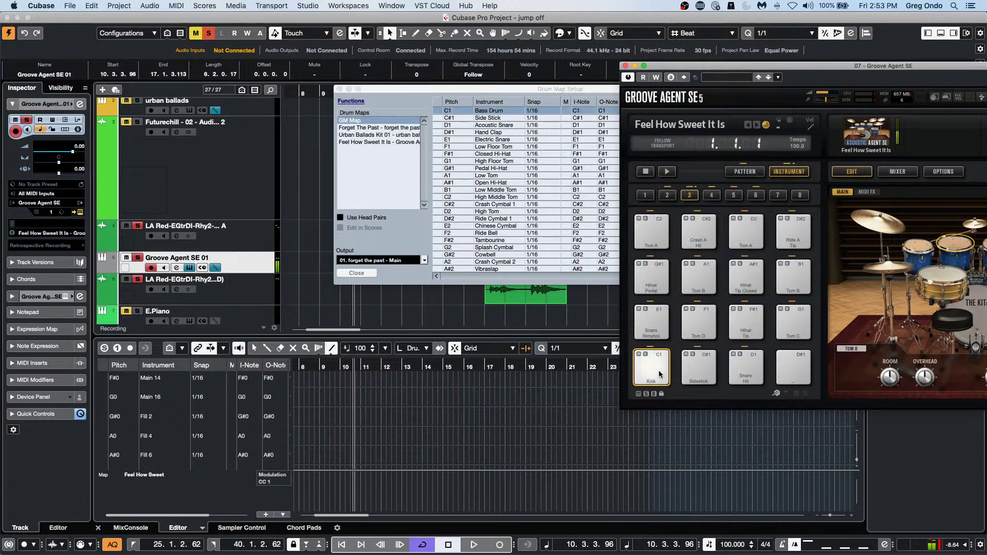
{"action": "left_click", "coordinate": [657, 373]}
Go through the Side Stick, Acoustic Snare and Low Floor Tom rows, close the setup, and check the track's list of available drum maps.
{"action": "left_click", "coordinate": [435, 119]}
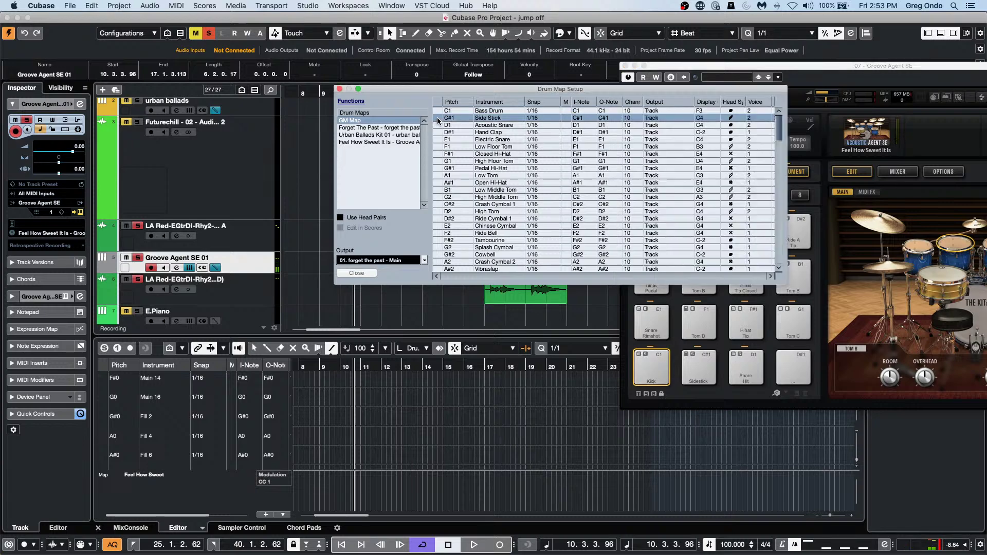
{"action": "left_click", "coordinate": [437, 125]}
{"action": "left_click", "coordinate": [436, 146]}
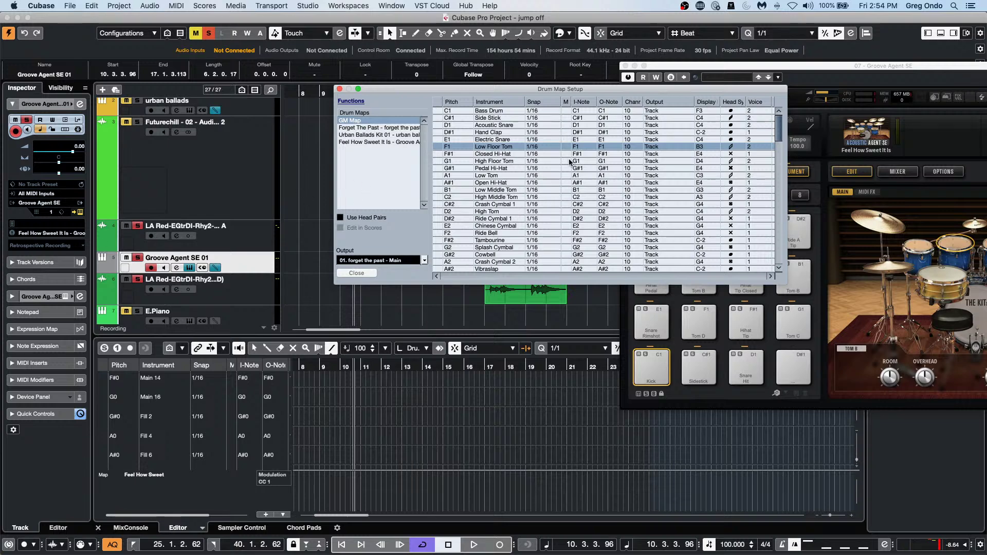
{"action": "left_click", "coordinate": [340, 90]}
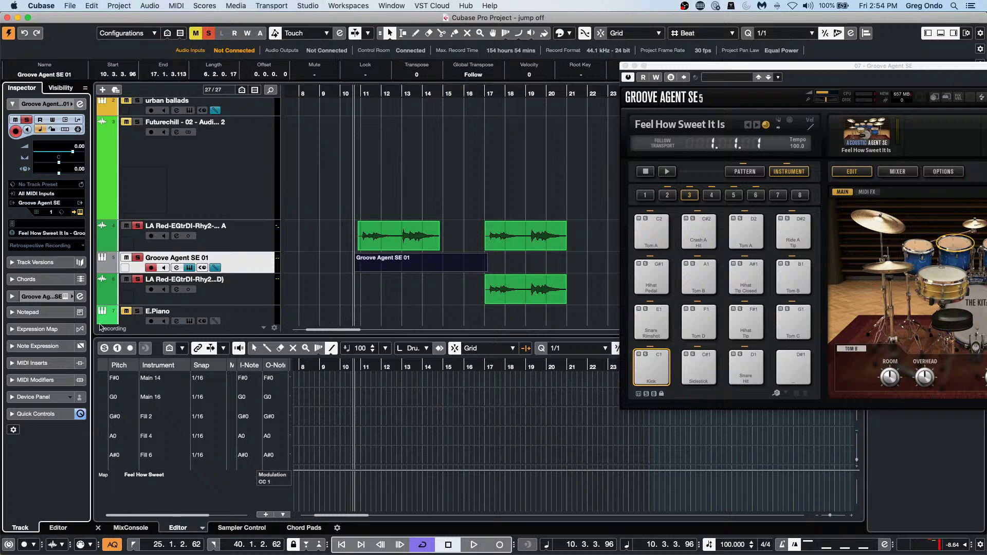
{"action": "left_click", "coordinate": [47, 236]}
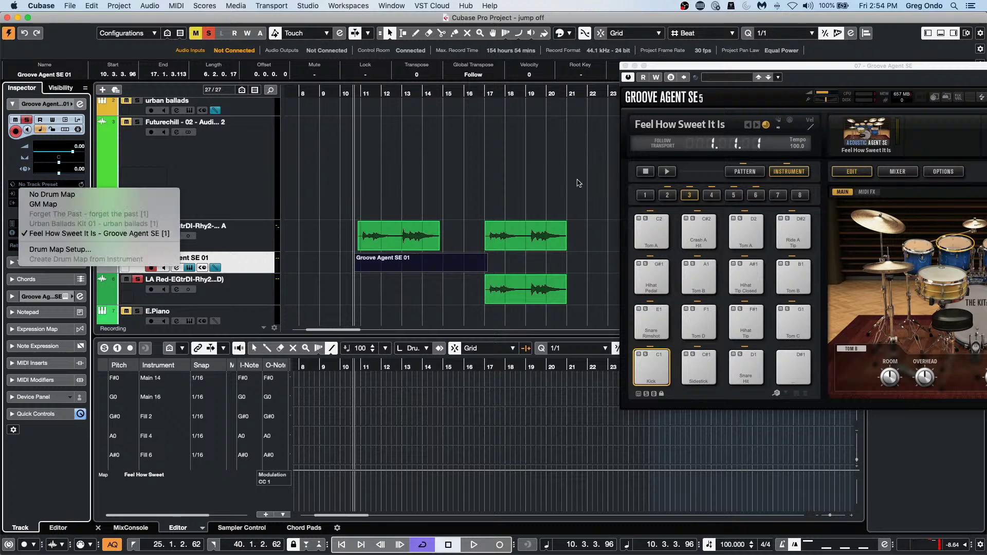
{"action": "left_click", "coordinate": [488, 176]}
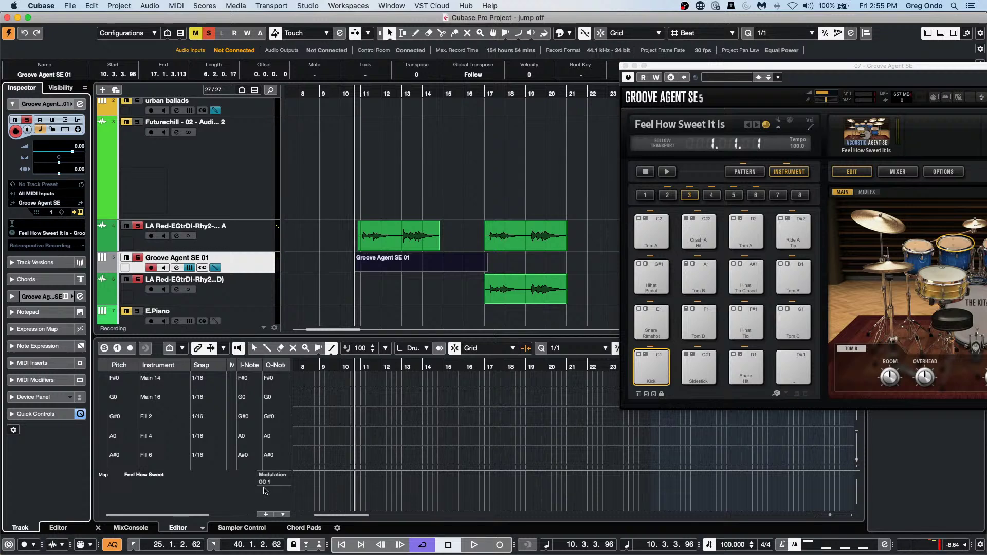
Start an empty new project from the Steinberg Hub with the option to prompt for the project location.
{"action": "mouse_move", "coordinate": [258, 552]}
{"action": "left_click", "coordinate": [70, 6]}
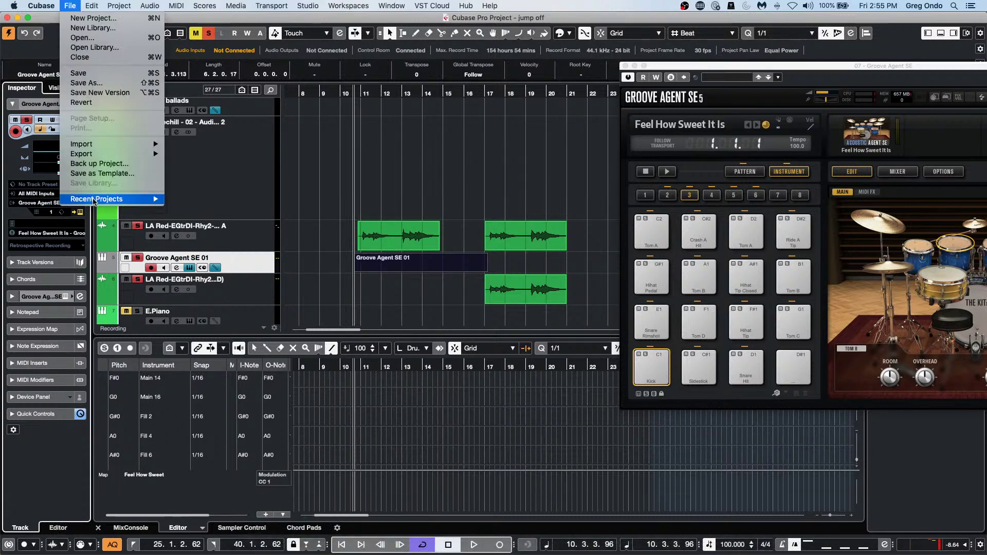
{"action": "left_click", "coordinate": [90, 19]}
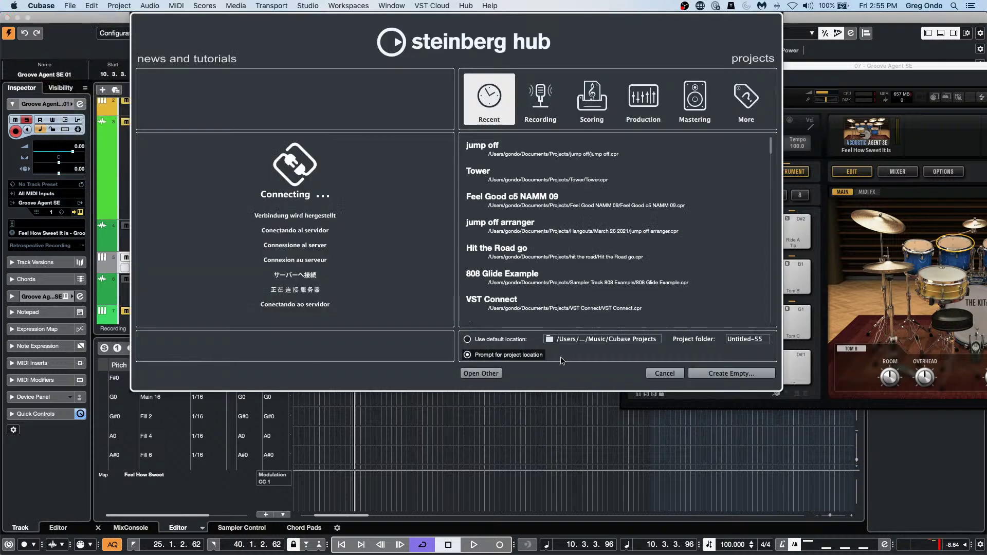
{"action": "left_click", "coordinate": [464, 342]}
{"action": "left_click", "coordinate": [467, 355]}
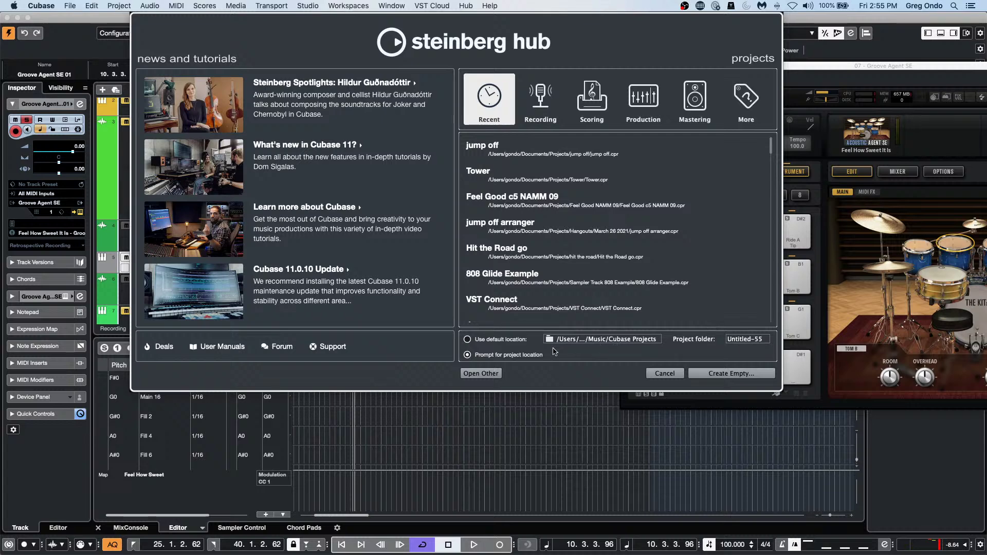
{"action": "left_click", "coordinate": [725, 374]}
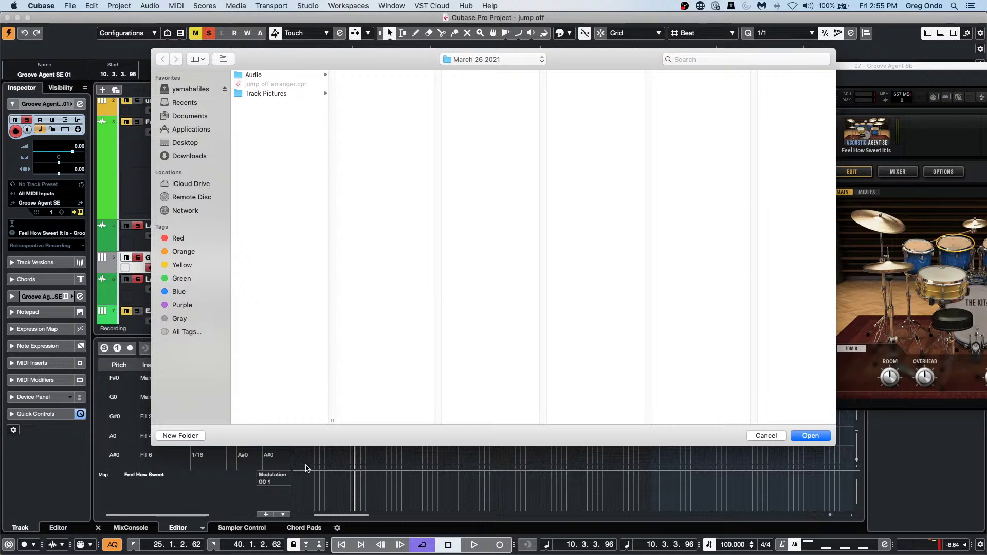
Create a folder with the person's first name inside March 26 2021, and cancel the project location dialog.
{"action": "left_click", "coordinate": [177, 436]}
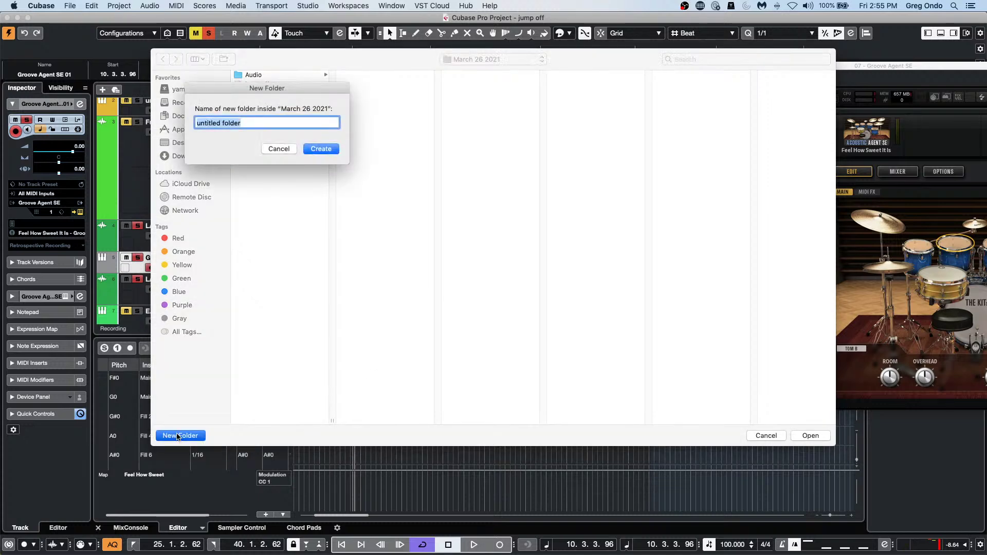
{"action": "type", "text": "Drums"}
{"action": "key", "text": "BackSpace"}
{"action": "key", "text": "BackSpace"}
{"action": "key", "text": "BackSpace"}
{"action": "key", "text": "BackSpace"}
{"action": "key", "text": "BackSpace"}
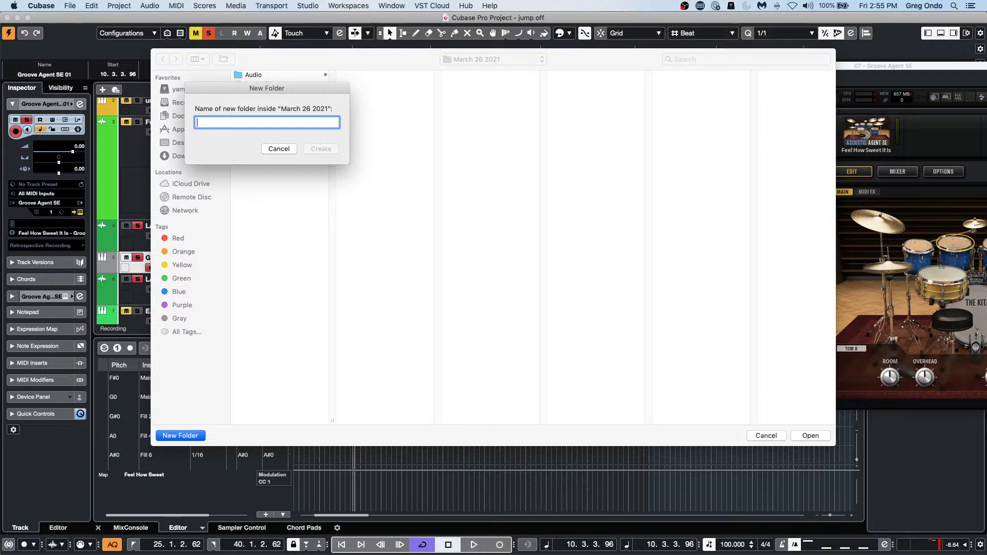
{"action": "type", "text": "Tanmay"}
{"action": "key", "text": "Return"}
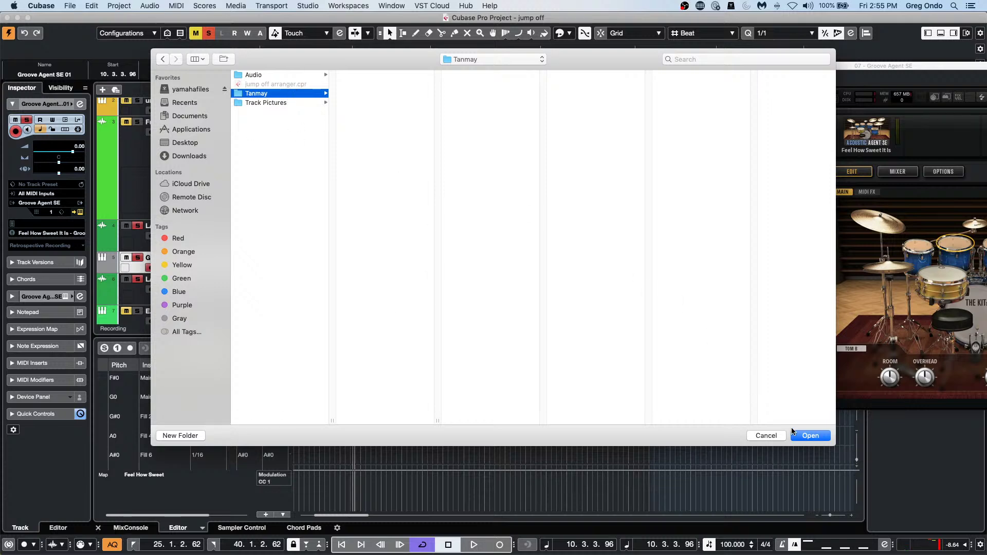
{"action": "left_click", "coordinate": [776, 438]}
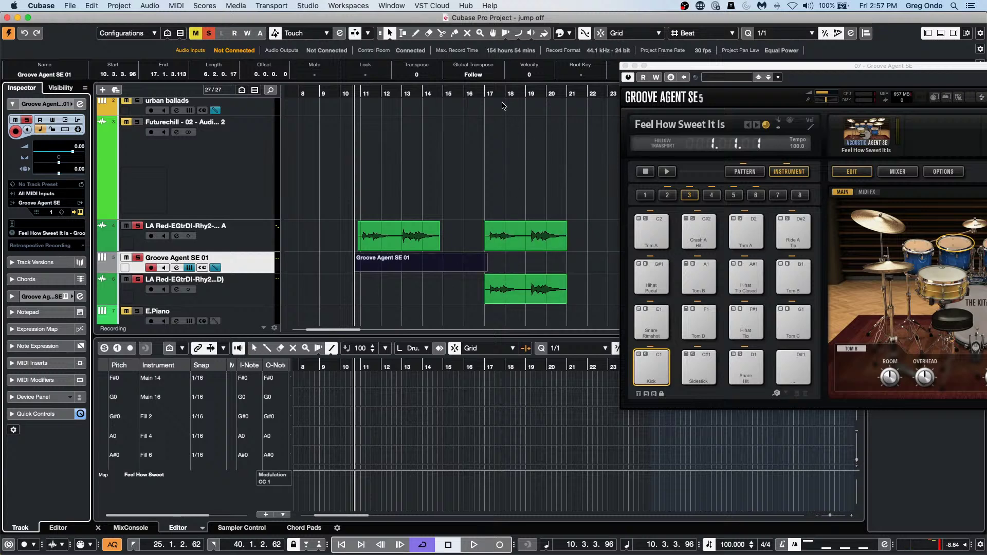
Move the Groove Agent SE 01 track above the two LA Red guitar tracks and play the doubled guitars from bar 17.
{"action": "left_click", "coordinate": [499, 91]}
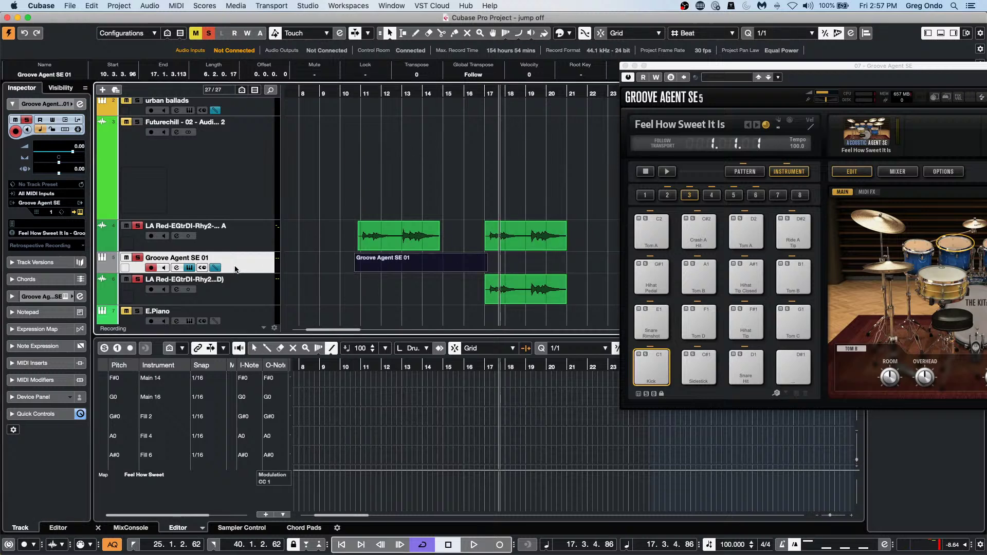
{"action": "left_click_drag", "start_coordinate": [237, 270], "coordinate": [234, 226]}
{"action": "key", "text": "space"}
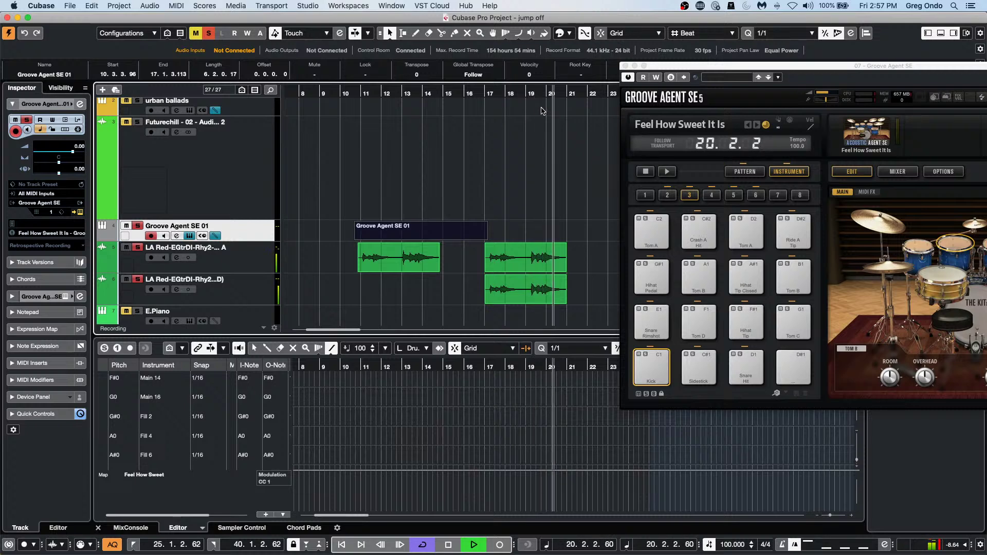
{"action": "key", "text": "space"}
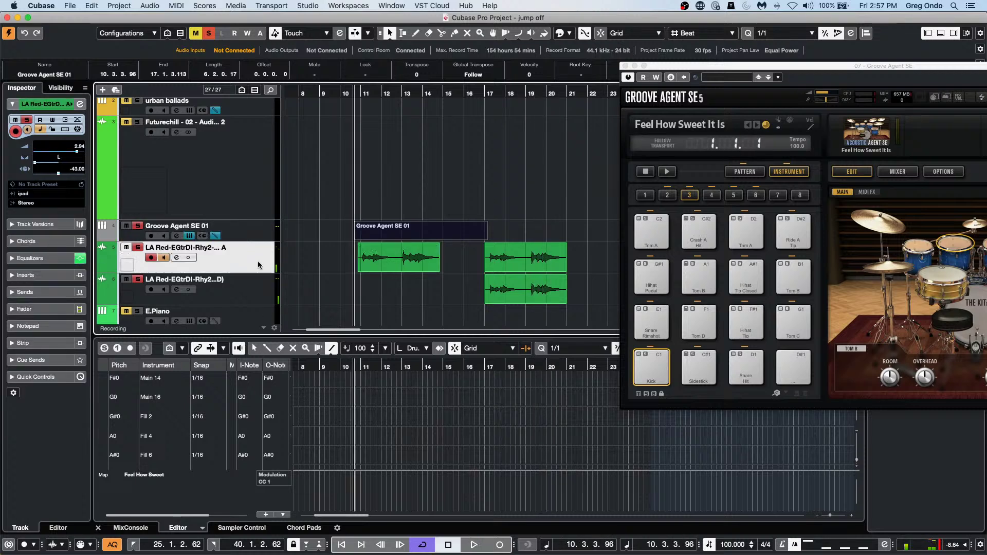
Select both LA Red guitar tracks and add a stereo FX channel with the REVelation reverb to the selected channels.
{"action": "left_click", "coordinate": [259, 262]}
{"action": "right_click", "coordinate": [252, 295]}
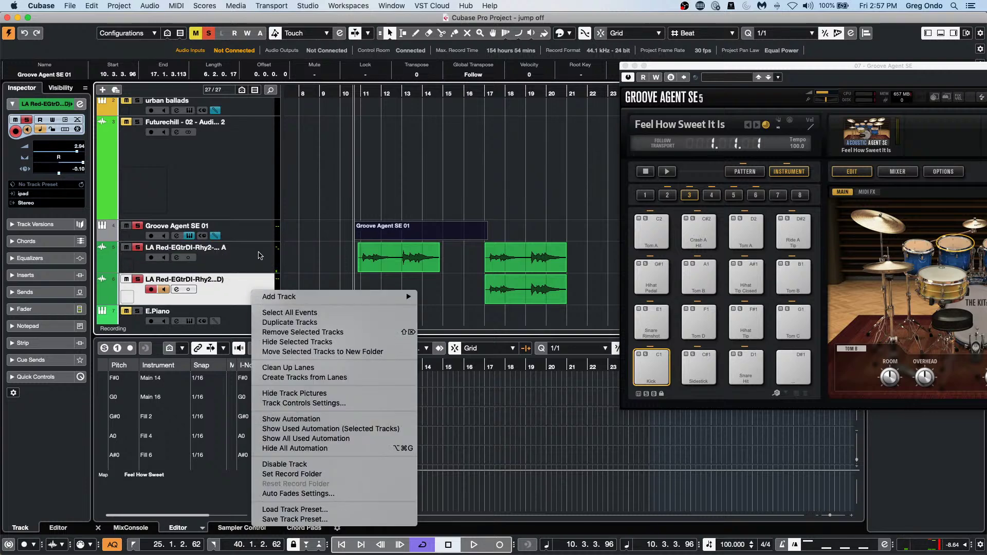
{"action": "left_click", "coordinate": [256, 262]}
{"action": "left_click", "coordinate": [255, 261], "text": "shift"}
{"action": "right_click", "coordinate": [254, 260]}
{"action": "mouse_move", "coordinate": [288, 264]}
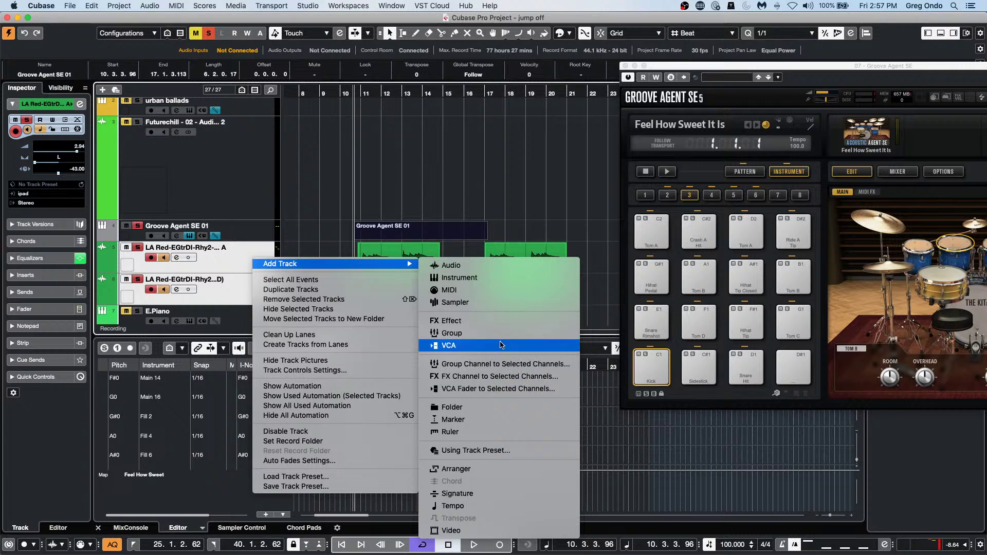
{"action": "left_click", "coordinate": [507, 381]}
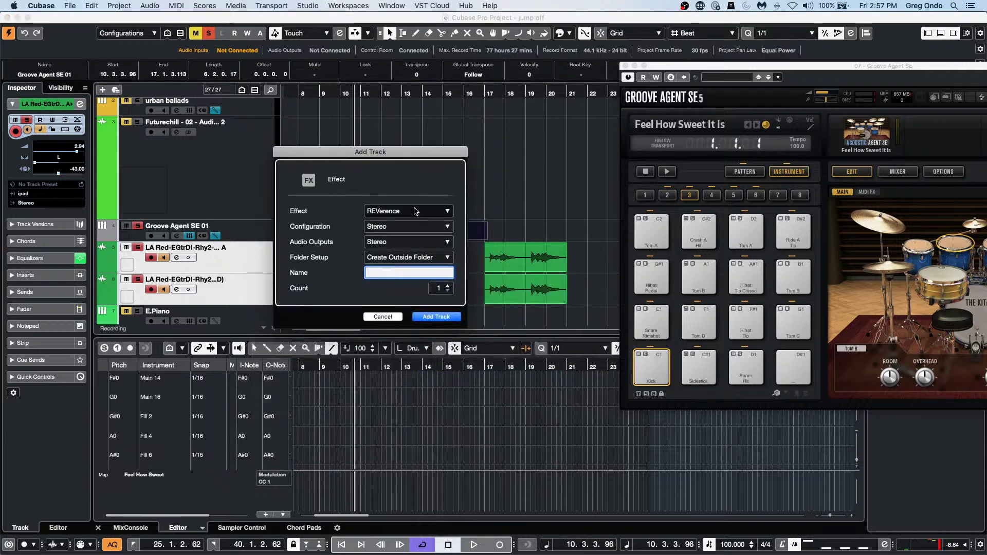
{"action": "left_click", "coordinate": [412, 211]}
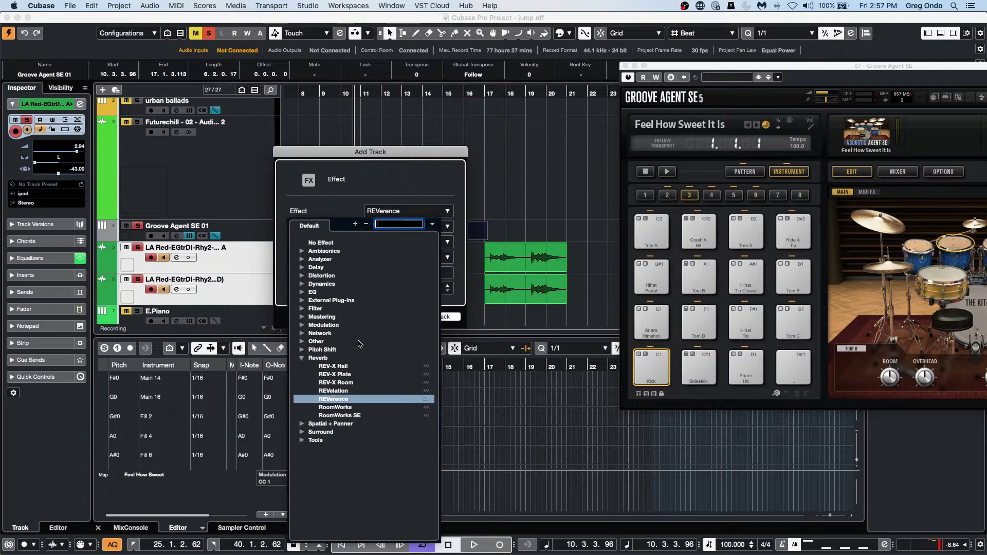
{"action": "left_click", "coordinate": [343, 391]}
{"action": "left_click", "coordinate": [444, 317]}
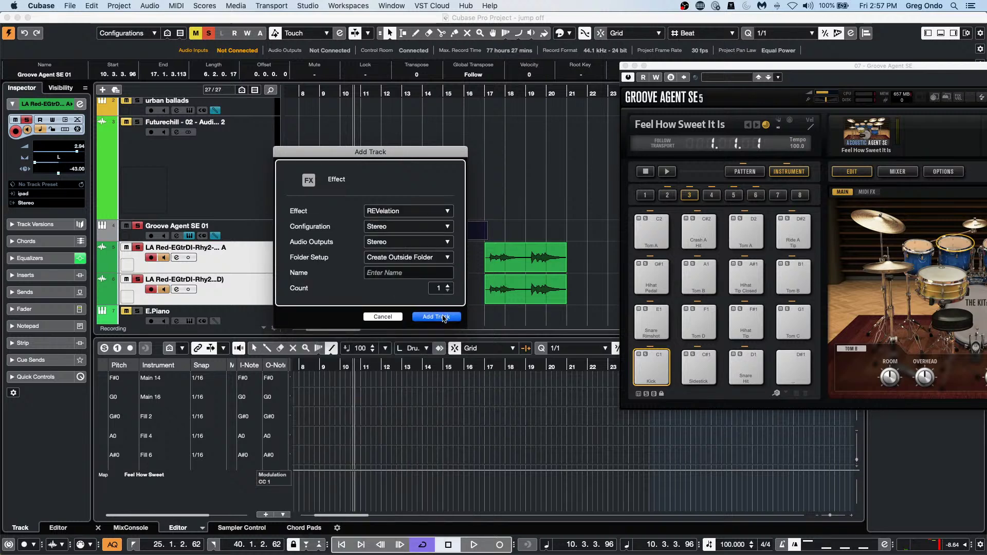
Move the REVelation window aside and play the doubled guitars with reverb from about bar 16.
{"action": "left_click_drag", "start_coordinate": [418, 134], "coordinate": [657, 135]}
{"action": "left_click_drag", "start_coordinate": [495, 94], "coordinate": [472, 100]}
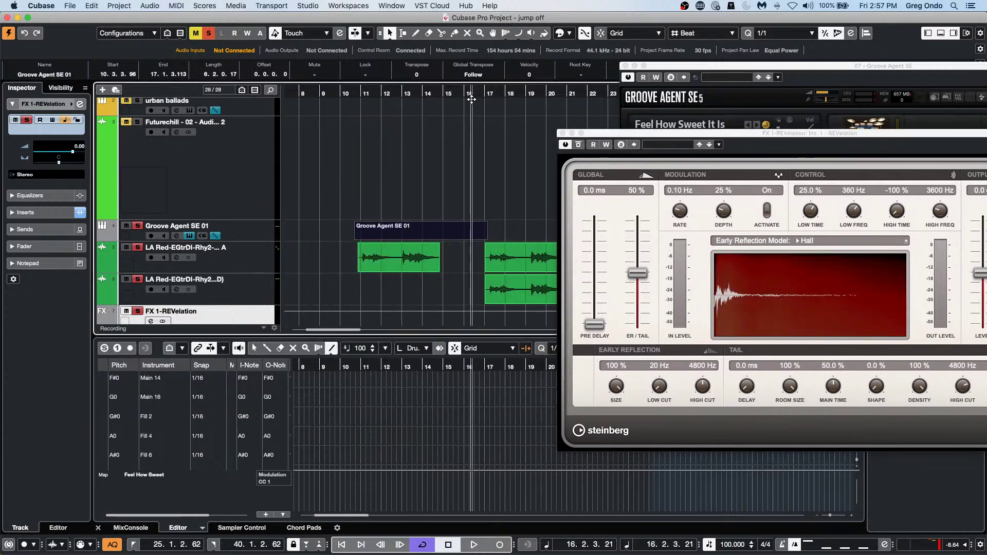
{"action": "key", "text": "space"}
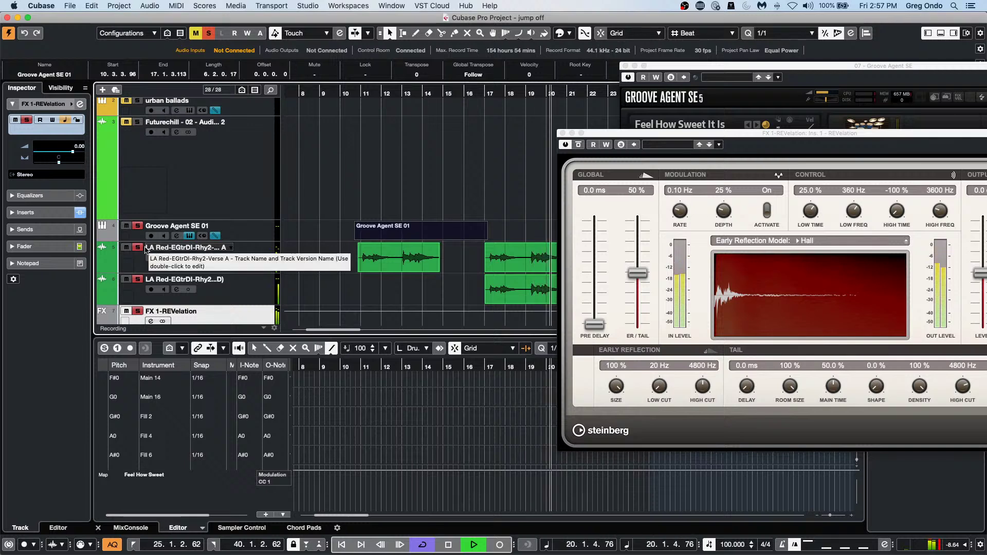
{"action": "key", "text": "space"}
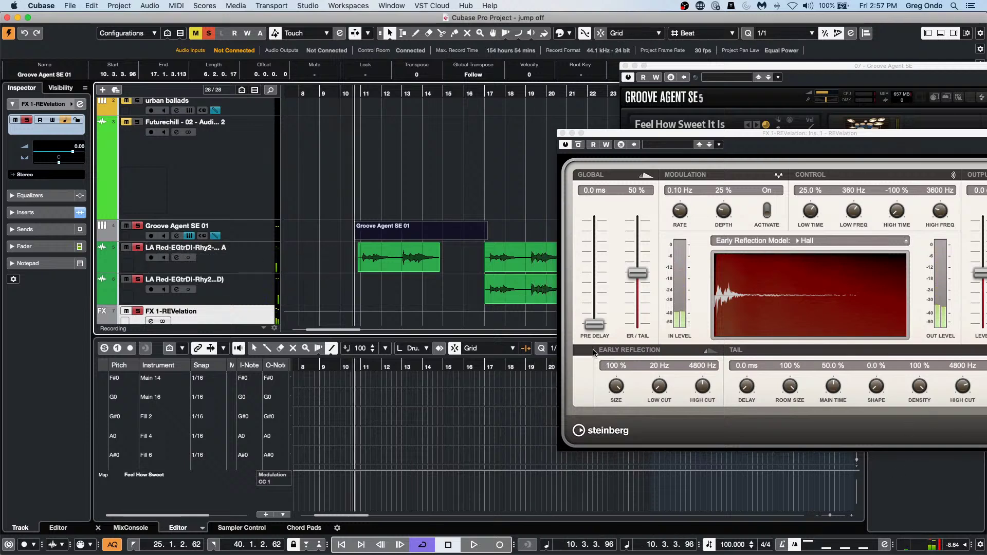
Open the channel settings of LA Red-EGtrDI-Rhy2-Verse A, clear all mutes, solo only this channel and play it with its reverb send.
{"action": "left_click", "coordinate": [247, 266]}
{"action": "left_click", "coordinate": [80, 104]}
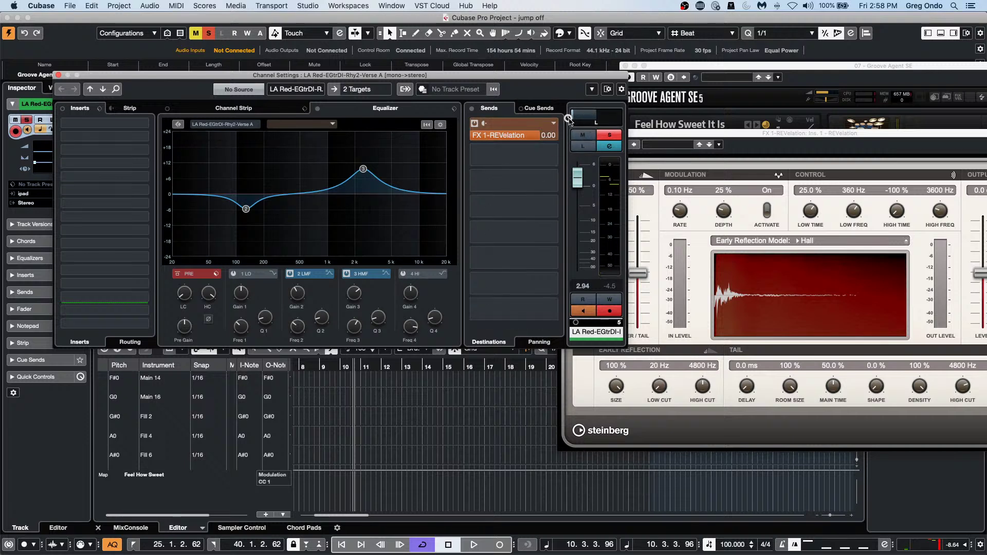
{"action": "left_click", "coordinate": [609, 136]}
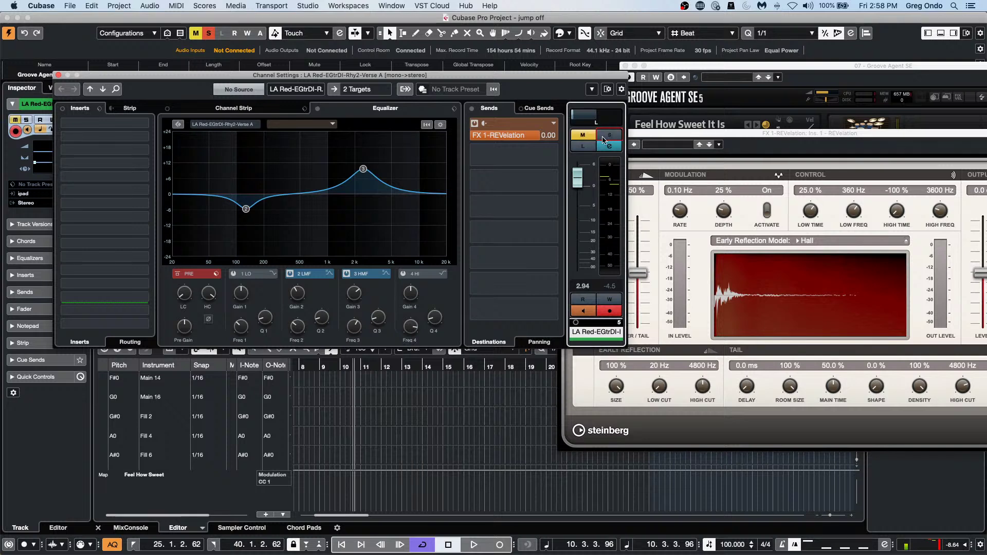
{"action": "left_click", "coordinate": [196, 33]}
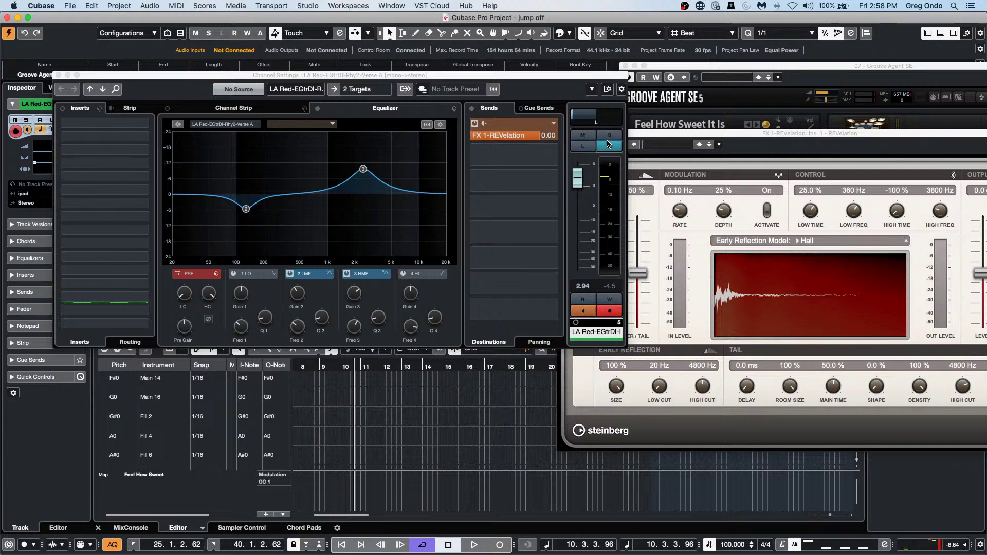
{"action": "left_click", "coordinate": [611, 137]}
{"action": "key", "text": "space"}
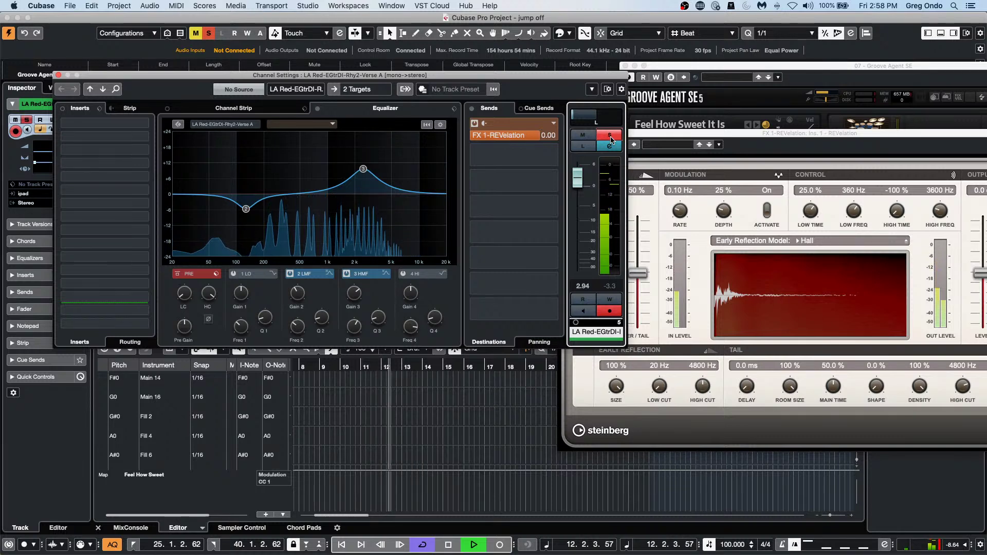
{"action": "key", "text": "space"}
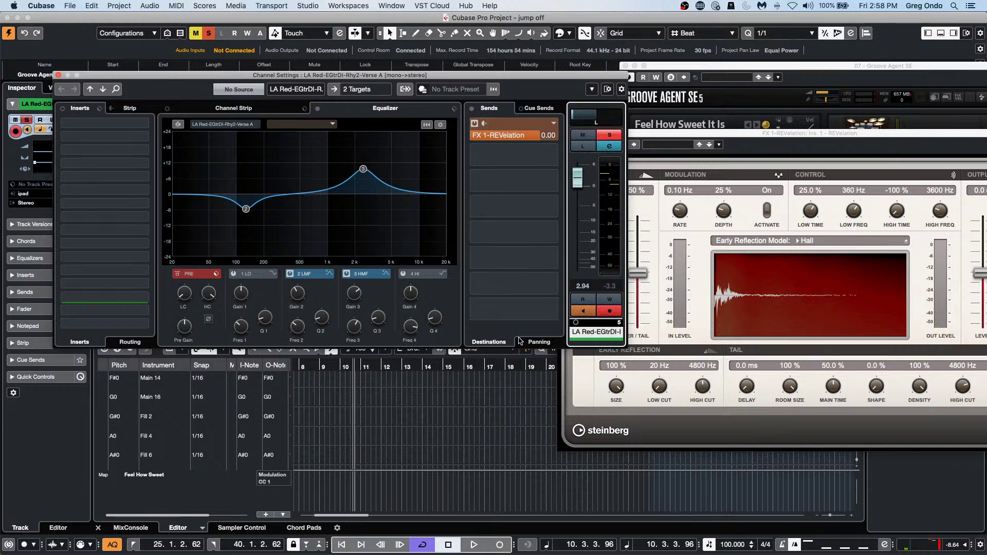
Show the send panning of LA Red-EGtrDI-Rhy2-Verse A and pan its REVelation send fully to R.
{"action": "left_click", "coordinate": [533, 342]}
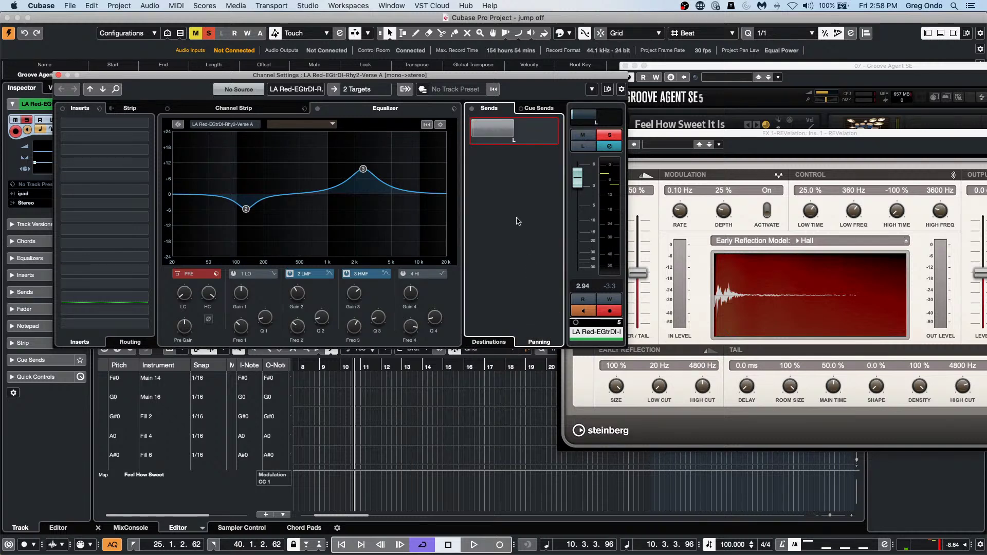
{"action": "left_click_drag", "start_coordinate": [494, 132], "coordinate": [551, 132]}
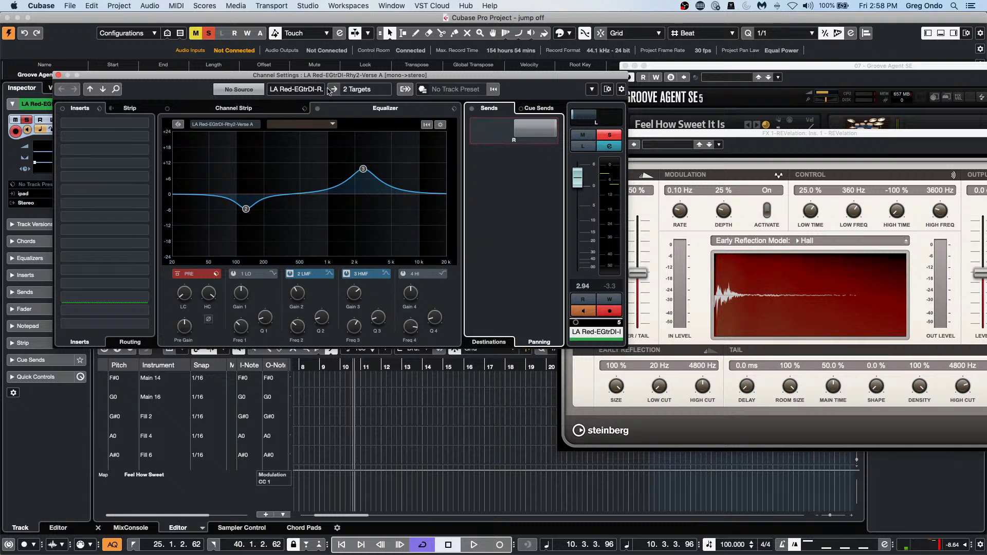
{"action": "left_click", "coordinate": [294, 90]}
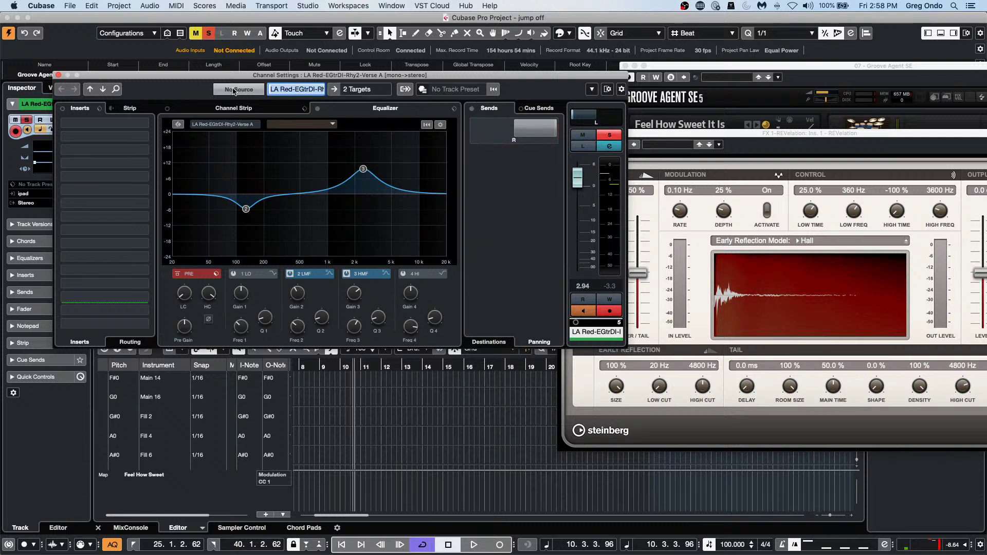
{"action": "left_click", "coordinate": [234, 90]}
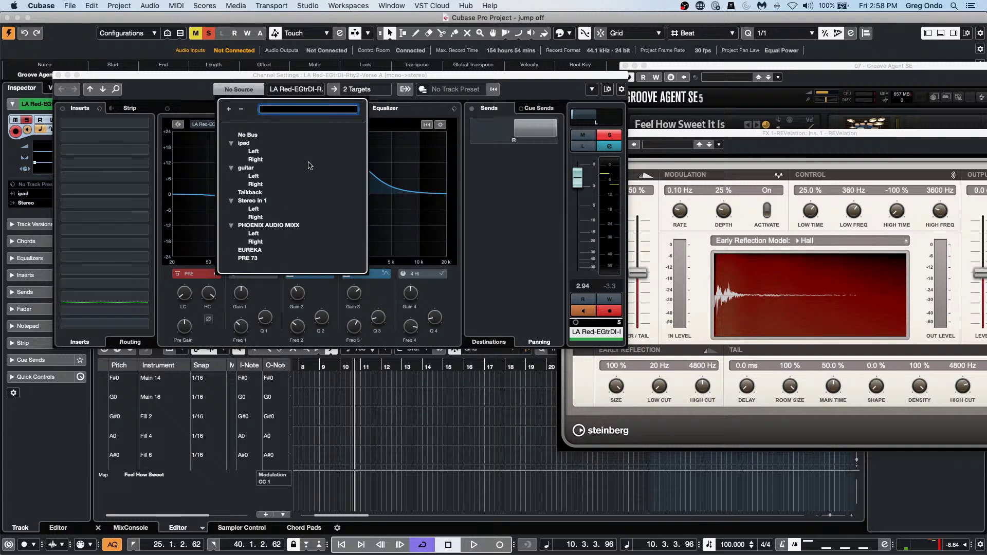
{"action": "left_click", "coordinate": [139, 74]}
{"action": "left_click", "coordinate": [281, 89]}
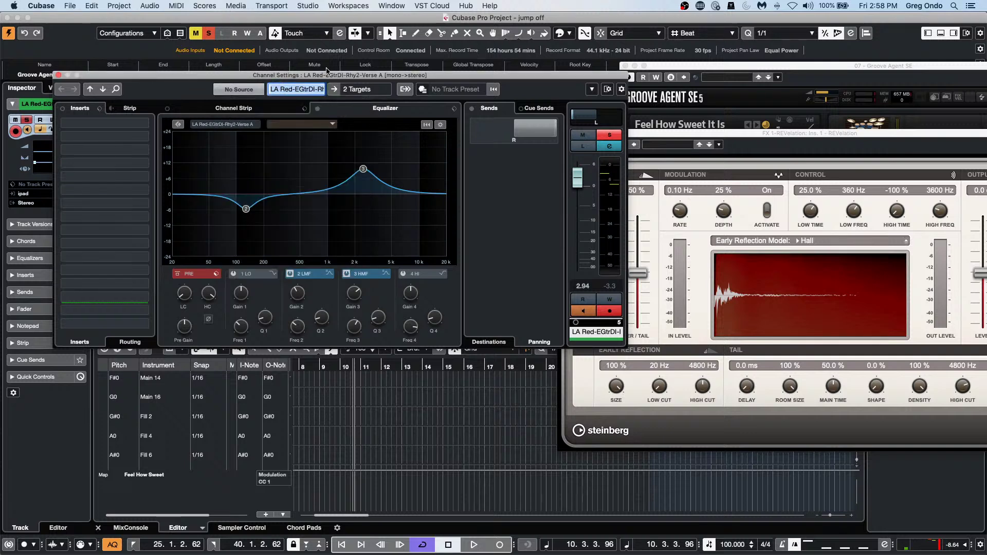
Open the channel settings of LA Red-EGtrDI-Rhy2-Verse A (D), pan its REVelation send fully to L and close the settings.
{"action": "left_click", "coordinate": [58, 75]}
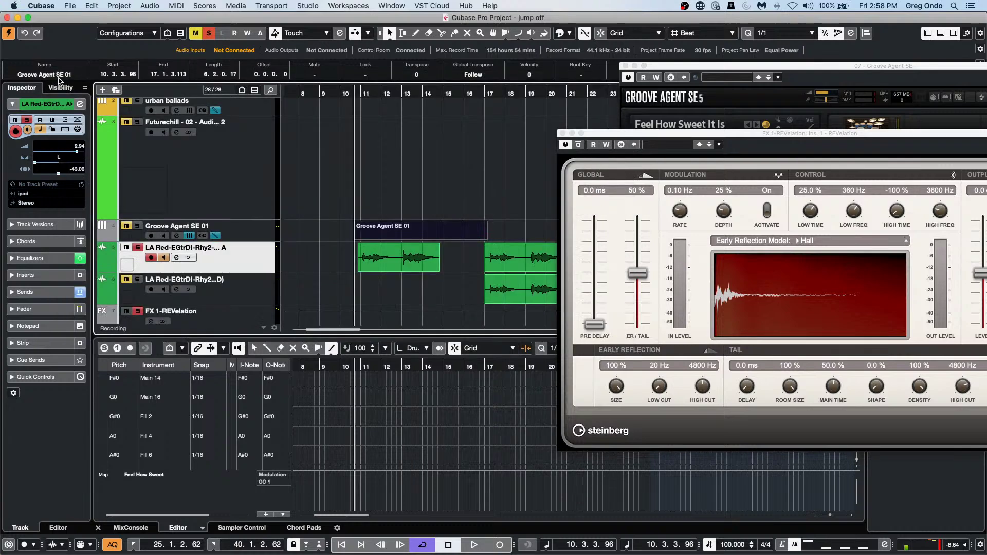
{"action": "left_click", "coordinate": [254, 295]}
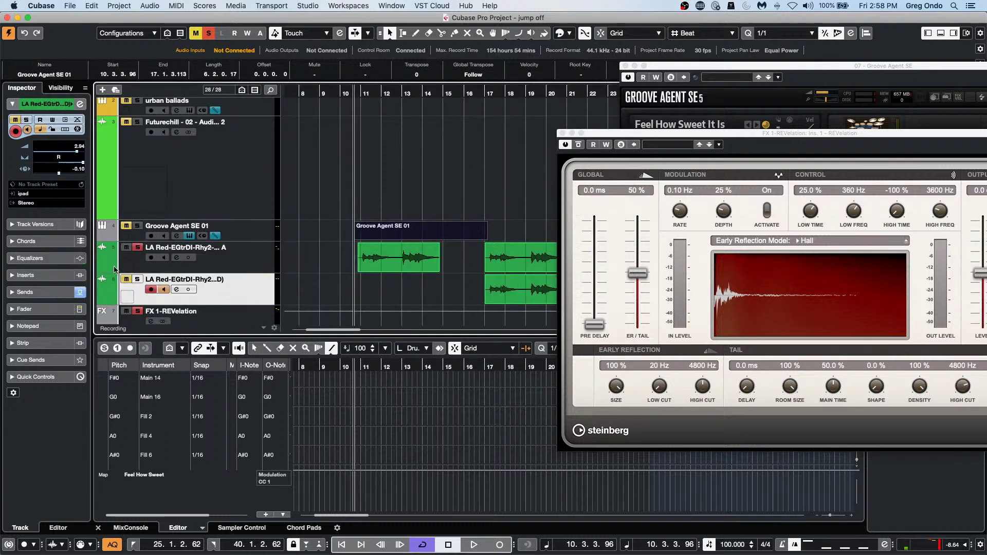
{"action": "left_click", "coordinate": [140, 280]}
{"action": "left_click", "coordinate": [80, 104]}
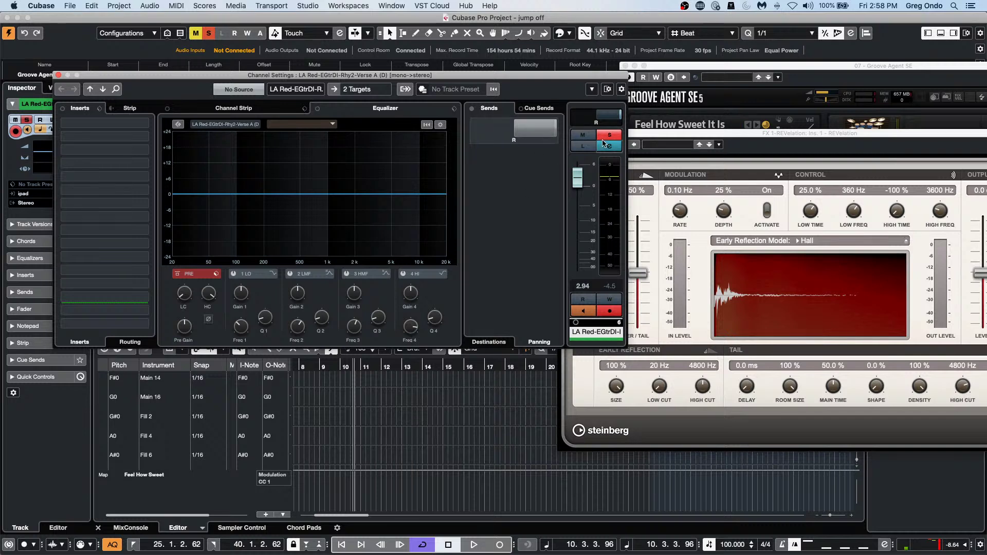
{"action": "left_click_drag", "start_coordinate": [549, 130], "coordinate": [473, 131]}
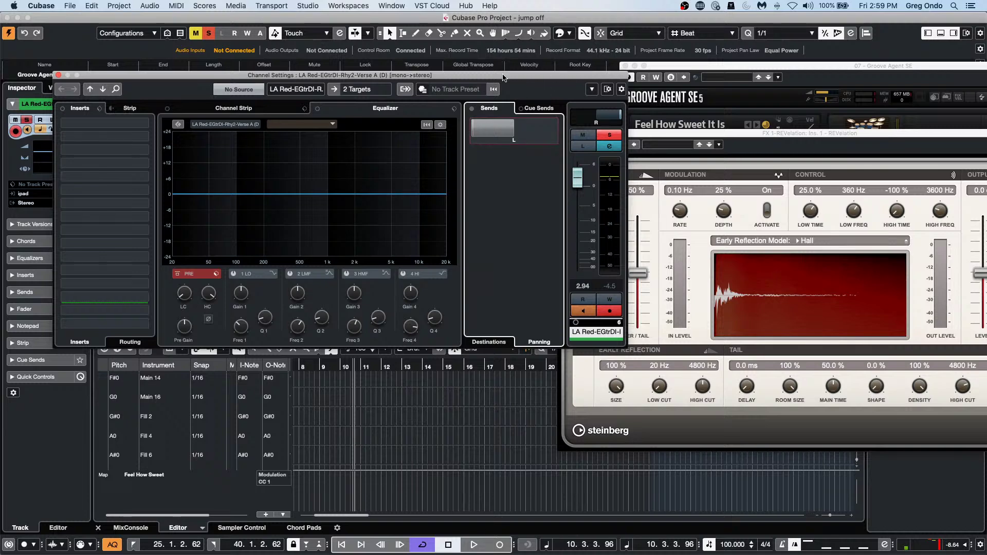
{"action": "left_click_drag", "start_coordinate": [503, 78], "coordinate": [442, 188]}
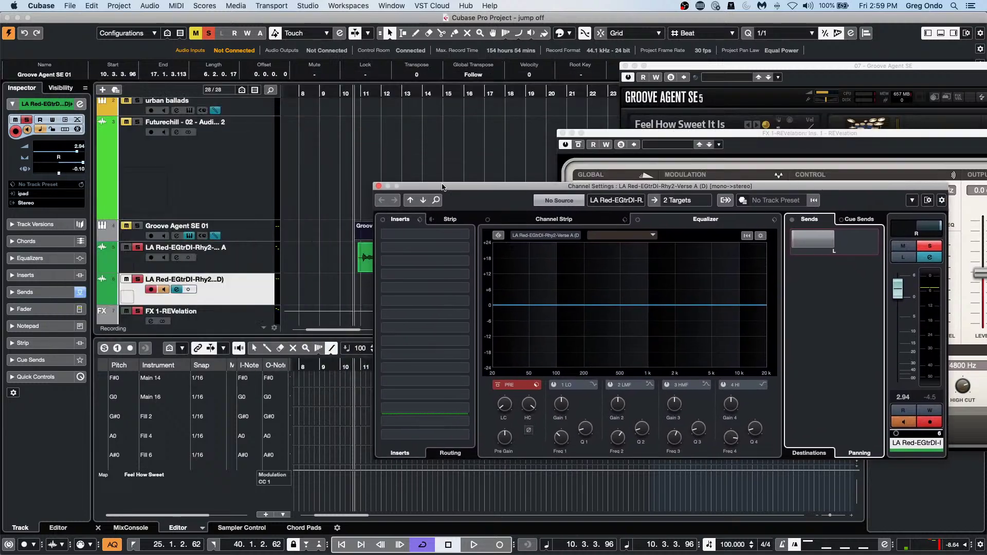
{"action": "left_click", "coordinate": [379, 186]}
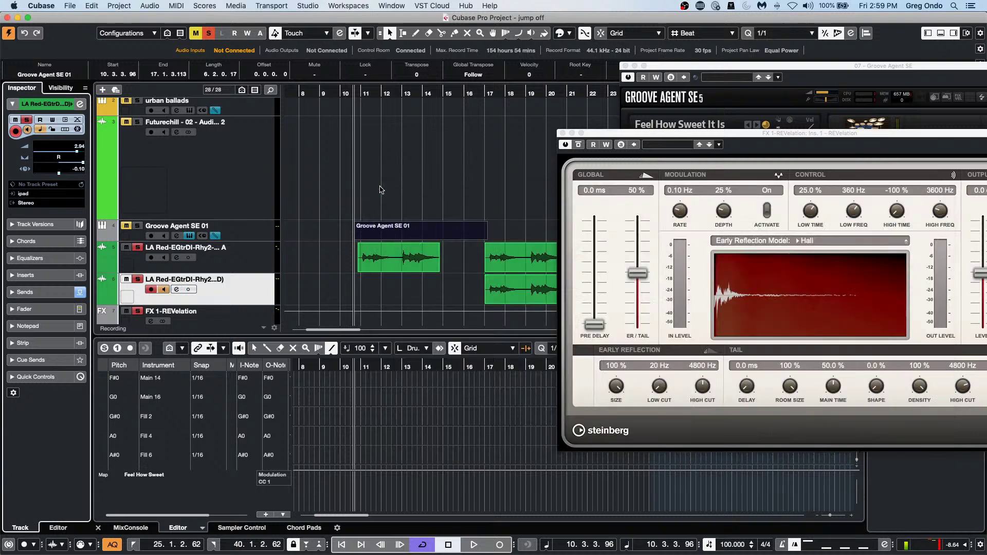
Unsolo and mute LA Red-EGtrDI-Rhy2-Verse A (D) and play only LA Red-EGtrDI-Rhy2-Verse A with its reverb from bar 17.
{"action": "left_click", "coordinate": [488, 96]}
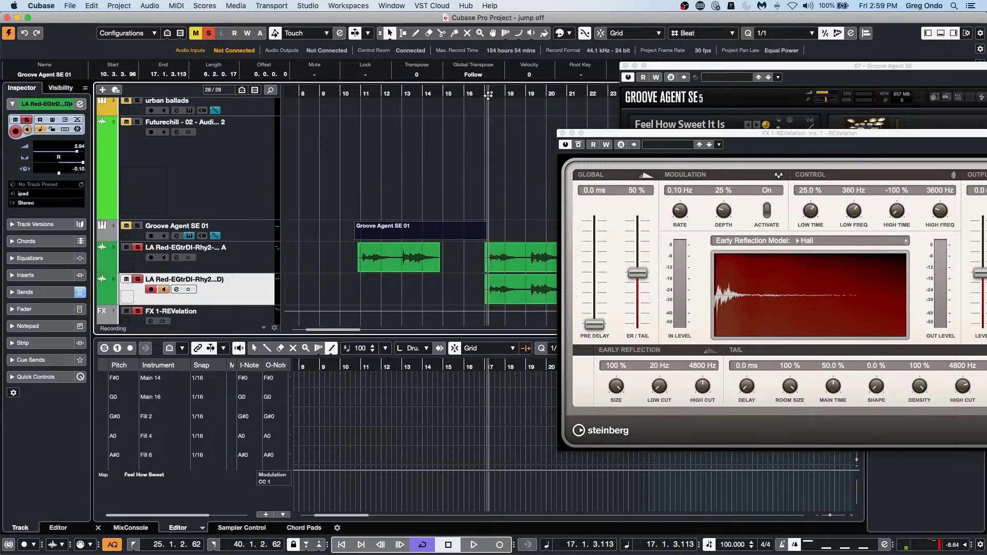
{"action": "left_click", "coordinate": [488, 95]}
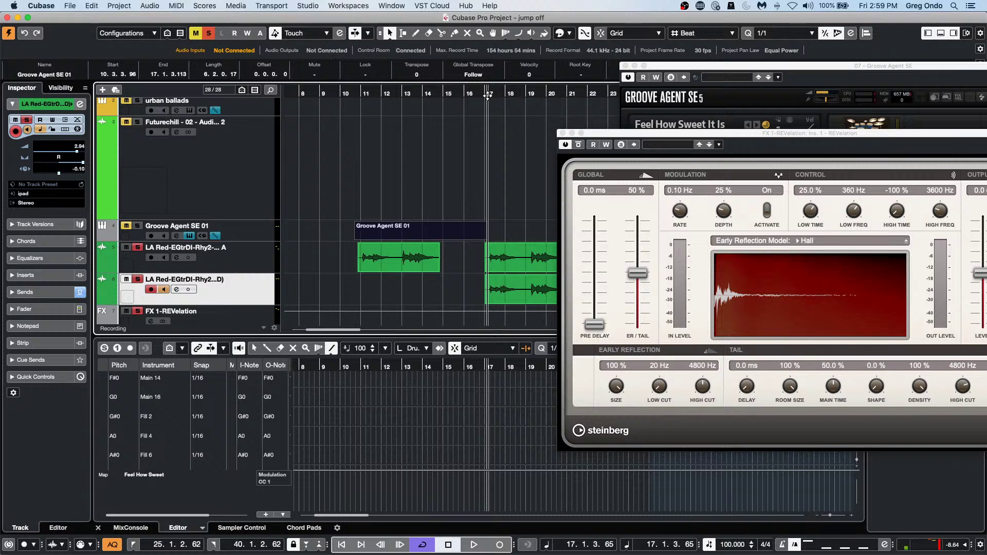
{"action": "left_click", "coordinate": [152, 289]}
{"action": "key", "text": "s"}
{"action": "key", "text": "m"}
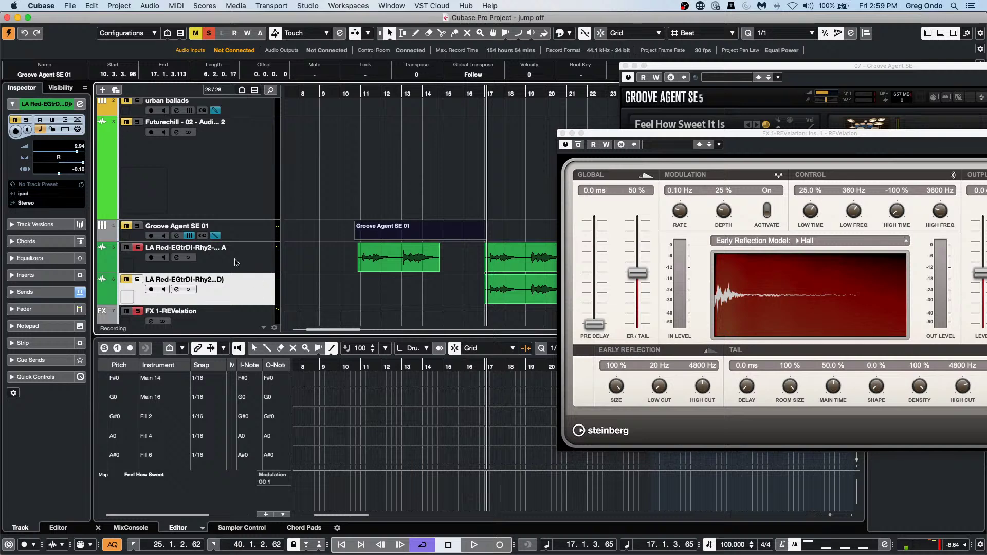
{"action": "left_click", "coordinate": [243, 263]}
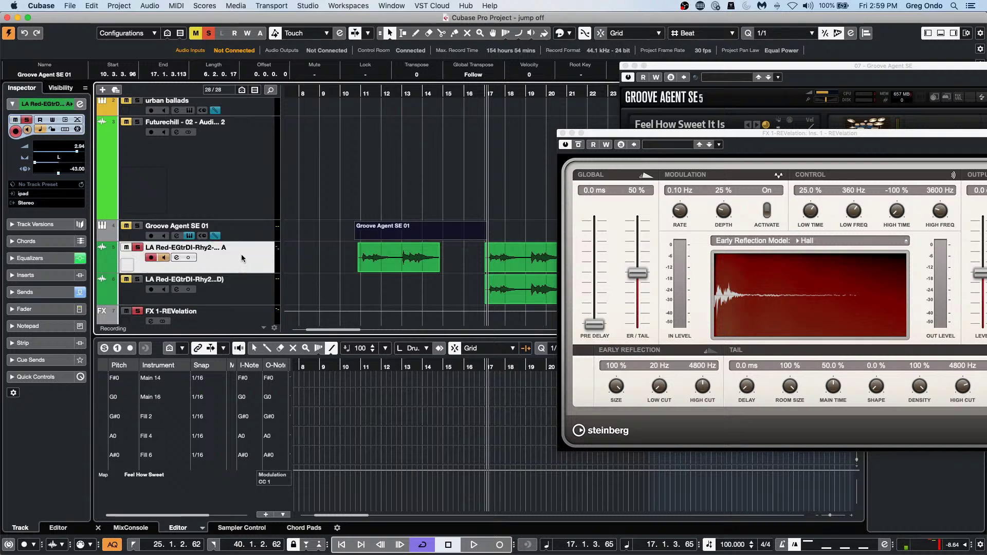
{"action": "key", "text": "space"}
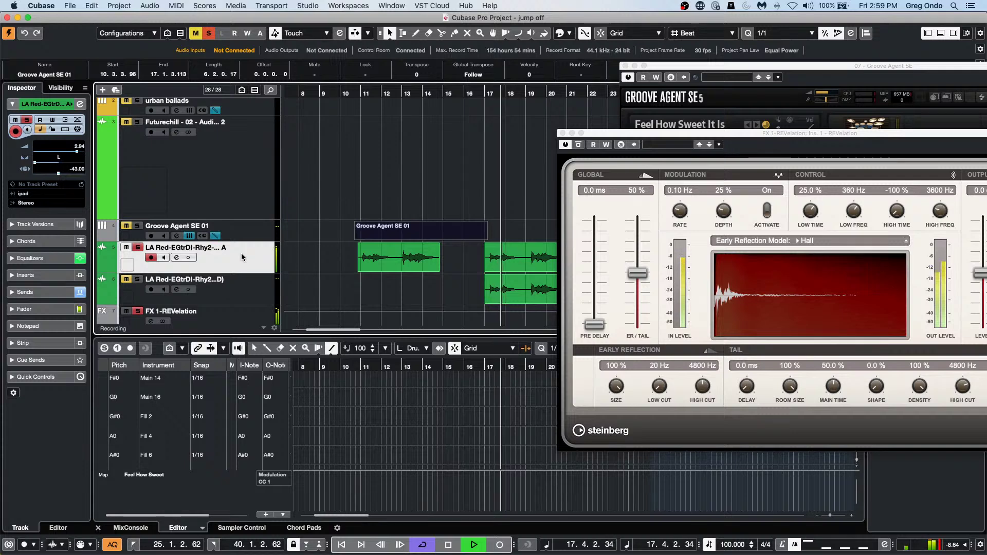
During playback, unmute LA Red-EGtrDI-Rhy2-Verse A (D) and mute the original guitar to hear the double with its reverb, and stop.
{"action": "left_click", "coordinate": [179, 292]}
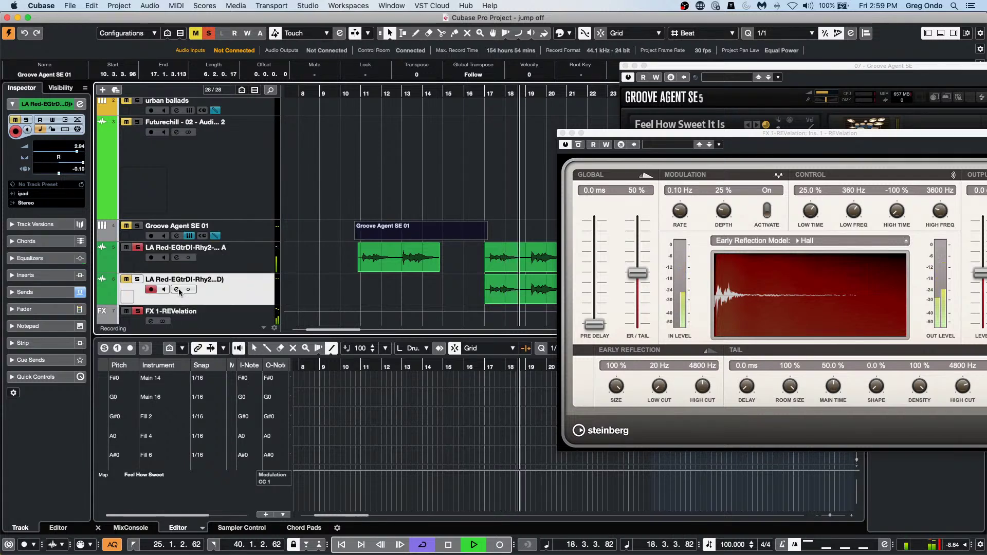
{"action": "left_click", "coordinate": [126, 279]}
{"action": "left_click", "coordinate": [126, 248]}
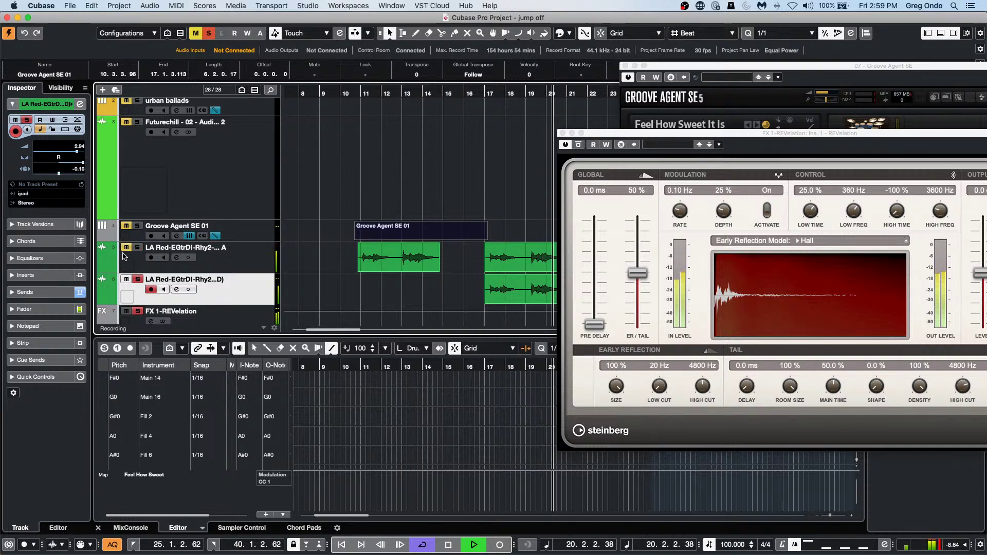
{"action": "key", "text": "space"}
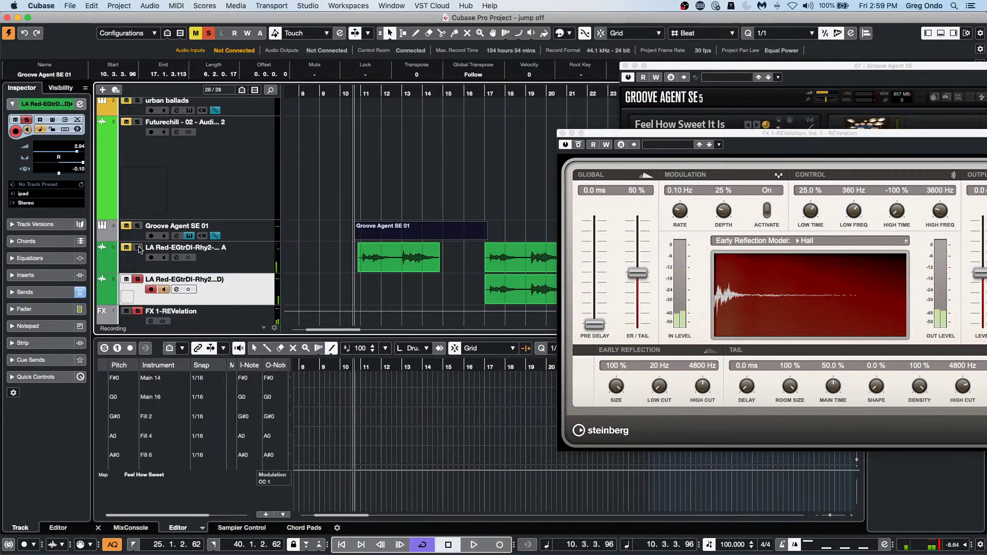
Solo the original LA Red guitar as well and play both guitars with their panned reverbs from about bar 17.
{"action": "left_click", "coordinate": [139, 249]}
{"action": "left_click", "coordinate": [480, 96]}
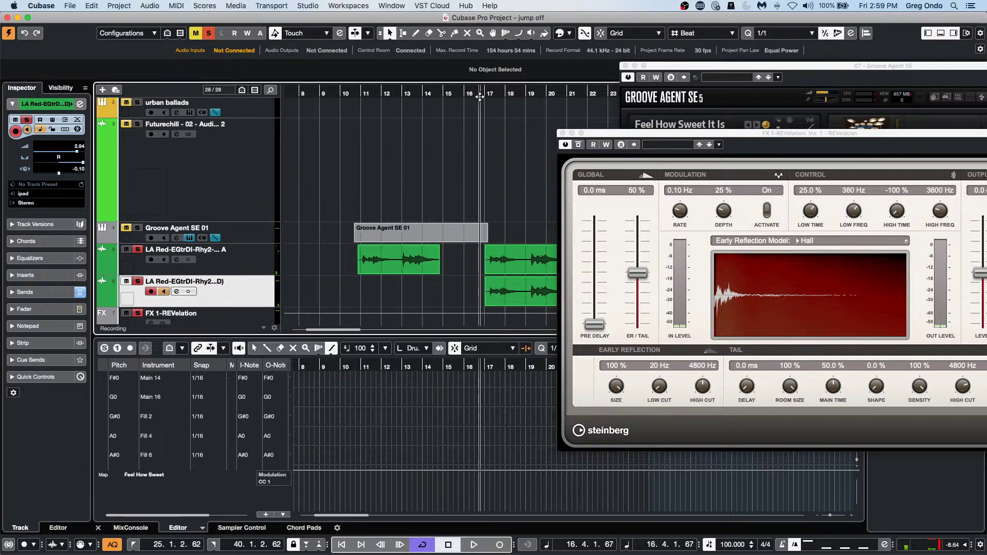
{"action": "left_click_drag", "start_coordinate": [480, 96], "coordinate": [488, 96]}
{"action": "key", "text": "space"}
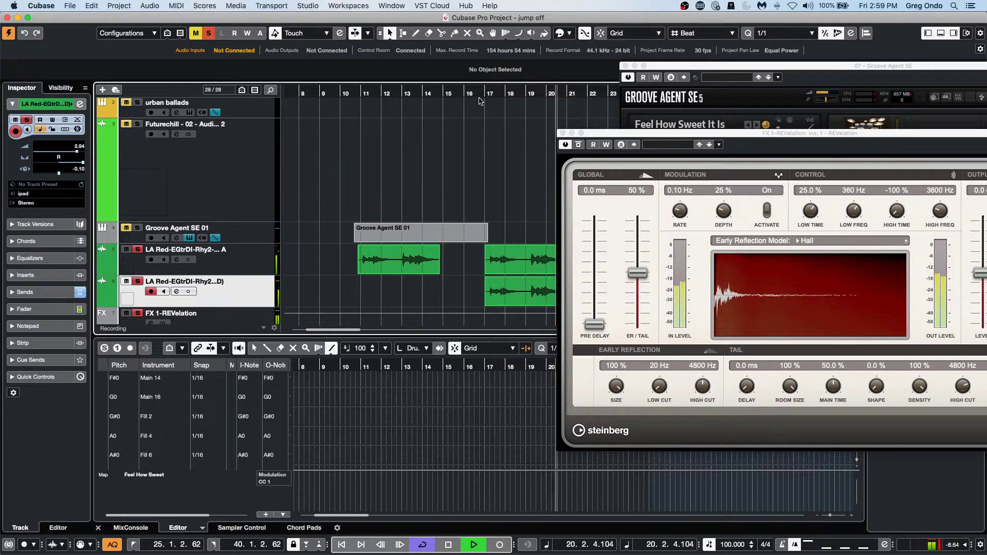
{"action": "key", "text": "space"}
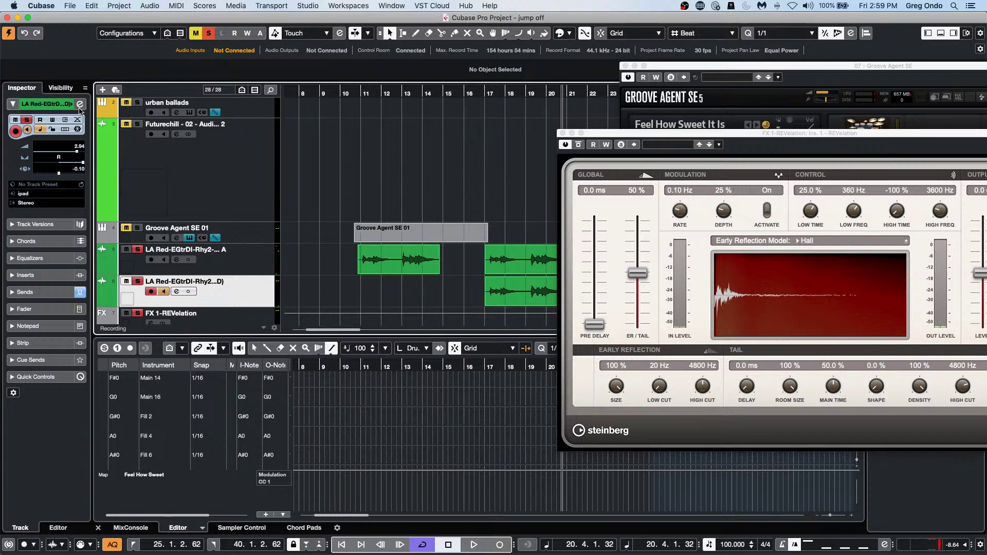
Review the send destination and send panning of LA Red-EGtrDI-Rhy2-Verse A (D), and close the channel settings, REVelation and Groove Agent SE windows.
{"action": "left_click", "coordinate": [80, 104]}
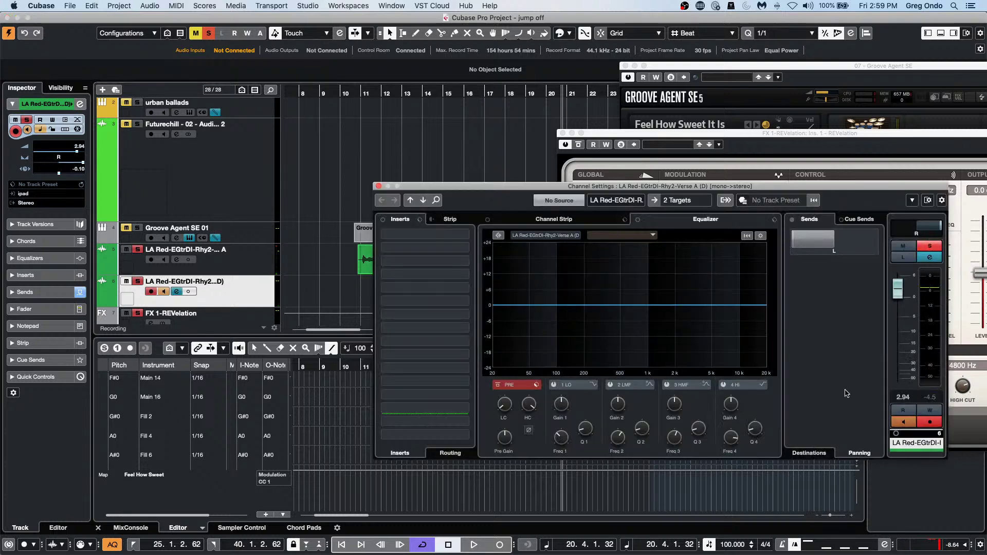
{"action": "left_click", "coordinate": [818, 453]}
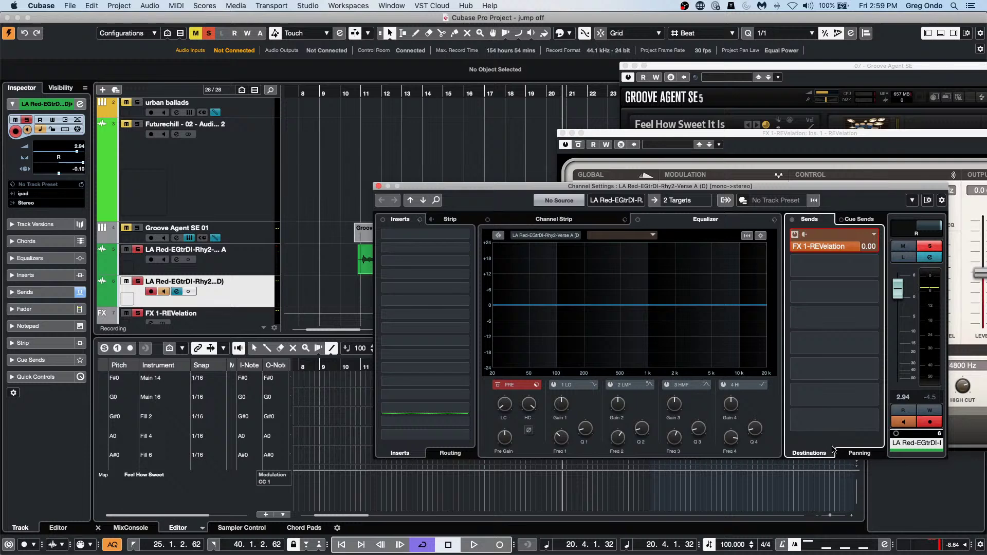
{"action": "left_click", "coordinate": [867, 455]}
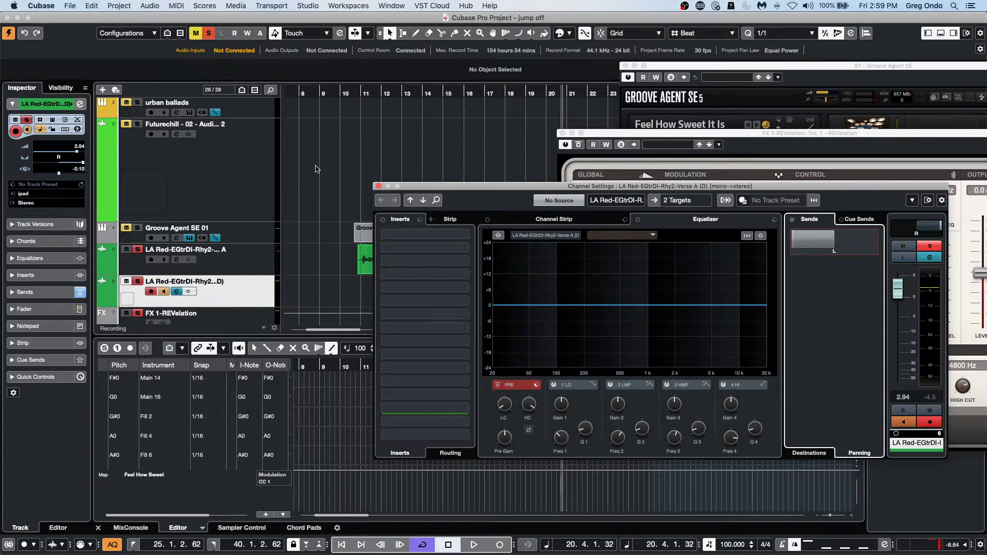
{"action": "left_click", "coordinate": [379, 186]}
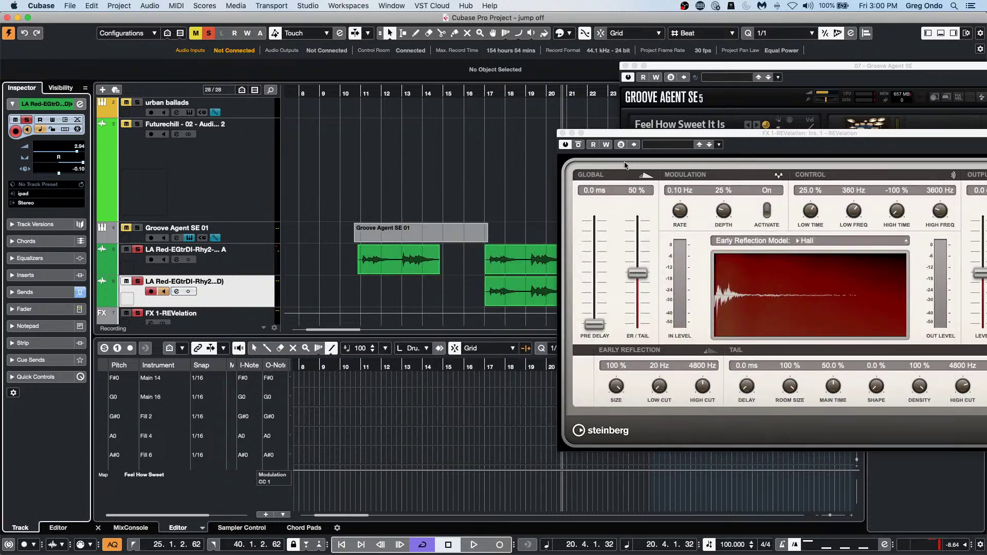
{"action": "left_click", "coordinate": [563, 134]}
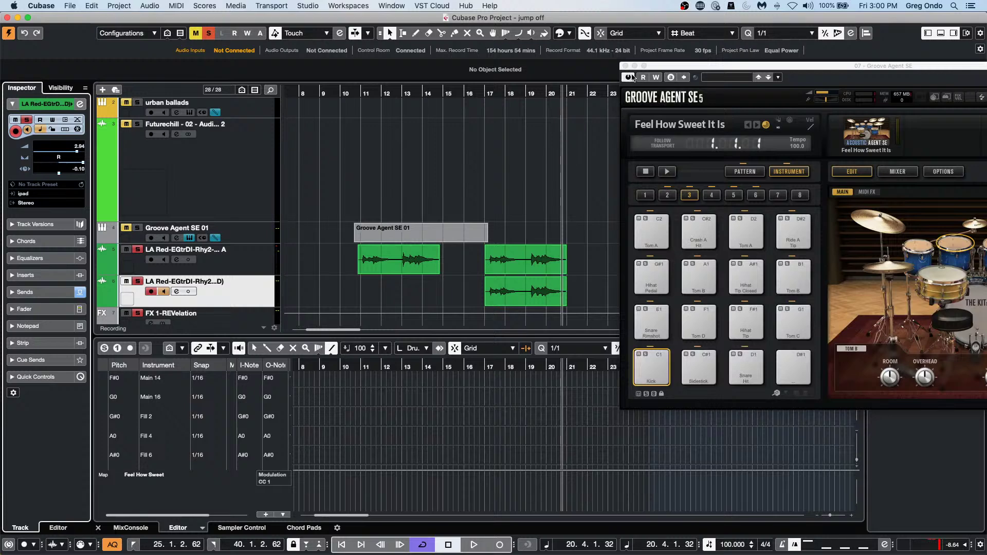
{"action": "left_click", "coordinate": [626, 67]}
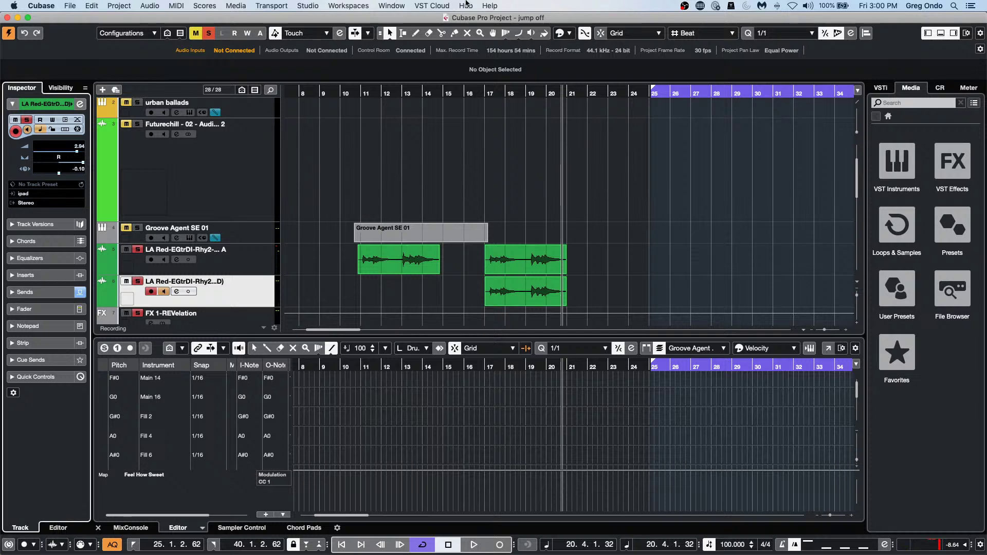
Open the recent project tempo detect jazz.cpr, choosing Projects as its folder, and activate it.
{"action": "left_click", "coordinate": [68, 6]}
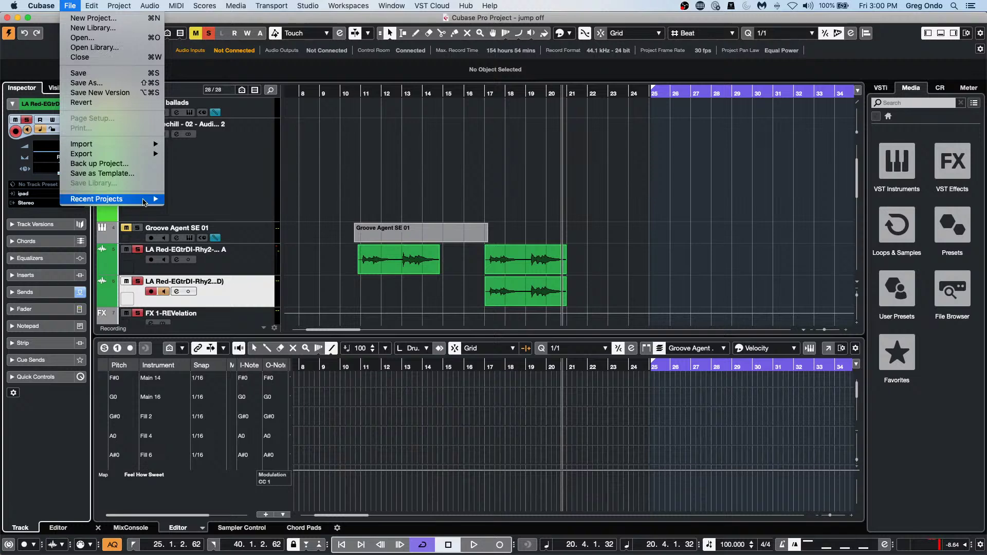
{"action": "mouse_move", "coordinate": [144, 199]}
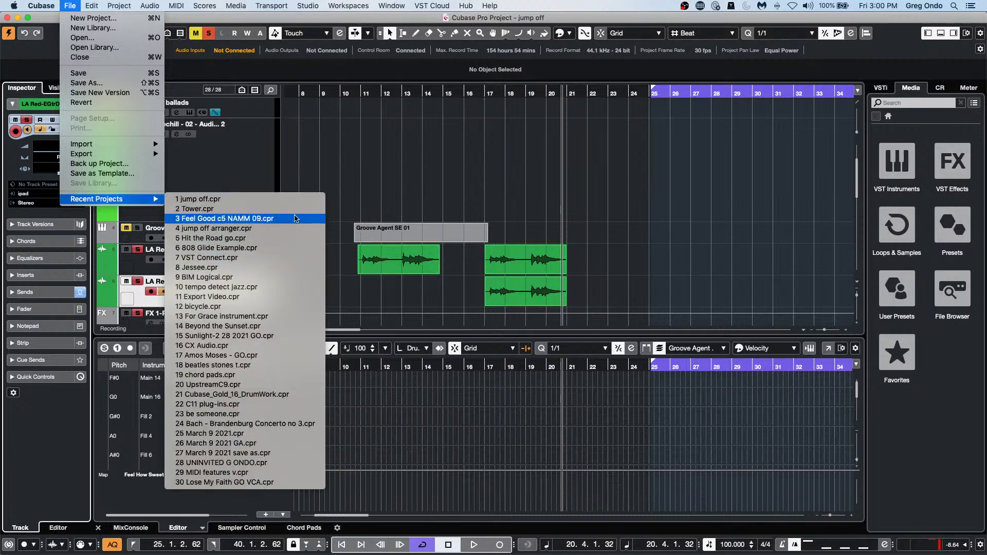
{"action": "left_click", "coordinate": [266, 290]}
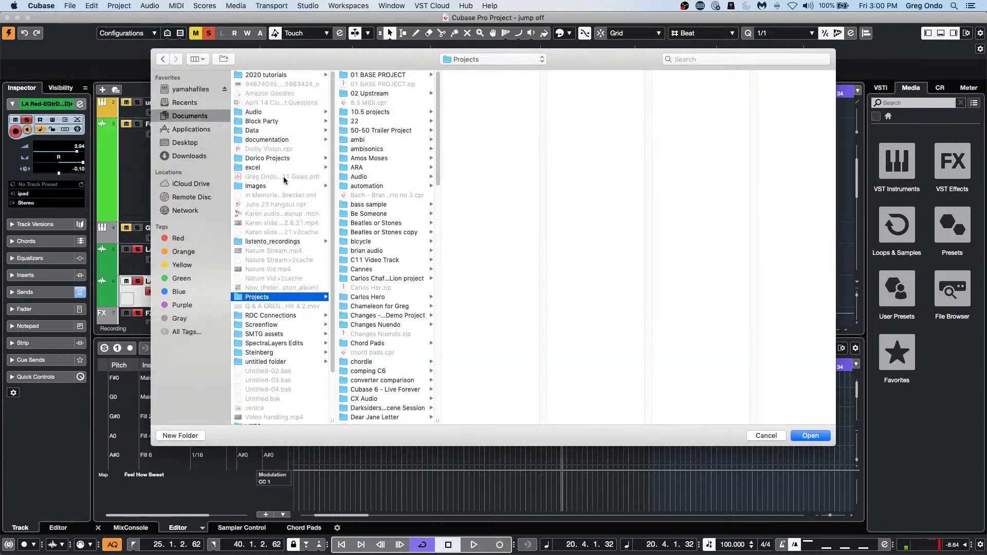
{"action": "left_click", "coordinate": [802, 436]}
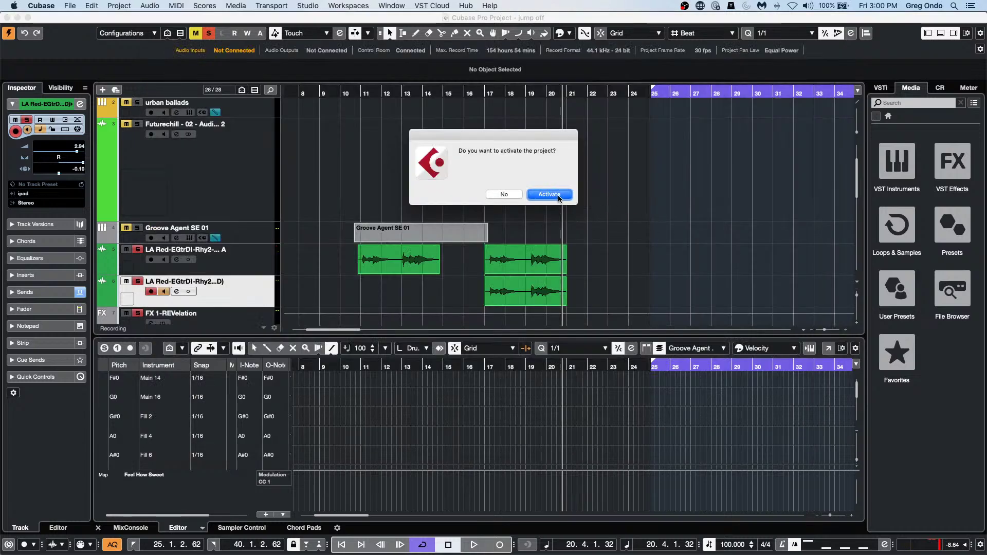
{"action": "left_click", "coordinate": [549, 195]}
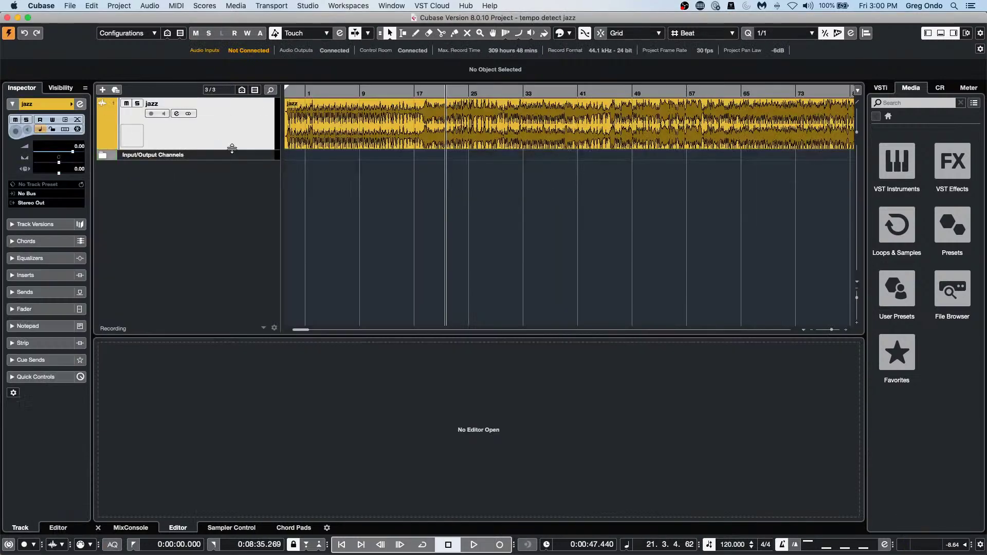
Enlarge the jazz track slightly and move the cursor to the start of the project, with the event shown at a wider scale.
{"action": "left_click_drag", "start_coordinate": [232, 149], "coordinate": [226, 159]}
{"action": "left_click_drag", "start_coordinate": [324, 95], "coordinate": [207, 58]}
{"action": "key", "text": "g"}
{"action": "key", "text": "g"}
{"action": "key", "text": "g"}
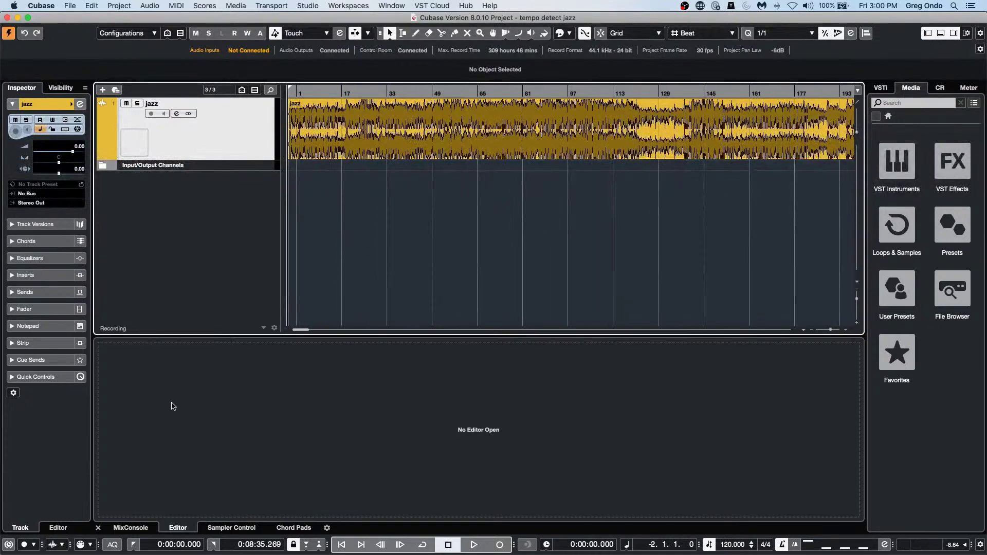
Lower the jazz channel's fader to about -7.64 in the MixConsole and play the track from the start.
{"action": "left_click", "coordinate": [129, 528]}
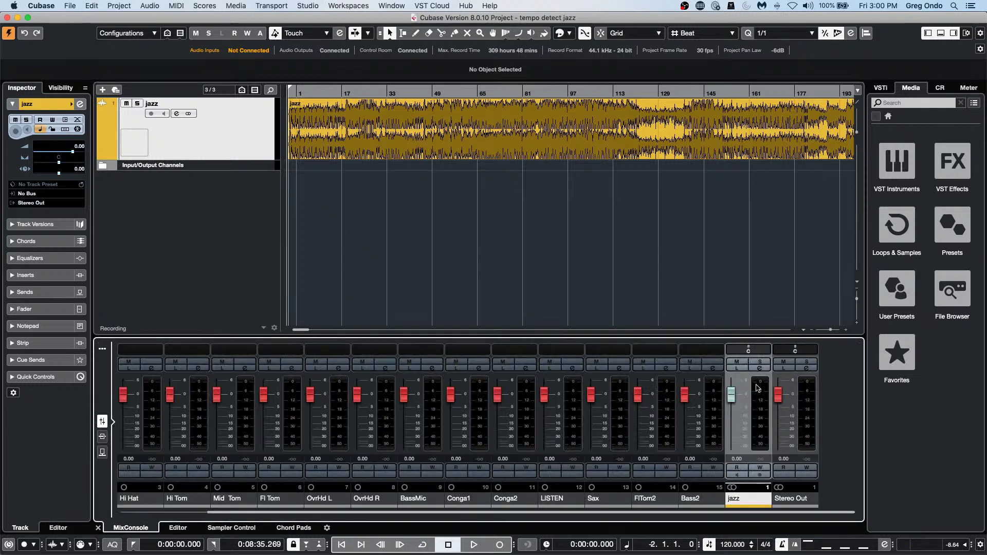
{"action": "left_click_drag", "start_coordinate": [731, 395], "coordinate": [730, 417]}
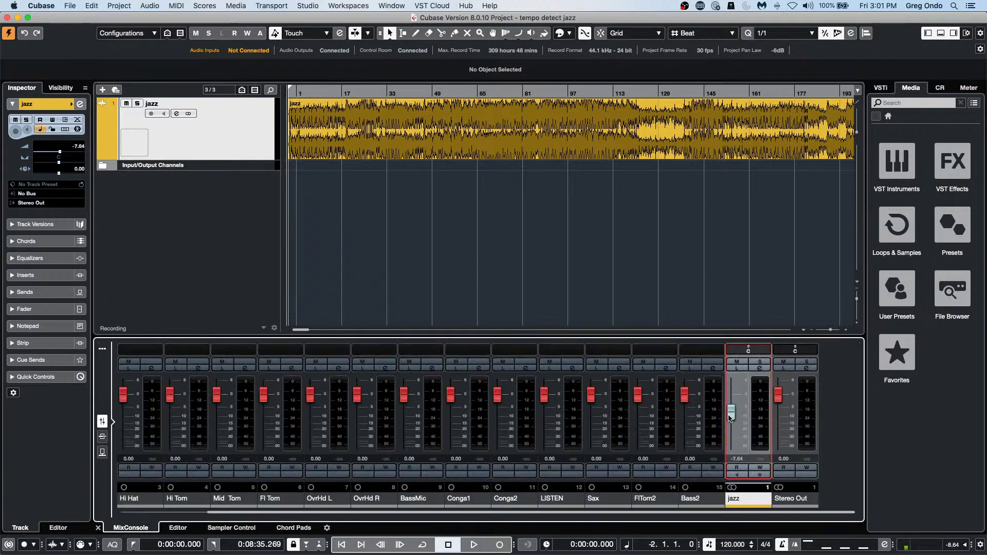
{"action": "key", "text": "space"}
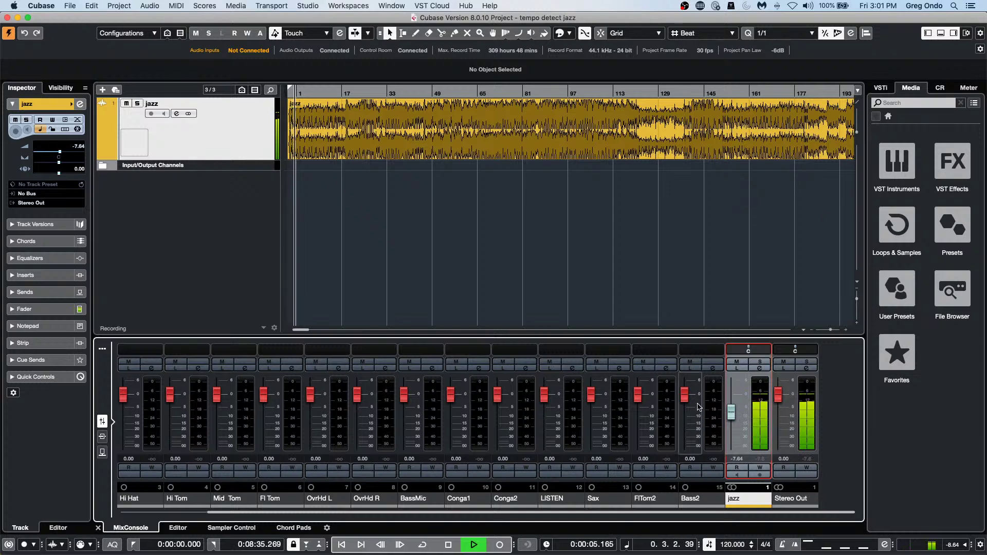
Raise the jazz fader to about -1.21 and load the Frequency EQ in the first insert slot of Stereo Out.
{"action": "left_click_drag", "start_coordinate": [734, 416], "coordinate": [734, 402]}
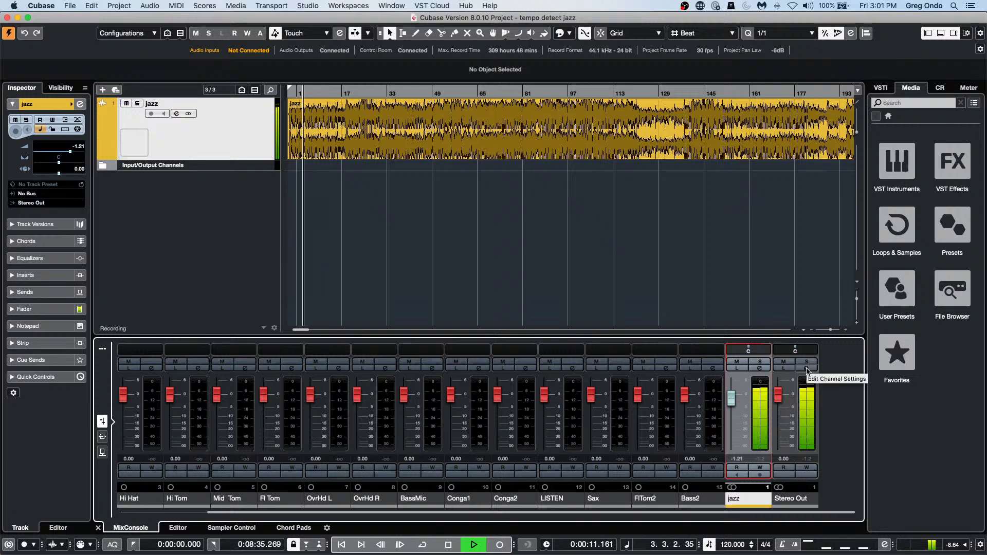
{"action": "left_click", "coordinate": [807, 369]}
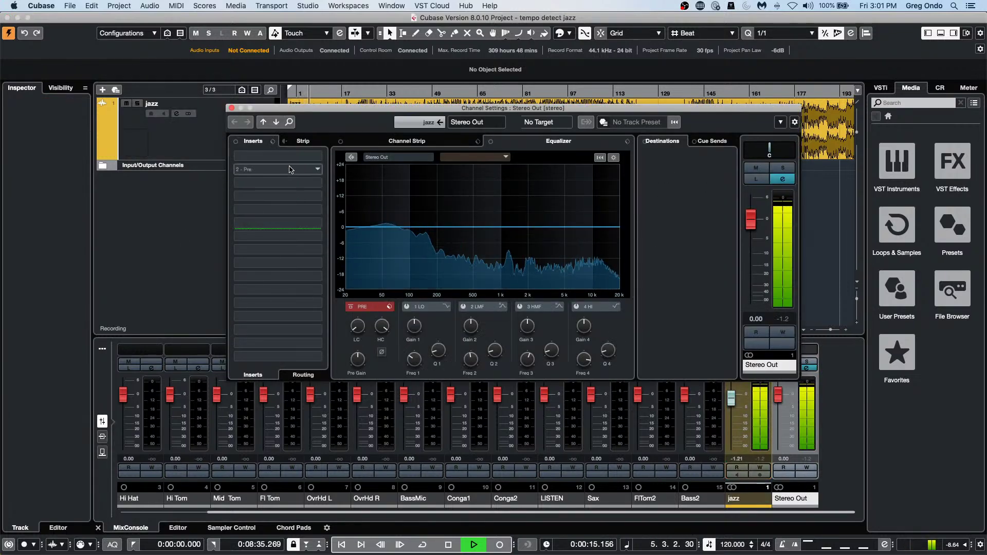
{"action": "left_click", "coordinate": [319, 157]}
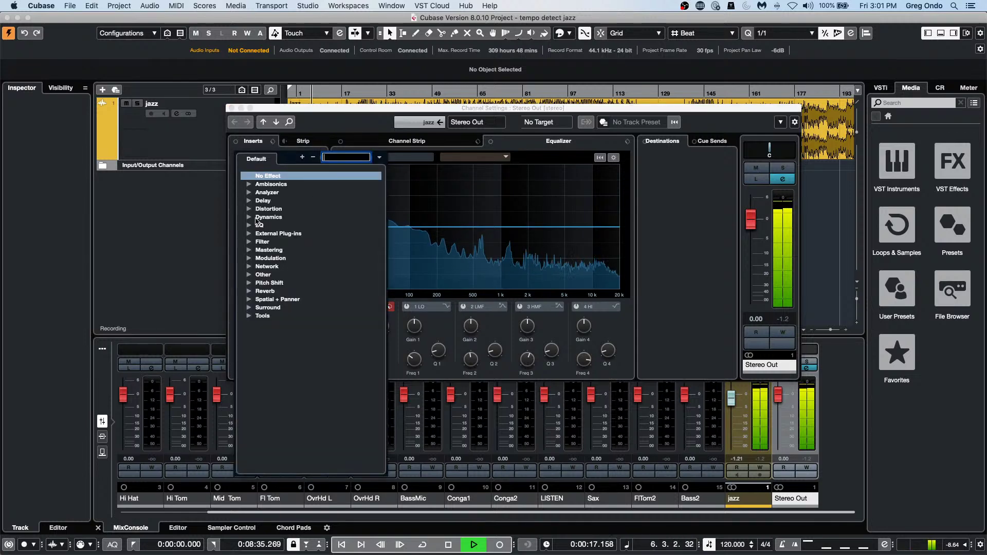
{"action": "left_click", "coordinate": [249, 226]}
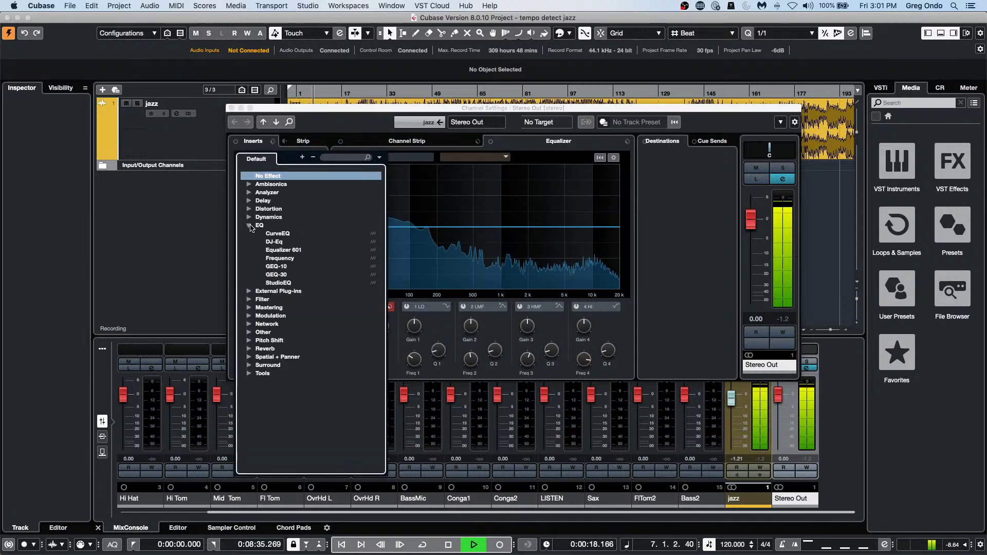
{"action": "left_click", "coordinate": [279, 258]}
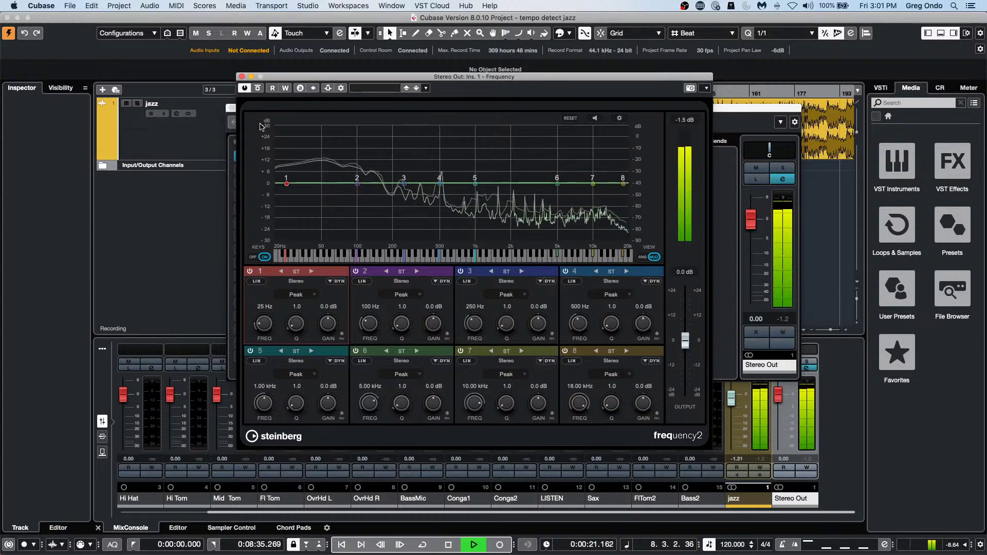
Make band 1 of the Frequency EQ a Low Shelf at about 63 Hz with -24 dB of gain.
{"action": "left_click", "coordinate": [293, 296]}
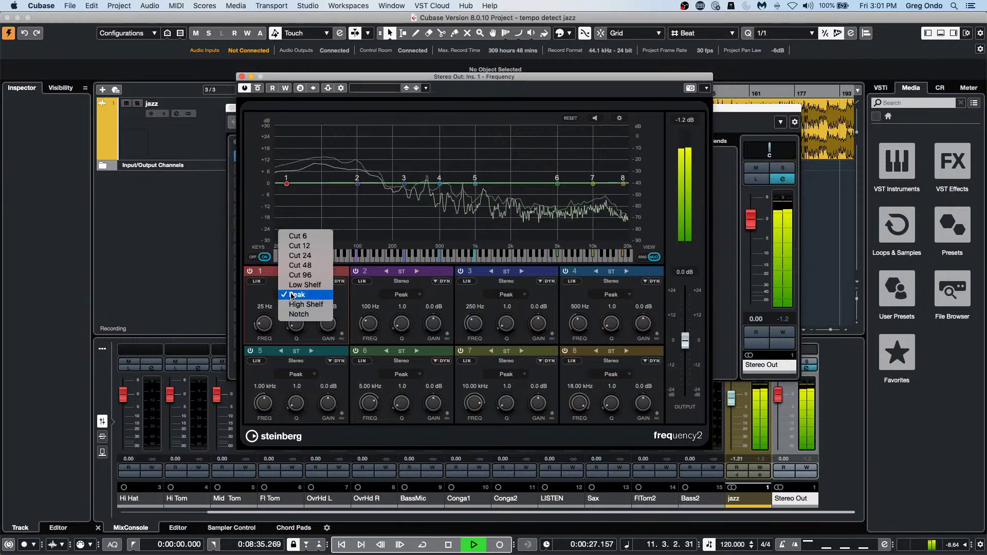
{"action": "left_click", "coordinate": [320, 287]}
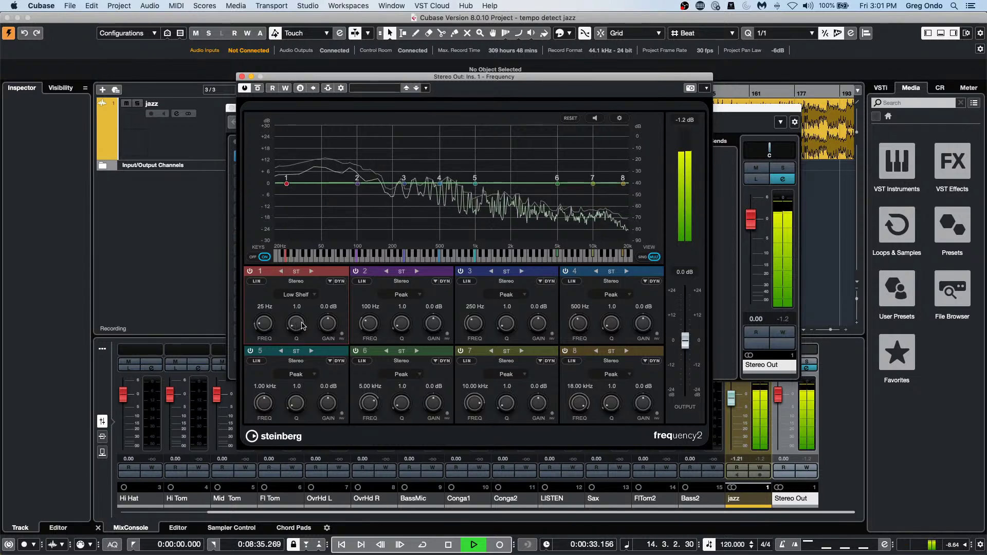
{"action": "left_click_drag", "start_coordinate": [321, 323], "coordinate": [322, 357]}
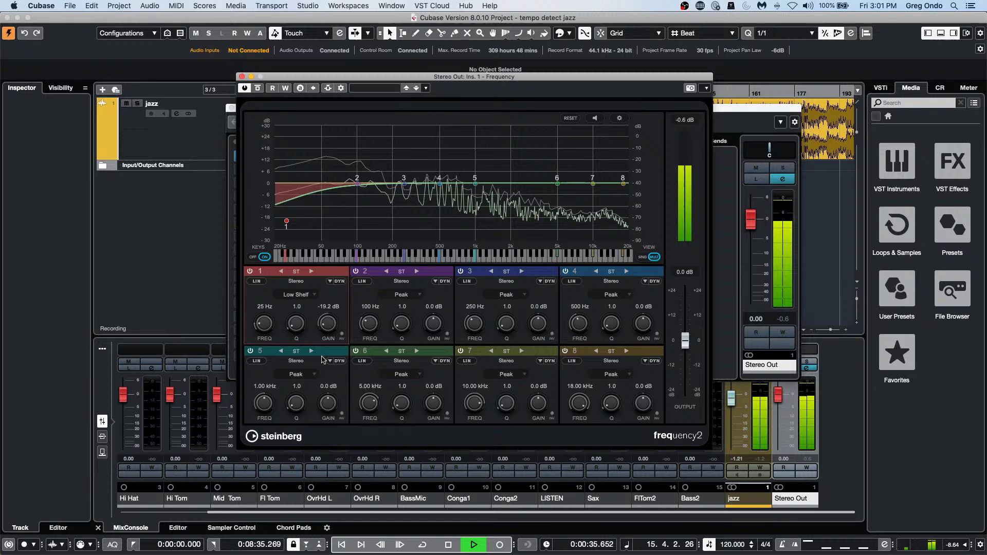
{"action": "left_click", "coordinate": [342, 334]}
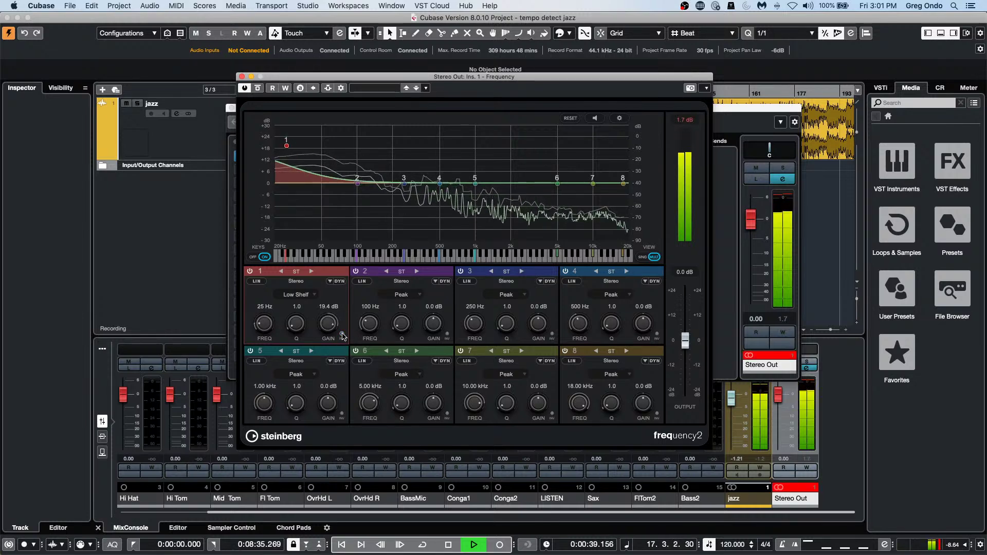
{"action": "left_click", "coordinate": [343, 336]}
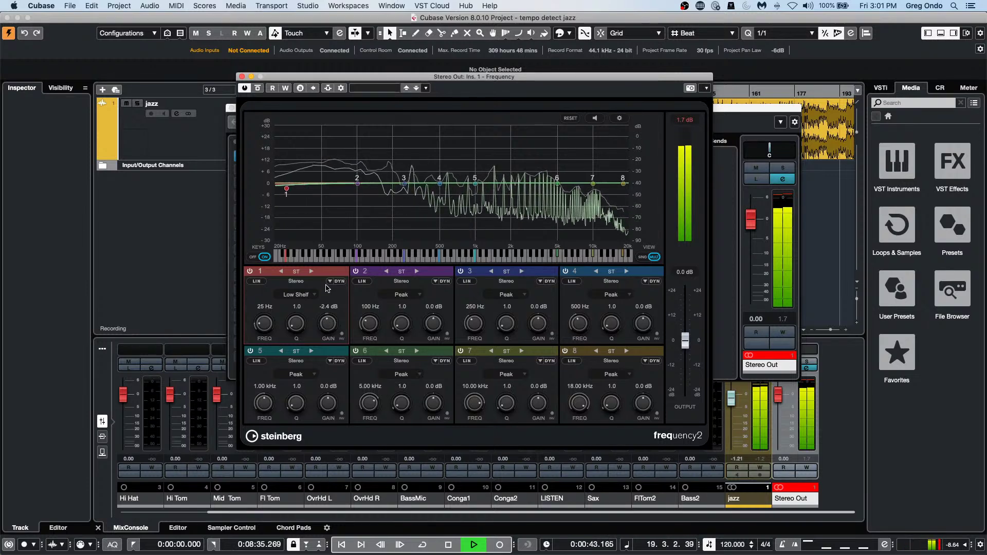
{"action": "left_click_drag", "start_coordinate": [327, 289], "coordinate": [326, 317]}
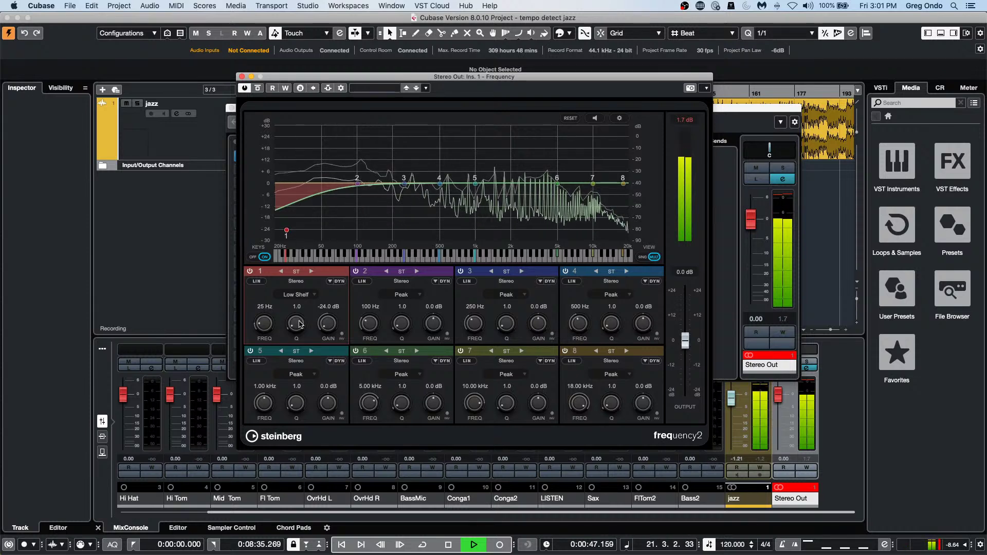
{"action": "left_click_drag", "start_coordinate": [263, 329], "coordinate": [263, 319]}
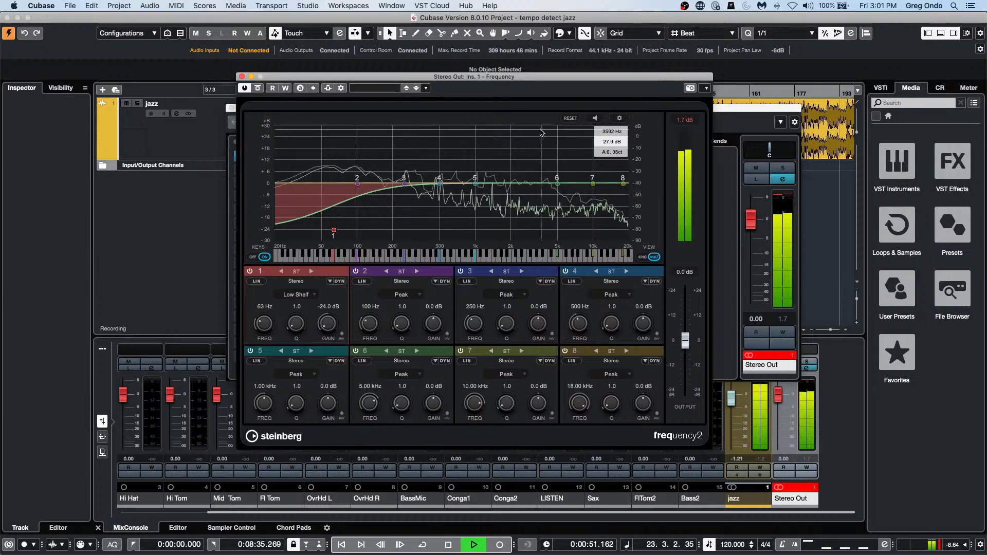
Enable band listening and boost band 5 by about 2.9 dB at 1 kHz and band 6 by about 2.1 dB at 4.71 kHz.
{"action": "left_click", "coordinate": [595, 119]}
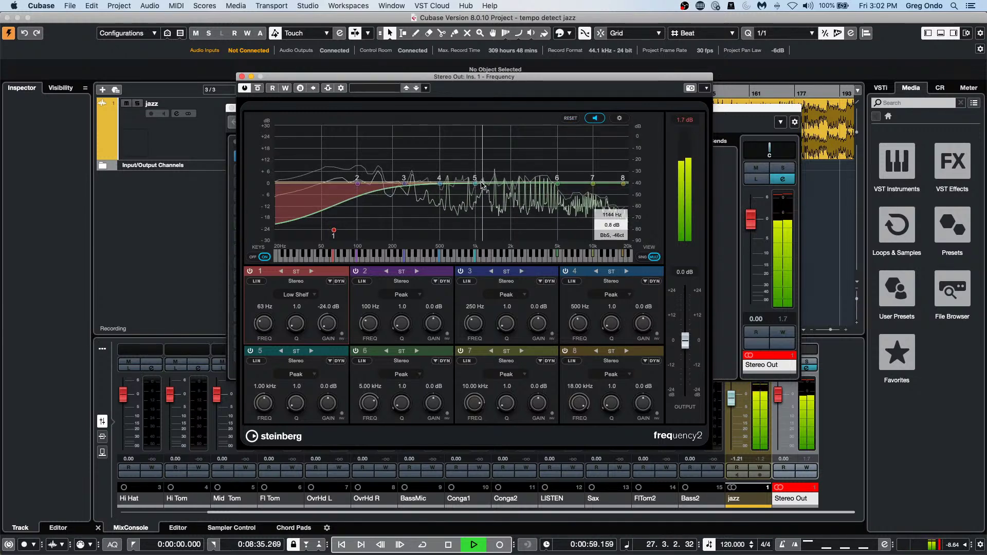
{"action": "mouse_move", "coordinate": [475, 183]}
{"action": "left_mouse_down"}
{"action": "mouse_move", "coordinate": [487, 177]}
{"action": "mouse_move", "coordinate": [476, 178]}
{"action": "left_mouse_up"}
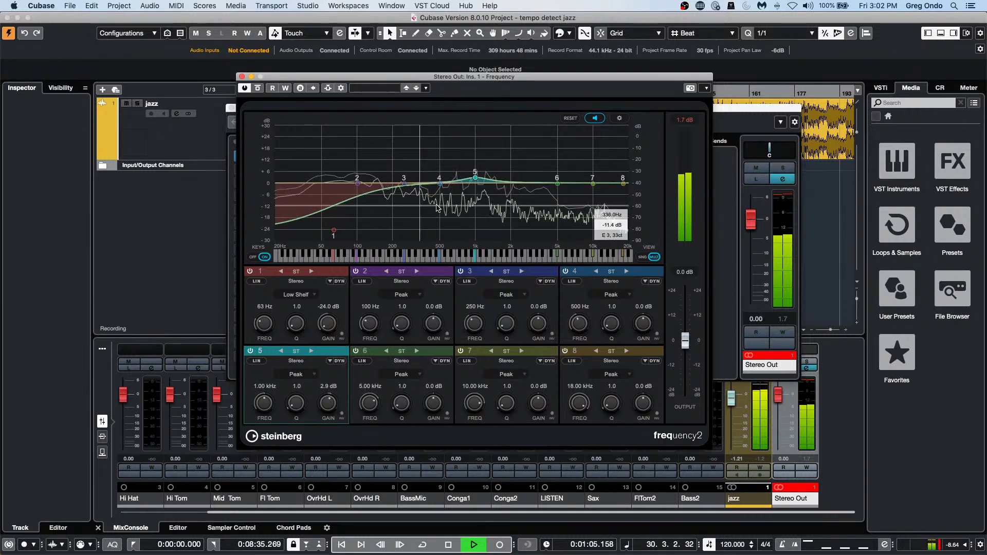
{"action": "left_click_drag", "start_coordinate": [556, 185], "coordinate": [574, 175]}
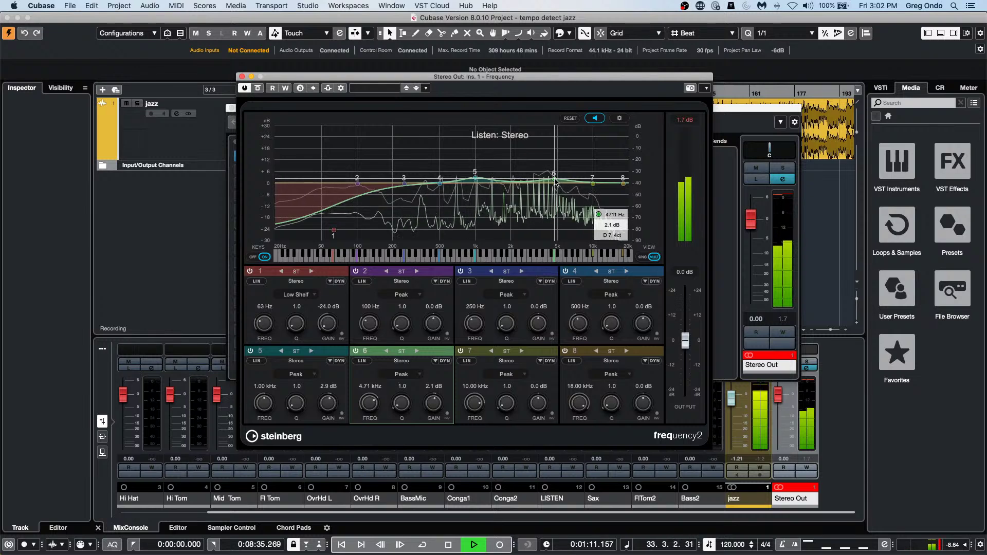
{"action": "left_click_drag", "start_coordinate": [555, 181], "coordinate": [556, 181]}
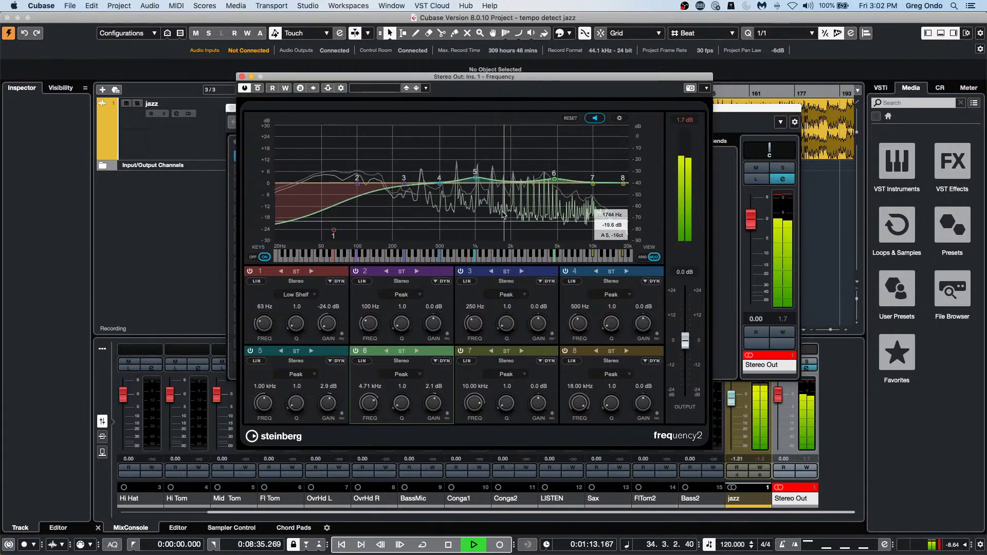
Switch band 6 to M/S and set its Mid channel to about 1.85 kHz with 1.9 dB of gain.
{"action": "left_click", "coordinate": [417, 352]}
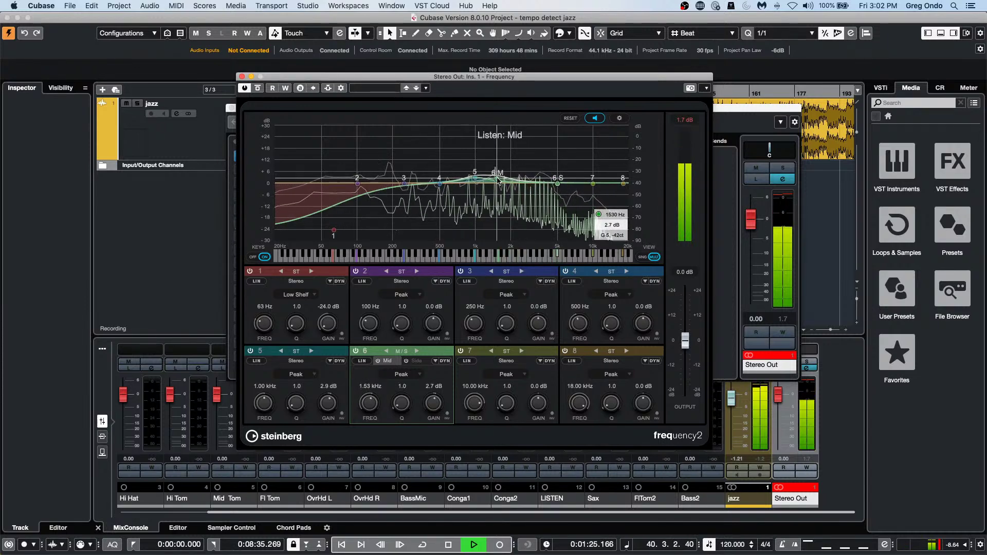
{"action": "left_click_drag", "start_coordinate": [498, 178], "coordinate": [499, 179]}
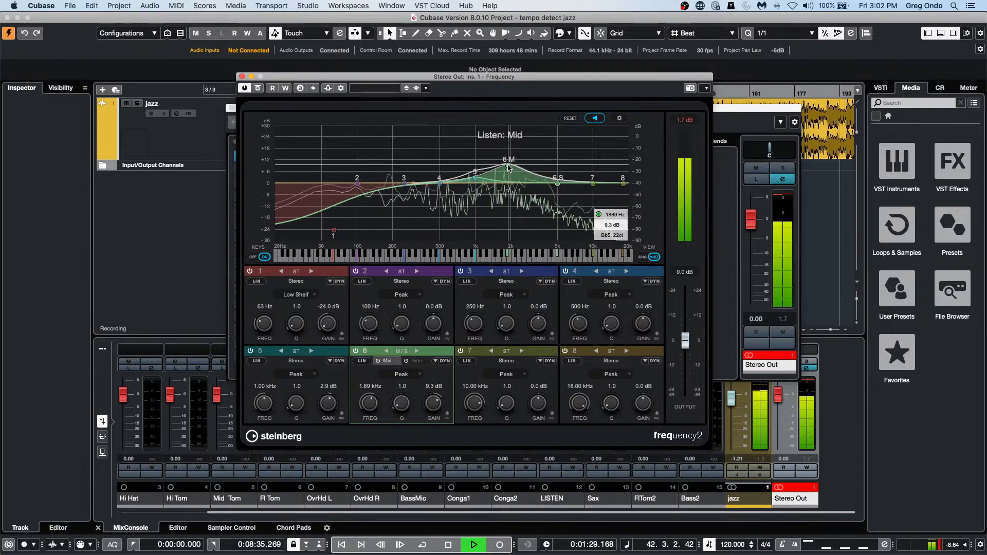
{"action": "mouse_move", "coordinate": [508, 169]}
{"action": "left_mouse_down"}
{"action": "mouse_move", "coordinate": [511, 179]}
{"action": "mouse_move", "coordinate": [543, 181]}
{"action": "mouse_move", "coordinate": [508, 181]}
{"action": "left_mouse_up"}
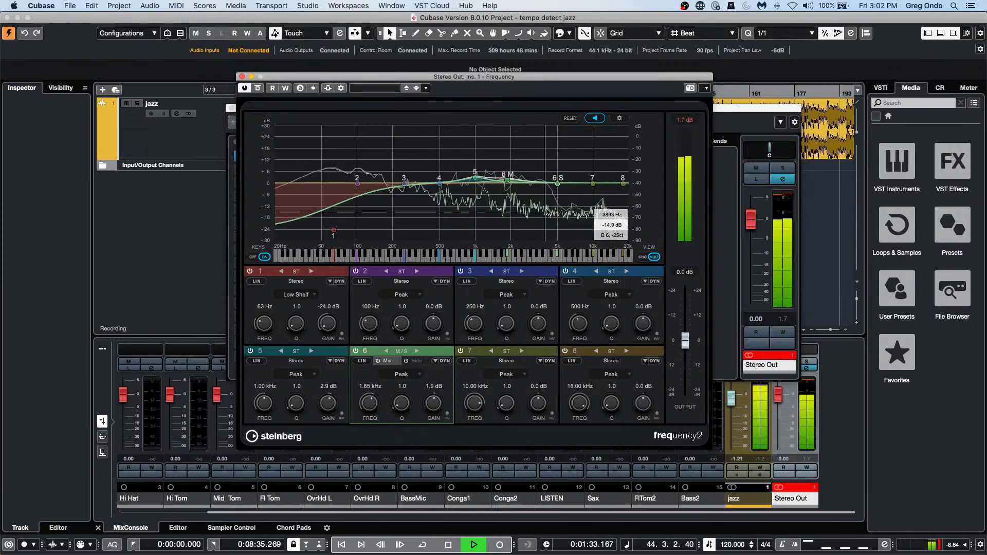
Switch band 7 to M/S, set its Side channel to about 14.36 kHz with 2.9 dB of gain, and close the EQ.
{"action": "left_click", "coordinate": [461, 351]}
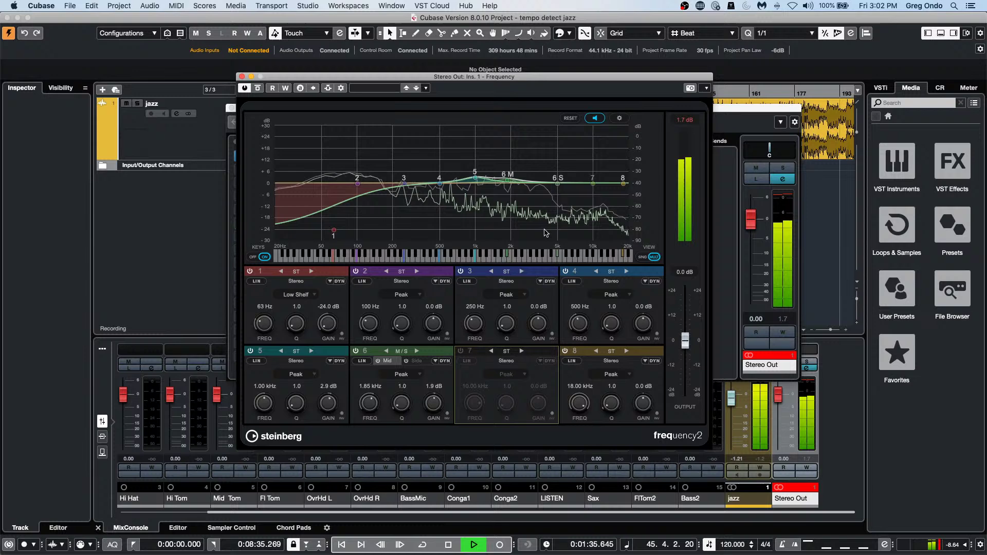
{"action": "left_click", "coordinate": [461, 352]}
{"action": "left_click", "coordinate": [522, 351]}
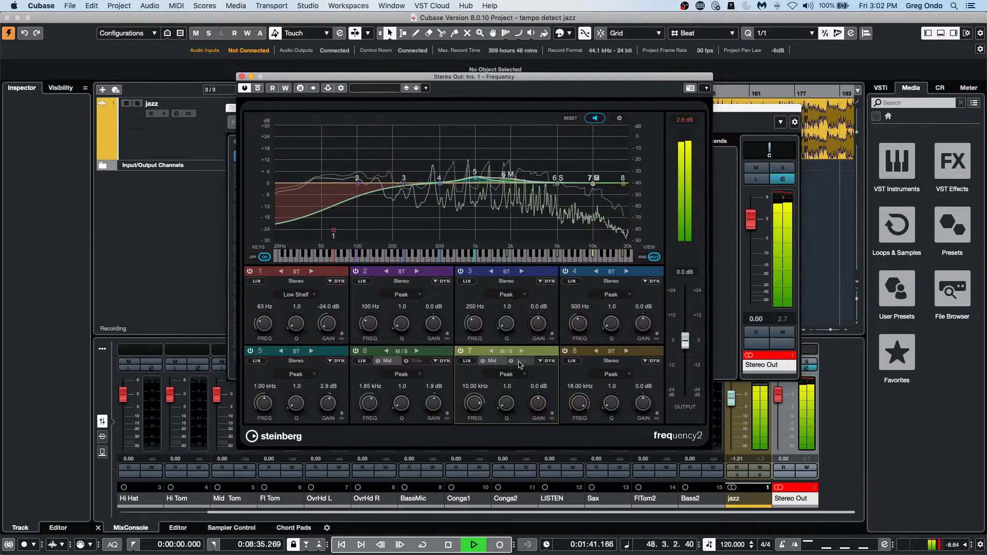
{"action": "left_click", "coordinate": [518, 362]}
{"action": "mouse_move", "coordinate": [594, 184]}
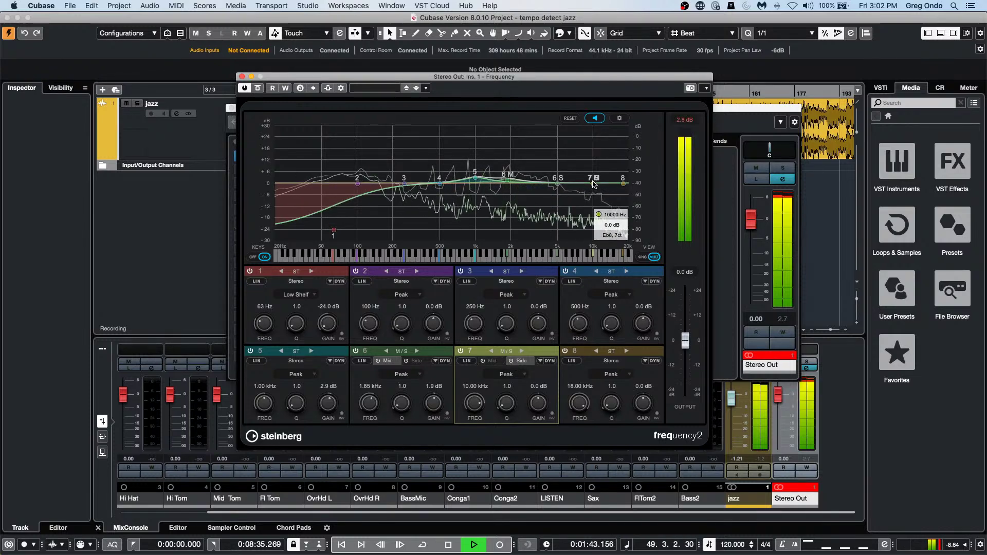
{"action": "left_click_drag", "start_coordinate": [594, 184], "coordinate": [610, 161]}
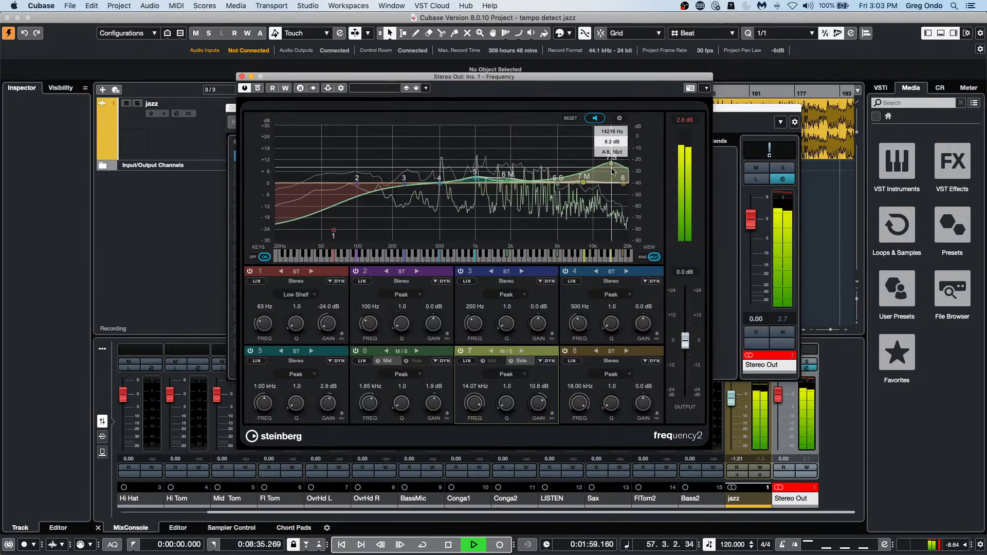
{"action": "left_click_drag", "start_coordinate": [612, 169], "coordinate": [612, 177]}
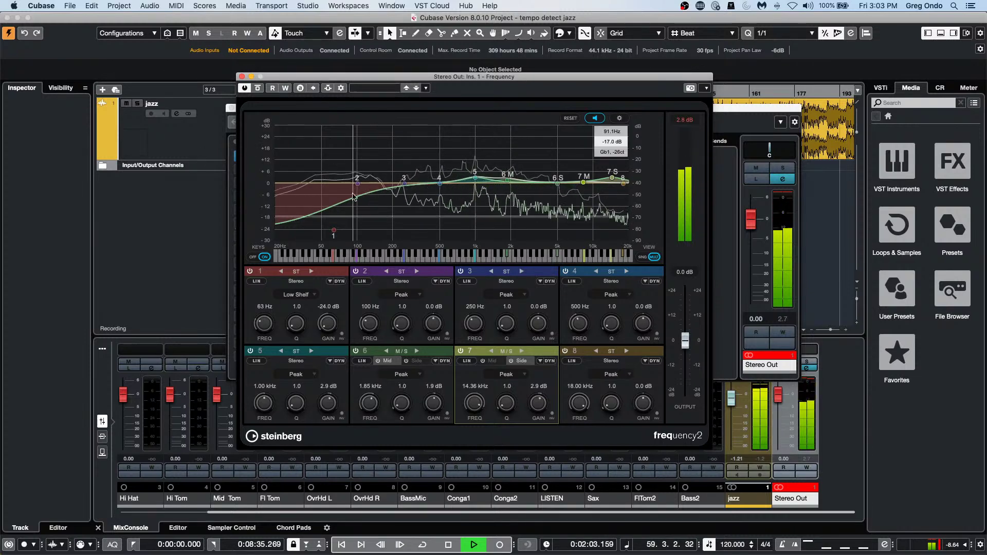
{"action": "left_click", "coordinate": [242, 76]}
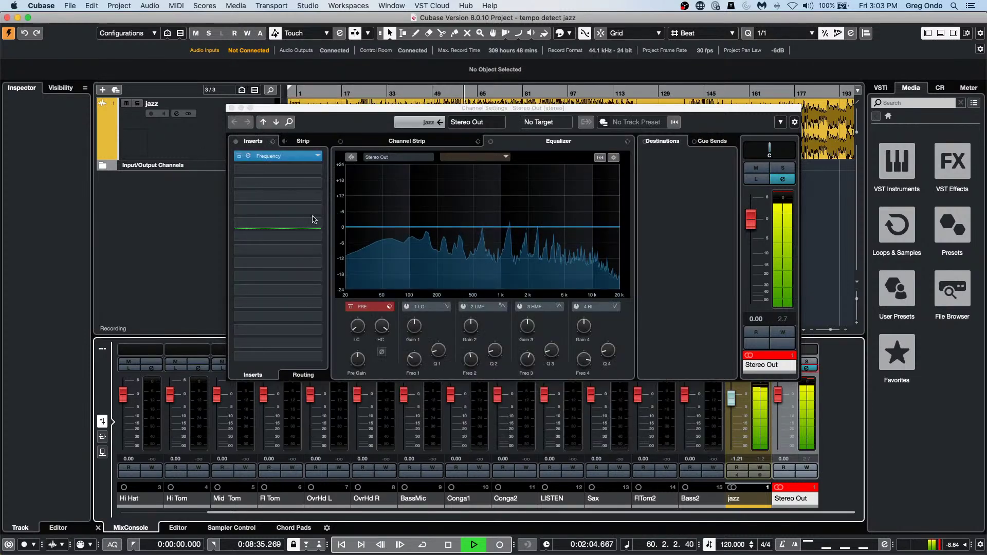
Load Magneto II in the second insert slot of Stereo Out and apply its Master - more Air preset.
{"action": "left_click", "coordinate": [317, 170]}
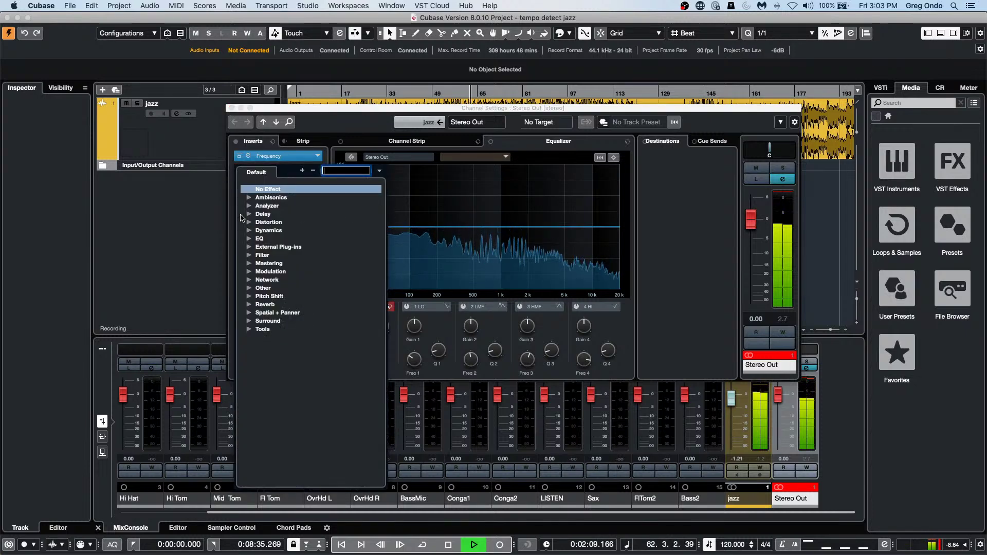
{"action": "left_click", "coordinate": [249, 222]}
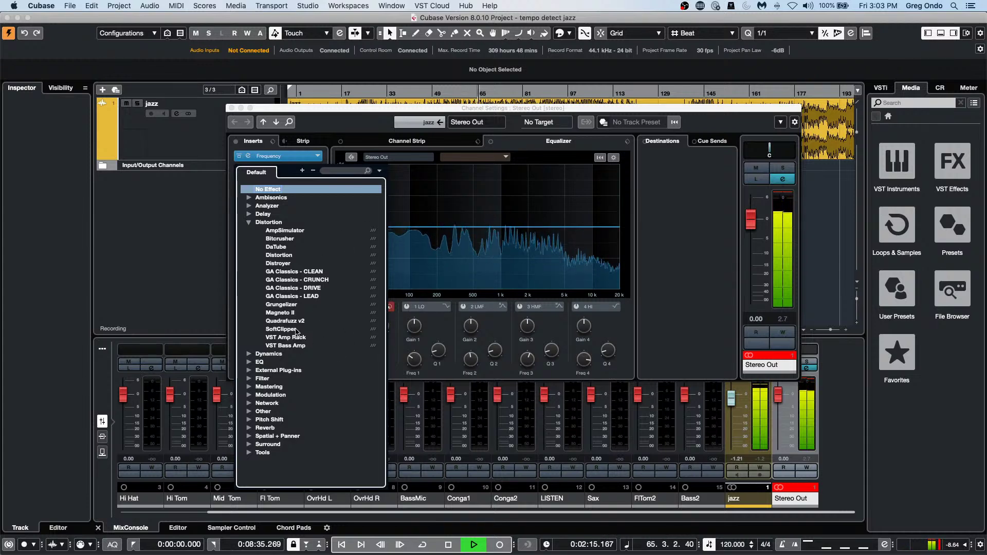
{"action": "left_click", "coordinate": [286, 313]}
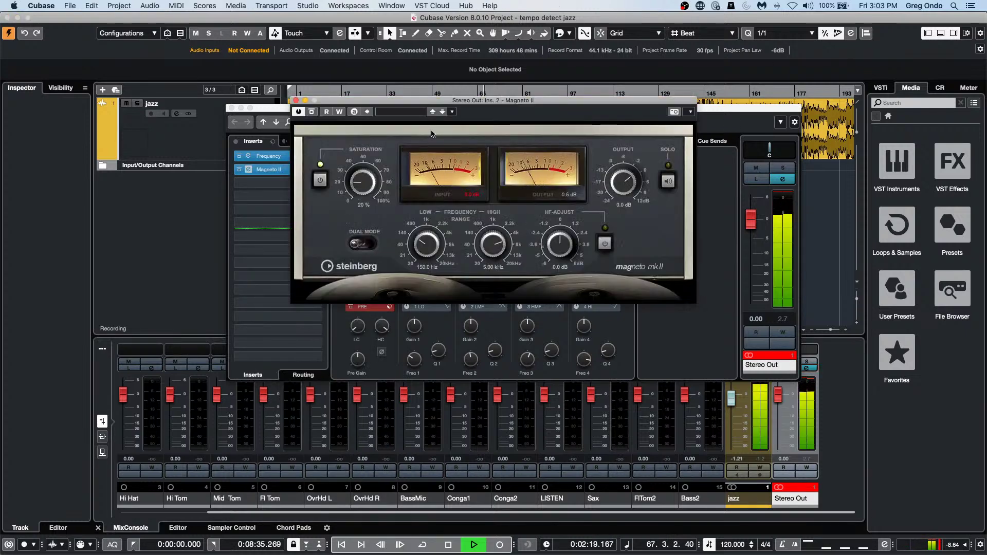
{"action": "left_click", "coordinate": [414, 112]}
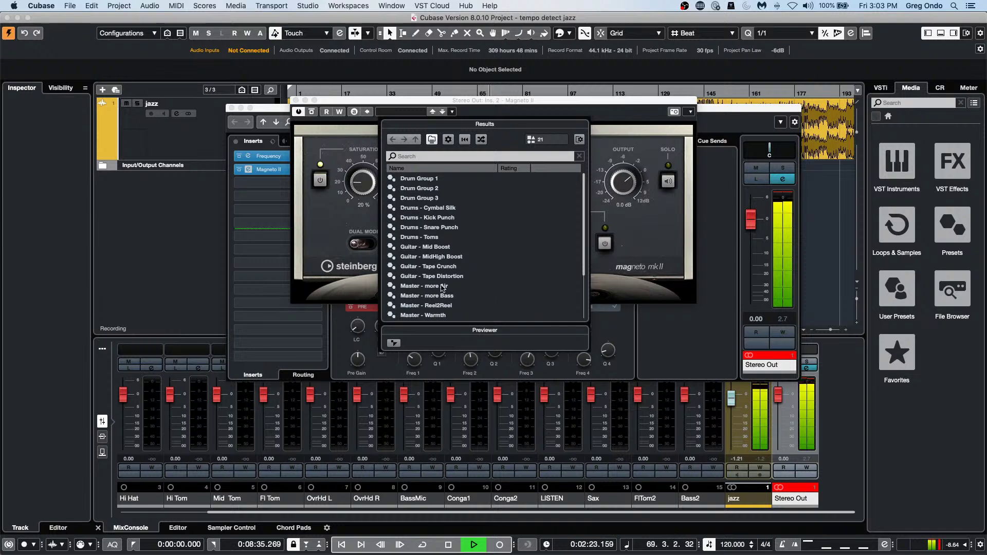
{"action": "left_click", "coordinate": [442, 286]}
{"action": "double_click", "coordinate": [442, 287]}
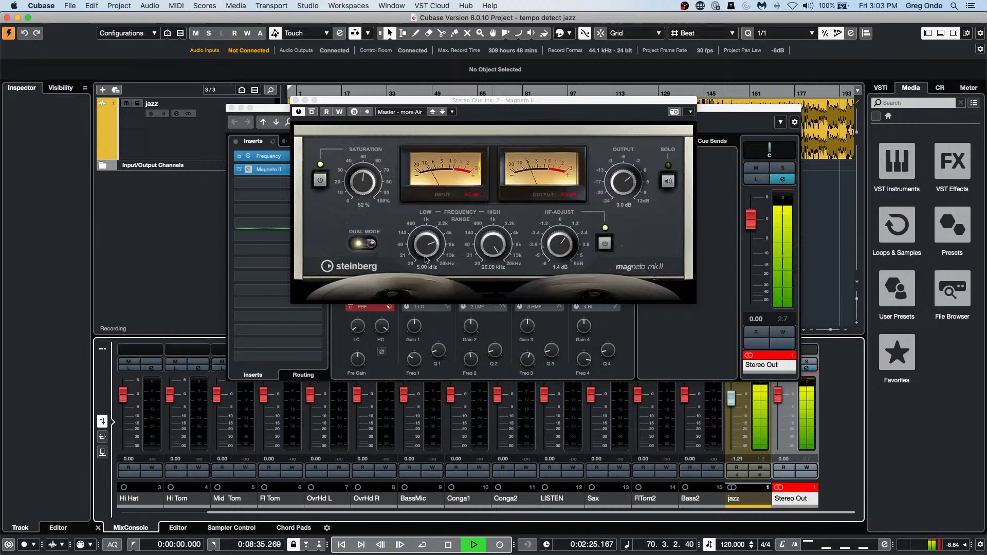
Load Maximizer in the third insert slot in Modern mode and bypass all inserts of Stereo Out.
{"action": "left_click", "coordinate": [285, 183]}
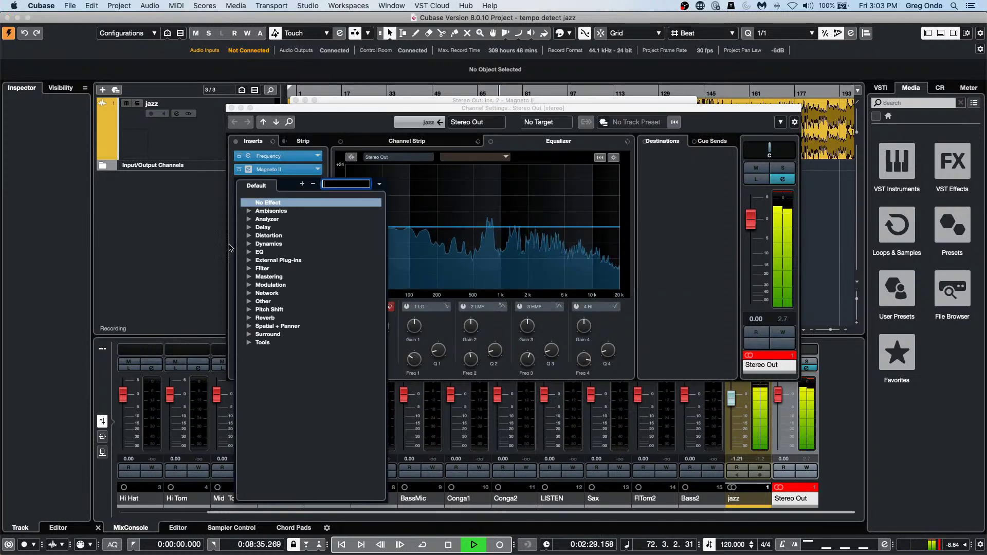
{"action": "left_click", "coordinate": [248, 244]}
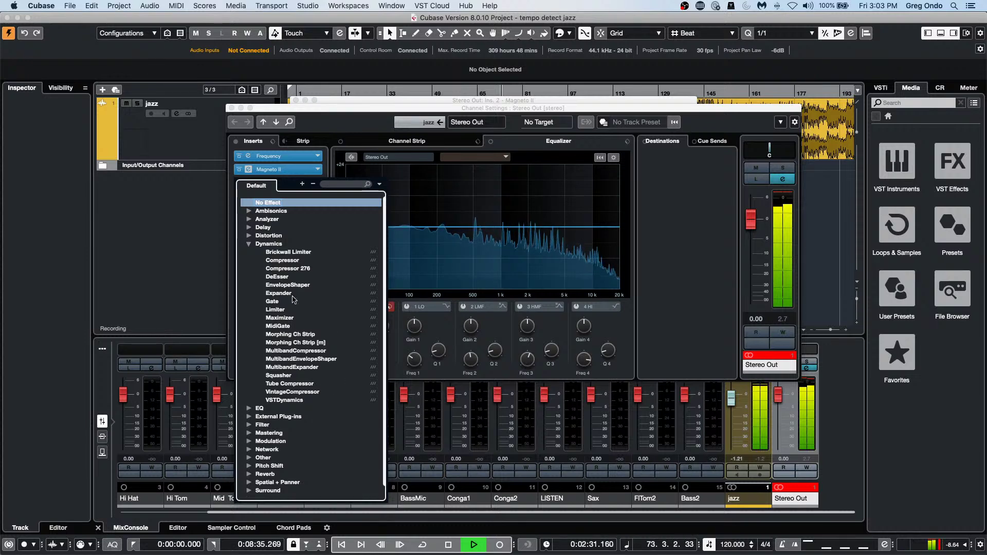
{"action": "left_click", "coordinate": [280, 318]}
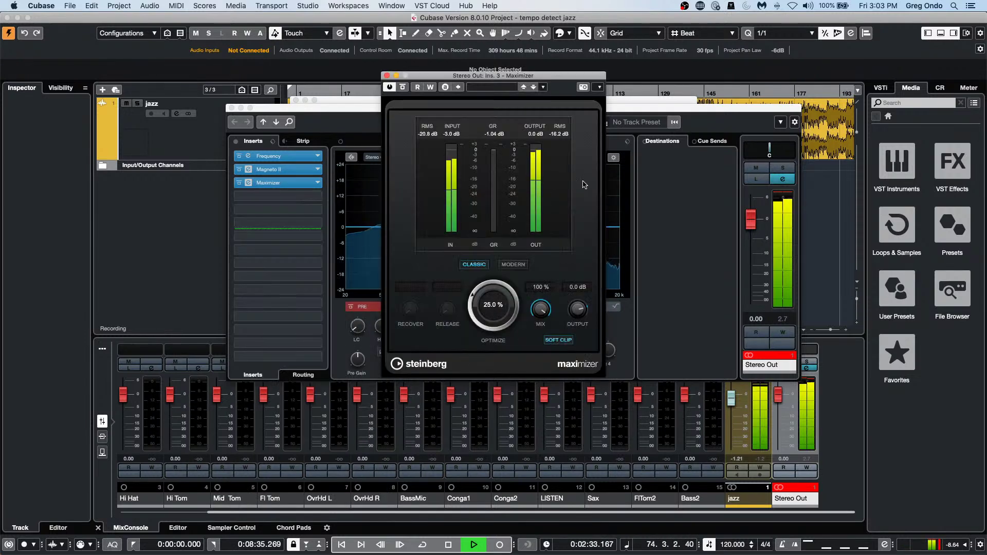
{"action": "left_click", "coordinate": [508, 265]}
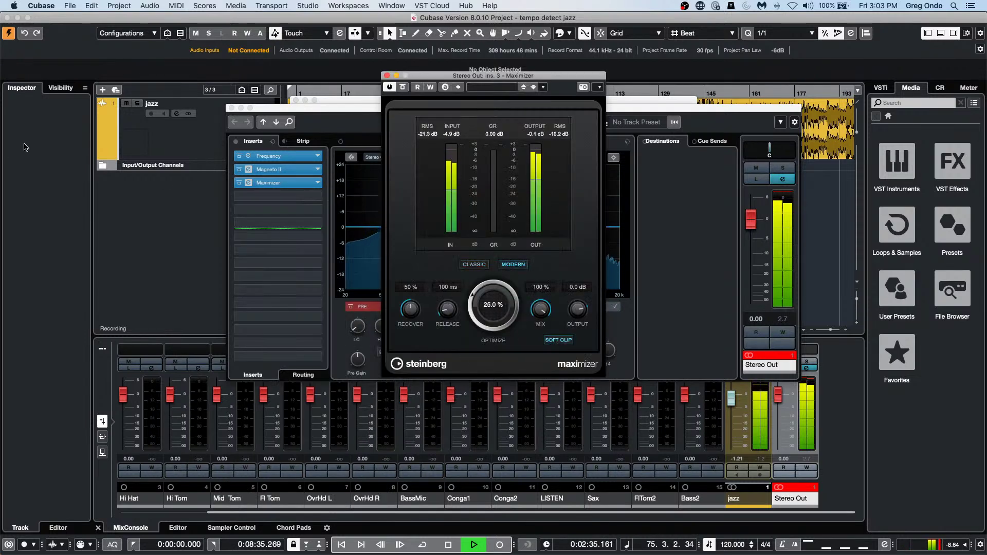
{"action": "left_click", "coordinate": [236, 142]}
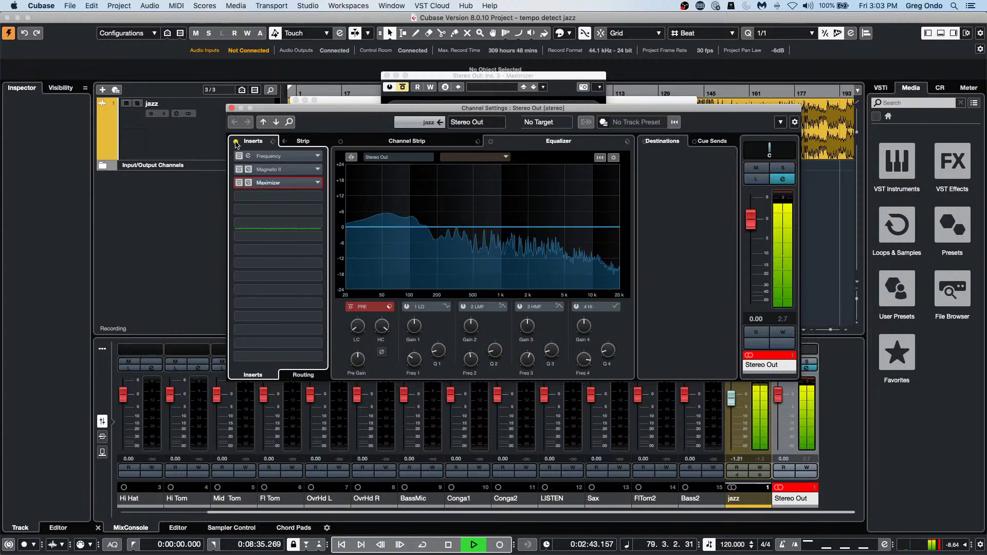
Reactivate the Stereo Out inserts and insert Imager in the third slot, with Maximizer moved down to the fourth.
{"action": "left_click", "coordinate": [236, 142]}
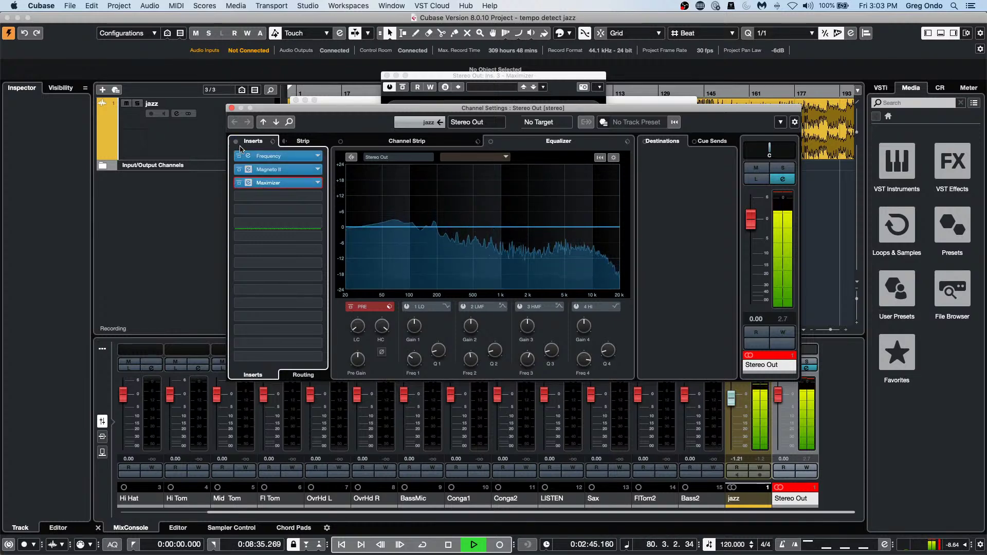
{"action": "mouse_move", "coordinate": [309, 183]}
{"action": "left_mouse_down"}
{"action": "mouse_move", "coordinate": [308, 209]}
{"action": "mouse_move", "coordinate": [314, 197]}
{"action": "left_mouse_up"}
{"action": "left_click", "coordinate": [314, 185]}
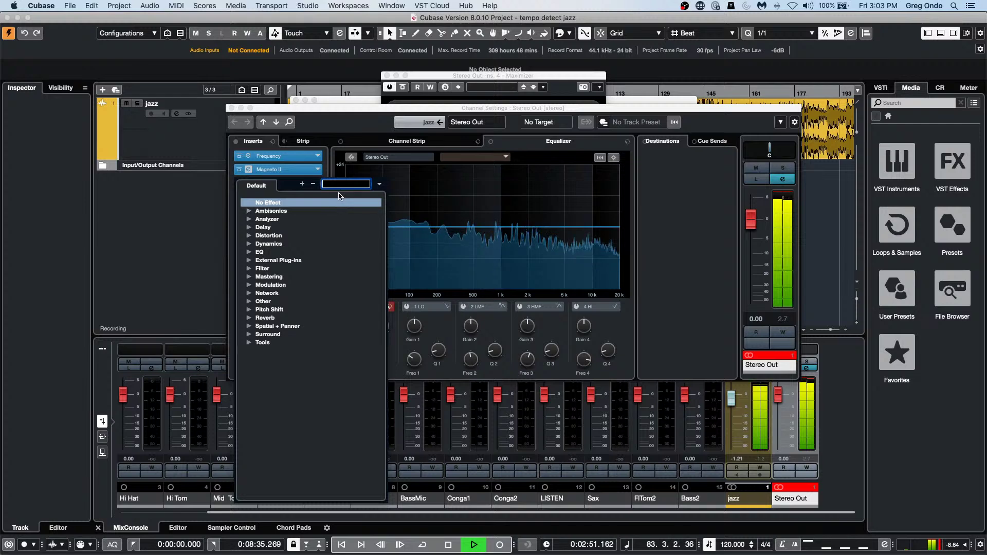
{"action": "type", "text": "imager"}
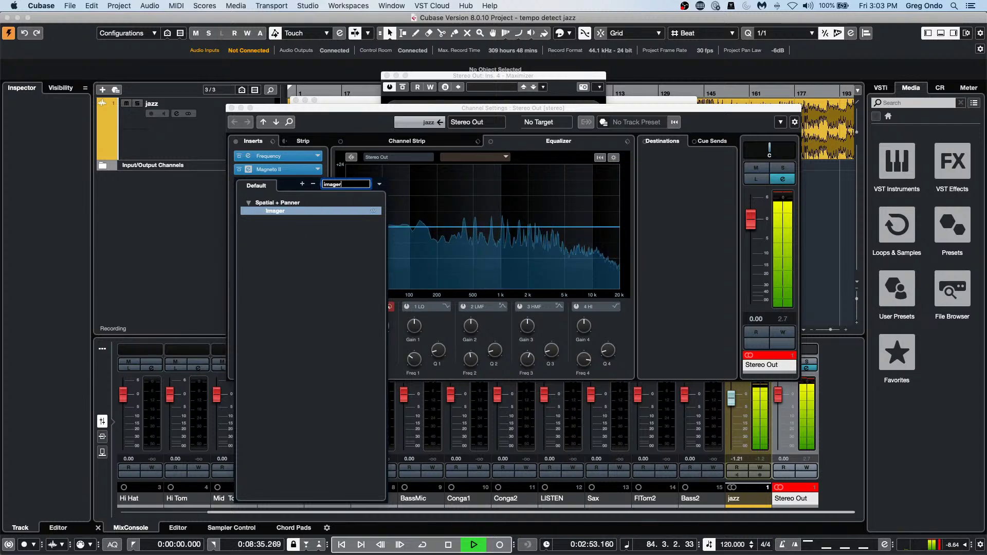
{"action": "left_click", "coordinate": [305, 215]}
{"action": "left_click", "coordinate": [307, 213]}
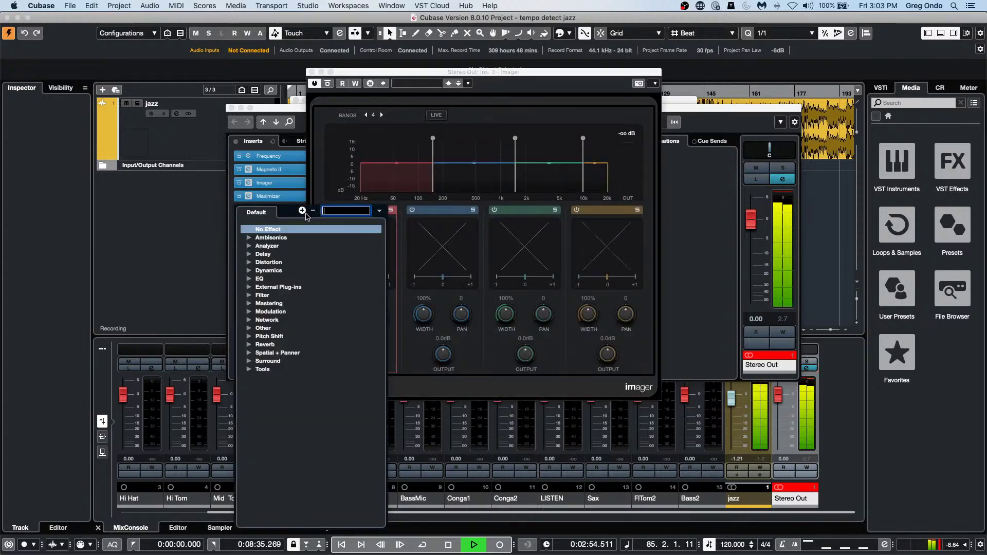
{"action": "left_click", "coordinate": [590, 310]}
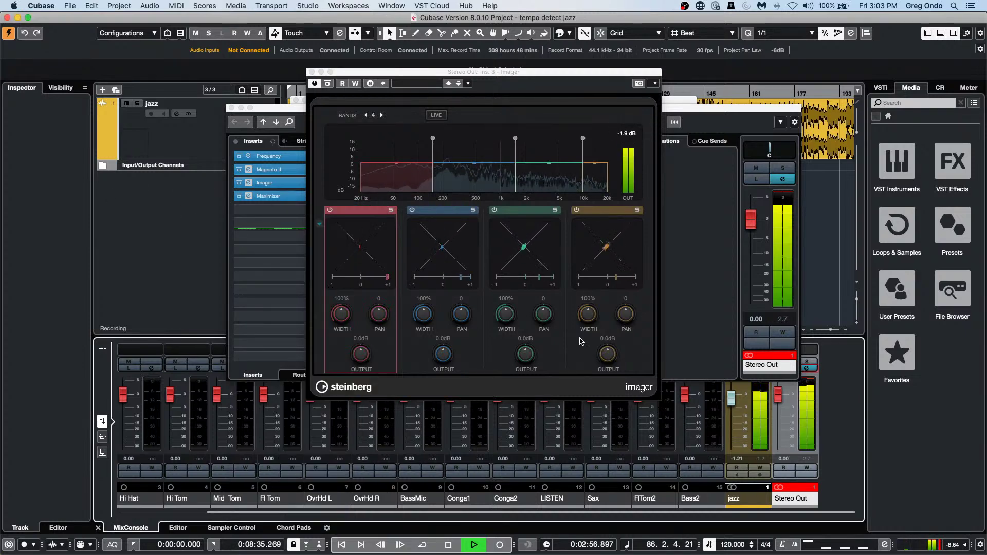
Set the Imager band widths, from lowest to highest band, to about 75%, 54%, 124% and 147%.
{"action": "left_click_drag", "start_coordinate": [590, 310], "coordinate": [595, 291]}
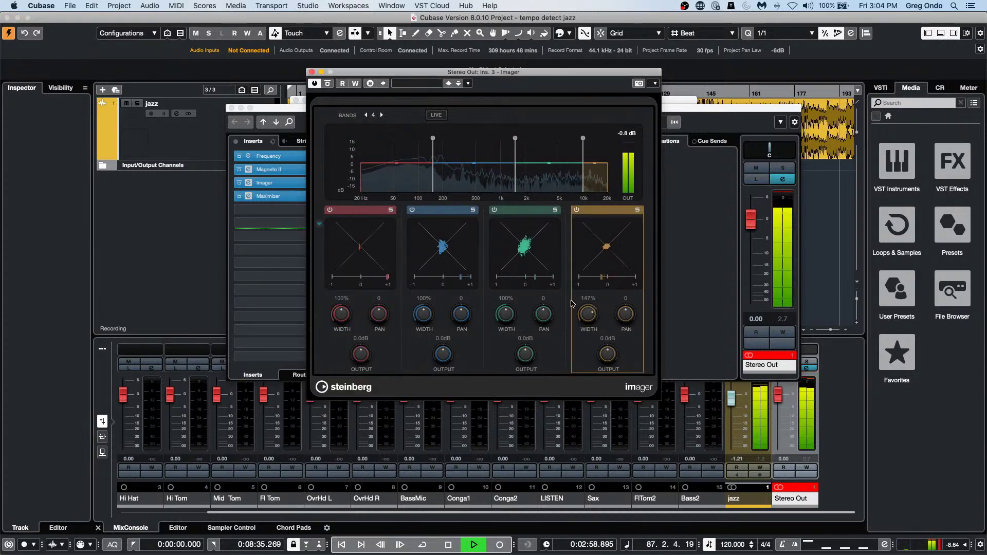
{"action": "left_click_drag", "start_coordinate": [496, 316], "coordinate": [497, 307]}
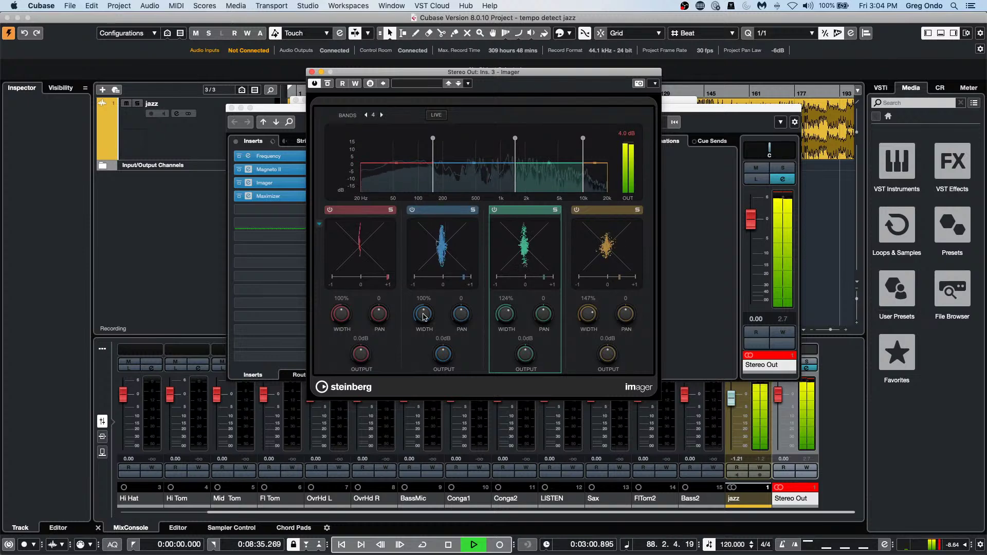
{"action": "left_click_drag", "start_coordinate": [423, 316], "coordinate": [422, 323]}
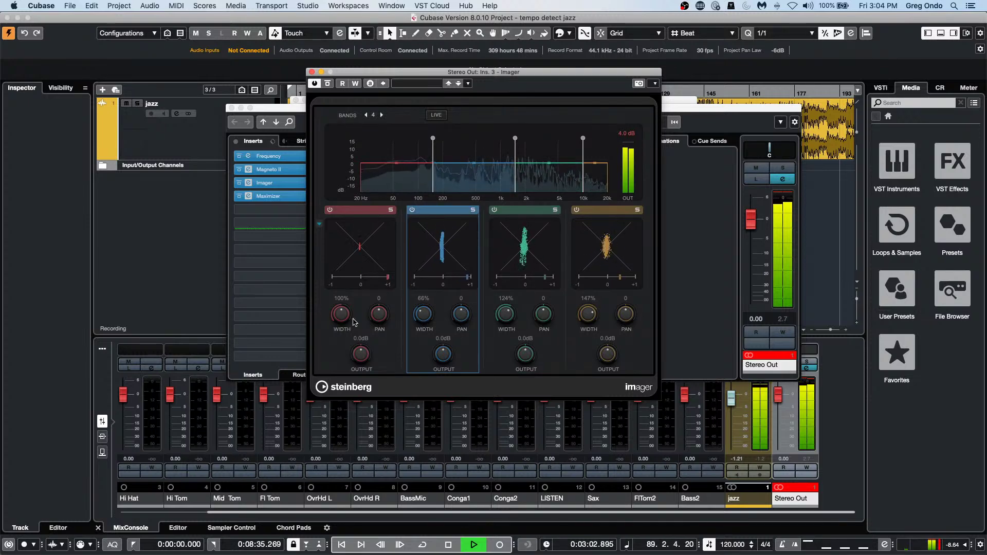
{"action": "left_click_drag", "start_coordinate": [348, 315], "coordinate": [349, 309]}
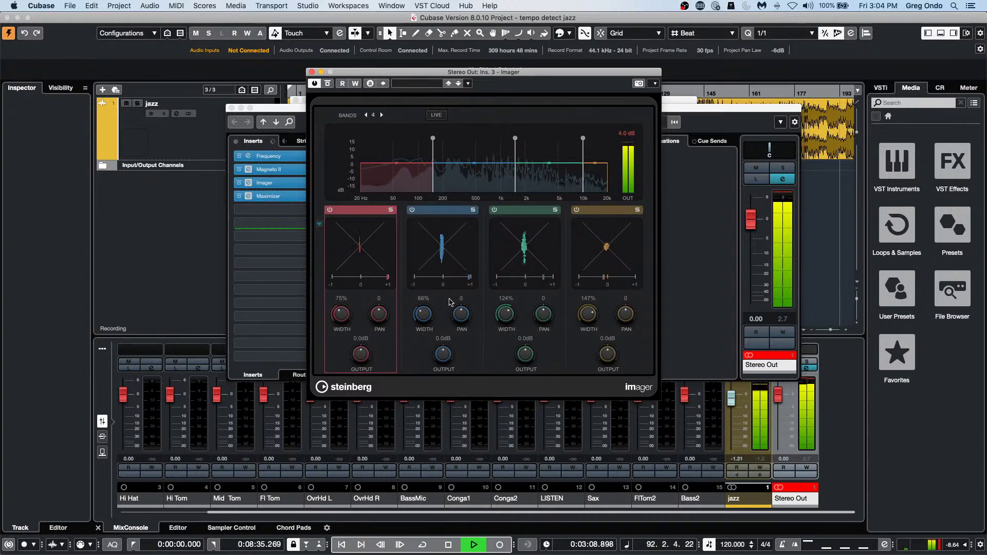
{"action": "left_click_drag", "start_coordinate": [424, 313], "coordinate": [426, 317]}
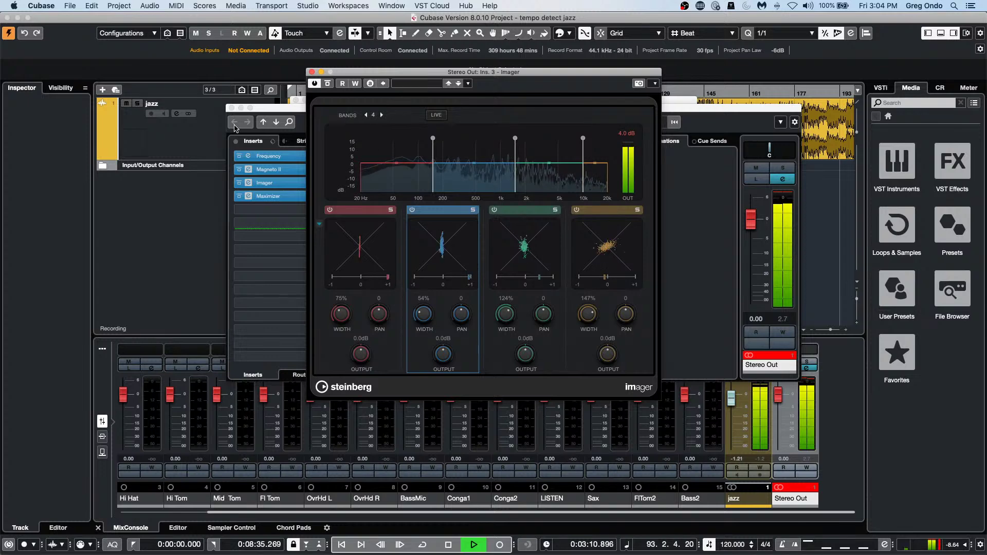
Compare the mix with all Stereo Out inserts bypassed and active, then pause and resume playback.
{"action": "left_click", "coordinate": [236, 144]}
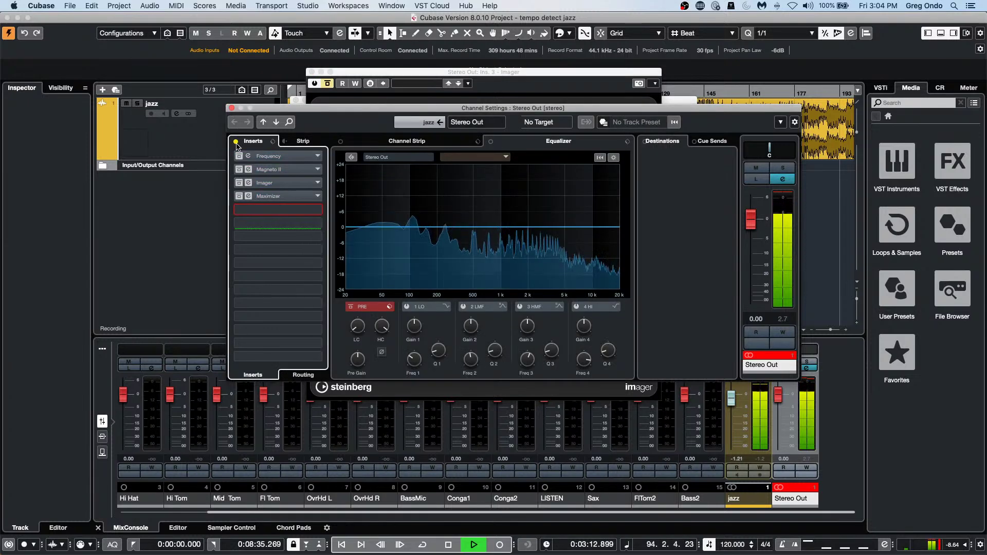
{"action": "left_click", "coordinate": [235, 142]}
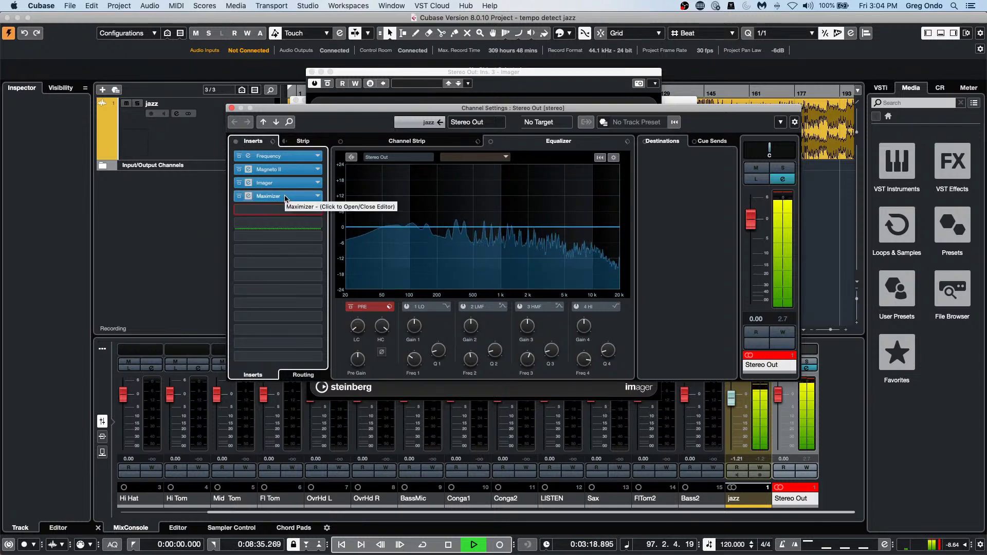
{"action": "key", "text": "space"}
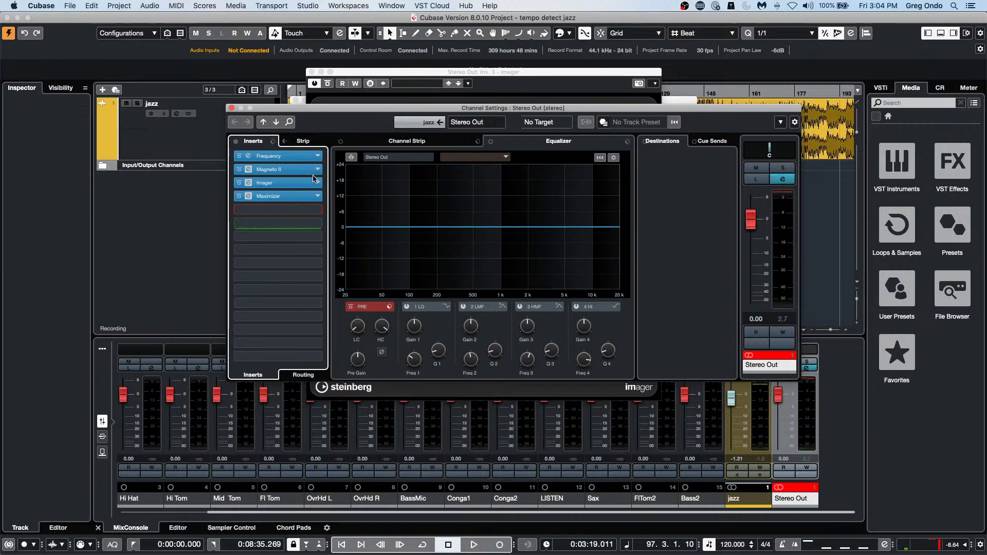
{"action": "key", "text": "space"}
Load SuperVision in the fifth insert slot of Stereo Out and apply its Control Room View preset.
{"action": "left_click", "coordinate": [308, 209]}
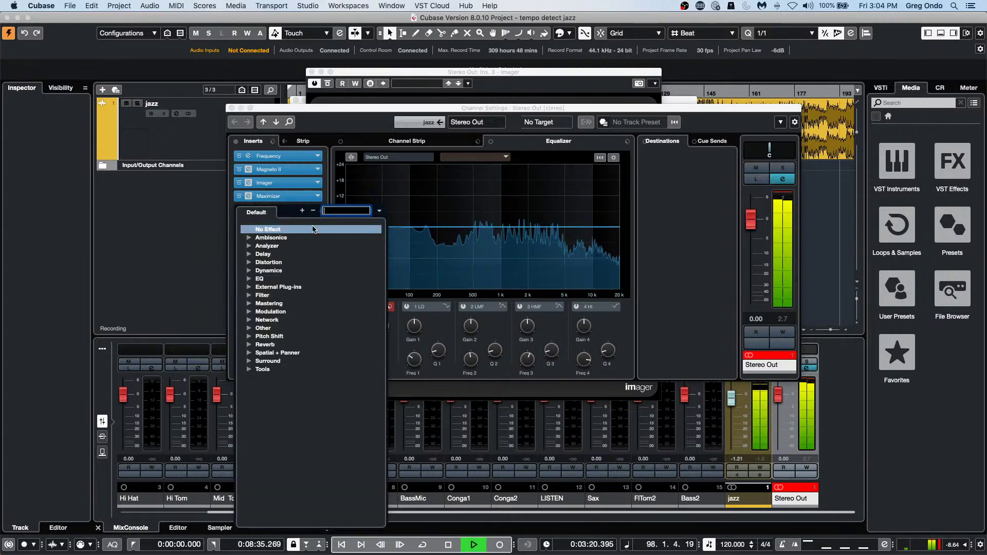
{"action": "left_click", "coordinate": [249, 246]}
{"action": "left_click", "coordinate": [280, 254]}
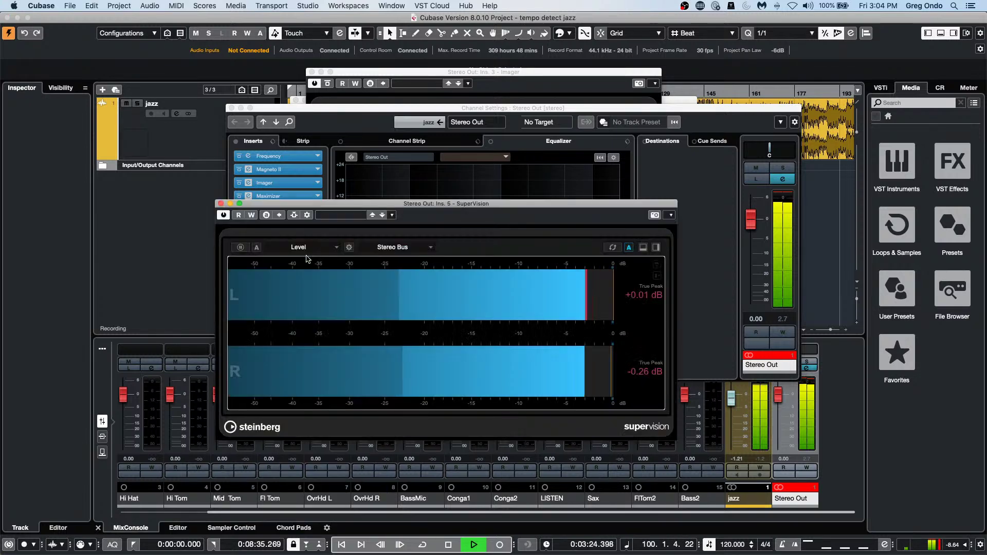
{"action": "left_click", "coordinate": [352, 216]}
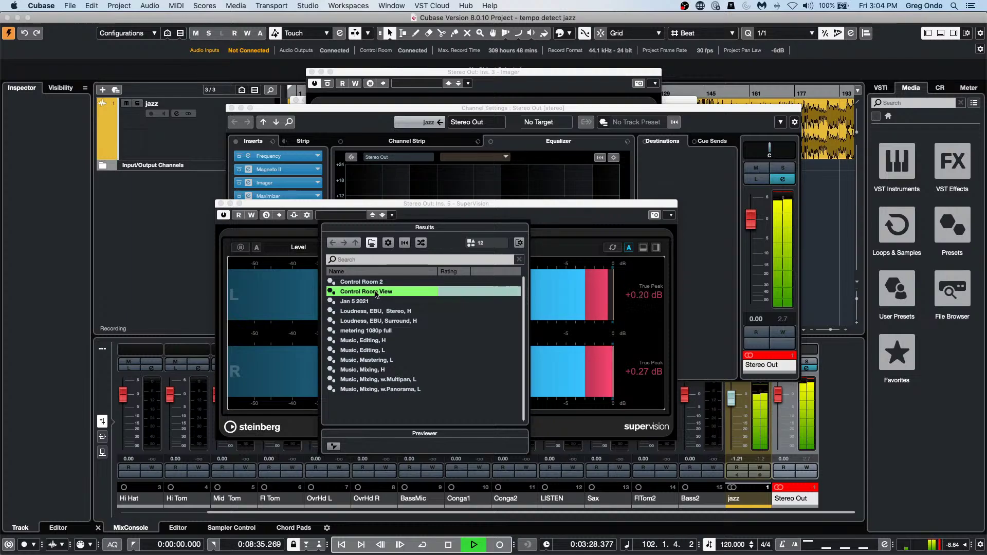
{"action": "double_click", "coordinate": [355, 291]}
Examine the SuperVision meters in full screen, close the plug-in window and stop playback.
{"action": "left_click", "coordinate": [239, 203]}
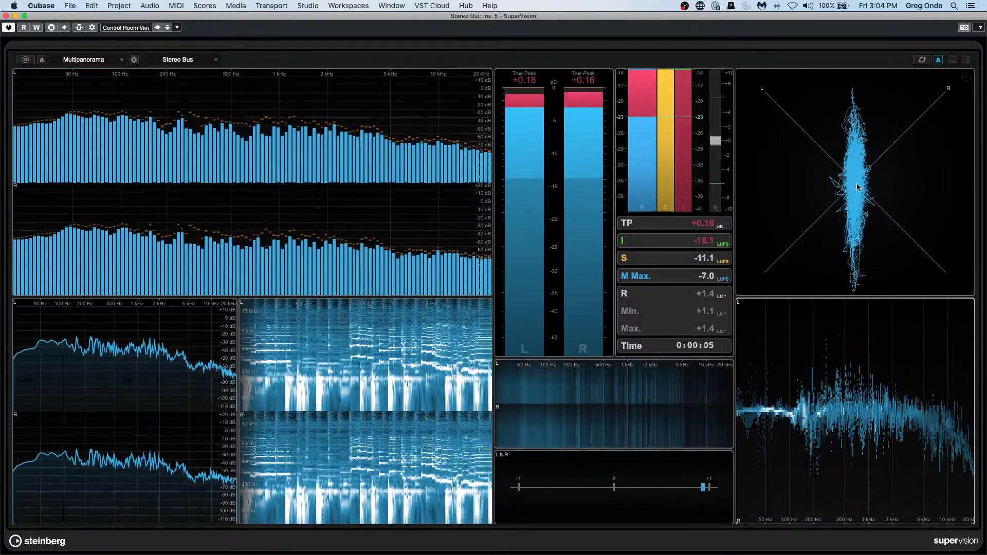
{"action": "left_click", "coordinate": [6, 16]}
{"action": "key", "text": "space"}
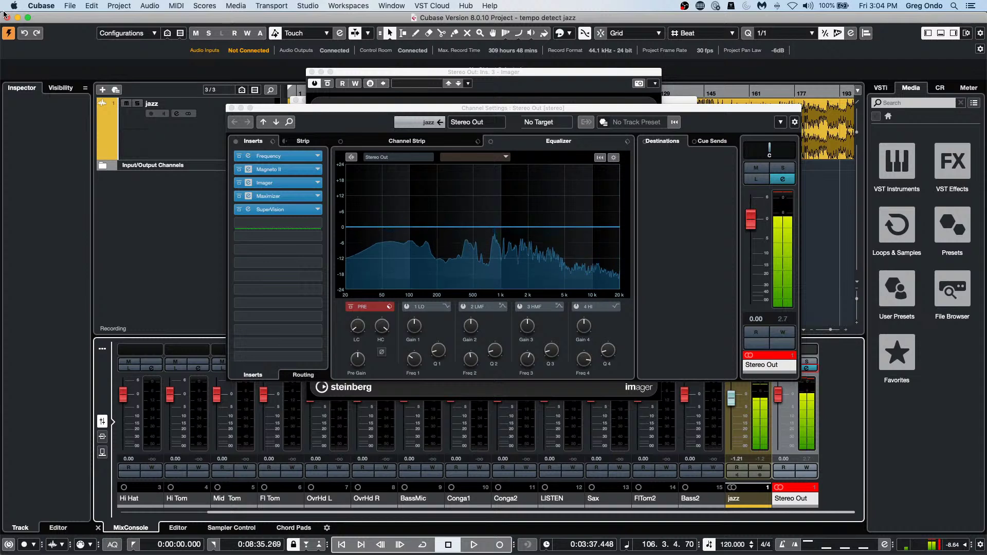
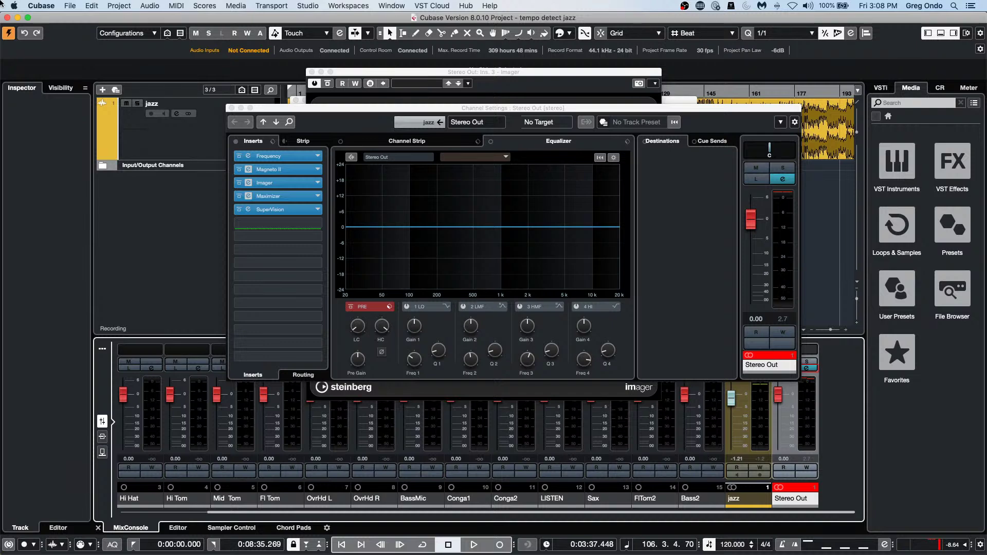
Close the Stereo Out channel settings and the open Imager, Magneto II and Maximizer windows.
{"action": "left_click", "coordinate": [232, 108]}
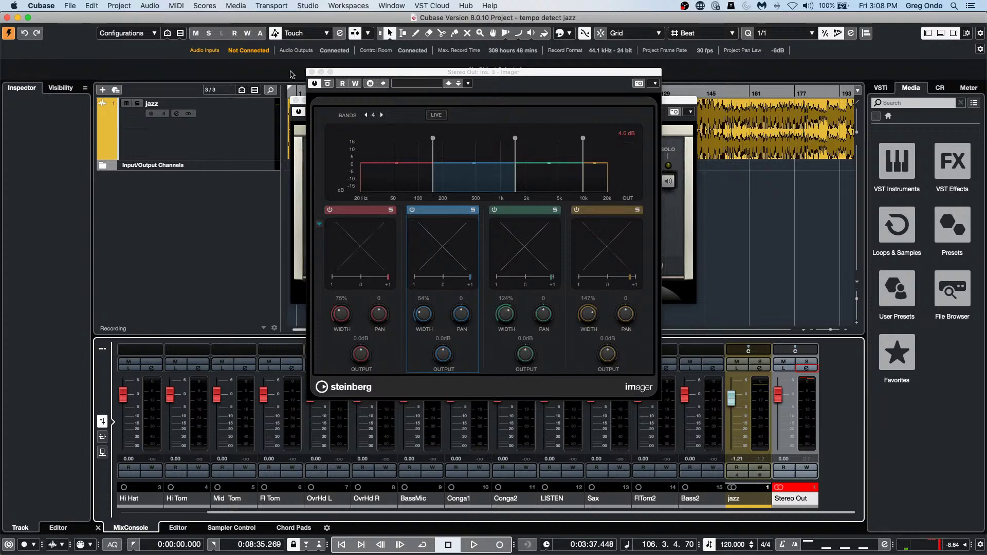
{"action": "left_click", "coordinate": [309, 72]}
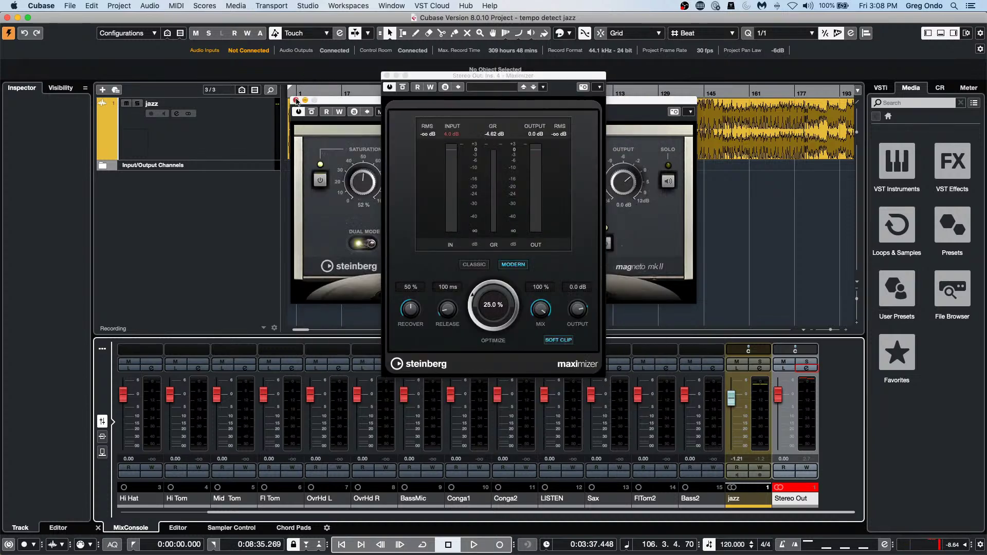
{"action": "left_click", "coordinate": [296, 100]}
{"action": "left_click", "coordinate": [388, 75]}
Open the Project Logical Editor and set its filter condition to Media Type equal to Chord.
{"action": "left_click", "coordinate": [197, 6]}
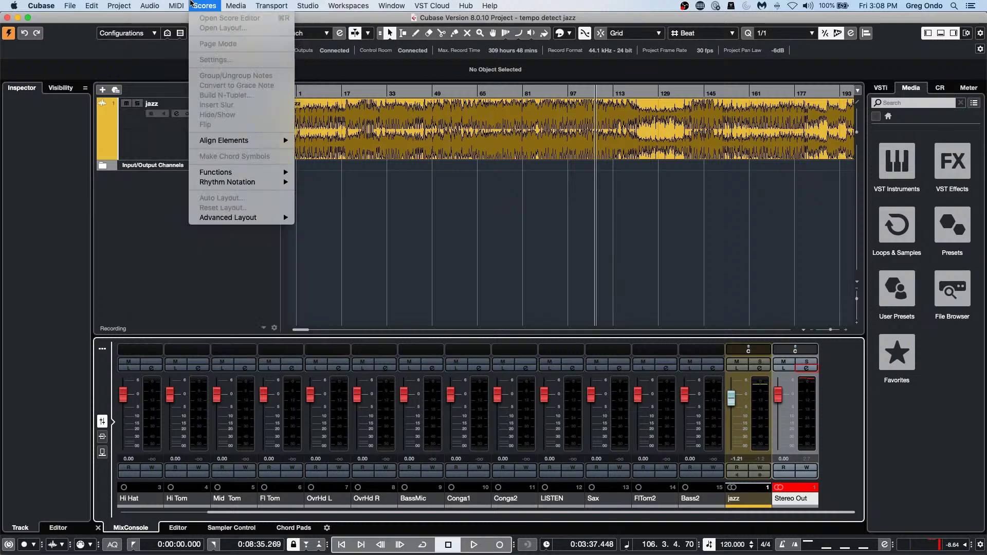
{"action": "mouse_move", "coordinate": [119, 7]}
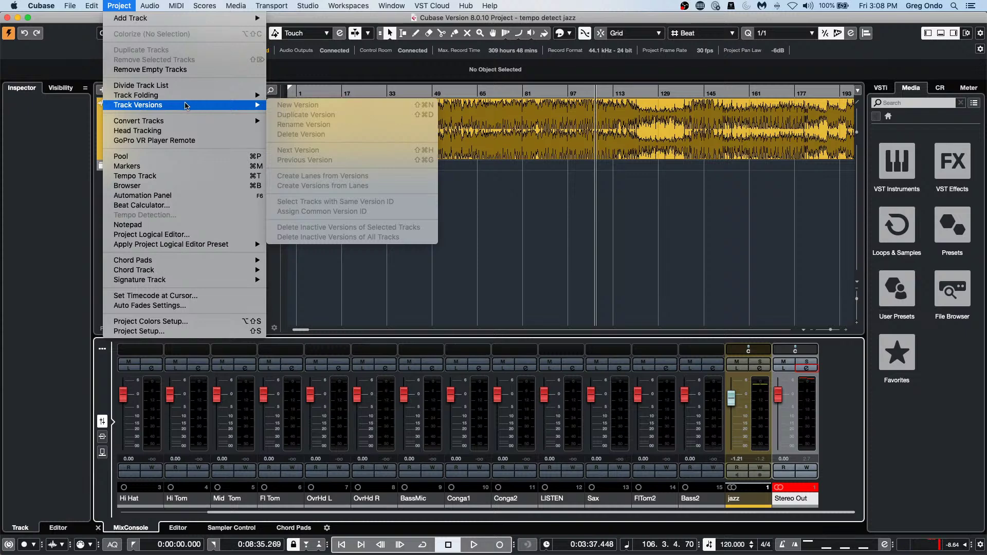
{"action": "left_click", "coordinate": [202, 235]}
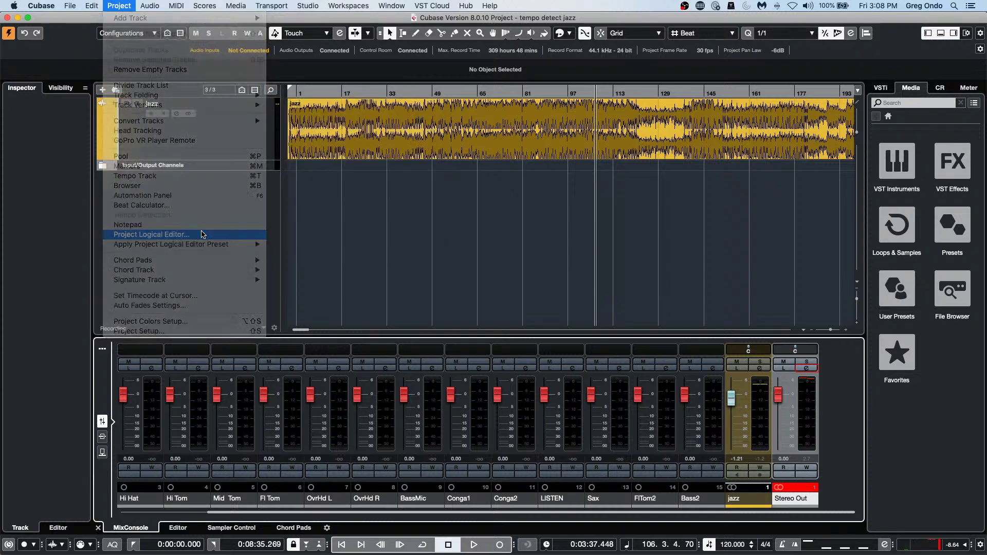
{"action": "left_click_drag", "start_coordinate": [536, 254], "coordinate": [261, 120]}
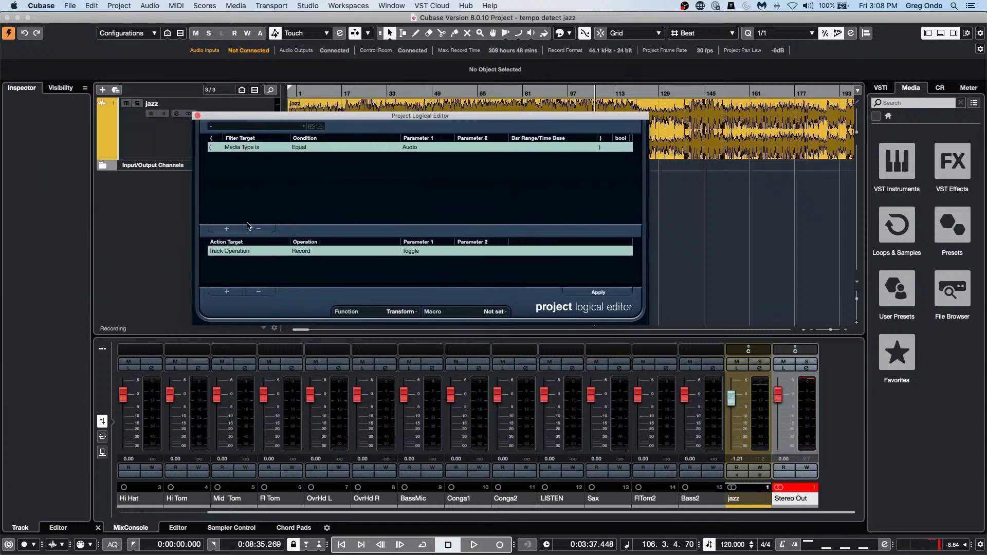
{"action": "left_click", "coordinate": [259, 149]}
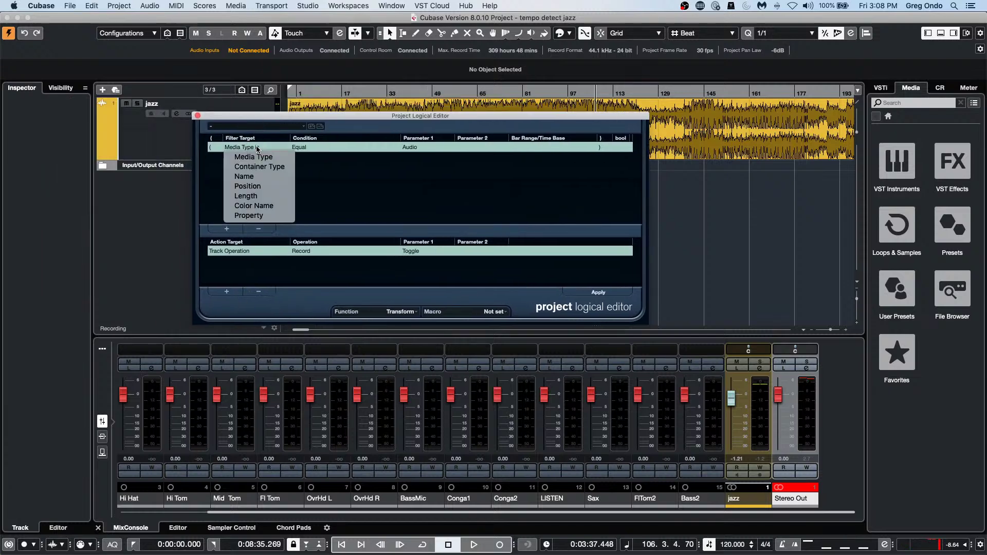
{"action": "left_click", "coordinate": [312, 149]}
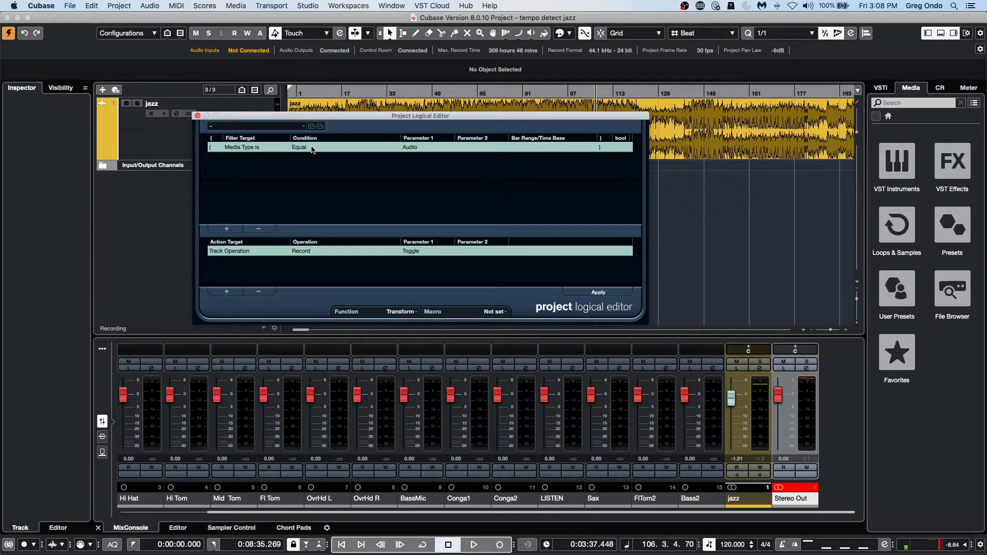
{"action": "left_click", "coordinate": [256, 148]}
{"action": "left_click", "coordinate": [424, 148]}
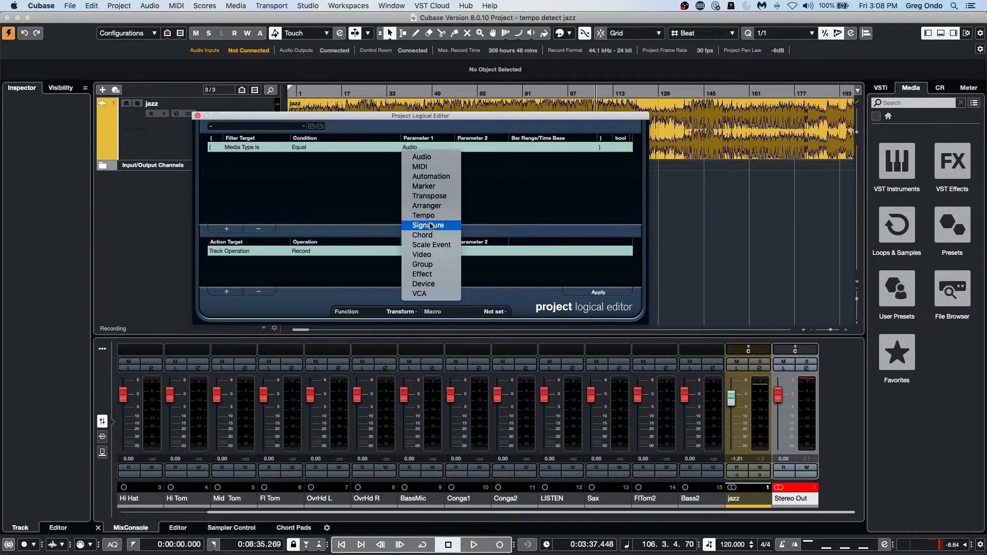
{"action": "left_click", "coordinate": [427, 235]}
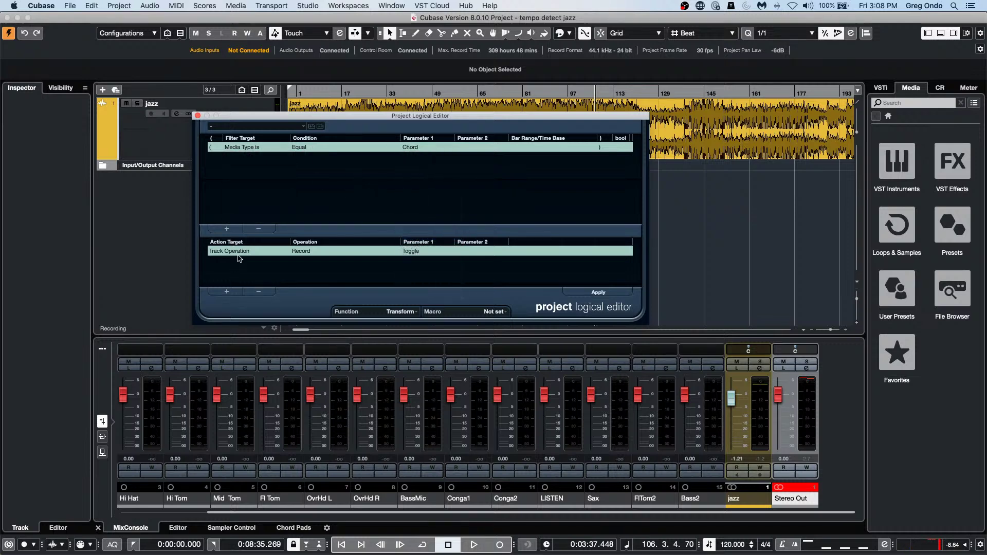
Add a second filter condition in the Project Logical Editor and open its filter target choices.
{"action": "left_click", "coordinate": [228, 230]}
{"action": "left_click", "coordinate": [250, 159]}
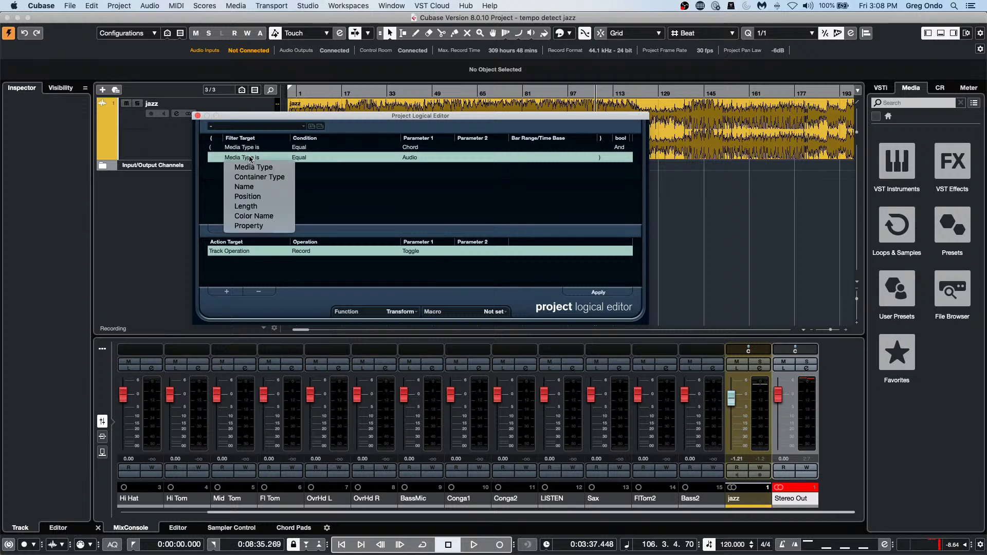
Change the second filter line's target to Property and look through its condition and parameter options.
{"action": "left_click", "coordinate": [249, 225]}
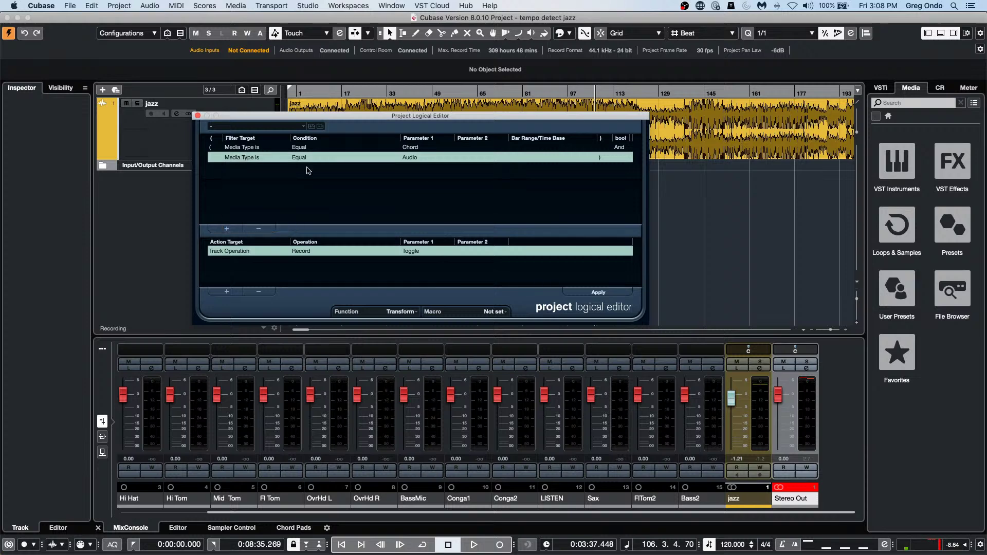
{"action": "left_click", "coordinate": [312, 162]}
{"action": "left_click", "coordinate": [334, 163]}
{"action": "left_click", "coordinate": [410, 159]}
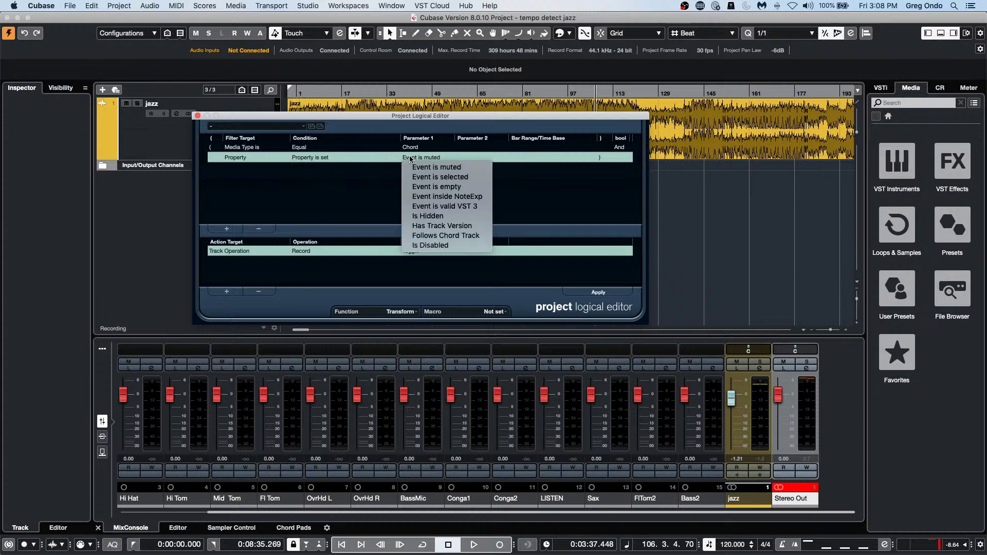
{"action": "left_click", "coordinate": [349, 158]}
{"action": "left_click", "coordinate": [270, 157]}
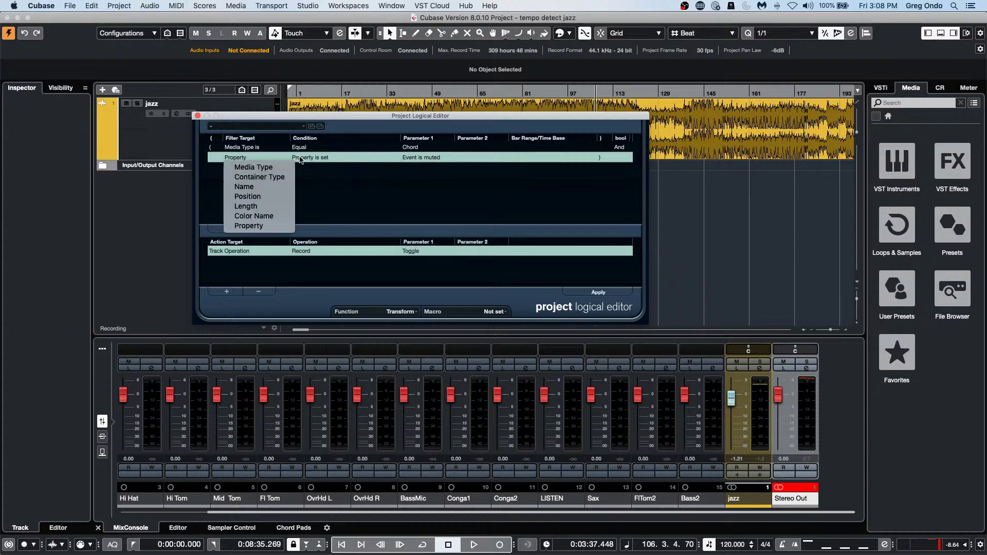
{"action": "left_click", "coordinate": [302, 159]}
Set the second filter line to Container Type is, Equal, Part.
{"action": "left_click", "coordinate": [237, 157]}
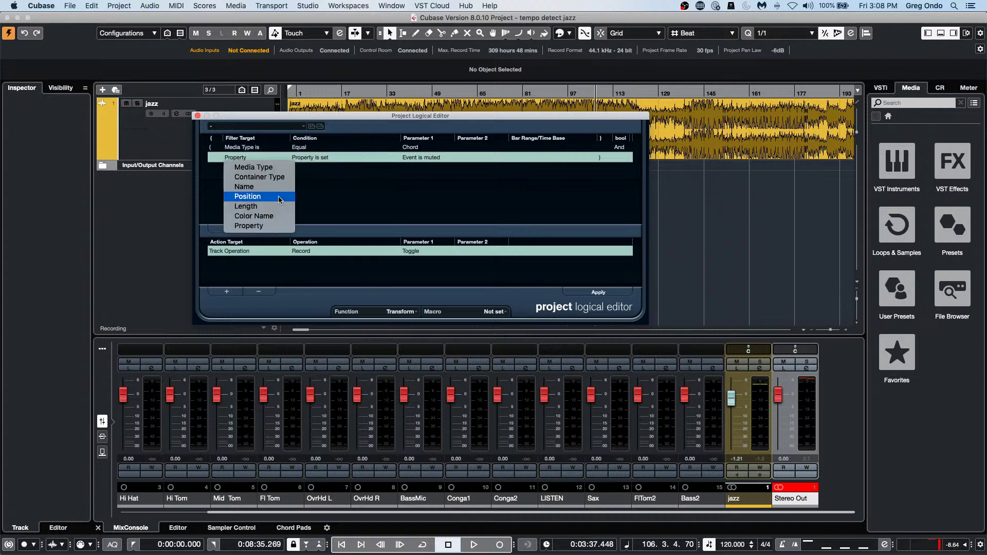
{"action": "left_click", "coordinate": [284, 180]}
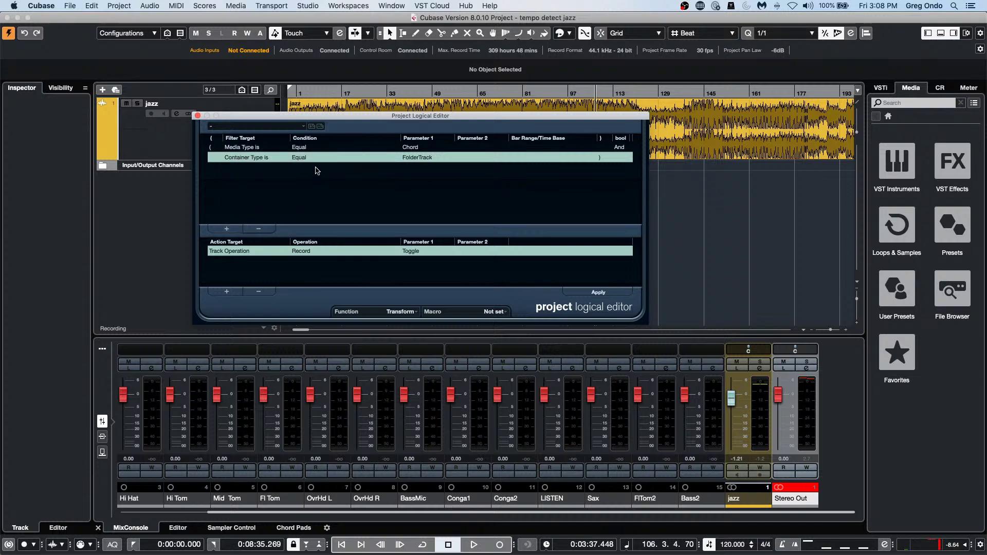
{"action": "left_click", "coordinate": [309, 148]}
{"action": "left_click", "coordinate": [308, 157]}
{"action": "left_click", "coordinate": [309, 157]}
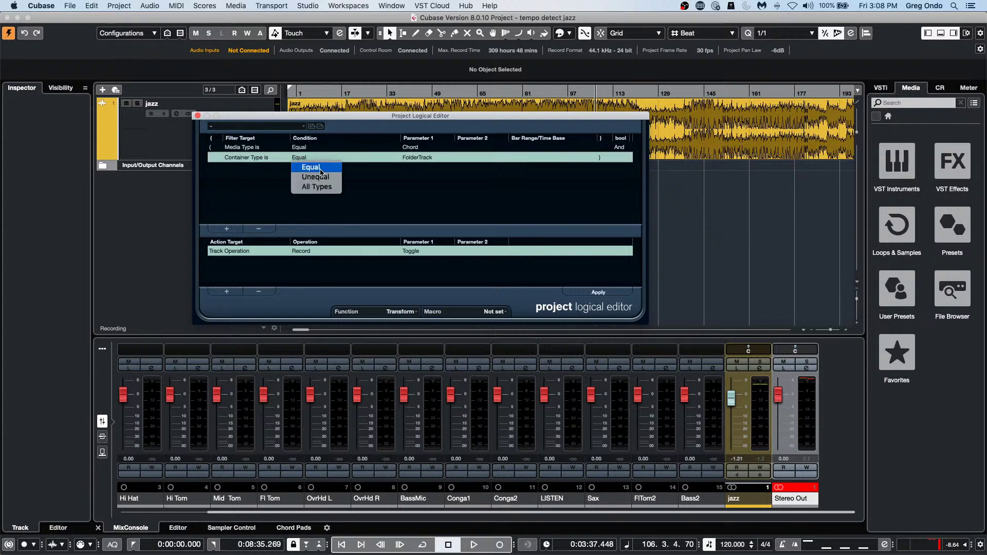
{"action": "left_click", "coordinate": [323, 168]}
{"action": "left_click", "coordinate": [411, 159]}
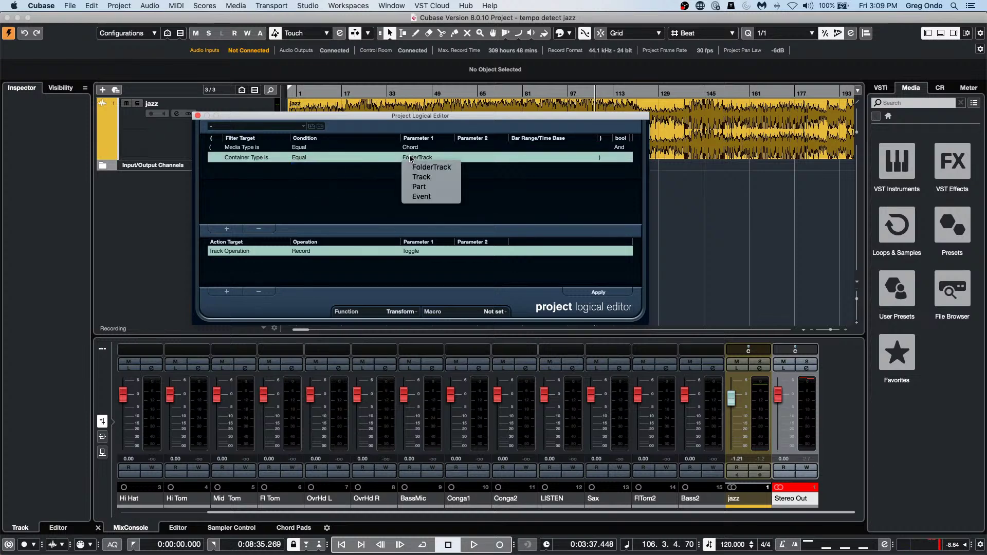
{"action": "left_click", "coordinate": [419, 187]}
Change the action target to Trim and look at its available operations.
{"action": "left_click", "coordinate": [234, 252]}
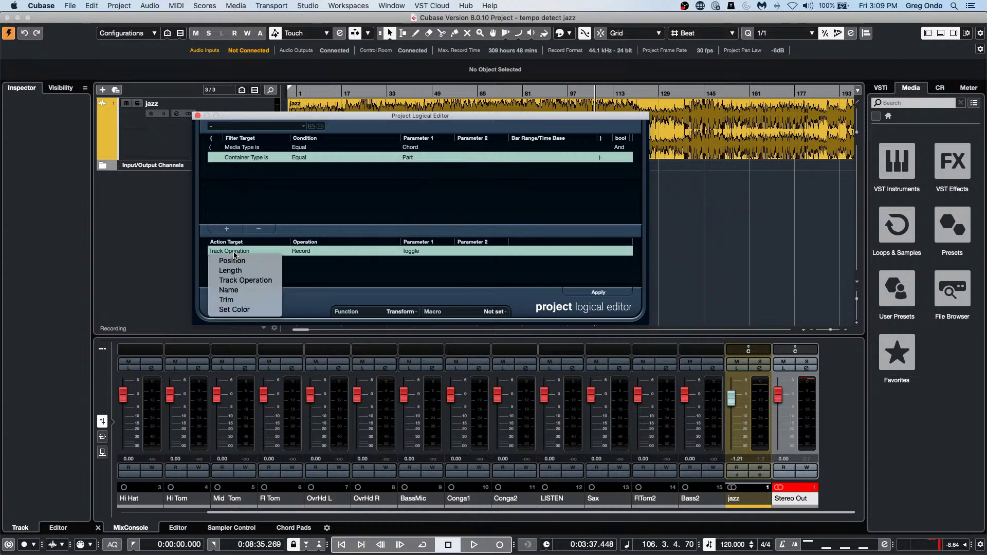
{"action": "left_click", "coordinate": [251, 300]}
{"action": "left_click", "coordinate": [319, 254]}
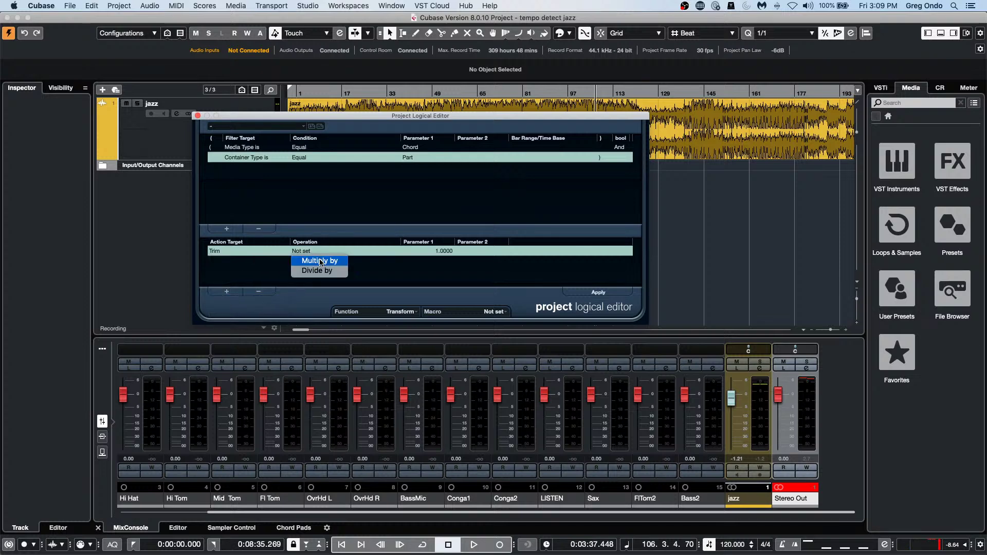
Set the action target to Track Operation with Record and Enable, and close the Project Logical Editor.
{"action": "left_click", "coordinate": [229, 250]}
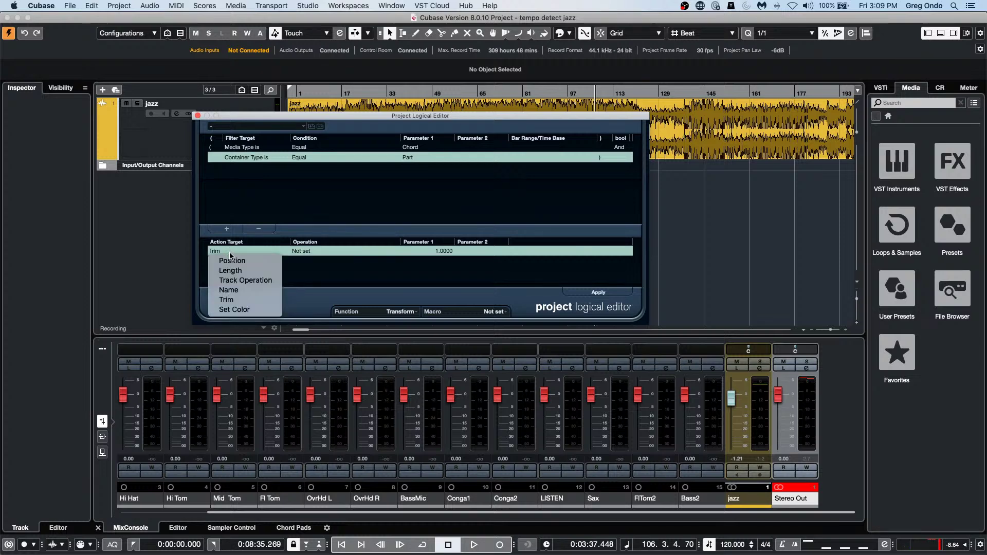
{"action": "left_click", "coordinate": [246, 281]}
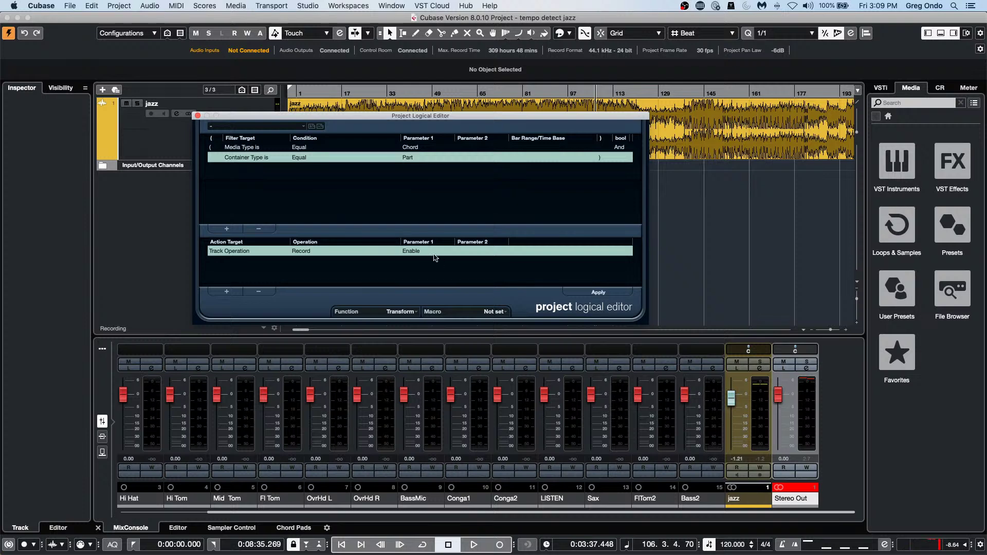
{"action": "left_click", "coordinate": [435, 257]}
{"action": "left_click", "coordinate": [381, 261]}
{"action": "left_click", "coordinate": [198, 115]}
Add a chord track below the Input/Output Channels folder.
{"action": "right_click", "coordinate": [254, 185]}
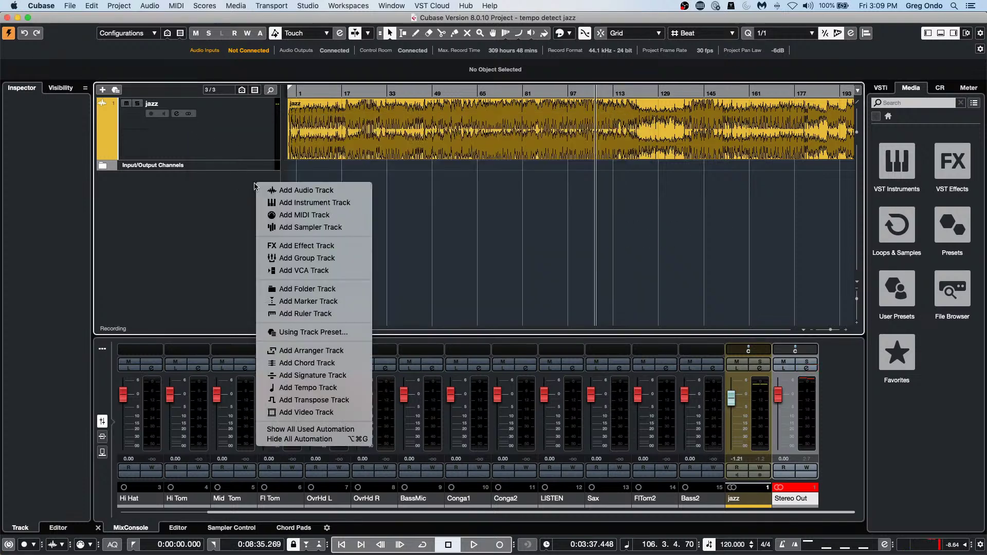
{"action": "left_click", "coordinate": [452, 212]}
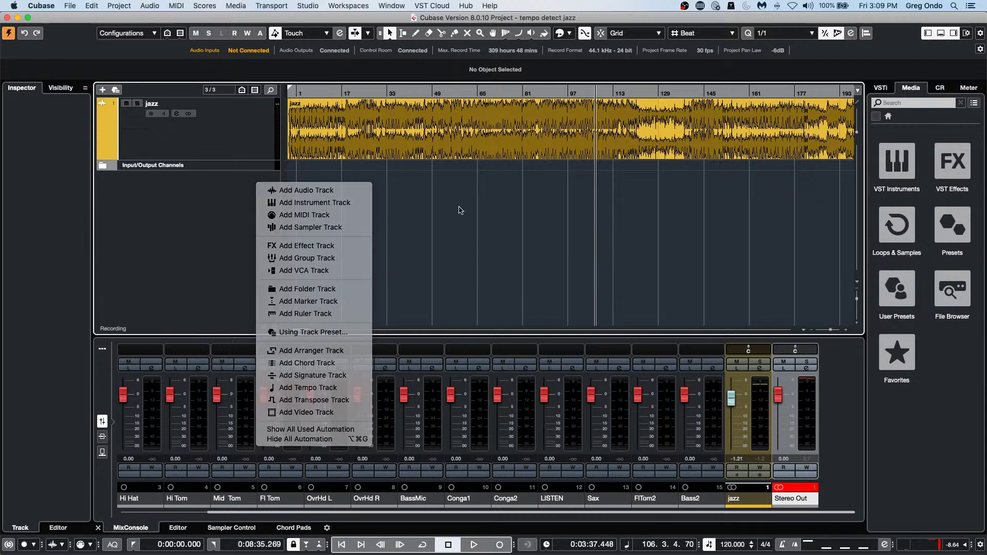
{"action": "right_click", "coordinate": [229, 202]}
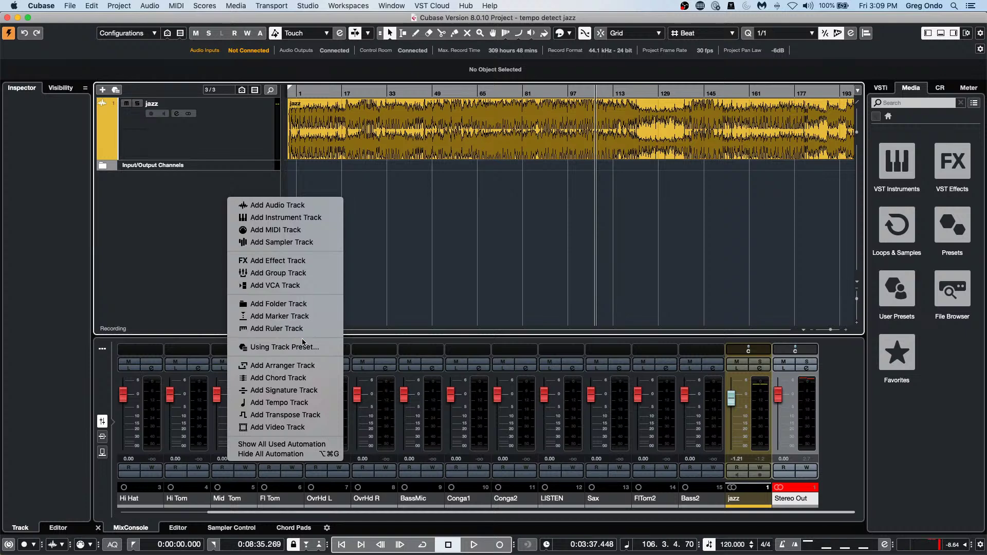
{"action": "left_click", "coordinate": [301, 377]}
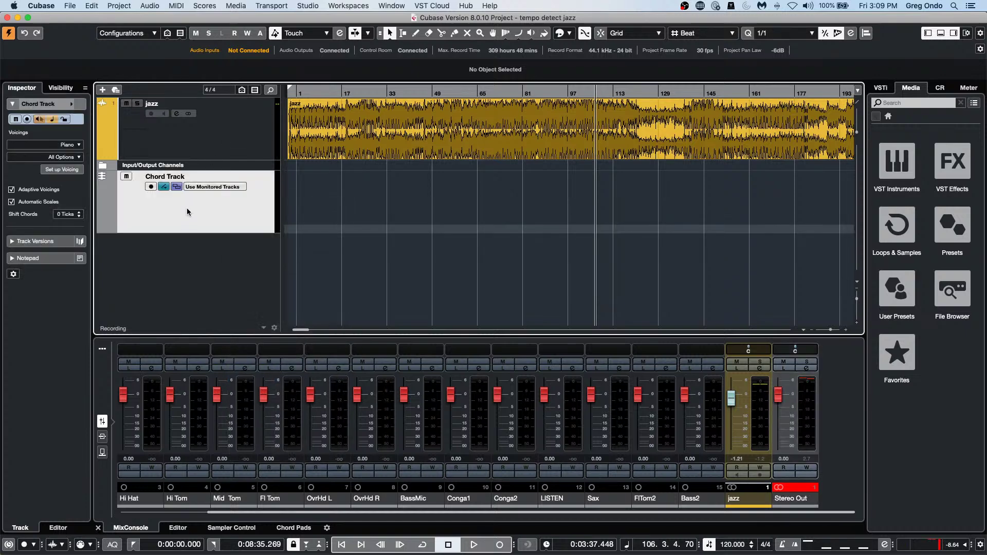
Draw a chord event near the start of the chord track and open it for editing.
{"action": "right_click", "coordinate": [312, 210]}
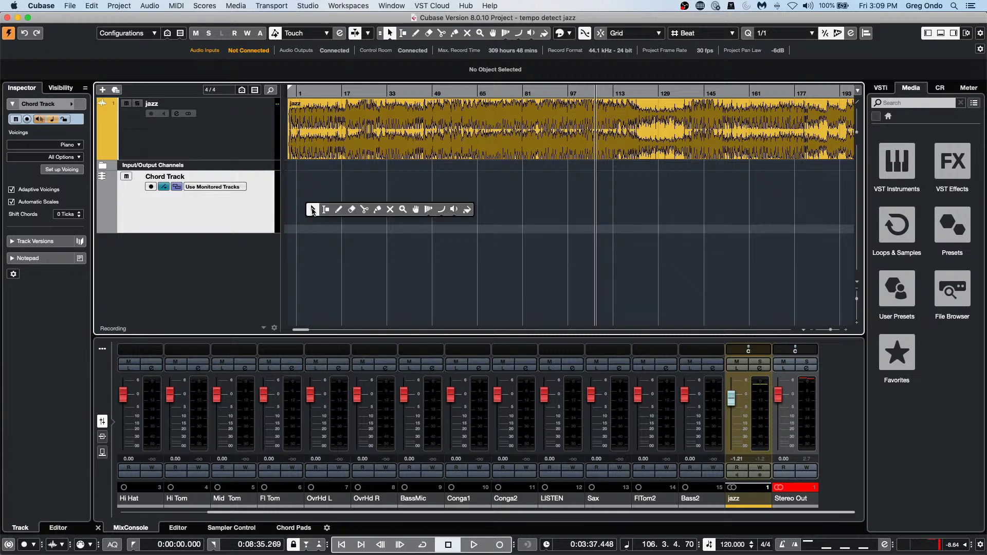
{"action": "left_click", "coordinate": [338, 209]}
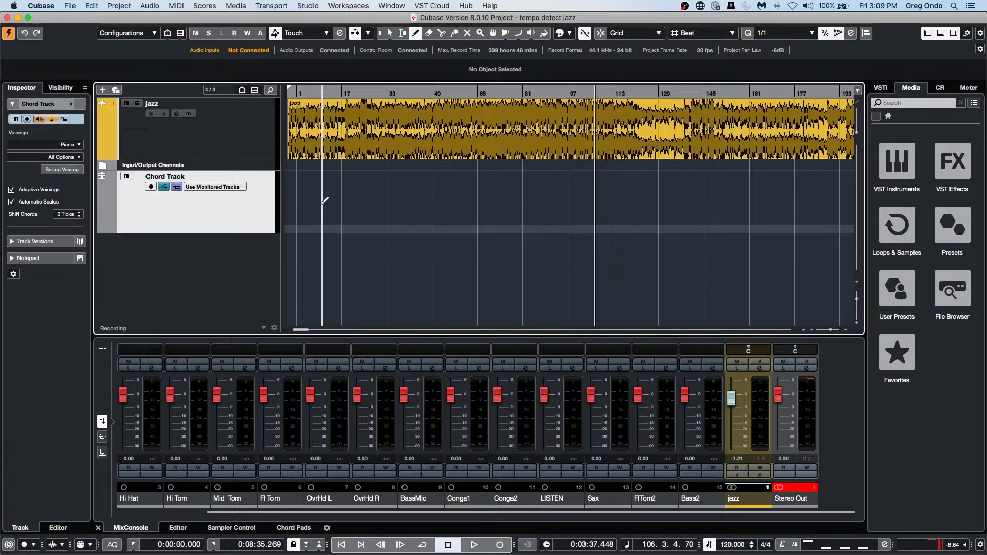
{"action": "left_click", "coordinate": [297, 190]}
{"action": "right_click", "coordinate": [314, 199]}
{"action": "left_click", "coordinate": [313, 194]}
{"action": "double_click", "coordinate": [313, 193]}
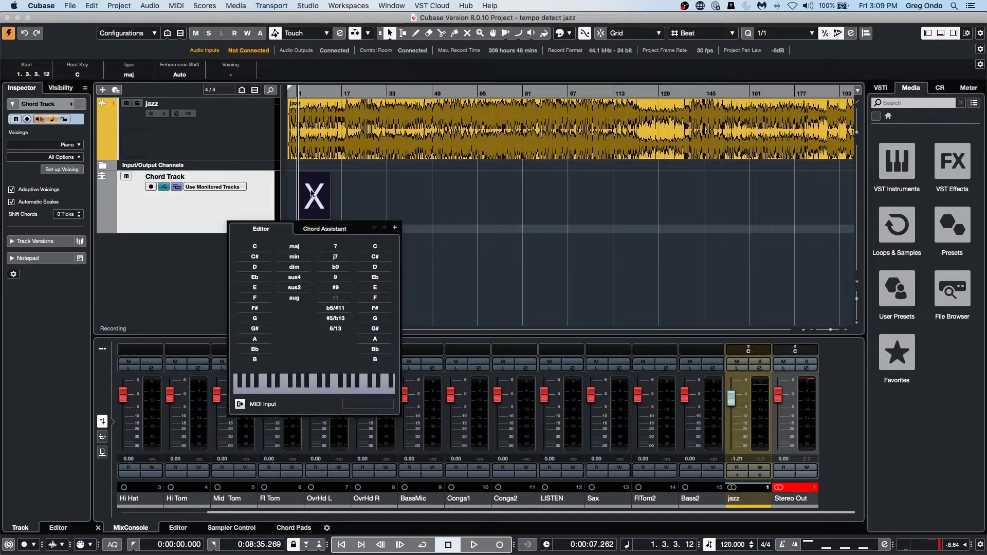
Assign Bdim to the chord event from the Chord Assistant's Circle of Fifths.
{"action": "left_click", "coordinate": [329, 230]}
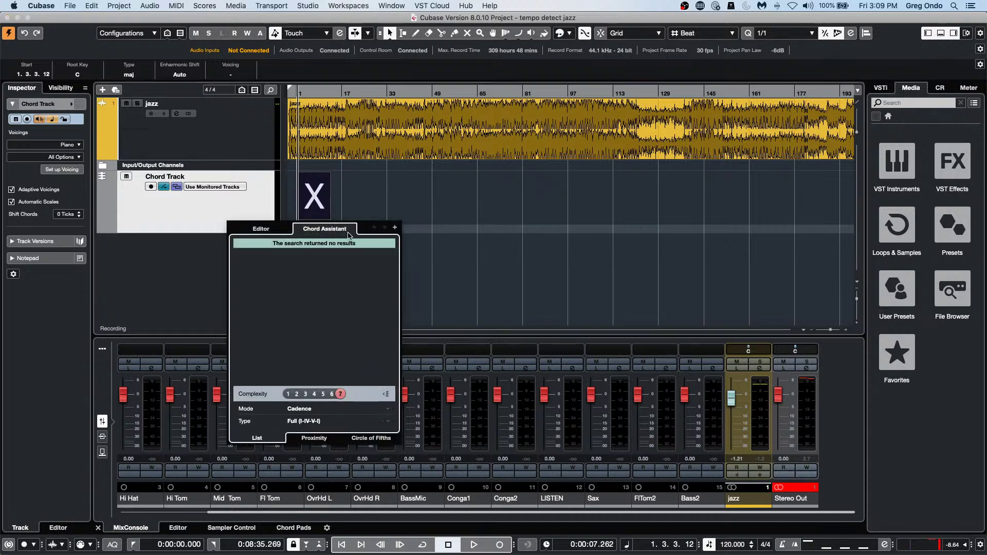
{"action": "left_click", "coordinate": [322, 440]}
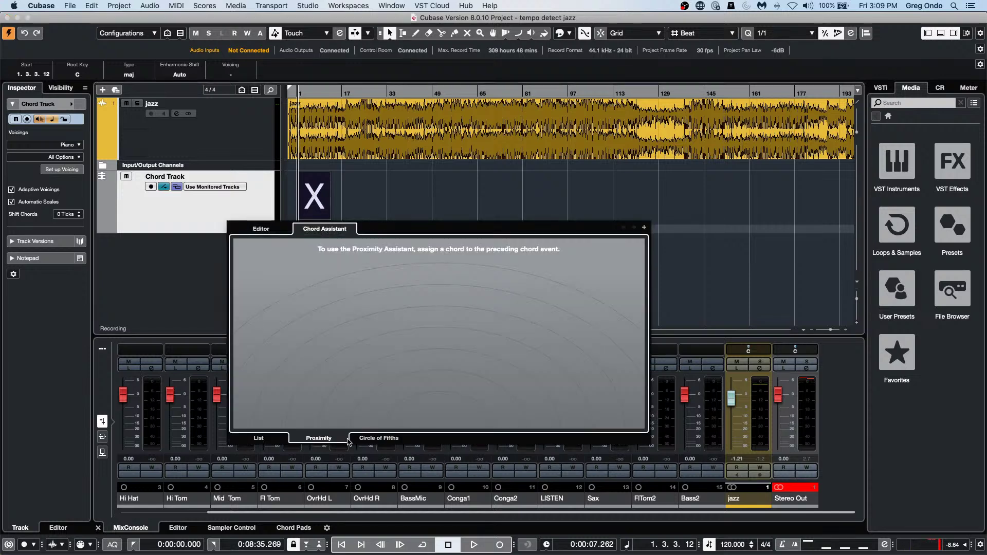
{"action": "left_click", "coordinate": [350, 440]}
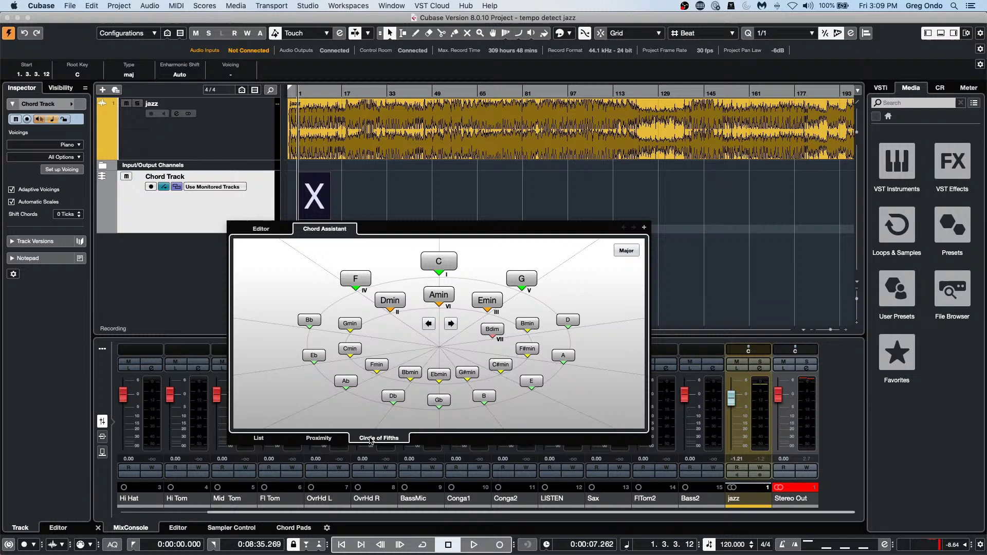
{"action": "left_click", "coordinate": [493, 331]}
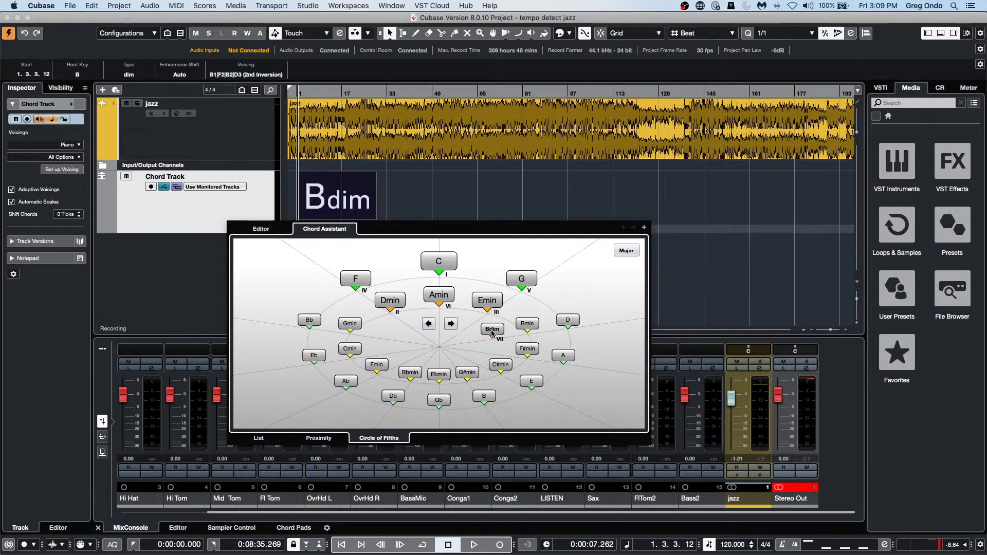
Reopen the Bdim chord event's editor and add another chord event after it.
{"action": "left_click", "coordinate": [177, 211]}
{"action": "double_click", "coordinate": [354, 205]}
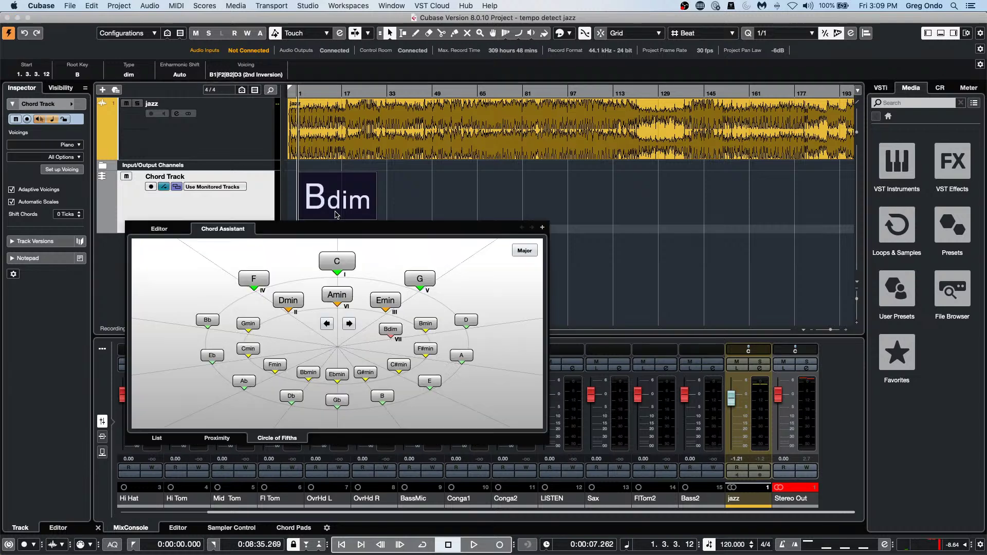
{"action": "left_click", "coordinate": [543, 228]}
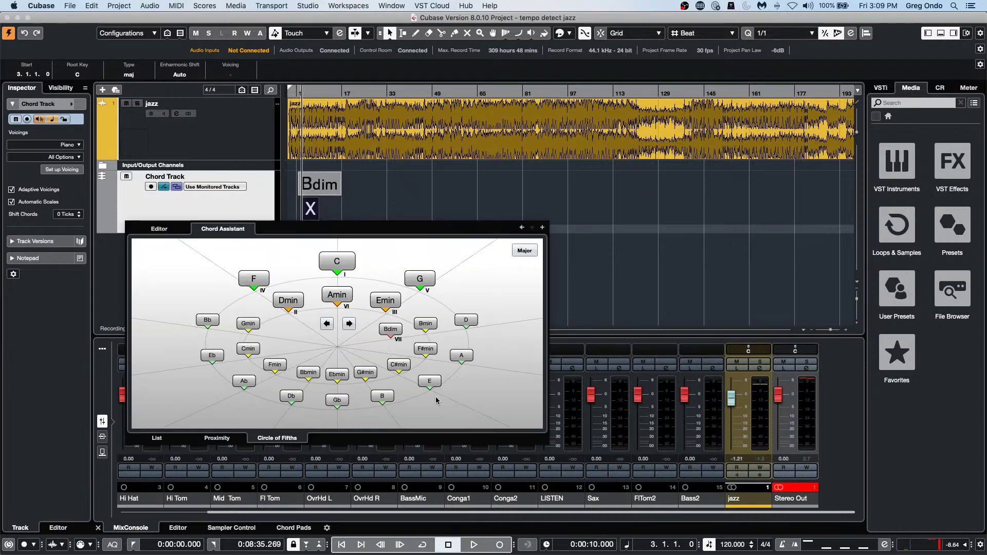
Rotate the Circle of Fifths to the key of Gb and assign the Gb chord to the new event.
{"action": "left_click", "coordinate": [350, 323]}
{"action": "left_click", "coordinate": [349, 323]}
{"action": "left_click", "coordinate": [350, 323]}
{"action": "left_click", "coordinate": [349, 323]}
{"action": "left_click", "coordinate": [349, 323]}
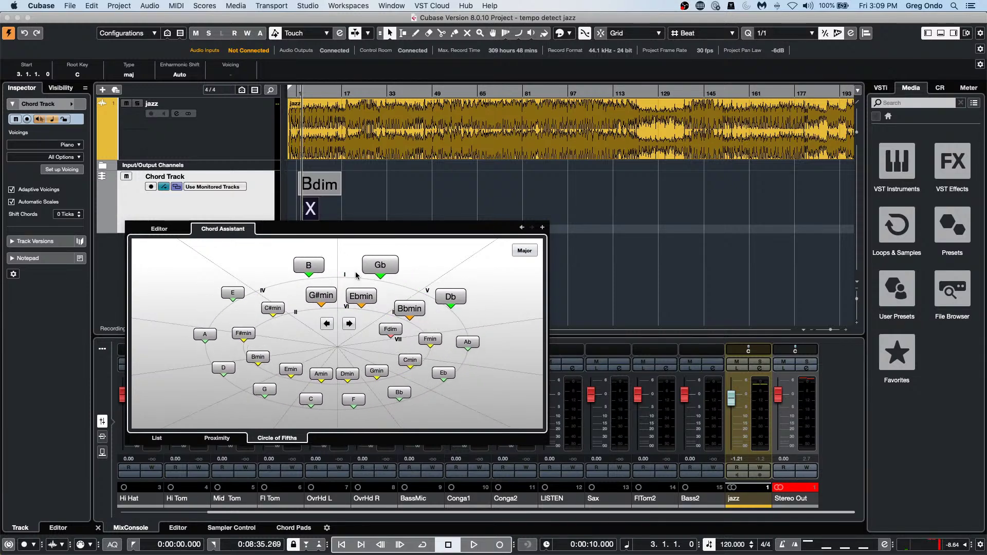
{"action": "left_click", "coordinate": [350, 324]}
{"action": "left_click", "coordinate": [334, 261]}
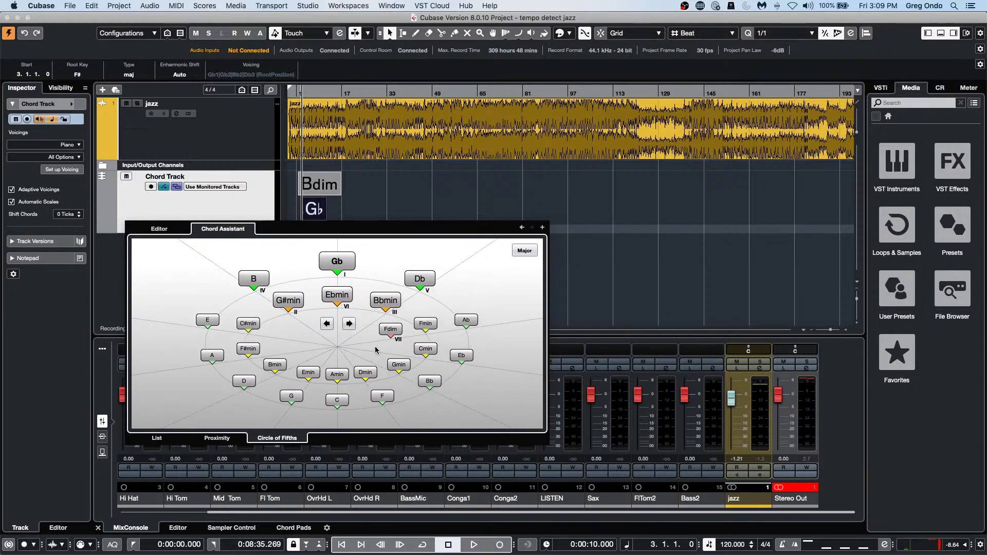
Rotate the Circle of Fifths to Eb and change the second chord event to Ddim.
{"action": "left_click", "coordinate": [349, 324]}
{"action": "left_click", "coordinate": [349, 323]}
{"action": "left_click", "coordinate": [349, 323]}
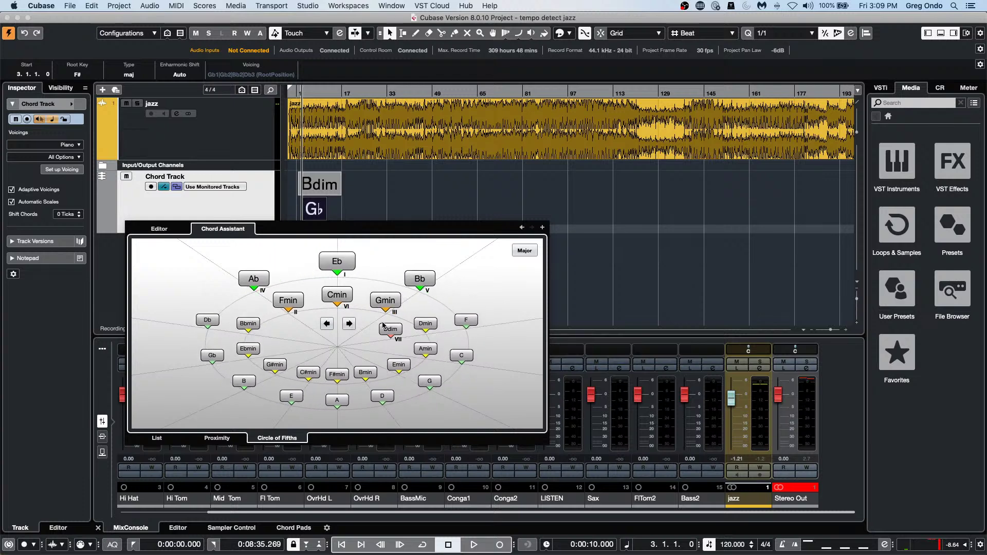
{"action": "left_click", "coordinate": [391, 329]}
Rotate the Circle of Fifths to Bb and add several empty chord events after the Ddim chord.
{"action": "left_click", "coordinate": [350, 324]}
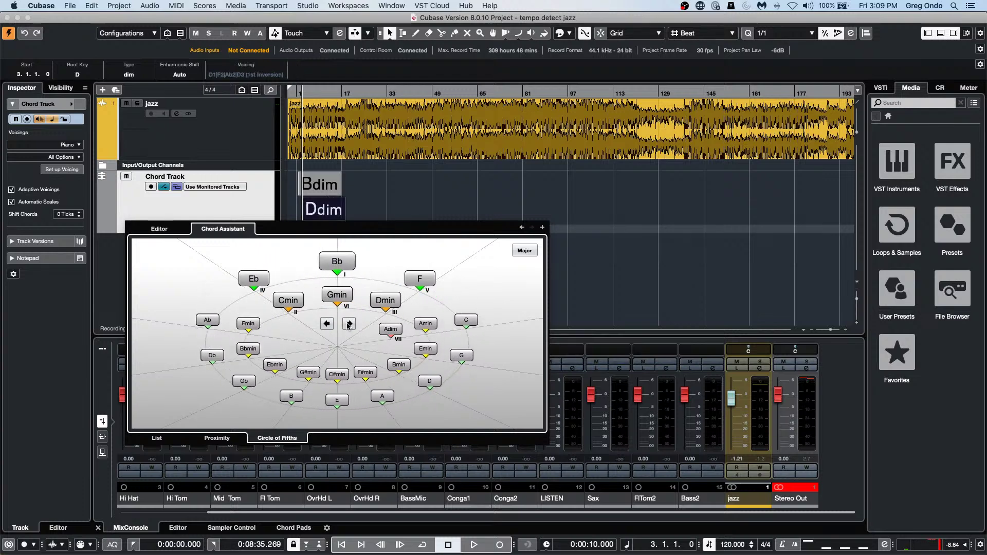
{"action": "left_click", "coordinate": [542, 228]}
{"action": "left_click", "coordinate": [543, 227]}
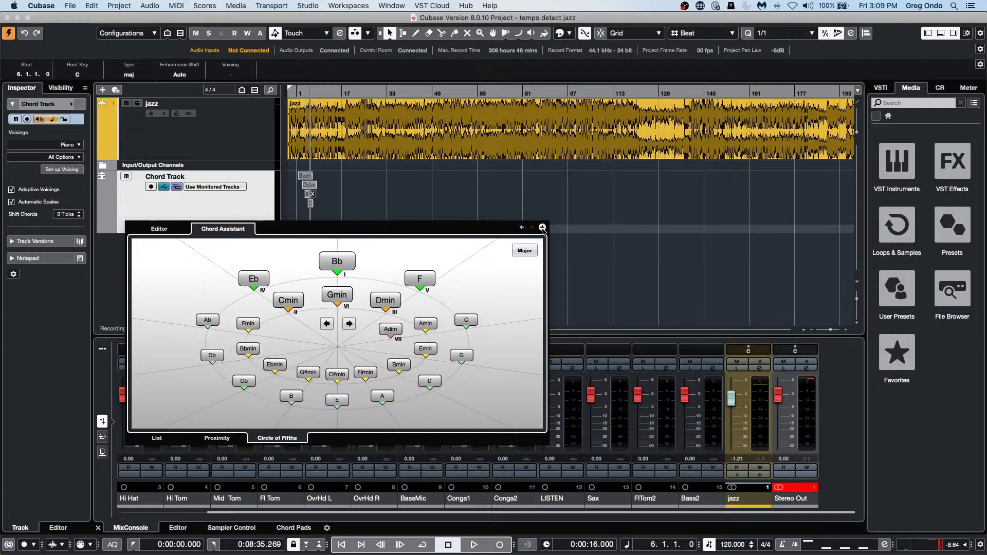
{"action": "left_click", "coordinate": [543, 228]}
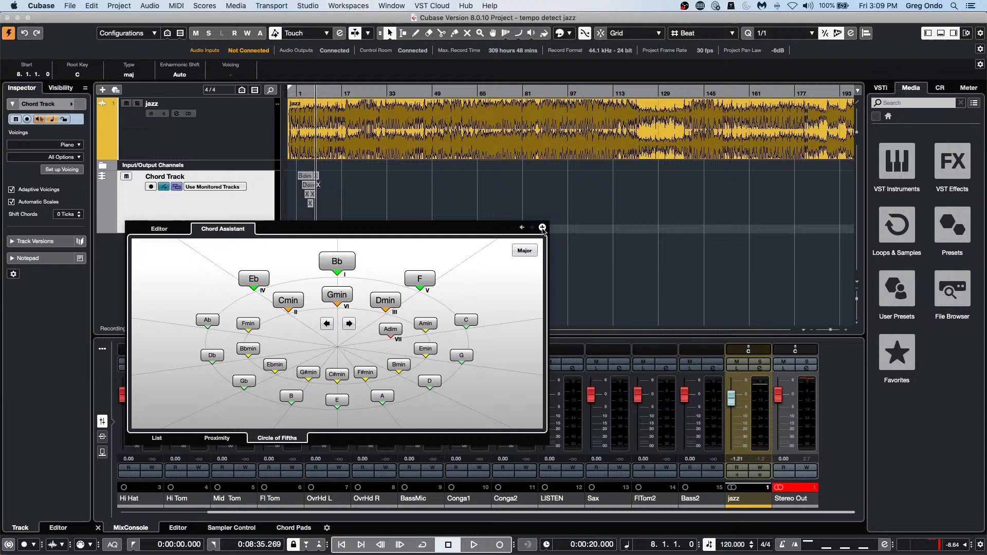
Try the Bb chord on the last chord event, assign Bmin to it instead, and close the chord editor.
{"action": "left_click", "coordinate": [338, 265]}
{"action": "left_click", "coordinate": [399, 365]}
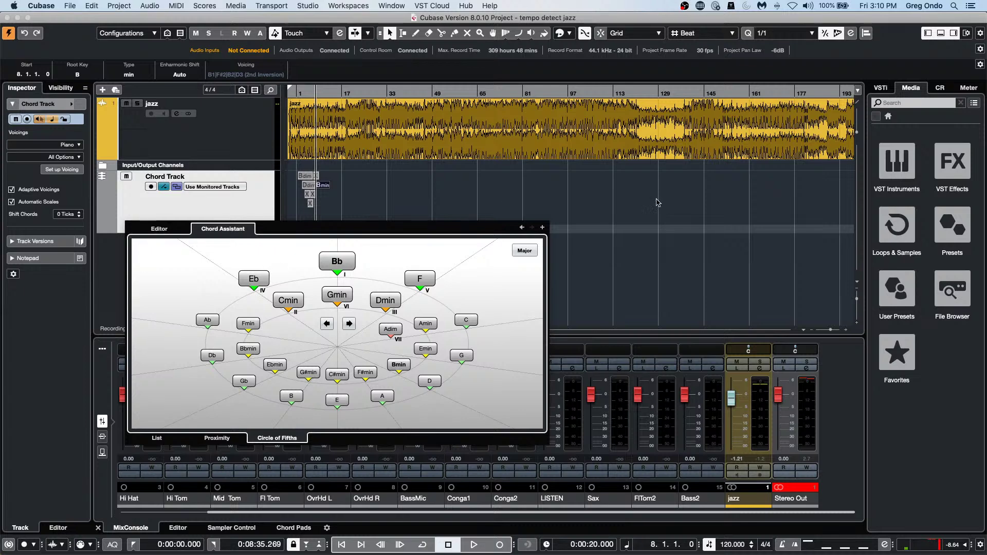
{"action": "left_click", "coordinate": [698, 260]}
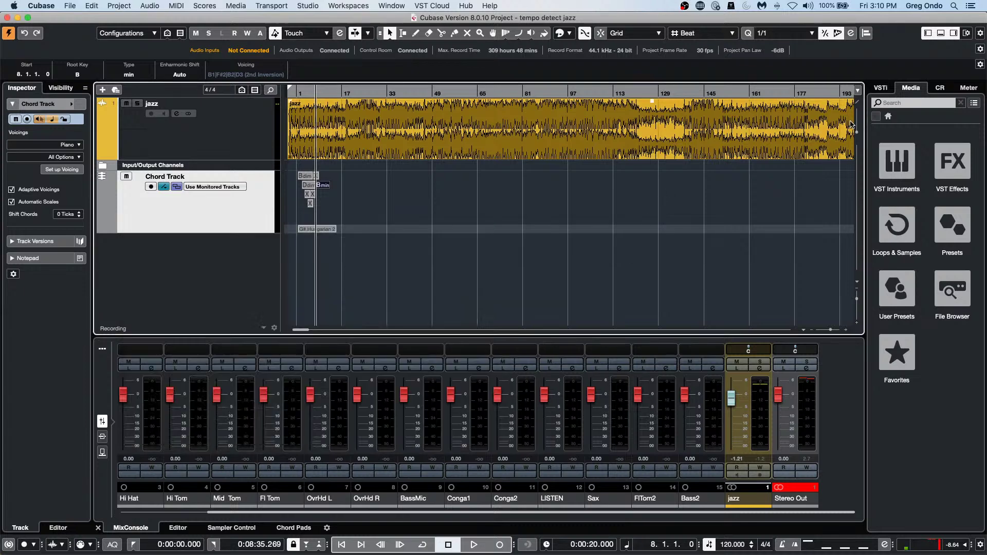
Browse the Loops & Samples collection and open the Nu Metal loop set.
{"action": "left_click", "coordinate": [898, 237]}
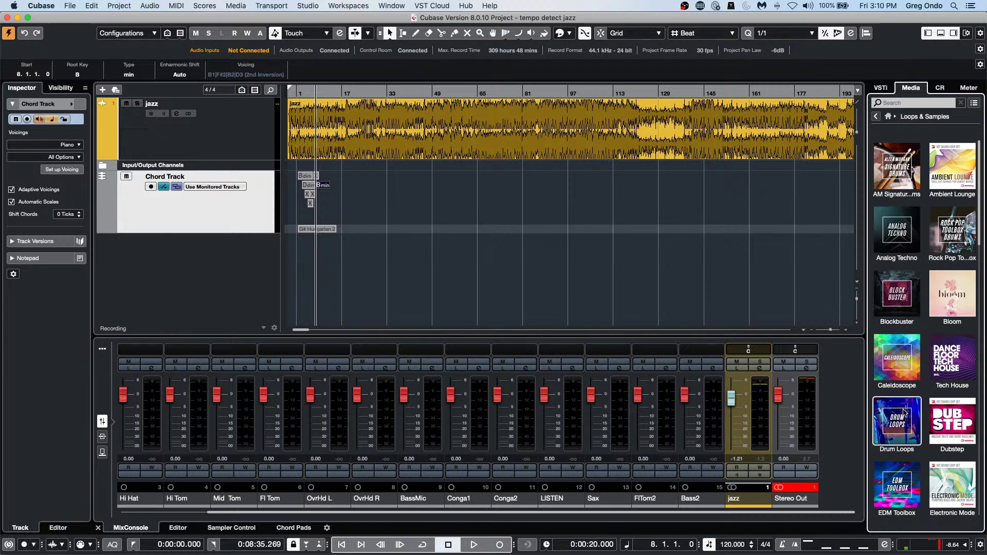
{"action": "scroll", "coordinate": [905, 411], "scroll_direction": "down", "scroll_amount": 10}
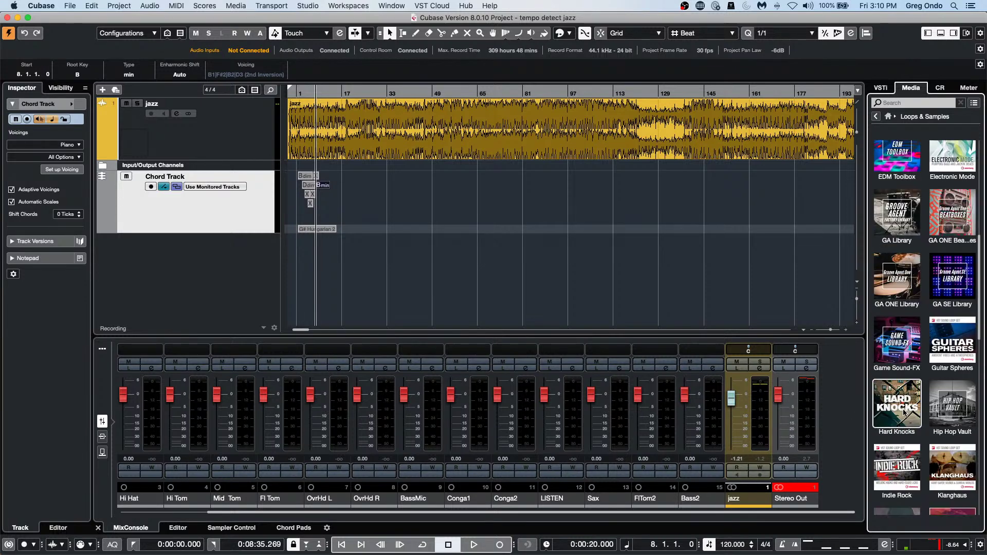
{"action": "scroll", "coordinate": [904, 412], "scroll_direction": "down", "scroll_amount": 10}
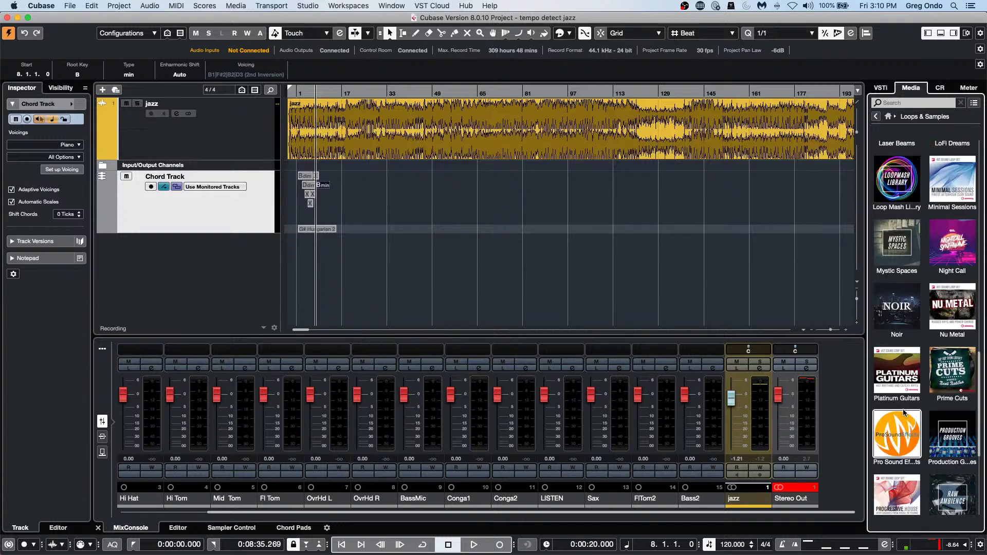
{"action": "scroll", "coordinate": [904, 412], "scroll_direction": "down", "scroll_amount": 5}
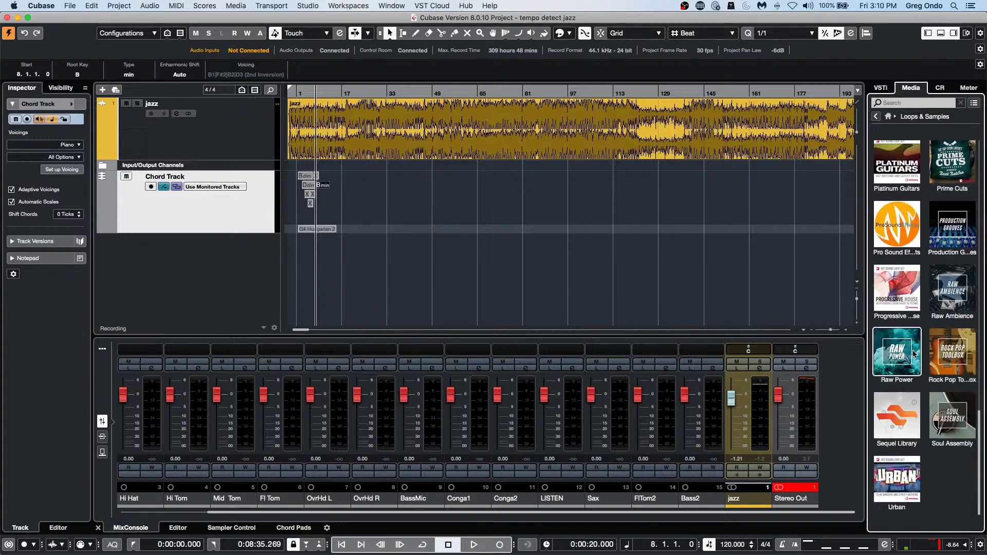
{"action": "scroll", "coordinate": [913, 354], "scroll_direction": "up", "scroll_amount": 20}
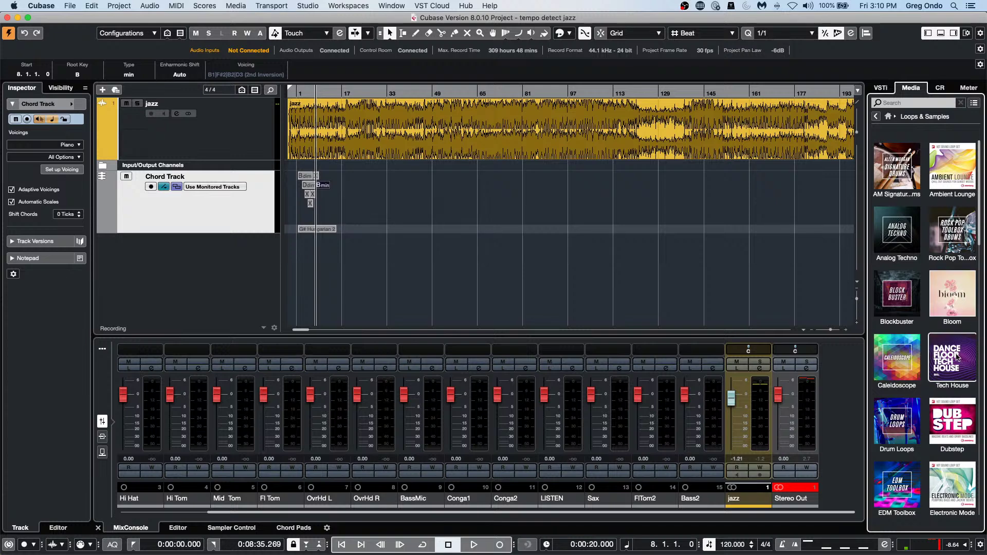
{"action": "scroll", "coordinate": [941, 347], "scroll_direction": "down", "scroll_amount": 10}
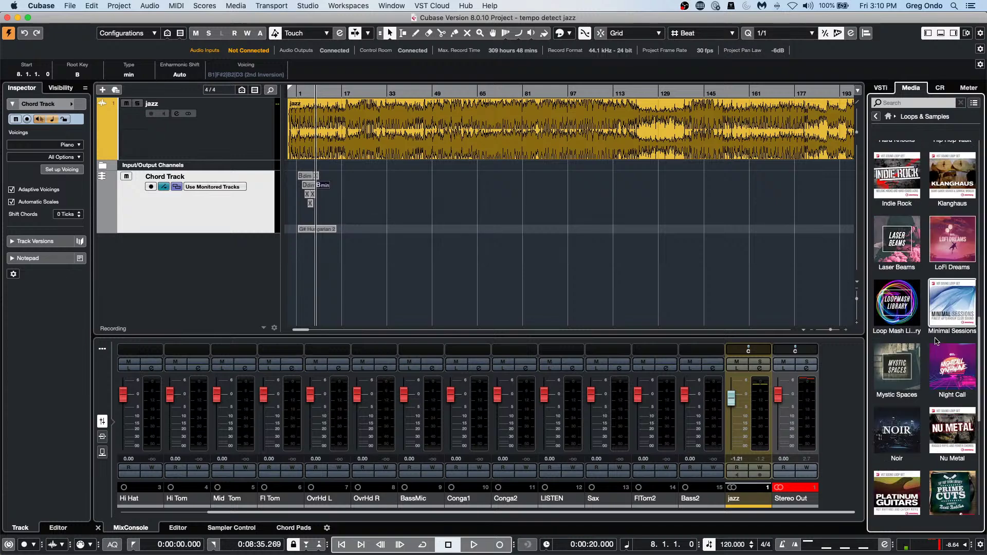
{"action": "left_click", "coordinate": [955, 414]}
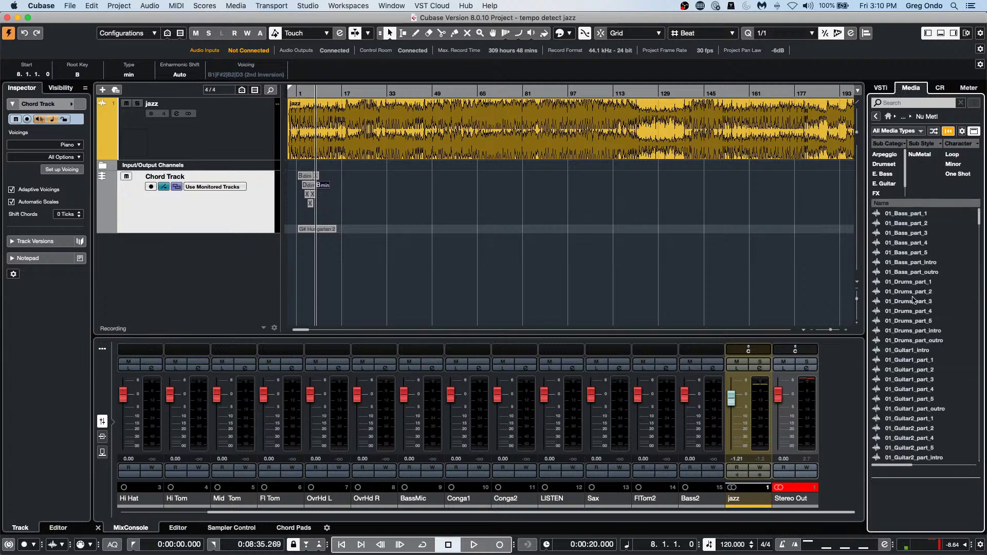
Search the Nu Metal loop set for "kick" and clear the search text.
{"action": "left_click", "coordinate": [895, 102]}
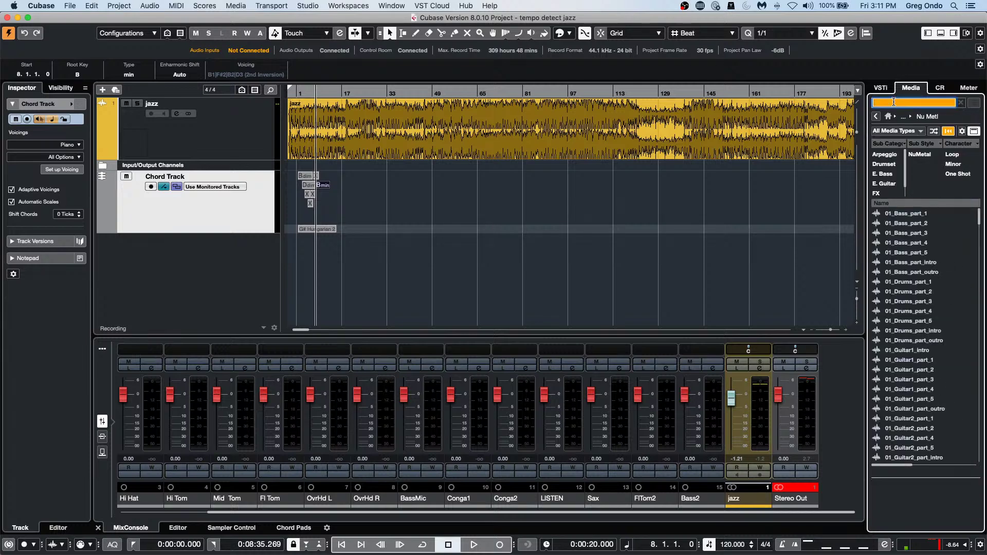
{"action": "type", "text": "kick"}
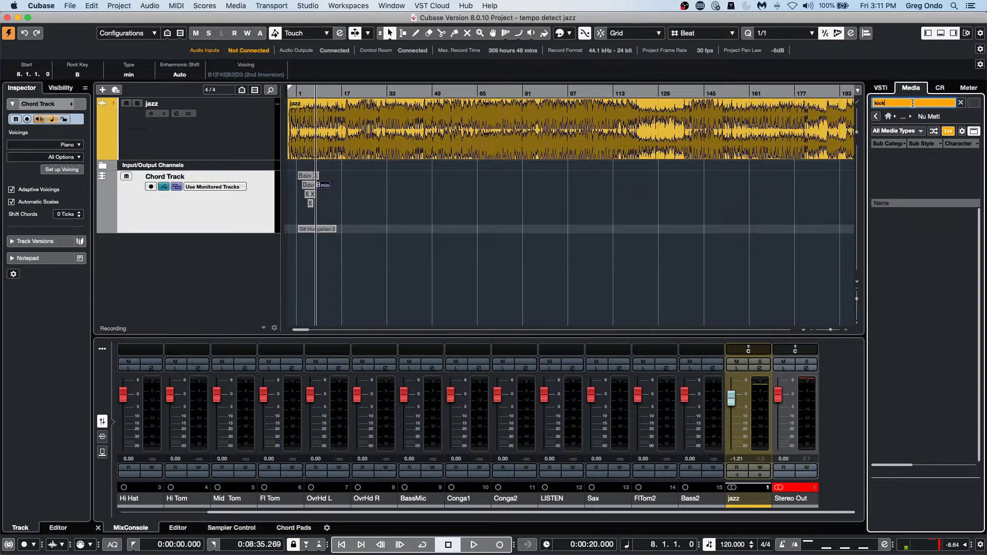
{"action": "key", "text": "BackSpace"}
{"action": "key", "text": "BackSpace"}
{"action": "key", "text": "BackSpace"}
{"action": "key", "text": "BackSpace"}
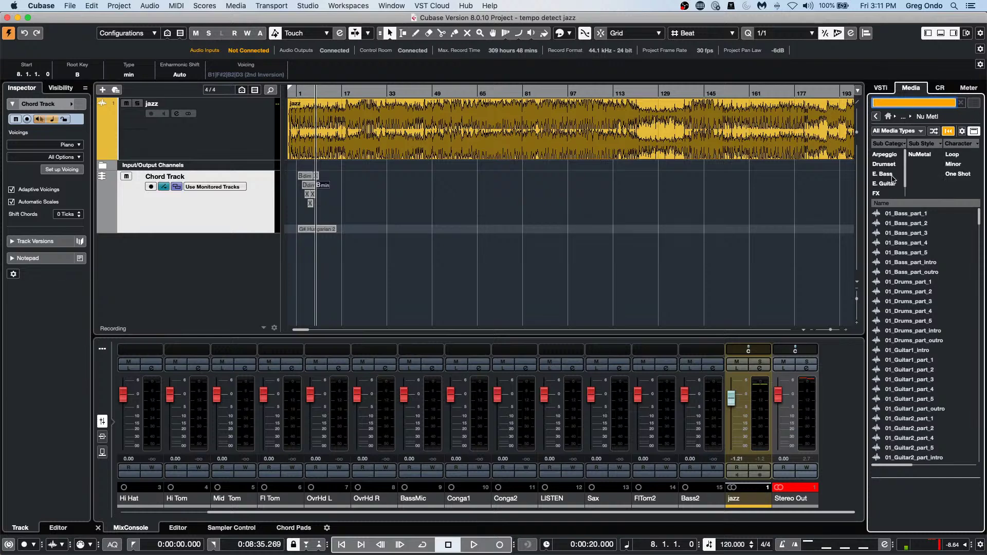
Filter the Nu Metal loops to the Drumset subcategory and look through the drum files.
{"action": "scroll", "coordinate": [892, 188], "scroll_direction": "down", "scroll_amount": 1}
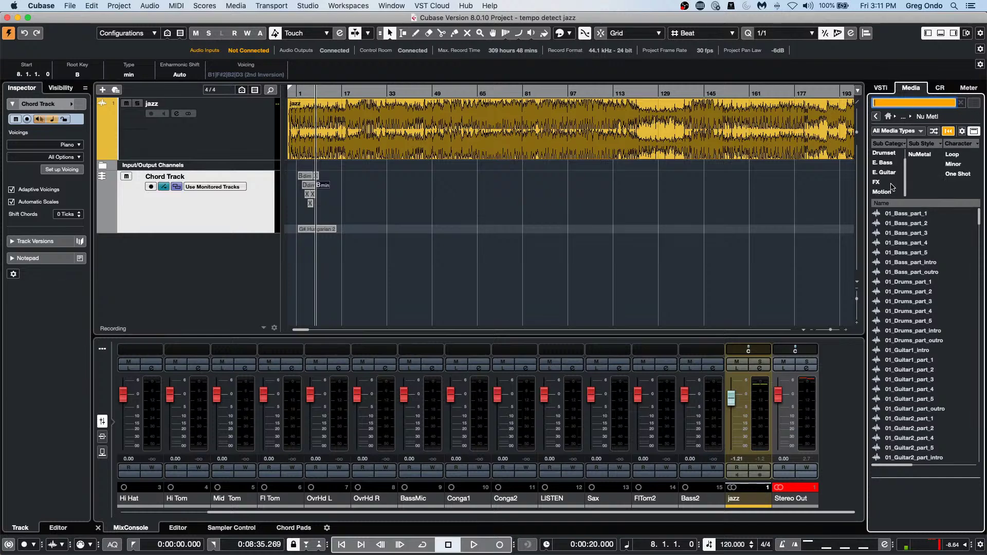
{"action": "scroll", "coordinate": [893, 186], "scroll_direction": "up", "scroll_amount": 1}
{"action": "left_click", "coordinate": [894, 165]}
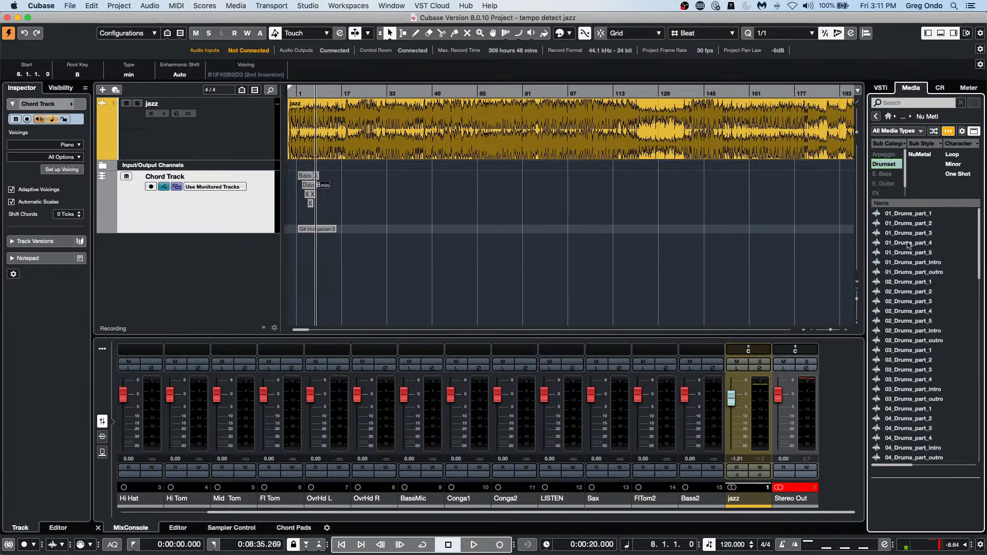
{"action": "scroll", "coordinate": [910, 244], "scroll_direction": "down", "scroll_amount": 20}
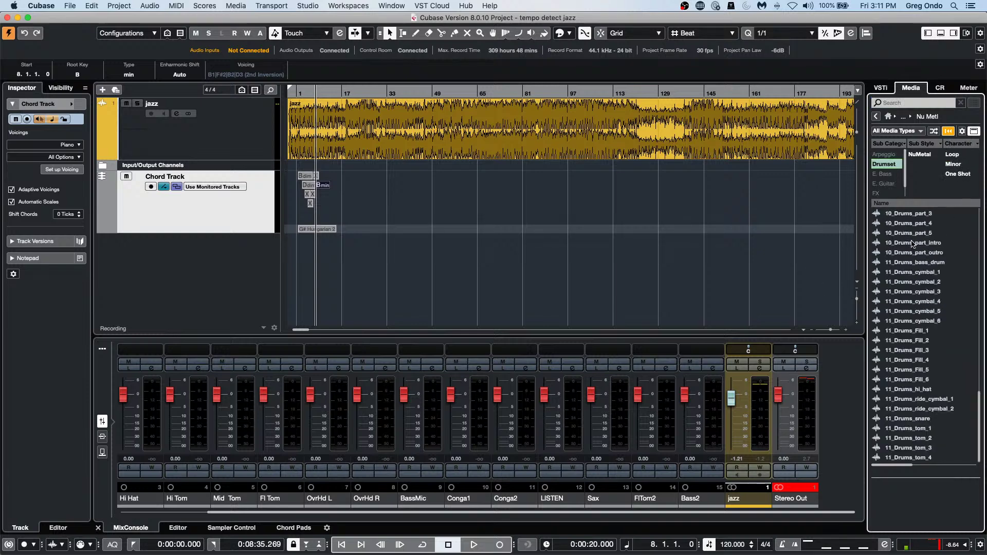
{"action": "scroll", "coordinate": [913, 243], "scroll_direction": "up", "scroll_amount": 20}
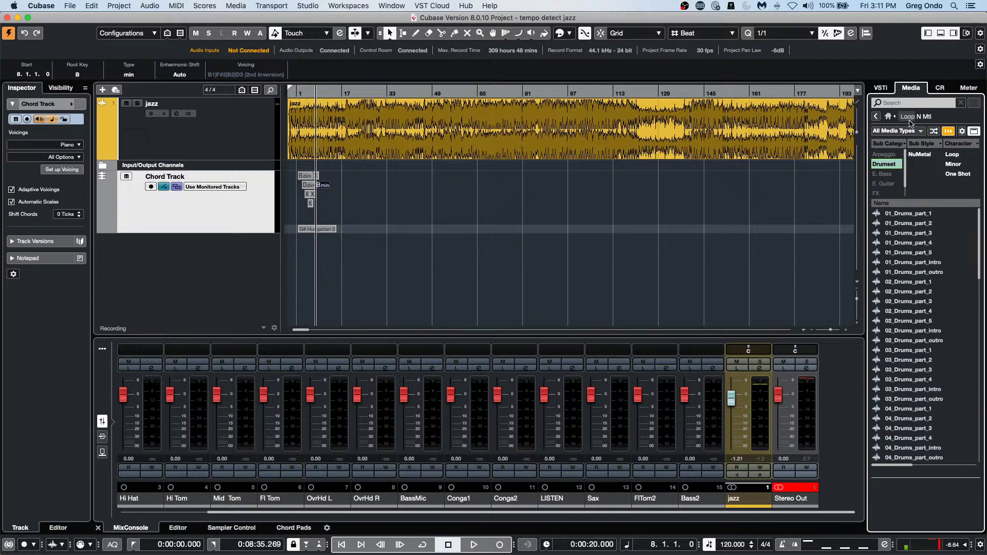
Go back to the loop sets, open the Rock Pop Toolbox drums and switch the subcategory filter from Drumset to Toms.
{"action": "left_click", "coordinate": [876, 116]}
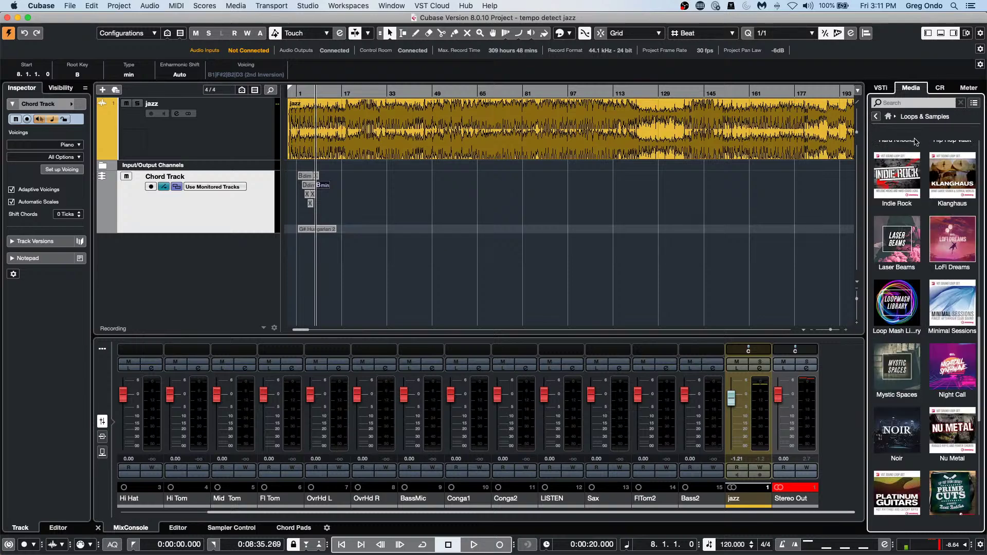
{"action": "scroll", "coordinate": [915, 242], "scroll_direction": "up", "scroll_amount": 2}
{"action": "scroll", "coordinate": [916, 281], "scroll_direction": "up", "scroll_amount": 15}
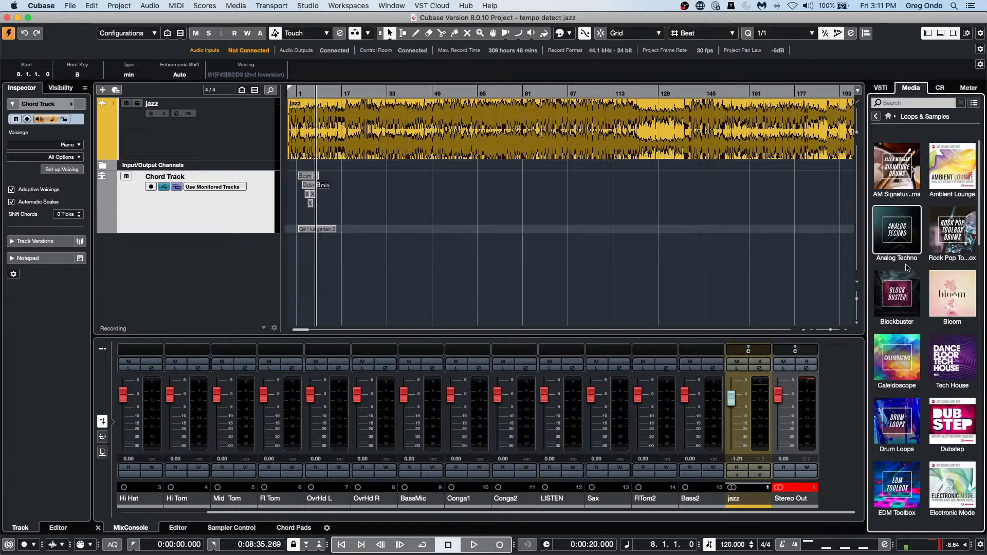
{"action": "left_click", "coordinate": [959, 242]}
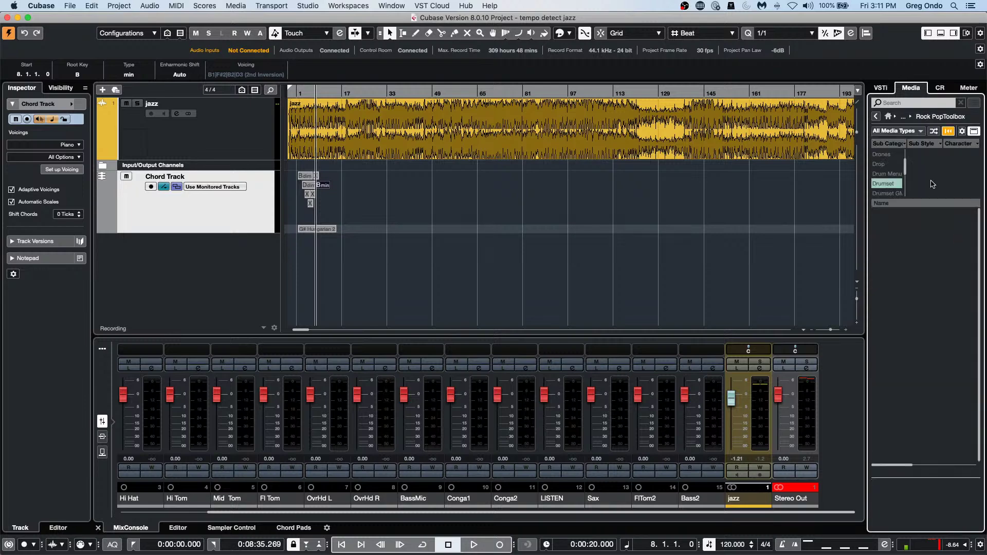
{"action": "left_click", "coordinate": [888, 184]}
{"action": "scroll", "coordinate": [890, 183], "scroll_direction": "down", "scroll_amount": 1}
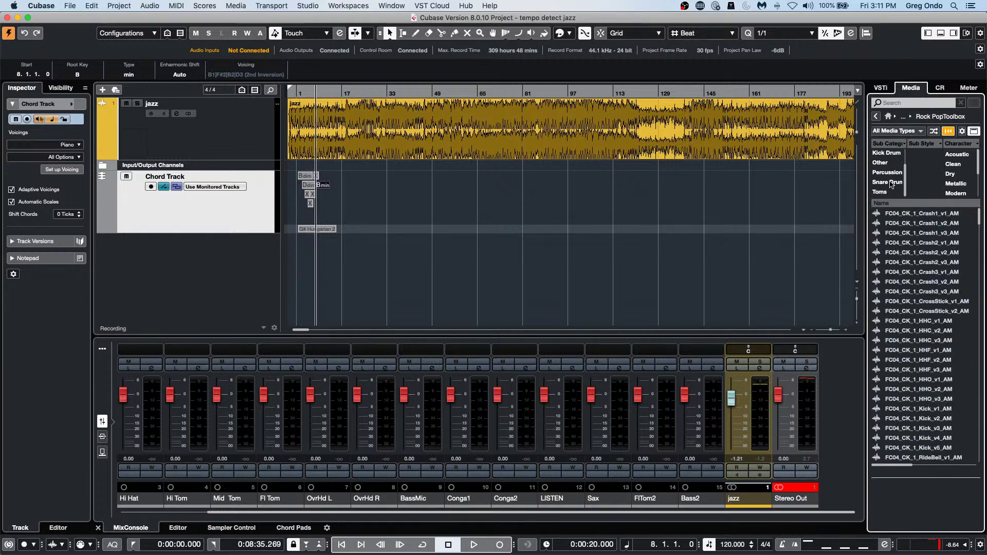
{"action": "left_click", "coordinate": [893, 192]}
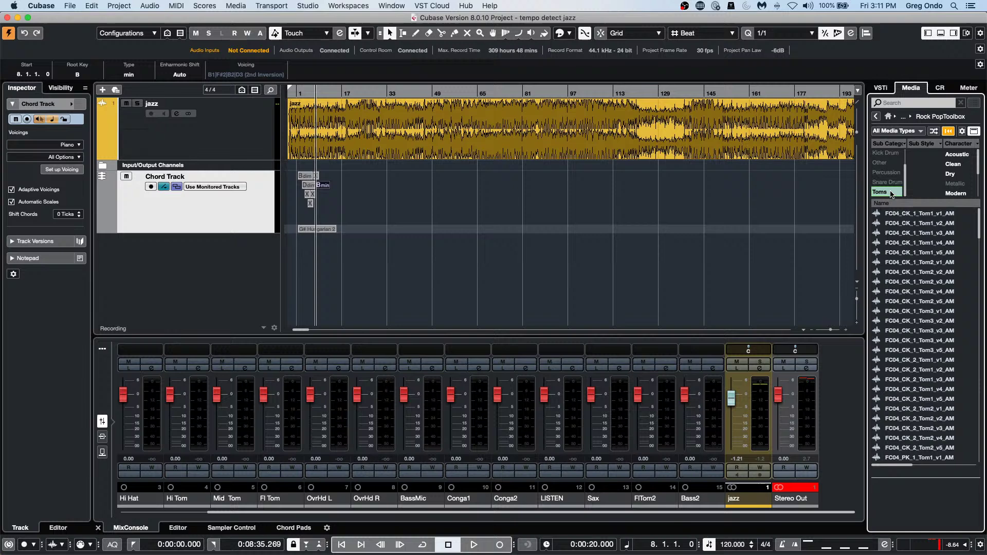
Audition several FC04_CK_1 tom samples, including Tom1, Tom2 and Tom3 variations, ending with Tom1_v1.
{"action": "left_click", "coordinate": [923, 253]}
{"action": "left_click", "coordinate": [915, 311]}
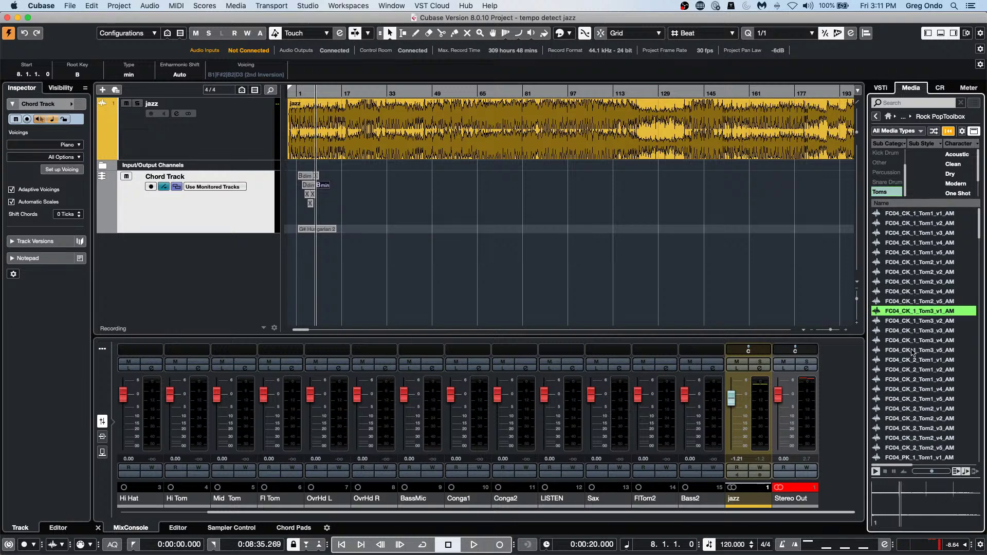
{"action": "left_click", "coordinate": [918, 252]}
{"action": "left_click", "coordinate": [918, 233]}
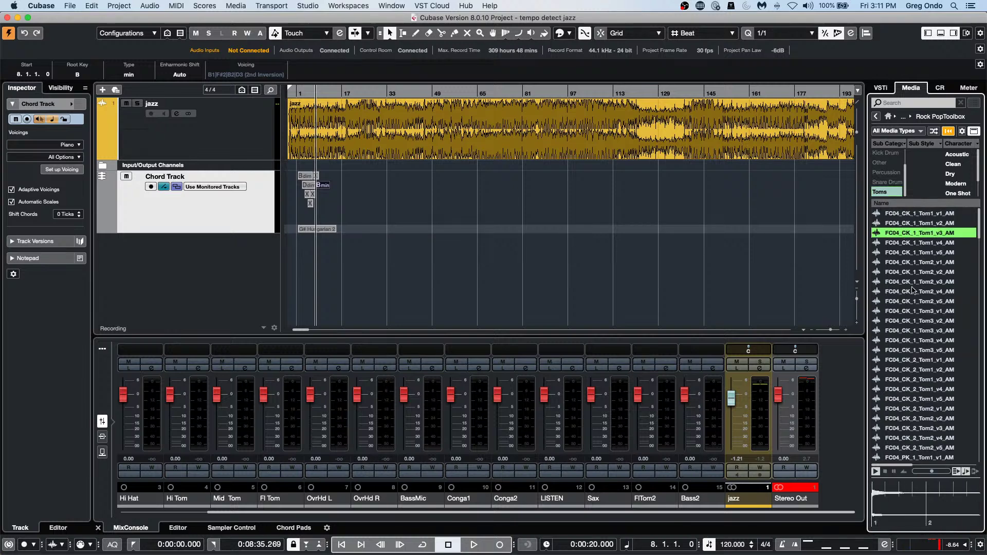
{"action": "left_click", "coordinate": [918, 292]}
{"action": "left_click", "coordinate": [918, 311]}
{"action": "left_click", "coordinate": [918, 340]}
{"action": "left_click", "coordinate": [918, 292]}
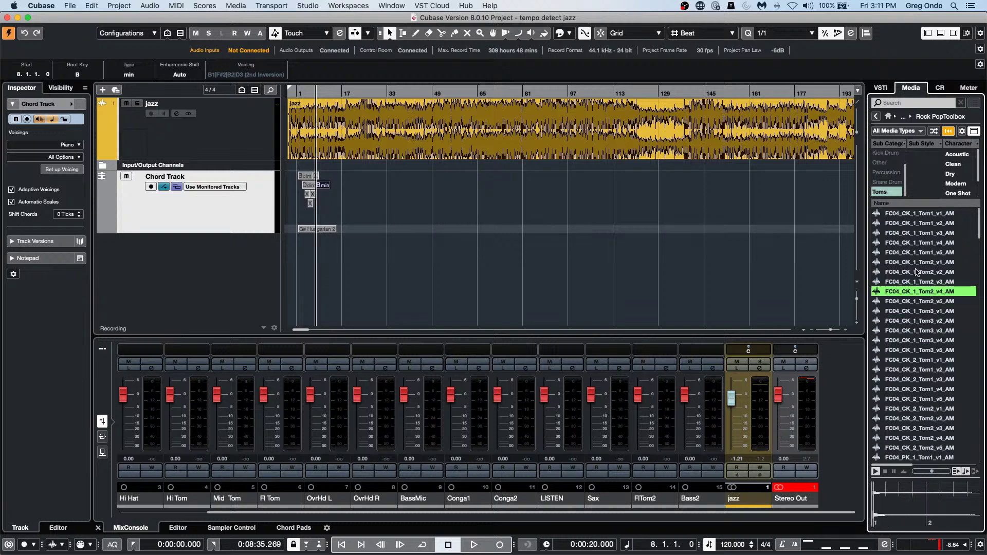
{"action": "left_click", "coordinate": [916, 262]}
{"action": "left_click", "coordinate": [911, 214]}
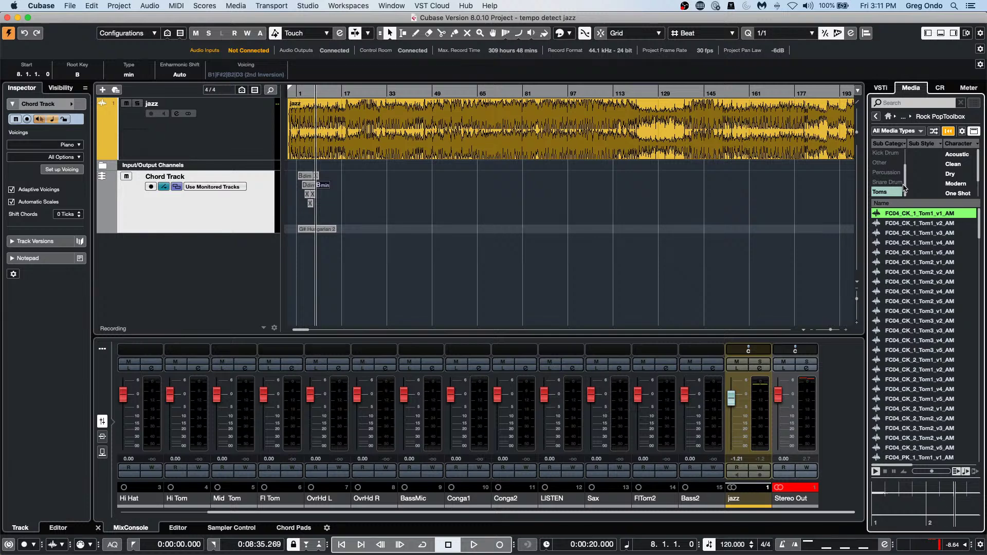
{"action": "scroll", "coordinate": [906, 190], "scroll_direction": "up", "scroll_amount": 2}
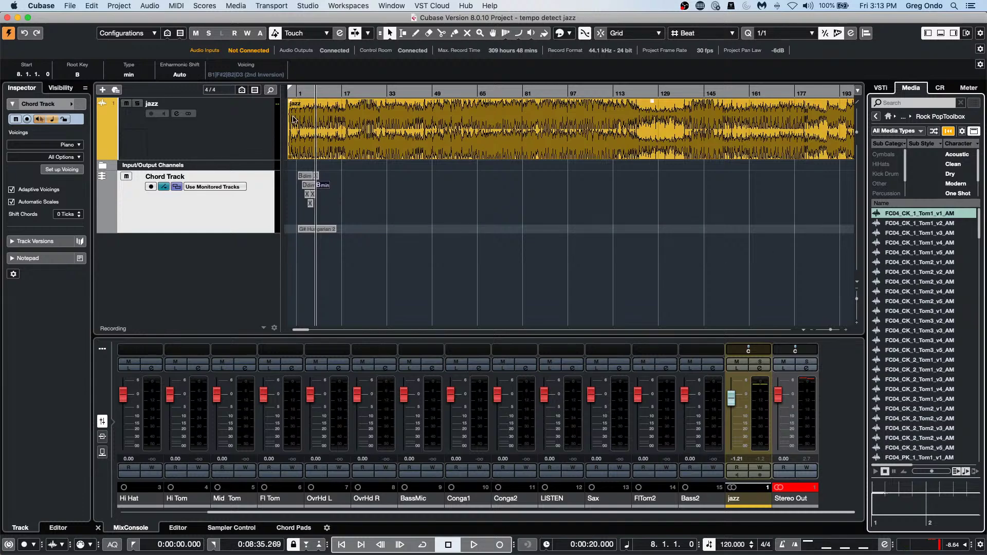
Select the jazz audio event and open the context menu of the jazz track.
{"action": "left_click", "coordinate": [318, 95]}
{"action": "left_click_drag", "start_coordinate": [318, 95], "coordinate": [307, 133]}
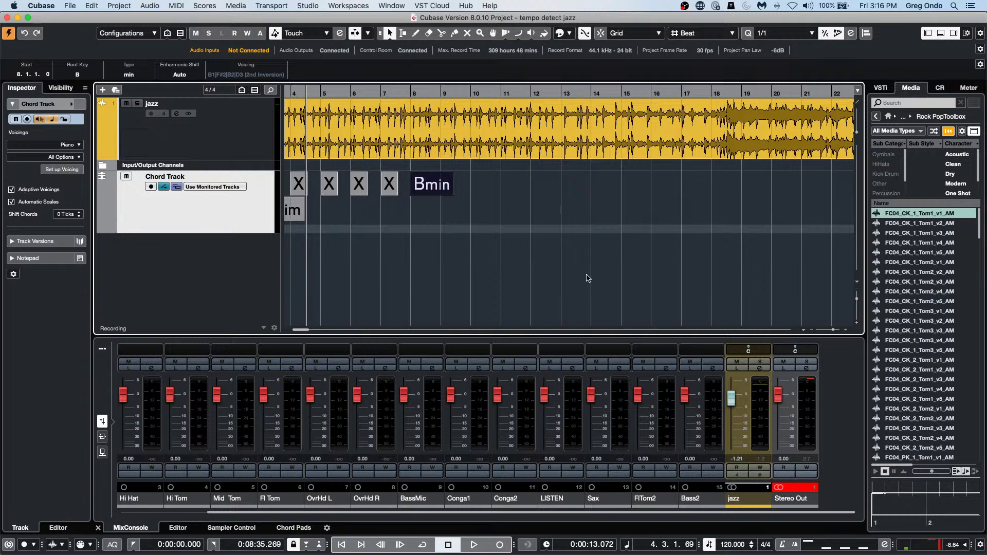
{"action": "left_click", "coordinate": [529, 140]}
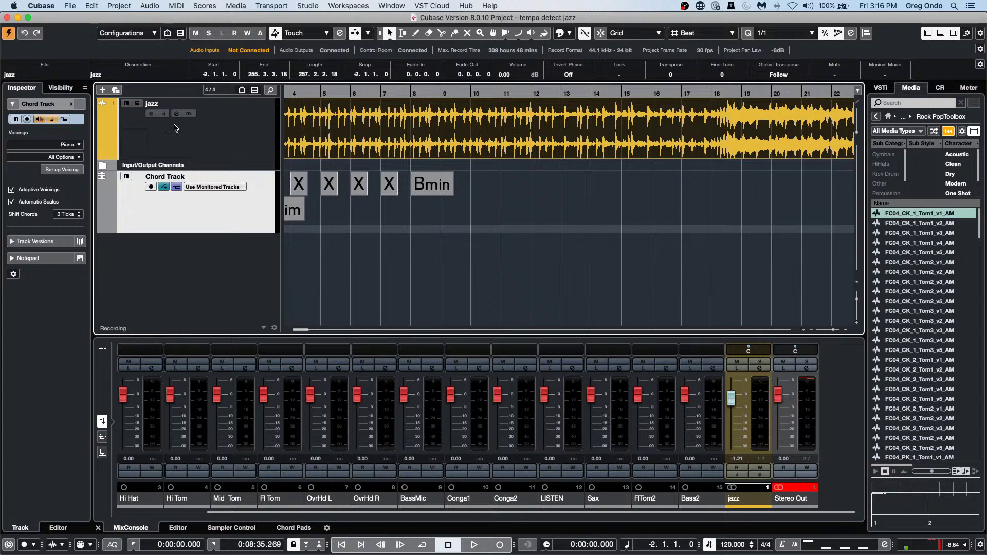
{"action": "right_click", "coordinate": [178, 141]}
{"action": "mouse_move", "coordinate": [216, 148]}
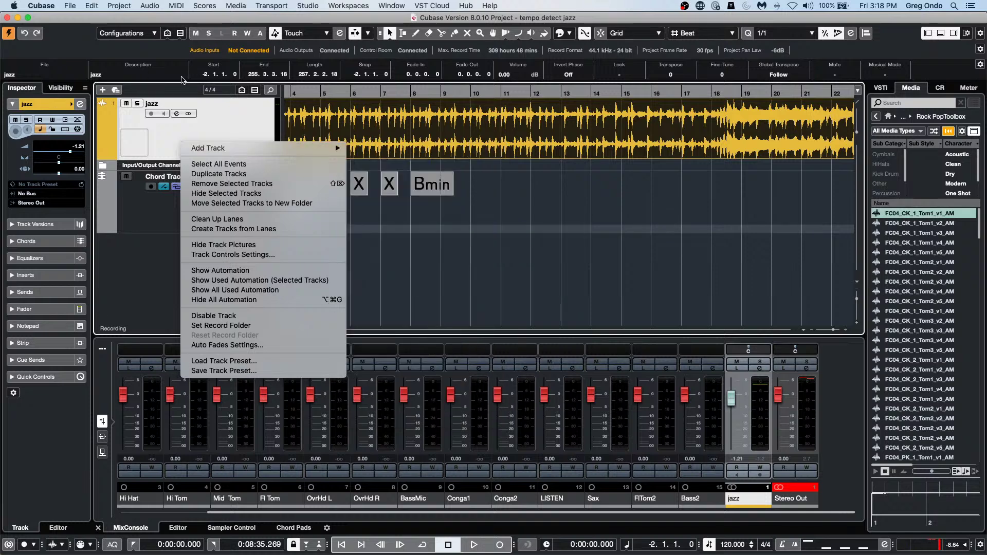
Create a new project in the March 26 2021 folder.
{"action": "left_click", "coordinate": [76, 6]}
{"action": "left_click", "coordinate": [72, 6]}
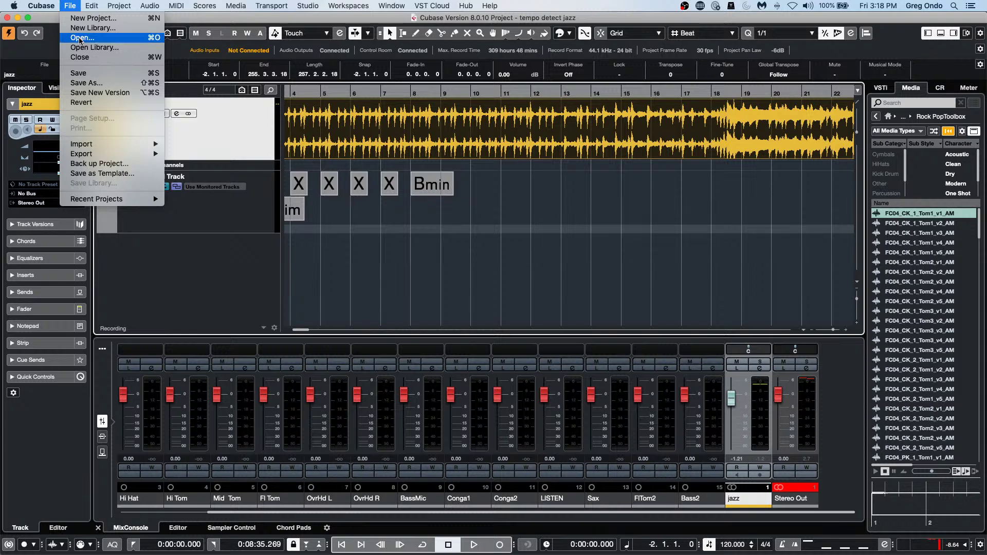
{"action": "mouse_move", "coordinate": [99, 5]}
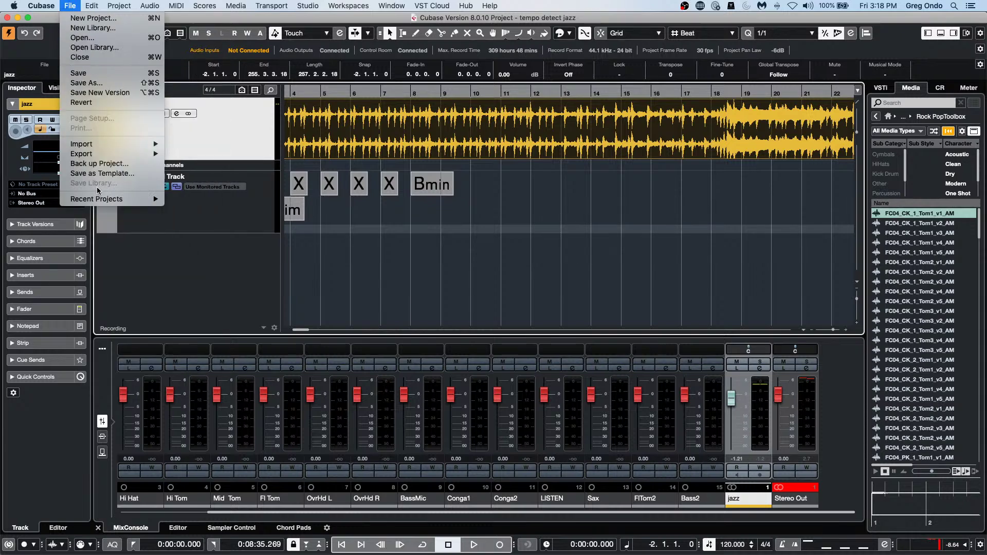
{"action": "mouse_move", "coordinate": [98, 198]}
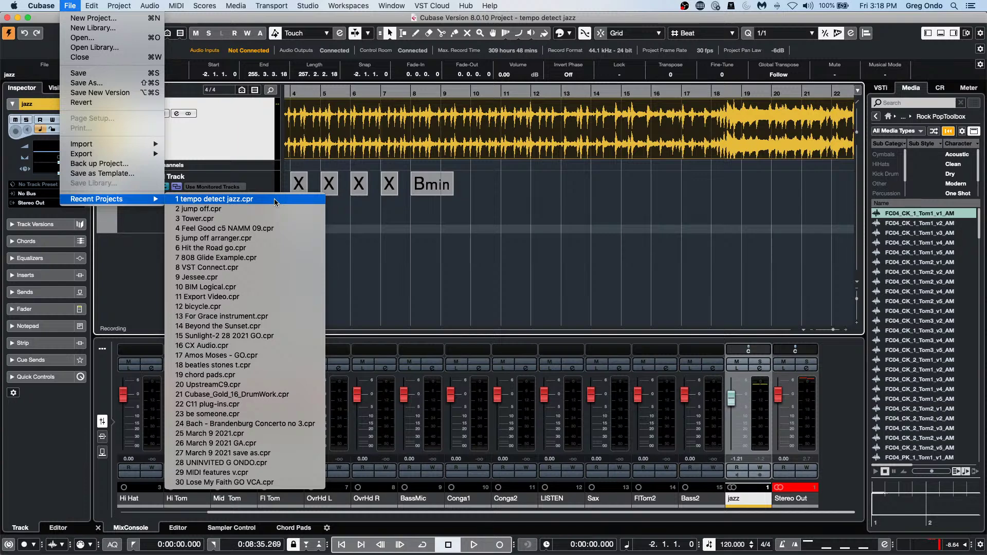
{"action": "left_click", "coordinate": [80, 19]}
{"action": "left_click", "coordinate": [710, 374]}
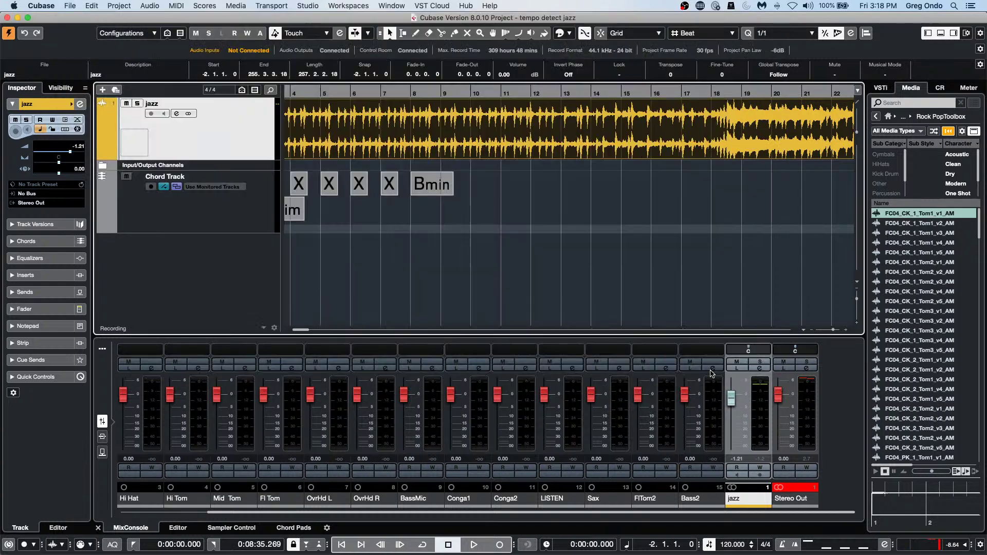
{"action": "left_click", "coordinate": [810, 438]}
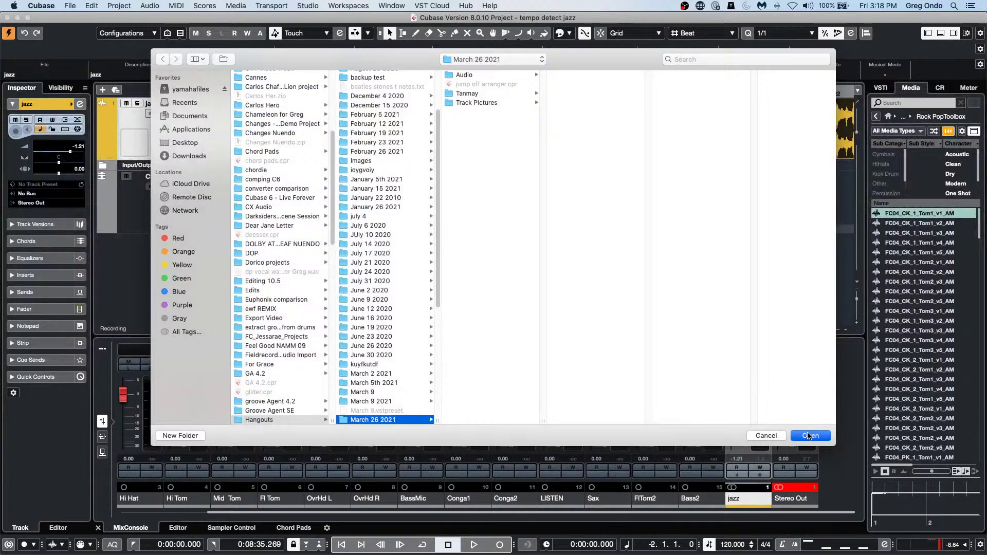
Add one instrument track using Groove Agent SE, routed to Stereo Out.
{"action": "right_click", "coordinate": [196, 146]}
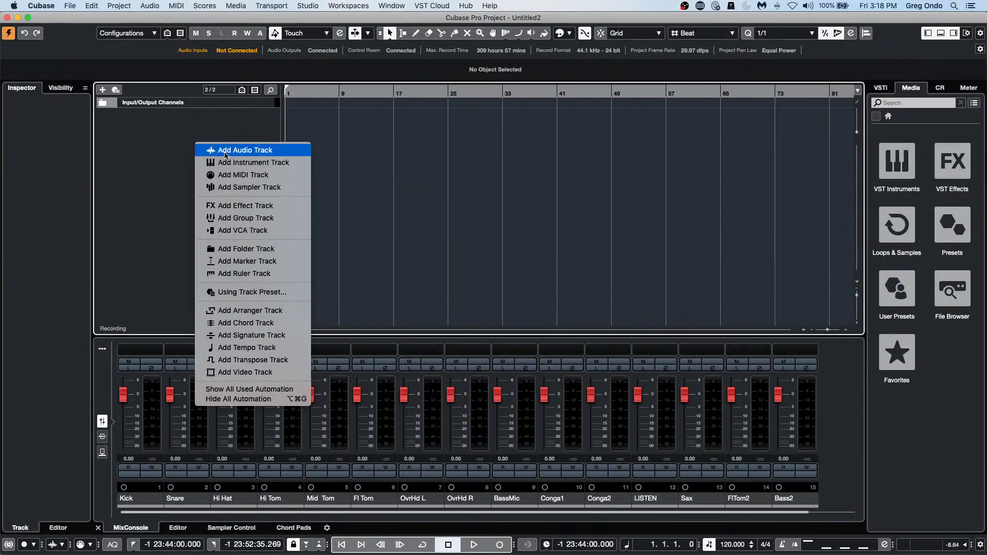
{"action": "left_click", "coordinate": [226, 163]}
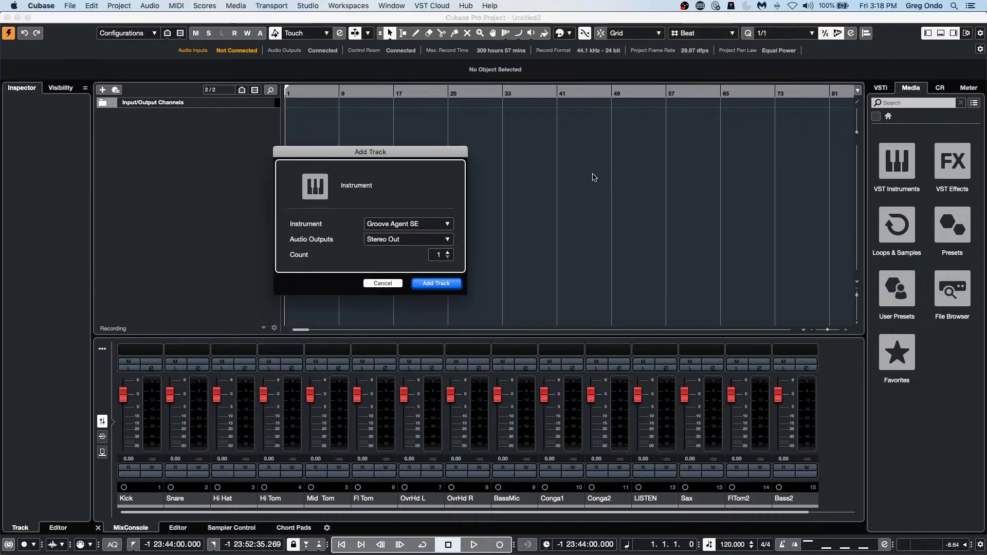
{"action": "left_click", "coordinate": [387, 227]}
{"action": "left_click", "coordinate": [580, 249]}
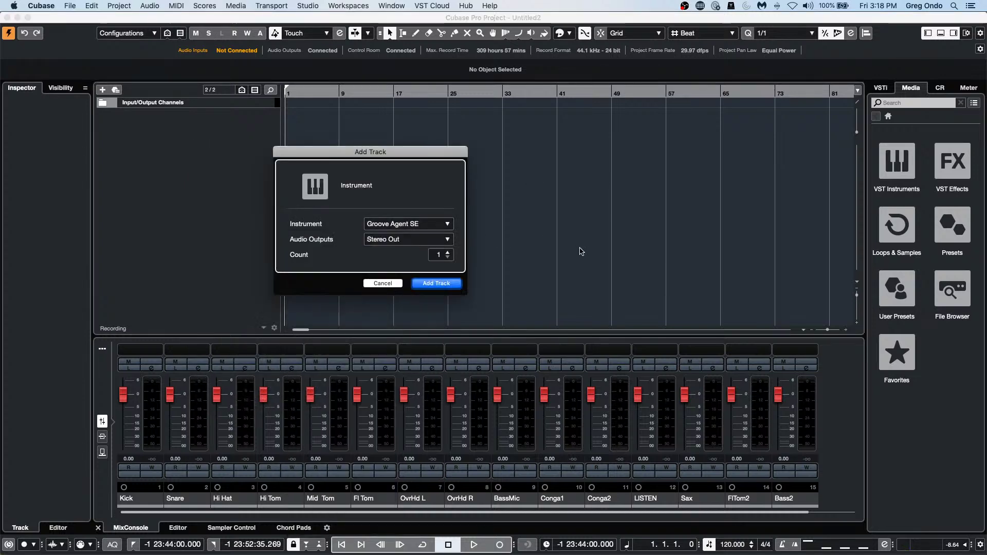
{"action": "left_click", "coordinate": [453, 284]}
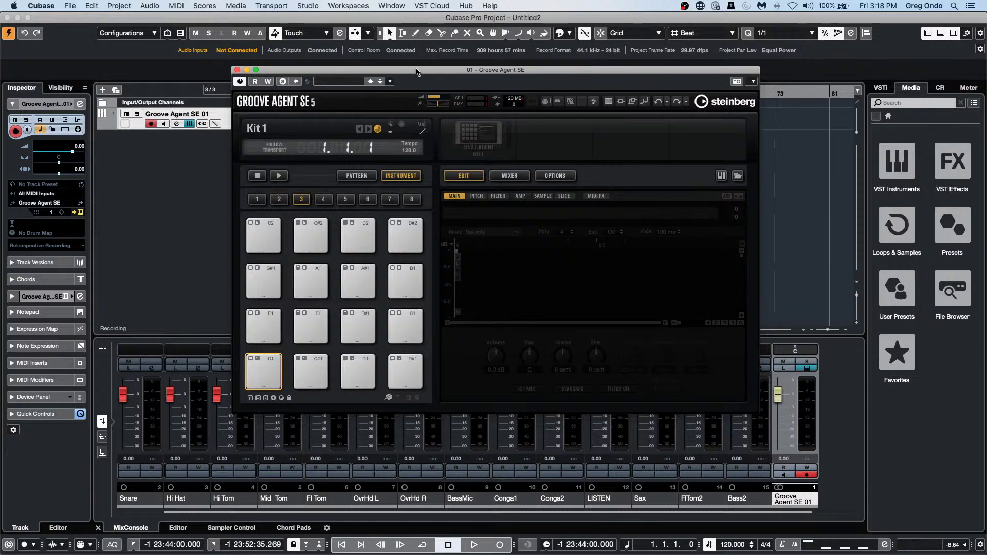
Load the Bap Boomer kit from the Urban (Hip-Hop / R&B) style into Groove Agent SE's kit slot.
{"action": "right_click", "coordinate": [496, 137]}
{"action": "left_click", "coordinate": [553, 154]}
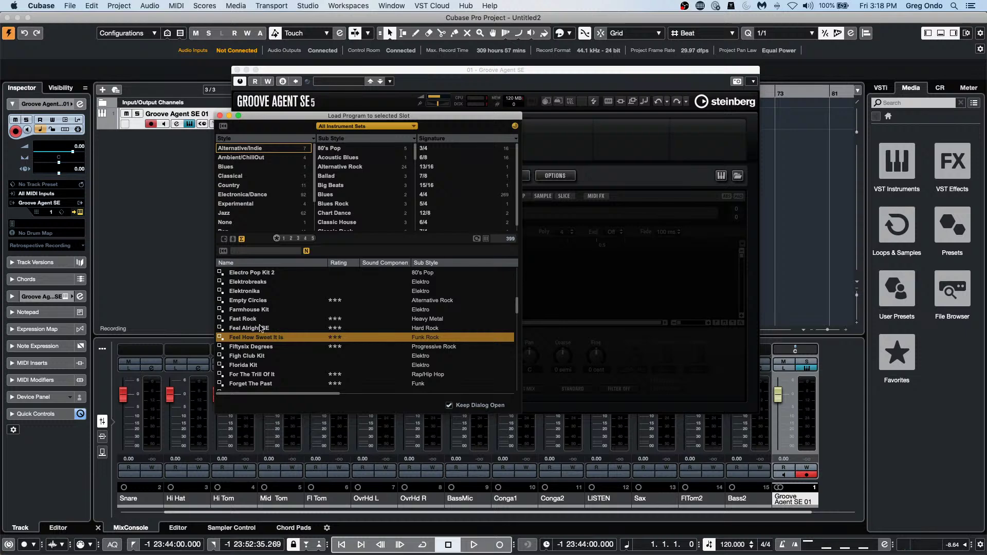
{"action": "scroll", "coordinate": [296, 325], "scroll_direction": "up", "scroll_amount": 15}
{"action": "scroll", "coordinate": [252, 203], "scroll_direction": "down", "scroll_amount": 3}
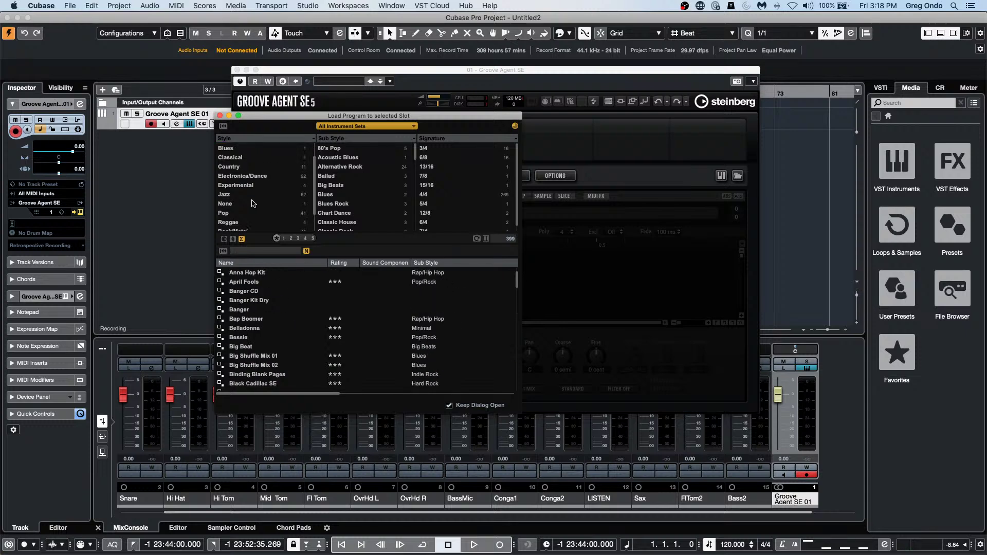
{"action": "left_click", "coordinate": [266, 225]}
{"action": "left_click", "coordinate": [266, 217]}
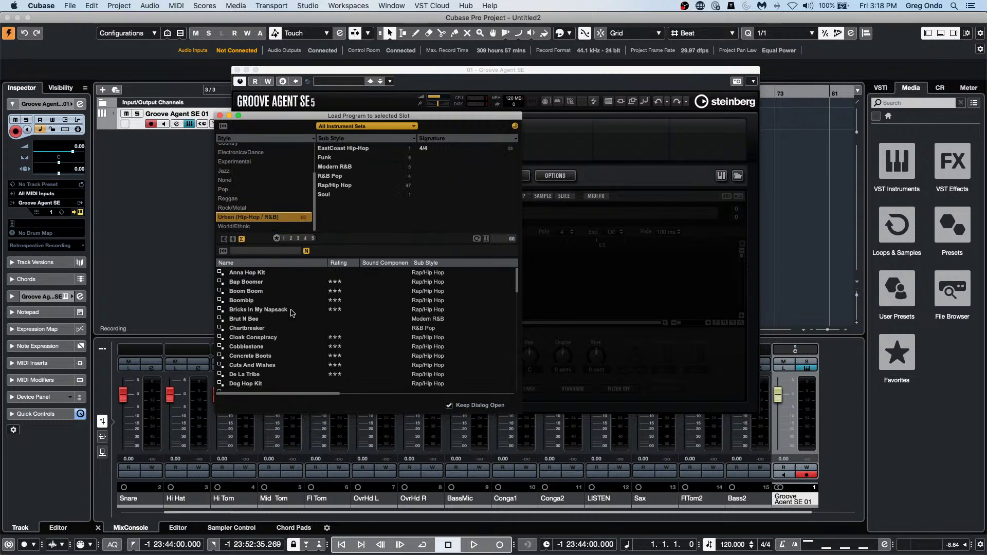
{"action": "left_click", "coordinate": [251, 282]}
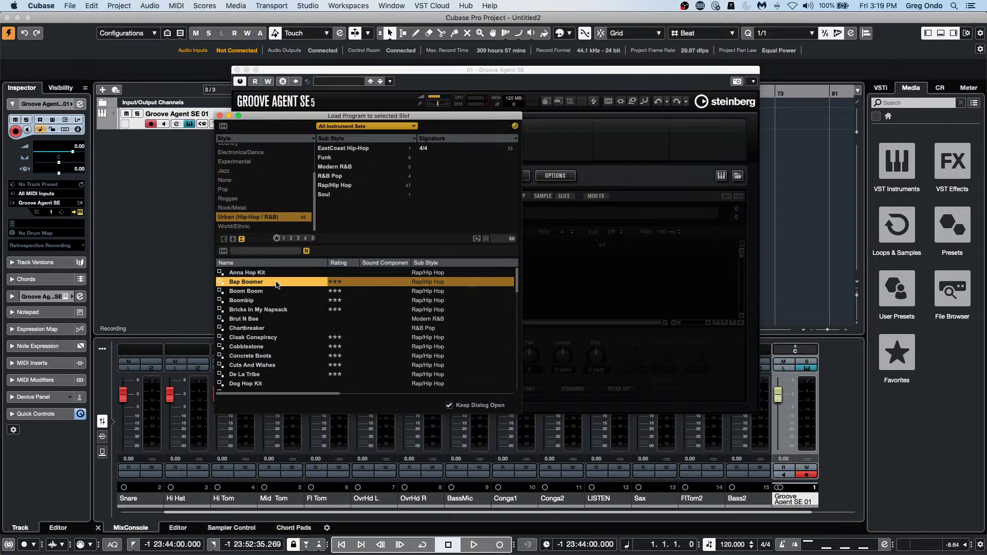
{"action": "double_click", "coordinate": [276, 283]}
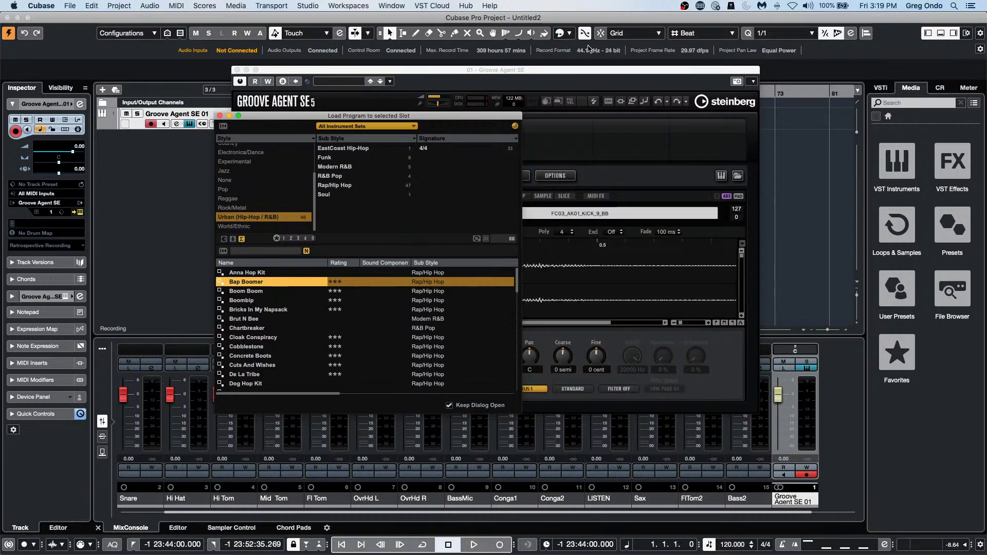
Audition the Kick 3 pad in Groove Agent SE, move the instrument window aside and close the kit loading dialog.
{"action": "left_click", "coordinate": [581, 78]}
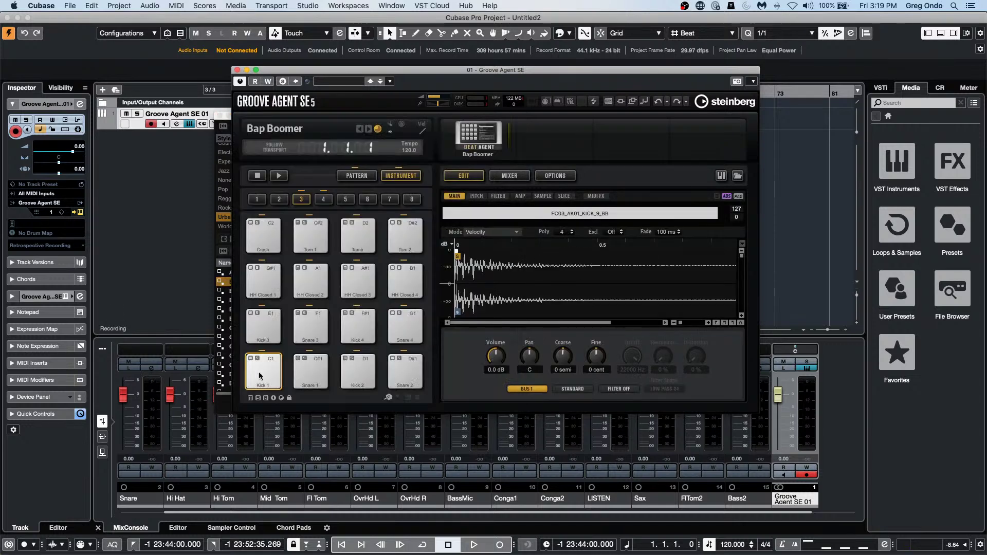
{"action": "left_click", "coordinate": [264, 327]}
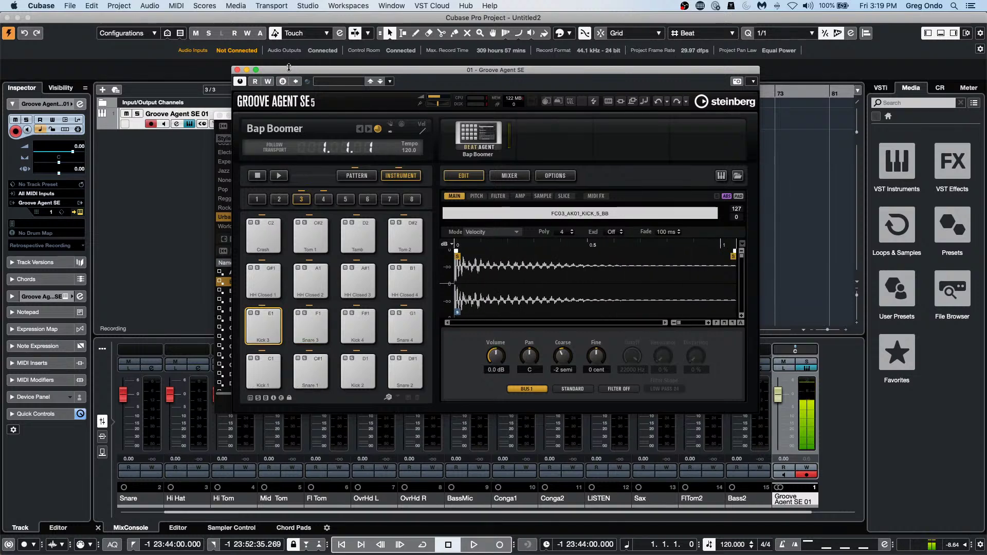
{"action": "left_click_drag", "start_coordinate": [288, 70], "coordinate": [558, 146]}
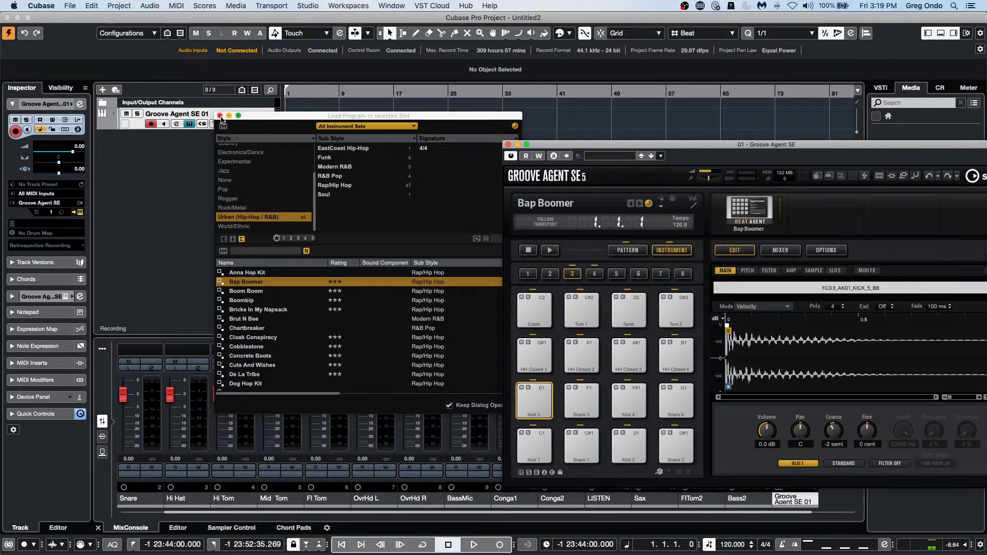
{"action": "left_click", "coordinate": [219, 116]}
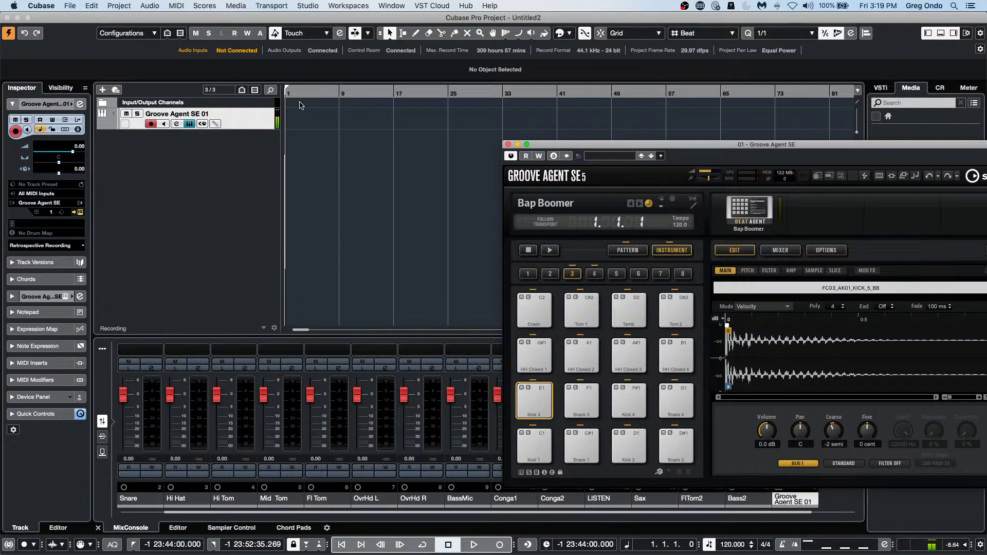
Set the locators around bar 1 and create a one-bar MIDI part there on the Groove Agent SE 01 track.
{"action": "left_click_drag", "start_coordinate": [302, 93], "coordinate": [231, 109]}
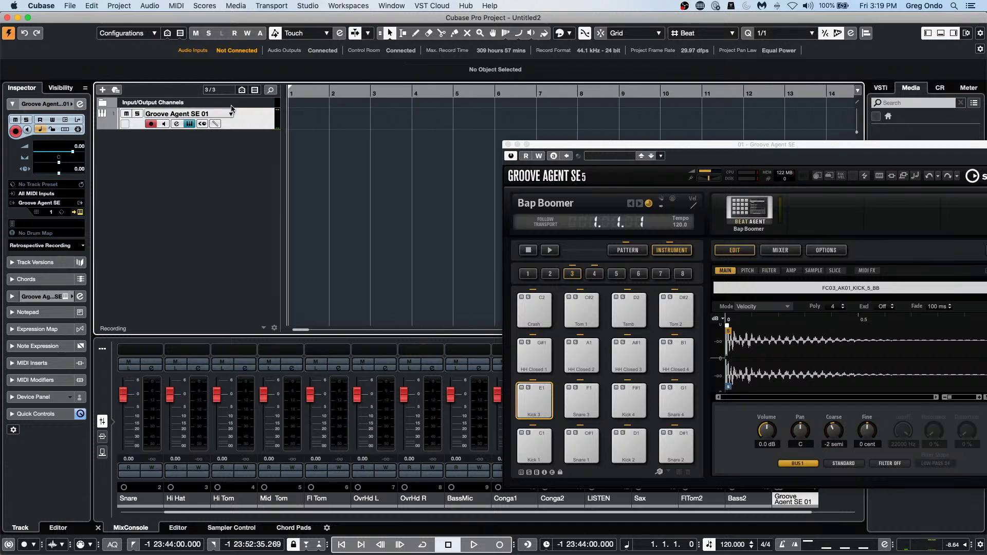
{"action": "left_click", "coordinate": [329, 92], "text": "alt"}
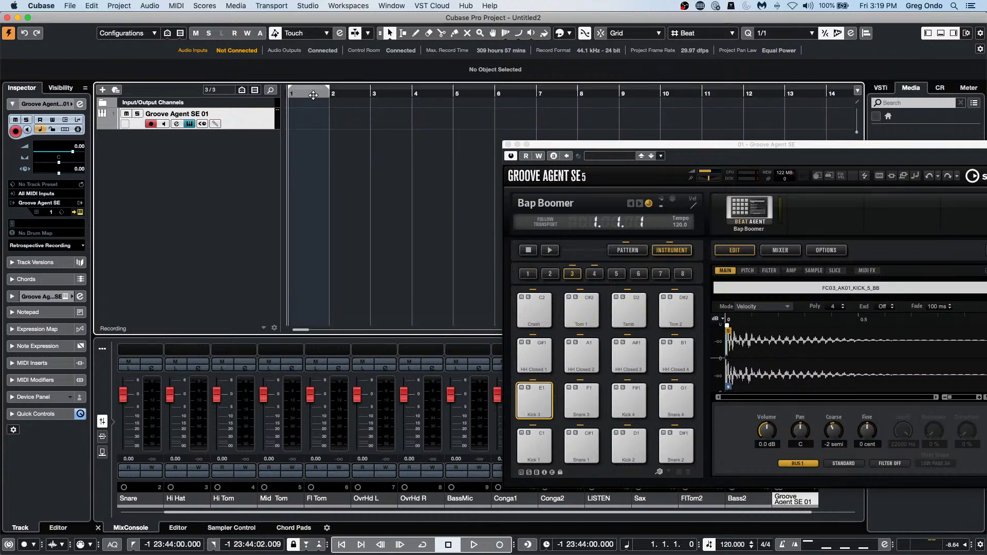
{"action": "double_click", "coordinate": [302, 119]}
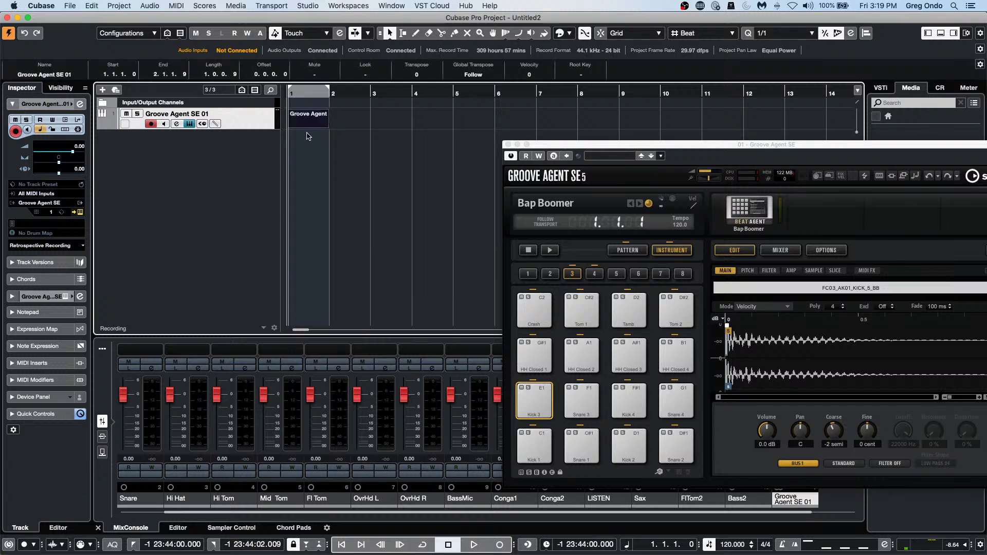
Create a drum map from the instrument and open the one-bar part in a separate Drum Editor window.
{"action": "left_click", "coordinate": [46, 234]}
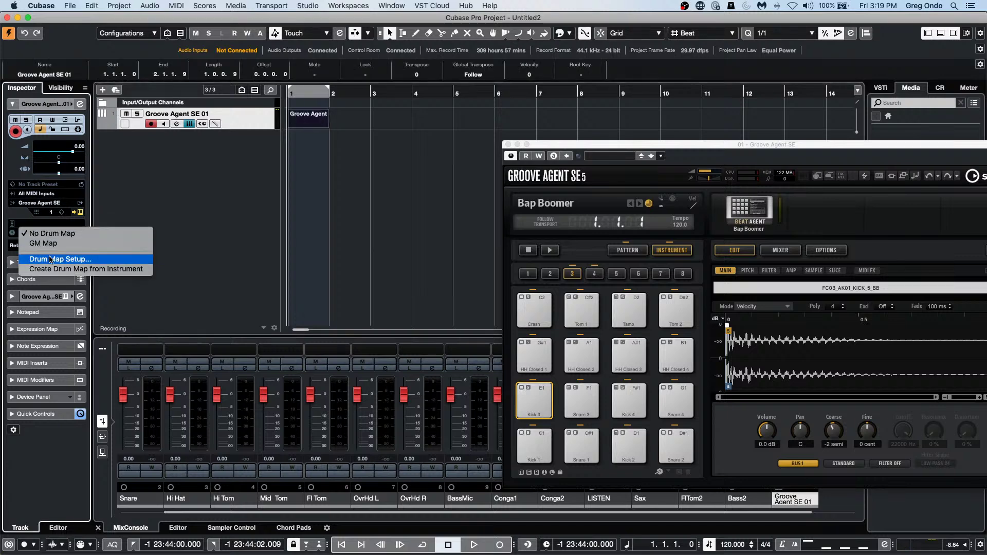
{"action": "left_click", "coordinate": [101, 274]}
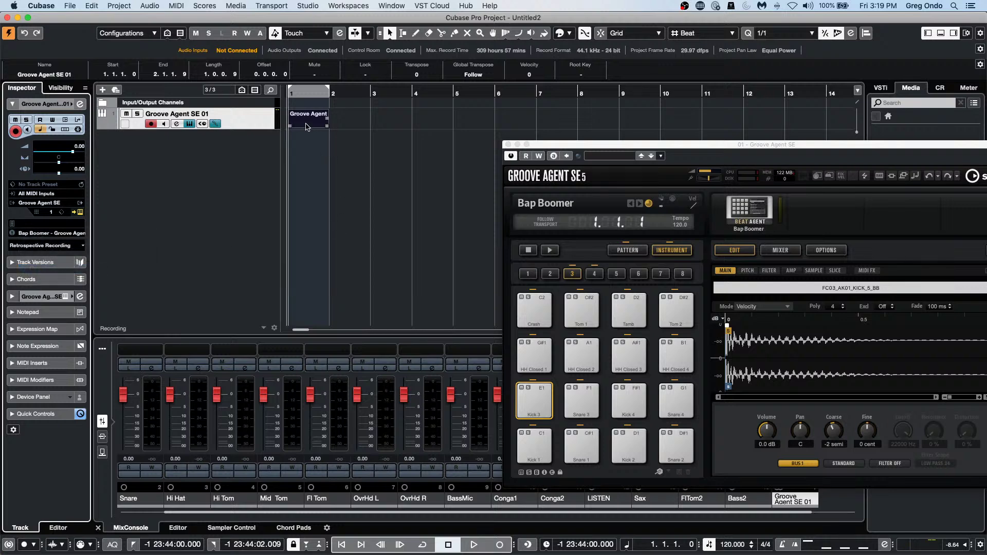
{"action": "double_click", "coordinate": [306, 127]}
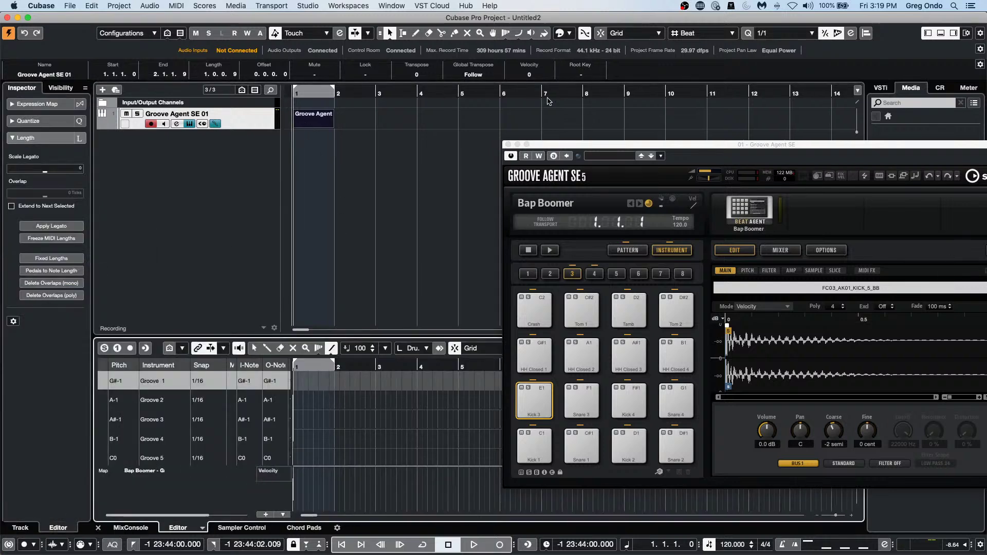
{"action": "left_click", "coordinate": [508, 144]}
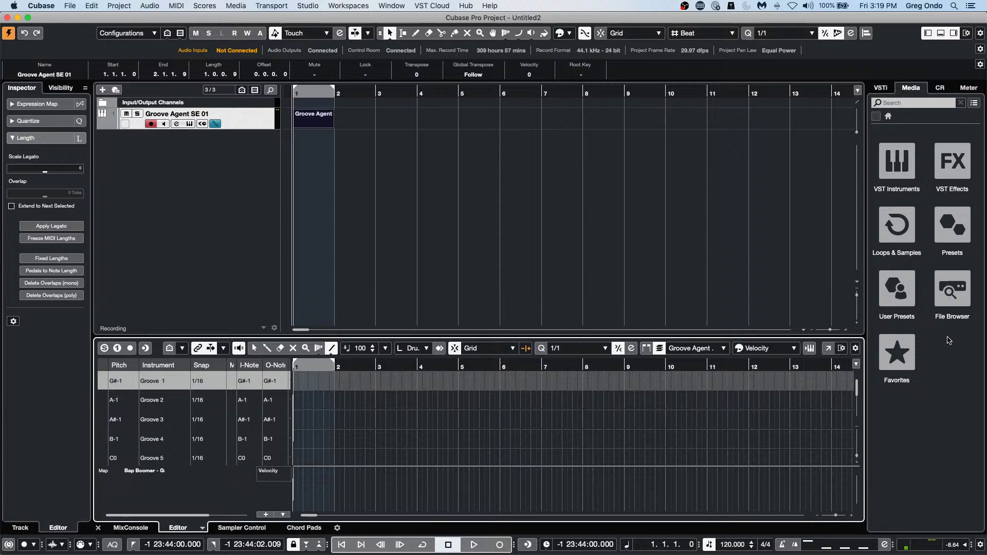
{"action": "left_click", "coordinate": [827, 348]}
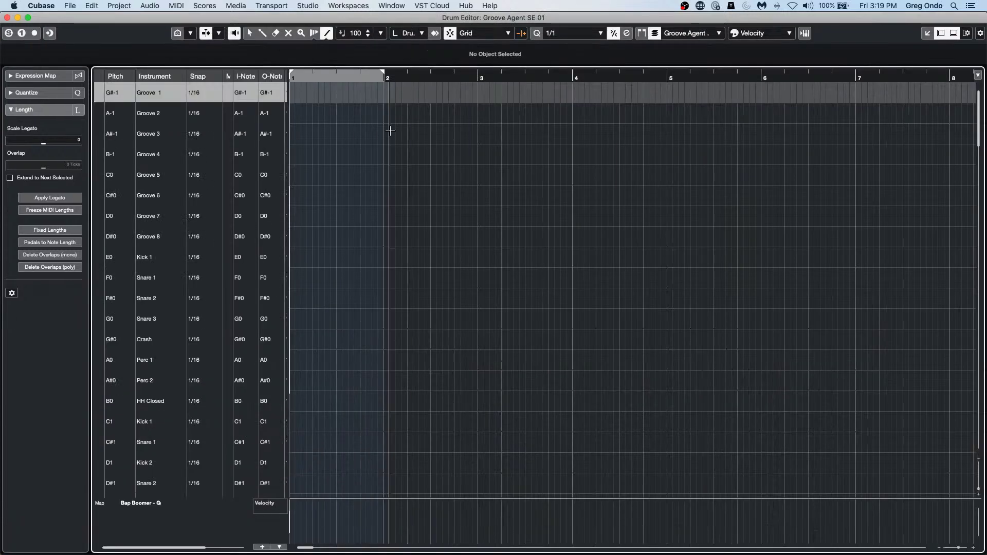
Audition the Kick 1, Snare 1, Snare 2, Snare 3 and Crash sounds from E0 to G#0 in the drum map.
{"action": "scroll", "coordinate": [393, 154], "scroll_direction": "down", "scroll_amount": 3}
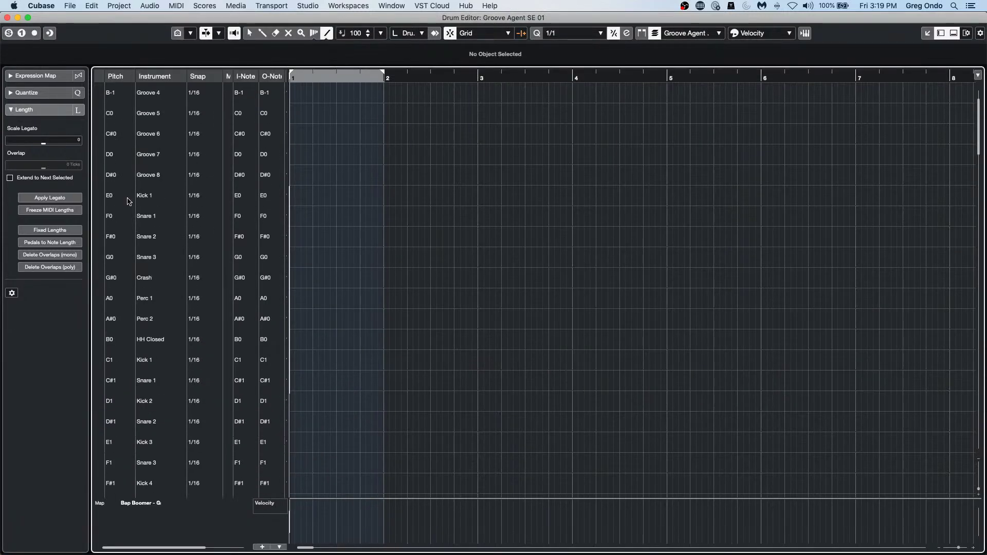
{"action": "left_click", "coordinate": [97, 200]}
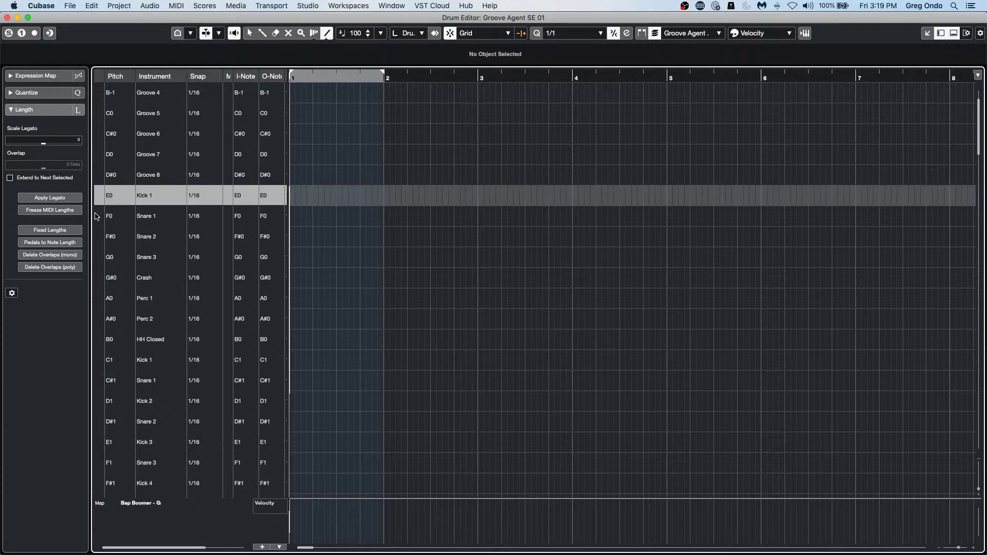
{"action": "left_click", "coordinate": [97, 217]}
{"action": "left_click", "coordinate": [100, 237]}
{"action": "left_click", "coordinate": [103, 256]}
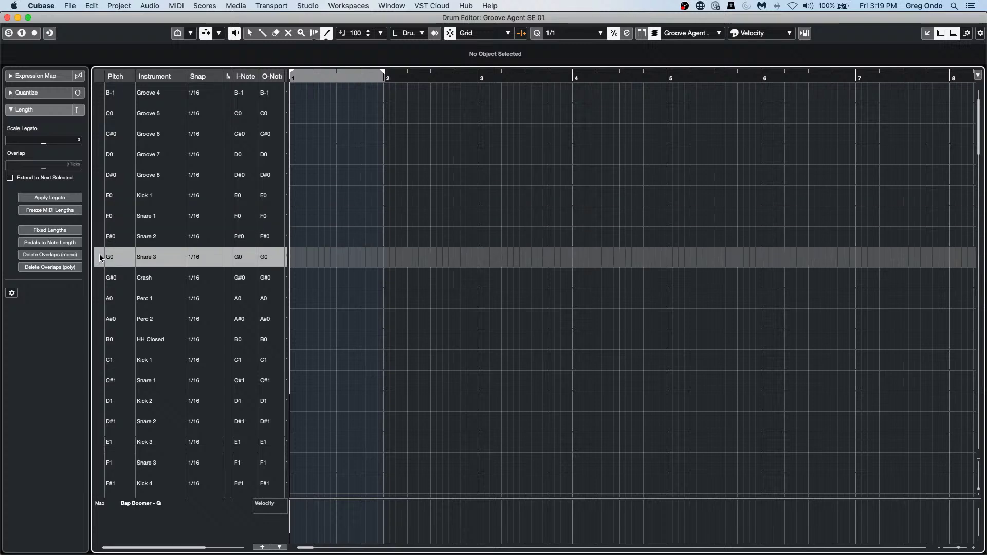
{"action": "left_click", "coordinate": [101, 246]}
{"action": "left_click", "coordinate": [110, 260]}
{"action": "left_click", "coordinate": [101, 279]}
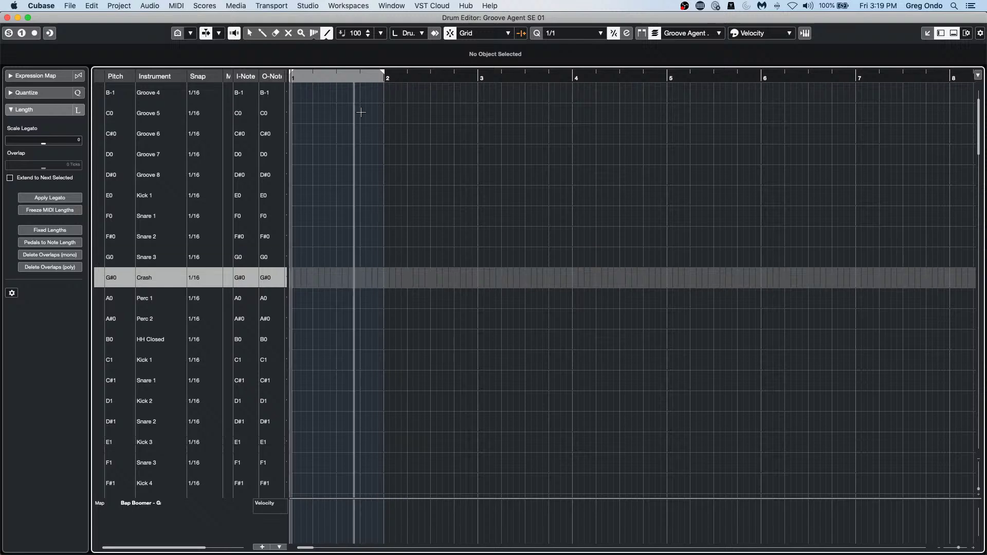
Draw a Kick 1 (E0) note on beat 1 of bar 1 with the Drumstick tool and activate cycle playback.
{"action": "right_click", "coordinate": [313, 221]}
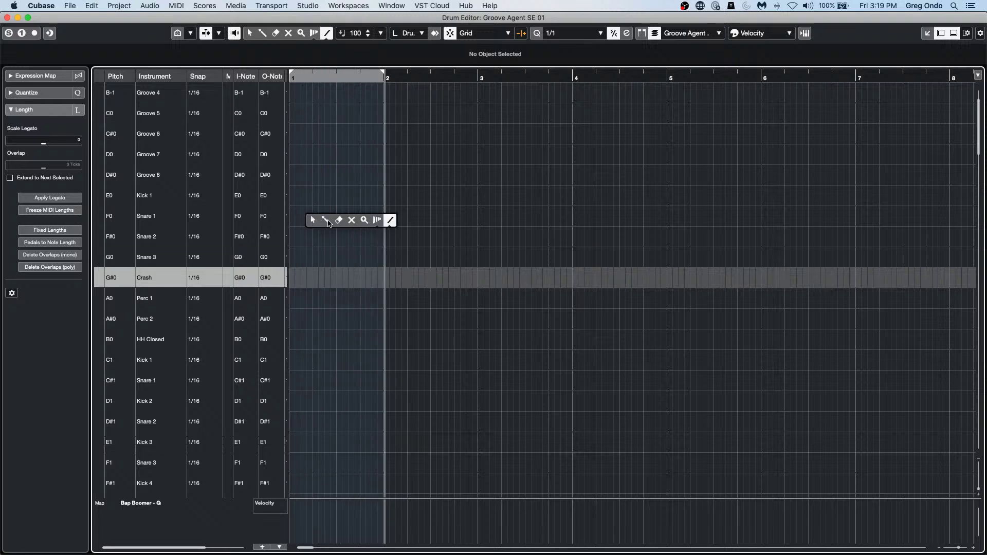
{"action": "left_click", "coordinate": [326, 220]}
{"action": "key", "text": "h"}
{"action": "key", "text": "h"}
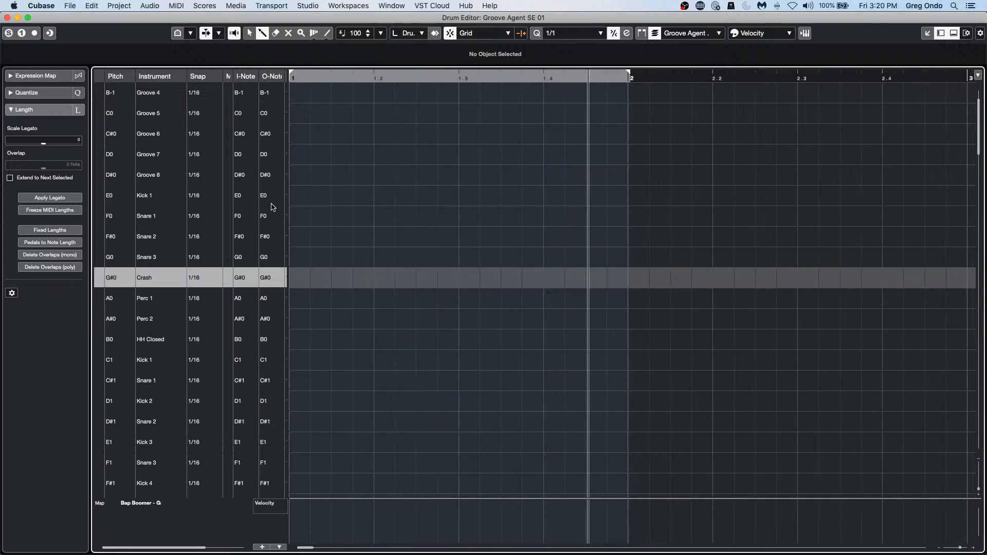
{"action": "left_click_drag", "start_coordinate": [298, 198], "coordinate": [330, 202]}
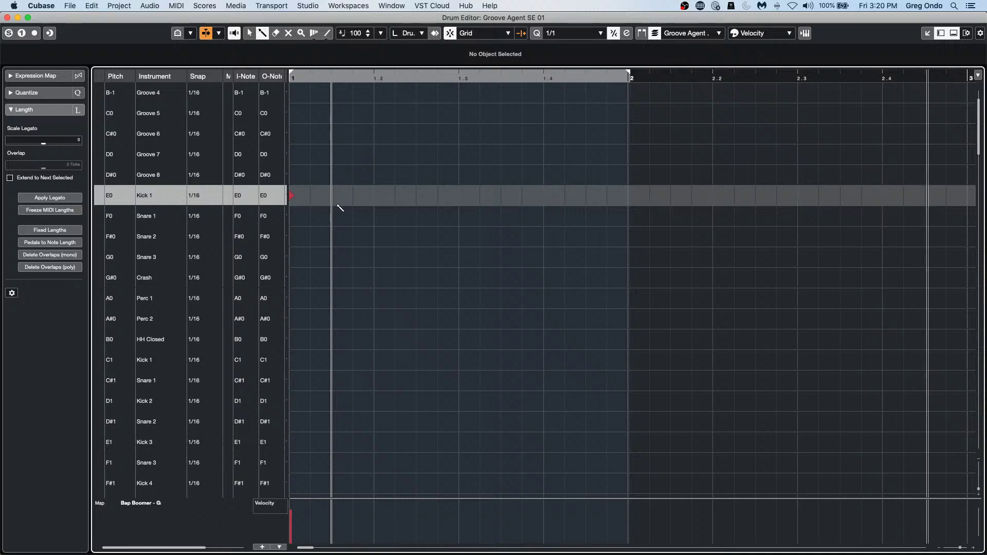
{"action": "key", "text": "f"}
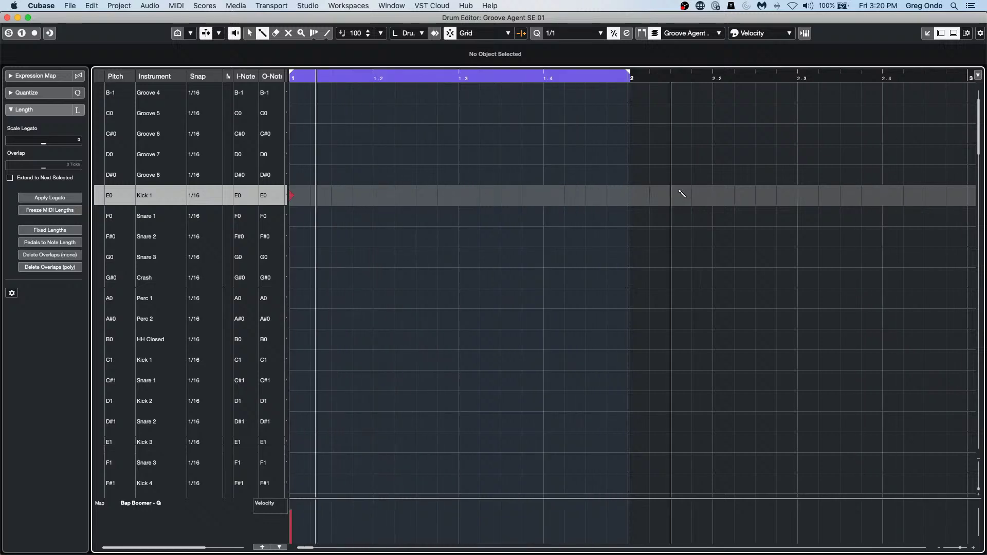
Add Snare 3 (G0) hits at 1.2 and 1.4, and remove the trial Kick 1 hits drawn at 1.3 and 1.4.
{"action": "left_click", "coordinate": [544, 195]}
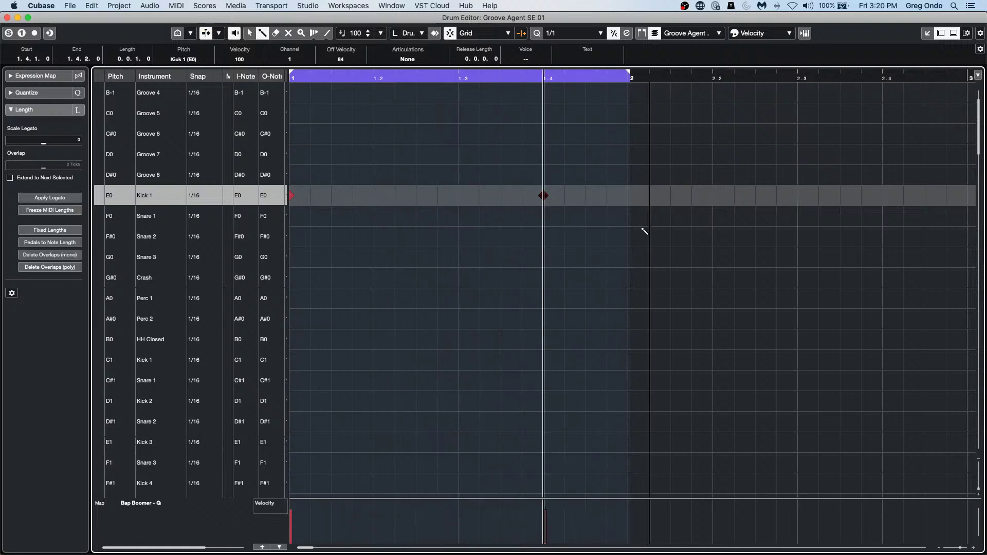
{"action": "key", "text": "Delete"}
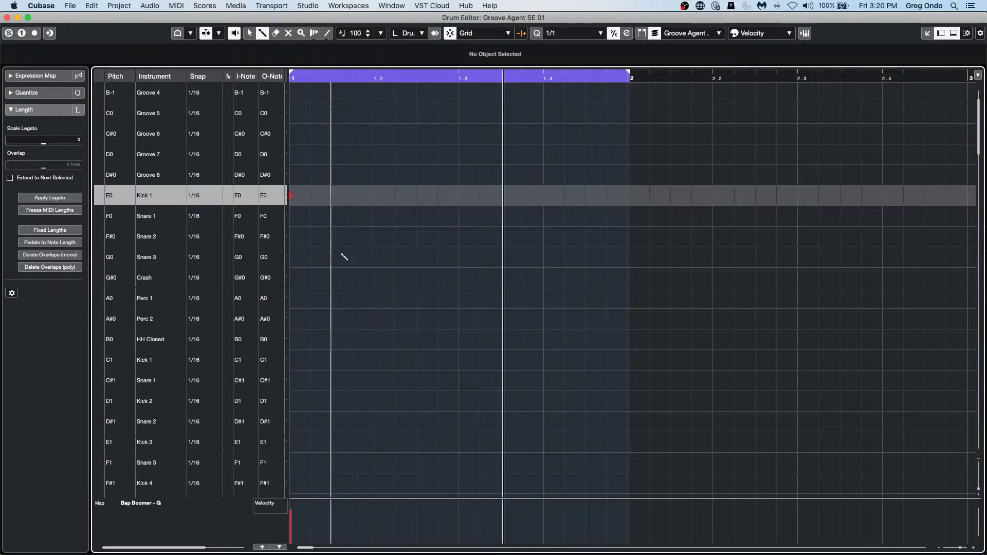
{"action": "left_click", "coordinate": [375, 257]}
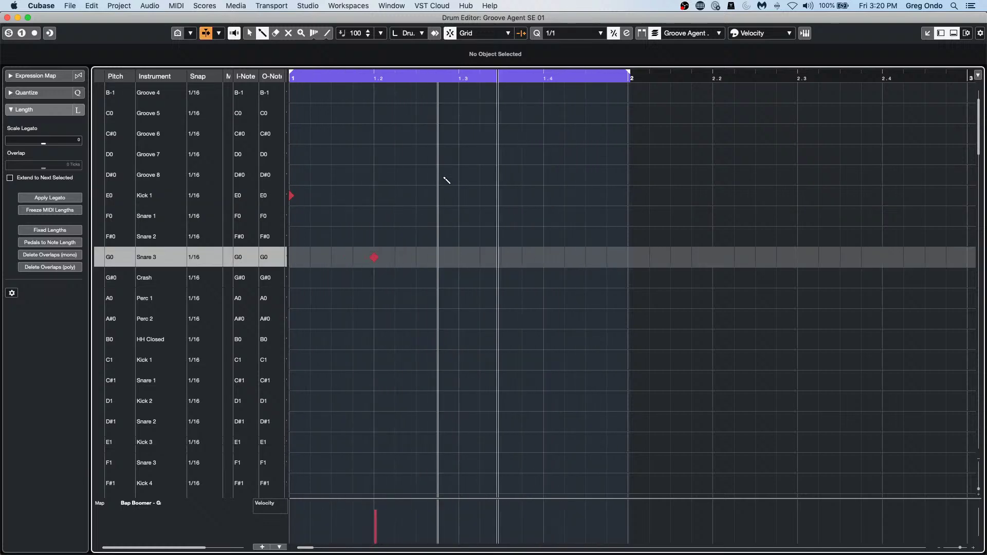
{"action": "left_click", "coordinate": [463, 197]}
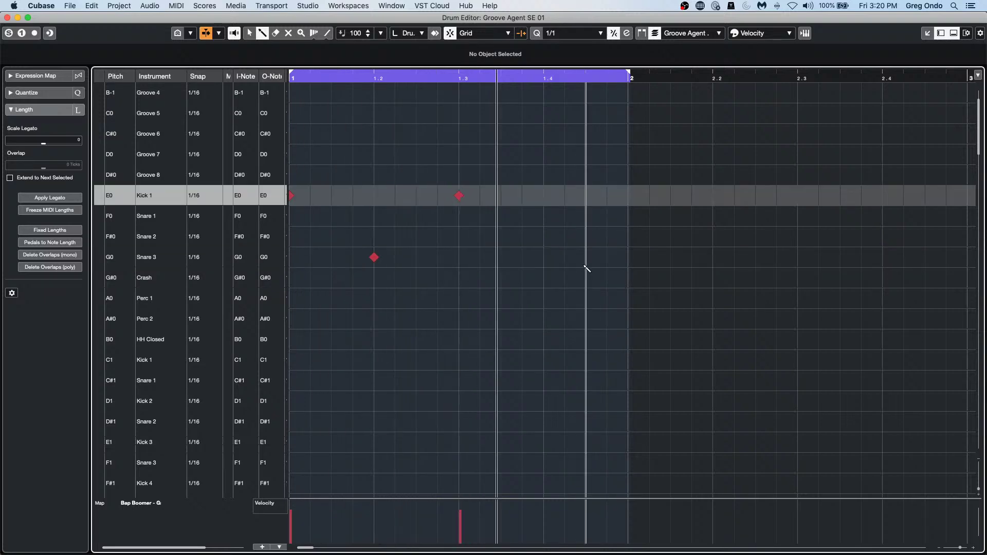
{"action": "left_click", "coordinate": [544, 261]}
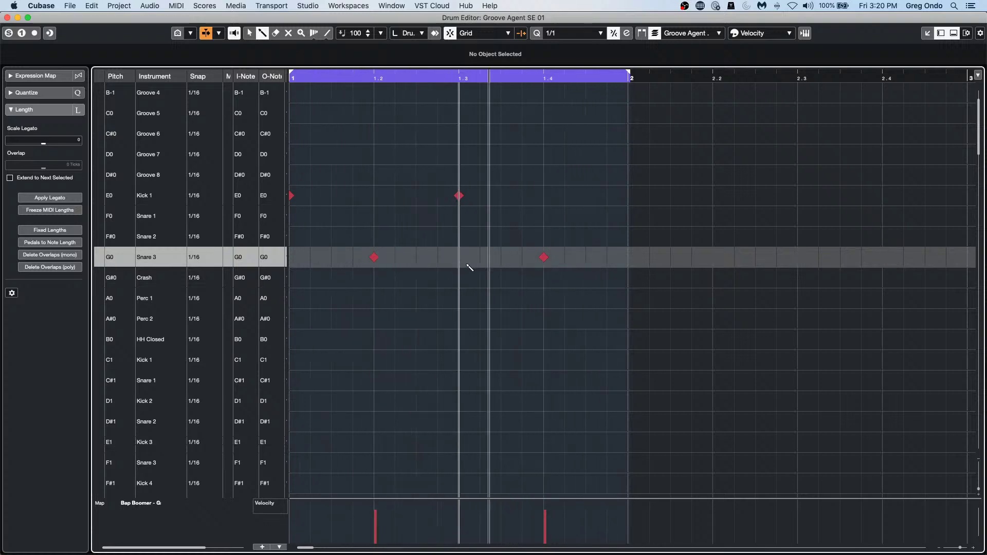
{"action": "left_click", "coordinate": [459, 195]}
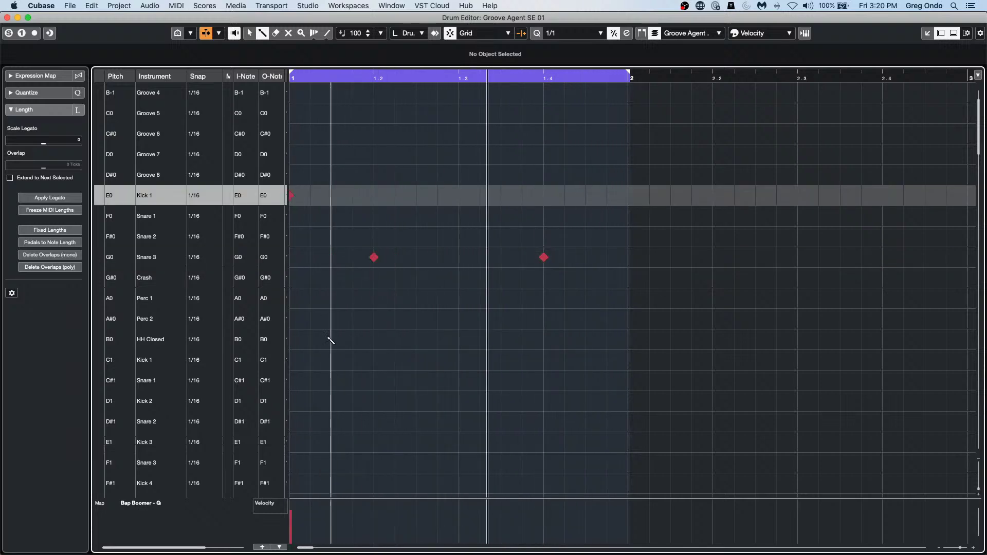
Paint sixteenth-note HH Closed (B0) hits from the start of bar 1 through 2.2 and close the Drum Editor window.
{"action": "left_click_drag", "start_coordinate": [293, 341], "coordinate": [692, 342]}
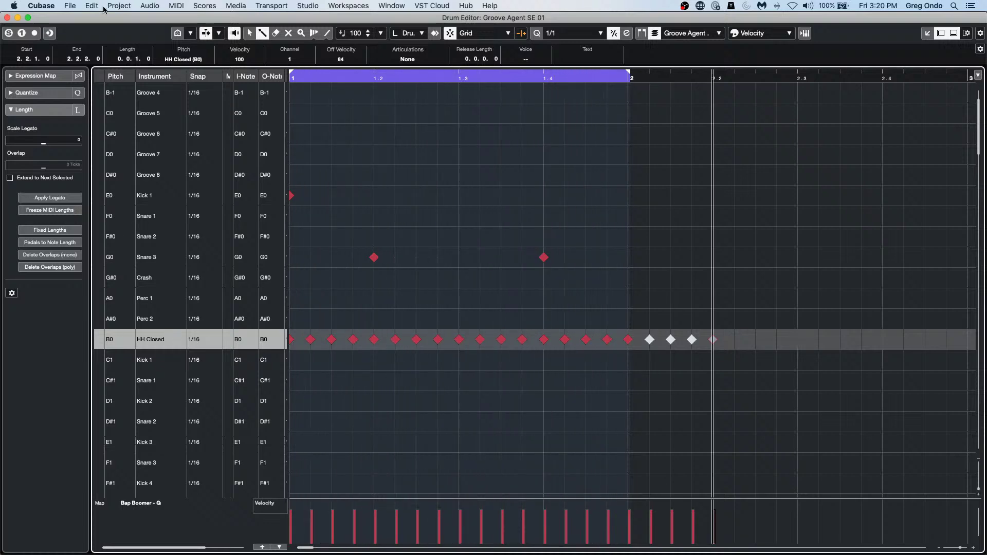
{"action": "left_click", "coordinate": [70, 6]}
{"action": "mouse_move", "coordinate": [1, 8]}
{"action": "left_click", "coordinate": [320, 252]}
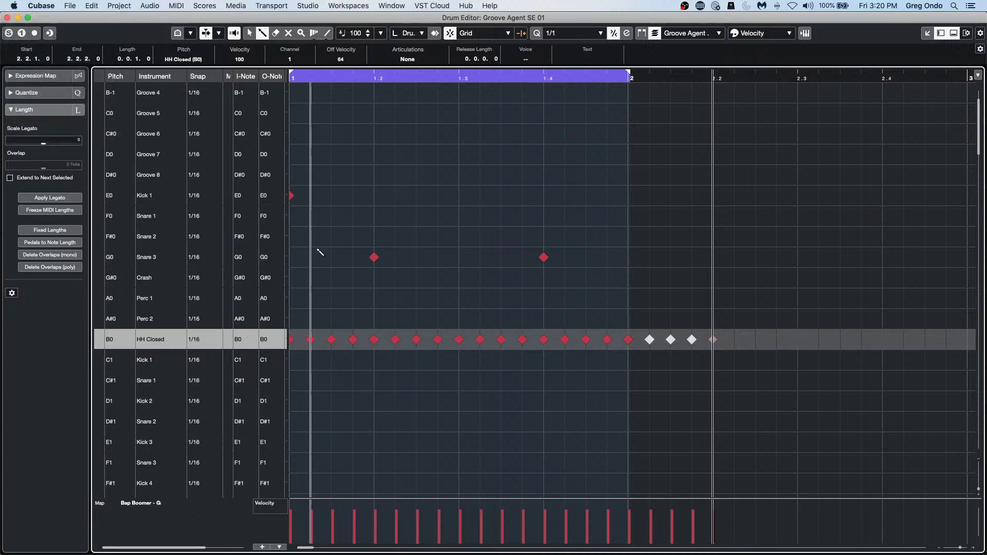
{"action": "left_click", "coordinate": [7, 18]}
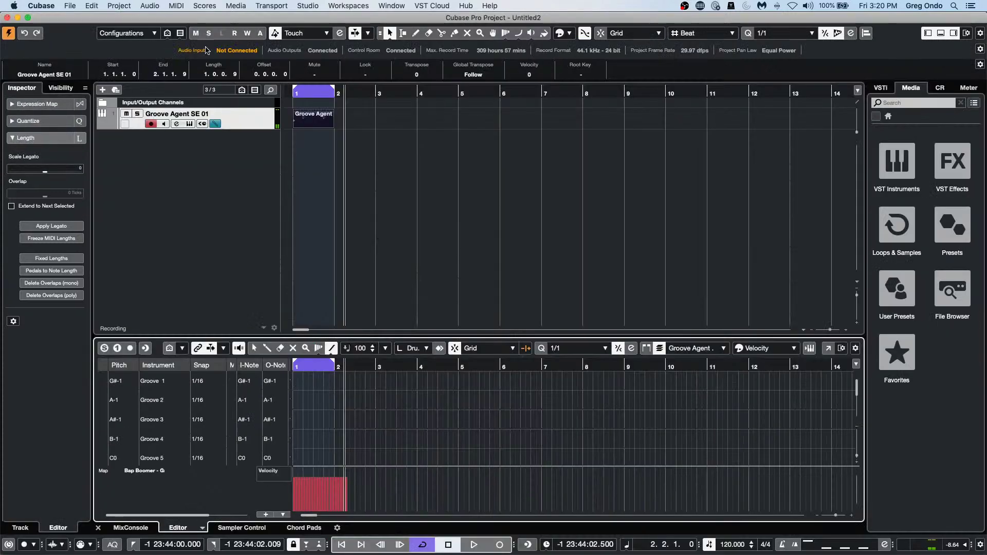
Open the recent project jump off.cpr.
{"action": "left_click", "coordinate": [79, 7]}
{"action": "mouse_move", "coordinate": [128, 202]}
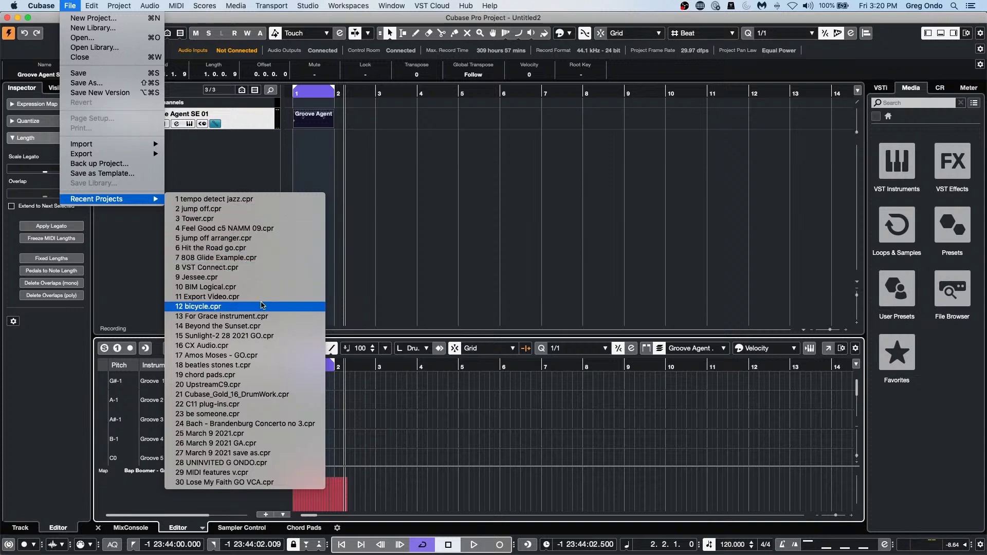
{"action": "left_click", "coordinate": [261, 209]}
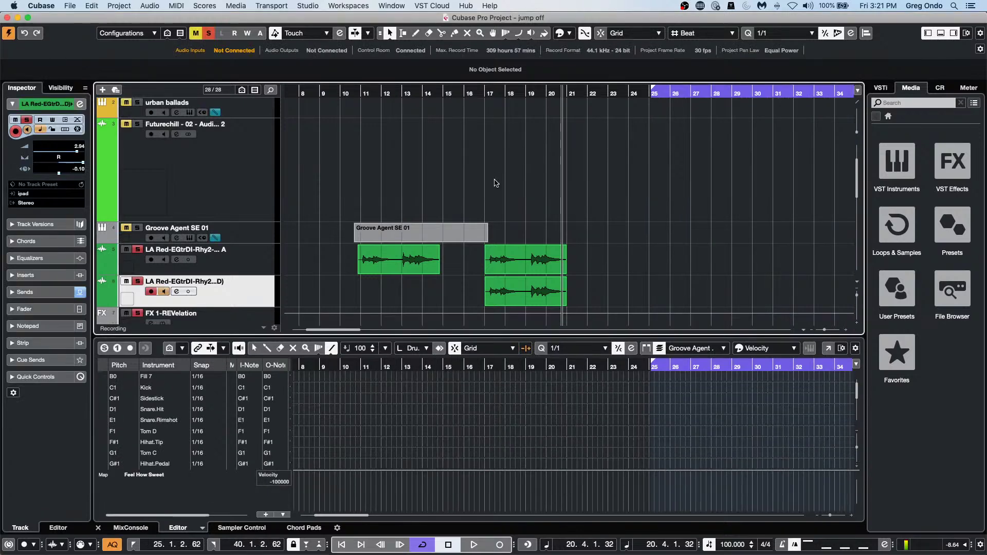
Return to the project start and draw a short MIDI part in bar 1 on the urban ballads track.
{"action": "scroll", "coordinate": [244, 200], "scroll_direction": "up", "scroll_amount": 5}
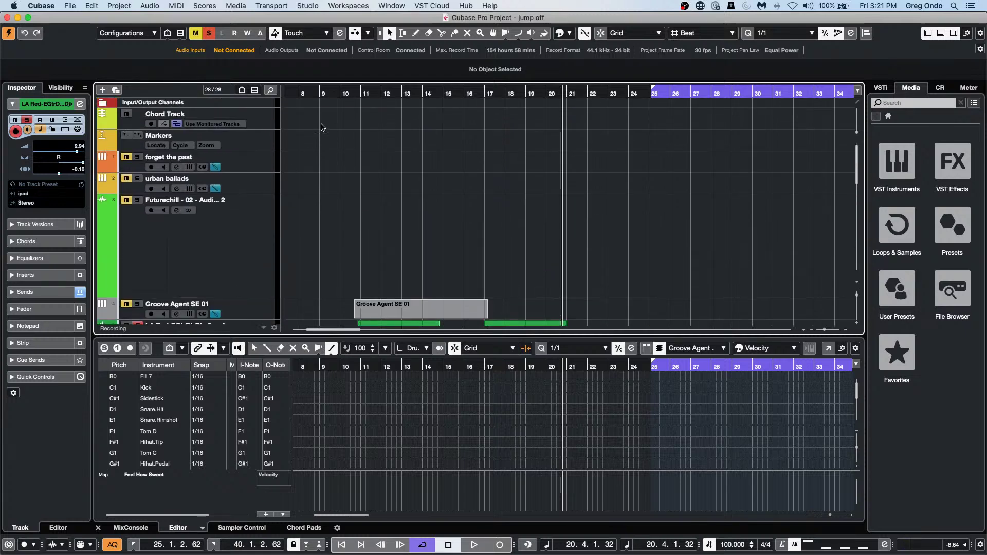
{"action": "key", "text": "Home"}
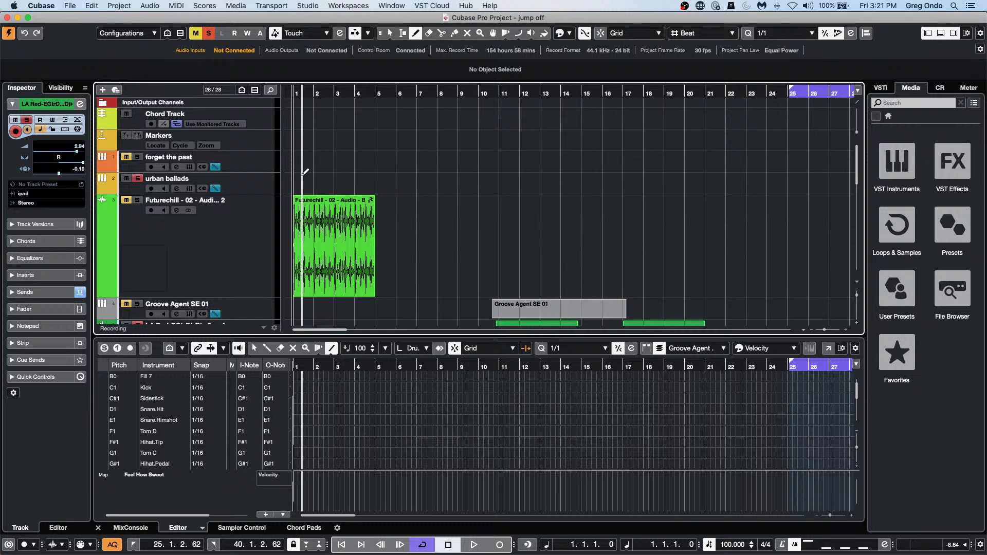
{"action": "left_click_drag", "start_coordinate": [312, 172], "coordinate": [311, 172]}
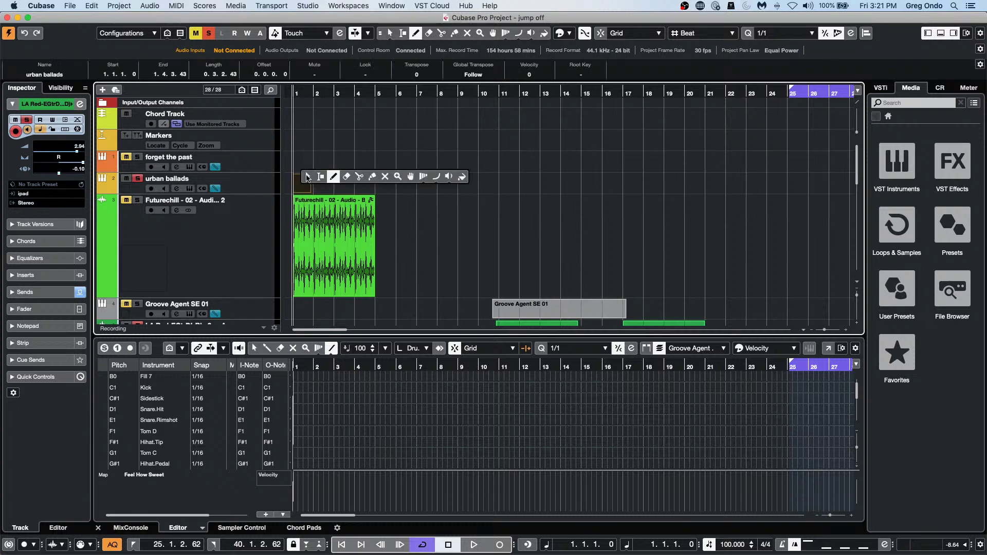
{"action": "key", "text": "1"}
{"action": "left_click", "coordinate": [303, 186]}
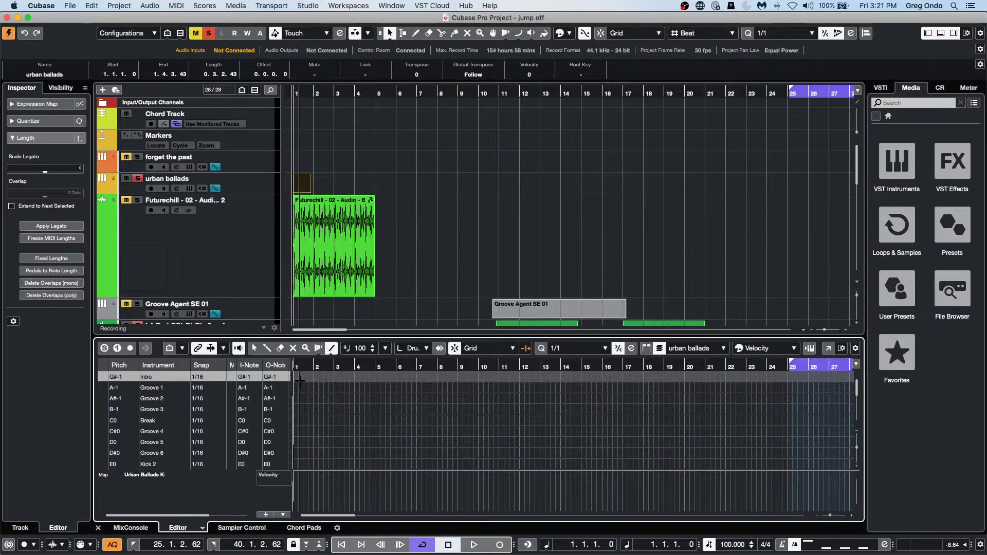
Cycle playback over the urban ballads part and open it in a separate Drum Editor window.
{"action": "left_click_drag", "start_coordinate": [310, 367], "coordinate": [261, 373]}
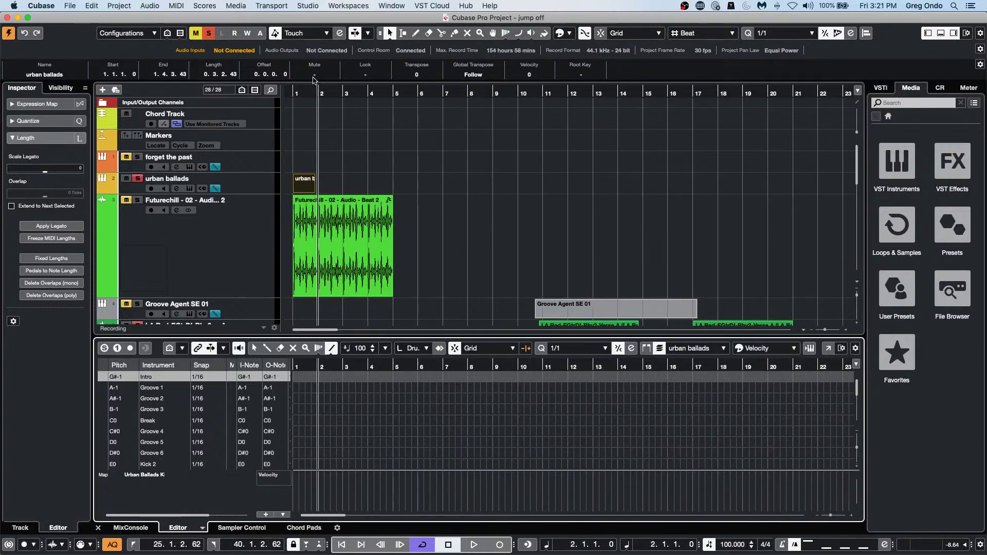
{"action": "left_click", "coordinate": [320, 93]}
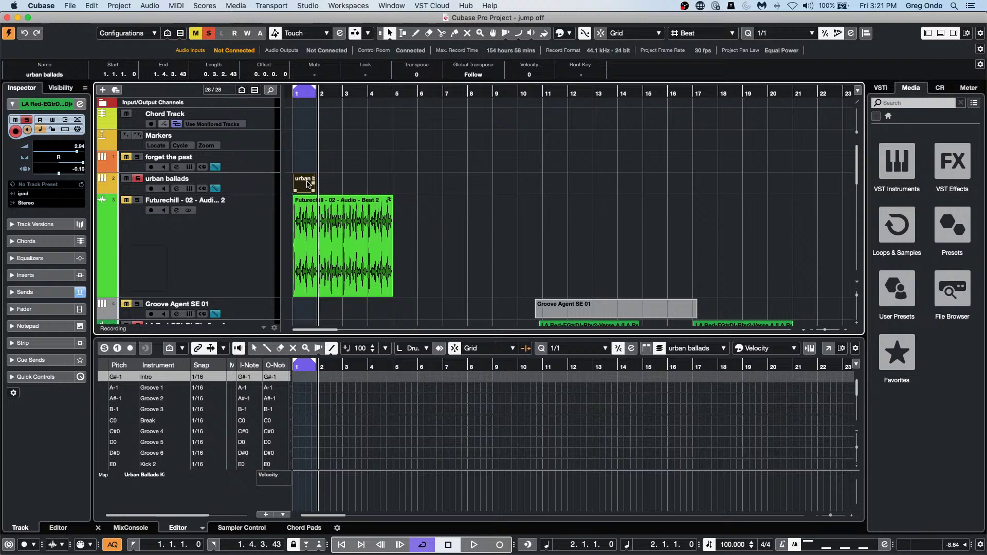
{"action": "left_click", "coordinate": [326, 254]}
{"action": "left_click", "coordinate": [374, 107]}
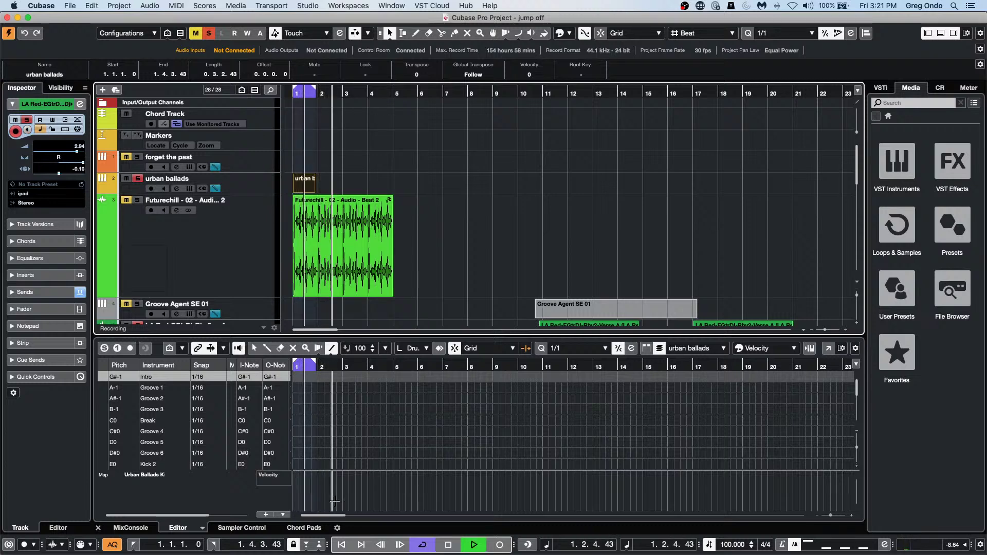
{"action": "left_click", "coordinate": [832, 350]}
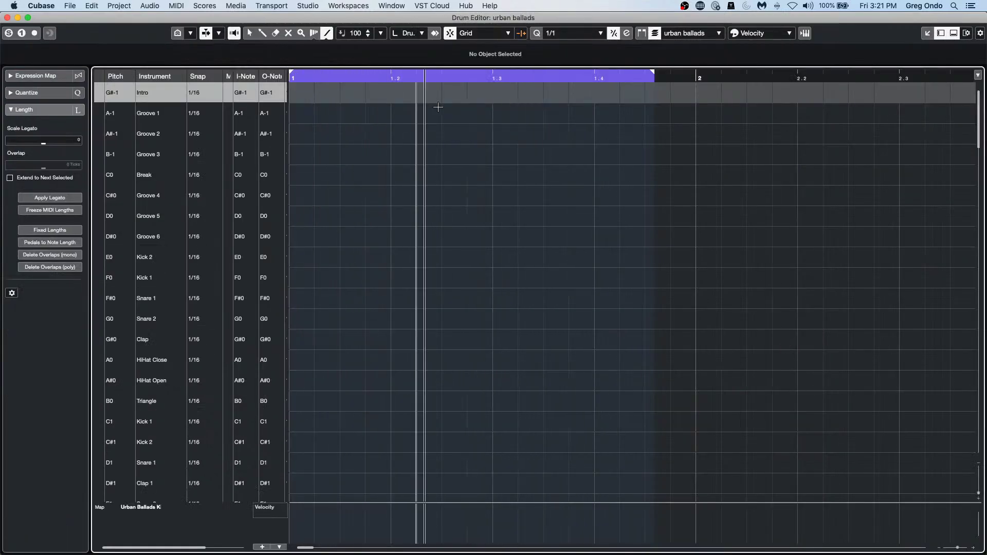
Extend the end of the cycle range to the start of bar 2 in the Drum Editor.
{"action": "right_click", "coordinate": [643, 98]}
{"action": "left_click", "coordinate": [646, 97]}
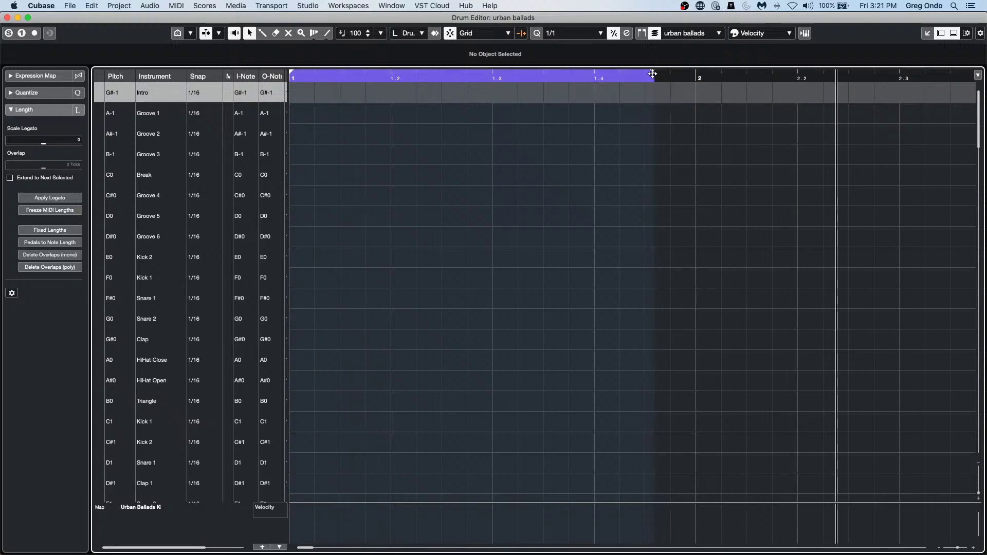
{"action": "left_click_drag", "start_coordinate": [653, 76], "coordinate": [682, 77]}
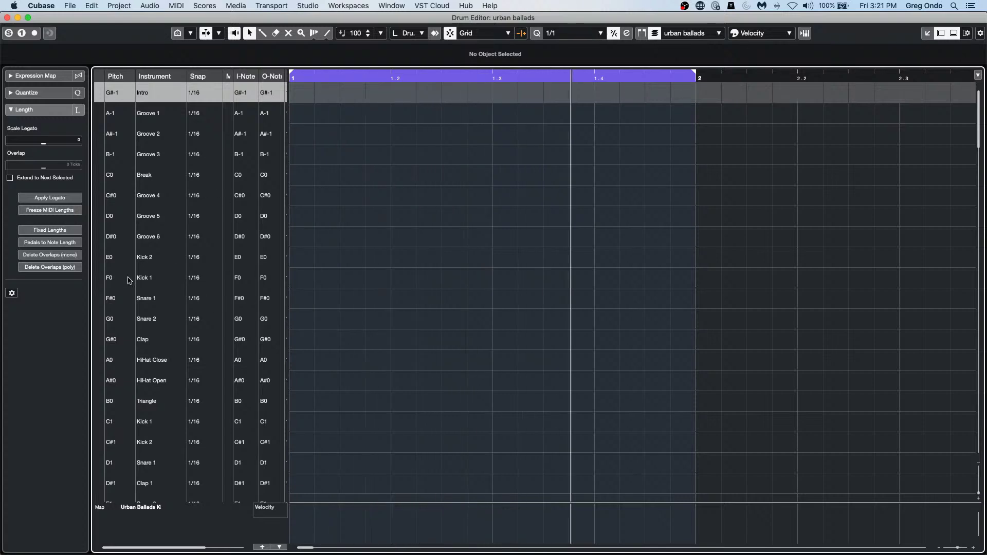
Draw Kick 2 (E0) hits at 1 and 1.3 and Snare 1 (F#0) hits at 1.2 and 1.4 with the Drumstick tool.
{"action": "right_click", "coordinate": [355, 273]}
{"action": "left_click", "coordinate": [366, 273]}
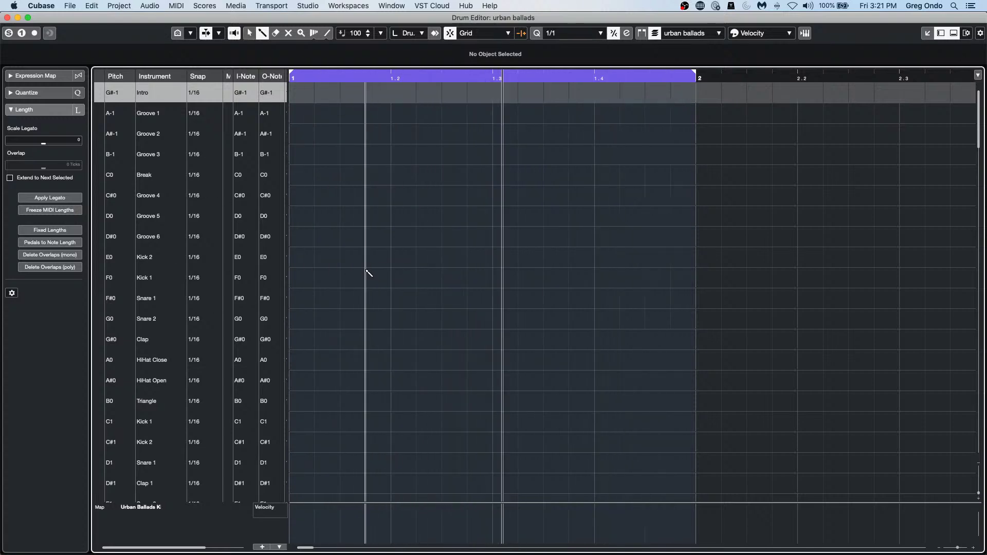
{"action": "left_click", "coordinate": [299, 265]}
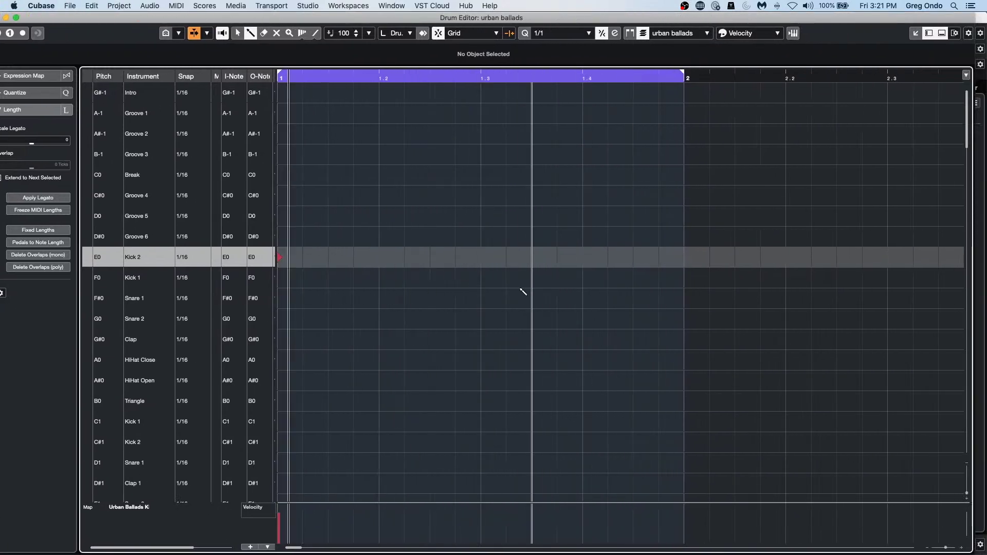
{"action": "left_click", "coordinate": [481, 259]}
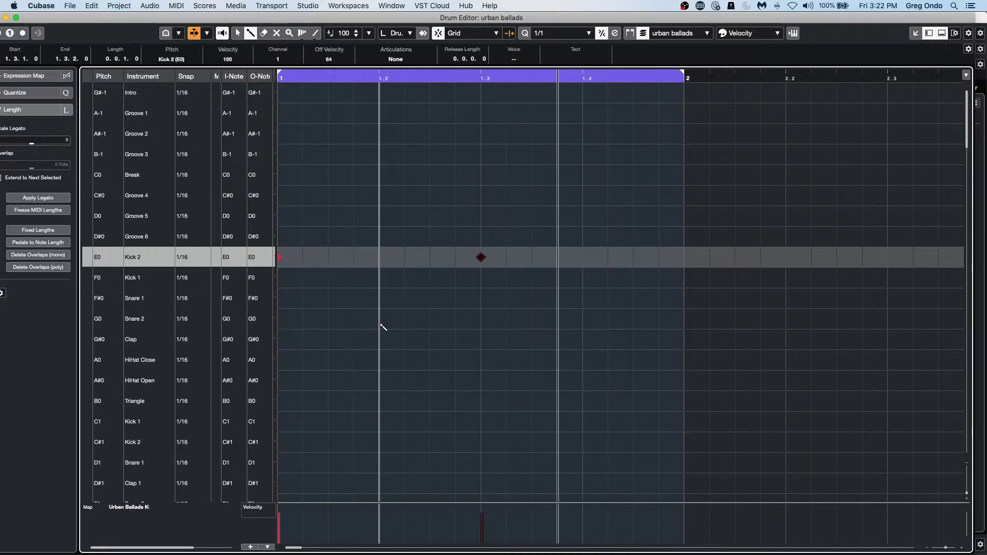
{"action": "left_click", "coordinate": [382, 307]}
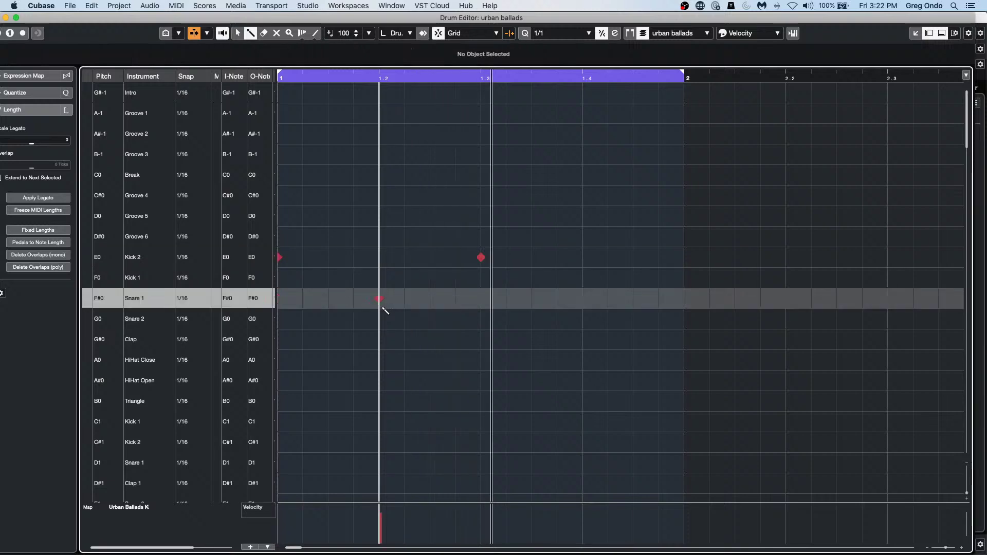
{"action": "left_click", "coordinate": [584, 300]}
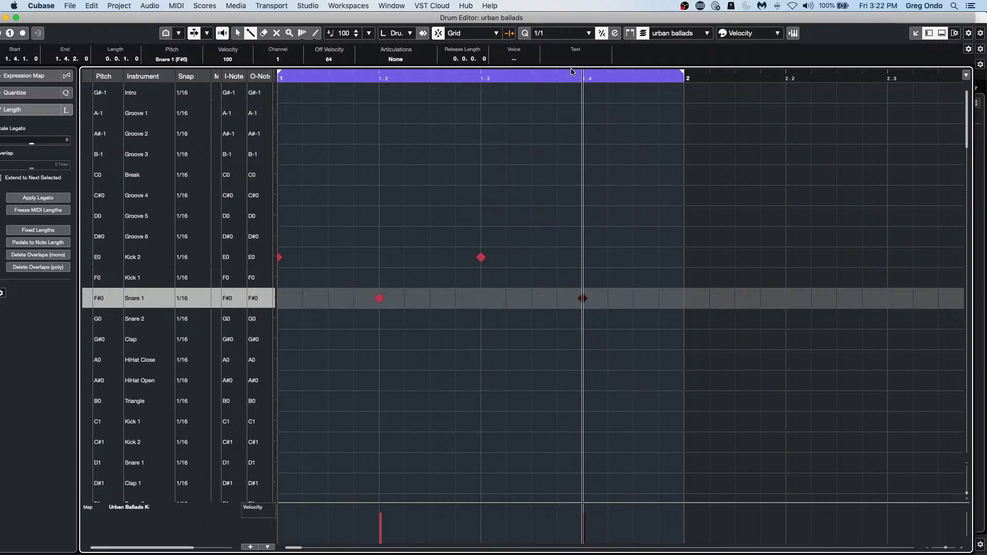
Set the quantize preset to 1/16, and remove and redraw the Kick 2 (E0) hit at 1.3.
{"action": "left_click", "coordinate": [565, 31]}
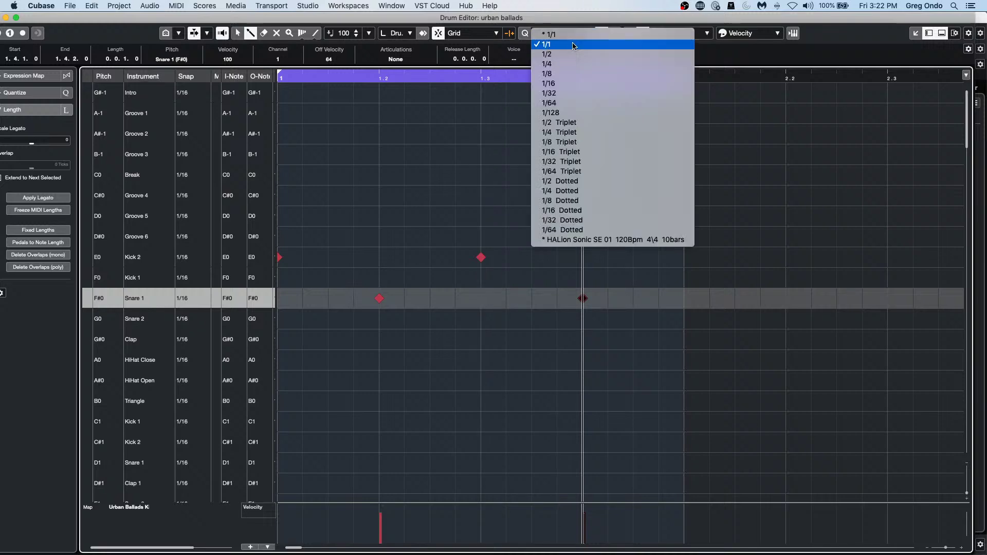
{"action": "left_click", "coordinate": [570, 84]}
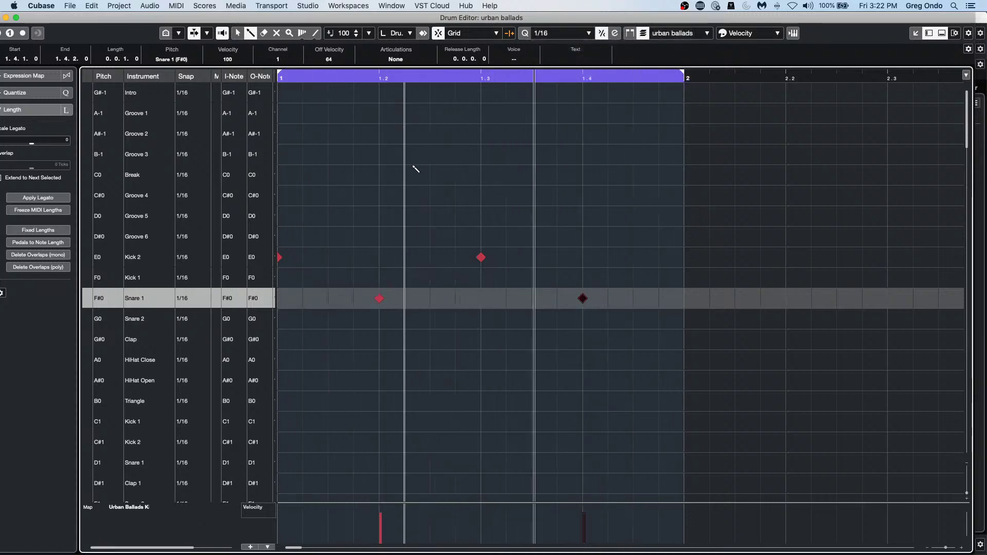
{"action": "left_click", "coordinate": [481, 258]}
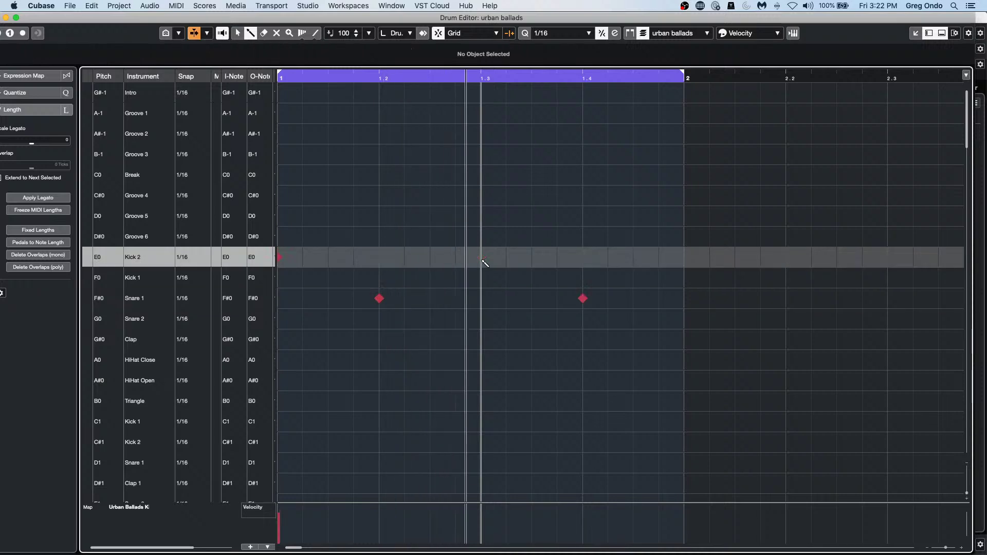
{"action": "left_click", "coordinate": [482, 258]}
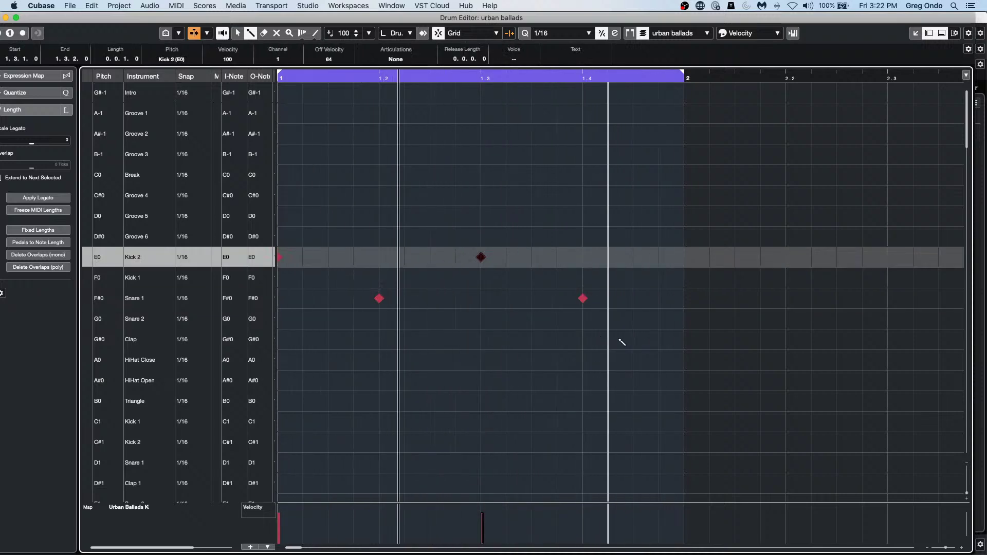
Delete the Kick 2 (E0) hit at 1.3 with the Erase tool and switch back to the Object Selection tool.
{"action": "right_click", "coordinate": [465, 370]}
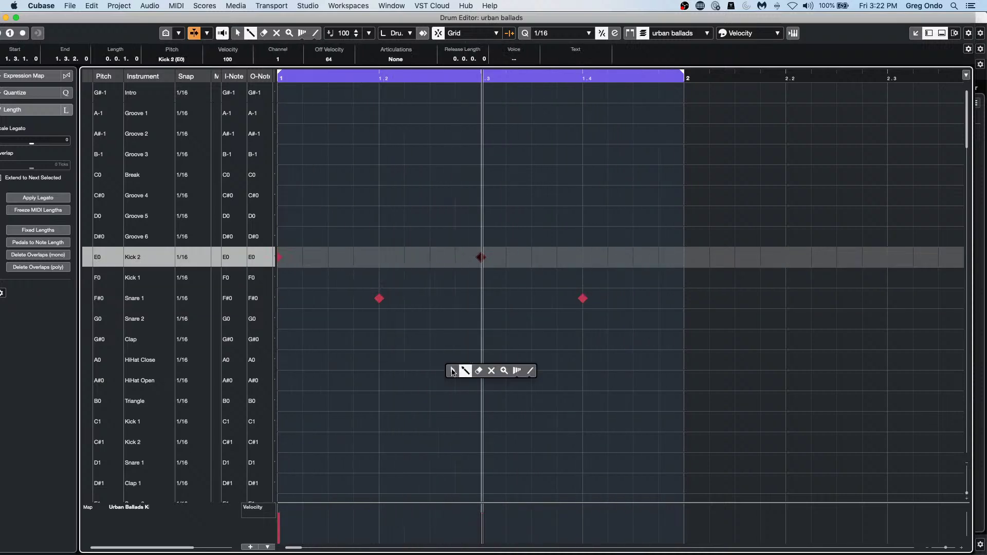
{"action": "left_click", "coordinate": [479, 372]}
{"action": "left_click", "coordinate": [481, 257]}
{"action": "right_click", "coordinate": [482, 272]}
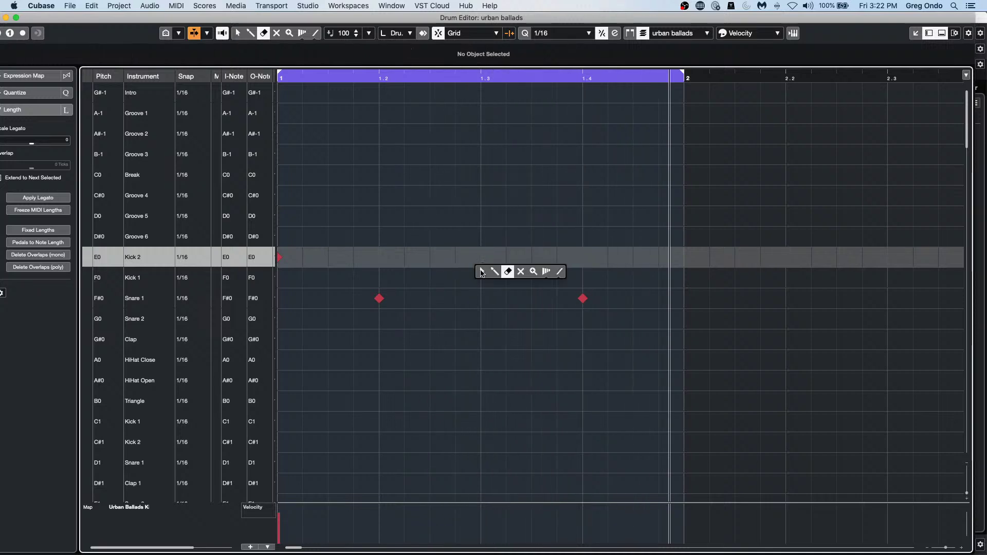
{"action": "left_click", "coordinate": [482, 272]}
Draw a Snare 1 (F#0) hit at 1.4.4 with the Drumstick tool and return to the Object Selection tool.
{"action": "right_click", "coordinate": [516, 330]}
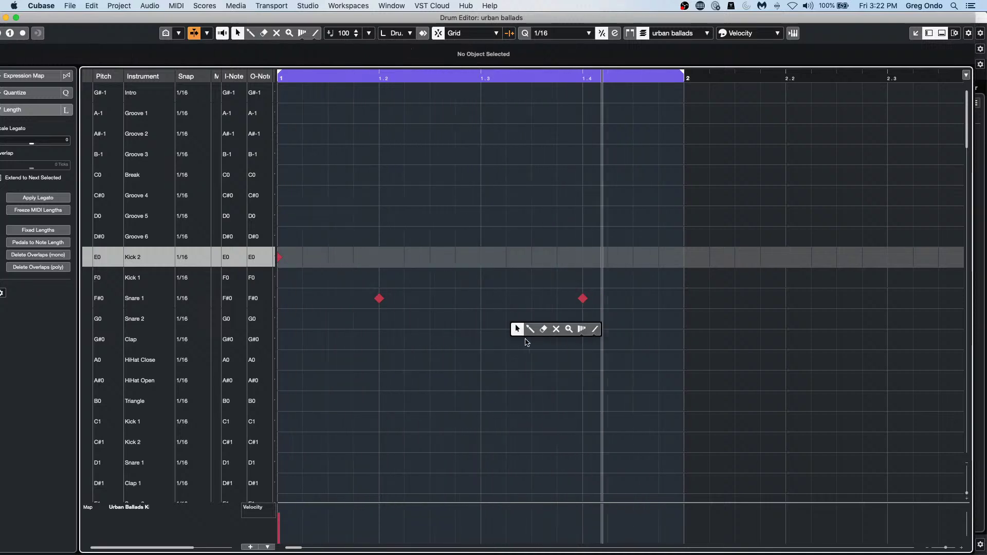
{"action": "left_click", "coordinate": [530, 329]}
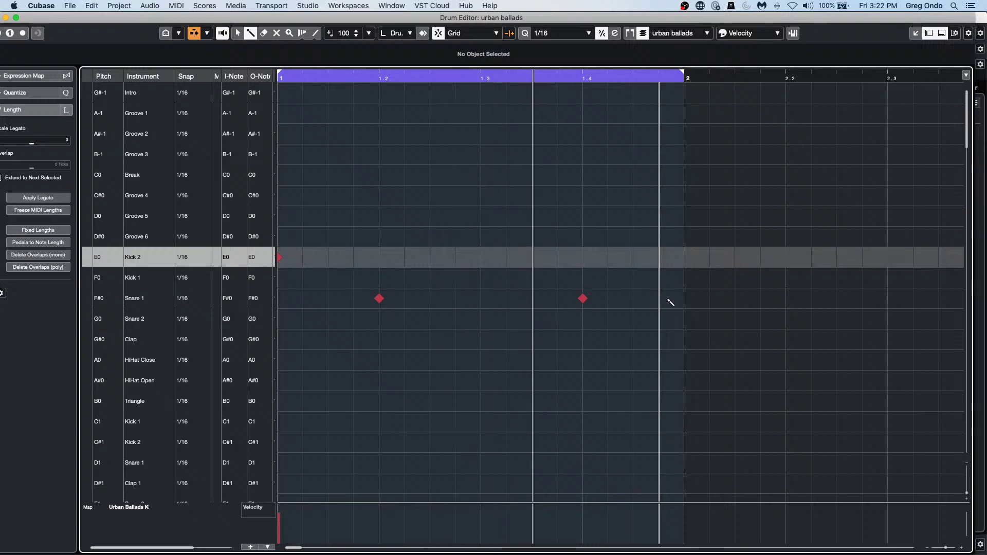
{"action": "left_click", "coordinate": [669, 300]}
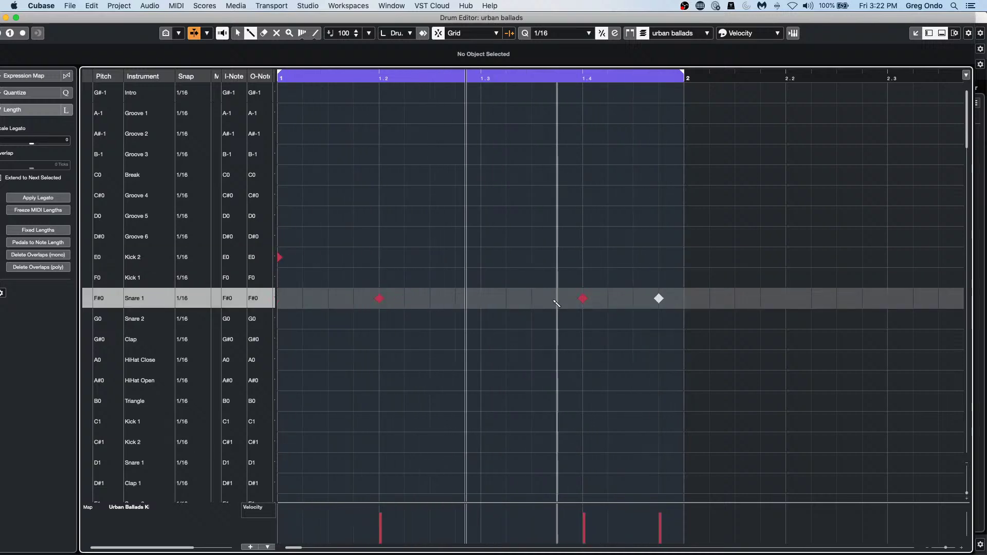
{"action": "right_click", "coordinate": [564, 344]}
{"action": "left_click", "coordinate": [552, 348]}
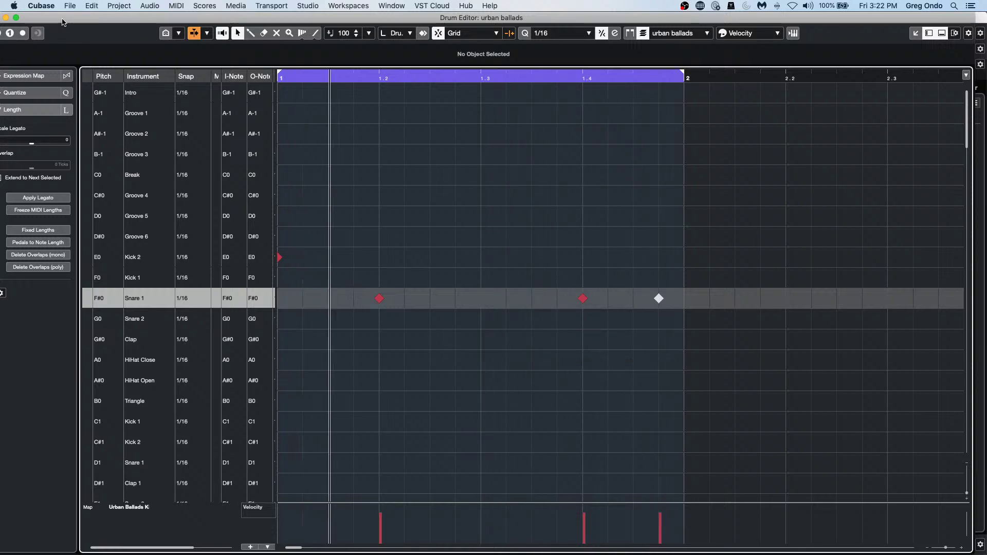
Move the Drum Editor window aside and create a new empty project in the March 26 2021 folder.
{"action": "left_click_drag", "start_coordinate": [61, 22], "coordinate": [285, 20]}
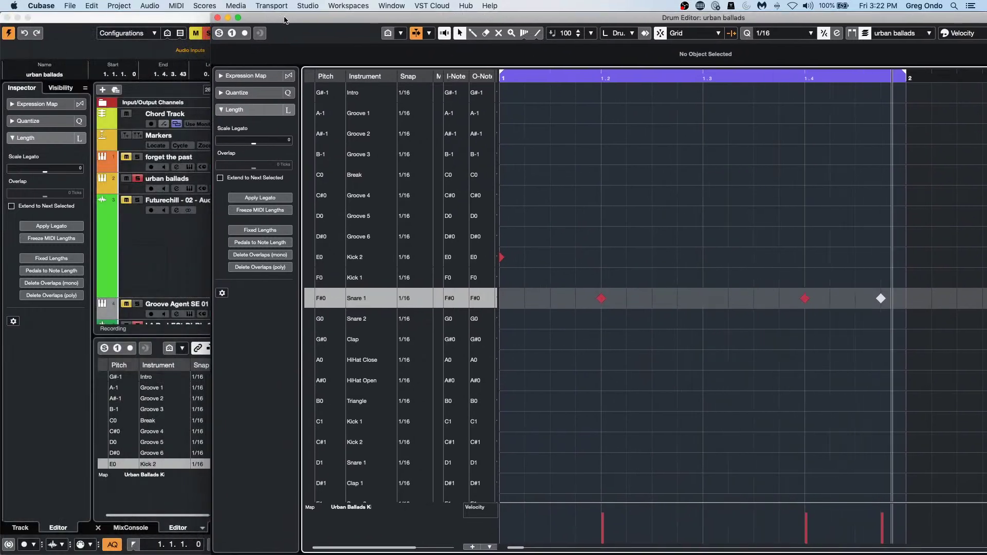
{"action": "left_click", "coordinate": [71, 5]}
{"action": "left_click", "coordinate": [100, 20]}
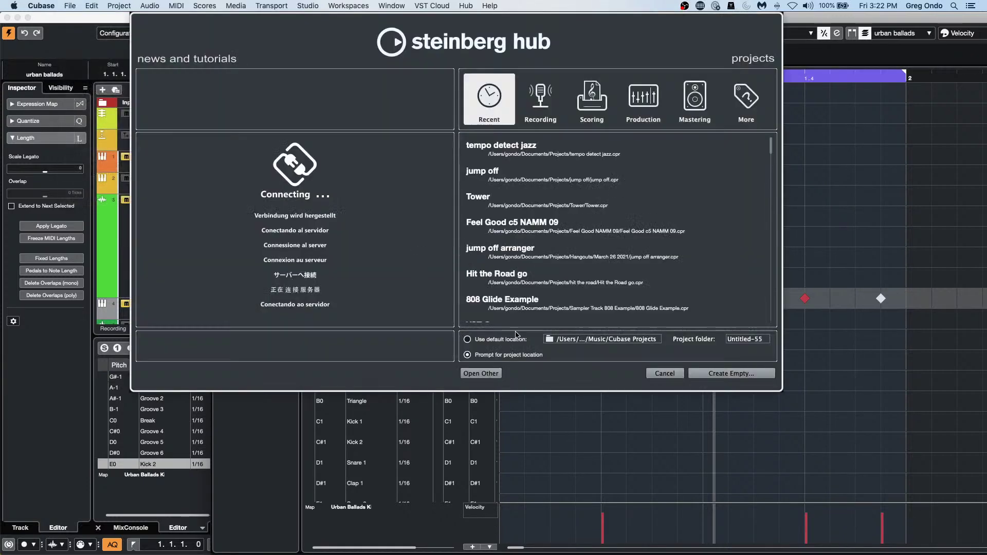
{"action": "left_click", "coordinate": [732, 377]}
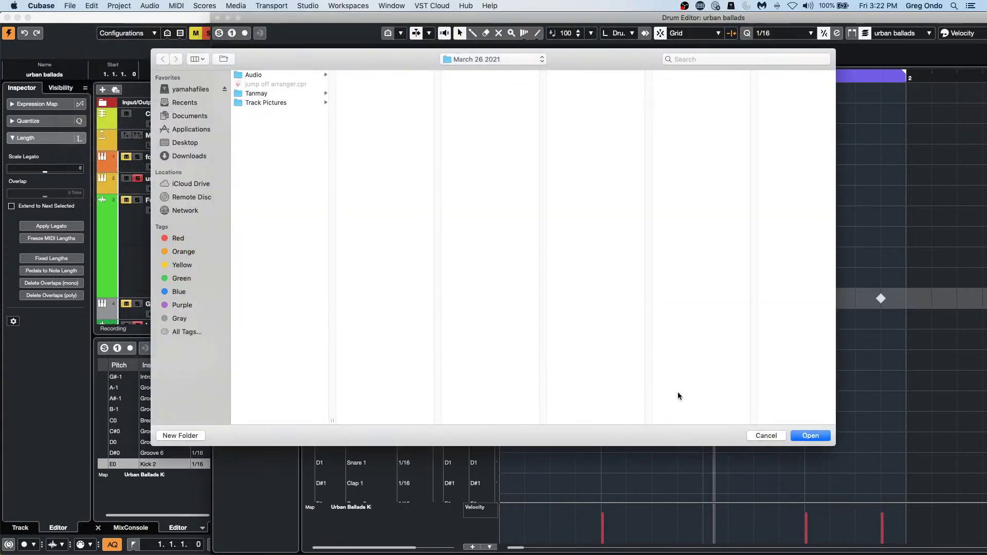
{"action": "left_click", "coordinate": [809, 436]}
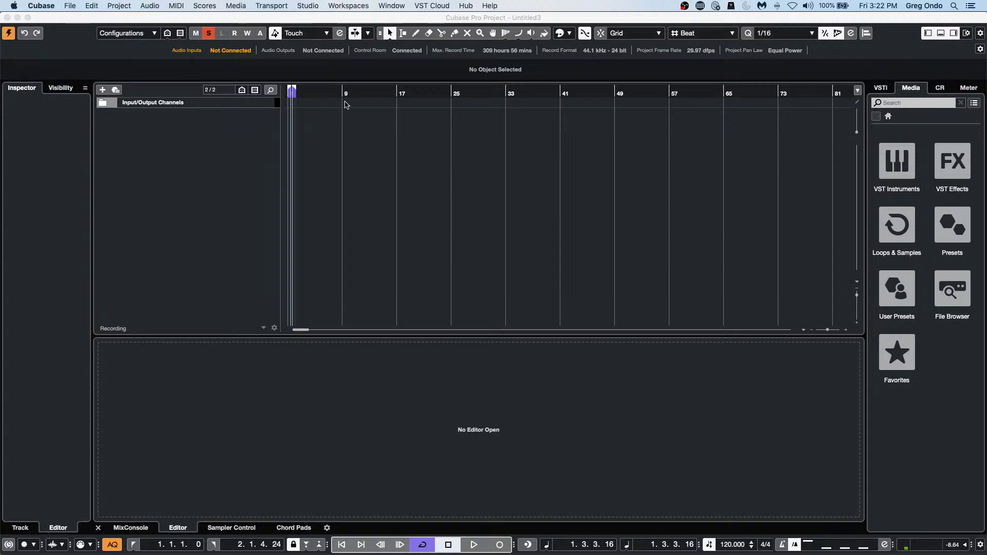
Add one instrument track using Groove Agent SE with stereo audio outputs to the empty project.
{"action": "right_click", "coordinate": [157, 138]}
{"action": "left_click", "coordinate": [190, 153]}
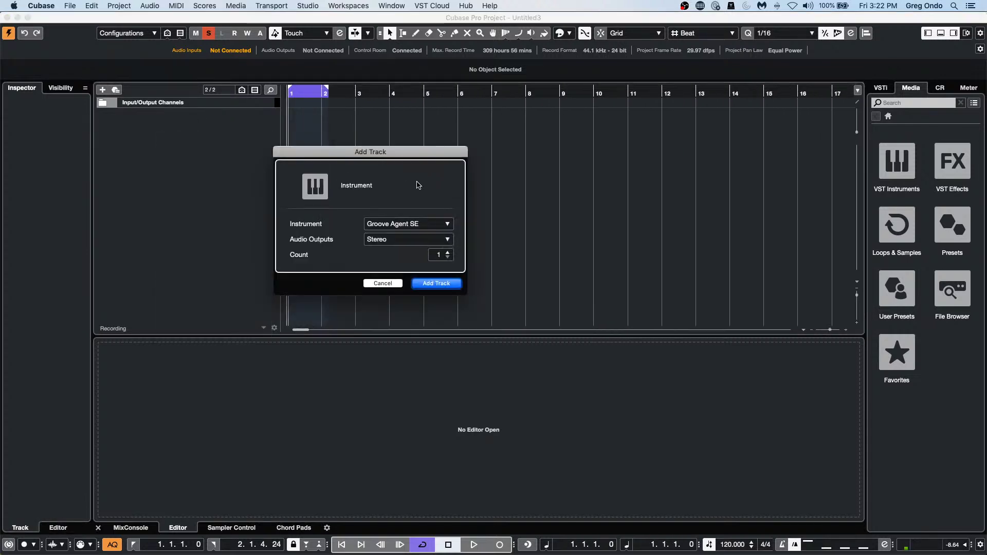
{"action": "left_click", "coordinate": [438, 284]}
Search the kits with patterns for "urban", load Urban Ballads Kit 01 into Groove Agent SE, and close the kit browser.
{"action": "left_click", "coordinate": [752, 207]}
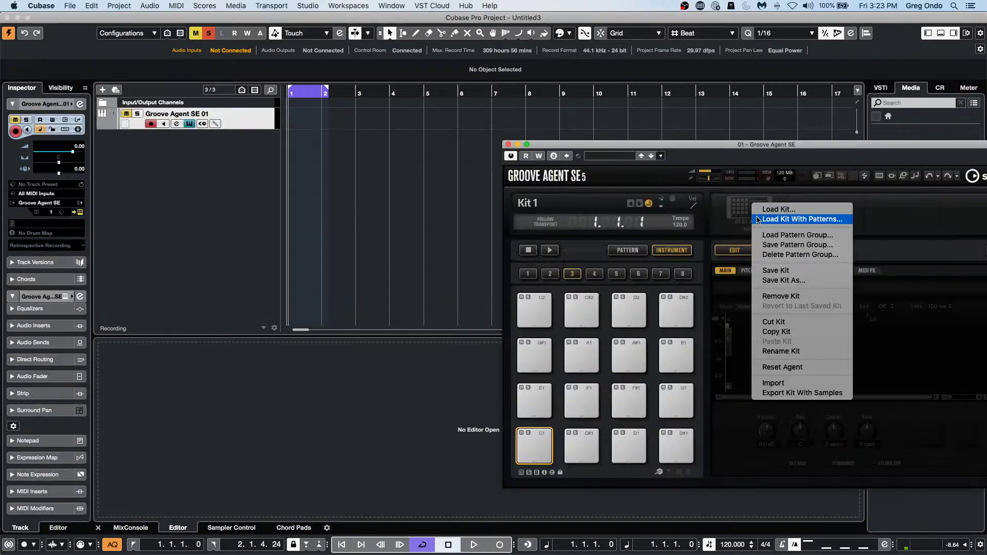
{"action": "left_click", "coordinate": [759, 220]}
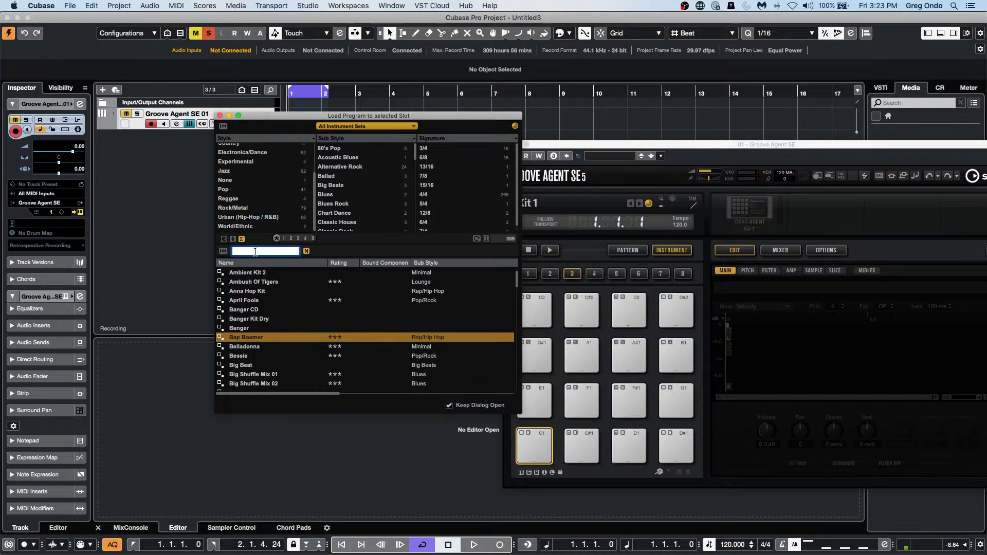
{"action": "type", "text": "urban"}
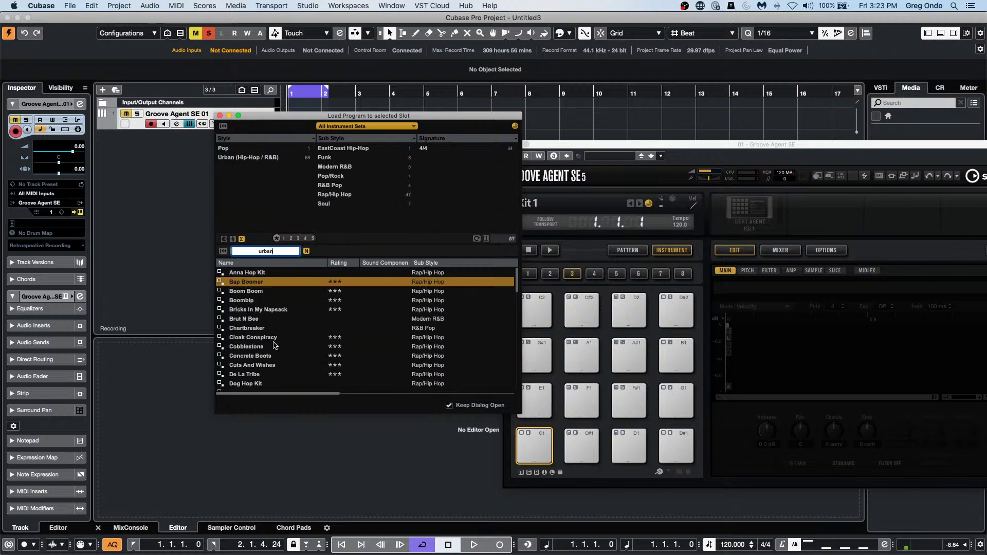
{"action": "scroll", "coordinate": [246, 380], "scroll_direction": "down", "scroll_amount": 5}
{"action": "scroll", "coordinate": [246, 389], "scroll_direction": "down", "scroll_amount": 8}
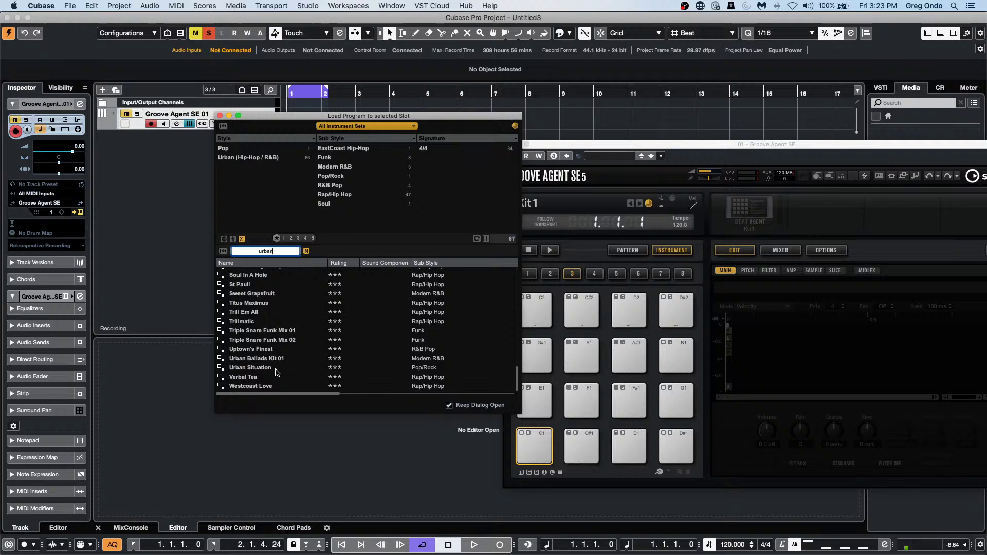
{"action": "left_click", "coordinate": [281, 360]}
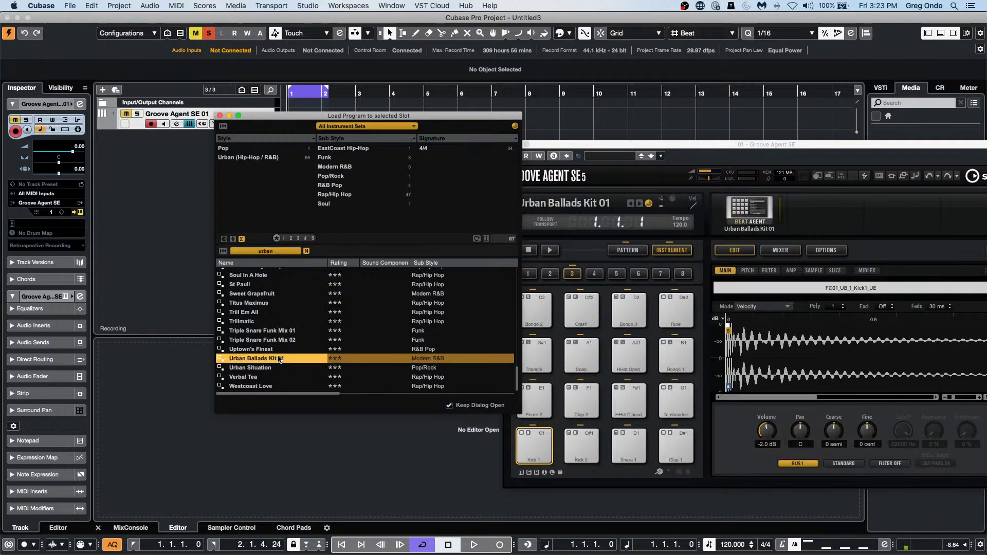
{"action": "left_click", "coordinate": [220, 115]}
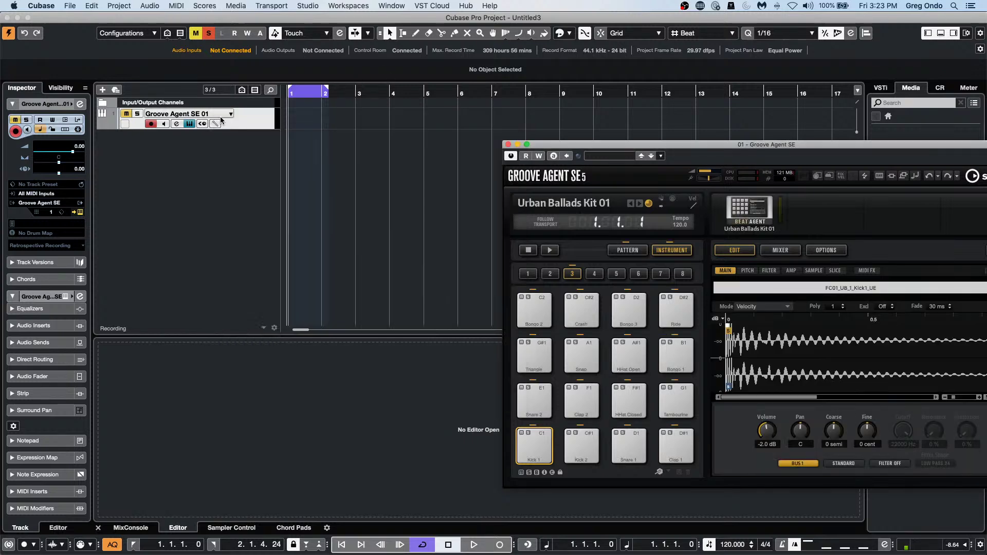
Start looped playback, create an empty part between the locators on the Groove Agent SE 01 track, and solo the track.
{"action": "key", "text": "space"}
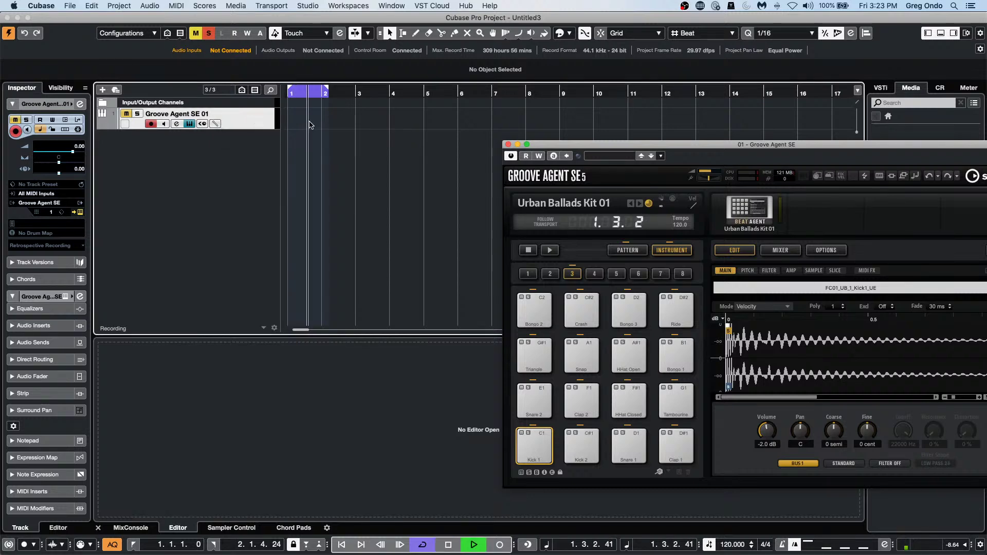
{"action": "double_click", "coordinate": [310, 125]}
{"action": "left_click", "coordinate": [126, 113]}
{"action": "left_click", "coordinate": [137, 114]}
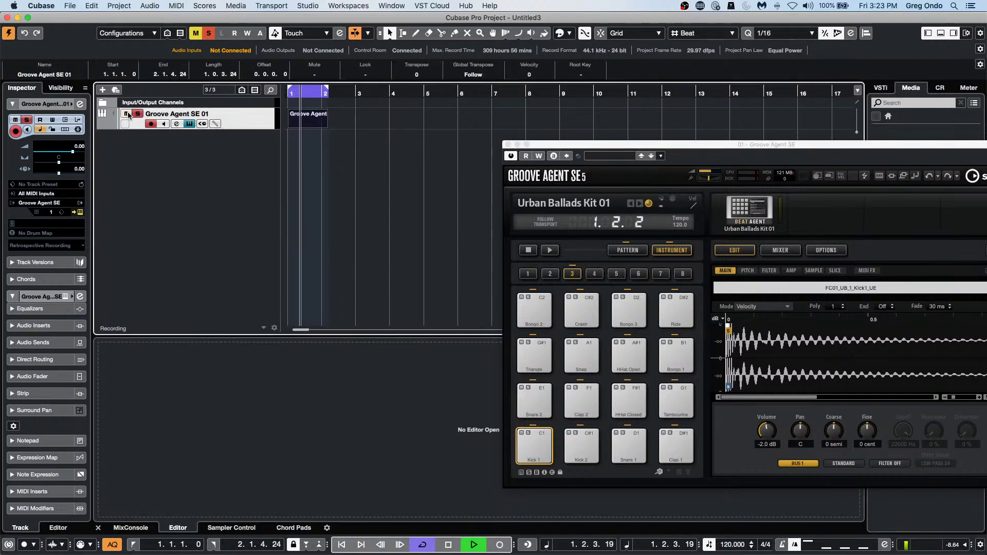
Audition the Kick 1, Kick 2 and Snare 2 pads of Urban Ballads Kit 01.
{"action": "left_click", "coordinate": [532, 446]}
{"action": "left_click", "coordinate": [581, 447]}
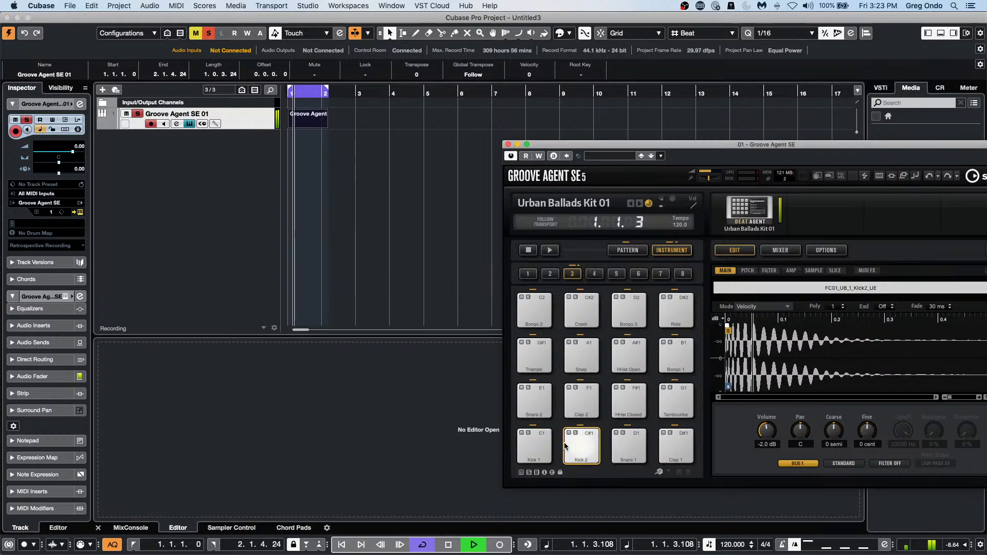
{"action": "left_click", "coordinate": [531, 393]}
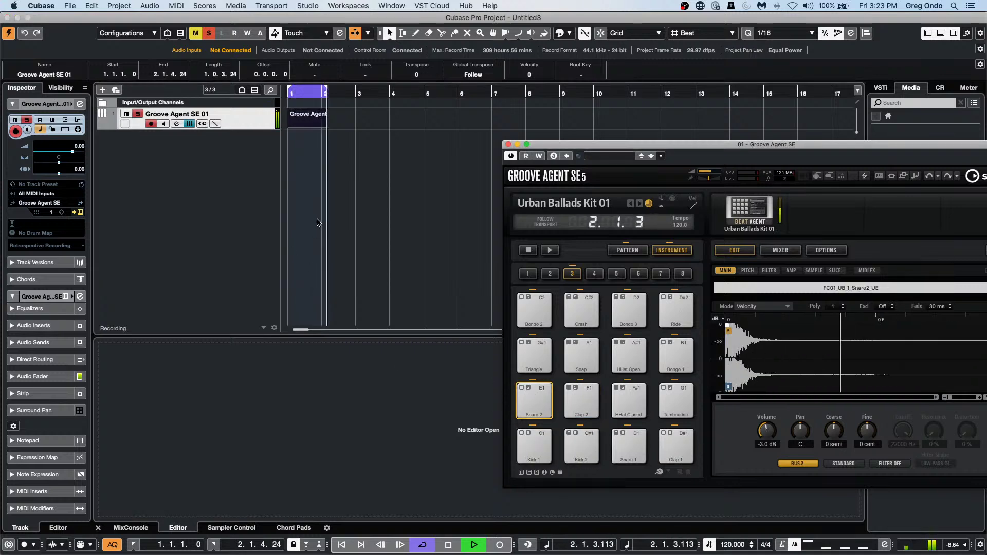
Create a drum map from the instrument for the Groove Agent SE 01 track and open its part in a separate Drum Editor window.
{"action": "double_click", "coordinate": [303, 124]}
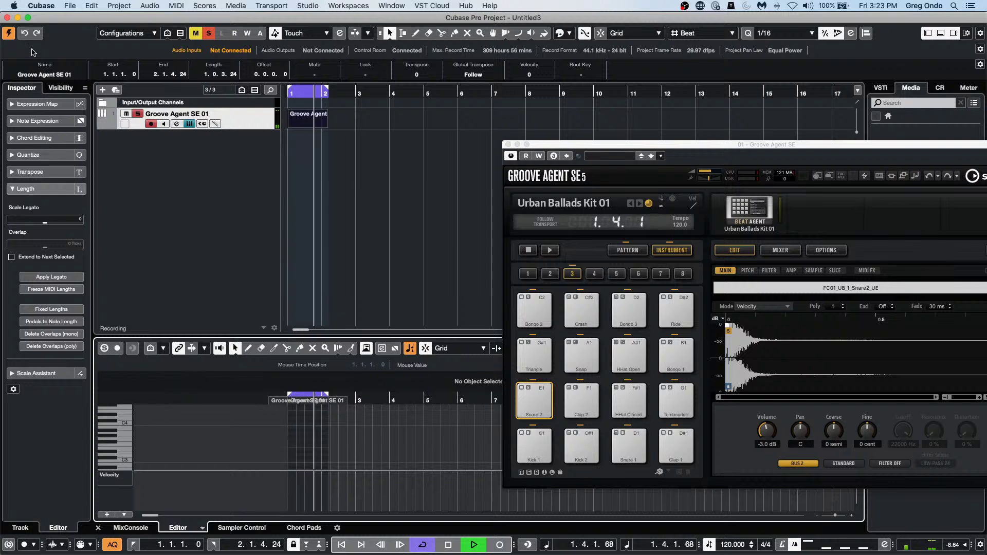
{"action": "left_click", "coordinate": [261, 122]}
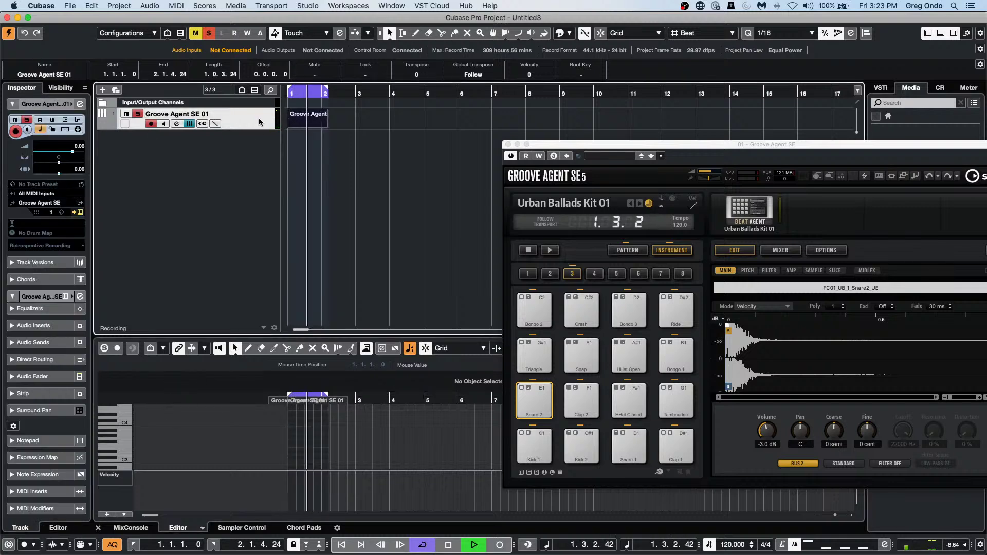
{"action": "left_click", "coordinate": [46, 233]}
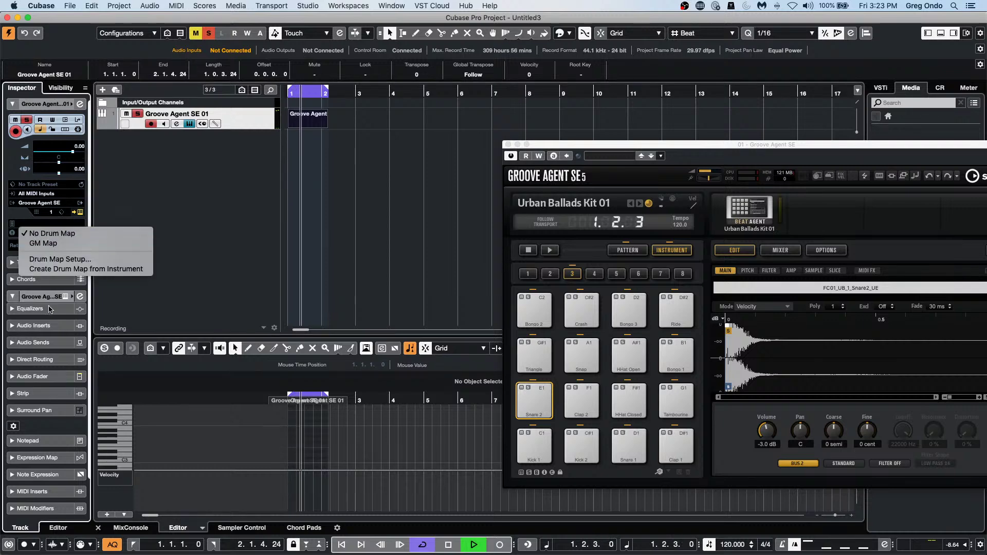
{"action": "left_click", "coordinate": [63, 268]}
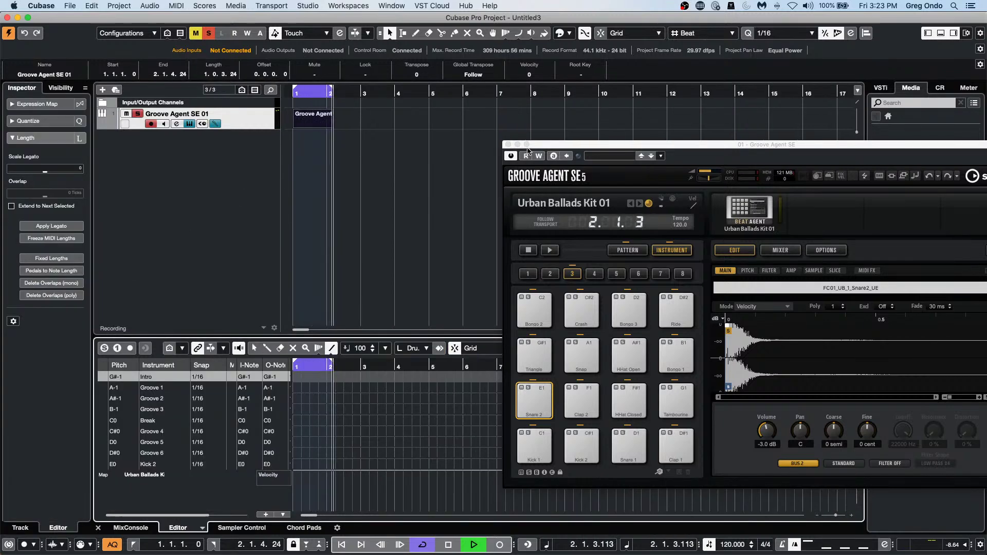
{"action": "left_click", "coordinate": [509, 145]}
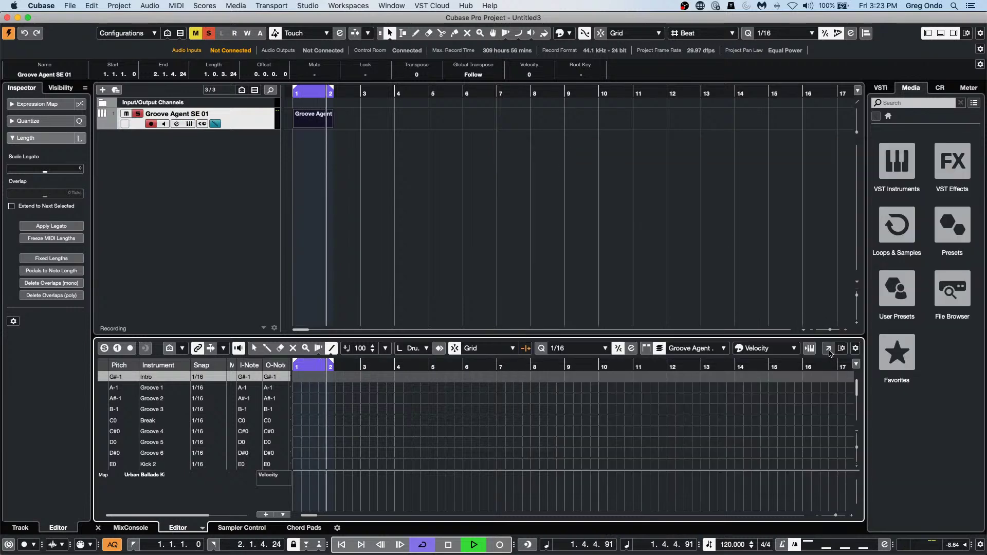
{"action": "left_click", "coordinate": [831, 349]}
End the loop at bar 2 and draw Kick 1 hits with the Drumstick tool at 1.1 on F0, and at 1.1 and 1.3 on C1.
{"action": "right_click", "coordinate": [325, 123]}
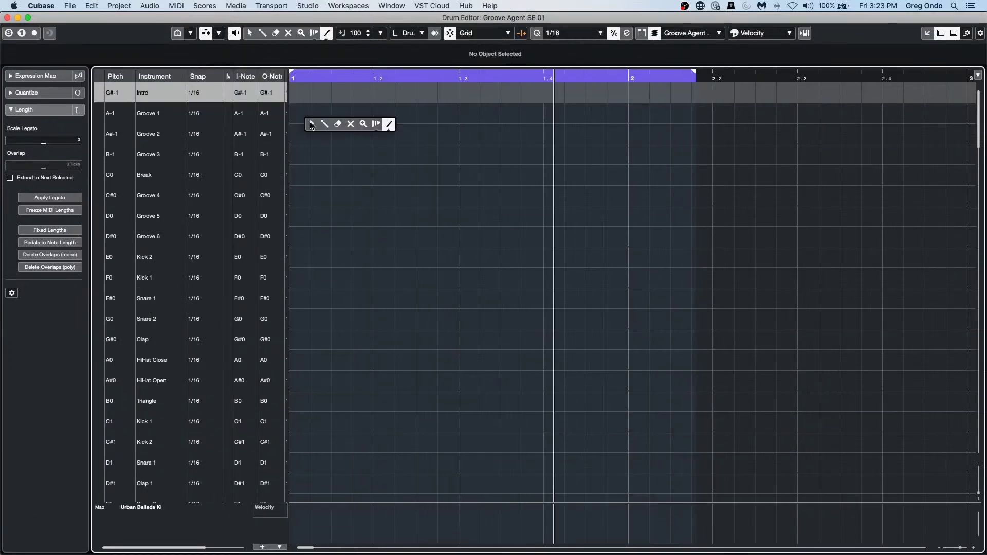
{"action": "left_click", "coordinate": [326, 124]}
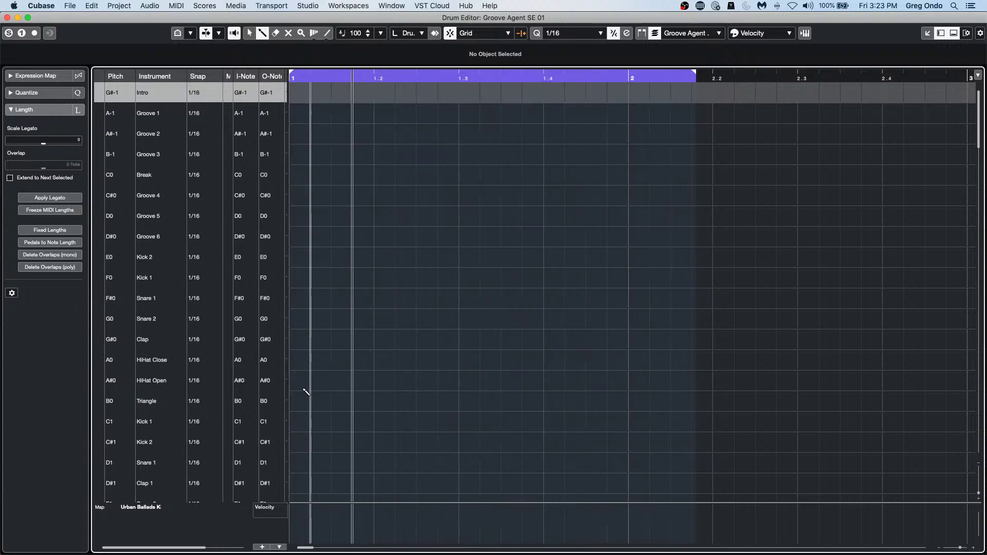
{"action": "left_click", "coordinate": [304, 287]}
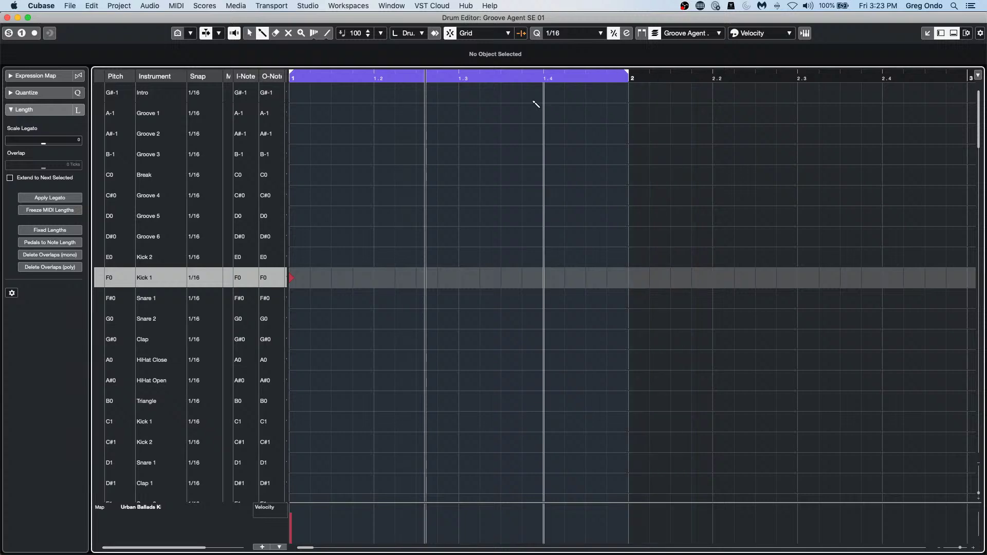
{"action": "key", "text": "Home"}
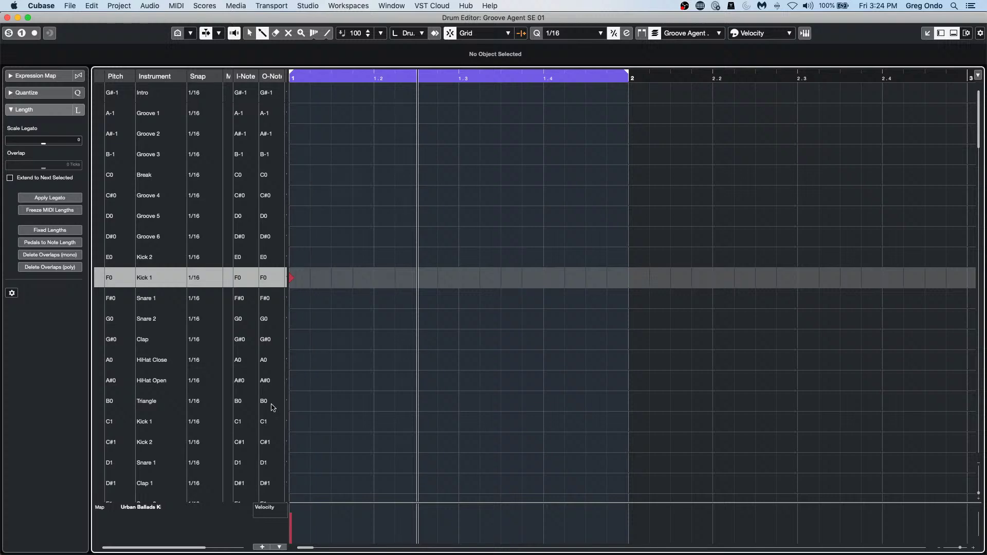
{"action": "left_click", "coordinate": [459, 422]}
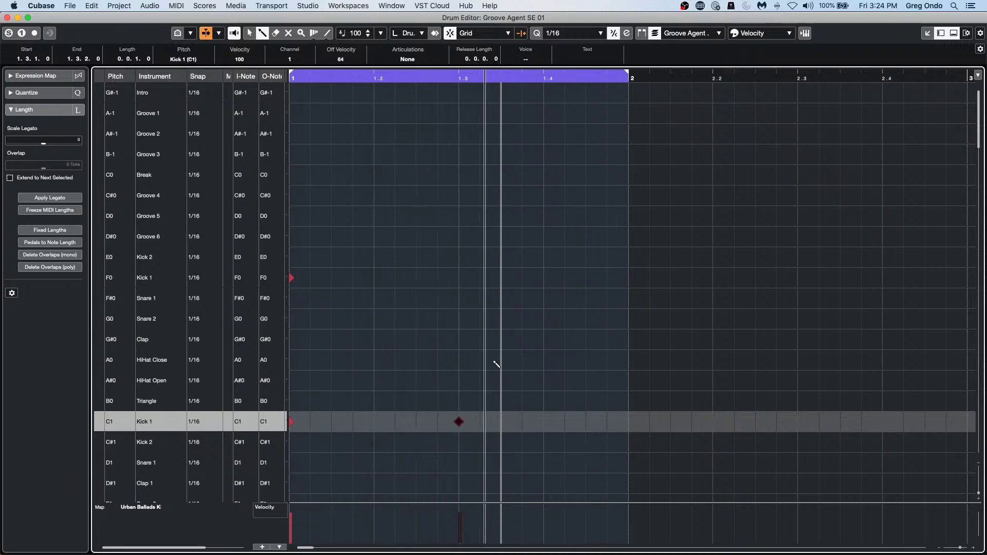
Draw Snare 1 (D1) hits at 1.2, 1.4 and 1.4.4, and sixteenth-note HHat Closed (F#1) hits from 1.1 to 2.1.3.
{"action": "scroll", "coordinate": [463, 365], "scroll_direction": "down", "scroll_amount": 5}
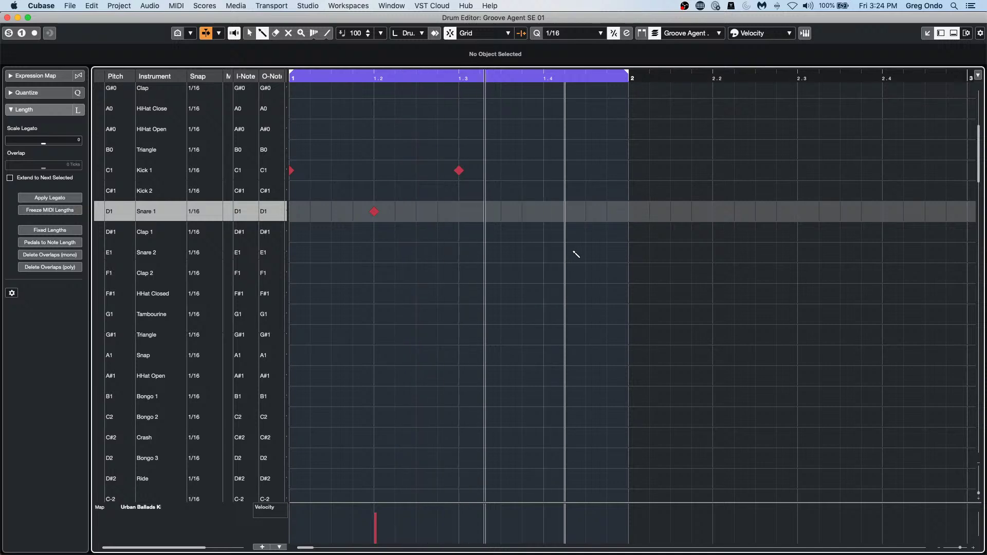
{"action": "left_click", "coordinate": [544, 211]}
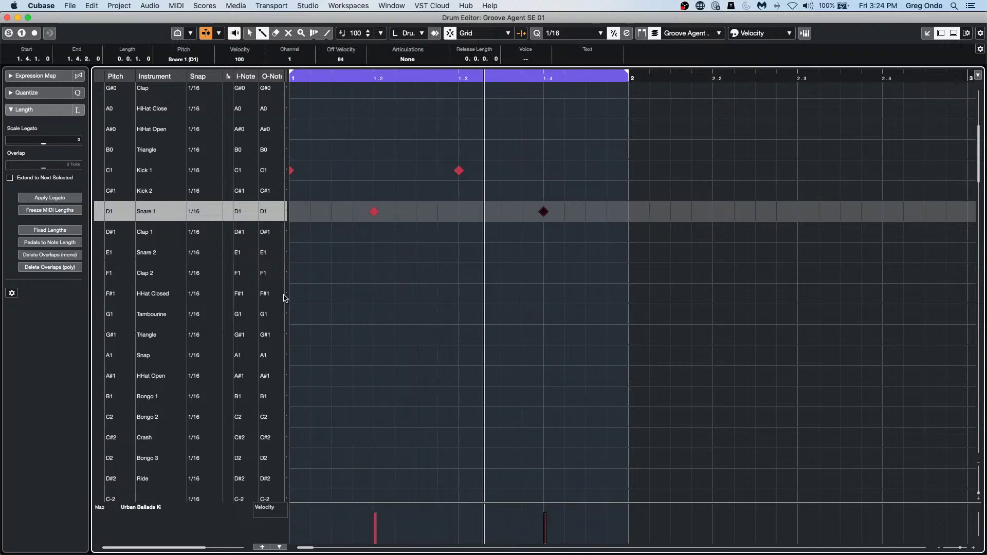
{"action": "left_click_drag", "start_coordinate": [293, 296], "coordinate": [664, 306]}
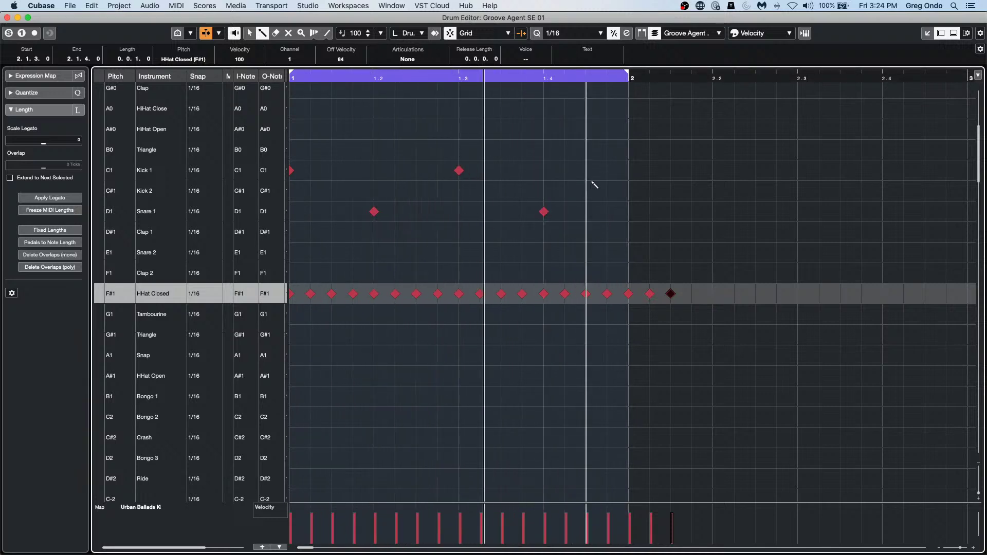
{"action": "left_click", "coordinate": [610, 212]}
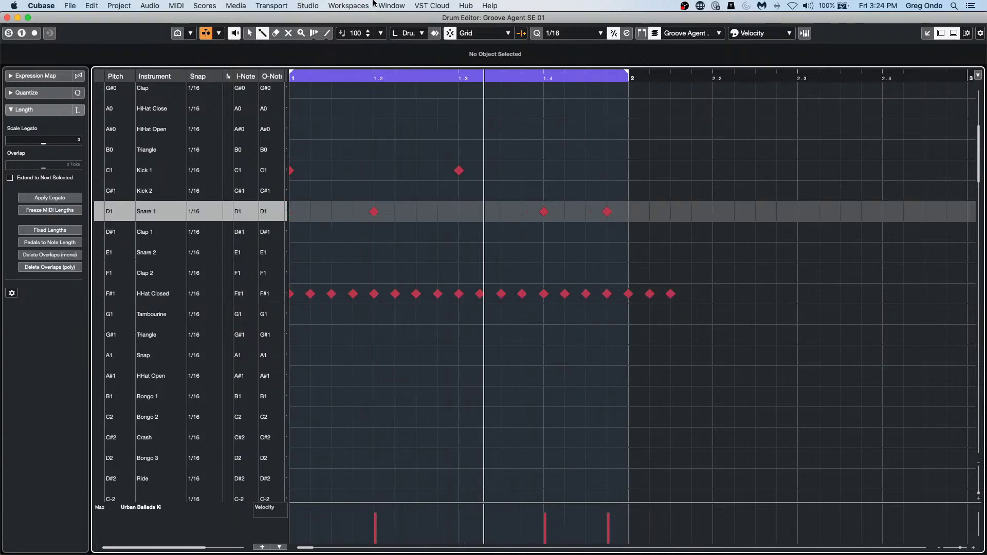
Add a Kick 1 (C1) hit at 1.2.4, erase the one at 1.3, and return to the Object Selection tool.
{"action": "left_click", "coordinate": [438, 171]}
{"action": "right_click", "coordinate": [448, 192]}
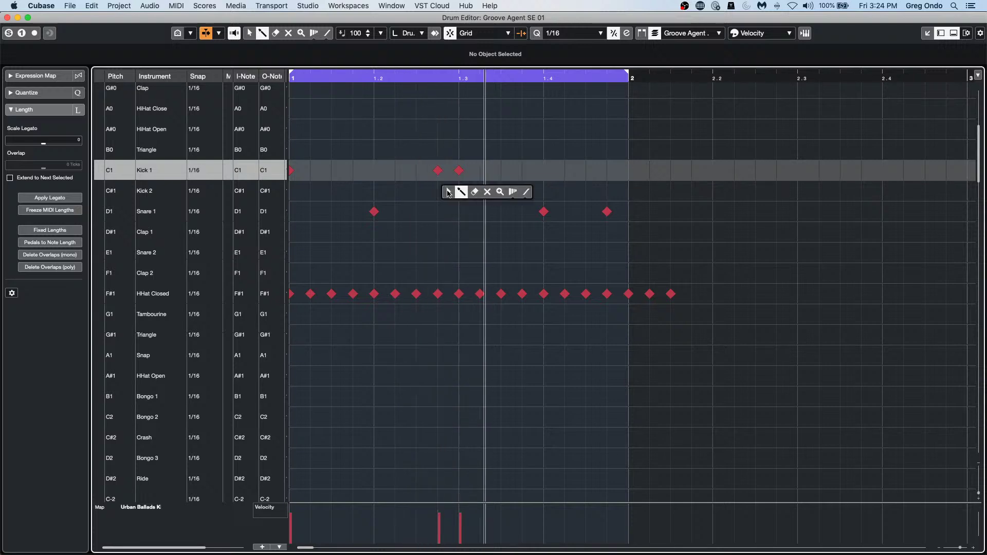
{"action": "left_click", "coordinate": [475, 192]}
{"action": "left_click", "coordinate": [459, 170]}
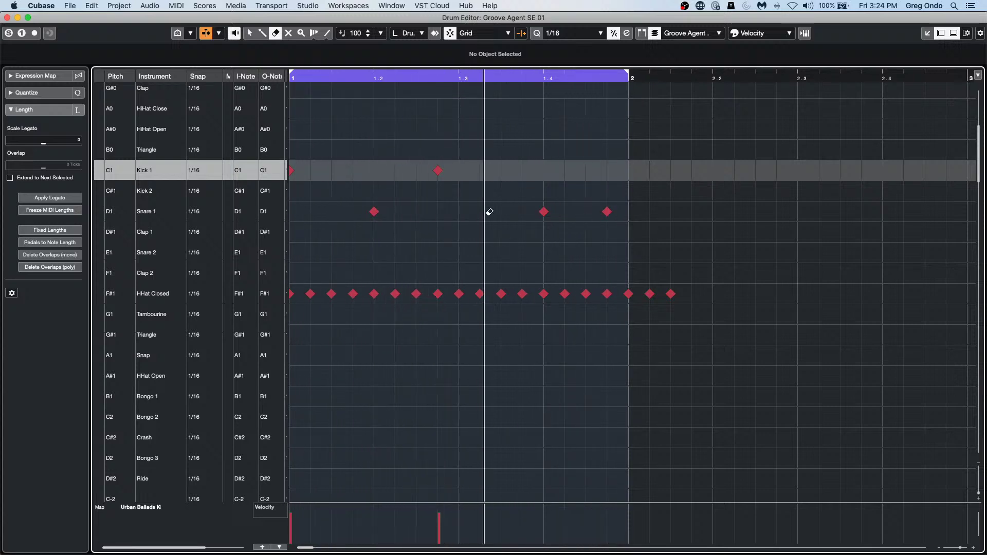
{"action": "right_click", "coordinate": [632, 239]}
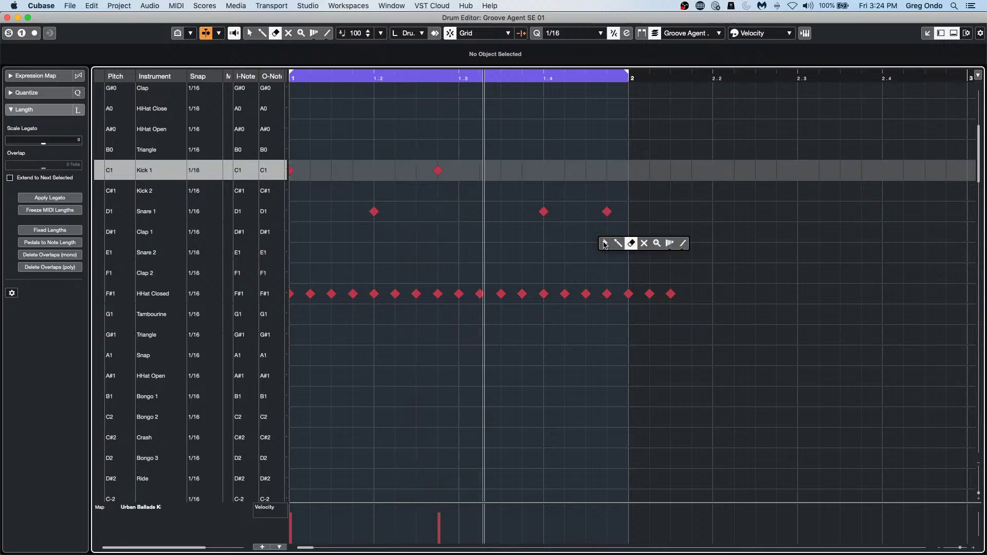
{"action": "left_click", "coordinate": [607, 238]}
Lower the velocities of every second HHat Closed (F#1) hit, from 1.1.2 through 2.1.2, with the Drumstick tool.
{"action": "left_click", "coordinate": [160, 294]}
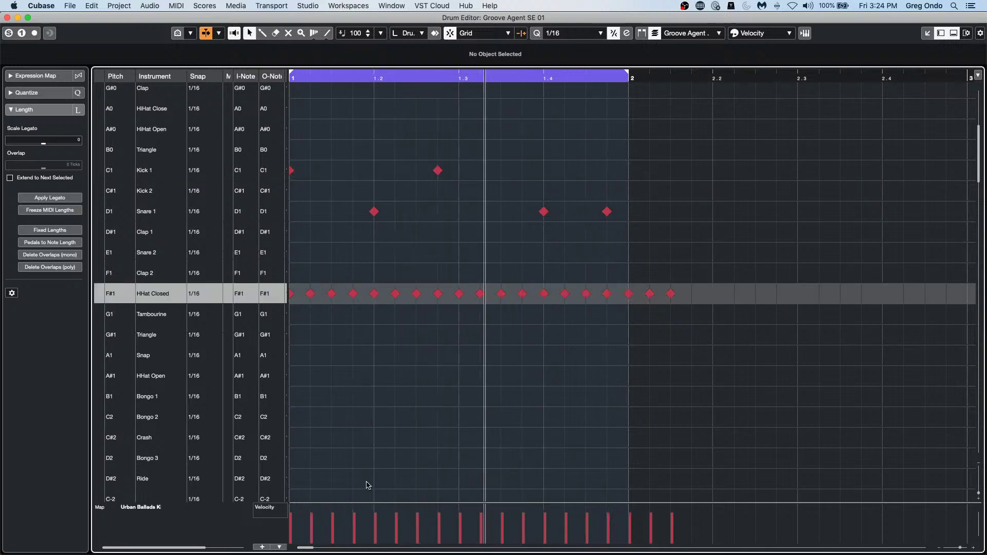
{"action": "right_click", "coordinate": [383, 448]}
{"action": "left_click", "coordinate": [399, 447]}
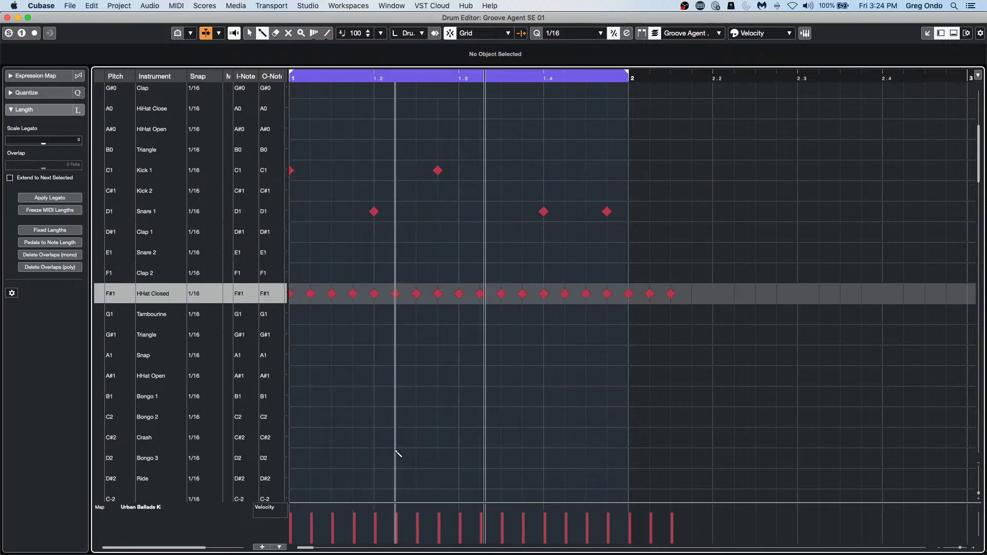
{"action": "left_click", "coordinate": [313, 531]}
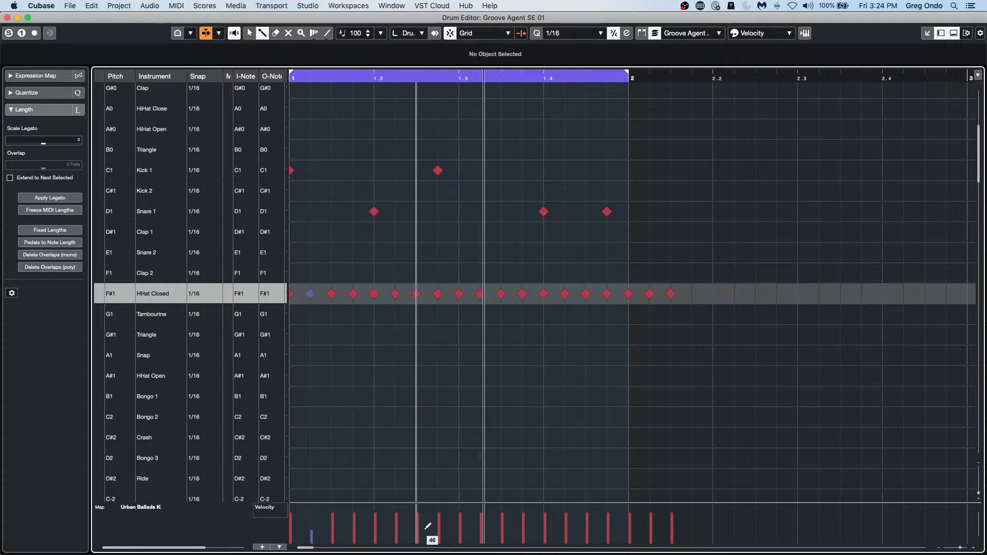
{"action": "left_click", "coordinate": [354, 533]}
{"action": "left_click", "coordinate": [397, 531]}
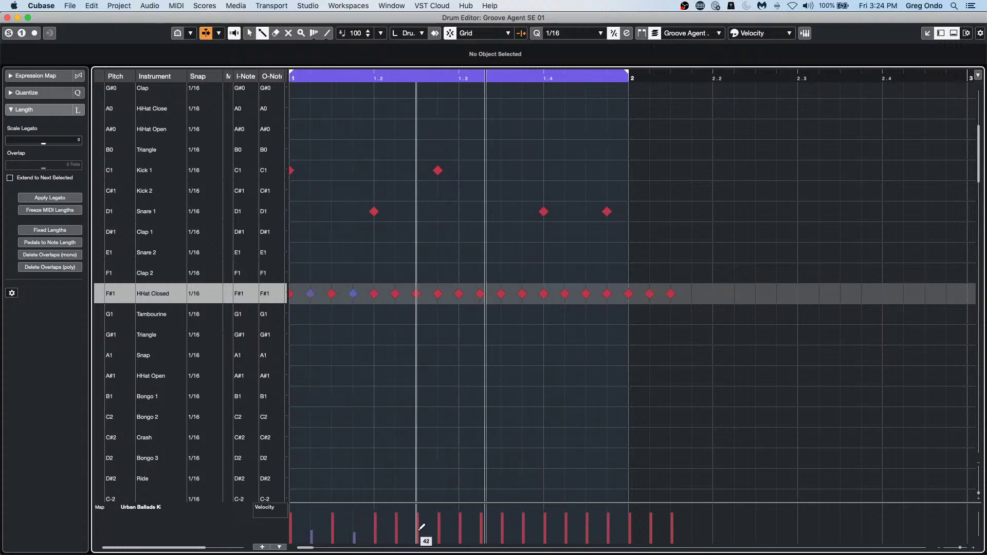
{"action": "left_click", "coordinate": [438, 533]}
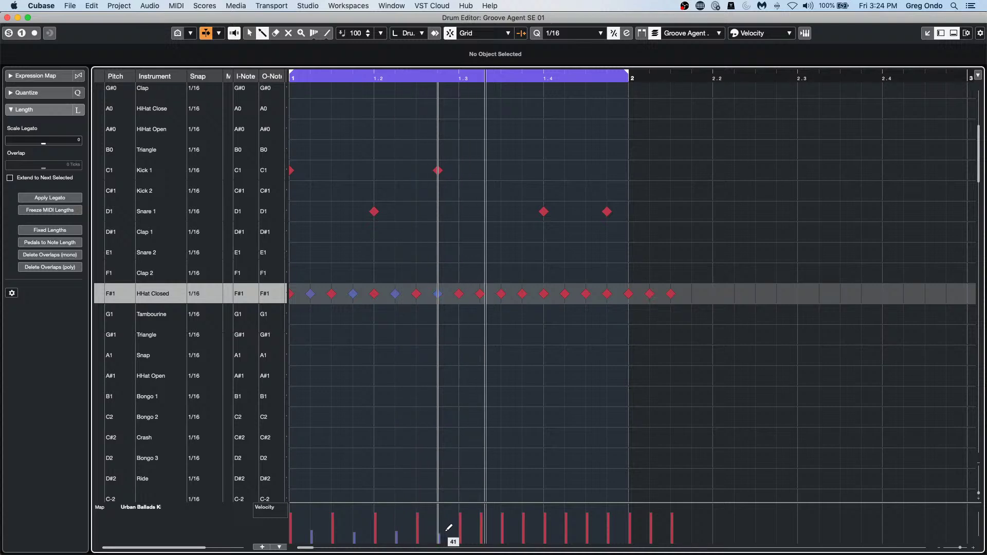
{"action": "left_click", "coordinate": [481, 533]}
{"action": "left_click", "coordinate": [523, 533]}
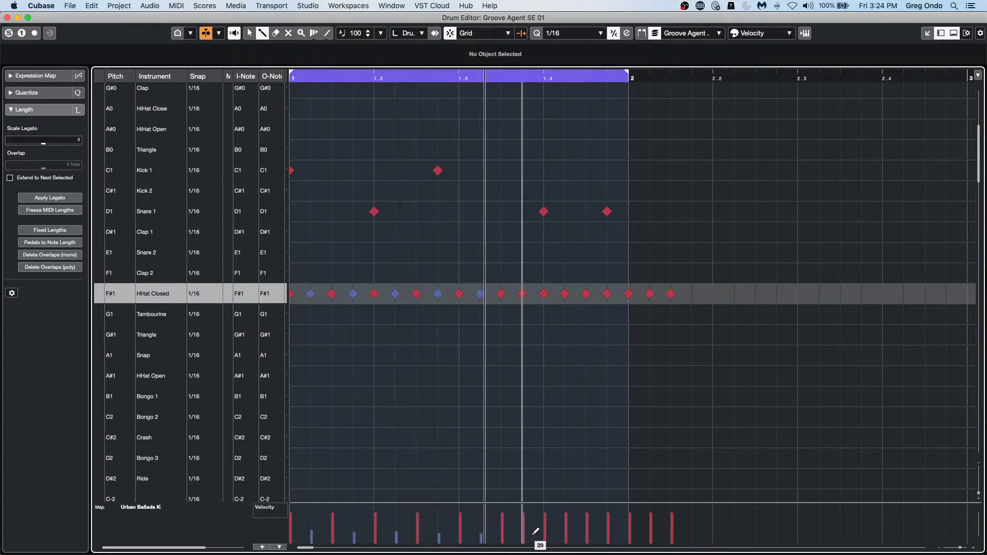
{"action": "left_click", "coordinate": [566, 533]}
{"action": "left_click", "coordinate": [618, 525]}
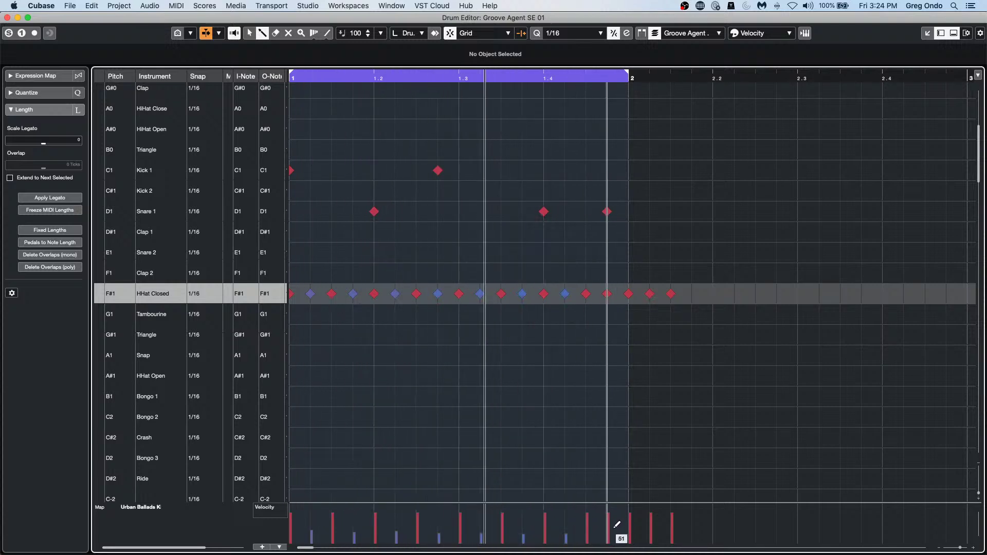
{"action": "left_click", "coordinate": [651, 530]}
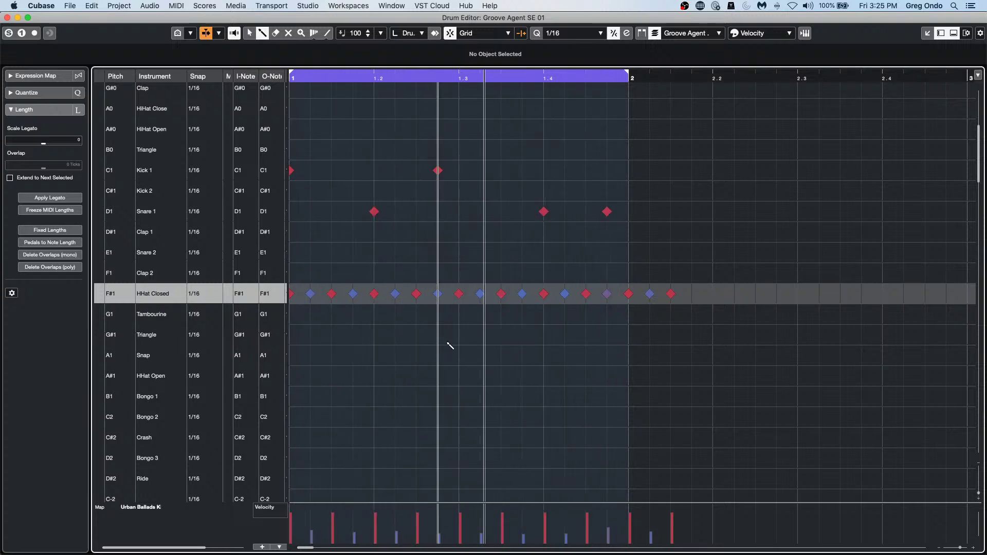
Move the HHat Closed (F#1) hits at 1.2.2 and 1.3.4 to HHat Open (A#1), keeping their timing.
{"action": "key", "text": "1"}
{"action": "left_click", "coordinate": [396, 295]}
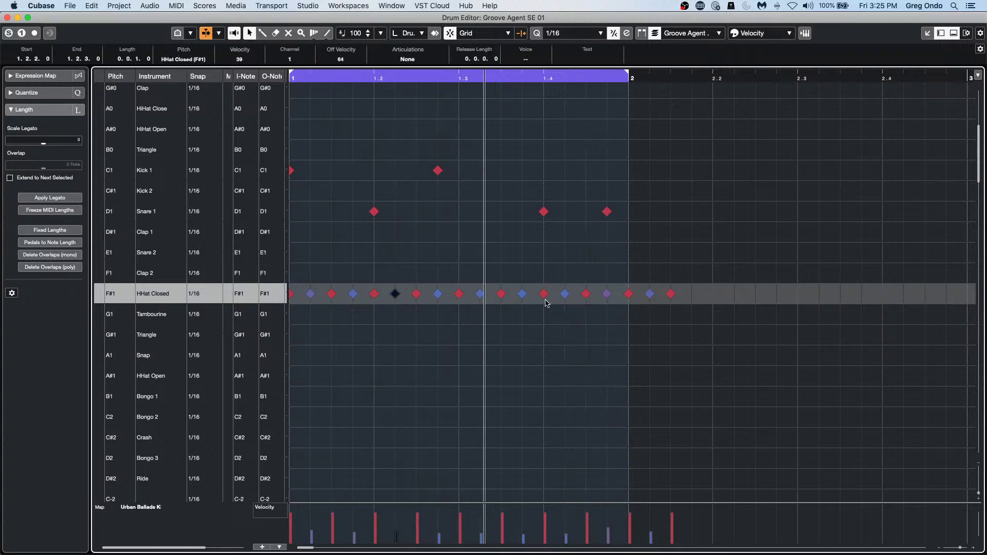
{"action": "left_click", "coordinate": [526, 299], "text": "shift"}
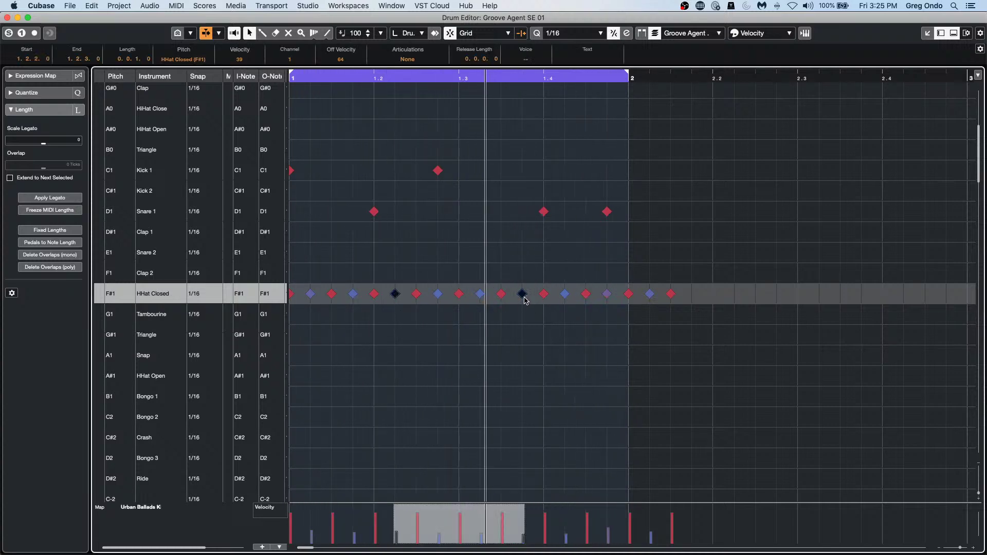
{"action": "left_click_drag", "start_coordinate": [525, 301], "coordinate": [524, 380]}
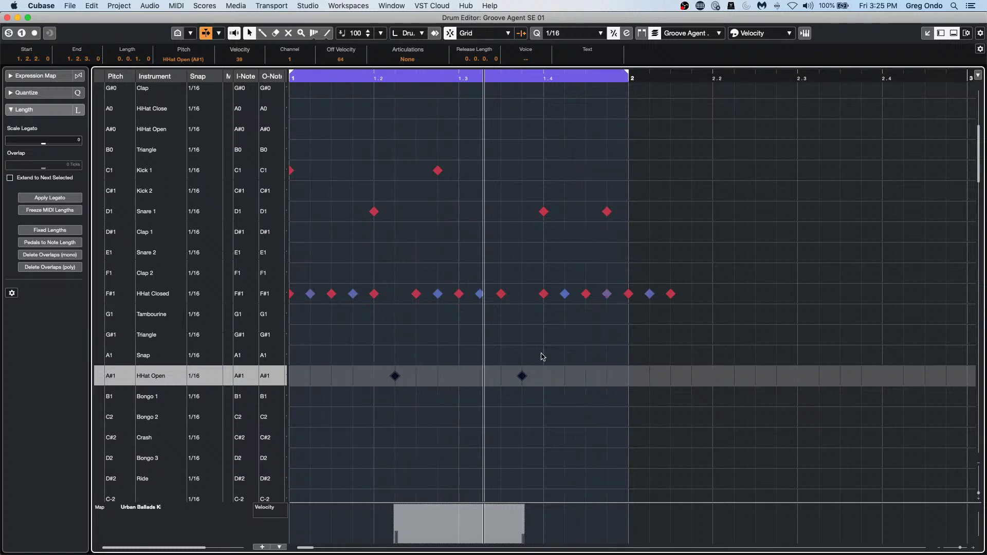
Set the Triangle (G#1) snap to 1/8 Dotted and draw a run of hits with the Drumstick tool from 1.1.4 to 2.2.3.
{"action": "right_click", "coordinate": [404, 336]}
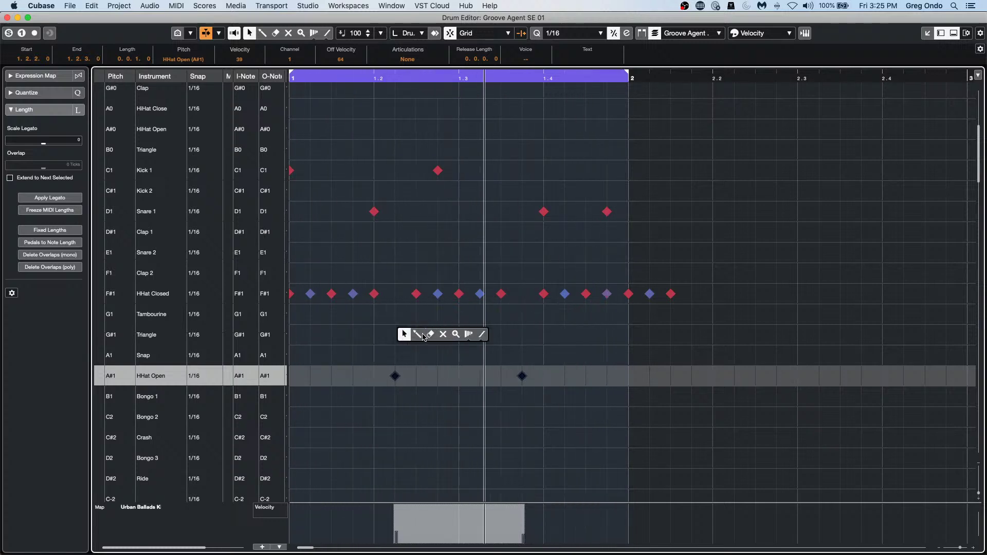
{"action": "left_click", "coordinate": [418, 334]}
{"action": "left_click", "coordinate": [207, 338]}
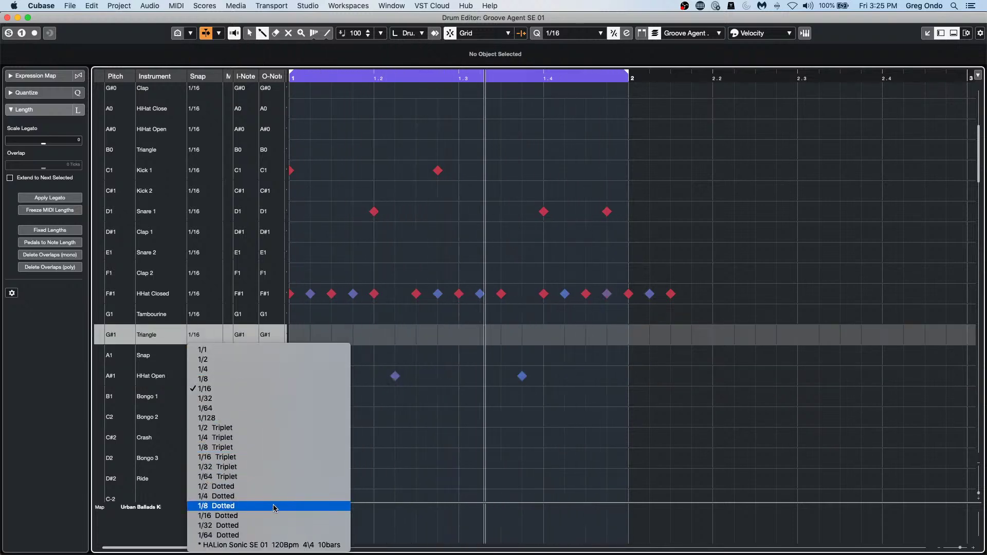
{"action": "left_click", "coordinate": [274, 507]}
{"action": "mouse_move", "coordinate": [361, 339]}
{"action": "left_mouse_down"}
{"action": "mouse_move", "coordinate": [628, 337]}
{"action": "mouse_move", "coordinate": [679, 349]}
{"action": "left_mouse_up"}
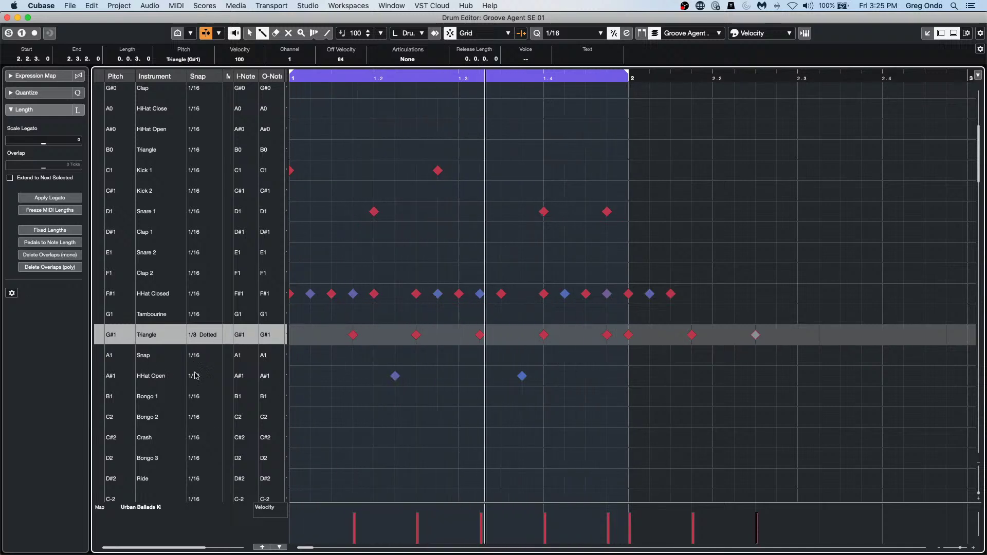
Set the snap of Bongo 3 and Bongo 1 to 1/8 Triplet and of Bongo 2 to 1/4 Triplet.
{"action": "left_click", "coordinate": [211, 458]}
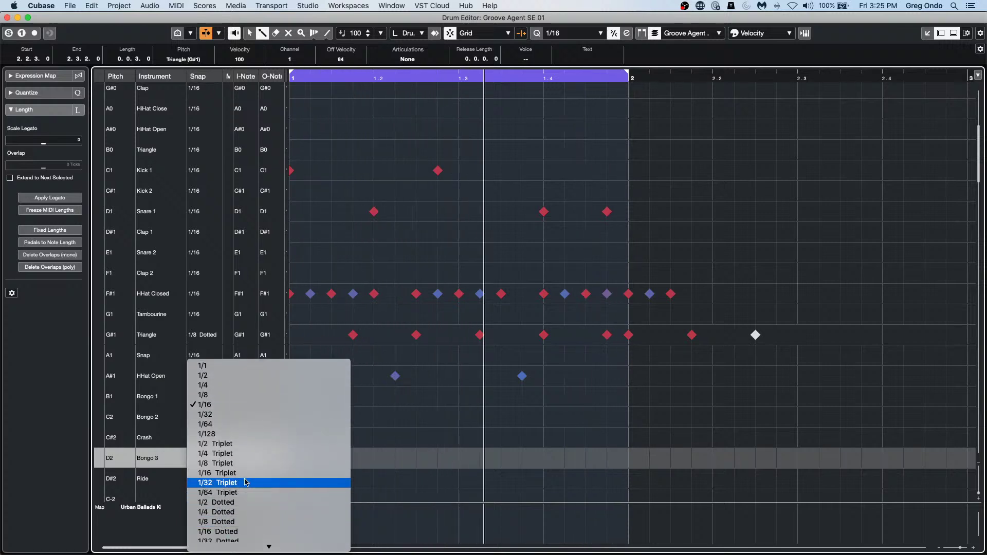
{"action": "left_click", "coordinate": [253, 463]}
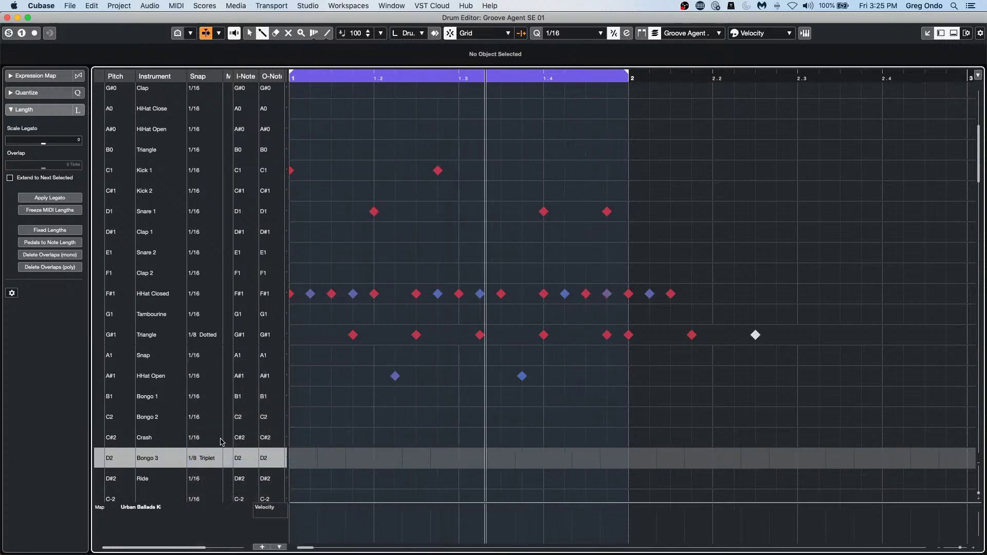
{"action": "left_click", "coordinate": [204, 404]}
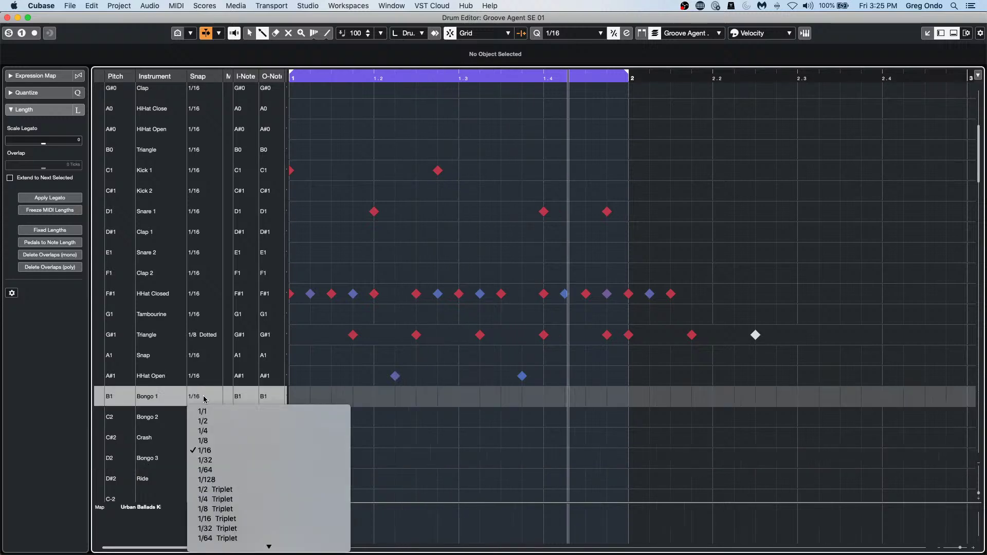
{"action": "left_click", "coordinate": [241, 510]}
{"action": "left_click", "coordinate": [200, 420]}
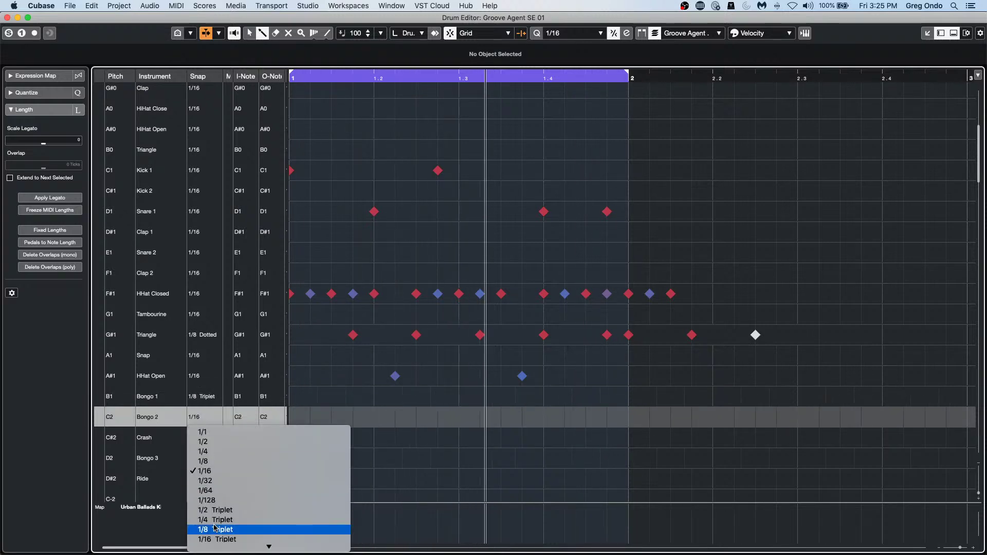
{"action": "left_click", "coordinate": [282, 519]}
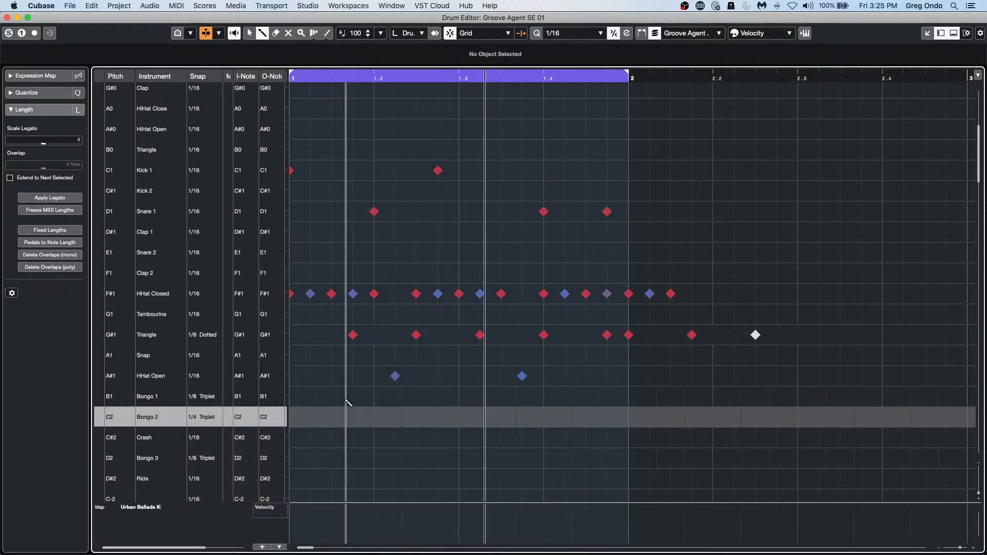
Draw Bongo 1 hits at 1.1.3.80, 1.2, 1.4.2.40 and 1.4.3.80, Bongo 2 at 1.3, and Bongo 3 triplets from 1.2 to 1.3 and at 1.4.2.40.
{"action": "left_click", "coordinate": [346, 397]}
{"action": "left_click", "coordinate": [374, 397]}
{"action": "left_click", "coordinate": [459, 417]}
{"action": "left_click", "coordinate": [573, 397]}
{"action": "left_click", "coordinate": [601, 397]}
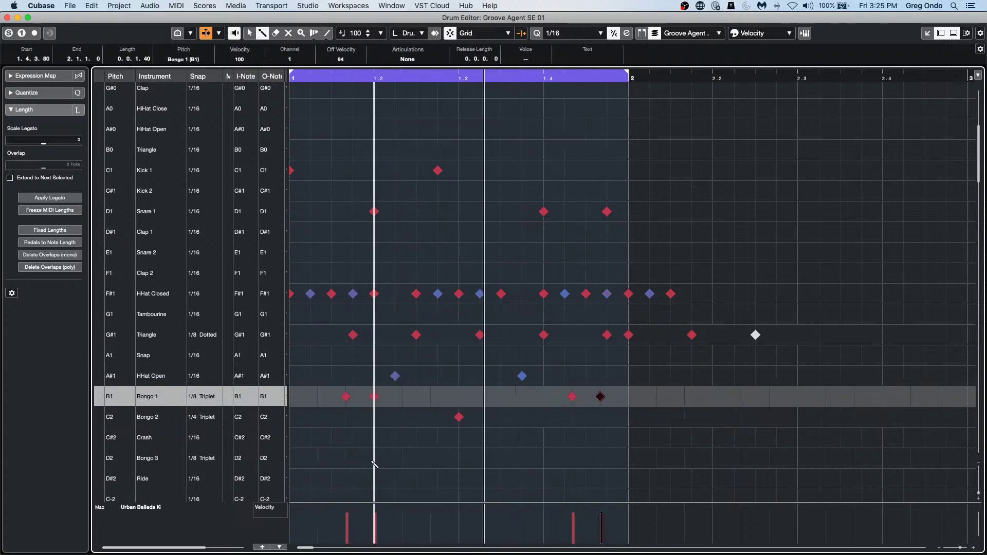
{"action": "left_click_drag", "start_coordinate": [374, 464], "coordinate": [459, 464]}
{"action": "left_click", "coordinate": [571, 461]}
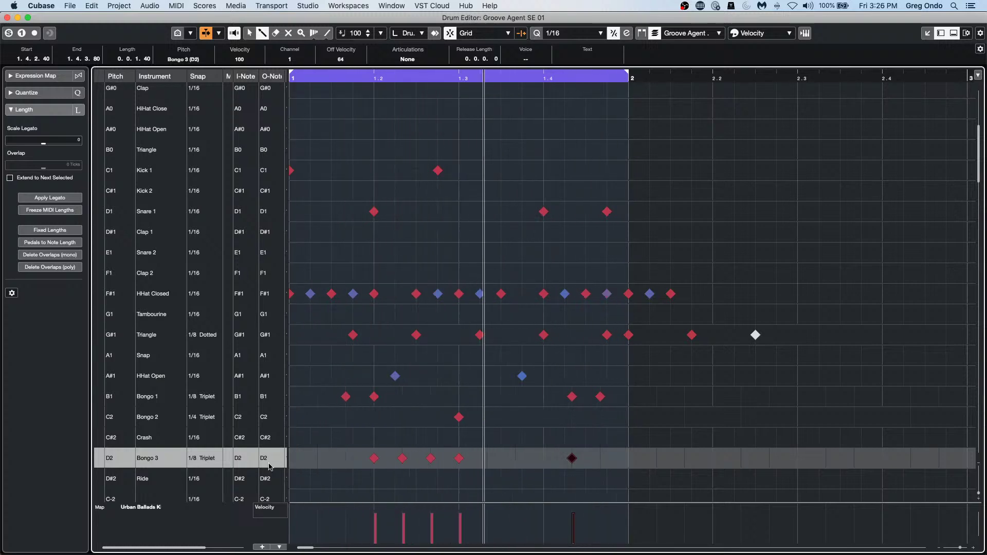
Lower the velocity of the Snare 1 (D1) hit at 1.4.4 using the Object Selection tool.
{"action": "key", "text": "1"}
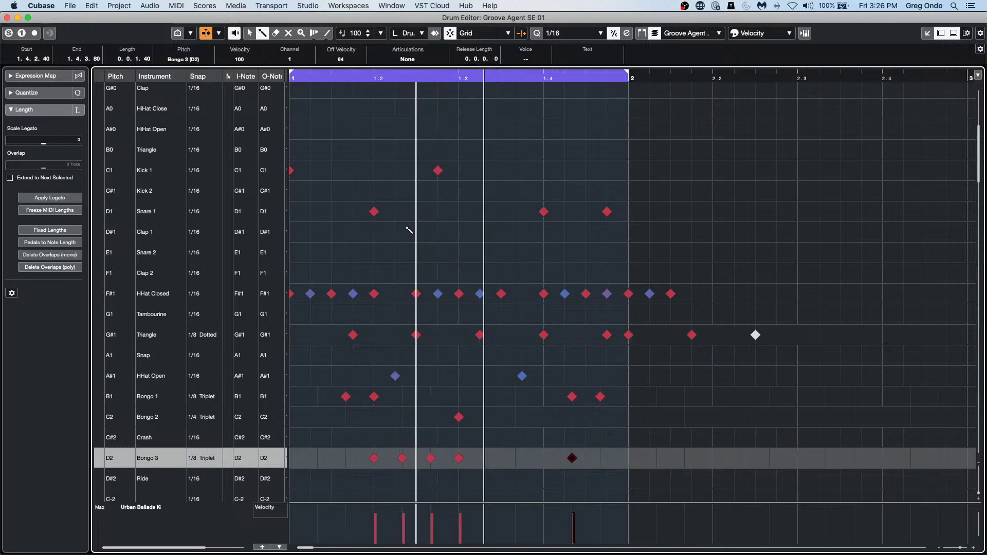
{"action": "left_click", "coordinate": [144, 217]}
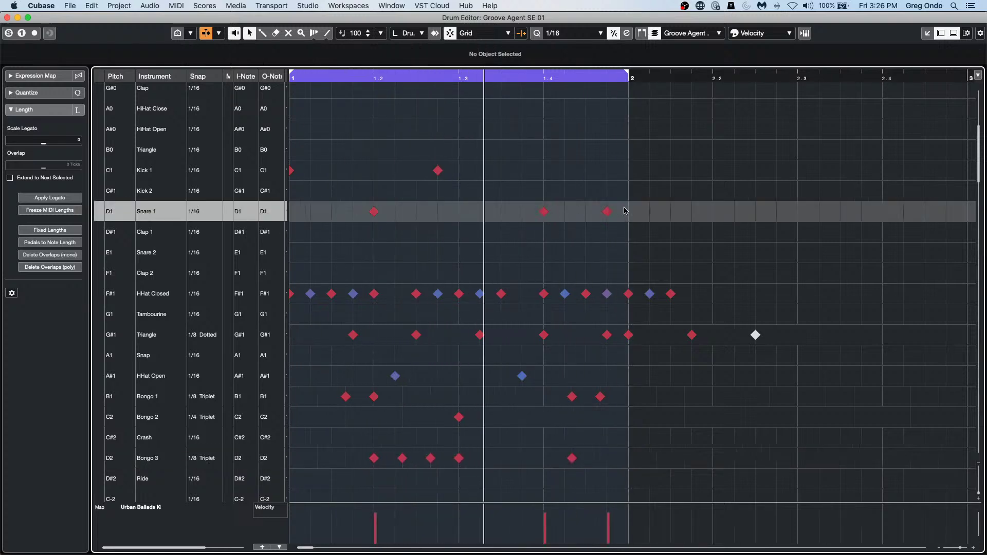
{"action": "left_click_drag", "start_coordinate": [609, 515], "coordinate": [615, 534]}
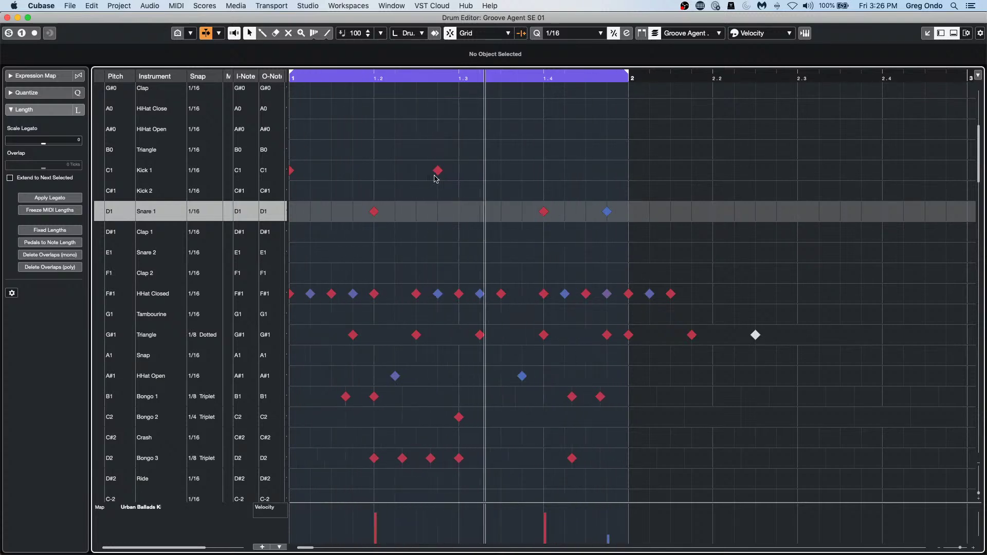
Move the Snare 1 (D1) hit at 1.4 up to Kick 2 (C#1), keeping its timing.
{"action": "right_click", "coordinate": [506, 183]}
{"action": "left_click", "coordinate": [520, 182]}
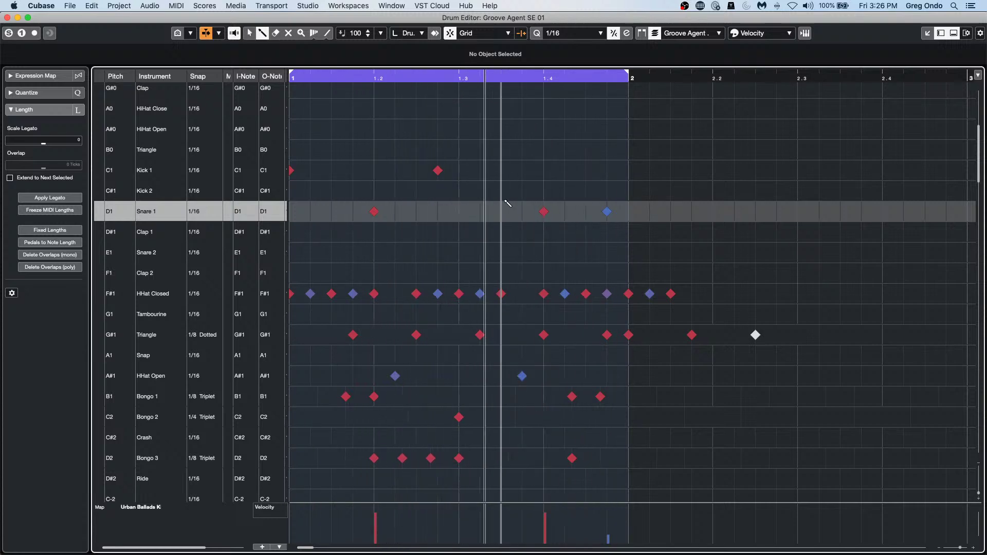
{"action": "key", "text": "1"}
{"action": "left_click", "coordinate": [544, 212]}
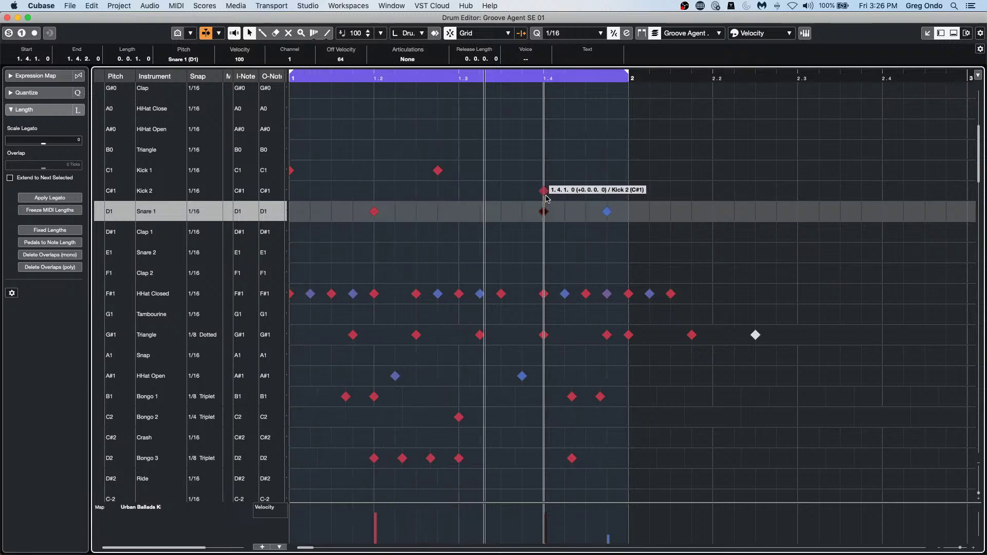
{"action": "key", "text": "Up"}
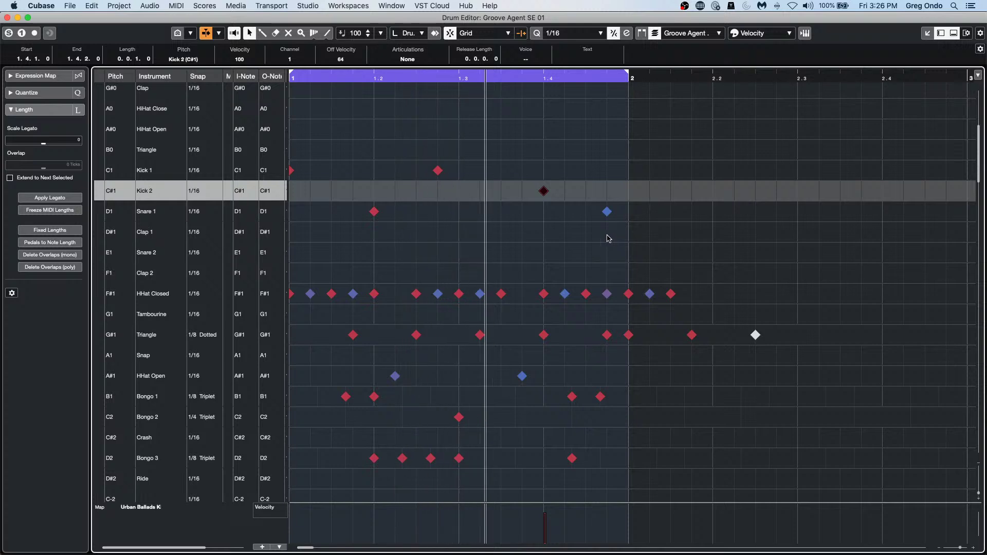
Draw a Snare 2 (E1) hit at 1.3.4 and Tambourine (G1) hits at 1.2 and 1.4 with the Drumstick tool.
{"action": "right_click", "coordinate": [533, 257]}
{"action": "left_click", "coordinate": [545, 256]}
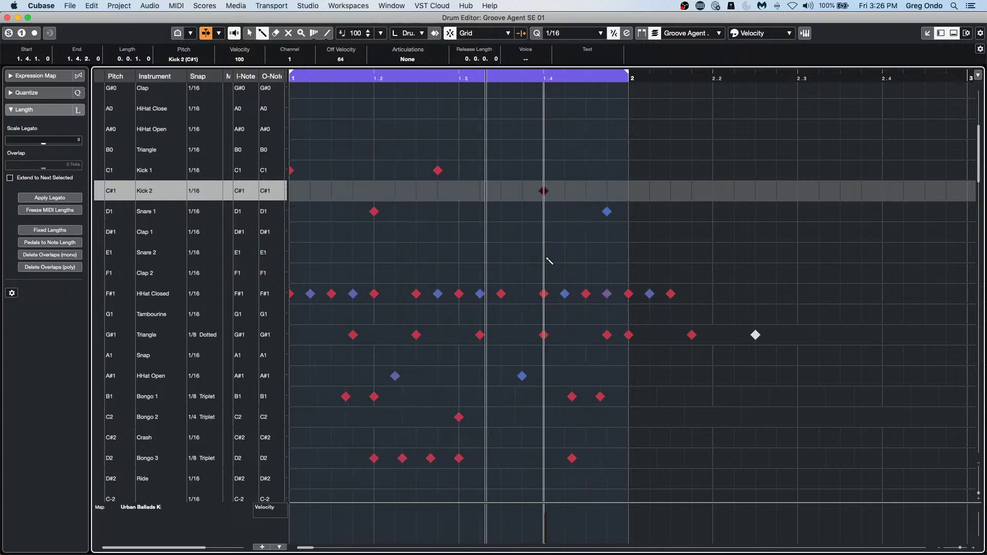
{"action": "left_click", "coordinate": [529, 257]}
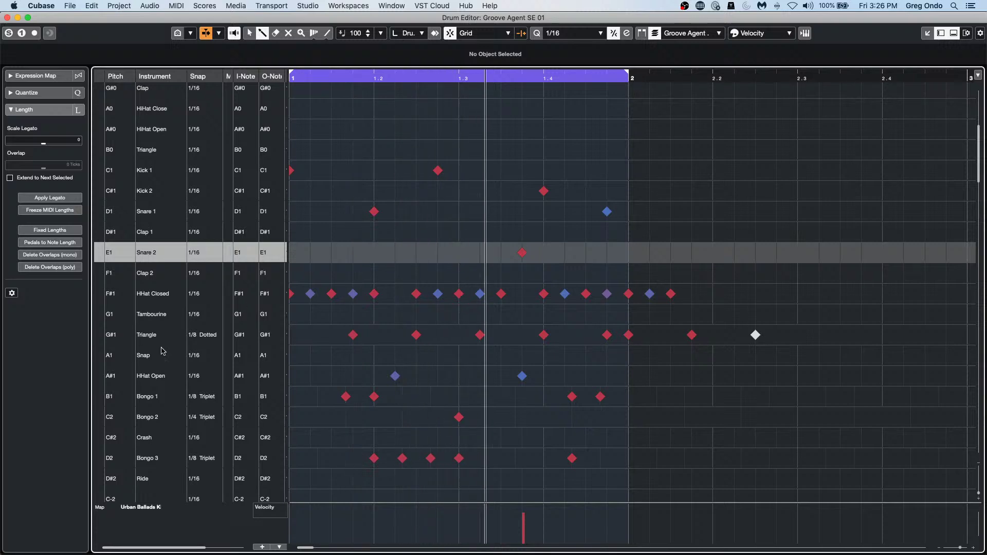
{"action": "left_click", "coordinate": [375, 315]}
{"action": "left_click", "coordinate": [545, 315]}
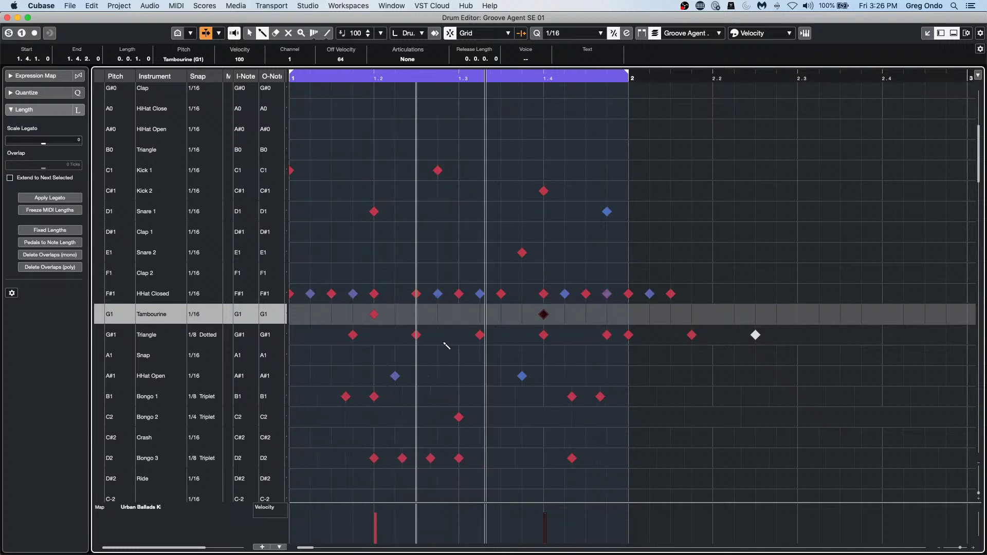
Move the Tambourine (G1) hit from 1.4 to 1.4.2 using the Object Selection tool.
{"action": "right_click", "coordinate": [592, 340]}
{"action": "left_click", "coordinate": [560, 339]}
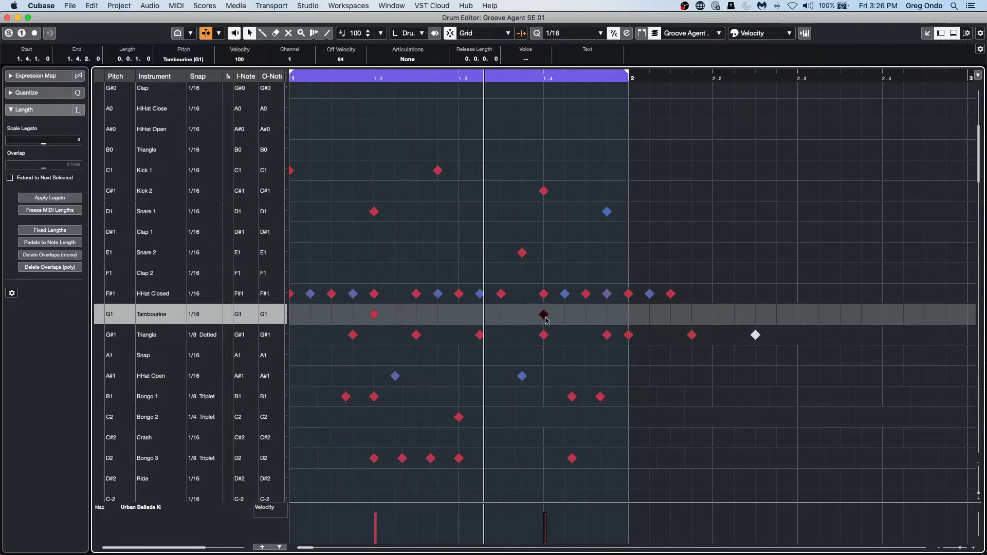
{"action": "left_click_drag", "start_coordinate": [553, 319], "coordinate": [574, 318]}
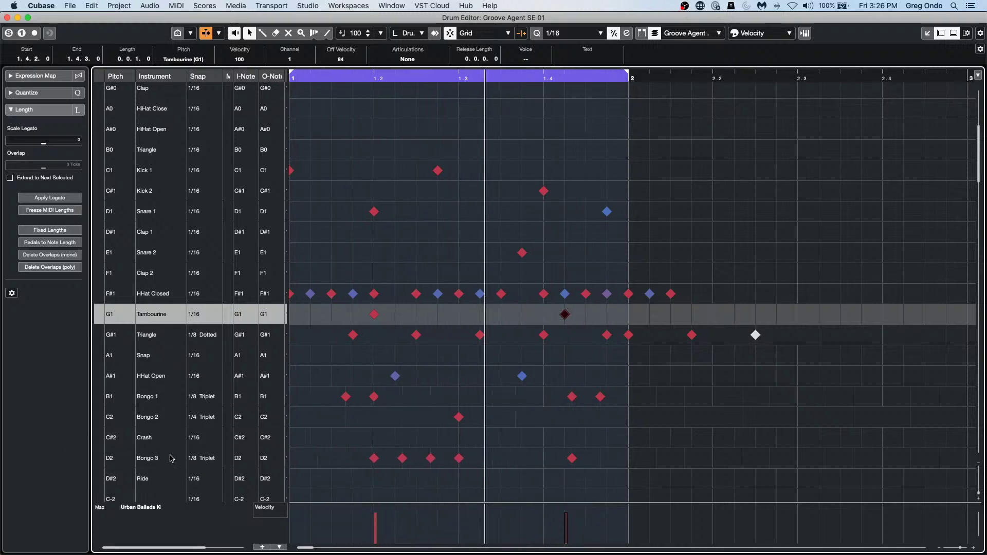
Draw a rising velocity ramp across the Bongo 3 (D2) hits from 1.2 to 1.3.
{"action": "left_click", "coordinate": [151, 462]}
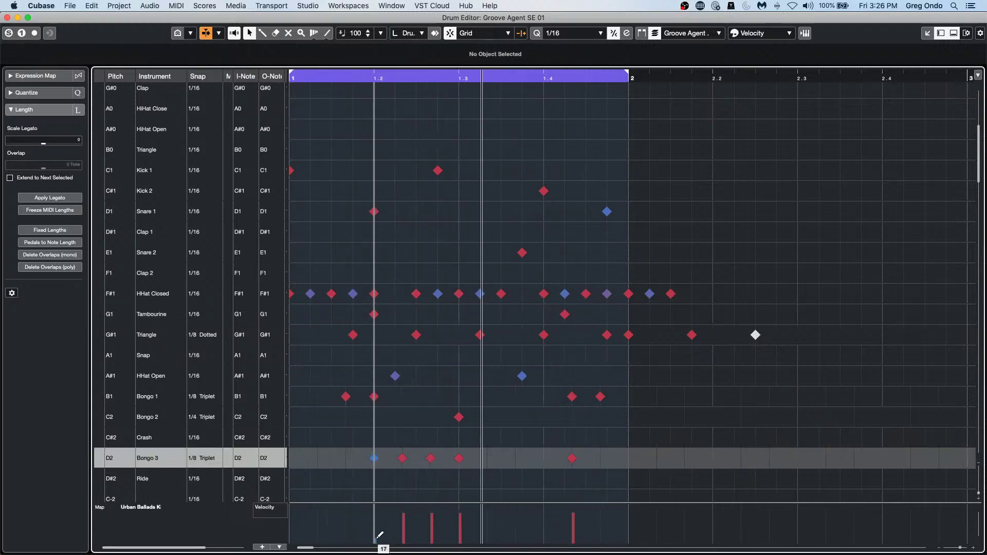
{"action": "left_click_drag", "start_coordinate": [379, 540], "coordinate": [485, 496]}
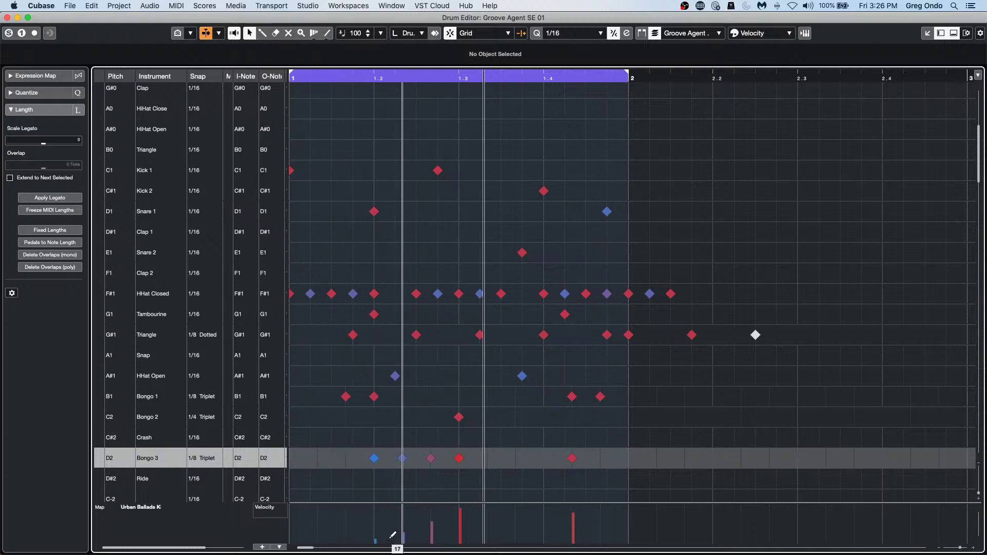
Draw a falling-then-rising velocity curve across the Bongo 1 (B1) hits, with the hit at 1.2 lowest.
{"action": "left_click", "coordinate": [155, 399]}
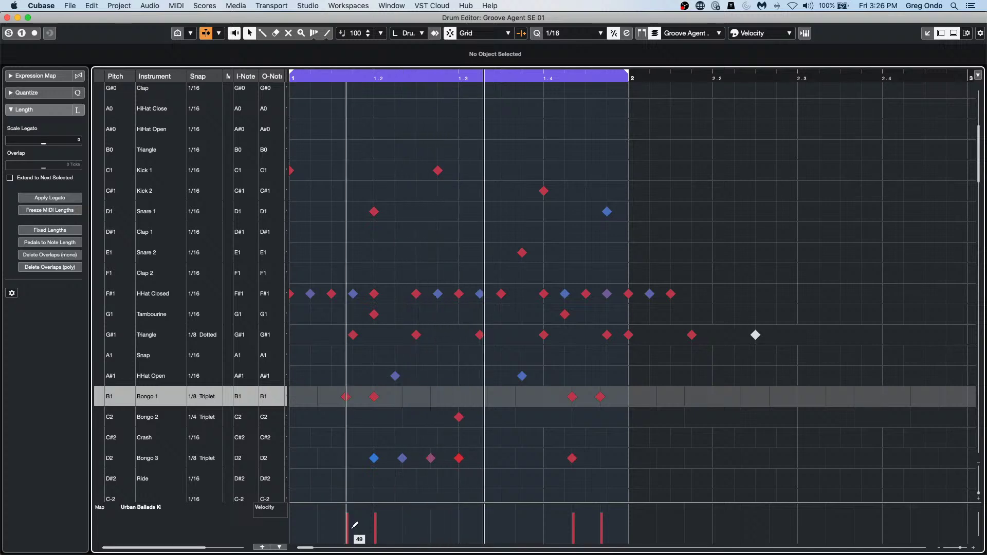
{"action": "mouse_move", "coordinate": [345, 517]}
{"action": "left_mouse_down"}
{"action": "mouse_move", "coordinate": [392, 542]}
{"action": "mouse_move", "coordinate": [569, 533]}
{"action": "mouse_move", "coordinate": [635, 501]}
{"action": "left_mouse_up"}
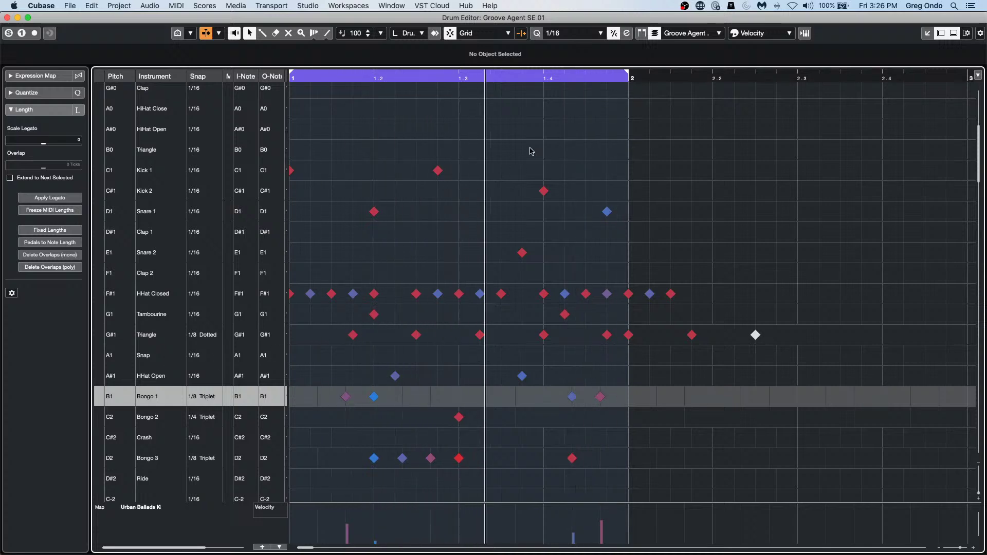
Set the project tempo to 100 BPM in the floating Transport panel, then close that panel.
{"action": "key", "text": "F2"}
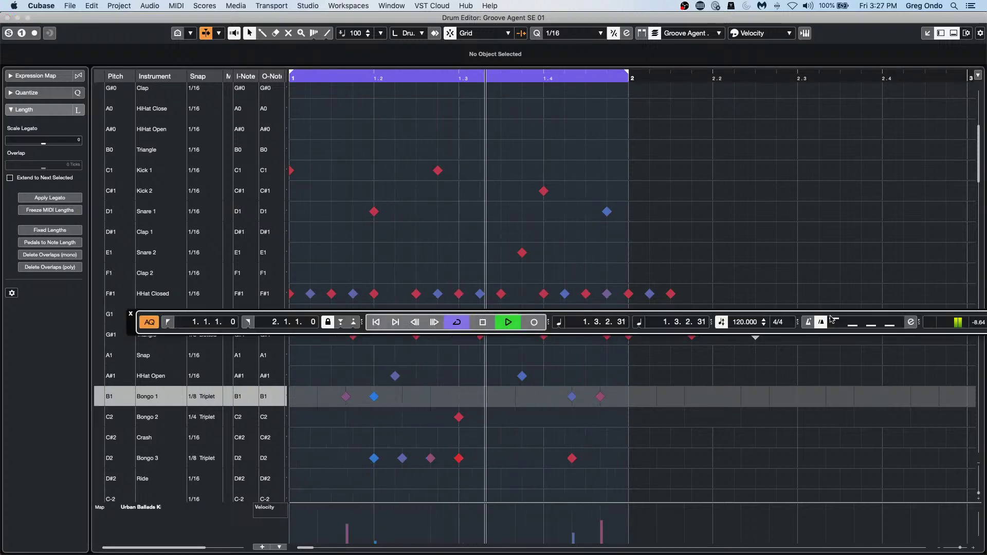
{"action": "scroll", "coordinate": [740, 323], "scroll_direction": "up", "scroll_amount": 4}
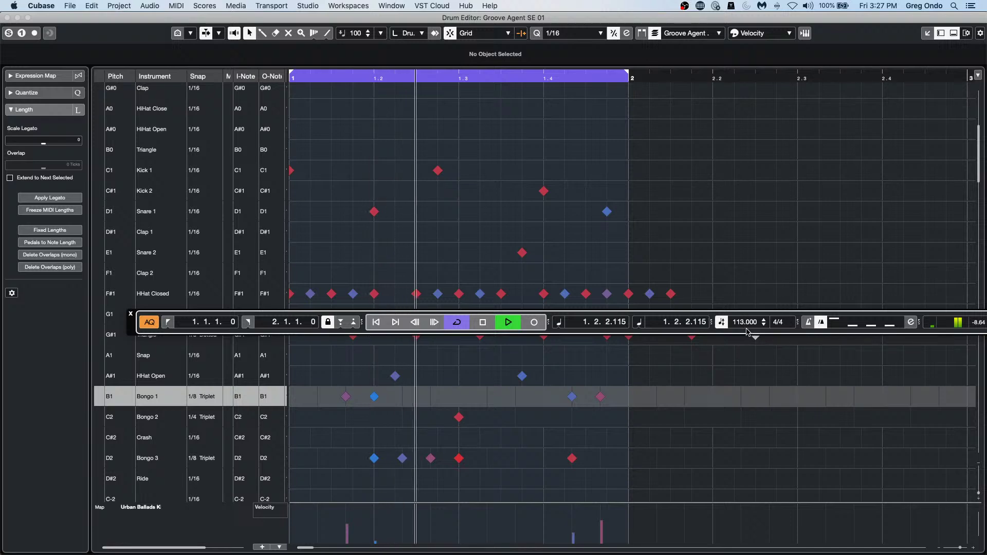
{"action": "scroll", "coordinate": [747, 324], "scroll_direction": "down", "scroll_amount": 4}
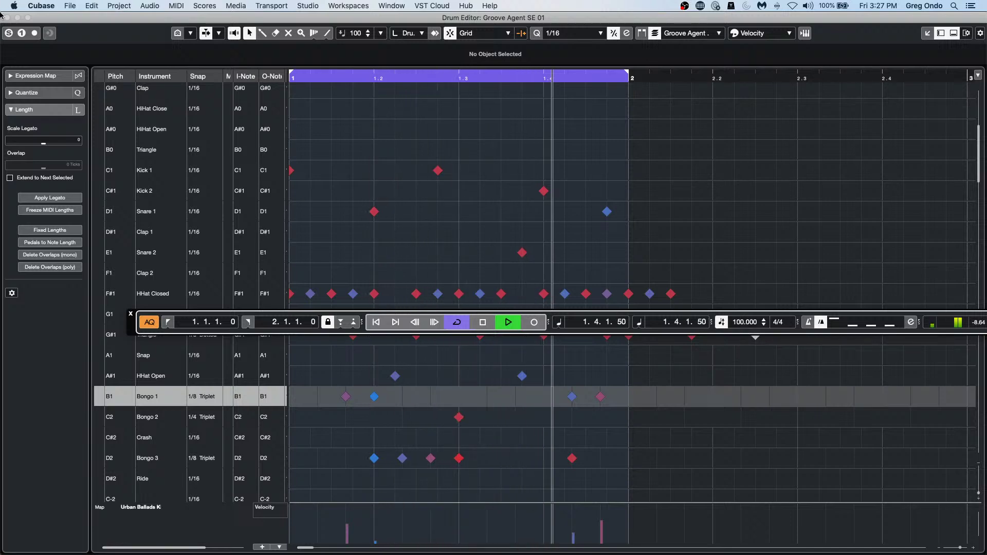
{"action": "left_click", "coordinate": [130, 314]}
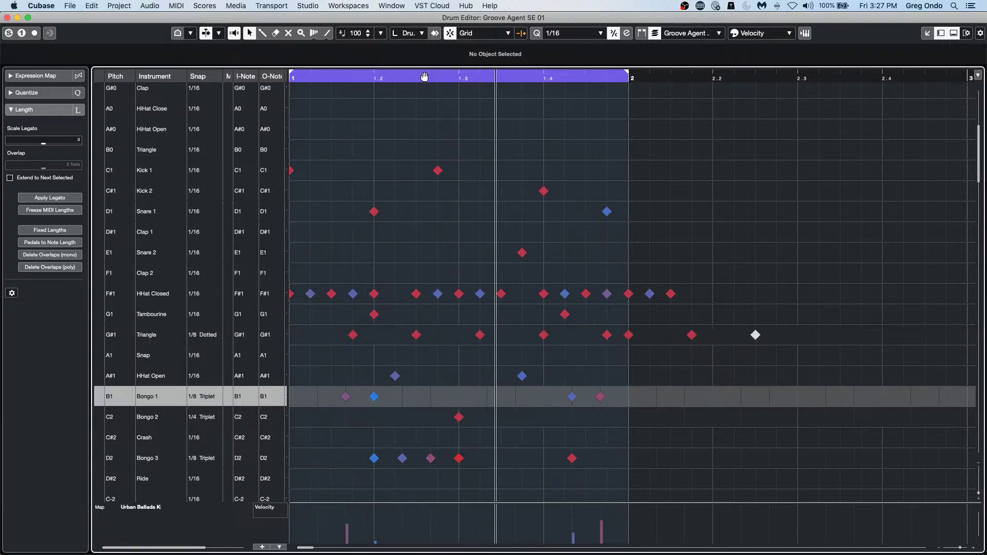
Set the 1/16 quantize swing to 44 % and apply quantize to the whole drum pattern.
{"action": "left_click", "coordinate": [151, 301]}
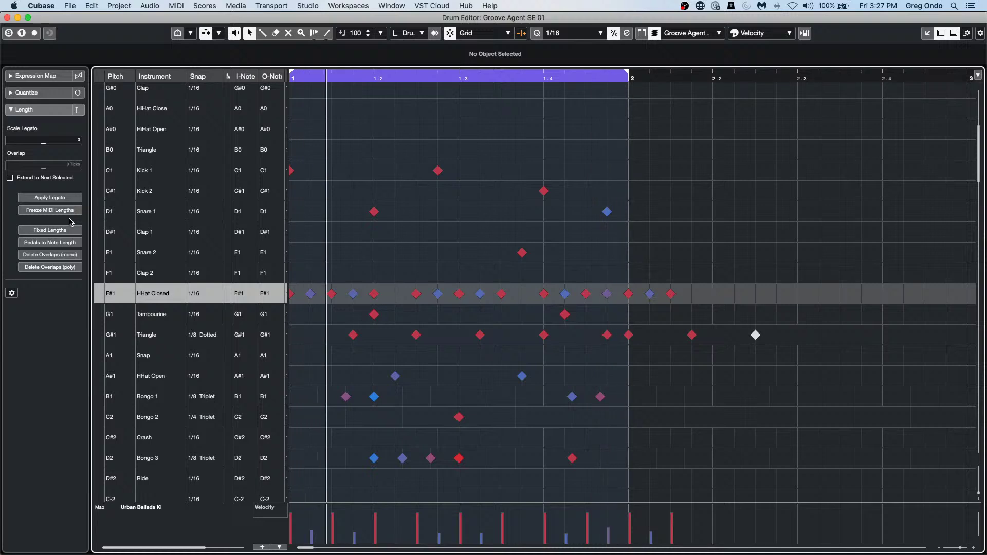
{"action": "left_click", "coordinate": [36, 93]}
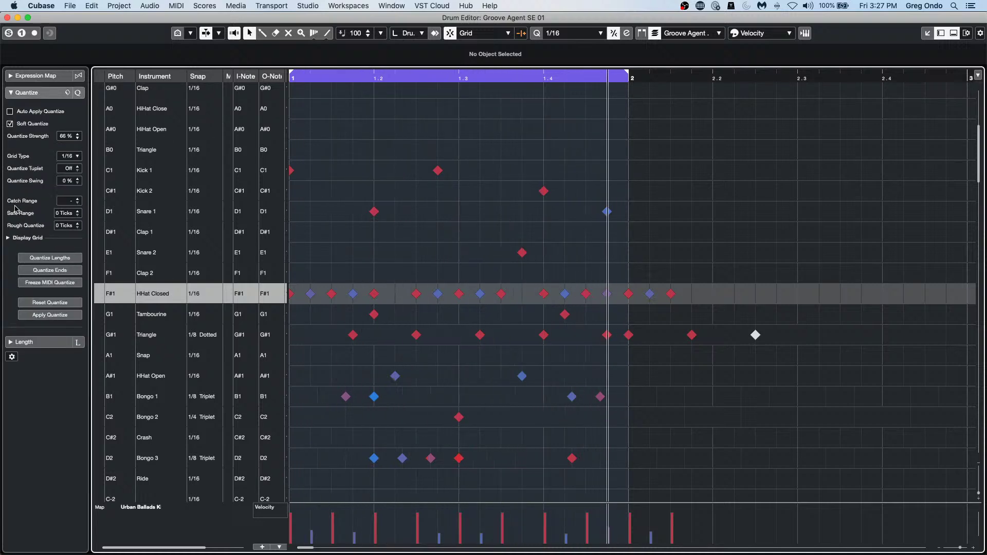
{"action": "left_click_drag", "start_coordinate": [71, 184], "coordinate": [74, 122]}
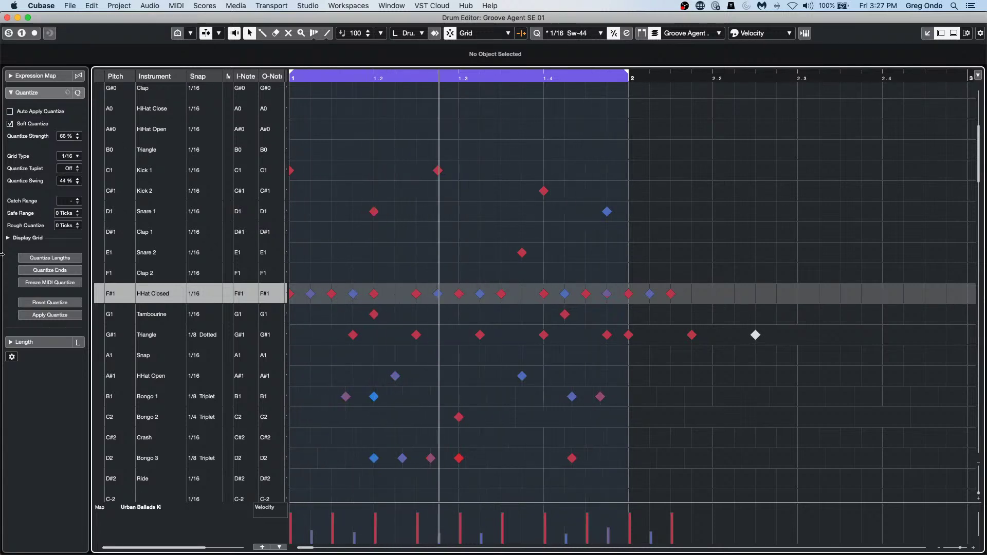
{"action": "left_click", "coordinate": [69, 316]}
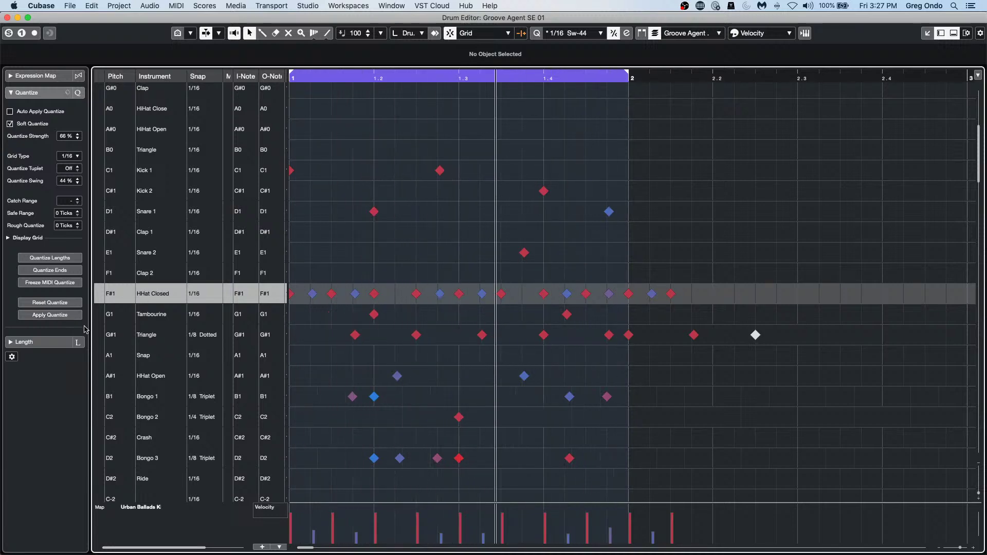
Move the Kick 1 hit near 1.2.4 to Kick 2 (C#1) and the Kick 2 hit at 1.4 to Clap 1 (D#1).
{"action": "left_click", "coordinate": [440, 170]}
{"action": "left_click_drag", "start_coordinate": [442, 176], "coordinate": [438, 195]}
{"action": "left_click_drag", "start_coordinate": [544, 192], "coordinate": [549, 228]}
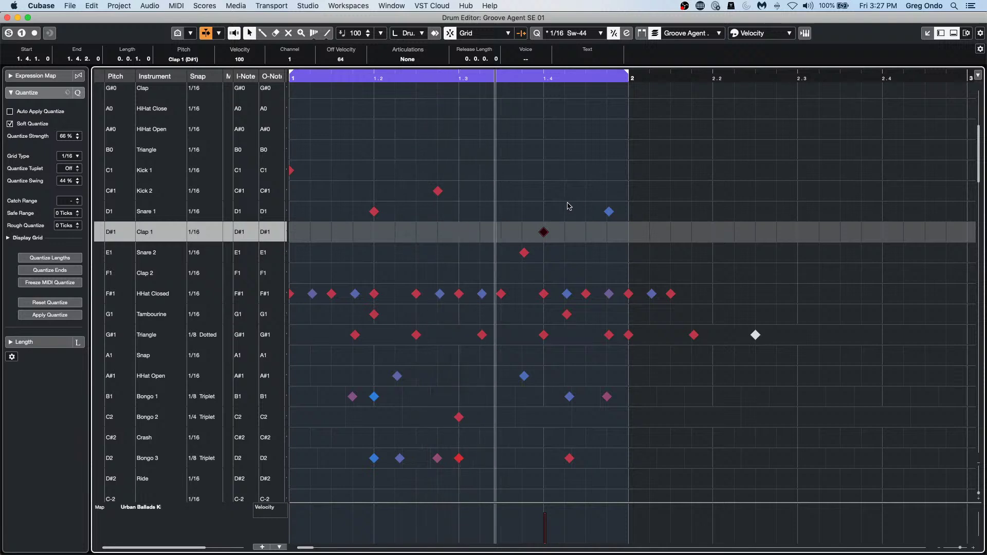
Draw a Kick 2 (C#1) hit at 1.4.3 with the Drumstick tool.
{"action": "right_click", "coordinate": [590, 205]}
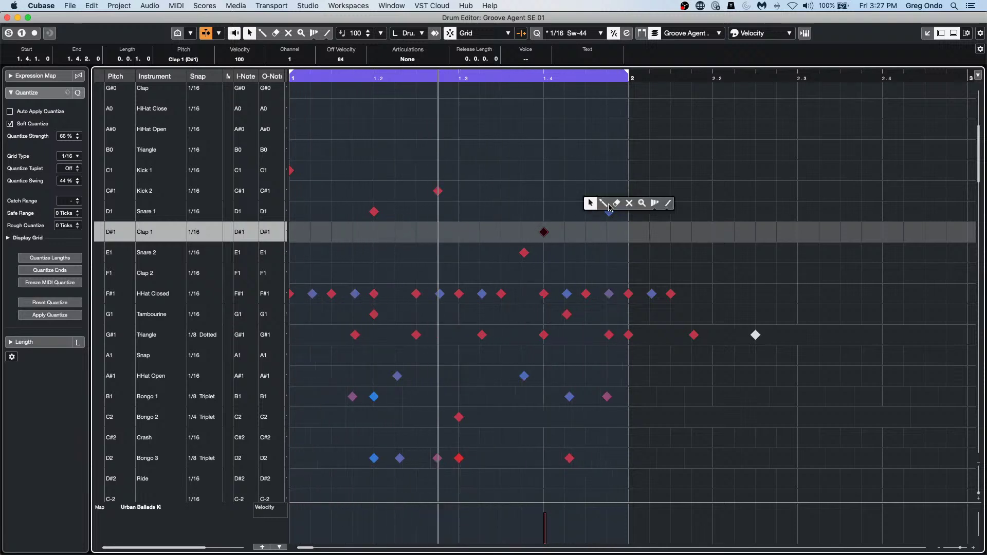
{"action": "left_click", "coordinate": [623, 211]}
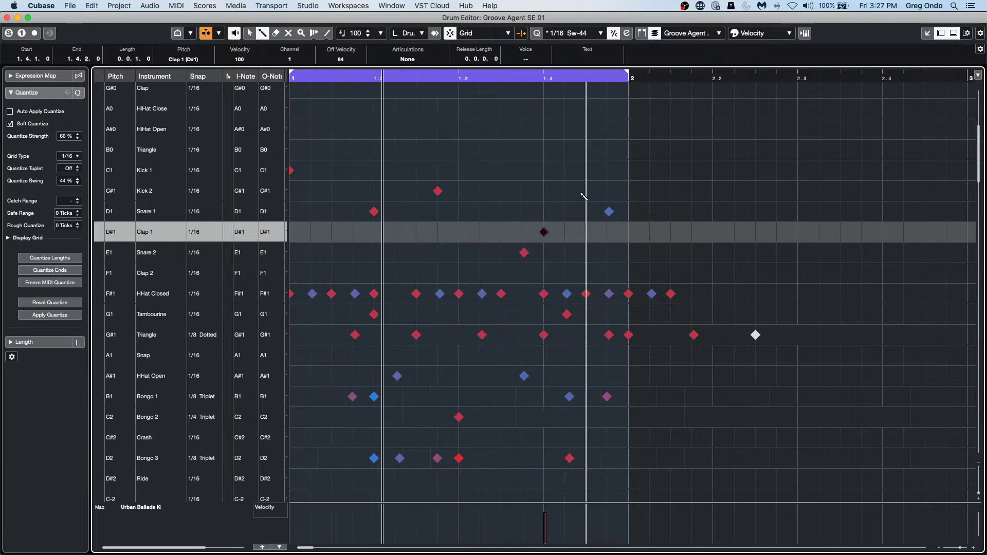
{"action": "left_click", "coordinate": [589, 193]}
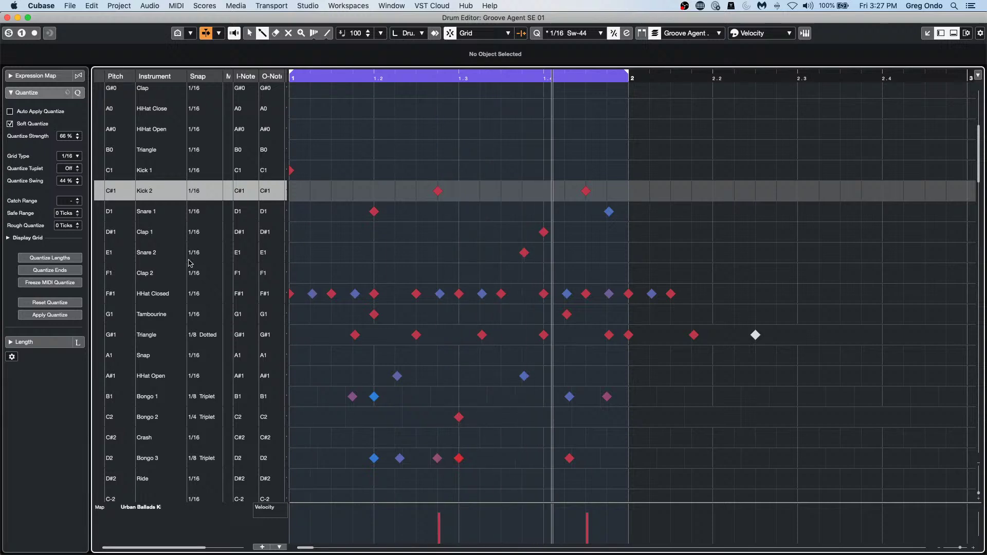
Select all HHat Closed (F#1) hits and quantize them with the 1/16 swing set to 61 %.
{"action": "left_click", "coordinate": [180, 298]}
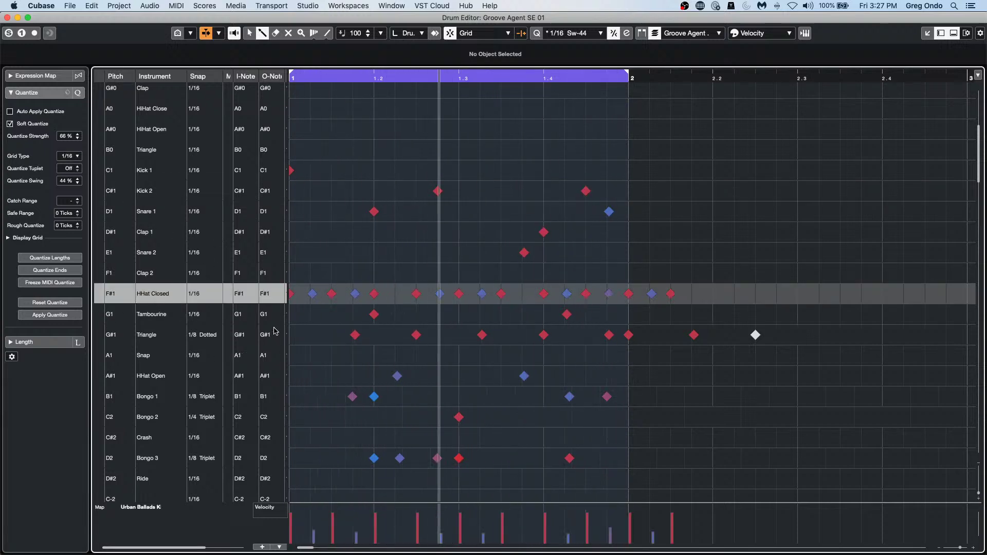
{"action": "right_click", "coordinate": [297, 308]}
{"action": "left_click", "coordinate": [301, 312]}
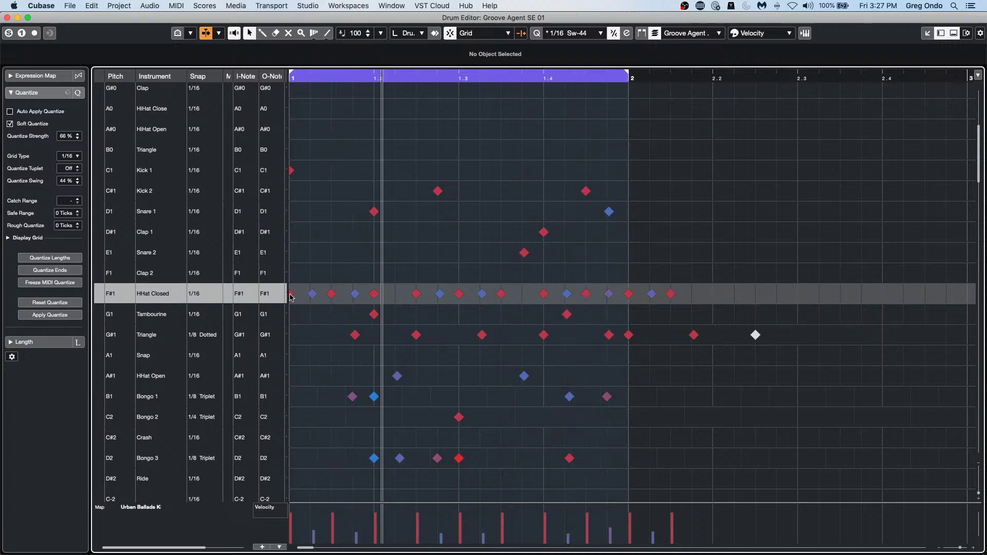
{"action": "left_click", "coordinate": [155, 294], "text": "super"}
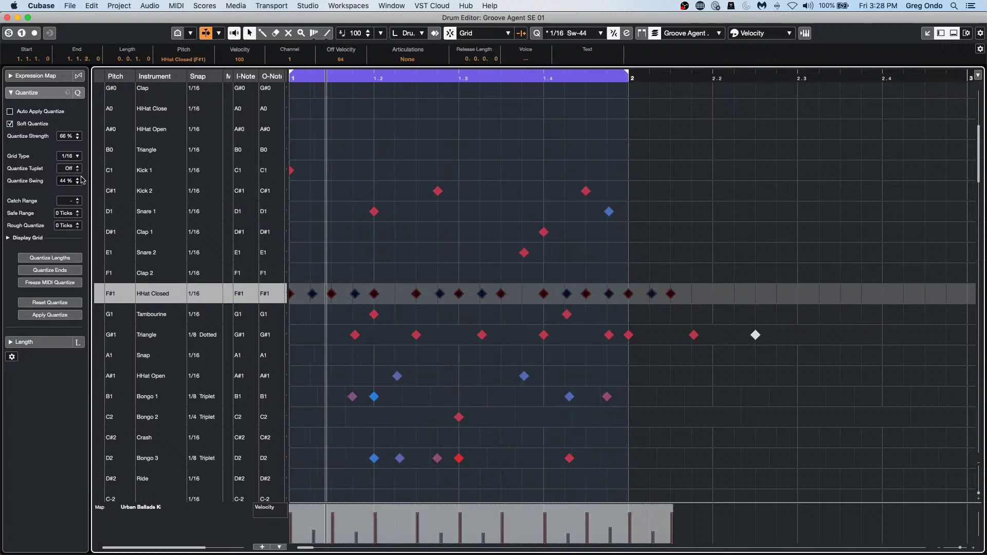
{"action": "scroll", "coordinate": [67, 181], "scroll_direction": "up", "scroll_amount": 17}
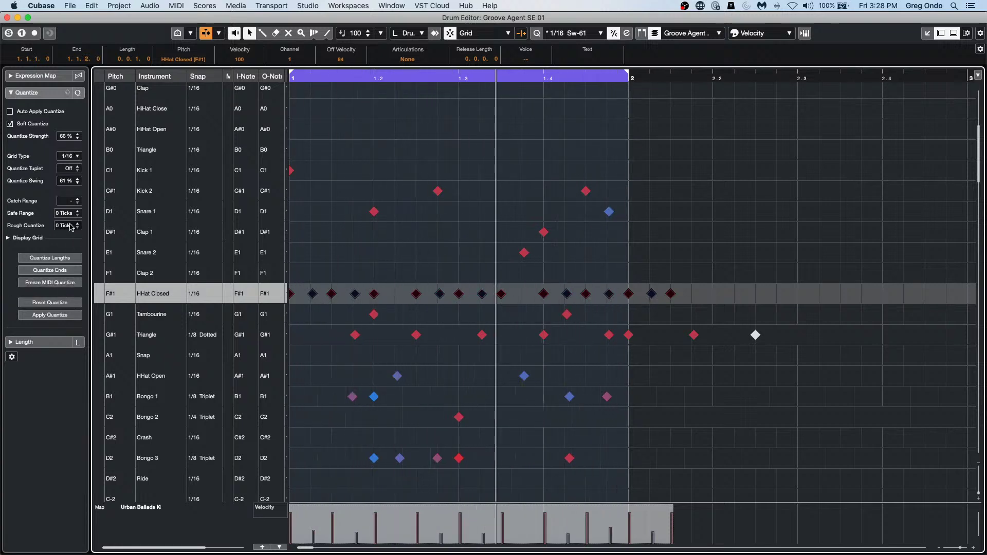
{"action": "left_click", "coordinate": [50, 315]}
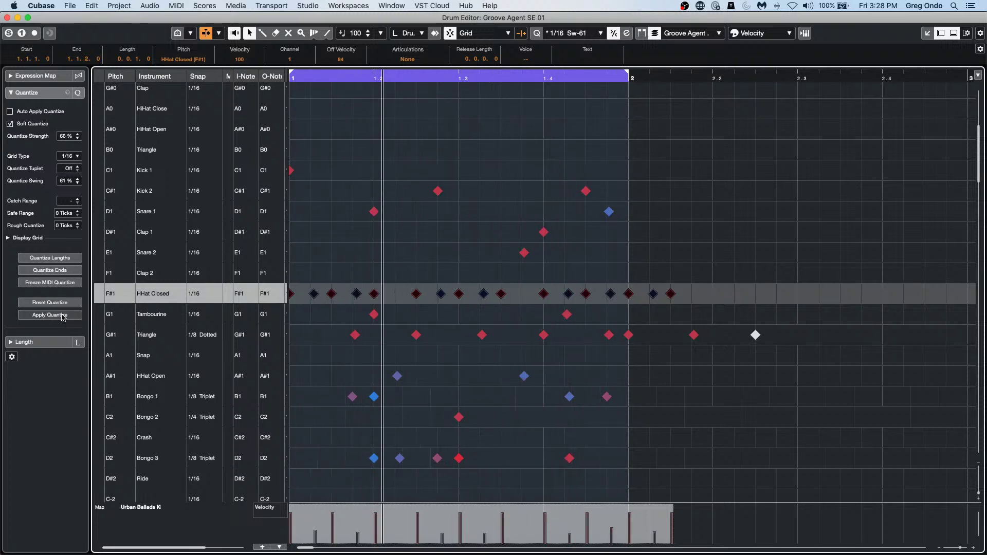
Apply the 61 % swing quantize to the HHat Open and all Bongo hits, then play back the pattern.
{"action": "left_click", "coordinate": [423, 270]}
{"action": "left_click_drag", "start_coordinate": [328, 366], "coordinate": [700, 487]}
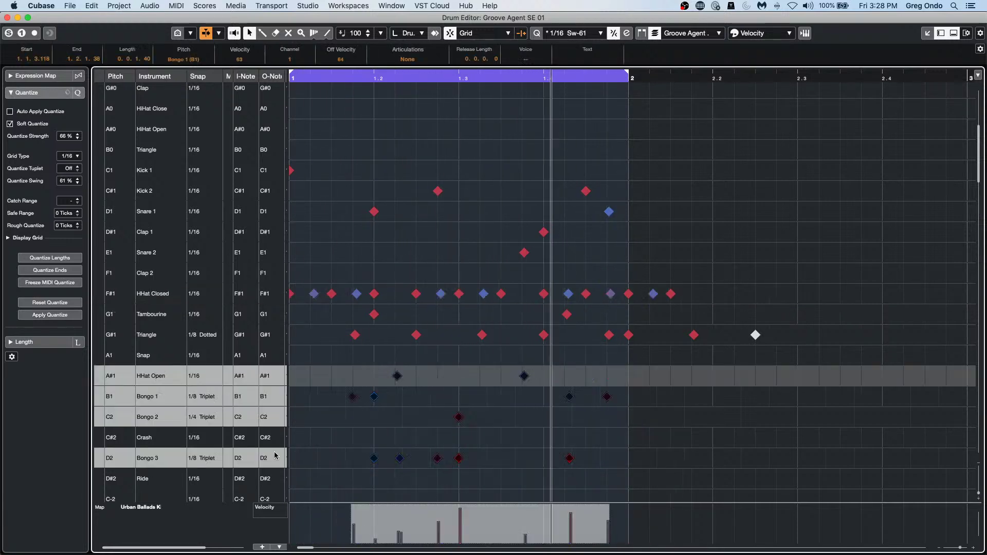
{"action": "left_click", "coordinate": [51, 317]}
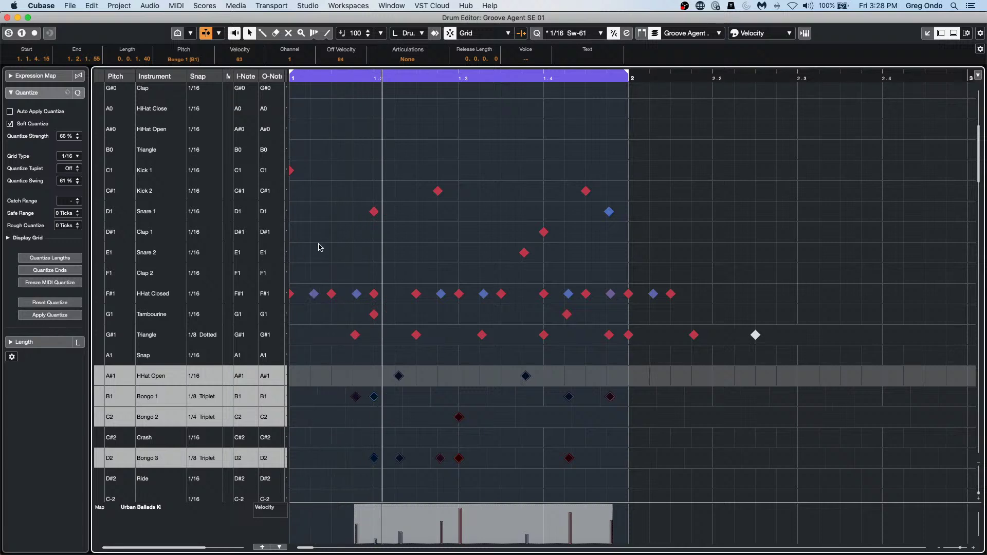
{"action": "left_click", "coordinate": [509, 210]}
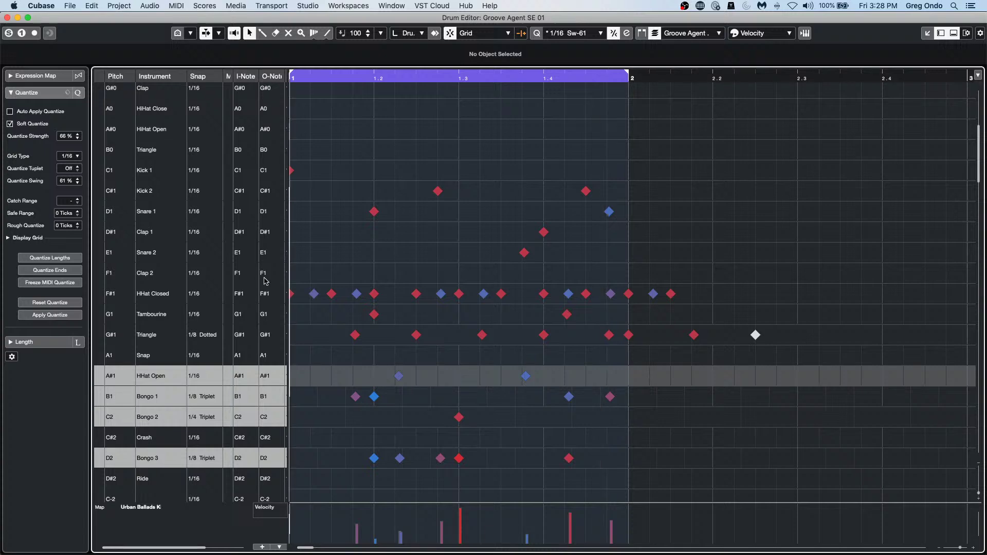
{"action": "key", "text": "space"}
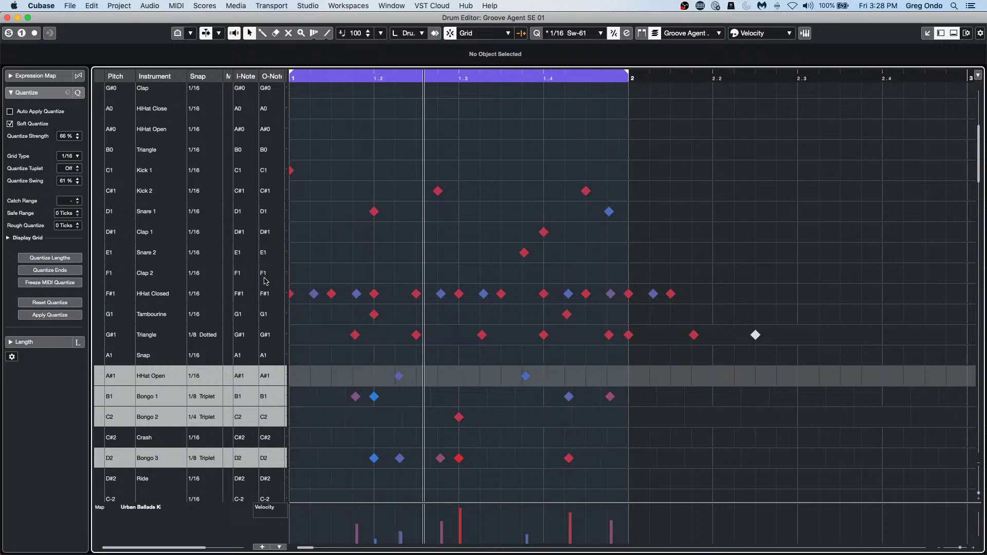
Review the parameter types available for the controller lane and expand the Length settings.
{"action": "left_click", "coordinate": [267, 508]}
{"action": "scroll", "coordinate": [288, 519], "scroll_direction": "down", "scroll_amount": 5}
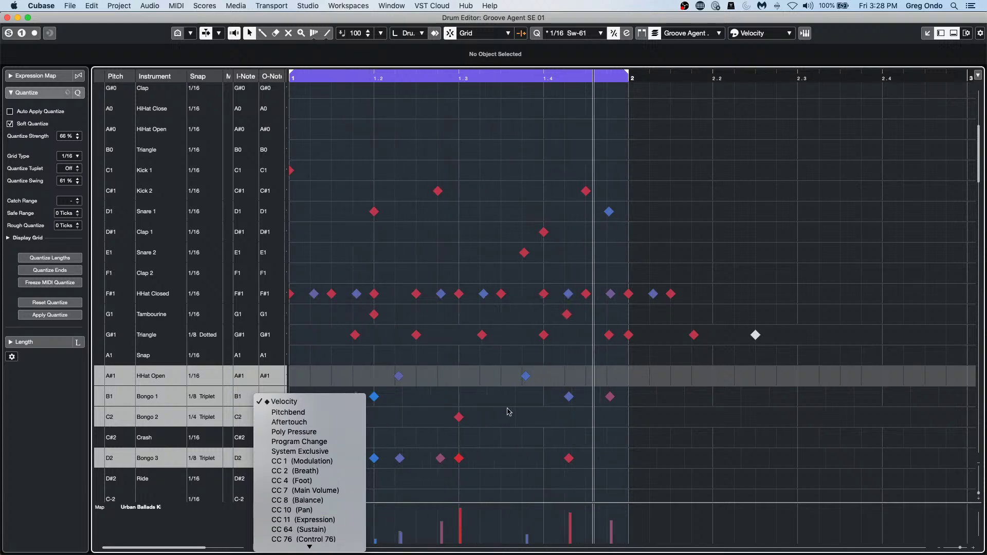
{"action": "left_click", "coordinate": [24, 365]}
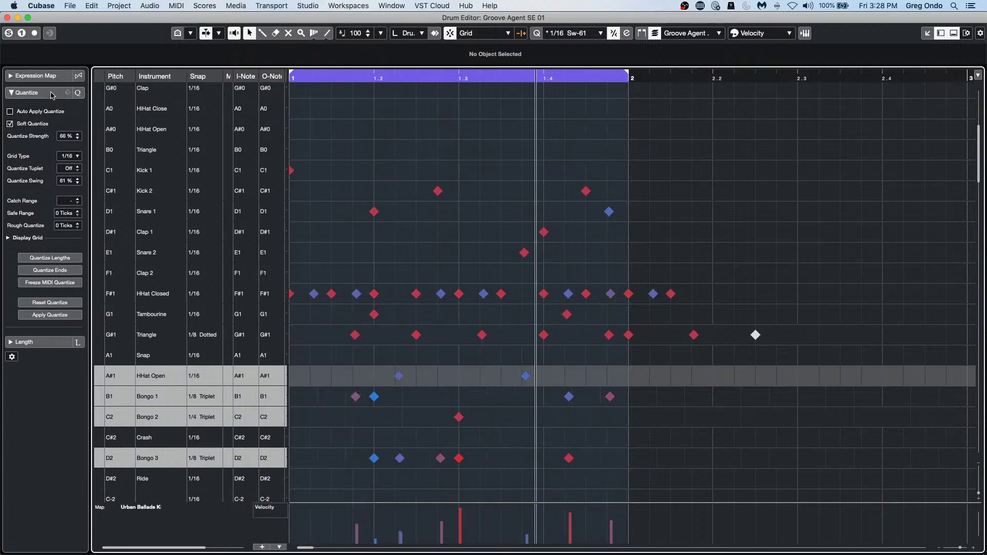
{"action": "left_click", "coordinate": [31, 342]}
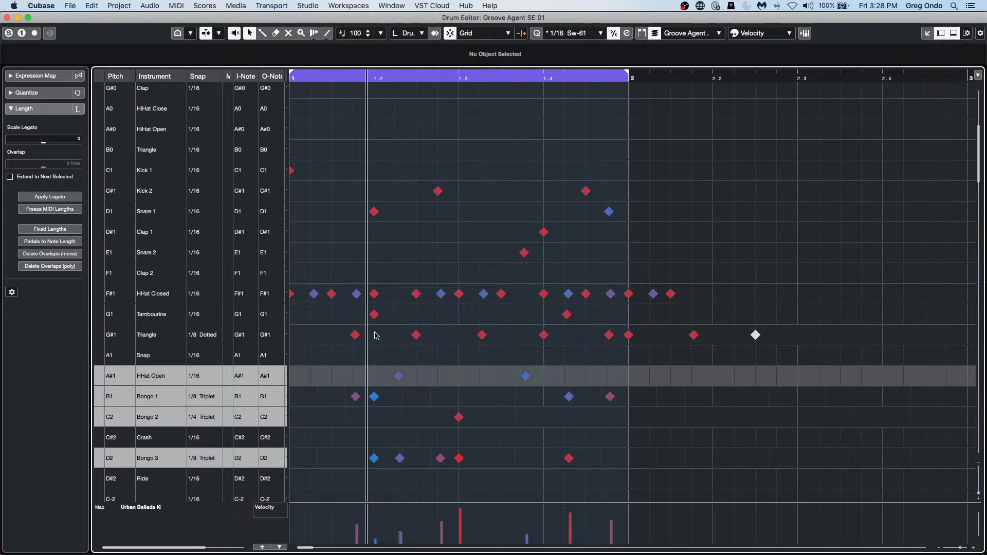
{"action": "left_click", "coordinate": [149, 343]}
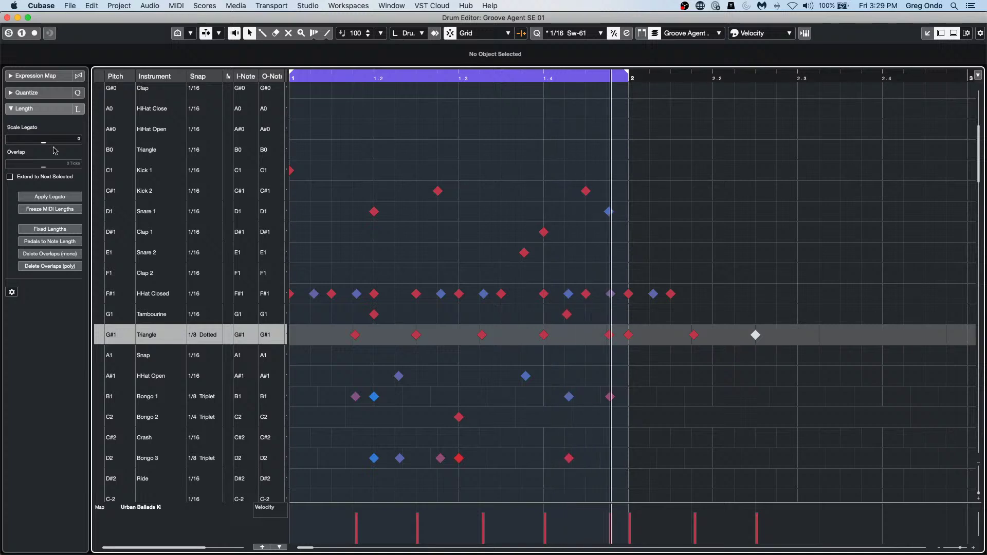
Draw Clap 1 (D#1) hits at 1.1.3 and 1.1.4 with the Drumstick tool.
{"action": "right_click", "coordinate": [373, 218]}
{"action": "left_click", "coordinate": [373, 218]}
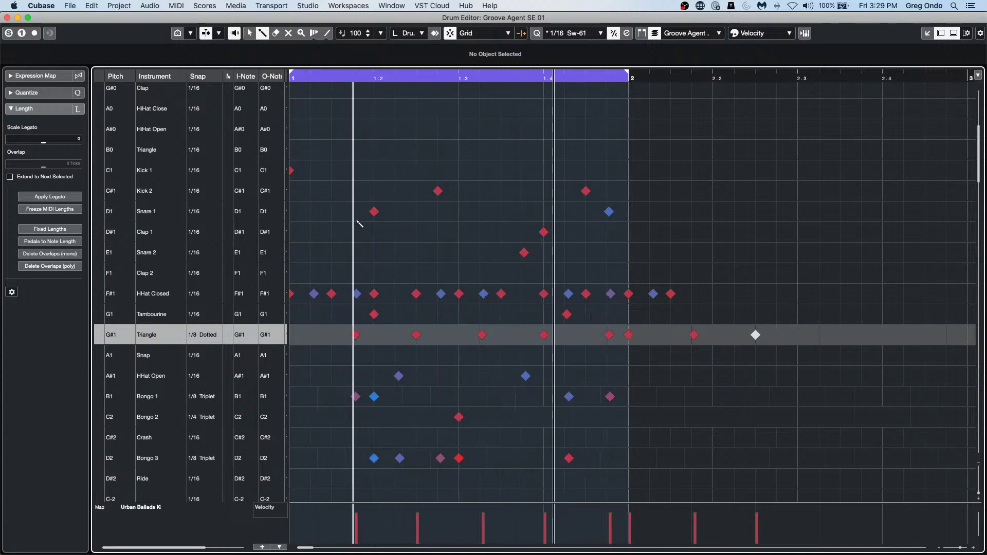
{"action": "left_click_drag", "start_coordinate": [360, 232], "coordinate": [332, 232]}
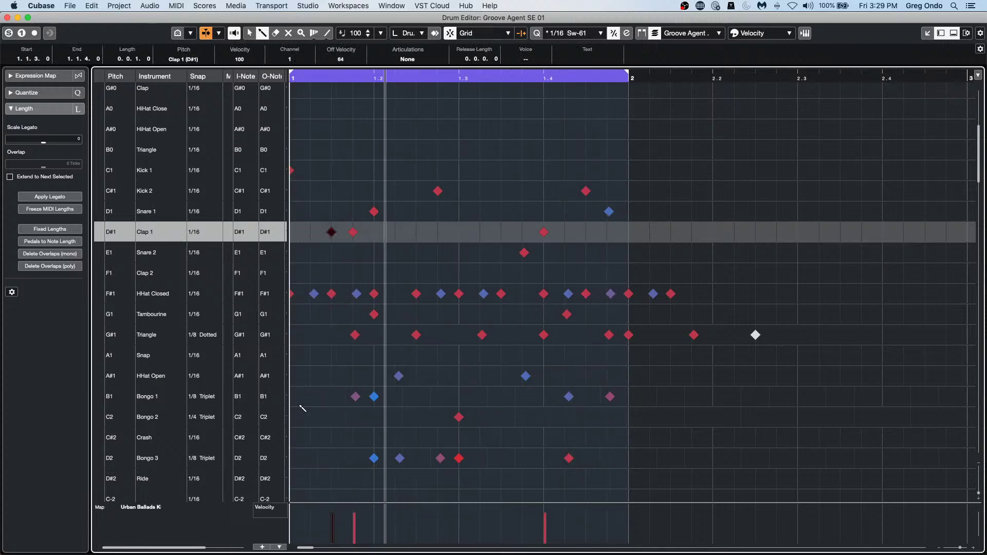
Draw a rising velocity ramp across the Clap 1 hits at 1.1.3 and 1.1.4, keeping both softer than the 1.4 hit.
{"action": "right_click", "coordinate": [355, 478]}
{"action": "left_click", "coordinate": [341, 480]}
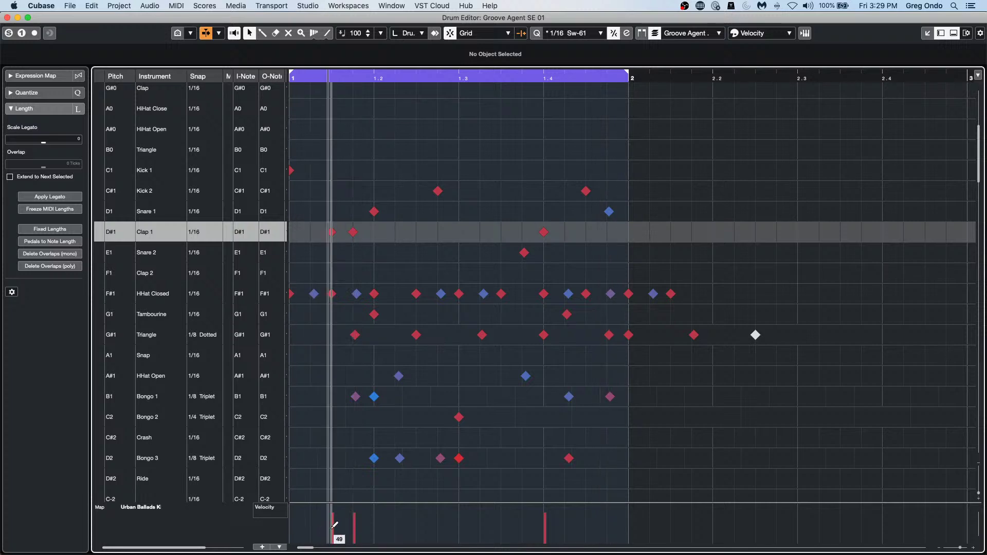
{"action": "left_click_drag", "start_coordinate": [333, 539], "coordinate": [364, 526]}
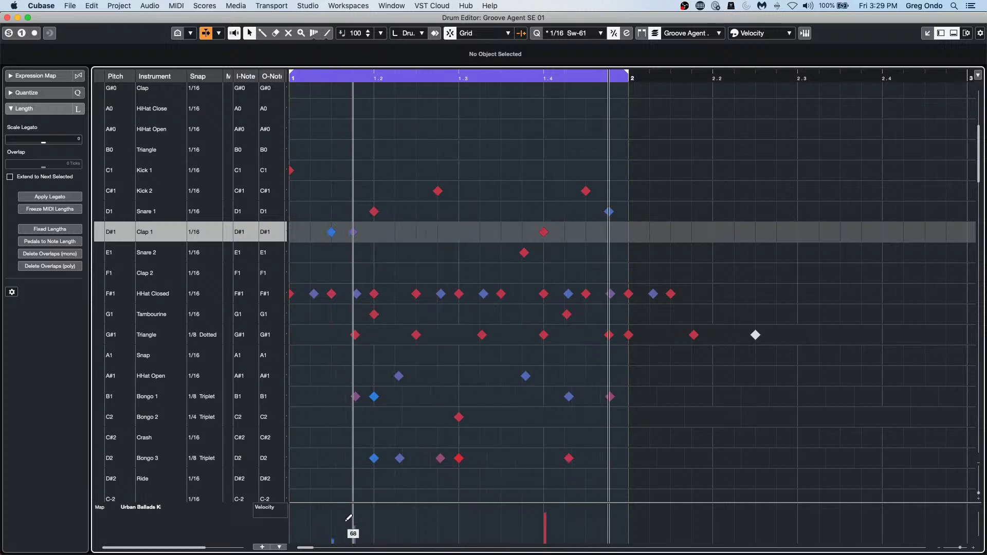
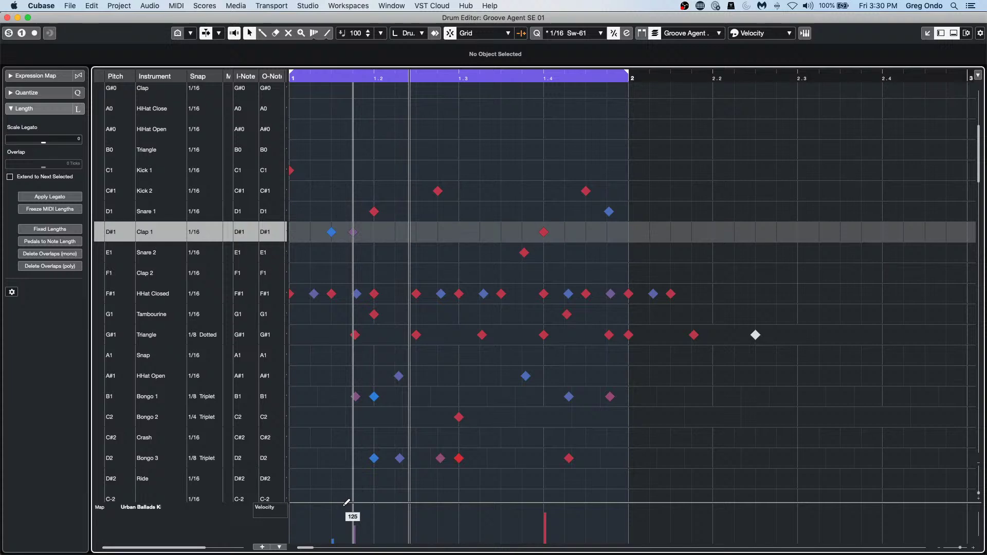
Close the Drum Editor window and add one stereo audio track to the project.
{"action": "left_click", "coordinate": [7, 17]}
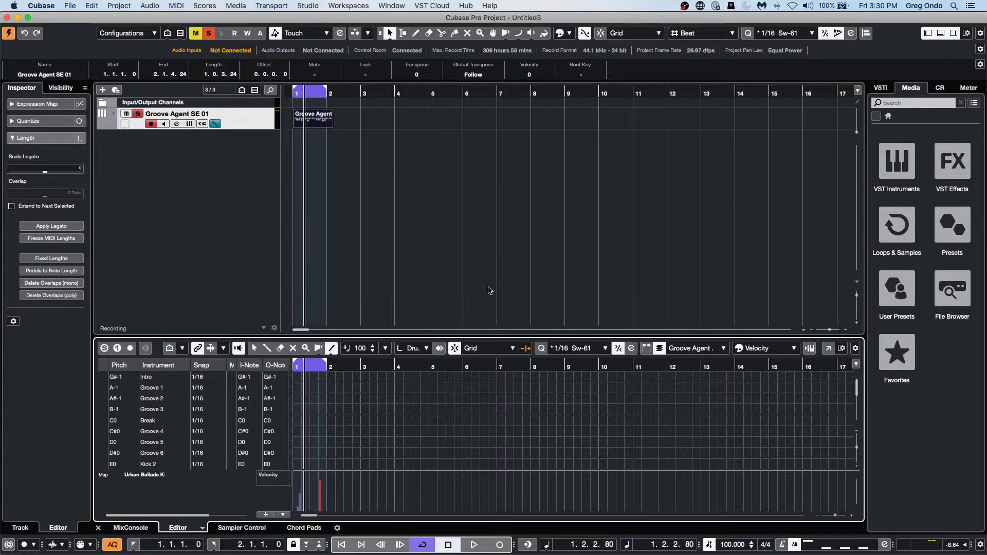
{"action": "right_click", "coordinate": [204, 149]}
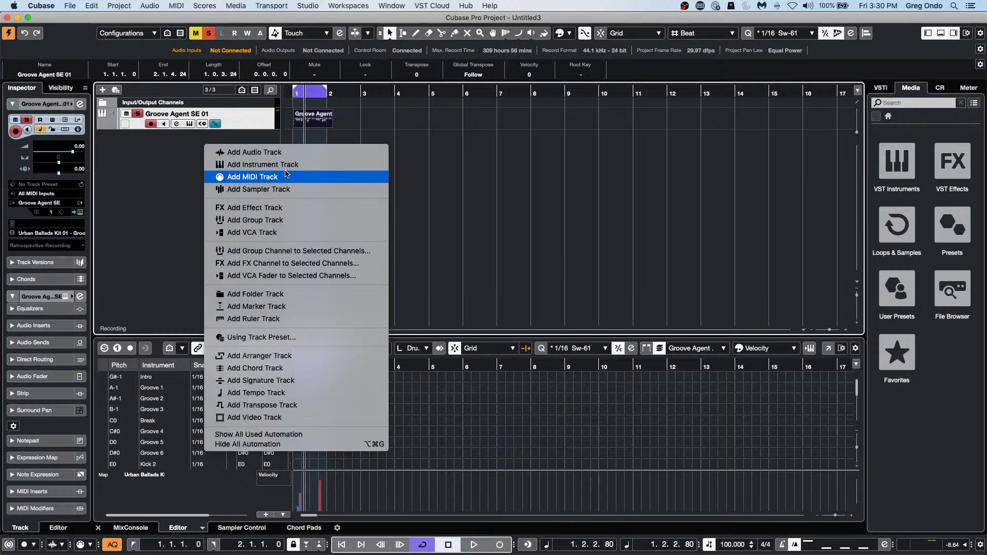
{"action": "left_click", "coordinate": [295, 154]}
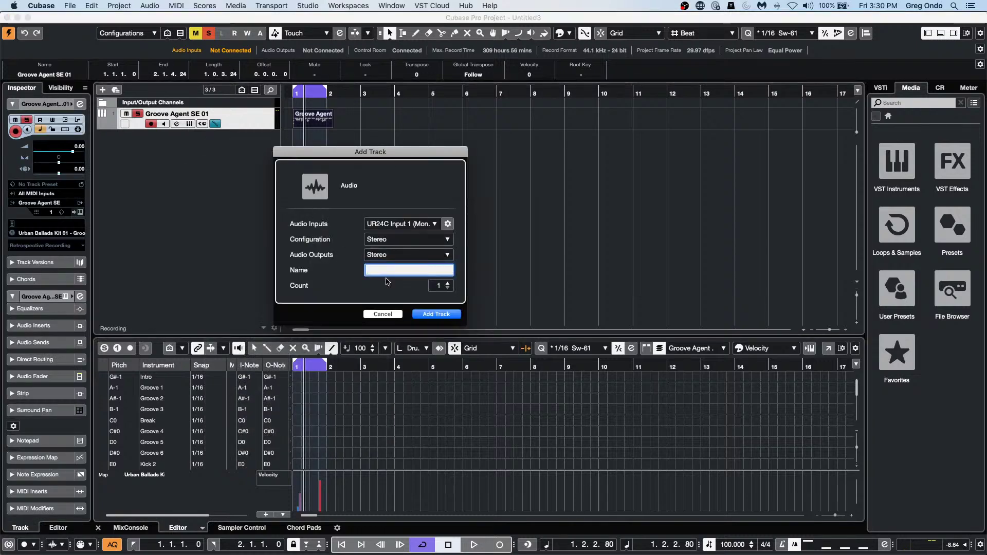
{"action": "left_click", "coordinate": [430, 313]}
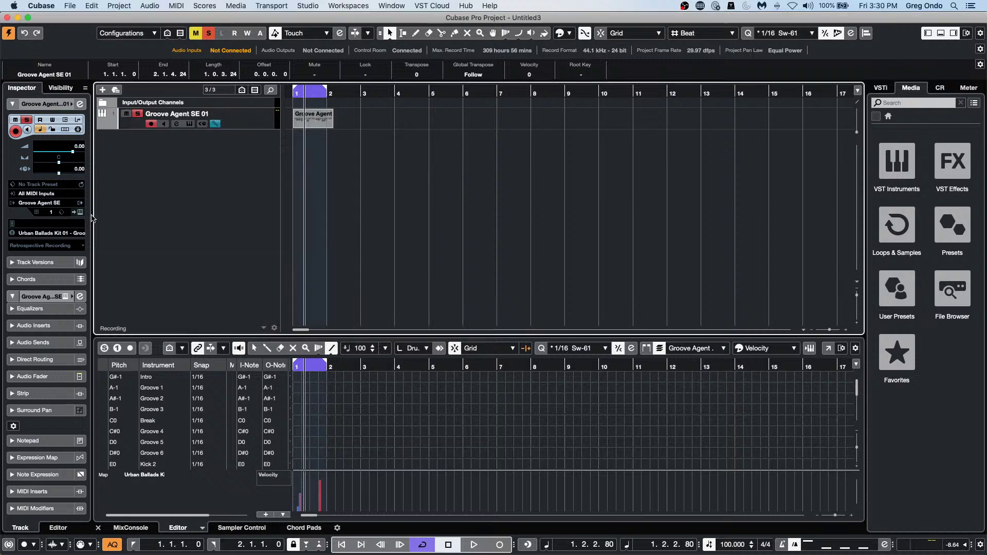
Create an audio part from bar 1 to bar 2 on the Audio 01 track and open it in the editor.
{"action": "left_click", "coordinate": [310, 144]}
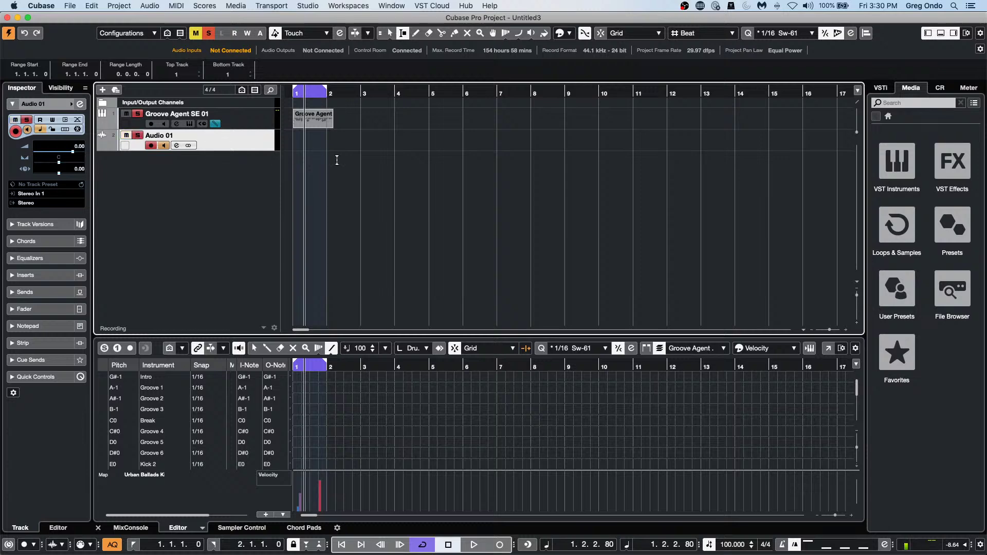
{"action": "left_click", "coordinate": [315, 152]}
{"action": "double_click", "coordinate": [315, 147]}
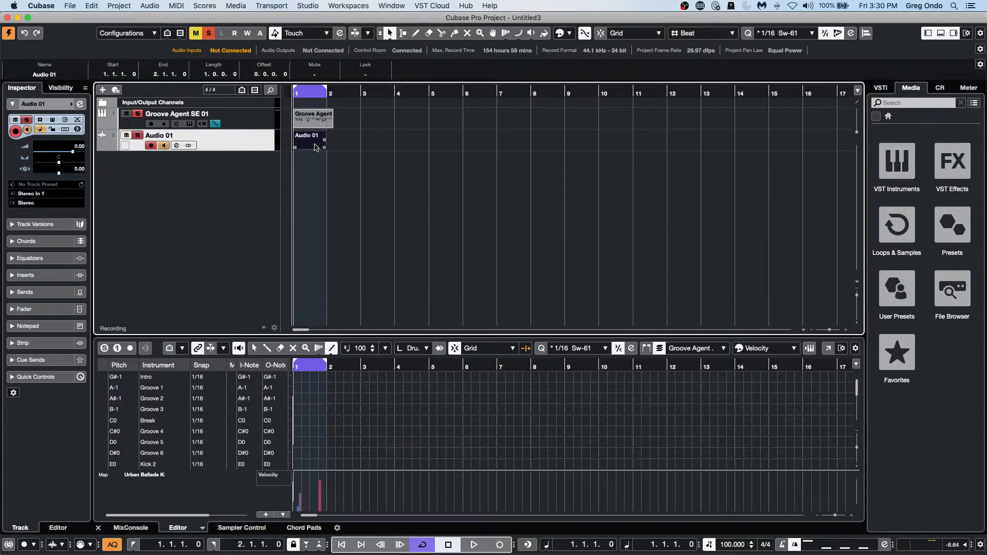
{"action": "double_click", "coordinate": [312, 147]}
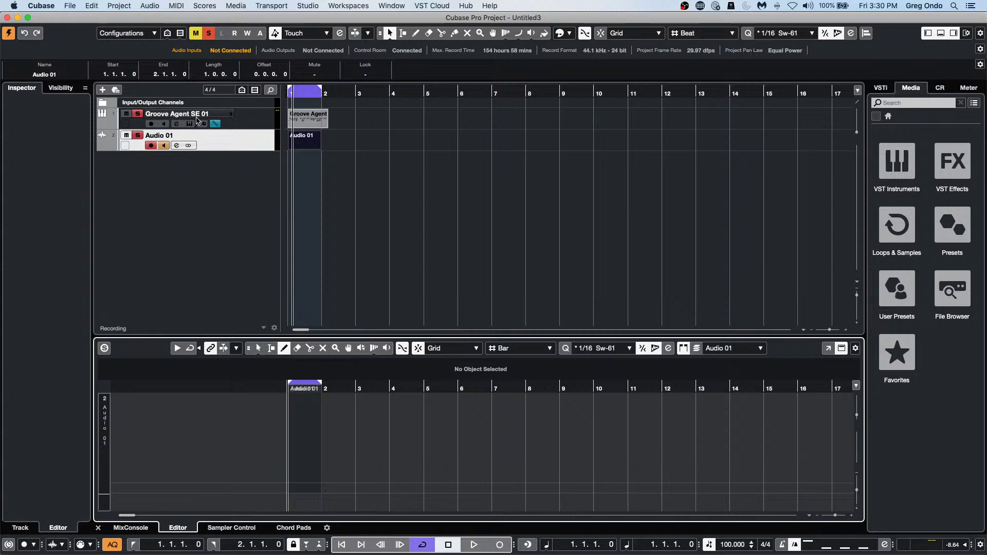
Add a Retrologue instrument track with stereo output and load the Big Bone bass preset into it.
{"action": "right_click", "coordinate": [213, 167]}
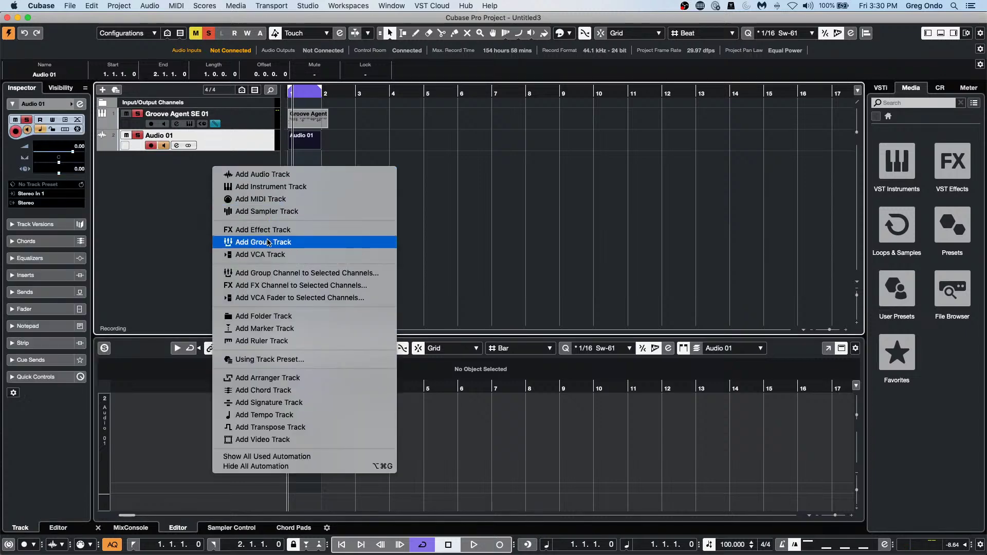
{"action": "left_click", "coordinate": [267, 186]}
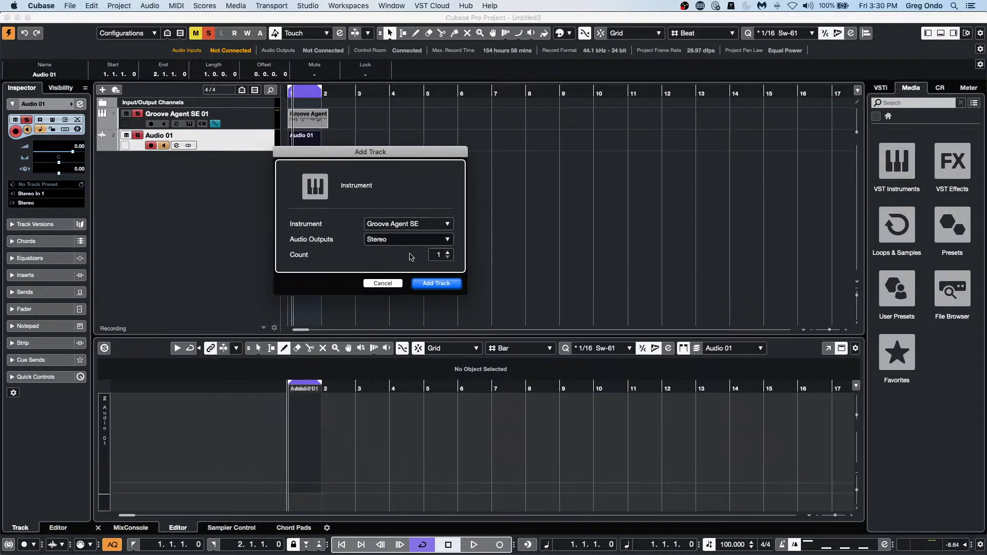
{"action": "left_click", "coordinate": [409, 227]}
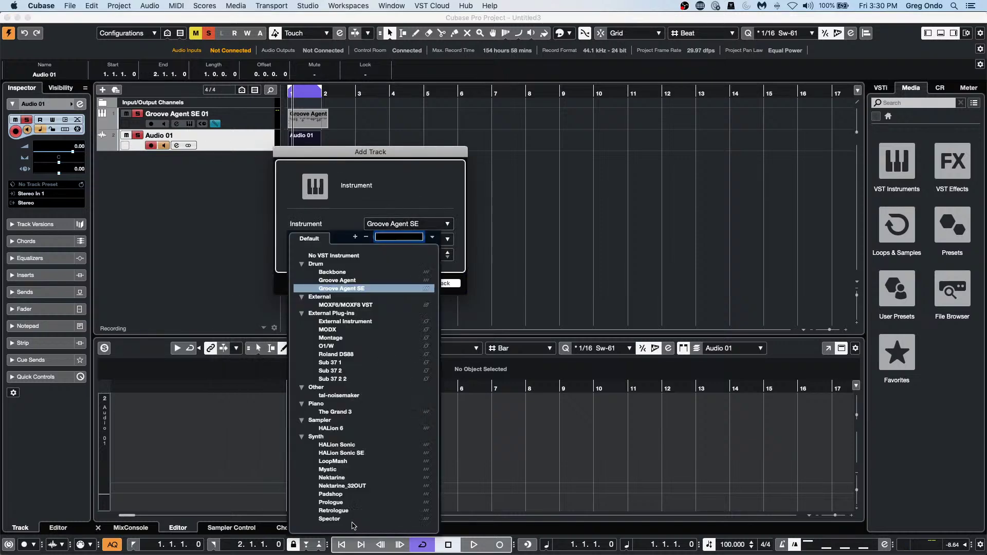
{"action": "left_click", "coordinate": [335, 511]}
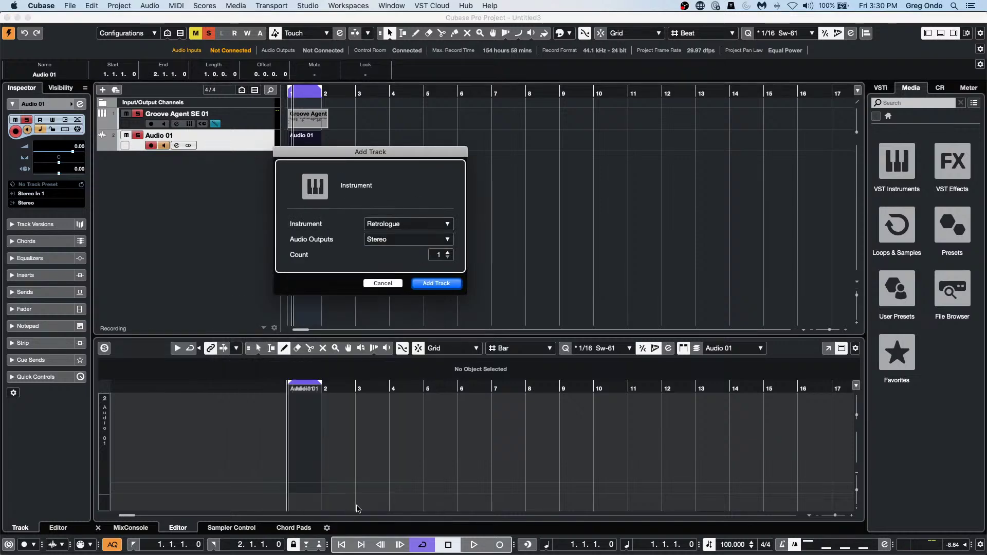
{"action": "left_click", "coordinate": [436, 283]}
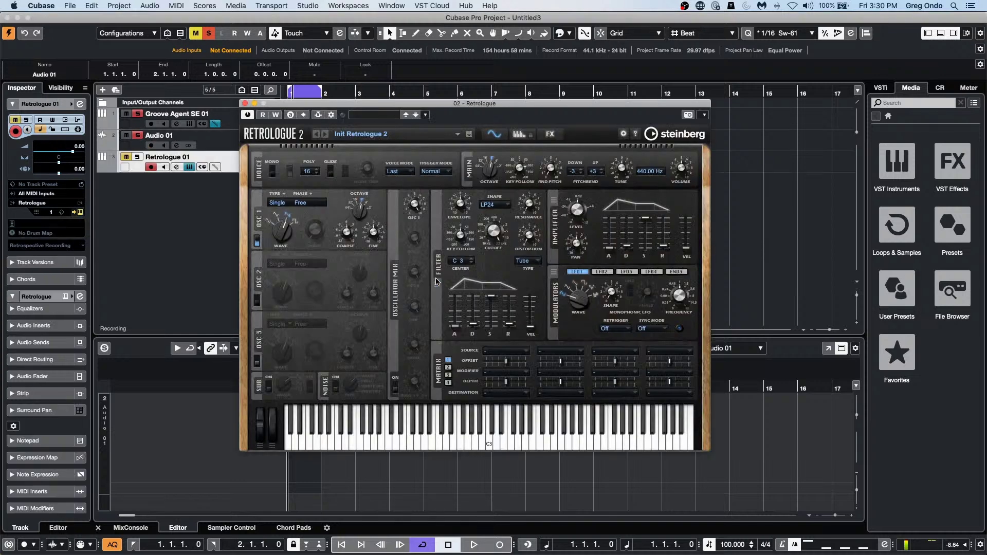
{"action": "left_click", "coordinate": [373, 116]}
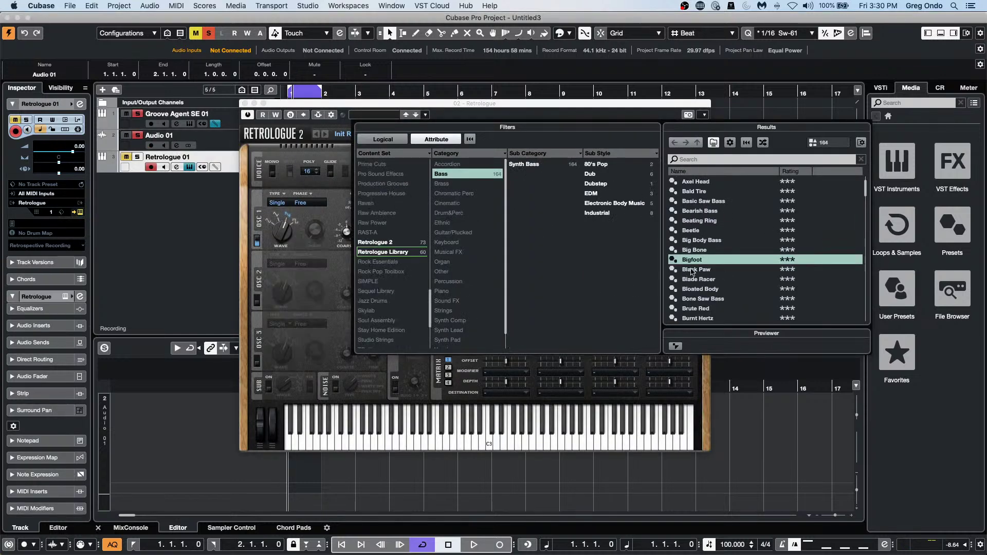
{"action": "double_click", "coordinate": [718, 250]}
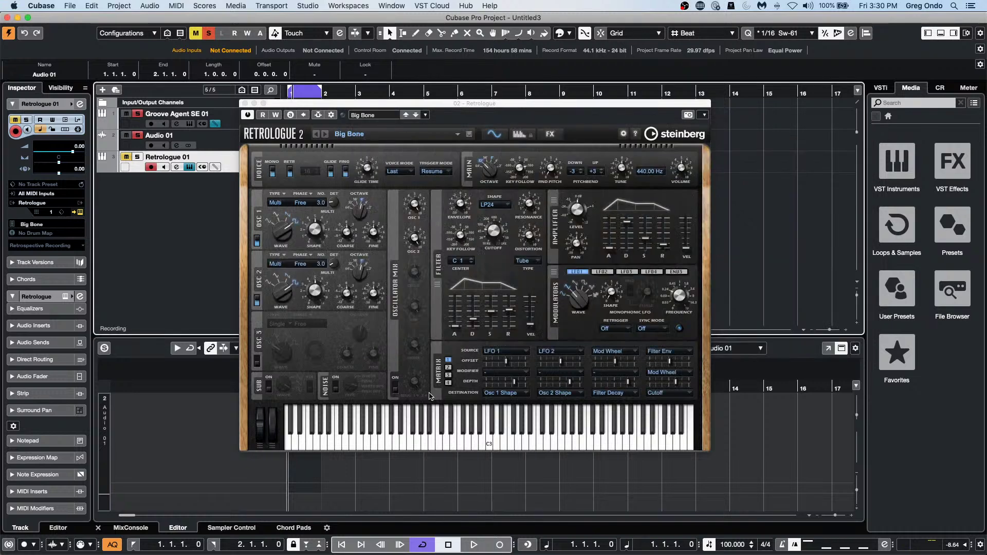
Solo the Retrologue 01 track and audition the bass sound with several notes on the instrument's keyboard.
{"action": "left_click", "coordinate": [468, 447]}
{"action": "left_click", "coordinate": [457, 443]}
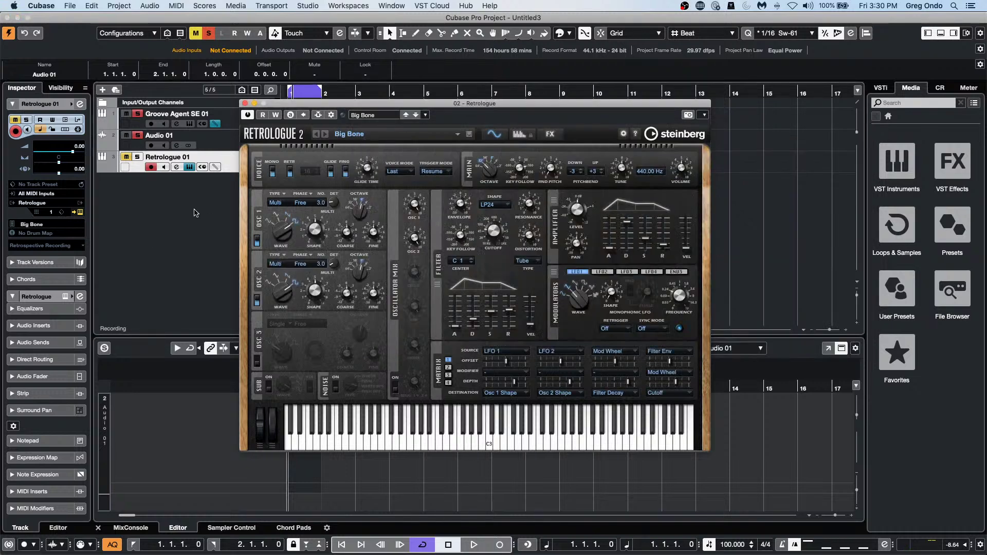
{"action": "left_click", "coordinate": [137, 157]}
{"action": "left_click", "coordinate": [470, 435]}
{"action": "left_click", "coordinate": [448, 434]}
{"action": "left_click", "coordinate": [409, 435]}
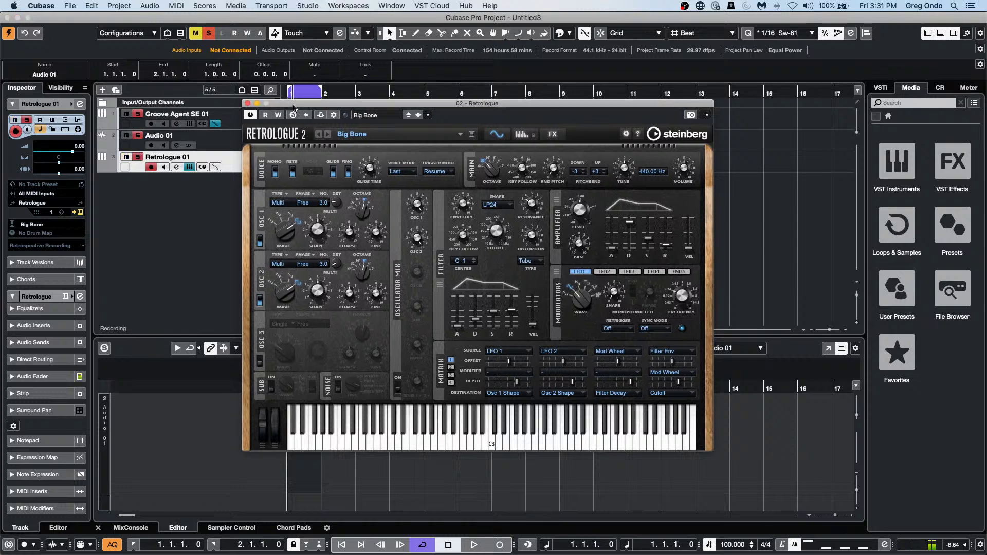
Draw a MIDI part about one bar long on the Retrologue 01 track and extend its start to 1.1.1.0.
{"action": "left_click_drag", "start_coordinate": [288, 110], "coordinate": [547, 138]}
{"action": "right_click", "coordinate": [293, 175]}
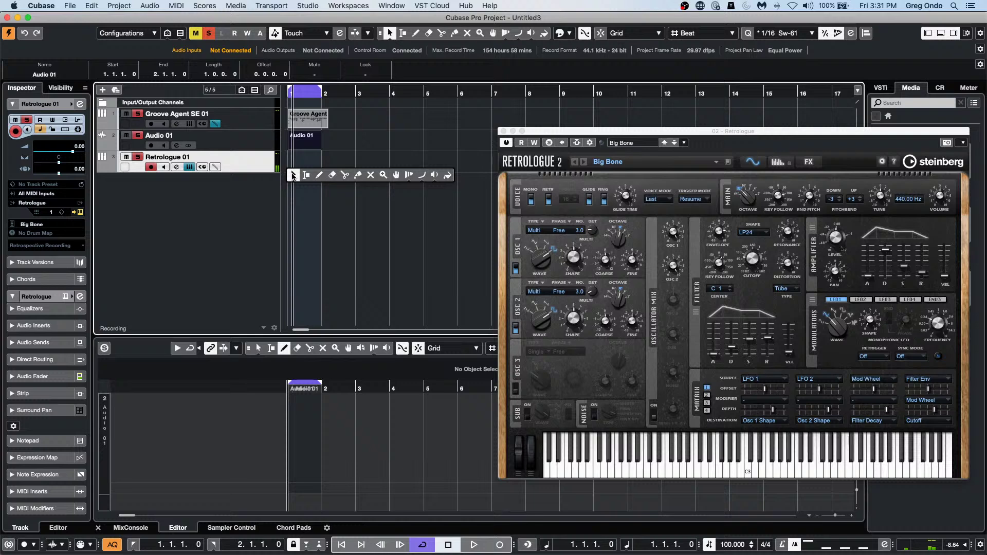
{"action": "left_click", "coordinate": [318, 176]}
{"action": "left_click", "coordinate": [293, 160]}
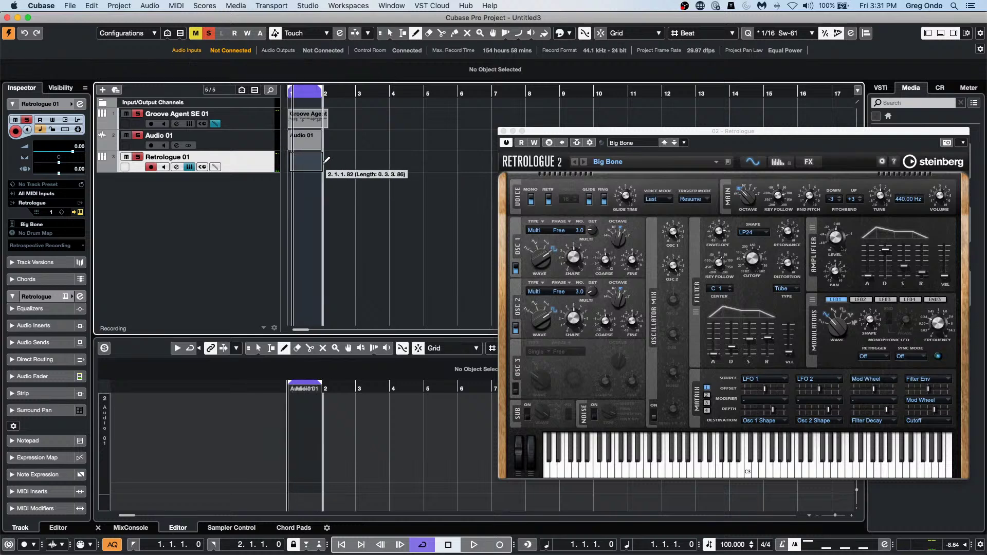
{"action": "key", "text": "1"}
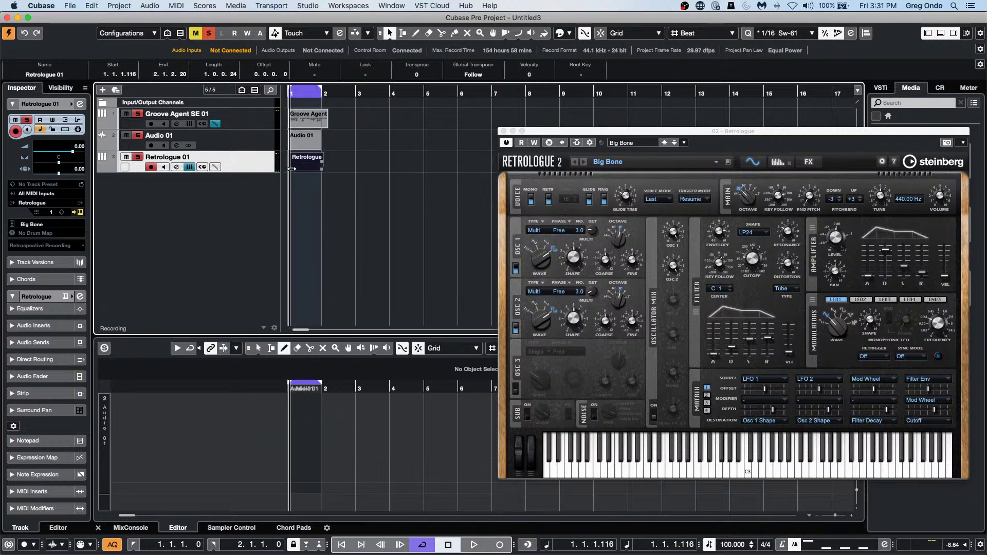
{"action": "left_click_drag", "start_coordinate": [291, 168], "coordinate": [272, 171]}
Open the Retrologue 01 part in a separate Key Editor window focused on bar 1, closing the instrument window.
{"action": "double_click", "coordinate": [309, 165]}
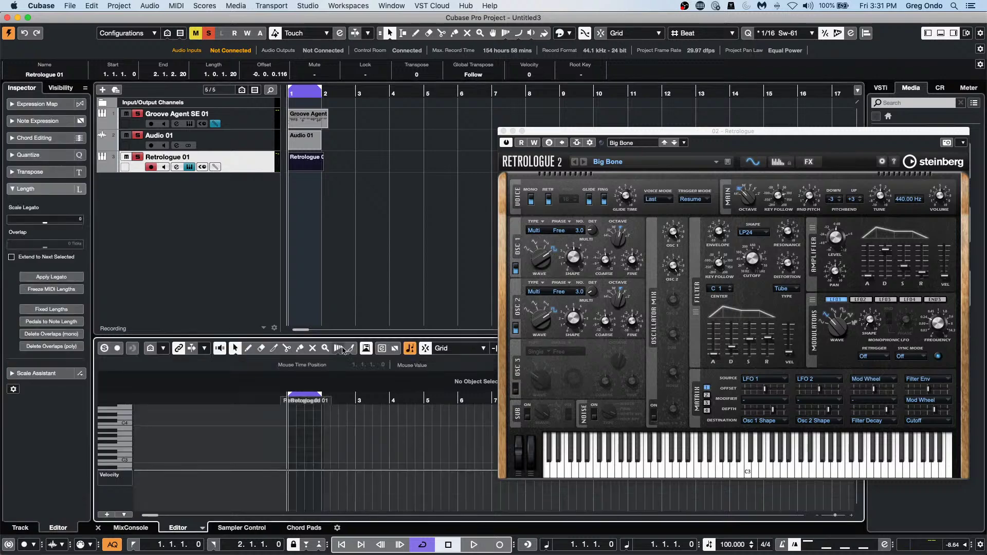
{"action": "left_click", "coordinate": [504, 132]}
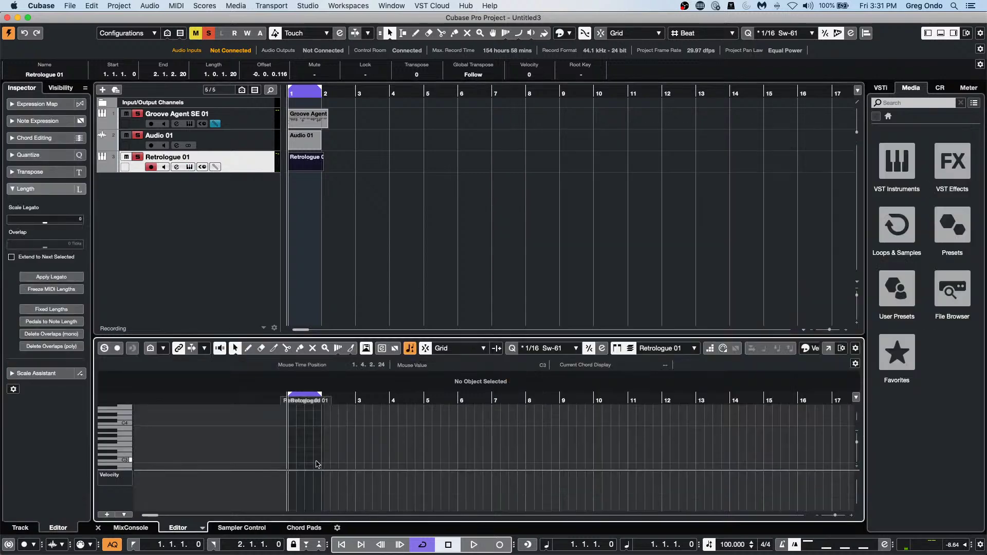
{"action": "left_click_drag", "start_coordinate": [283, 400], "coordinate": [283, 425]}
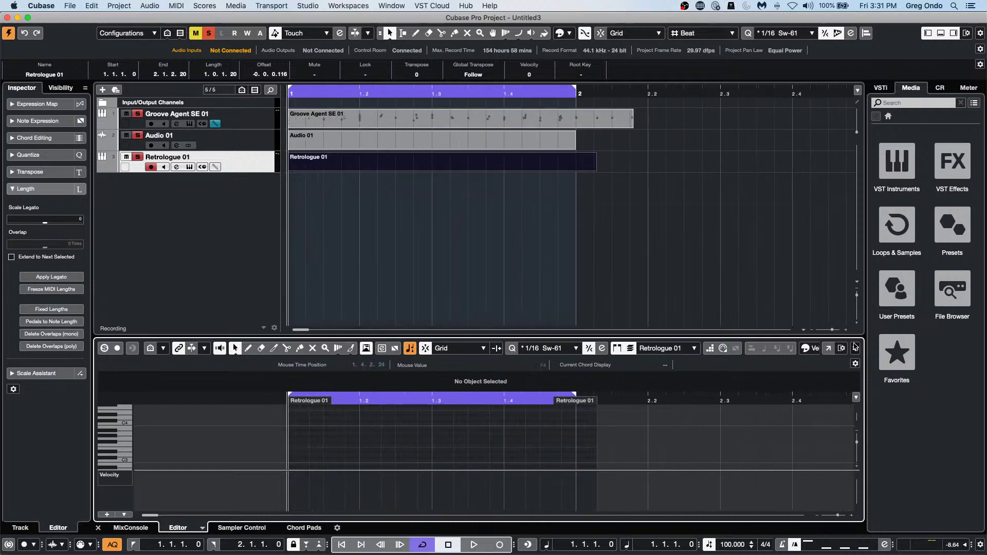
{"action": "left_click", "coordinate": [829, 349]}
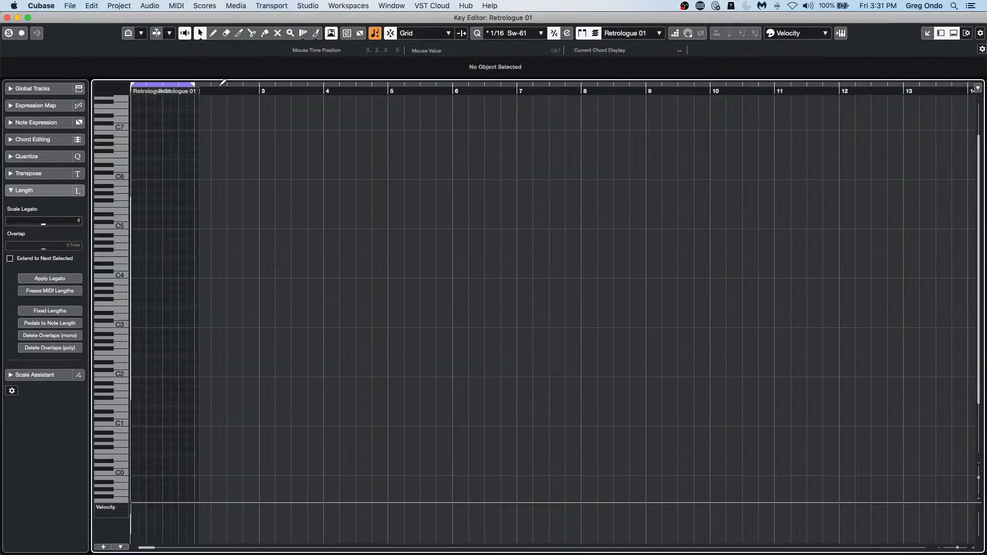
{"action": "left_click_drag", "start_coordinate": [222, 86], "coordinate": [1, 81]}
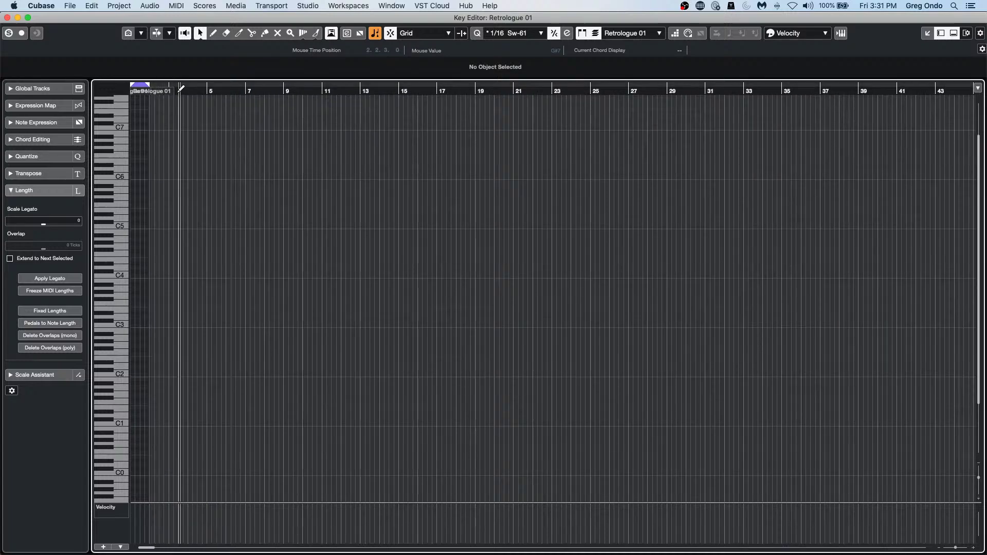
{"action": "left_click_drag", "start_coordinate": [194, 91], "coordinate": [68, 147]}
Try a C3 note at 1.1.1 with the Draw tool and change the quantize value to 1/8.
{"action": "right_click", "coordinate": [194, 307]}
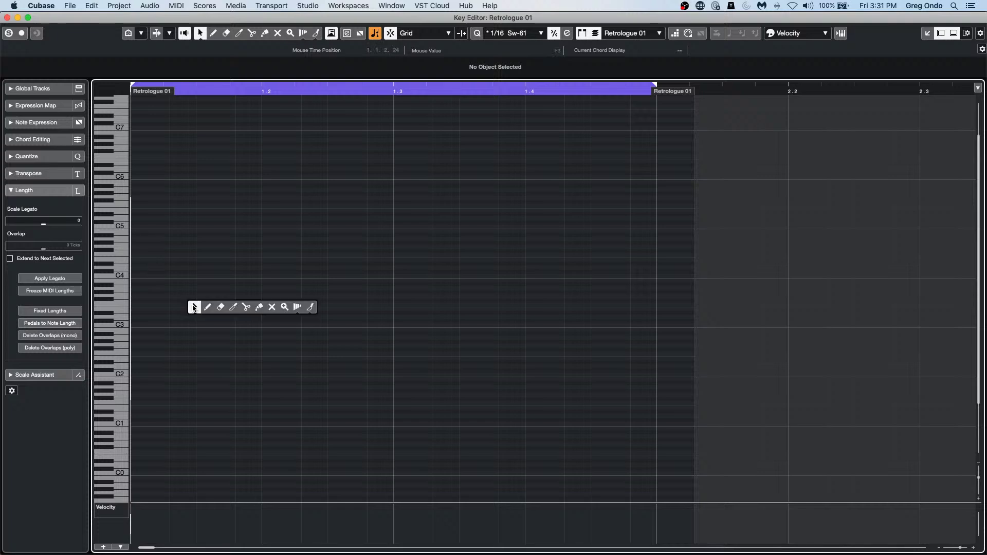
{"action": "left_click", "coordinate": [207, 307]}
{"action": "left_click", "coordinate": [167, 325]}
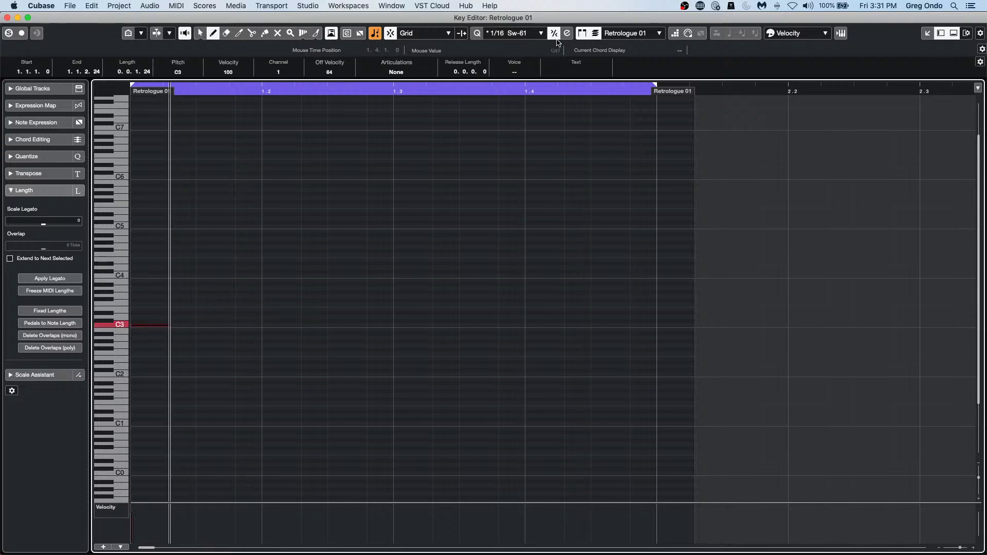
{"action": "left_click", "coordinate": [514, 33]}
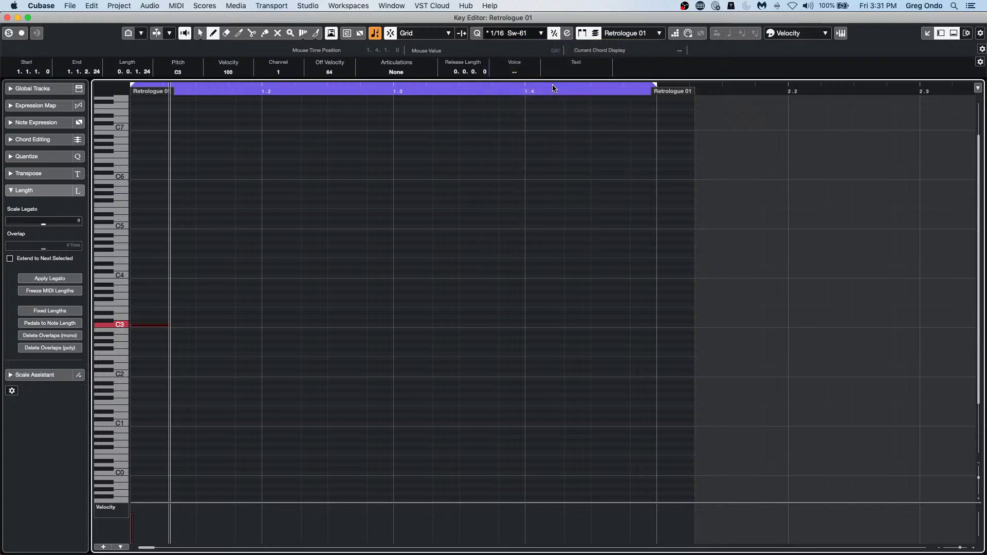
{"action": "left_click", "coordinate": [552, 84]}
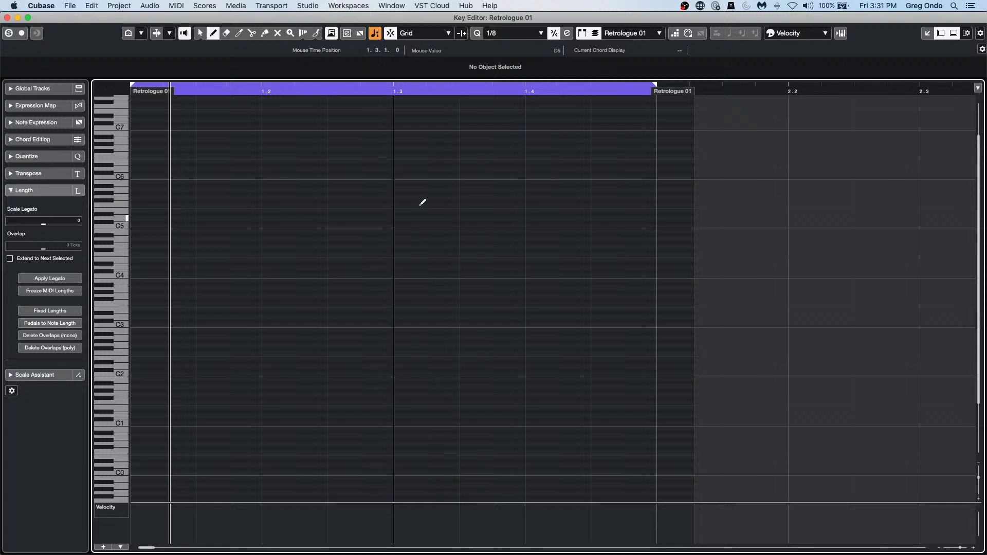
Draw ten eighth notes across bar 1, including F3 at 1.1.3, A2 at 1.2.3, D3 and B3 at 1.3.1, and A3 at 1.4.3.
{"action": "left_click", "coordinate": [171, 321]}
{"action": "left_click", "coordinate": [221, 304]}
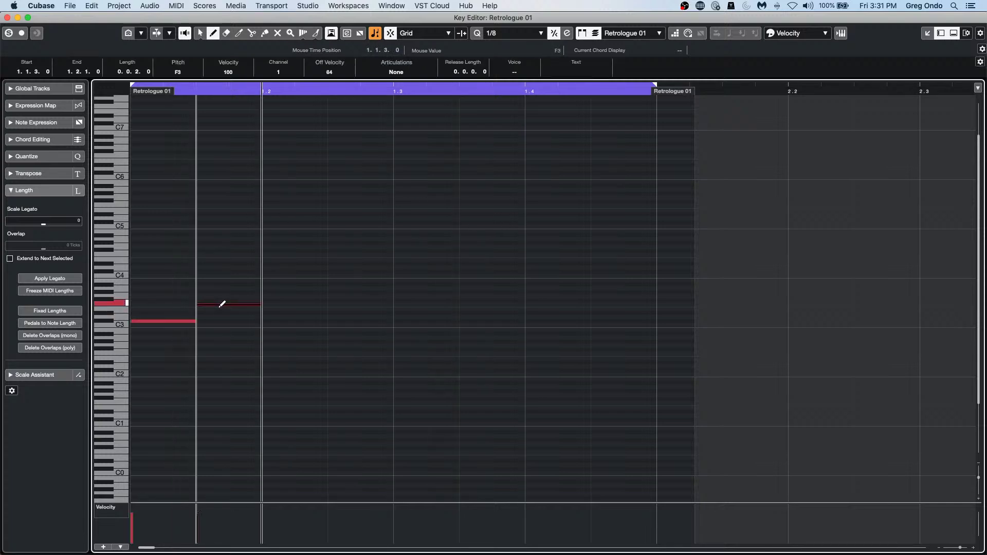
{"action": "left_click", "coordinate": [277, 354]}
{"action": "left_click", "coordinate": [368, 338]}
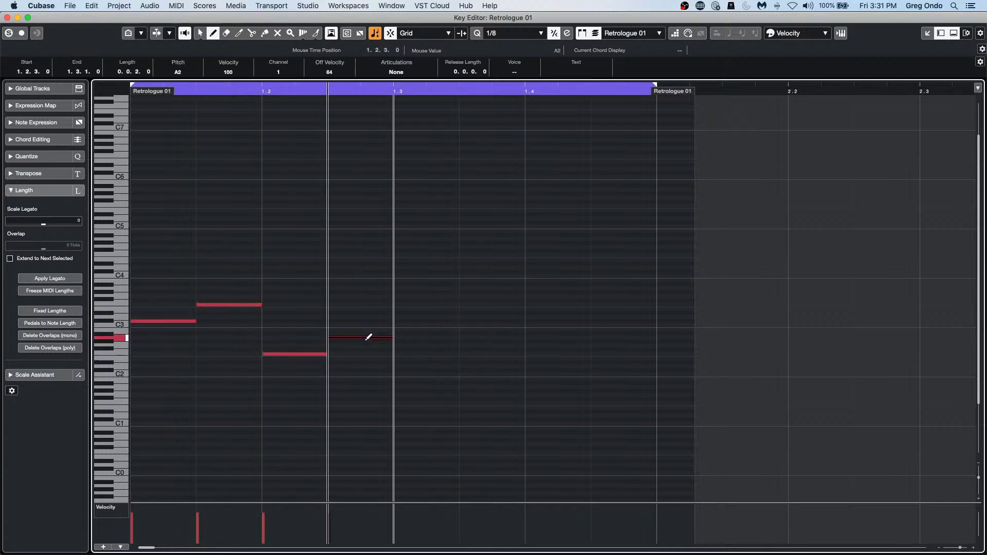
{"action": "left_click", "coordinate": [457, 316]}
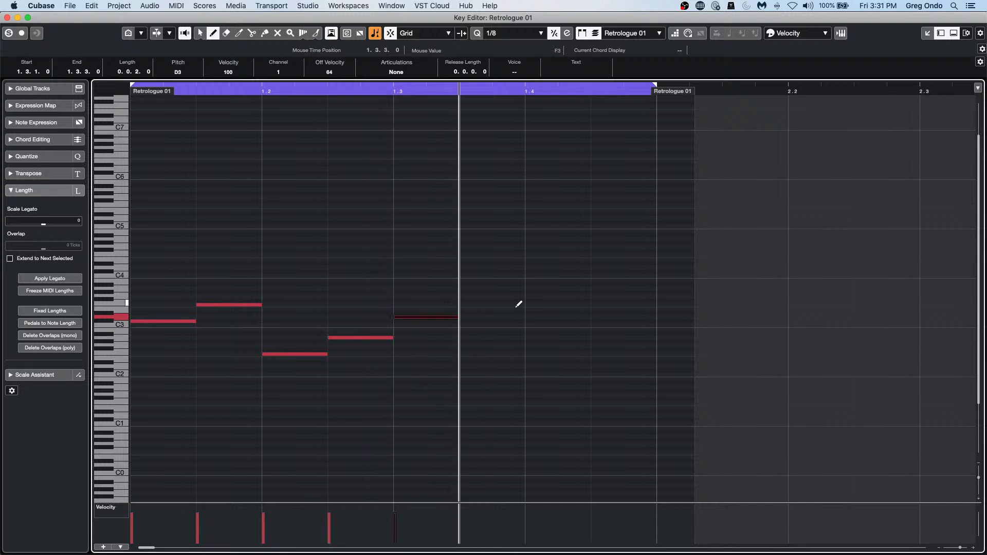
{"action": "left_click", "coordinate": [444, 280]}
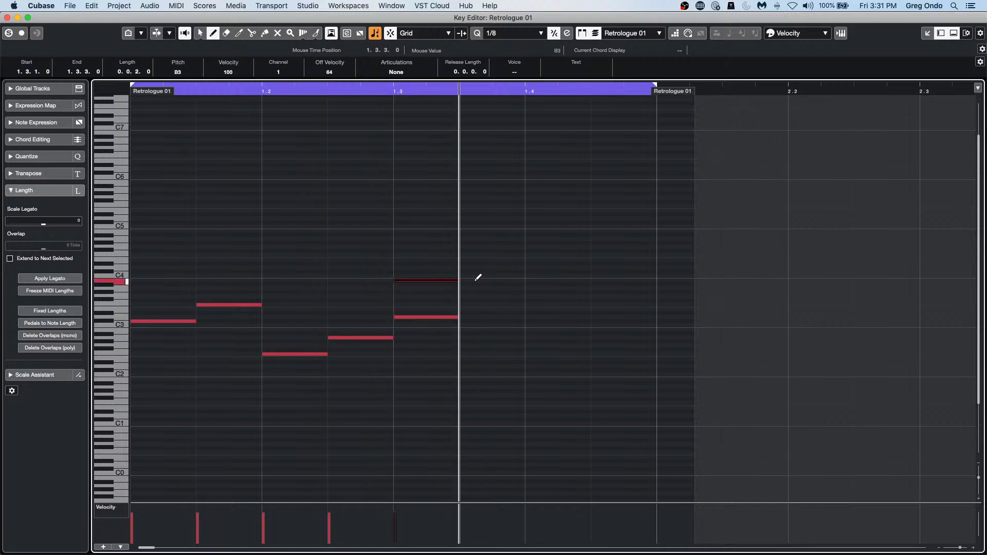
{"action": "left_click", "coordinate": [493, 309]}
{"action": "left_click", "coordinate": [510, 351]}
{"action": "left_click", "coordinate": [576, 342]}
{"action": "left_click", "coordinate": [623, 288]}
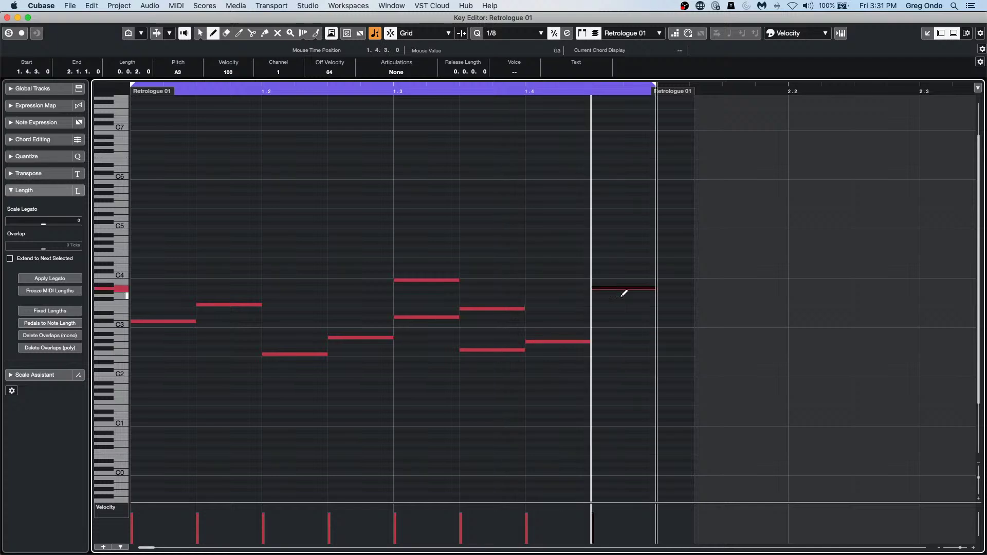
Try an additional B2 eighth note at 2.1.1 and undo it.
{"action": "left_click", "coordinate": [682, 329]}
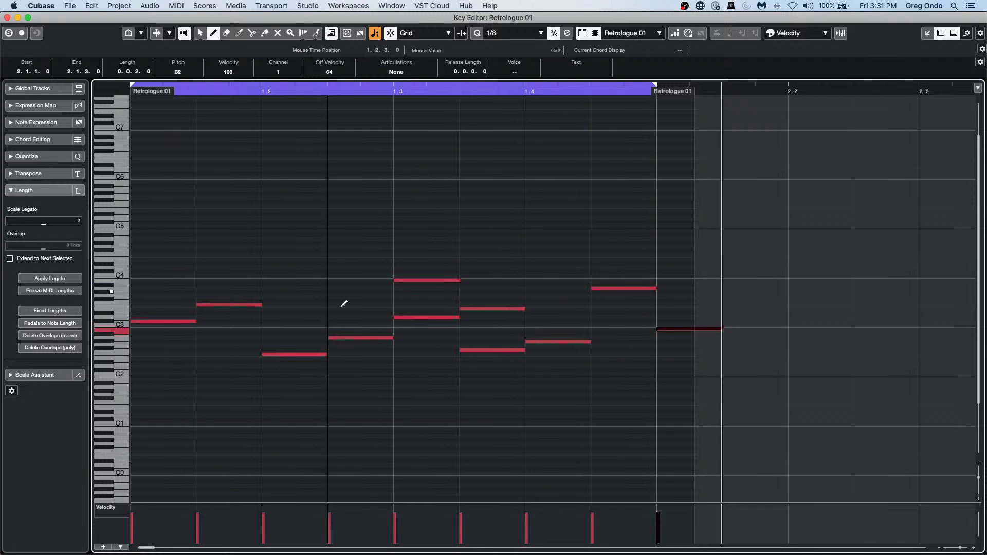
{"action": "key", "text": "super+z"}
{"action": "key", "text": "super+z"}
{"action": "key", "text": "super+z"}
{"action": "key", "text": "super+z"}
{"action": "key", "text": "super+z"}
{"action": "key", "text": "super+z"}
{"action": "key", "text": "super+z"}
{"action": "key", "text": "super+z"}
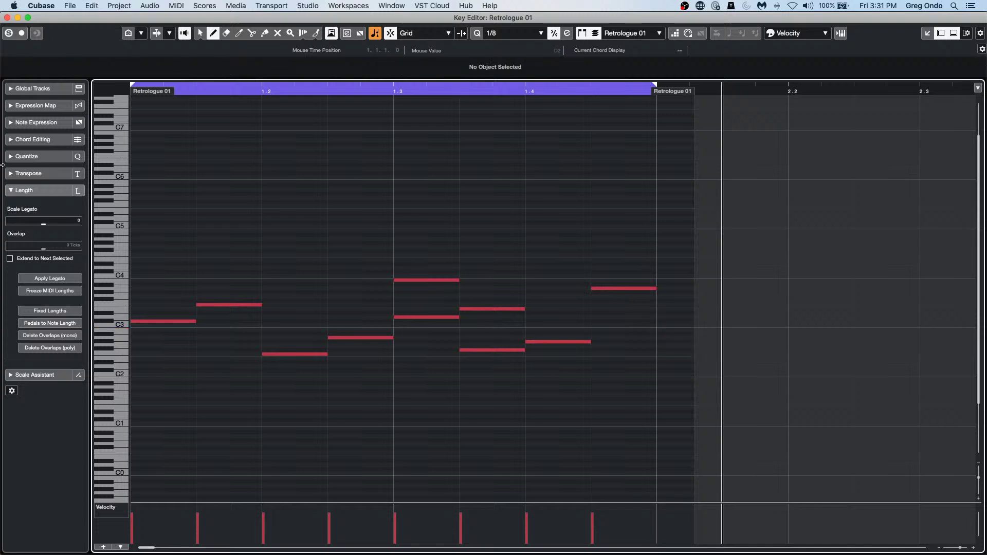
Undo all the notes drawn in bar 1 until the Retrologue 01 part is empty.
{"action": "key", "text": "super+z"}
{"action": "key", "text": "super+z"}
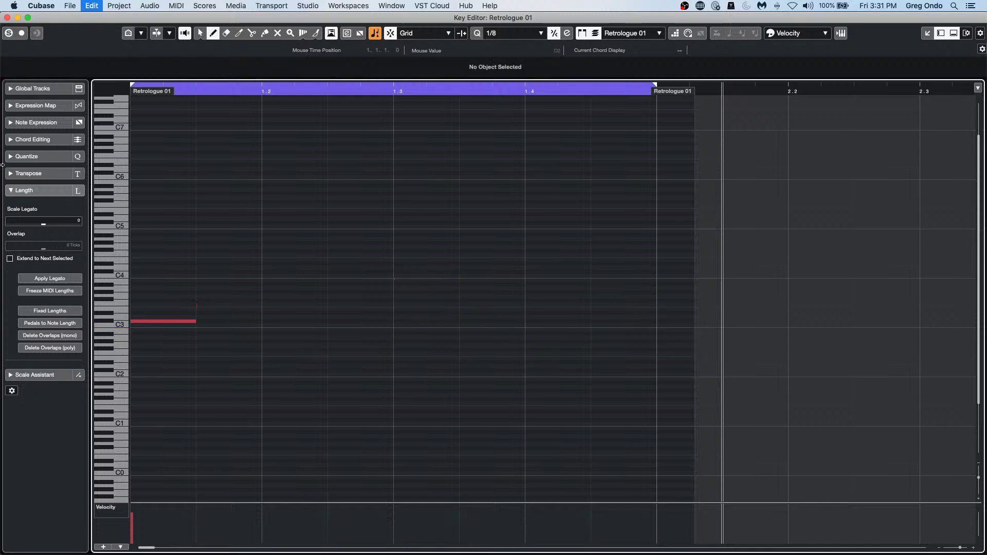
{"action": "key", "text": "super+z"}
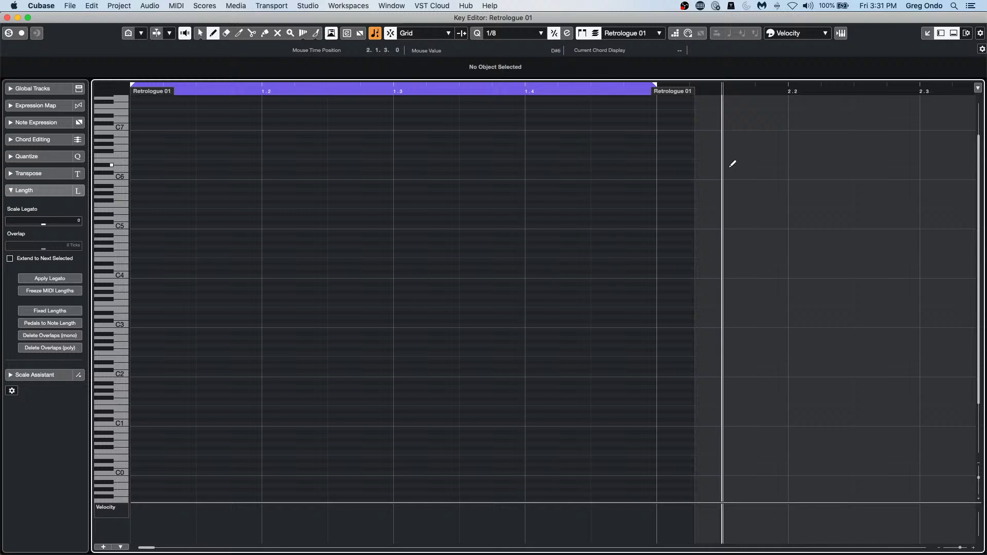
Enter eighth notes D2, D2, A1 and E2 on beats 1 to 4 of bar 1 with Step Input, leaving eighth rests between them.
{"action": "left_click", "coordinate": [678, 35]}
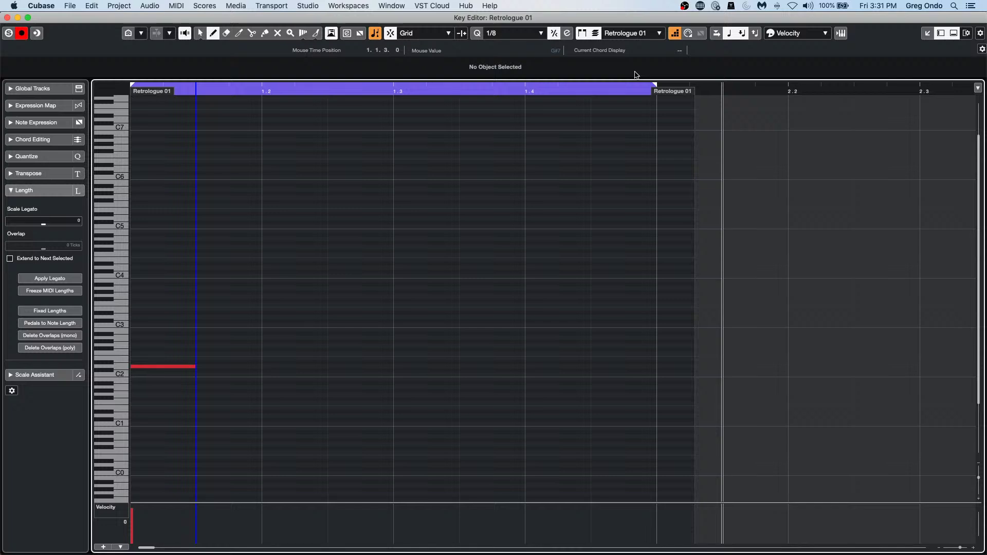
{"action": "key", "text": "Right"}
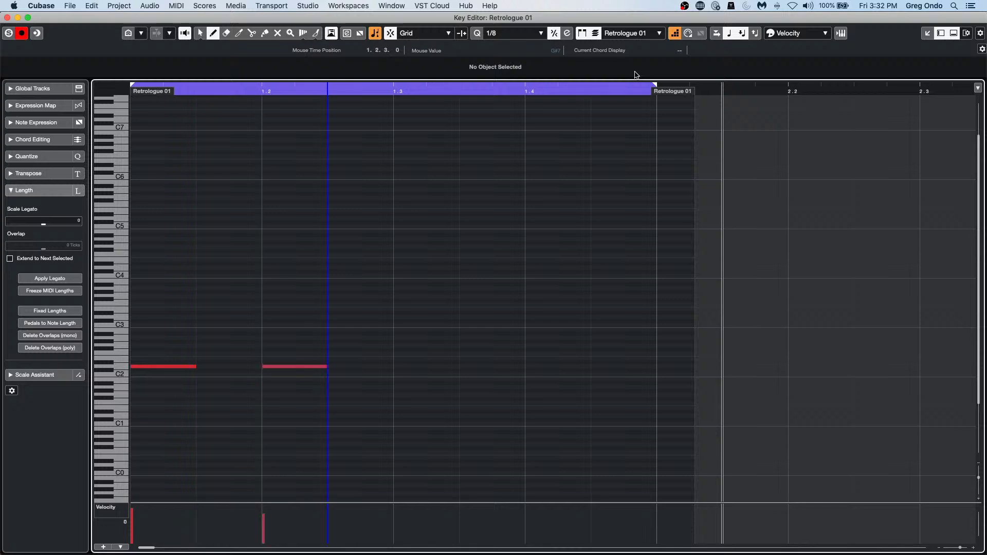
{"action": "key", "text": "Right"}
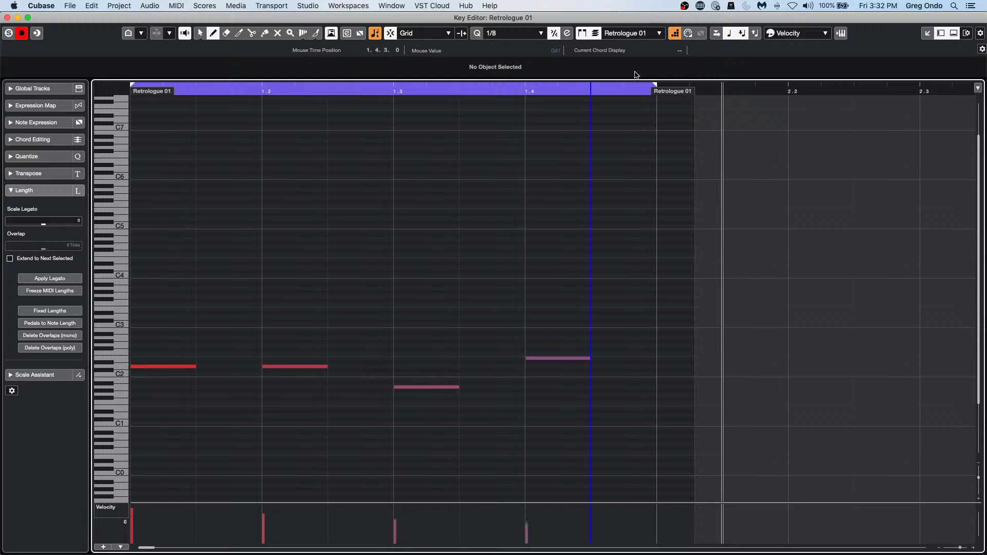
Play back the four-note pattern, switch to the Object Selection tool and turn off Step Input.
{"action": "key", "text": "space"}
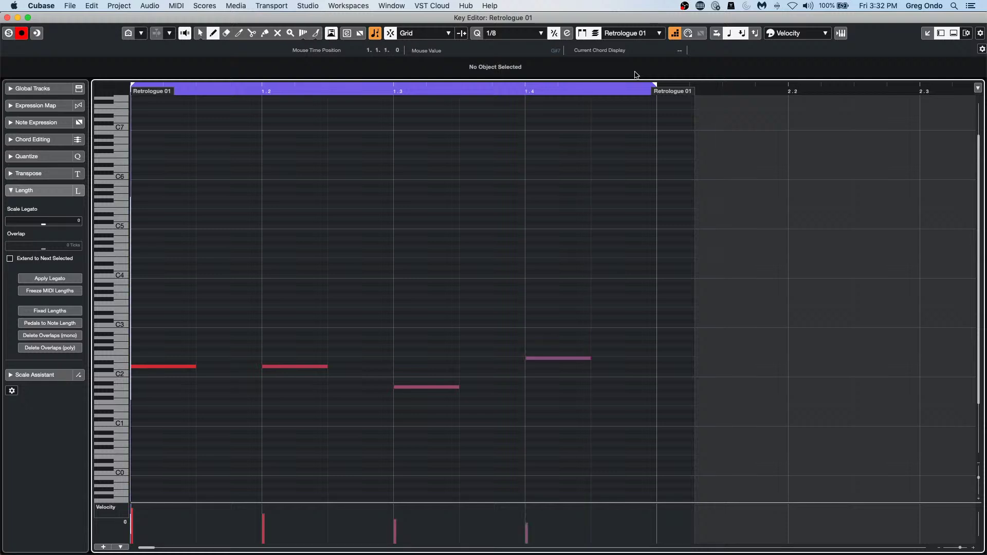
{"action": "key", "text": "space"}
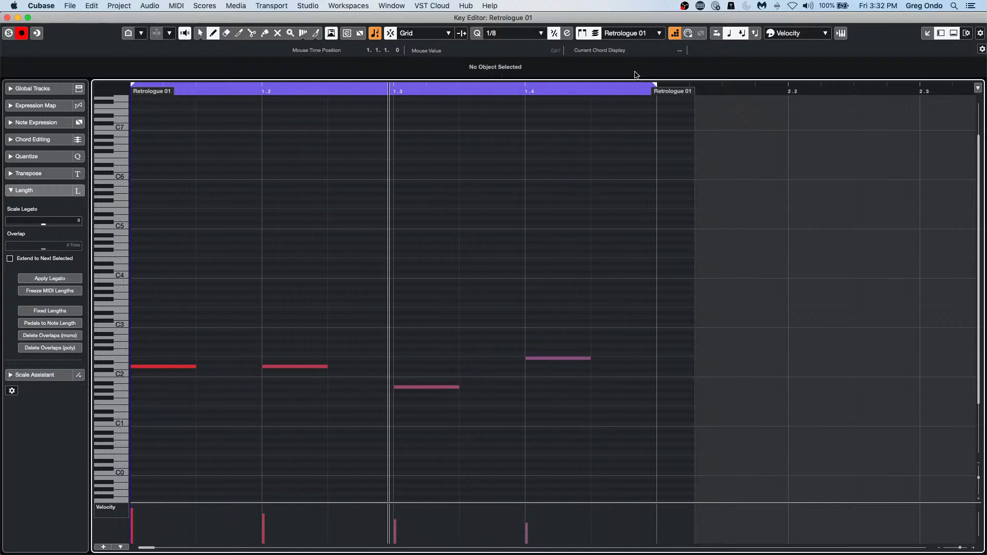
{"action": "key", "text": "1"}
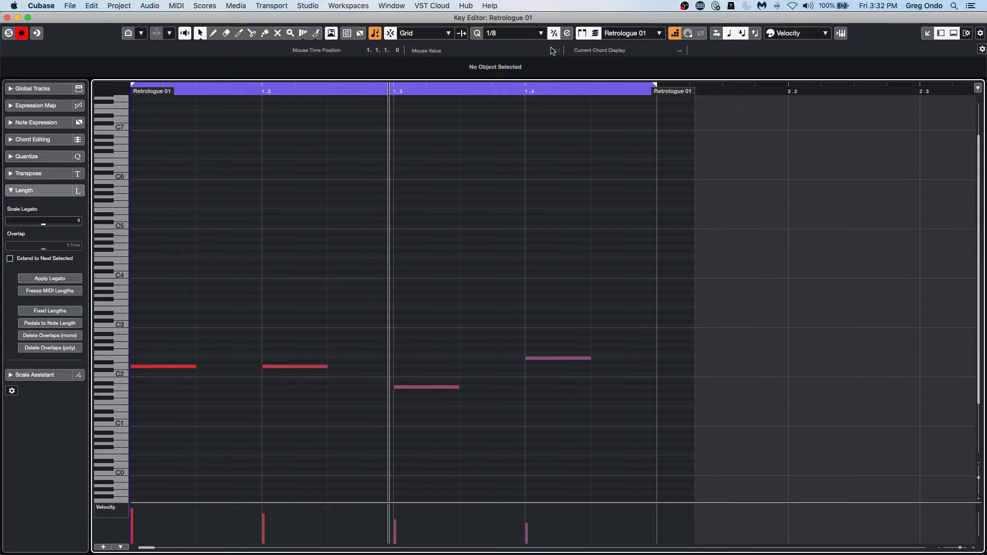
{"action": "left_click", "coordinate": [674, 34]}
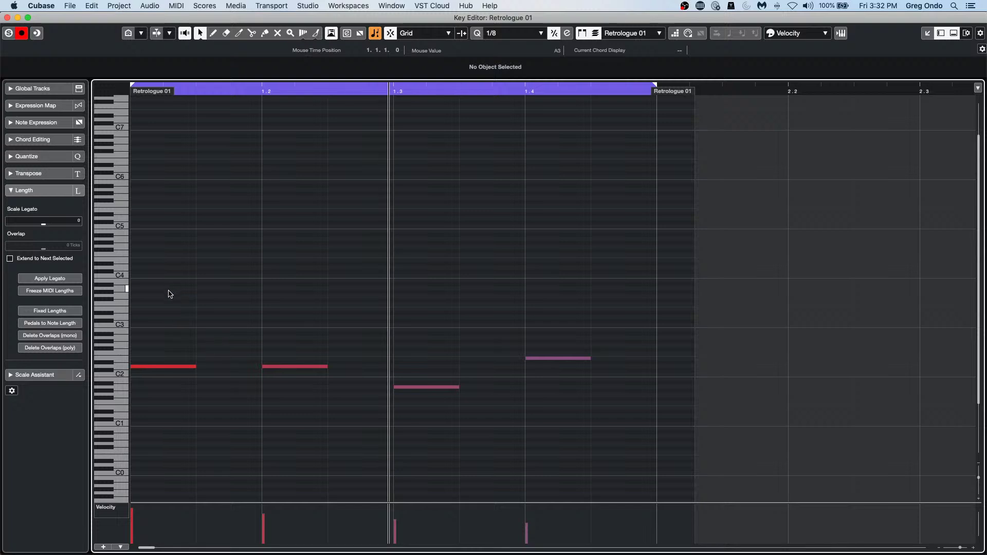
{"action": "left_click_drag", "start_coordinate": [171, 294], "coordinate": [571, 433]}
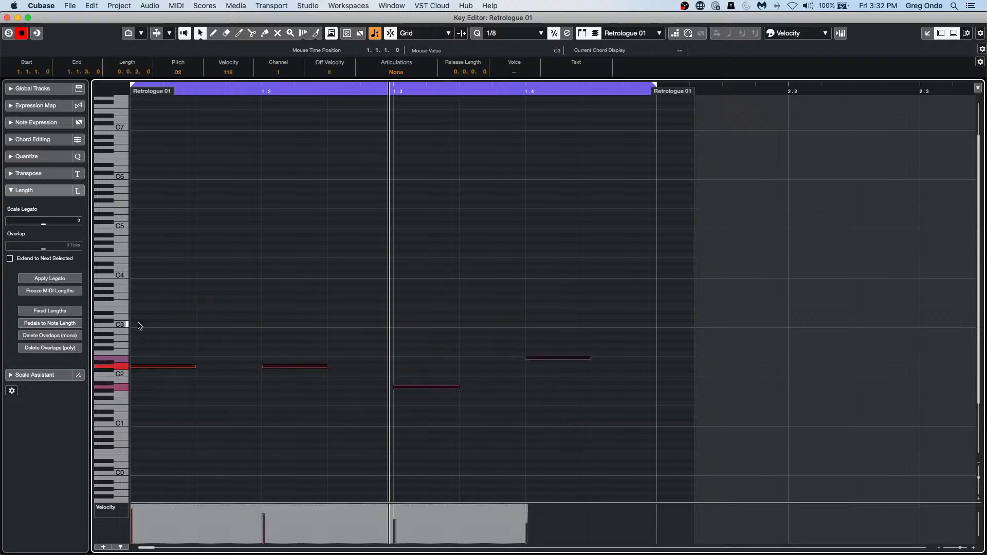
{"action": "left_click", "coordinate": [251, 296]}
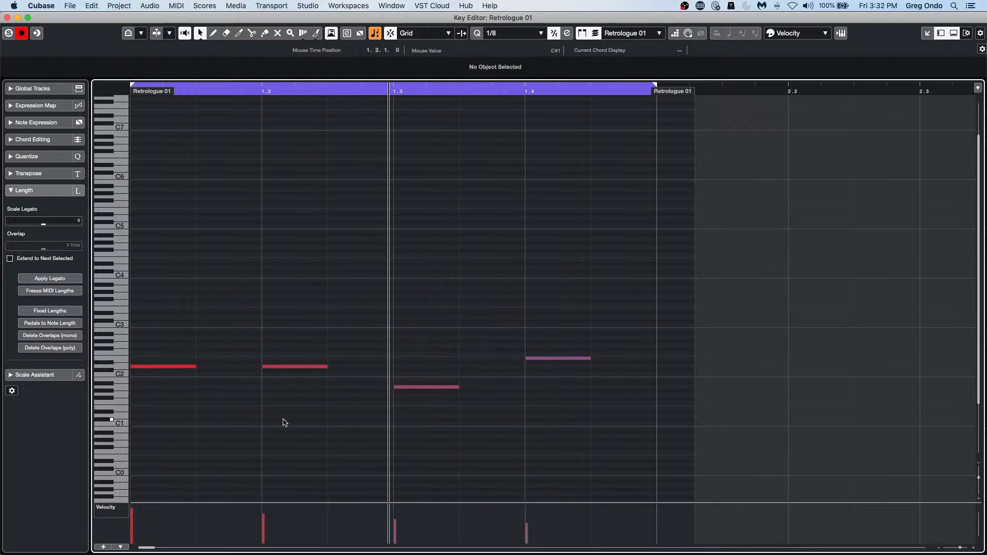
Set the quantize value to 1/16 and split the two D2 notes in half at 1.1.2 and 1.2.2.
{"action": "right_click", "coordinate": [176, 404]}
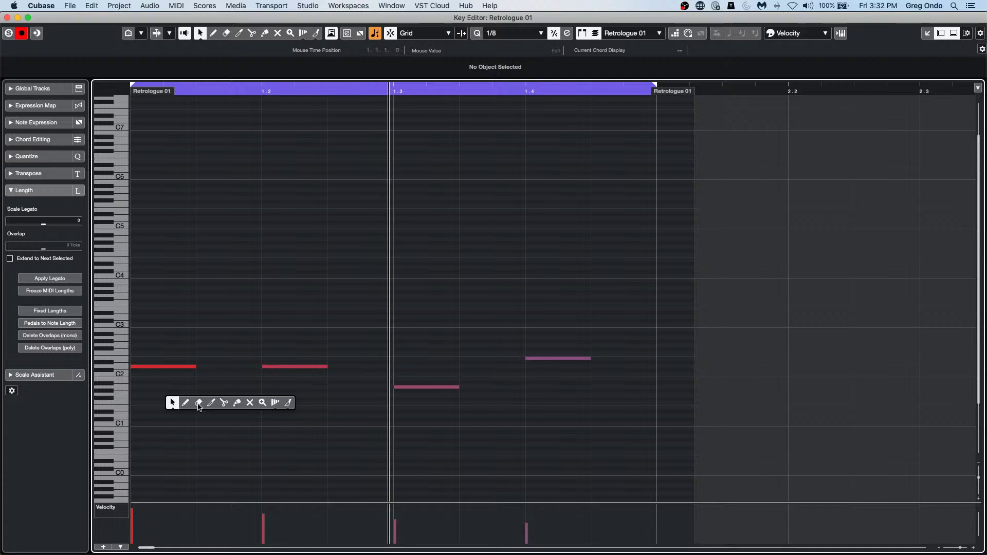
{"action": "left_click", "coordinate": [224, 403]}
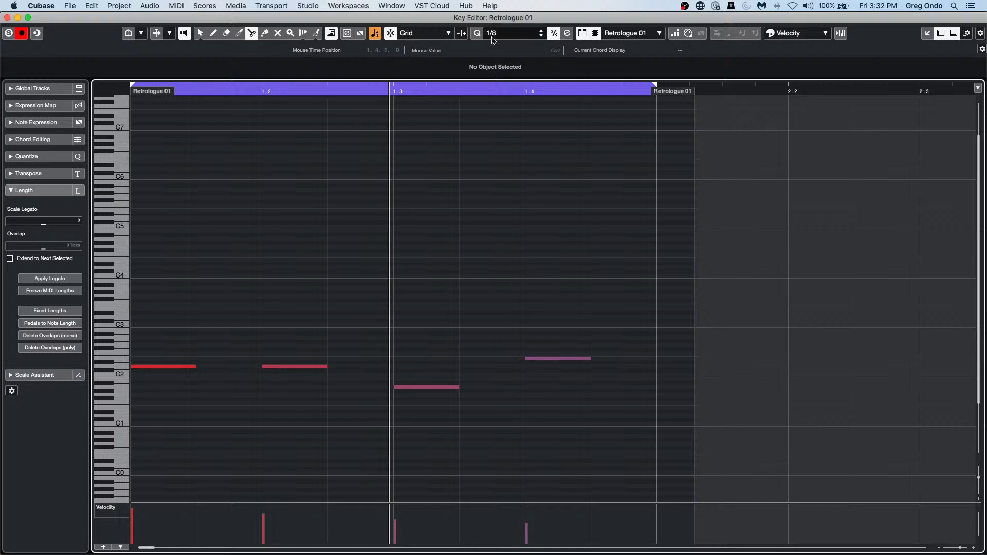
{"action": "left_click", "coordinate": [509, 34]}
{"action": "left_click", "coordinate": [509, 55]}
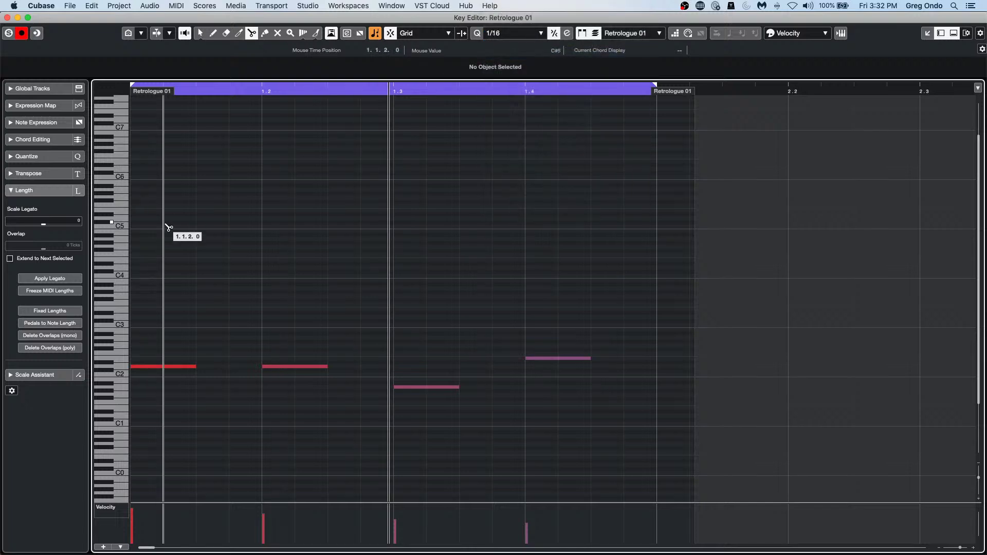
{"action": "left_click", "coordinate": [164, 368]}
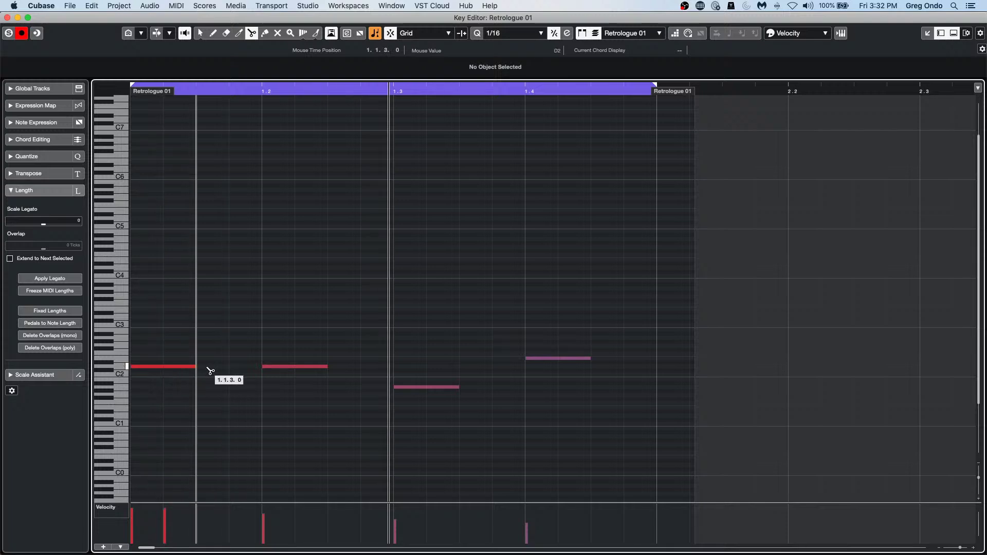
{"action": "left_click", "coordinate": [304, 370]}
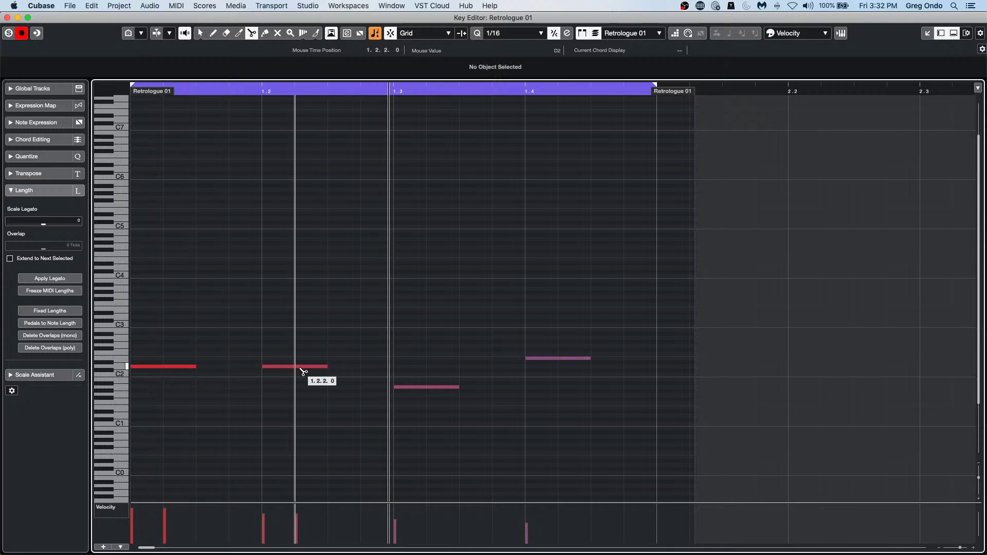
Split the A1 note at 1.3.2 and the E2 note at 1.4.2 while using the Object Selection tool.
{"action": "right_click", "coordinate": [361, 377]}
{"action": "left_click", "coordinate": [364, 378]}
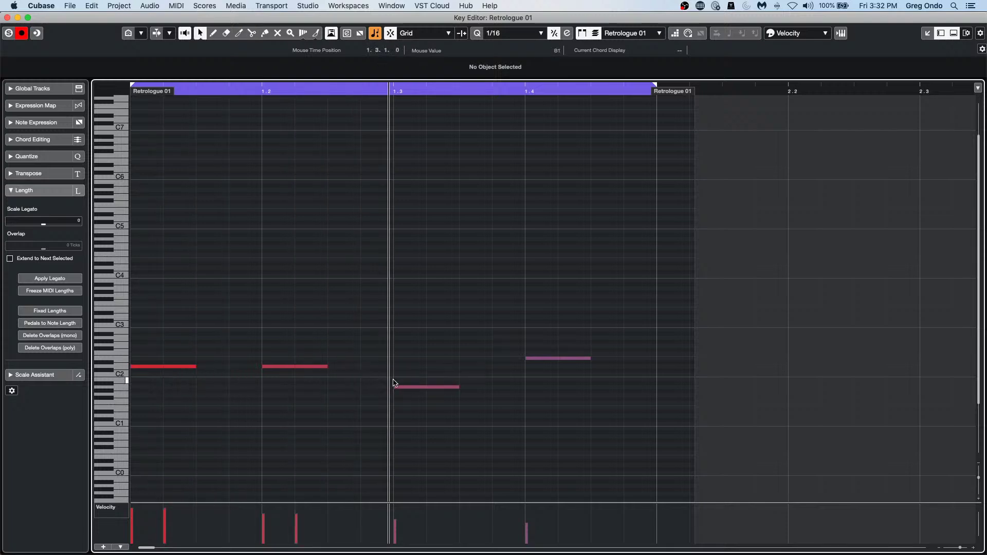
{"action": "left_click", "coordinate": [427, 387], "text": "alt"}
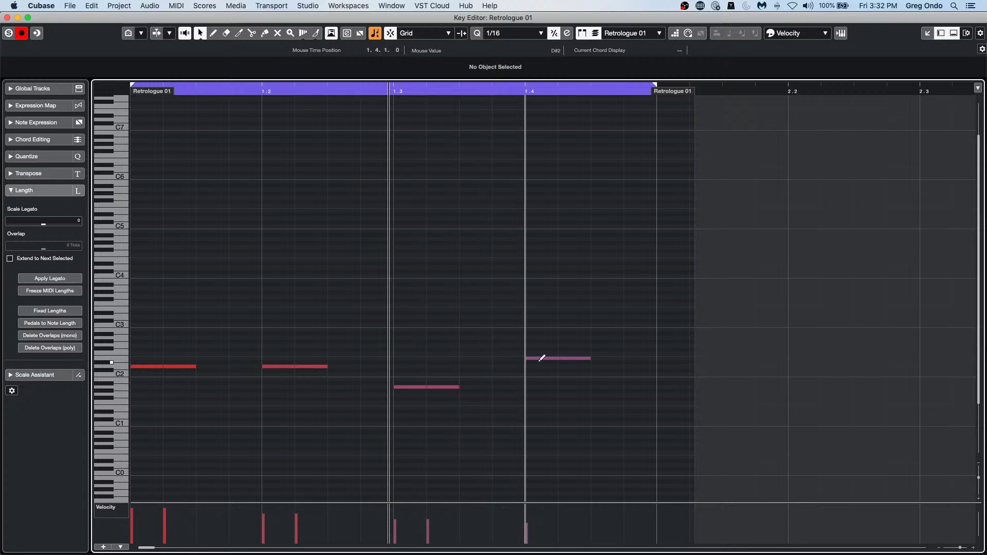
{"action": "left_click", "coordinate": [561, 359], "text": "alt"}
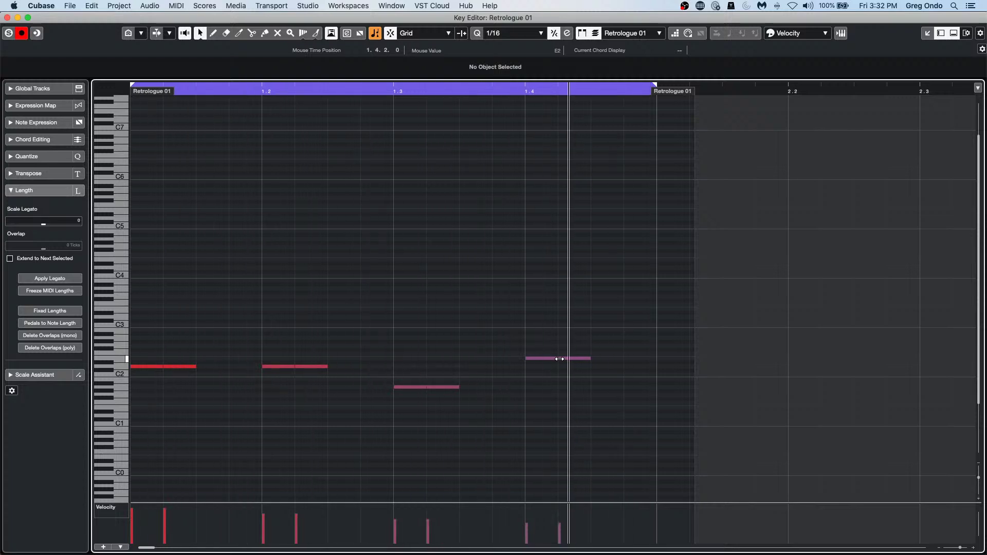
{"action": "right_click", "coordinate": [560, 359]}
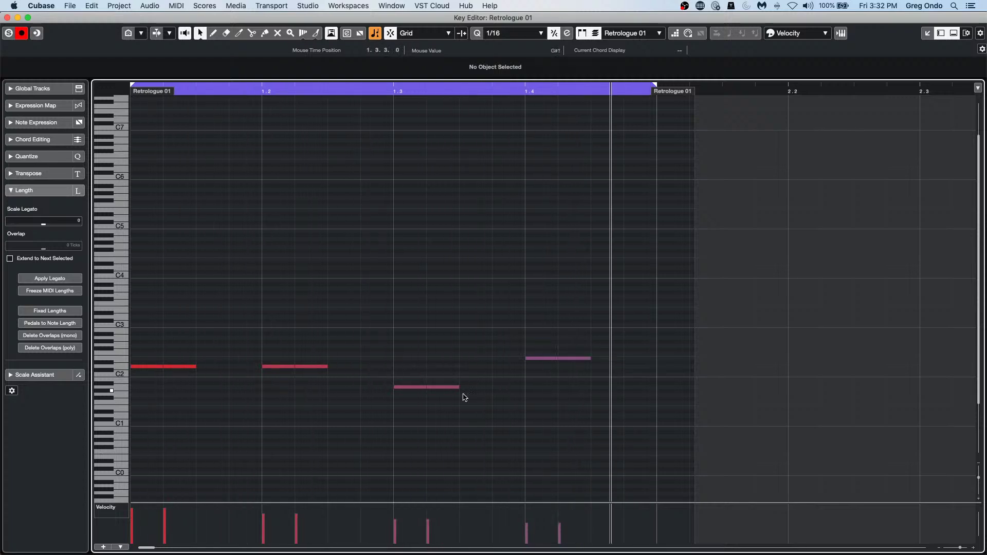
{"action": "left_click", "coordinate": [180, 367]}
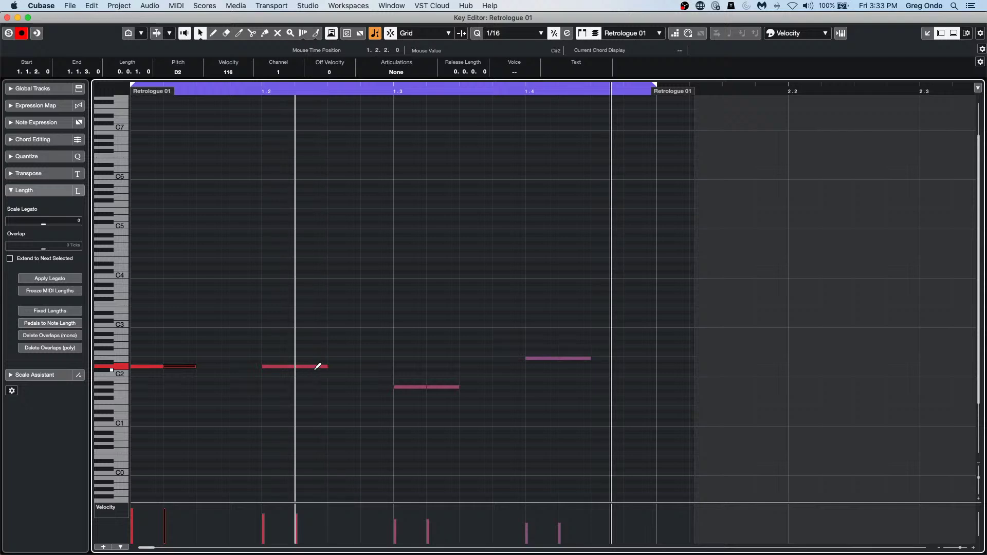
{"action": "left_click_drag", "start_coordinate": [320, 366], "coordinate": [342, 364]}
{"action": "key", "text": "Escape"}
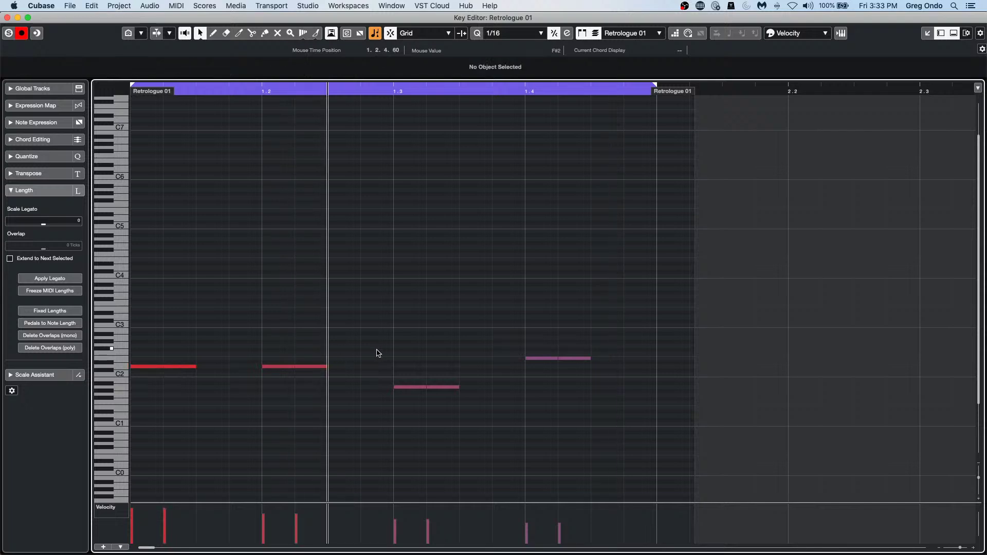
Select the second half of each of the four split notes and transpose them up twelve semitones.
{"action": "left_click", "coordinate": [181, 369]}
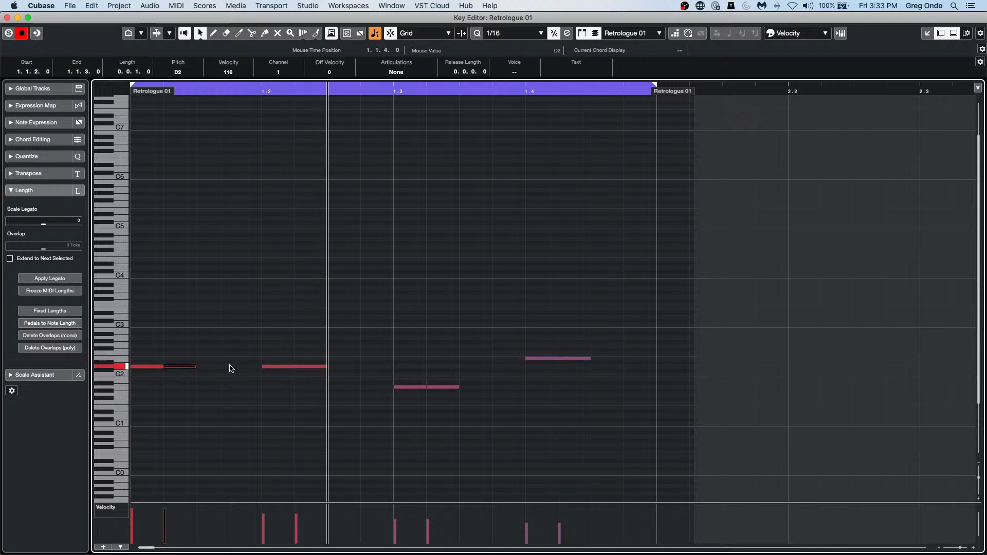
{"action": "left_click", "coordinate": [319, 369], "text": "shift"}
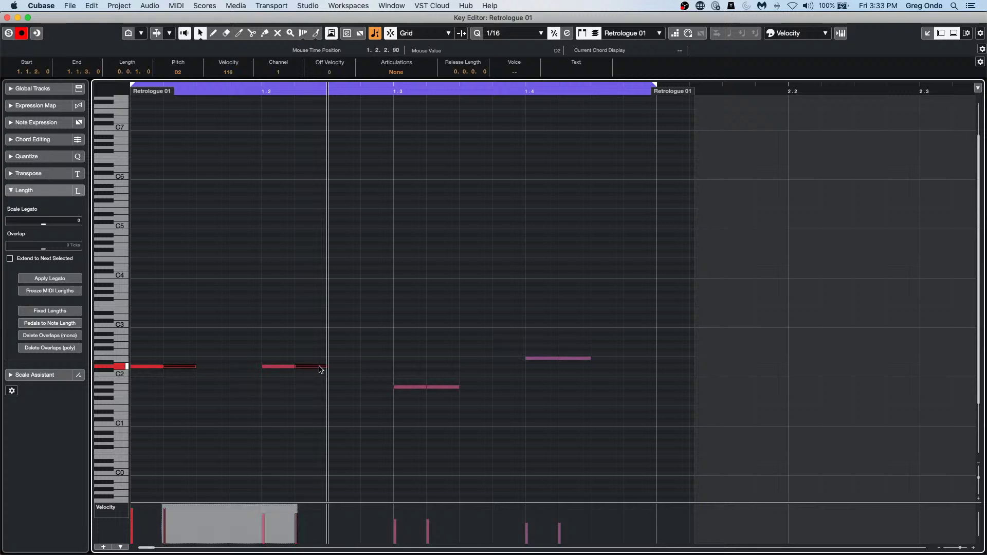
{"action": "left_click", "coordinate": [441, 389], "text": "shift"}
{"action": "left_click", "coordinate": [580, 359], "text": "shift"}
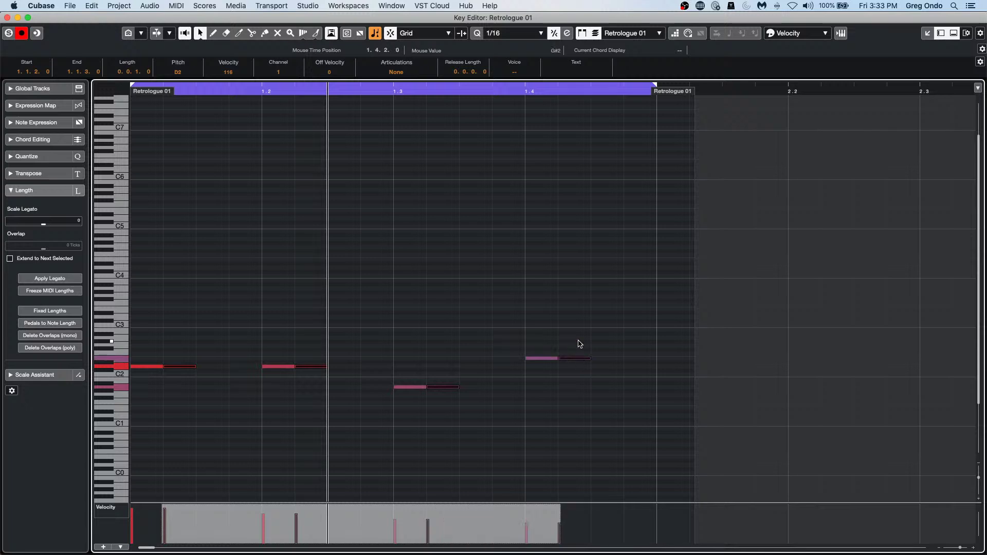
{"action": "key", "text": "Up"}
{"action": "key", "text": "Up"}
{"action": "key", "text": "Up"}
{"action": "key", "text": "Up"}
{"action": "key", "text": "Up"}
{"action": "key", "text": "Up"}
{"action": "key", "text": "Up"}
{"action": "key", "text": "Up"}
{"action": "key", "text": "Up"}
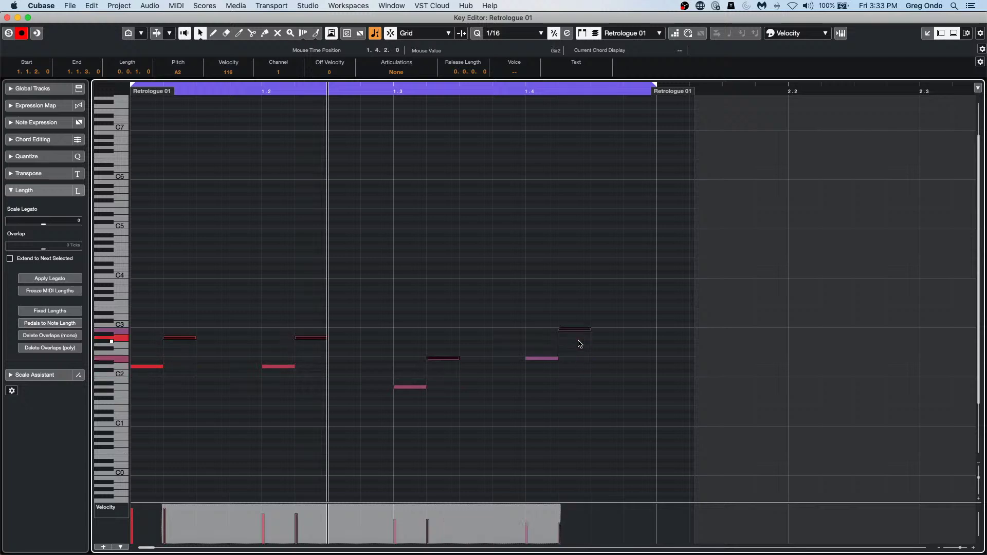
{"action": "key", "text": "Up"}
{"action": "key", "text": "Up"}
{"action": "key", "text": "Up"}
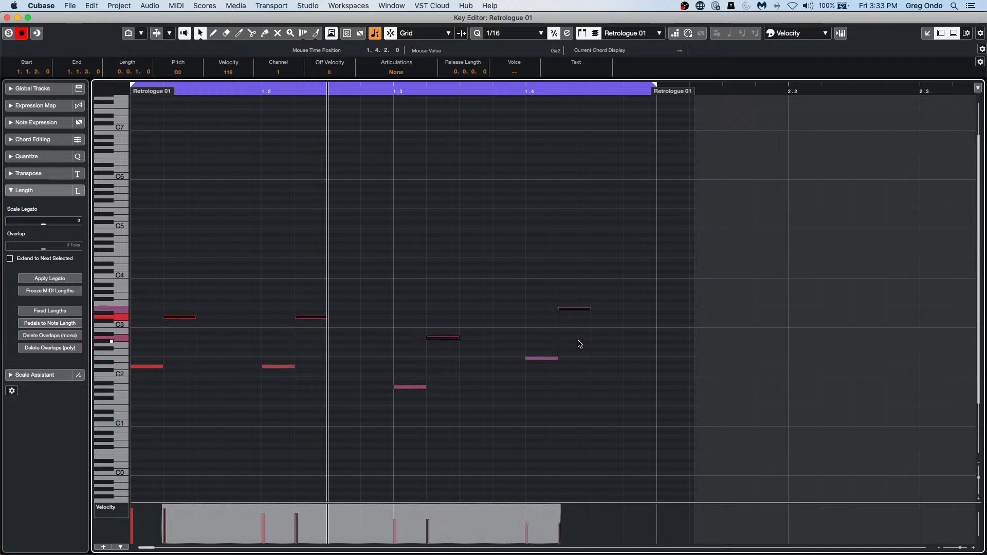
Play back the octave bass line, stop it, and locate the cursor to the start of the selection.
{"action": "key", "text": "space"}
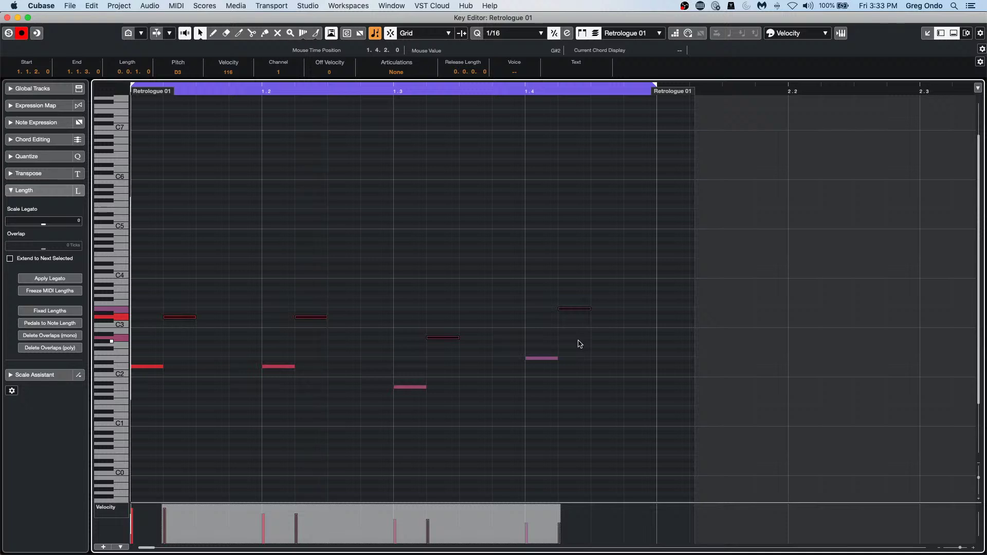
{"action": "key", "text": "space"}
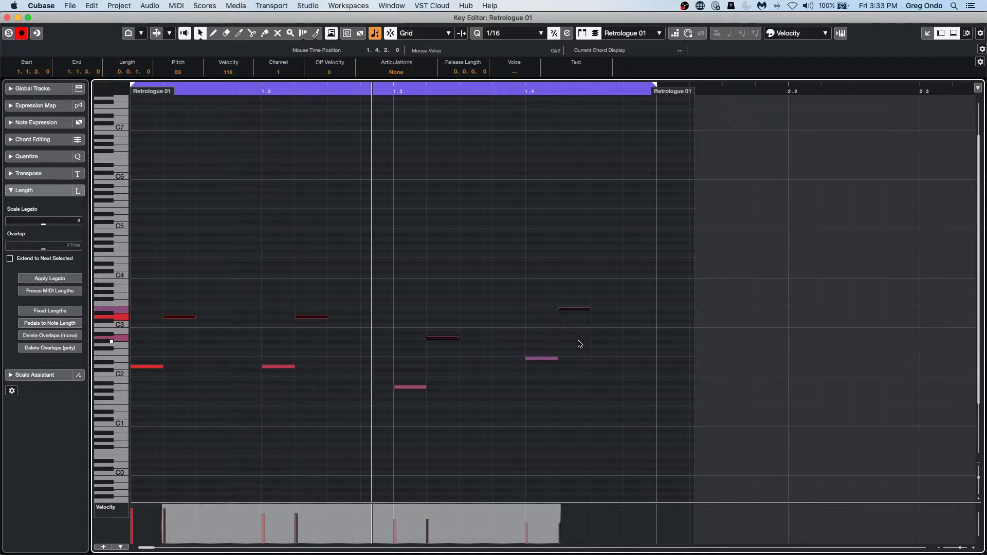
{"action": "key", "text": "l"}
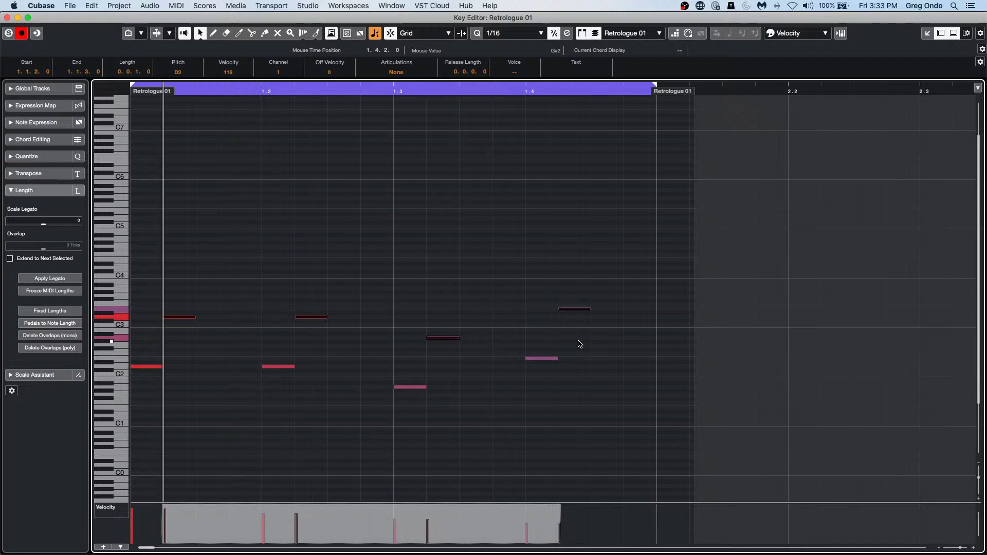
{"action": "right_click", "coordinate": [412, 306]}
{"action": "left_click", "coordinate": [430, 306]}
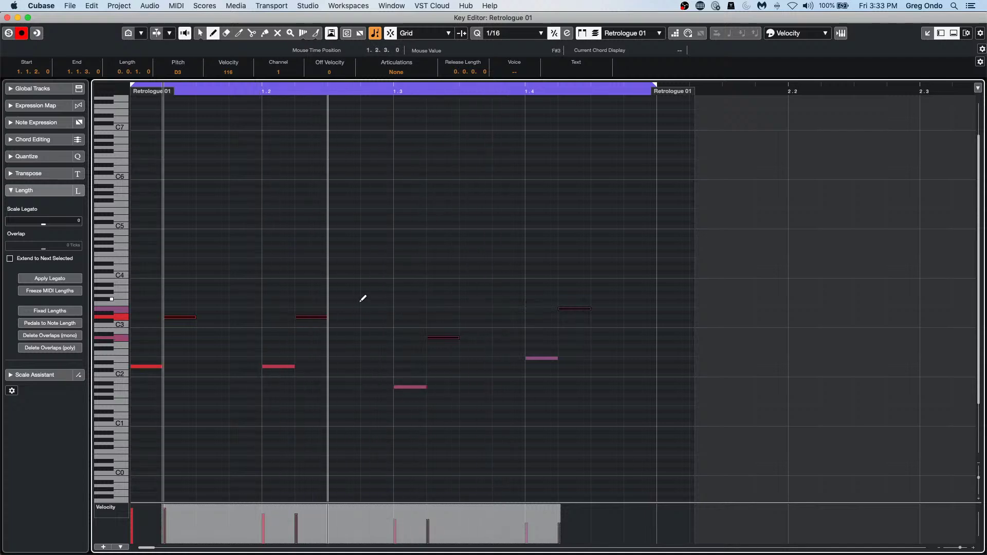
{"action": "key", "text": "super+shift+a"}
{"action": "key", "text": "Right"}
{"action": "key", "text": "Right"}
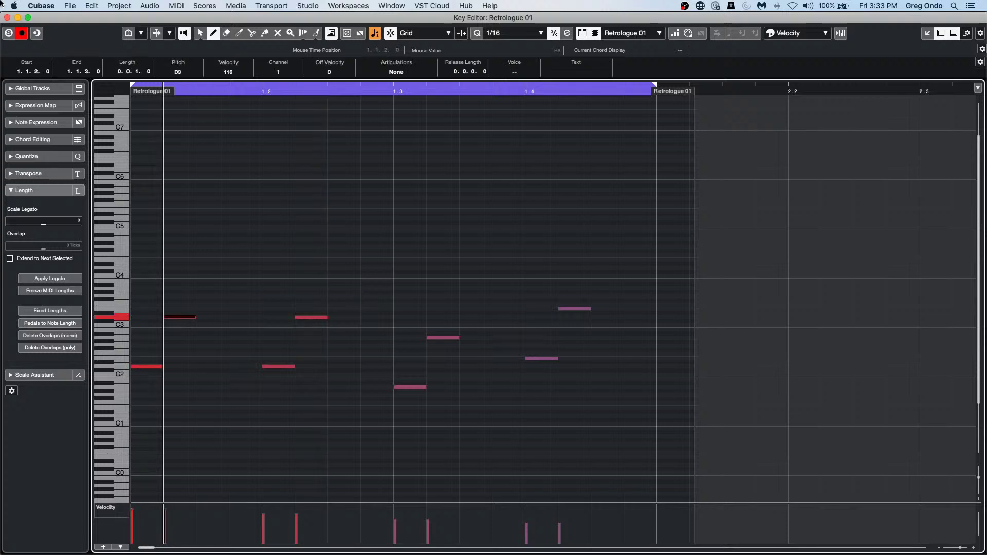
{"action": "right_click", "coordinate": [260, 294]}
{"action": "left_click", "coordinate": [259, 295]}
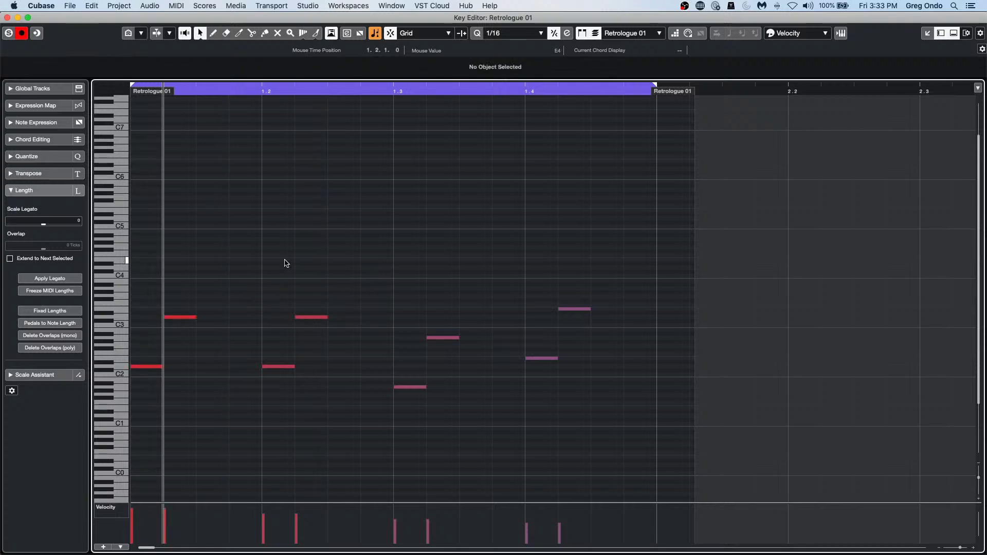
Select the D3 note at 1.1.2 and play back the bass line.
{"action": "key", "text": "Right"}
{"action": "key", "text": "Right"}
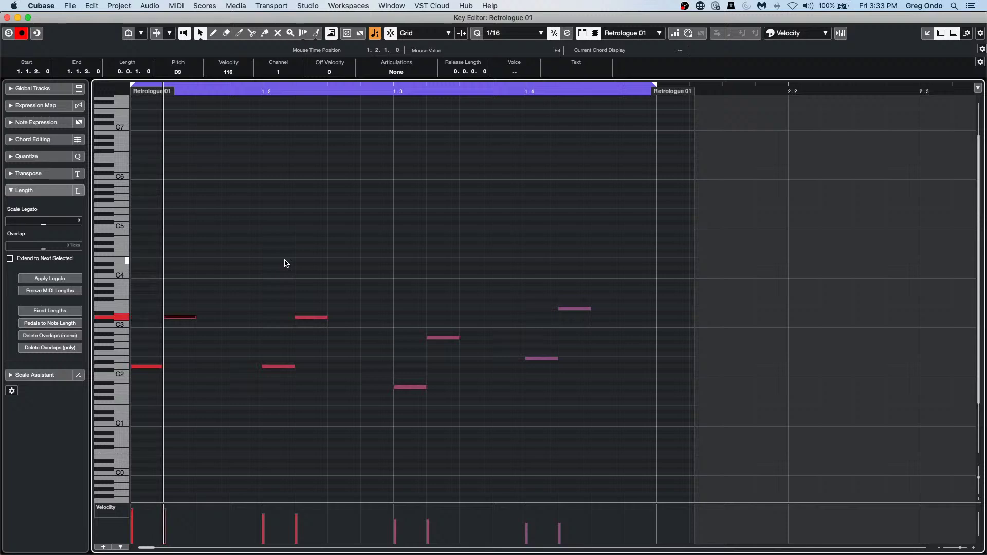
{"action": "key", "text": "space"}
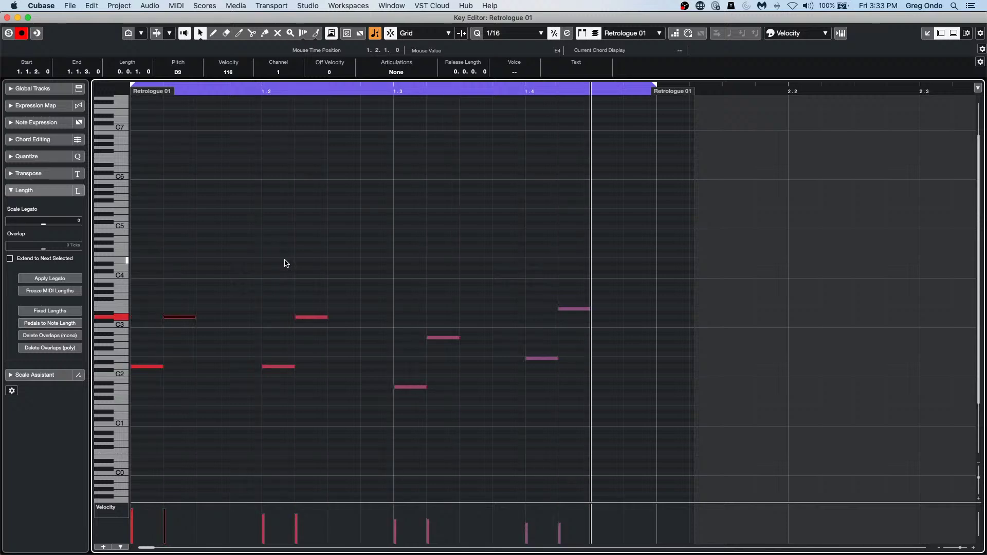
Nudge the project cursor backward and forward again in small steps around the last beat of the bar.
{"action": "key", "text": "super+KP_Subtract"}
{"action": "key", "text": "super+KP_Subtract"}
{"action": "key", "text": "super+KP_Subtract"}
{"action": "key", "text": "super+KP_Subtract"}
{"action": "key", "text": "super+KP_Subtract"}
{"action": "key", "text": "super+KP_Subtract"}
{"action": "key", "text": "super+KP_Add"}
{"action": "key", "text": "super+KP_Add"}
{"action": "key", "text": "super+KP_Add"}
{"action": "key", "text": "super+KP_Add"}
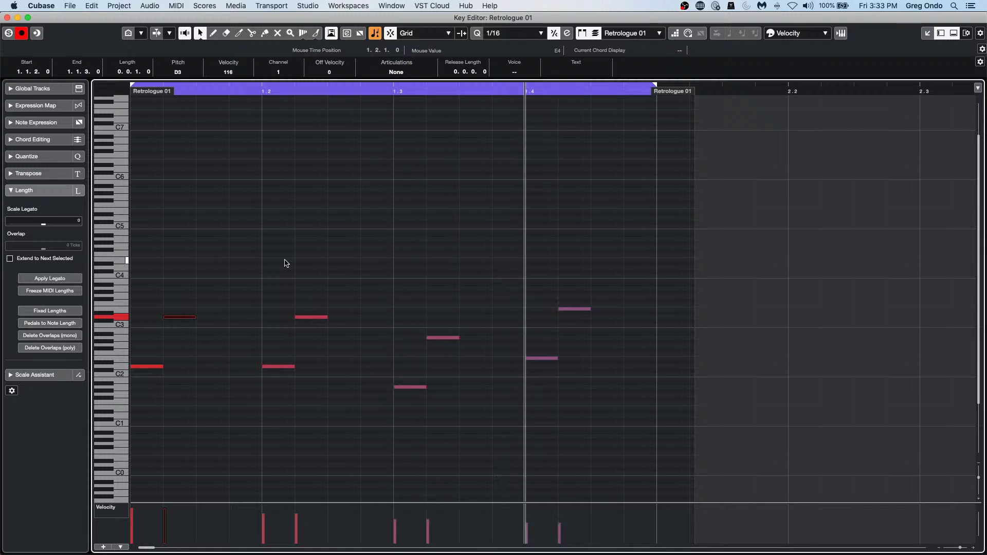
{"action": "key", "text": "super+KP_Add"}
{"action": "key", "text": "super+KP_Add"}
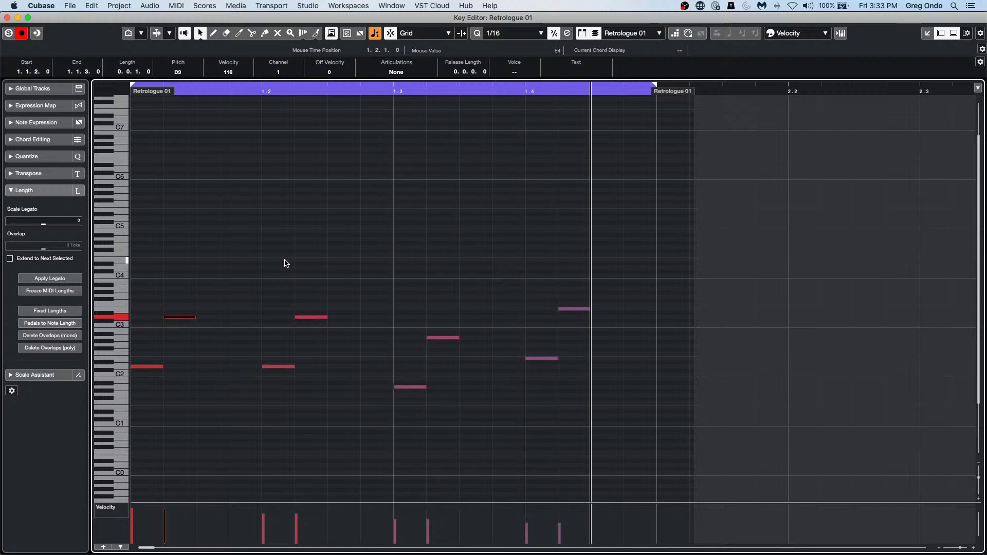
Extend the note selection to D2 at 1.2.1, clear it, select the first D2 note at 1.1.1 and deselect it.
{"action": "key", "text": "shift+Right"}
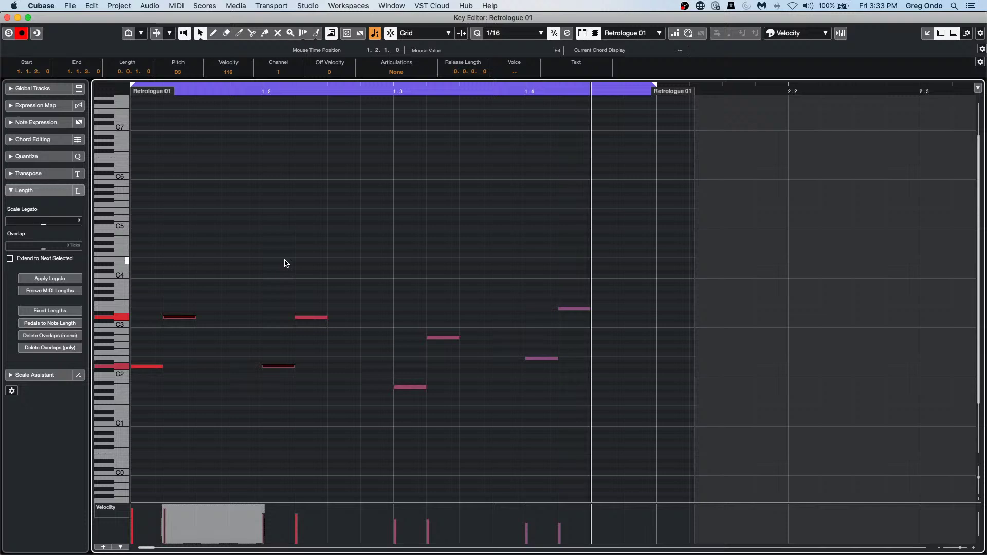
{"action": "left_click", "coordinate": [251, 259]}
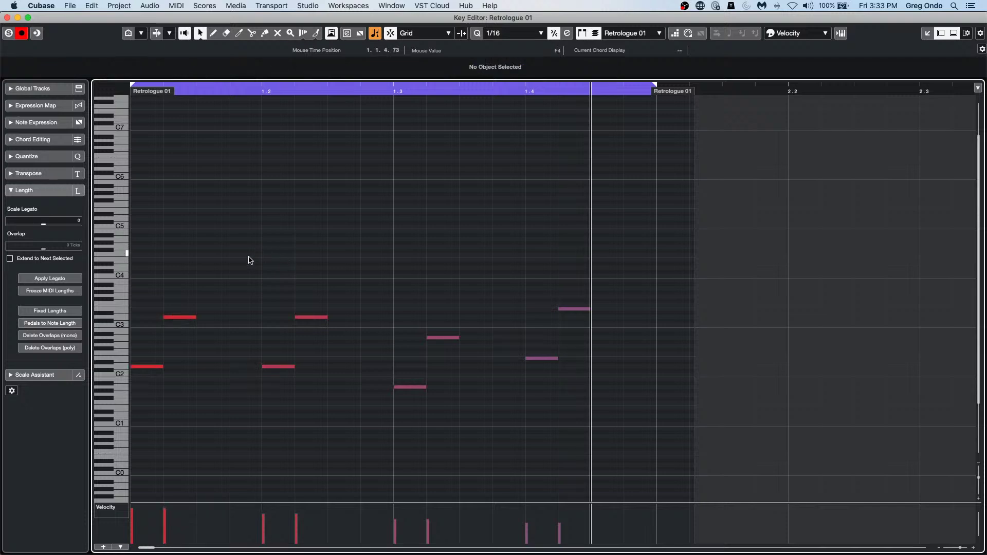
{"action": "key", "text": "Right"}
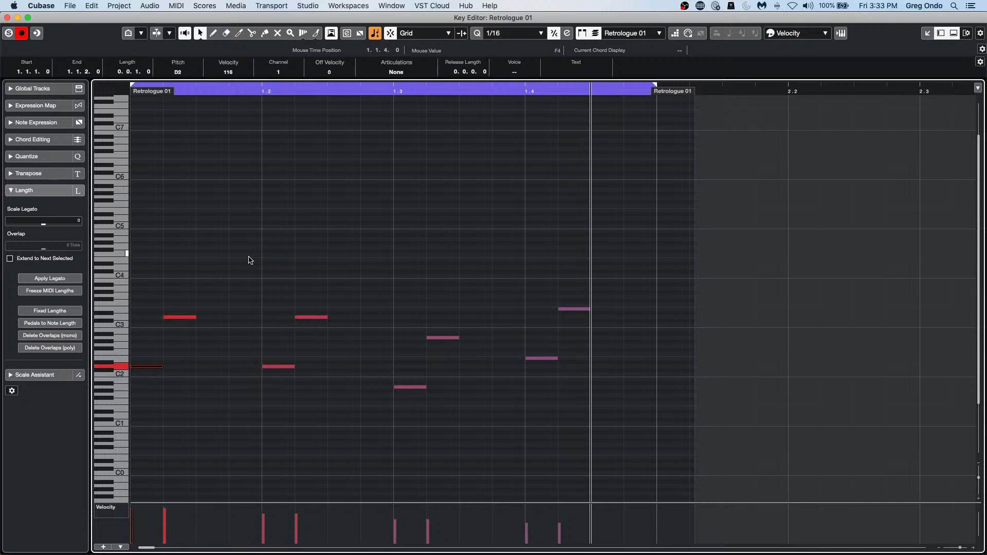
{"action": "left_click", "coordinate": [250, 260]}
{"action": "key", "text": "Right"}
{"action": "left_click", "coordinate": [250, 260]}
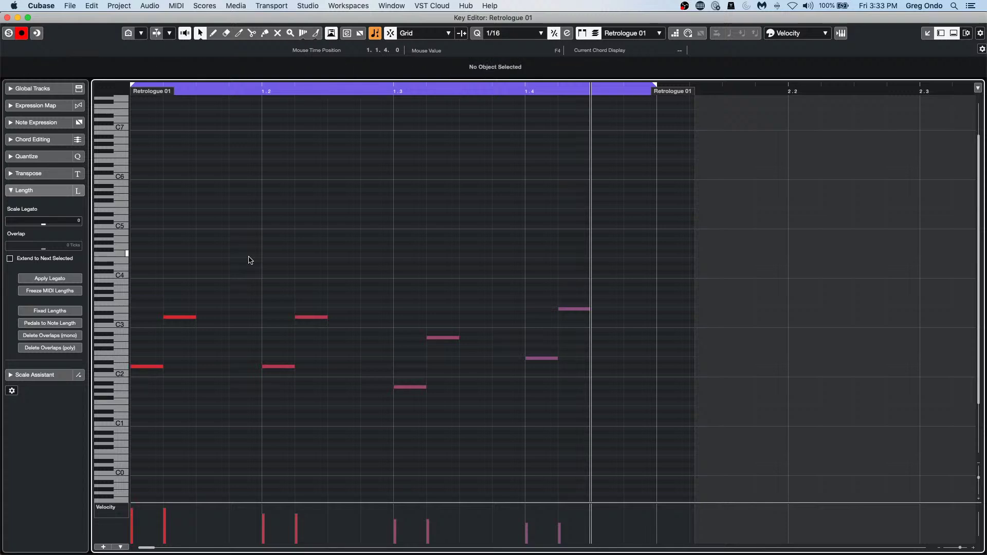
Close the separate Key Editor window and lengthen the Retrologue 01 part to about 2.4.3.37 in the project.
{"action": "double_click", "coordinate": [60, 19]}
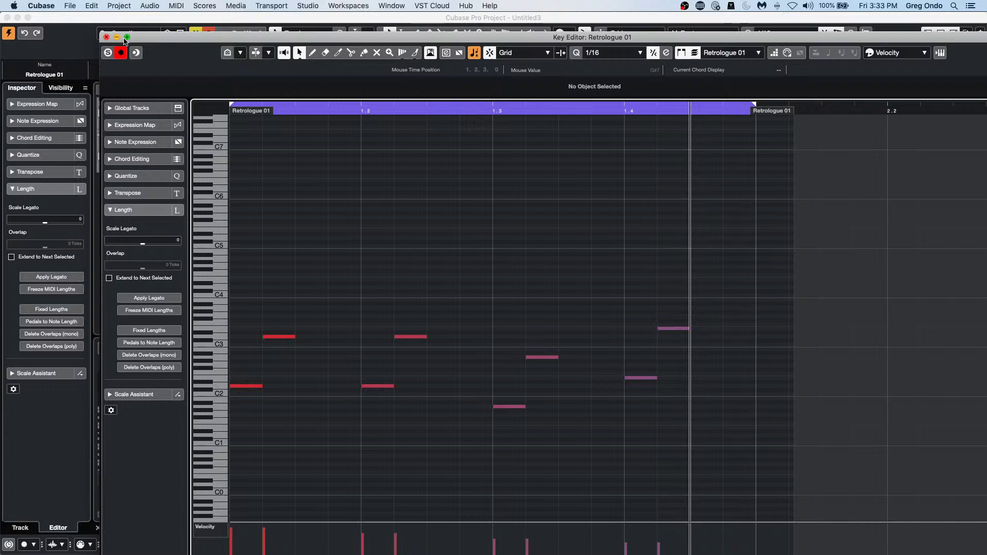
{"action": "left_click", "coordinate": [107, 37]}
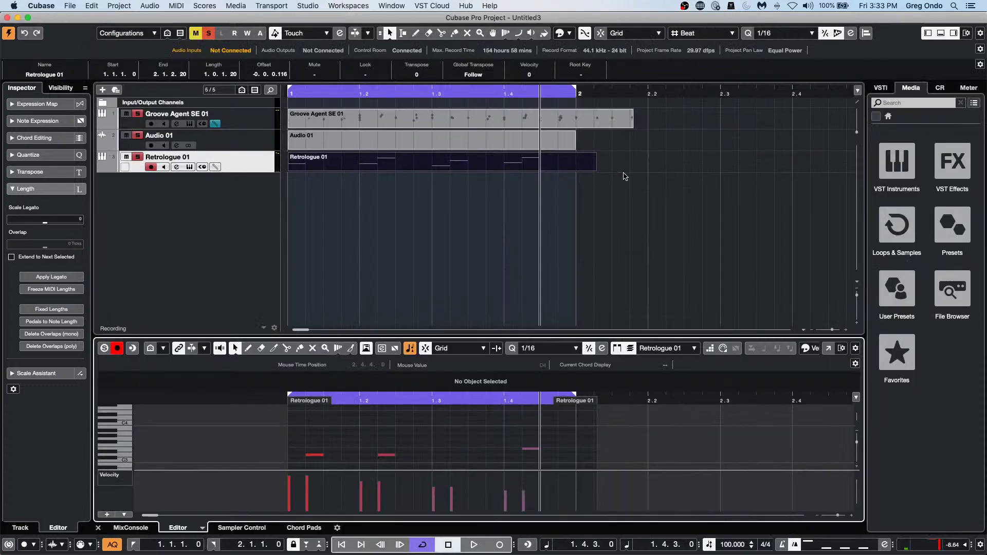
{"action": "left_click_drag", "start_coordinate": [595, 169], "coordinate": [832, 169]}
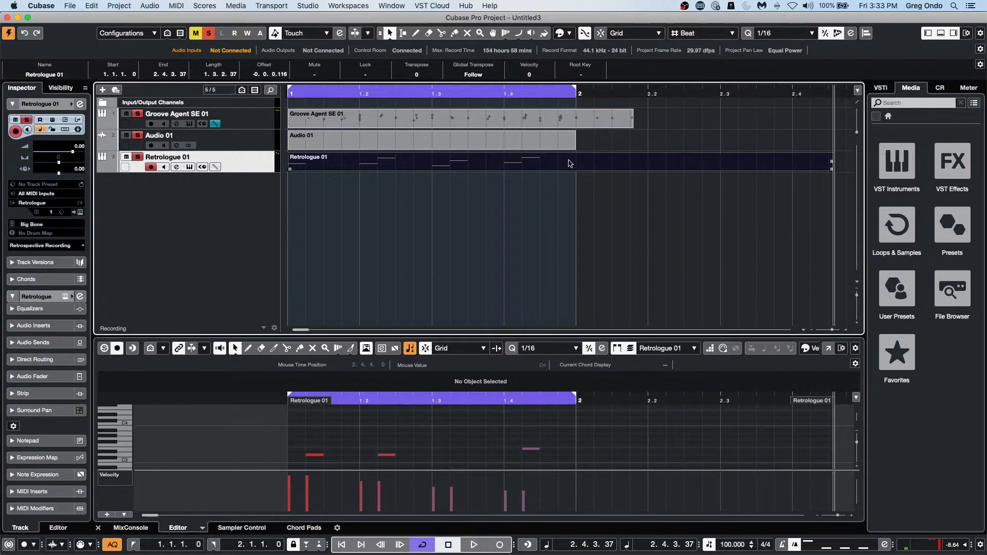
Draw sixteenth notes at 2.2.1 (F3), 2.3.1 and 2.4.1 (A#3) in the extended part, and play the project back before stopping it.
{"action": "left_click", "coordinate": [652, 456]}
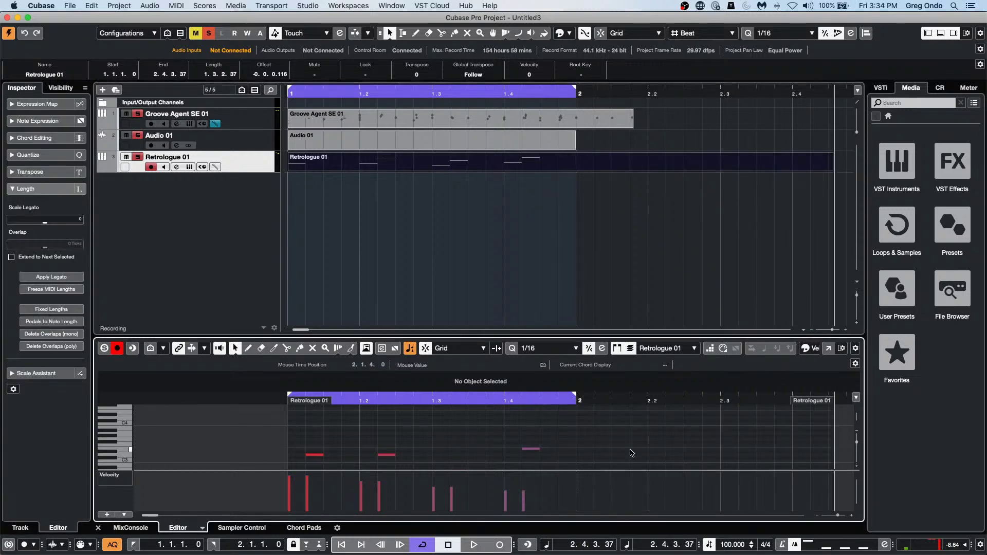
{"action": "key", "text": "8"}
{"action": "left_click", "coordinate": [654, 446]}
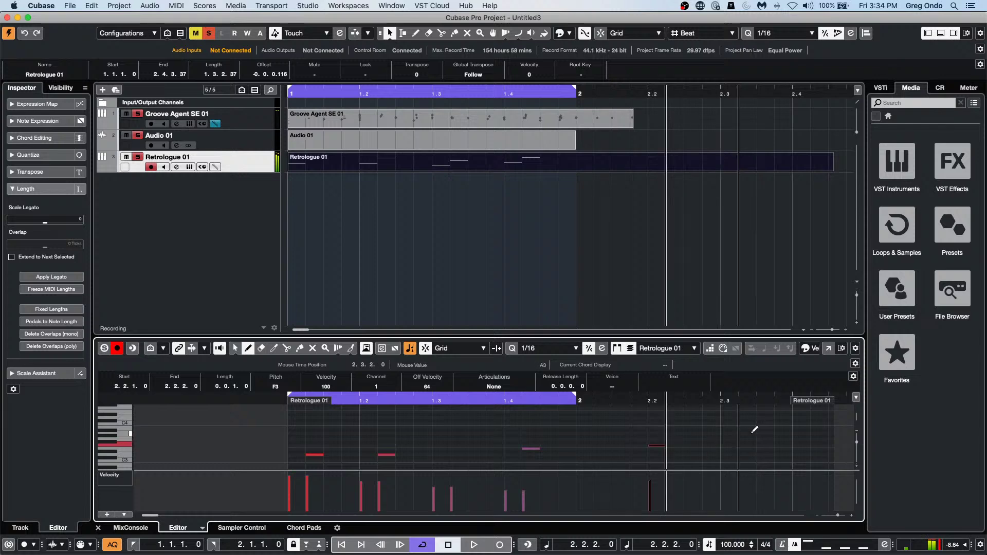
{"action": "left_click", "coordinate": [728, 437]}
{"action": "left_click", "coordinate": [800, 430]}
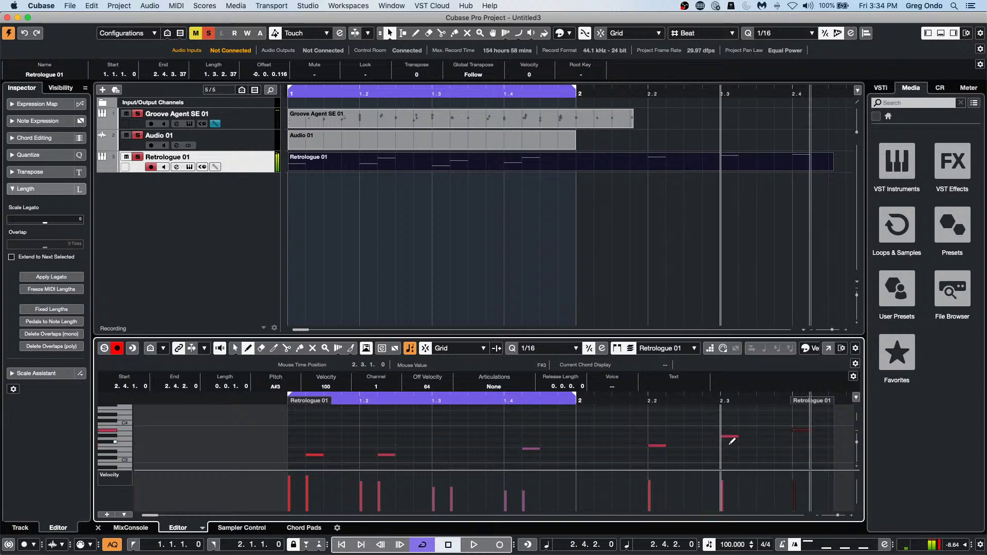
{"action": "key", "text": "space"}
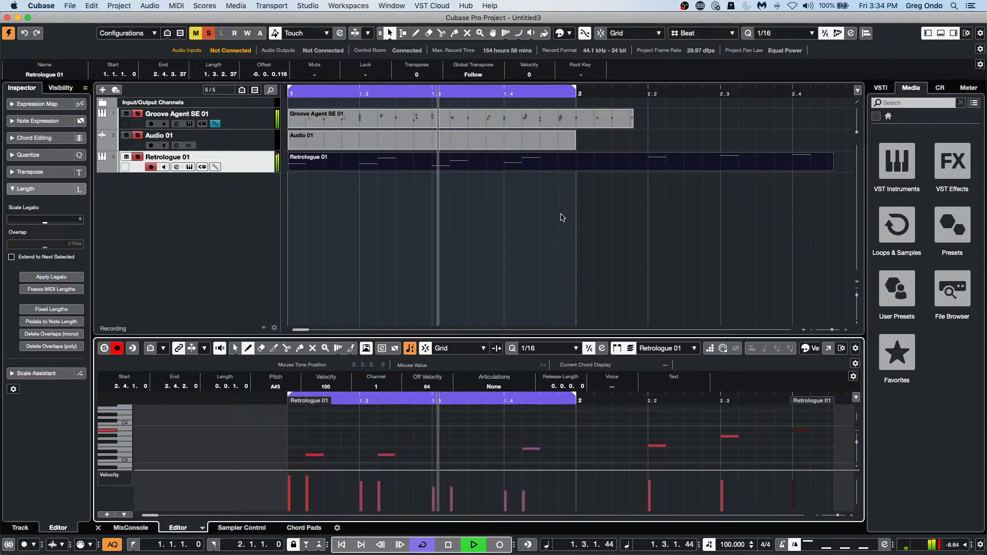
{"action": "key", "text": "space"}
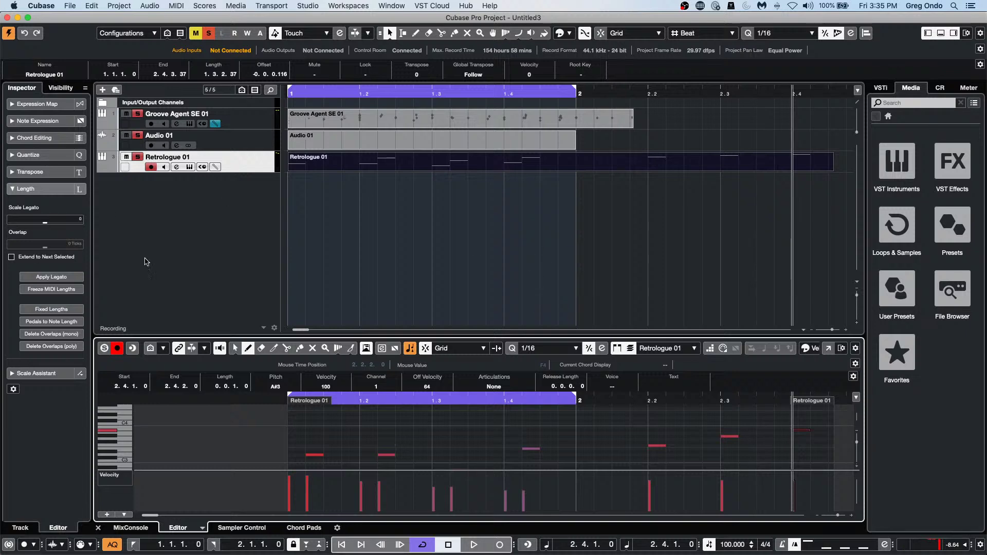
Deactivate all solo states and toggle the mute of the Audio 01 track on and back off twice.
{"action": "left_click", "coordinate": [209, 33]}
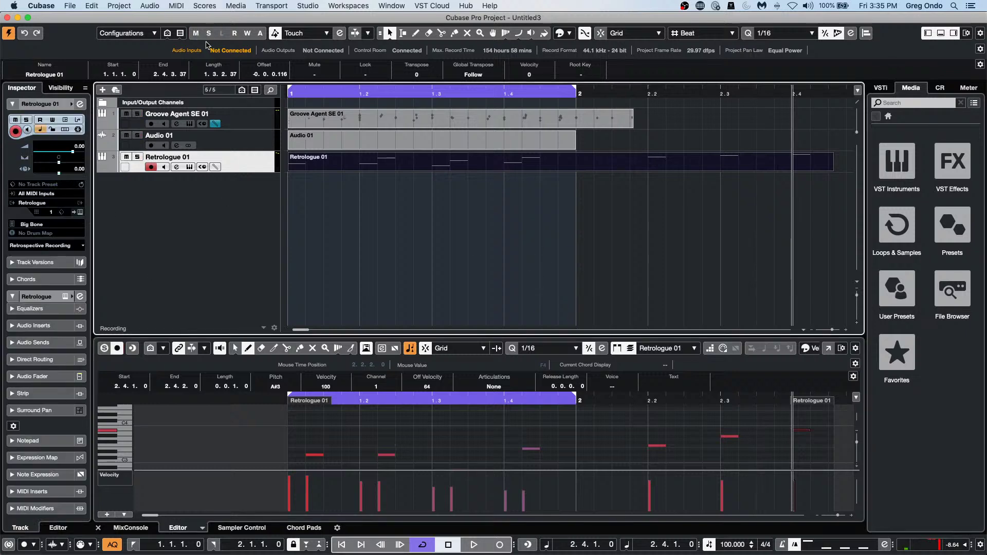
{"action": "left_click", "coordinate": [127, 135]}
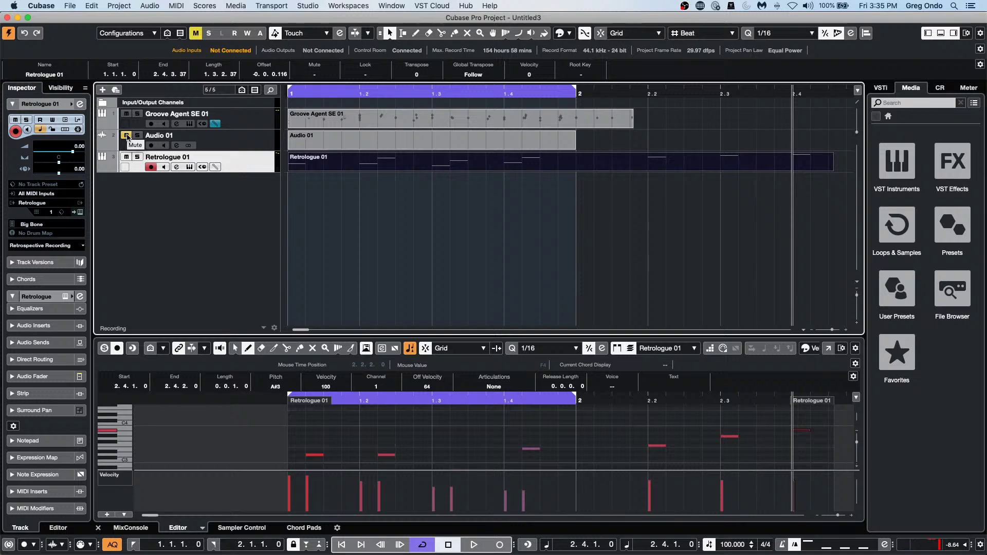
{"action": "left_click", "coordinate": [126, 136]}
{"action": "left_click", "coordinate": [126, 136]}
{"action": "left_click", "coordinate": [126, 135]}
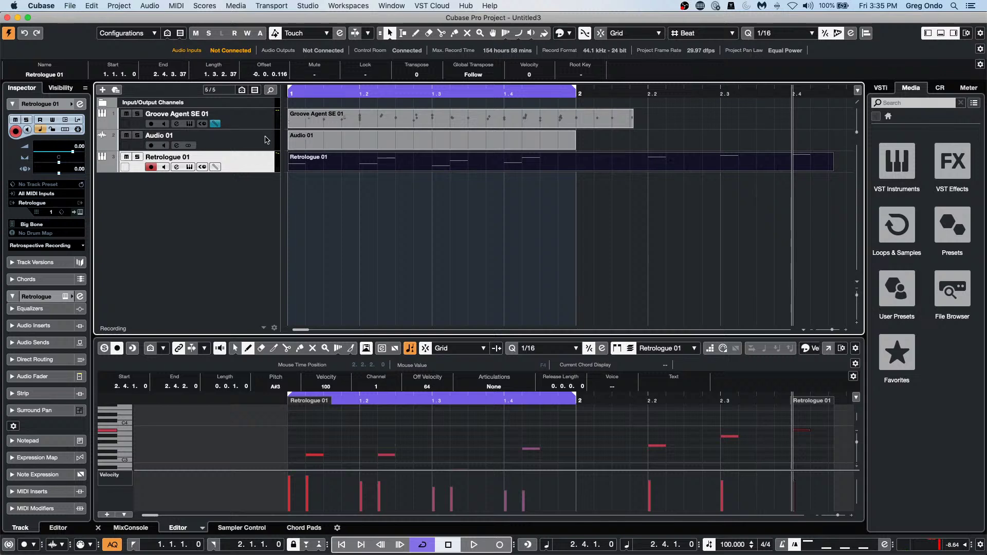
Select the Audio 01 track and toggle its mute repeatedly, ending with the track muted.
{"action": "left_click", "coordinate": [247, 141]}
{"action": "key", "text": "m"}
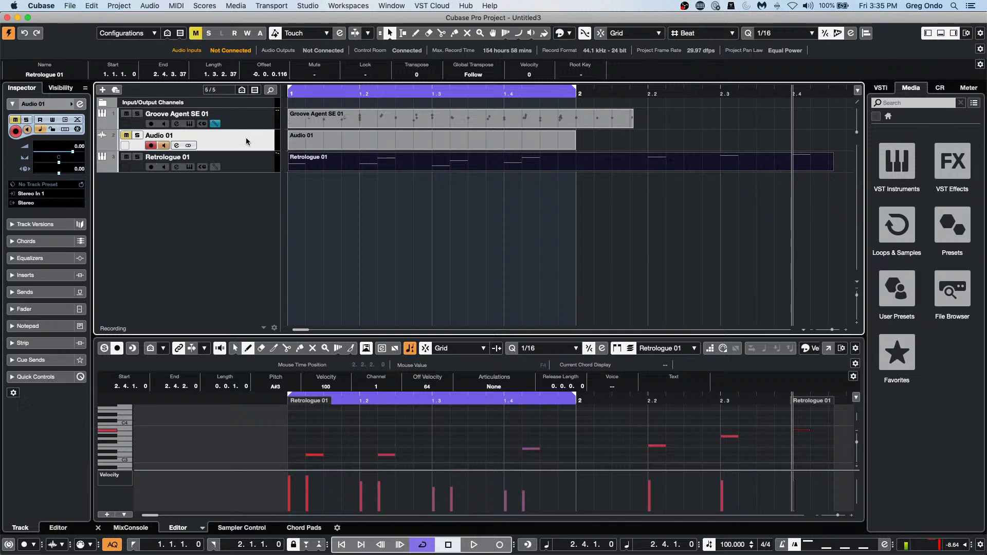
{"action": "key", "text": "m"}
{"action": "key", "text": "m"}
{"action": "key", "text": "m"}
{"action": "key", "text": "m"}
{"action": "key", "text": "m"}
{"action": "key", "text": "m"}
Add Groove Agent SE 01 to the track selection and repeatedly toggle both mutes, ending with only Groove Agent SE 01 muted.
{"action": "left_click", "coordinate": [251, 124]}
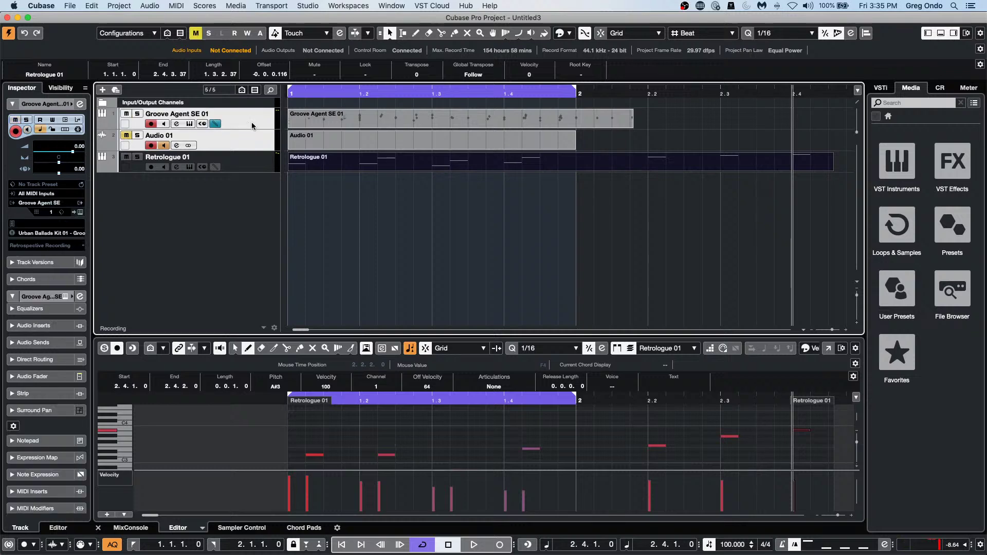
{"action": "key", "text": "m"}
{"action": "key", "text": "m"}
{"action": "key", "text": "m"}
{"action": "key", "text": "m"}
{"action": "key", "text": "m"}
{"action": "key", "text": "m"}
{"action": "key", "text": "m"}
{"action": "key", "text": "m"}
{"action": "key", "text": "m"}
{"action": "key", "text": "m"}
{"action": "key", "text": "m"}
{"action": "key", "text": "m"}
{"action": "key", "text": "m"}
{"action": "key", "text": "m"}
{"action": "key", "text": "m"}
{"action": "key", "text": "m"}
{"action": "key", "text": "m"}
Mute the selected Retrologue 01 event, and open and close the Markers window.
{"action": "key", "text": "shift+m"}
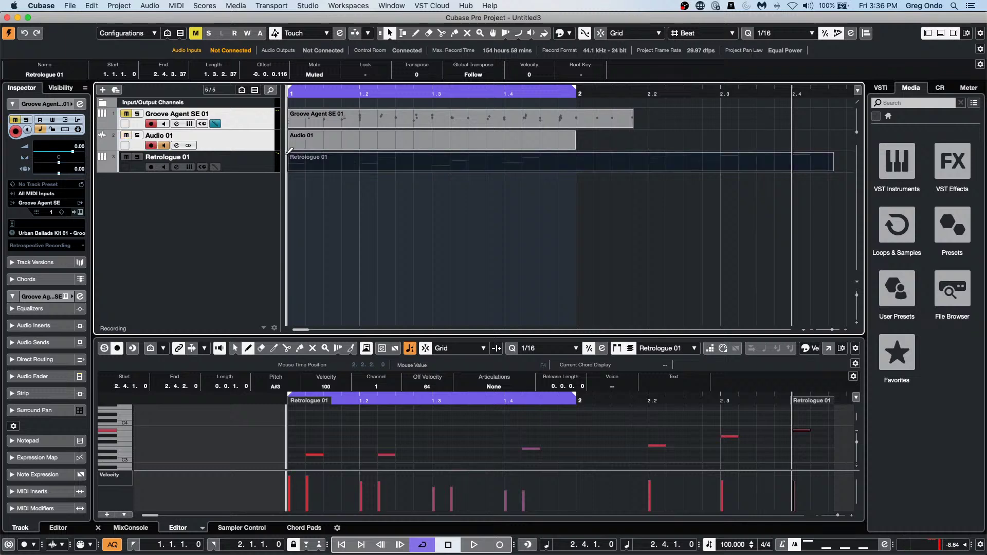
{"action": "key", "text": "super+m"}
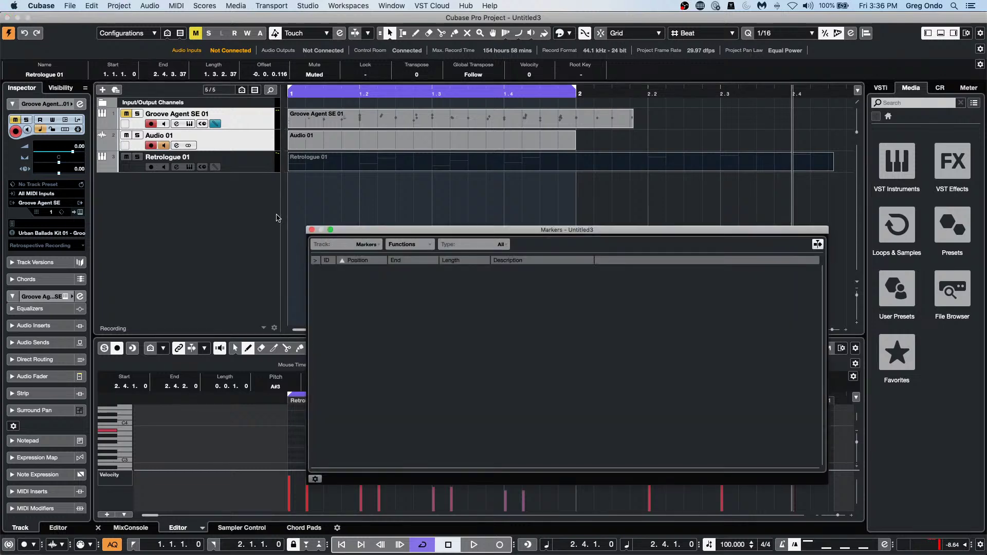
{"action": "left_click", "coordinate": [311, 230]}
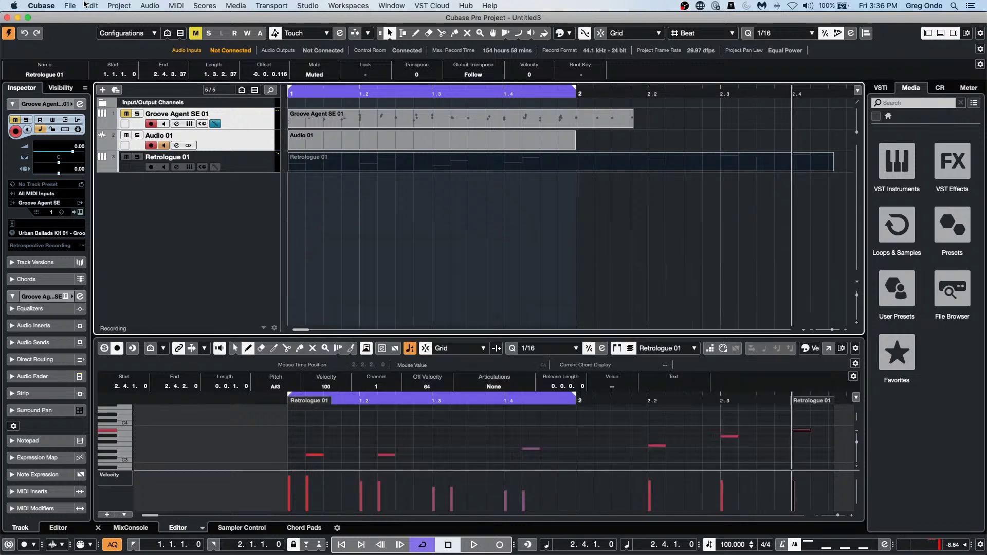
Open the Key Commands dialog and search the commands for "mute".
{"action": "left_click", "coordinate": [70, 5]}
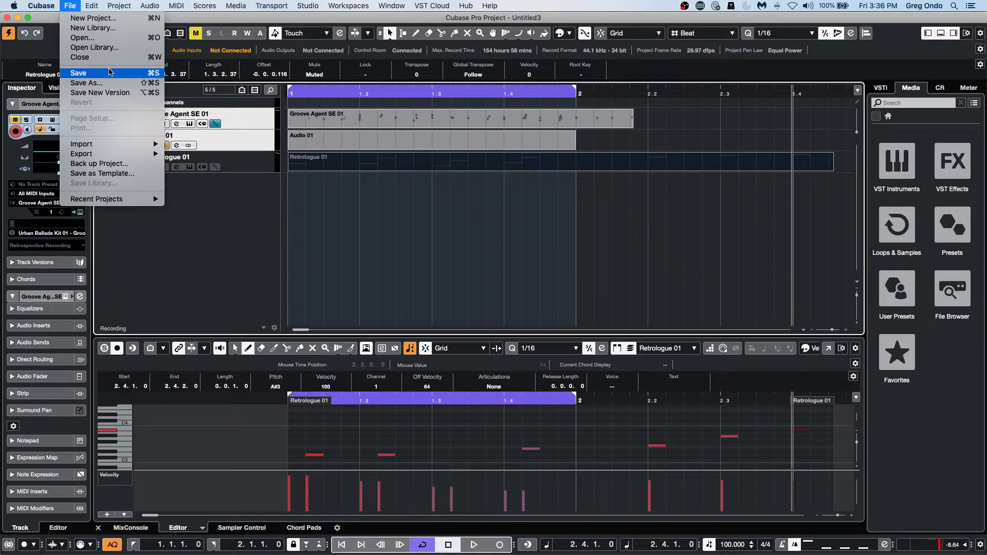
{"action": "mouse_move", "coordinate": [42, 6]}
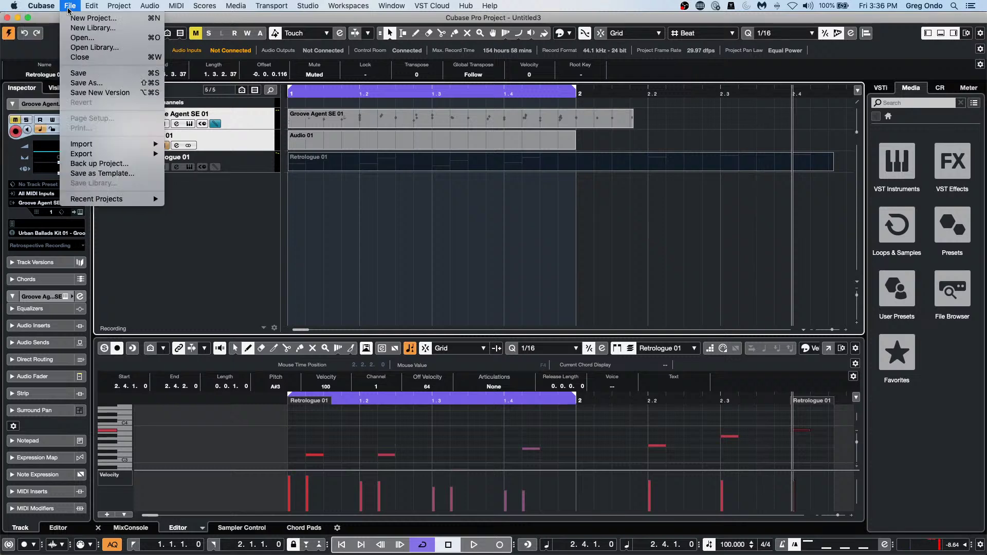
{"action": "mouse_move", "coordinate": [91, 5]}
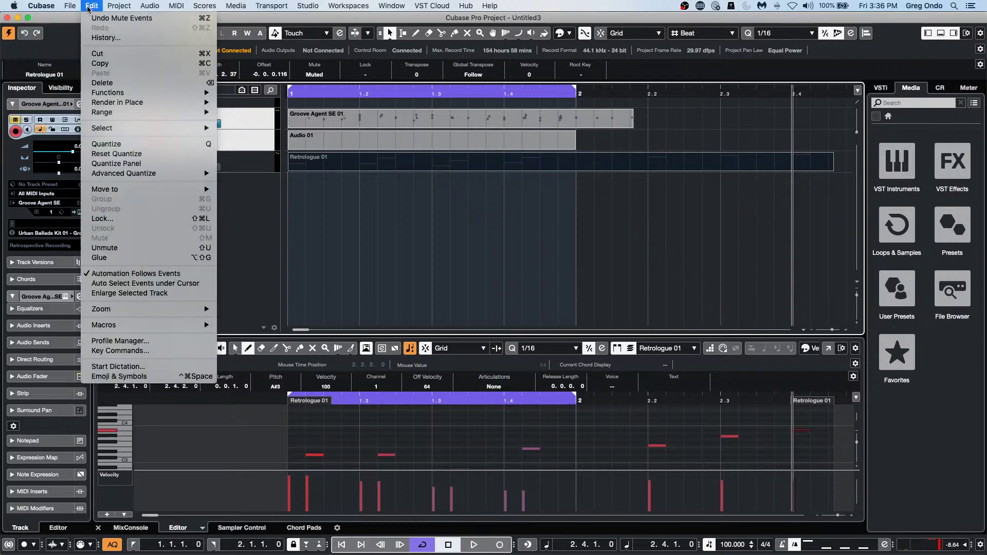
{"action": "left_click", "coordinate": [191, 351]}
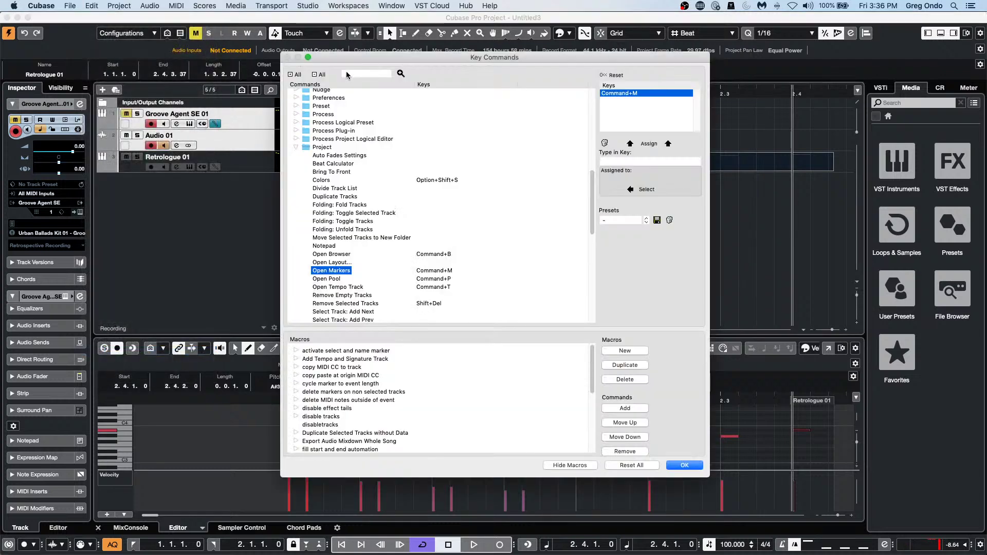
{"action": "scroll", "coordinate": [360, 149], "scroll_direction": "up", "scroll_amount": 10}
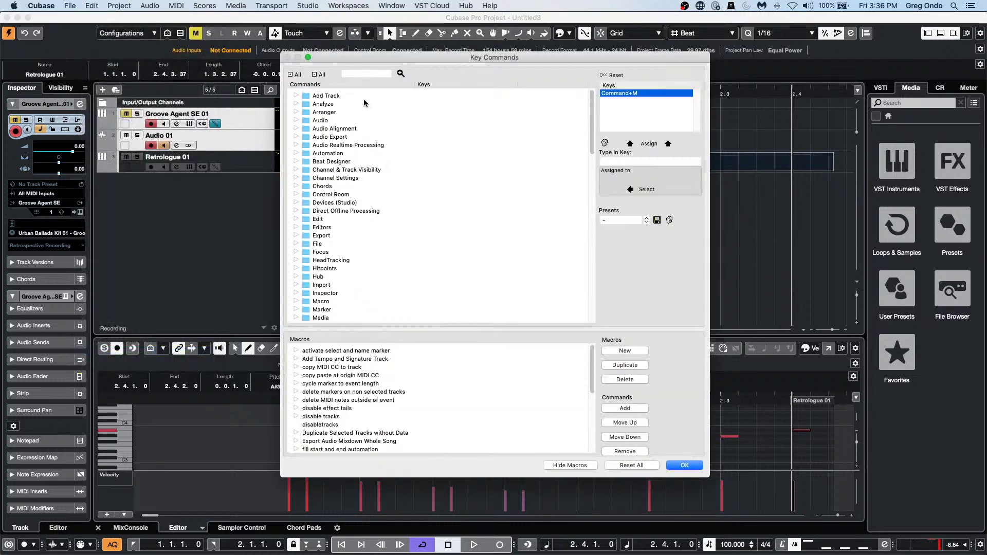
{"action": "left_click", "coordinate": [324, 95]}
{"action": "left_click", "coordinate": [362, 72]}
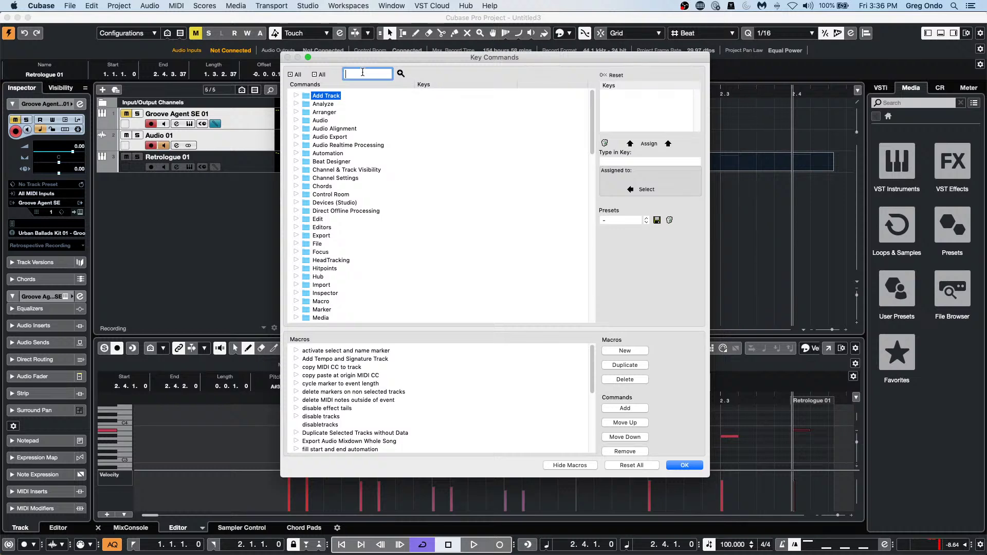
{"action": "type", "text": "mute"}
{"action": "key", "text": "Return"}
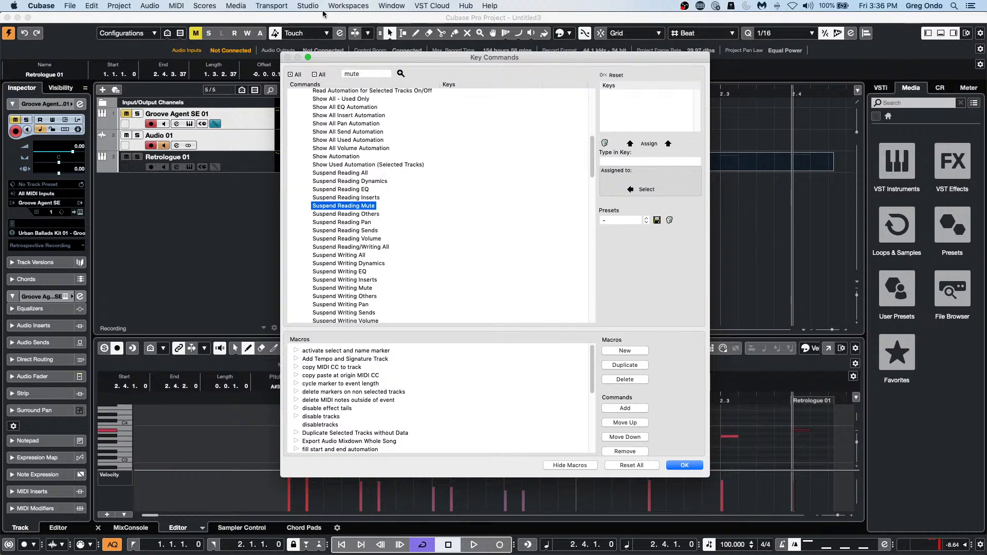
Step through the further "mute" matches up to the Mute command in the Edit category, and close the Key Commands dialog.
{"action": "left_click", "coordinate": [401, 74]}
{"action": "left_click", "coordinate": [401, 73]}
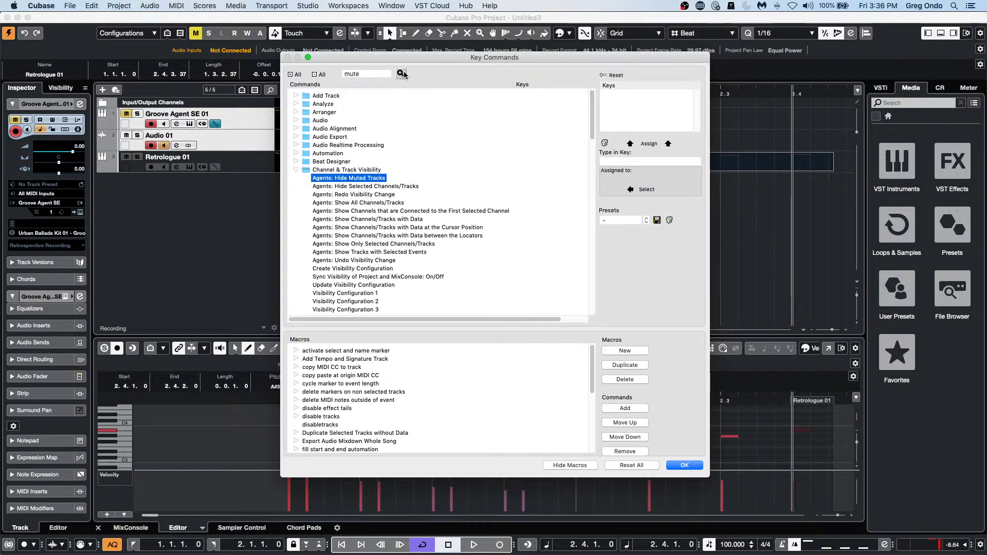
{"action": "left_click", "coordinate": [402, 74]}
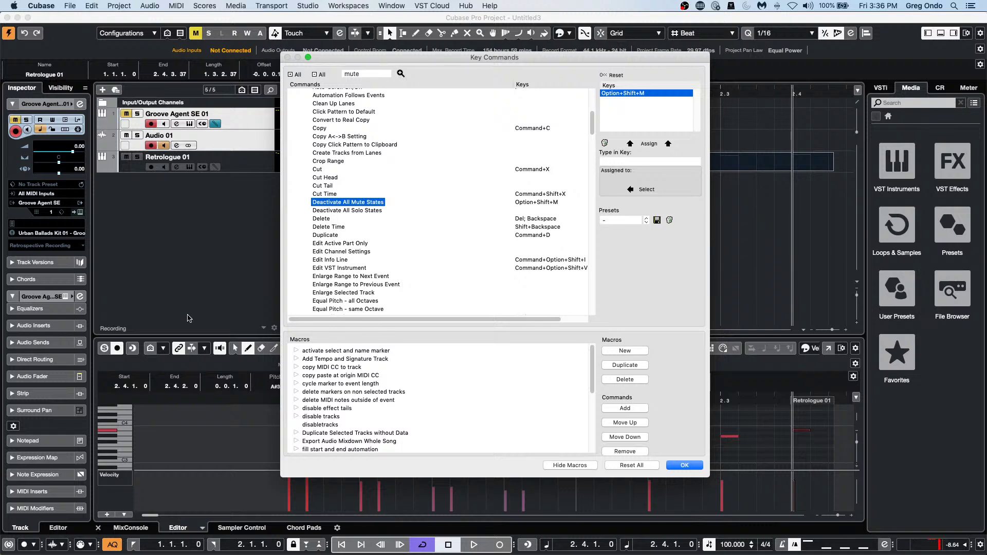
{"action": "left_click", "coordinate": [401, 74]}
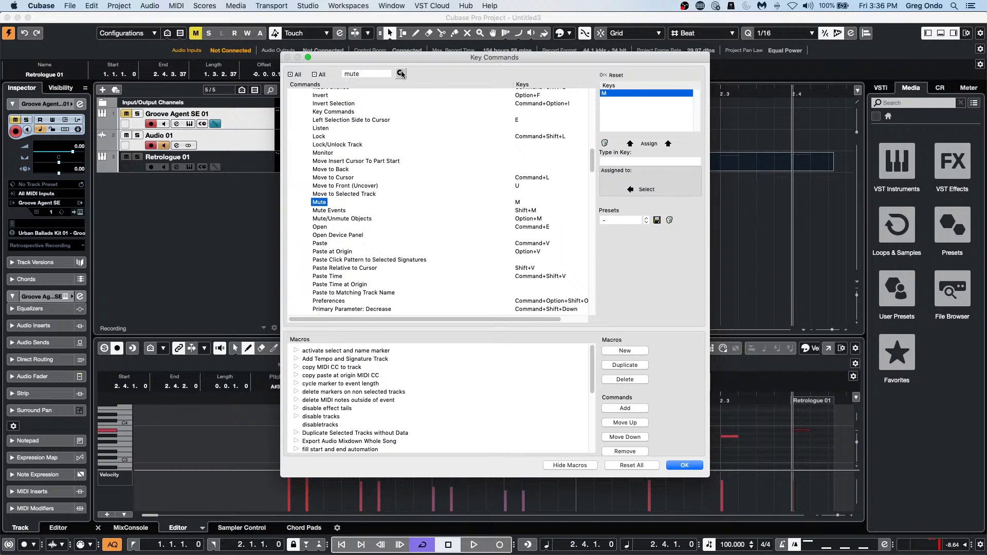
{"action": "left_click", "coordinate": [680, 466]}
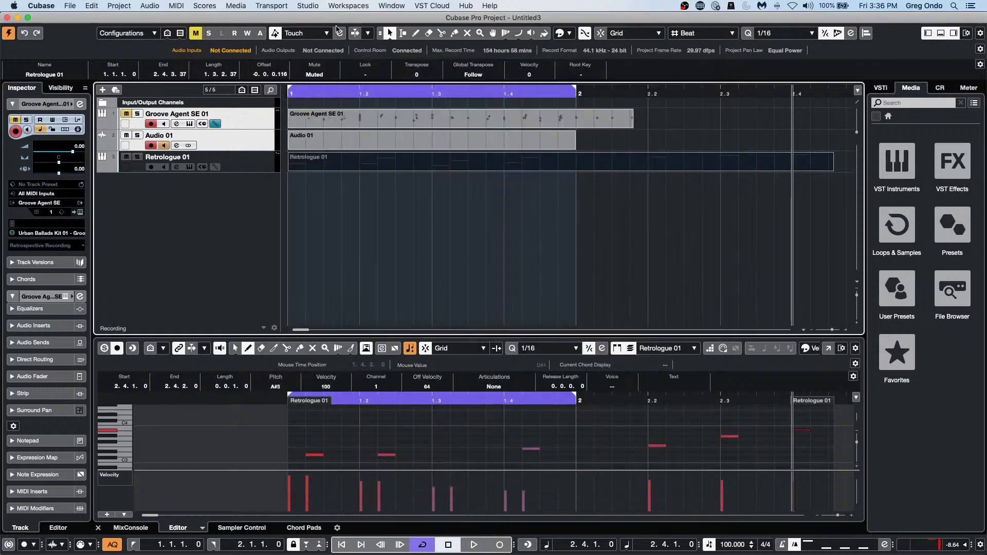
Unmute the Retrologue 01 event with Mute/Unmute Objects, mute it again and deselect it.
{"action": "key", "text": "alt+m"}
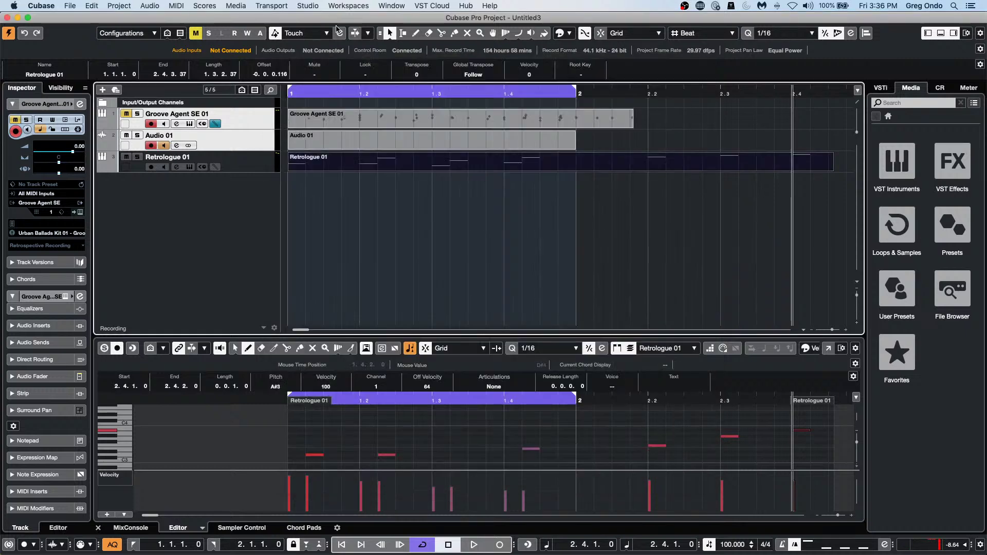
{"action": "key", "text": "alt+m"}
{"action": "left_click", "coordinate": [446, 200]}
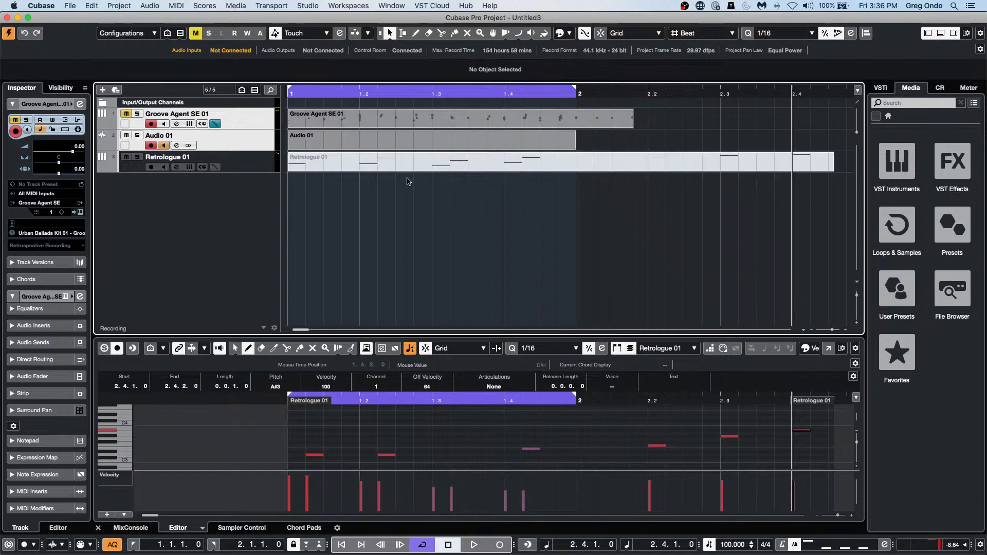
With the Retrologue 01 track selected, mute the Groove Agent SE 01 event, unmute it again and deselect it.
{"action": "left_click", "coordinate": [267, 164]}
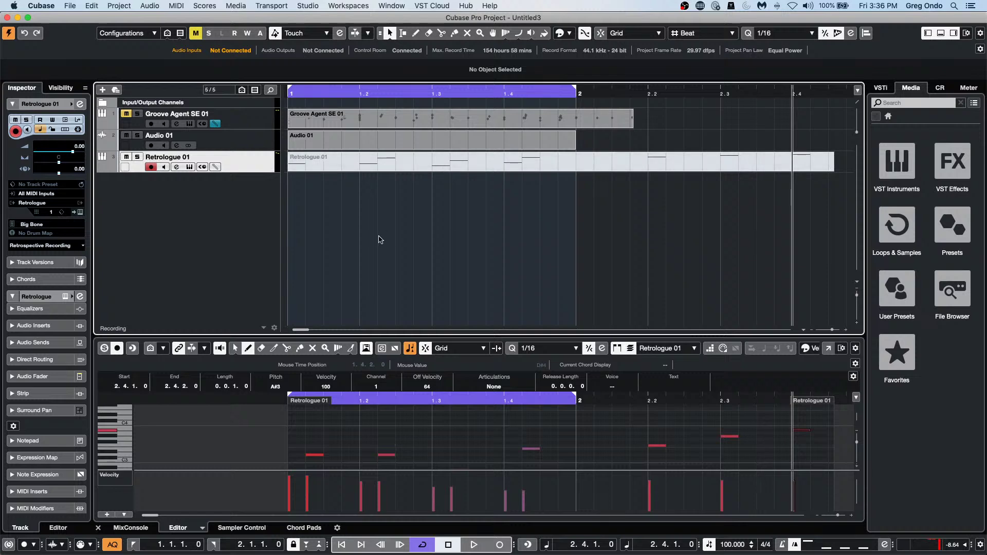
{"action": "left_click", "coordinate": [437, 126]}
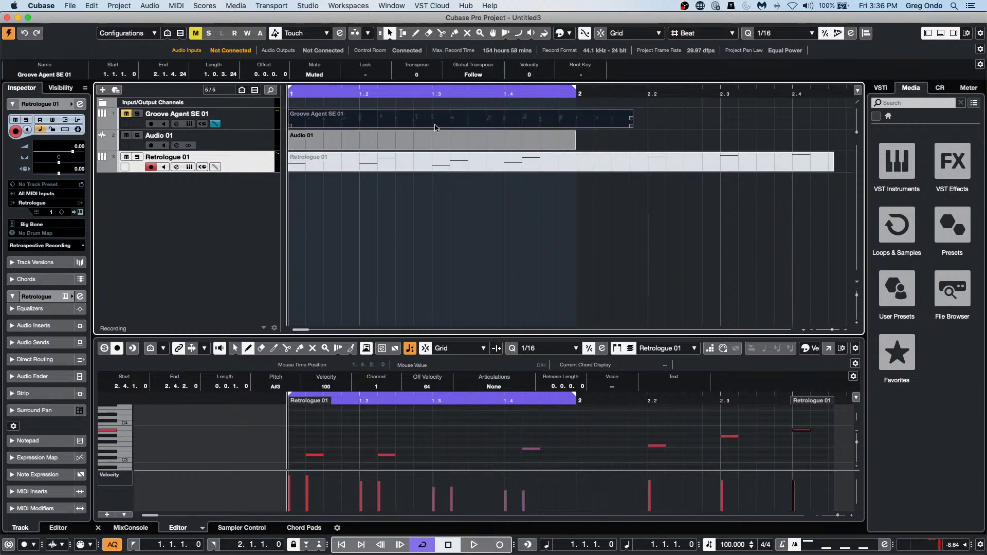
{"action": "left_click", "coordinate": [254, 121]}
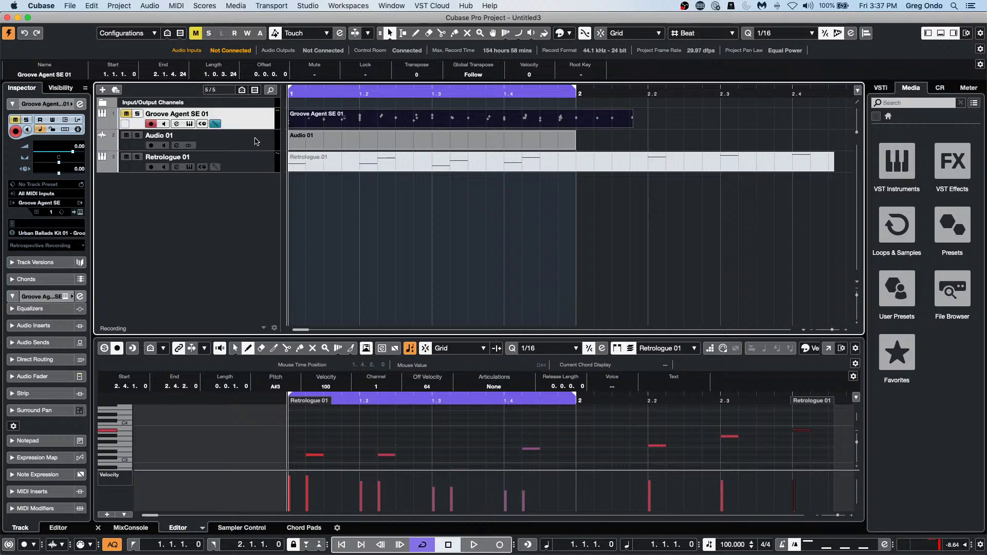
{"action": "left_click", "coordinate": [430, 266]}
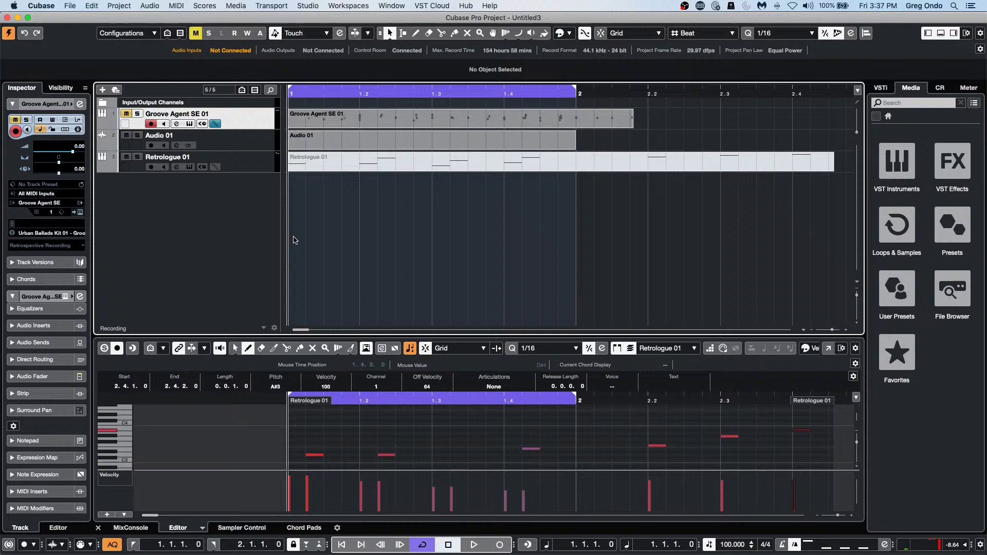
Unmute the Groove Agent SE 01 track, and toggle the mute of the Audio 01 track on and off.
{"action": "left_click", "coordinate": [127, 113]}
{"action": "left_click", "coordinate": [249, 149]}
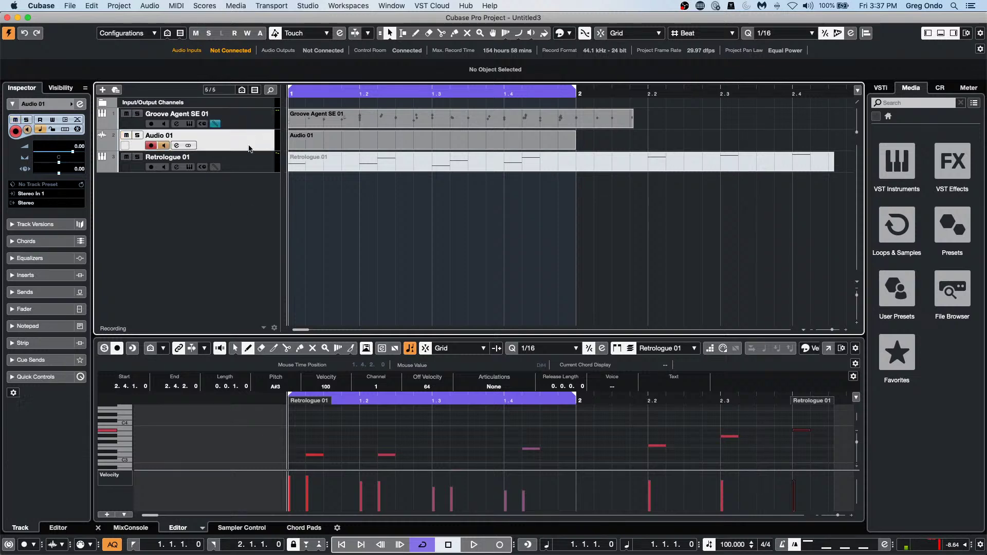
{"action": "key", "text": "m"}
{"action": "key", "text": "m"}
Review the key command assigned to Mute Events in the Key Commands dialog, and close the dialog.
{"action": "left_click", "coordinate": [119, 6]}
{"action": "mouse_move", "coordinate": [98, 9]}
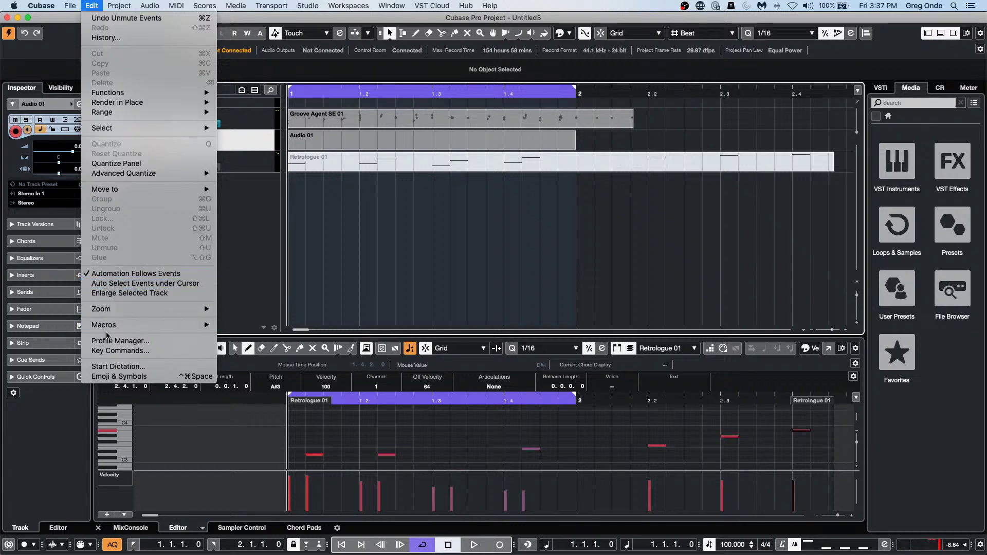
{"action": "left_click", "coordinate": [114, 351]}
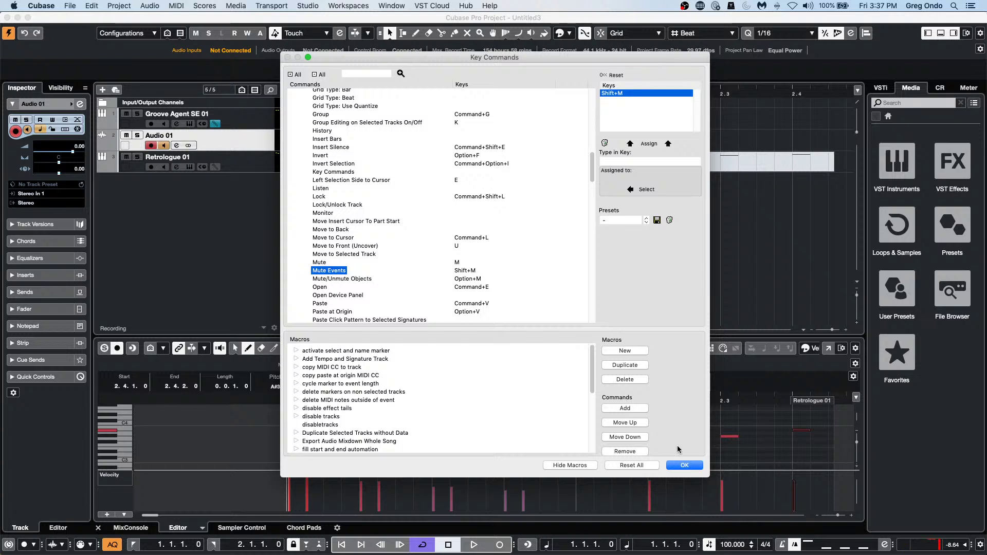
{"action": "left_click", "coordinate": [684, 466]}
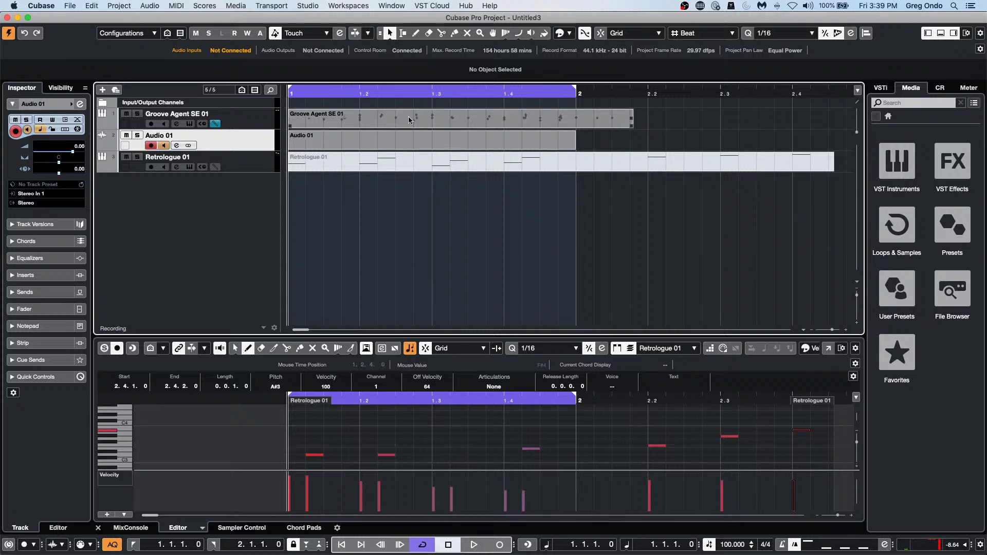
Open the Retrologue 01 event in a separate Key Editor window and enlarge that window to fill the screen.
{"action": "left_click", "coordinate": [367, 167]}
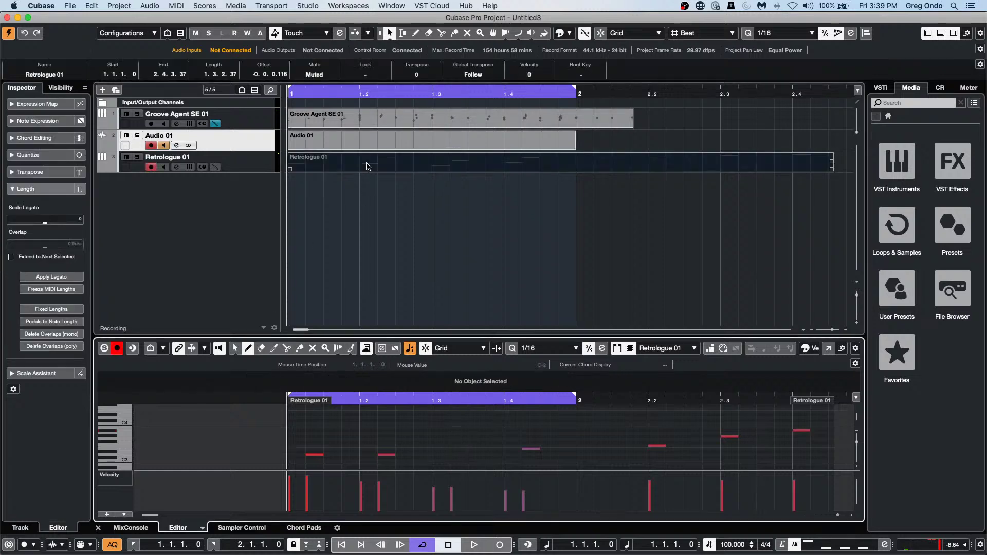
{"action": "left_click", "coordinate": [828, 349]}
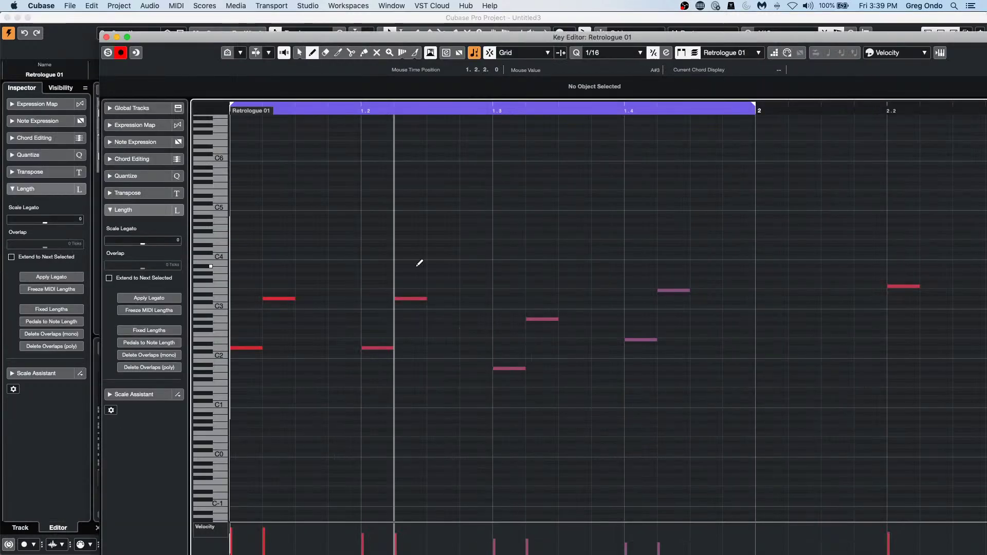
{"action": "double_click", "coordinate": [128, 37]}
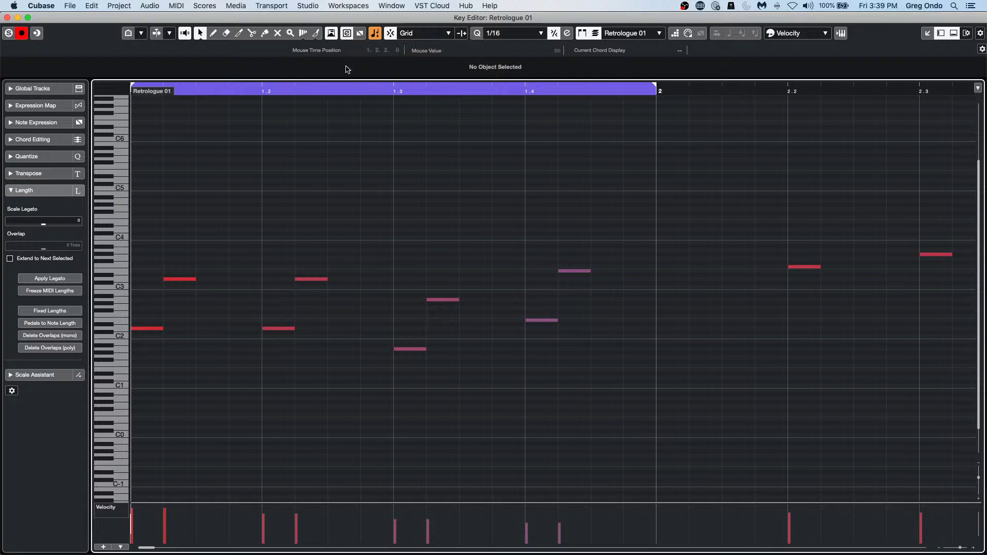
Insert a C#3 note directly beneath the D3 note at position 1.2.2 in the Key Editor.
{"action": "double_click", "coordinate": [315, 280]}
{"action": "key", "text": "Escape"}
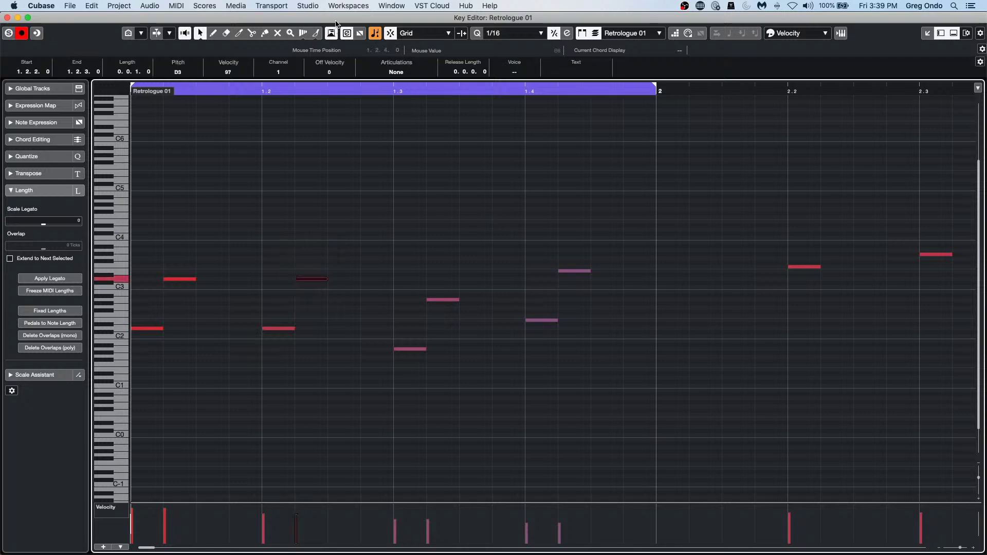
{"action": "left_click", "coordinate": [339, 224]}
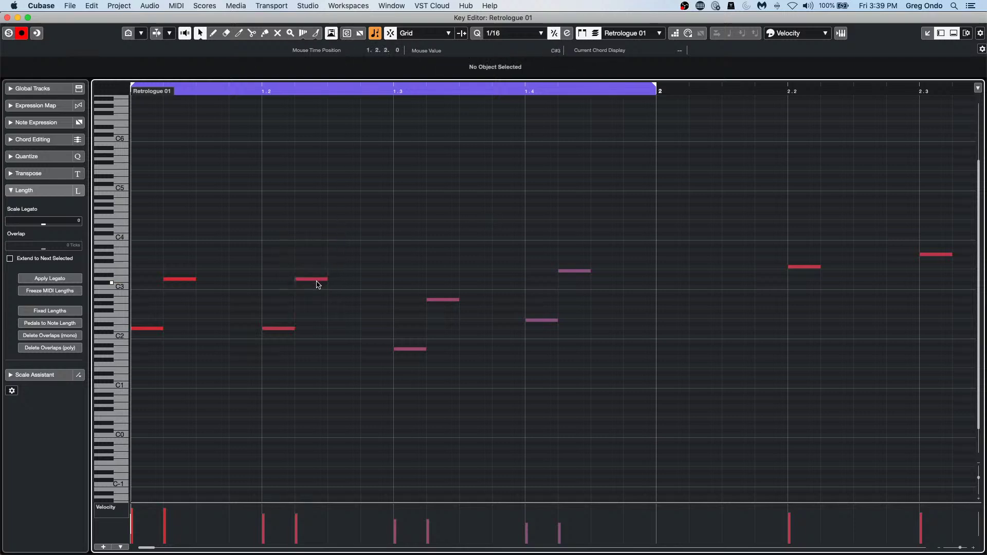
{"action": "left_click_drag", "start_coordinate": [317, 281], "coordinate": [316, 285]}
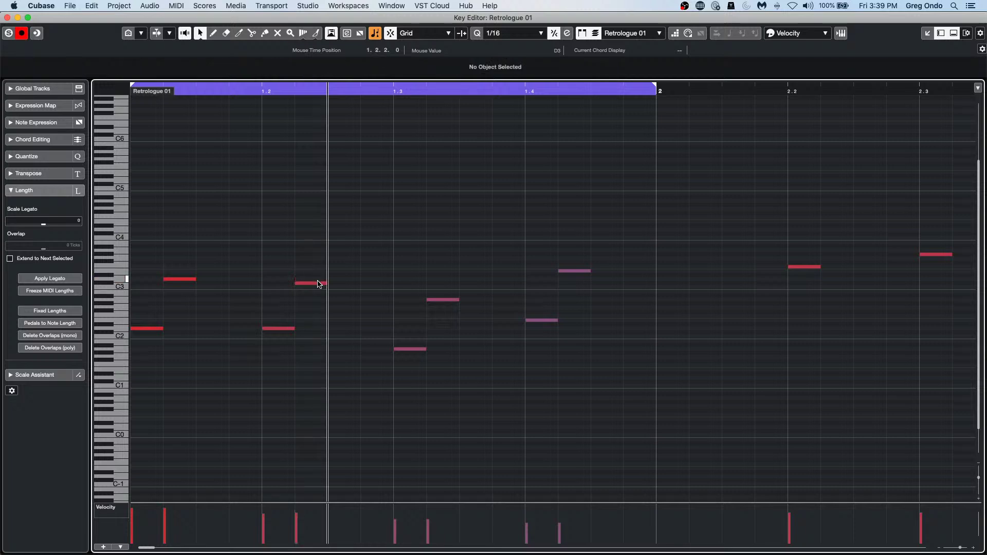
{"action": "left_click", "coordinate": [312, 283]}
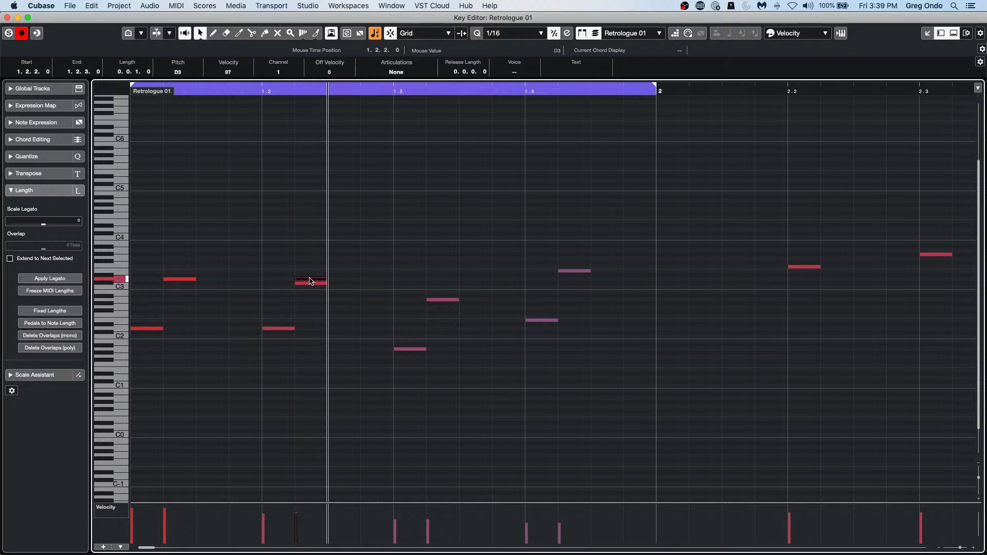
{"action": "left_click", "coordinate": [308, 284]}
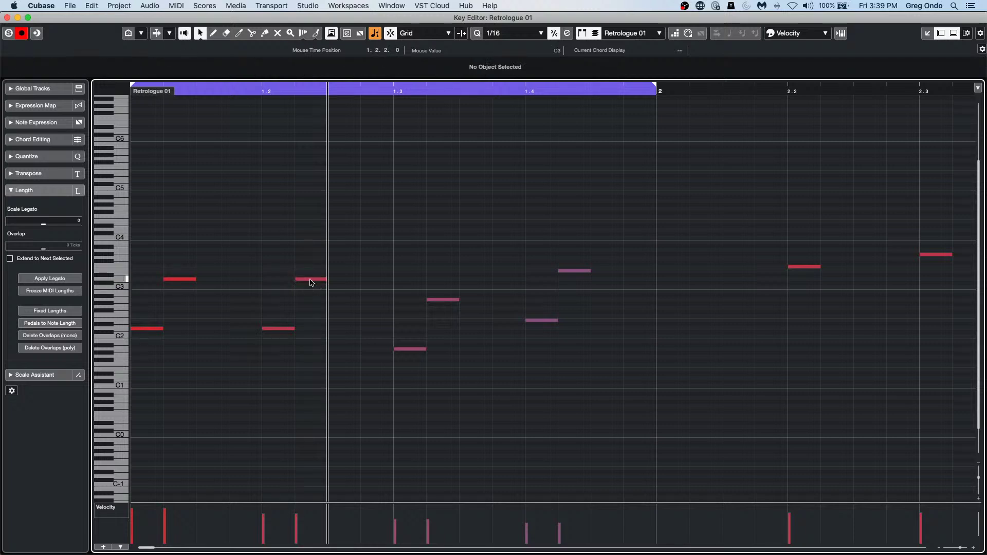
Delete the stacked D3 and C#3 notes at position 1.2.2, undo the deletion and deselect the notes.
{"action": "left_click", "coordinate": [310, 281]}
{"action": "key", "text": "Delete"}
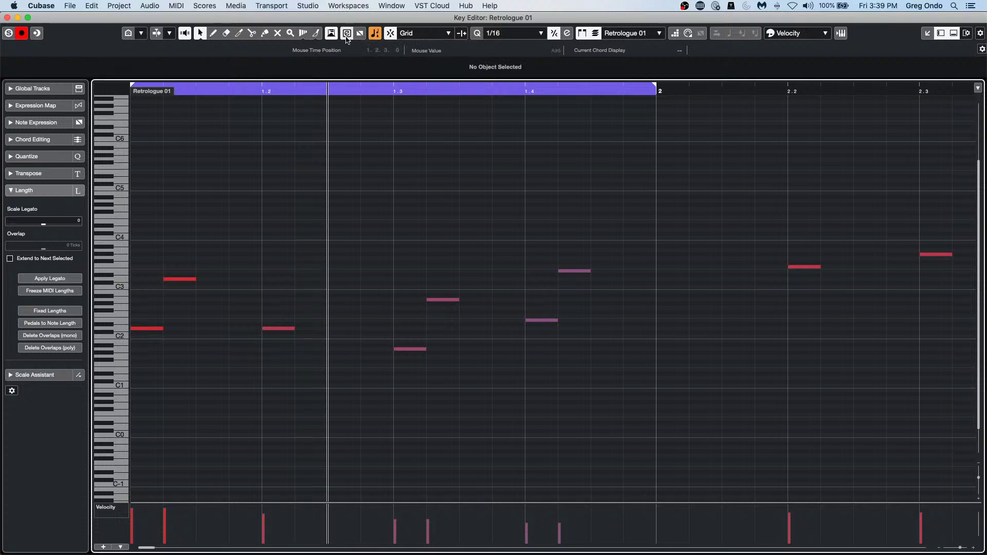
{"action": "key", "text": "ctrl+z"}
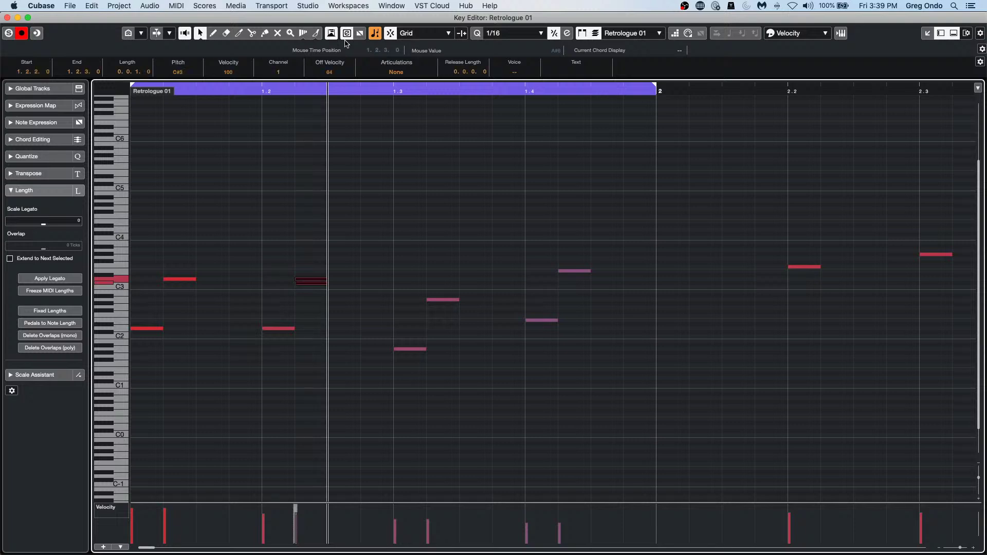
{"action": "left_click", "coordinate": [347, 270]}
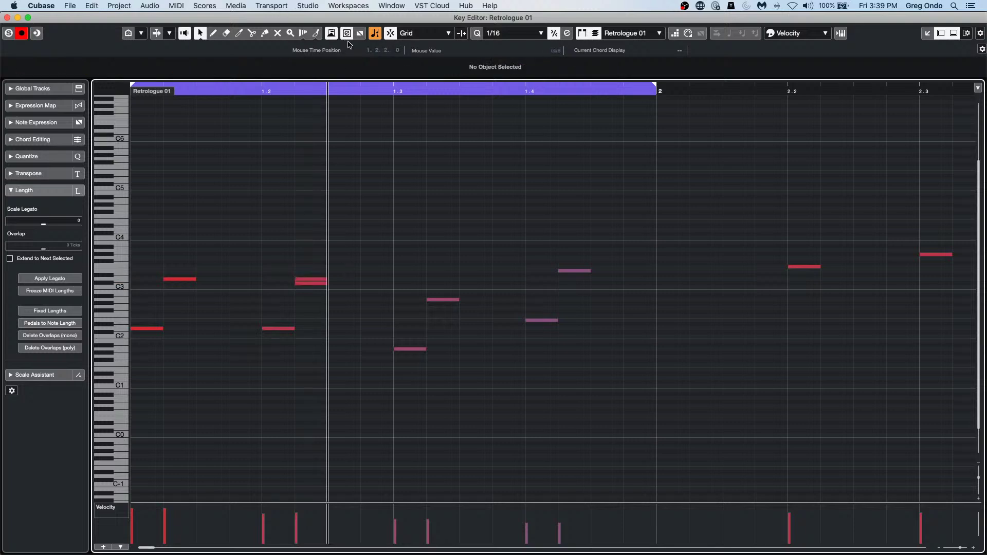
Insert a note a semitone below the upper note at 1.3.2, and open and close the note expression editor at 1.2.2.
{"action": "left_click", "coordinate": [452, 302]}
{"action": "double_click", "coordinate": [452, 304]}
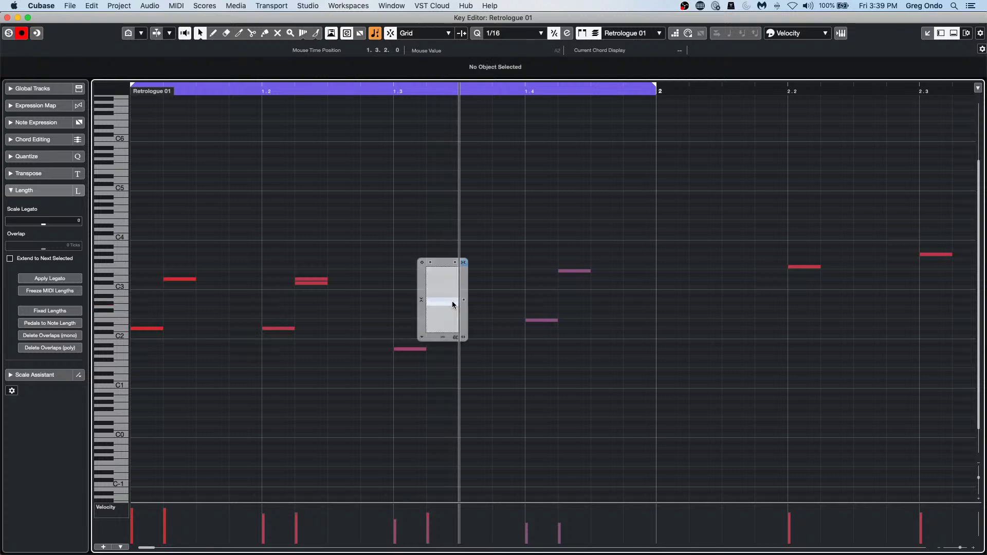
{"action": "double_click", "coordinate": [310, 282]}
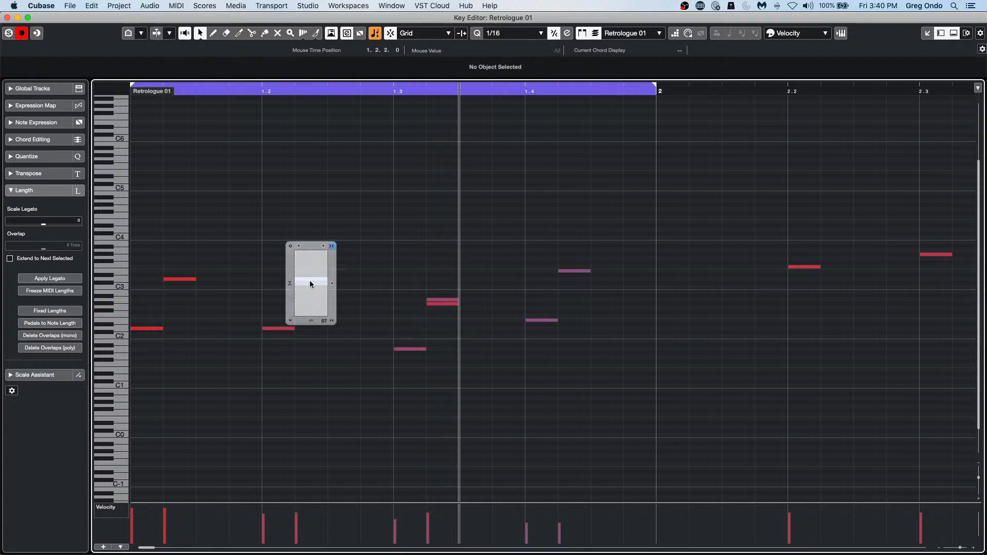
{"action": "left_click", "coordinate": [401, 274]}
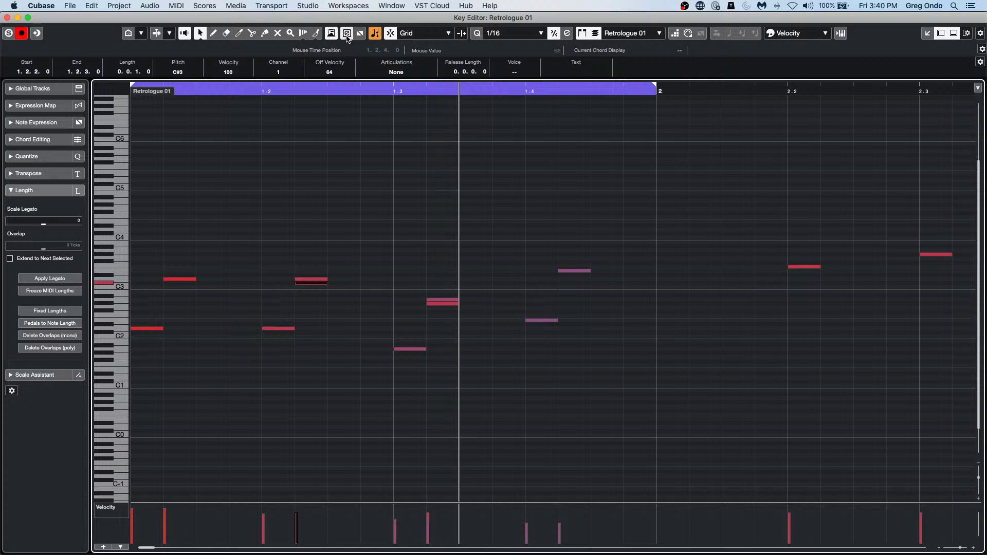
{"action": "left_click", "coordinate": [97, 5]}
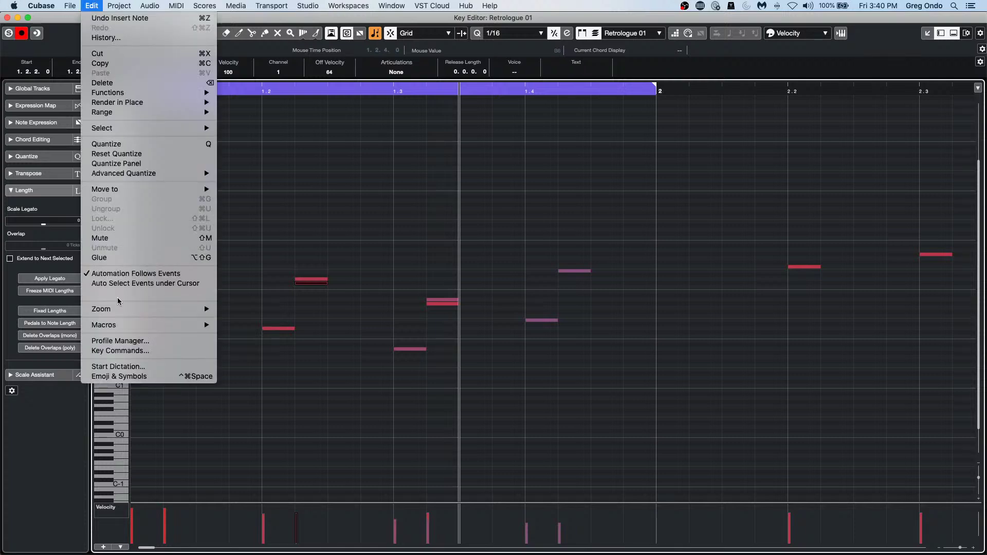
{"action": "mouse_move", "coordinate": [68, 2]}
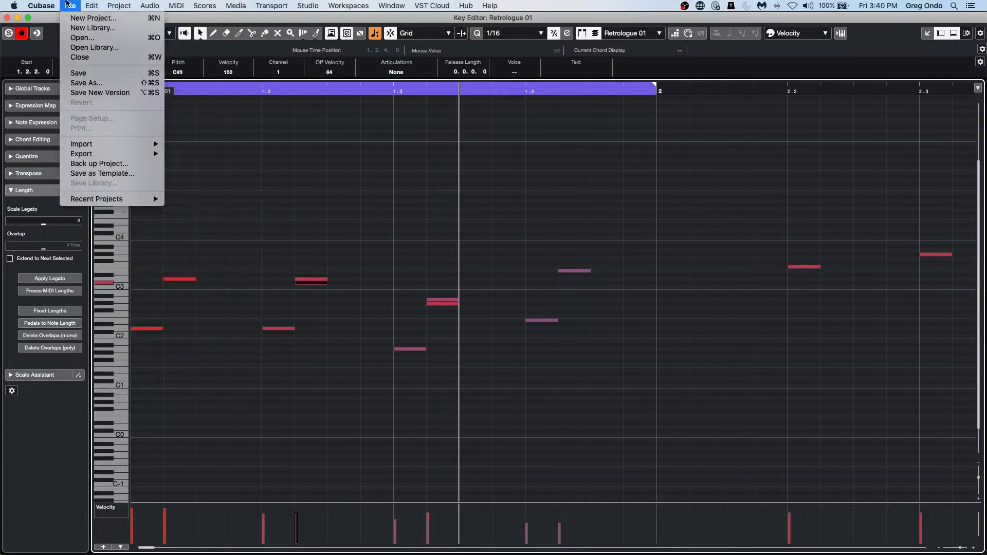
{"action": "mouse_move", "coordinate": [109, 4]}
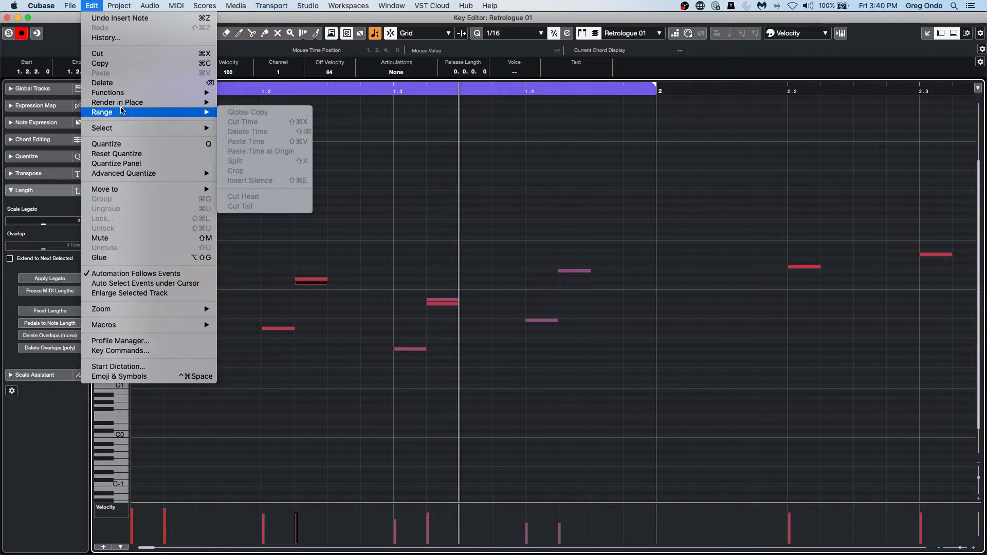
{"action": "mouse_move", "coordinate": [125, 173]}
{"action": "mouse_move", "coordinate": [176, 6]}
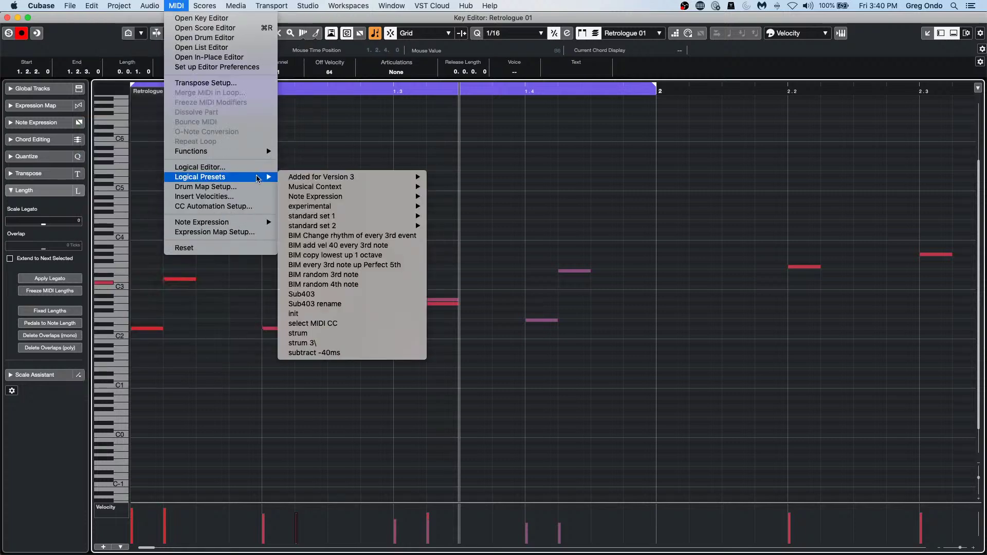
{"action": "mouse_move", "coordinate": [258, 150]}
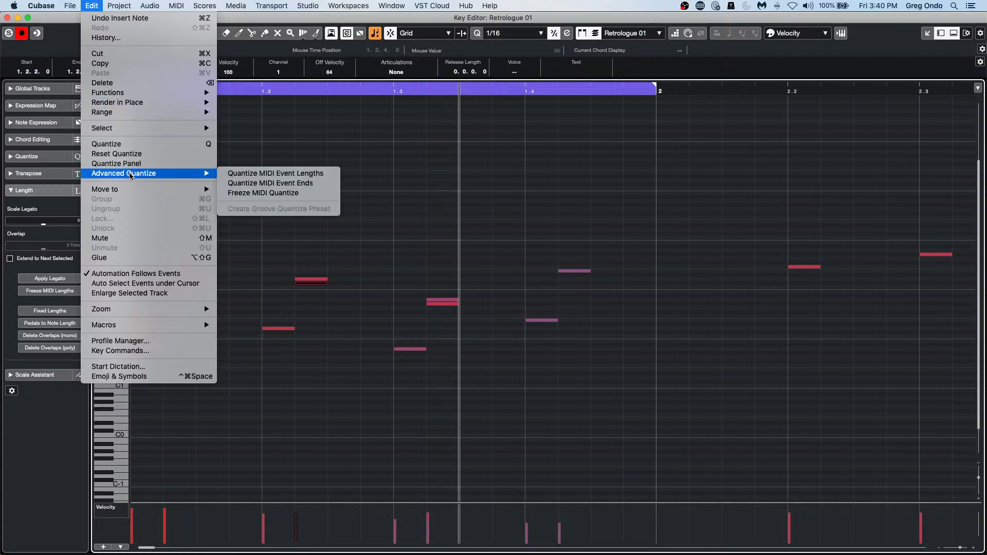
{"action": "mouse_move", "coordinate": [131, 127]}
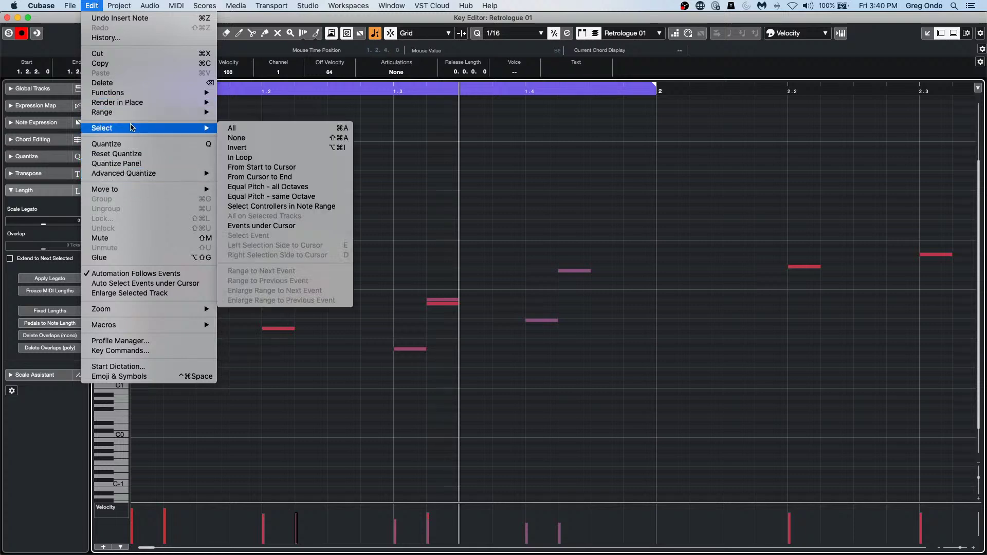
{"action": "left_click", "coordinate": [432, 213]}
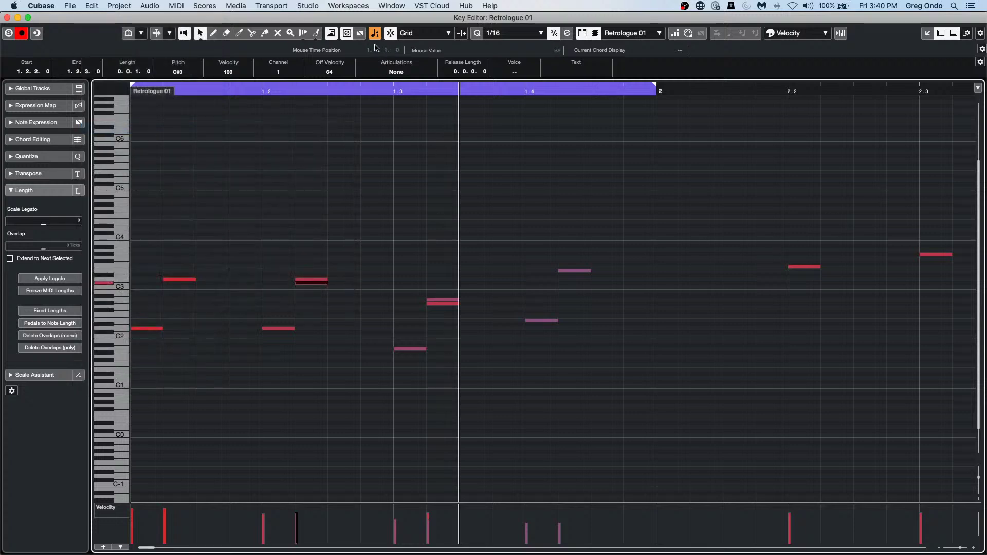
Close the separate Key Editor window and show the available Studio commands.
{"action": "left_click", "coordinate": [7, 19]}
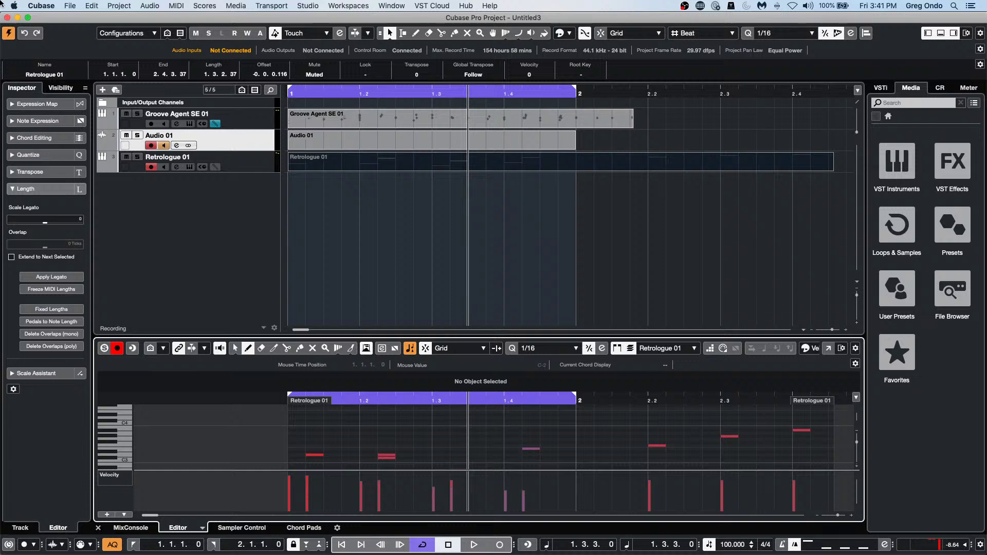
{"action": "left_click", "coordinate": [308, 5]}
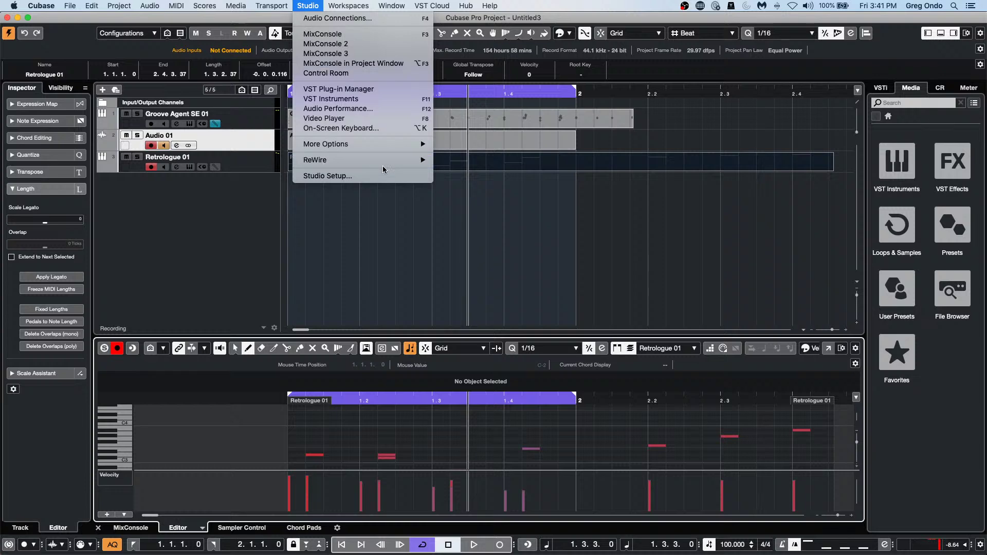
Check the Steinberg UR24C audio device settings in Studio Setup and close the dialog.
{"action": "left_click", "coordinate": [383, 179]}
{"action": "left_click", "coordinate": [354, 143]}
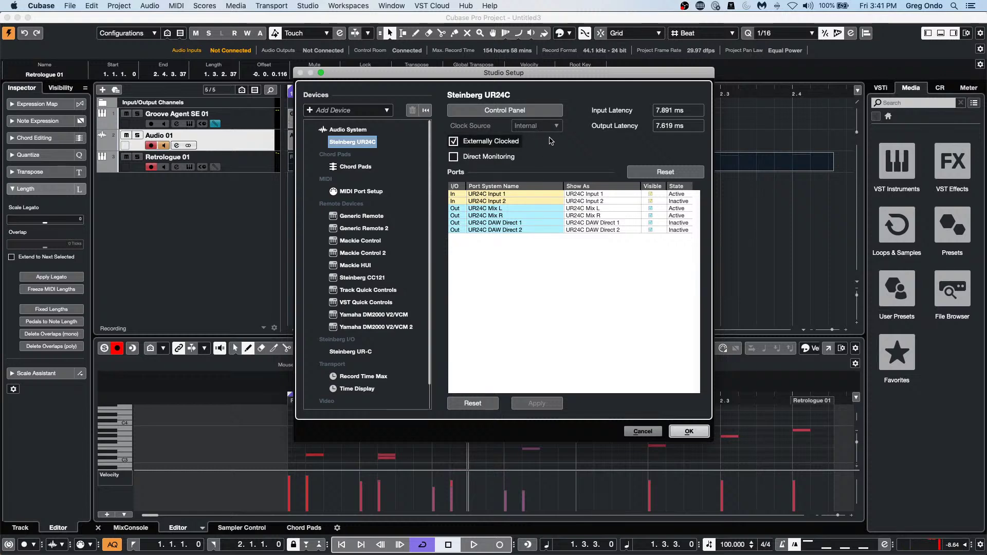
{"action": "left_click", "coordinate": [689, 432]}
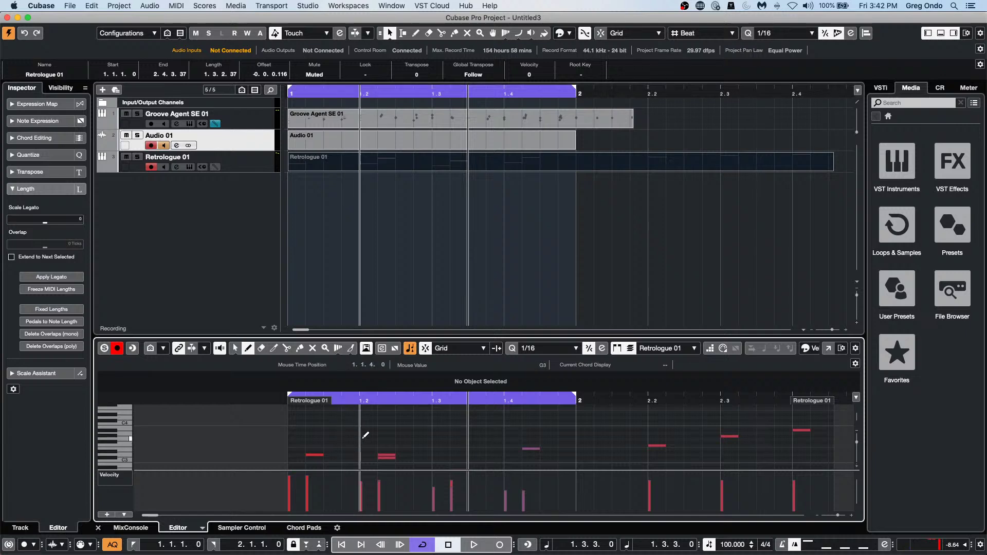
Add EuCon as a remote device in Studio Setup and dismiss the alert.
{"action": "left_click", "coordinate": [311, 5]}
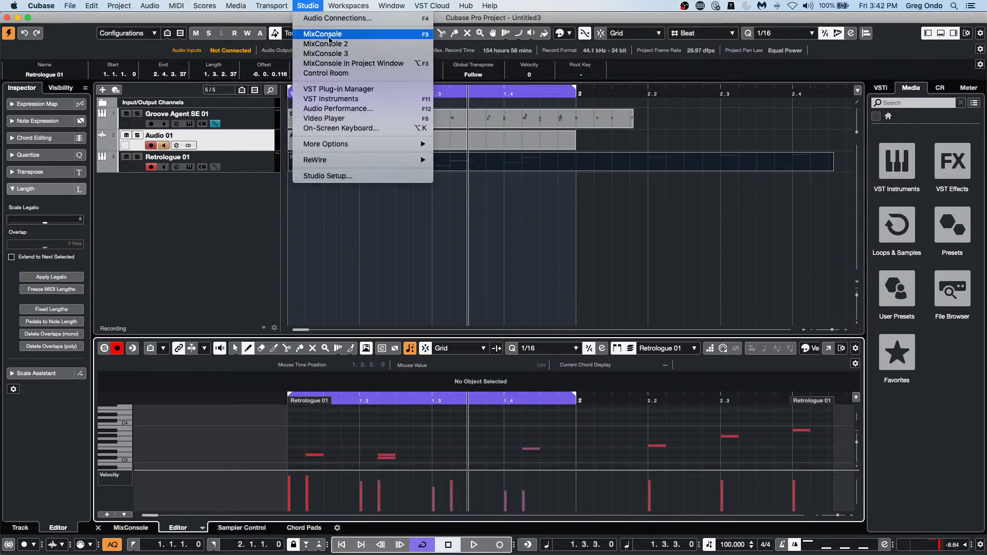
{"action": "left_click", "coordinate": [336, 174]}
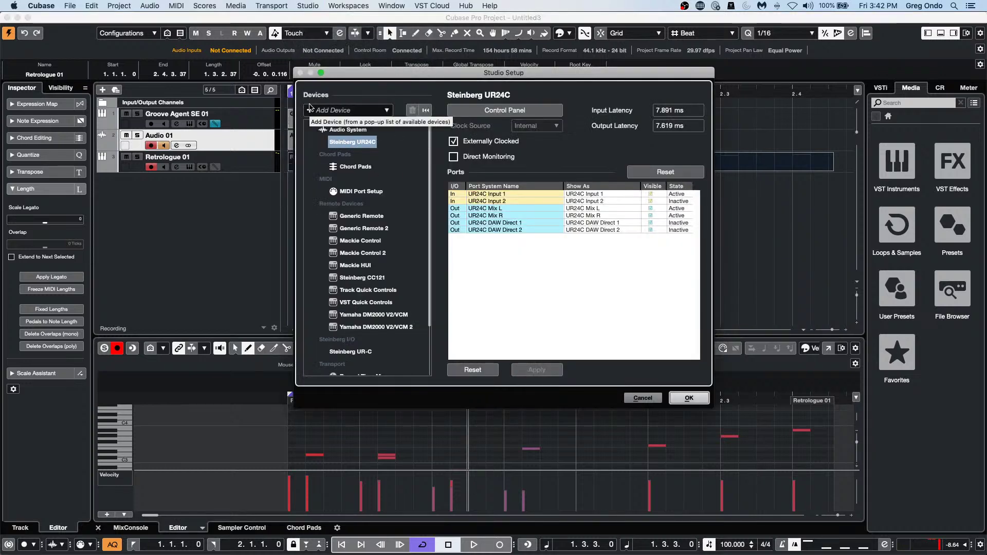
{"action": "left_click", "coordinate": [310, 109]}
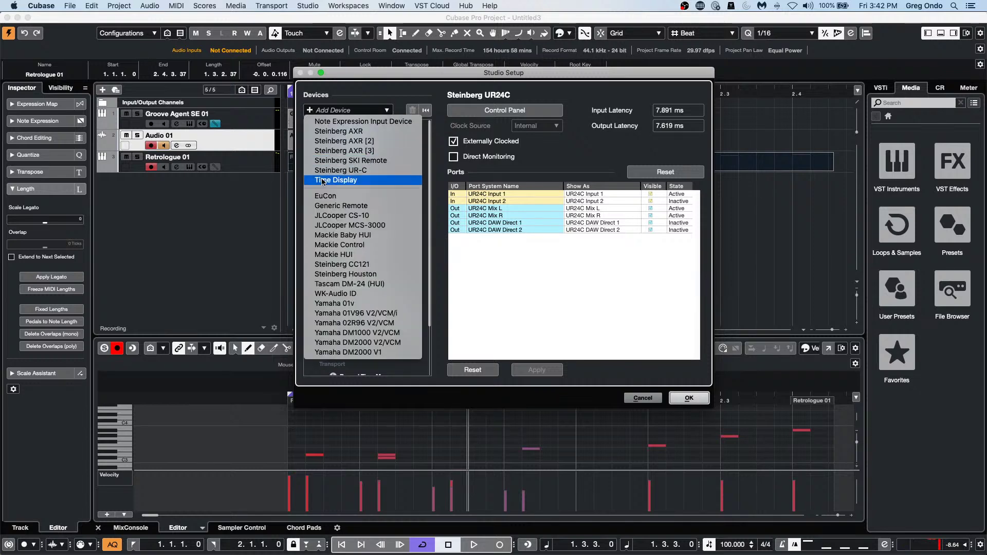
{"action": "left_click", "coordinate": [325, 196]}
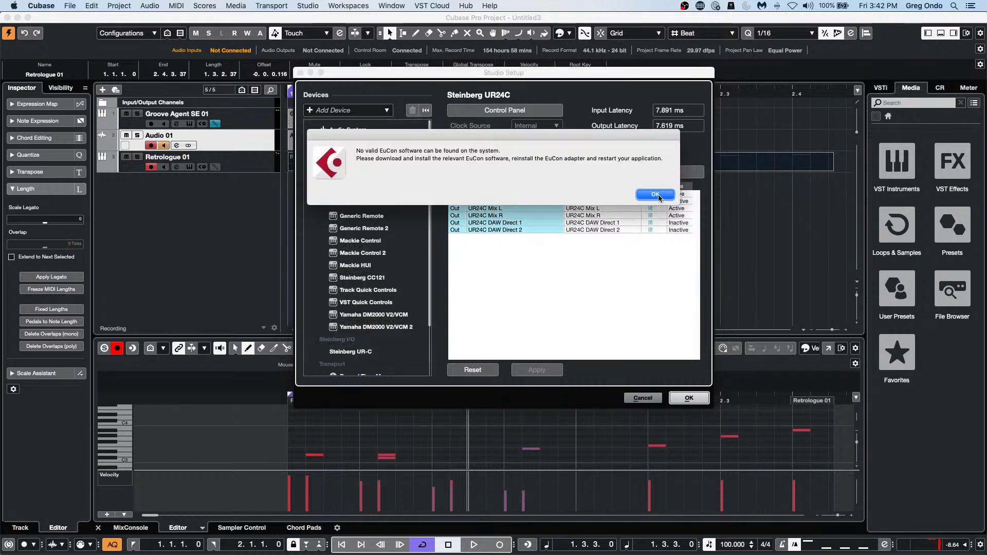
{"action": "left_click", "coordinate": [657, 195]}
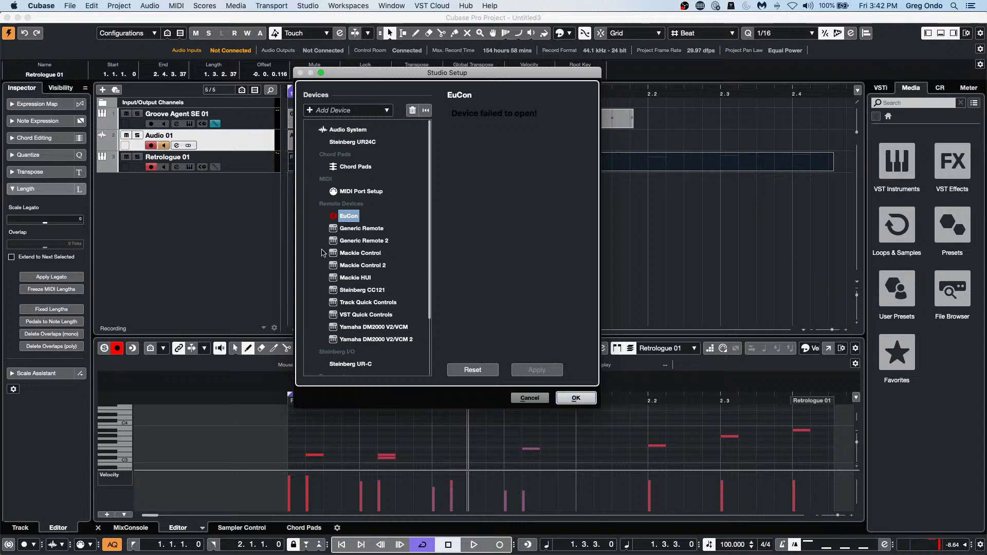
Look through the device list, compare the Generic Remote and EuCon pages, and accept the studio setup.
{"action": "scroll", "coordinate": [363, 254], "scroll_direction": "down", "scroll_amount": 3}
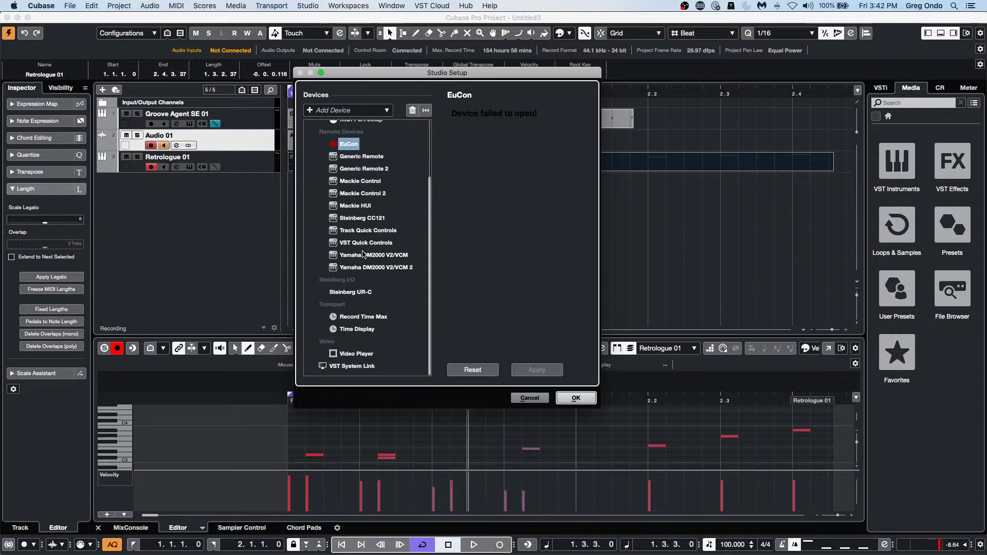
{"action": "scroll", "coordinate": [363, 254], "scroll_direction": "up", "scroll_amount": 3}
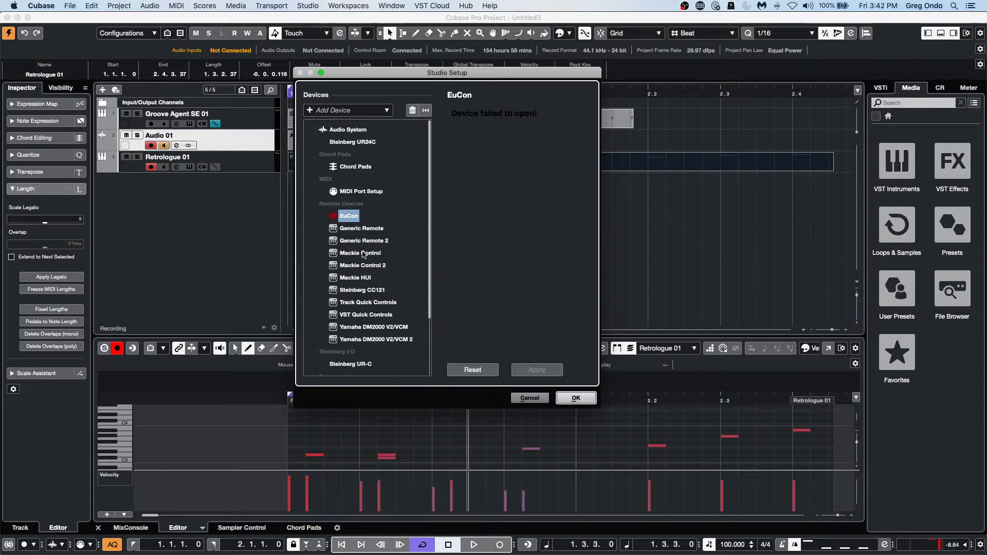
{"action": "left_click", "coordinate": [348, 228]}
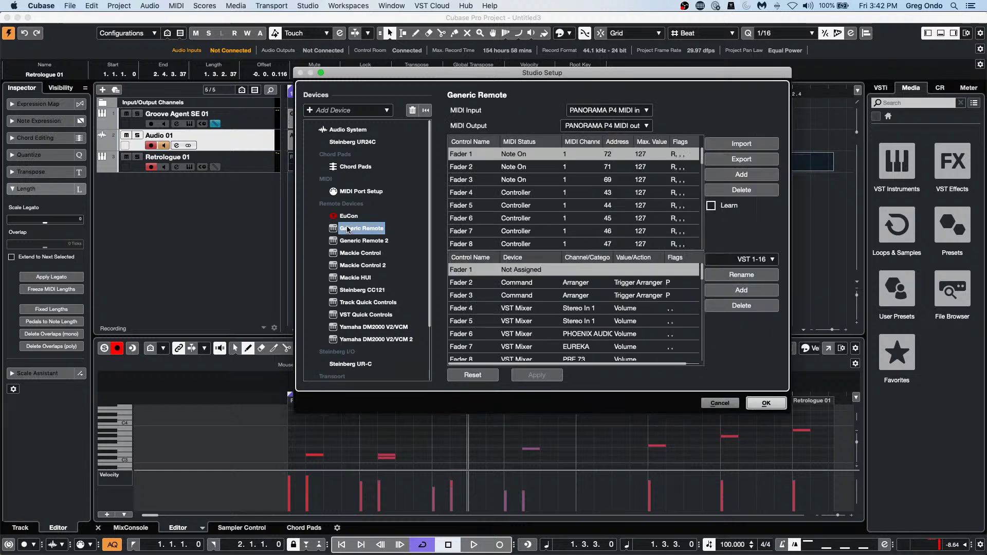
{"action": "left_click", "coordinate": [350, 220]}
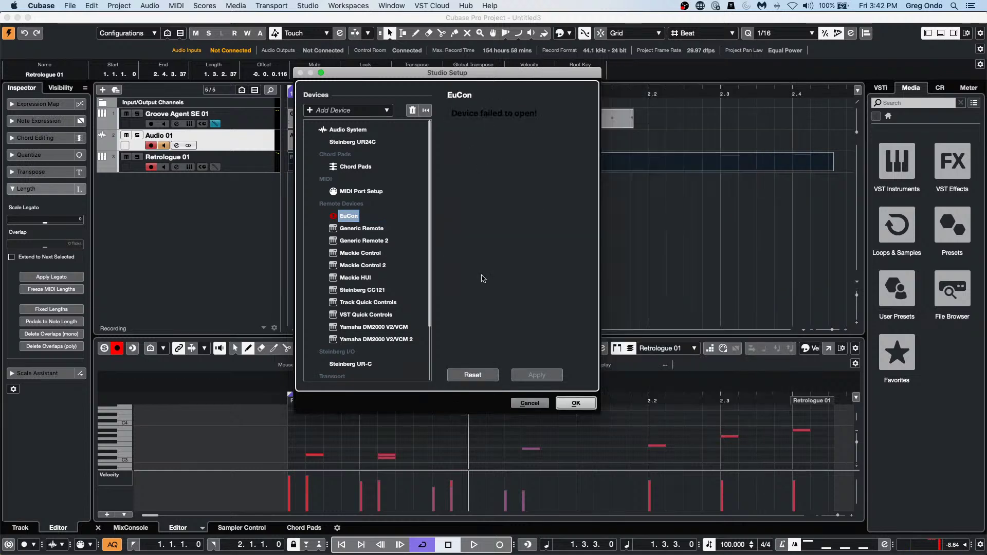
{"action": "left_click", "coordinate": [576, 403]}
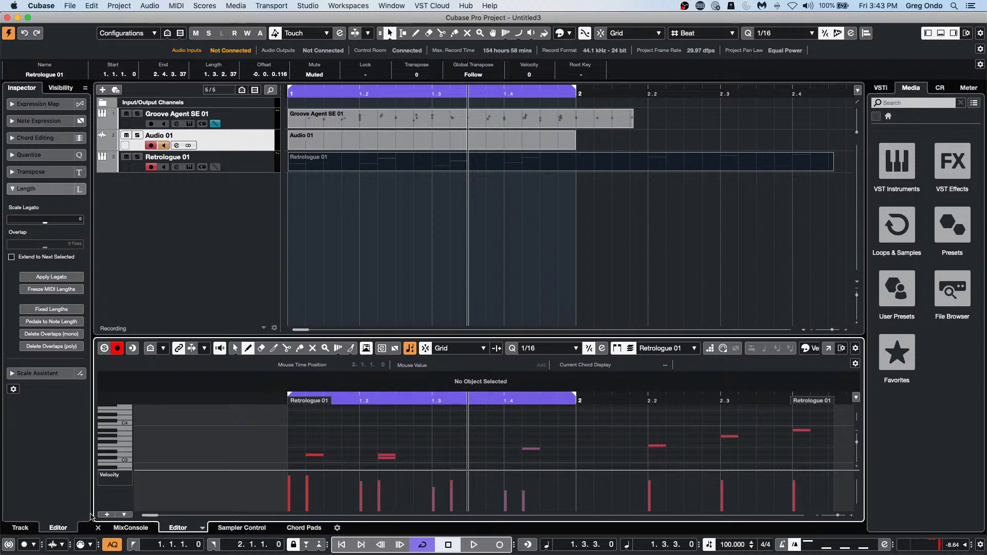
{"action": "left_click", "coordinate": [72, 7]}
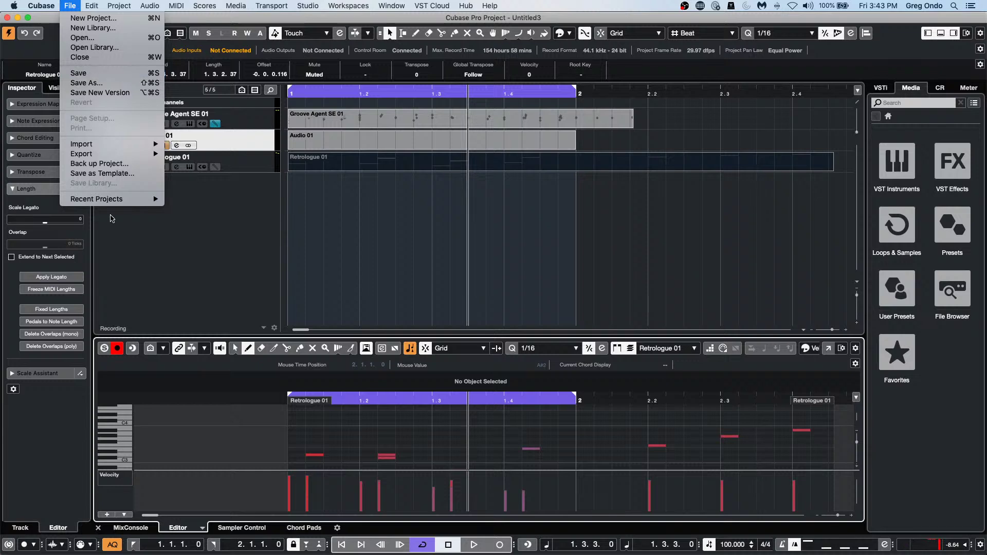
{"action": "left_click", "coordinate": [79, 73]}
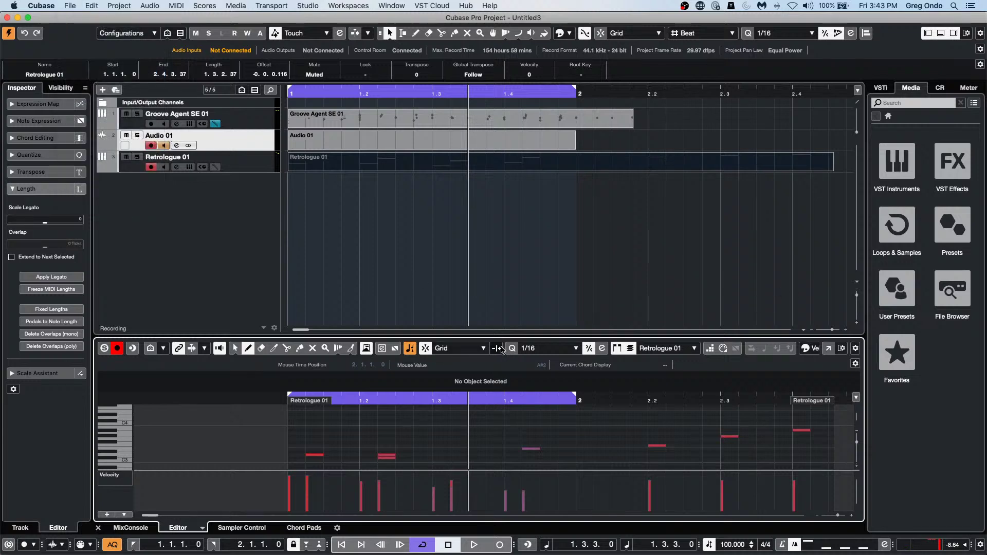
{"action": "left_click", "coordinate": [779, 33]}
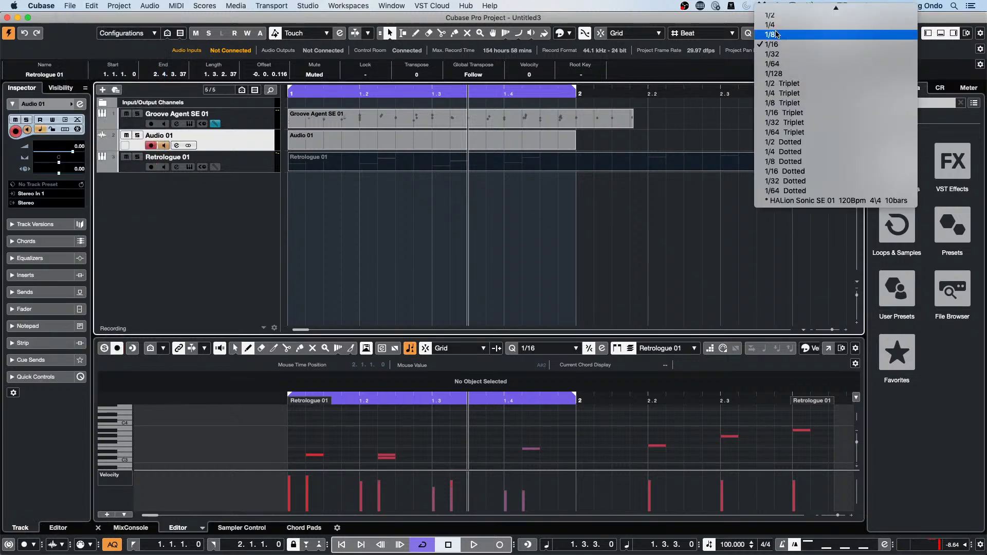
{"action": "left_click", "coordinate": [684, 267]}
Open the recent project "Amos Moses - GO.cpr".
{"action": "left_click", "coordinate": [70, 6]}
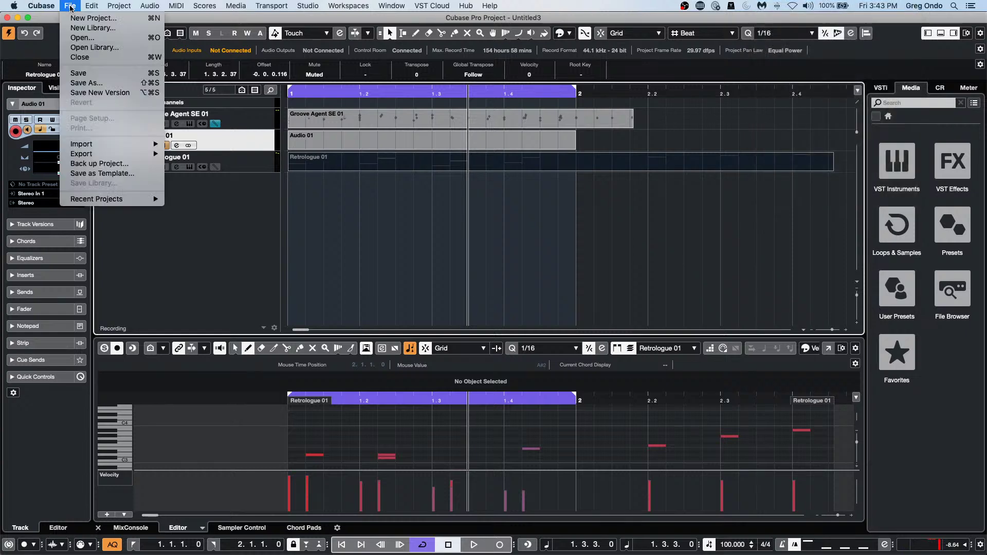
{"action": "mouse_move", "coordinate": [103, 199]}
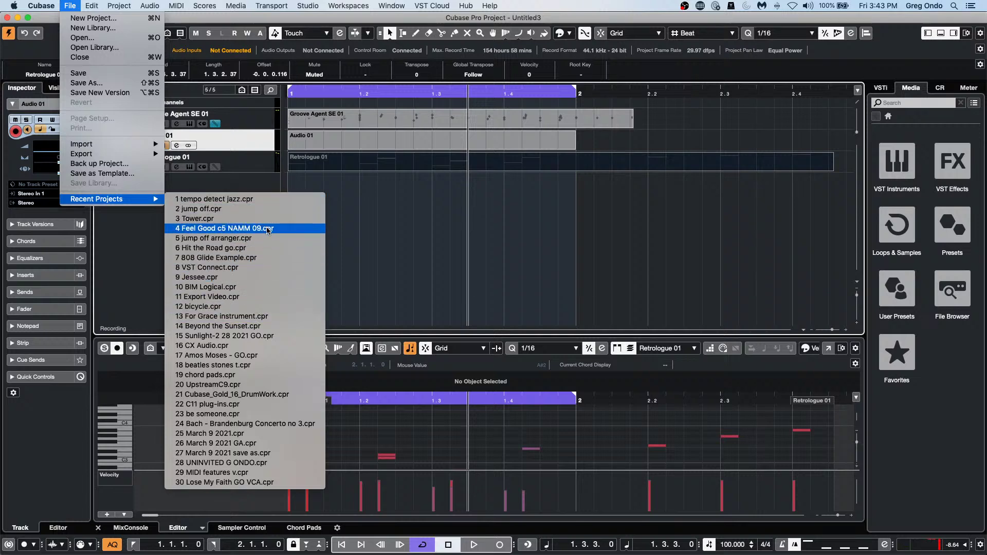
{"action": "left_click", "coordinate": [264, 356]}
{"action": "left_click", "coordinate": [551, 197]}
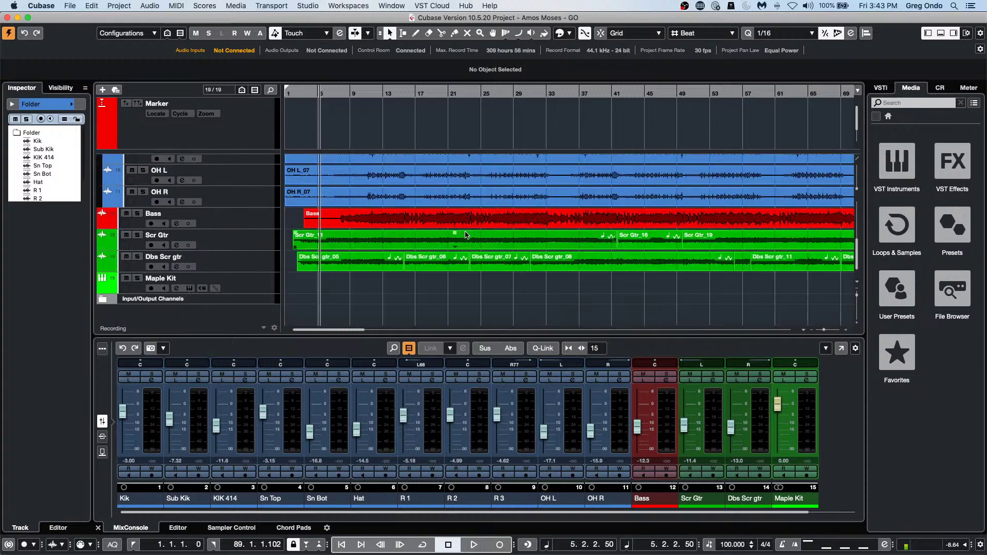
Quantize the Bass audio event with the 1/32 preset, leaving AudioWarp enabled.
{"action": "left_click", "coordinate": [465, 220]}
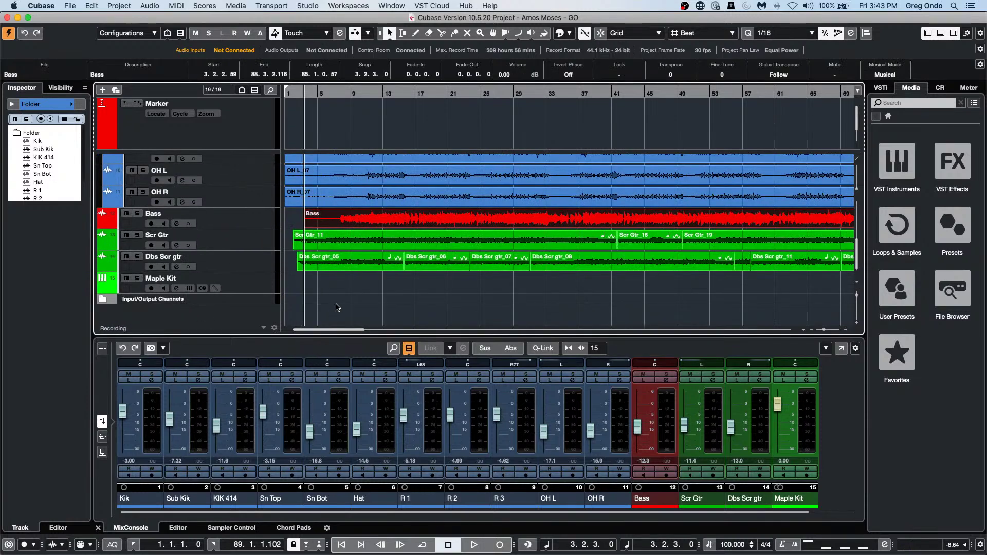
{"action": "left_click", "coordinate": [852, 34]}
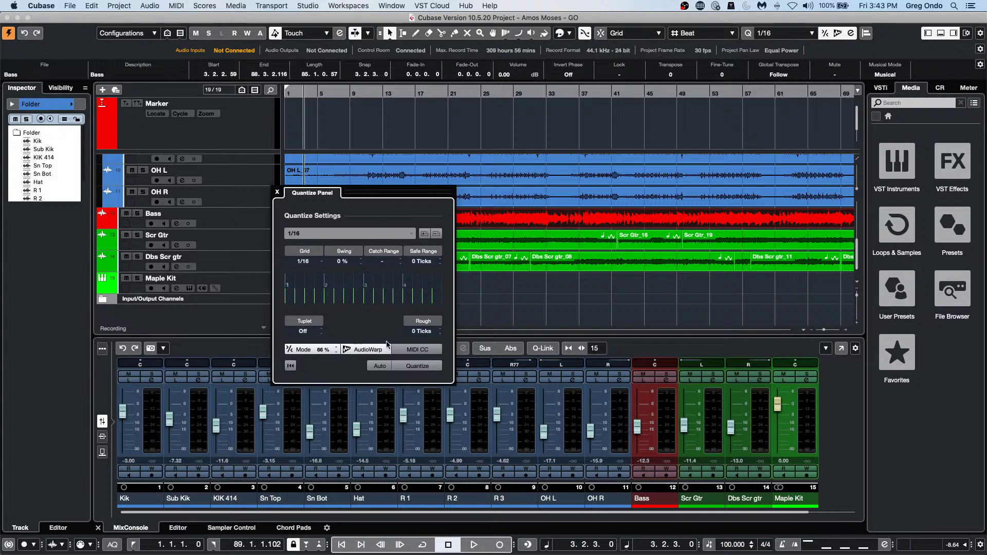
{"action": "left_click", "coordinate": [306, 236]}
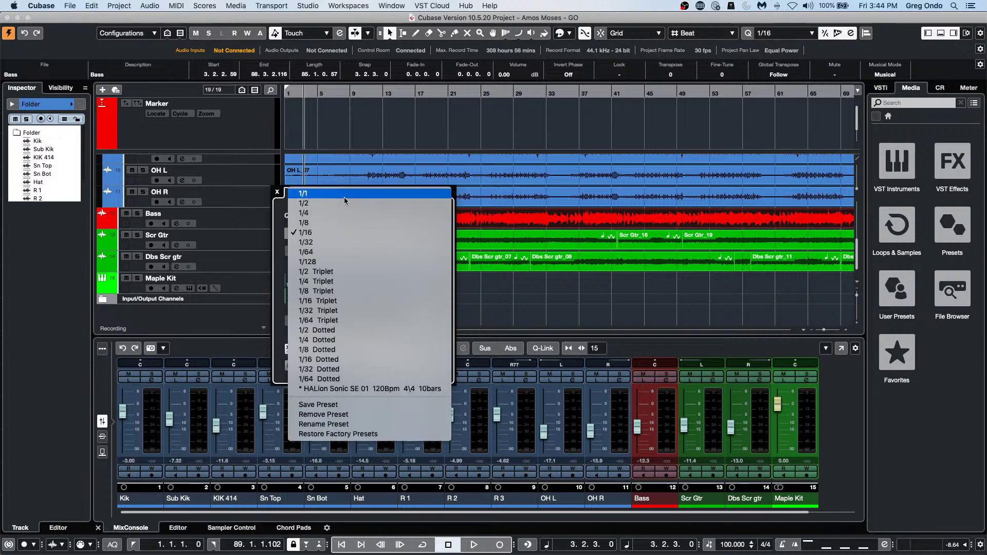
{"action": "left_click", "coordinate": [342, 245]}
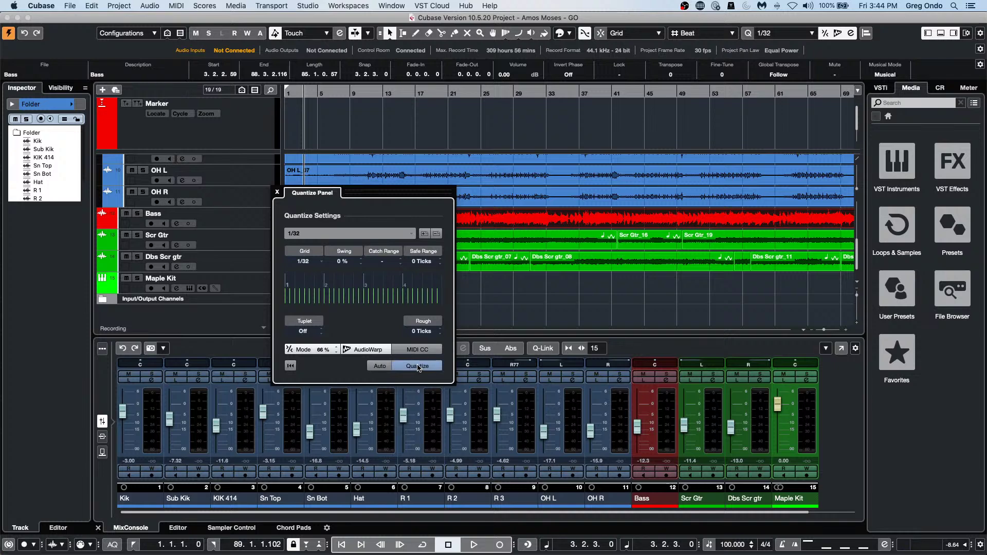
{"action": "left_click", "coordinate": [418, 366]}
Set the quantize preset to 1/4 for the Scr Gtr_11 event and close the quantize settings.
{"action": "left_click", "coordinate": [367, 235]}
{"action": "left_click", "coordinate": [362, 202]}
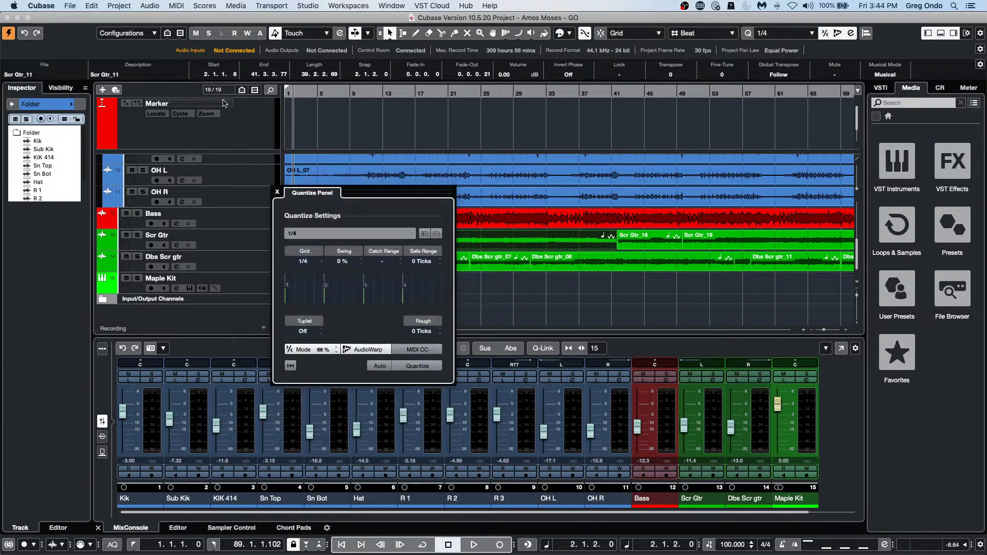
{"action": "left_click", "coordinate": [278, 193]}
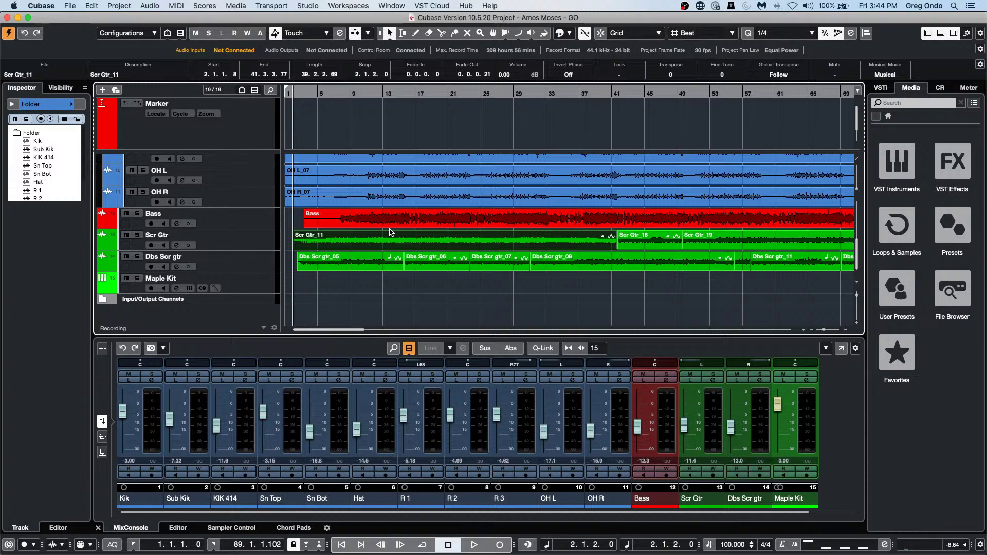
Show the Generic Remote device in Studio Setup and enable MIDI Learn for Fader 1.
{"action": "left_click", "coordinate": [308, 6]}
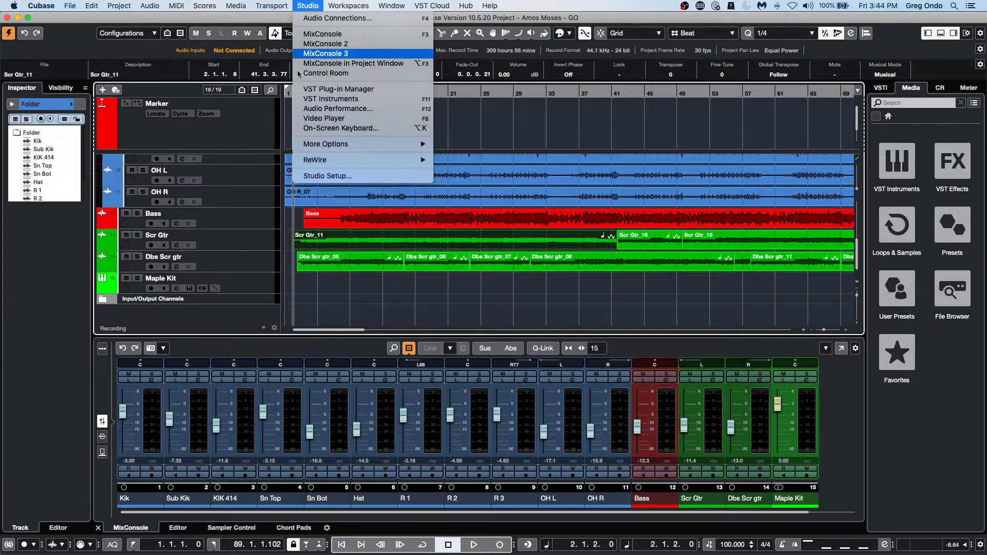
{"action": "left_click", "coordinate": [310, 176]}
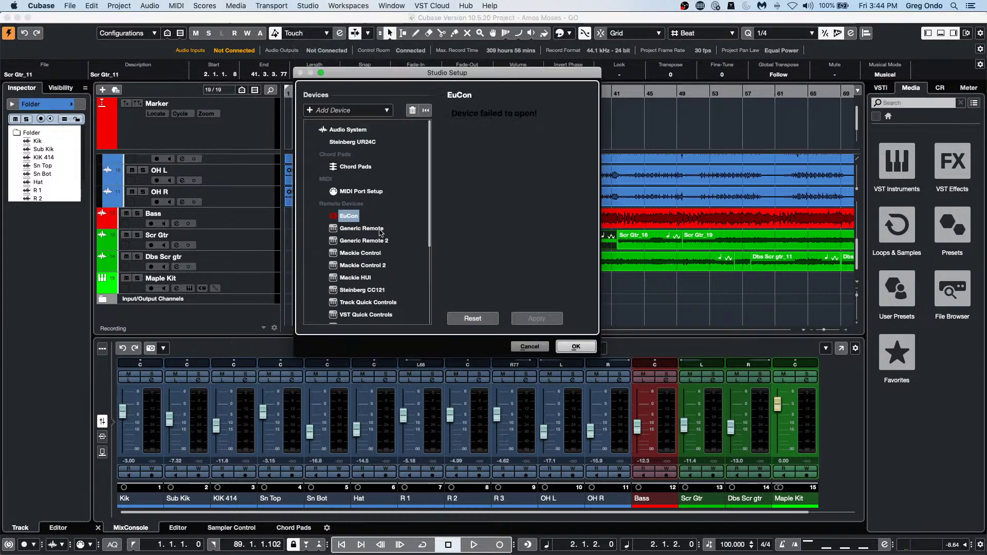
{"action": "left_click", "coordinate": [381, 232]}
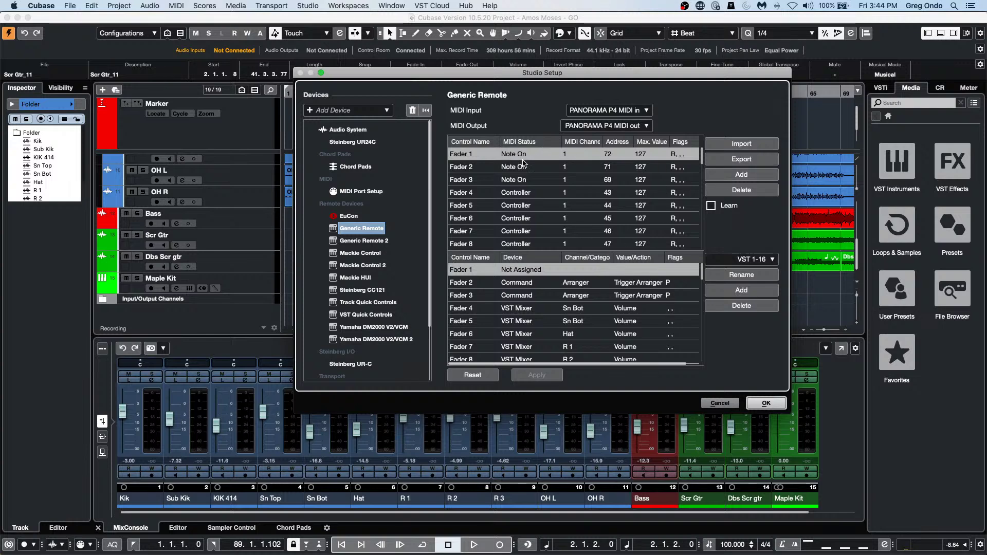
{"action": "left_click", "coordinate": [711, 206]}
Assign Generic Remote's Fader 1 to the Command device with the Add Track category, disable Learn, and accept the setup.
{"action": "left_click", "coordinate": [528, 269]}
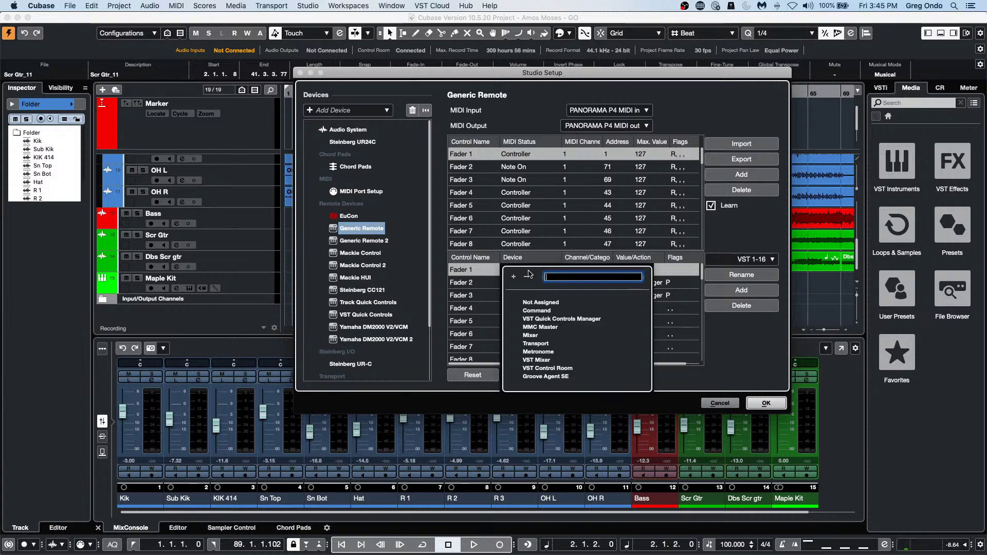
{"action": "left_click", "coordinate": [555, 313]}
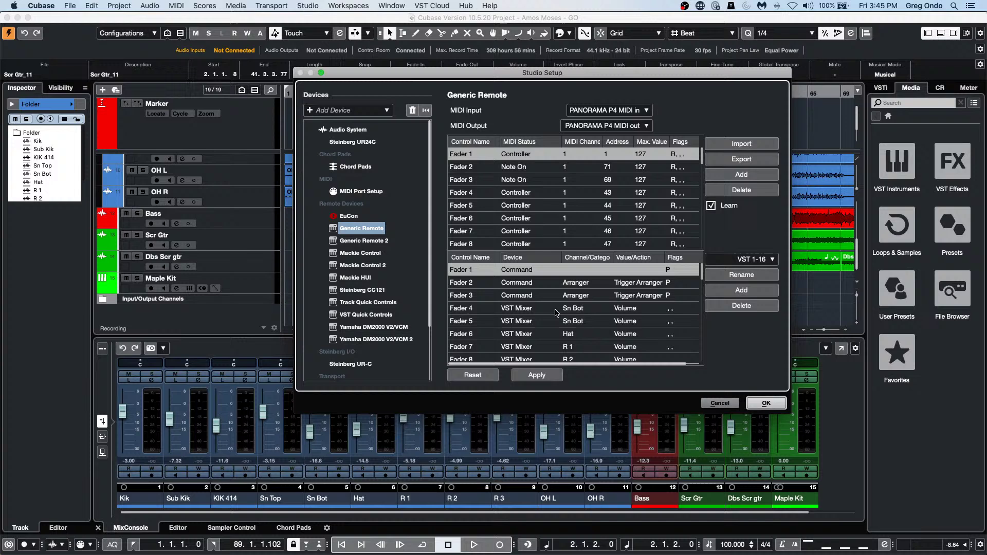
{"action": "left_click", "coordinate": [596, 271]}
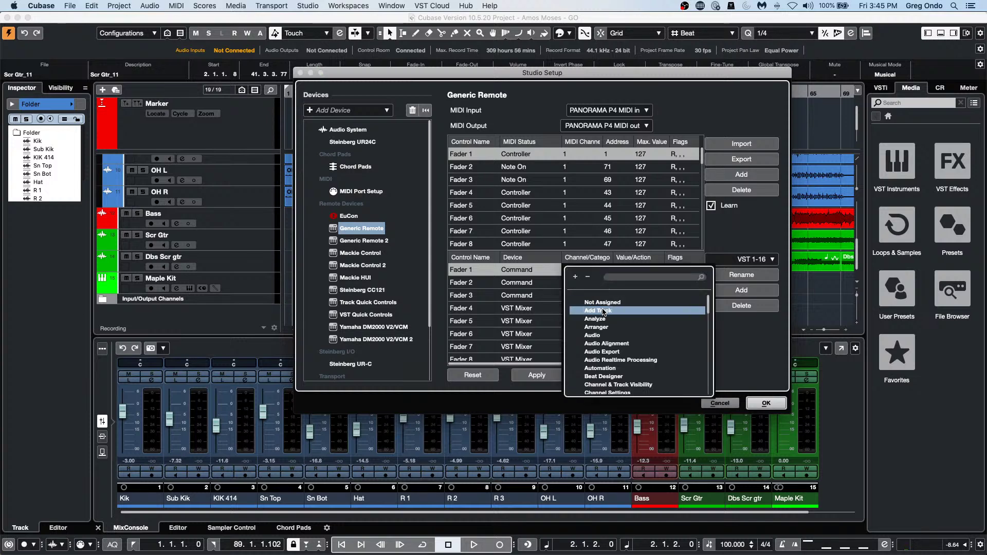
{"action": "left_click", "coordinate": [599, 311]}
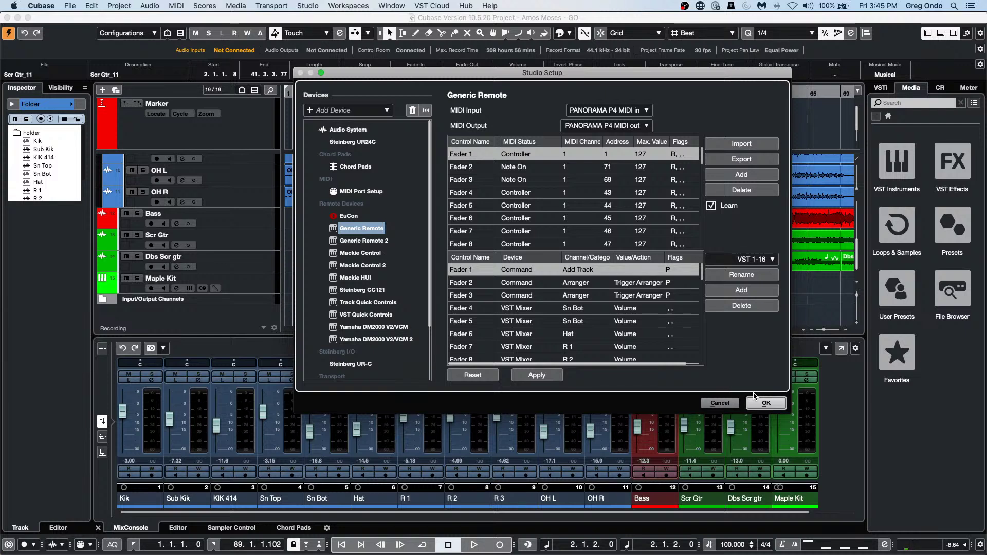
{"action": "left_click", "coordinate": [712, 206]}
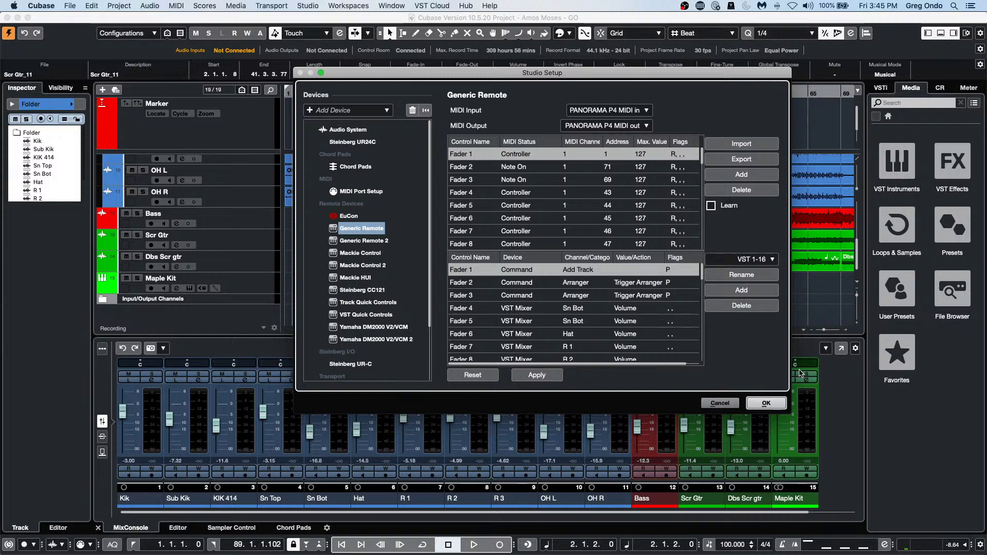
{"action": "left_click", "coordinate": [766, 403]}
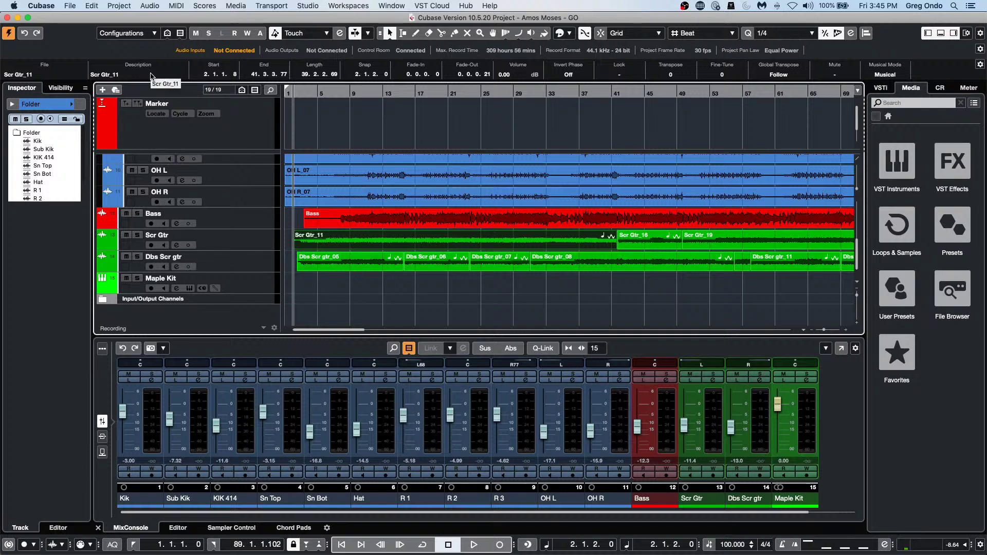
Review the list of remote devices in Studio Setup and close the setup.
{"action": "left_click", "coordinate": [308, 5]}
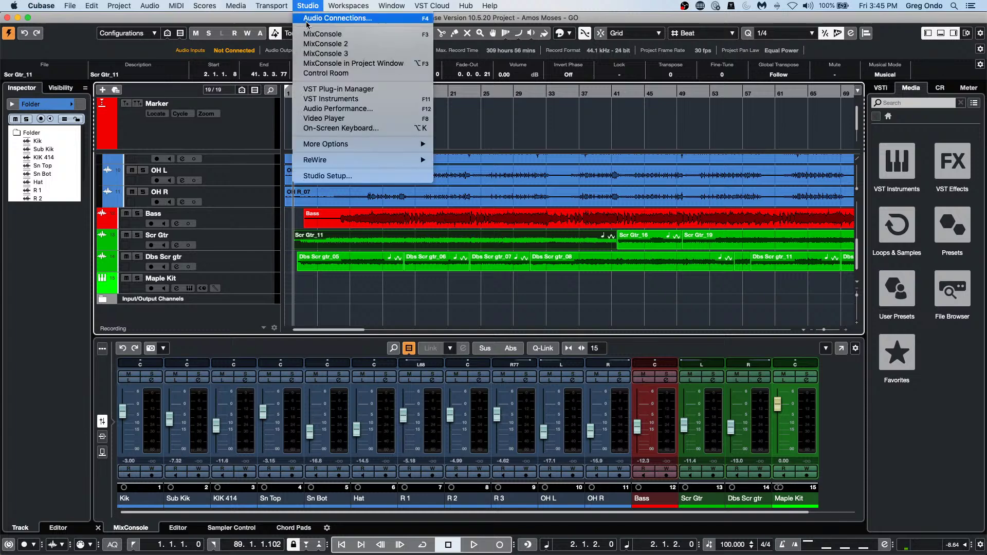
{"action": "left_click", "coordinate": [327, 175]}
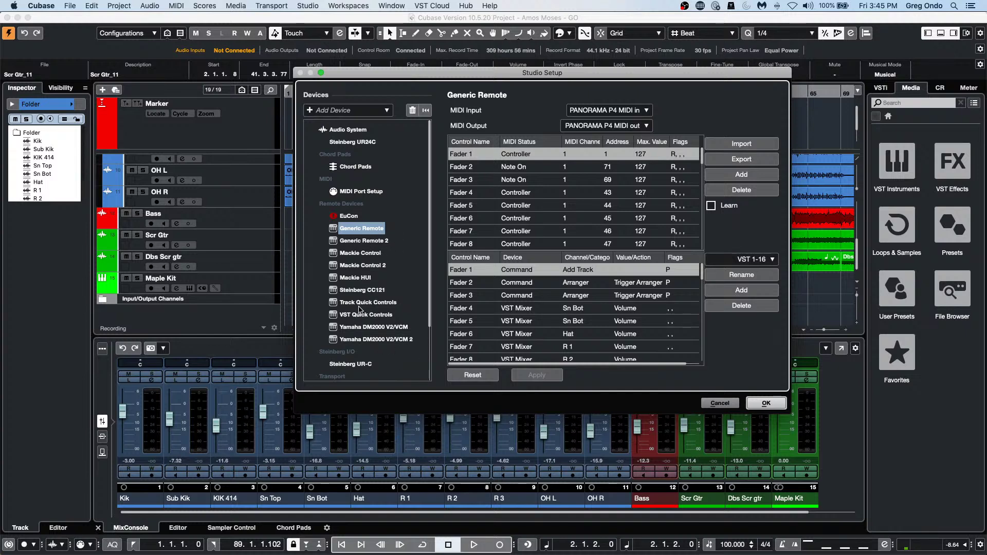
{"action": "scroll", "coordinate": [360, 309], "scroll_direction": "down", "scroll_amount": 3}
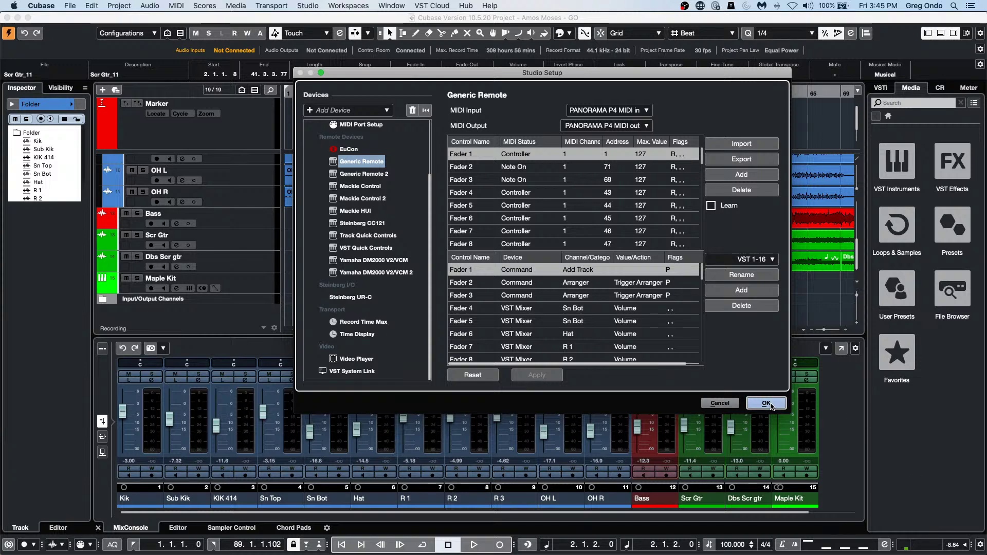
{"action": "left_click", "coordinate": [765, 403]}
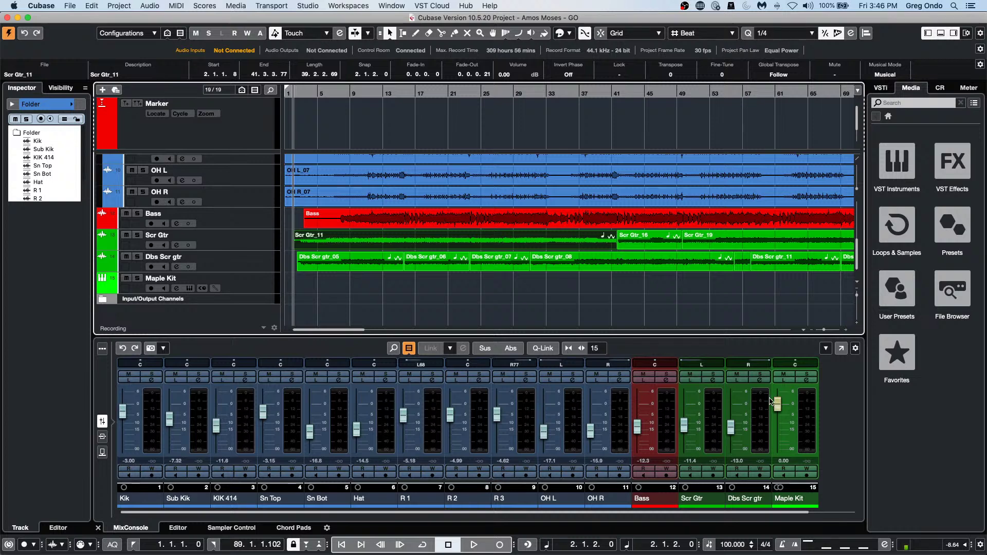
Return the project cursor to the start of the project.
{"action": "scroll", "coordinate": [431, 271], "scroll_direction": "up", "scroll_amount": 3}
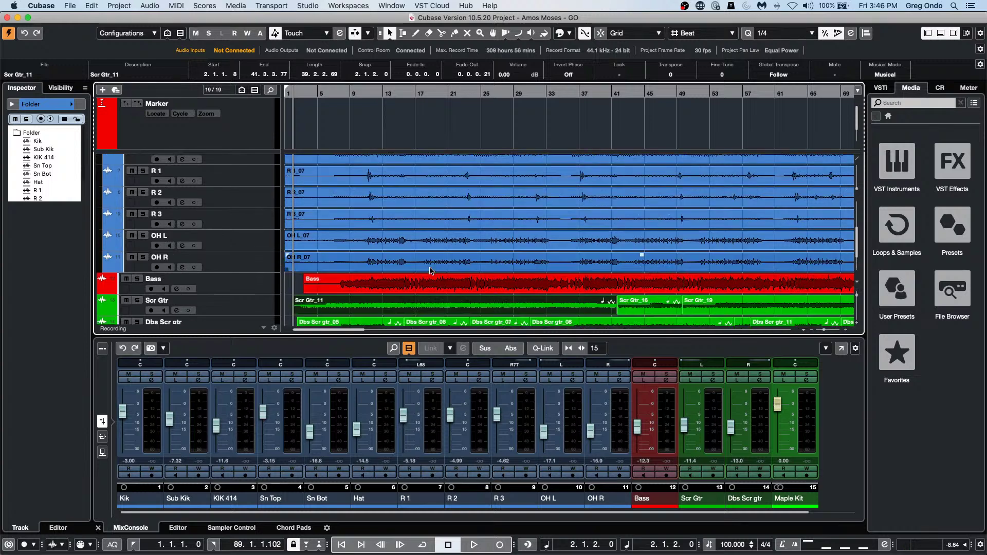
{"action": "scroll", "coordinate": [431, 271], "scroll_direction": "up", "scroll_amount": 5}
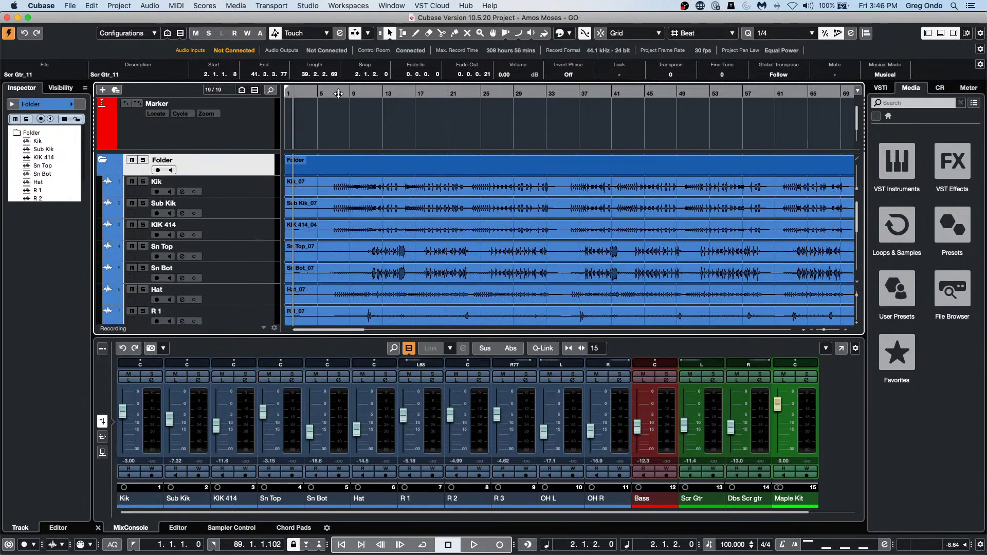
{"action": "left_click_drag", "start_coordinate": [338, 93], "coordinate": [341, 67]}
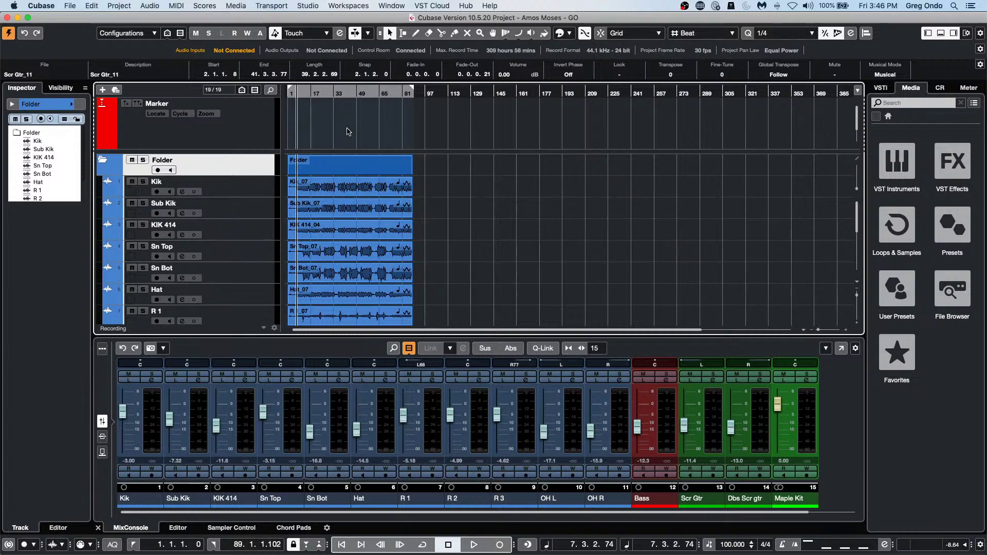
{"action": "left_click", "coordinate": [320, 92]}
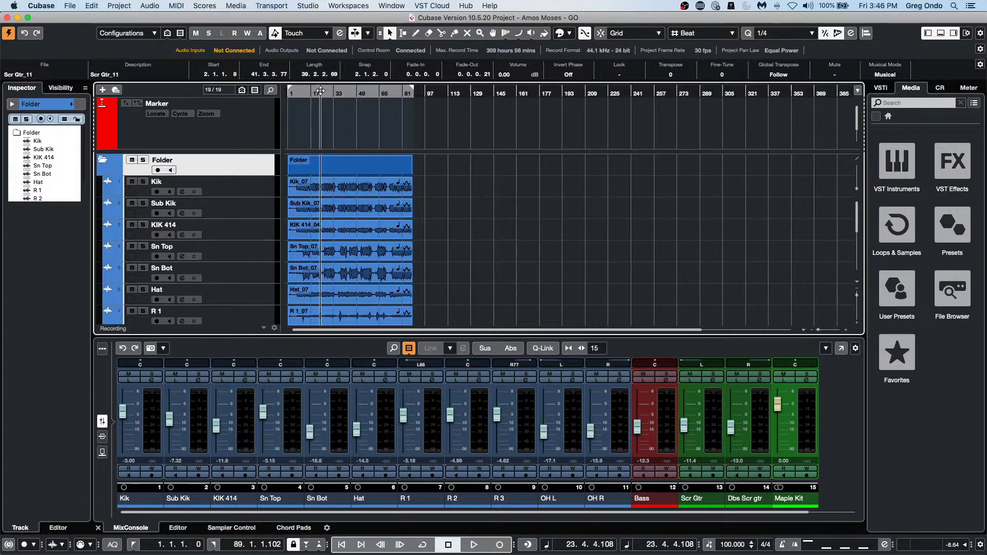
{"action": "key", "text": "Home"}
{"action": "key", "text": "h"}
{"action": "key", "text": "h"}
{"action": "key", "text": "h"}
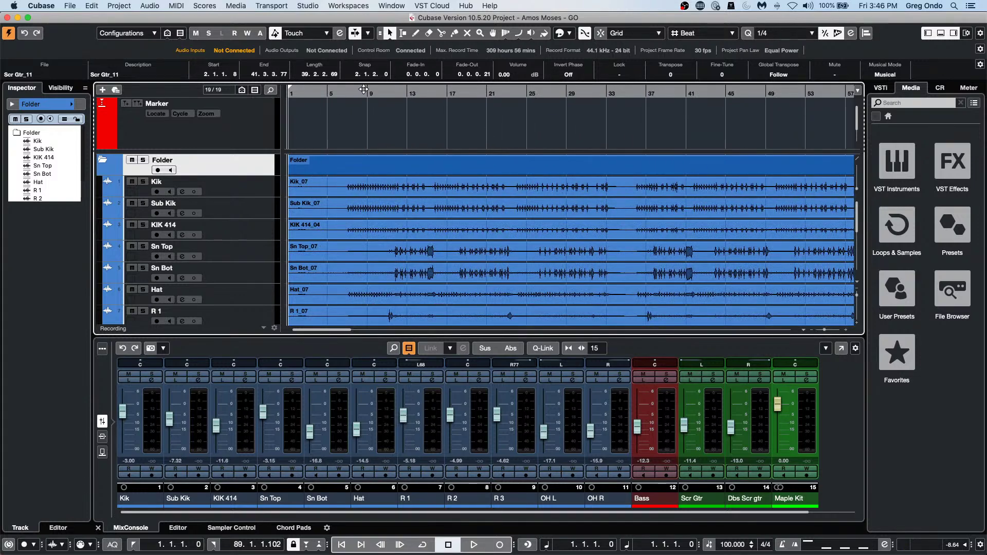
Switch to the Time Warp tool and try to warp the tempo grid near bar 9, dismissing the message.
{"action": "right_click", "coordinate": [370, 103]}
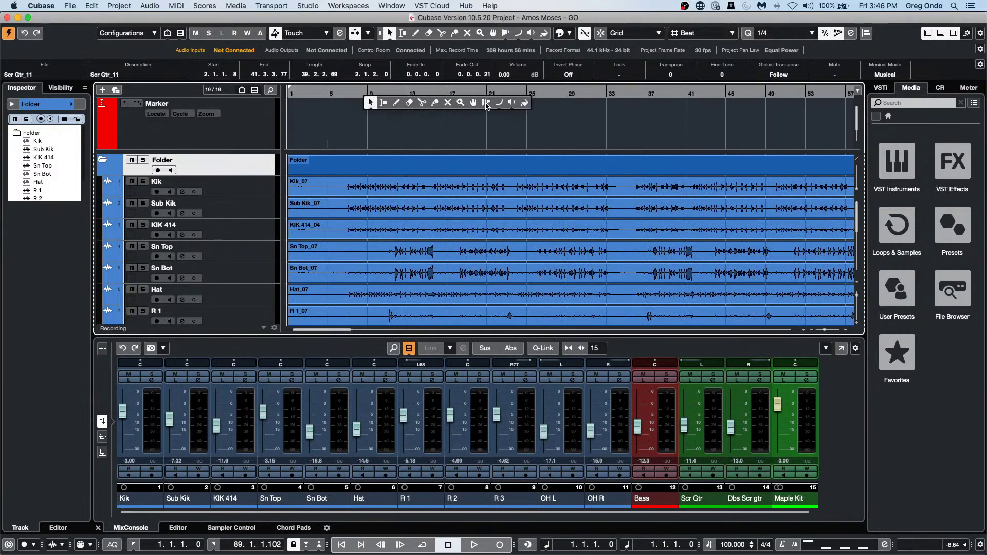
{"action": "left_click", "coordinate": [486, 103]}
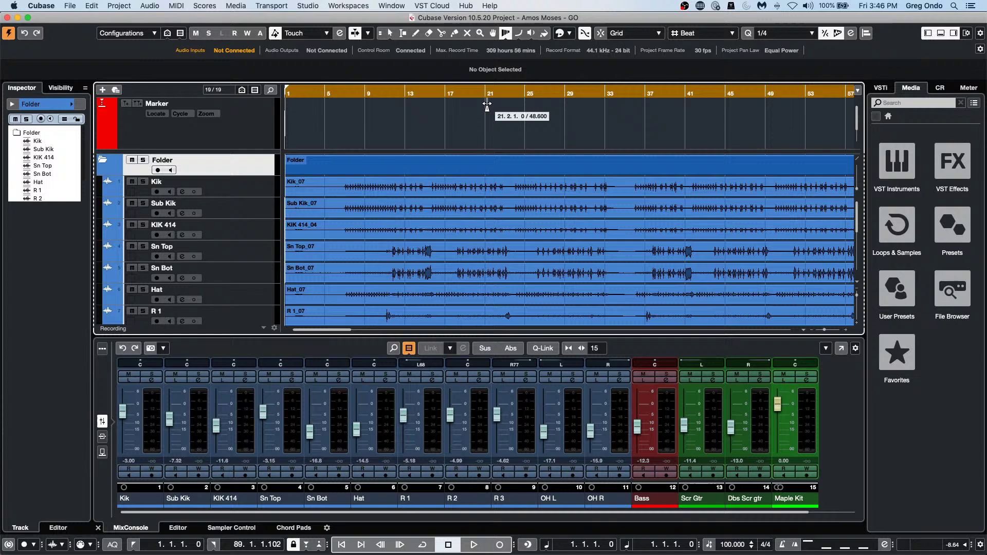
{"action": "left_click", "coordinate": [368, 105]}
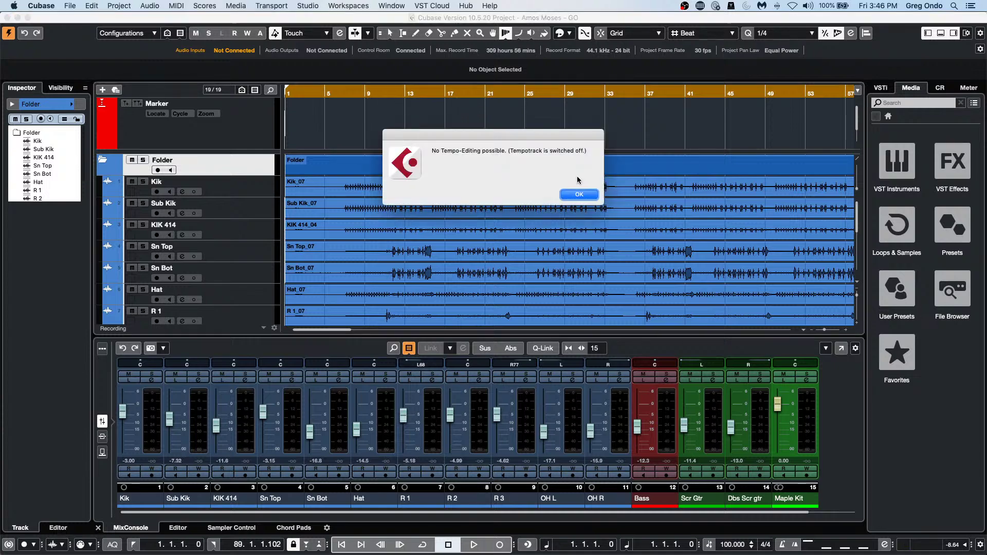
{"action": "left_click", "coordinate": [579, 195]}
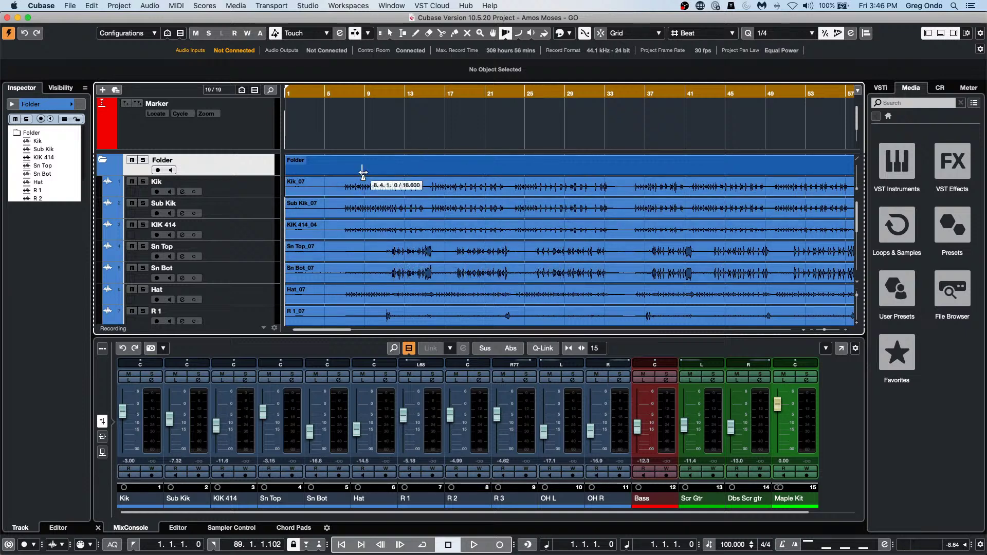
{"action": "scroll", "coordinate": [374, 209], "scroll_direction": "down", "scroll_amount": 1}
{"action": "scroll", "coordinate": [375, 221], "scroll_direction": "up", "scroll_amount": 1}
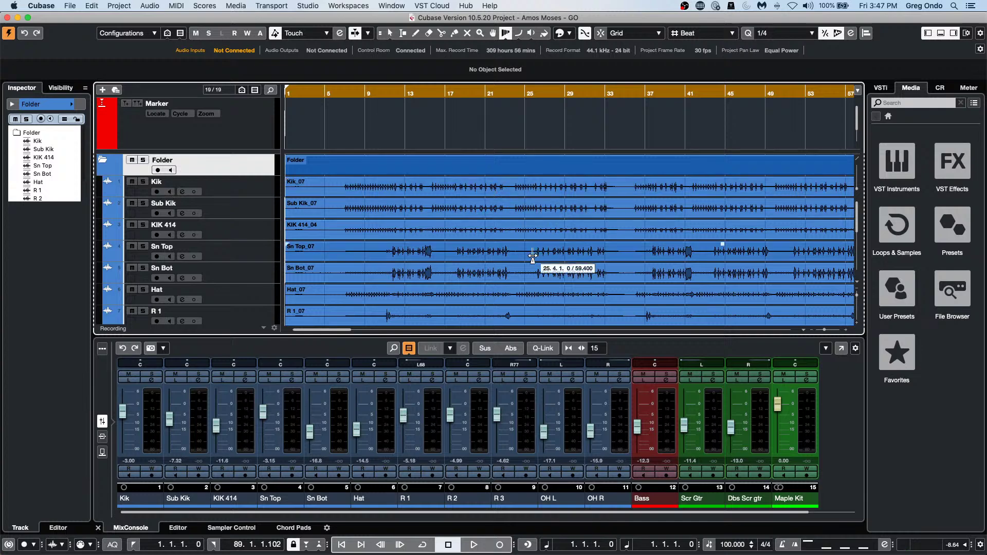
Open the Mackie Control device settings in Studio Setup.
{"action": "left_click", "coordinate": [308, 6]}
{"action": "left_click", "coordinate": [359, 176]}
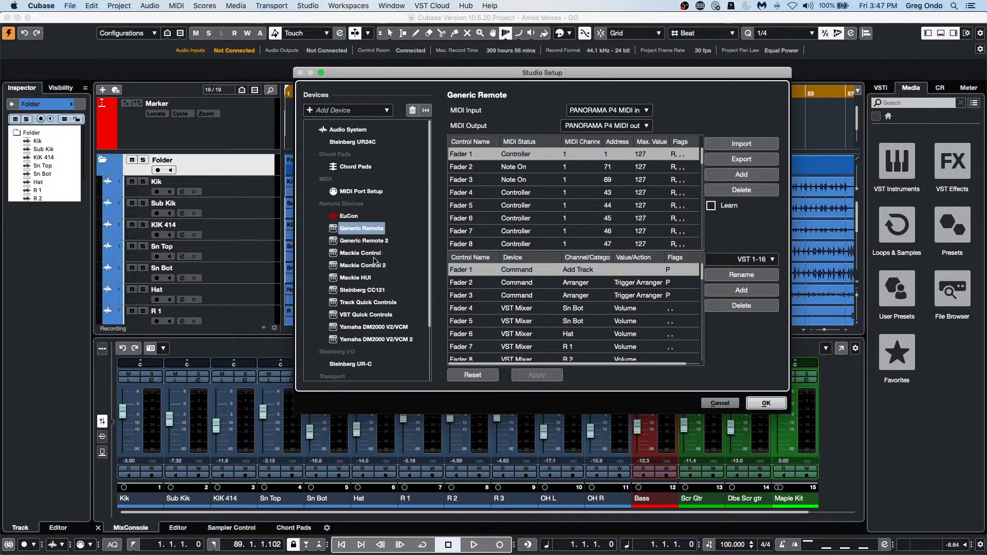
{"action": "left_click", "coordinate": [373, 254]}
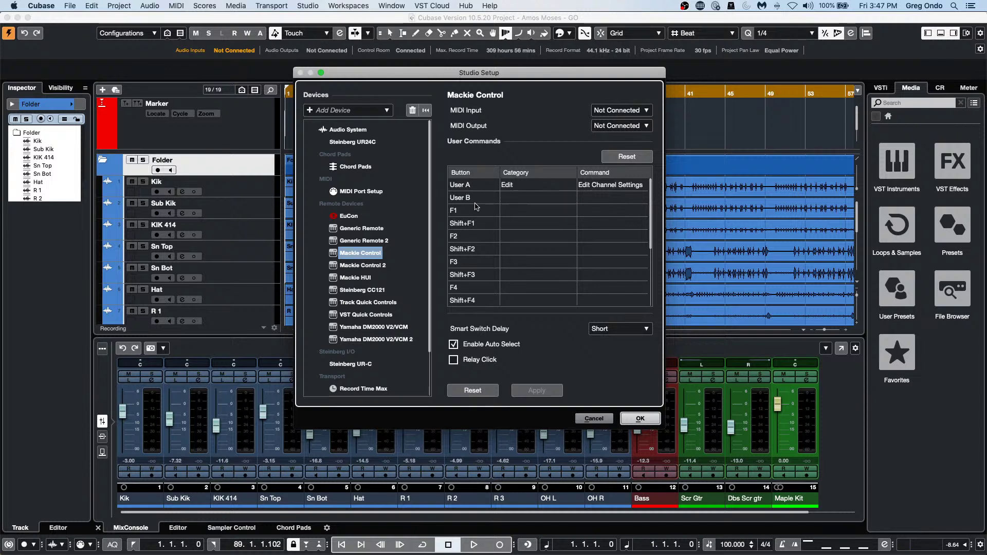
Assign Mackie Control's User B button to the Analyze category with the Spectrum Analyzer command.
{"action": "left_click", "coordinate": [523, 201]}
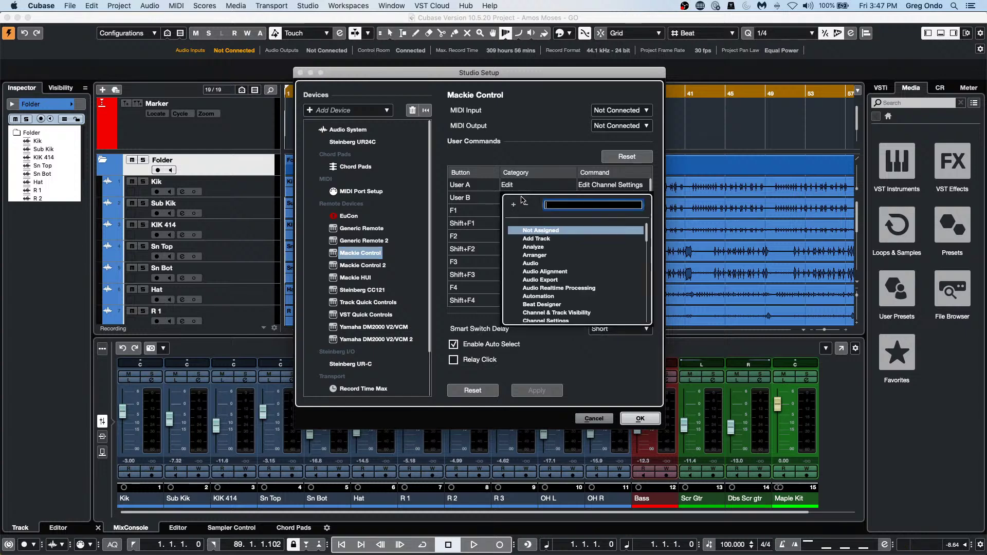
{"action": "left_click", "coordinate": [538, 248]}
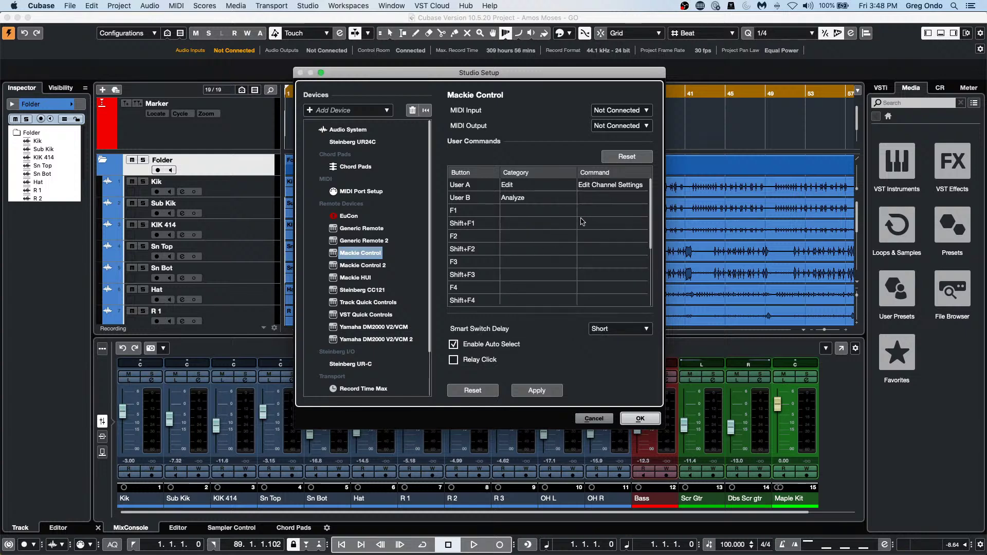
{"action": "left_click", "coordinate": [595, 204]}
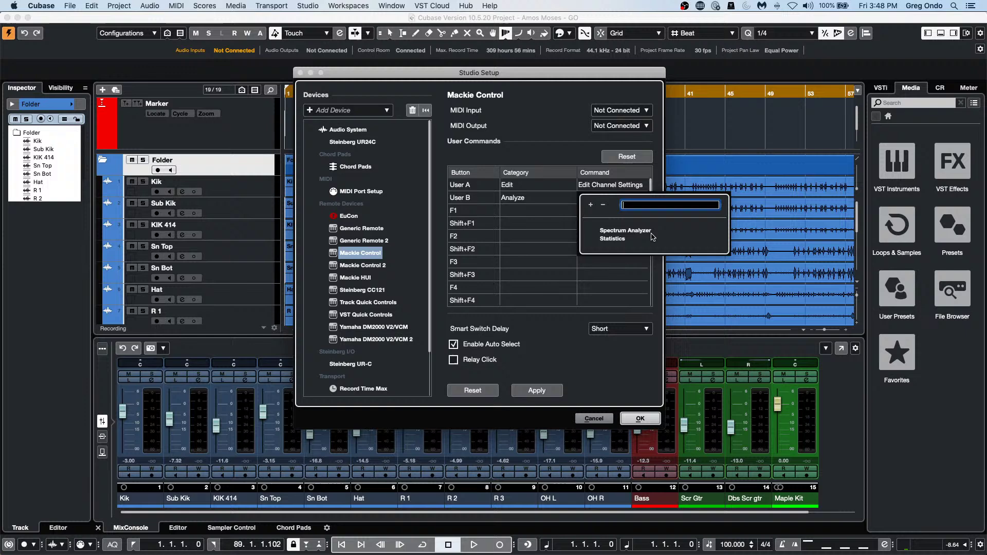
{"action": "left_click", "coordinate": [623, 231]}
Assign Mackie Control's User B button to the Audio command Remove Extension from Selected Events and accept the setup.
{"action": "left_click", "coordinate": [551, 201]}
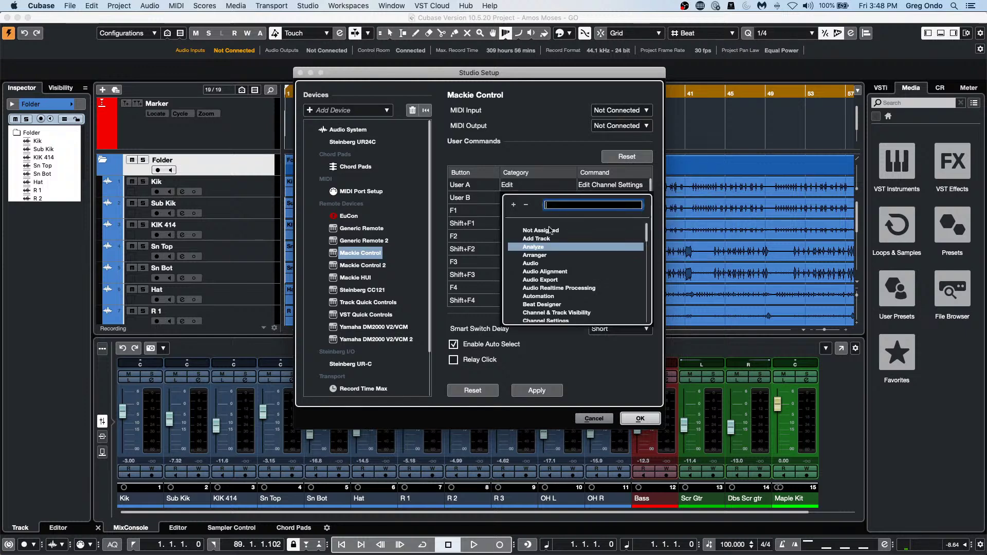
{"action": "left_click", "coordinate": [555, 259]}
{"action": "left_click", "coordinate": [610, 200]}
{"action": "scroll", "coordinate": [686, 261], "scroll_direction": "down", "scroll_amount": 10}
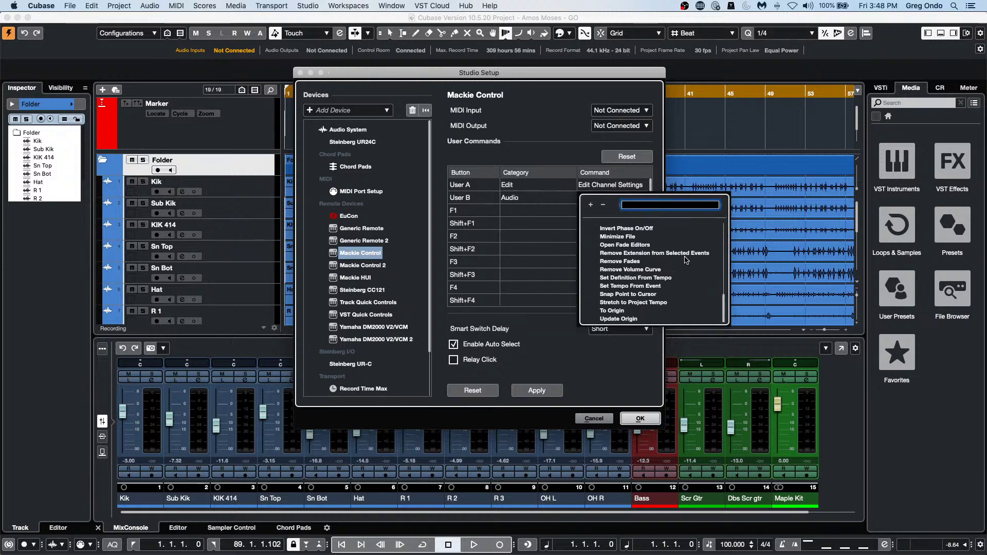
{"action": "left_click", "coordinate": [672, 254]}
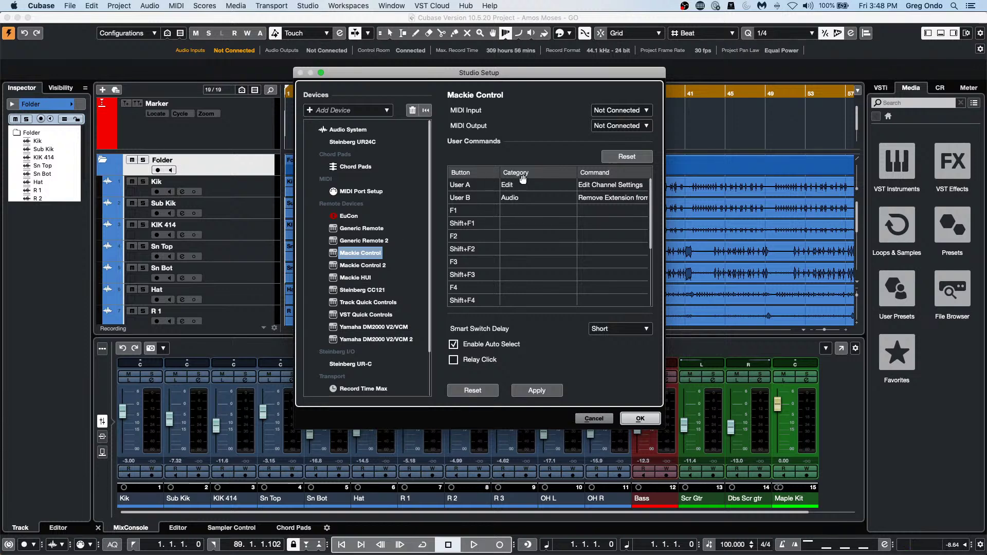
{"action": "left_click", "coordinate": [523, 213]}
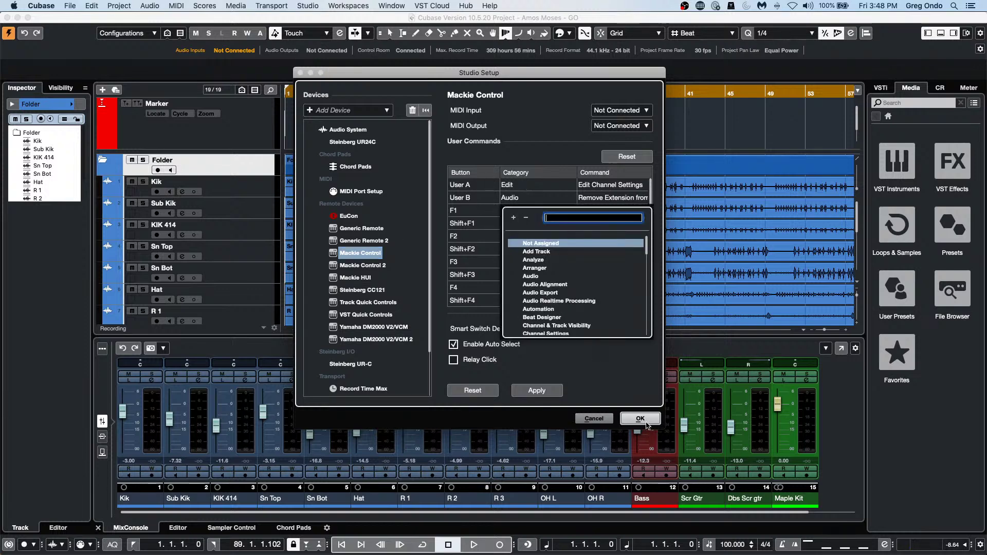
{"action": "left_click", "coordinate": [641, 419]}
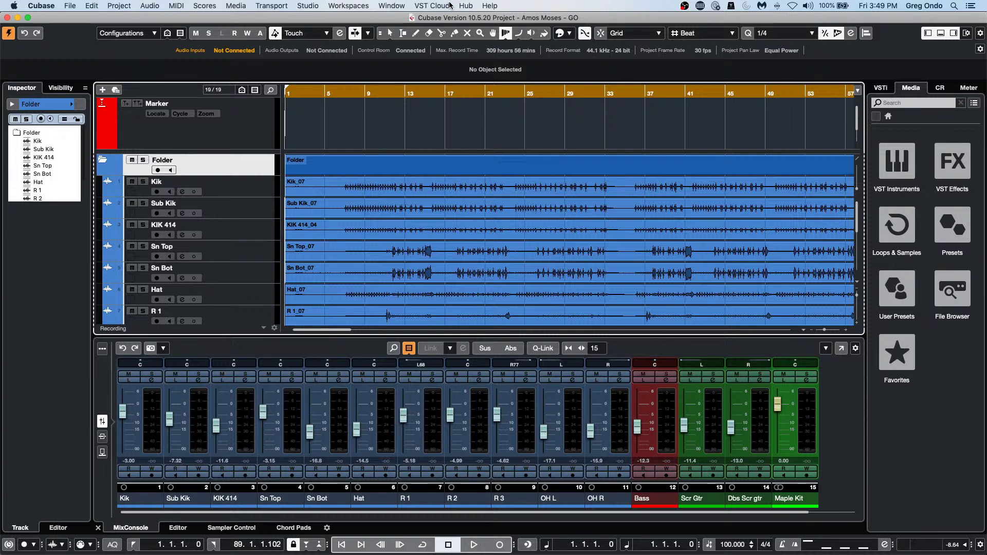
{"action": "left_click", "coordinate": [236, 7]}
{"action": "mouse_move", "coordinate": [211, 11]}
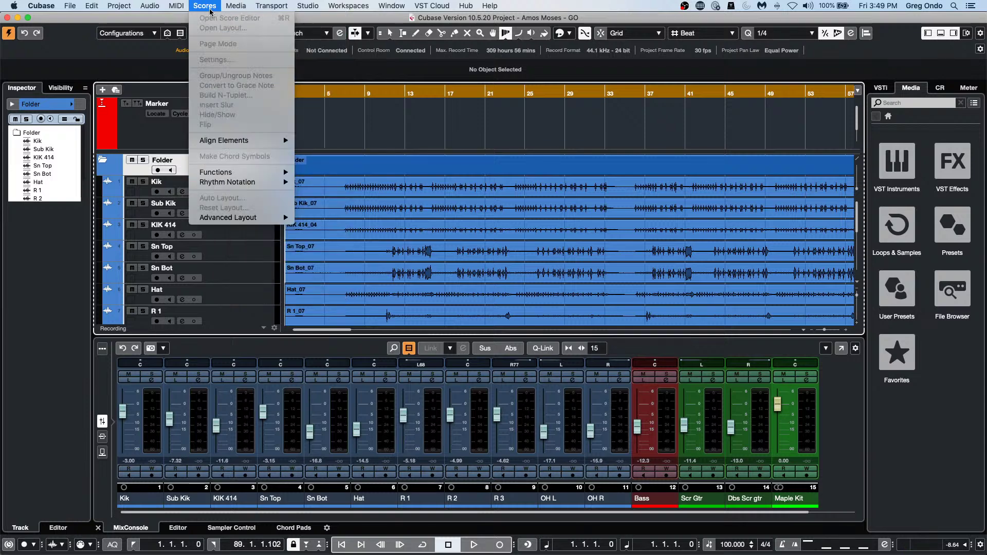
{"action": "left_click", "coordinate": [185, 309]}
Open the recent project Bach - Brandenburg Concerto no 3.cpr and activate it.
{"action": "left_click", "coordinate": [72, 7]}
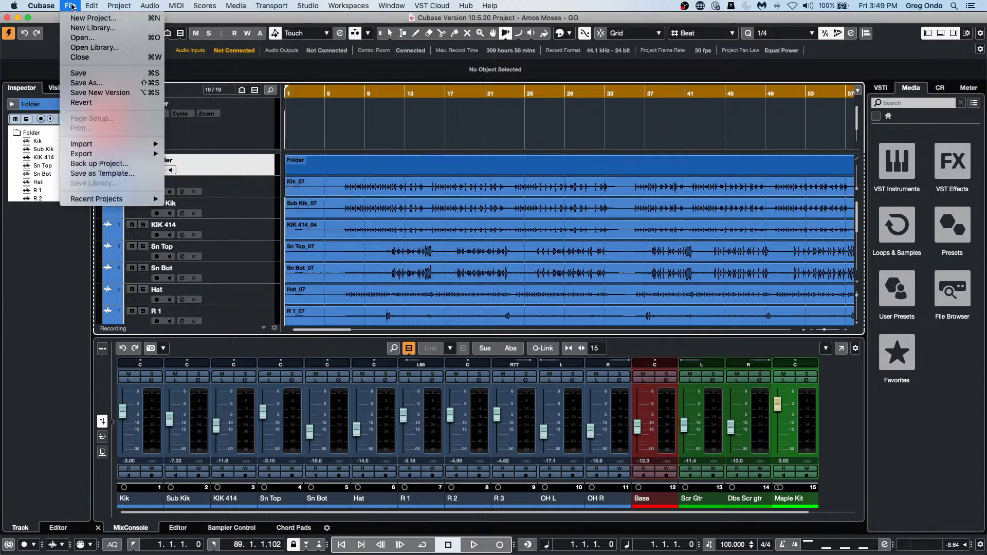
{"action": "mouse_move", "coordinate": [125, 200]}
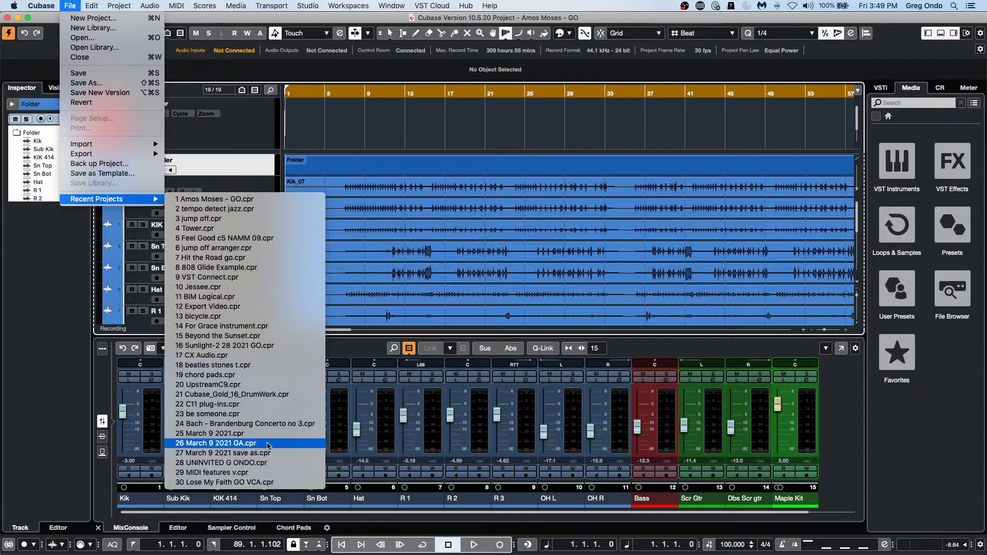
{"action": "left_click", "coordinate": [257, 424]}
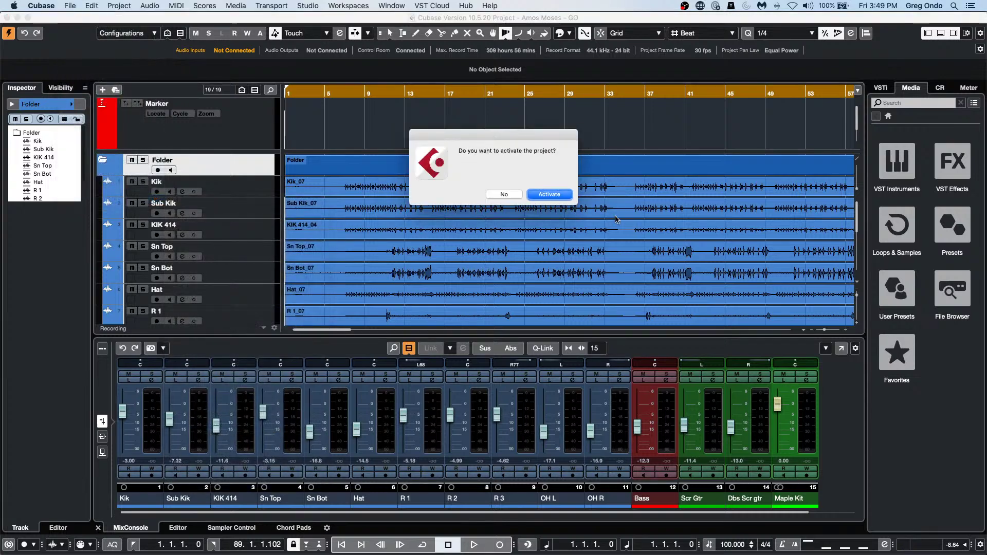
{"action": "left_click", "coordinate": [538, 195]}
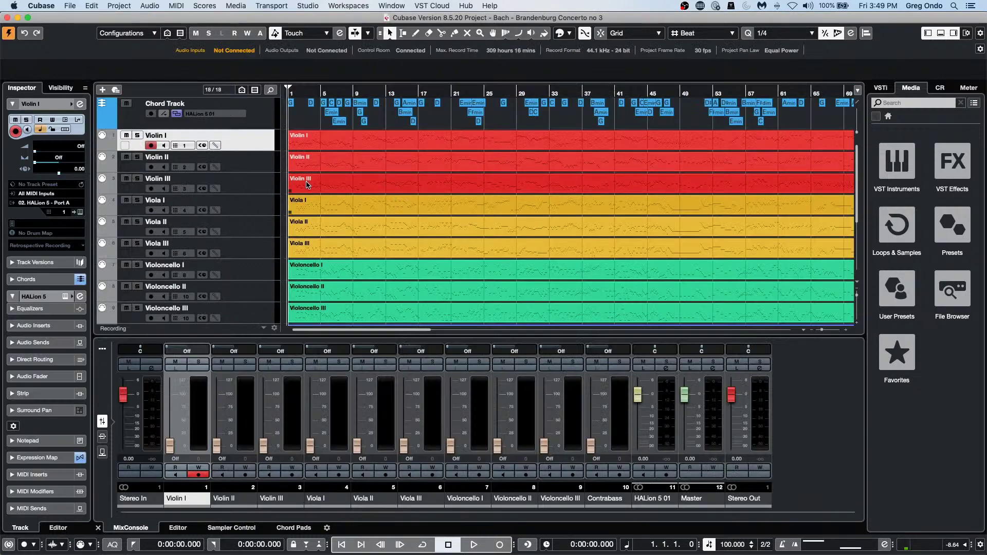
Select the Violin I track and open its MIDI part in the lower-zone editor.
{"action": "left_click", "coordinate": [307, 185]}
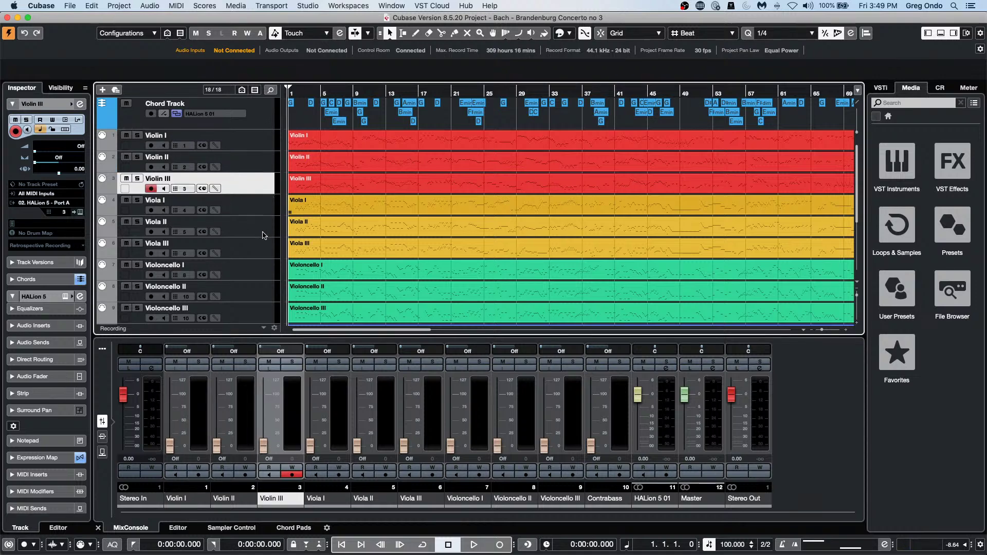
{"action": "left_click", "coordinate": [268, 144]}
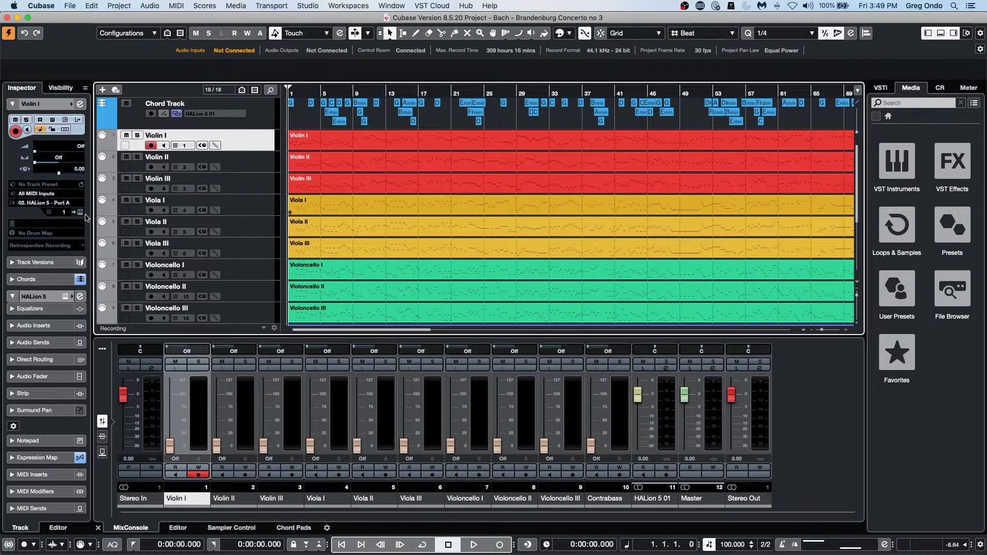
{"action": "left_click", "coordinate": [320, 143]}
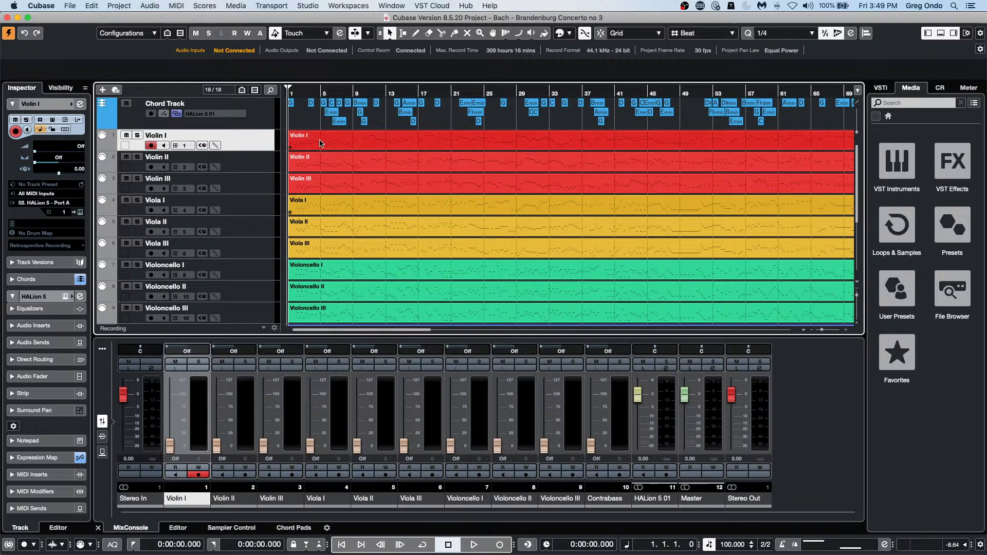
{"action": "double_click", "coordinate": [320, 143]}
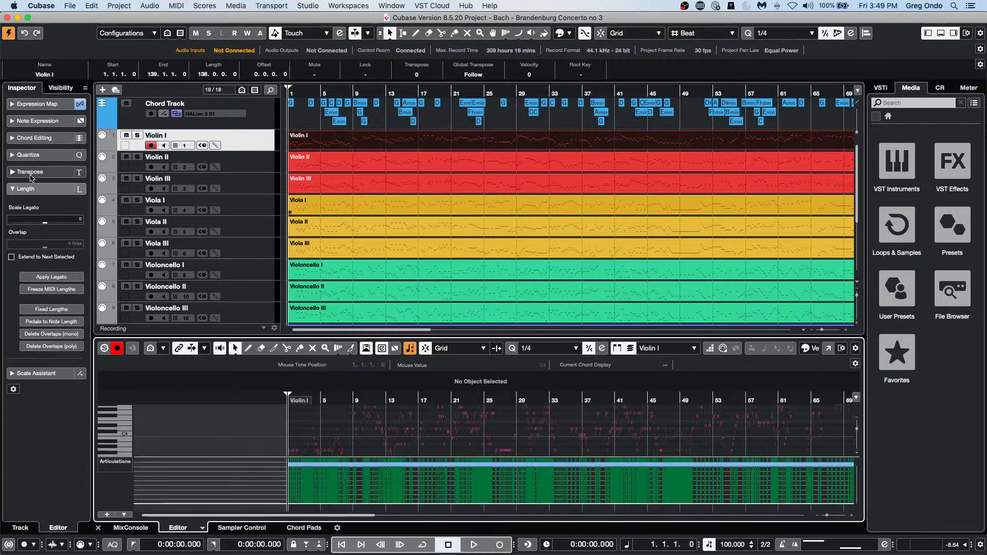
Choose the Violin I 2 expression map for the Violin I track and open Expression Map Setup.
{"action": "left_click", "coordinate": [43, 104]}
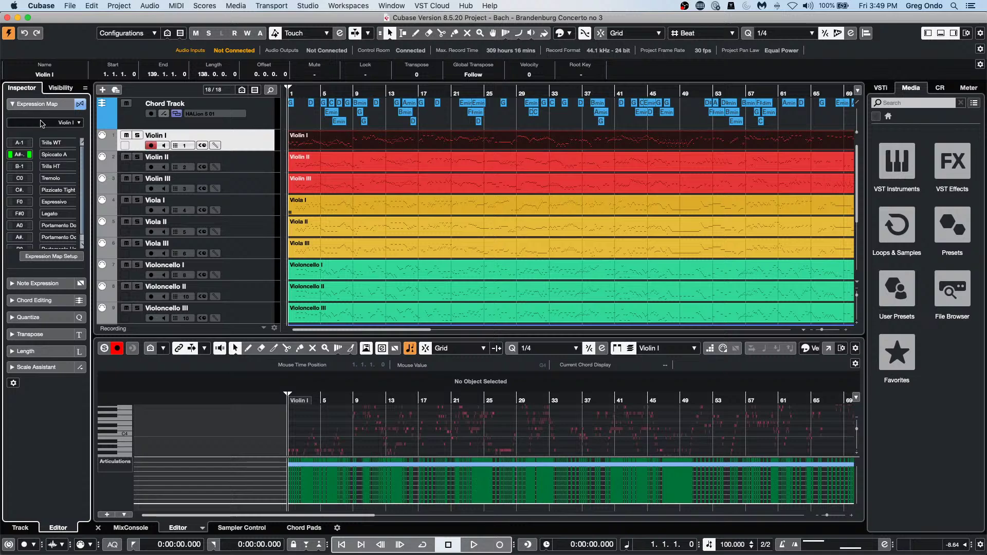
{"action": "left_click", "coordinate": [41, 124]}
{"action": "left_click", "coordinate": [44, 286]}
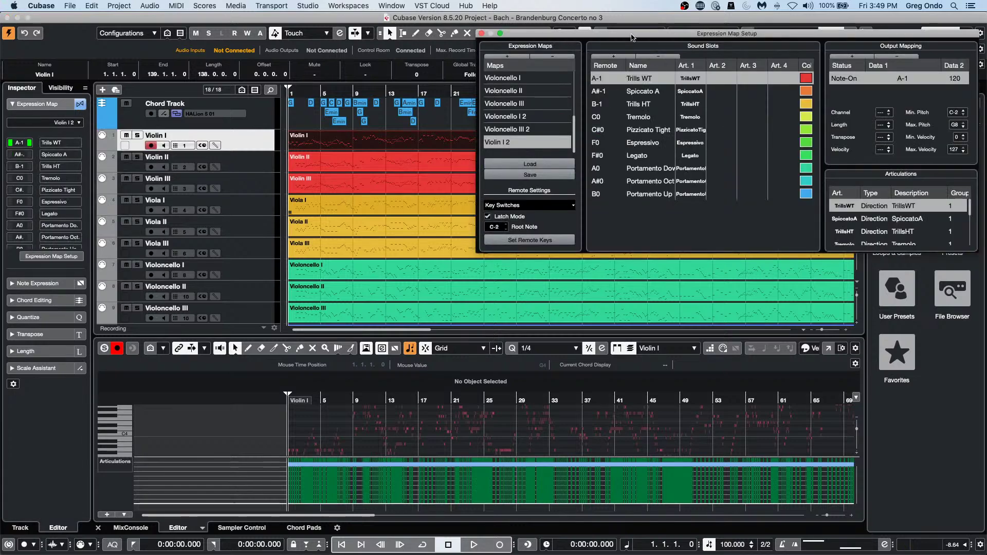
Close the Expression Map Setup window and switch to the Untitled1 project.
{"action": "left_click_drag", "start_coordinate": [632, 37], "coordinate": [484, 150]}
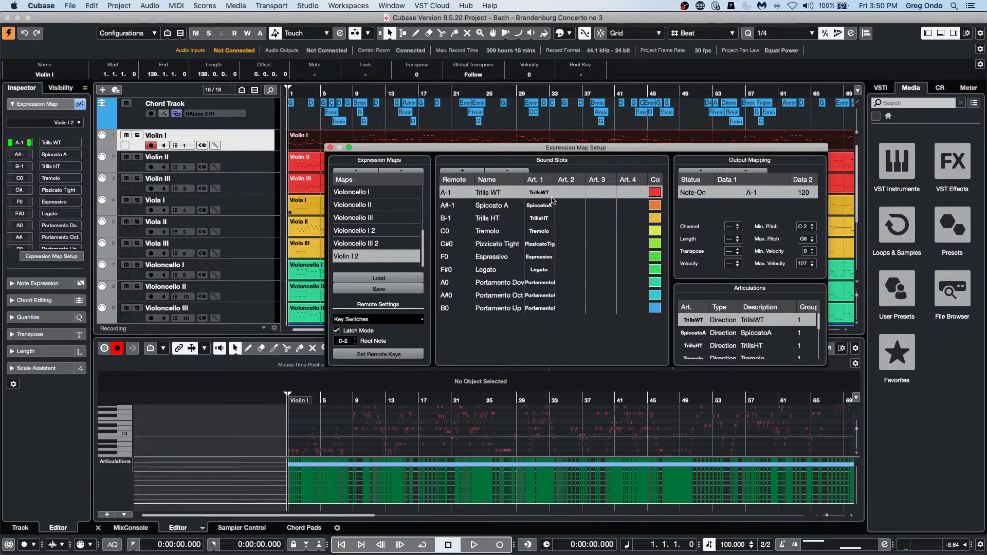
{"action": "left_click", "coordinate": [331, 147]}
{"action": "left_click", "coordinate": [41, 6]}
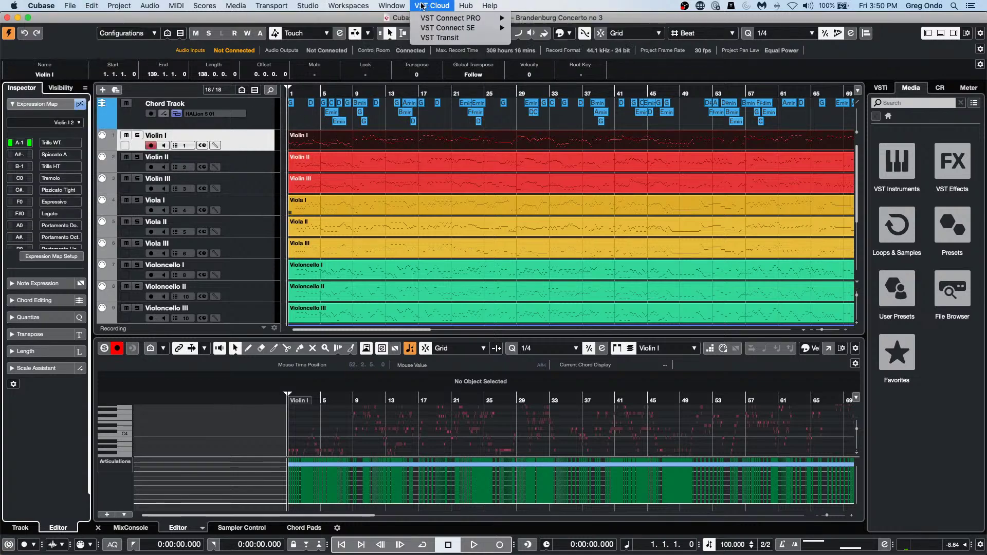
{"action": "mouse_move", "coordinate": [391, 6]}
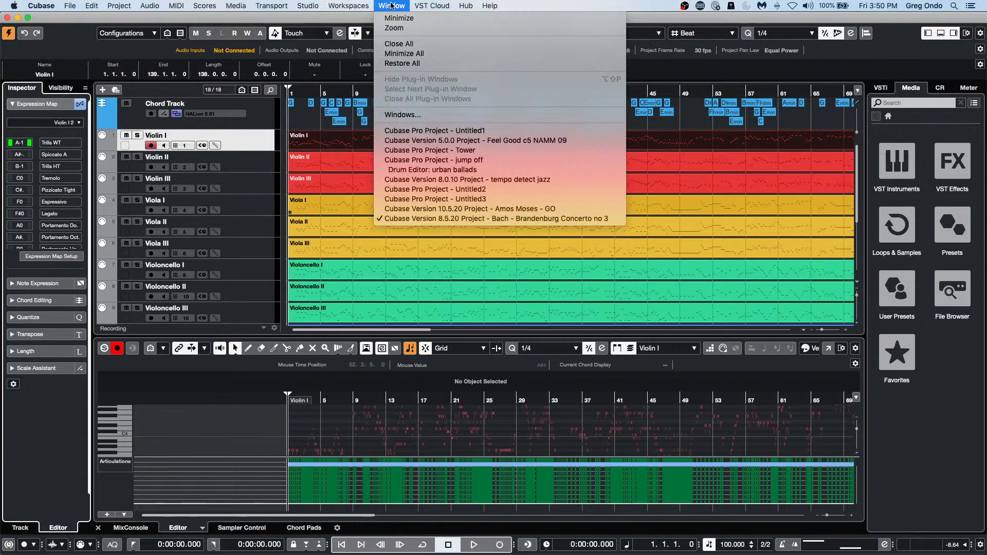
{"action": "left_click", "coordinate": [509, 134]}
Clear the Drumset filter in the Caleidoscope loops and import Atmo 14_AM onto a new track, copying the file to the project folder.
{"action": "right_click", "coordinate": [190, 136]}
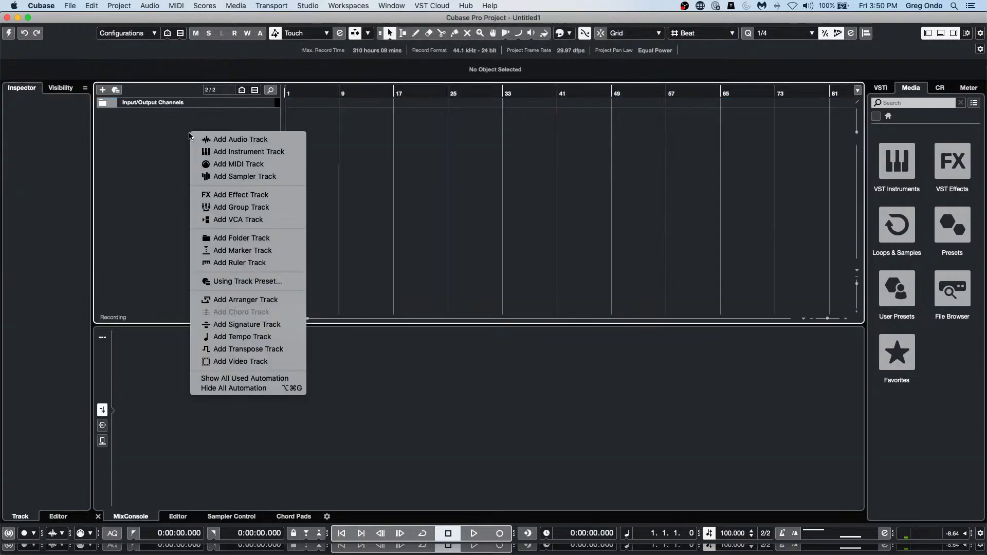
{"action": "left_click", "coordinate": [923, 238]}
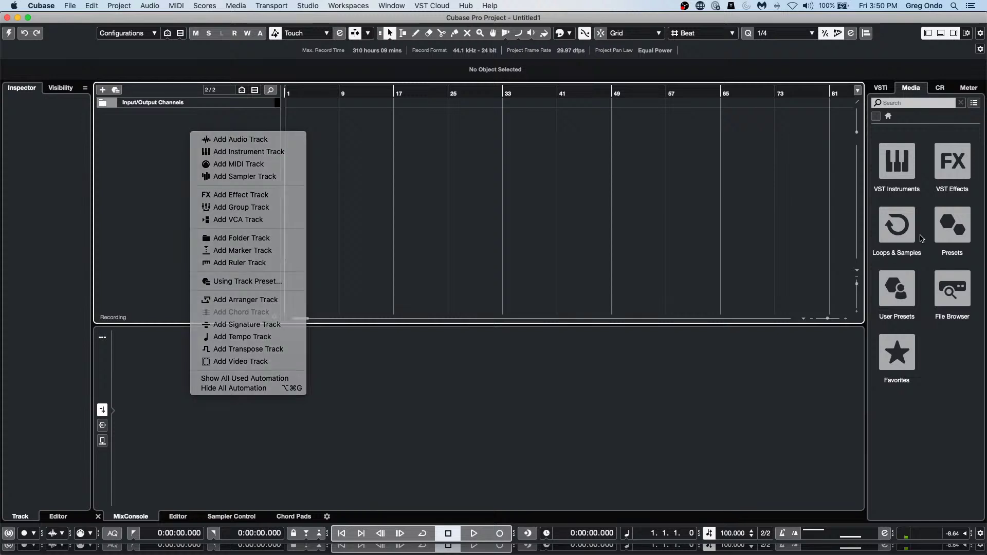
{"action": "left_click", "coordinate": [900, 374]}
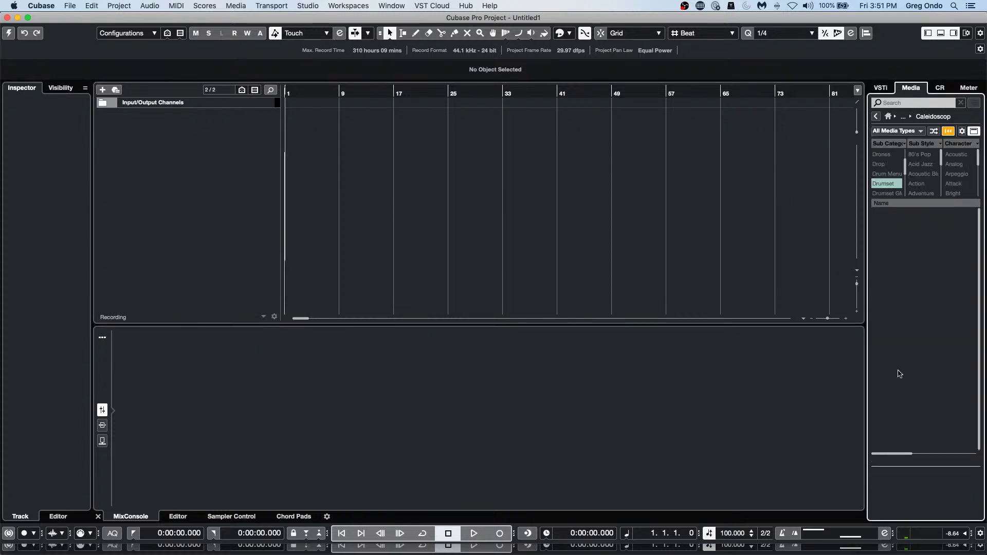
{"action": "left_click", "coordinate": [890, 186]}
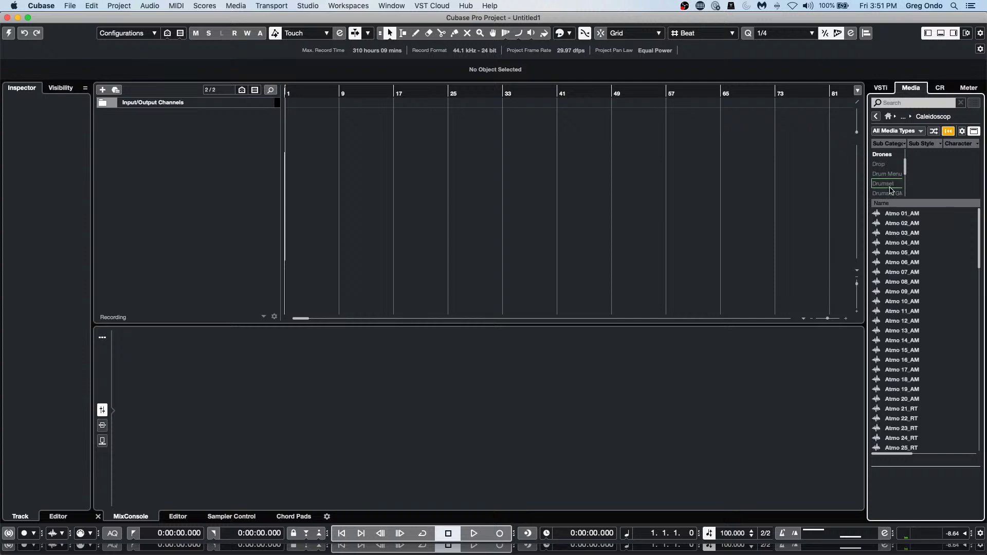
{"action": "left_click", "coordinate": [902, 360]}
{"action": "left_click_drag", "start_coordinate": [903, 360], "coordinate": [425, 135]}
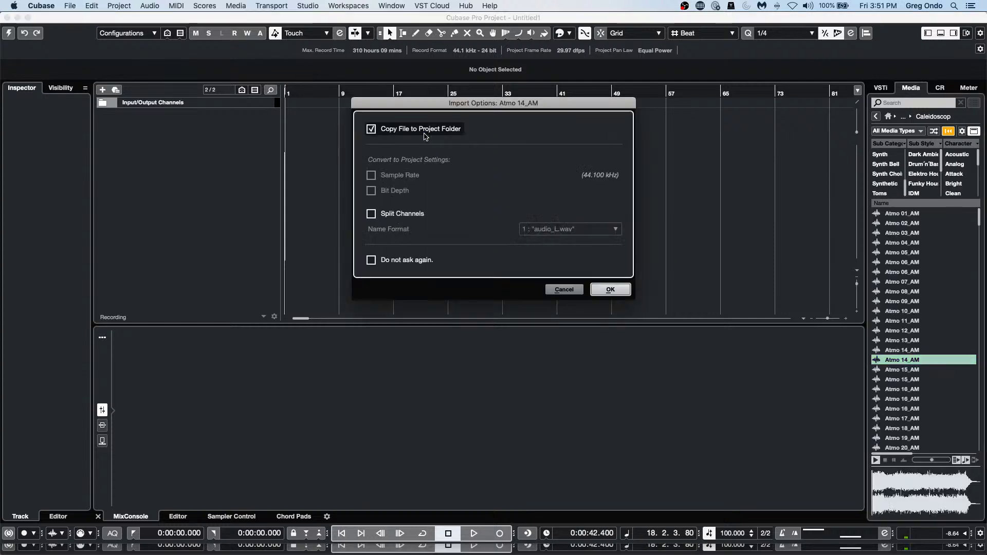
{"action": "left_click", "coordinate": [612, 290]}
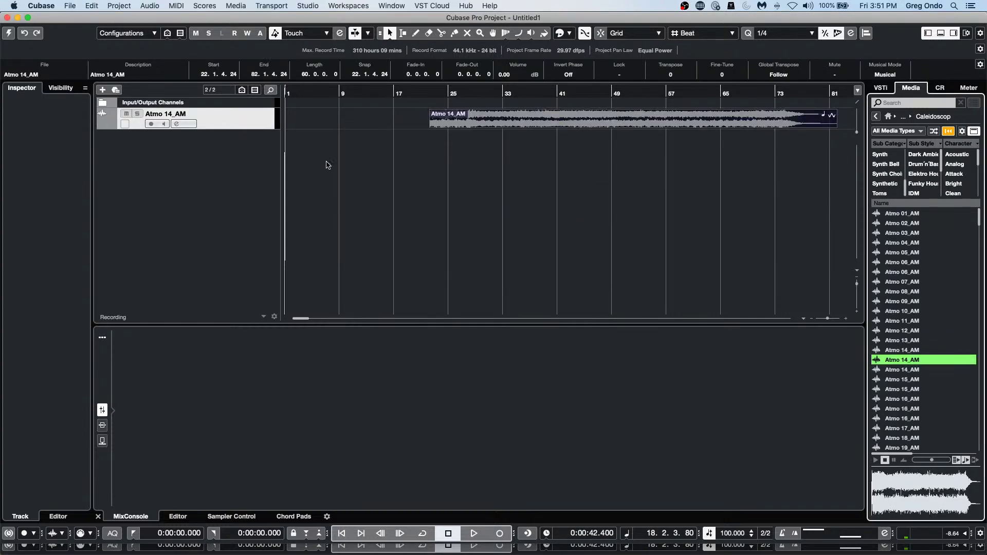
Increase the height of the Atmo 14_AM track, activate the Untitled1 project and close the VST Instruments window.
{"action": "left_click_drag", "start_coordinate": [260, 129], "coordinate": [243, 181]}
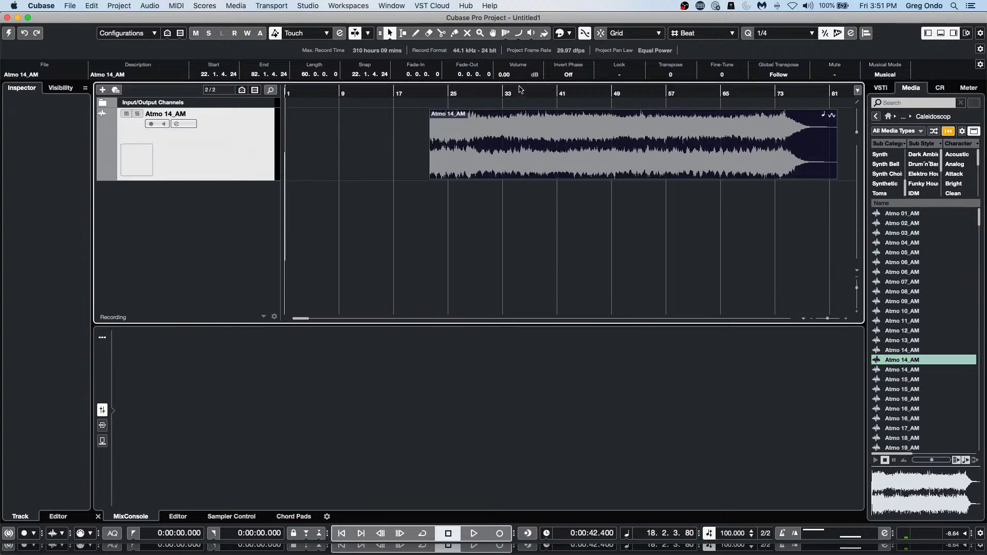
{"action": "left_click_drag", "start_coordinate": [426, 96], "coordinate": [419, 67]}
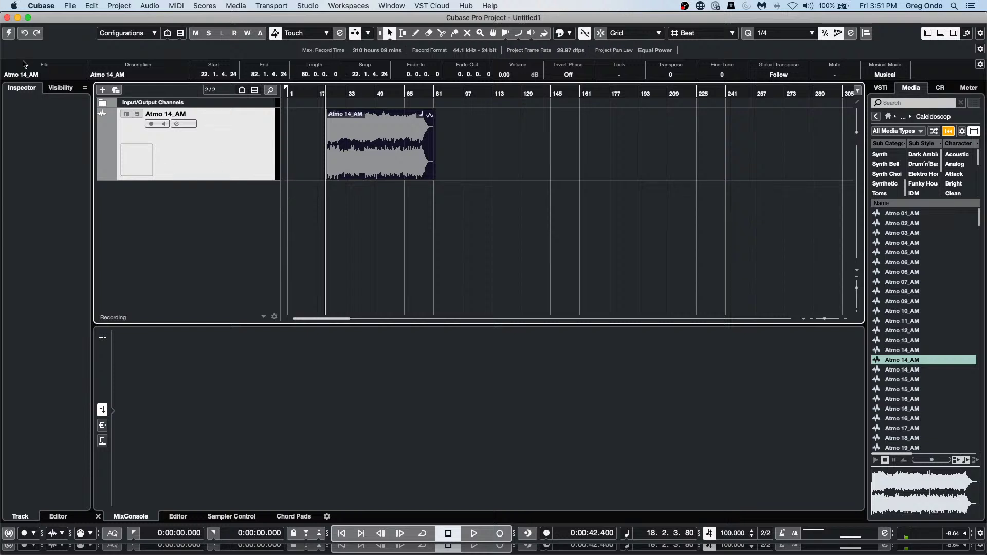
{"action": "left_click", "coordinate": [8, 33]}
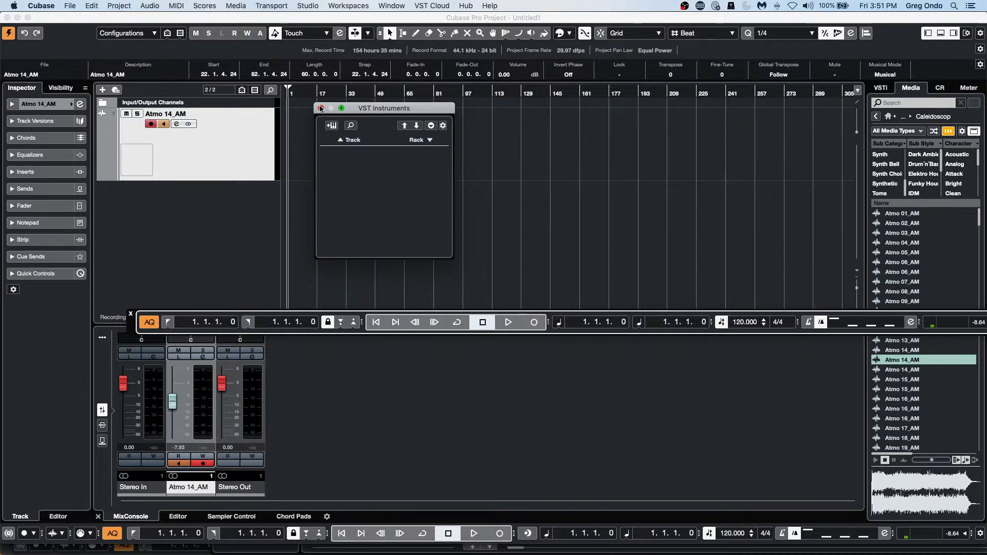
{"action": "left_click", "coordinate": [321, 108]}
Reveal the Atmo 14_AM volume automation and draw a ramp from about bar 24 to bar 66, ending at about -10.2 dB.
{"action": "left_click", "coordinate": [101, 177]}
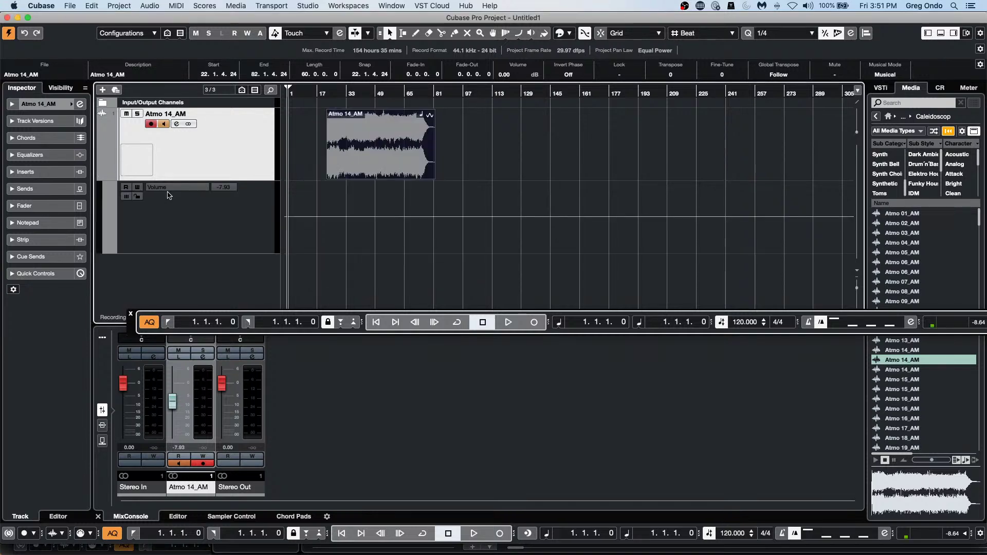
{"action": "right_click", "coordinate": [236, 212]}
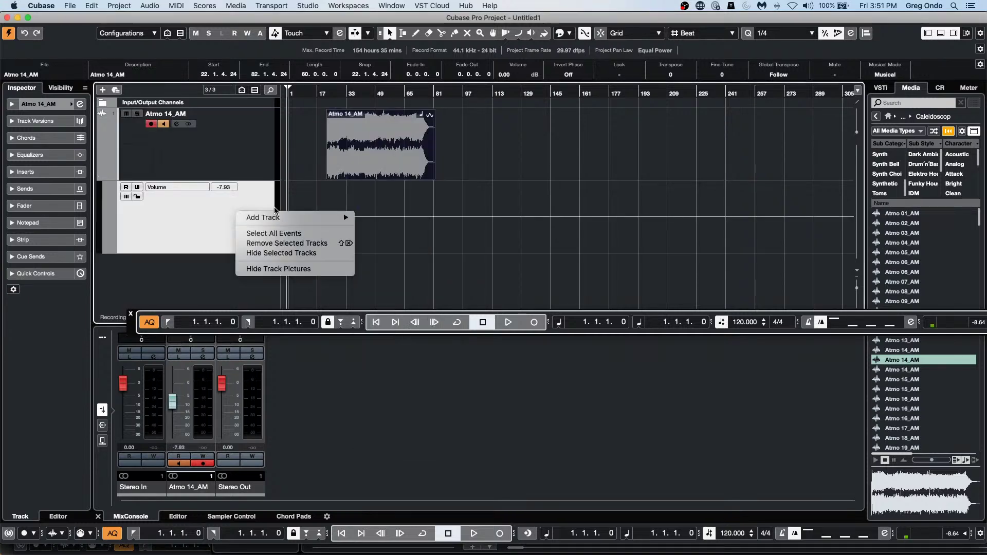
{"action": "right_click", "coordinate": [469, 228]}
{"action": "left_click", "coordinate": [466, 228]}
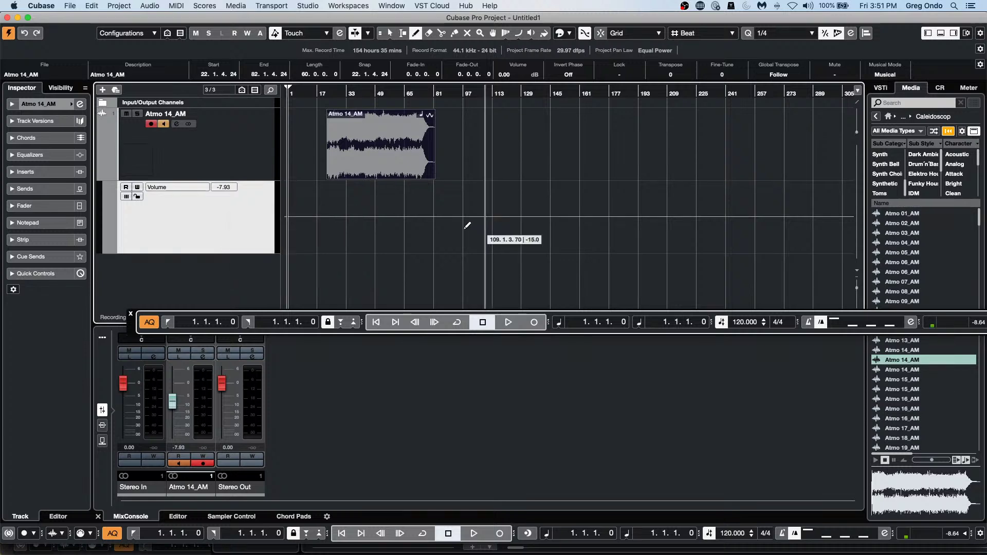
{"action": "left_click", "coordinate": [331, 216]}
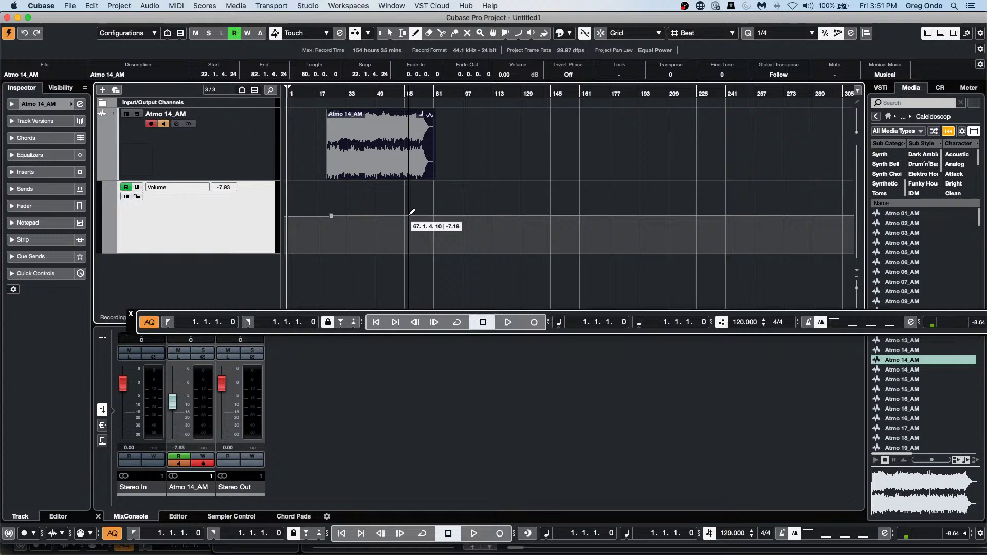
{"action": "left_click_drag", "start_coordinate": [411, 213], "coordinate": [409, 220]}
{"action": "key", "text": "1"}
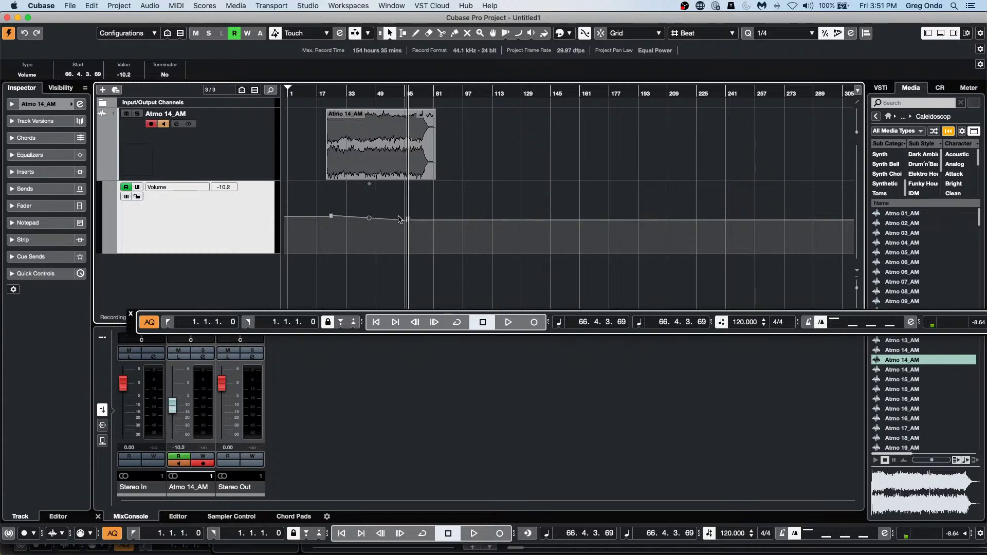
Select the automation points near bar 24 and step back and forth through the volume curve to examine their values.
{"action": "left_click_drag", "start_coordinate": [328, 232], "coordinate": [334, 222]}
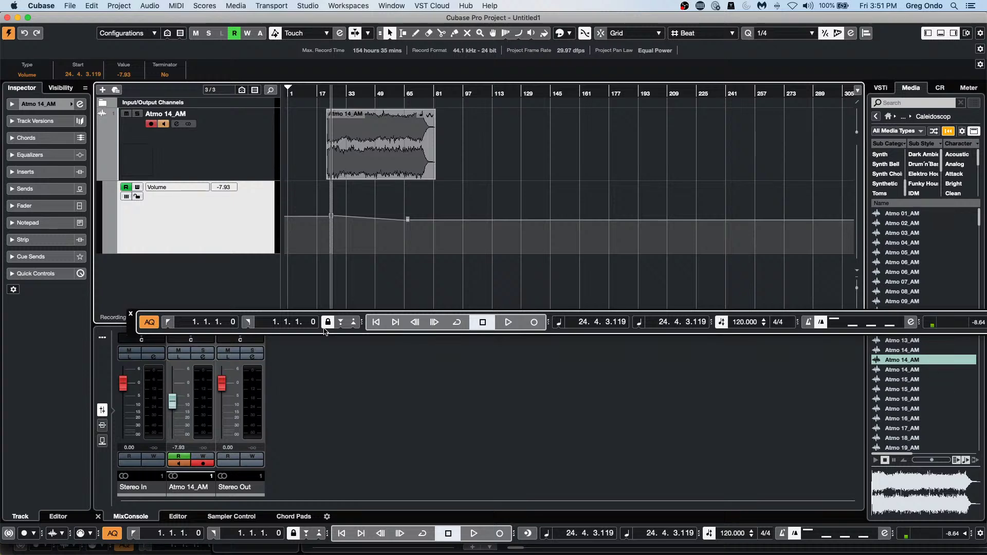
{"action": "key", "text": "Right"}
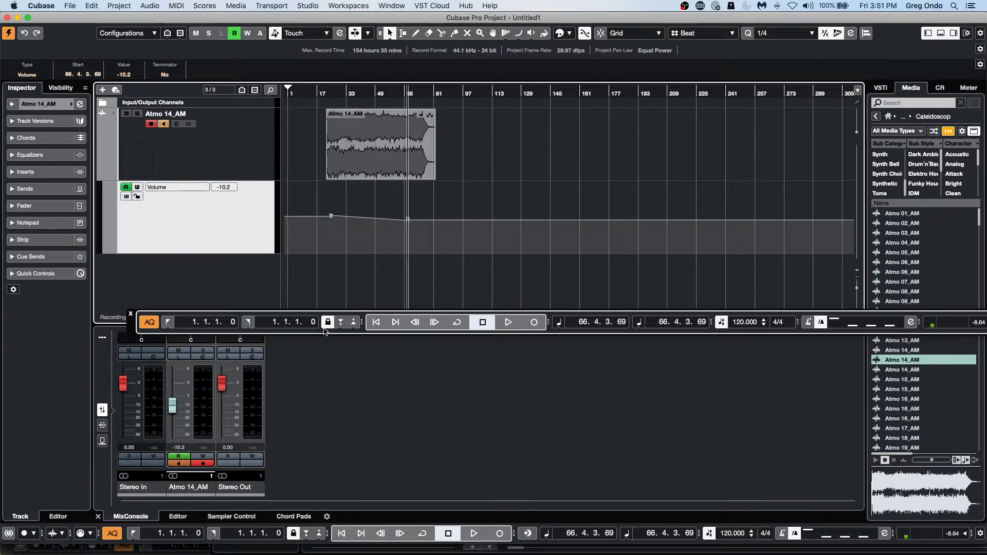
{"action": "key", "text": "Left"}
{"action": "key", "text": "Right"}
{"action": "key", "text": "Left"}
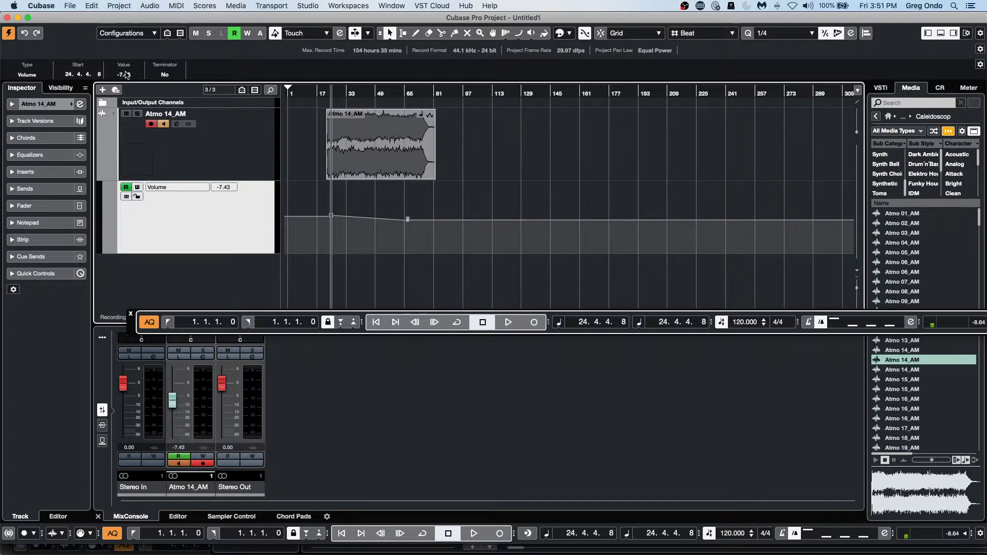
Set the volume automation point at bar 66 to -7.43 dB to match the second point near bar 24.
{"action": "left_click", "coordinate": [128, 76]}
{"action": "left_click", "coordinate": [331, 233]}
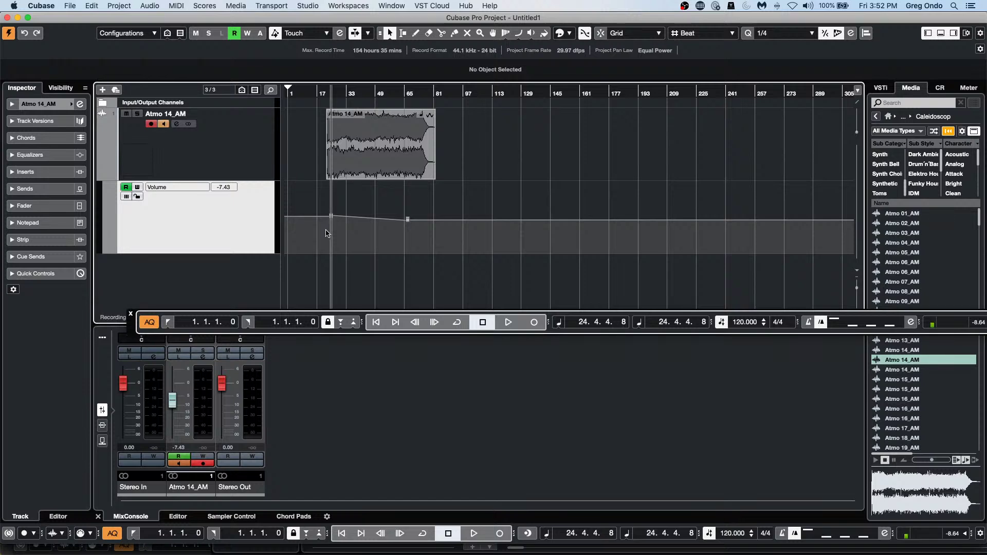
{"action": "left_click", "coordinate": [326, 233]}
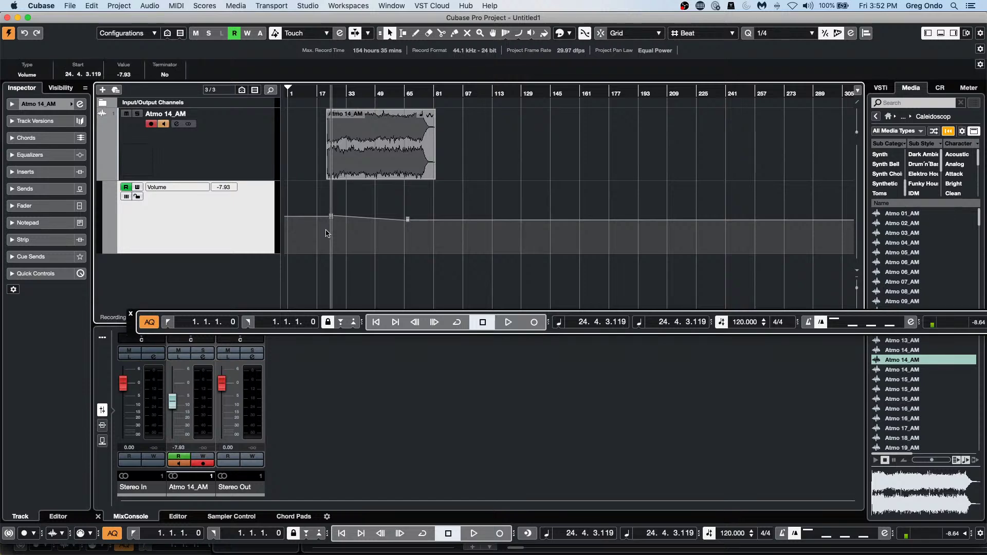
{"action": "left_click", "coordinate": [326, 233]}
{"action": "left_click", "coordinate": [326, 233]}
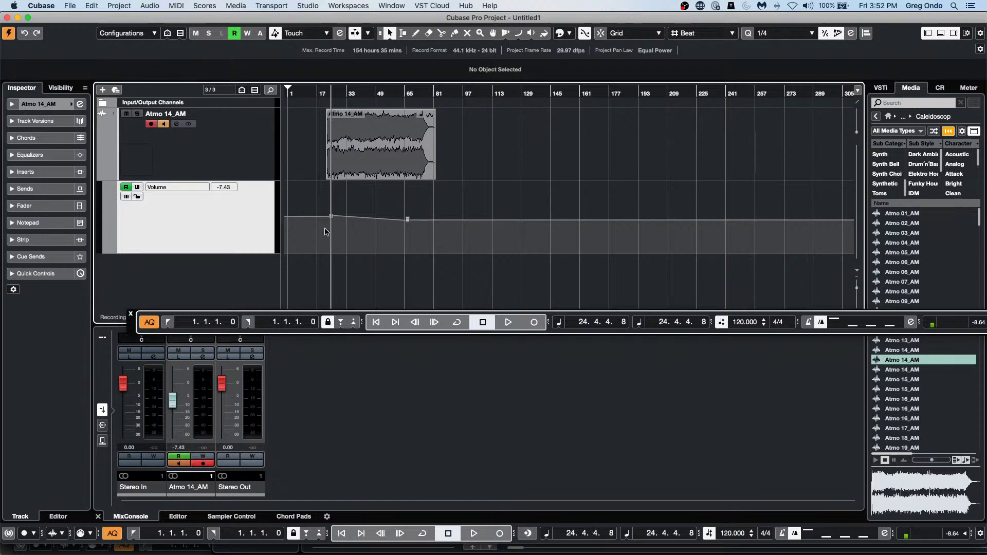
{"action": "left_click", "coordinate": [332, 215]}
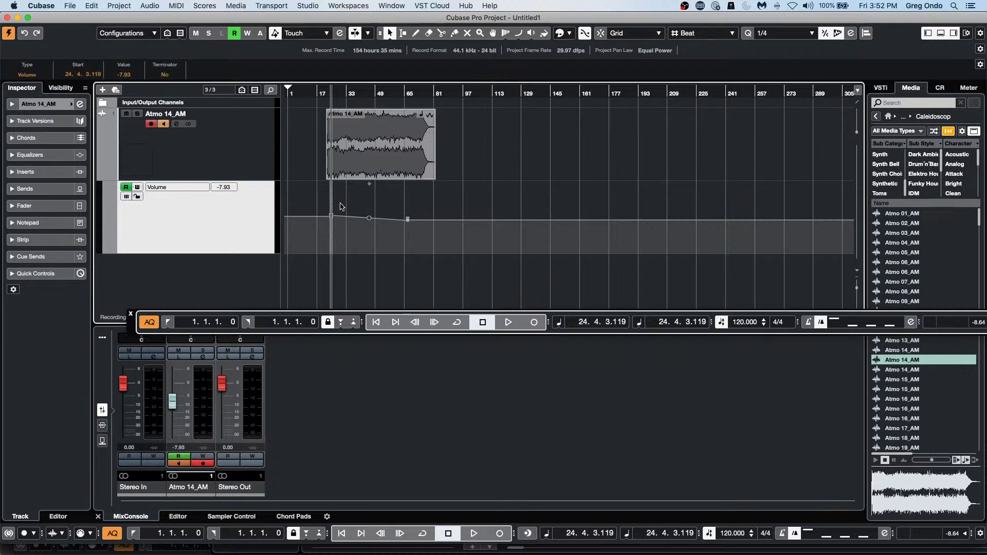
{"action": "key", "text": "Right"}
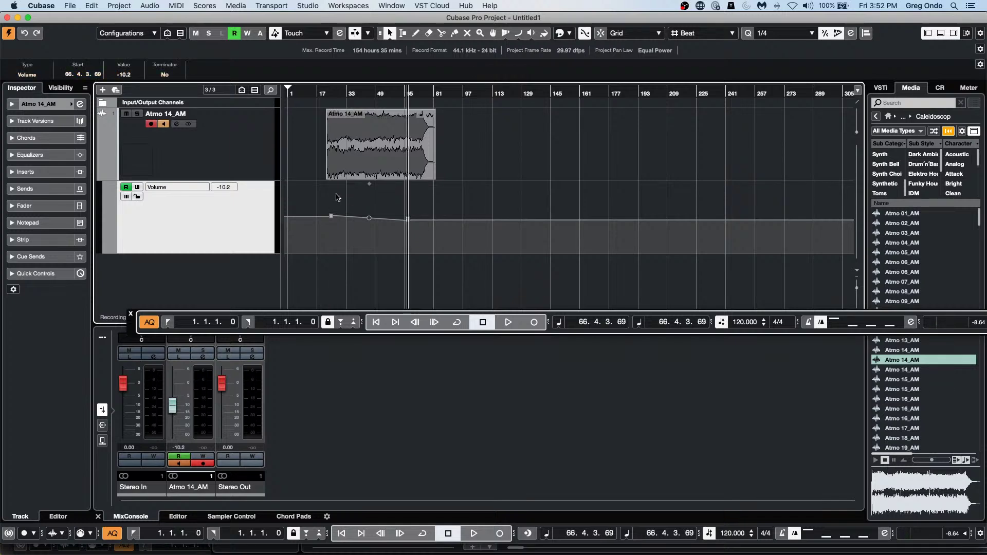
{"action": "left_click", "coordinate": [119, 73]}
{"action": "type", "text": "-7.43"}
{"action": "key", "text": "Return"}
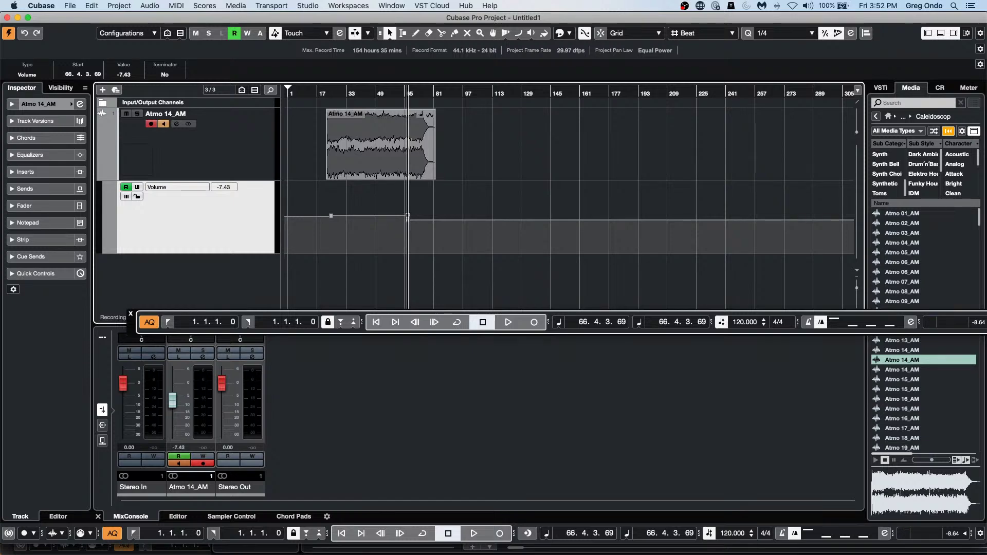
Step back and forth between the volume automation points at bars 24 and 66 to compare their values.
{"action": "key", "text": "Left"}
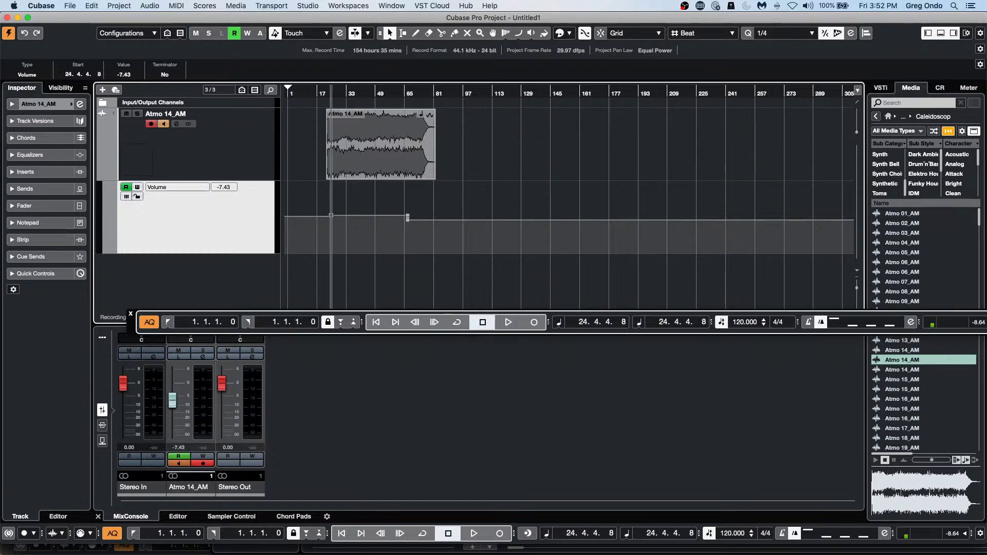
{"action": "key", "text": "Right"}
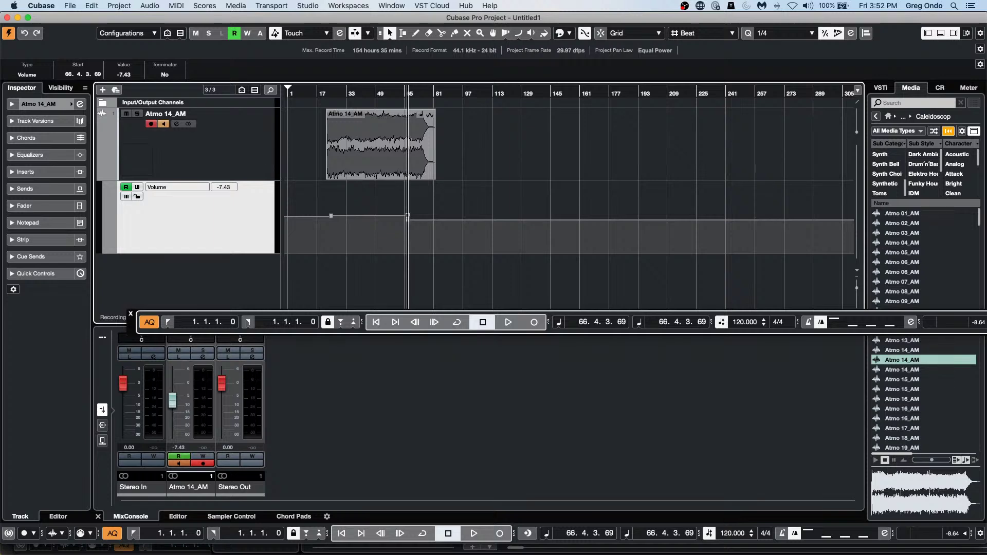
{"action": "key", "text": "Left"}
{"action": "key", "text": "Right"}
{"action": "key", "text": "Left"}
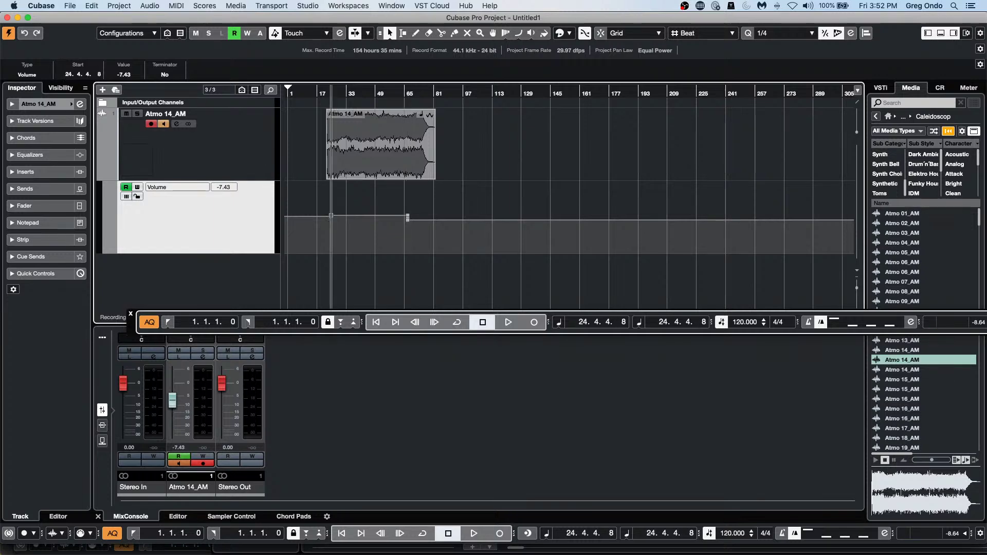
{"action": "key", "text": "Right"}
{"action": "key", "text": "Left"}
{"action": "key", "text": "Right"}
{"action": "key", "text": "Left"}
Close the floating transport panel over the project window.
{"action": "left_click", "coordinate": [131, 315]}
{"action": "left_click", "coordinate": [131, 315]}
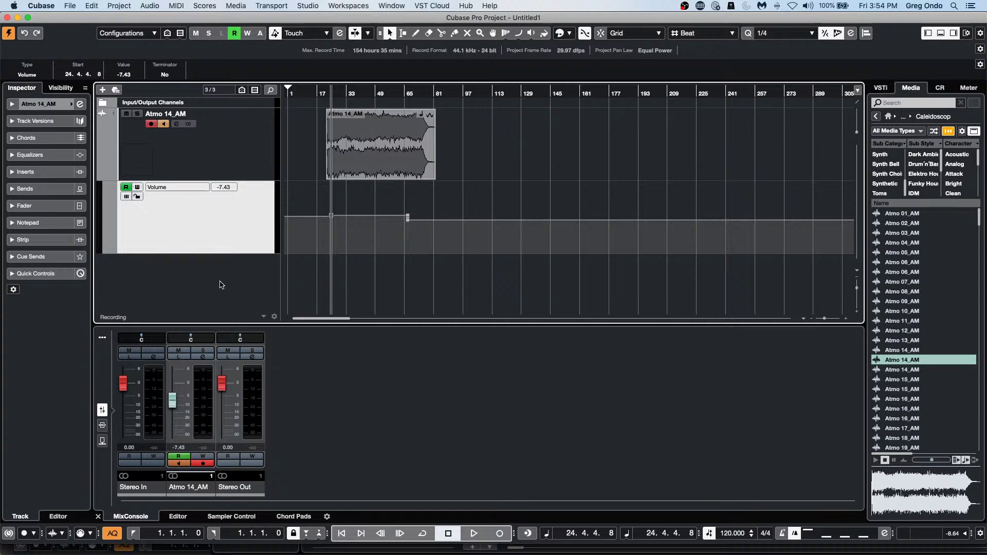
{"action": "right_click", "coordinate": [261, 215]}
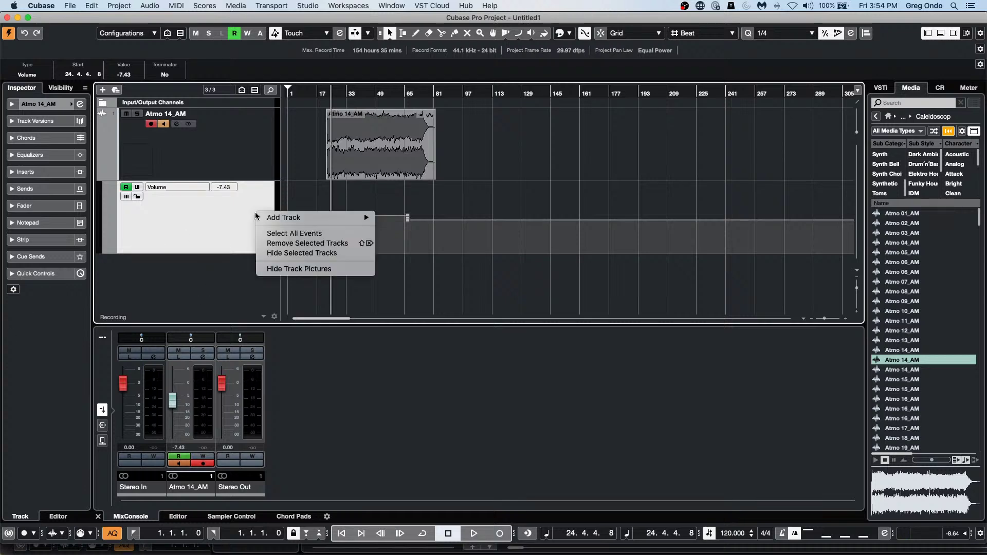
{"action": "mouse_move", "coordinate": [263, 217]}
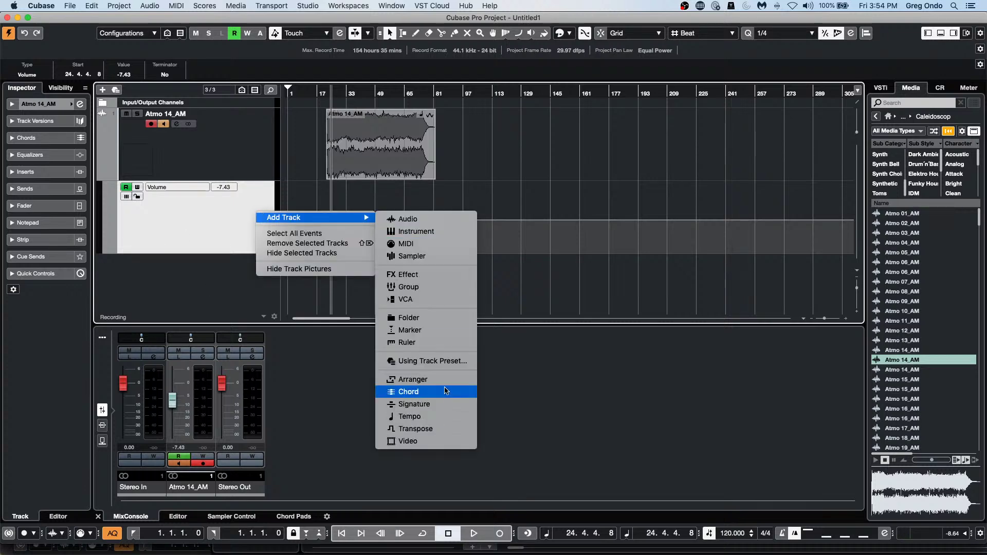
{"action": "left_click", "coordinate": [426, 234]}
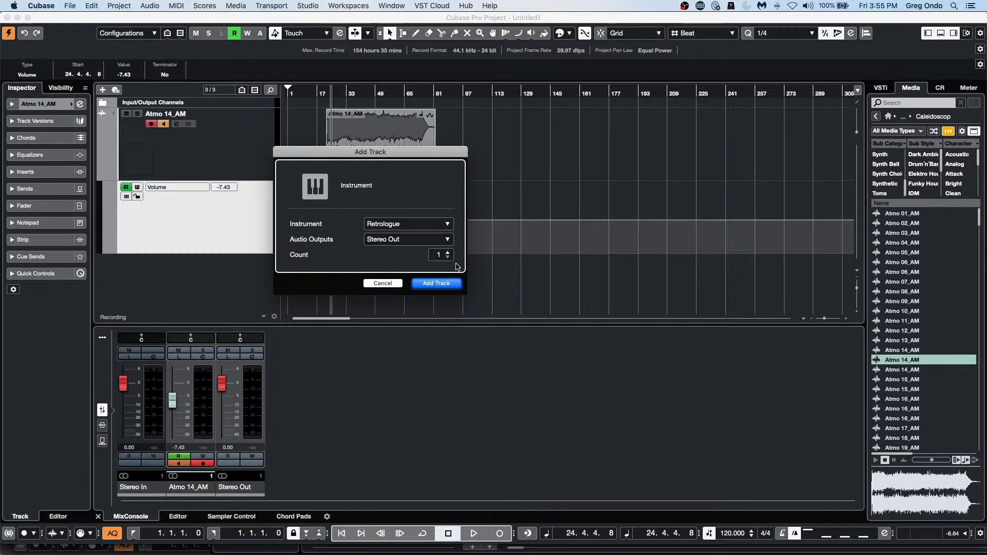
{"action": "left_click", "coordinate": [392, 284]}
Add one instrument track using HALion Sonic SE with its audio routed to Stereo Out.
{"action": "right_click", "coordinate": [194, 221]}
{"action": "mouse_move", "coordinate": [208, 225]}
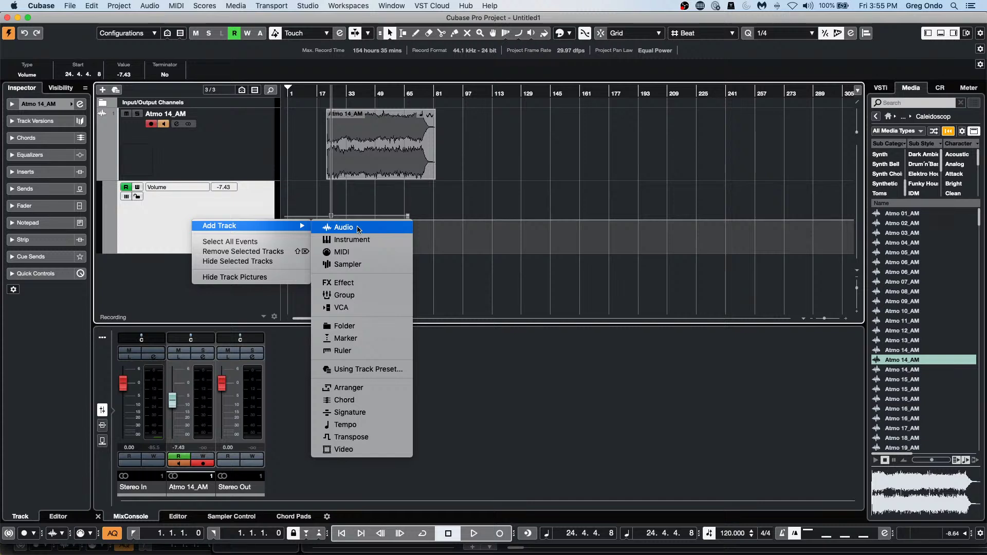
{"action": "left_click", "coordinate": [360, 240]}
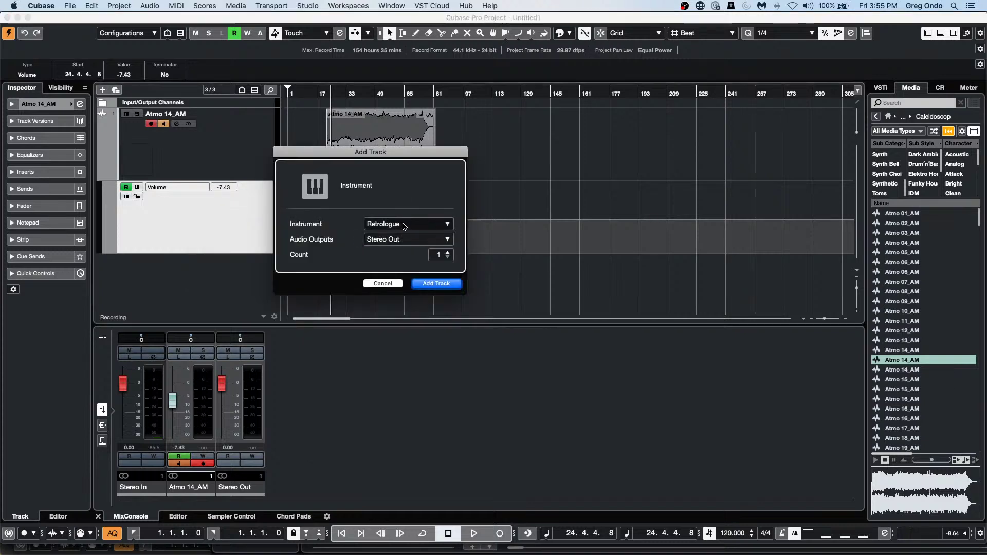
{"action": "left_click", "coordinate": [404, 224]}
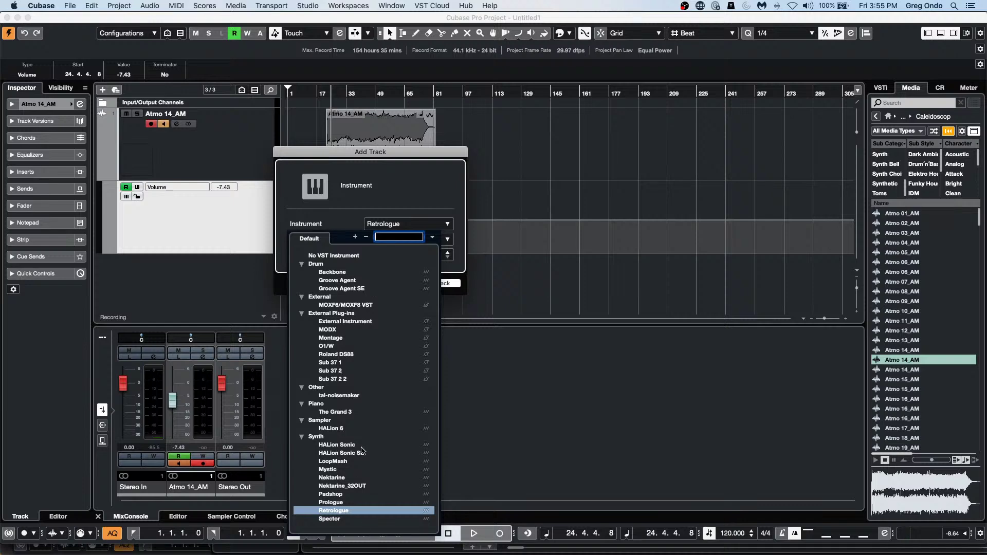
{"action": "left_click", "coordinate": [363, 453]}
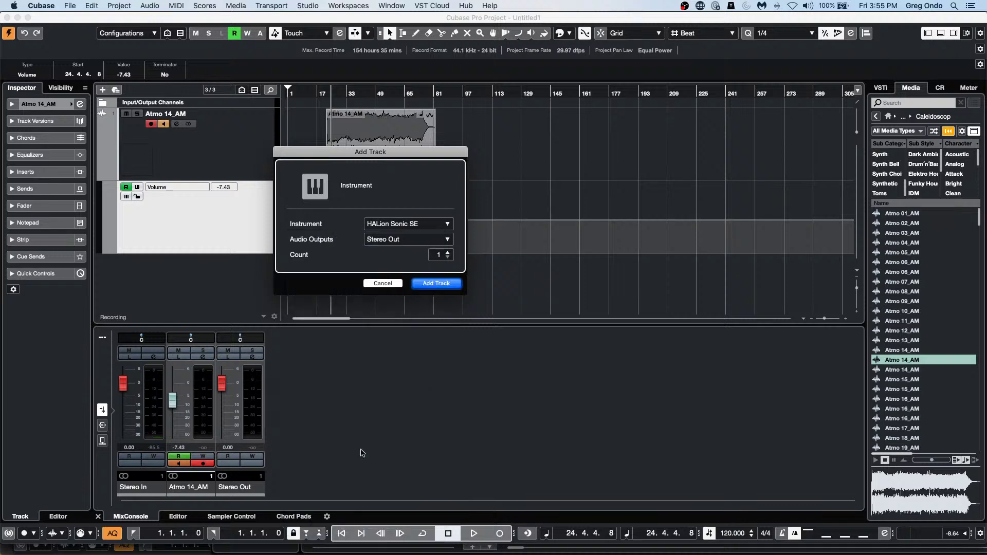
{"action": "left_click", "coordinate": [443, 285]}
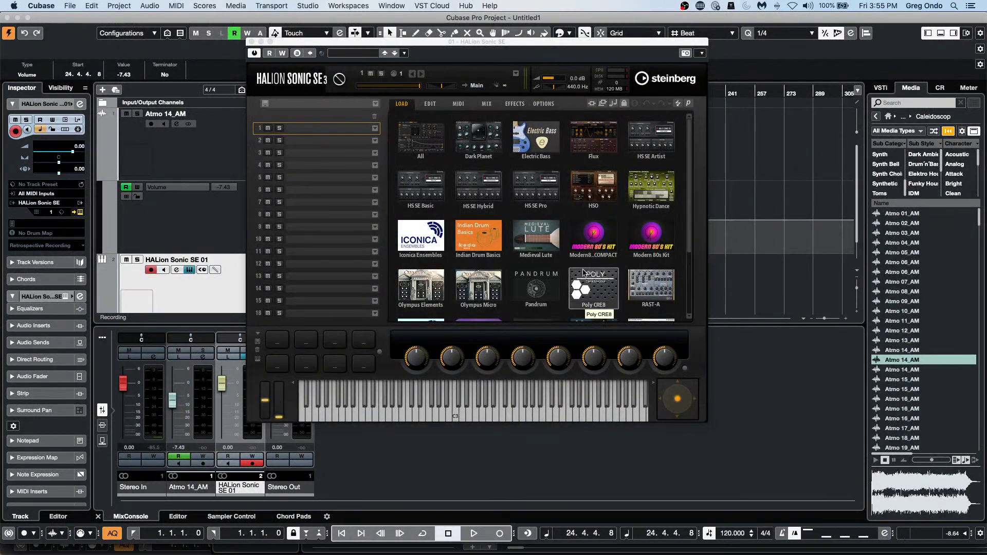
Load the TGuitar program into the first slot of HALion Sonic SE.
{"action": "scroll", "coordinate": [584, 275], "scroll_direction": "down", "scroll_amount": 2}
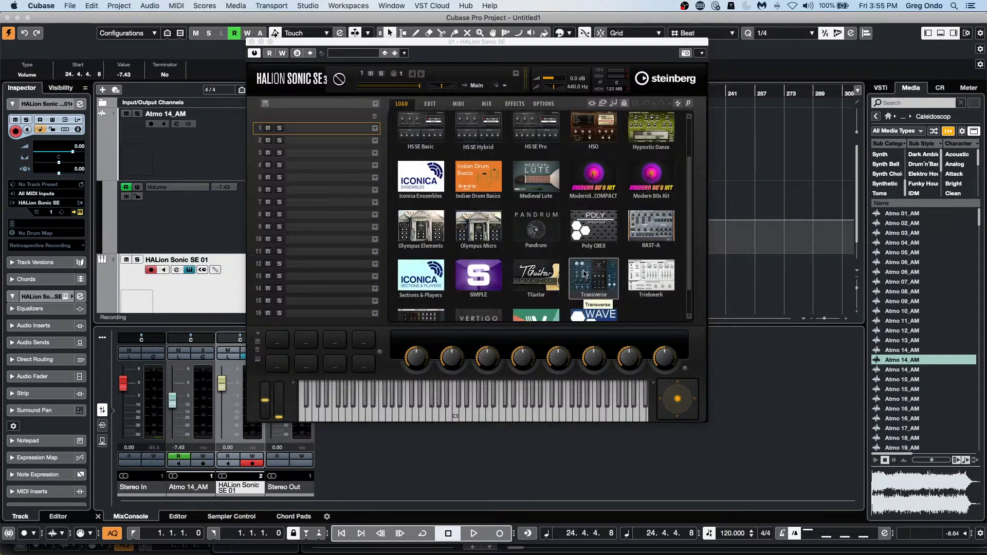
{"action": "left_click", "coordinate": [549, 279]}
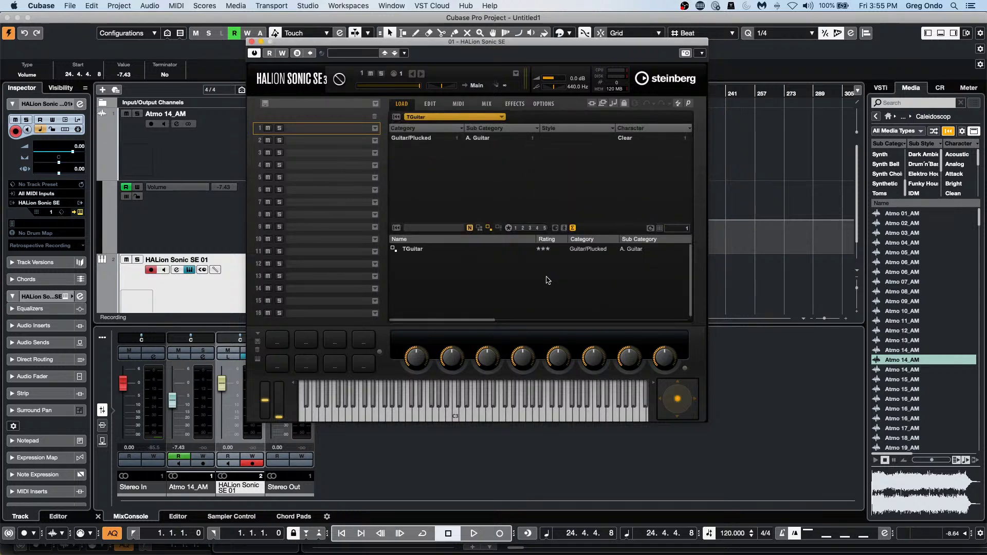
{"action": "left_click", "coordinate": [417, 250]}
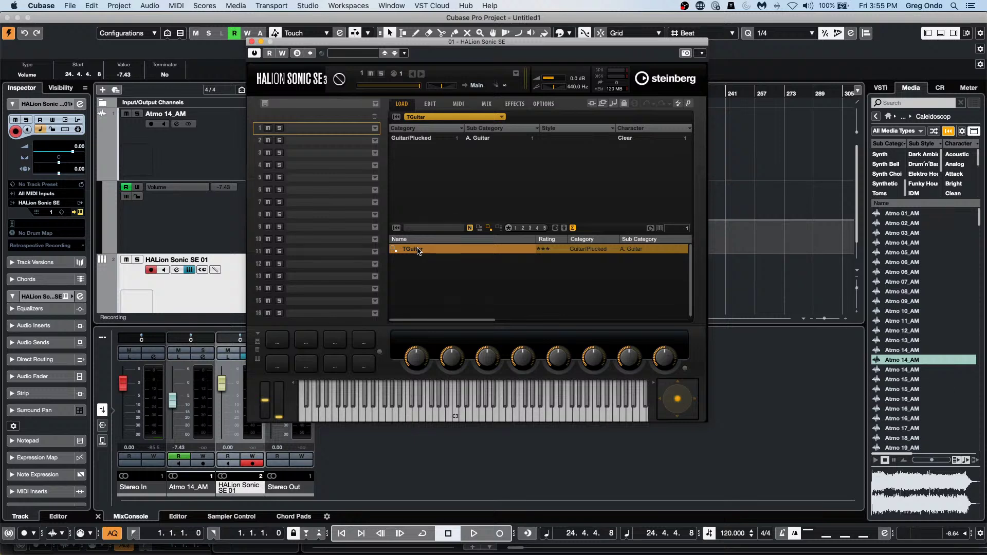
{"action": "double_click", "coordinate": [417, 250]}
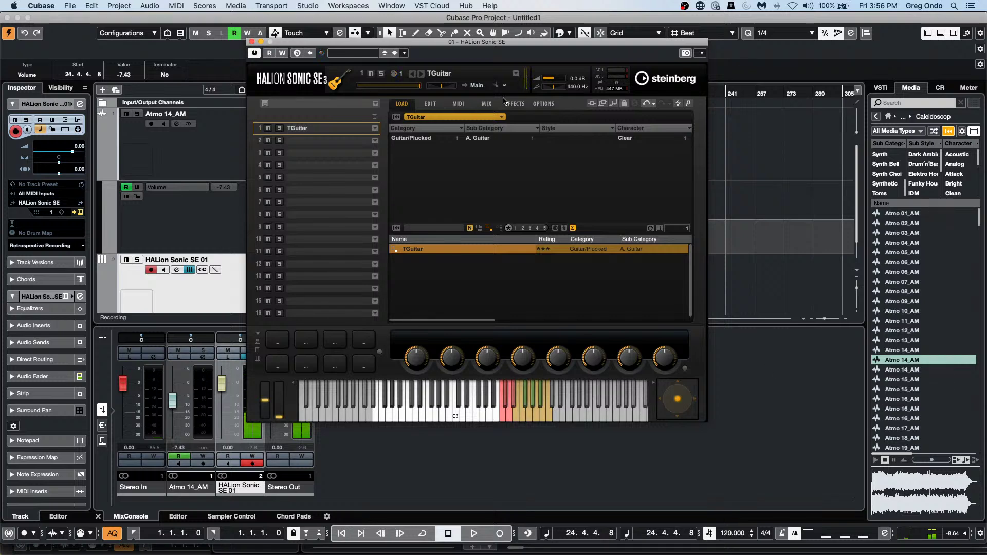
Set TGuitar's editor to Patterns mode and assign Pop-pattern02 - 72 to a key in the middle of the pattern selection keyboard.
{"action": "left_click", "coordinate": [432, 103]}
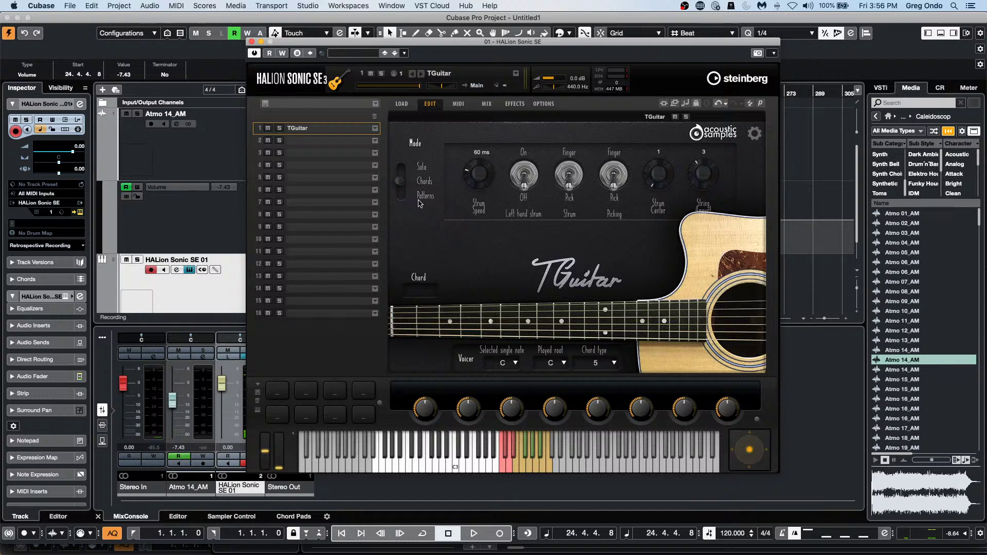
{"action": "left_click", "coordinate": [402, 195]}
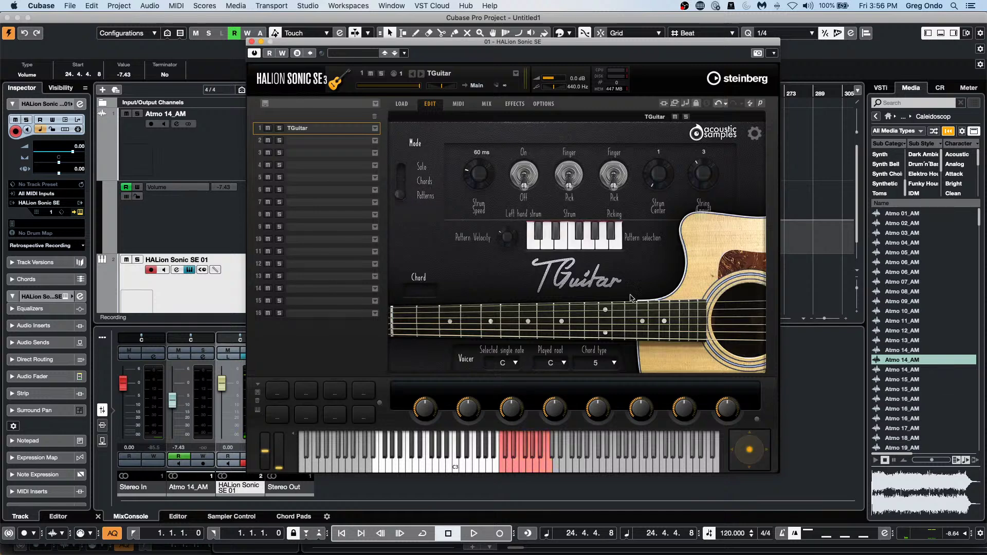
{"action": "left_click", "coordinate": [573, 233]}
{"action": "left_click", "coordinate": [567, 245]}
{"action": "left_click", "coordinate": [569, 245]}
{"action": "mouse_move", "coordinate": [571, 246]}
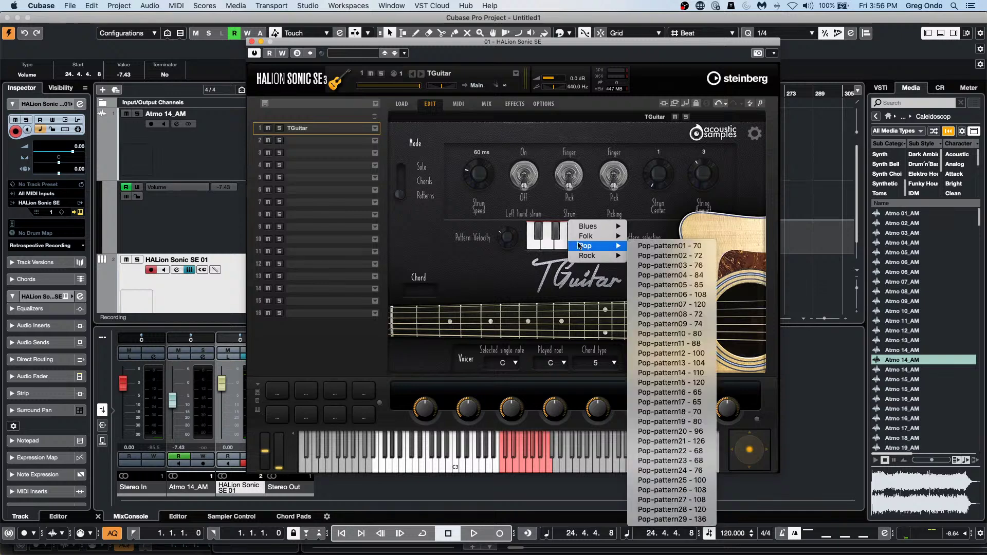
{"action": "left_click", "coordinate": [652, 256]}
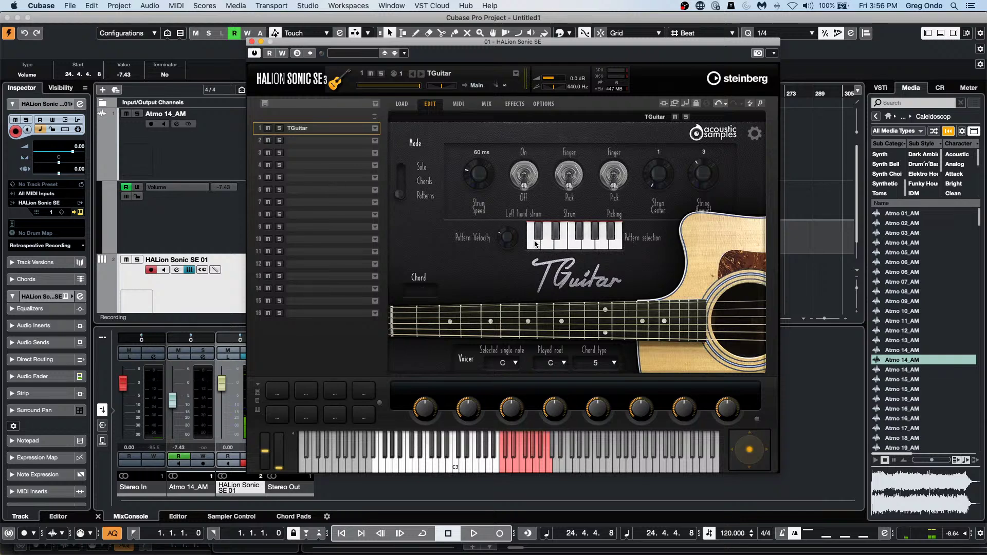
Assign Folk-pattern14 - 106 to the lowest key of TGuitar's pattern selection keyboard and close the instrument window.
{"action": "left_click", "coordinate": [539, 247]}
{"action": "mouse_move", "coordinate": [565, 234]}
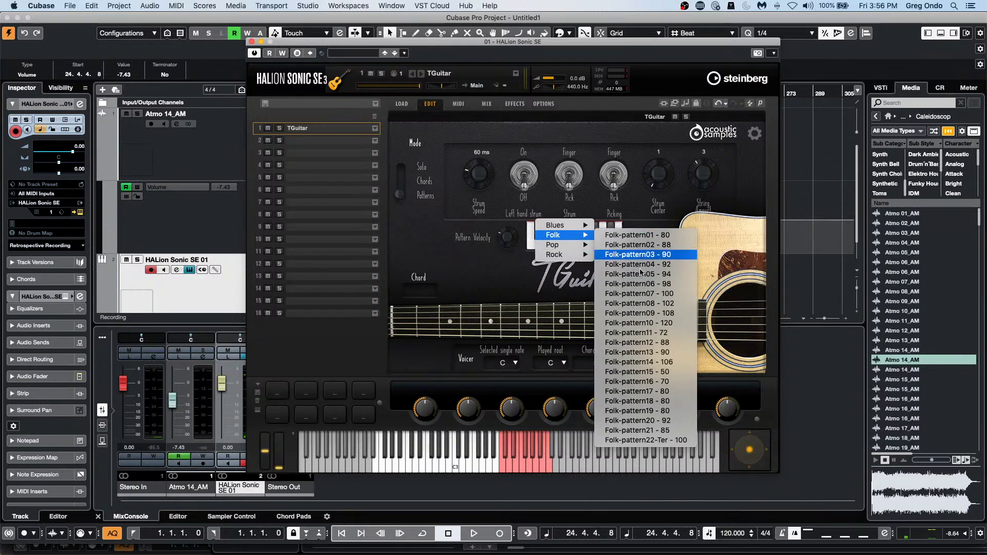
{"action": "left_click", "coordinate": [664, 365]}
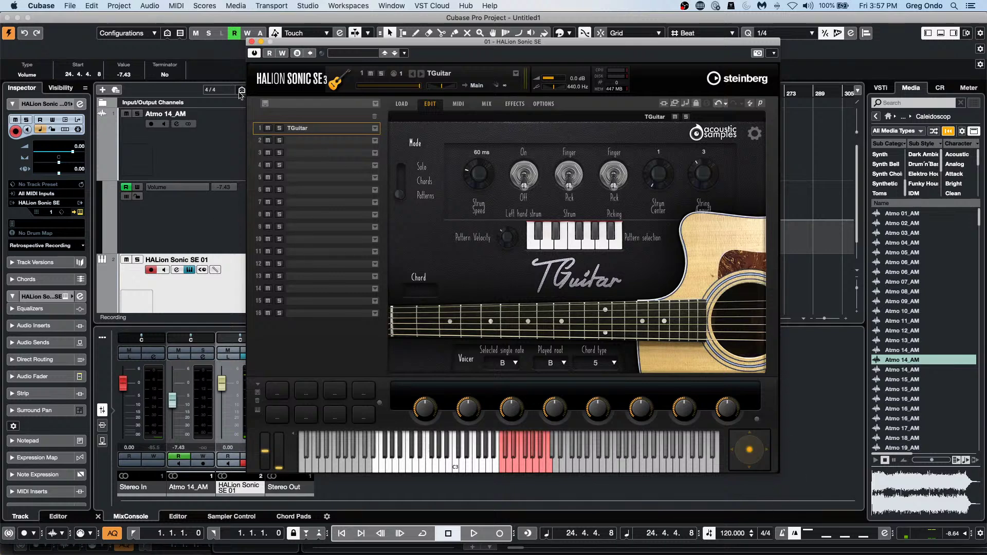
{"action": "left_click", "coordinate": [251, 42]}
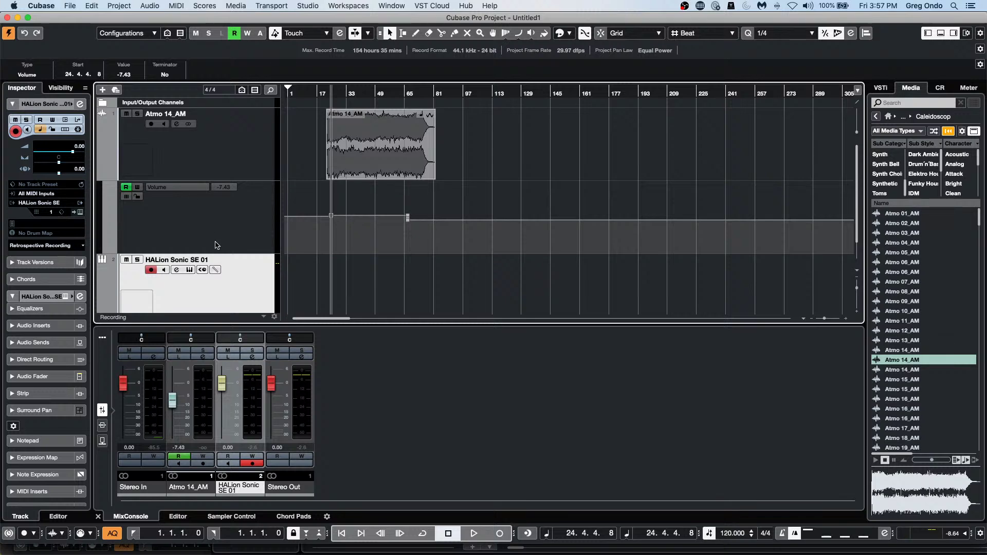
{"action": "left_click", "coordinate": [330, 96]}
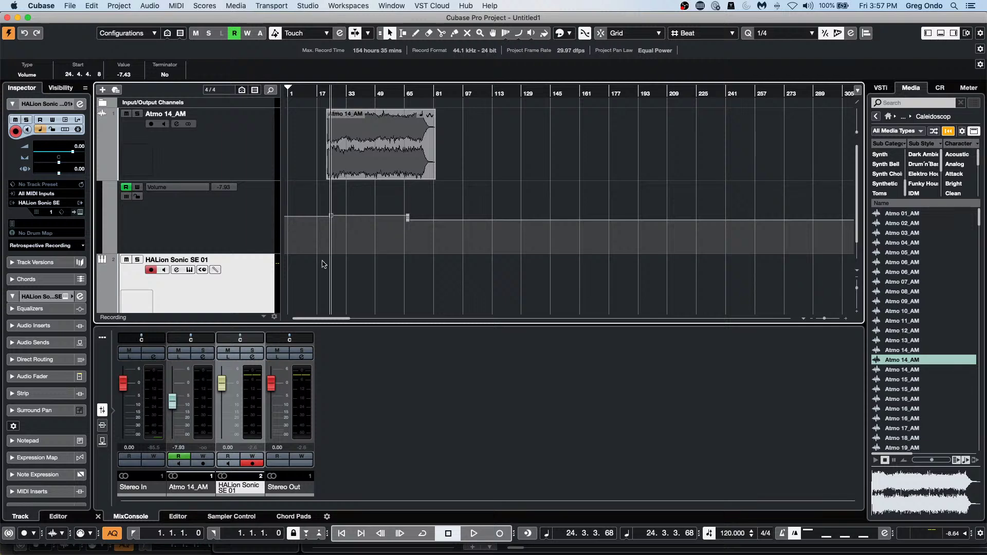
{"action": "left_click", "coordinate": [208, 144]}
{"action": "right_click", "coordinate": [207, 144]}
{"action": "mouse_move", "coordinate": [276, 151]}
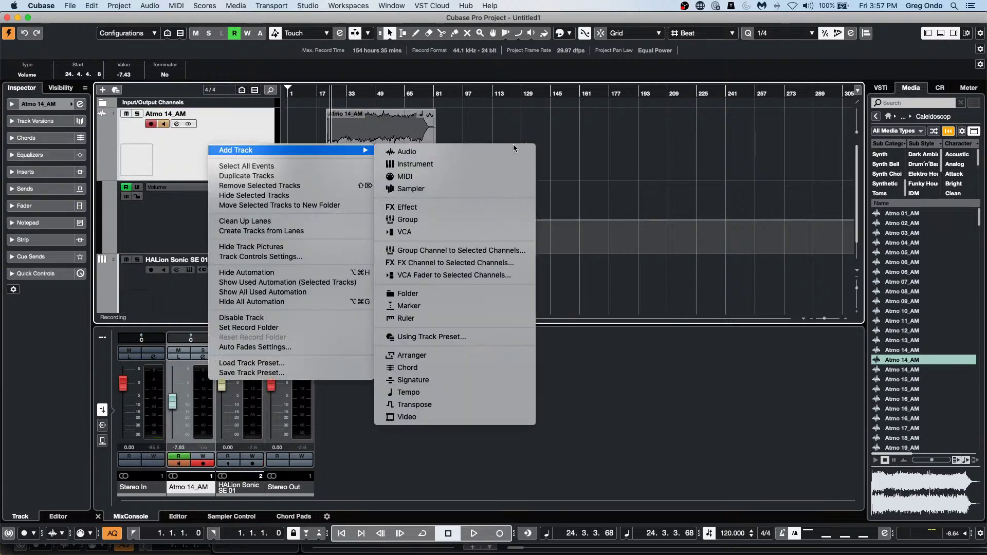
{"action": "left_click", "coordinate": [539, 122]}
Delete the Atmo 14_AM audio event from its track.
{"action": "left_click", "coordinate": [391, 135]}
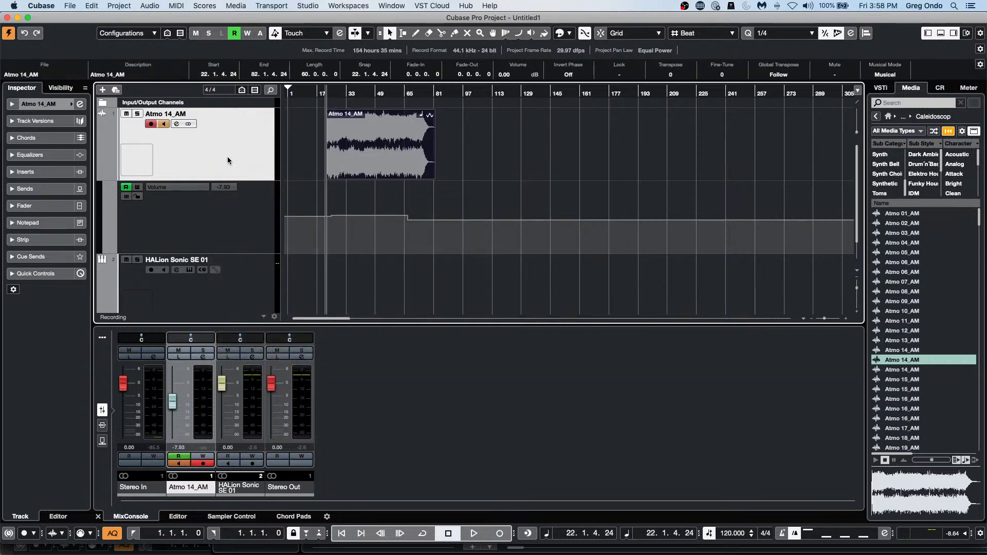
{"action": "key", "text": "Delete"}
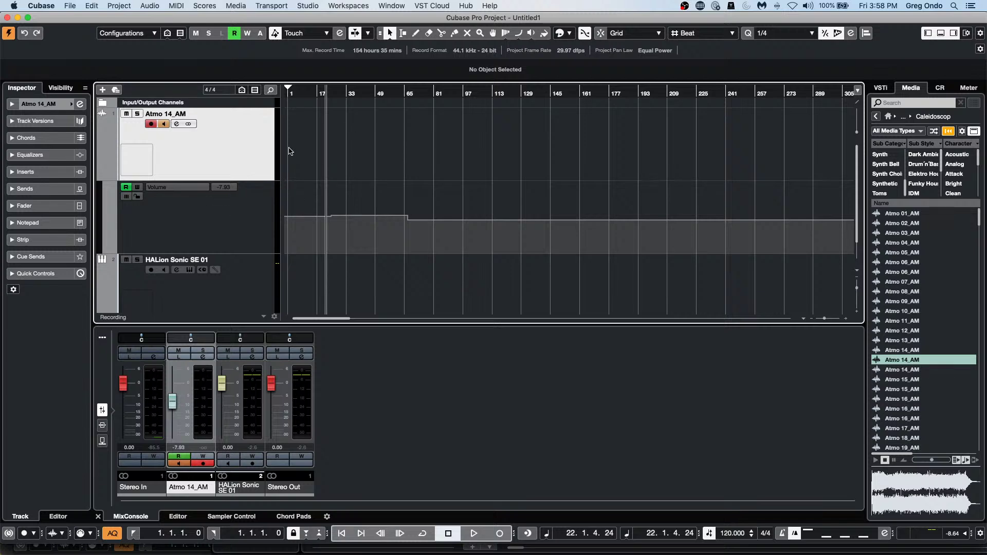
Add one instrument track using Groove Agent SE below the Atmo 14_AM track.
{"action": "right_click", "coordinate": [218, 146]}
{"action": "mouse_move", "coordinate": [323, 151]}
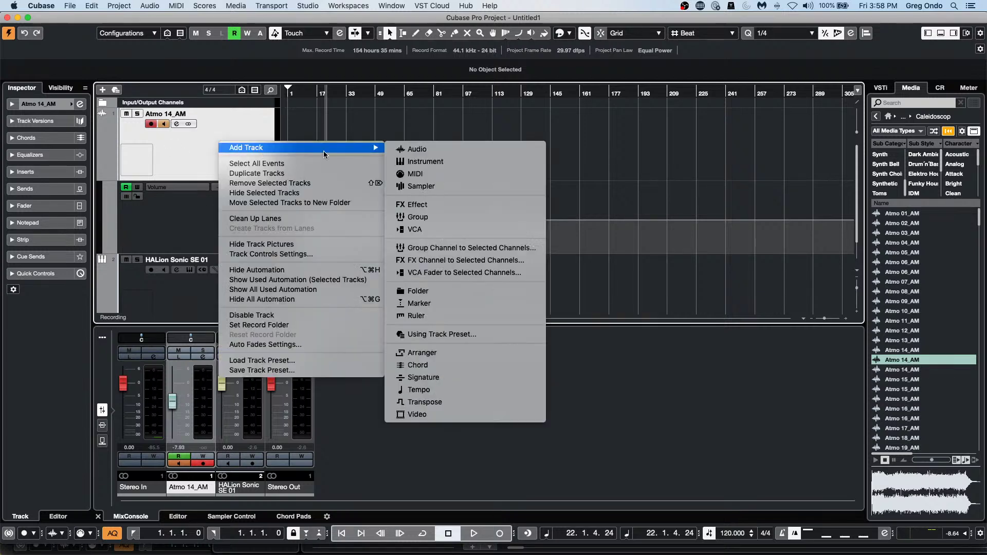
{"action": "left_click", "coordinate": [485, 163]}
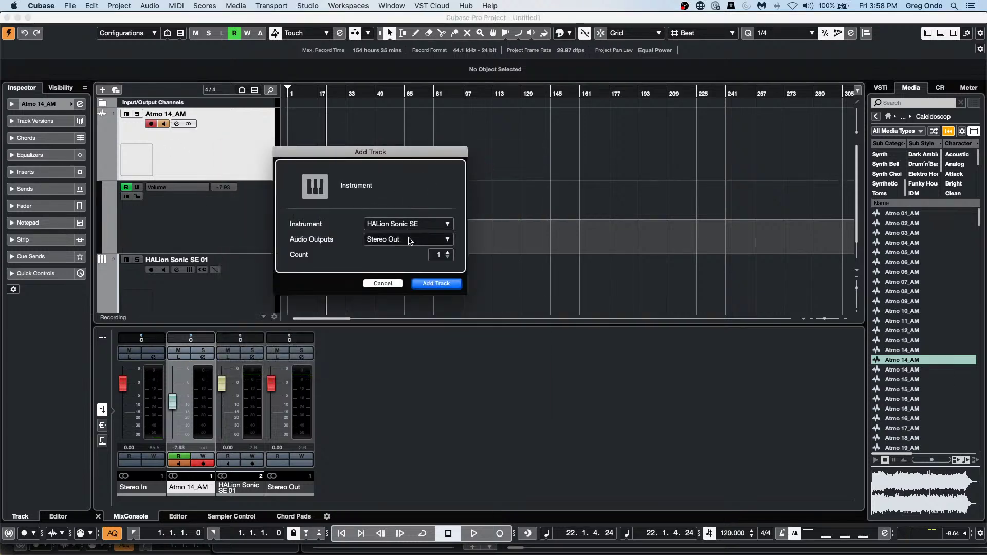
{"action": "left_click", "coordinate": [414, 225]}
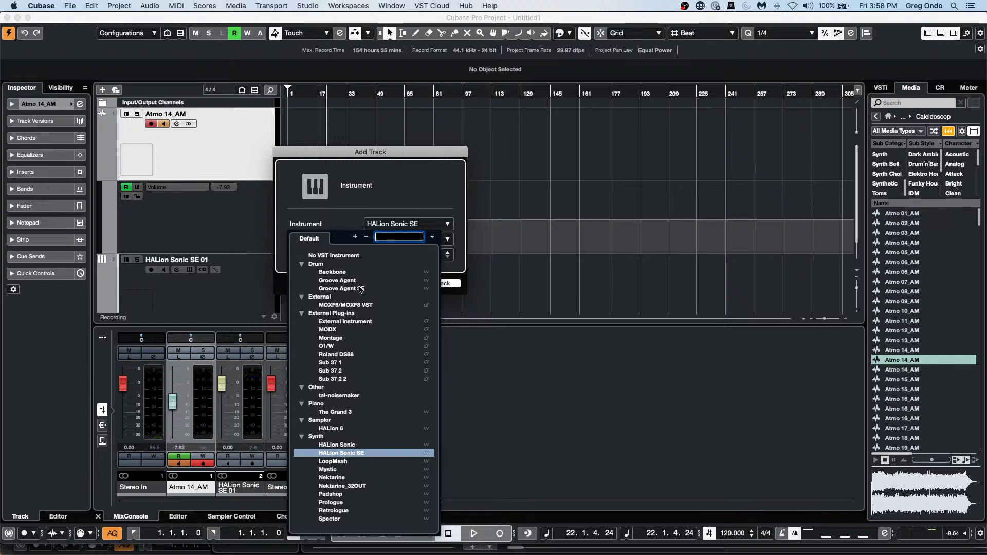
{"action": "left_click", "coordinate": [362, 289]}
{"action": "left_click", "coordinate": [434, 284]}
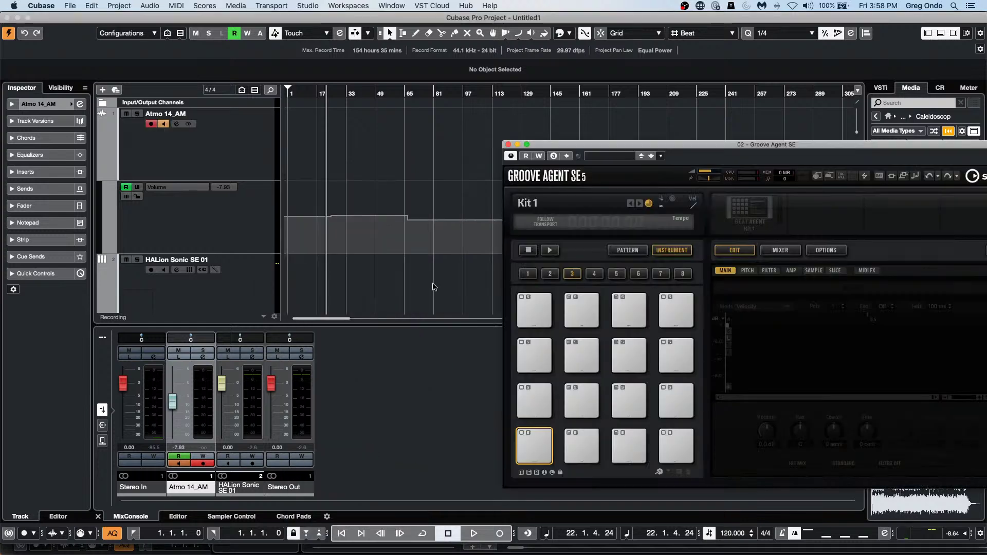
Load Urban Ballads Kit 01 into the kit slot of Groove Agent SE and close the program browser.
{"action": "right_click", "coordinate": [749, 212]}
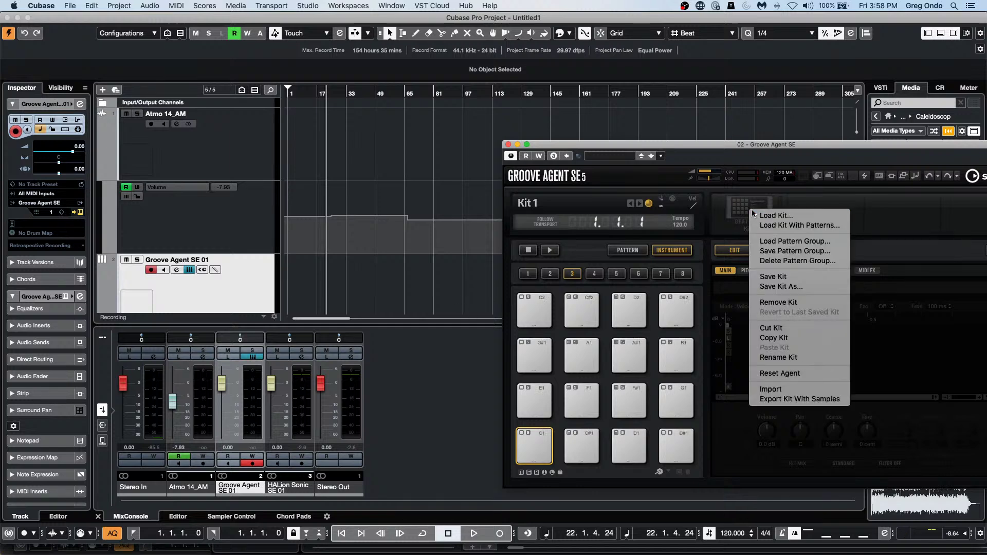
{"action": "left_click", "coordinate": [760, 216]}
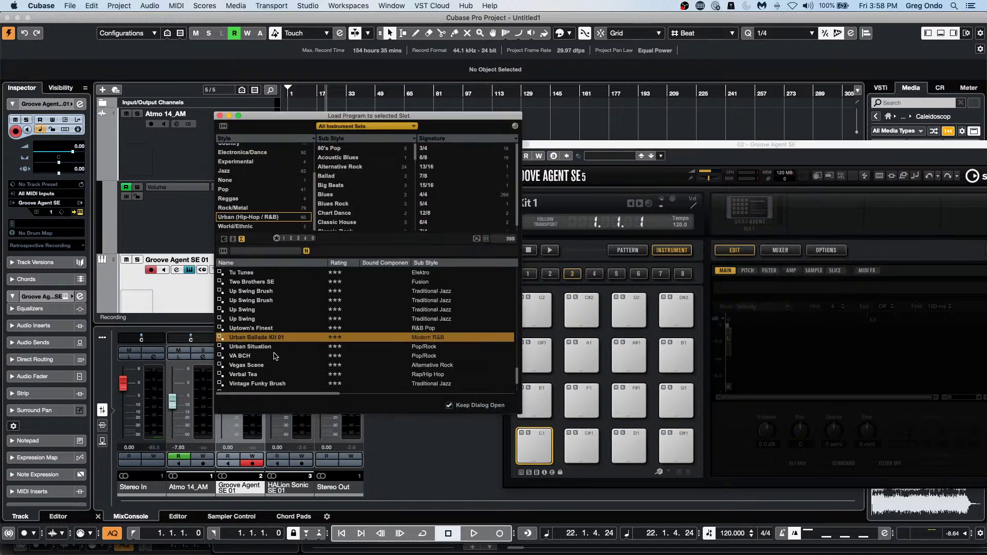
{"action": "left_click", "coordinate": [276, 339]}
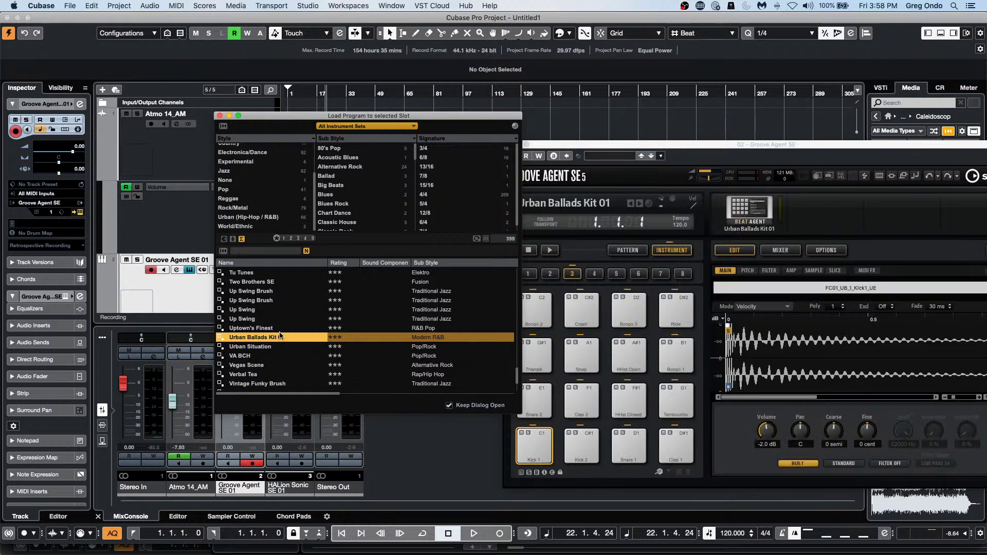
{"action": "left_click", "coordinate": [220, 116]}
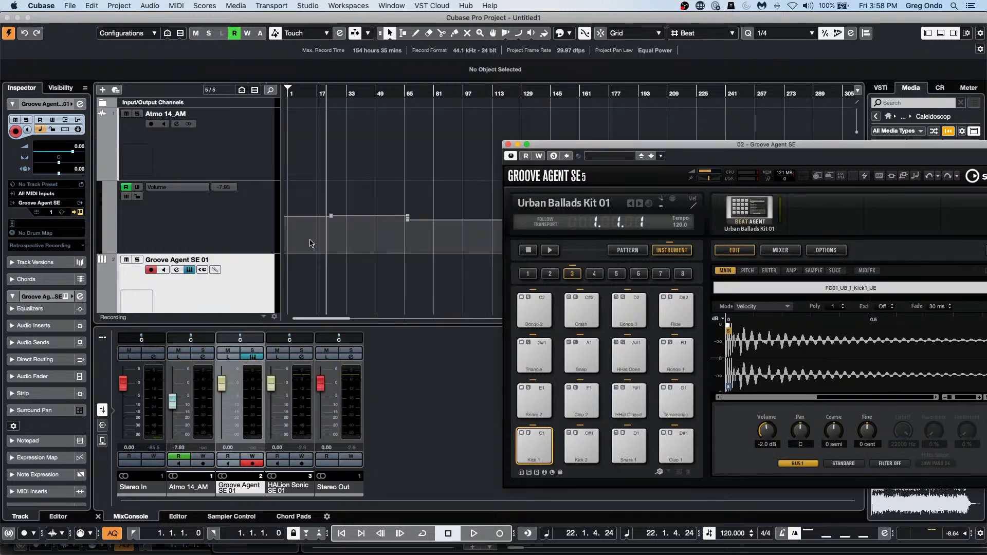
Draw an empty MIDI part about 17 bars long near bar 1 on the Groove Agent SE 01 track.
{"action": "right_click", "coordinate": [304, 293]}
{"action": "left_click", "coordinate": [329, 293]}
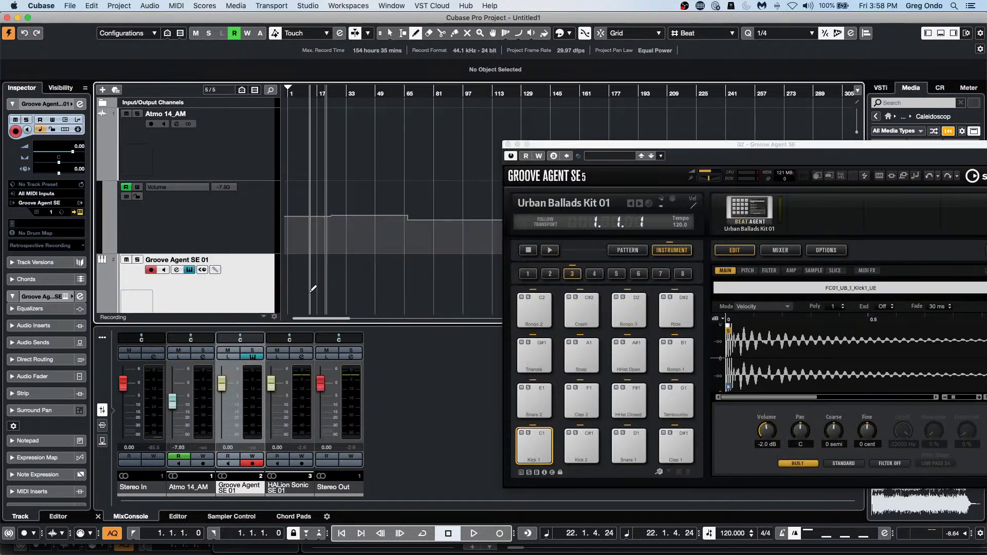
{"action": "left_click_drag", "start_coordinate": [290, 292], "coordinate": [320, 291]}
{"action": "key", "text": "1"}
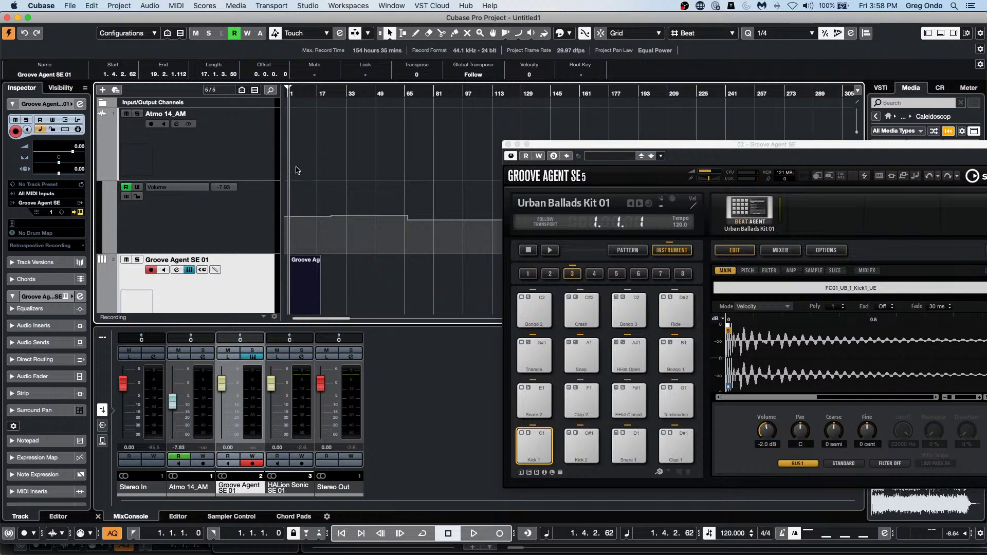
Move the Groove Agent window clear of the part, shorten the part to about one and a half bars and start it at bar 1.
{"action": "scroll", "coordinate": [309, 185], "scroll_direction": "down", "scroll_amount": 3}
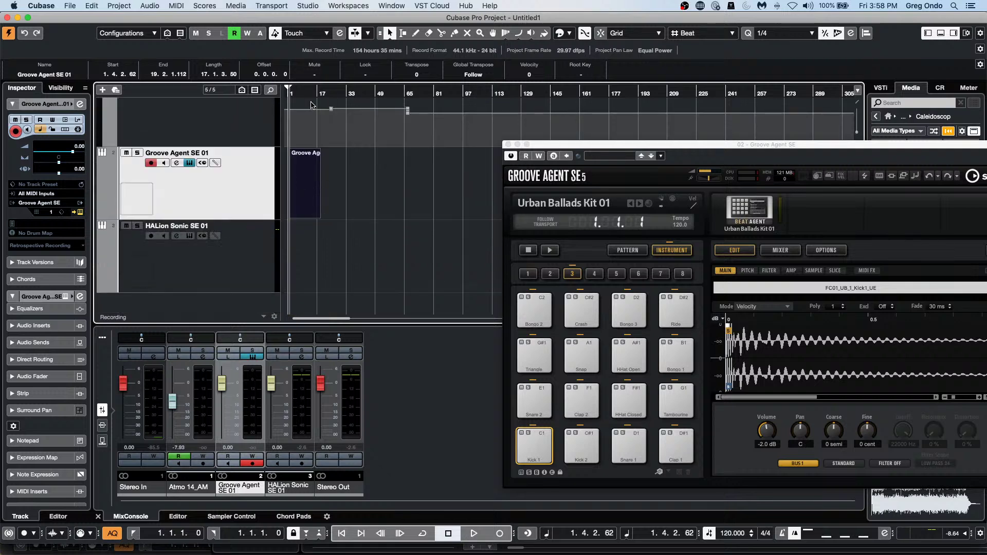
{"action": "key", "text": "h"}
{"action": "key", "text": "h"}
{"action": "key", "text": "h"}
{"action": "key", "text": "h"}
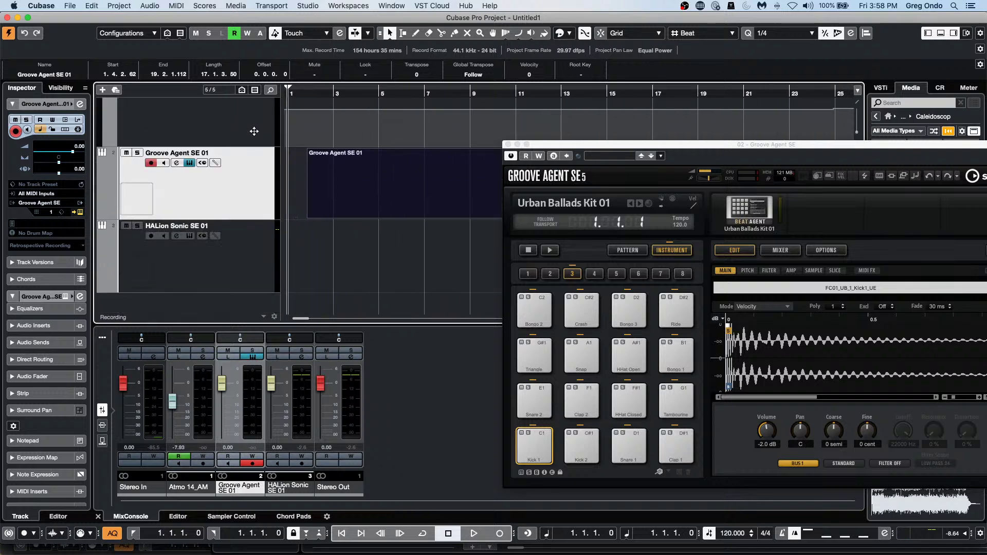
{"action": "left_click_drag", "start_coordinate": [577, 144], "coordinate": [645, 308]}
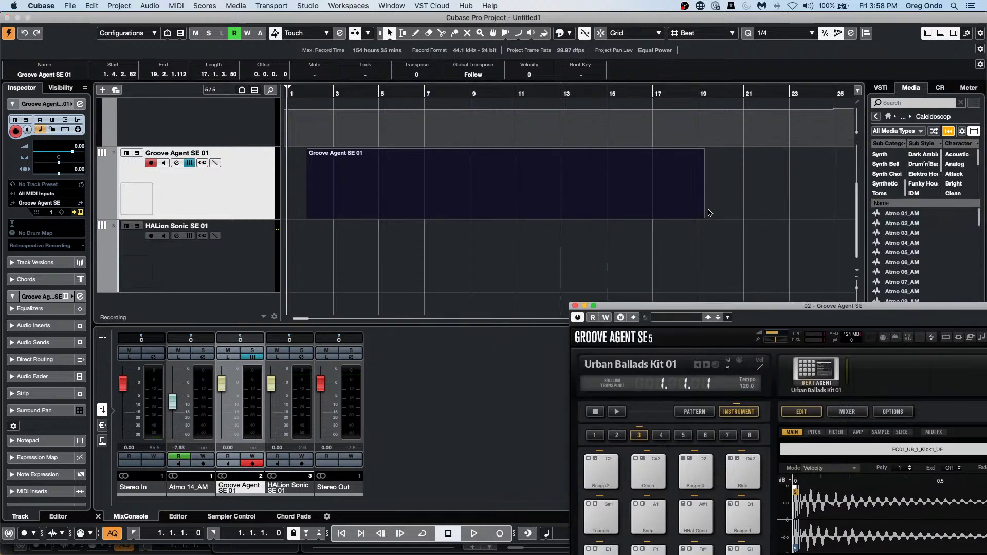
{"action": "left_click_drag", "start_coordinate": [702, 216], "coordinate": [320, 217]}
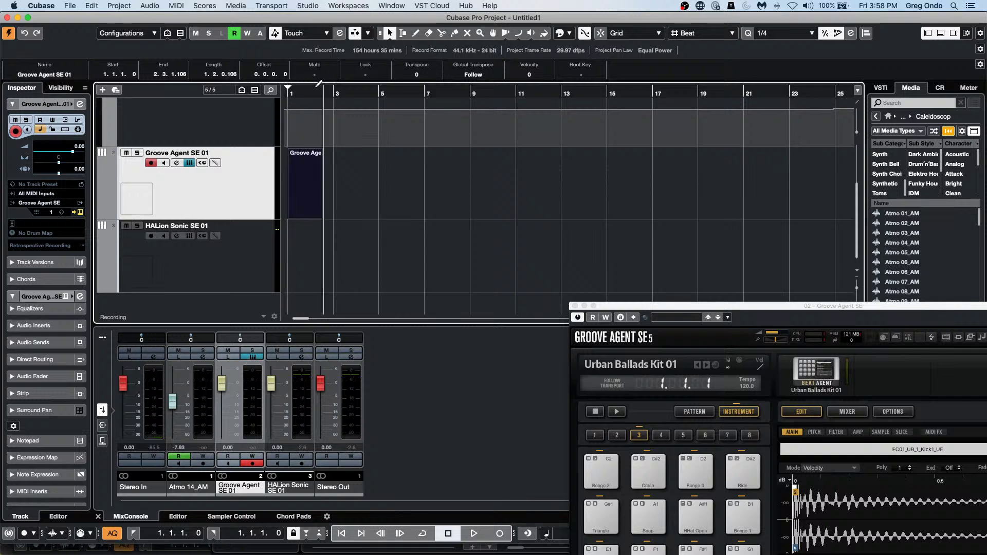
{"action": "left_click_drag", "start_coordinate": [280, 92], "coordinate": [328, 159]}
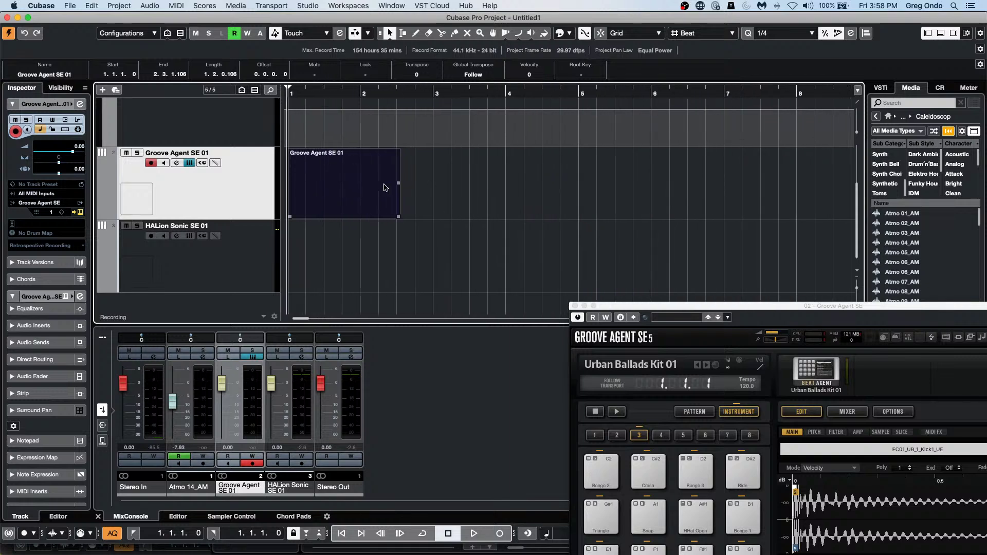
Shorten the Groove Agent SE 01 part to end just before bar 2 and play it back in a loop.
{"action": "left_click_drag", "start_coordinate": [399, 216], "coordinate": [356, 216]}
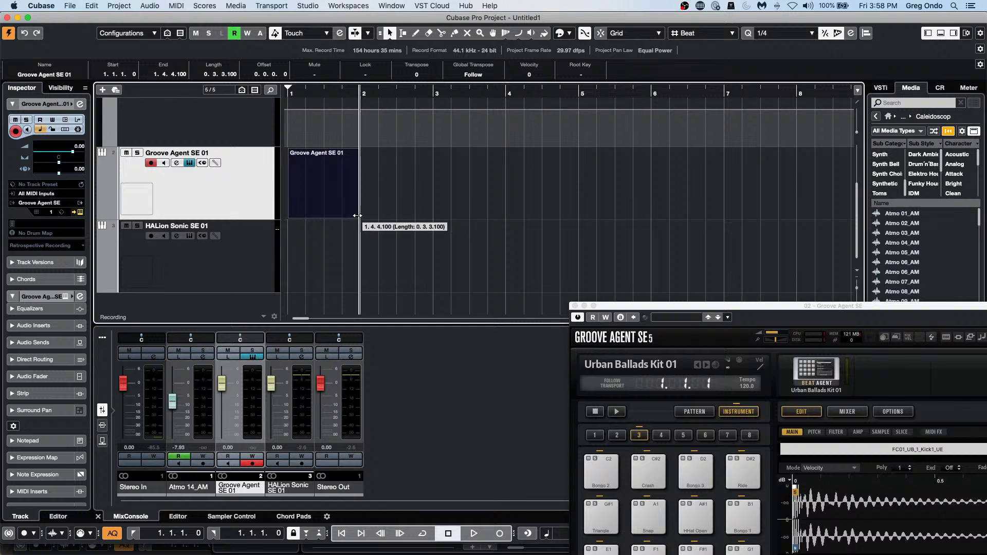
{"action": "double_click", "coordinate": [318, 196]}
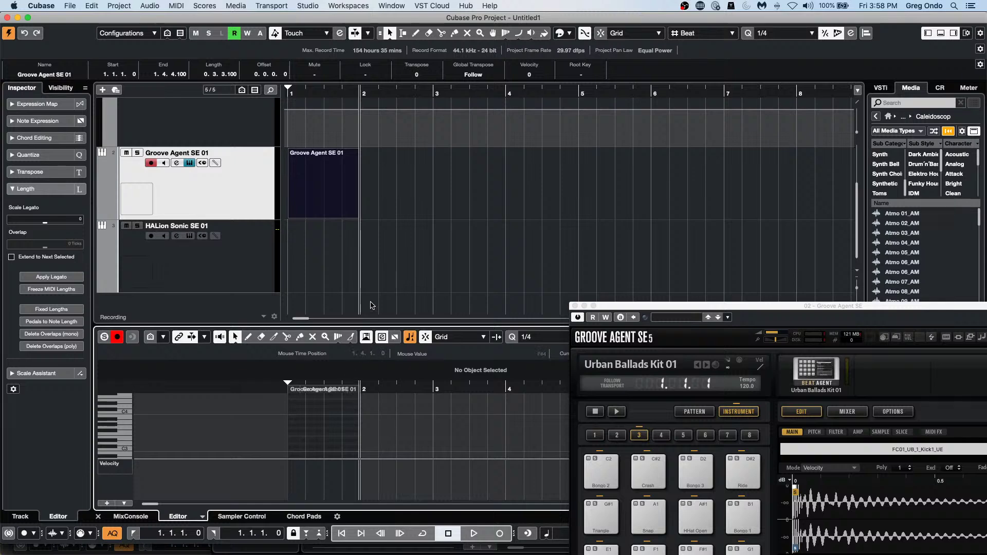
{"action": "left_click", "coordinate": [312, 89]}
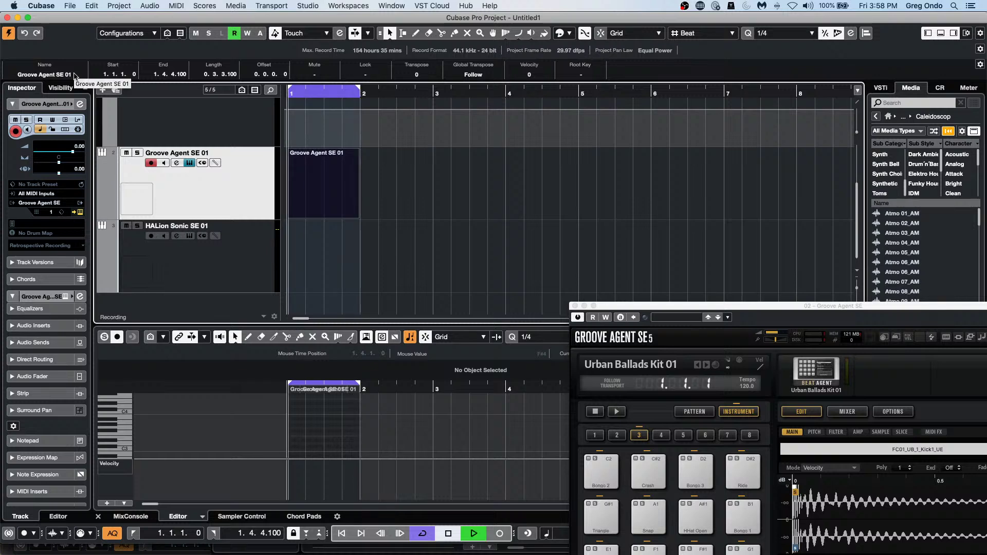
{"action": "key", "text": "space"}
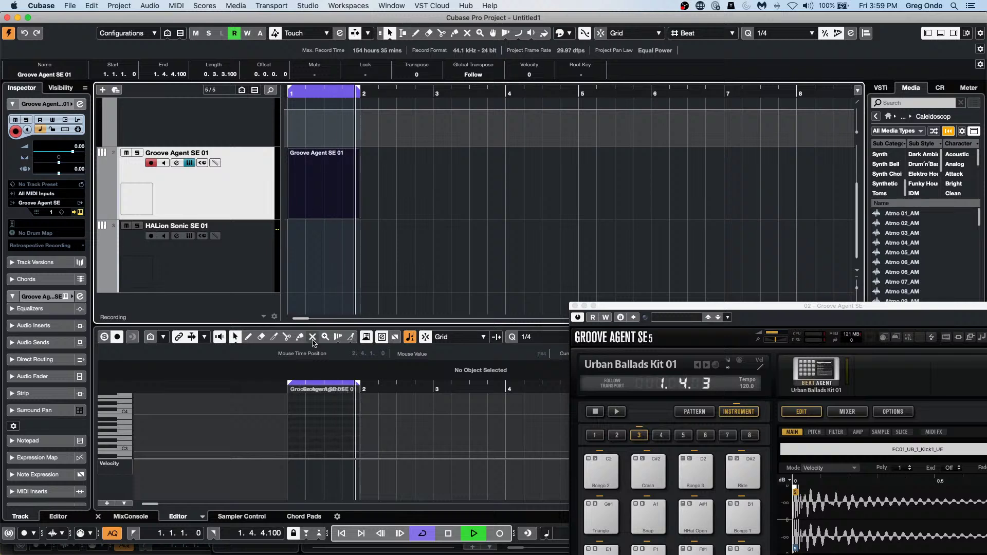
Create a drum map from the Groove Agent SE instrument's kit and assign it to the Groove Agent SE 01 track.
{"action": "double_click", "coordinate": [317, 186]}
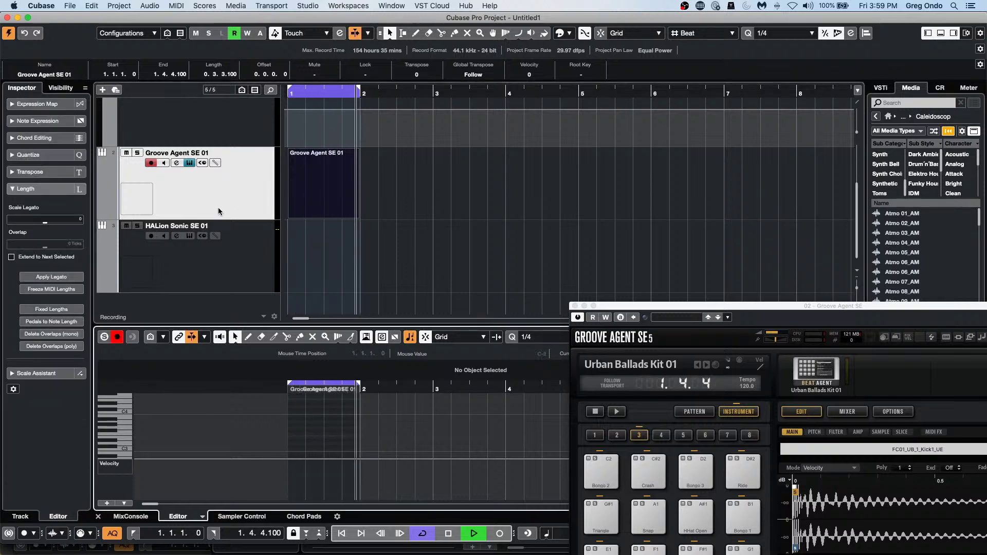
{"action": "left_click", "coordinate": [48, 75]}
{"action": "left_click", "coordinate": [40, 203]}
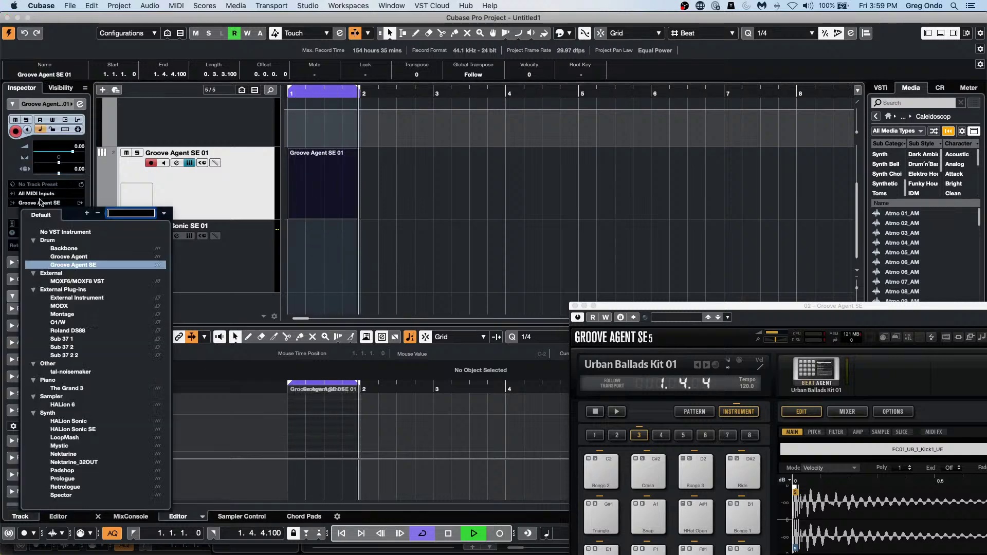
{"action": "left_click", "coordinate": [31, 205]}
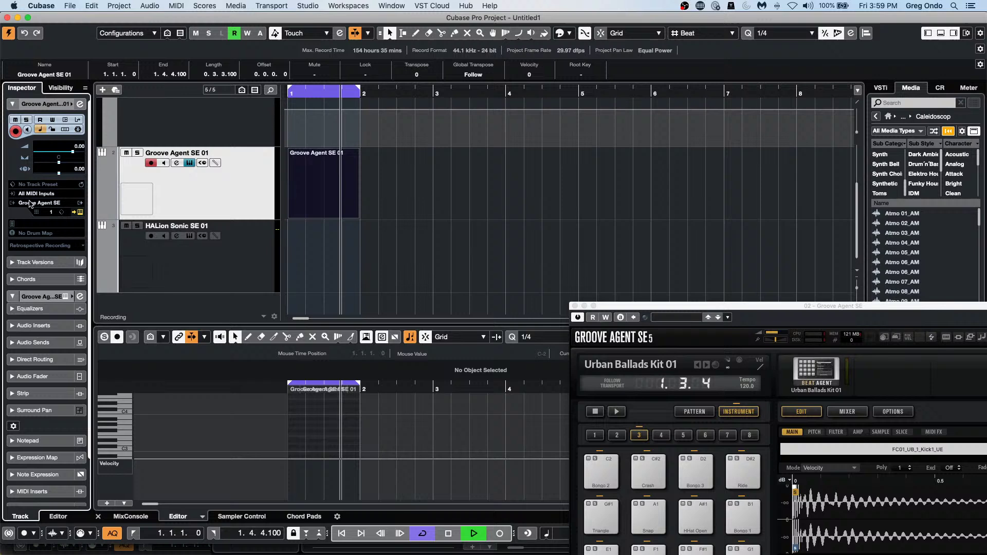
{"action": "left_click", "coordinate": [30, 233]}
{"action": "left_click", "coordinate": [46, 269]}
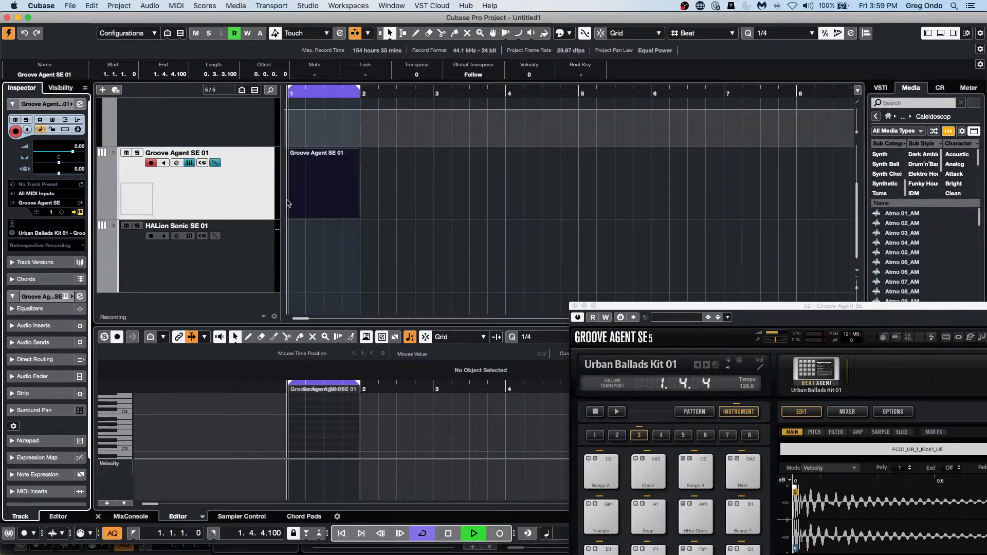
Open the part in the Drum Editor as a separate window and move the Groove Agent window out of the way.
{"action": "left_click", "coordinate": [322, 191]}
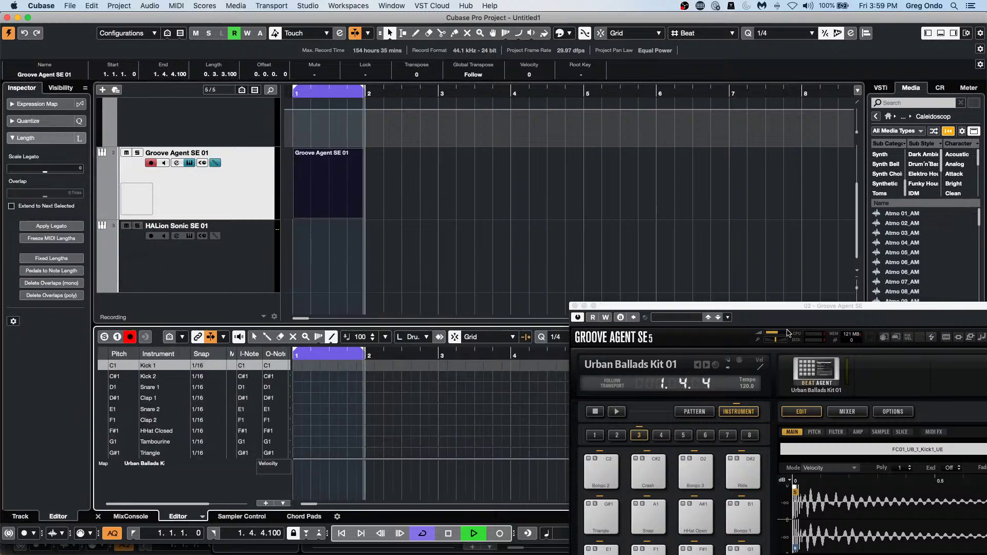
{"action": "left_click_drag", "start_coordinate": [764, 306], "coordinate": [814, 439]}
{"action": "left_click", "coordinate": [814, 363]}
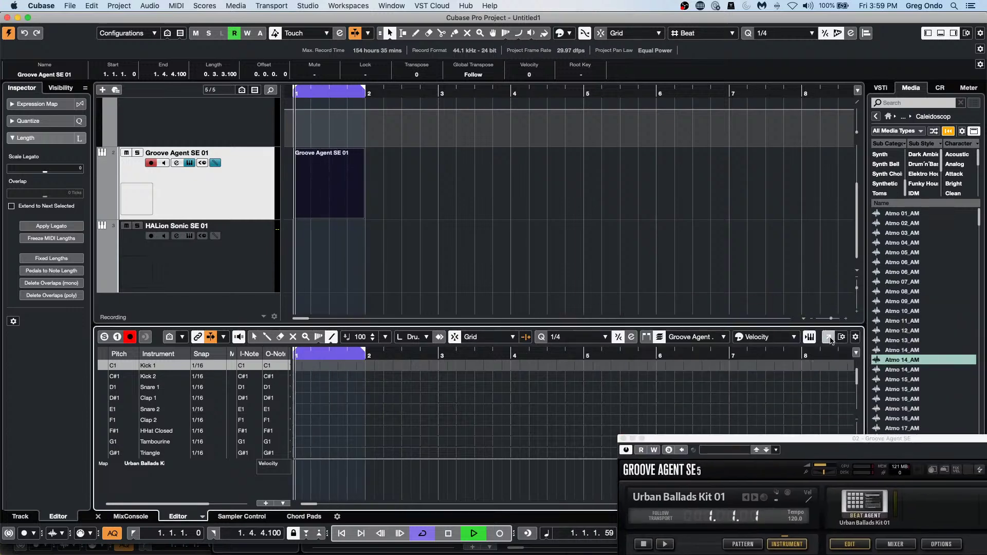
{"action": "left_click", "coordinate": [828, 336]}
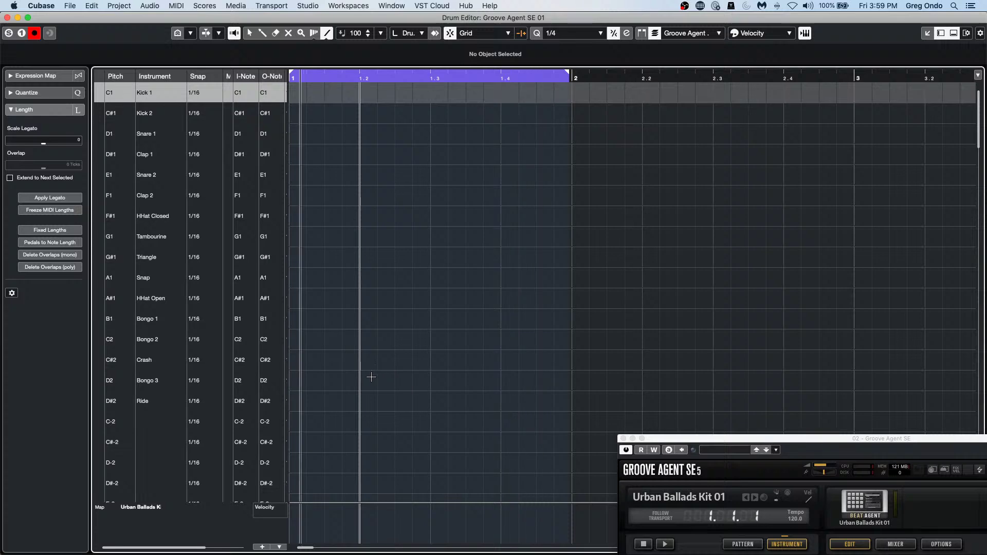
Draw Kick 1 notes on beats 1 and 3 of bar 1 with the Drumstick tool and bring more of Groove Agent into view.
{"action": "right_click", "coordinate": [328, 203]}
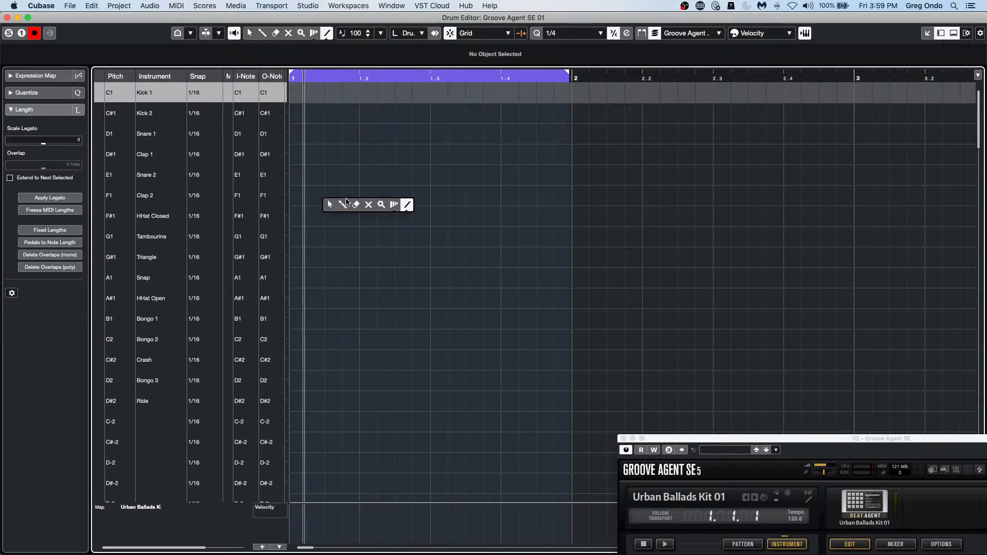
{"action": "left_click", "coordinate": [343, 205]}
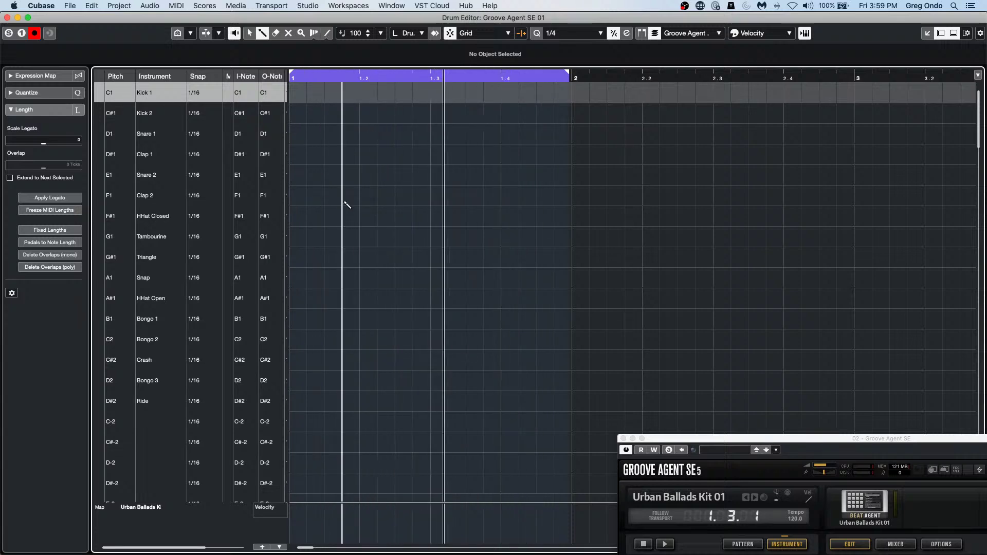
{"action": "left_click", "coordinate": [293, 93]}
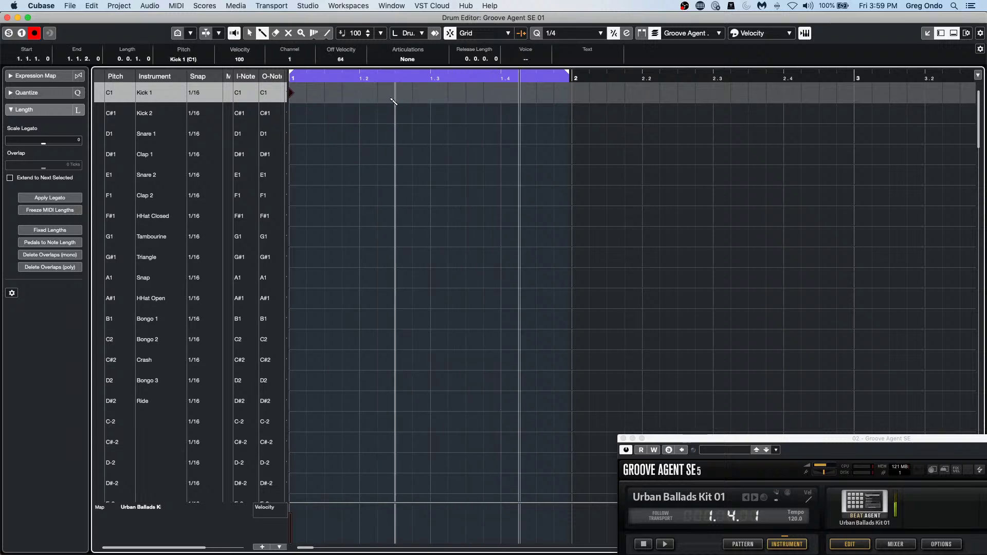
{"action": "left_click", "coordinate": [431, 93]}
{"action": "left_click_drag", "start_coordinate": [735, 439], "coordinate": [719, 387]}
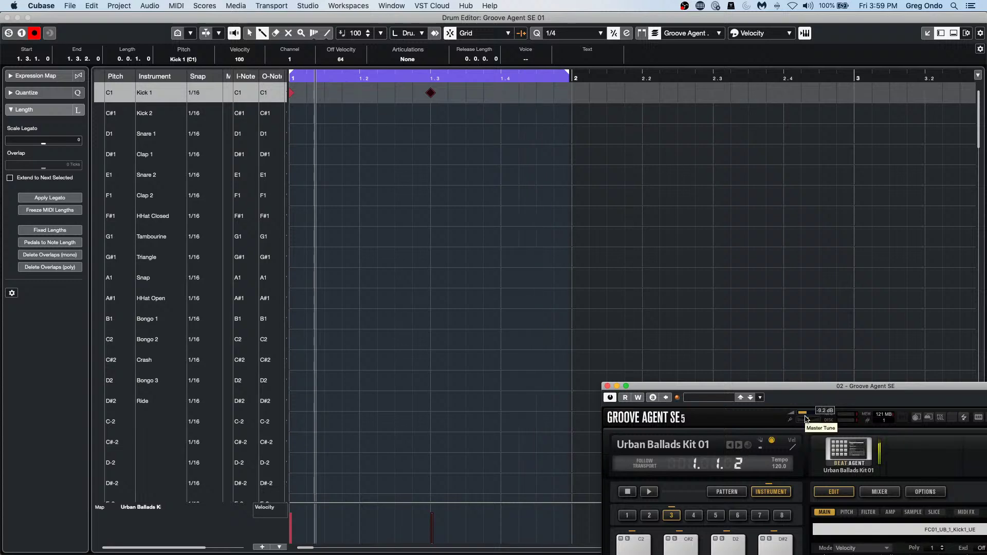
Draw Snare 1 notes on beats 2 and 4 and sixteenth HHat Closed notes through bar 1, closing the separate Drum Editor.
{"action": "left_click", "coordinate": [362, 138]}
{"action": "left_click", "coordinate": [503, 137]}
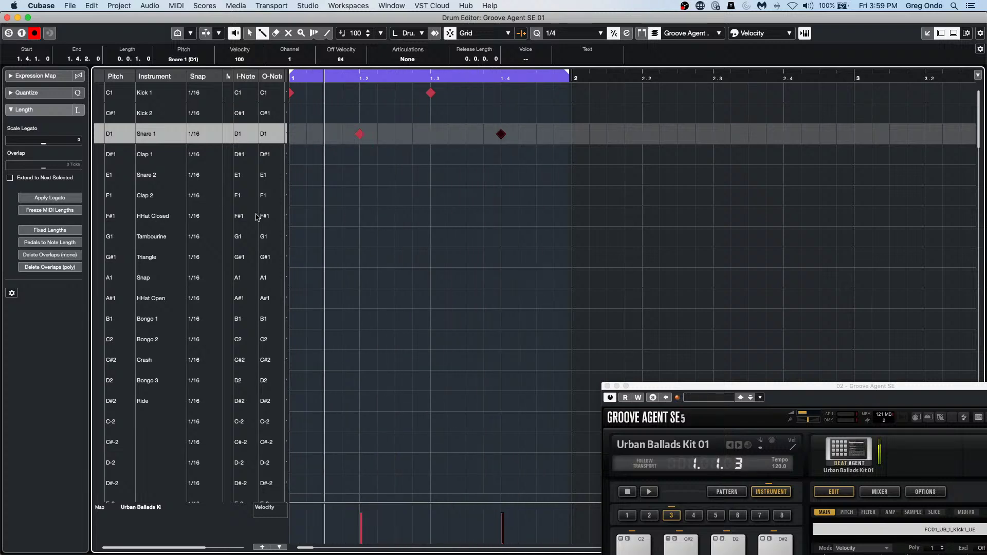
{"action": "left_click_drag", "start_coordinate": [300, 216], "coordinate": [577, 218]}
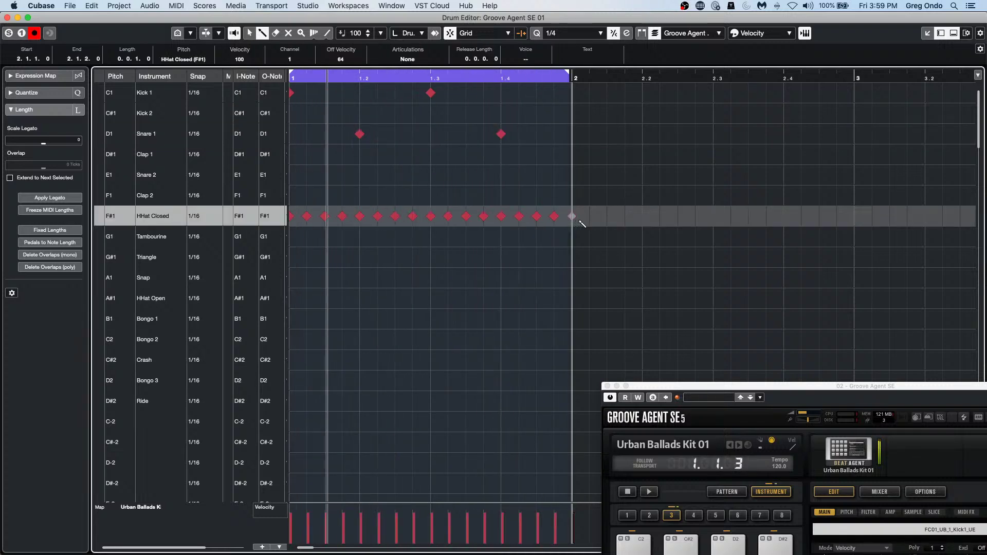
{"action": "left_click", "coordinate": [7, 17]}
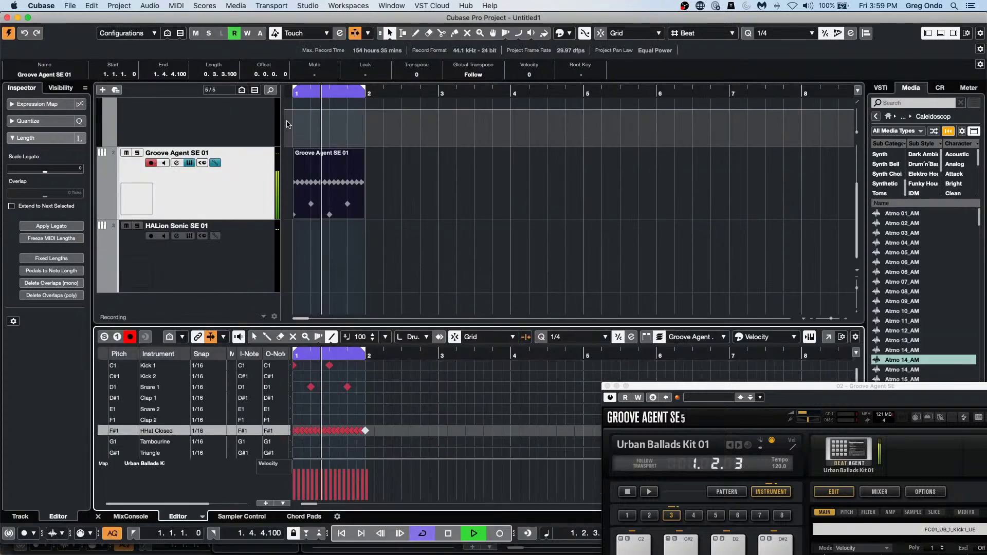
Add the Quantizer effect to the Groove Agent track's first MIDI insert slot and set its swing to 84%.
{"action": "left_click", "coordinate": [267, 198]}
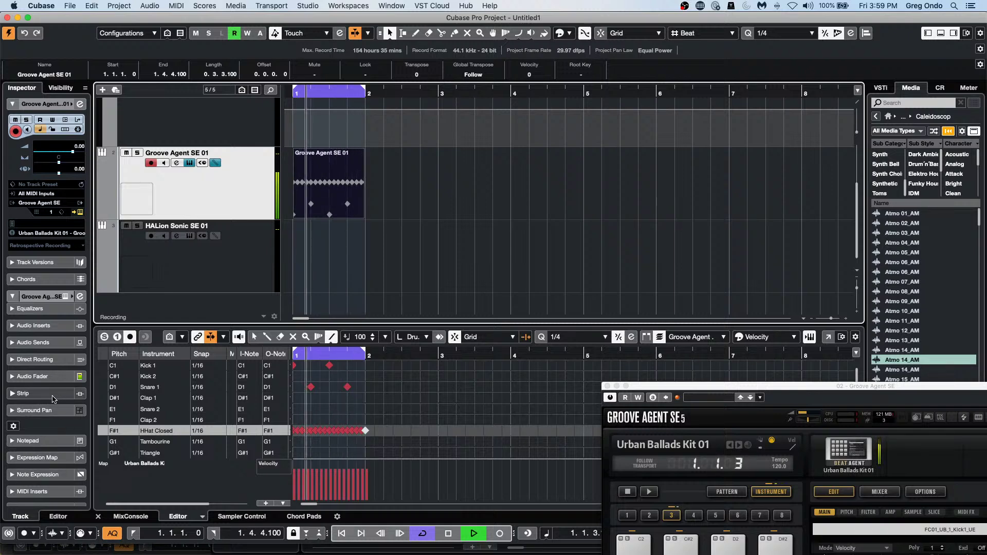
{"action": "scroll", "coordinate": [43, 382], "scroll_direction": "down", "scroll_amount": 3}
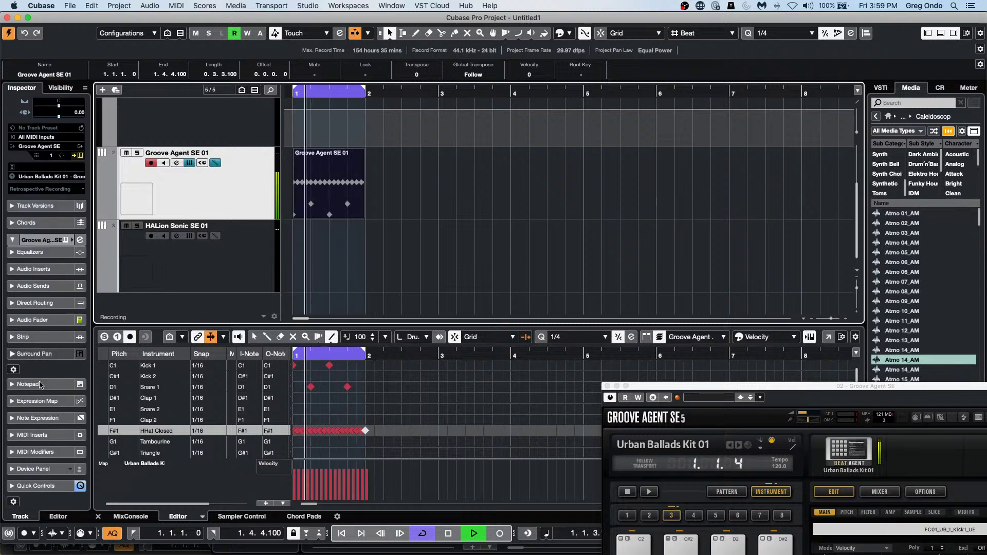
{"action": "left_click", "coordinate": [46, 435]}
{"action": "left_click", "coordinate": [50, 244]}
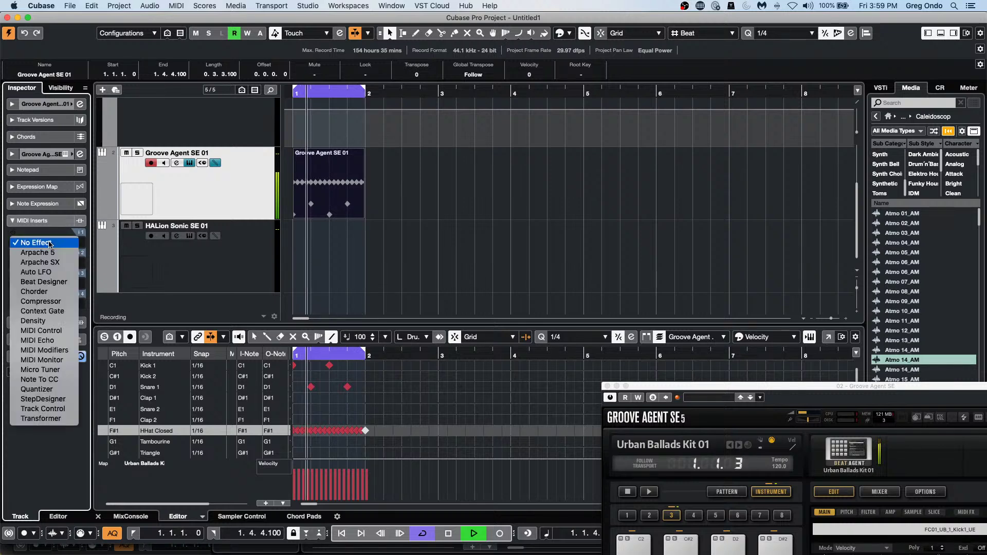
{"action": "left_click", "coordinate": [37, 389]}
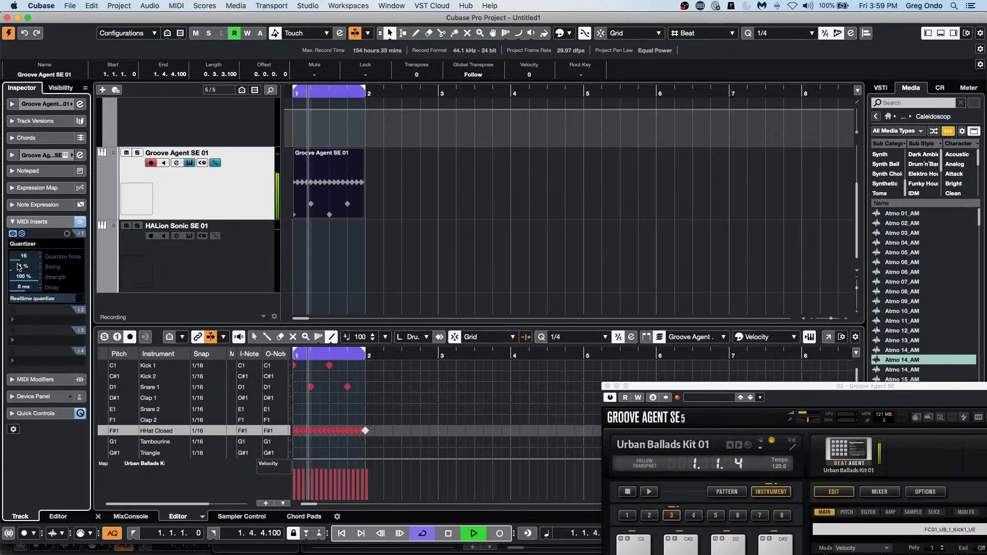
{"action": "left_click_drag", "start_coordinate": [9, 276], "coordinate": [100, 295]}
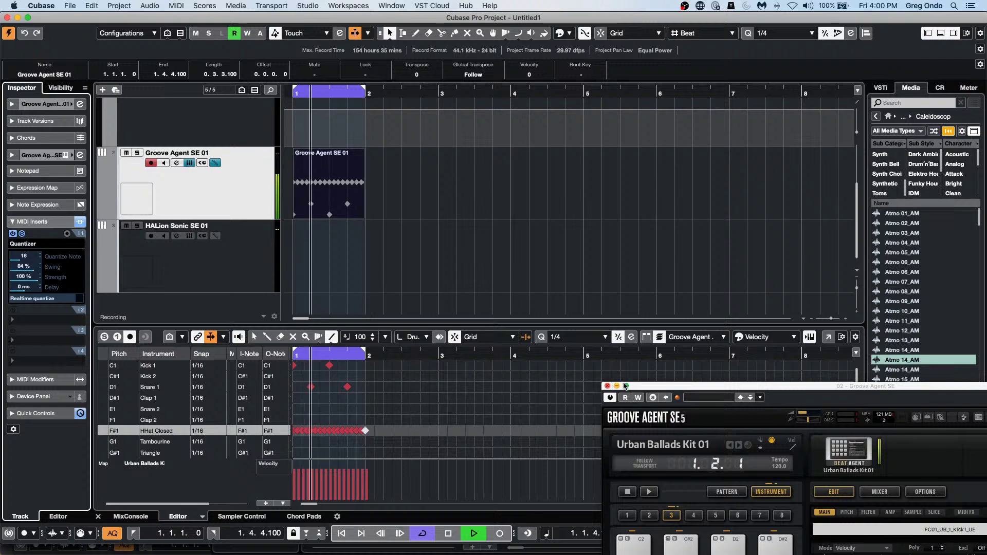
Move Groove Agent's pads into full view, set the project tempo to 105 and compare the groove with the Quantizer bypassed and active.
{"action": "left_click_drag", "start_coordinate": [636, 387], "coordinate": [657, 19]}
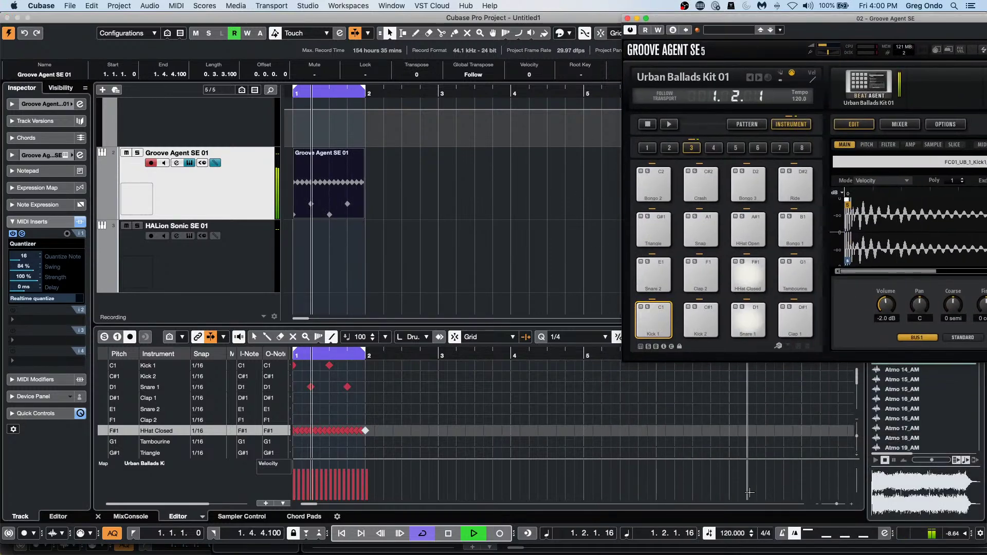
{"action": "scroll", "coordinate": [730, 537], "scroll_direction": "down", "scroll_amount": 15}
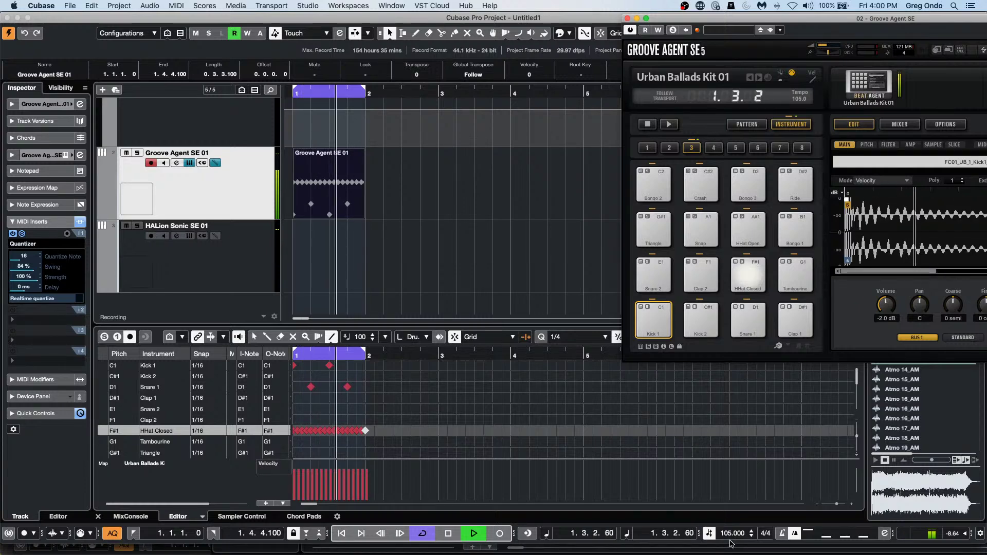
{"action": "left_click", "coordinate": [13, 234]}
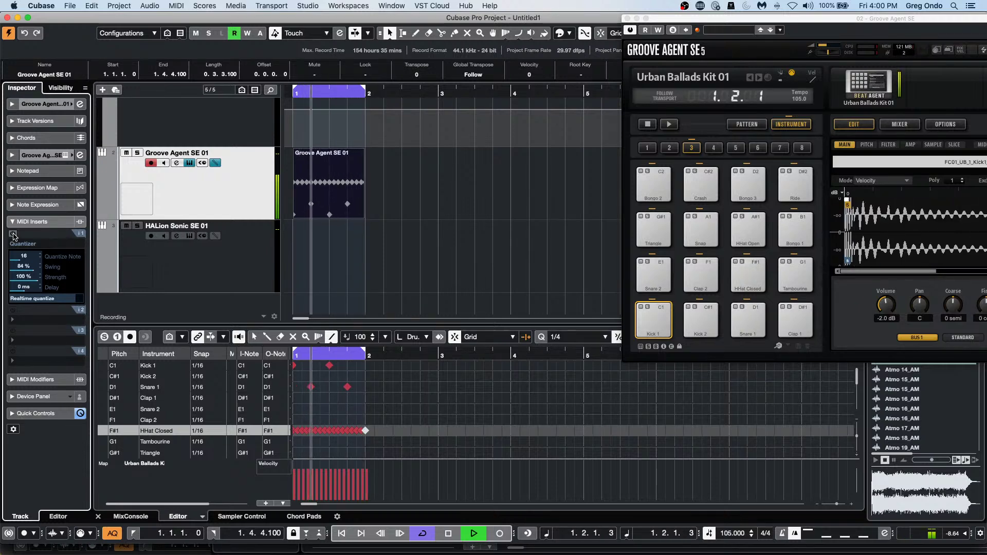
{"action": "left_click", "coordinate": [13, 234]}
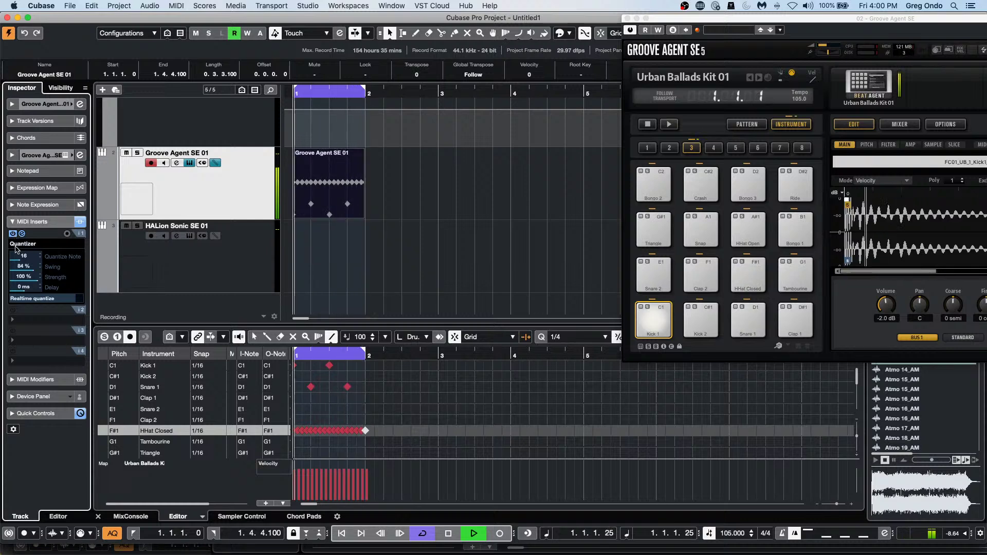
Remove the Quantizer effect from the Groove Agent track's first MIDI insert slot.
{"action": "left_click", "coordinate": [24, 267]}
{"action": "left_click_drag", "start_coordinate": [37, 268], "coordinate": [31, 269]}
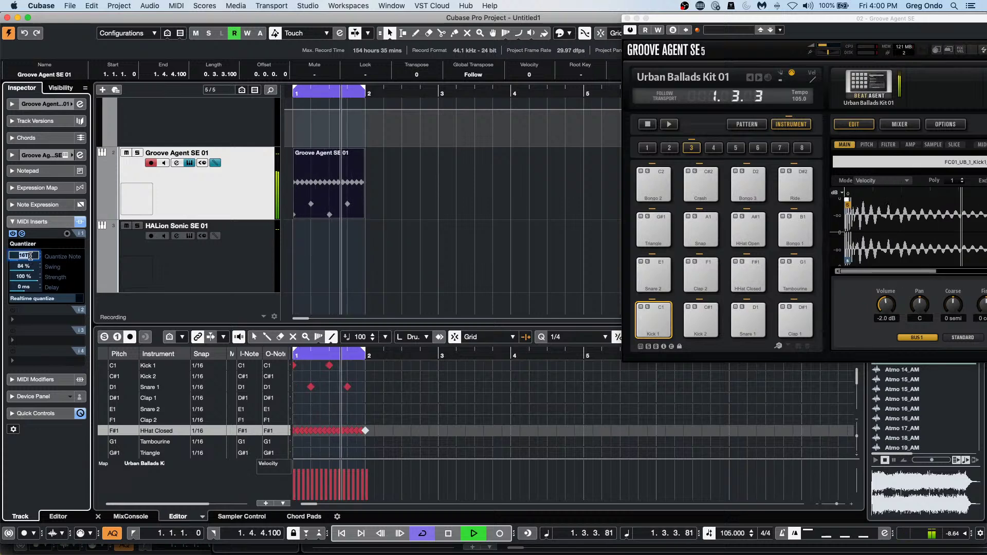
{"action": "left_click", "coordinate": [37, 242]}
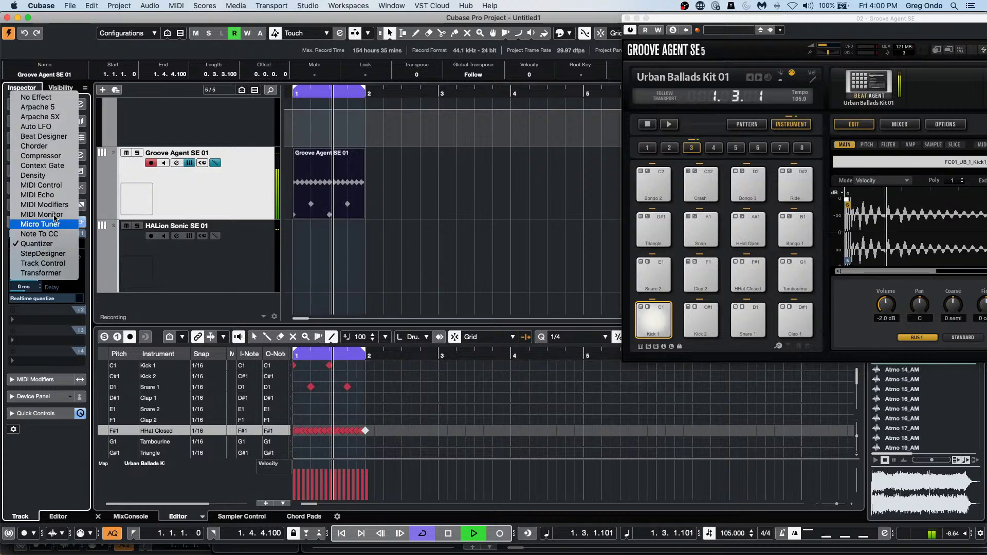
{"action": "left_click", "coordinate": [62, 100]}
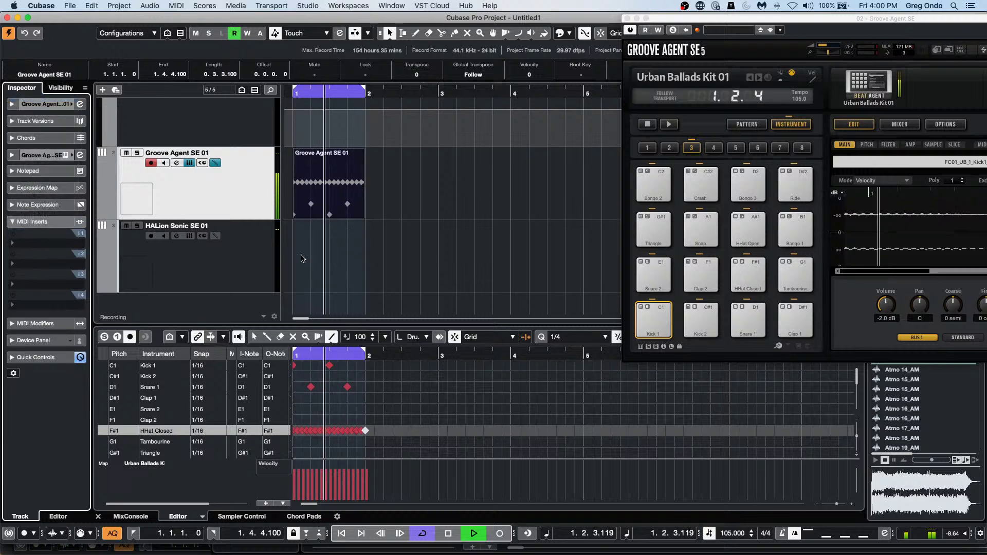
Insert the Quantizer MIDI effect again with 81% swing and set the project tempo to 98.
{"action": "left_click", "coordinate": [47, 245]}
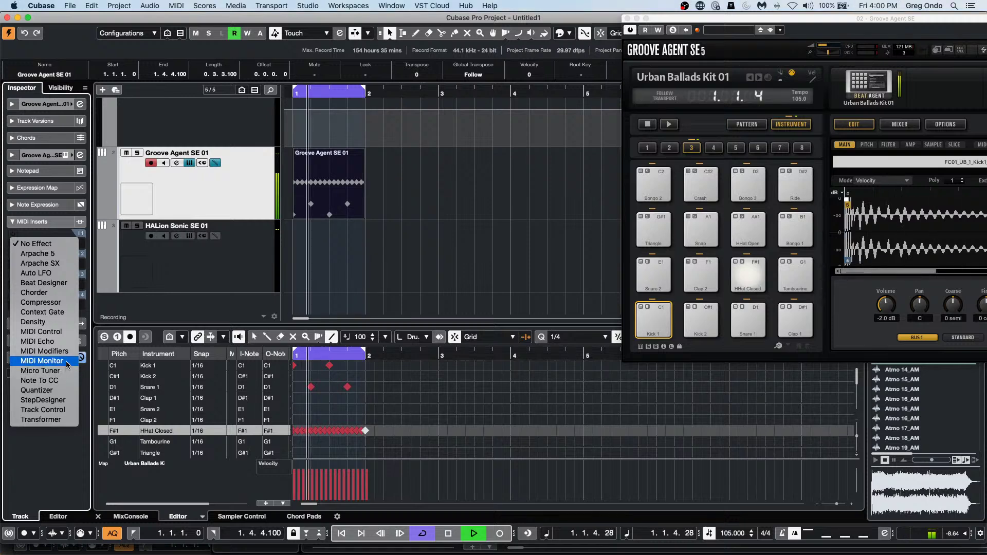
{"action": "left_click", "coordinate": [55, 392]}
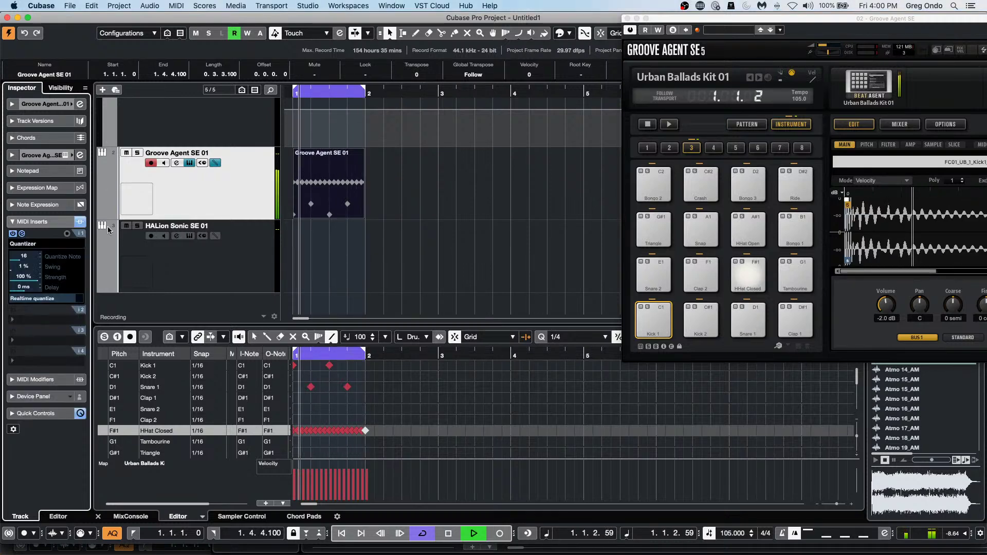
{"action": "left_click_drag", "start_coordinate": [23, 273], "coordinate": [76, 279]}
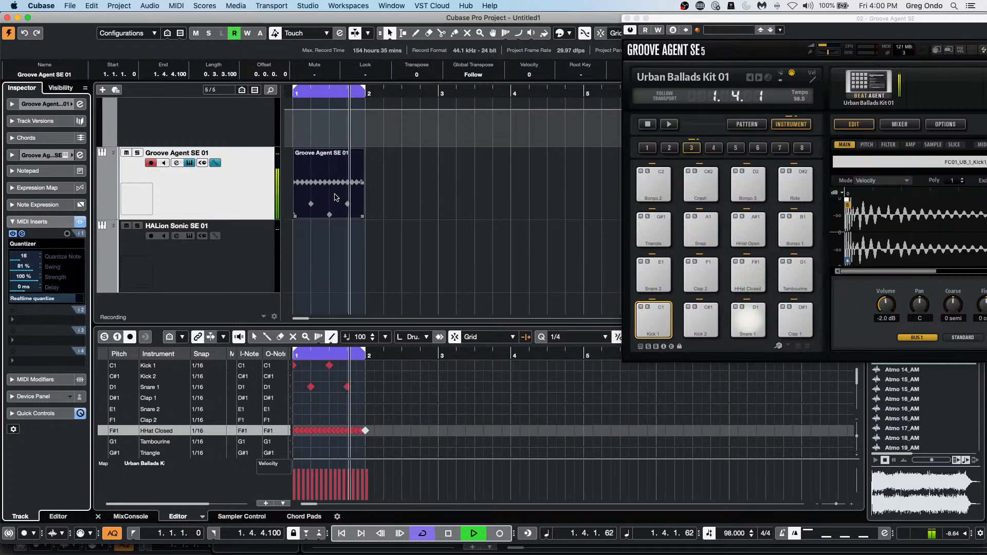
{"action": "key", "text": "space"}
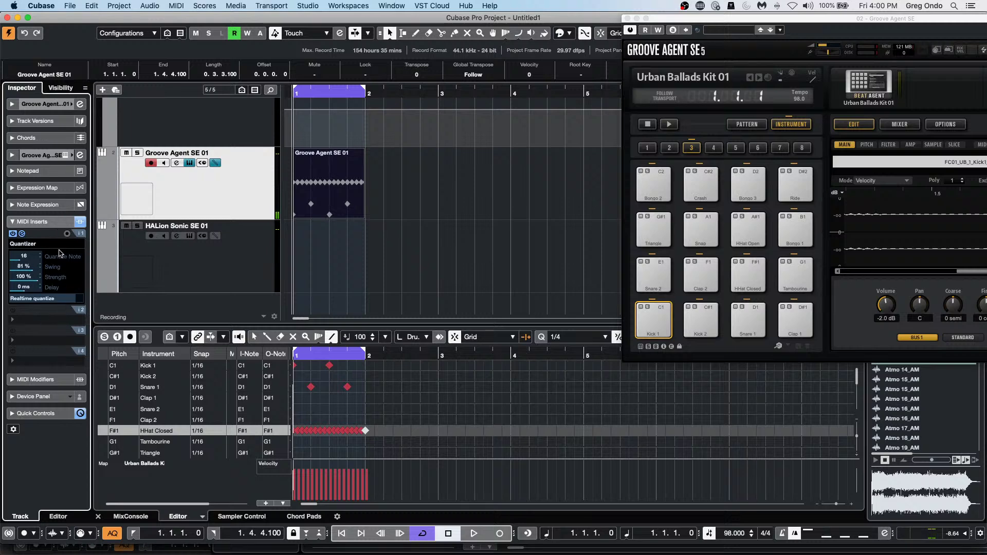
{"action": "left_click", "coordinate": [204, 7]}
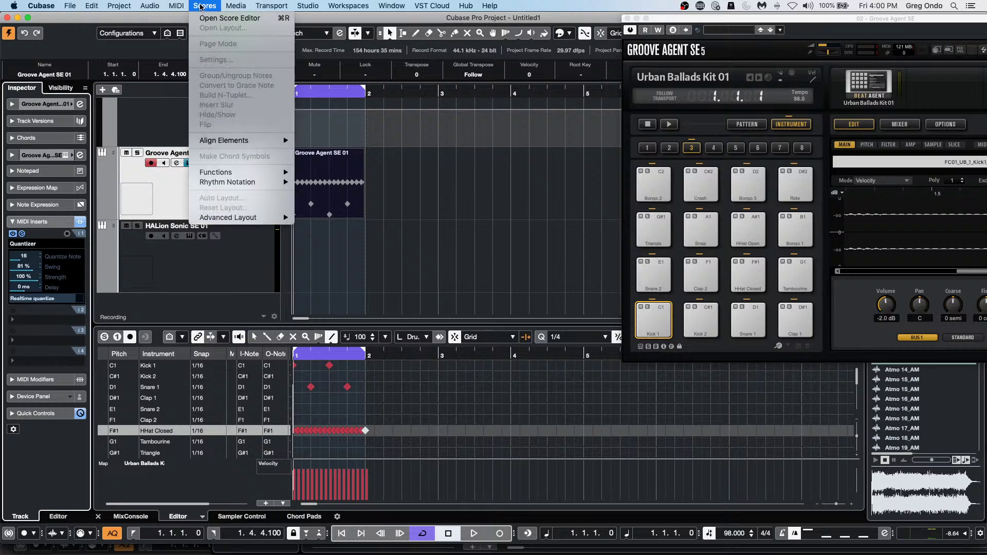
Freeze the MIDI modifiers of the Groove Agent SE 01 part so the Quantizer's swing is written into its notes.
{"action": "left_click", "coordinate": [410, 352]}
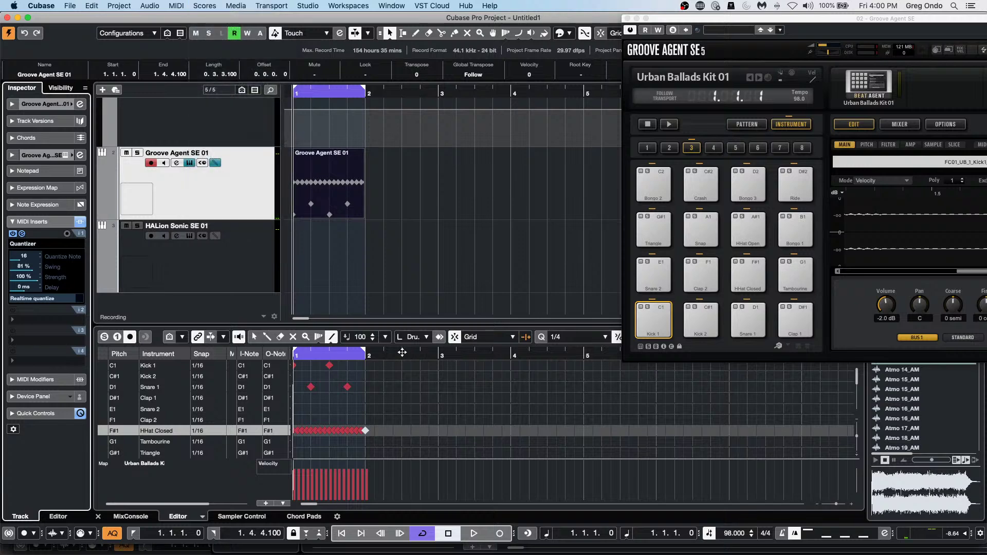
{"action": "key", "text": "h"}
{"action": "key", "text": "h"}
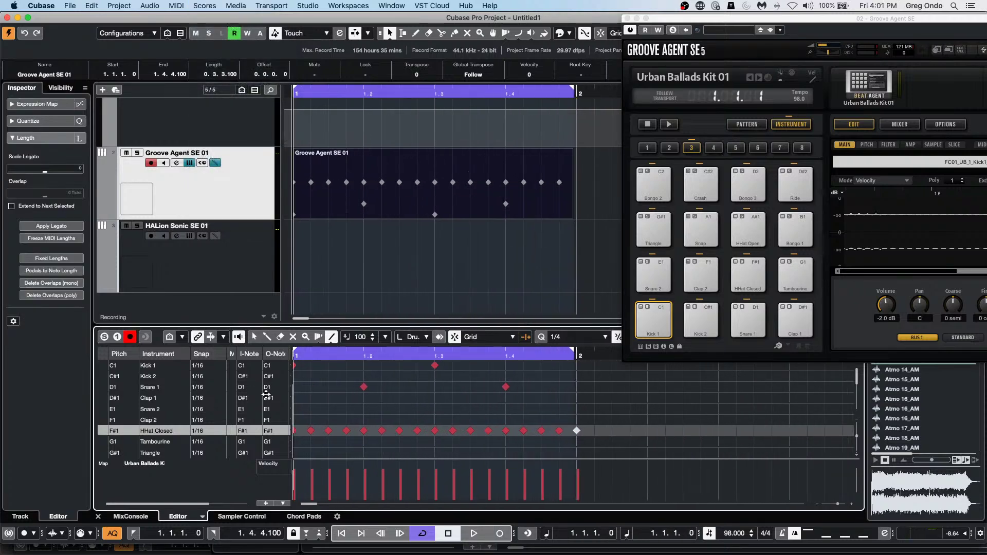
{"action": "left_click", "coordinate": [206, 6]}
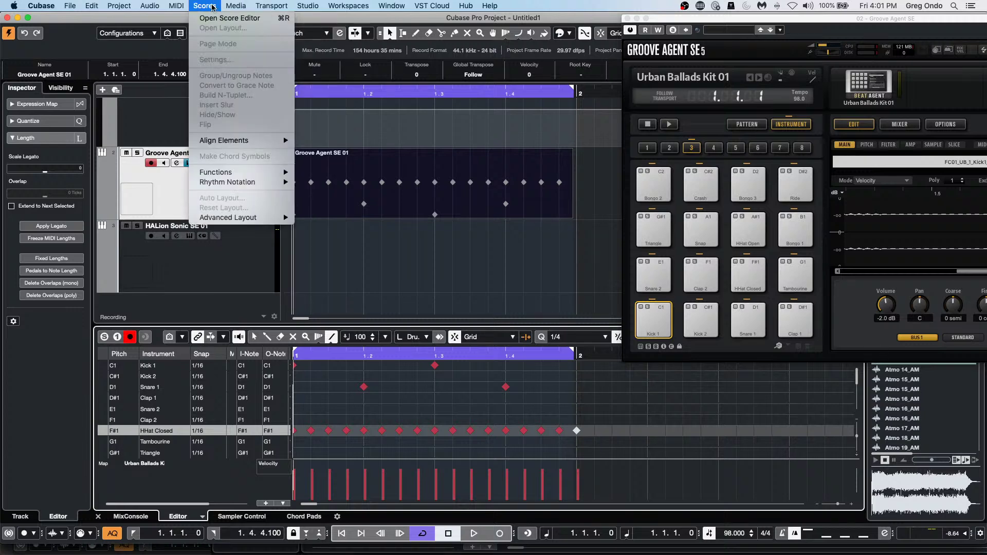
{"action": "mouse_move", "coordinate": [182, 7]}
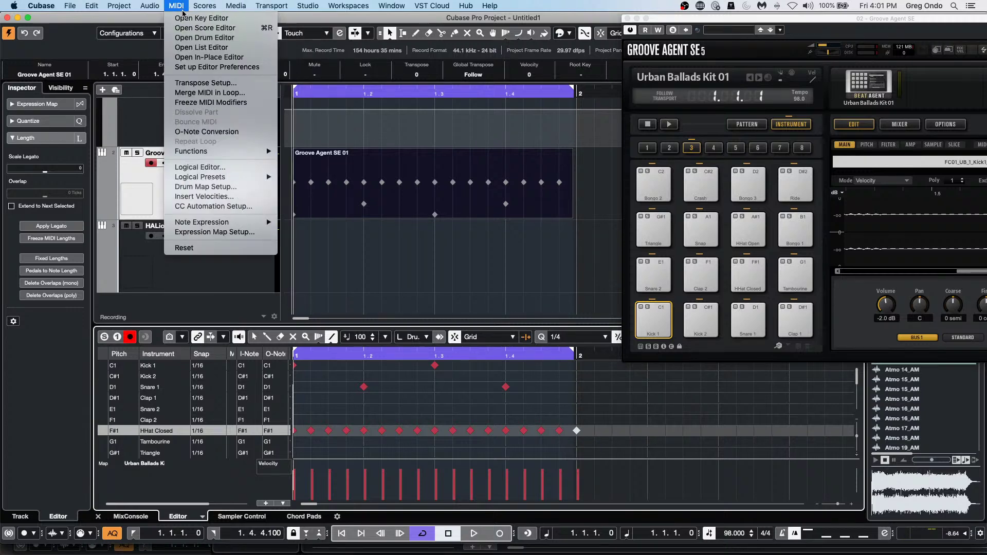
{"action": "left_click", "coordinate": [229, 102]}
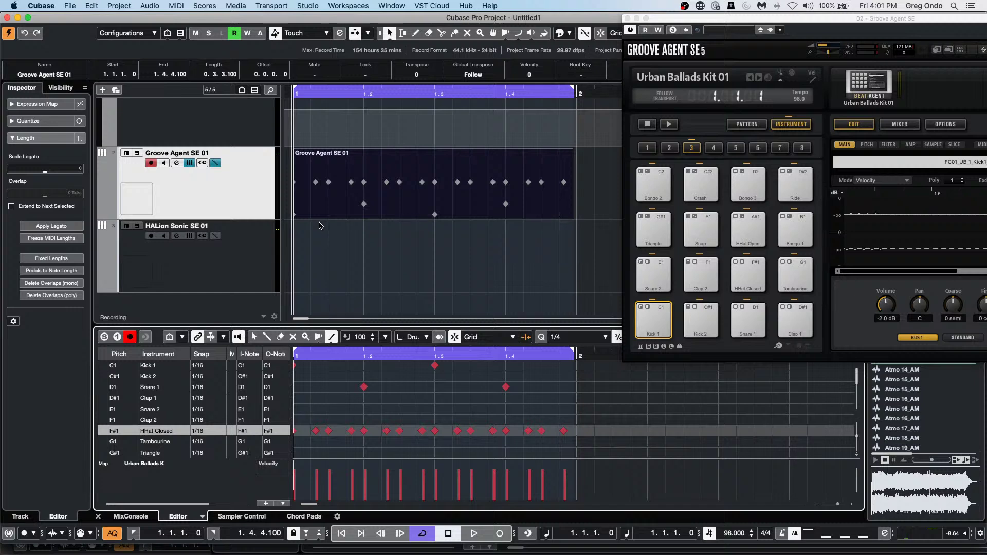
{"action": "left_click", "coordinate": [320, 155]}
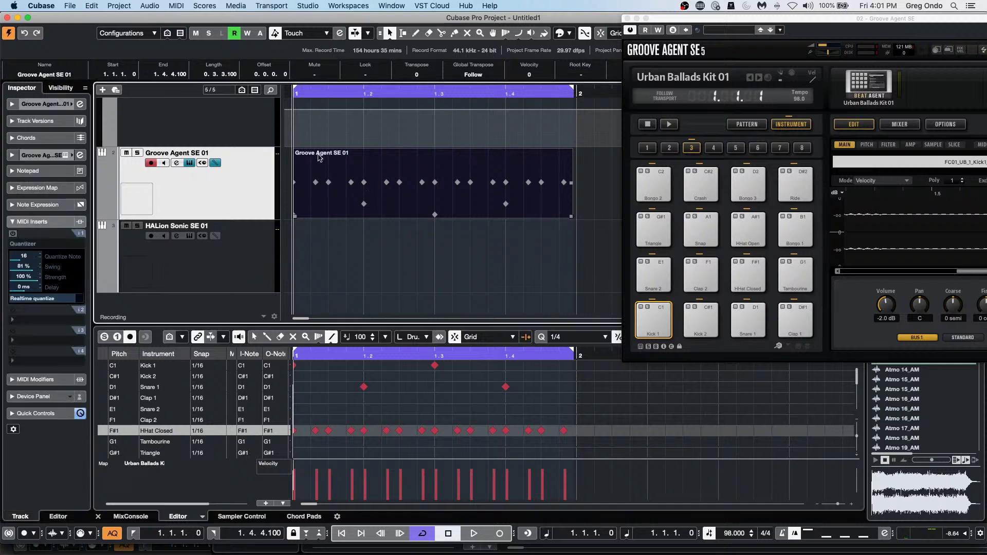
{"action": "left_click", "coordinate": [309, 255]}
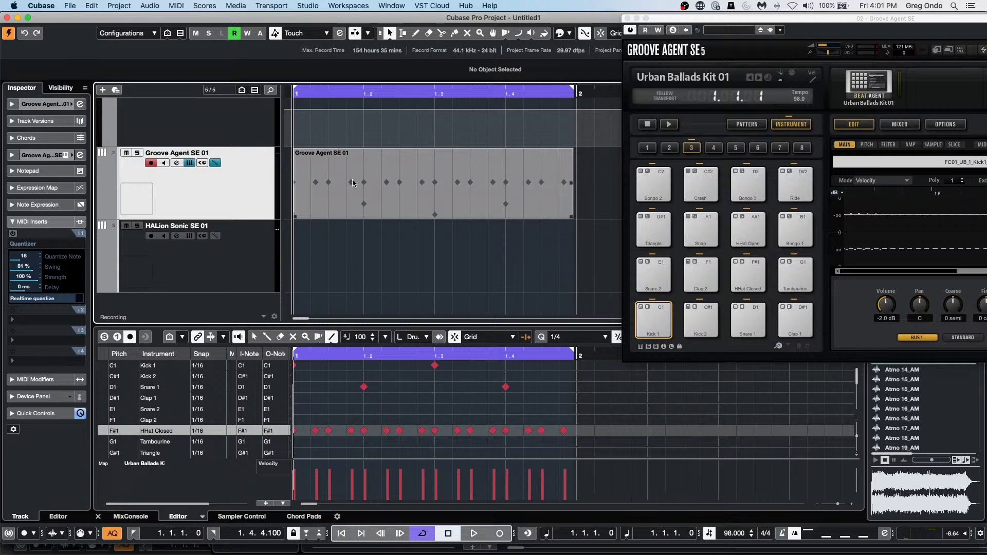
{"action": "left_click", "coordinate": [326, 150]}
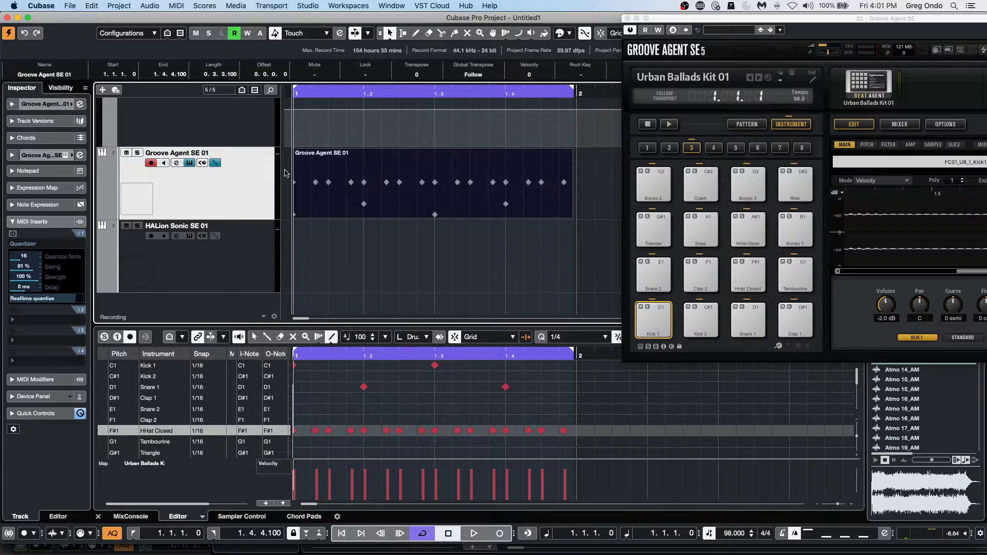
{"action": "left_click", "coordinate": [287, 173]}
{"action": "left_click", "coordinate": [320, 179]}
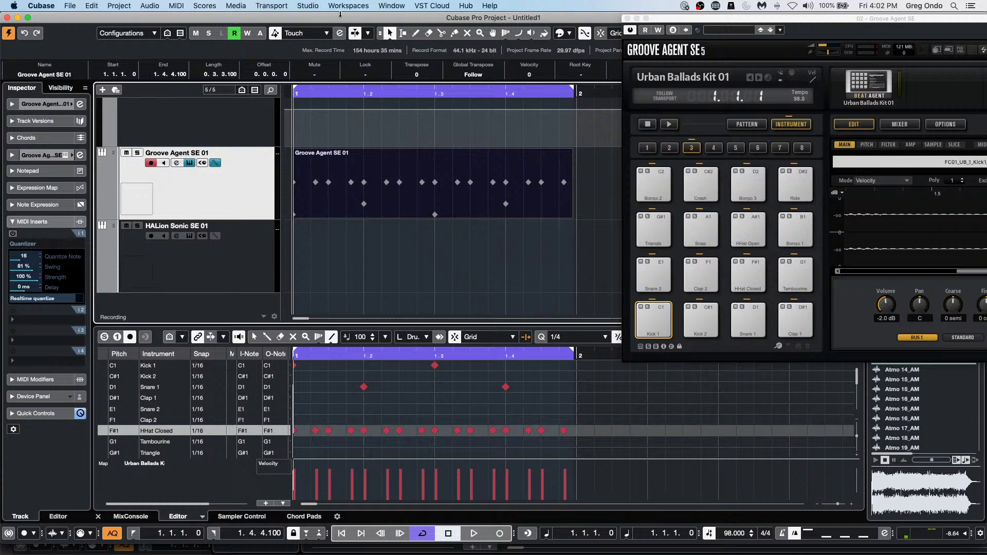
Review the EuCon and Mackie Control remote device settings in Studio Setup.
{"action": "left_click", "coordinate": [305, 6]}
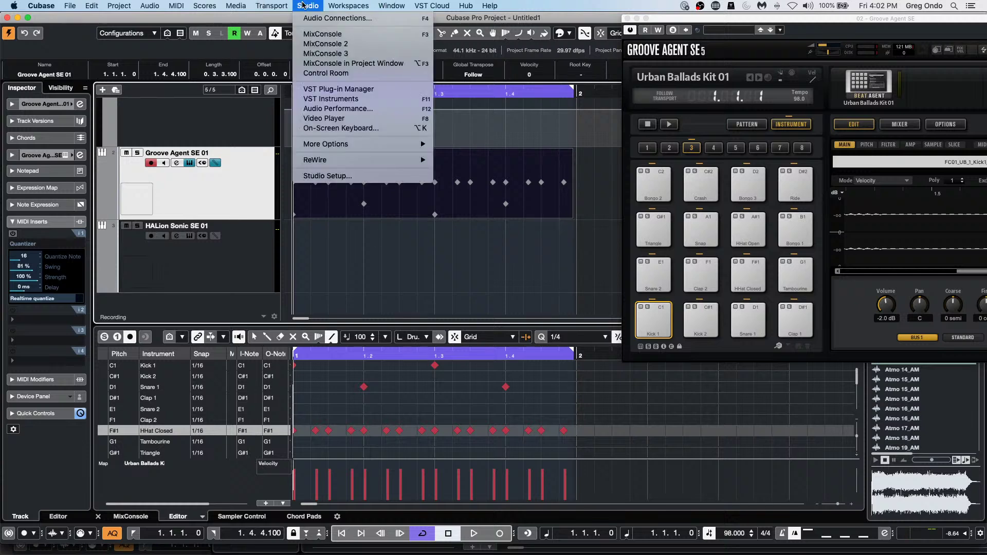
{"action": "left_click", "coordinate": [330, 176]}
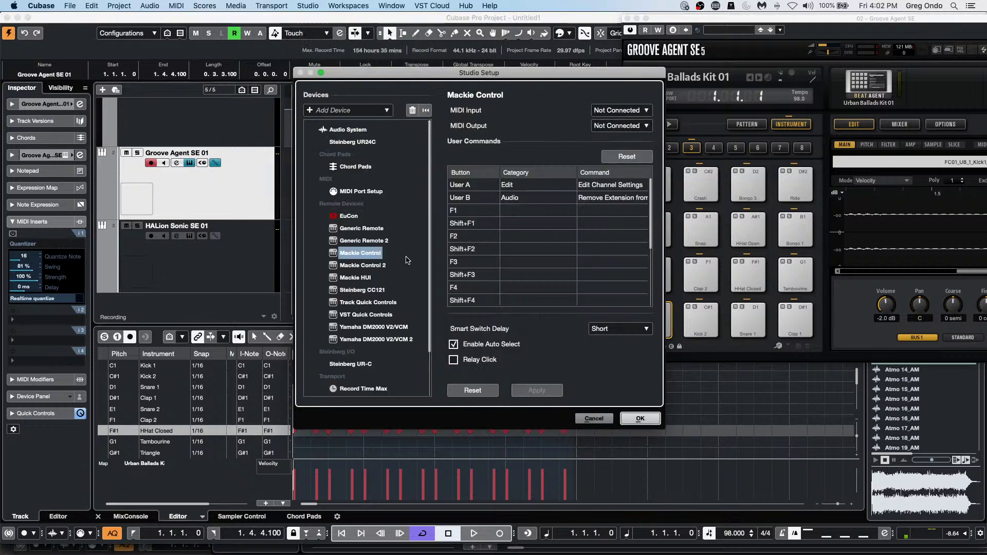
{"action": "left_click", "coordinate": [348, 216]}
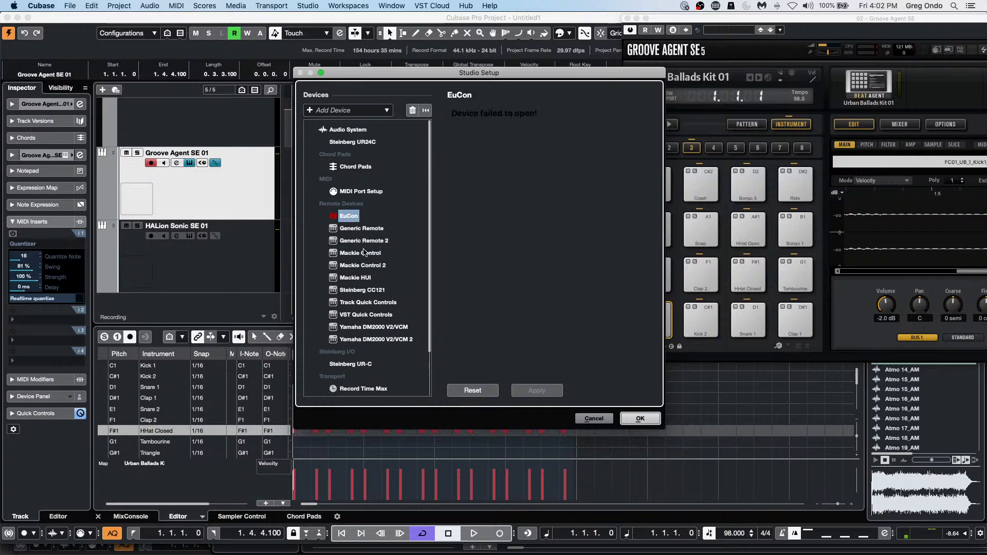
{"action": "left_click", "coordinate": [379, 254]}
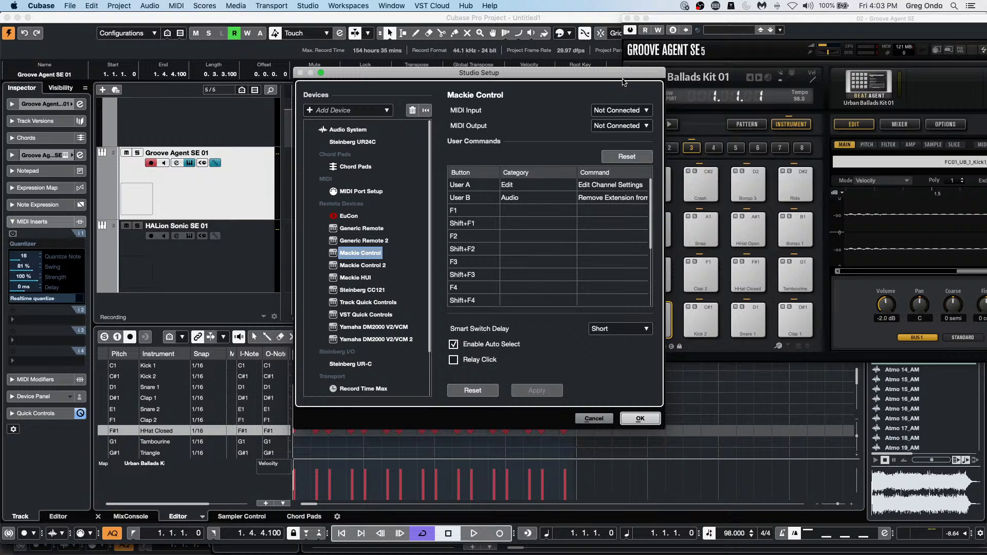
{"action": "left_click", "coordinate": [650, 424]}
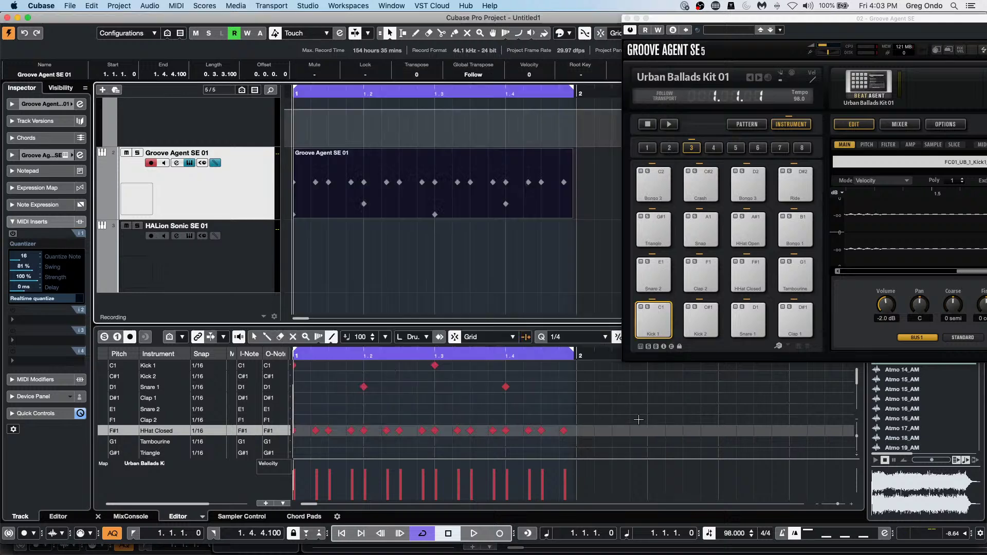
Close the Groove Agent window and compare the default-location and prompt-for-location options for a new project without creating one.
{"action": "left_click", "coordinate": [627, 19]}
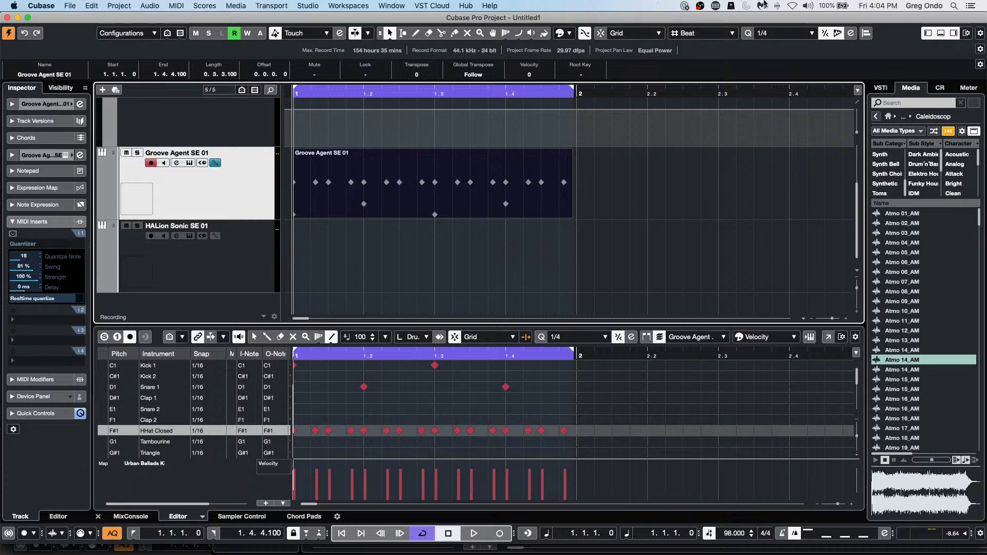
{"action": "left_click", "coordinate": [79, 5]}
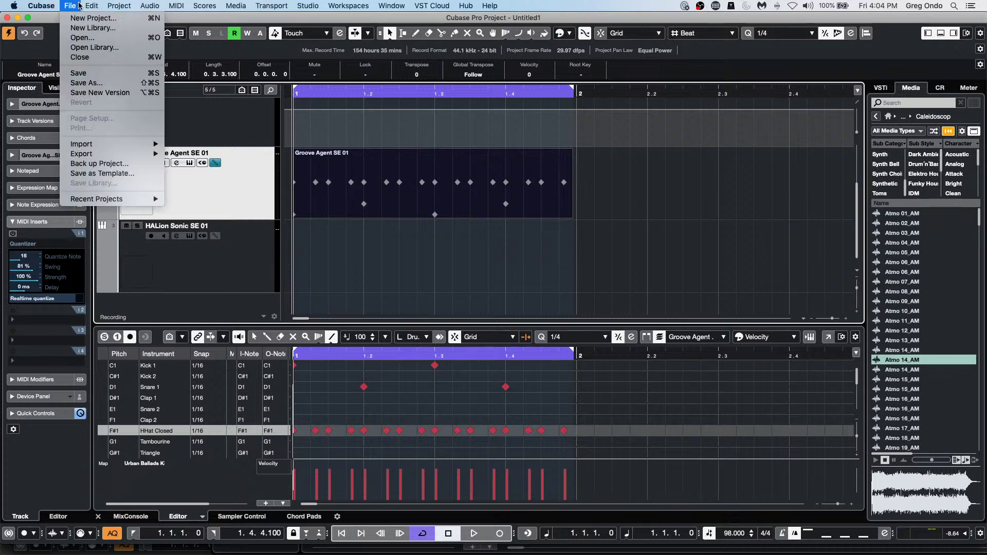
{"action": "left_click", "coordinate": [93, 18]}
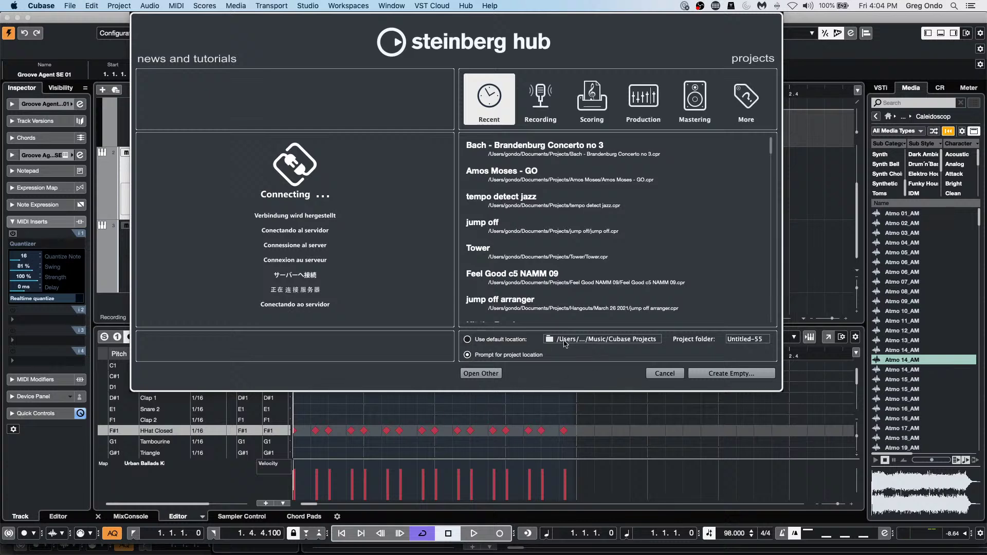
{"action": "left_click", "coordinate": [468, 341]}
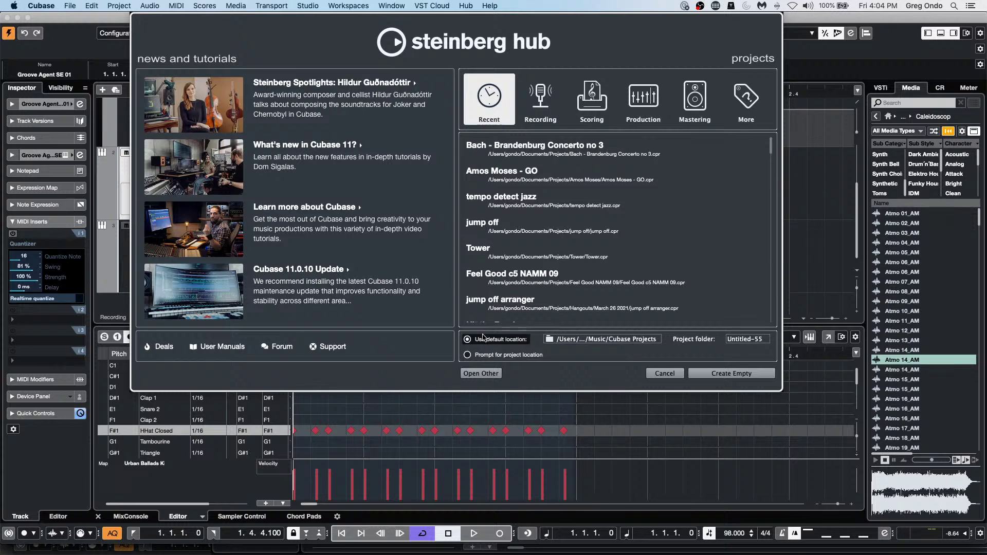
{"action": "left_click", "coordinate": [468, 354]}
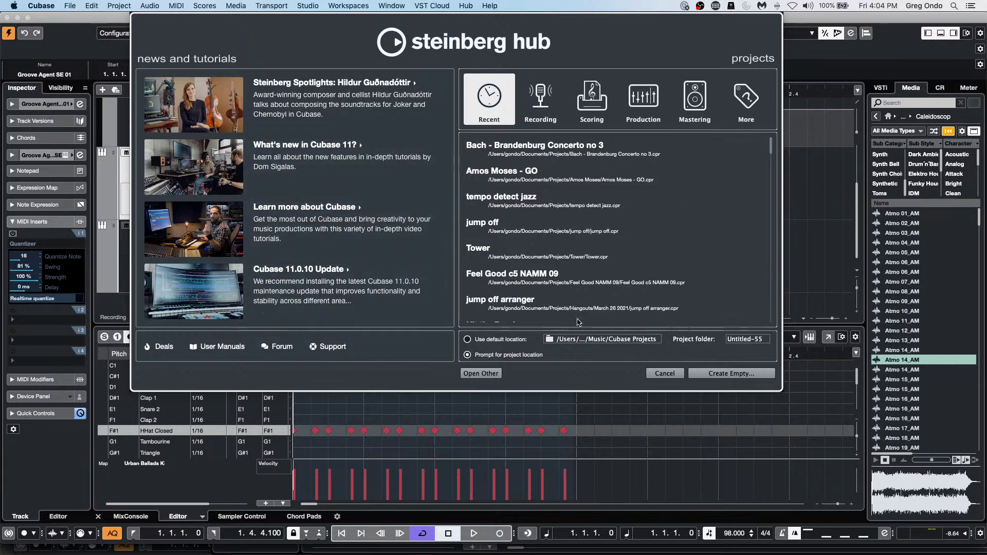
{"action": "left_click", "coordinate": [489, 339]}
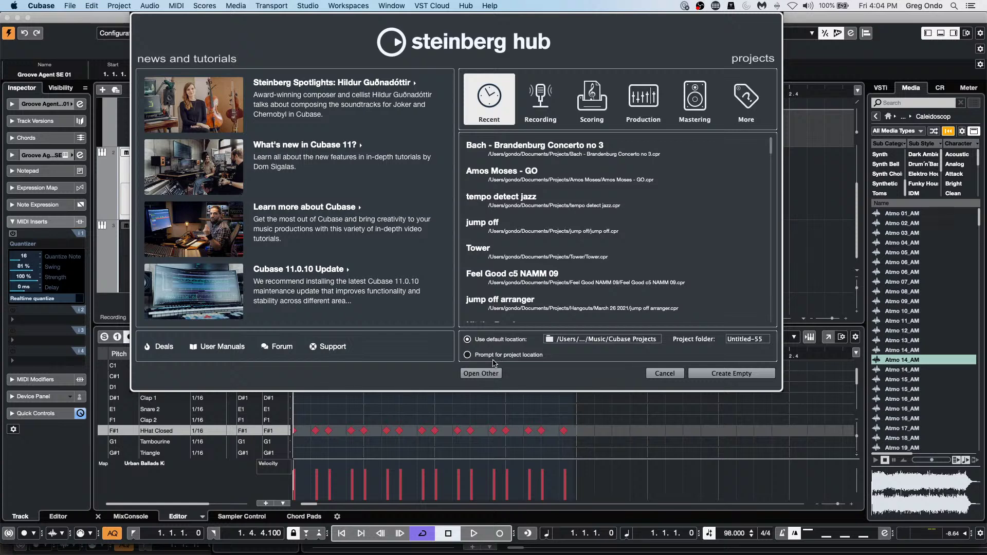
{"action": "left_click", "coordinate": [474, 356]}
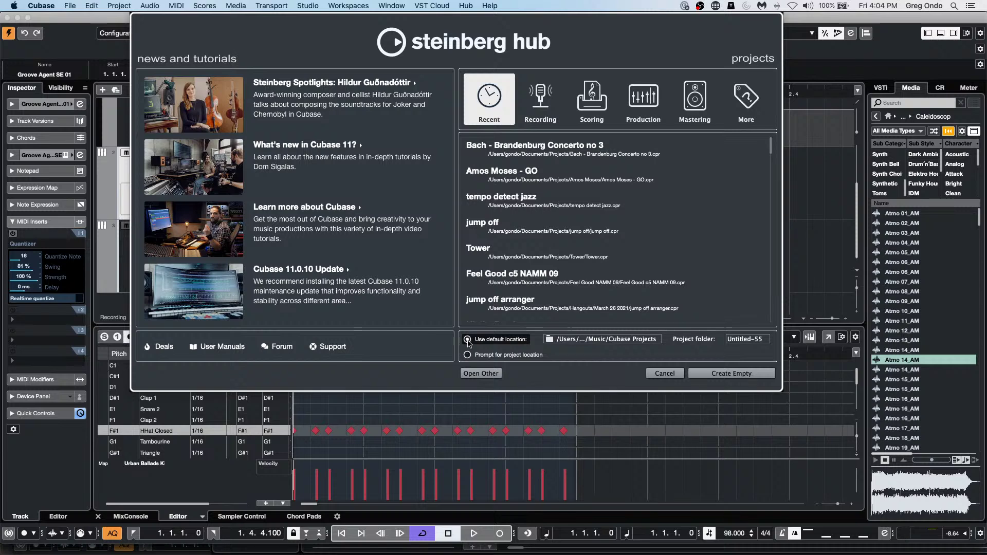
{"action": "left_click", "coordinate": [468, 341]}
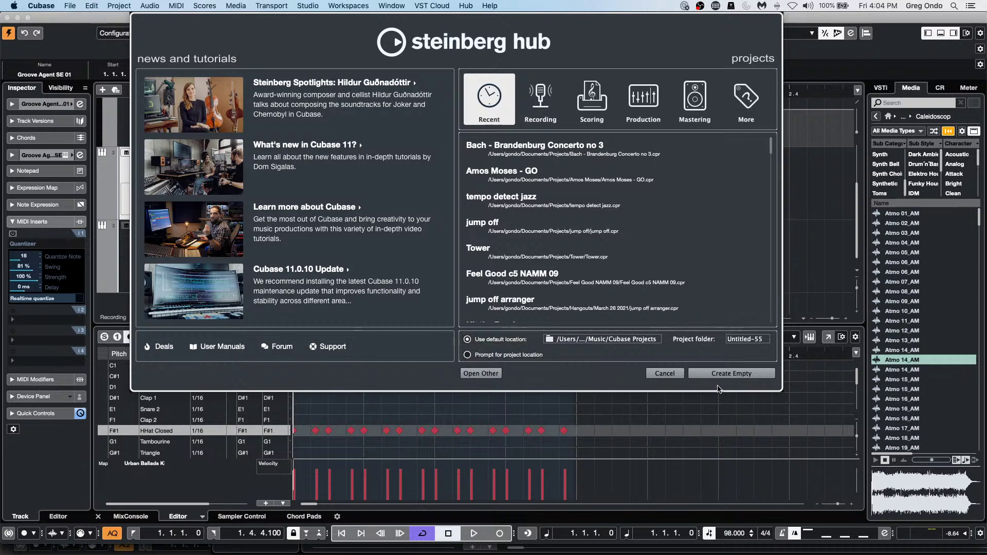
{"action": "left_click", "coordinate": [668, 376]}
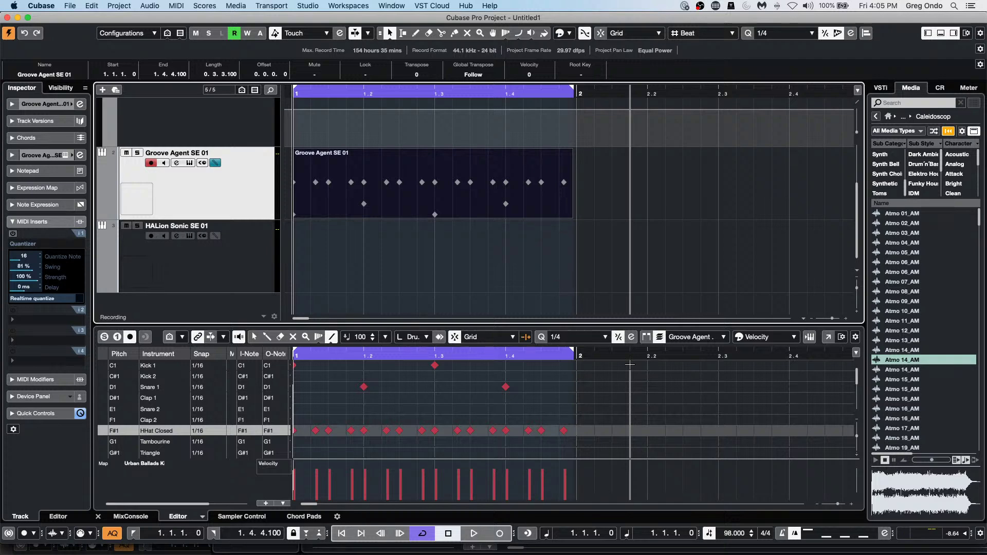
Connect the Stereo In bus to UR24C Input 1 and 2, taking the port over from Talkback.
{"action": "left_click", "coordinate": [313, 6]}
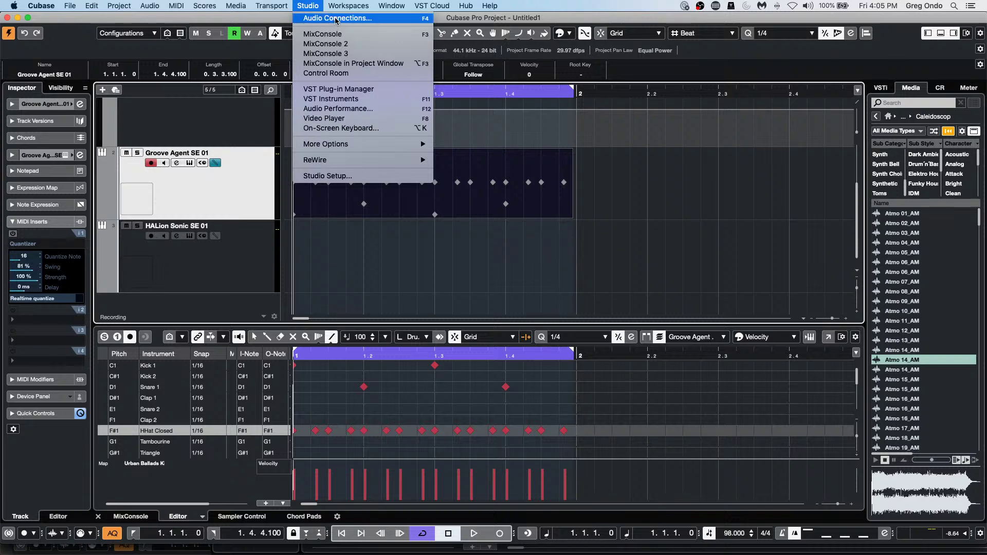
{"action": "left_click", "coordinate": [339, 19]}
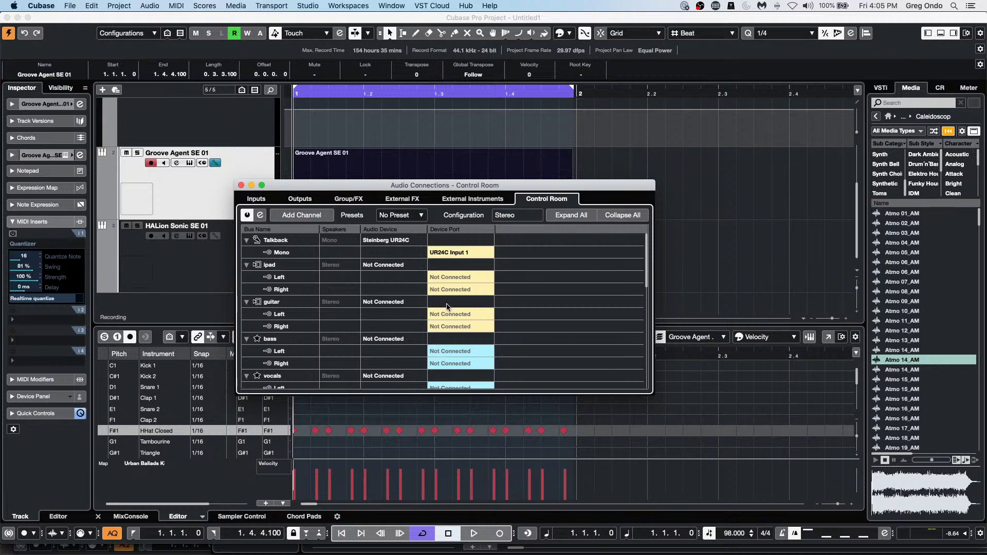
{"action": "left_click", "coordinate": [256, 198]}
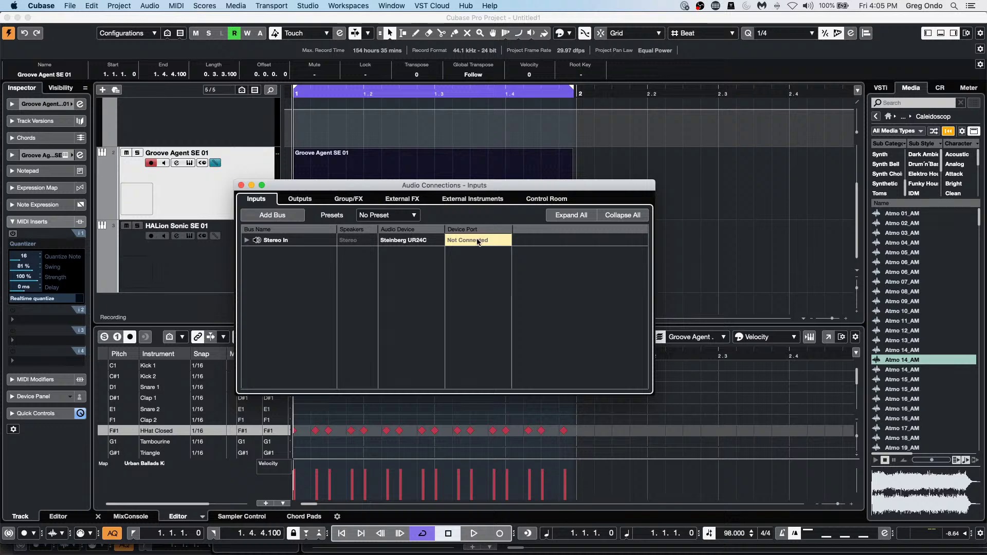
{"action": "left_click", "coordinate": [484, 241]}
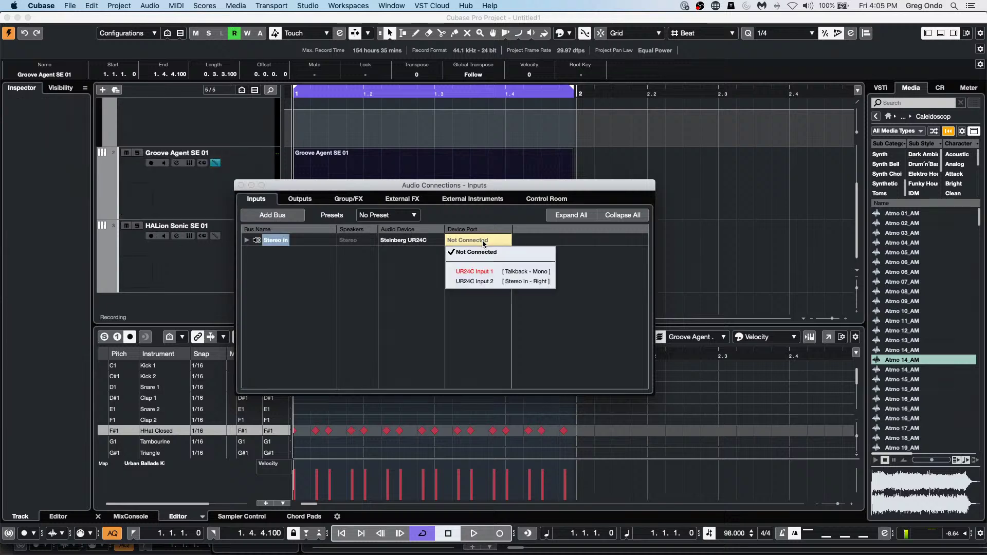
{"action": "left_click", "coordinate": [476, 272]}
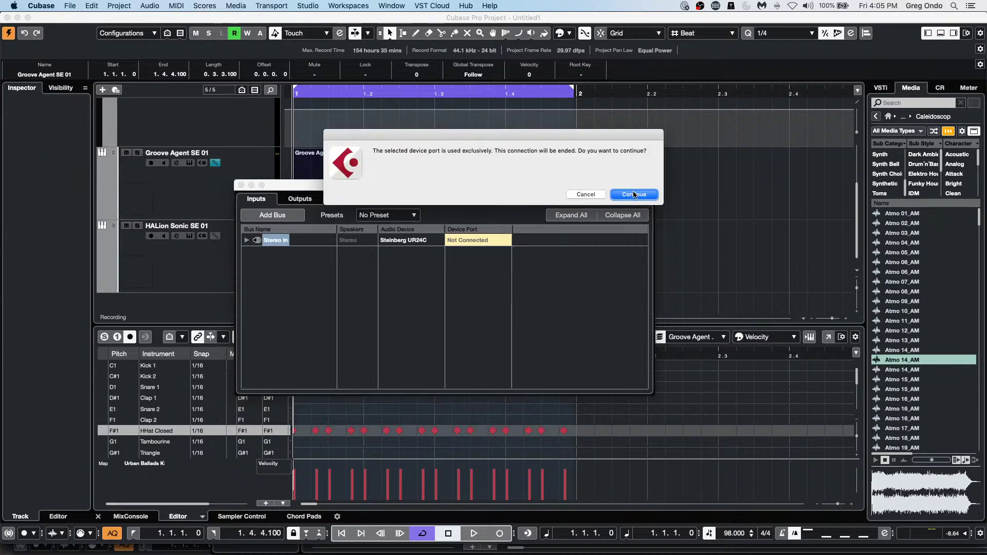
{"action": "key", "text": "Return"}
{"action": "left_click", "coordinate": [247, 240]}
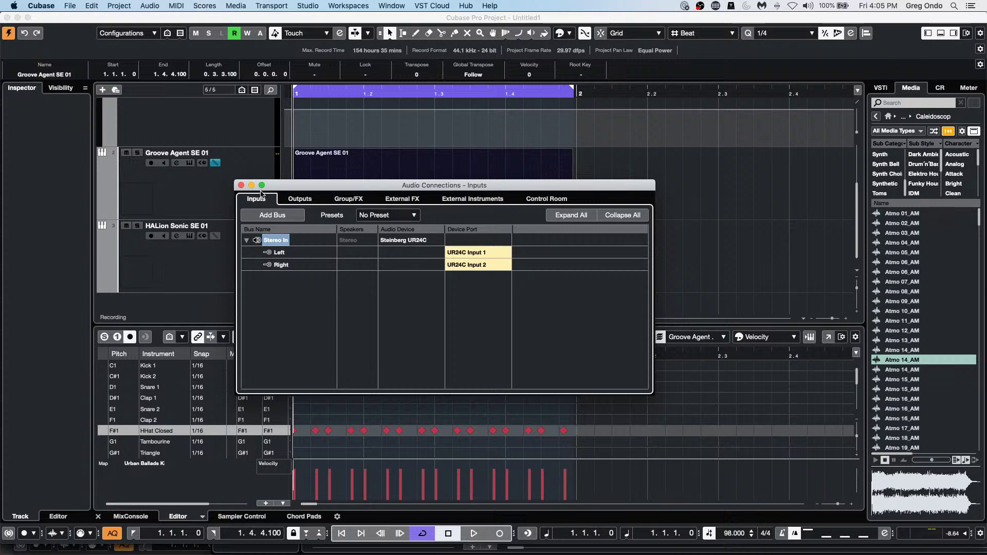
{"action": "left_click", "coordinate": [241, 186]}
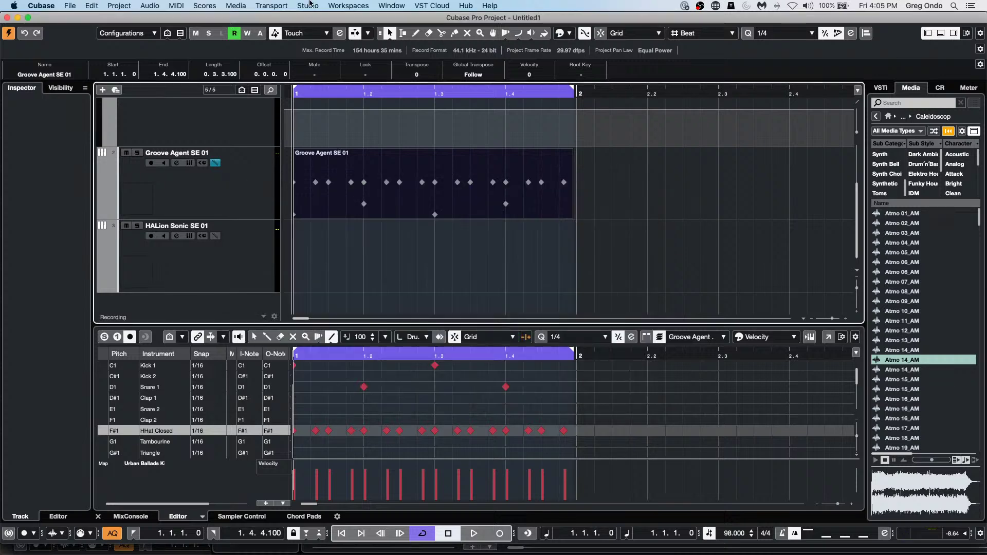
Add one stereo audio track below HALion Sonic SE 01, routed to Stereo Out.
{"action": "right_click", "coordinate": [223, 267]}
{"action": "mouse_move", "coordinate": [268, 273]}
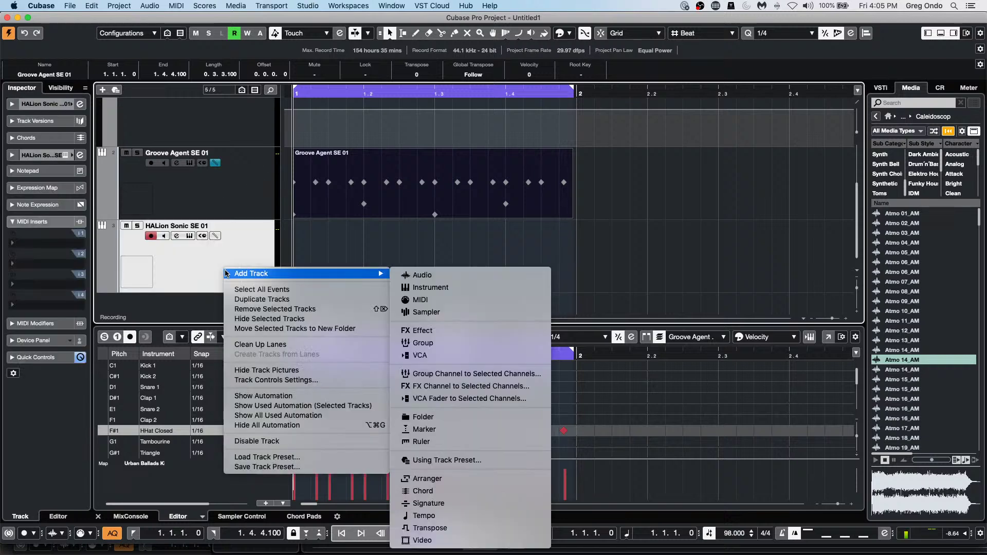
{"action": "left_click", "coordinate": [498, 277]}
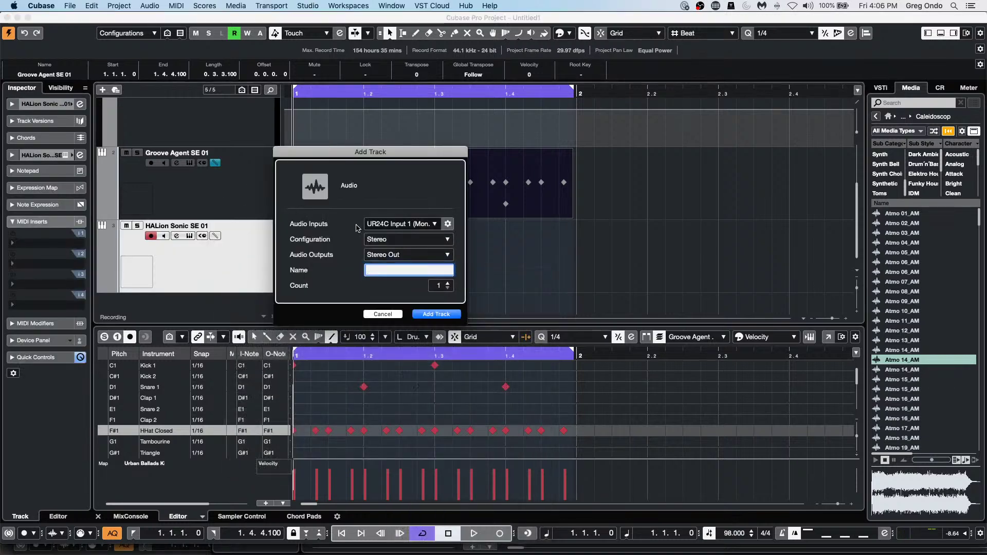
{"action": "left_click", "coordinate": [436, 314]}
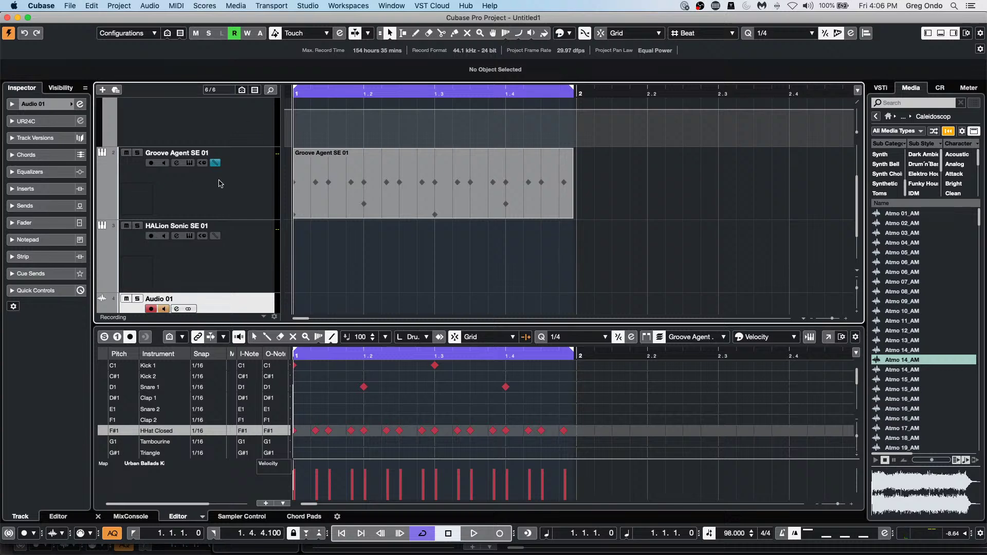
Show the new audio track's UR24C hardware settings.
{"action": "scroll", "coordinate": [218, 186], "scroll_direction": "up", "scroll_amount": 3}
{"action": "left_click_drag", "start_coordinate": [215, 187], "coordinate": [232, 191]}
{"action": "scroll", "coordinate": [211, 222], "scroll_direction": "down", "scroll_amount": 4}
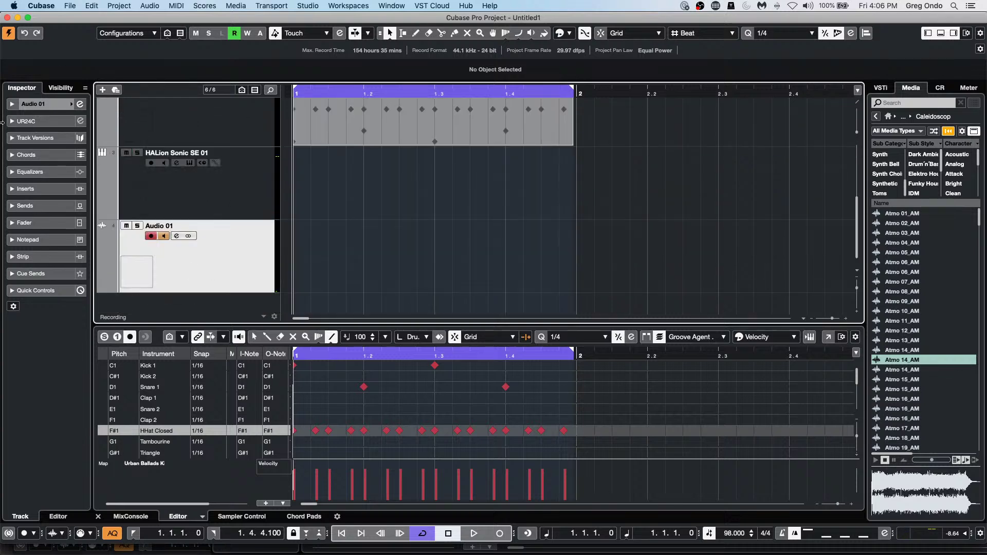
{"action": "left_click", "coordinate": [28, 121]}
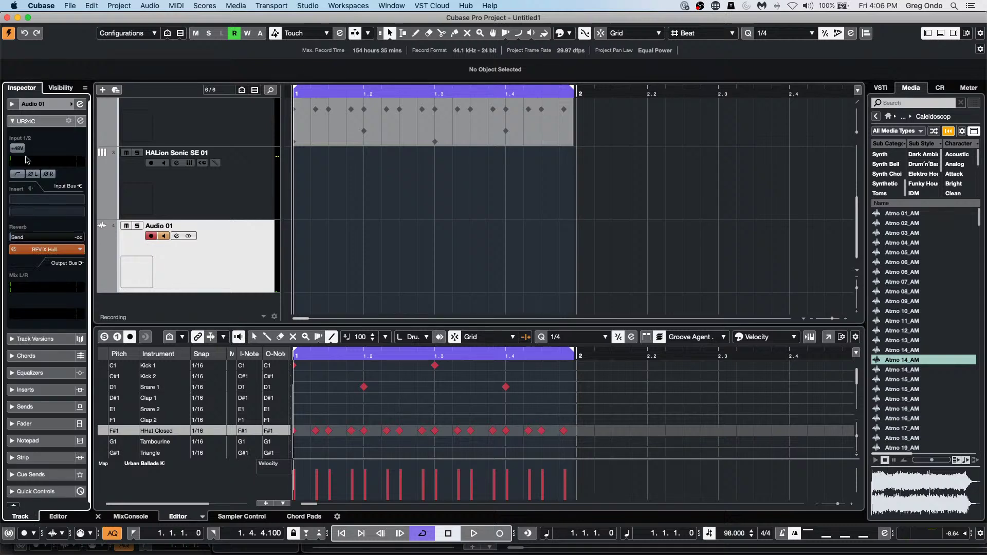
Disconnect the Stereo Out bus's device port in the audio connections and reselect the Audio 01 track.
{"action": "left_click", "coordinate": [13, 122]}
{"action": "left_click", "coordinate": [13, 122]}
{"action": "left_click", "coordinate": [319, 4]}
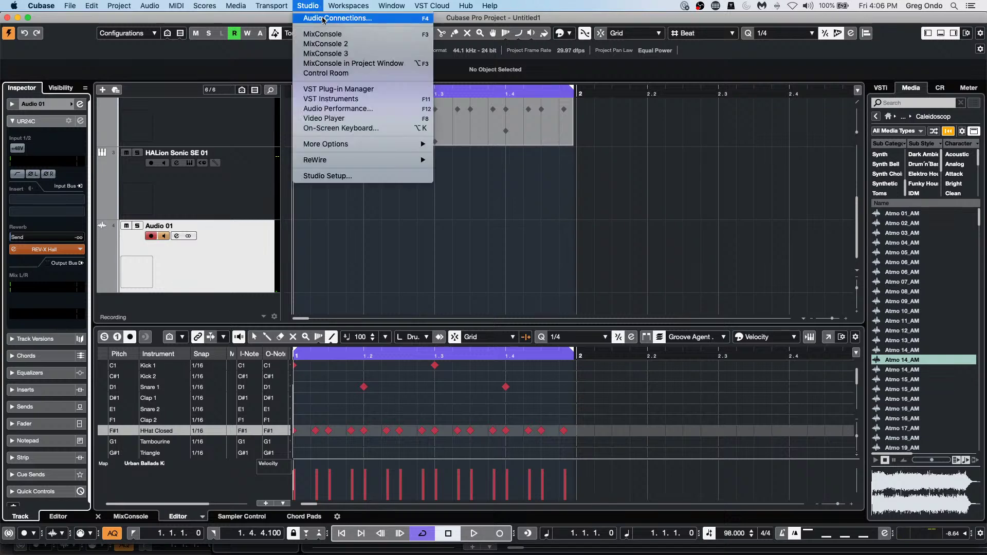
{"action": "left_click", "coordinate": [323, 19]}
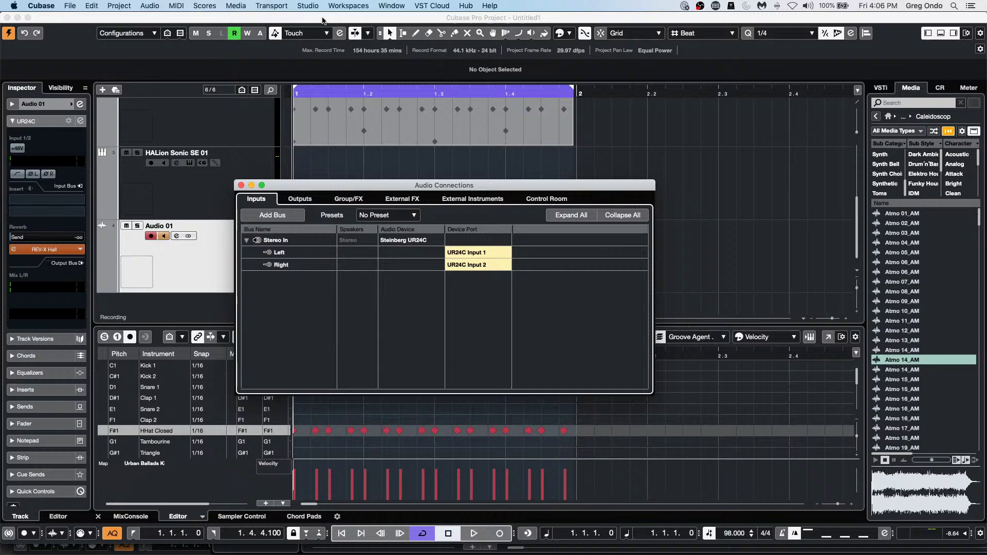
{"action": "left_click", "coordinate": [292, 199]}
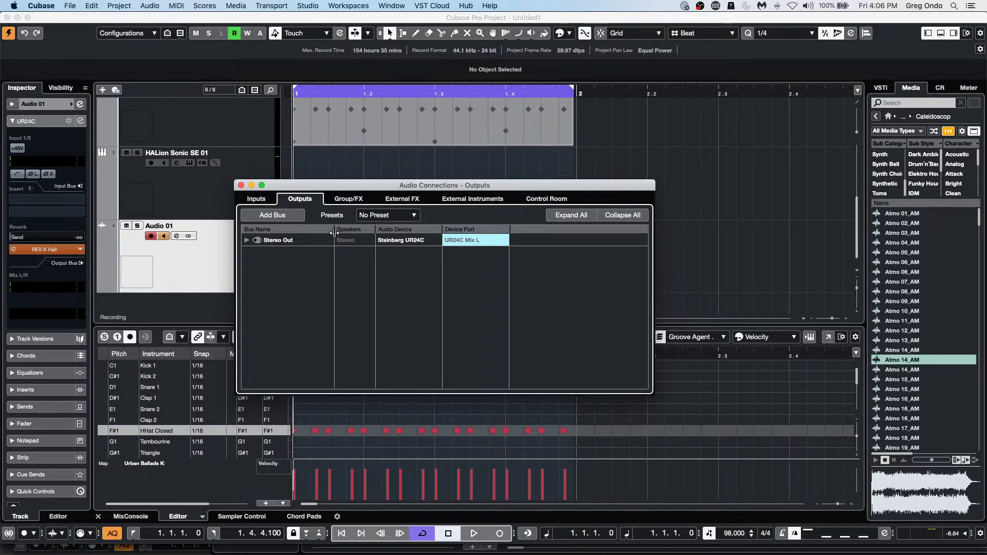
{"action": "left_click", "coordinate": [459, 240]}
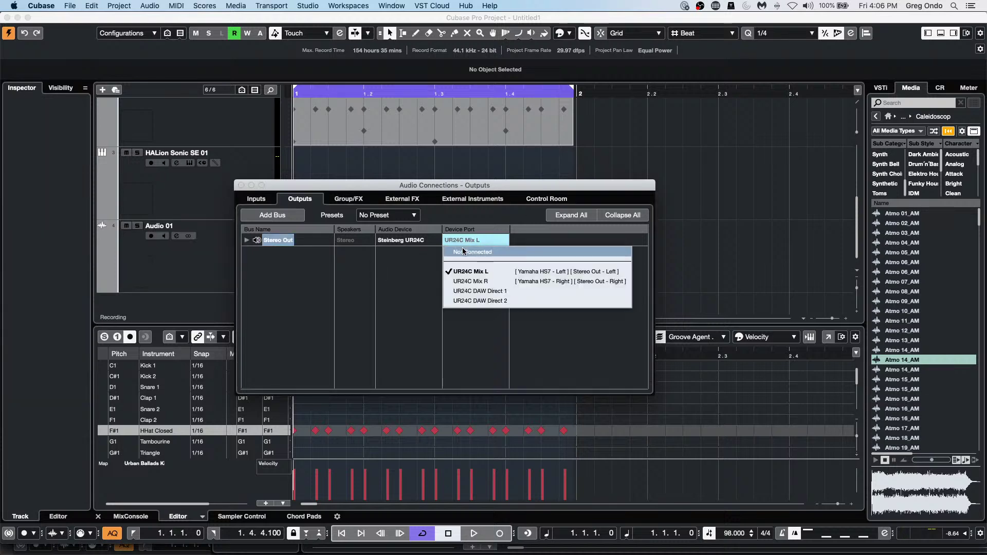
{"action": "left_click", "coordinate": [464, 252]}
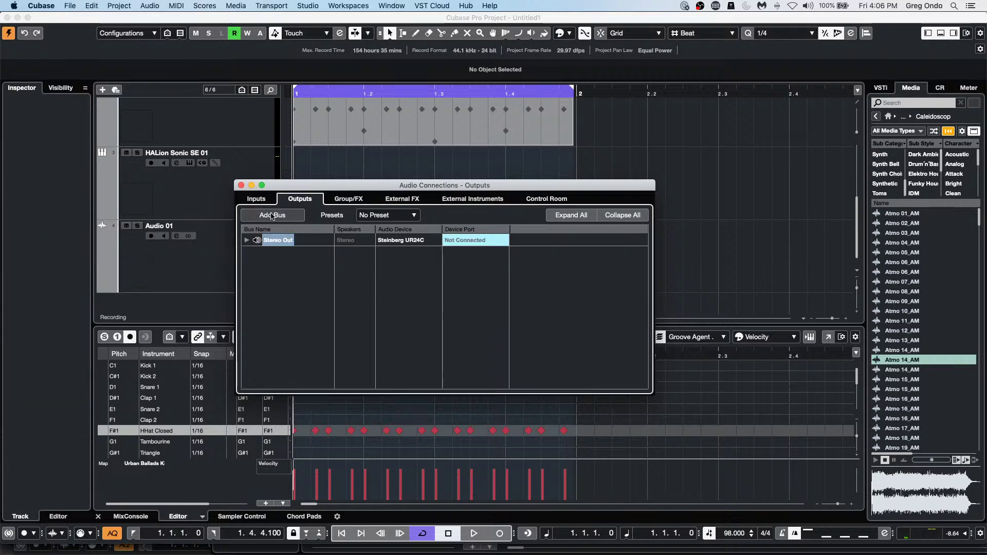
{"action": "left_click", "coordinate": [241, 186]}
{"action": "left_click", "coordinate": [238, 233]}
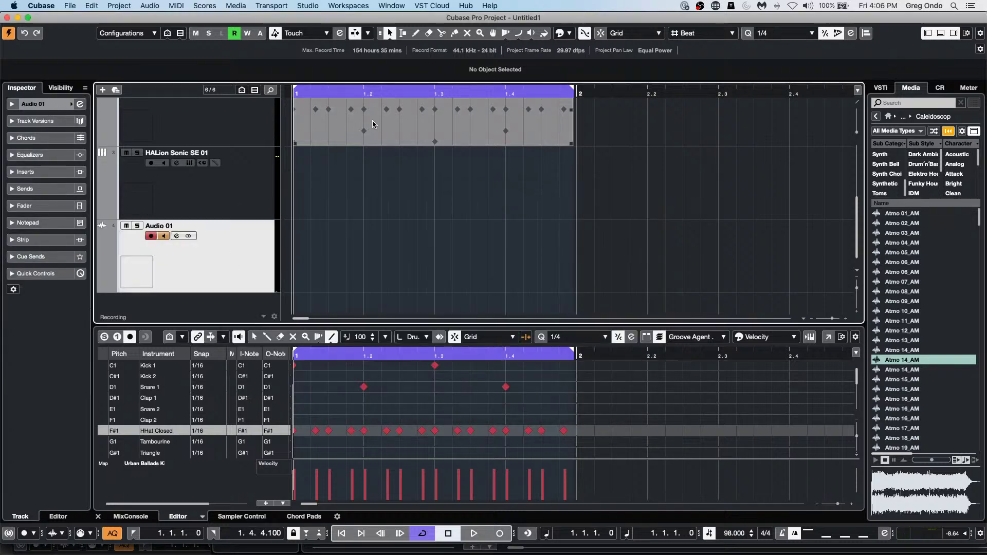
Connect the Stereo Out bus to UR24C Mix L and expand it to list both output channels.
{"action": "left_click", "coordinate": [305, 7]}
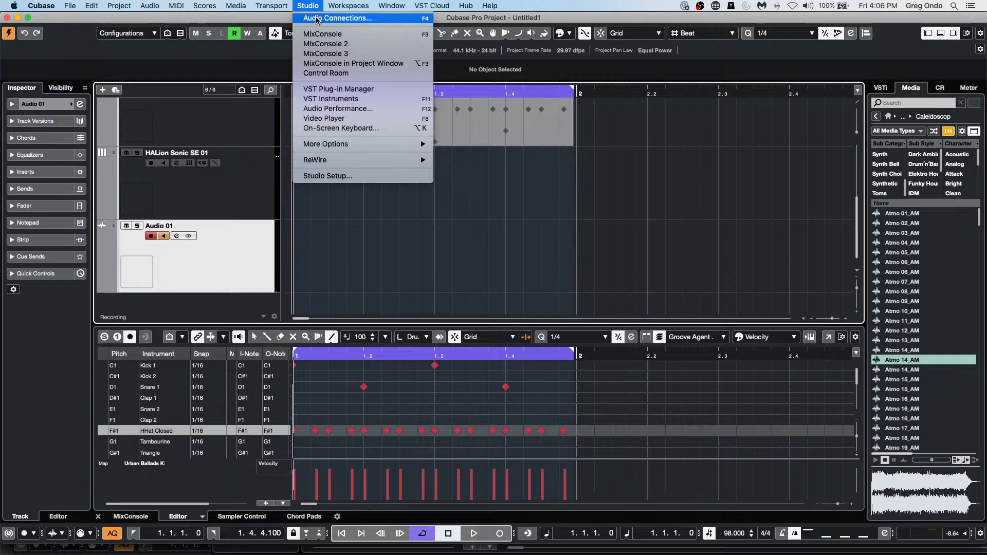
{"action": "left_click", "coordinate": [317, 18]}
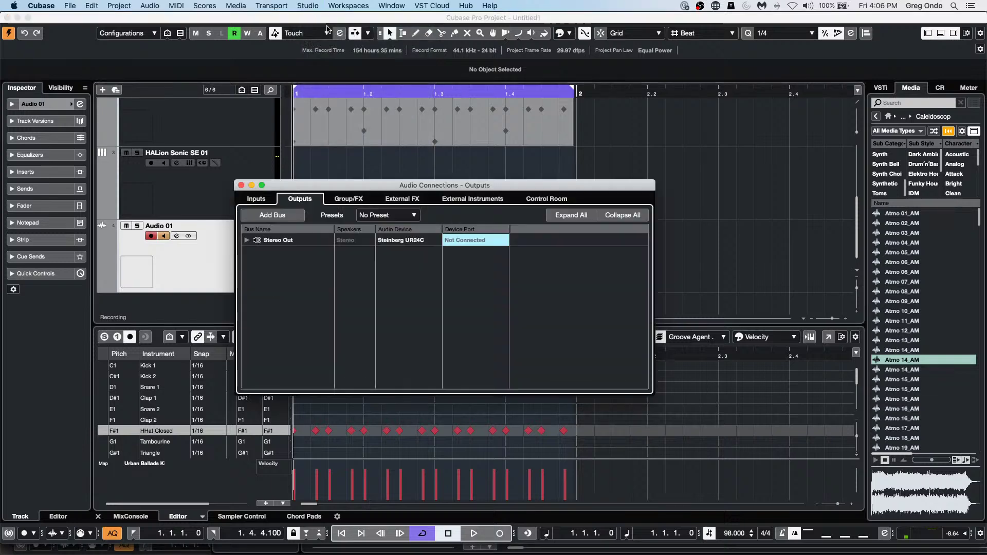
{"action": "left_click", "coordinate": [470, 244]}
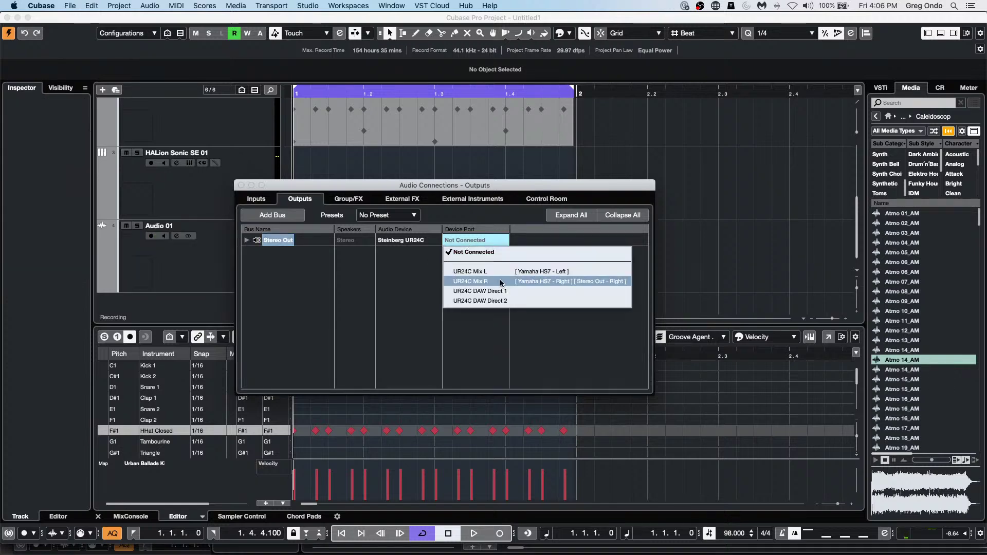
{"action": "left_click", "coordinate": [505, 274]}
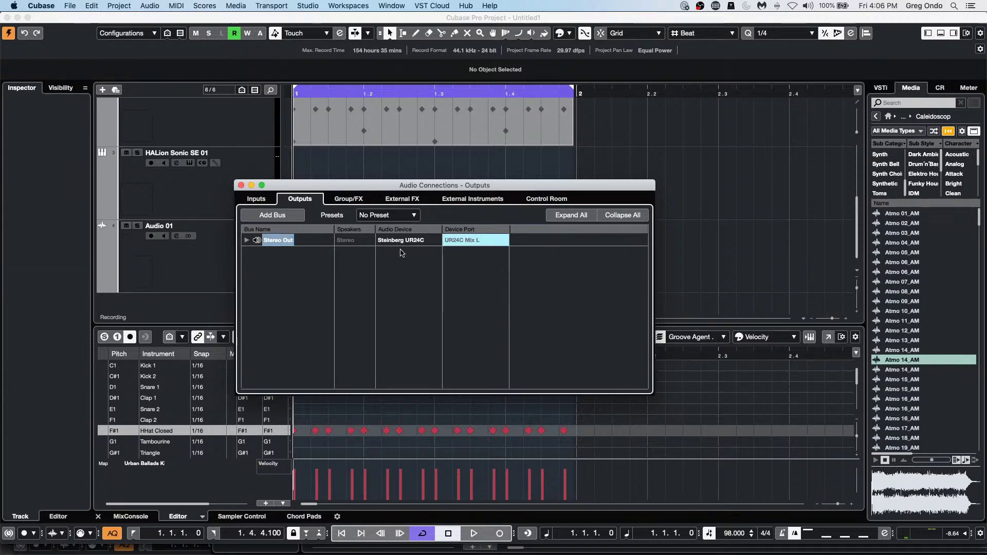
{"action": "left_click", "coordinate": [247, 241]}
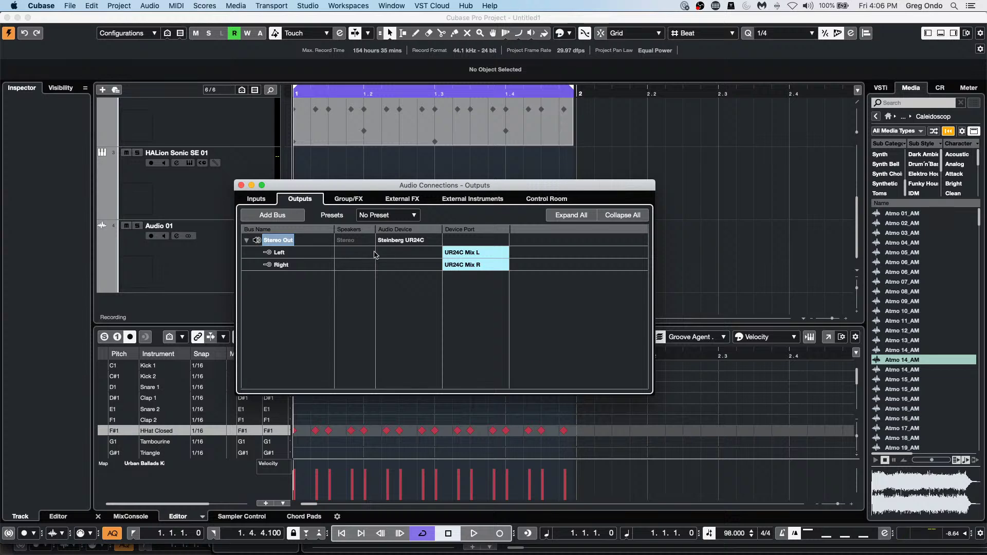
Return to the Audio 01 track and show its UR24C hardware settings.
{"action": "left_click", "coordinate": [260, 199]}
{"action": "left_click", "coordinate": [207, 264]}
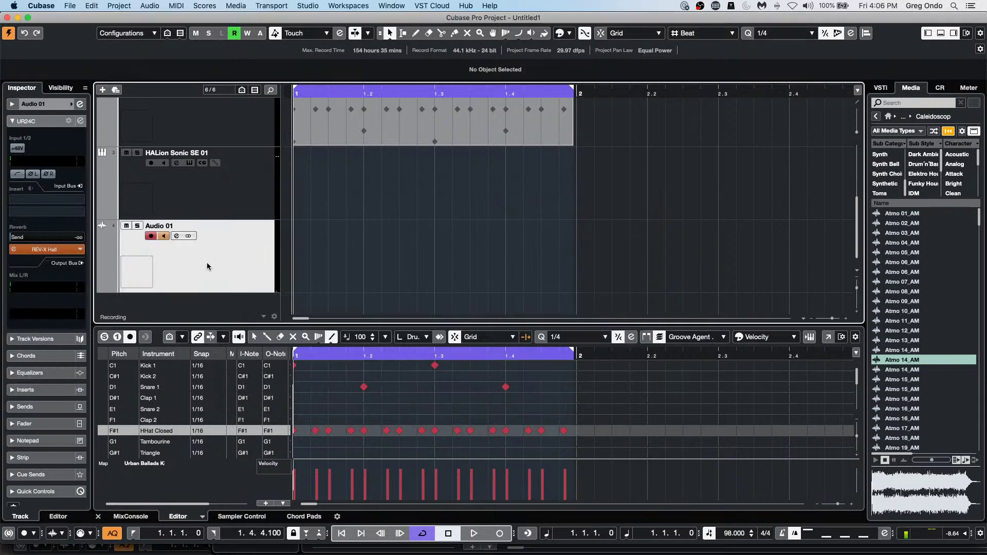
{"action": "left_click", "coordinate": [37, 124]}
{"action": "left_click", "coordinate": [37, 125]}
{"action": "left_click", "coordinate": [38, 122]}
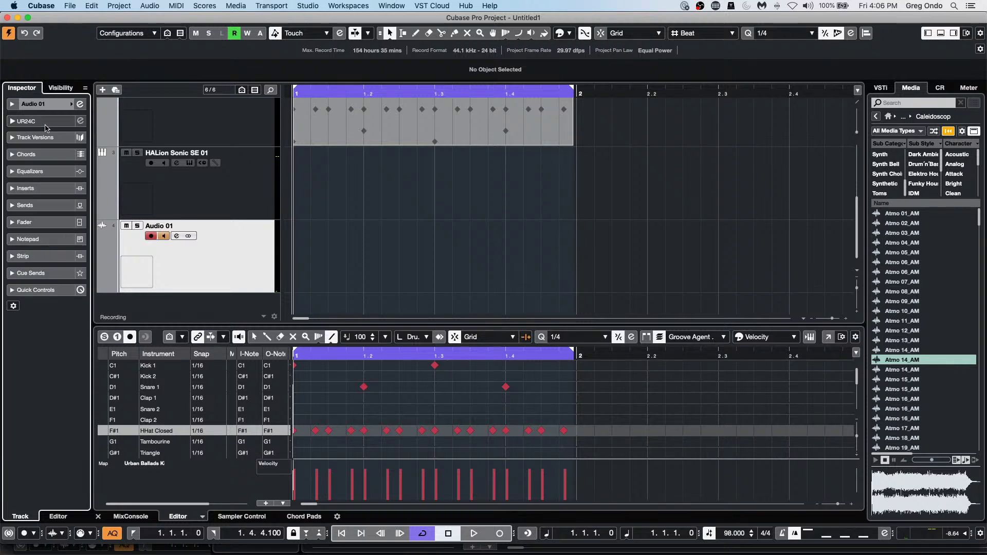
{"action": "left_click", "coordinate": [40, 122]}
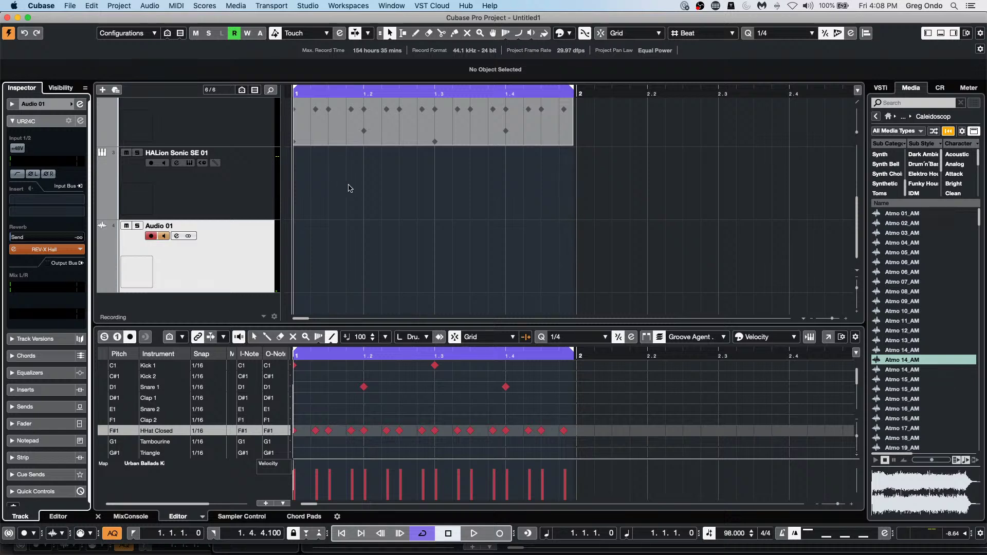
Add the Bloom loop Vocals_108_G#m_Adlibs_08_AKB at bar 1 on a new audio track above HALion Sonic SE 01.
{"action": "left_click", "coordinate": [882, 120]}
{"action": "left_click", "coordinate": [950, 294]}
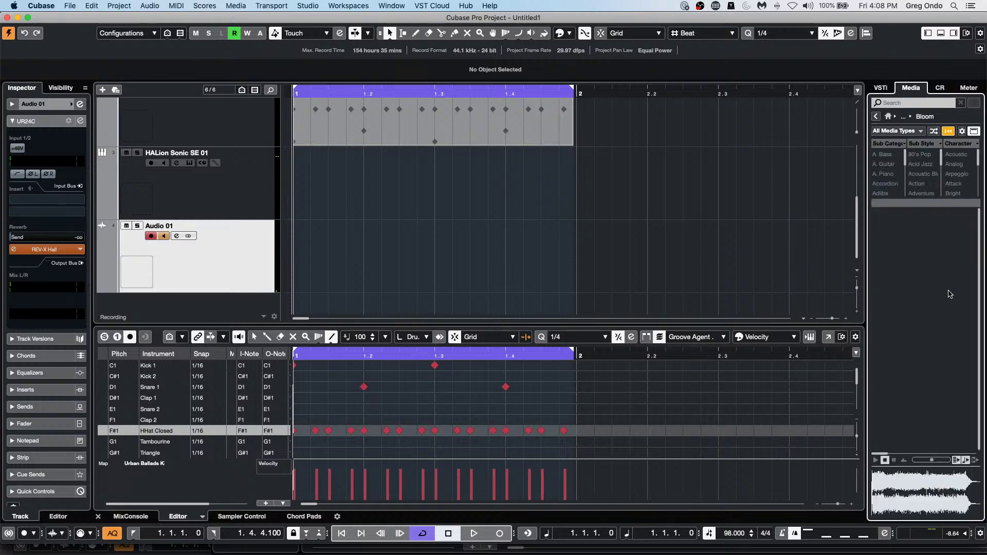
{"action": "left_click", "coordinate": [932, 292]}
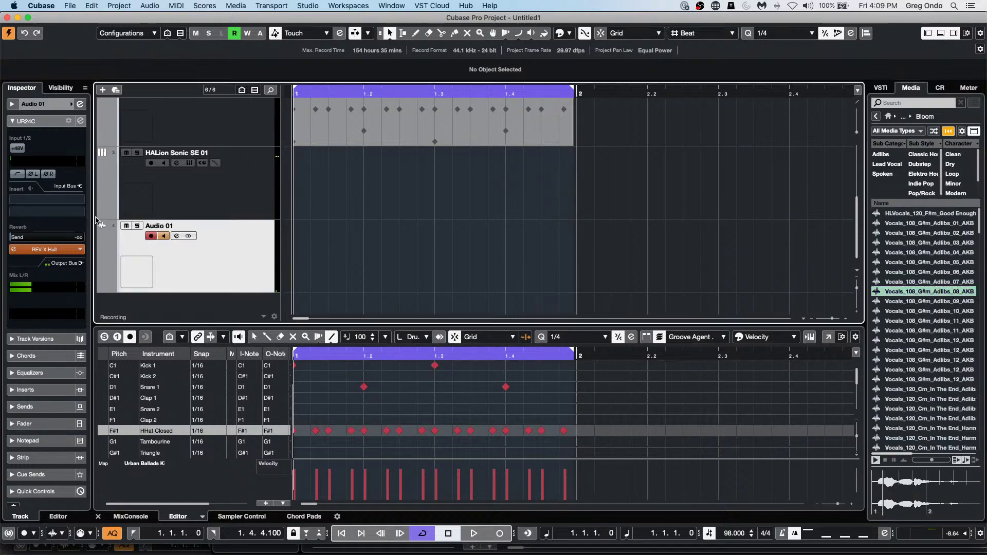
{"action": "left_click_drag", "start_coordinate": [95, 221], "coordinate": [294, 150]}
{"action": "left_click", "coordinate": [371, 185]}
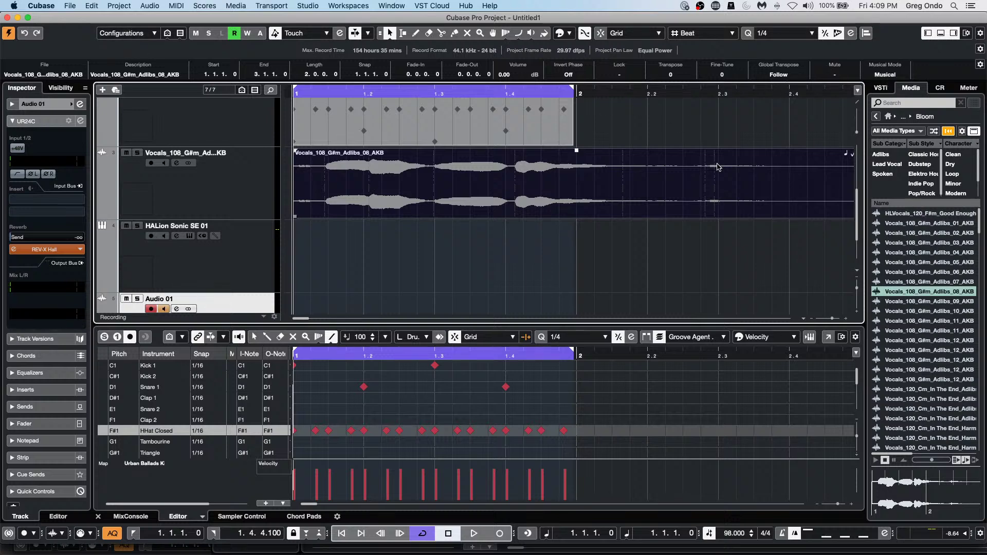
Apply the SpectraLayers extension to the vocal event and remove it again.
{"action": "left_click", "coordinate": [233, 200]}
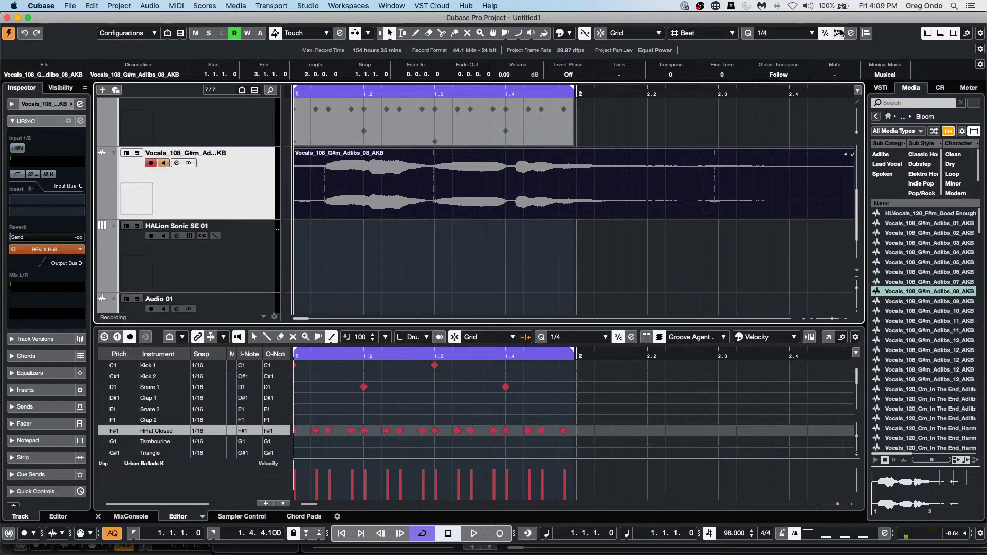
{"action": "left_click", "coordinate": [149, 5]}
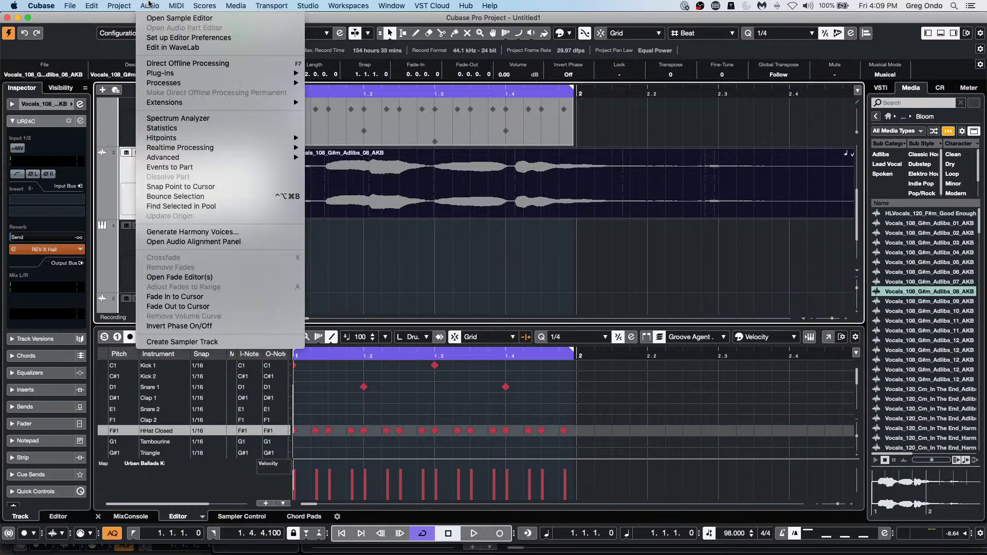
{"action": "mouse_move", "coordinate": [215, 103]}
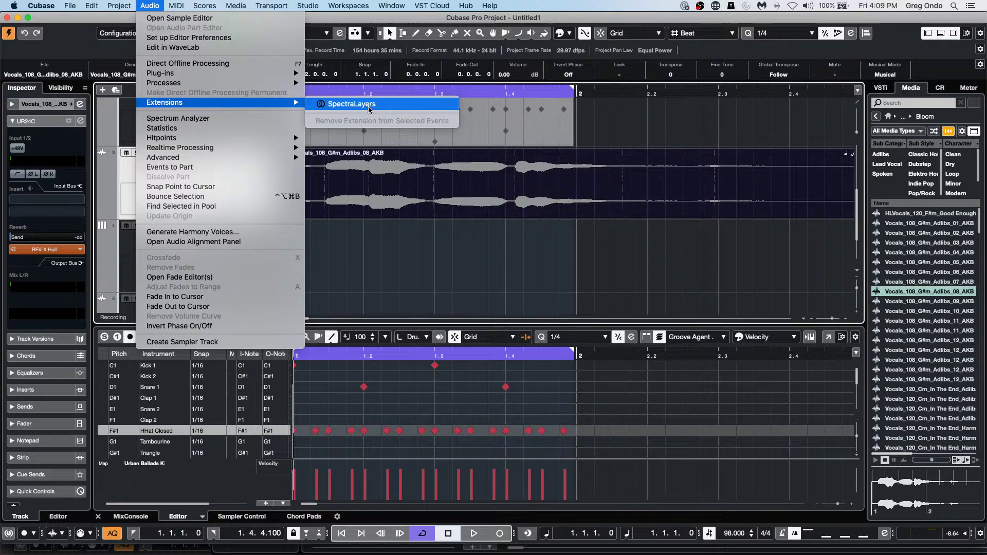
{"action": "left_click", "coordinate": [409, 106]}
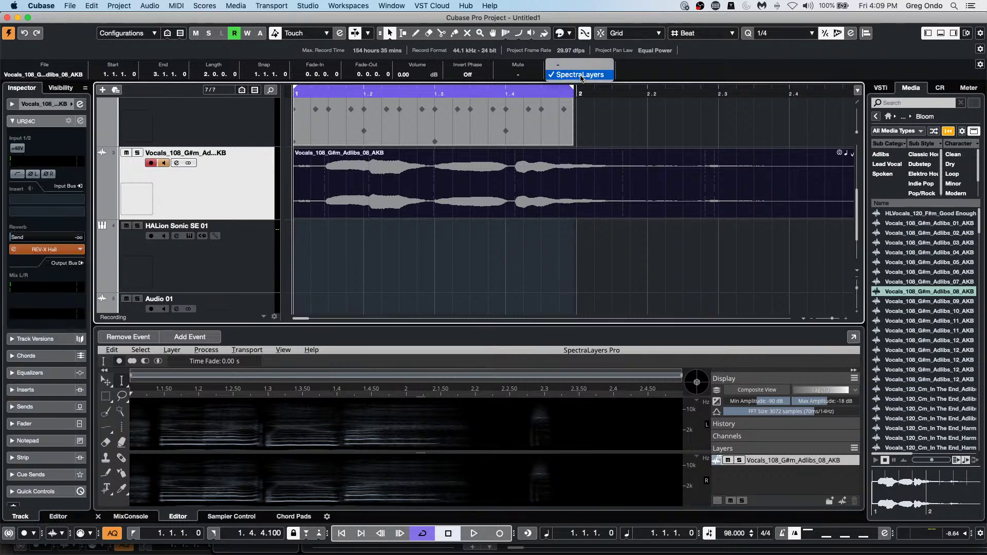
{"action": "left_click", "coordinate": [581, 75]}
{"action": "left_click", "coordinate": [584, 65]}
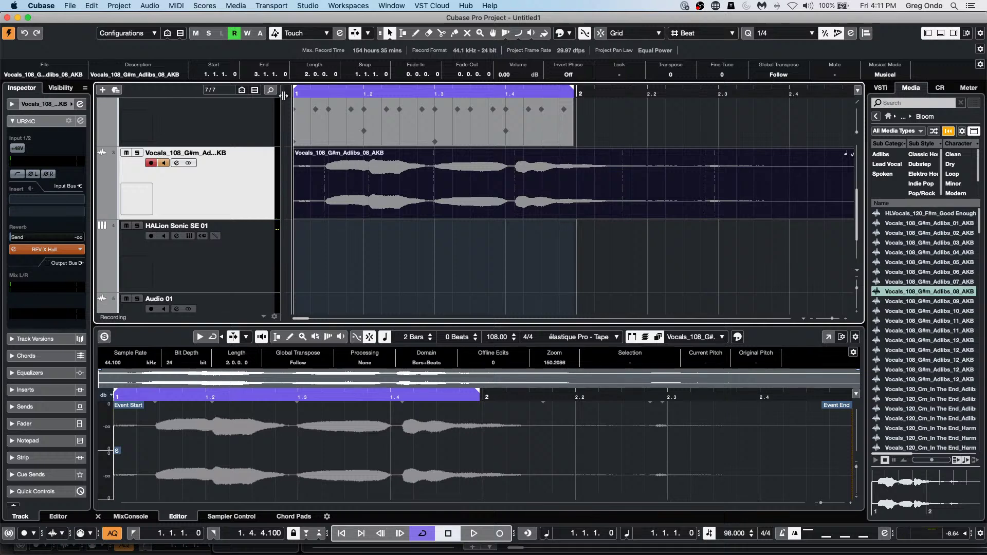
Add a Groove Agent SE instrument track below the vocal track.
{"action": "right_click", "coordinate": [207, 189]}
{"action": "mouse_move", "coordinate": [219, 192]}
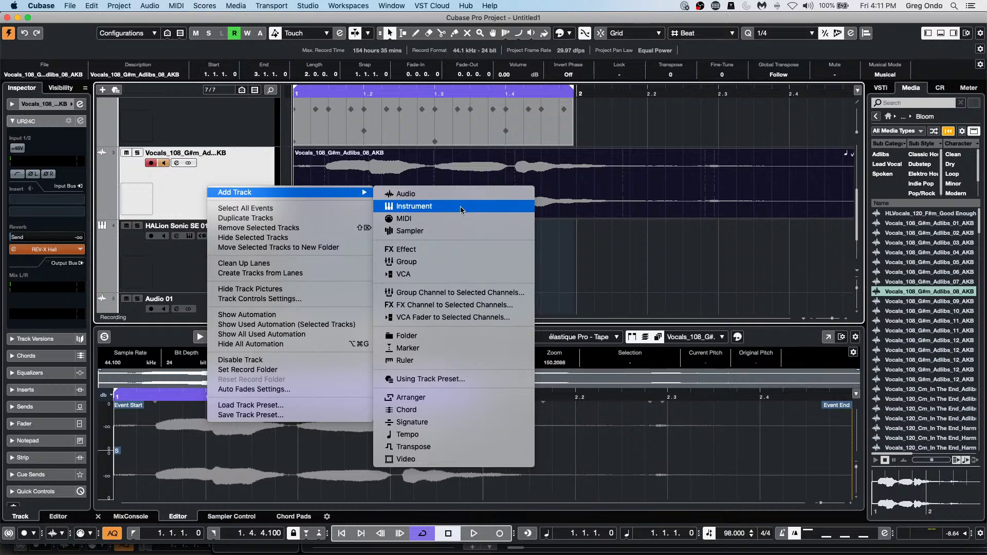
{"action": "left_click", "coordinate": [461, 206]}
{"action": "left_click", "coordinate": [431, 282]}
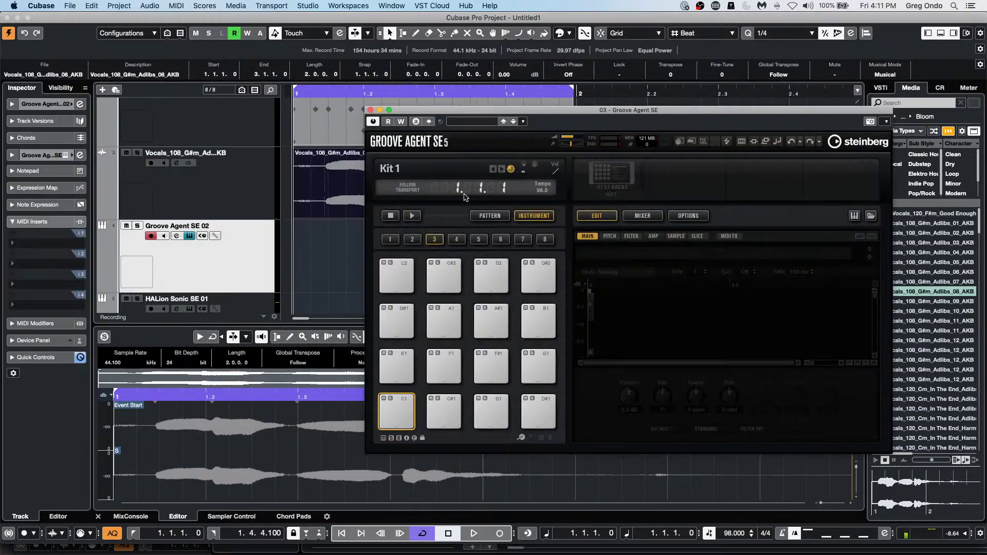
Search the Groove Agent SE programs for "forget" and load the Forget The Past kit into the empty slot.
{"action": "right_click", "coordinate": [612, 171]}
{"action": "left_click", "coordinate": [702, 189]}
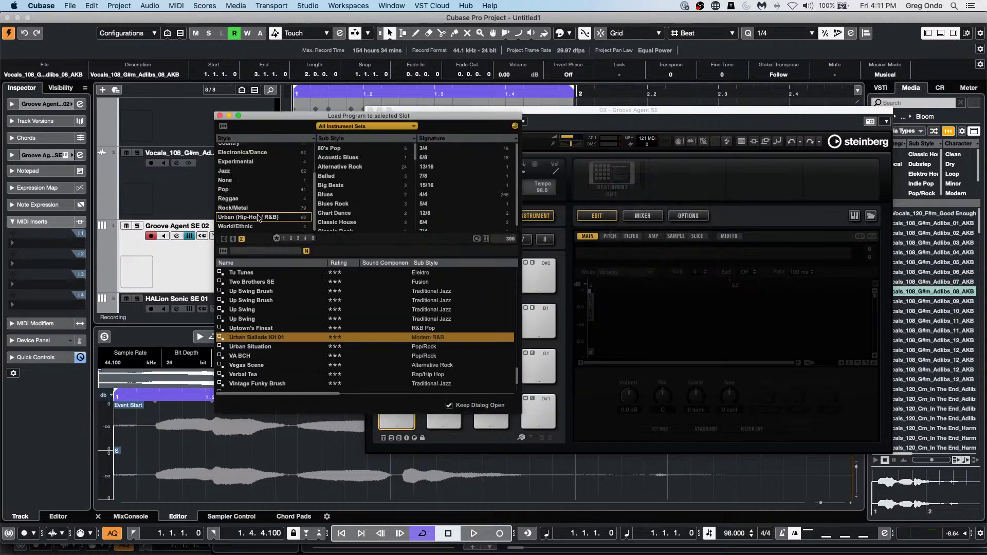
{"action": "left_click", "coordinate": [258, 252]}
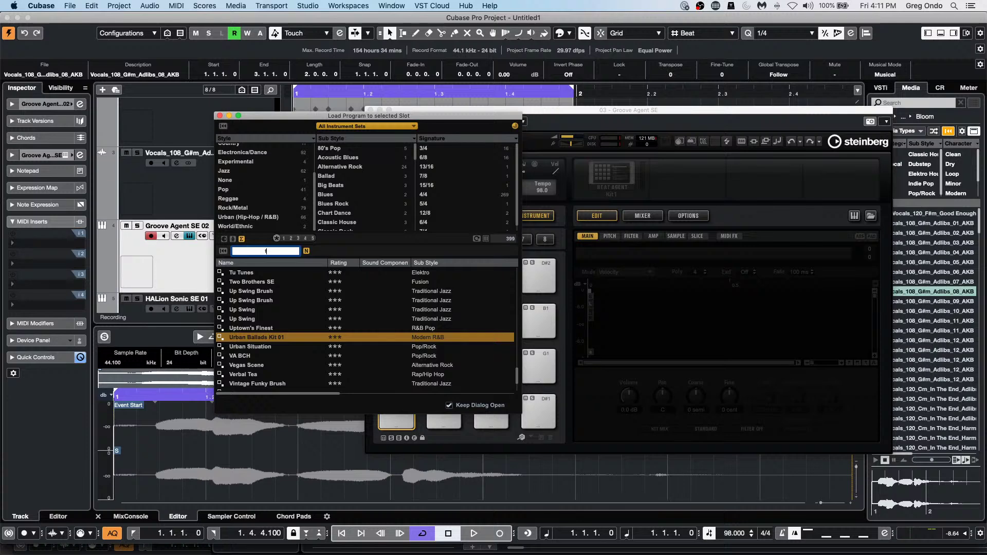
{"action": "type", "text": "forget"}
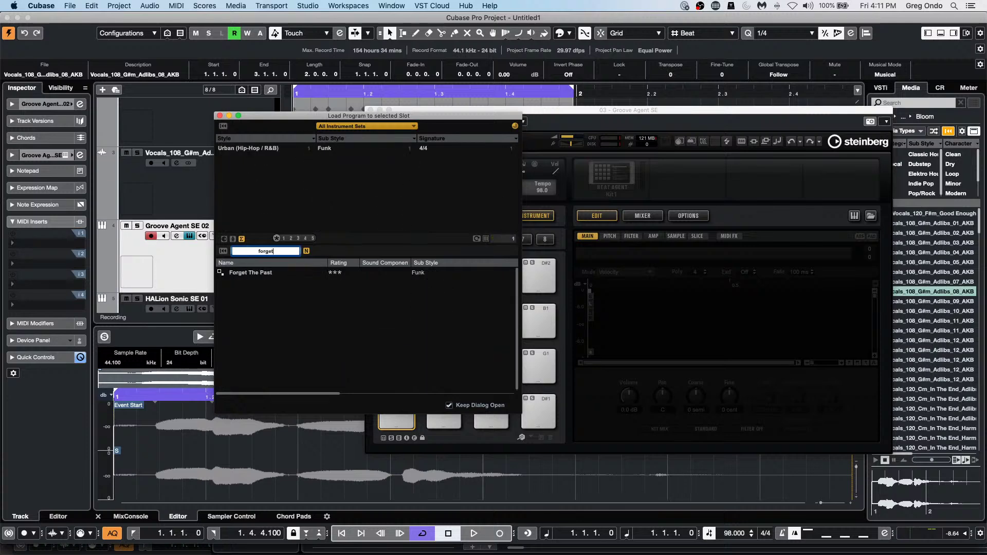
{"action": "left_click", "coordinate": [257, 274]}
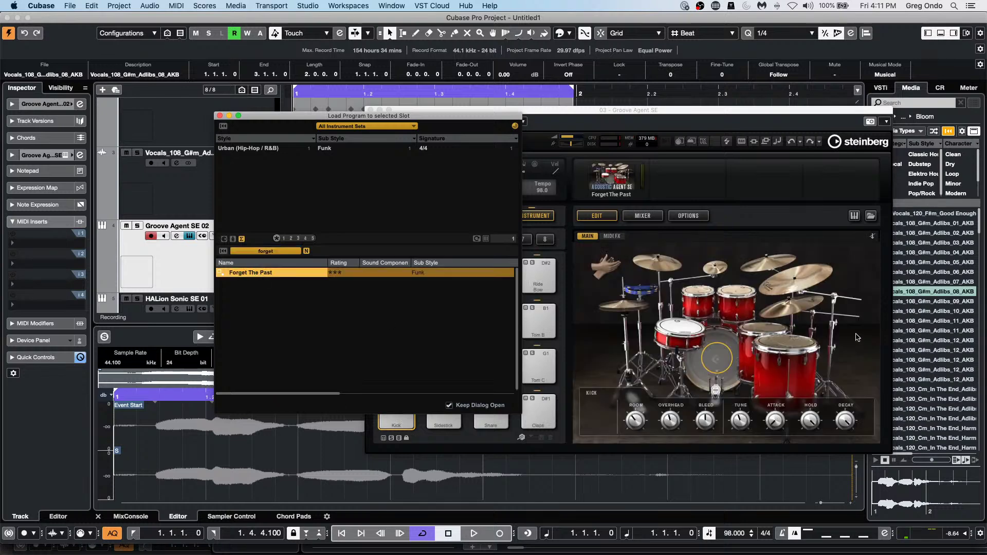
Select the Crash A cymbal and set its choke mode to Note-off.
{"action": "left_click", "coordinate": [653, 265]}
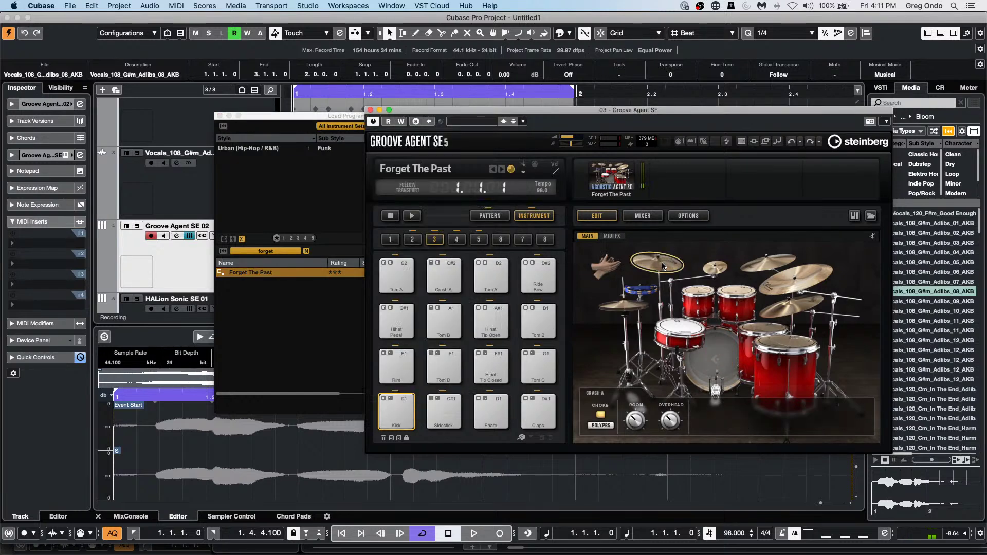
{"action": "left_click", "coordinate": [661, 266]}
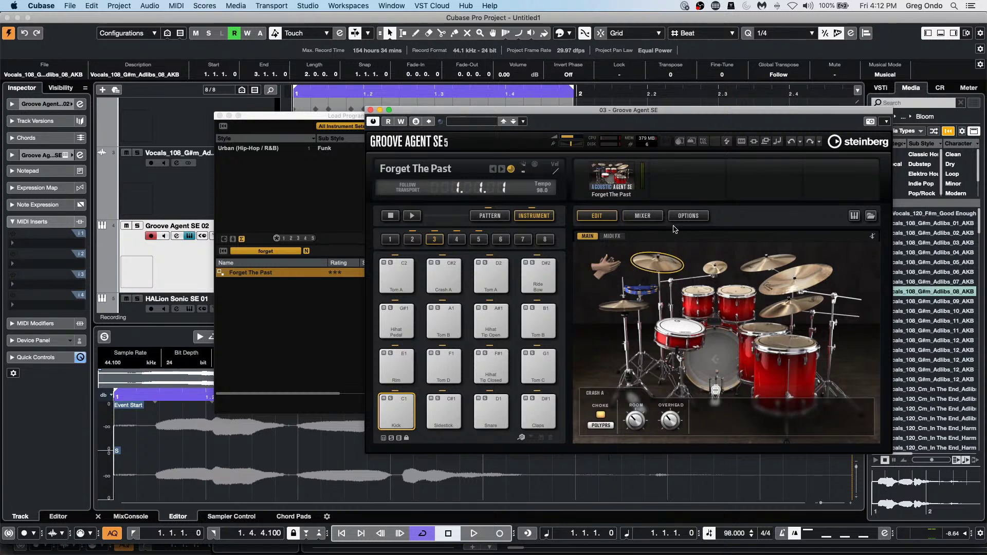
{"action": "left_click", "coordinate": [657, 263]}
{"action": "left_click", "coordinate": [601, 425]}
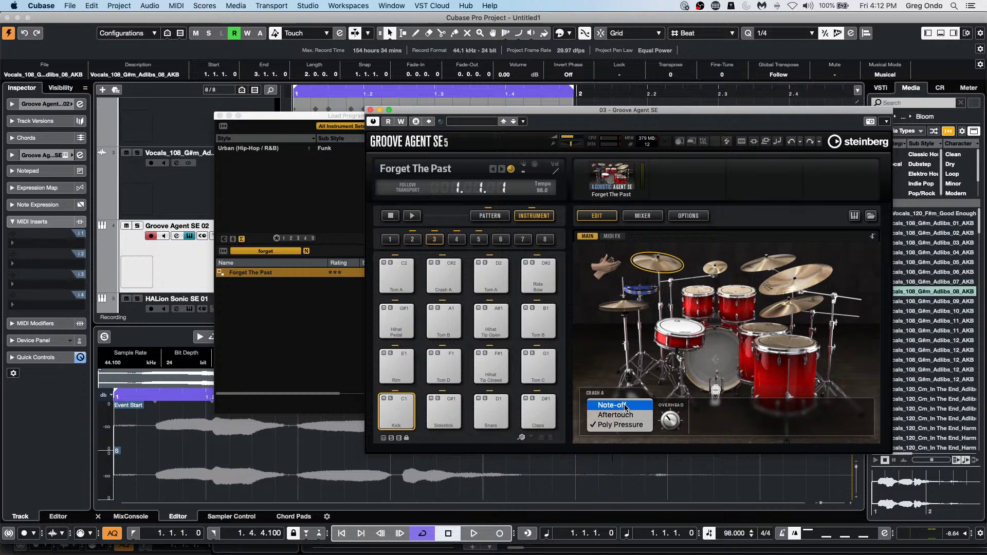
{"action": "left_click", "coordinate": [626, 406]}
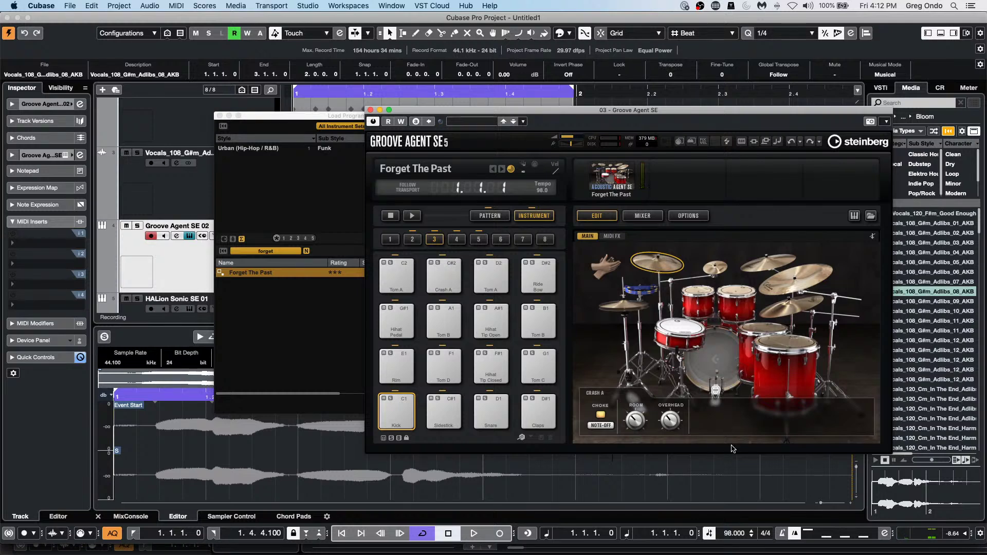
Switch the Crash A cymbal's choke mode to Aftertouch and back to Note-off.
{"action": "left_click", "coordinate": [600, 426]}
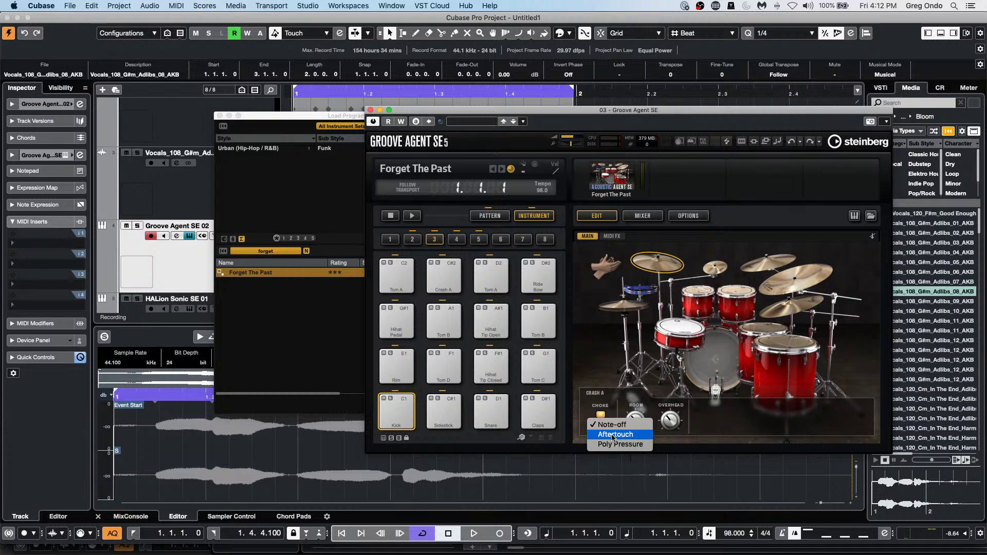
{"action": "left_click", "coordinate": [613, 435]}
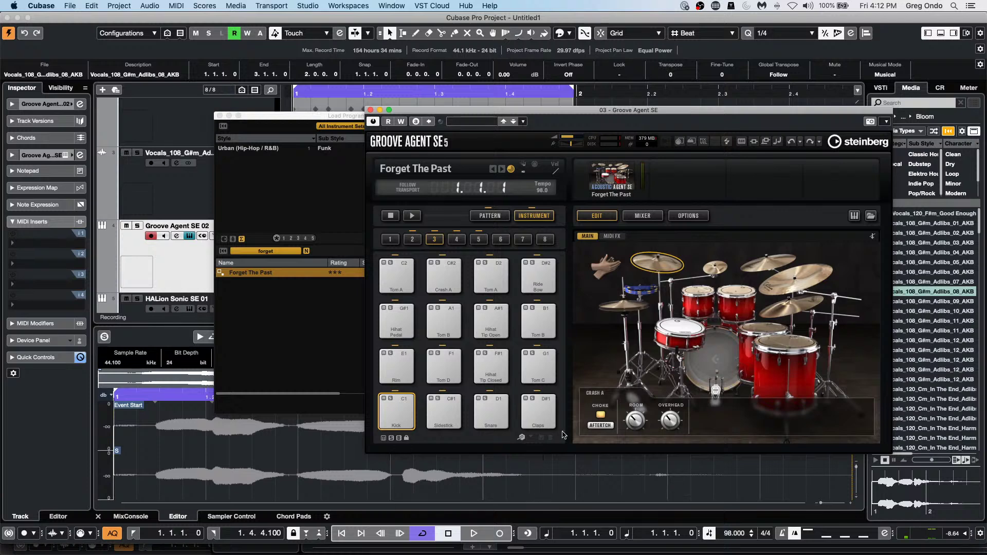
{"action": "left_click", "coordinate": [605, 426]}
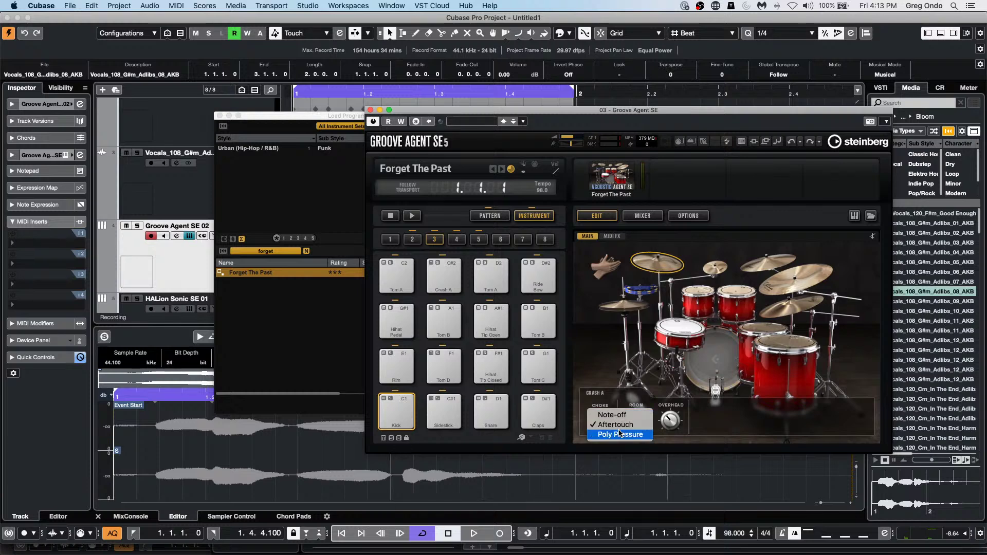
{"action": "left_click", "coordinate": [632, 416]}
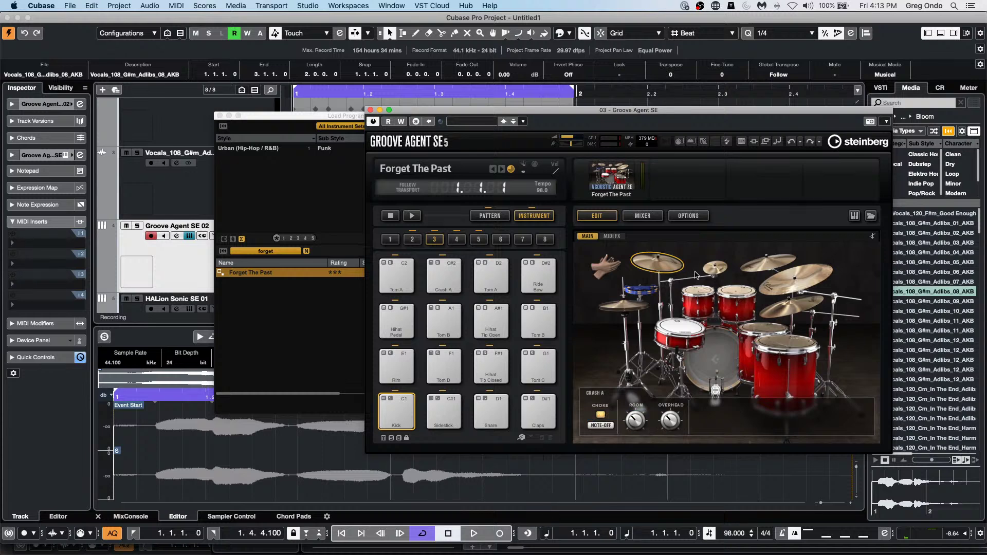
Set the Crash B cymbal's choke mode to Note-off, toggle its choke off and on, and close the Groove Agent SE window.
{"action": "left_click", "coordinate": [770, 268]}
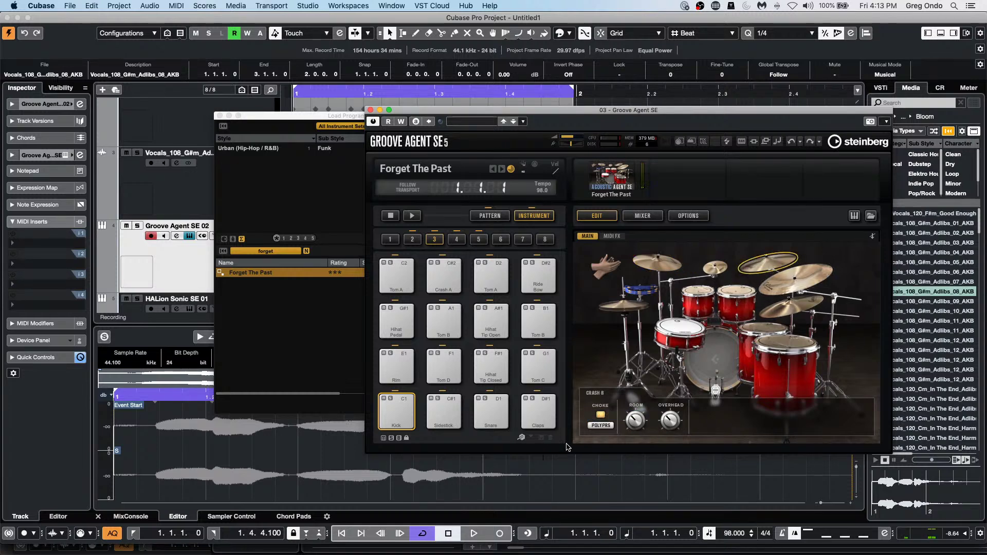
{"action": "left_click", "coordinate": [601, 425]}
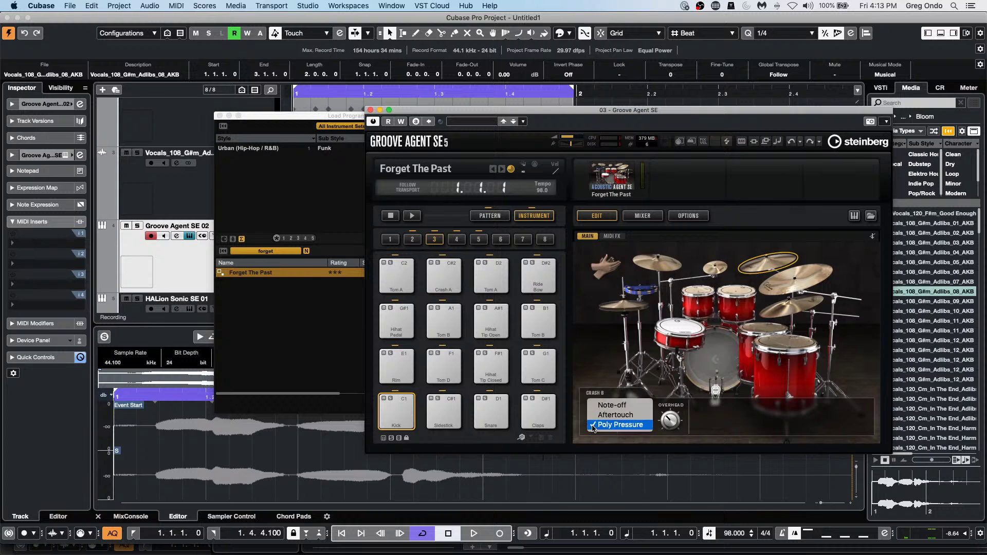
{"action": "left_click", "coordinate": [637, 406]}
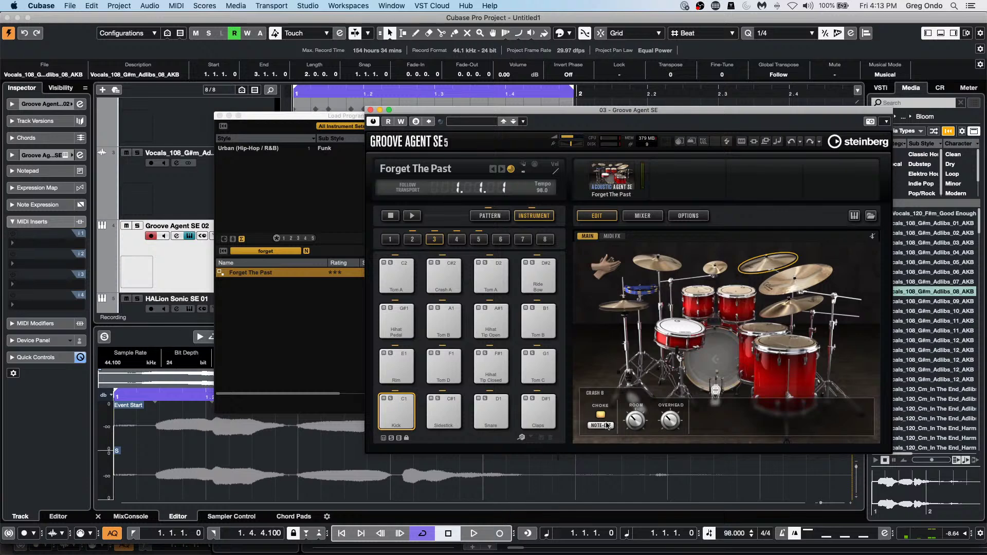
{"action": "left_click", "coordinate": [601, 415]}
{"action": "left_click", "coordinate": [601, 415]}
{"action": "left_click", "coordinate": [371, 110]}
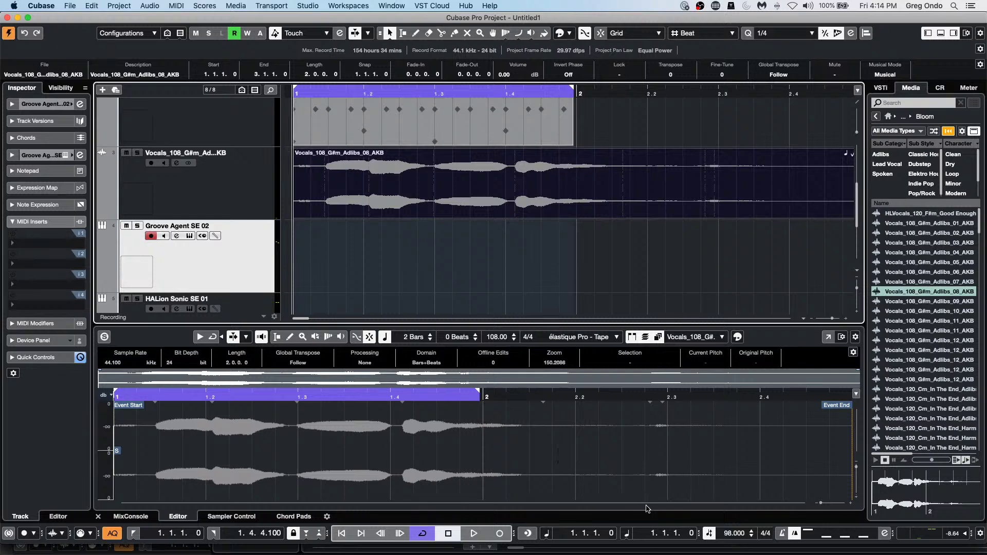
Audition the Vocals_108_G#m_Adlibs_12_AKB loop from the Bloom content, stop the preview, and select the existing vocal event.
{"action": "left_click_drag", "start_coordinate": [909, 360], "coordinate": [559, 116]}
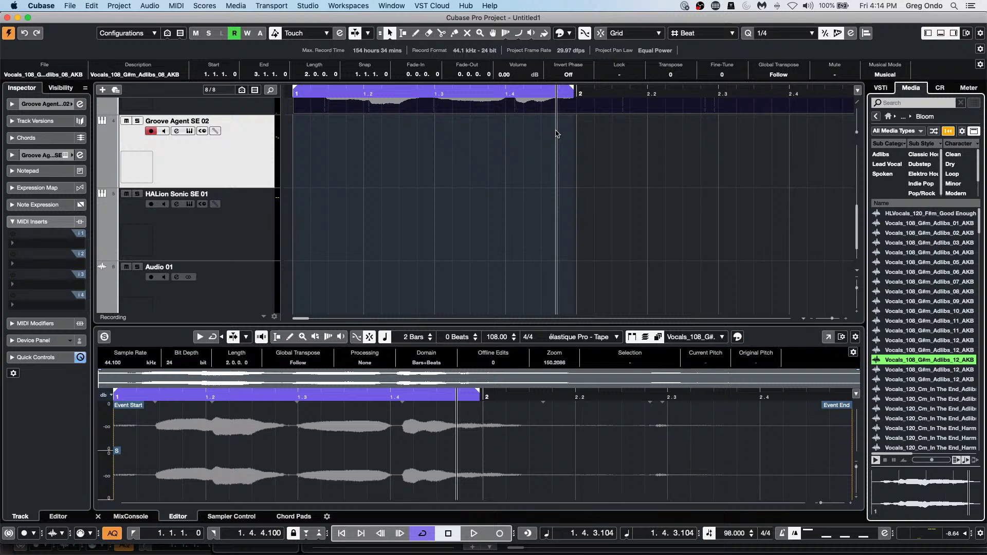
{"action": "left_click", "coordinate": [642, 157]}
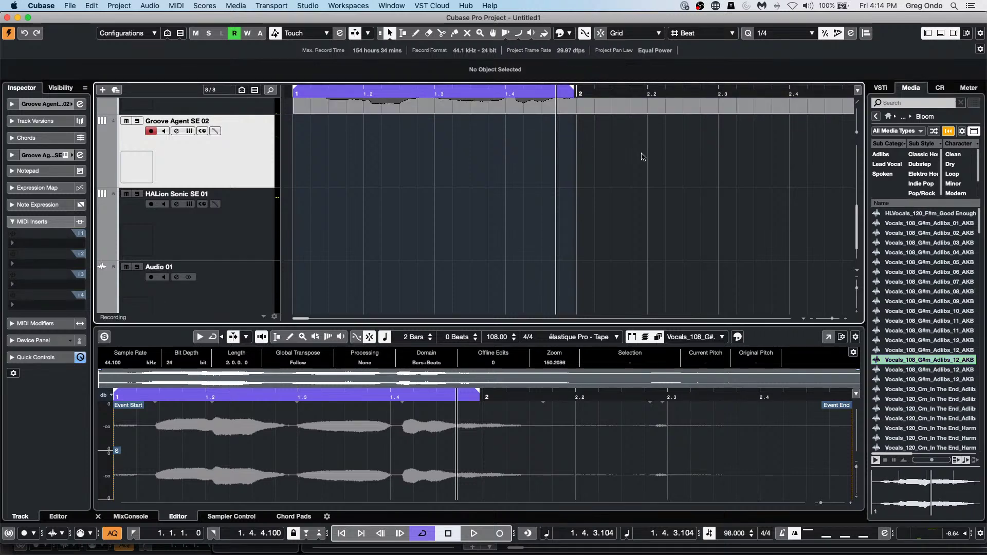
{"action": "left_click", "coordinate": [885, 461]}
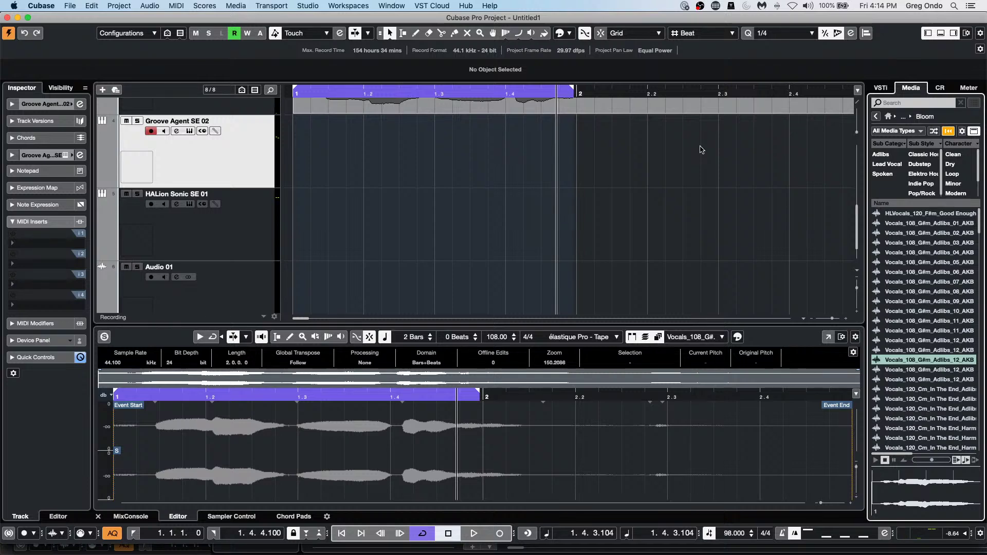
{"action": "scroll", "coordinate": [533, 196], "scroll_direction": "up", "scroll_amount": 3}
{"action": "left_click", "coordinate": [533, 186]}
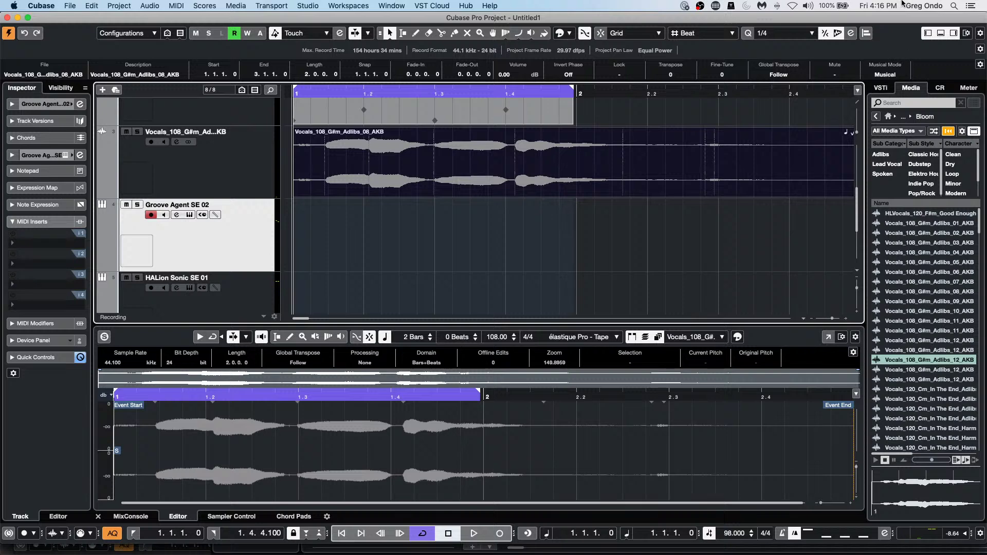
Open the Groove Agent SE 01 part in the Drum Editor and set its grid type to Adapt to Zoom.
{"action": "left_click", "coordinate": [407, 115]}
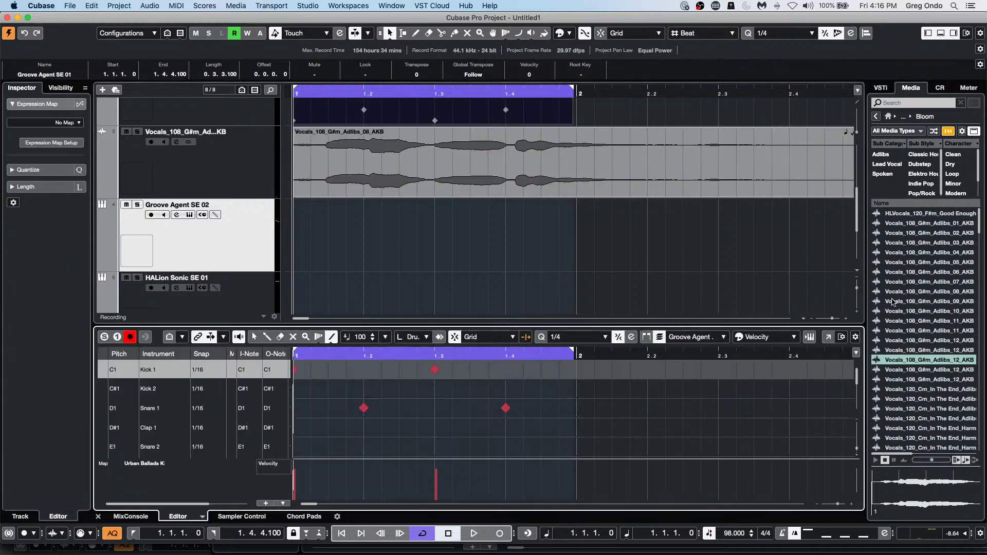
{"action": "left_click", "coordinate": [566, 340]}
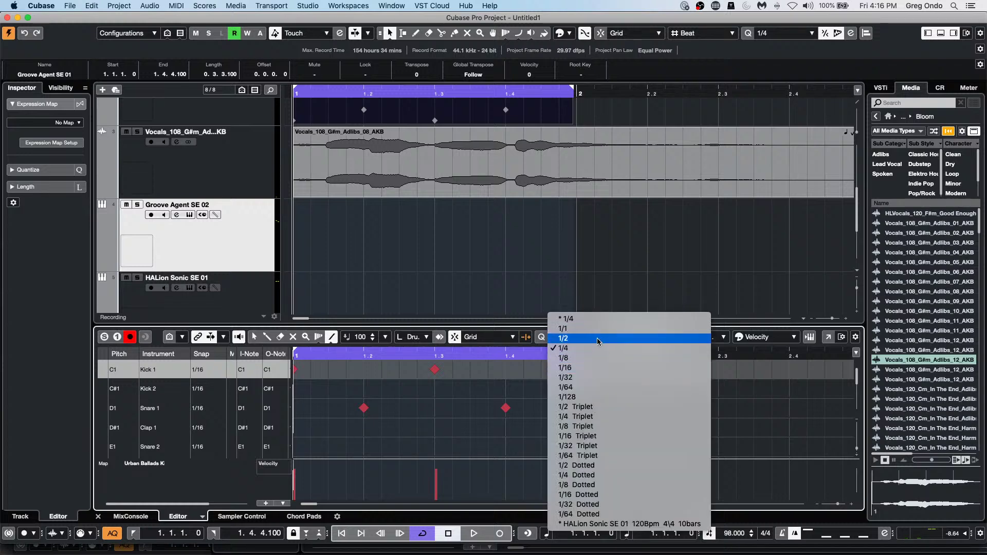
{"action": "left_click", "coordinate": [433, 424]}
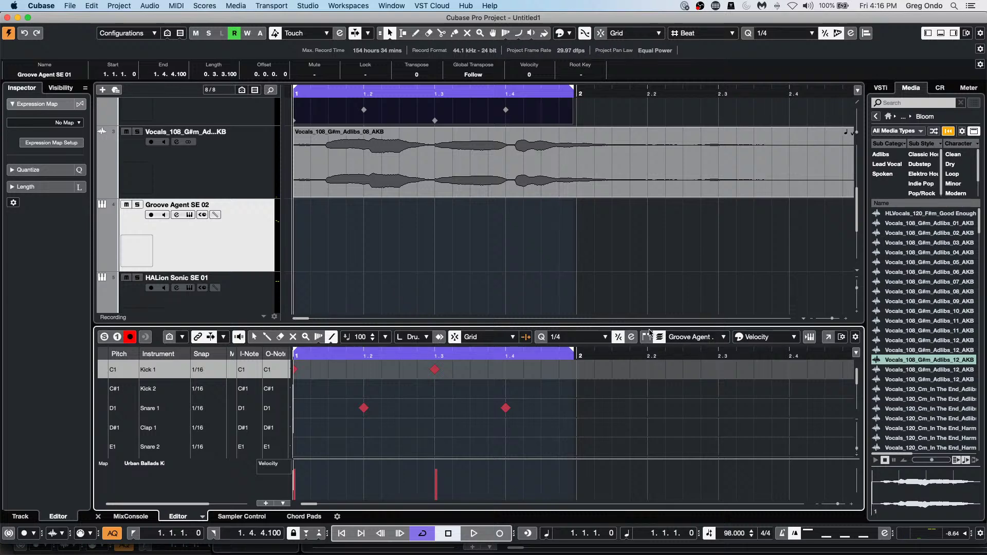
{"action": "left_click", "coordinate": [528, 339]}
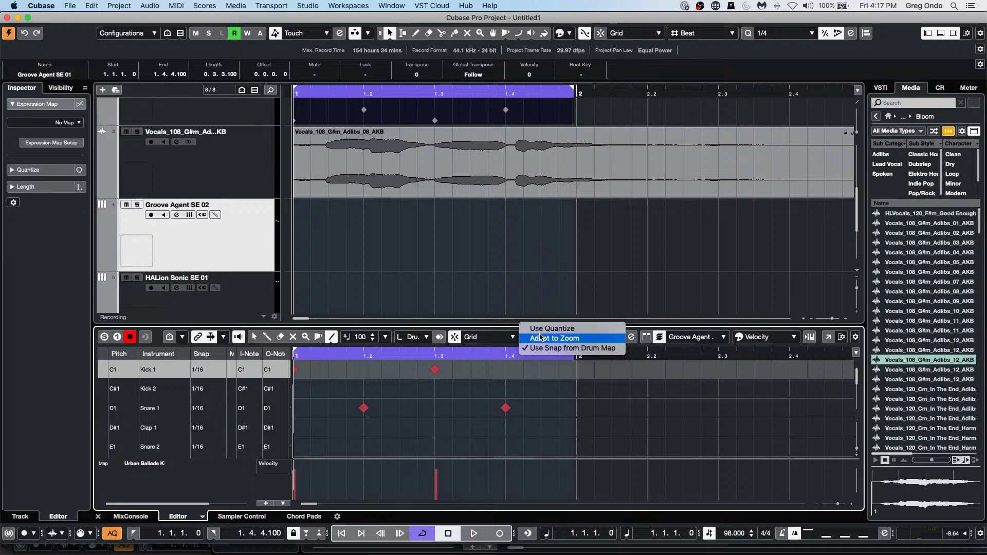
{"action": "left_click", "coordinate": [540, 330]}
Examine how the Drum Editor grid adapts while zooming out and in around beat 1.3.
{"action": "left_click", "coordinate": [469, 355]}
{"action": "key", "text": "g"}
{"action": "key", "text": "g"}
{"action": "key", "text": "g"}
{"action": "key", "text": "g"}
{"action": "key", "text": "g"}
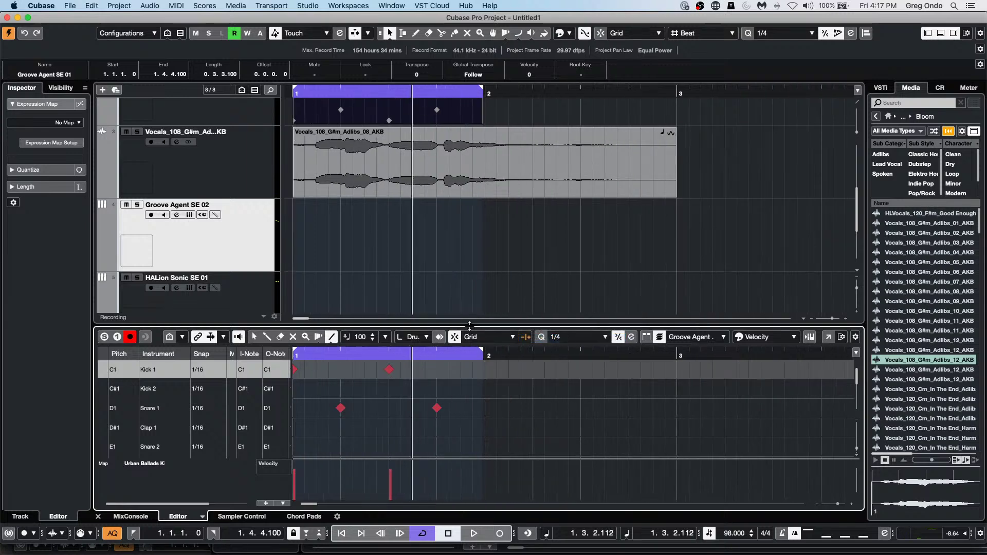
{"action": "key", "text": "h"}
{"action": "key", "text": "h"}
{"action": "key", "text": "h"}
{"action": "key", "text": "h"}
{"action": "key", "text": "h"}
{"action": "key", "text": "h"}
{"action": "key", "text": "h"}
{"action": "key", "text": "h"}
{"action": "key", "text": "h"}
{"action": "key", "text": "h"}
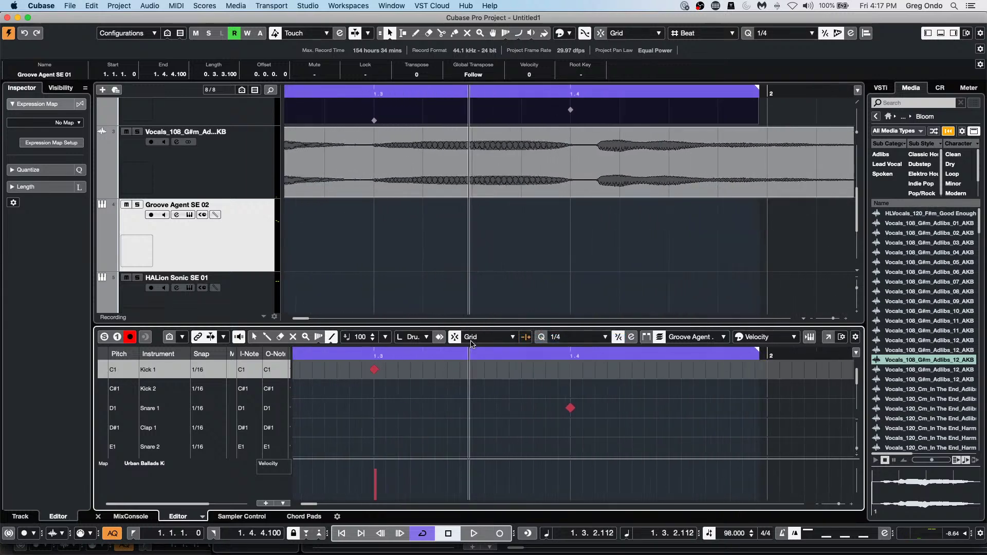
{"action": "key", "text": "g"}
{"action": "key", "text": "g"}
{"action": "key", "text": "g"}
{"action": "key", "text": "g"}
{"action": "key", "text": "g"}
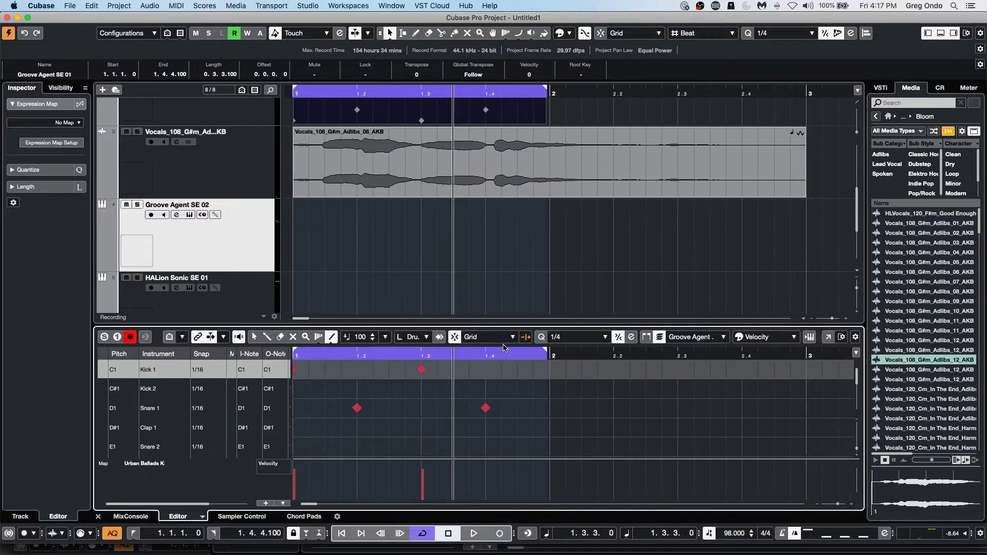
Set the Drum Editor grid type to Use Quantize and the quantize preset to 1/8.
{"action": "left_click", "coordinate": [526, 338]}
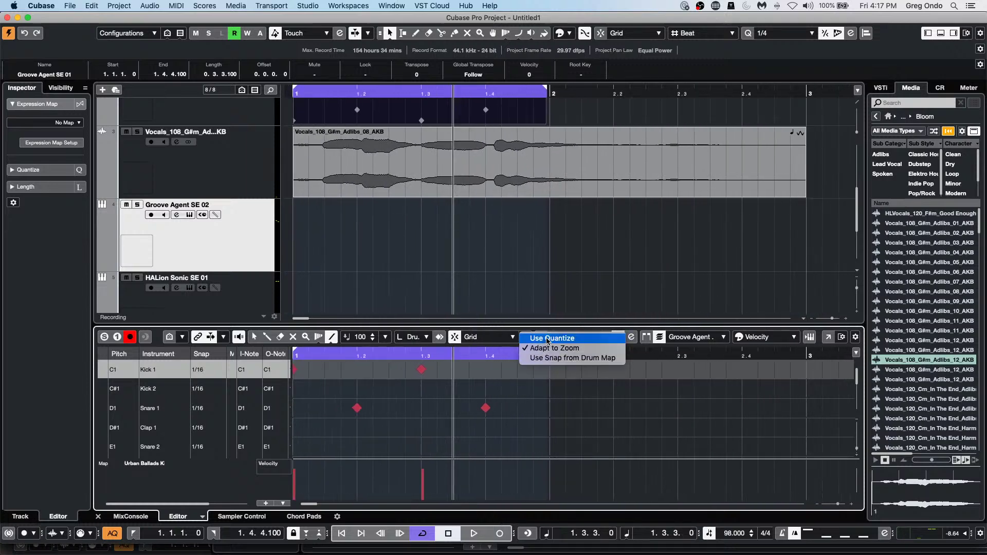
{"action": "left_click", "coordinate": [547, 338]}
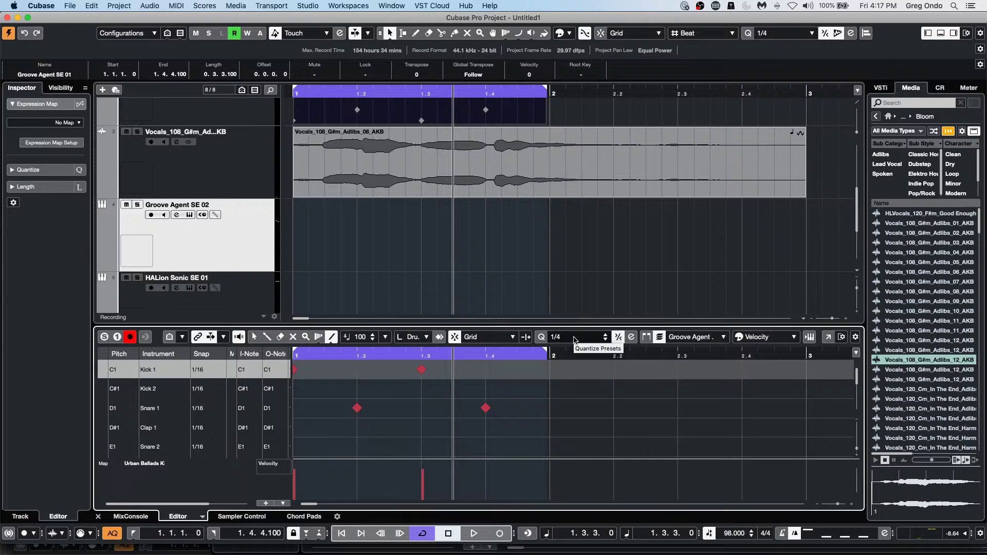
{"action": "left_click", "coordinate": [574, 339]}
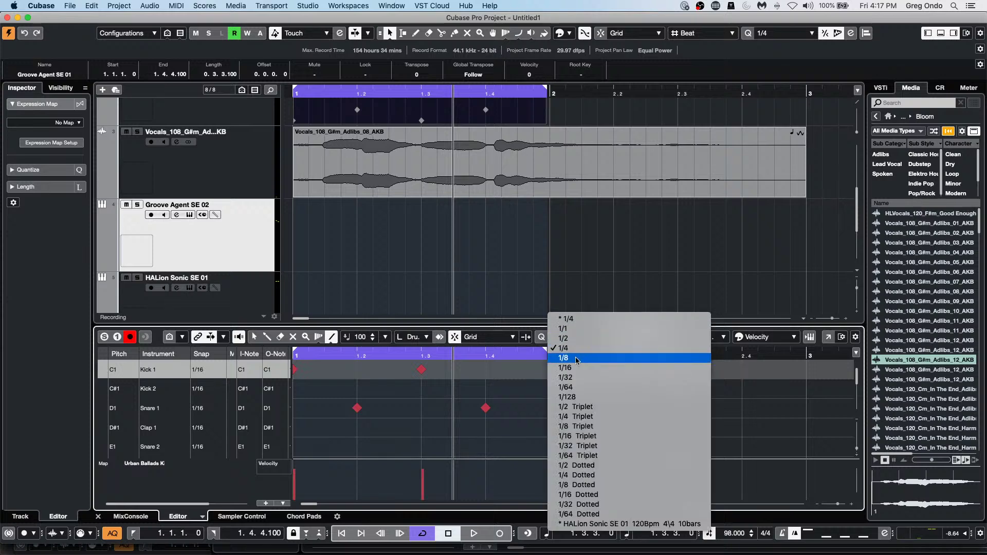
{"action": "left_click", "coordinate": [576, 358]}
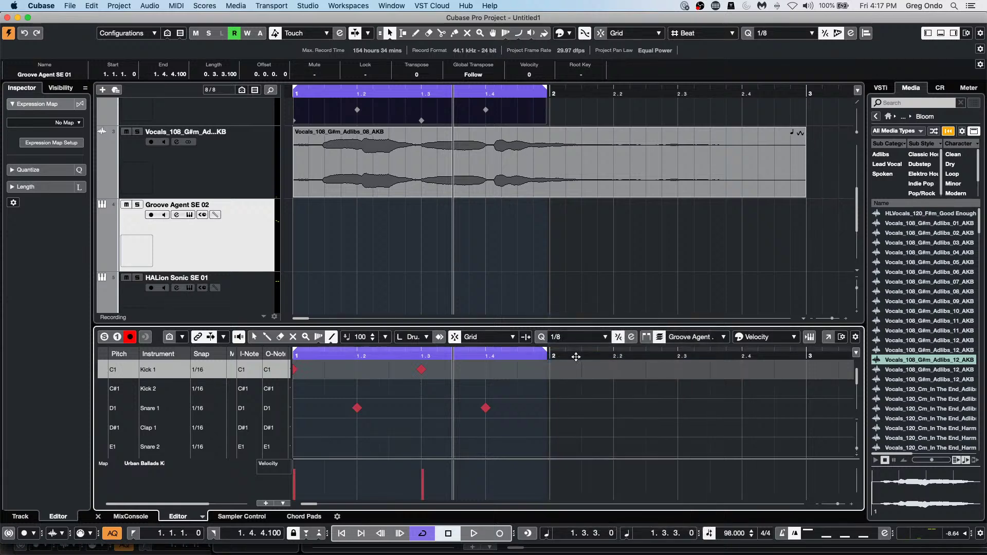
Keep the grid type on Use Quantize and try the 1/16 and 1/32 quantize presets on the drum grid.
{"action": "left_click", "coordinate": [526, 338]}
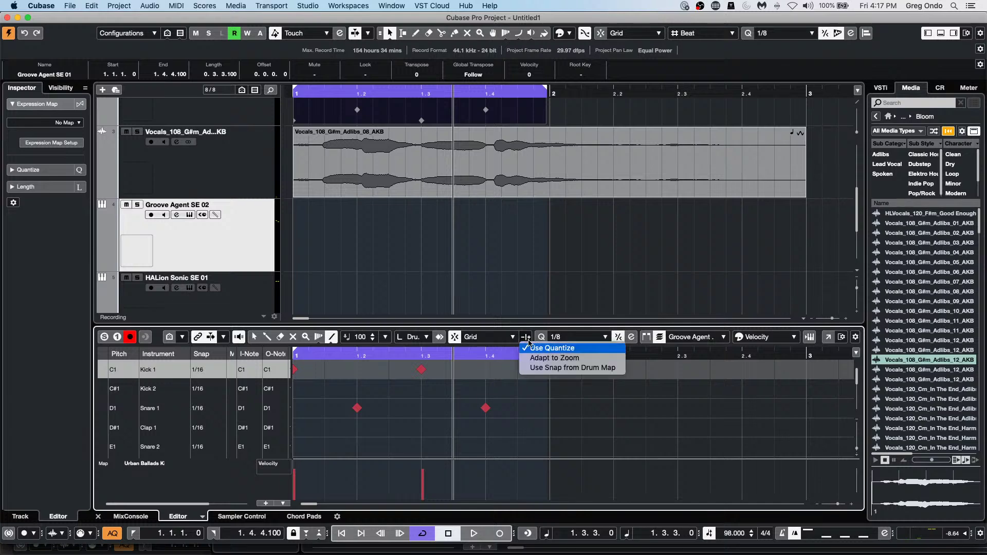
{"action": "left_click", "coordinate": [537, 349]}
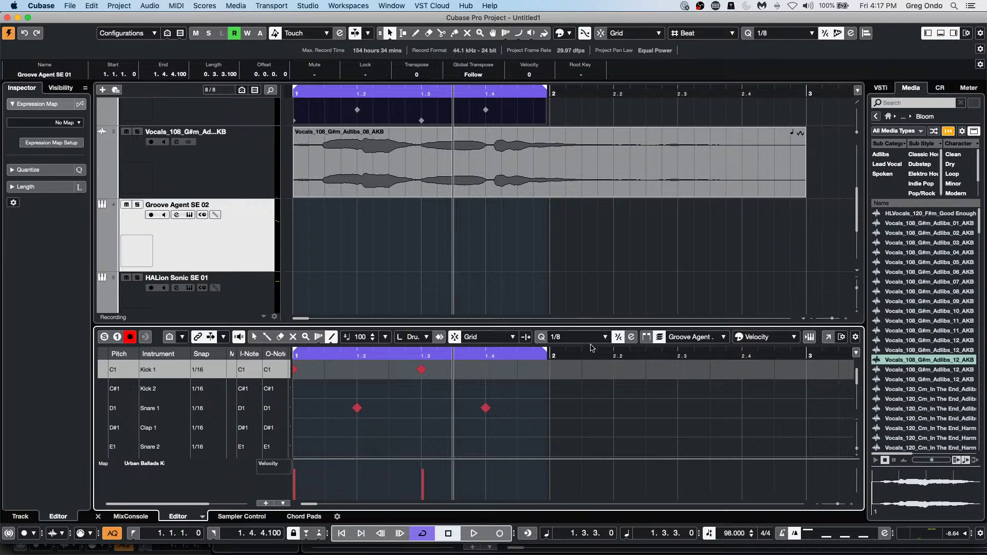
{"action": "left_click", "coordinate": [586, 337]}
{"action": "left_click", "coordinate": [588, 358]}
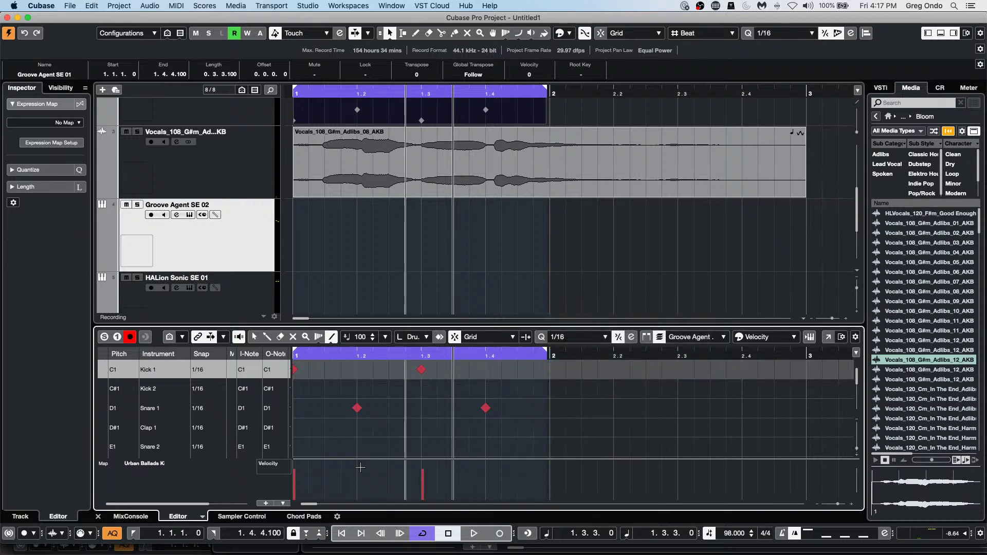
{"action": "left_click", "coordinate": [591, 338]}
{"action": "left_click", "coordinate": [590, 360]}
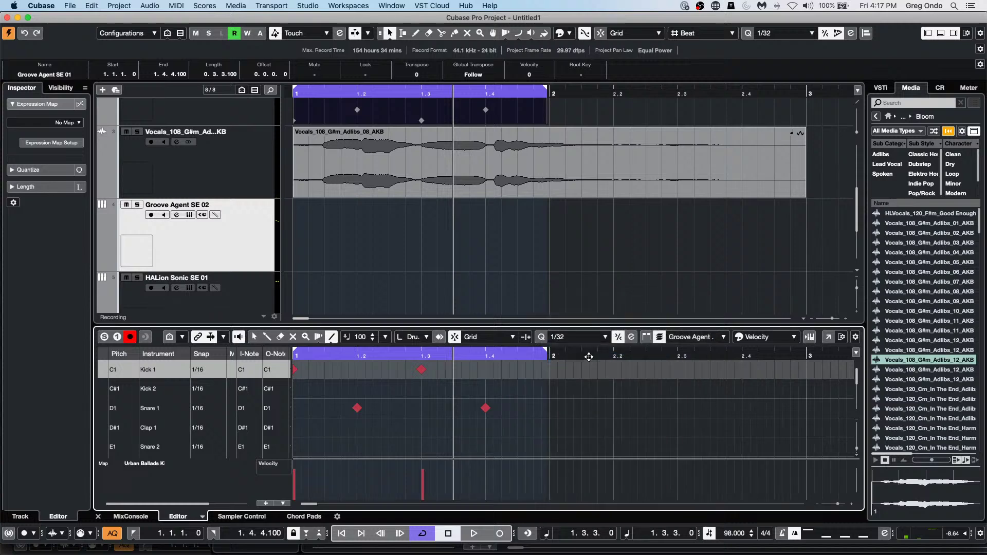
Set the Drum Editor's quantize preset to 1/4, keeping the grid type on Use Quantize.
{"action": "left_click", "coordinate": [592, 338]}
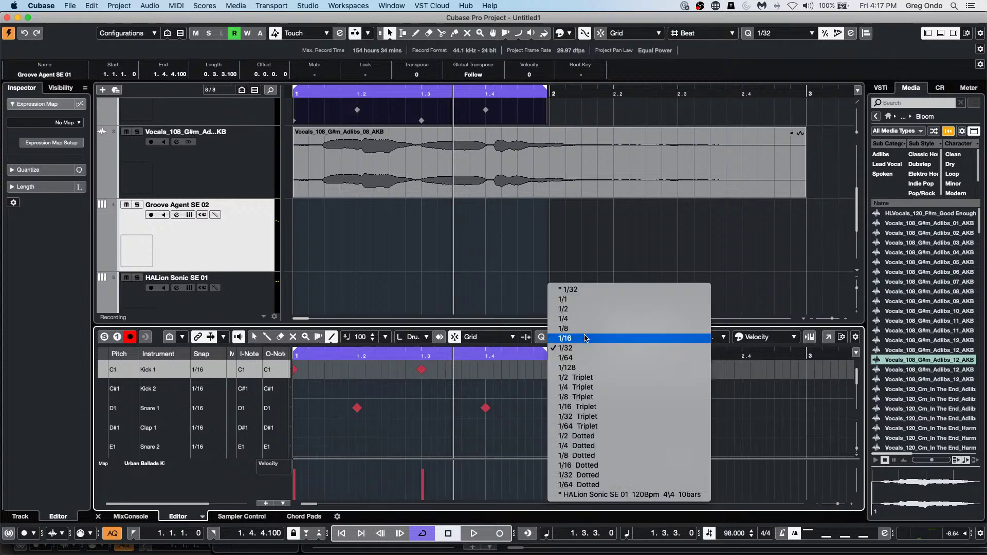
{"action": "left_click", "coordinate": [590, 317]}
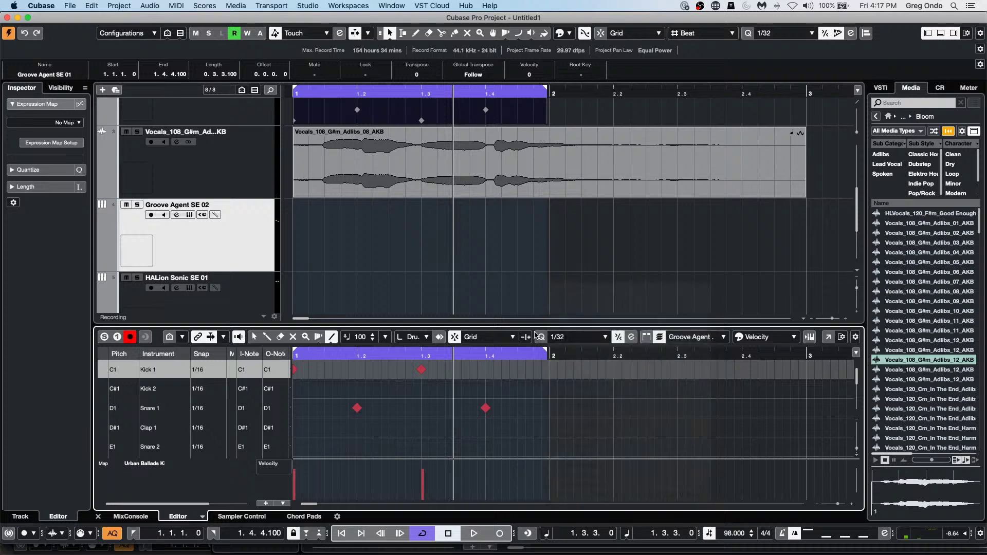
{"action": "left_click", "coordinate": [526, 337]}
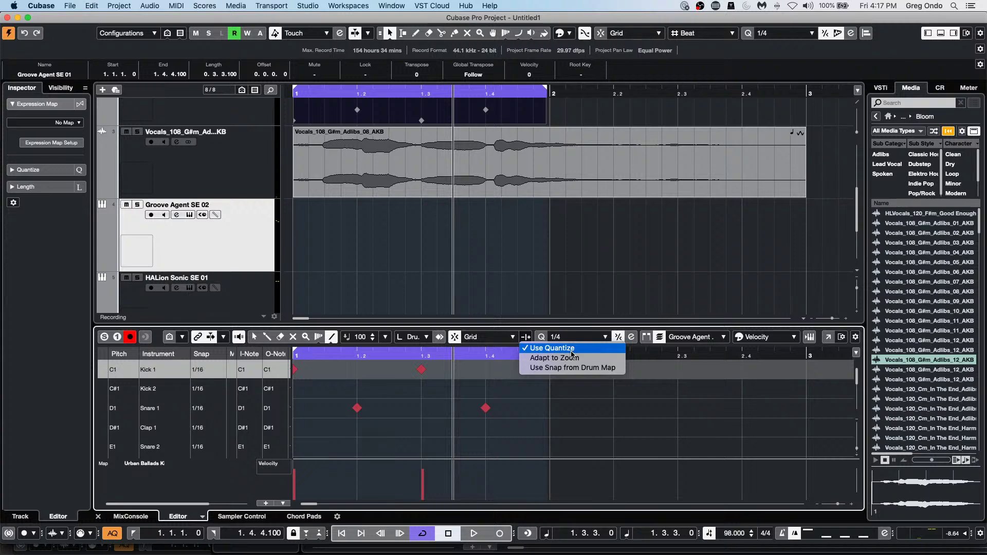
{"action": "left_click", "coordinate": [572, 355]}
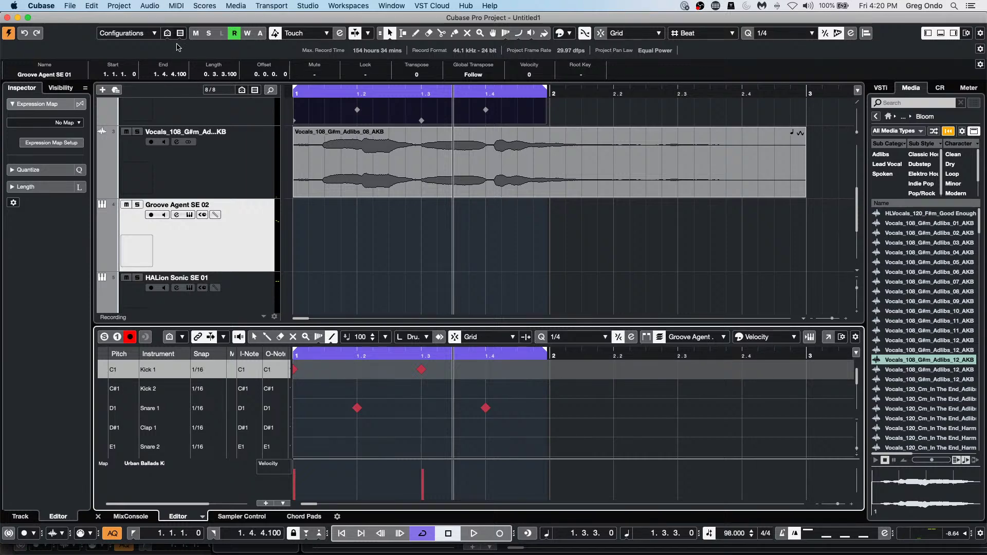
Open the vocal event in the Sample Editor and move its snap point to about 1.2.4.111, just before beat 1.3.
{"action": "left_click", "coordinate": [336, 166]}
{"action": "double_click", "coordinate": [337, 167]}
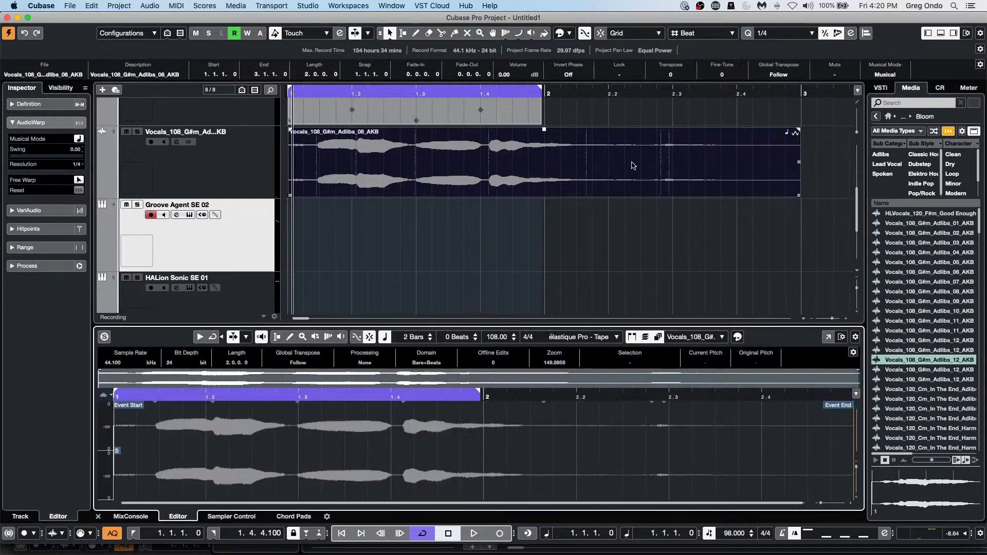
{"action": "left_click_drag", "start_coordinate": [114, 453], "coordinate": [301, 453]}
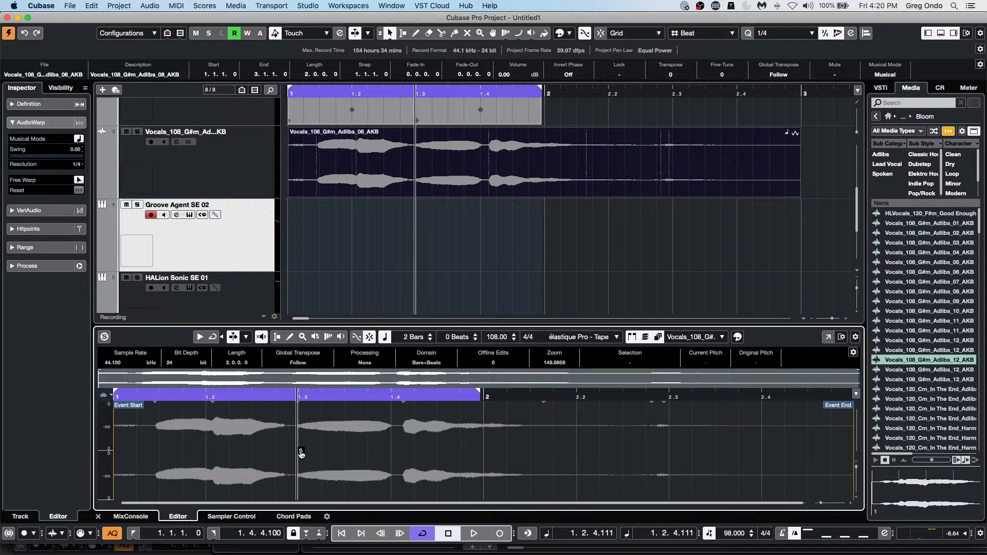
Trim the start of the vocal event to about 1.2.1.22, near beat 1.2.
{"action": "left_click", "coordinate": [434, 209]}
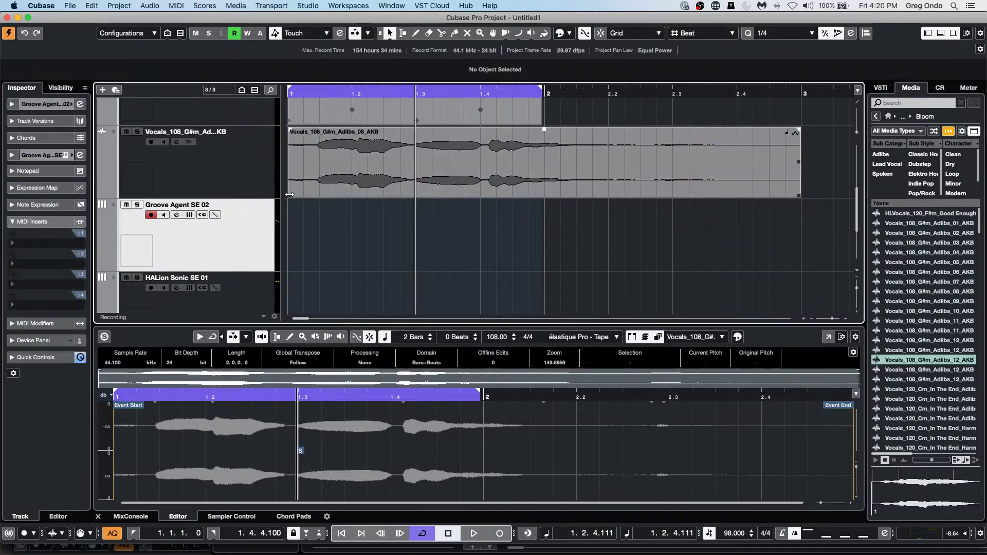
{"action": "left_click_drag", "start_coordinate": [290, 195], "coordinate": [355, 195]}
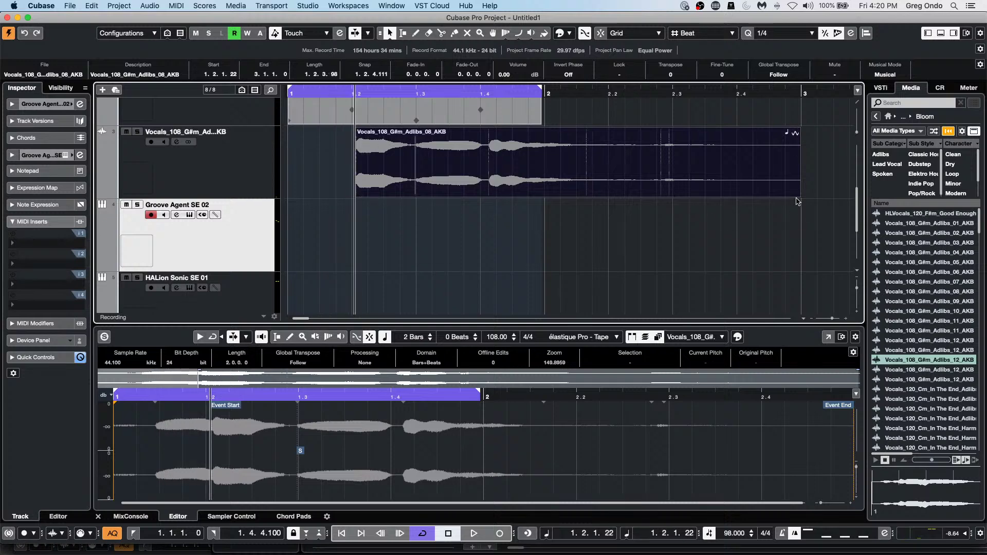
Trim the end of the vocal event to about 1.4.1.16 and slip its audio so the snap point sits at about 1.2.3.66.
{"action": "left_click_drag", "start_coordinate": [800, 194], "coordinate": [482, 192]}
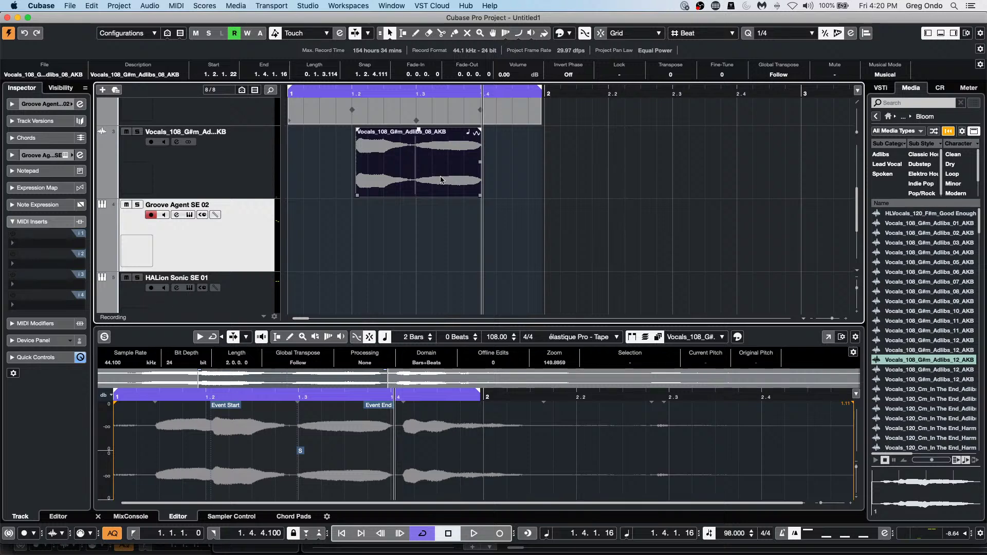
{"action": "mouse_move", "coordinate": [444, 177]}
{"action": "left_mouse_down"}
{"action": "mouse_move", "coordinate": [407, 178]}
{"action": "mouse_move", "coordinate": [456, 178]}
{"action": "mouse_move", "coordinate": [345, 176]}
{"action": "mouse_move", "coordinate": [457, 171]}
{"action": "mouse_move", "coordinate": [405, 172]}
{"action": "mouse_move", "coordinate": [432, 172]}
{"action": "left_mouse_up"}
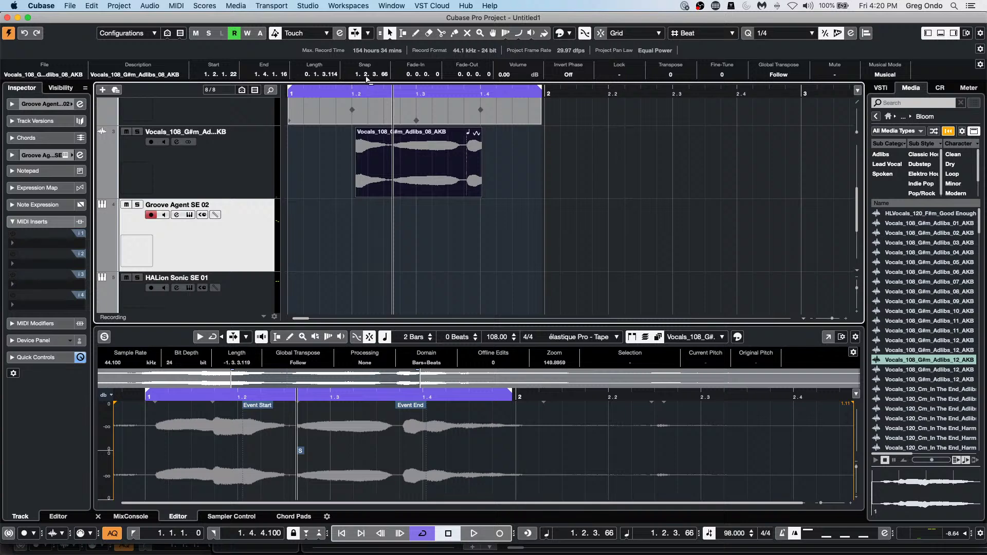
Try shifting the vocal event one beat earlier and back, and remove a trial copy placed with its snap point near beat 1.3.
{"action": "scroll", "coordinate": [365, 77], "scroll_direction": "down", "scroll_amount": 1}
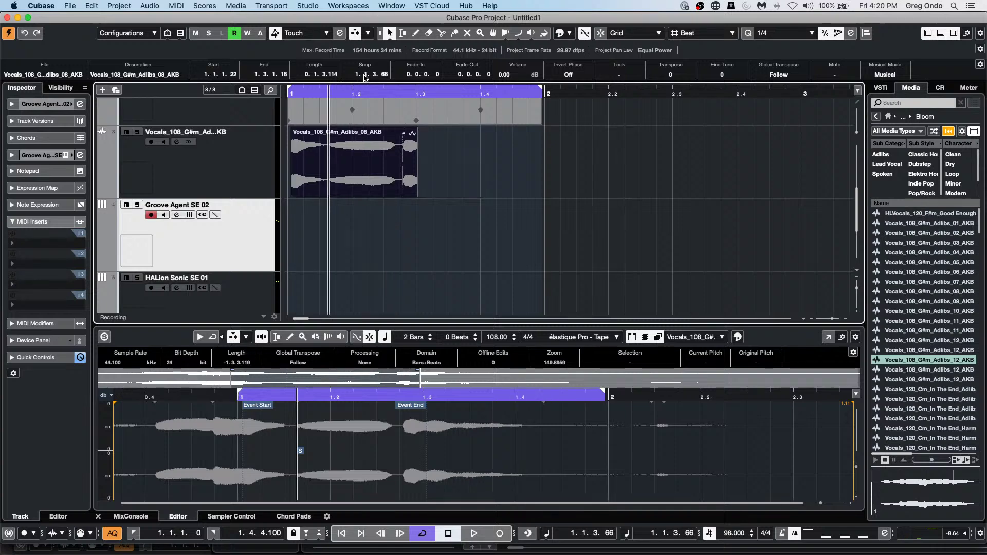
{"action": "scroll", "coordinate": [365, 77], "scroll_direction": "up", "scroll_amount": 1}
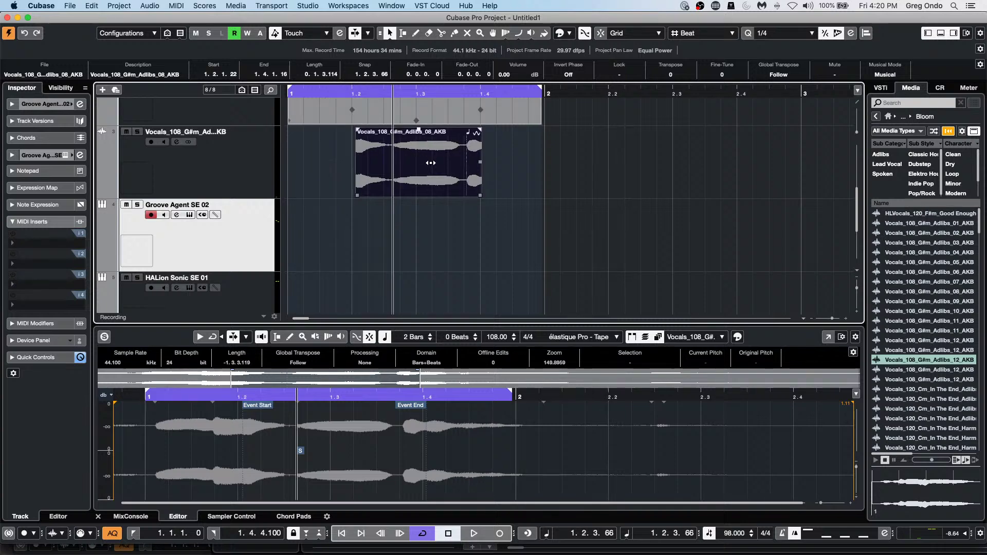
{"action": "left_click_drag", "start_coordinate": [431, 163], "coordinate": [459, 176]}
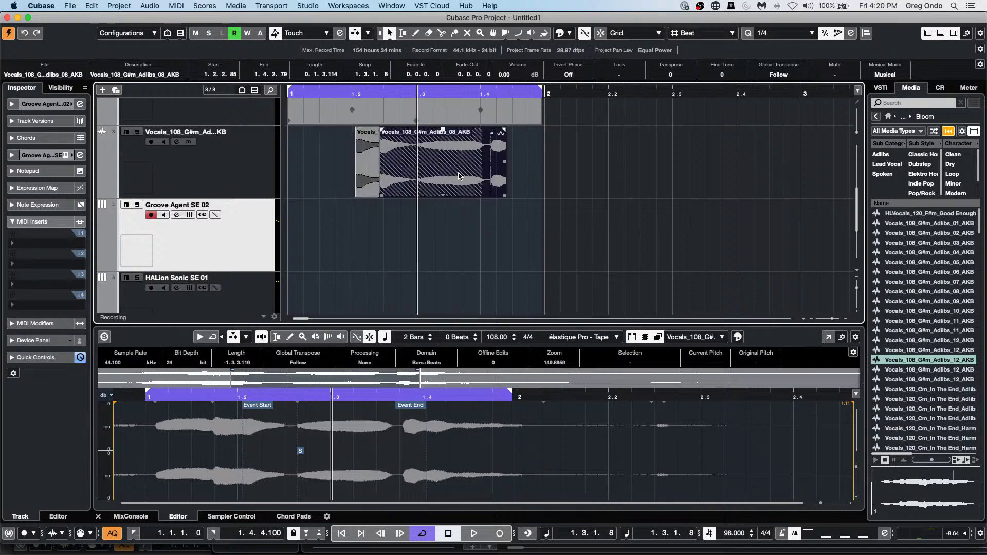
{"action": "key", "text": "Delete"}
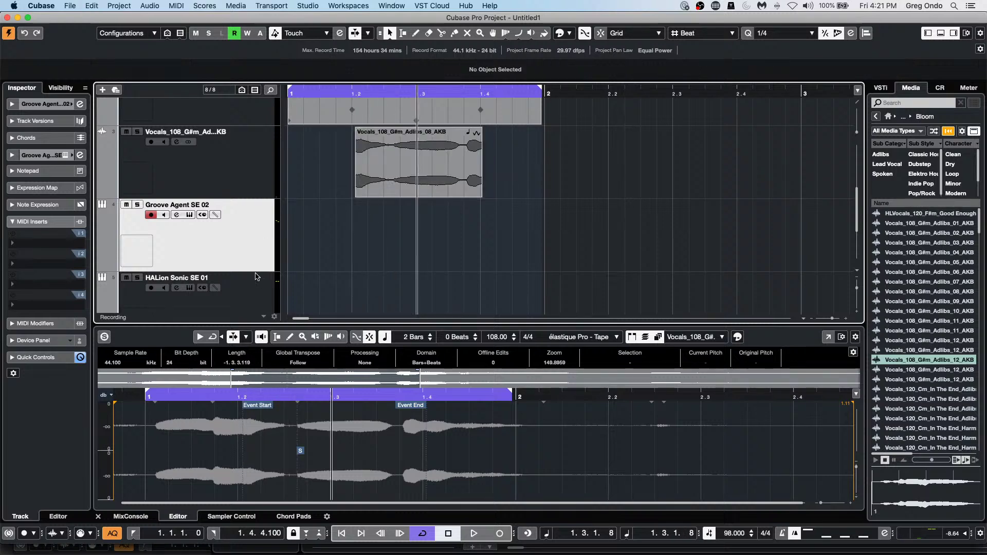
{"action": "left_click", "coordinate": [452, 189]}
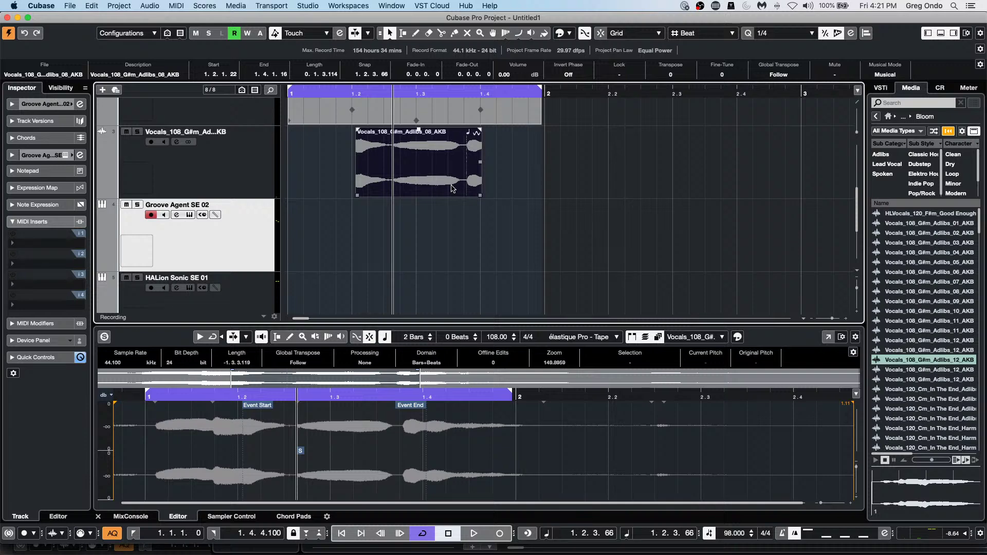
Slip the audio inside the vocal event until its snap point sits at about 1.2.2.34, and move the left locator to about 1.2.3.35.
{"action": "mouse_move", "coordinate": [434, 166]}
{"action": "left_mouse_down"}
{"action": "mouse_move", "coordinate": [290, 170]}
{"action": "mouse_move", "coordinate": [465, 172]}
{"action": "mouse_move", "coordinate": [396, 178]}
{"action": "mouse_move", "coordinate": [442, 185]}
{"action": "mouse_move", "coordinate": [450, 183]}
{"action": "mouse_move", "coordinate": [406, 177]}
{"action": "mouse_move", "coordinate": [463, 167]}
{"action": "mouse_move", "coordinate": [405, 172]}
{"action": "mouse_move", "coordinate": [436, 171]}
{"action": "mouse_move", "coordinate": [427, 170]}
{"action": "left_mouse_up"}
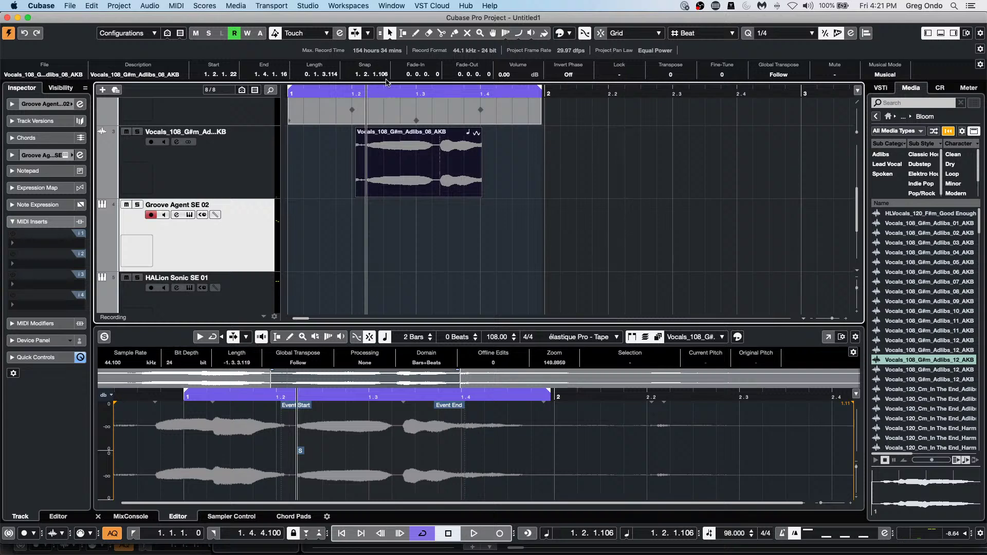
{"action": "scroll", "coordinate": [384, 75], "scroll_direction": "up", "scroll_amount": 1}
{"action": "scroll", "coordinate": [441, 156], "scroll_direction": "up", "scroll_amount": 3}
{"action": "scroll", "coordinate": [441, 155], "scroll_direction": "right", "scroll_amount": 2}
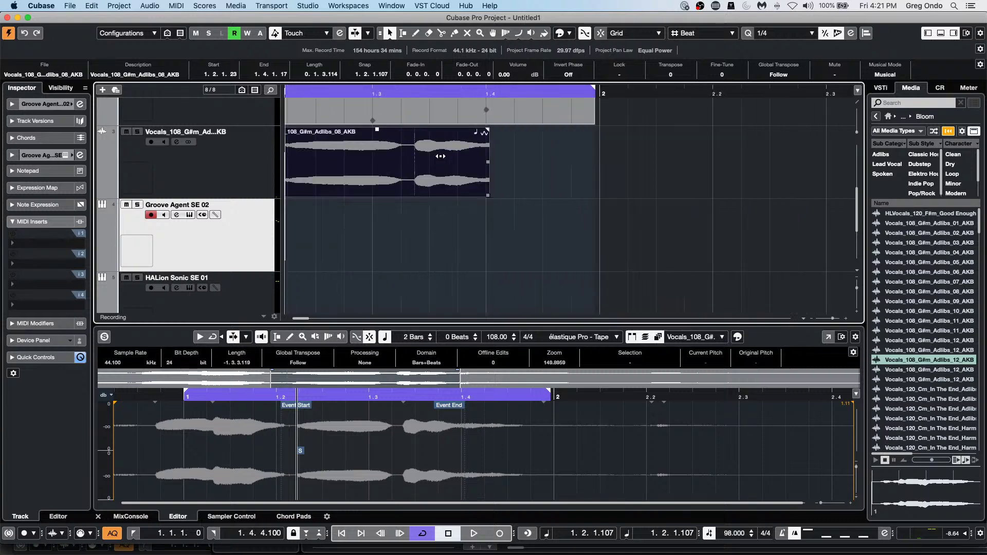
{"action": "scroll", "coordinate": [340, 156], "scroll_direction": "down", "scroll_amount": 3}
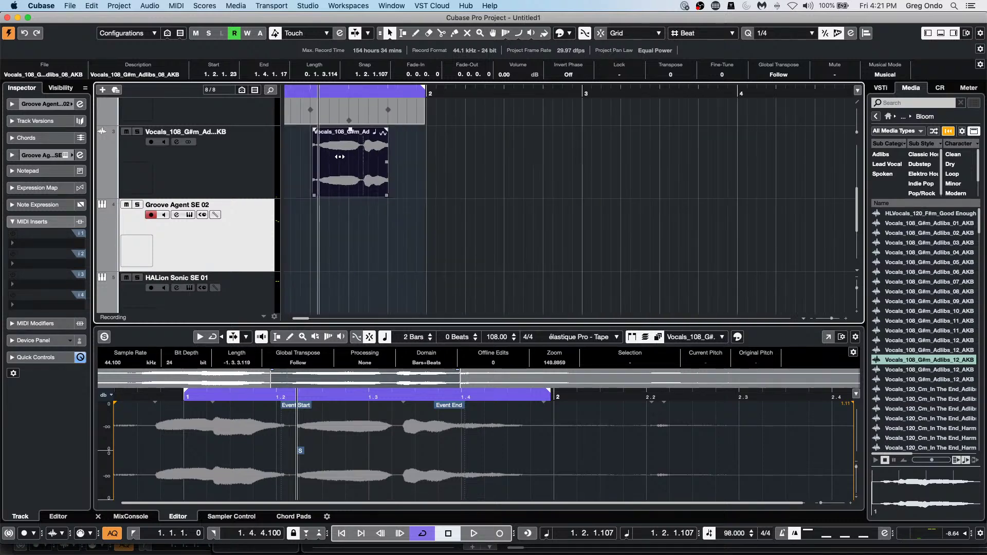
{"action": "scroll", "coordinate": [340, 156], "scroll_direction": "right", "scroll_amount": 2}
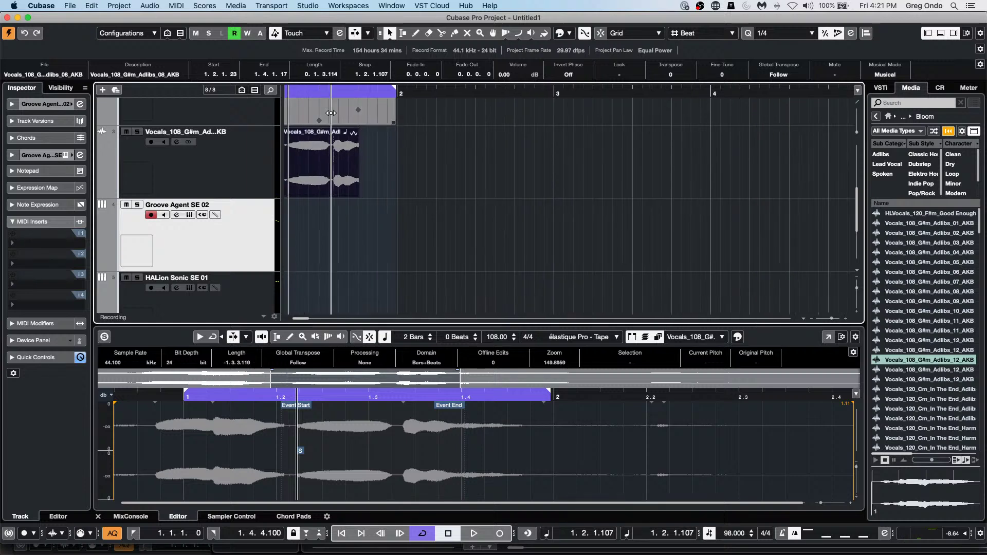
{"action": "left_click_drag", "start_coordinate": [287, 91], "coordinate": [331, 144]}
{"action": "left_click_drag", "start_coordinate": [497, 170], "coordinate": [512, 147]}
{"action": "mouse_move", "coordinate": [105, 554]}
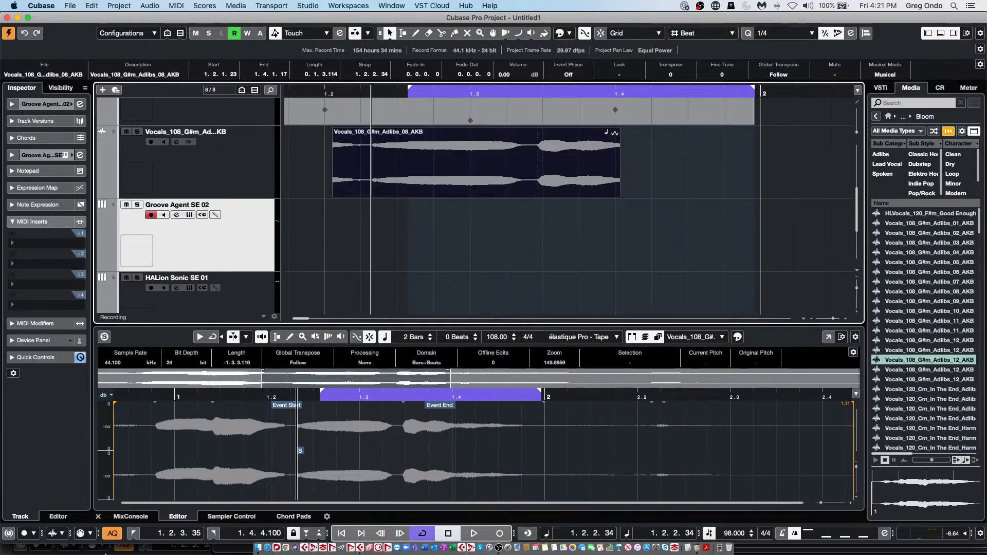
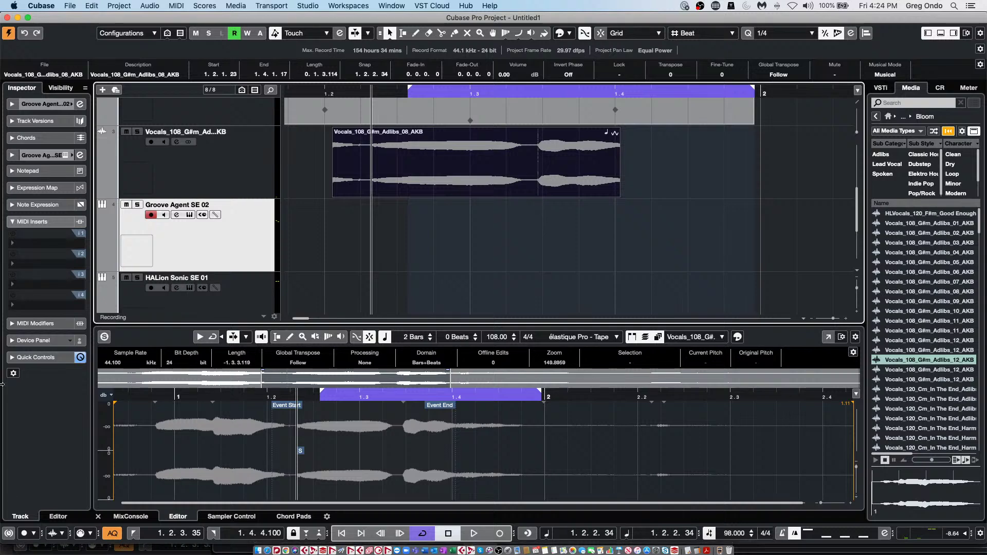
Open the recent project Hit the Road go and activate it.
{"action": "left_click", "coordinate": [73, 9]}
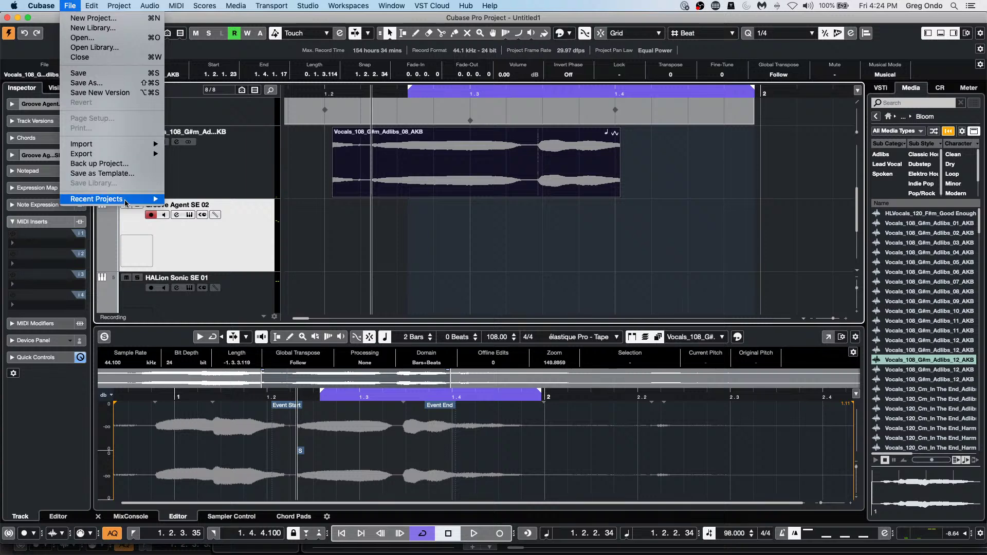
{"action": "mouse_move", "coordinate": [149, 199]}
{"action": "left_click", "coordinate": [244, 270]}
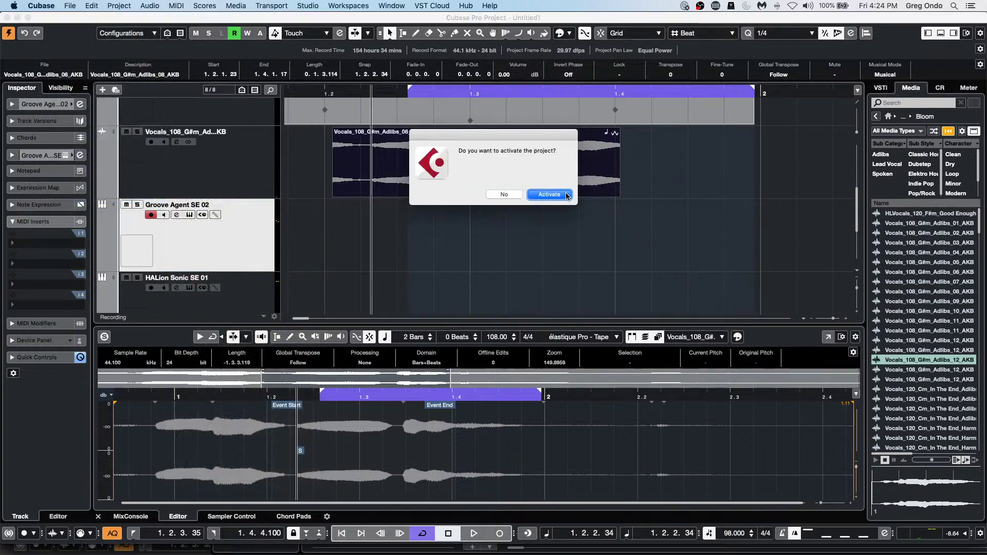
{"action": "left_click", "coordinate": [566, 197]}
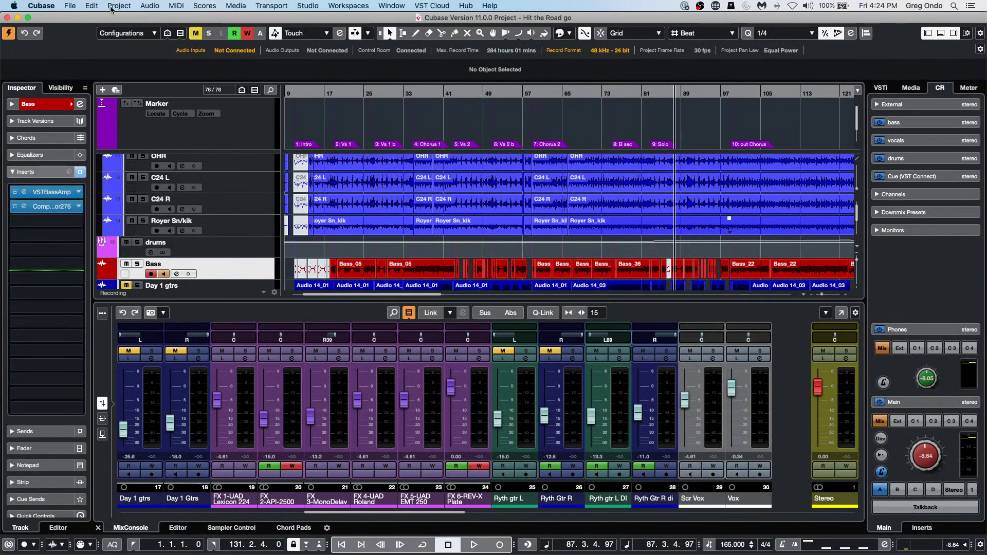
Open the Export Audio Mixdown dialog and set its channel selection to Multiple.
{"action": "left_click", "coordinate": [67, 6]}
{"action": "mouse_move", "coordinate": [146, 155]}
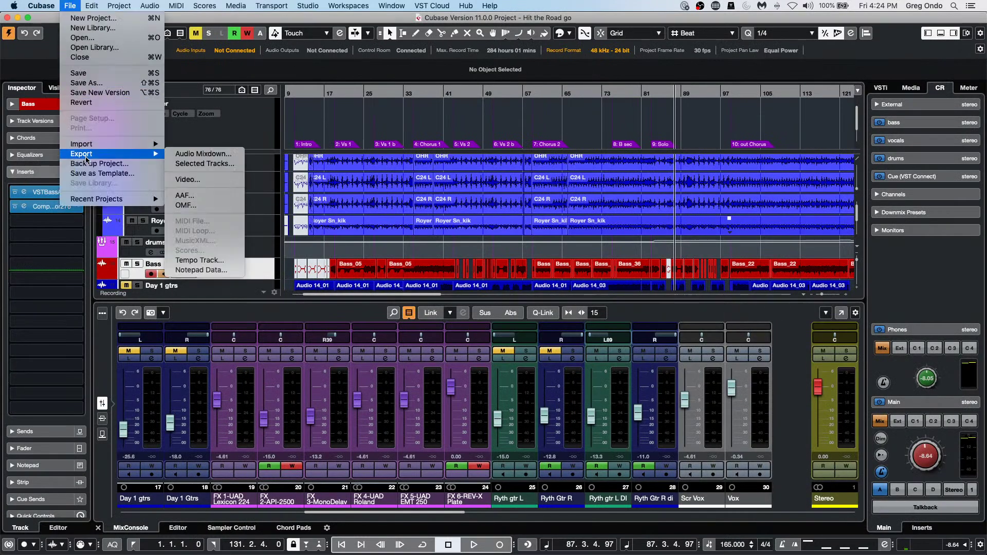
{"action": "left_click", "coordinate": [201, 153]}
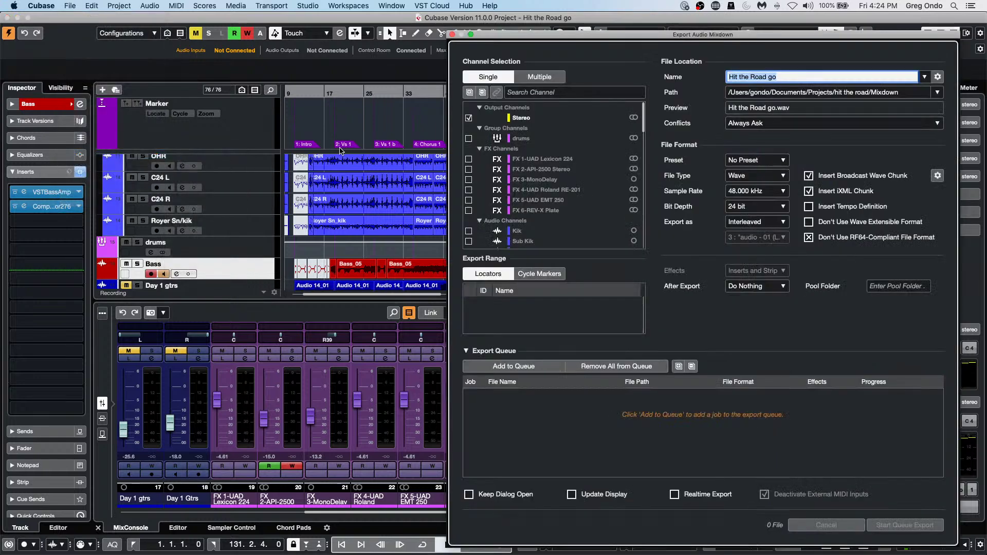
{"action": "left_click_drag", "start_coordinate": [530, 38], "coordinate": [308, 37]}
{"action": "left_click", "coordinate": [321, 76]}
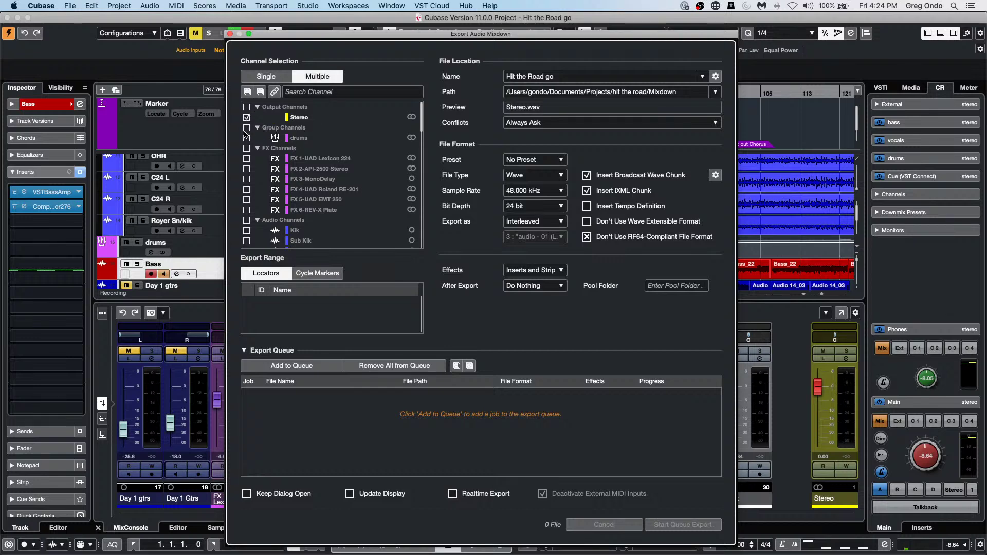
Include all group, FX and audio channels in the mixdown export and check the complete channel list.
{"action": "left_click", "coordinate": [246, 128]}
{"action": "left_click", "coordinate": [246, 148]}
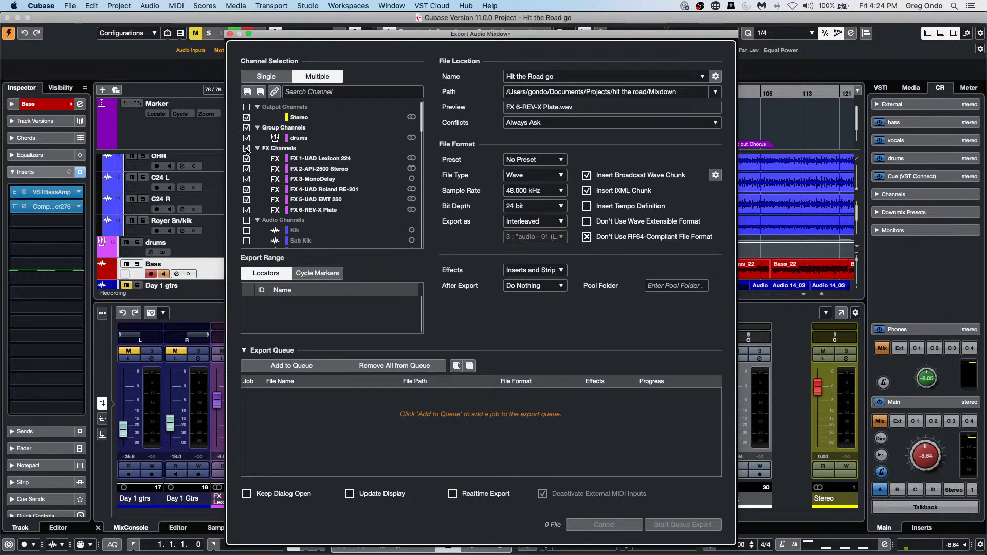
{"action": "left_click", "coordinate": [246, 220]}
{"action": "scroll", "coordinate": [288, 169], "scroll_direction": "down", "scroll_amount": 10}
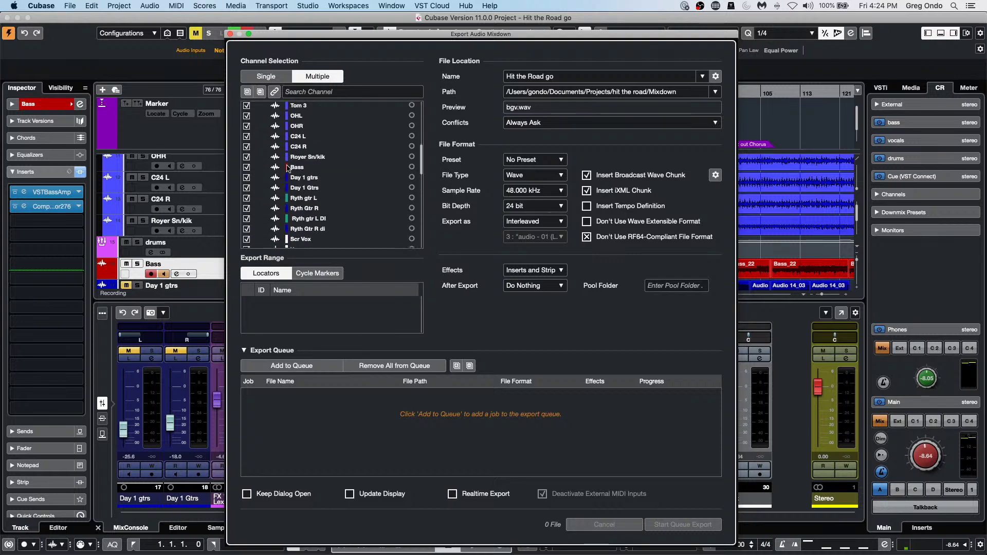
{"action": "scroll", "coordinate": [288, 168], "scroll_direction": "down", "scroll_amount": 10}
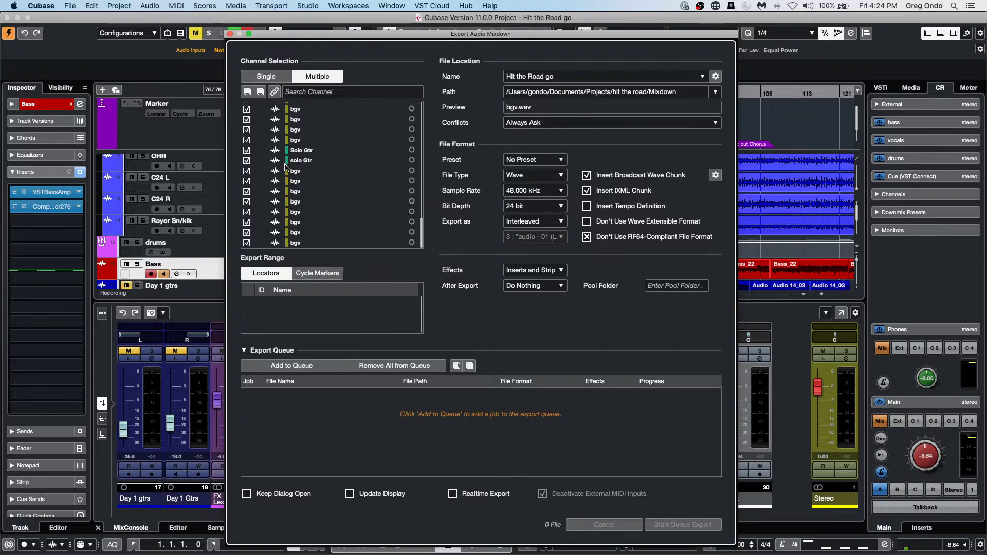
{"action": "scroll", "coordinate": [286, 167], "scroll_direction": "up", "scroll_amount": 15}
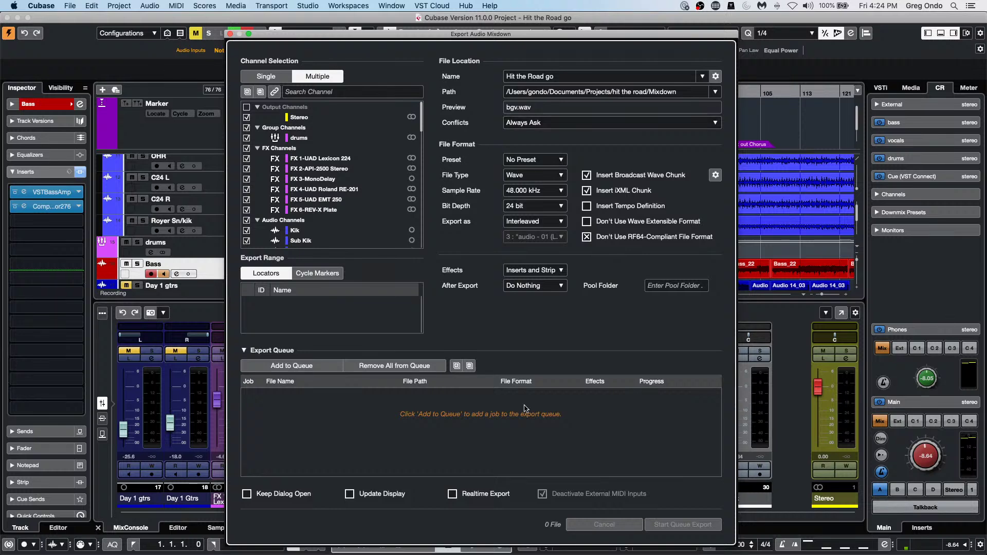
Keep the export effects on Inserts and Strip, and try to add the selected channels to the export queue.
{"action": "left_click", "coordinate": [560, 271]}
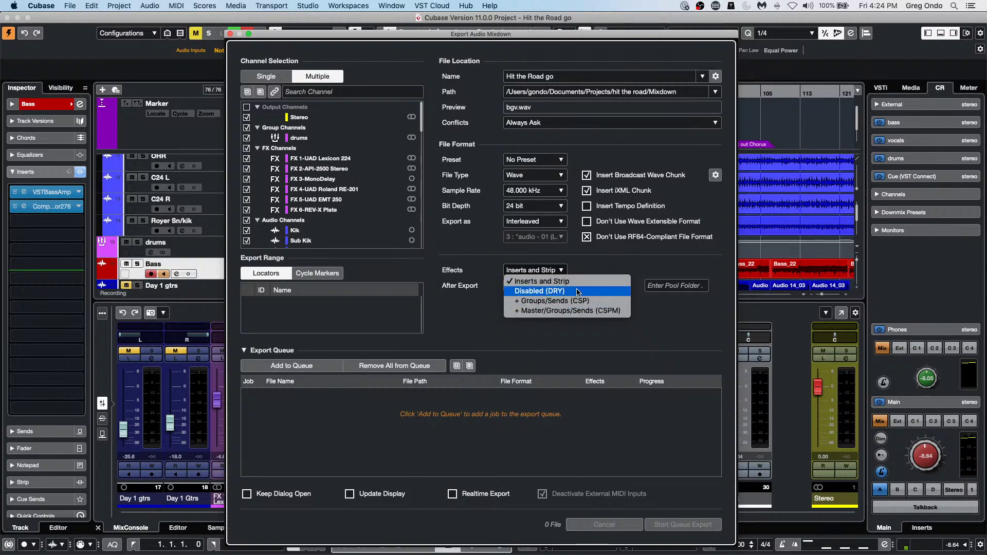
{"action": "left_click", "coordinate": [581, 282]}
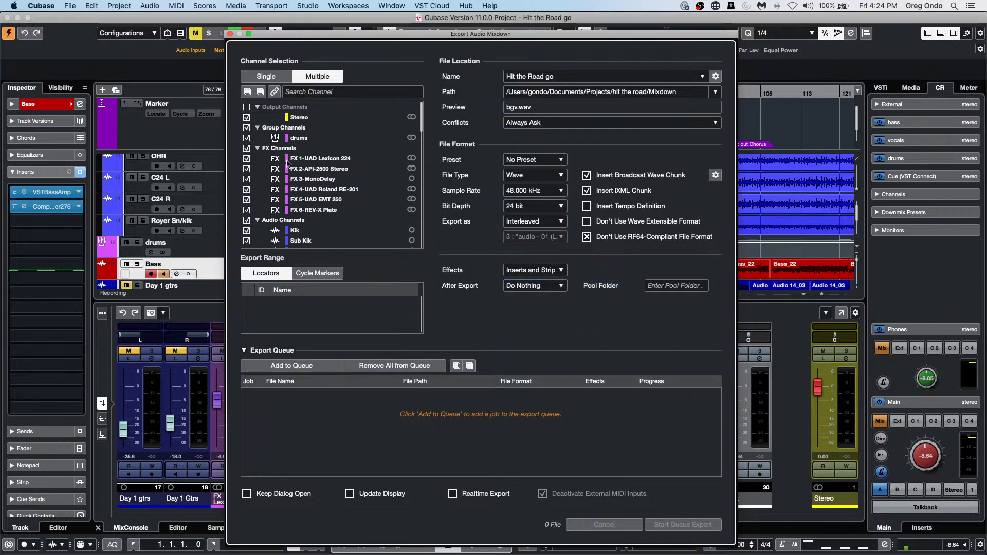
{"action": "left_click", "coordinate": [305, 366]}
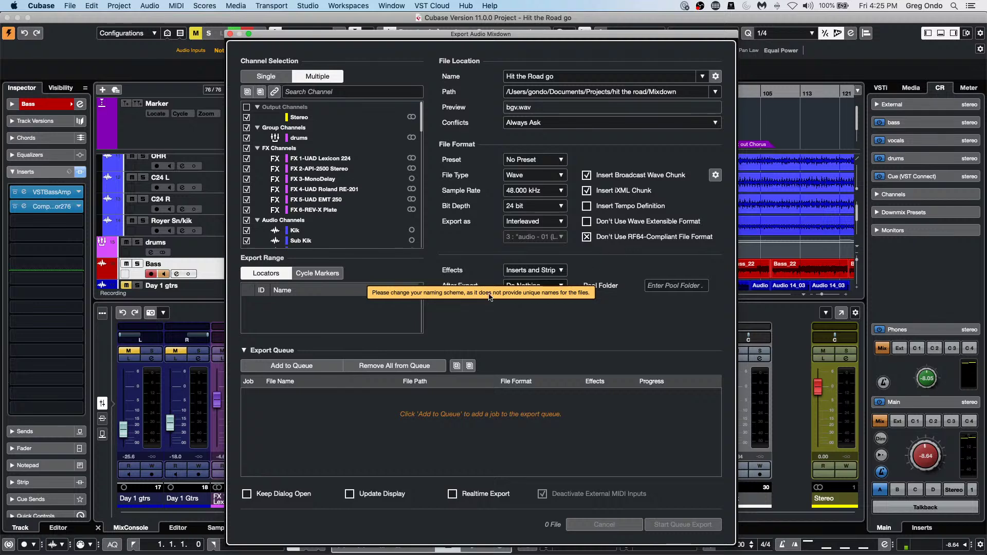
Add a Free Text attribute after Channel Name in the export naming scheme, and try changing its text to ouytoiut.
{"action": "left_click", "coordinate": [562, 76]}
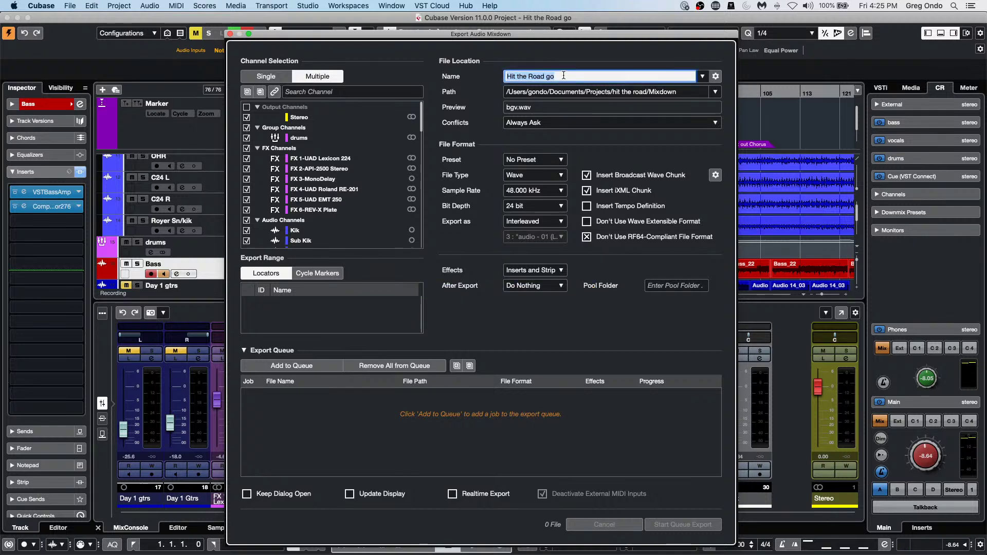
{"action": "left_click", "coordinate": [716, 77]}
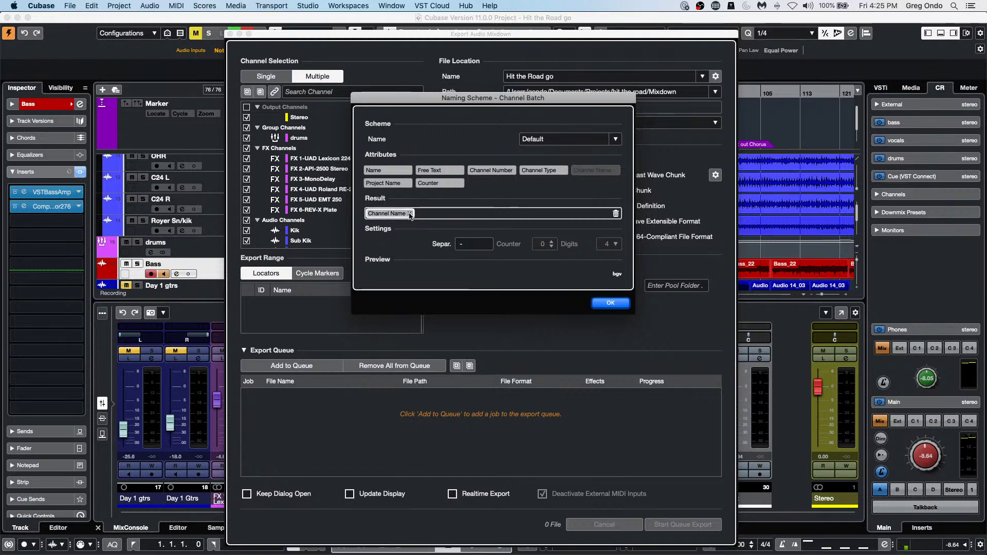
{"action": "left_click", "coordinate": [441, 171]}
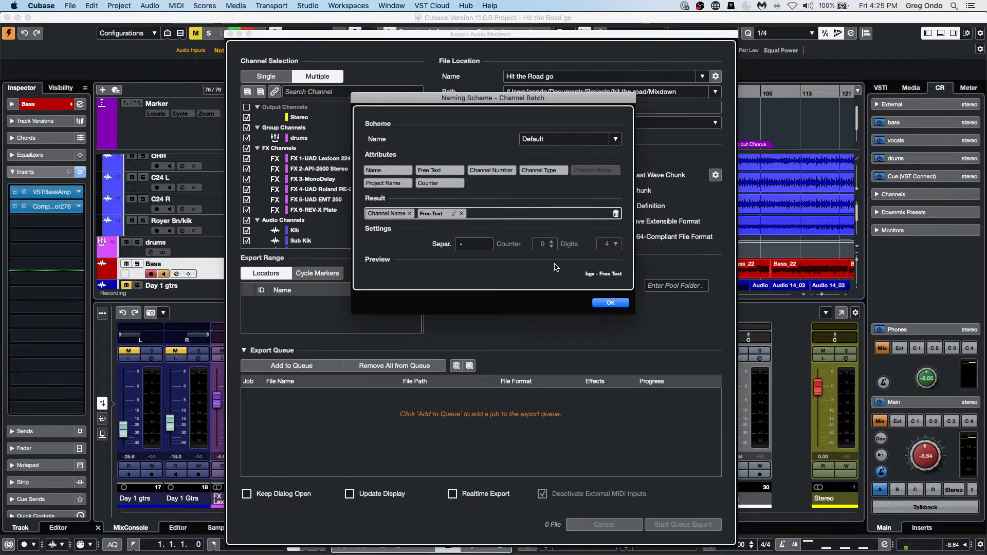
{"action": "double_click", "coordinate": [438, 214]}
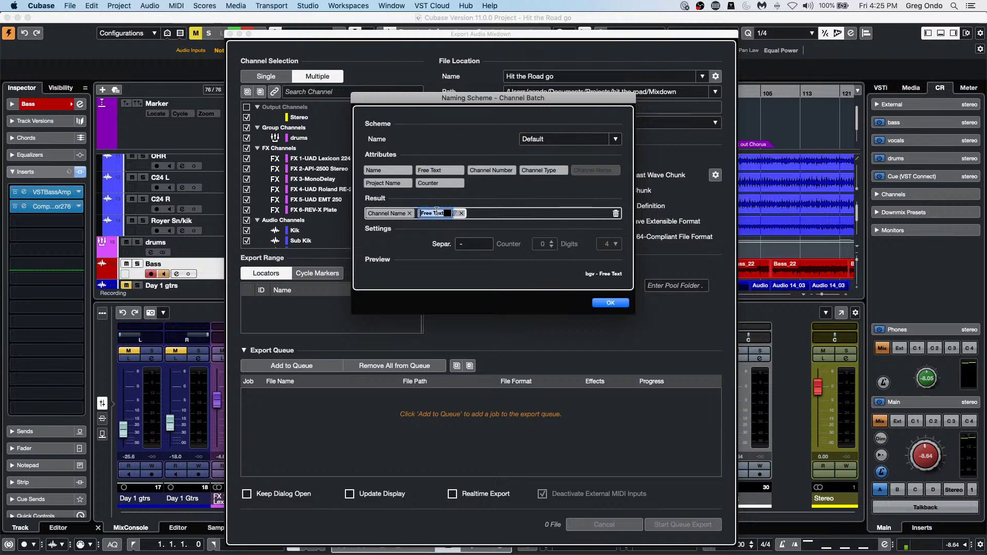
{"action": "type", "text": "ouytoiu"}
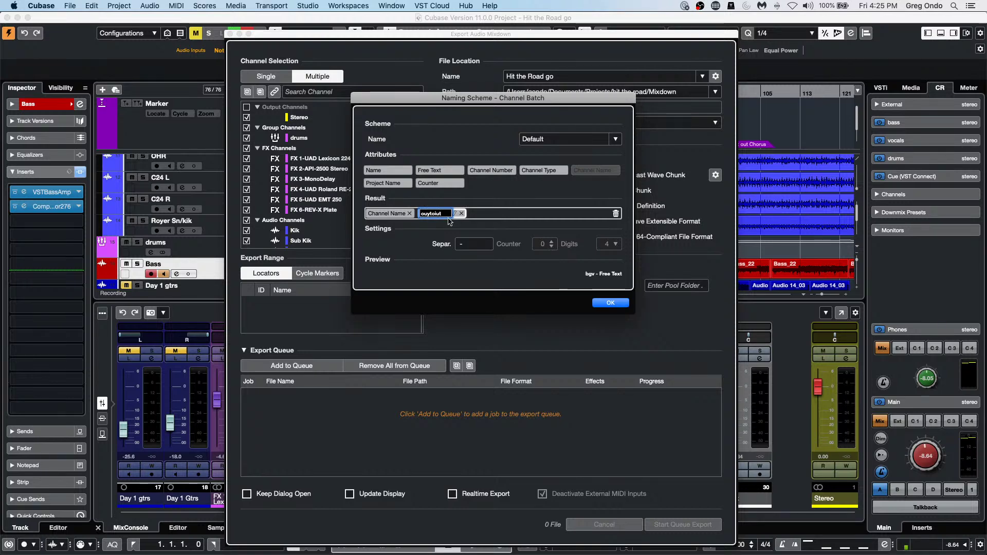
{"action": "type", "text": "t"}
{"action": "key", "text": "Escape"}
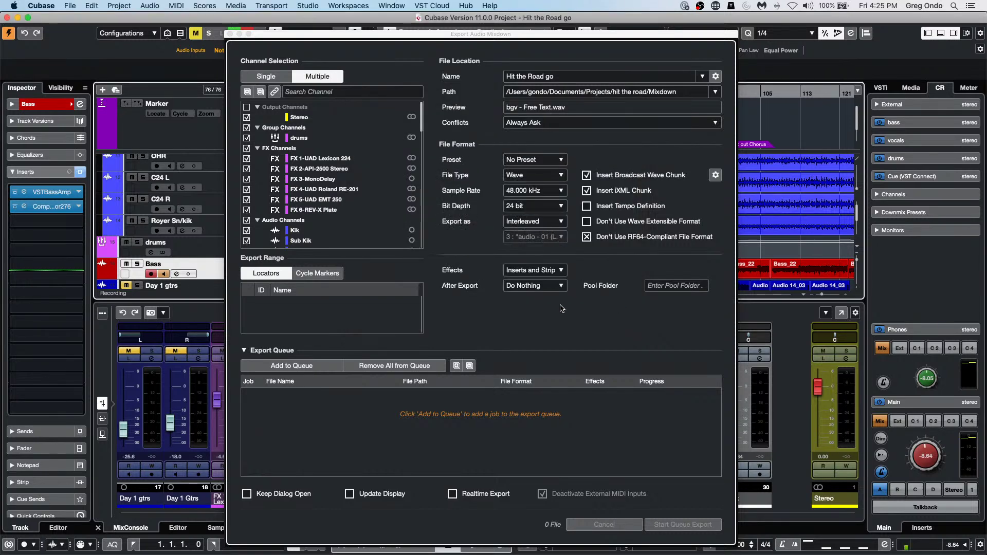
Try again to add the selected channels to the export queue, and clear the export file name.
{"action": "left_click", "coordinate": [271, 367]}
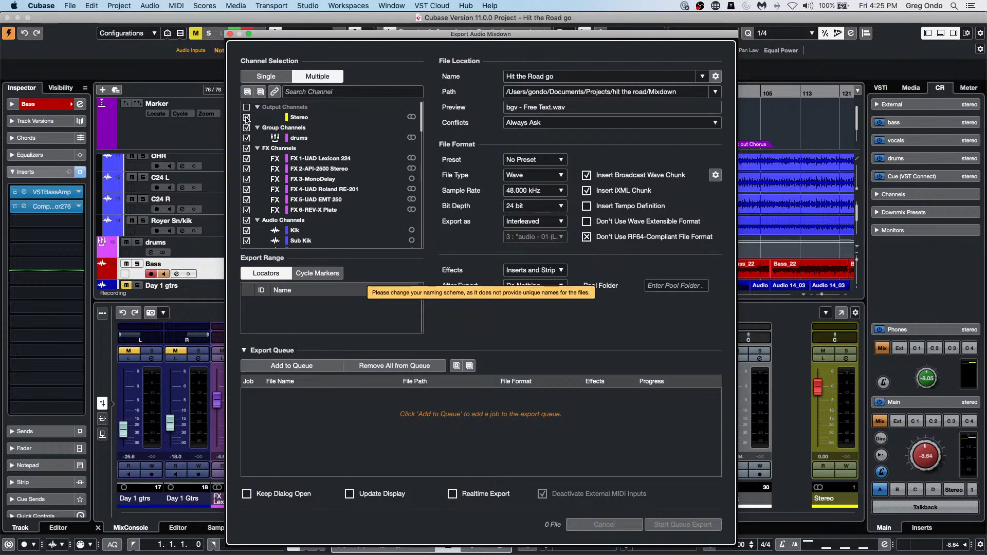
{"action": "scroll", "coordinate": [329, 151], "scroll_direction": "down", "scroll_amount": 15}
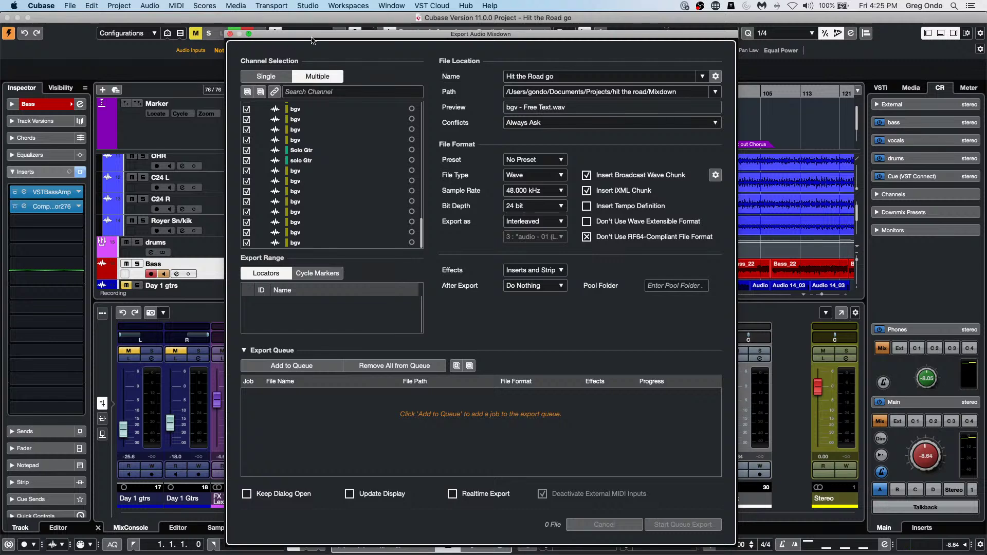
{"action": "left_click", "coordinate": [591, 78]}
{"action": "key", "text": "BackSpace"}
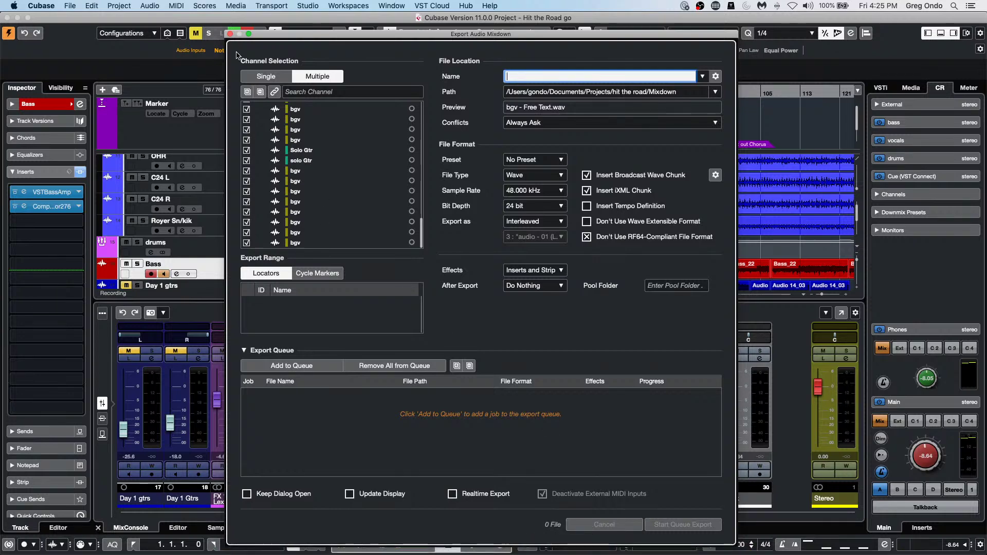
Close the mixdown export dialog and view the project templates in the hub's More category without creating a project.
{"action": "left_click", "coordinate": [230, 34]}
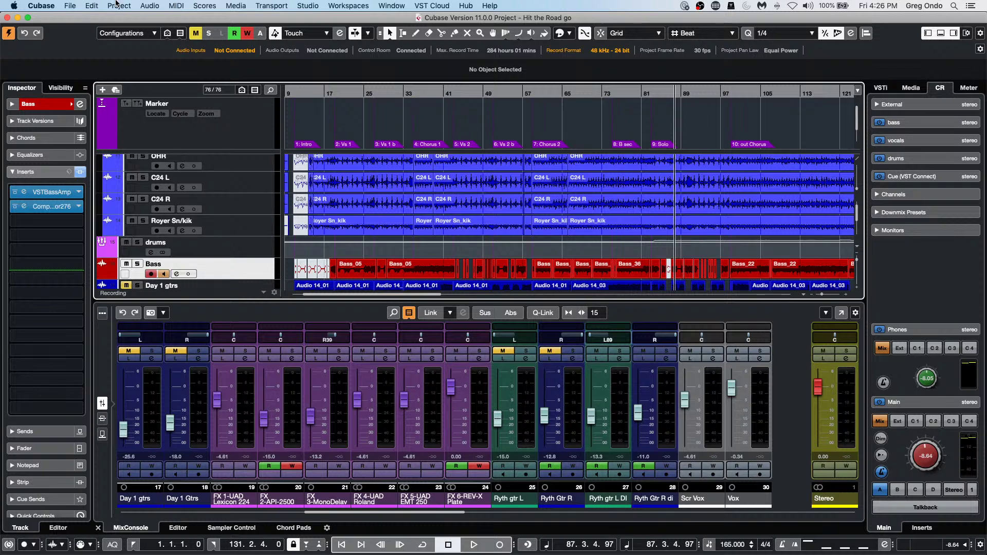
{"action": "left_click", "coordinate": [72, 5]}
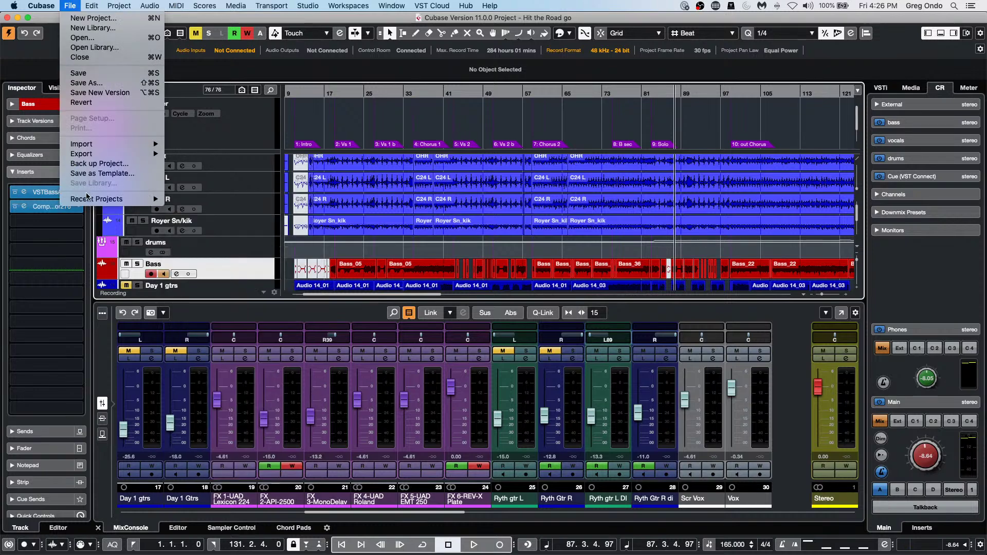
{"action": "mouse_move", "coordinate": [87, 202]}
{"action": "mouse_move", "coordinate": [118, 198]}
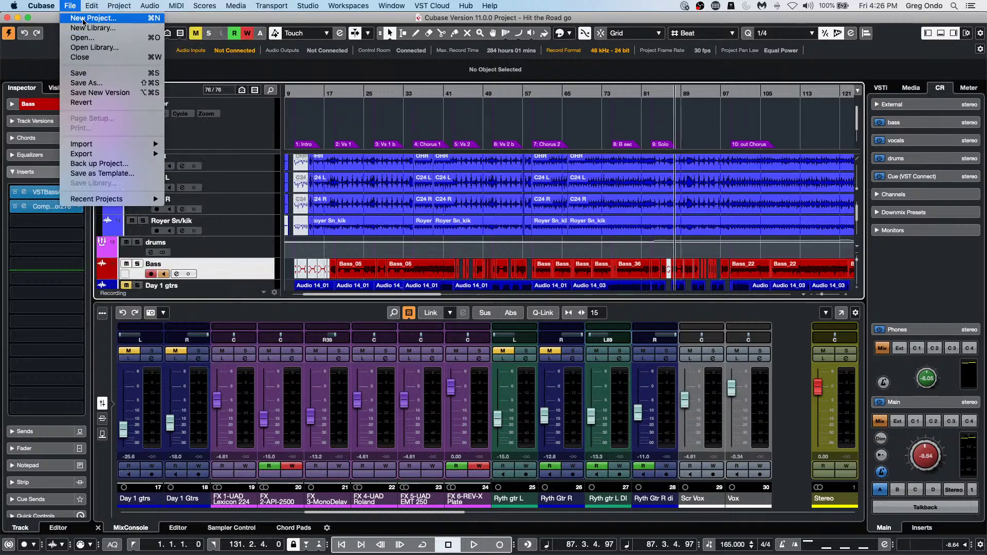
{"action": "left_click", "coordinate": [93, 18]}
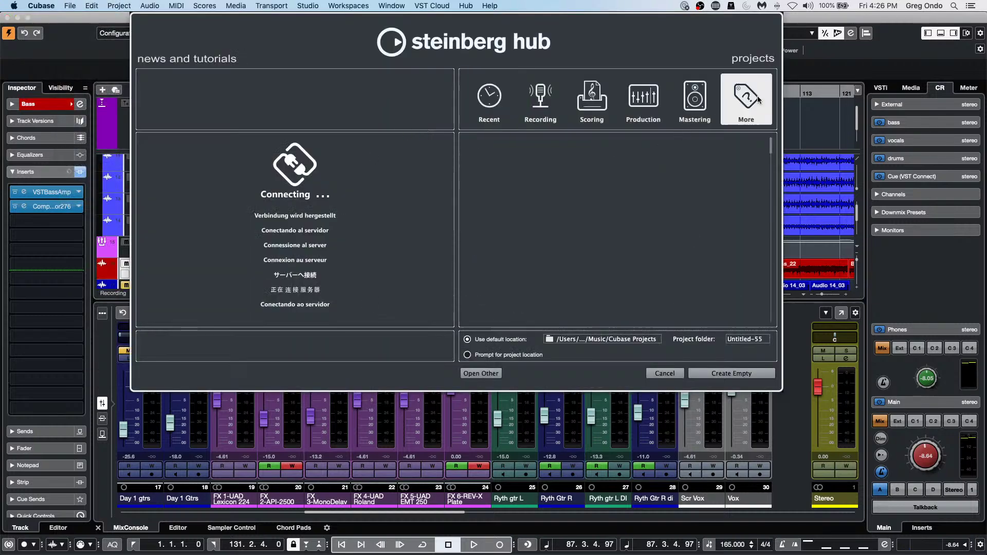
{"action": "left_click", "coordinate": [755, 100]}
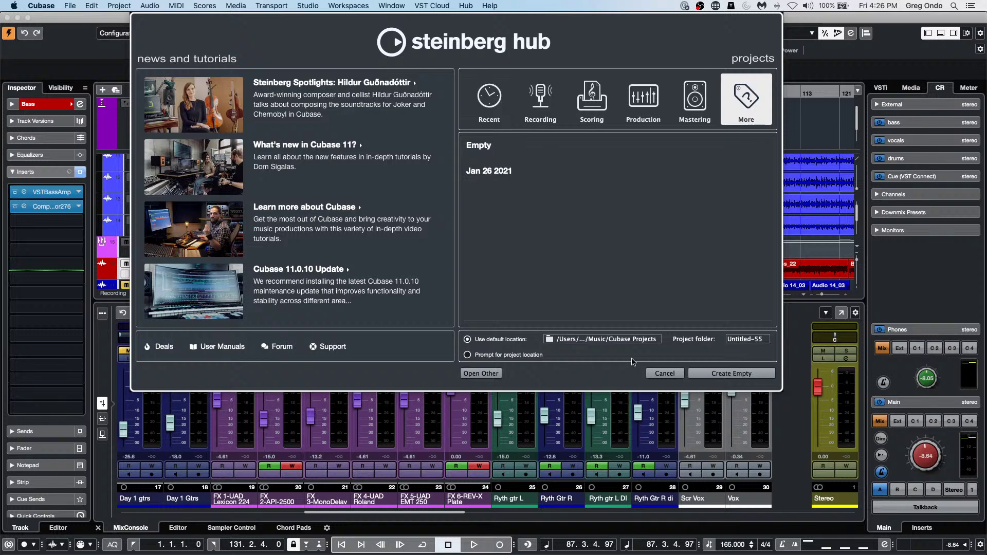
{"action": "left_click", "coordinate": [664, 373]}
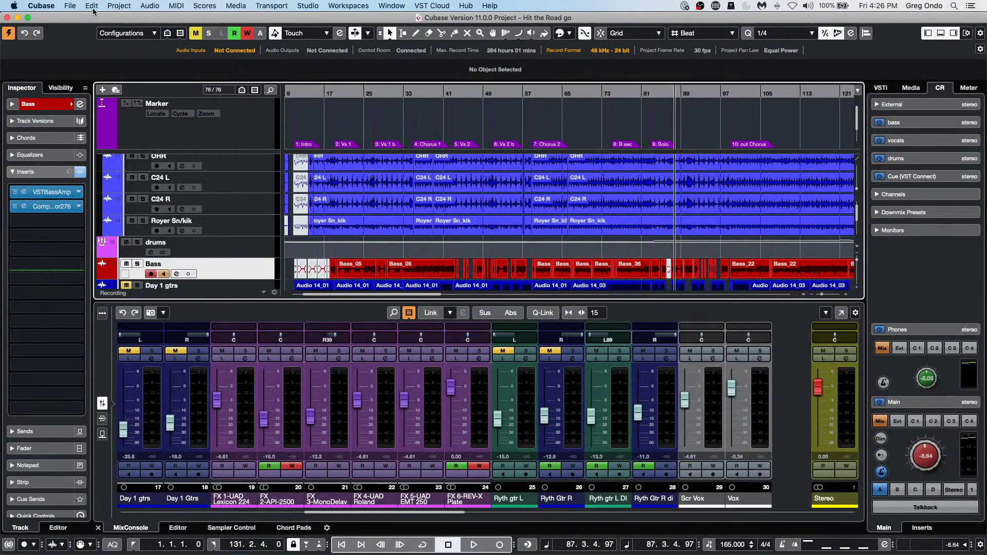
Create a new project from the Jan 26 2021 template and activate it.
{"action": "left_click", "coordinate": [70, 6]}
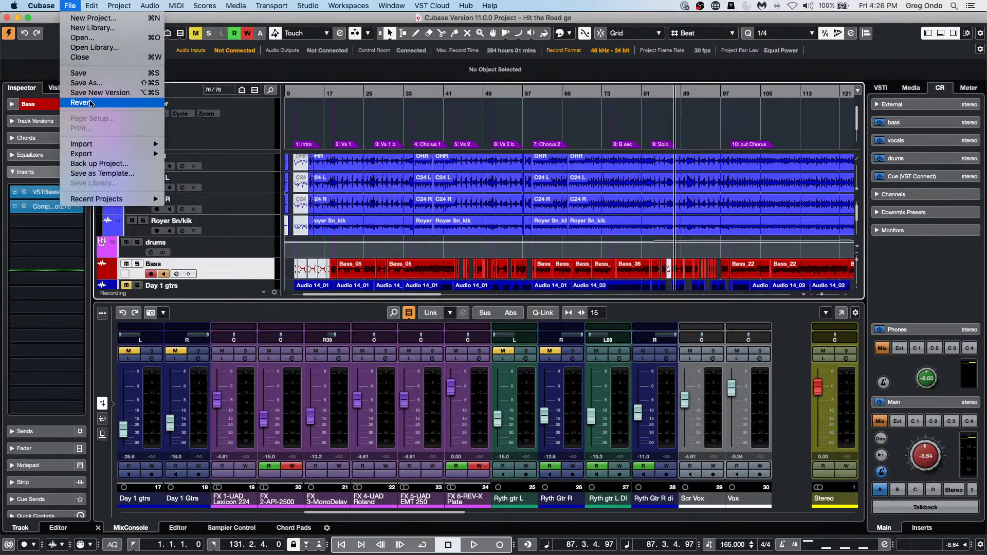
{"action": "left_click", "coordinate": [87, 19]}
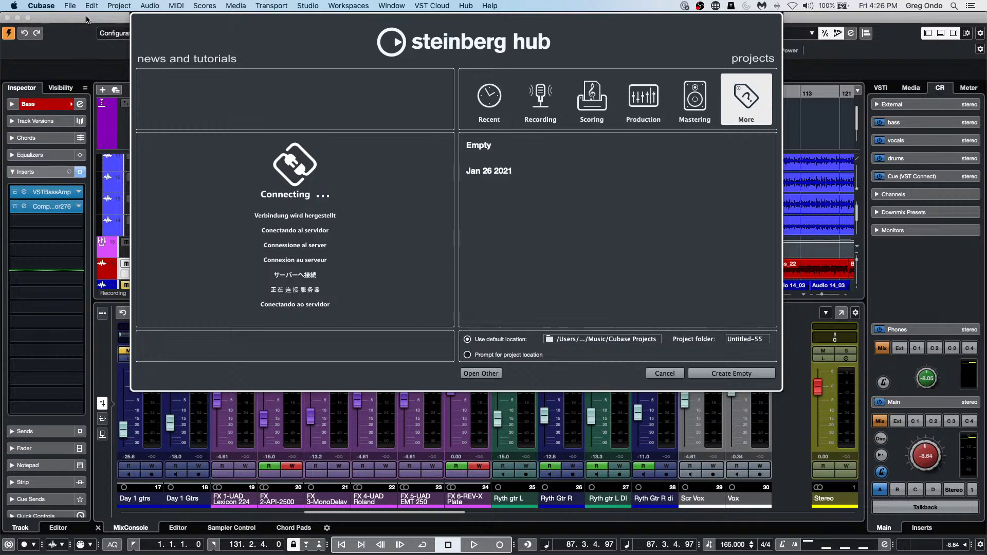
{"action": "left_click", "coordinate": [508, 176]}
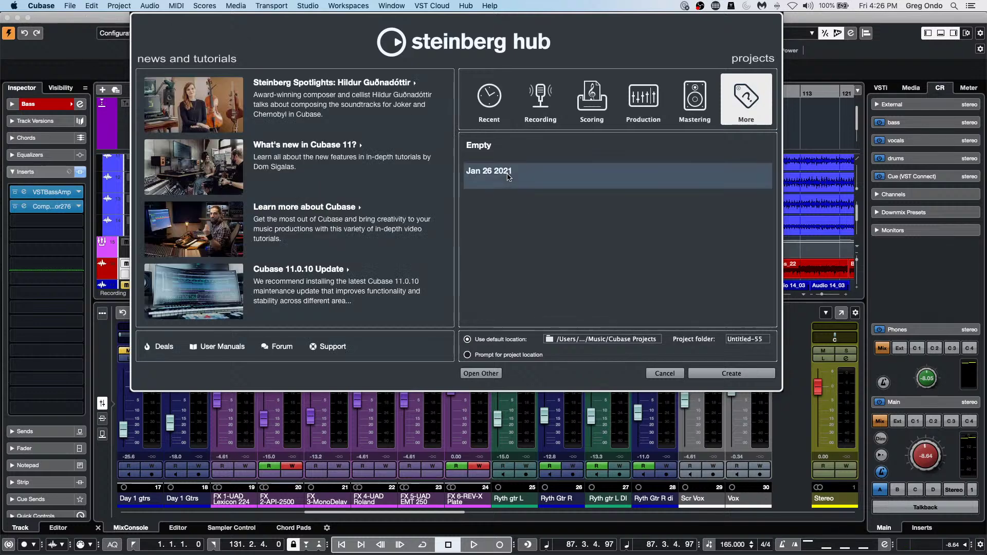
{"action": "left_click", "coordinate": [738, 372]}
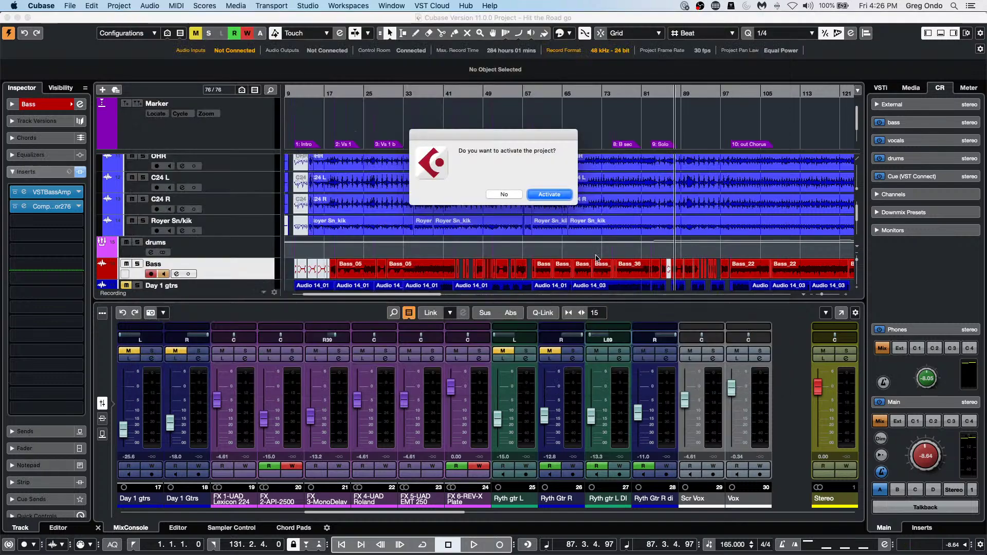
{"action": "left_click", "coordinate": [549, 195]}
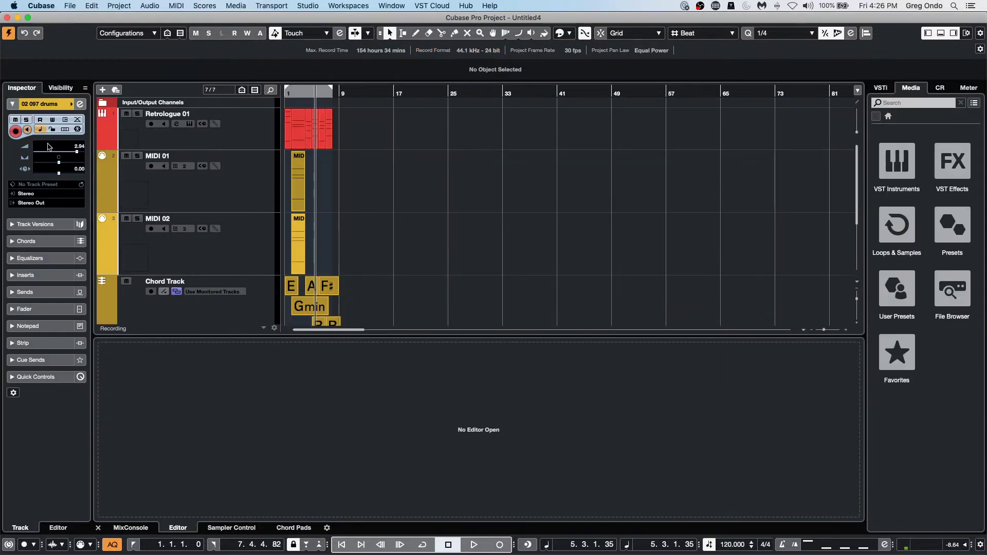
Create another new project from the Empty template.
{"action": "left_click", "coordinate": [70, 6]}
{"action": "left_click", "coordinate": [76, 18]}
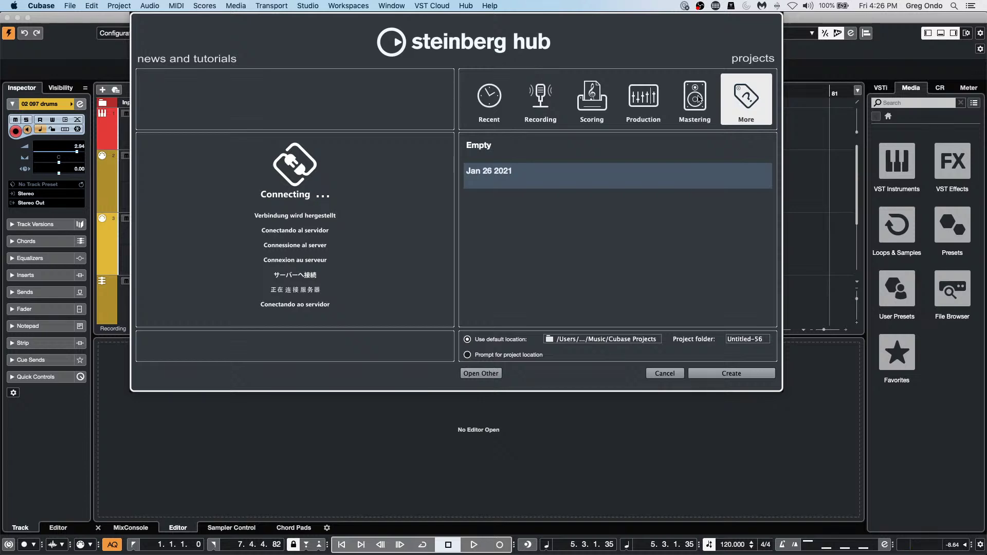
{"action": "double_click", "coordinate": [517, 153]}
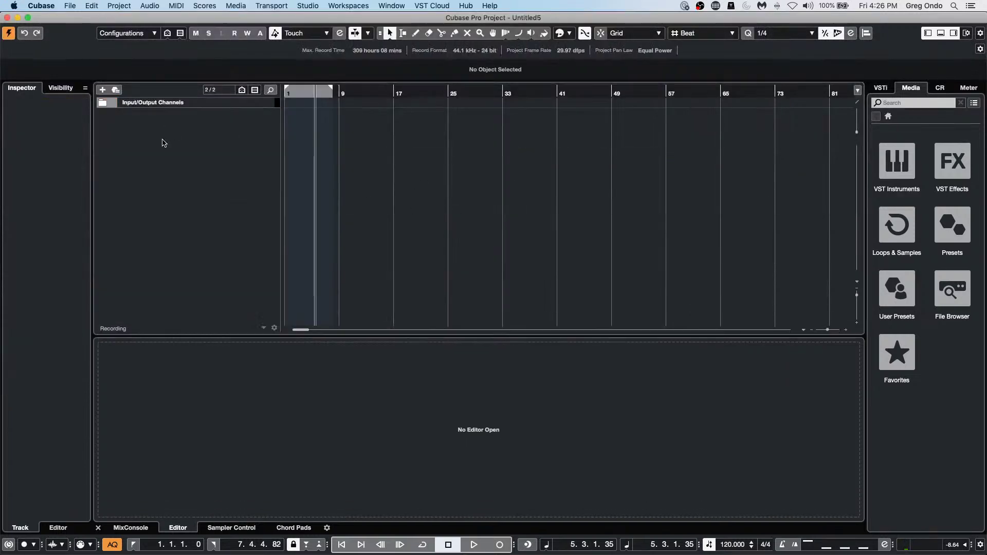
Add 10 stereo audio tracks routed to Stereo Out.
{"action": "right_click", "coordinate": [164, 139]}
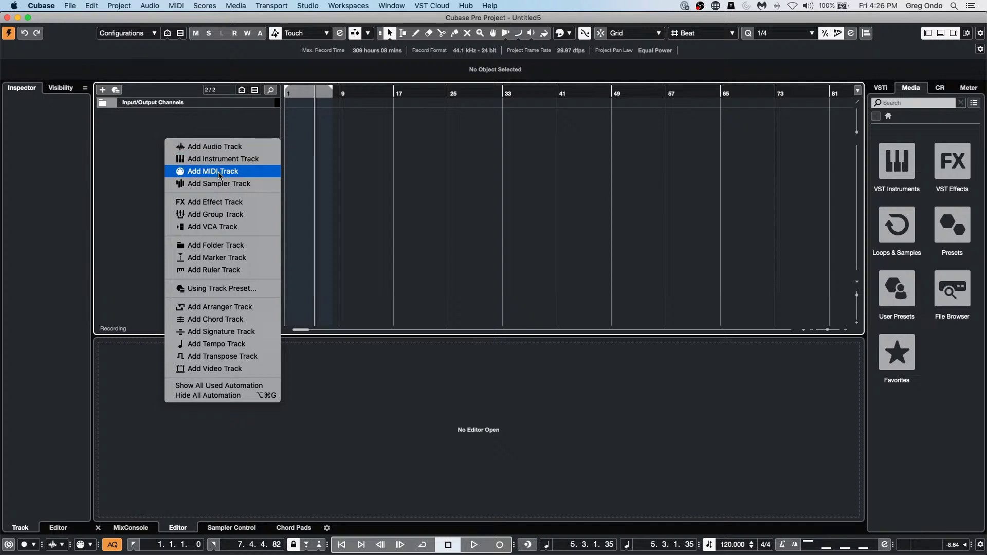
{"action": "left_click", "coordinate": [227, 149]}
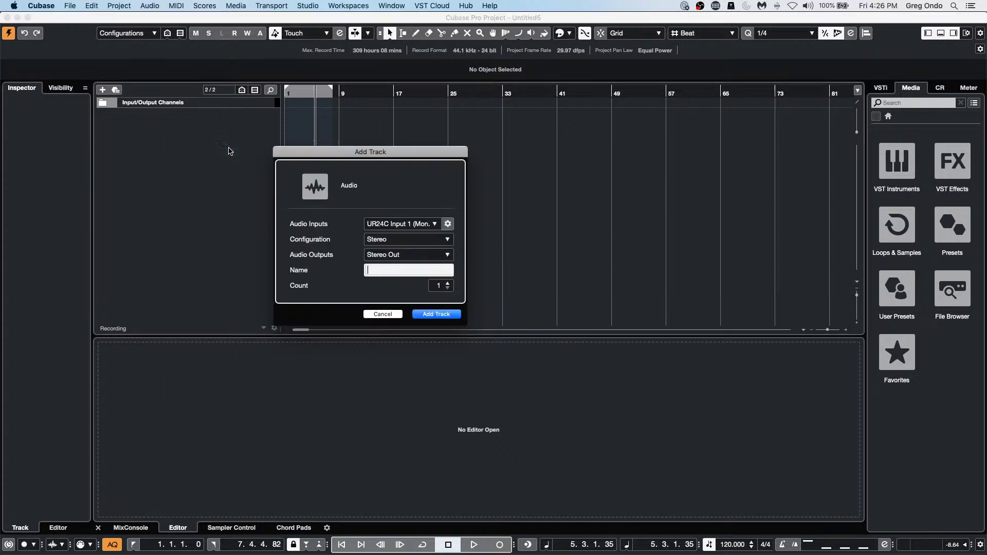
{"action": "left_click", "coordinate": [438, 286]}
{"action": "type", "text": "10"}
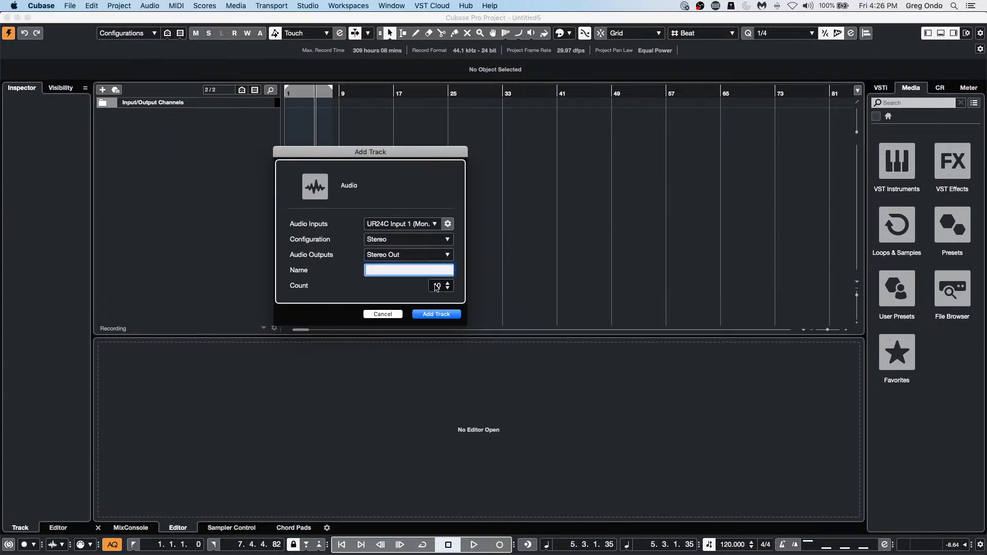
{"action": "key", "text": "Return"}
{"action": "left_click", "coordinate": [436, 314]}
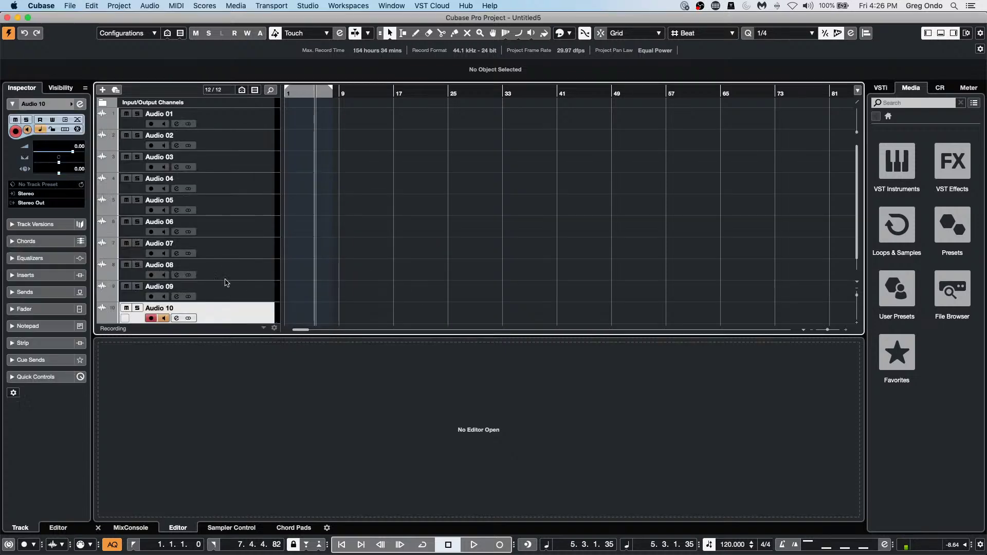
Add four Retrologue instrument tracks below Audio 10, routed to Stereo Out.
{"action": "scroll", "coordinate": [227, 275], "scroll_direction": "down", "scroll_amount": 2}
{"action": "right_click", "coordinate": [229, 313]}
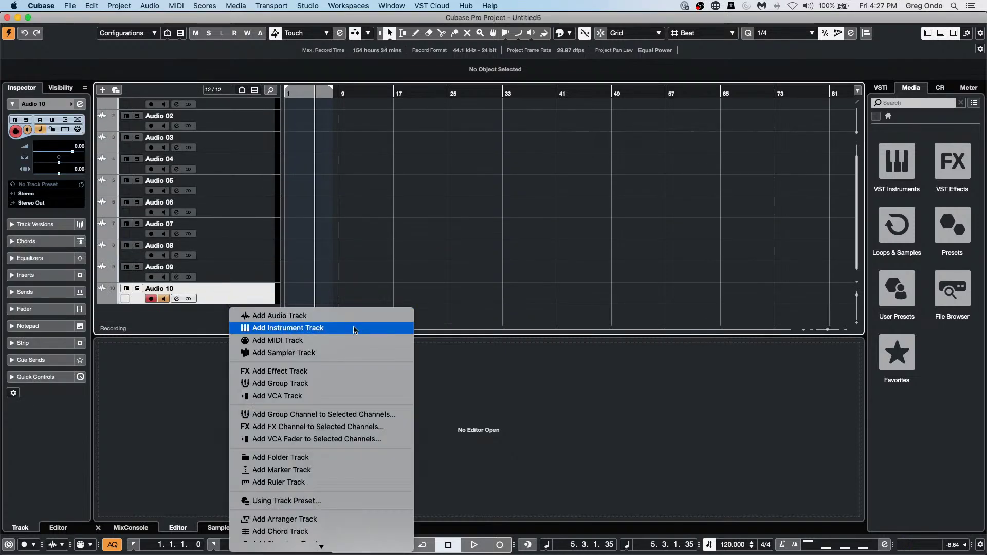
{"action": "left_click", "coordinate": [280, 329]}
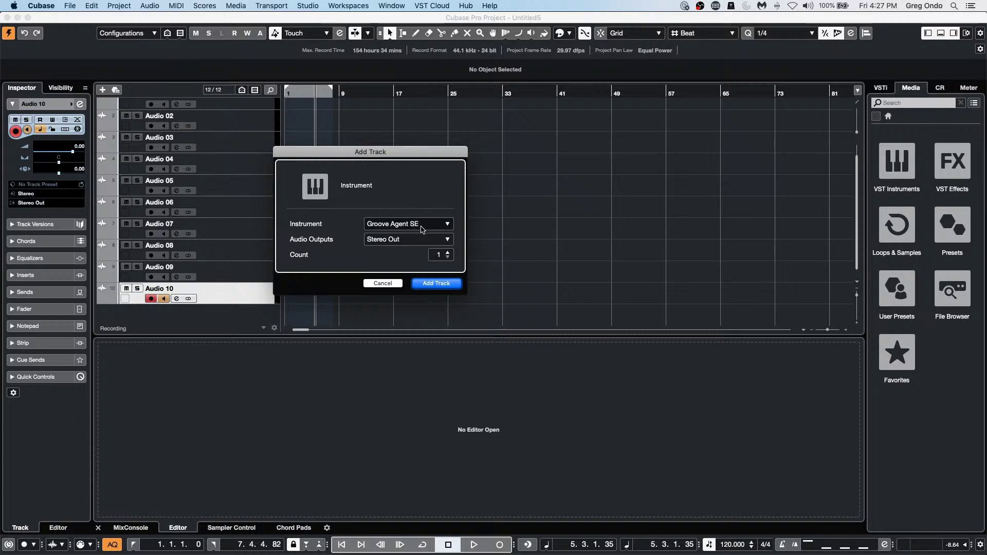
{"action": "left_click", "coordinate": [421, 225]}
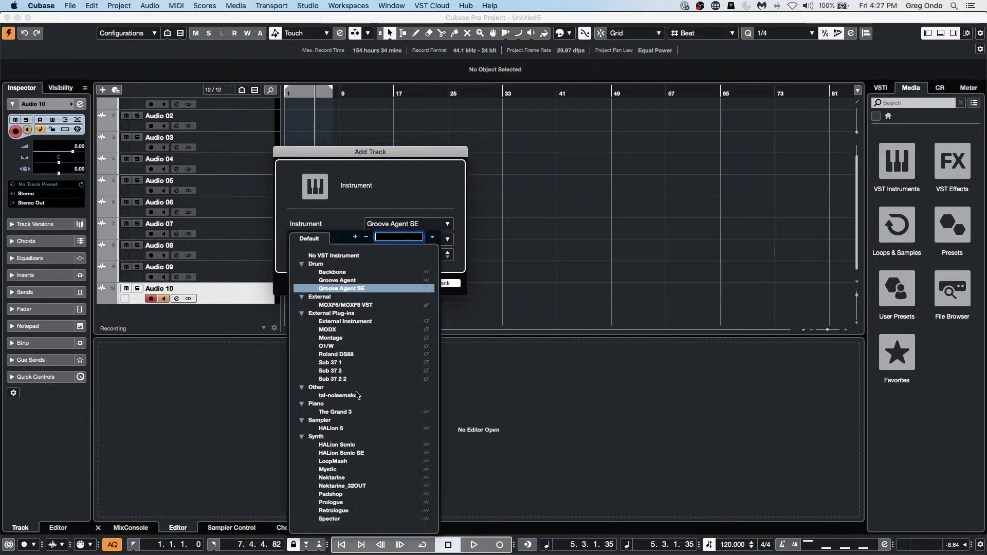
{"action": "left_click", "coordinate": [343, 510]}
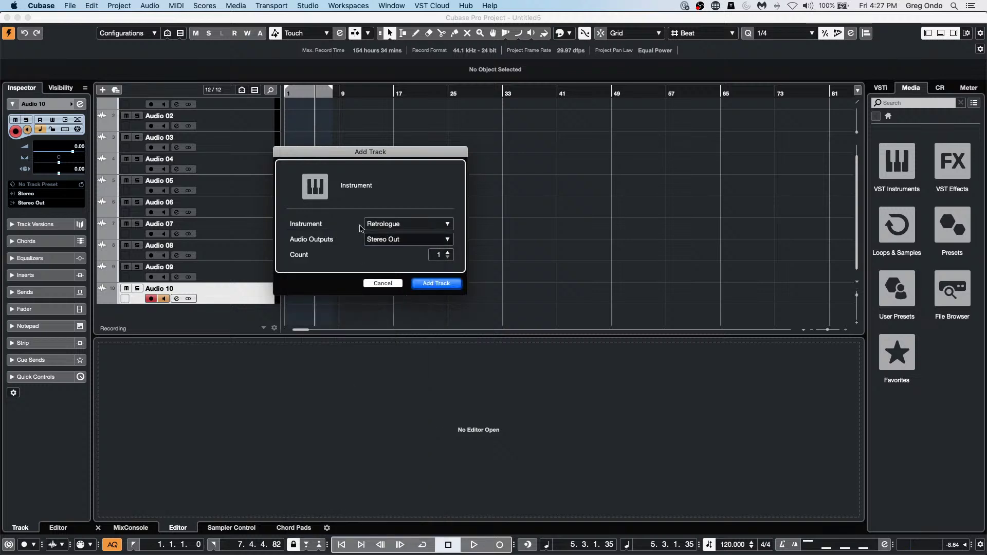
{"action": "left_click", "coordinate": [451, 285]}
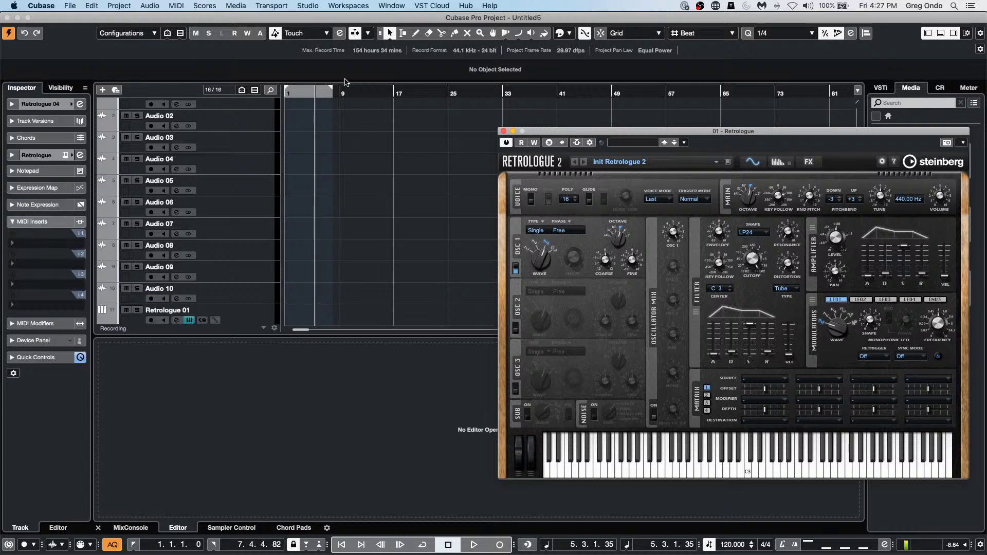
{"action": "left_click", "coordinate": [70, 7]}
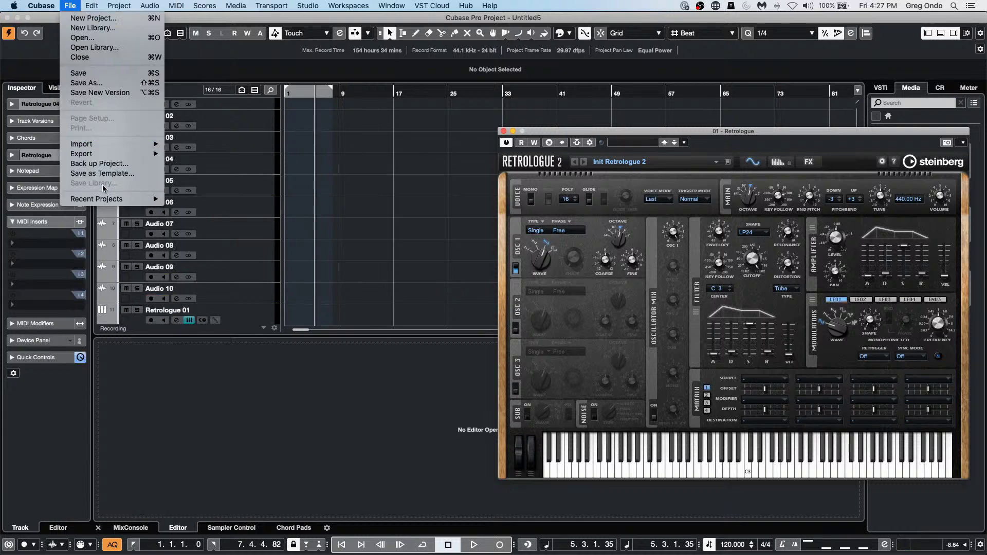
{"action": "left_click", "coordinate": [111, 85]}
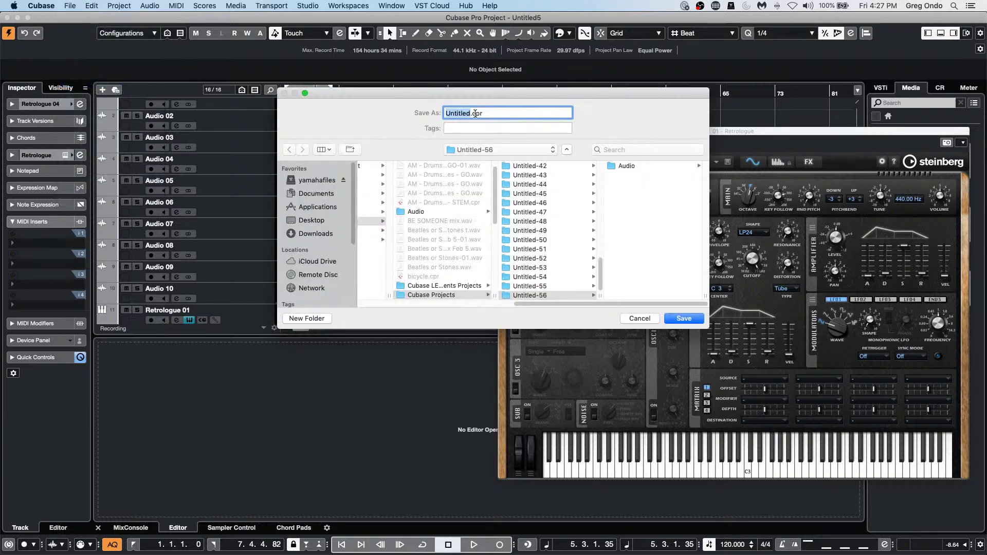
{"action": "left_click", "coordinate": [630, 322]}
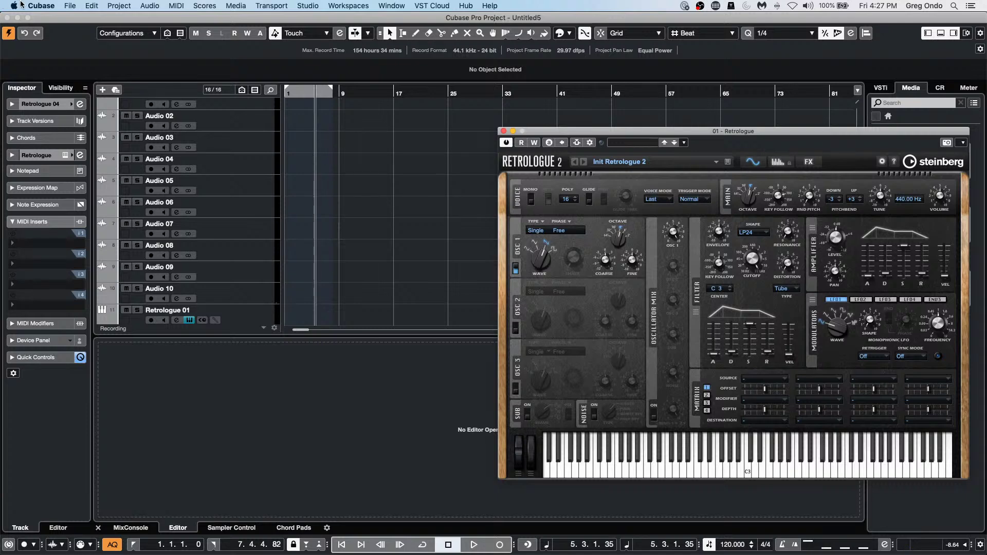
Save the current track setup as a project template named default.
{"action": "left_click", "coordinate": [69, 5]}
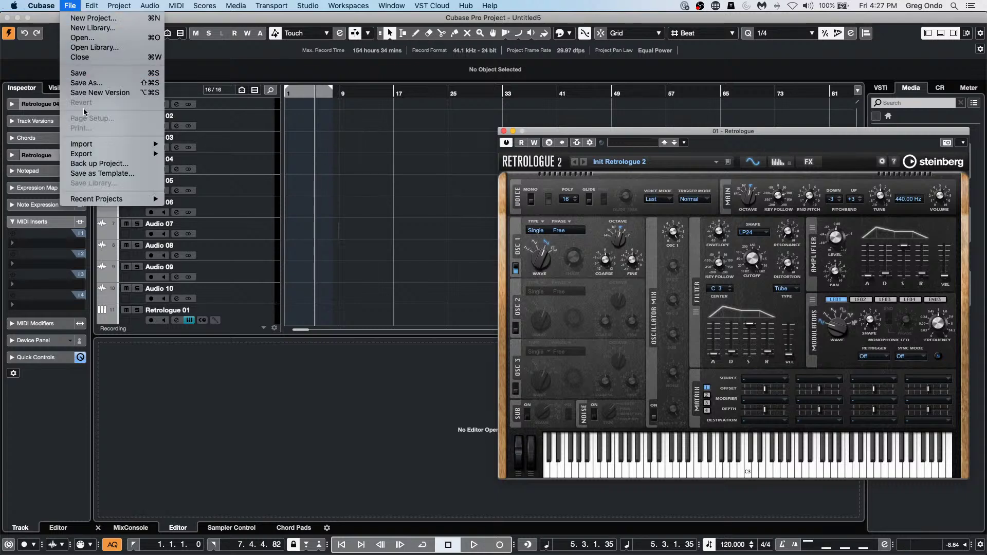
{"action": "left_click", "coordinate": [89, 173]}
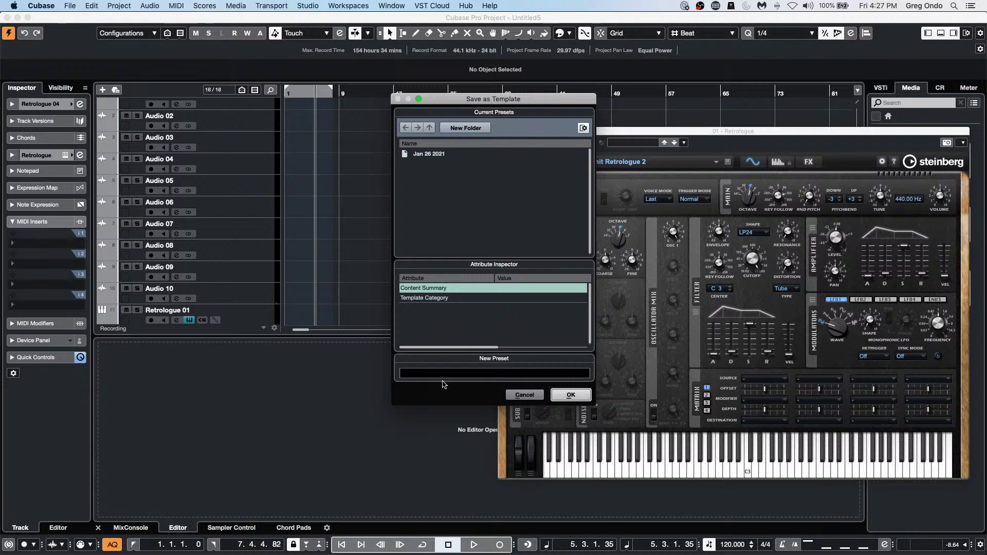
{"action": "left_click", "coordinate": [446, 372]}
{"action": "type", "text": "de"}
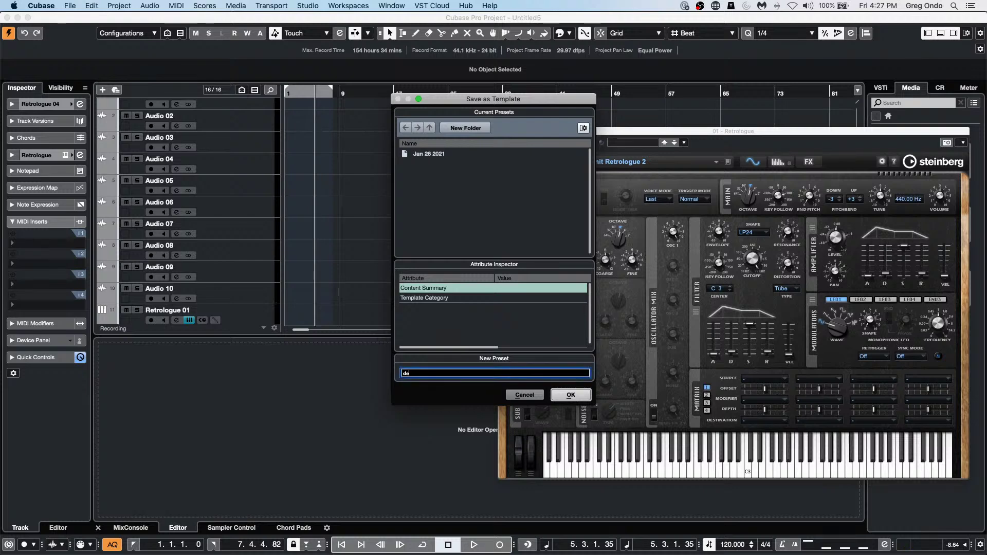
{"action": "type", "text": "fault"}
{"action": "key", "text": "Return"}
{"action": "left_click", "coordinate": [582, 400]}
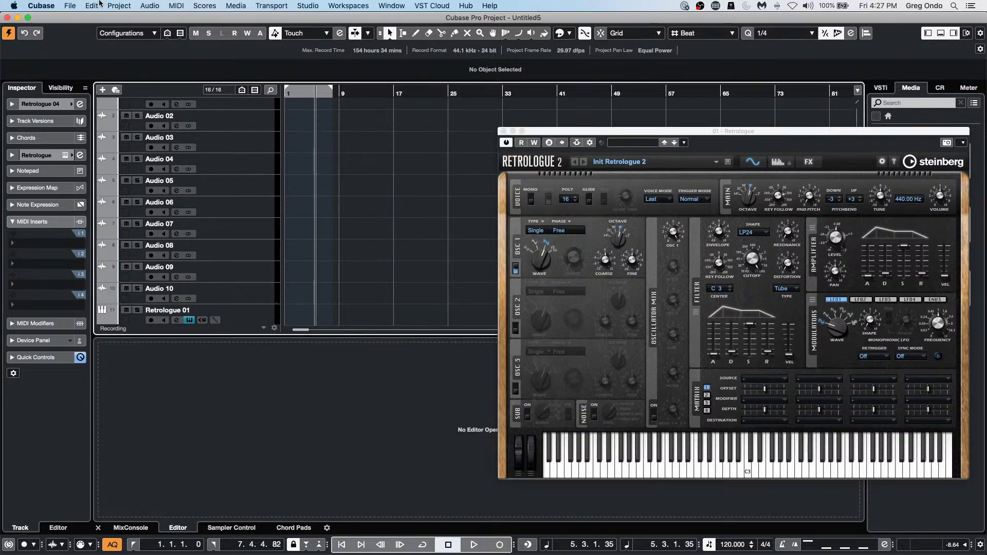
Create a new project from the default template and activate it.
{"action": "left_click", "coordinate": [69, 6]}
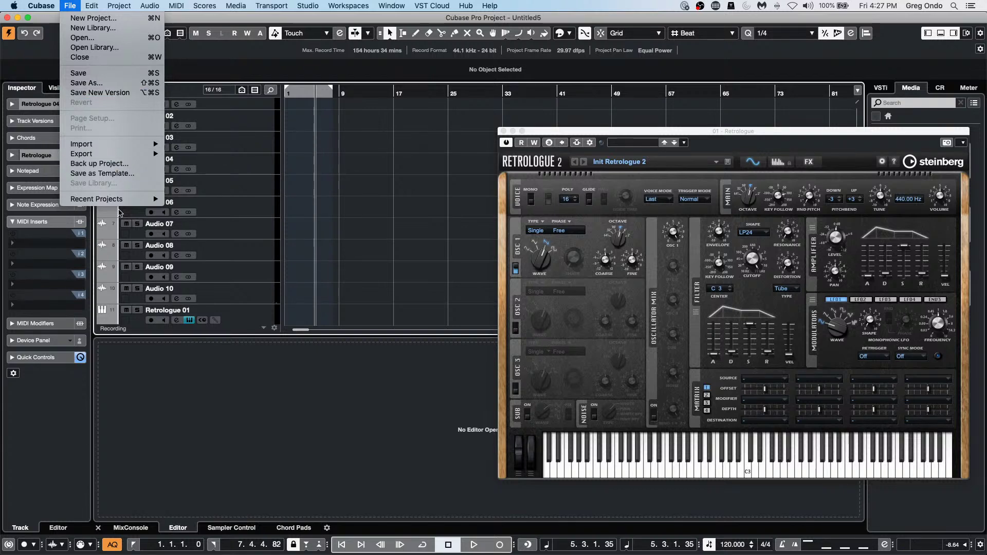
{"action": "left_click", "coordinate": [81, 19]}
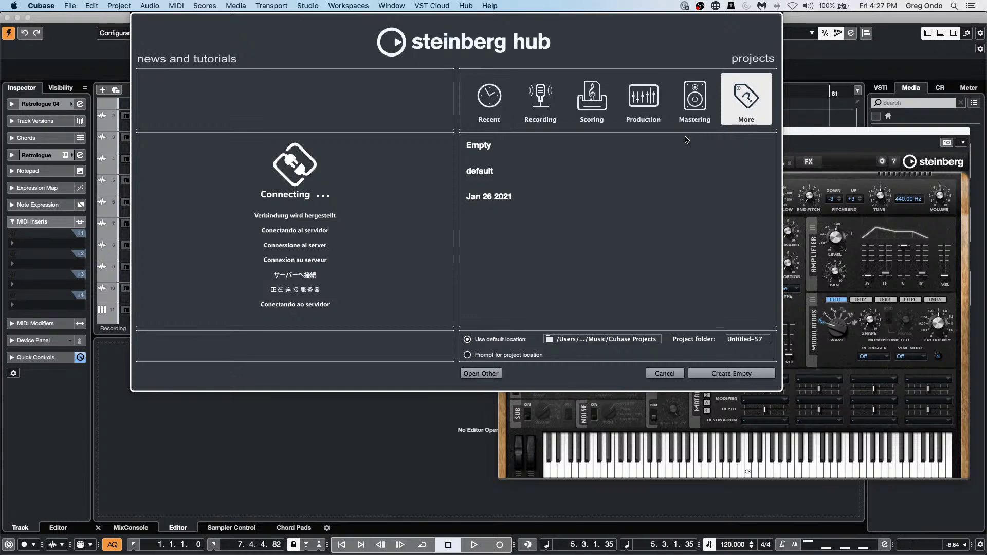
{"action": "left_click", "coordinate": [514, 170]}
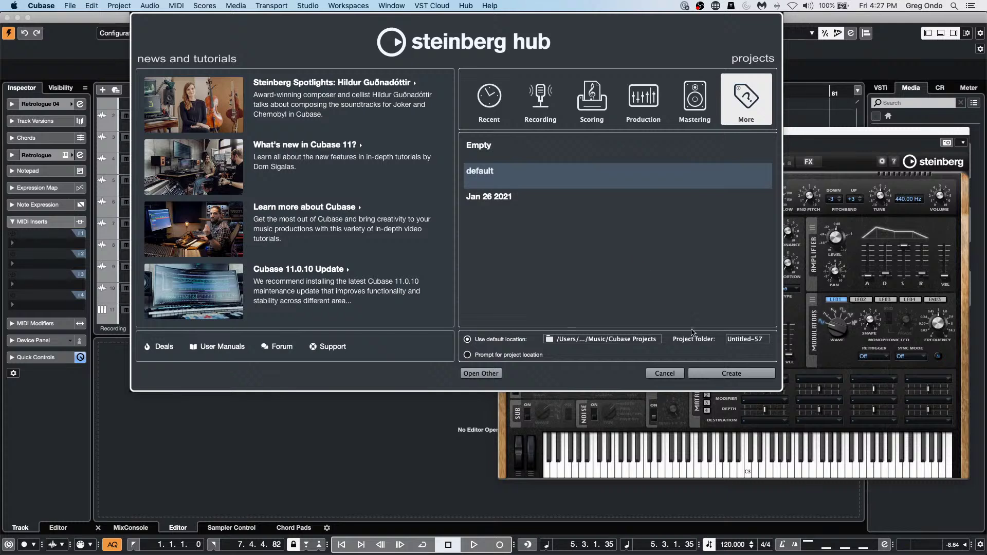
{"action": "left_click", "coordinate": [729, 374]}
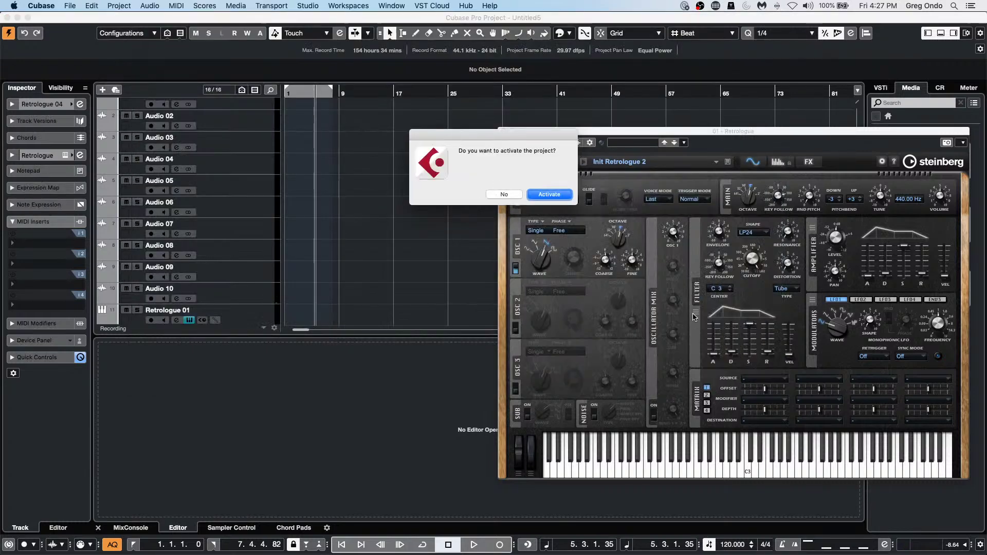
{"action": "key", "text": "Return"}
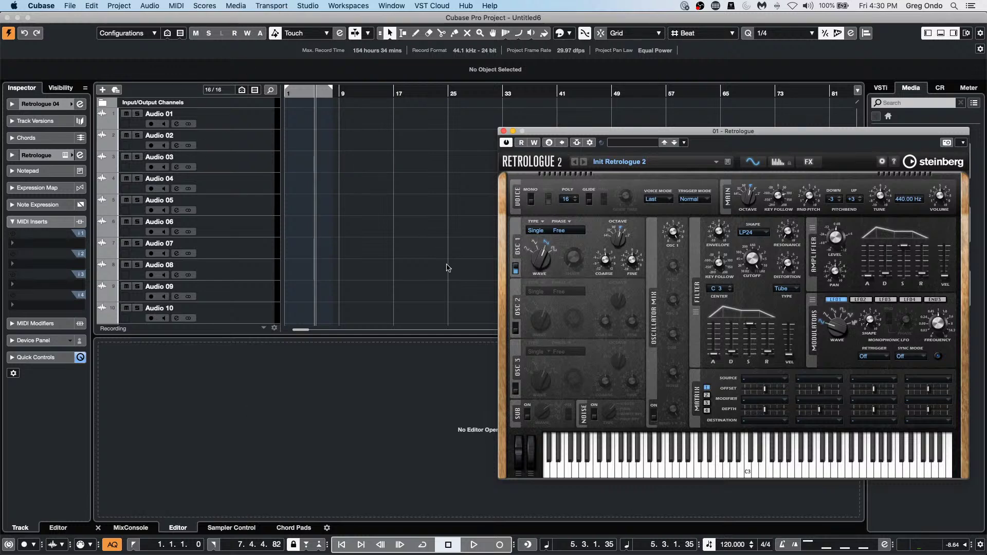
Close the Retrologue instrument window and select the Audio 01 track.
{"action": "left_click", "coordinate": [504, 132]}
{"action": "left_click", "coordinate": [235, 127]}
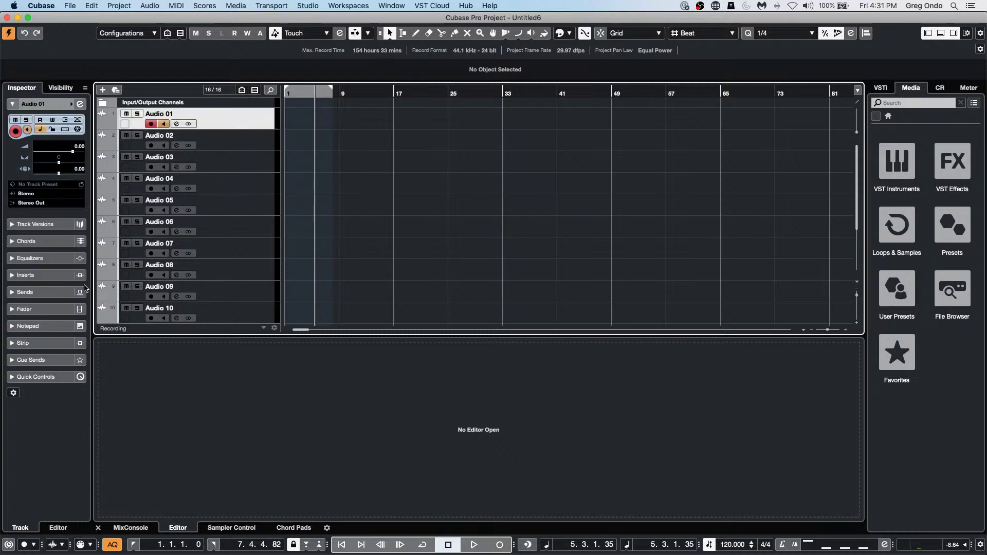
Open the Audio 01 channel settings and load the Compressor from the Dynamics effects into the first insert slot.
{"action": "left_click", "coordinate": [80, 104]}
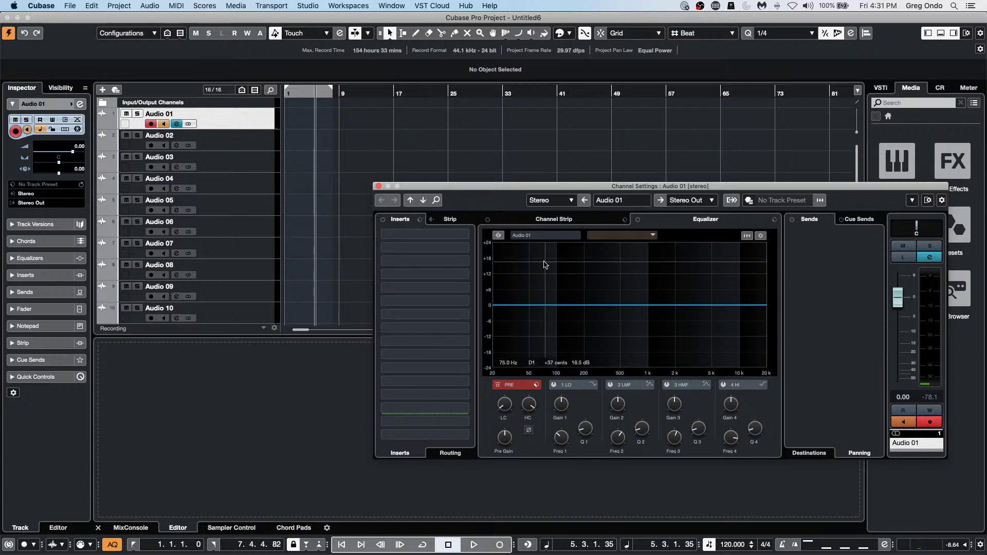
{"action": "left_click", "coordinate": [468, 234]}
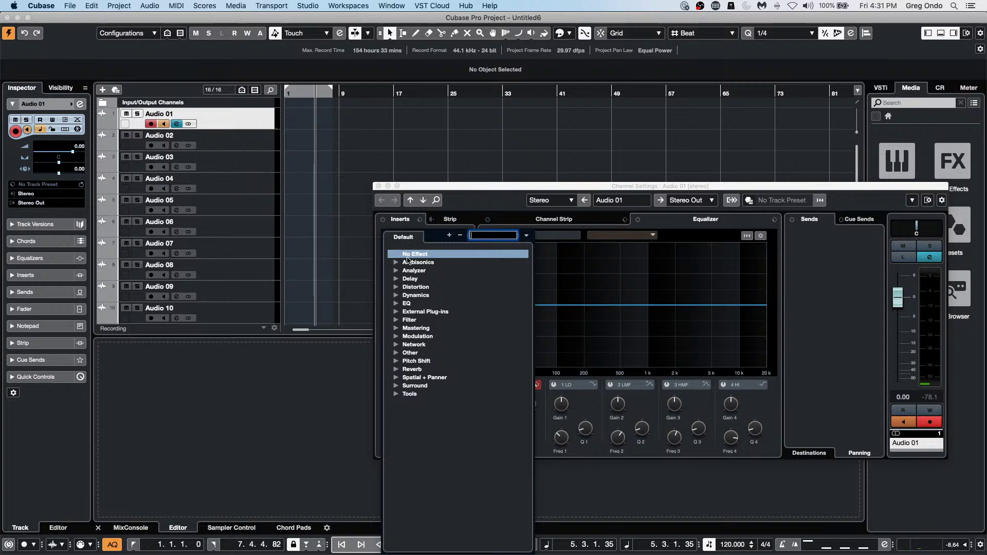
{"action": "left_click", "coordinate": [396, 278]}
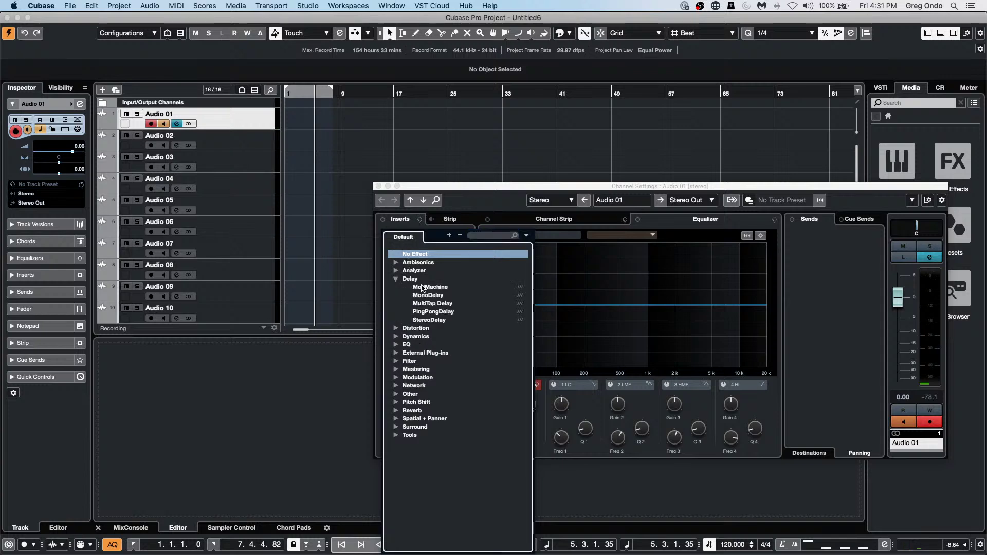
{"action": "left_click", "coordinate": [395, 337]}
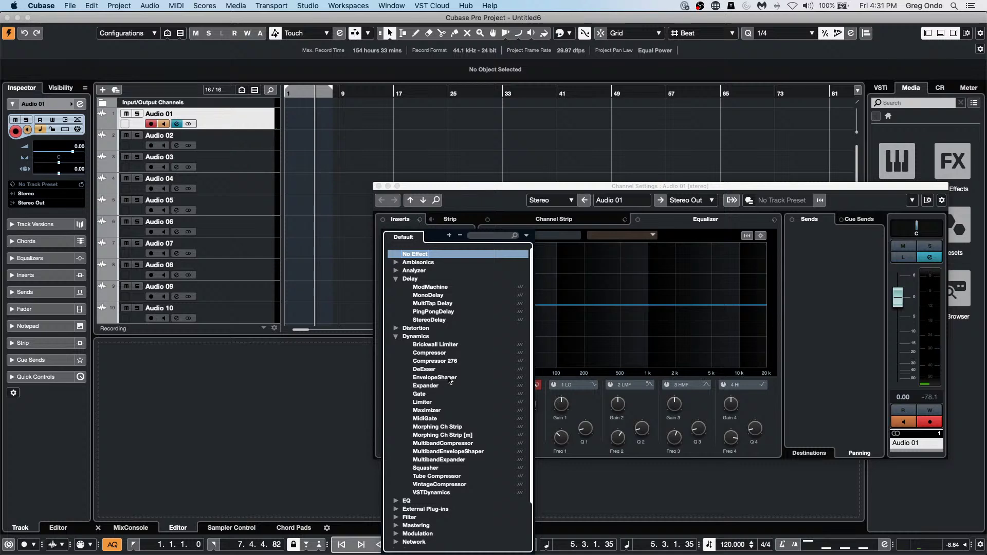
{"action": "left_click", "coordinate": [446, 352]}
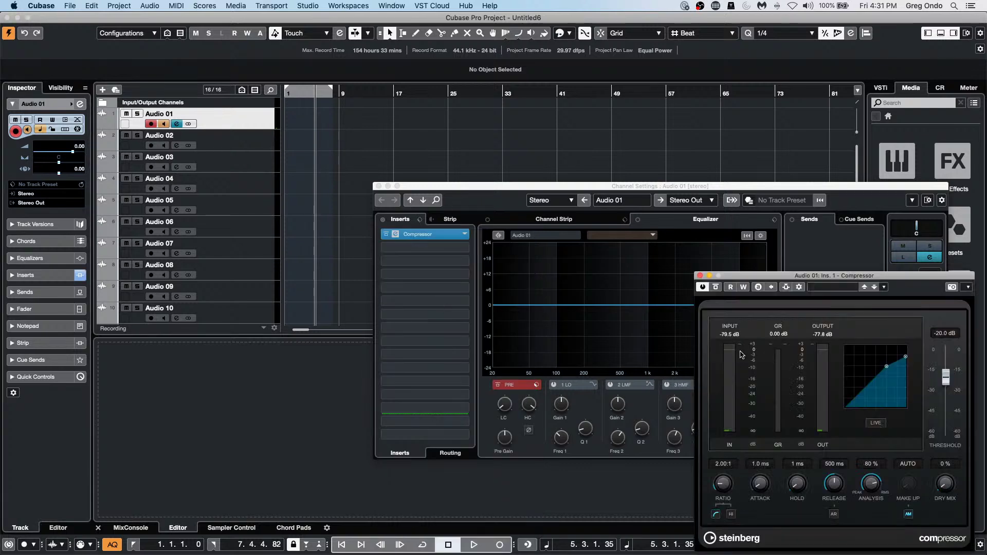
{"action": "left_click_drag", "start_coordinate": [797, 276], "coordinate": [468, 228]}
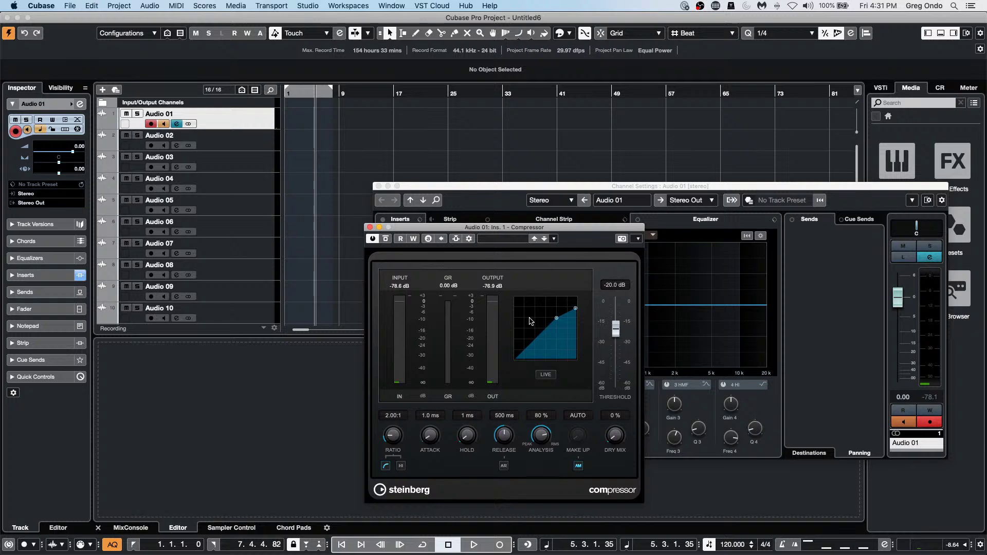
Set the compressor's A setting to a -36.4 dB threshold and its B setting to a -46.2 dB threshold and 8.00:1 ratio.
{"action": "left_click_drag", "start_coordinate": [556, 323], "coordinate": [540, 339]}
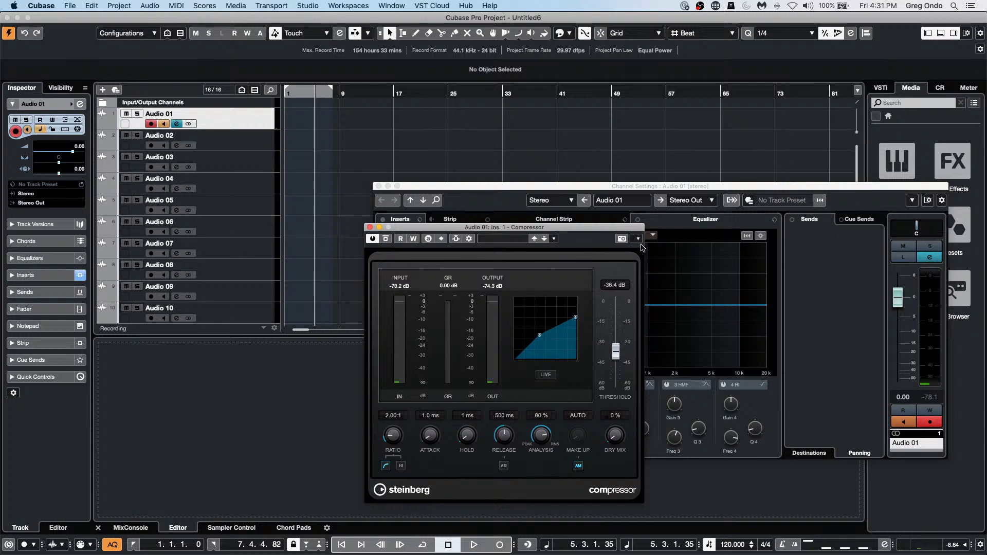
{"action": "left_click", "coordinate": [639, 239]}
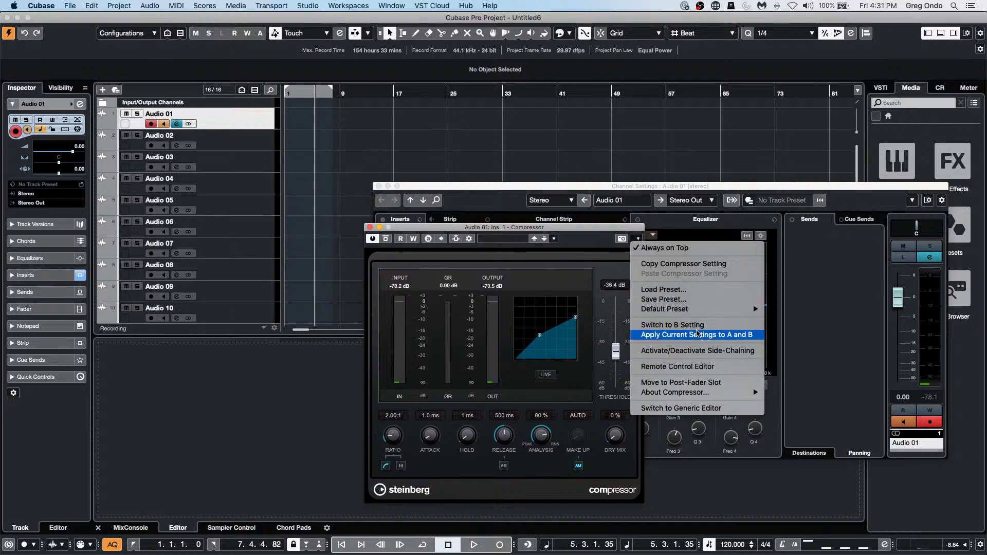
{"action": "left_click", "coordinate": [689, 324]}
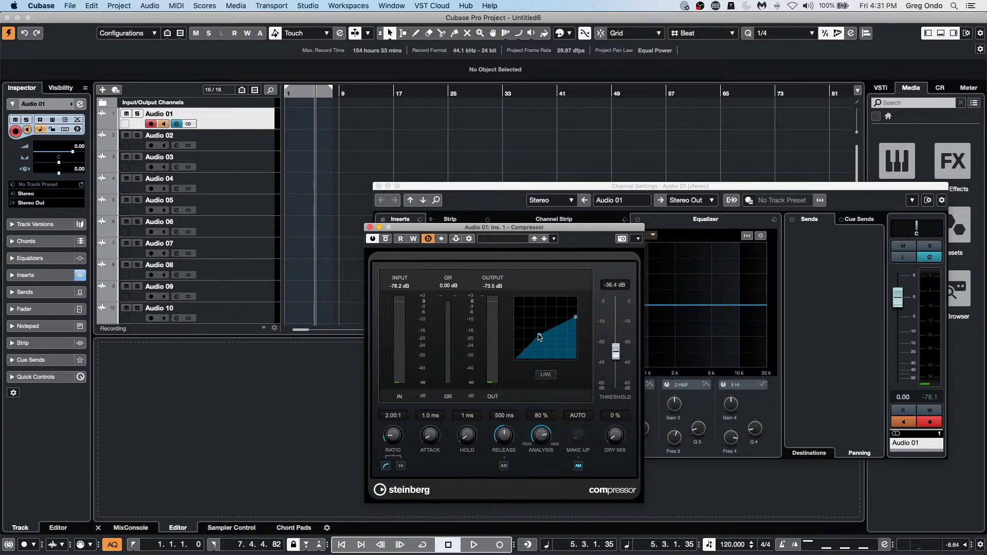
{"action": "left_click_drag", "start_coordinate": [540, 336], "coordinate": [570, 352]}
Compare the compressor's A setting with B, ending on B, and close the Audio 01 channel settings.
{"action": "left_click", "coordinate": [638, 239]}
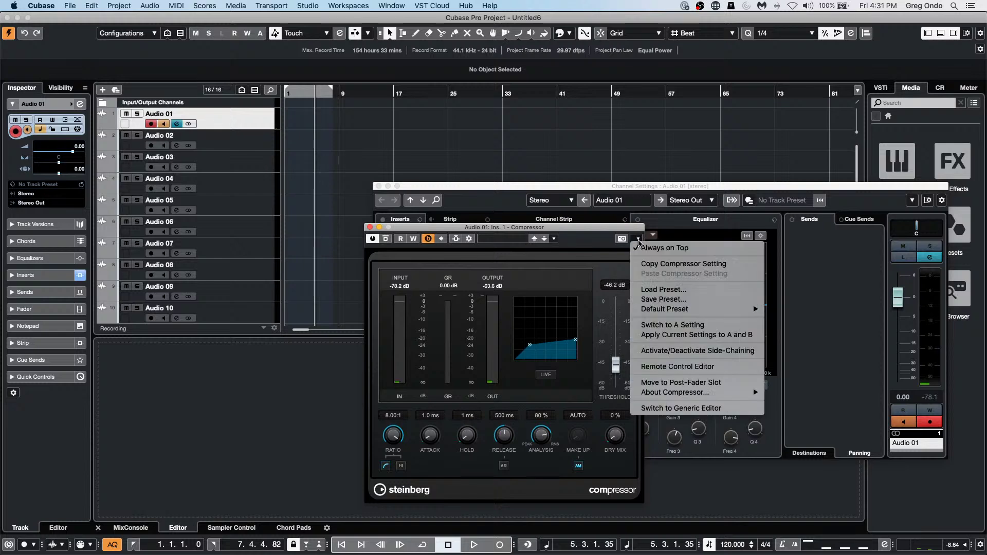
{"action": "left_click", "coordinate": [712, 332]}
{"action": "left_click", "coordinate": [636, 239]}
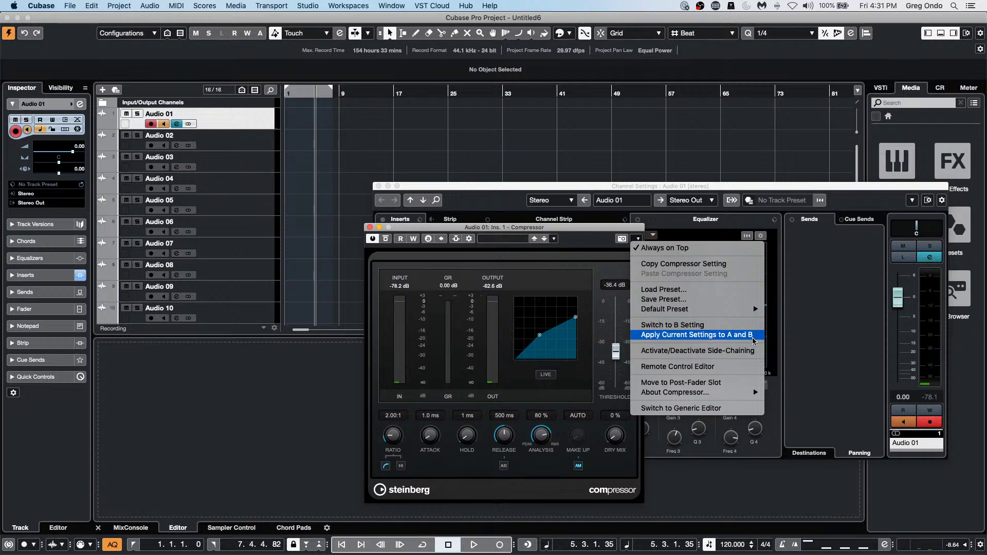
{"action": "left_click", "coordinate": [736, 326]}
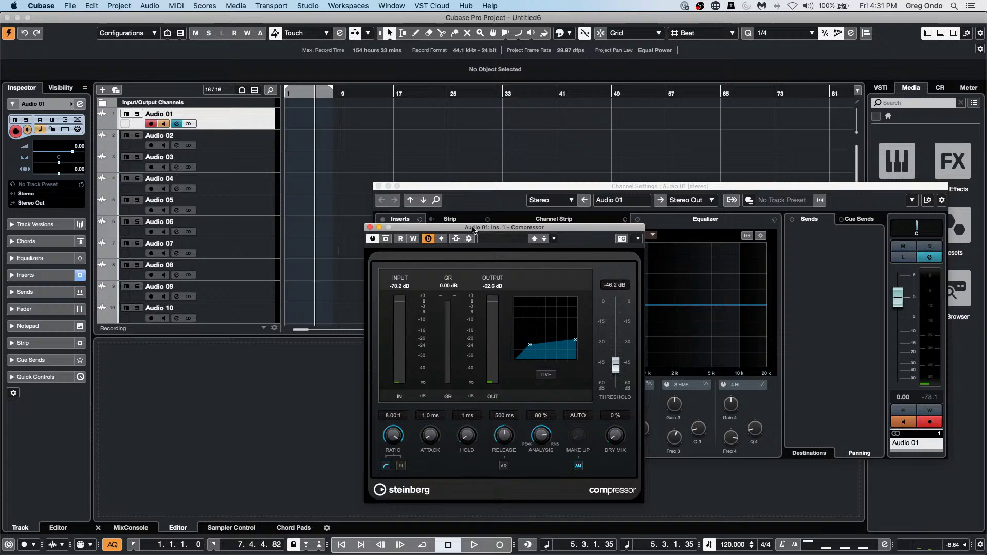
{"action": "left_click_drag", "start_coordinate": [473, 229], "coordinate": [260, 196]}
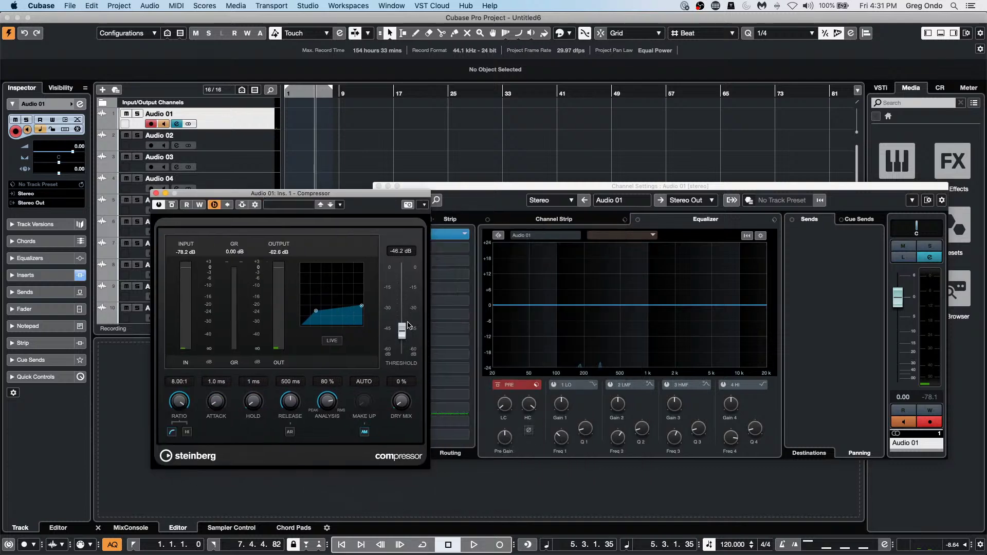
{"action": "left_click", "coordinate": [378, 186]}
Enable Learn for the Generic Remote in Studio Setup and map Fader 1 to Note On address 37 from the controller.
{"action": "left_click", "coordinate": [309, 6]}
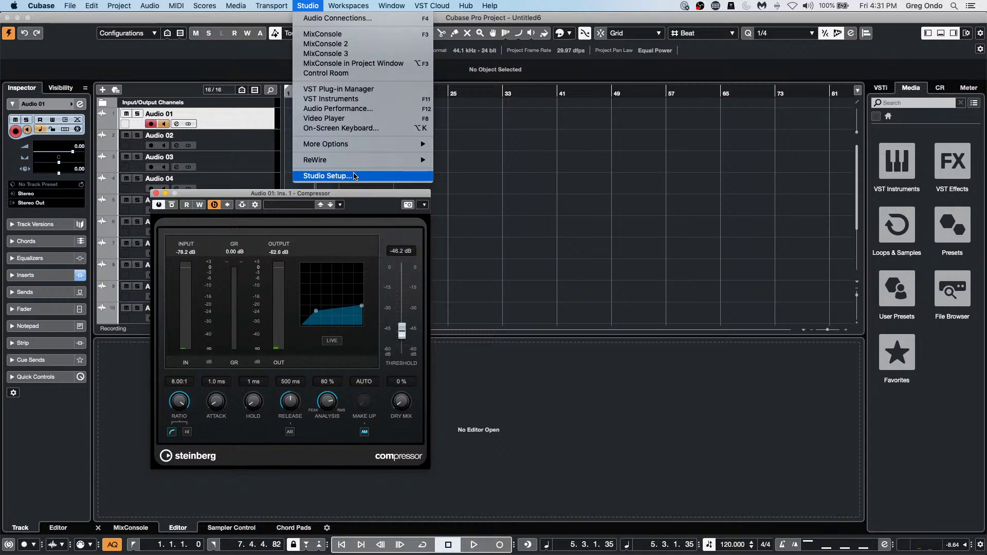
{"action": "left_click", "coordinate": [354, 176]}
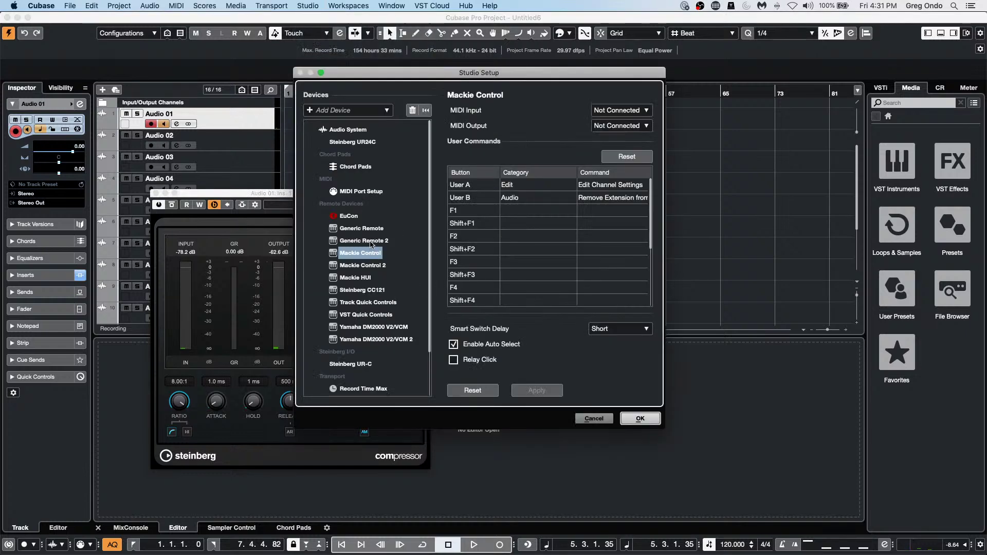
{"action": "left_click", "coordinate": [370, 228]}
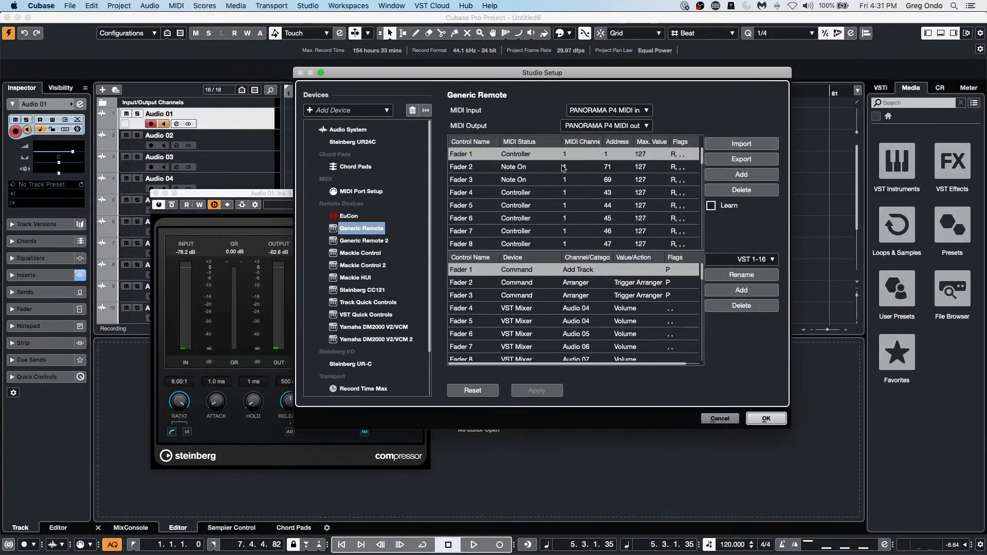
{"action": "left_click", "coordinate": [711, 205]}
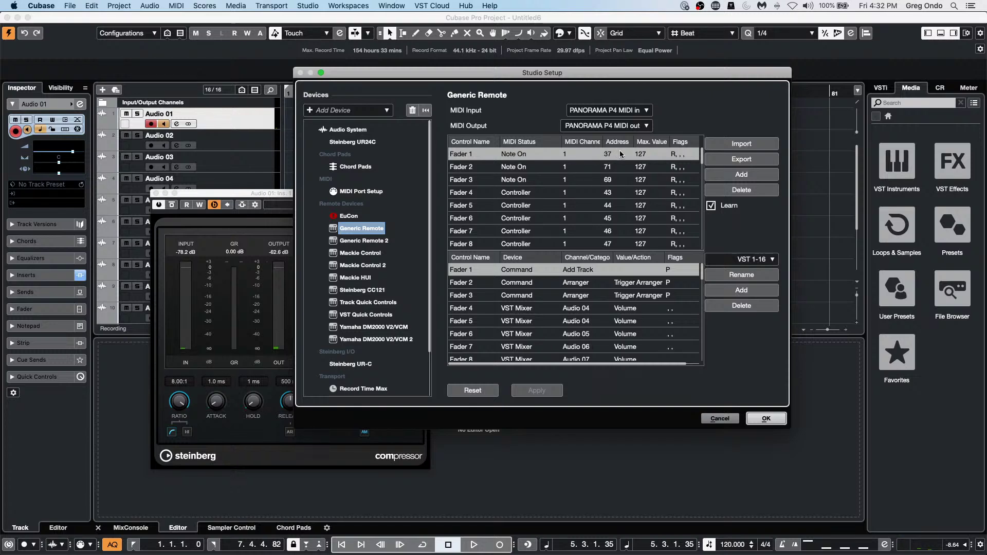
Set Fader 1's command category to Edit and find the Toggle A/B Setting action for it.
{"action": "left_click", "coordinate": [586, 274]}
{"action": "scroll", "coordinate": [606, 343], "scroll_direction": "down", "scroll_amount": 3}
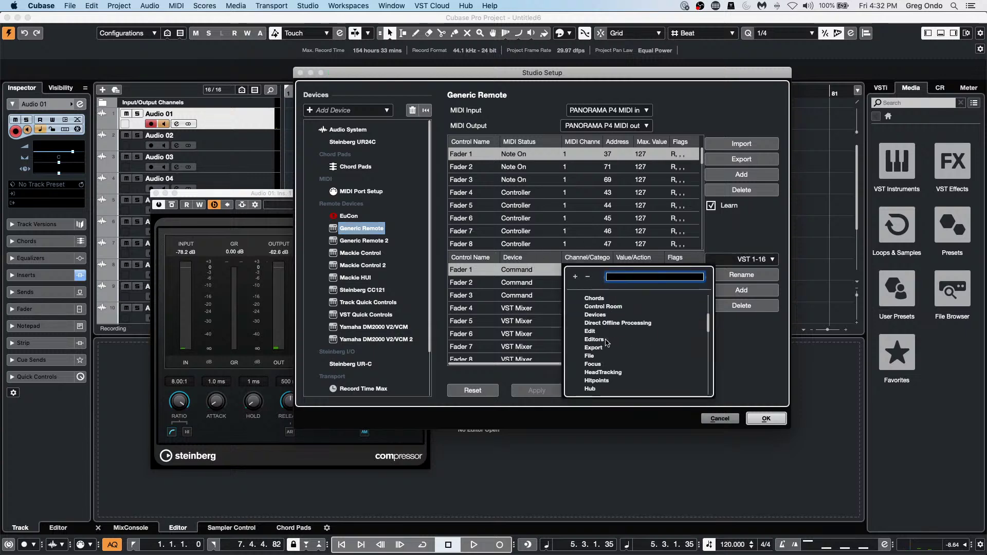
{"action": "left_click", "coordinate": [597, 332]}
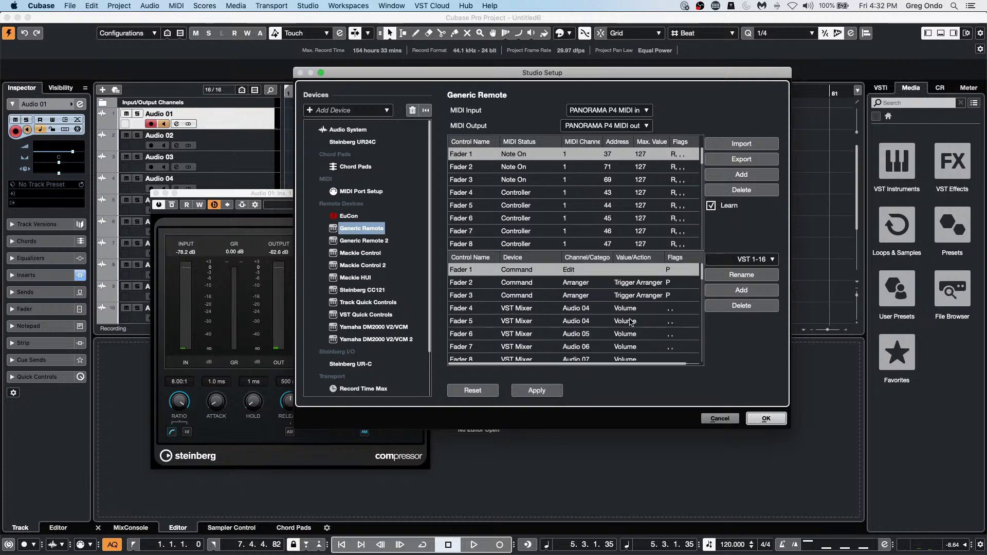
{"action": "left_click", "coordinate": [647, 275]}
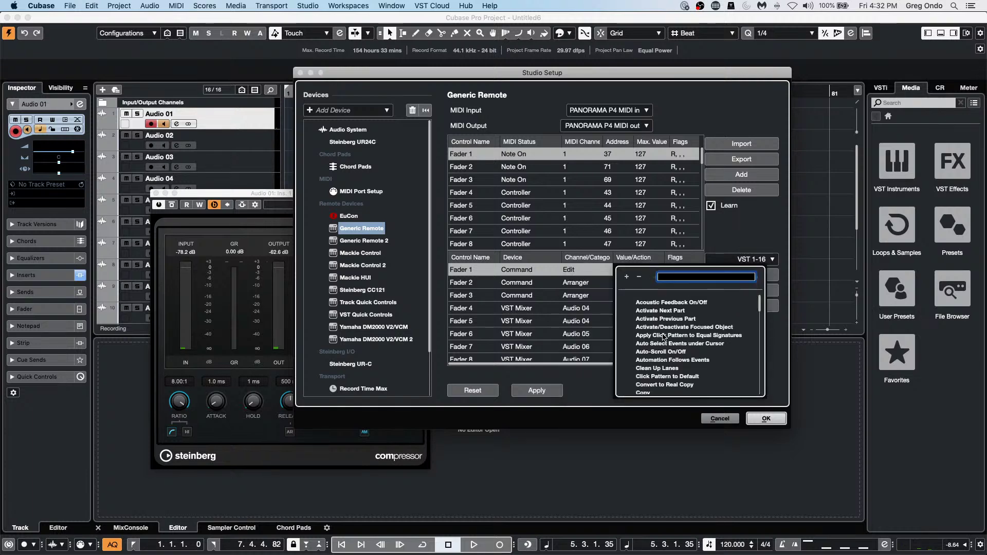
{"action": "scroll", "coordinate": [664, 337], "scroll_direction": "down", "scroll_amount": 15}
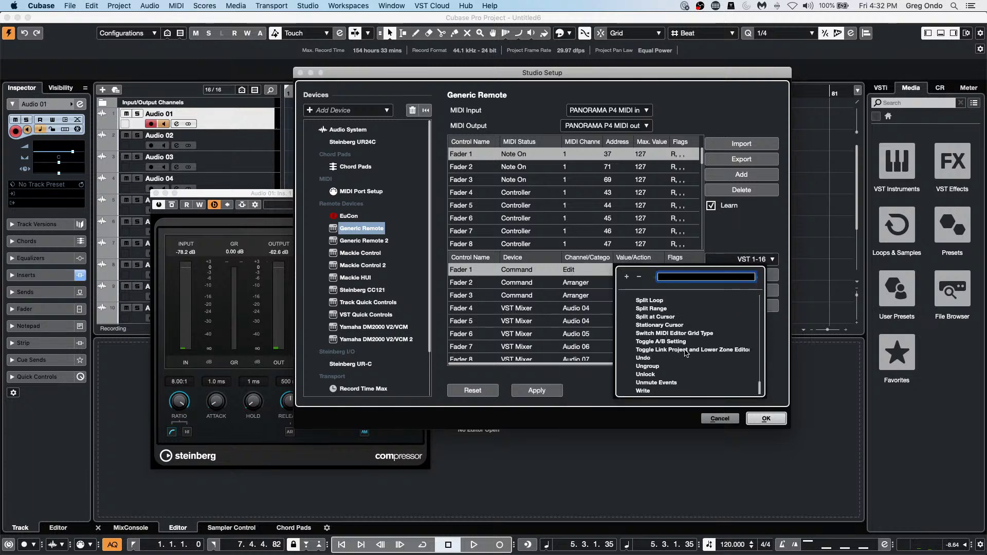
Assign the Toggle A/B Setting command to Fader 1 of the Generic Remote, confirm the setup and select the Audio 01 track.
{"action": "left_click", "coordinate": [684, 342]}
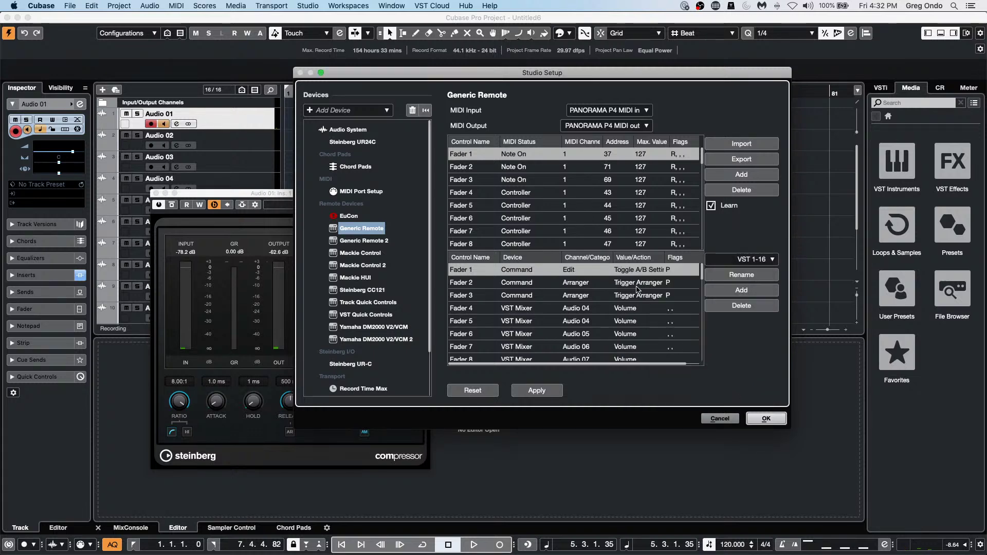
{"action": "left_click", "coordinate": [766, 420]}
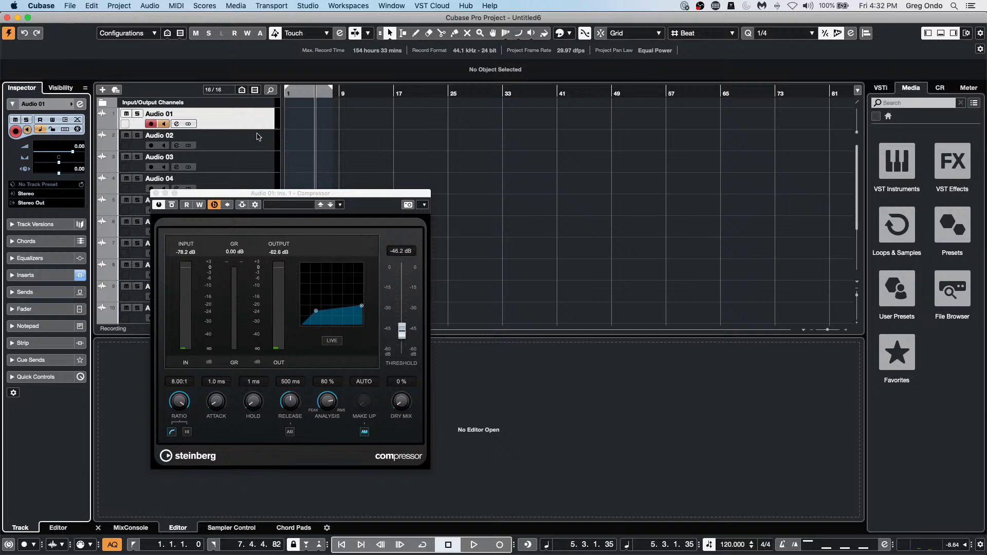
{"action": "left_click", "coordinate": [252, 118]}
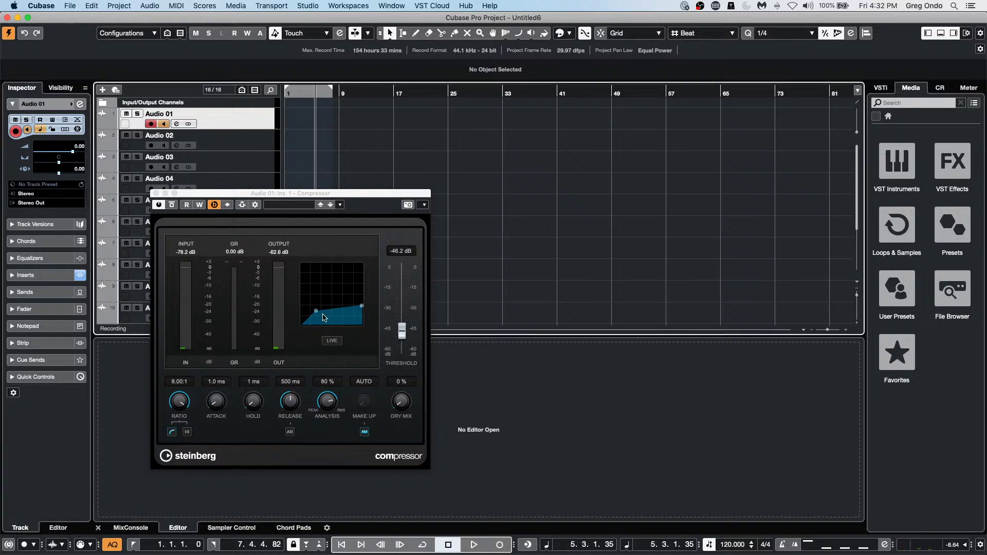
{"action": "left_click", "coordinate": [308, 6]}
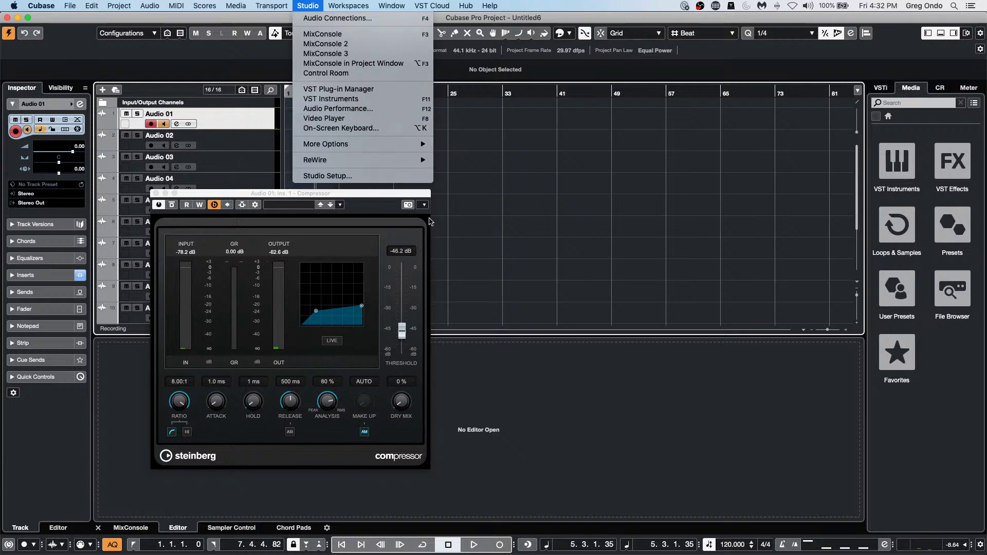
{"action": "key", "text": "Escape"}
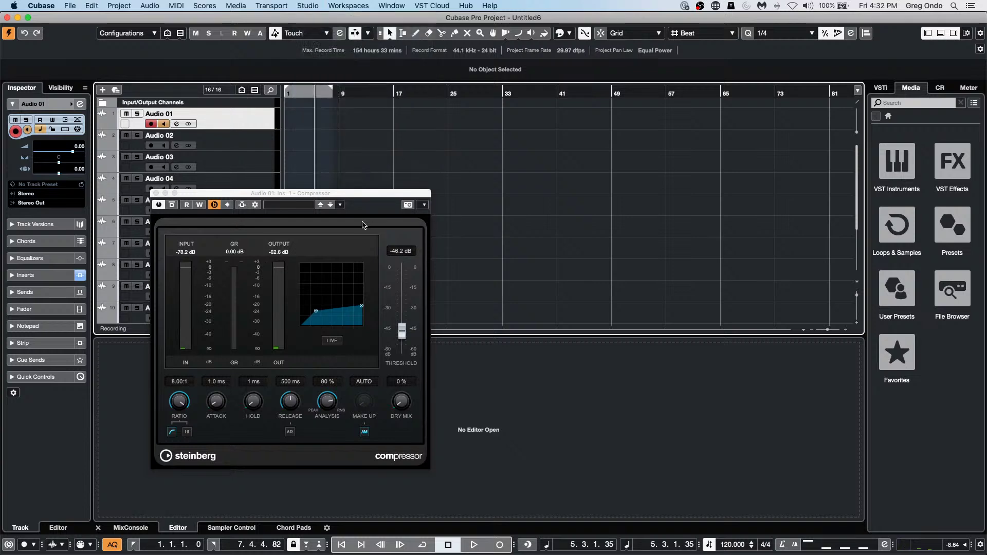
{"action": "left_click", "coordinate": [354, 244]}
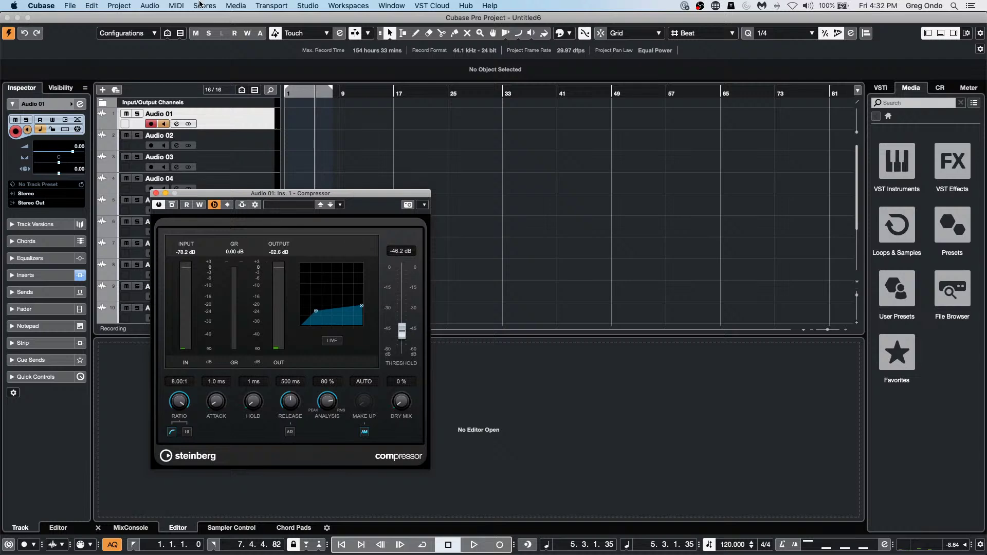
Turn on Learn for the Generic Remote in Studio Setup and confirm the dialog.
{"action": "left_click", "coordinate": [298, 6]}
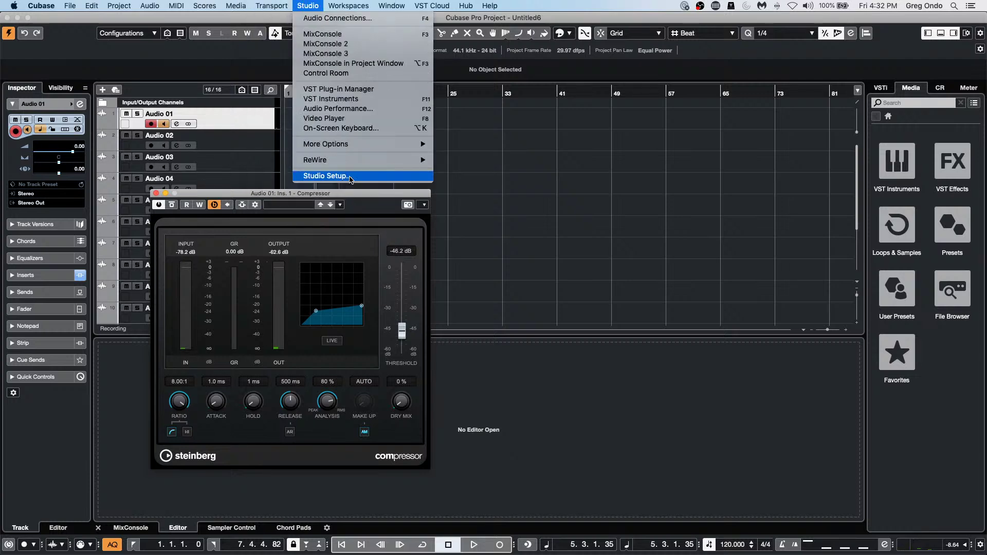
{"action": "left_click", "coordinate": [327, 176]}
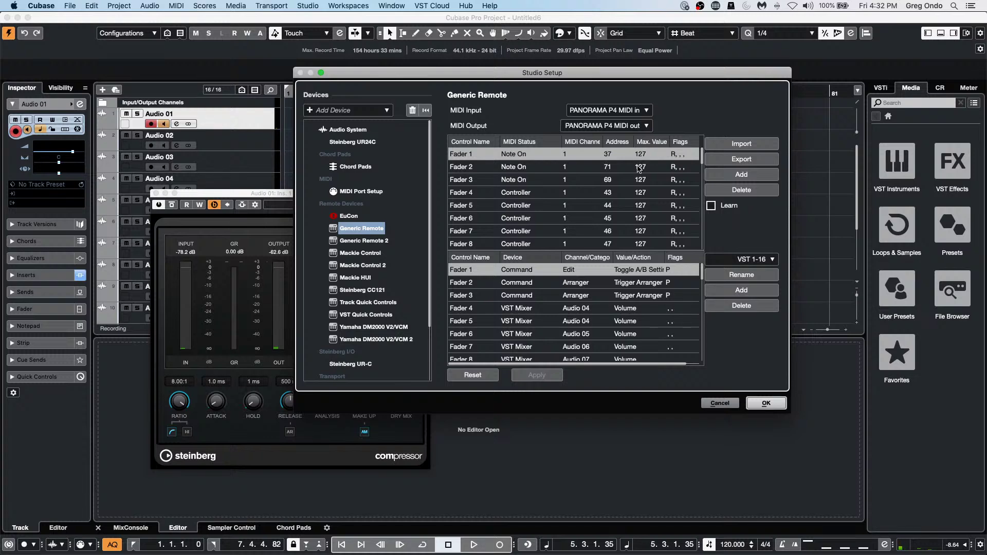
{"action": "left_click", "coordinate": [712, 206]}
{"action": "left_click", "coordinate": [768, 405]}
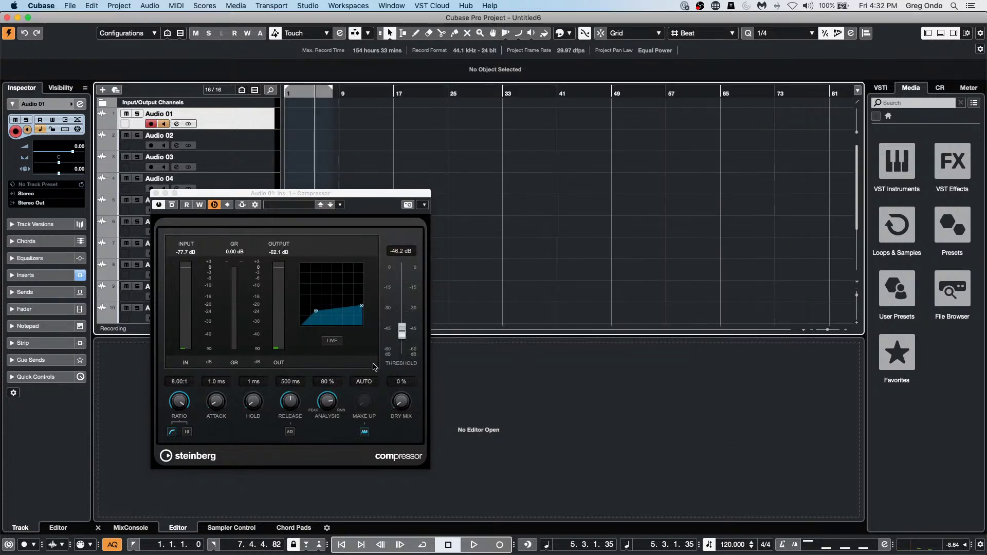
Close the compressor window and draw a MIDI part about 12 bars long from near bar 1 on the Retrologue 01 track.
{"action": "left_click", "coordinate": [154, 194]}
{"action": "scroll", "coordinate": [353, 168], "scroll_direction": "down", "scroll_amount": 5}
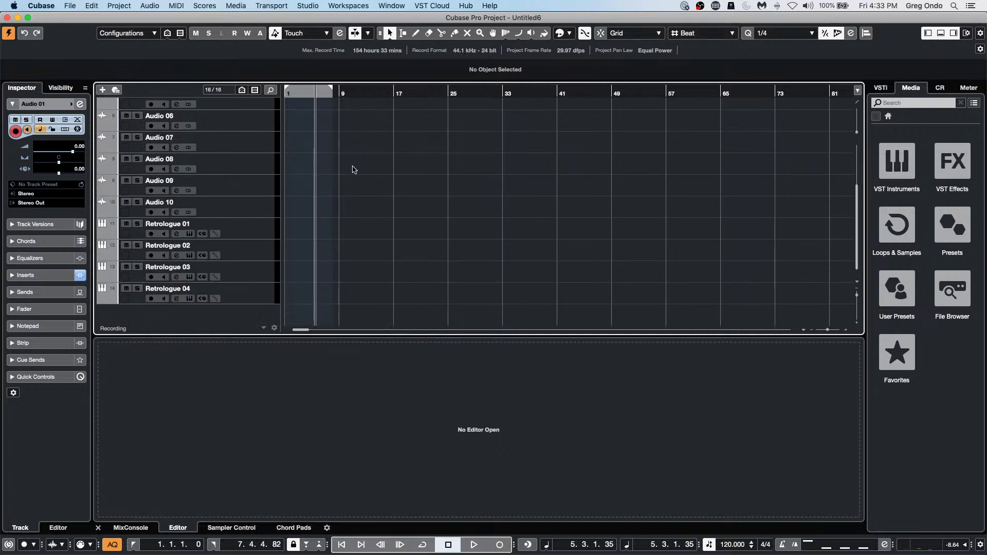
{"action": "right_click", "coordinate": [324, 232]}
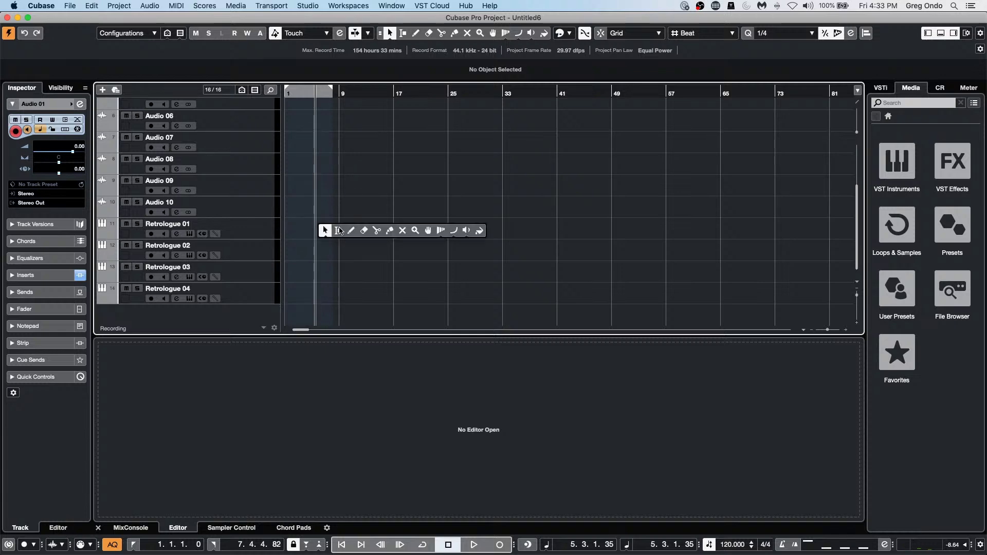
{"action": "left_click", "coordinate": [350, 231]}
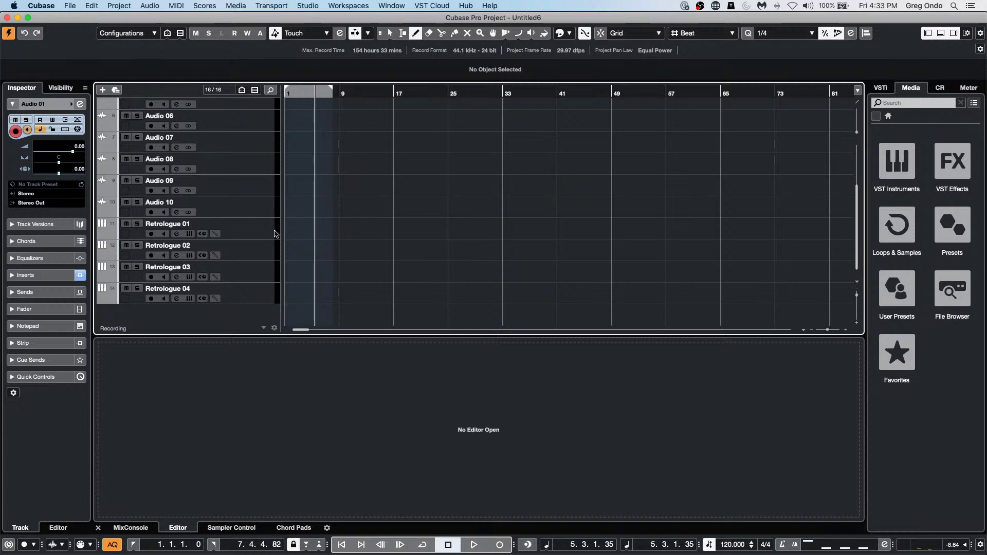
{"action": "left_click_drag", "start_coordinate": [289, 223], "coordinate": [373, 226]}
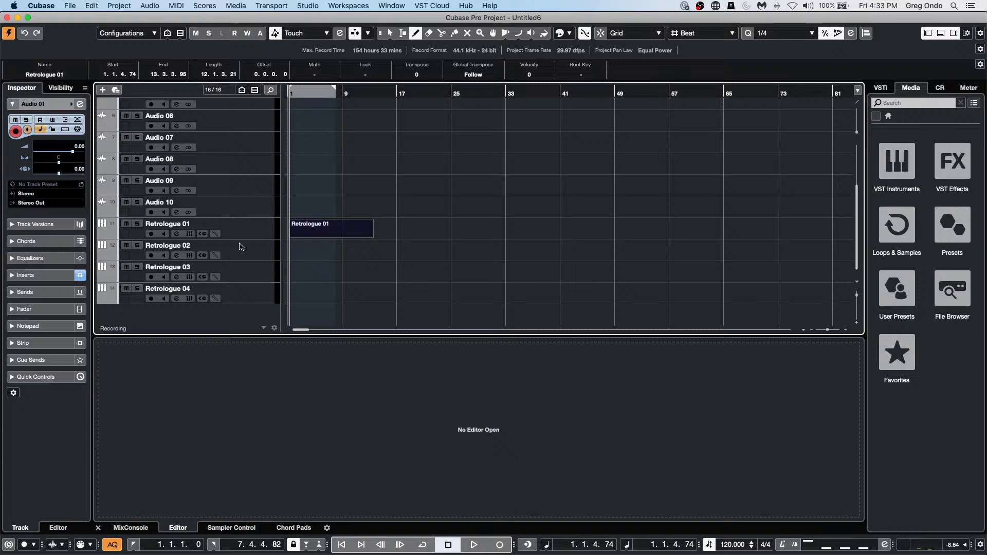
Increase the Retrologue 01 track height and open its MIDI part in a separate Key Editor window.
{"action": "left_click_drag", "start_coordinate": [239, 239], "coordinate": [232, 280]}
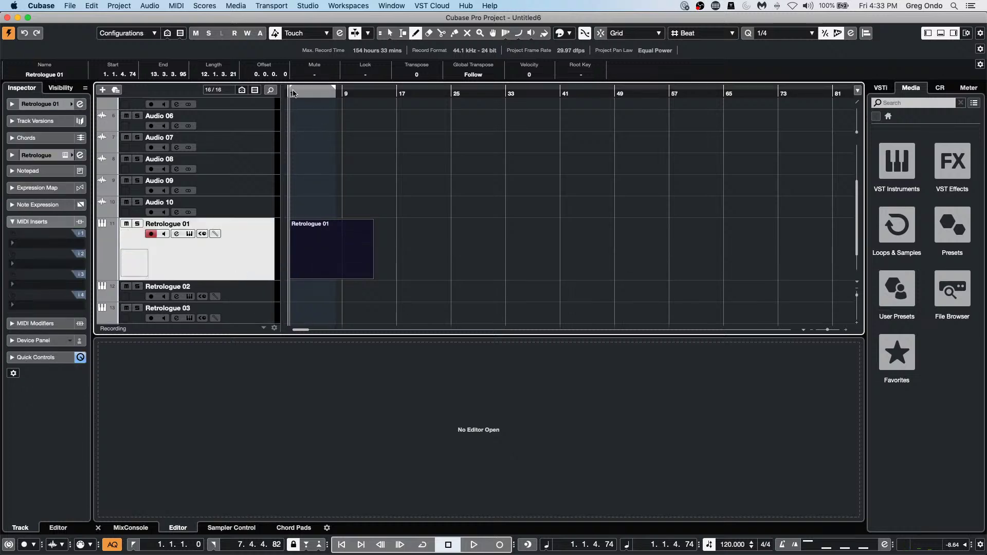
{"action": "left_click_drag", "start_coordinate": [295, 92], "coordinate": [372, 187]}
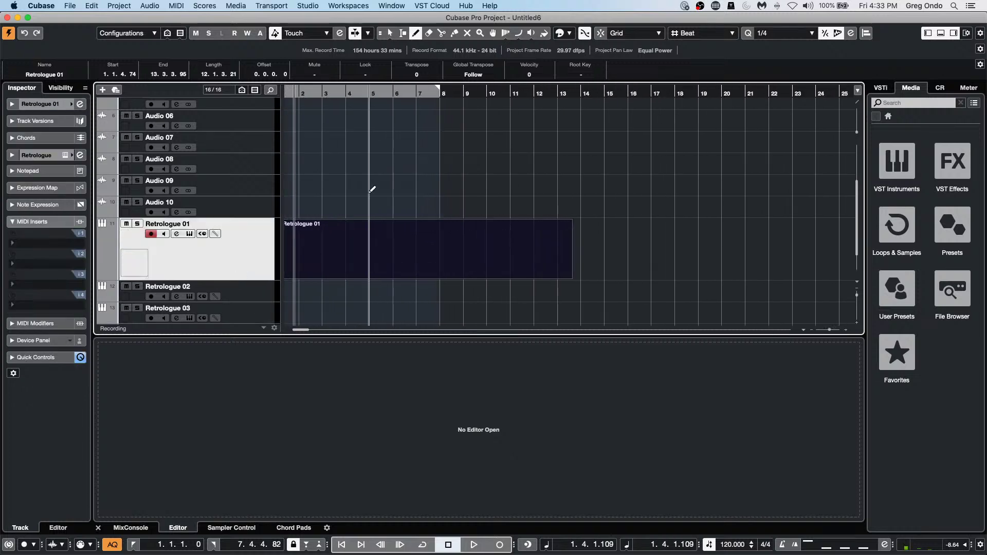
{"action": "key", "text": "1"}
{"action": "double_click", "coordinate": [325, 273]}
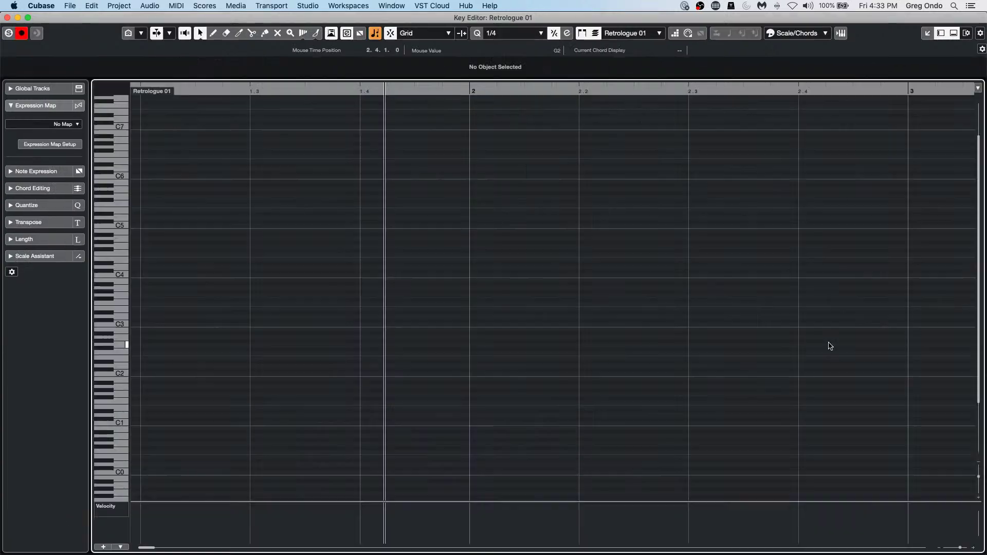
{"action": "left_click", "coordinate": [828, 349]}
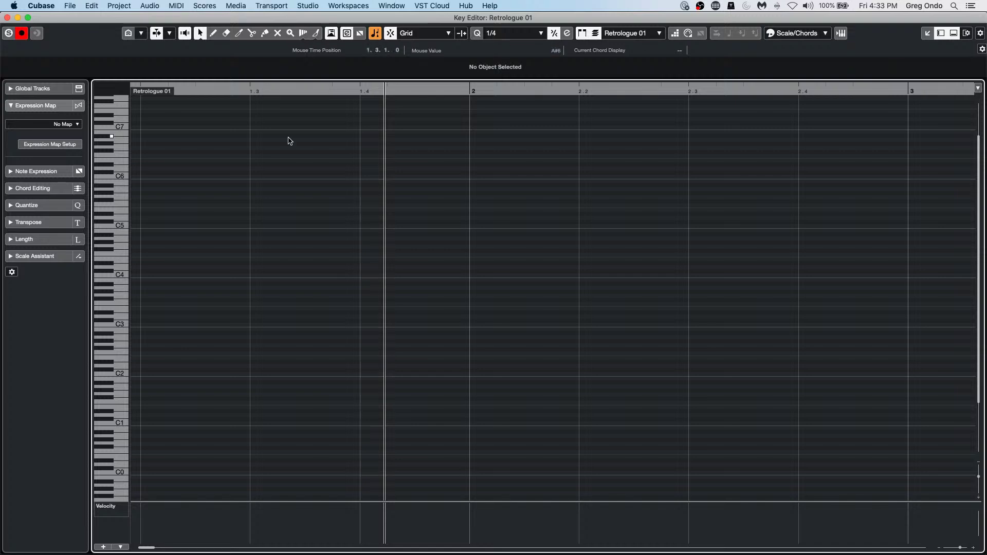
{"action": "left_click_drag", "start_coordinate": [346, 89], "coordinate": [346, 66]}
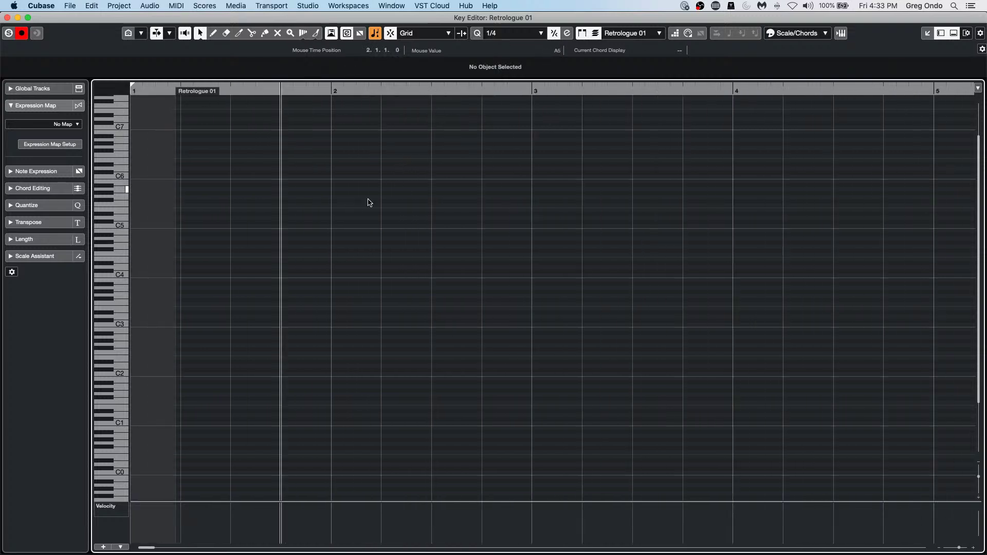
Set the quantize value to 1/16 and paint note rows starting at bar 2, one at C4 and a longer one at D2.
{"action": "right_click", "coordinate": [335, 237]}
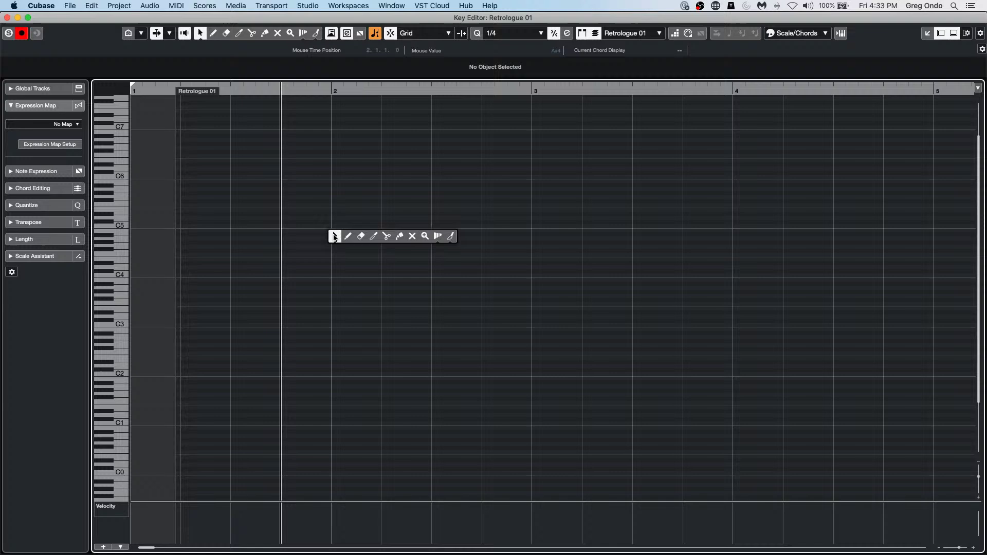
{"action": "left_click", "coordinate": [453, 237]}
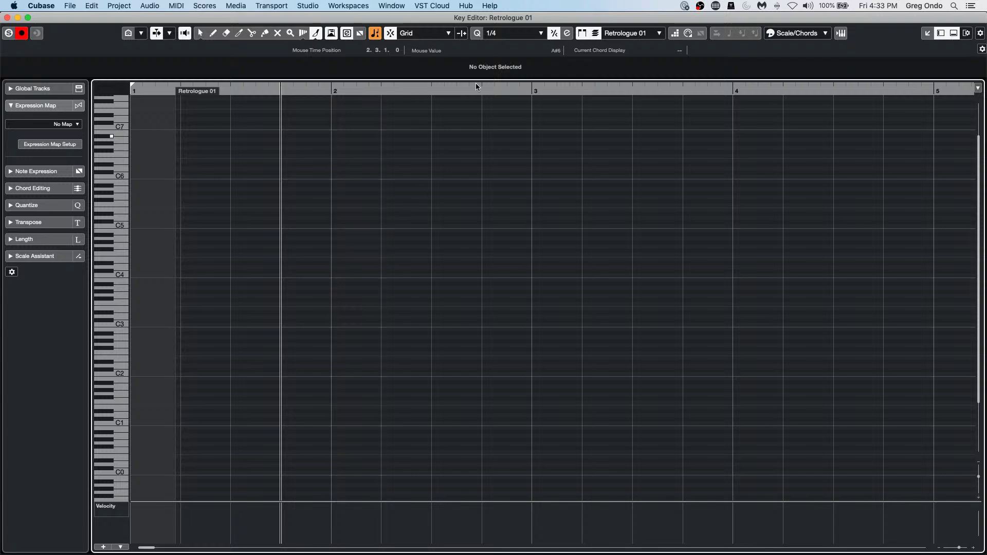
{"action": "left_click", "coordinate": [511, 34]}
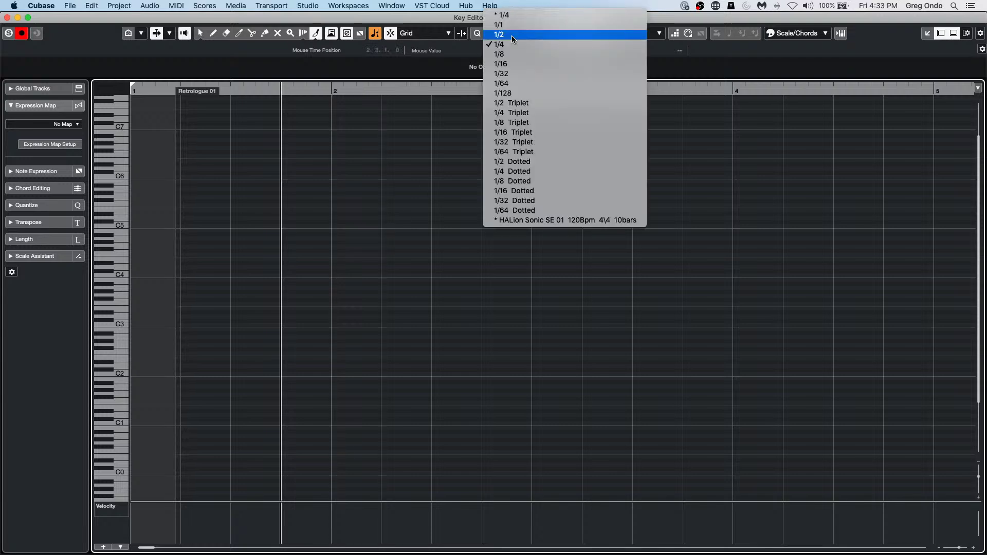
{"action": "left_click", "coordinate": [522, 64]}
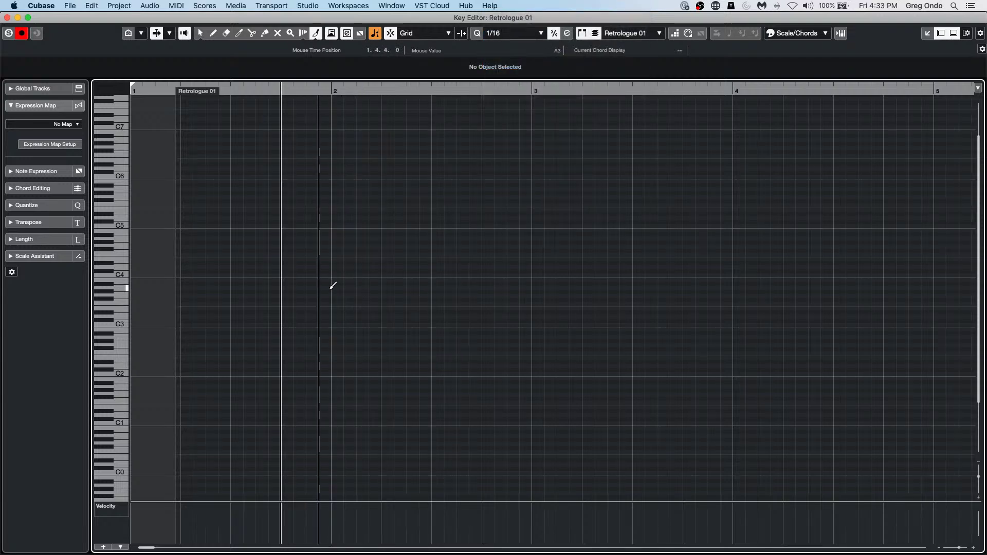
{"action": "left_click_drag", "start_coordinate": [335, 277], "coordinate": [551, 271]}
{"action": "left_click_drag", "start_coordinate": [335, 366], "coordinate": [875, 358]}
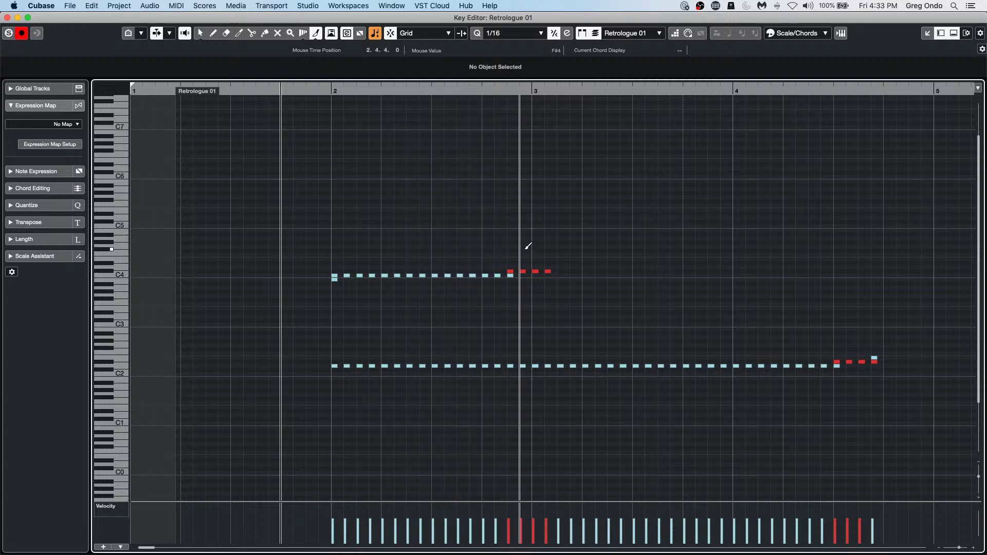
Draw test notes of different lengths above the painted rows with the Draw tool, including D5, B5, G5 and G4.
{"action": "right_click", "coordinate": [321, 216]}
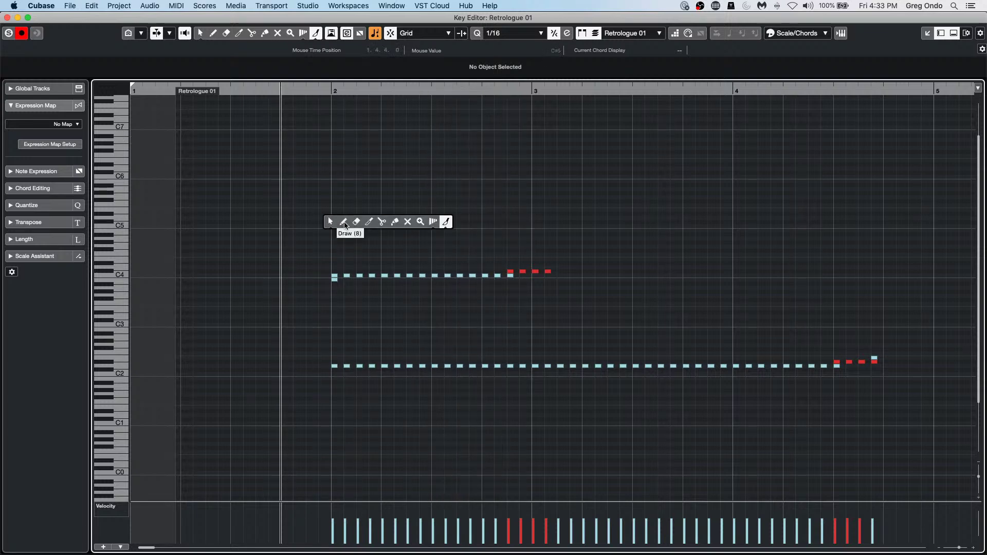
{"action": "left_click", "coordinate": [342, 222]}
{"action": "left_click_drag", "start_coordinate": [334, 222], "coordinate": [455, 218]}
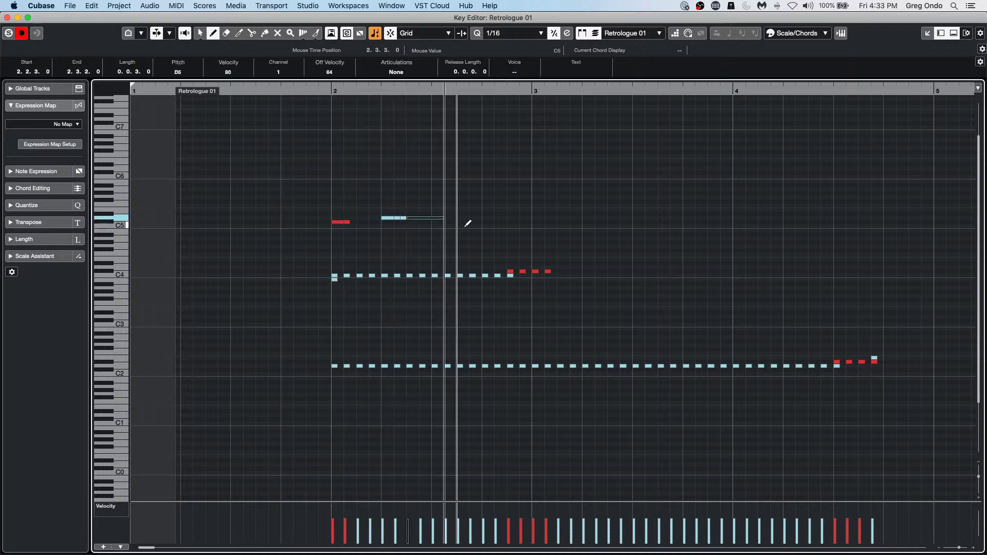
{"action": "left_click_drag", "start_coordinate": [384, 181], "coordinate": [575, 186]}
{"action": "left_click", "coordinate": [435, 197]}
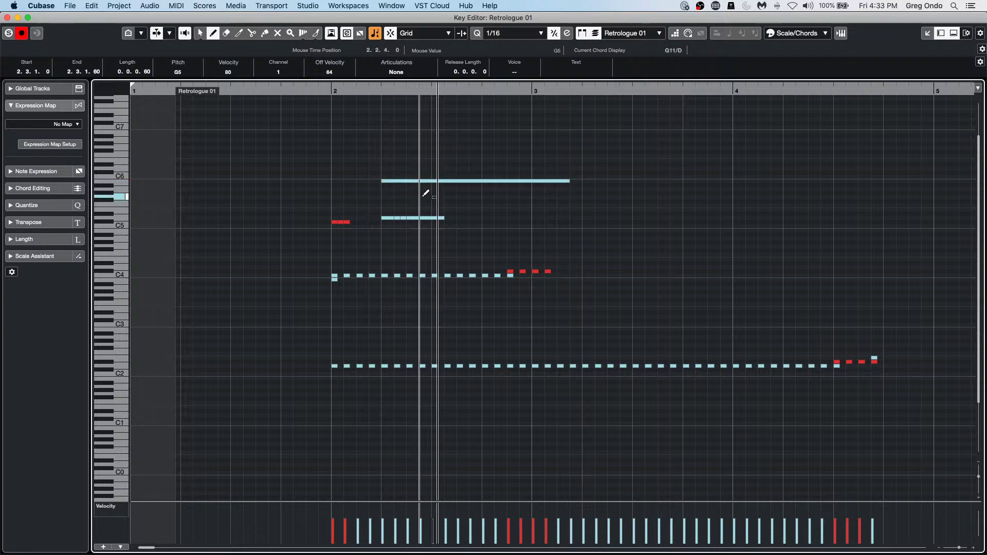
{"action": "left_click_drag", "start_coordinate": [521, 246], "coordinate": [617, 212]}
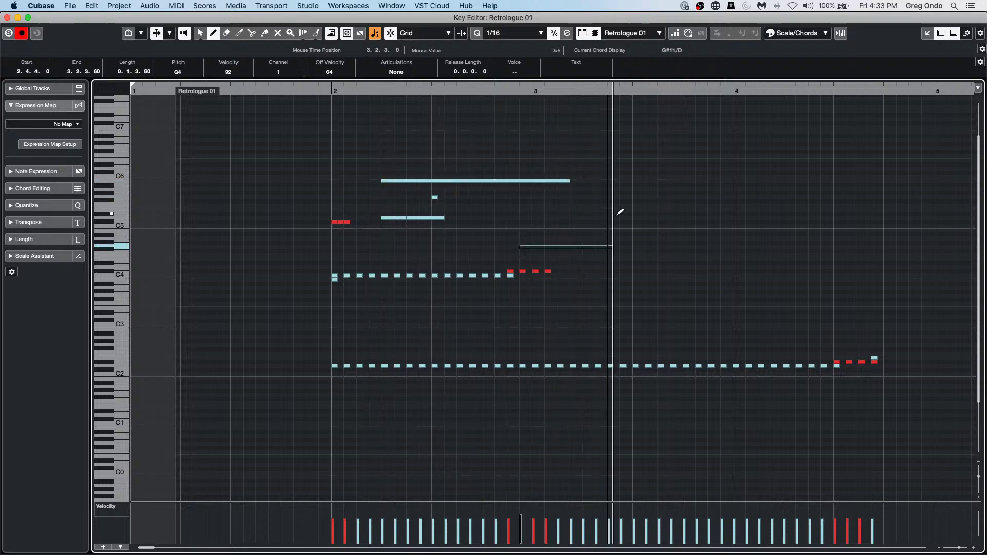
Undo the drawn notes, the painted rows and the Retrologue 01 part, and close the Key Editor window.
{"action": "key", "text": "super+z"}
{"action": "key", "text": "super+z"}
{"action": "key", "text": "super+z"}
{"action": "key", "text": "super+z"}
{"action": "key", "text": "super+z"}
{"action": "key", "text": "super+z"}
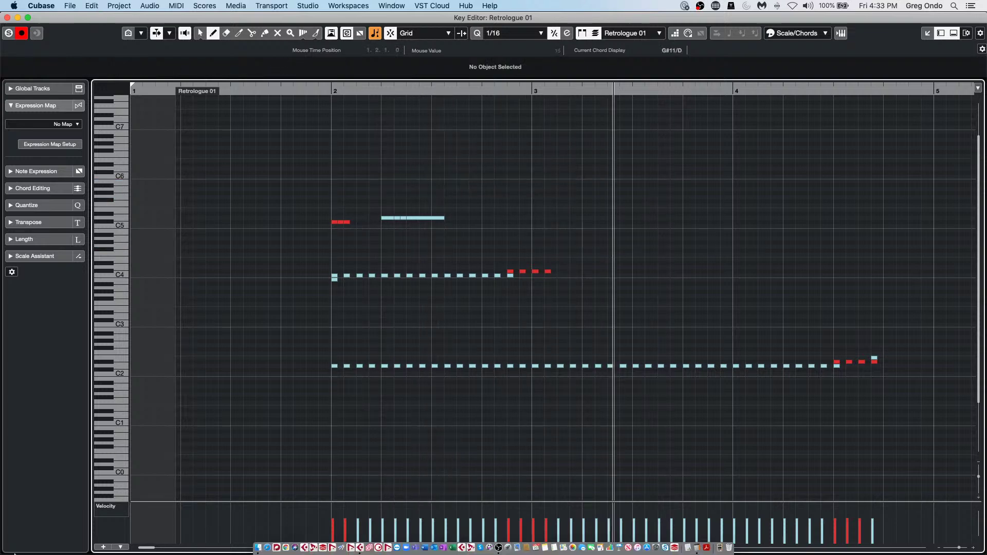
{"action": "key", "text": "super+z"}
{"action": "key", "text": "super+w"}
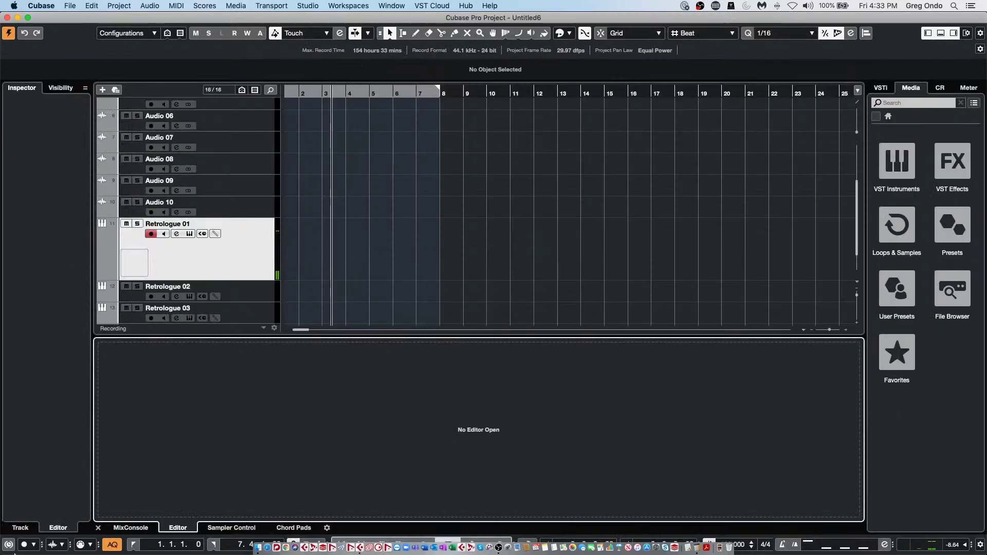
Redo the Retrologue 01 part with its two painted note rows and reopen it in a separate Key Editor window.
{"action": "key", "text": "super+shift+z"}
{"action": "key", "text": "super+shift+z"}
{"action": "key", "text": "super+shift+z"}
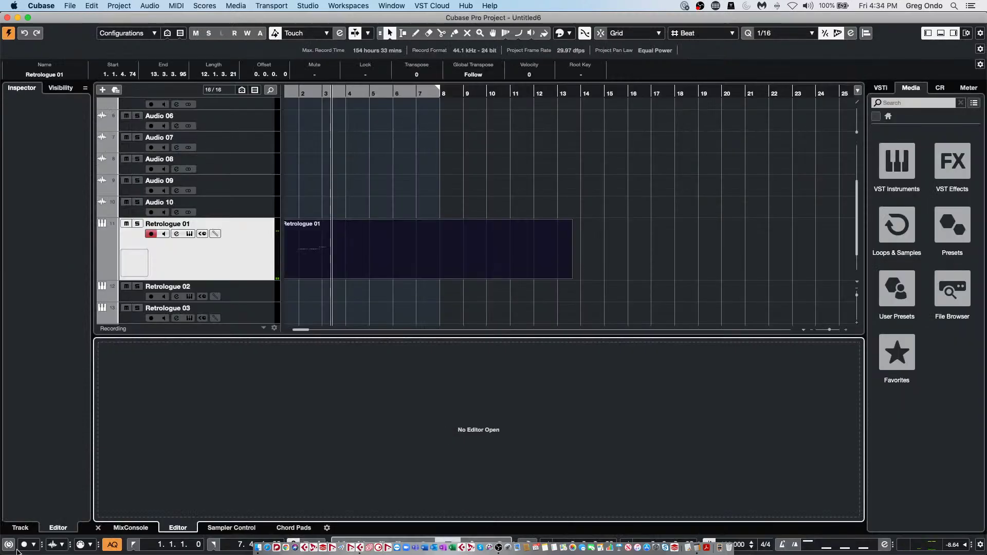
{"action": "left_click", "coordinate": [323, 257]}
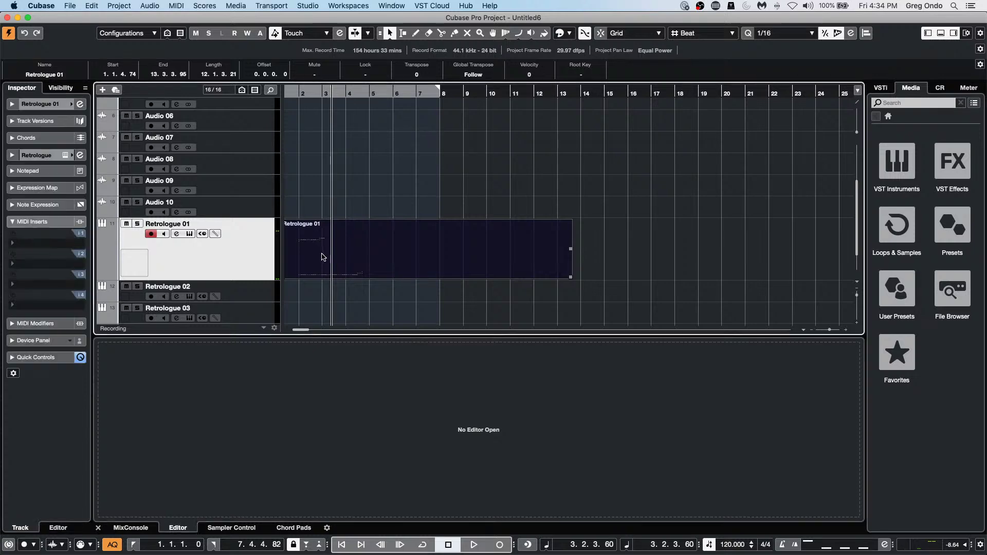
{"action": "double_click", "coordinate": [323, 257]}
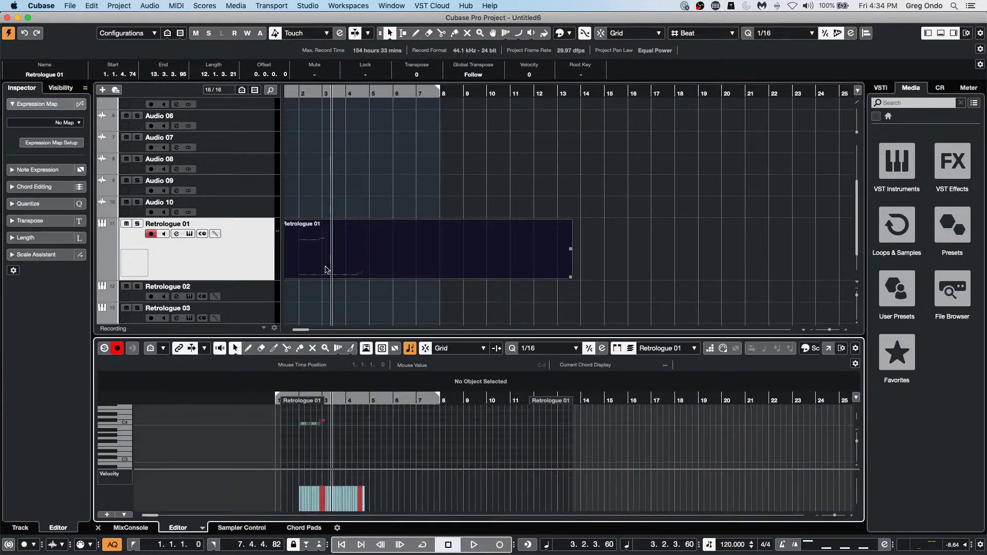
{"action": "left_click", "coordinate": [828, 348]}
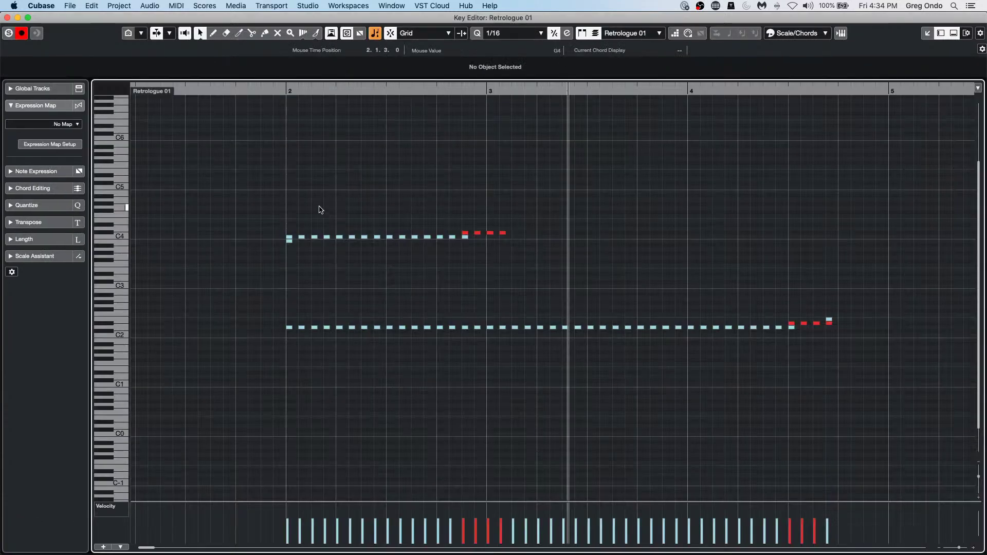
Undo both painted note rows and choose the Paint tool again.
{"action": "key", "text": "super+z"}
{"action": "key", "text": "super+z"}
{"action": "right_click", "coordinate": [302, 256]}
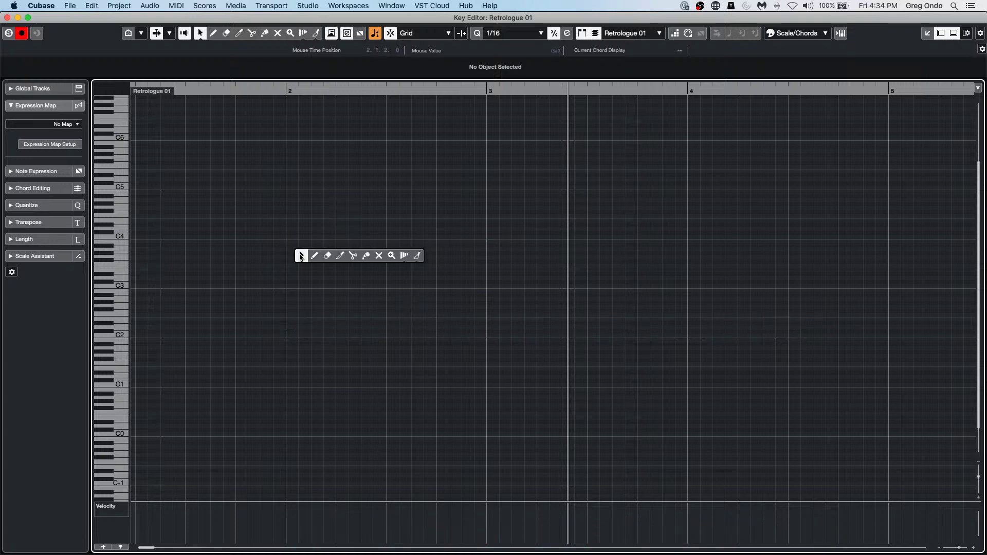
{"action": "left_click", "coordinate": [417, 256]}
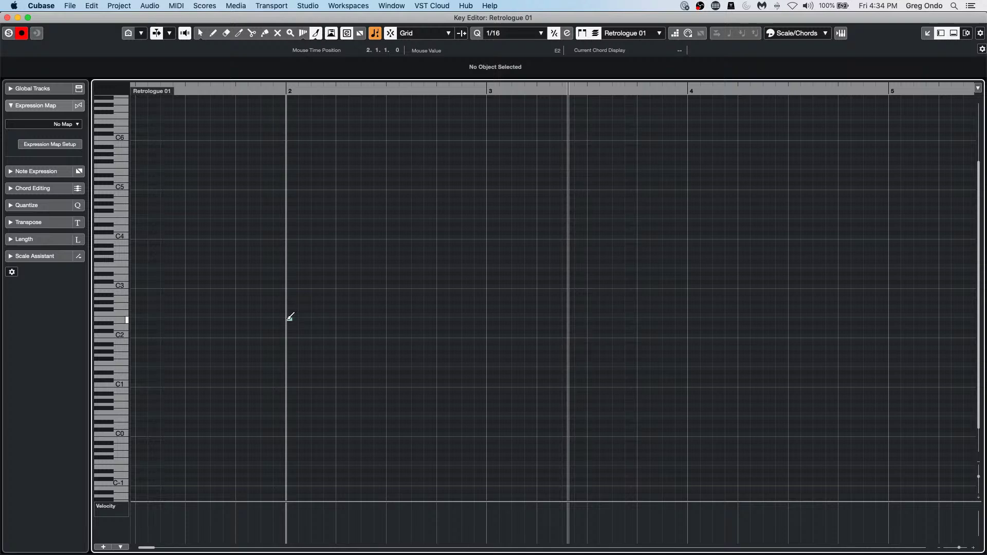
Paint a gently descending test run of 1/16 notes from E2 at bar 2, and undo it.
{"action": "left_click_drag", "start_coordinate": [288, 320], "coordinate": [746, 338]}
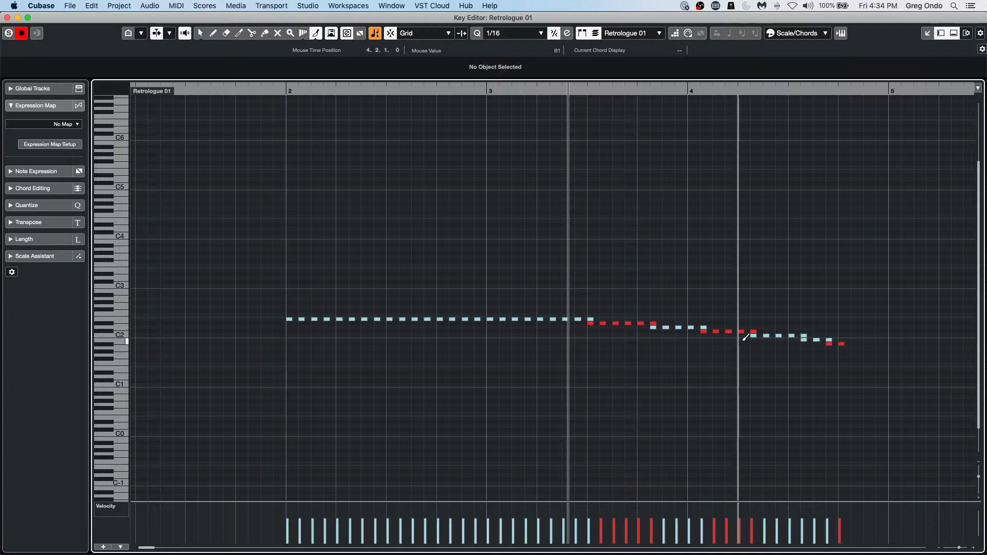
{"action": "key", "text": "super+z"}
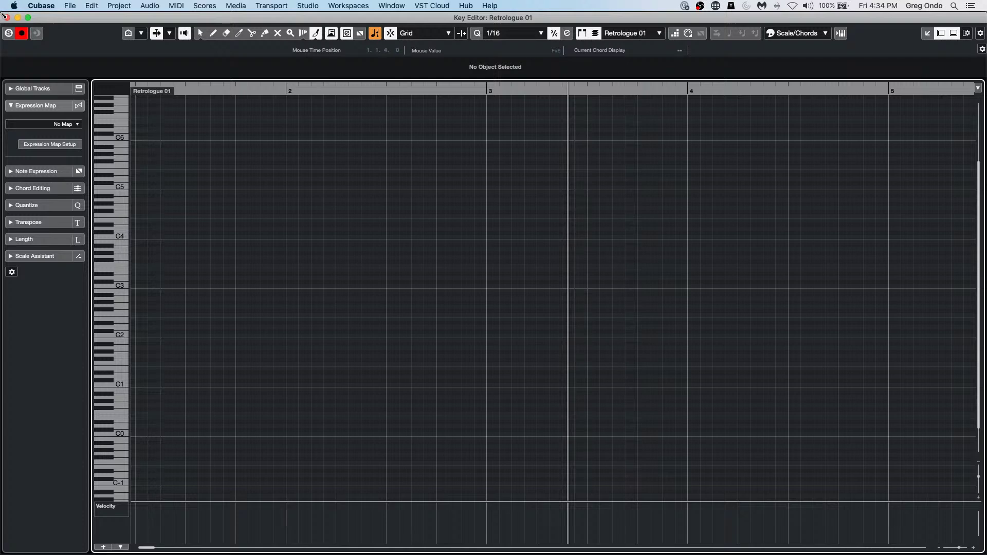
Close the Key Editor, open the recent project jump off.cpr as the active project and close its Drum Editor window.
{"action": "left_click", "coordinate": [7, 18]}
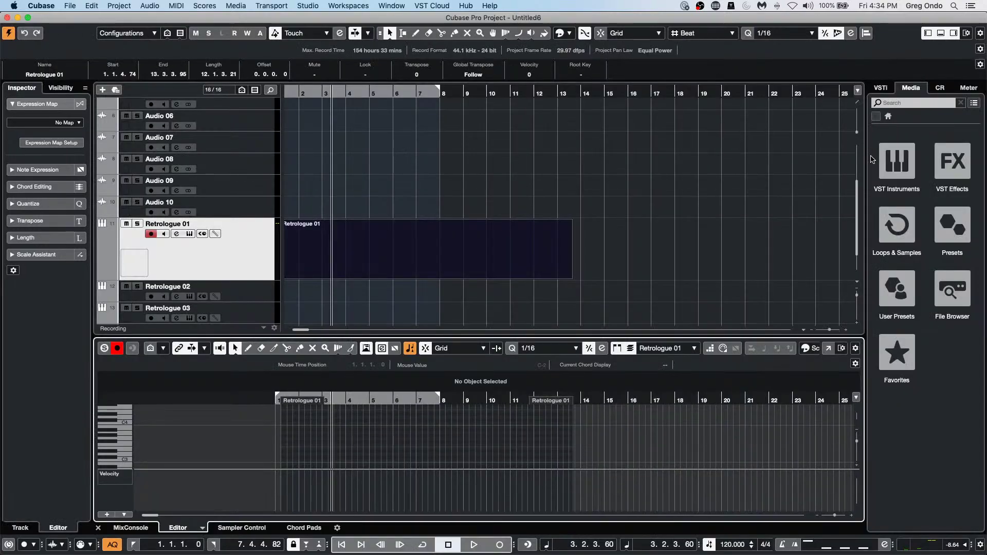
{"action": "left_click", "coordinate": [70, 6]}
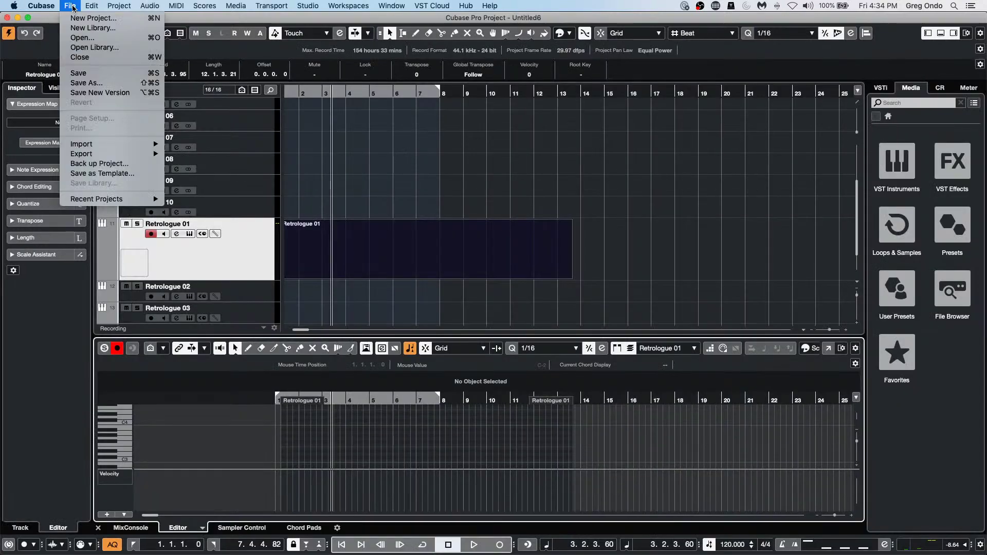
{"action": "mouse_move", "coordinate": [100, 205]}
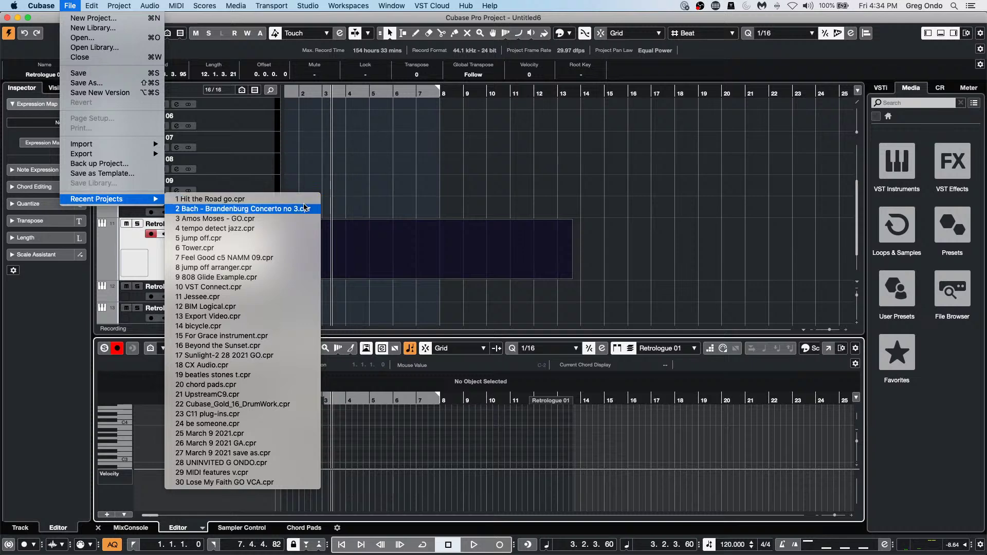
{"action": "left_click", "coordinate": [299, 238]}
{"action": "left_click", "coordinate": [9, 34]}
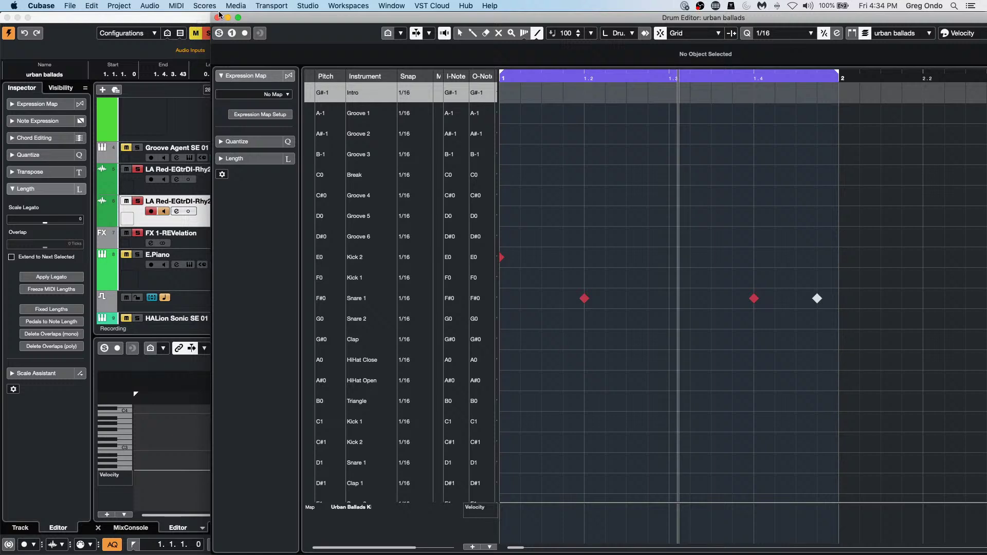
{"action": "left_click", "coordinate": [218, 17]}
Set the hitpoint threshold of the Futurechill beat event at bar 1 to 10 and create warp markers from the hitpoints.
{"action": "left_click", "coordinate": [319, 129]}
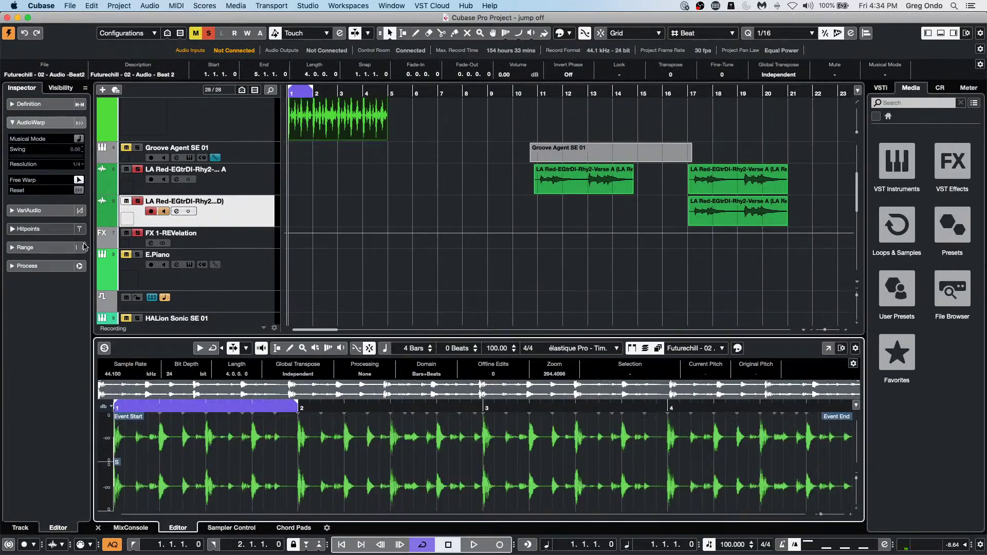
{"action": "left_click", "coordinate": [31, 229]}
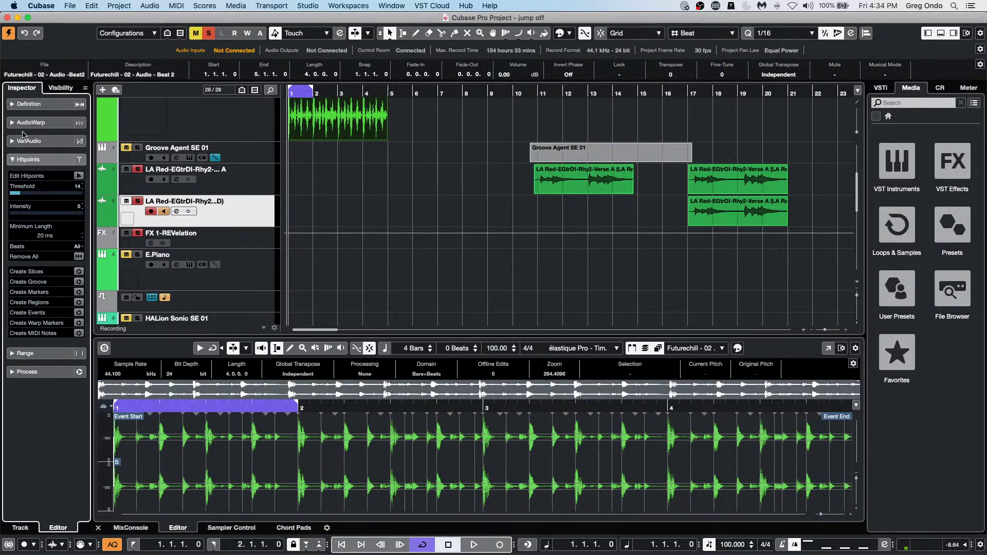
{"action": "left_click", "coordinate": [78, 176]}
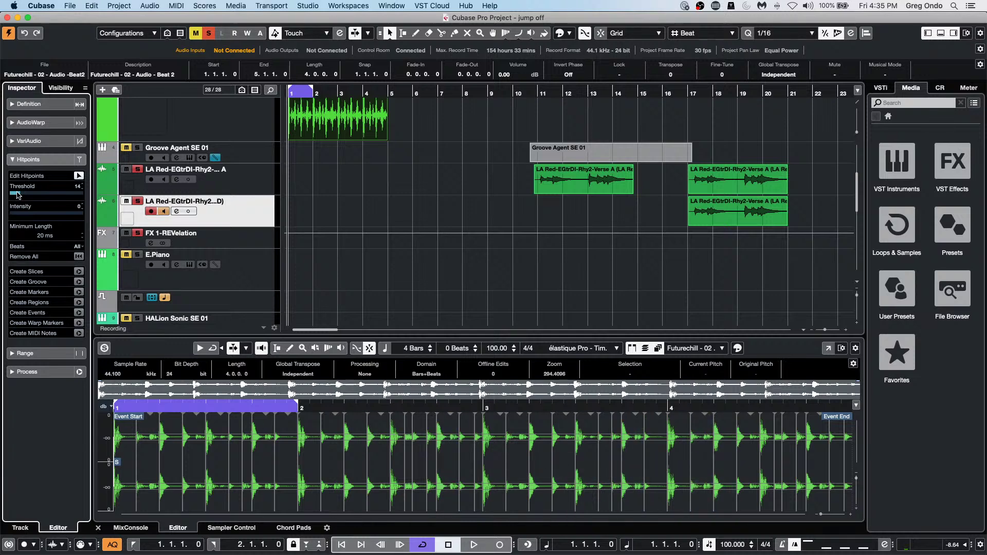
{"action": "left_click_drag", "start_coordinate": [20, 193], "coordinate": [16, 194]}
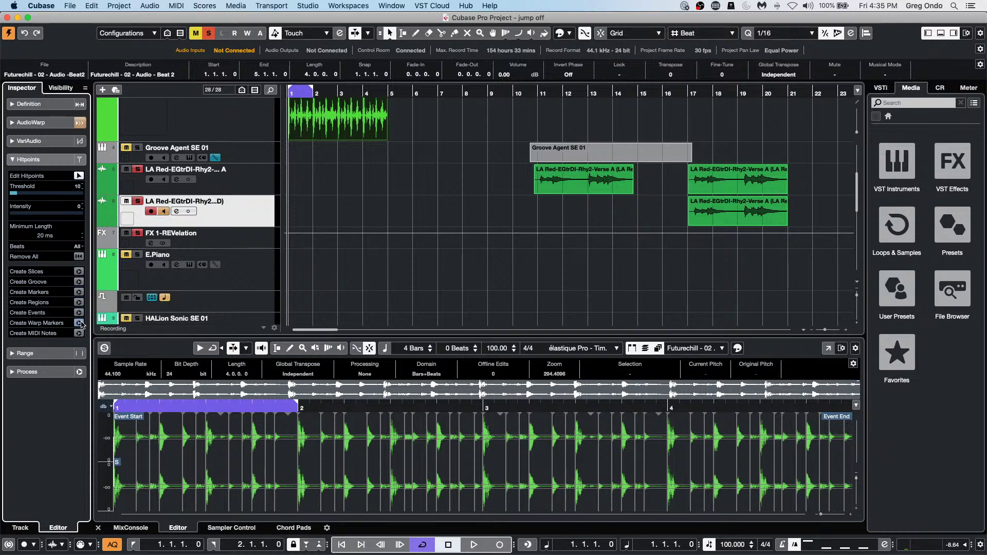
Shift the warp markers shortly after bar 3 and near beat 3.2 with Free Warp.
{"action": "left_click", "coordinate": [45, 123]}
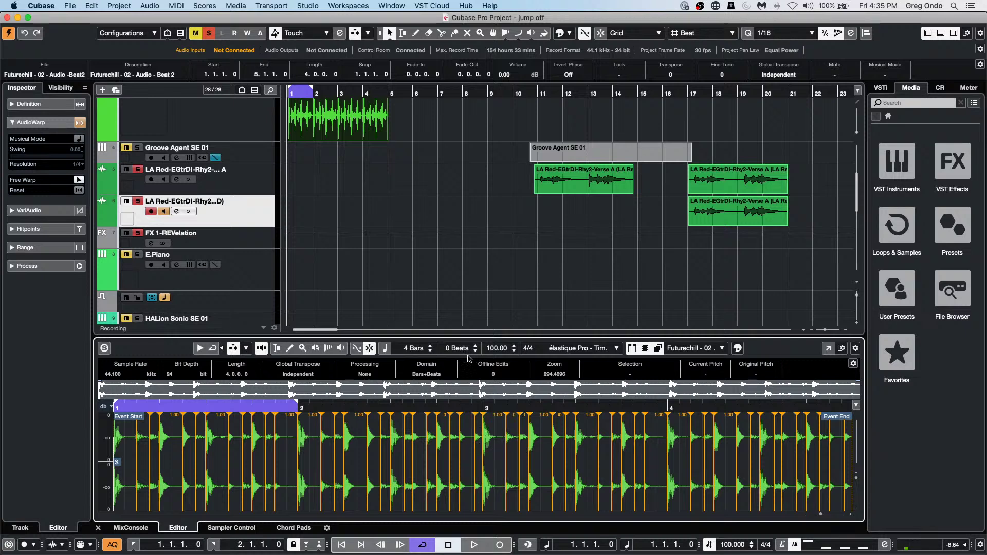
{"action": "left_click", "coordinate": [505, 449]}
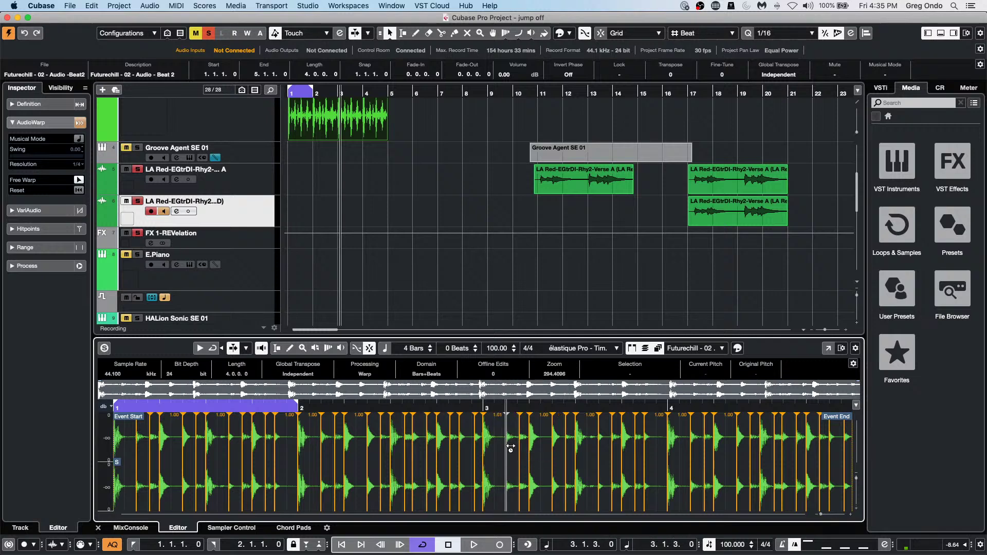
{"action": "left_click", "coordinate": [529, 445]}
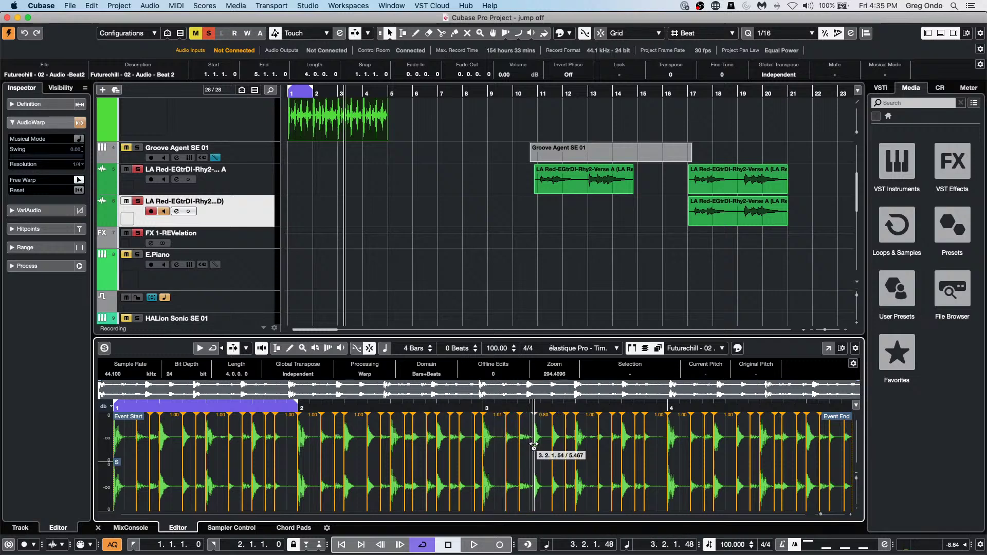
Review the beat's hitpoints, and return to its AudioWarp markers with Free Warp turned on.
{"action": "left_click", "coordinate": [51, 265]}
{"action": "left_click", "coordinate": [32, 163]}
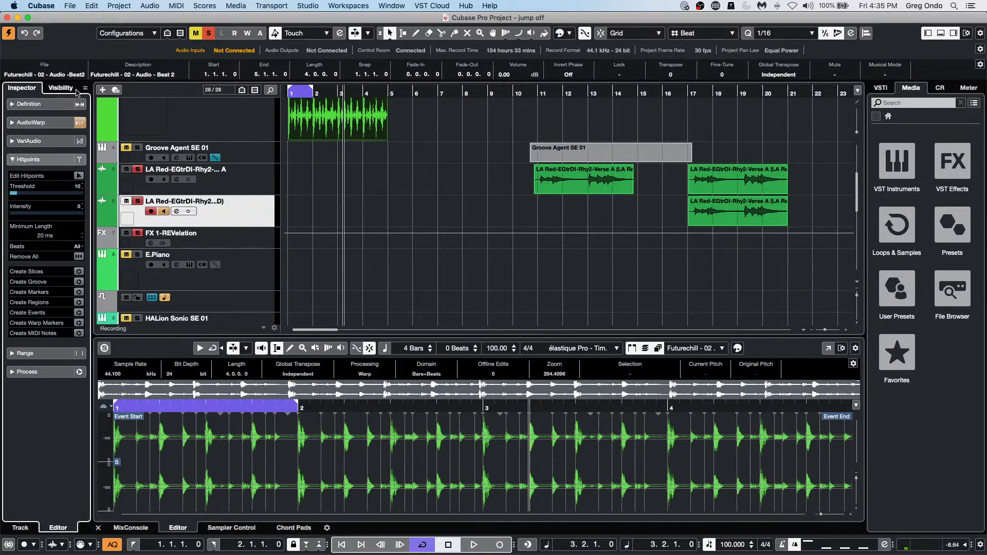
{"action": "left_click", "coordinate": [31, 123]}
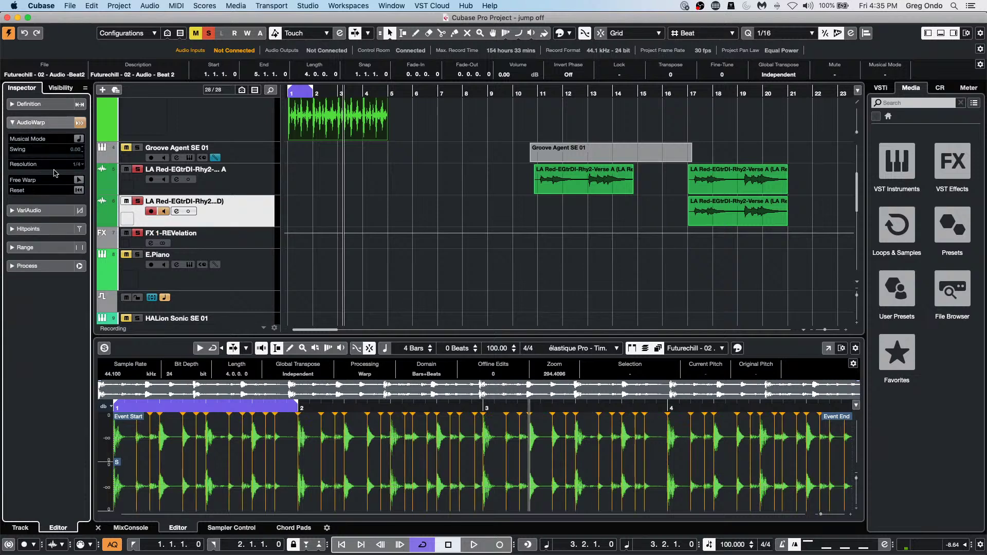
{"action": "left_click", "coordinate": [78, 181]}
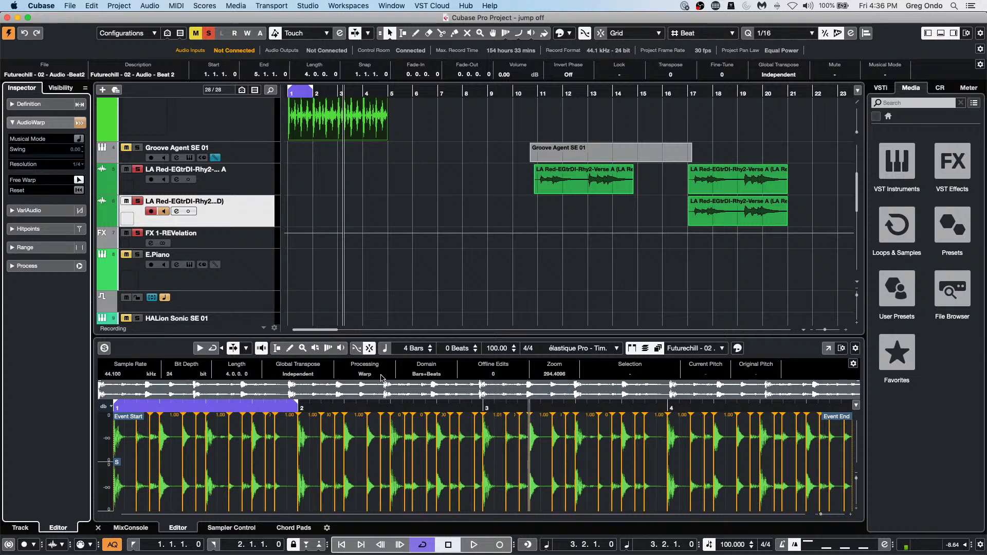
Switch through the running applications to the Calculator, close its window and return to Cubase.
{"action": "key", "text": "super+Tab"}
{"action": "key", "text": "super+Tab"}
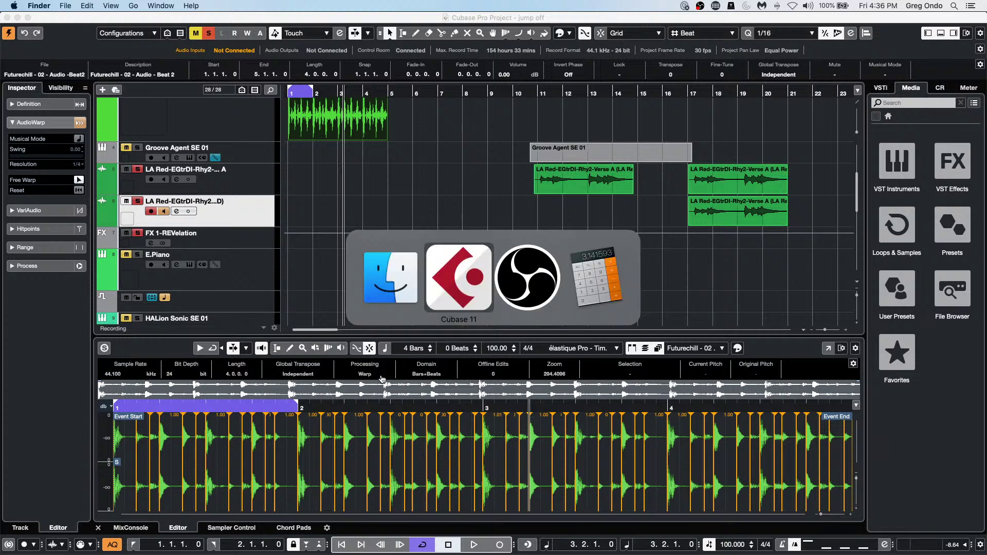
{"action": "key", "text": "super+Tab"}
{"action": "key", "text": "super+Tab"}
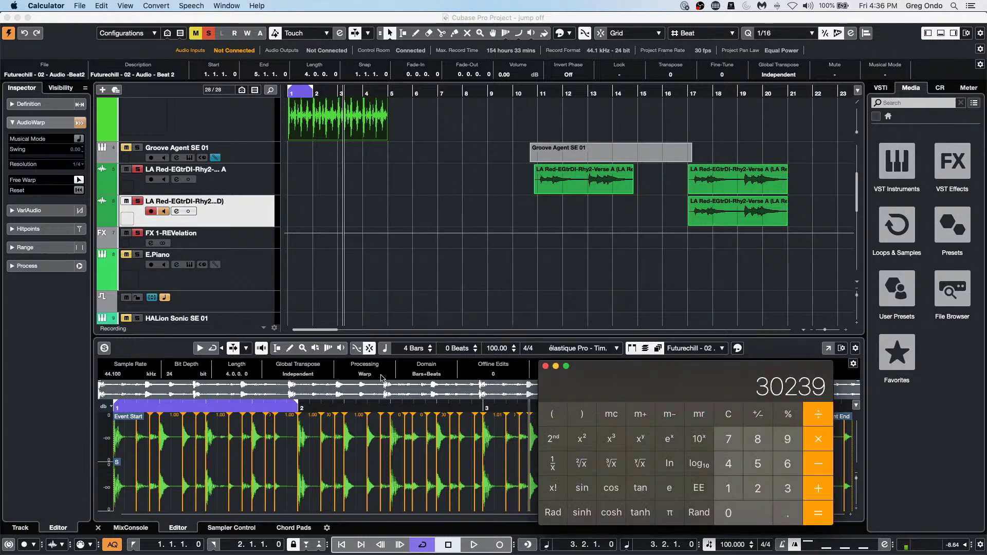
{"action": "key", "text": "super+Tab"}
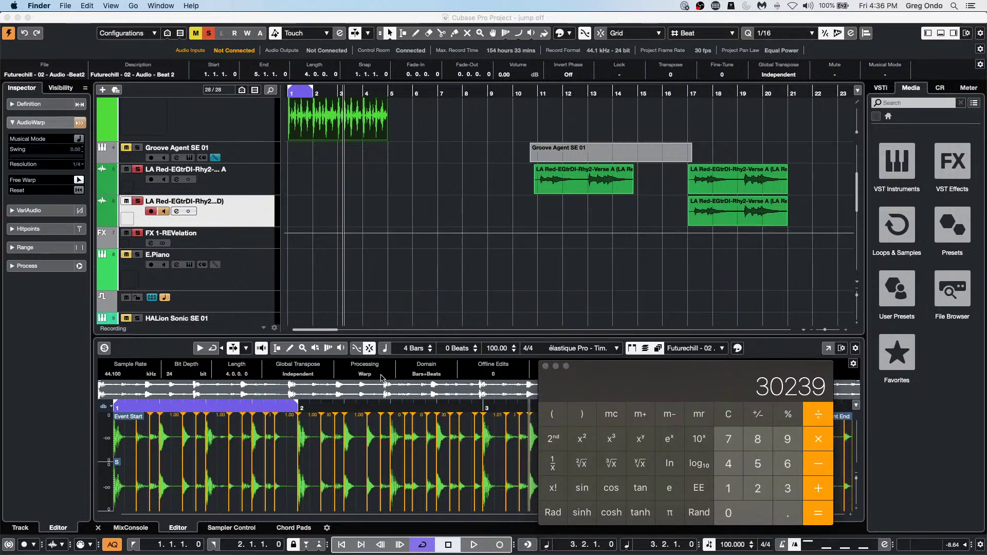
{"action": "left_click", "coordinate": [545, 366]}
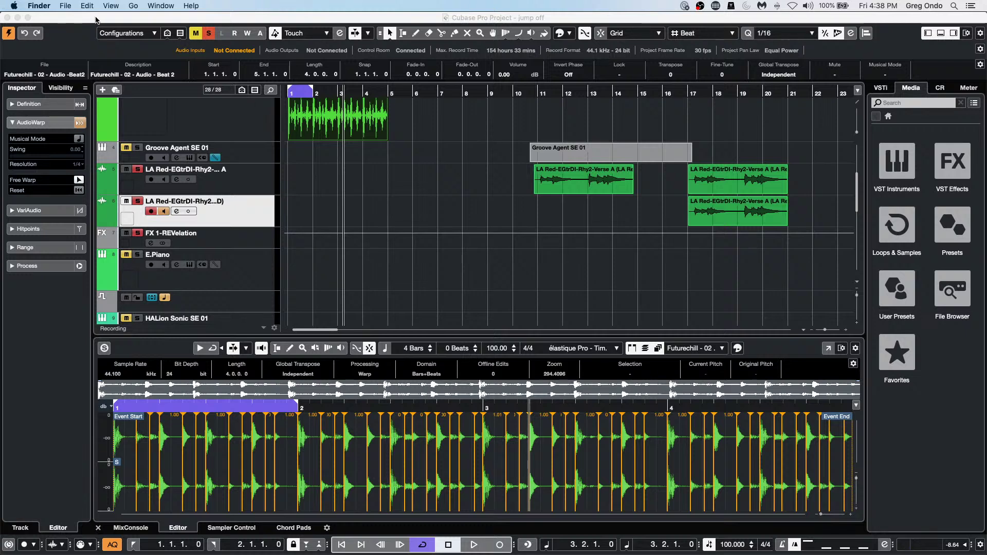
{"action": "left_click", "coordinate": [57, 17]}
Create and activate a new project from the default template, and move its Retrologue window over the middle of the project.
{"action": "left_click", "coordinate": [68, 5]}
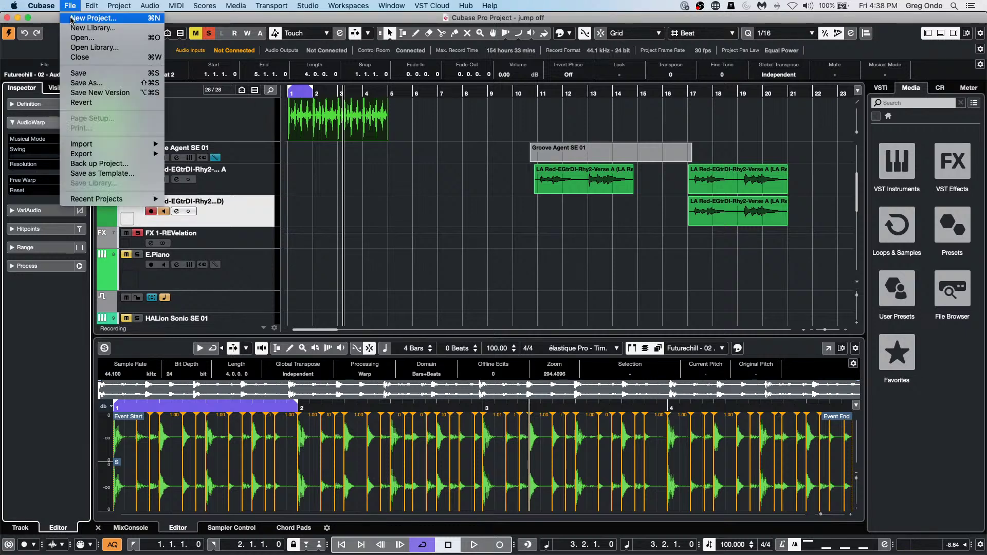
{"action": "left_click", "coordinate": [71, 20]}
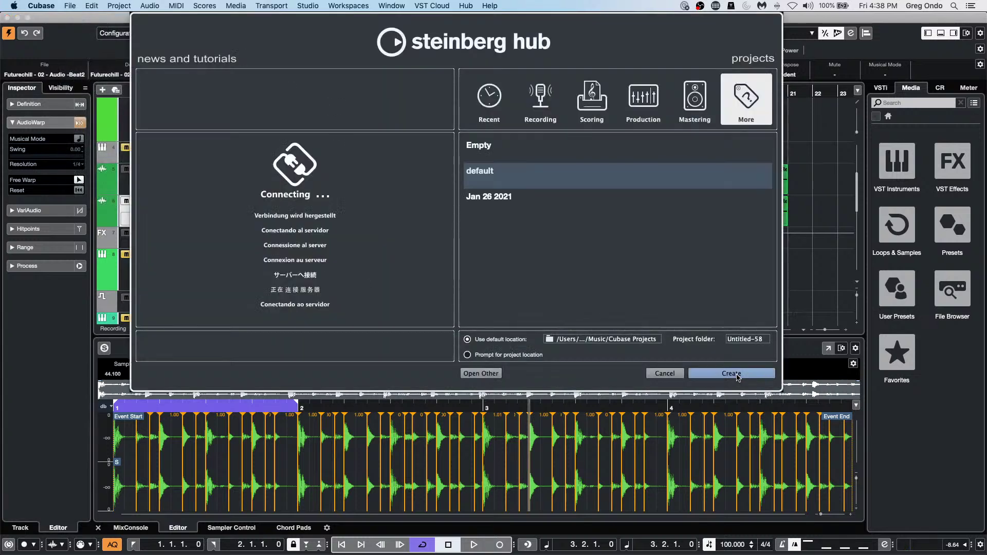
{"action": "left_click", "coordinate": [736, 375]}
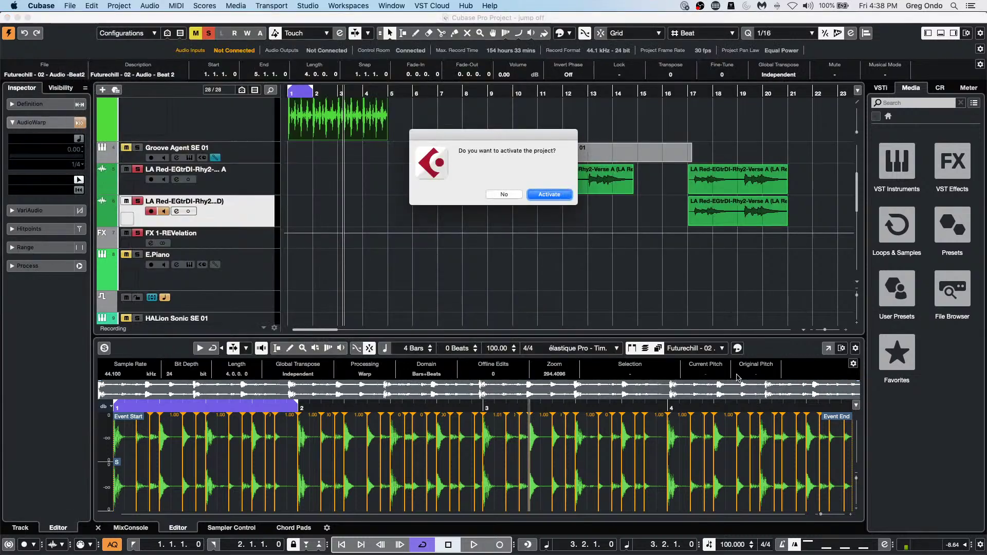
{"action": "left_click", "coordinate": [552, 198]}
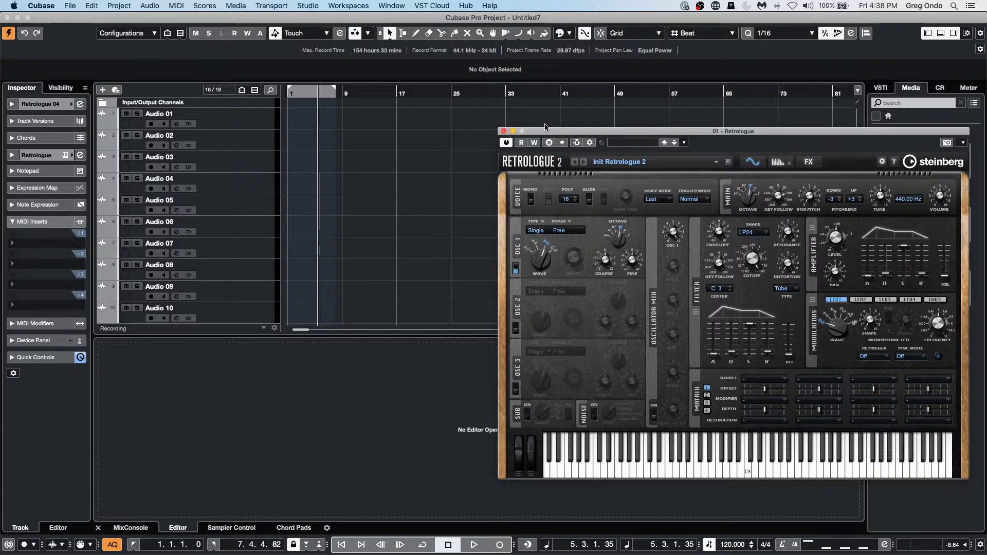
{"action": "left_click_drag", "start_coordinate": [558, 133], "coordinate": [318, 77]}
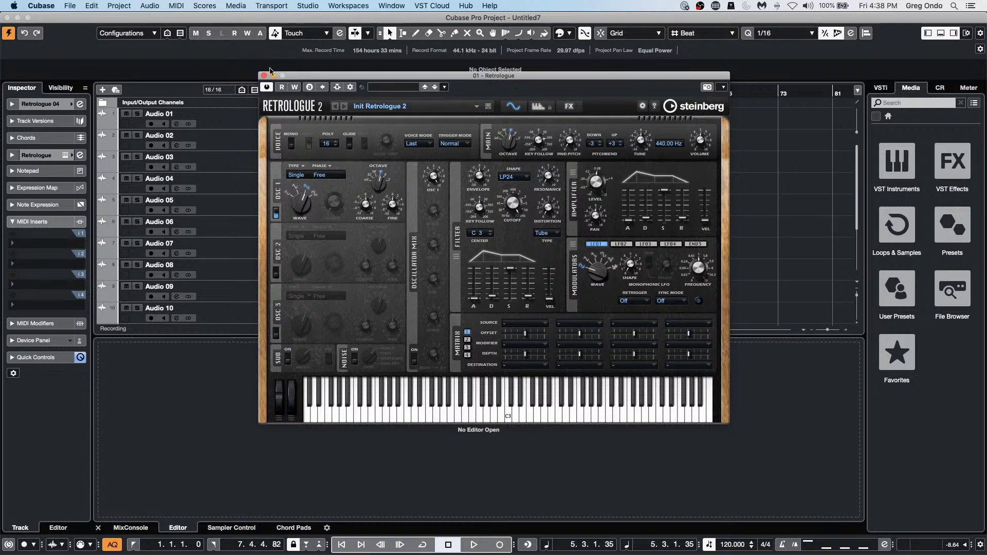
Create an empty project in the default location and view the track types that can be added to it.
{"action": "left_click", "coordinate": [69, 6]}
{"action": "left_click", "coordinate": [72, 18]}
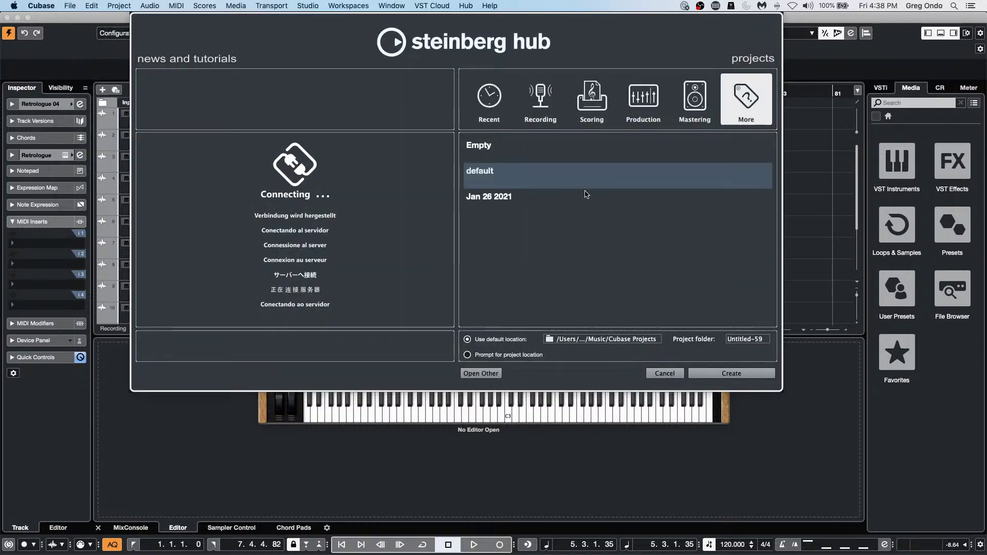
{"action": "double_click", "coordinate": [509, 146]}
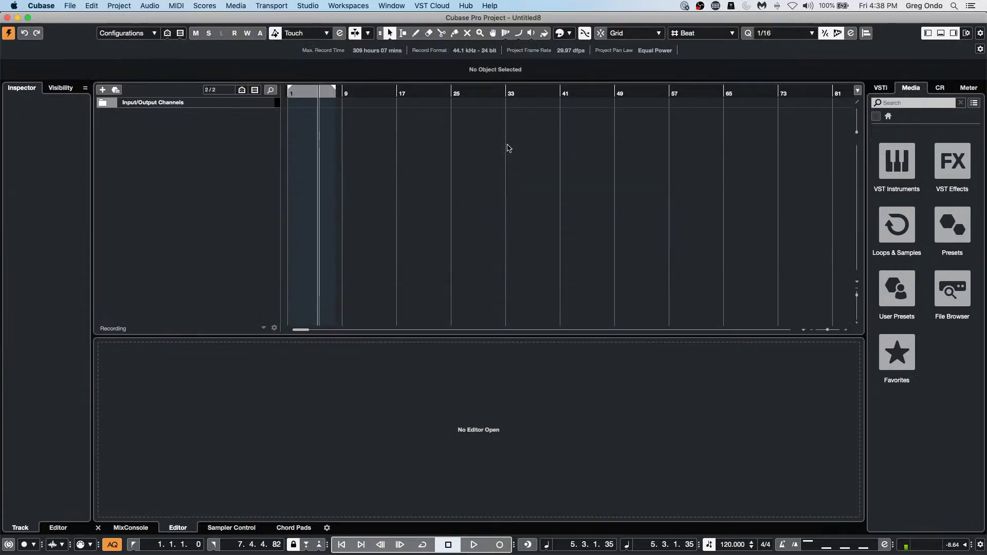
{"action": "right_click", "coordinate": [166, 138]}
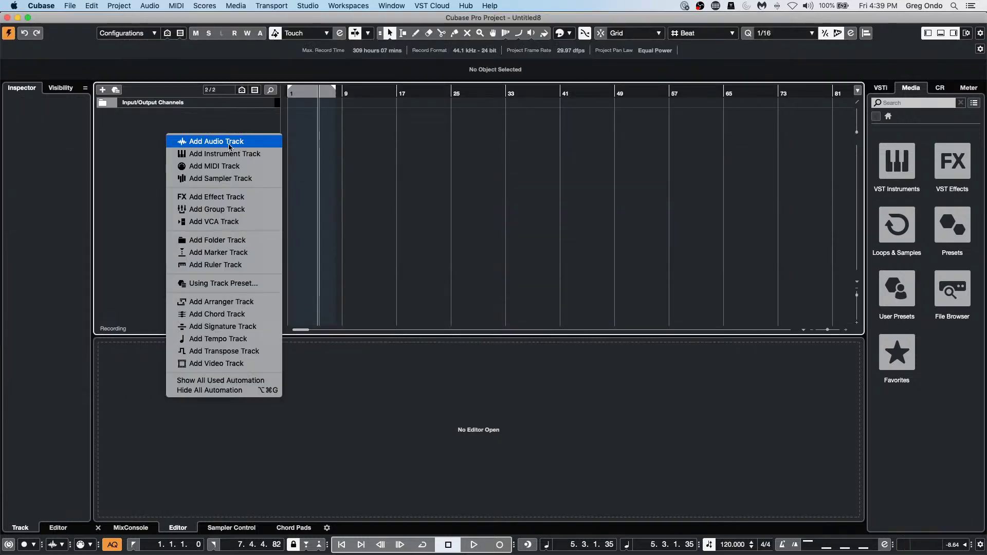
{"action": "left_click", "coordinate": [779, 193]}
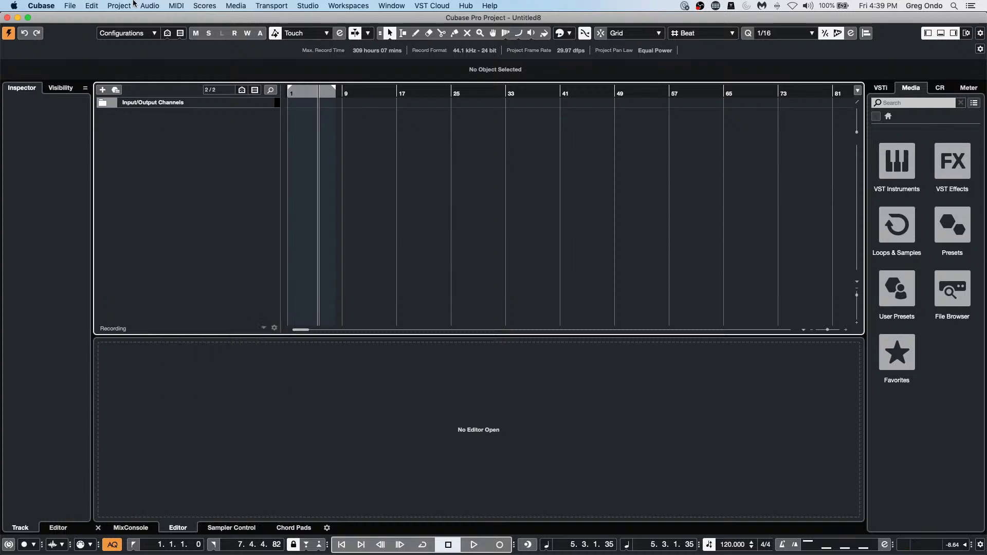
Create another empty project with a prompted location, storing it in the March 26 2021 folder.
{"action": "left_click", "coordinate": [72, 5]}
{"action": "left_click", "coordinate": [77, 17]}
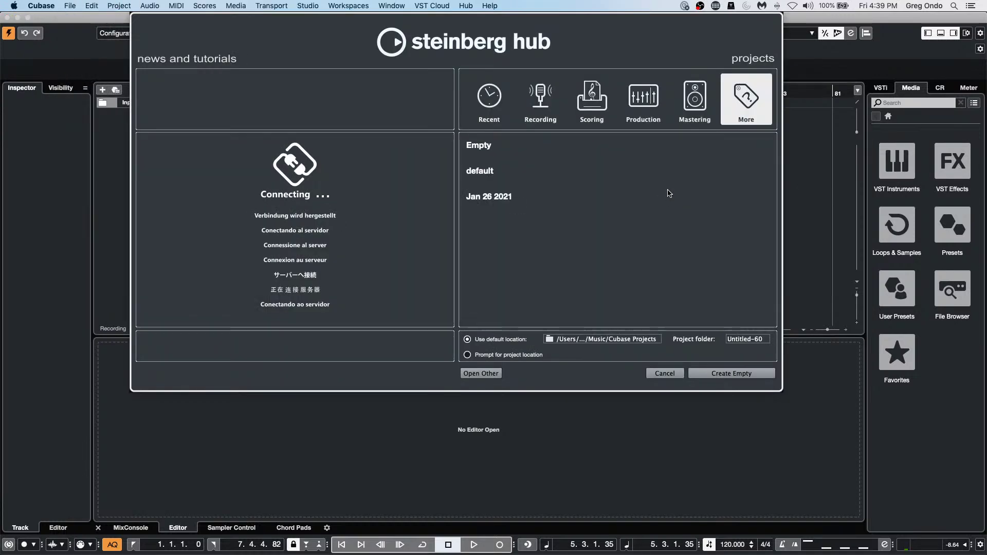
{"action": "left_click", "coordinate": [468, 354]}
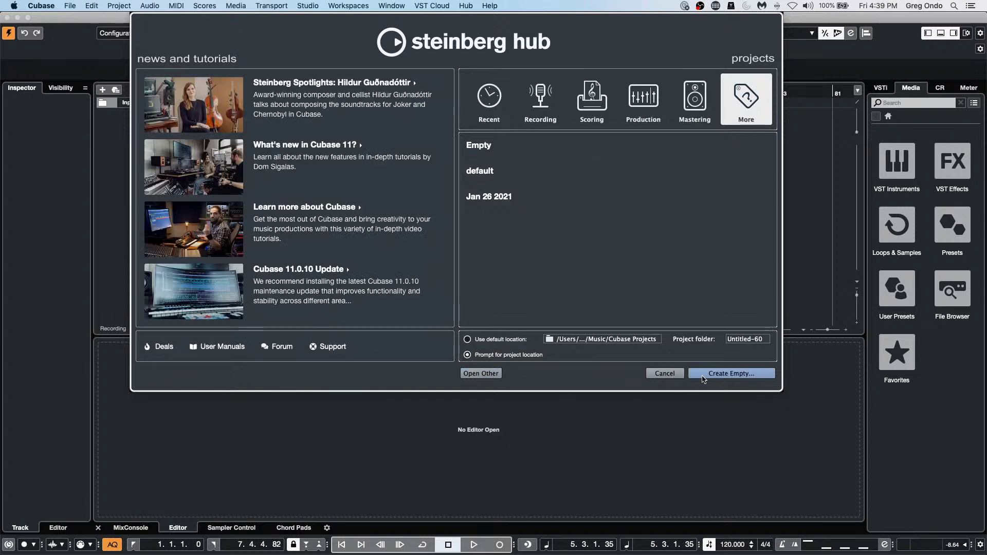
{"action": "left_click", "coordinate": [743, 374]}
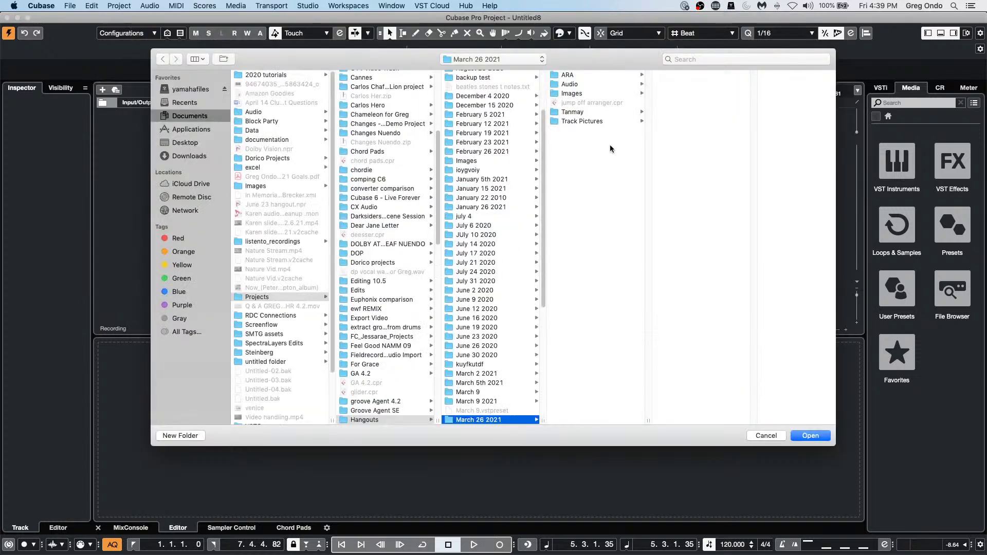
{"action": "left_click", "coordinate": [810, 437]}
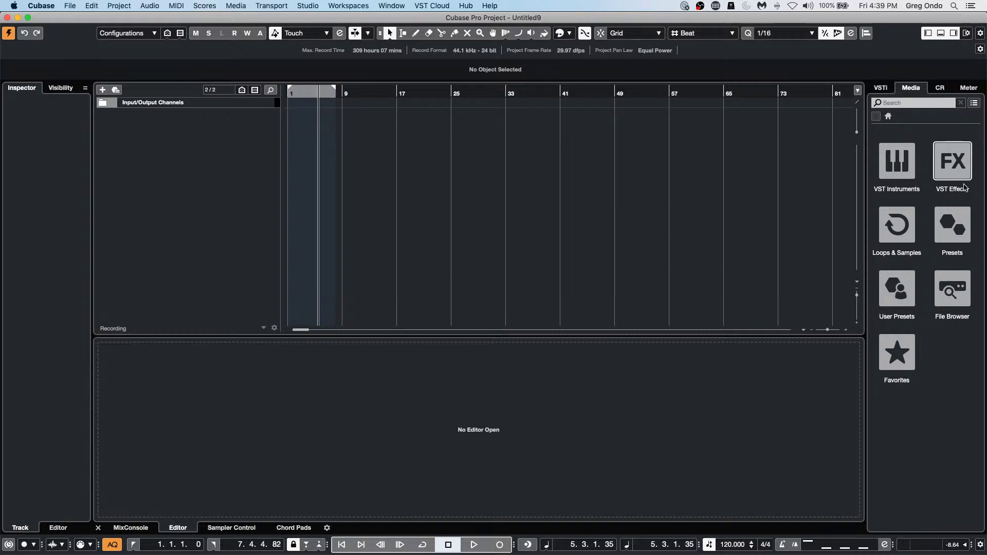
Browse the Loops & Samples library to the Noir set and insert the Cinematic - Designe Segment 08 loop into the project.
{"action": "left_click", "coordinate": [901, 237]}
{"action": "scroll", "coordinate": [915, 372], "scroll_direction": "down", "scroll_amount": 10}
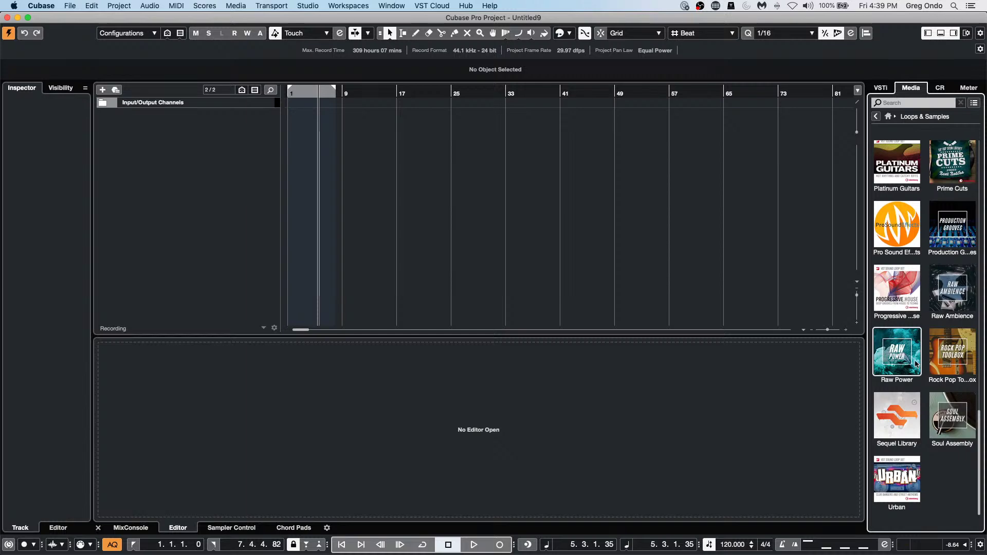
{"action": "scroll", "coordinate": [971, 231], "scroll_direction": "up", "scroll_amount": 4}
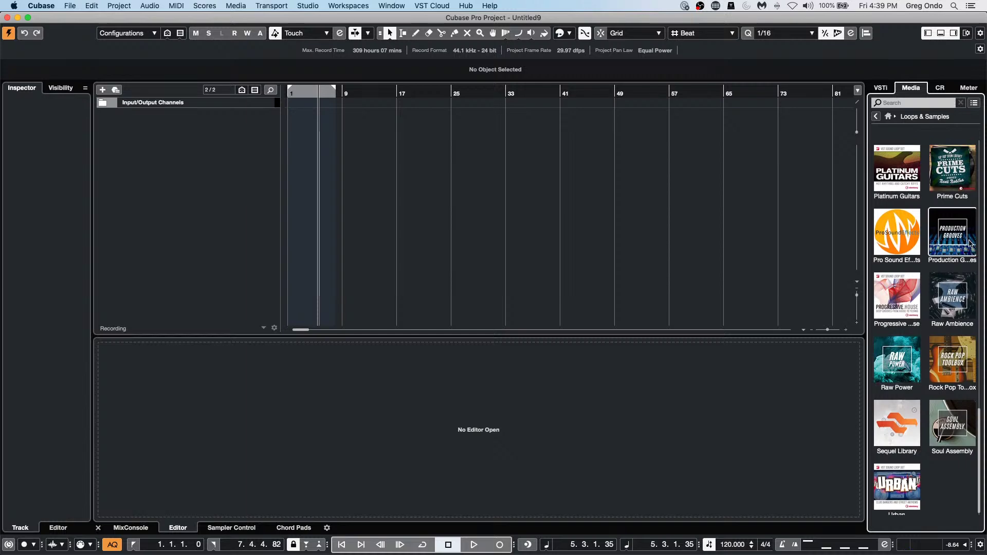
{"action": "left_click", "coordinate": [893, 290]}
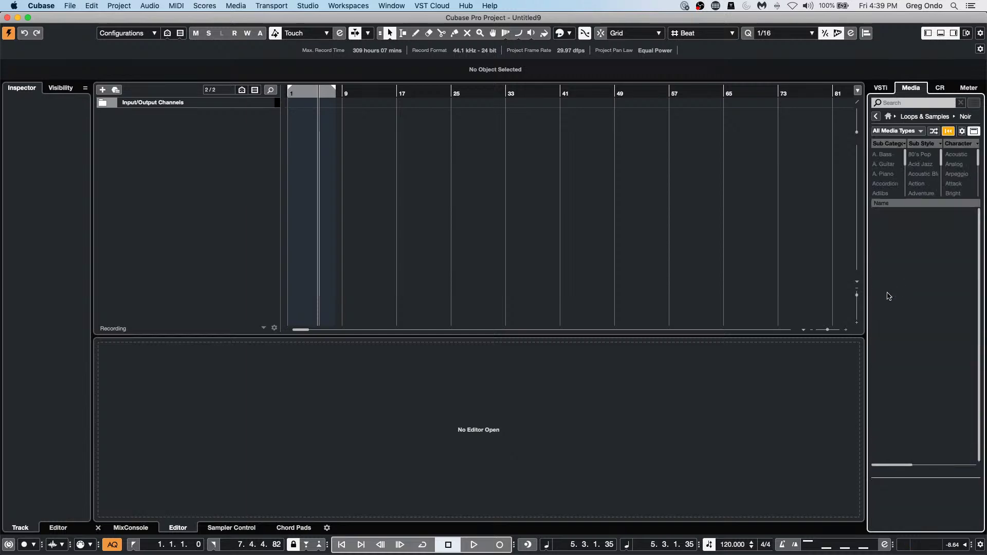
{"action": "scroll", "coordinate": [902, 371], "scroll_direction": "down", "scroll_amount": 5}
{"action": "left_click", "coordinate": [907, 351]}
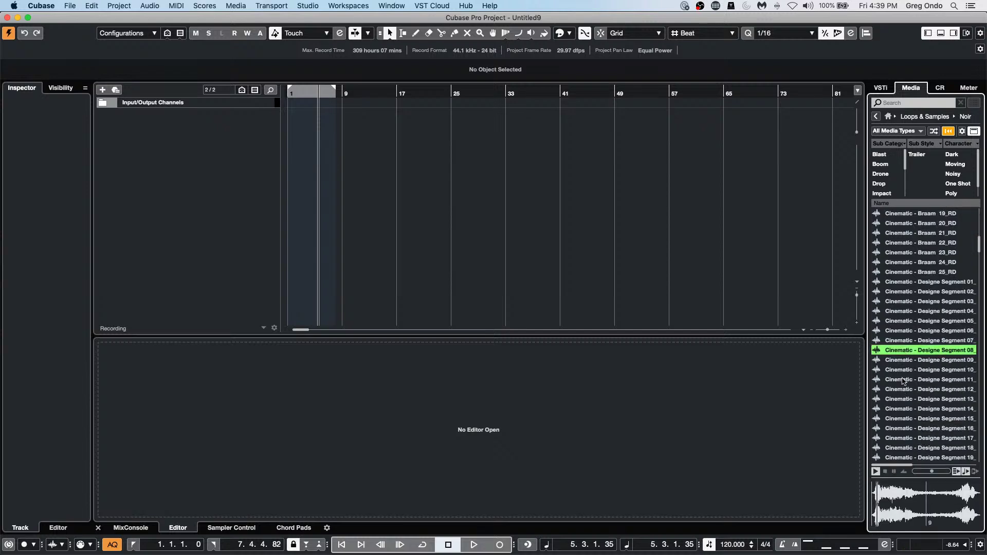
{"action": "double_click", "coordinate": [912, 351]}
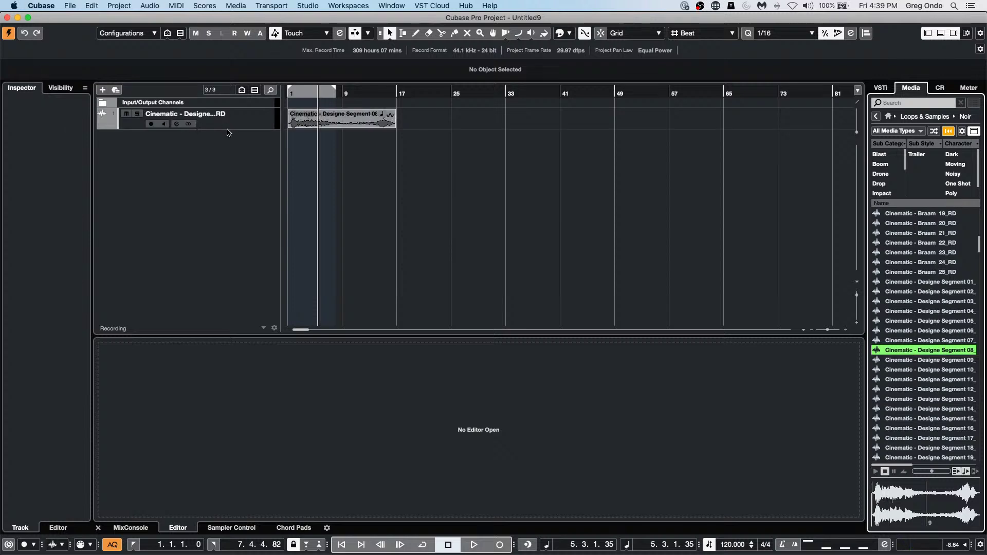
Enlarge the height of the new audio track and zoom the timeline in around its event.
{"action": "left_click", "coordinate": [228, 130]}
{"action": "left_click_drag", "start_coordinate": [228, 130], "coordinate": [228, 150]}
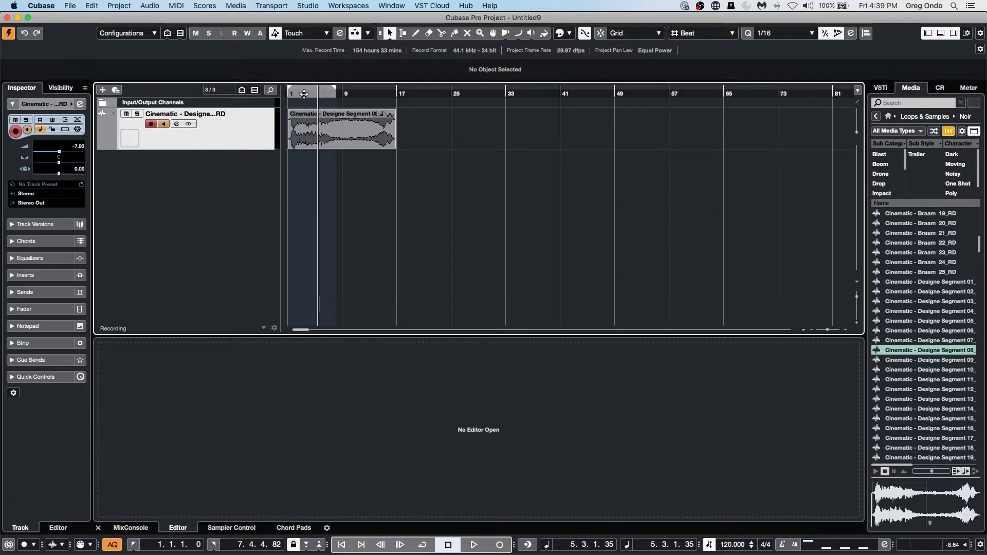
{"action": "left_click_drag", "start_coordinate": [305, 93], "coordinate": [300, 113]}
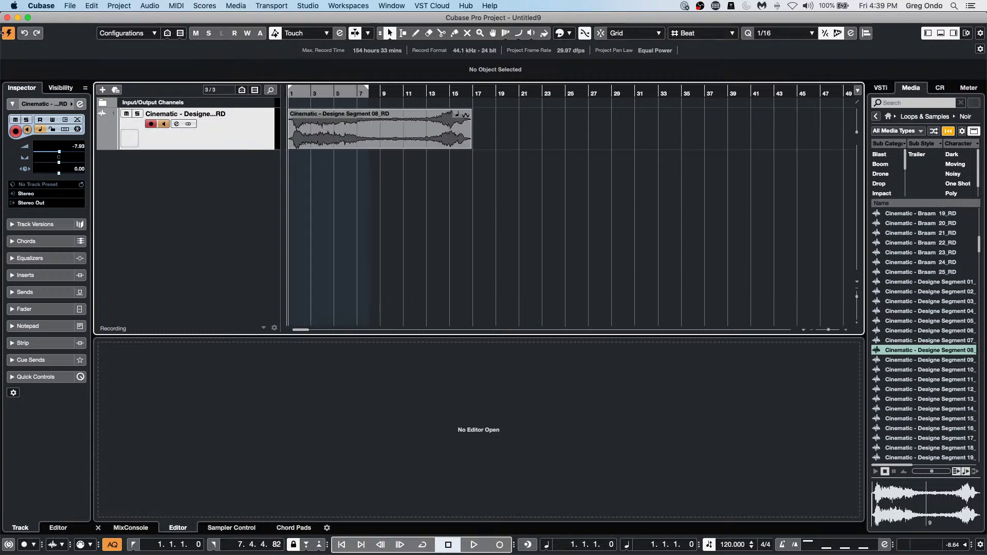
Split the cinematic audio event into four pieces, cutting within about bars 4, 7 and 12, and return to the Object Selection tool.
{"action": "left_click", "coordinate": [383, 135]}
{"action": "right_click", "coordinate": [386, 137]}
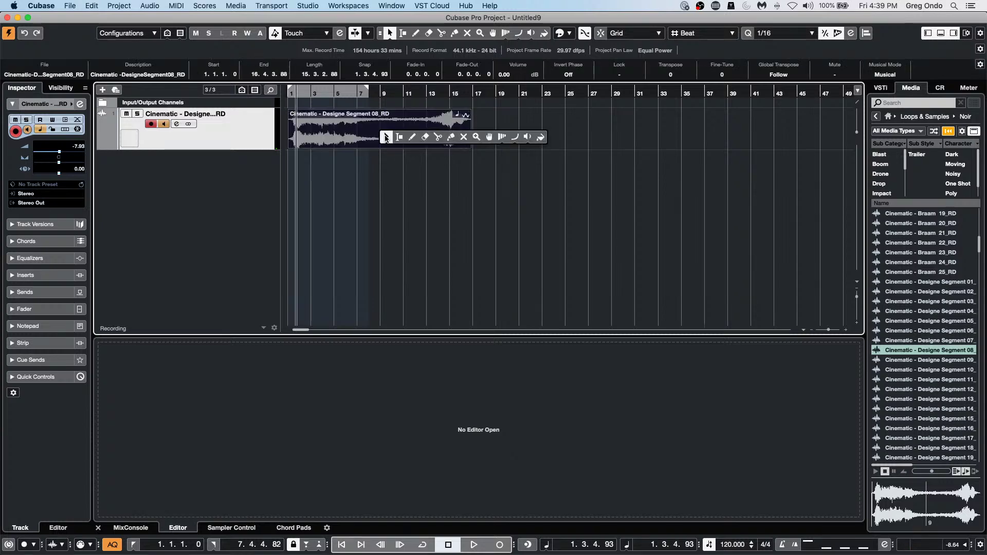
{"action": "left_click", "coordinate": [387, 136]}
{"action": "right_click", "coordinate": [372, 126]}
{"action": "left_click", "coordinate": [371, 127]}
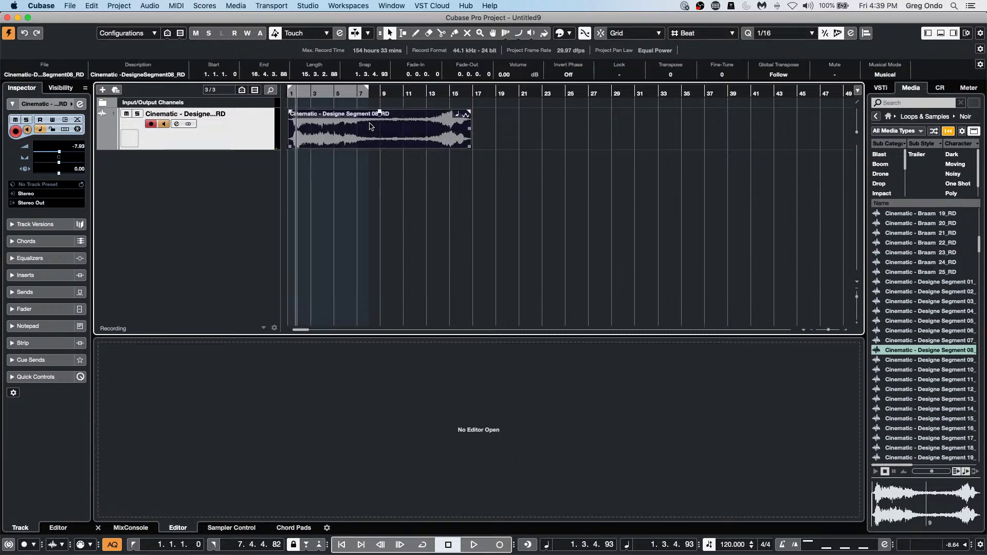
{"action": "right_click", "coordinate": [341, 146]}
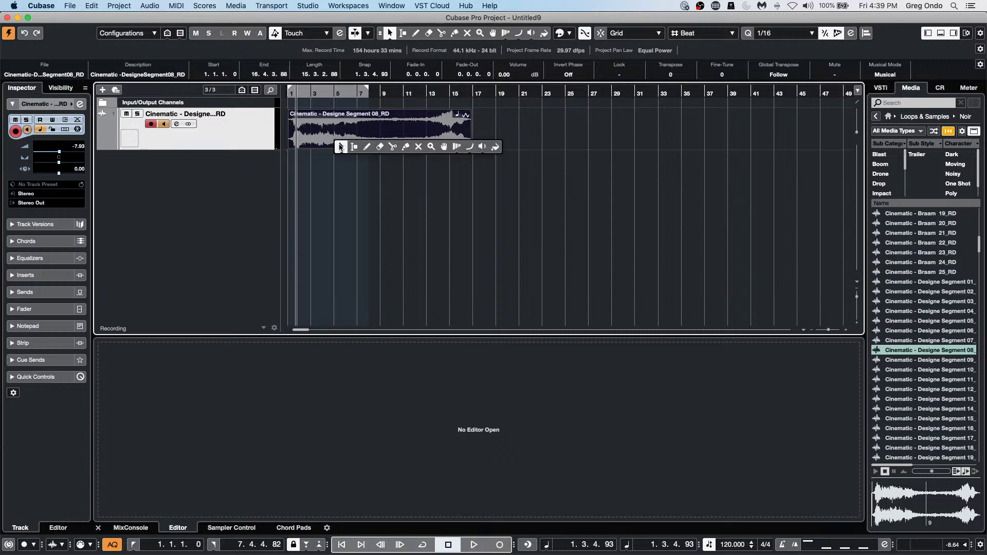
{"action": "left_click", "coordinate": [392, 147]}
{"action": "left_click", "coordinate": [367, 132]}
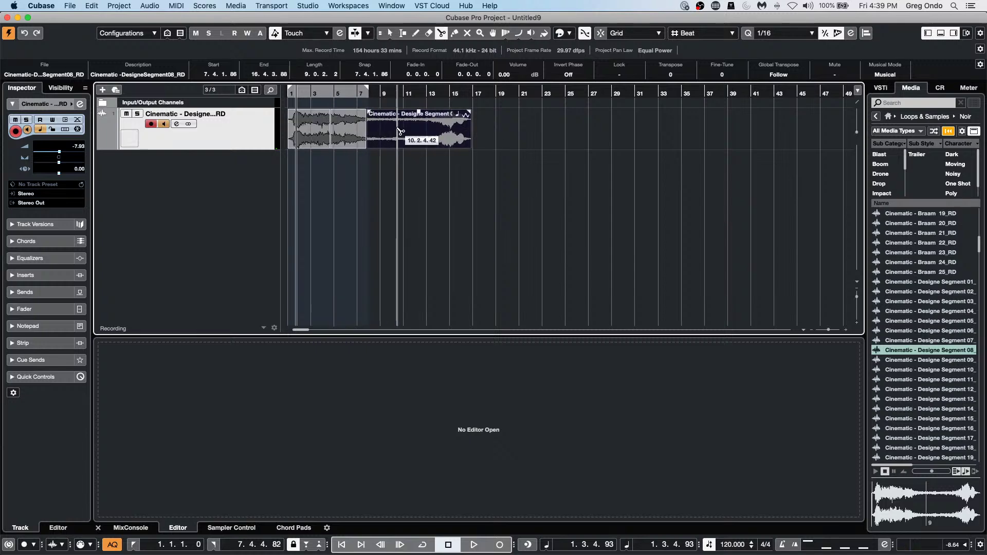
{"action": "left_click", "coordinate": [423, 133]}
{"action": "right_click", "coordinate": [419, 134]}
{"action": "left_click", "coordinate": [425, 133]}
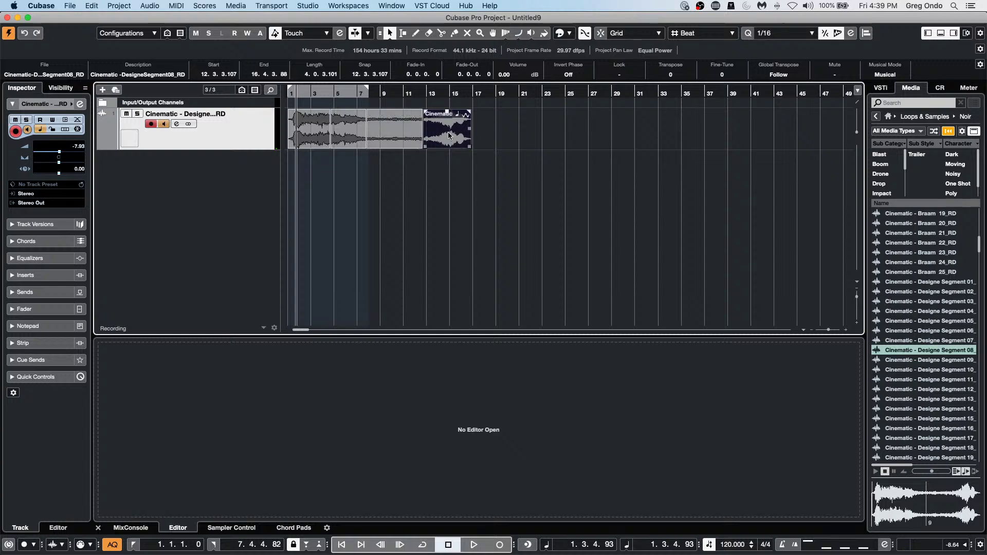
Spread the four audio pieces apart along the track with gaps between them and select them all.
{"action": "left_click_drag", "start_coordinate": [518, 132], "coordinate": [616, 140]}
{"action": "left_click", "coordinate": [468, 172]}
{"action": "left_click_drag", "start_coordinate": [696, 132], "coordinate": [215, 170]}
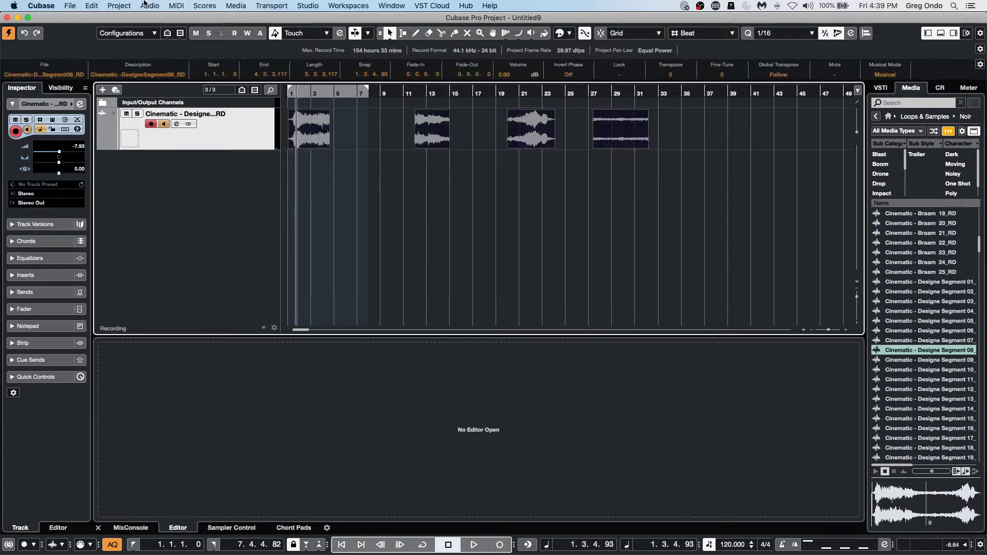
Open the Pool and expand its Audio folder to check the source file used by the split events.
{"action": "left_click", "coordinate": [121, 6]}
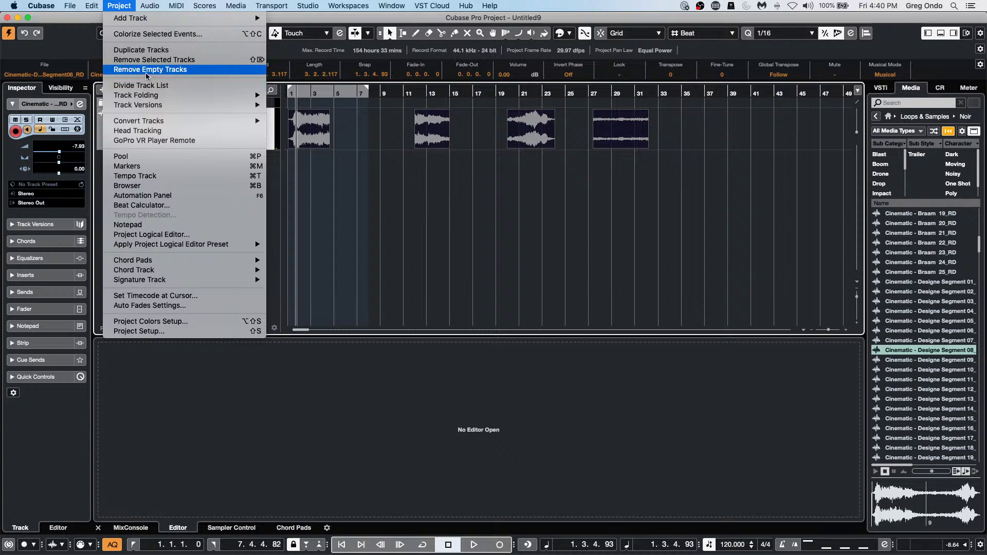
{"action": "left_click", "coordinate": [465, 214]}
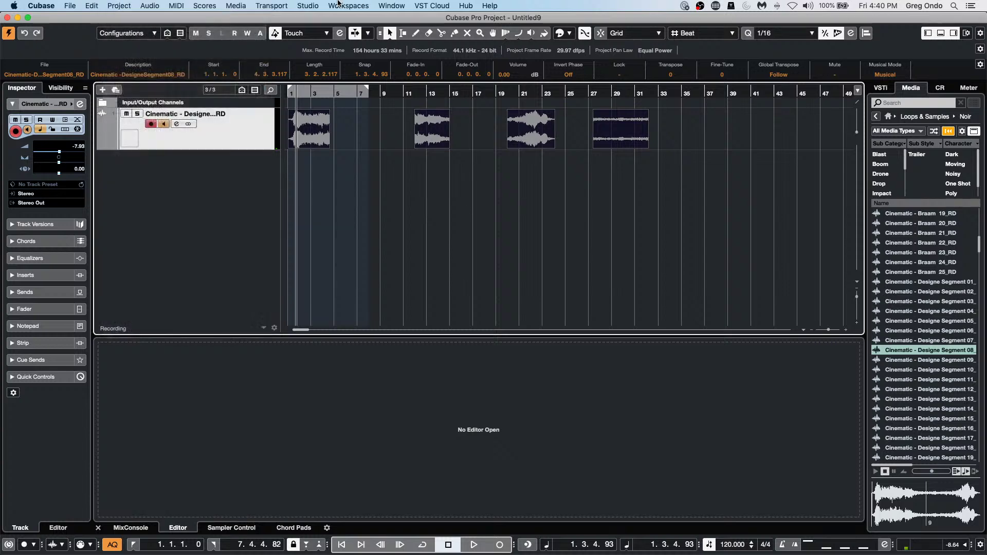
{"action": "left_click", "coordinate": [307, 6]}
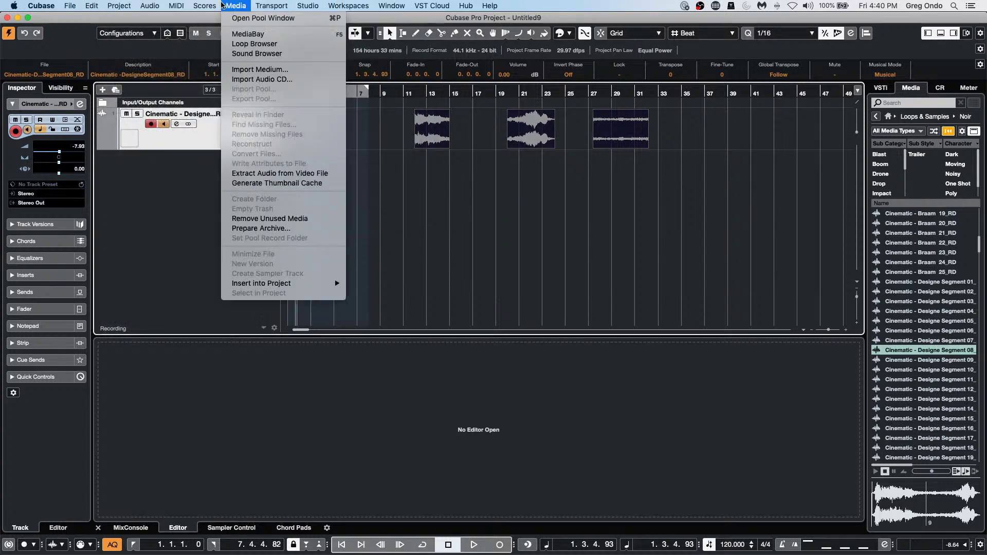
{"action": "left_click", "coordinate": [488, 320]}
{"action": "key", "text": "super+p"}
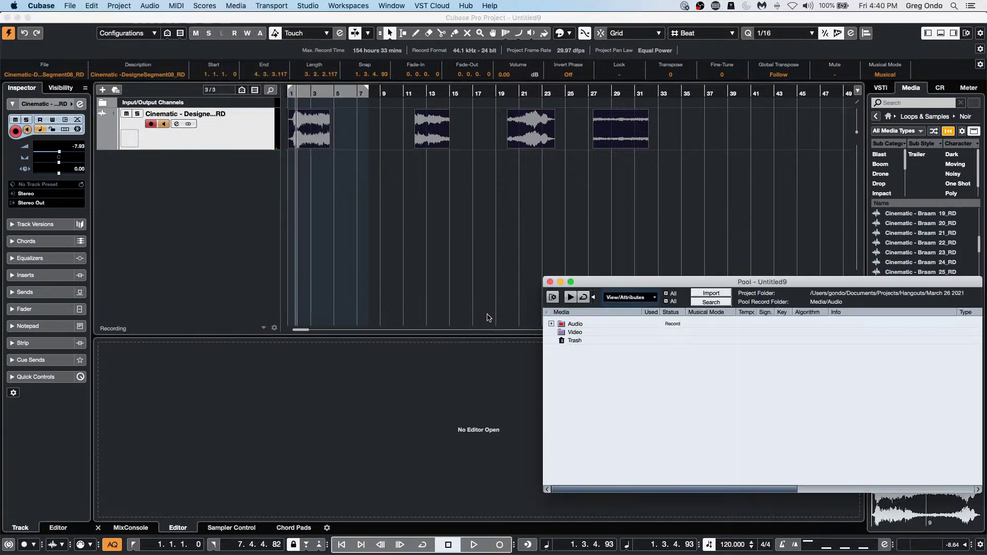
{"action": "left_click", "coordinate": [551, 324]}
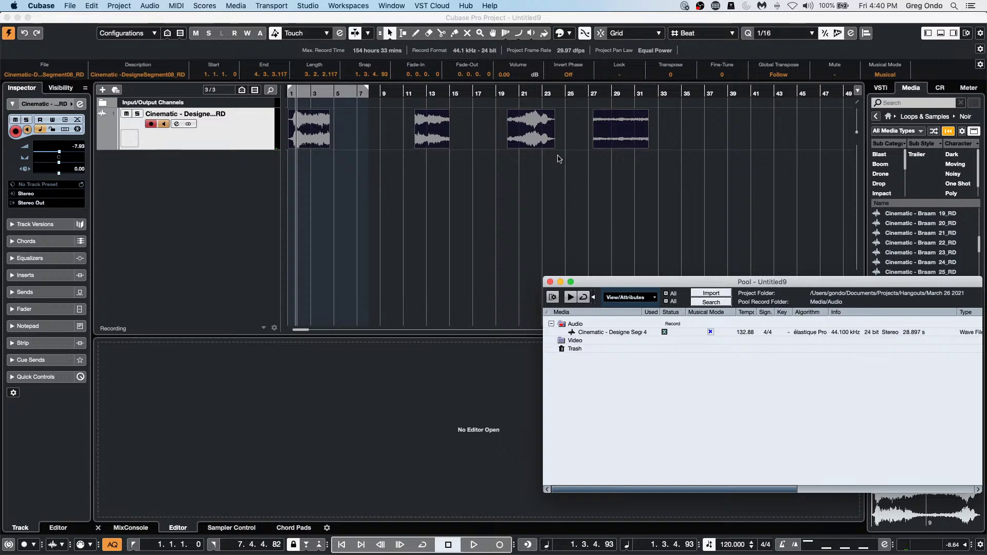
{"action": "left_click", "coordinate": [152, 6]}
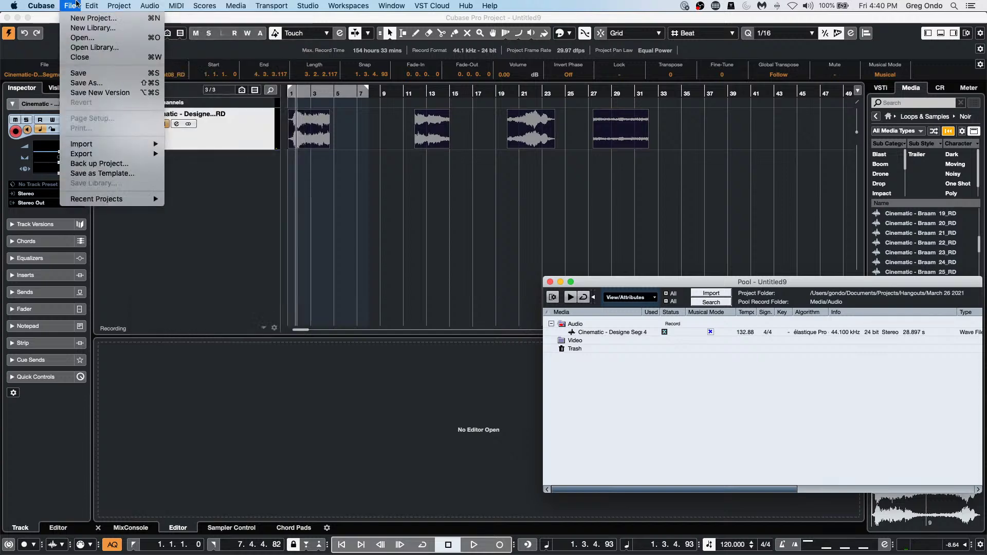
{"action": "mouse_move", "coordinate": [91, 6]}
{"action": "mouse_move", "coordinate": [142, 104]}
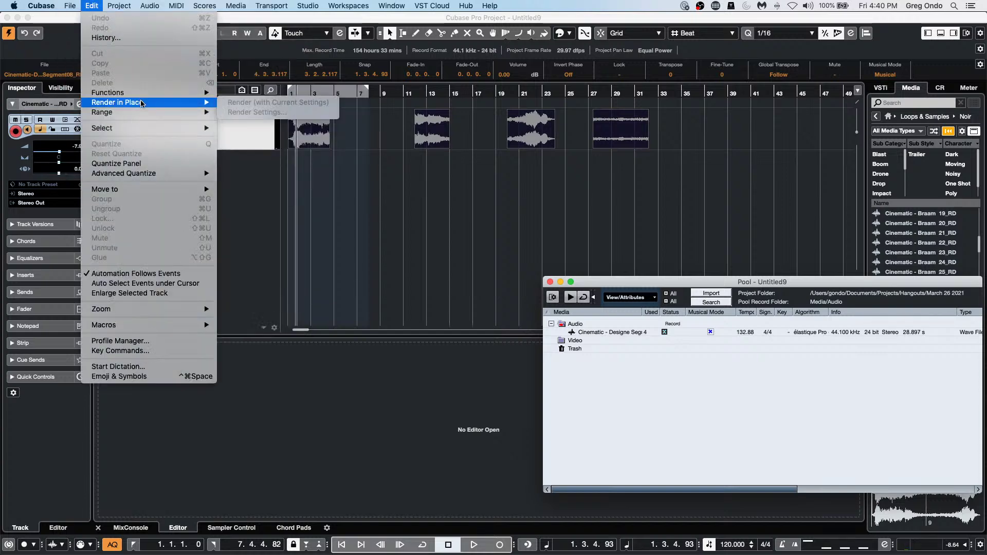
{"action": "left_click", "coordinate": [311, 179]}
{"action": "left_click", "coordinate": [311, 179]}
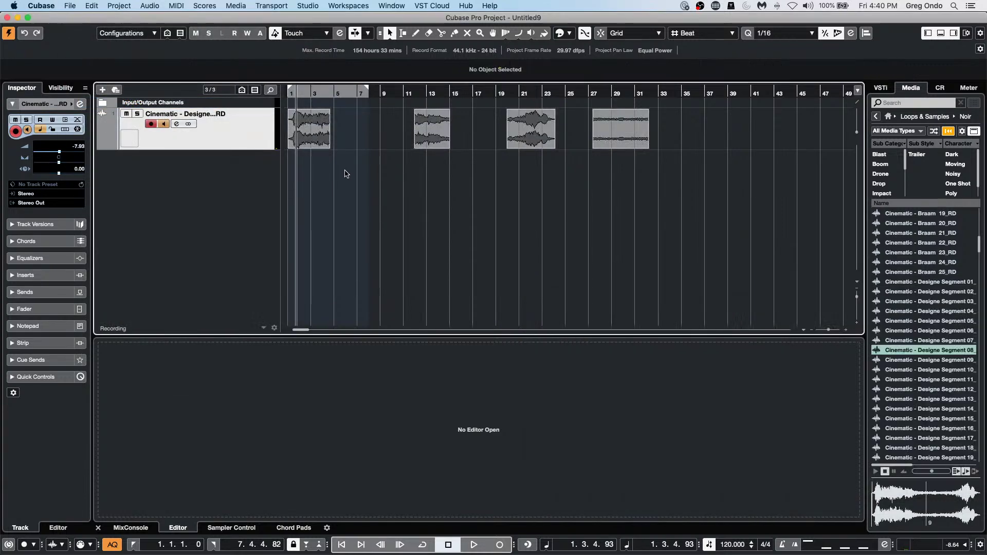
Render the four audio pieces in place with the As Separate Events mode, and undo the render.
{"action": "left_click_drag", "start_coordinate": [697, 144], "coordinate": [296, 116]}
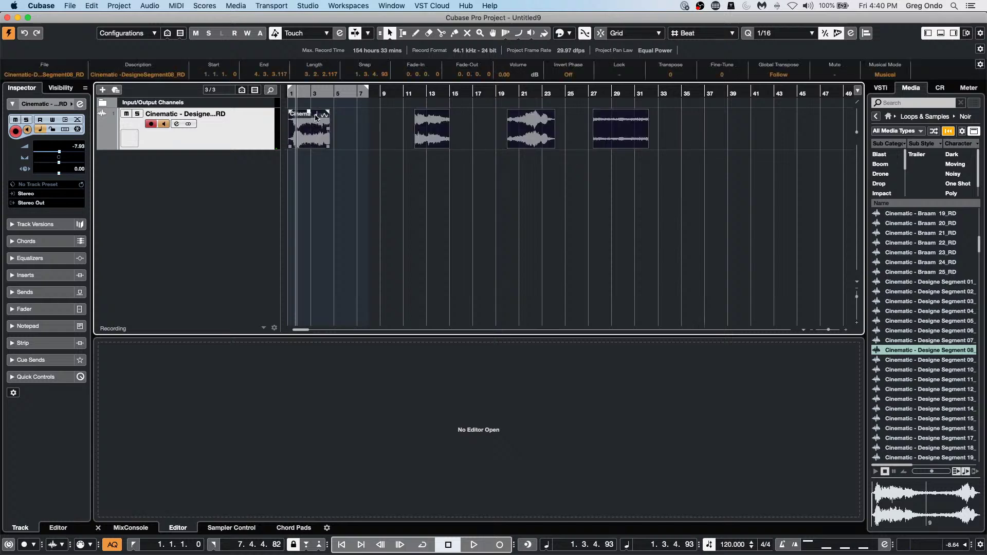
{"action": "left_click", "coordinate": [93, 6]}
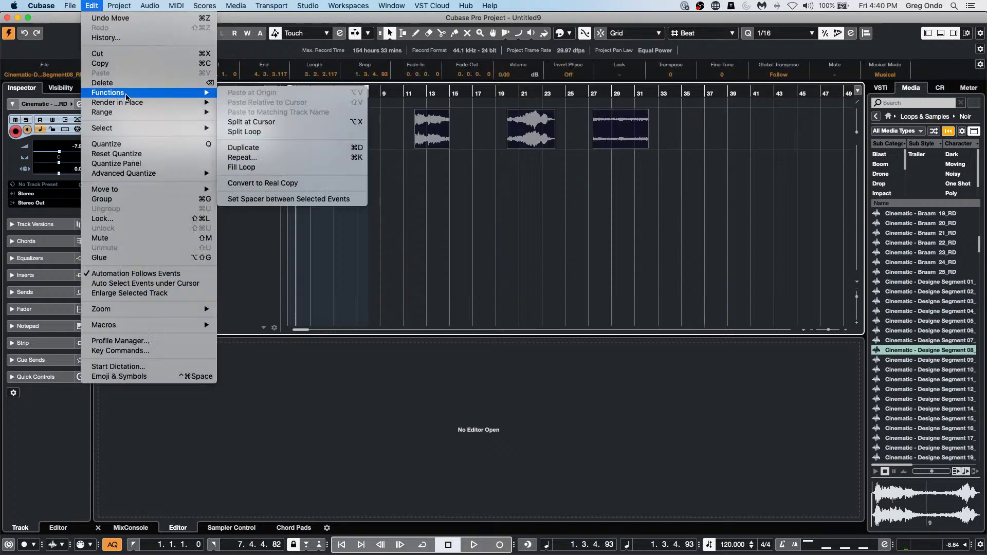
{"action": "mouse_move", "coordinate": [126, 106]}
{"action": "left_click", "coordinate": [278, 103]}
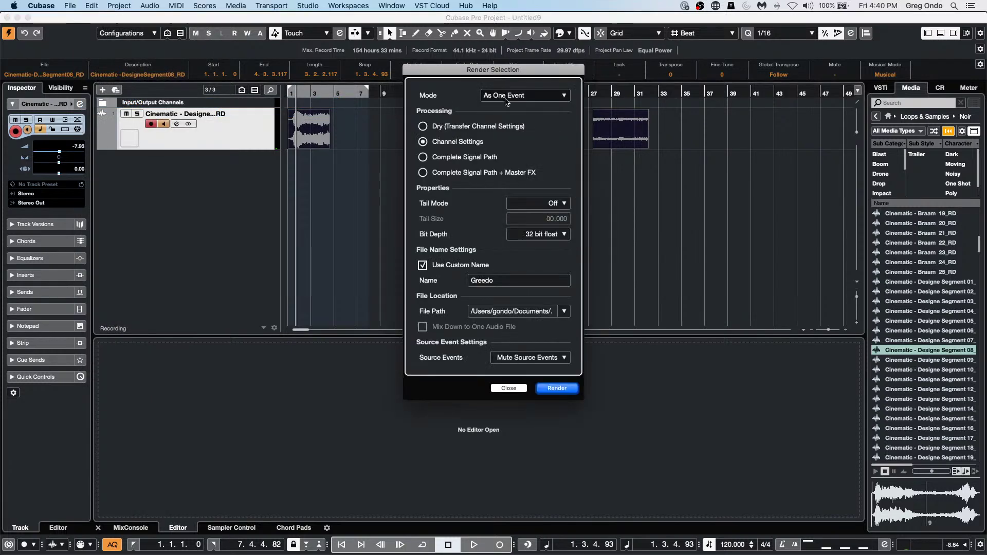
{"action": "left_click", "coordinate": [509, 96]}
{"action": "left_click", "coordinate": [514, 108]}
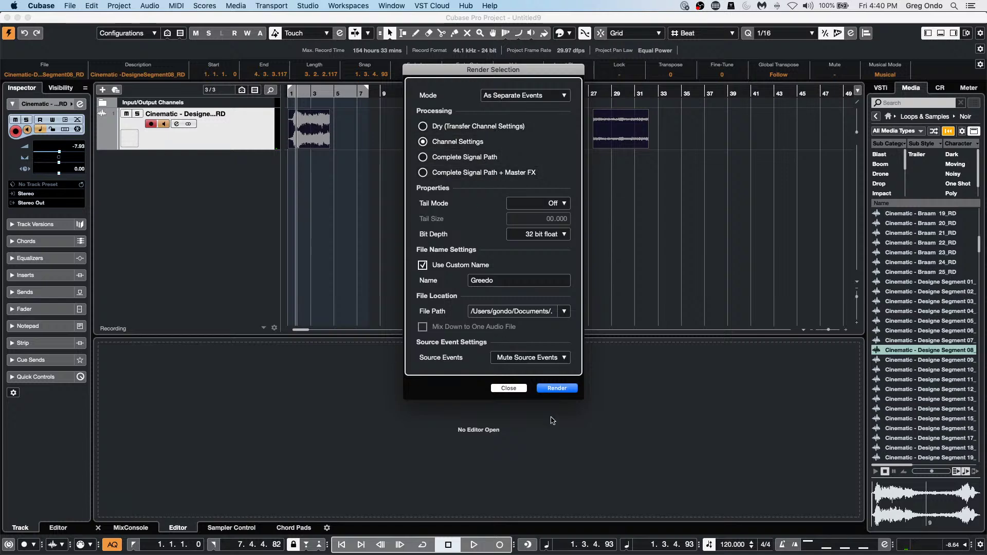
{"action": "left_click", "coordinate": [557, 389]}
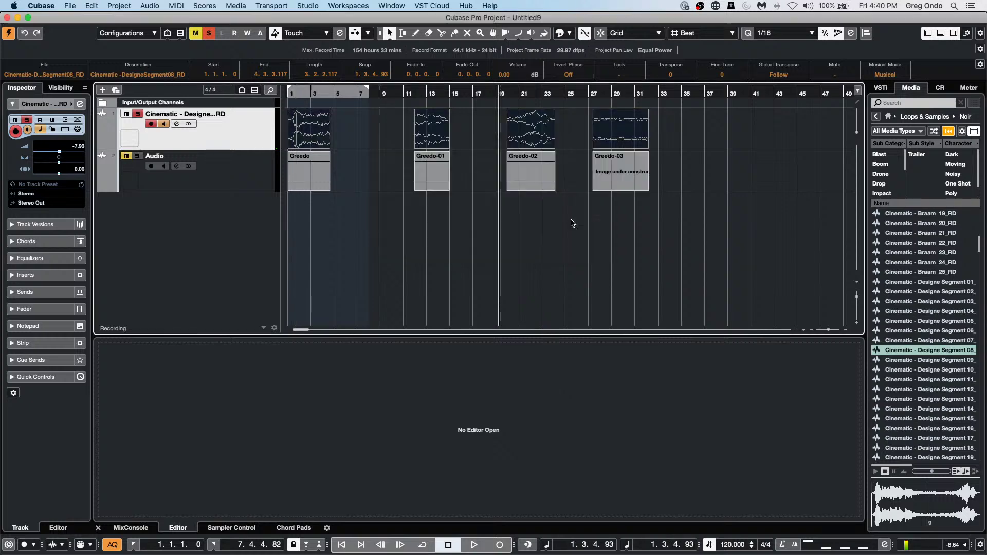
{"action": "key", "text": "super+z"}
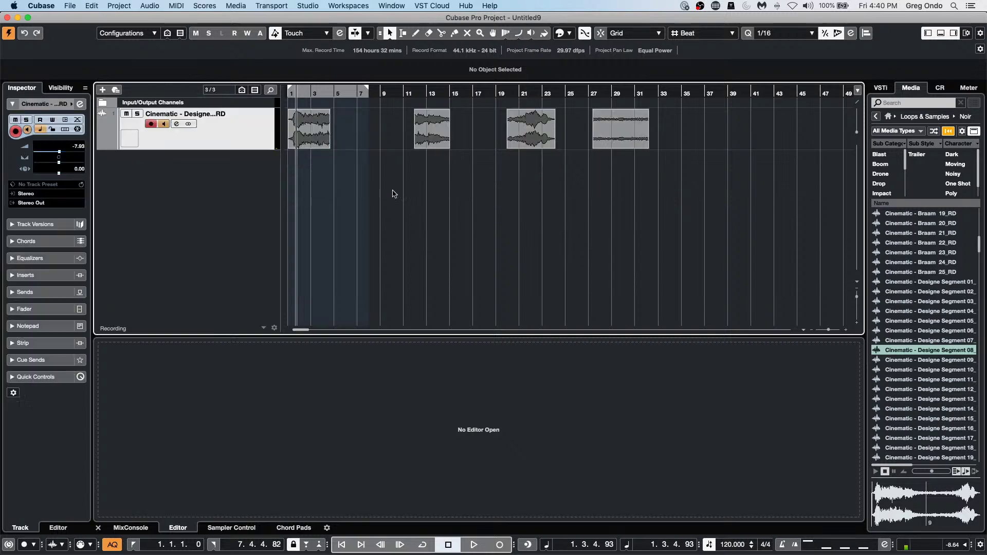
Open the MediaBay and expand This Computer and its Documents folder in the file browser.
{"action": "left_click", "coordinate": [72, 6]}
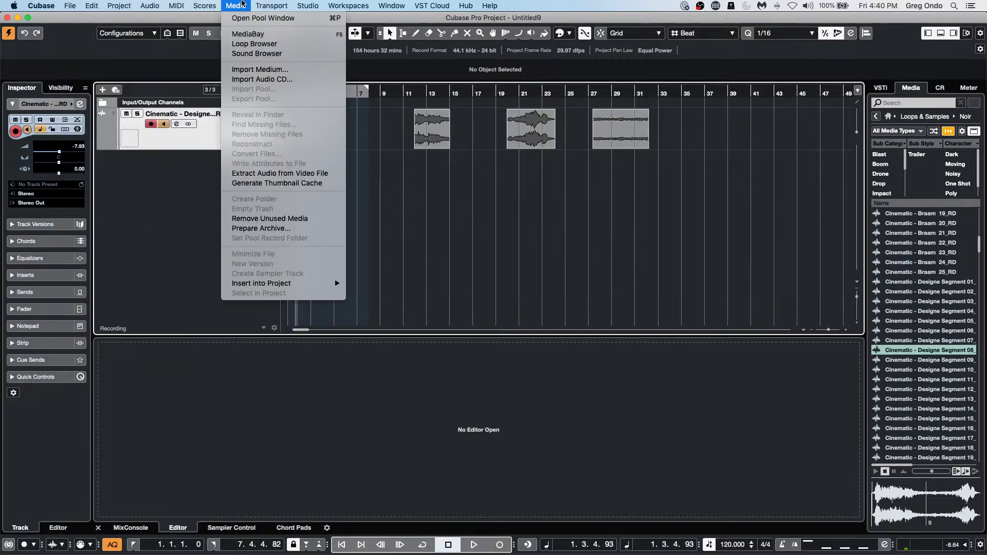
{"action": "mouse_move", "coordinate": [147, 7]}
{"action": "left_click", "coordinate": [244, 34]}
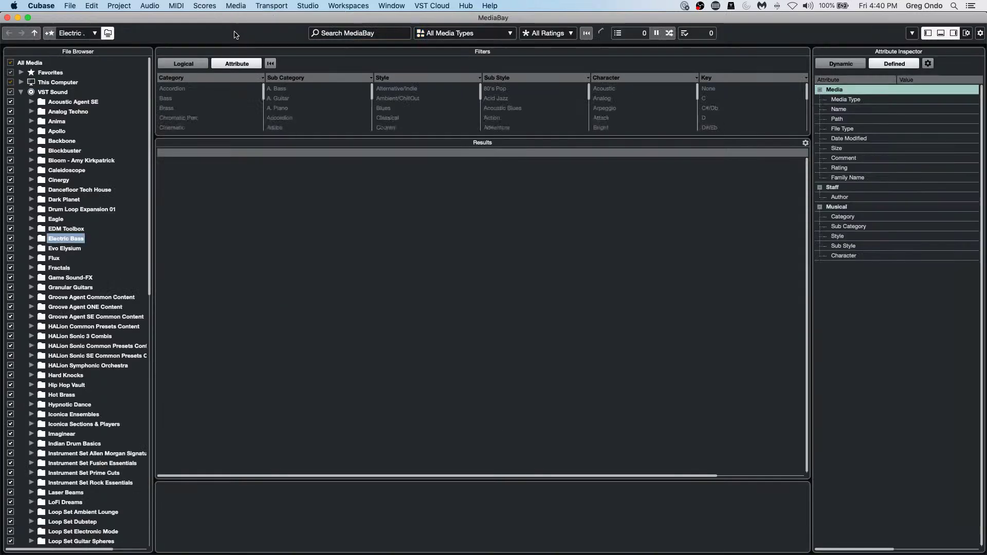
{"action": "left_click", "coordinate": [21, 83]}
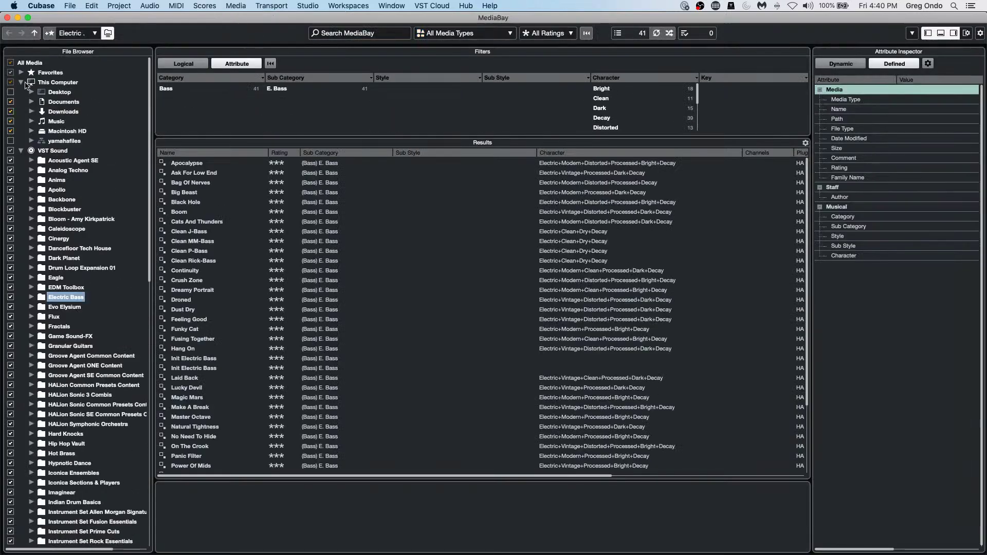
{"action": "left_click", "coordinate": [31, 102]}
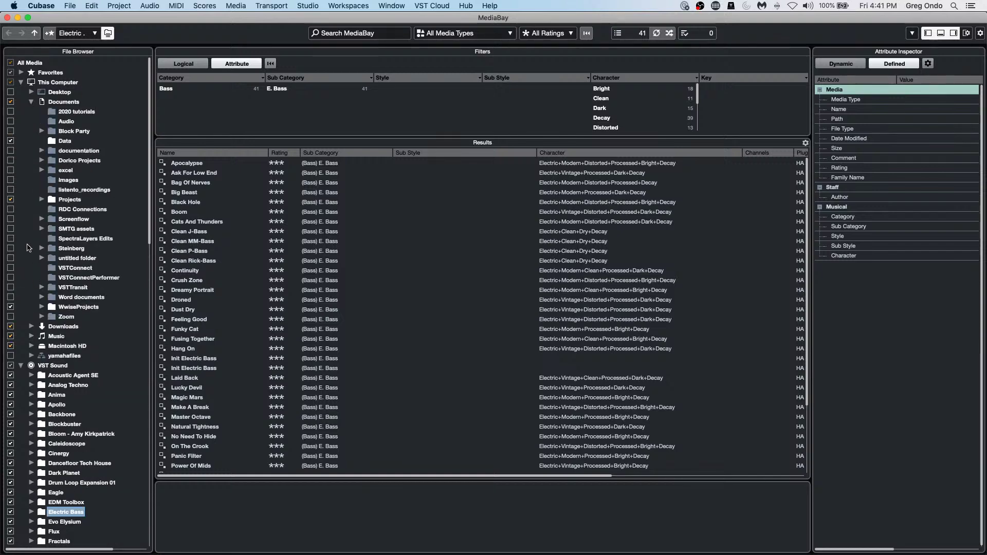
Browse through Projects, Hangouts and March 26 2021 to the Audio folder and examine its rendered files.
{"action": "left_click", "coordinate": [41, 200]}
{"action": "scroll", "coordinate": [48, 297], "scroll_direction": "down", "scroll_amount": 10}
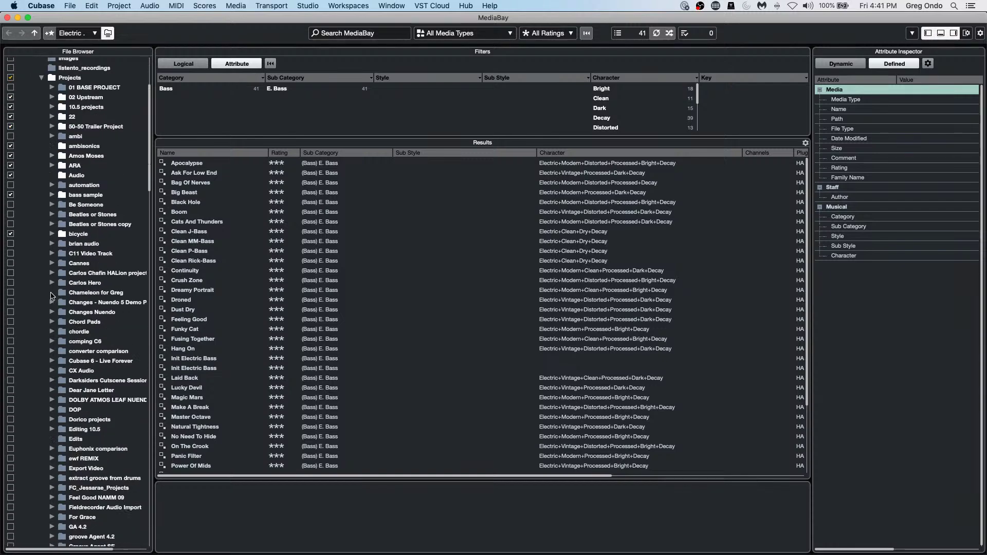
{"action": "scroll", "coordinate": [48, 297], "scroll_direction": "down", "scroll_amount": 7}
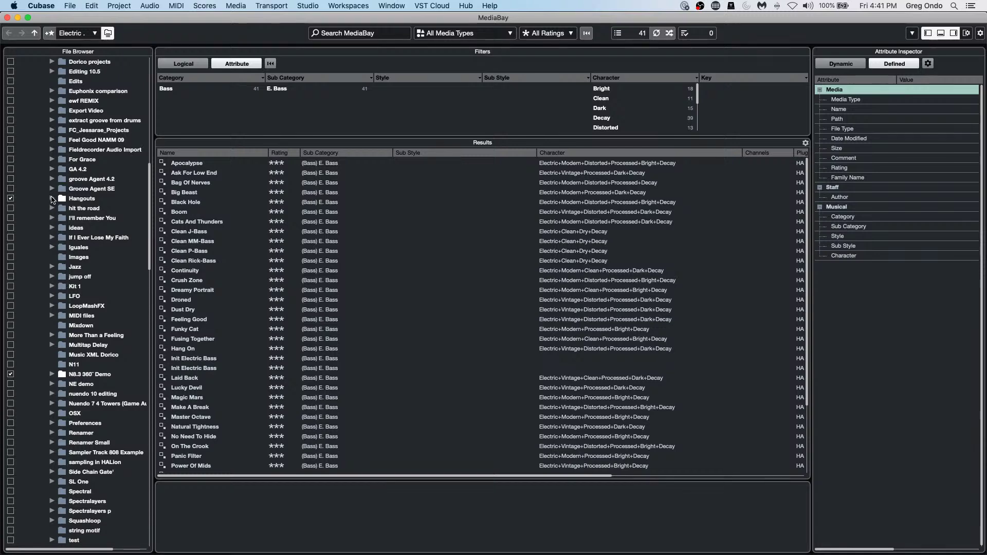
{"action": "left_click", "coordinate": [52, 199]}
{"action": "scroll", "coordinate": [73, 313], "scroll_direction": "down", "scroll_amount": 3}
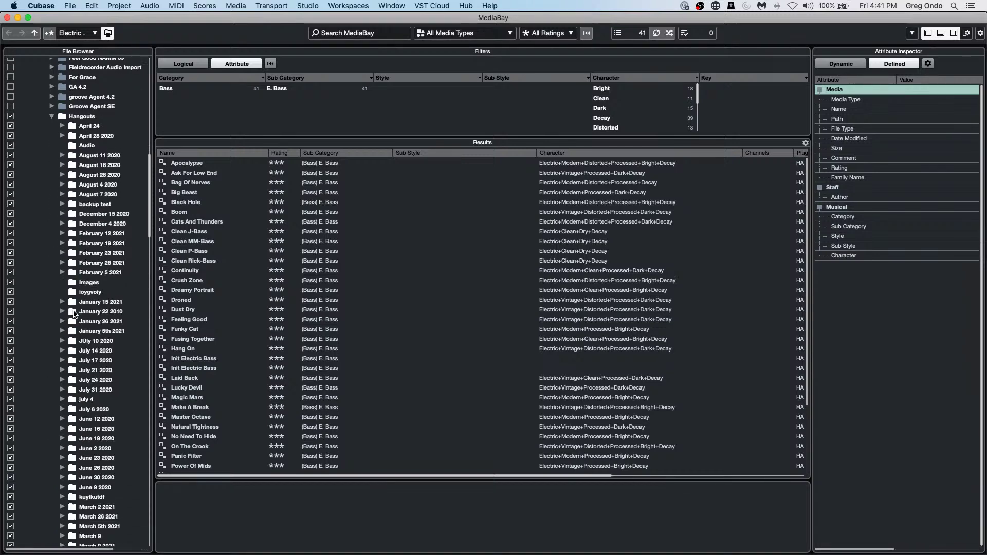
{"action": "scroll", "coordinate": [81, 323], "scroll_direction": "down", "scroll_amount": 3}
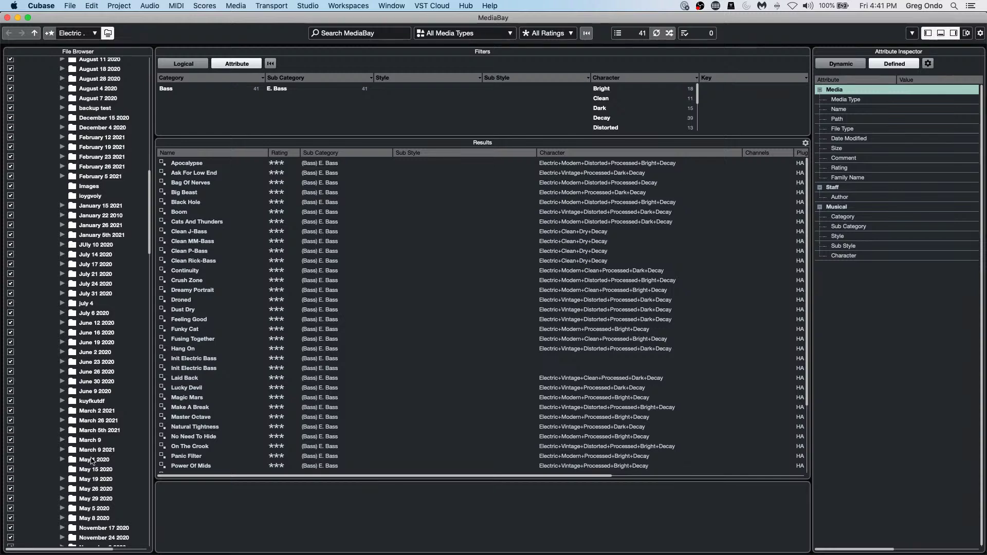
{"action": "left_click", "coordinate": [61, 421]}
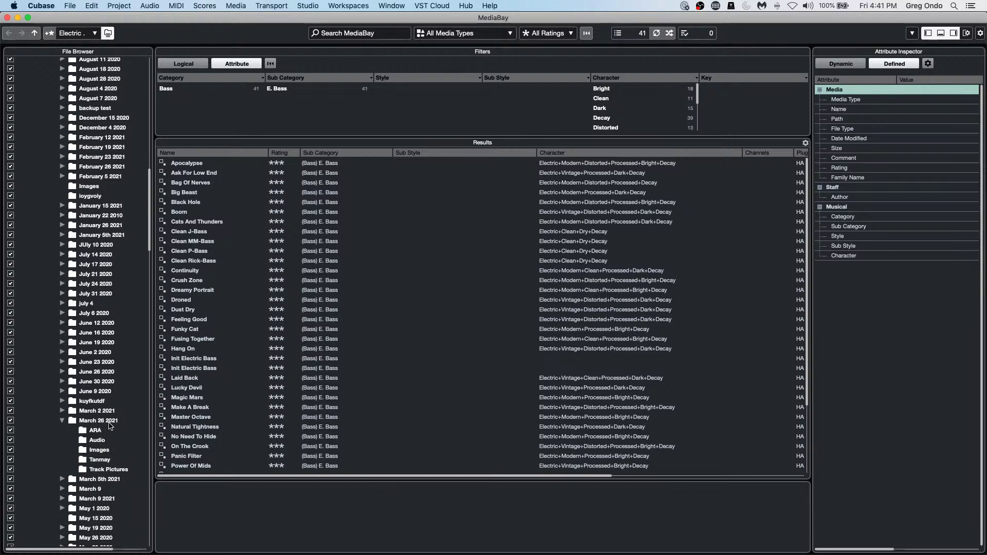
{"action": "left_click", "coordinate": [97, 441]}
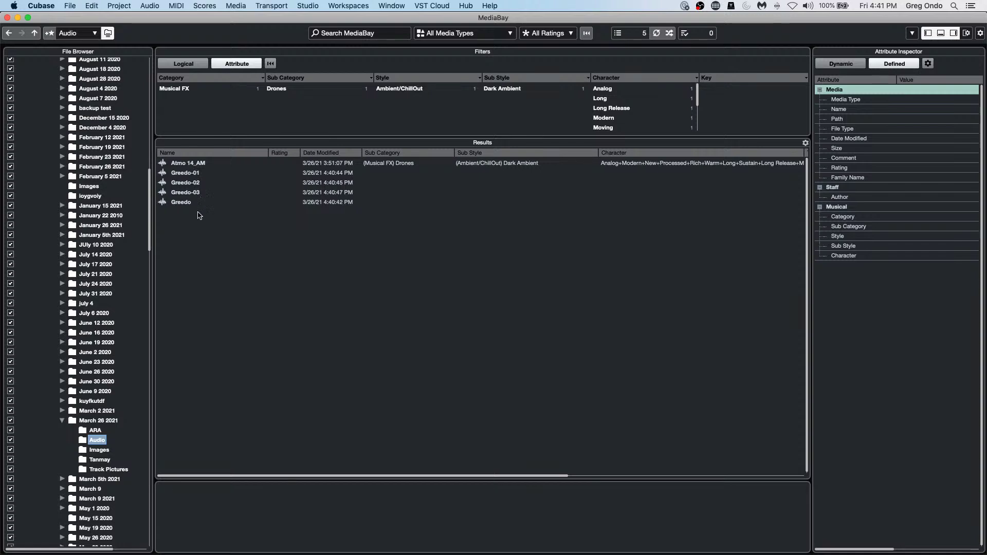
Close the MediaBay and return to the project.
{"action": "key", "text": "super+Tab"}
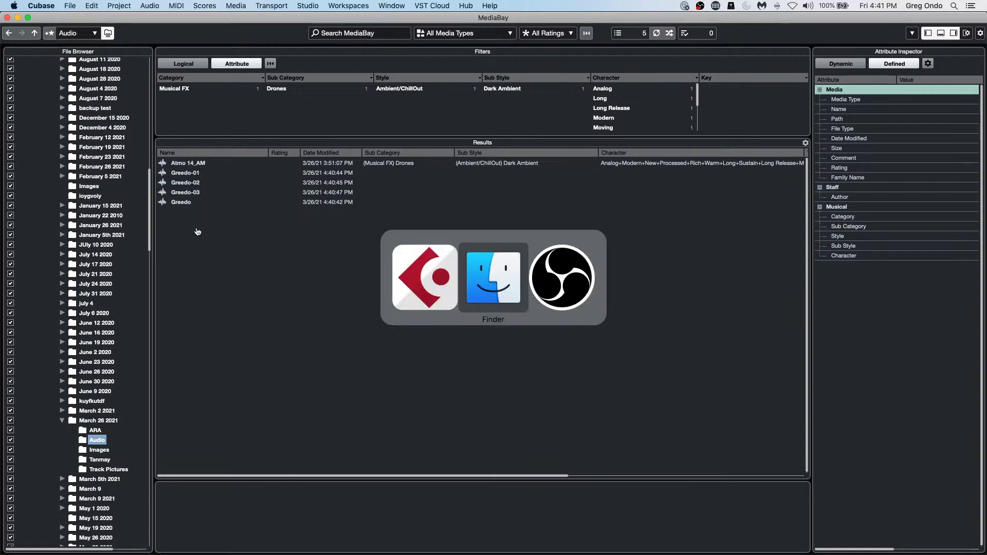
{"action": "key", "text": "super+Tab"}
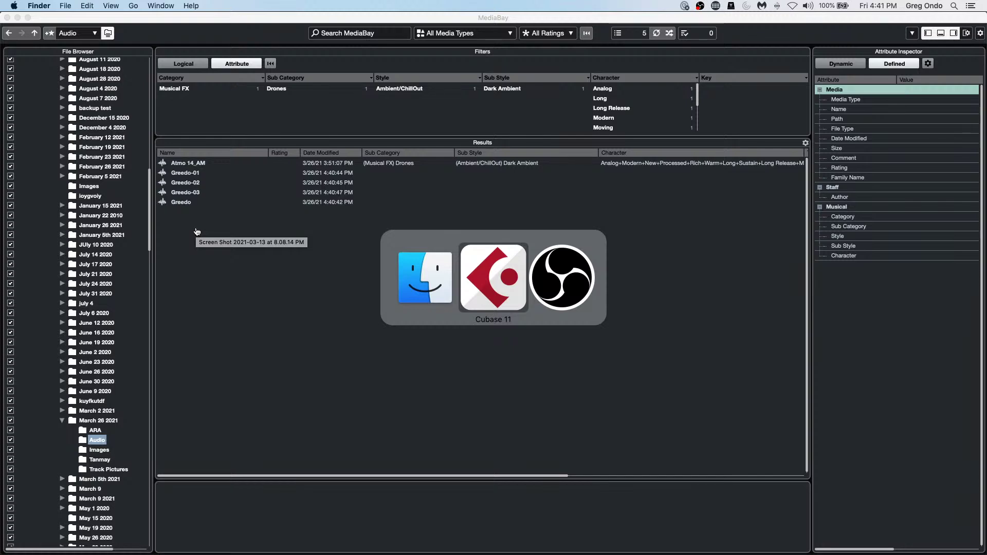
{"action": "left_click", "coordinate": [17, 18]}
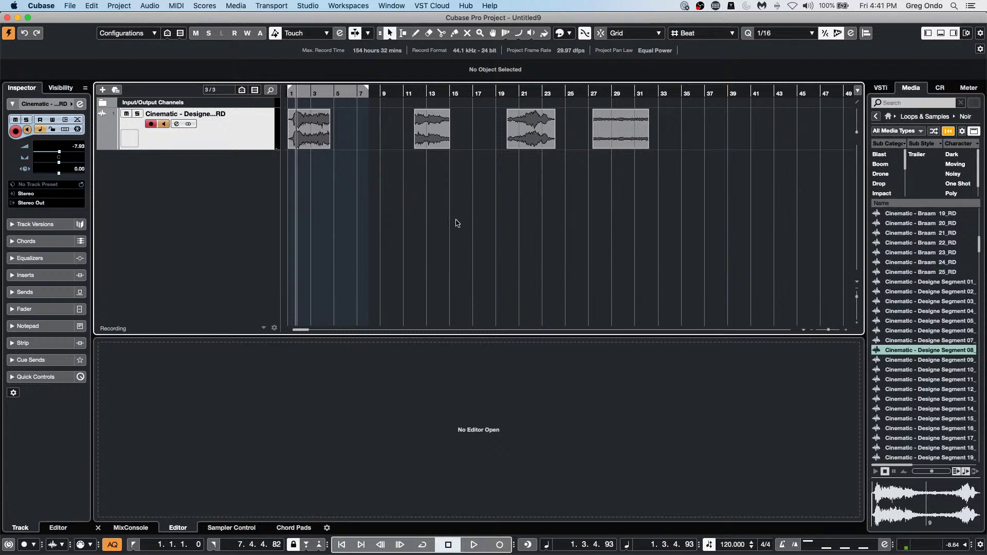
Select all four audio pieces and rename their track to o86gt96776.
{"action": "left_click_drag", "start_coordinate": [694, 132], "coordinate": [319, 143]}
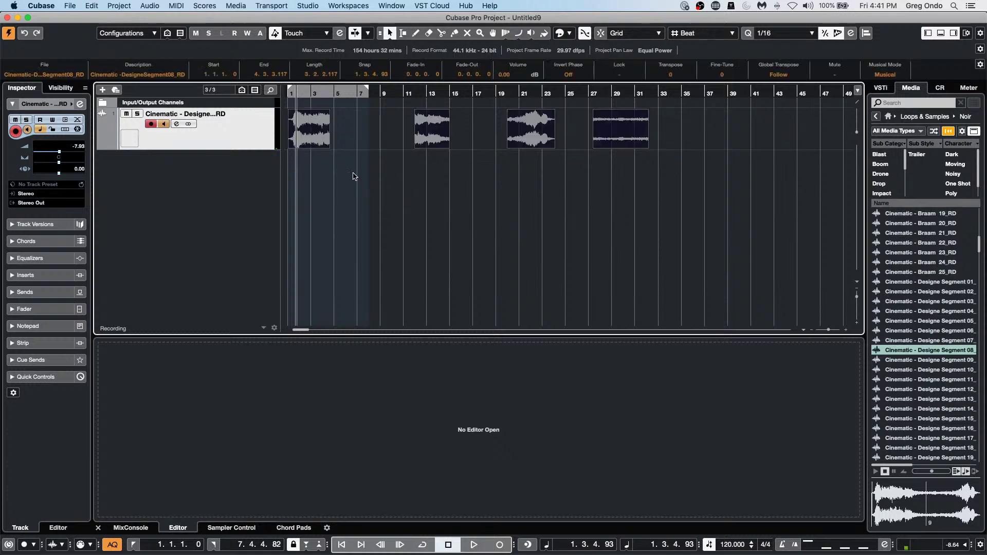
{"action": "double_click", "coordinate": [193, 114]}
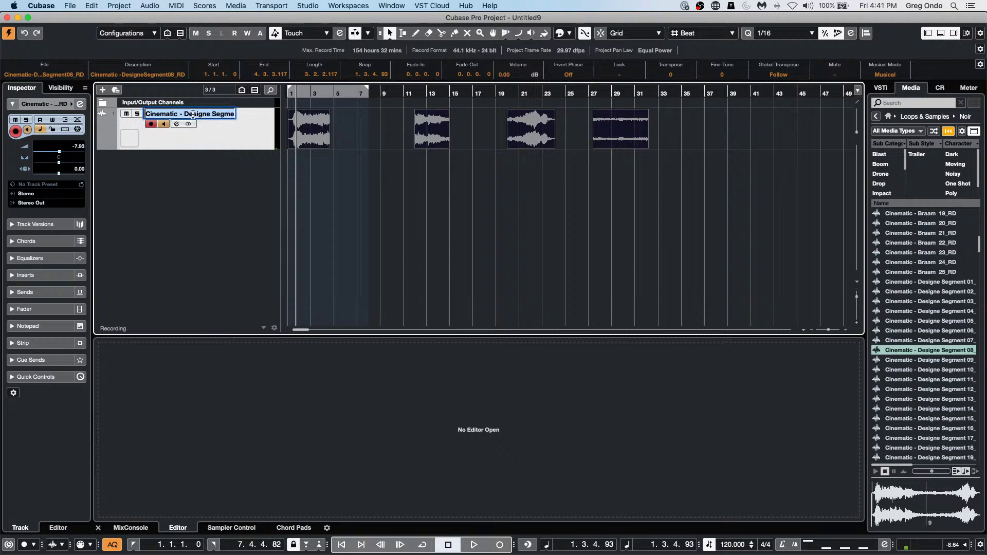
{"action": "type", "text": "o86gt96776"}
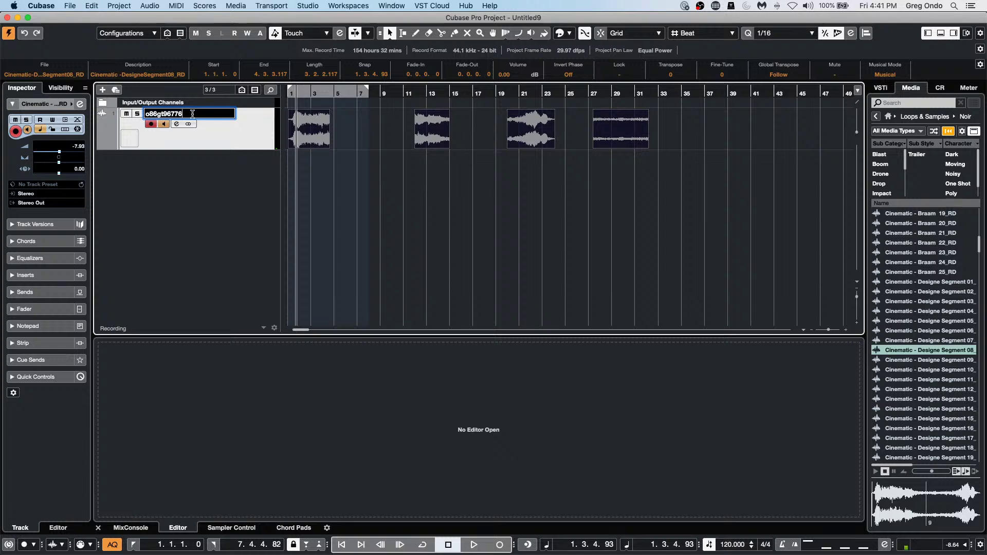
{"action": "key", "text": "Return"}
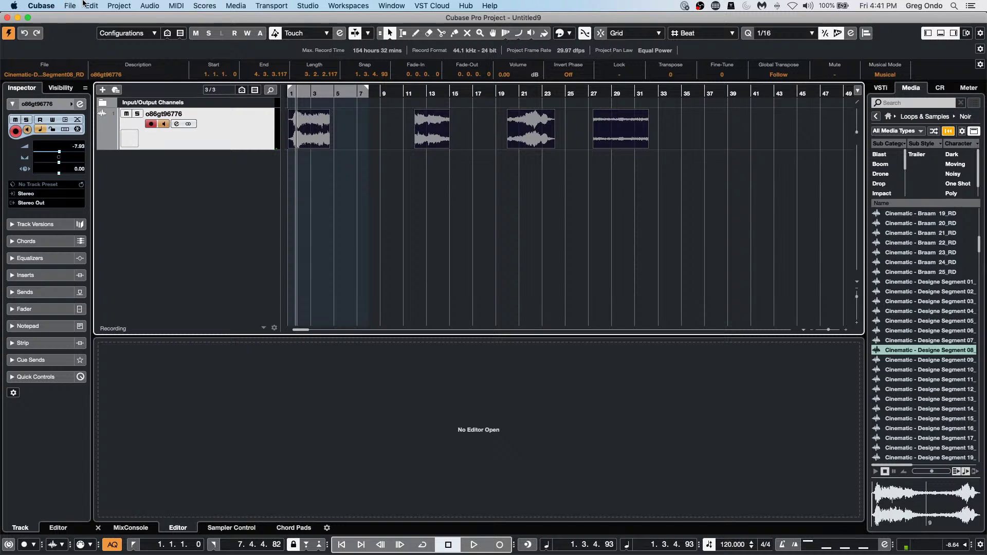
Render the selected pieces in place as separate events with Channel Settings, the custom name Greedo and muted source events.
{"action": "left_click", "coordinate": [150, 6]}
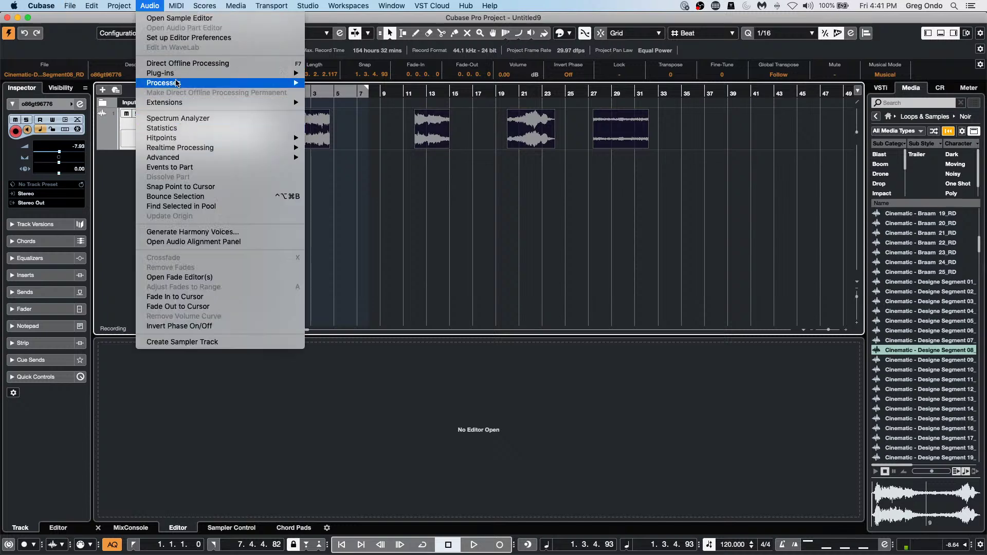
{"action": "mouse_move", "coordinate": [110, 6]}
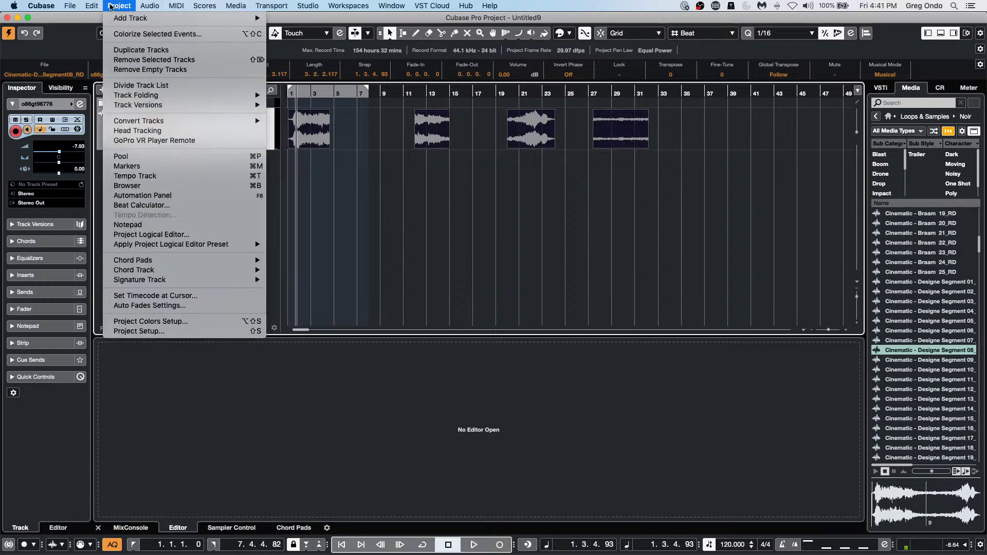
{"action": "mouse_move", "coordinate": [149, 115]}
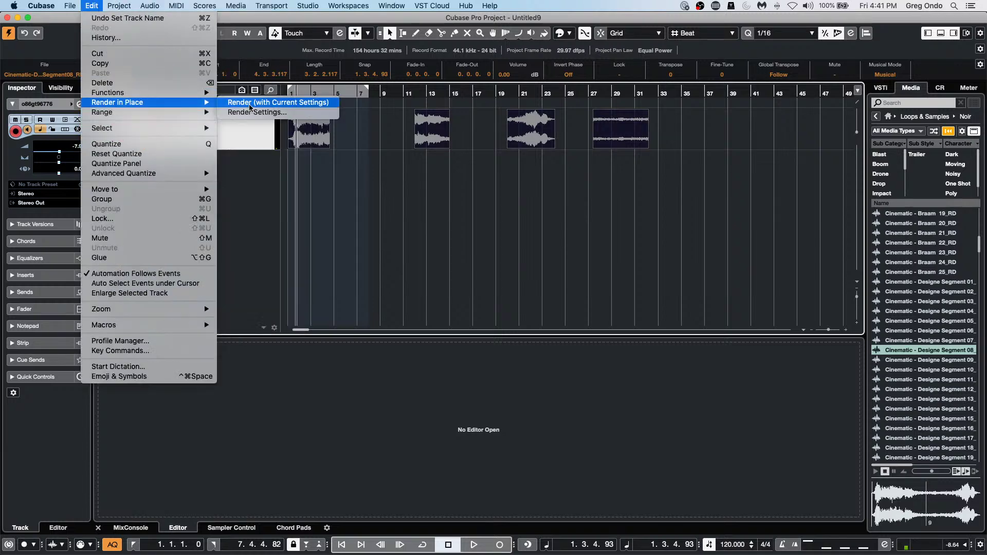
{"action": "left_click", "coordinate": [684, 127]}
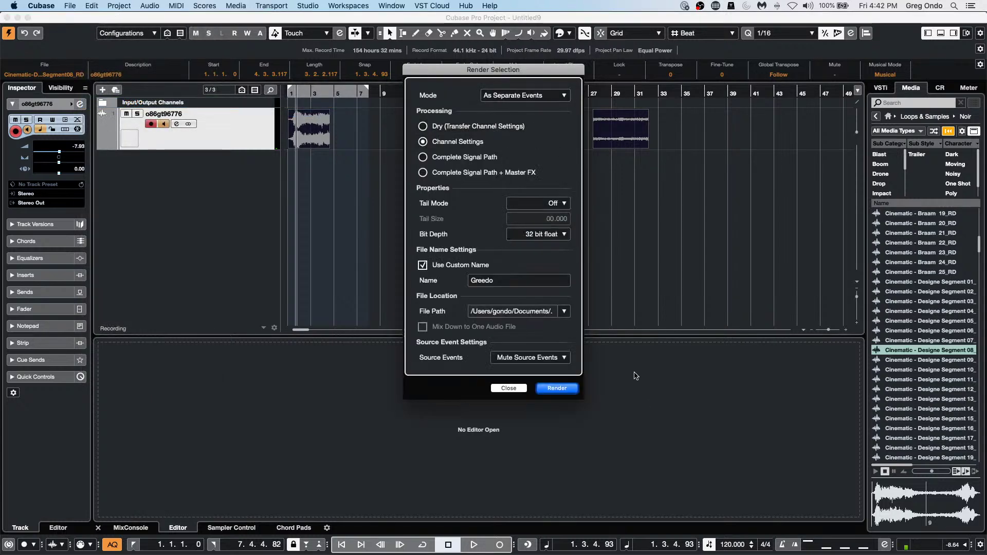
{"action": "left_click", "coordinate": [562, 390]}
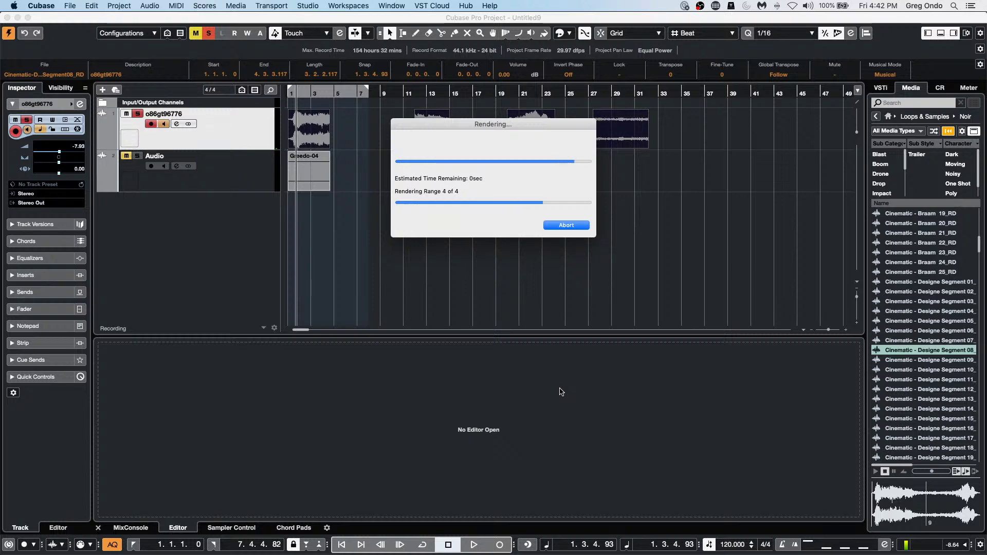
Check the newly rendered files in the Pool and in the MediaBay's Audio folder, and close the MediaBay.
{"action": "key", "text": "super+p"}
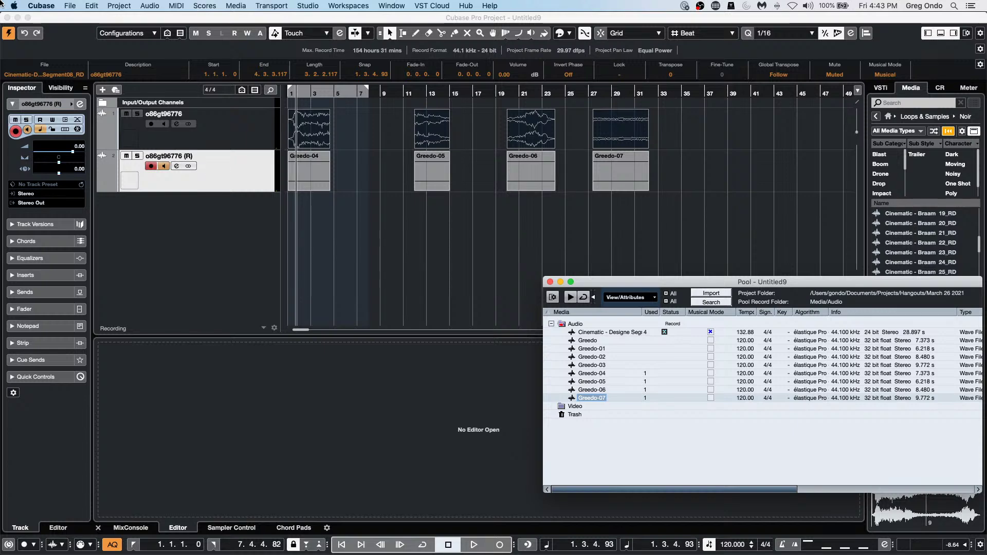
{"action": "key", "text": "F5"}
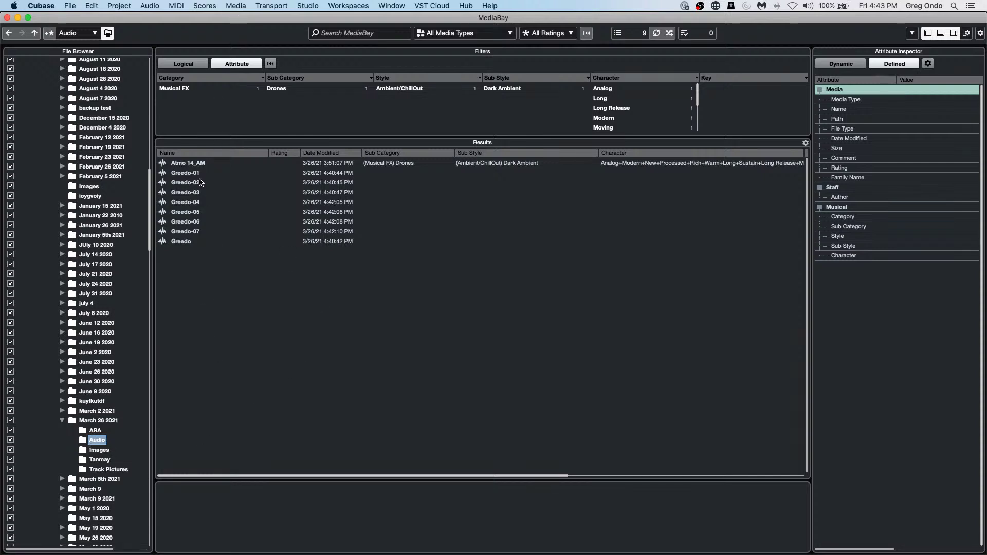
{"action": "left_click_drag", "start_coordinate": [135, 18], "coordinate": [164, 18]}
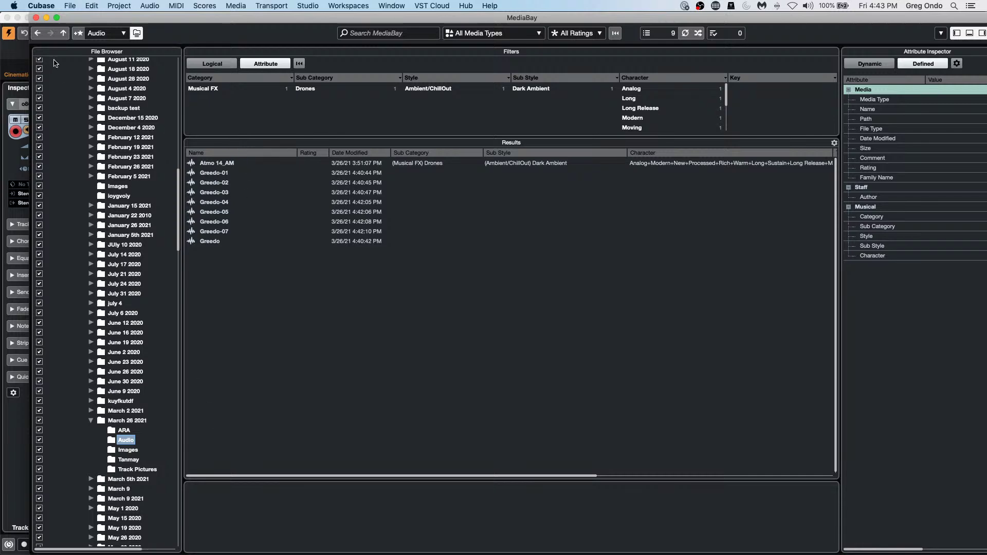
{"action": "left_click", "coordinate": [36, 18]}
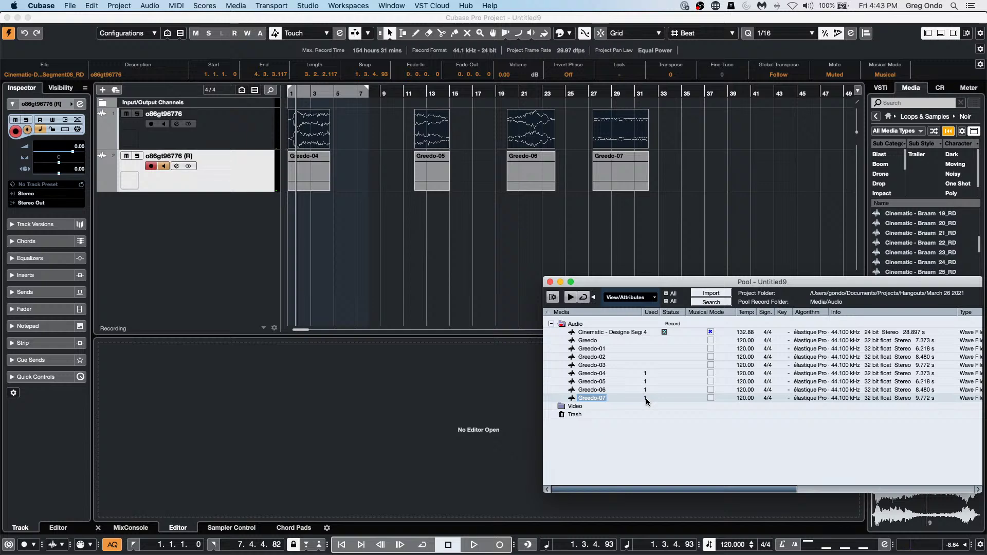
Export the Pool as branding.npl into the March 26 2021 project folder.
{"action": "left_click", "coordinate": [71, 7]}
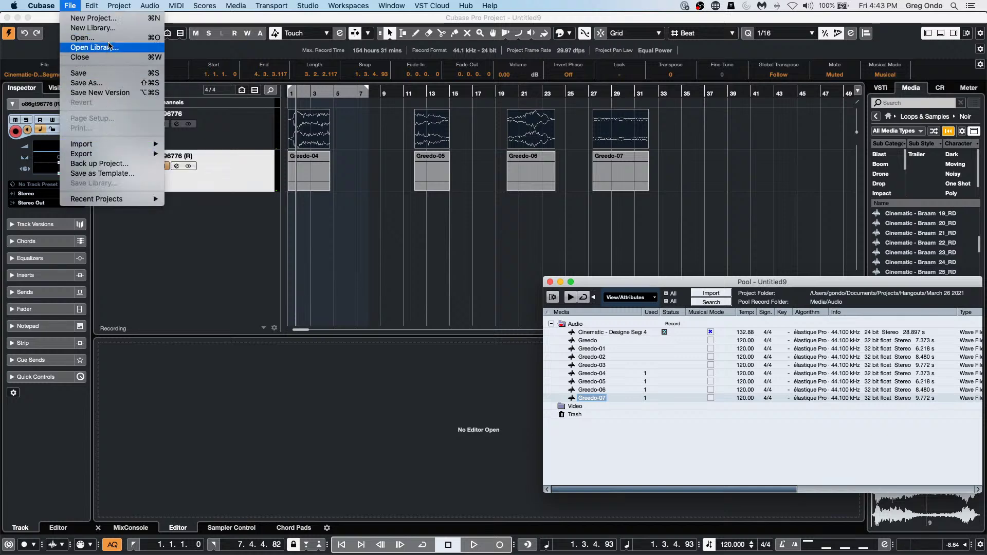
{"action": "mouse_move", "coordinate": [103, 150]}
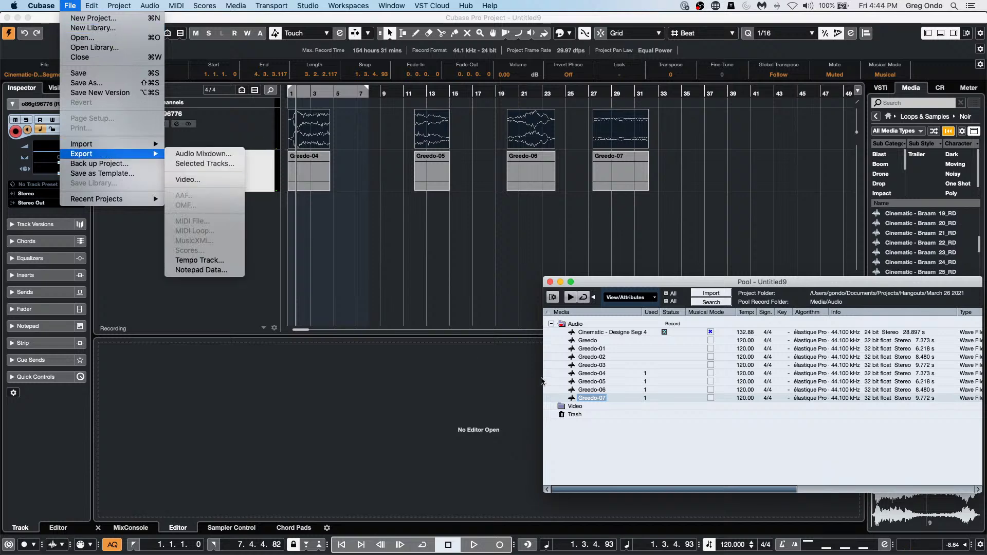
{"action": "right_click", "coordinate": [598, 390]}
{"action": "scroll", "coordinate": [617, 380], "scroll_direction": "down", "scroll_amount": 3}
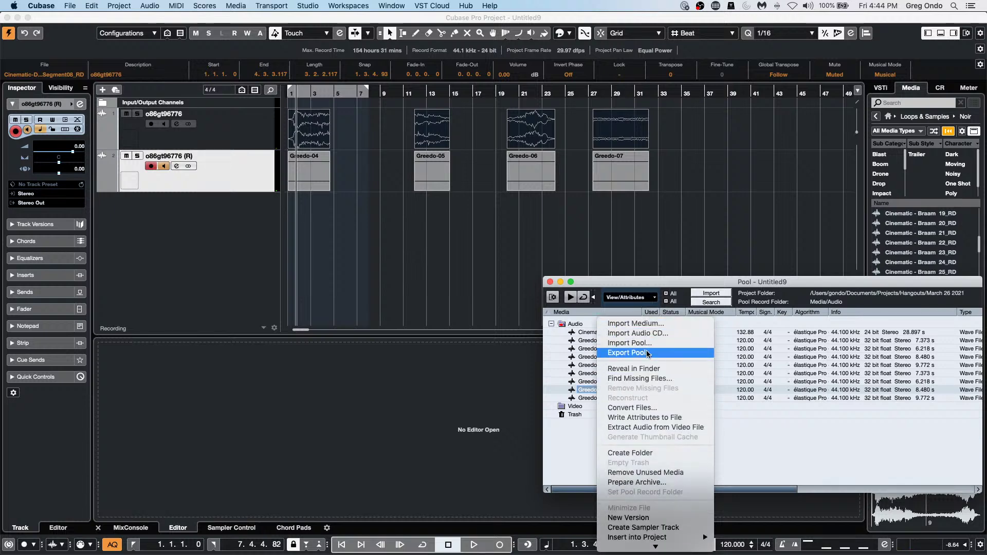
{"action": "left_click", "coordinate": [645, 352]}
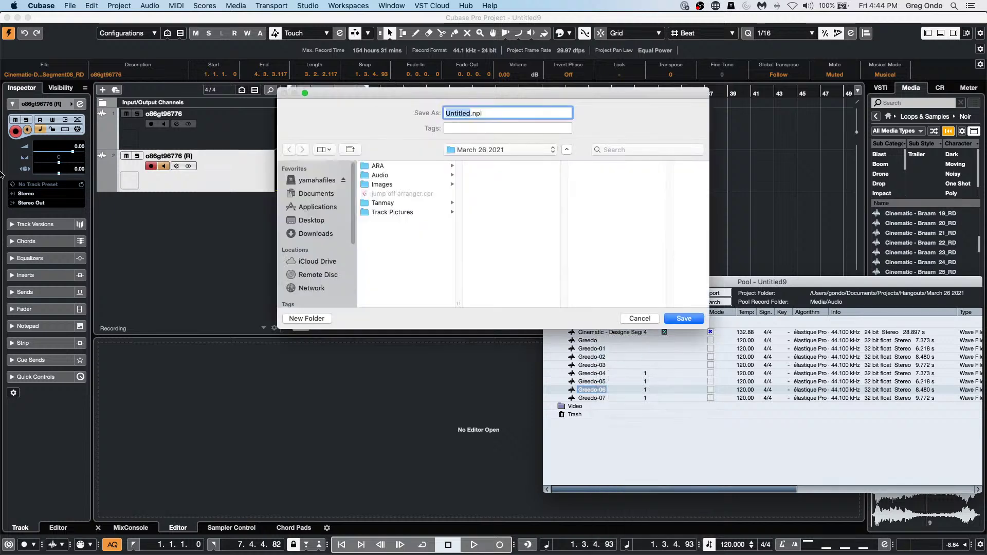
{"action": "type", "text": "blahblah"}
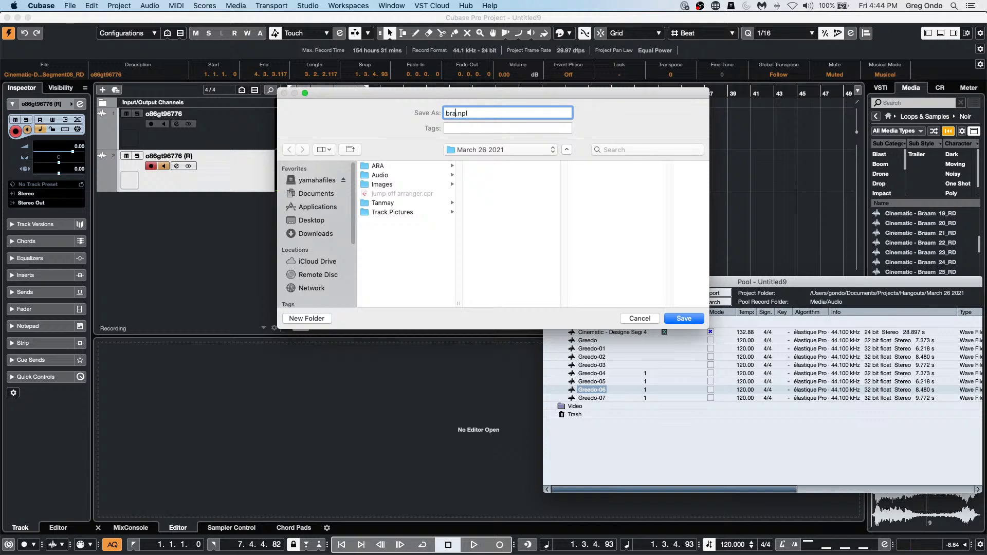
{"action": "key", "text": "Return"}
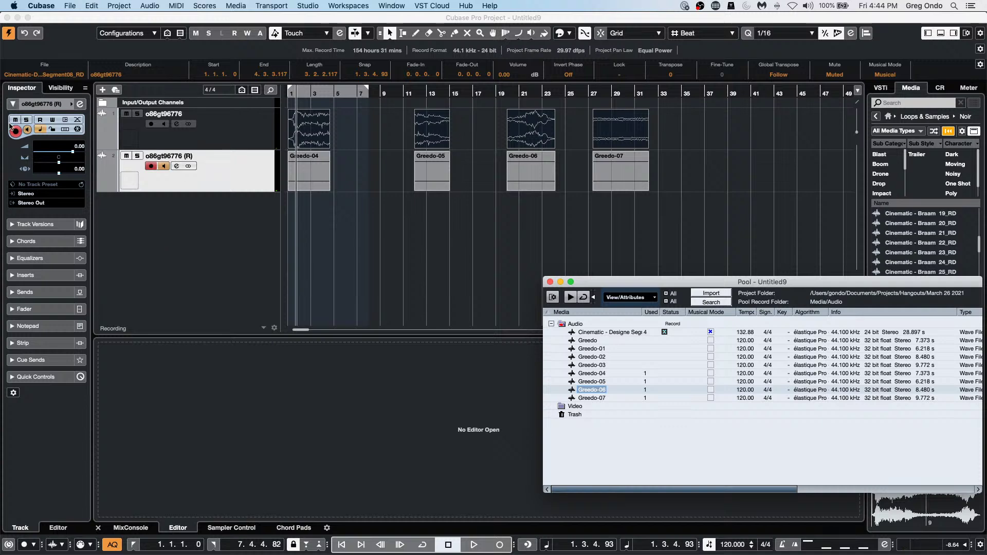
Open the branding.npl library from the Hangouts/March 26 2021 folder, using March 26 2021 as its project folder.
{"action": "left_click", "coordinate": [67, 7]}
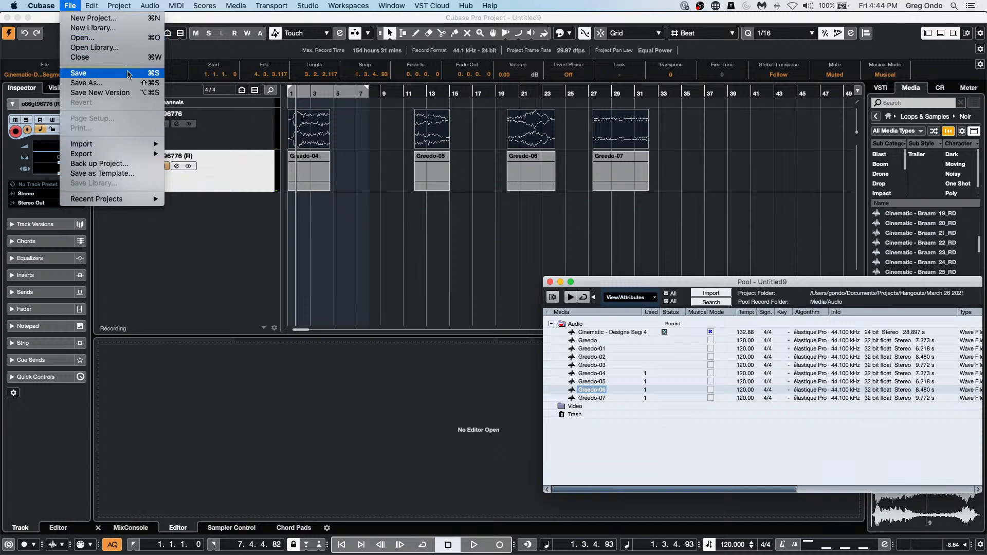
{"action": "key", "text": "Escape"}
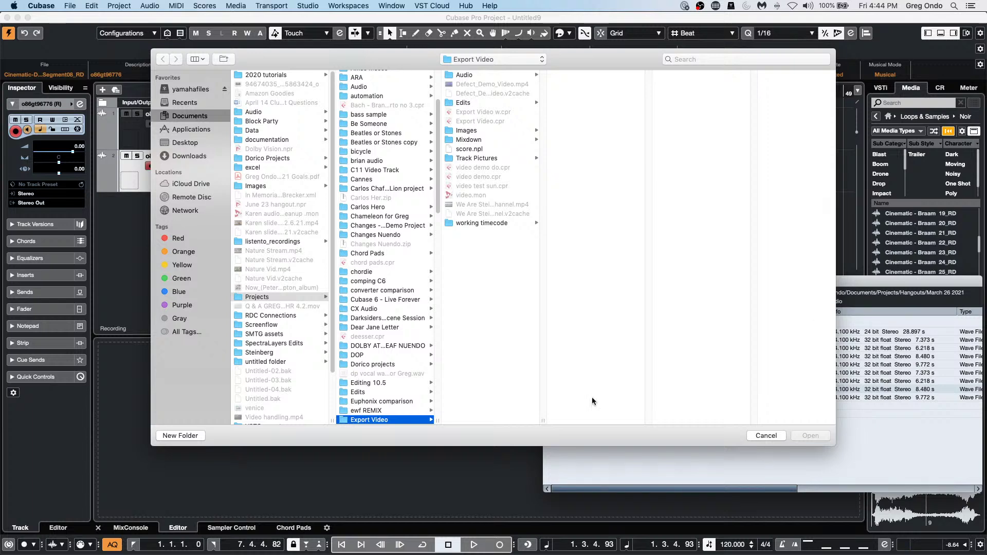
{"action": "scroll", "coordinate": [399, 326], "scroll_direction": "up", "scroll_amount": 1}
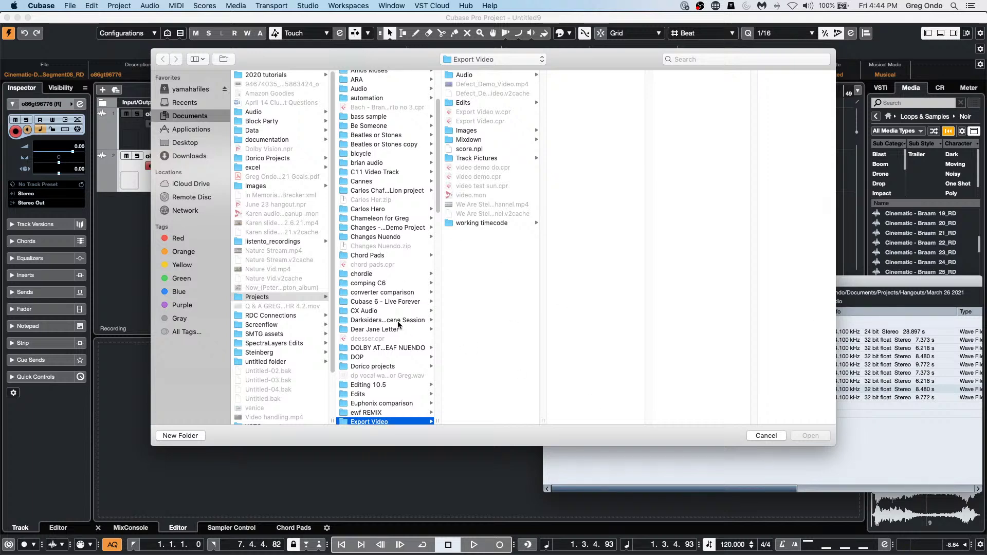
{"action": "scroll", "coordinate": [399, 324], "scroll_direction": "down", "scroll_amount": 8}
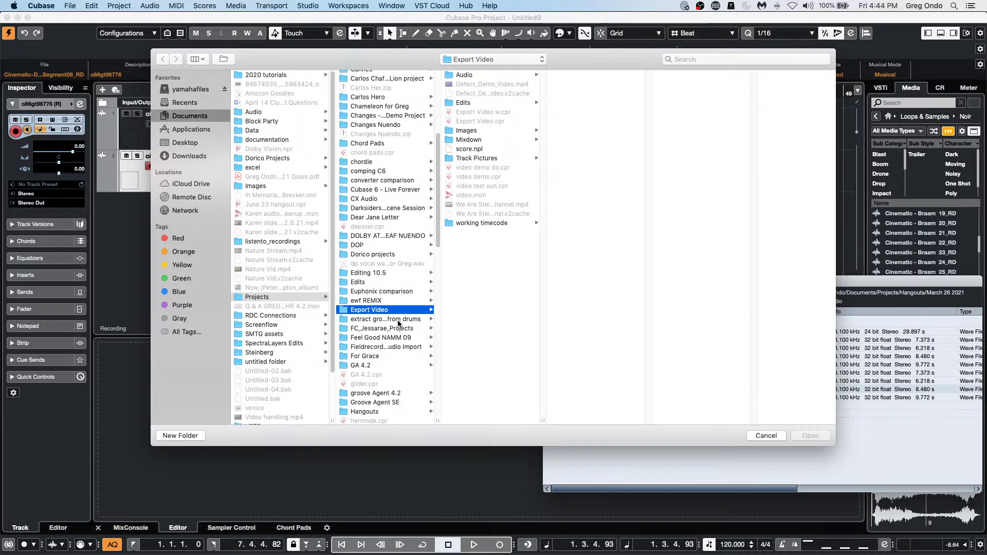
{"action": "left_click", "coordinate": [362, 345]}
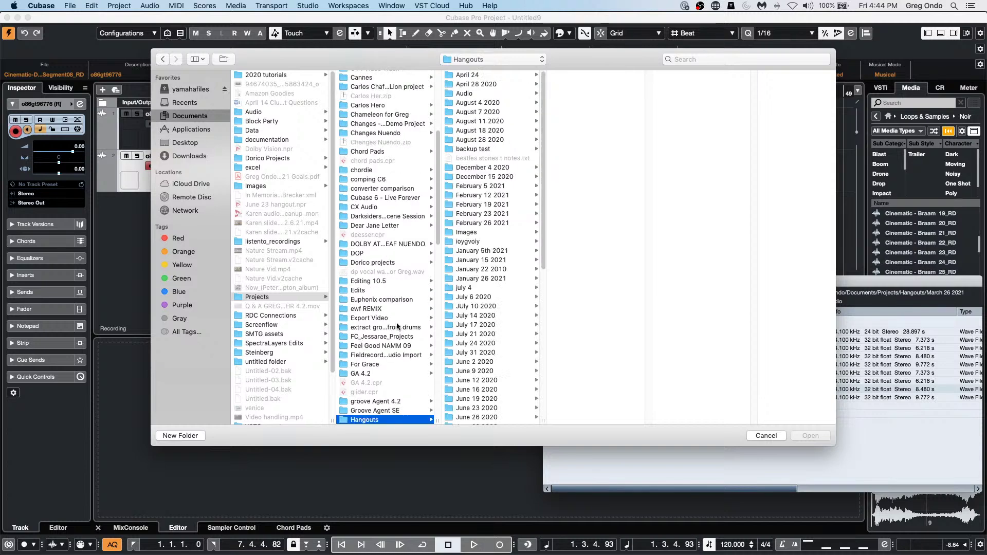
{"action": "scroll", "coordinate": [492, 183], "scroll_direction": "down", "scroll_amount": 8}
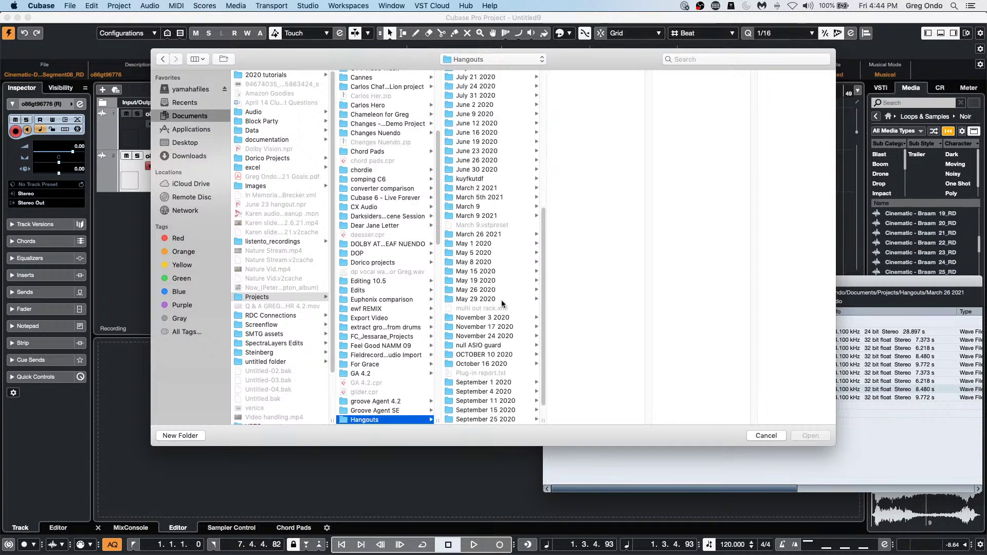
{"action": "left_click", "coordinate": [492, 235]}
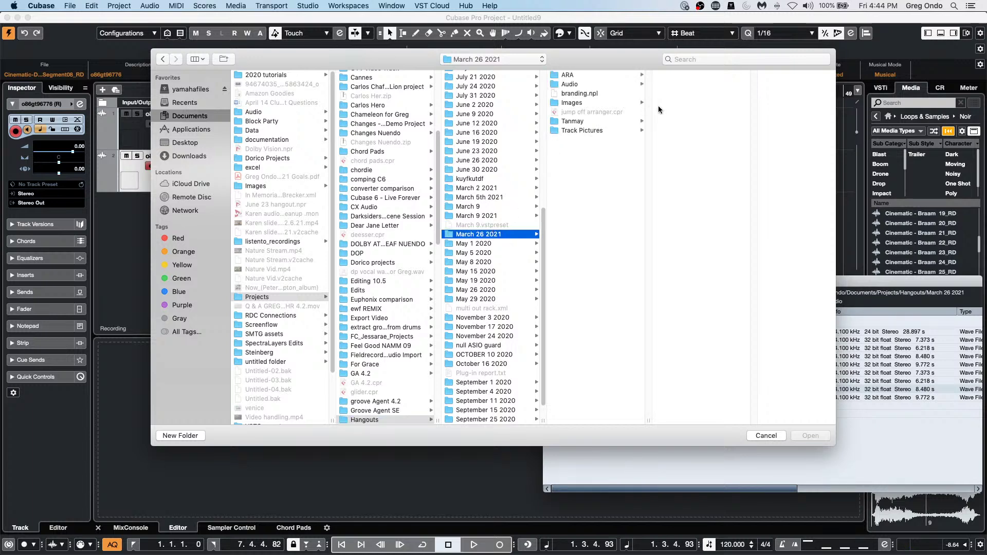
{"action": "left_click", "coordinate": [593, 94]}
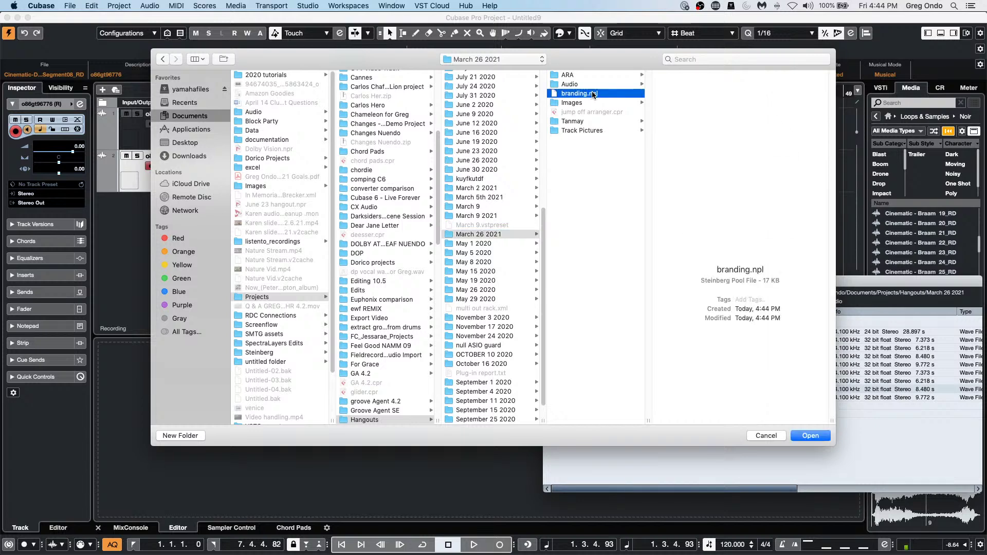
{"action": "left_click", "coordinate": [815, 435]}
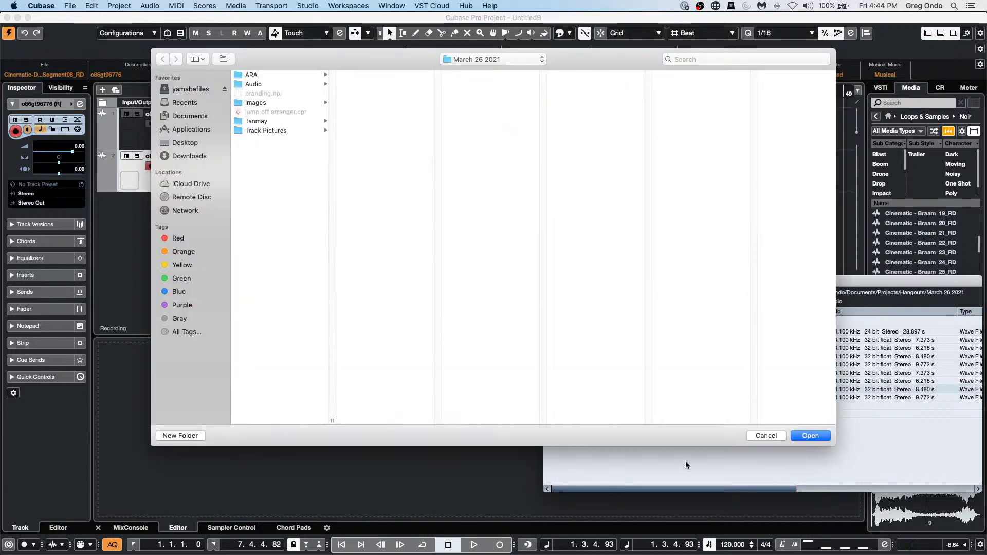
{"action": "left_click", "coordinate": [805, 436]}
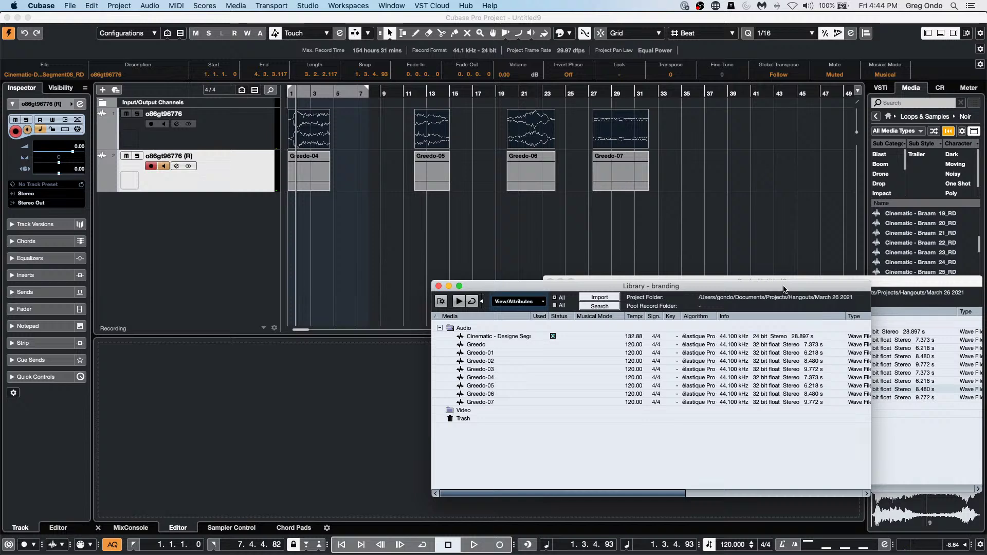
Place the branding library window beside the Pool and insert its Greedo-04 clip on the rendered track at about bar 7.
{"action": "left_click_drag", "start_coordinate": [784, 289], "coordinate": [363, 277]}
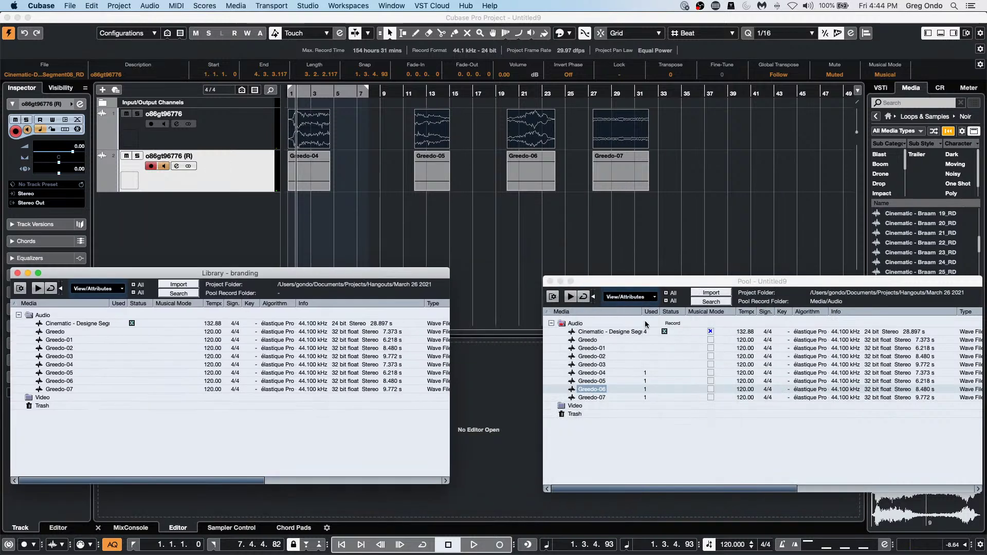
{"action": "left_click_drag", "start_coordinate": [287, 279], "coordinate": [317, 277]}
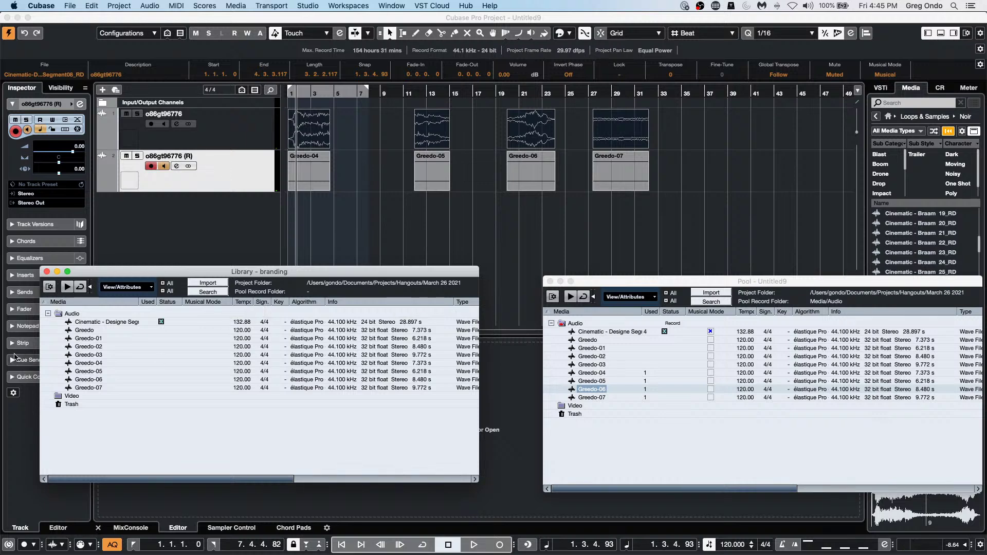
{"action": "left_click_drag", "start_coordinate": [87, 364], "coordinate": [354, 181]}
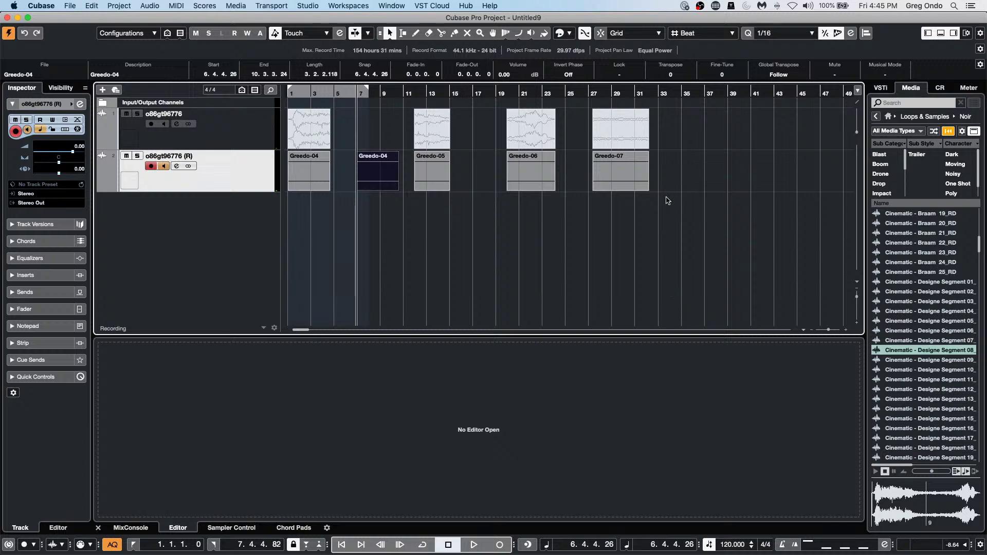
Select all five events on the o86gt96776 (R) track and render them in place with the current settings.
{"action": "left_click_drag", "start_coordinate": [670, 186], "coordinate": [123, 193]}
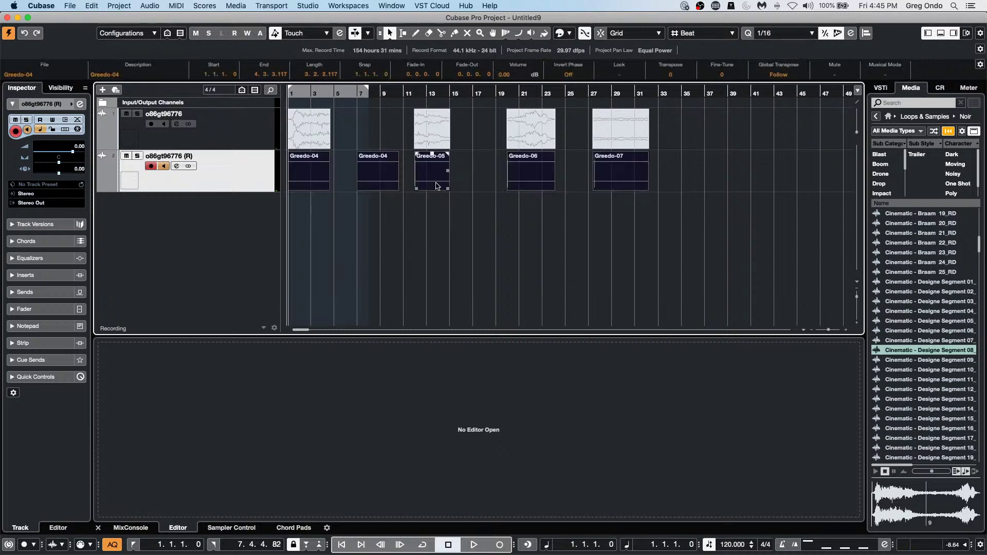
{"action": "left_click", "coordinate": [119, 5]}
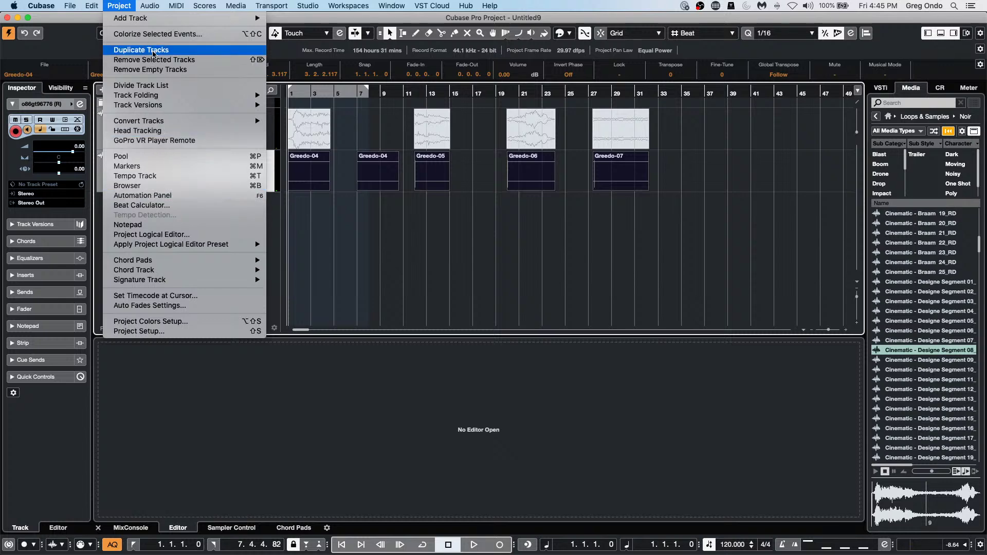
{"action": "mouse_move", "coordinate": [92, 5]}
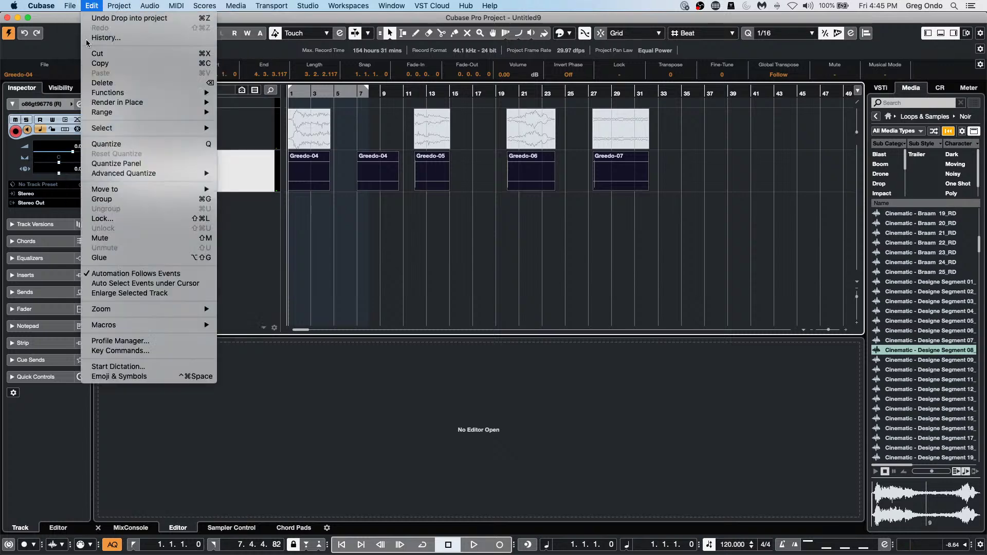
{"action": "mouse_move", "coordinate": [126, 102]}
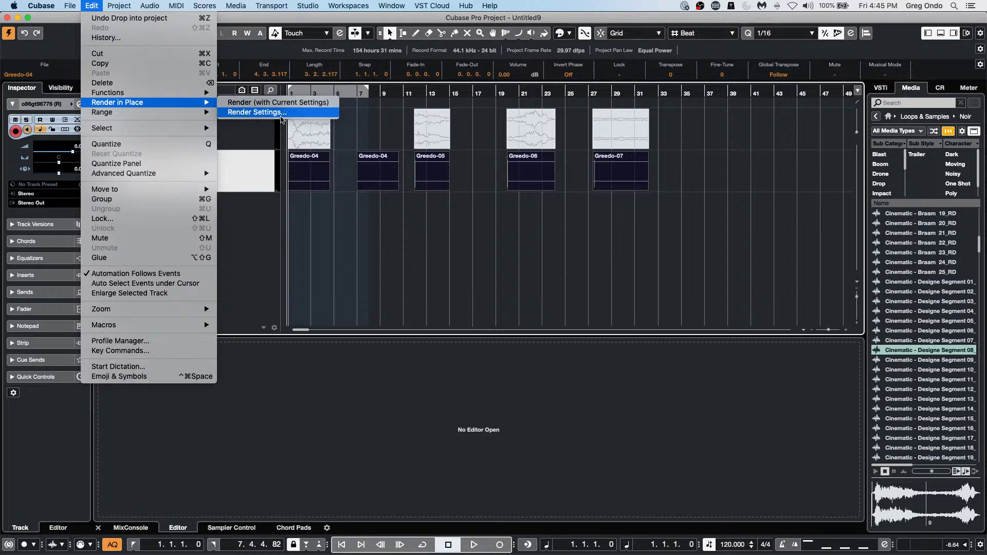
{"action": "left_click", "coordinate": [297, 106]}
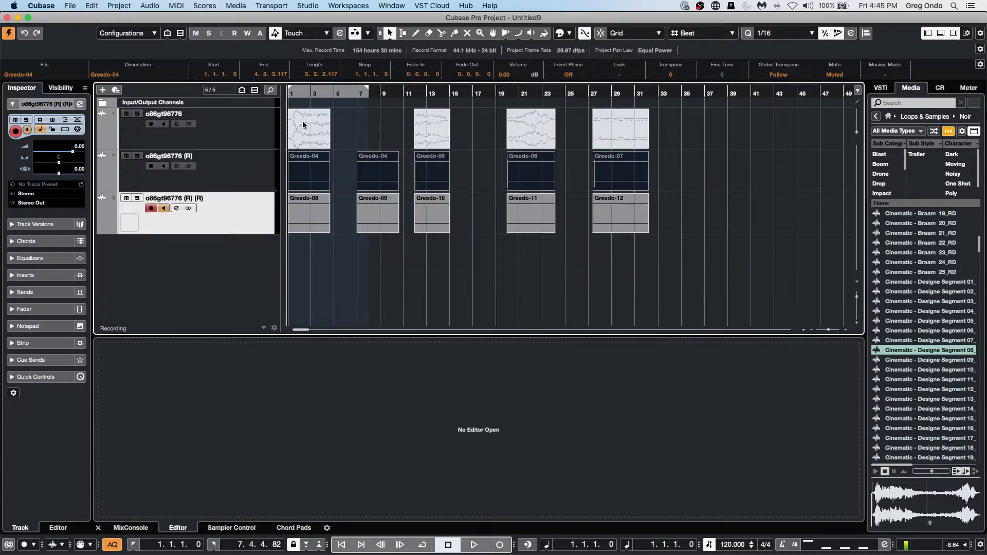
Check the newly rendered Greedo files and the Audio folder's options in the MediaBay, and close the MediaBay.
{"action": "key", "text": "F5"}
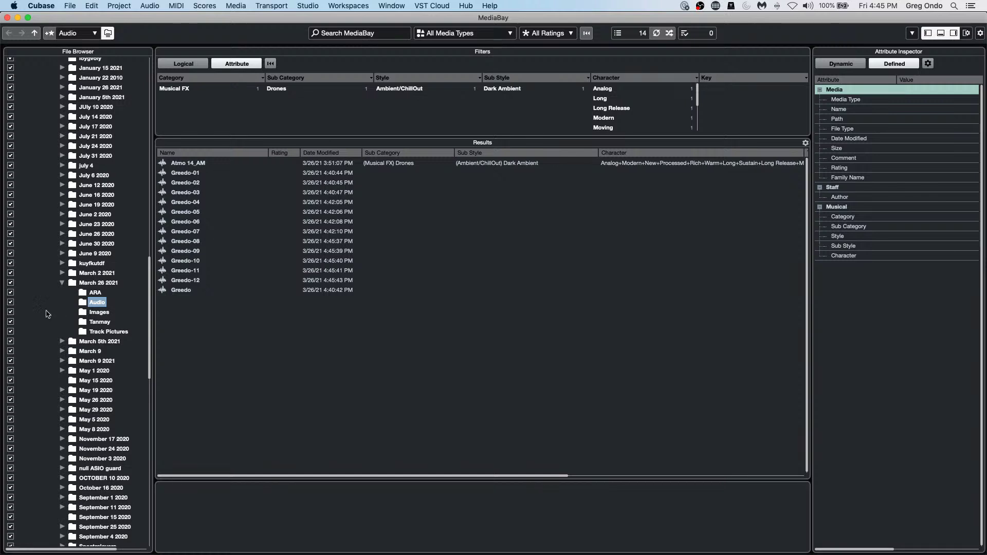
{"action": "left_click", "coordinate": [203, 63]}
{"action": "right_click", "coordinate": [184, 196]}
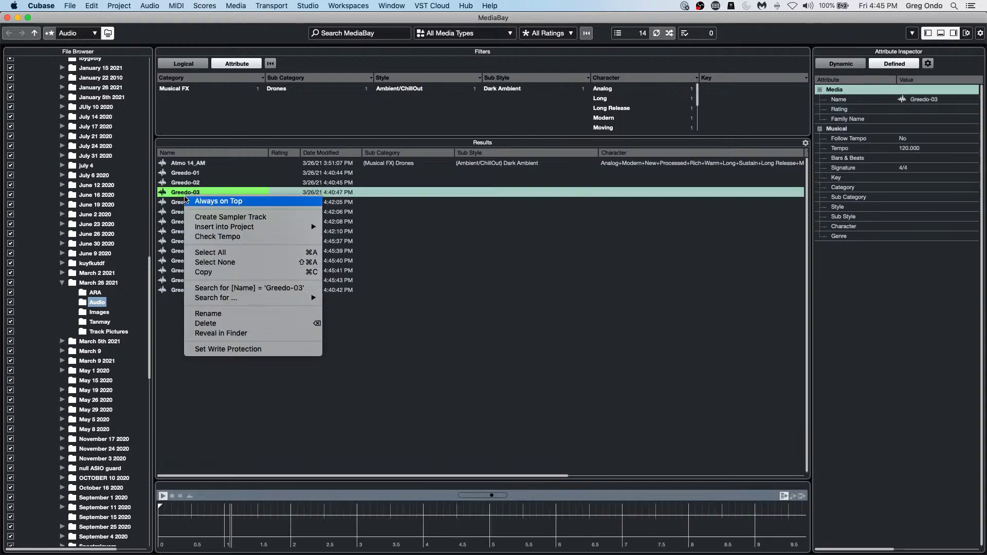
{"action": "left_click", "coordinate": [103, 309]}
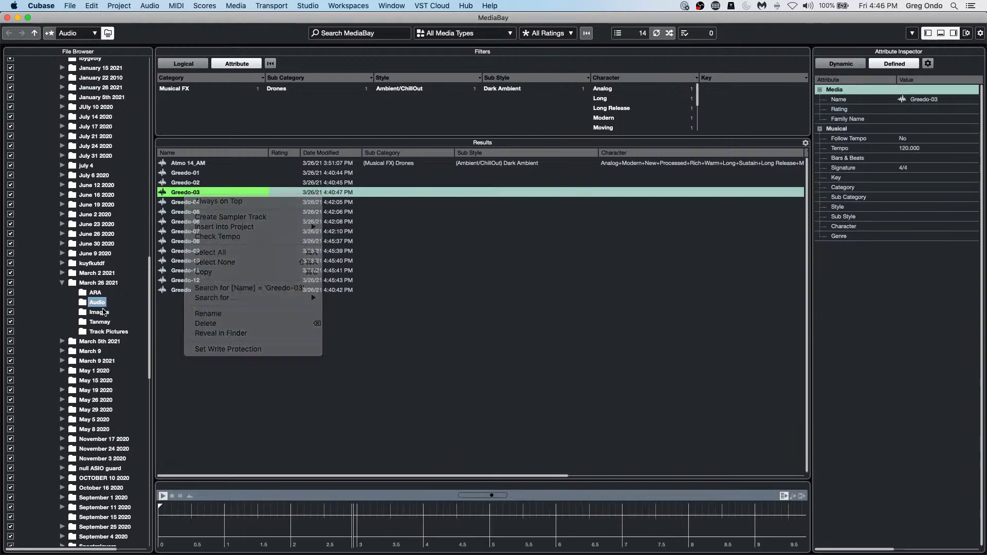
{"action": "right_click", "coordinate": [103, 309]}
{"action": "left_click", "coordinate": [103, 306]}
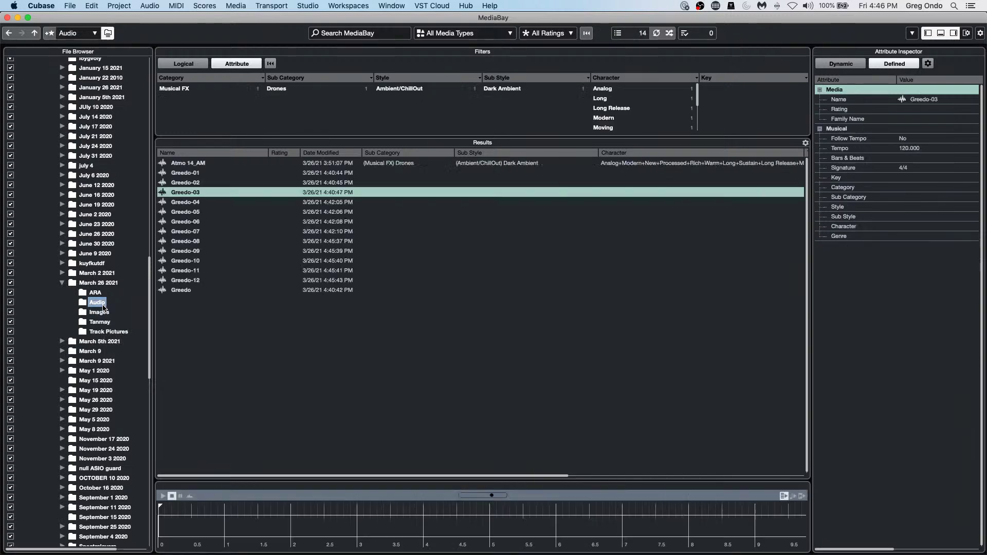
{"action": "right_click", "coordinate": [103, 304]}
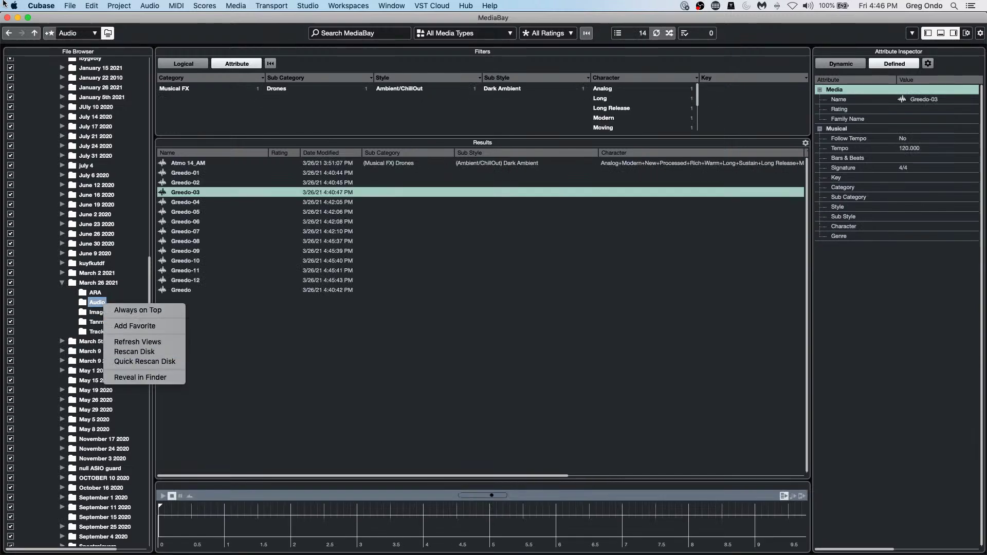
{"action": "left_click", "coordinate": [8, 21]}
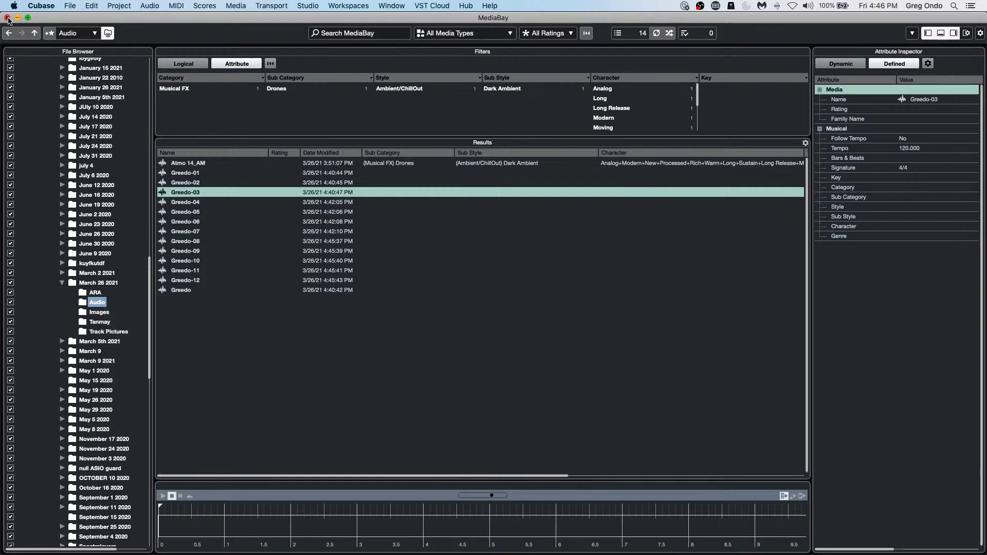
{"action": "left_click", "coordinate": [7, 18]}
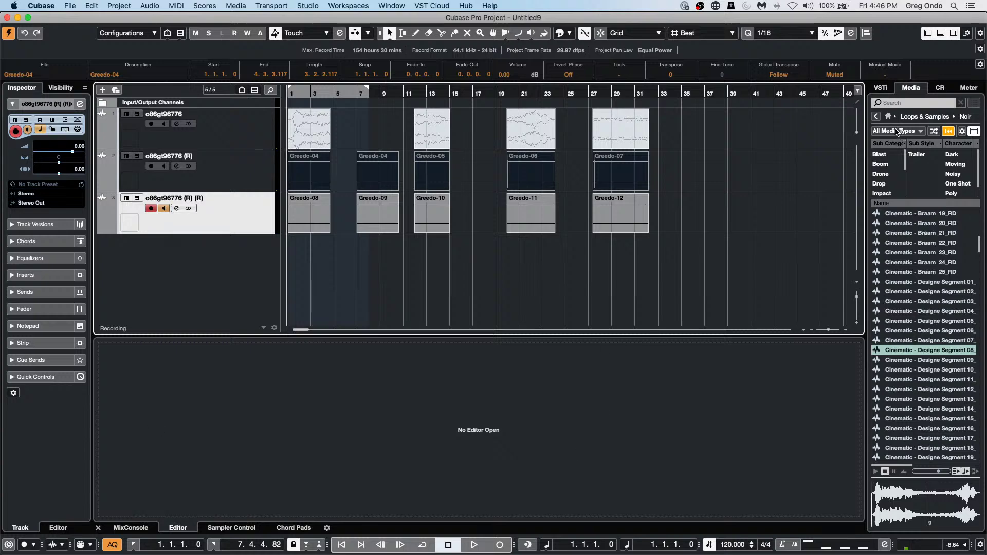
Import Vocals_108_G#m_Adlibs_12_AKB and Vocals_120_Cm_In The End_Adlibs_03_AKB from the Bloom loops onto a new track, copying files to the project folder.
{"action": "left_click", "coordinate": [891, 118]}
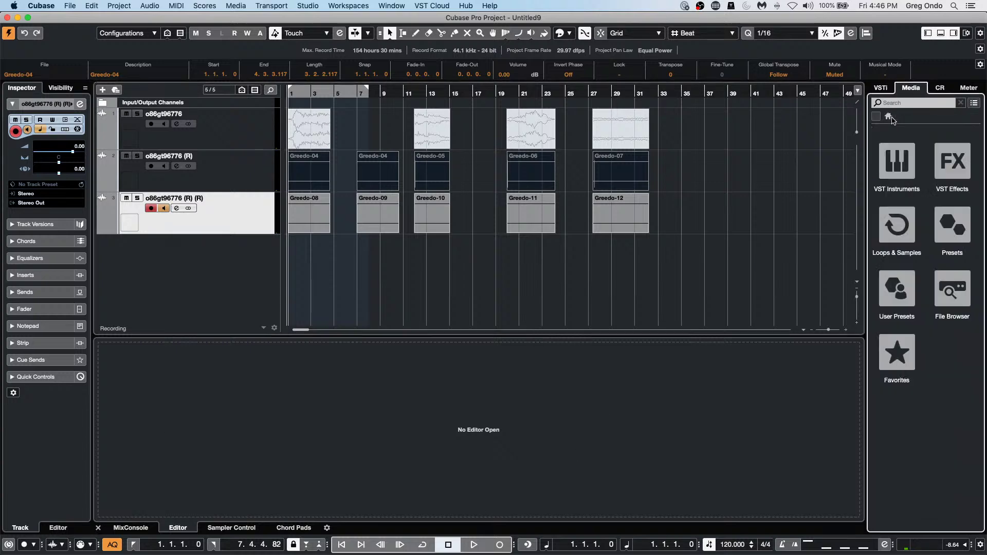
{"action": "left_click", "coordinate": [917, 226]}
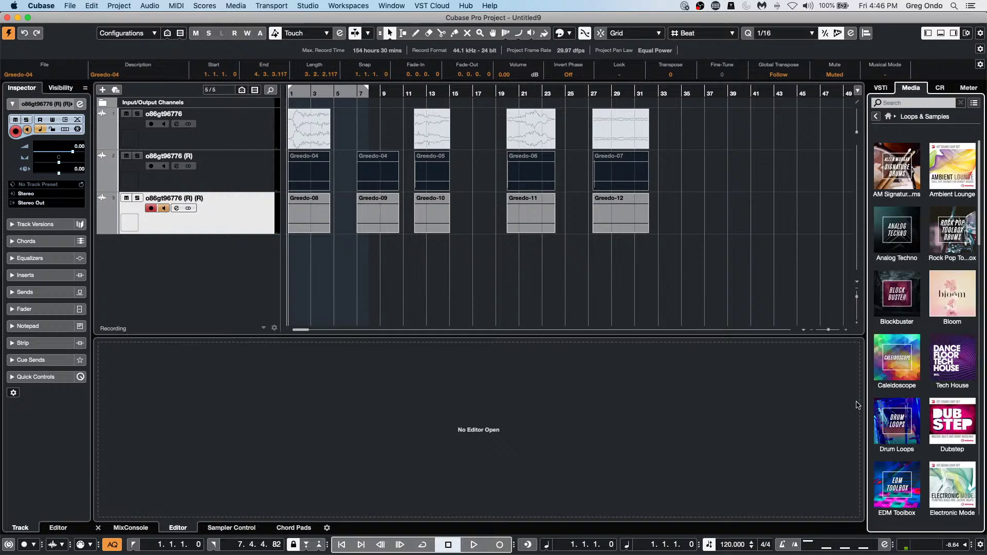
{"action": "left_click", "coordinate": [946, 309]}
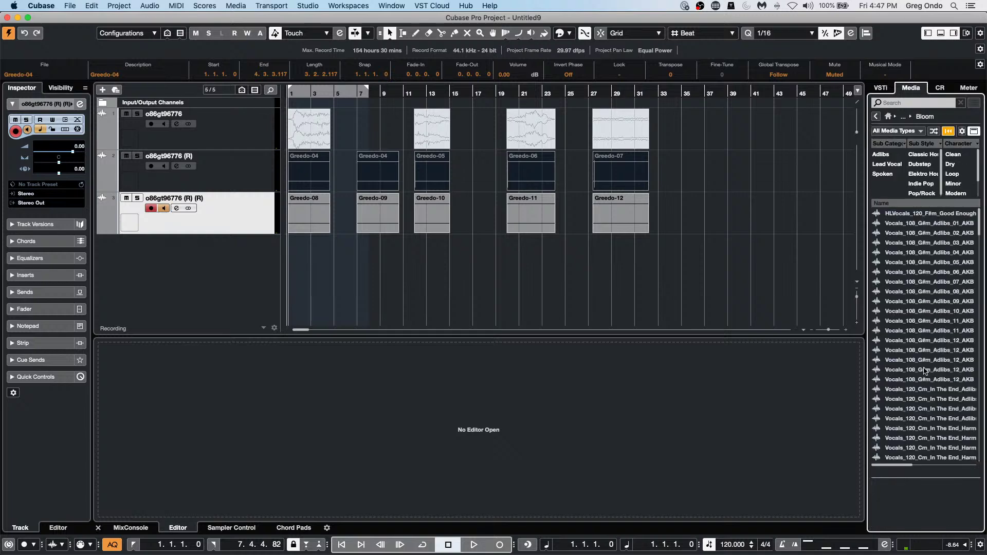
{"action": "left_click_drag", "start_coordinate": [926, 379], "coordinate": [443, 316]}
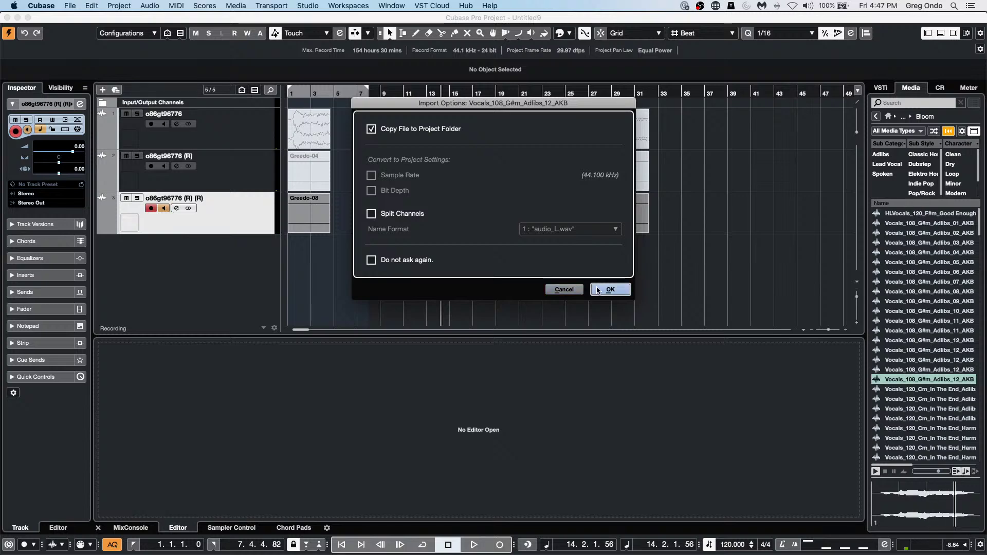
{"action": "left_click", "coordinate": [610, 289]}
{"action": "left_click_drag", "start_coordinate": [931, 429], "coordinate": [500, 260]}
Open the Vocals_120_Cm_In The End_Adlibs_03_AKB event for sample editing and enable Edit VariAudio.
{"action": "double_click", "coordinate": [501, 260]}
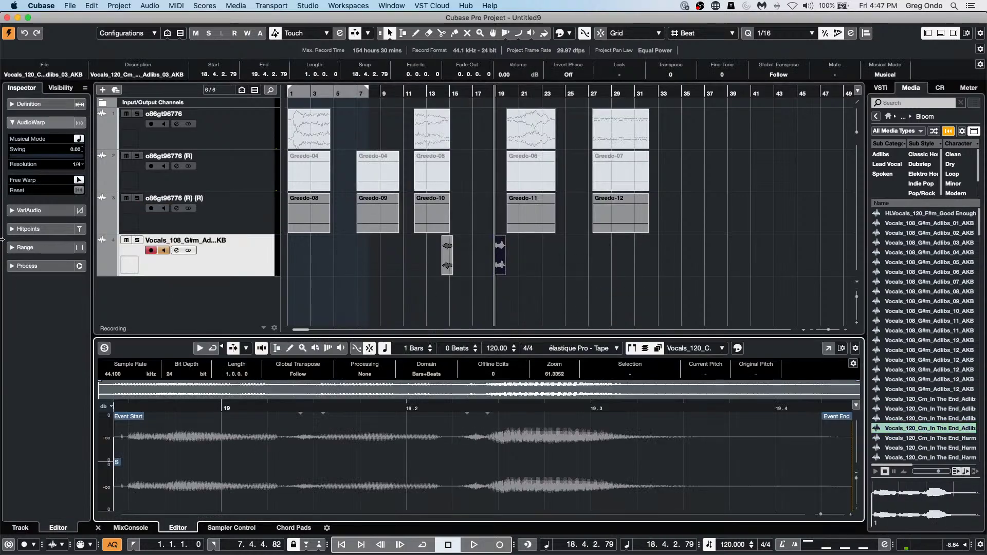
{"action": "left_click", "coordinate": [79, 211]}
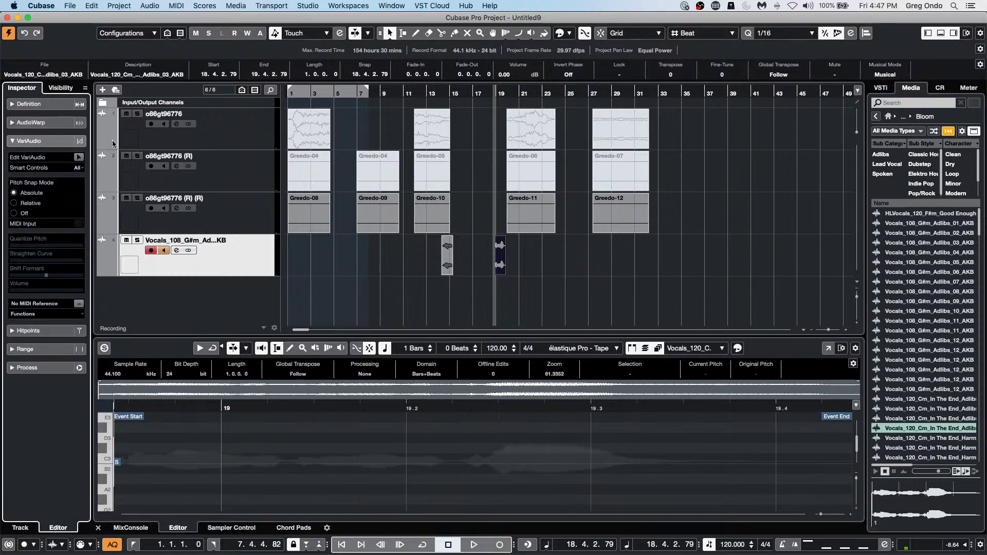
{"action": "left_click", "coordinate": [78, 157]}
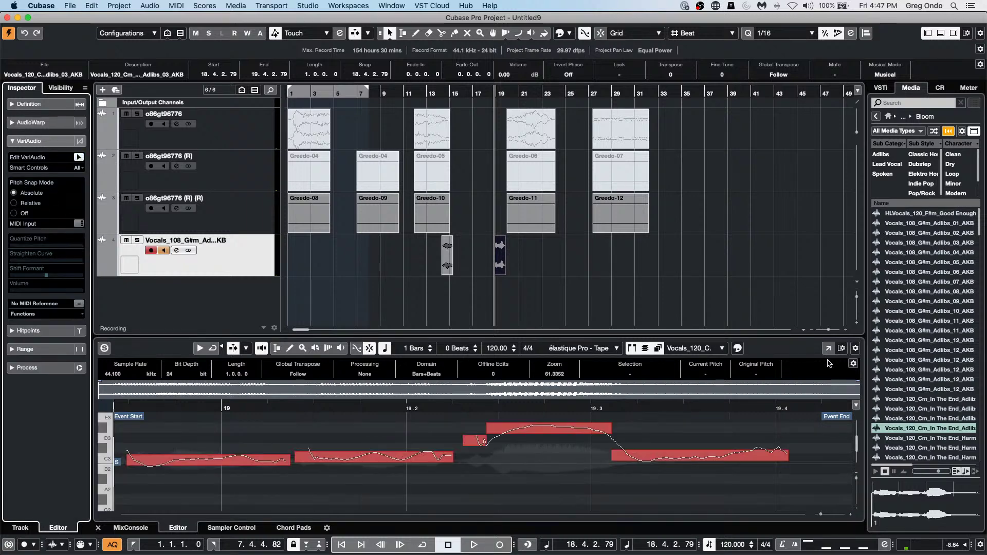
Show the vocal's Sample Editor in its own window and activate VariAudio editing of its pitch segments there.
{"action": "left_click", "coordinate": [829, 348]}
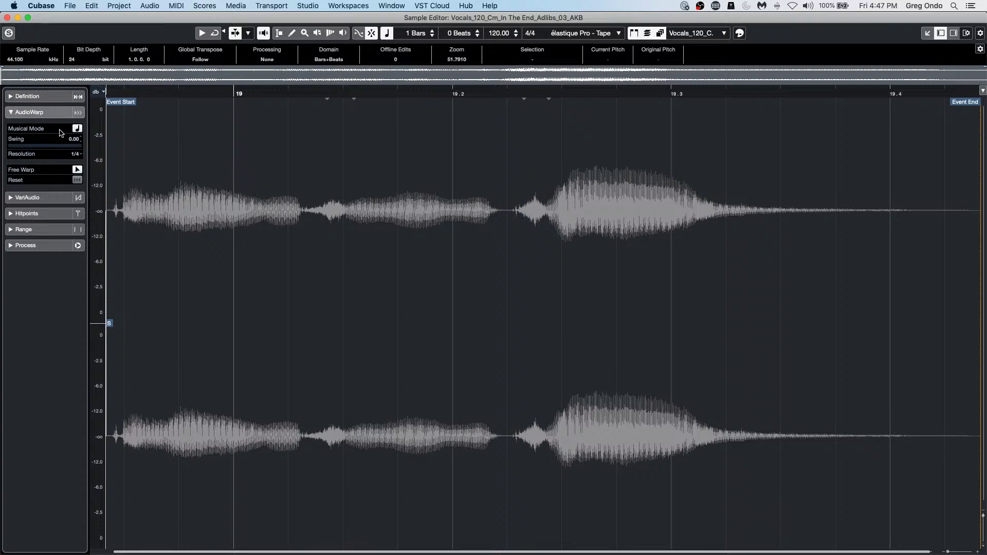
{"action": "left_click", "coordinate": [44, 198]}
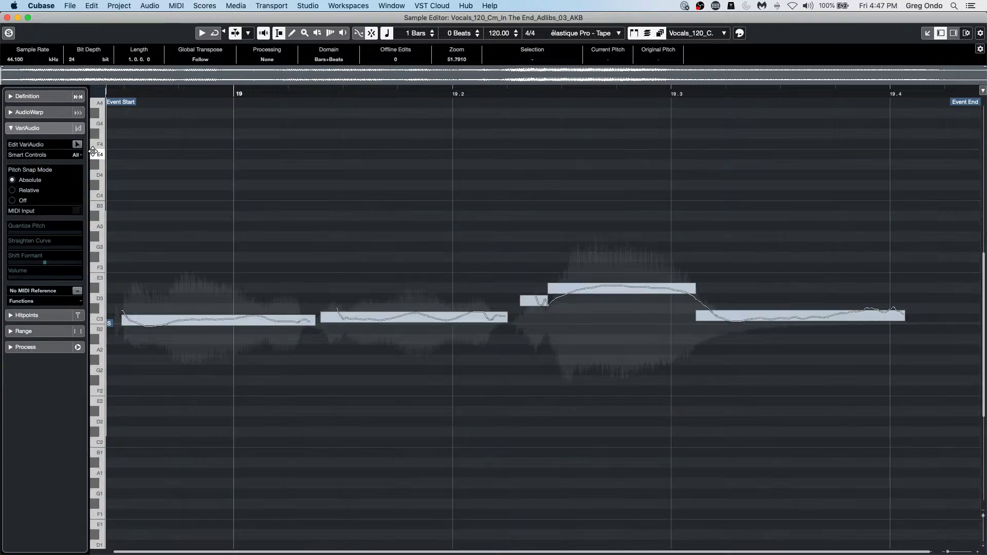
{"action": "key", "text": "super+a"}
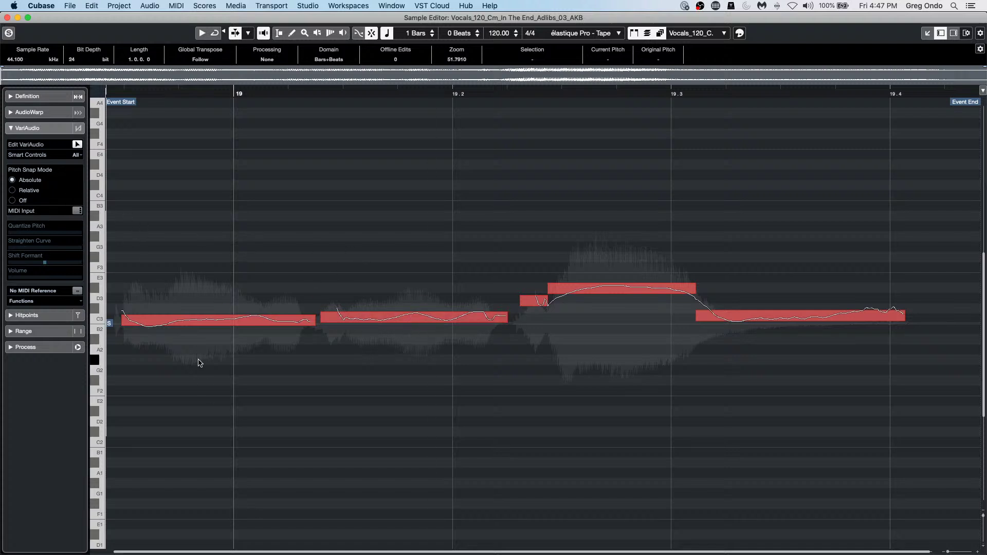
Check the Smart Controls display options for the vocal's pitch segments, leaving Show All Smart Controls active.
{"action": "left_click_drag", "start_coordinate": [227, 249], "coordinate": [735, 348]}
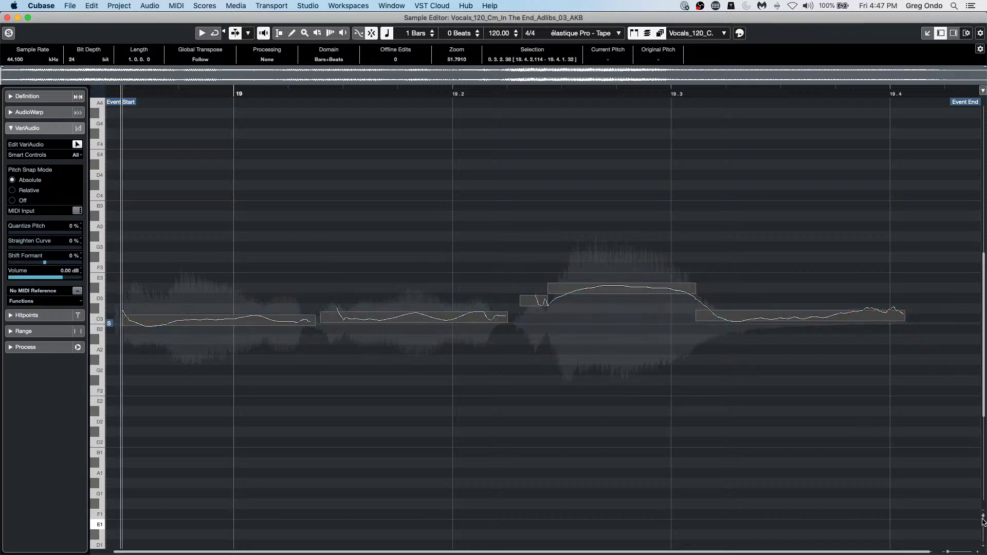
{"action": "left_click_drag", "start_coordinate": [984, 521], "coordinate": [983, 528]}
{"action": "left_click", "coordinate": [336, 418]}
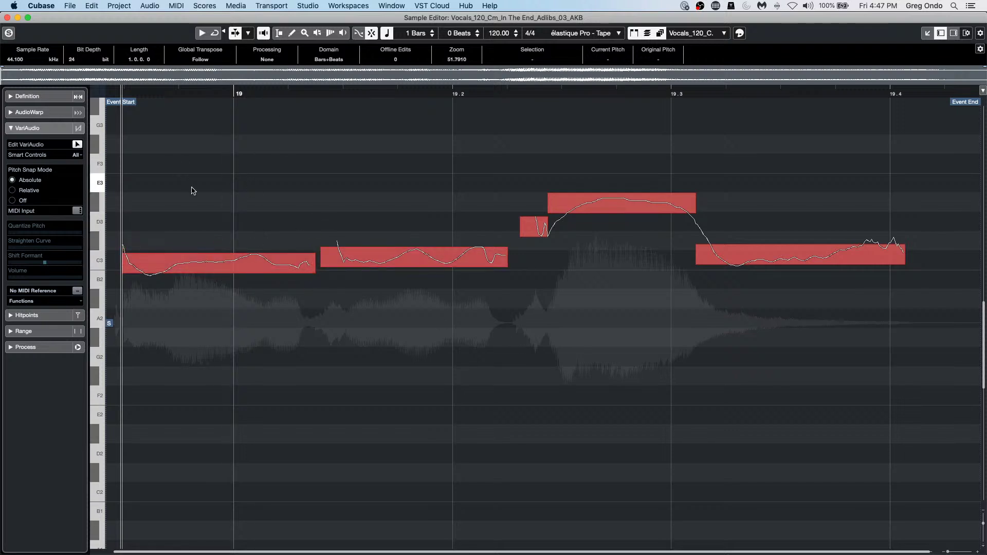
{"action": "left_click", "coordinate": [74, 155]}
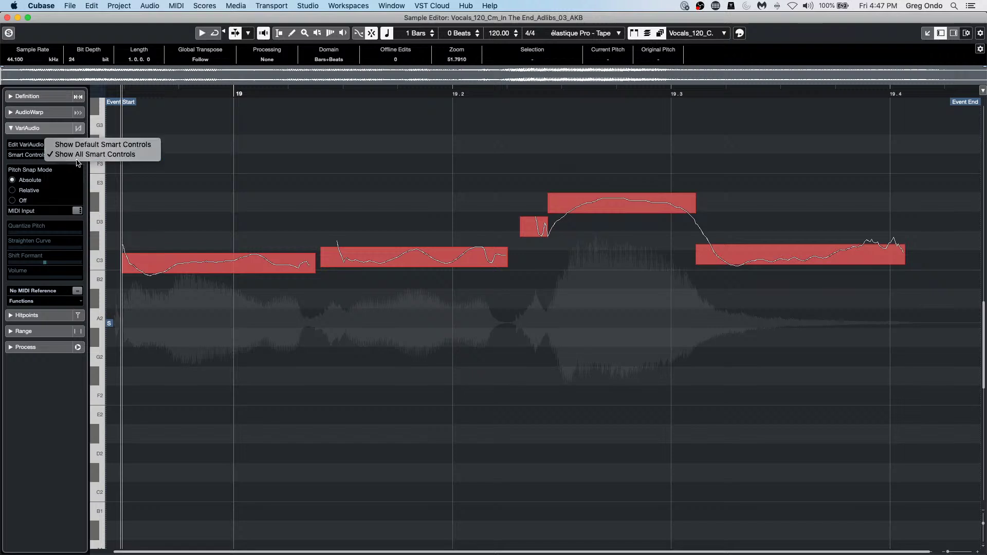
{"action": "left_click", "coordinate": [278, 202]}
Audition the first two pitch segments of the vocal and check the smart controls around them.
{"action": "left_click", "coordinate": [221, 261]}
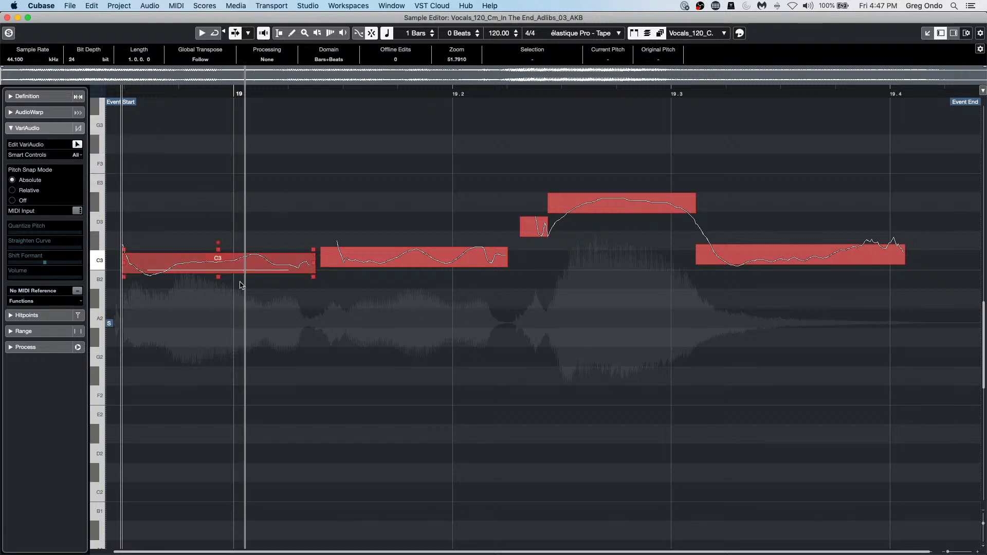
{"action": "left_click", "coordinate": [409, 256]}
{"action": "left_click", "coordinate": [278, 263]}
{"action": "left_click", "coordinate": [279, 282]}
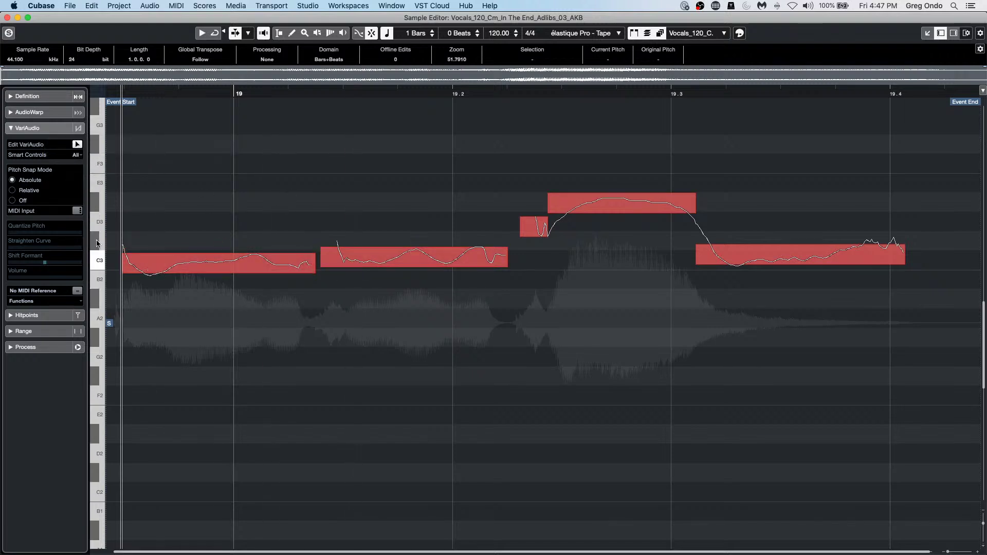
Set the first vocal segment's Quantize Pitch to 100% and Straighten Curve to 0%.
{"action": "left_click", "coordinate": [284, 252]}
{"action": "left_click", "coordinate": [214, 260]}
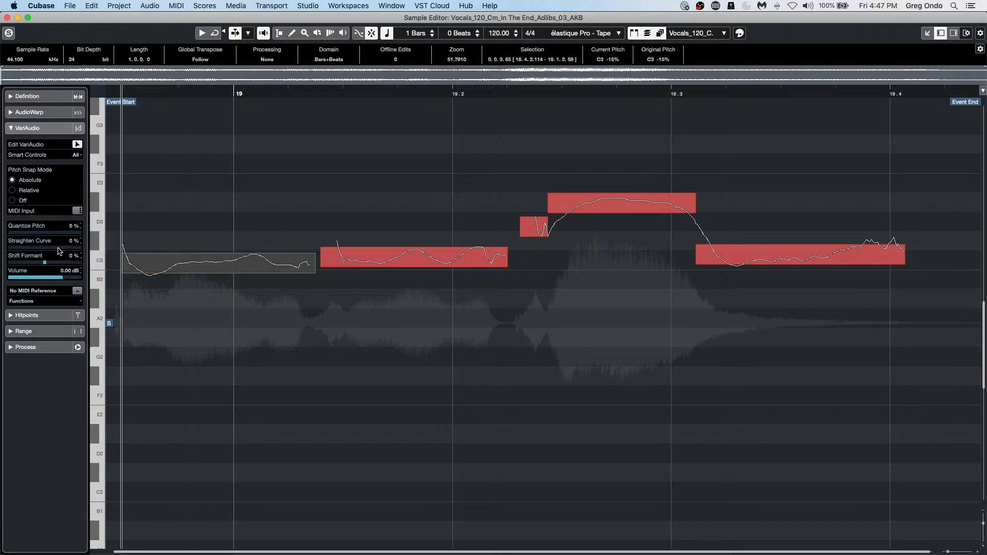
{"action": "mouse_move", "coordinate": [19, 234]}
{"action": "left_mouse_down"}
{"action": "mouse_move", "coordinate": [57, 235]}
{"action": "mouse_move", "coordinate": [52, 251]}
{"action": "mouse_move", "coordinate": [15, 250]}
{"action": "left_mouse_up"}
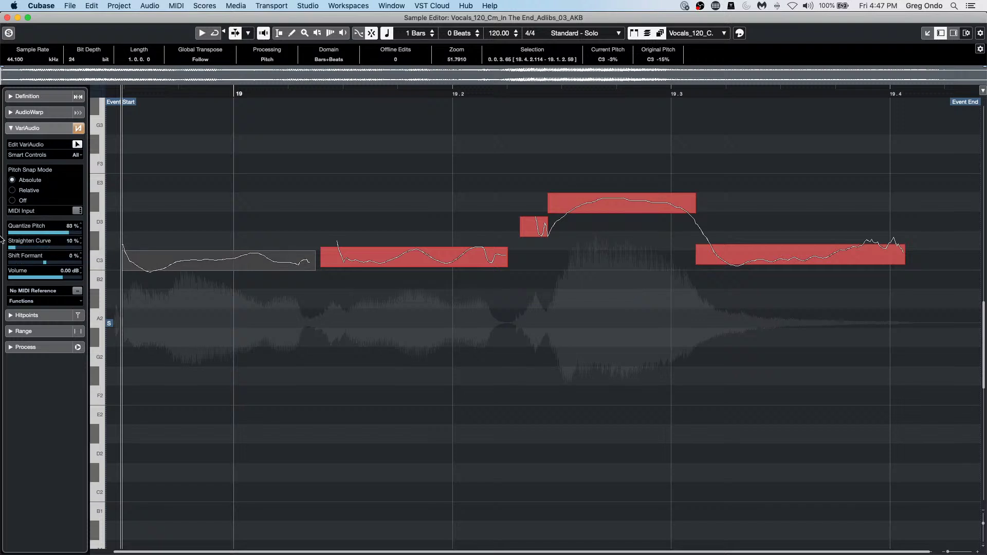
{"action": "left_click_drag", "start_coordinate": [48, 233], "coordinate": [8, 232]}
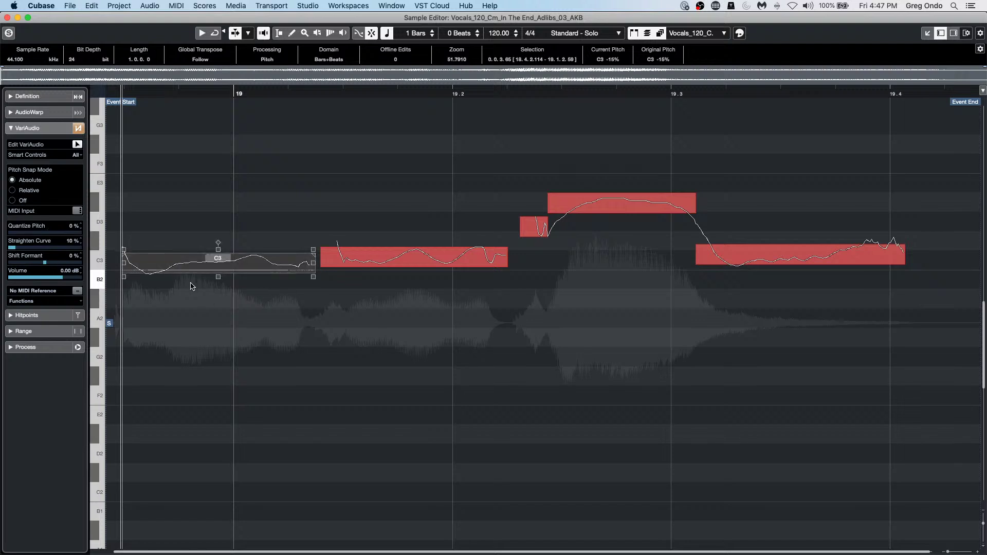
{"action": "double_click", "coordinate": [218, 277]}
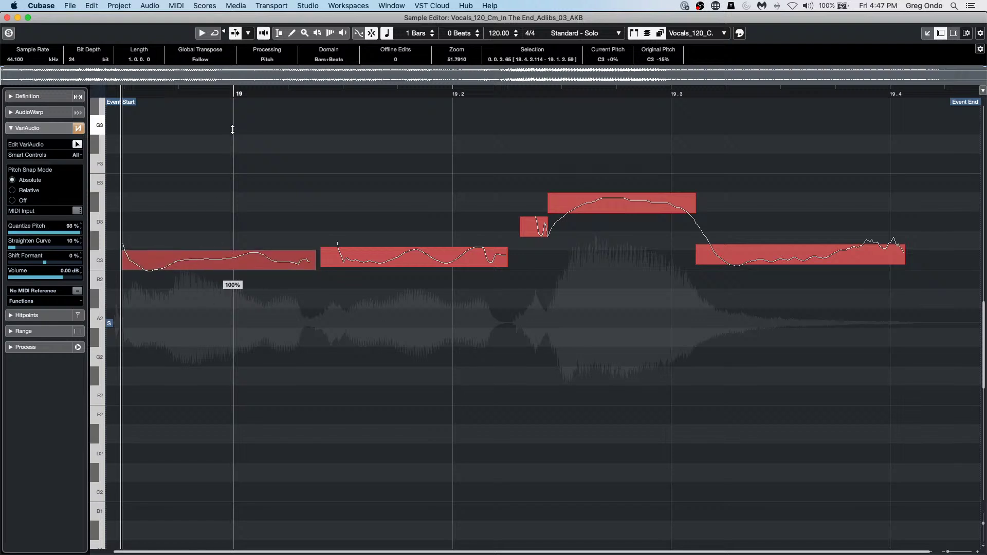
{"action": "left_click_drag", "start_coordinate": [218, 248], "coordinate": [228, 75]}
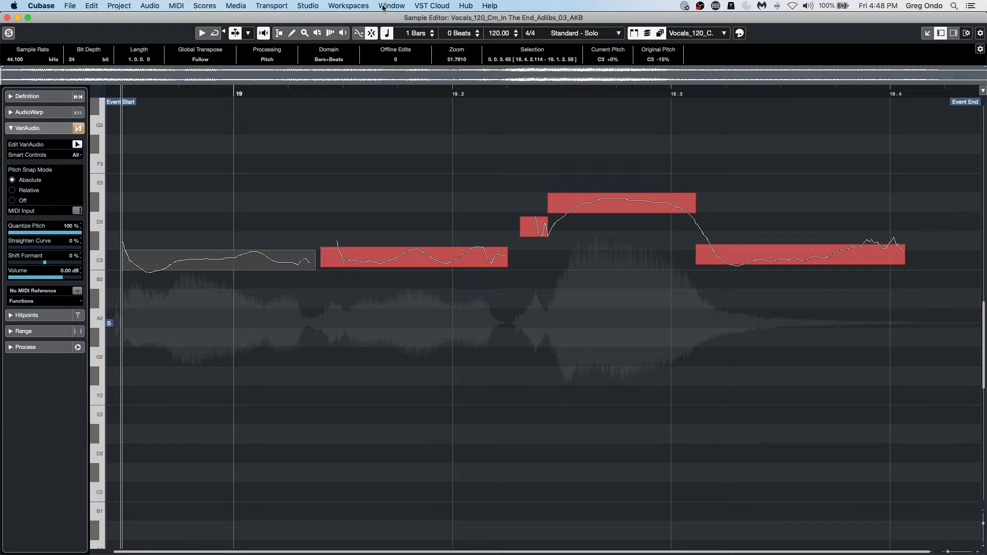
Enable Learn for the Generic Remote in Studio Setup and assign Fader 1 to controller 32 and Fader 2 to controller 7.
{"action": "left_click", "coordinate": [308, 7]}
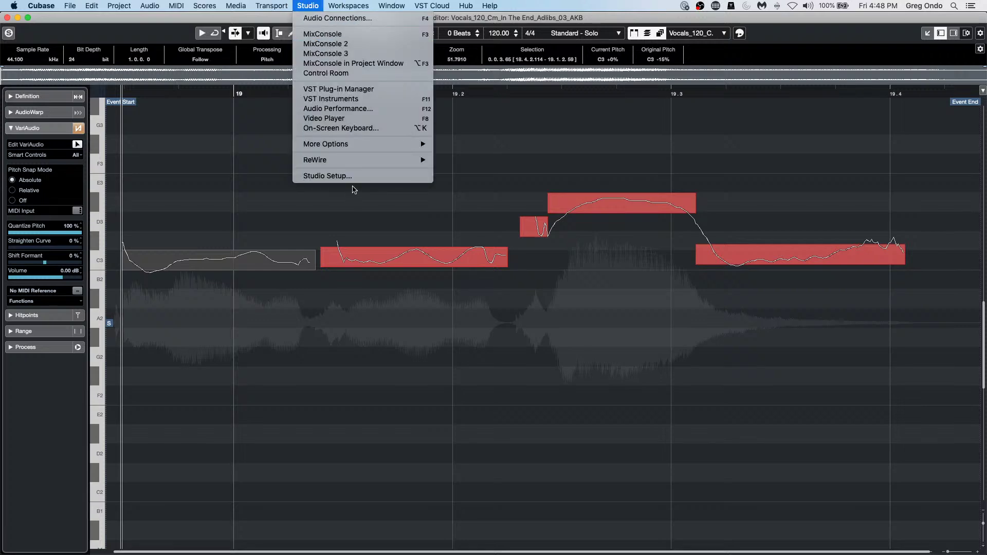
{"action": "left_click", "coordinate": [331, 176]}
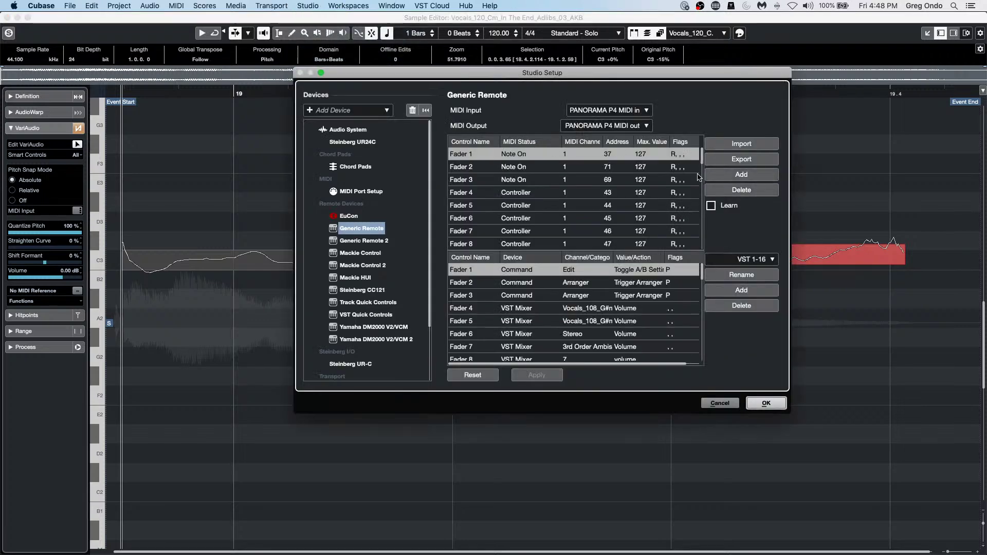
{"action": "left_click", "coordinate": [712, 205]}
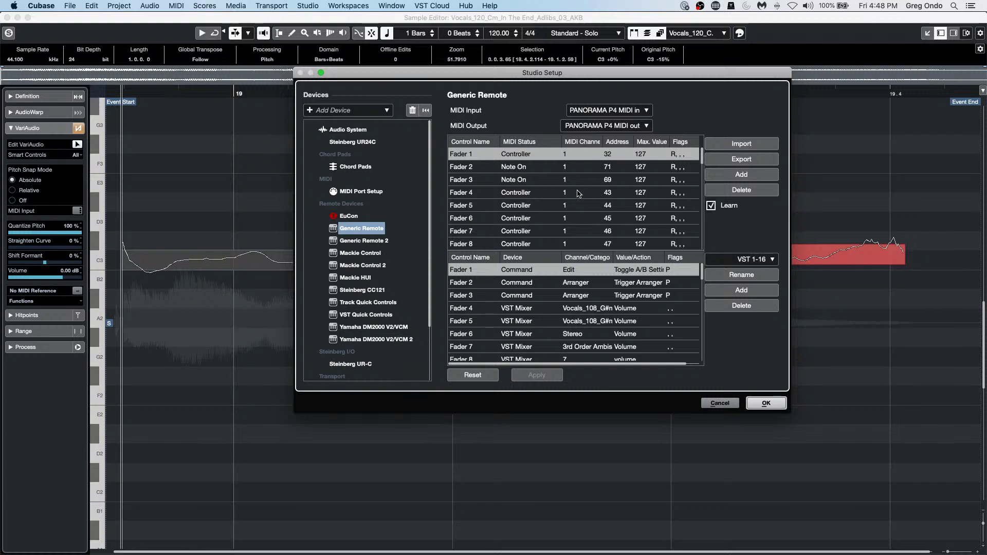
{"action": "left_click", "coordinate": [535, 167]}
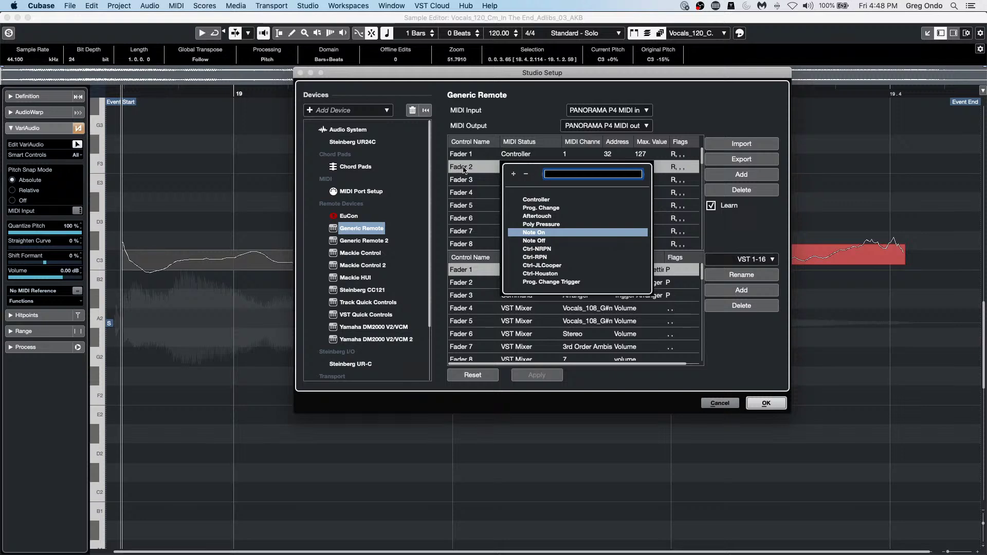
{"action": "left_click", "coordinate": [635, 194]}
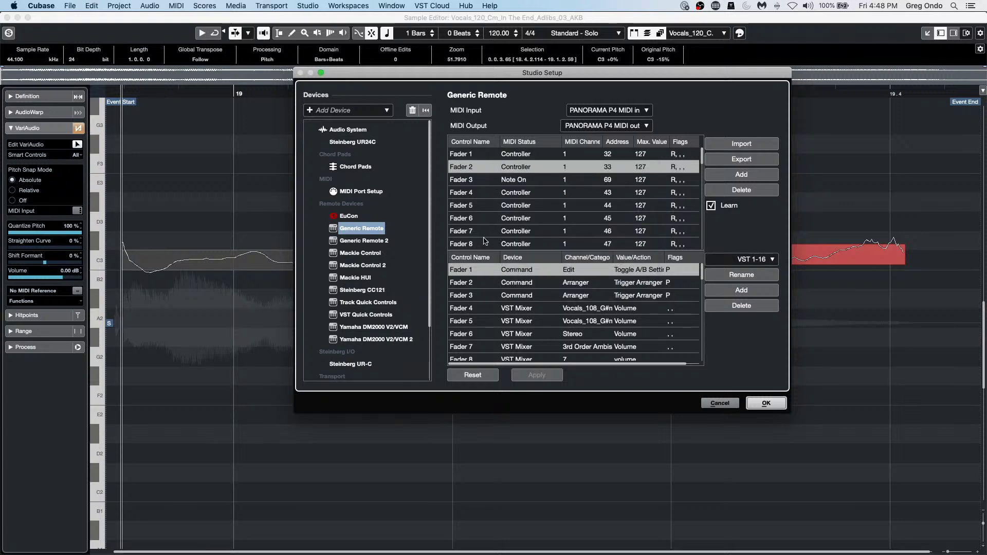
Keep Command as Fader 1's device and look through its command categories for a pitch or VariAudio function.
{"action": "left_click", "coordinate": [517, 270]}
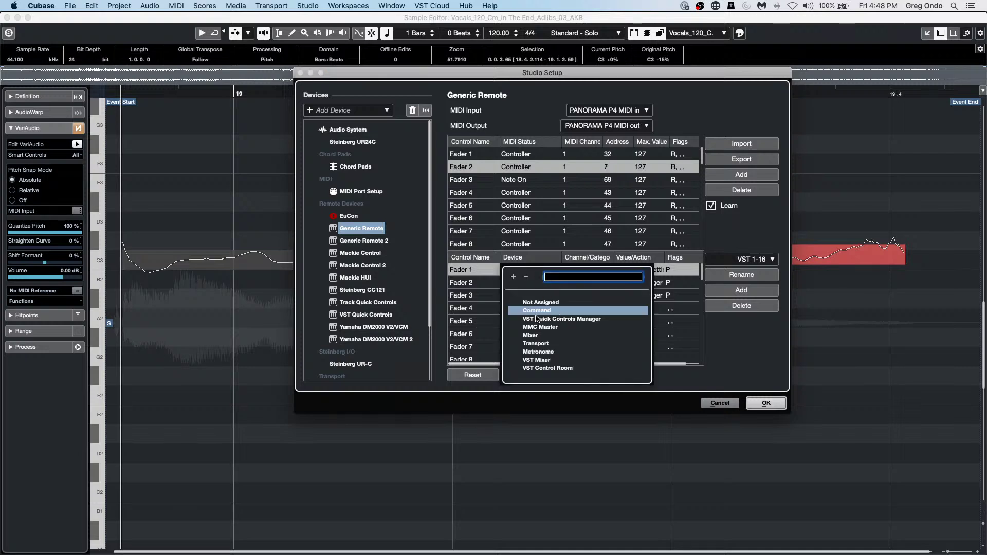
{"action": "left_click", "coordinate": [549, 312]}
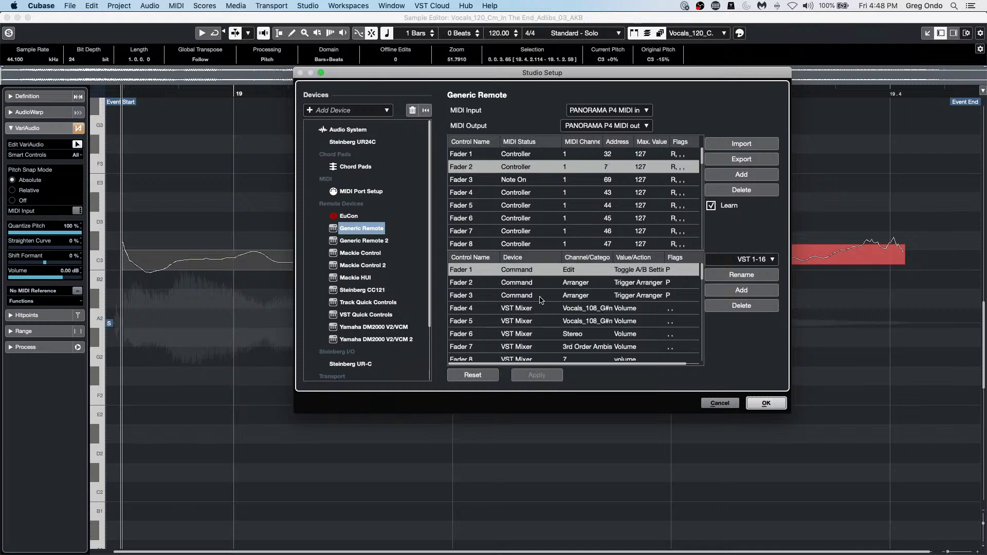
{"action": "left_click", "coordinate": [576, 272]}
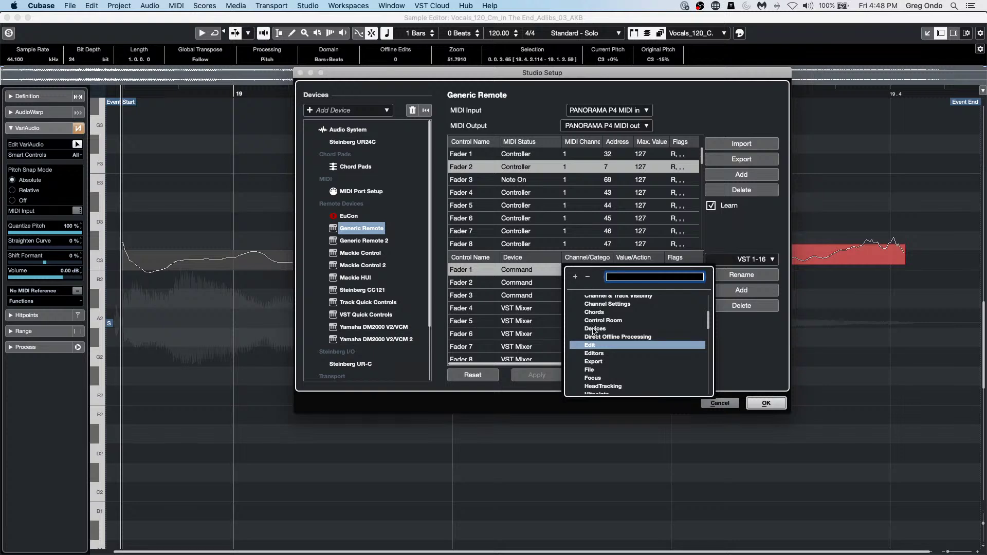
{"action": "scroll", "coordinate": [626, 351], "scroll_direction": "down", "scroll_amount": 3}
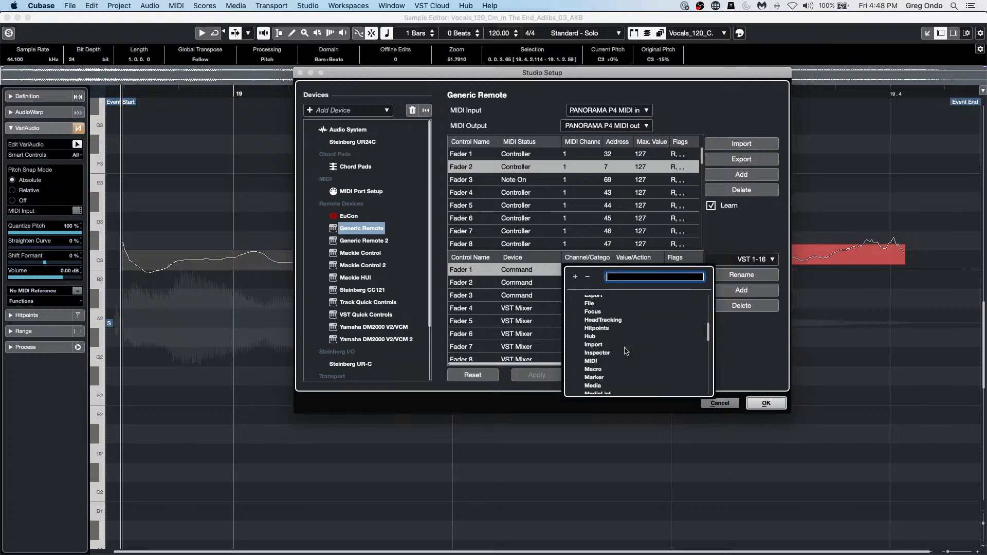
{"action": "scroll", "coordinate": [627, 351], "scroll_direction": "down", "scroll_amount": 3}
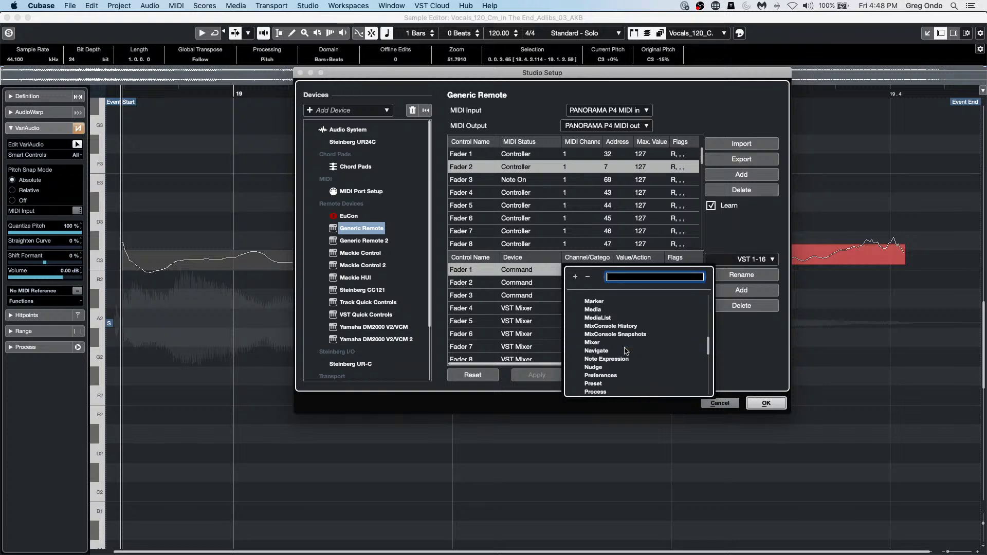
{"action": "scroll", "coordinate": [626, 351], "scroll_direction": "down", "scroll_amount": 4}
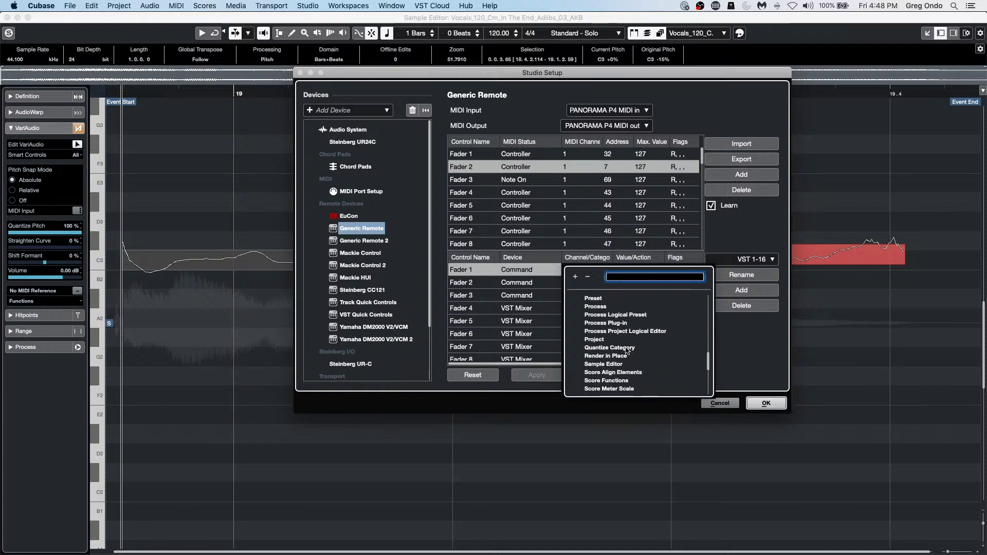
{"action": "scroll", "coordinate": [627, 351], "scroll_direction": "down", "scroll_amount": 1}
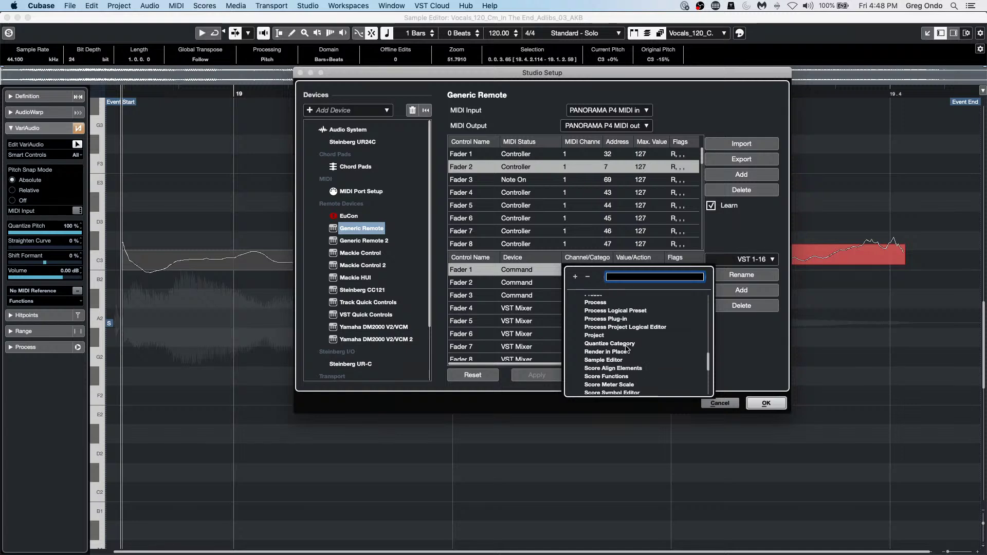
{"action": "scroll", "coordinate": [626, 348], "scroll_direction": "up", "scroll_amount": 15}
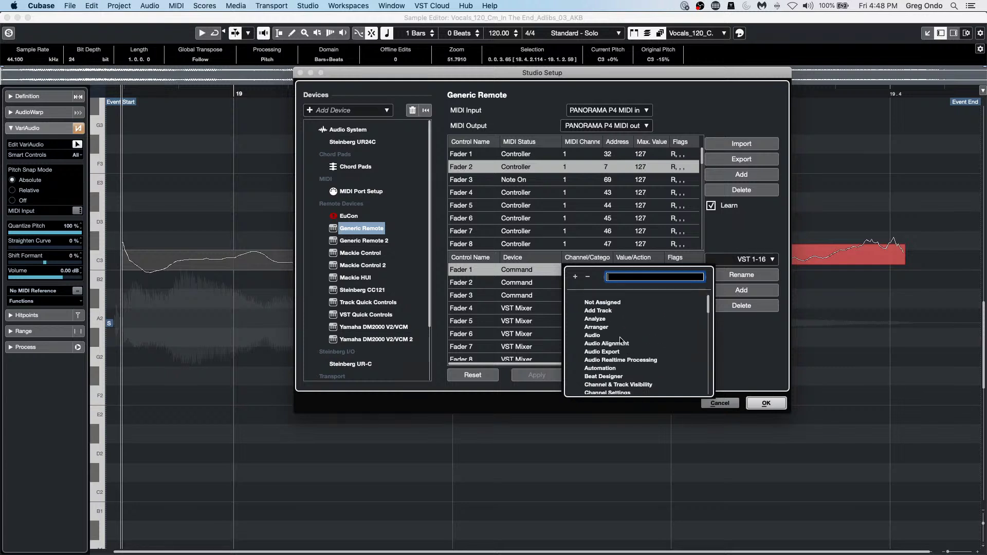
Recheck Fader 1's device options, keep Command, and browse the full category list for one covering VariAudio.
{"action": "left_click", "coordinate": [533, 275]}
{"action": "left_click", "coordinate": [534, 276]}
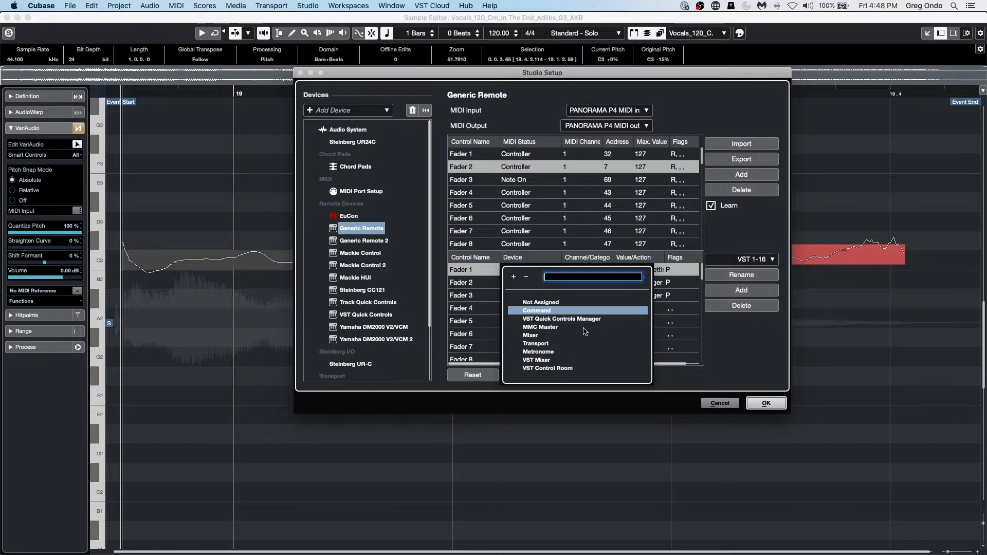
{"action": "left_click", "coordinate": [557, 311]}
{"action": "left_click", "coordinate": [584, 271]}
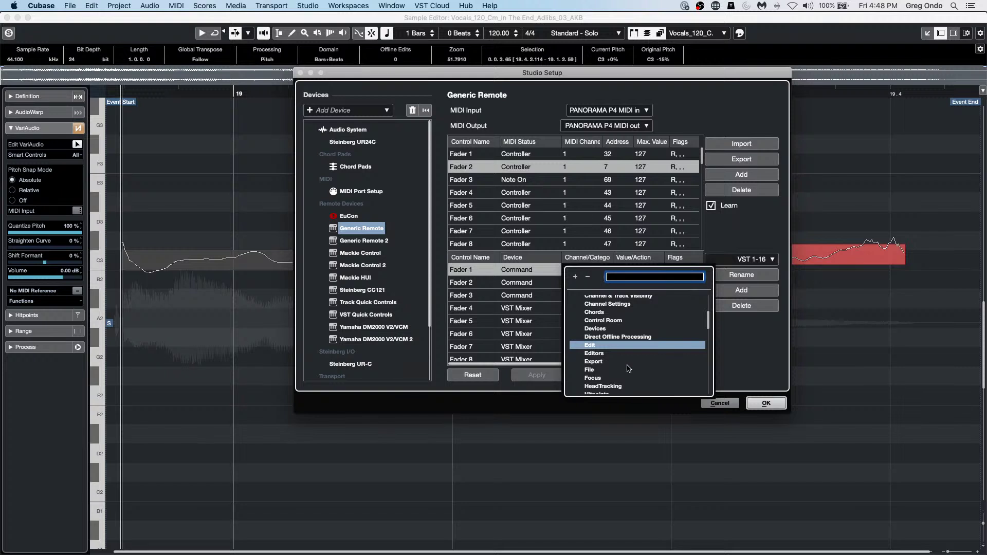
{"action": "scroll", "coordinate": [629, 369], "scroll_direction": "down", "scroll_amount": 10}
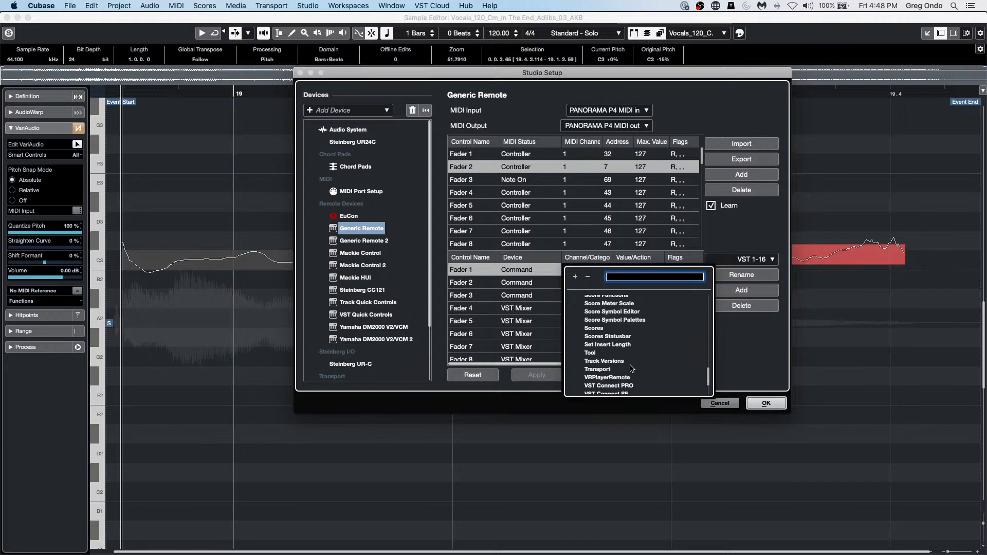
{"action": "scroll", "coordinate": [632, 368], "scroll_direction": "up", "scroll_amount": 5}
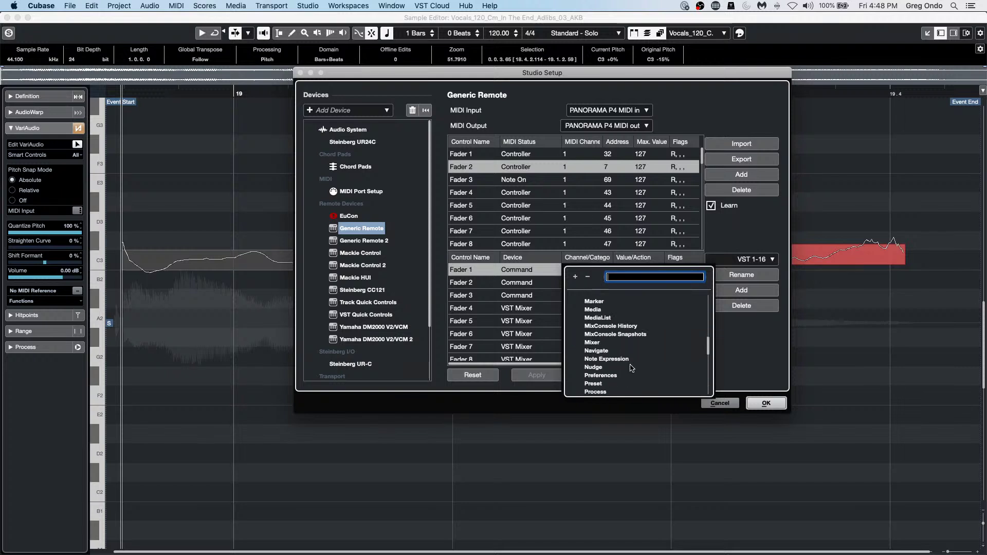
{"action": "scroll", "coordinate": [632, 368], "scroll_direction": "up", "scroll_amount": 8}
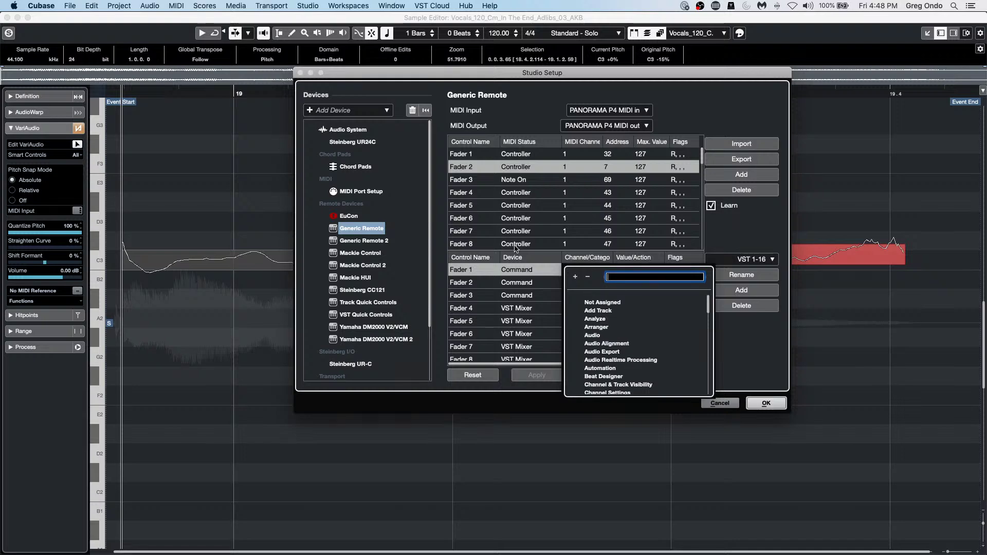
Find the sample editing commands among the categories and set Fader 1's category to Sample Editor.
{"action": "left_click", "coordinate": [533, 265]}
{"action": "left_click", "coordinate": [571, 270]}
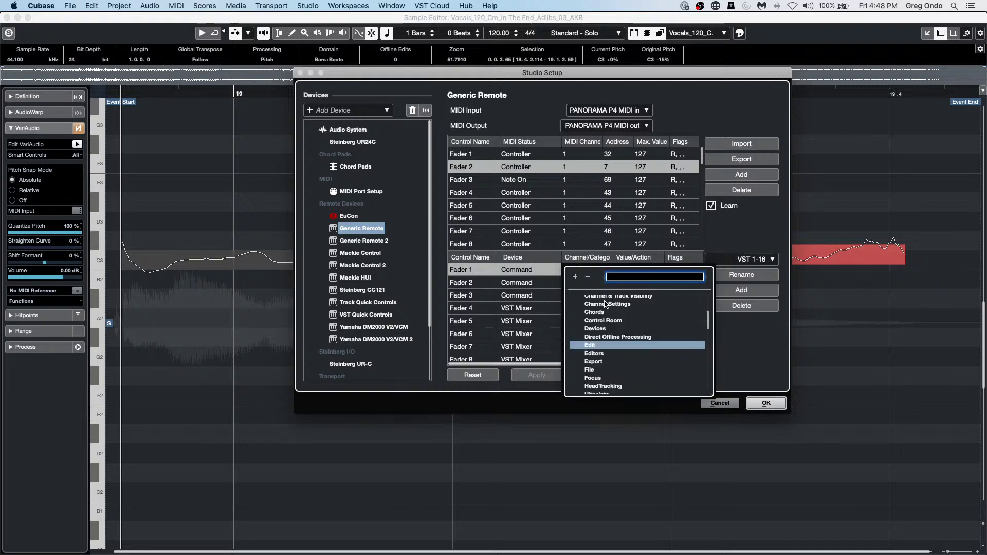
{"action": "scroll", "coordinate": [607, 308], "scroll_direction": "down", "scroll_amount": 15}
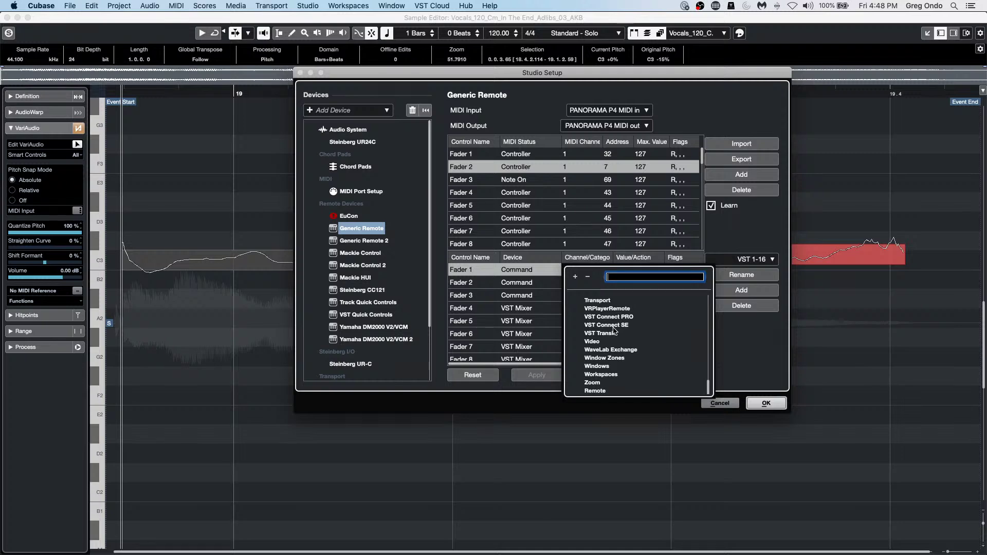
{"action": "scroll", "coordinate": [617, 340], "scroll_direction": "up", "scroll_amount": 3}
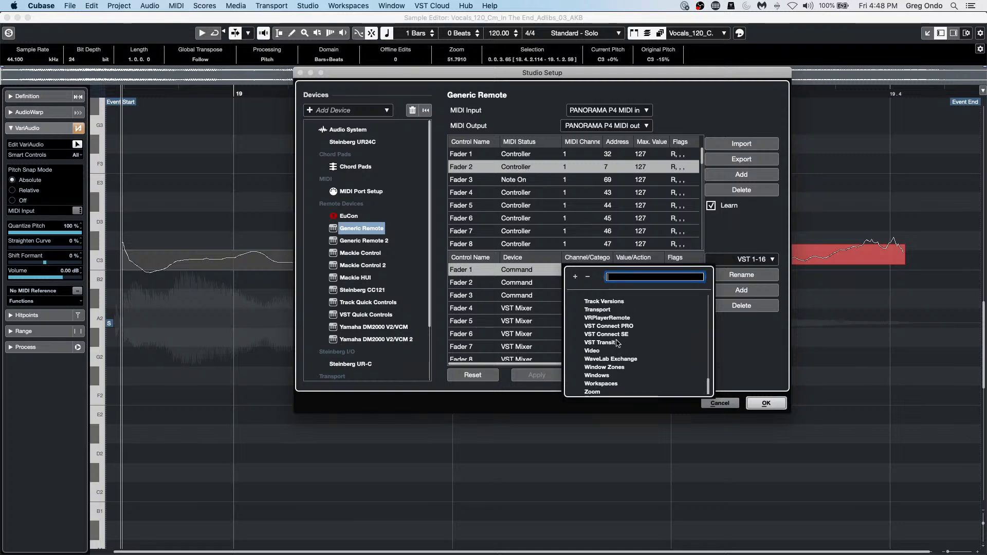
{"action": "scroll", "coordinate": [617, 342], "scroll_direction": "up", "scroll_amount": 5}
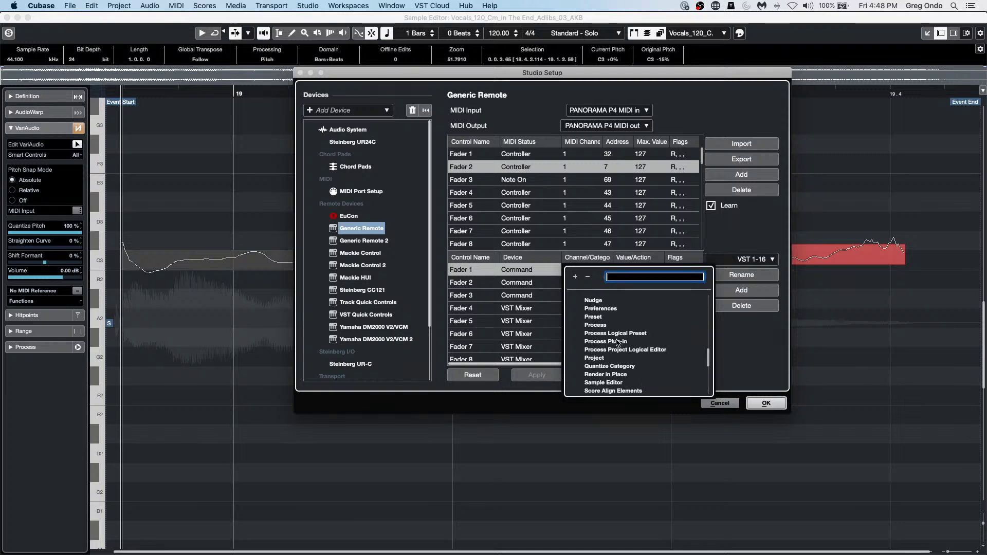
{"action": "scroll", "coordinate": [619, 343], "scroll_direction": "up", "scroll_amount": 2}
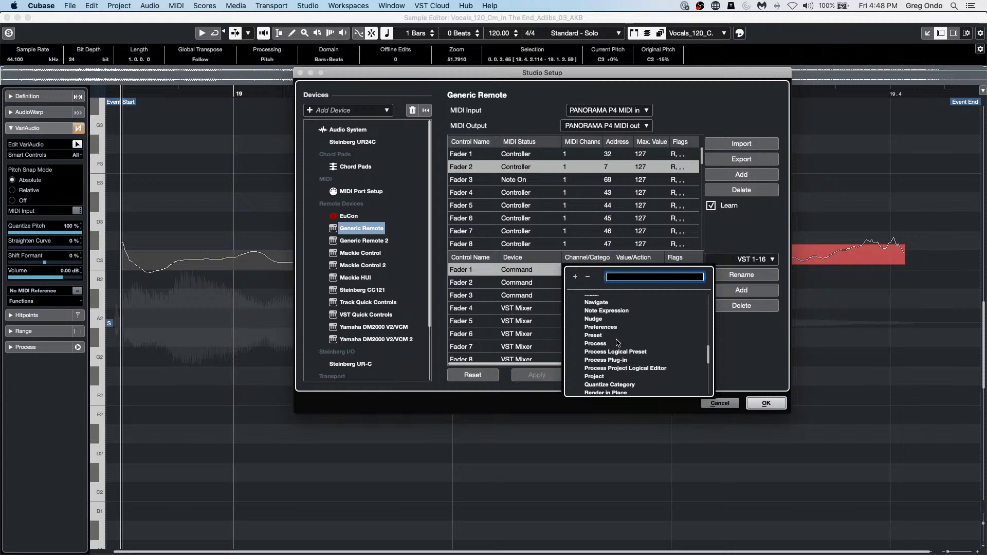
{"action": "scroll", "coordinate": [618, 344], "scroll_direction": "up", "scroll_amount": 4}
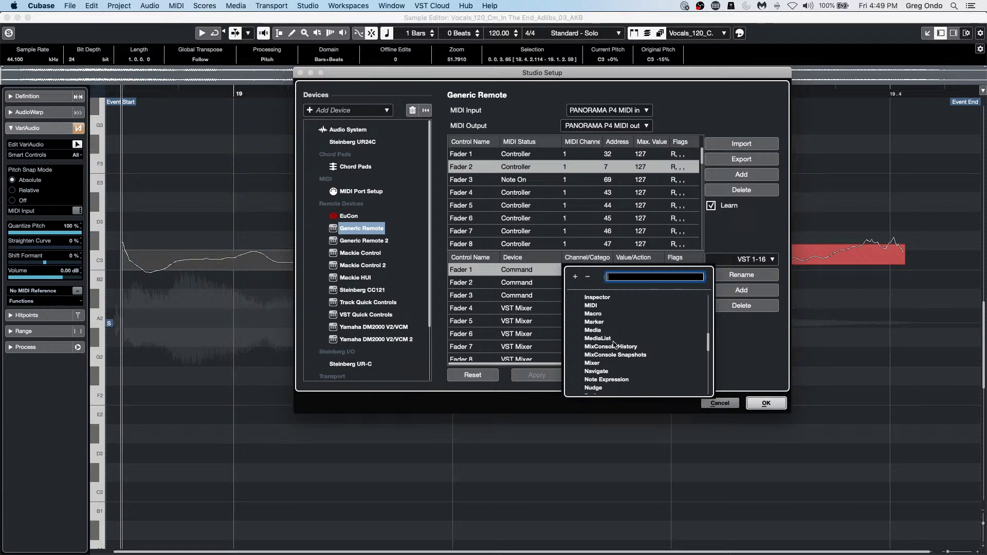
{"action": "scroll", "coordinate": [618, 344], "scroll_direction": "down", "scroll_amount": 1}
{"action": "scroll", "coordinate": [616, 346], "scroll_direction": "down", "scroll_amount": 6}
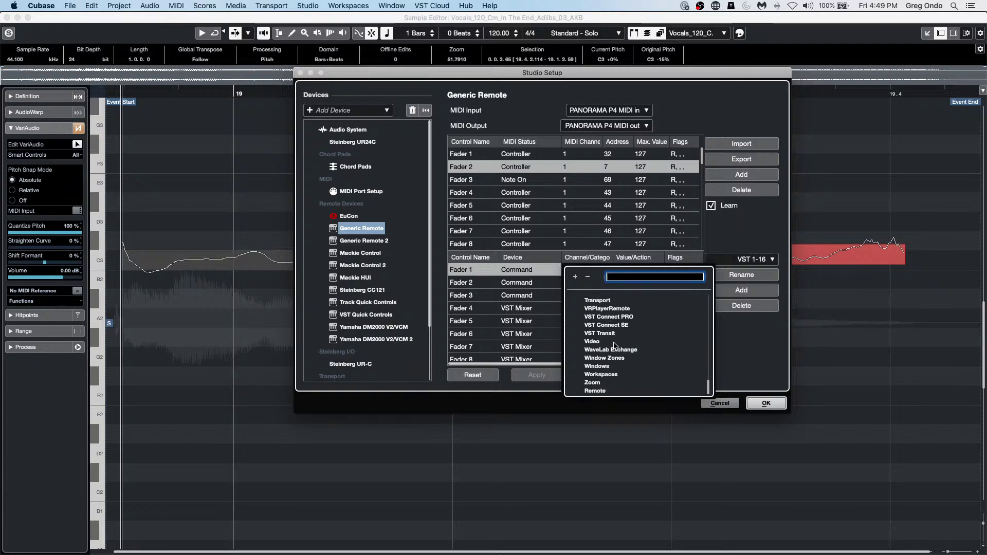
{"action": "scroll", "coordinate": [615, 346], "scroll_direction": "up", "scroll_amount": 7}
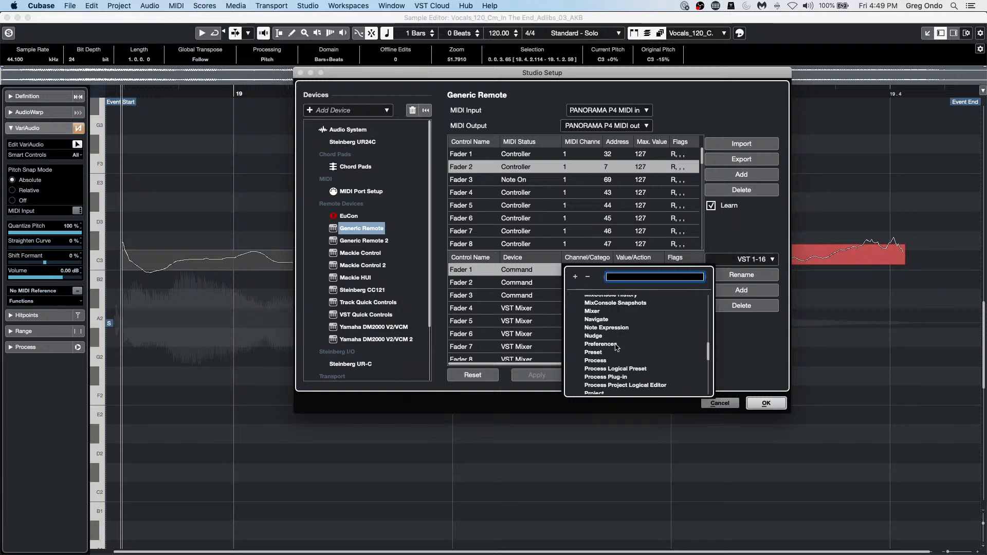
{"action": "scroll", "coordinate": [616, 348], "scroll_direction": "up", "scroll_amount": 10}
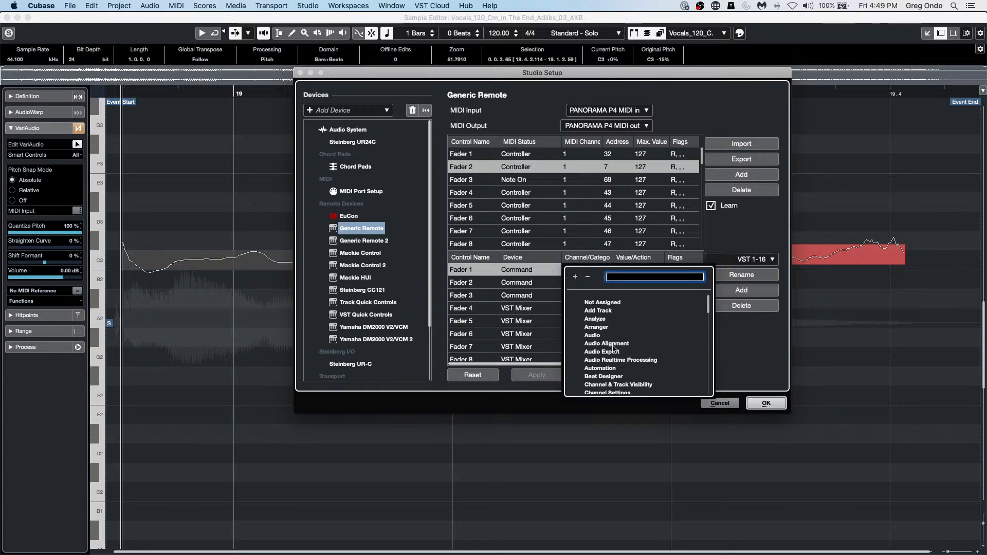
{"action": "scroll", "coordinate": [616, 348], "scroll_direction": "down", "scroll_amount": 3}
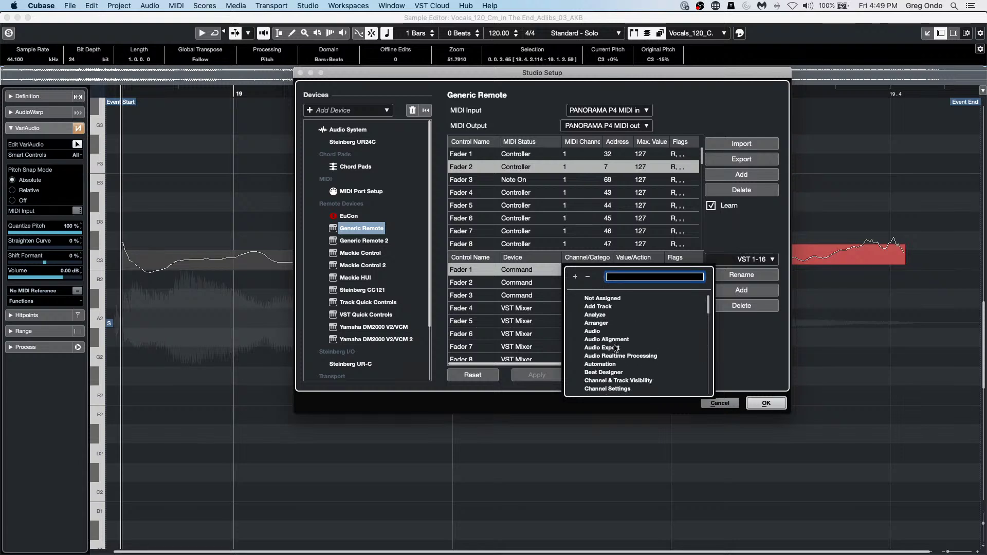
{"action": "scroll", "coordinate": [616, 349], "scroll_direction": "up", "scroll_amount": 1}
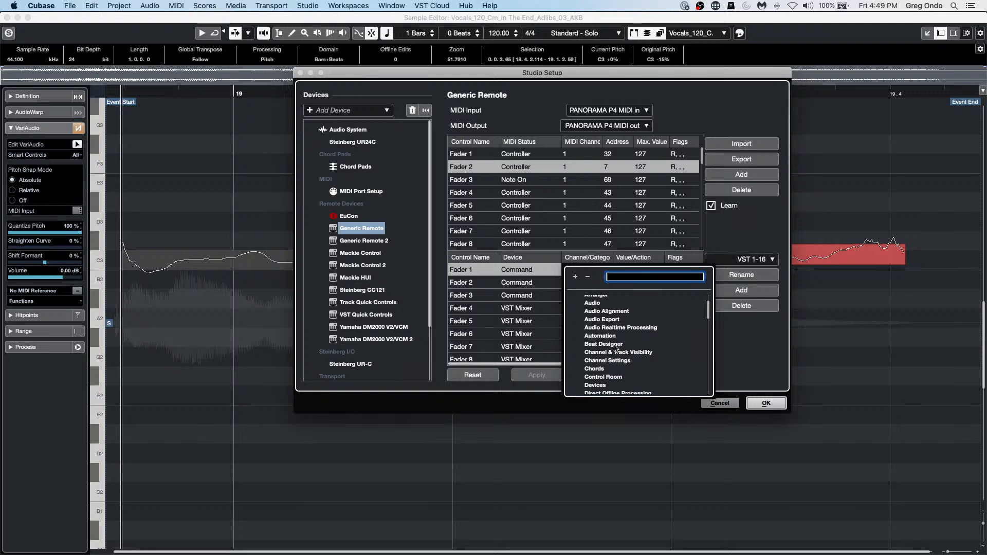
{"action": "scroll", "coordinate": [615, 348], "scroll_direction": "up", "scroll_amount": 3}
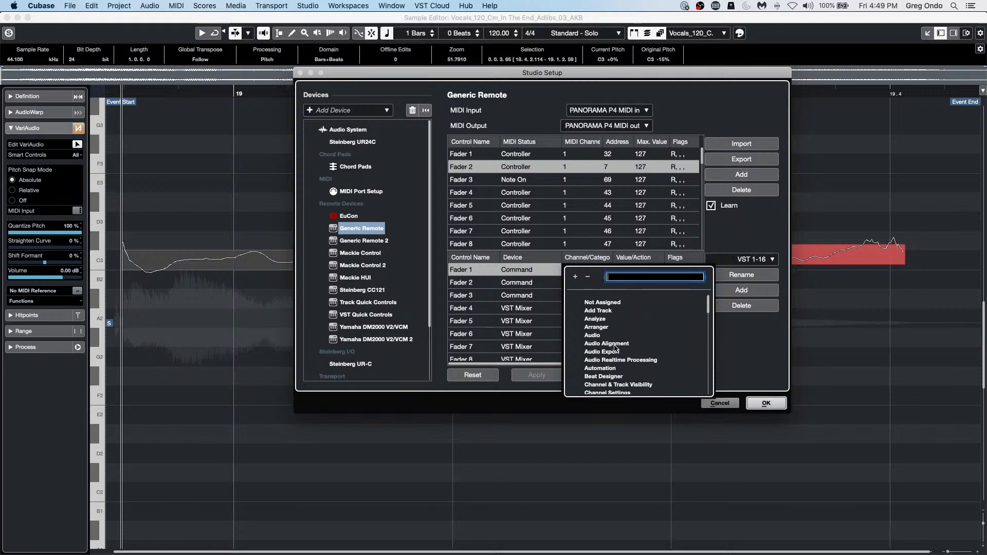
{"action": "scroll", "coordinate": [623, 342], "scroll_direction": "down", "scroll_amount": 8}
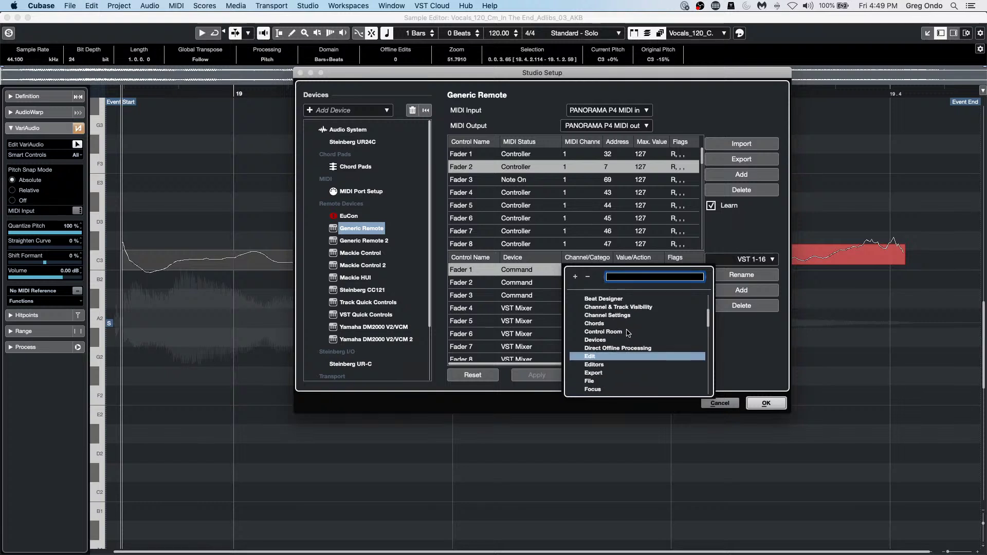
{"action": "scroll", "coordinate": [628, 333], "scroll_direction": "down", "scroll_amount": 12}
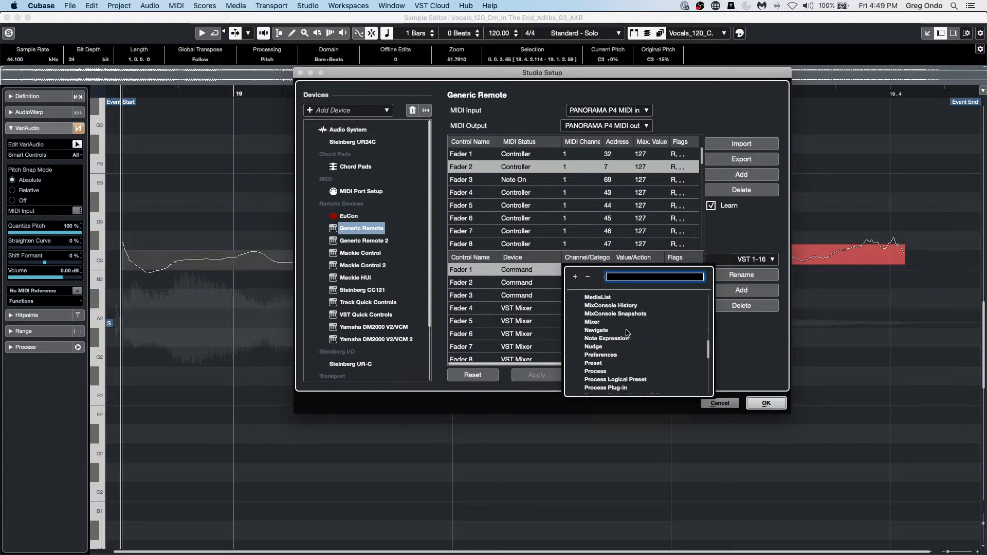
{"action": "scroll", "coordinate": [627, 333], "scroll_direction": "down", "scroll_amount": 2}
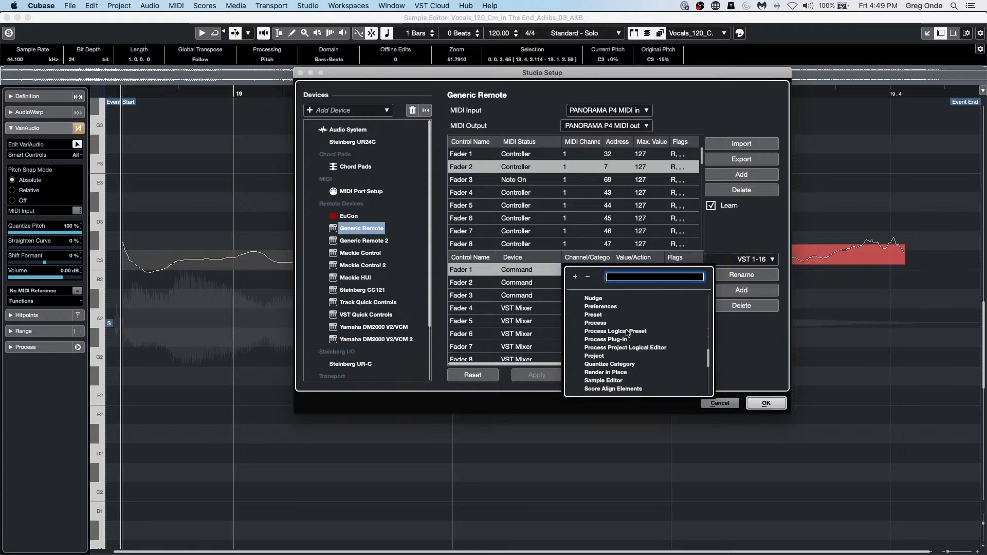
{"action": "left_click", "coordinate": [624, 381]}
Set Fader 2's category to Sample Editor and Fader 1's action to VariAudio - Quantize Pitch.
{"action": "left_click", "coordinate": [586, 283]}
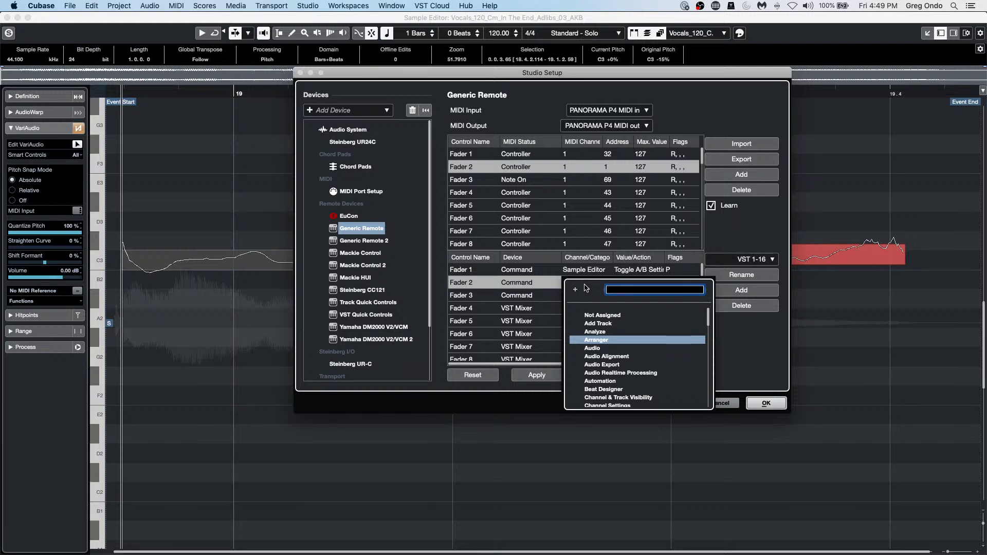
{"action": "scroll", "coordinate": [628, 381], "scroll_direction": "down", "scroll_amount": 15}
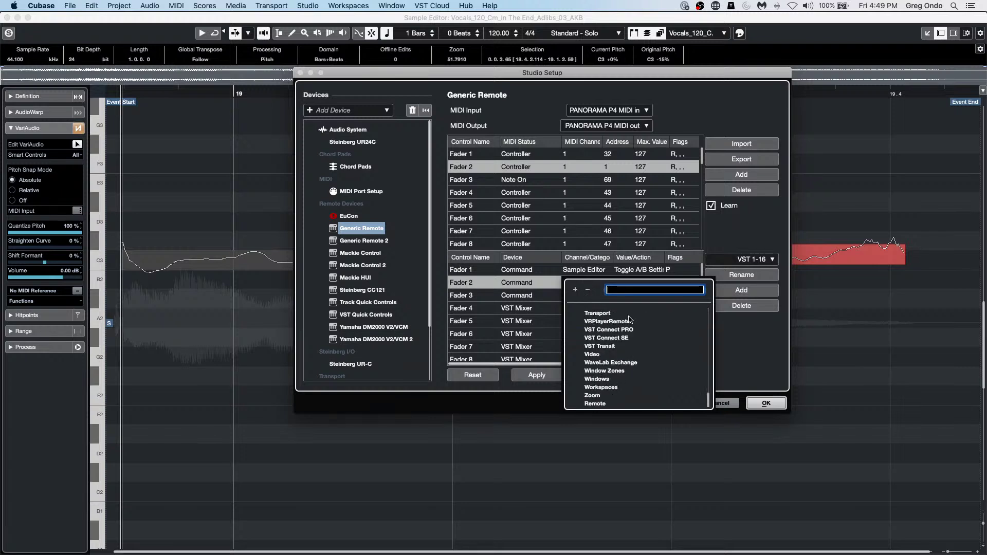
{"action": "type", "text": "sa"}
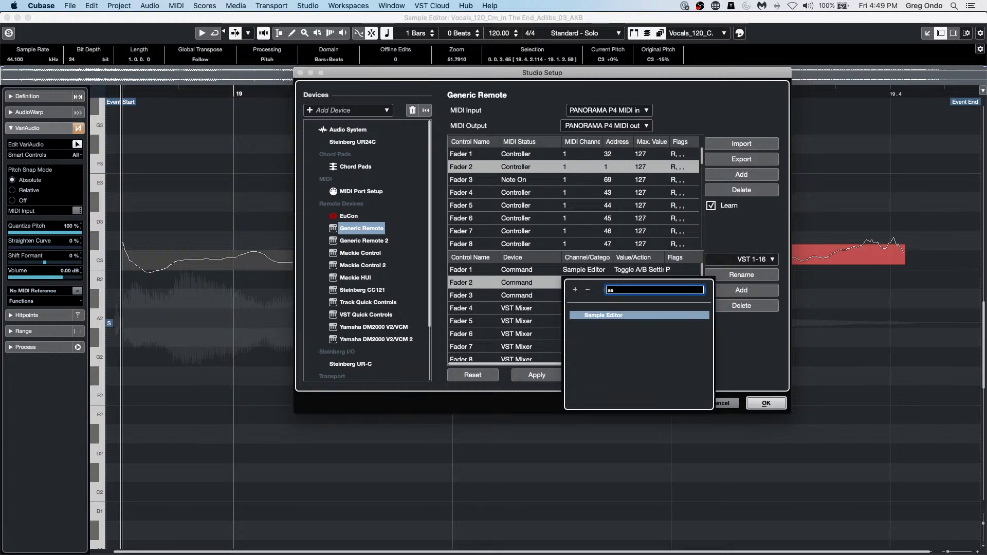
{"action": "left_click", "coordinate": [625, 315]}
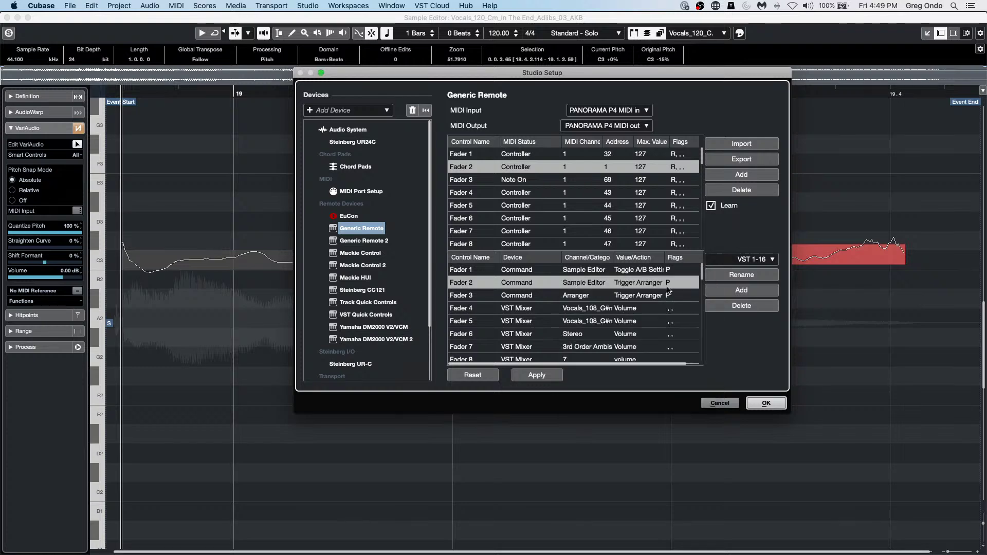
{"action": "left_click", "coordinate": [655, 271]}
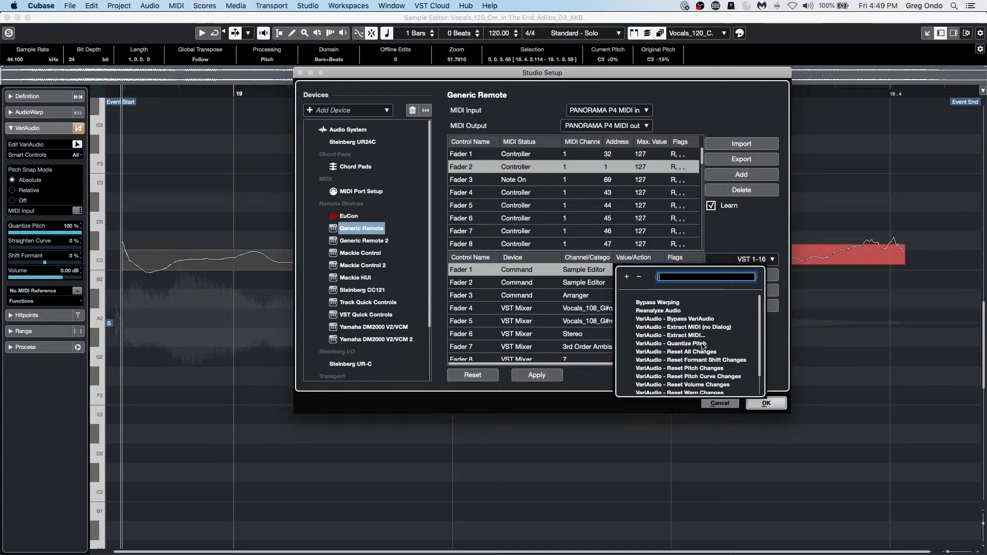
{"action": "left_click", "coordinate": [703, 344]}
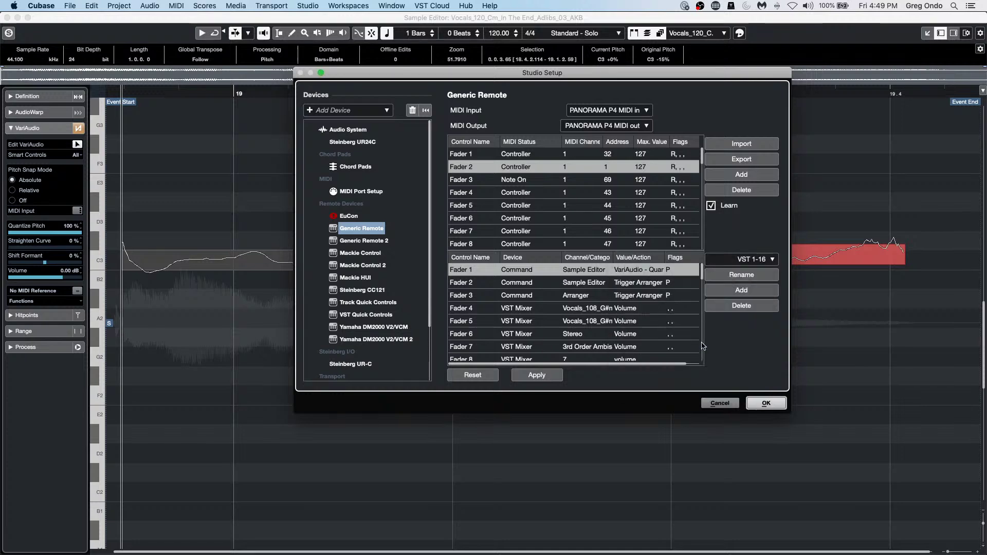
Look through the Sample Editor actions available to Fader 2 for VariAudio commands, and leave its current action in place.
{"action": "left_click", "coordinate": [648, 283]}
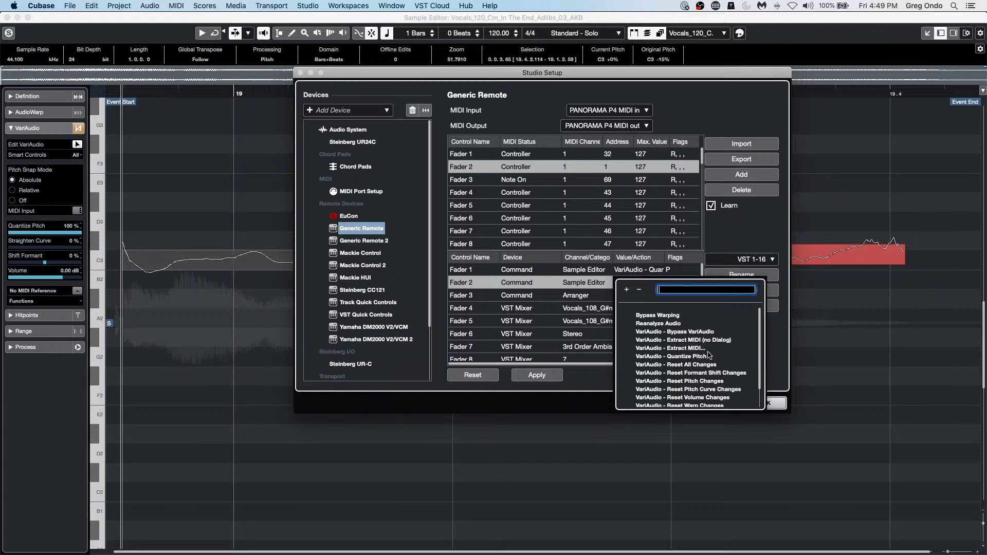
{"action": "scroll", "coordinate": [709, 355], "scroll_direction": "down", "scroll_amount": 2}
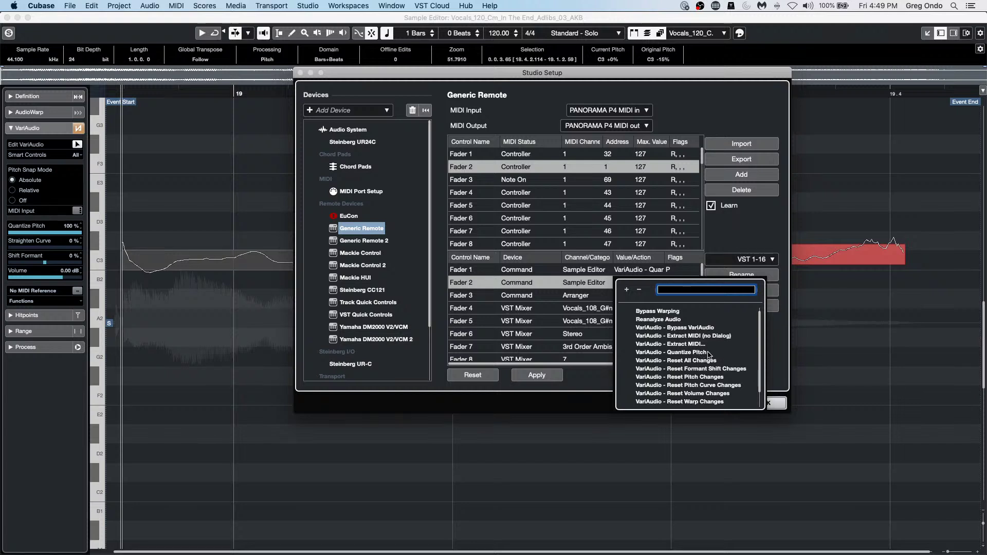
{"action": "scroll", "coordinate": [709, 355], "scroll_direction": "down", "scroll_amount": 1}
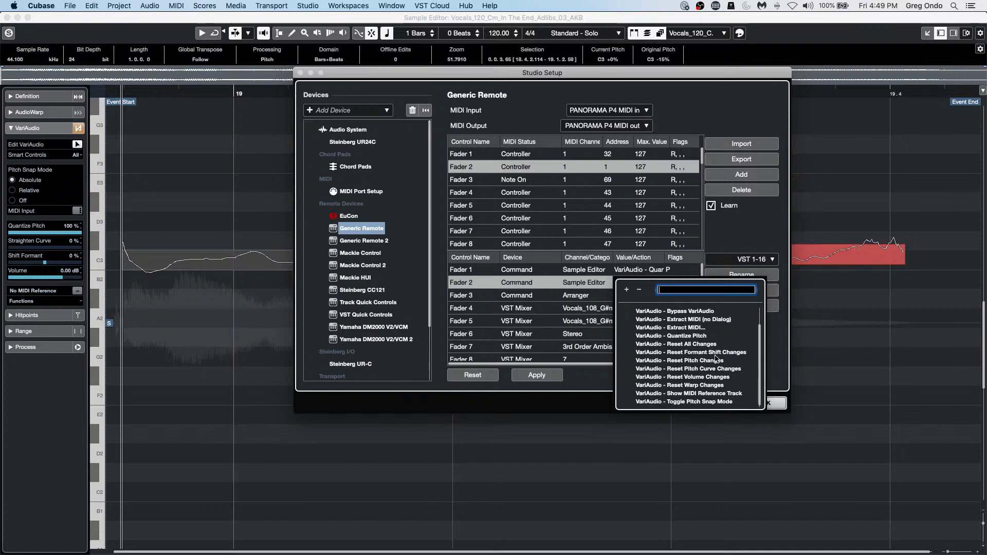
{"action": "scroll", "coordinate": [716, 359], "scroll_direction": "up", "scroll_amount": 1}
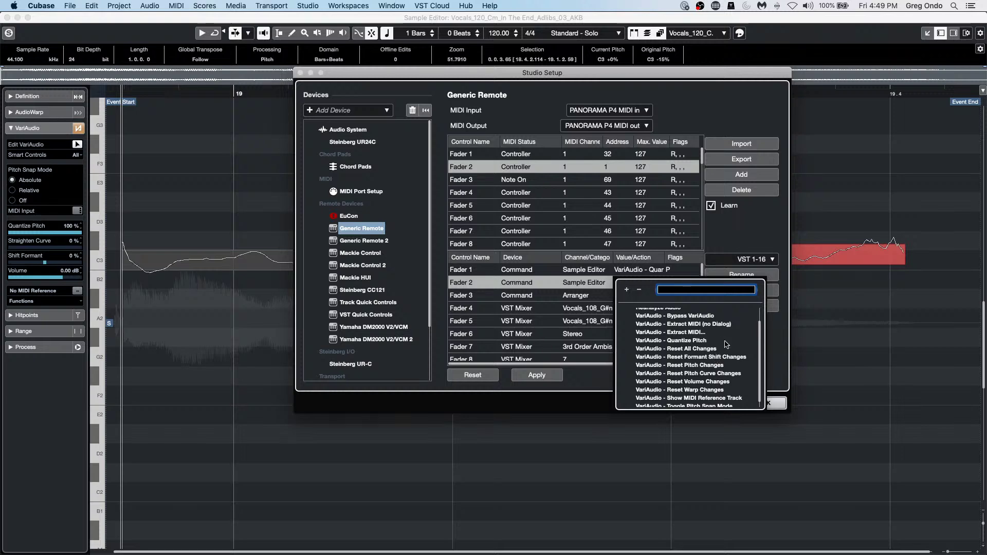
{"action": "scroll", "coordinate": [726, 345], "scroll_direction": "down", "scroll_amount": 1}
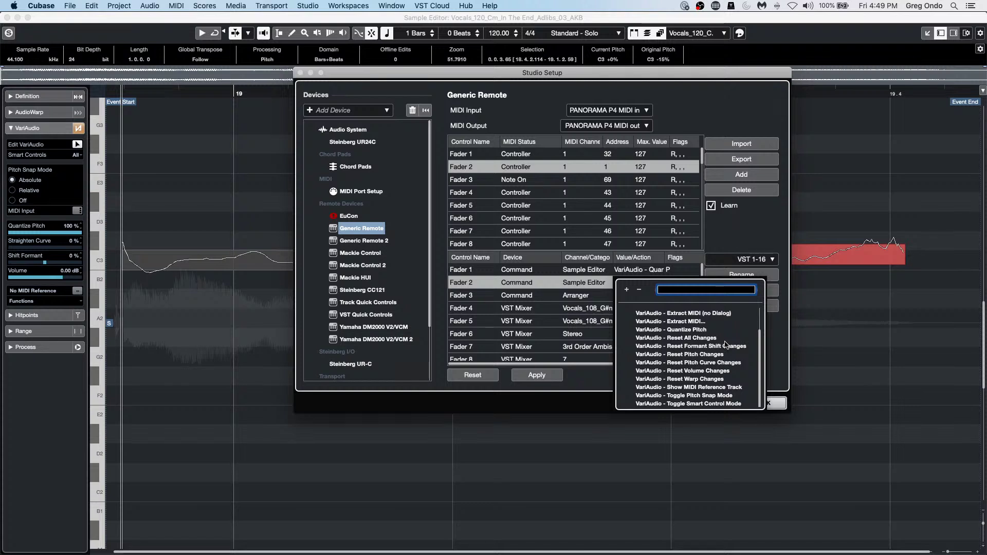
{"action": "scroll", "coordinate": [713, 380], "scroll_direction": "up", "scroll_amount": 2}
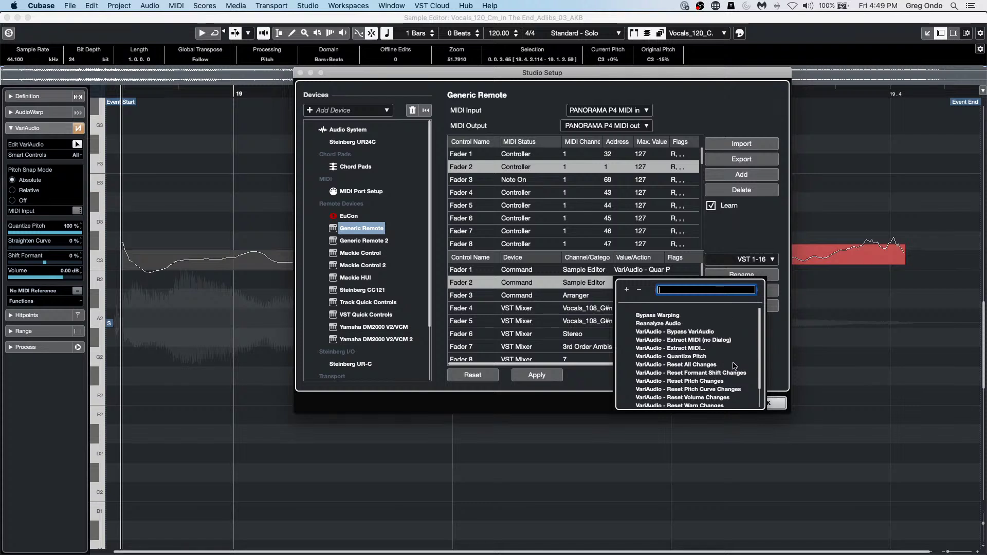
{"action": "scroll", "coordinate": [734, 360], "scroll_direction": "down", "scroll_amount": 1}
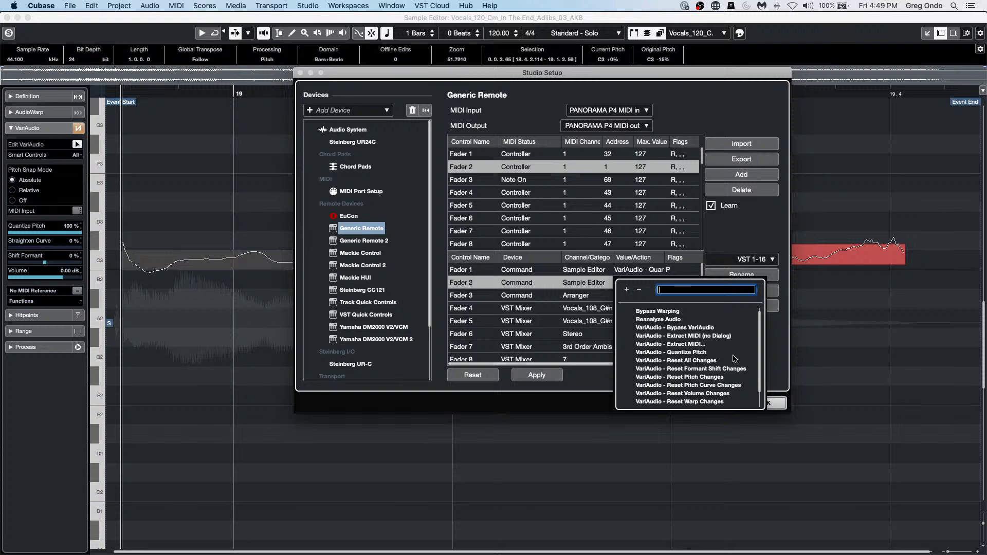
{"action": "scroll", "coordinate": [734, 358], "scroll_direction": "down", "scroll_amount": 1}
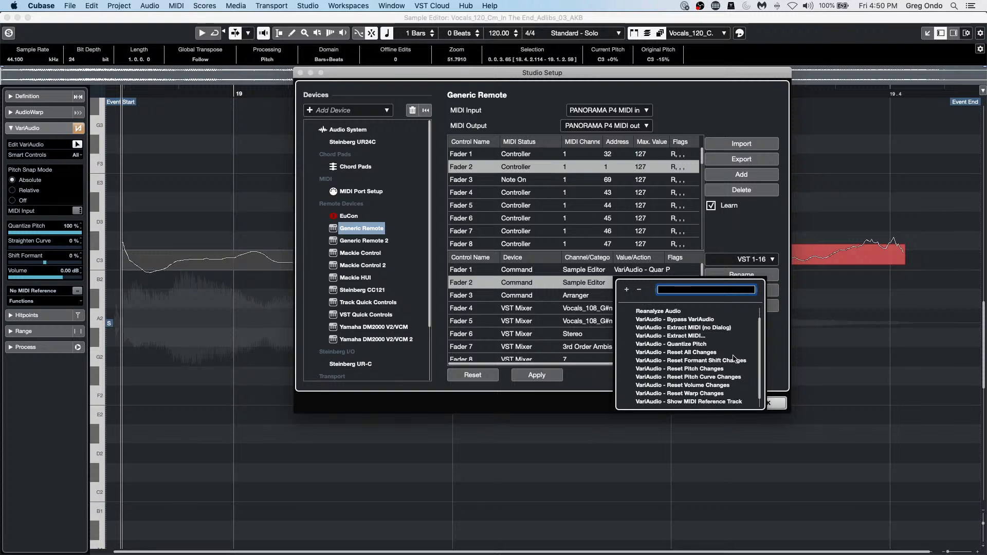
{"action": "scroll", "coordinate": [734, 359], "scroll_direction": "down", "scroll_amount": 3}
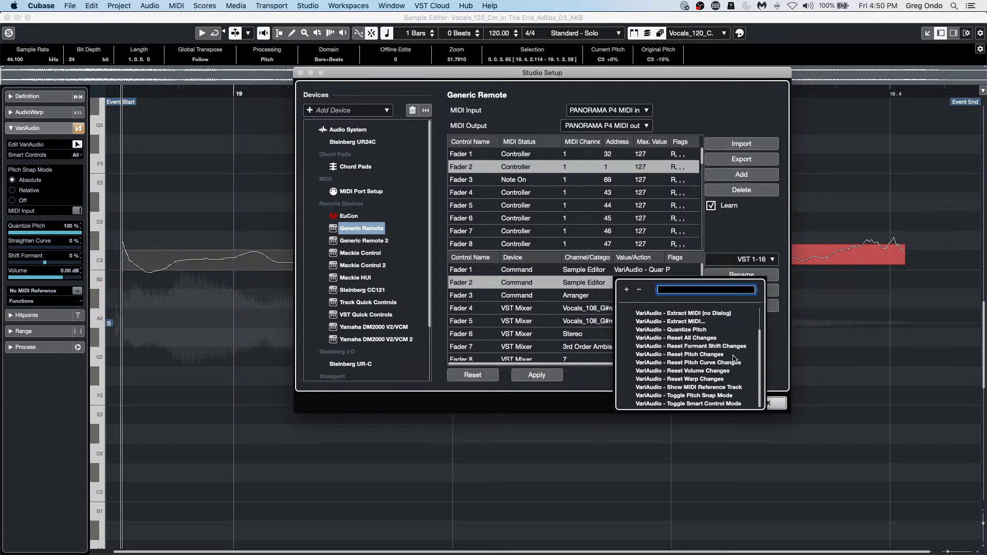
{"action": "scroll", "coordinate": [734, 359], "scroll_direction": "up", "scroll_amount": 3}
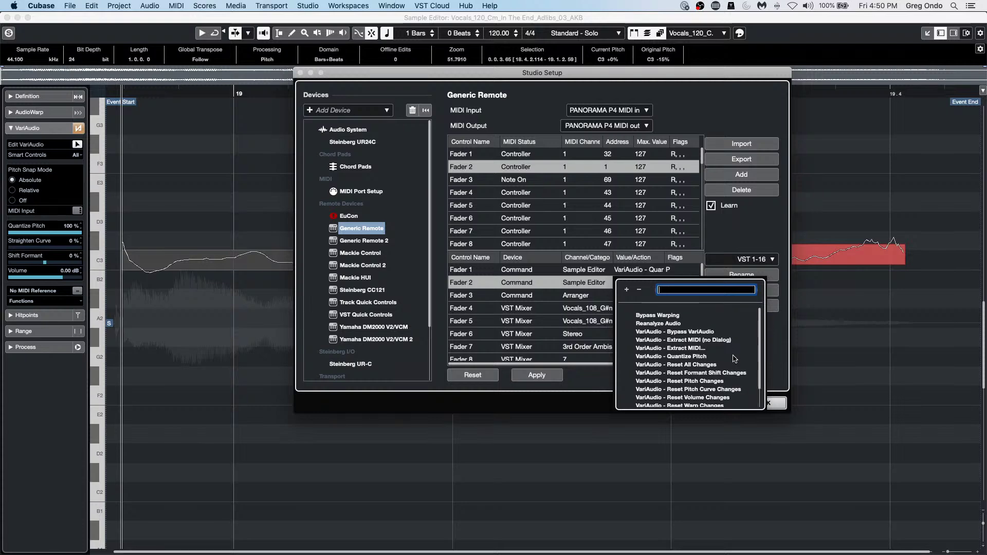
{"action": "left_click", "coordinate": [754, 373]}
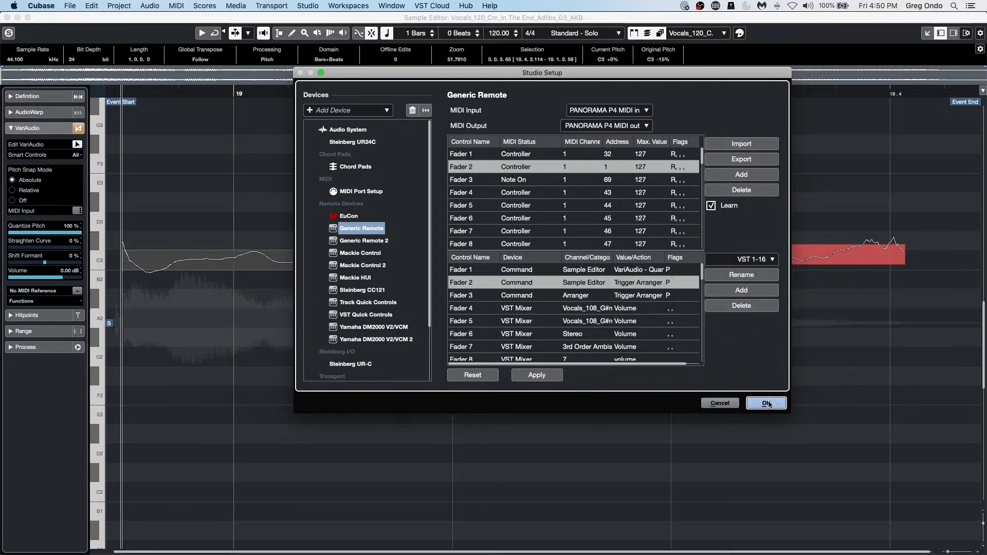
Accept the Generic Remote setup, reselect only the first C3 vocal segment, and adjust its Quantize Pitch amount.
{"action": "left_click", "coordinate": [769, 403]}
{"action": "mouse_move", "coordinate": [253, 239]}
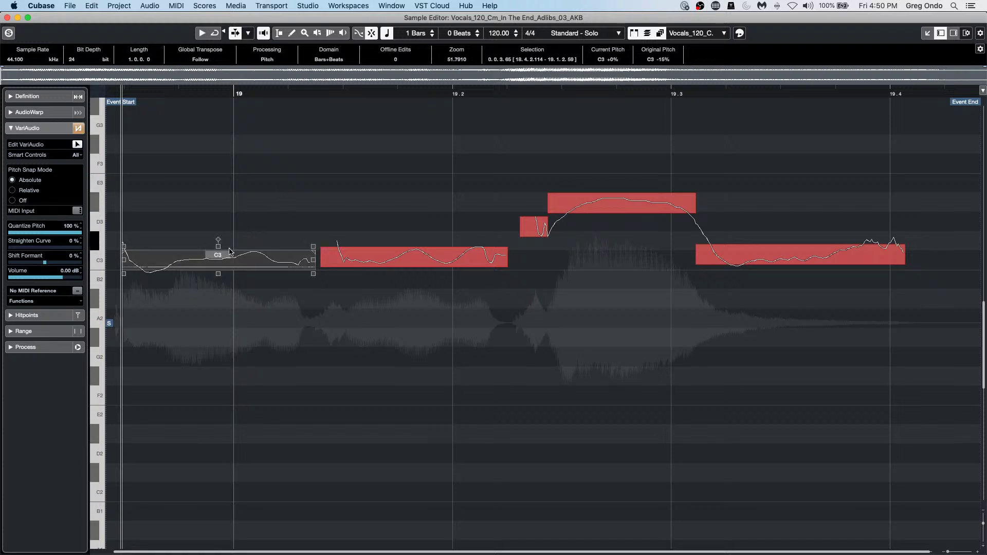
{"action": "left_click", "coordinate": [245, 167]}
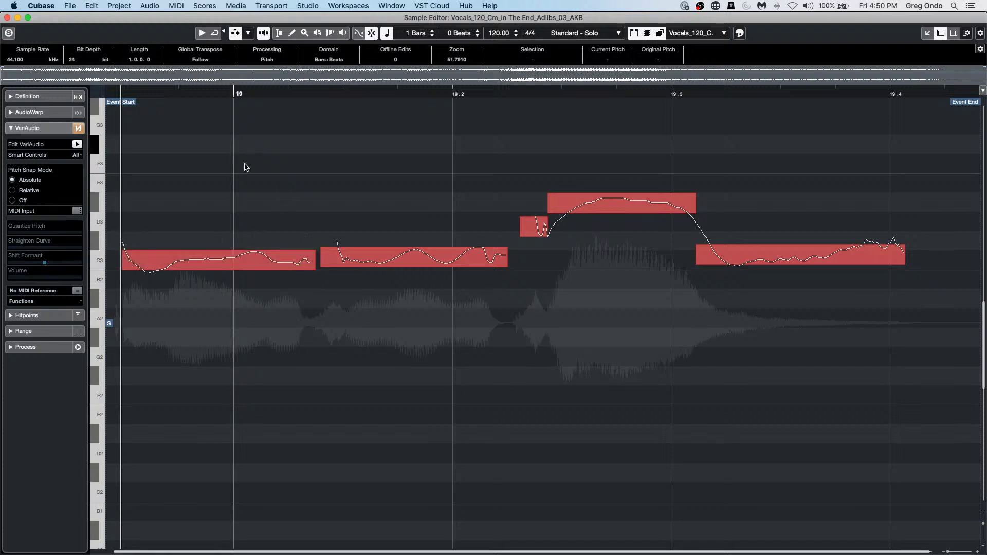
{"action": "left_click", "coordinate": [245, 264]}
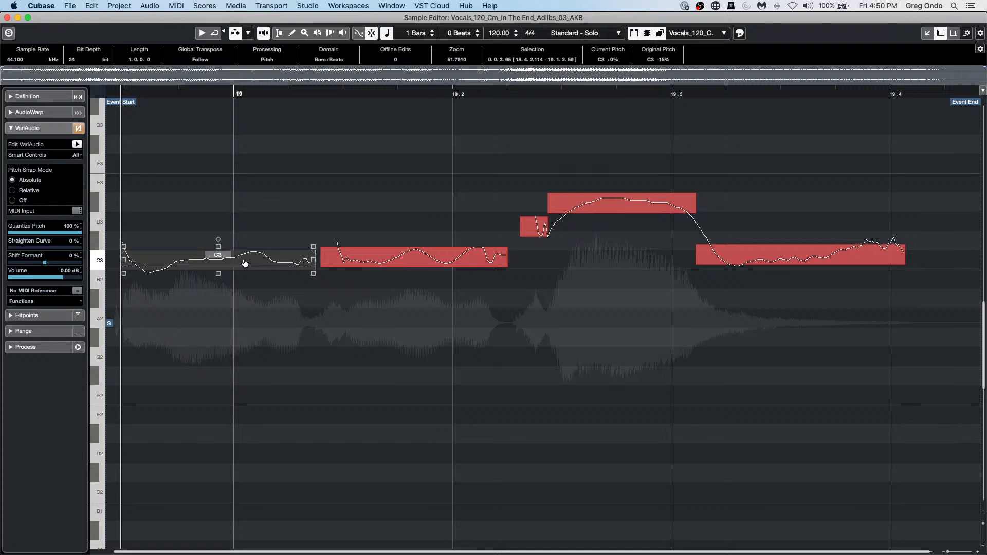
{"action": "double_click", "coordinate": [72, 226]}
{"action": "left_click_drag", "start_coordinate": [60, 233], "coordinate": [58, 234]}
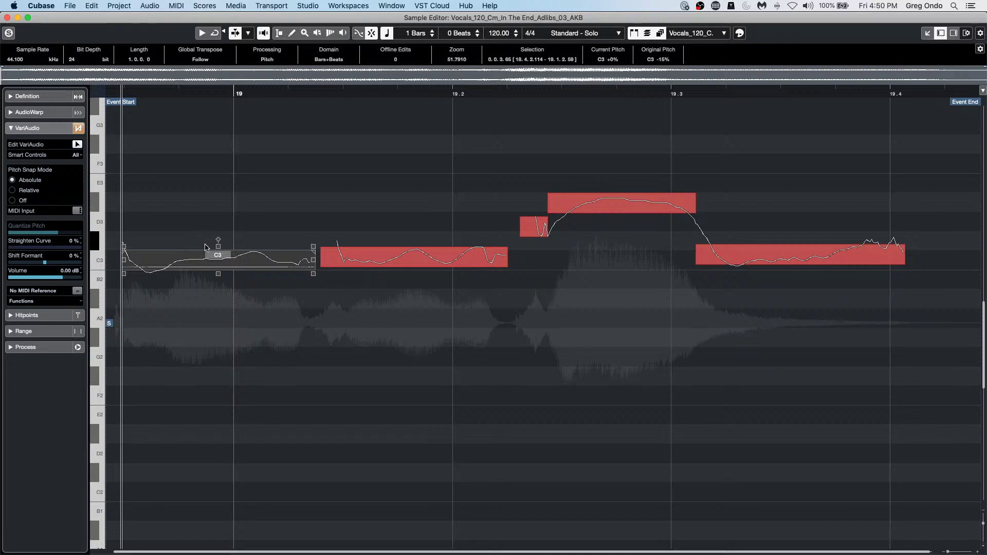
Select all the vocal pitch segments and set their Quantize Pitch to 0 %.
{"action": "left_click", "coordinate": [446, 262]}
{"action": "left_click_drag", "start_coordinate": [205, 174], "coordinate": [794, 317]}
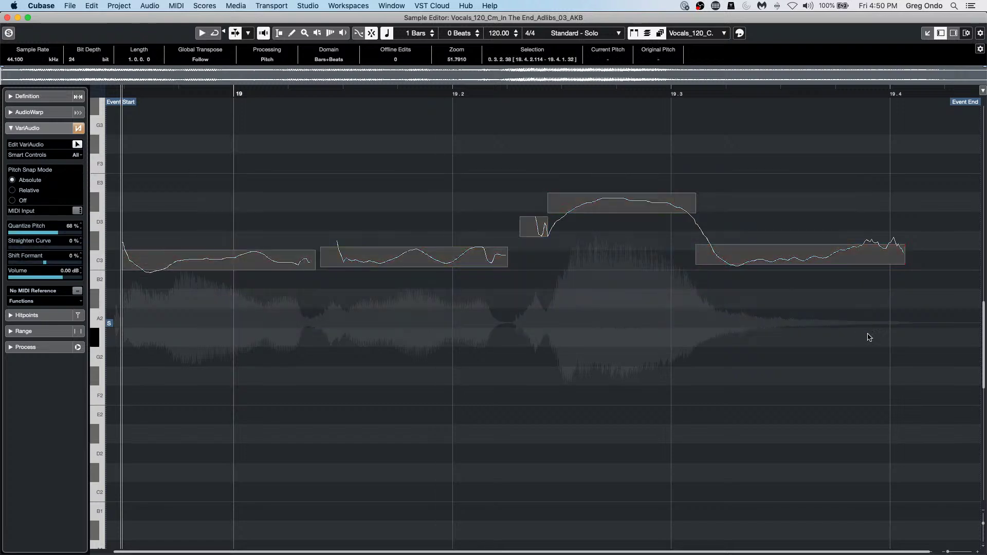
{"action": "left_click_drag", "start_coordinate": [801, 269], "coordinate": [786, 304]}
{"action": "left_click", "coordinate": [685, 288]}
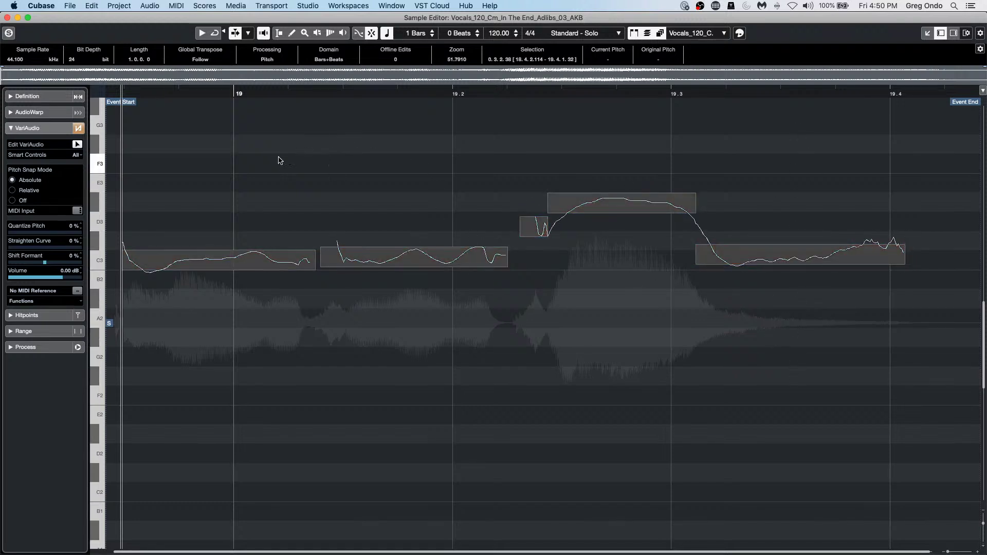
{"action": "left_click_drag", "start_coordinate": [278, 159], "coordinate": [884, 360]}
{"action": "left_click", "coordinate": [874, 355]}
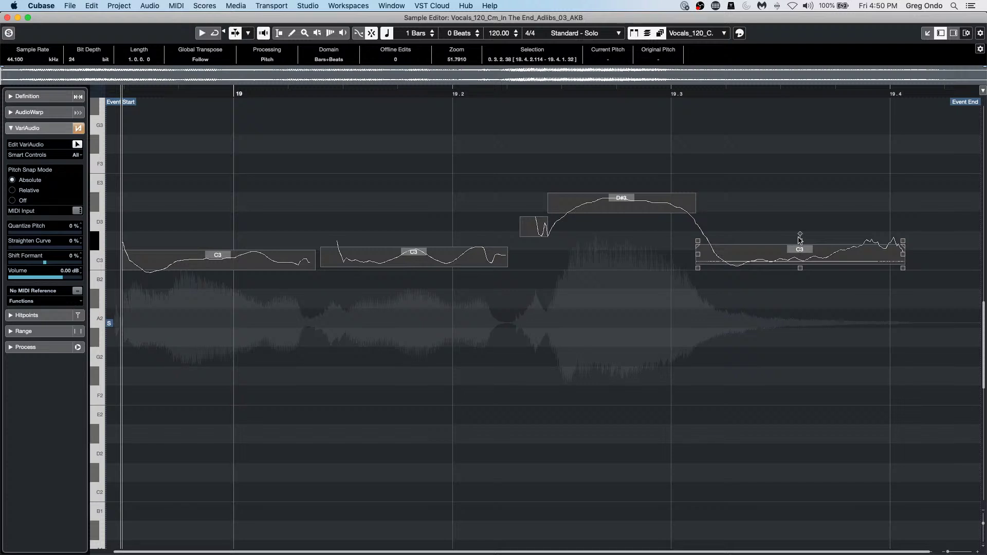
{"action": "mouse_move", "coordinate": [800, 242]}
{"action": "left_mouse_down"}
{"action": "mouse_move", "coordinate": [804, 228]}
{"action": "mouse_move", "coordinate": [812, 233]}
{"action": "mouse_move", "coordinate": [818, 412]}
{"action": "mouse_move", "coordinate": [827, 56]}
{"action": "mouse_move", "coordinate": [821, 66]}
{"action": "left_mouse_up"}
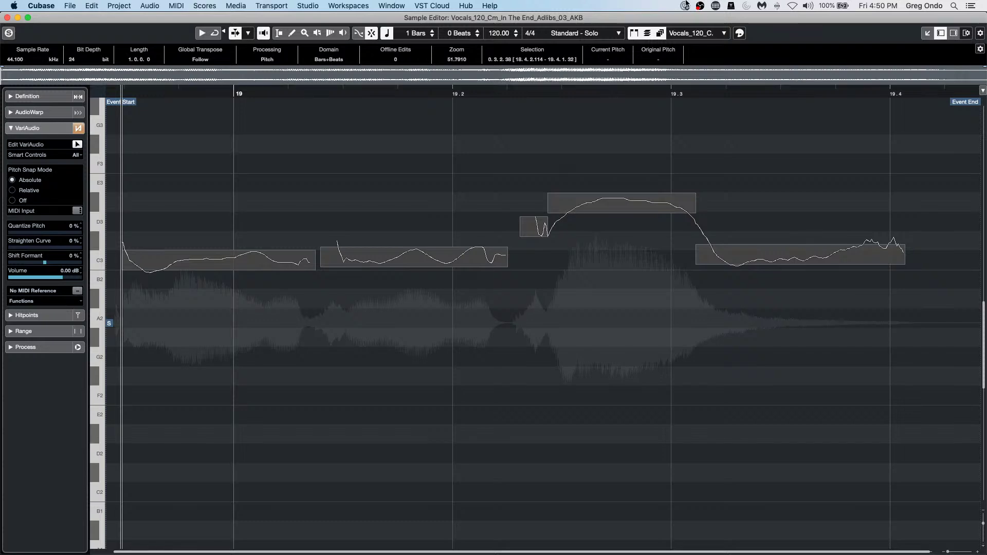
Reopen Studio Setup, recheck the action options for Fader 1 in Generic Remote, and leave without changes.
{"action": "left_click", "coordinate": [309, 5]}
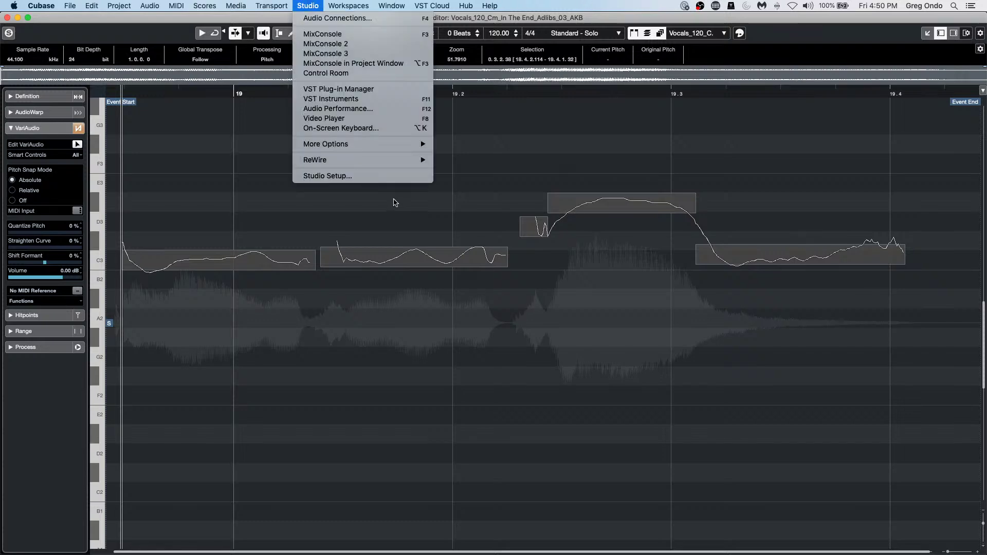
{"action": "left_click", "coordinate": [388, 178]}
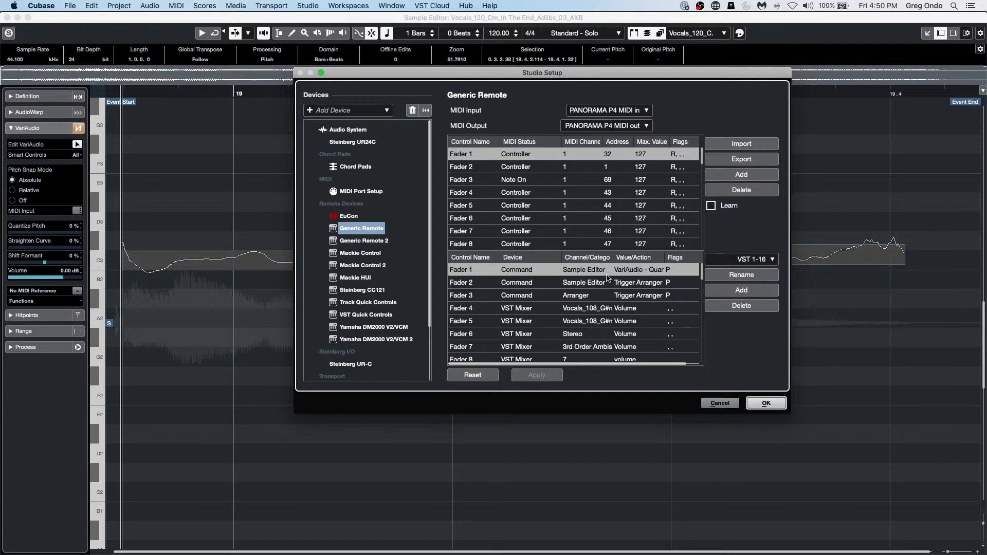
{"action": "left_click", "coordinate": [638, 272]}
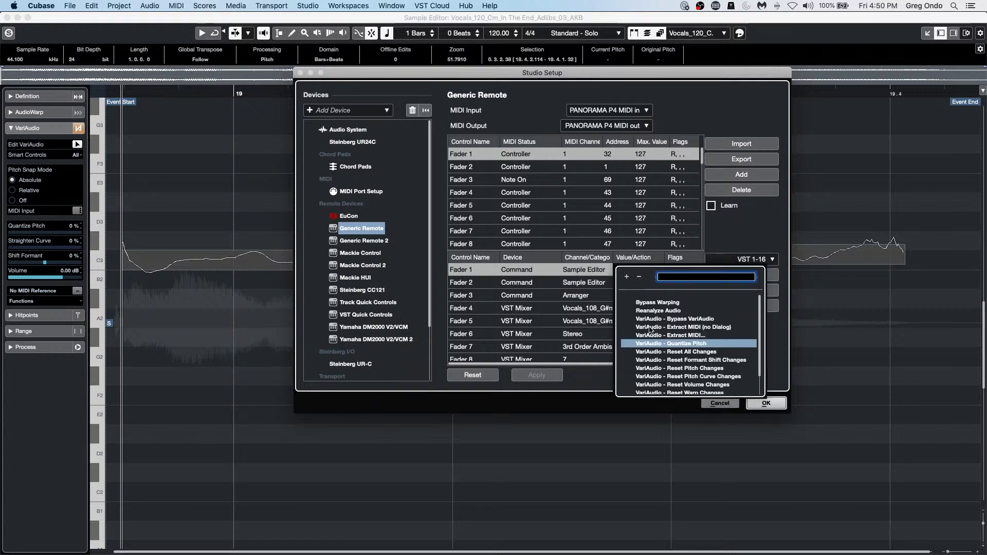
{"action": "key", "text": "Return"}
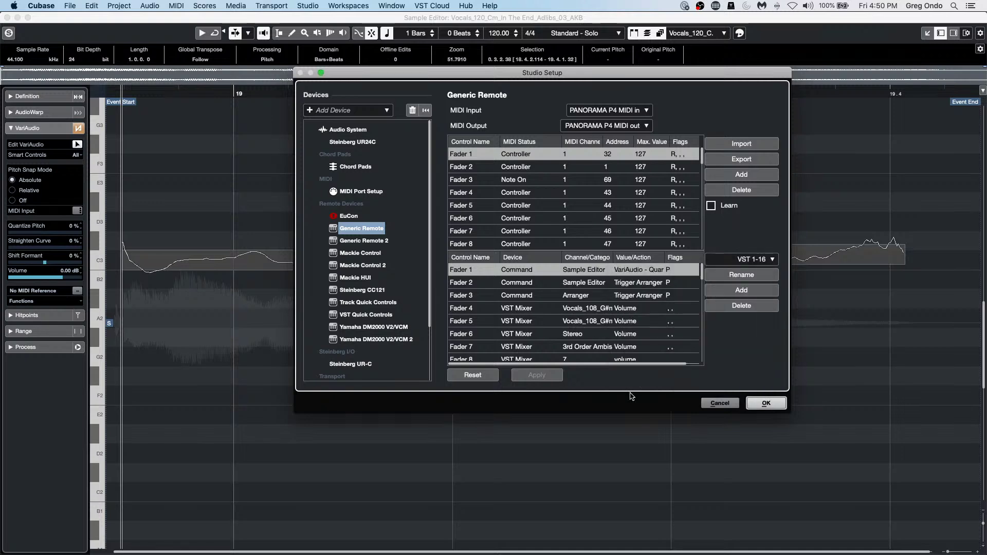
{"action": "left_click", "coordinate": [710, 400]}
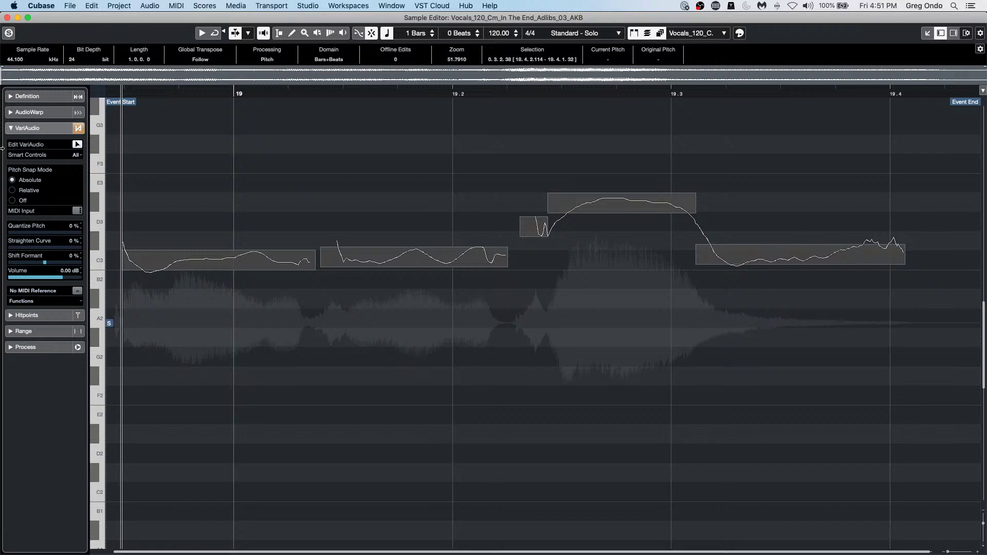
Close the separate Sample Editor window and switch to the Untitled2 project.
{"action": "left_click", "coordinate": [7, 18]}
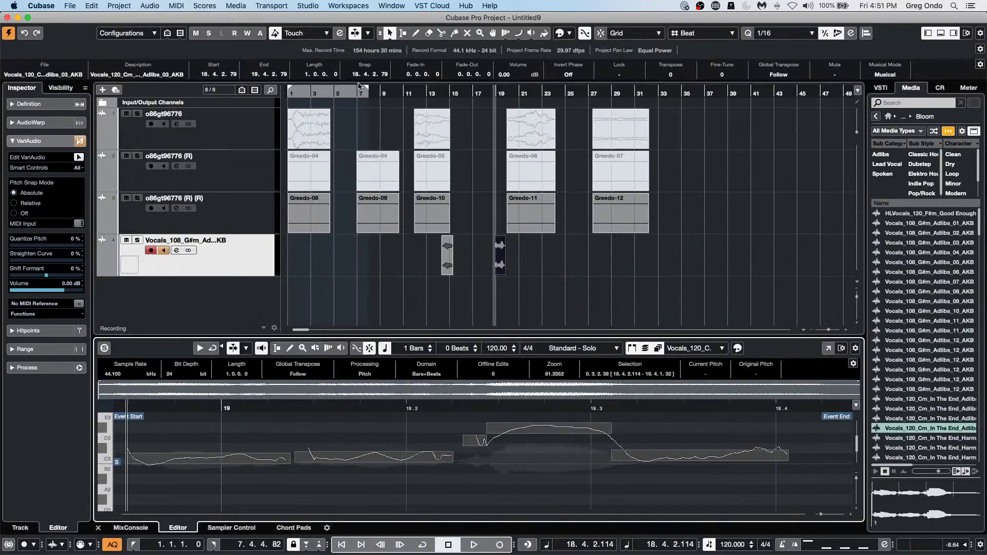
{"action": "left_click", "coordinate": [436, 6]}
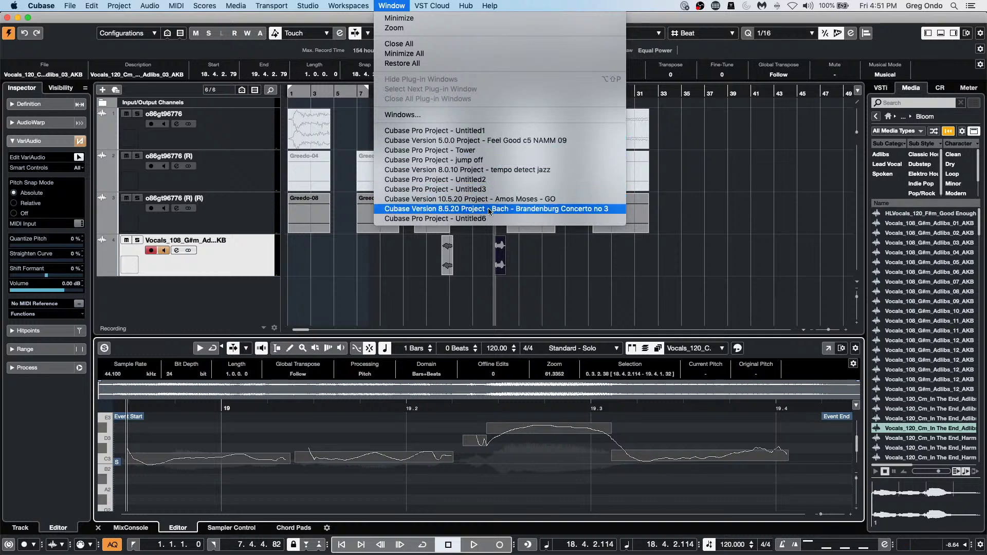
{"action": "left_click", "coordinate": [495, 181]}
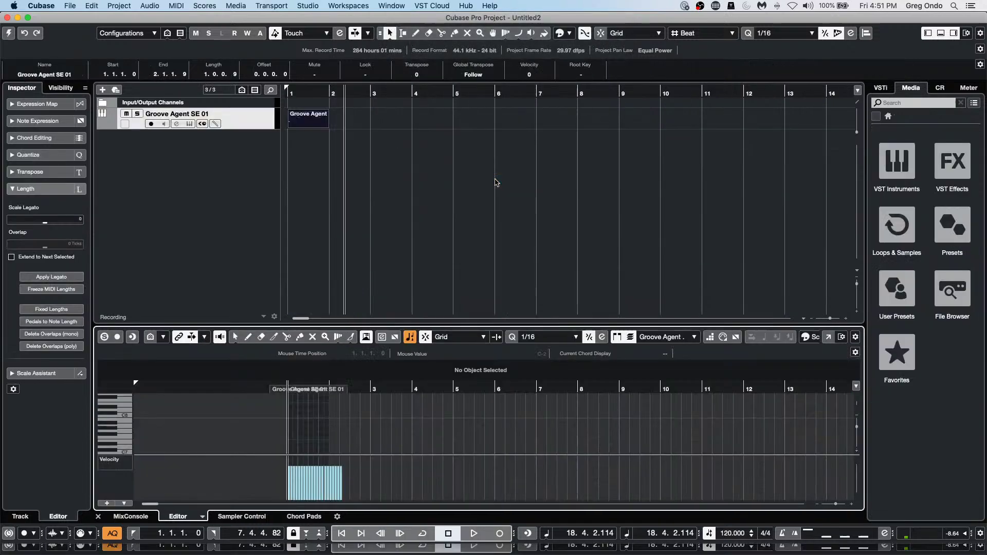
Open the Groove Agent SE 01 part for editing and activate the Untitled2 project.
{"action": "left_click", "coordinate": [300, 125]}
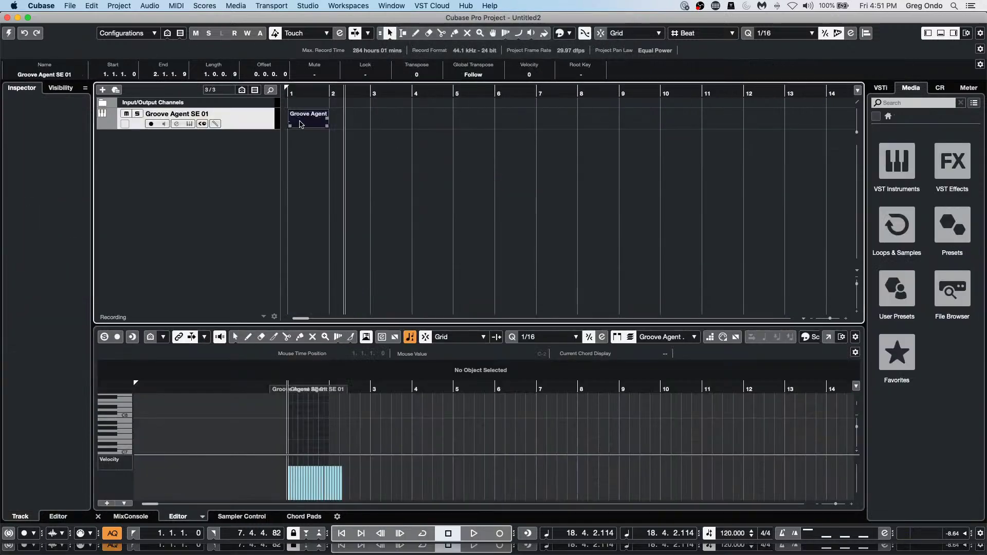
{"action": "double_click", "coordinate": [300, 124]}
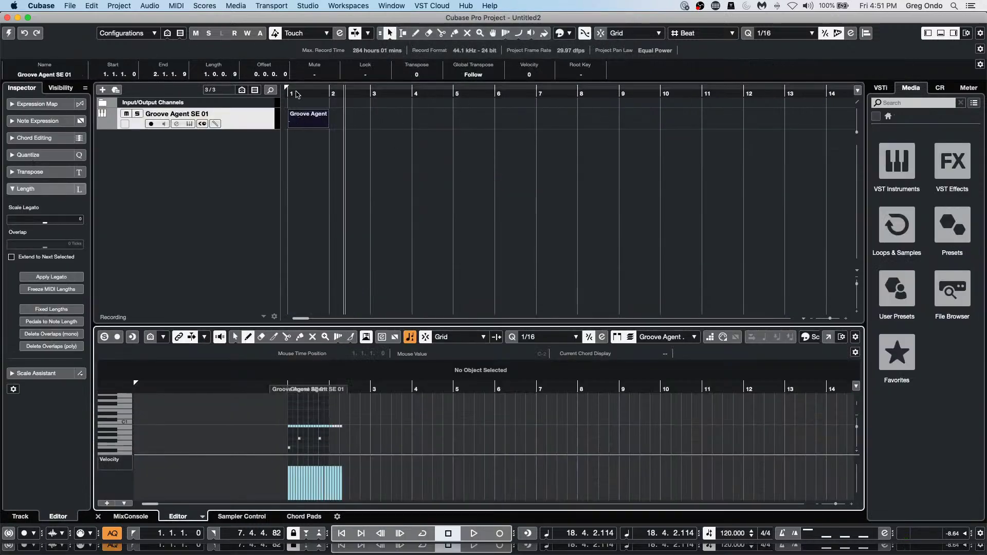
{"action": "left_click", "coordinate": [190, 92]}
{"action": "left_click", "coordinate": [9, 34]}
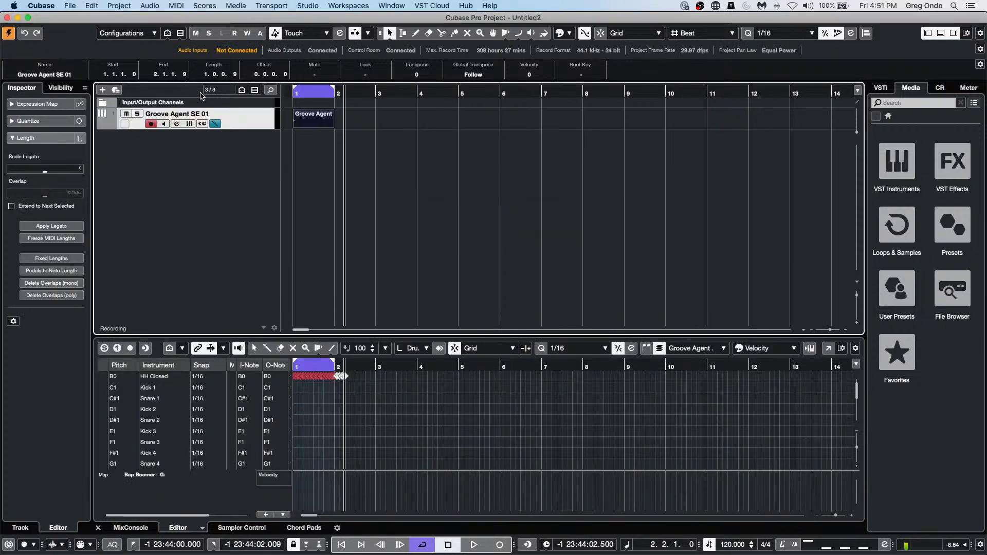
Play the Groove Agent pattern briefly from the project start and stop playback.
{"action": "left_click", "coordinate": [200, 96]}
{"action": "key", "text": "Home"}
{"action": "key", "text": "space"}
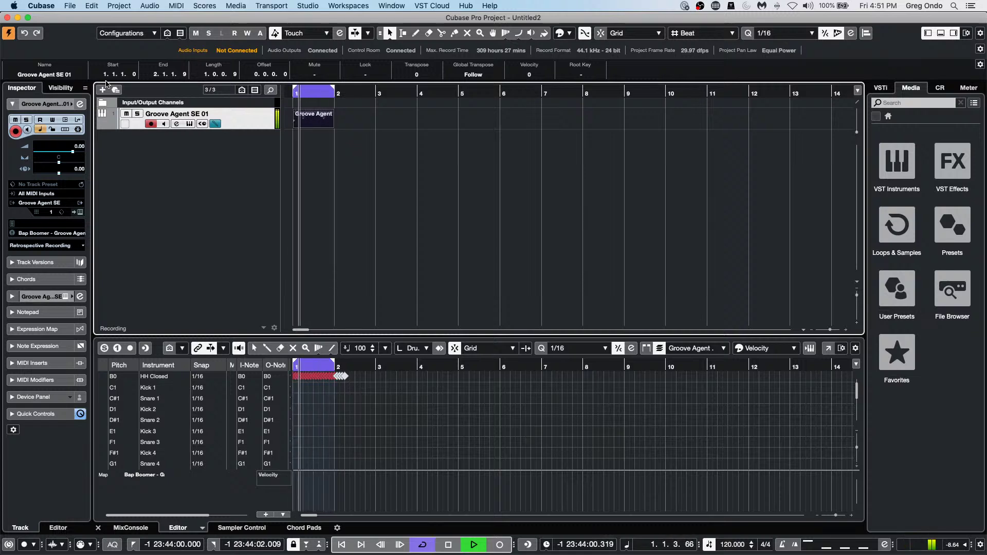
{"action": "key", "text": "space"}
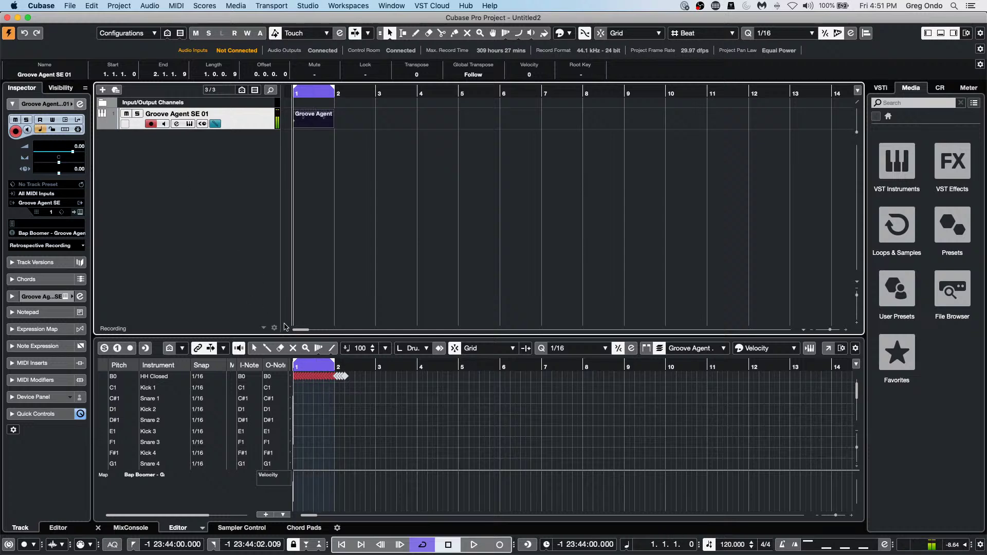
Delete the Kick 1 and Snare 3 notes from bar 1 of the Groove Agent part, keeping the closed hi-hat row.
{"action": "scroll", "coordinate": [358, 437], "scroll_direction": "up", "scroll_amount": 4}
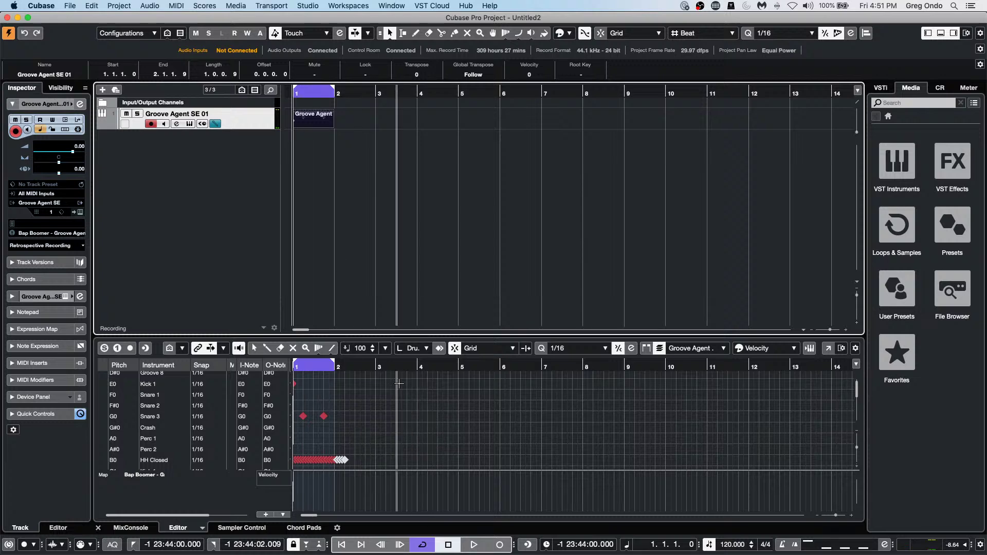
{"action": "left_click", "coordinate": [322, 394]}
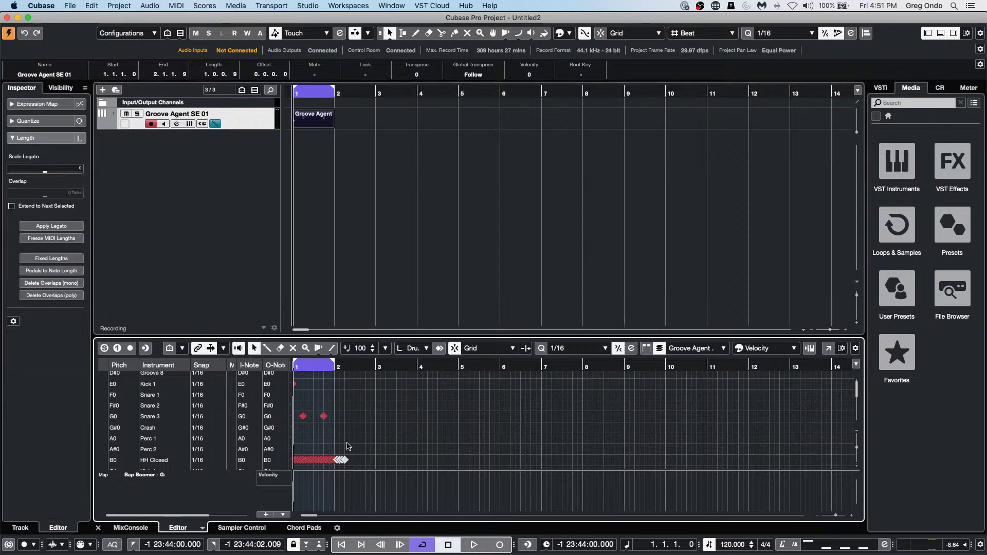
{"action": "left_click_drag", "start_coordinate": [365, 451], "coordinate": [263, 380]}
{"action": "key", "text": "Delete"}
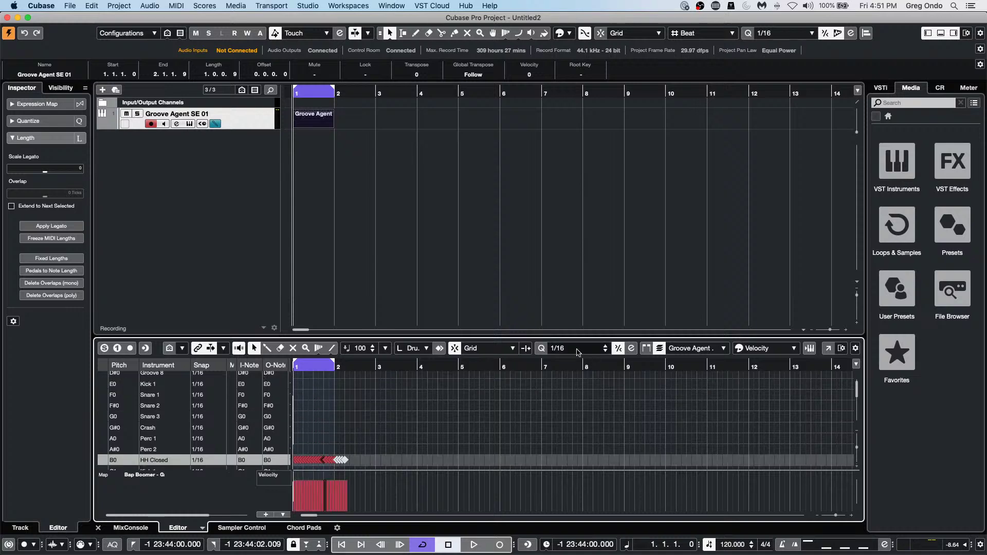
Set the drum editor's quantize to 1/32 and open the Groove Agent SE 01 part in a separate, full-size Drum Editor window.
{"action": "scroll", "coordinate": [578, 352], "scroll_direction": "down", "scroll_amount": 1}
{"action": "scroll", "coordinate": [411, 426], "scroll_direction": "down", "scroll_amount": 1}
{"action": "scroll", "coordinate": [411, 426], "scroll_direction": "down", "scroll_amount": 5}
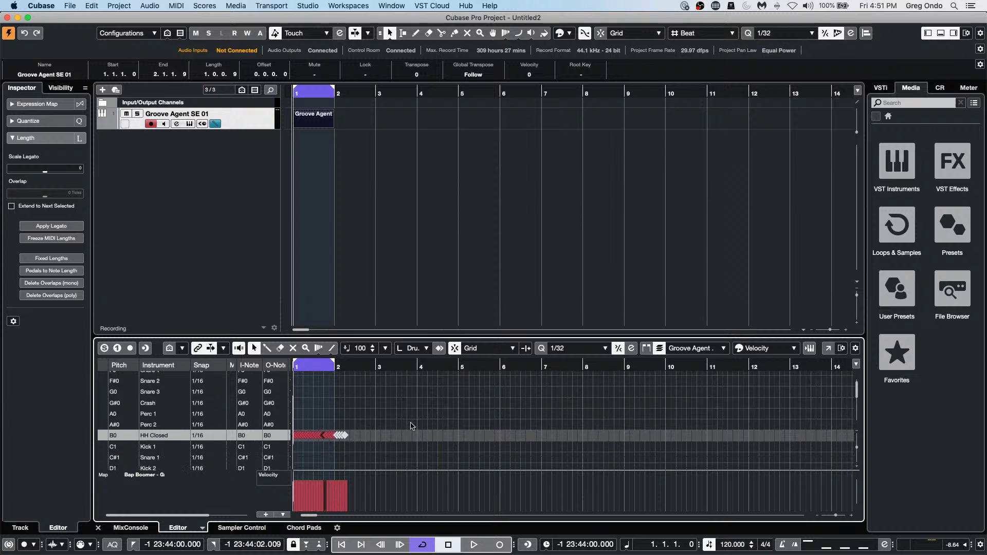
{"action": "right_click", "coordinate": [302, 415]}
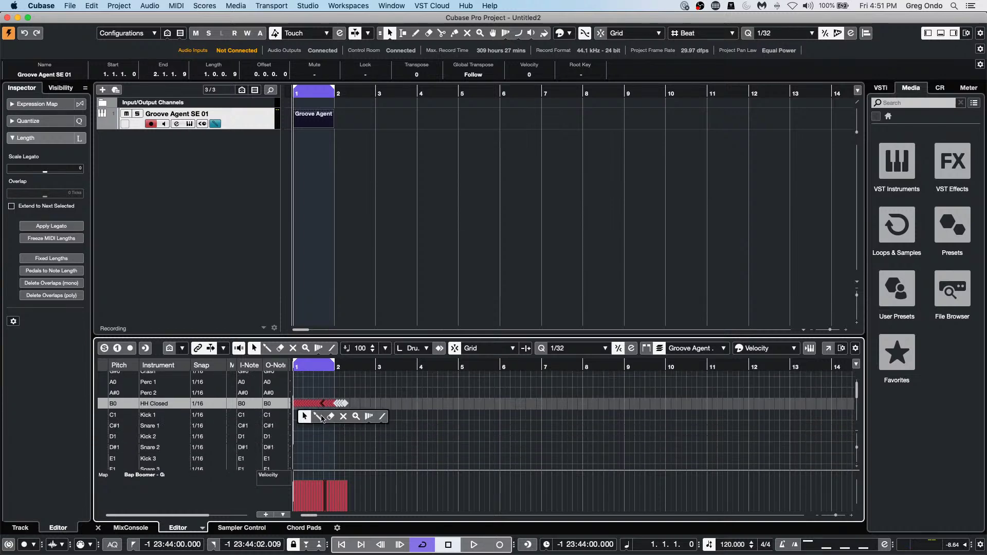
{"action": "left_click", "coordinate": [320, 416]}
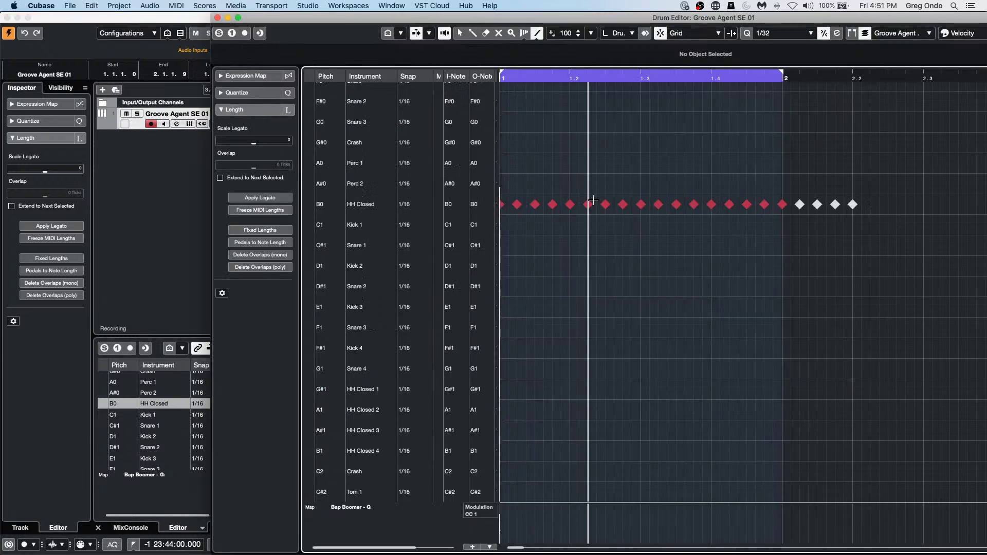
{"action": "left_click", "coordinate": [828, 348]}
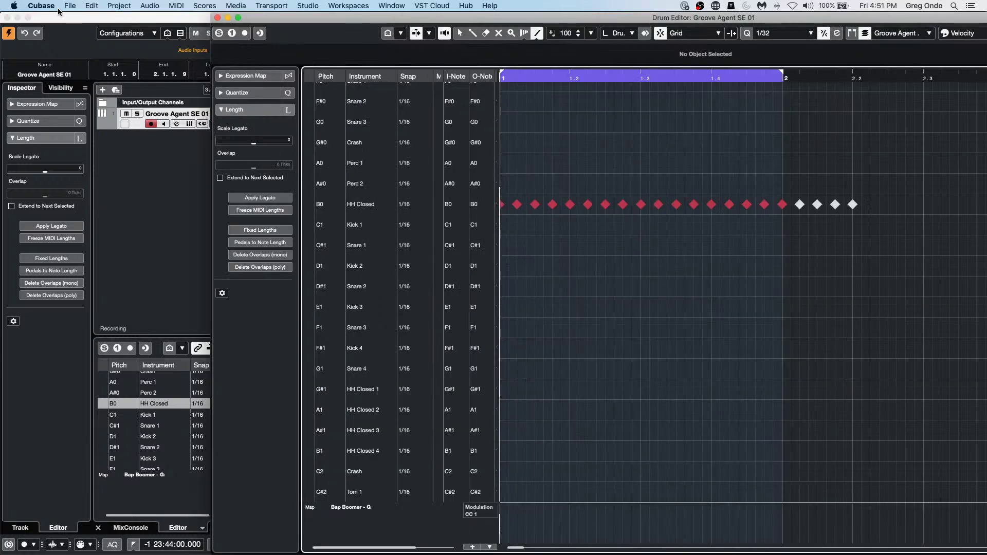
{"action": "left_click", "coordinate": [238, 18]}
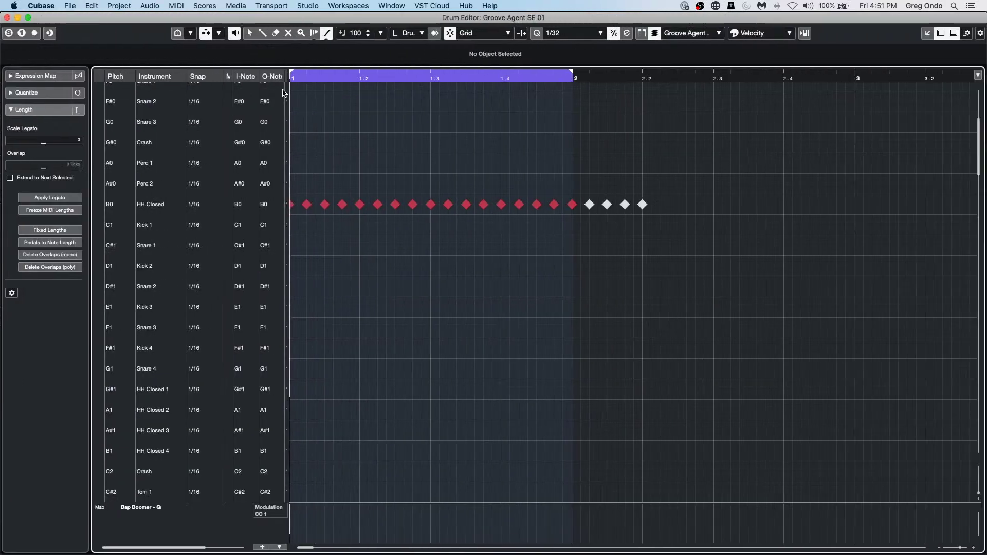
Draw Kick 1 and Snare 1 notes near the start of bar 1, Kick 1 at 1.3, Kick 2 at 1.2, and Snare 2 at 1.2 and 1.4.
{"action": "right_click", "coordinate": [303, 250]}
{"action": "left_click", "coordinate": [317, 253]}
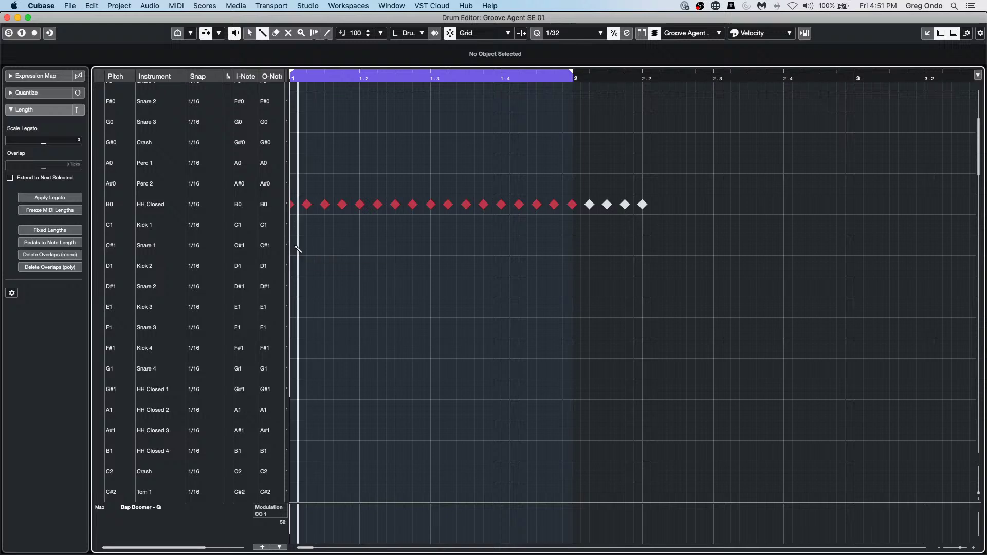
{"action": "left_click", "coordinate": [298, 243]}
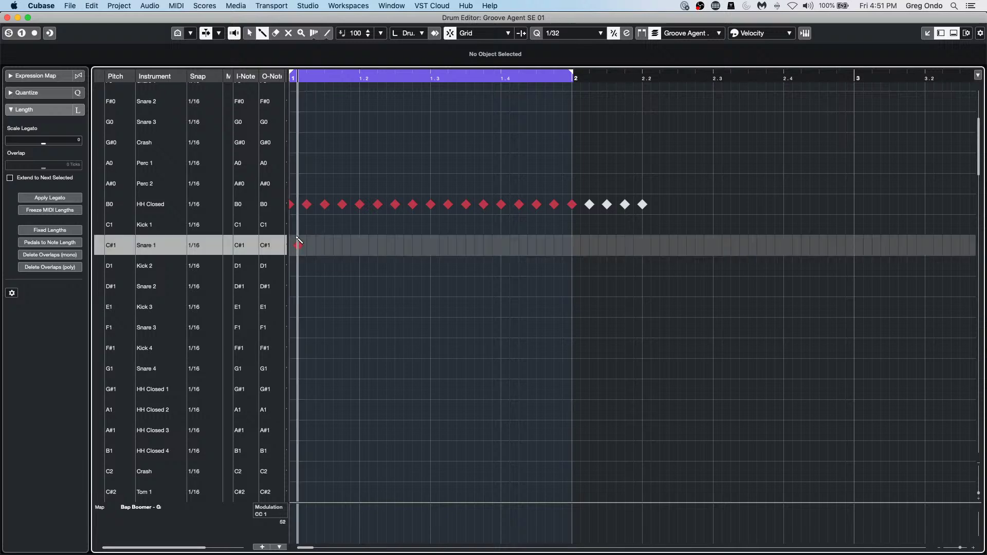
{"action": "left_click", "coordinate": [299, 226]}
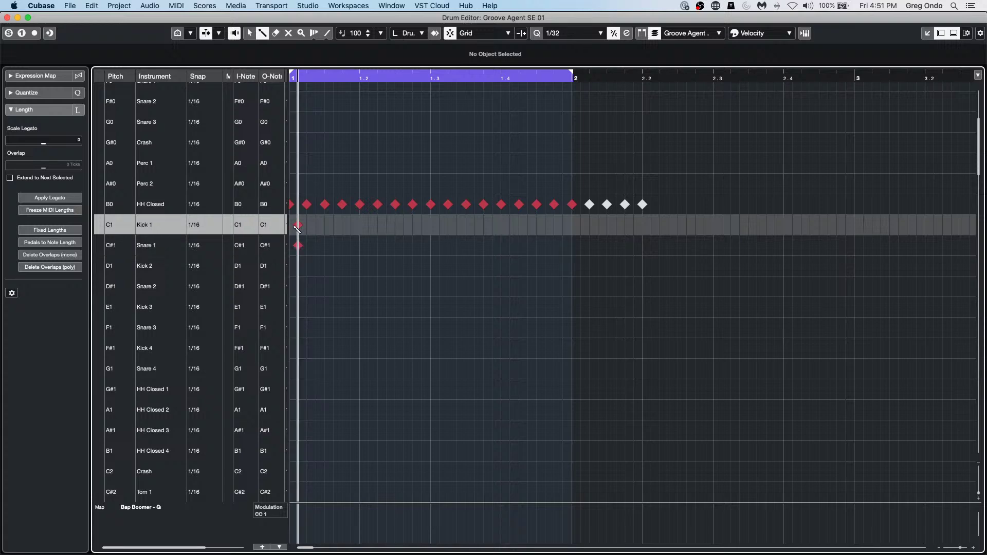
{"action": "left_click", "coordinate": [431, 225]}
{"action": "left_click", "coordinate": [360, 266]}
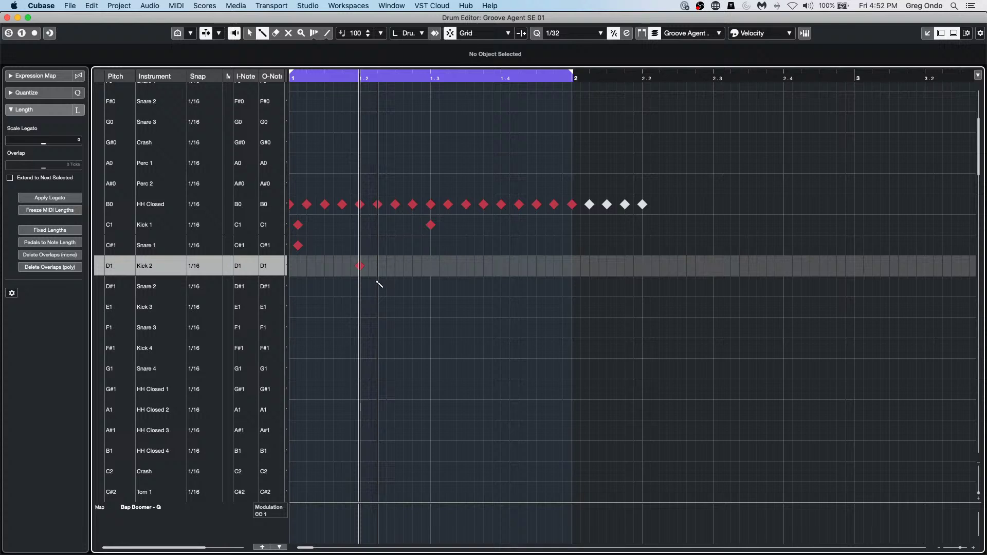
{"action": "left_click", "coordinate": [360, 287]}
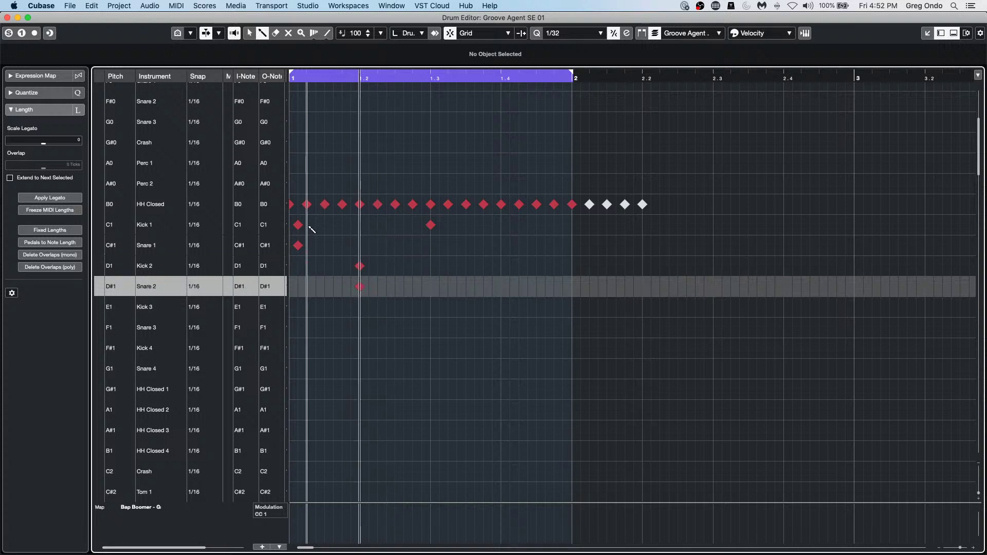
{"action": "left_click", "coordinate": [502, 286]}
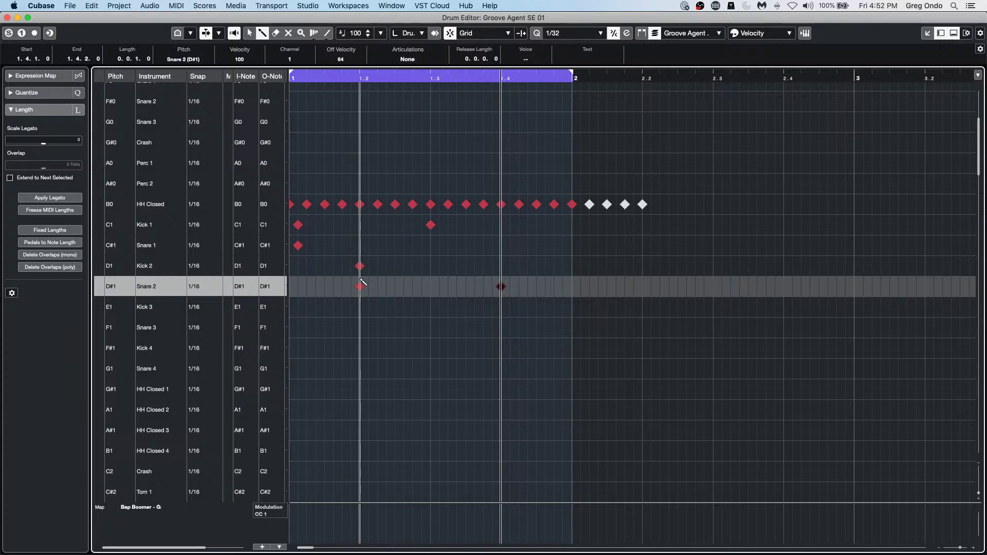
Move the Kick 2 note to 1.1.1.60, play the pattern, and audition the Kick 1 and Snare 1 sounds.
{"action": "key", "text": "1"}
{"action": "left_click_drag", "start_coordinate": [359, 268], "coordinate": [294, 272]}
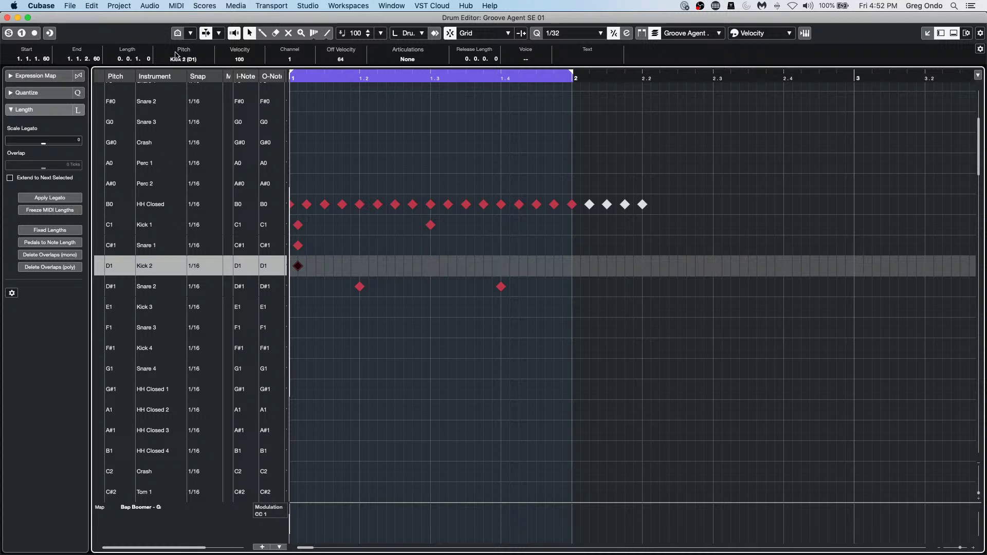
{"action": "key", "text": "space"}
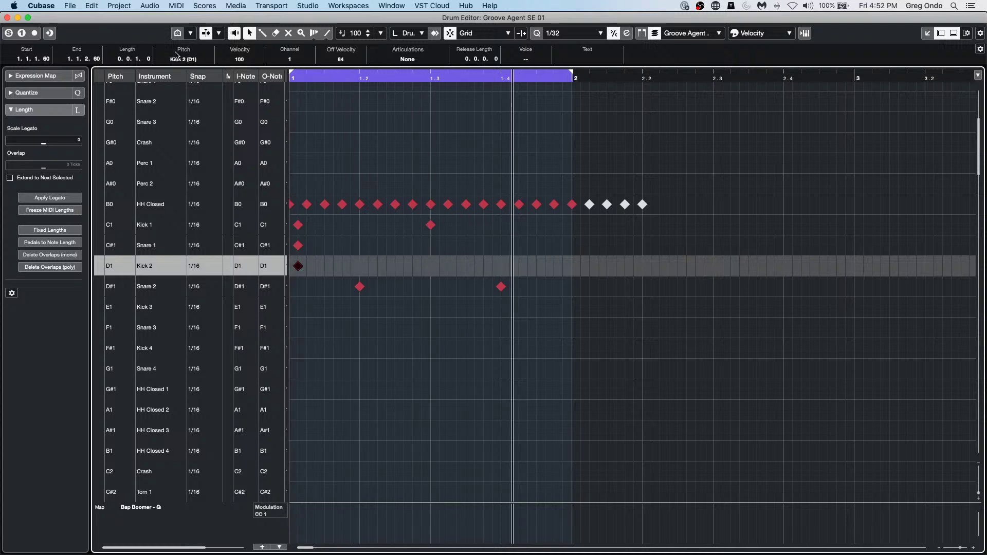
{"action": "left_click", "coordinate": [112, 233]}
{"action": "left_click", "coordinate": [113, 239]}
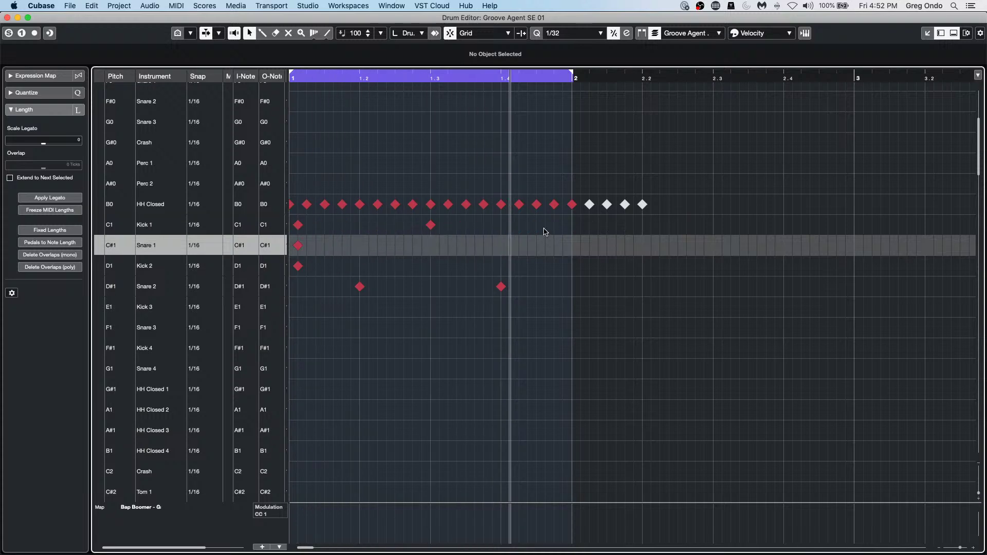
Delete all kick and snare notes and the entire HH Closed row, leaving the part empty.
{"action": "left_click_drag", "start_coordinate": [545, 232], "coordinate": [194, 326]}
{"action": "key", "text": "BackSpace"}
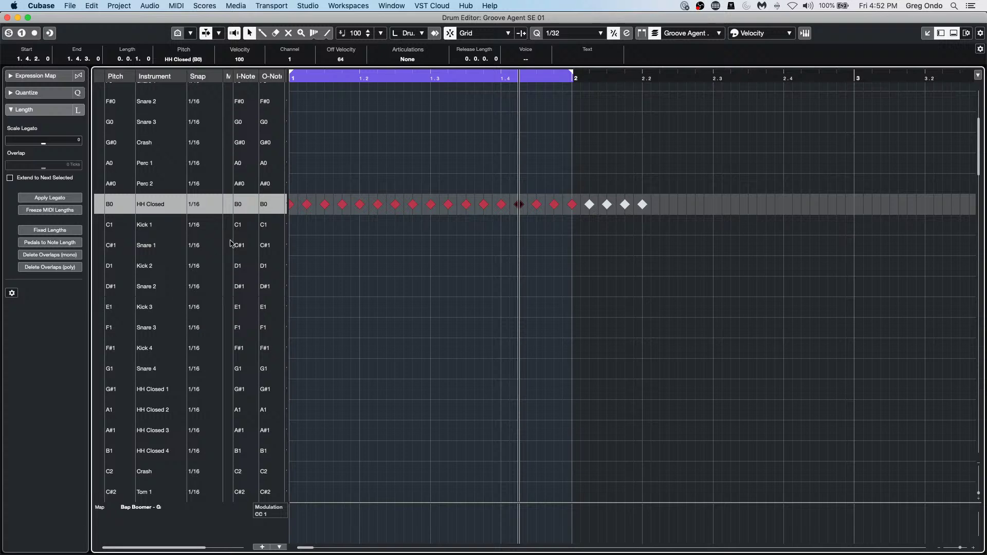
{"action": "left_click_drag", "start_coordinate": [670, 183], "coordinate": [276, 237]}
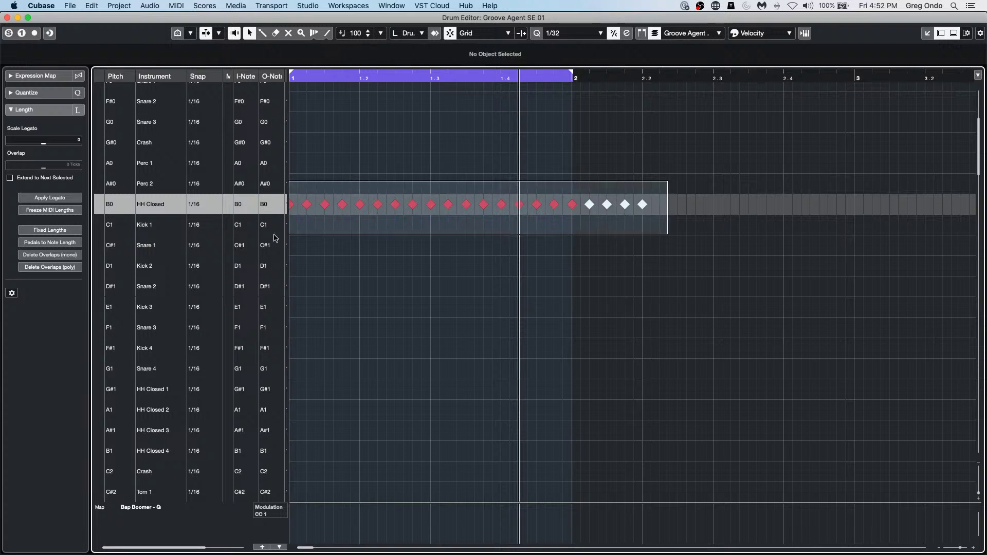
{"action": "key", "text": "BackSpace"}
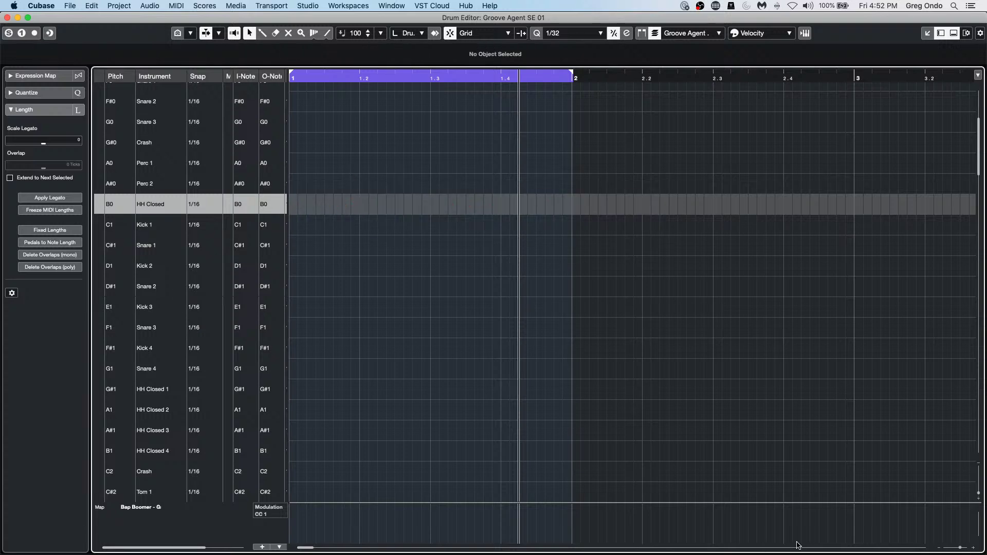
Draw a continuous row of 1/32 HH Closed 1 notes across bar 1 and play it.
{"action": "right_click", "coordinate": [316, 405]}
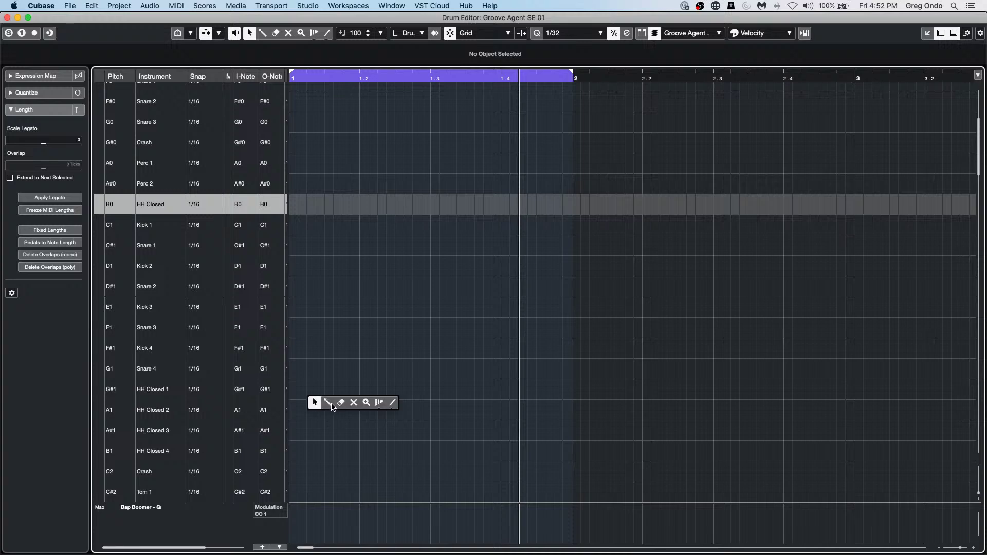
{"action": "left_click", "coordinate": [327, 403]}
{"action": "left_click_drag", "start_coordinate": [293, 391], "coordinate": [581, 395]}
{"action": "key", "text": "space"}
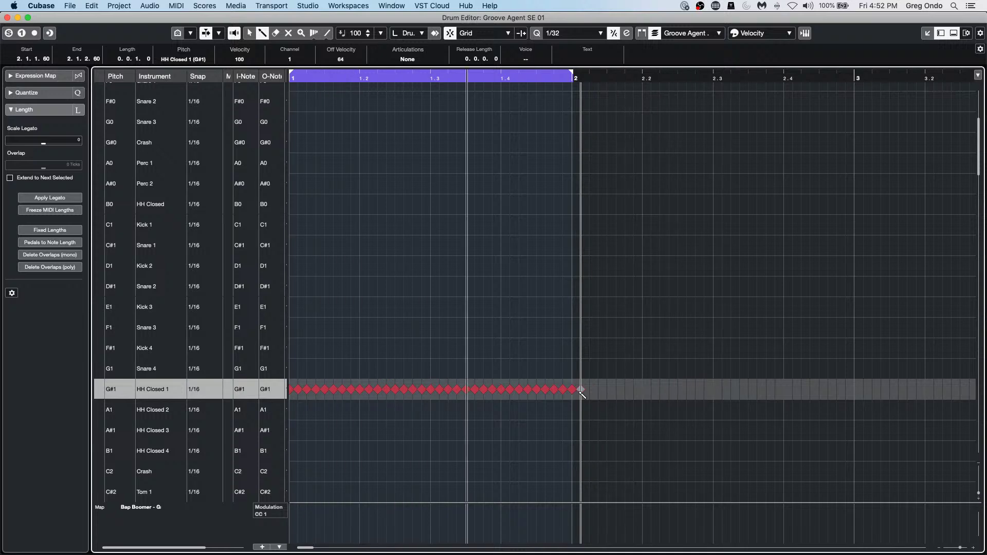
Set the HH Closed 1 snap to 1/8, try redrawing its notes across bar 1, and clear the row.
{"action": "left_click", "coordinate": [209, 393]}
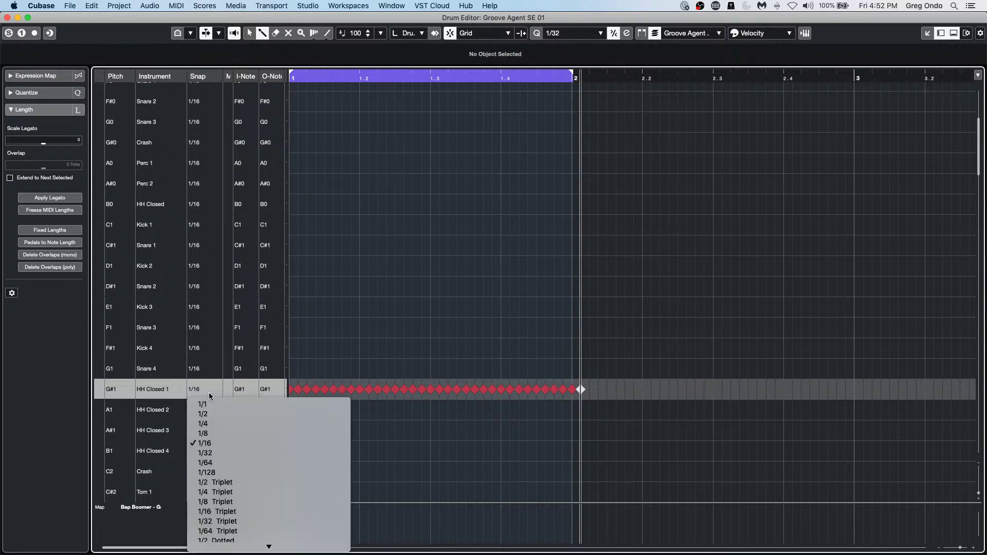
{"action": "left_click", "coordinate": [216, 435]}
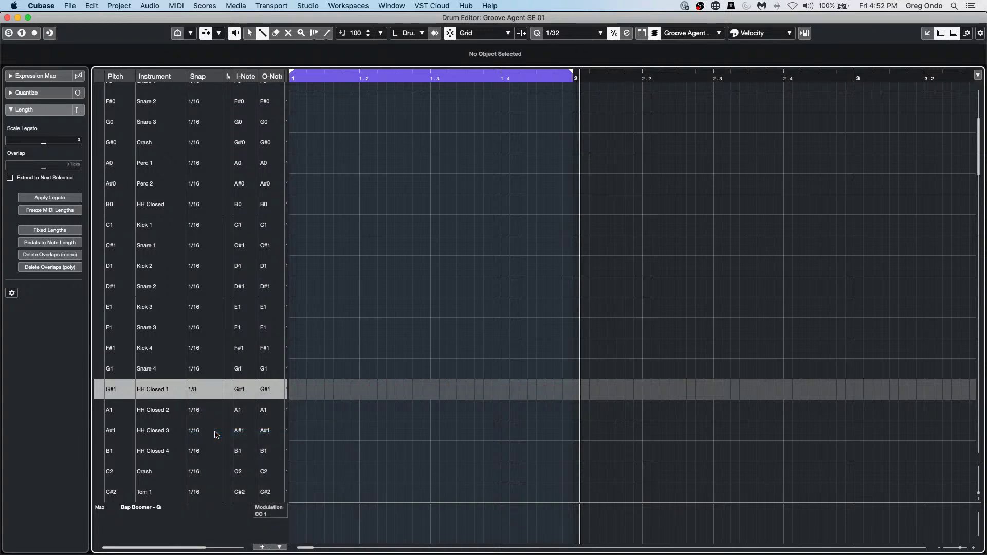
{"action": "left_click_drag", "start_coordinate": [292, 389], "coordinate": [572, 392]}
{"action": "key", "text": "space"}
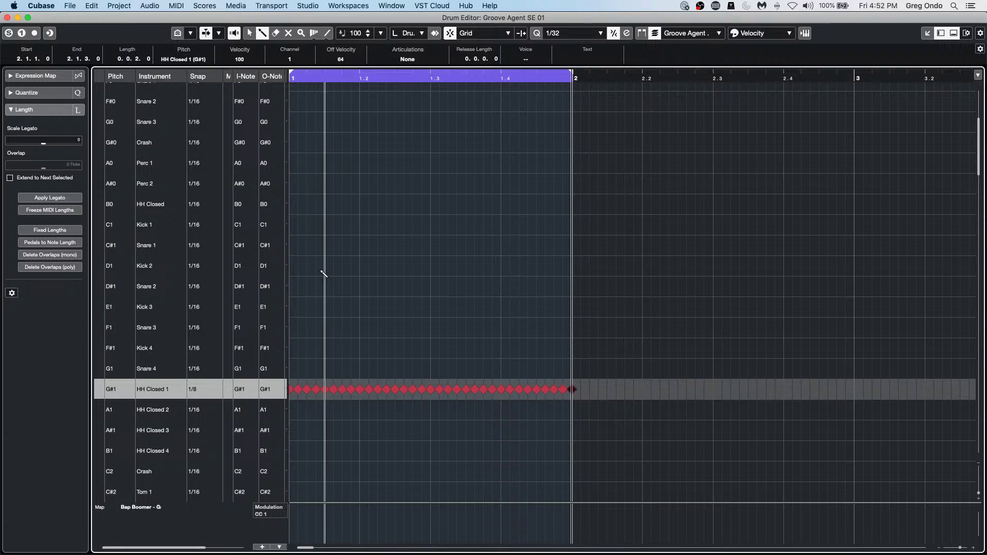
{"action": "key", "text": "Delete"}
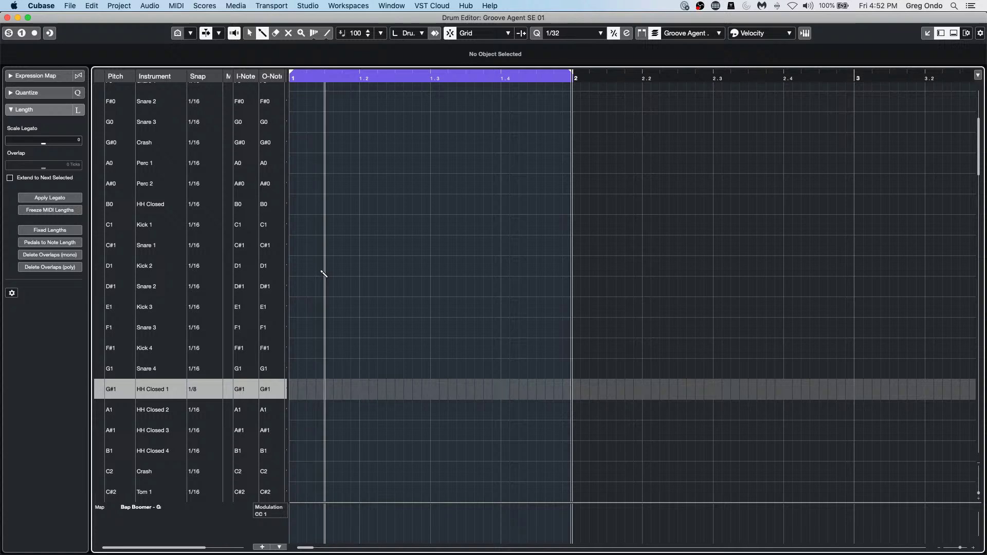
Set the quantize to 1/16, draw HH Closed 1 notes from the start of bar 1 to 2.1.3, and play them.
{"action": "left_click", "coordinate": [576, 33]}
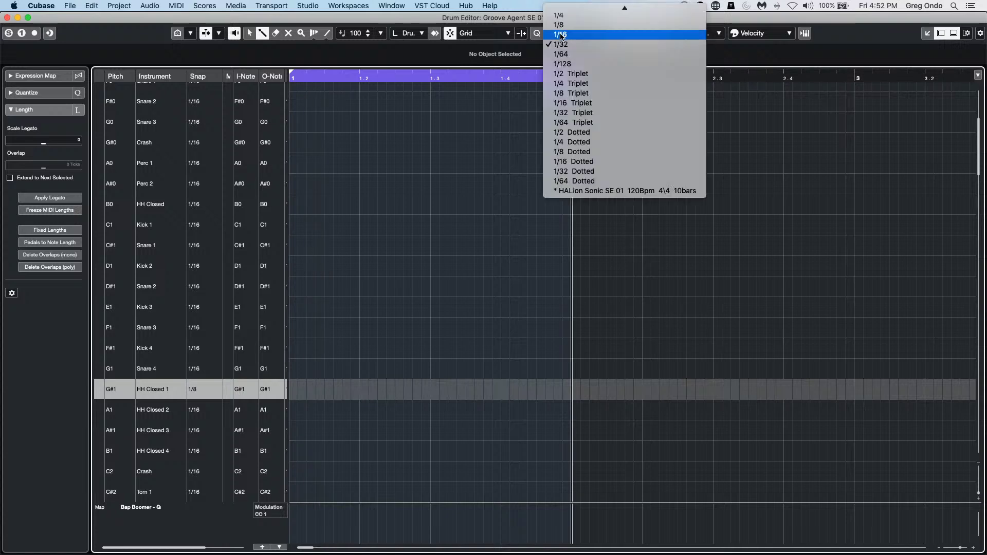
{"action": "left_click", "coordinate": [562, 34]}
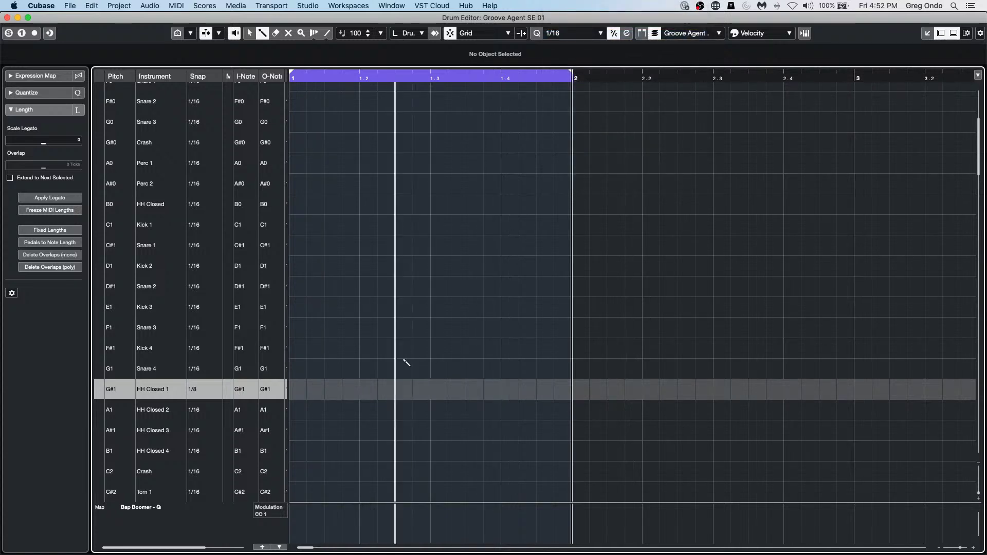
{"action": "left_click", "coordinate": [591, 34]}
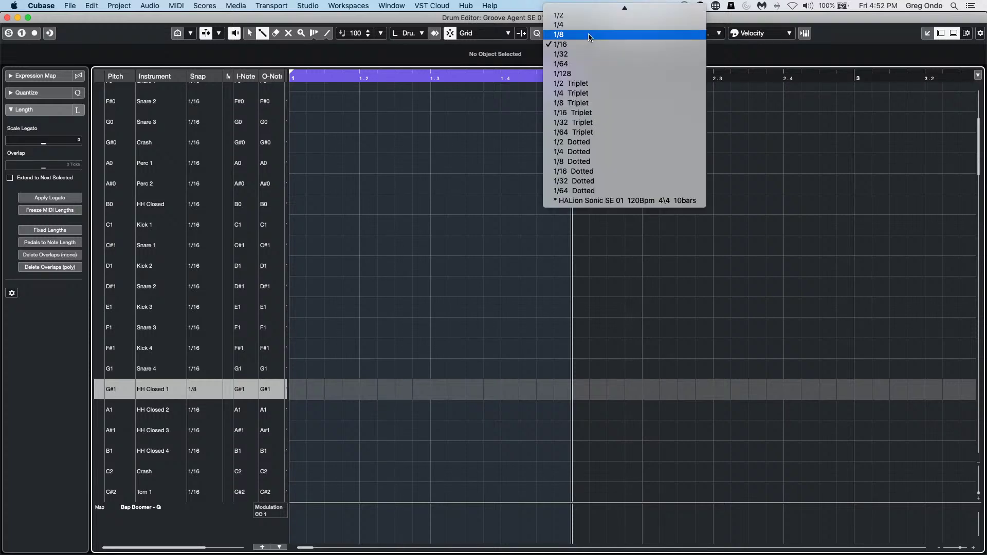
{"action": "left_click", "coordinate": [563, 44]}
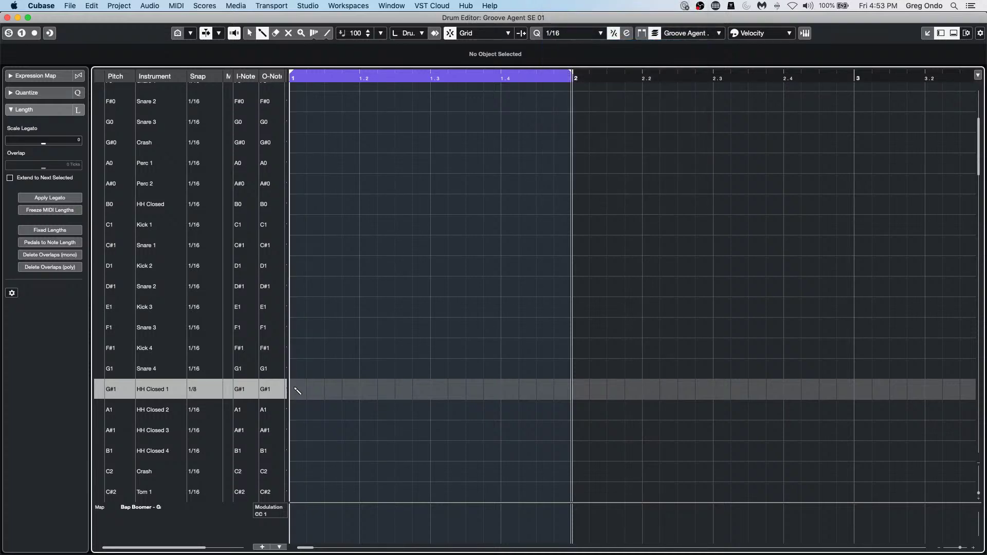
{"action": "left_click_drag", "start_coordinate": [297, 390], "coordinate": [609, 406]}
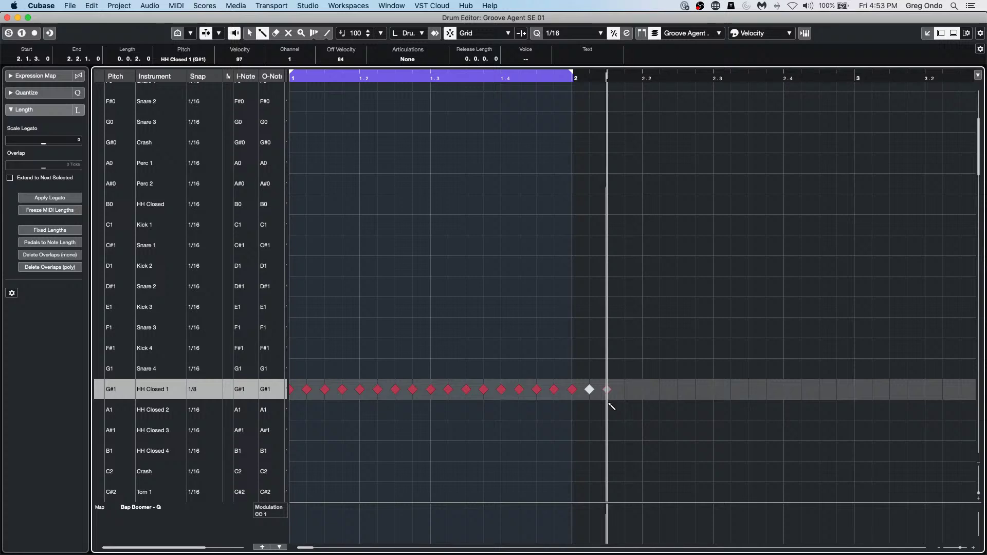
{"action": "key", "text": "space"}
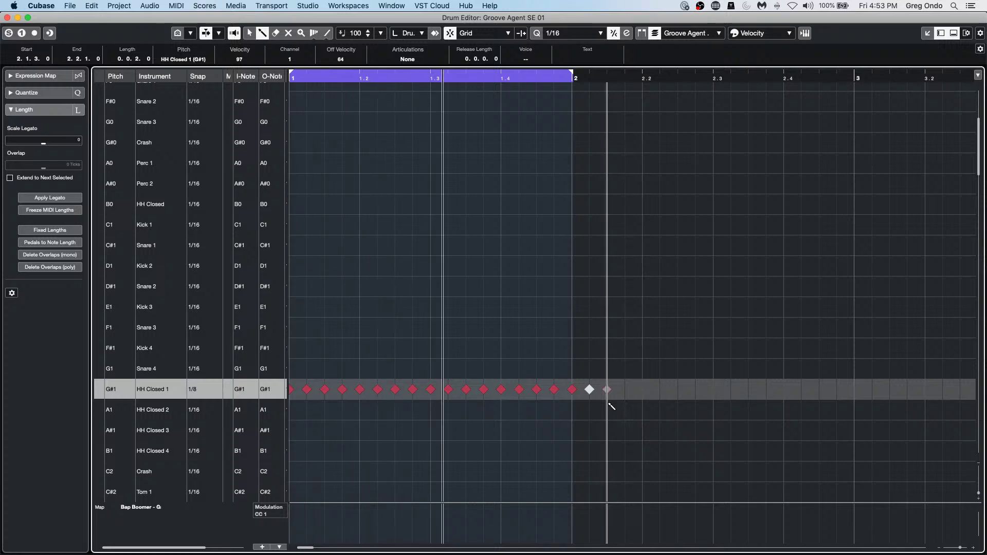
Restore the Drum Editor window's smaller size, expand its Quantize settings, and close the window.
{"action": "double_click", "coordinate": [49, 22]}
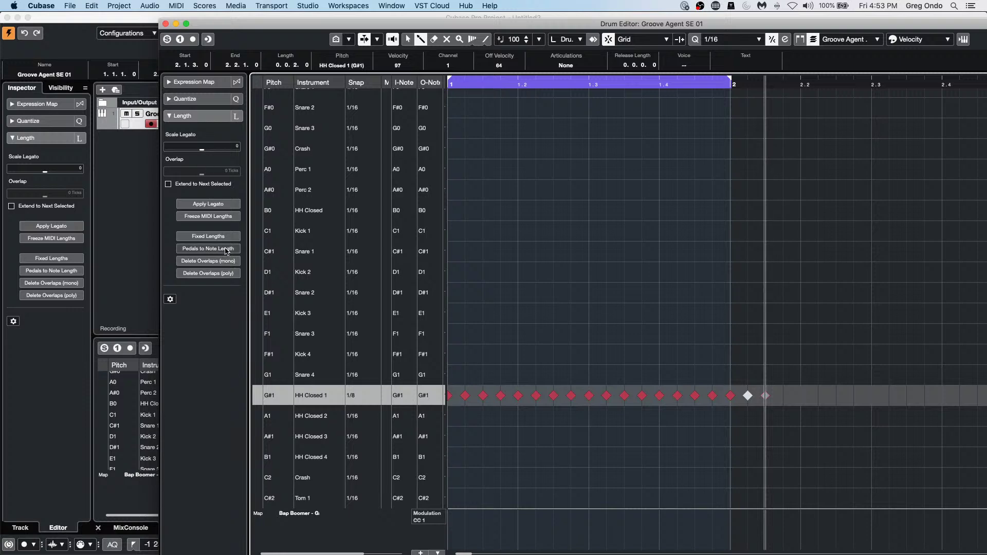
{"action": "left_click", "coordinate": [190, 99]}
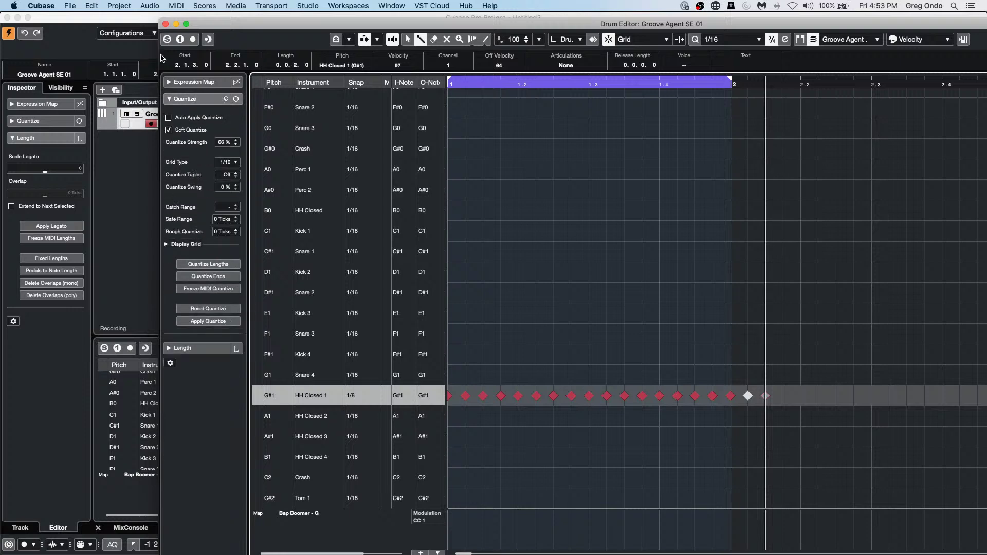
{"action": "left_click", "coordinate": [165, 24]}
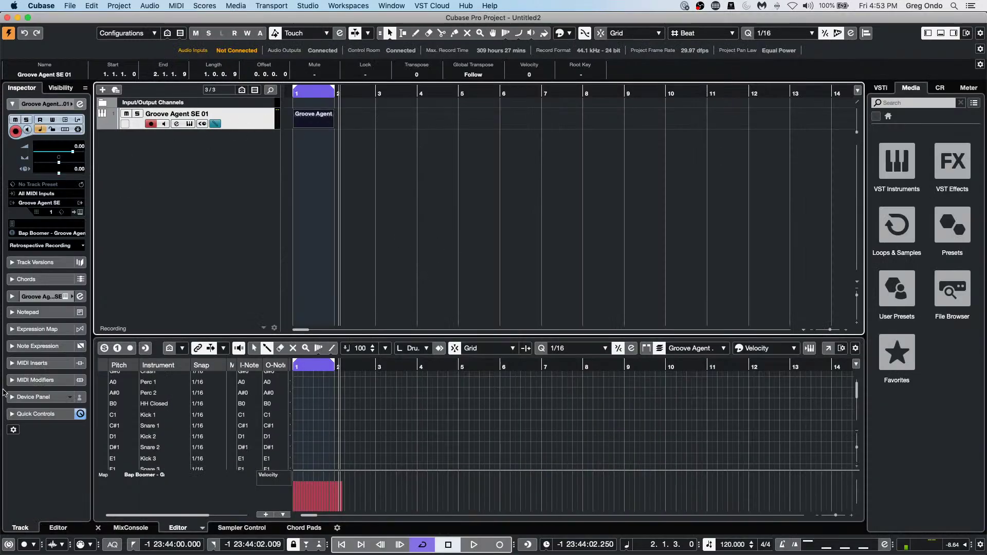
In the track's MIDI Modifiers, set the Random 1 target to Velocity with a maximum of 78 and a minimum of 36.
{"action": "left_click", "coordinate": [54, 381]}
{"action": "key", "text": "space"}
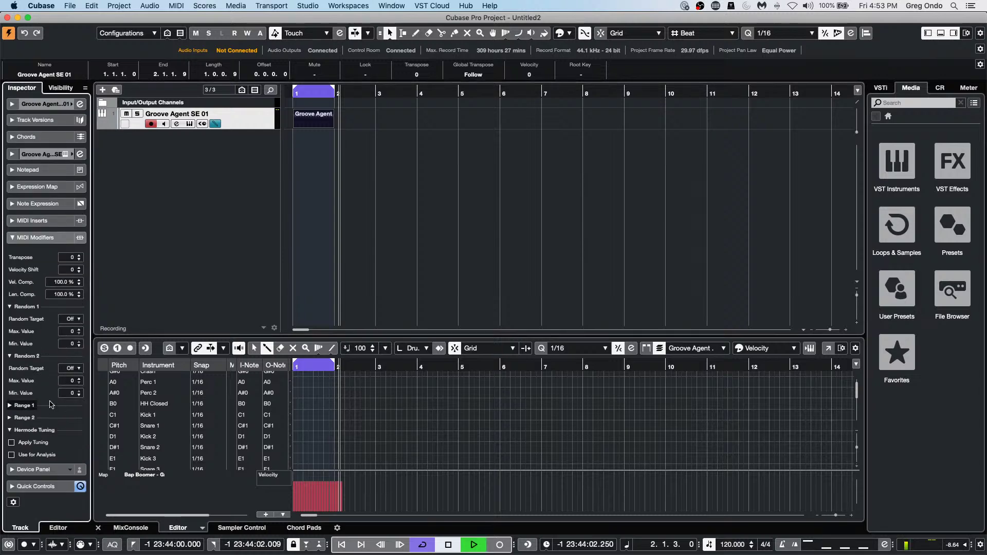
{"action": "key", "text": "space"}
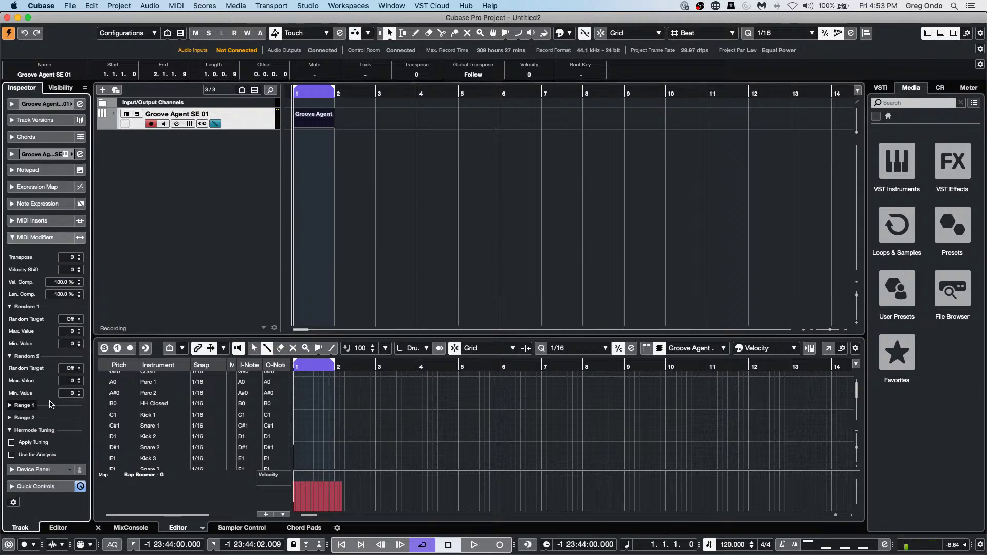
{"action": "left_click", "coordinate": [72, 319]}
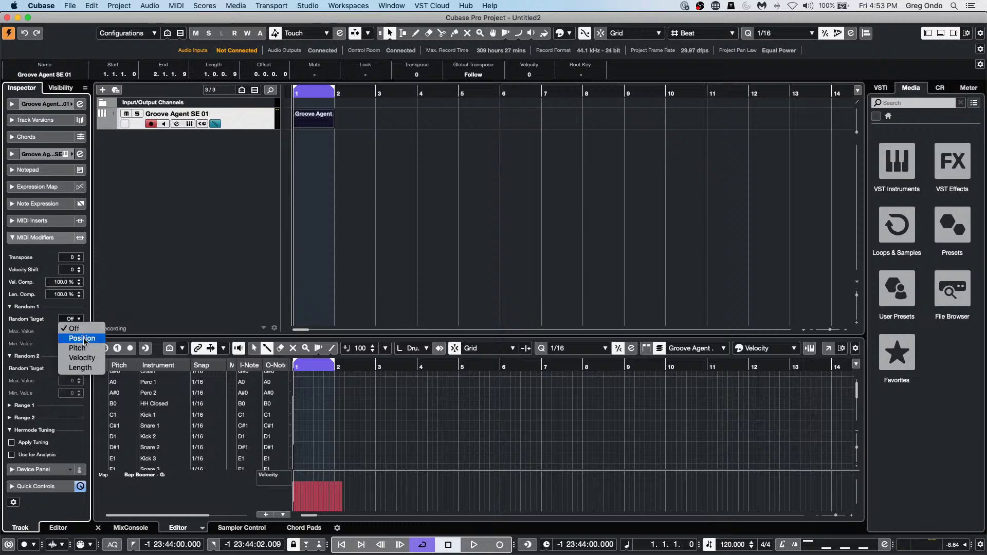
{"action": "left_click", "coordinate": [82, 358]}
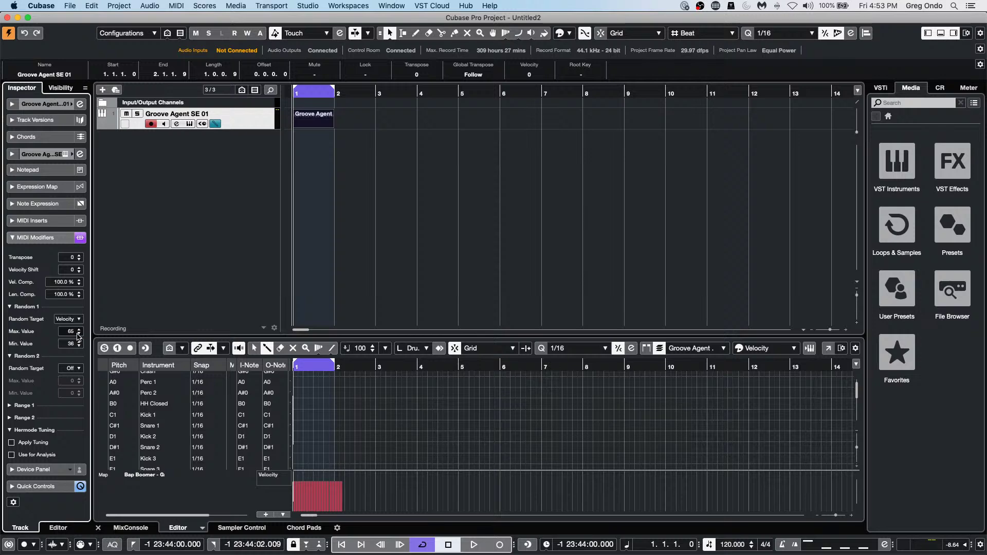
{"action": "scroll", "coordinate": [73, 335], "scroll_direction": "up", "scroll_amount": 4}
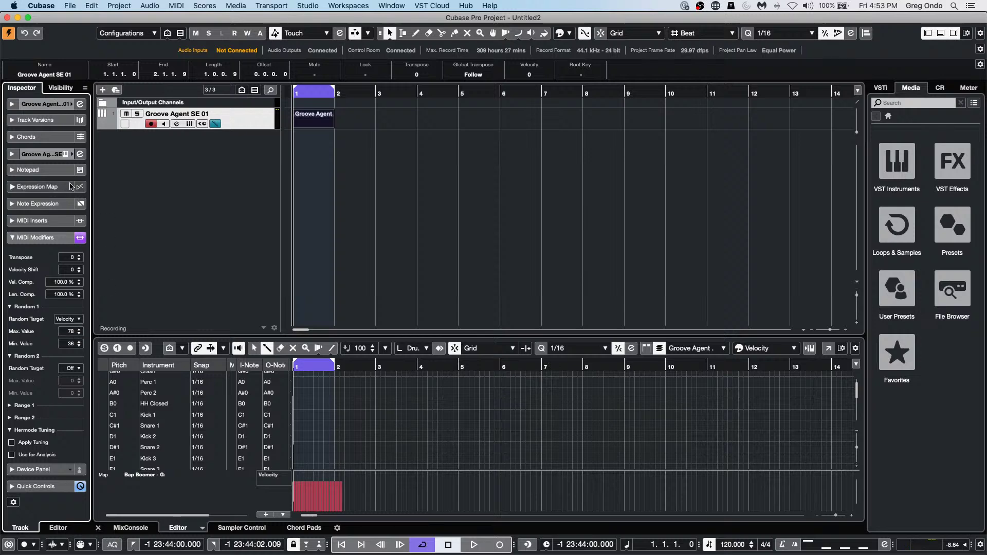
Play the hi-hat pattern while bypassing and re-enabling the MIDI Modifiers, and stop playback.
{"action": "key", "text": "space"}
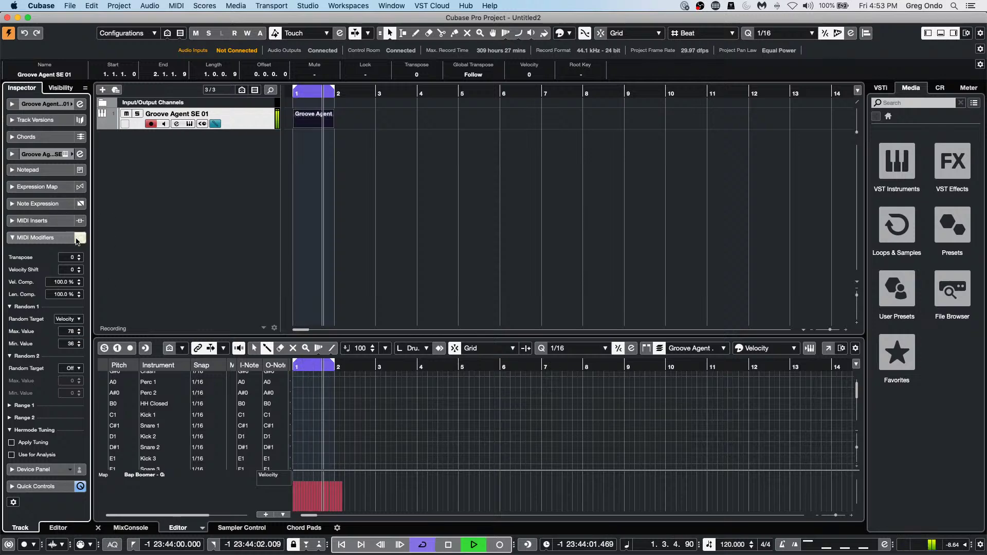
{"action": "left_click", "coordinate": [80, 238]}
{"action": "key", "text": "space"}
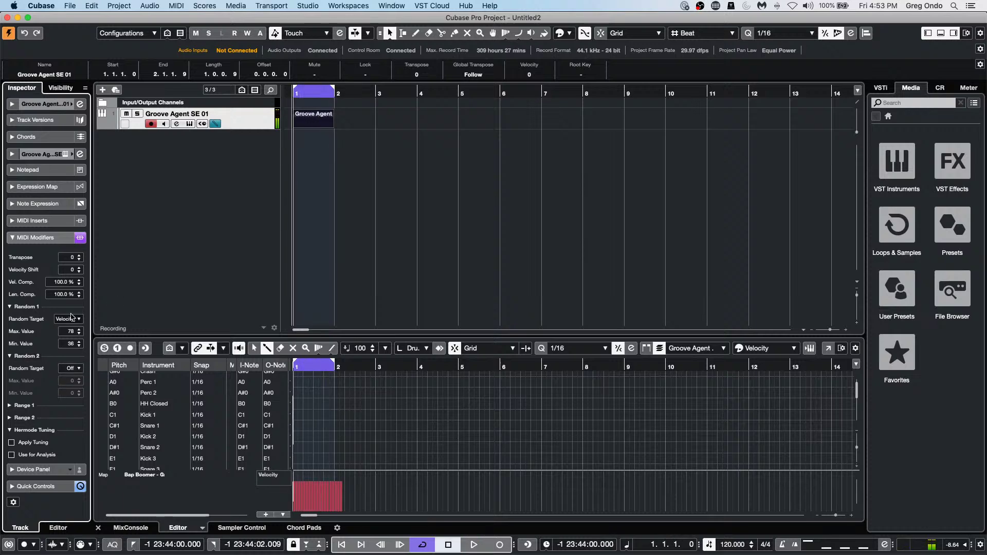
Set the Random 2 target to Position with a maximum of 249 and a minimum of -389.
{"action": "left_click", "coordinate": [79, 369]}
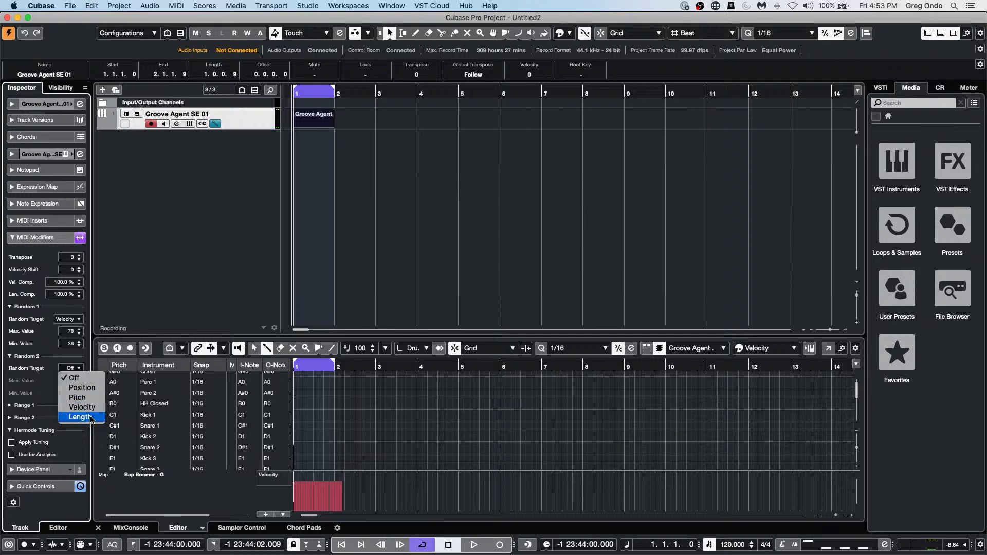
{"action": "left_click", "coordinate": [91, 390]}
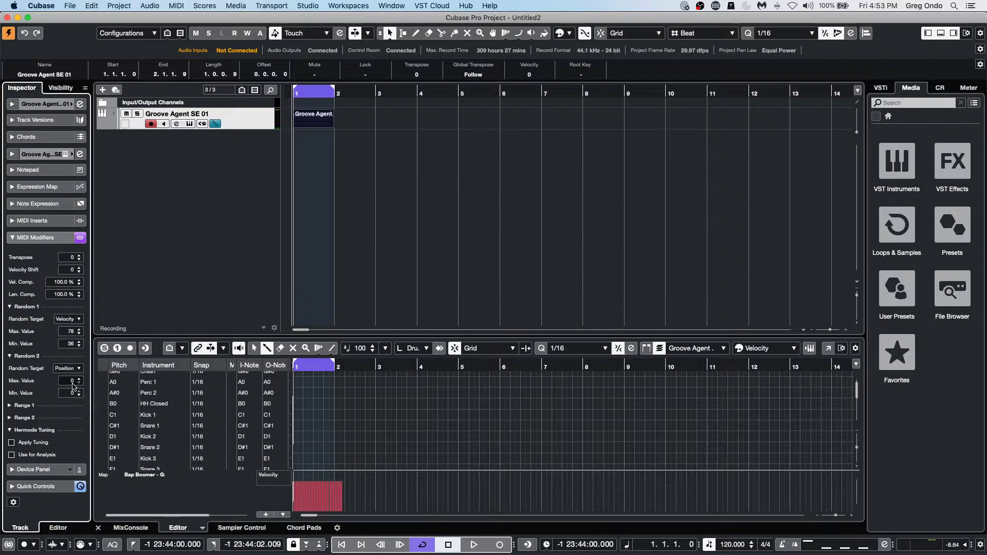
{"action": "scroll", "coordinate": [71, 381], "scroll_direction": "up", "scroll_amount": 15}
Try freezing the MIDI Modifiers into the Groove Agent part, check the resulting notes, and undo the freeze.
{"action": "left_click", "coordinate": [235, 7]}
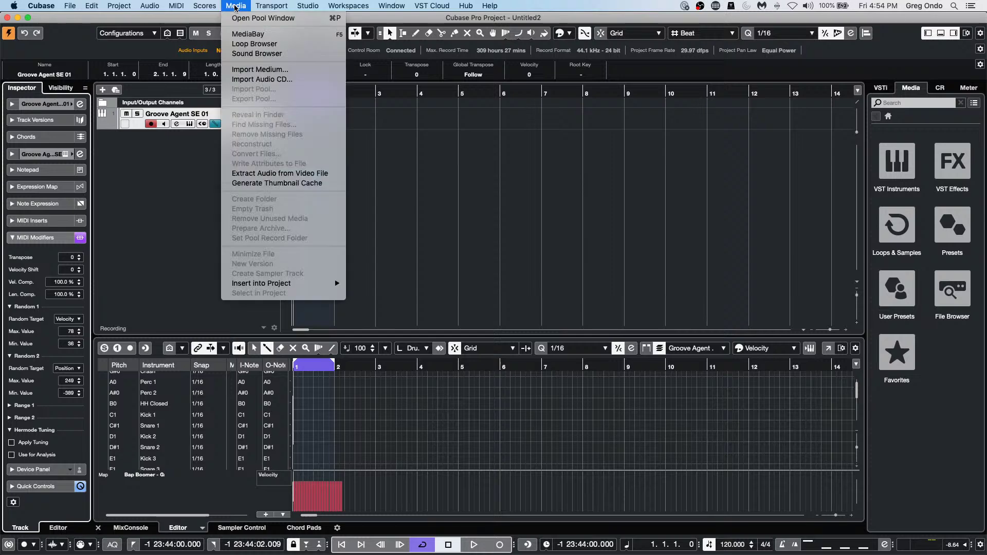
{"action": "mouse_move", "coordinate": [203, 7]}
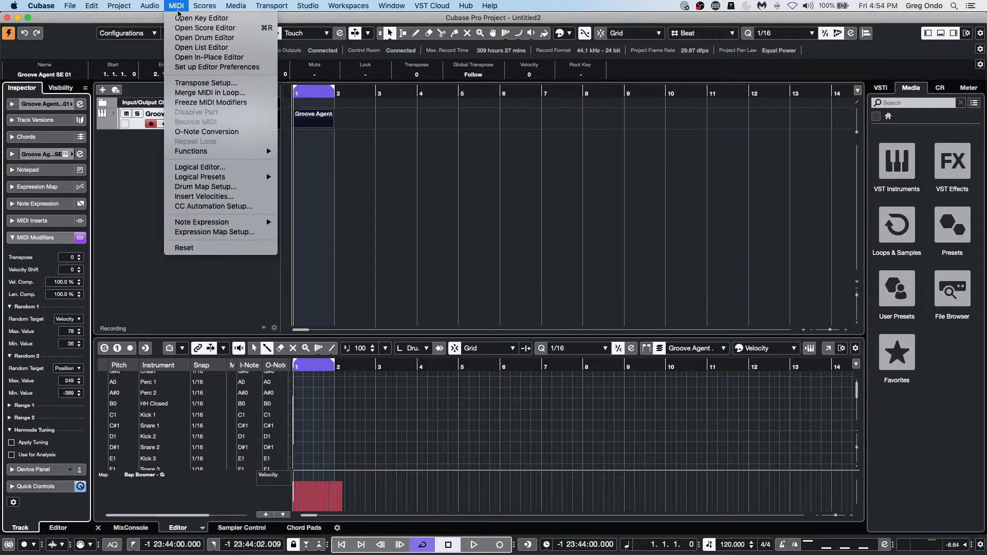
{"action": "left_click", "coordinate": [228, 103]}
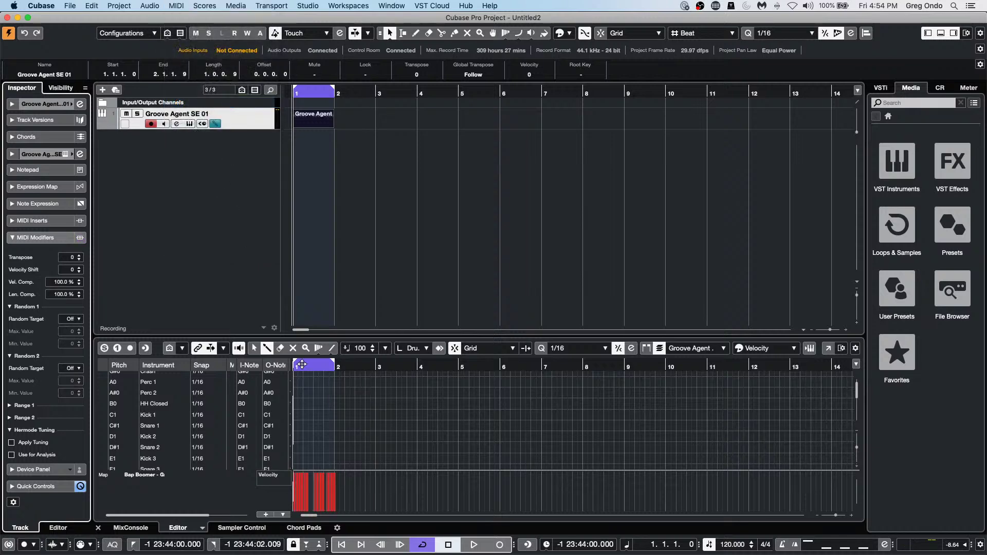
{"action": "left_click_drag", "start_coordinate": [314, 369], "coordinate": [333, 369]}
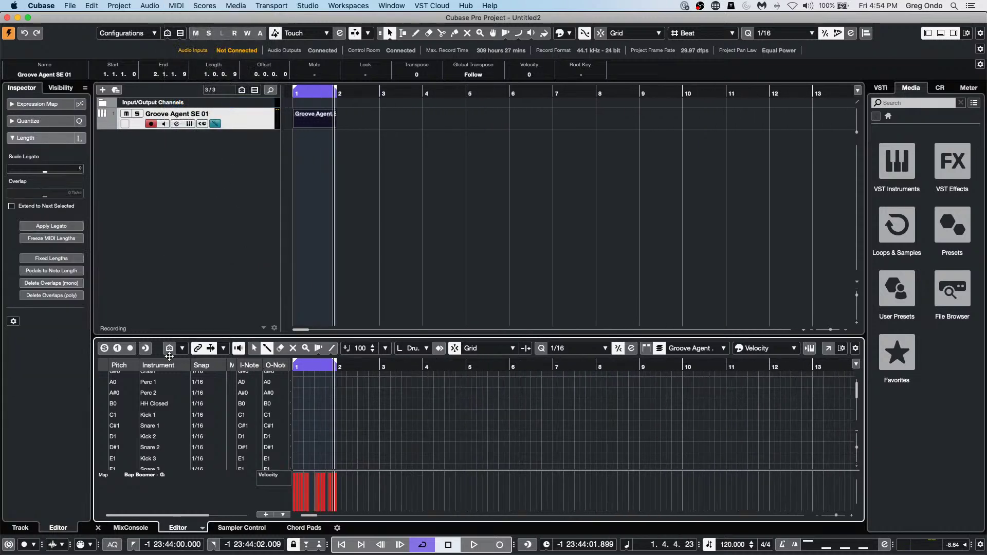
{"action": "scroll", "coordinate": [327, 412], "scroll_direction": "up", "scroll_amount": 4}
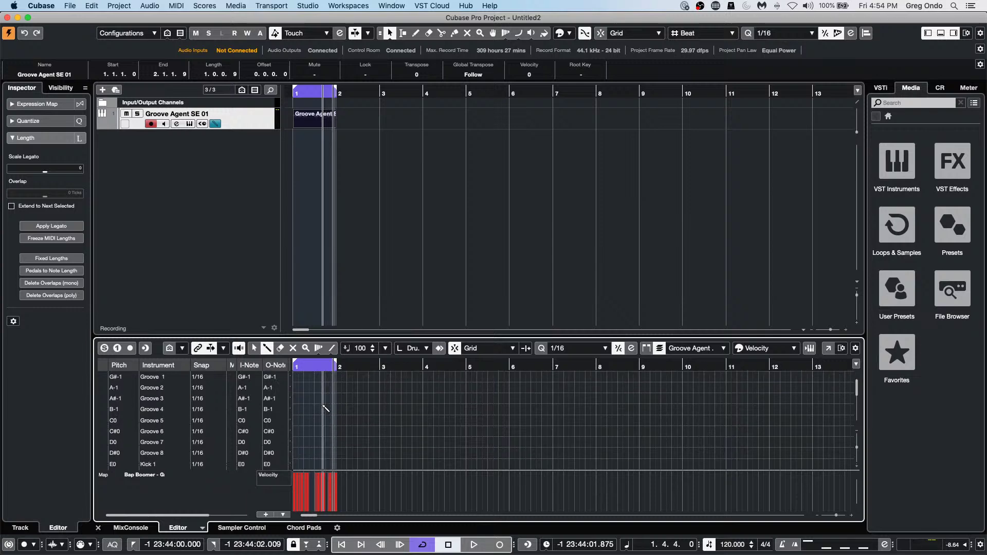
{"action": "scroll", "coordinate": [329, 411], "scroll_direction": "down", "scroll_amount": 5}
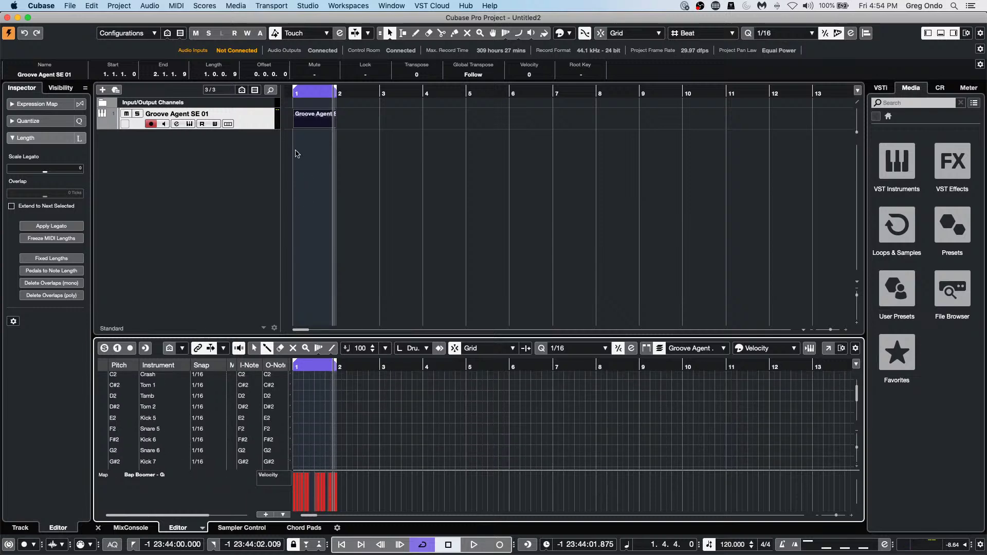
{"action": "key", "text": "super+a"}
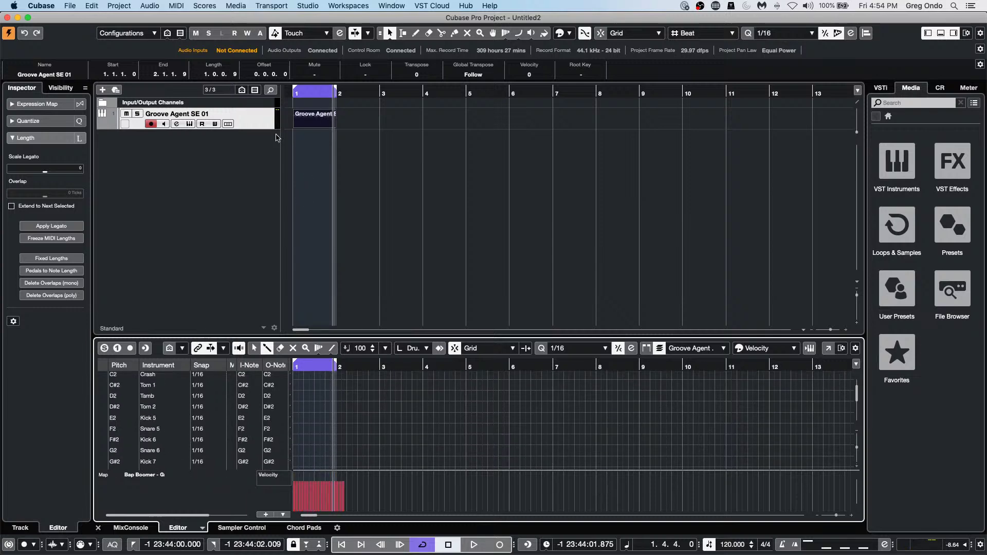
Reselect the Groove Agent SE 01 track to show its MIDI Modifiers settings again.
{"action": "left_click", "coordinate": [261, 119]}
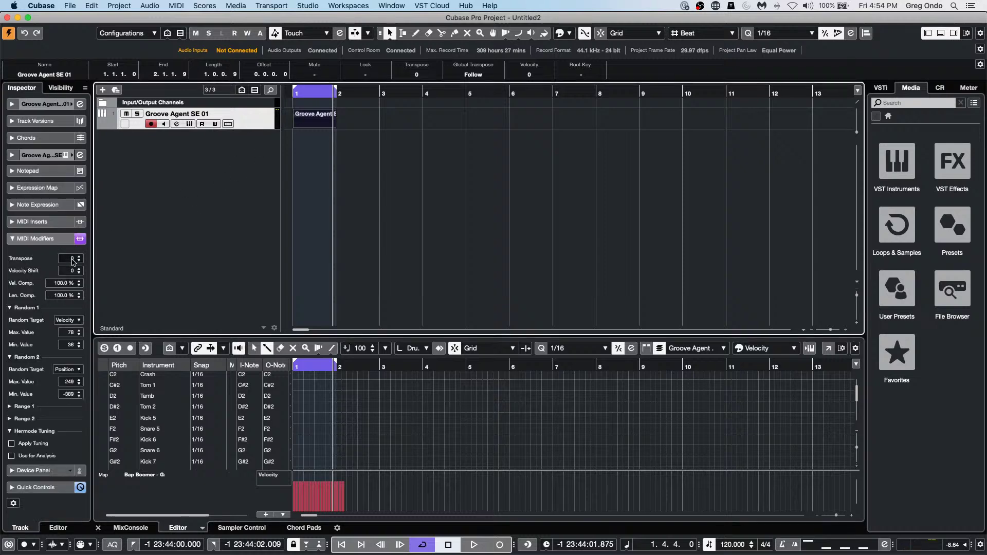
{"action": "left_click", "coordinate": [204, 6]}
{"action": "mouse_move", "coordinate": [173, 5]}
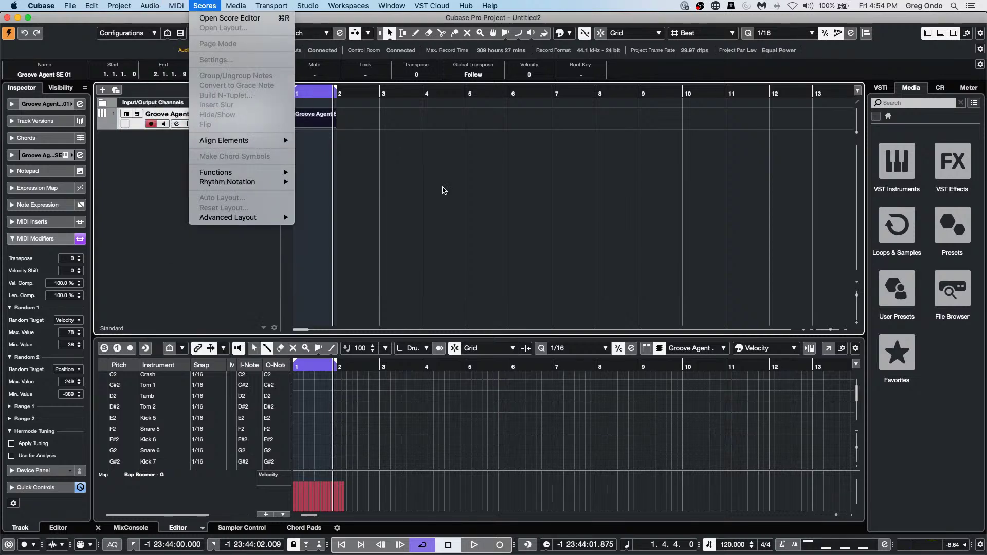
{"action": "left_click", "coordinate": [441, 191]}
{"action": "scroll", "coordinate": [381, 432], "scroll_direction": "up", "scroll_amount": 4}
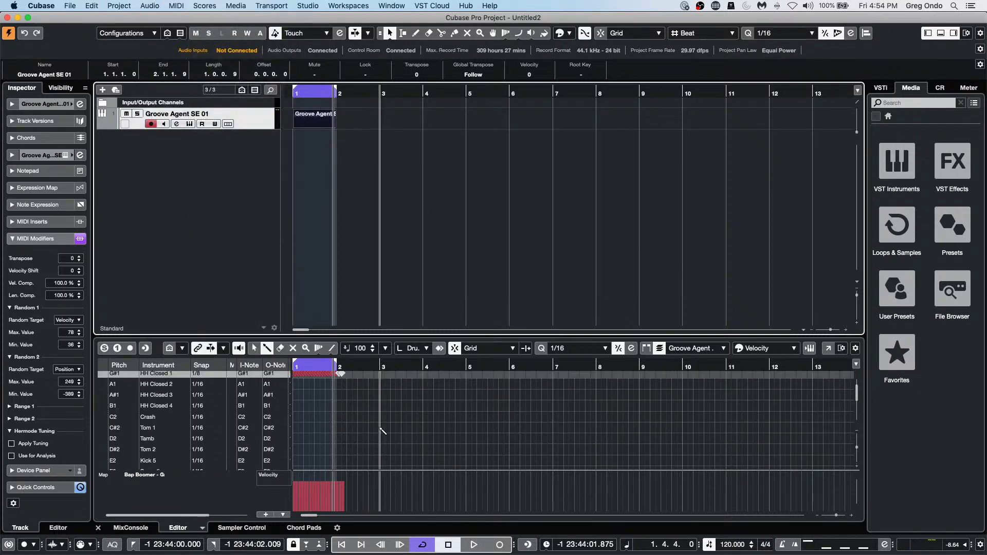
Open the Logical Editor for the HH Closed 1 notes and set its filter target to Value 2.
{"action": "left_click", "coordinate": [238, 4]}
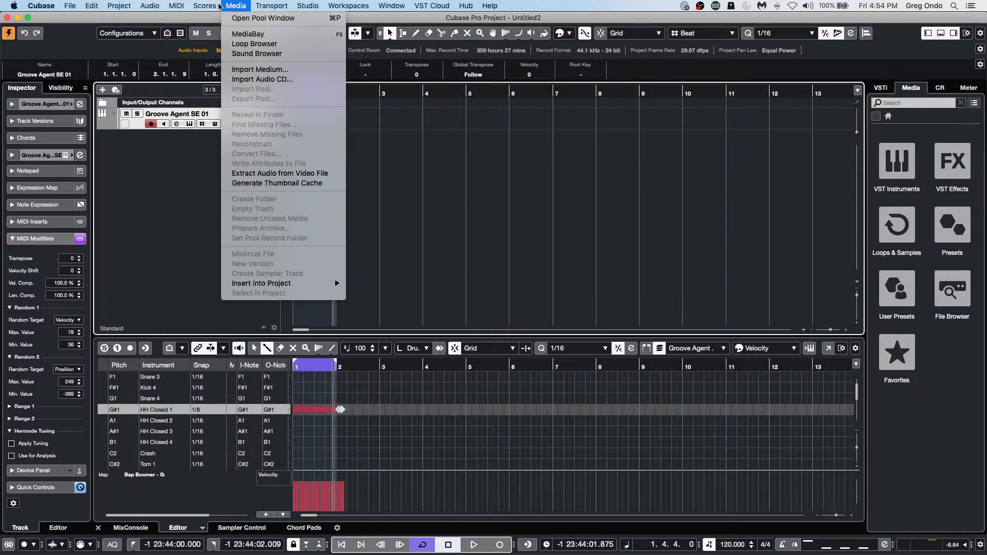
{"action": "mouse_move", "coordinate": [208, 7]}
{"action": "mouse_move", "coordinate": [177, 6]}
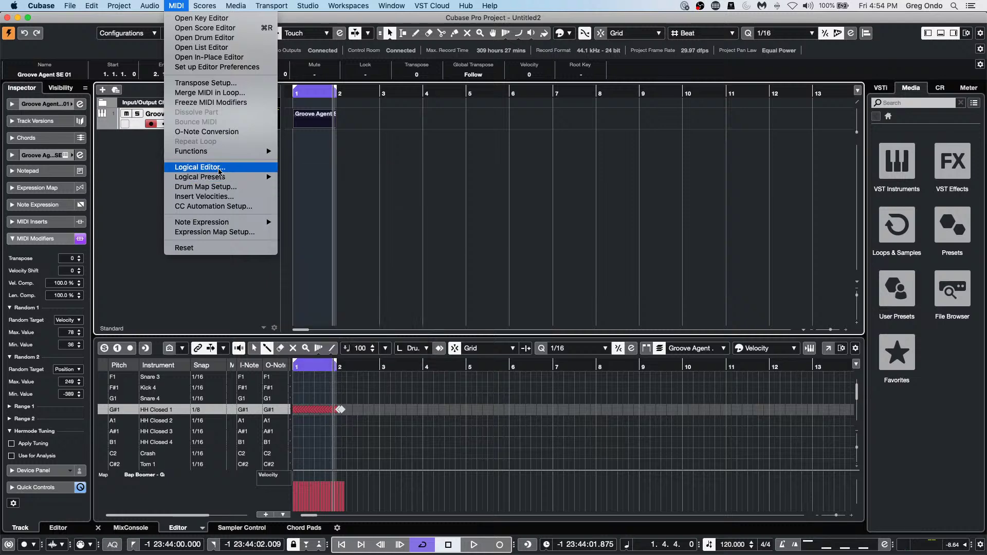
{"action": "left_click", "coordinate": [219, 167]}
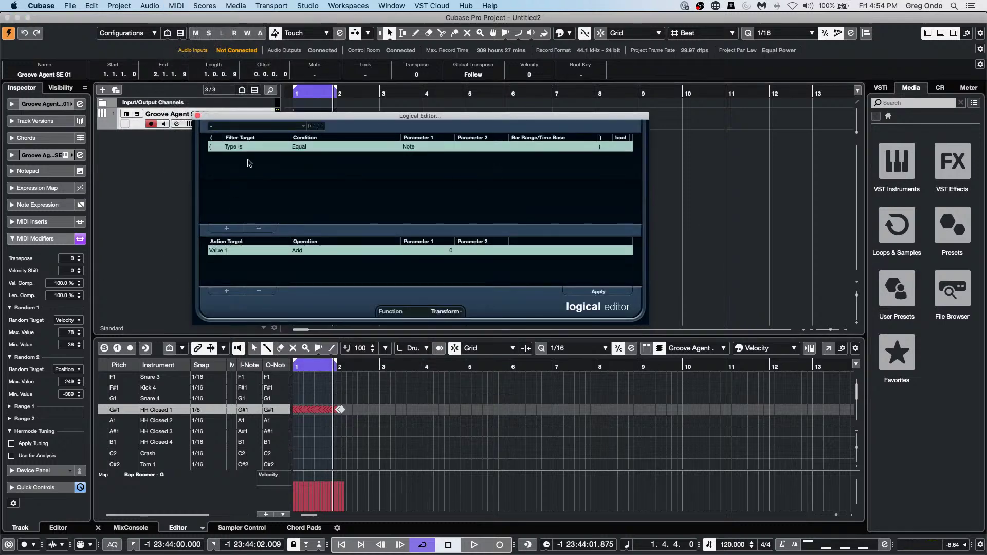
{"action": "left_click", "coordinate": [250, 149]}
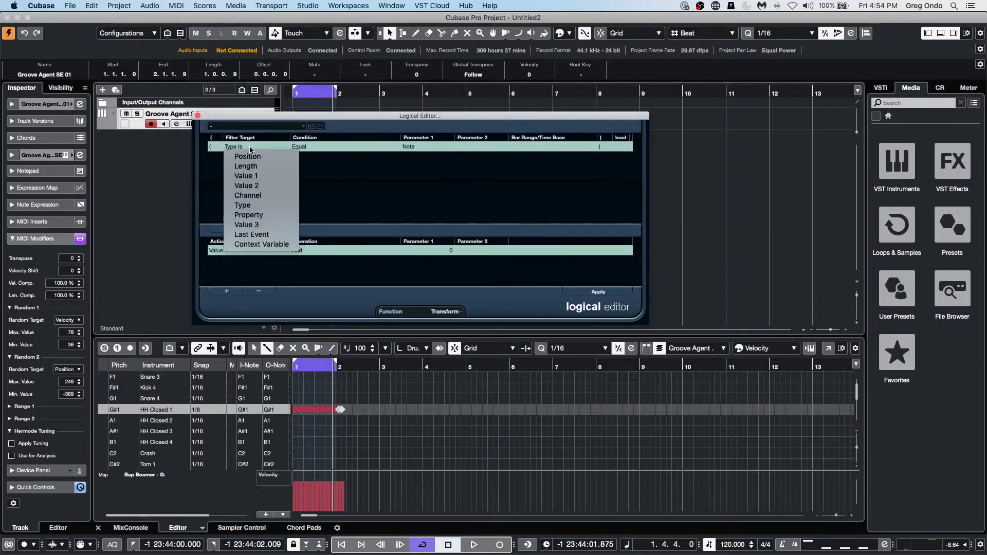
{"action": "left_click", "coordinate": [255, 186]}
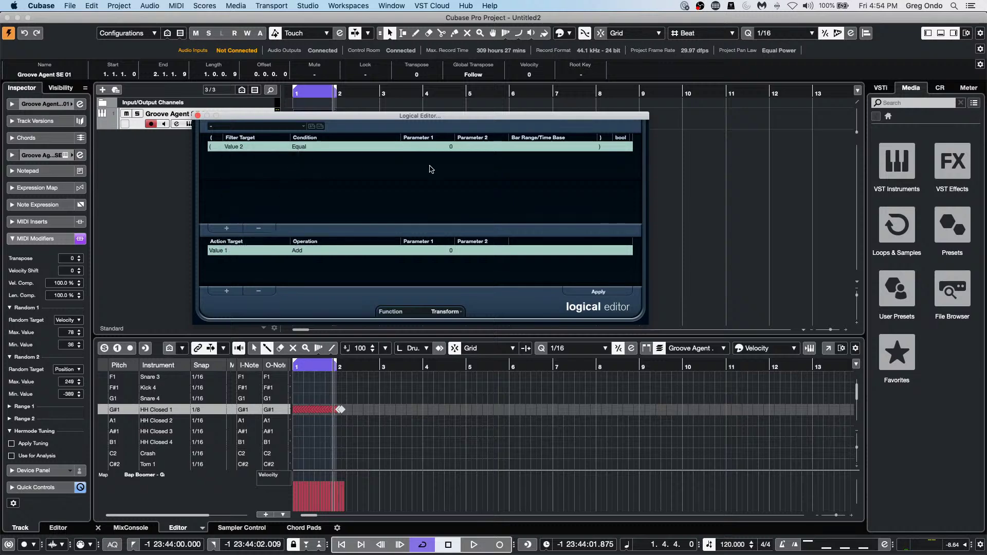
Replace the Logical Editor's action with one that targets Value 2 and uses Set Random Values between.
{"action": "left_click", "coordinate": [213, 252]}
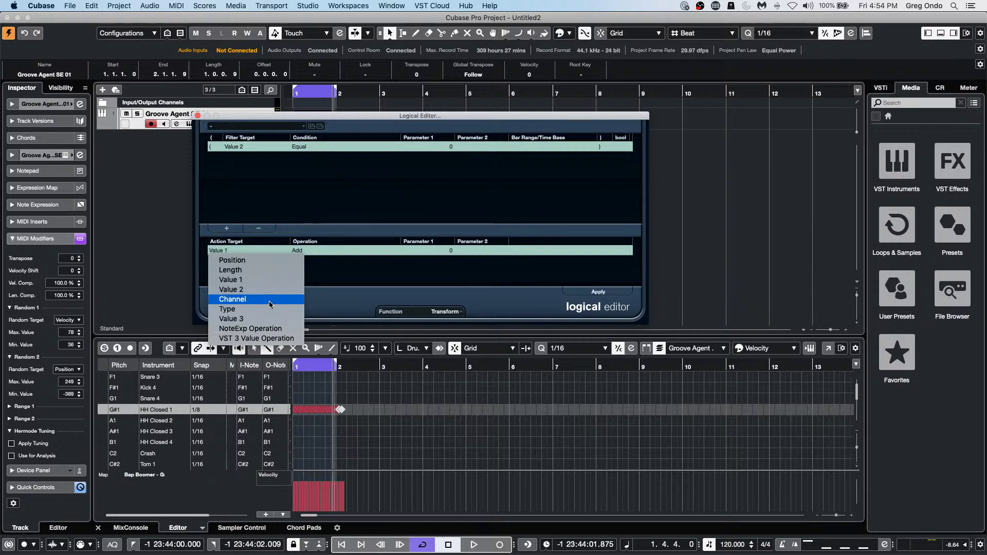
{"action": "left_click", "coordinate": [357, 286]}
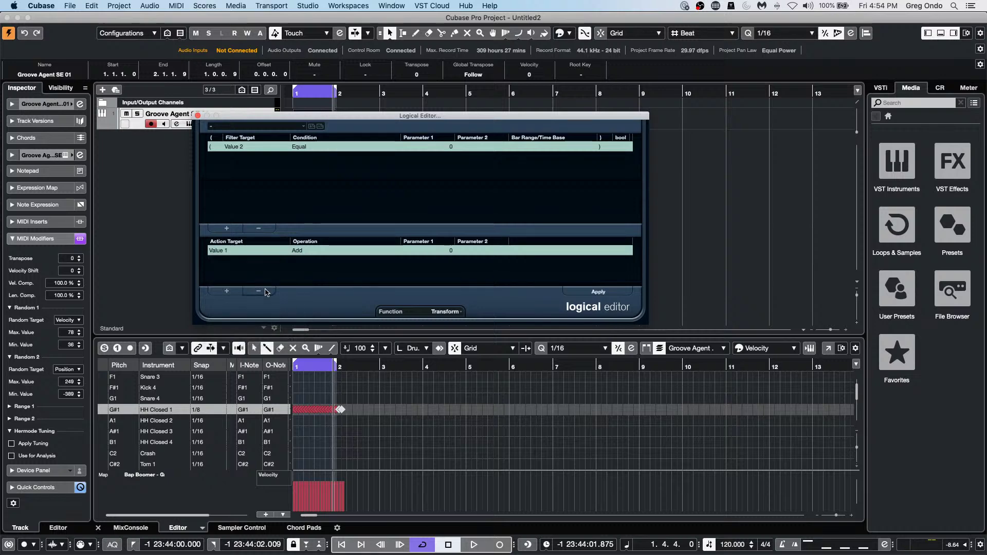
{"action": "left_click", "coordinate": [267, 292]}
{"action": "left_click", "coordinate": [226, 292]}
{"action": "left_click", "coordinate": [222, 251]}
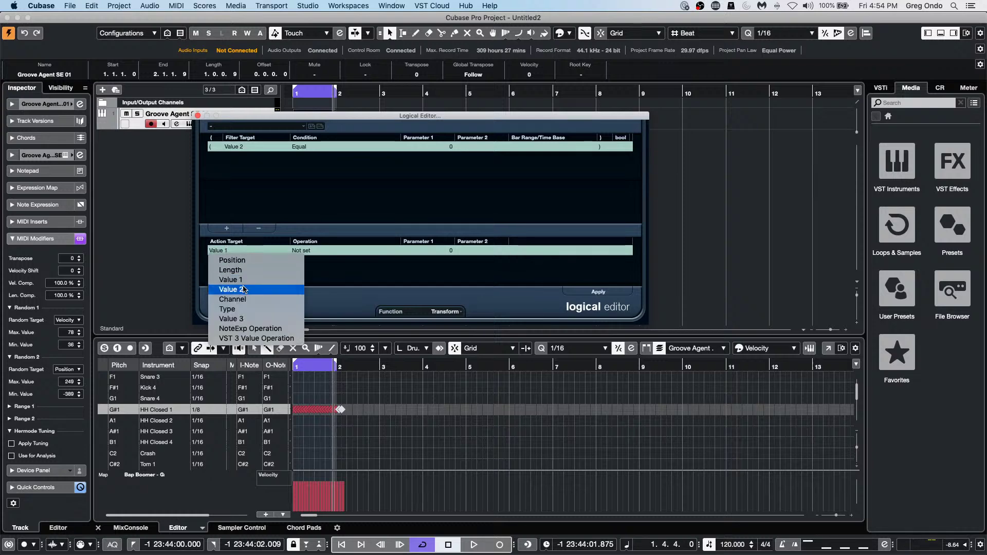
{"action": "left_click", "coordinate": [243, 290]}
{"action": "left_click", "coordinate": [350, 251]}
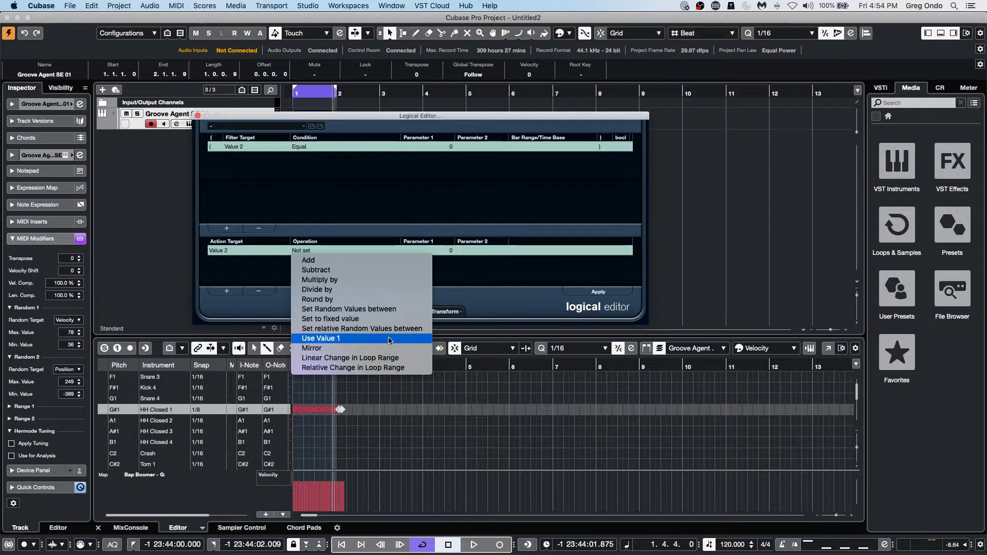
{"action": "left_click", "coordinate": [393, 312]}
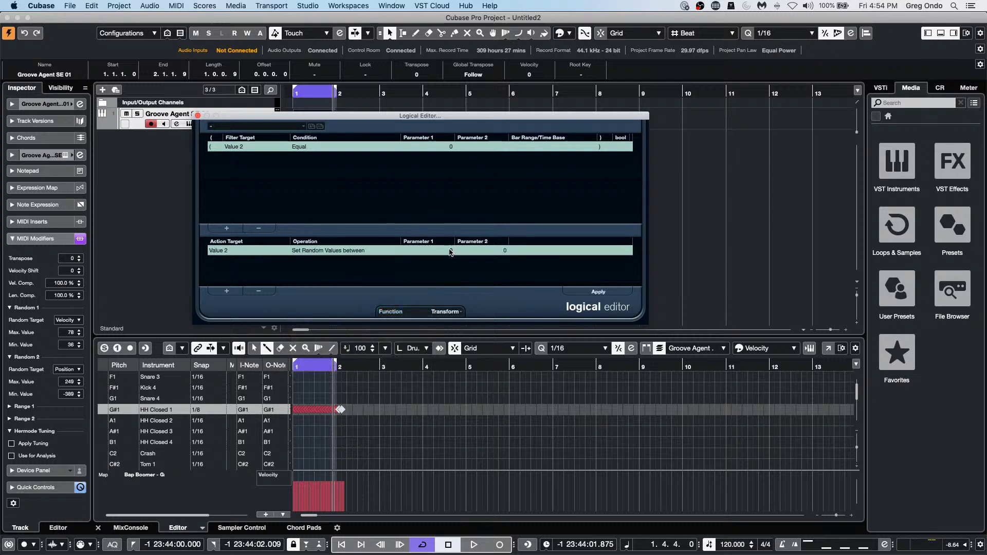
Set the random value range to 60 through 100 and apply the transformation.
{"action": "left_click", "coordinate": [452, 250]}
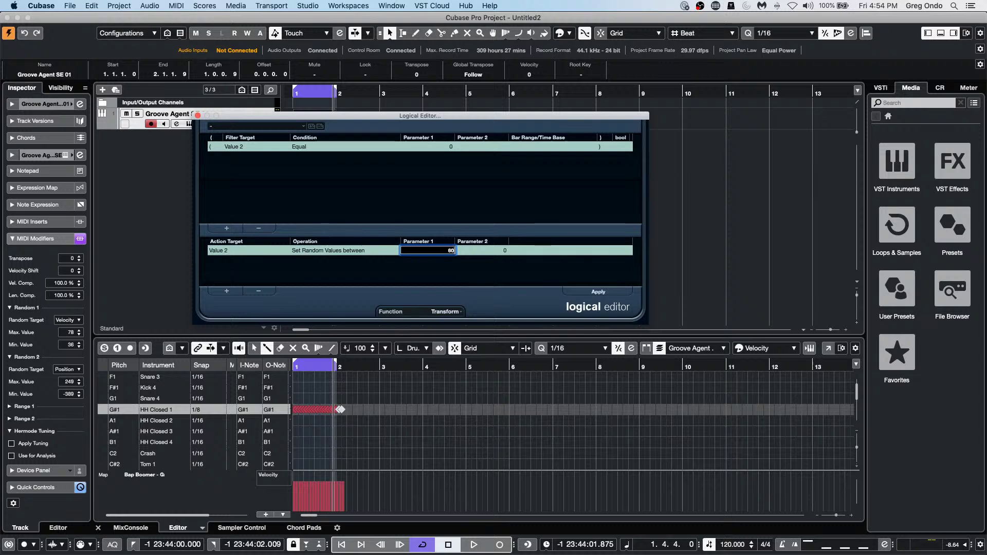
{"action": "left_click", "coordinate": [505, 251]}
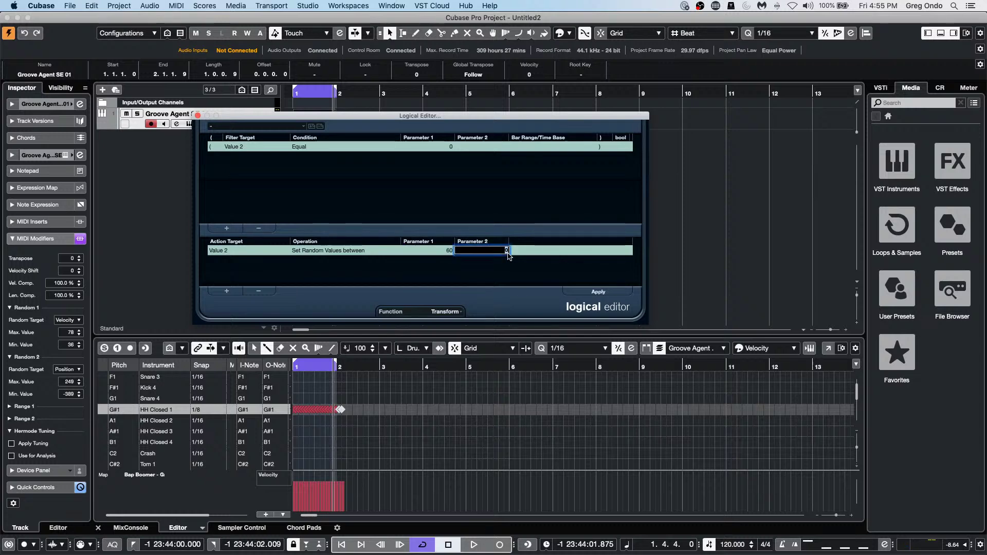
{"action": "type", "text": "100"}
{"action": "key", "text": "Return"}
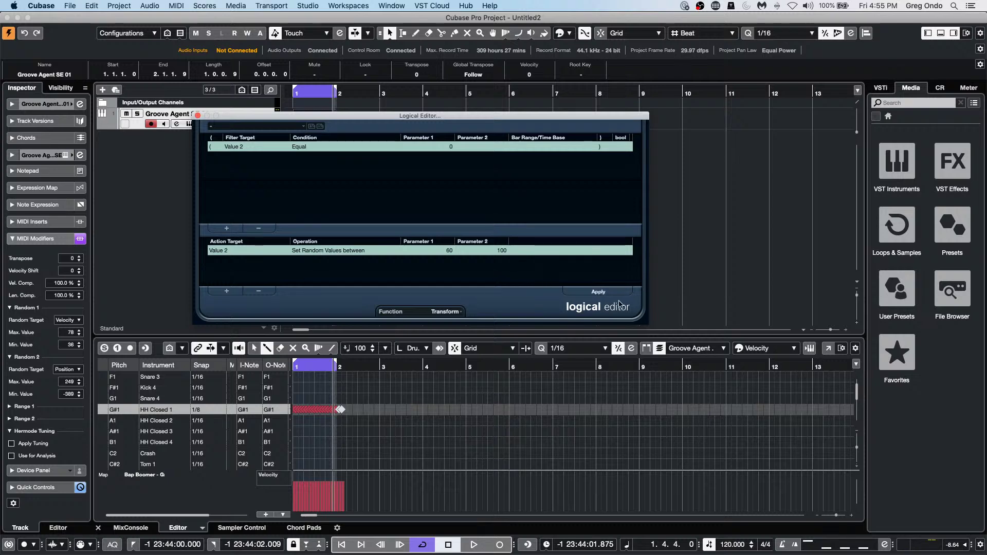
{"action": "left_click", "coordinate": [598, 292]}
Set the Logical Editor's Value 2 filter condition to Inside Range with an upper limit of 127.
{"action": "left_click", "coordinate": [173, 115]}
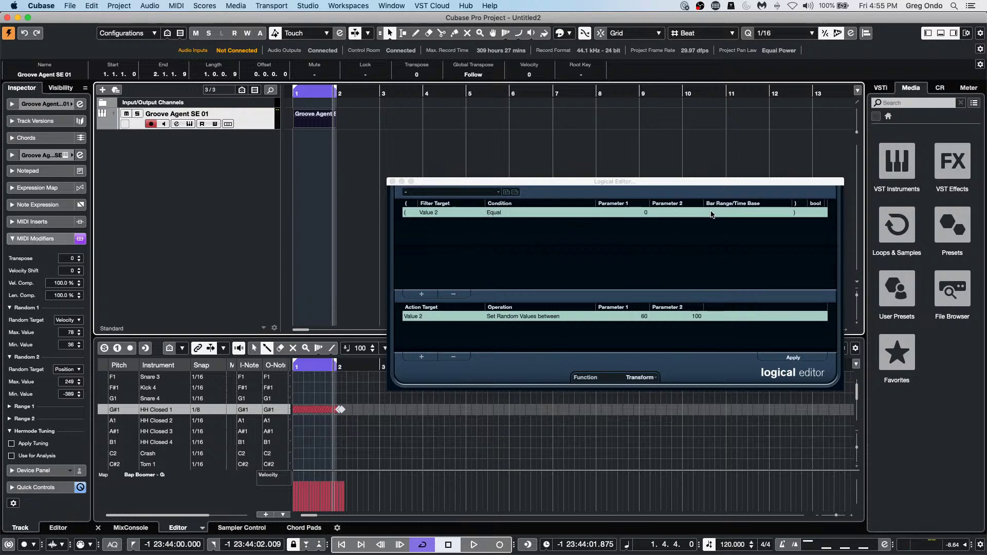
{"action": "left_click", "coordinate": [498, 214]}
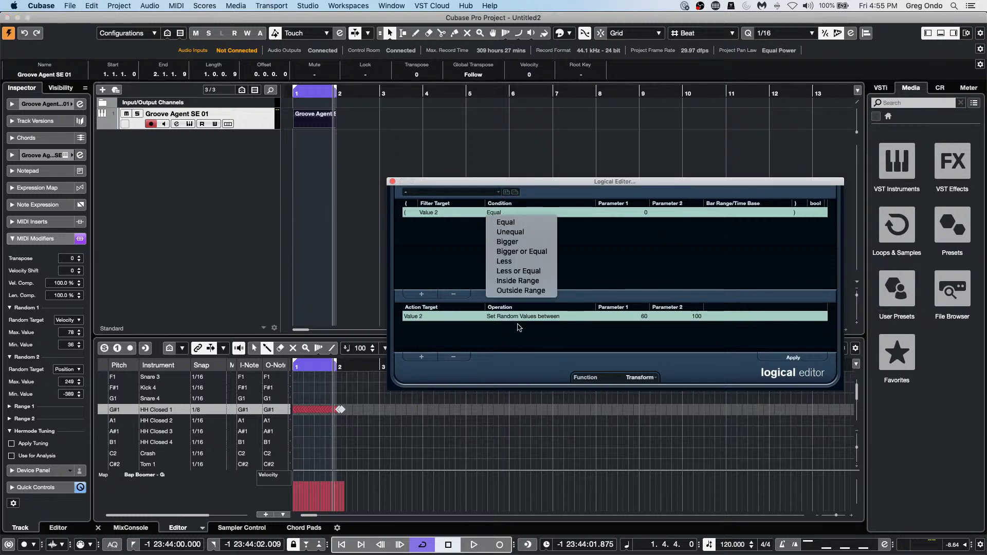
{"action": "left_click", "coordinate": [517, 280]}
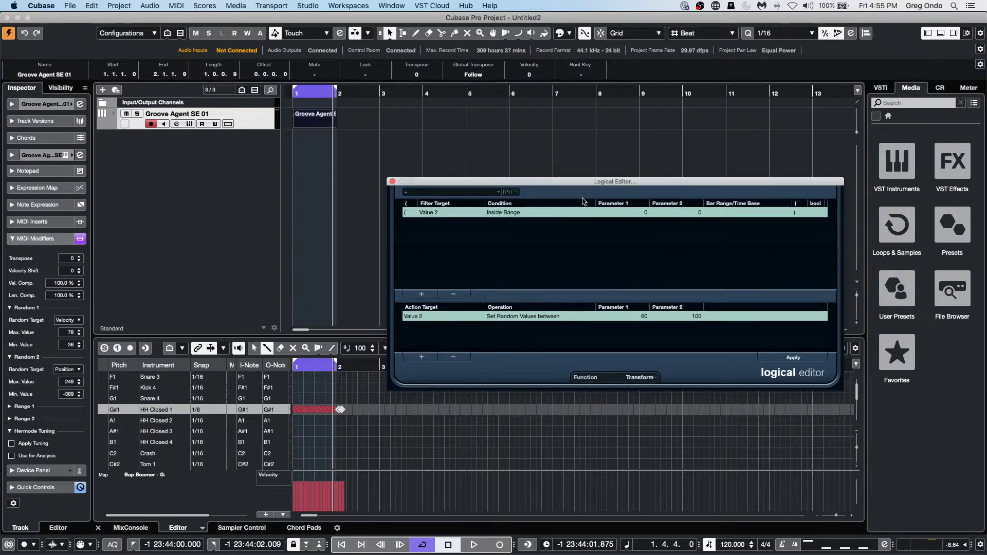
{"action": "left_click", "coordinate": [698, 213]}
{"action": "type", "text": "12"}
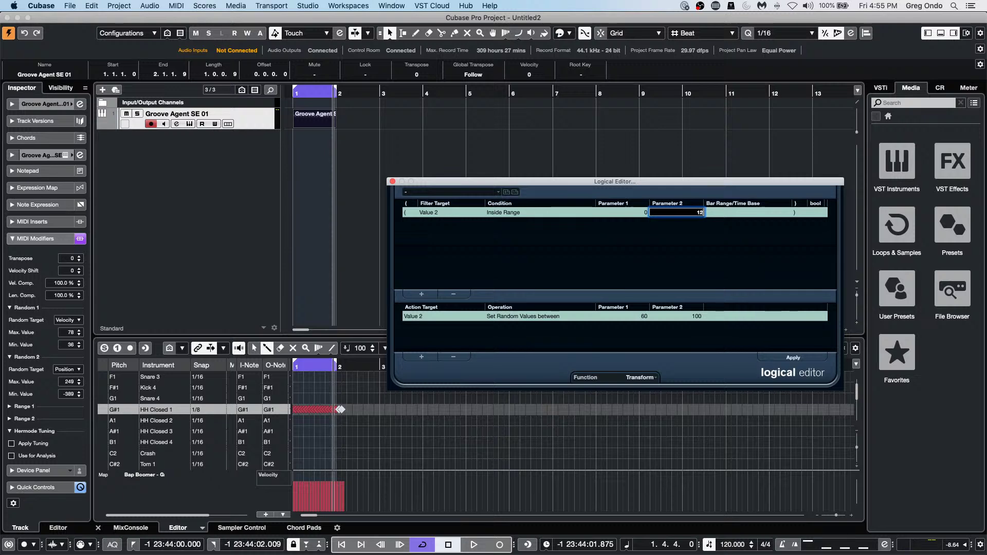
{"action": "type", "text": "7"}
{"action": "key", "text": "Return"}
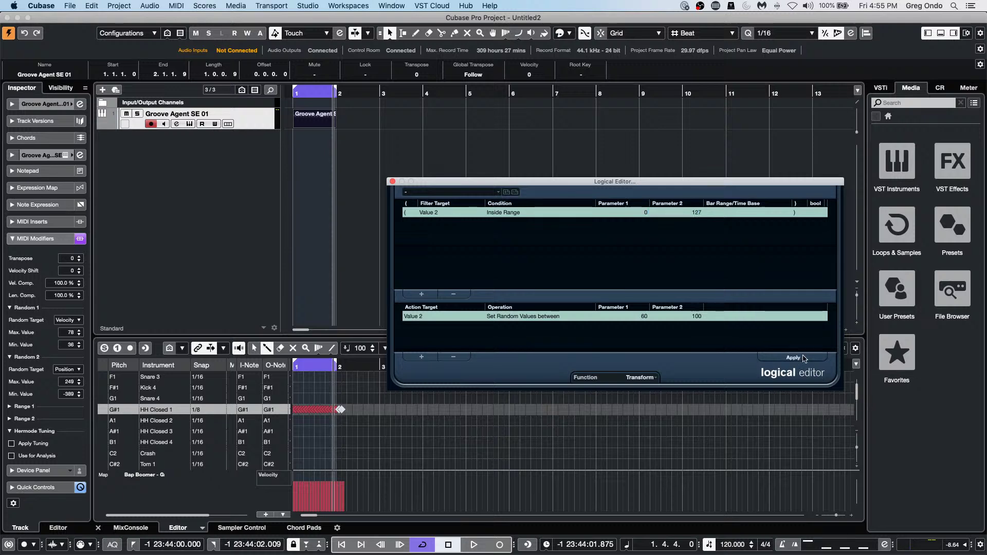
Apply the random velocity transformation to the HH Closed 1 notes several times and close the Logical Editor.
{"action": "left_click", "coordinate": [803, 358]}
{"action": "left_click", "coordinate": [805, 358]}
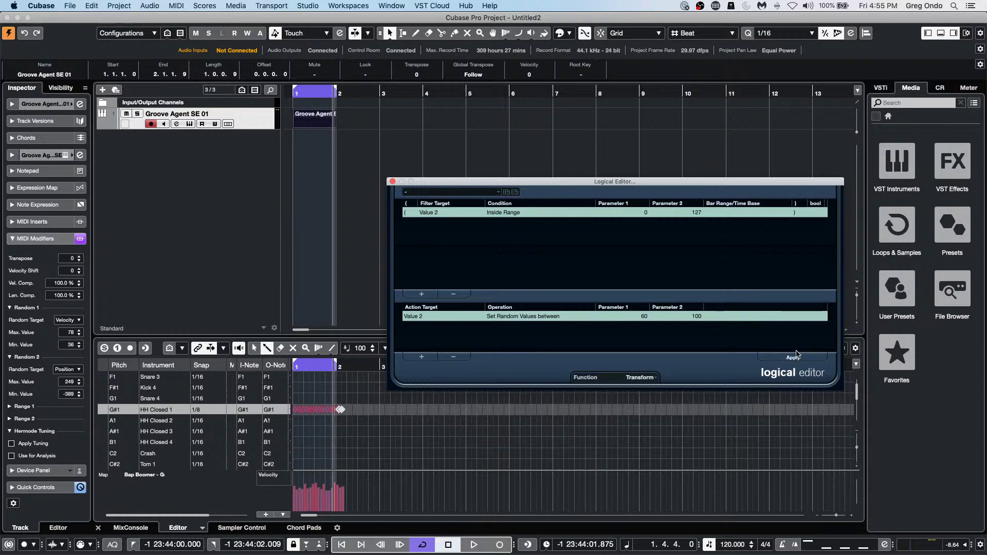
{"action": "left_click", "coordinate": [794, 359]}
{"action": "left_click", "coordinate": [434, 213]}
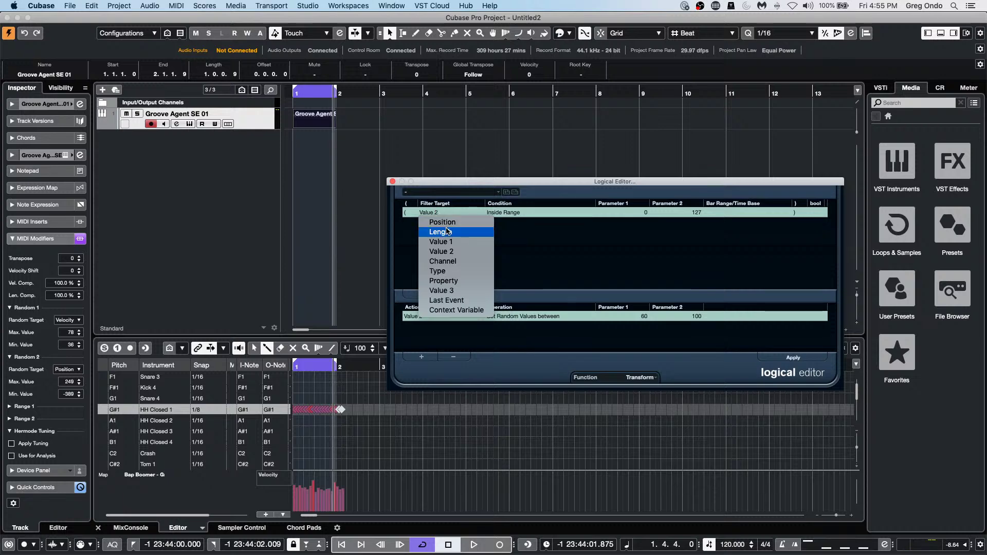
{"action": "left_click", "coordinate": [505, 275]}
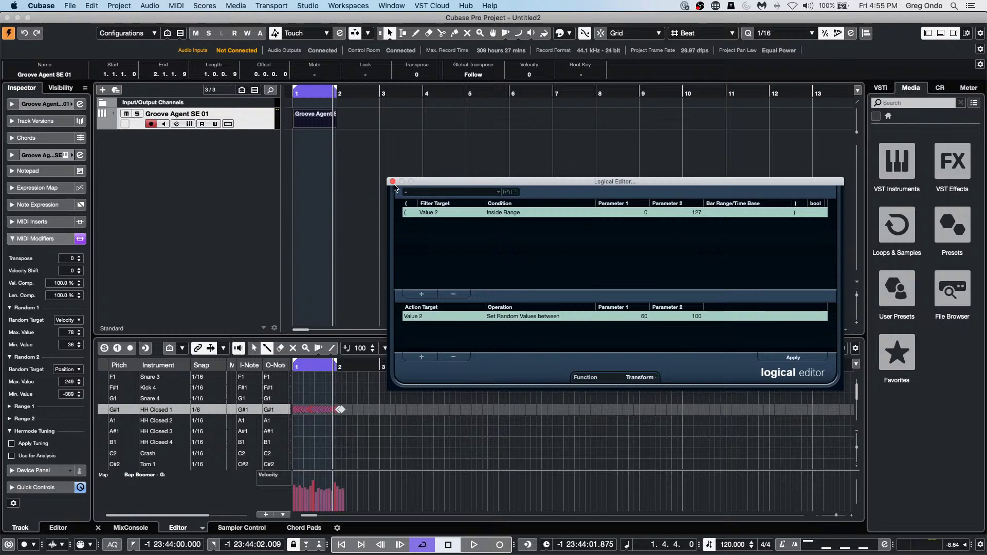
{"action": "left_click", "coordinate": [392, 182]}
Add one stereo audio track routed to Stereo Out.
{"action": "right_click", "coordinate": [234, 159]}
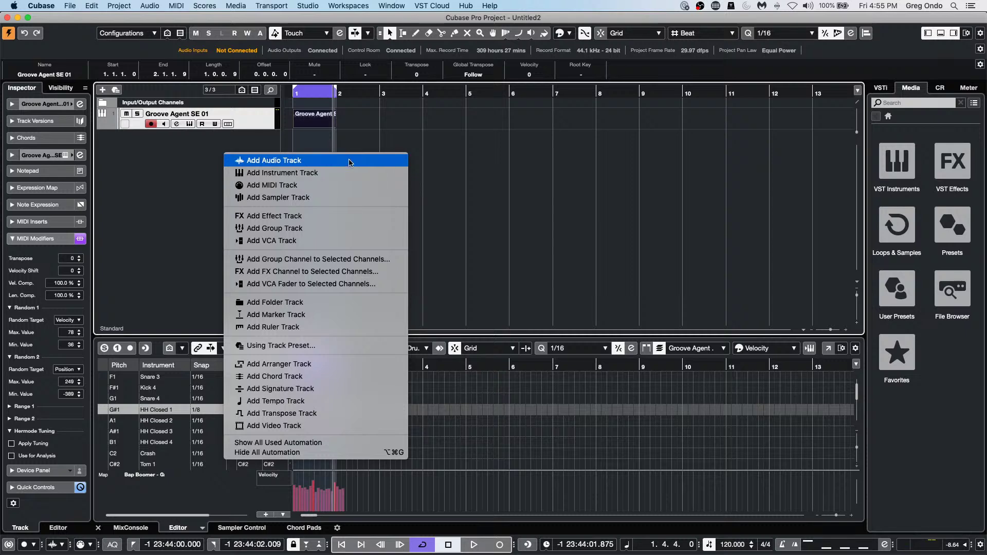
{"action": "left_click", "coordinate": [352, 161]}
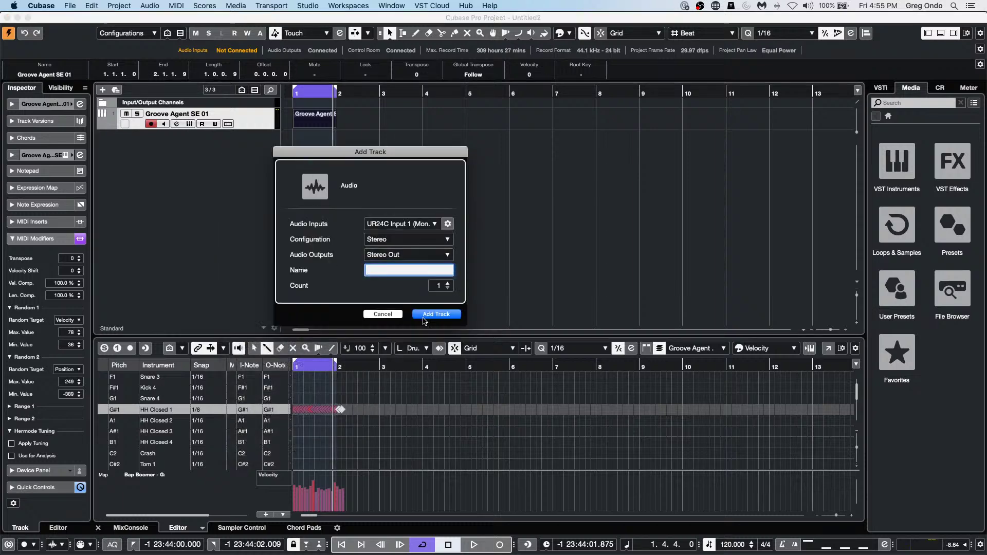
{"action": "left_click", "coordinate": [436, 315]}
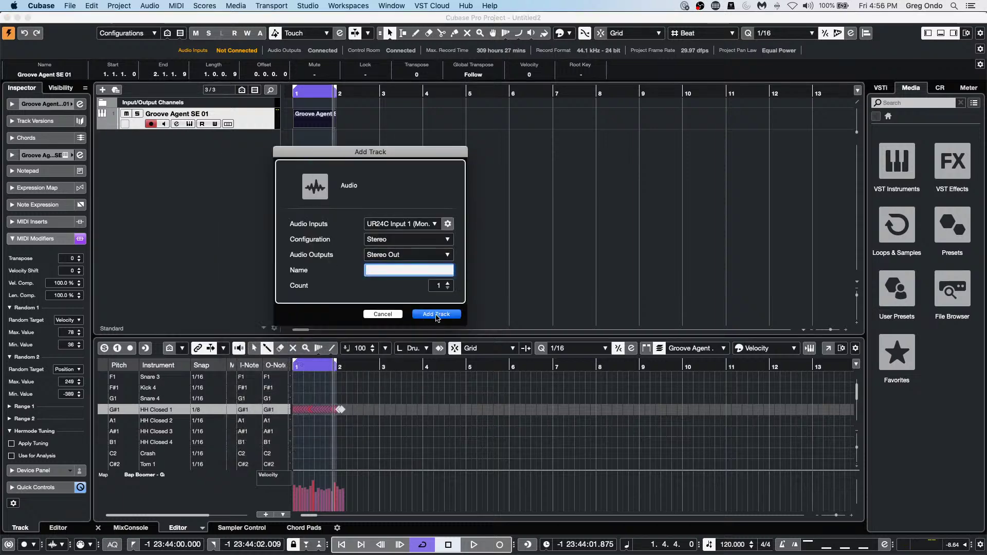
Show the Audio 01 track's Volume automation lane and draw a freehand volume curve from bar 1 into bar 2.
{"action": "left_click", "coordinate": [103, 146]}
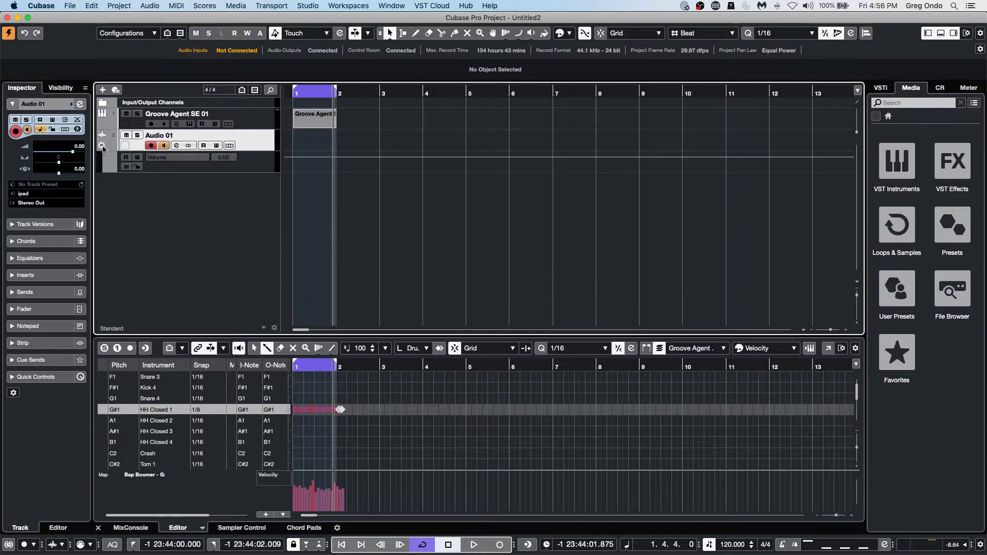
{"action": "right_click", "coordinate": [313, 169]}
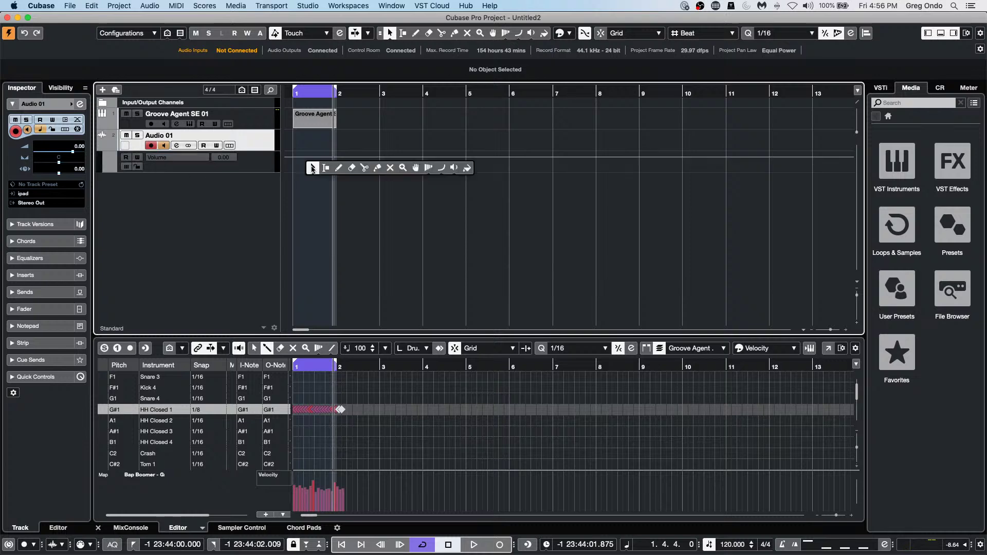
{"action": "left_click", "coordinate": [338, 168]}
{"action": "mouse_move", "coordinate": [313, 157]}
{"action": "left_mouse_down"}
{"action": "mouse_move", "coordinate": [327, 170]}
{"action": "mouse_move", "coordinate": [356, 154]}
{"action": "mouse_move", "coordinate": [365, 163]}
{"action": "left_mouse_up"}
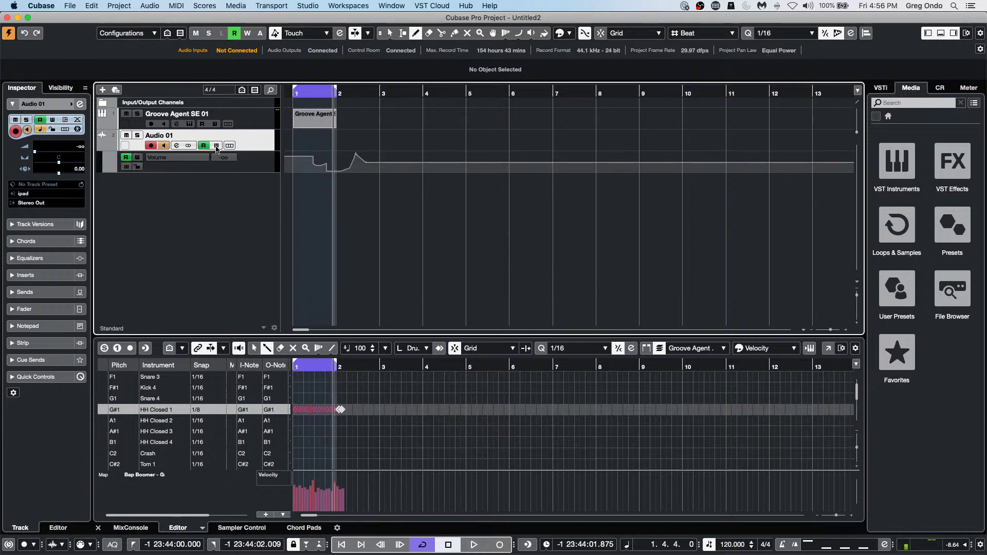
Reveal the Mute, Linked Panner and Enable Output 1 automation lanes and draw mute changes around bars 2 and 3.
{"action": "left_click", "coordinate": [101, 167]}
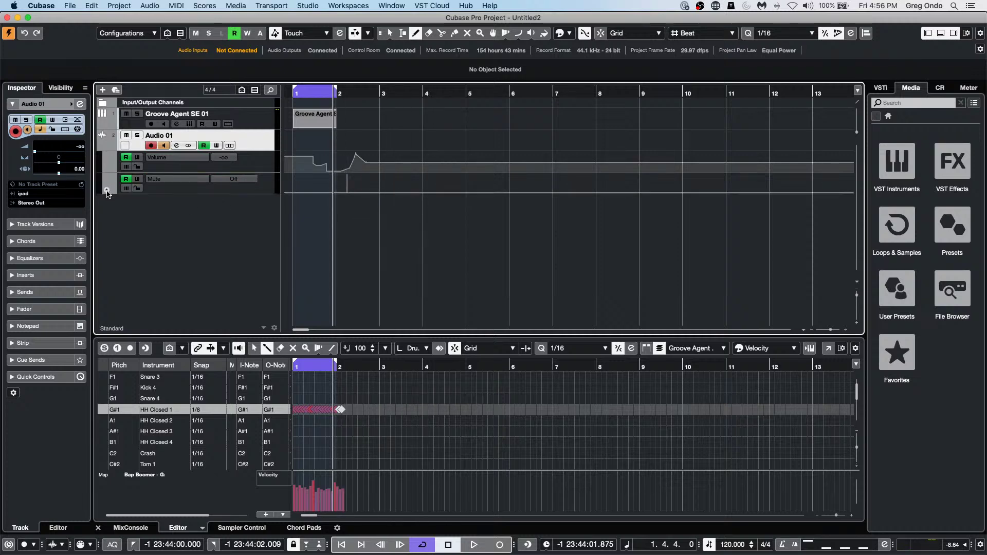
{"action": "left_click", "coordinate": [106, 190]}
{"action": "left_click", "coordinate": [107, 212]}
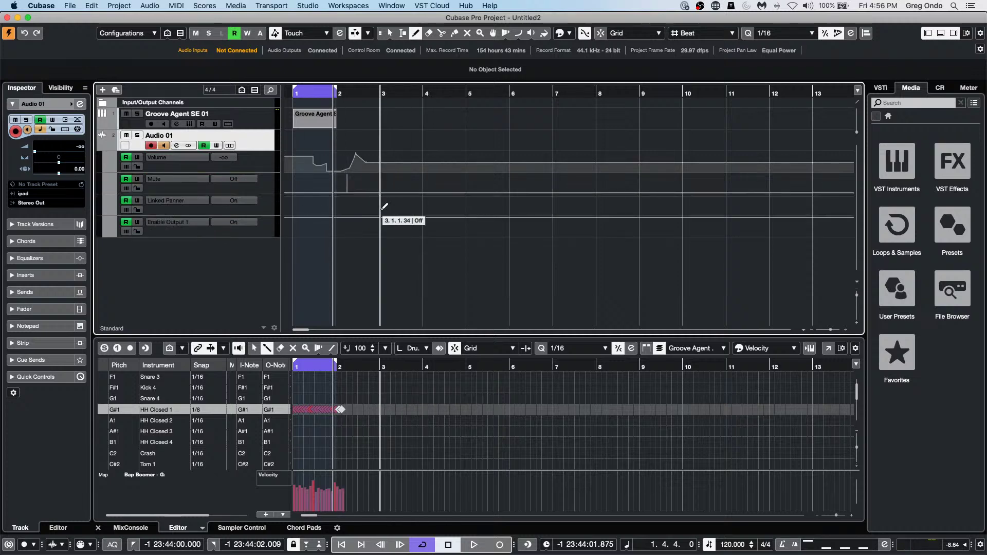
{"action": "left_click", "coordinate": [344, 195]}
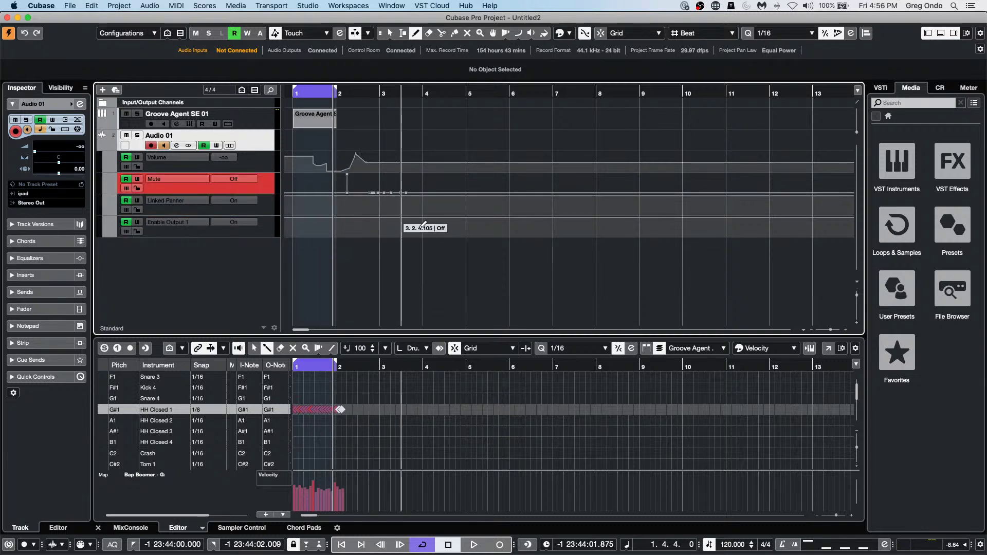
Reassign the Mute lane to Standard Panner - Pan Left-Right and Enable Output 1 to EQ 1 Type, drawing Linked Panner and EQ type automation.
{"action": "left_click", "coordinate": [181, 184]}
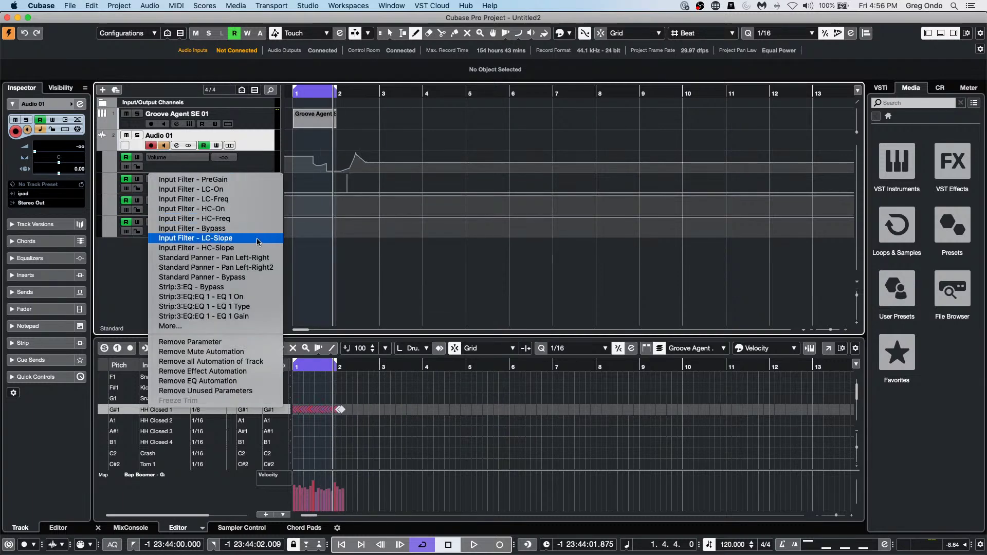
{"action": "left_click", "coordinate": [267, 257]}
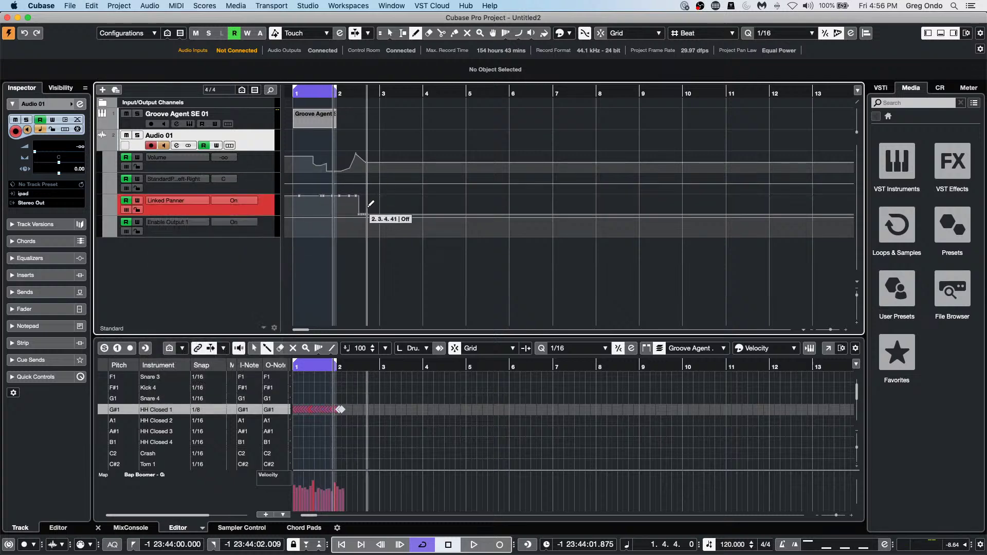
{"action": "left_click", "coordinate": [177, 222]}
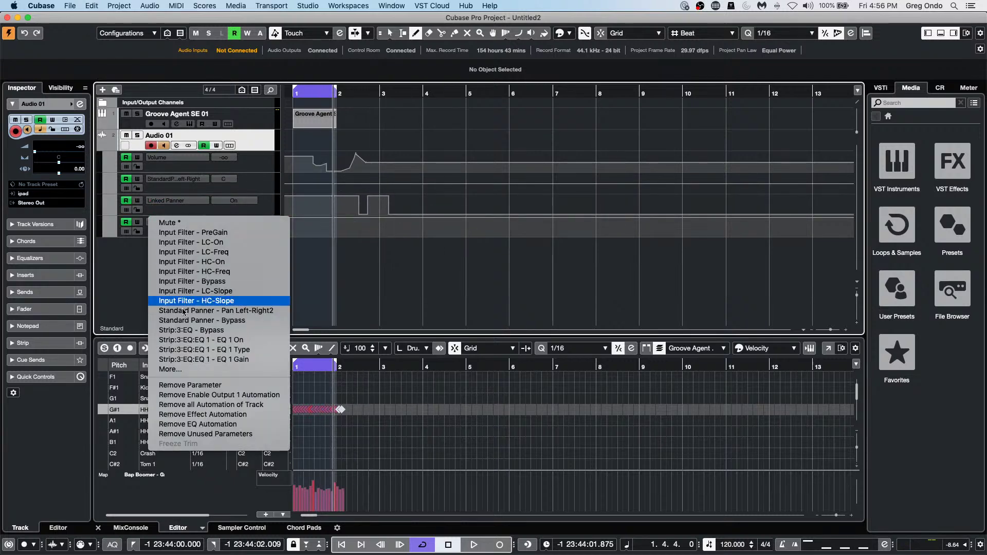
{"action": "left_click", "coordinate": [214, 349]}
{"action": "mouse_move", "coordinate": [311, 225]}
{"action": "left_mouse_down"}
{"action": "mouse_move", "coordinate": [334, 221]}
{"action": "mouse_move", "coordinate": [362, 243]}
{"action": "left_mouse_up"}
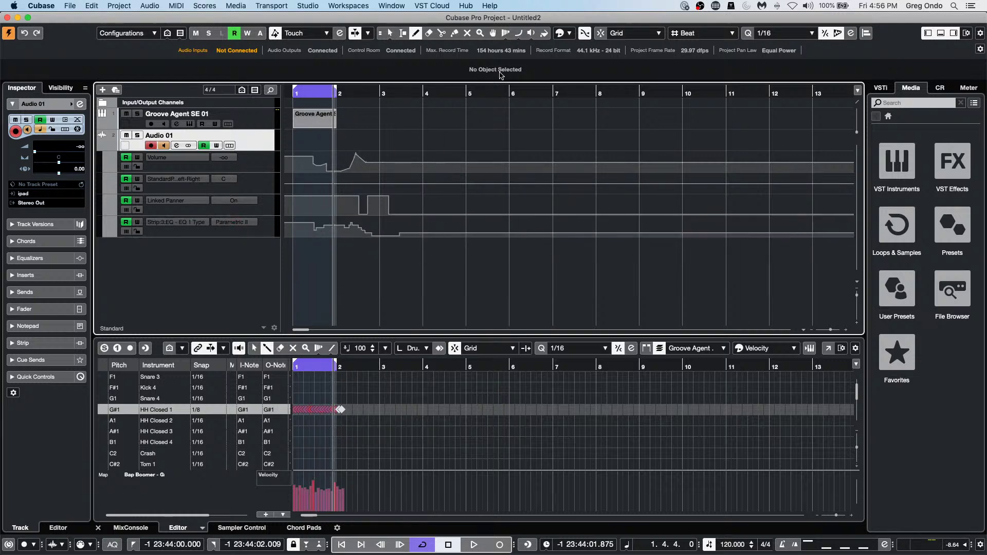
Open the Automation Panel and hide all automation lanes.
{"action": "key", "text": "F6"}
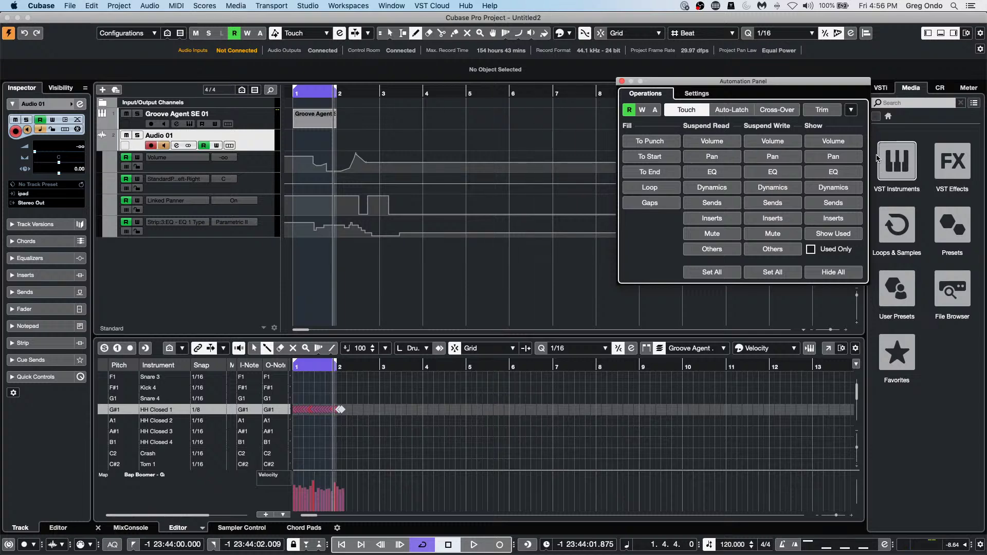
{"action": "left_click", "coordinate": [832, 274]}
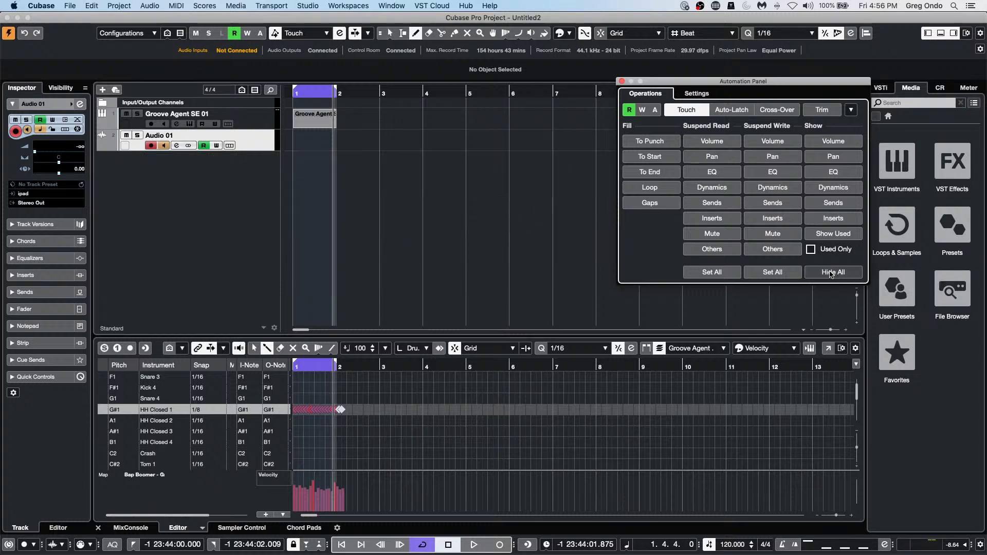
{"action": "left_click", "coordinate": [832, 274]}
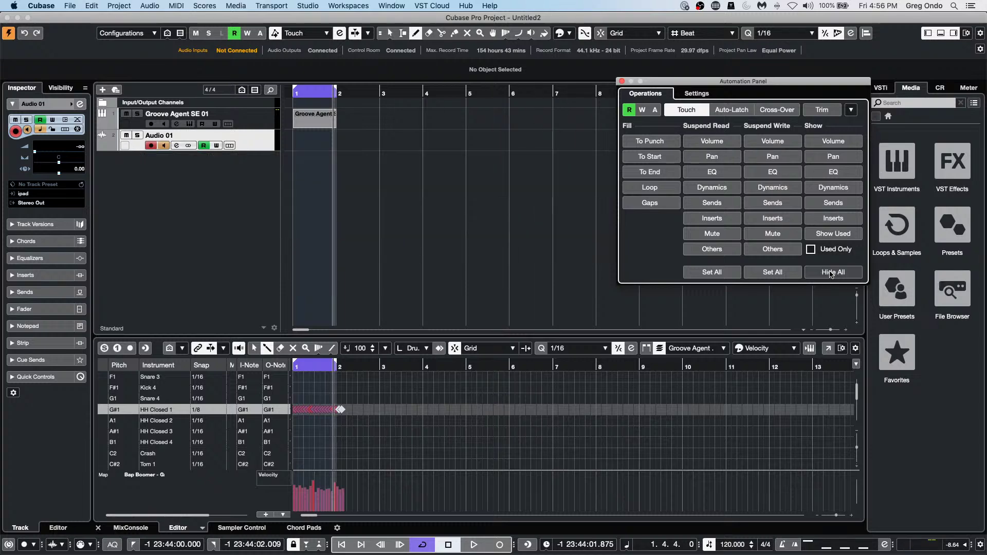
Alternate between showing the used automation lanes and hiding them all, and close and reopen the Automation Panel.
{"action": "left_click", "coordinate": [837, 236]}
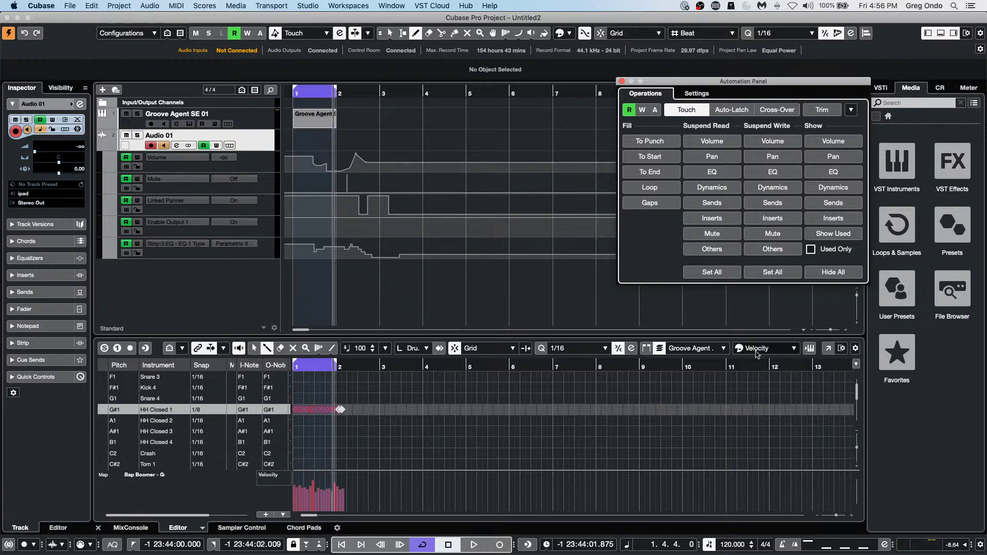
{"action": "left_click", "coordinate": [834, 272]}
{"action": "left_click", "coordinate": [841, 237]}
{"action": "left_click", "coordinate": [836, 272]}
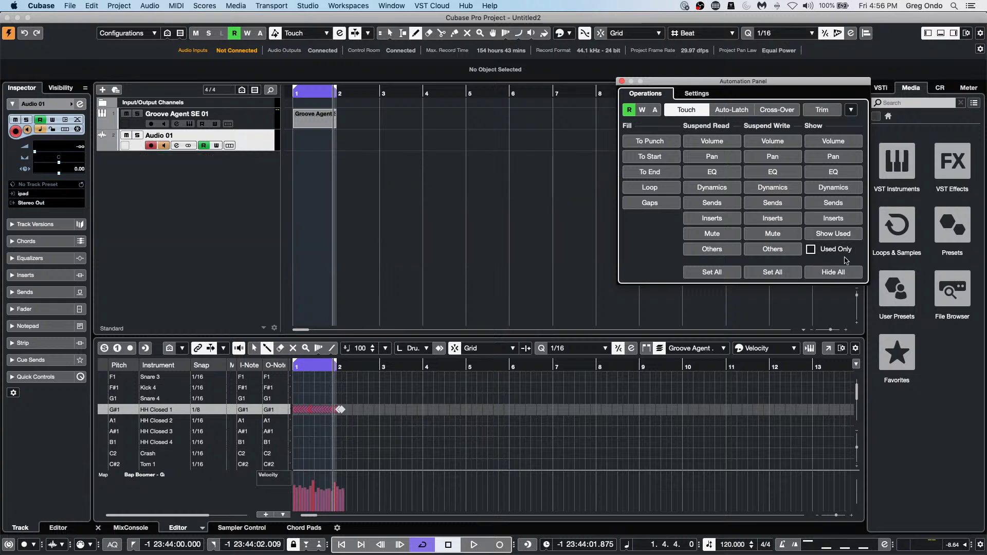
{"action": "left_click", "coordinate": [835, 235]}
{"action": "left_click", "coordinate": [837, 272]}
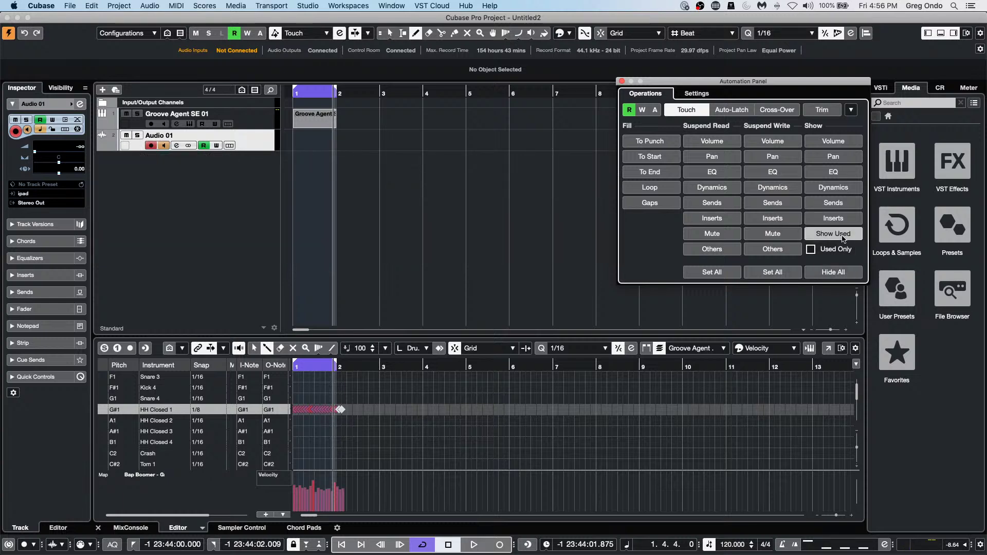
{"action": "left_click", "coordinate": [835, 235]}
{"action": "left_click", "coordinate": [837, 273]}
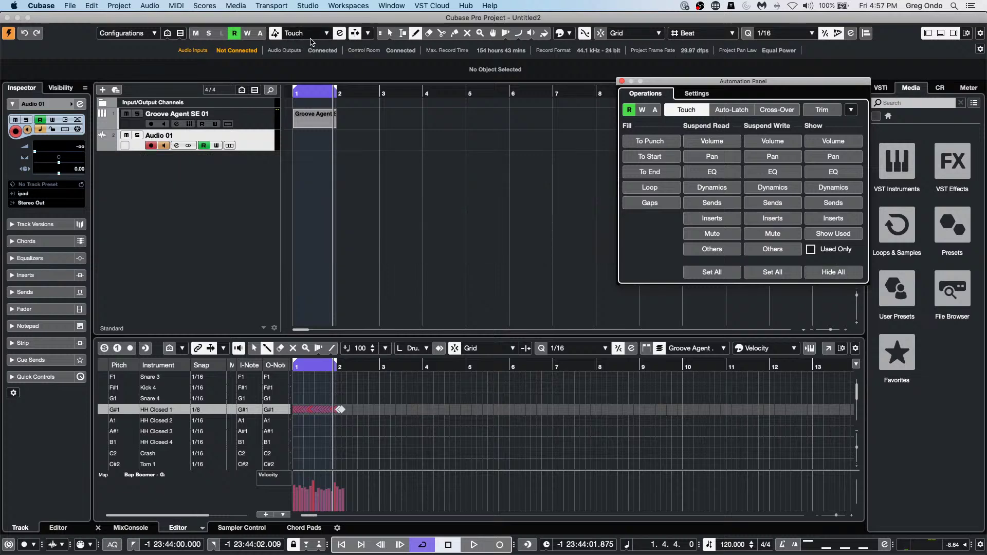
{"action": "left_click", "coordinate": [341, 35]}
{"action": "left_click", "coordinate": [342, 35]}
Add a tempo track to the project and set its tempo to 180.
{"action": "right_click", "coordinate": [148, 180]}
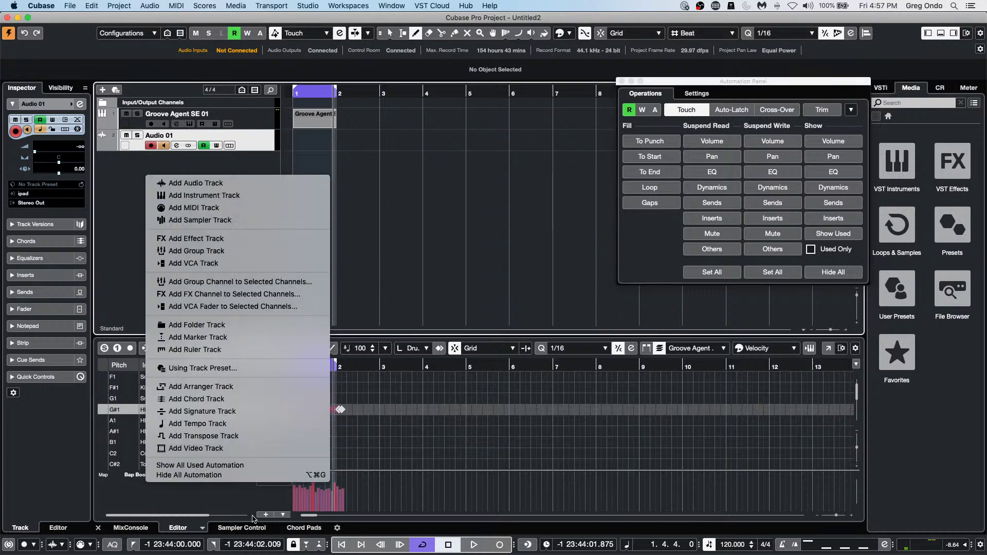
{"action": "left_click", "coordinate": [198, 423]}
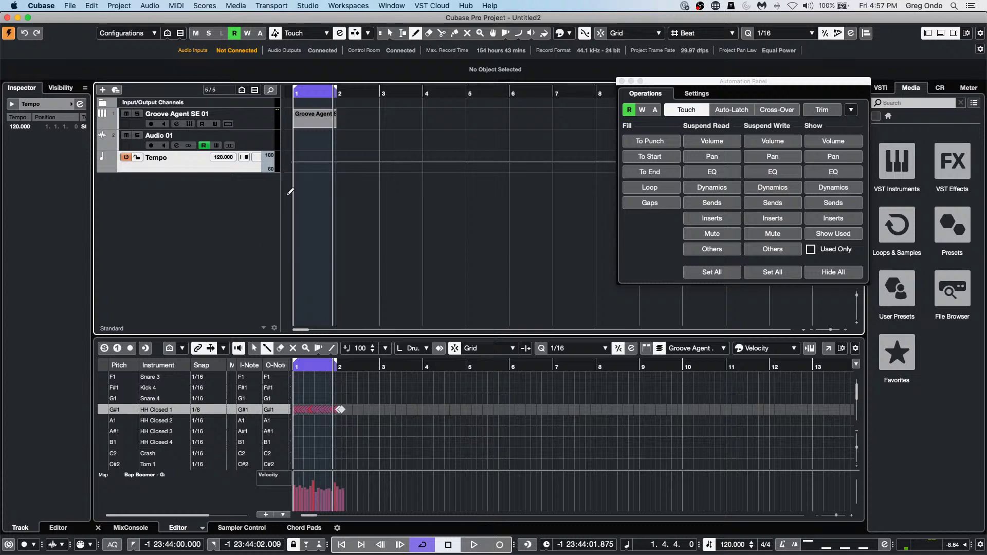
{"action": "left_click", "coordinate": [221, 157]}
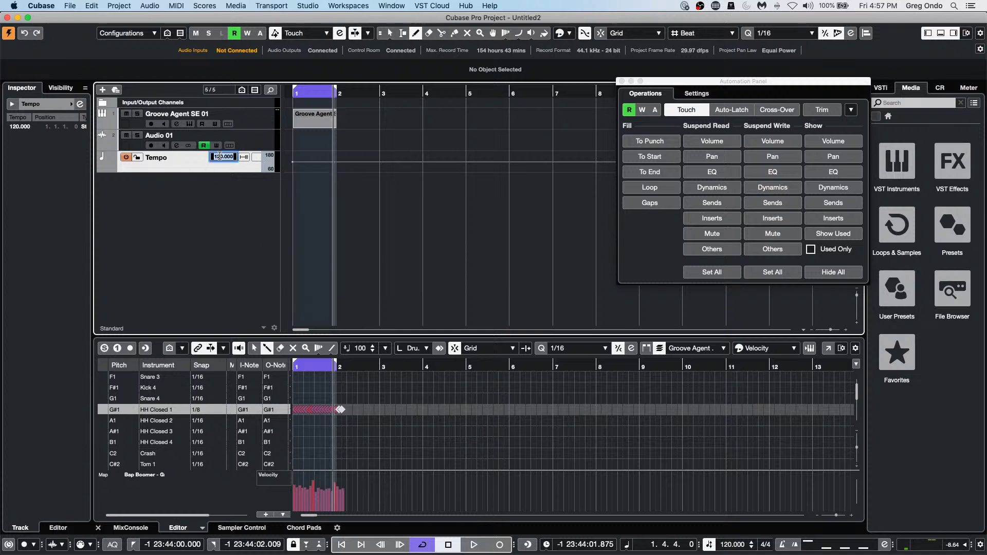
{"action": "type", "text": "180"}
{"action": "key", "text": "Return"}
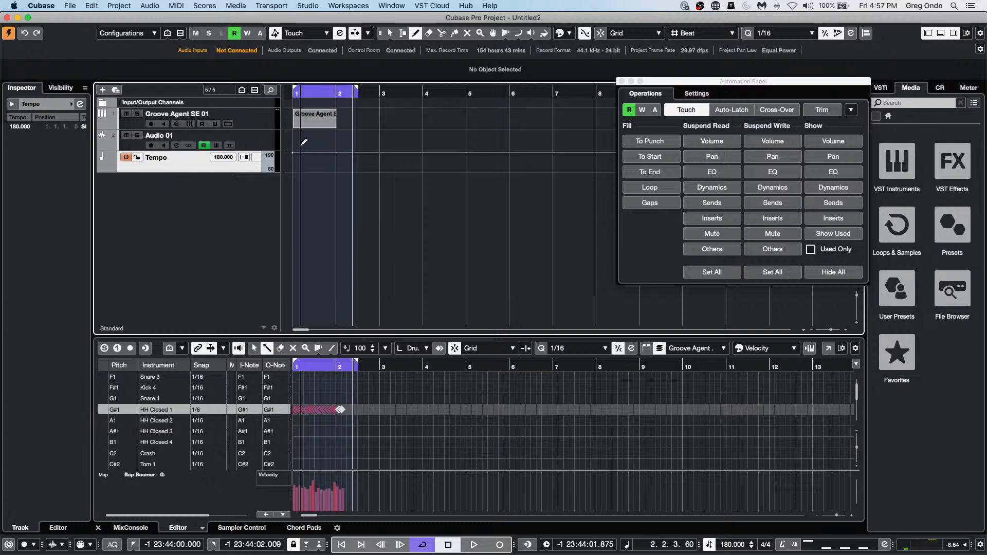
Raise the tempo track's upper display limit to 287, enlarge the track, and draw small tempo variations from bar 1 into bar 2.
{"action": "scroll", "coordinate": [271, 157], "scroll_direction": "up", "scroll_amount": 5}
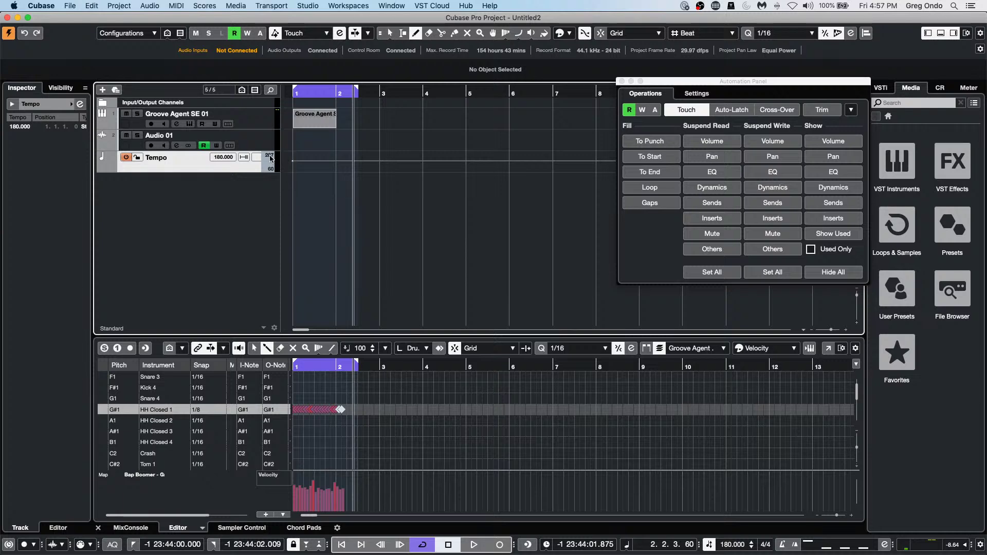
{"action": "left_click_drag", "start_coordinate": [213, 173], "coordinate": [206, 226]}
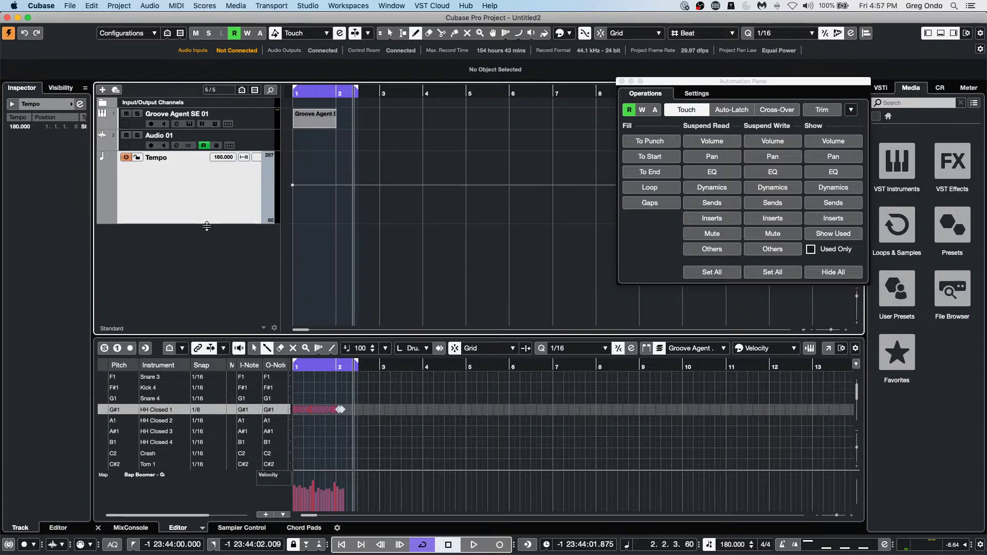
{"action": "right_click", "coordinate": [349, 194]}
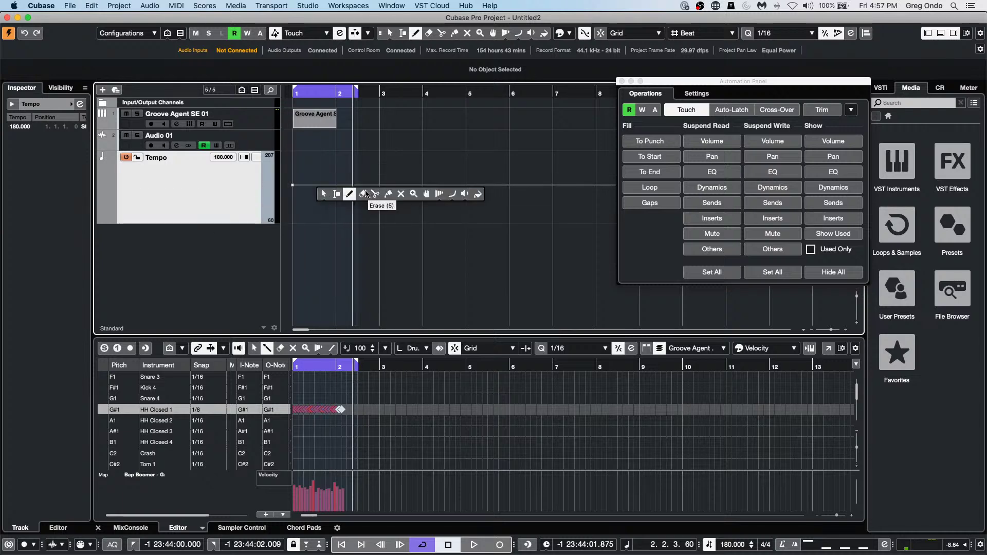
{"action": "left_click", "coordinate": [349, 193]}
{"action": "left_click_drag", "start_coordinate": [302, 189], "coordinate": [348, 184]}
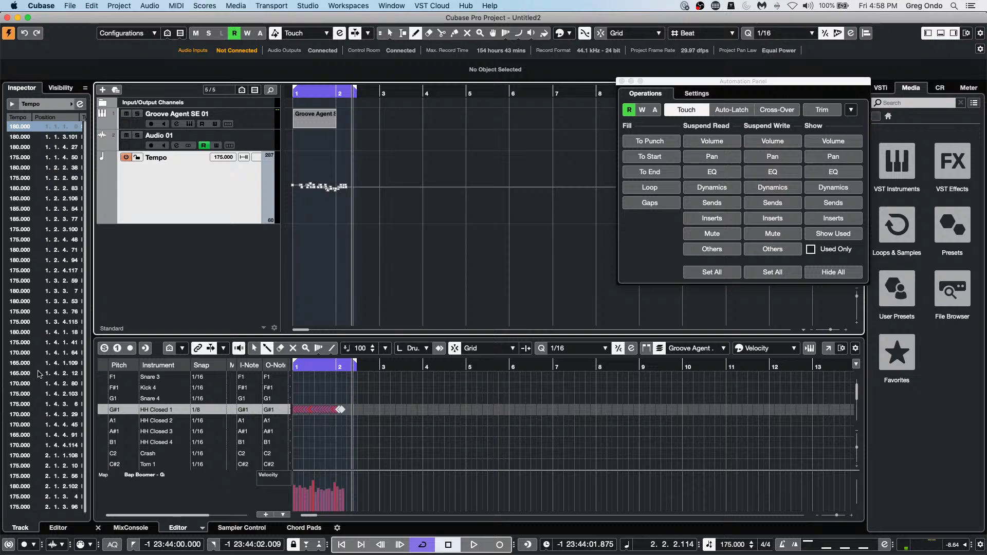
Select the tempo events in the Tempo track's event list through to the last entry.
{"action": "scroll", "coordinate": [20, 392], "scroll_direction": "down", "scroll_amount": 2}
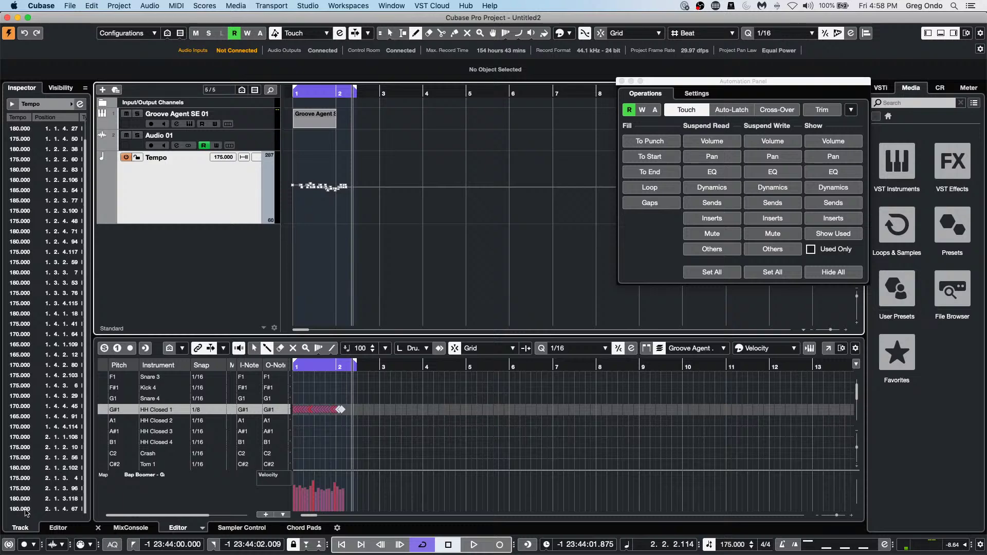
{"action": "key", "text": "super+a"}
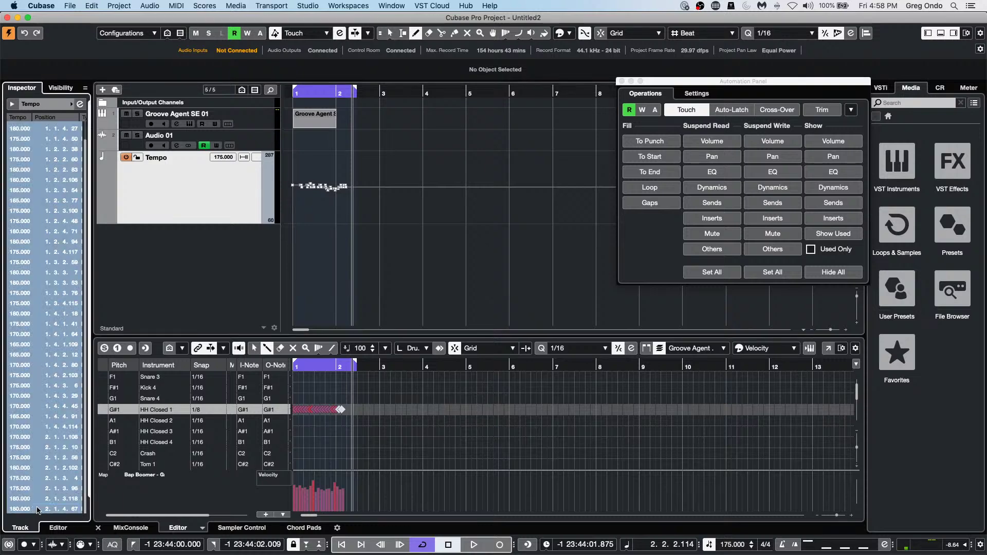
{"action": "left_click", "coordinate": [21, 222], "text": "shift"}
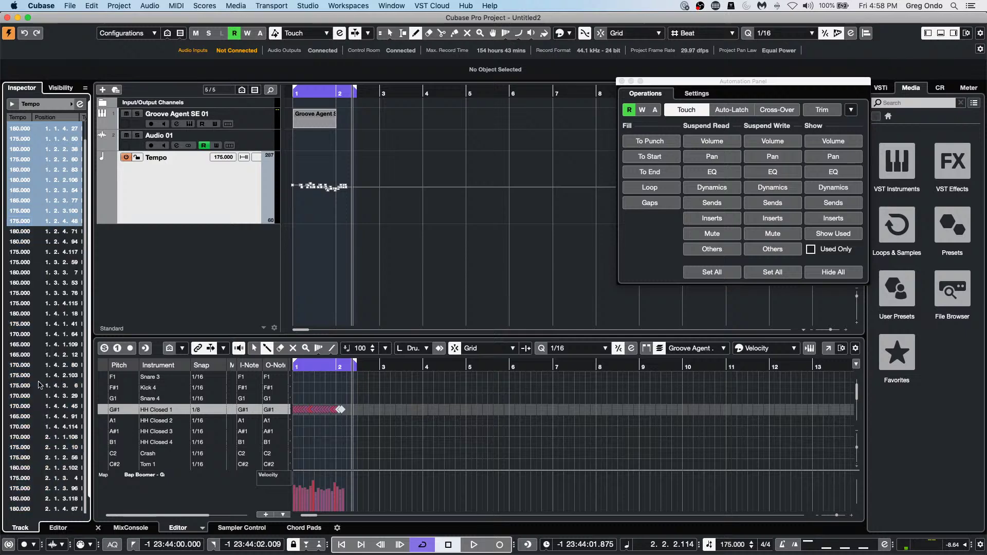
{"action": "left_click", "coordinate": [22, 509], "text": "shift"}
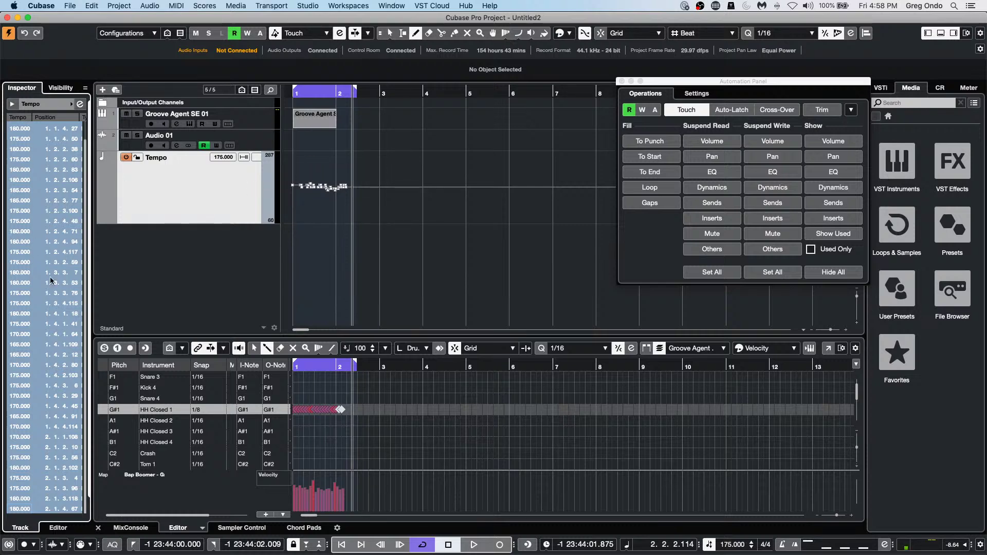
{"action": "left_click", "coordinate": [115, 183]}
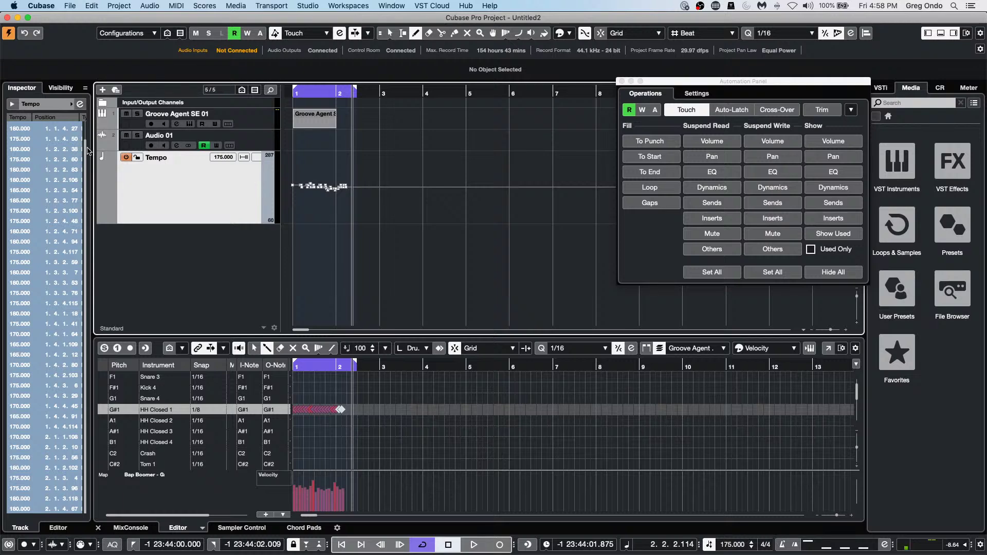
Set the fixed tempo to 180 with the tempo track off, and alternate its activation, leaving the tempo track on.
{"action": "left_click", "coordinate": [125, 158]}
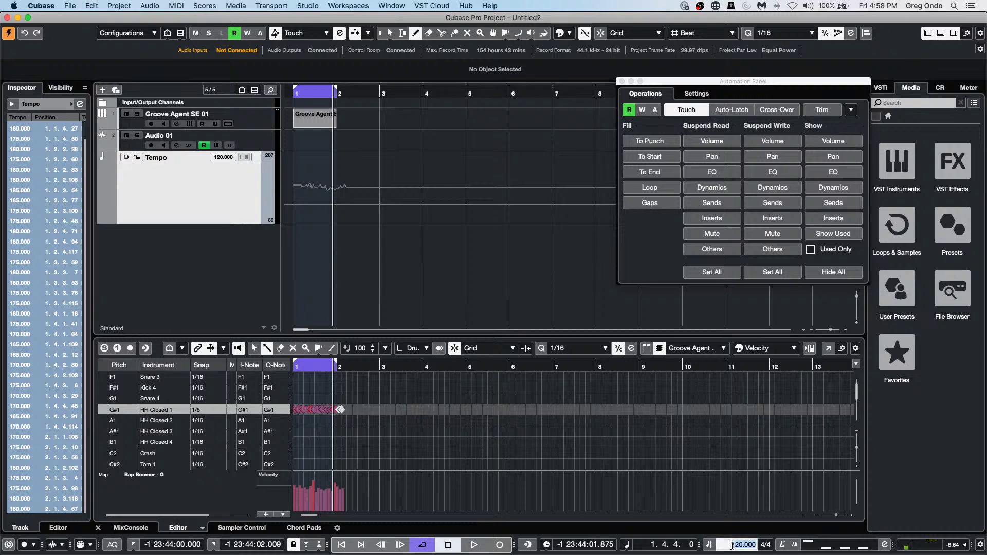
{"action": "key", "text": "space"}
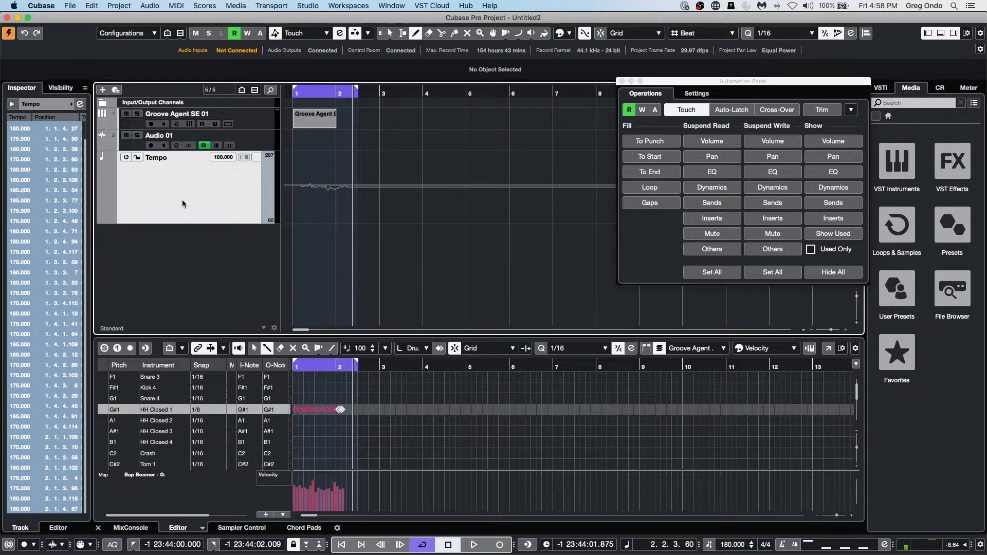
{"action": "left_click", "coordinate": [125, 157]}
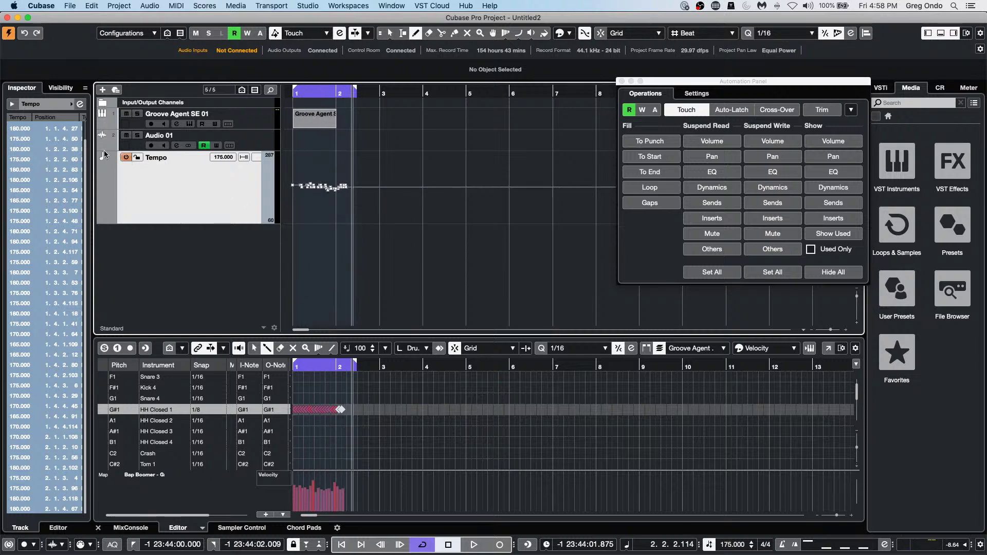
{"action": "left_click", "coordinate": [125, 157]}
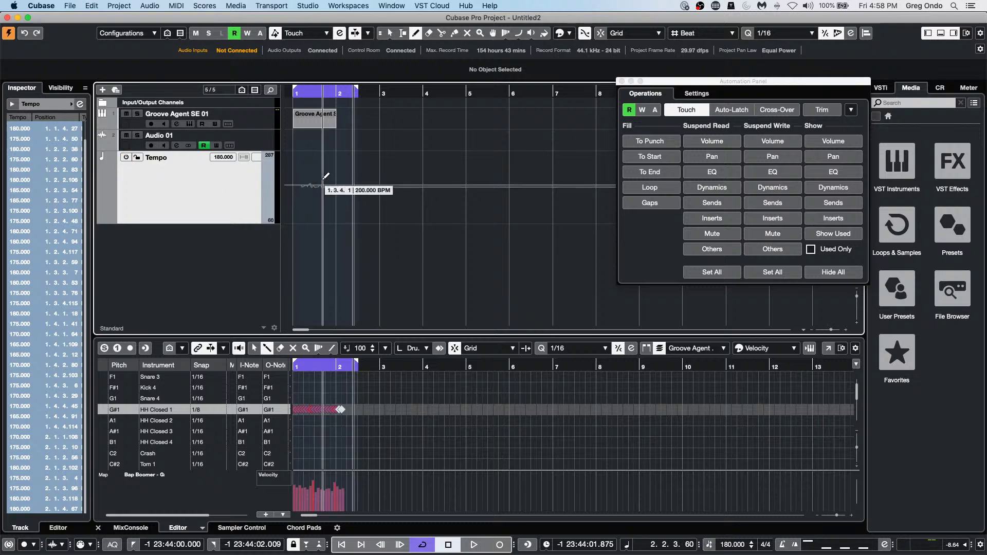
{"action": "left_click", "coordinate": [126, 157]}
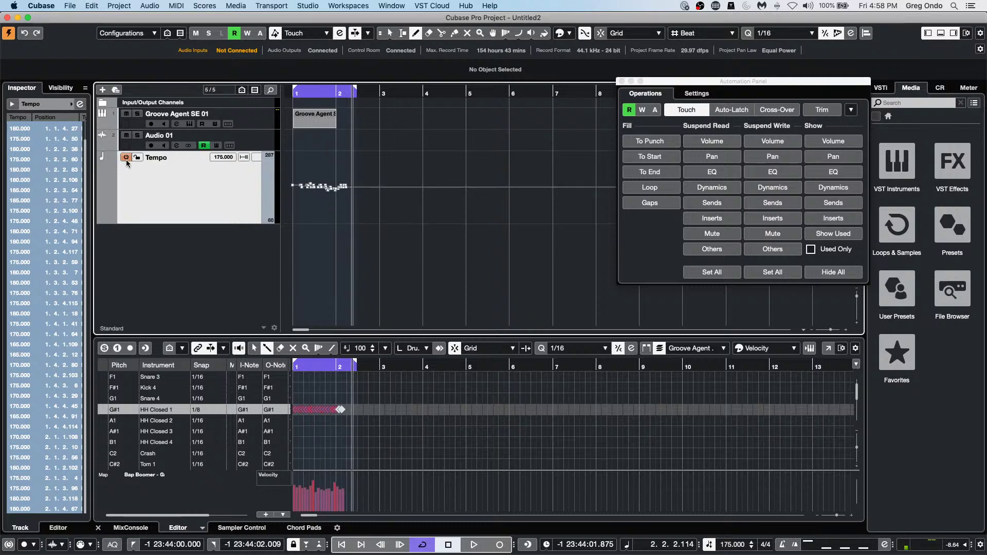
Create a new version of the tempo track and set its first tempo event to 180.
{"action": "left_click", "coordinate": [207, 158]}
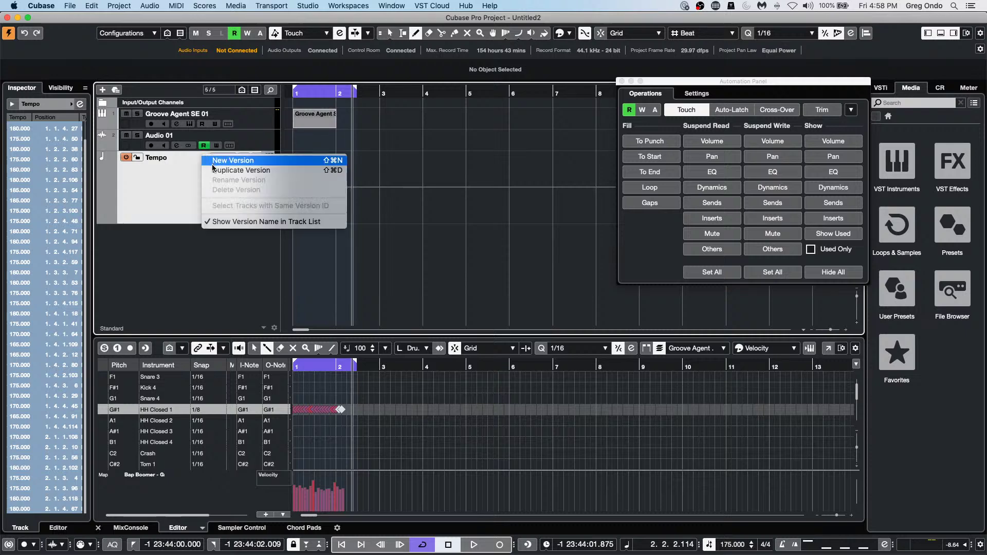
{"action": "left_click", "coordinate": [213, 163]}
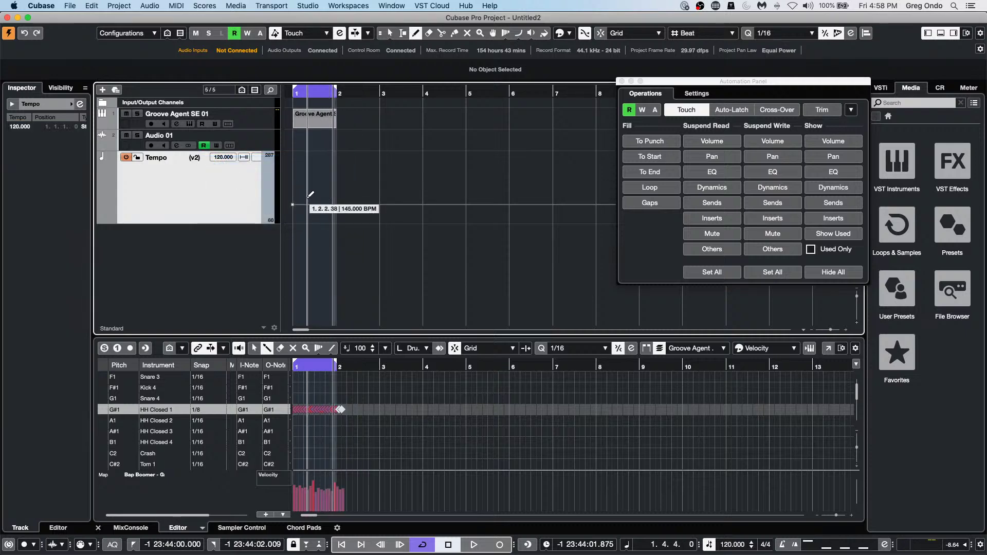
{"action": "key", "text": "1"}
{"action": "left_click", "coordinate": [292, 205]}
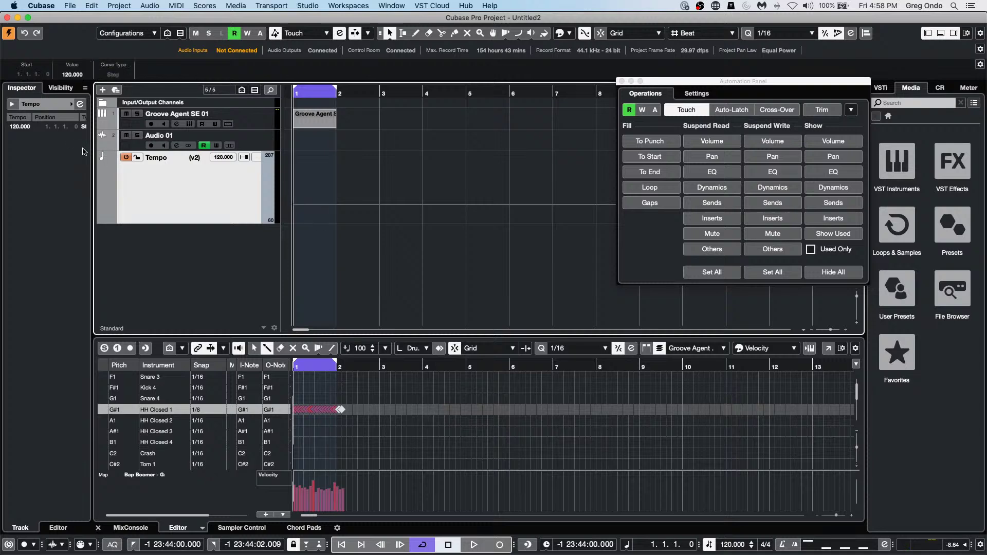
{"action": "left_click", "coordinate": [20, 127]}
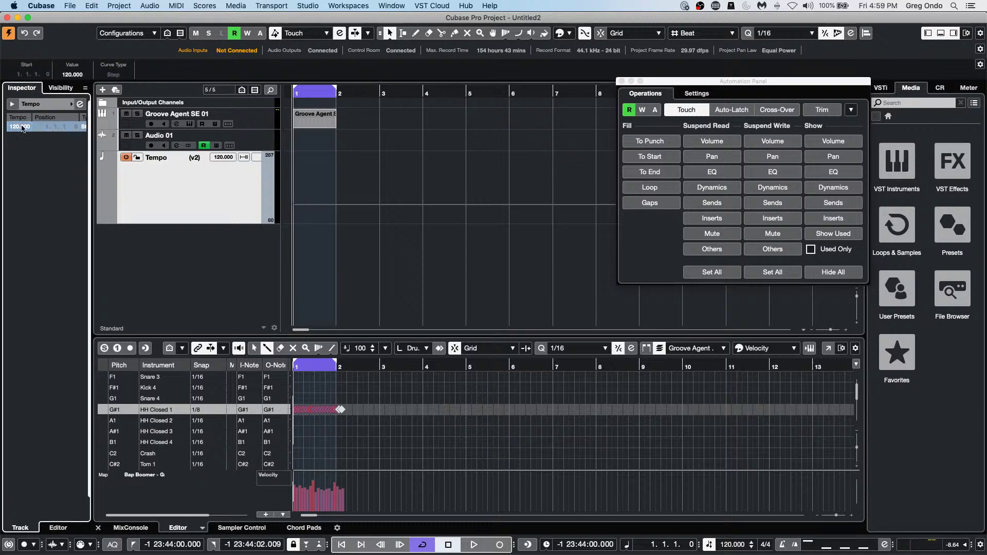
{"action": "double_click", "coordinate": [23, 129]}
{"action": "type", "text": "180"}
{"action": "key", "text": "Return"}
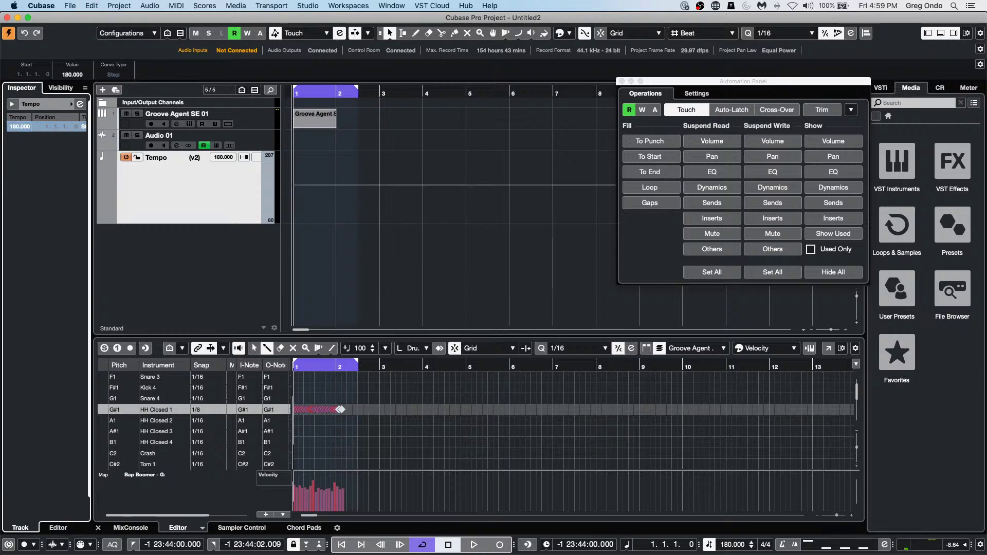
Switch the tempo track to version v1 and back to v2, and deactivate the tempo track.
{"action": "left_click", "coordinate": [207, 160]}
{"action": "left_click", "coordinate": [208, 153]}
{"action": "left_click", "coordinate": [204, 160]}
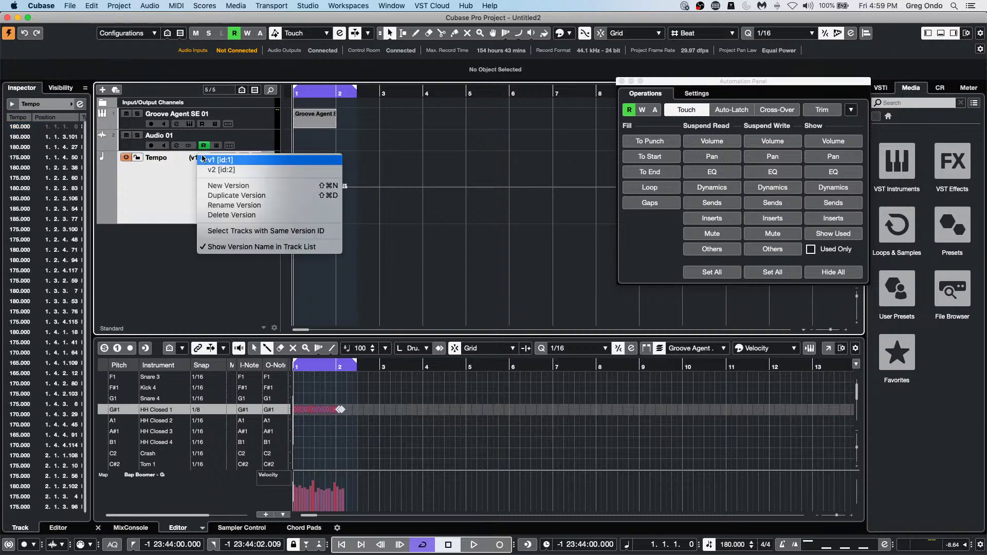
{"action": "left_click", "coordinate": [216, 170]}
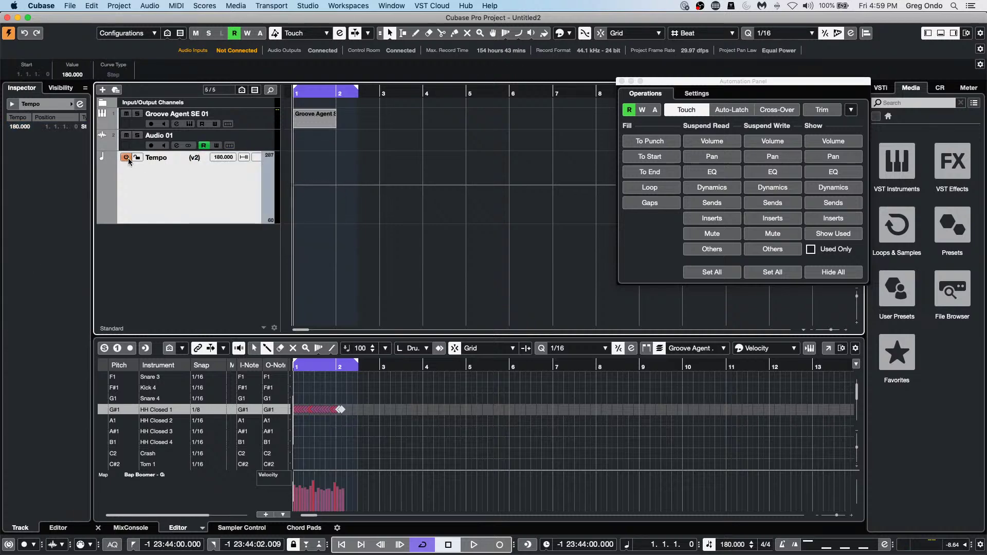
{"action": "left_click", "coordinate": [127, 158]}
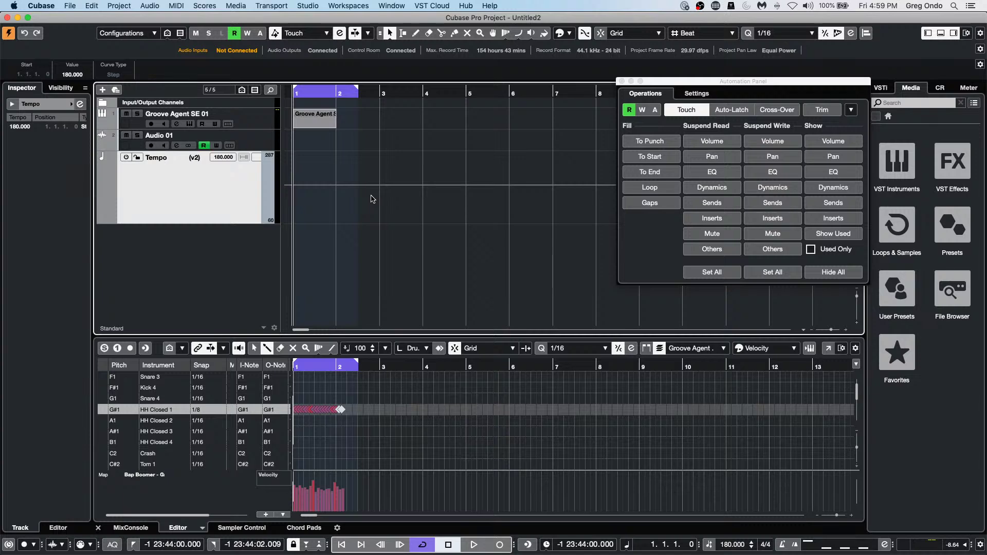